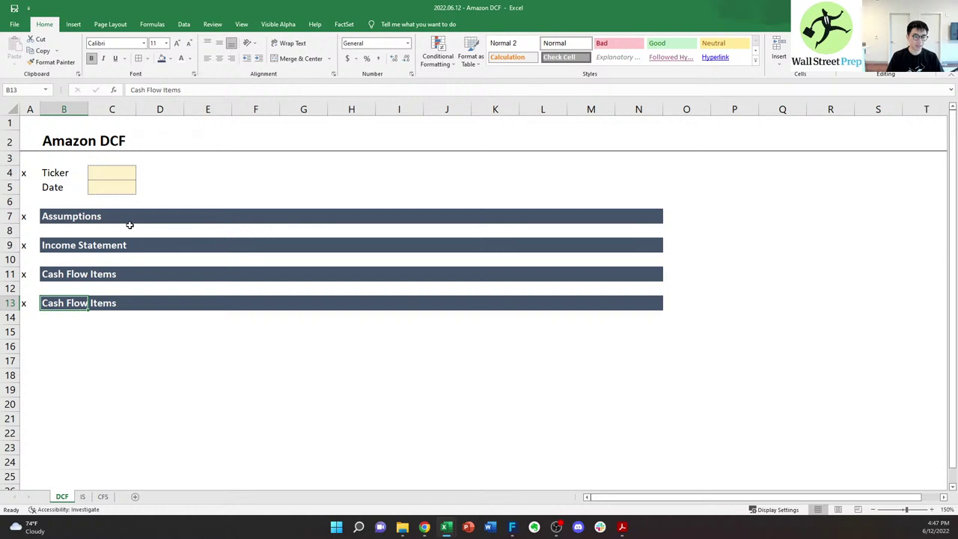
- Rename the second Cash Flow Items heading in row 13 as DCF
type("DCF")
key("shift+End")
key("Delete")
- Enter AMZN as the ticker in cell C4
key("Up")
key("Left")
key("Up")
key("Up")
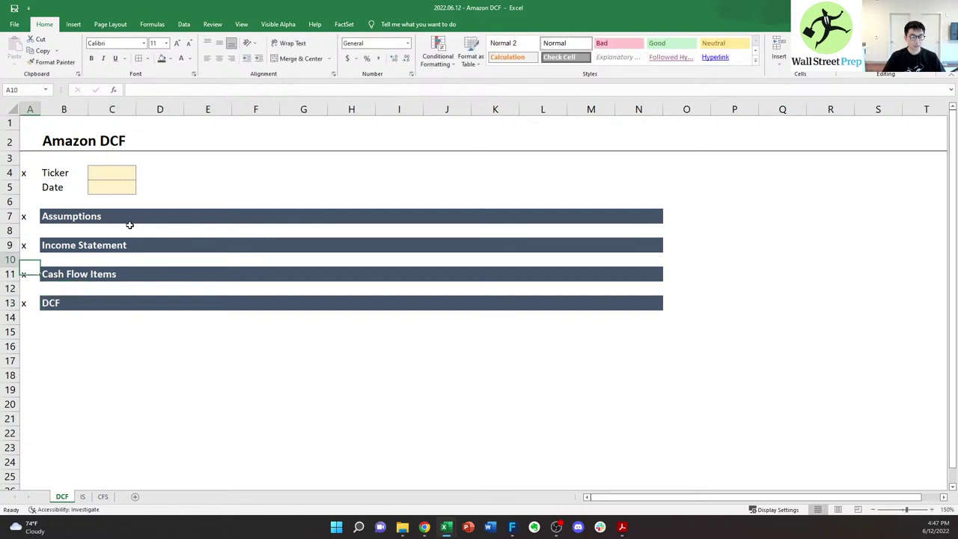
key("Up")
key("Right")
key("Right")
key("Up")
key("Up")
key("Up")
key("Up")
key("Up")
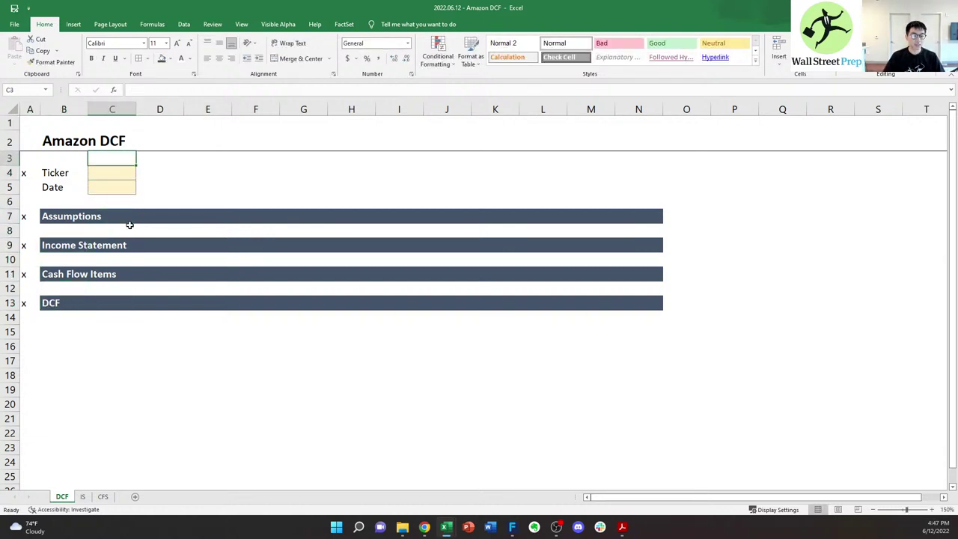
key("Down")
type("AMZN")
key("Return")
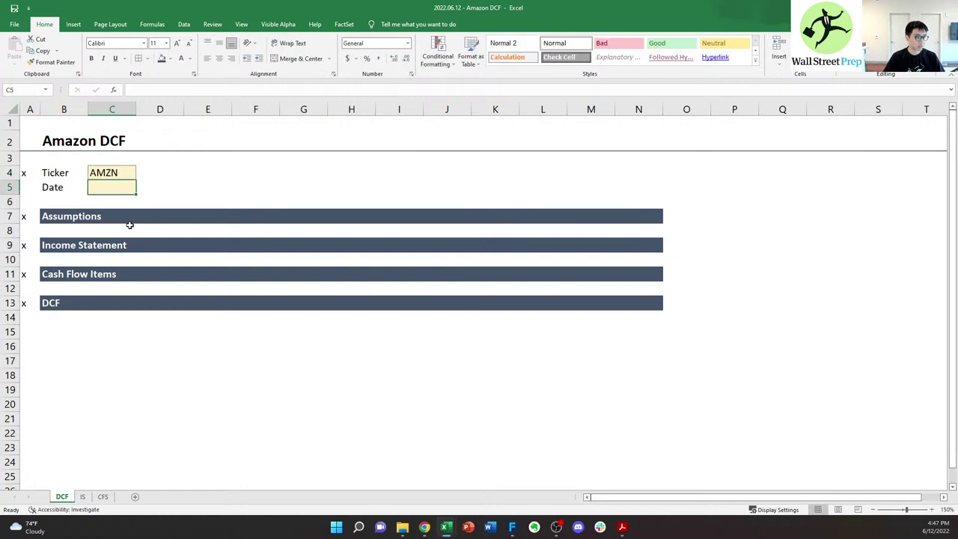
type("1")
key("BackSpace")
type("6/")
key("End")
key("Down")
key("/")
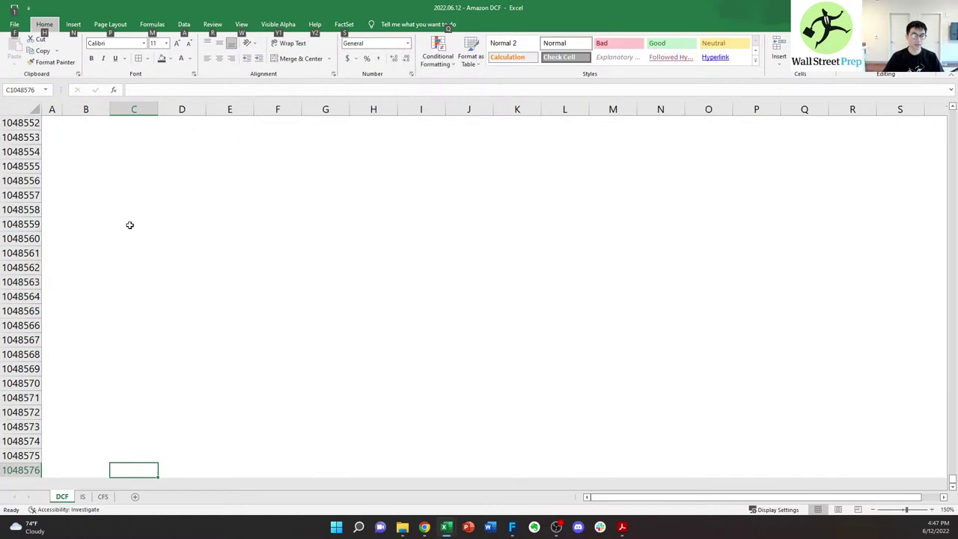
key("Escape")
key("Up")
key("ctrl+Up")
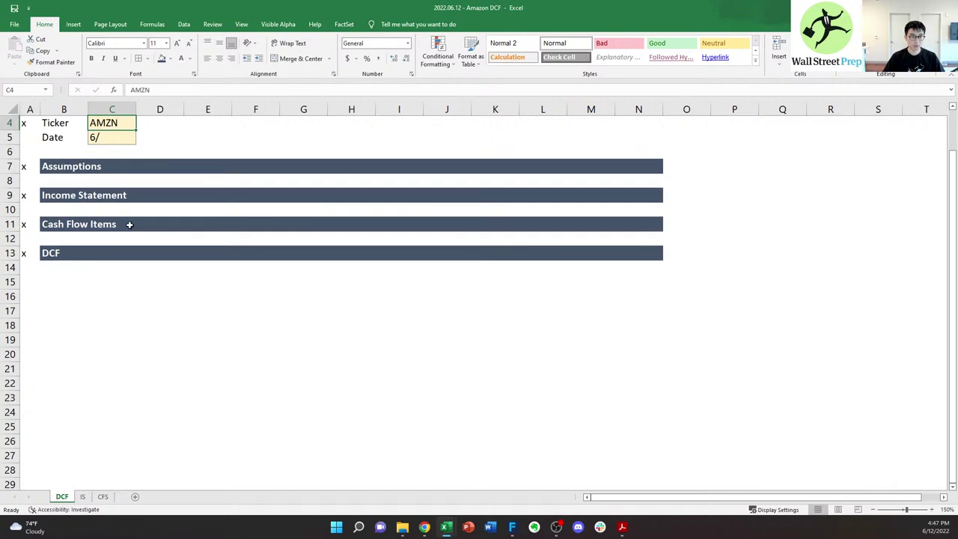
scroll(130, 225, "up", 1)
key("Right")
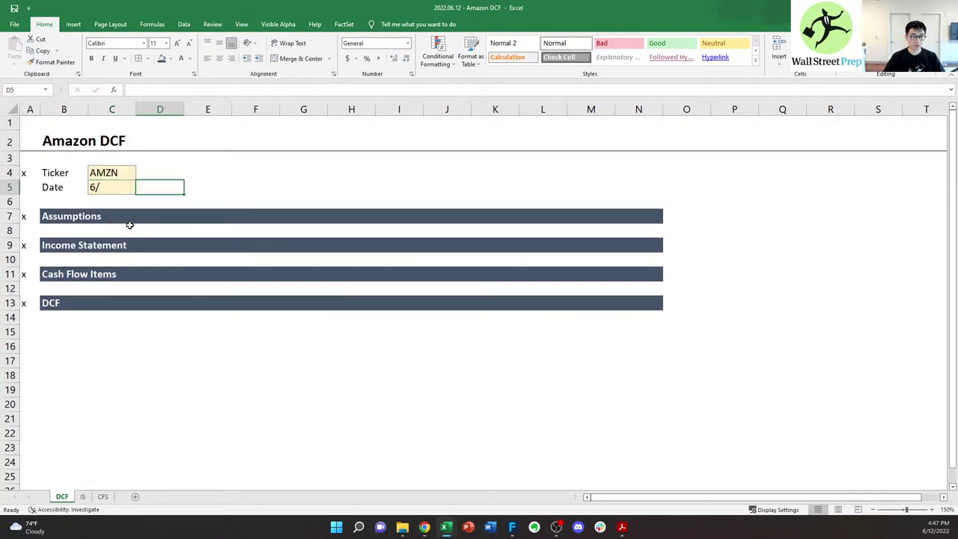
key("Left")
key("Right")
key("Left")
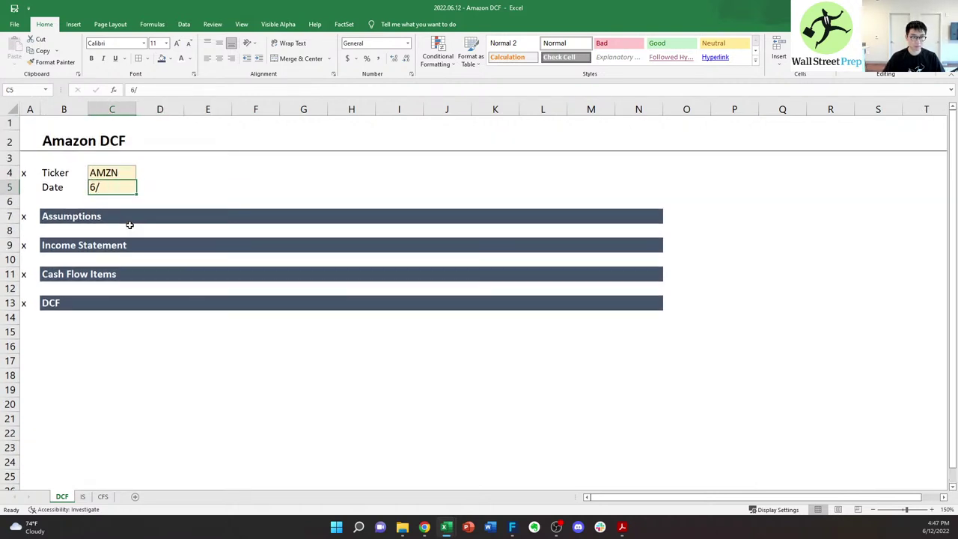
- Enter 6/12/2022 as the date in cell C5
type("6/12/2022")
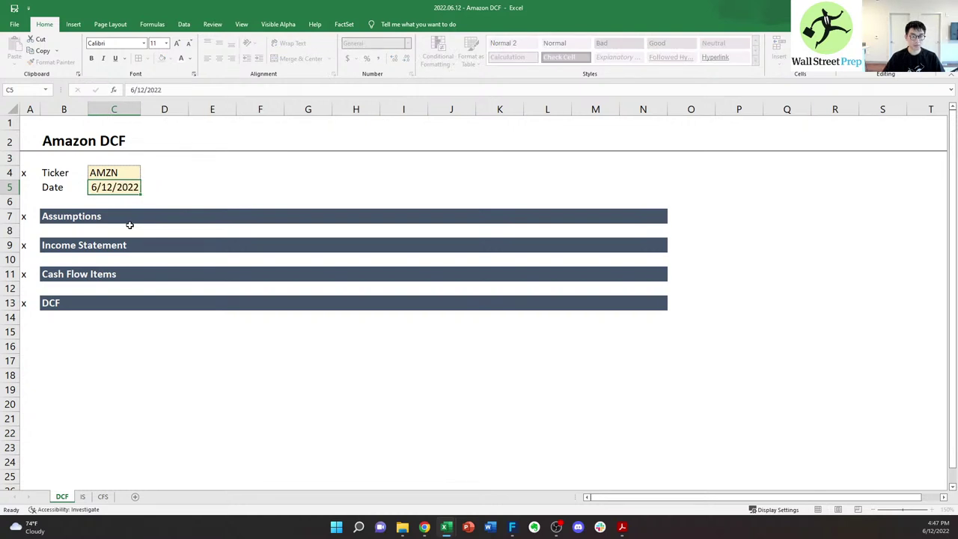
key("Return")
key("Down")
key("Up")
key("Right")
key("ctrl+space")
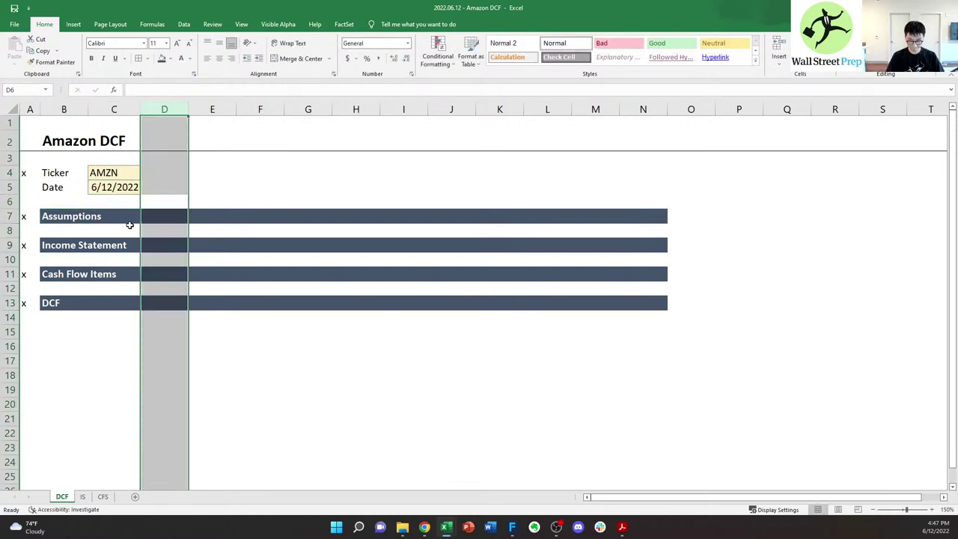
key("alt+h")
key("o")
key("w")
key("Return")
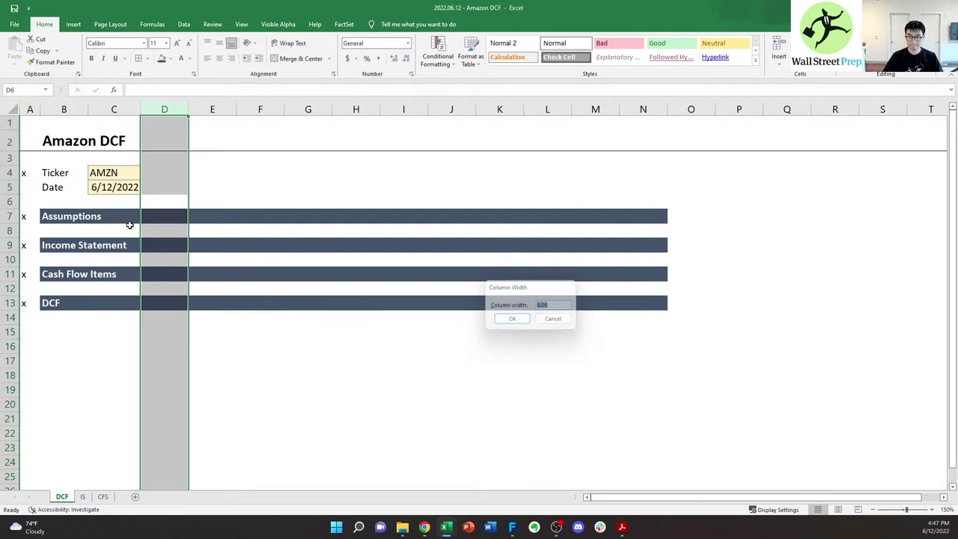
key("Left")
key("ctrl+space")
key("Right")
key("Left")
- Center the ticker and date values in cells C4:C5 horizontally
key("Up")
key("Up")
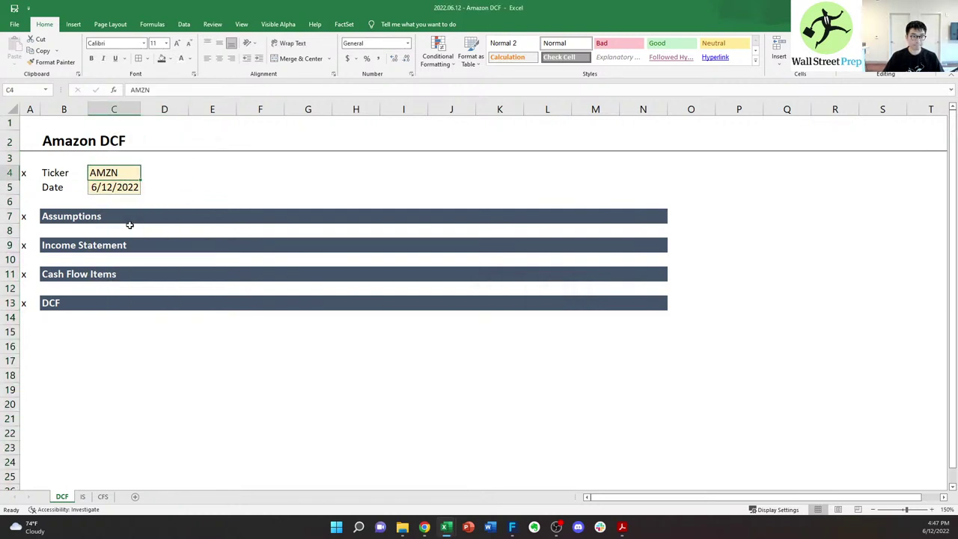
key("shift+Down")
key("alt+h")
key("a")
key("c")
key("Down")
key("Left")
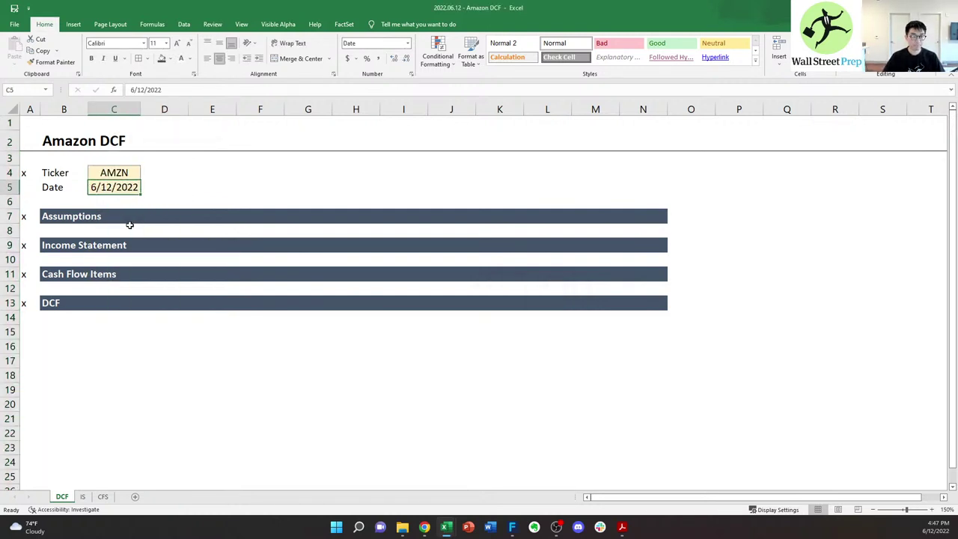
- Set one uniform width for column B and every column after it
key("ctrl+space")
key("shift+Right")
key("shift+Right")
key("shift+Right")
key("shift+Right")
key("shift+Right")
key("shift+Right")
key("shift+Right")
key("shift+Right")
key("shift+Right")
key("shift+Right")
key("shift+Right")
key("shift+Right")
key("shift+Right")
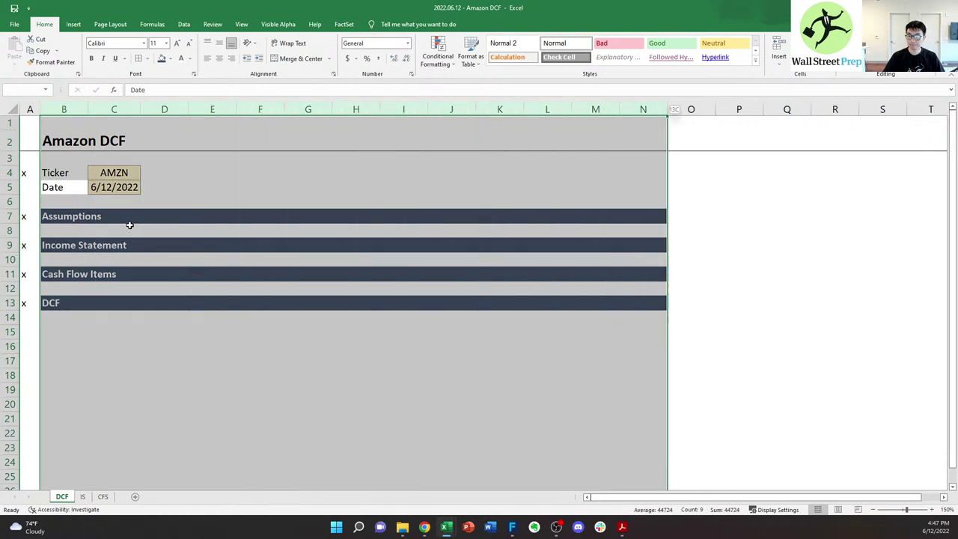
key("ctrl+shift+Right")
key("alt+h")
key("o")
key("w")
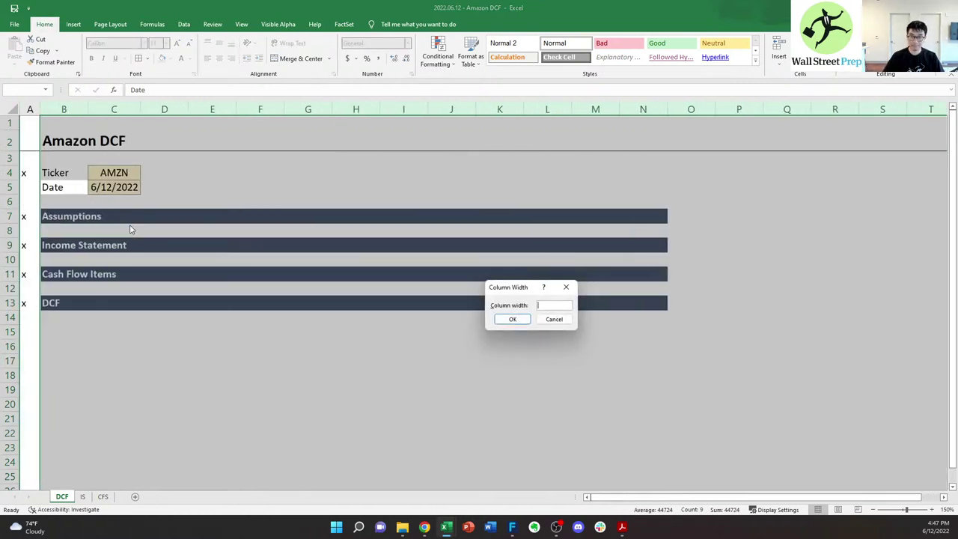
key("Return")
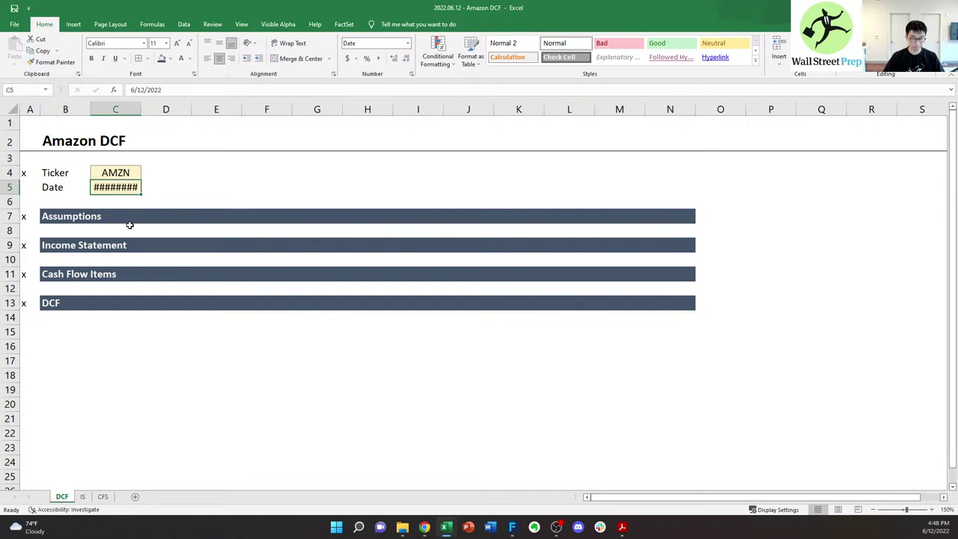
- Widen column B and all following columns uniformly so the date in C5 fits
key("ctrl+space")
key("shift+Right")
key("ctrl+shift+Right")
key("alt+h")
key("o")
key("w")
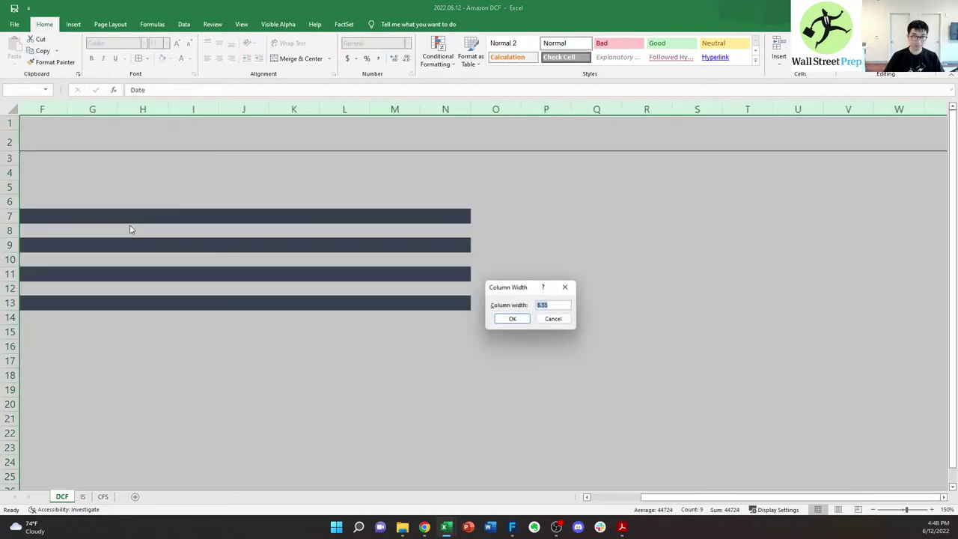
key("Return")
- Look over the annual income statement figures on the IS sheet, from CY '18 to the estimate years
key("Down")
key("Down")
key("Down")
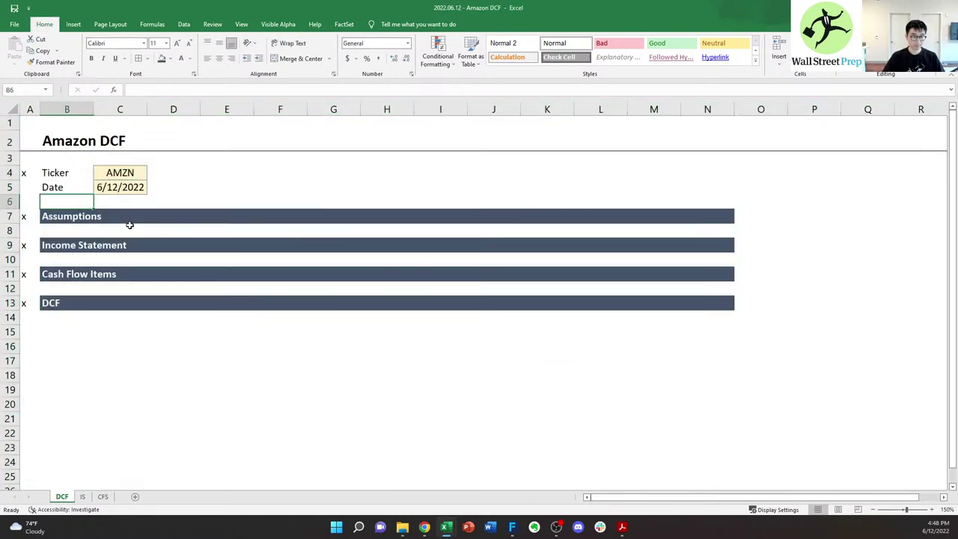
key("Down")
key("Down")
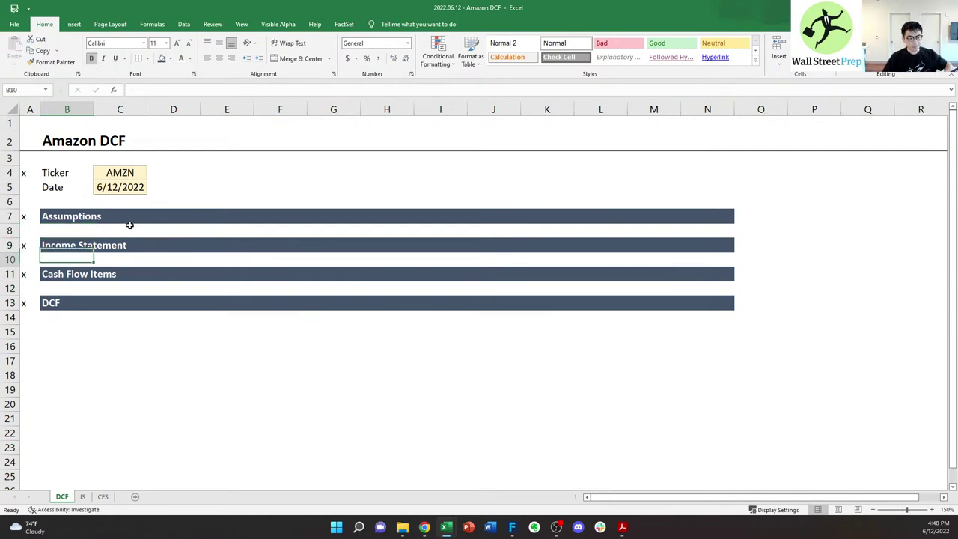
key("ctrl+Page_Down")
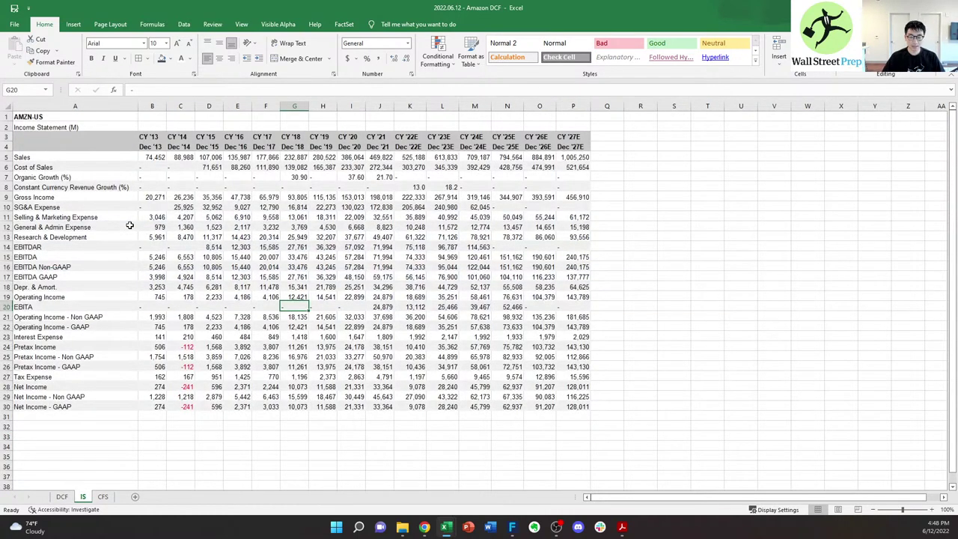
key("Up")
key("Right")
key("Right")
key("Right")
key("ctrl+Up")
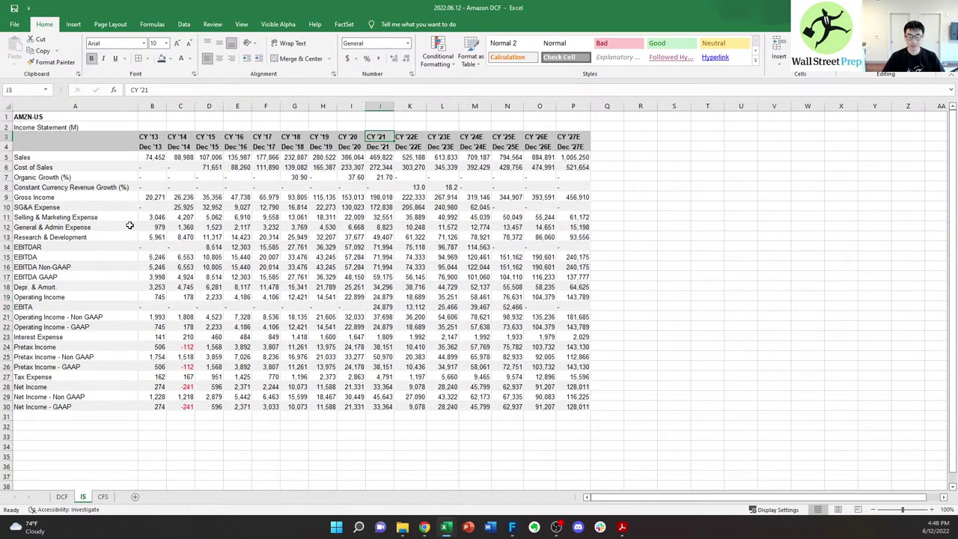
key("Right")
key("Right")
key("Down")
key("Down")
- Read through the cash flow line items on the CFS sheet, including operating, investing and financing activities
key("ctrl+Page_Down")
key("Down")
key("Down")
key("Down")
key("Down")
key("Down")
key("Down")
key("Down")
key("Down")
key("Down")
key("Down")
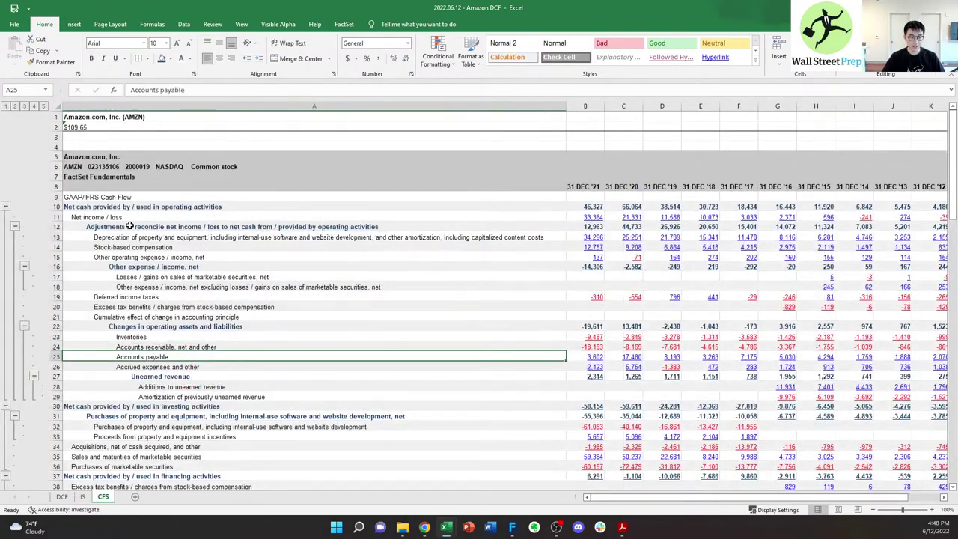
key("Down")
key("Down")
key("Down")
key("Down")
key("Down")
key("Down")
key("Down")
key("Down")
key("Down")
key("Down")
key("Down")
key("Down")
key("Down")
key("Down")
key("Down")
key("Down")
key("Down")
key("Down")
key("Down")
key("Down")
key("ctrl+Up")
key("ctrl+Up")
key("ctrl+Up")
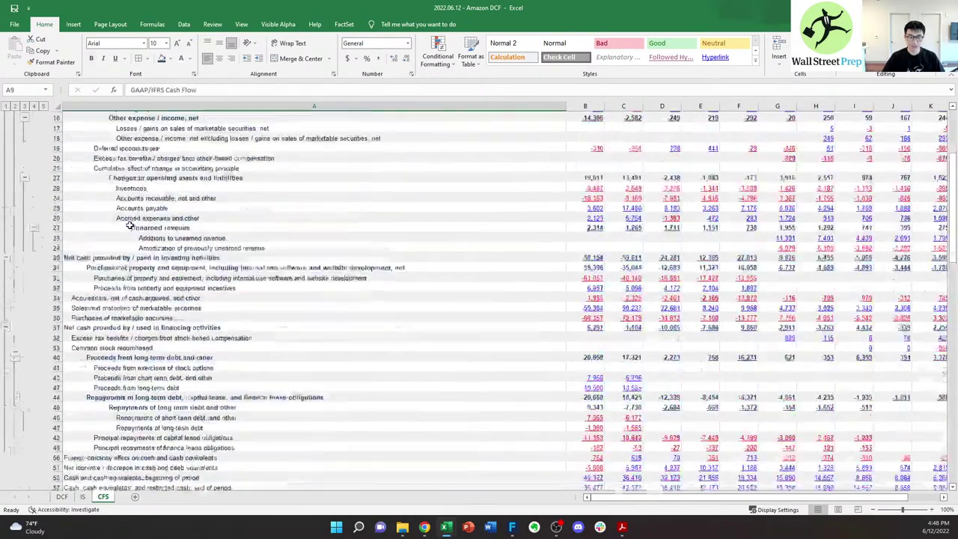
key("Up")
key("Up")
key("Up")
key("Up")
key("Down")
key("Down")
key("Down")
key("Down")
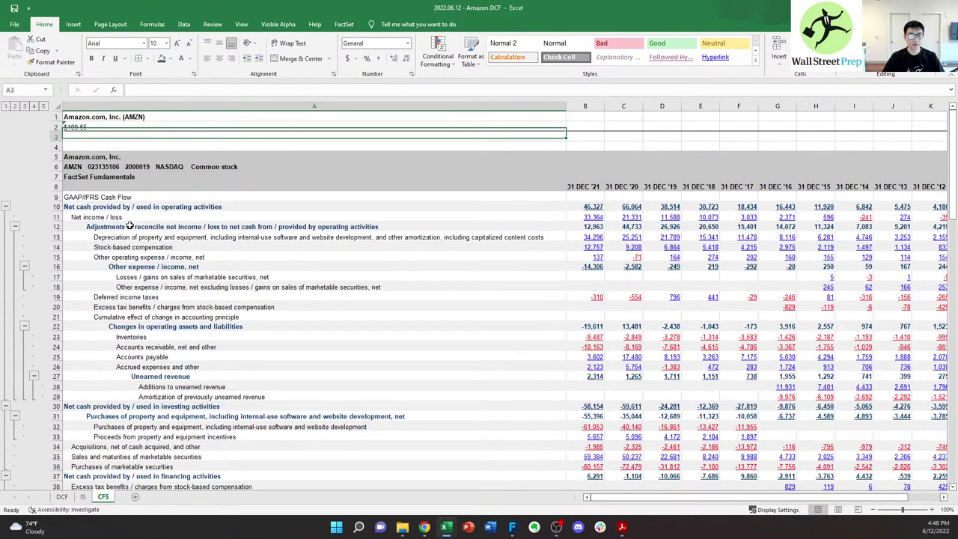
- Insert three rows below the Income Statement heading on the DCF sheet
key("ctrl+Page_Up")
key("ctrl+Page_Up")
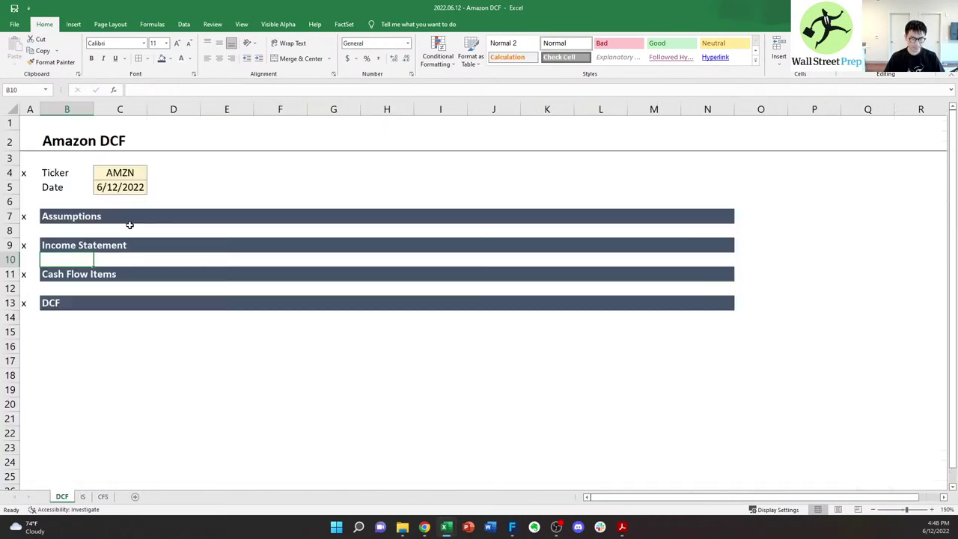
key("Up")
key("Down")
key("Down")
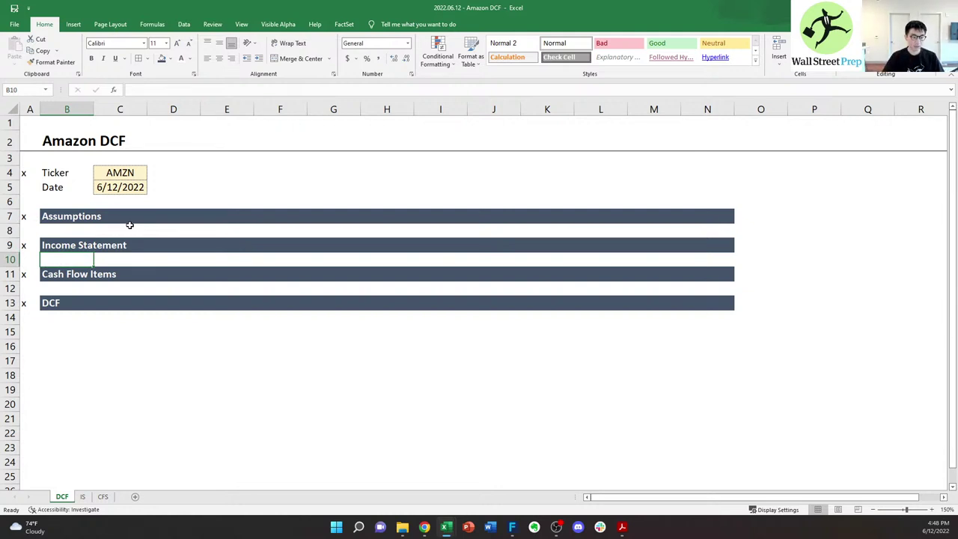
key("alt+h")
key("i")
key("r")
key("F4")
key("F4")
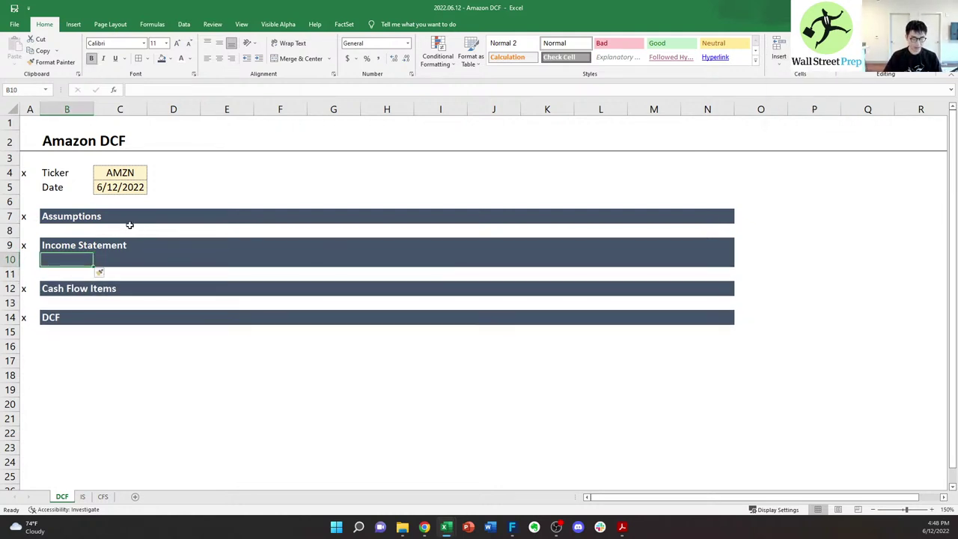
- Remove the fill color from rows 10 to 13 beneath the Income Statement heading
key("shift+space")
key("shift+Down")
key("shift+Down")
key("shift+Down")
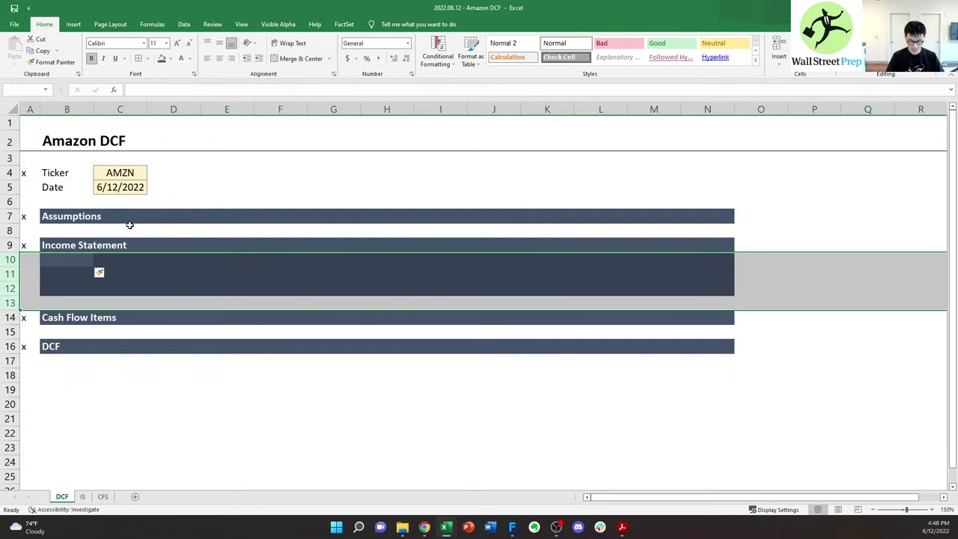
key("alt+h")
key("h")
key("n")
key("Right")
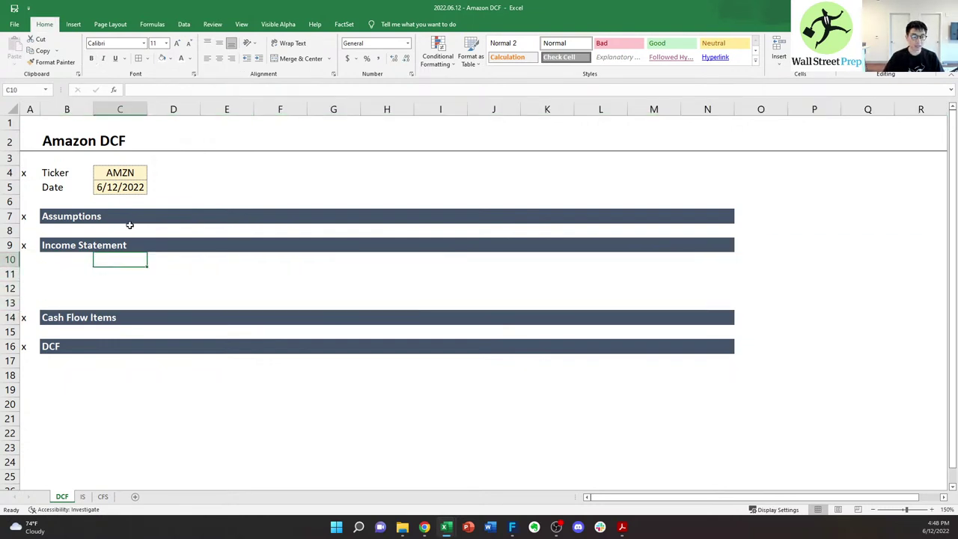
- Set the font color of rows 10 to 13 beneath the Income Statement heading to Automatic
key("Left")
key("shift+space")
key("shift+Down")
key("shift+Down")
key("shift+Down")
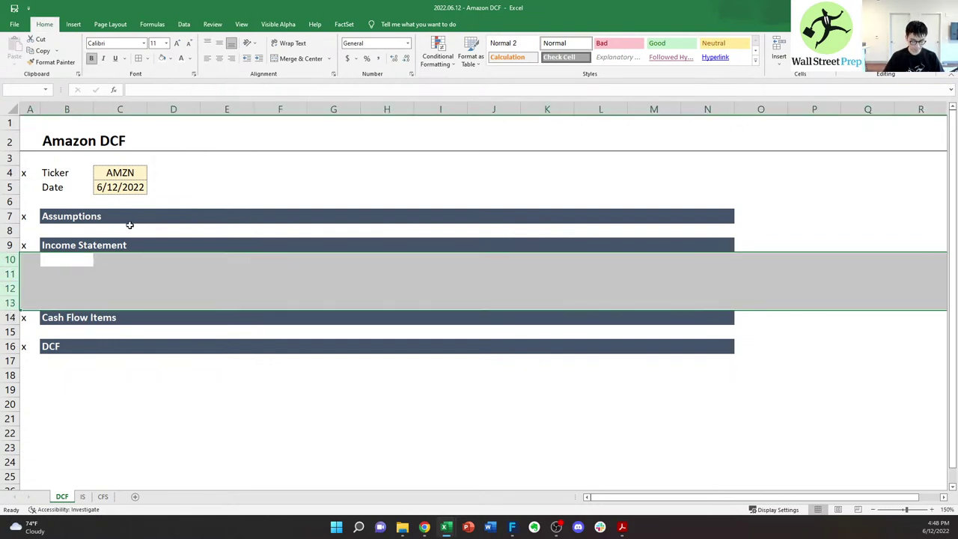
key("alt+h")
key("f")
key("c")
key("Down")
key("Up")
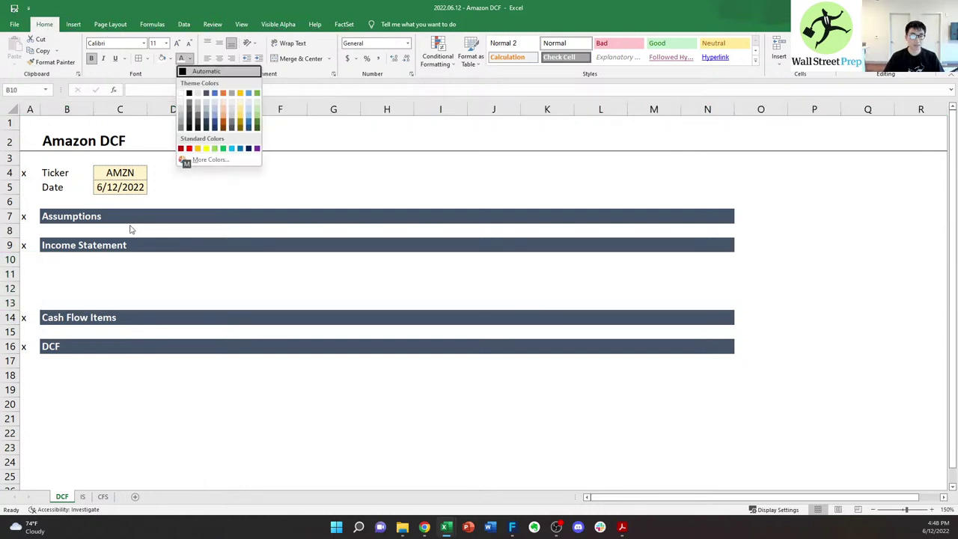
key("Return")
key("Right")
key("Left")
- Check the first year on the IS sheet and enter 2013 in E9 of the Income Statement heading on the DCF sheet
key("Up")
key("Right")
key("Right")
key("Right")
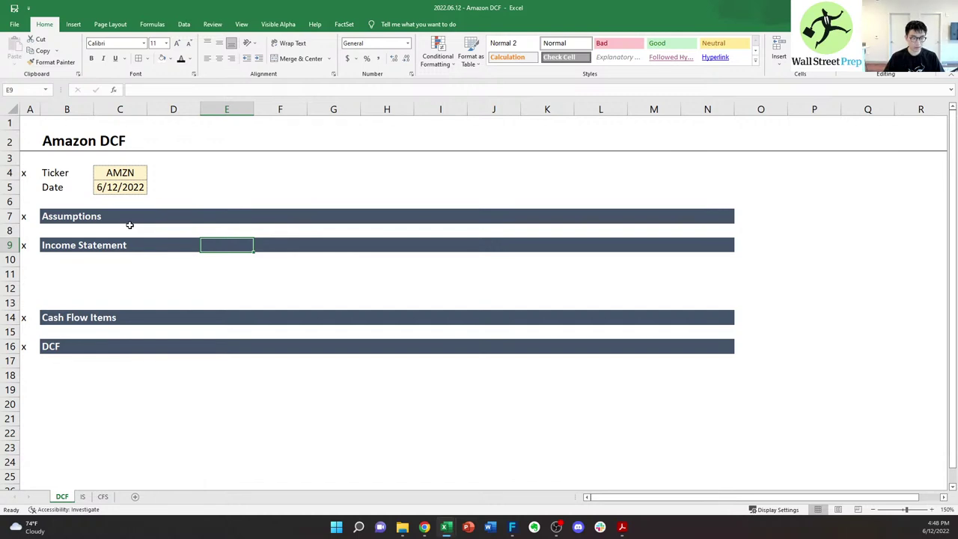
key("ctrl+Page_Down")
key("Left")
key("Left")
key("Left")
key("ctrl+Left")
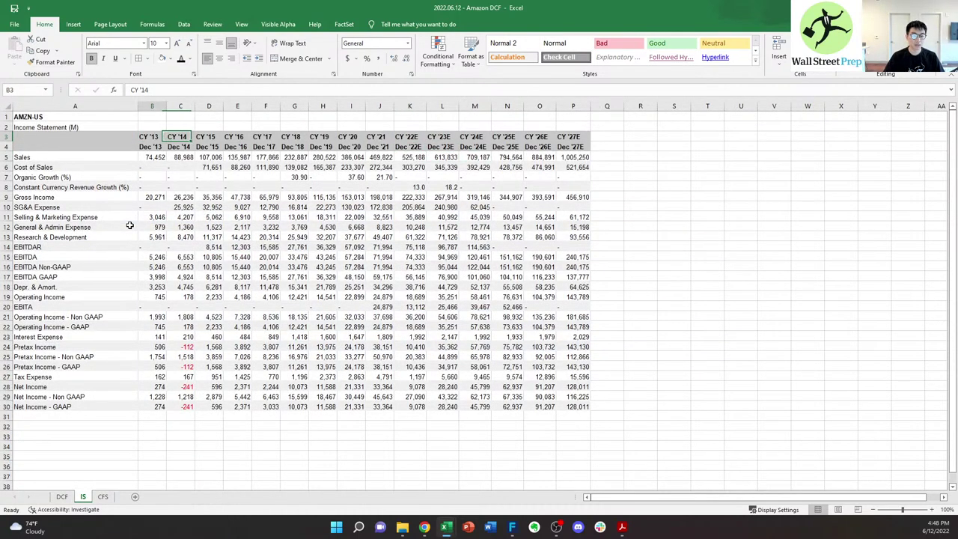
key("ctrl+Page_Up")
type("2013")
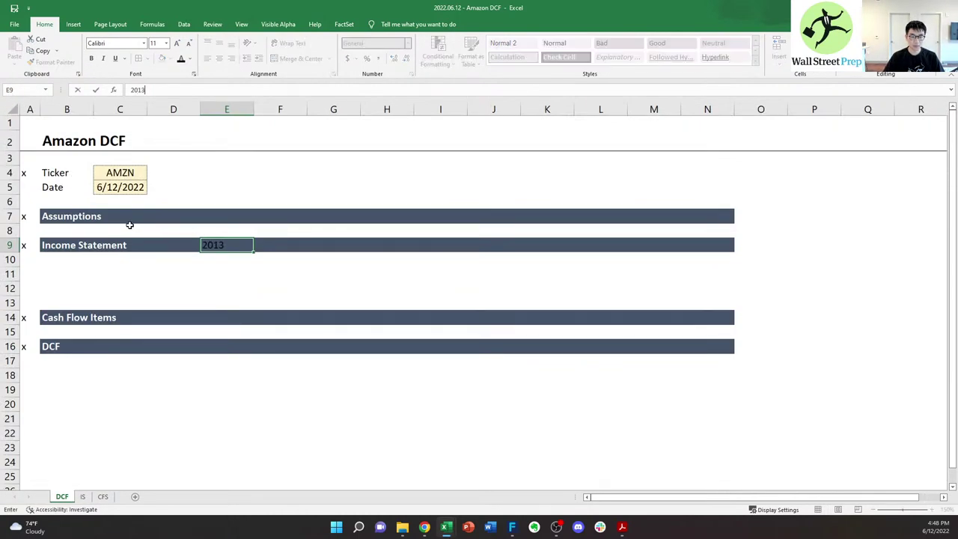
key("Right")
key("Left")
key("alt")
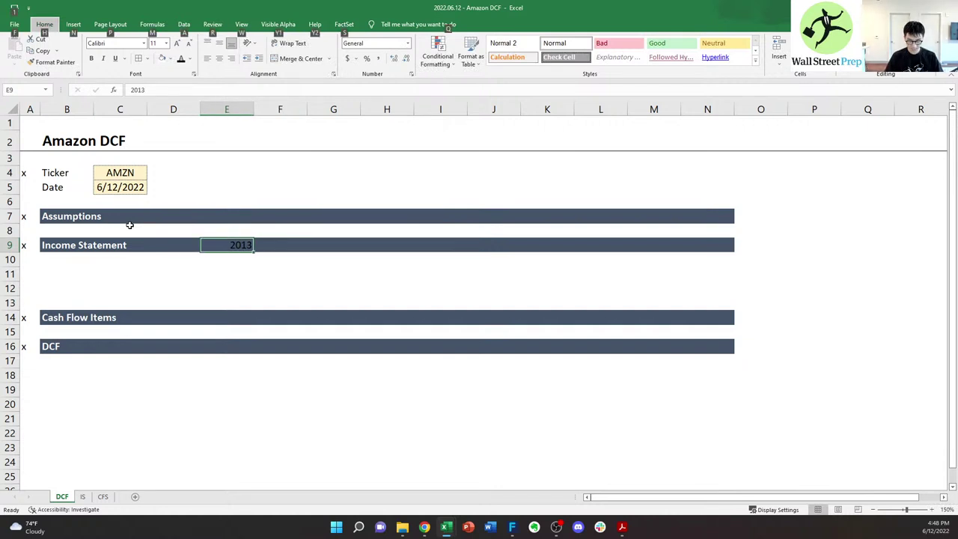
key("f")
key("g")
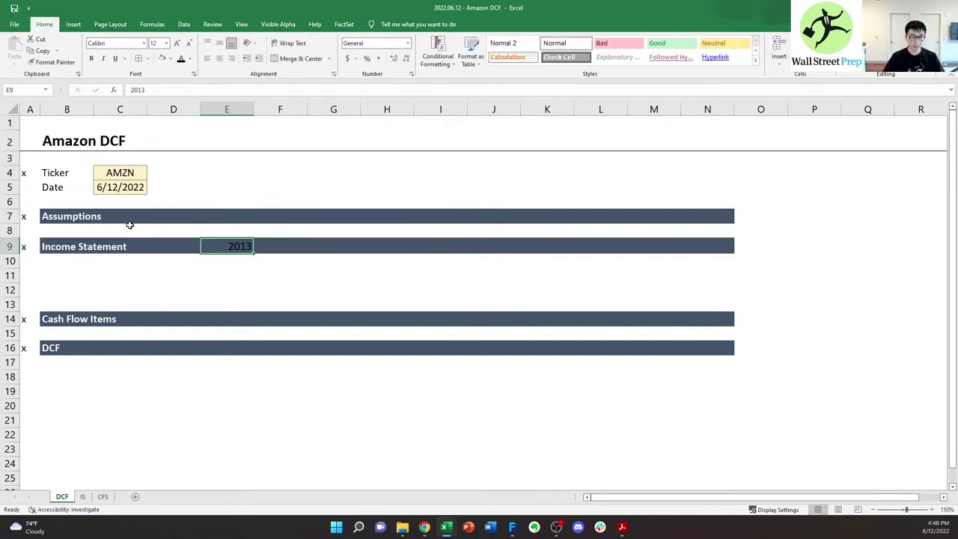
key("alt+h")
key("f")
key("k")
- Format the 2013 year heading in E9 with white, bold text
key("alt+h")
key("f")
key("c")
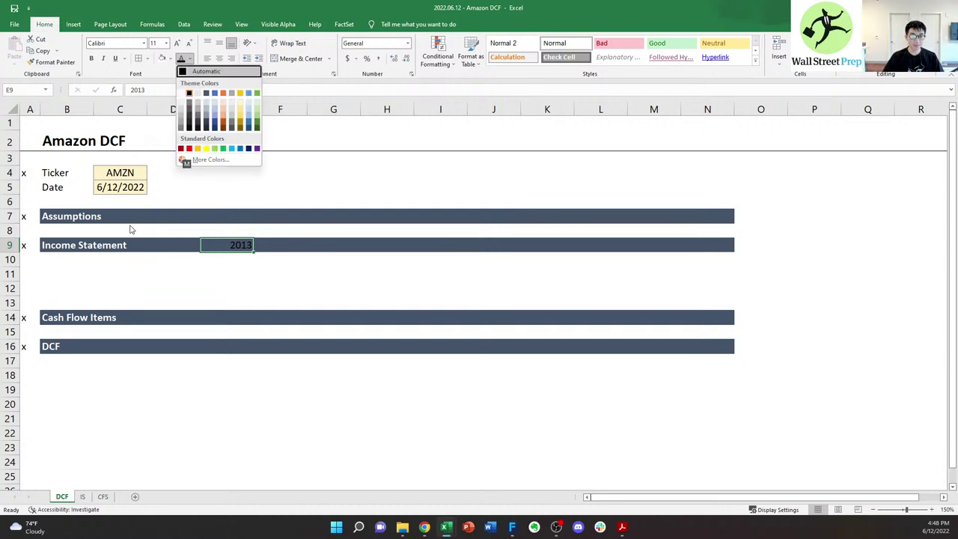
key("Down")
key("Return")
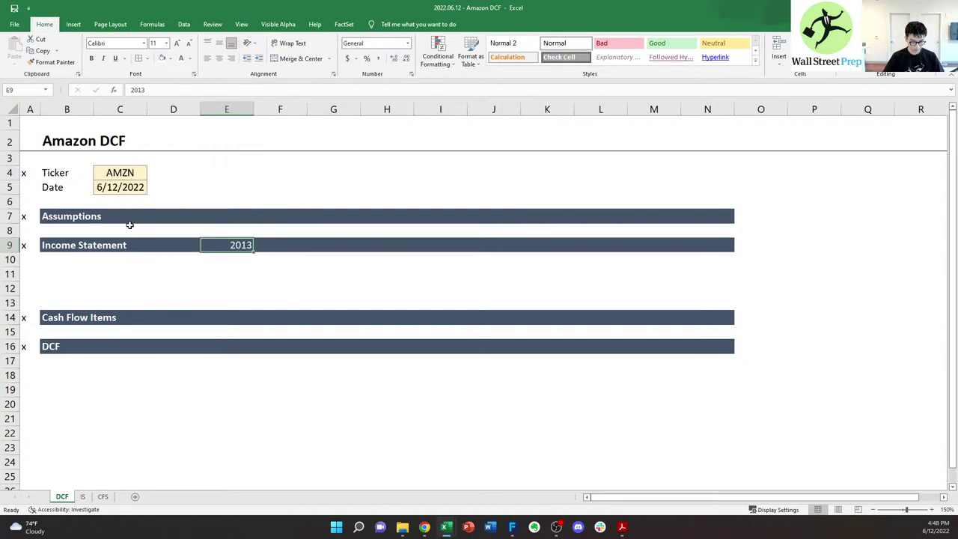
- Enter =E9+1 in F9 and apply the formatting of E9 to it
key("Right")
type("=E9+1")
key("ctrl+Return")
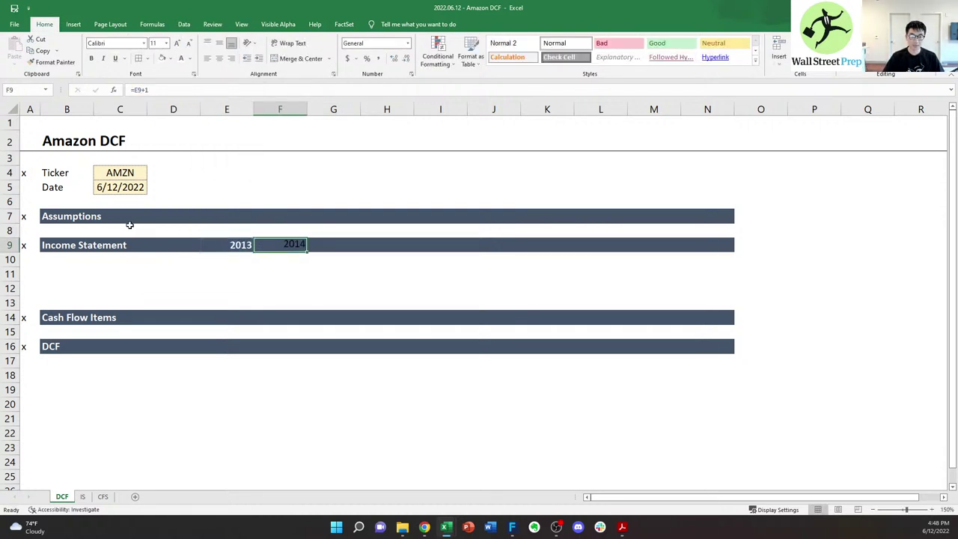
key("Left")
key("ctrl+c")
key("Right")
key("alt+e")
key("s")
key("t")
key("Return")
- Copy the year formula in F9 across the Income Statement heading through N9
key("ctrl+c")
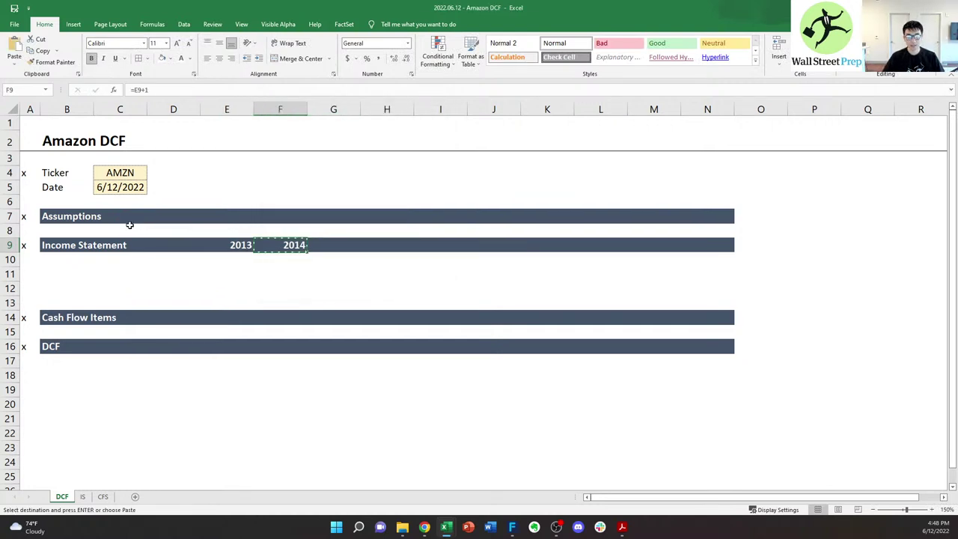
key("shift+Right")
key("shift+Right")
key("shift+Right")
key("shift+Right")
key("shift+Right")
key("shift+Right")
key("shift+Right")
key("shift+Right")
key("shift+Right")
key("shift+Left")
key("ctrl+v")
- Extend the Income Statement year headings from N9 to R9, up to 2026
key("Right")
key("Right")
key("Right")
key("Right")
key("Right")
key("Right")
key("Right")
key("Right")
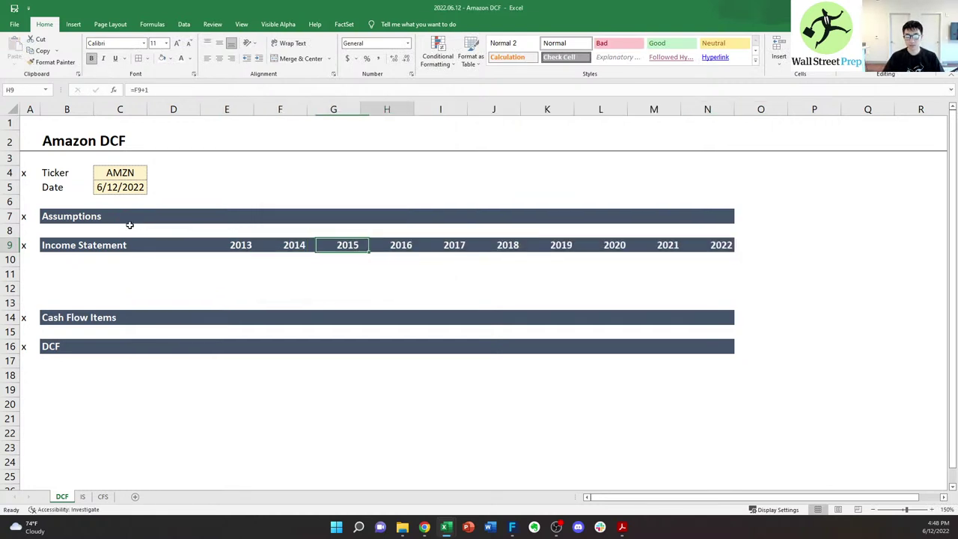
key("ctrl+c")
key("shift+Right")
key("shift+Right")
key("shift+Right")
key("shift+Right")
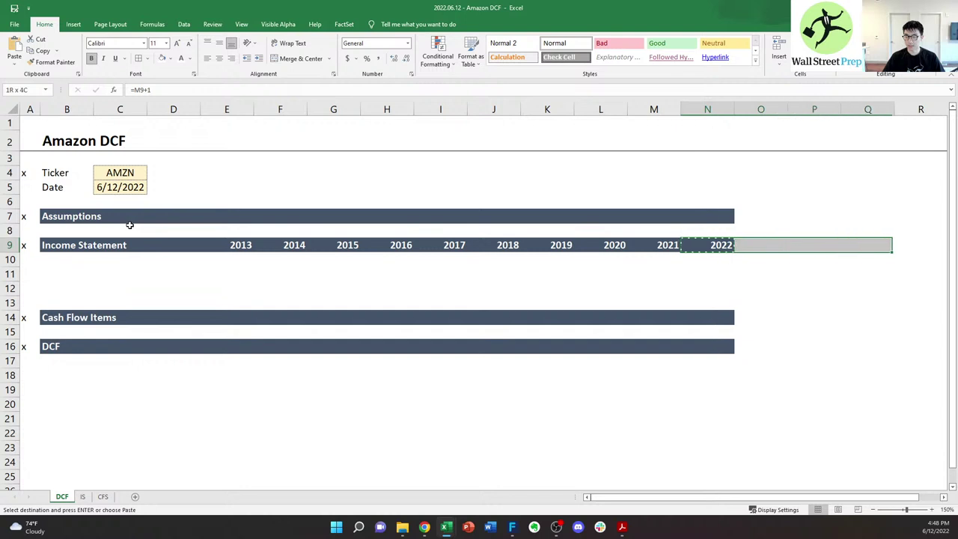
key("Return")
- Extend the Assumptions heading bar from column N to column R
key("Up")
key("Up")
key("ctrl+c")
key("shift+Right")
key("shift+Right")
key("shift+Right")
key("shift+Right")
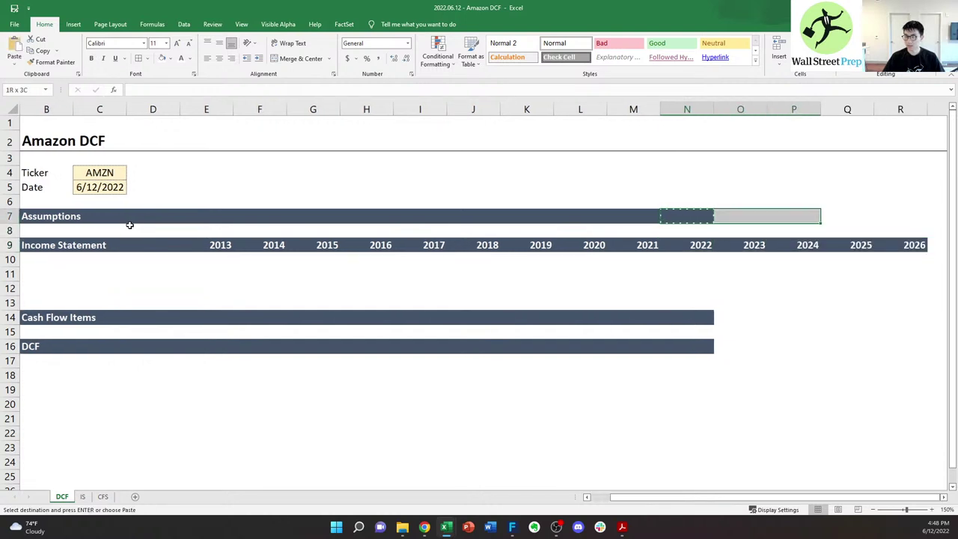
key("ctrl+v")
- Extend the Cash Flow Items and DCF heading bars from column N to column R
key("Down")
key("Down")
key("Down")
key("Down")
key("Down")
key("Down")
key("Down")
key("shift+Down")
key("shift+Down")
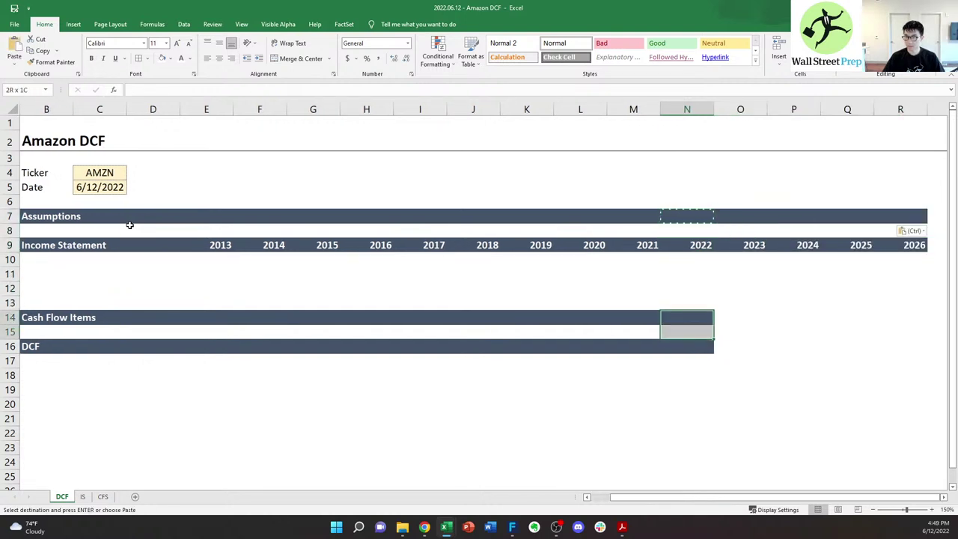
key("ctrl+c")
key("shift+Right")
key("shift+Right")
key("shift+Right")
key("shift+Right")
key("shift+Right")
key("shift+Left")
key("ctrl+v")
key("Right")
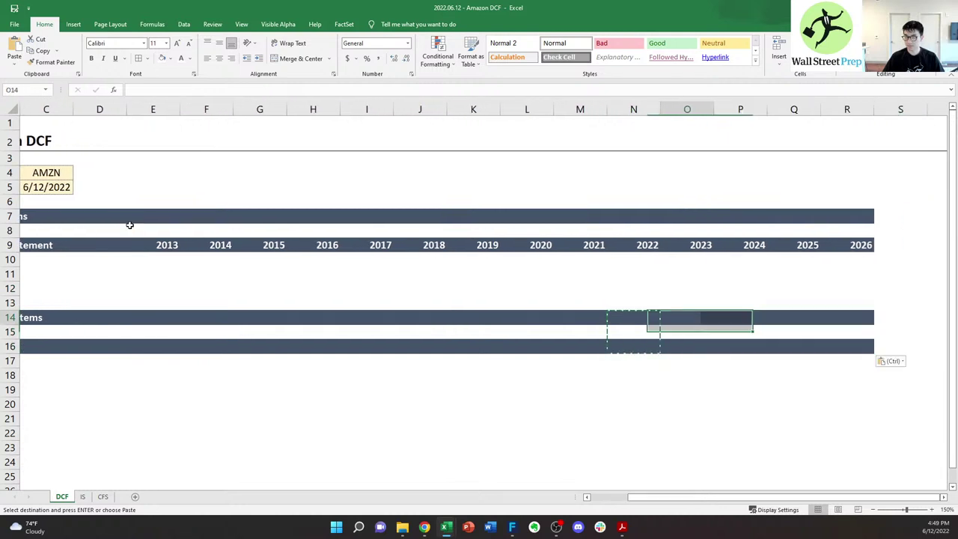
key("Escape")
- Add a right border down the whole 2022 column N
key("Up")
key("Up")
key("Left")
key("Up")
key("Up")
key("Up")
key("Up")
key("Down")
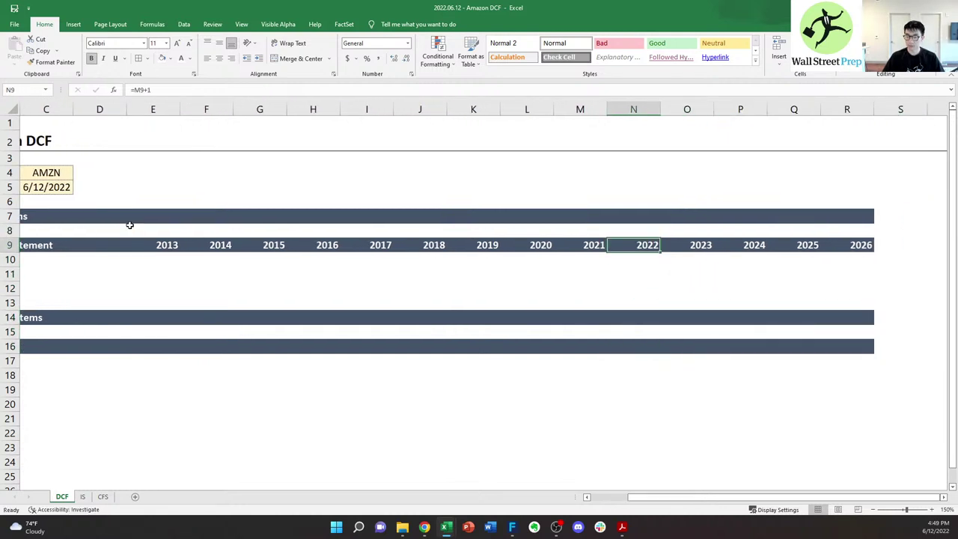
key("ctrl+space")
key("alt+h")
key("b")
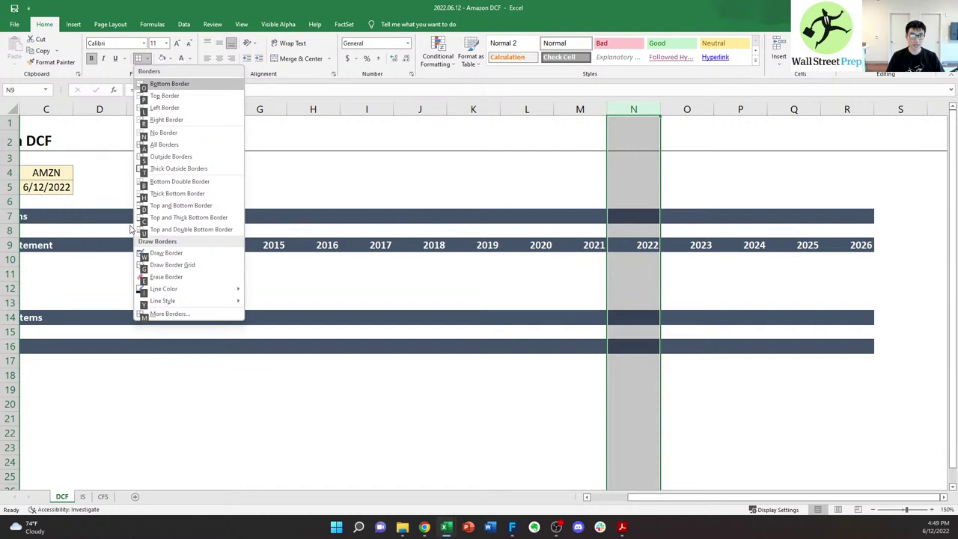
key("r")
key("Right")
key("Left")
key("Right")
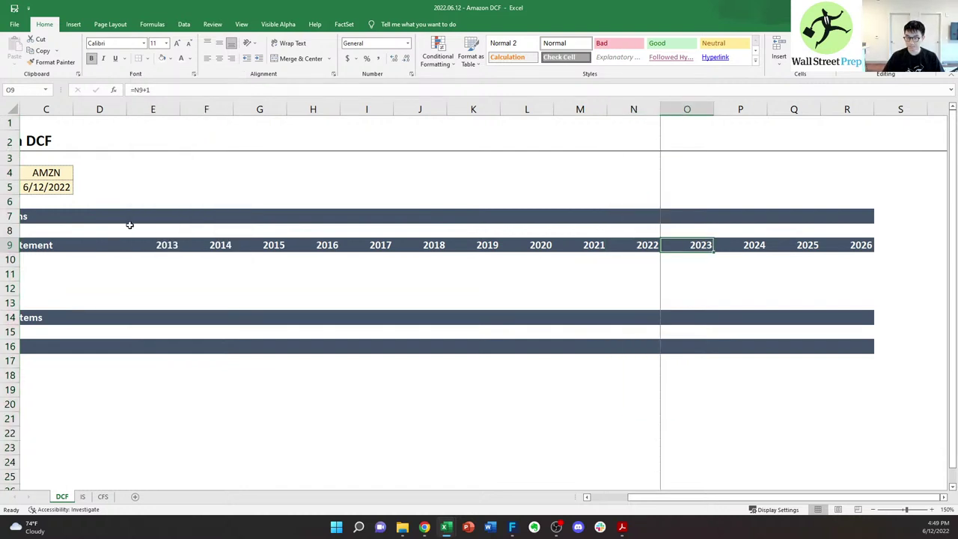
- Copy R7:R16 into column S to extend all heading bars and the year row by one more column
key("Right")
key("Left")
key("Left")
key("Right")
key("Right")
key("Right")
key("Right")
key("Left")
key("Right")
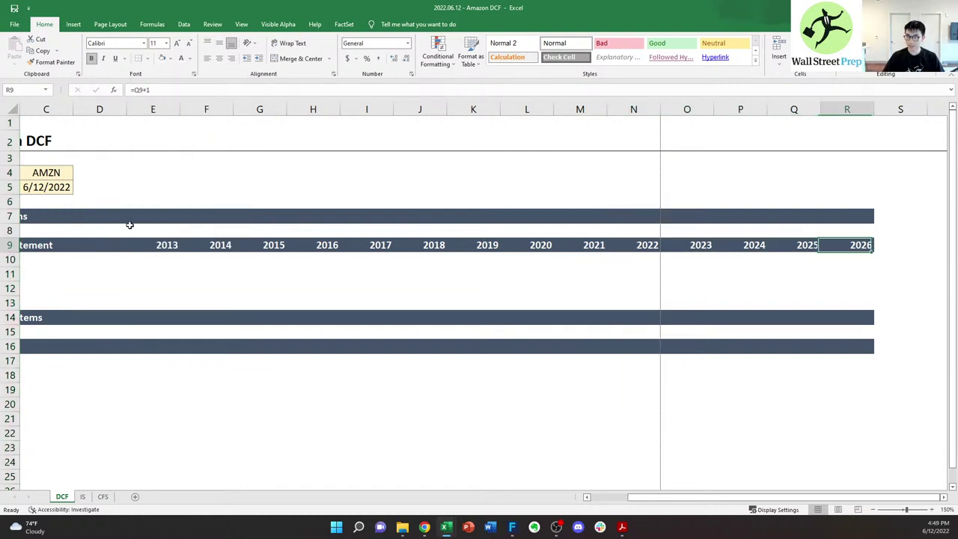
key("Up")
key("Up")
key("shift+Down")
key("shift+Down")
key("shift+Down")
key("shift+Down")
key("shift+Down")
key("shift+Down")
key("shift+Down")
key("shift+Down")
key("shift+Down")
key("ctrl+c")
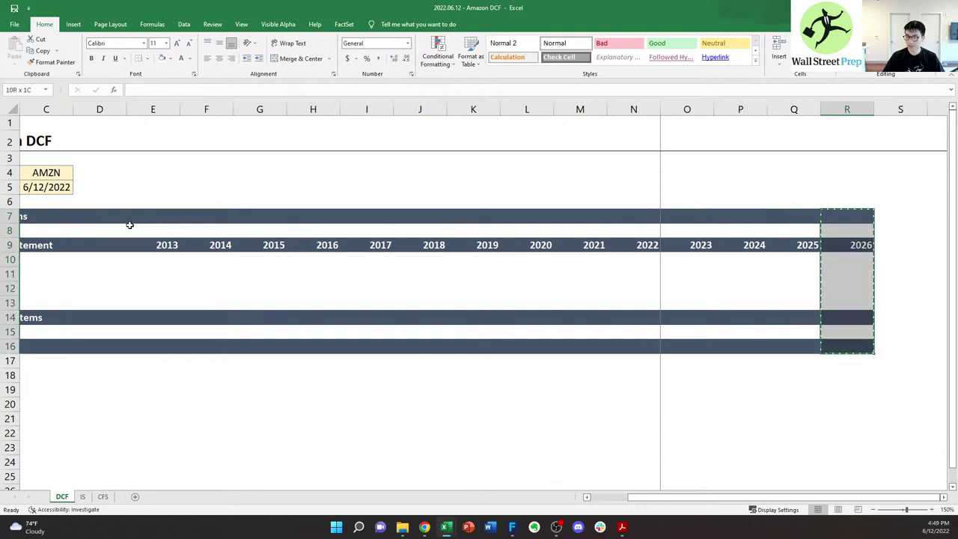
key("shift+Right")
key("Return")
- Insert three rows at row 11 in the Income Statement section
key("Left")
key("Left")
key("Left")
key("Left")
key("Down")
key("Down")
key("Left")
key("Down")
key("ctrl+Left")
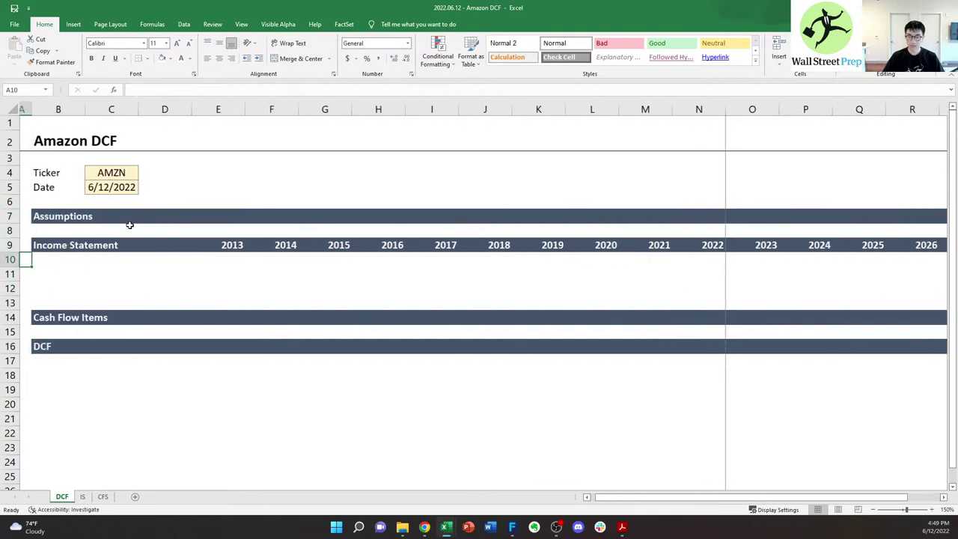
key("Right")
key("Down")
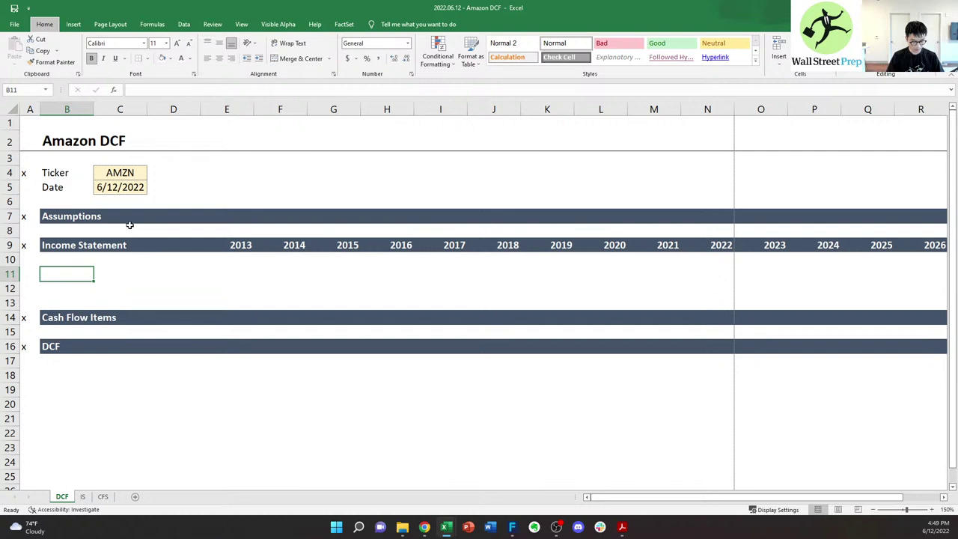
key("alt+i")
key("r")
key("alt+i")
key("r")
key("alt+i")
key("r")
- Enter the label Revenue in B10 in regular, non-bold text
key("Up")
type("Re")
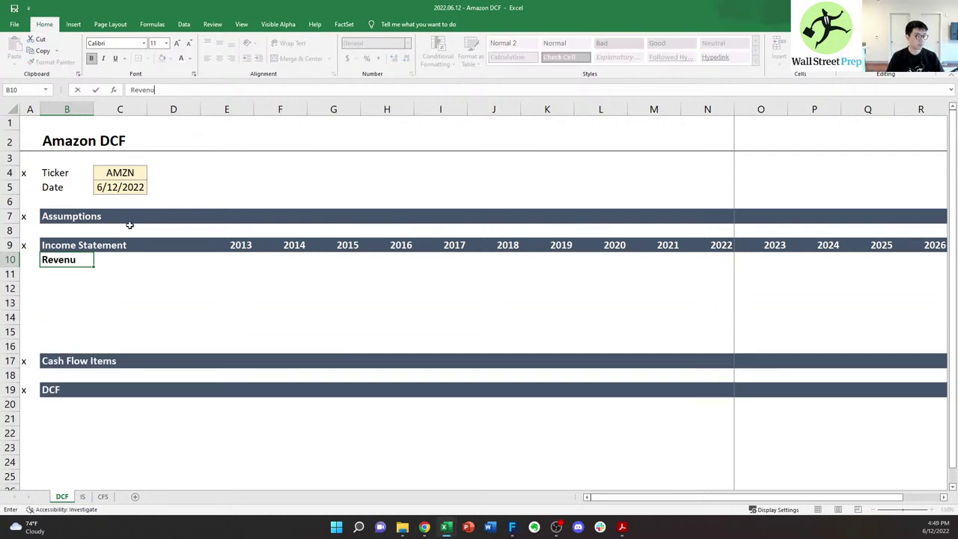
type("venue")
key("Return")
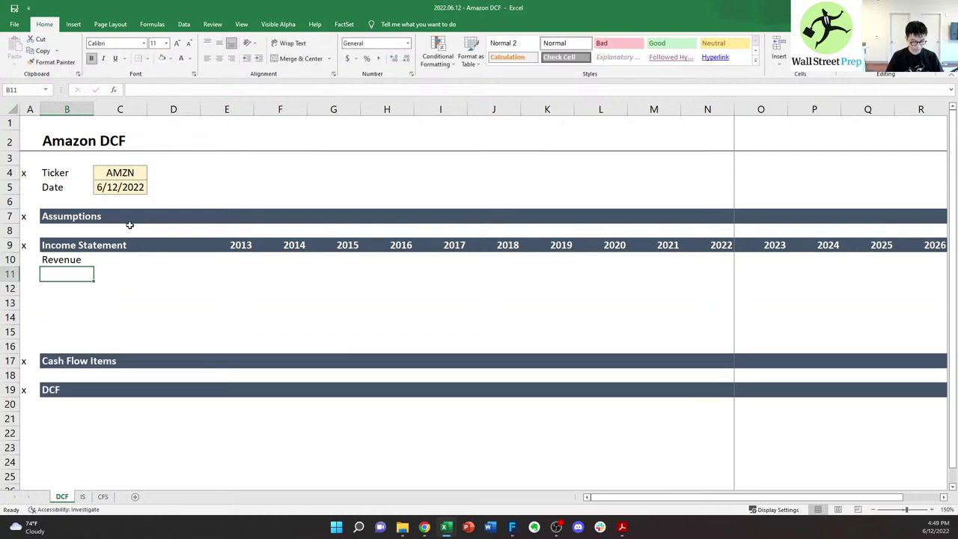
- Enter the row labels % growth in B11, EBIT in B13 and % of sales in B14
type("% growth")
key("ctrl+Return")
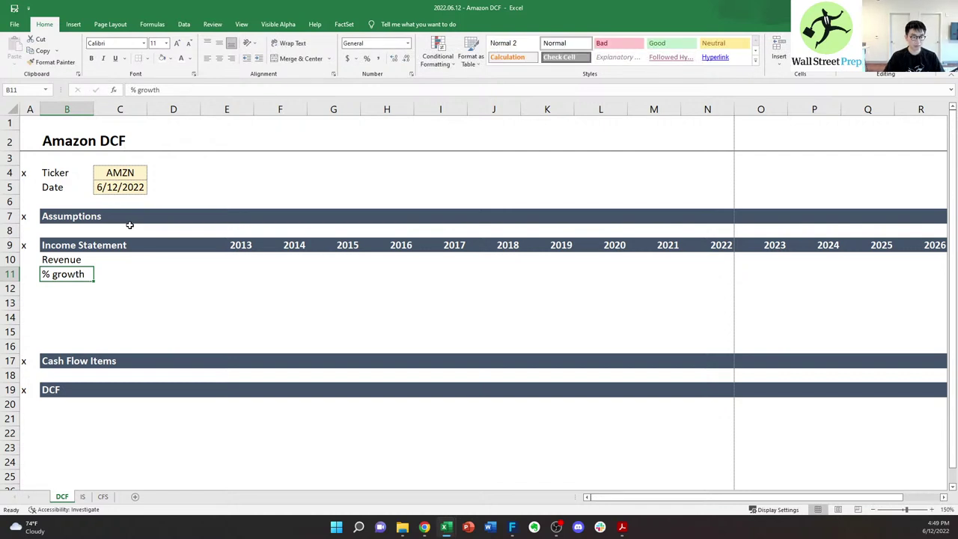
left_click(10, 259)
key("Down")
key("Up")
key("Down")
key("Up")
key("Down")
key("Down")
key("Down")
type("EBIT")
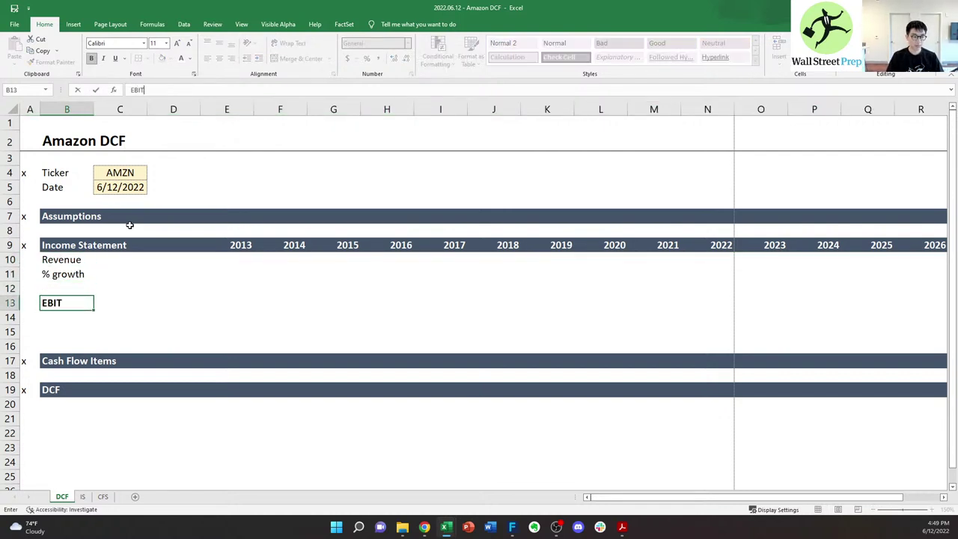
key("Return")
type("% of sales")
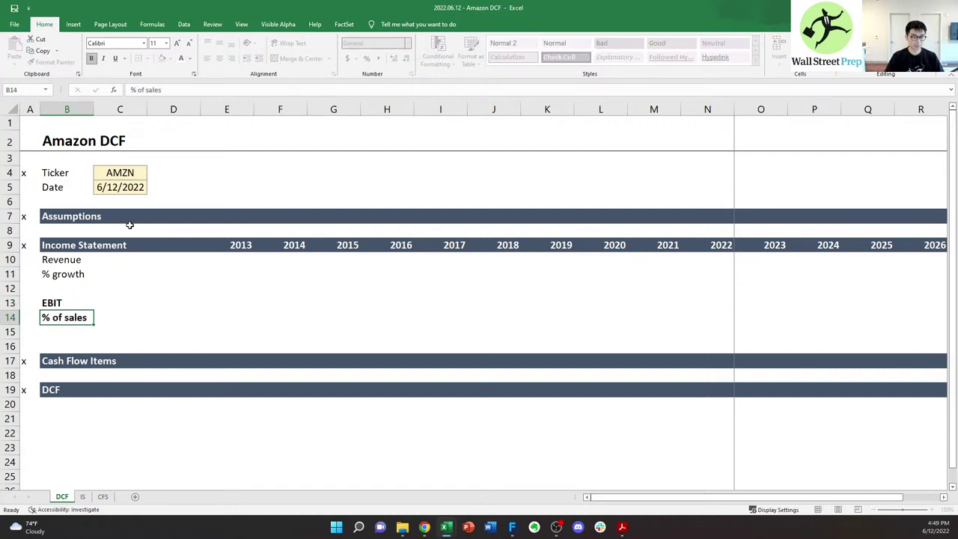
key("Return")
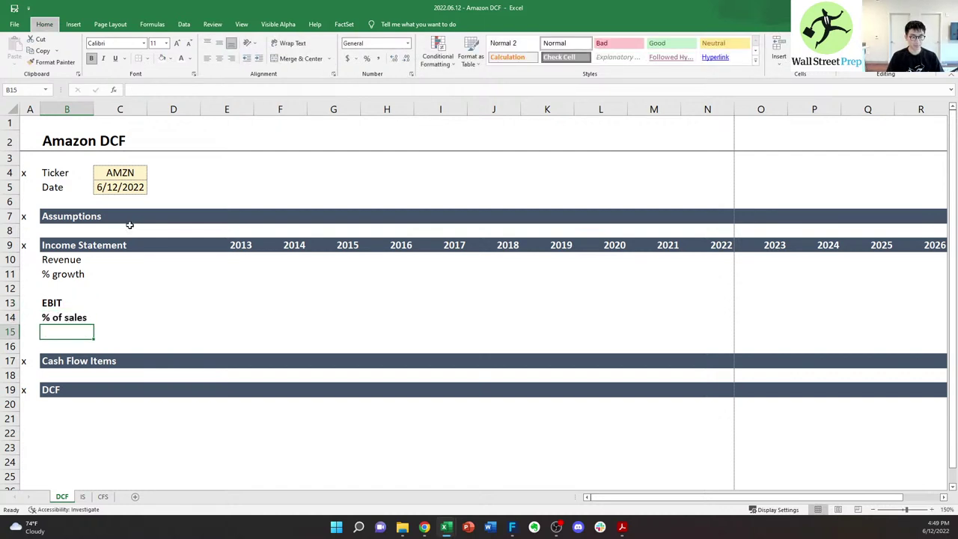
- Insert three blank rows below the % of sales row in the Income Statement section
key("alt+i")
key("r")
key("alt+i")
key("r")
key("Down")
key("alt+i")
key("r")
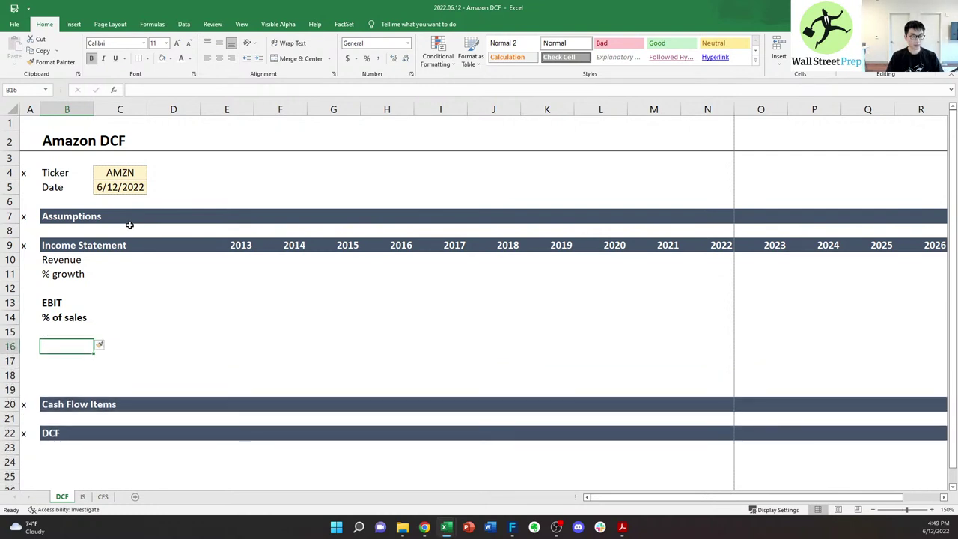
- Enter the row labels Taxes in B16 and % of EBIT in B17
type("Taxes")
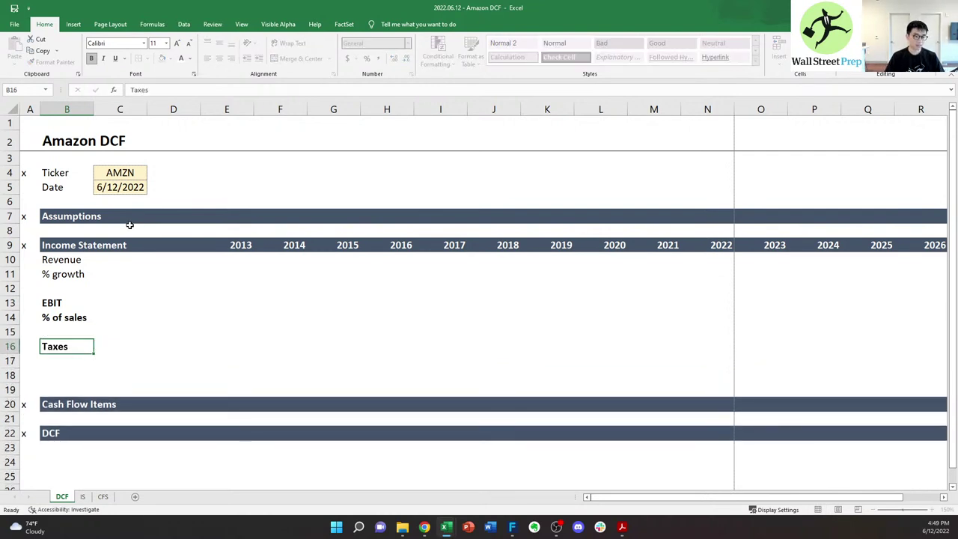
key("Return")
type("% of EBIT")
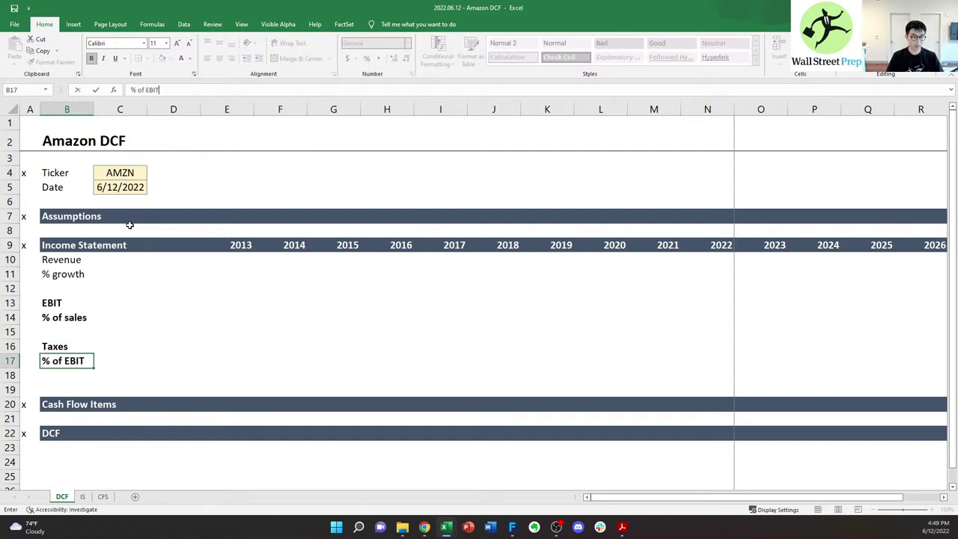
key("Return")
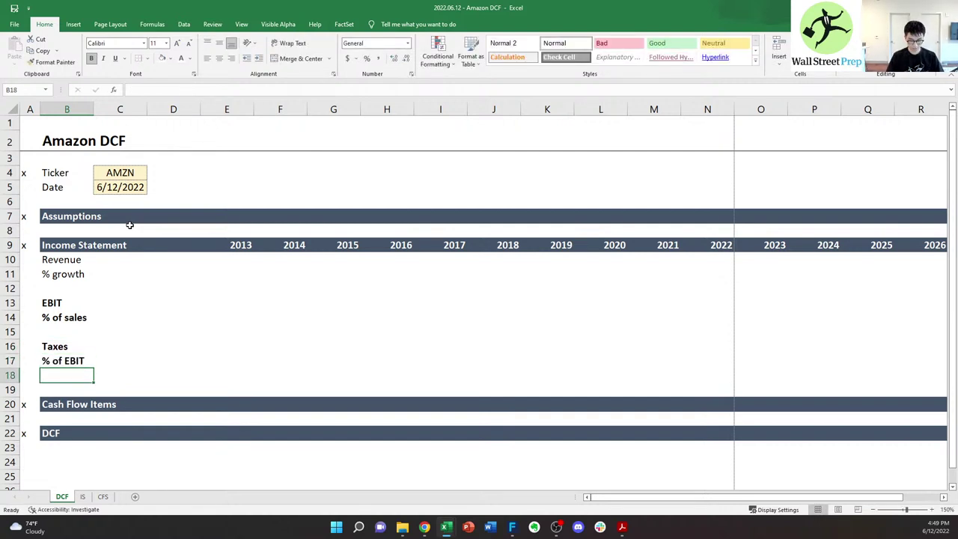
key("alt+h")
key("i")
key("Escape")
key("Escape")
key("Escape")
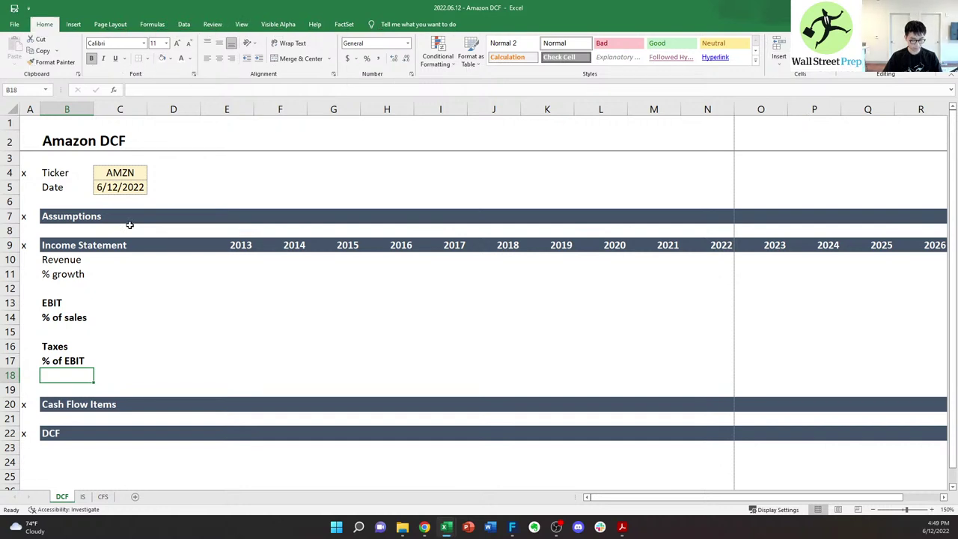
- Insert two more blank rows at row 18 below the % of EBIT label
key("alt+h")
key("i")
key("r")
key("F4")
key("Up")
key("Up")
key("Up")
key("Up")
key("Up")
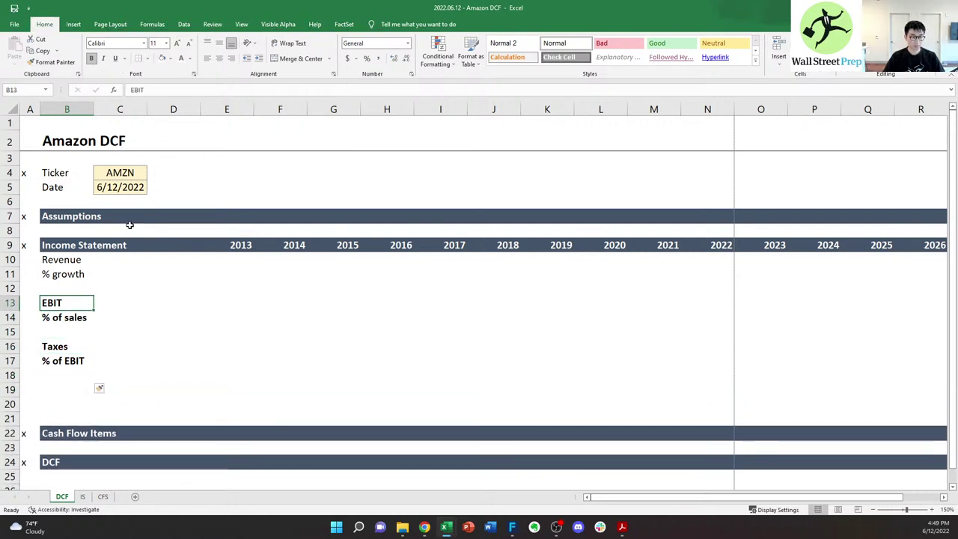
key("shift+Down")
key("shift+Down")
key("shift+Down")
key("shift+Down")
- Delete the surplus blank rows 18 to 20 above the Cash Flow Items heading
key("Down")
key("Down")
key("Down")
key("Down")
key("Down")
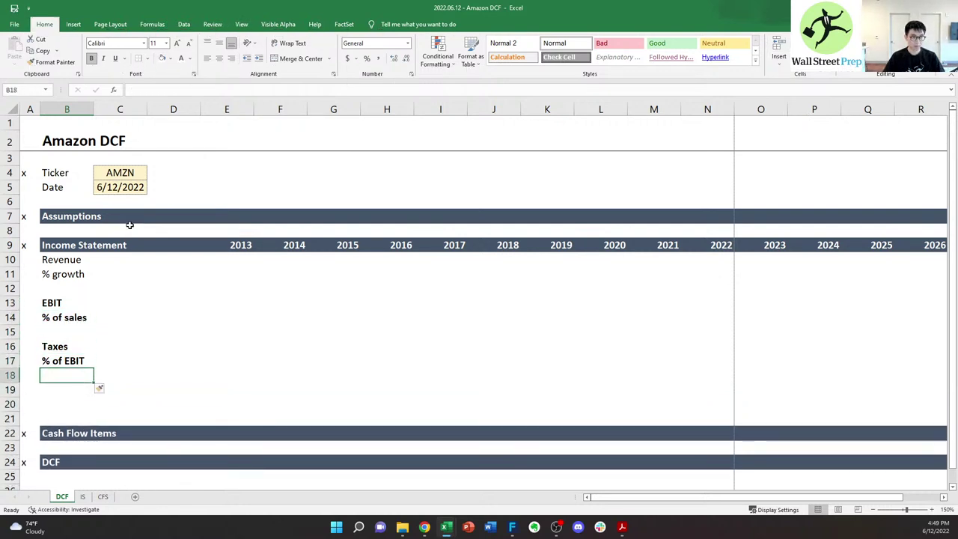
key("shift+space")
key("shift+Down")
key("shift+Down")
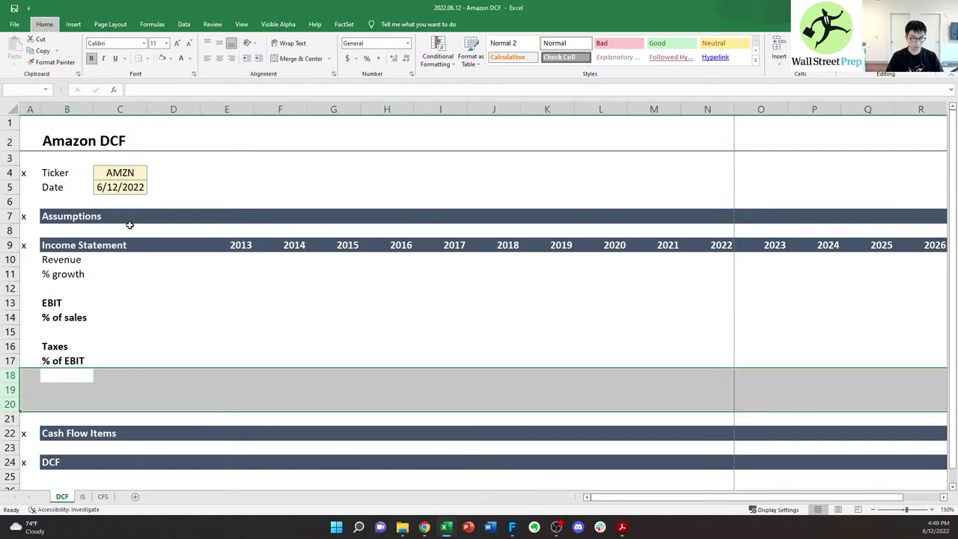
- Remove the bold formatting from the EBIT and Taxes labels in B13:B17
key("Up")
key("Up")
key("Up")
key("Up")
key("shift+Down")
key("shift+Down")
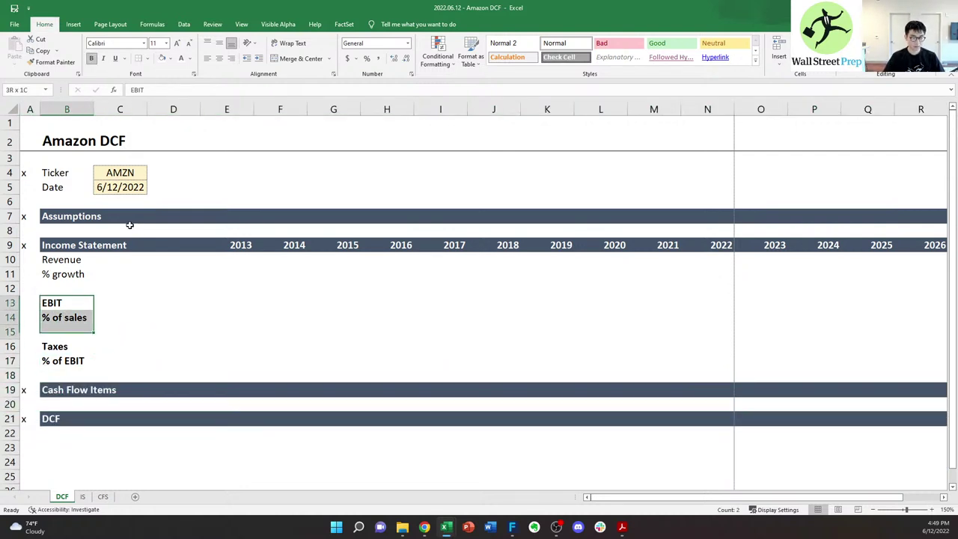
key("shift+Down")
key("shift+Down")
key("ctrl+b")
key("Right")
type("1")
key("Up")
key("Up")
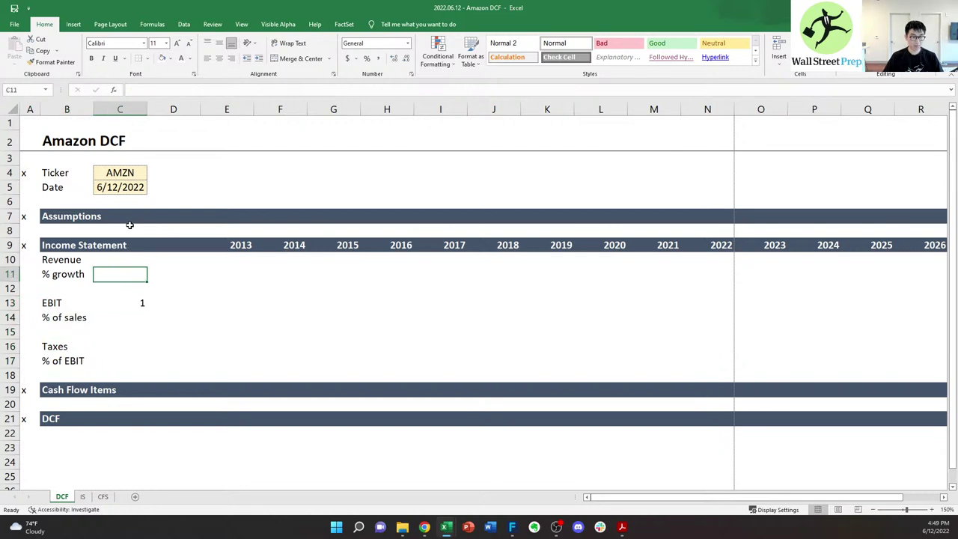
key("Right")
key("Down")
key("Down")
key("Left")
key("Delete")
- Link the 2013 revenue in E10 to the Sales figure on the IS sheet with =IS!B5
key("Up")
key("Up")
key("Right")
key("Right")
key("Up")
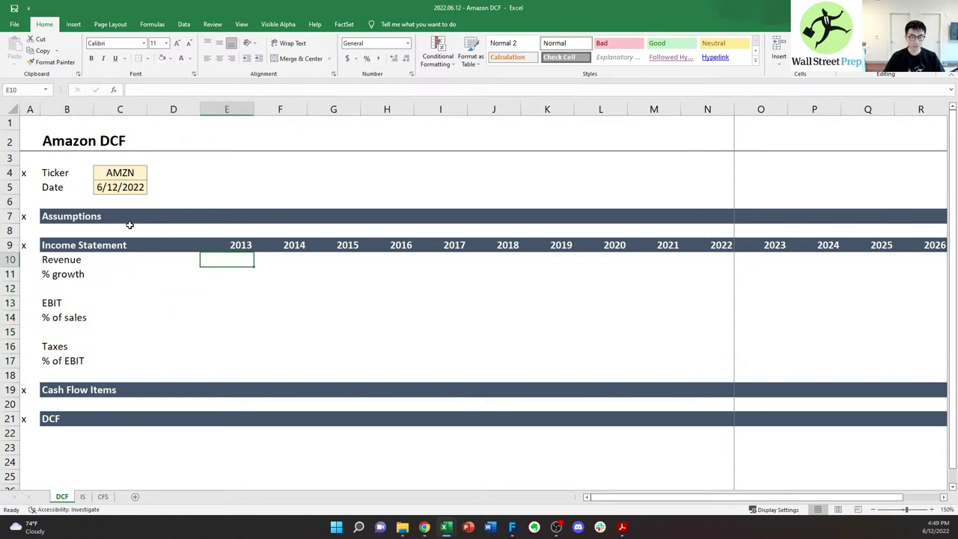
type("=")
key("ctrl+Page_Down")
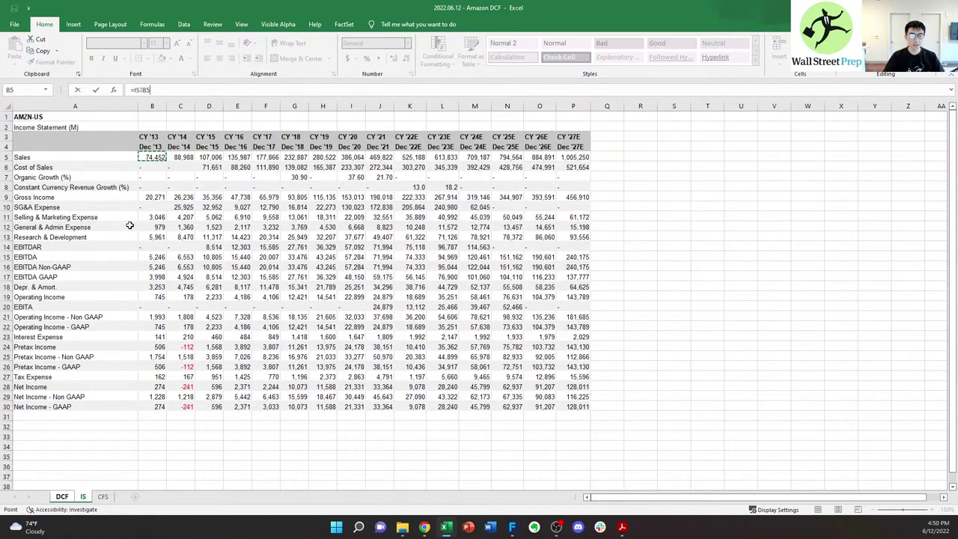
key("ctrl+Return")
- Copy the revenue link from E10 across row 10 through the 2027 column S
key("ctrl+c")
key("shift+Right")
key("shift+Right")
key("shift+Right")
key("shift+Right")
key("shift+Right")
key("shift+Right")
key("shift+Right")
key("shift+Right")
key("shift+Right")
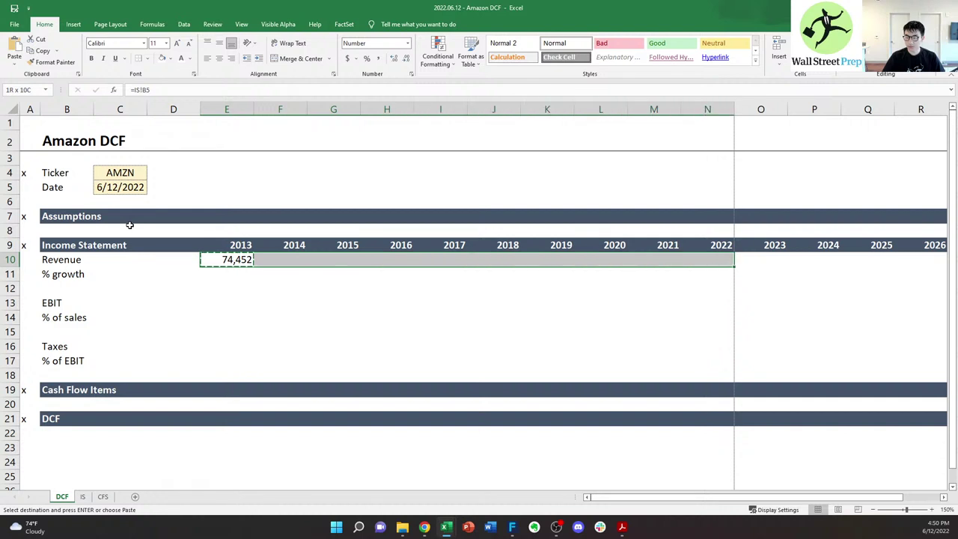
key("shift+Right")
key("shift+Right")
key("shift+Right")
key("shift+Right")
key("shift+Right")
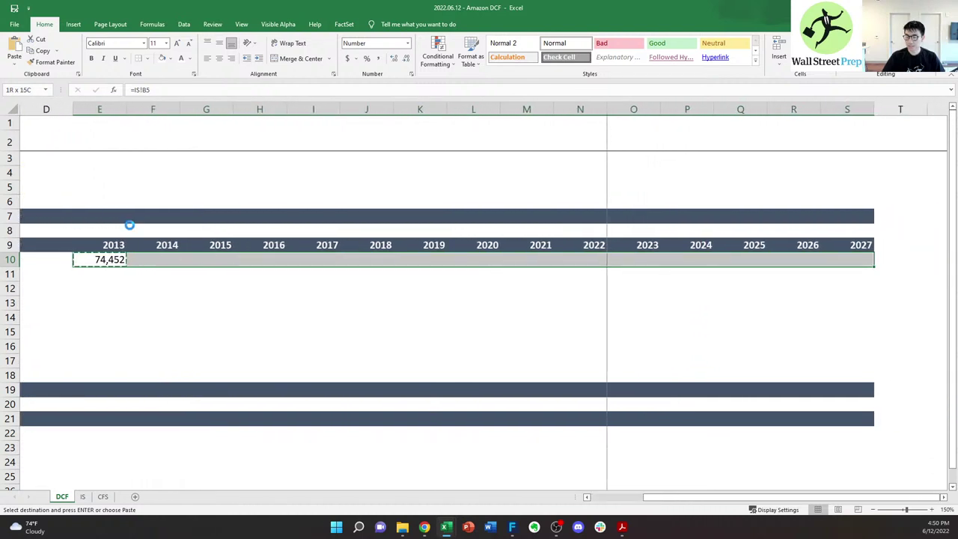
key("Return")
- Examine the linked revenue figures and their formulas along row 10
key("Right")
key("Right")
key("Right")
key("Right")
key("Right")
key("Right")
key("Right")
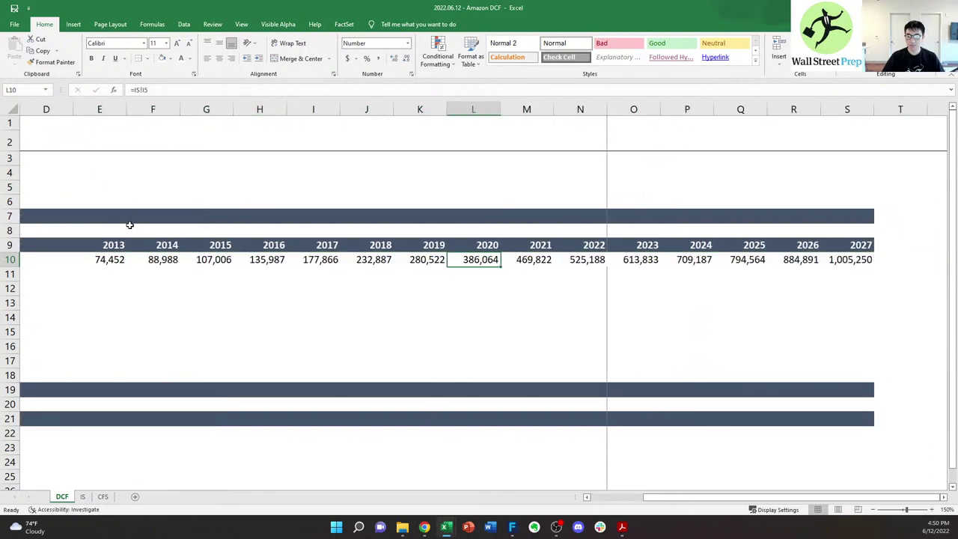
key("Left")
key("Left")
key("Left")
key("Left")
key("Left")
key("Left")
key("Left")
key("Left")
key("Left")
key("Left")
- Calculate 2014 revenue growth in F11 with =F10/E10-1 and format it as a percentage
key("Down")
key("Right")
key("Right")
key("Right")
key("Right")
key("Right")
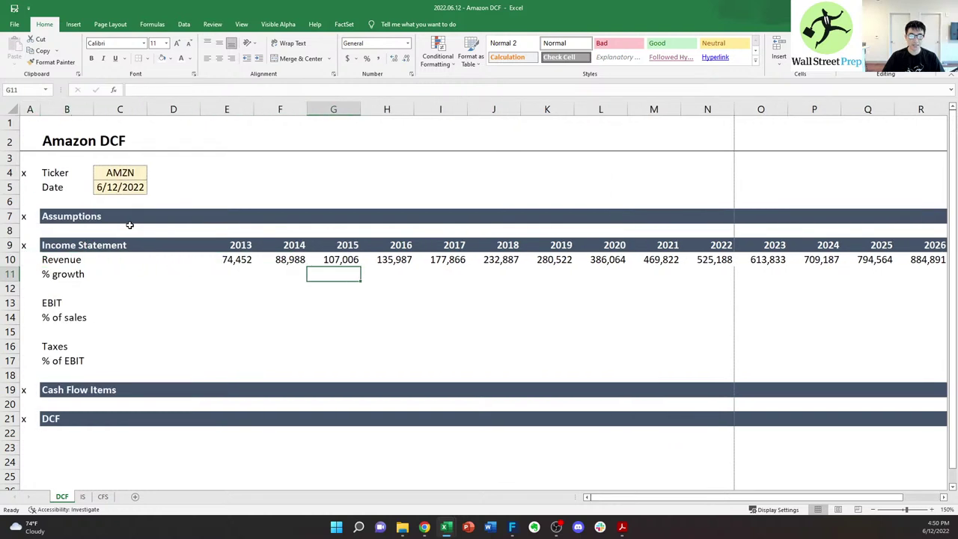
key("Left")
type("=")
key("Up")
type("/")
key("Up")
key("Left")
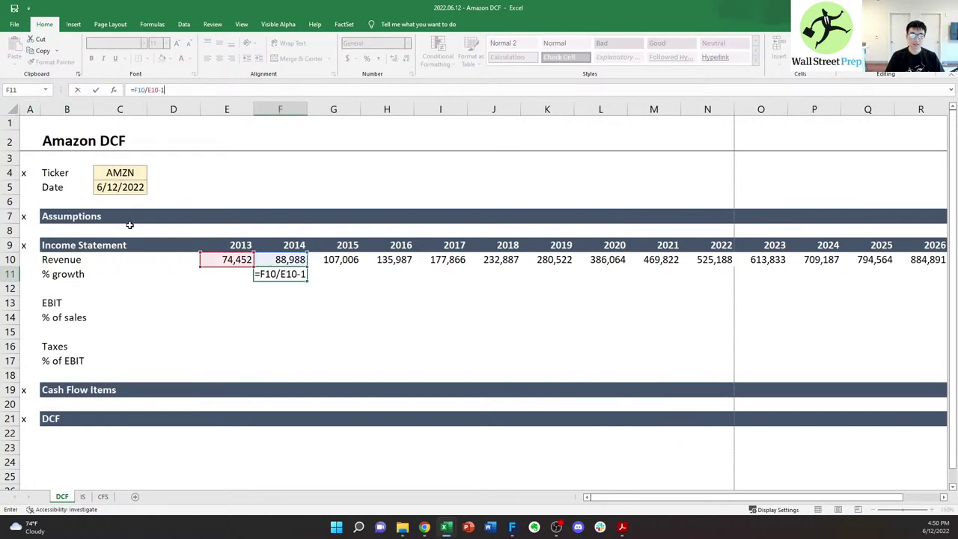
type("-1")
key("ctrl+Return")
key("ctrl+shift+5")
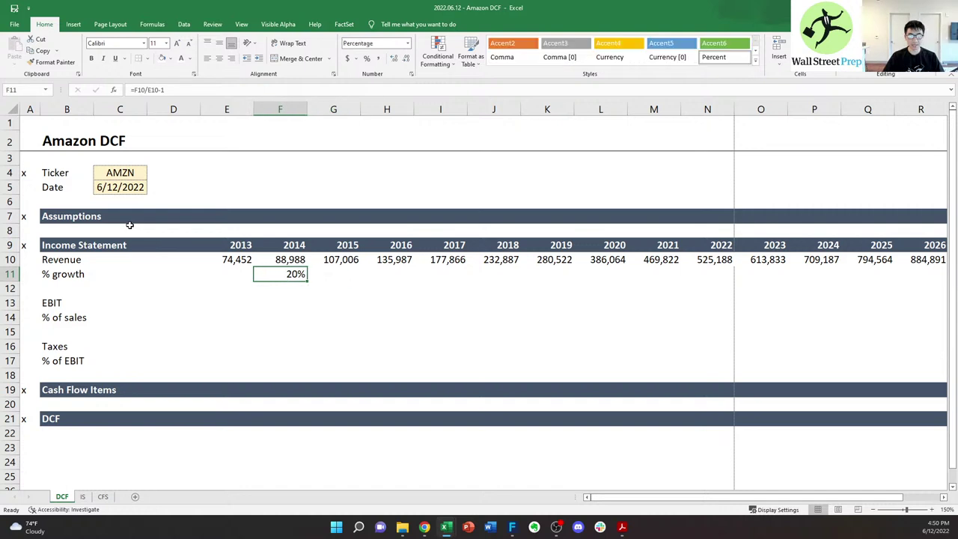
- Italicize the growth rate in F11 and copy it across row 11 through the 2027 column S
key("shift+Right")
key("shift+Right")
key("shift+Right")
key("shift+Right")
key("shift+Right")
key("shift+Right")
key("shift+Right")
key("shift+Right")
key("shift+Right")
key("shift+Right")
key("shift+Right")
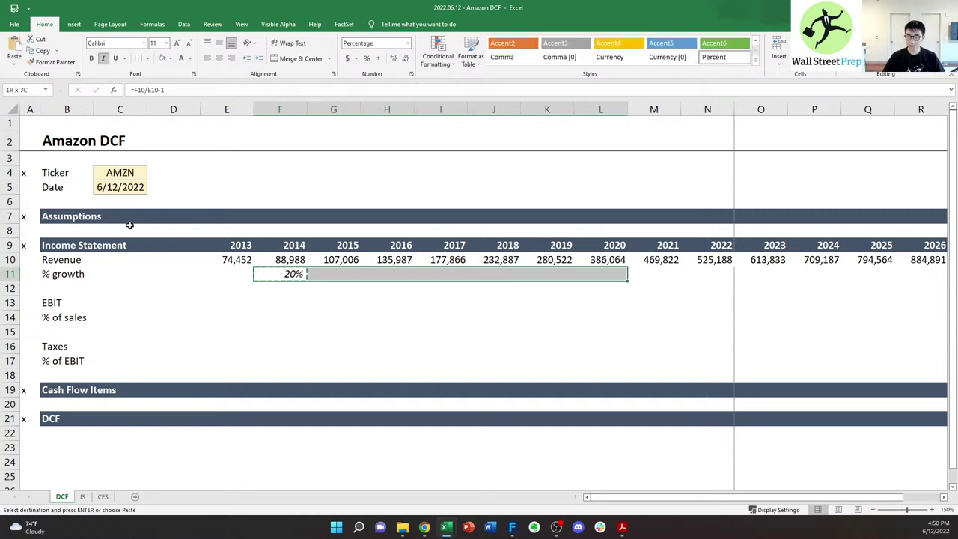
key("shift+Right")
key("shift+Right")
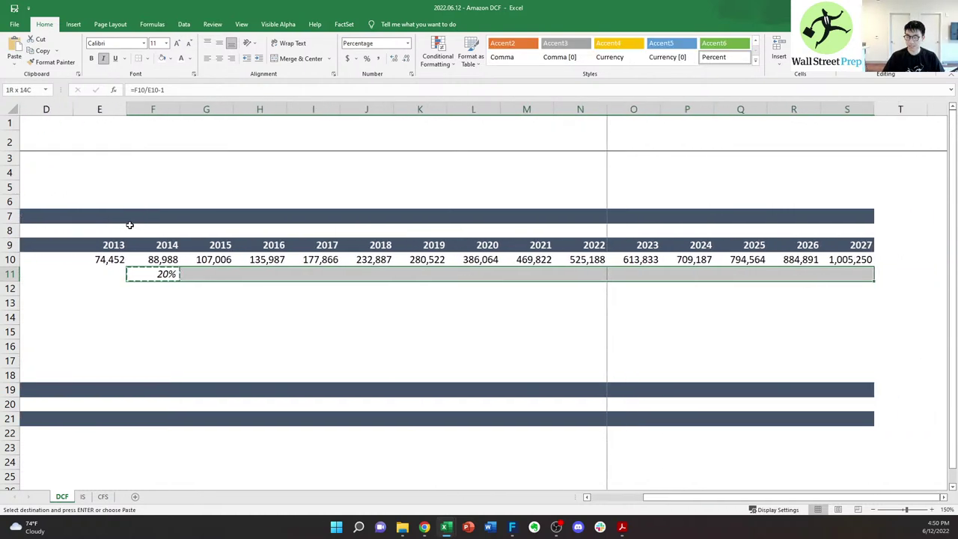
key("Return")
- Start the 2013 EBIT formula in E13 with a reference to the IS sheet
key("Left")
key("Left")
key("Left")
key("Left")
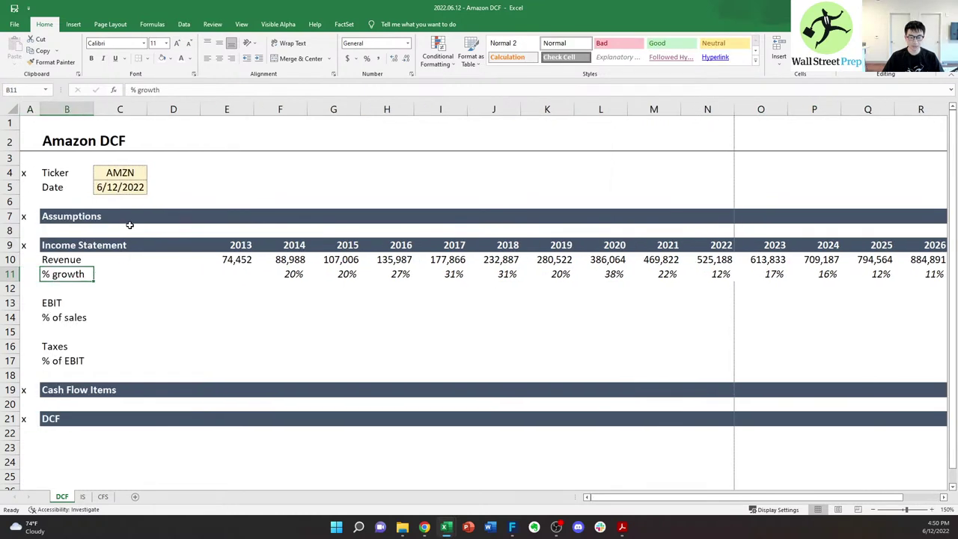
key("Right")
key("Down")
key("Down")
key("Right")
key("Right")
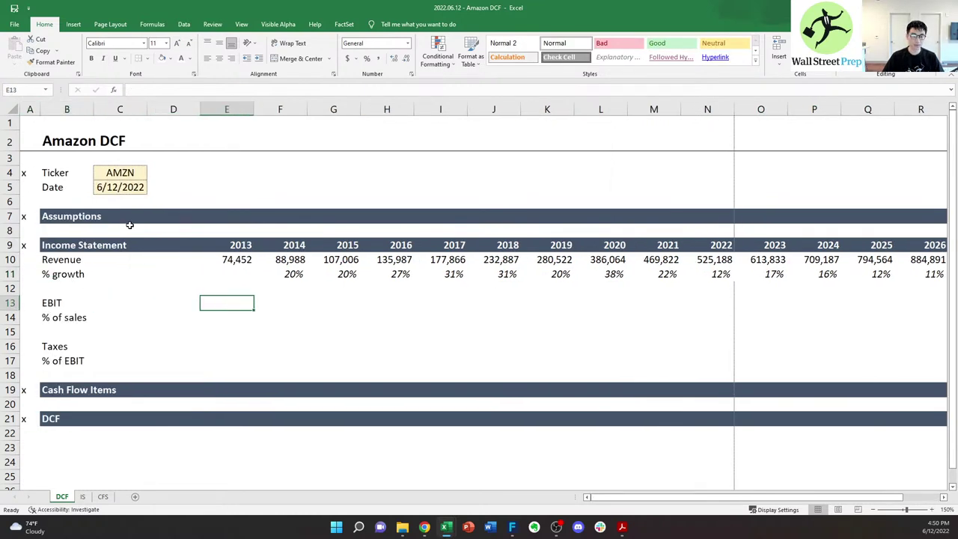
type("=")
key("ctrl+Page_Down")
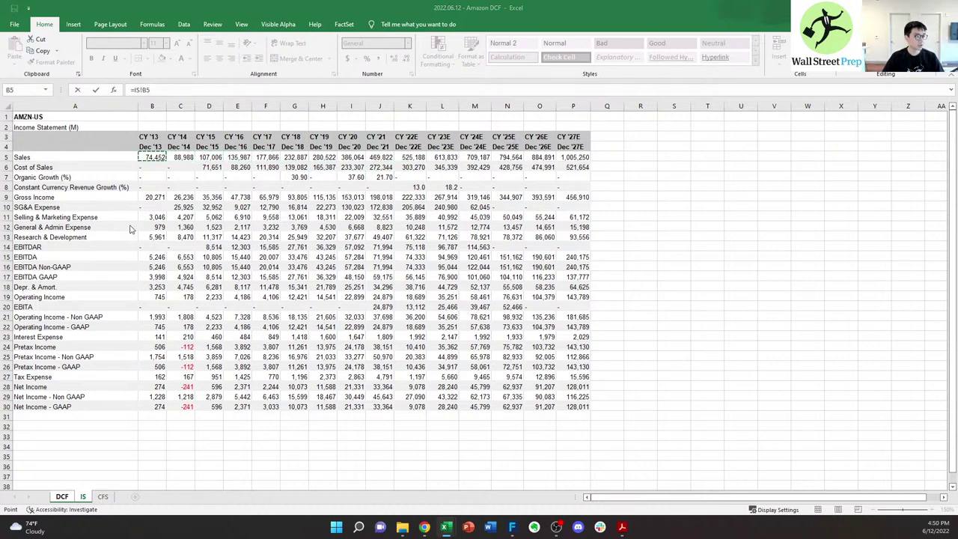
- Switch to the browser and examine the segment results and net sales breakdown in Amazon's Q1'22 10-Q on BamSEC
key("alt+Tab")
key("ctrl+Tab")
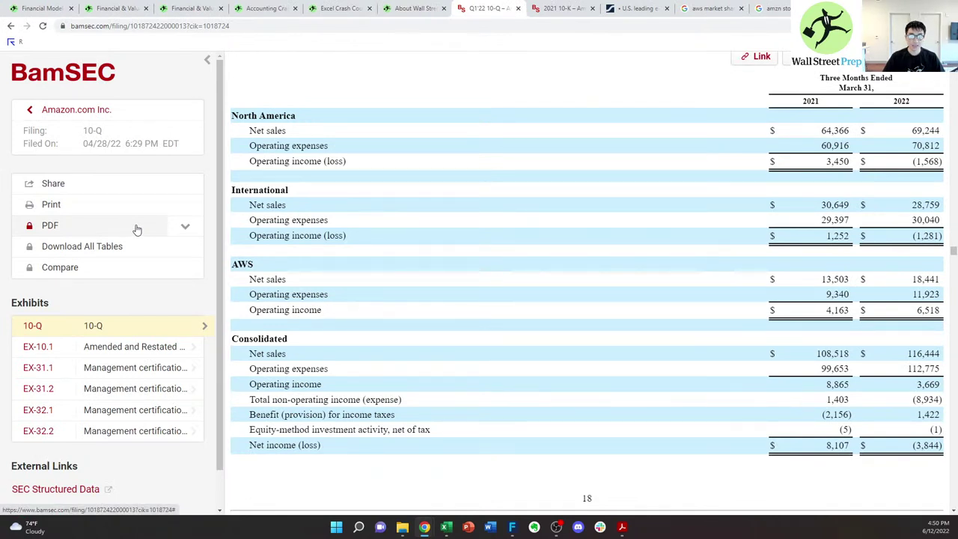
left_click_drag(293, 105, 343, 238)
left_click(345, 253)
left_click_drag(383, 281, 332, 200)
left_click(380, 264)
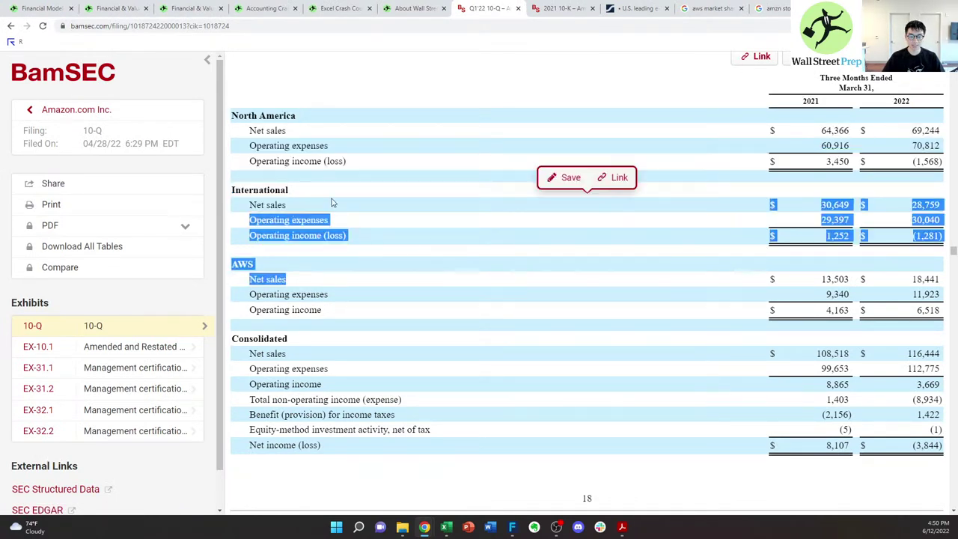
left_click(333, 202)
scroll(366, 235, "up", 2)
scroll(366, 218, "down", 8)
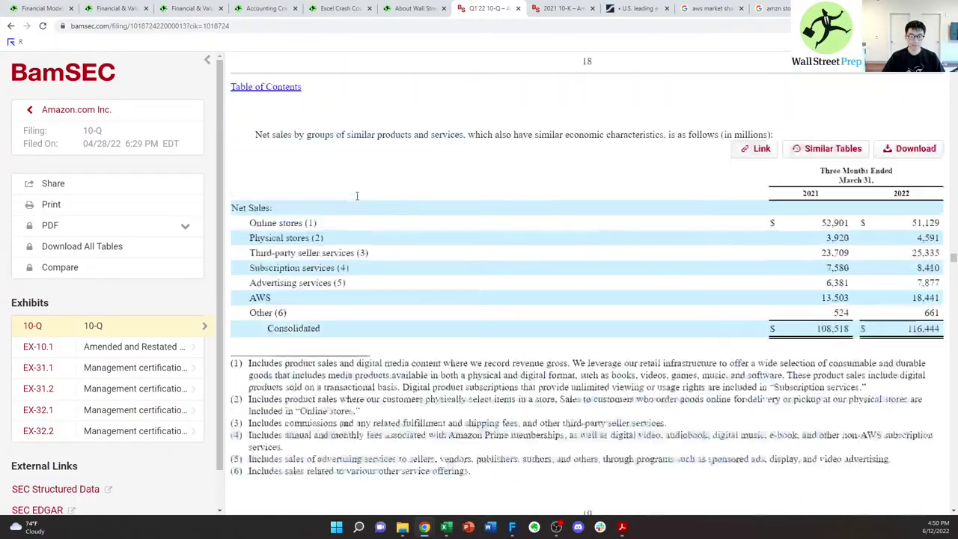
- Skim back through the 10-Q from the net sales table past the segment notes to the income tax note
scroll(355, 201, "up", 5)
scroll(355, 202, "down", 10)
scroll(350, 200, "up", 5)
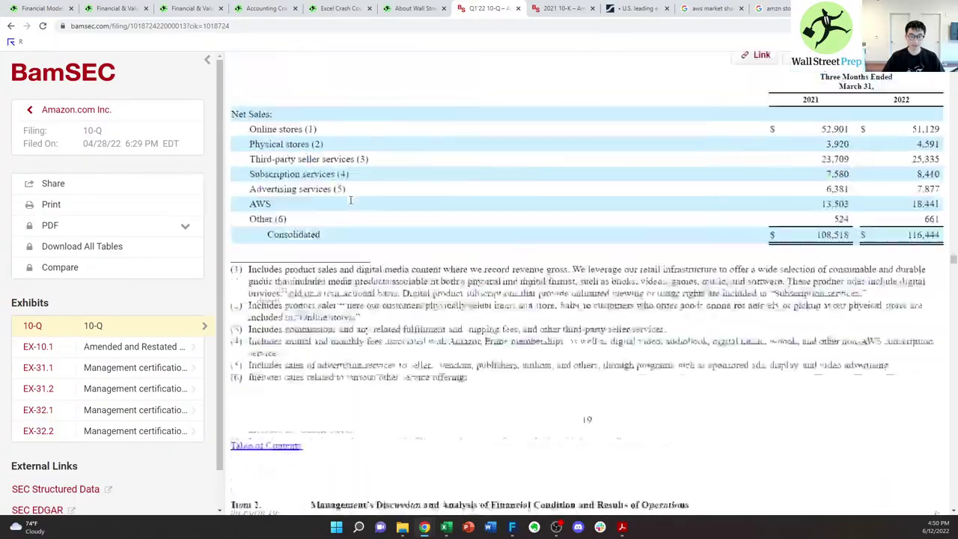
scroll(350, 200, "up", 12)
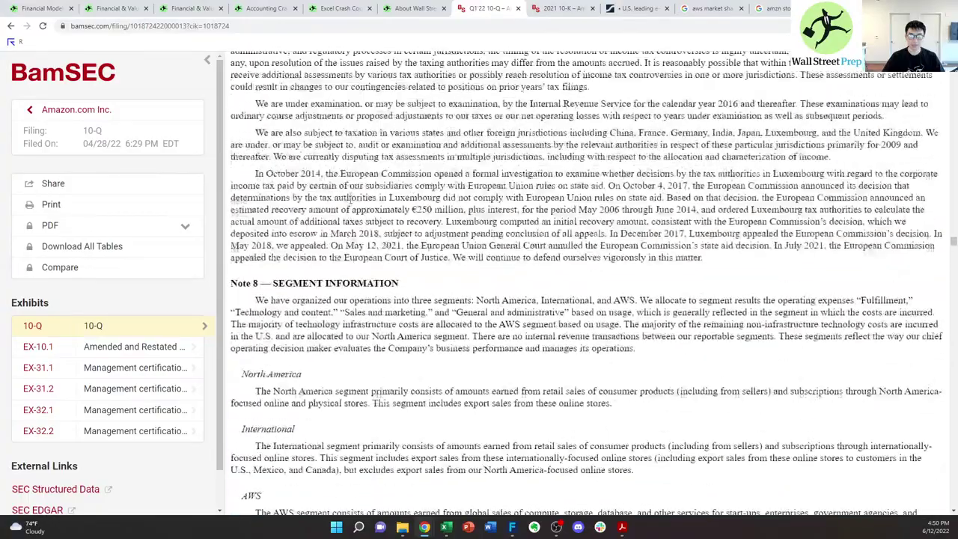
scroll(350, 200, "up", 8)
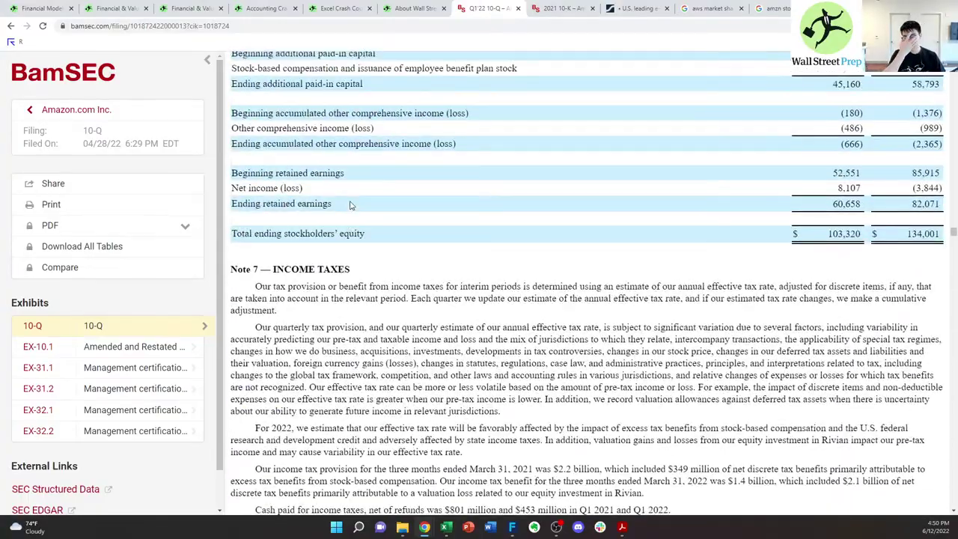
- Switch back to the Excel model and link 2013 EBIT in E13 to operating income with =IS!B19
key("alt+Tab")
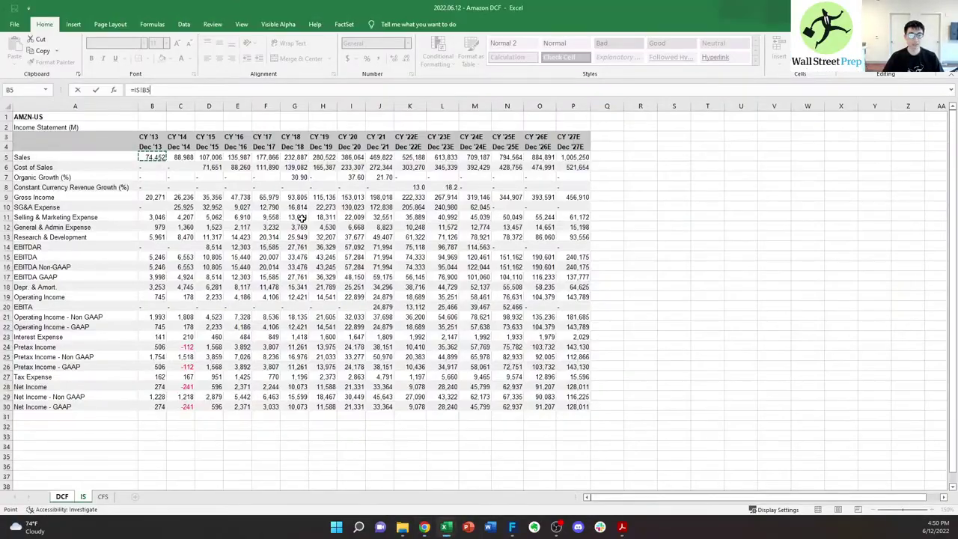
key("Escape")
type("=")
key("ctrl+Page_Down")
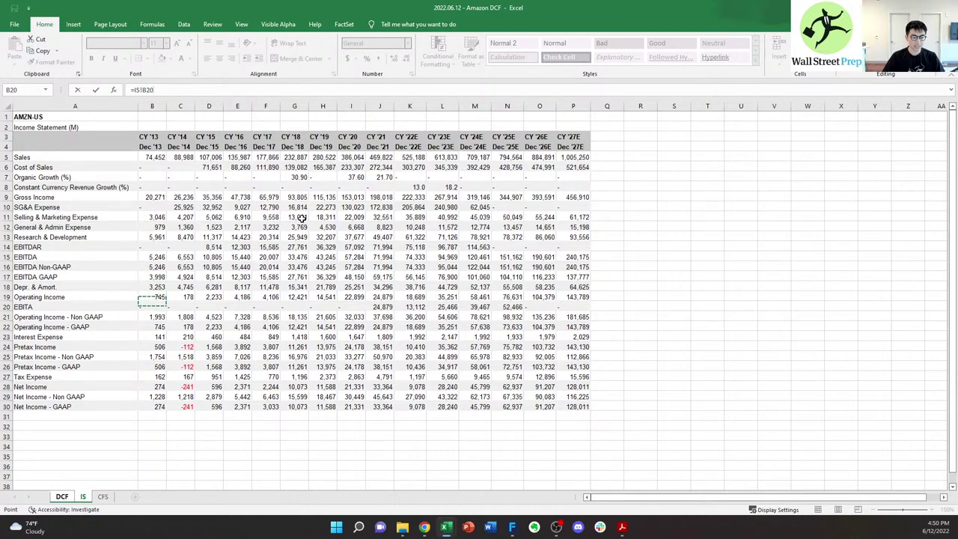
key("ctrl+Return")
- Copy the EBIT link from E13 across row 13 through the 2027 column S
key("ctrl+c")
key("shift+Right")
key("shift+Right")
key("shift+Right")
key("shift+Right")
key("shift+Right")
key("shift+Right")
key("shift+Right")
key("shift+Right")
key("shift+Right")
key("shift+Right")
key("shift+Right")
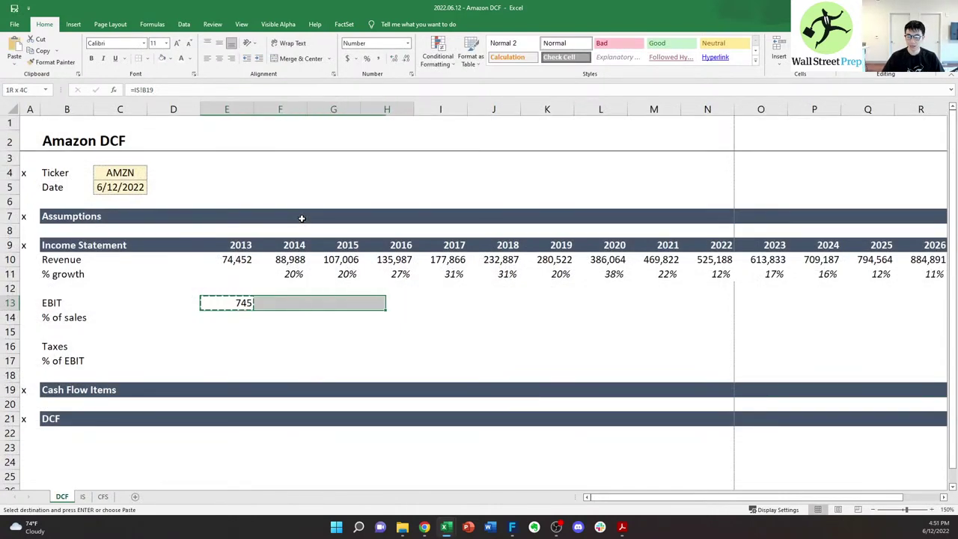
key("shift+Right")
key("shift+Right")
key("shift+Right")
key("shift+Right")
key("Return")
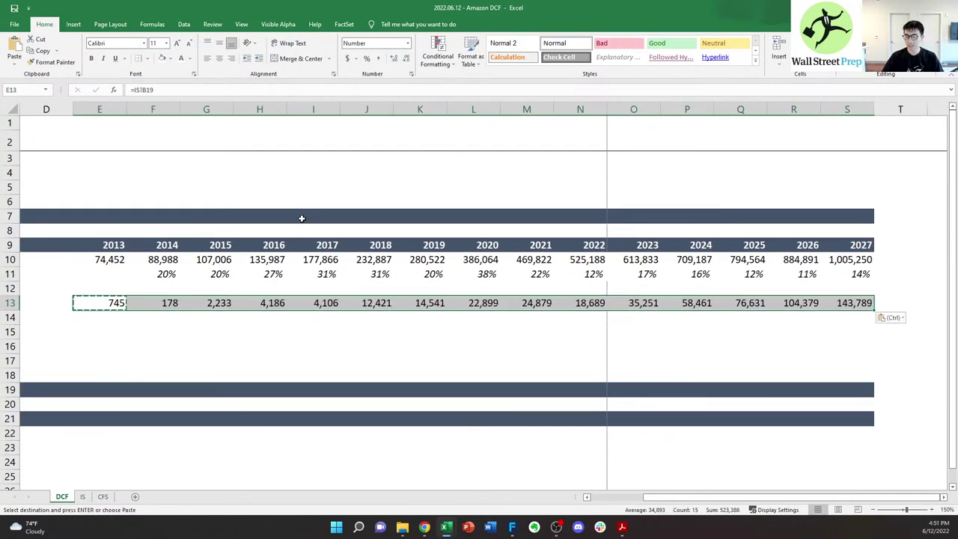
- Calculate 2013 EBIT as a percentage of sales in E14 with =E13/E10
key("Down")
key("Home")
key("Right")
key("Right")
key("Right")
key("Right")
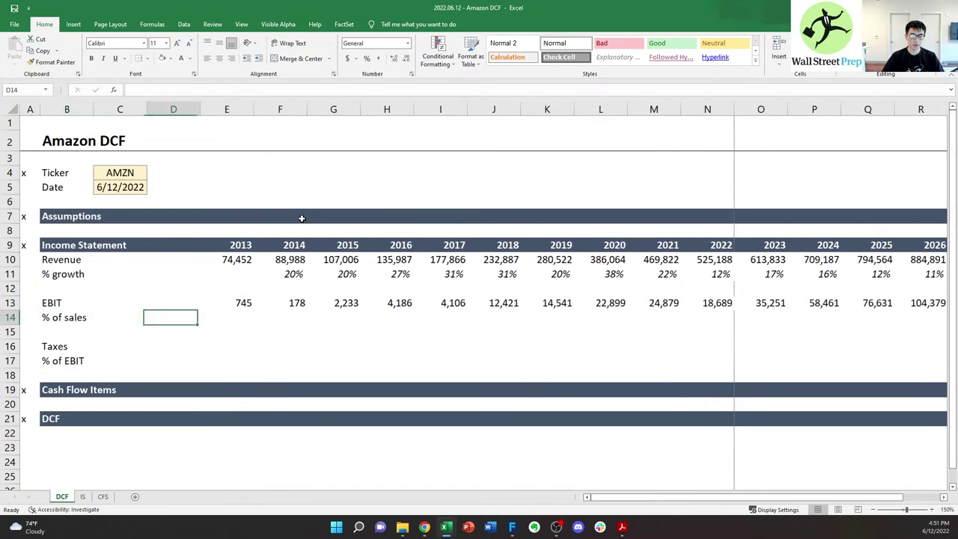
type("=")
key("Up")
type("/")
key("Up")
key("Up")
key("Up")
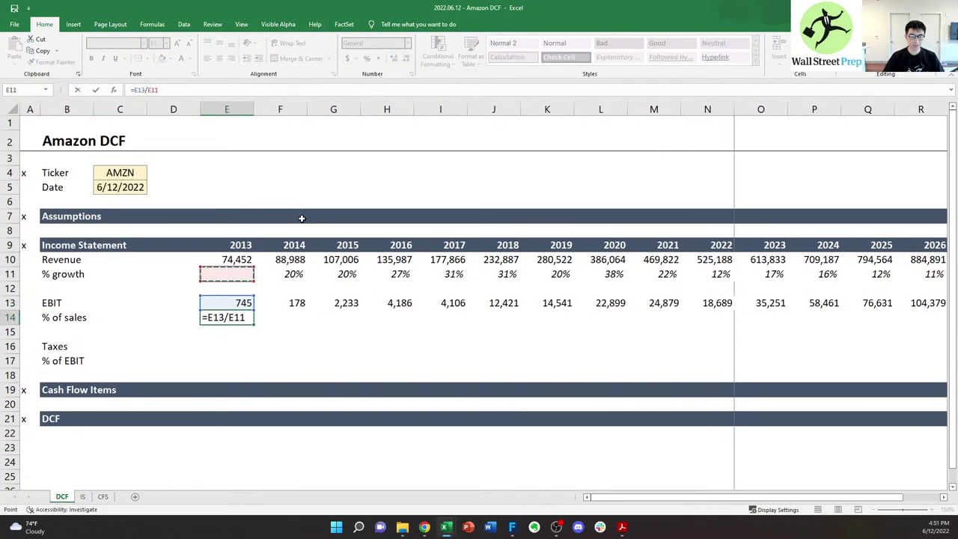
type("h")
key("Return")
type("=")
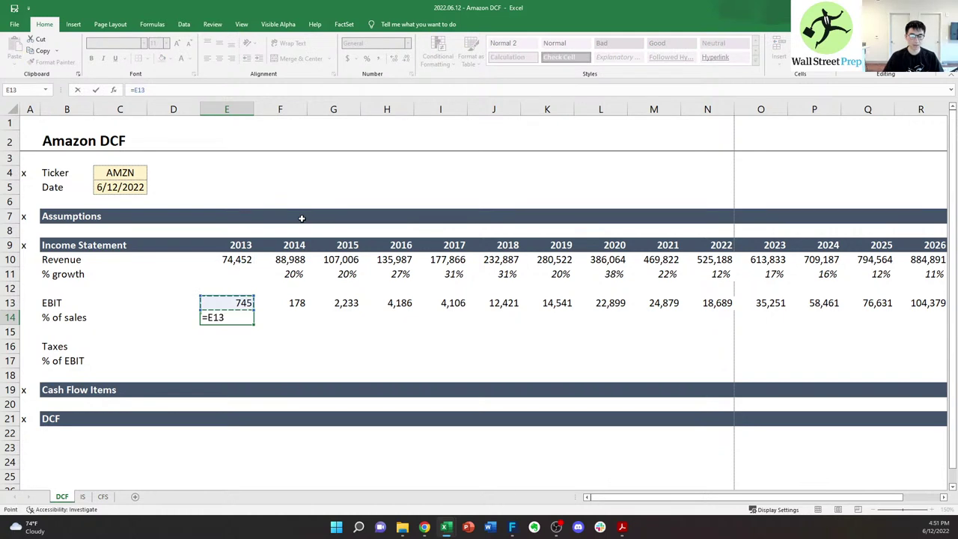
type("E13/")
key("Up")
key("Up")
key("Up")
key("Up")
key("Tab")
- Copy only the formatting of the 2014 growth rate in F11 onto E14
key("Up")
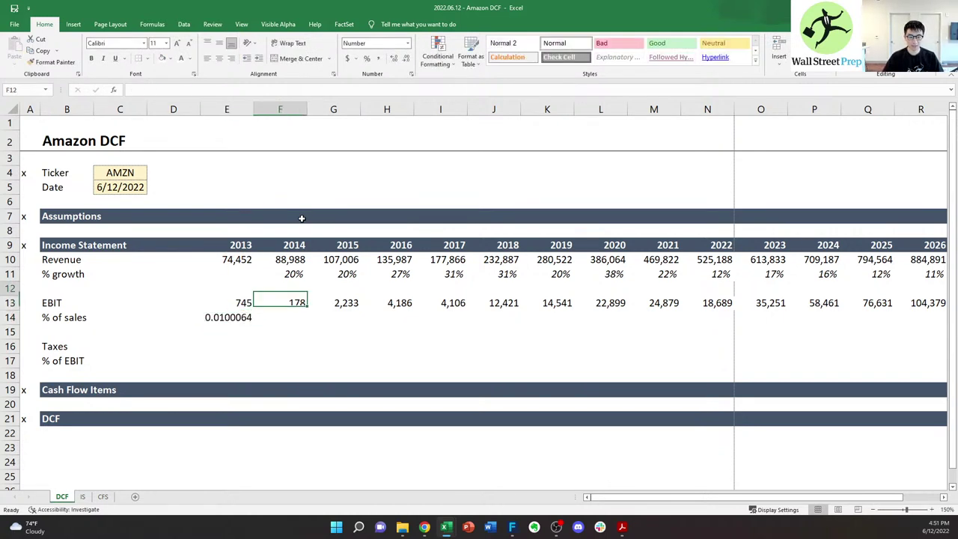
key("Up")
key("Up")
key("Down")
key("Down")
key("Left")
key("Right")
key("Up")
key("Up")
key("Up")
key("Down")
key("ctrl+c")
key("Down")
key("Down")
key("Left")
key("Down")
key("ctrl+alt+v")
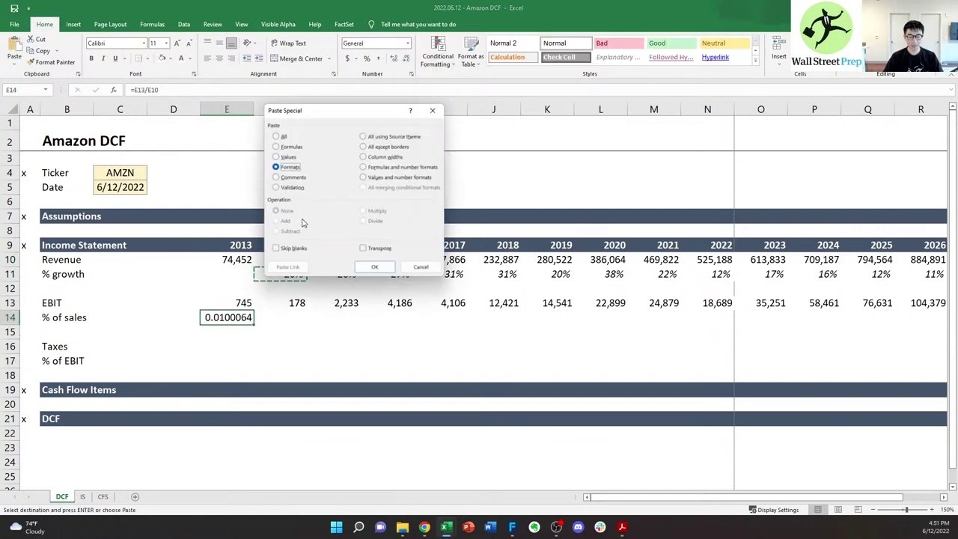
key("t")
key("Return")
- Copy the EBIT percentage of sales from E14 across row 14 through the 2027 column S
key("ctrl+c")
key("shift+Right")
key("shift+Right")
key("shift+Right")
key("shift+Right")
key("shift+Right")
key("shift+Right")
key("shift+Right")
key("shift+Right")
key("shift+Right")
key("shift+Right")
key("shift+Right")
key("shift+Right")
key("shift+Right")
key("shift+Right")
key("shift+Right")
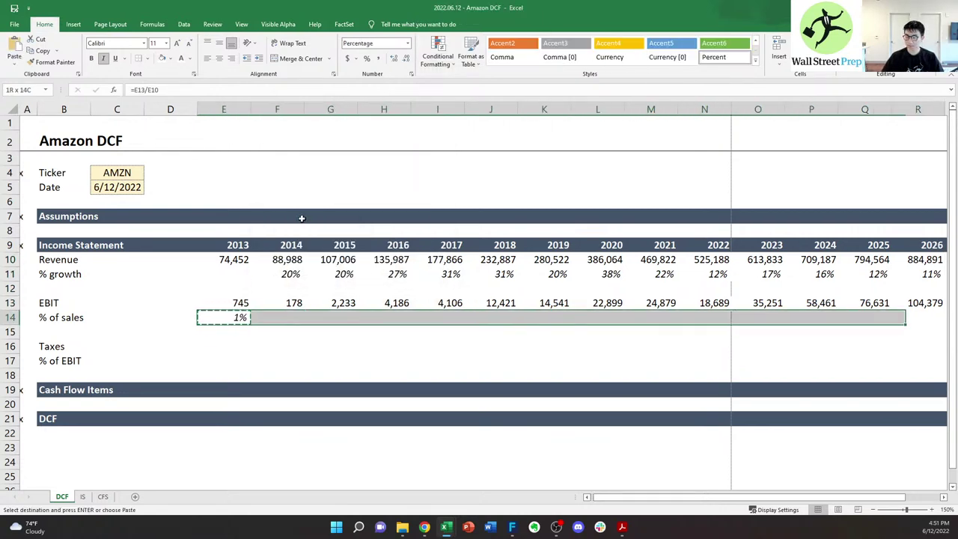
key("Return")
- Show one decimal place on the EBIT percentages of sales in E14:S14
key("Down")
key("Left")
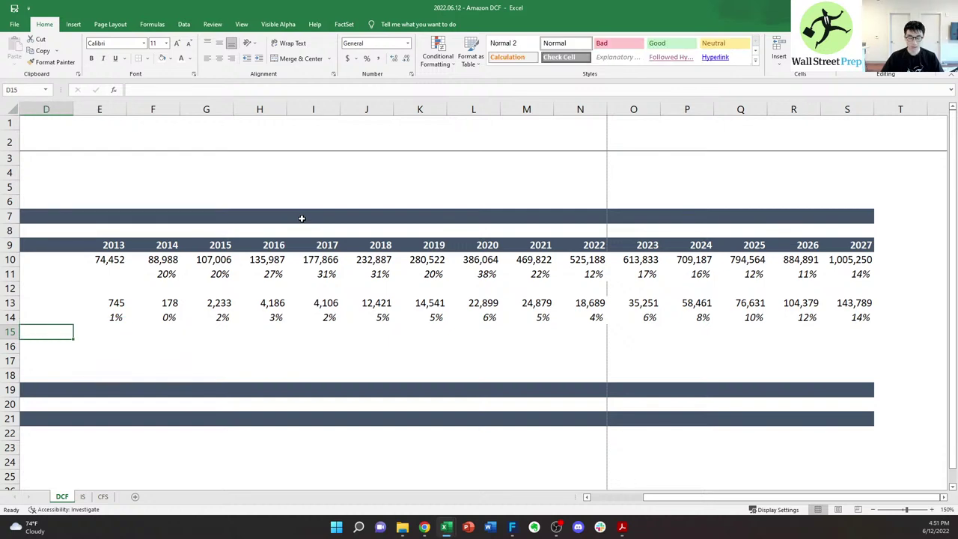
key("Left")
key("Left")
key("Up")
key("Right")
key("Right")
key("Right")
key("ctrl+shift+Right")
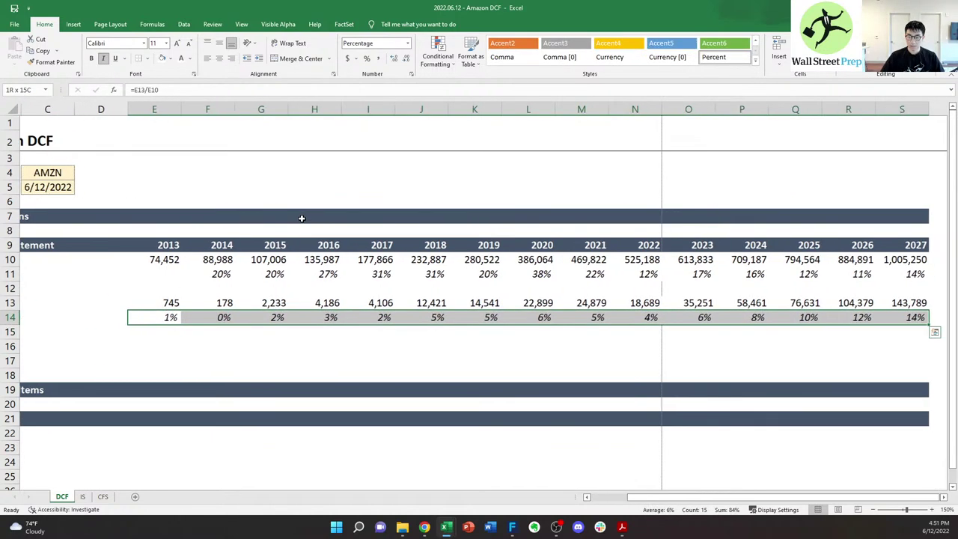
key("alt+h")
key("0")
- Show one decimal place on the revenue growth rates in F11:S11
key("Up")
key("Up")
key("Up")
key("Right")
key("ctrl+shift+Right")
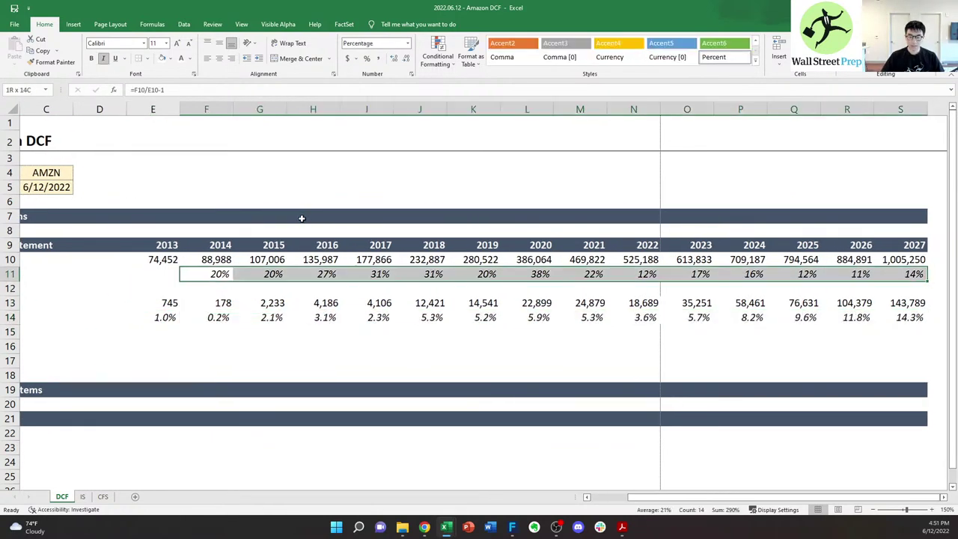
key("alt+h")
key("0")
- Review the revenue and growth rows across the years up to 2022
key("Right")
key("Down")
key("Down")
key("Down")
key("Down")
key("Down")
key("Left")
key("Up")
key("Up")
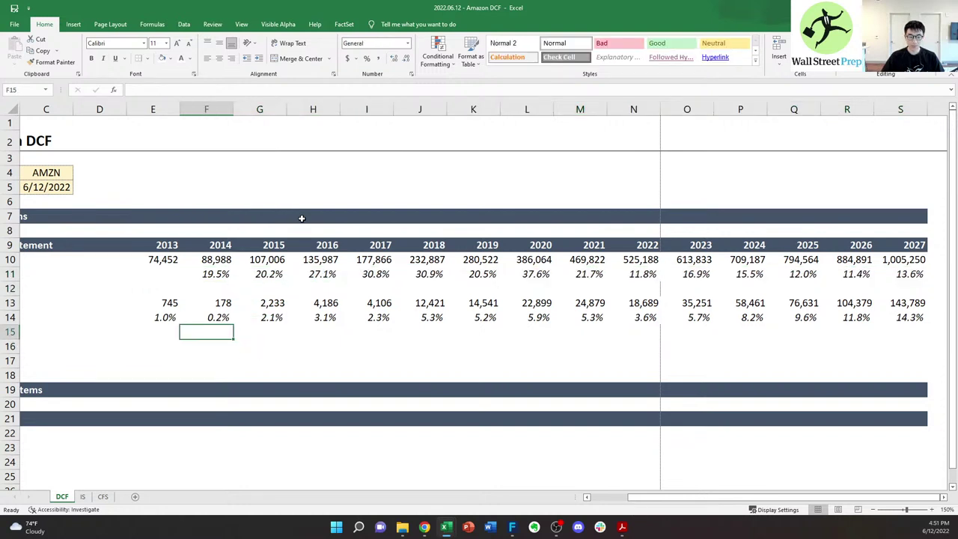
key("Left")
key("Home")
key("Right")
key("Up")
key("Right")
key("Up")
key("Up")
key("Right")
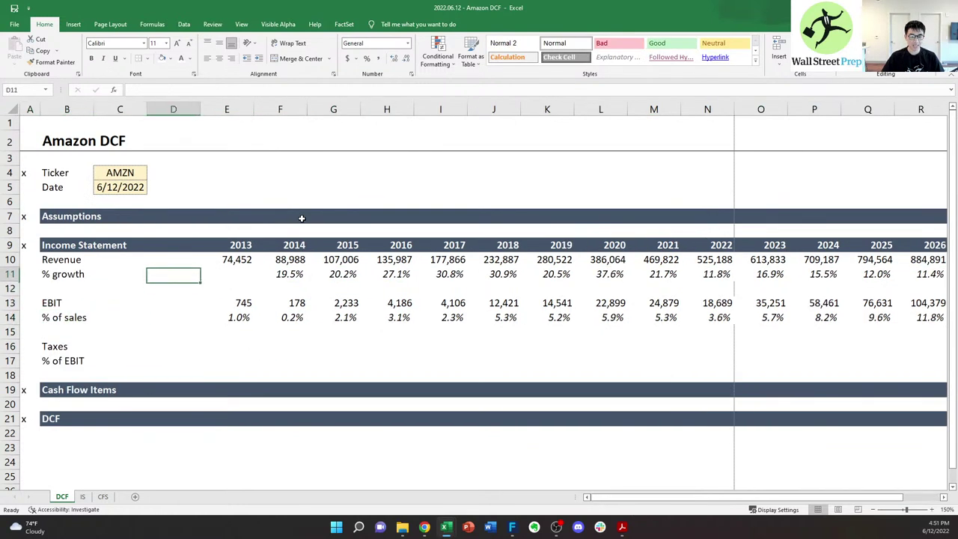
key("Up")
key("Right")
key("Right")
key("Right")
key("Right")
key("Right")
key("Right")
key("Right")
key("Right")
key("Right")
key("Right")
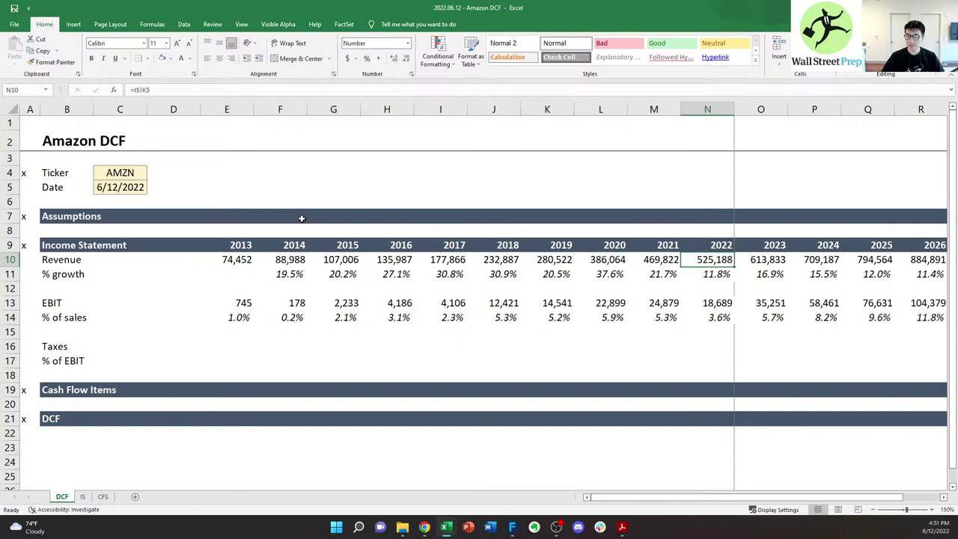
- Examine how EBIT as a percentage of sales develops between 2014 and 2022
key("Down")
key("Down")
key("Down")
key("Down")
key("Left")
key("Left")
key("Left")
key("Left")
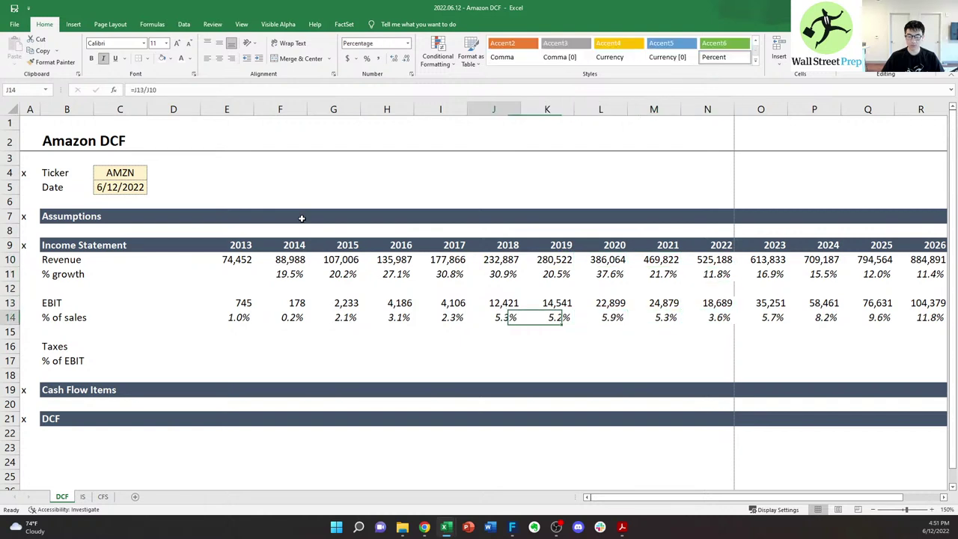
key("Right")
key("Right")
key("Right")
key("Right")
key("Left")
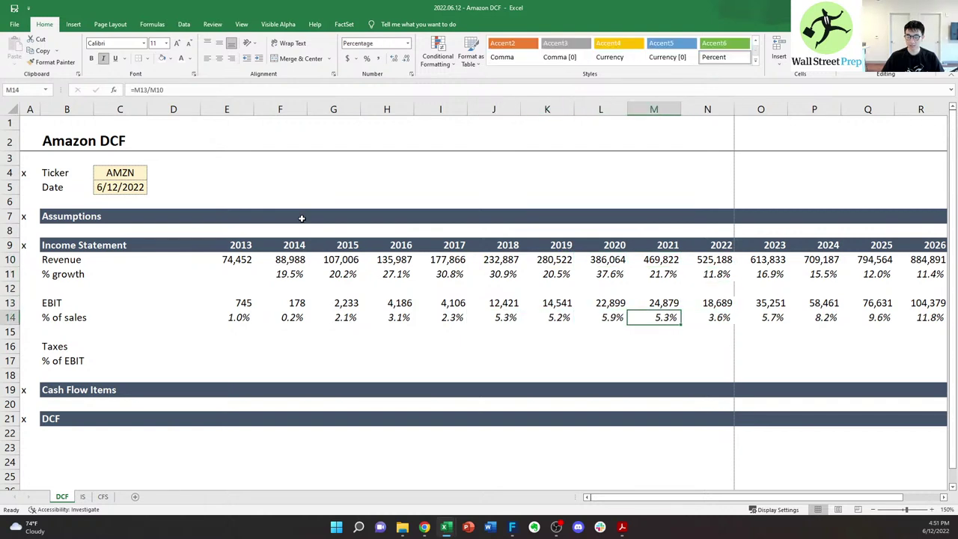
key("Left")
key("Left")
key("Left")
key("Left")
key("Left")
key("Left")
key("Left")
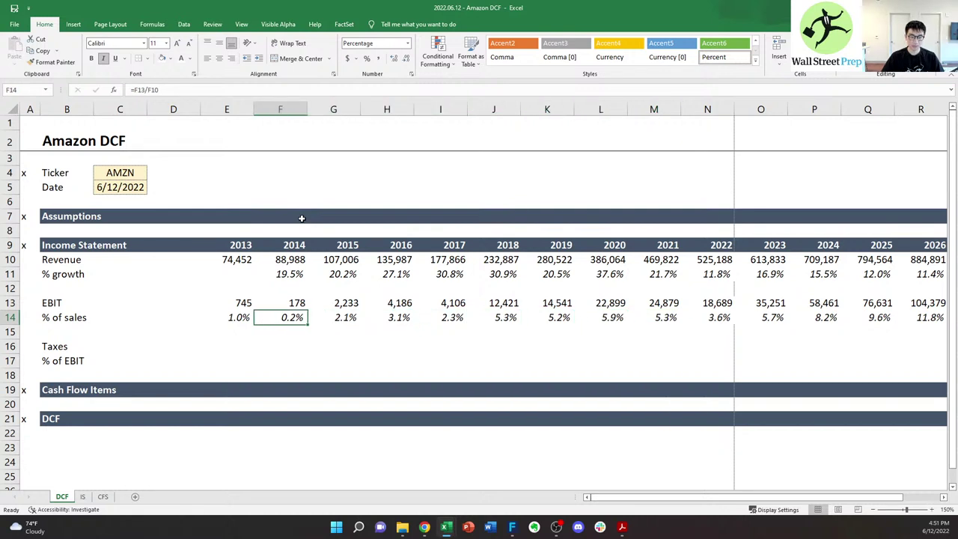
key("Right")
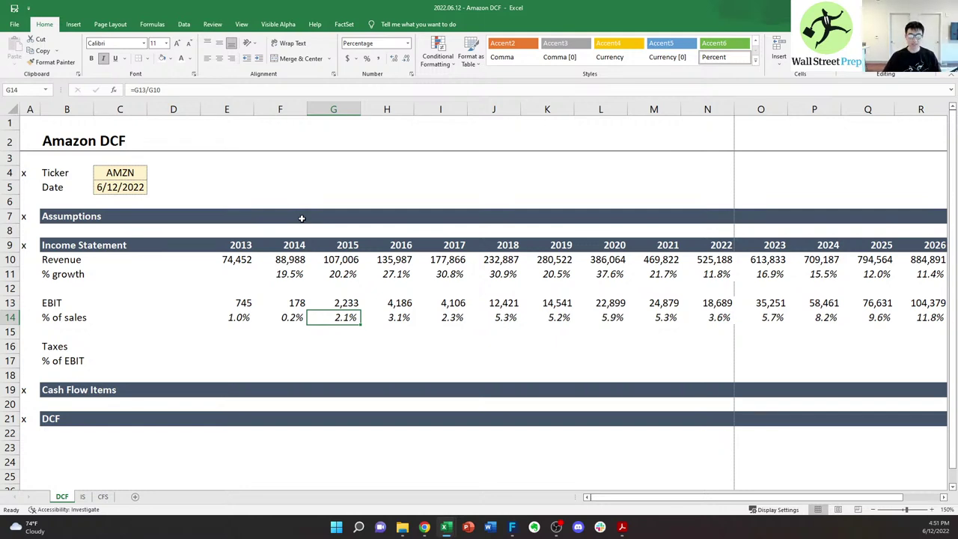
- Link the 2013 Taxes cell E16 to Tax Expense on the income statement sheet with =IS!B27
key("Left")
key("Down")
key("Left")
key("Down")
type("=")
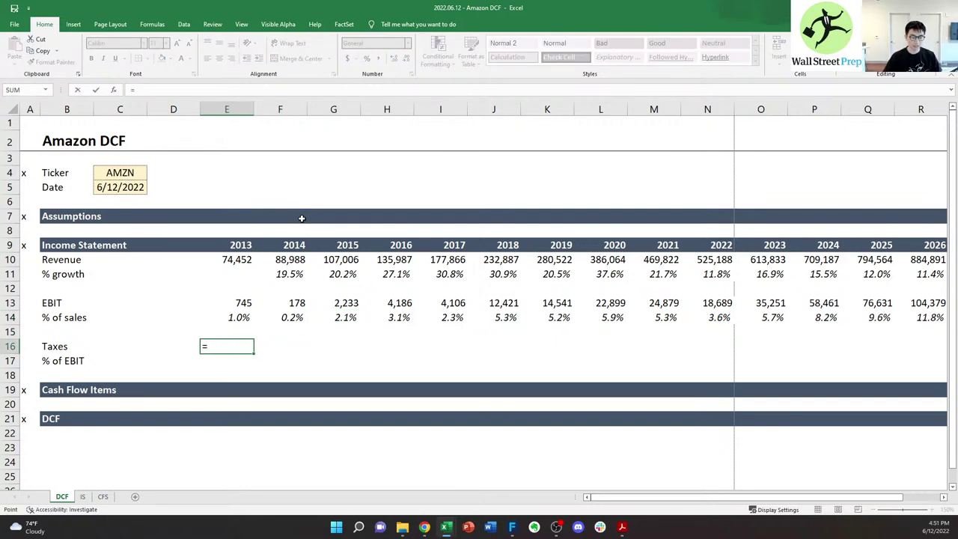
key("ctrl+Page_Down")
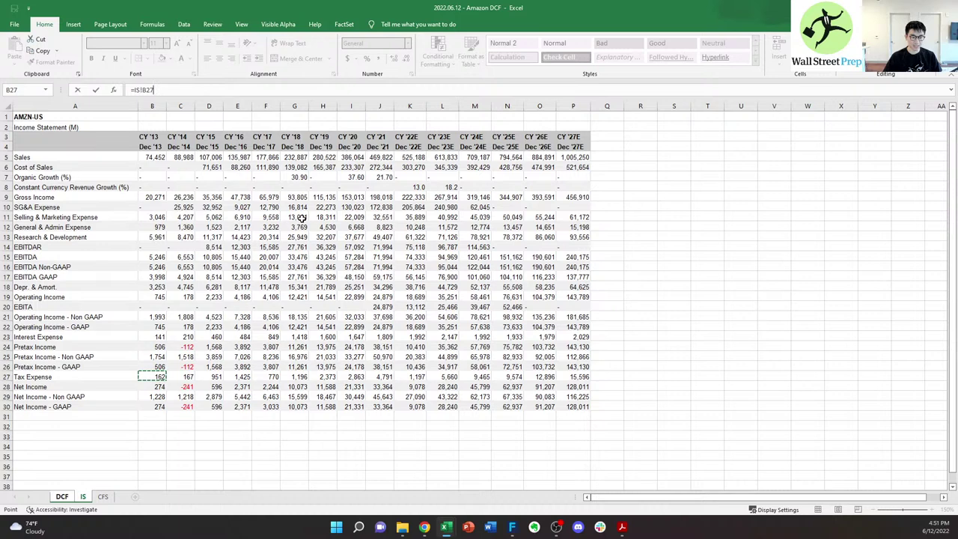
key("ctrl+Return")
- Copy the tax expense link from E16 across to 2027, filling E16:S16
key("ctrl+c")
key("shift+Right")
key("shift+Right")
key("shift+Right")
key("shift+Right")
key("shift+Right")
key("shift+Right")
key("shift+Right")
key("shift+Right")
key("shift+Right")
key("shift+Right")
key("shift+Right")
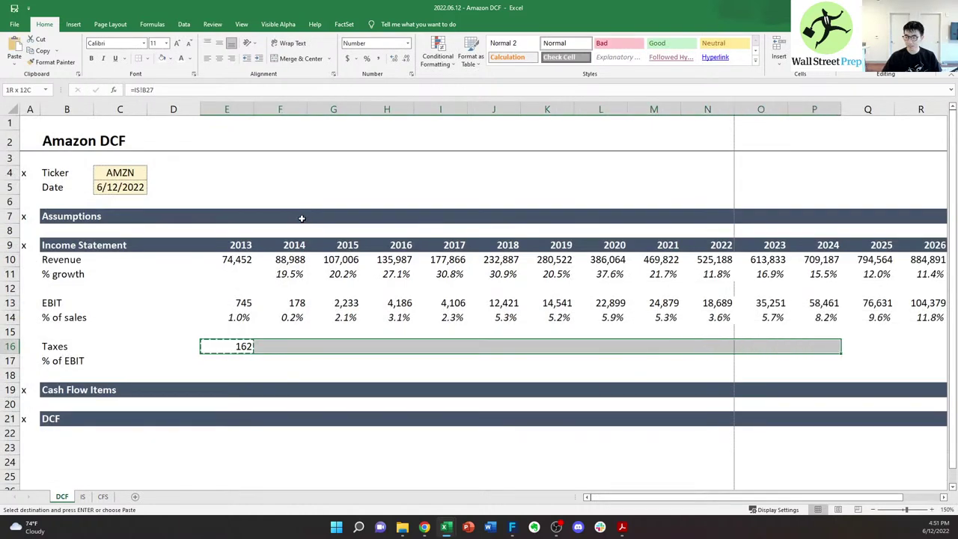
key("shift+Right")
key("shift+Right")
key("shift+Right")
key("ctrl+v")
key("Escape")
key("Right")
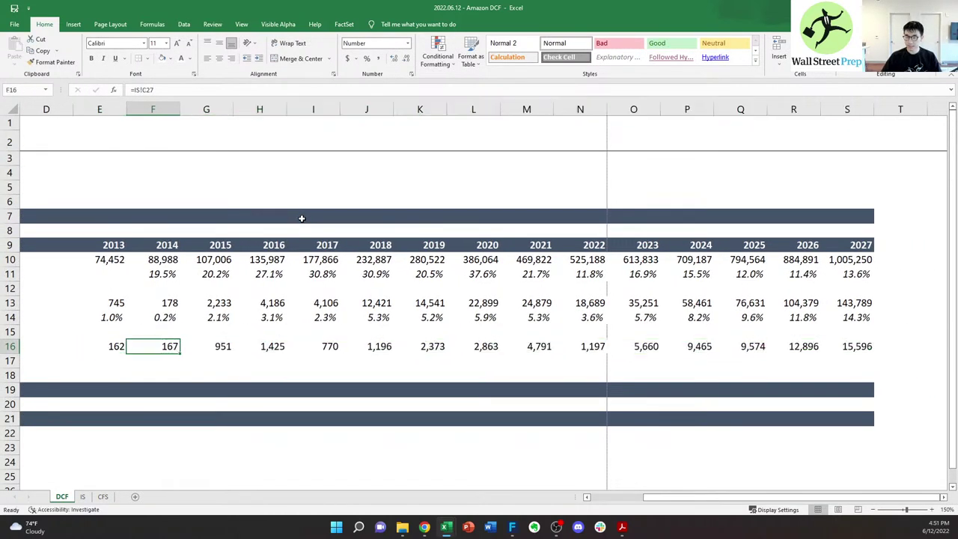
- Try calculating the 2013 tax percentage in E17 with the formula =E16/E14
key("Left")
key("ctrl+Left")
key("Right")
key("Right")
key("Down")
key("Right")
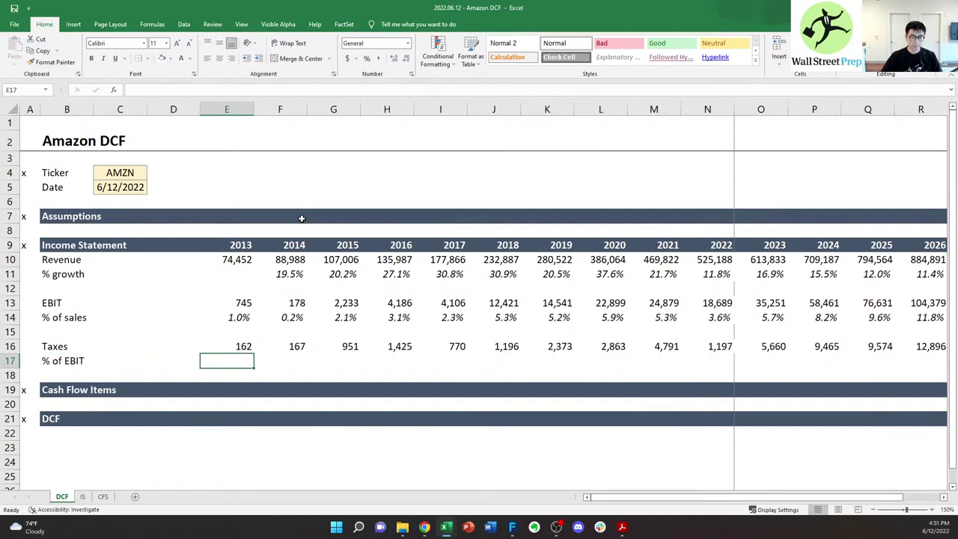
type("=")
key("Up")
type("/")
key("Up")
key("Up")
key("Up")
key("ctrl+Return")
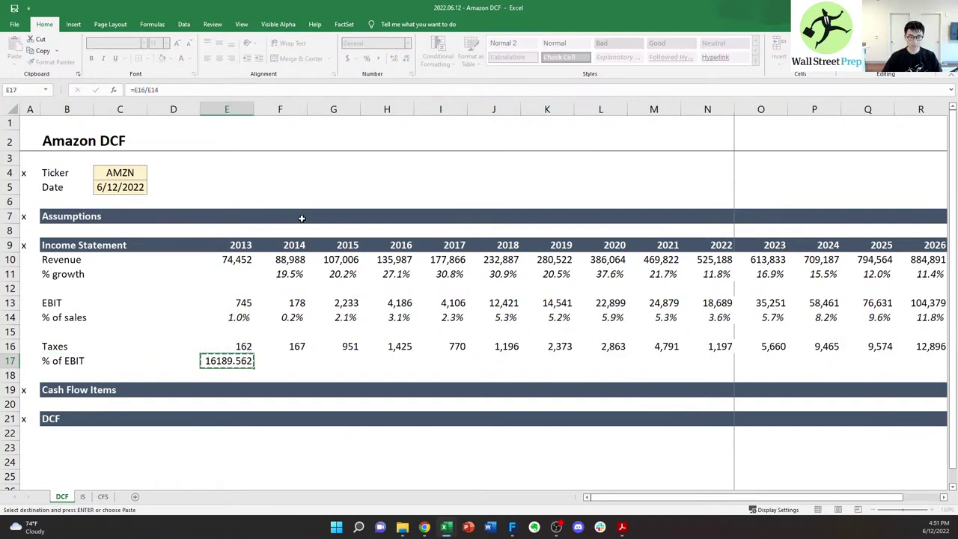
key("ctrl+c")
key("shift+Right")
key("Escape")
- Apply the italic percentage formatting of E14 to the % of EBIT cell E17
key("Up")
key("Up")
key("Up")
key("ctrl+c")
key("Down")
key("Down")
key("Down")
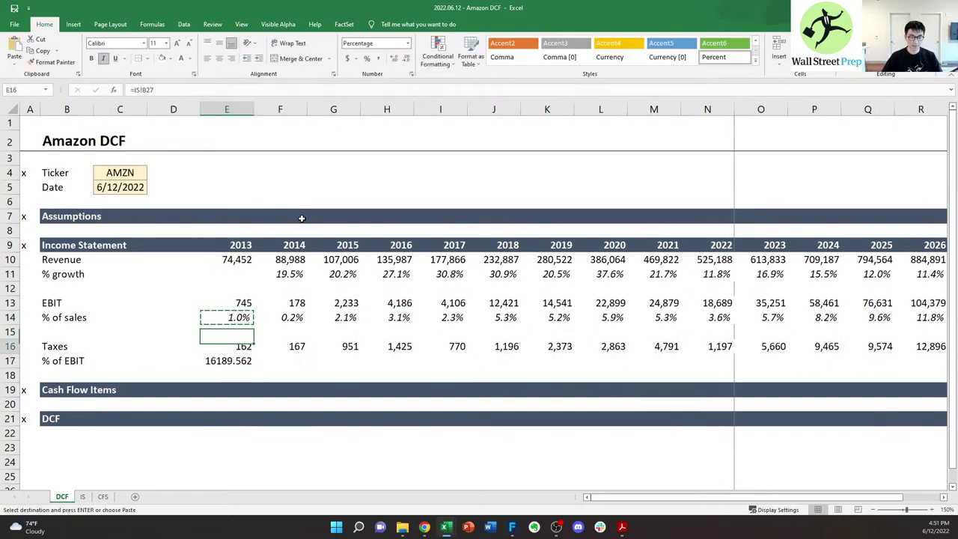
key("ctrl+alt+v")
key("t")
key("Return")
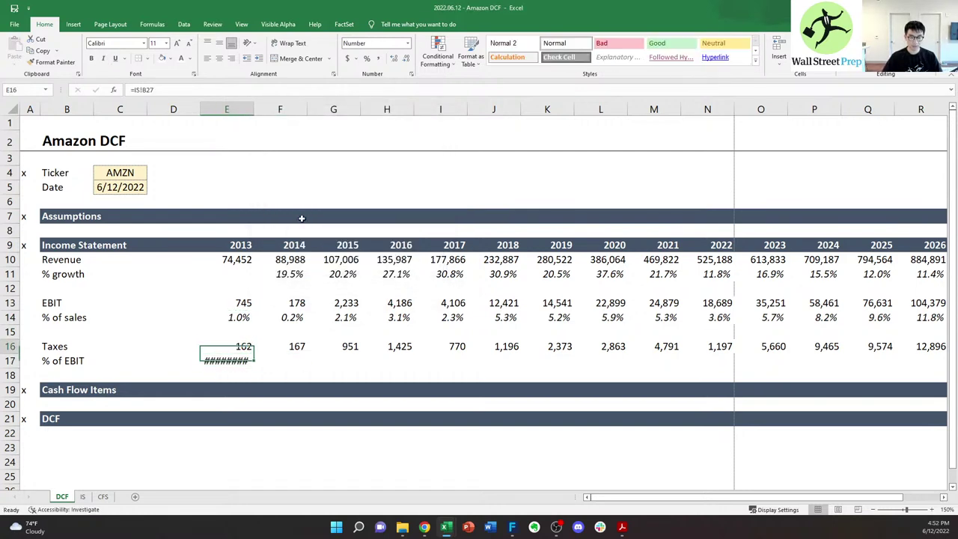
- Calculate 2013 taxes as a percentage of EBIT in E17 with =E16/E13
type("=")
key("Up")
key("Up")
key("Up")
key("Up")
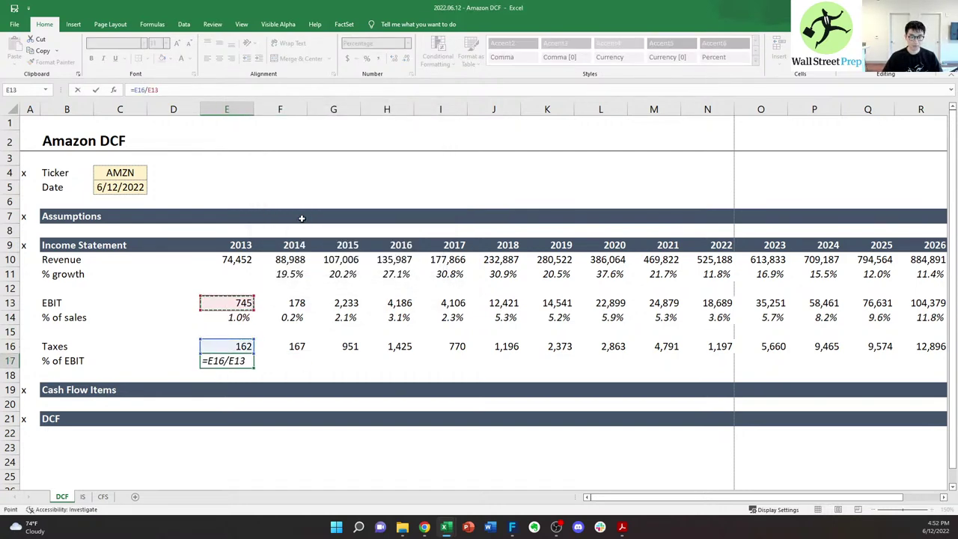
key("ctrl+Return")
- Copy the taxes-to-EBIT formula from E17 across to 2027, filling E17:S17
key("ctrl+c")
key("shift+Right")
key("shift+Right")
key("shift+Right")
key("shift+Right")
key("shift+Right")
key("shift+Right")
key("shift+Right")
key("shift+Right")
key("shift+Right")
key("shift+Right")
key("shift+Right")
key("shift+Right")
key("shift+Right")
key("shift+Right")
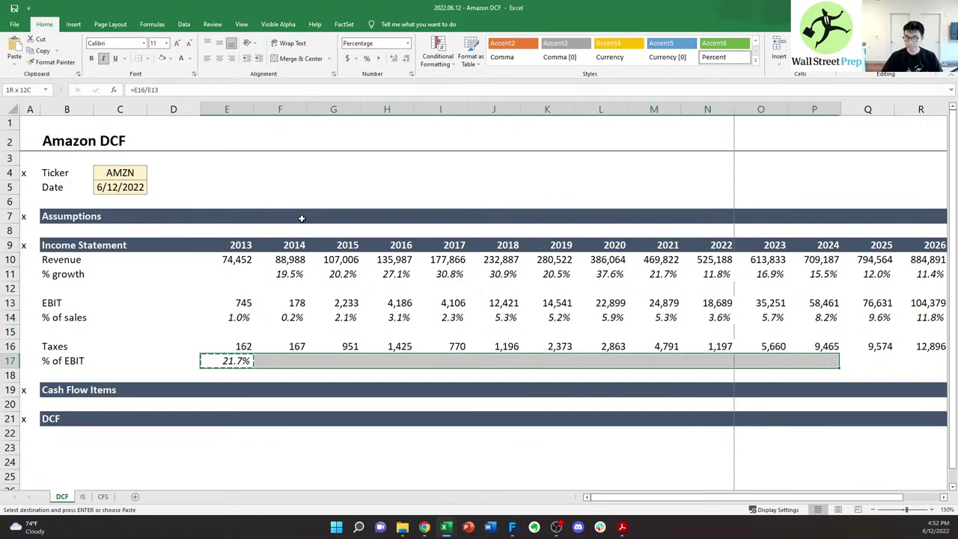
key("ctrl+v")
key("Escape")
key("Right")
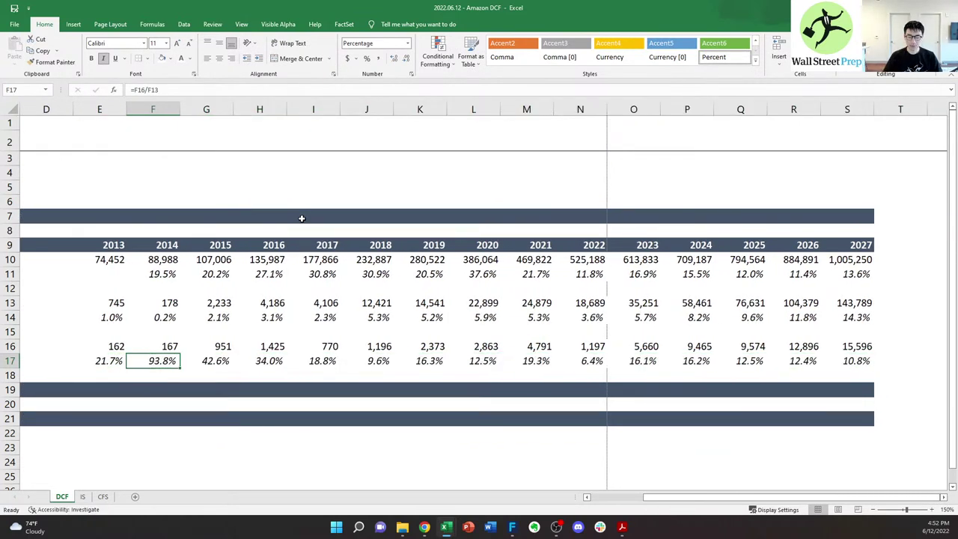
key("Left")
key("Home")
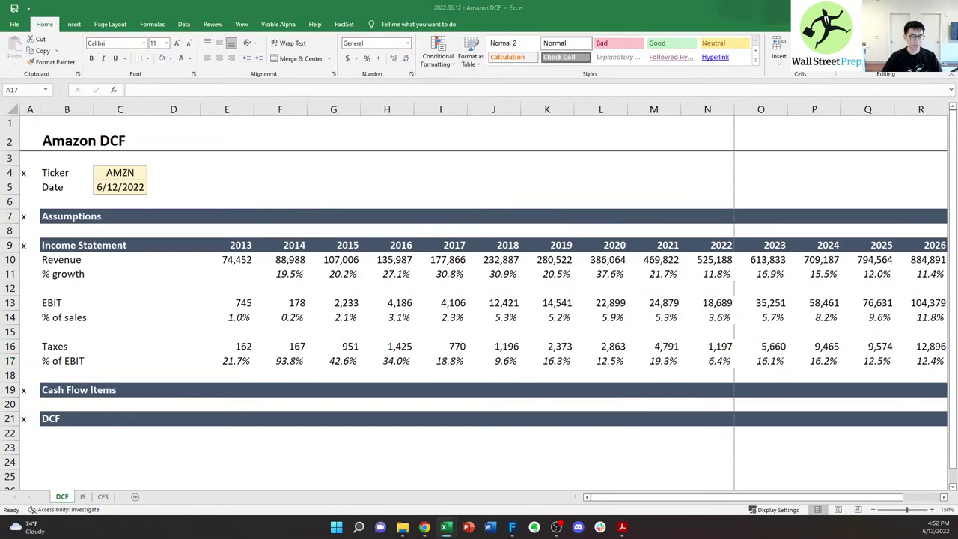
- Insert blank rows between the Cash Flow Items and DCF headers and remove their dark header fill
left_click(84, 404)
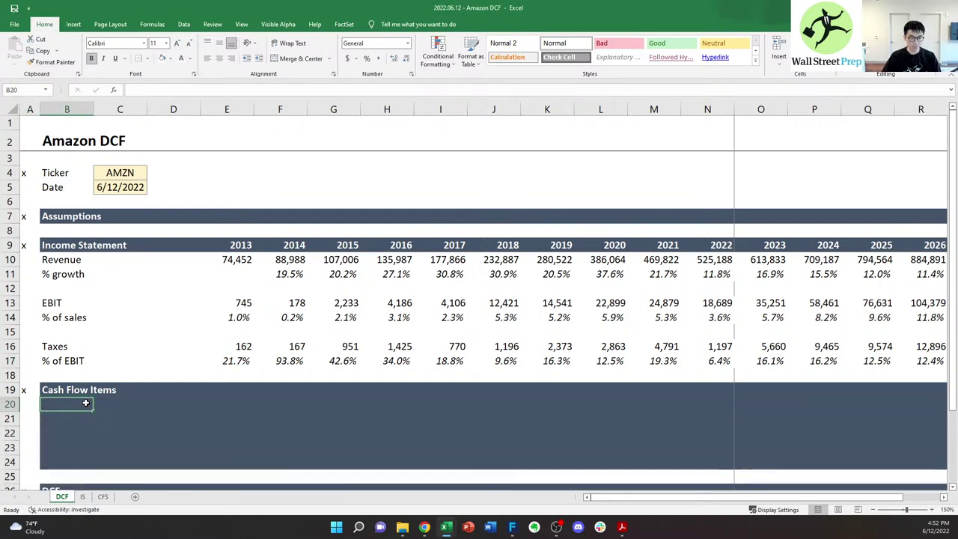
key("shift+Down")
key("shift+Down")
key("shift+Down")
key("shift+Down")
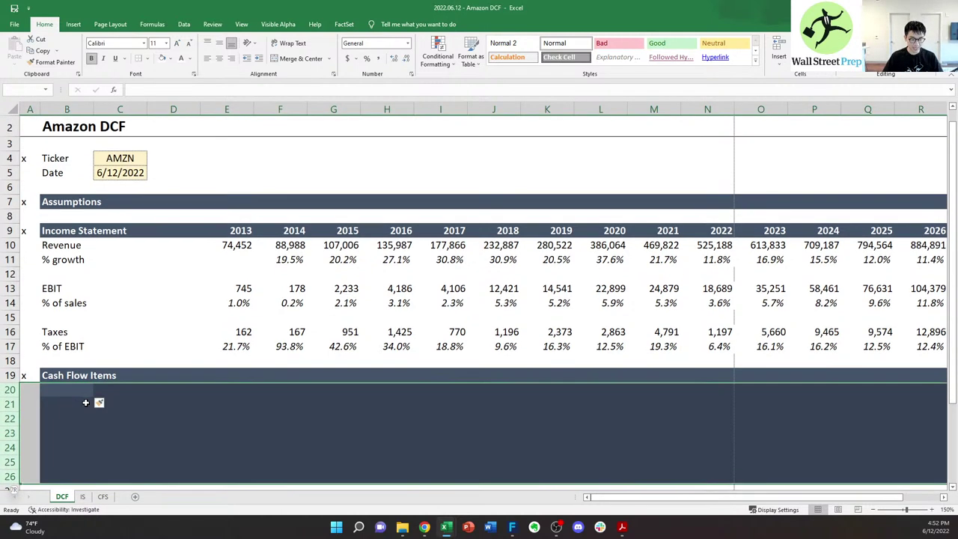
key("ctrl+z")
- Apply the formatting of the tax rows 16:17 to the blank rows below the Cash Flow Items header
key("Up")
key("Up")
key("Up")
key("Up")
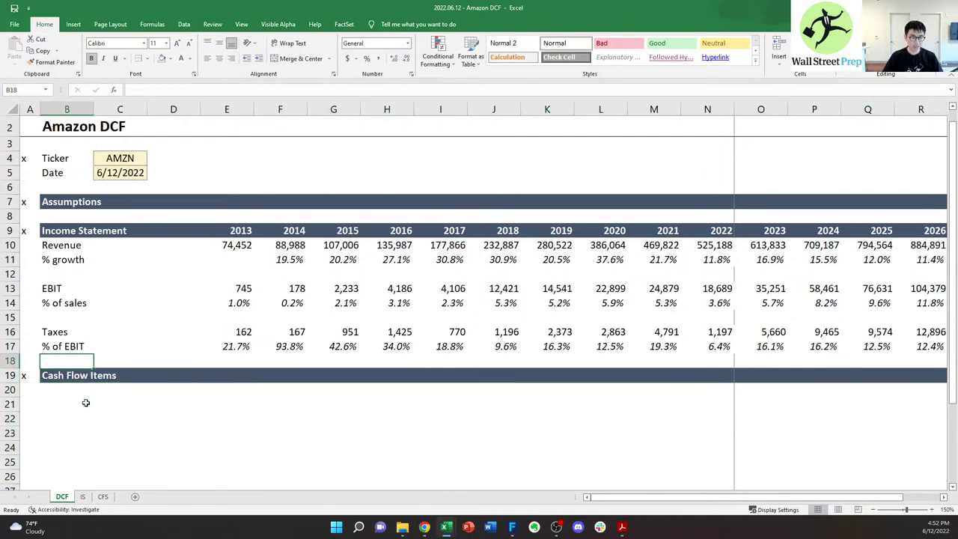
key("shift+space")
key("shift+Down")
key("ctrl+c")
key("Down")
key("Down")
key("Down")
key("Down")
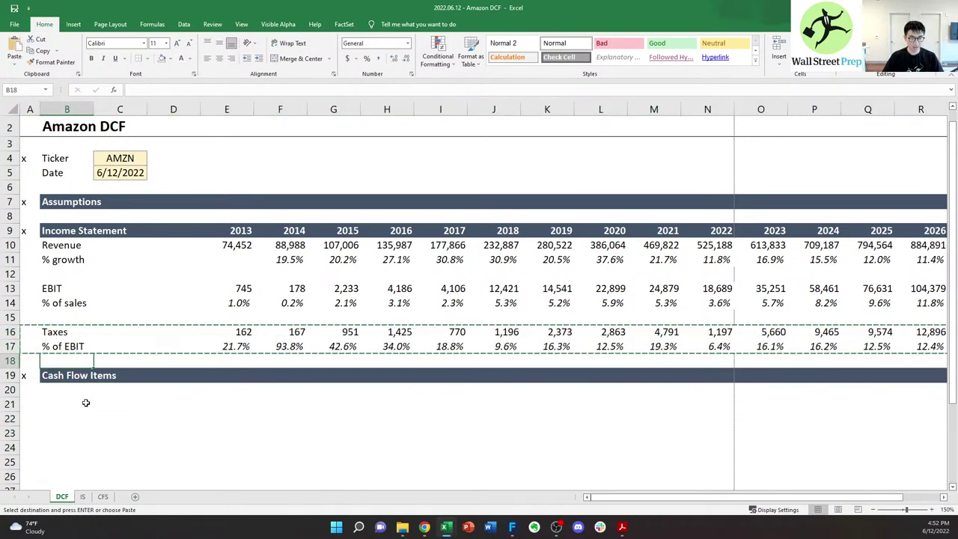
key("shift+space")
key("shift+Down")
key("shift+Down")
key("shift+Down")
key("shift+Down")
key("shift+Down")
key("shift+Down")
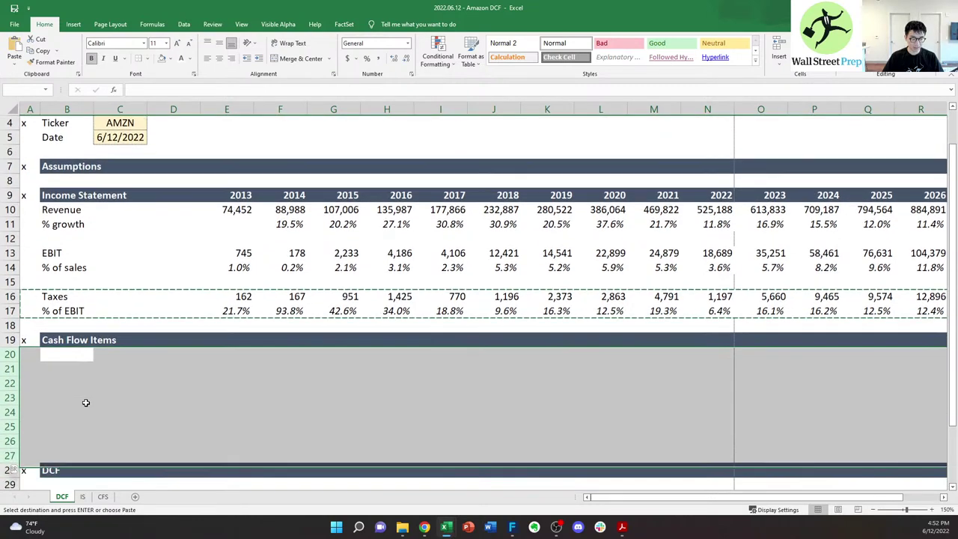
key("ctrl+alt+v")
key("t")
key("Return")
key("Escape")
key("shift+BackSpace")
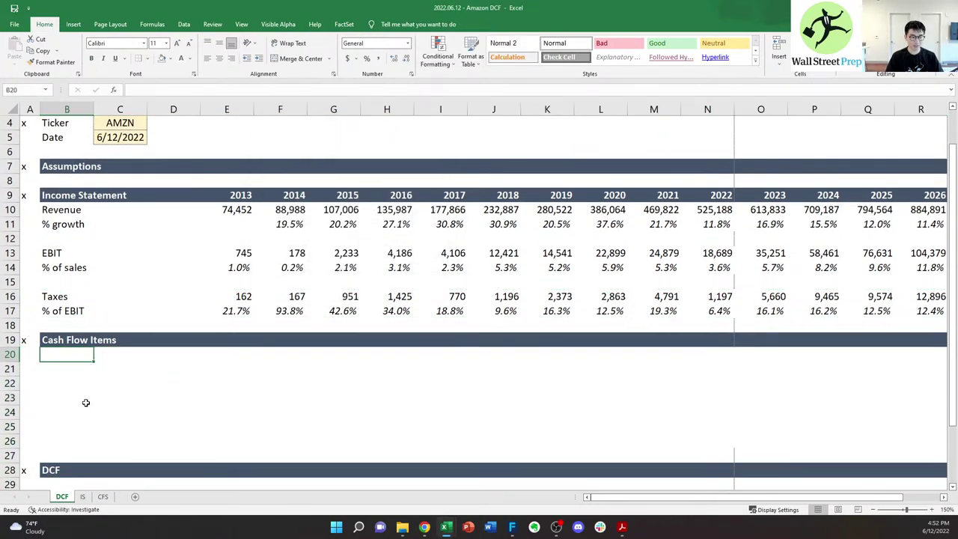
type("=")
key("ctrl+Page_Down")
key("ctrl+Page_Down")
key("Escape")
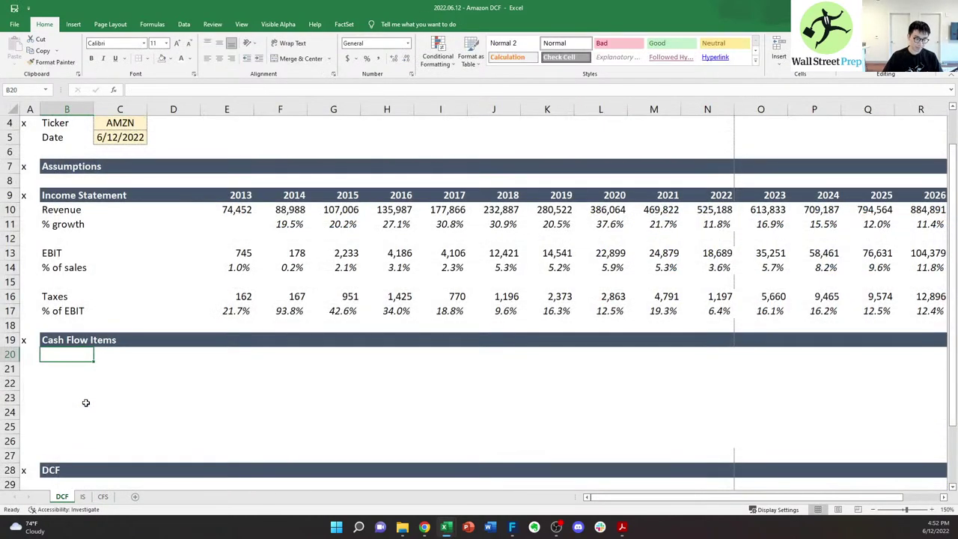
- Label the first two cash flow rows D&A in B20 and % of sales in B21
type("D&A")
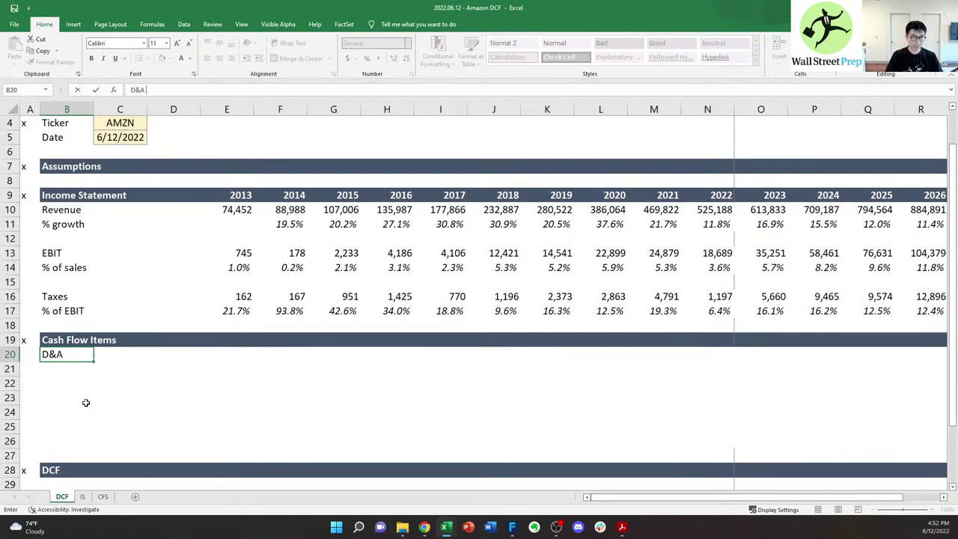
key("ctrl+Return")
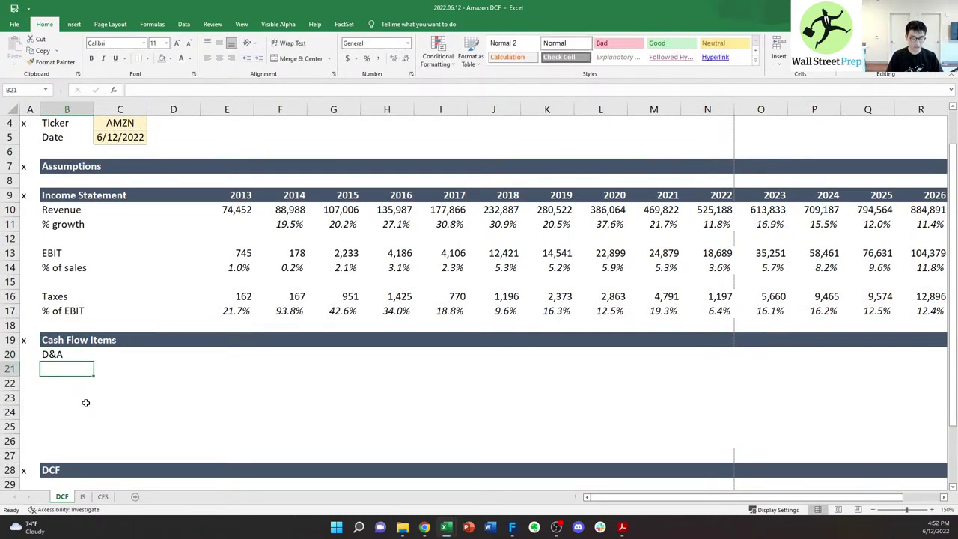
type("%")
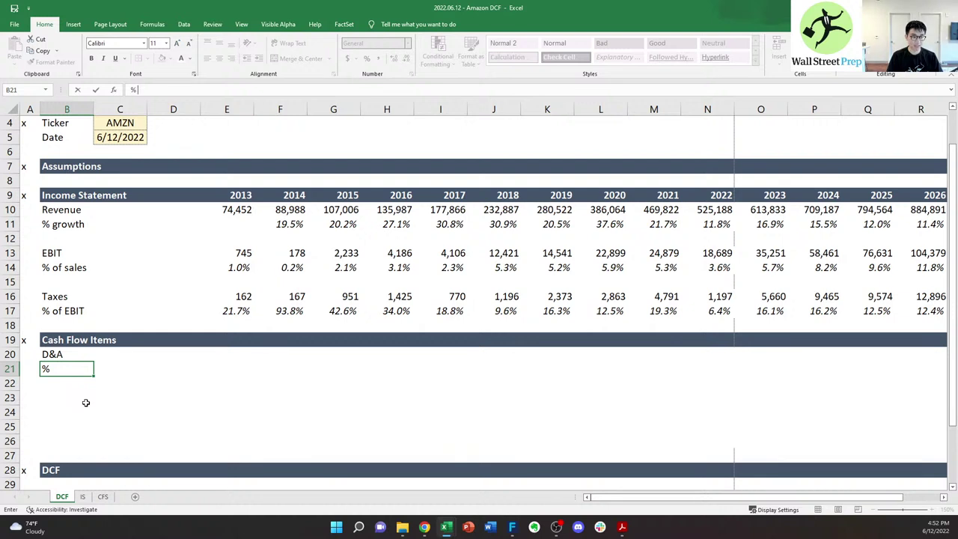
key("ctrl+Return")
- Italicize the percentage row labels in column B of the Income Statement section, including % growth and % of EBIT
key("Up")
key("Up")
key("Up")
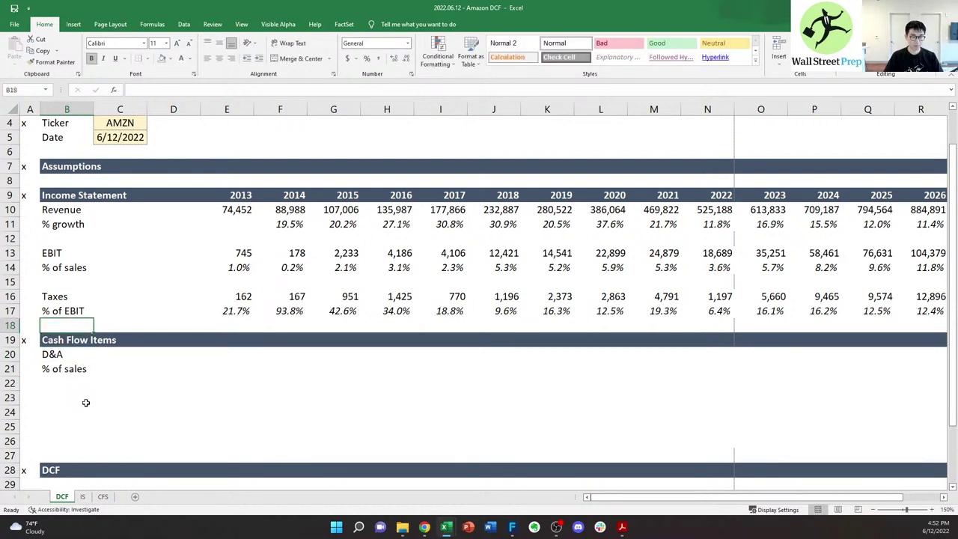
key("Up")
key("Up")
key("Up")
key("Up")
key("Up")
key("Up")
key("Up")
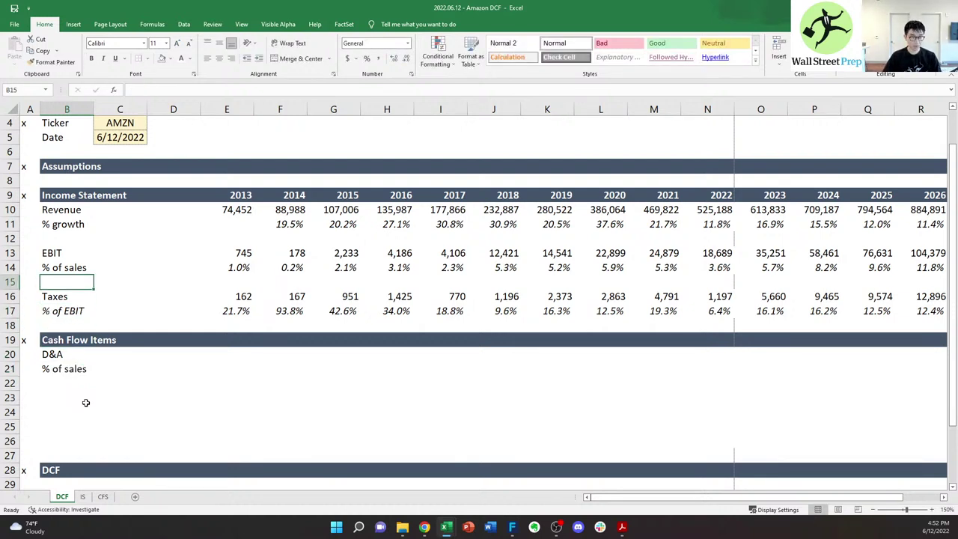
key("shift+space")
key("shift+Down")
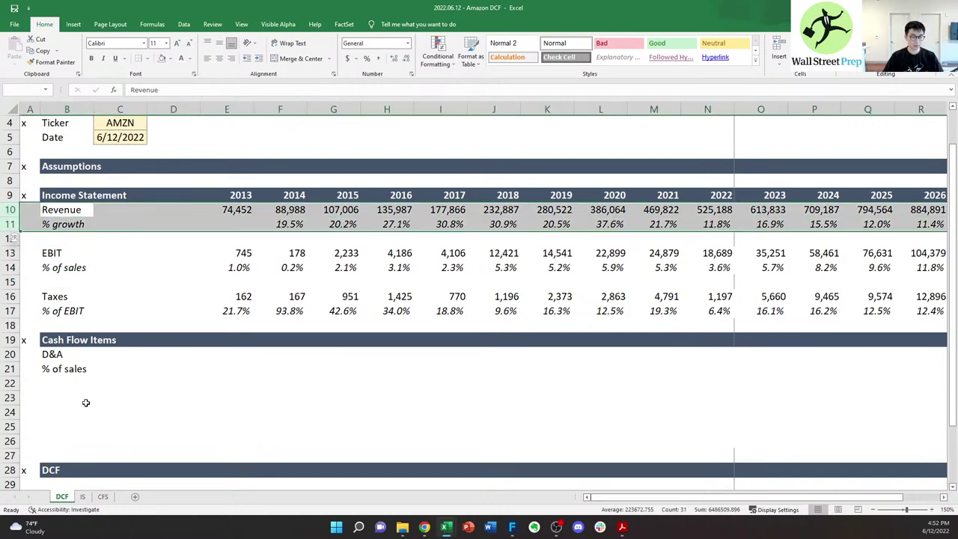
key("shift+Down")
- Label the capital expenditure rows CapEx in B23 and % of sales in B24
key("Down")
key("Down")
key("Down")
key("Down")
key("Down")
key("Down")
key("Down")
key("Down")
key("Down")
key("Down")
key("Down")
key("Down")
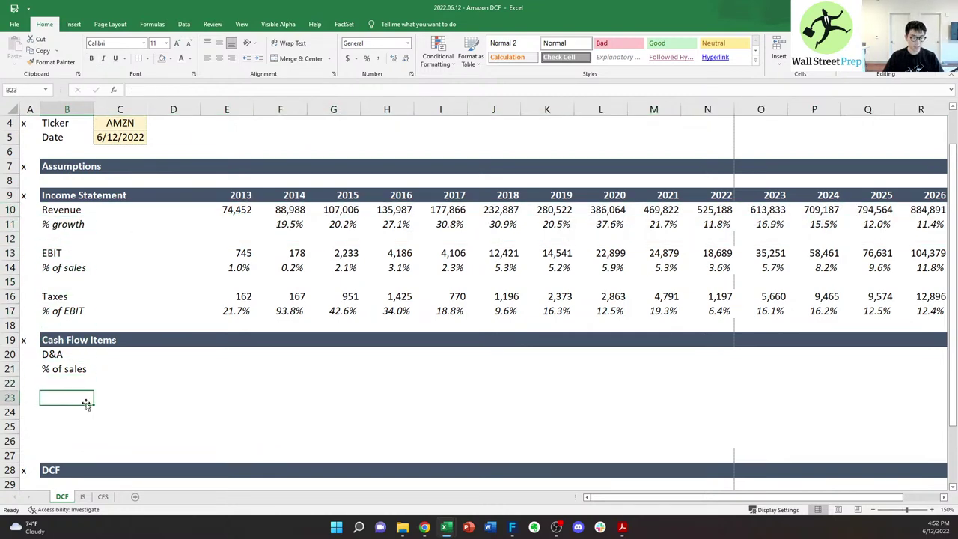
type("CapEx")
key("ctrl+Return")
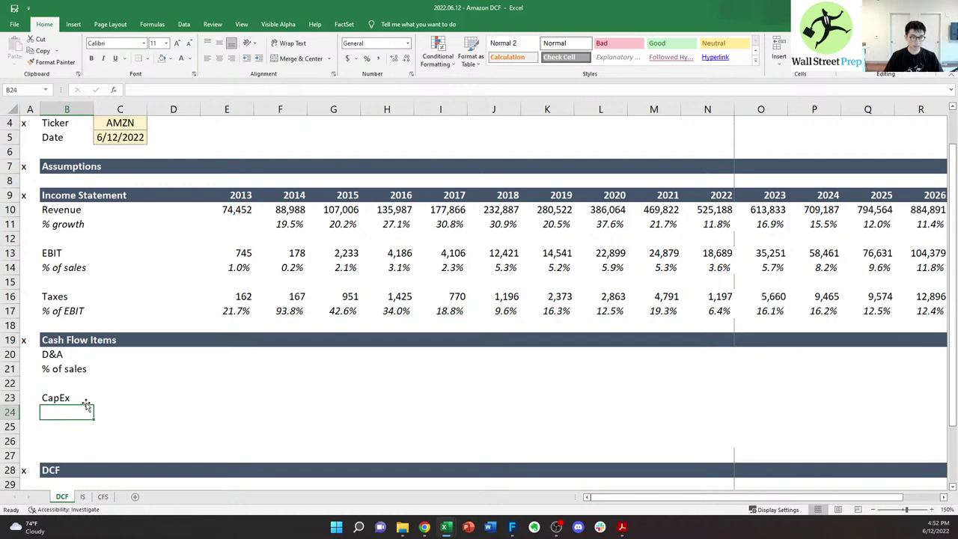
type("% of sale")
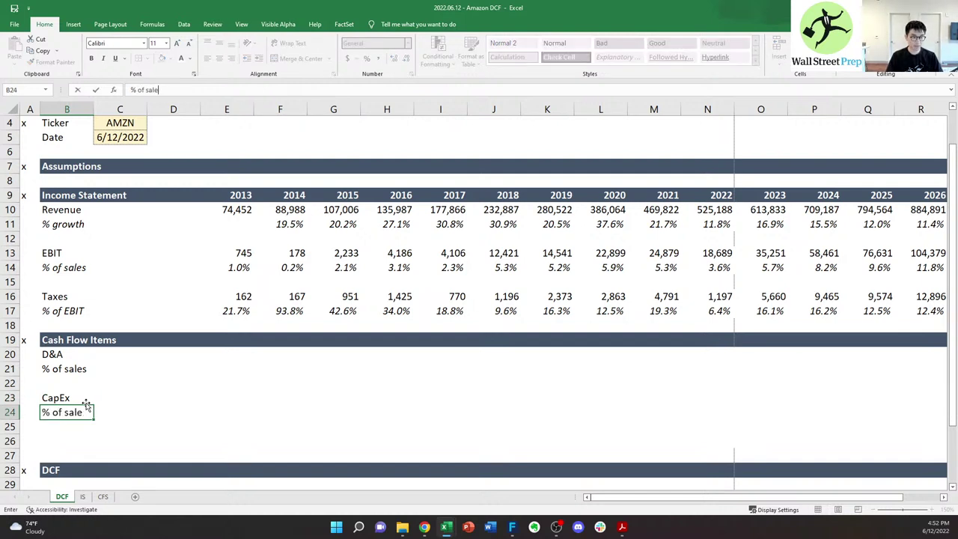
type("s")
- Insert a row beneath the D&A % of sales row and label it % of CapEx in B22
key("Up")
key("Up")
key("Up")
key("Down")
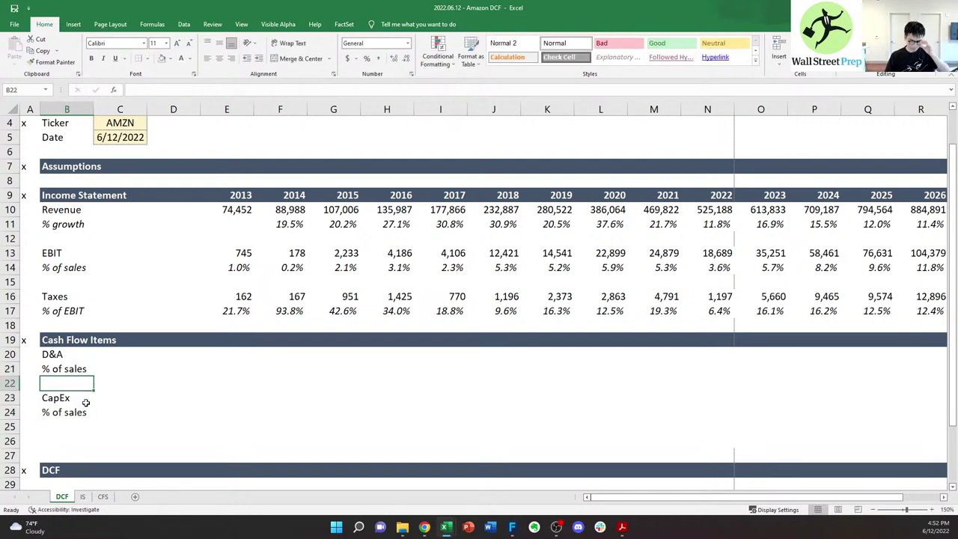
key("alt+h")
type("ir")
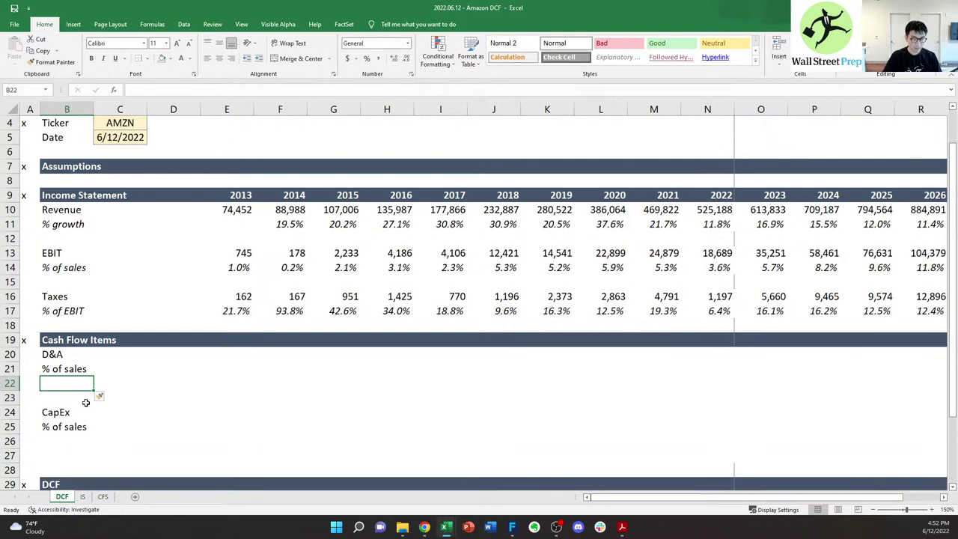
type("% of Ca")
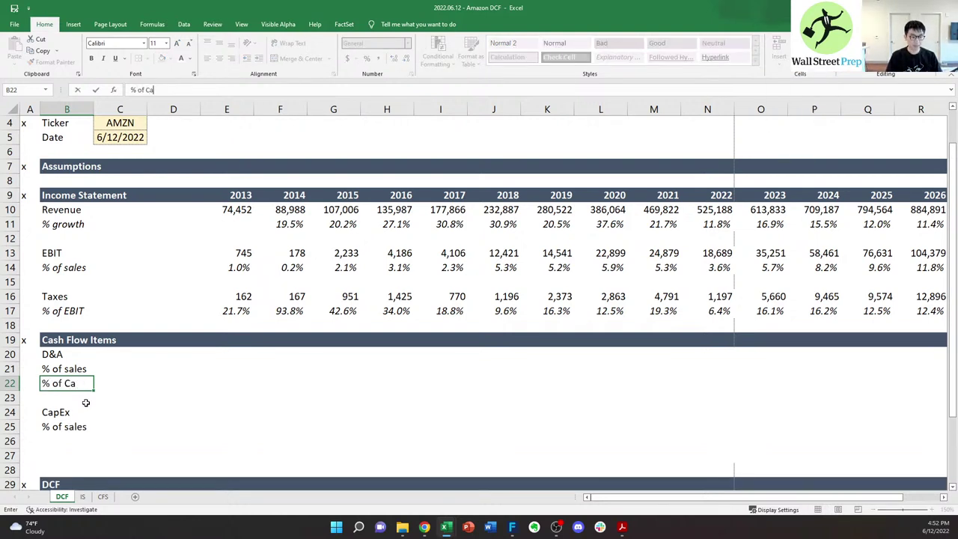
type("pEx")
key("Return")
- Insert a blank row at row 26, directly beneath the CapEx % of sales row
key("Down")
key("Down")
key("Down")
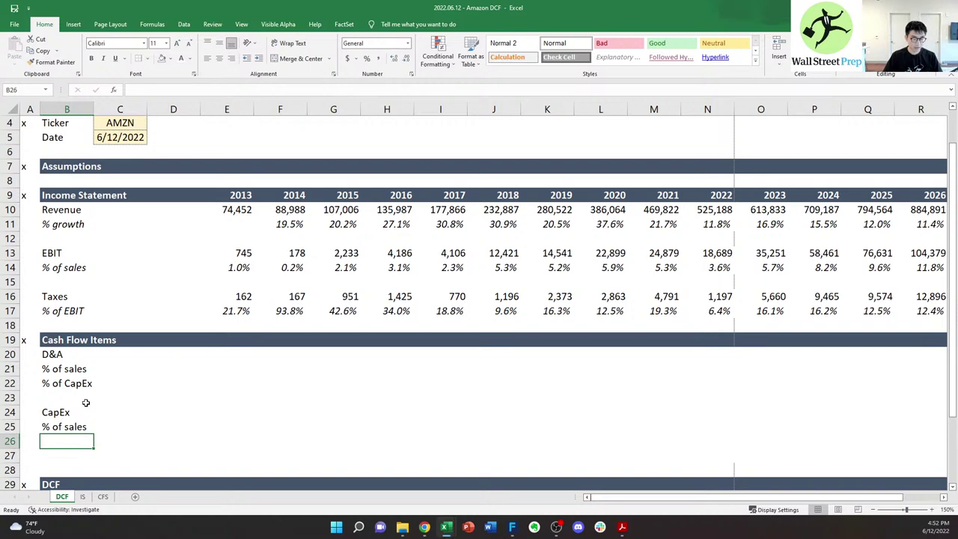
key("alt+h")
key("i")
key("r")
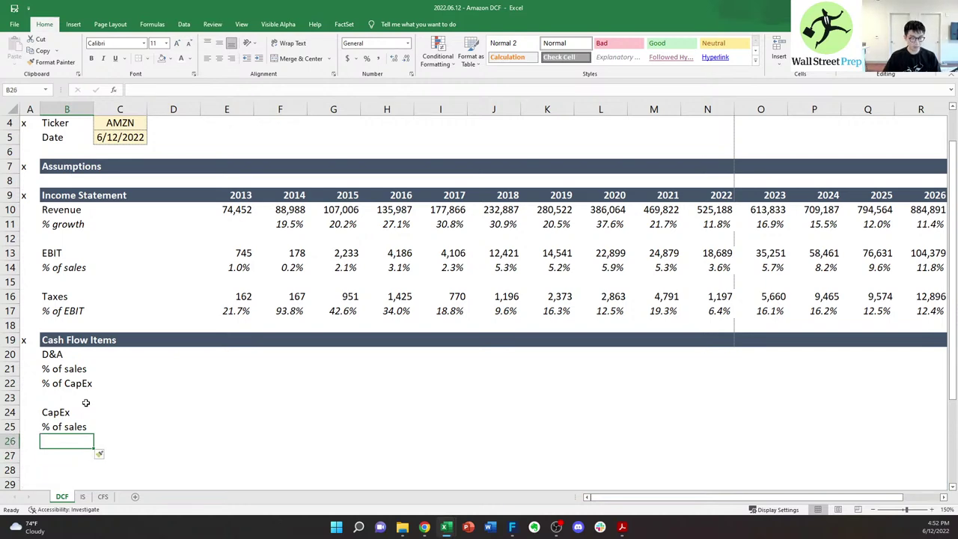
- Label cell B27 Change in NWC, leaving a blank row beneath the CapEx rows
scroll(86, 403, "down", 2)
key("Up")
key("Up")
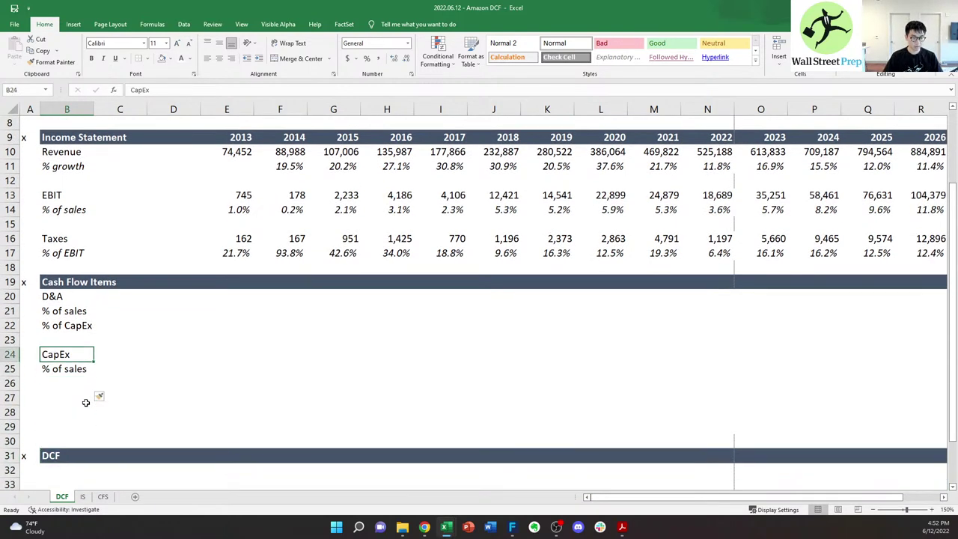
key("Down")
key("Down")
key("Down")
key("BackSpace")
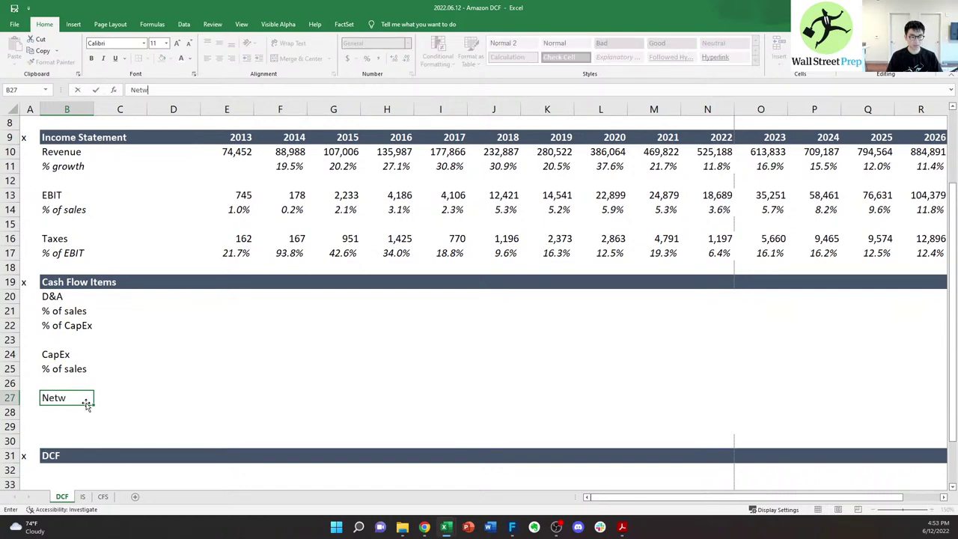
type("Netwo")
key("BackSpace")
key("BackSpace")
key("BackSpace")
key("BackSpace")
key("BackSpace")
type("Change in")
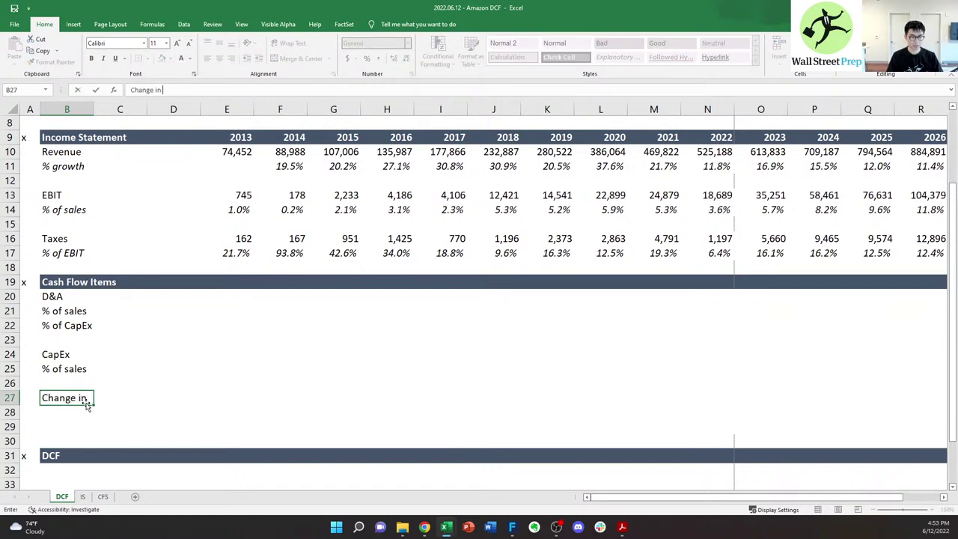
type(" NWC")
key("ctrl+Return")
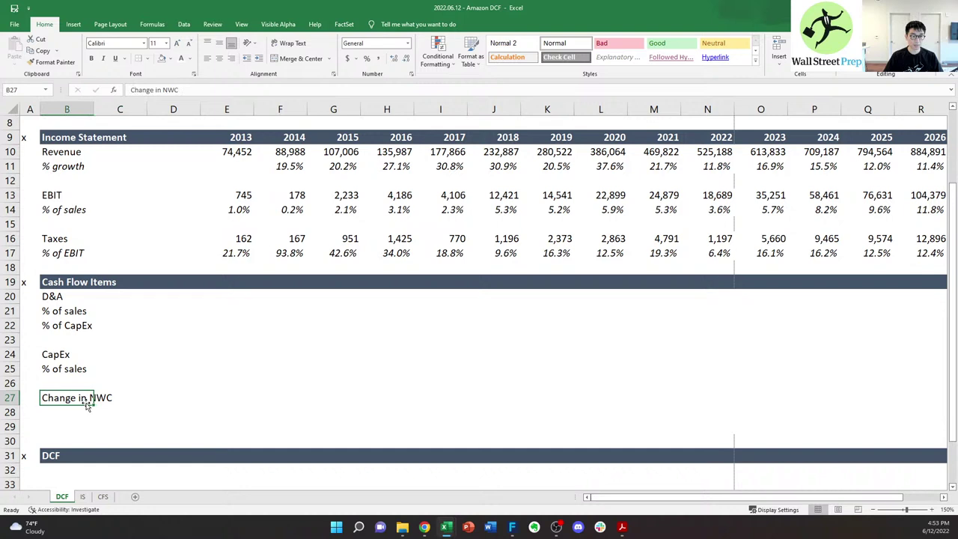
- Copy the % of sales label into B28 and B29, and edit B29 to read % of change in sales
key("Down")
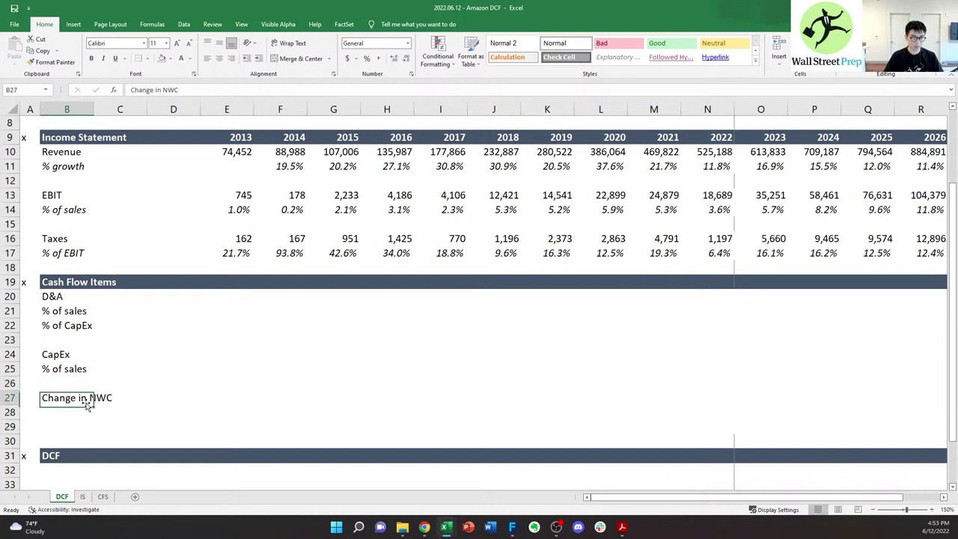
key("Up")
key("Up")
key("ctrl+c")
key("Down")
key("Down")
key("Down")
key("ctrl+v")
key("Down")
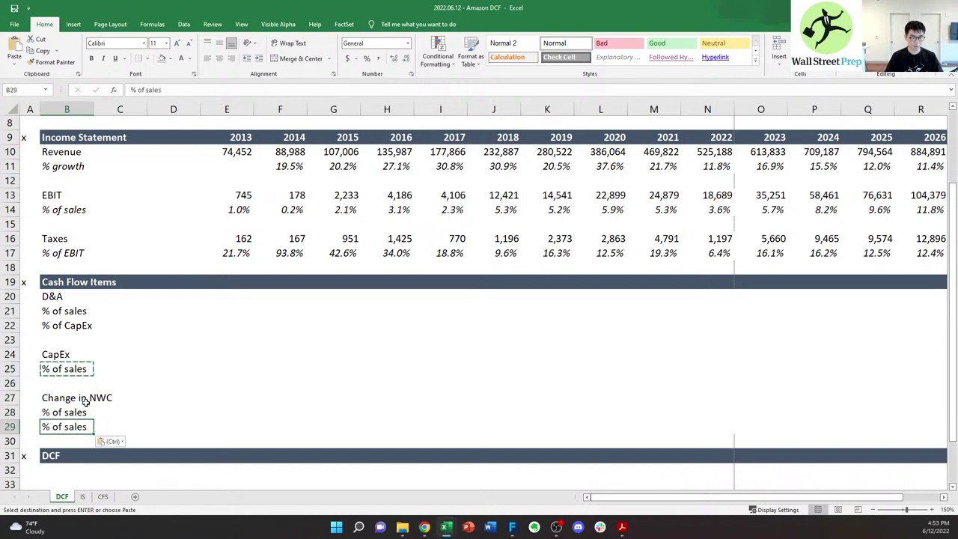
key("F2")
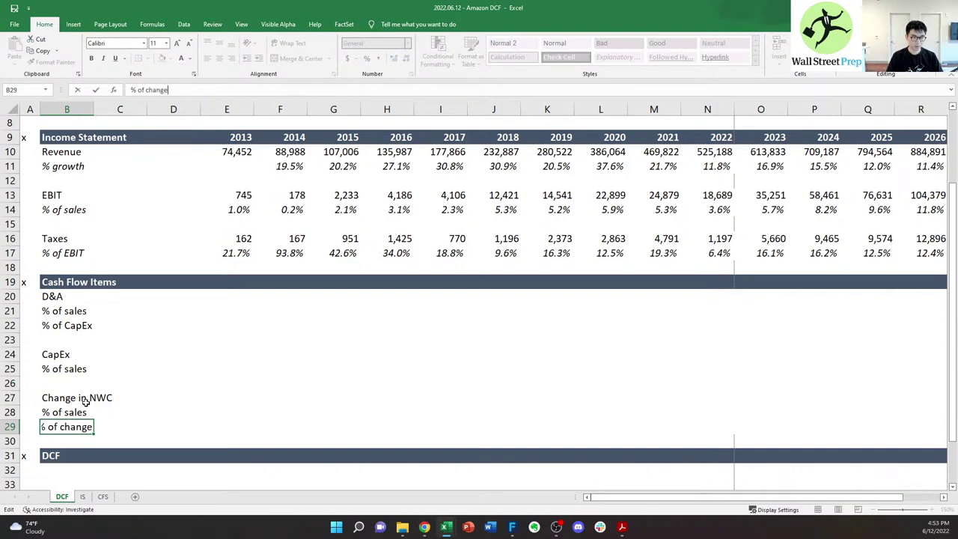
key("Tab")
key("Right")
key("Up")
key("Right")
key("Up")
key("Up")
key("Up")
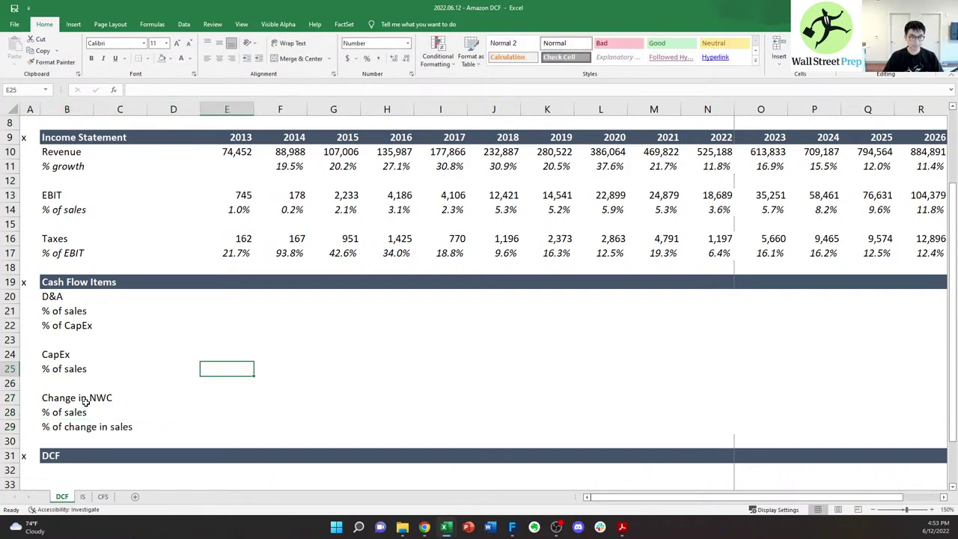
key("Up")
key("Up")
type("=")
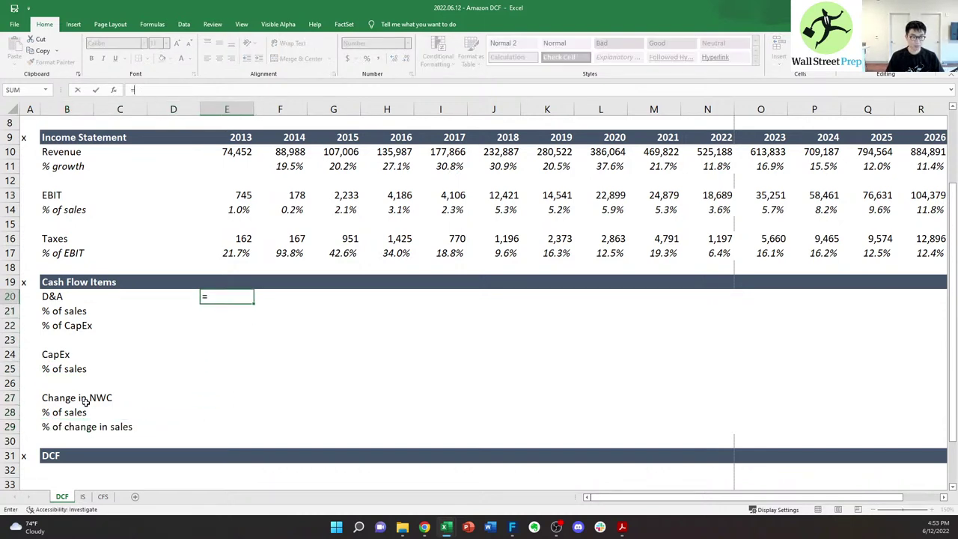
key("ctrl+Page_Down")
key("ctrl+Page_Down")
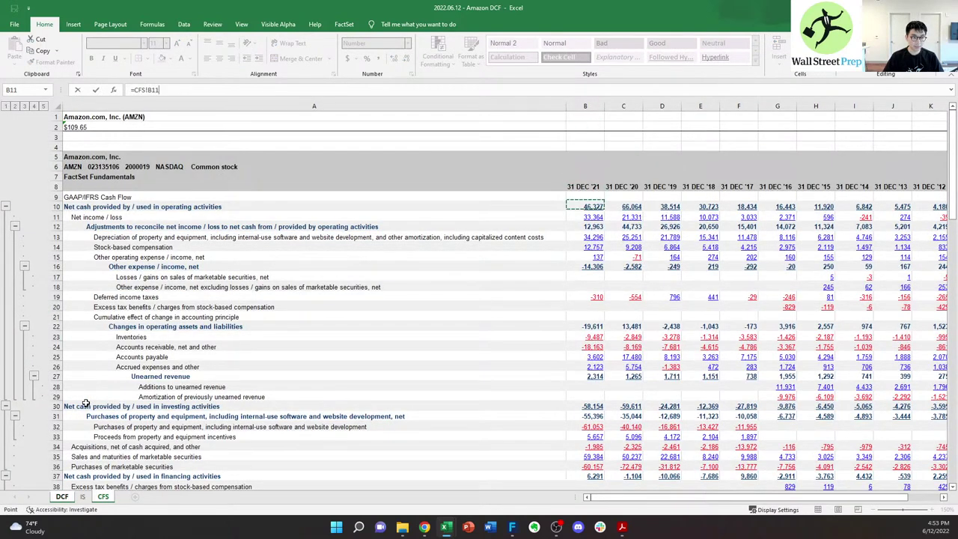
key("Left")
key("Down")
key("Down")
key("Down")
key("Down")
key("Down")
key("Down")
key("Down")
key("Down")
key("Down")
key("Down")
key("Down")
key("Down")
key("Down")
key("Down")
key("Down")
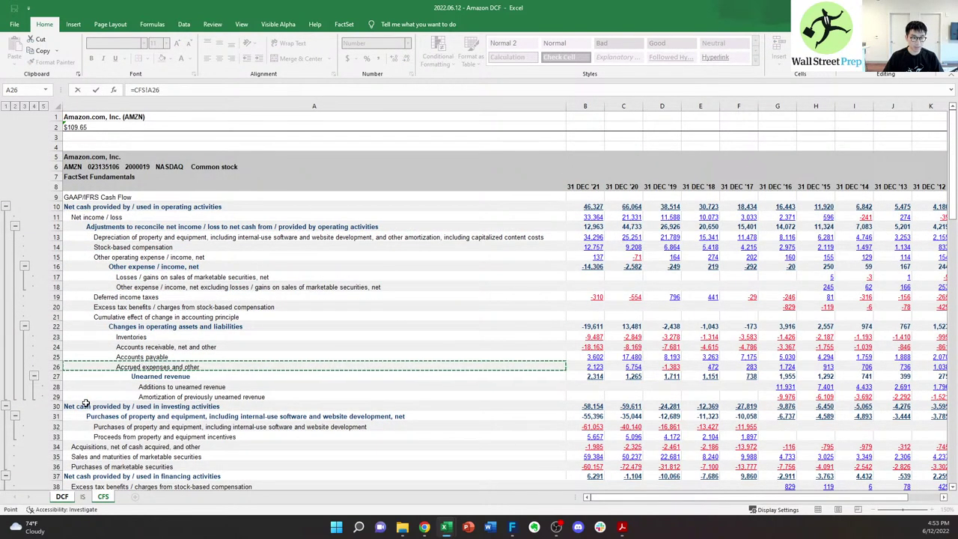
key("Up")
key("Up")
key("Up")
key("Up")
key("Up")
key("Up")
key("Up")
key("Up")
key("Up")
key("Up")
key("Up")
key("Up")
key("Up")
key("Right")
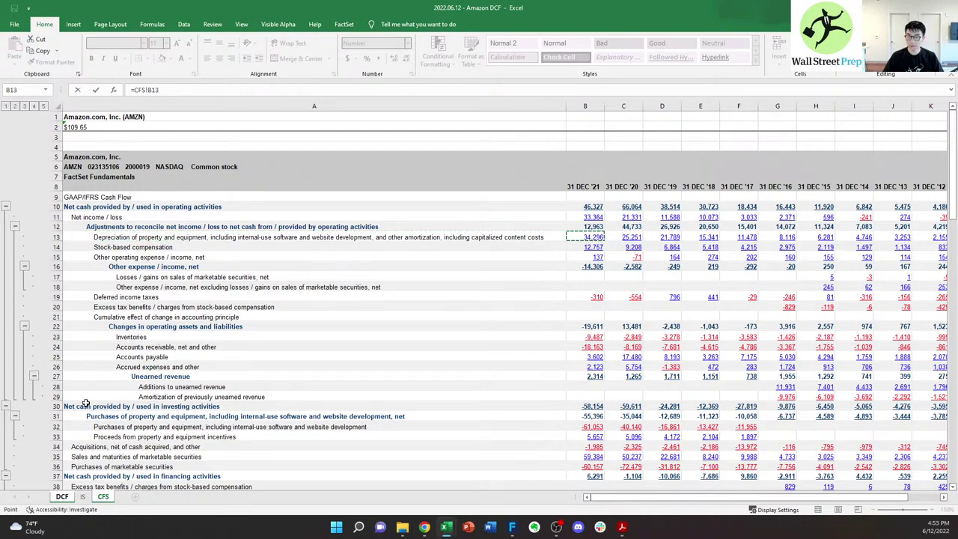
key("Right")
key("Right")
key("Right")
key("Right")
key("Right")
key("Right")
key("Right")
key("Right")
key("Right")
key("Right")
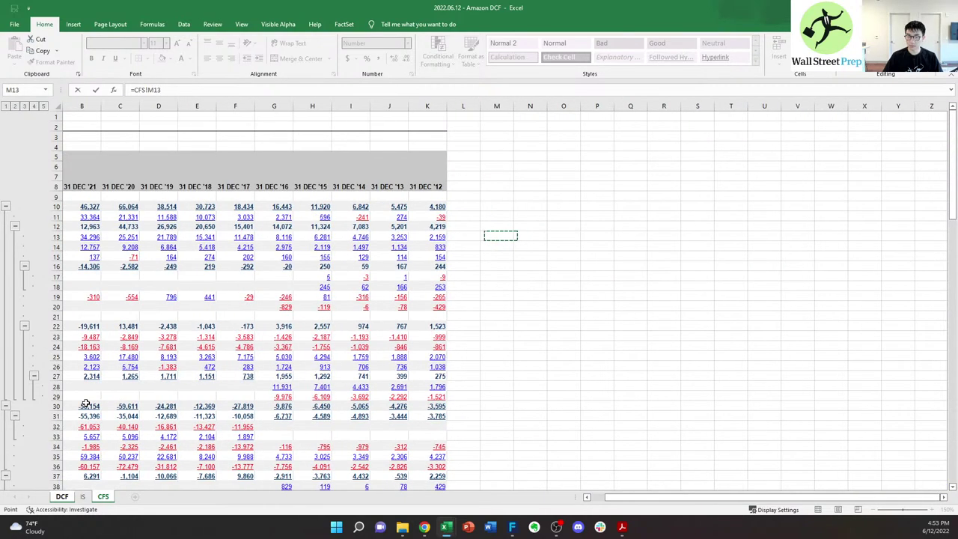
key("Escape")
- Examine the order of the yearly column headers in row 8 of the CFS sheet
key("ctrl+Page_Down")
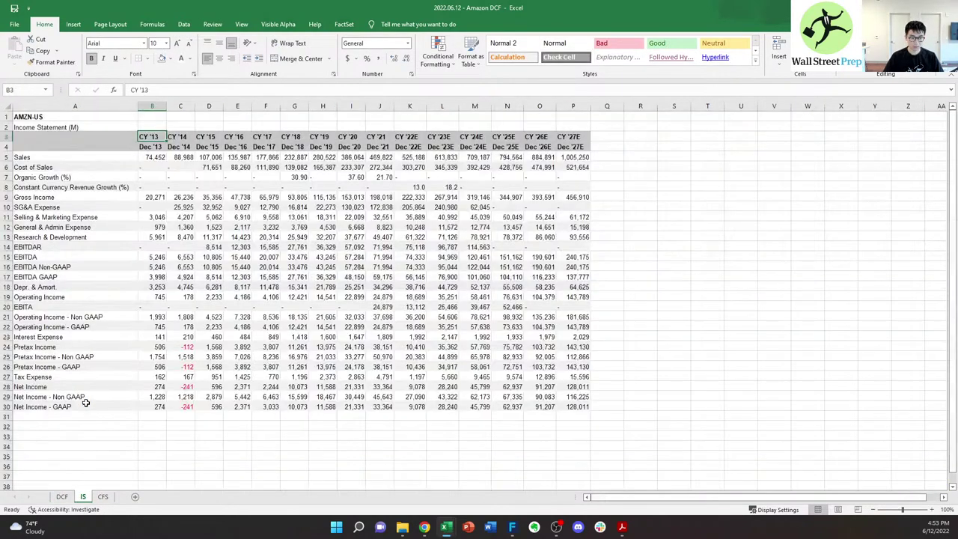
key("ctrl+Page_Down")
key("Right")
key("Down")
key("Down")
key("Down")
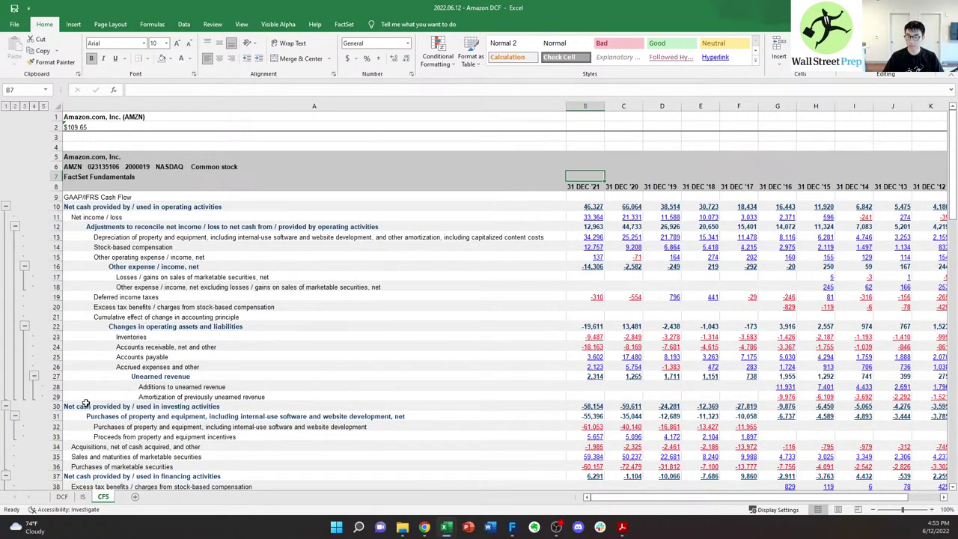
key("Down")
key("Right")
key("Right")
key("Right")
key("Right")
key("Right")
key("Right")
key("Right")
key("Right")
key("Right")
key("Right")
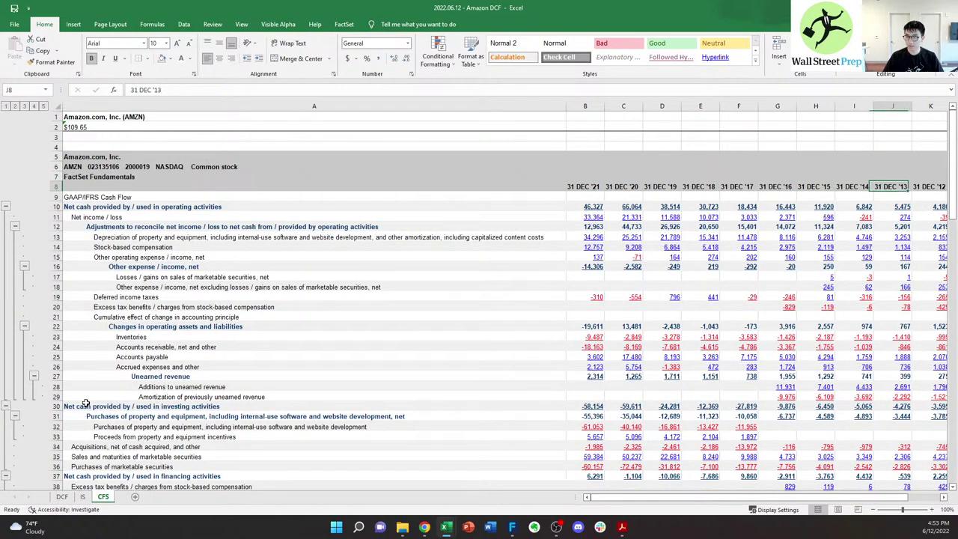
key("Left")
key("Left")
key("Left")
key("Left")
key("Left")
key("Left")
key("Right")
key("Right")
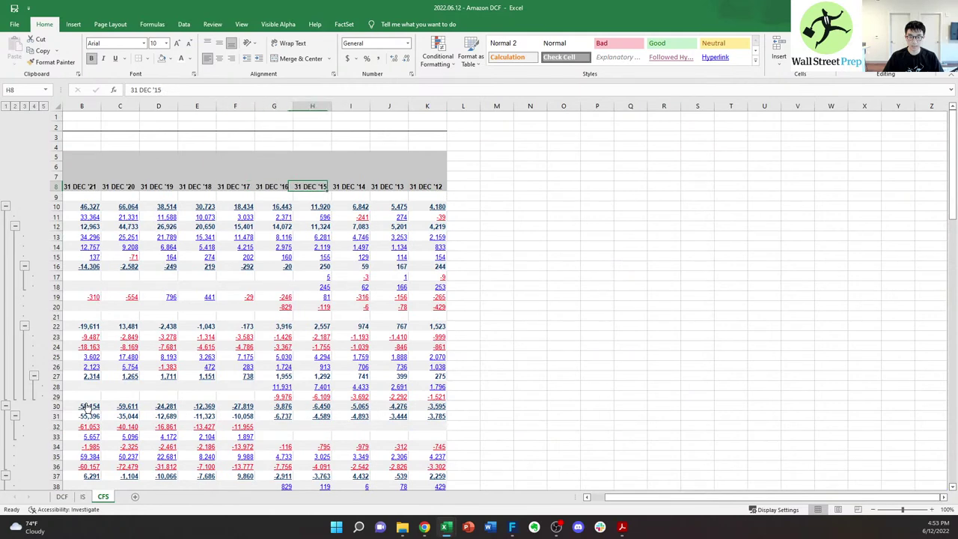
key("Right")
key("Right")
key("Right")
key("ctrl+space")
key("Left")
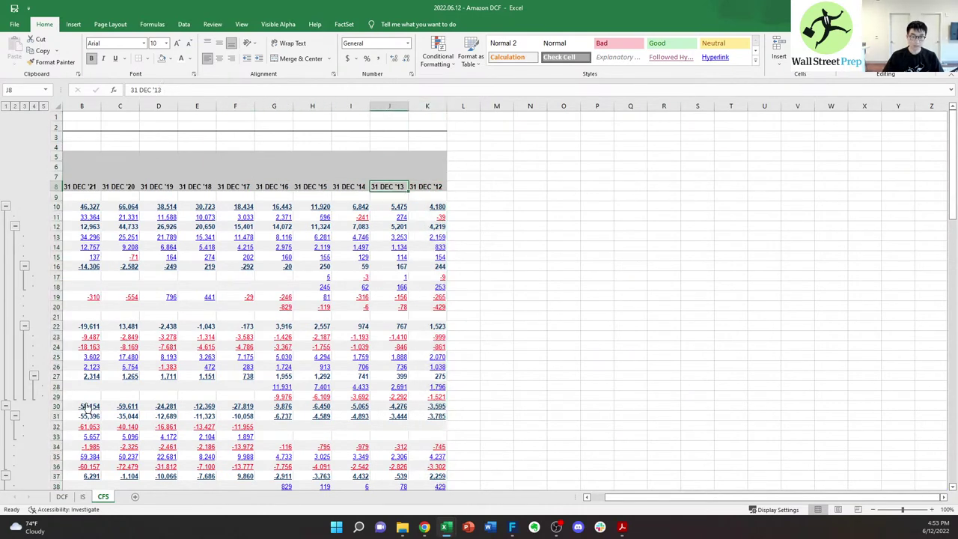
key("Left")
key("Left")
- Insert three blank columns before the 31 DEC '21 column on the CFS sheet and set their width to 9
key("Home")
key("Right")
key("Right")
key("Left")
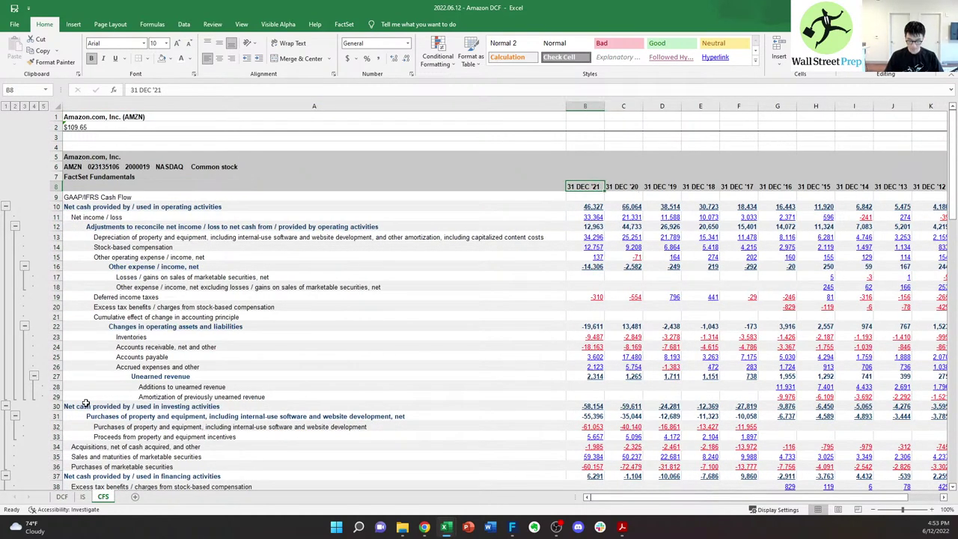
key("alt+i")
key("c")
key("F4")
key("F4")
key("ctrl+space")
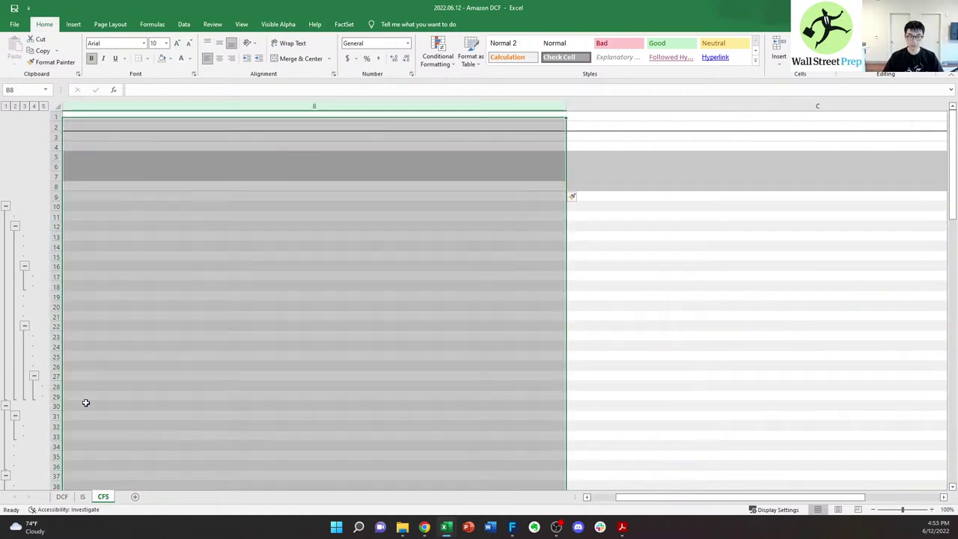
key("shift+Right")
key("shift+Right")
key("alt+h")
type("ow")
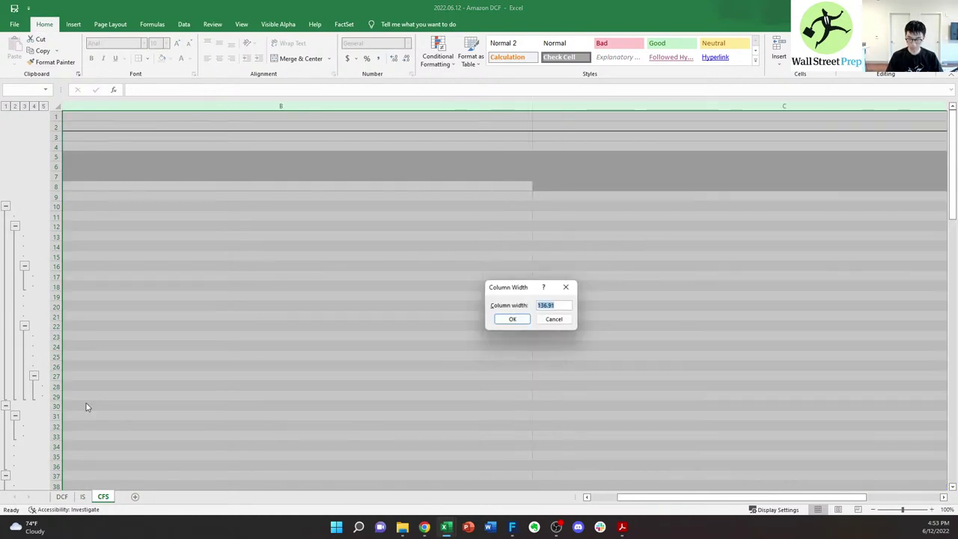
type("9")
key("Return")
- Copy the entire 31 DEC '12 column into column B of the CFS sheet
key("Right")
key("Right")
key("Right")
key("Right")
key("Right")
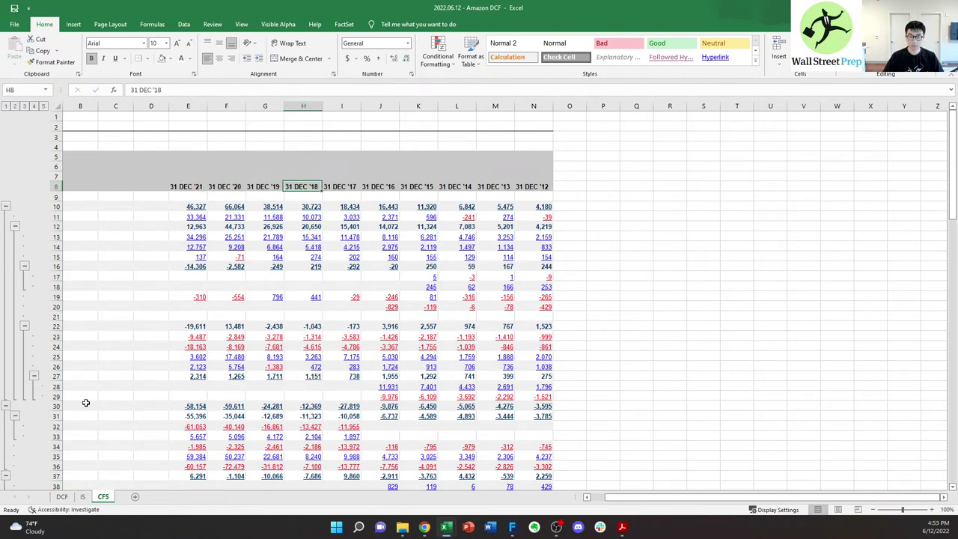
key("ctrl+Right")
key("ctrl+space")
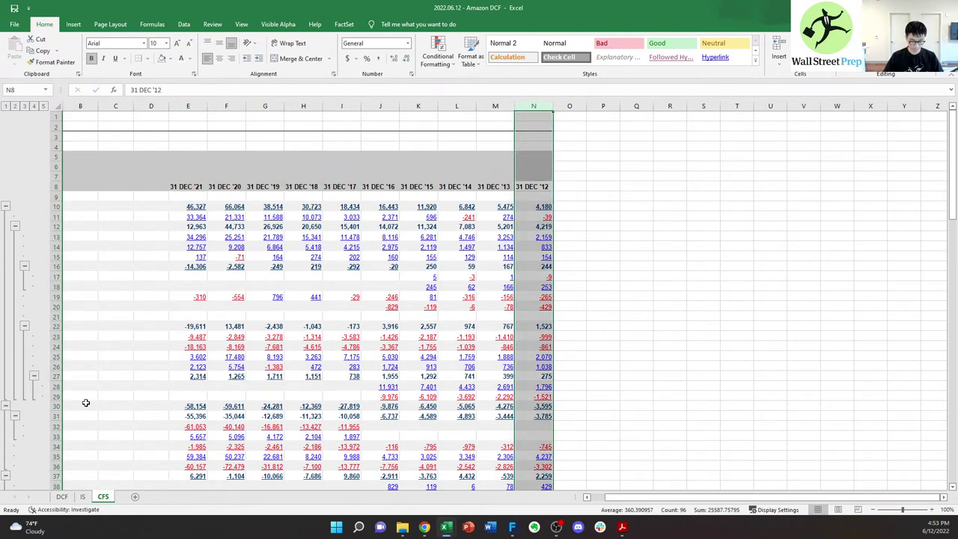
key("ctrl+c")
key("Left")
key("Left")
key("Left")
key("Left")
key("Left")
key("Left")
key("Left")
key("Left")
key("Left")
key("Left")
key("Left")
key("Left")
key("Left")
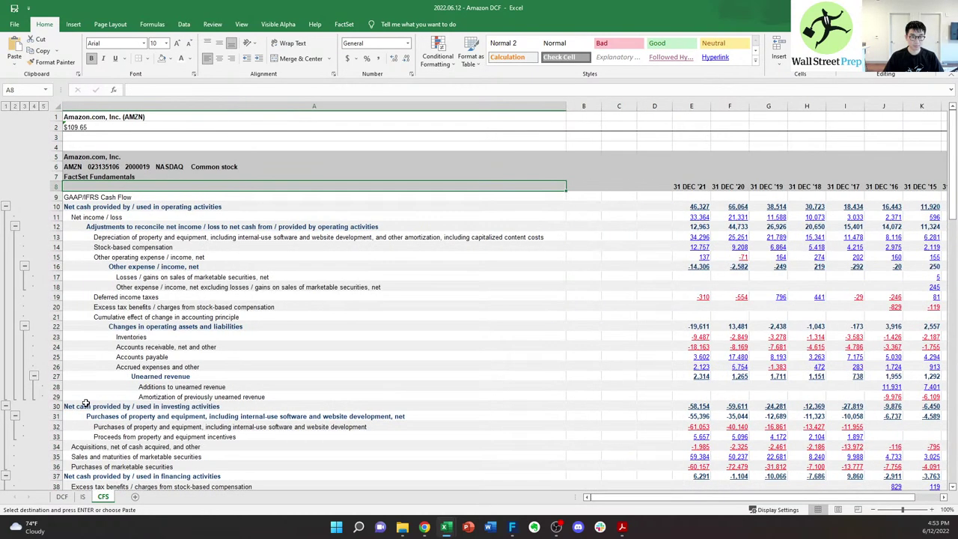
key("Right")
key("Return")
- Insert four more blank columns at column C, directly after the copied 31 DEC '12 column
key("Right")
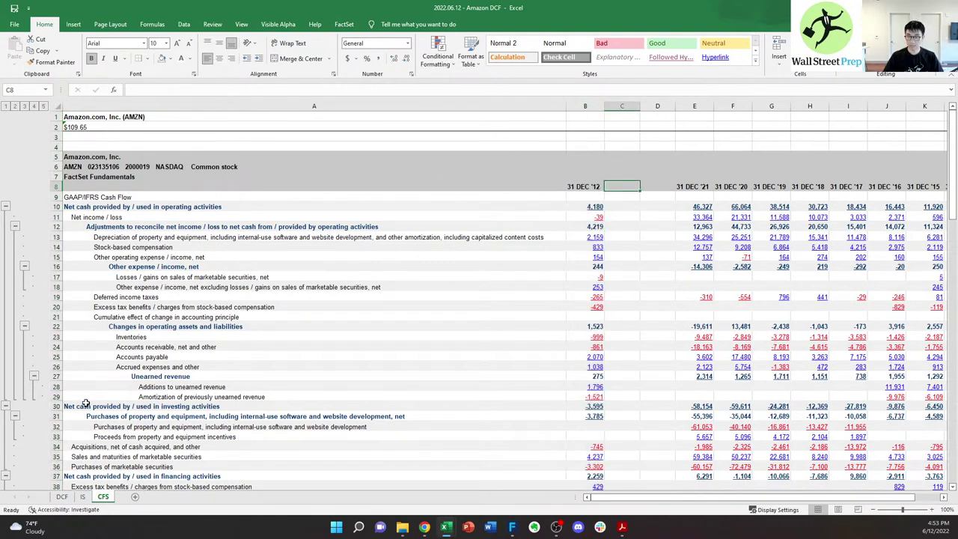
key("alt+i")
key("c")
key("alt+i")
key("c")
key("alt+i")
key("c")
key("alt+i")
key("c")
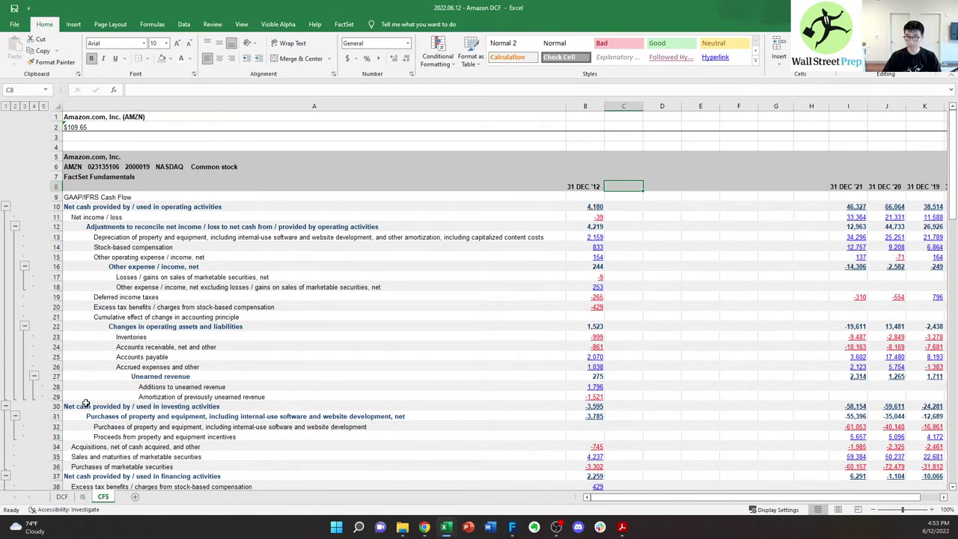
- Move the entire 31 DEC '13 column into blank column C of the CFS sheet
key("Right")
key("ctrl+Right")
key("ctrl+Right")
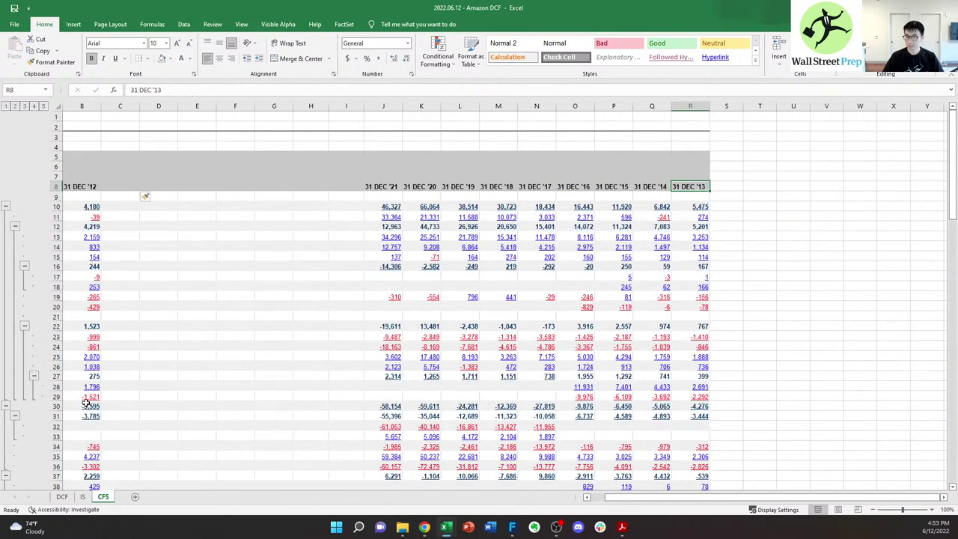
key("ctrl+space")
key("ctrl+c")
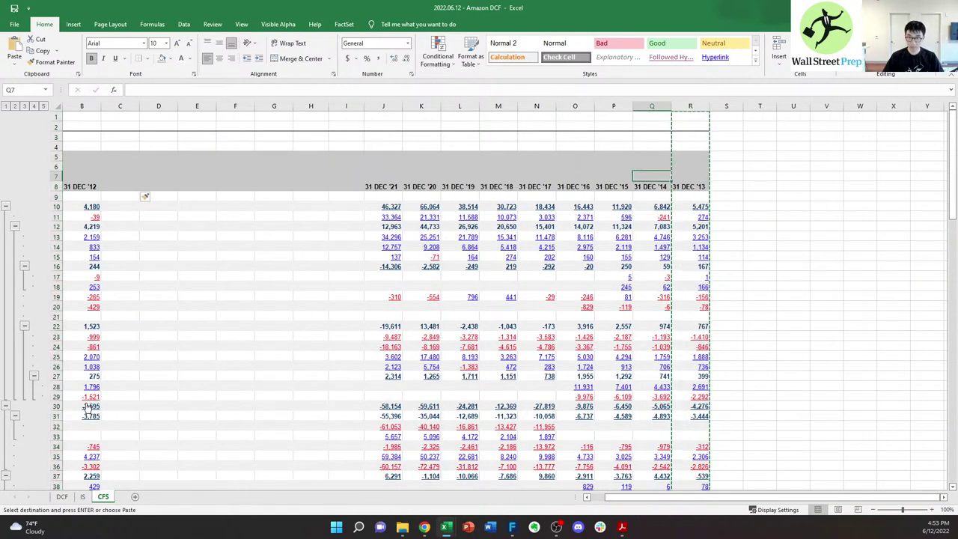
key("Left")
key("Left")
key("Left")
key("Left")
key("Left")
key("Left")
key("Left")
key("Left")
key("Left")
key("Left")
key("Left")
key("Left")
key("Left")
key("Left")
key("Left")
key("ctrl+space")
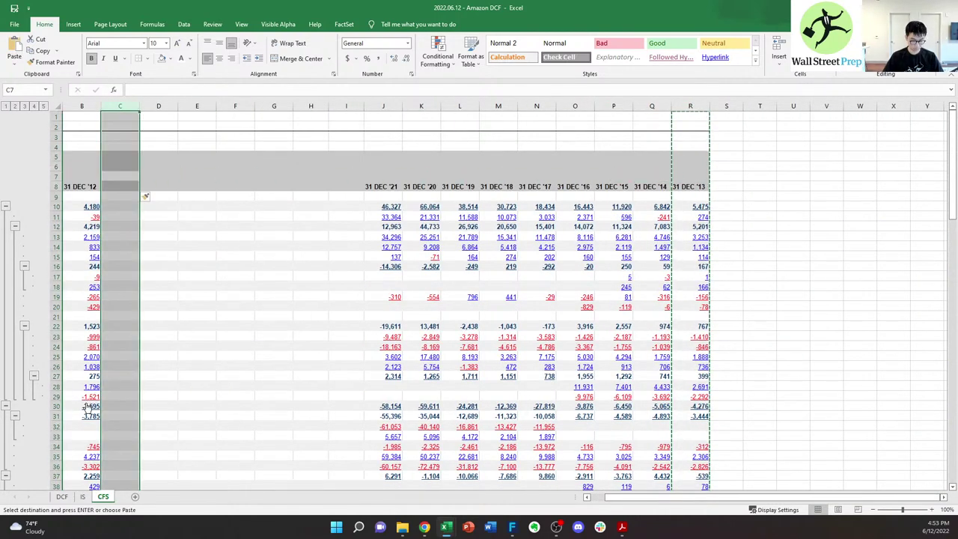
key("ctrl+v")
- Move the entire 31 DEC '14 column into blank column D of the CFS sheet
key("ctrl+Right")
key("Left")
key("ctrl+Left")
key("Right")
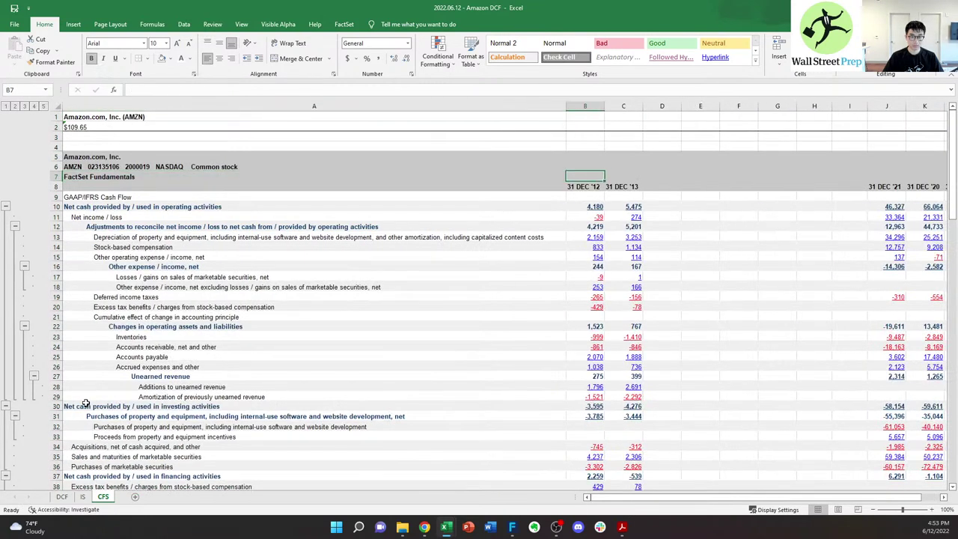
key("Down")
key("ctrl+Right")
key("ctrl+Right")
key("ctrl+Right")
key("ctrl+space")
key("ctrl+c")
key("Left")
key("Left")
key("Left")
key("Left")
key("Left")
key("Left")
key("Left")
key("Left")
key("Left")
key("Left")
key("Left")
key("Left")
key("Left")
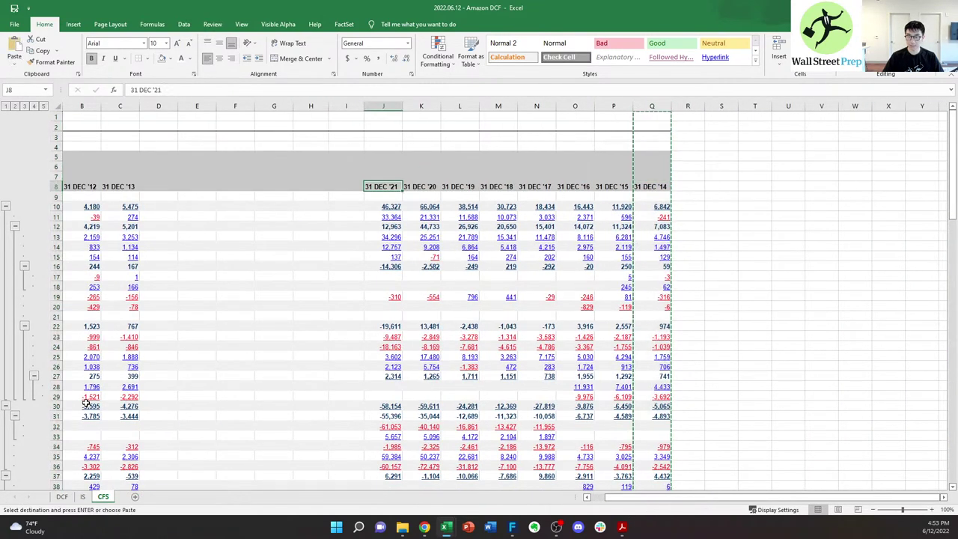
key("ctrl+space")
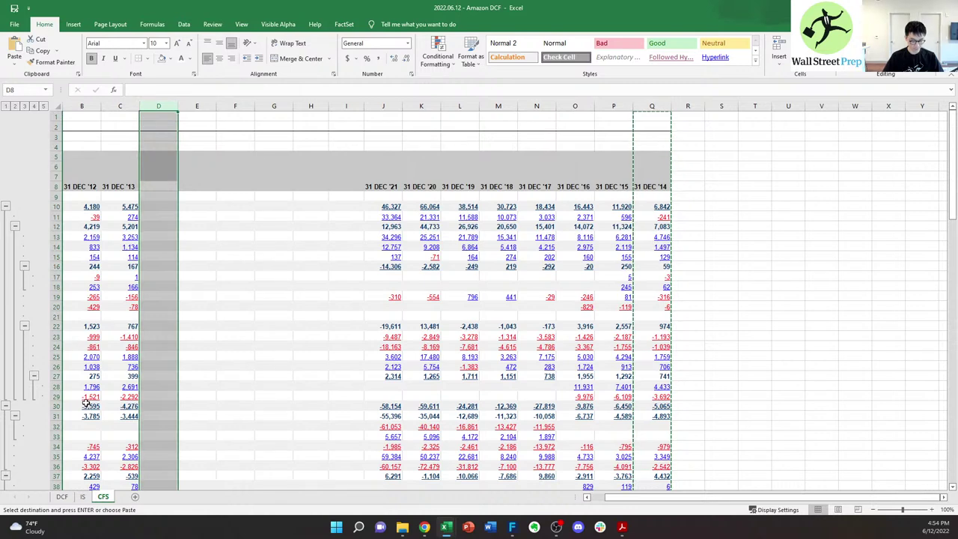
key("ctrl+v")
- Move the entire 31 DEC '15 column into blank column E, directly after 31 DEC '14
key("ctrl+Right")
key("Right")
key("ctrl+Right")
key("ctrl+space")
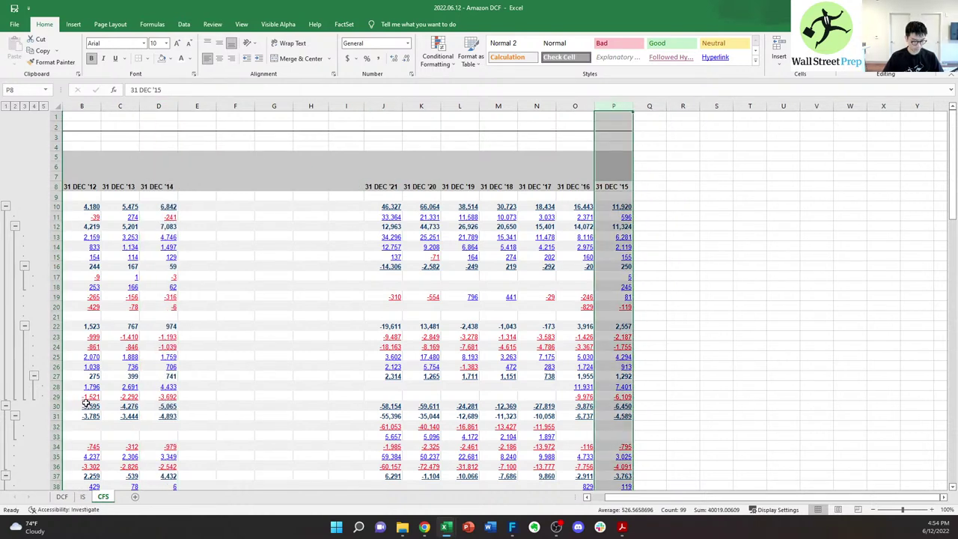
key("ctrl+x")
key("Left")
key("Left")
key("Left")
key("Left")
key("Left")
key("Left")
key("Left")
key("Left")
key("Left")
key("Left")
key("Left")
key("ctrl+space")
key("ctrl+v")
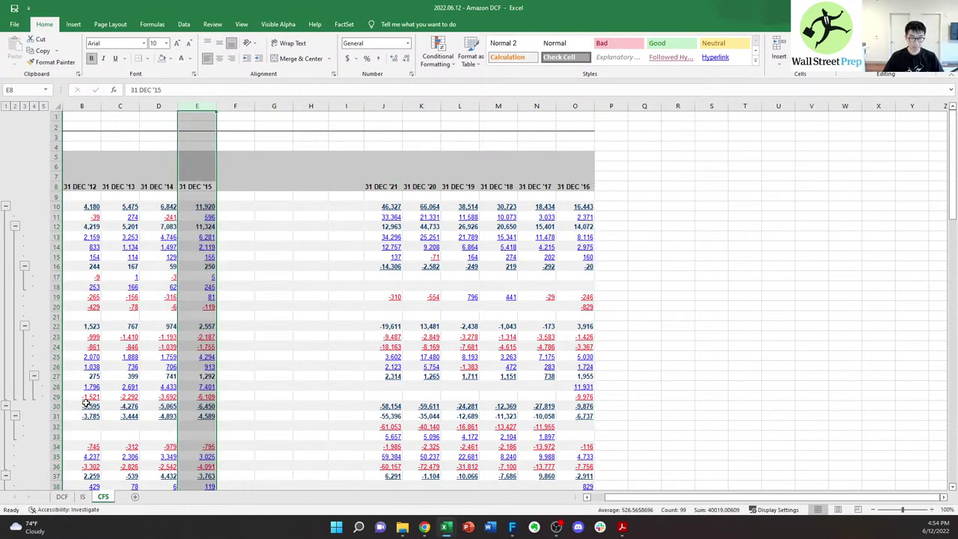
- Move the entire 31 DEC '16 column into blank column F, directly after 31 DEC '15
key("ctrl+Right")
key("ctrl+Right")
key("ctrl+space")
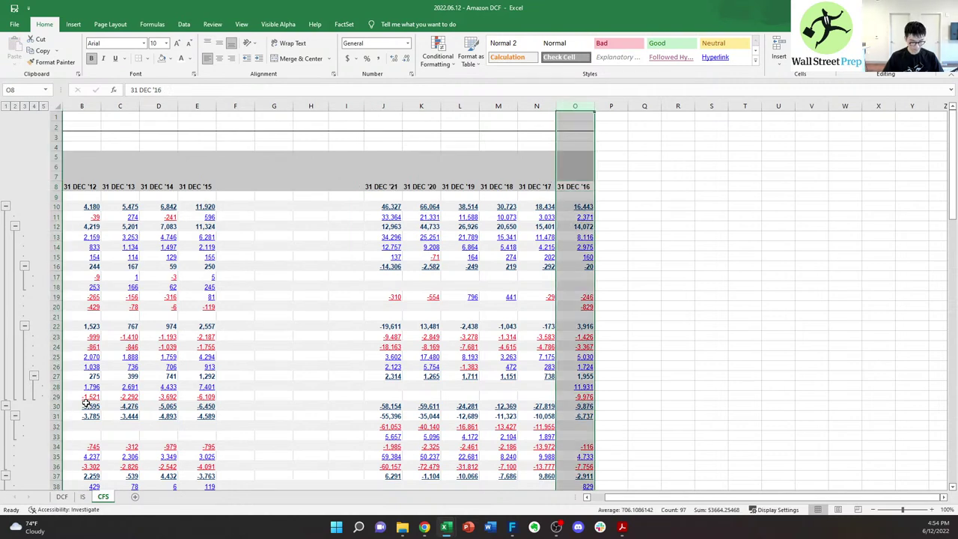
key("ctrl+x")
key("ctrl+Left")
key("ctrl+Left")
key("Right")
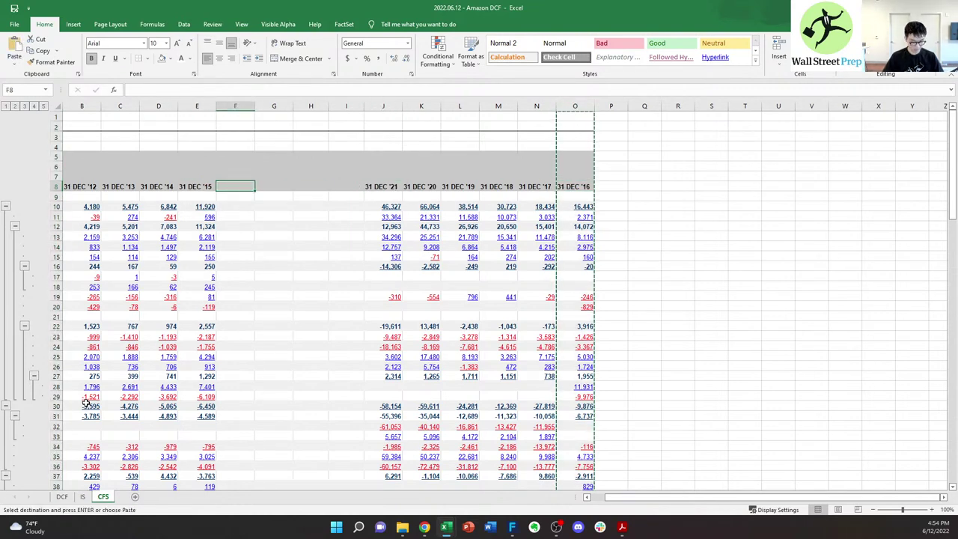
key("ctrl+space")
key("ctrl+v")
- Move the entire 31 DEC '17 column into blank column G, directly after 31 DEC '16
key("ctrl+Right")
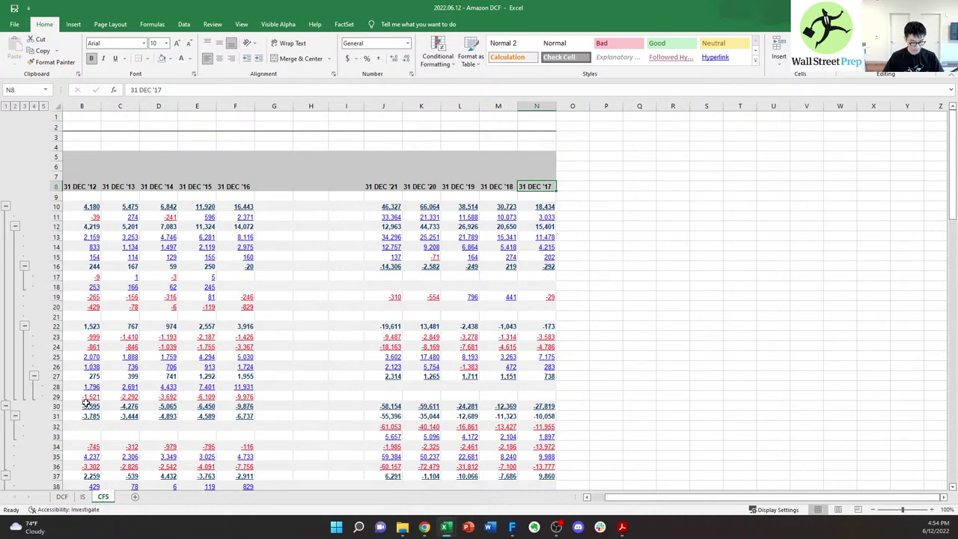
key("ctrl+space")
key("ctrl+x")
key("ctrl+Left")
key("ctrl+Left")
key("Right")
key("ctrl+space")
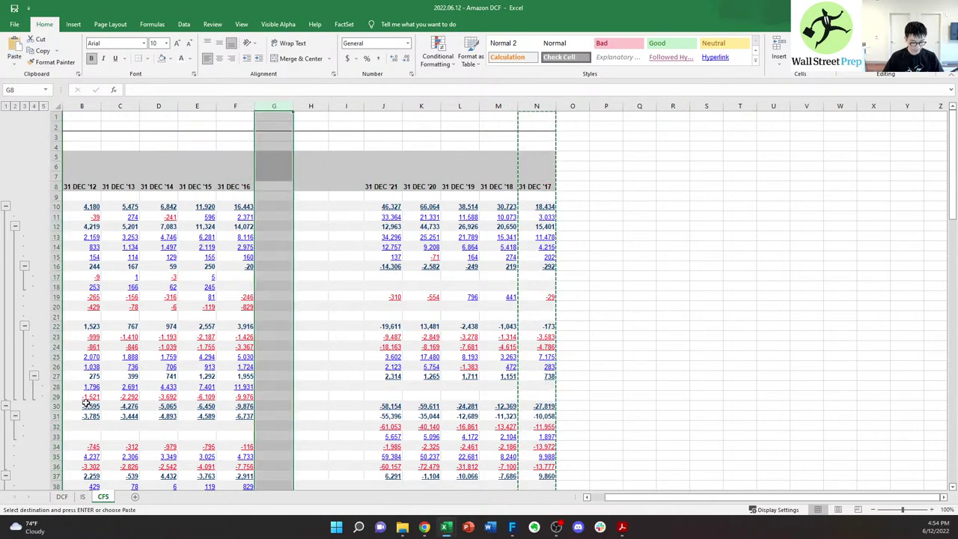
key("Return")
- Move the entire 31 DEC '18 column into blank column H, directly after 31 DEC '17
key("ctrl+Right")
key("ctrl+Right")
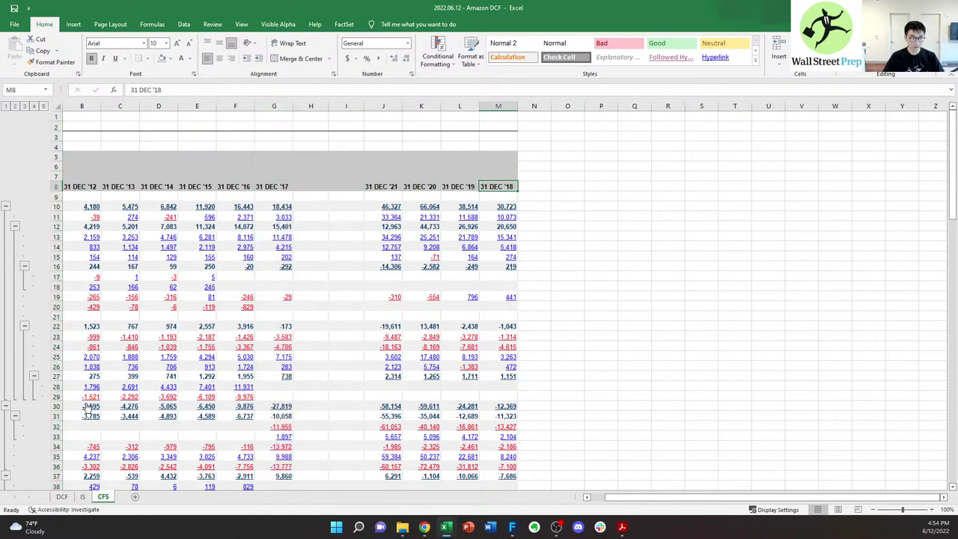
key("ctrl+space")
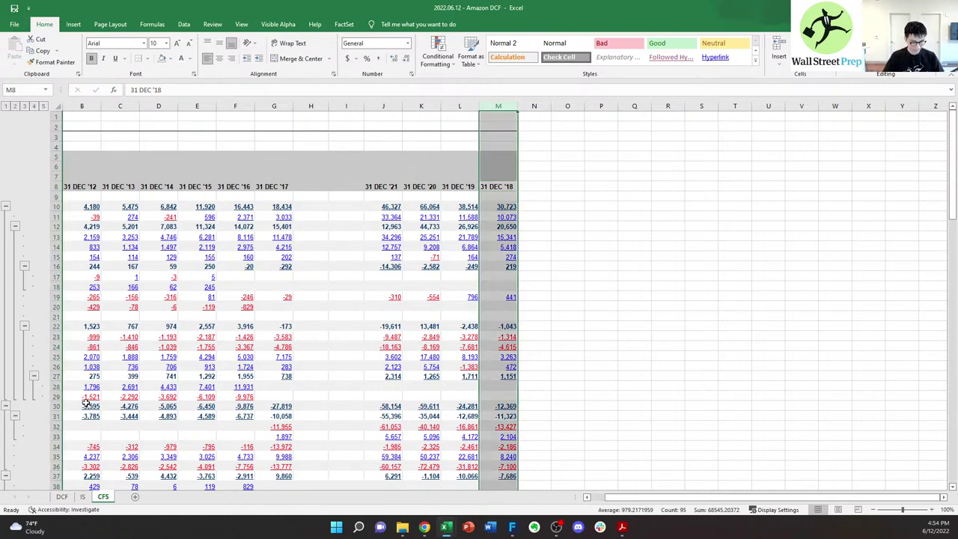
key("ctrl+x")
key("ctrl+Left")
key("ctrl+Left")
key("Right")
key("ctrl+space")
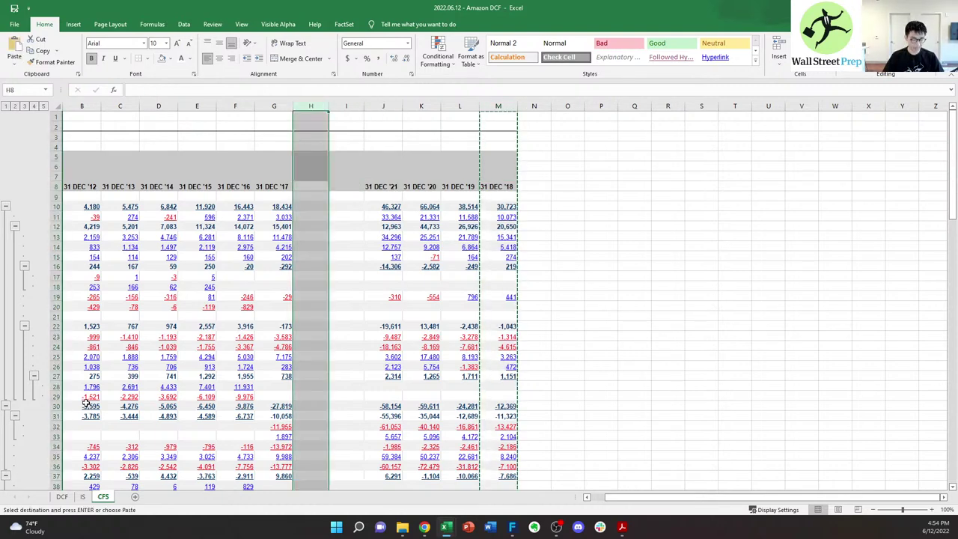
key("Return")
- Move the entire 31 DEC '19 column into blank column I, directly after 31 DEC '18
key("ctrl+Right")
key("ctrl+Right")
key("ctrl+space")
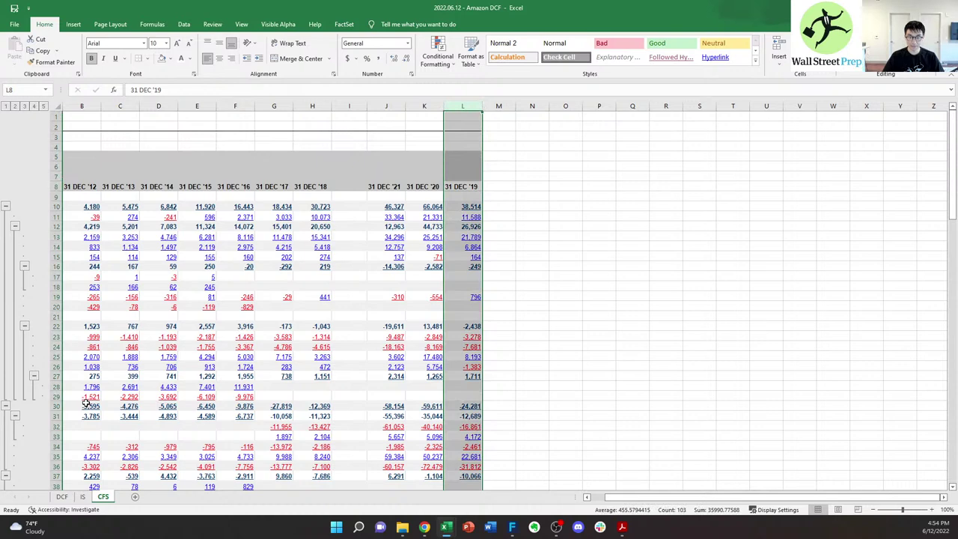
key("ctrl+x")
key("ctrl+Left")
key("ctrl+Left")
key("Right")
key("ctrl+space")
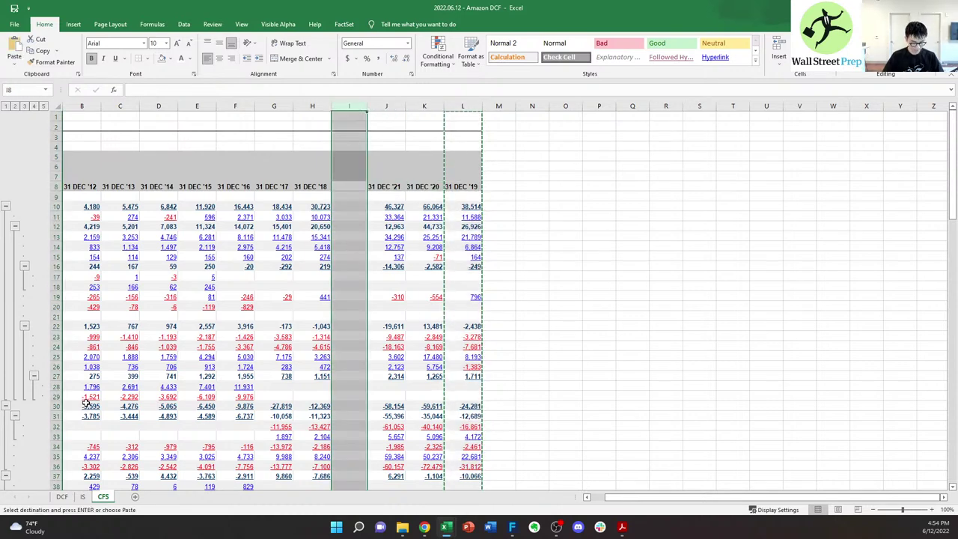
key("Return")
- Insert one blank column between the 31 DEC '19 and 31 DEC '21 columns on the CFS sheet
key("Right")
key("ctrl+space")
key("Left")
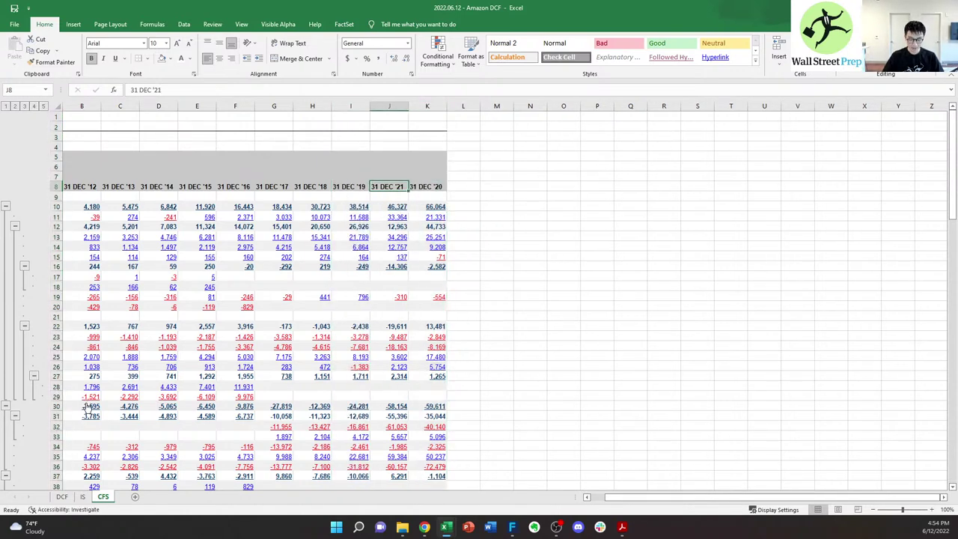
key("alt+i")
key("c")
- Move the entire 31 DEC '20 column into blank column J, ahead of 31 DEC '21, and return to cell A1
key("Right")
key("Right")
key("ctrl+space")
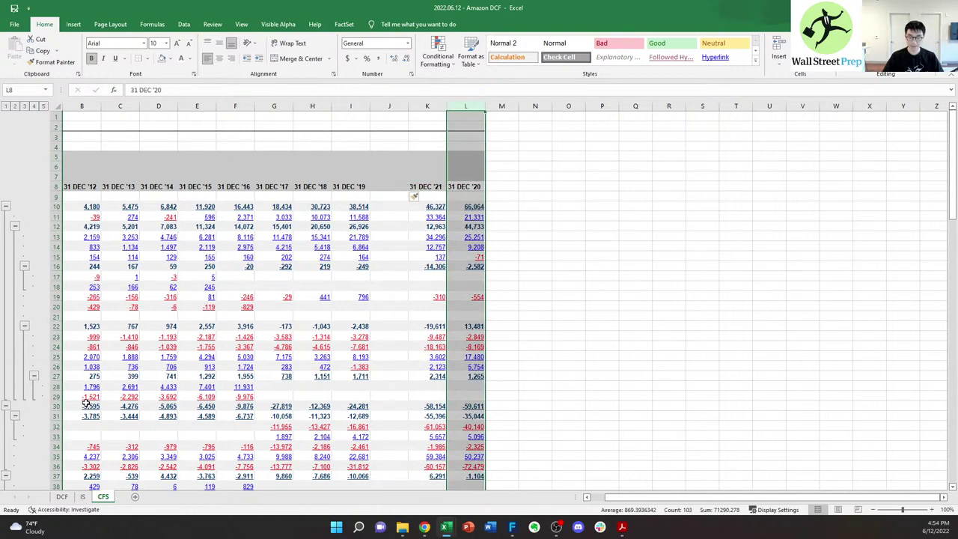
key("ctrl+x")
key("Left")
key("Left")
key("ctrl+space")
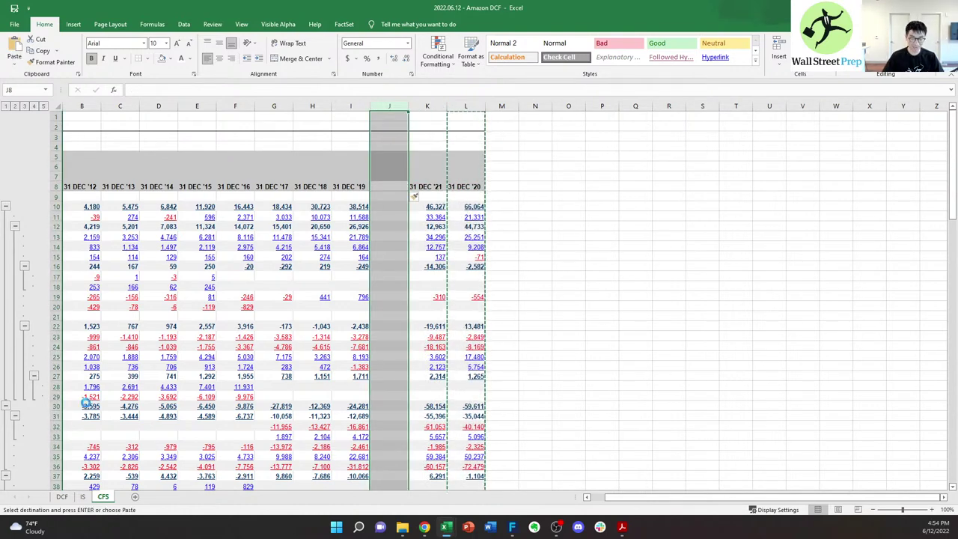
key("Return")
key("Right")
key("Right")
key("ctrl+Home")
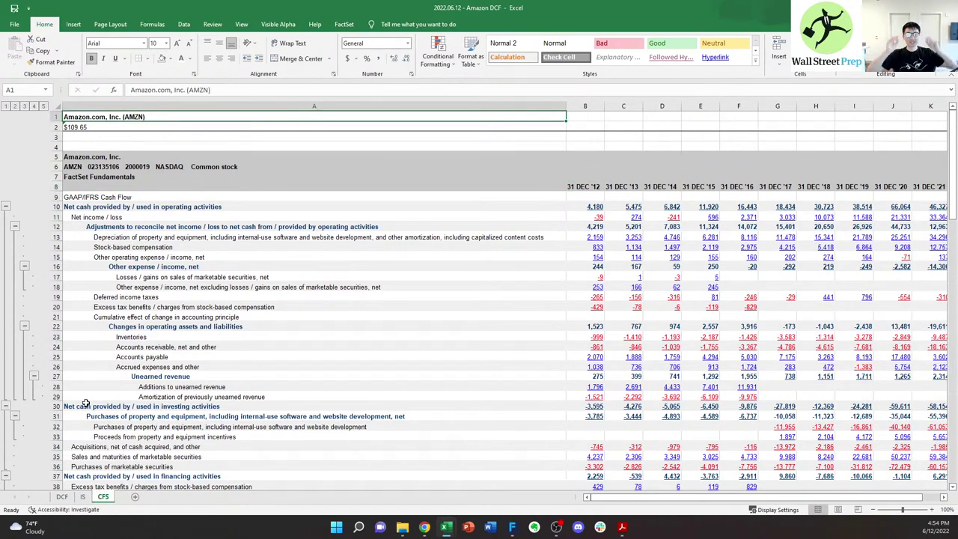
- Link the 2013 D&A cell E20 on the DCF sheet to the 31 DEC '13 depreciation figure with =CFS!C13
key("ctrl+Page_Up")
key("ctrl+Page_Up")
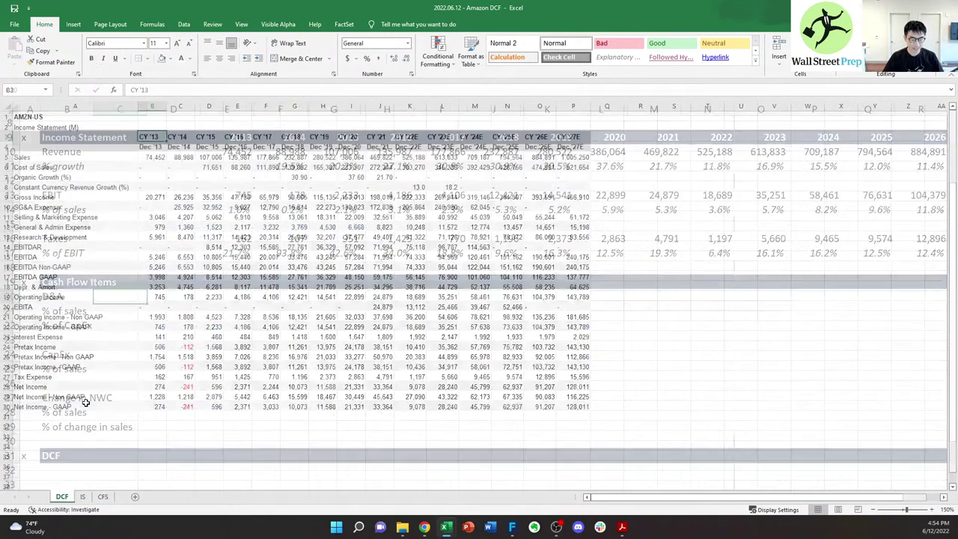
key("Right")
key("Right")
type("=")
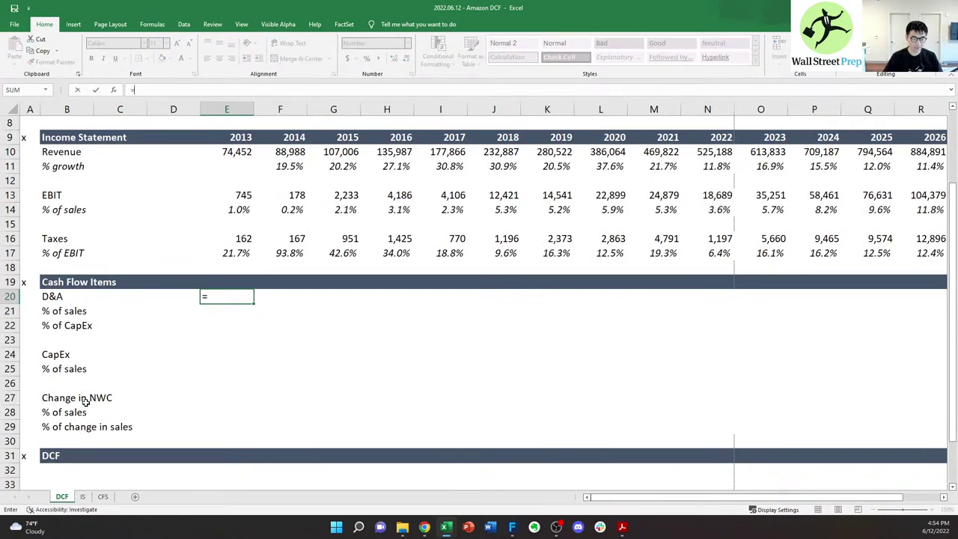
key("ctrl+Page_Down")
key("ctrl+Page_Down")
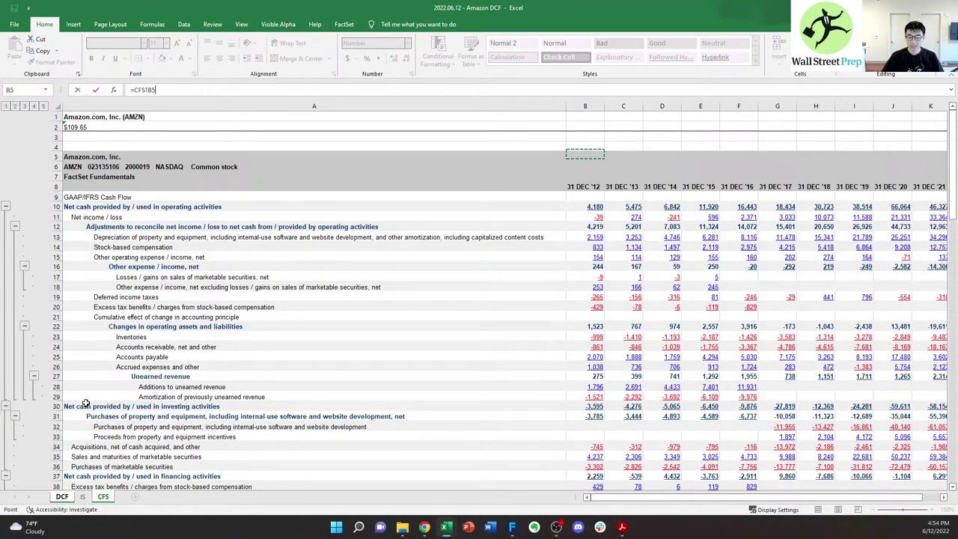
key("Left")
key("Down")
key("Down")
key("Down")
key("Down")
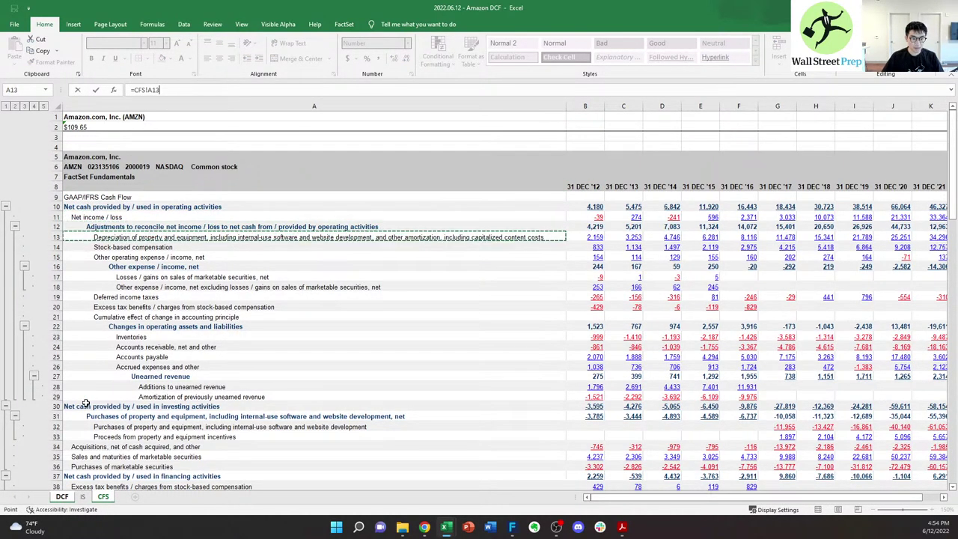
key("Down")
key("Right")
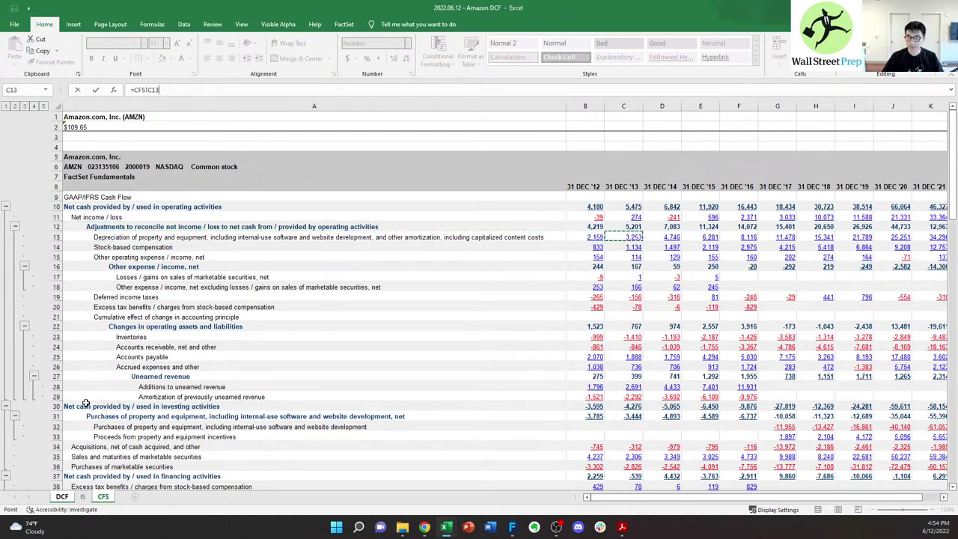
key("Return")
- Copy the 2013 D&A link across row 20 through the 2023 column
key("ctrl+c")
key("shift+Right")
key("shift+Right")
key("shift+Right")
key("shift+Right")
key("shift+Right")
key("shift+Right")
key("shift+Right")
key("shift+Right")
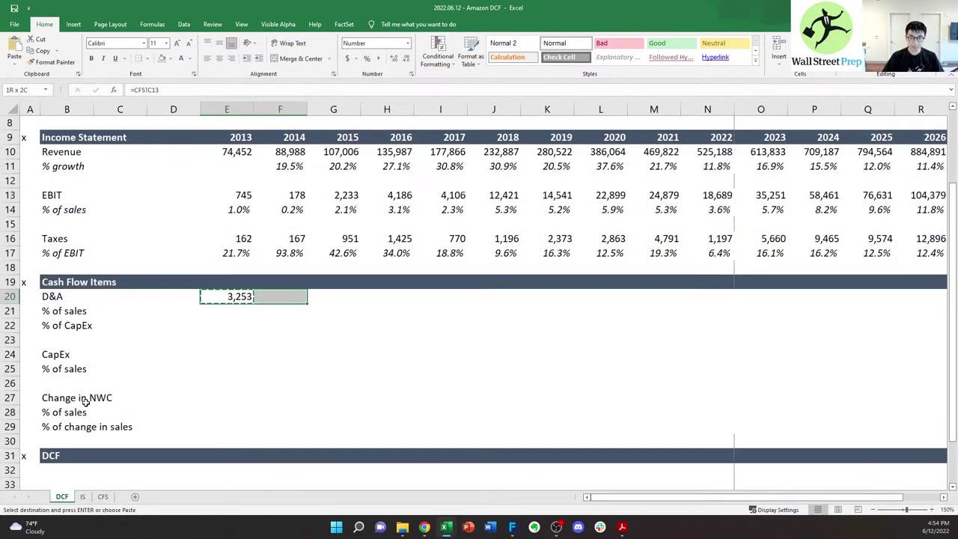
key("shift+Right")
key("shift+Right")
key("ctrl+v")
key("Escape")
key("Right")
key("Right")
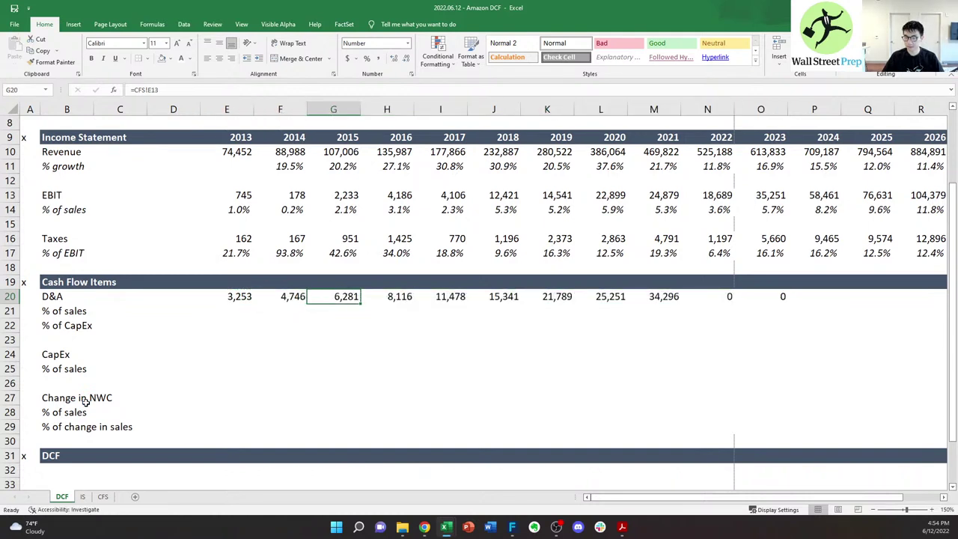
- Clear the D&A links in the 2022 and 2023 columns and go to the % of sales row below
key("ctrl+Right")
key("shift+Left")
key("Delete")
key("Down")
key("Left")
key("Left")
key("Left")
key("Left")
key("Left")
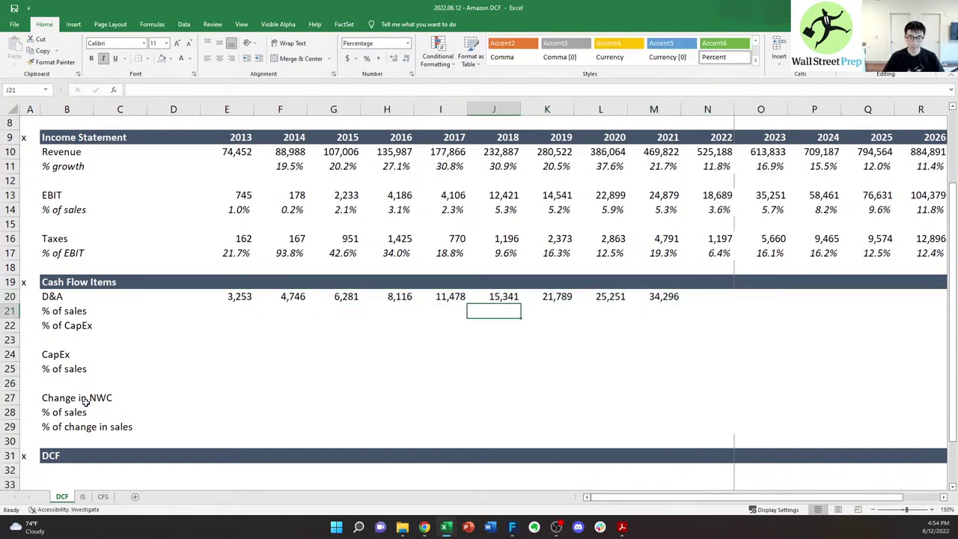
- Link the 2013 CapEx cell E24 on the DCF sheet to the 31 DEC '13 net property and equipment purchases with =CFS!C31
key("Left")
key("Left")
key("Left")
key("Left")
key("Left")
key("Down")
key("Down")
key("Down")
type("=")
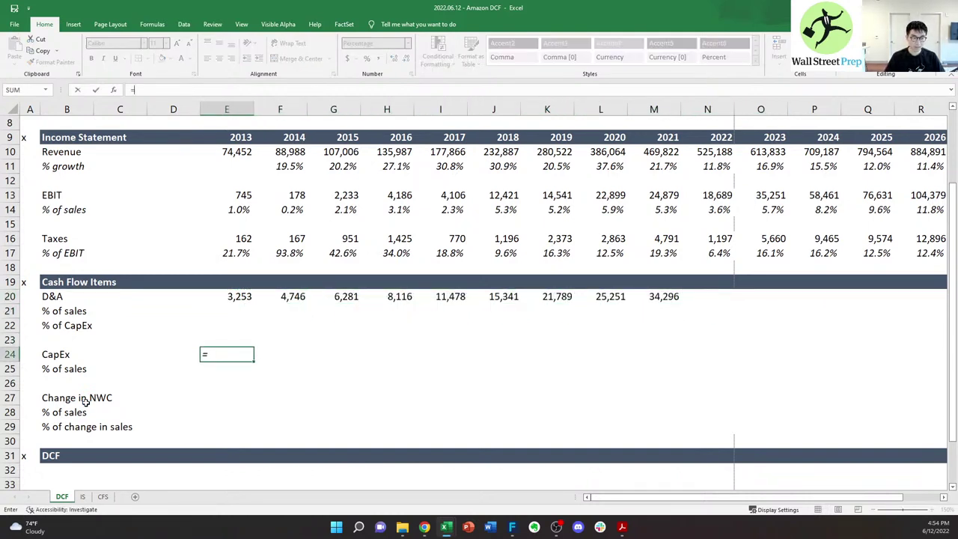
key("ctrl+Page_Down")
key("ctrl+Page_Down")
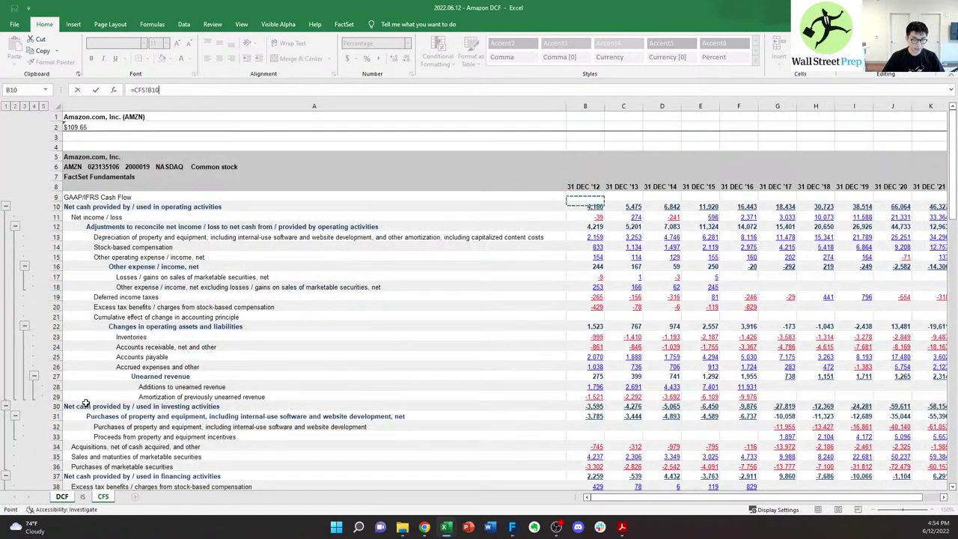
key("Down")
key("Down")
key("Down")
key("Down")
key("Down")
key("Down")
key("Left")
key("Down")
key("Down")
key("Down")
key("Down")
key("Down")
key("Down")
key("Down")
key("Down")
key("Down")
key("Down")
key("Down")
key("Down")
key("Down")
key("Down")
key("Down")
key("Down")
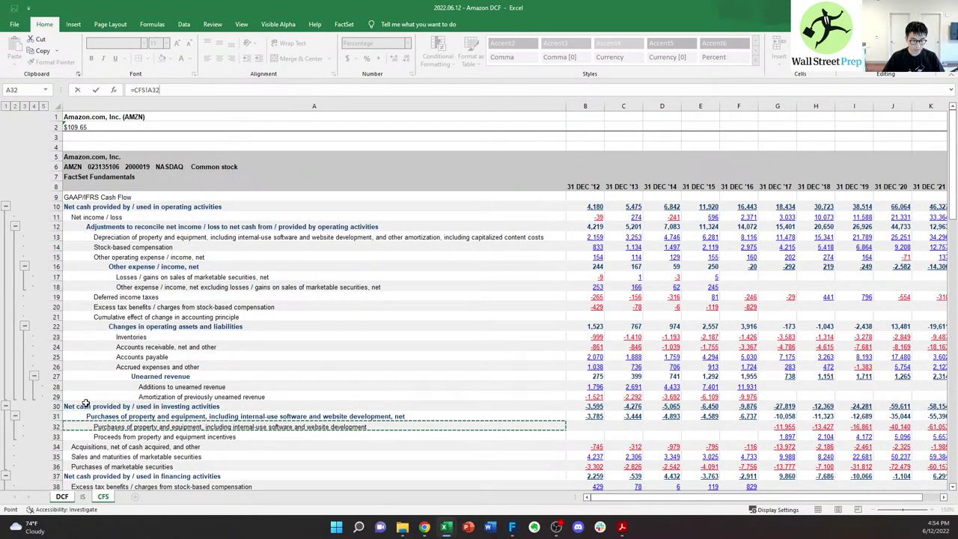
key("Right")
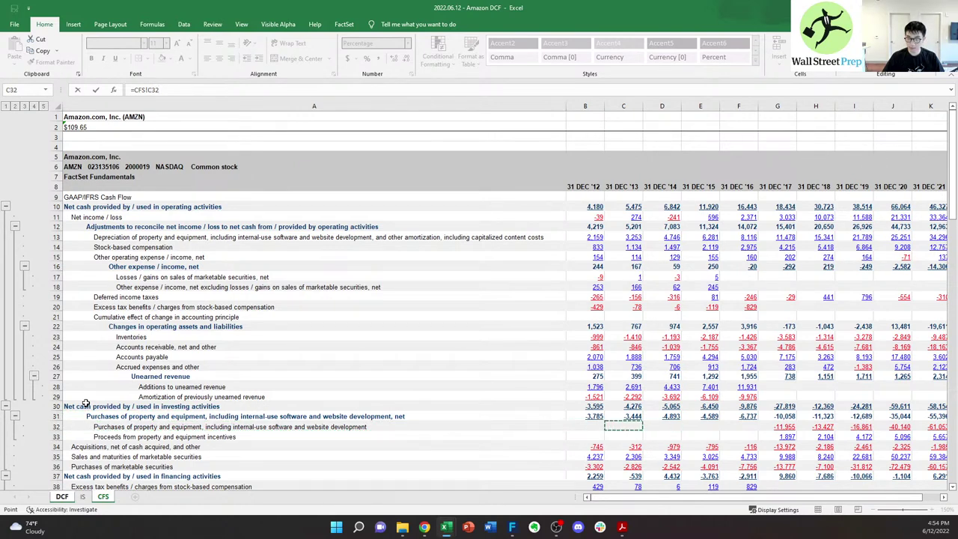
key("Left")
key("Left")
key("Right")
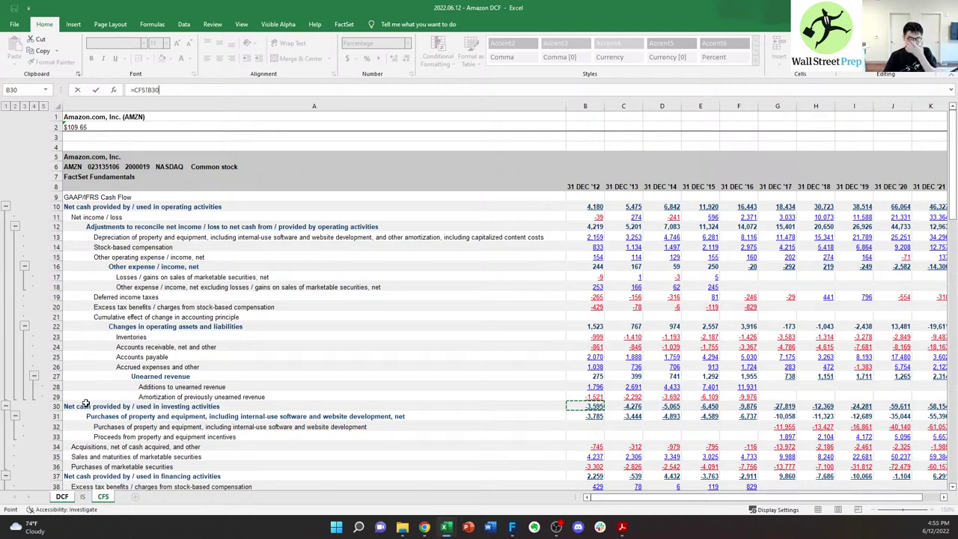
key("Down")
key("ctrl+c")
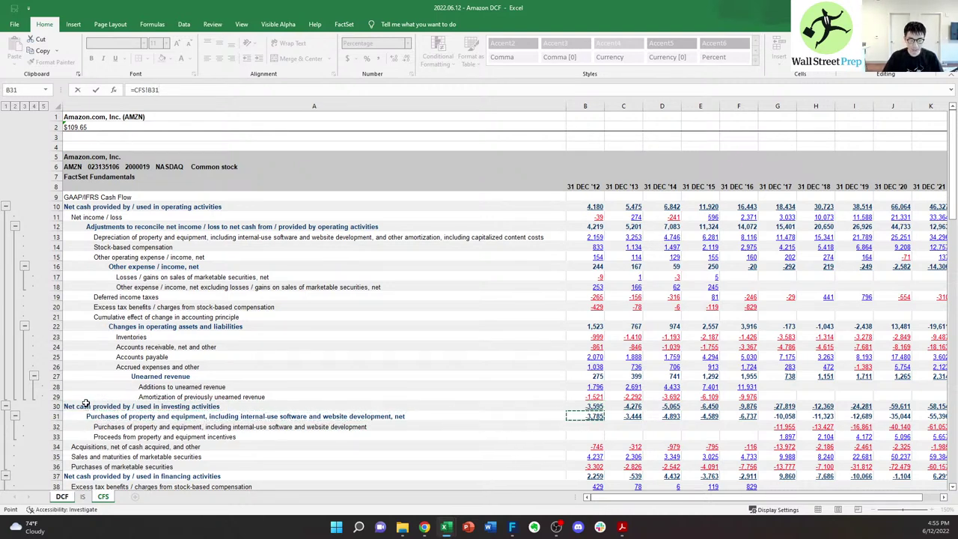
key("Left")
key("Right")
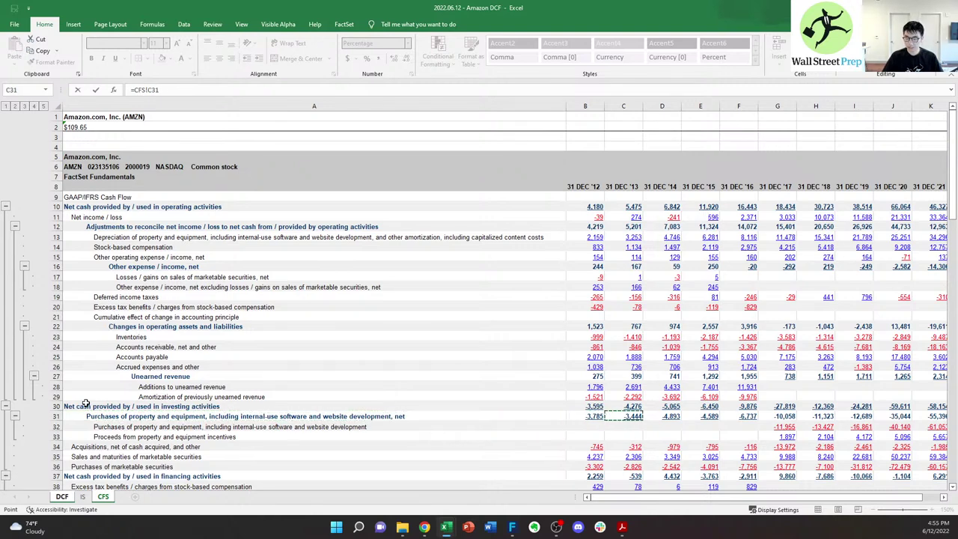
key("Return")
- Apply the number formatting of the 2013 D&A cell E20 to the 2013 CapEx cell E24, pasting formats only
key("Up")
key("Up")
key("Up")
key("Up")
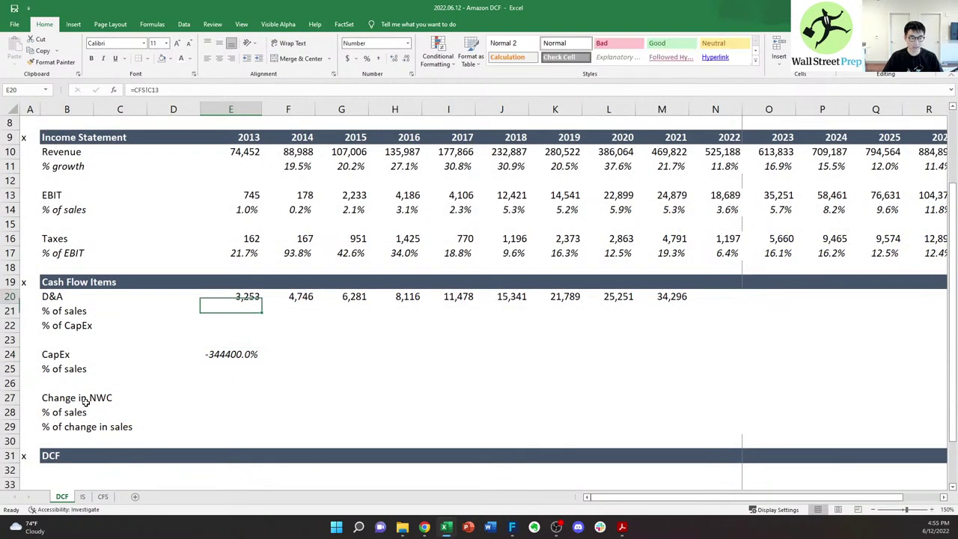
key("ctrl+c")
key("Down")
key("Down")
key("Down")
key("Down")
key("ctrl+alt+v")
key("t")
key("Return")
key("Escape")
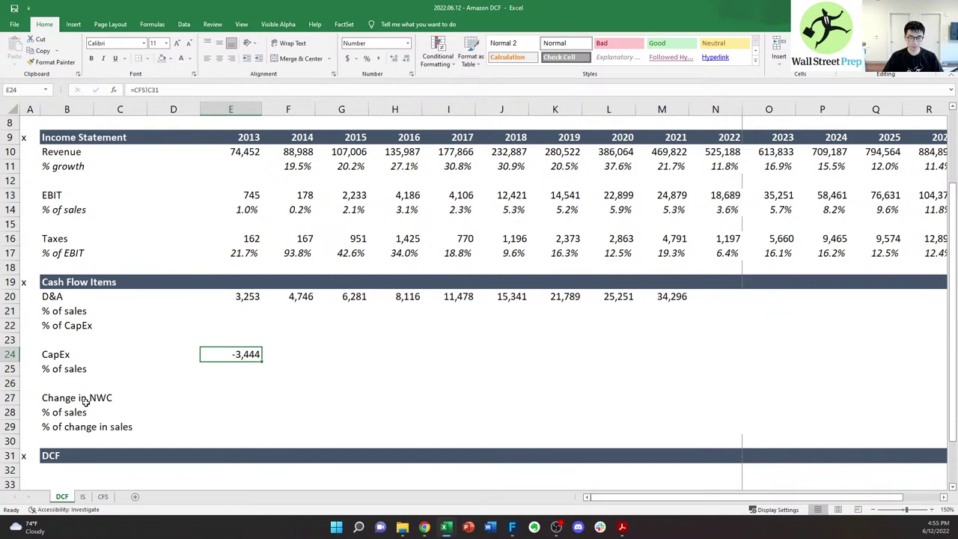
- Copy the 2013 CapEx link across row 24 through the 2021 column
key("ctrl+c")
key("shift+Right")
key("shift+Right")
key("shift+Right")
key("shift+Right")
key("shift+Right")
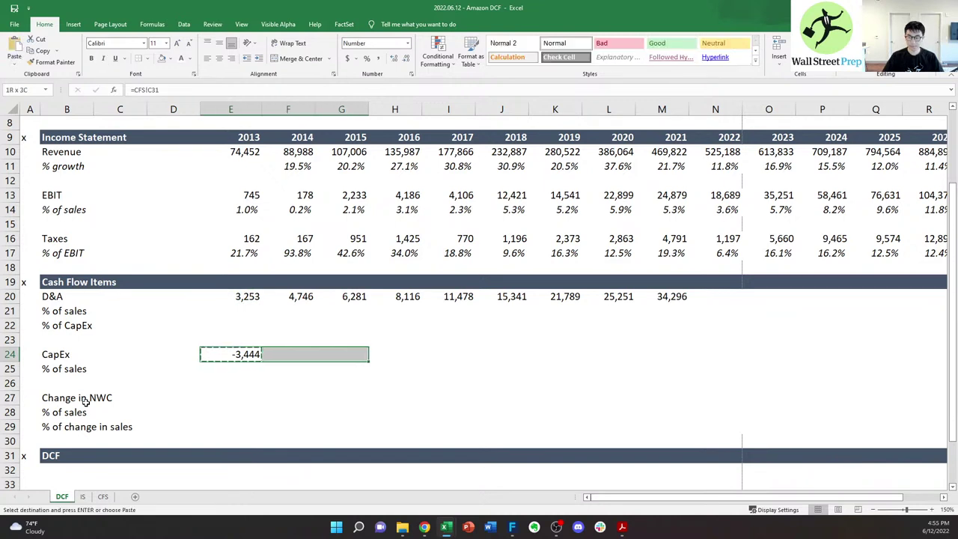
key("shift+Right")
key("shift+Right")
key("shift+Right")
key("ctrl+v")
key("Escape")
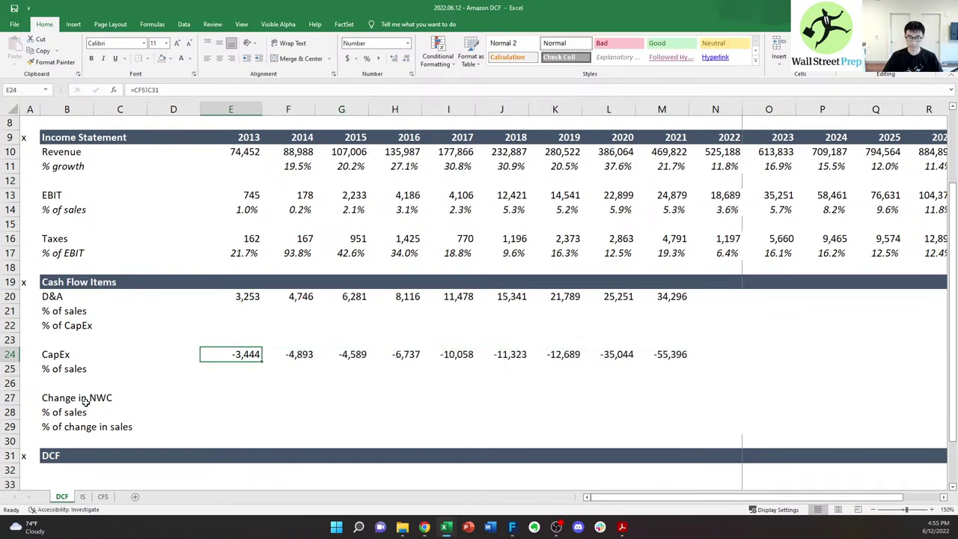
- Format the 2013–2021 CapEx figures as numbers with no decimals, thousands separators and negatives in black parentheses
key("alt+h")
key("n")
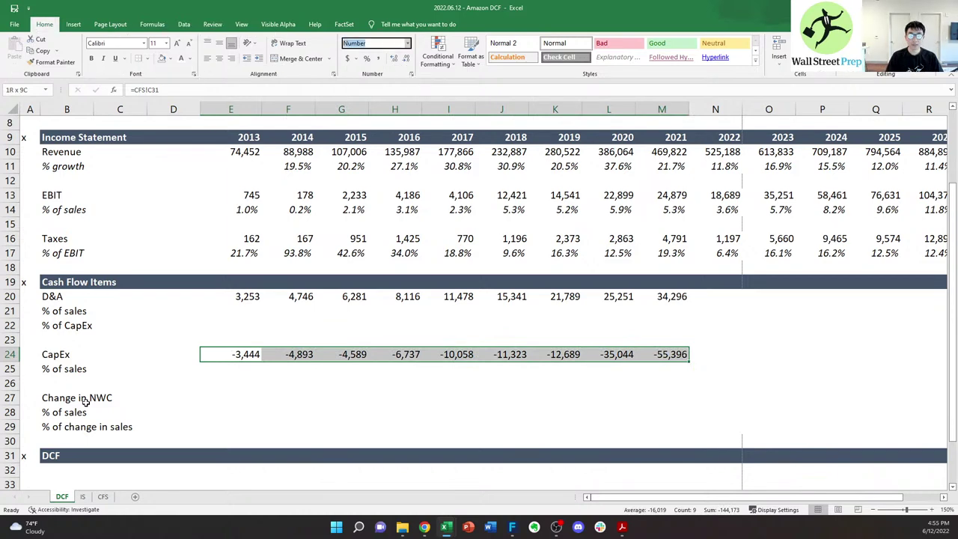
key("alt+Down")
key("Down")
key("Down")
key("Down")
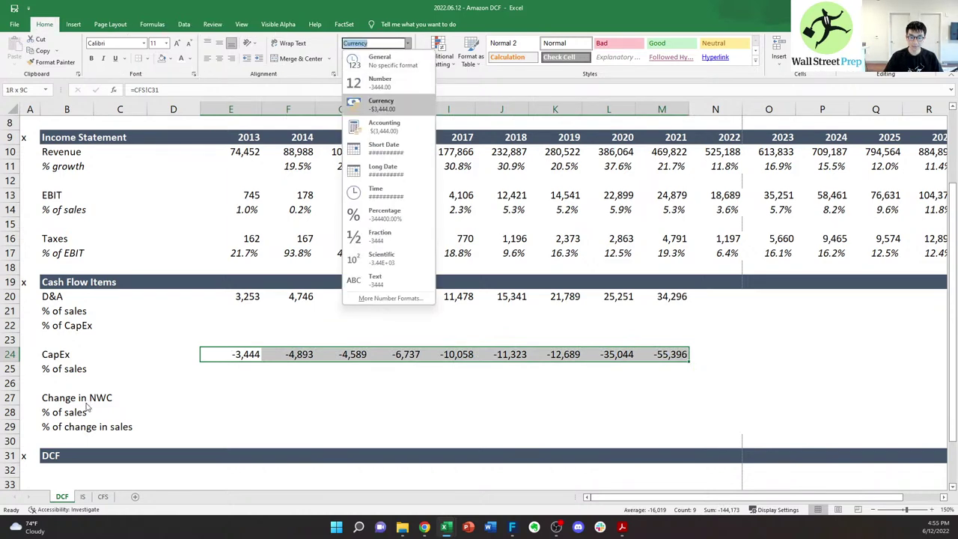
left_click(388, 299)
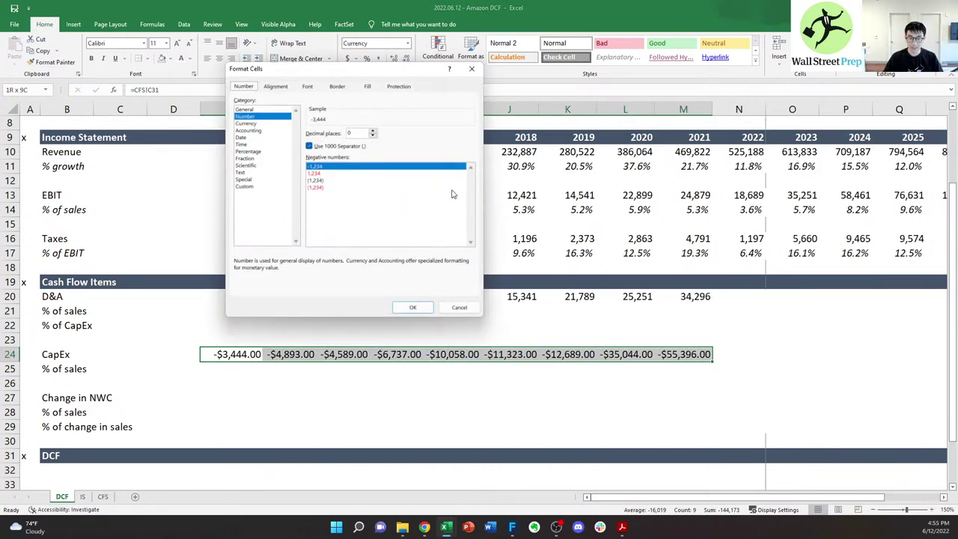
left_click(313, 180)
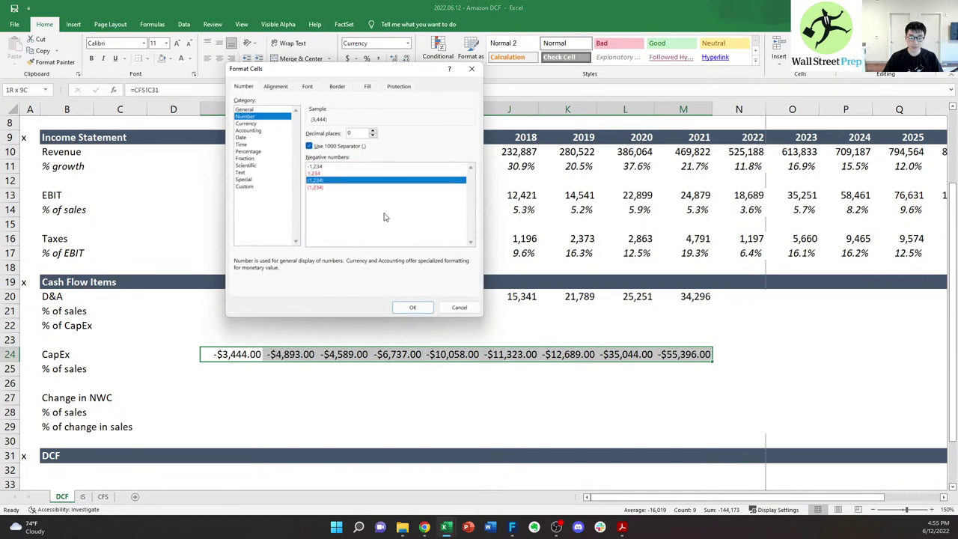
left_click(416, 307)
- Set the width of columns E through N to 6
left_click(289, 354)
key("ctrl+space")
key("Left")
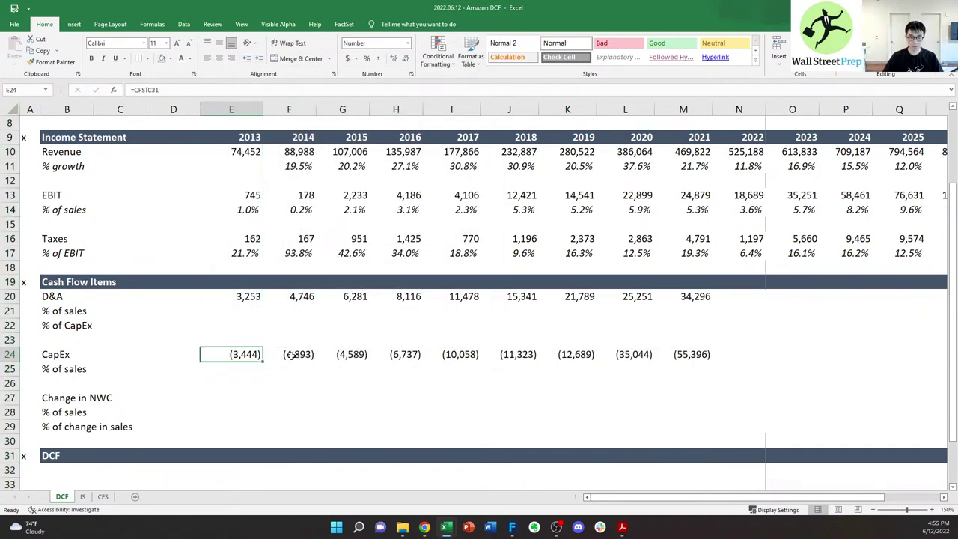
key("ctrl+space")
key("shift+Right")
key("shift+Right")
key("shift+Right")
key("shift+Right")
key("shift+Right")
key("shift+Right")
key("shift+Right")
key("shift+Right")
key("shift+Right")
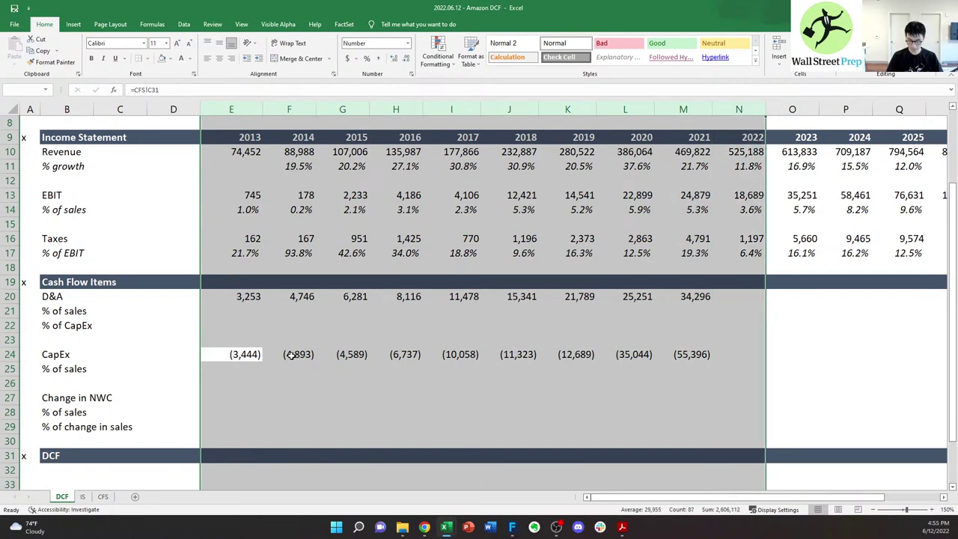
key("alt+o")
type("cw6")
key("Return")
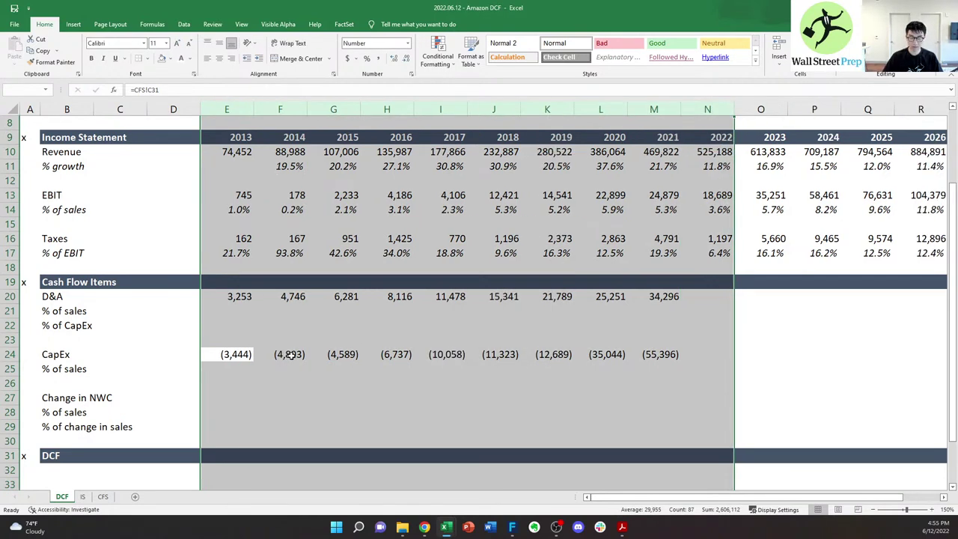
key("shift+BackSpace")
key("ctrl+Right")
key("Right")
key("Left")
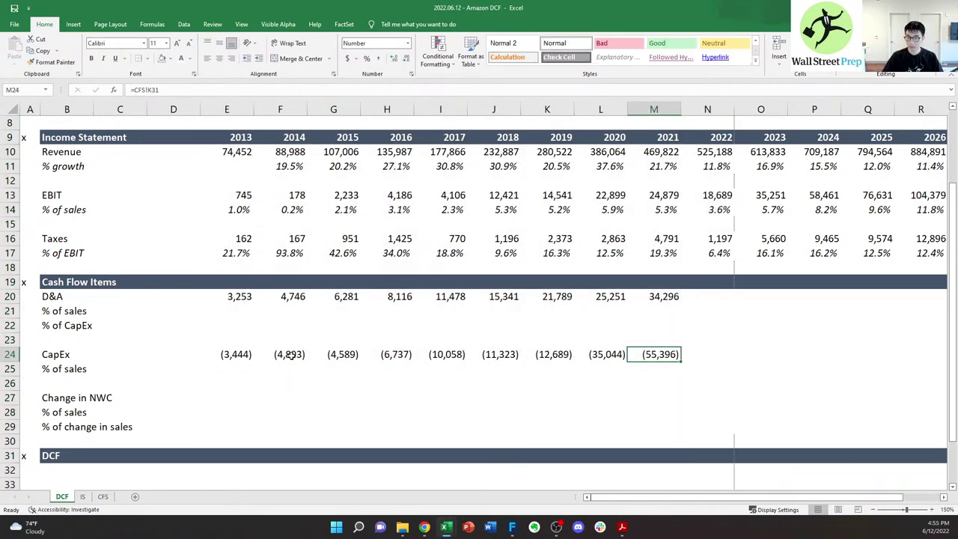
key("Right")
key("Up")
key("Up")
key("Right")
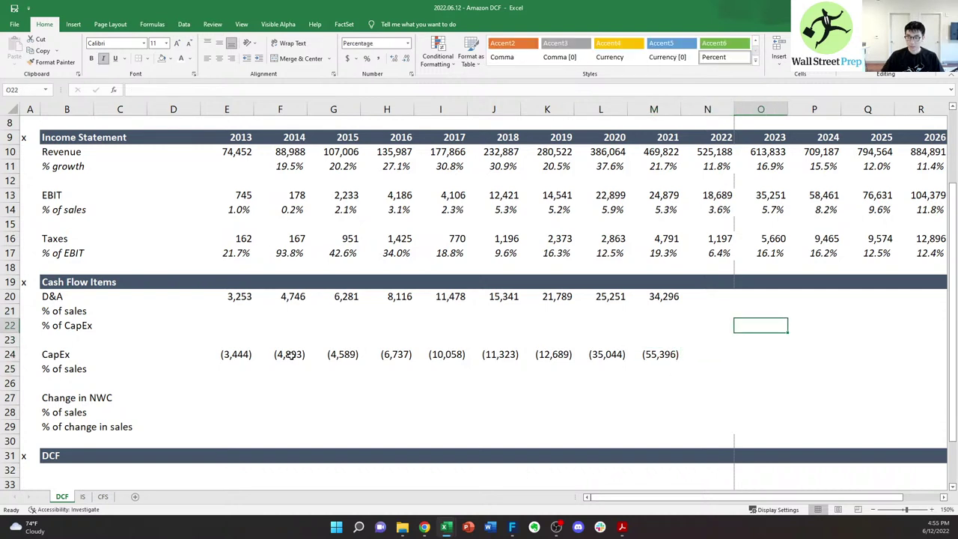
- Go to the 2013 Change in NWC cell E27
key("Left")
key("Down")
key("Down")
key("Left")
key("Left")
key("Left")
key("Down")
key("Left")
key("Left")
key("Left")
key("Left")
key("Left")
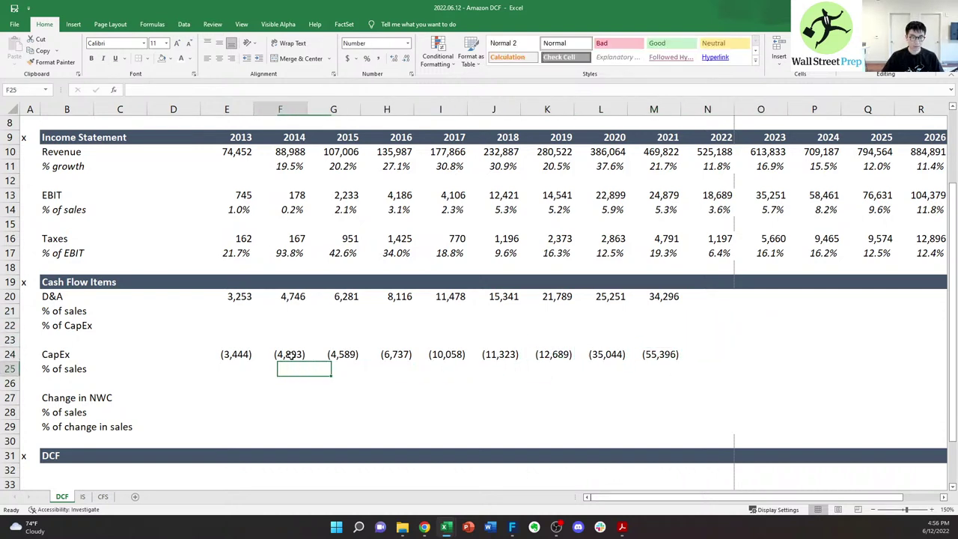
key("Left")
key("Down")
key("Down")
- Examine the Changes in operating assets and liabilities lines on the CFS sheet, ending on the 31 DEC '13 total in C22
key("ctrl+Page_Down")
key("ctrl+Page_Down")
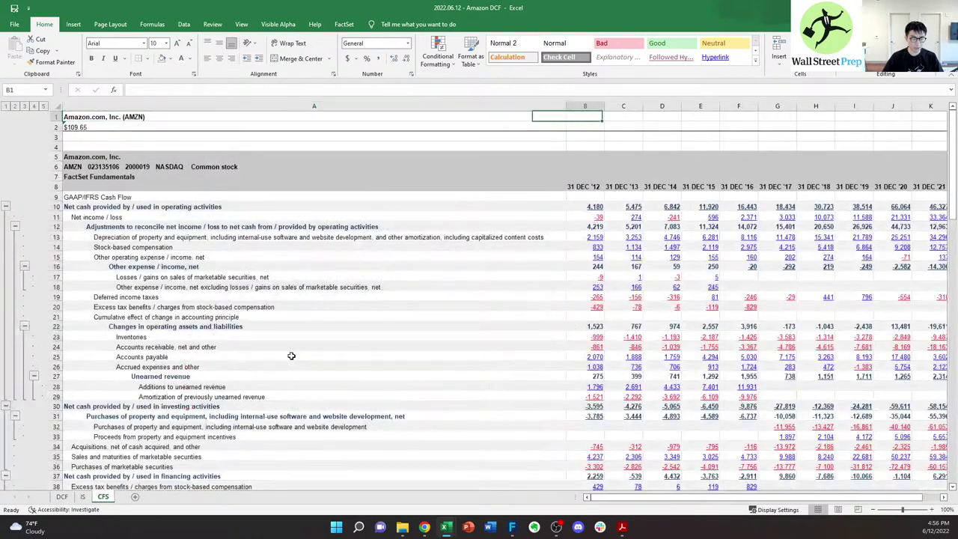
key("Down")
key("Down")
key("Down")
key("Down")
key("Down")
key("Down")
key("Down")
key("Down")
key("Down")
key("Down")
key("Down")
key("Left")
key("Down")
key("Down")
key("Down")
key("Down")
key("Down")
key("Down")
key("Down")
key("Down")
key("Down")
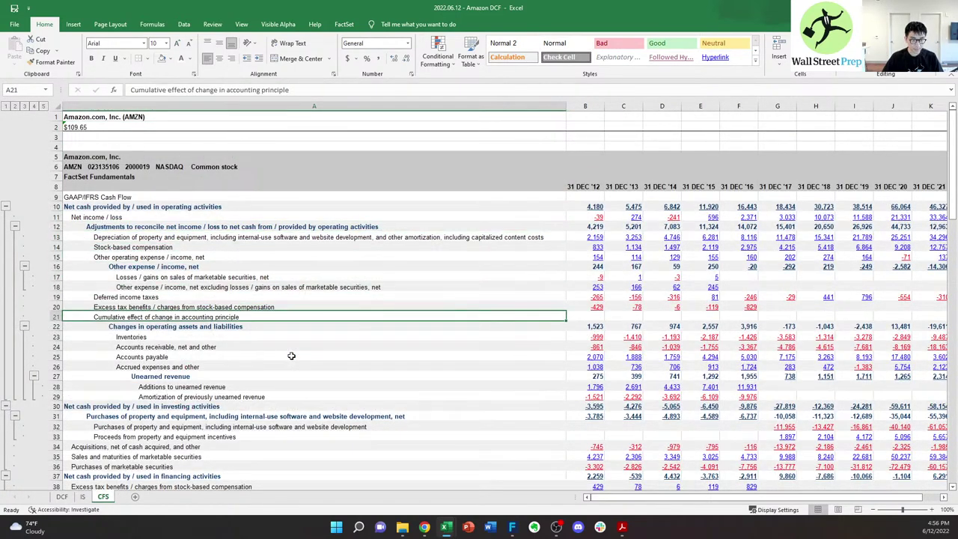
key("Down")
key("shift+Down")
key("shift+Down")
key("shift+Down")
key("shift+Down")
key("shift+Down")
key("shift+Down")
key("shift+Down")
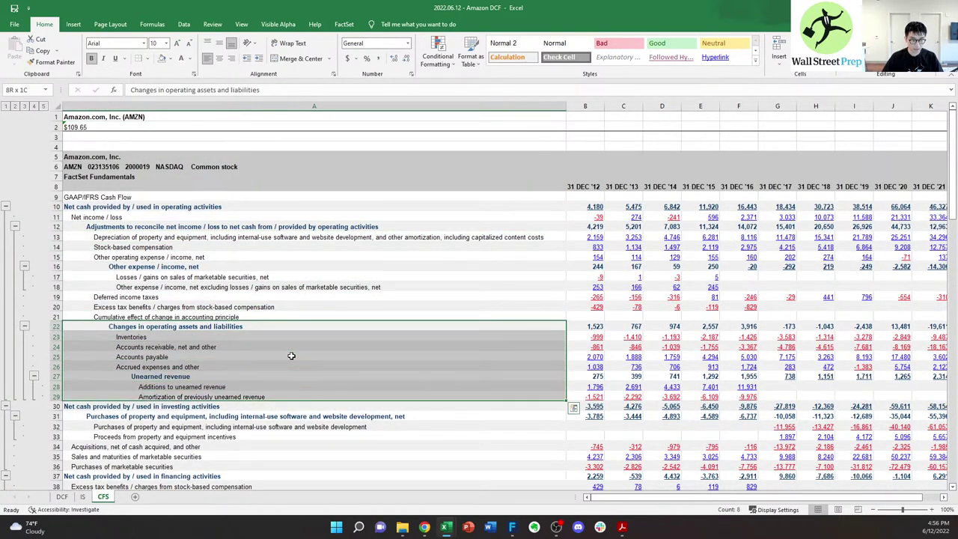
key("Right")
key("Left")
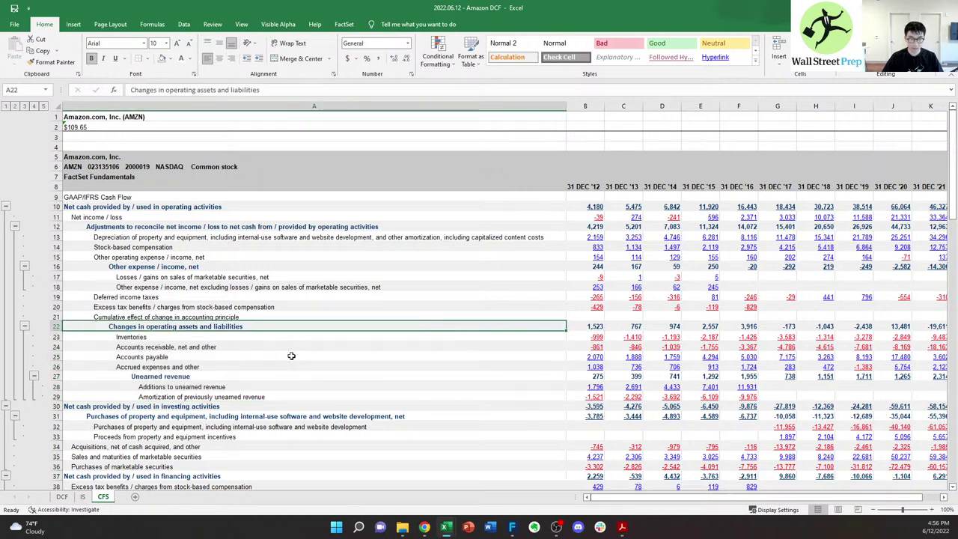
key("Right")
key("Right")
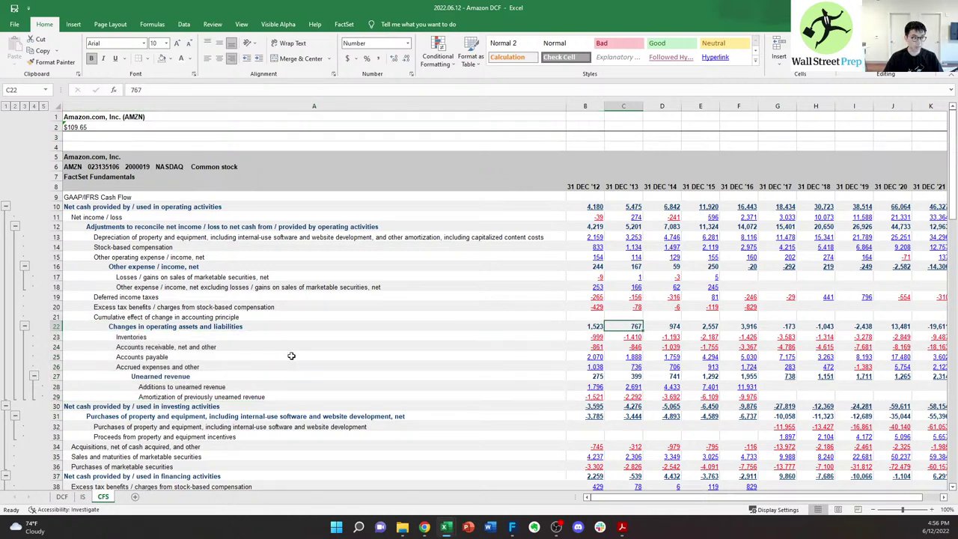
- Return from the CFS sheet to the 2013 Change in NWC cell E27 on the DCF sheet
key("ctrl+Page_Up")
key("ctrl+Page_Up")
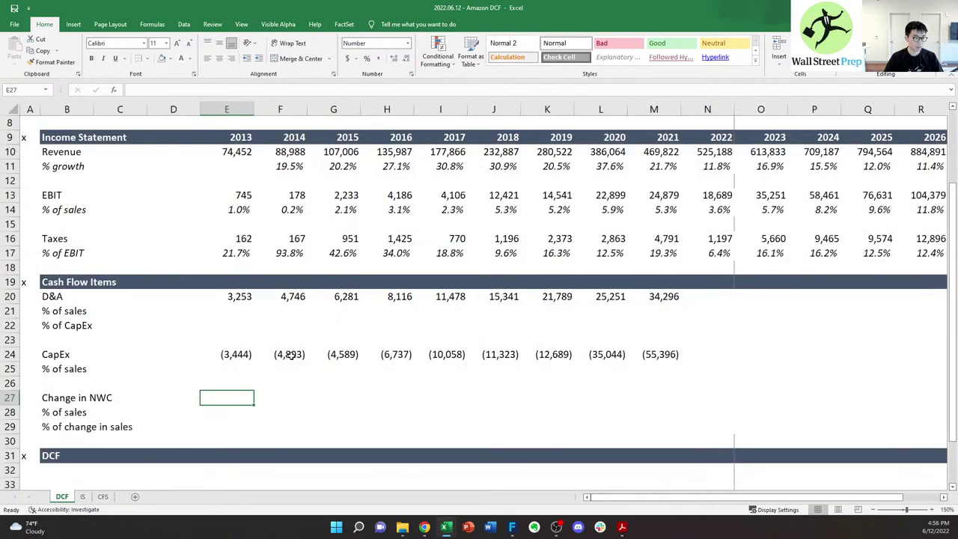
key("Right")
key("Left")
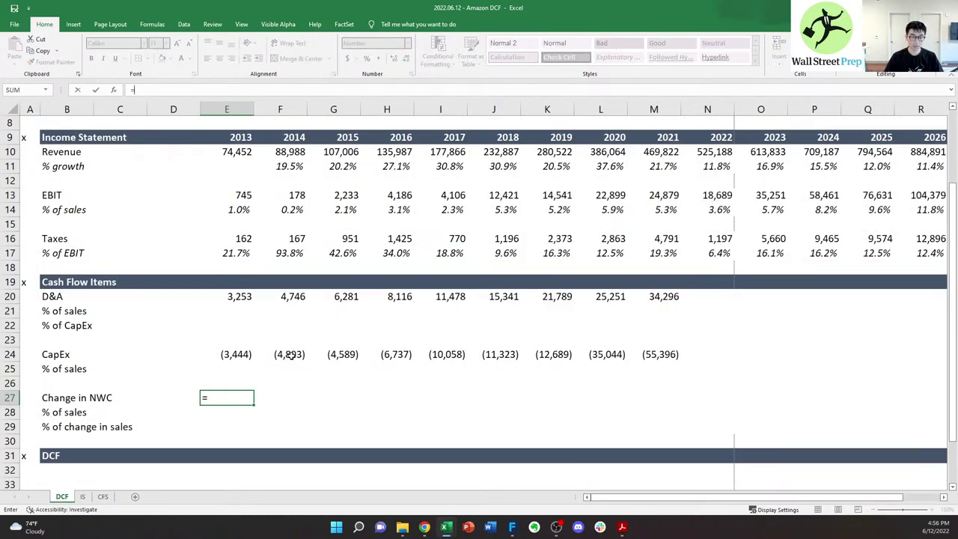
- Link cell E19 in the Cash Flow Items header to the 2013 year heading in E9
key("Up")
key("Up")
key("Up")
key("Up")
key("Up")
key("Up")
key("Up")
key("Up")
key("Up")
key("Up")
key("Down")
key("Down")
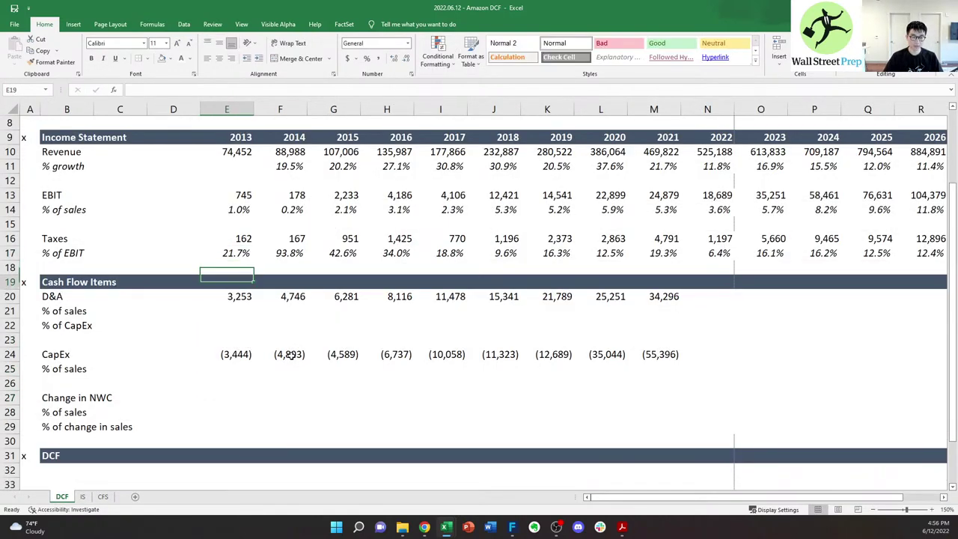
type("=")
key("Up")
key("Up")
key("Up")
key("Up")
key("Up")
key("Up")
key("Up")
key("Up")
key("Up")
key("Up")
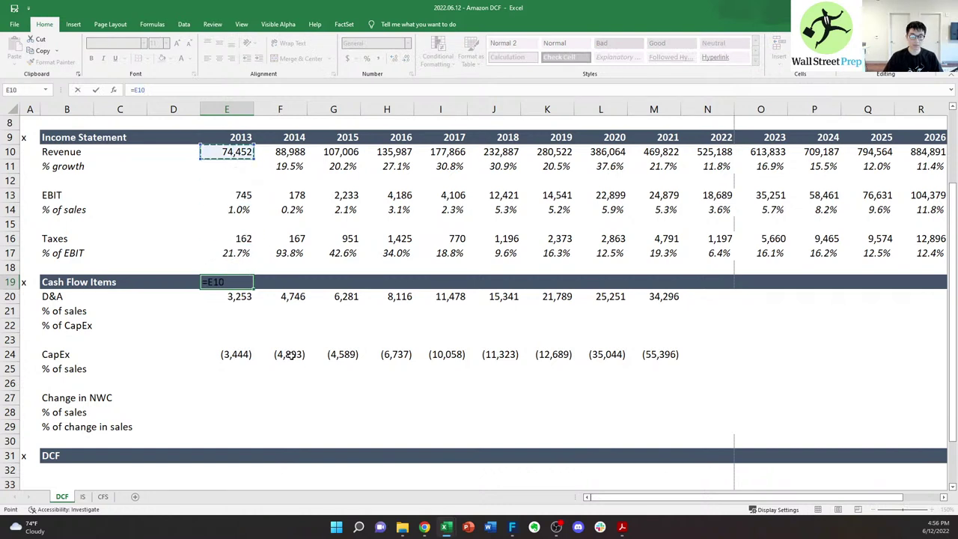
key("ctrl+Return")
key("Right")
key("Left")
- Copy the formatted 2013–2027 year headings from E9:S9 into the Cash Flow Items header row starting at E19
key("Up")
key("Up")
key("Up")
key("Up")
key("Up")
key("Up")
key("Up")
key("Up")
key("Up")
key("Up")
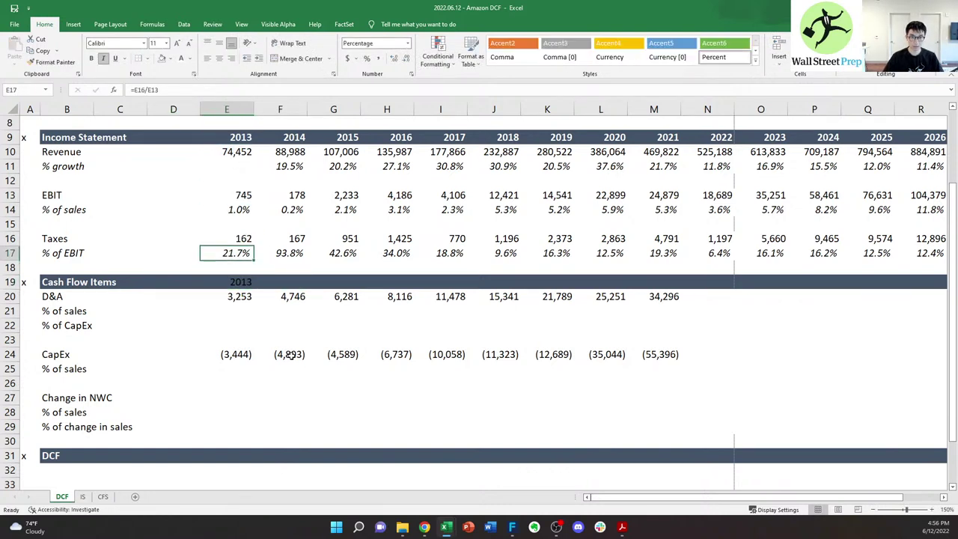
key("ctrl+shift+Right")
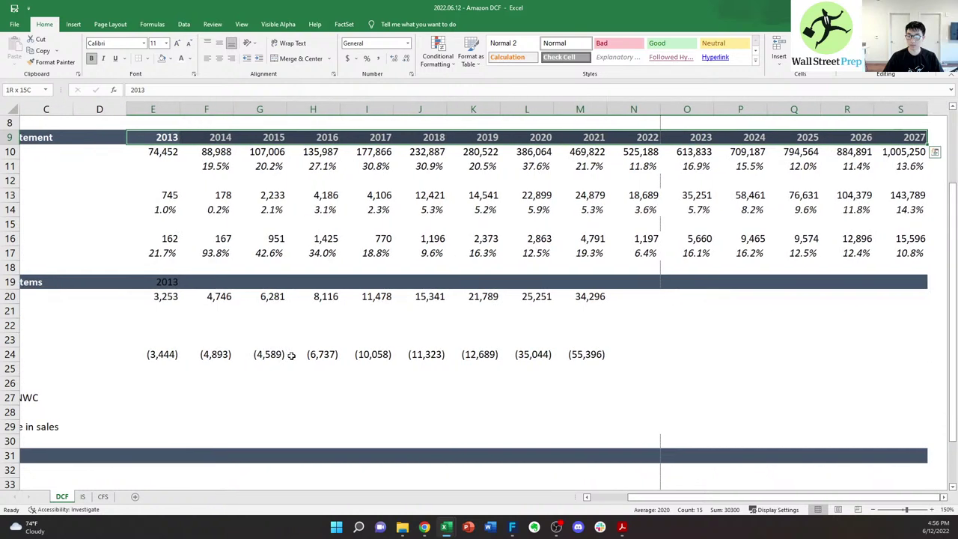
key("ctrl+c")
key("Down")
key("Down")
key("Down")
key("Down")
key("Down")
key("Down")
key("Down")
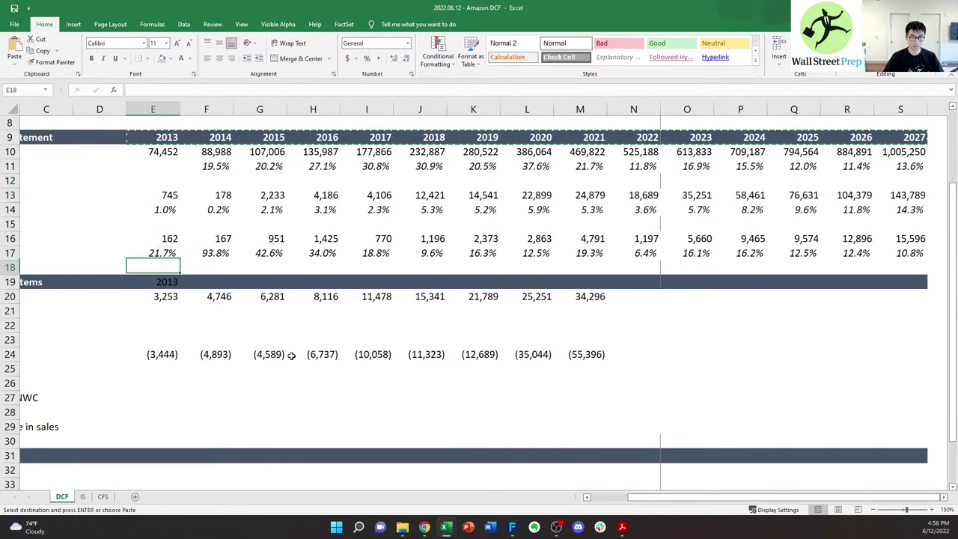
key("Down")
key("Down")
key("Down")
key("Return")
- Replace the pasted 2013 heading in E19 with a formula referencing the Income Statement year in E9
type("=")
key("Up")
key("Up")
key("Up")
key("Up")
key("Up")
key("Up")
key("Up")
key("Up")
key("Up")
key("Up")
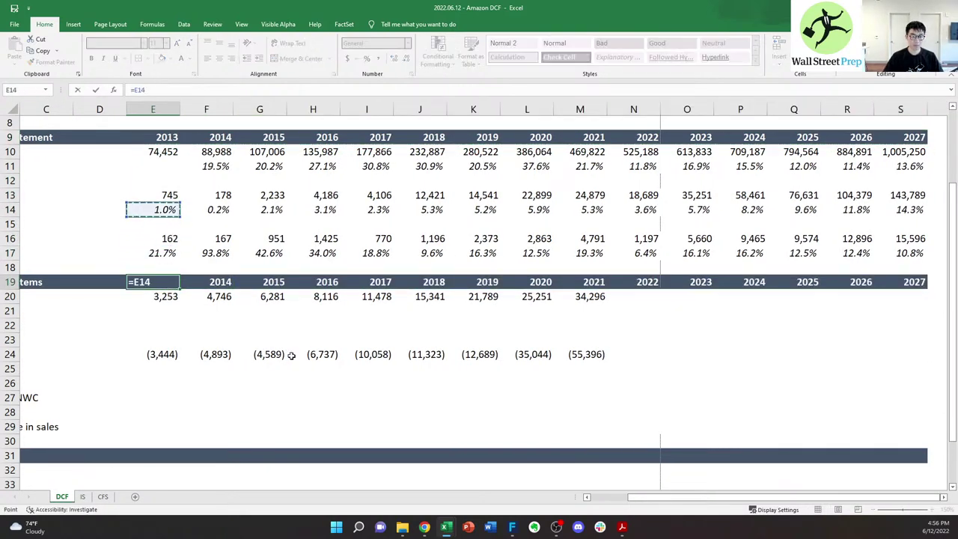
key("Tab")
- Link the 2013 Change in NWC cell E27 to the 31 DEC '13 Changes in operating assets and liabilities total, CFS!C22
key("Left")
key("Down")
key("Down")
key("Down")
key("Down")
key("Down")
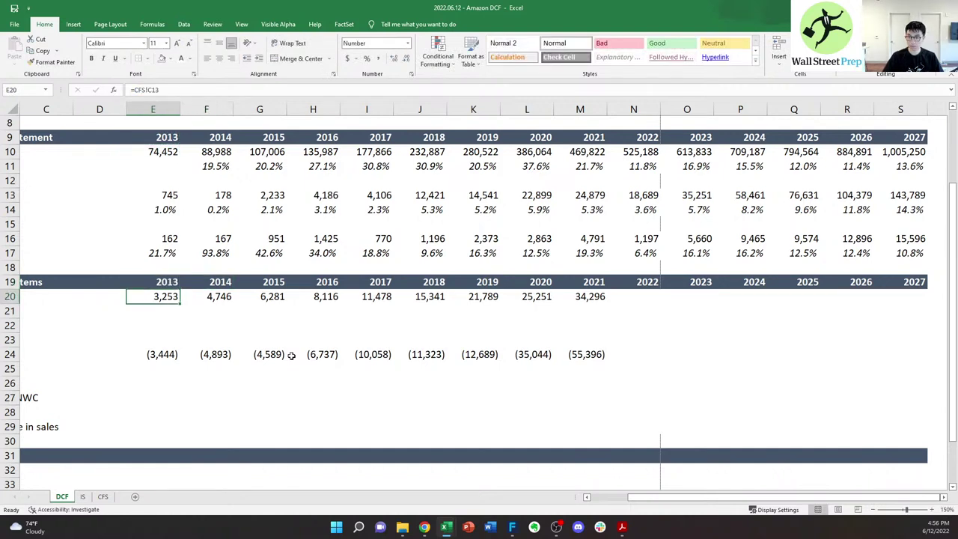
key("Left")
key("Left")
key("Left")
key("Left")
key("Right")
key("Down")
key("Down")
key("Down")
key("Down")
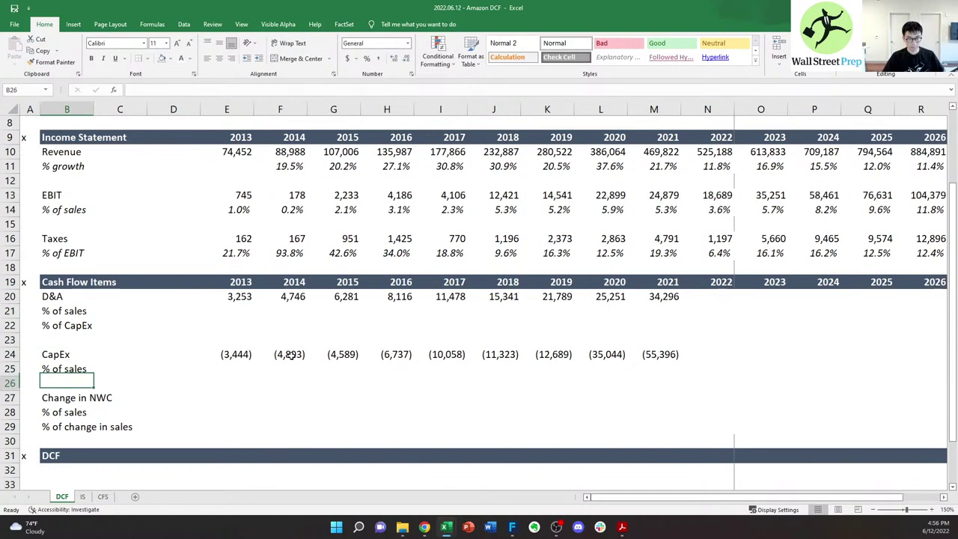
key("Right")
key("Right")
key("Up")
key("Right")
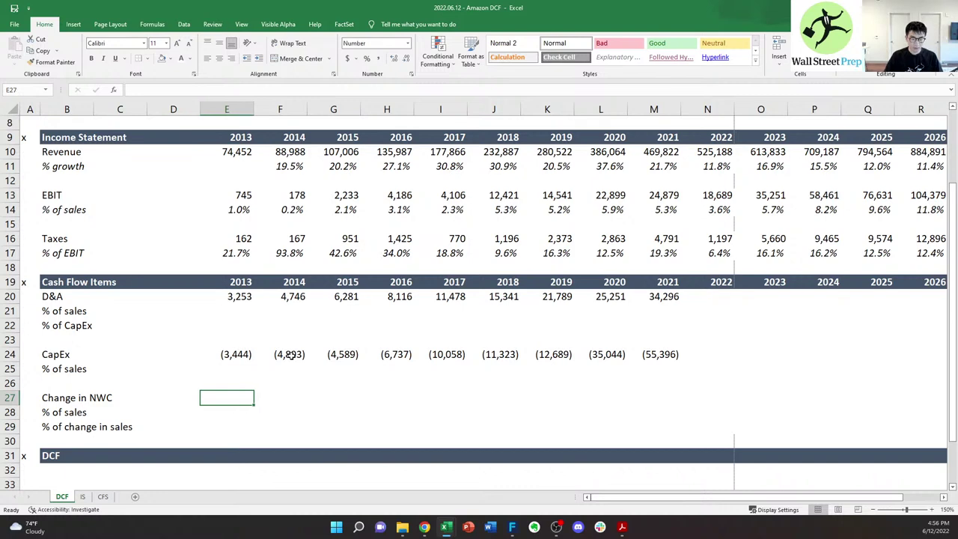
type("=")
key("ctrl+Page_Down")
key("ctrl+Page_Down")
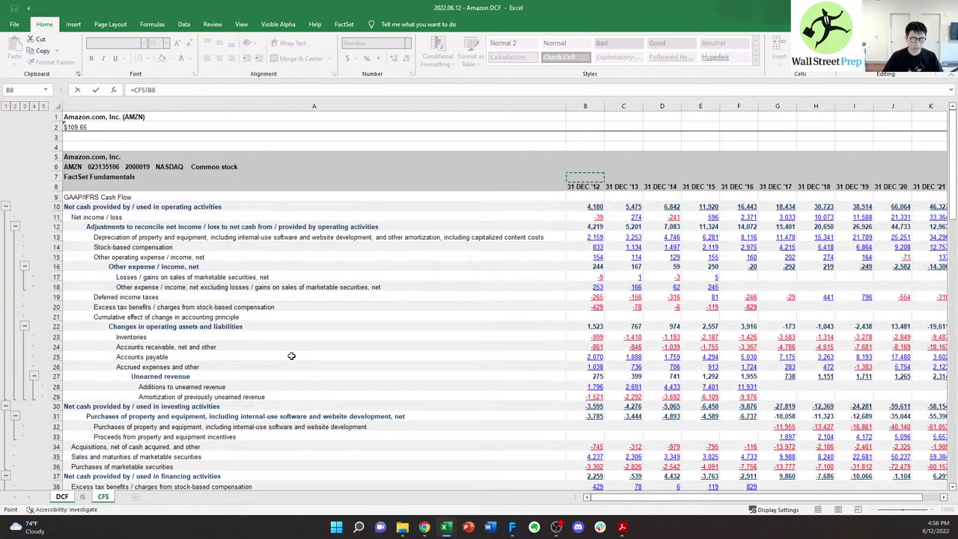
key("Left")
key("Down")
key("Down")
key("Down")
key("Down")
key("Down")
key("Down")
key("Down")
key("Down")
key("Down")
key("Down")
key("Down")
key("Down")
key("Down")
key("Down")
key("Down")
key("Down")
key("Down")
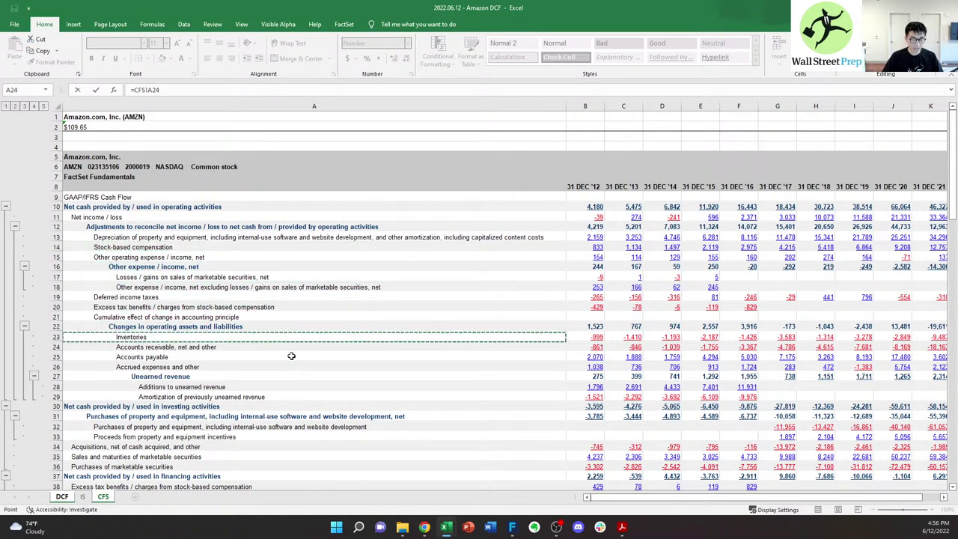
key("Up")
key("Up")
key("Up")
key("Up")
key("Right")
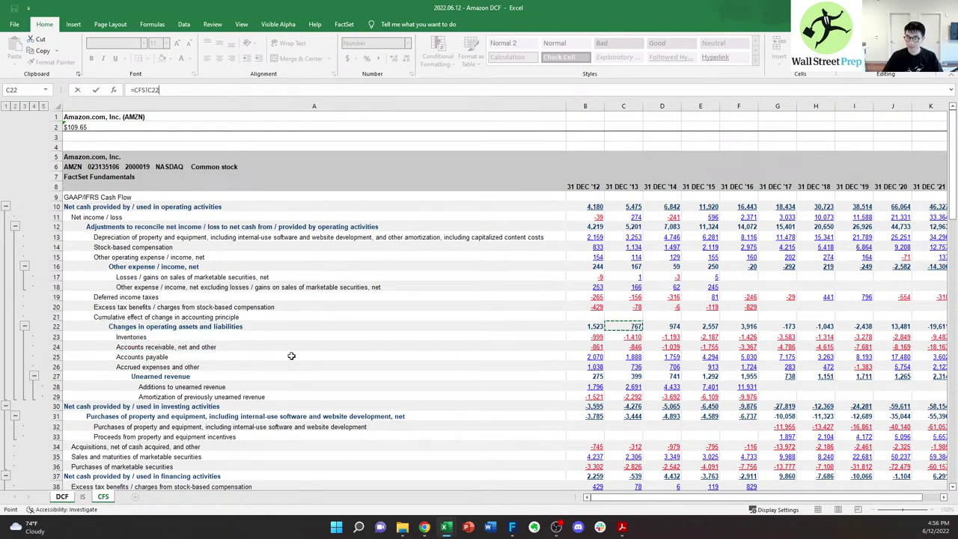
key("ctrl+Return")
- Copy the 2013 Change in NWC formula across row 27 through 2021 (E27:M27)
key("ctrl+c")
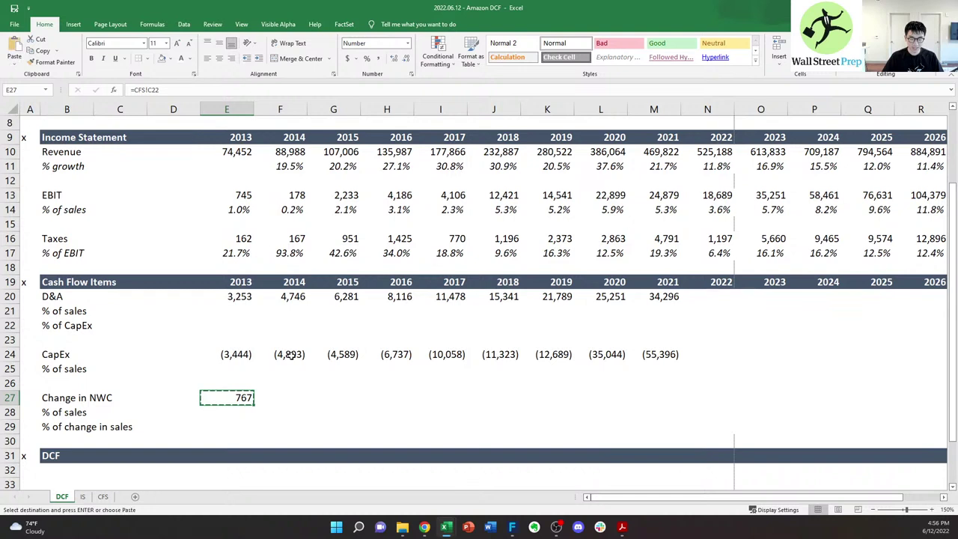
key("shift+Right")
key("shift+Right")
key("shift+Right")
key("shift+Right")
key("shift+Right")
key("shift+Right")
key("shift+Right")
key("shift+Right")
key("ctrl+v")
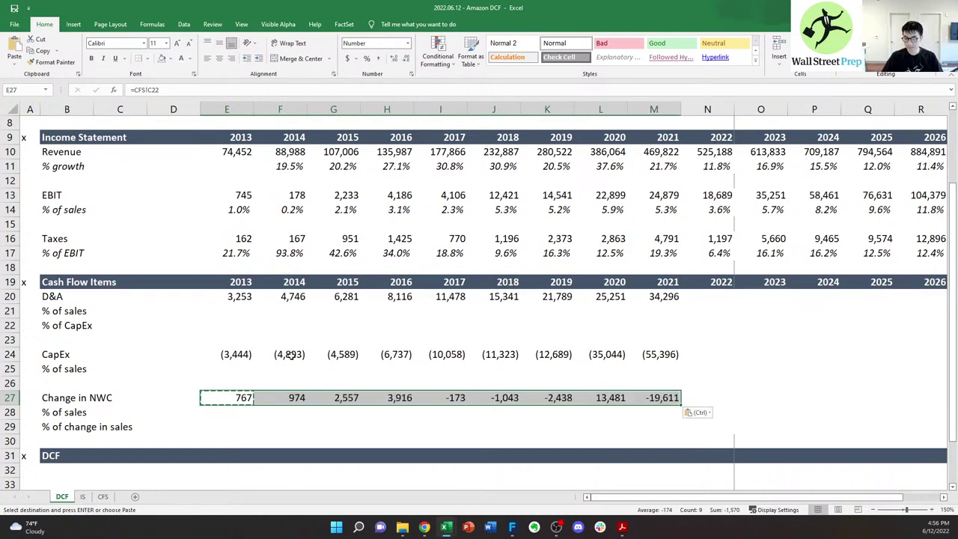
key("Escape")
- Apply the number formatting of the 2013–2021 CapEx figures to the Change in NWC figures in row 27
key("Right")
key("Up")
key("Up")
key("Up")
key("Left")
key("ctrl+shift+Right")
key("ctrl+c")
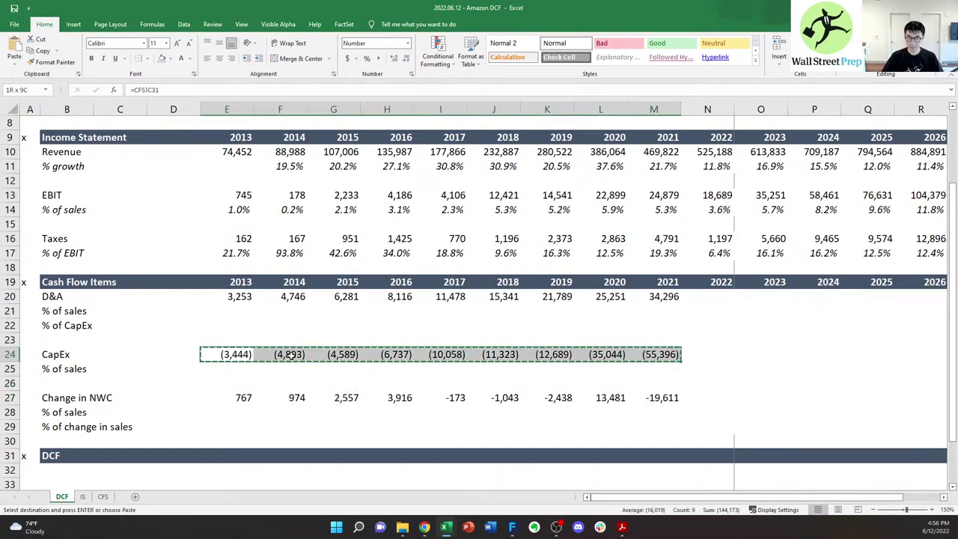
key("Down")
key("Down")
key("Down")
key("Down")
key("Up")
key("ctrl+alt+v")
key("t")
key("Return")
key("Escape")
- Calculate 2013 D&A as a percentage of sales in E21 with the formula =E20/E10
key("Down")
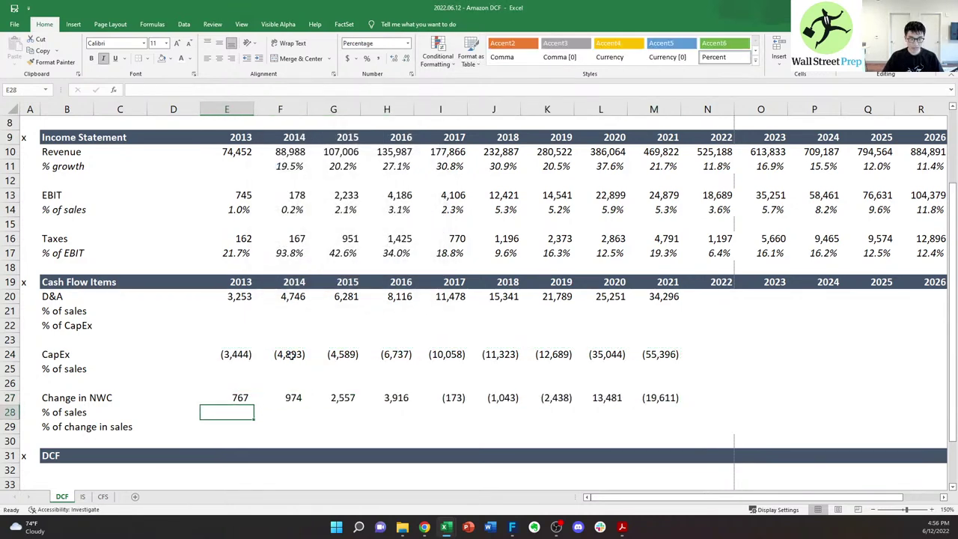
key("Up")
key("Up")
key("Up")
key("Up")
key("Up")
key("Up")
key("Up")
type("=")
key("Up")
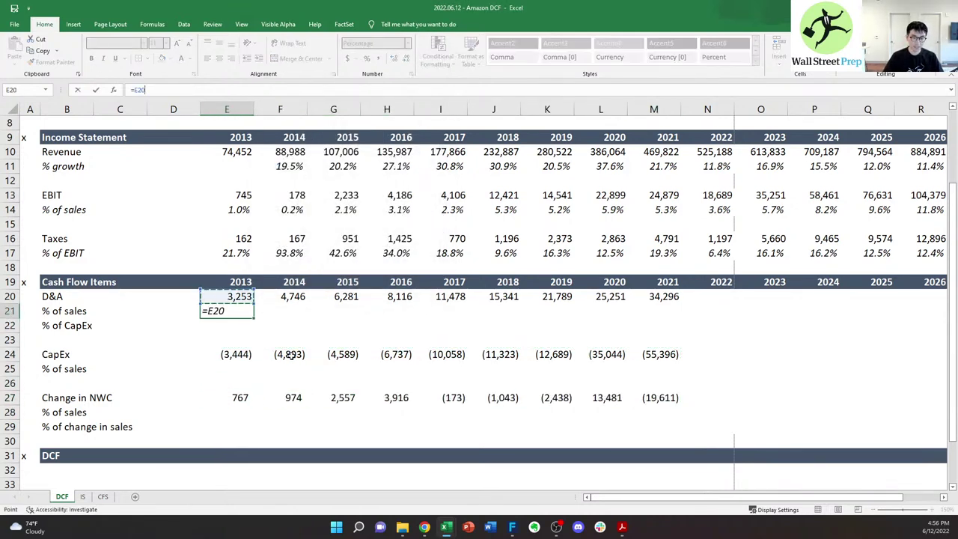
type("/")
key("Up")
key("Up")
key("Up")
key("Up")
key("Up")
key("Up")
key("Up")
key("Up")
key("Up")
key("Up")
key("Up")
key("ctrl+Return")
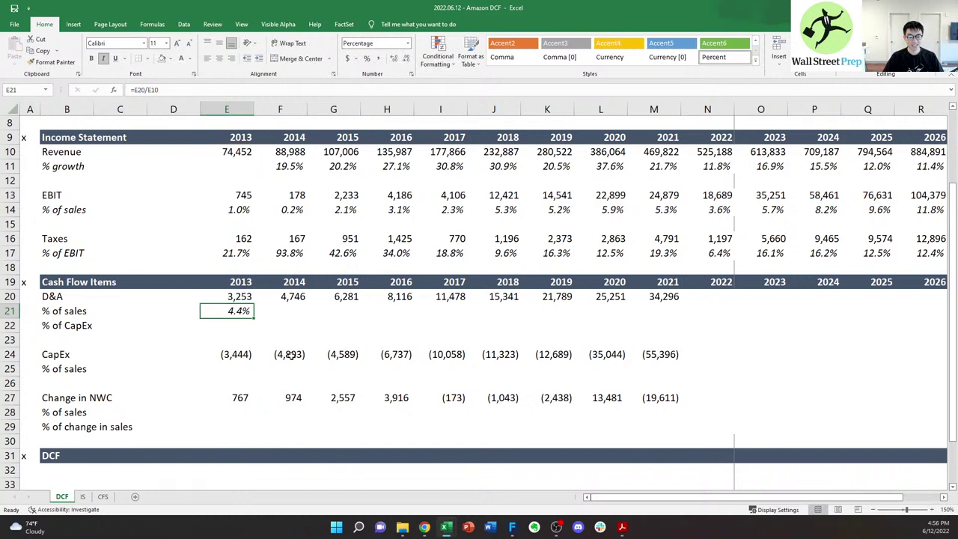
- Copy the 2013 D&A % of sales formula across row 21 through 2021 (E21:M21)
key("ctrl+c")
key("shift+Right")
key("shift+Right")
key("shift+Right")
key("shift+Right")
key("shift+Right")
key("shift+Right")
key("shift+Right")
key("shift+Right")
key("ctrl+v")
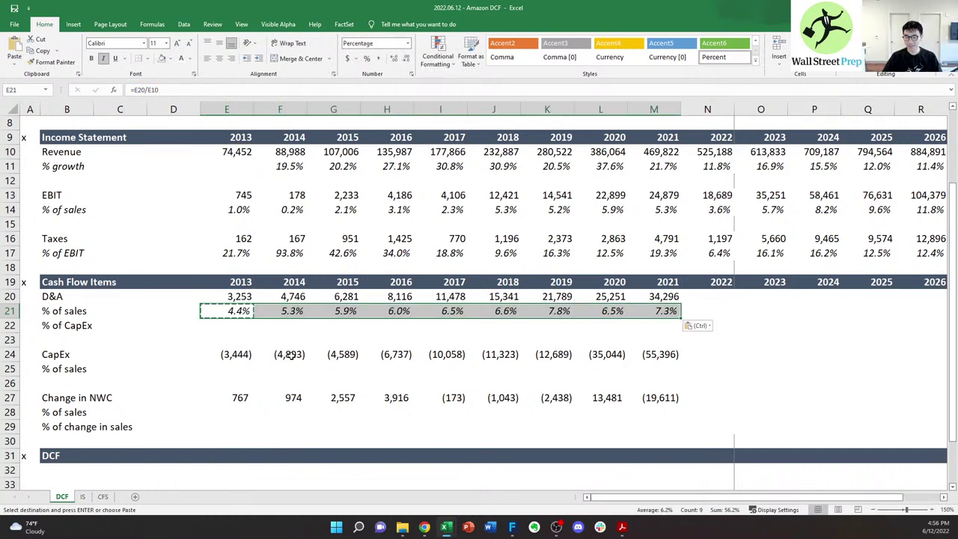
key("Down")
type("=")
key("Up")
type("/")
key("Down")
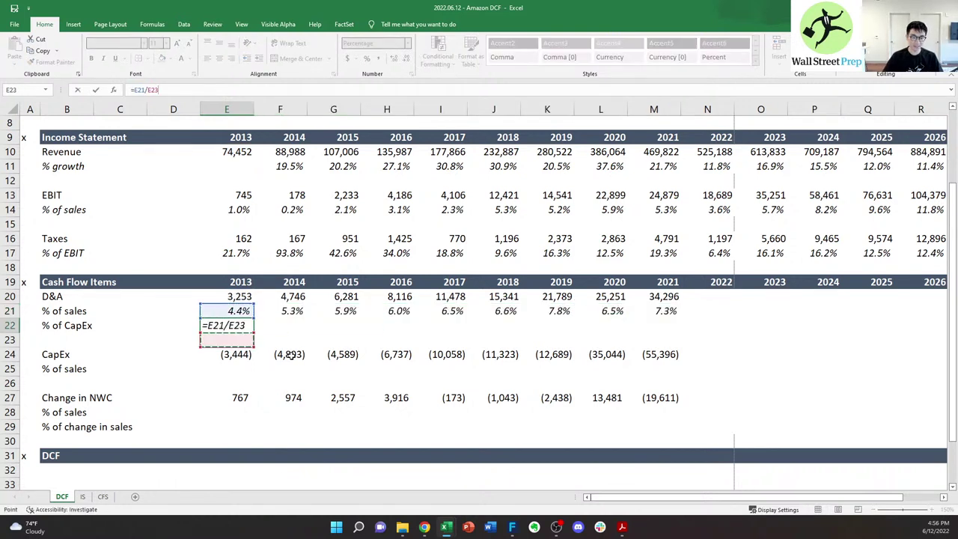
key("Down")
key("Escape")
- Flip the sign of the 2013 CapEx link in E24 by changing the formula to =-CFS!C31
key("Down")
key("Down")
key("F2")
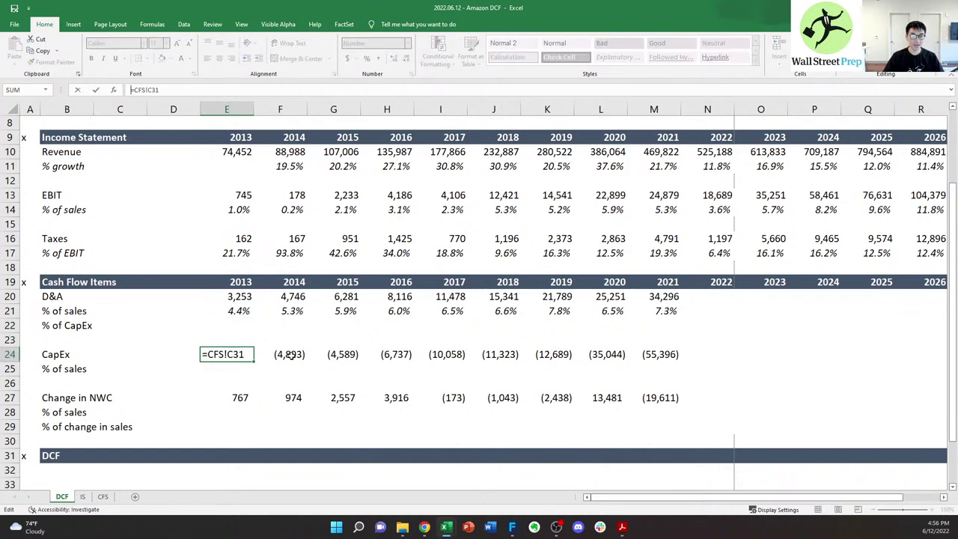
key("ctrl+Return")
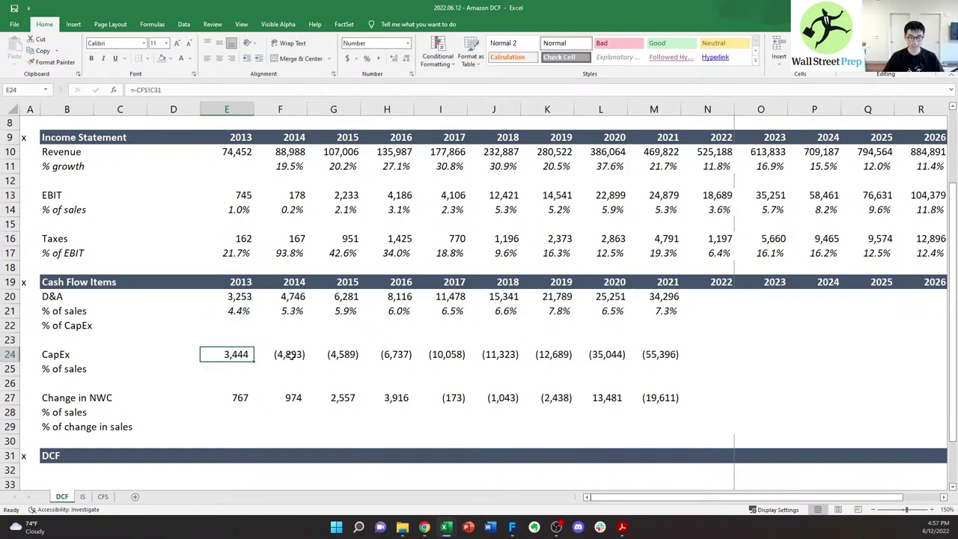
- Copy the sign-flipped 2013 CapEx formula across row 24 through 2021 (E24:M24)
key("ctrl+c")
key("ctrl+shift+Right")
key("ctrl+v")
key("Escape")
- Check the CapEx formulas in row 24 from 2013 through 2019
key("Right")
key("Left")
key("F2")
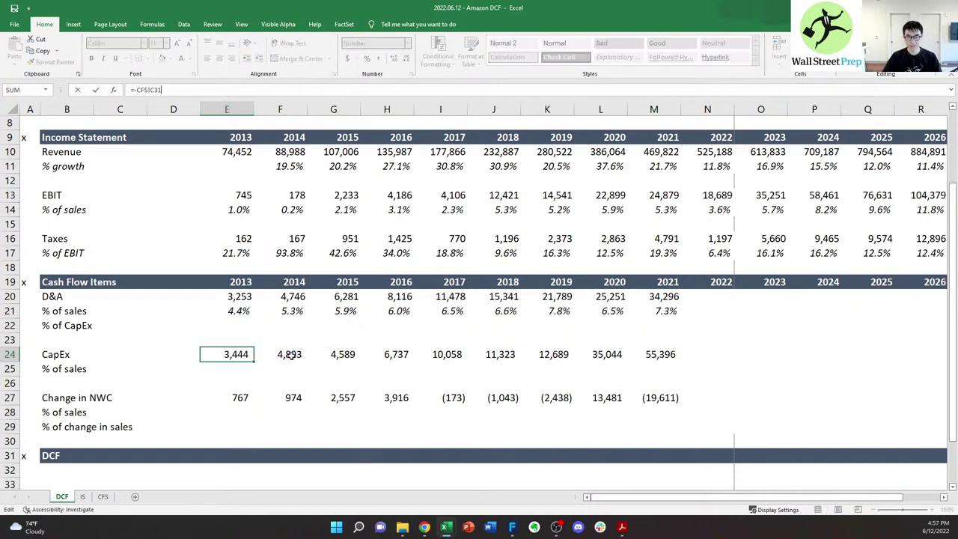
key("Escape")
key("Escape")
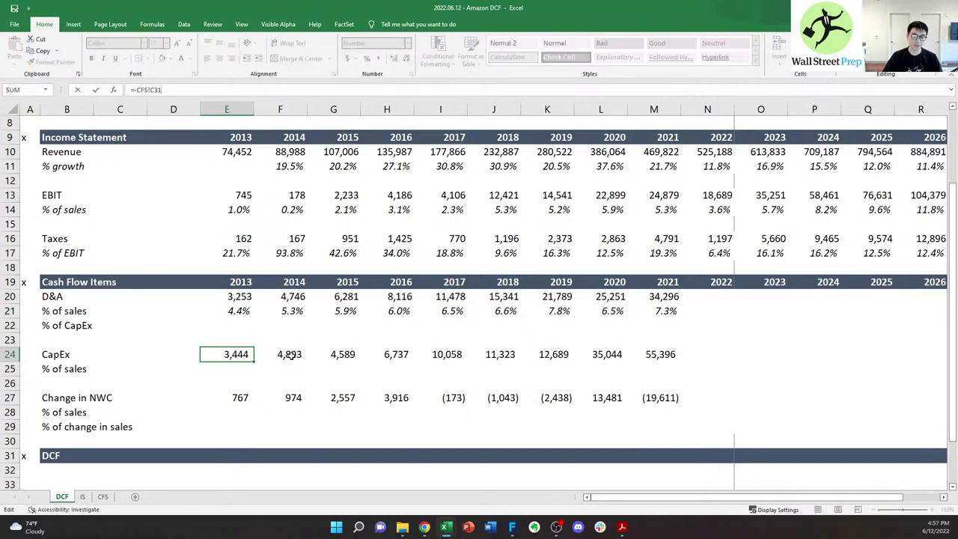
key("Left")
key("Right")
key("Right")
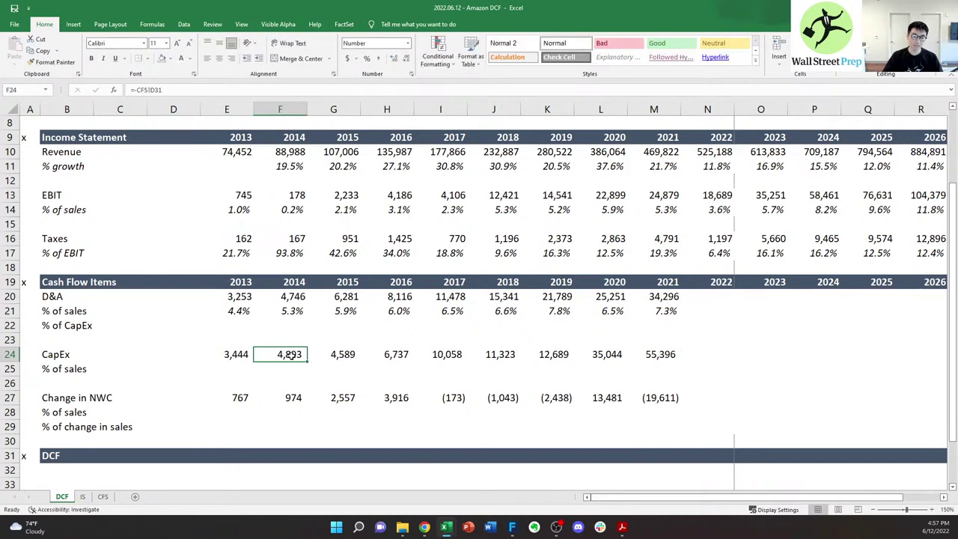
key("Right")
key("Right")
key("Right")
key("Right")
key("Right")
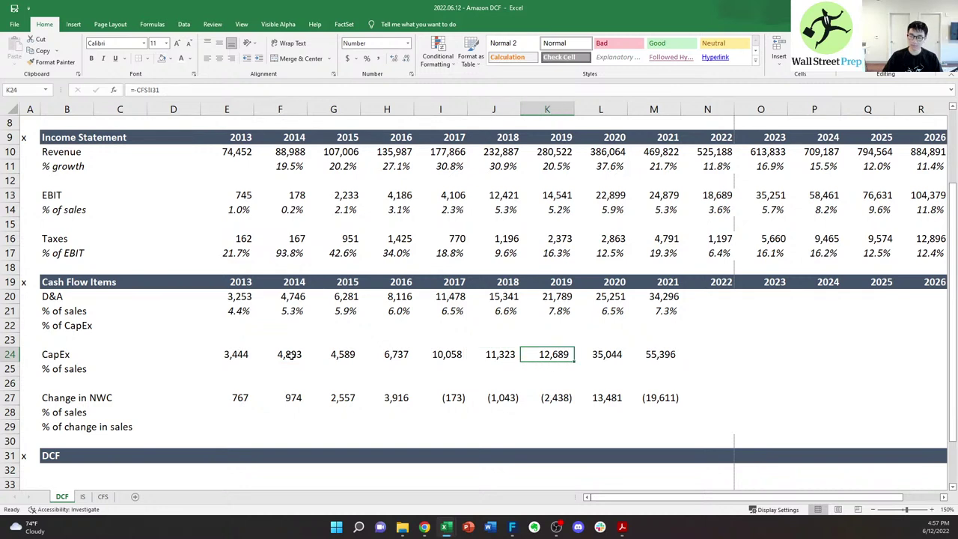
- Review the Change in NWC links for 2013 and 2014 in row 27 against the CapEx row above
key("Left")
key("Left")
key("Down")
key("Down")
key("Left")
key("Left")
key("Down")
key("Left")
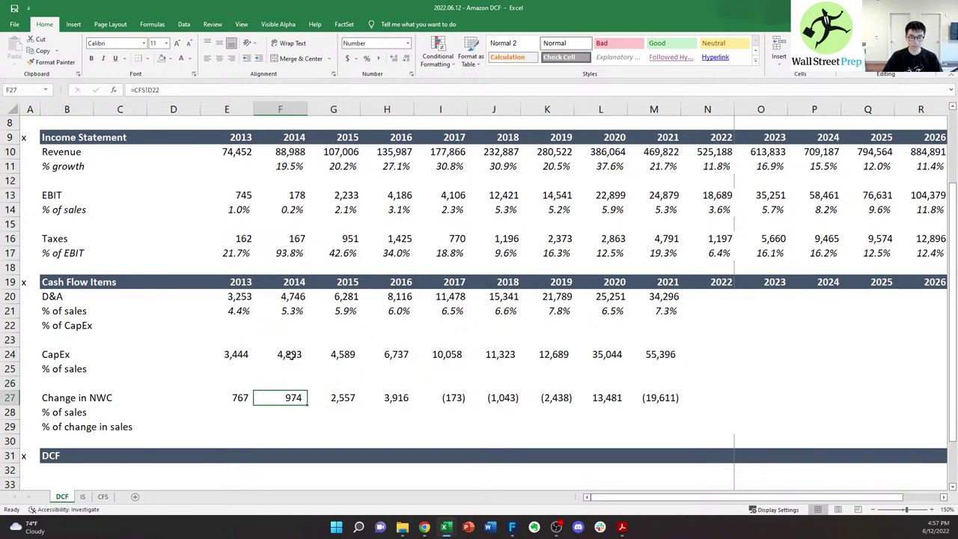
key("Left")
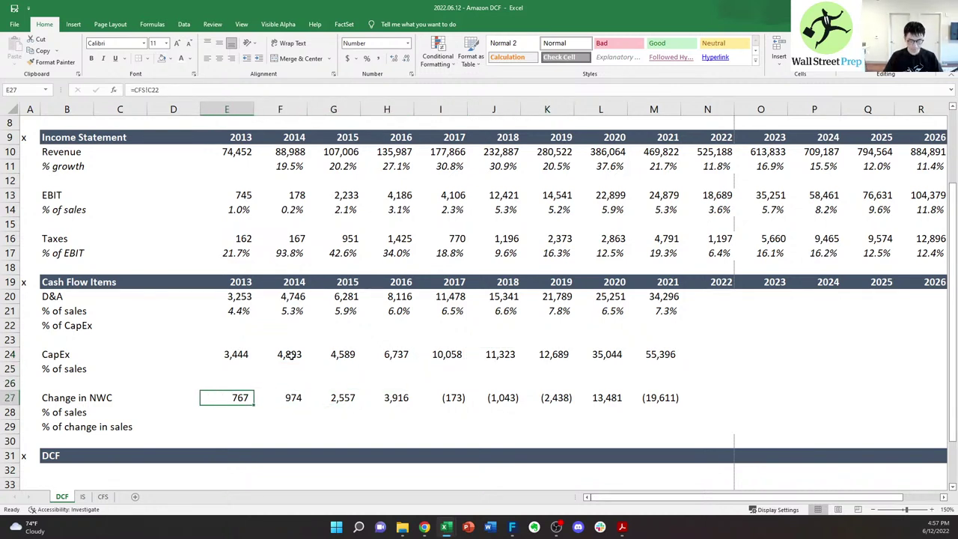
key("Down")
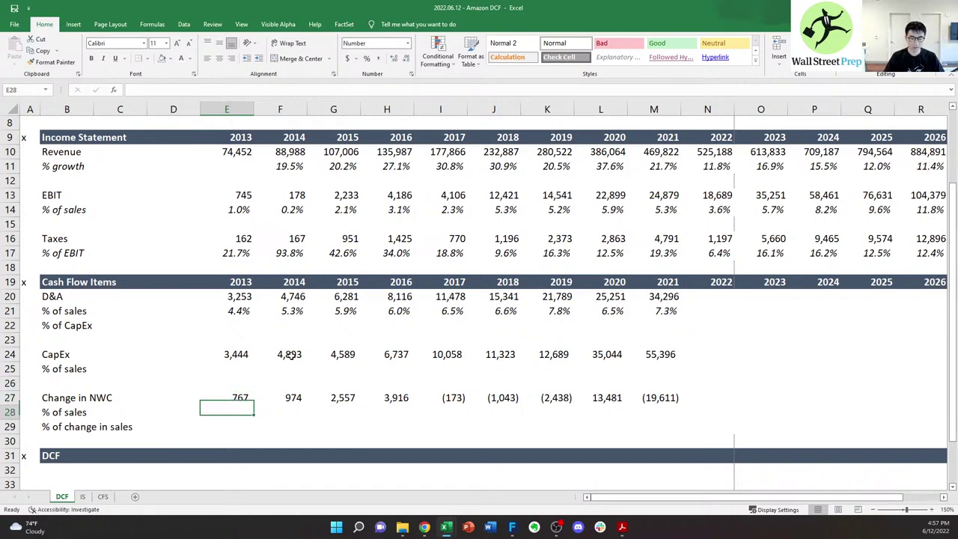
key("Up")
key("Right")
key("Left")
key("Up")
key("Up")
key("Up")
key("Down")
key("Down")
key("Down")
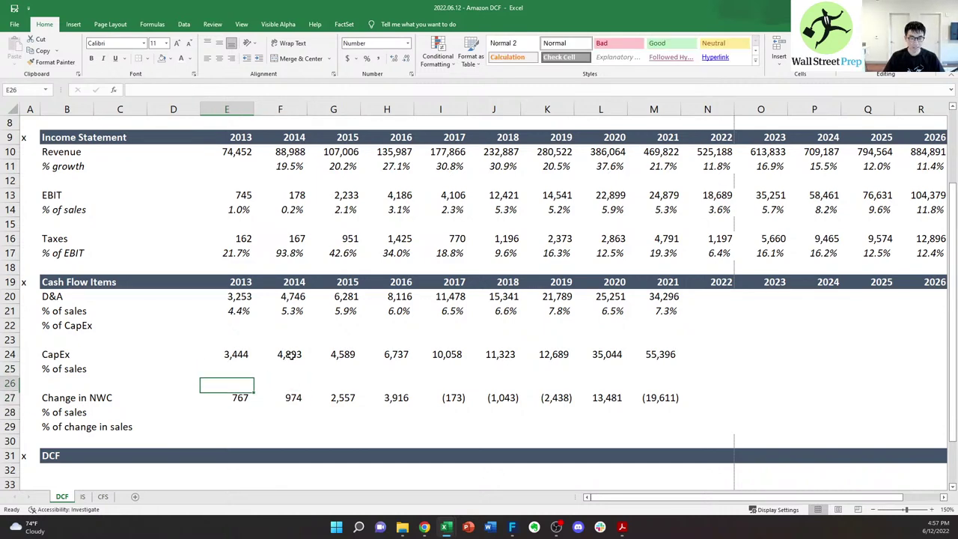
- Examine the Changes in operating assets and liabilities line on the CFS sheet across all years, 31 DEC '12 to '21
key("Up")
key("Up")
key("Up")
key("Up")
key("ctrl+Page_Down")
key("ctrl+Page_Down")
key("Left")
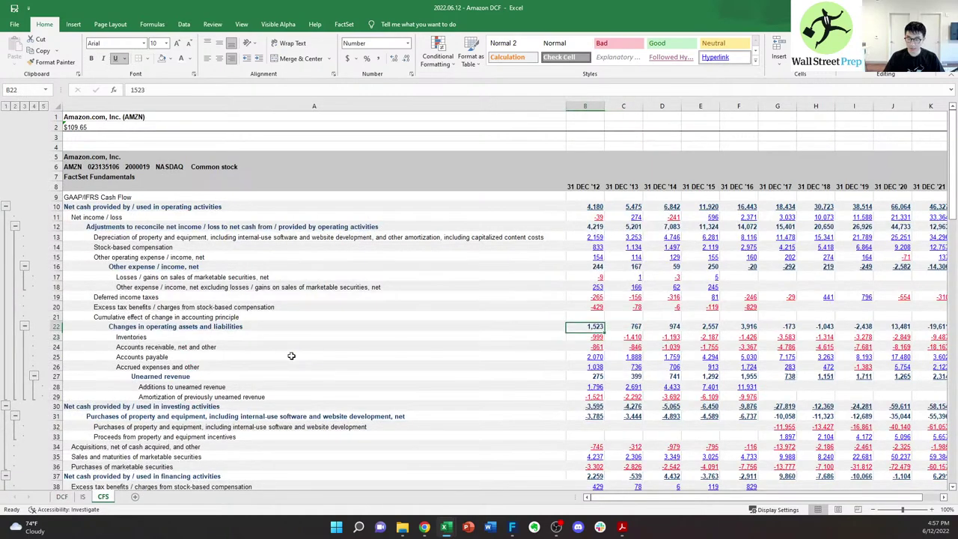
key("Right")
key("Right")
key("Right")
key("Right")
key("Right")
key("Right")
key("Right")
key("Right")
key("Right")
key("Right")
key("Right")
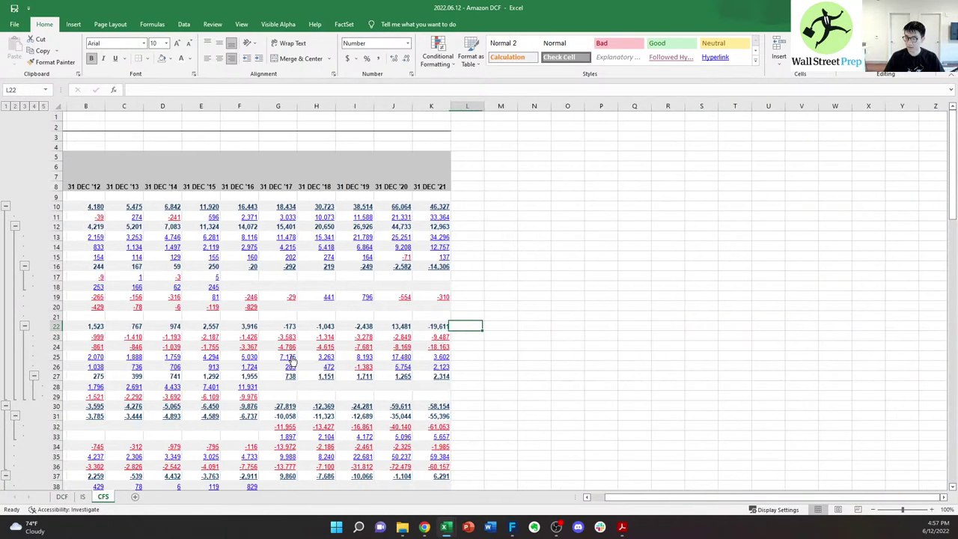
key("Left")
key("Home")
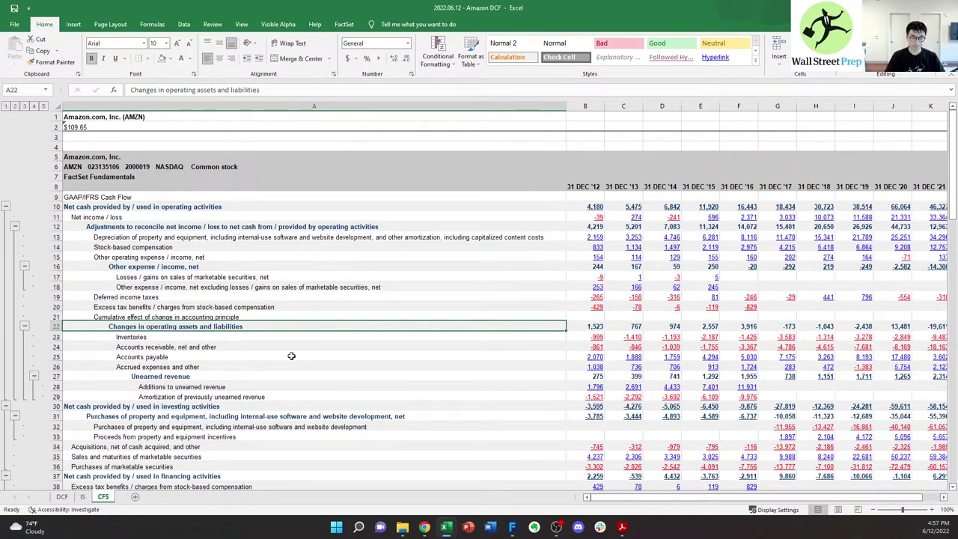
- Compare the signs of the CapEx and Change in NWC figures across the historical years on the DCF sheet
key("ctrl+Page_Up")
key("ctrl+Page_Up")
key("Right")
key("Up")
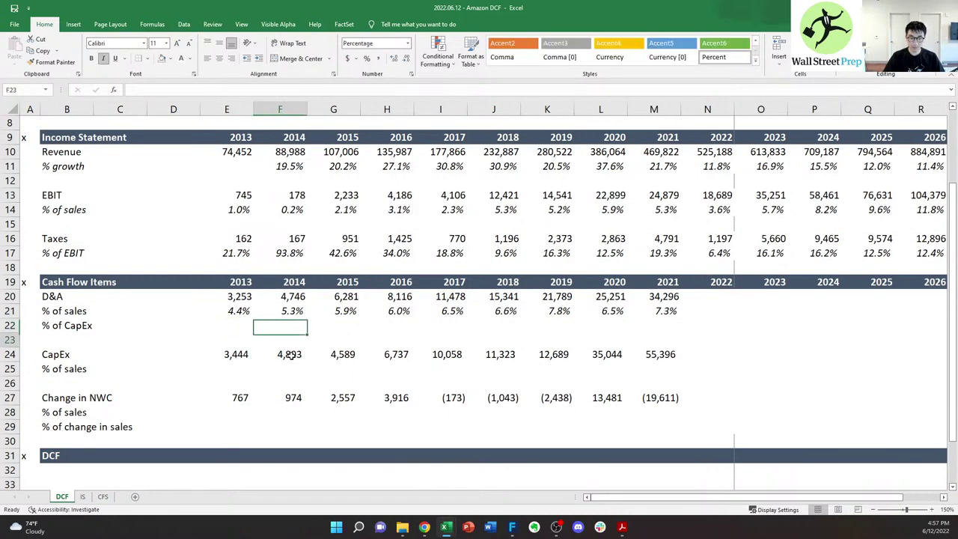
key("Left")
key("Down")
key("Right")
key("ctrl+Right")
key("ctrl+Left")
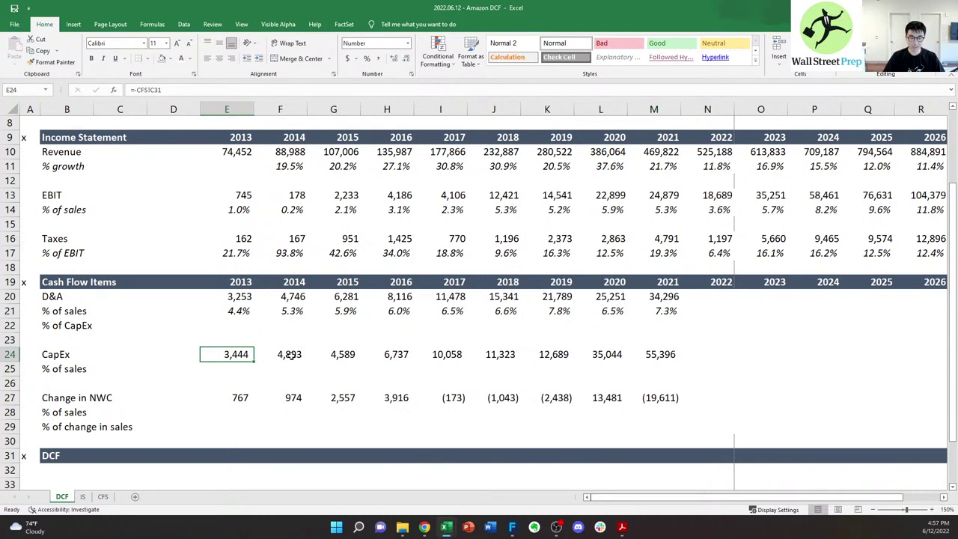
key("Down")
key("Down")
key("Down")
key("ctrl+Right")
key("Right")
key("Right")
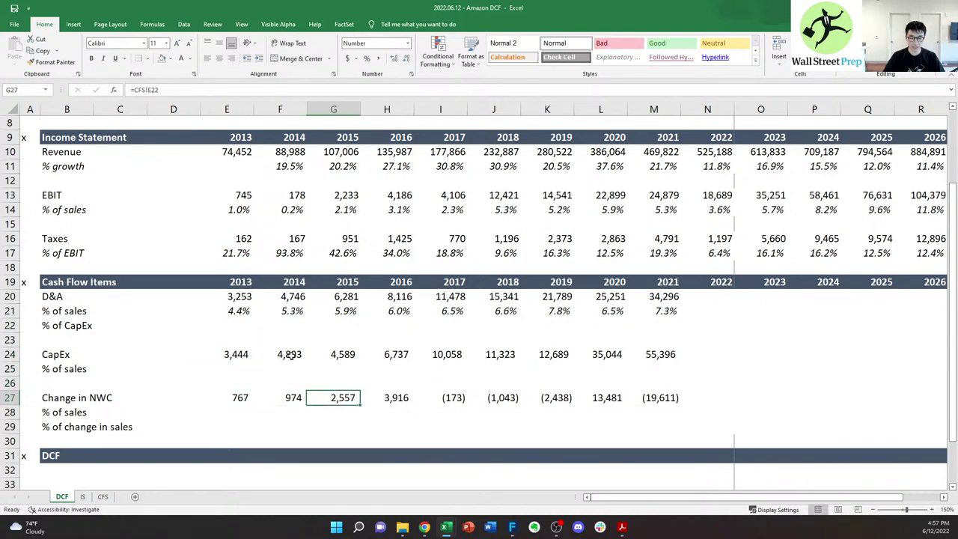
key("Right")
key("Left")
key("Left")
key("Right")
key("Right")
key("Right")
key("shift+Right")
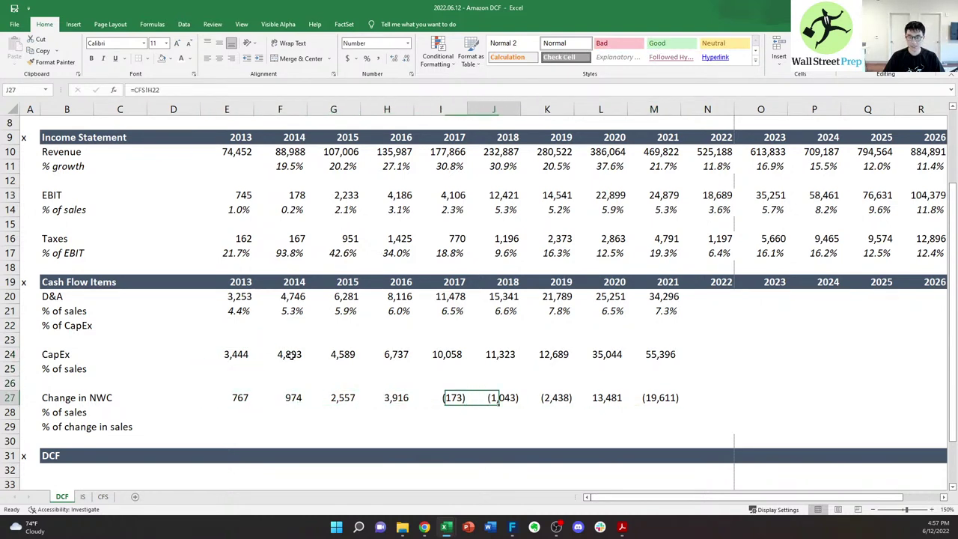
key("shift+Left")
key("shift+Right")
key("shift+Right")
key("shift+Right")
key("shift+Right")
key("Left")
key("Left")
key("Left")
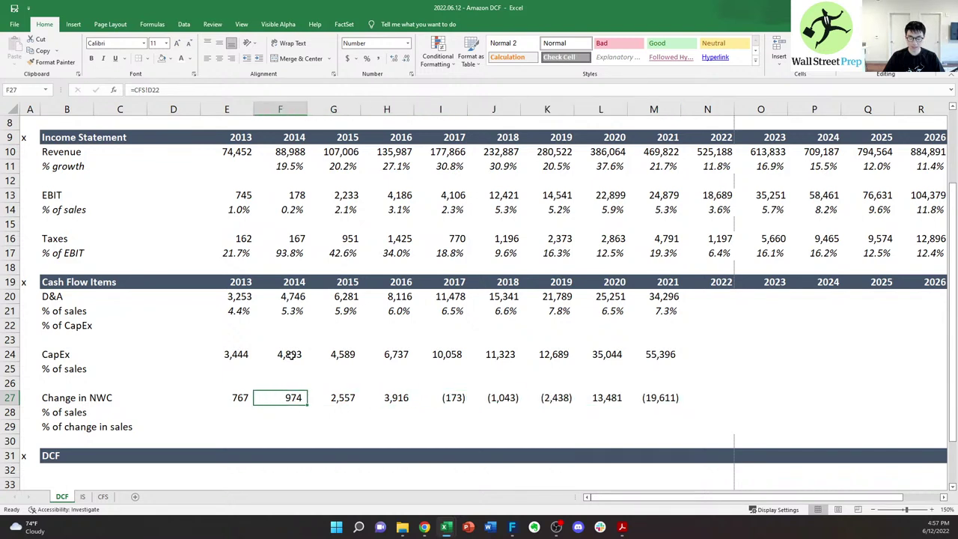
- Calculate 2013 D&A as a percentage of CapEx in E22 with the formula =E20/E24
key("Up")
key("Up")
key("Up")
key("Left")
key("Up")
key("Up")
type("=")
key("Up")
key("Up")
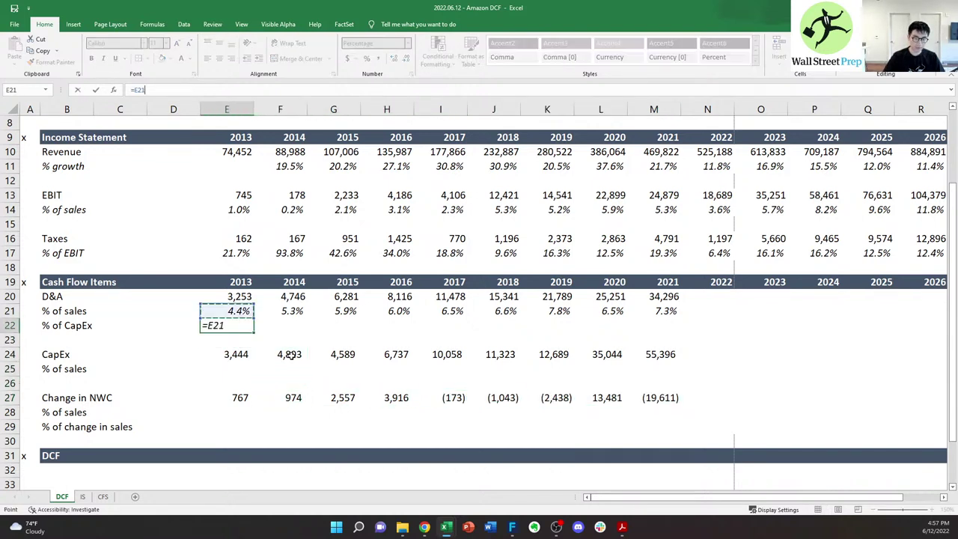
type("/")
key("Down")
key("Down")
key("Down")
key("Up")
key("ctrl+Return")
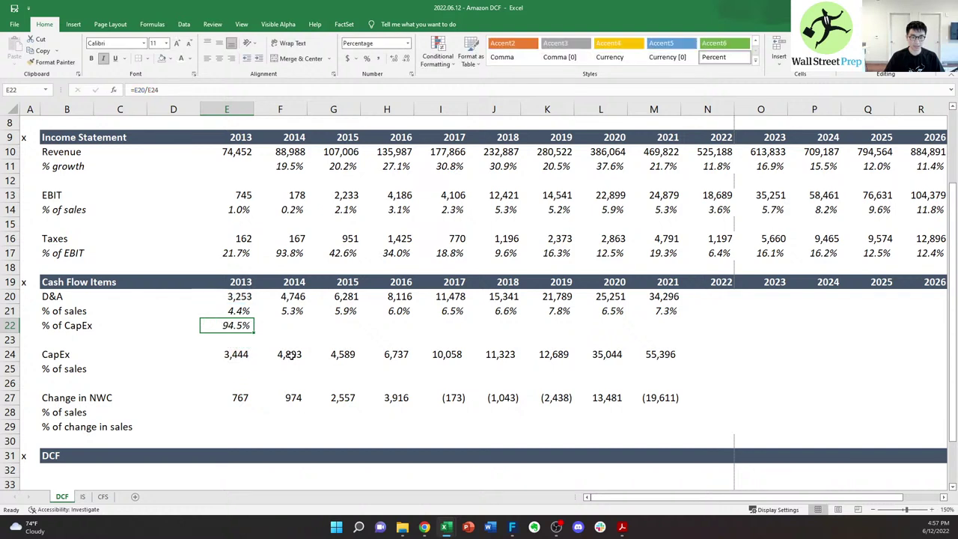
- Copy the 2013 D&A % of CapEx formula in E22 across 2014 to 2021 in F22:M22
key("ctrl+c")
key("shift+Right")
key("shift+Right")
key("shift+Right")
key("shift+Right")
key("shift+Right")
key("shift+Right")
key("shift+Right")
key("shift+Right")
key("ctrl+v")
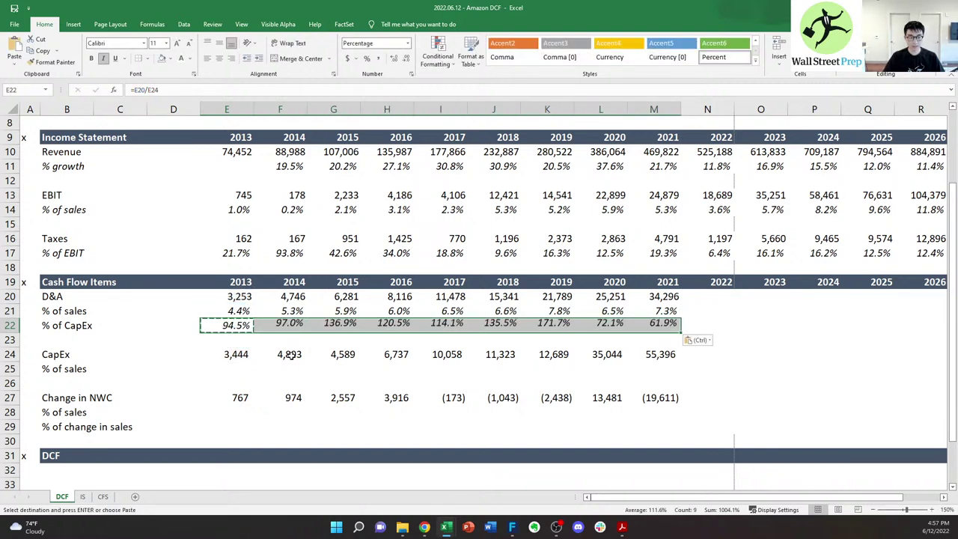
key("Escape")
- Review the D&A % of sales and % of CapEx ratios in rows 21 and 22 across the historical years
key("Down")
key("Up")
key("Right")
key("Right")
key("Right")
key("Right")
key("Right")
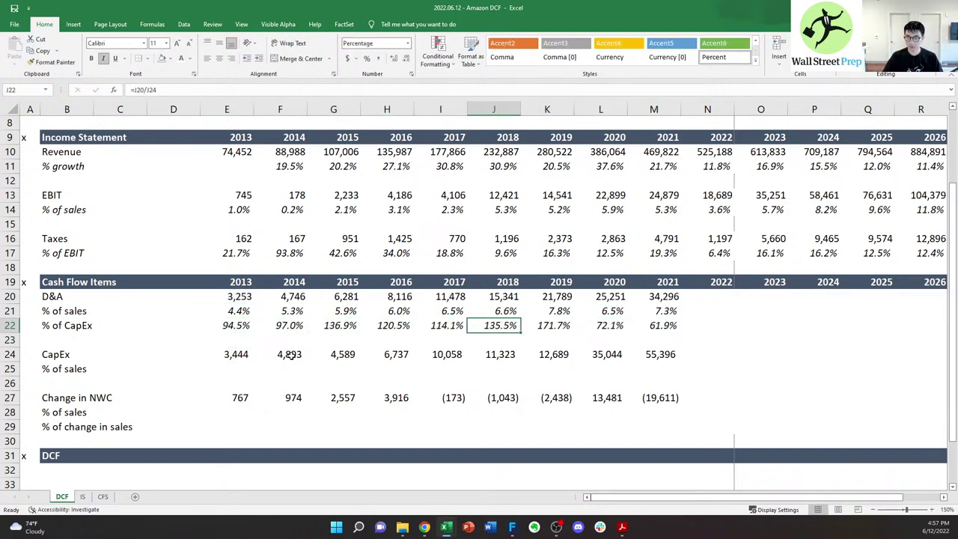
key("Left")
key("Left")
key("Left")
key("Left")
key("Up")
key("Left")
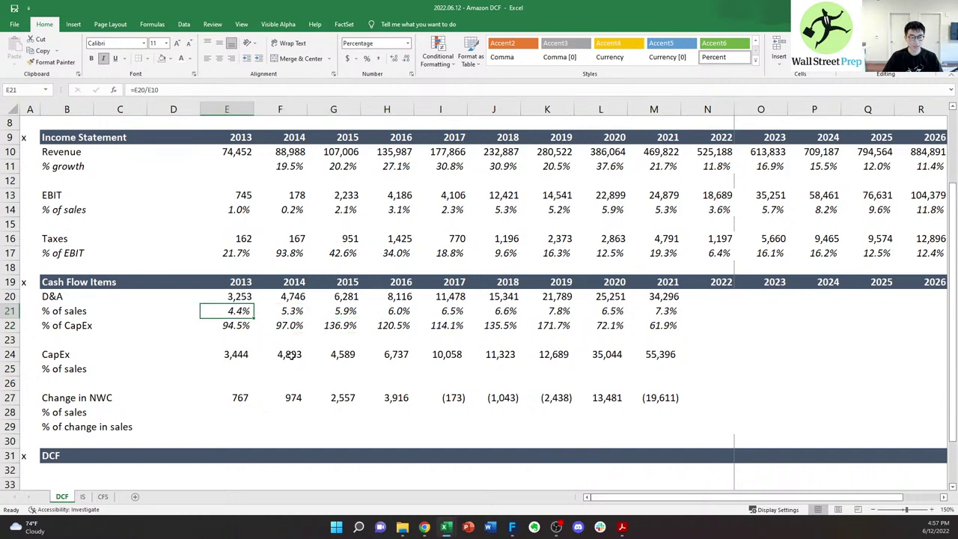
key("Right")
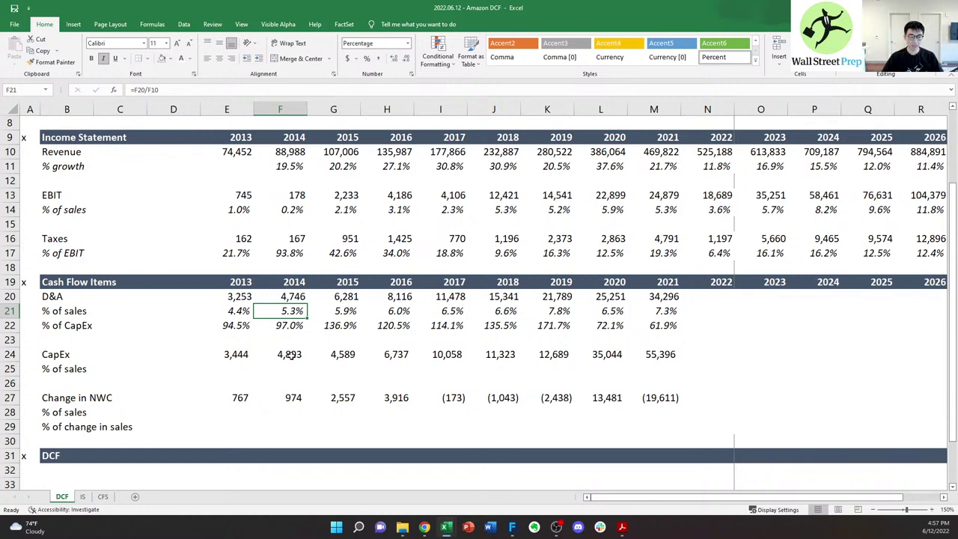
key("Down")
key("Down")
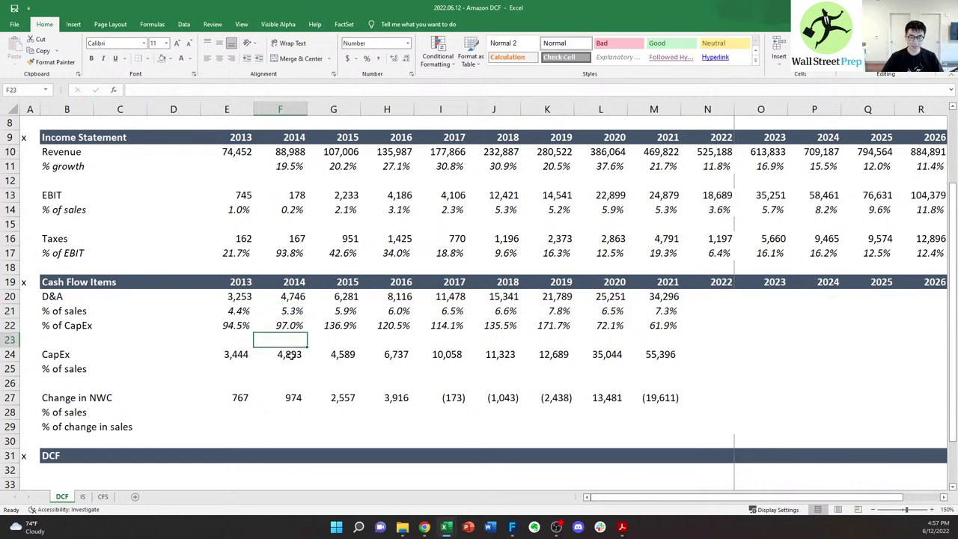
- Italicize the % of sales and % of CapEx labels under D&A in B21:B22
key("Up")
key("Left")
key("Left")
key("Left")
key("Left")
key("Up")
key("shift+Down")
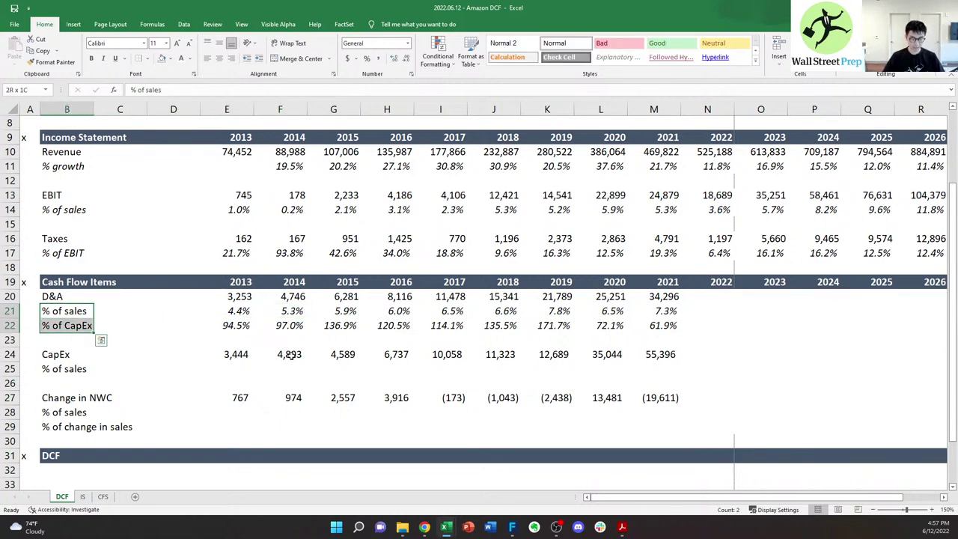
key("ctrl+i")
- Italicize the % of sales label under CapEx in B25 and the two ratio labels under Change in NWC in B28:B29
key("Down")
key("Down")
key("Down")
key("Down")
key("Down")
key("Up")
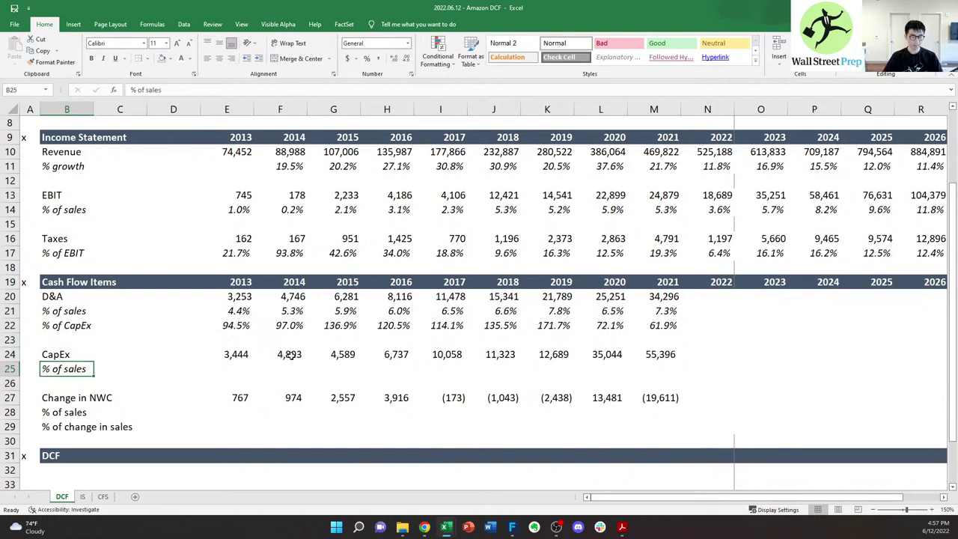
key("Down")
key("Down")
key("Down")
key("Down")
key("Down")
key("Up")
key("Right")
key("Right")
key("Right")
key("Up")
type("=")
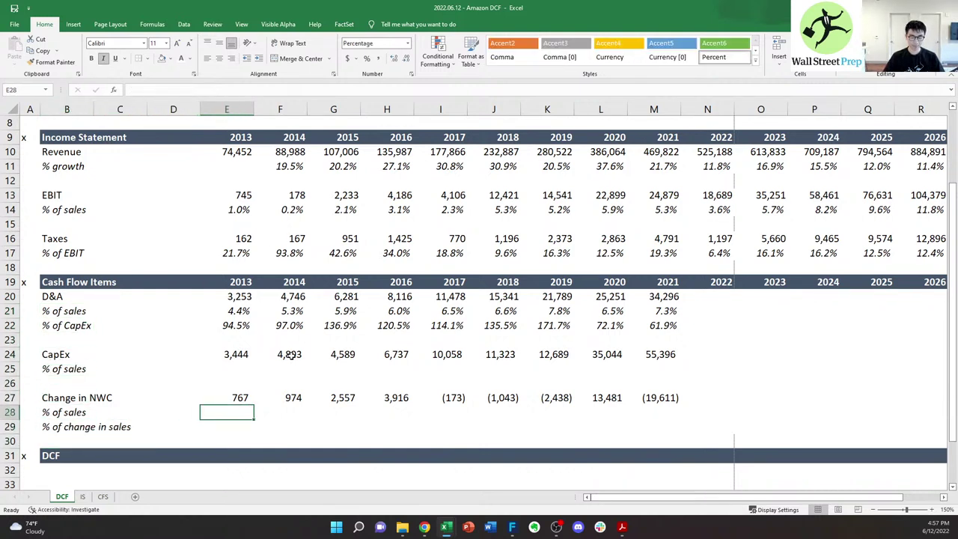
key("Up")
type("/")
key("Up")
key("Up")
key("Up")
key("Up")
key("Up")
key("Up")
key("Up")
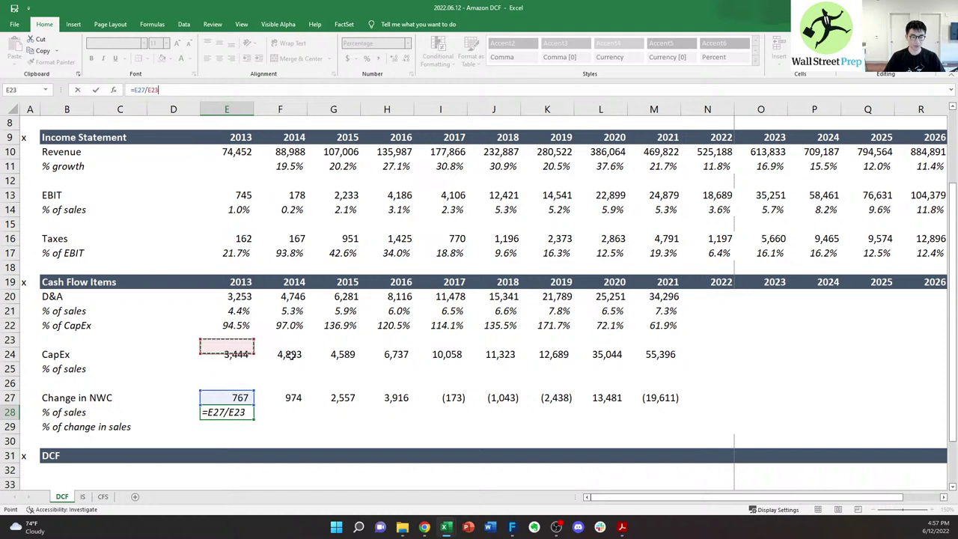
key("Escape")
- Fill in the 2013 CapEx % of sales cell E25 with the formula =E24/E20
key("Up")
key("Up")
key("Up")
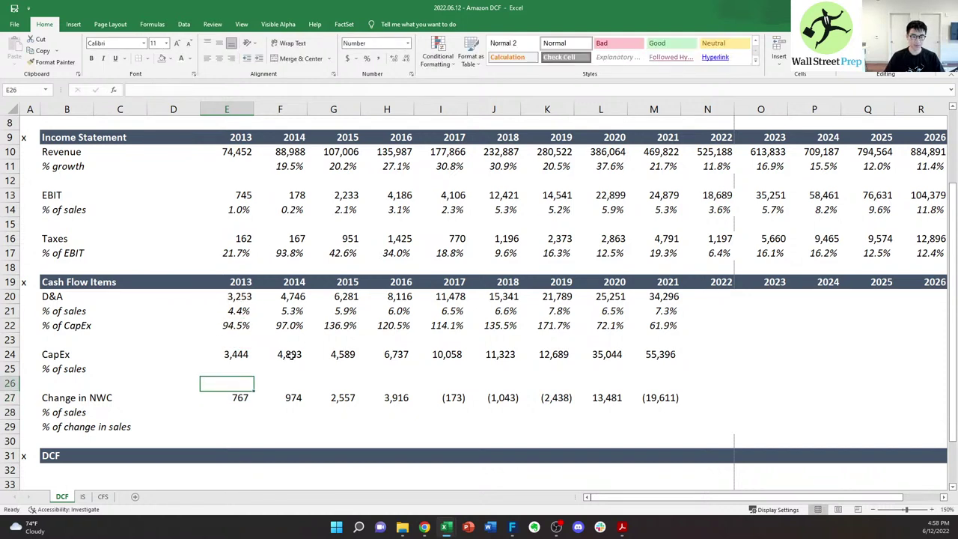
type("=")
key("Up")
type("/")
key("Up")
key("Up")
key("Up")
key("Up")
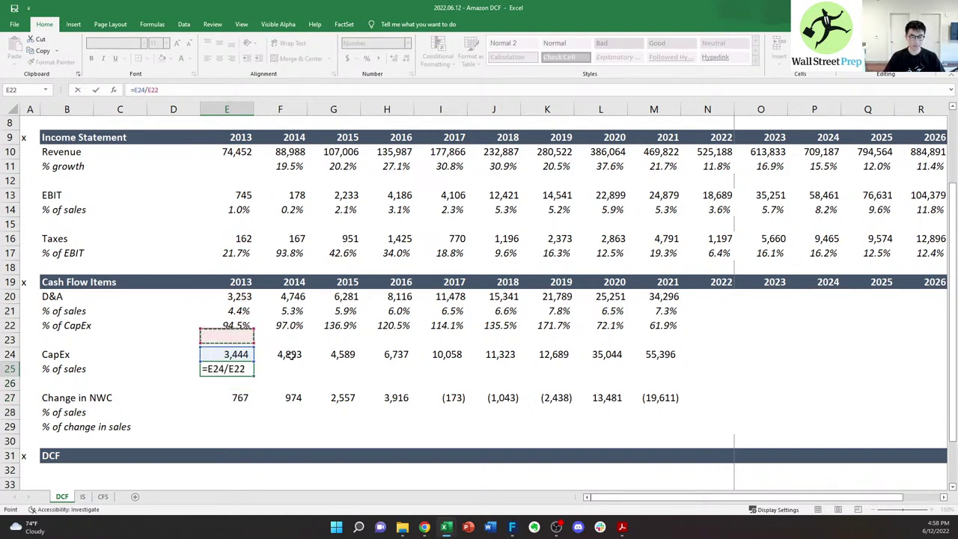
key("ctrl+Return")
- Apply the italic percentage formatting of E22 to the 2013 CapEx % of sales cell E25
key("ctrl+c")
key("Left")
key("Right")
key("Up")
key("Up")
key("Up")
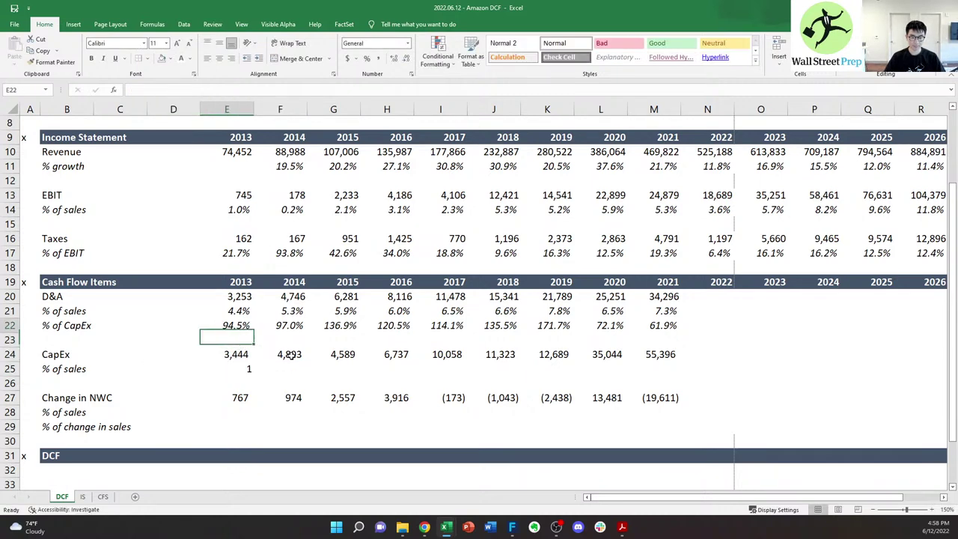
key("ctrl+c")
key("Down")
key("Down")
key("Down")
key("Down")
key("Up")
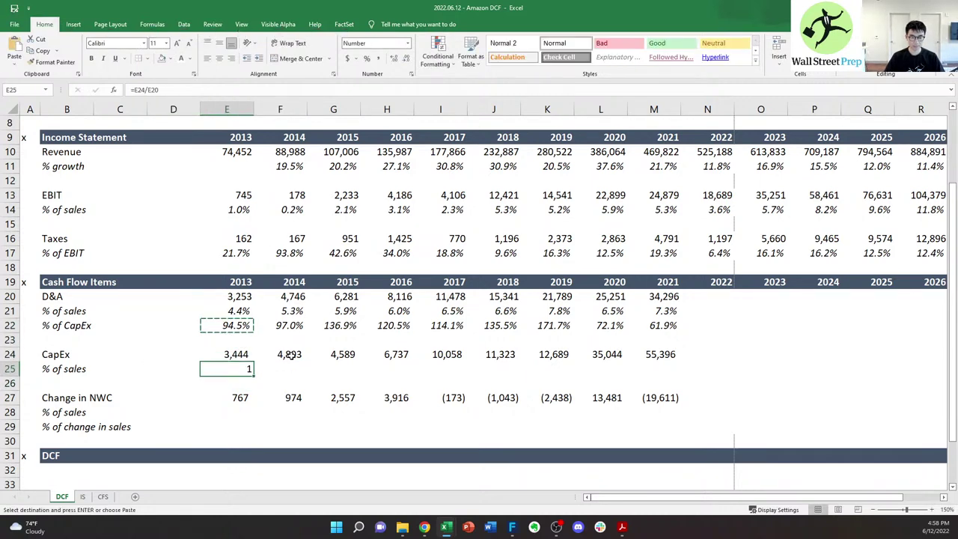
key("alt+e")
key("s")
key("t")
key("Return")
- Fill the CapEx % of sales formula in E25 across 2014 to 2021 through M25
key("shift+Right")
key("shift+Right")
key("shift+Right")
key("shift+Right")
key("shift+Right")
key("shift+Right")
key("shift+Right")
key("shift+Right")
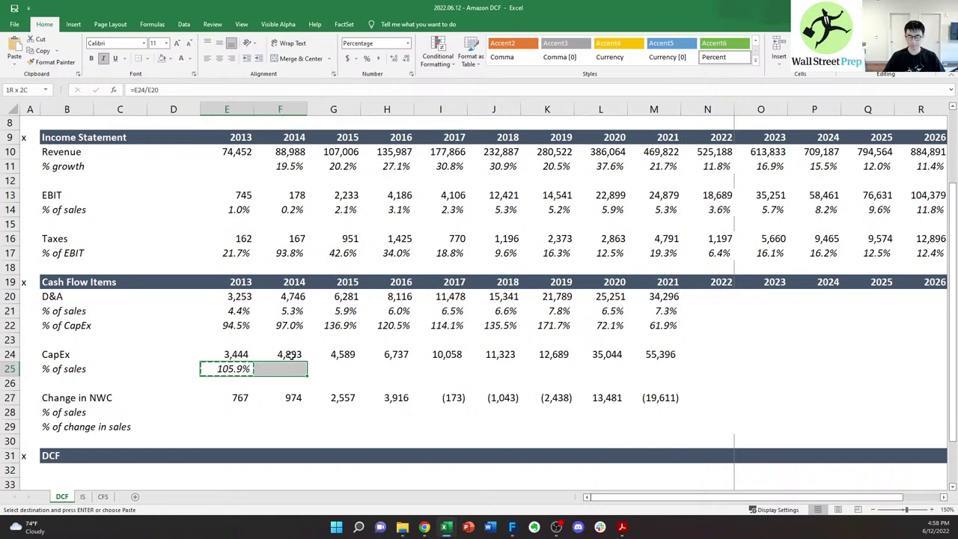
key("shift+Left")
key("shift+Right")
key("ctrl+r")
- Fill in the 2013 Change in NWC % of sales cell E28 with the formula =E27/E20
key("Down")
key("Down")
key("Down")
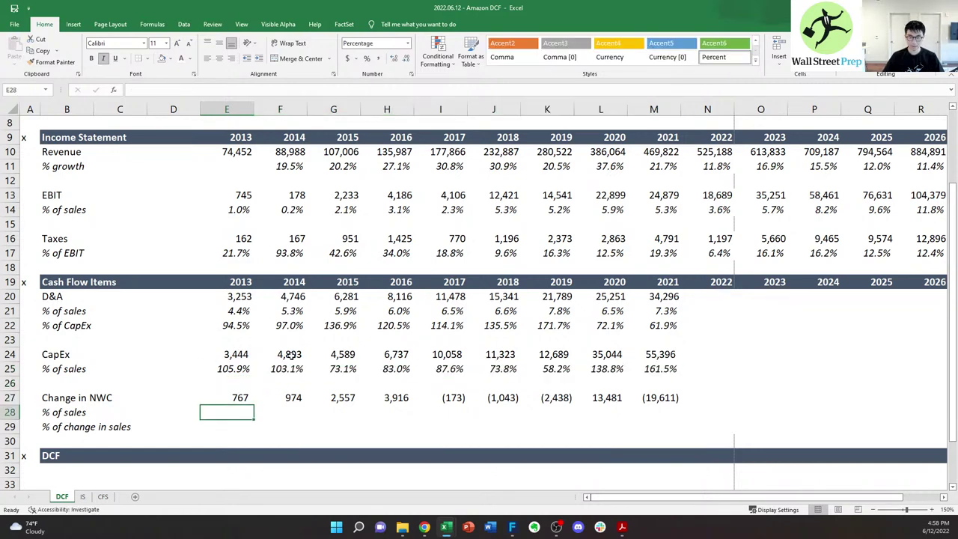
type("=")
key("Up")
type("/")
key("Up")
key("Up")
key("Up")
key("Up")
key("Up")
key("Up")
key("Up")
key("Up")
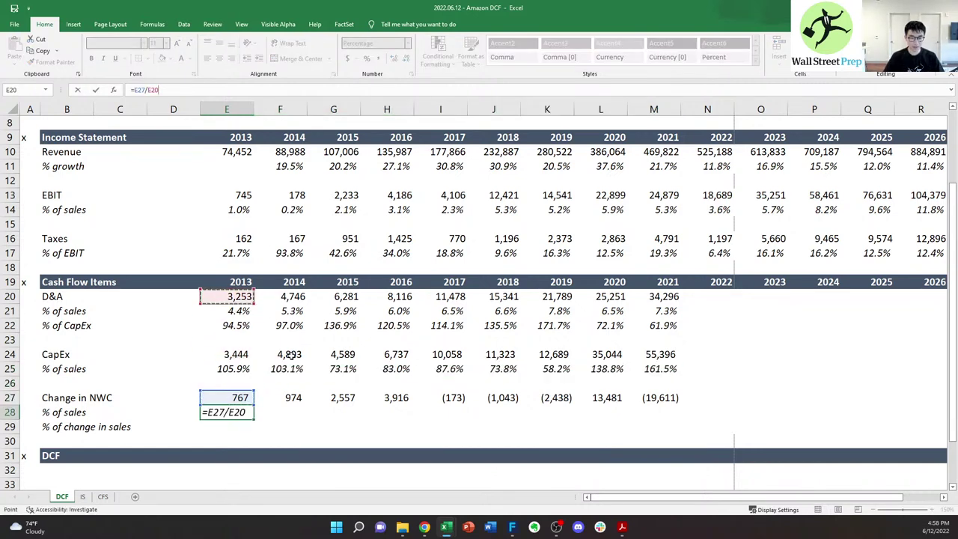
key("ctrl+Return")
- Copy the Change in NWC % of sales formula in E28 across 2014 to 2021 in F28:M28
key("ctrl+c")
key("shift+Right")
key("shift+Right")
key("shift+Right")
key("shift+Right")
key("shift+Right")
key("shift+Right")
key("shift+Right")
key("shift+Right")
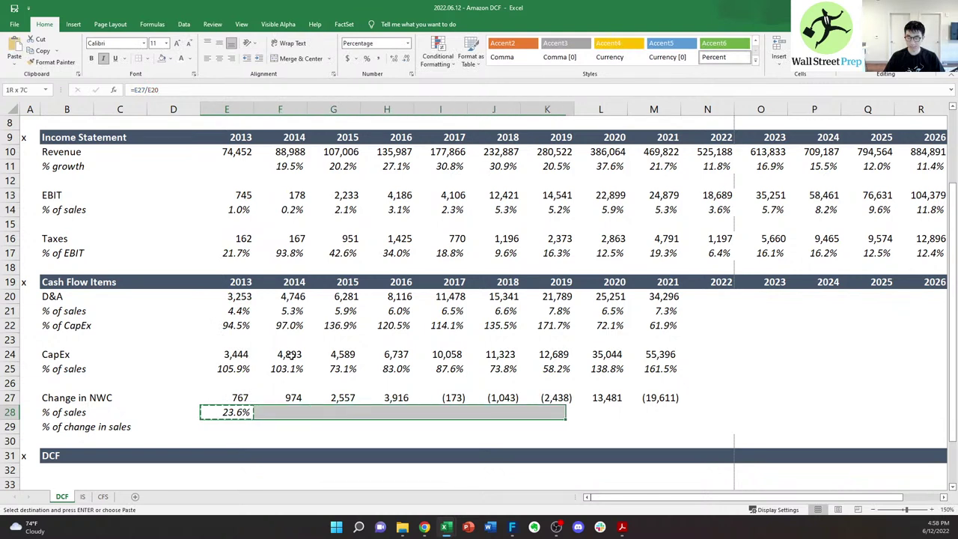
key("shift+Right")
key("shift+Left")
key("ctrl+v")
key("Down")
key("Right")
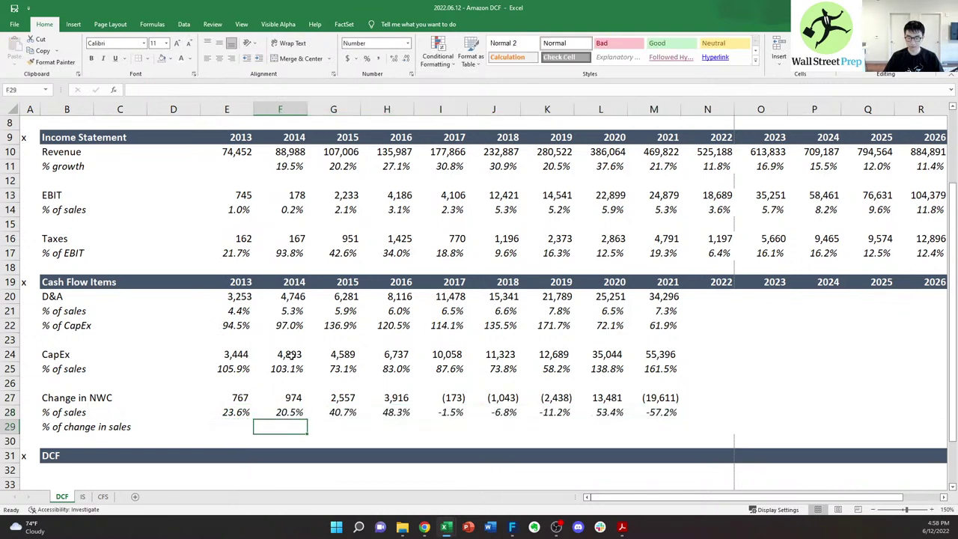
key("Escape")
- Apply the custom number format 0.0%;(0.0%) to the Change in NWC % of sales row, E28:M28
key("Left")
key("Up")
key("ctrl+shift+Right")
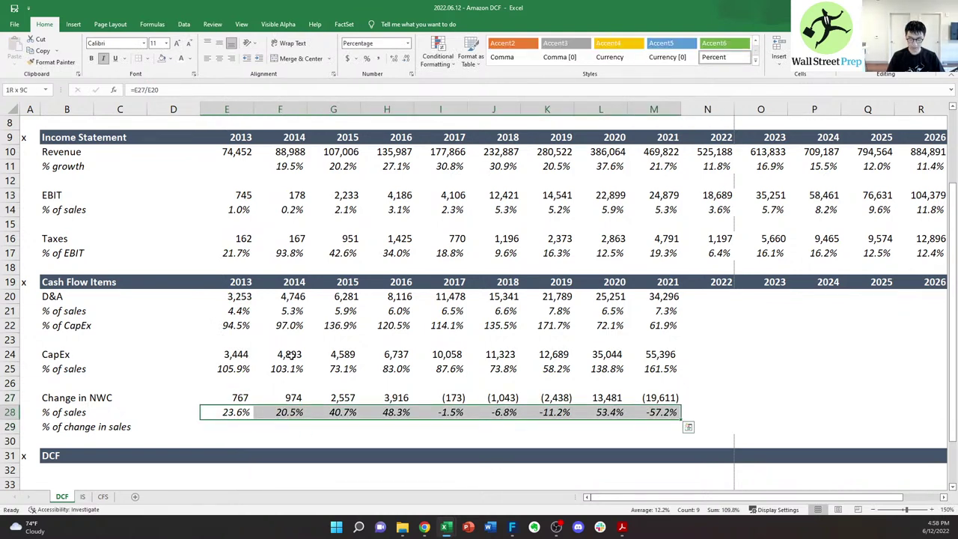
key("alt")
key("h")
key("n")
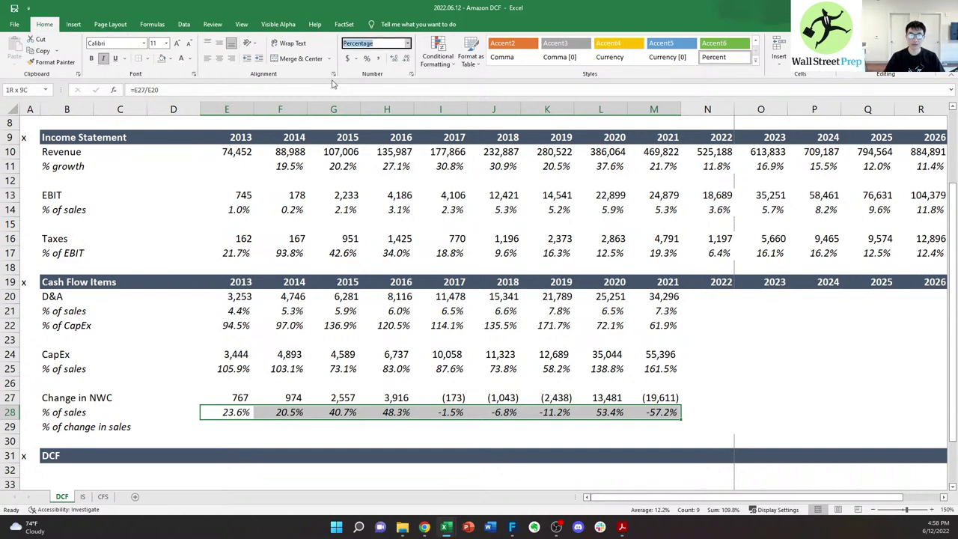
left_click(408, 45)
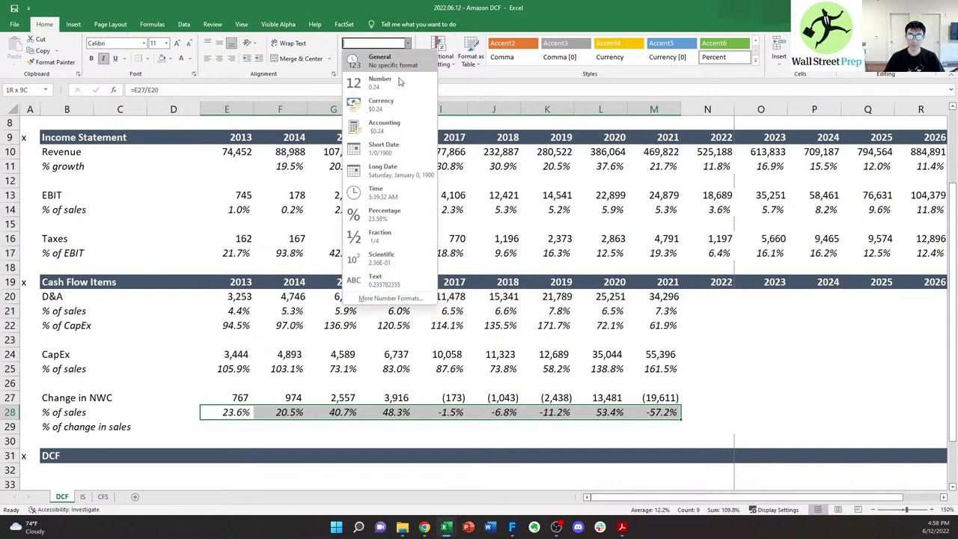
left_click(389, 297)
left_click(272, 187)
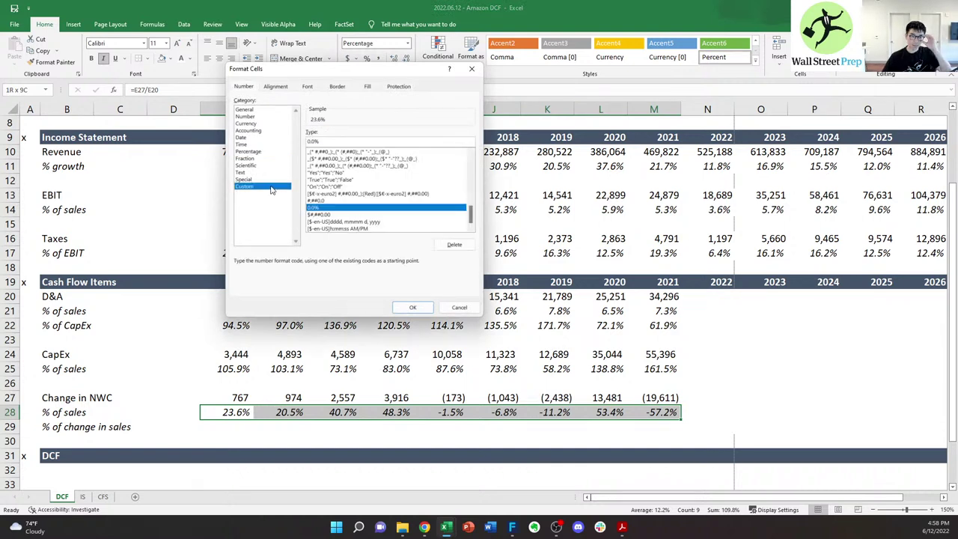
left_click(338, 143)
type(";(0.0%")
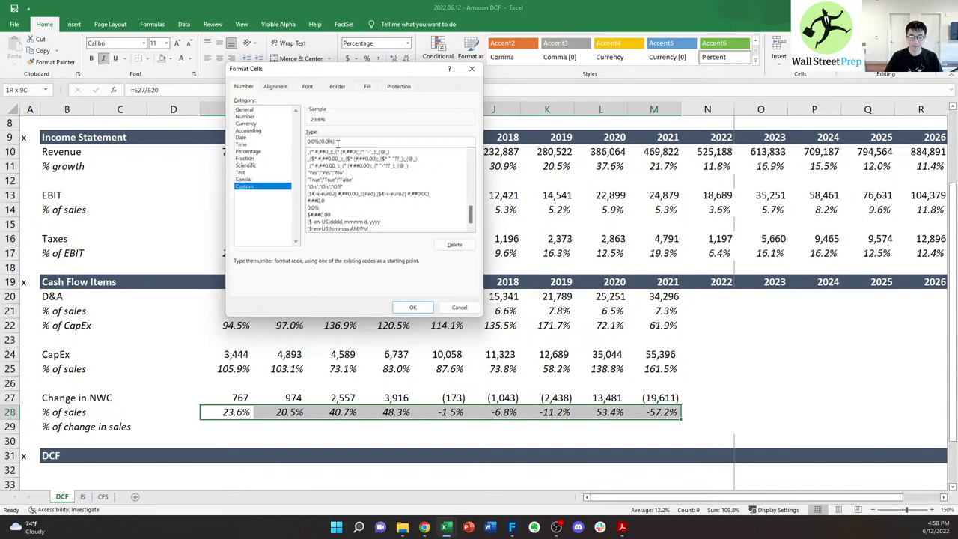
key("Return")
key("Down")
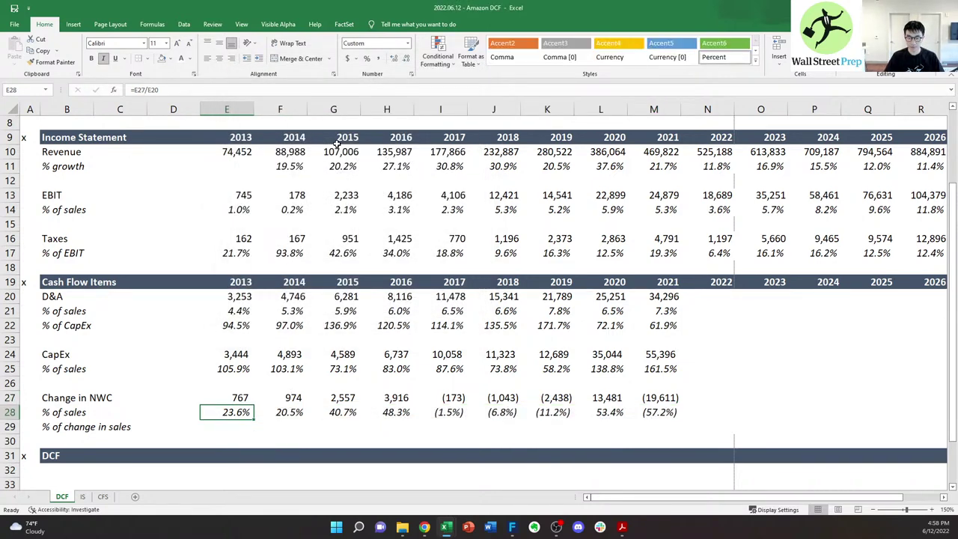
- Fill in the 2014 Change in NWC % of change in sales cell F29 with the formula =F27/(F20-E20)
type("=")
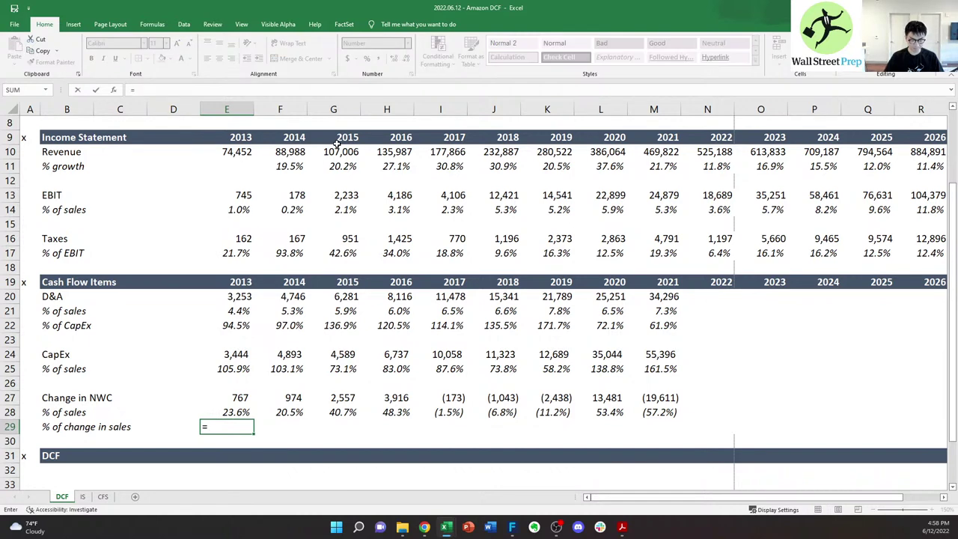
key("Escape")
key("Right")
type("=")
key("Up")
key("Up")
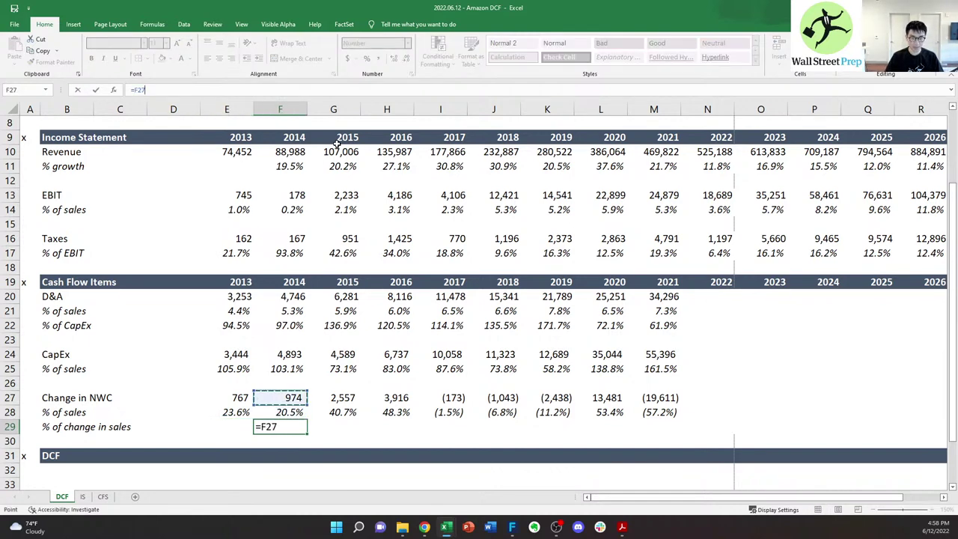
type("/(")
key("Up")
key("Up")
key("Up")
key("Up")
key("Up")
key("Up")
key("Up")
key("Up")
key("Up")
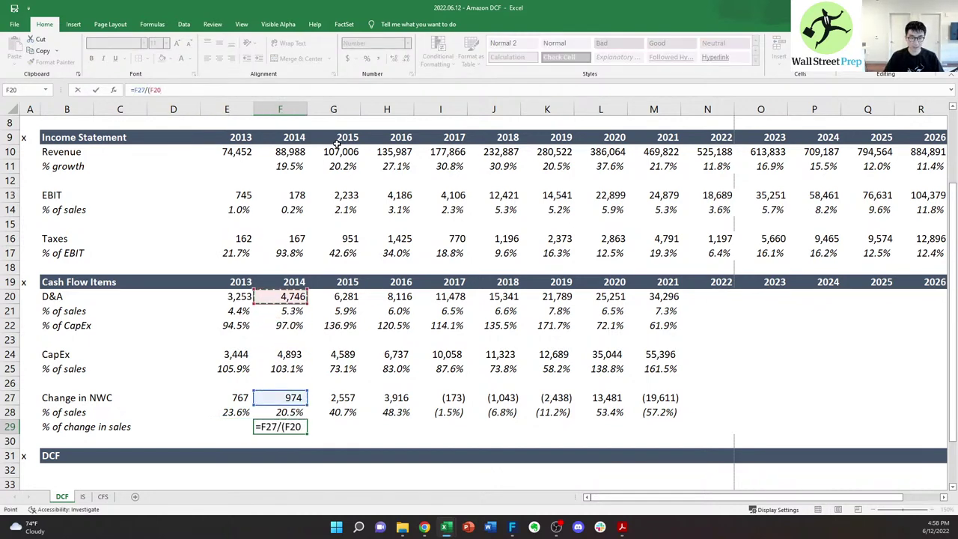
type("-")
key("Up")
key("Up")
key("Up")
key("Up")
key("Up")
key("Up")
key("Up")
key("Up")
key("Up")
key("Left")
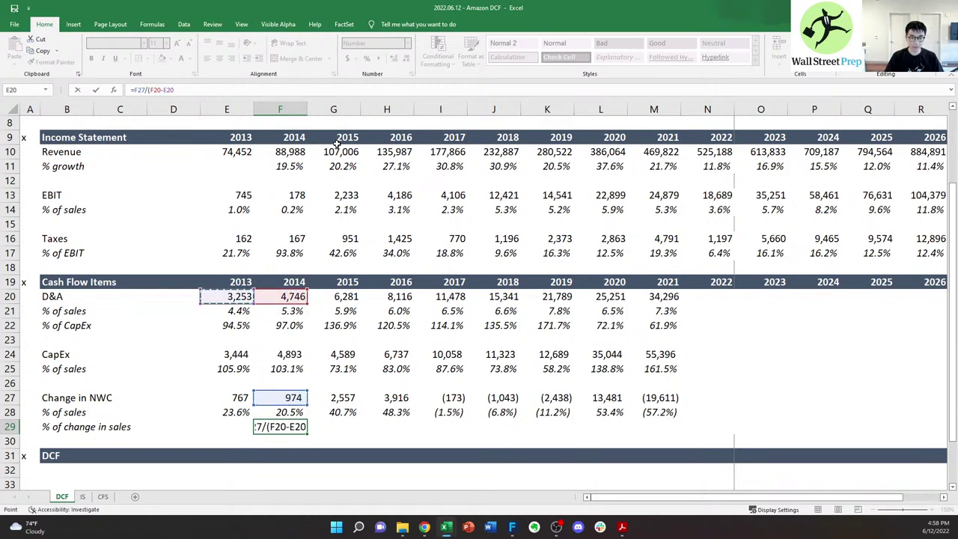
key("Tab")
- Copy only the formatting of F28 onto the % of change in sales cell F29
key("Left")
key("Up")
key("ctrl+c")
key("Down")
key("ctrl+alt+v")
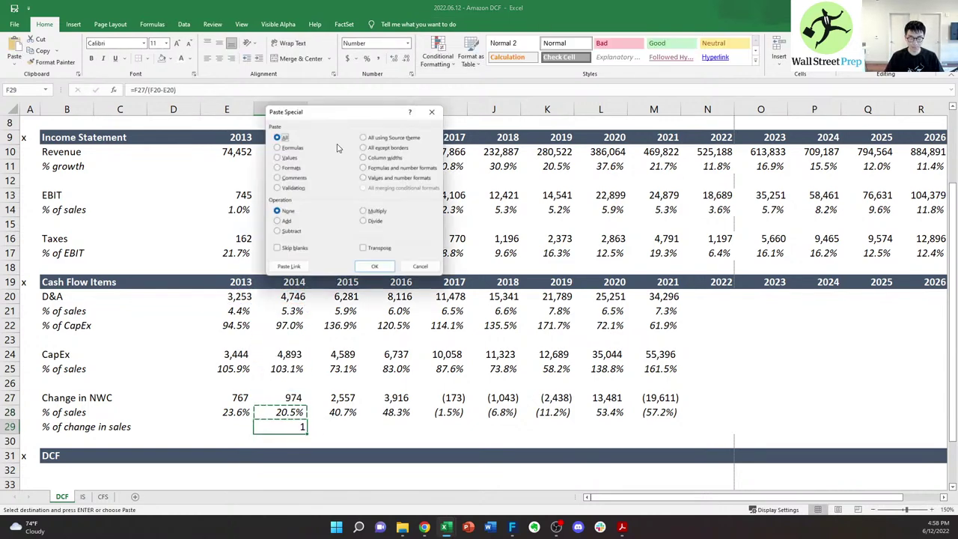
key("t")
key("Return")
key("Escape")
- Fill the % of change in sales formula in F29 across 2015 to 2021 through M29
key("Right")
key("Left")
key("shift+Right")
key("shift+Right")
key("shift+Right")
key("shift+Right")
key("shift+Right")
key("shift+Right")
key("shift+Right")
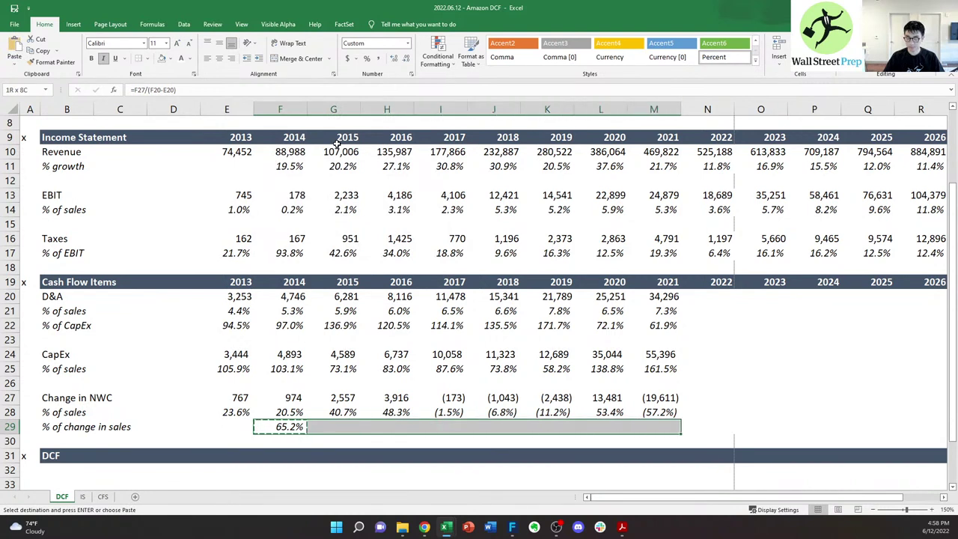
key("ctrl+r")
key("Right")
key("Right")
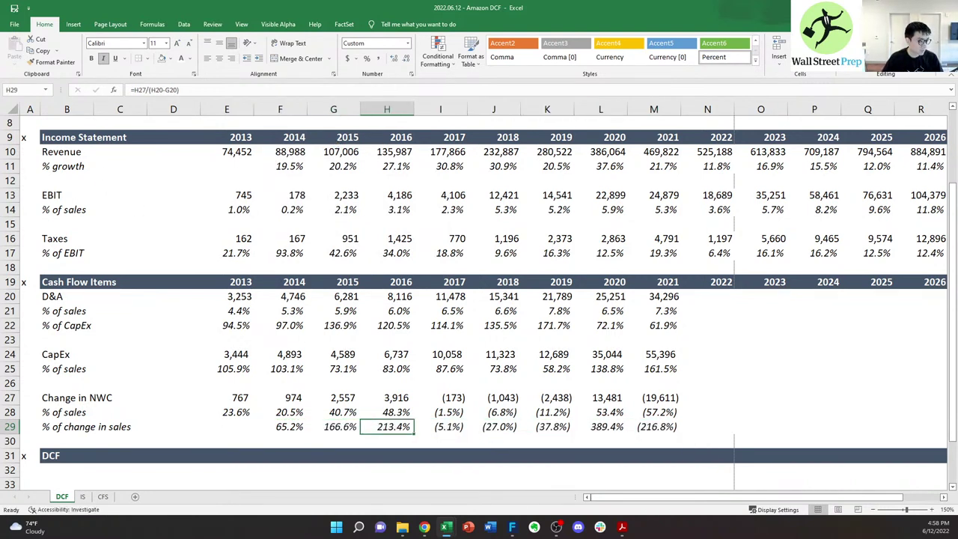
- Review the Income Statement and Cash Flow Items sections of the DCF sheet down to the empty DCF section
key("alt+Tab")
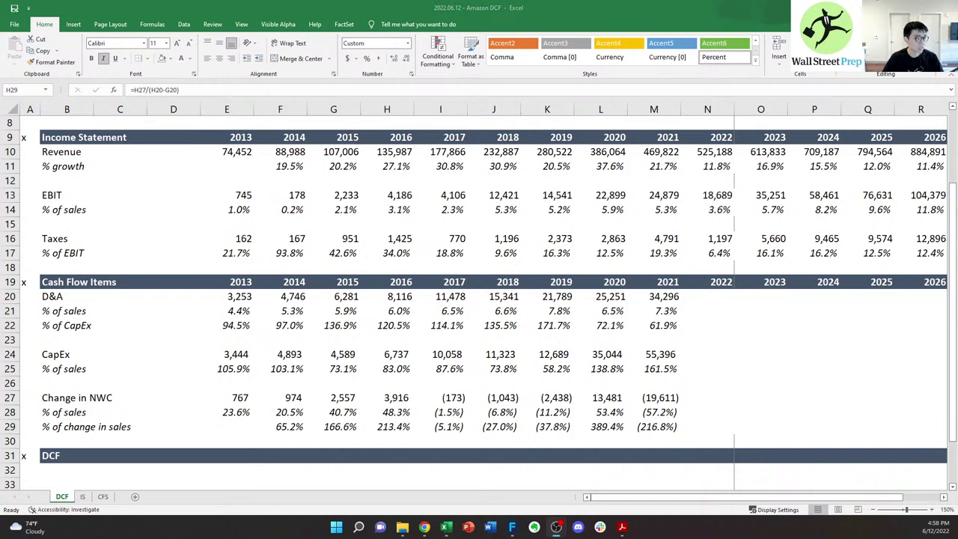
left_click(368, 257)
left_click(654, 411)
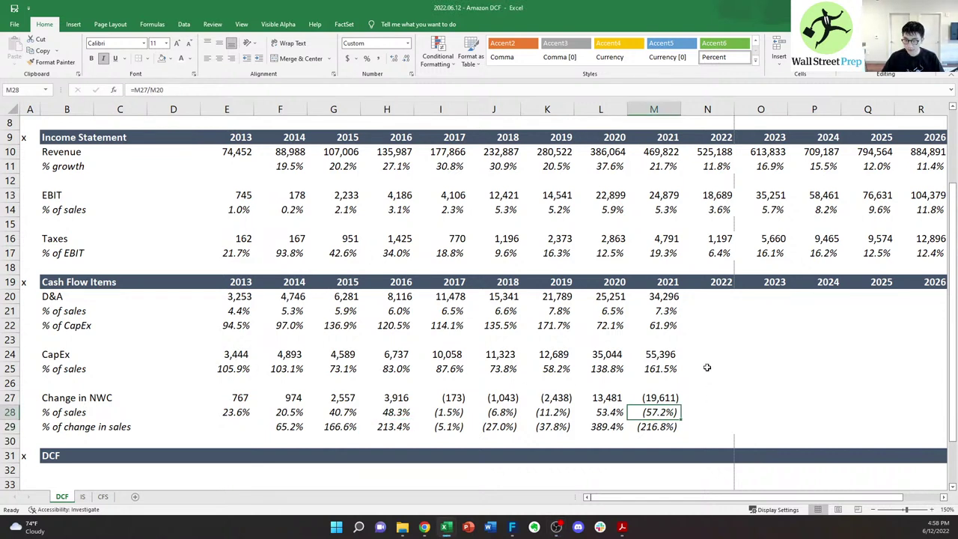
left_click(708, 367)
left_click(718, 300)
key("Up")
key("Up")
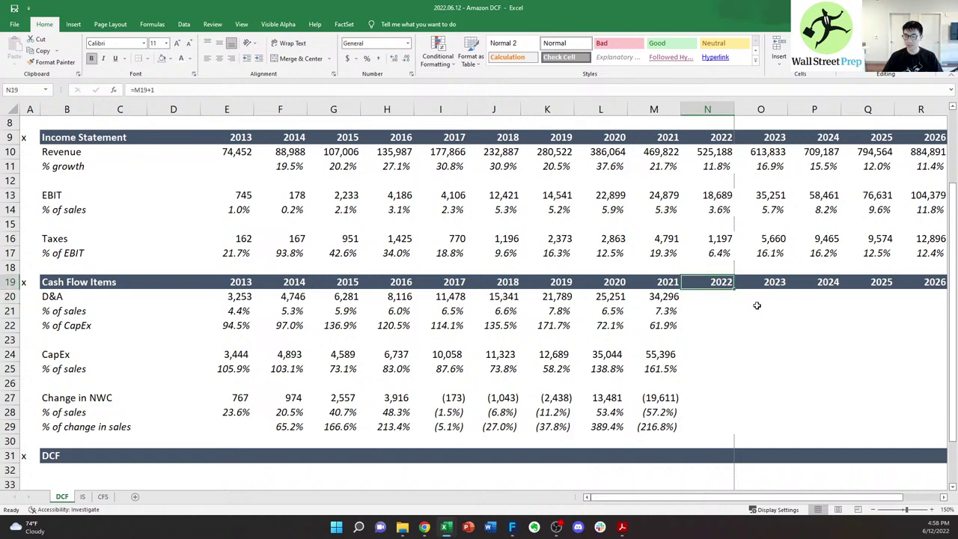
key("ctrl+space")
key("Up")
key("Up")
key("Up")
key("Up")
key("Up")
key("Up")
key("Up")
key("Up")
key("Up")
key("Up")
key("Up")
key("Up")
key("Up")
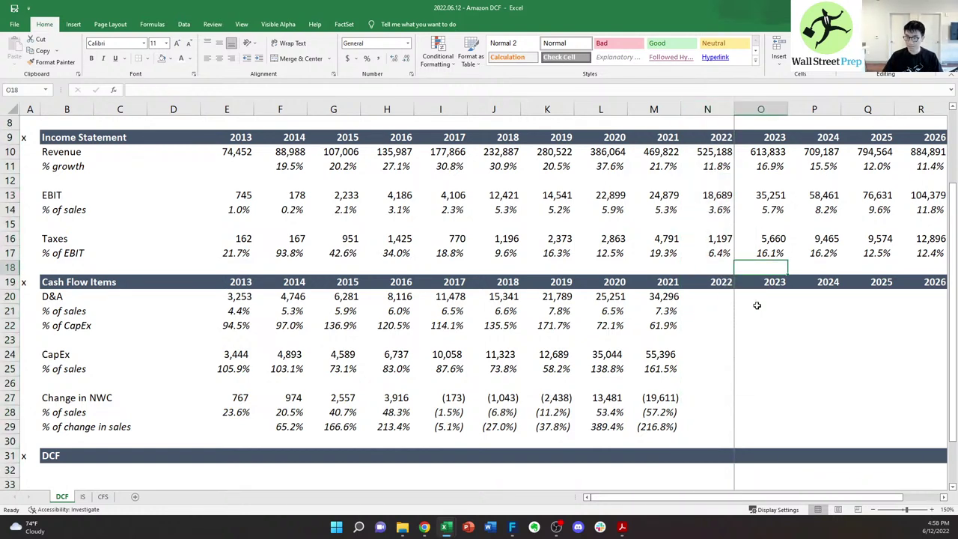
key("Up")
key("Up")
key("Up")
key("Up")
key("Left")
key("Left")
key("Left")
key("Left")
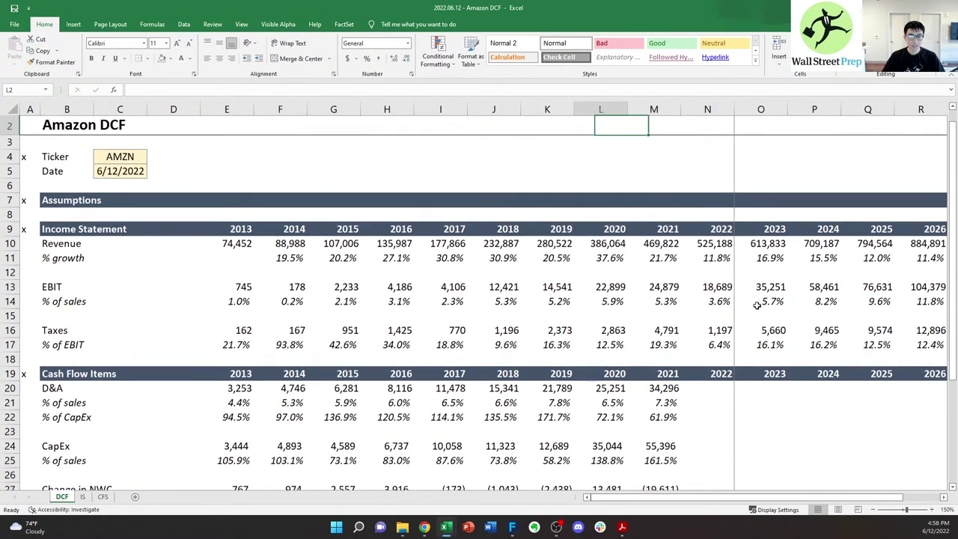
key("Down")
key("Down")
key("Down")
key("Down")
key("Down")
key("Down")
key("Down")
key("Down")
key("Down")
key("Down")
key("Down")
key("Down")
key("Down")
key("Up")
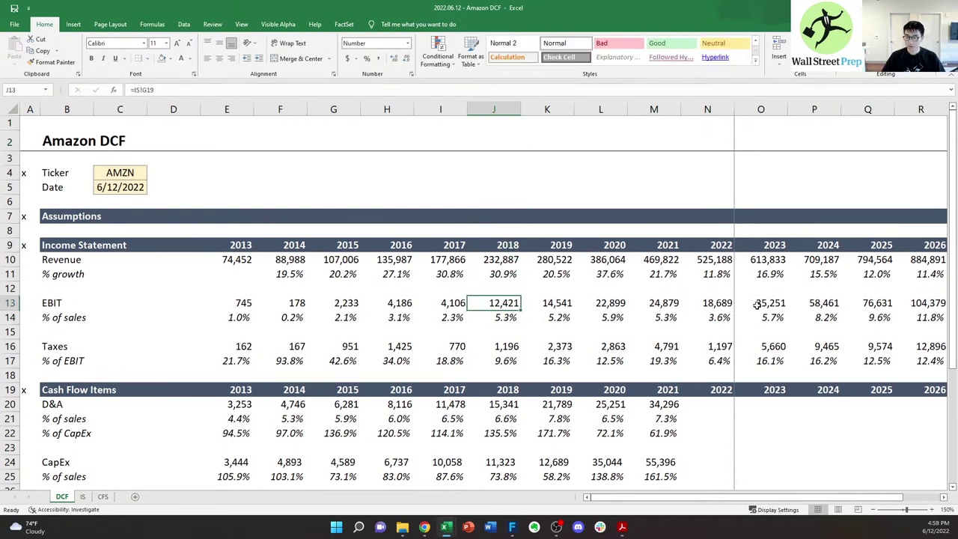
key("Down")
key("Down")
key("Down")
key("Down")
key("Down")
key("Down")
key("Down")
key("Down")
key("Down")
key("Down")
key("Down")
key("Down")
key("Down")
key("Down")
key("Down")
key("Down")
key("Down")
key("Down")
key("Down")
key("Down")
key("Down")
key("Up")
key("Up")
key("Up")
key("Up")
key("Up")
key("Up")
key("Up")
key("Up")
key("Up")
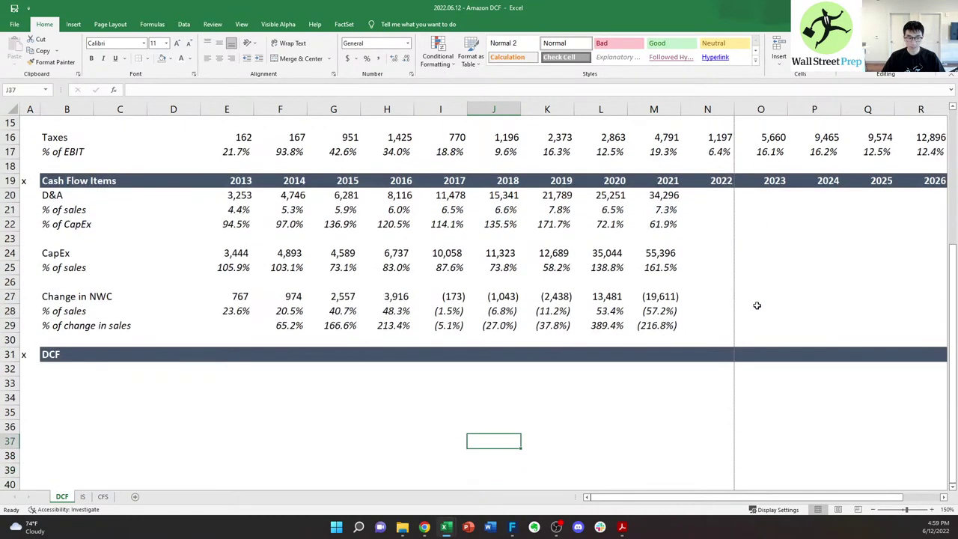
- Add the row labels Revenue in B32 and % growth in B33 under the DCF header
key("Left")
key("Left")
key("Left")
key("Left")
key("Left")
key("Left")
key("Left")
key("Down")
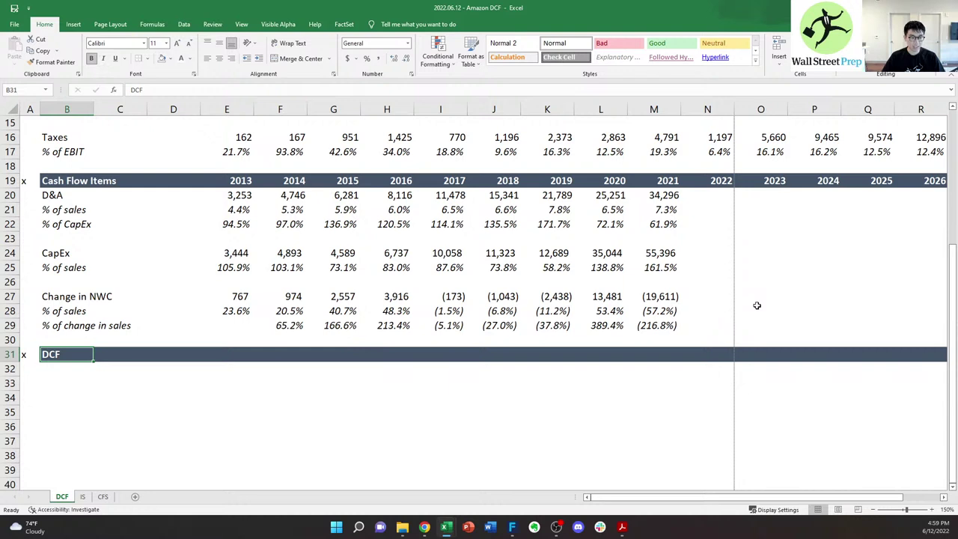
key("Up")
key("Up")
key("Down")
key("Down")
key("Down")
key("Down")
key("Up")
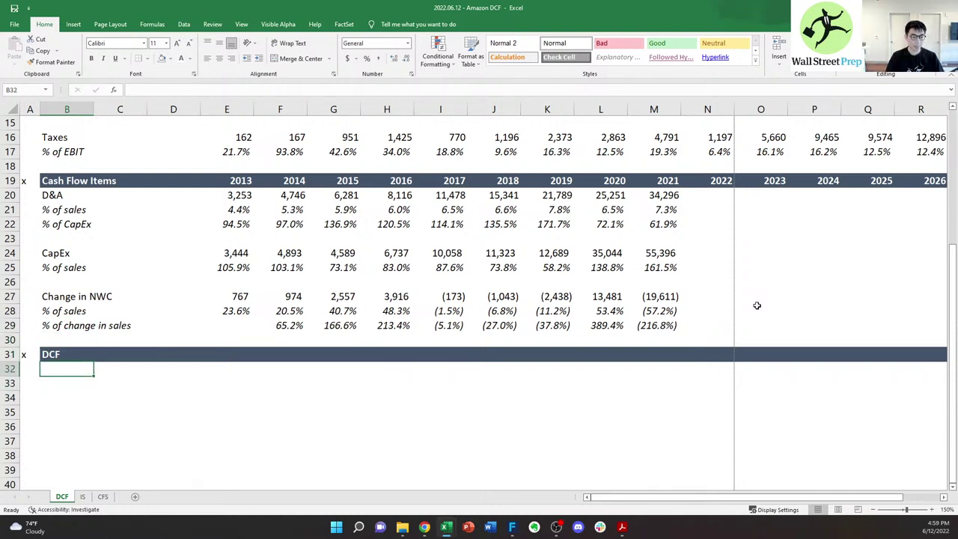
type("Revenue")
key("Return")
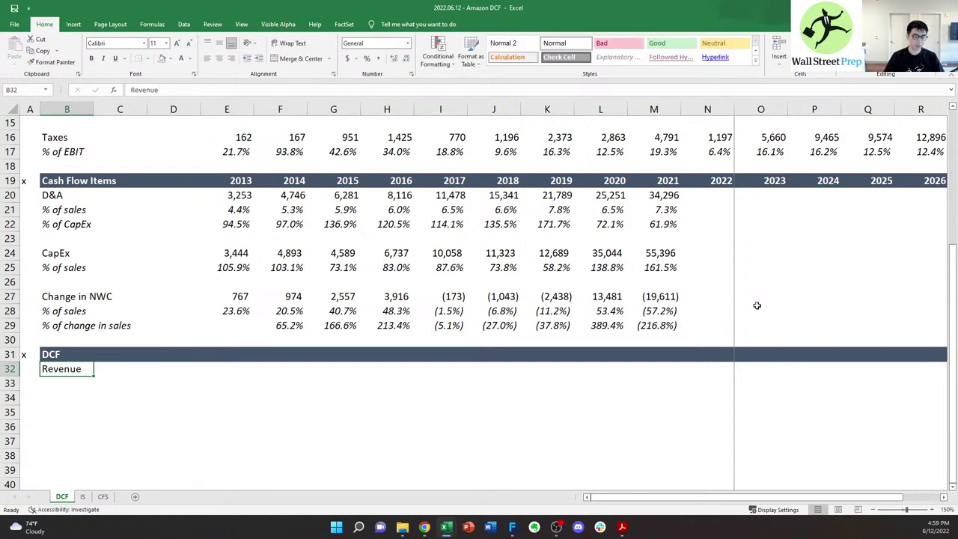
type("%")
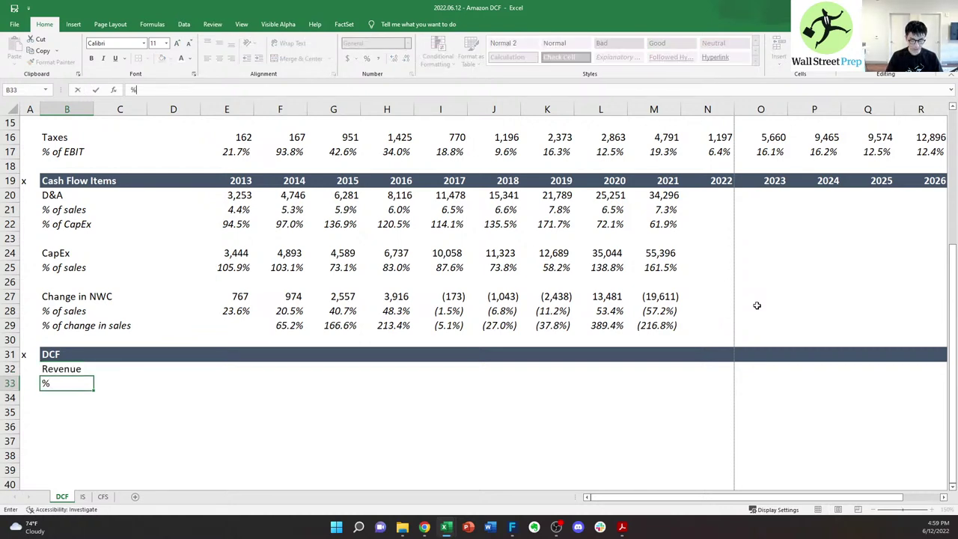
type(" growth")
key("ctrl+Return")
- Add the row labels EBIT in B35 and % margin in B36 of the DCF section
key("Down")
key("Down")
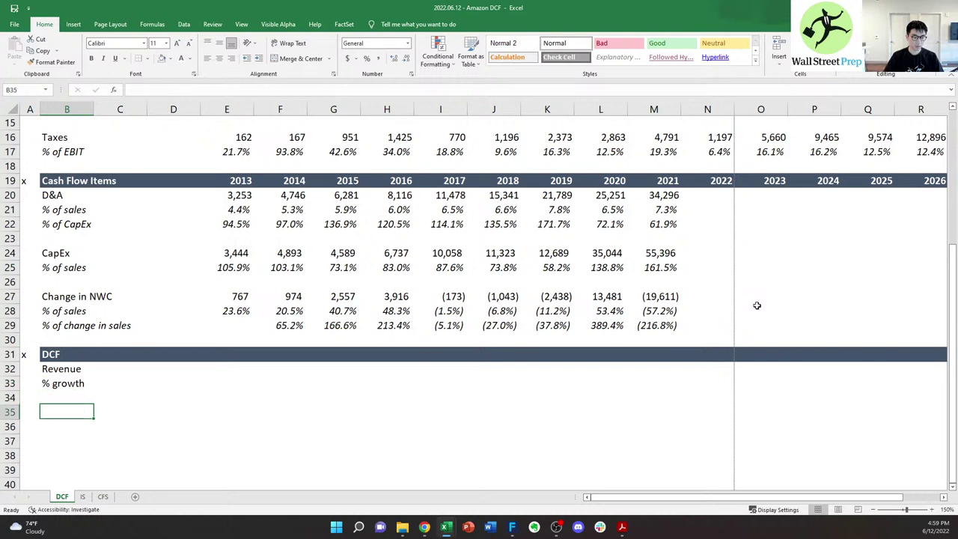
type("EBIT")
key("Down")
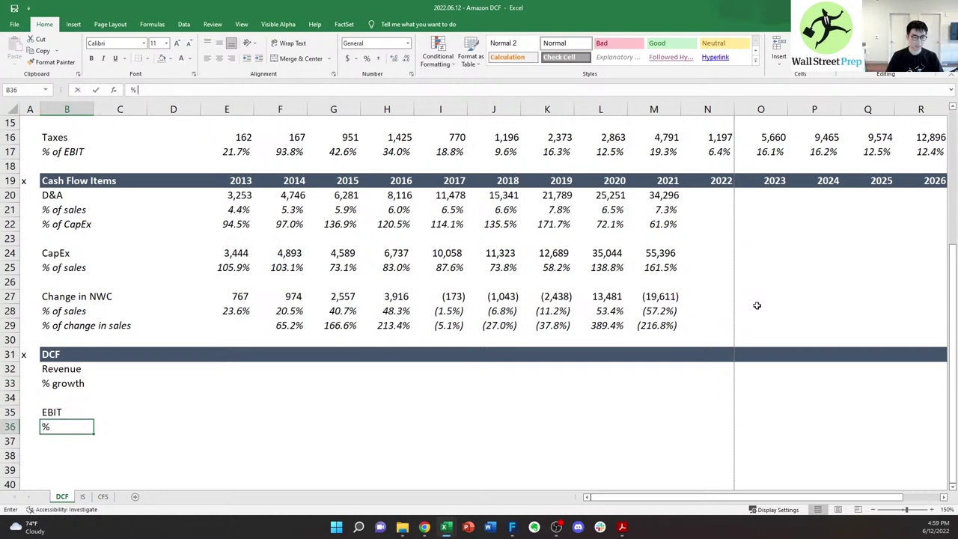
key("Down")
- Add the row labels Taxes in B38 and % of EBIT in B39 of the DCF section
key("Down")
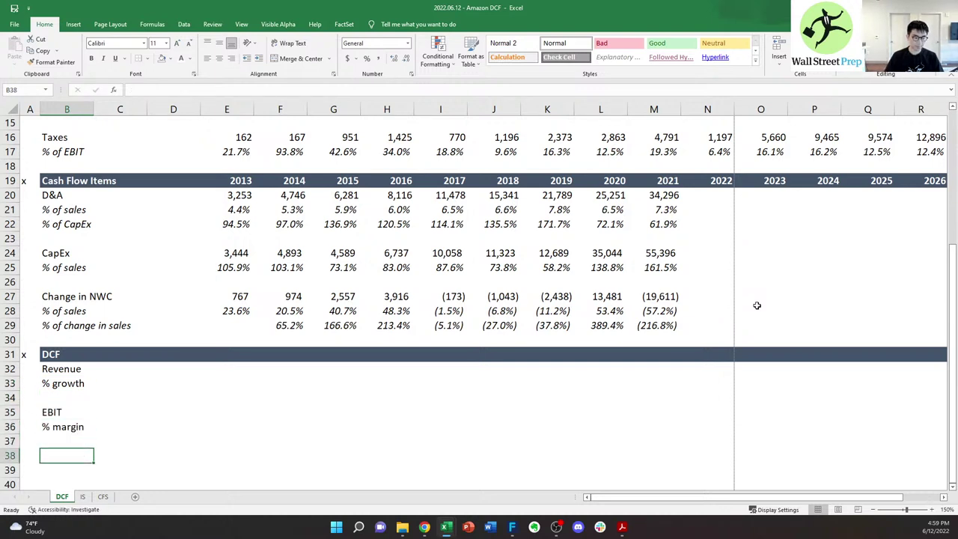
type("Taxes")
key("Return")
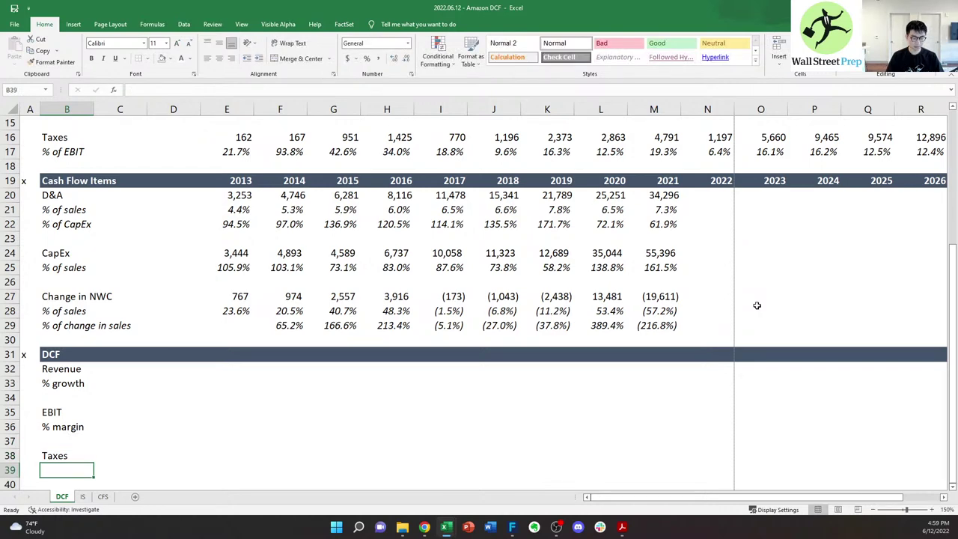
type("%")
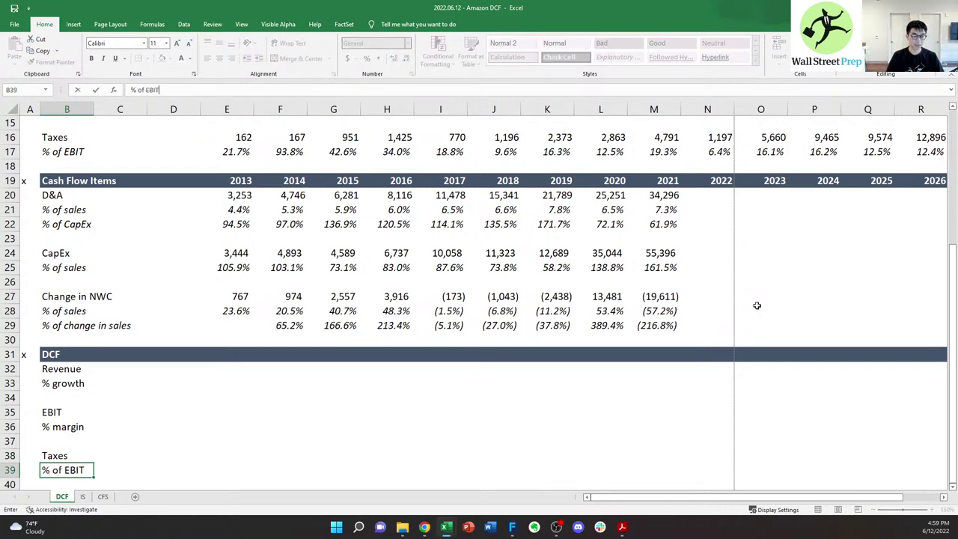
type(" of EBIT")
key("Return")
- Add the row labels EBIAT in B41 and D&A in B43 of the DCF section
key("Return")
type("EBI")
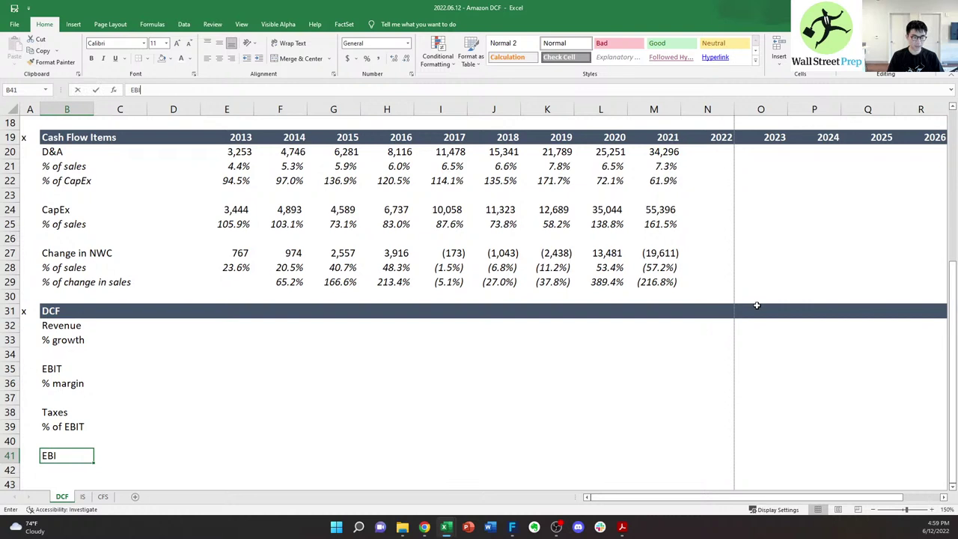
type("AT")
key("Return")
key("Return")
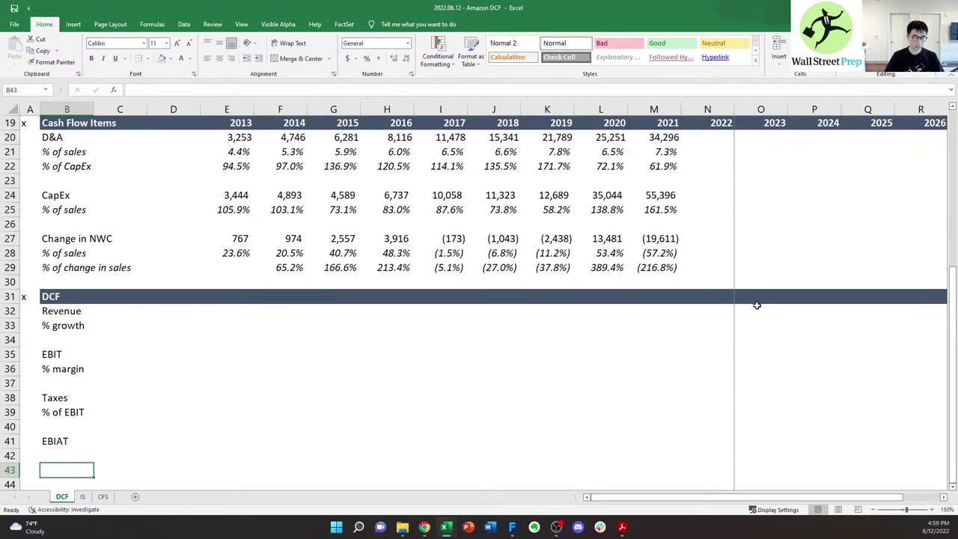
type("D")
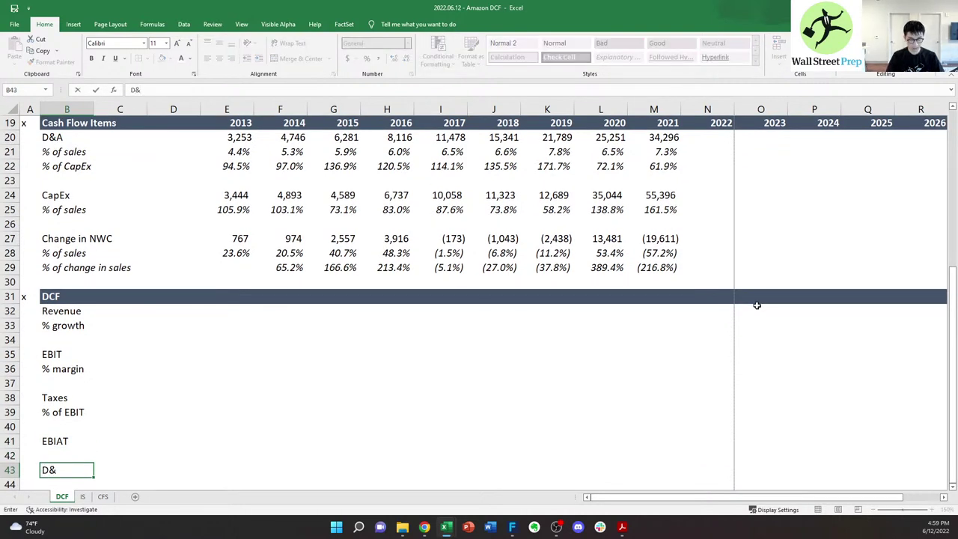
type("&A")
key("Return")
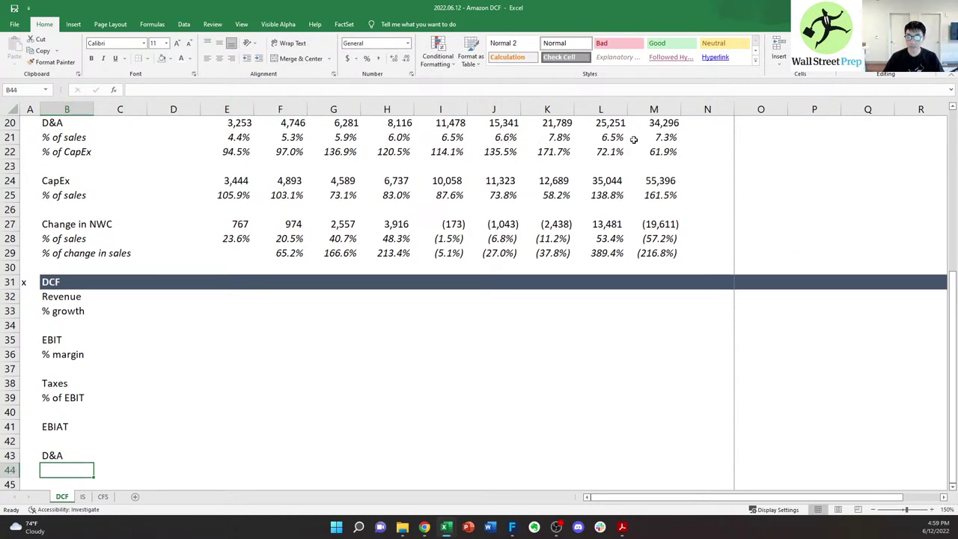
- Add the row label % of sales in B44 beneath D&A in the DCF section
type("% of")
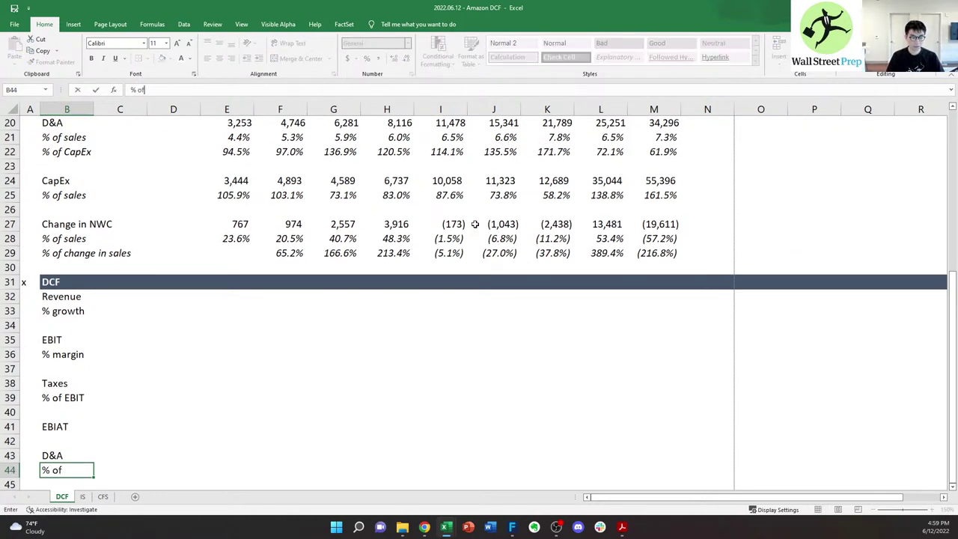
type(" sales")
key("Return")
key("Return")
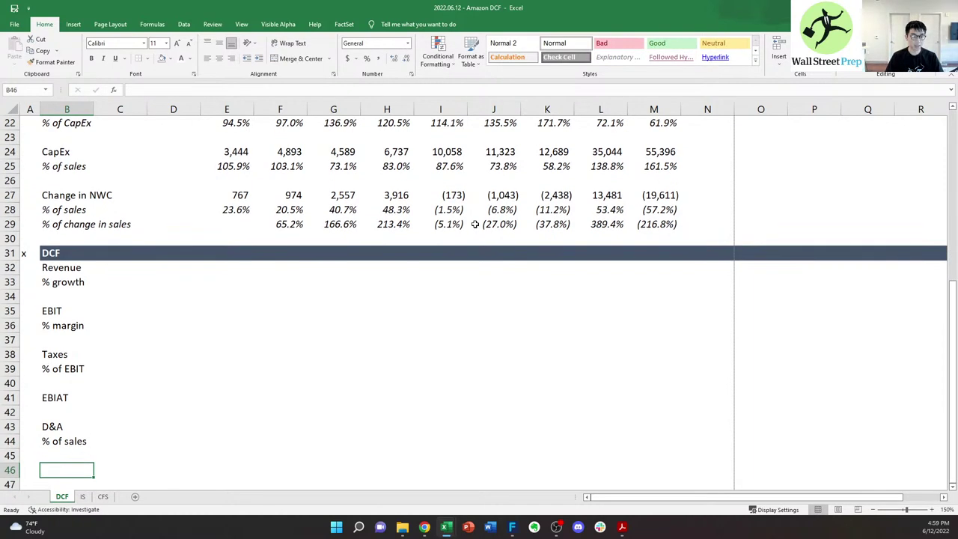
- Add the row labels CapEx in B46 and % of sales in B47 of the DCF section
type("CapEx")
key("Return")
type("% o")
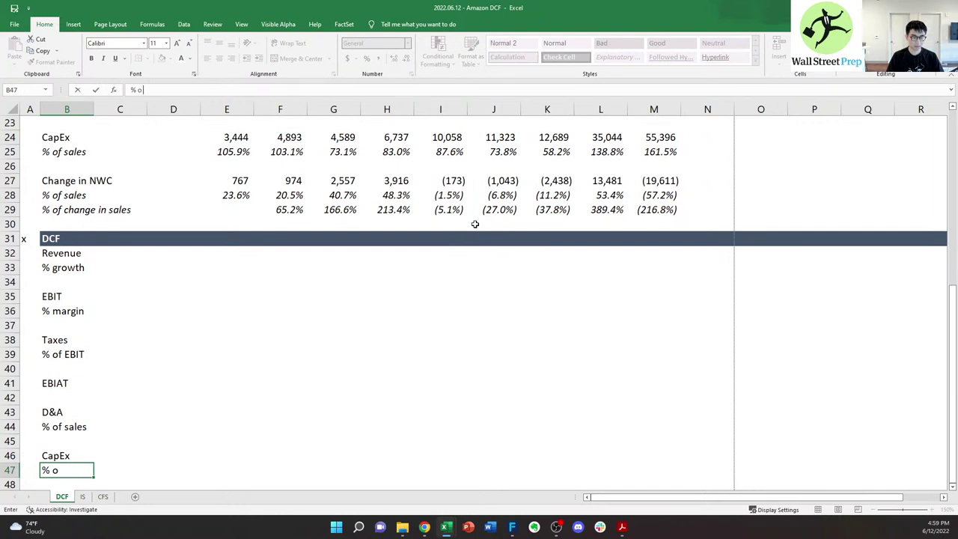
type("f sales")
key("Return")
key("Return")
- Add the row label Change in NWC in B49 of the DCF section
type("Ch")
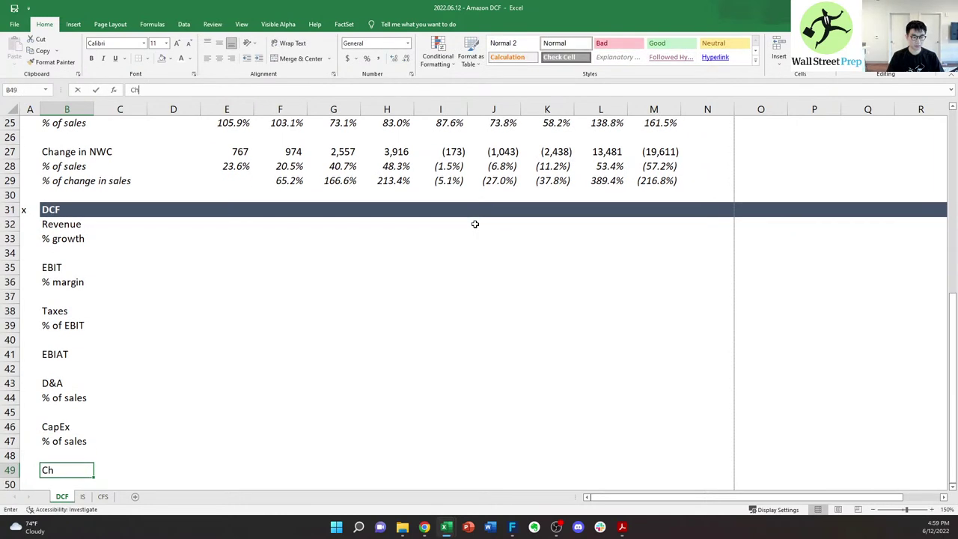
type("ange in NWC")
key("ctrl+Return")
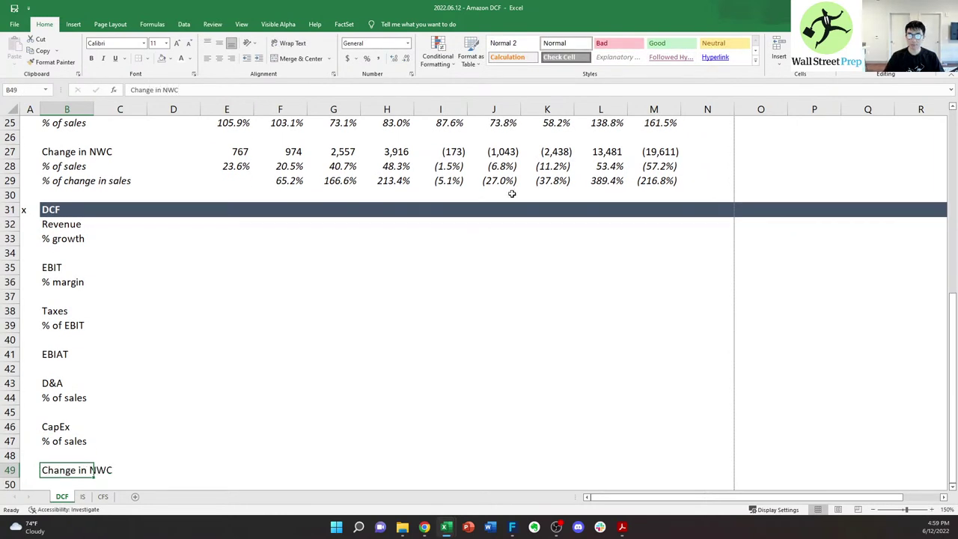
- Compare the historical Change in NWC ratios, % of sales in row 28 against % of change in sales in row 29
left_click_drag(227, 166, 675, 171)
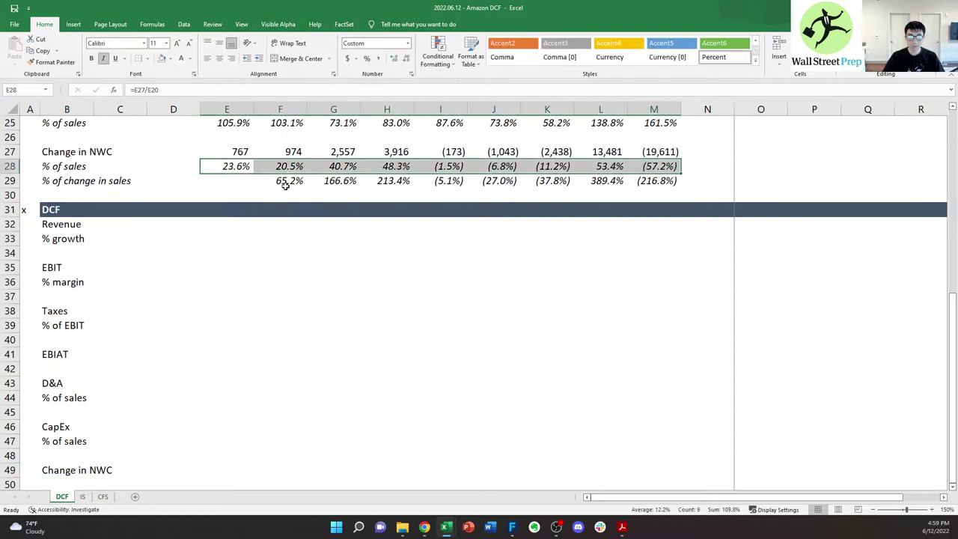
left_click_drag(285, 185, 650, 181)
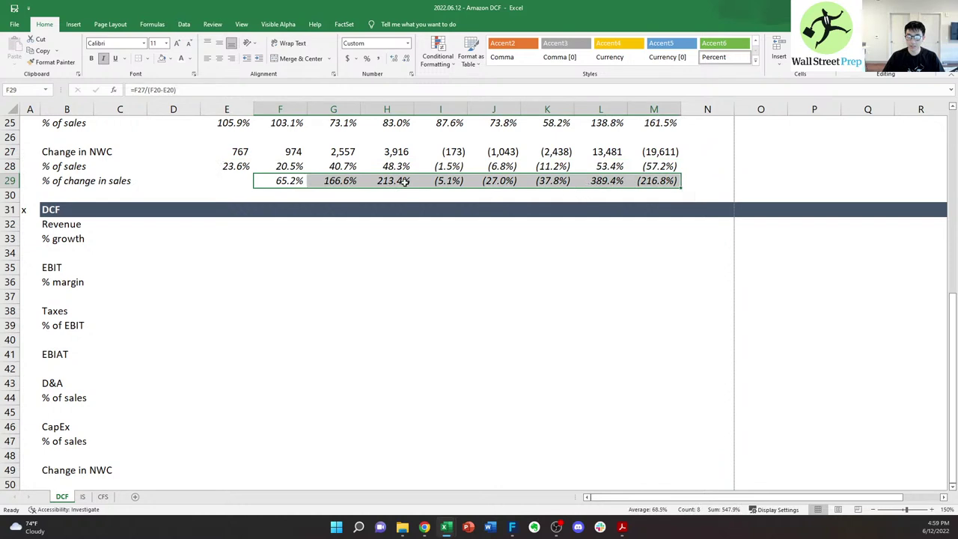
left_click_drag(235, 168, 654, 172)
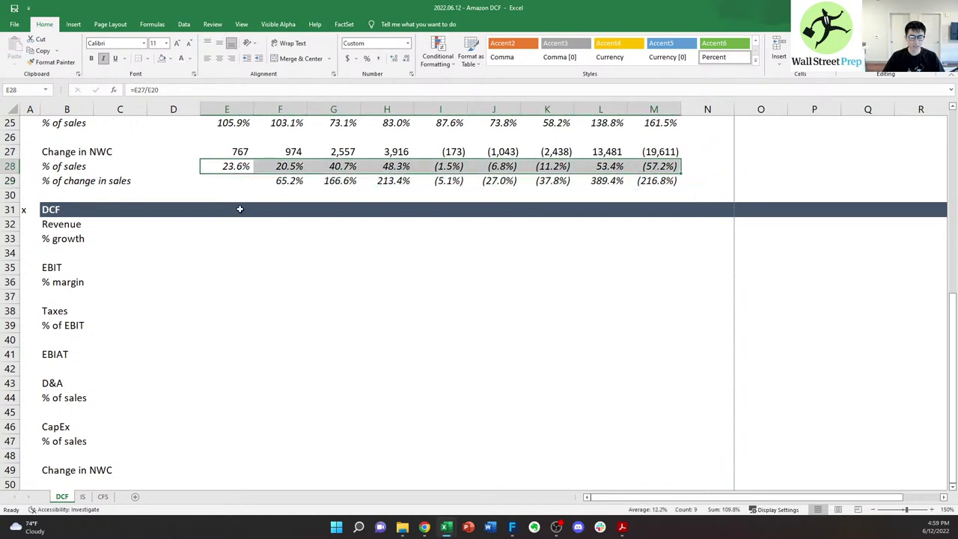
- Copy the % of sales label from B47 into B50 beneath Change in NWC
left_click(60, 475)
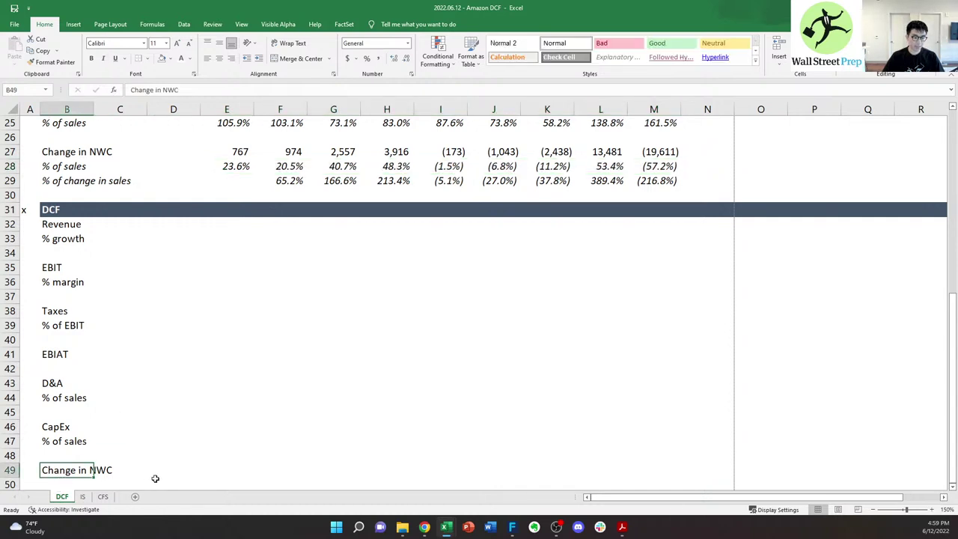
key("Up")
key("Up")
key("ctrl+c")
key("Down")
key("Down")
key("Down")
key("ctrl+v")
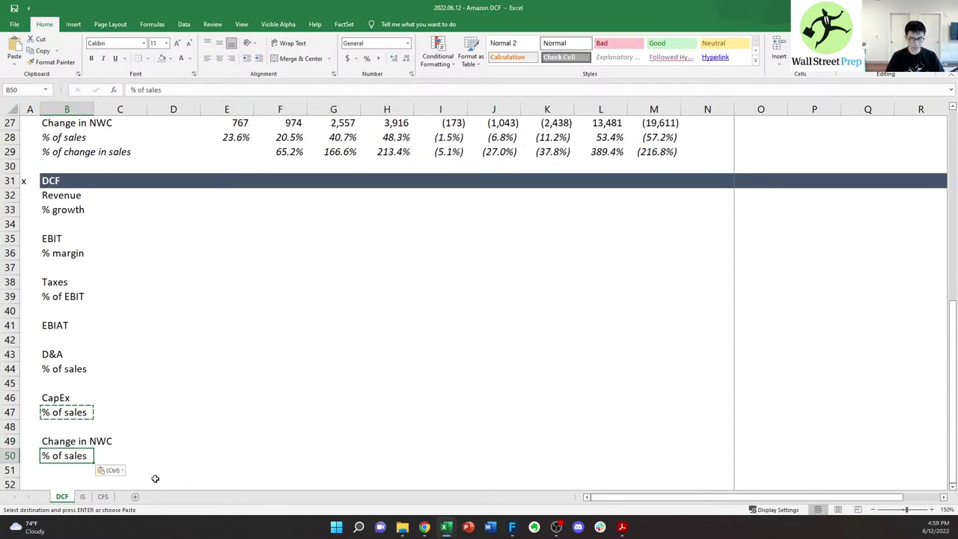
- Italicize the % of sales labels under D&A, CapEx and Change in NWC in the DCF section
key("Escape")
key("Up")
key("Up")
key("Up")
key("ctrl+i")
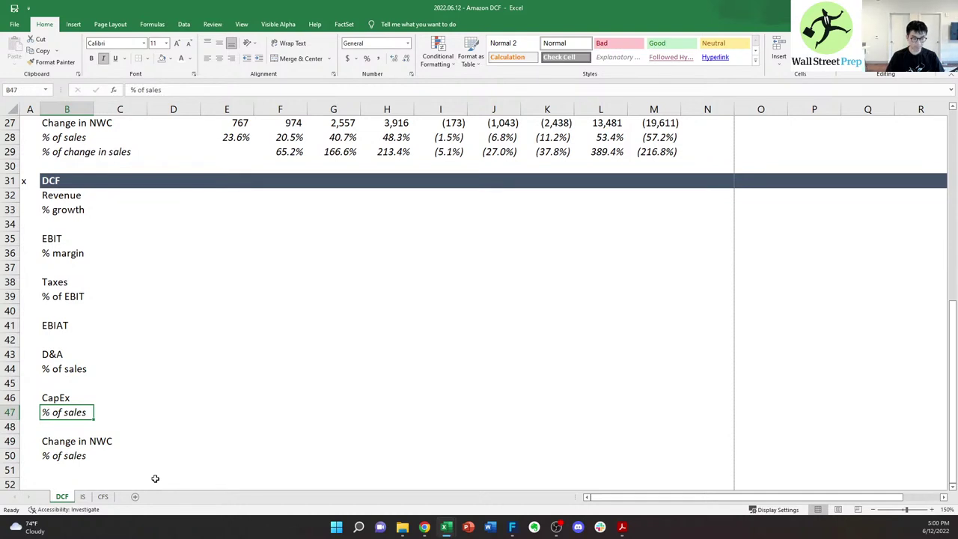
key("Up")
key("Up")
key("Up")
key("ctrl+i")
- Italicize the % of EBIT, % margin and % growth labels in B39, B36 and B33
key("Up")
key("Up")
key("Up")
key("Up")
key("Up")
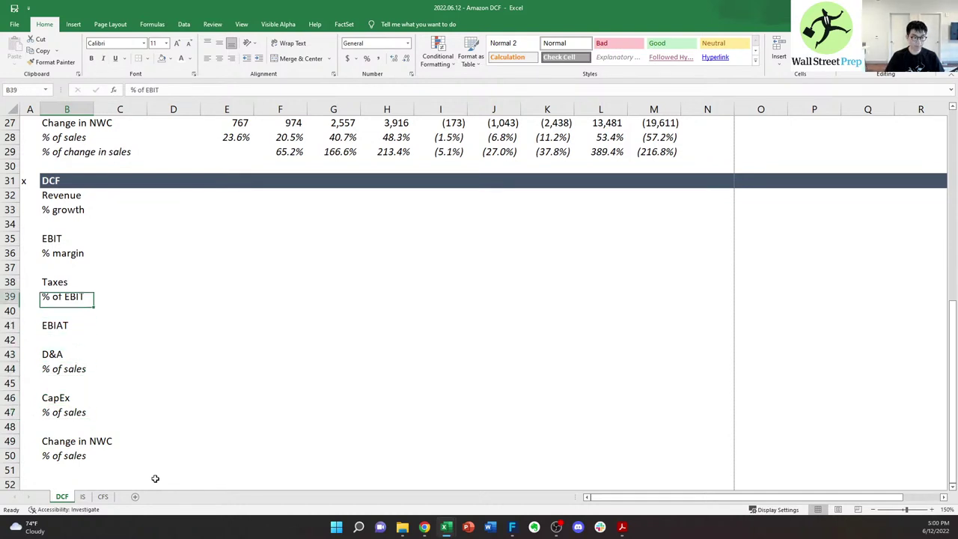
key("ctrl+i")
key("Up")
key("Up")
key("Up")
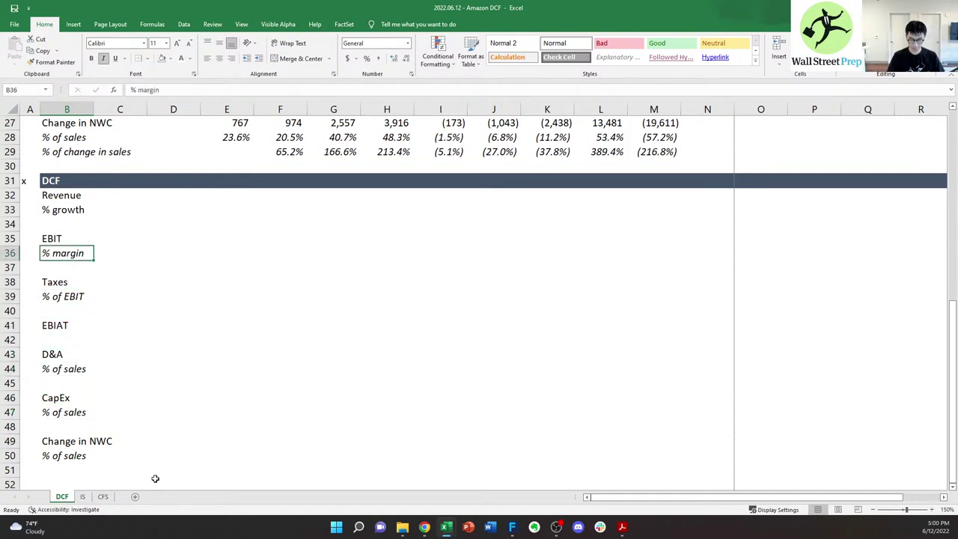
key("Up")
key("Up")
key("Up")
- Add the row labels Unlevered FCF in B52 and Present Value of FCF in B53
key("Down")
key("Down")
key("Down")
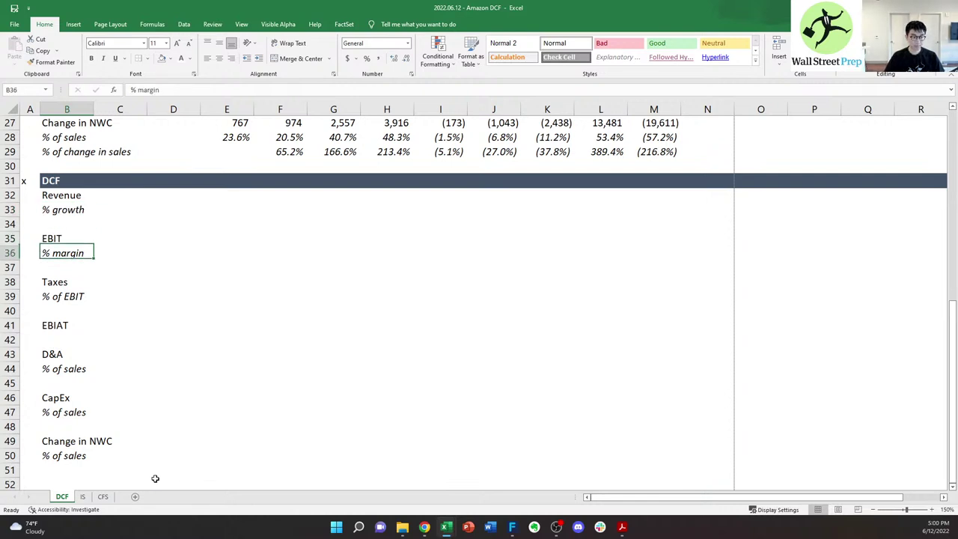
key("Down")
key("Down")
key("Down")
key("Down")
key("Down")
key("Down")
key("Down")
key("Down")
key("Down")
key("Down")
key("Down")
key("Down")
key("Down")
key("Down")
key("Down")
key("Down")
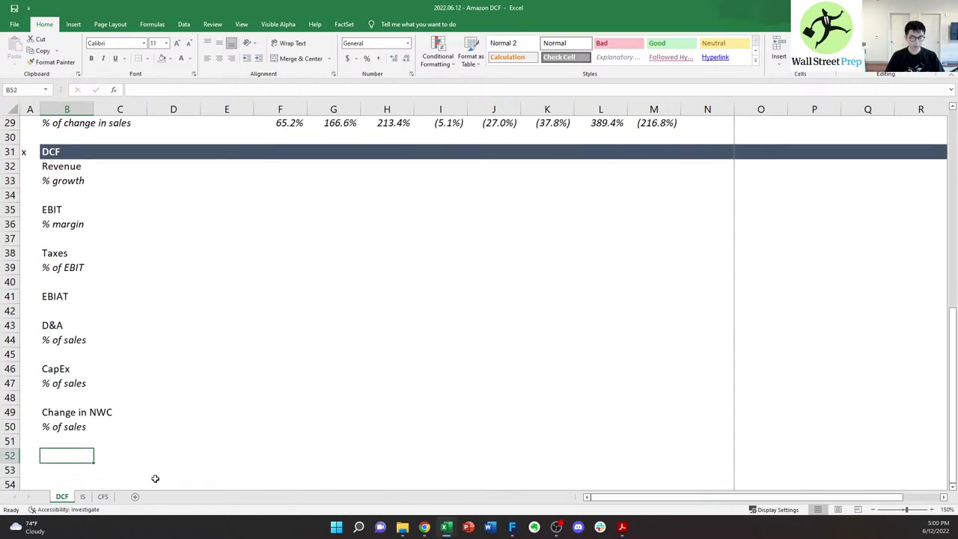
type("Unleve")
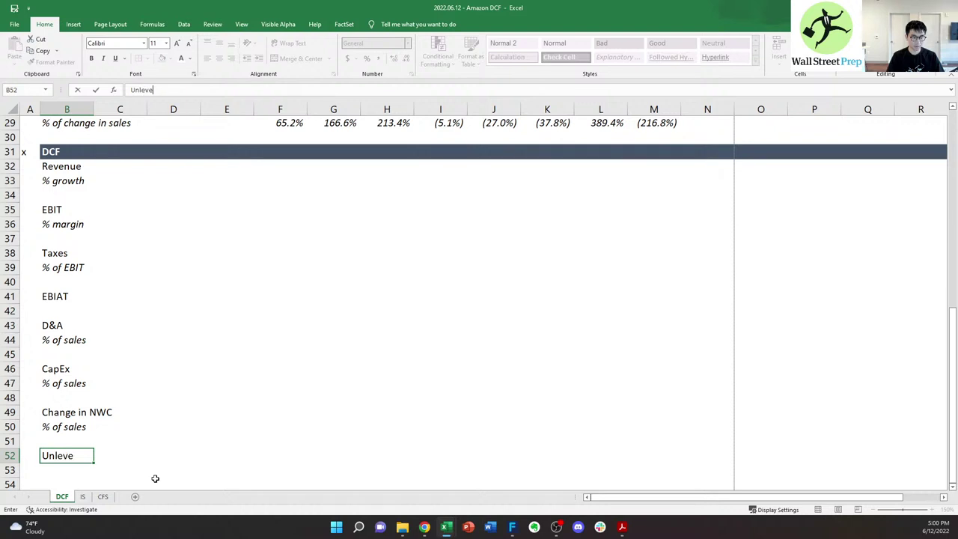
key("Up")
key("Down")
key("Down")
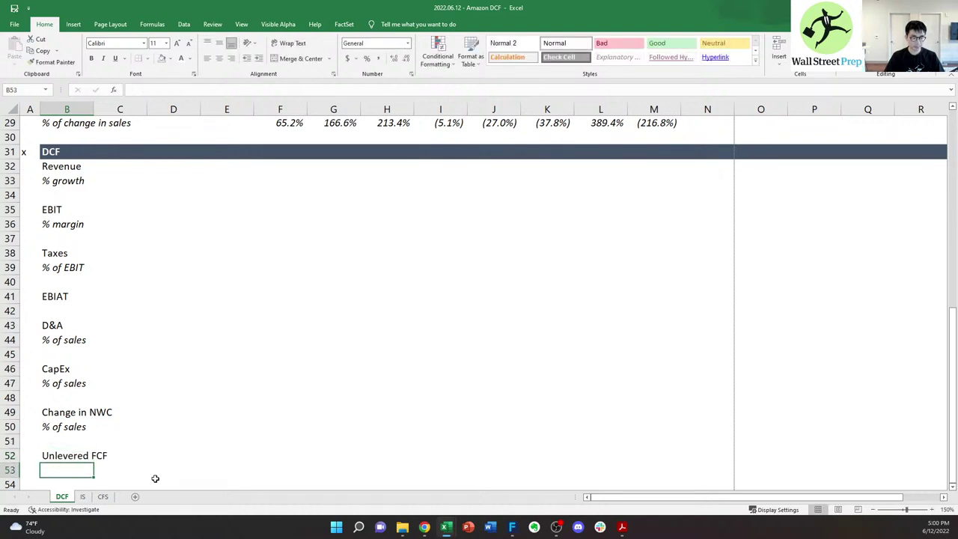
type("Present Valu")
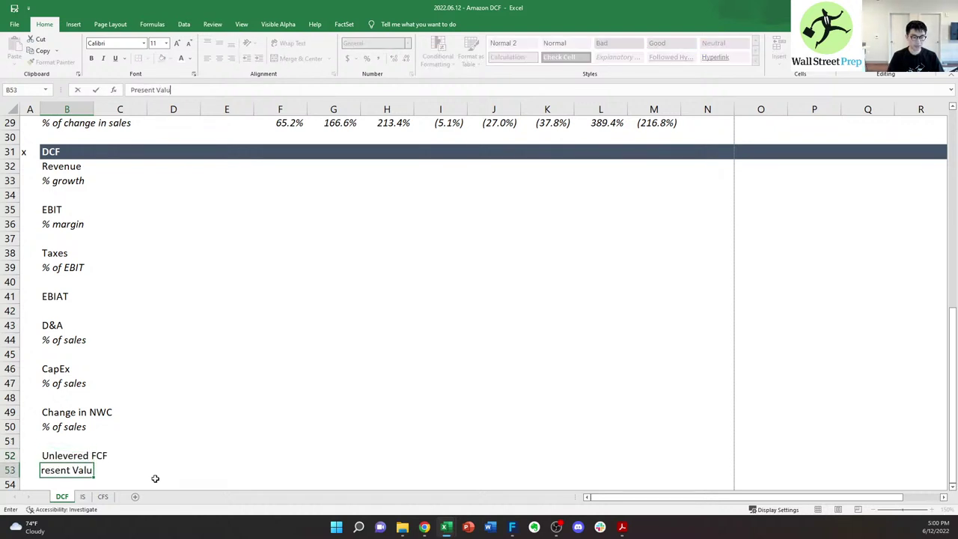
type("e of FCF")
key("Up")
key("Up")
key("Up")
key("Up")
key("Up")
key("Up")
key("Up")
key("Up")
key("Up")
key("Up")
key("Up")
key("Up")
key("Up")
key("Up")
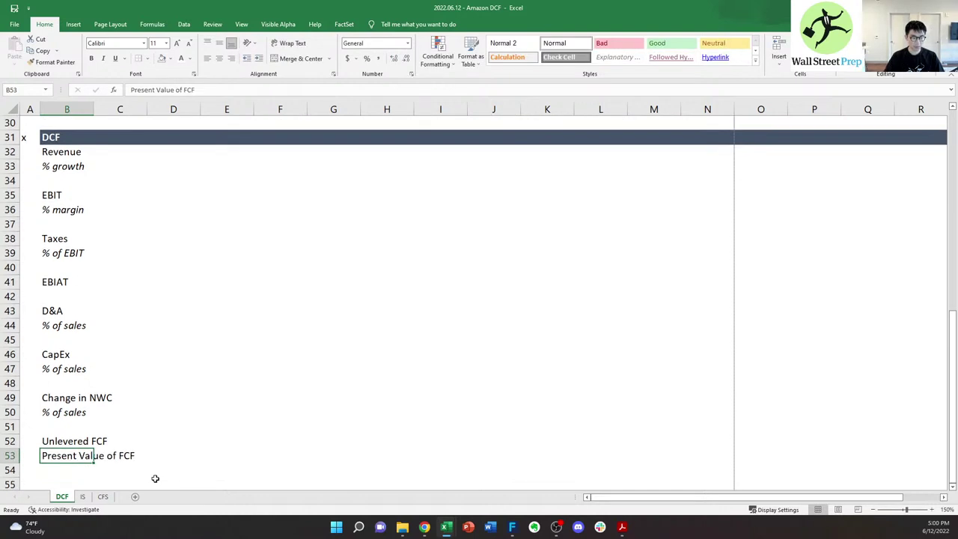
key("Down")
key("Down")
key("Down")
key("Up")
key("Up")
key("Up")
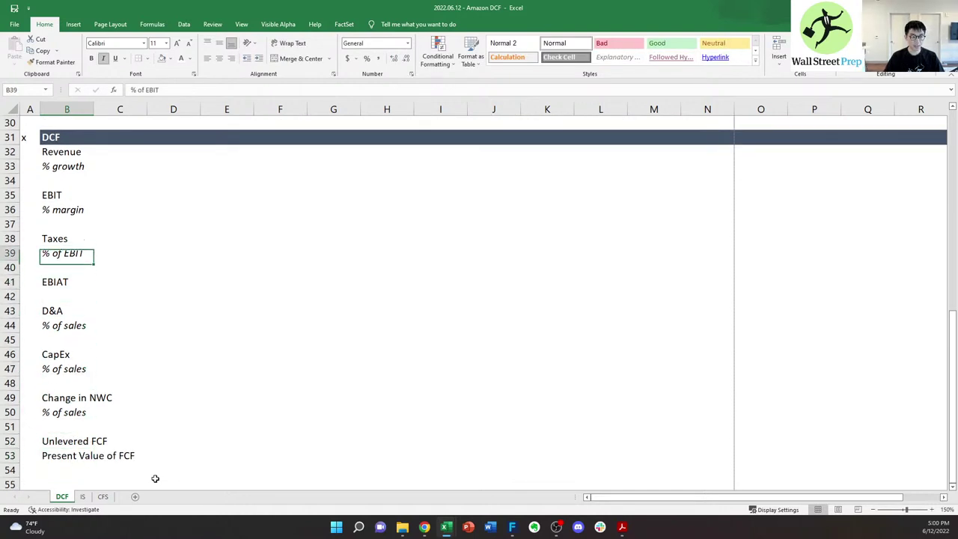
key("Up")
key("Up")
key("Right")
key("Down")
key("Down")
key("Left")
key("Down")
key("Down")
key("shift+Right")
key("shift+Right")
key("shift+Right")
key("shift+Right")
key("shift+Right")
key("shift+Right")
key("shift+Right")
key("shift+Right")
key("shift+Right")
key("shift+Right")
key("shift+Right")
key("shift+Right")
key("shift+Right")
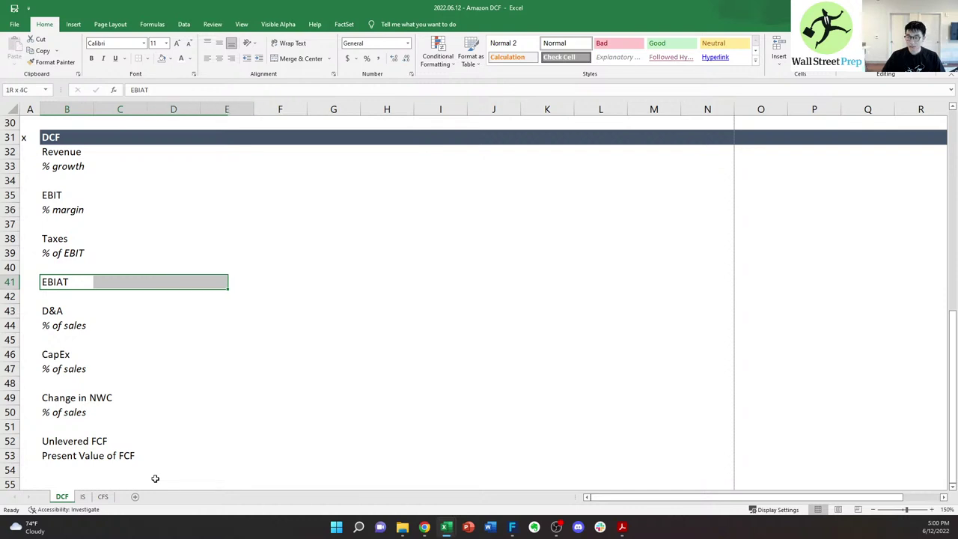
key("shift+Right")
key("shift+Right")
key("shift+Right")
key("shift+Right")
key("shift+Right")
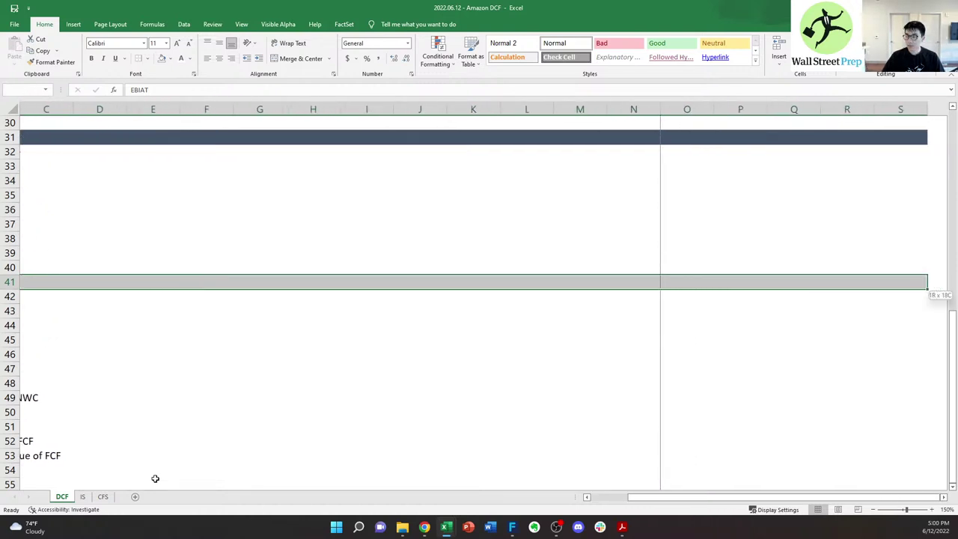
key("shift+Left")
key("Up")
key("Up")
key("Left")
key("Up")
key("Up")
key("Up")
key("Up")
key("Up")
key("Up")
key("Up")
key("Up")
key("Up")
key("Up")
key("Up")
key("Up")
key("Up")
key("Up")
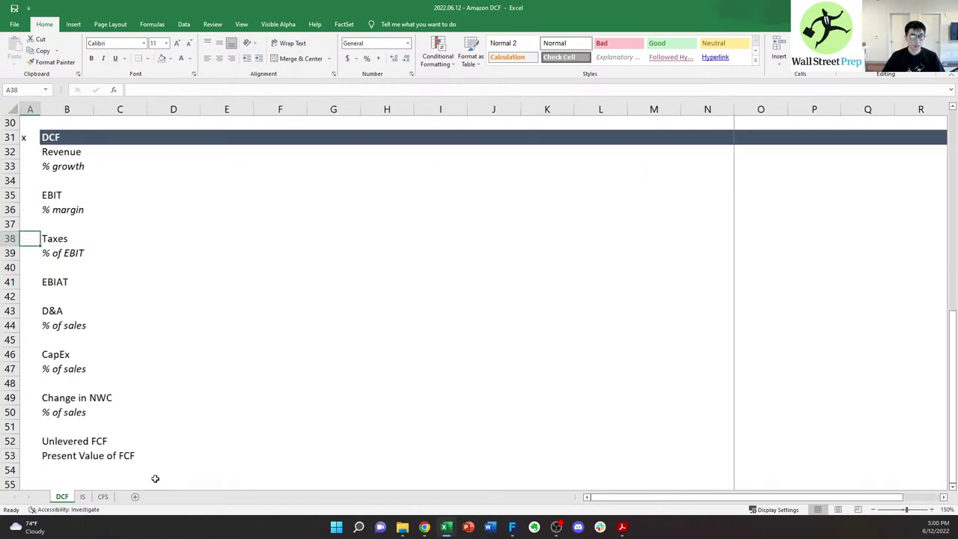
key("Up")
key("Up")
key("Up")
key("Up")
key("Up")
key("Down")
key("Down")
key("Down")
key("Down")
key("Down")
key("Down")
key("Down")
key("Down")
key("Down")
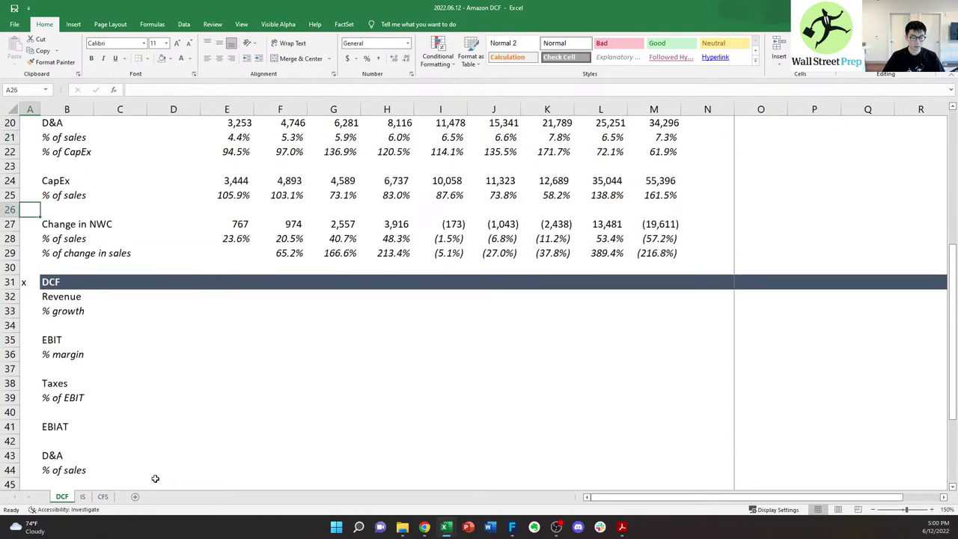
key("shift+space")
key("shift+Up")
key("Down")
key("Right")
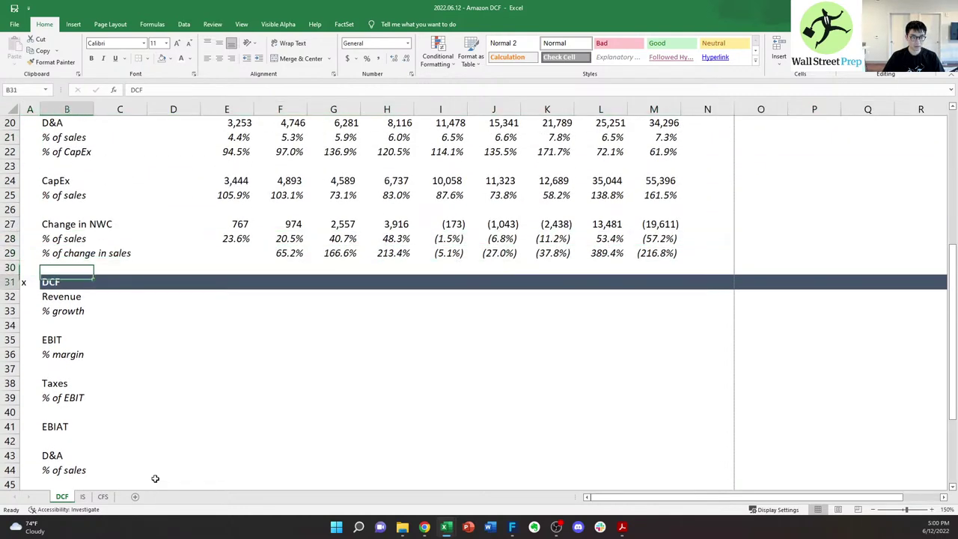
- Begin a formula in E31 for the first year heading of the DCF header row, under the 2013 column
key("Down")
key("Right")
scroll(148, 479, "down", 2)
scroll(181, 436, "up", 6)
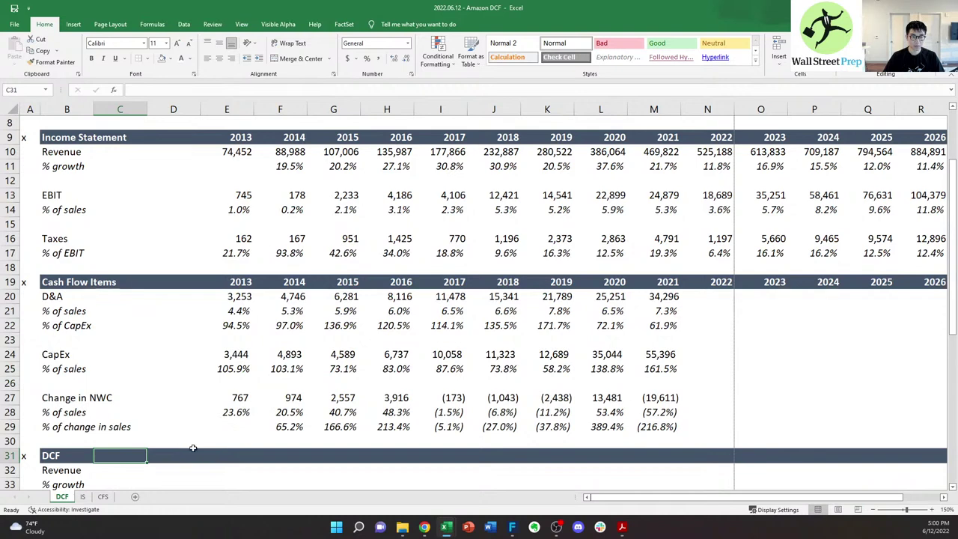
scroll(192, 448, "down", 1)
scroll(220, 447, "up", 1)
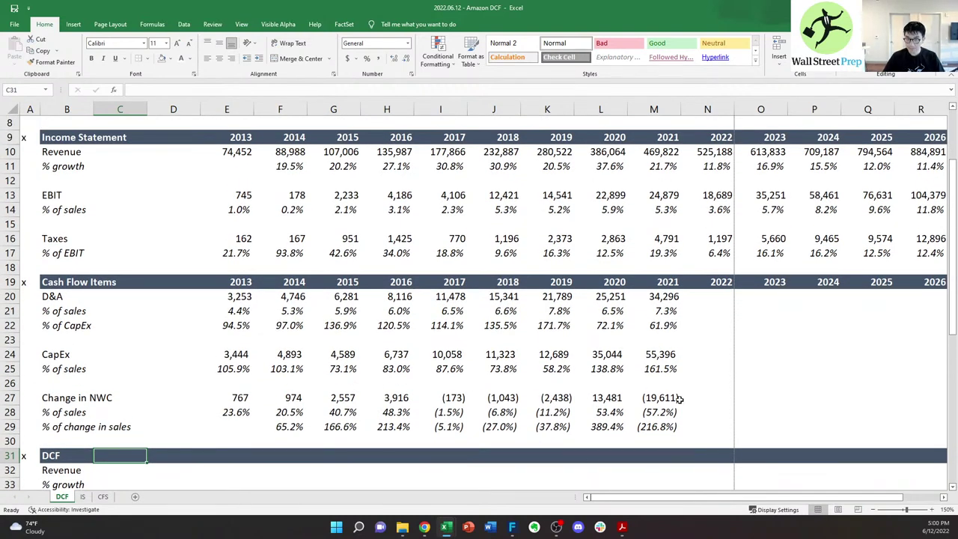
left_click(231, 471)
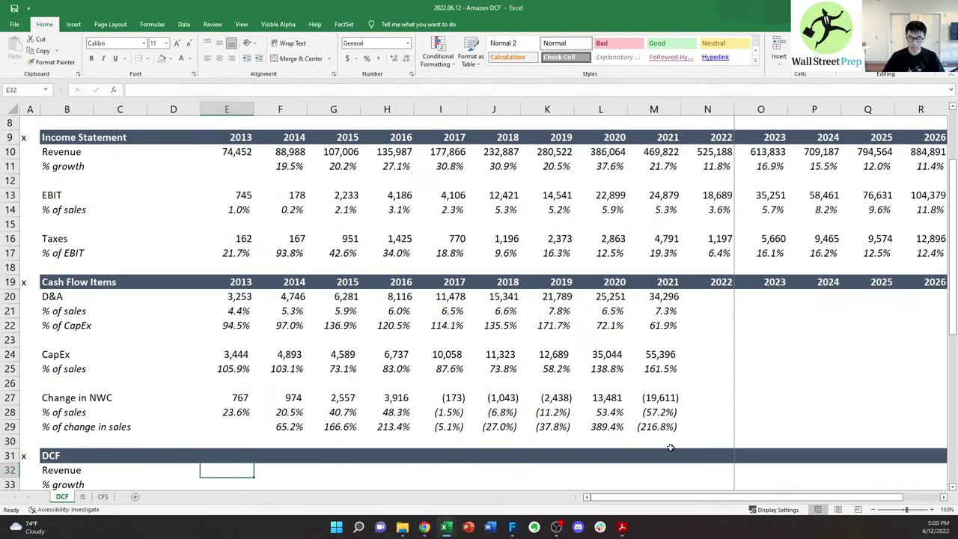
left_click(595, 454)
left_click(364, 454)
left_click(299, 454)
key("Left")
type("=")
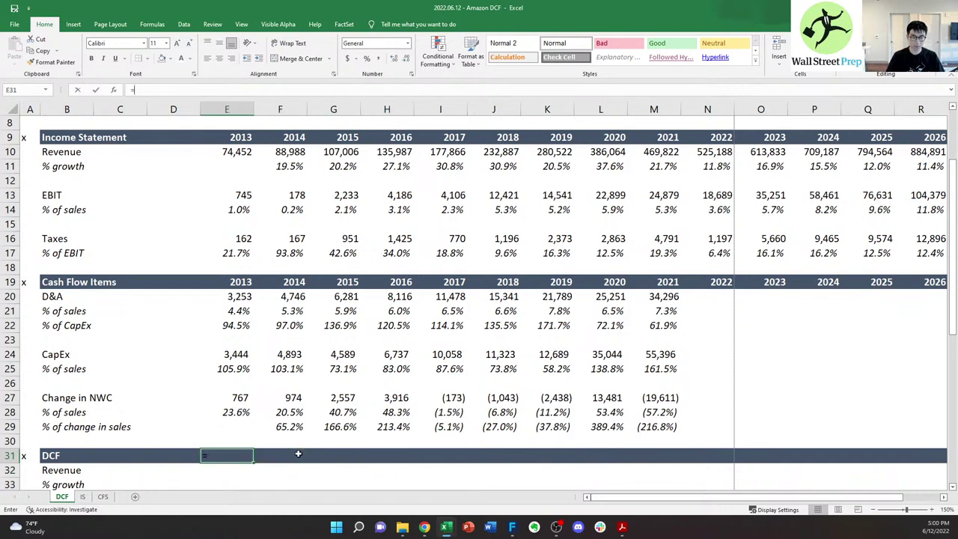
- Link the 2013 year heading of the DCF section in E31 to the Cash Flow Items heading with =E19
key("Up")
key("Up")
key("Up")
key("Up")
key("Up")
key("Up")
key("Up")
key("Up")
key("Up")
key("Up")
key("Up")
key("Up")
key("Return")
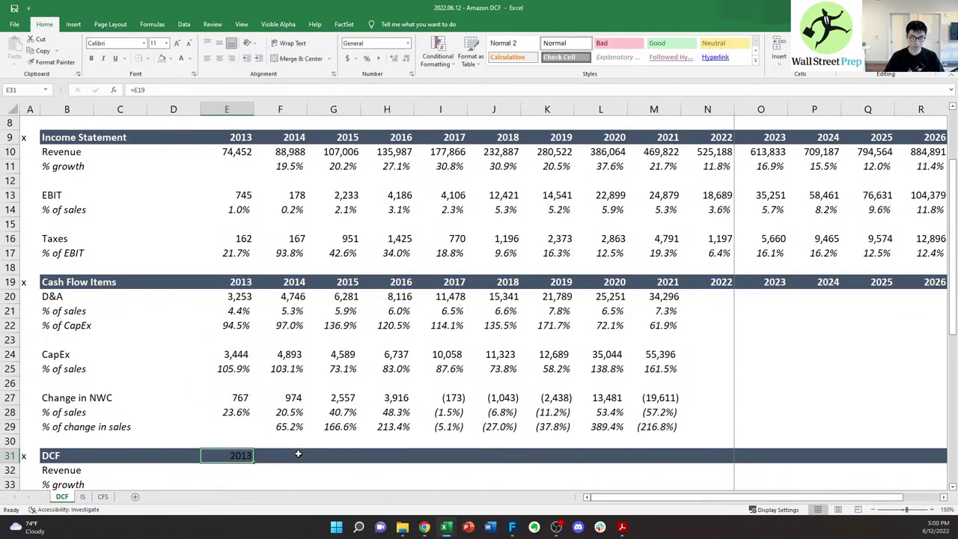
- Apply the formatting of the Cash Flow Items year heading in E19 to the DCF year heading in E31
key("Up")
key("Up")
key("Up")
key("Up")
key("Up")
key("Up")
key("Up")
key("Up")
key("Up")
key("Up")
key("Up")
key("Up")
key("ctrl+c")
key("Down")
key("Down")
key("Down")
key("Down")
key("Down")
key("Down")
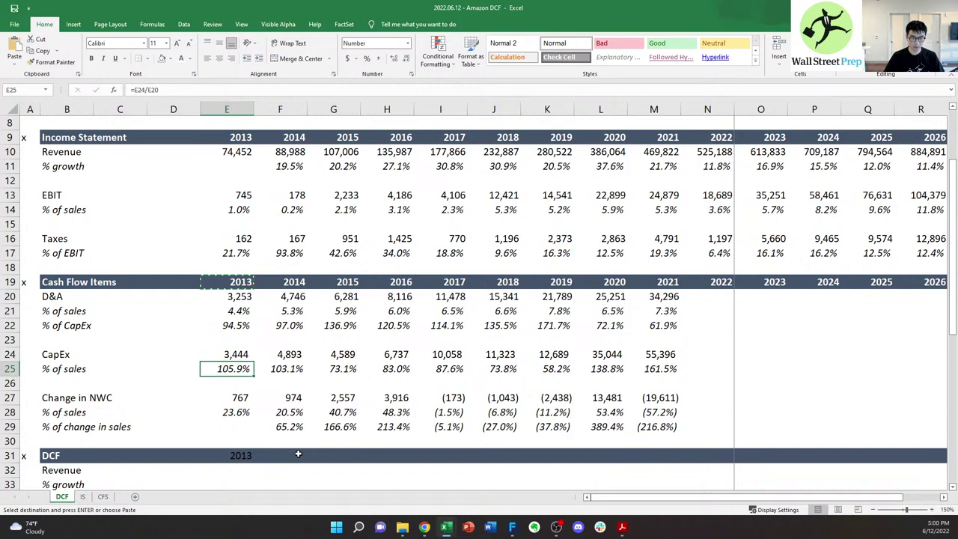
key("Down")
key("Down")
key("Down")
key("Down")
key("Down")
key("Down")
- Copy the DCF year heading formula from E31 across row 31 through column S
key("ctrl+c")
key("shift+Right")
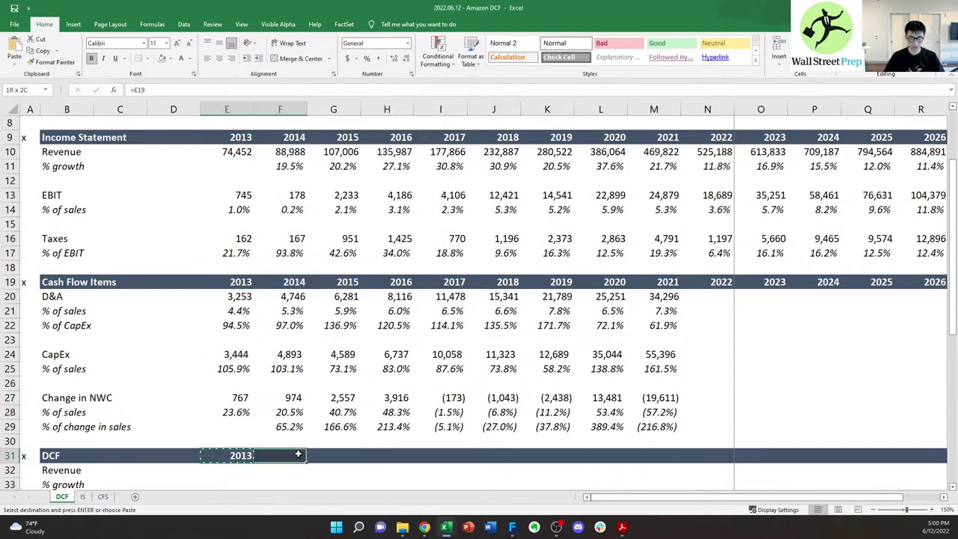
key("shift+Right")
key("shift+Right")
key("shift+Right")
key("shift+Right")
key("shift+Right")
key("shift+Right")
key("shift+Right")
key("shift+Right")
key("shift+Right")
key("shift+Right")
key("shift+Right")
key("shift+Right")
key("shift+Right")
key("ctrl+v")
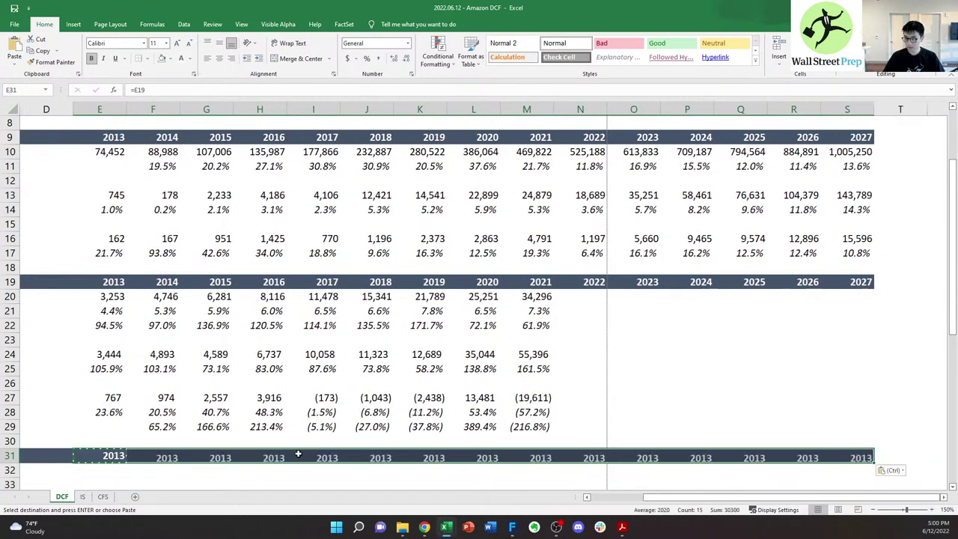
key("Escape")
- Link the 2013 Revenue cell of the DCF section, E32, to the Income Statement revenue in E10
key("Right")
key("Right")
key("Right")
key("Right")
key("Left")
key("Down")
key("Down")
key("Down")
key("Down")
key("Down")
key("Down")
key("Left")
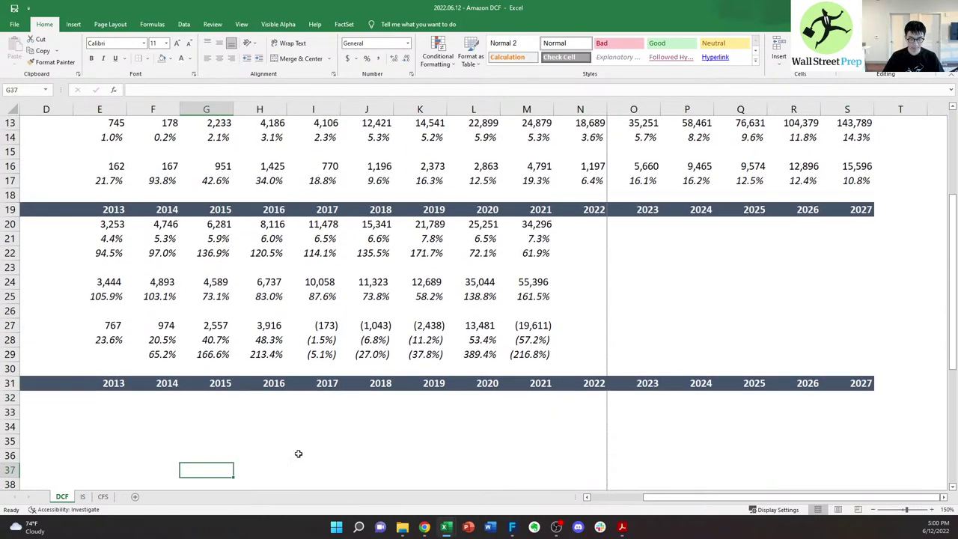
key("Left")
key("Left")
key("Up")
key("Up")
key("Up")
key("Up")
key("Up")
key("Left")
key("Left")
key("Left")
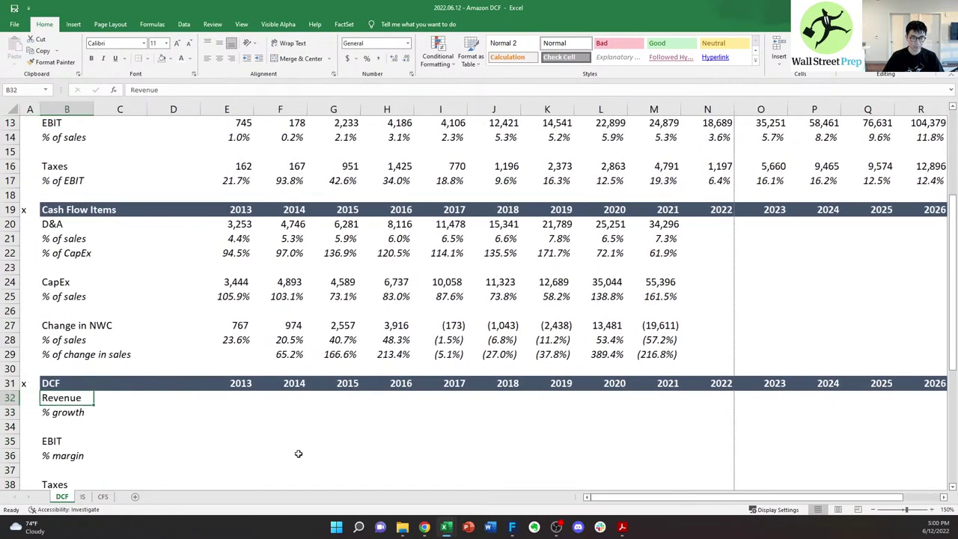
key("Right")
key("Right")
key("Right")
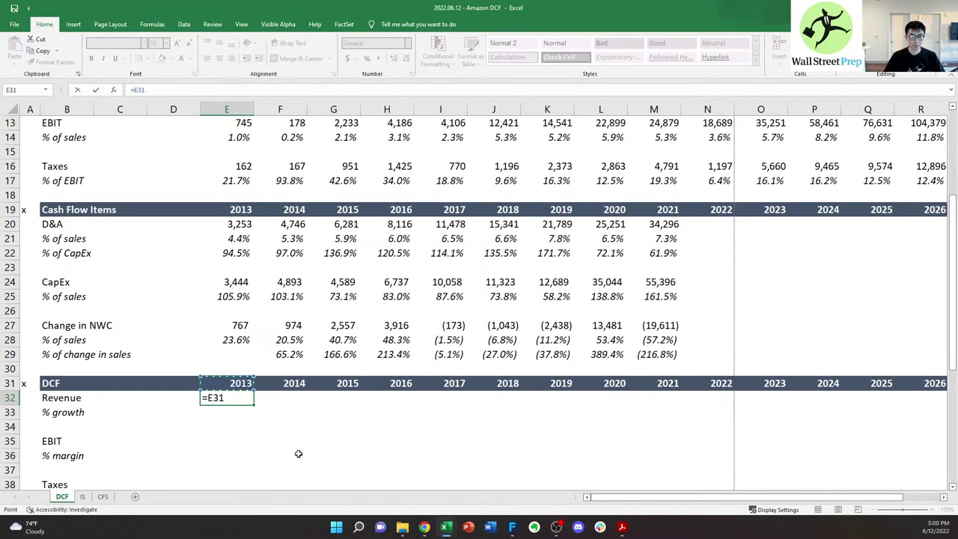
key("Up")
key("Up")
key("Up")
key("Up")
key("Up")
key("Up")
key("Up")
key("Up")
key("Up")
key("Up")
key("Up")
key("Up")
key("Up")
key("Up")
key("Up")
key("Up")
key("Up")
key("Up")
key("Up")
key("Up")
key("ctrl+Down")
key("Down")
key("Down")
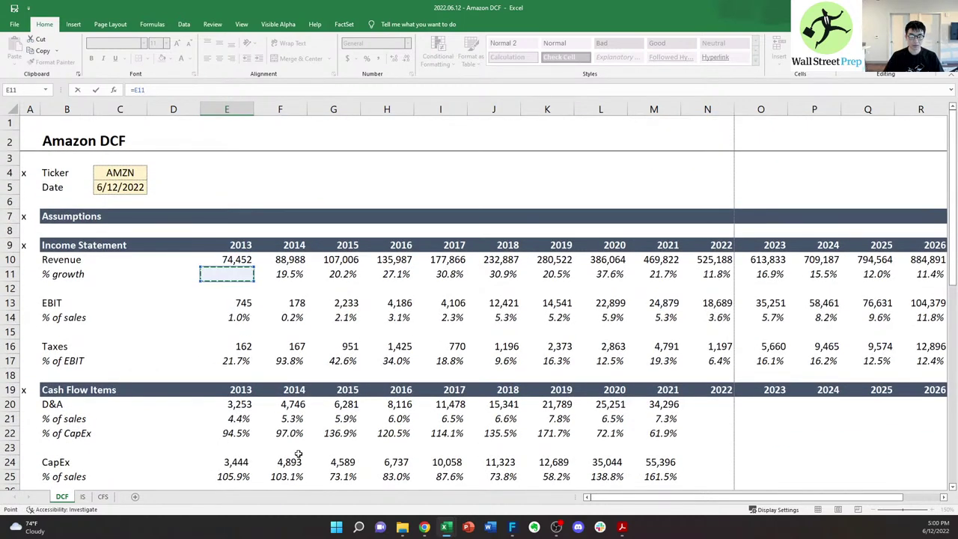
key("Up")
key("ctrl+Return")
- Set the font color of the Income Statement Revenue figures in E10:S10 to the theme green
key("Up")
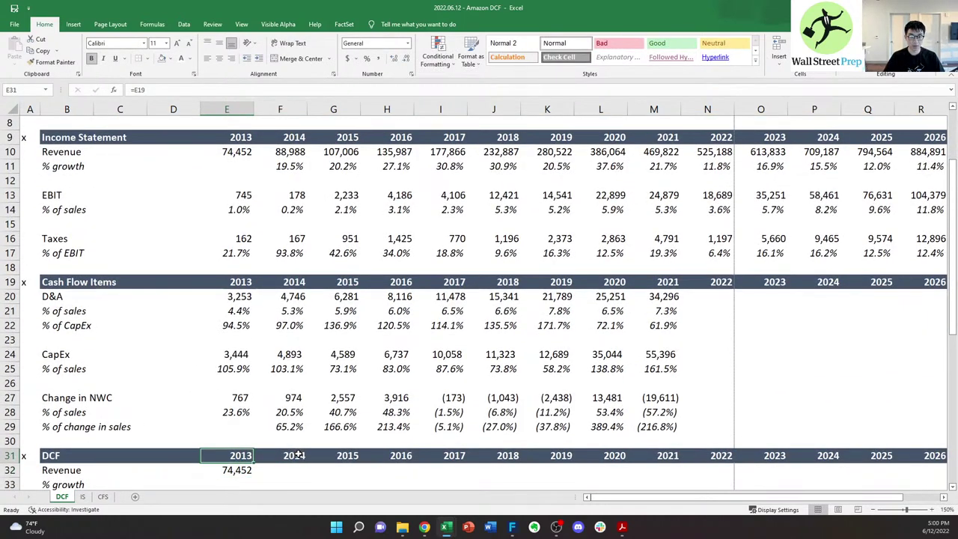
key("ctrl+Up")
key("ctrl+Up")
key("ctrl+Up")
key("ctrl+Up")
key("ctrl+Up")
key("ctrl+Up")
key("ctrl+Up")
key("ctrl+Up")
key("ctrl+Up")
key("ctrl+Up")
key("ctrl+Up")
key("ctrl+Up")
key("ctrl+Up")
key("ctrl+shift+Right")
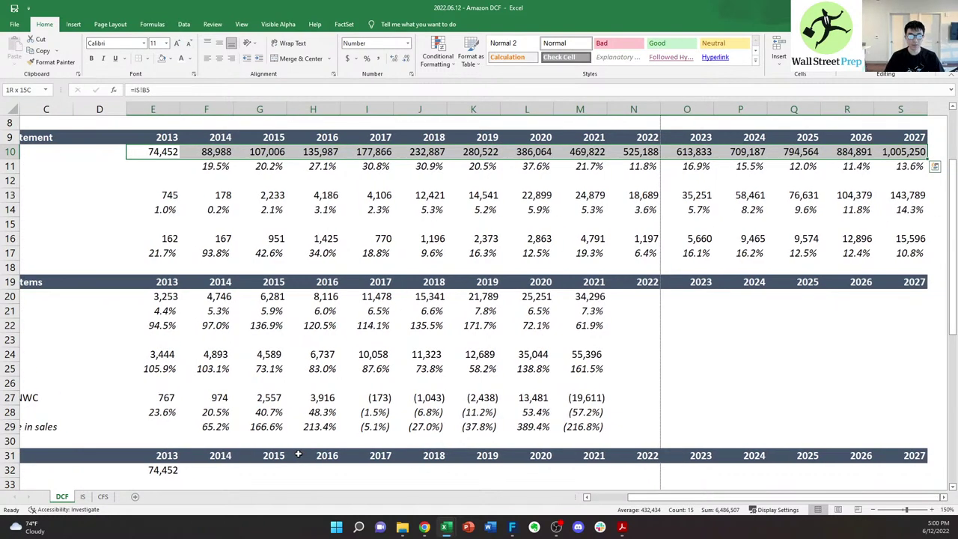
key("alt+h")
key("f")
key("c")
key("Down")
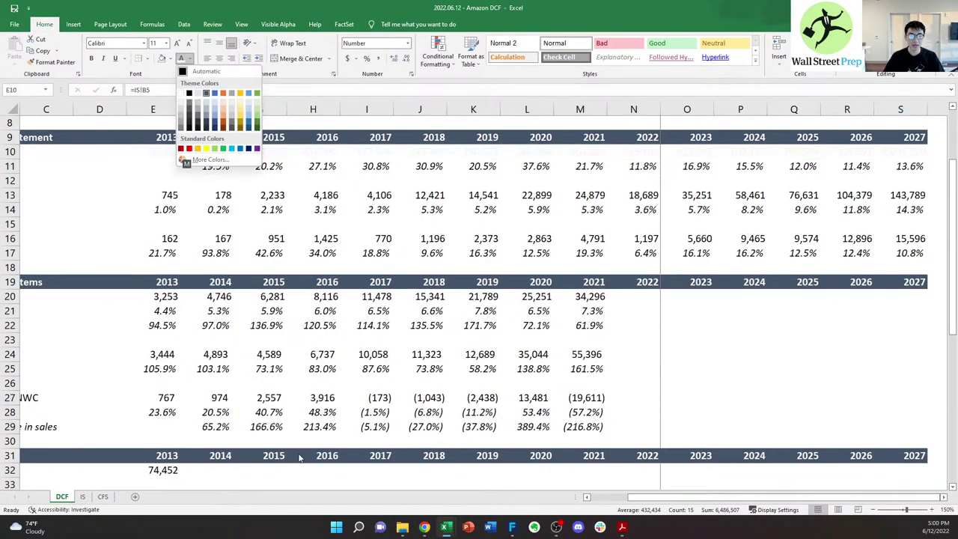
key("Right")
key("Right")
key("Right")
key("Right")
key("Right")
key("Right")
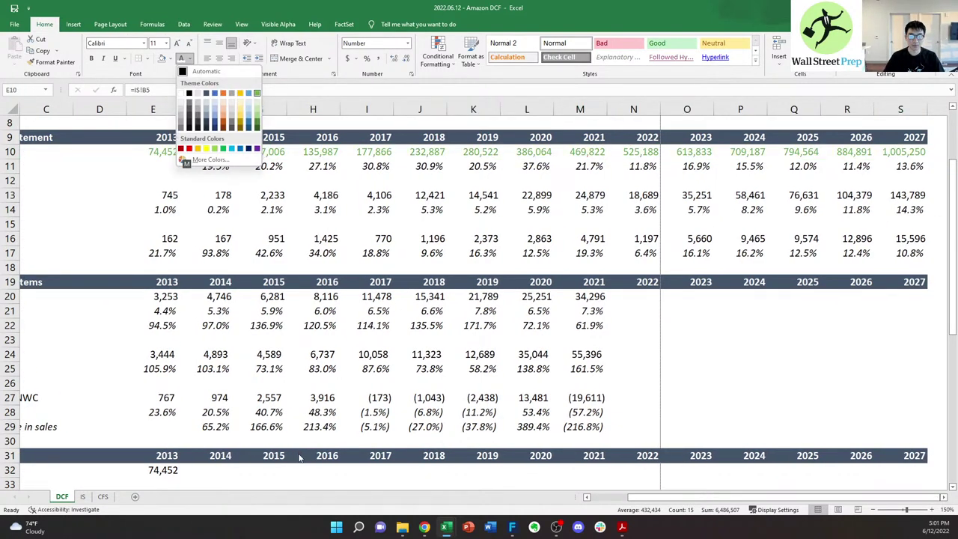
key("Return")
- Paste only the formatting of the Revenue figures in E10:S10 onto the EBIT figures in E13:S13
key("ctrl+c")
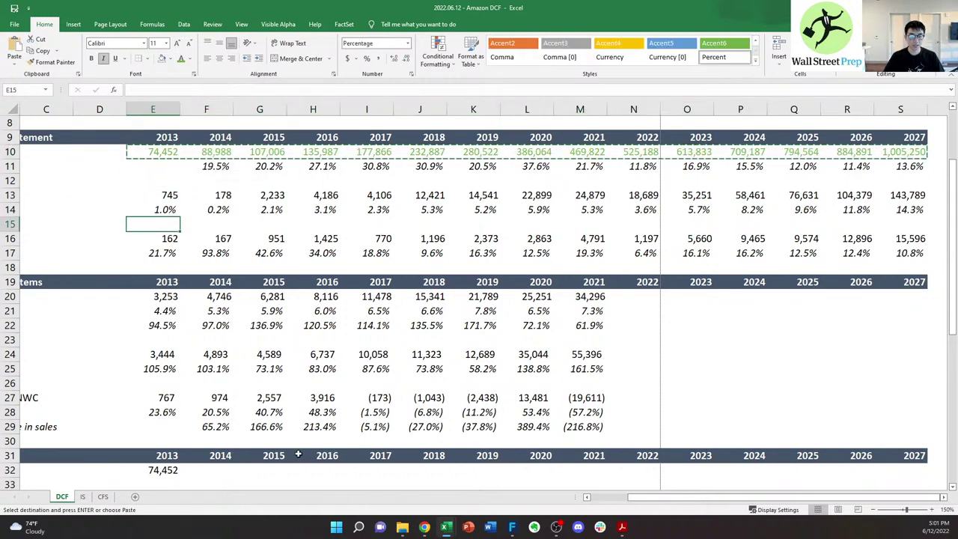
key("ctrl+Down")
key("ctrl+shift+Right")
key("alt+e")
key("s")
key("t")
key("Return")
- Paste the same green Revenue formatting onto the Taxes figures in E16:S16 and clear the copy selection
key("Down")
key("Down")
key("Down")
key("ctrl+shift+Right")
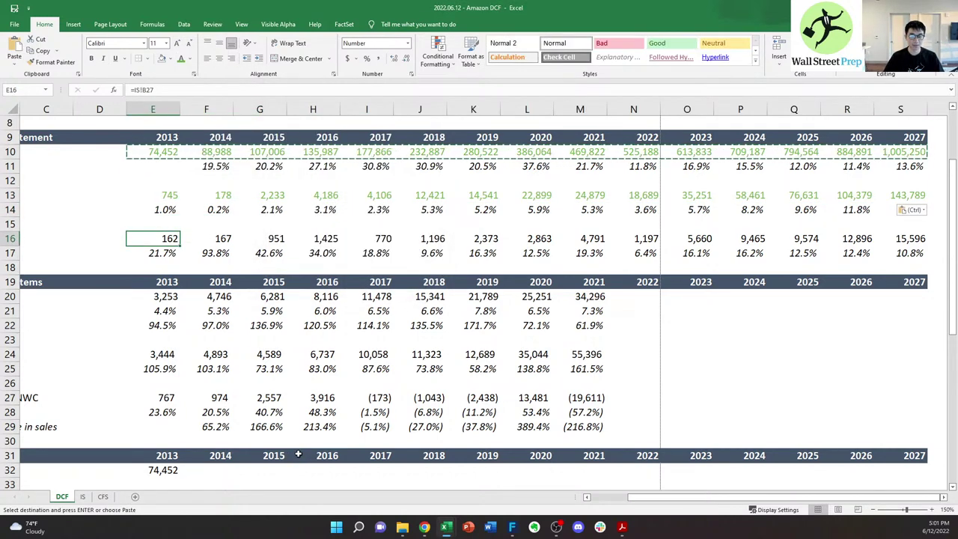
key("alt+e")
key("s")
key("t")
key("Return")
key("Right")
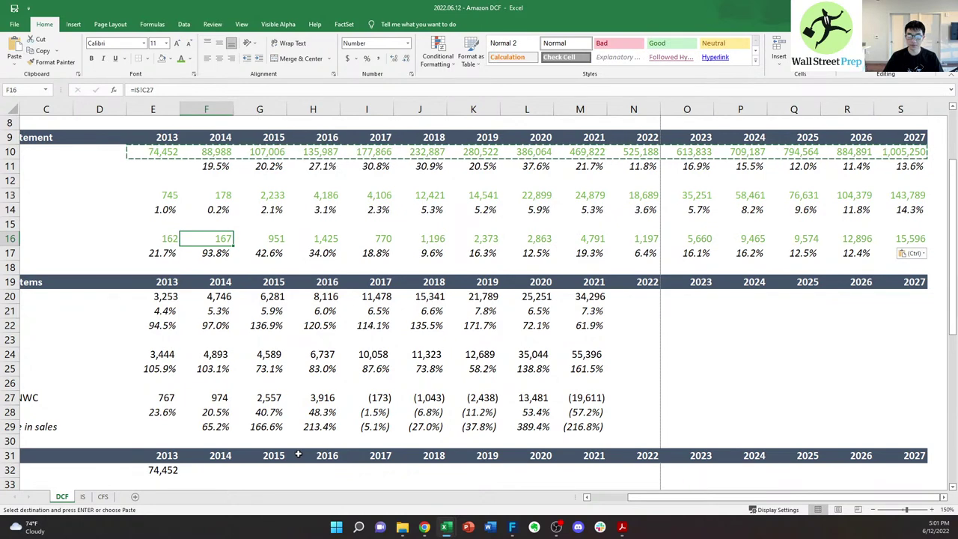
key("Escape")
key("Left")
key("Up")
key("Down")
key("shift+Right")
key("shift+Right")
key("ctrl+shift+Right")
key("ctrl+c")
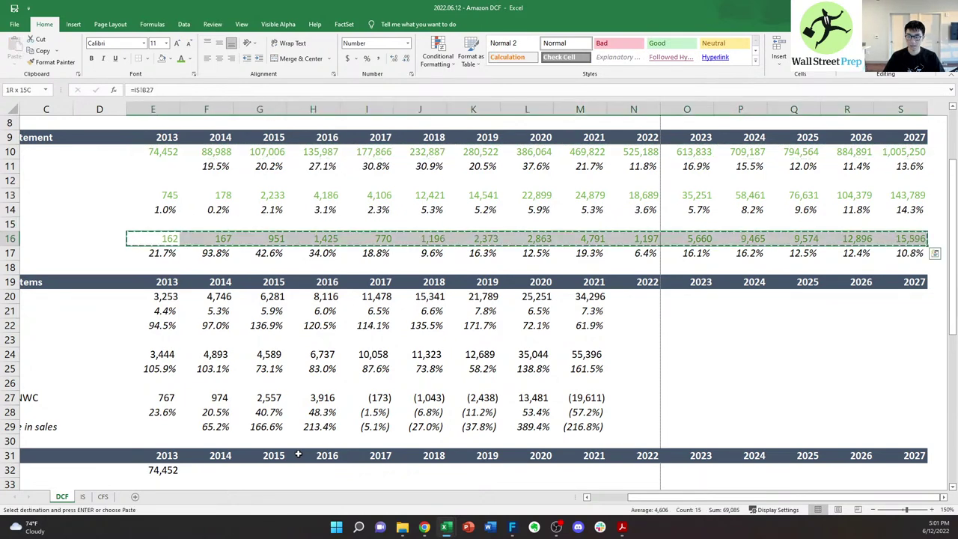
key("Down")
key("Down")
key("Escape")
- Set the font color of the Income Statement Revenue figures in E10:S10 to a darker shade of the theme green
key("Up")
key("Up")
key("Up")
key("Up")
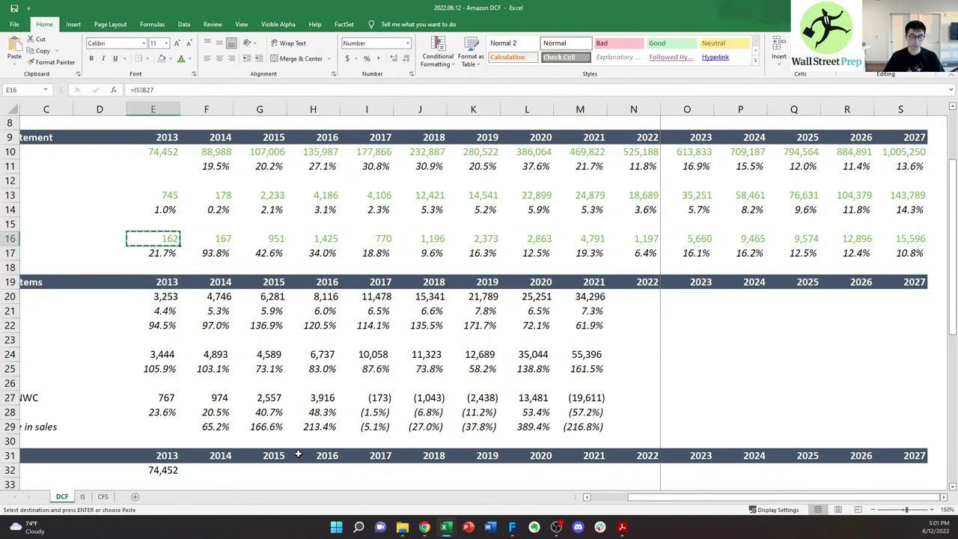
key("Up")
key("Up")
key("Up")
key("Up")
key("ctrl+shift+Right")
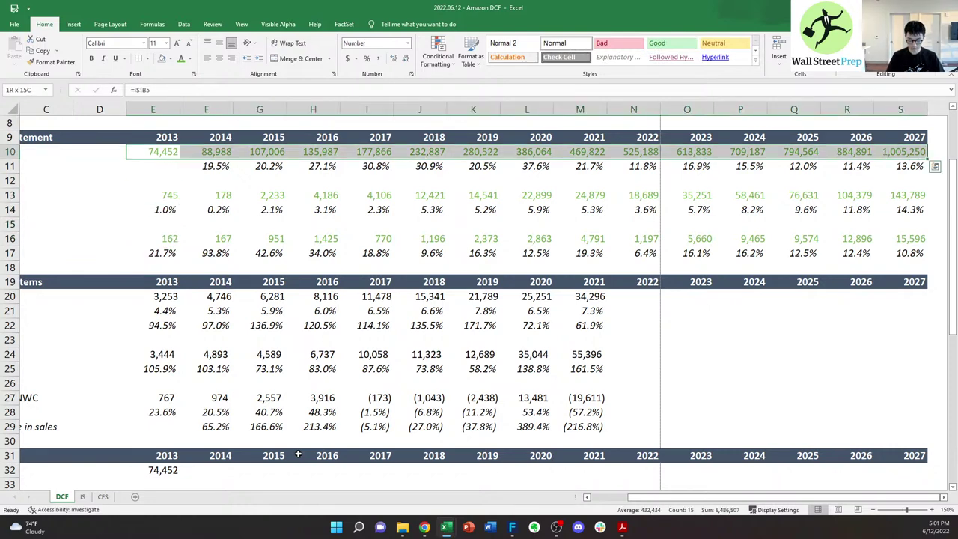
key("alt+h")
key("f")
key("c")
key("Down")
key("Down")
key("Right")
key("Down")
key("Right")
key("Down")
key("Right")
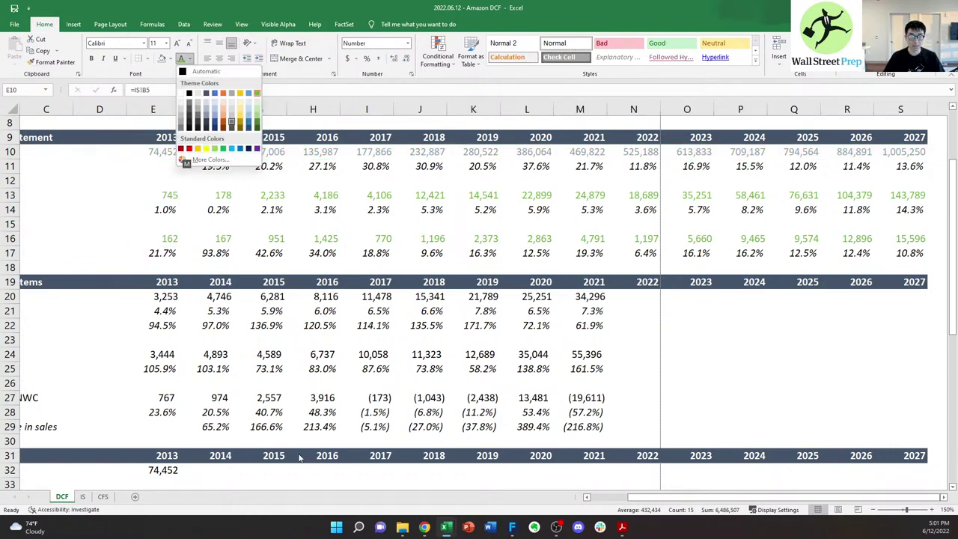
key("Right")
key("Return")
- Paste only the darker green formatting of the Revenue figures in E10:S10 onto the EBIT figures in E13:S13
key("ctrl+c")
key("Down")
key("Down")
key("Down")
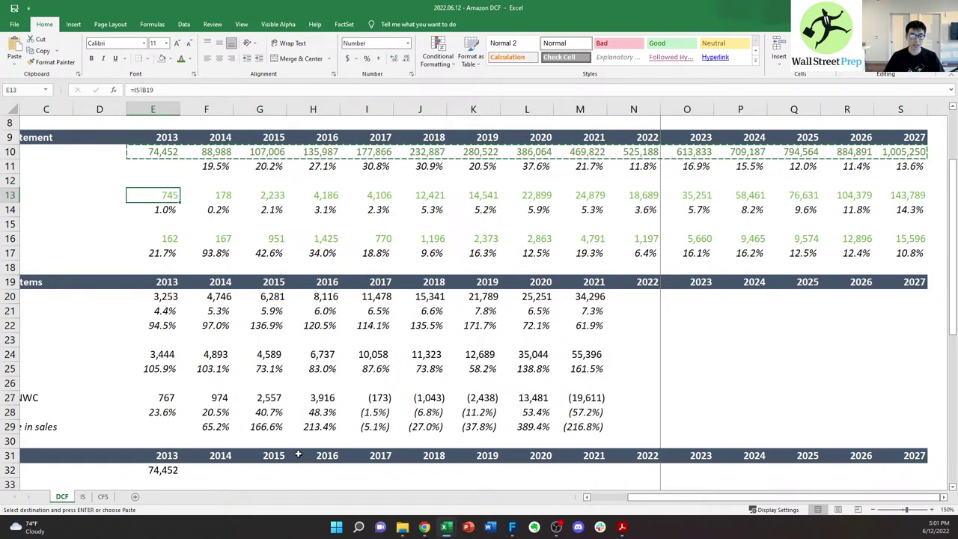
key("ctrl+alt+v")
key("t")
key("Return")
- Paste the same darker green formatting onto the Taxes figures in E16:S16 and clear the copy selection
key("Down")
key("Down")
key("Down")
key("ctrl+alt+v")
key("t")
key("Return")
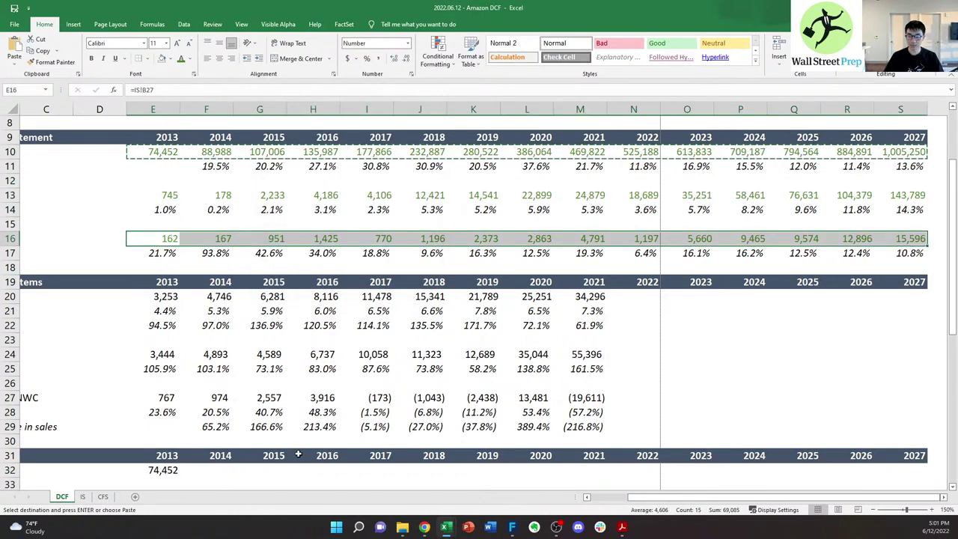
key("Escape")
- Copy the green formatting of the Taxes cell E16 onto the D&A figures in E20:M20 and clear the copy selection
key("shift+BackSpace")
key("ctrl+c")
key("Down")
key("Down")
key("Down")
key("Down")
key("Left")
key("Left")
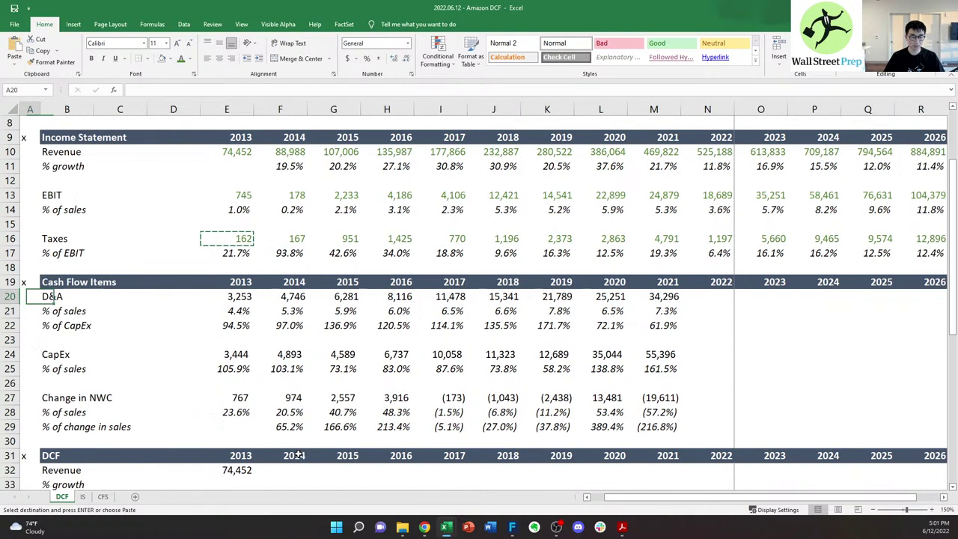
key("Right")
key("Right")
key("ctrl+shift+Right")
key("ctrl+shift+Left")
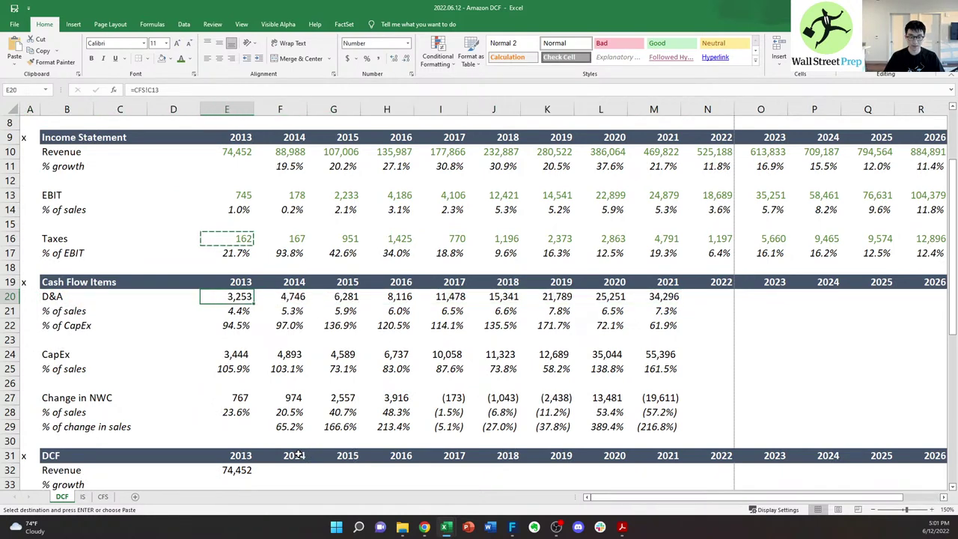
key("ctrl+shift+Right")
key("ctrl+alt+v")
key("t")
key("Return")
key("ctrl+shift+Left")
key("Escape")
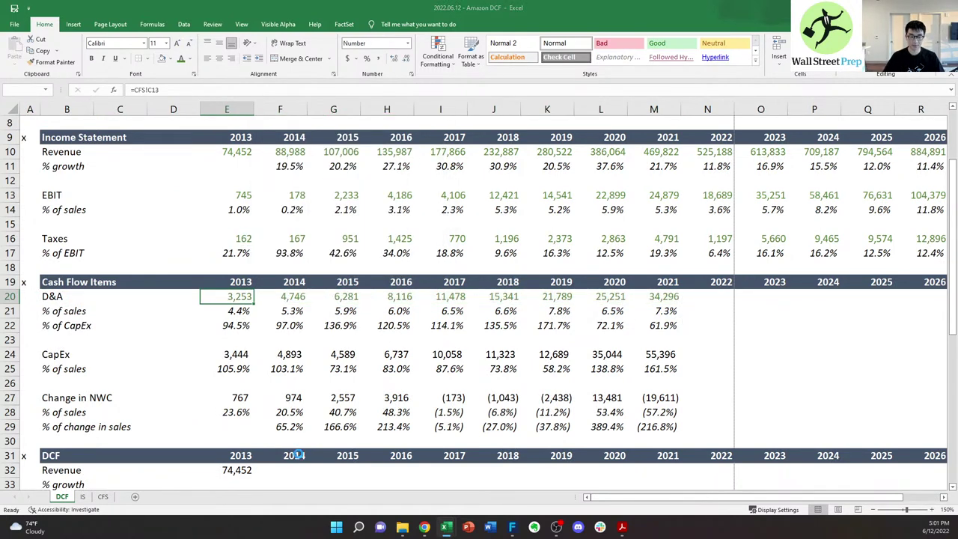
- Trace the 2013 D&A figure in E20 to its source on the CFS sheet and return to the DCF sheet
key("ctrl+bracketleft")
key("F5")
key("Return")
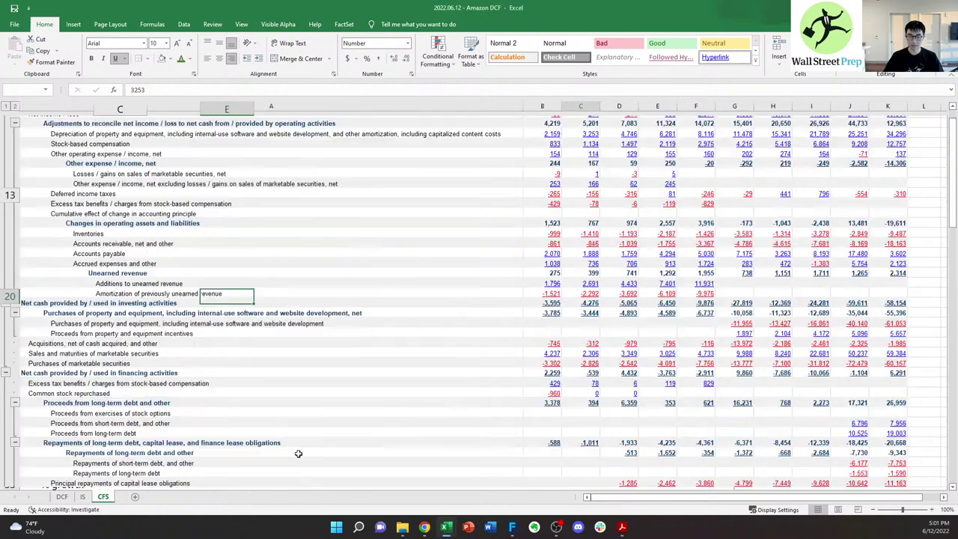
- Paste only the formatting of the D&A figures in E20:M20 onto the CapEx figures in E24:M24
key("ctrl+shift+Right")
key("ctrl+c")
key("Down")
key("Down")
key("Down")
key("Down")
key("ctrl+alt+v")
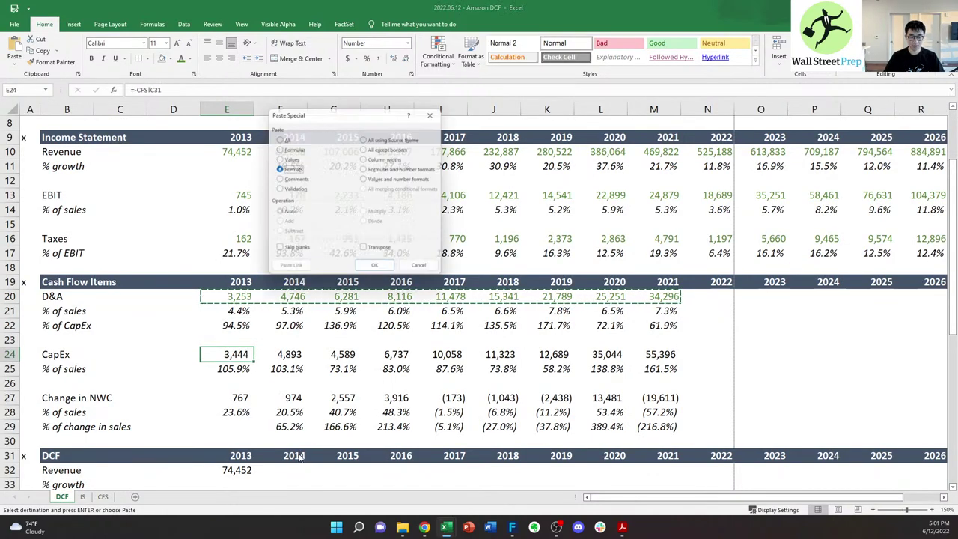
key("t")
key("Return")
- Paste only the formatting of the CapEx figures in E24:M24 onto the Change in NWC figures in E27:M27
key("ctrl+shift+Right")
key("ctrl+c")
key("Down")
key("Down")
key("Down")
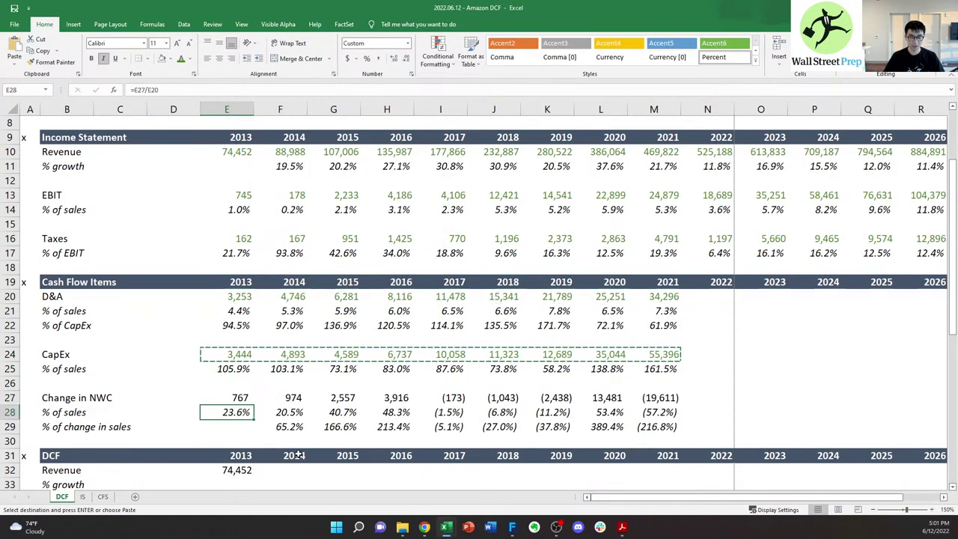
key("ctrl+alt+v")
key("t")
key("Return")
key("Right")
key("Left")
key("Down")
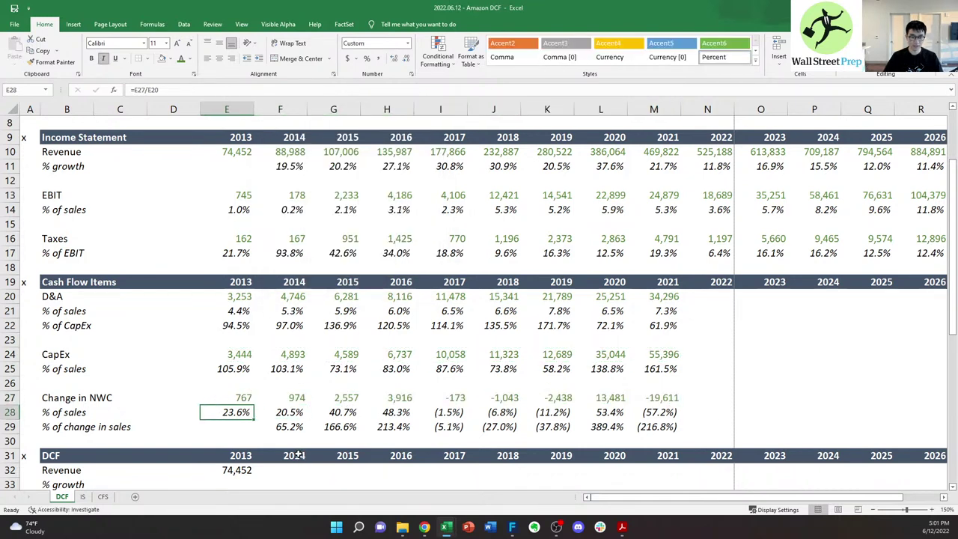
- Inspect the formulas of the Change in NWC % of sales row for 2013 through 2015
key("F2")
key("Escape")
key("Right")
key("F2")
key("Escape")
key("Right")
key("F2")
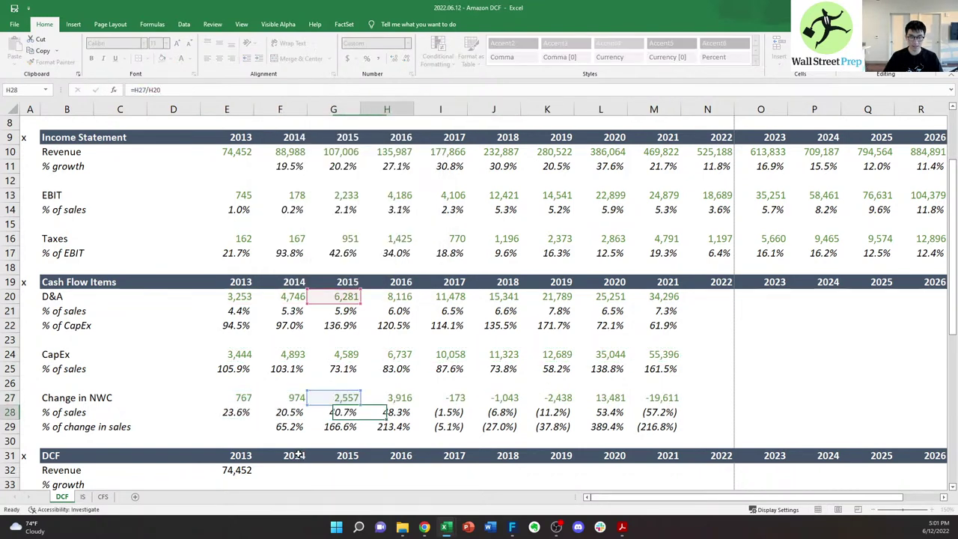
key("Escape")
- Set the font color of the DCF section's 2013 Revenue cell, E32, to the standard purple
key("Down")
key("Down")
key("Down")
key("Left")
key("Left")
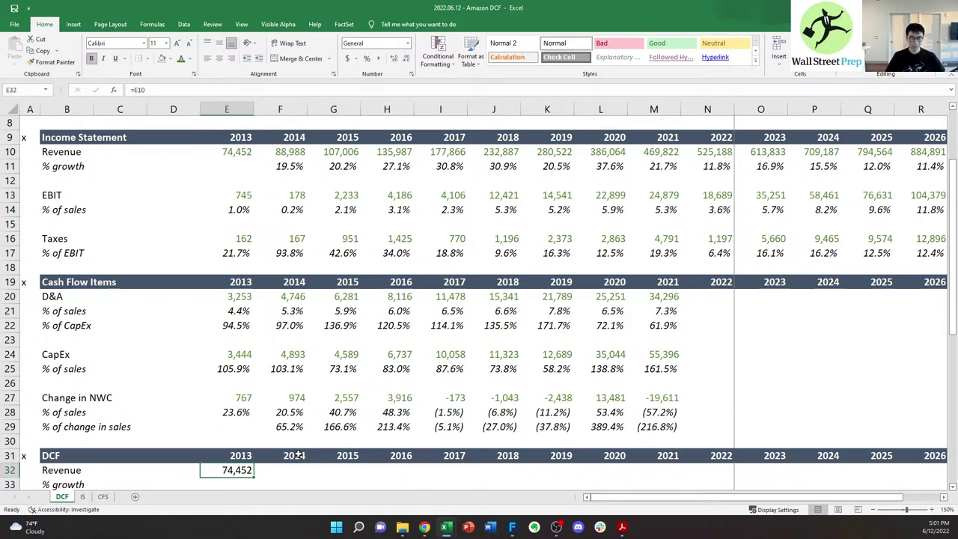
key("F2")
key("Escape")
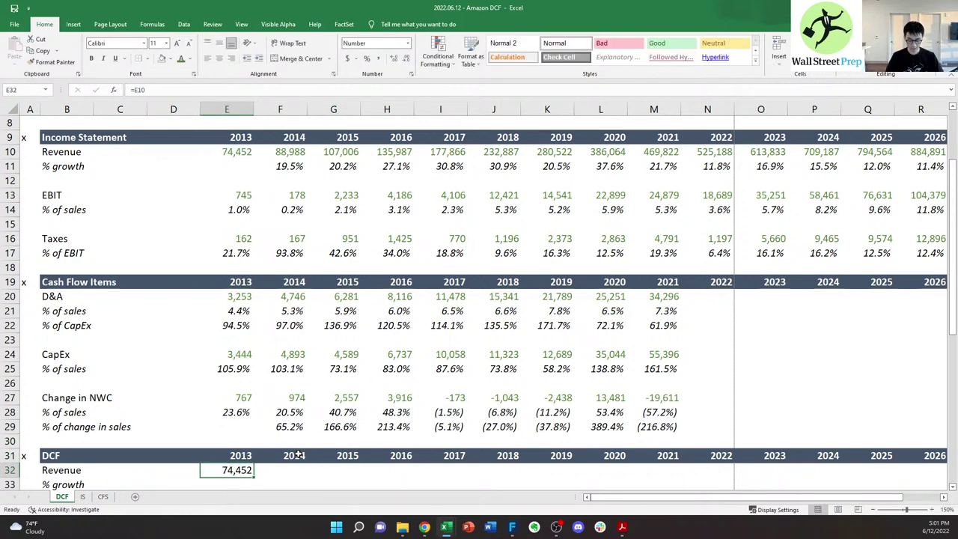
key("alt+h")
key("f")
key("c")
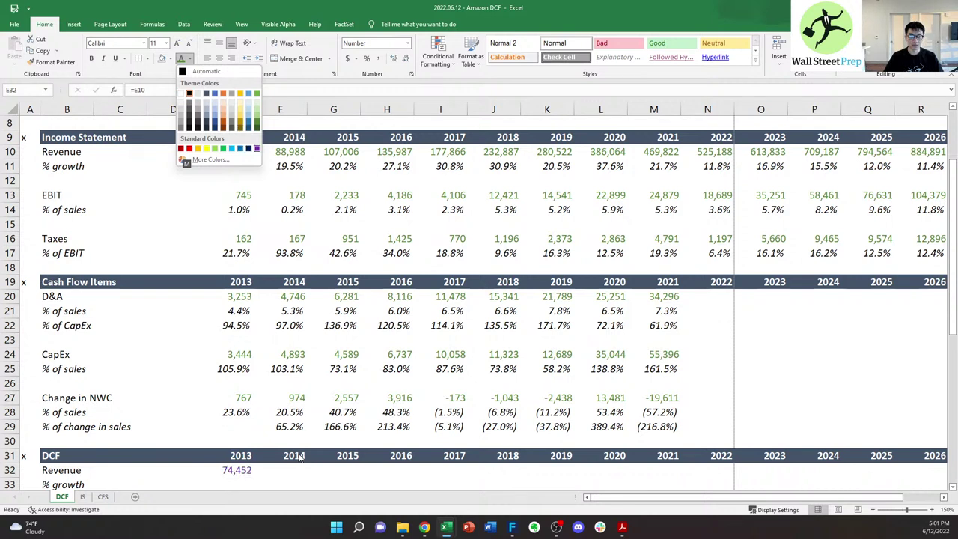
key("Escape")
- Copy the linked Revenue formula in E32 across the DCF row through 2021 in M32
key("ctrl+c")
key("shift+Right")
key("shift+Right")
key("shift+Right")
key("shift+Right")
key("shift+Right")
key("shift+Right")
key("shift+Right")
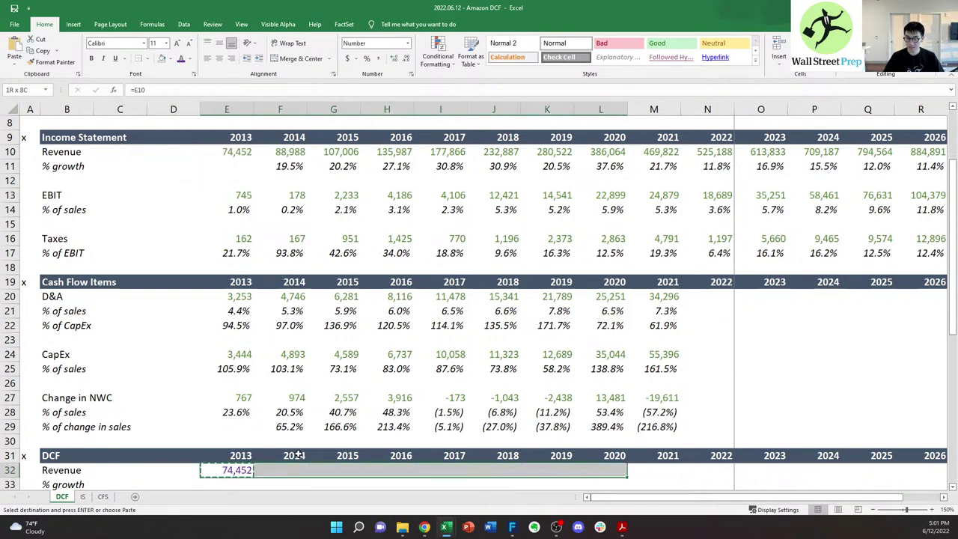
key("shift+Right")
key("shift+Right")
key("shift+Left")
key("Return")
key("Right")
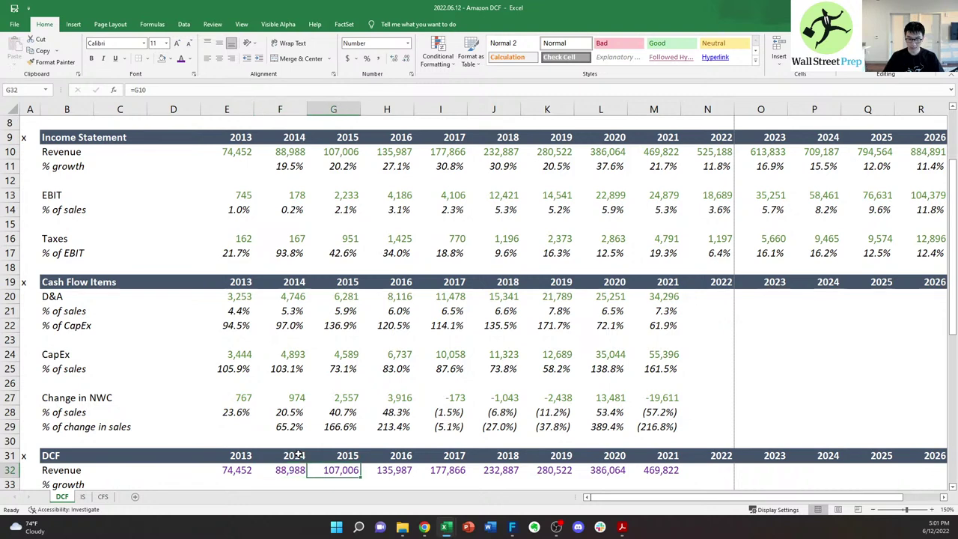
- Apply a vertical divider border to the right edge of the entire 2021 column, M
key("Right")
key("ctrl+Right")
key("Down")
key("Right")
key("Right")
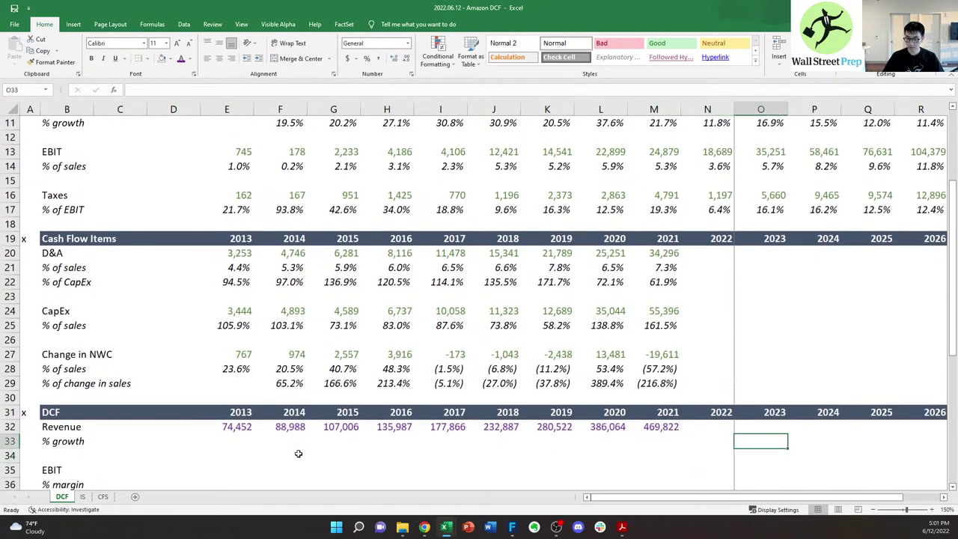
key("Left")
key("Up")
key("Up")
key("Left")
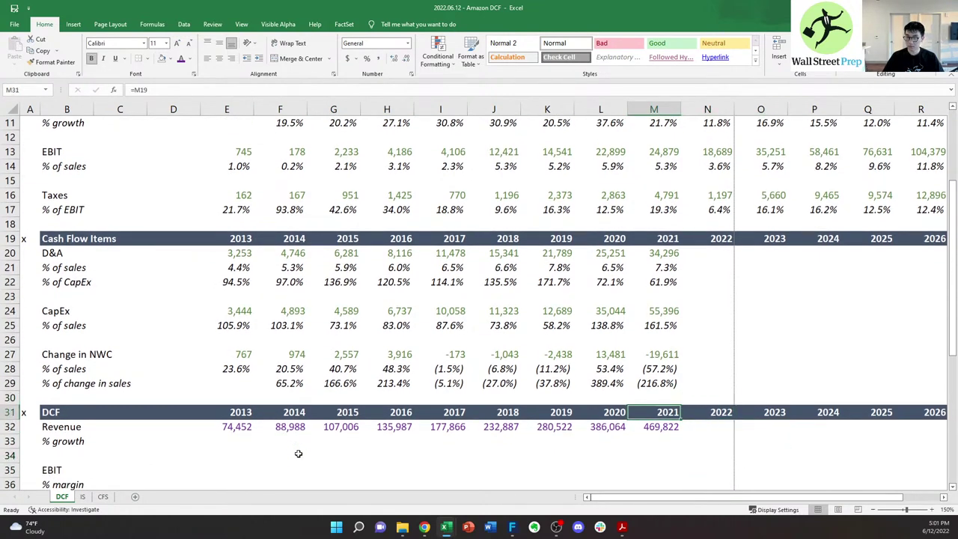
key("ctrl+space")
key("Right")
key("Right")
key("Left")
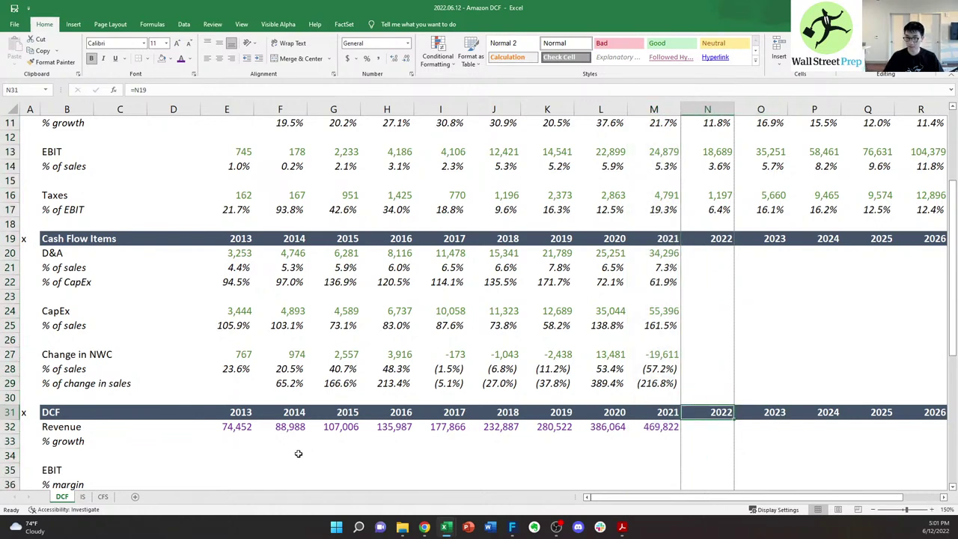
- Remove the vertical divider border from the entire 2022 column, N
key("Right")
key("Left")
key("ctrl+space")
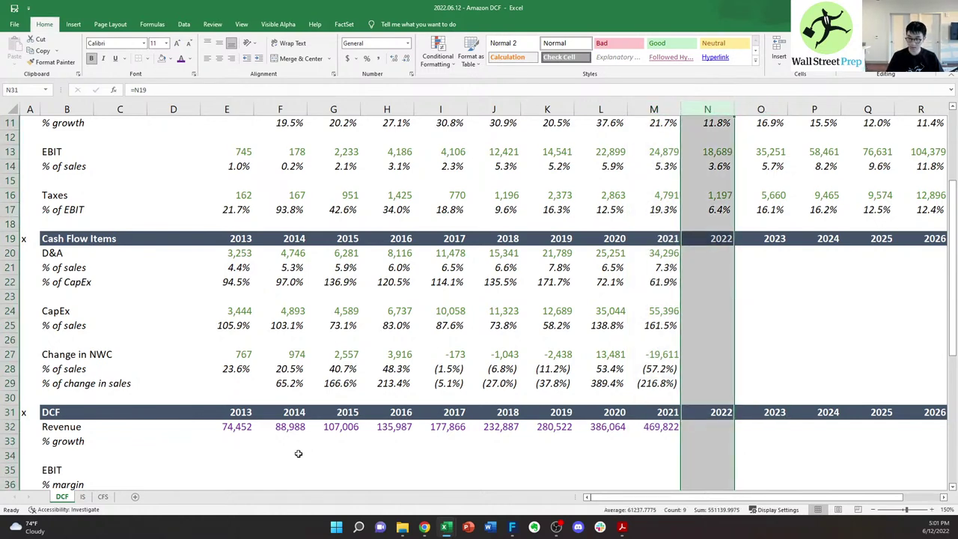
key("Right")
key("Left")
- Reapply the right-edge divider border to column M so it separates 2021 from 2022
key("Left")
key("ctrl+space")
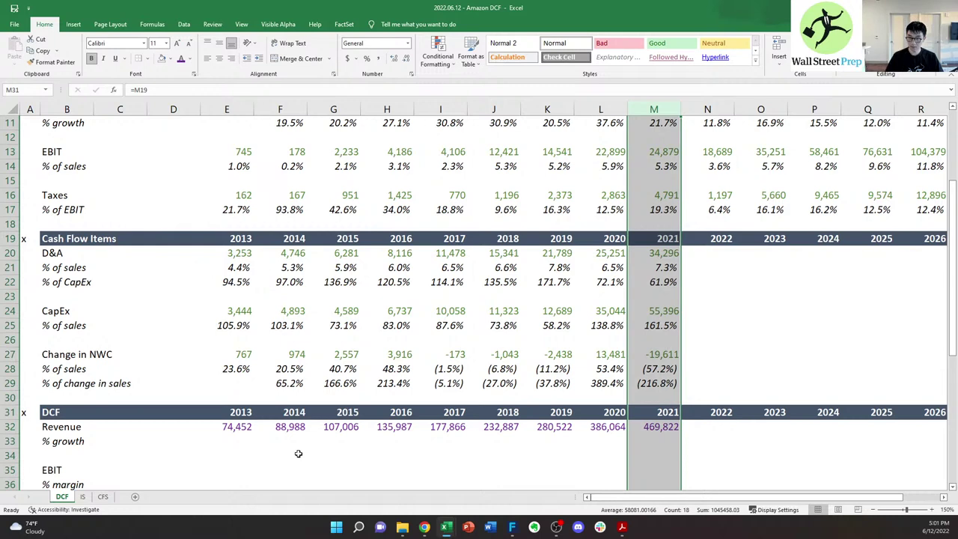
key("Right")
key("ctrl+Up")
key("Up")
key("Up")
key("Up")
key("Up")
key("Up")
key("Up")
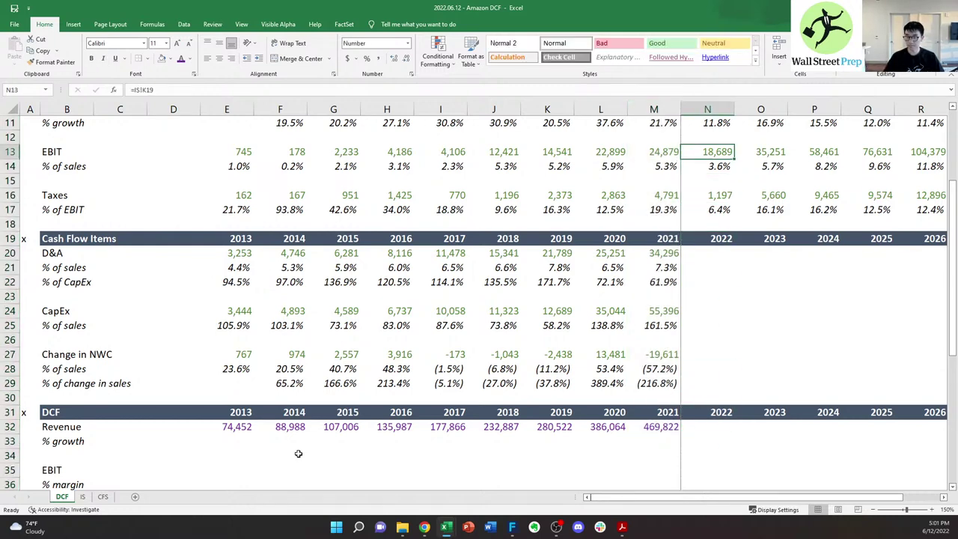
scroll(370, 447, "up", 4)
left_click(782, 148)
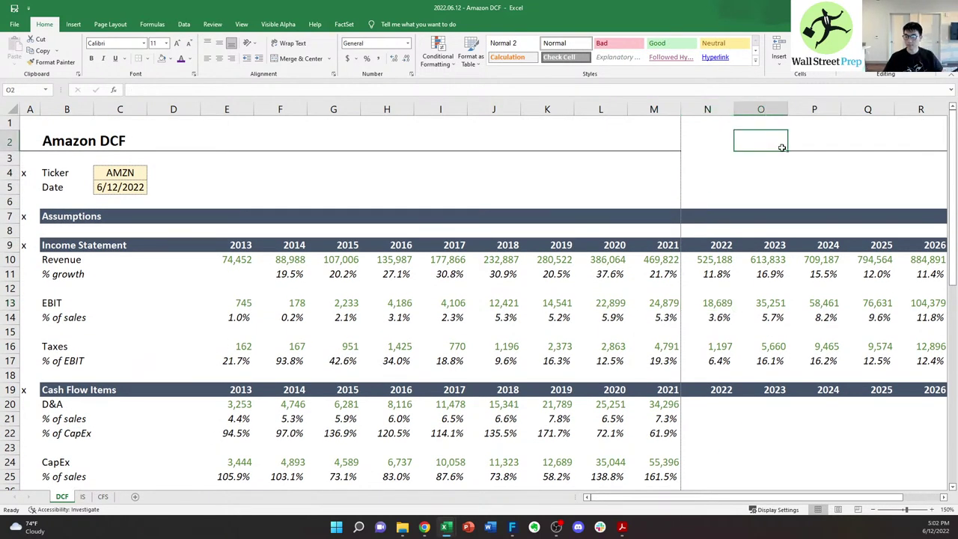
key("ctrl+c")
key("ctrl+Home")
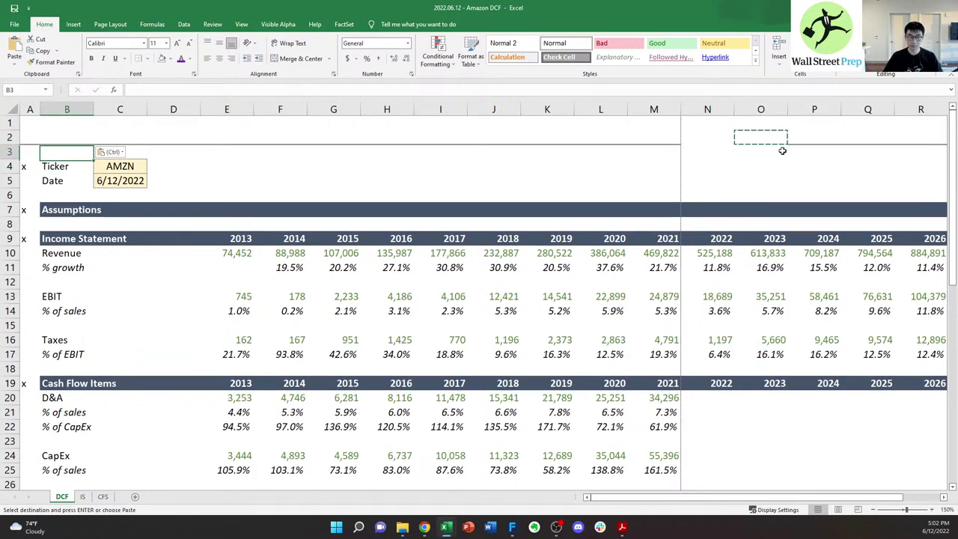
key("Down")
key("Right")
key("Right")
key("Escape")
left_click(768, 142)
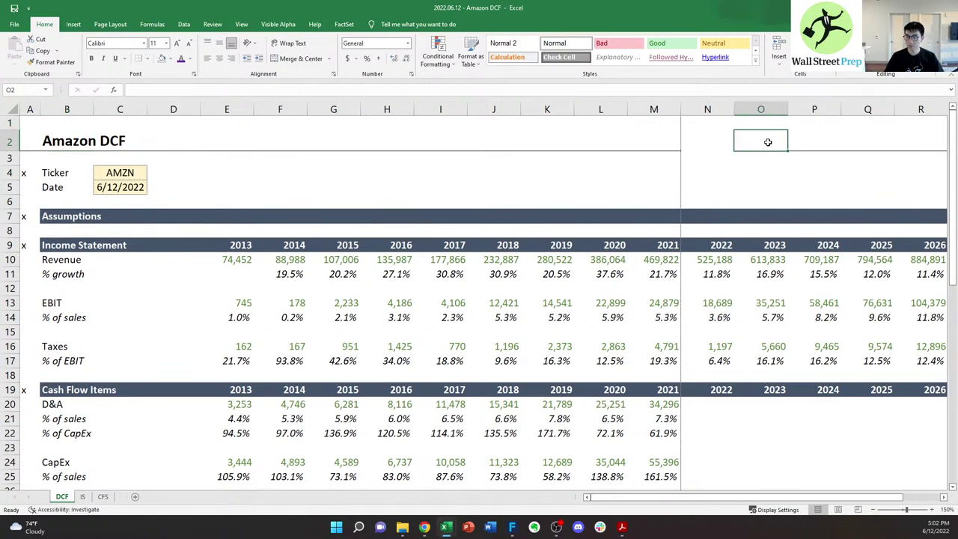
key("ctrl+c")
key("Left")
key("Right")
key("Escape")
- Enter the 2014 revenue growth formula =F32/E32-1 in F33 of the DCF section
key("Down")
key("Left")
key("Down")
key("Left")
key("Down")
key("Left")
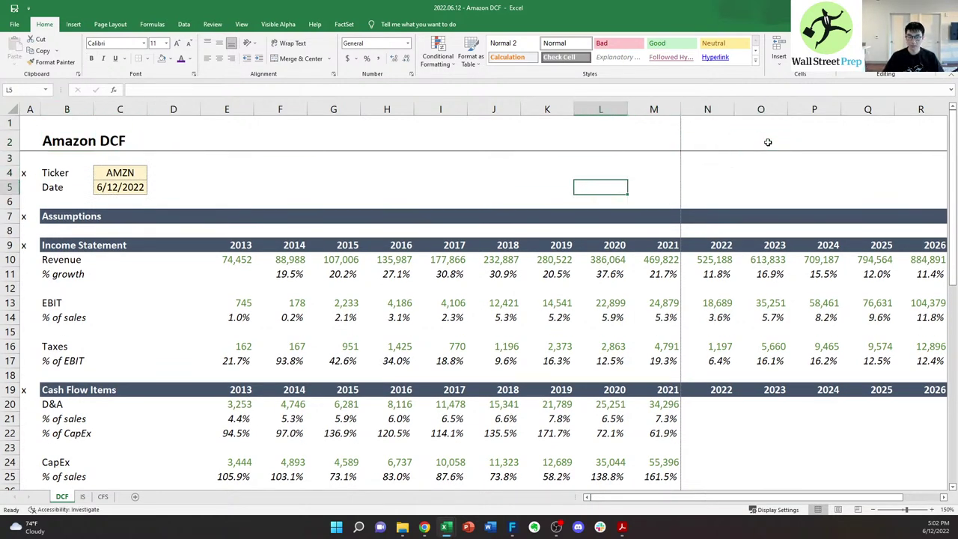
key("ctrl+Left")
key("ctrl+Left")
key("ctrl+Left")
key("Down")
key("Down")
key("Down")
key("Down")
key("Down")
key("Down")
key("Down")
key("Down")
key("Down")
key("Down")
key("Down")
key("Down")
key("Down")
key("Down")
key("Down")
key("Down")
key("Down")
key("Down")
key("Down")
key("Down")
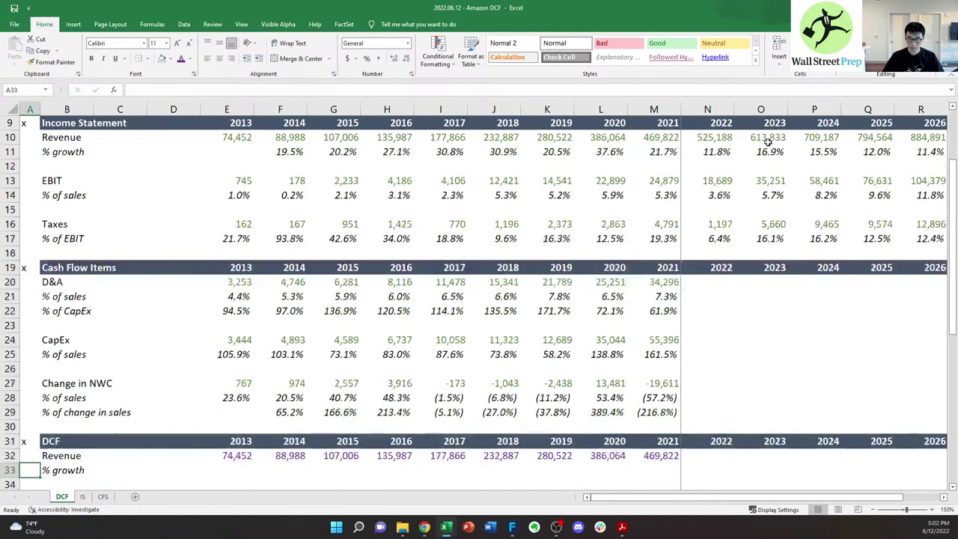
key("Right")
key("Right")
key("Right")
key("Right")
key("Right")
key("Up")
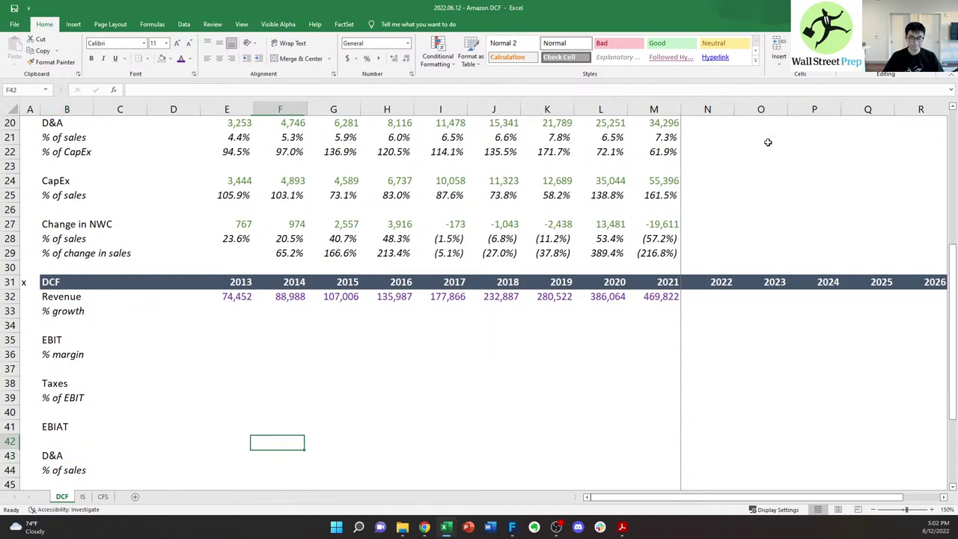
key("Up")
key("Up")
key("Up")
key("Up")
key("Up")
key("Up")
key("Up")
key("Up")
key("Up")
key("Up")
type("=")
key("Up")
type("/")
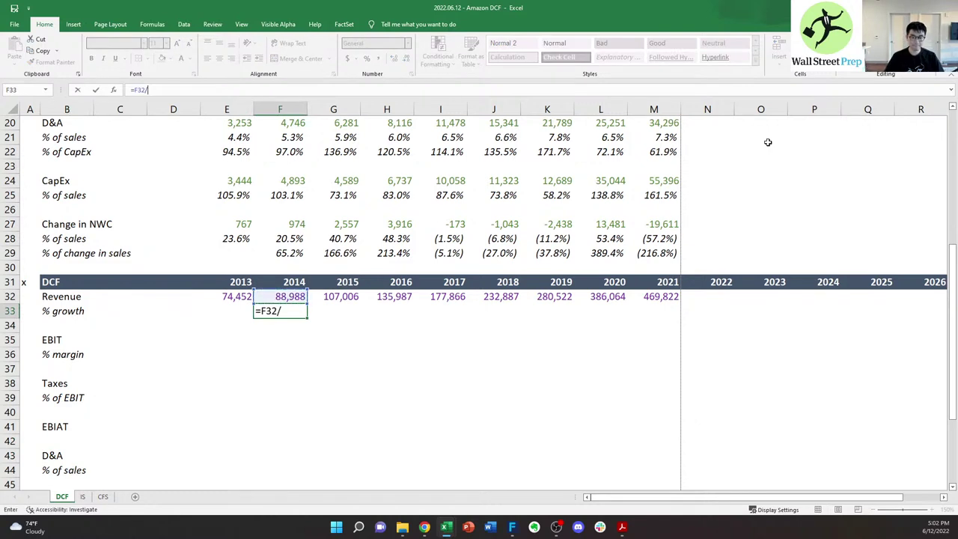
key("Up")
key("Left")
type("-1")
key("ctrl+Return")
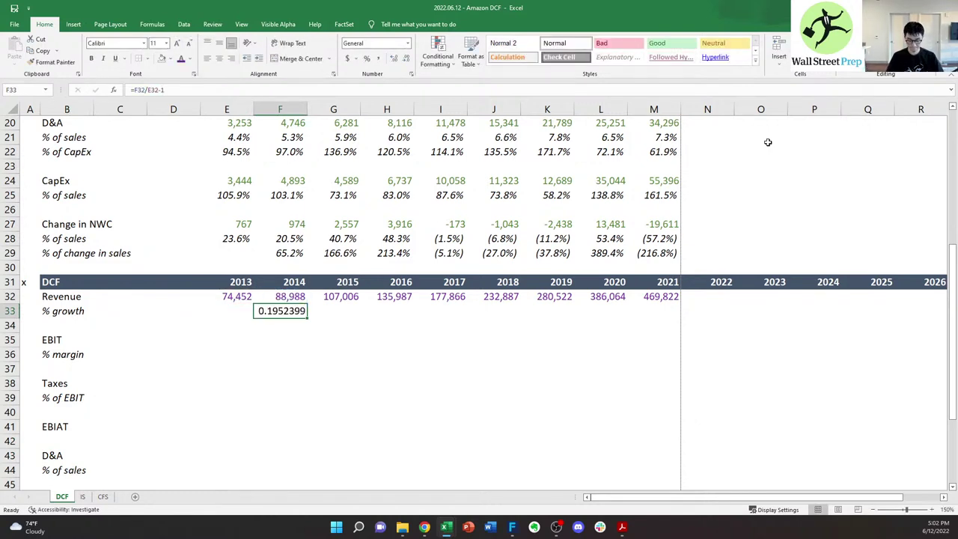
- Format the growth rate in F33 as a percentage and copy it across the row through 2021 in M33
key("ctrl+shift+5")
key("ctrl+c")
key("shift+Right")
key("shift+Right")
key("shift+Right")
key("shift+Right")
key("shift+Right")
key("shift+Right")
key("shift+Right")
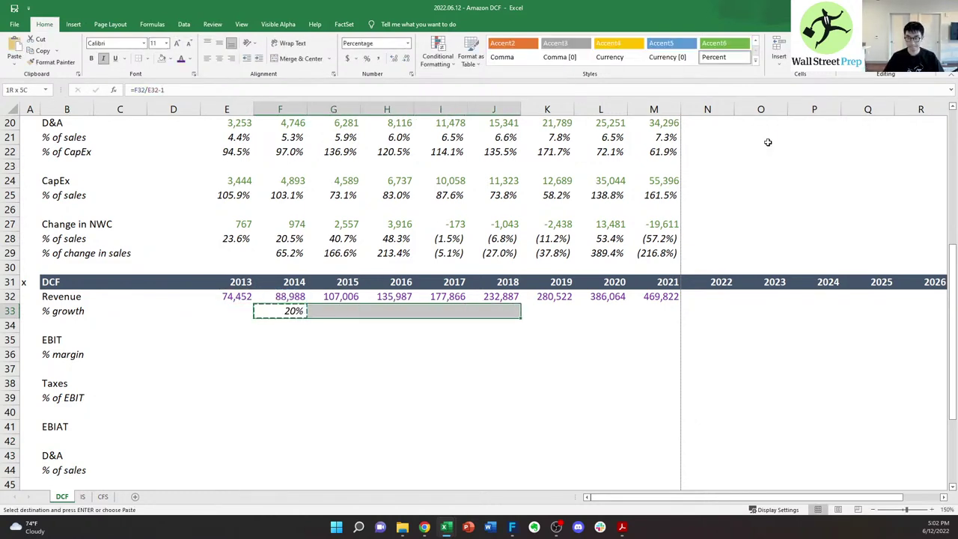
key("ctrl+v")
key("Left")
key("Escape")
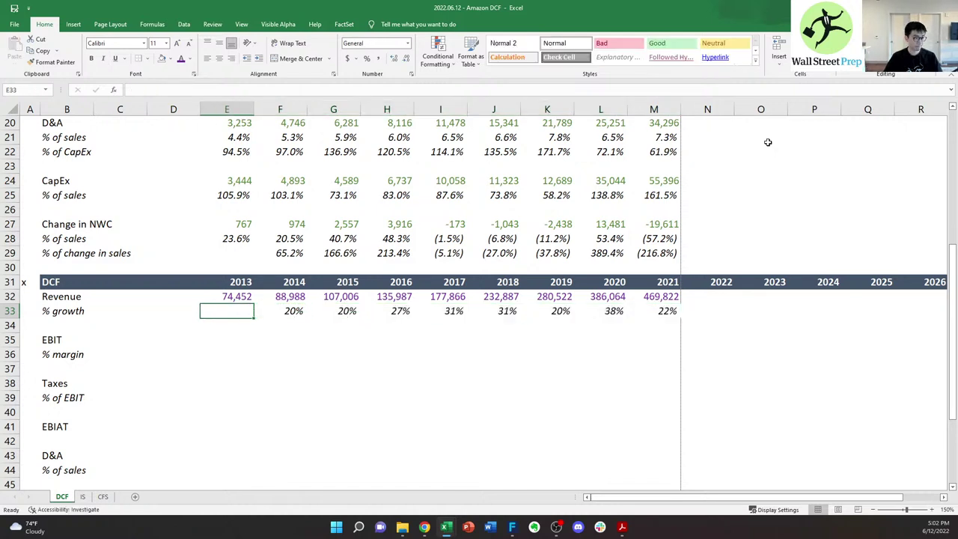
- Insert three blank rows directly beneath the DCF section's % growth row
key("Right")
key("Right")
key("Right")
key("Right")
key("Right")
key("Right")
key("Right")
key("Right")
key("Right")
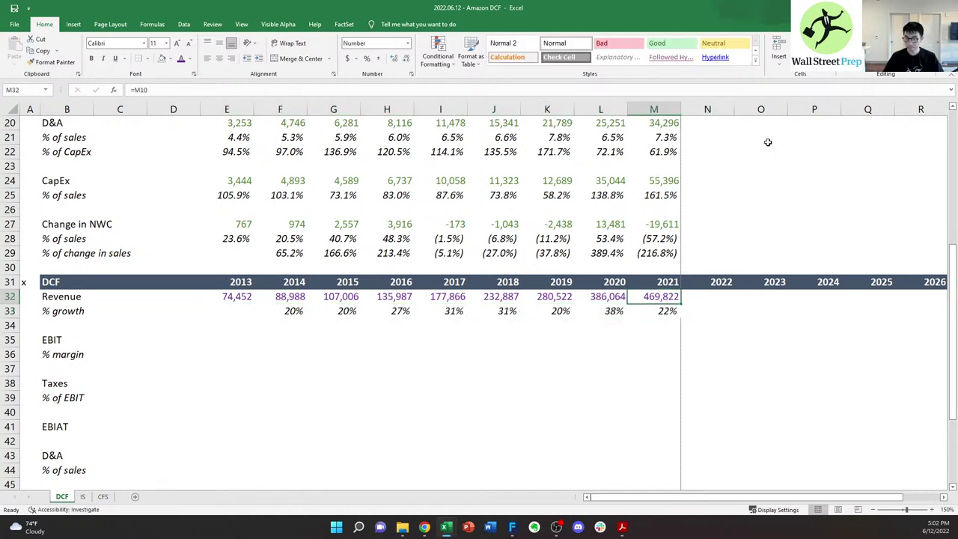
key("Right")
key("Left")
key("Left")
key("Left")
key("Down")
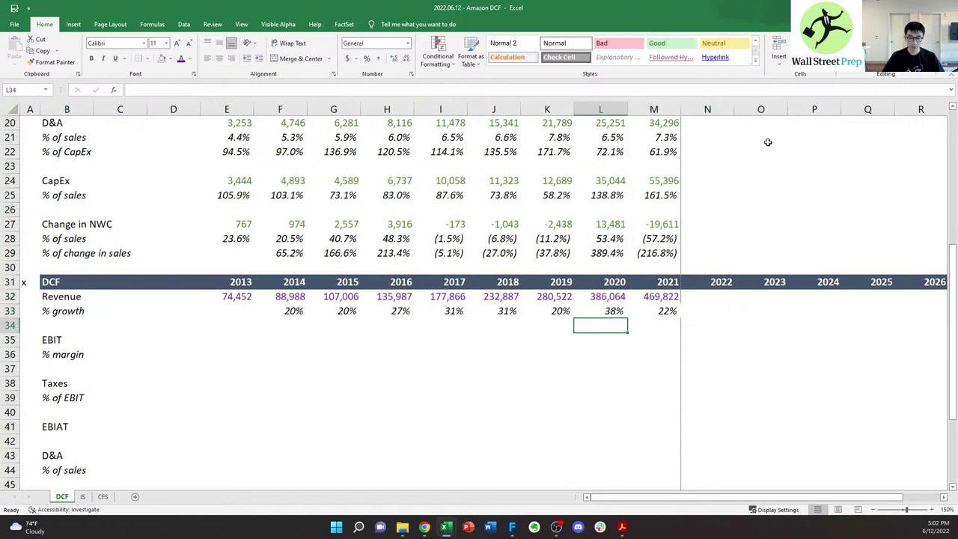
key("alt+i")
key("r")
key("F4")
key("F4")
- Label the first new row under % growth "Conservative Case" in B34
key("Left")
key("Left")
key("Left")
key("Left")
key("Left")
key("Left")
key("Left")
key("Left")
key("Left")
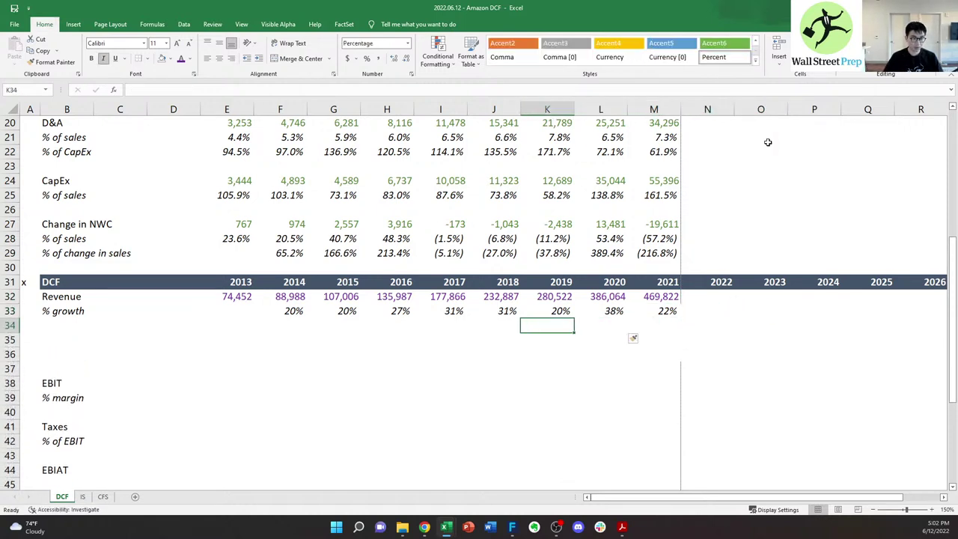
key("Left")
type("cons")
key("Escape")
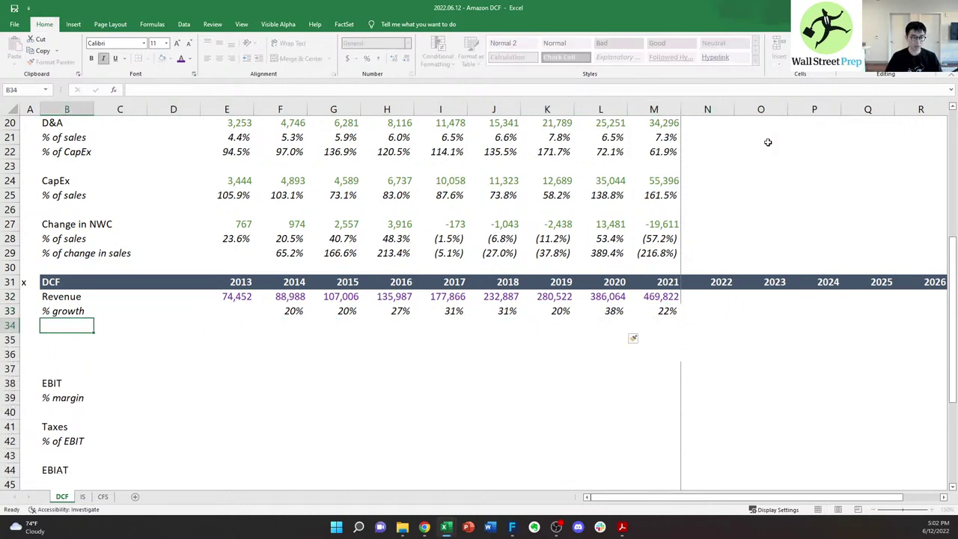
type("Conservative C")
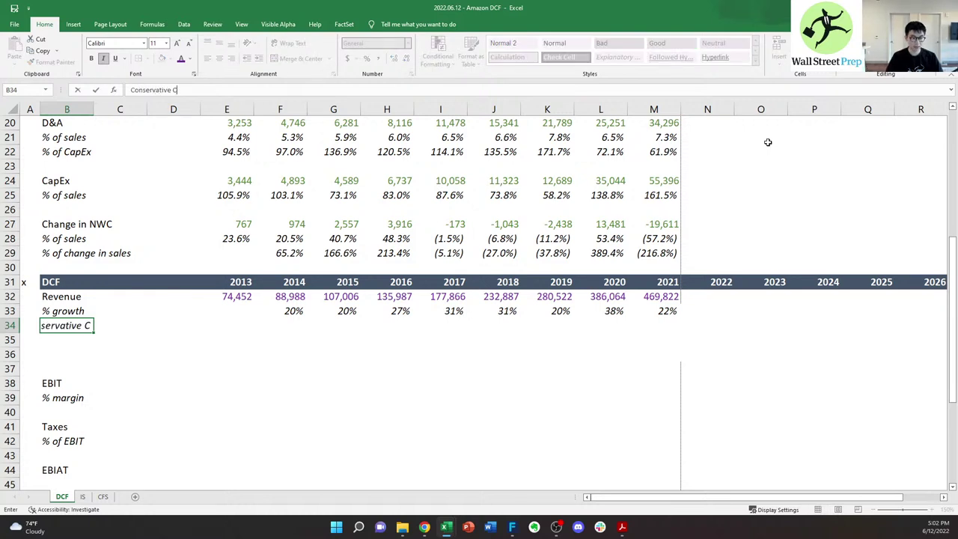
type("ase")
key("Return")
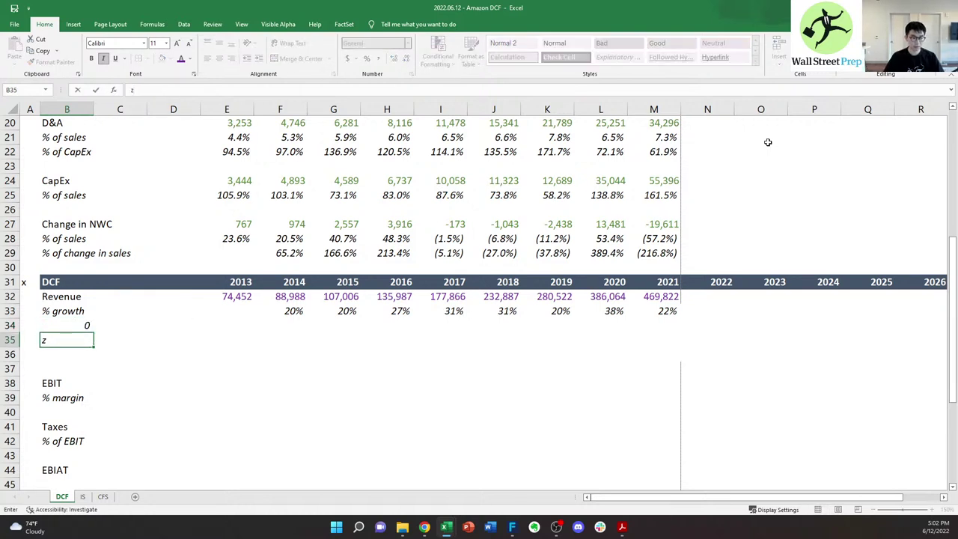
key("Escape")
key("ctrl+z")
key("Down")
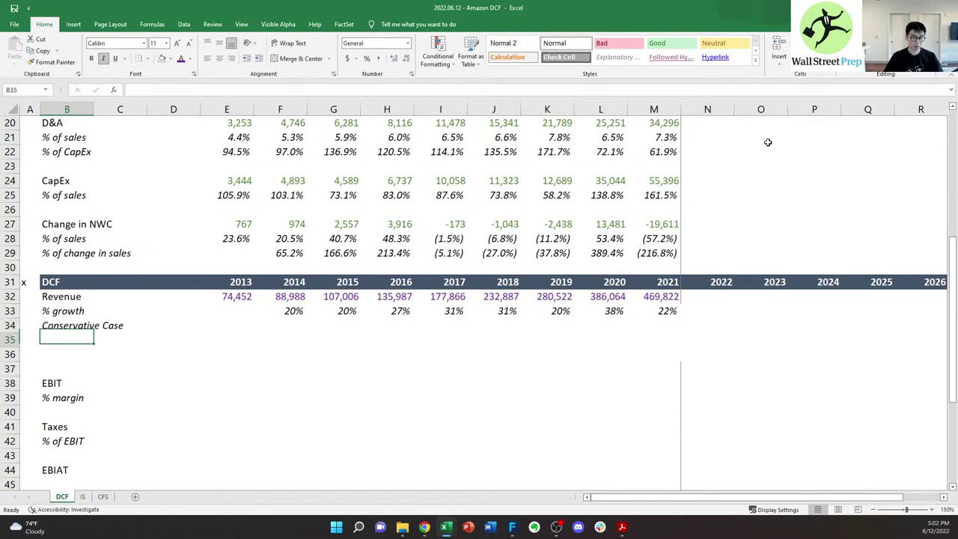
- Label B35 "Street Case" and B36 "Optimistic Case"
type("Street Case")
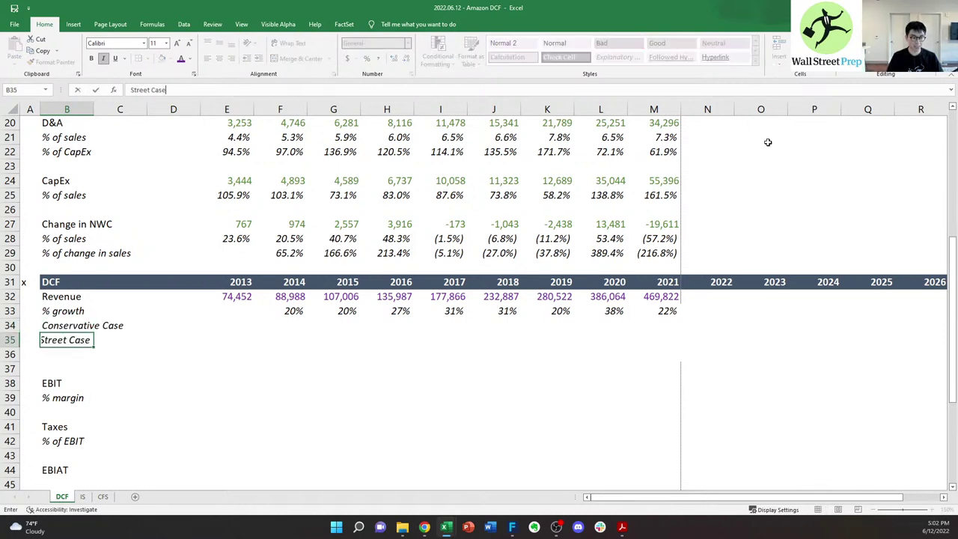
key("Return")
type("Op")
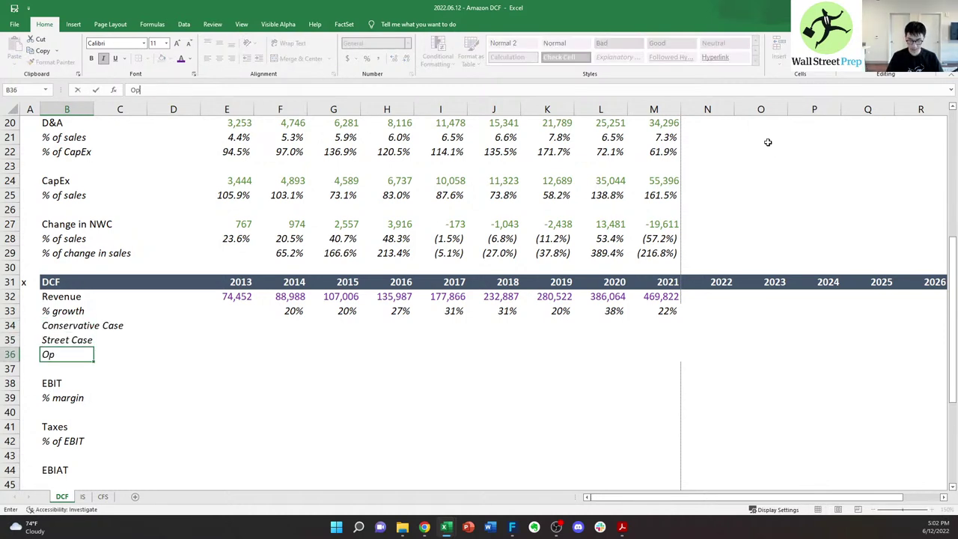
type("timistic Case")
- Remove the italic formatting from the three case labels in B34:B36
key("Up")
key("Up")
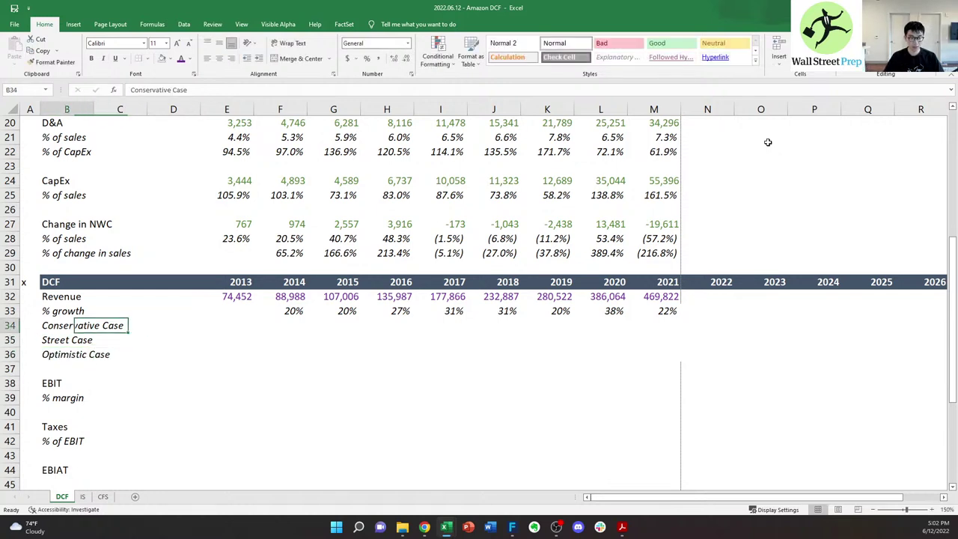
key("shift+Down")
key("shift+Down")
key("ctrl+i")
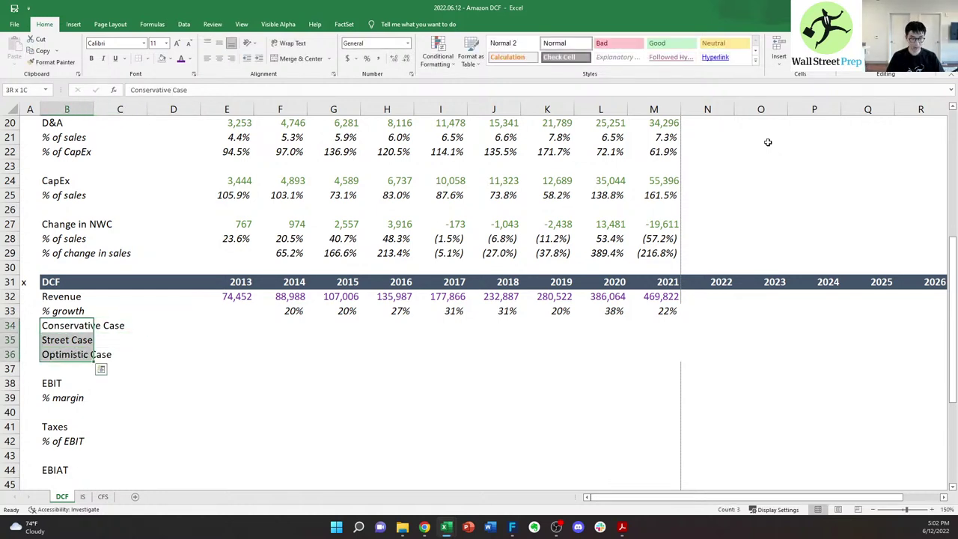
- Copy the yellow input-styled ticker cell C4 as the formatting source for the growth case forecasts
key("Up")
key("Right")
key("Down")
key("Right")
key("Right")
key("Right")
key("Up")
key("ctrl+Right")
key("ctrl+Left")
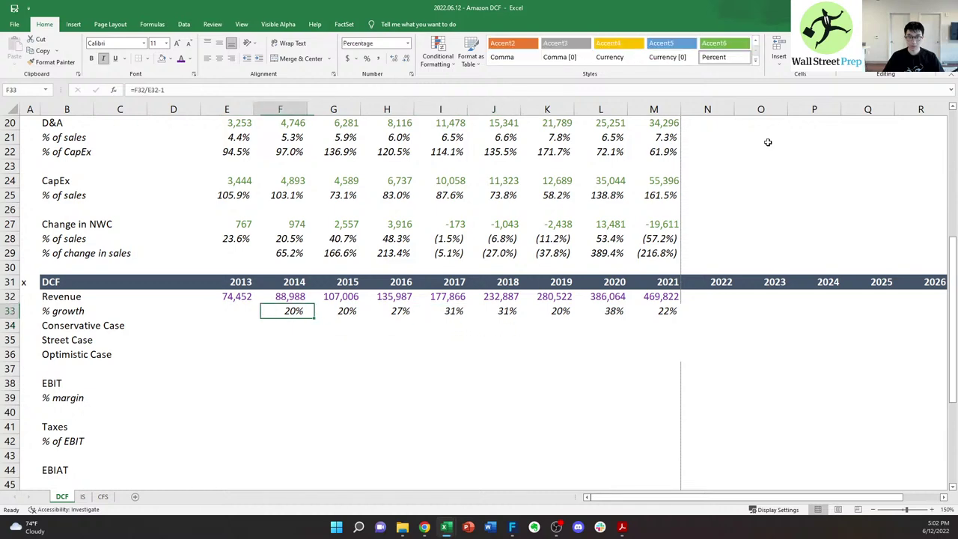
key("ctrl+Up")
key("ctrl+Up")
key("ctrl+Left")
key("ctrl+Up")
key("ctrl+Up")
key("ctrl+Up")
key("ctrl+Up")
key("ctrl+Up")
key("ctrl+Up")
key("ctrl+Up")
key("ctrl+Up")
key("ctrl+Up")
key("ctrl+Up")
key("ctrl+Up")
key("ctrl+Up")
key("ctrl+Up")
key("ctrl+Up")
key("Right")
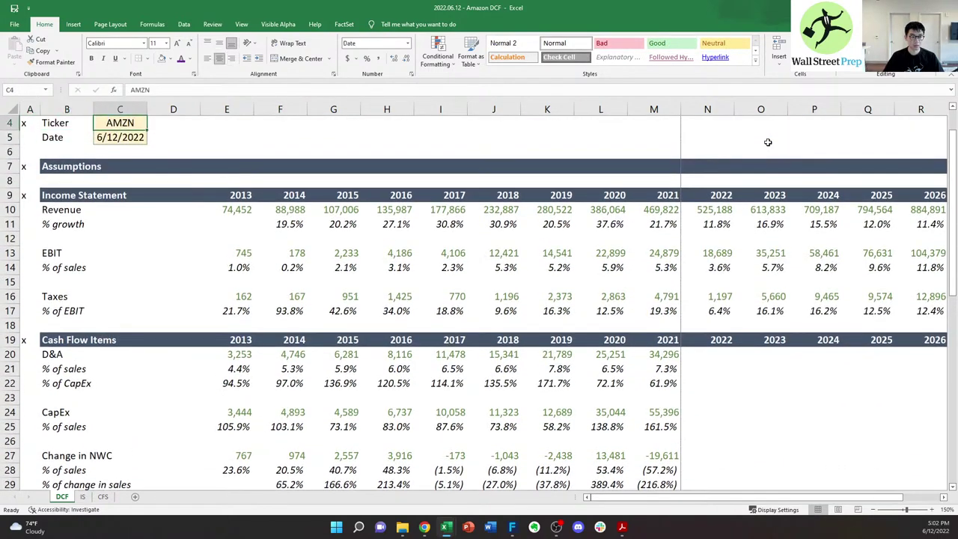
key("ctrl+c")
- Paste the copied ticker cell into the DCF's Conservative Case row under 2023, in O34
key("ctrl+Left")
key("ctrl+Down")
key("ctrl+Down")
key("ctrl+Down")
key("ctrl+Down")
key("ctrl+Down")
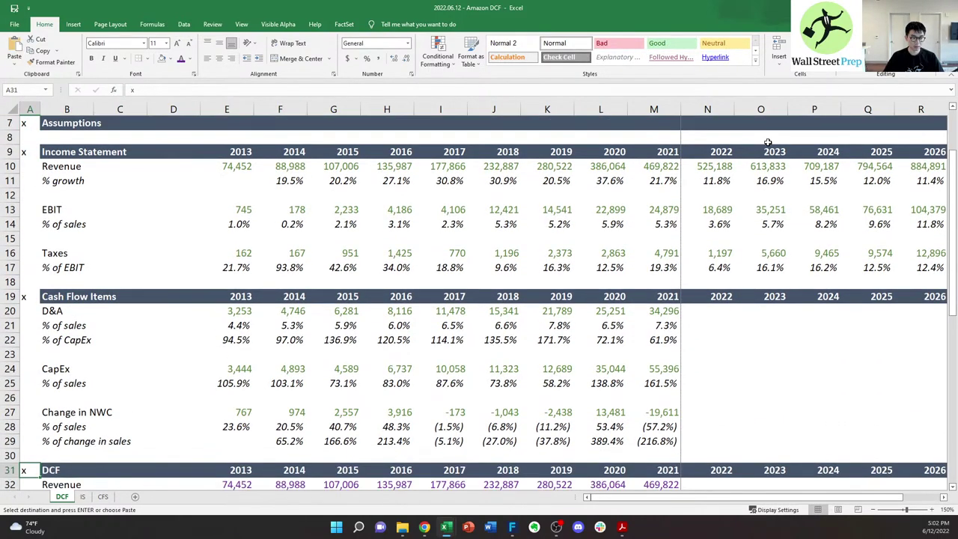
key("ctrl+Up")
key("Down")
key("Right")
key("ctrl+Right")
key("ctrl+Right")
key("Down")
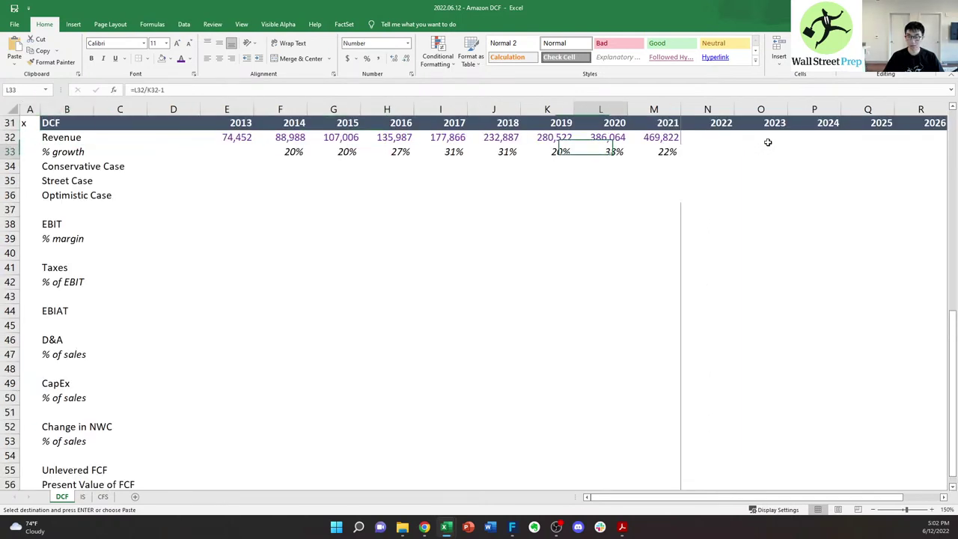
key("Down")
key("Right")
key("Right")
key("ctrl+v")
key("ctrl+c")
key("ctrl+Left")
key("ctrl+v")
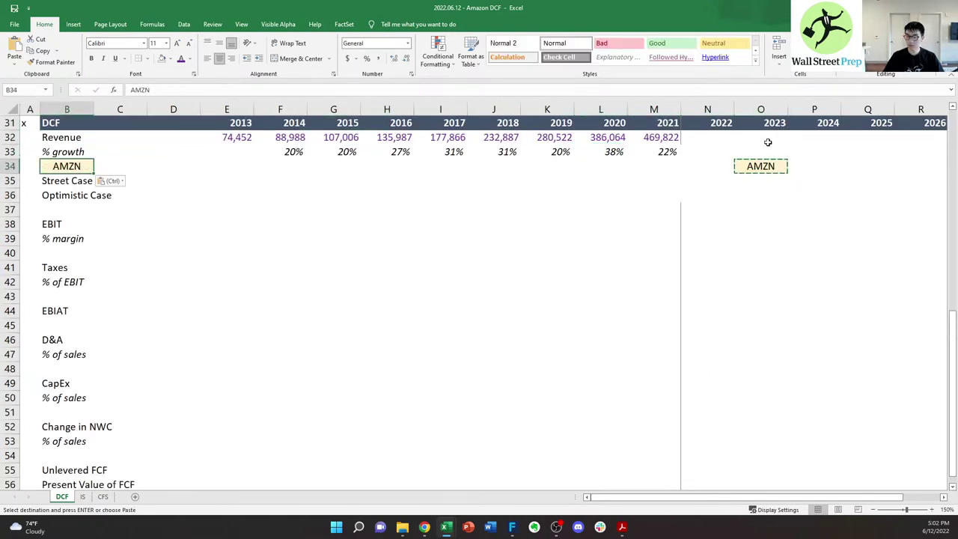
key("ctrl+z")
- Paste the input-styled cell into N34 and clear the contents of N34:O34, keeping the yellow input formatting
key("ctrl+Right")
key("Left")
key("ctrl+v")
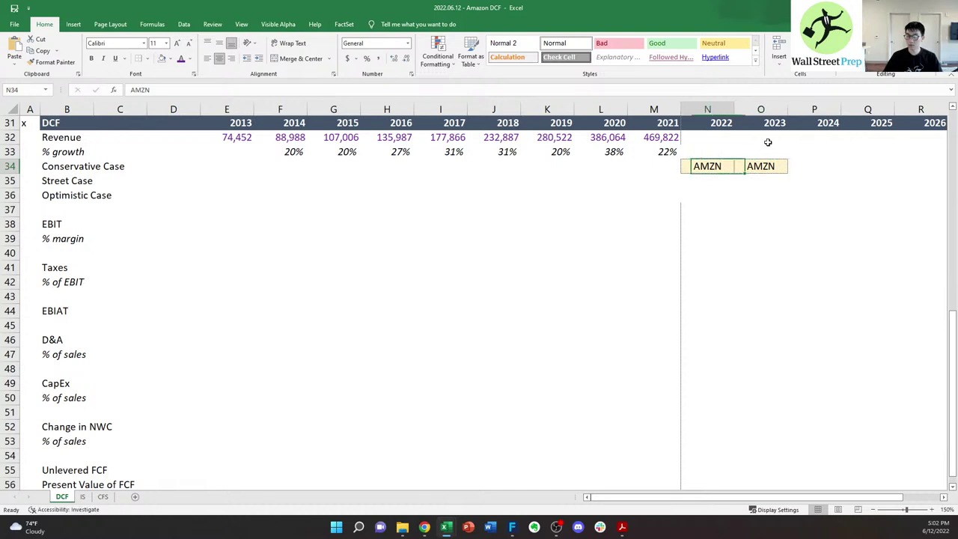
key("Escape")
key("shift+Right")
key("Delete")
- Copy the blank yellow input cell N34 across N34:S36 for all three growth cases from 2022 to 2027
key("shift+Left")
key("ctrl+c")
key("shift+Down")
key("shift+Down")
key("shift+Right")
key("shift+Right")
key("shift+Right")
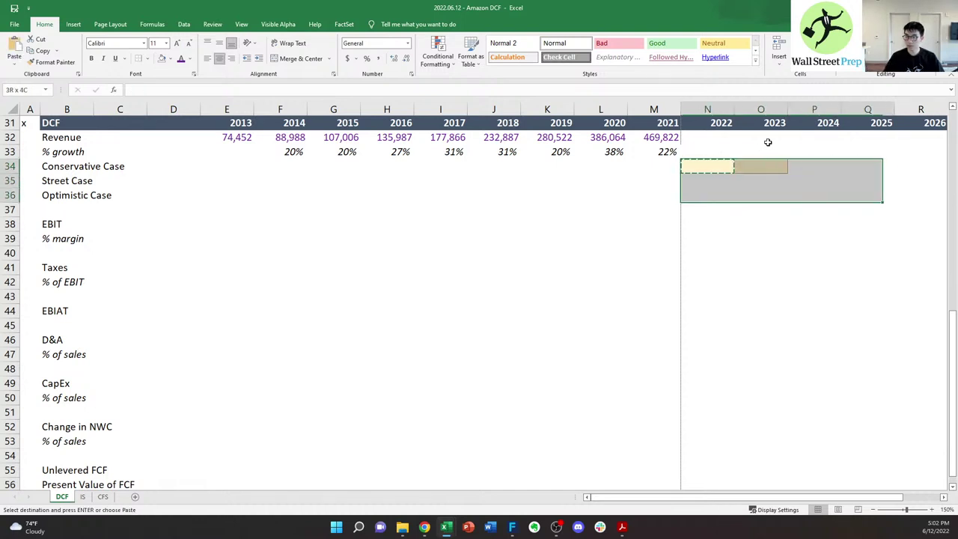
key("shift+Right")
key("shift+Right")
key("Return")
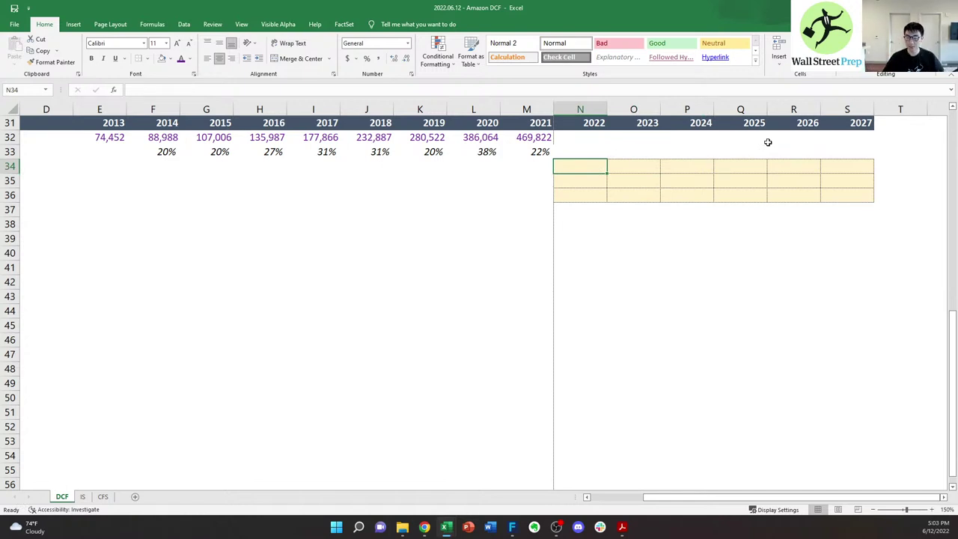
- Review the DCF's 2021 figures and the 2022 to 2027 forecast year headers in row 31
key("Up")
key("Up")
key("Up")
key("Up")
key("Up")
key("Down")
key("Down")
key("Down")
key("Left")
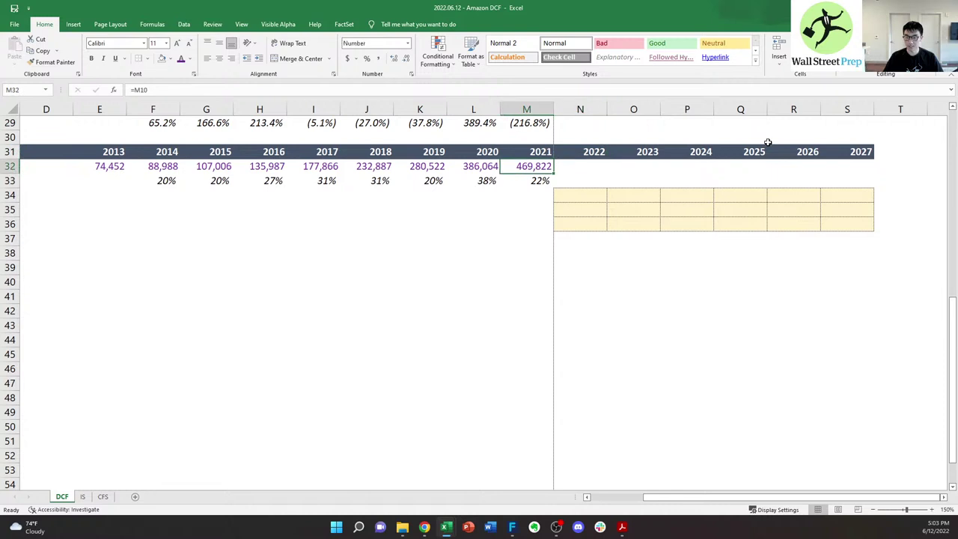
key("Down")
key("Right")
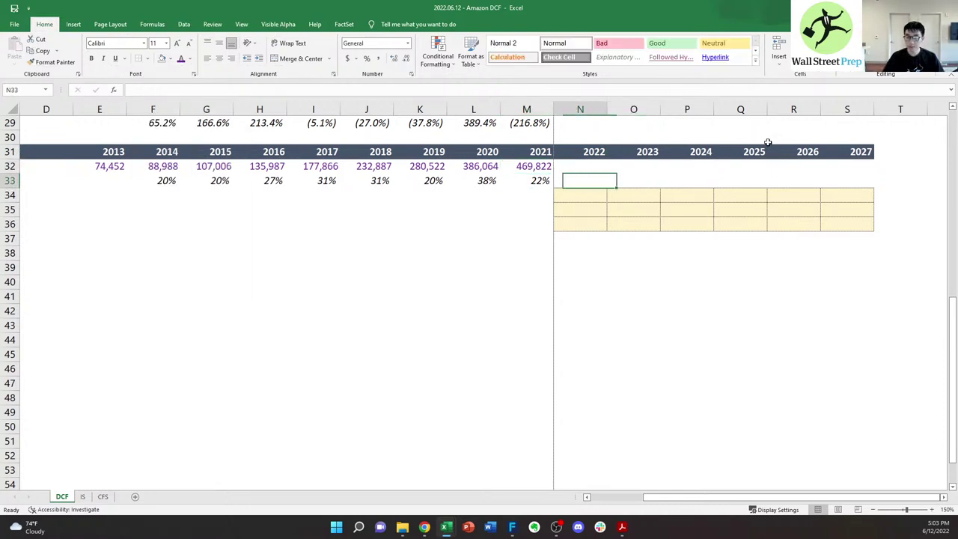
key("Left")
key("Up")
key("Up")
key("Up")
key("Up")
key("Up")
key("Up")
key("Up")
key("Up")
key("Down")
key("Down")
key("Down")
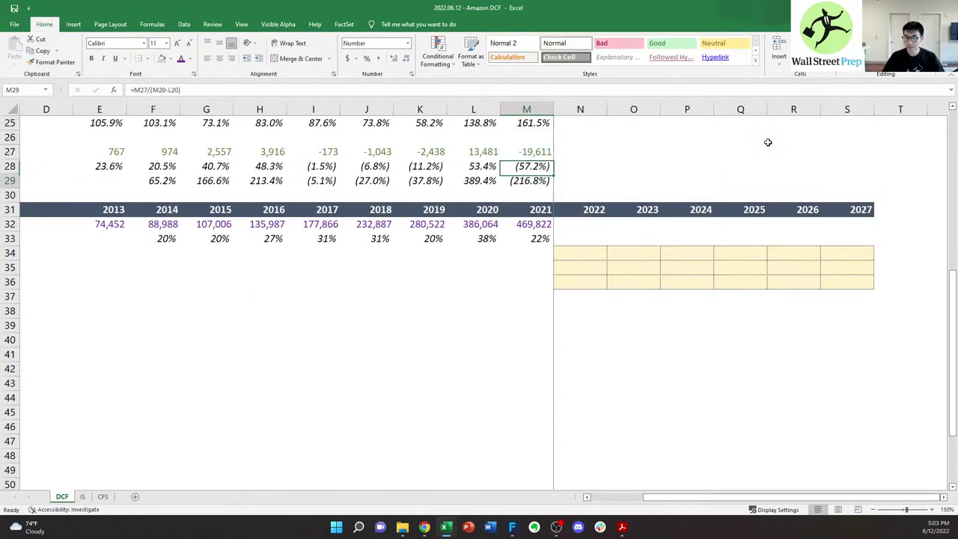
key("Down")
key("Down")
key("Down")
key("Down")
key("Right")
key("Right")
key("Up")
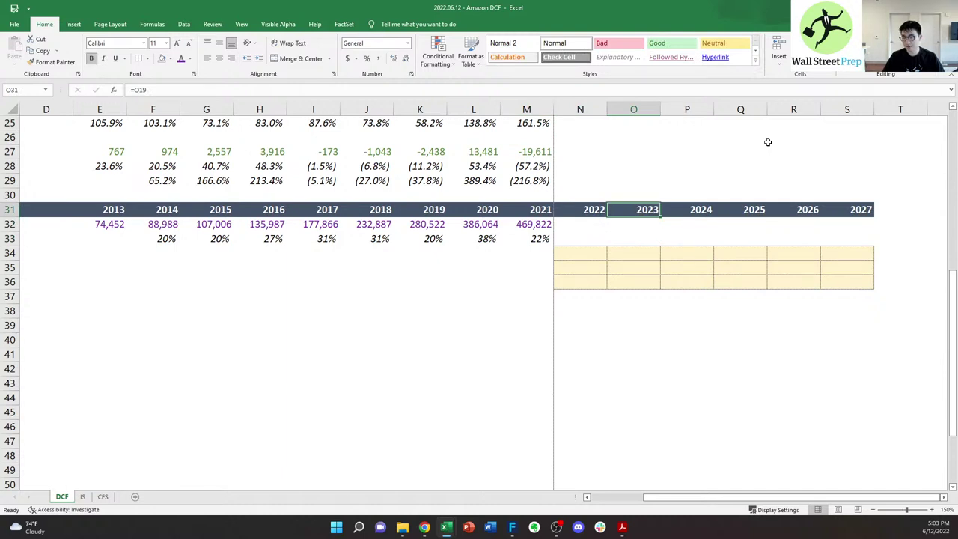
key("Left")
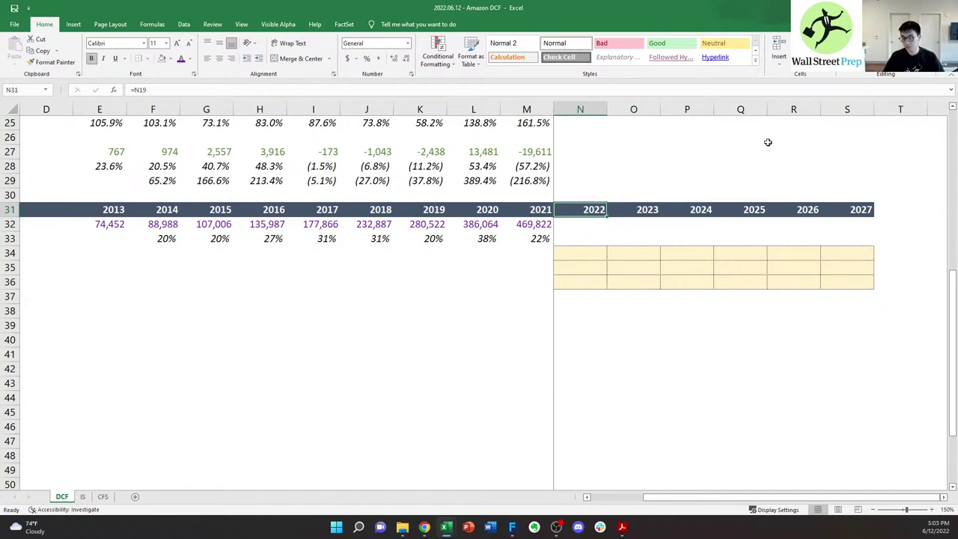
key("ctrl+shift+Right")
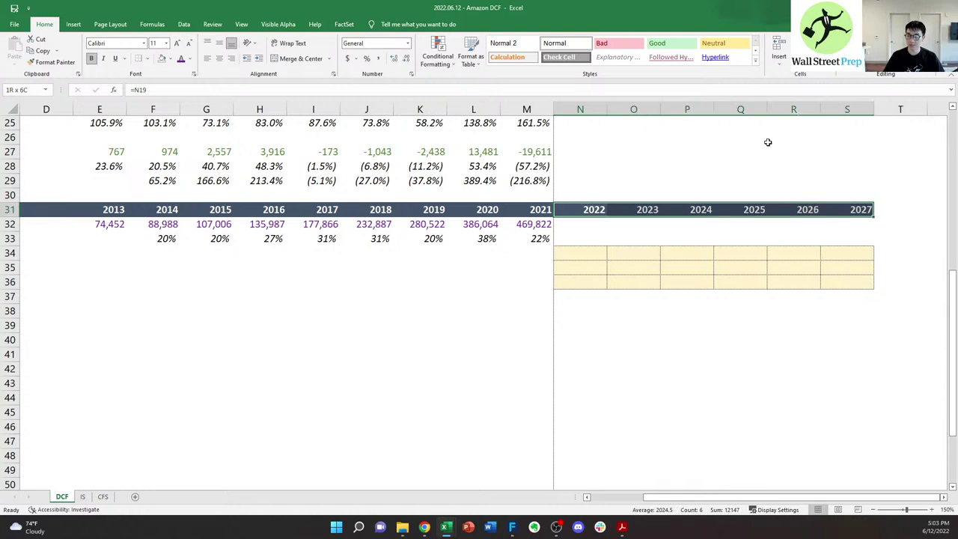
- Examine the historical revenue growth rates in row 33 from 2014 through 2021
key("Down")
key("Left")
key("Down")
key("Left")
key("Left")
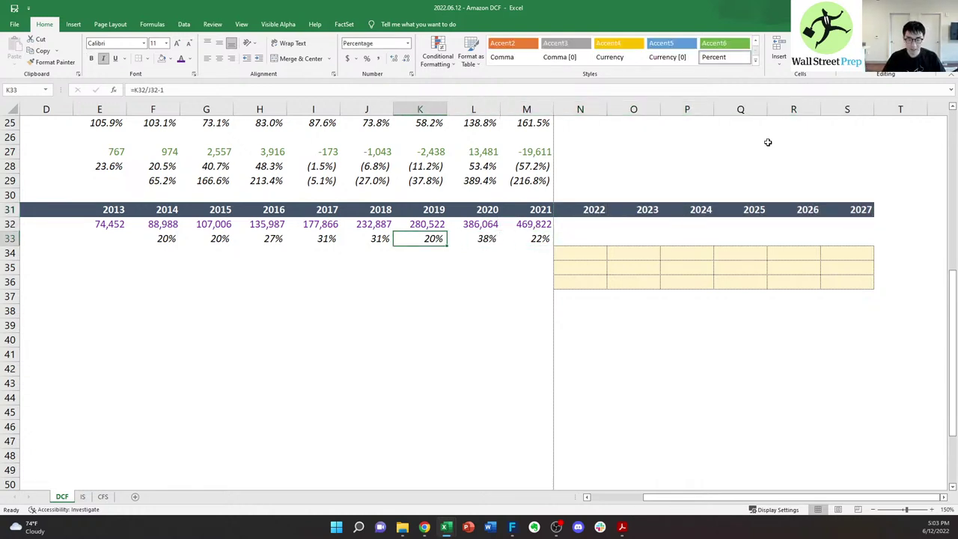
key("Left")
key("Left")
key("Left")
key("Left")
key("Left")
key("Left")
key("Left")
key("Left")
key("Left")
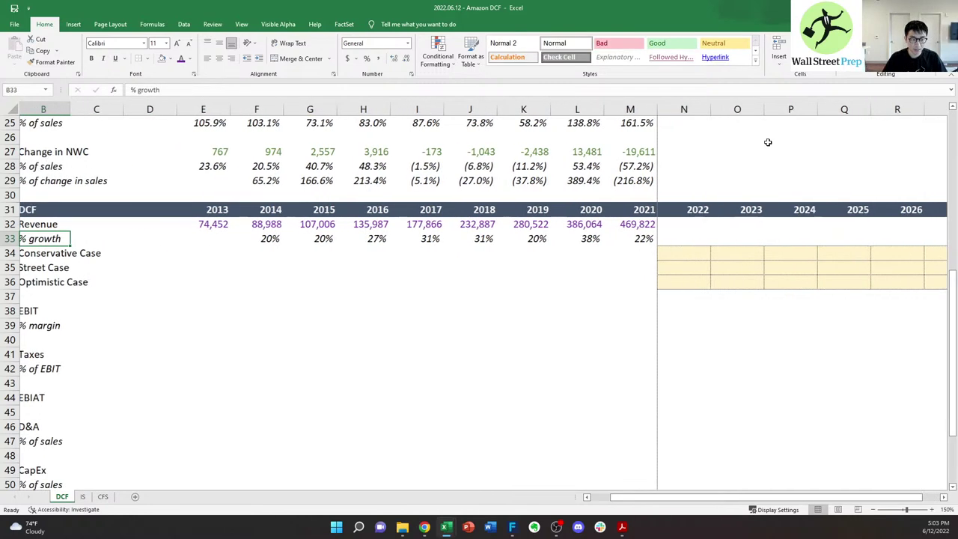
key("Left")
key("Right")
key("Right")
key("Right")
key("Right")
key("Right")
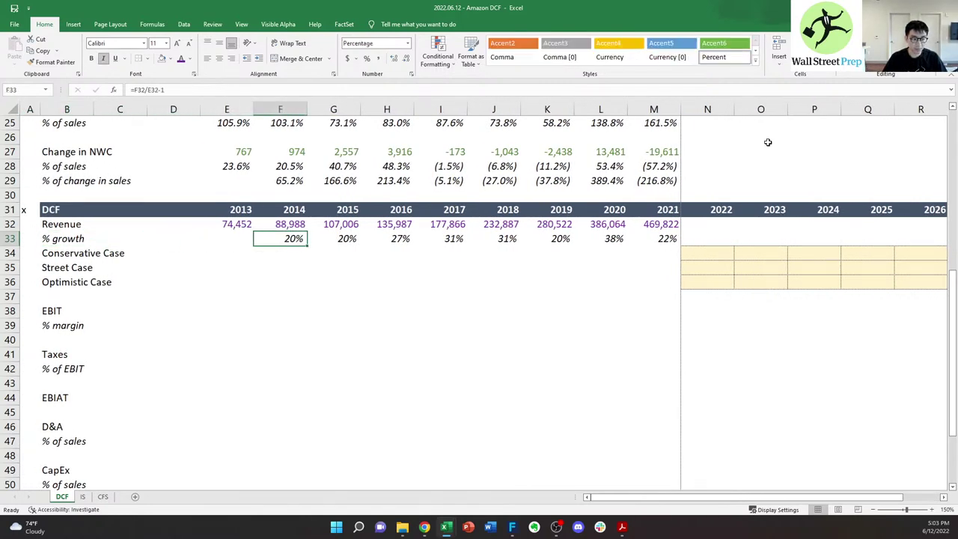
key("Right")
key("Right")
key("Right")
key("Left")
key("Left")
key("Left")
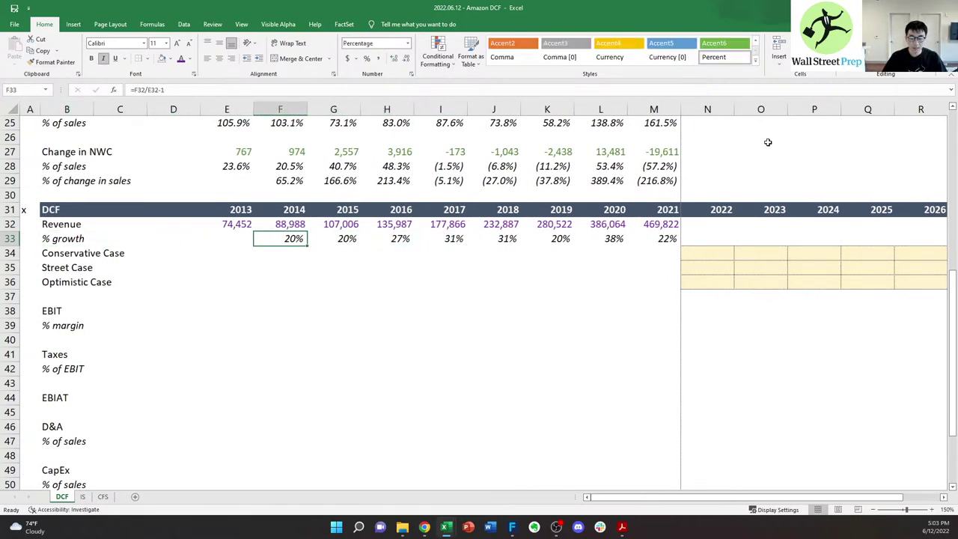
key("Right")
key("Left")
key("Right")
key("Right")
key("Left")
key("Left")
key("Right")
key("Right")
key("Right")
key("Right")
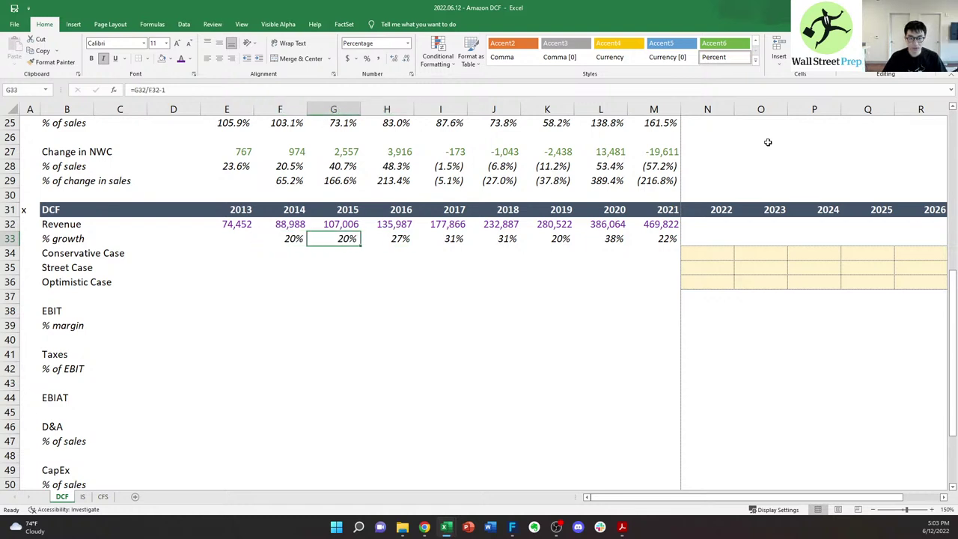
key("Right")
key("Right")
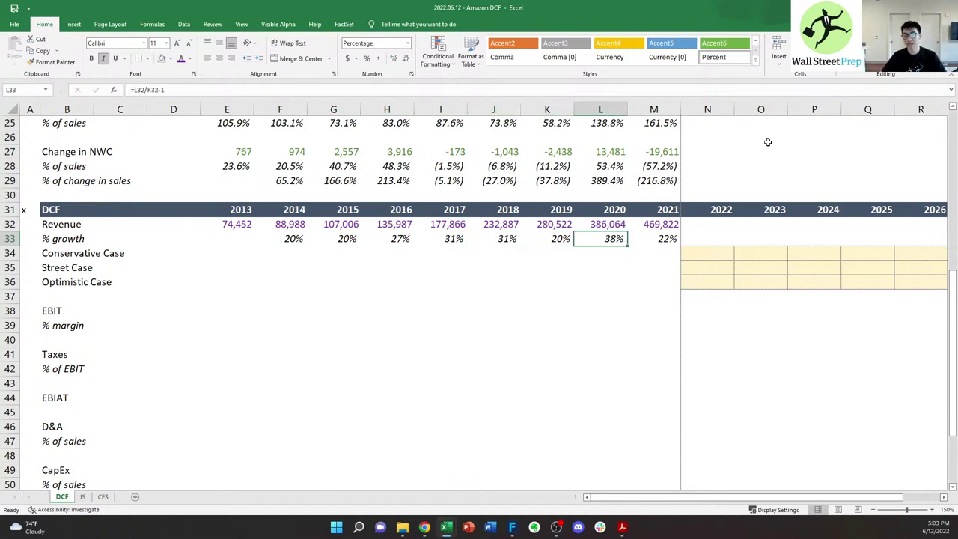
key("Right")
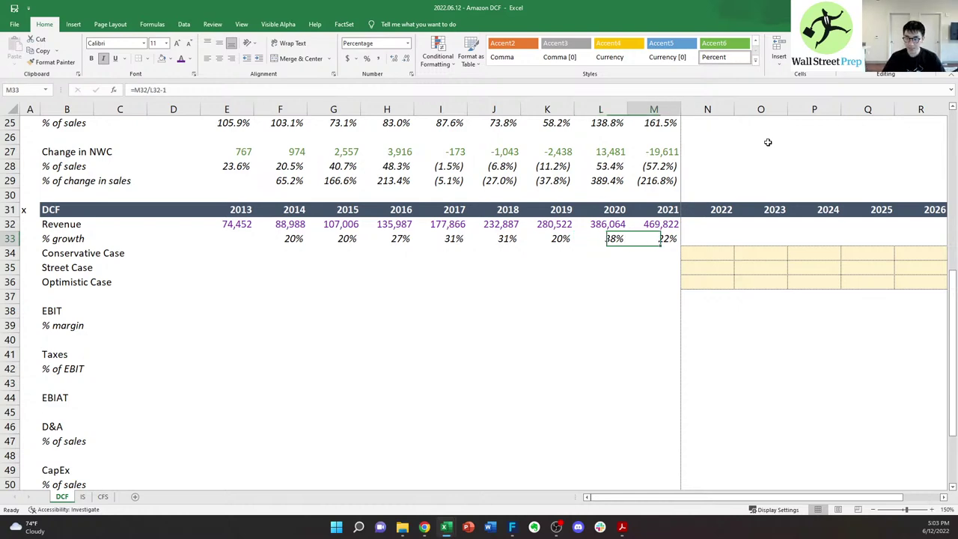
- Review the Income Statement section above the DCF, from the 2022 EBIT and tax projections to the revenue growth row
key("Right")
key("Up")
key("Up")
key("Up")
key("Up")
key("Up")
key("Up")
key("Up")
key("Up")
key("Up")
key("Up")
key("Up")
key("Up")
key("Up")
key("Up")
key("Up")
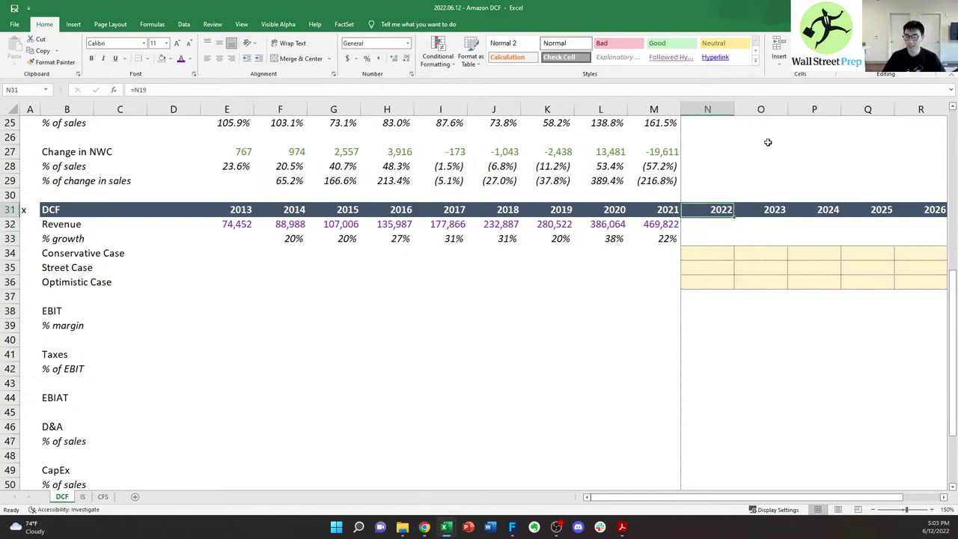
key("Up")
key("Up")
key("Up")
key("Up")
key("Up")
key("Up")
key("Up")
key("Up")
key("Up")
key("Up")
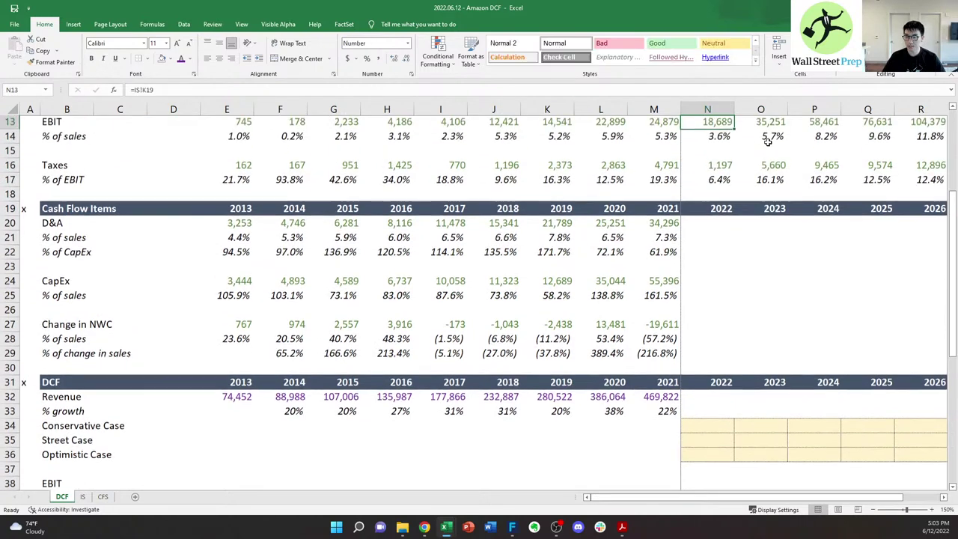
key("Down")
key("Down")
key("Down")
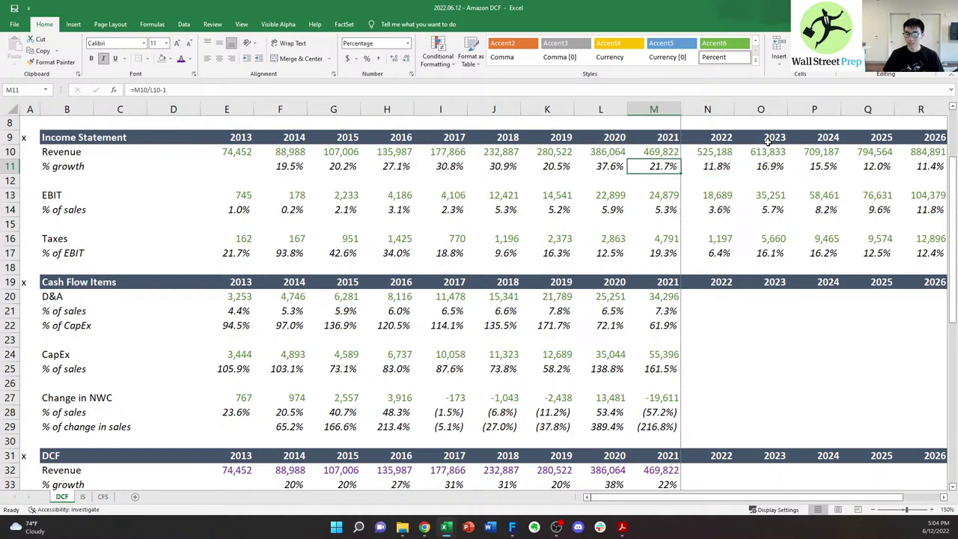
- Compare the 2020 and 2021 revenue growth rates in row 11 with the 2022 and 2023 estimates
key("Left")
key("Right")
key("Left")
key("Left")
key("Right")
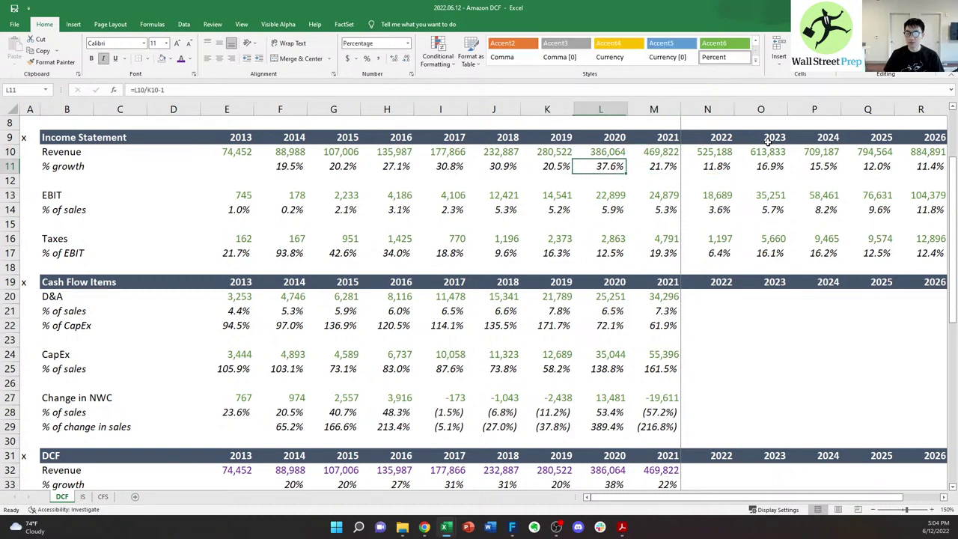
key("Right")
key("Right")
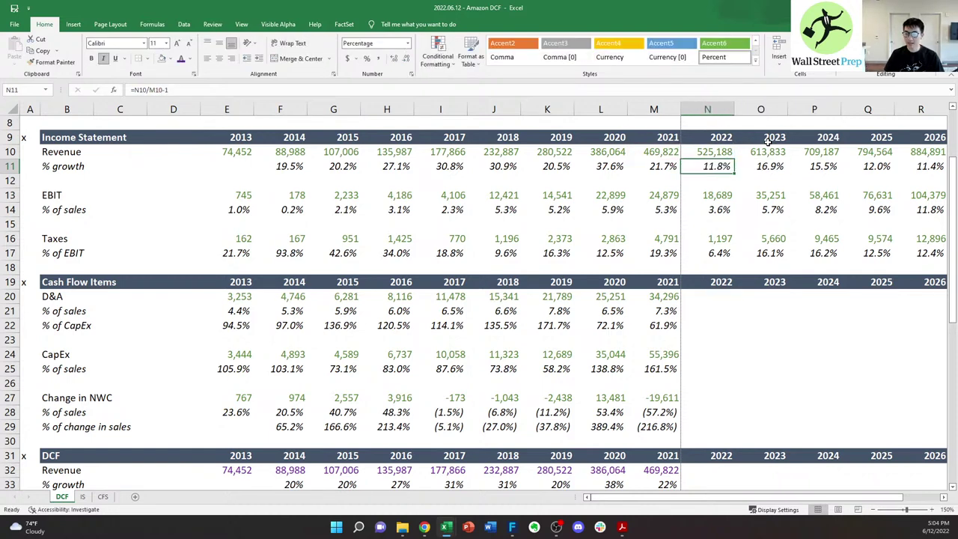
key("Right")
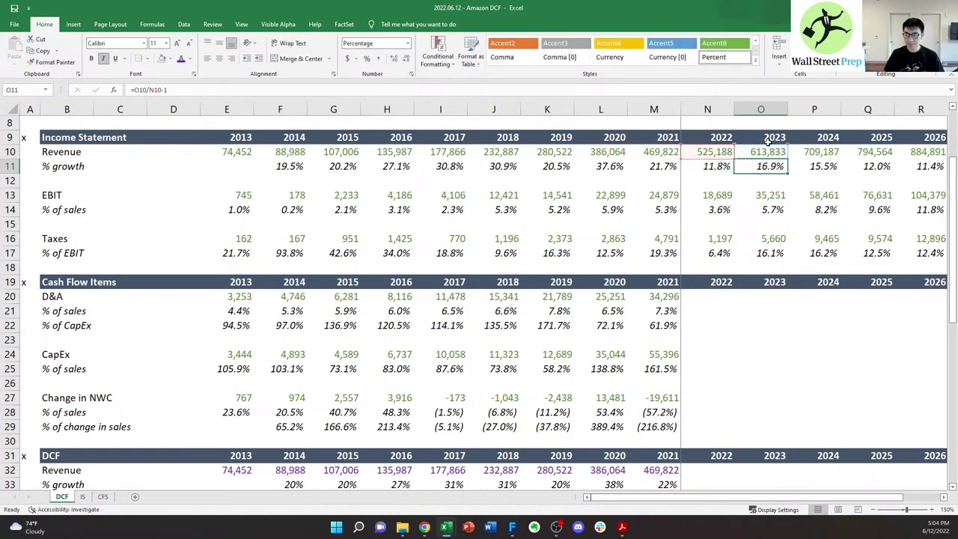
key("Left")
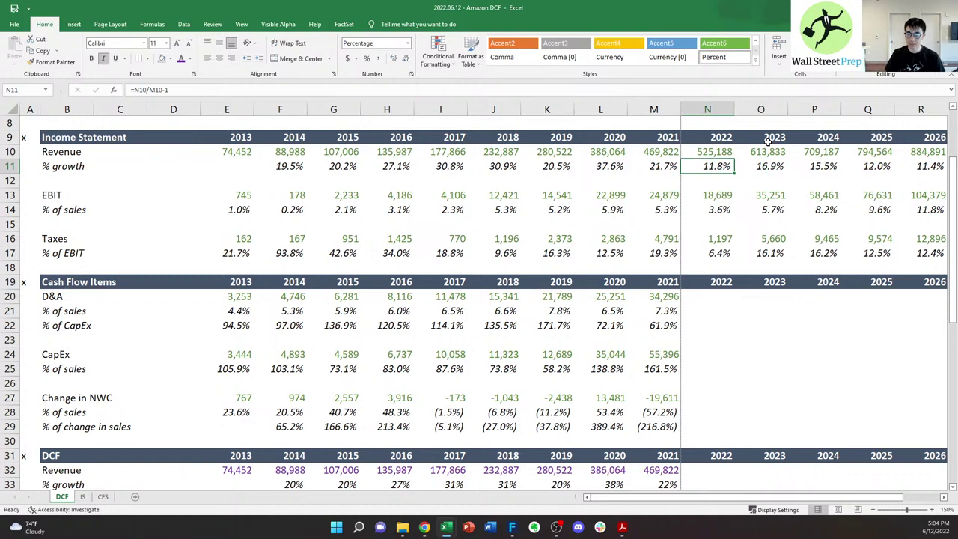
- Examine the historical revenue growth rates in row 11 against the growth projected from 2022 onward
key("Left")
key("Left")
key("Left")
key("Left")
key("Left")
key("Left")
key("Left")
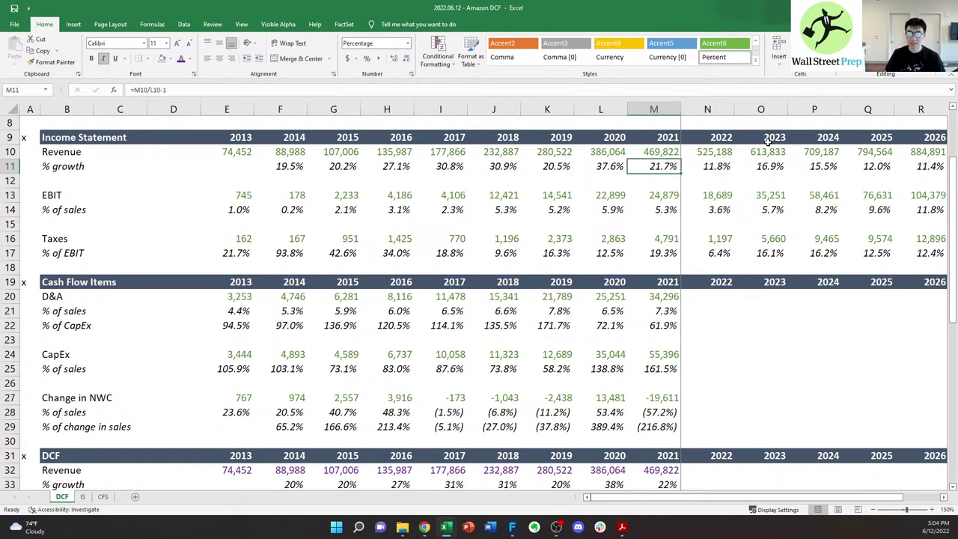
key("Right")
key("Right")
key("Right")
key("Right")
key("Right")
key("Right")
key("Right")
key("Right")
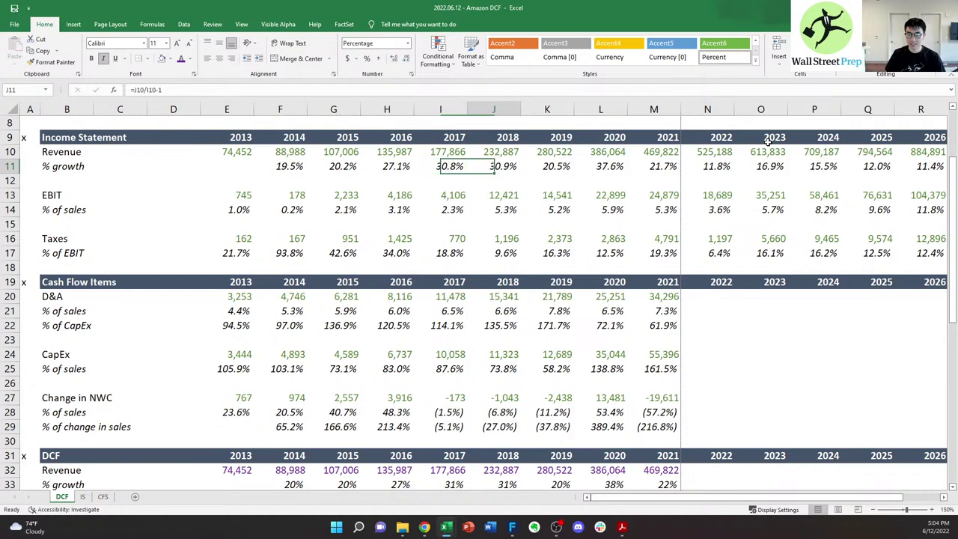
key("Right")
key("Right")
key("Right")
key("Right")
key("Right")
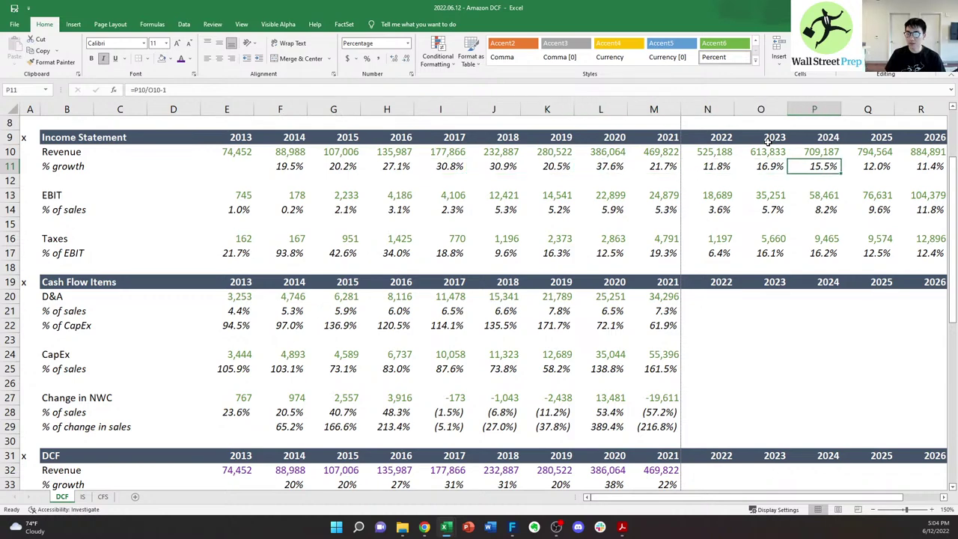
key("Left")
key("Left")
key("Left")
key("Left")
key("Left")
key("Left")
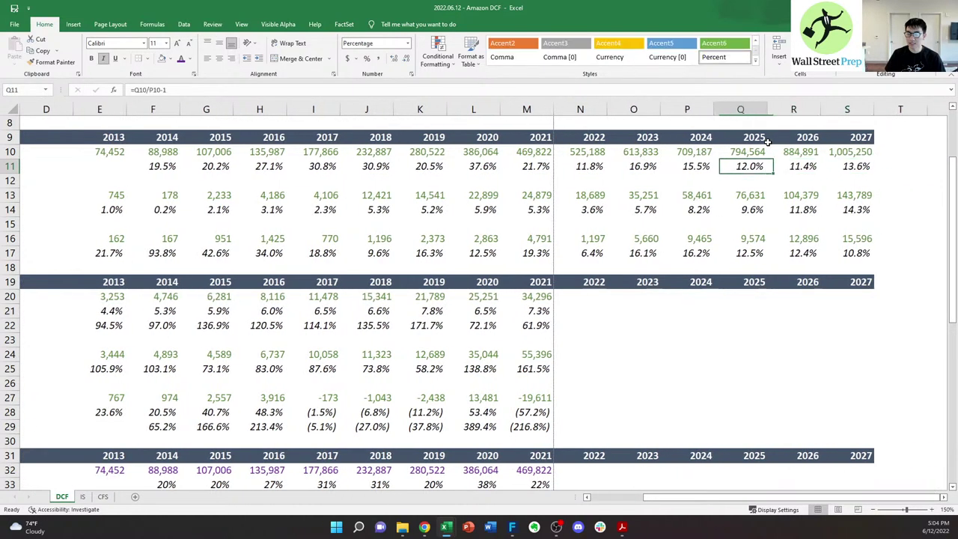
- Examine the projected revenue growth rates in row 11 for the forecast years through 2027
key("Right")
key("Right")
key("Right")
key("Right")
key("Left")
key("Left")
key("Left")
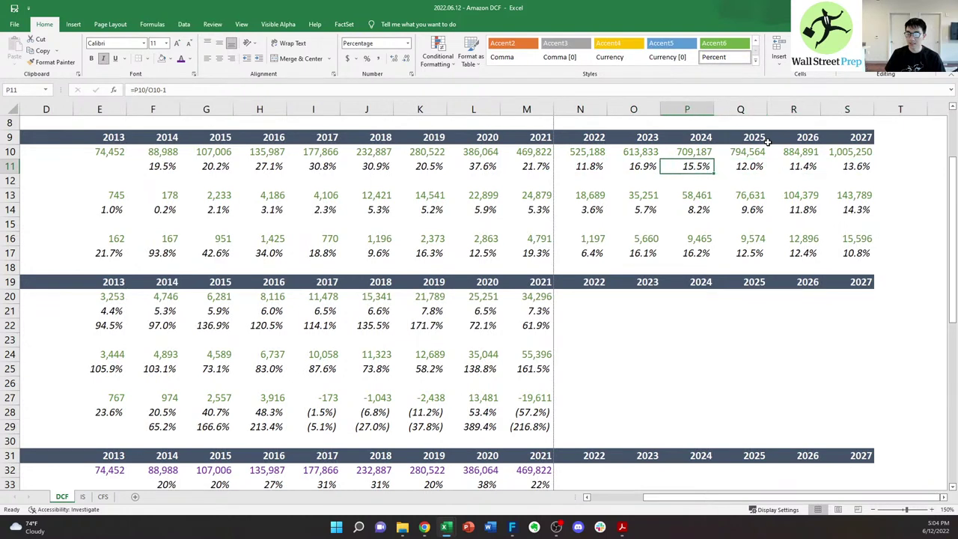
key("Right")
key("Right")
key("Right")
key("Right")
key("Left")
key("Left")
key("Left")
key("Left")
key("Left")
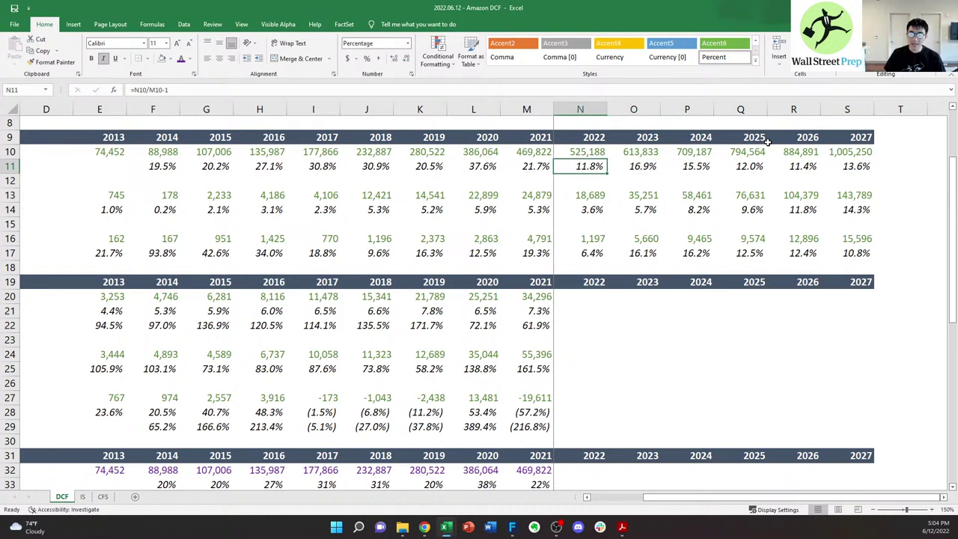
key("Right")
key("Right")
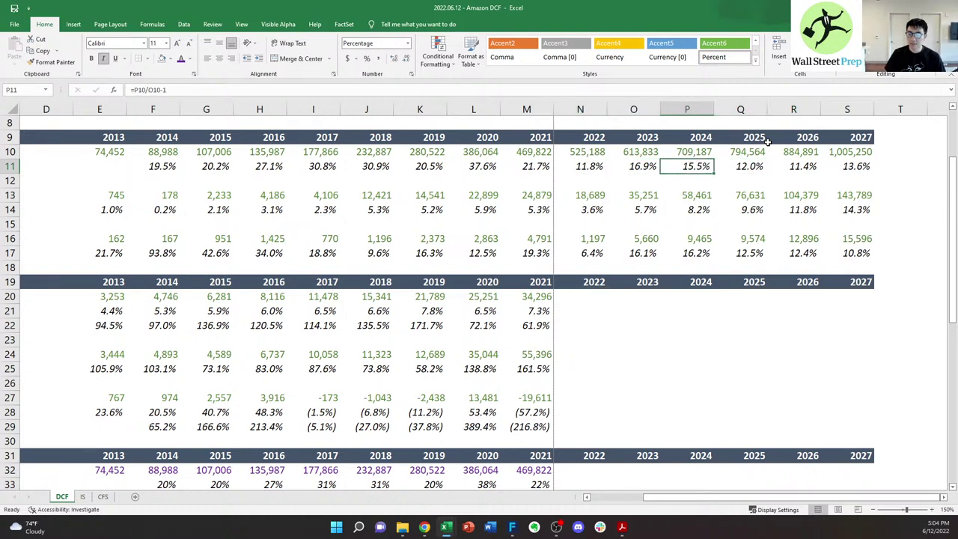
- Highlight columns P:S to examine the outer forecast years 2024 to 2027, and return to the 2022 growth rate
key("ctrl+space")
key("shift+Right")
key("shift+Right")
key("shift+Right")
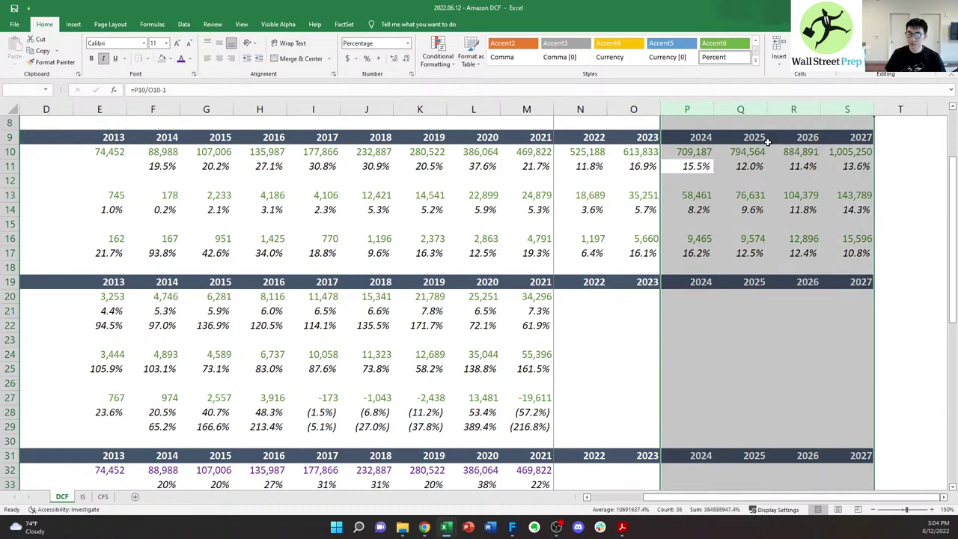
key("Left")
key("Right")
key("ctrl+space")
key("shift+Right")
key("shift+Right")
key("shift+Right")
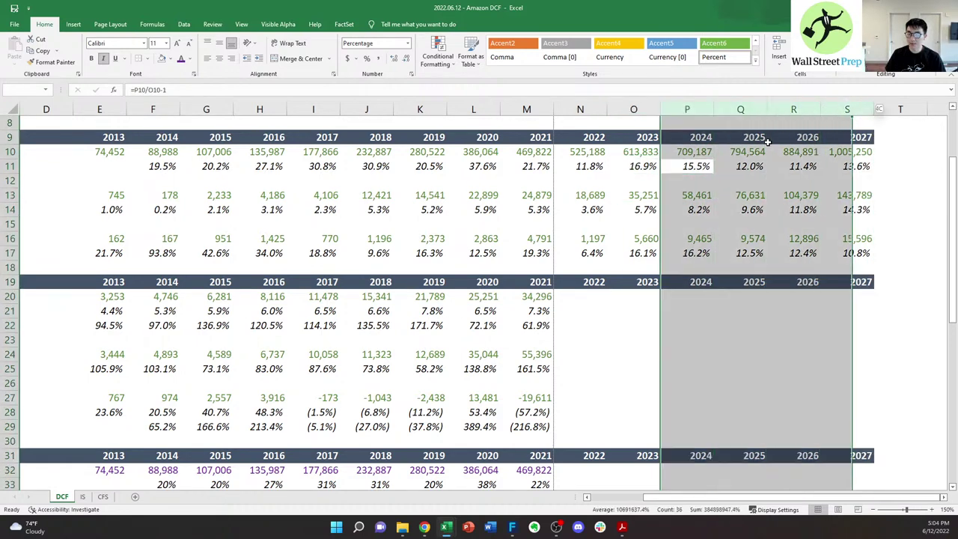
key("Left")
key("Left")
key("Right")
key("Right")
key("Left")
key("Left")
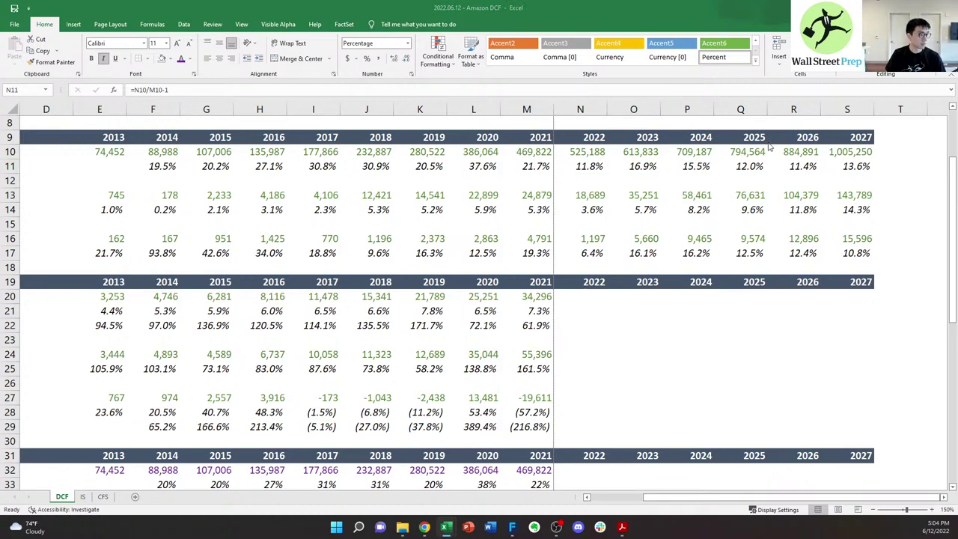
- Switch to FactSet and open the Broker Outlook report for Amazon
key("alt+Tab")
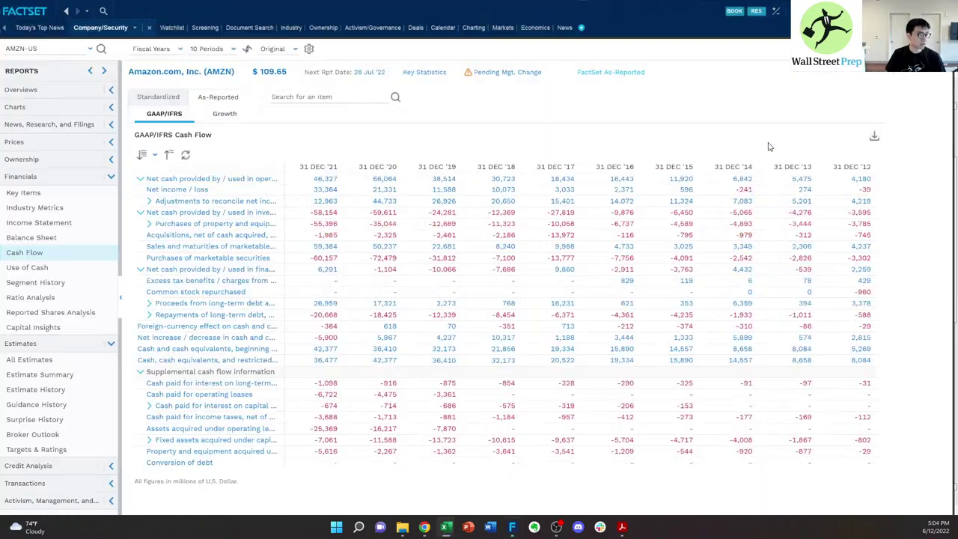
left_click(72, 434)
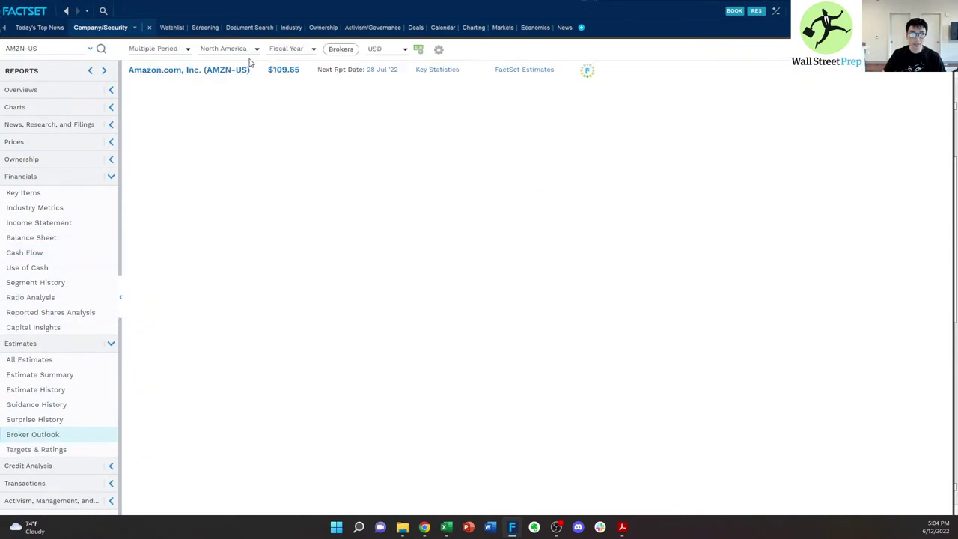
- Set the Broker Outlook metric to Unit Growth (%) from the industry items
left_click(186, 53)
left_click(221, 51)
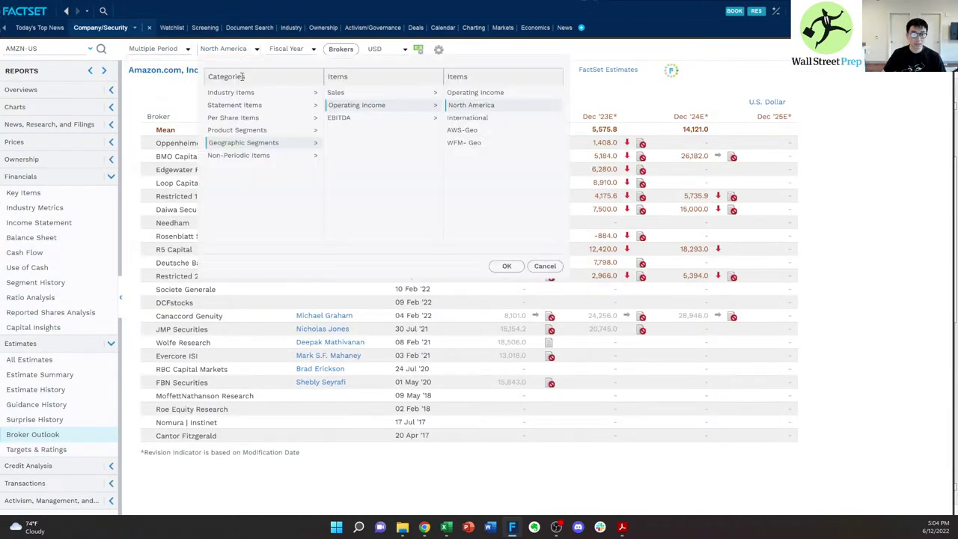
left_click(247, 93)
left_click(355, 92)
left_click(387, 265)
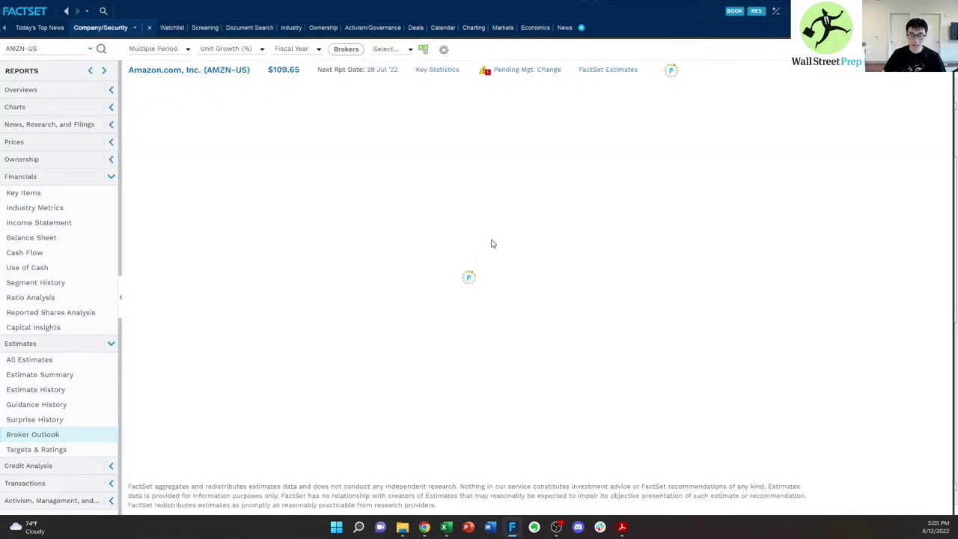
- Set the Broker Outlook metric to Sales from the statement items
left_click(222, 51)
left_click(273, 105)
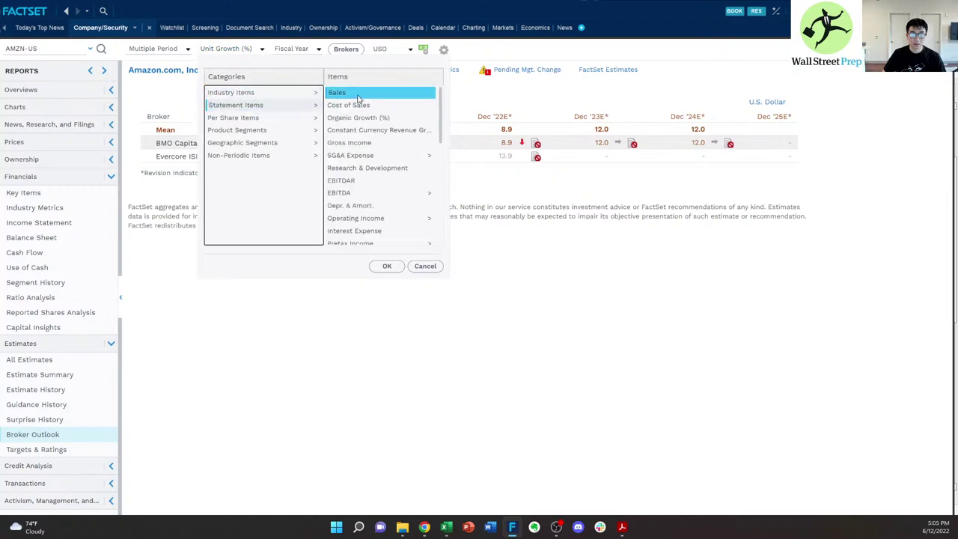
left_click(391, 266)
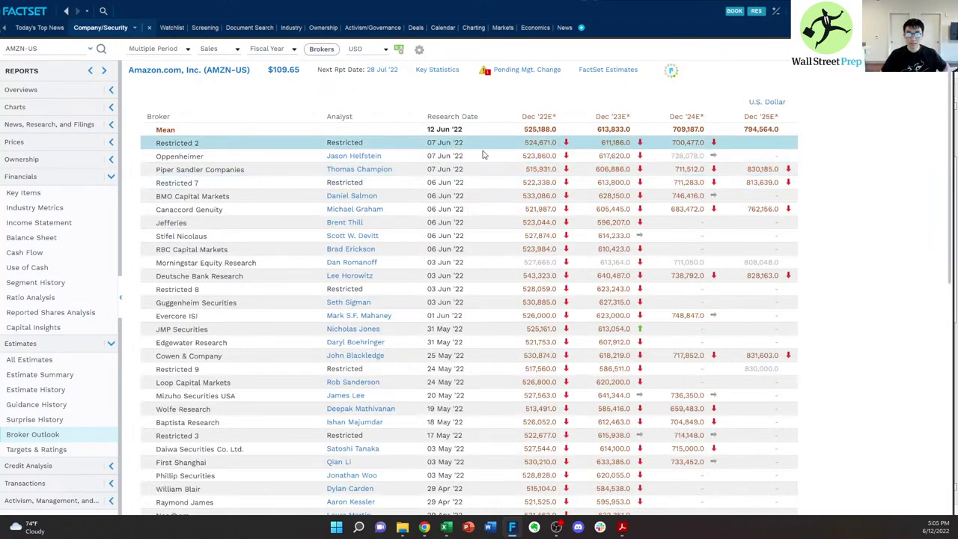
- Examine the individual brokers' sales estimates for December 2022 through December 2025 against the mean
scroll(495, 172, "down", 2)
scroll(496, 171, "down", 2)
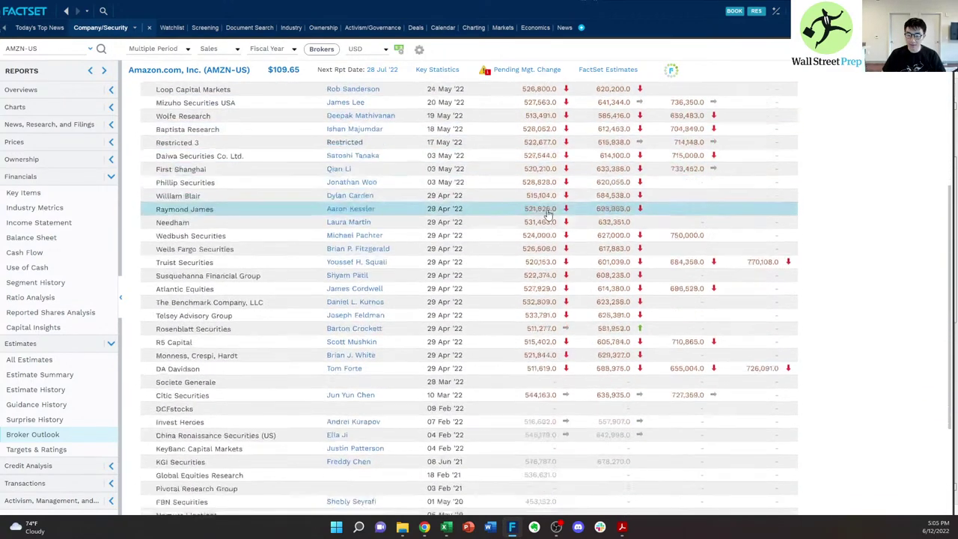
scroll(558, 207, "up", 6)
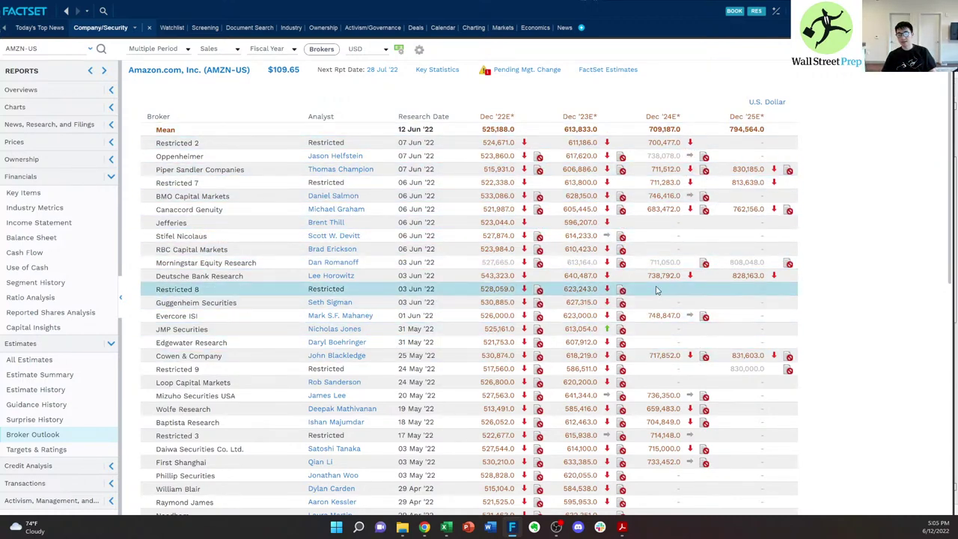
scroll(656, 292, "down", 5)
scroll(656, 292, "down", 6)
scroll(656, 298, "up", 5)
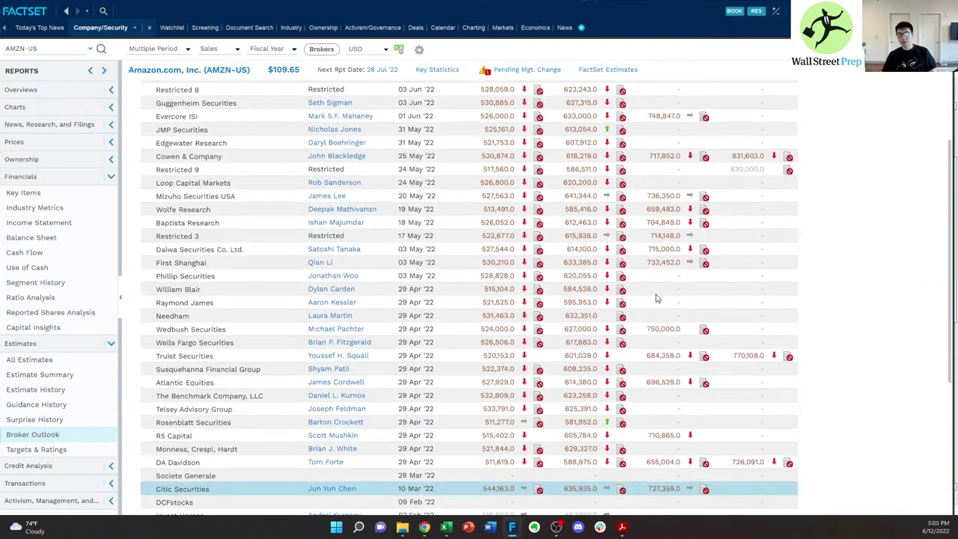
scroll(656, 298, "up", 5)
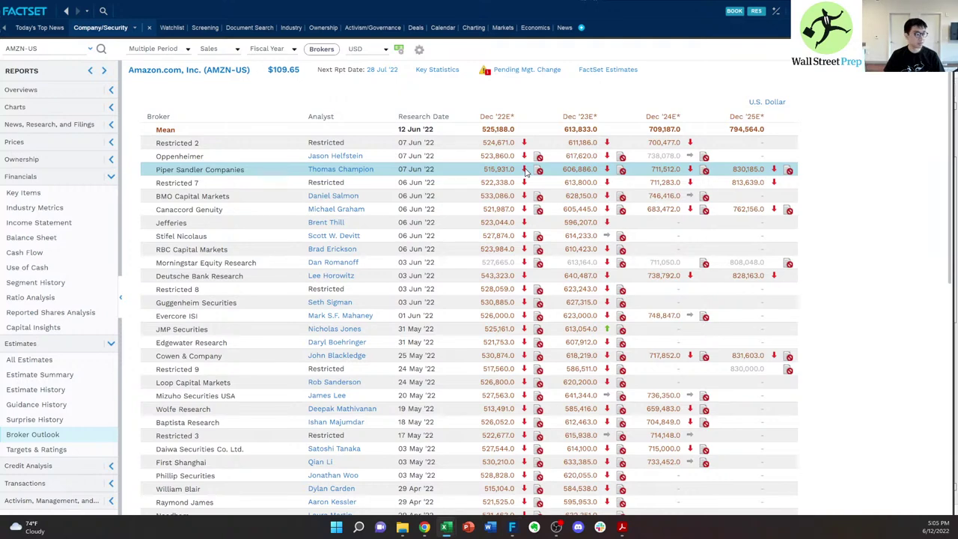
- Switch back to the Amazon DCF workbook in Excel and select the 2022 conservative case input cell N34
key("alt+Tab")
key("Right")
key("Left")
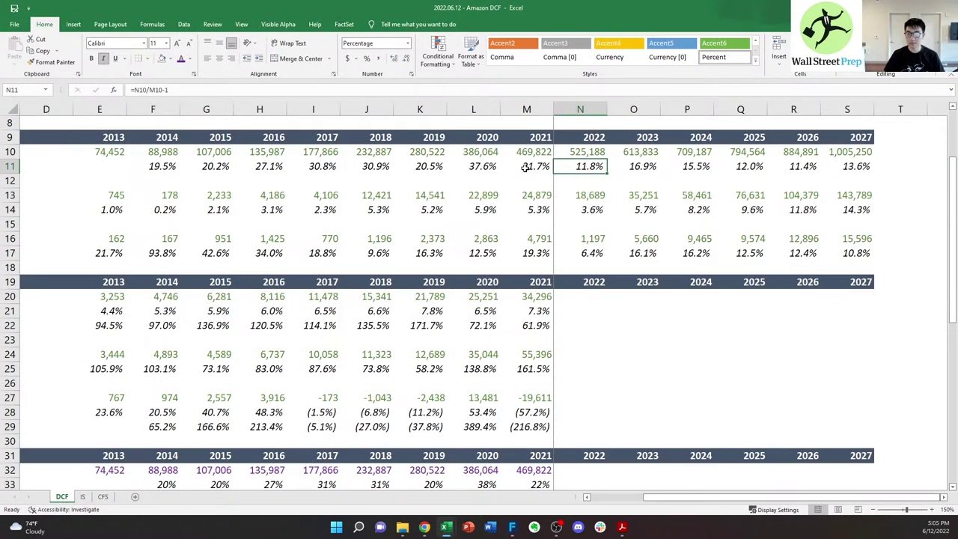
scroll(594, 235, "down", 1)
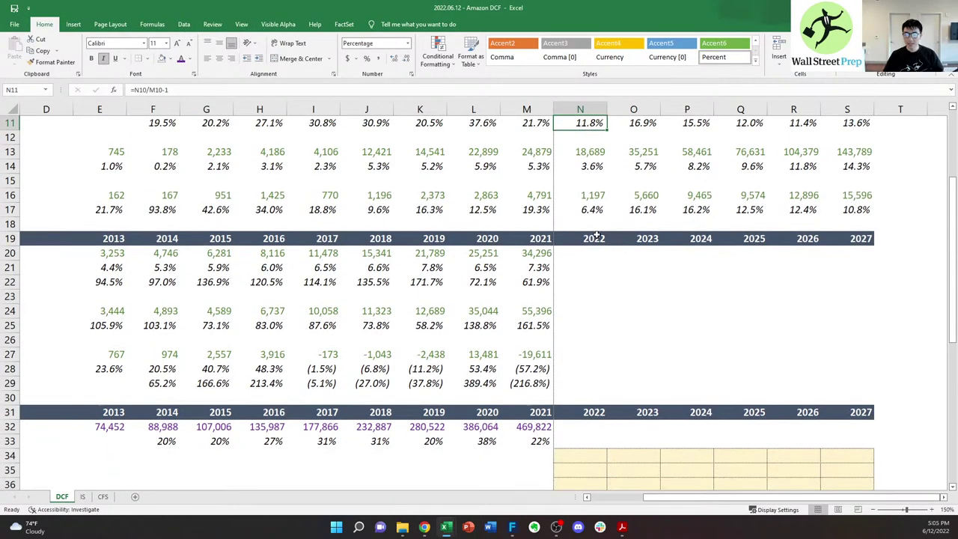
scroll(594, 235, "up", 1)
scroll(592, 238, "down", 3)
scroll(592, 238, "down", 1)
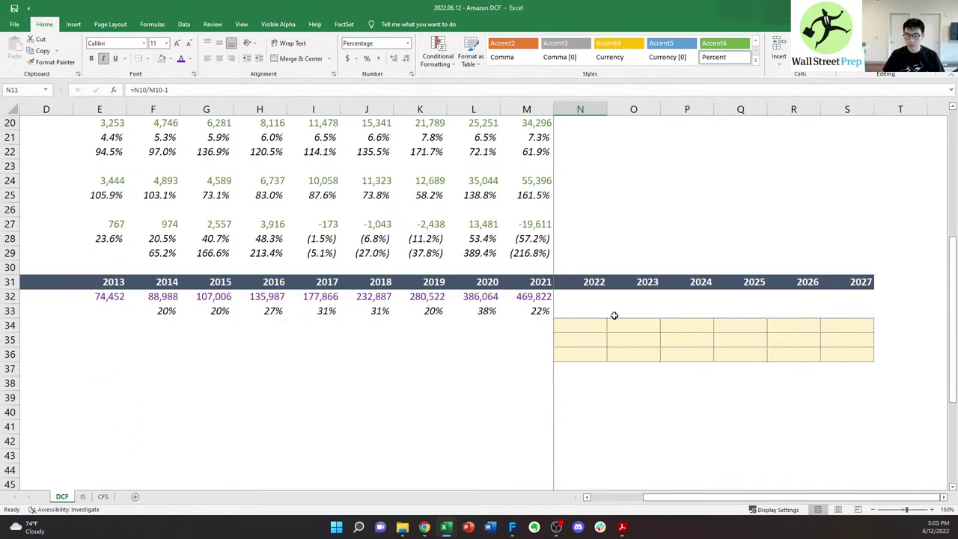
left_click(578, 334)
left_click(589, 325)
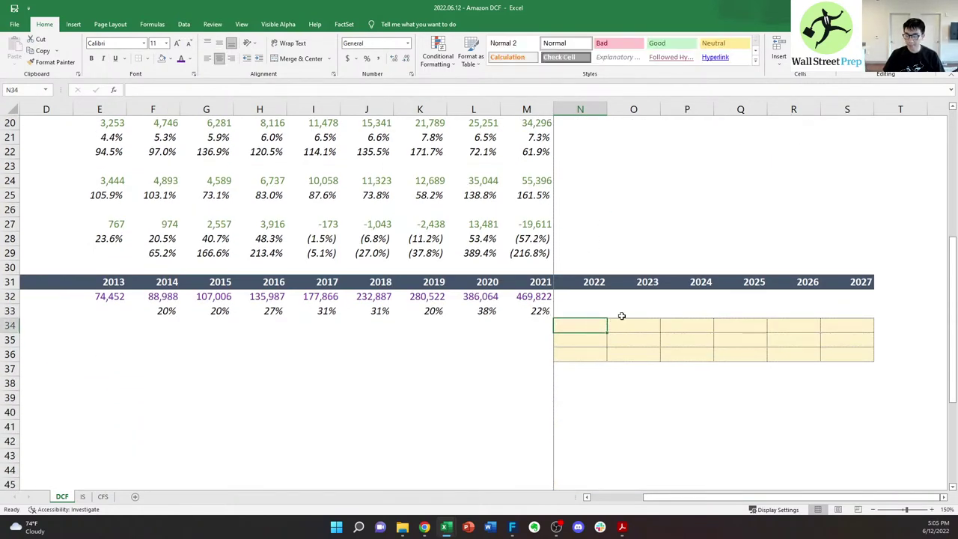
- Review the Income Statement's 2022 to 2027 revenue growth in row 11 and the 2022 EBIT margin in N14
scroll(621, 316, "up", 6)
left_click(581, 274)
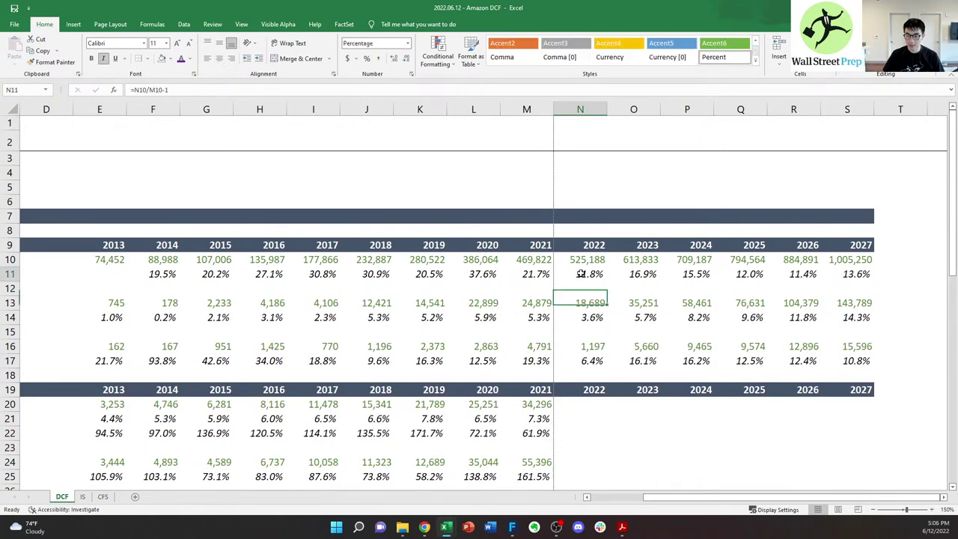
scroll(623, 288, "down", 2)
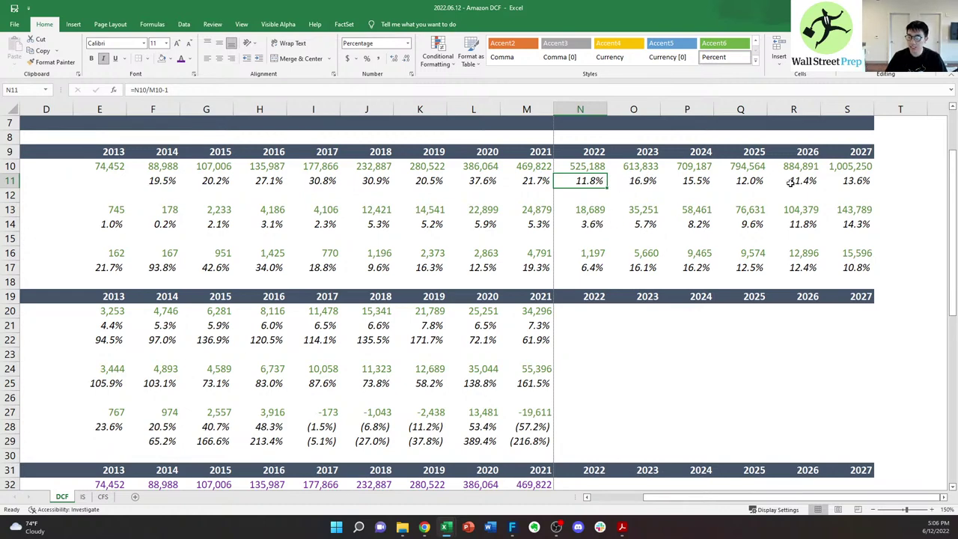
scroll(613, 232, "down", 1)
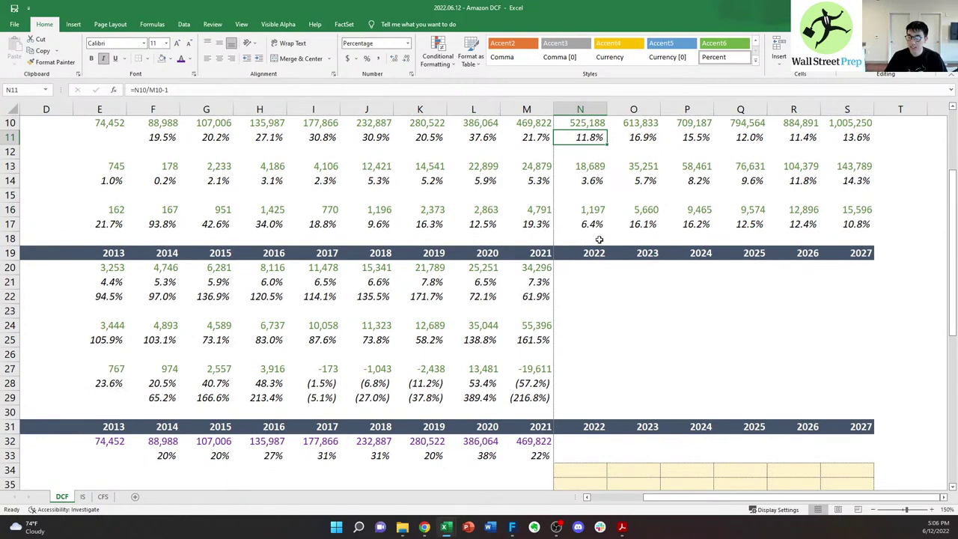
scroll(603, 241, "down", 1)
scroll(602, 243, "up", 3)
left_click(563, 271)
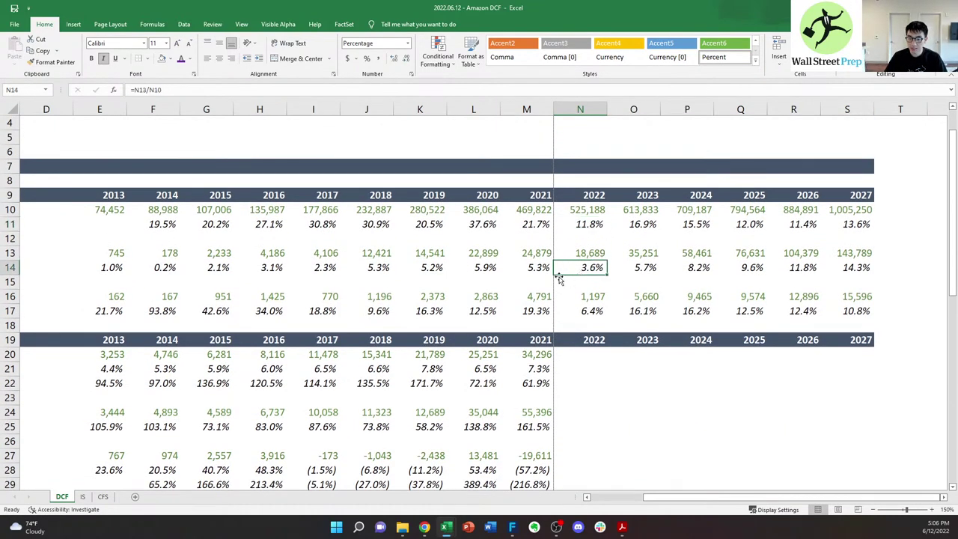
- Compare the historical EBIT margins in row 14 with the 2022–2027 projections, and check the projected tax rates in row 17
left_click(411, 268)
left_click(515, 267)
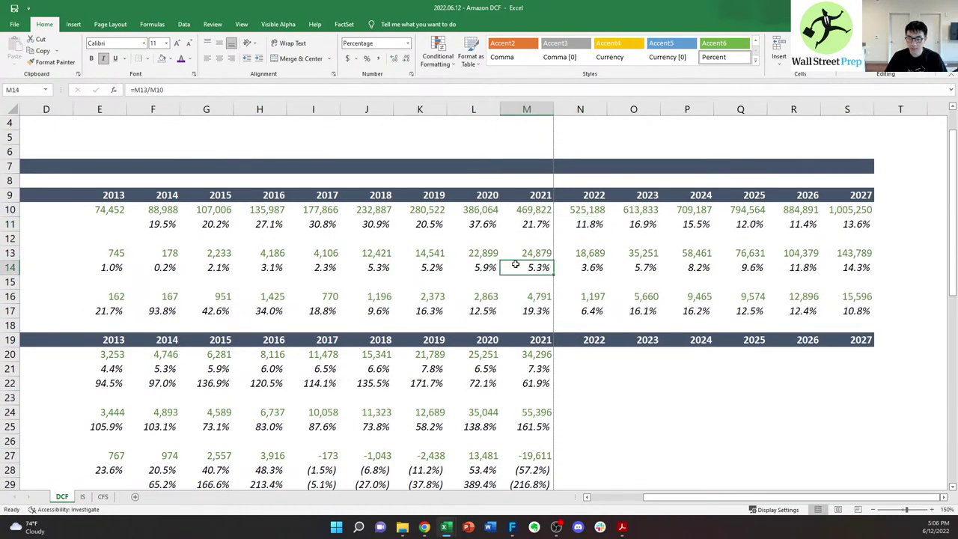
left_click(596, 267)
left_click(649, 268)
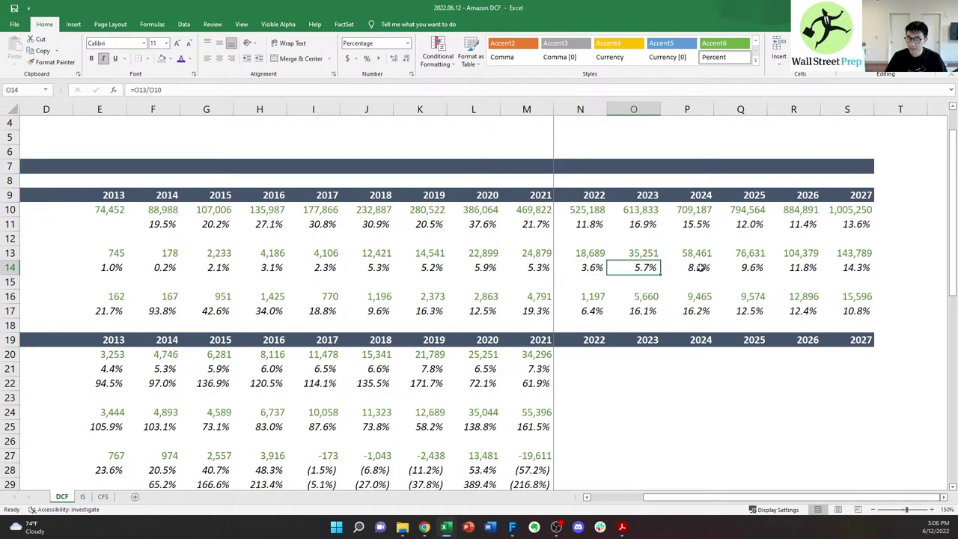
left_click_drag(700, 268, 837, 268)
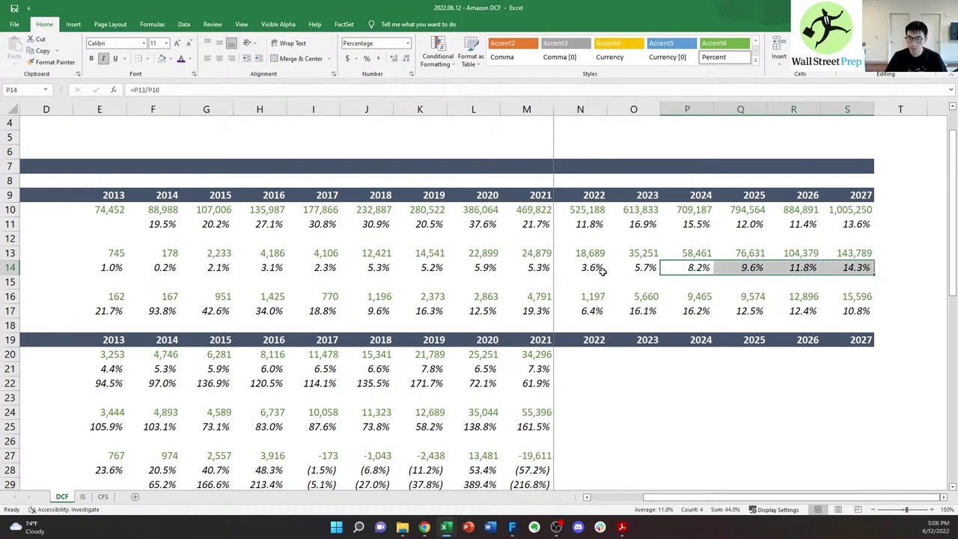
left_click(645, 268)
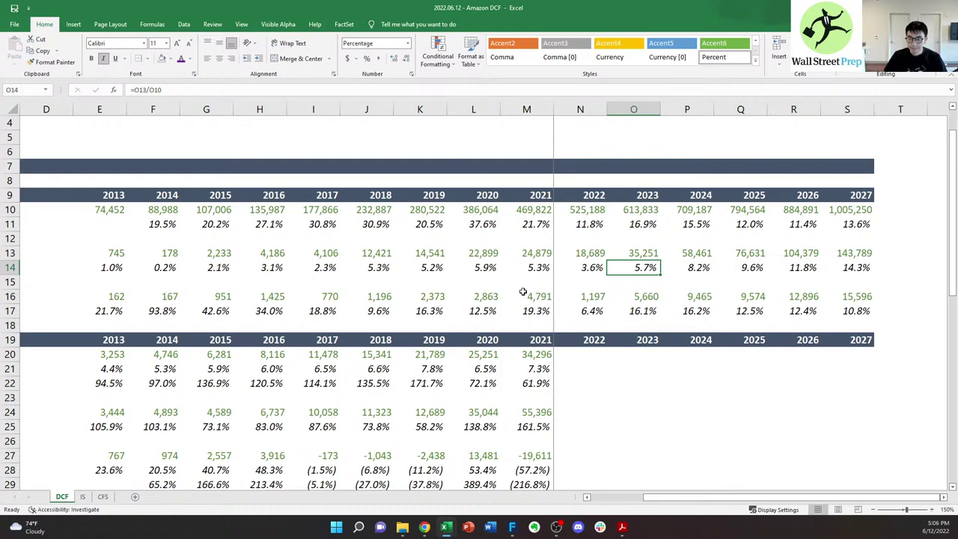
left_click(479, 310)
left_click(595, 297)
left_click(633, 310)
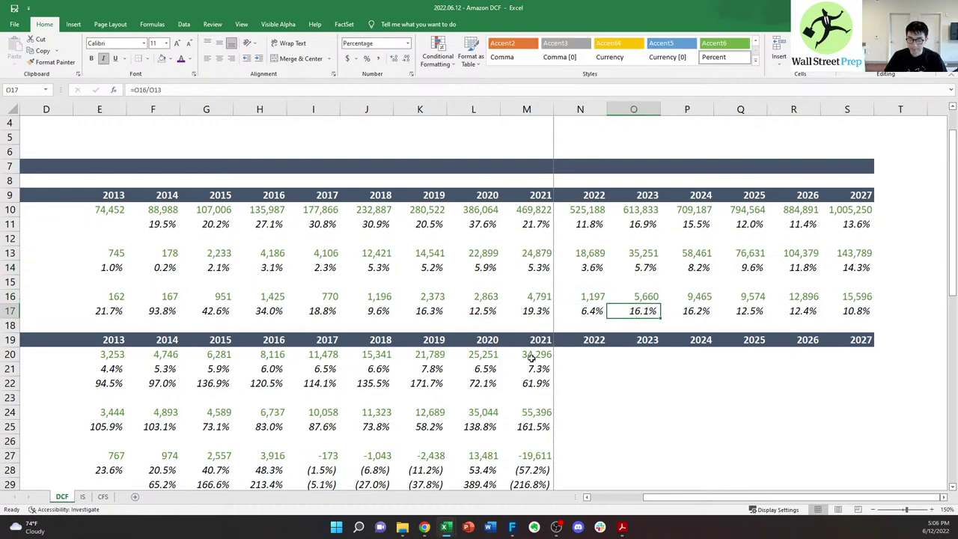
- Format the 2013–2021 Change in NWC values in E27:M27 to show negative numbers in black parentheses
scroll(531, 358, "down", 2)
scroll(546, 328, "down", 1)
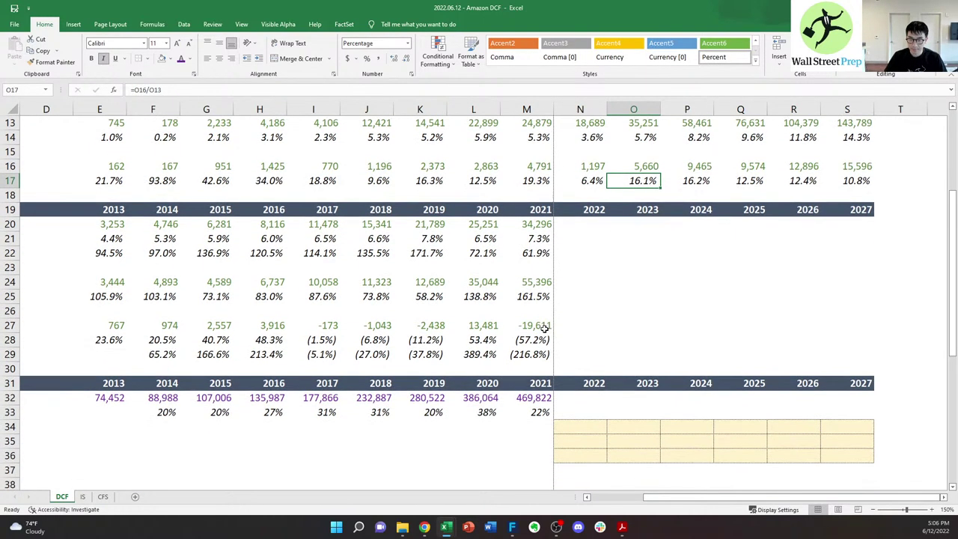
left_click_drag(537, 326, 108, 326)
left_click(407, 43)
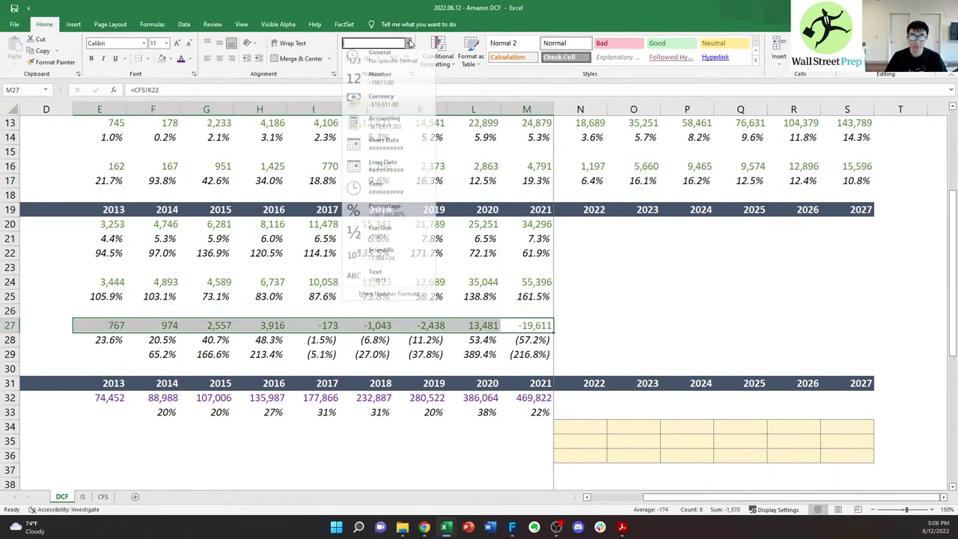
left_click(383, 298)
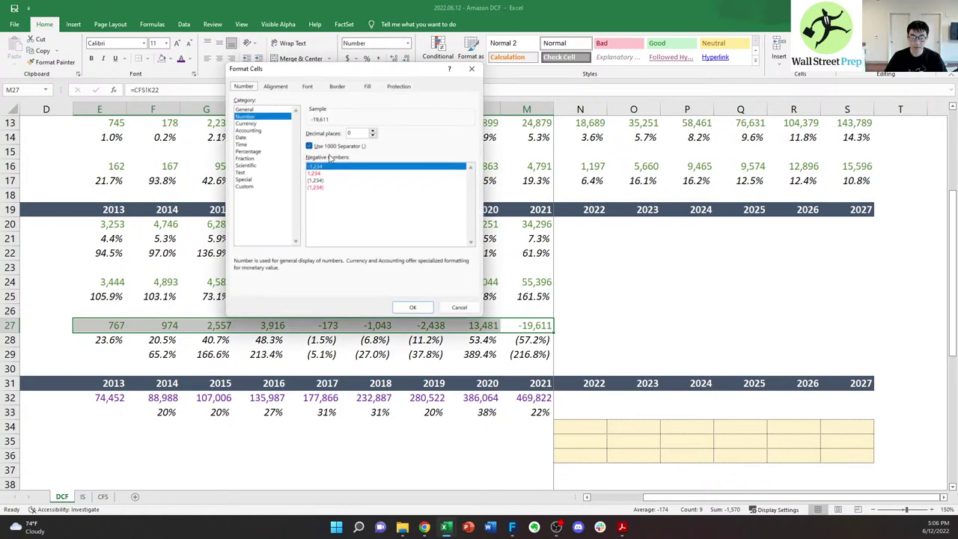
left_click(316, 181)
left_click(413, 307)
left_click(584, 279)
- Examine the projected 2023–2027 EBIT margins in row 14 alongside the EBIT amounts in row 13
scroll(622, 220, "down", 2)
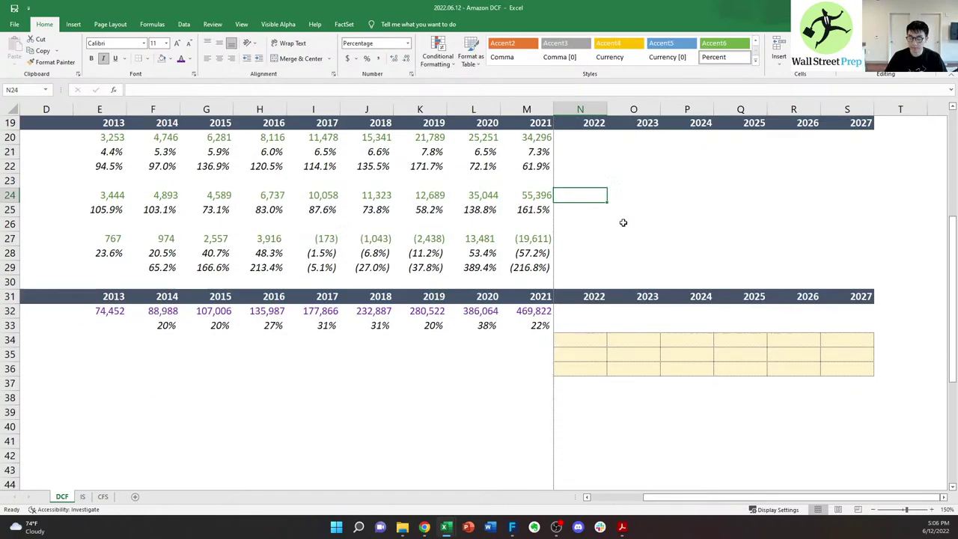
scroll(613, 226, "up", 4)
scroll(608, 228, "up", 2)
scroll(612, 230, "down", 2)
left_click(637, 225)
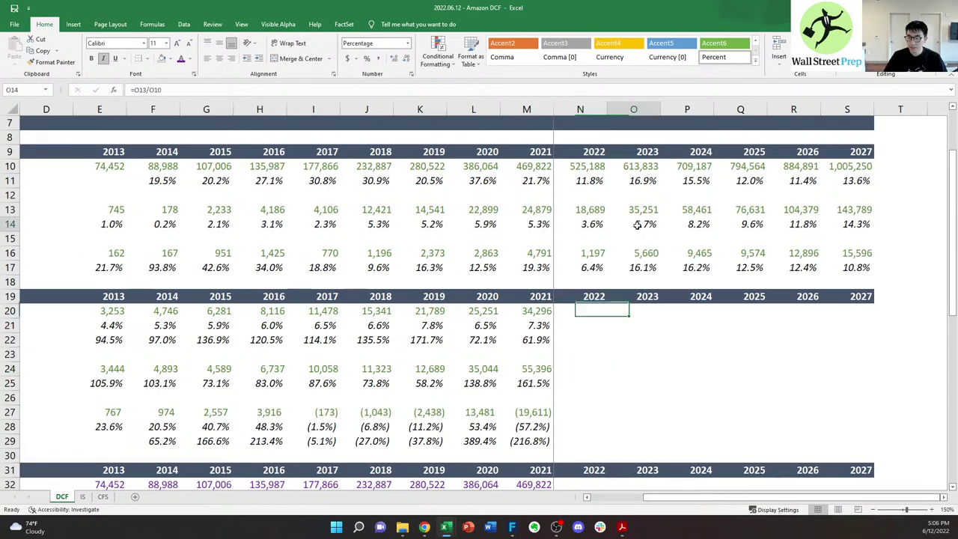
key("Right")
key("Right")
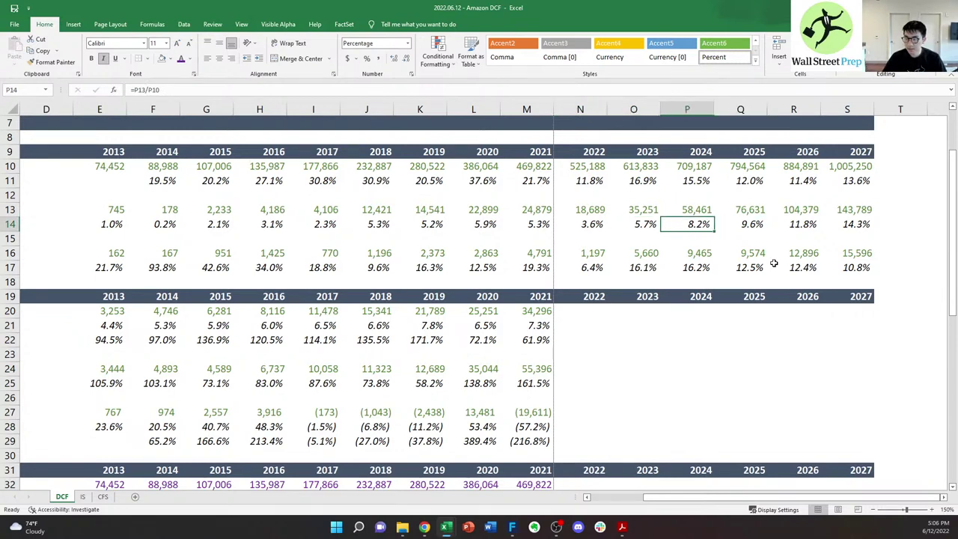
key("Left")
key("shift+Right")
key("shift+Right")
key("shift+Right")
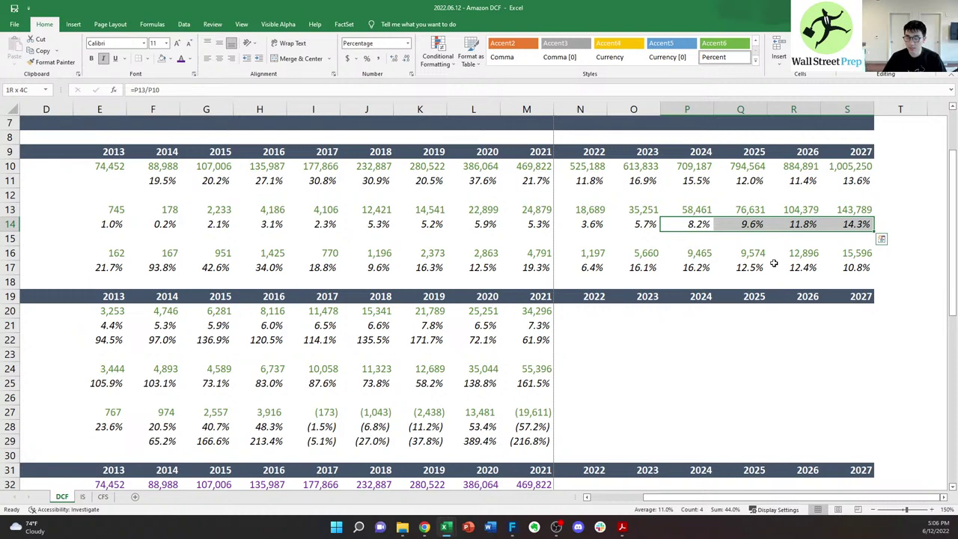
key("Right")
key("Right")
key("Right")
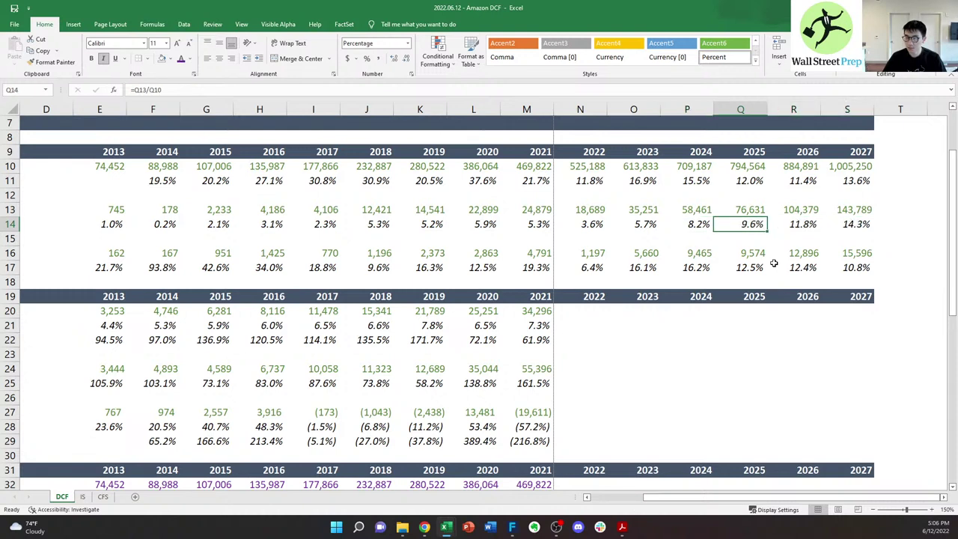
key("Left")
key("Up")
key("Down")
key("Left")
key("Up")
key("Right")
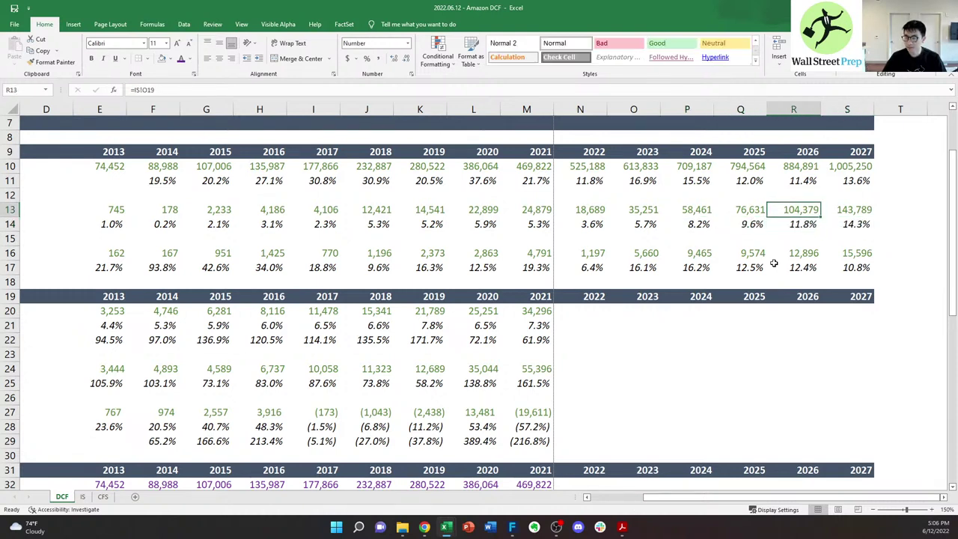
key("Right")
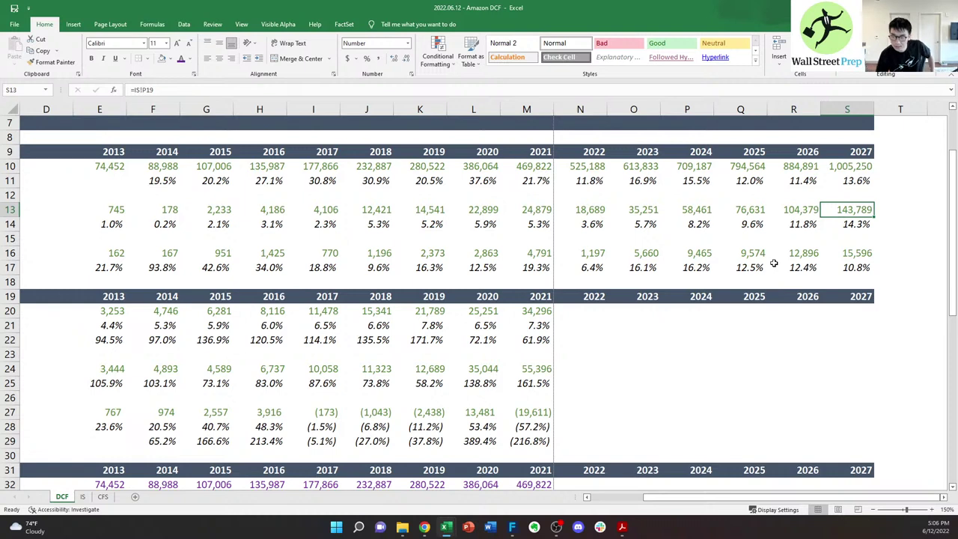
- Compare the 2021 EBIT margin in M14 with the projected EBIT for 2022 through 2024 in row 13
key("Down")
key("Left")
key("Left")
key("Left")
key("Left")
key("Left")
key("Left")
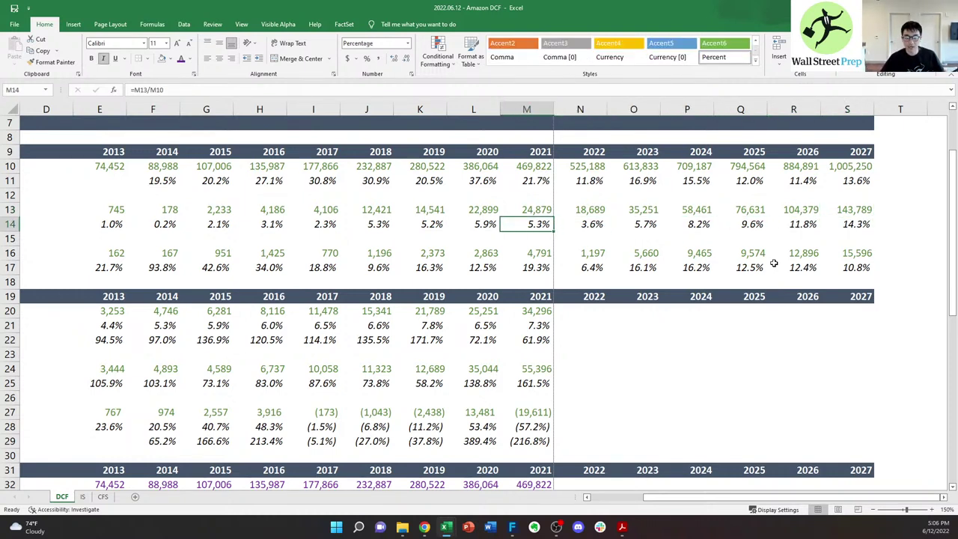
key("Up")
key("Right")
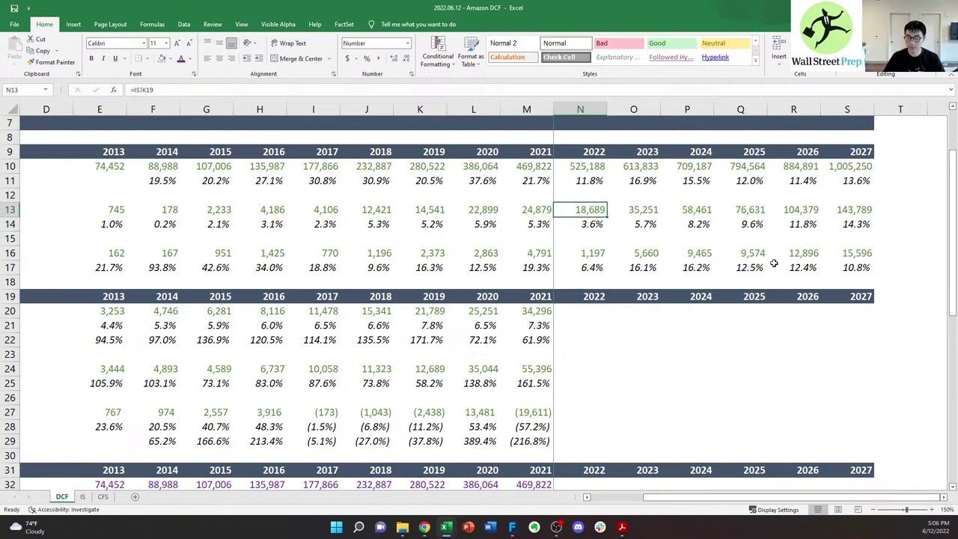
key("Right")
key("Down")
key("Up")
key("Right")
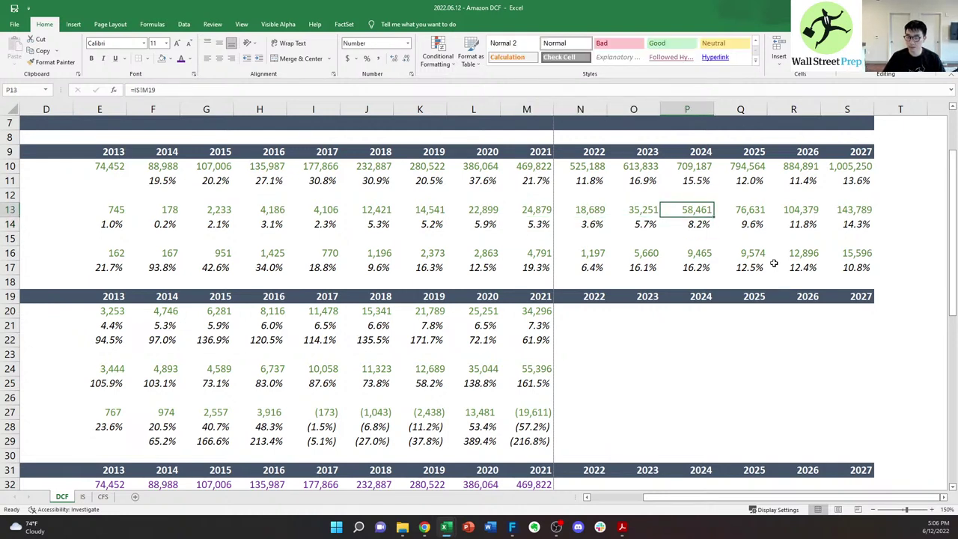
key("Left")
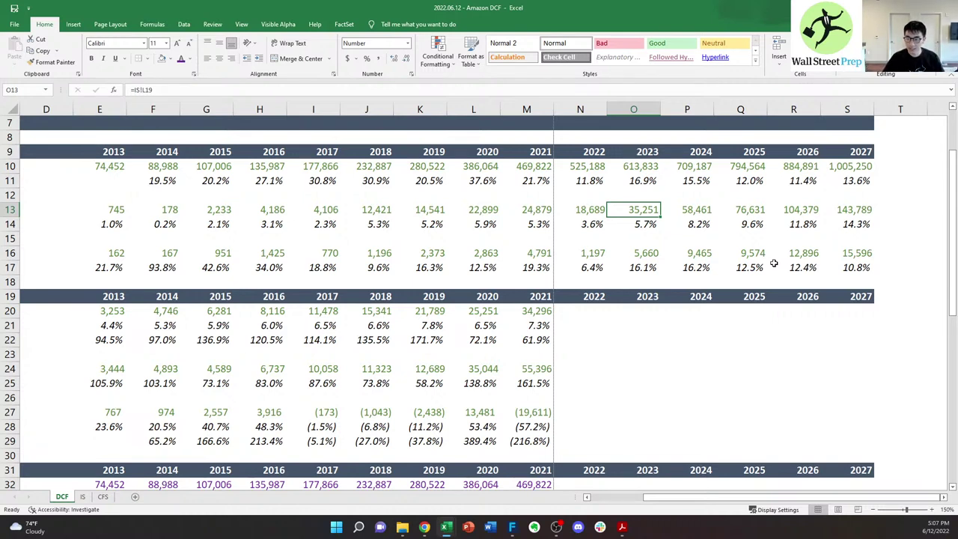
- Trace the projected EBIT margin year by year from 2023 to 2027 in row 14
key("Down")
key("Right")
key("Right")
key("Right")
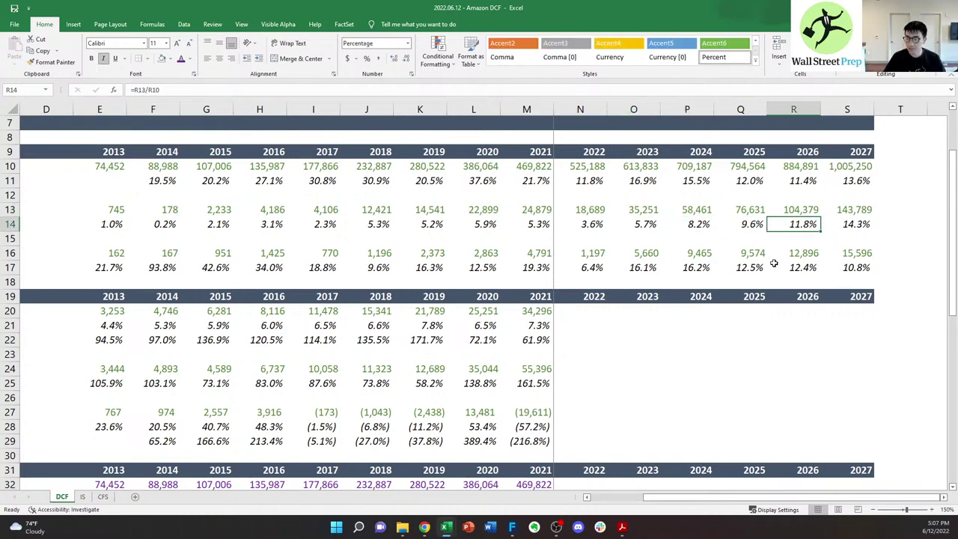
key("Right")
key("Left")
key("Left")
key("Left")
key("Left")
key("ctrl+c")
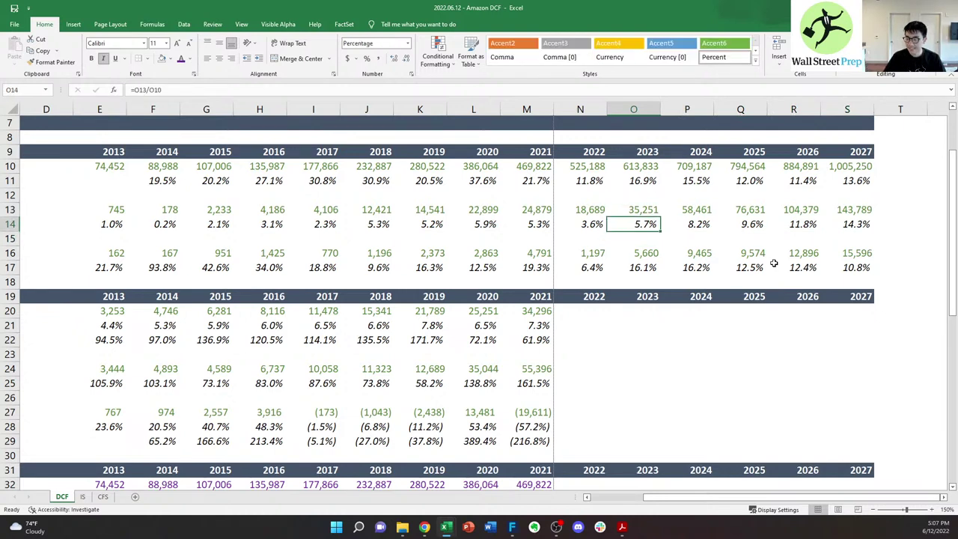
key("Right")
key("Right")
key("Right")
key("Right")
key("Left")
key("Left")
key("Left")
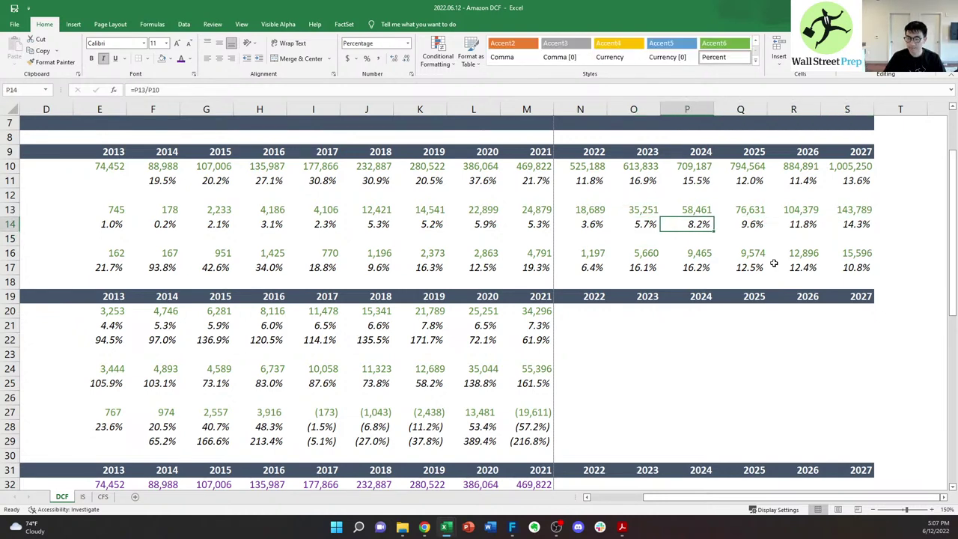
- Check the empty 2022 cash flow forecast cells and recheck the 2022–2027 EBIT margin trend above them
key("Left")
key("Down")
key("Down")
key("Left")
key("Down")
key("Down")
key("Down")
key("Down")
key("Down")
key("Down")
key("Up")
key("Up")
key("Up")
key("Up")
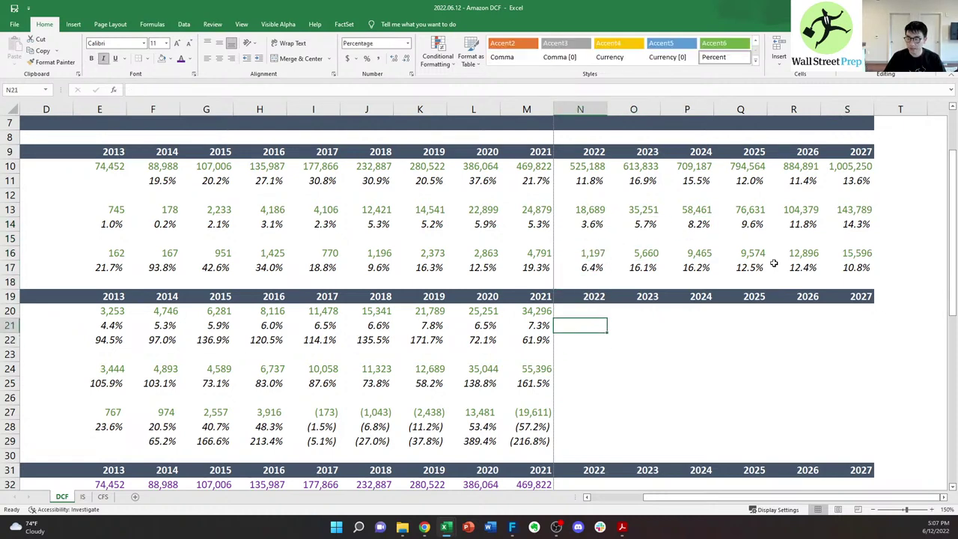
key("Up")
key("Up")
key("Up")
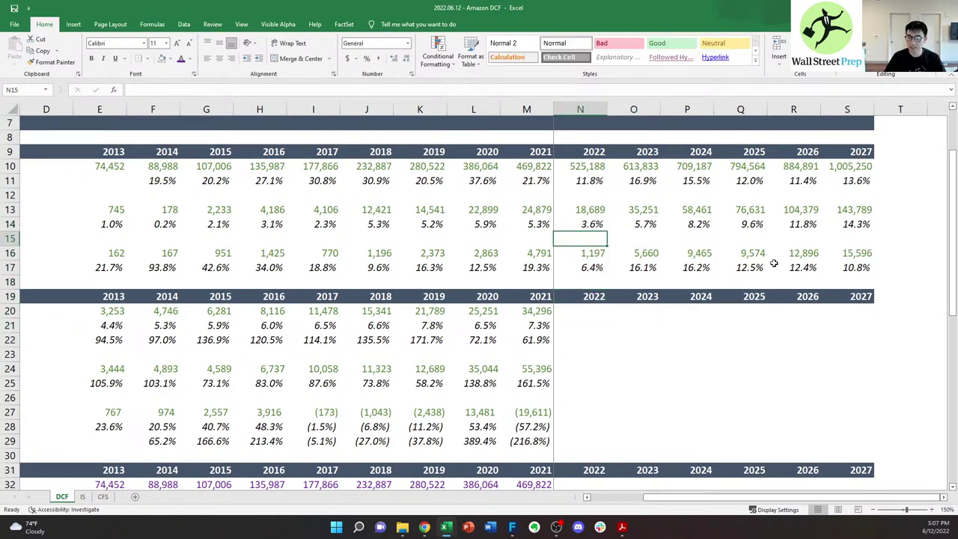
key("Right")
key("Up")
key("Right")
key("Right")
key("Right")
key("Right")
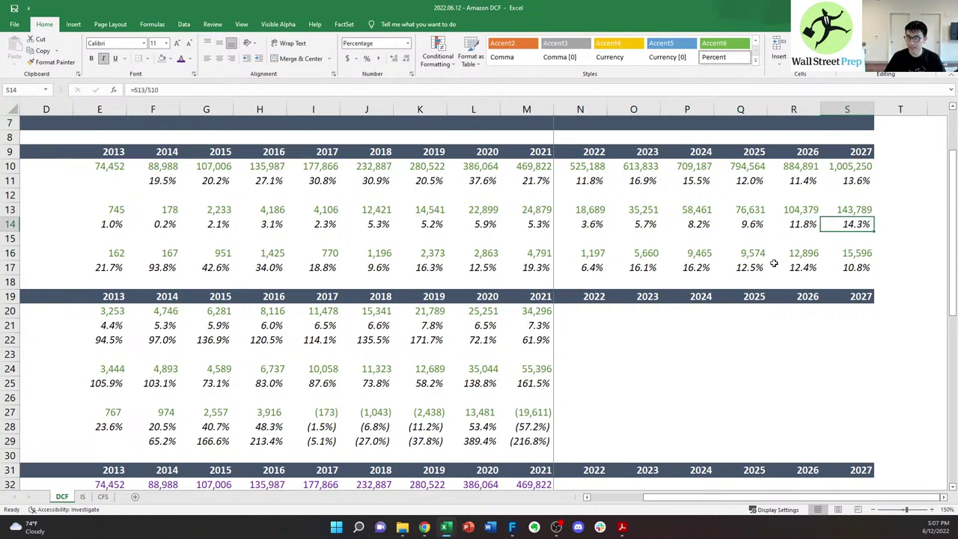
key("Left")
key("Left")
key("Left")
key("Left")
key("Left")
key("Down")
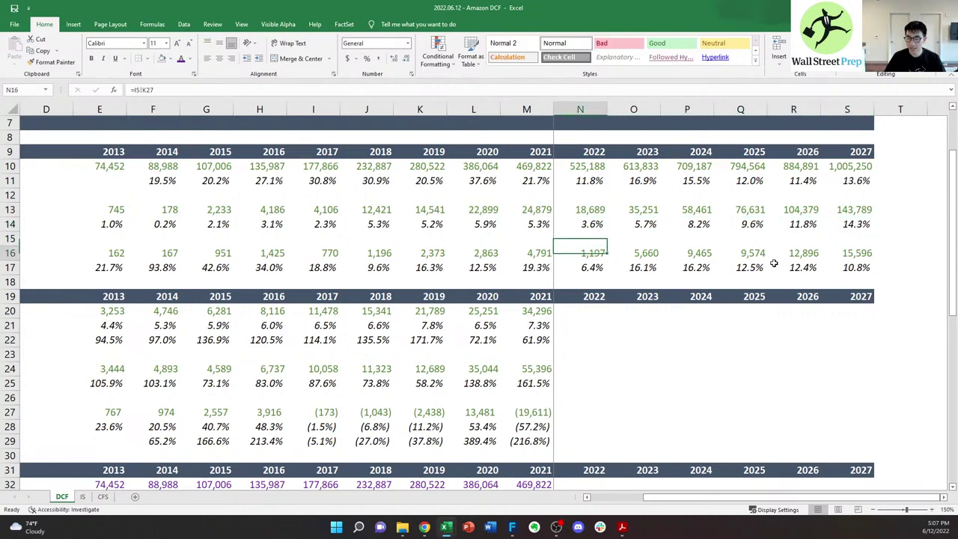
key("Down")
key("Down")
key("Down")
key("Right")
key("Right")
key("Right")
key("Right")
key("Right")
key("Left")
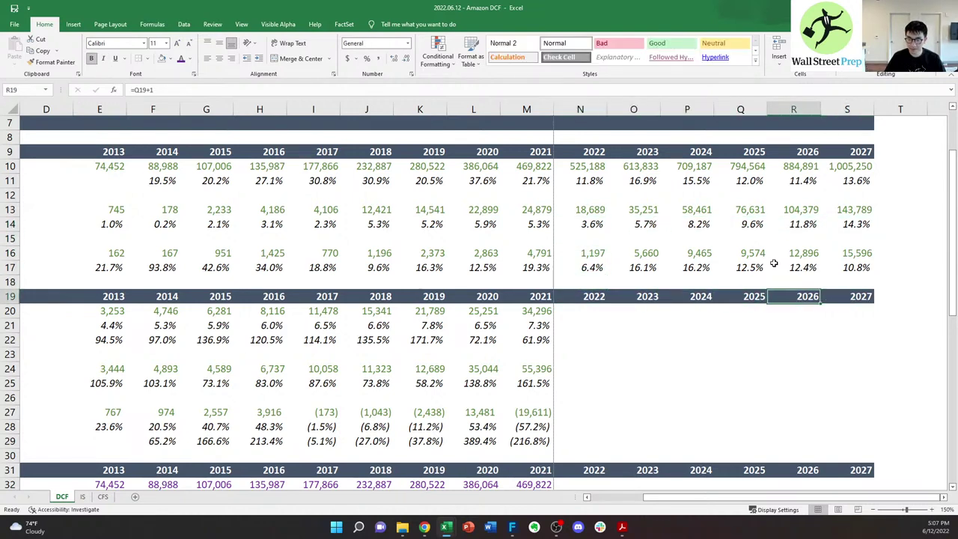
key("Left")
key("Left")
key("Left")
key("Left")
key("Left")
- Insert three blank rows at row 40 of the DCF section, between the EBIT % margin line and Taxes
key("Down")
key("Down")
key("Down")
key("Down")
key("Down")
key("Down")
key("Down")
key("Down")
key("Down")
key("Down")
key("Down")
key("Down")
key("Down")
key("Down")
key("Down")
key("Down")
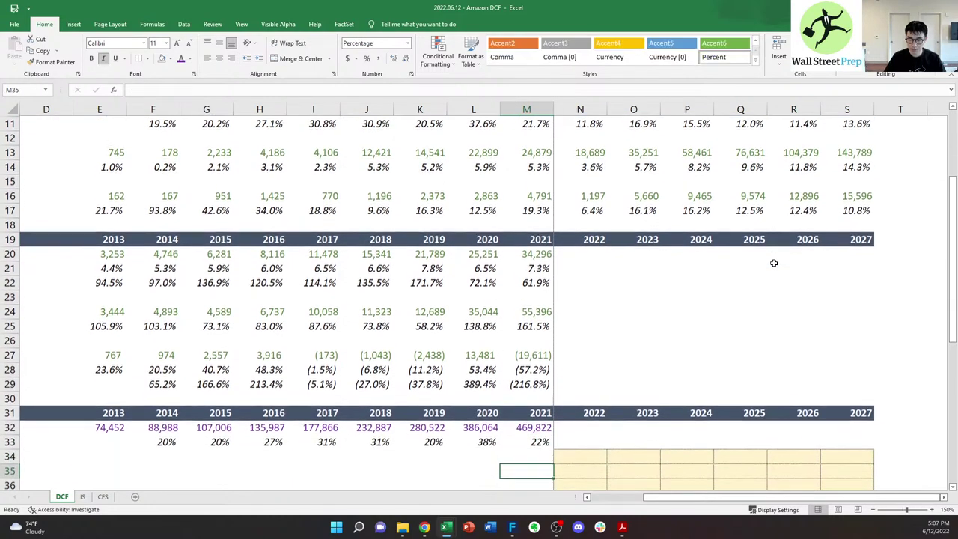
key("Down")
key("Down")
key("Down")
key("Down")
key("Down")
key("Down")
key("Down")
key("Up")
key("Up")
key("Up")
key("Up")
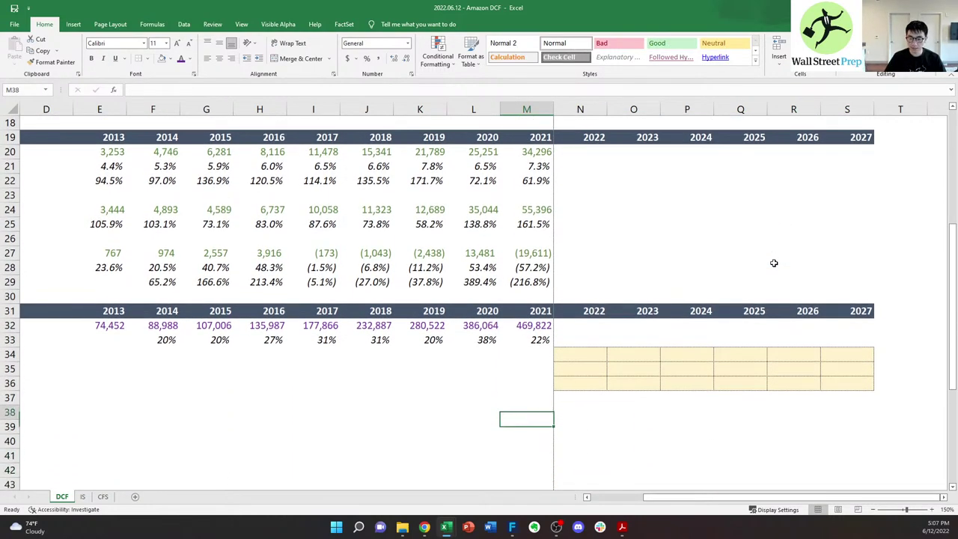
key("Up")
key("Up")
key("Up")
key("Up")
key("ctrl+Left")
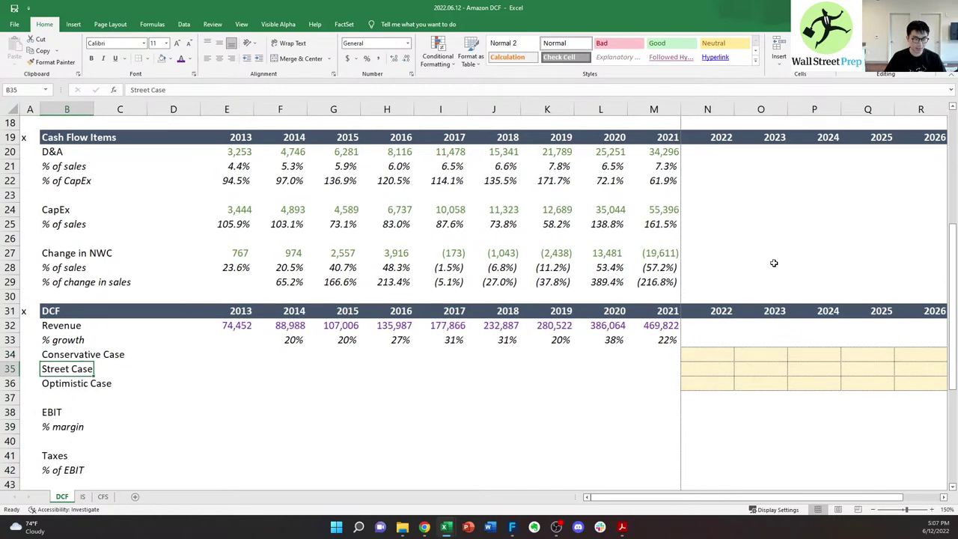
key("Down")
key("Down")
key("Down")
key("Down")
key("Down")
key("Down")
key("Up")
key("alt+i")
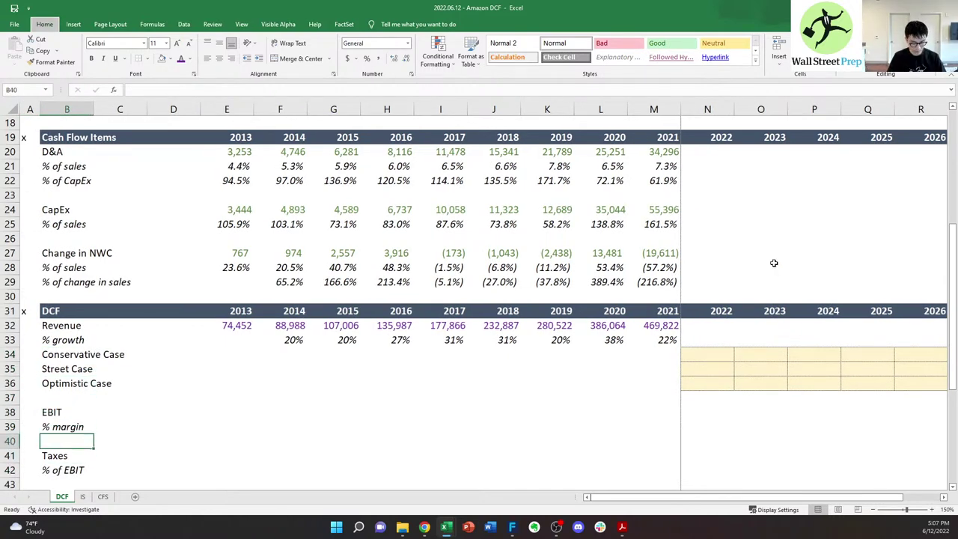
key("r")
key("F4")
key("F4")
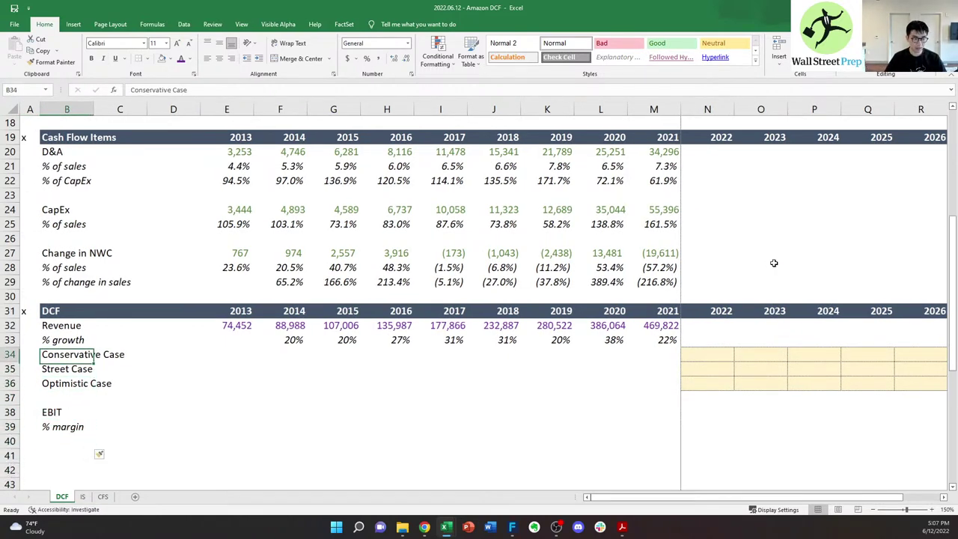
- Copy the Conservative, Street and Optimistic Case rows under revenue growth, through 2027, into rows 40–42 below the EBIT % margin
key("shift+Down")
key("shift+Down")
key("shift+Right")
key("shift+Right")
key("shift+Right")
key("shift+Right")
key("shift+Right")
key("shift+Right")
key("shift+Right")
key("shift+Right")
key("shift+Right")
key("shift+Right")
key("shift+Right")
key("shift+Right")
key("shift+Right")
key("shift+Right")
key("shift+Right")
key("shift+Right")
key("shift+Right")
key("shift+Right")
key("shift+Left")
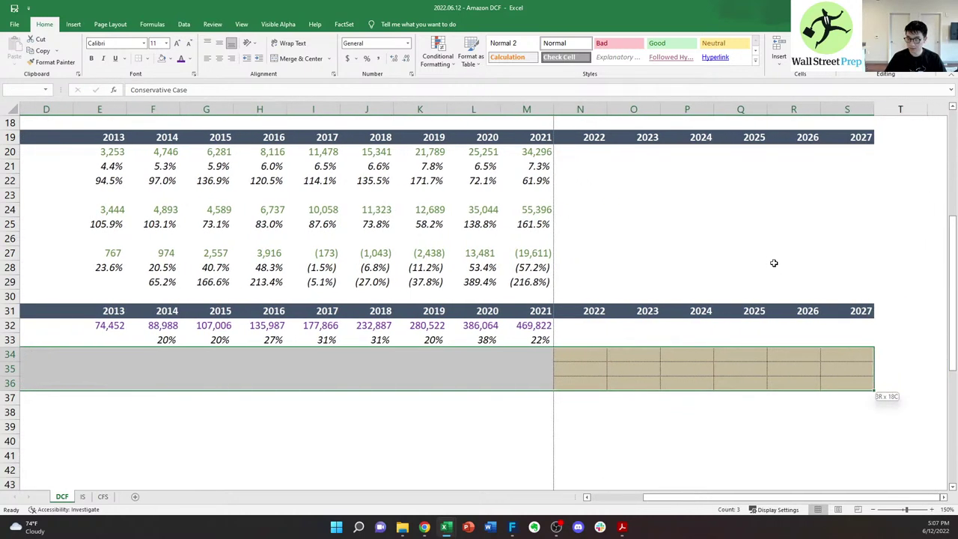
key("ctrl+c")
key("Down")
key("Down")
key("Down")
key("Down")
key("Down")
key("Down")
key("Down")
key("ctrl+v")
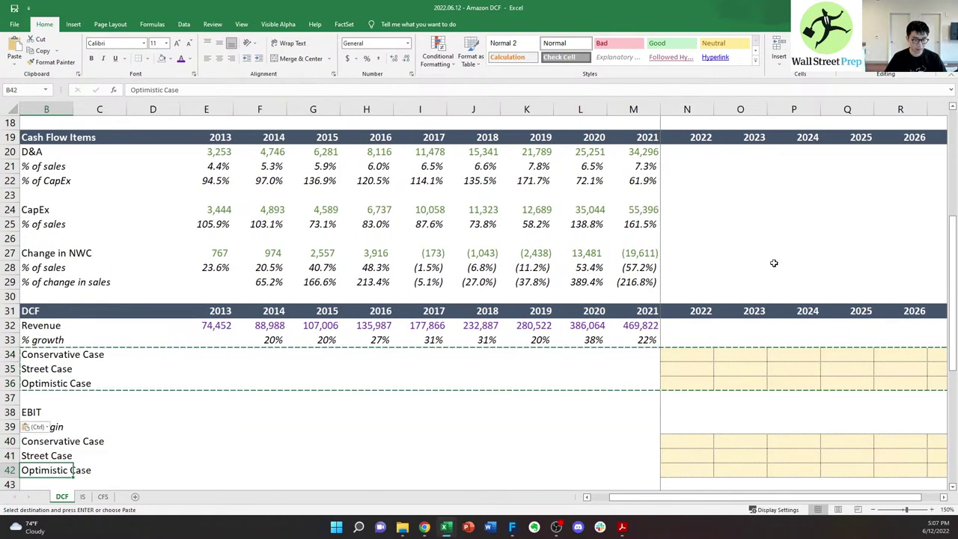
- Delete the extra blank row 43 between the EBIT case rows and Taxes
key("Down")
key("Down")
key("Down")
key("Down")
key("Down")
key("Down")
key("Down")
key("shift+space")
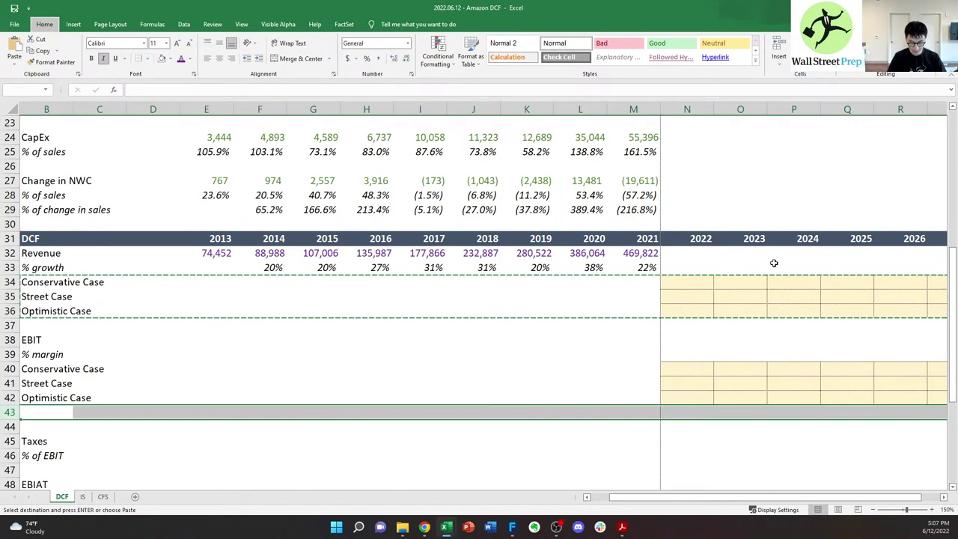
key("ctrl+minus")
key("Down")
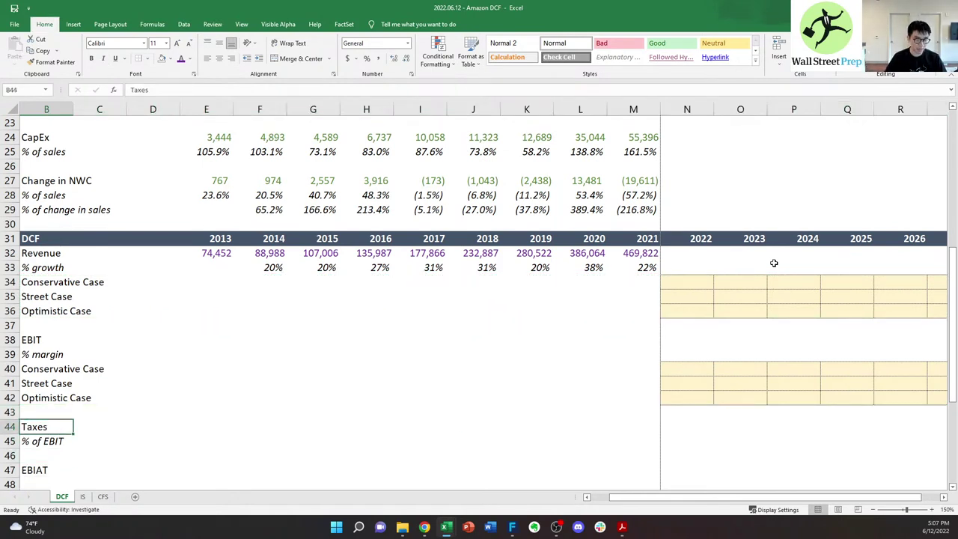
- Insert blank rows beneath the Taxes % of EBIT line and copy the three EBIT case rows, through 2027, into rows 46–48
key("Left")
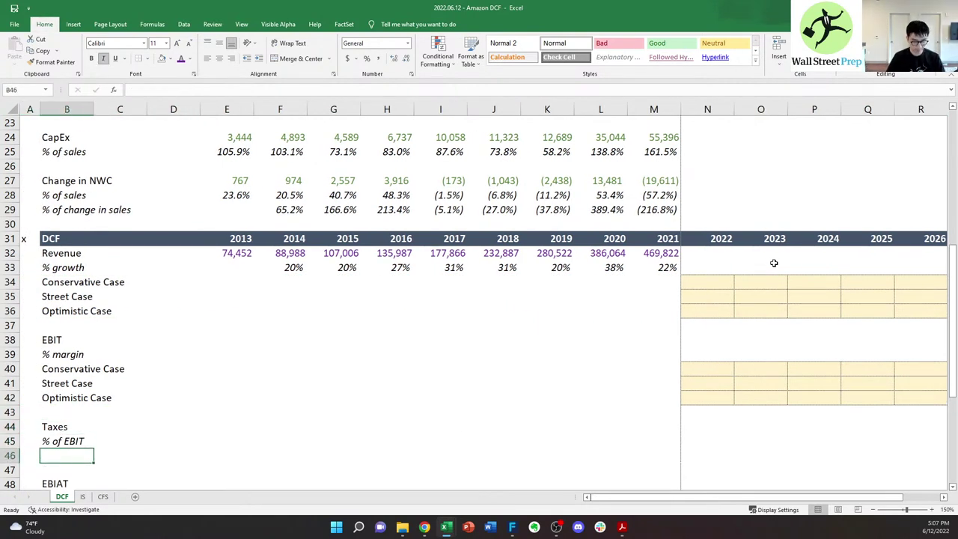
key("Down")
key("Down")
key("shift+Down")
key("shift+Down")
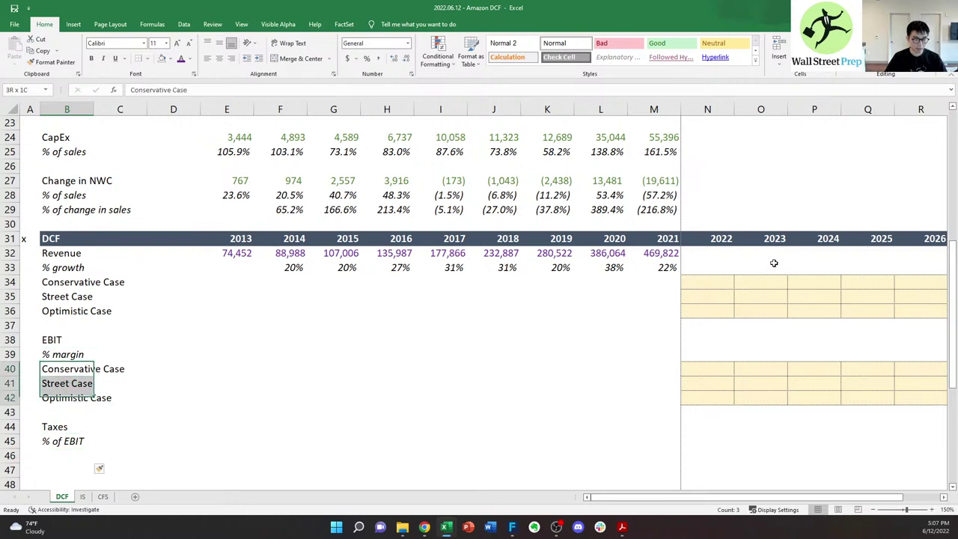
key("shift+Right")
key("shift+Right")
key("shift+Right")
key("shift+Right")
key("shift+Right")
key("shift+Right")
key("shift+Right")
key("shift+Right")
key("shift+Right")
key("shift+Right")
key("shift+Right")
key("shift+Right")
key("shift+Right")
key("shift+Right")
key("shift+Right")
key("shift+Right")
key("shift+Right")
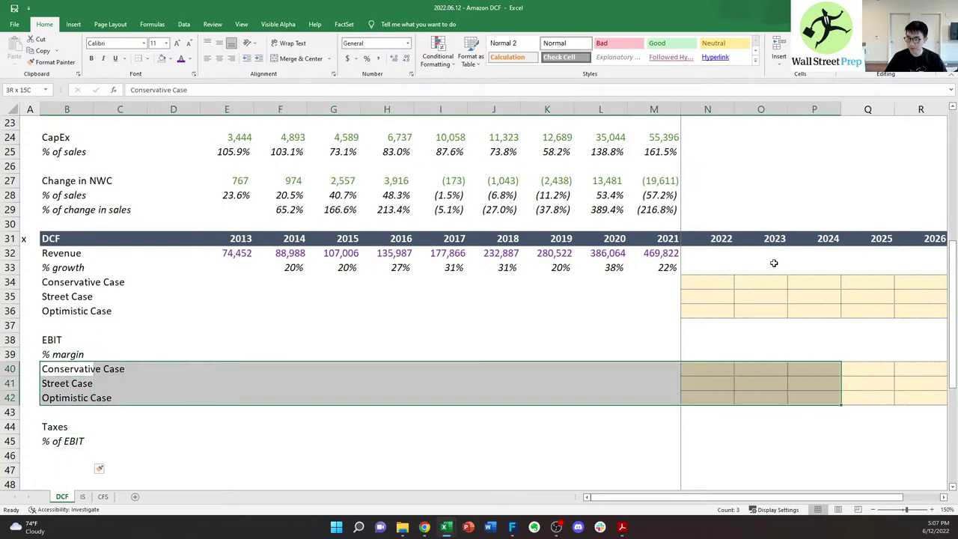
key("ctrl+c")
key("Left")
key("Right")
key("Down")
key("Down")
key("Down")
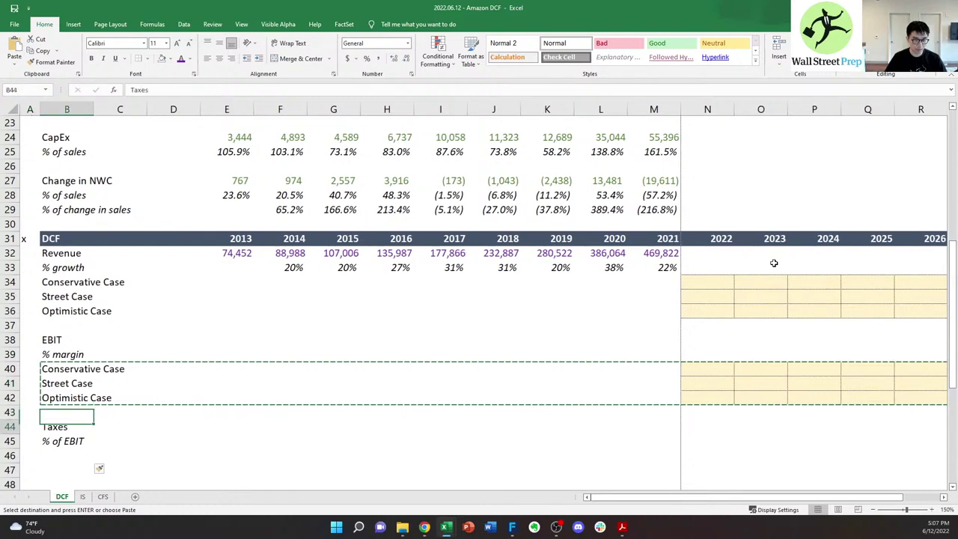
key("ctrl+v")
- Apply an outside border around the EBIAT row from its label in column B through the 2027 column
key("Down")
key("Down")
key("Down")
key("Down")
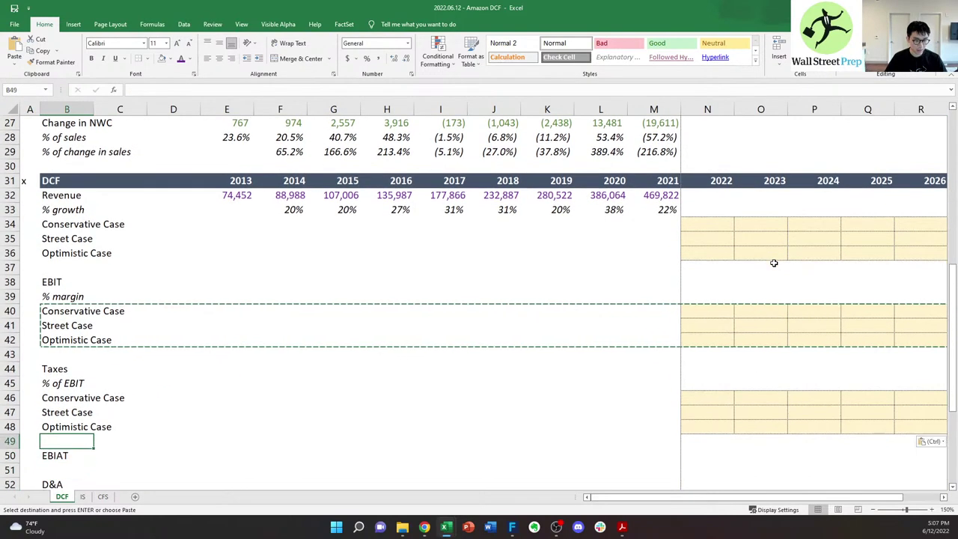
key("shift+Right")
key("shift+Right")
key("shift+Right")
key("shift+Right")
key("shift+Right")
key("shift+Right")
key("shift+Right")
key("shift+Right")
key("shift+Right")
key("shift+Right")
key("shift+Right")
key("shift+Right")
key("shift+Right")
key("shift+Right")
key("shift+Right")
key("shift+Right")
key("shift+Right")
key("shift+Right")
key("shift+Right")
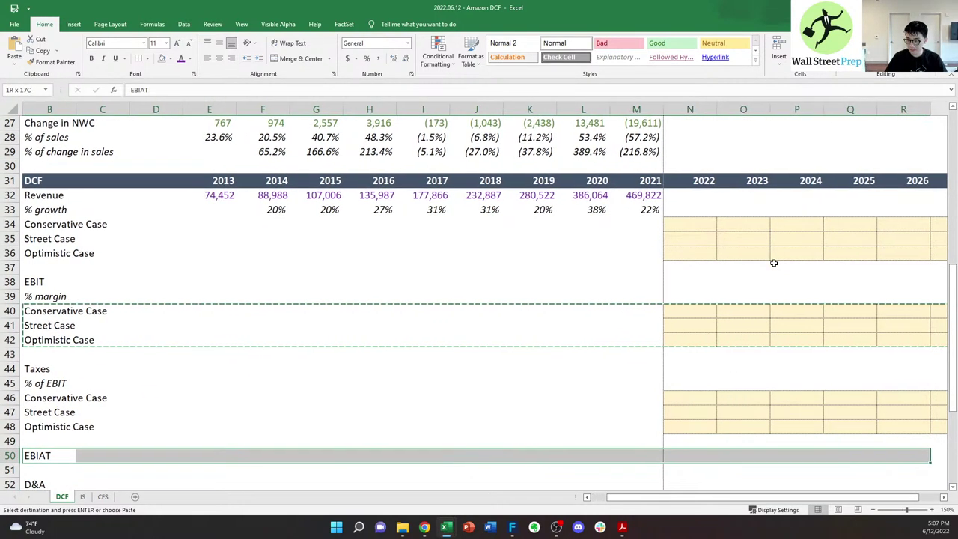
key("shift+Left")
key("shift+Left")
key("alt+h")
key("b")
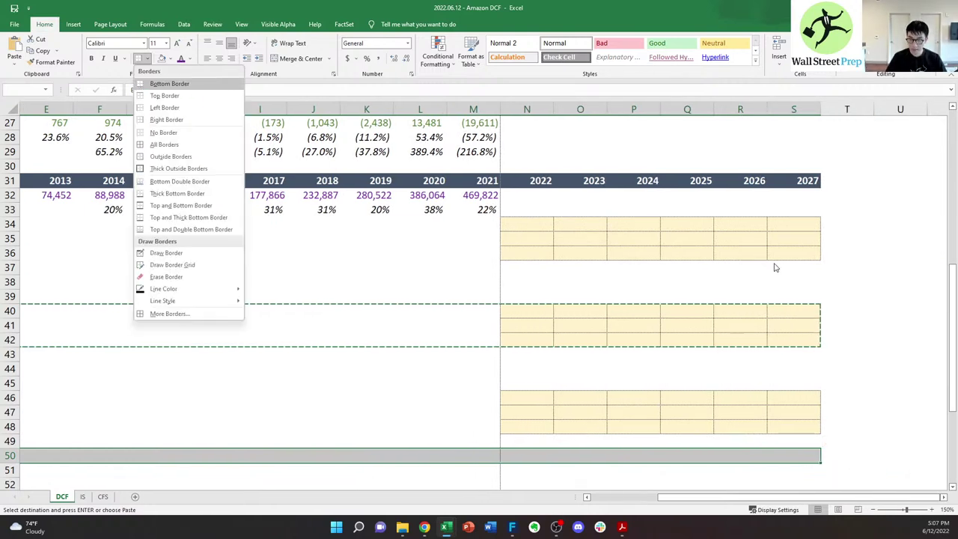
key("a")
key("Down")
key("ctrl+z")
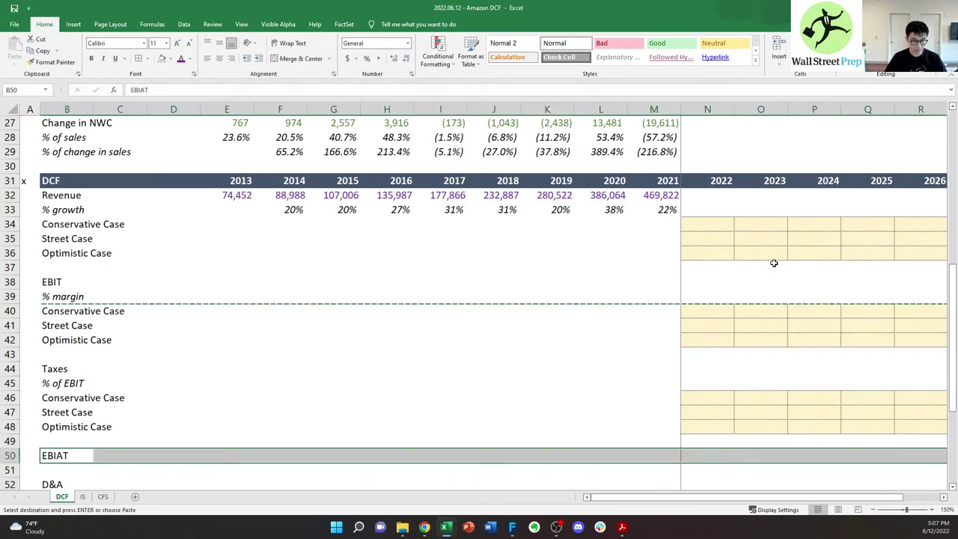
key("alt+h")
key("b")
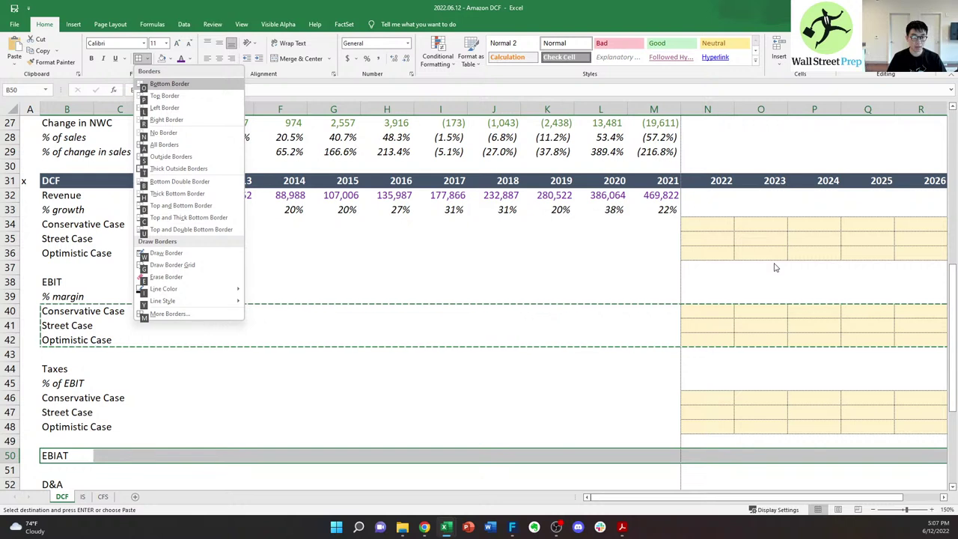
key("s")
key("Right")
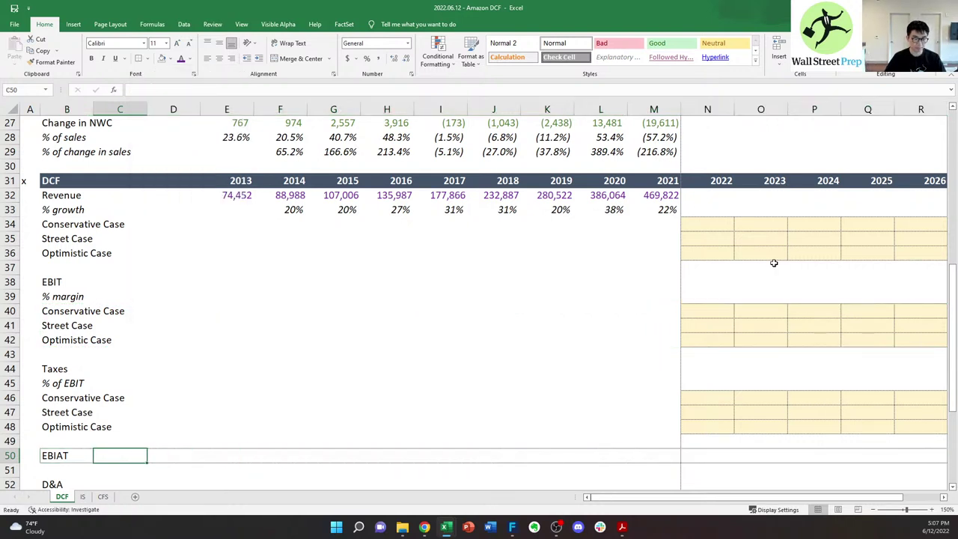
key("Left")
key("Right")
key("Right")
key("Right")
key("Right")
key("Right")
key("Right")
key("Right")
key("Left")
key("Left")
key("Left")
key("Left")
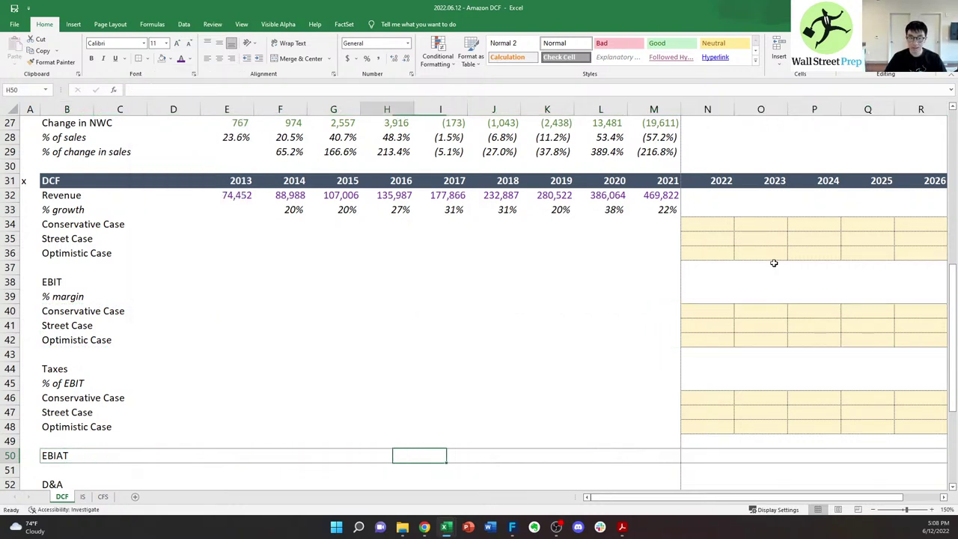
right_click(774, 263)
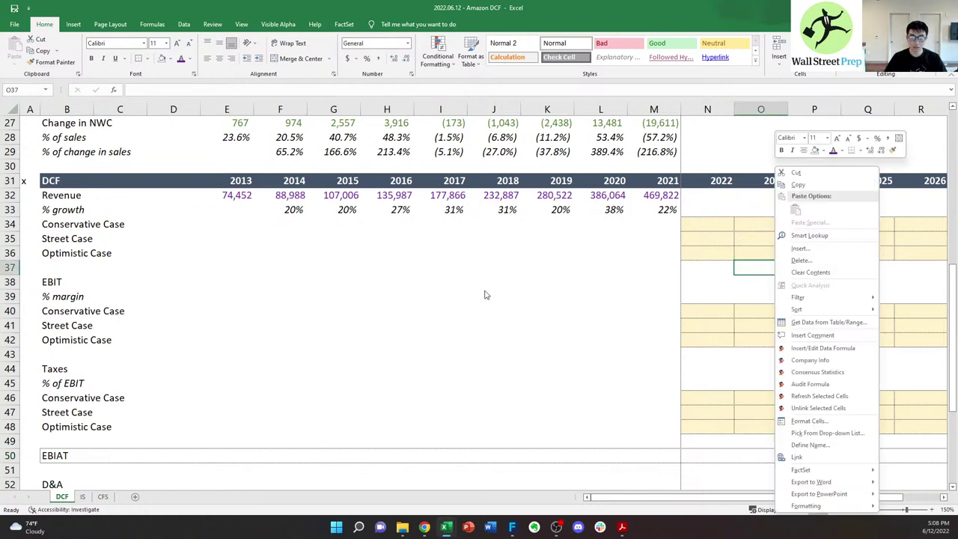
left_click(247, 324)
key("ctrl+space")
key("shift+Right")
key("shift+Right")
key("shift+Right")
key("shift+Right")
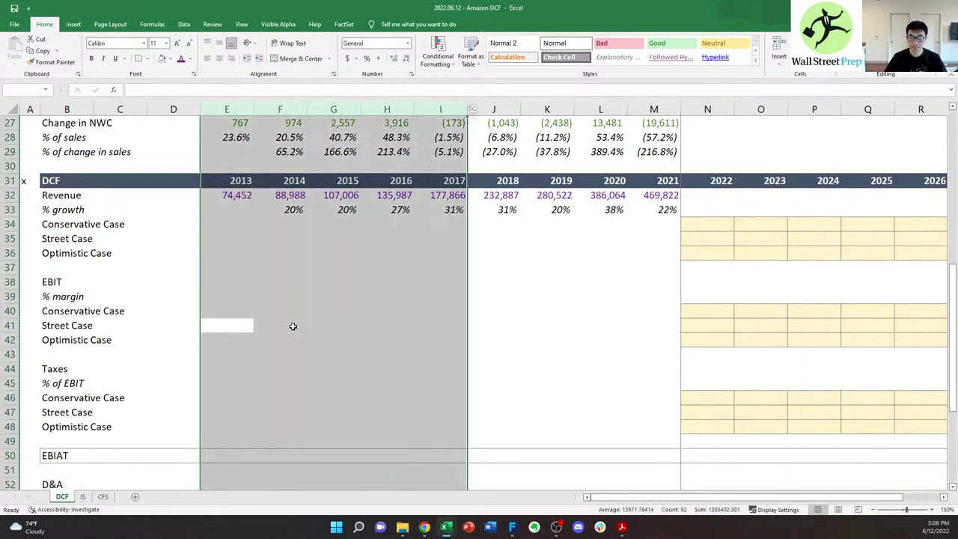
key("shift+Left")
- Link the 2013 EBIT cell E38 in the DCF section to the historical EBIT figure with =E13
key("Up")
key("Up")
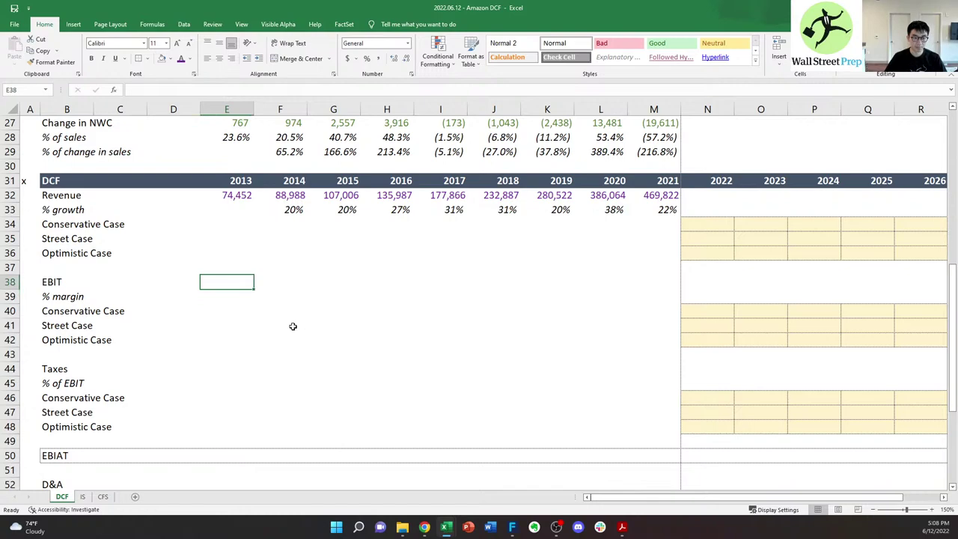
type("=")
key("Up")
key("Up")
key("Up")
key("Up")
key("Up")
key("Up")
key("Up")
key("Up")
key("Up")
key("Up")
key("Up")
key("Up")
key("Up")
key("Up")
key("Up")
key("Up")
key("Up")
key("Up")
key("Up")
key("Up")
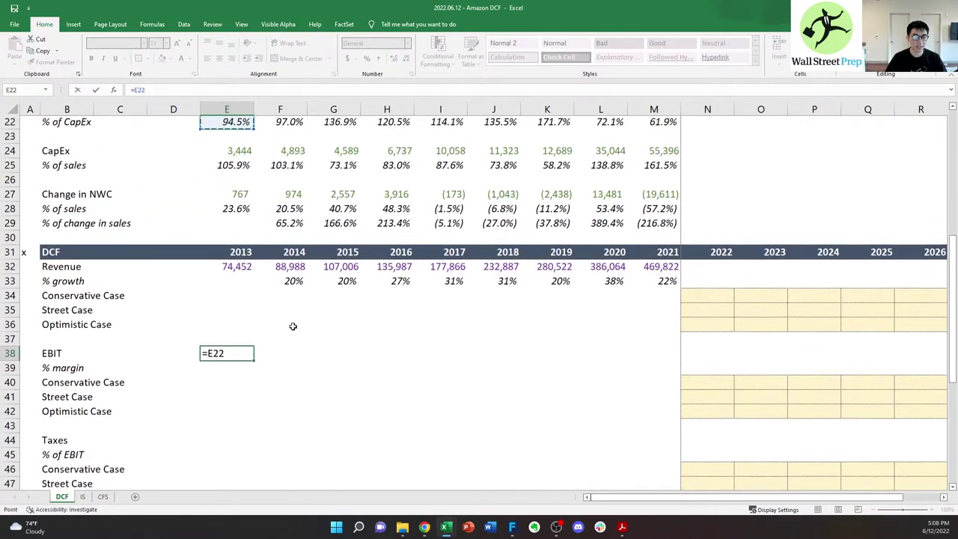
key("Up")
key("Up")
key("Up")
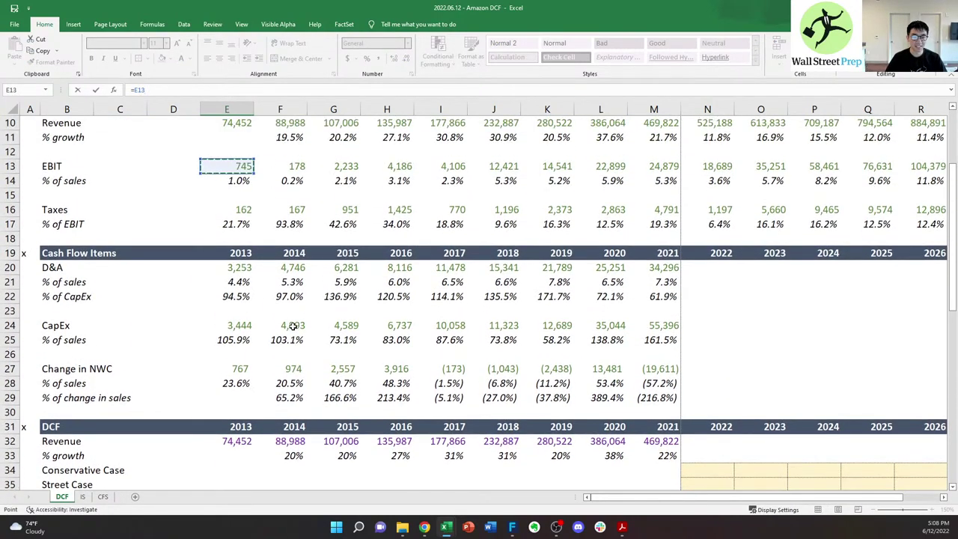
key("ctrl+Return")
- Copy only the formatting of the DCF Revenue and % growth rows, 2013 through 2021, onto the EBIT and % margin rows starting at E38
key("Up")
key("Up")
key("Up")
key("shift+Down")
key("shift+Right")
key("shift+Right")
key("shift+Right")
key("shift+Right")
key("shift+Right")
key("shift+Right")
key("shift+Right")
key("shift+Right")
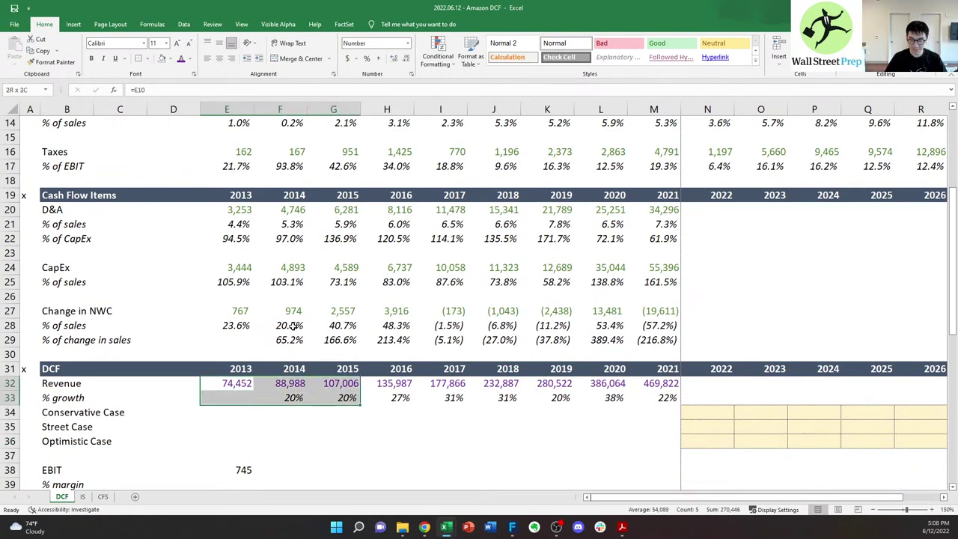
key("ctrl+c")
key("Down")
key("Down")
key("Down")
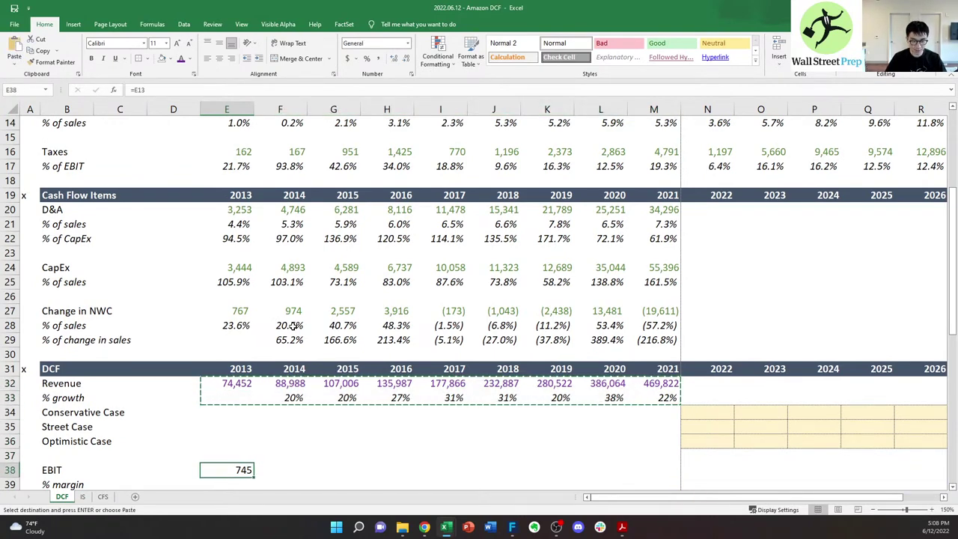
key("alt+e")
key("s")
key("t")
key("Return")
key("Escape")
- Copy the 2013 EBIT link in E38 across the EBIT row through 2021, pasting formulas only
key("Down")
key("Down")
key("Down")
key("Down")
key("Down")
key("Up")
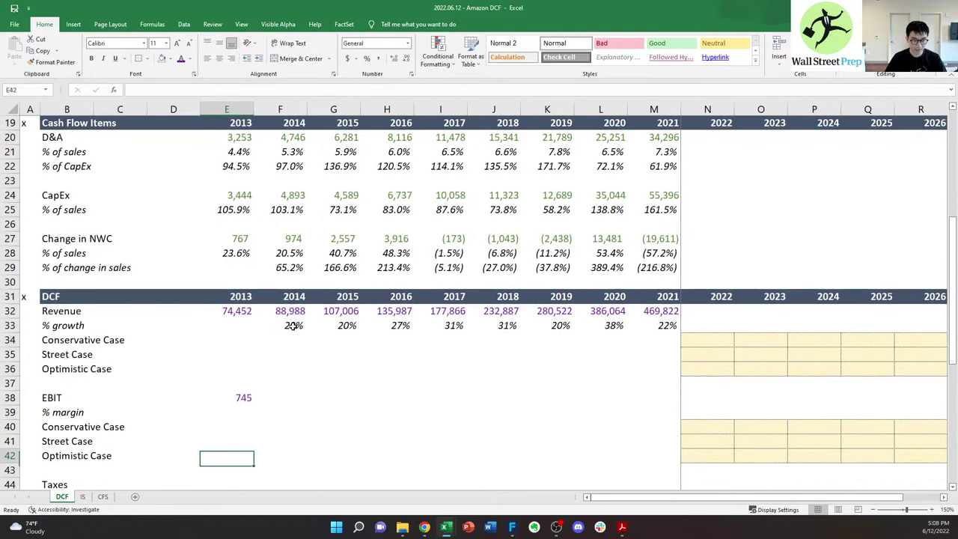
key("Up")
key("ctrl+c")
key("shift+Right")
key("shift+Right")
key("shift+Right")
key("shift+Right")
key("shift+Right")
key("shift+Right")
key("shift+Right")
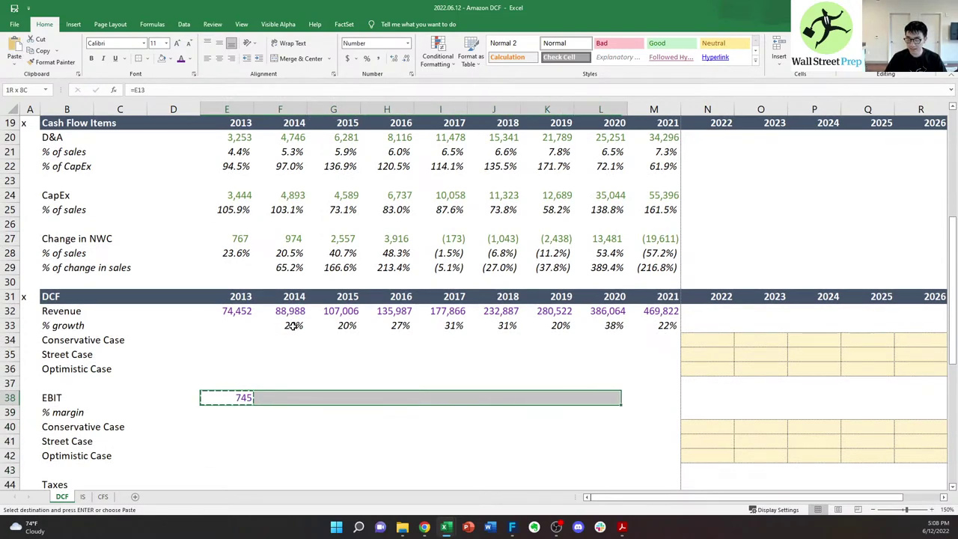
key("ctrl+alt+v")
key("f")
key("Return")
- Calculate the 2013 EBIT % margin in E39 with =E38/E32
key("Down")
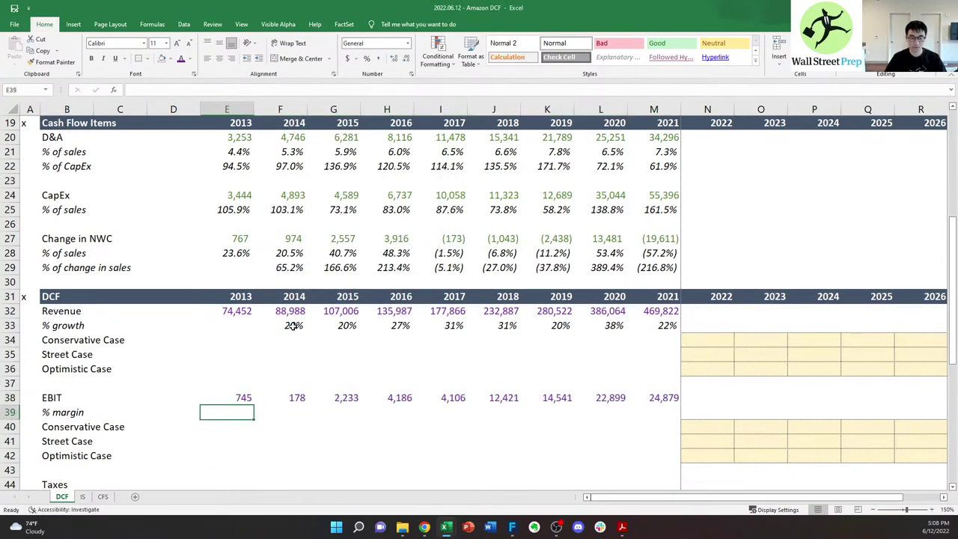
type("=")
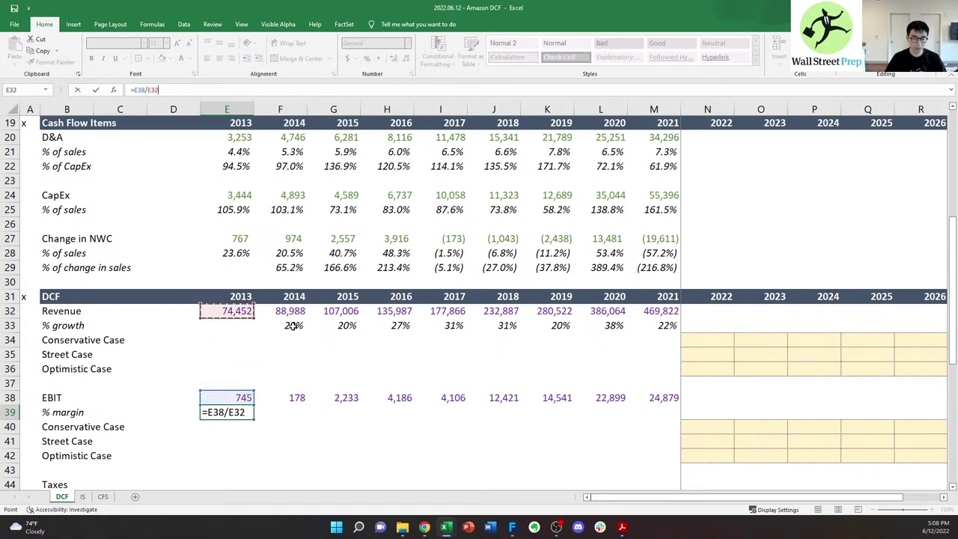
key("Return")
- Apply the formatting of the 2014 revenue % growth cell F33 to the 2013 EBIT margin in E39
key("Up")
key("Up")
key("Up")
key("Up")
key("Right")
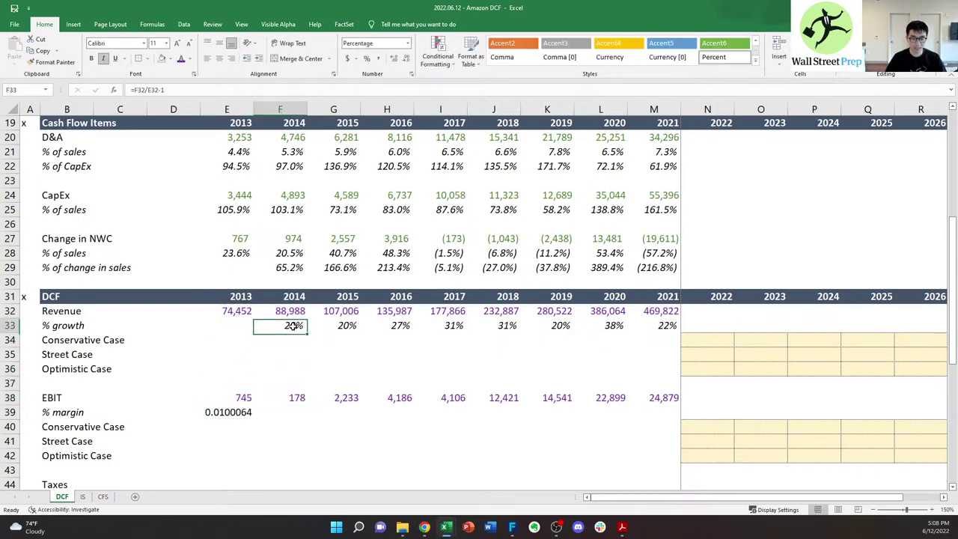
key("ctrl+c")
key("Left")
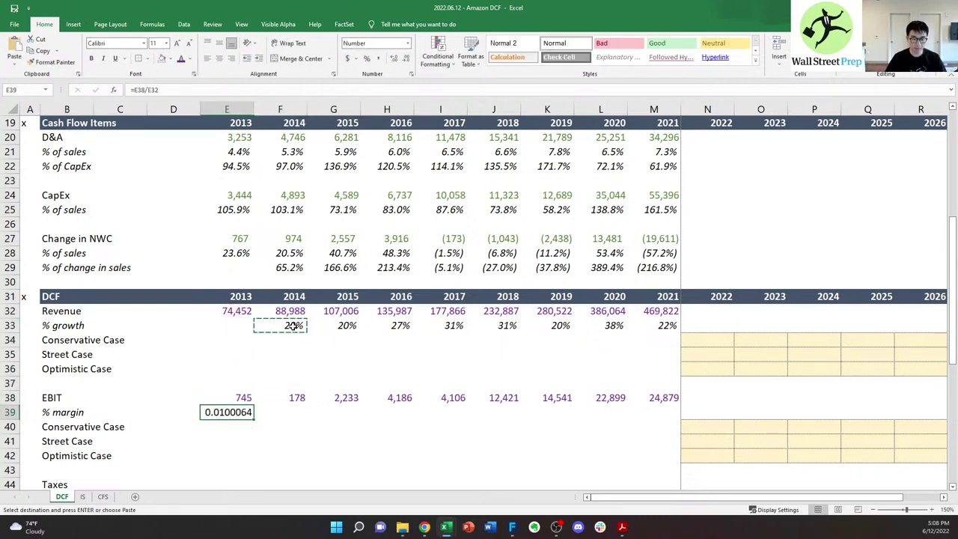
key("ctrl+alt+v")
key("t")
key("Return")
- Copy the 2013 EBIT margin formula across the % margin row through 2021
key("ctrl+c")
key("shift+Right")
key("shift+Right")
key("shift+Right")
key("shift+Right")
key("shift+Right")
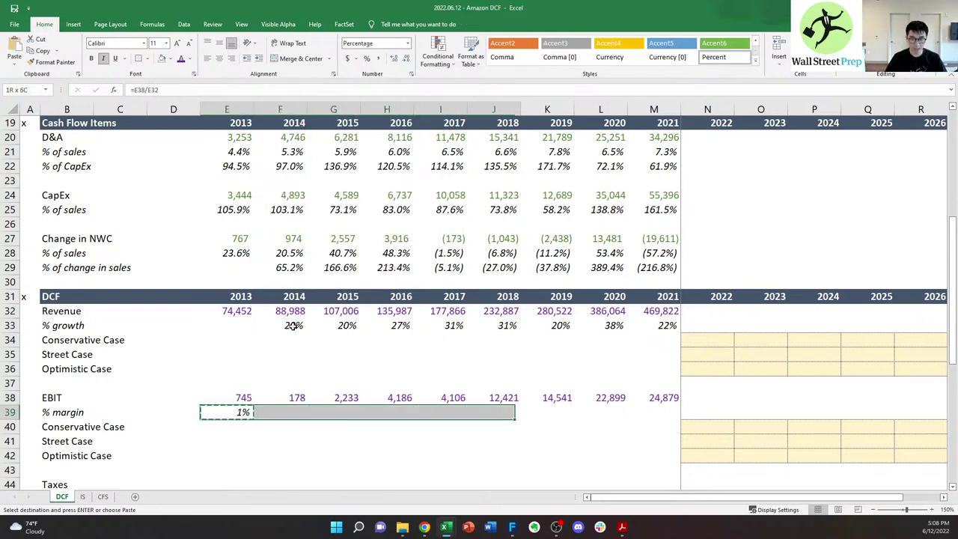
key("shift+Right")
key("shift+Right")
key("shift+Right")
key("Return")
- Link the 2013 Taxes cell E44 in the DCF section to the historical taxes figure with =E16
key("Down")
key("Down")
key("Down")
key("Right")
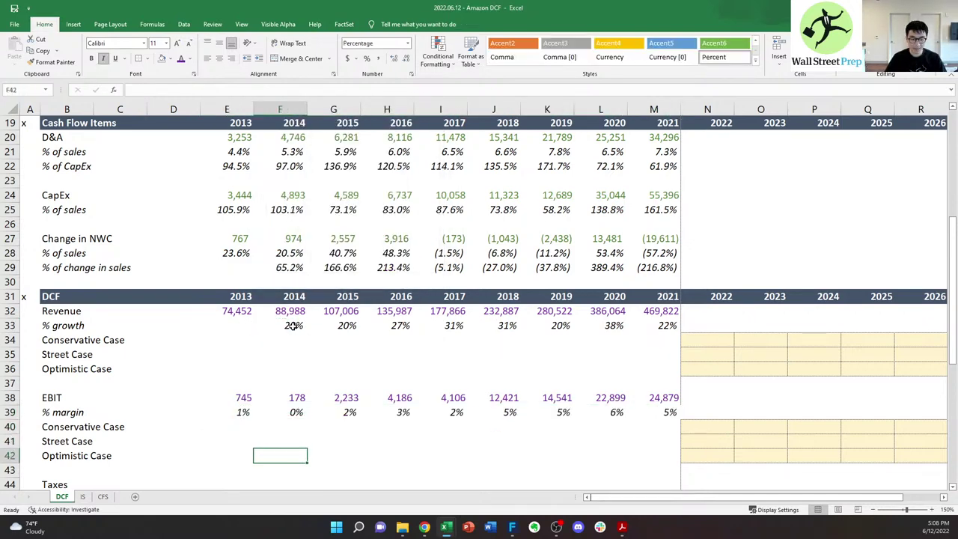
key("Left")
key("Down")
key("Down")
key("Down")
key("Down")
key("Down")
key("Down")
key("Down")
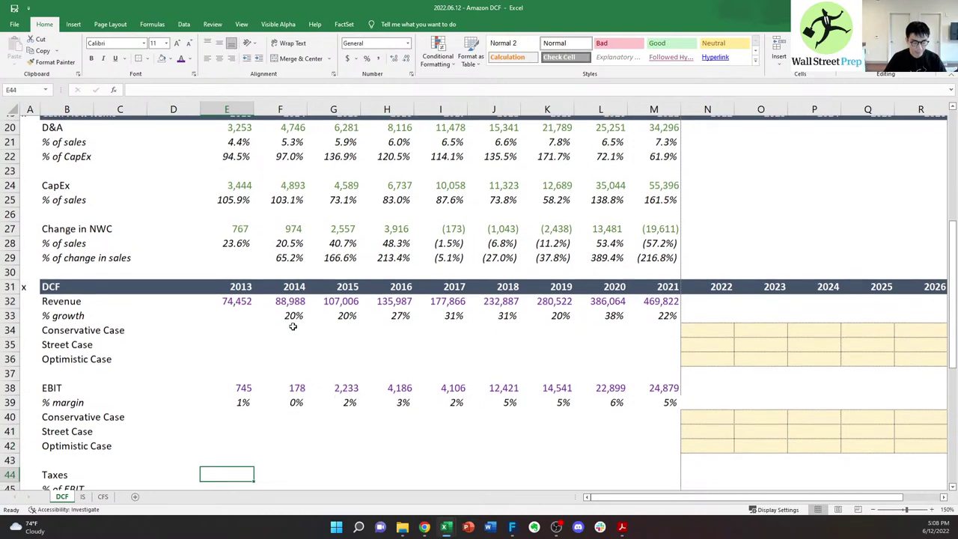
key("Up")
key("Up")
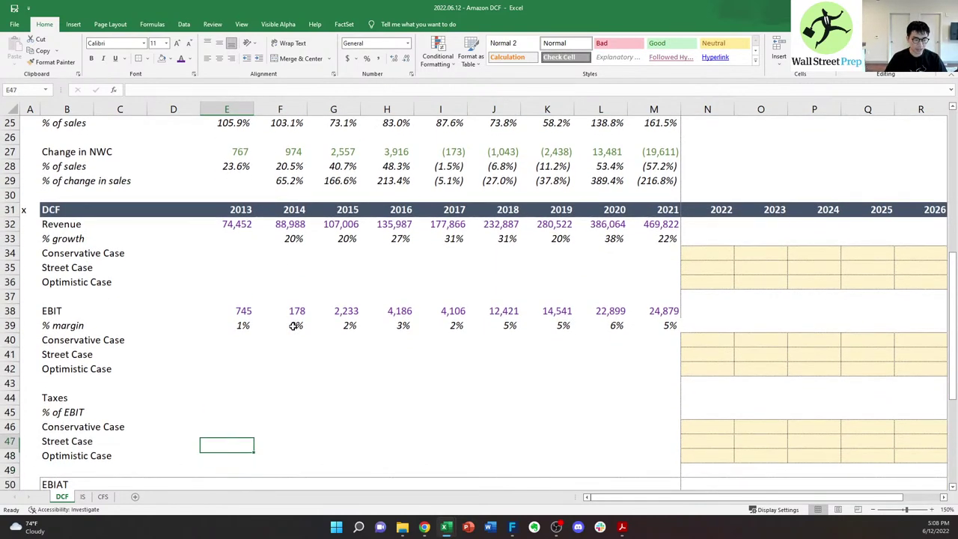
type("=")
key("Up")
key("Up")
key("Up")
key("Up")
key("Up")
key("Up")
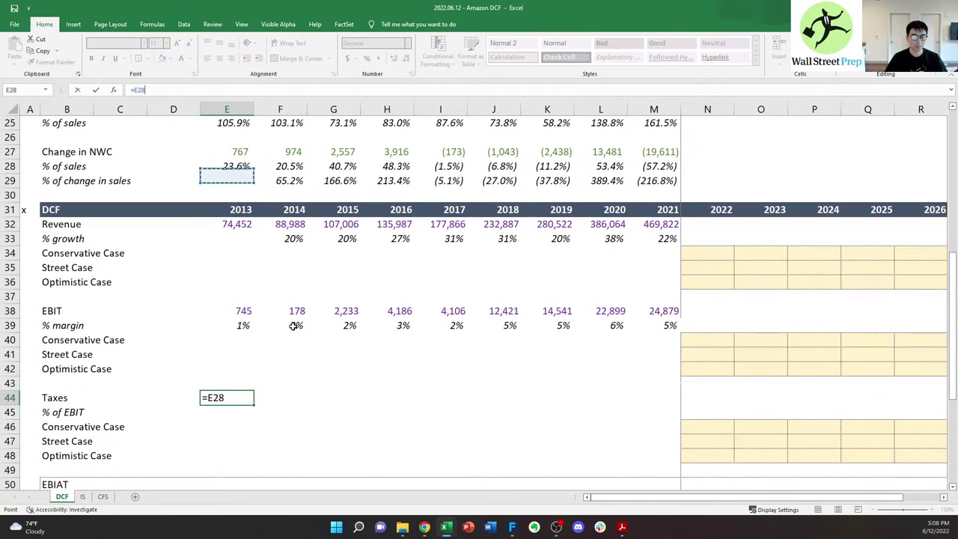
key("Up")
key("Up")
key("Up")
key("Up")
key("Up")
key("Up")
key("Up")
key("Up")
key("Up")
key("Up")
key("Up")
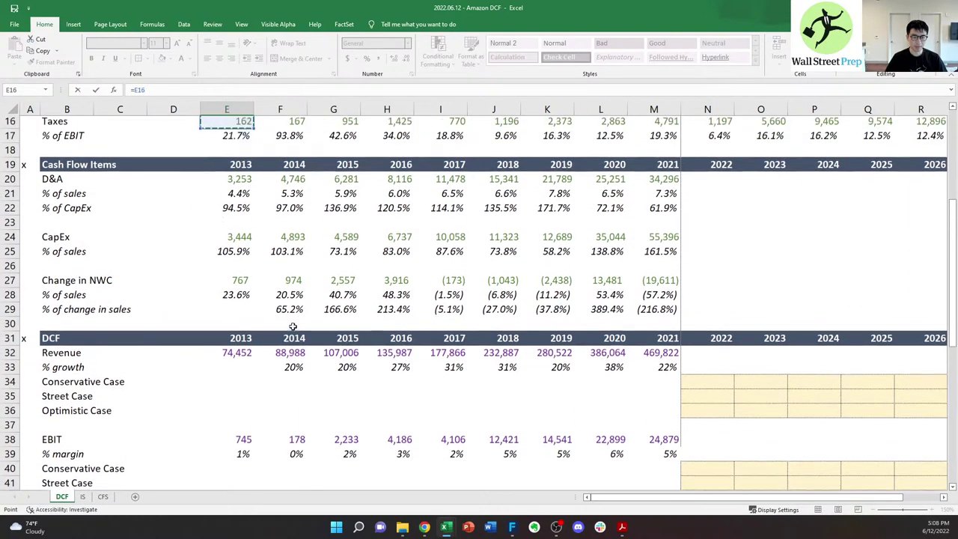
key("Return")
- Copy only the formatting of the EBIT and % margin rows, 2013 through 2021, onto the Taxes and % of EBIT rows starting at E44
key("Up")
key("Up")
key("Up")
key("Up")
key("Up")
key("Up")
key("Up")
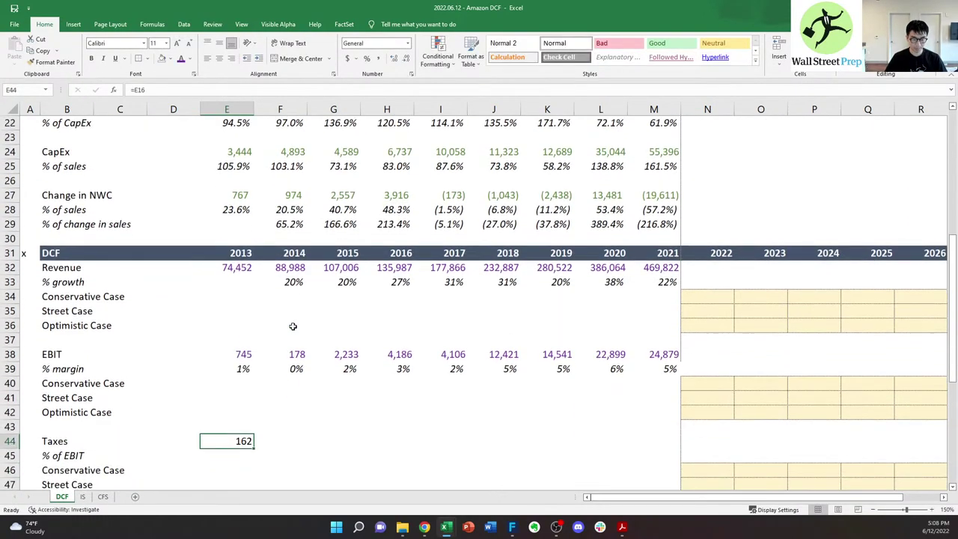
key("ctrl+shift+Right")
key("ctrl+c")
key("Down")
key("Up")
key("shift+Down")
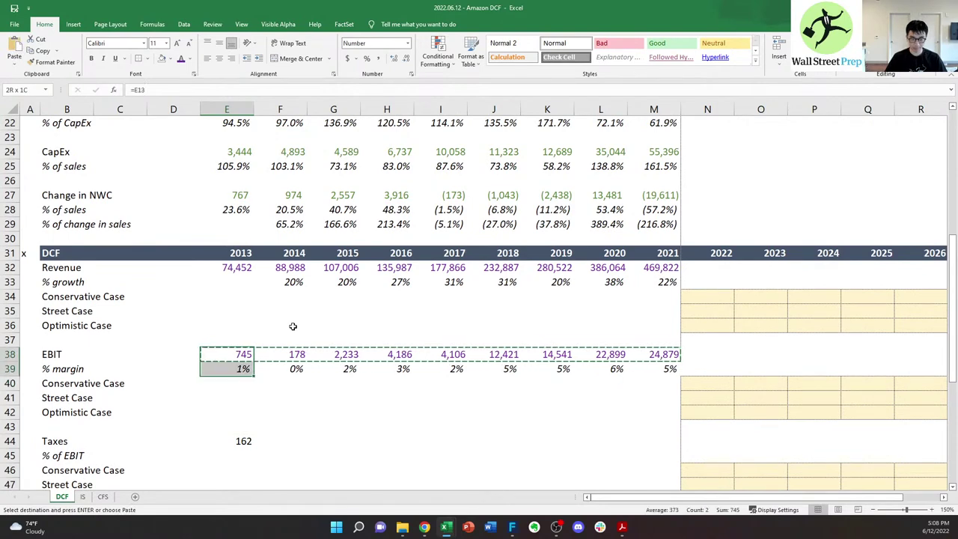
key("ctrl+shift+Right")
key("ctrl+c")
key("Down")
key("Down")
key("Down")
key("Down")
key("Down")
key("Down")
key("alt+e")
key("s")
key("t")
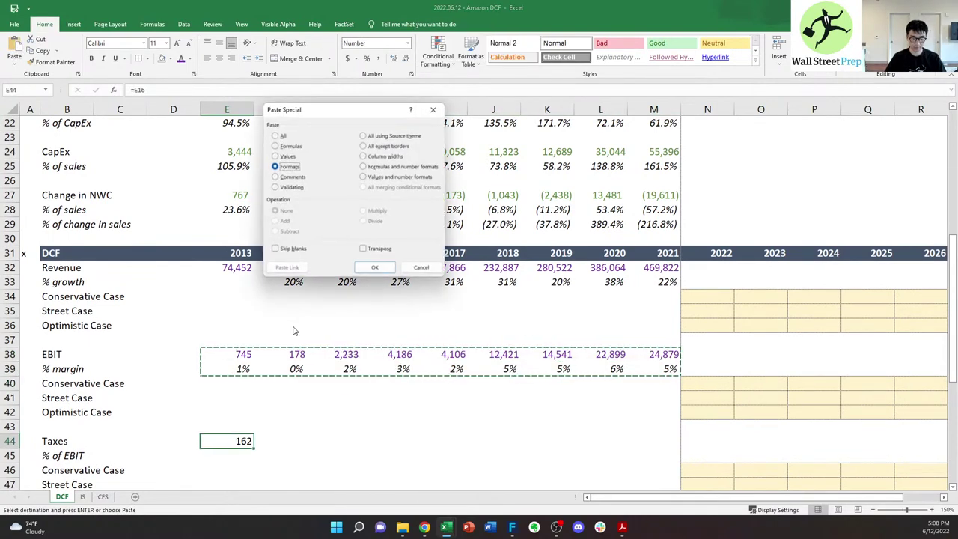
key("Return")
key("Escape")
- Copy the 2013 Taxes formula in E44 across the DCF Taxes row through 2021
key("Down")
key("Up")
key("ctrl+c")
key("shift+Right")
key("shift+Right")
key("shift+Right")
key("shift+Right")
key("shift+Right")
key("shift+Right")
key("shift+Right")
key("shift+Right")
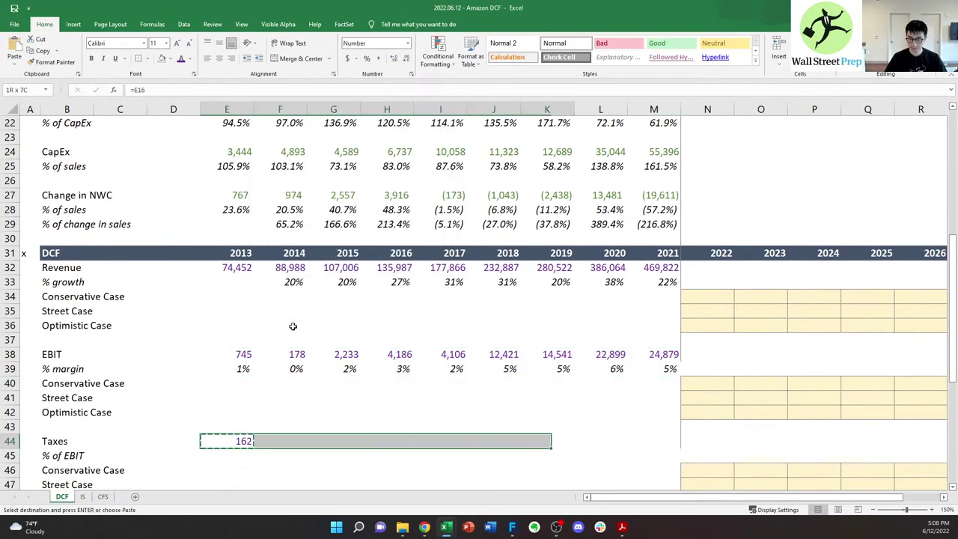
key("Escape")
- Calculate the 2013 taxes as a percentage of EBIT in E45 with =E44/E38
key("Down")
type("=")
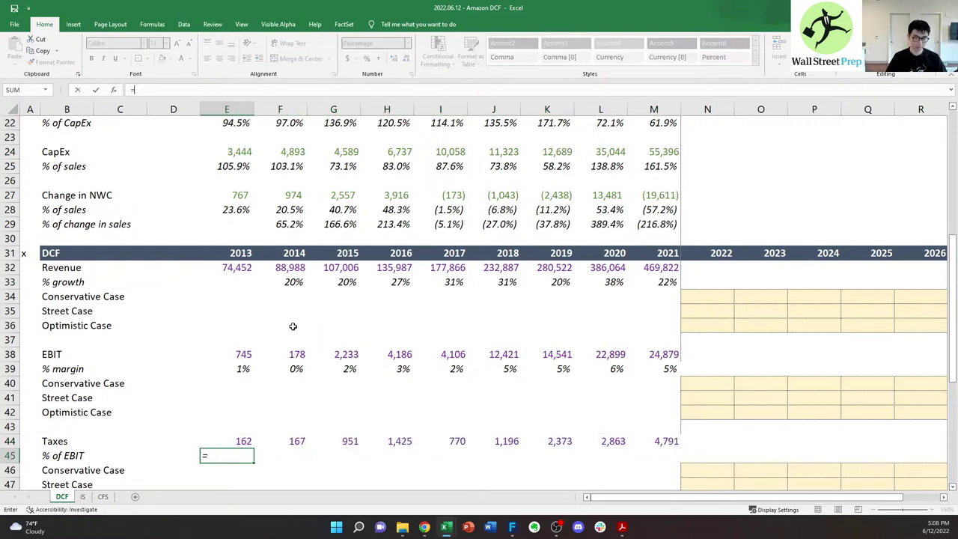
key("Return")
key("Up")
- Copy the 2013 % of EBIT formula across row 45 through 2021
key("ctrl+c")
key("shift+Right")
key("shift+Right")
key("shift+Right")
key("shift+Right")
key("shift+Right")
key("shift+Right")
key("shift+Right")
key("shift+Right")
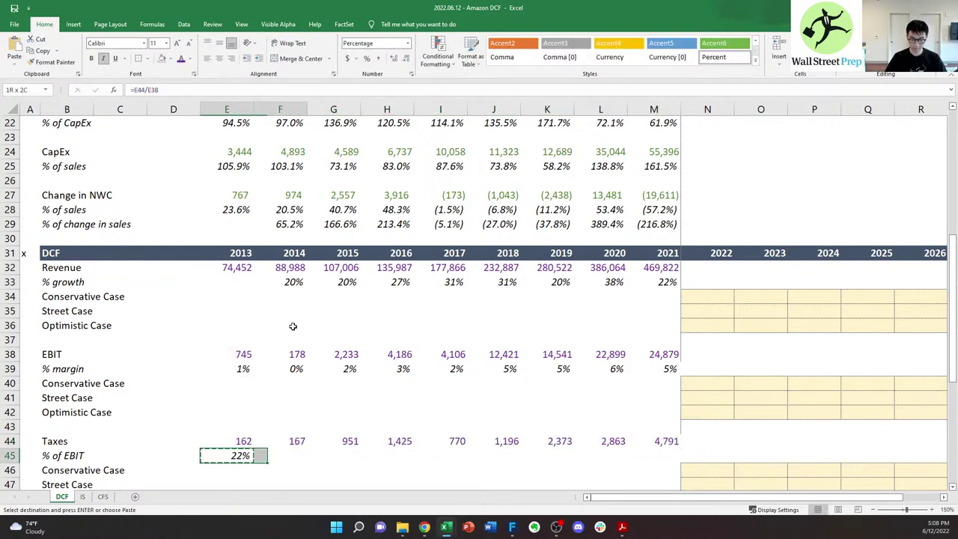
key("ctrl+v")
key("Right")
key("Right")
key("Right")
key("Right")
key("Right")
key("Right")
key("Right")
key("Right")
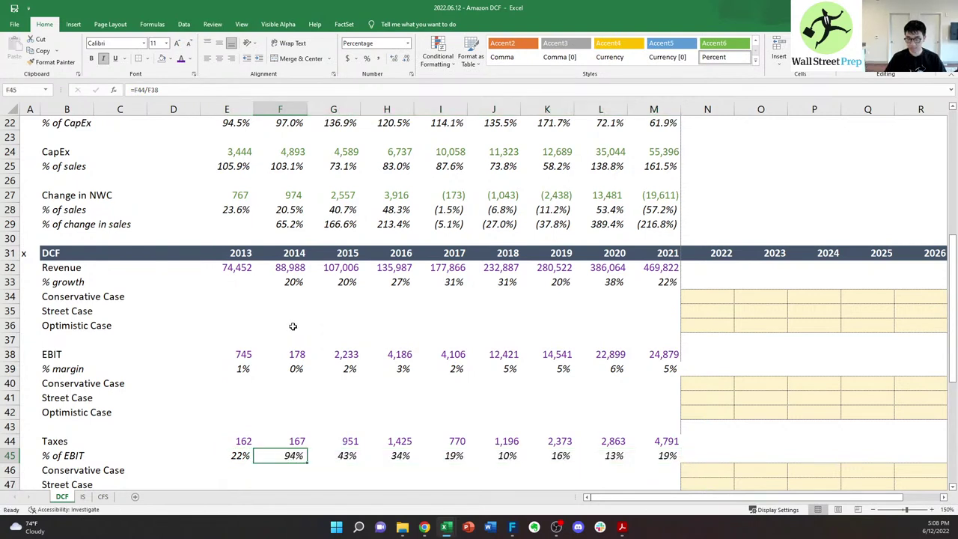
key("Up")
key("Up")
key("Up")
key("Up")
key("Up")
key("Up")
key("Up")
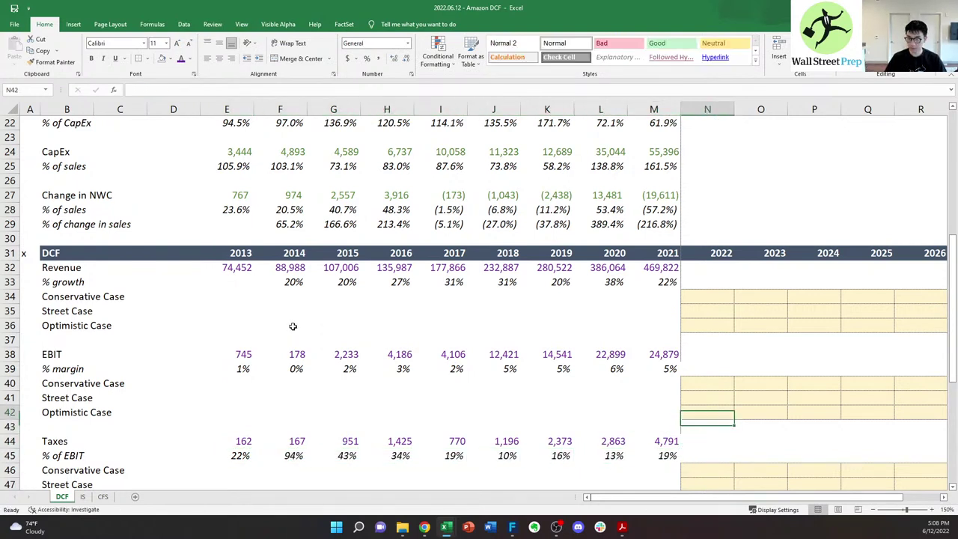
key("ctrl+space")
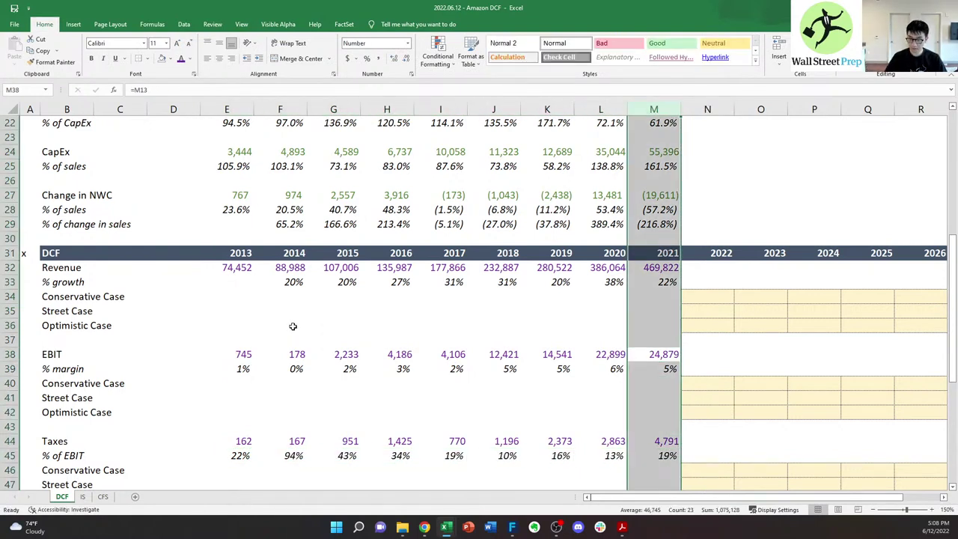
- Look over the EBIAT, D&A, CapEx and Change in NWC rows below the Taxes block of the DCF section
key("Right")
key("Down")
key("Down")
key("Down")
key("Down")
key("Down")
key("Down")
key("Down")
key("Down")
key("Down")
key("Down")
key("Down")
key("Down")
key("Down")
key("Down")
key("Down")
key("Down")
key("Down")
key("Down")
key("Left")
key("Left")
key("Left")
key("Left")
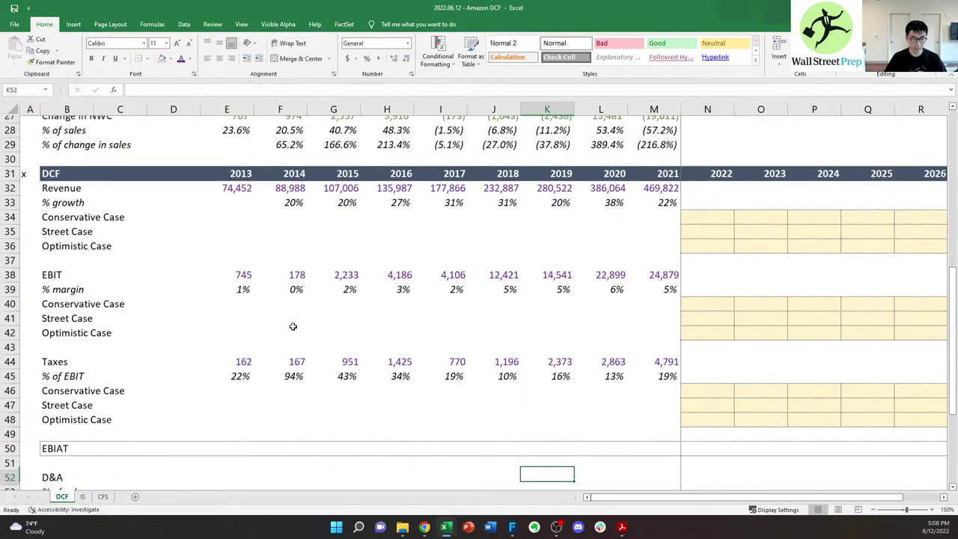
key("Up")
key("Up")
key("Left")
key("Left")
key("Left")
key("Left")
key("Left")
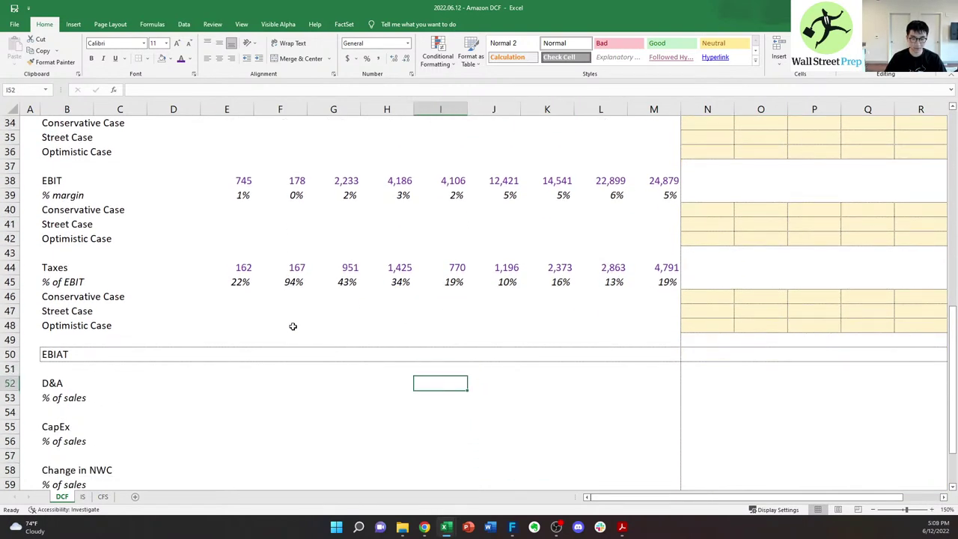
type("=")
key("Escape")
key("Up")
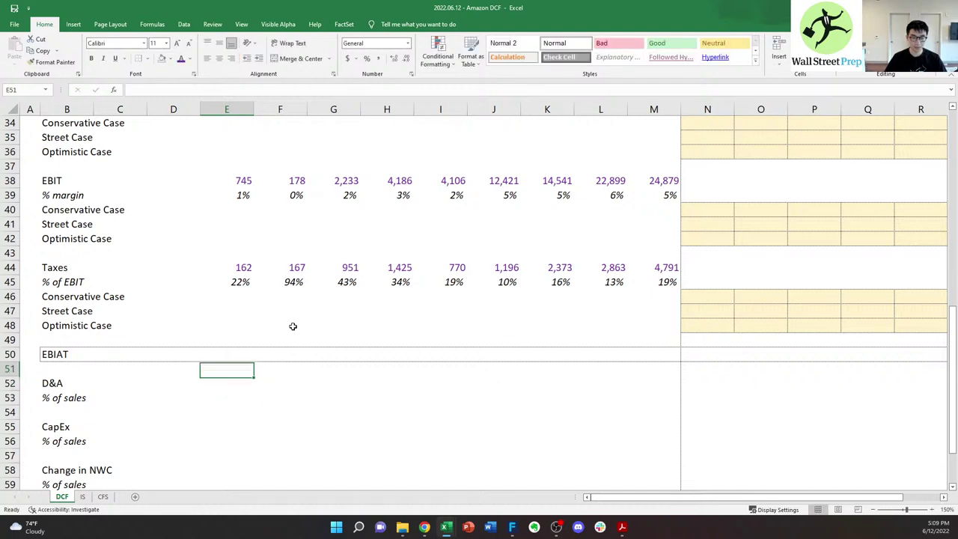
- Look back over the historical cash flow items and the DCF revenue growth percentages toward the projection years
key("Up")
key("Up")
key("Up")
key("Up")
key("Up")
key("Up")
key("Up")
key("Up")
key("Up")
key("Up")
key("Down")
key("Down")
key("Down")
key("Down")
key("Down")
key("Down")
key("Down")
key("Down")
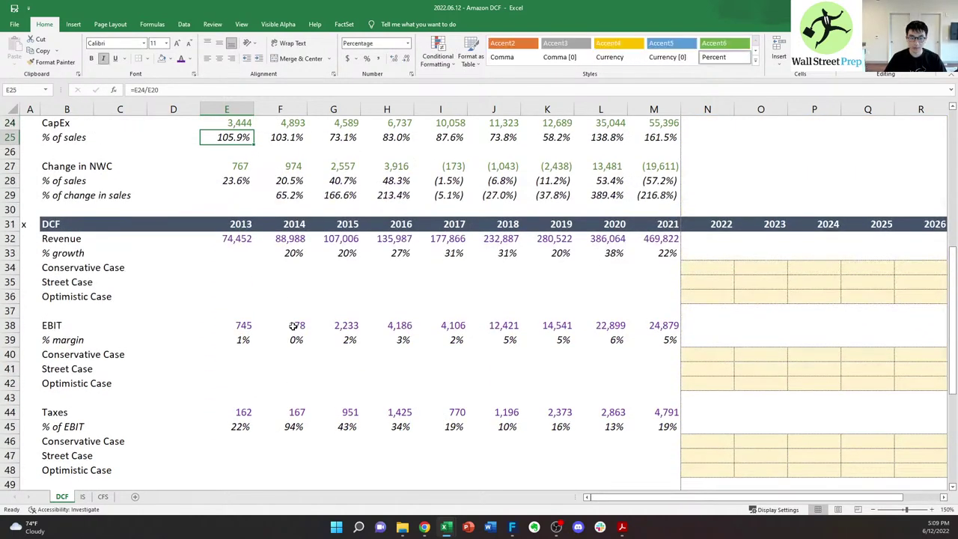
key("Right")
key("Down")
key("Down")
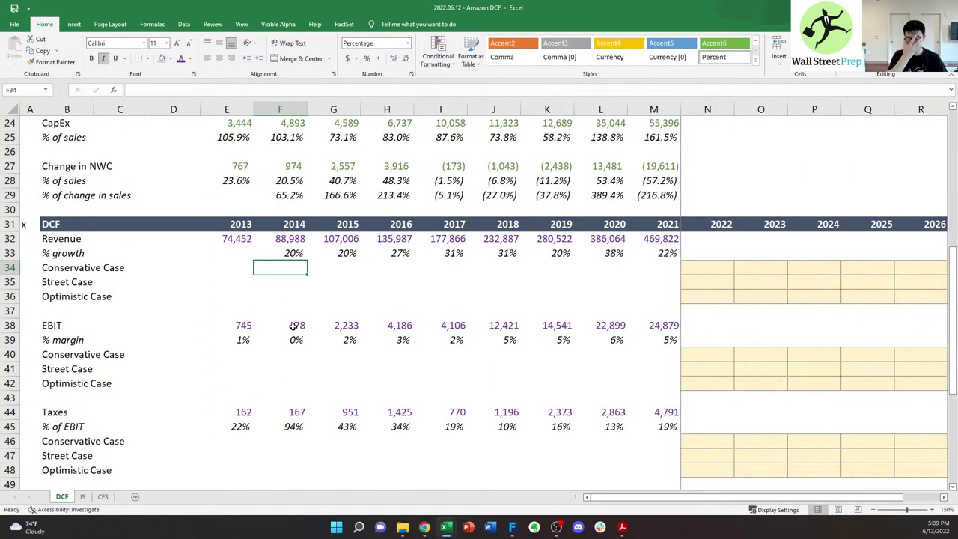
key("Up")
key("Right")
key("Right")
key("Right")
key("Right")
key("Right")
key("Right")
key("Right")
key("Right")
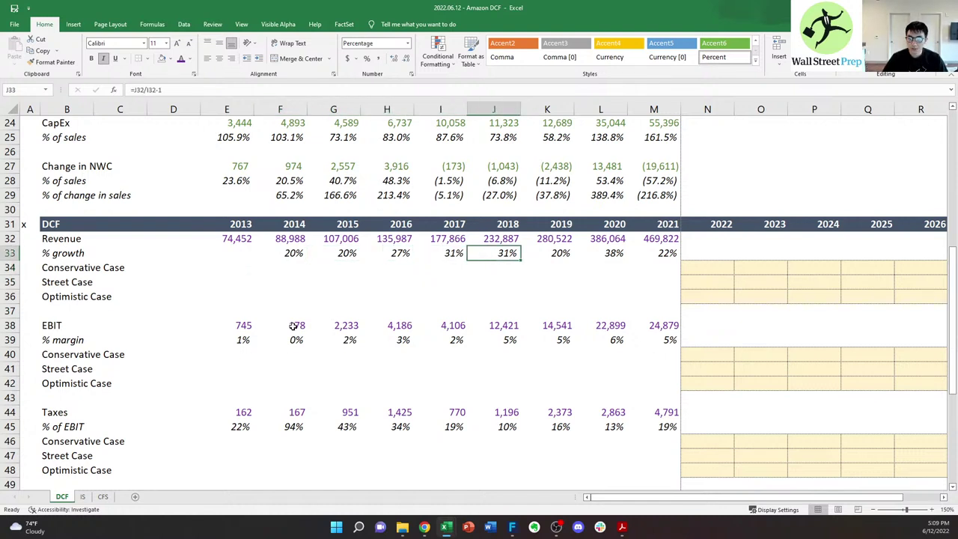
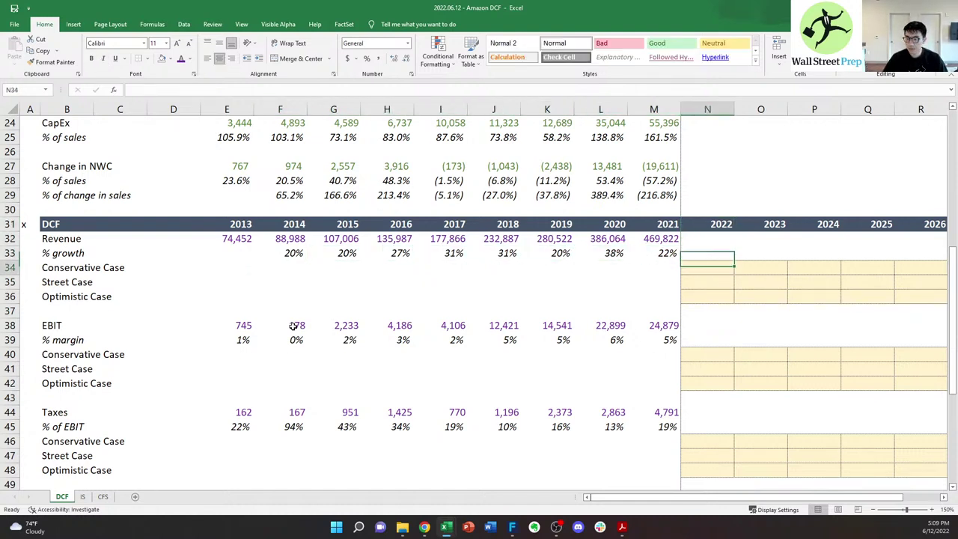
- Group columns E through J, covering the years 2013 to 2018
key("Right")
key("Right")
key("Left")
key("Left")
key("Left")
key("Left")
key("Left")
key("Left")
key("Left")
key("Left")
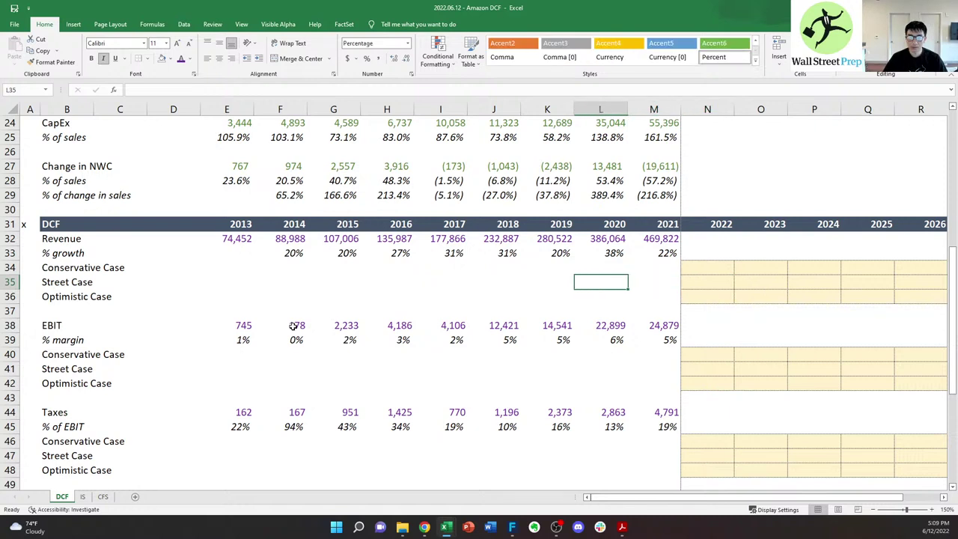
key("Left")
key("Left")
key("Left")
key("Left")
key("ctrl+space")
key("Down")
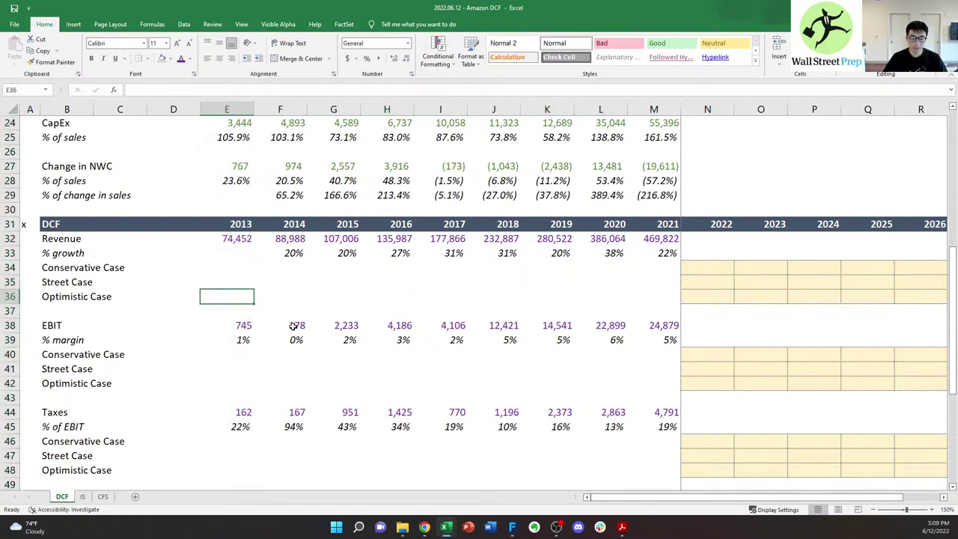
key("Up")
key("ctrl+space")
key("shift+Right")
key("shift+Right")
key("shift+Right")
key("shift+Right")
key("shift+Right")
key("shift+Right")
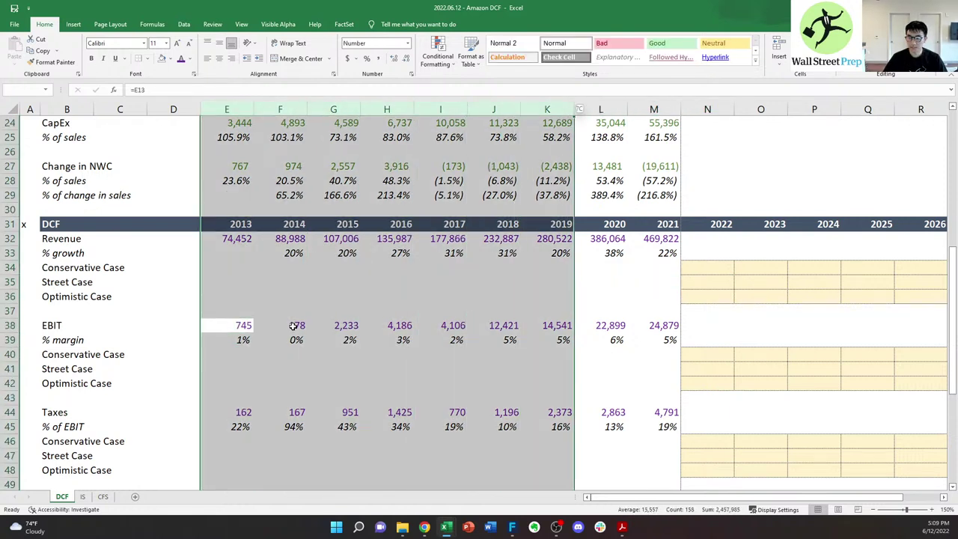
key("shift+Left")
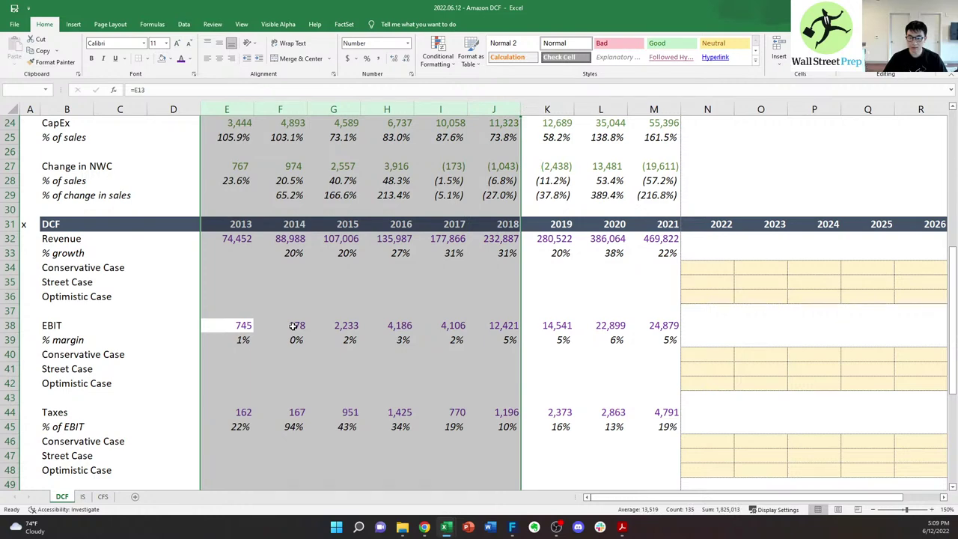
key("alt+a")
key("g")
key("g")
type("h")
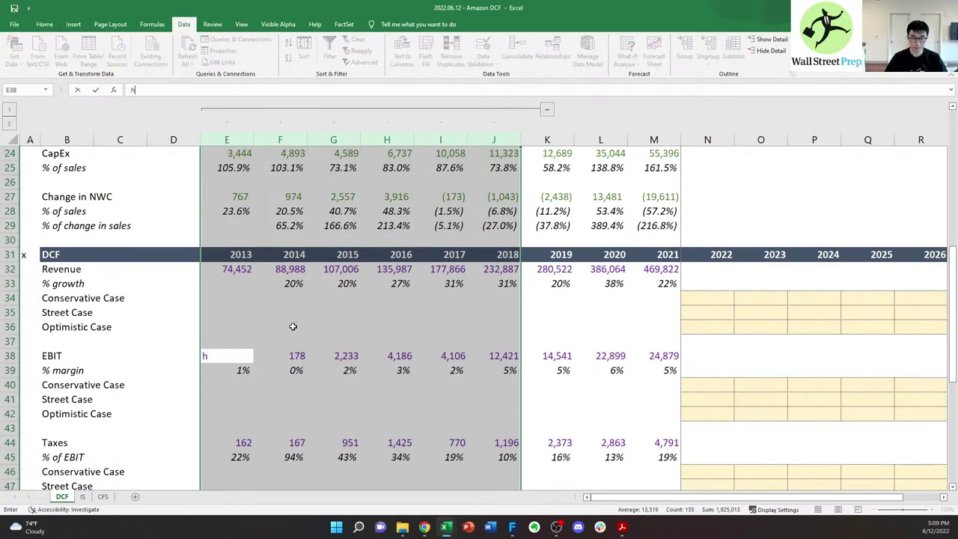
key("shift+F10")
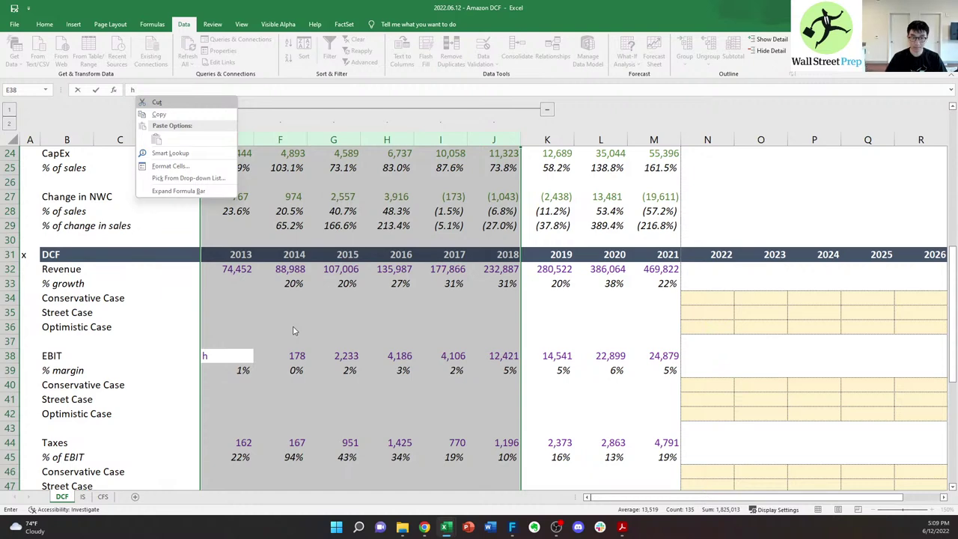
key("Escape")
key("Escape")
- Hide the grouped columns E through J so the historical years start at 2019
key("shift+F10")
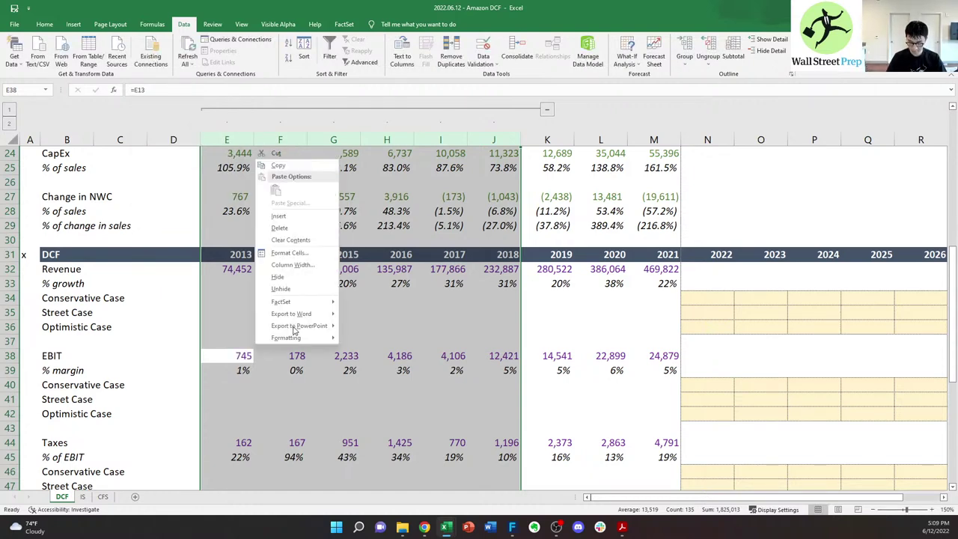
key("h")
key("Left")
key("Left")
key("Left")
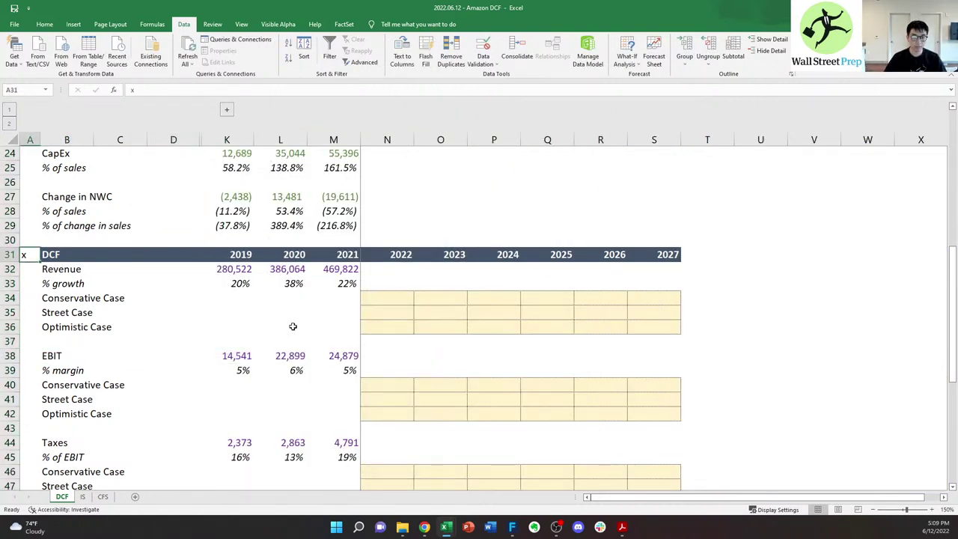
- Review the Income Statement, Cash Flow Items and DCF sections across 2019 to 2027
key("ctrl+Up")
scroll(418, 308, "up", 6)
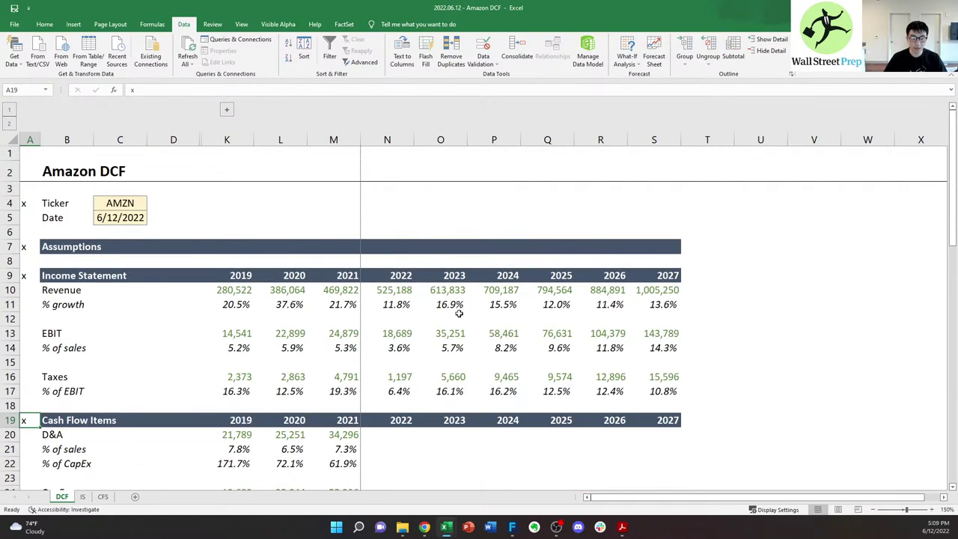
scroll(439, 299, "down", 5)
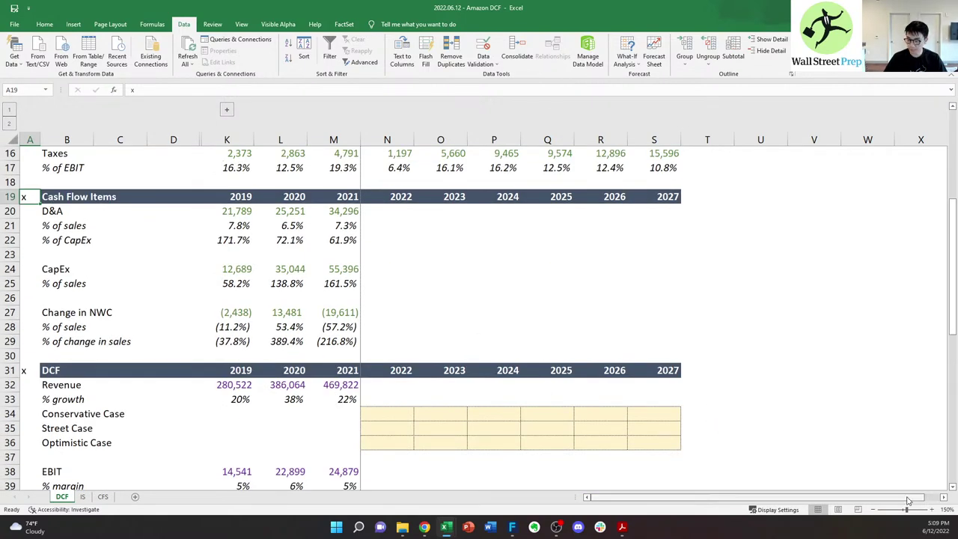
scroll(446, 359, "up", 5)
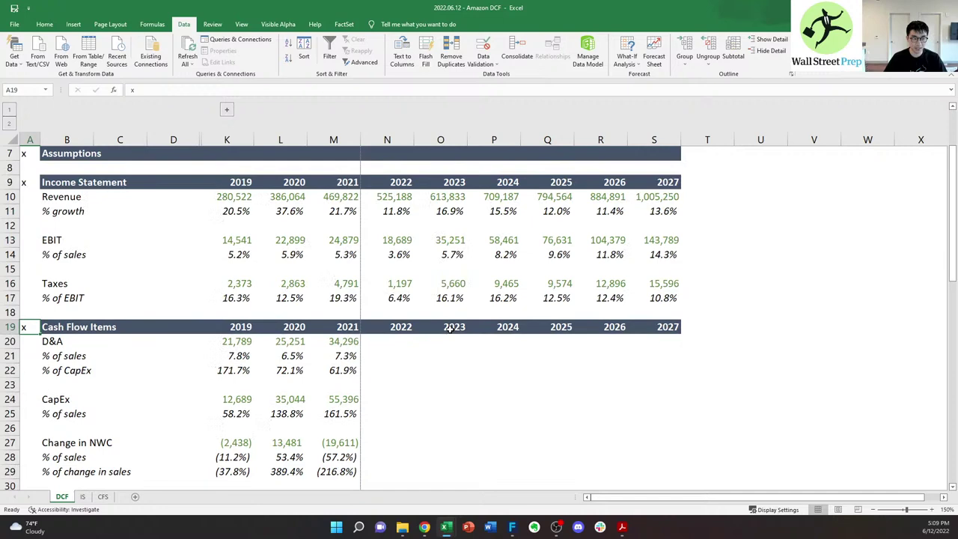
scroll(451, 330, "down", 5)
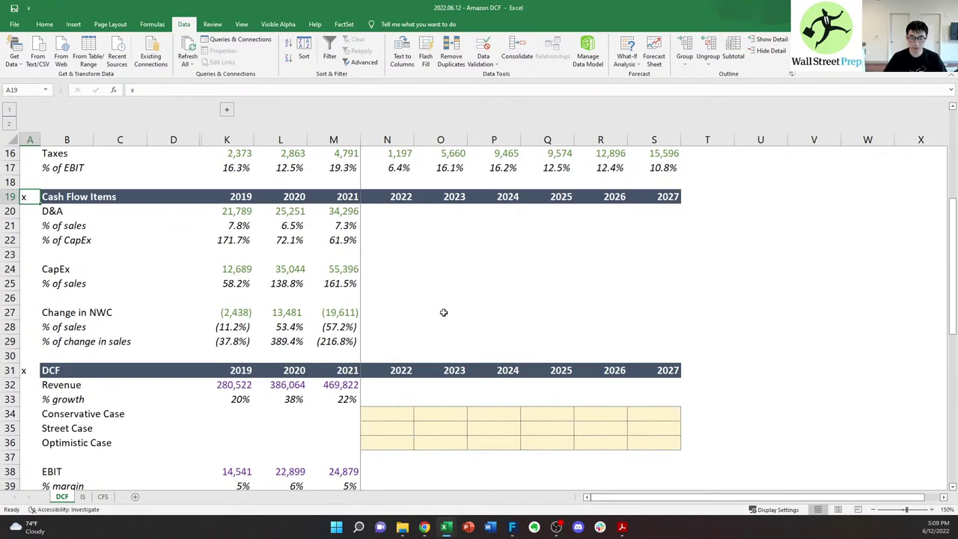
scroll(313, 344, "up", 2)
left_click(170, 391)
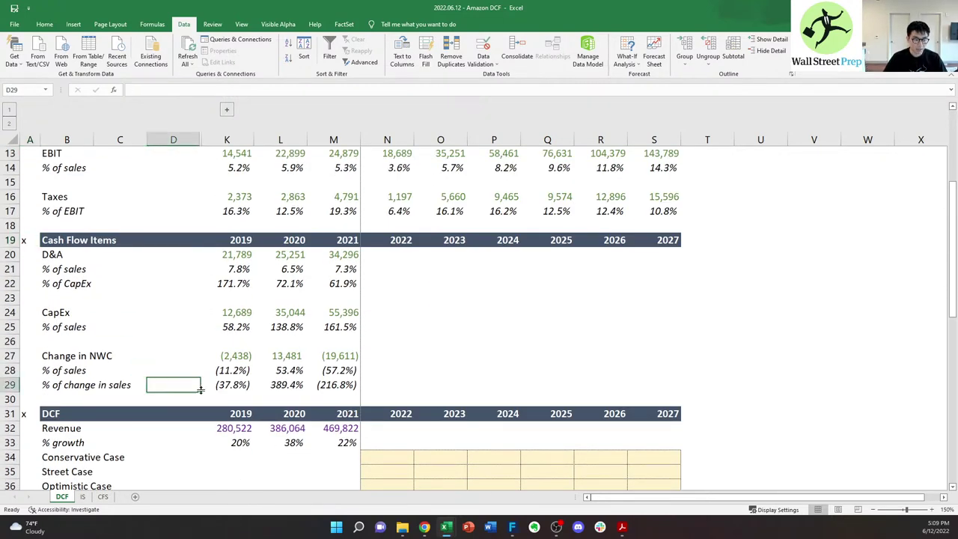
- Group rows 9 through 29, covering the Income Statement and Cash Flow Items sections
key("shift+space")
key("shift+Up")
key("shift+Up")
key("shift+Up")
key("shift+Up")
key("shift+Up")
key("shift+Up")
key("shift+Up")
key("shift+Up")
key("shift+Up")
key("shift+Up")
key("shift+Up")
key("shift+Up")
key("shift+Up")
key("shift+Up")
key("shift+Up")
key("shift+Up")
key("shift+Up")
key("shift+Up")
key("shift+Up")
key("shift+Up")
key("shift+Up")
key("shift+Up")
key("shift+Up")
key("shift+Up")
key("shift+Down")
key("shift+Down")
key("shift+Down")
key("shift+Down")
key("shift+Down")
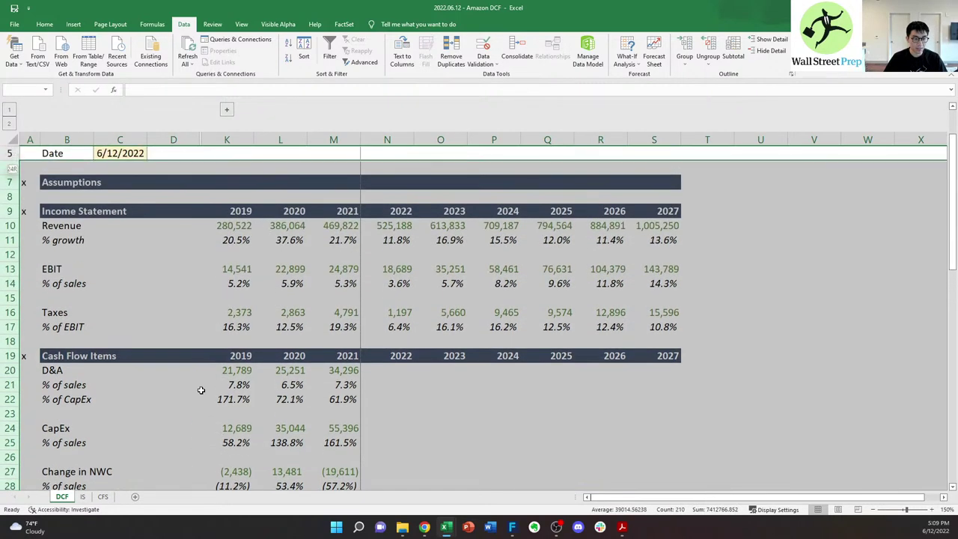
key("shift+Up")
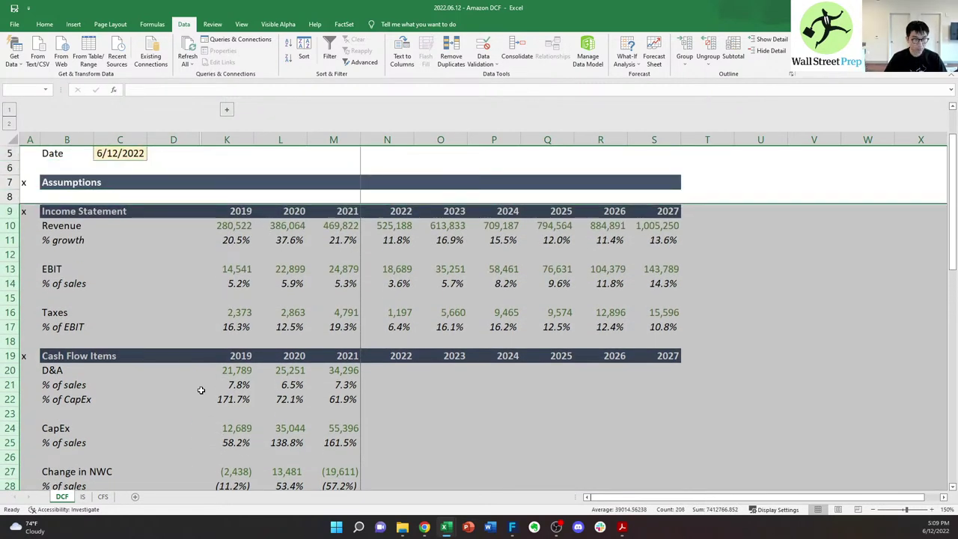
key("g")
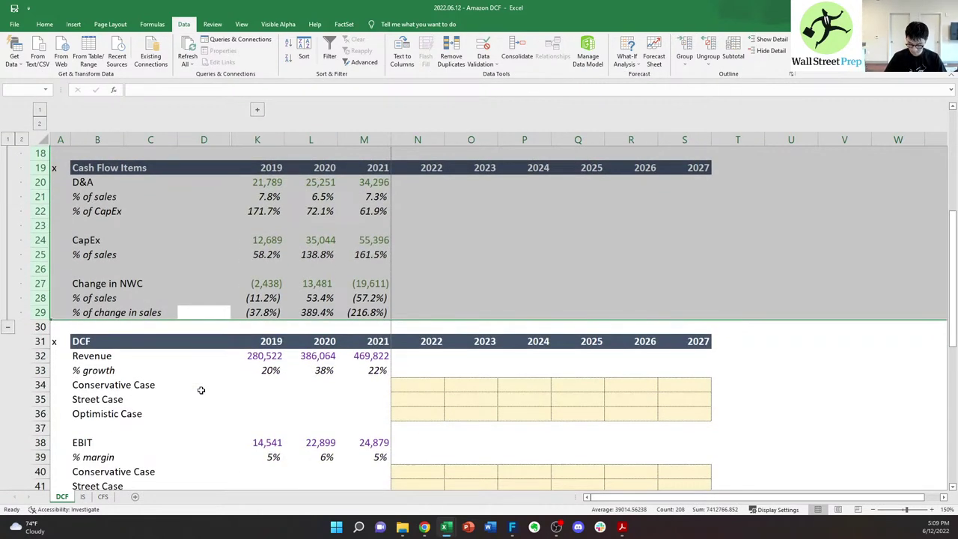
- Hide the grouped rows 9 through 29 so the DCF section sits directly under Assumptions
key("shift+F10")
key("h")
scroll(219, 268, "up", 2)
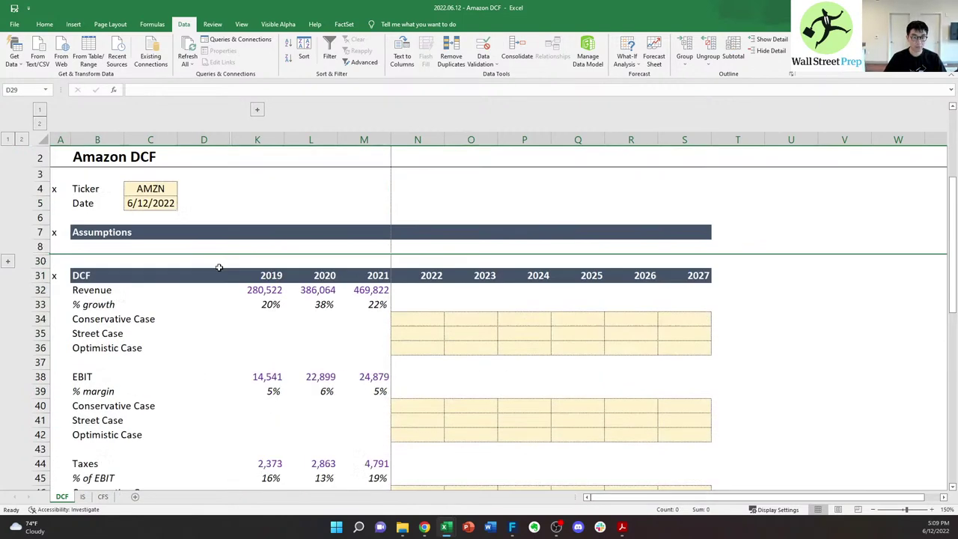
scroll(220, 267, "up", 1)
- Insert four rows at row 8, directly beneath the Assumptions header
key("Up")
key("Left")
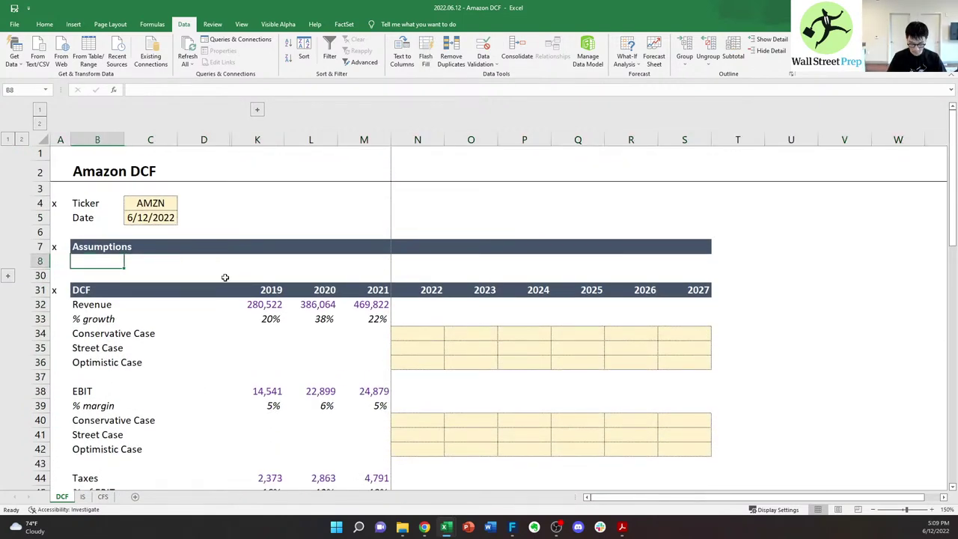
key("alt+h")
key("i")
key("r")
key("F4")
key("F4")
key("F4")
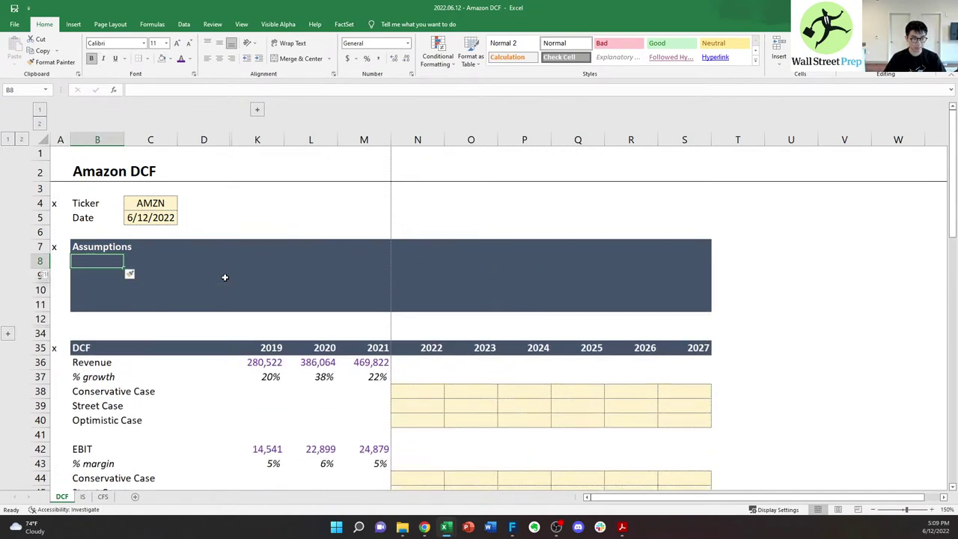
- Clear the header formatting from the newly inserted rows 8 through 11
key("shift+space")
key("shift+Down")
key("shift+Down")
key("shift+Down")
key("alt+h")
key("e")
key("f")
key("Right")
key("Down")
key("Down")
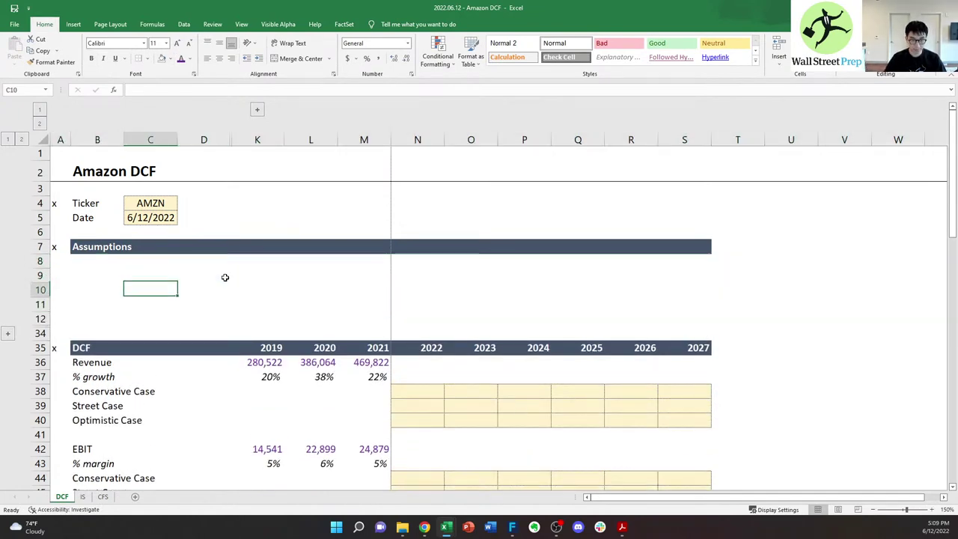
key("Down")
key("Left")
key("Down")
key("Down")
key("Down")
key("Right")
key("Right")
key("Right")
key("Up")
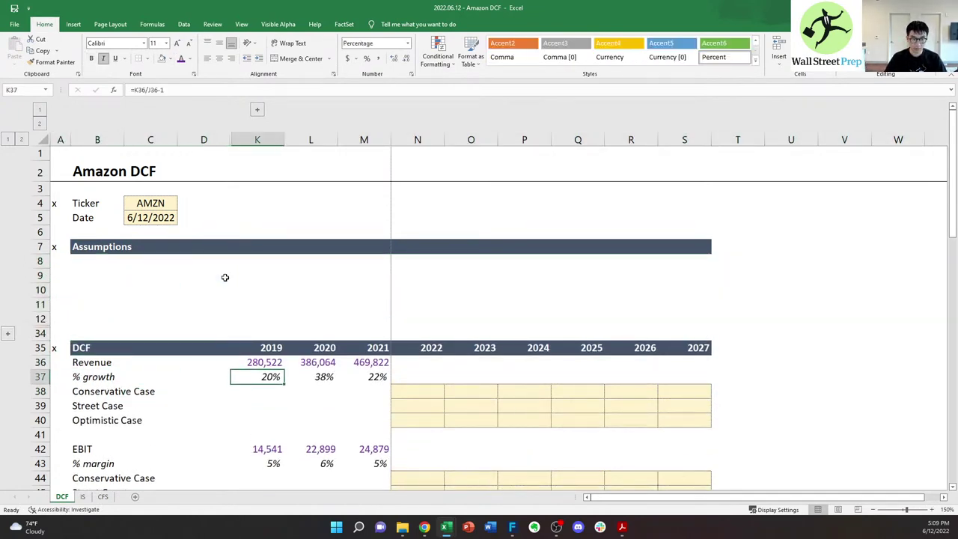
key("Left")
key("Left")
key("Left")
key("Up")
key("Up")
key("Left")
key("Up")
key("Up")
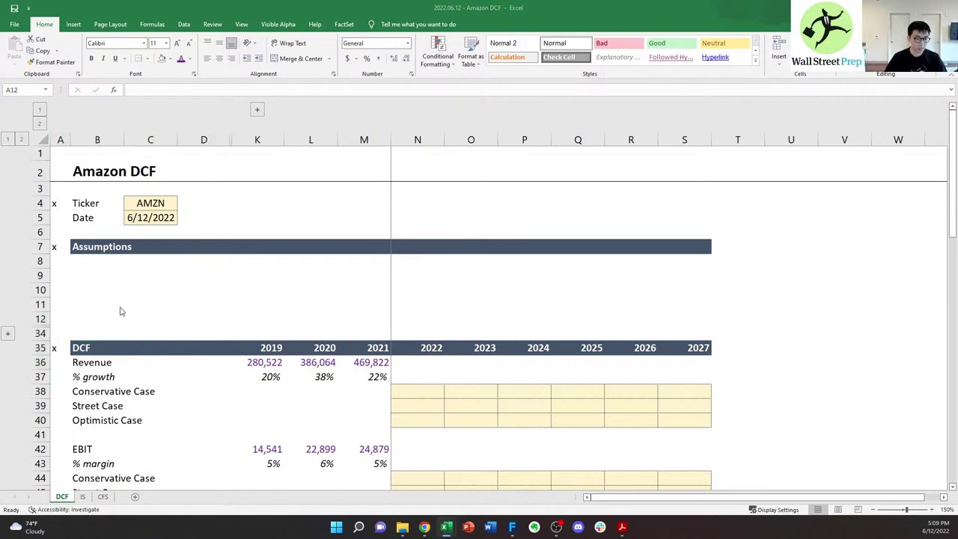
- Insert six more rows at row 10 to enlarge the space under the Assumptions header
left_click(101, 292)
key("alt+h")
key("i")
key("r")
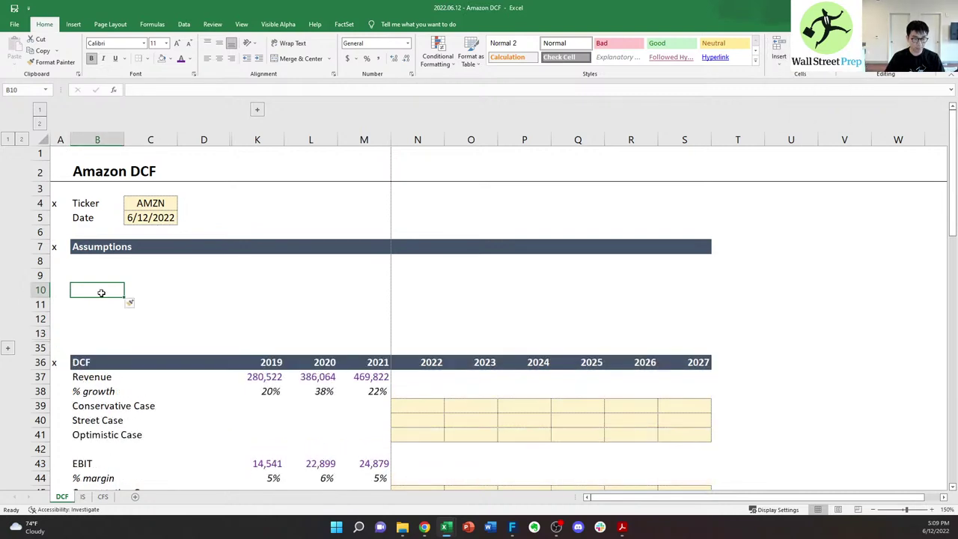
key("F4")
key("F4")
key("F4")
key("F4")
key("F4")
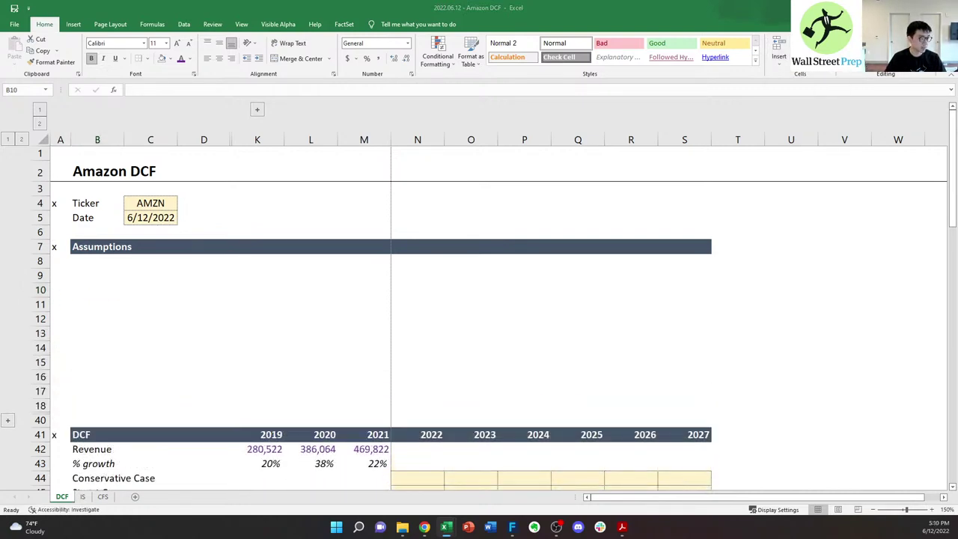
- Copy the prepared assumptions block of switches, valuation assumptions and case inputs from its source and paste it at B8
key("ctrl+c")
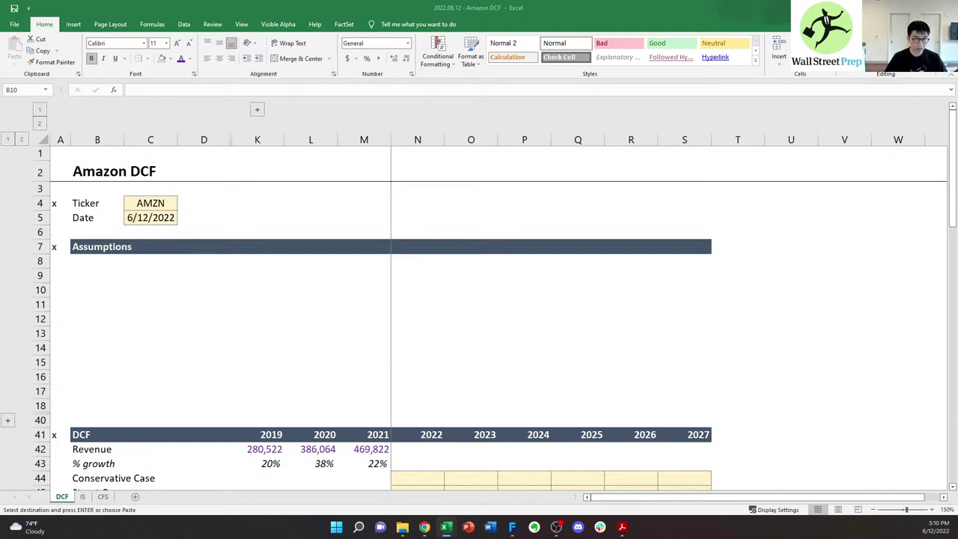
left_click(100, 252)
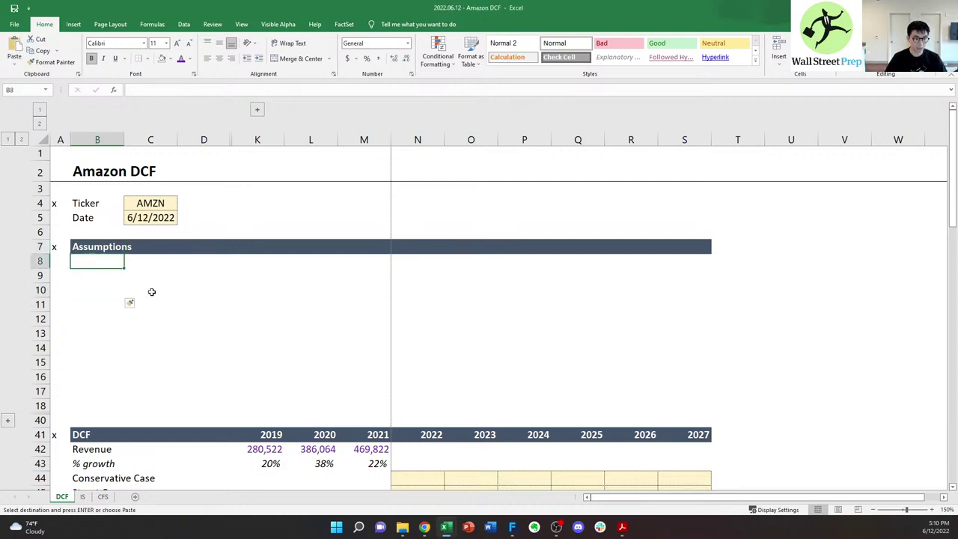
key("ctrl+v")
left_click(522, 323)
scroll(257, 374, "down", 2)
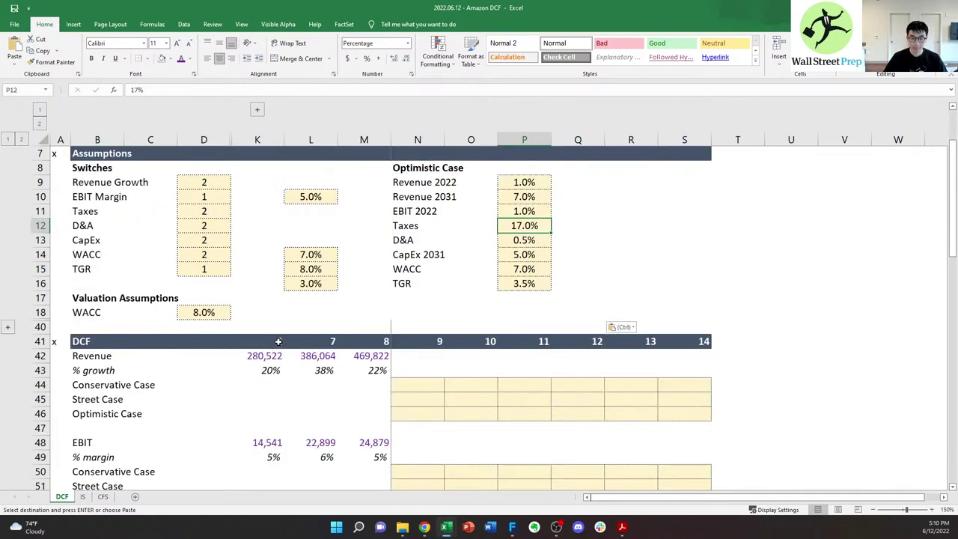
- Expand the collapsed columns E through J to expose the full set of case inputs
scroll(281, 339, "up", 2)
left_click(396, 301)
left_click_drag(206, 276, 305, 407)
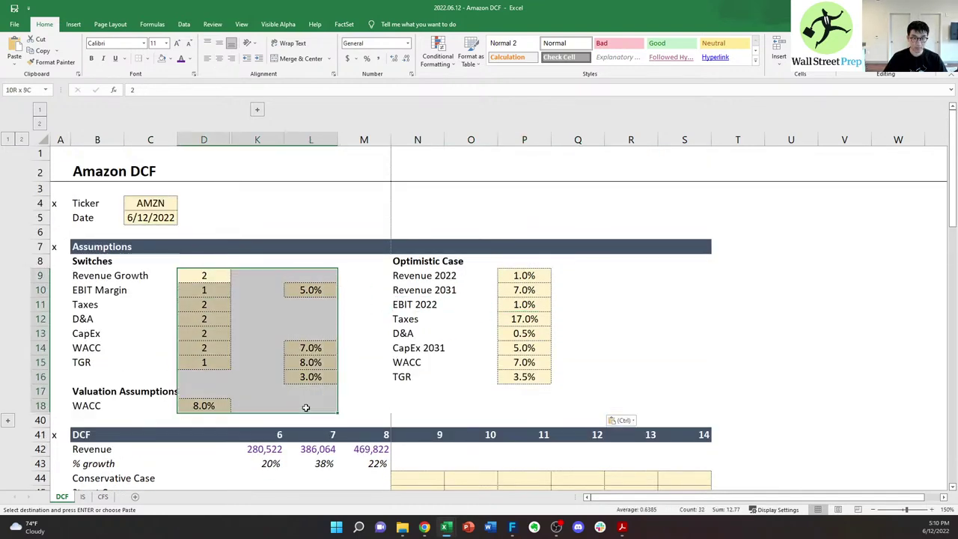
left_click(257, 111)
- Move the three case blocks in F8:P17 so they start at K8, and collapse columns E through J again
left_click_drag(315, 262, 860, 387)
key("ctrl+c")
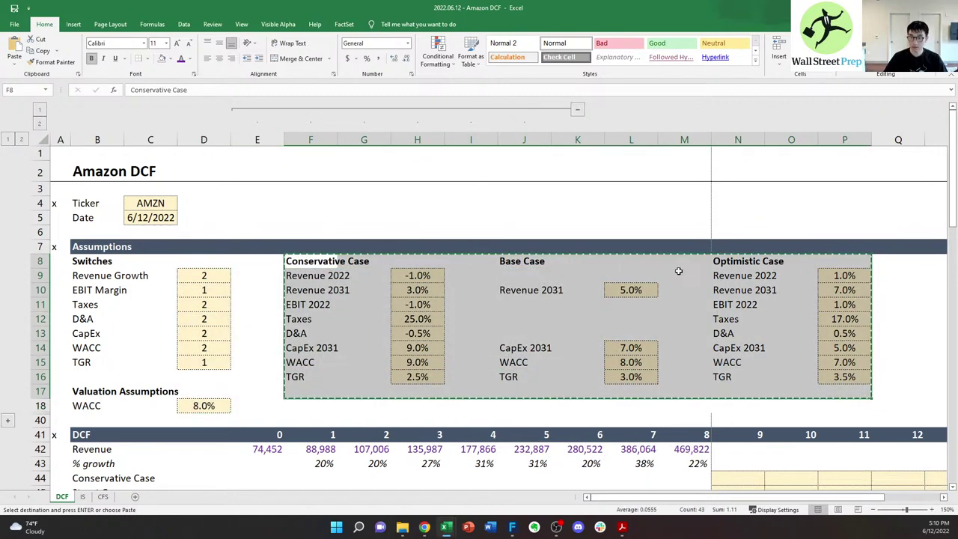
left_click(628, 261)
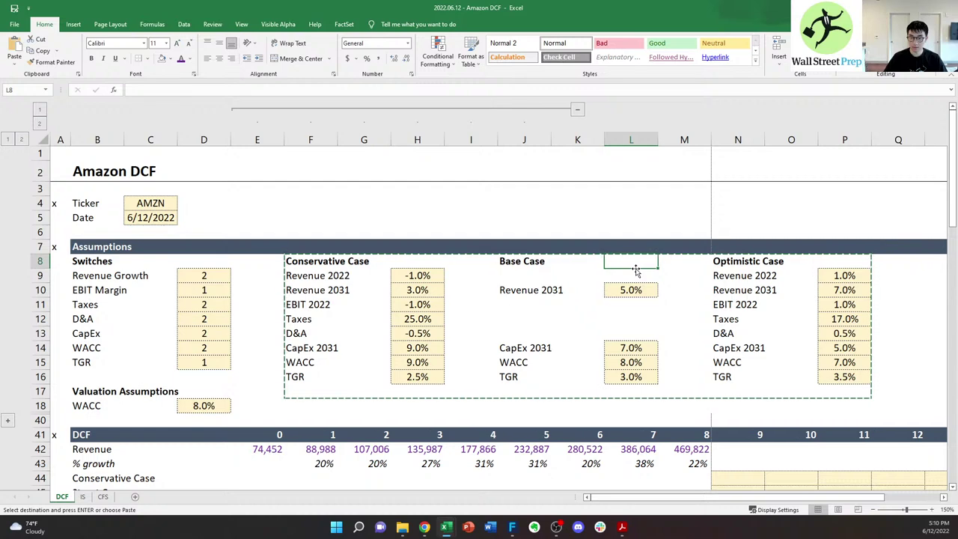
left_click(584, 260)
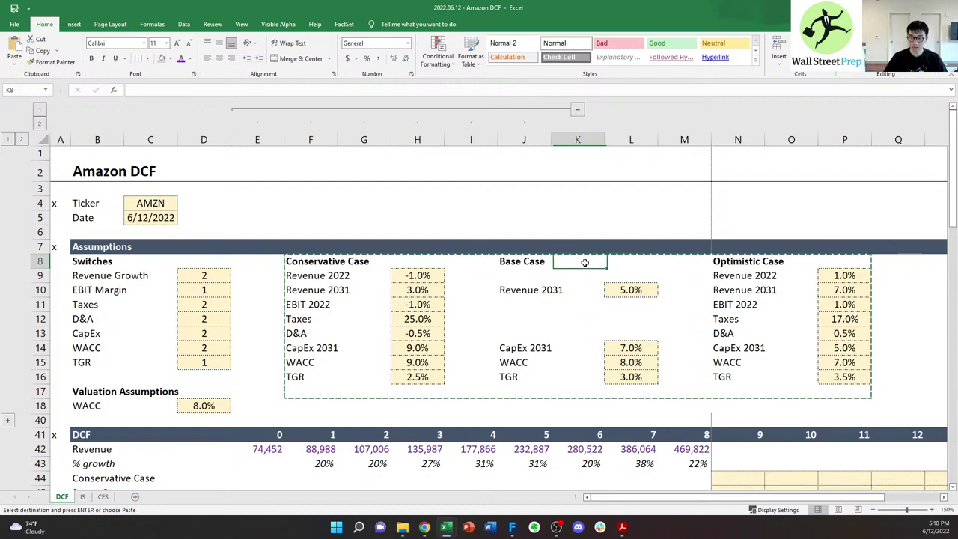
key("Return")
left_click(576, 112)
left_click(380, 259)
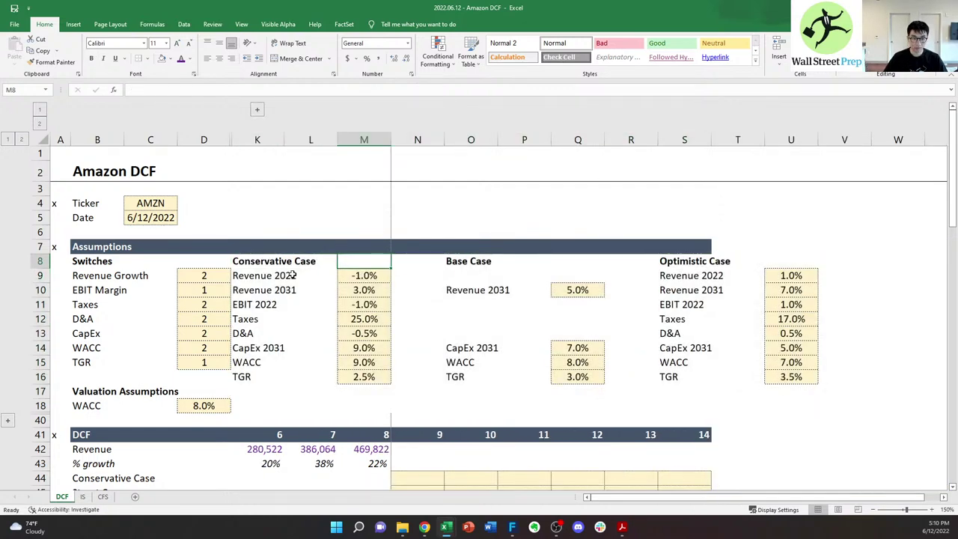
- Shift the three case blocks in K8:U17 one column over so they start at L8
left_click_drag(257, 264, 797, 391)
key("ctrl+c")
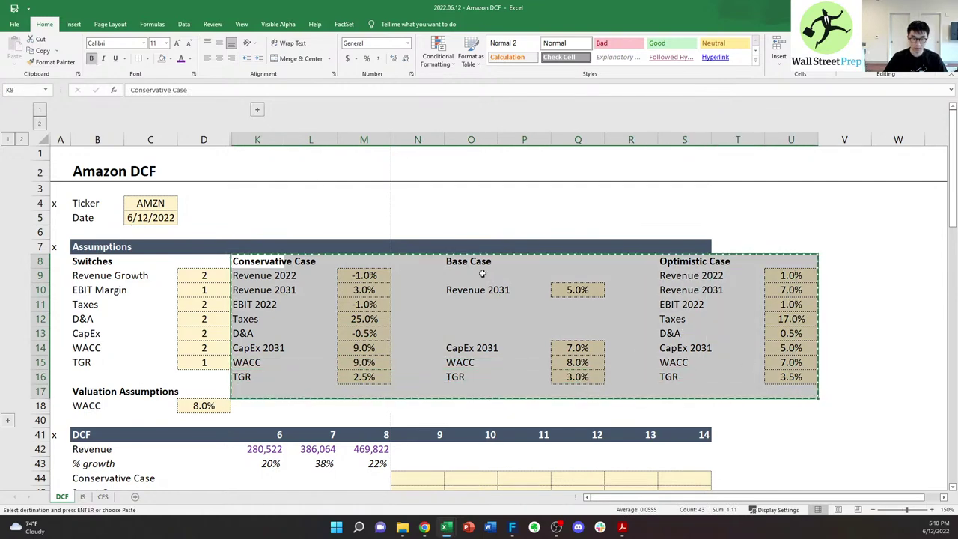
left_click(314, 260)
key("ctrl+v")
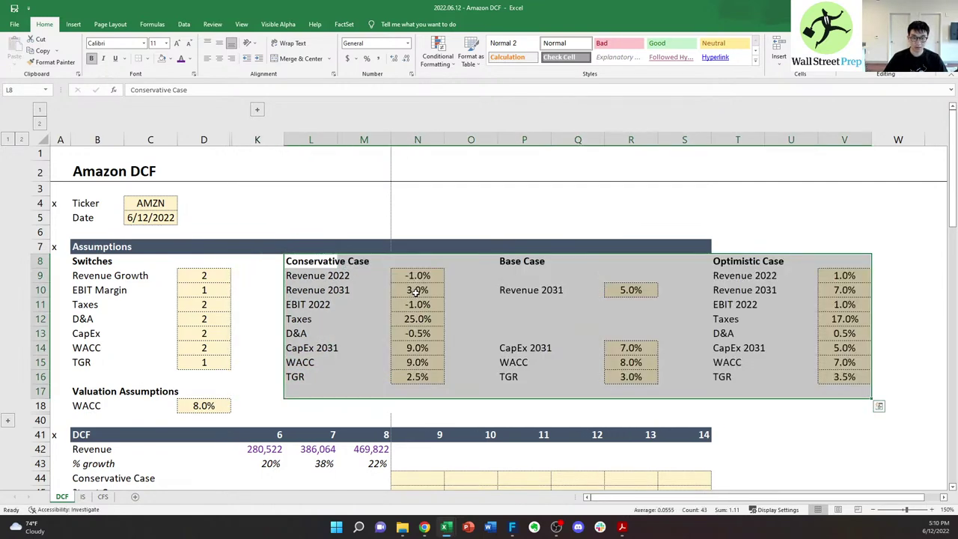
- Extend the Assumptions header band from column S through column V by copying its formatted cell
left_click(416, 291)
left_click(689, 247)
key("ctrl+c")
key("shift+Right")
key("shift+Right")
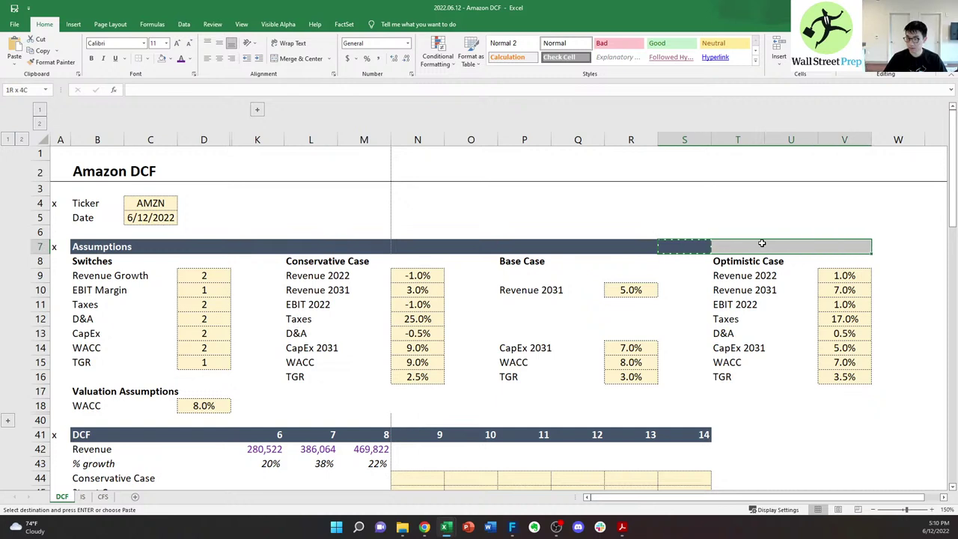
key("ctrl+v")
key("Escape")
- Clear the Conservative Case input values in N9:N16, from Revenue 2022 down to TGR
key("Down")
key("Right")
key("Left")
key("Down")
key("Left")
key("Left")
key("Down")
key("Left")
key("Left")
key("Up")
key("Left")
key("Left")
key("Left")
key("Left")
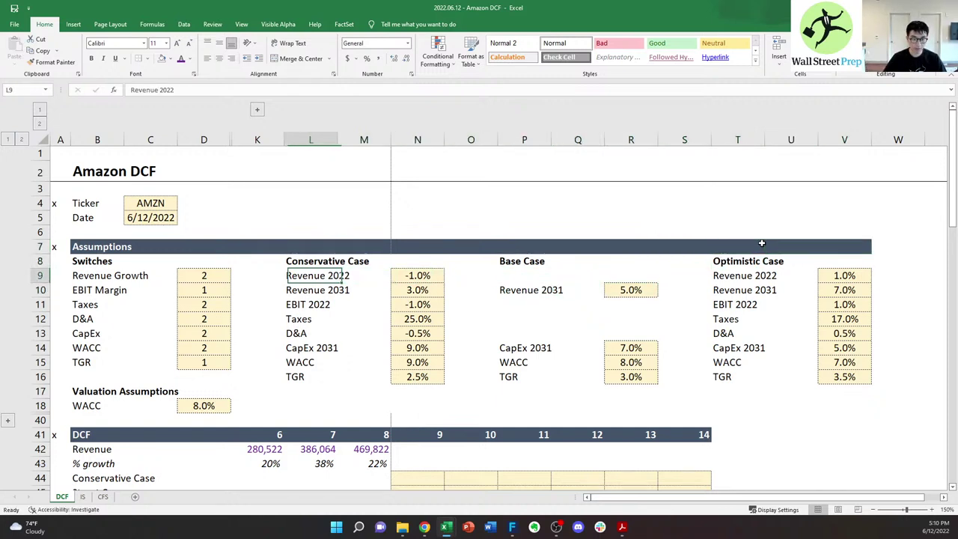
key("Right")
key("Right")
key("Right")
key("ctrl+shift+Down")
key("Delete")
- Clear the Base Case input values for Revenue 2031, CapEx 2031, WACC and TGR in column R
key("Right")
key("Right")
key("Right")
key("Right")
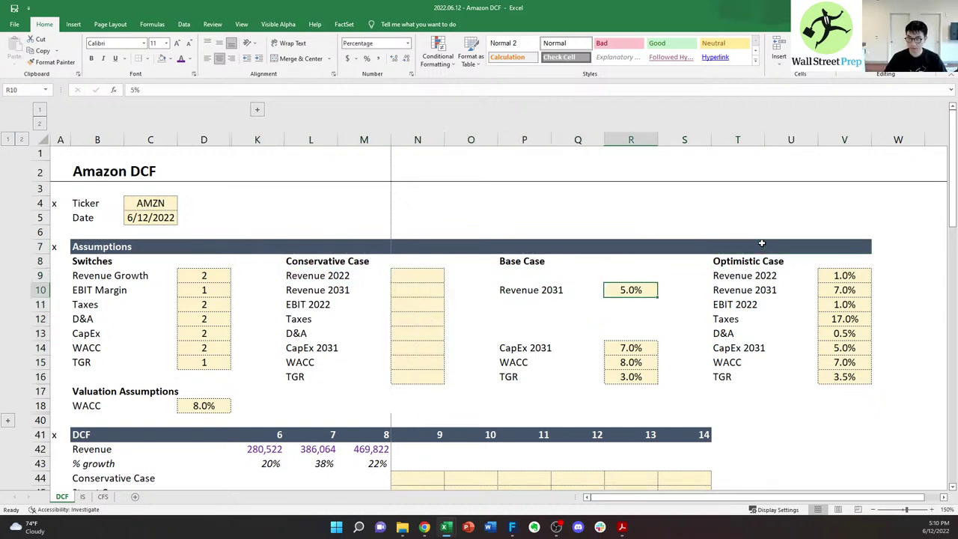
key("shift+Down")
key("shift+Down")
key("shift+Down")
key("shift+Down")
key("shift+Down")
key("shift+Down")
key("shift+Down")
key("Delete")
- Clear the Optimistic Case input values in V9:V16, from Revenue 2022 down to TGR
key("Right")
key("Right")
key("Right")
key("Right")
key("shift+Down")
key("shift+Down")
key("shift+Down")
key("shift+Down")
key("shift+Down")
key("shift+Down")
key("shift+Down")
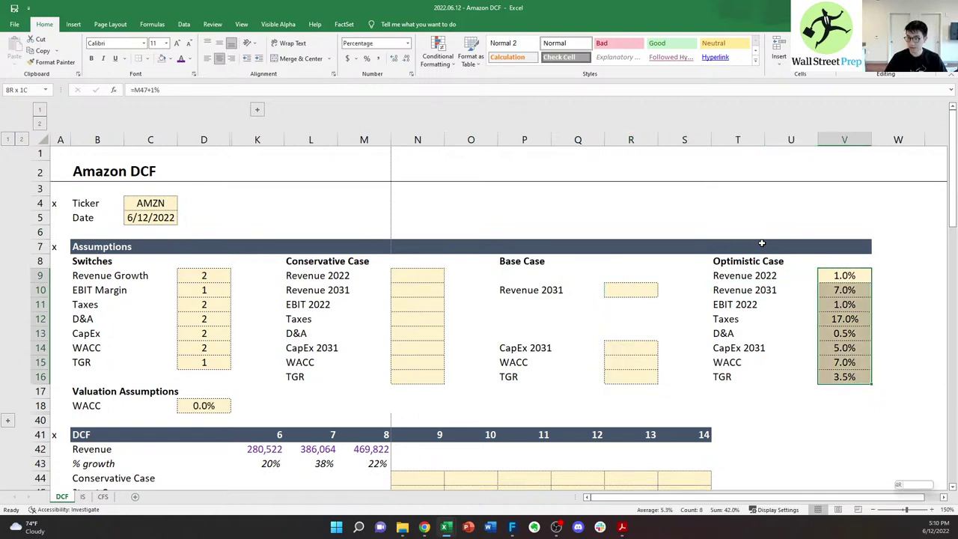
key("ctrl+shift+Down")
key("ctrl+shift+Up")
key("Delete")
- Clear the seven switch values in D9:D15 and the WACC value under Valuation Assumptions in D18
key("Left")
key("Left")
key("Left")
key("Left")
key("Left")
key("Left")
key("Left")
key("Left")
key("Left")
key("Left")
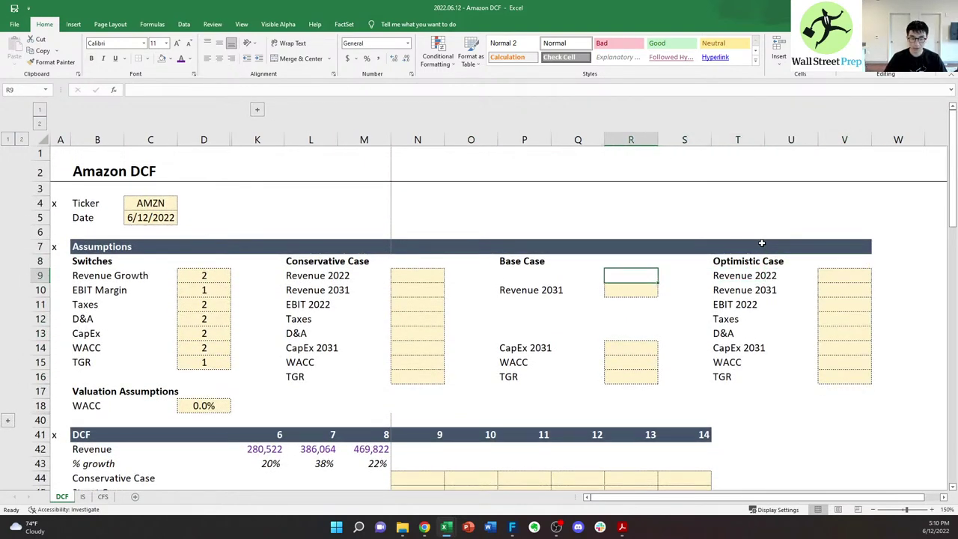
key("Right")
key("Right")
key("shift+Down")
key("shift+Down")
key("shift+Down")
key("shift+Down")
key("shift+Down")
key("shift+Down")
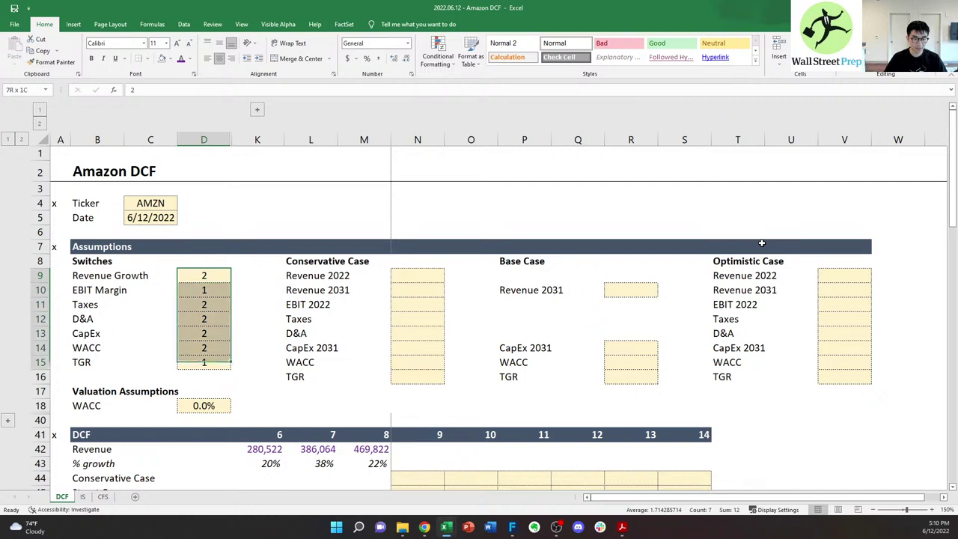
key("ctrl+Down")
key("Left")
key("Left")
key("Up")
key("Up")
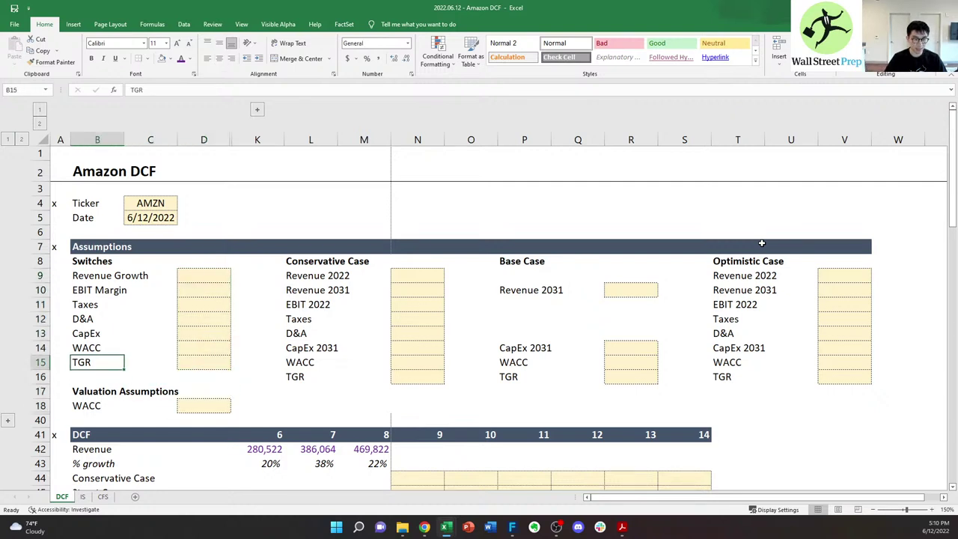
- Try the value 1 in the Revenue Growth, EBIT Margin and Taxes switches, and clear those cells again
key("Up")
key("Right")
key("Right")
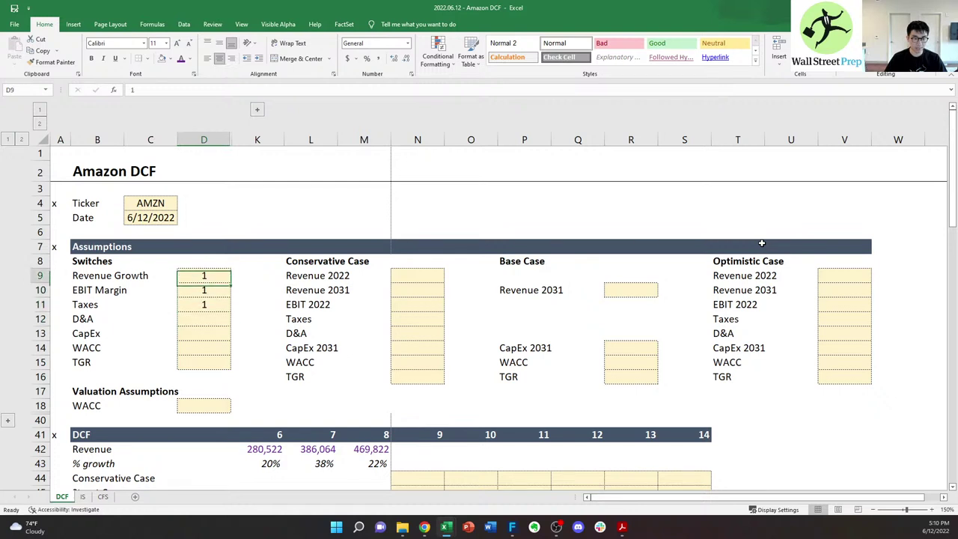
key("Down")
key("Down")
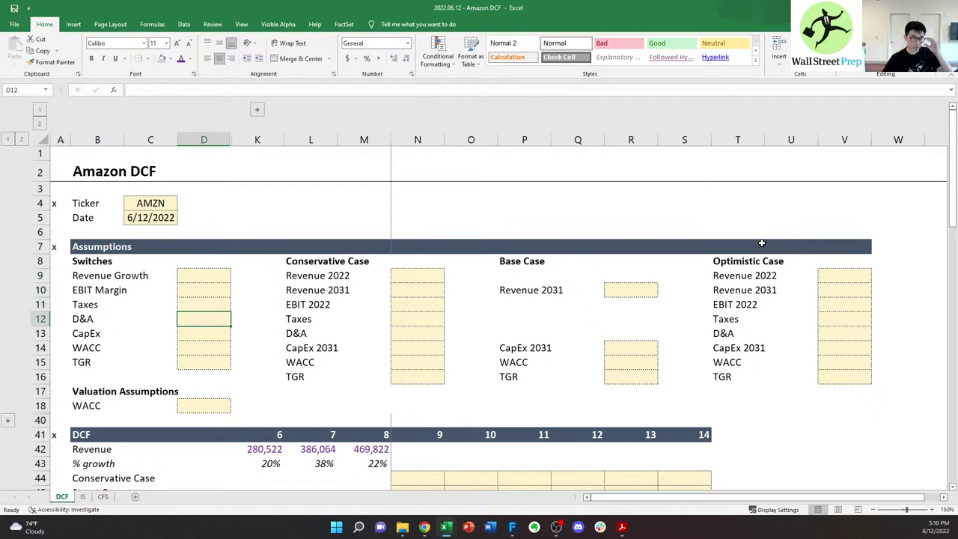
- Review the emptied Assumptions block: the switches, the valuation assumptions and the Conservative, Base and Optimistic Case inputs
key("Left")
key("Up")
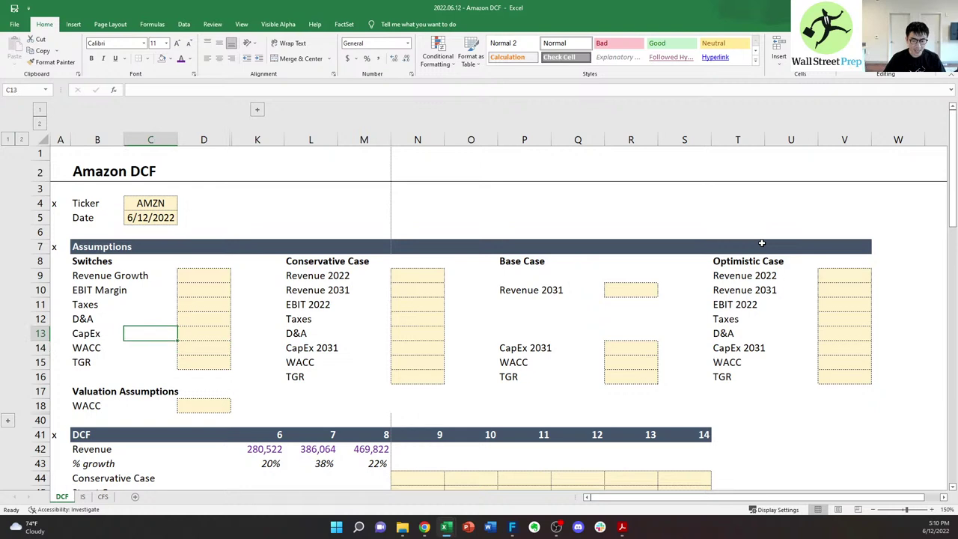
key("Down")
key("Down")
key("Right")
key("Right")
key("Down")
key("Down")
key("Left")
key("Down")
key("Left")
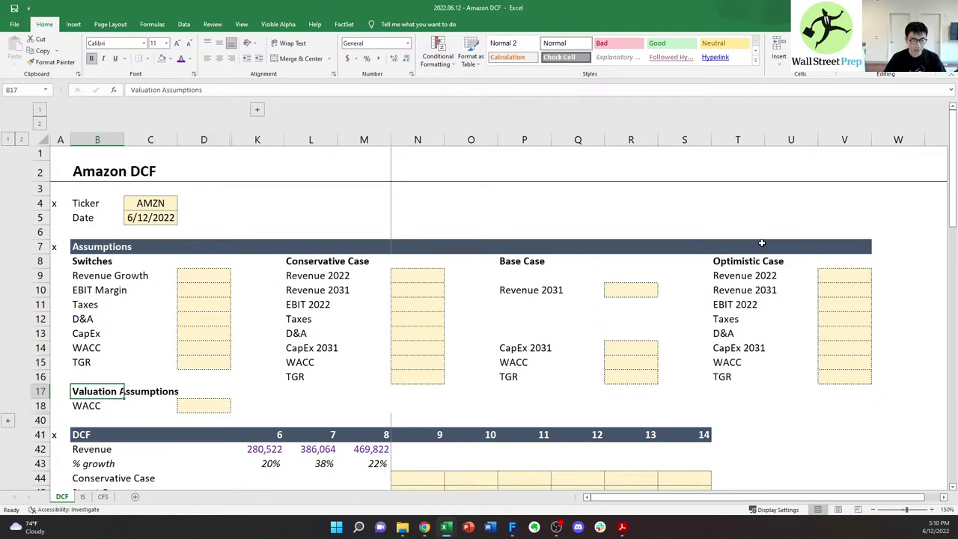
key("Down")
key("Right")
key("Right")
key("Right")
key("Right")
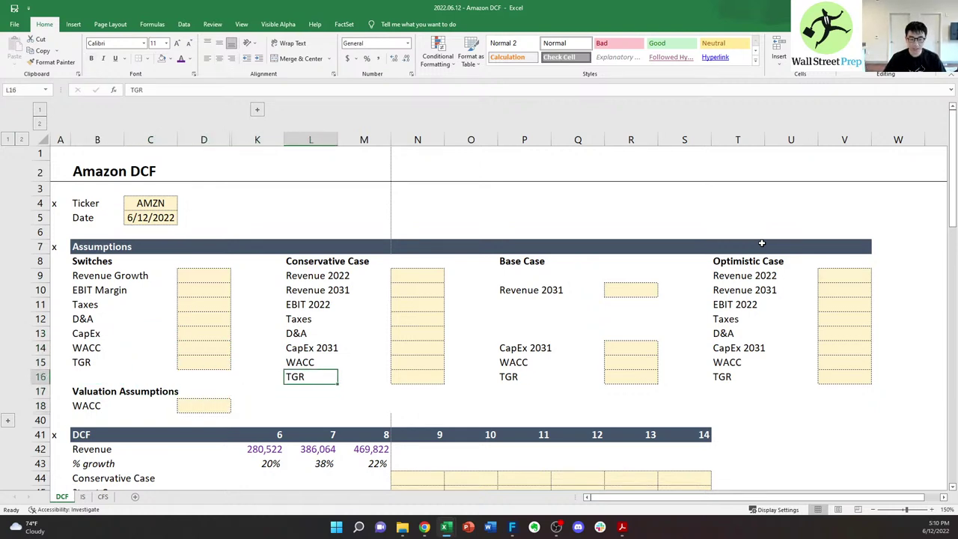
key("Right")
key("Right")
key("Right")
key("Right")
key("Right")
key("Right")
key("Right")
key("Right")
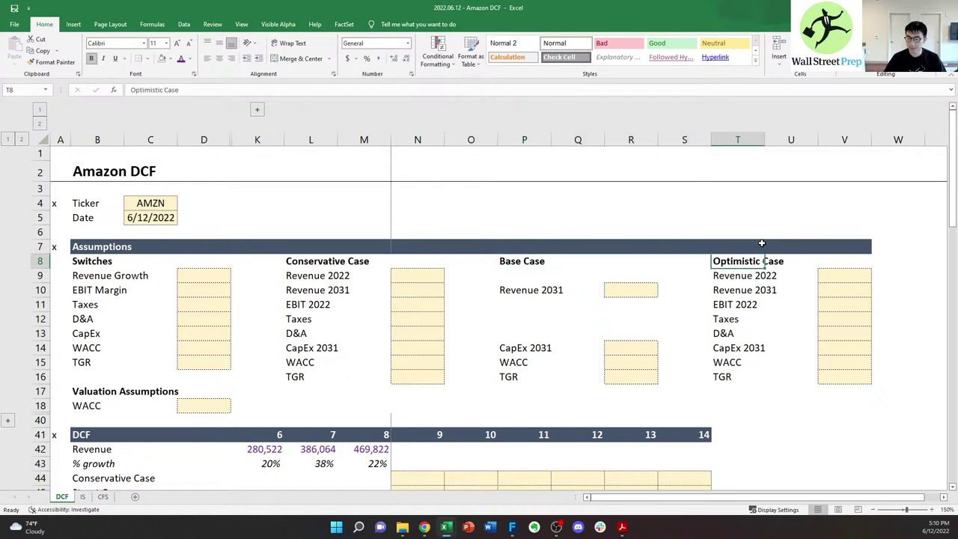
key("Down")
key("Left")
key("Down")
key("Left")
key("Left")
key("Left")
key("Up")
key("Left")
key("Left")
key("Left")
key("Left")
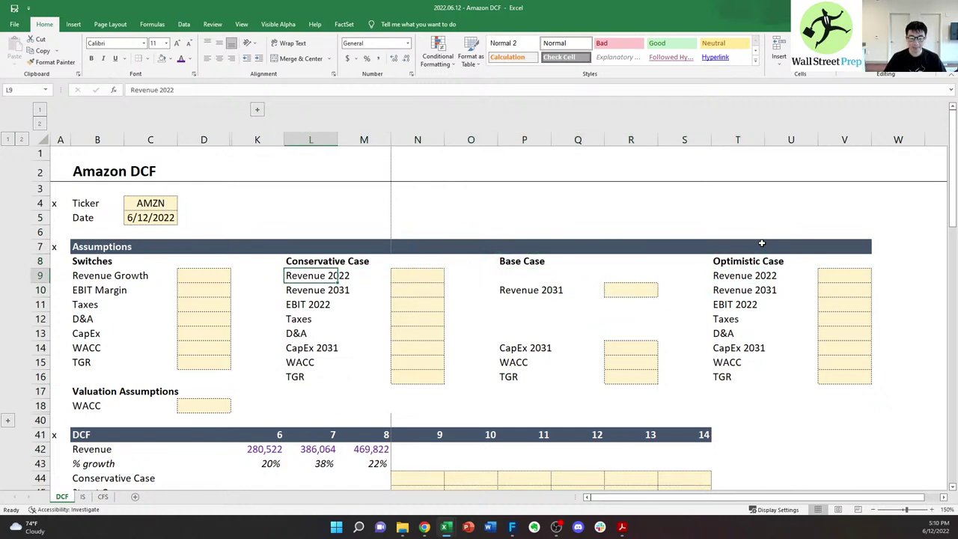
key("Right")
key("Right")
key("Right")
key("Right")
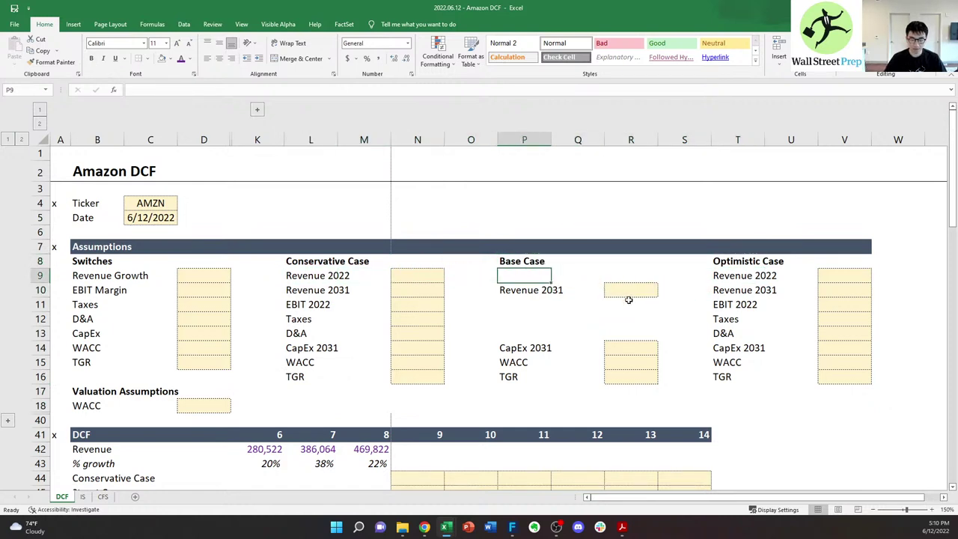
- Expand the collapsed income statement and cash flow rows above the DCF section and select the first Street Case growth cell, N45
scroll(629, 299, "down", 5)
scroll(360, 326, "up", 3)
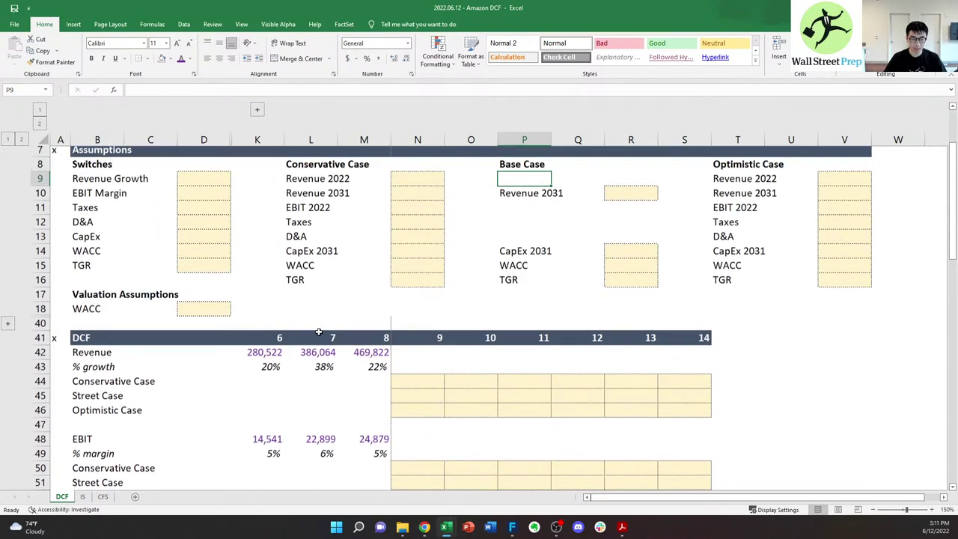
left_click(364, 370)
left_click(428, 400)
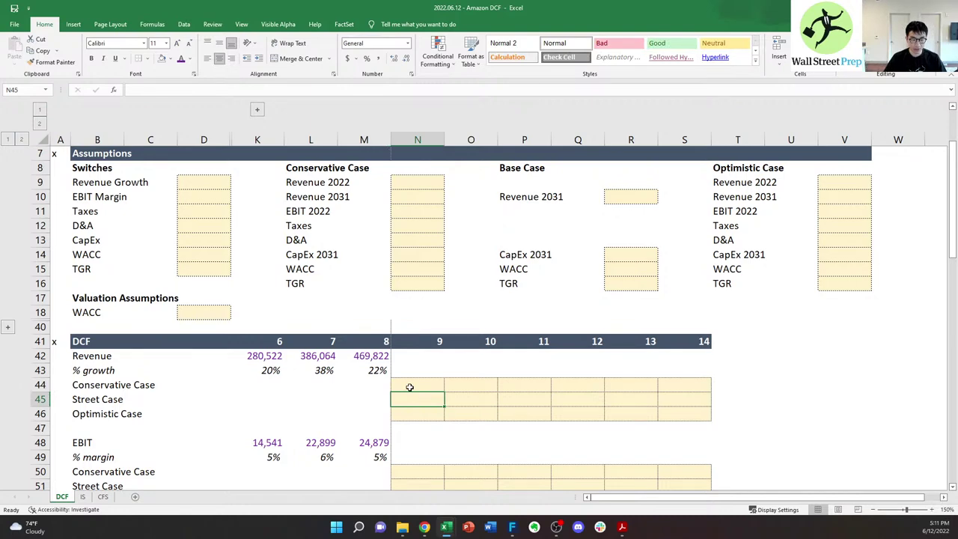
left_click(10, 327)
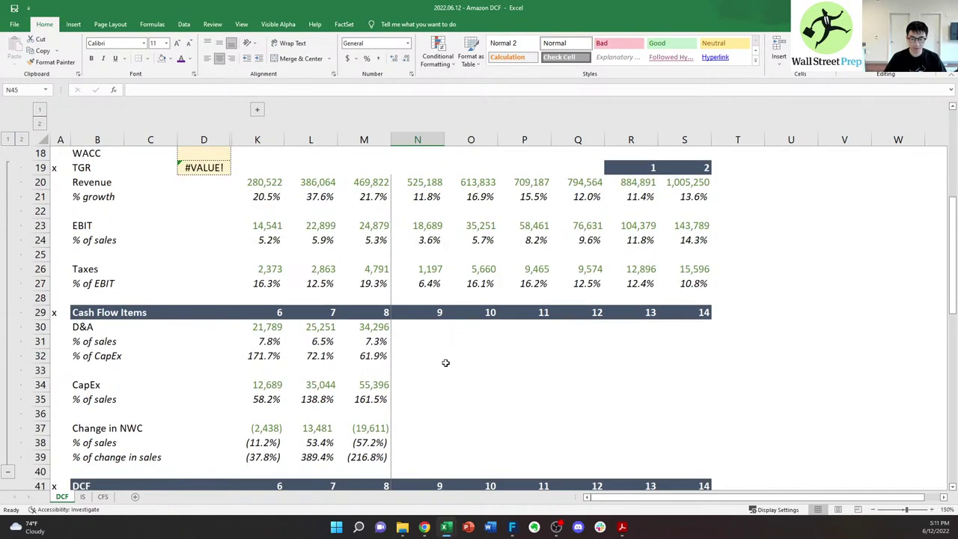
scroll(445, 363, "down", 1)
scroll(441, 360, "down", 4)
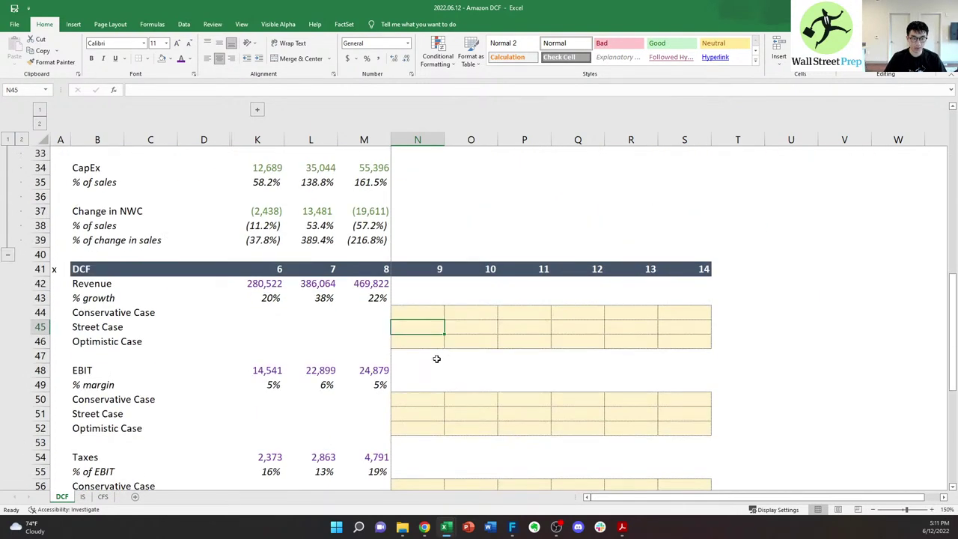
key("ctrl+Up")
key("ctrl+Up")
key("ctrl+Up")
key("ctrl+Up")
key("ctrl+Up")
key("ctrl+Up")
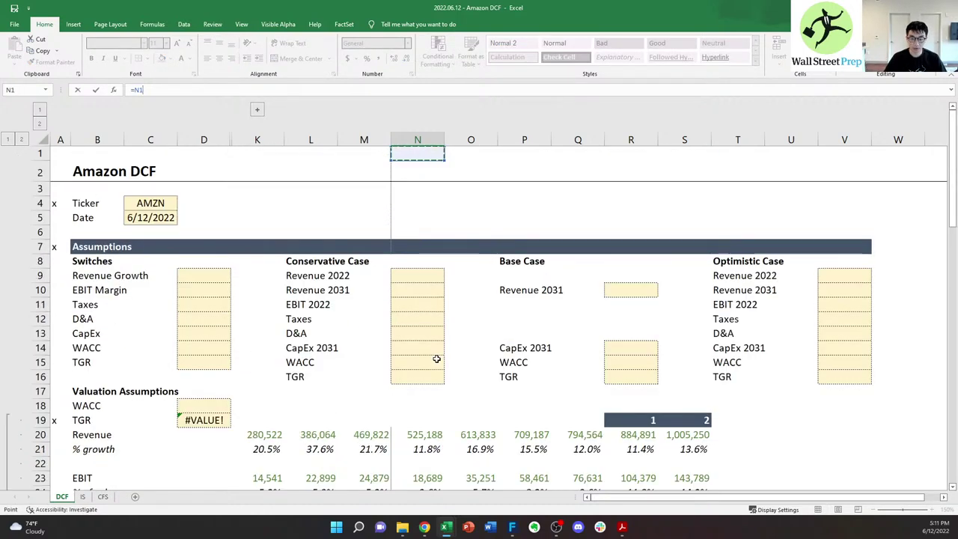
key("ctrl+Down")
key("ctrl+Down")
key("ctrl+Down")
key("ctrl+Down")
key("ctrl+Down")
key("ctrl+Down")
key("ctrl+Down")
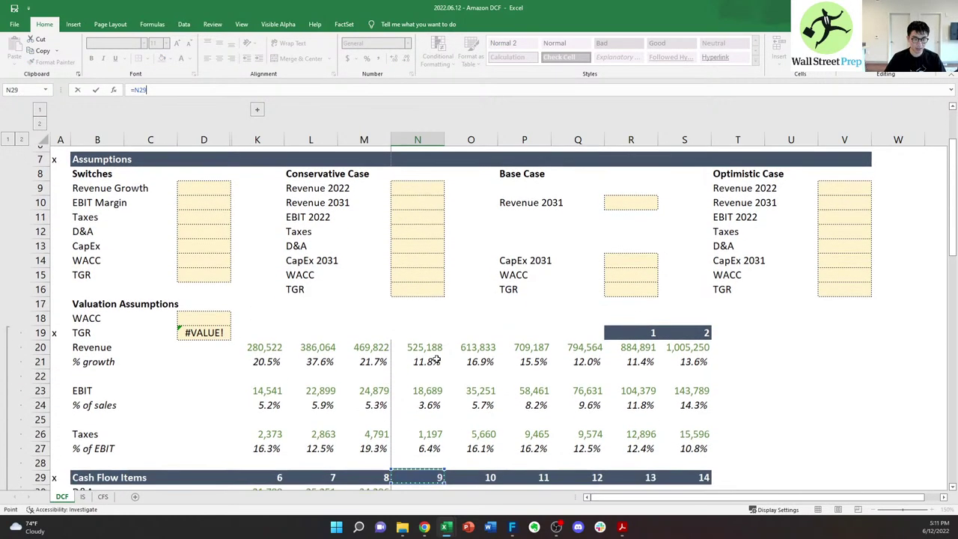
key("ctrl+Up")
key("ctrl+Up")
key("Up")
key("Up")
key("Up")
key("Up")
key("Up")
key("Up")
key("Up")
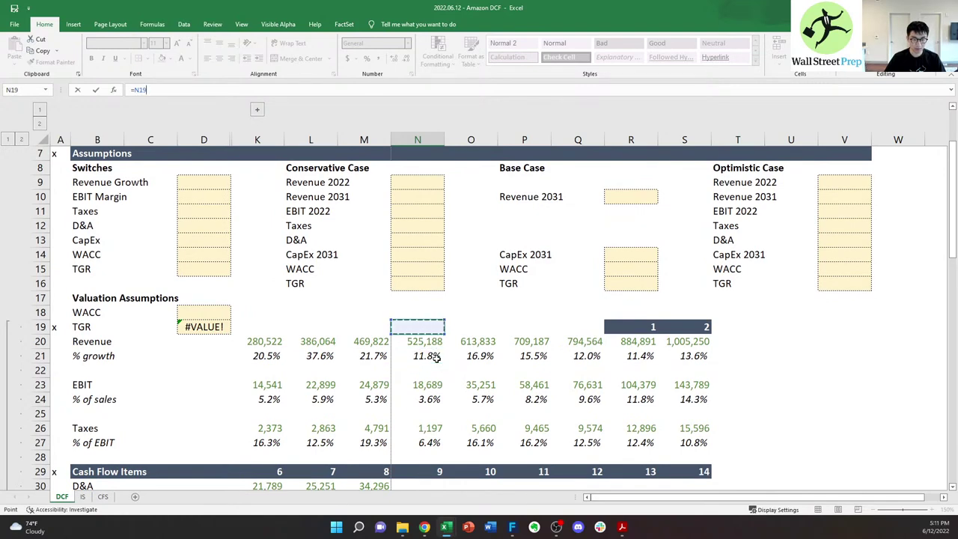
key("Escape")
- Undo the cleared switch and case inputs, the Assumptions header extension and the shift of the three case blocks
key("Up")
key("ctrl+Up")
key("ctrl+Up")
key("ctrl+Up")
key("ctrl+Up")
key("ctrl+Up")
key("ctrl+Up")
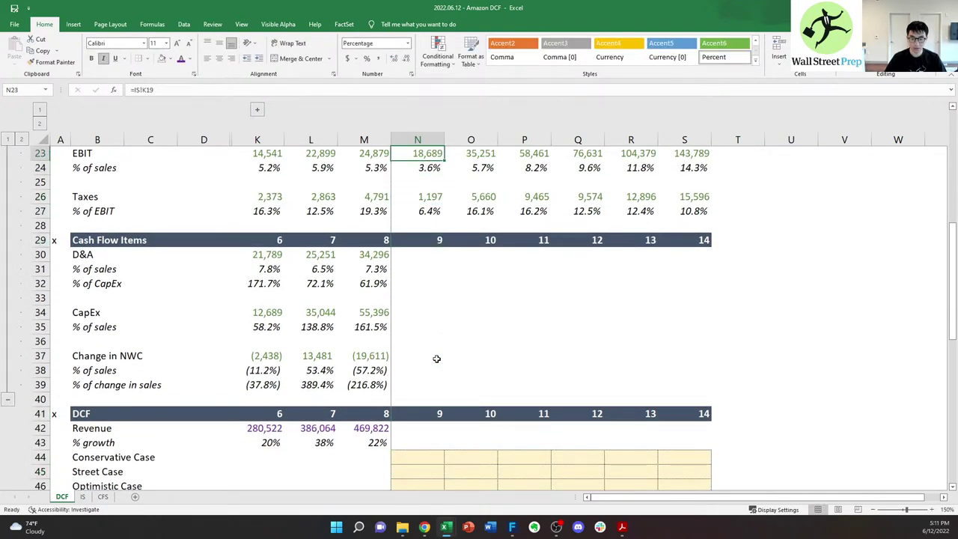
key("ctrl+Up")
key("ctrl+Up")
key("ctrl+Up")
key("ctrl+z")
key("ctrl+z")
key("ctrl+z")
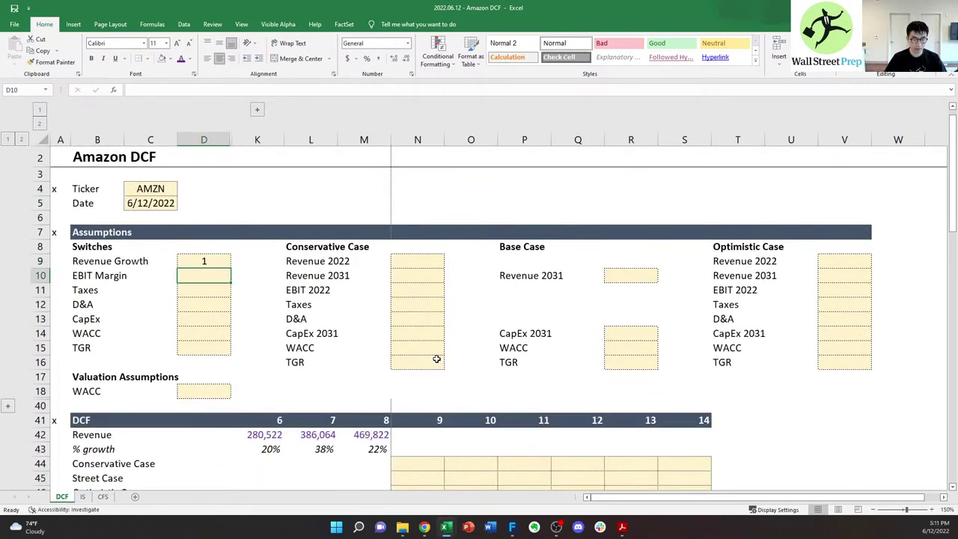
key("ctrl+z")
key("ctrl+z")
key("ctrl+z")
key("ctrl+z")
key("ctrl+z")
key("ctrl+z")
key("ctrl+z")
key("ctrl+z")
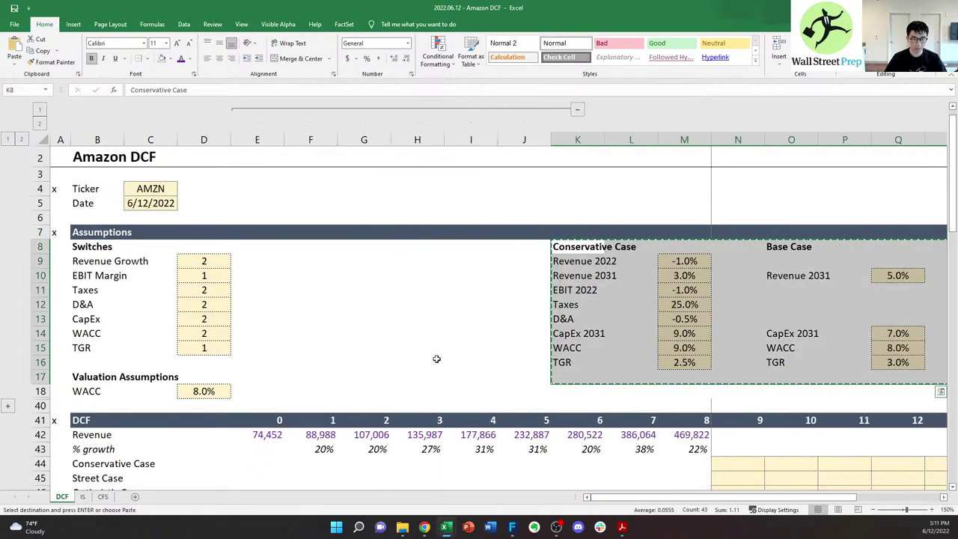
- Undo the pasted switches and case inputs and the row changes beneath them, back to an empty Assumptions section
key("ctrl+z")
key("ctrl+z")
key("ctrl+z")
key("ctrl+z")
key("ctrl+z")
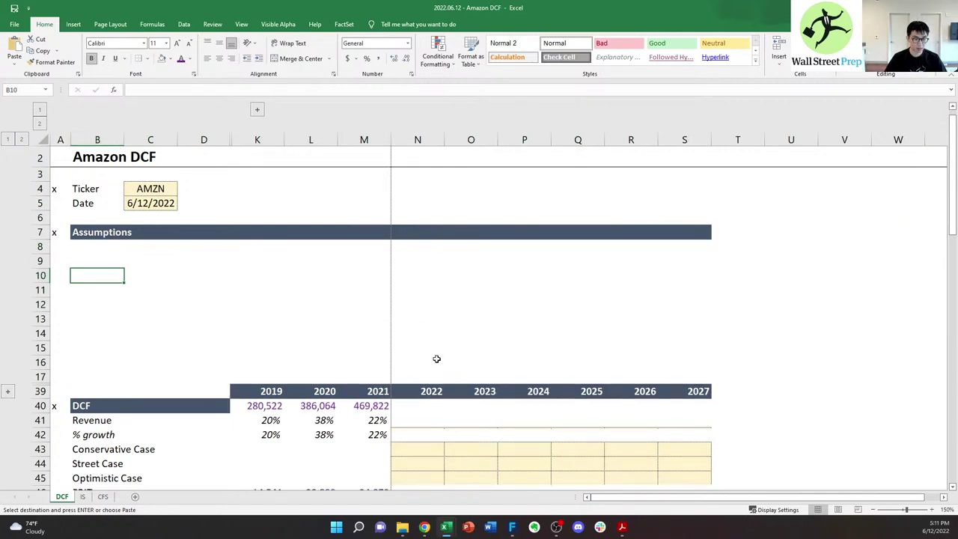
key("ctrl+z")
key("ctrl+z")
key("ctrl+z")
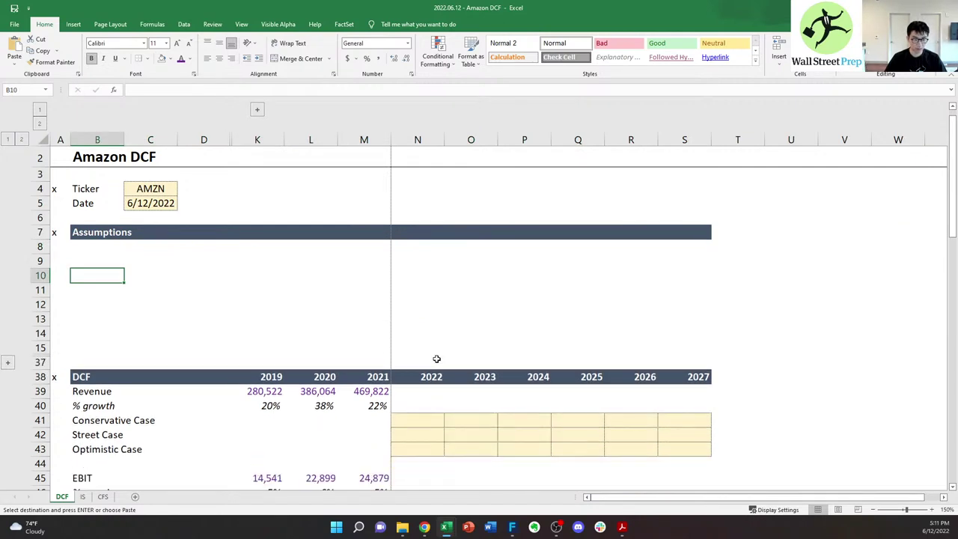
- Expand the collapsed Income Statement and cash flow rows below the empty Assumptions section and select cell C14
right_click(436, 359)
left_click(75, 336)
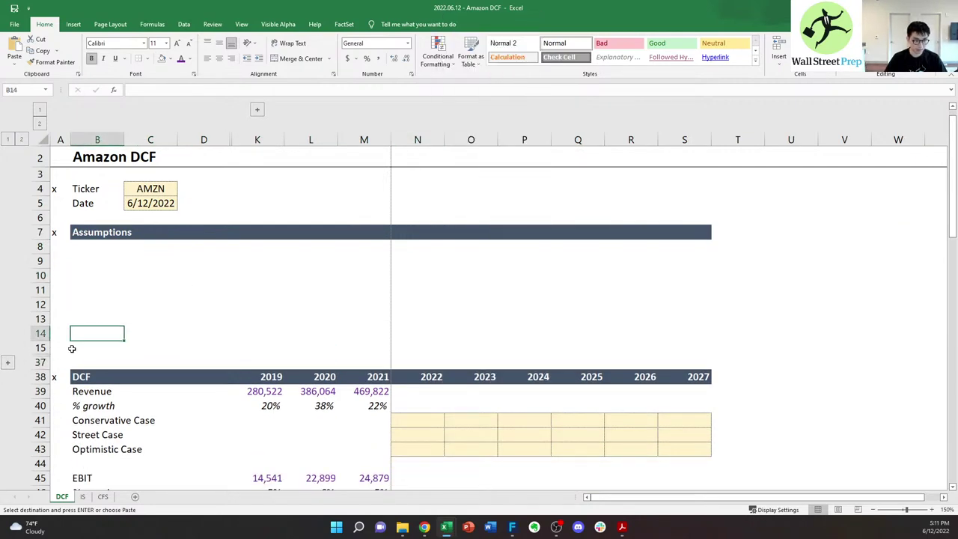
left_click(8, 363)
scroll(143, 357, "down", 4)
left_click(143, 357)
scroll(150, 355, "up", 5)
left_click(147, 350)
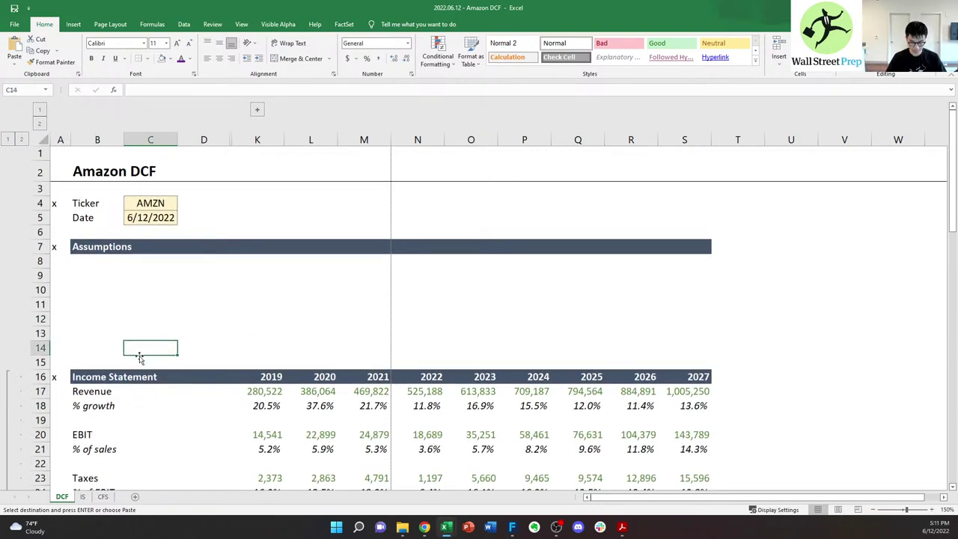
- Insert seven blank rows at row 14 of the Assumptions section so the Income Statement header moves down to row 23
key("alt+i")
key("r")
key("F4")
key("F4")
key("F4")
key("F4")
key("F4")
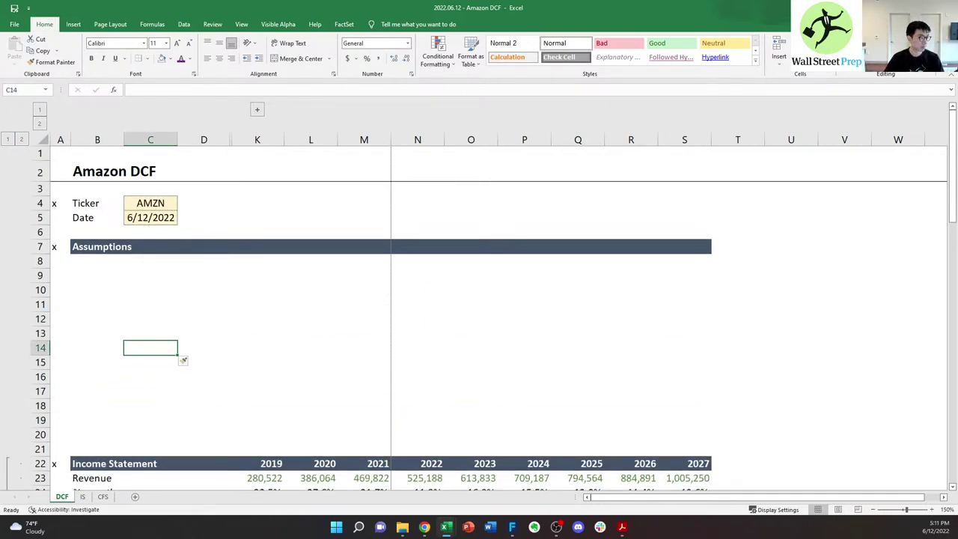
key("ctrl+y")
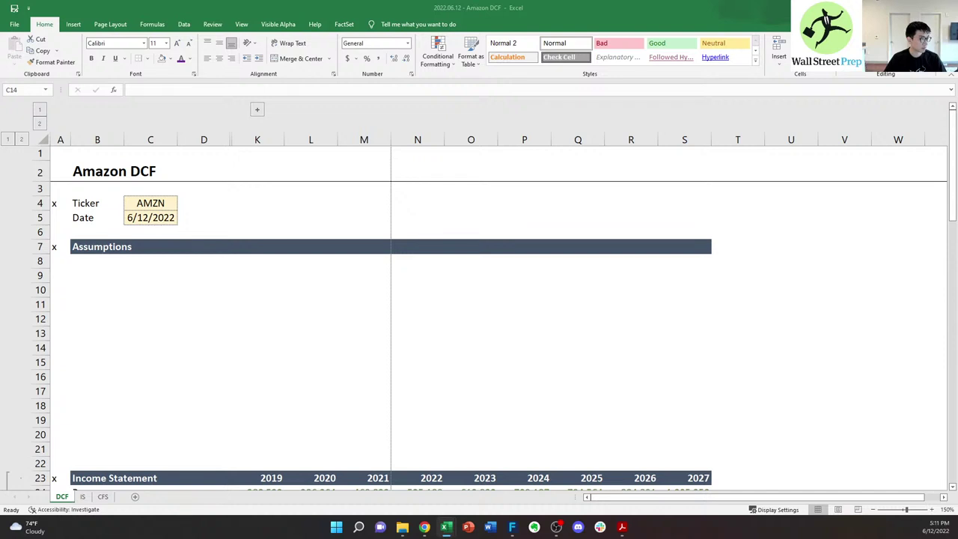
- Paste the copied block of switches, case inputs and valuation assumptions at B8 and expand the hidden 2013–2018 columns E to J
left_click(92, 260)
type("Switches\tOptimistic Case Revenue Growth\t2\tRevenue 2022\t22.7% EBIT Margin\t1\t5.0%\tRevenue 2031\t7.0% Taxes\t2\tEBIT 2022\t6.3% D&A\t2\tTaxes\t17.0% CapEx\t2\tD&A\t0.5% WACC\t2\t7.0%\tCapEx 2031\t5.0% TGR\t1\t8.0%\tWACC\t7.0% 3.0%\tTGR\t3.5% Valuation Assumptions WACC\t8.0% TGR\t2.5%")
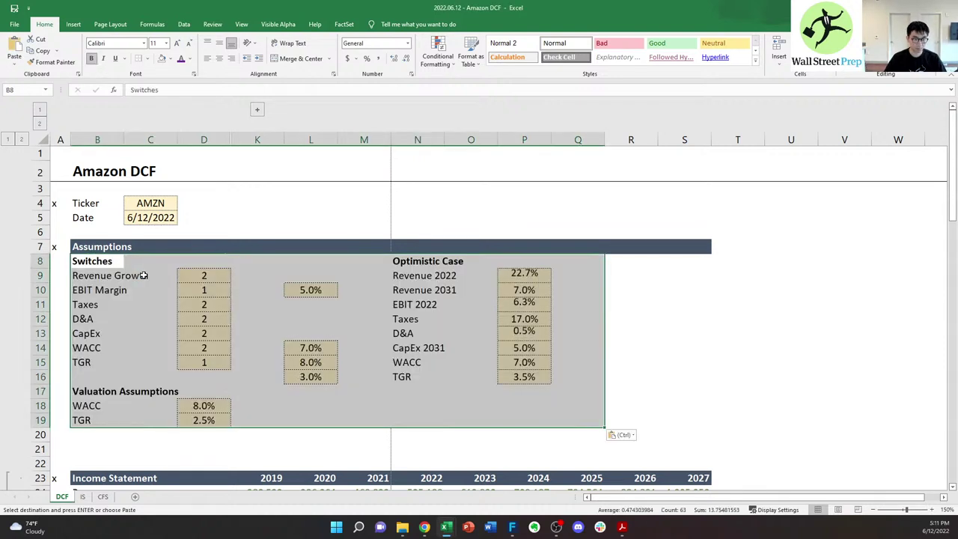
left_click(257, 290)
left_click(257, 109)
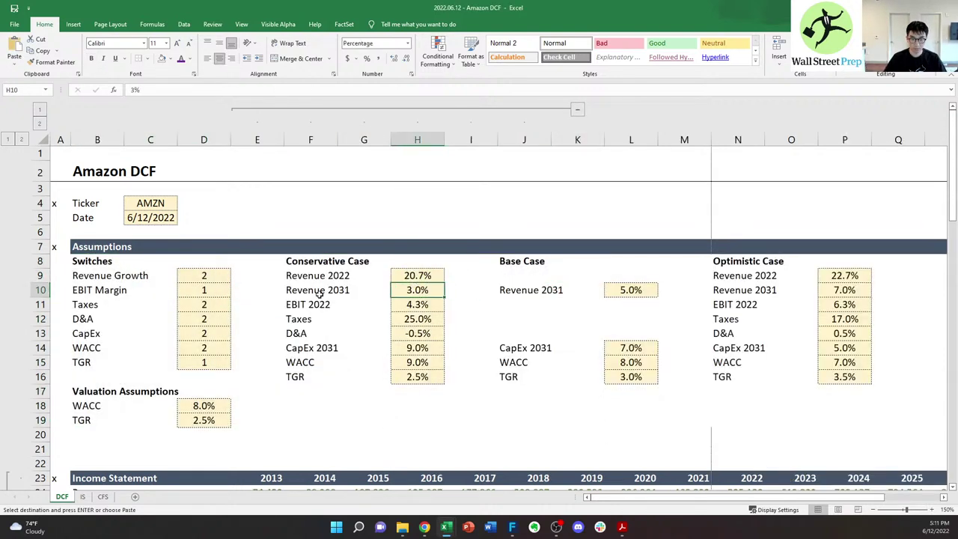
- Move the Conservative, Base and Optimistic Case blocks across so the Conservative Case heading starts in L8
left_click_drag(307, 264, 858, 390)
key("ctrl+c")
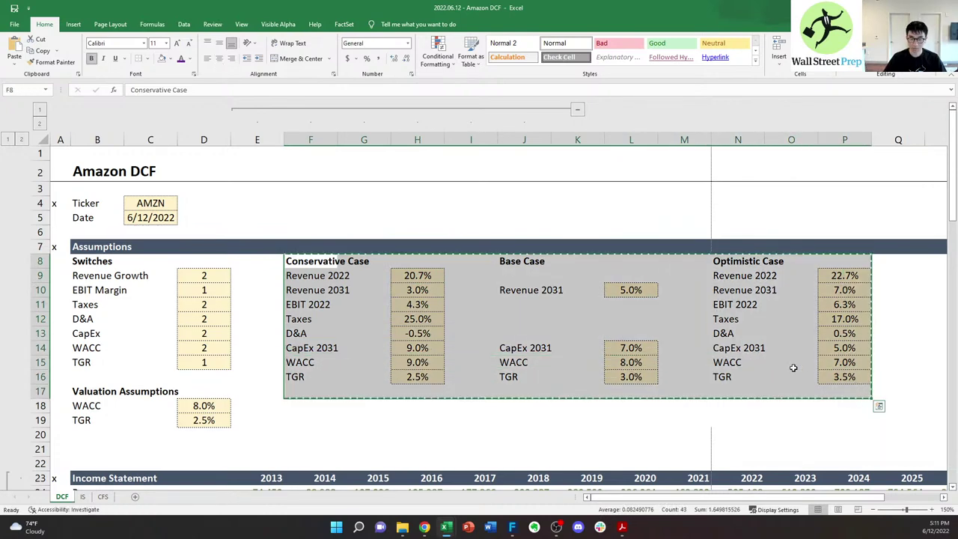
key("Right")
key("Right")
key("Right")
key("Right")
key("Right")
key("ctrl+v")
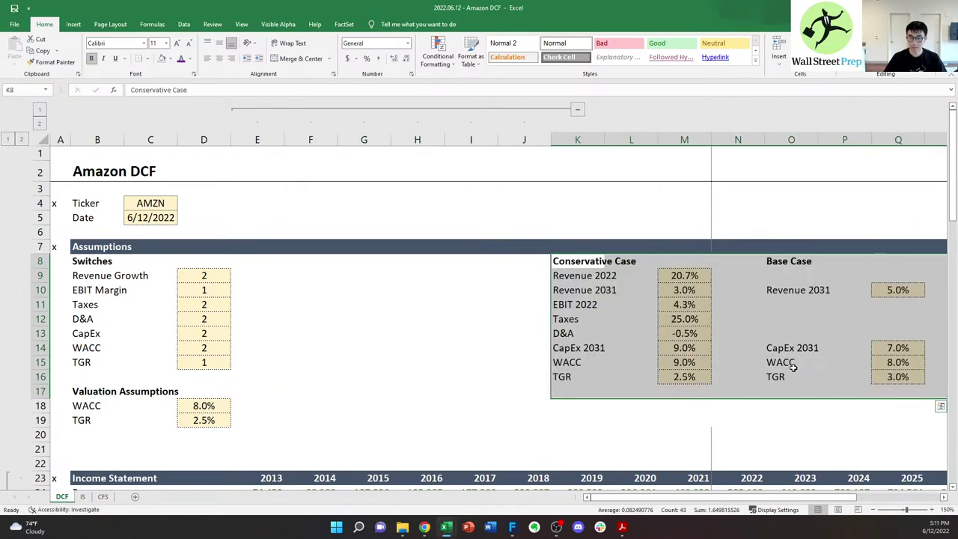
key("ctrl+x")
key("Right")
key("ctrl+v")
- Hide the 2013–2018 columns, E to J, again
key("Left")
key("Left")
key("Left")
key("Right")
key("Right")
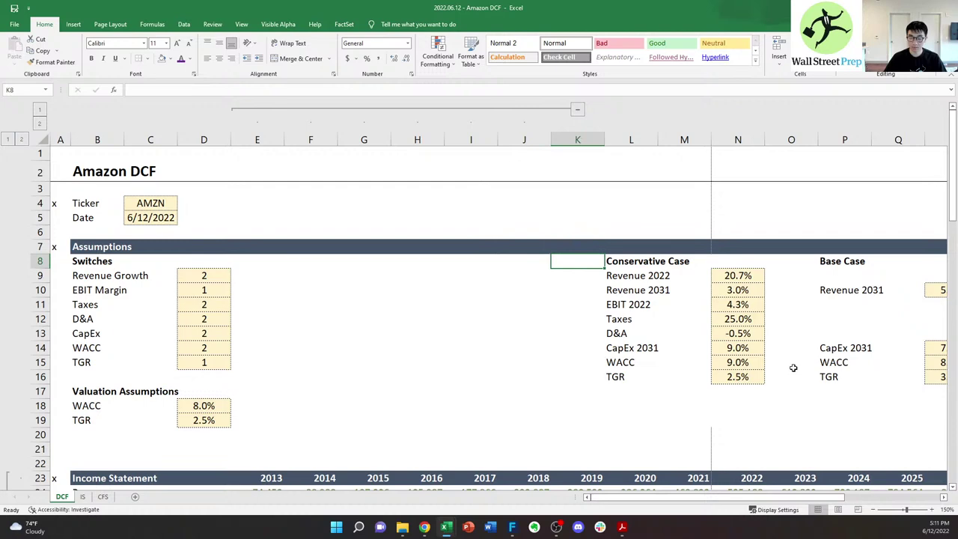
key("Left")
key("ctrl+space")
key("shift+Left")
key("shift+Left")
key("shift+Left")
key("shift+Left")
key("shift+Left")
key("shift+F10")
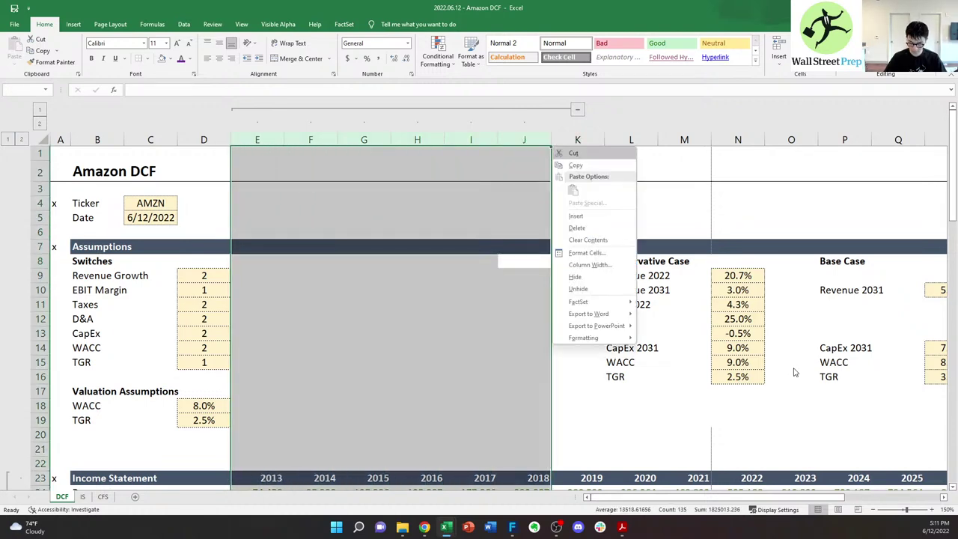
key("h")
- Extend the Assumptions header fill from S7 across T7:V7 above the Optimistic Case
key("Right")
key("Right")
key("Right")
key("Right")
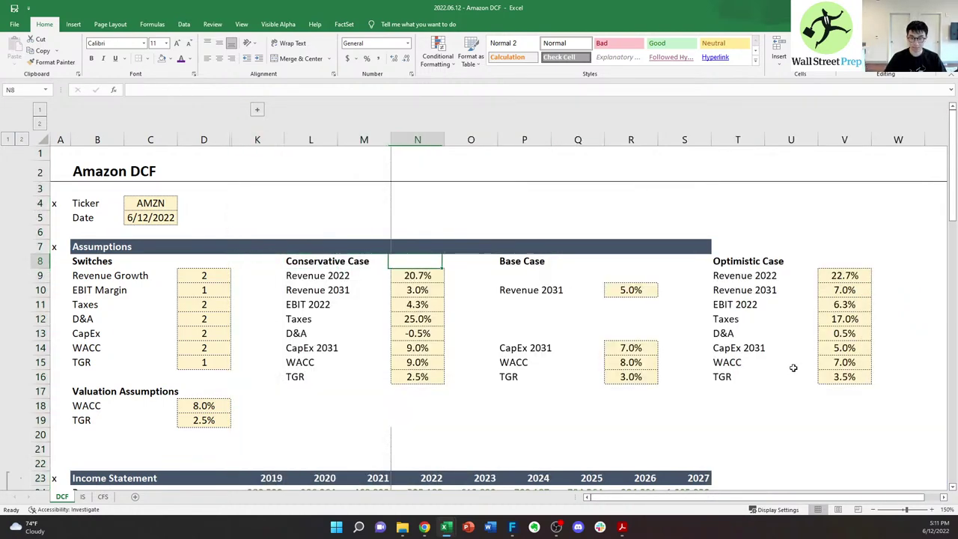
key("Right")
key("Right")
key("Right")
key("Right")
key("Right")
key("Up")
key("ctrl+c")
key("shift+Right")
key("shift+Right")
key("shift+Right")
key("ctrl+v")
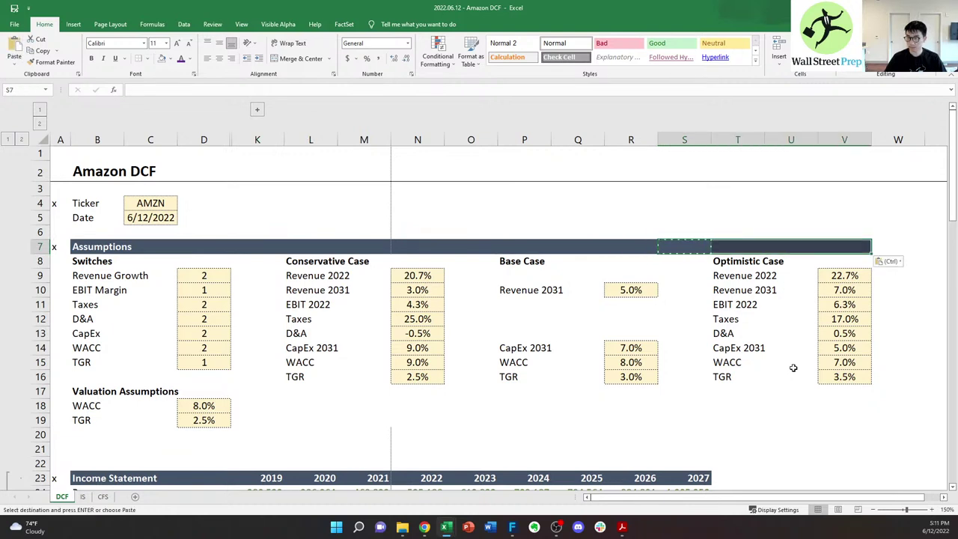
key("Escape")
- Clear the Conservative Case input values in N9:N16
key("Down")
key("Left")
key("Left")
key("Left")
key("Left")
key("Left")
key("Down")
key("ctrl+shift+Down")
key("Delete")
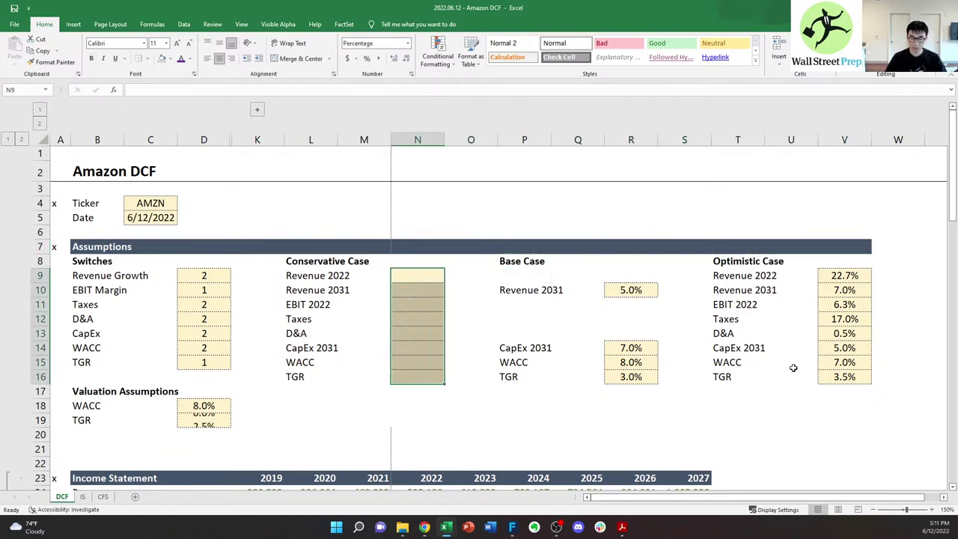
- Clear the Base Case input values for Revenue 2031, CapEx 2031, WACC and TGR in column R
key("Down")
key("Right")
key("Right")
key("Right")
key("Right")
key("ctrl+shift+Down")
key("ctrl+shift+Down")
key("Delete")
- Clear the Optimistic Case input values in V9:V16
key("Right")
key("Right")
key("Right")
key("Up")
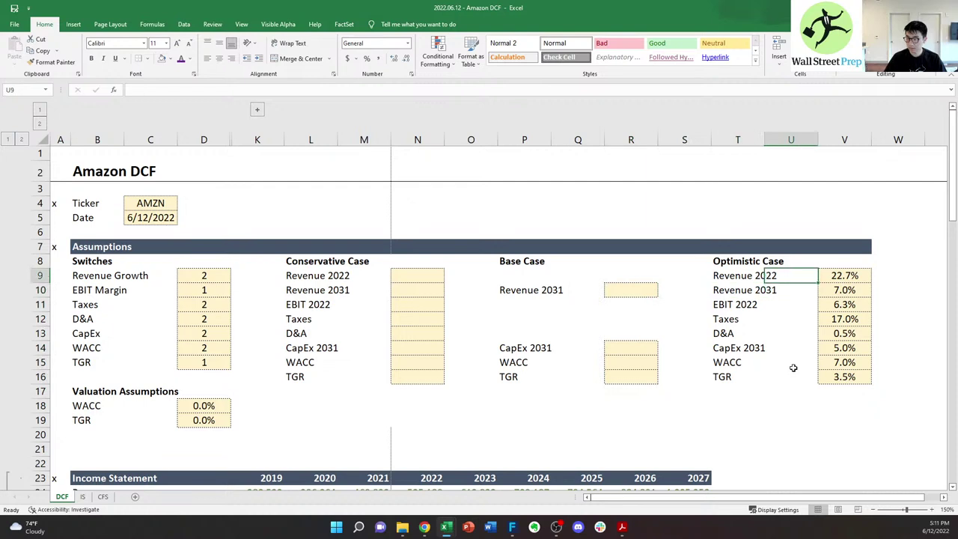
key("Right")
key("ctrl+shift+Down")
key("Delete")
- Clear the switch values in D9:D15 and the WACC and TGR valuation assumptions in D18:D19
key("Left")
key("Left")
key("Left")
key("Left")
key("Left")
key("Left")
key("Left")
key("Left")
key("Left")
key("Left")
key("Left")
key("Left")
key("ctrl+shift+Down")
key("Delete")
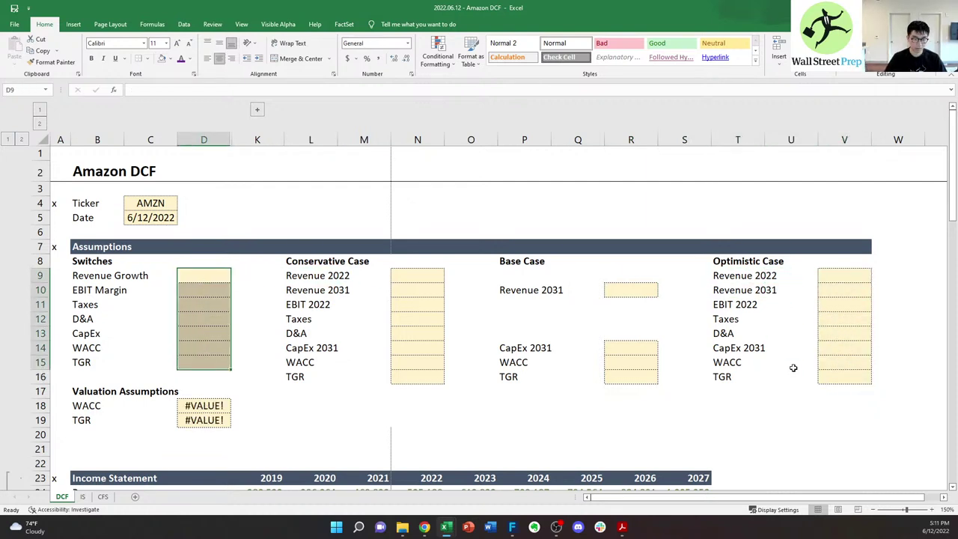
key("ctrl+Down")
key("Down")
key("Delete")
- Apply a continuous vertical border line down the right edge of column M
key("Up")
key("Right")
key("Right")
key("Right")
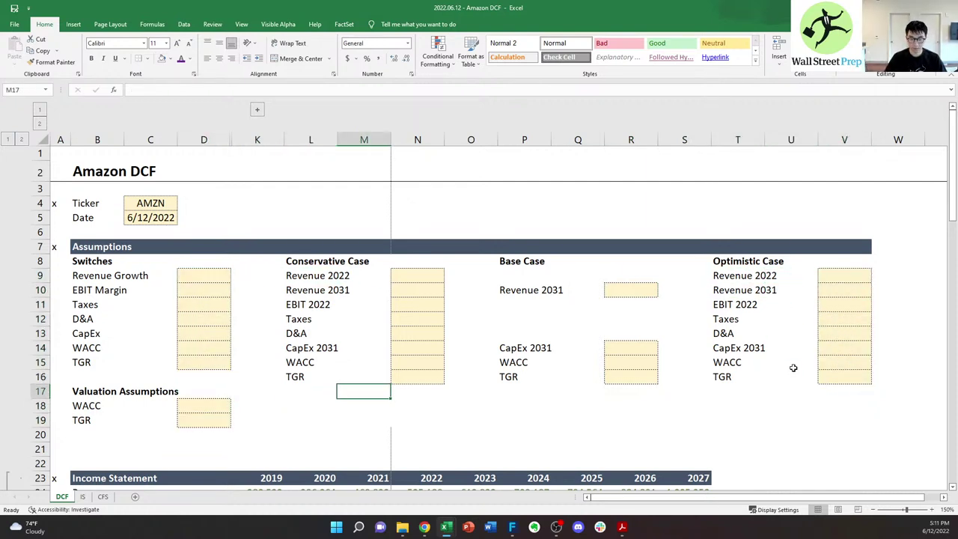
key("ctrl+space")
key("Right")
key("Up")
key("Right")
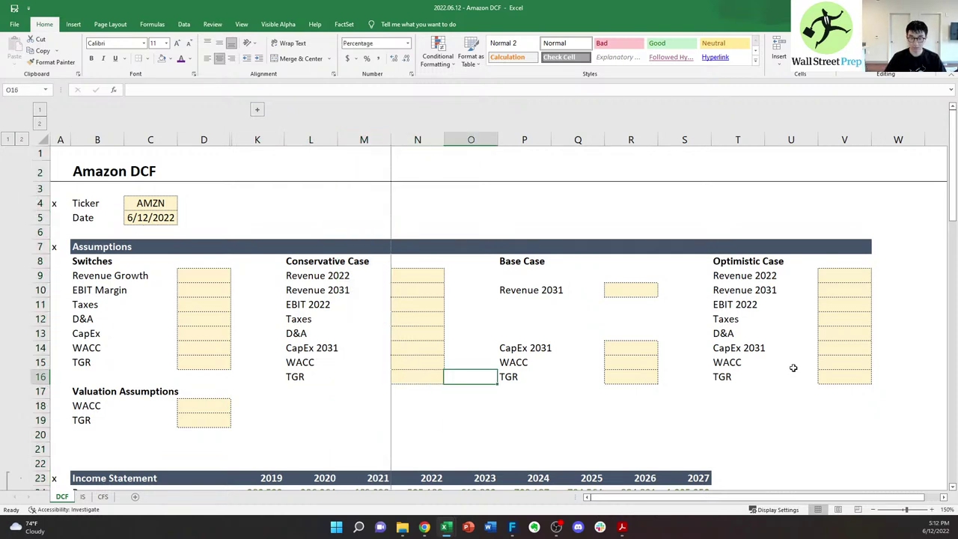
- Remove all borders from column M, including the vertical divider on its right edge
key("Up")
key("Left")
key("Up")
key("Left")
key("Left")
key("Right")
key("Down")
key("ctrl+space")
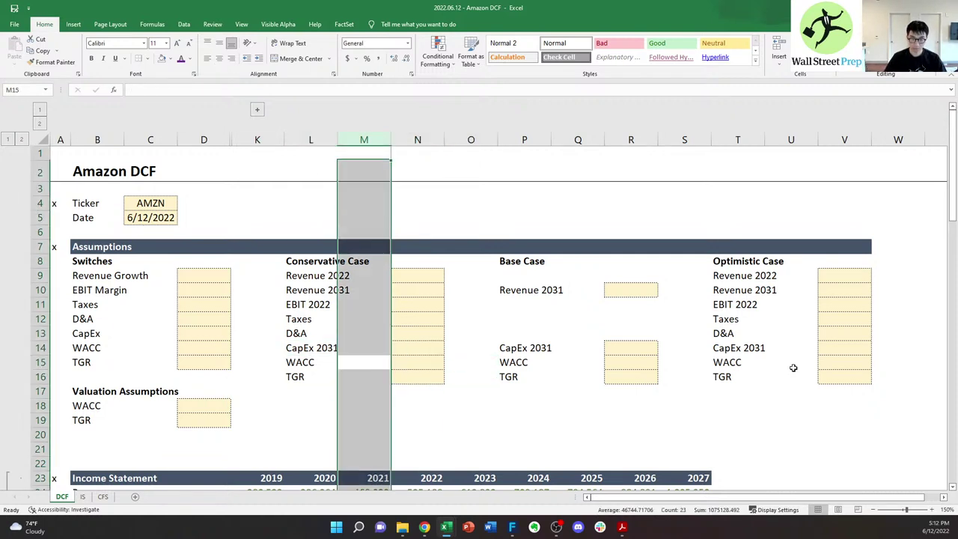
key("Right")
key("Up")
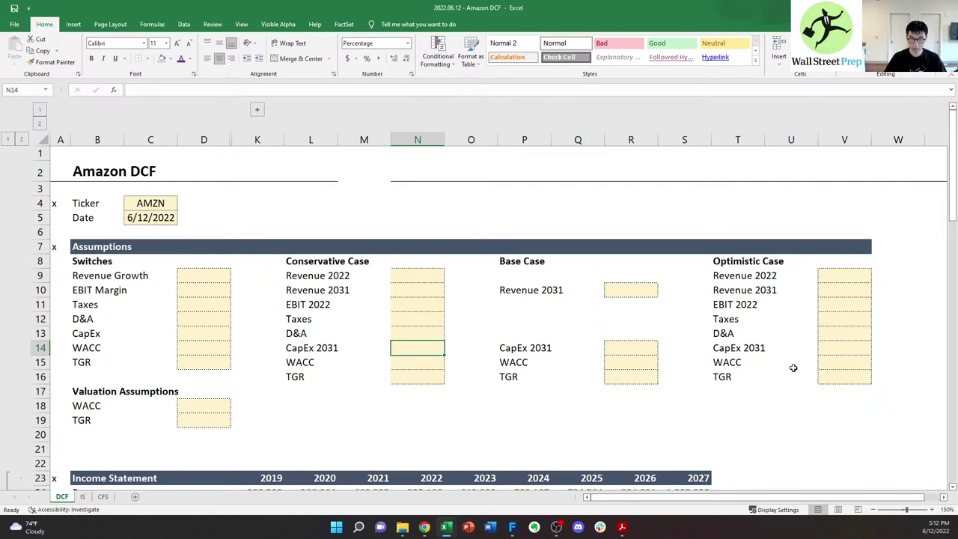
- Restore the dotted input-cell borders in N9:N16 by copying the empty Base Case Revenue 2031 cell, R10, over them
key("Up")
key("Up")
key("Right")
key("Up")
key("Right")
key("Up")
key("Right")
key("Right")
key("ctrl+c")
key("Left")
key("Left")
key("Left")
key("Up")
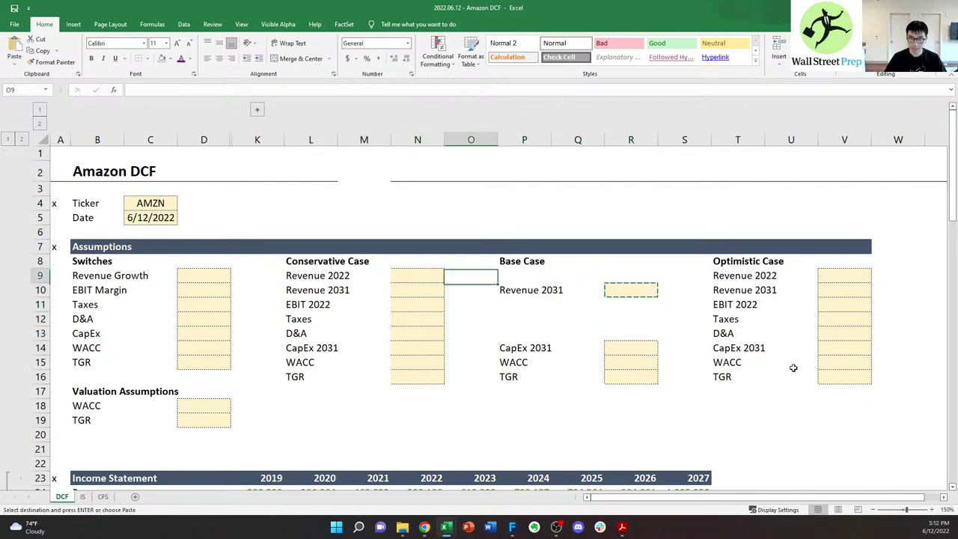
key("Left")
key("shift+Down")
key("shift+Down")
key("shift+Down")
key("shift+Down")
key("shift+Down")
key("shift+Down")
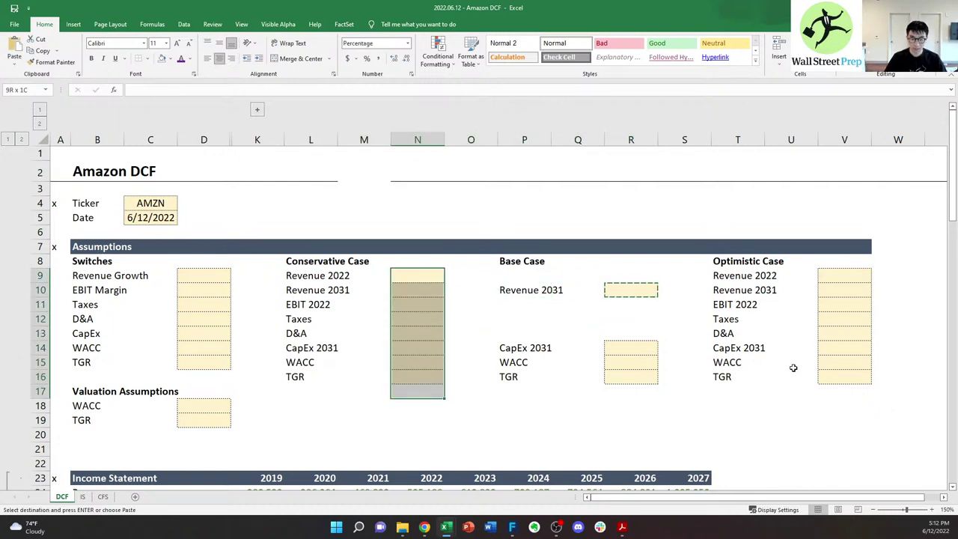
key("ctrl+v")
key("Escape")
- Look over the Income Statement and Cash Flow Items rows below the assumptions and select the 2022 revenue growth cell, N25
key("Right")
key("Right")
key("Down")
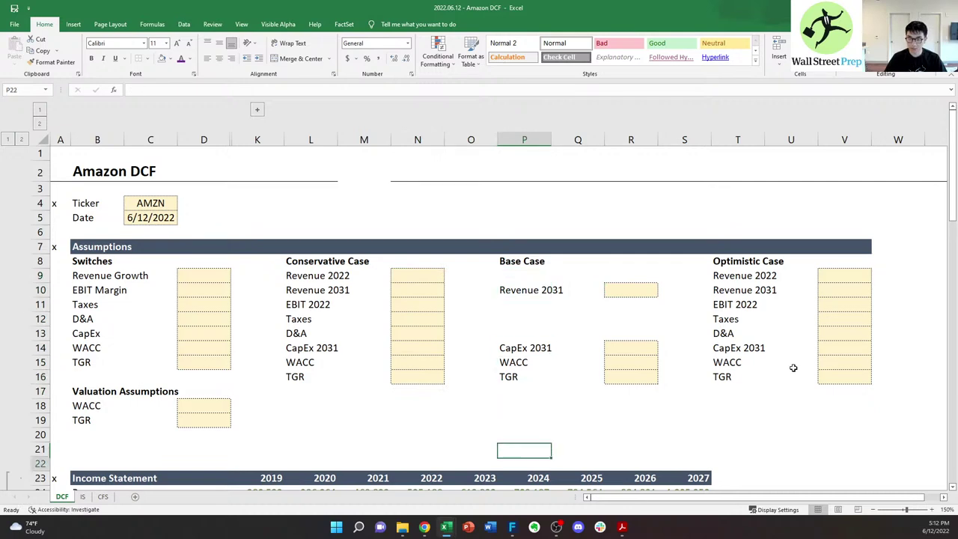
key("Down")
key("Down")
key("Down")
key("Down")
key("Down")
key("Down")
key("Down")
key("Down")
key("Down")
key("Down")
key("Down")
key("Down")
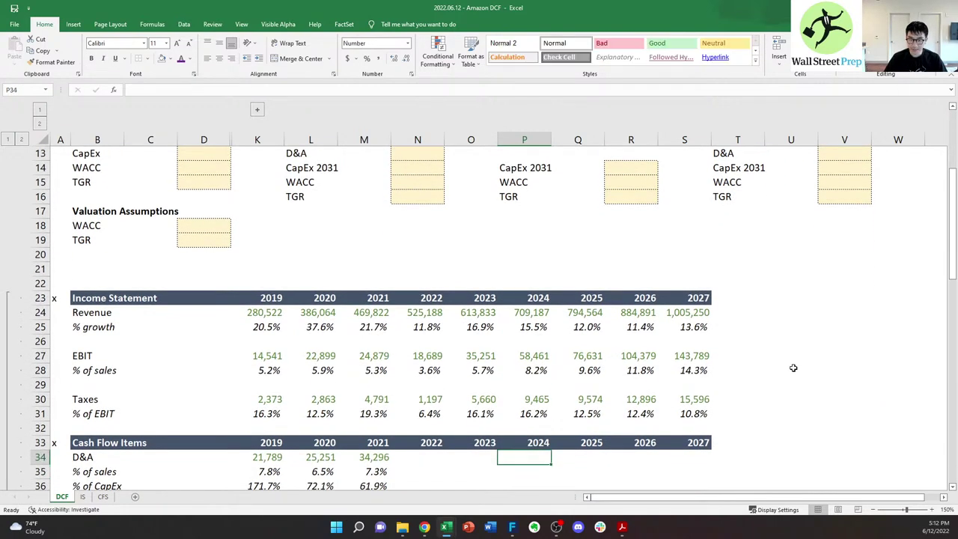
key("Up")
key("Up")
key("Up")
key("Up")
key("Up")
key("Up")
key("Left")
key("Up")
key("Up")
key("Up")
key("Left")
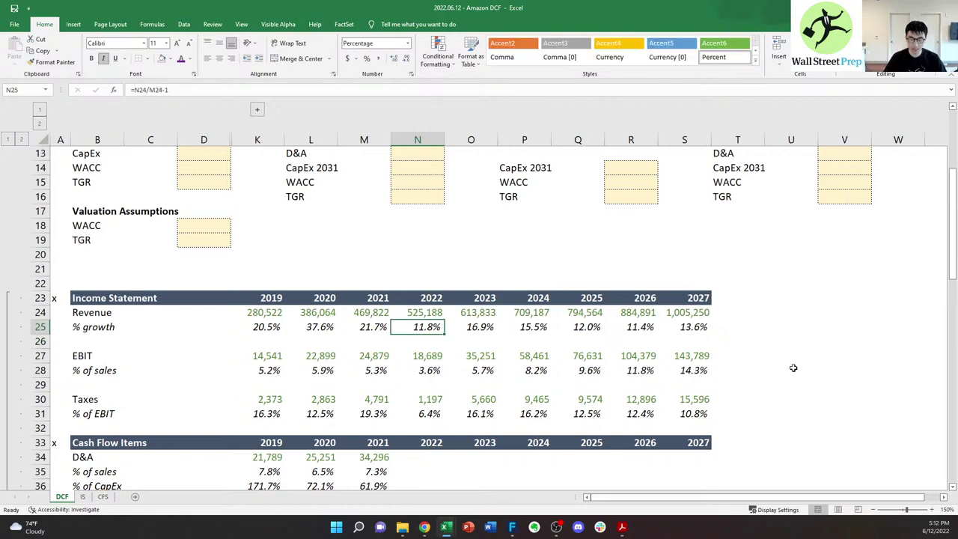
- Restore the borders of the 2022 revenue growth case cells N48:N50 by copying O48:O50 over them
key("Down")
key("Down")
key("Down")
key("Down")
key("Down")
key("Down")
key("Down")
key("Down")
key("Down")
key("Down")
key("Down")
key("Down")
key("Down")
key("Down")
key("Down")
key("Down")
key("Down")
key("Down")
key("Down")
key("Down")
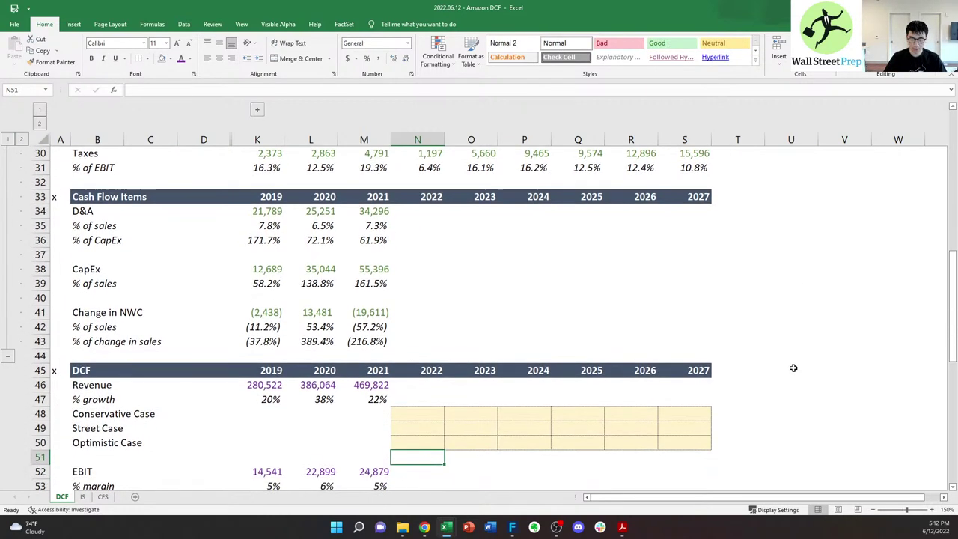
key("Up")
key("Up")
key("Up")
key("Right")
key("ctrl+c")
key("Left")
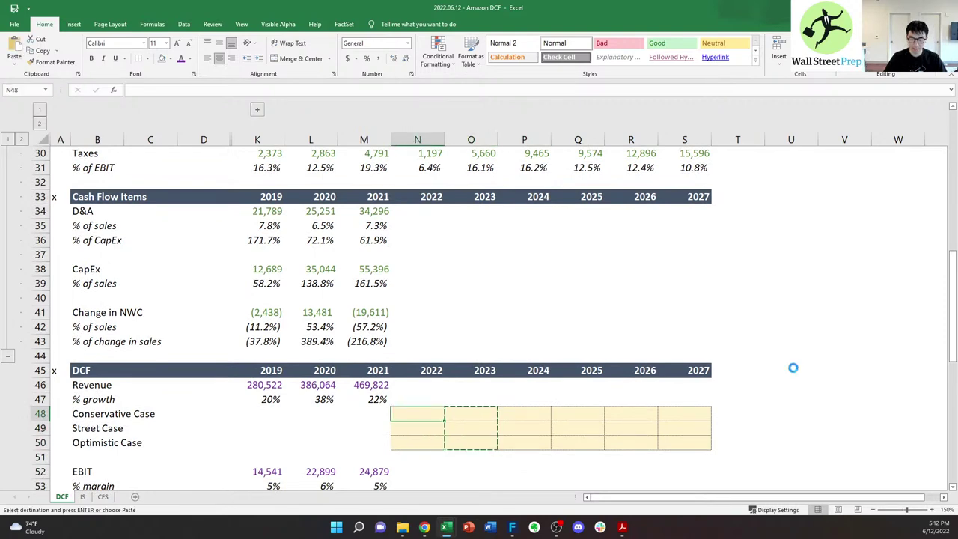
- Paste the copied O48:O50 cells over the 2022 EBIT margin cases in N54:N56 and tax cases in N60:N62
key("Down")
key("Down")
key("Down")
key("Down")
key("Down")
key("Down")
key("shift+Down")
key("shift+Down")
key("Down")
key("Down")
key("Down")
key("Down")
key("Down")
key("Down")
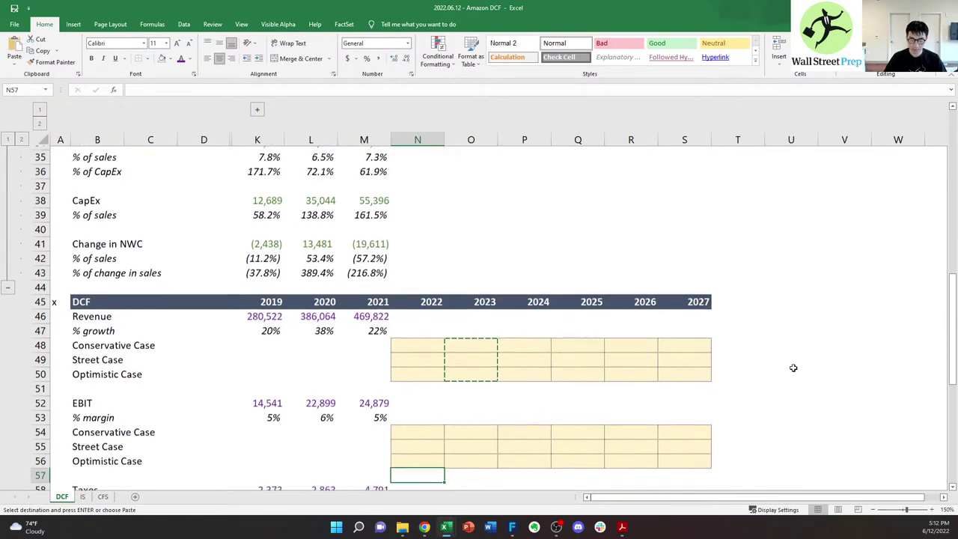
key("shift+Down")
key("shift+Down")
key("ctrl+v")
- Link the 2022 Street Case revenue growth in N49 to the Income Statement growth with =N25
key("Up")
key("Up")
key("Up")
key("Up")
key("Up")
key("Up")
key("Up")
key("Up")
key("Up")
key("Up")
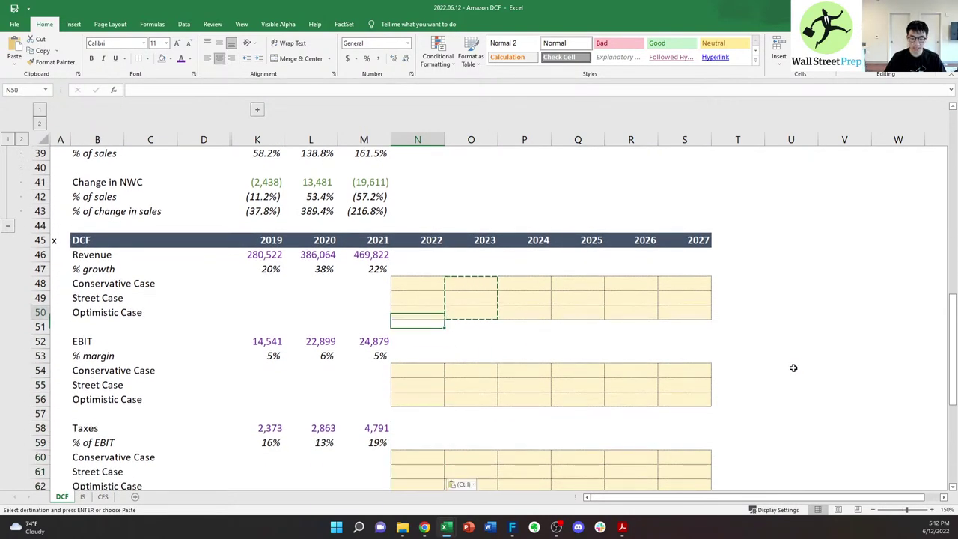
key("Escape")
key("Up")
type("=")
key("Up")
key("Up")
key("Up")
key("Up")
key("Up")
key("Up")
key("Up")
key("Up")
key("Up")
key("Up")
key("Up")
key("Up")
key("Up")
key("Up")
key("Up")
key("Up")
key("Up")
key("Up")
key("Up")
key("Up")
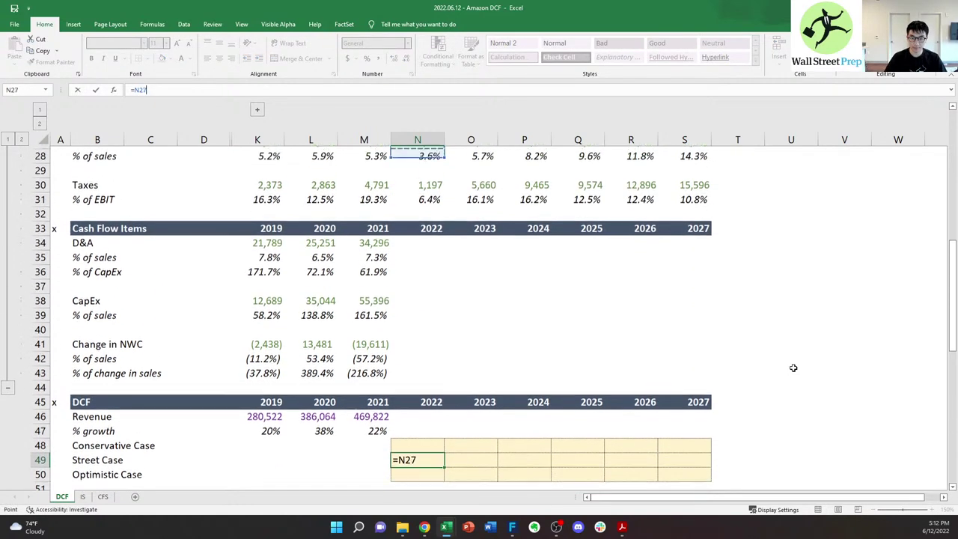
key("Return")
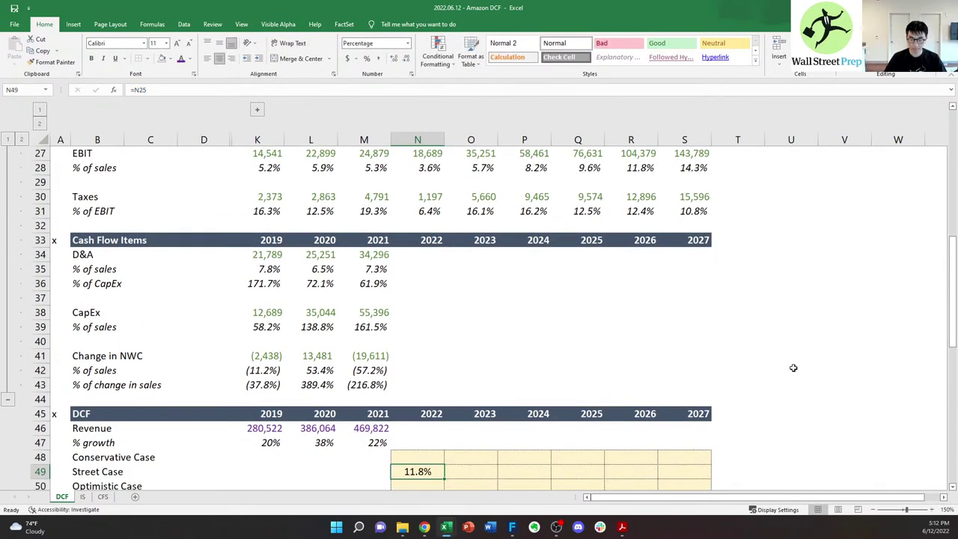
- Italicize N49 and paste only its formatting across all revenue growth case cells, N48:S50
key("Down")
key("Down")
key("Down")
key("Down")
key("Down")
key("Down")
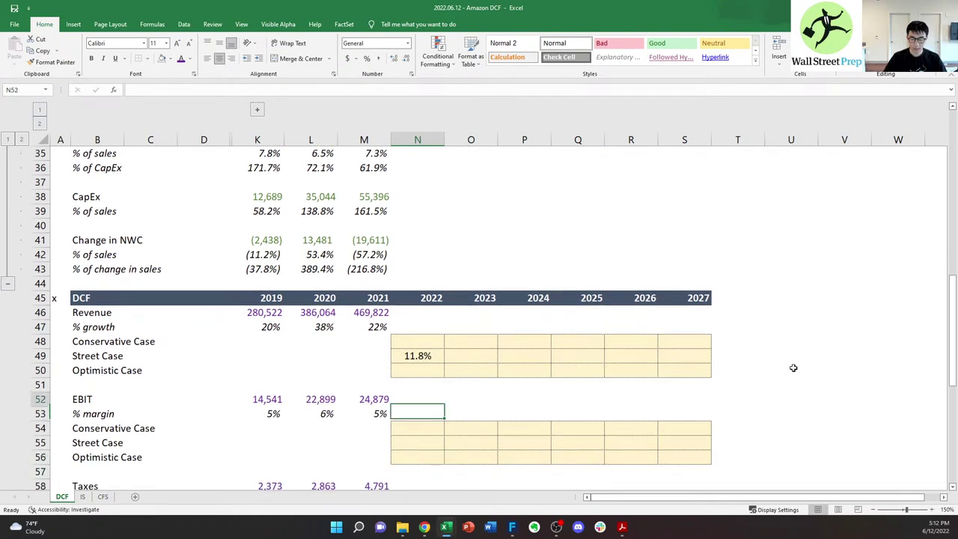
key("ctrl+c")
key("Up")
key("shift+Down")
key("shift+Down")
key("shift+Right")
key("shift+Right")
key("shift+Right")
key("shift+Right")
key("shift+Right")
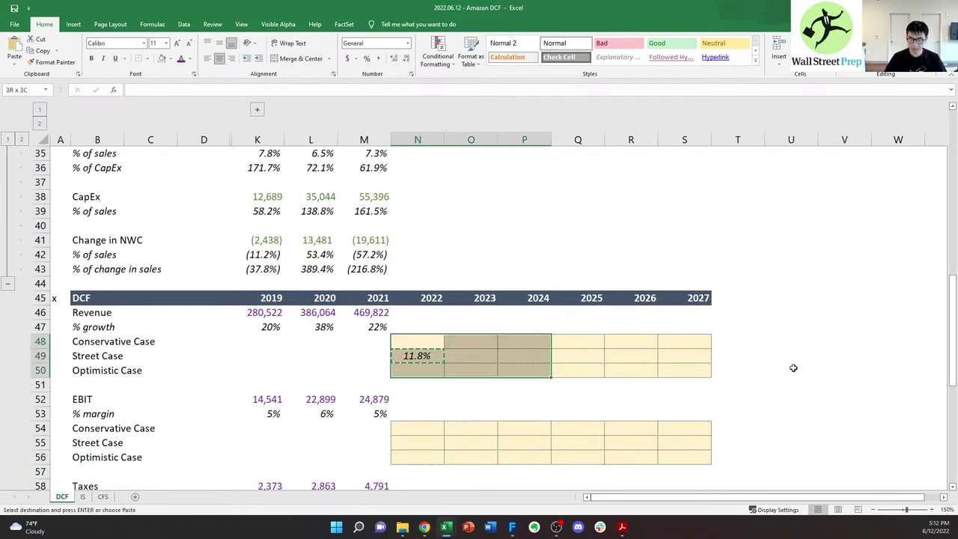
key("ctrl+alt+v")
key("t")
key("Return")
key("Down")
key("Down")
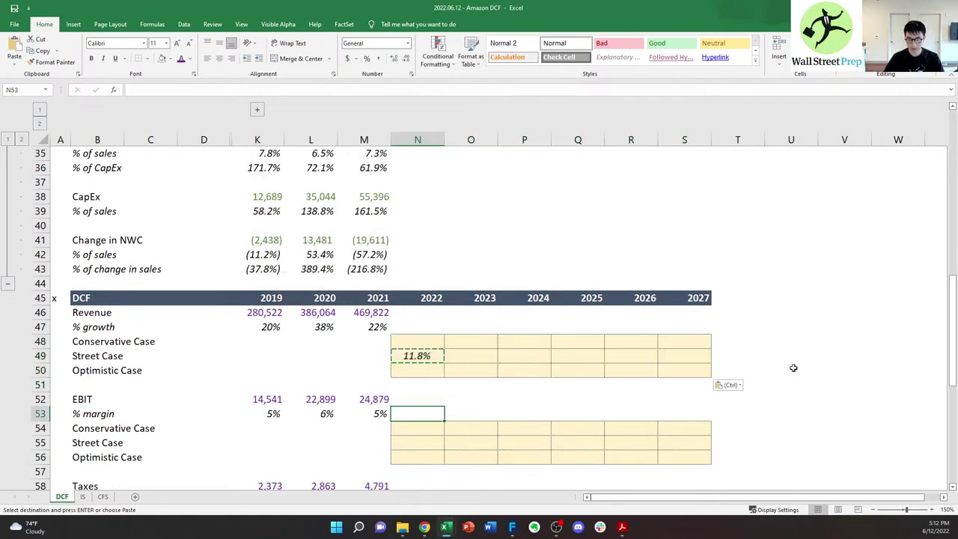
- Copy the revenue growth case block N48:S50 and paste only its formats onto the EBIT margin case cells, N54:S56
key("Up")
key("Up")
key("Up")
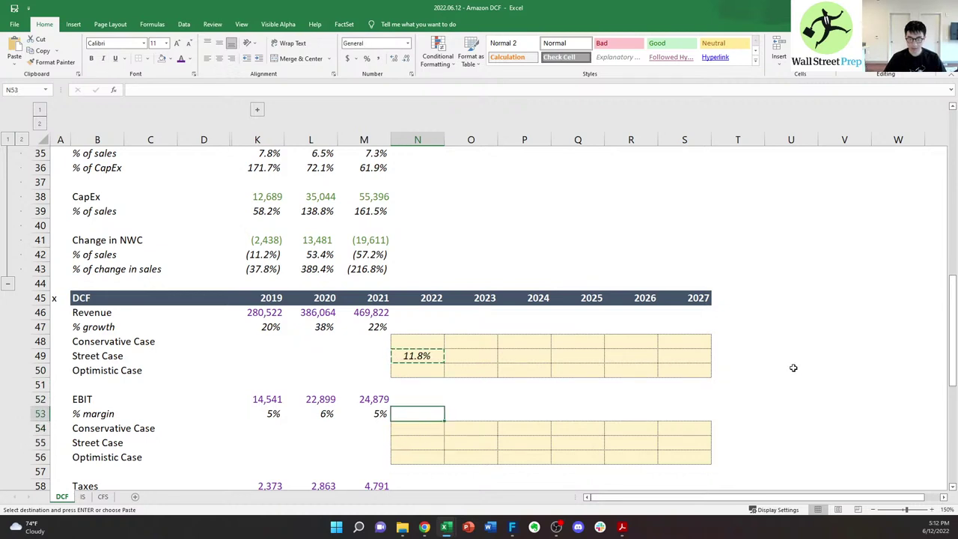
key("Escape")
key("Up")
key("Up")
key("Up")
key("Up")
key("Up")
key("shift+Down")
key("shift+Down")
key("shift+Right")
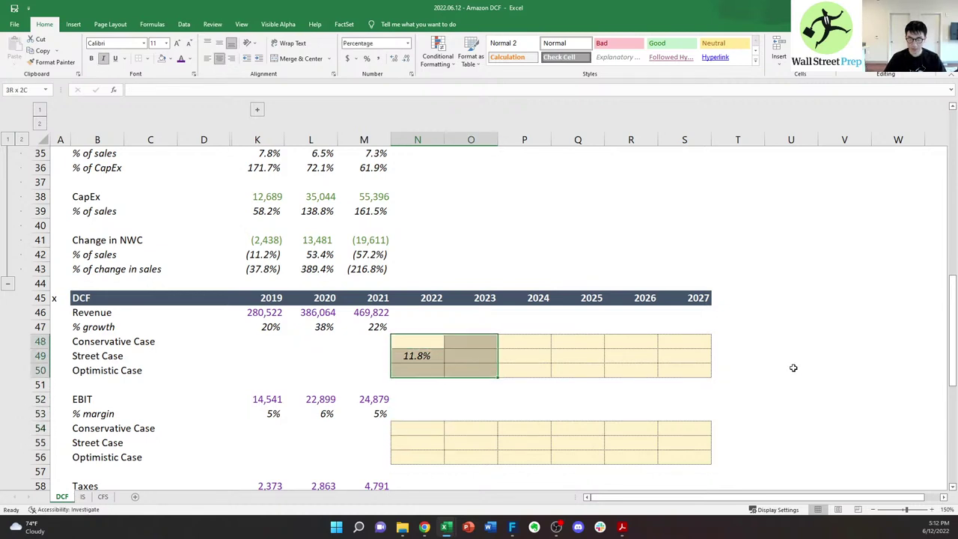
key("shift+Right")
key("shift+Right")
key("shift+Right")
key("shift+Right")
key("ctrl+c")
key("Down")
key("Down")
key("Down")
key("Down")
key("Down")
key("Down")
key("alt+e")
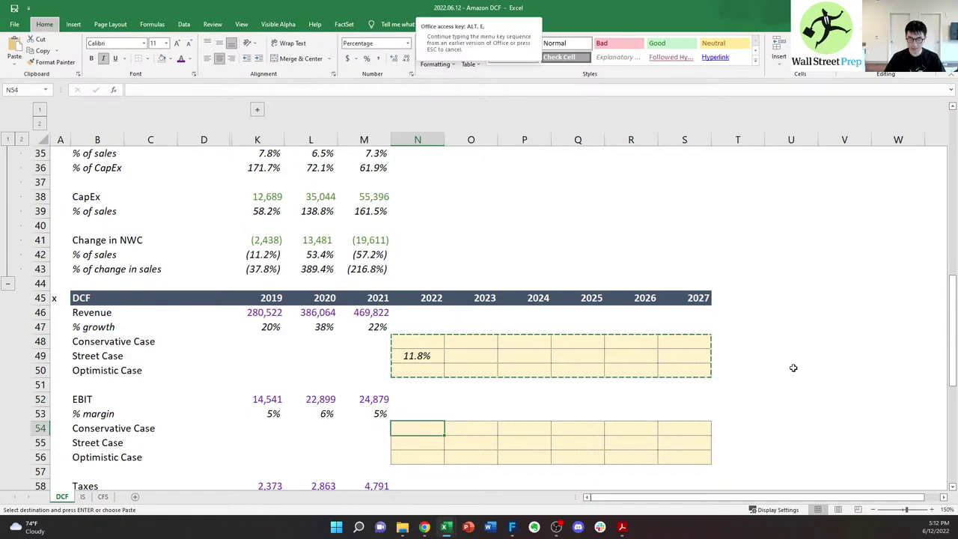
key("s")
key("t")
key("Return")
key("Escape")
- Copy the EBIT margin case block N54:S56 and paste only its formats onto the tax case cells, N60:S62
key("Down")
key("Up")
key("shift+Down")
key("shift+Down")
key("shift+Right")
key("shift+Down")
key("shift+Right")
key("shift+Right")
key("shift+Right")
key("shift+Right")
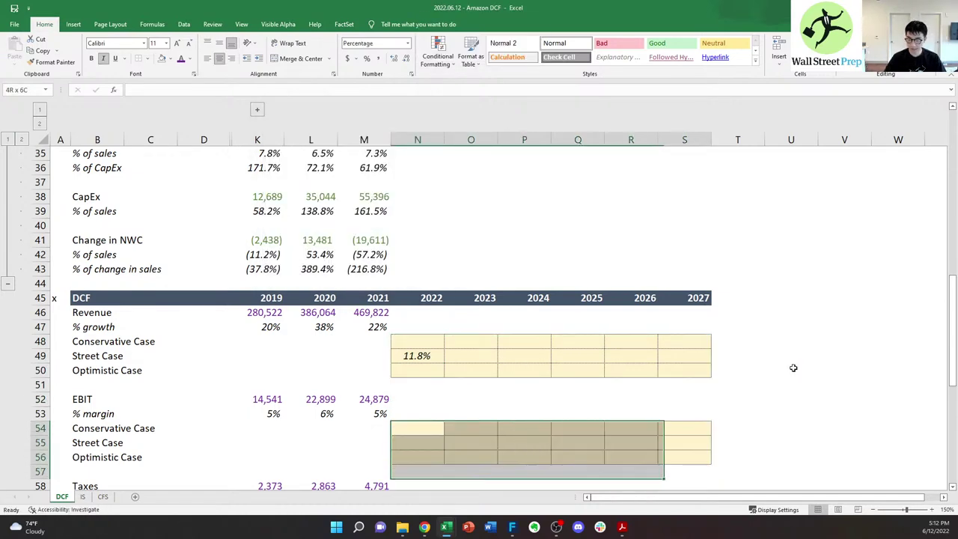
key("shift+Up")
key("ctrl+c")
key("ctrl+Down")
key("ctrl+Up")
key("Down")
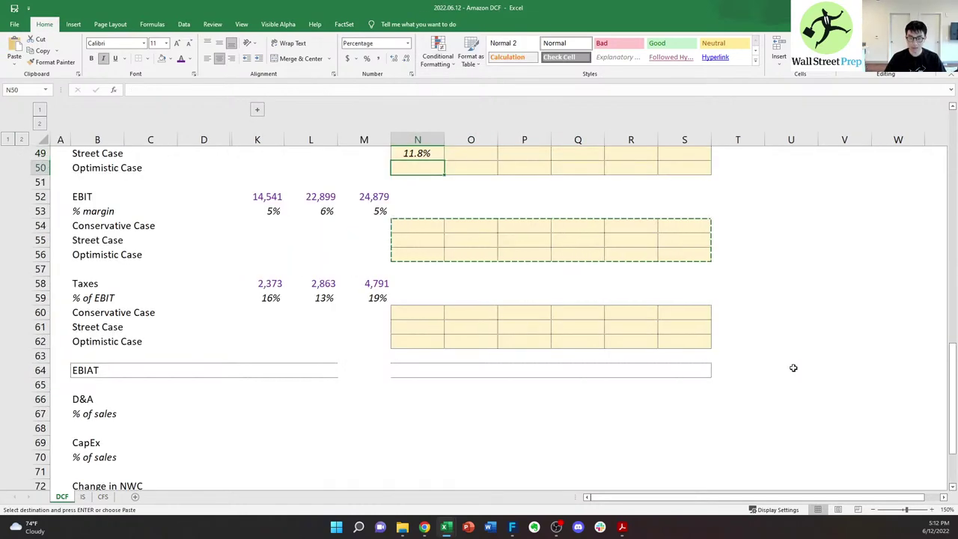
key("Down")
key("Down")
key("Down")
key("Down")
key("Down")
key("Down")
key("Down")
key("Down")
key("Down")
key("Down")
key("alt+e")
key("s")
key("t")
key("Return")
key("Up")
key("Up")
key("Up")
key("Up")
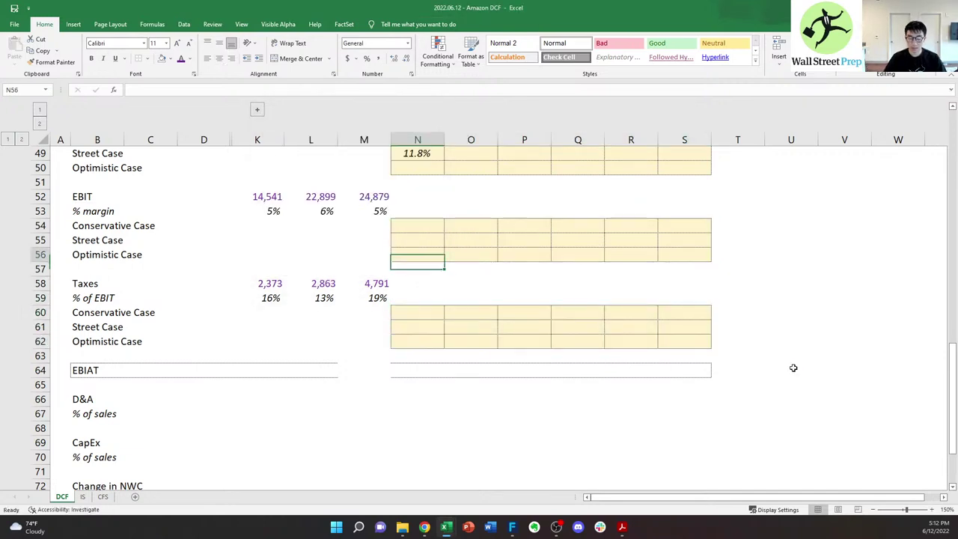
- Copy the 2022 Street Case revenue growth link in N49 into the 2023 cell O49
key("ctrl+Up")
key("ctrl+Up")
key("Down")
key("Down")
key("Down")
key("Down")
key("Down")
key("Down")
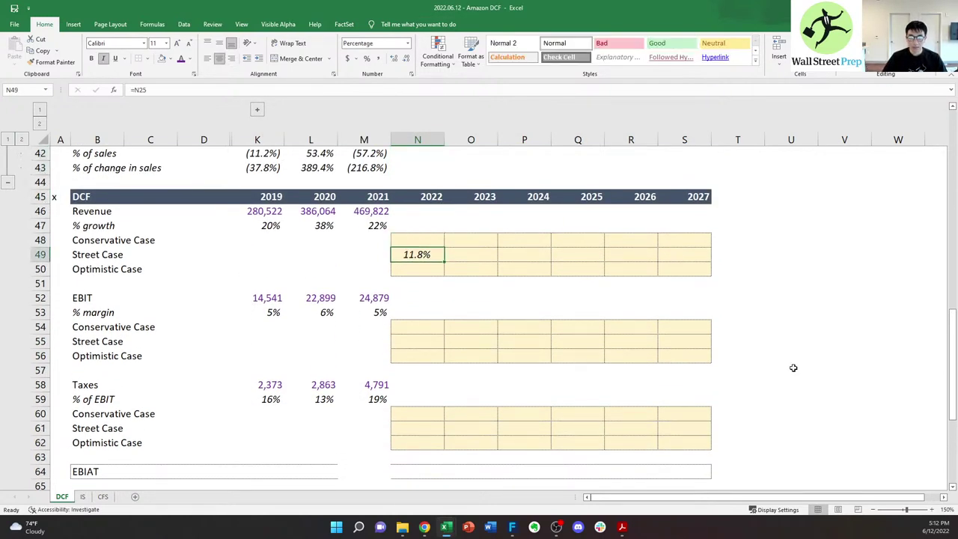
key("ctrl+c")
key("Right")
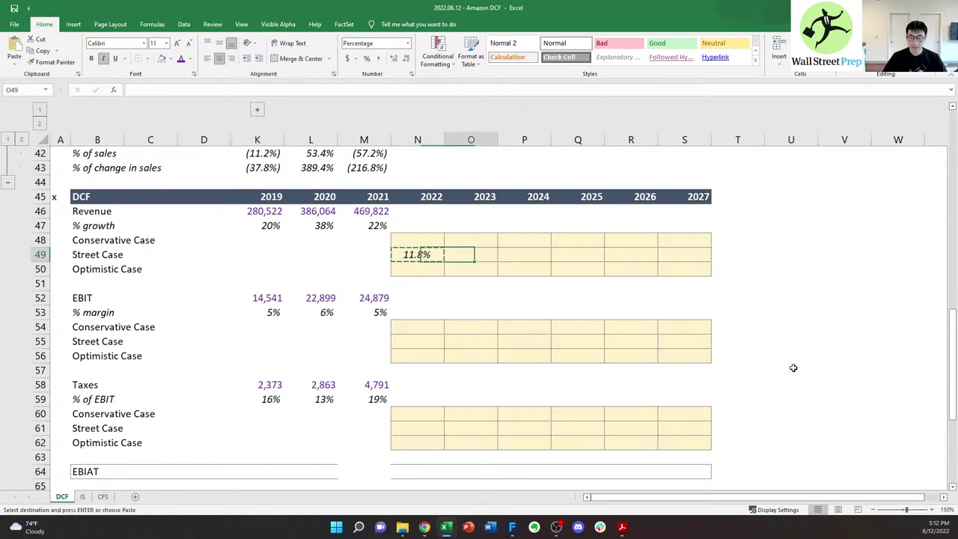
key("ctrl+v")
key("Right")
key("Escape")
key("Left")
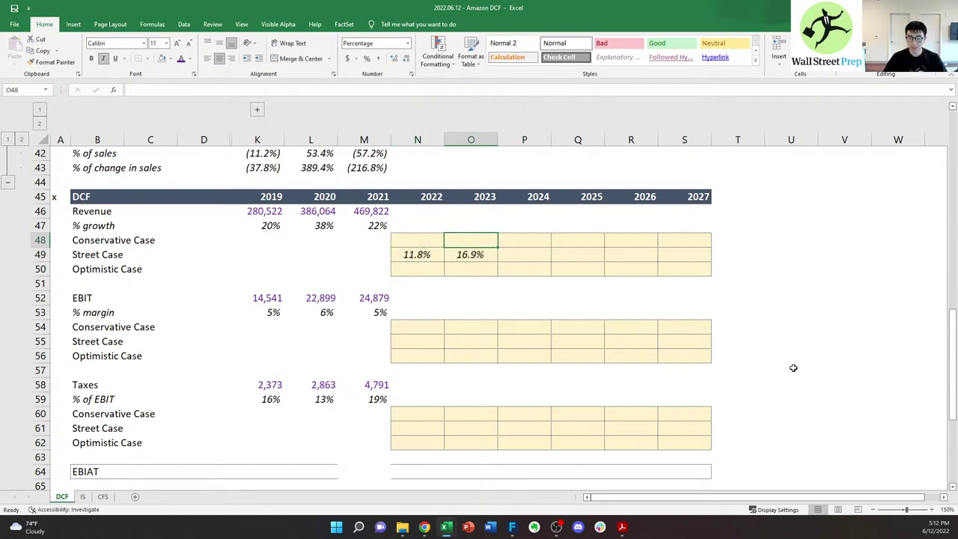
- Examine the Income Statement's projected revenue growth for 2023 through 2027 in O25:S25
key("Up")
key("Up")
key("Up")
key("Up")
key("Up")
key("Up")
key("Up")
key("Up")
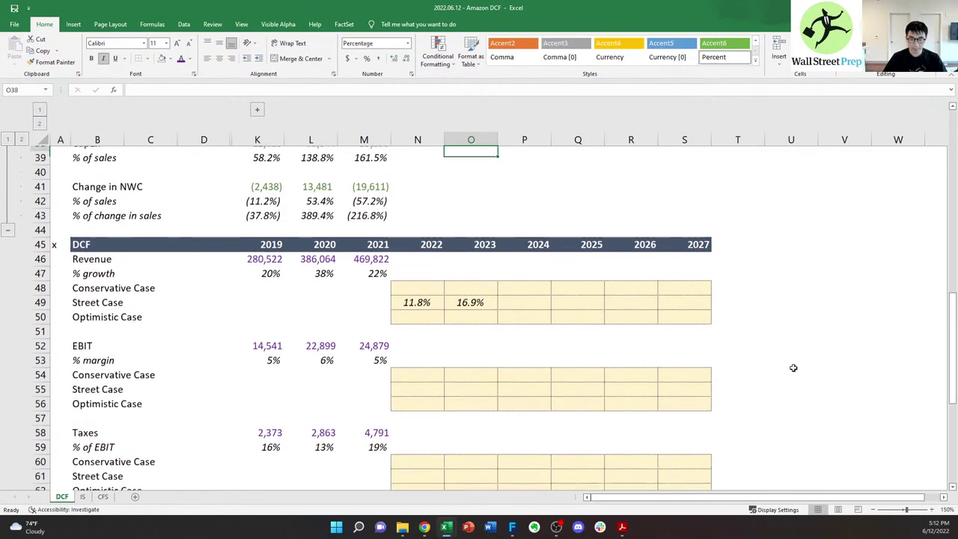
key("Down")
key("Down")
key("Down")
key("Down")
key("Down")
key("Down")
key("Down")
key("Down")
key("Down")
key("Down")
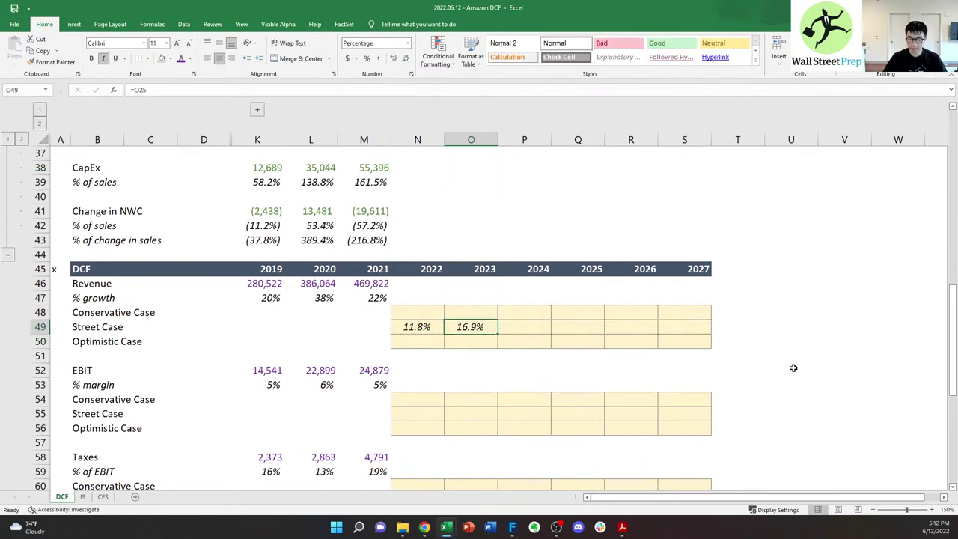
key("Up")
key("Up")
key("Up")
key("Up")
key("Up")
key("Up")
key("Up")
key("Up")
key("Up")
key("Up")
key("Up")
key("Up")
key("Up")
key("Up")
key("Up")
key("Up")
key("Up")
key("Up")
key("Up")
key("Up")
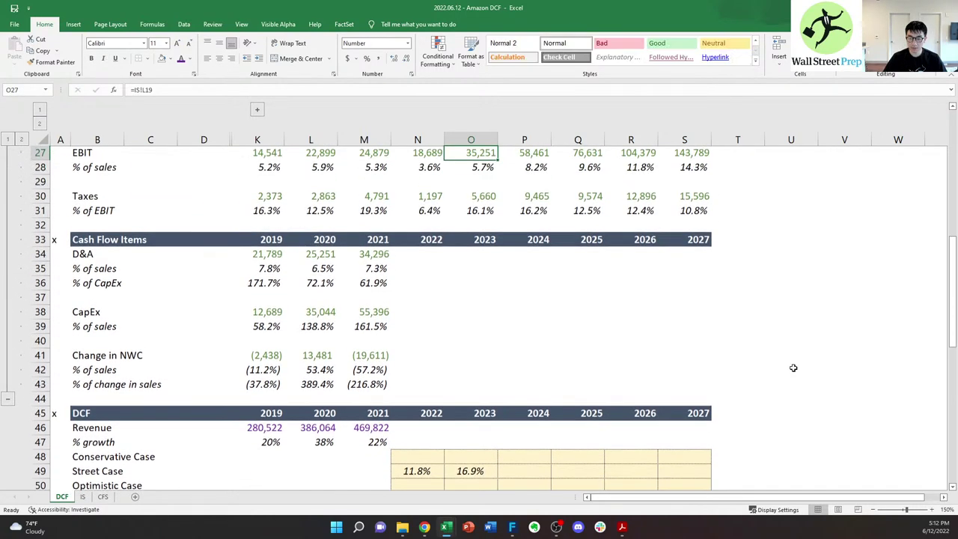
key("Up")
key("Up")
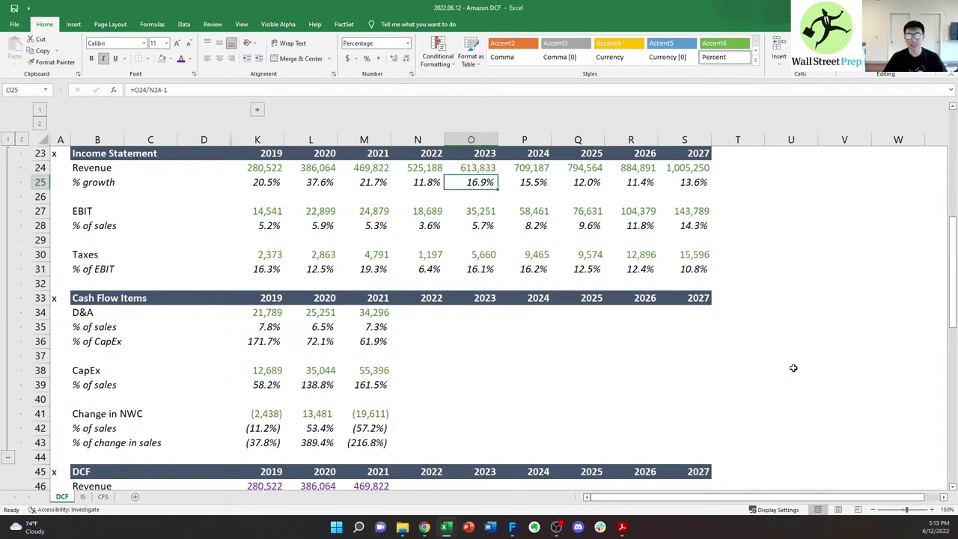
key("Right")
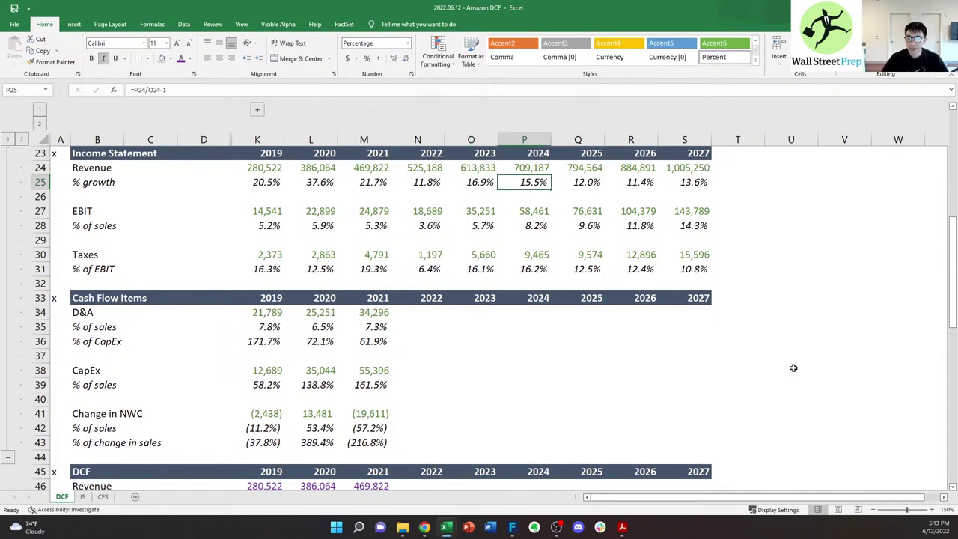
key("Right")
key("Right")
key("Right")
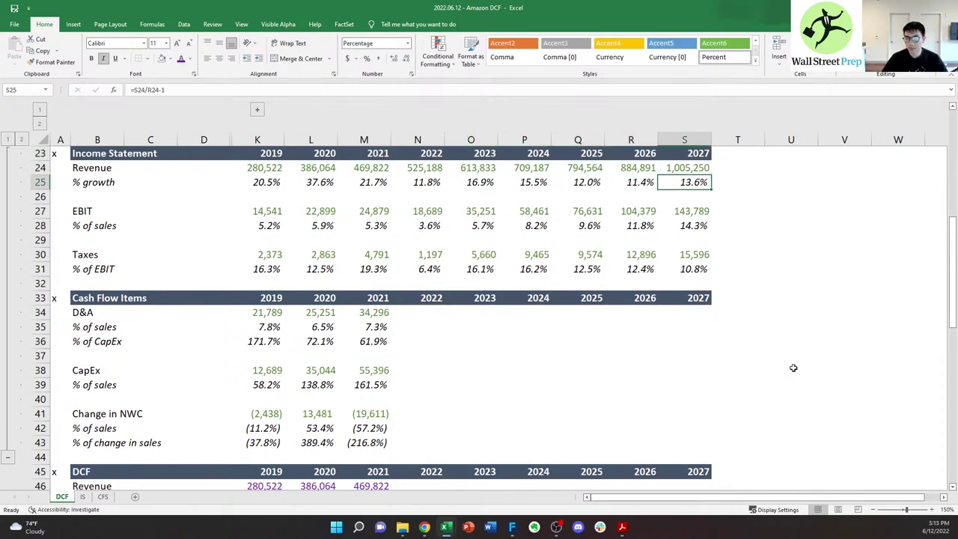
- Compare the 2027 revenue and growth in S24:S25 with the growth rates of the preceding projection years
key("Up")
key("Down")
key("Up")
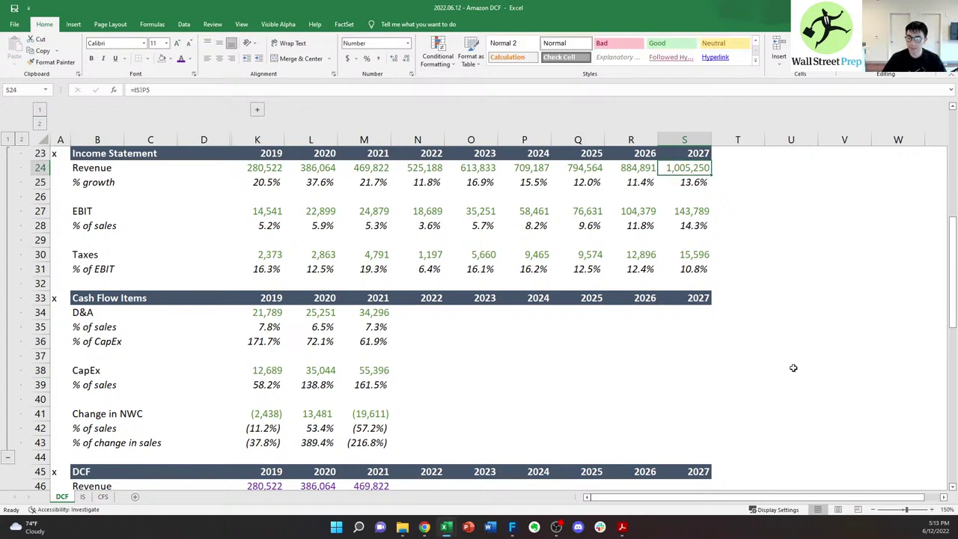
key("shift+Down")
key("shift+Left")
key("shift+Right")
key("shift+Up")
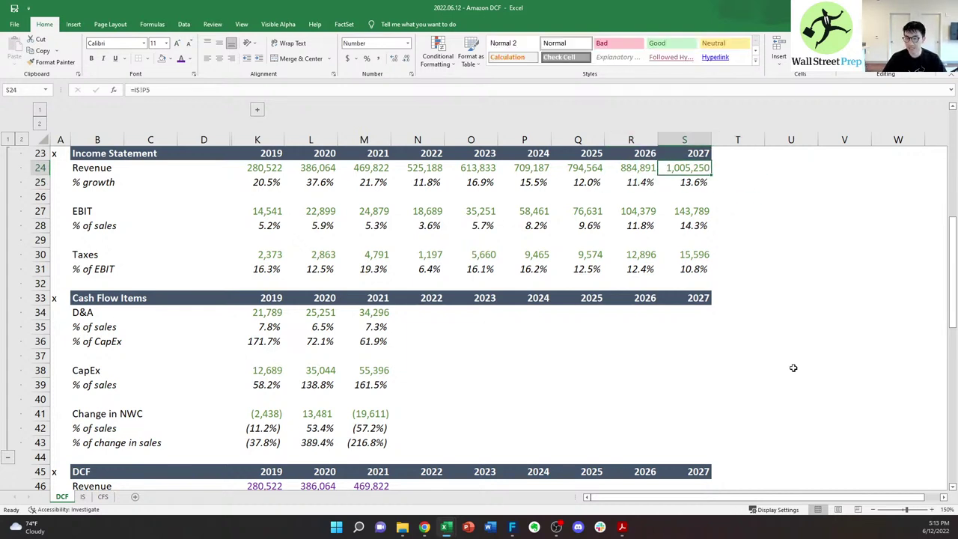
key("Down")
key("Left")
key("Left")
key("Left")
key("Right")
key("Left")
key("Right")
key("Right")
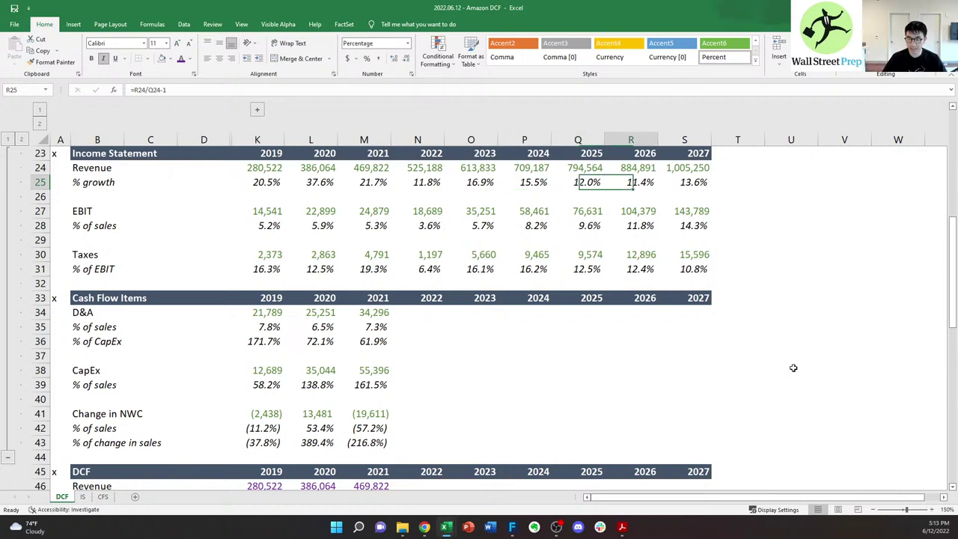
key("Right")
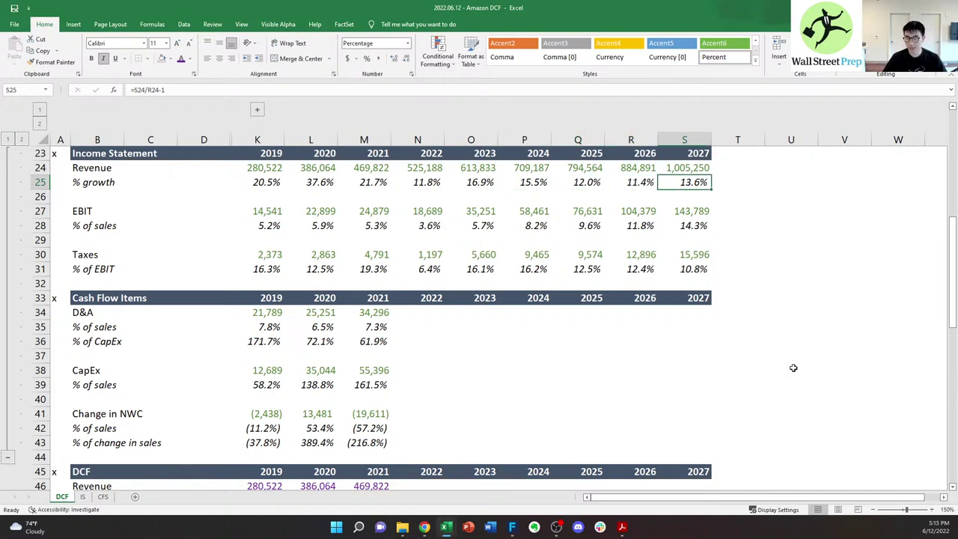
key("Left")
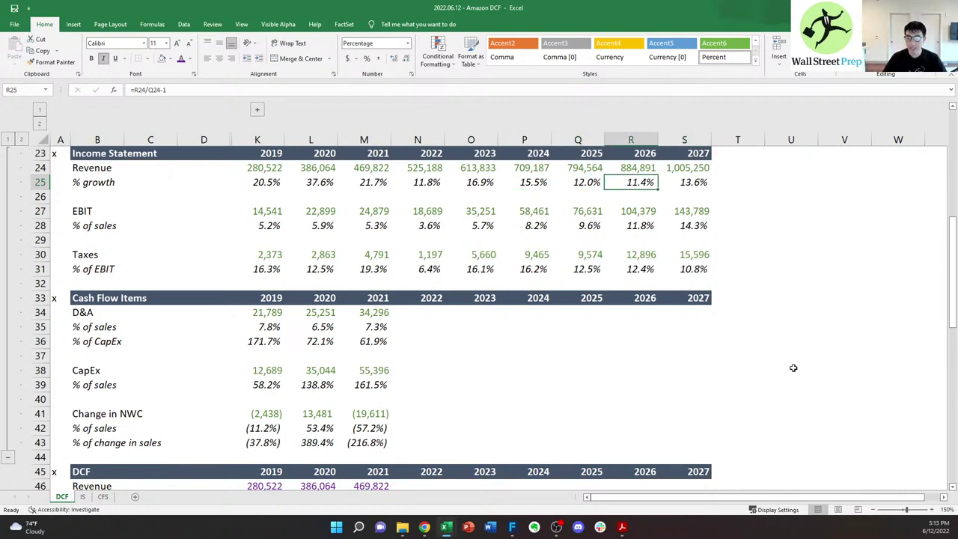
key("Right")
key("Left")
key("Right")
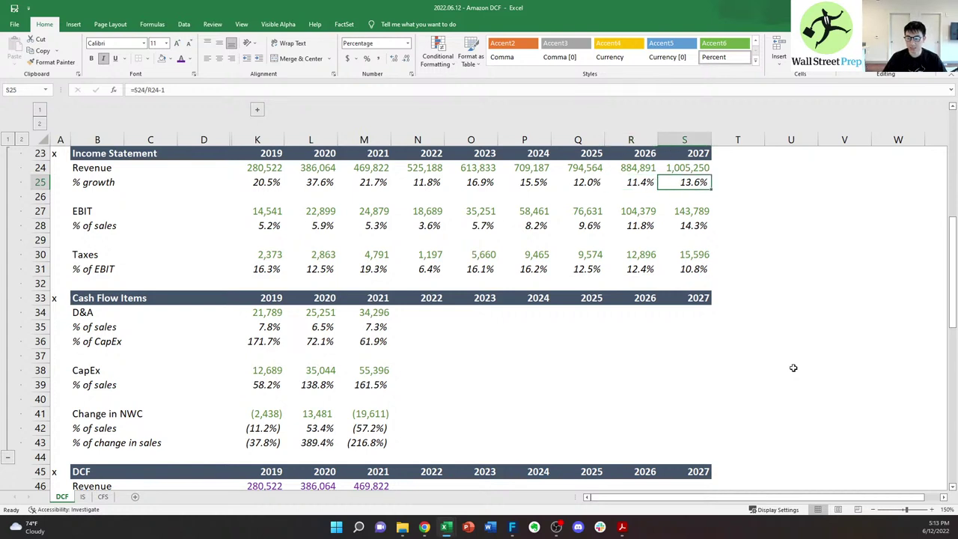
key("Left")
key("Right")
key("Left")
key("Left")
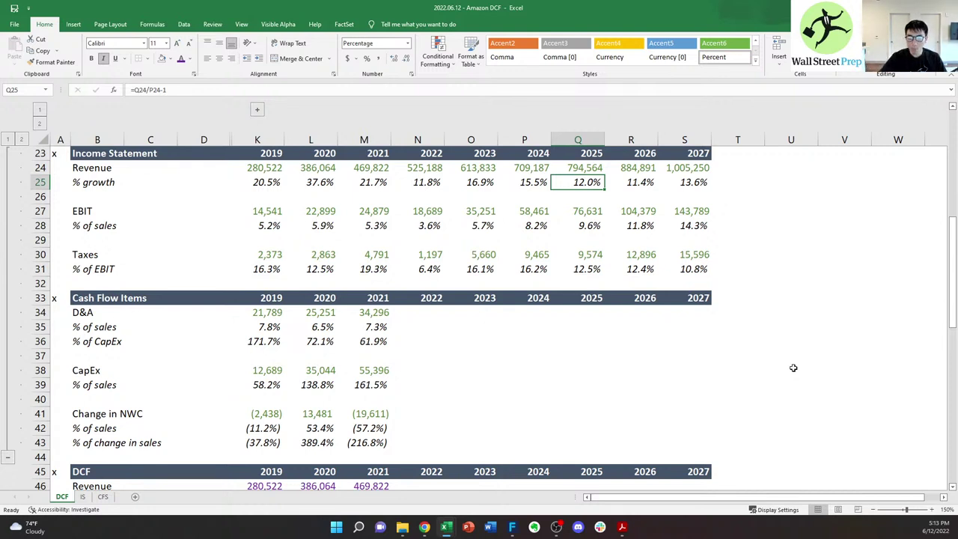
key("Left")
key("Left")
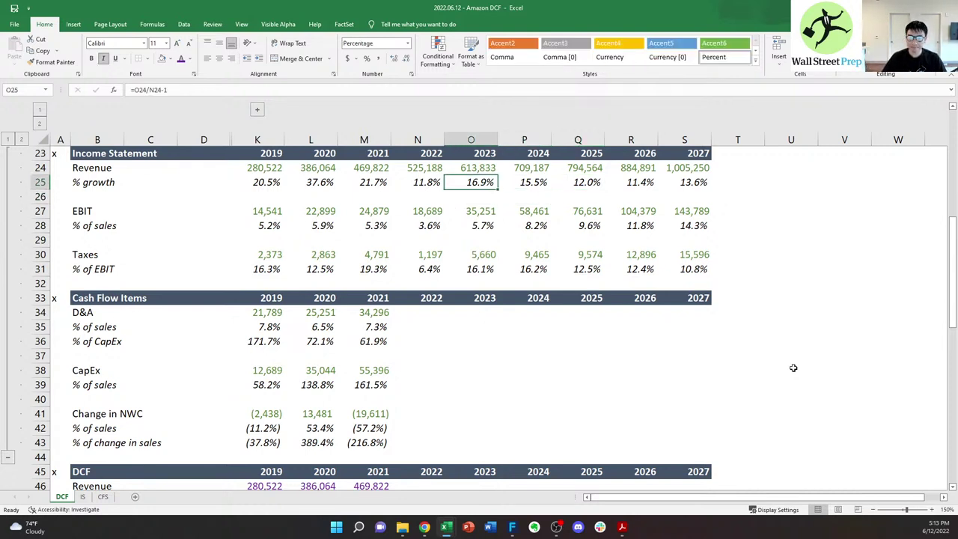
key("Down")
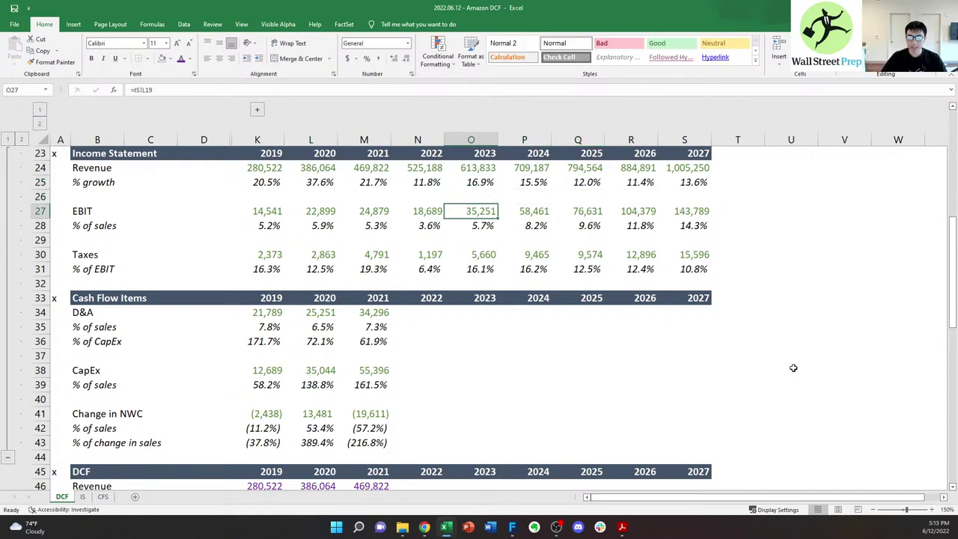
key("Up")
key("Up")
key("Right")
key("Right")
key("Right")
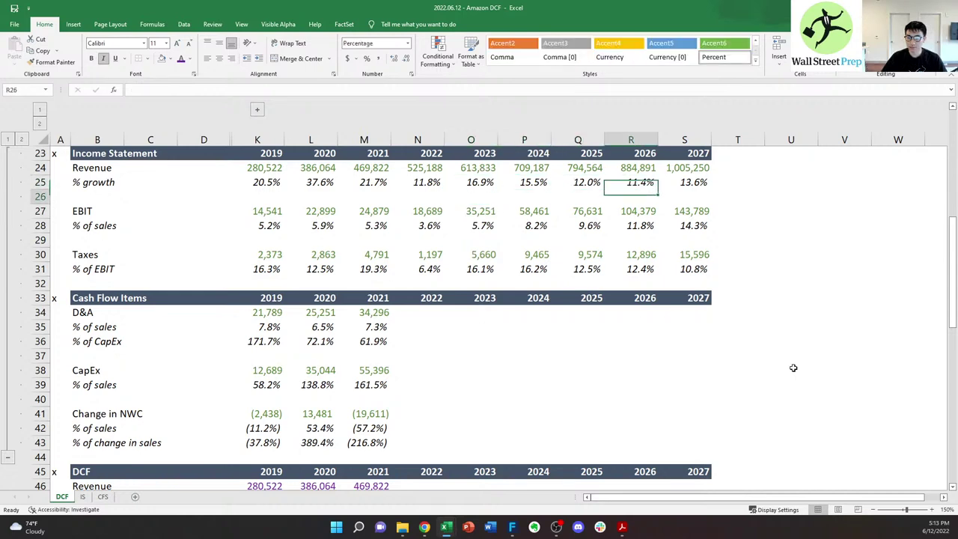
- Expand the grouped historical columns E:J to show 2013–2018 beside the DCF revenue growth row
key("Left")
key("Left")
key("Left")
key("Down")
key("Down")
key("Down")
key("Down")
key("Down")
key("Down")
key("Down")
key("Down")
key("Down")
key("Down")
key("Down")
key("Down")
key("Down")
key("Down")
key("Down")
key("Down")
key("Down")
key("Down")
key("Down")
key("Down")
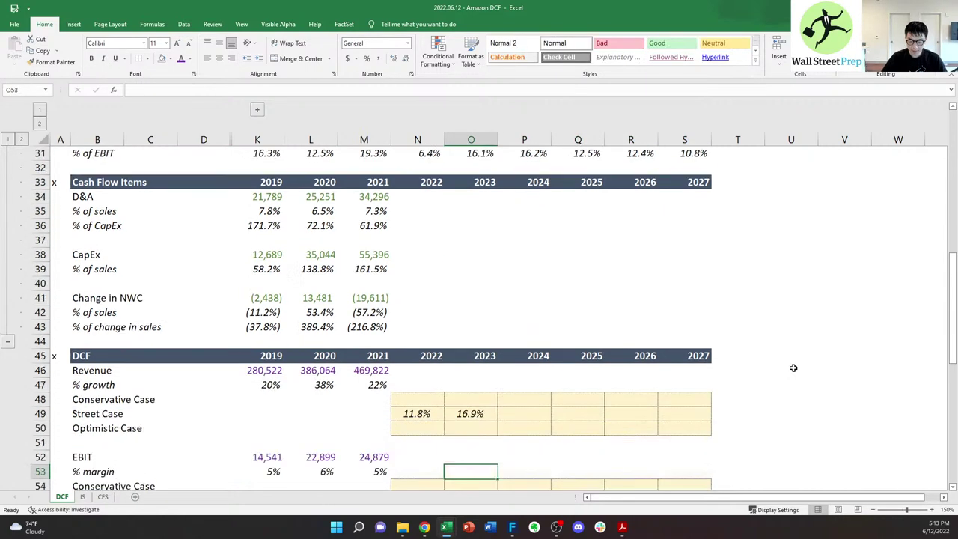
key("Up")
key("Up")
key("Up")
key("Up")
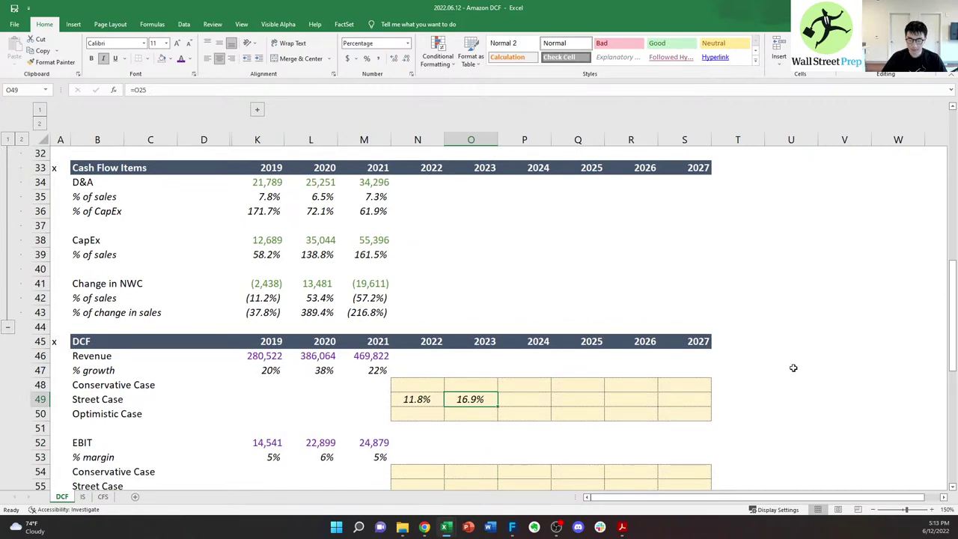
key("Left")
key("Left")
key("Up")
key("Up")
key("Left")
key("Left")
key("Left")
key("Right")
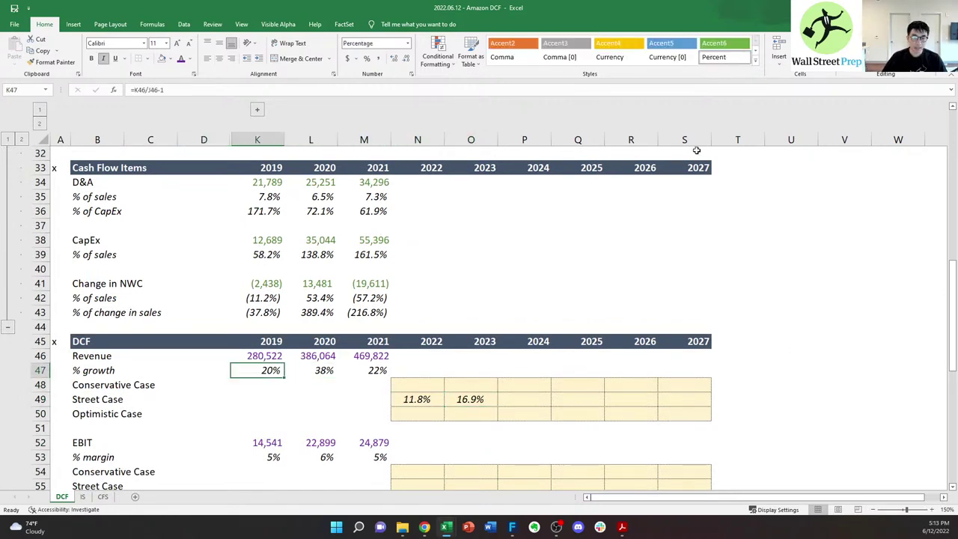
left_click(257, 109)
- Review the DCF's historical revenue growth percentages in row 47 from 2021 back to 2014
key("Left")
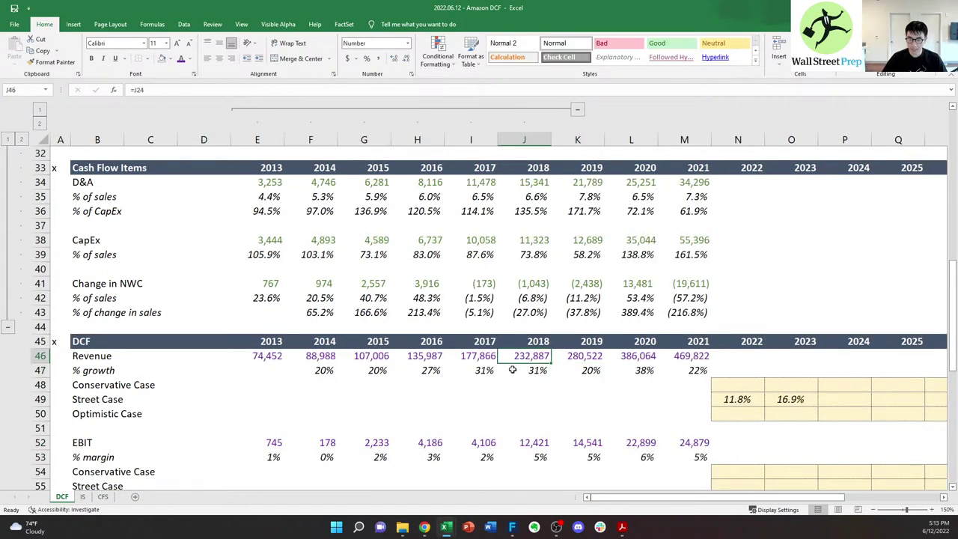
key("Left")
key("Right")
key("Right")
key("Right")
key("Right")
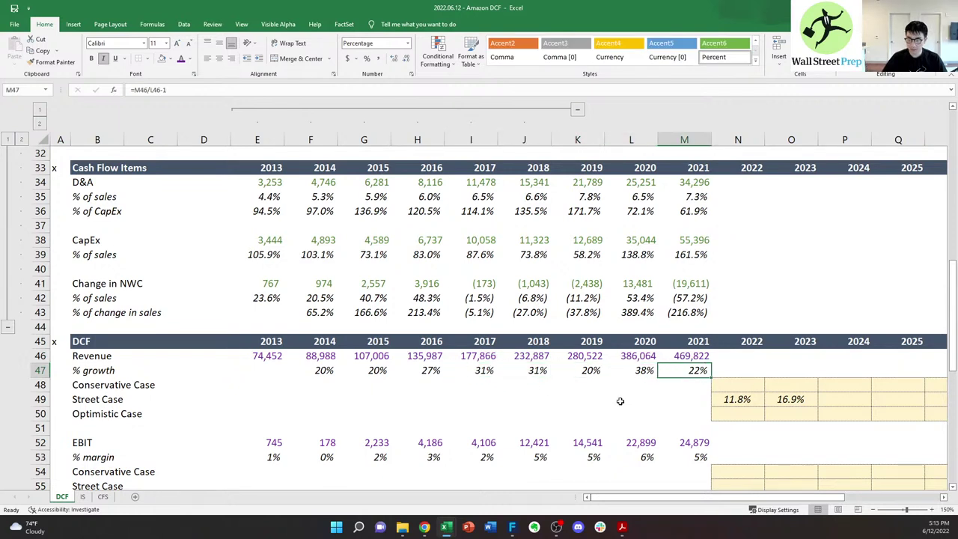
key("Left")
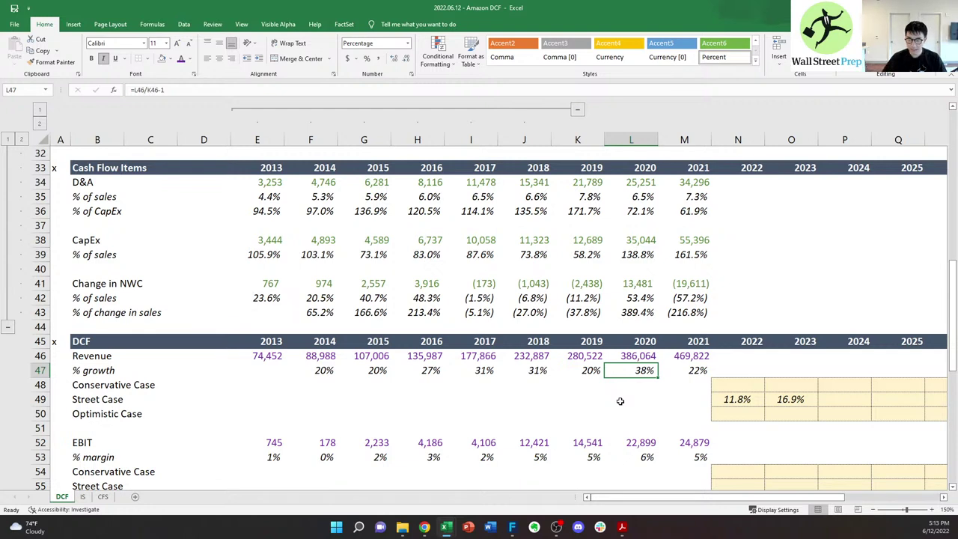
key("Left")
key("Left")
key("Left")
key("Left")
key("Left")
key("Left")
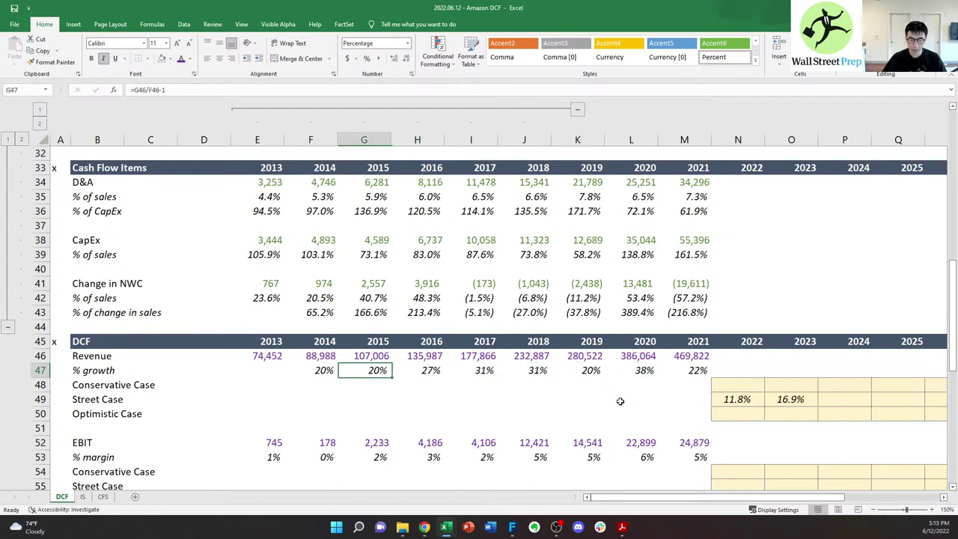
- Select the 2014–2021 revenue growth cells F47:M47 to check their average
key("shift+Right")
key("shift+Right")
key("shift+Right")
key("shift+Right")
key("shift+Right")
key("shift+Right")
key("shift+Right")
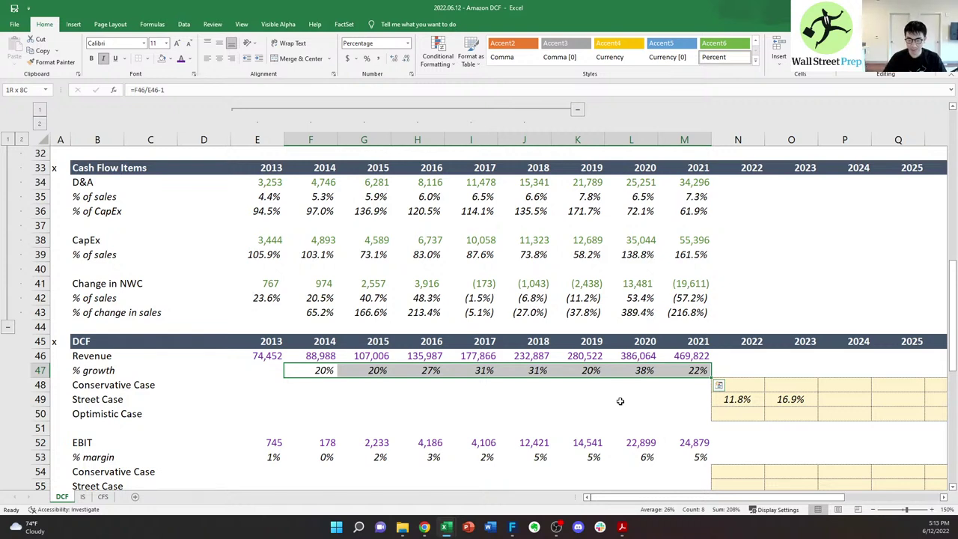
- Examine the historical revenue figures in row 46 of the DCF section
key("Up")
key("Right")
key("Right")
key("Right")
key("Right")
key("Right")
key("Right")
key("Right")
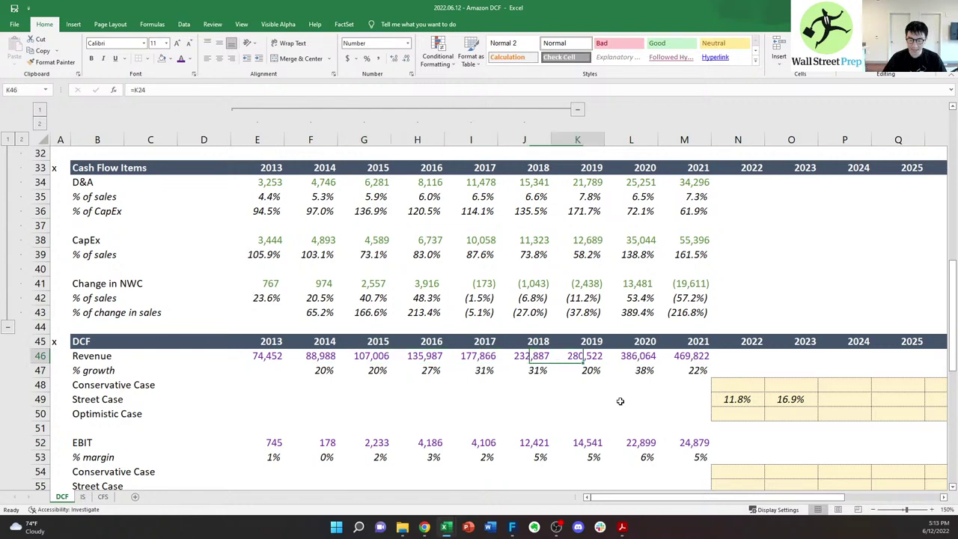
key("Left")
key("Left")
key("Left")
key("Left")
key("Left")
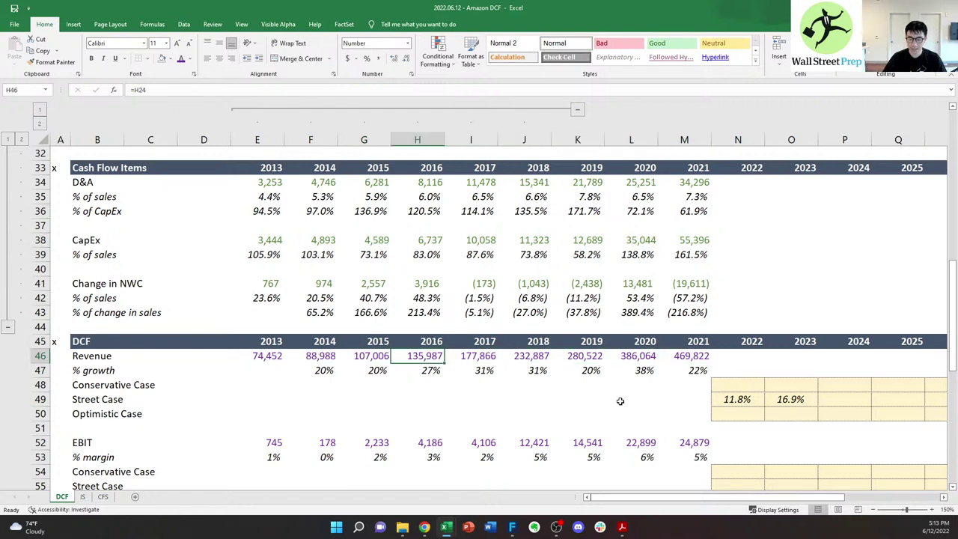
- Compare the 2019–2021 historical revenue growth in row 47 with the Street Case growth inputs for 2022 and 2023
key("Right")
key("Right")
key("Right")
key("Down")
key("Right")
key("Right")
key("Up")
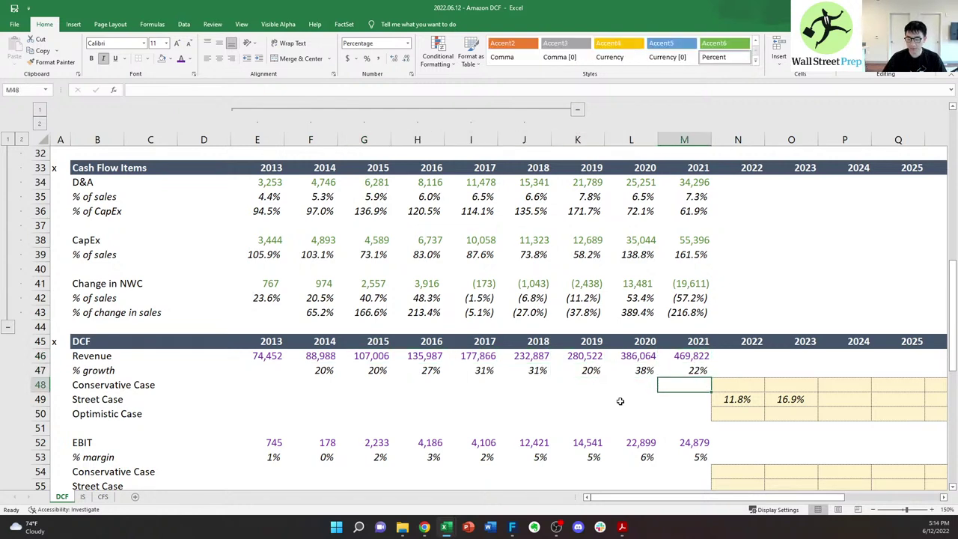
key("Down")
key("Right")
key("Right")
key("Left")
key("Left")
key("Up")
key("Up")
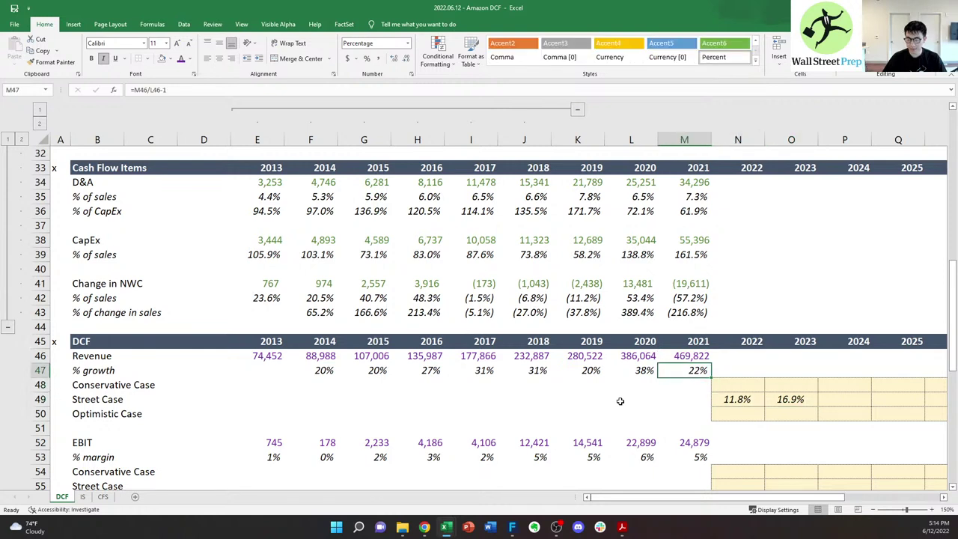
key("Right")
key("Right")
key("Down")
key("Down")
key("Up")
key("Up")
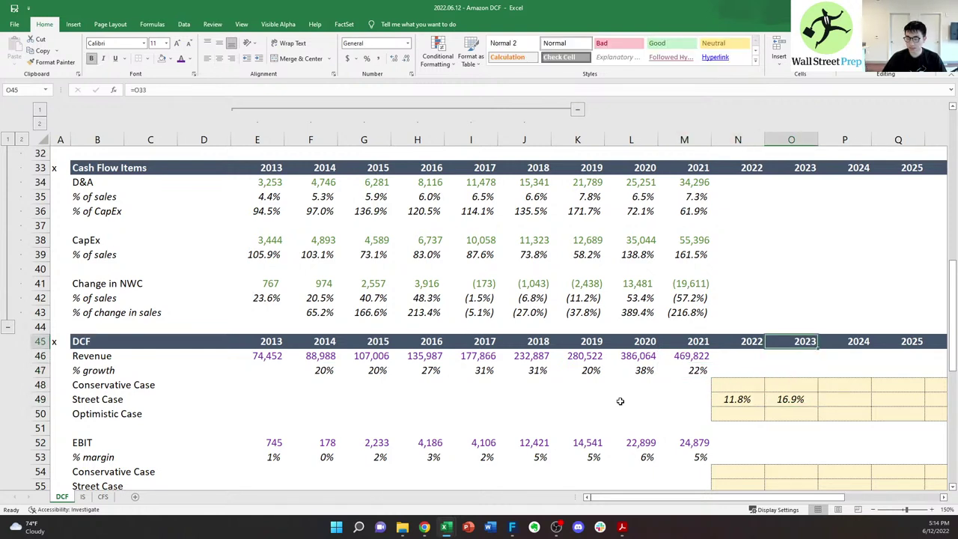
- Try extending the Street Case revenue growth formula from 2023 (O49) into 2024 (P49)
key("Right")
key("Left")
key("Down")
key("Down")
key("Down")
key("Down")
key("ctrl+c")
key("Right")
key("ctrl+v")
key("Escape")
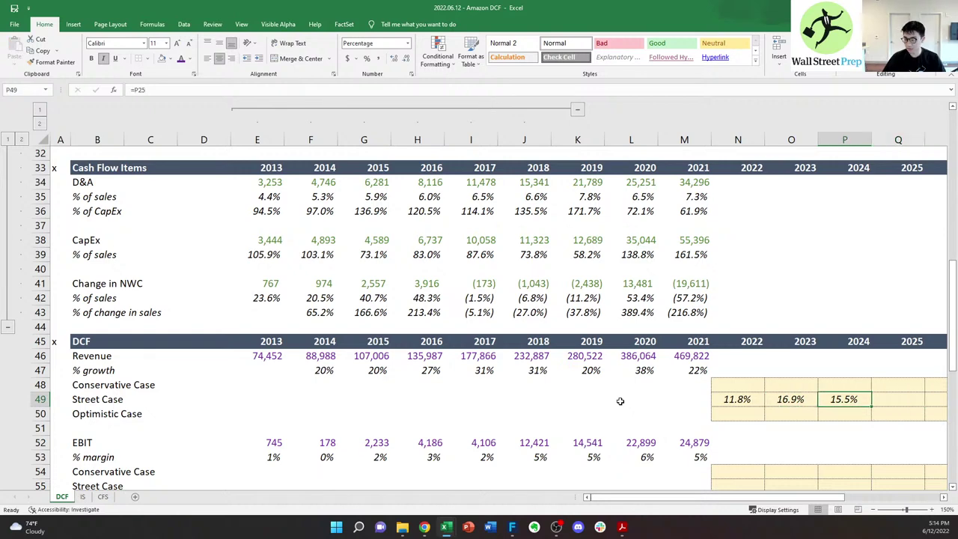
scroll(620, 401, "right", 4)
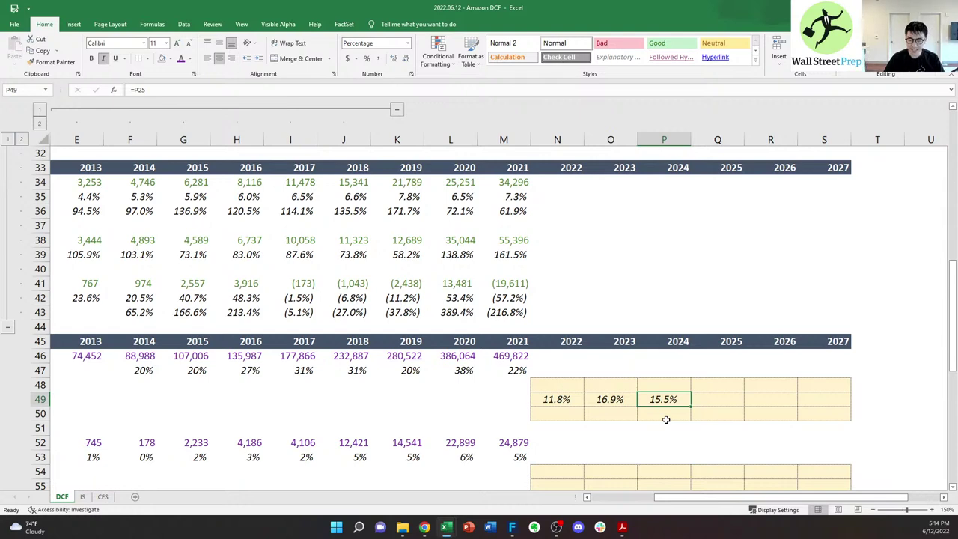
key("Delete")
- Review the Street Case row 49 from its label across to the 2022 and 2023 growth links
key("Left")
key("ctrl+Left")
key("ctrl+Left")
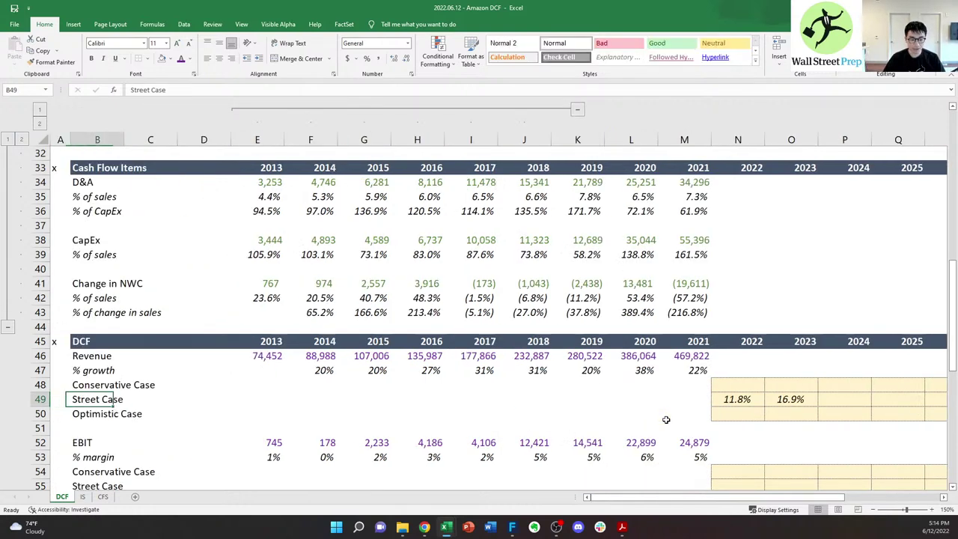
key("Right")
key("Right")
key("Right")
key("Right")
key("Right")
key("Right")
key("Right")
key("Right")
key("Right")
key("Right")
key("Right")
key("Right")
key("Right")
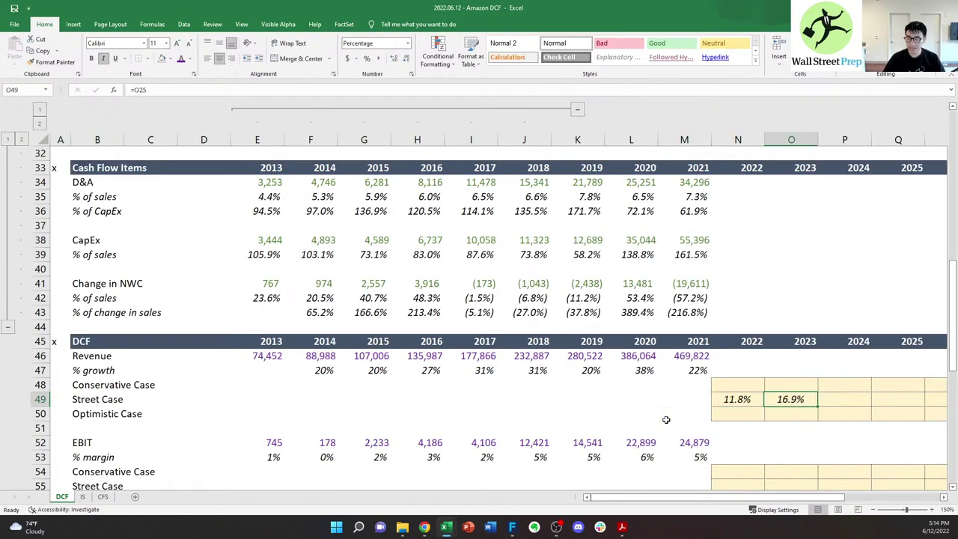
key("Right")
key("Left")
key("Left")
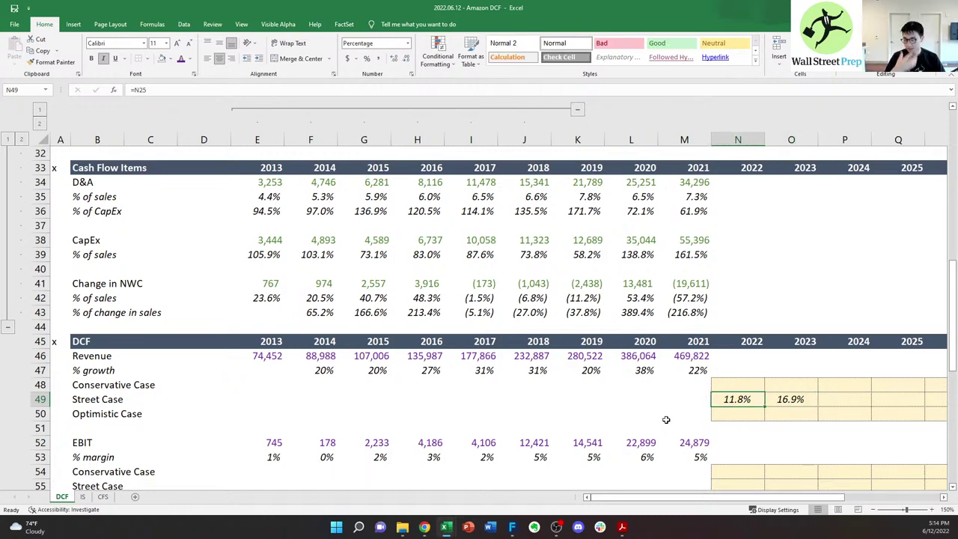
- Look over the Street Case revenue growth cells for 2024 through 2027 in row 49
key("Right")
key("Right")
key("Right")
key("Right")
key("Right")
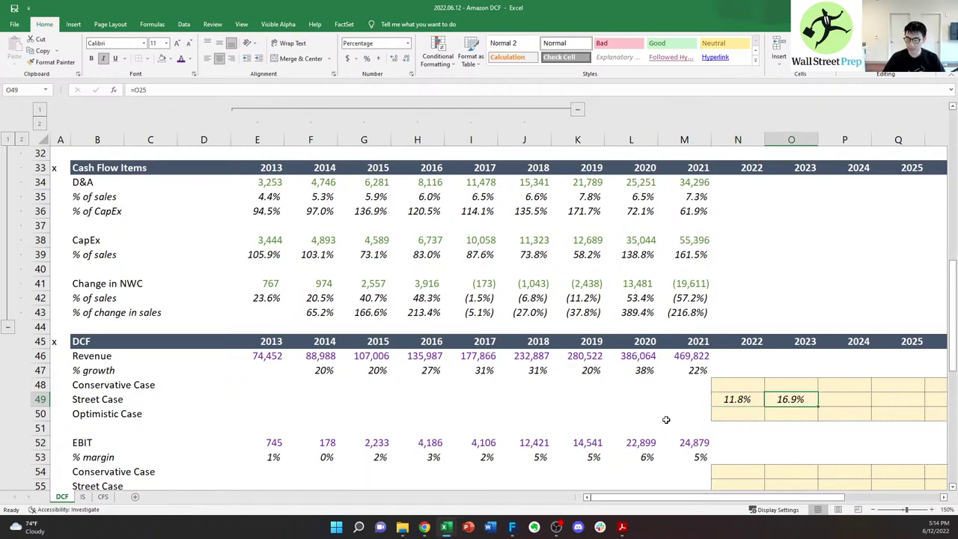
key("Left")
key("Left")
key("Left")
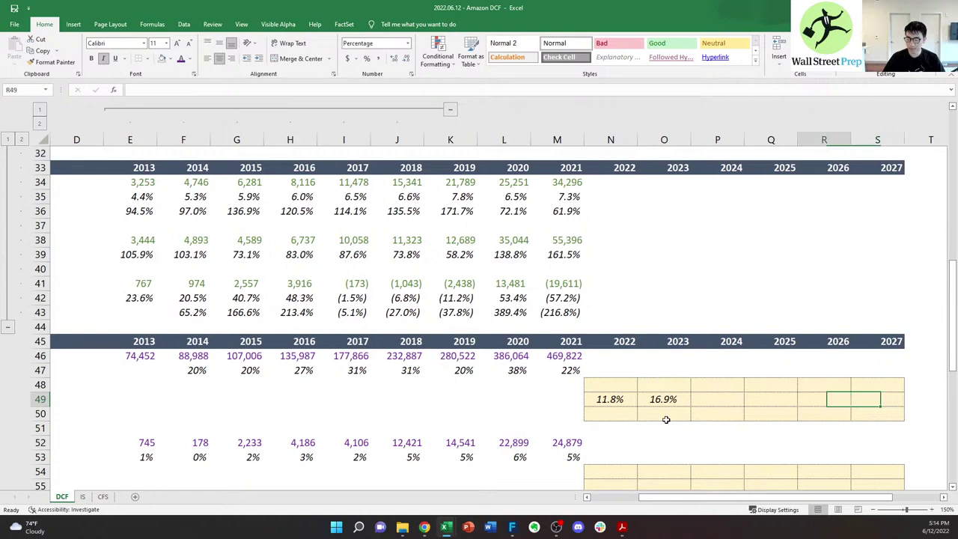
key("Right")
key("Right")
key("Right")
key("Left")
key("Left")
key("Left")
key("Left")
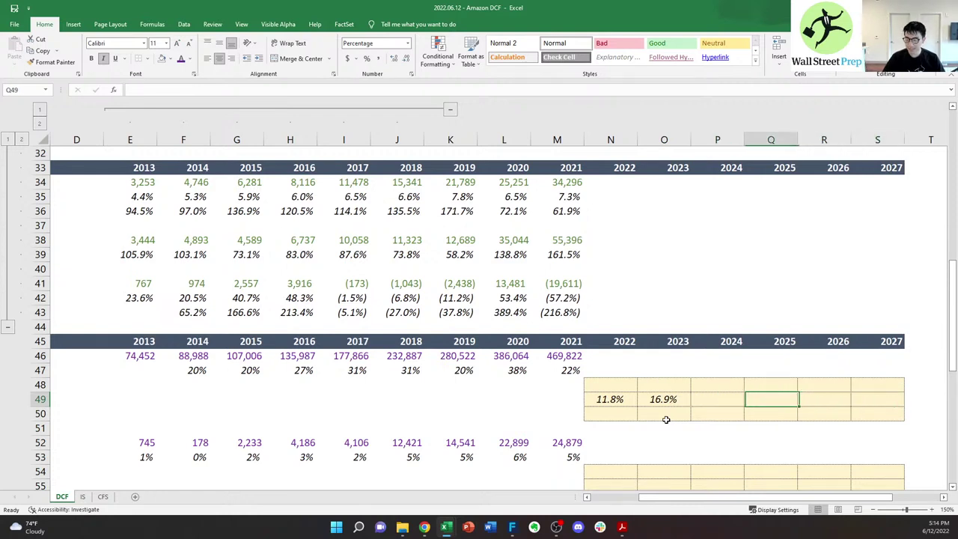
- Try filling the 2024 Street Case growth cell P49 with a copy of the 2023 formula, and clear it again
key("ctrl+c")
key("Right")
key("ctrl+v")
key("Escape")
key("Right")
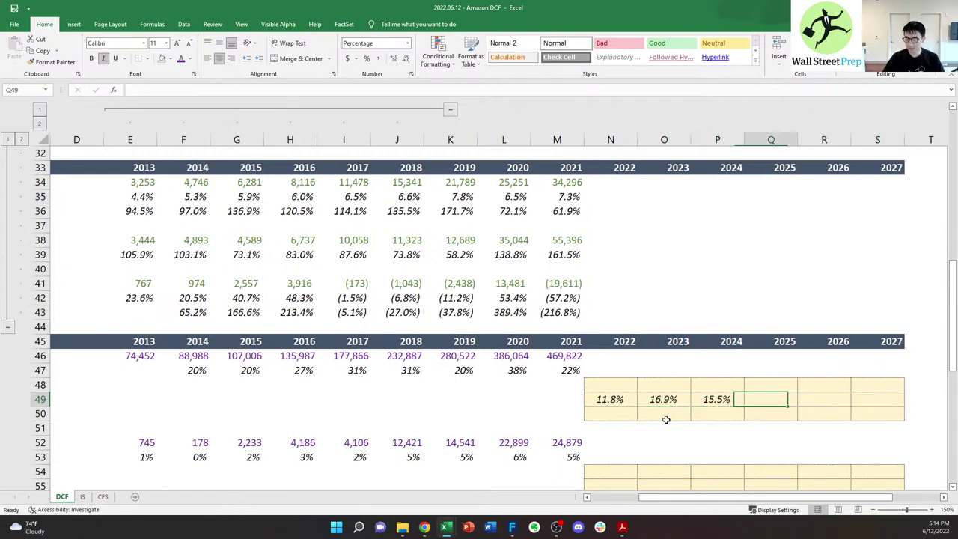
key("Left")
key("Left")
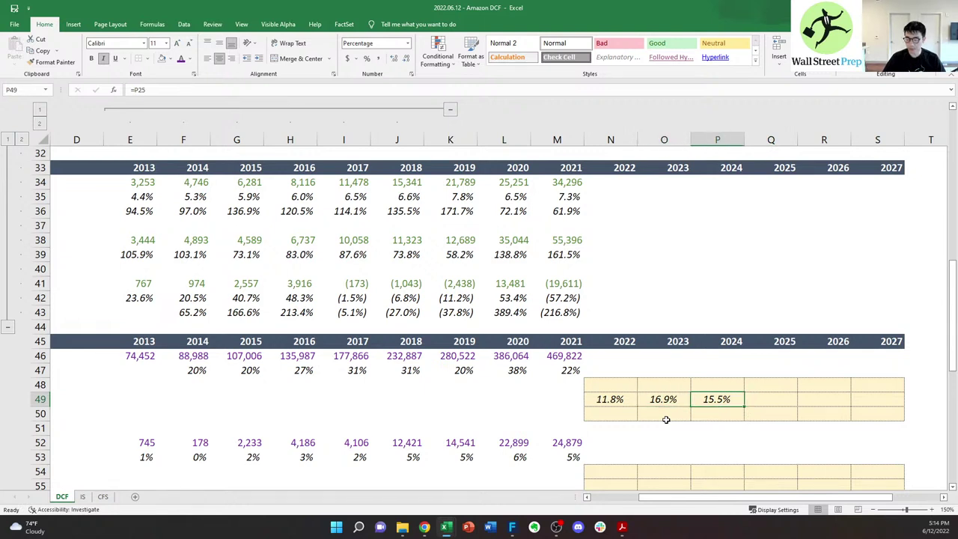
key("Right")
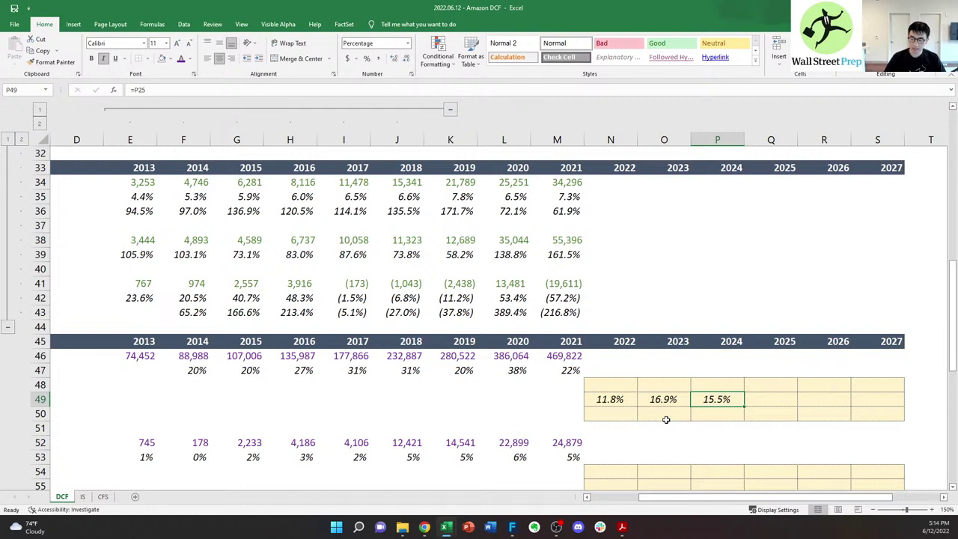
key("Left")
key("Left")
key("Right")
key("Right")
key("Delete")
- Select the 2022 revenue % growth cell N47 above the case inputs
key("Left")
key("Left")
key("Up")
key("Up")
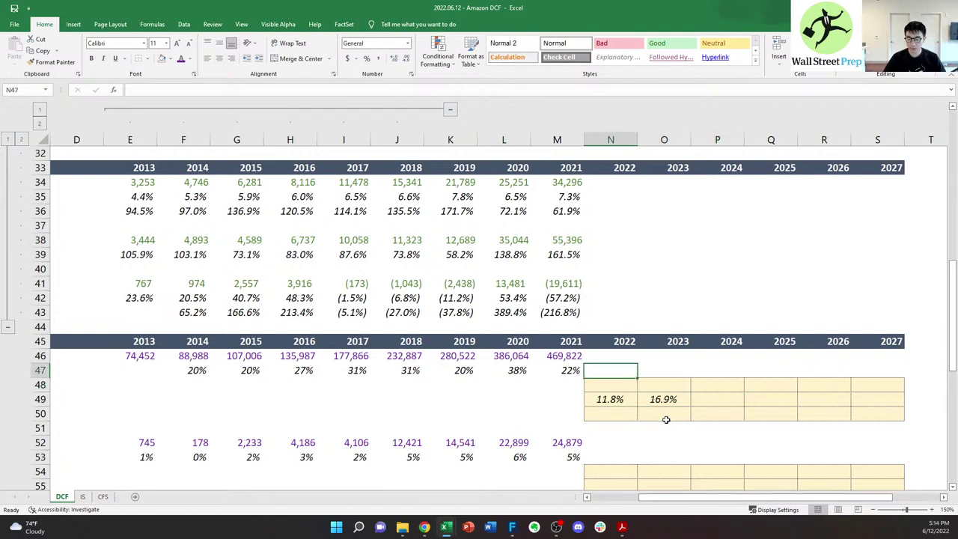
- Review the historical revenue growth percentages for 2015 through 2021 in the DCF section
key("Left")
key("Left")
key("Left")
key("Left")
key("Left")
key("Left")
key("Left")
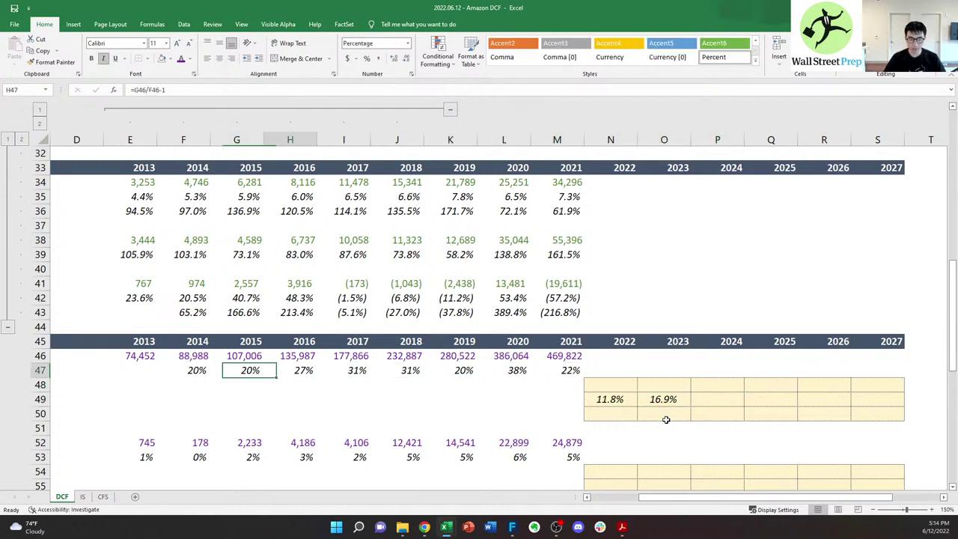
key("Right")
key("Right")
key("Right")
key("Right")
key("Right")
key("Right")
key("Left")
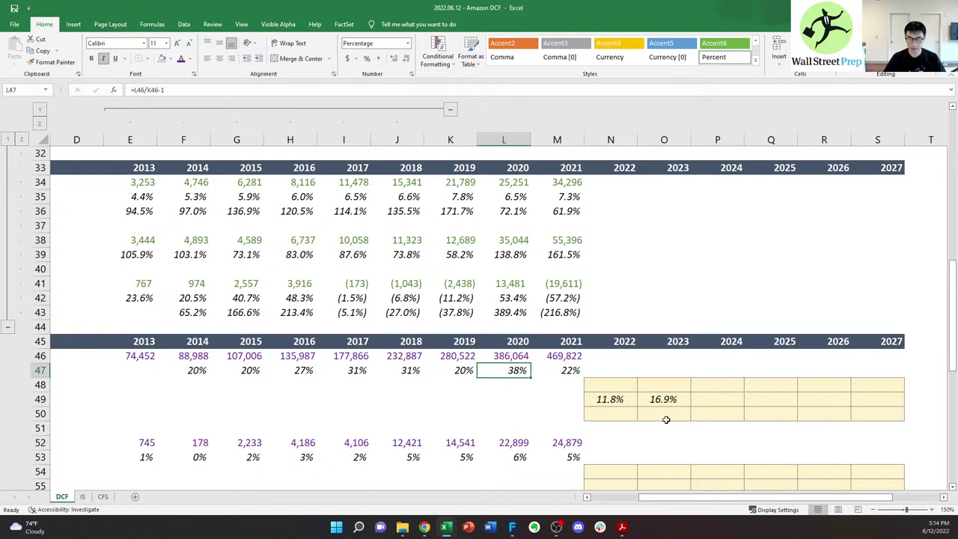
key("Right")
key("Right")
- Examine the Street Case revenue growth cells across the 2022 to 2027 projection years
key("Down")
key("Down")
key("Right")
key("Right")
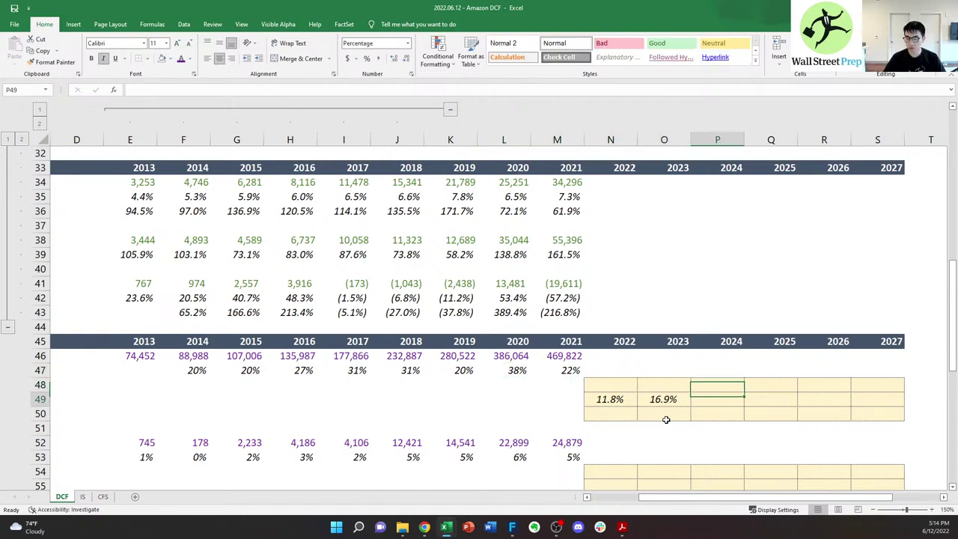
key("Left")
key("Left")
key("Right")
key("Right")
key("Right")
key("Left")
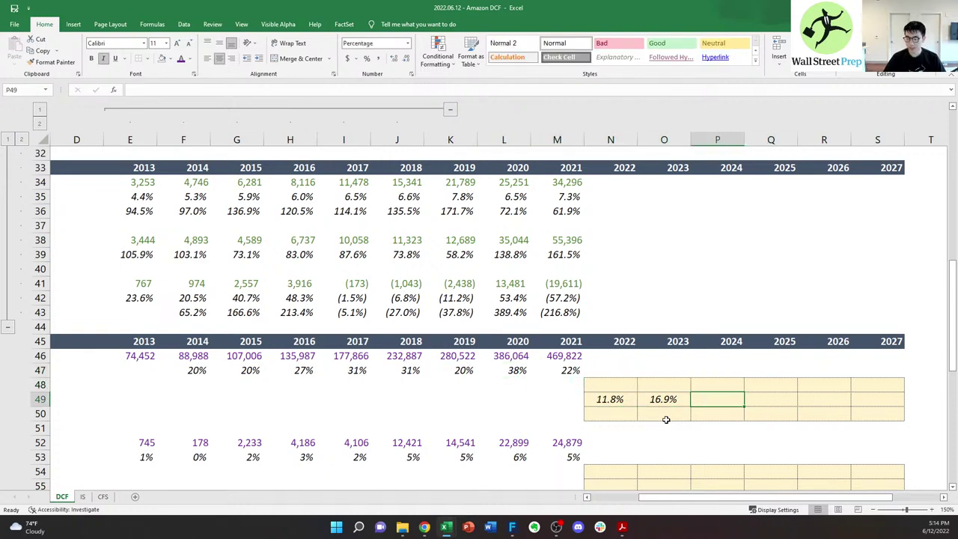
key("Right")
key("Left")
key("Right")
key("Right")
key("Right")
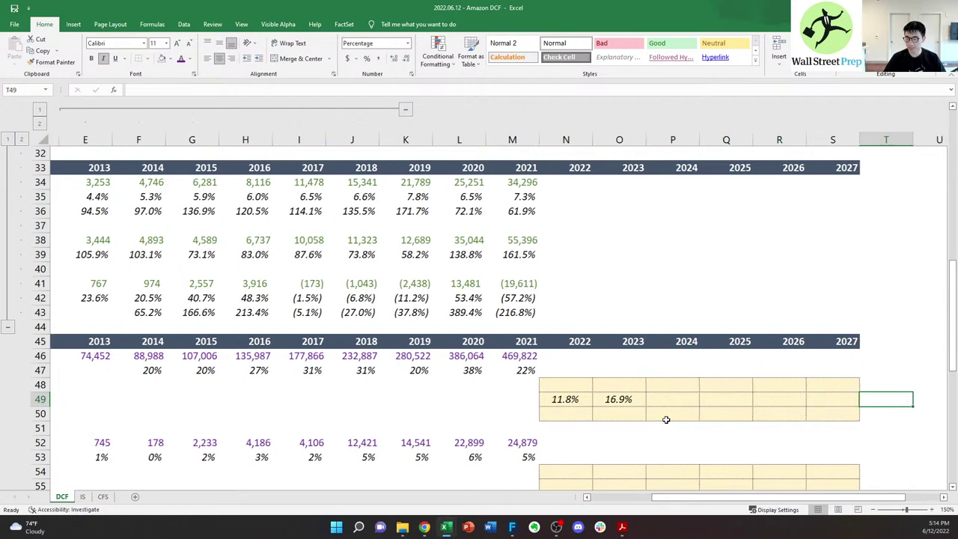
key("Left")
key("Left")
key("Left")
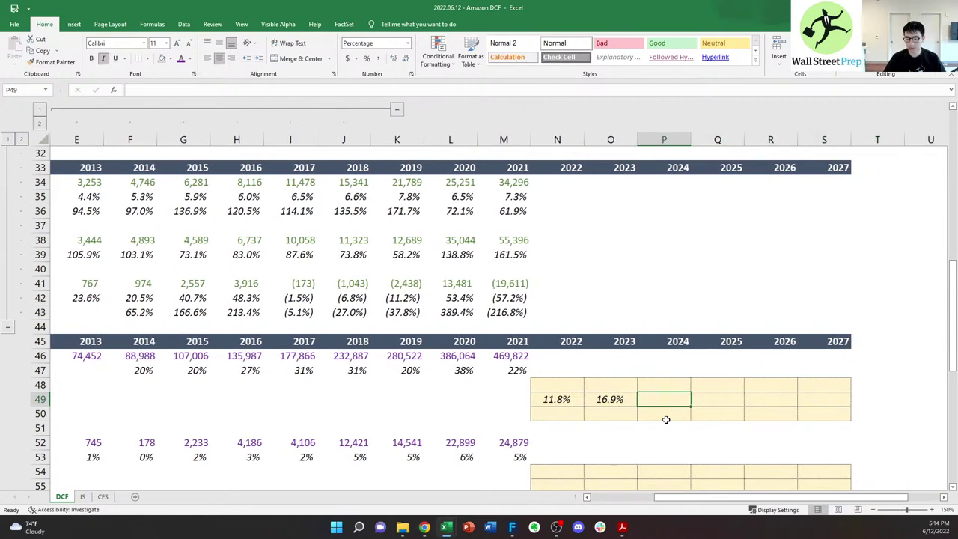
- Copy the 2023 Street Case revenue growth formula into the 2024 cell
key("Left")
key("Left")
key("Right")
key("Right")
key("Left")
key("ctrl+c")
key("ctrl+Right")
key("ctrl+v")
key("Left")
key("ctrl+Left")
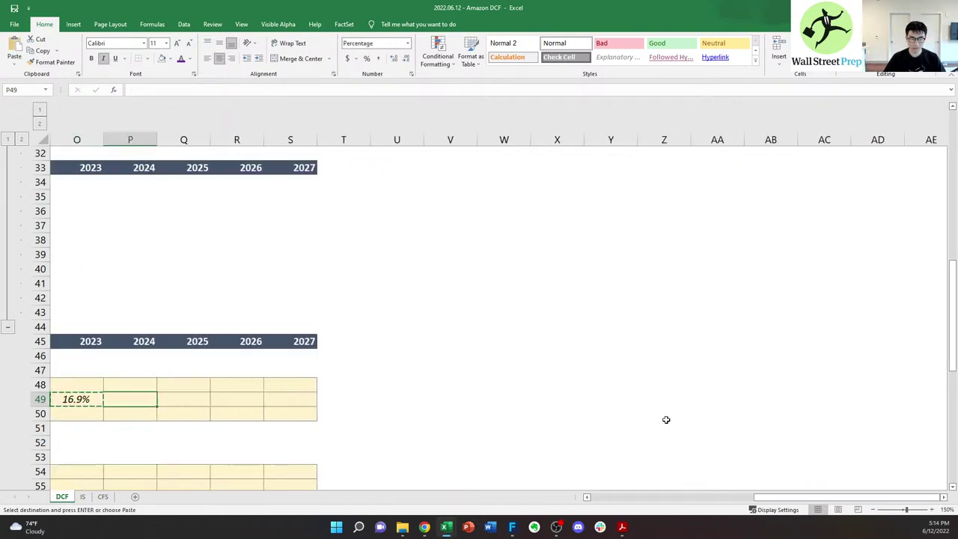
key("Left")
key("Left")
scroll(666, 420, "left", 5)
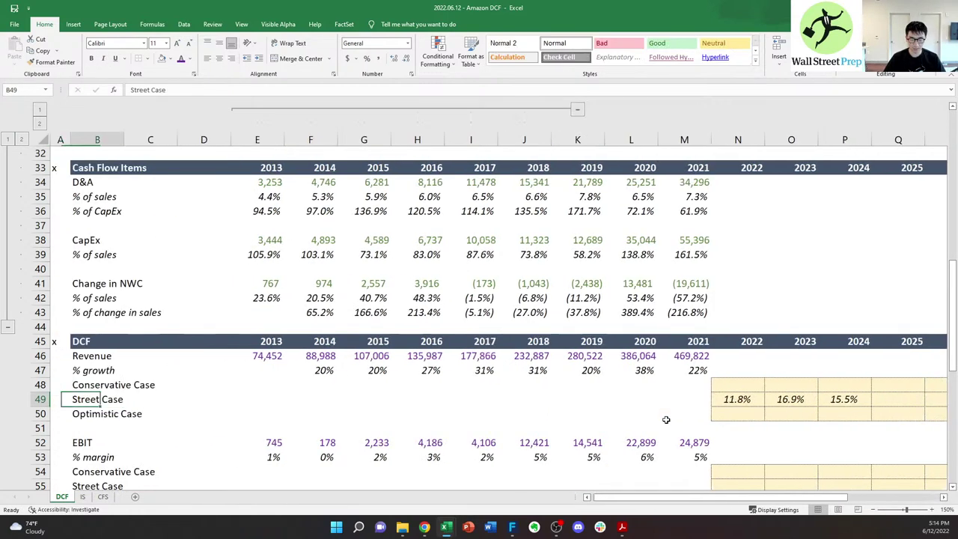
- Clear the 2024 Street Case revenue growth cell
key("Right")
key("Right")
key("Right")
key("Right")
key("Right")
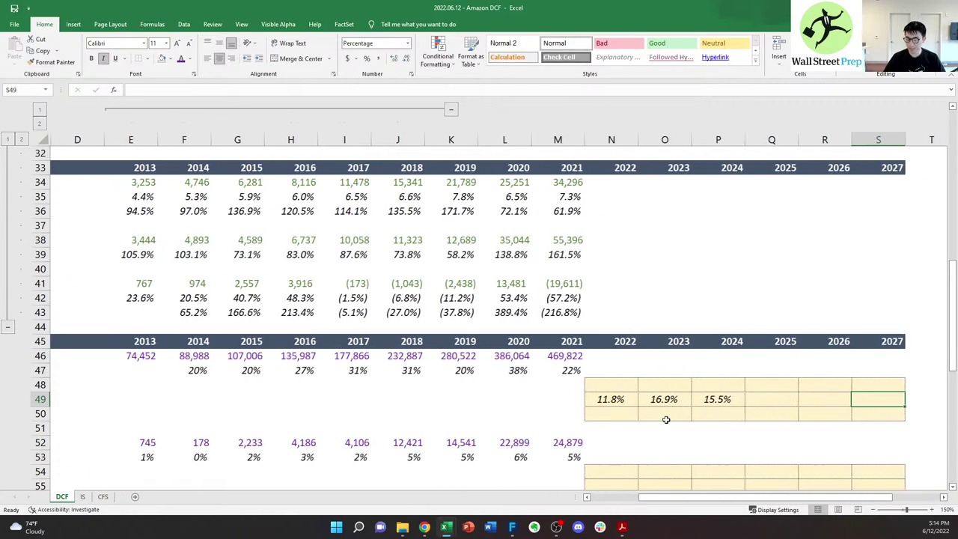
key("Left")
key("Left")
key("Left")
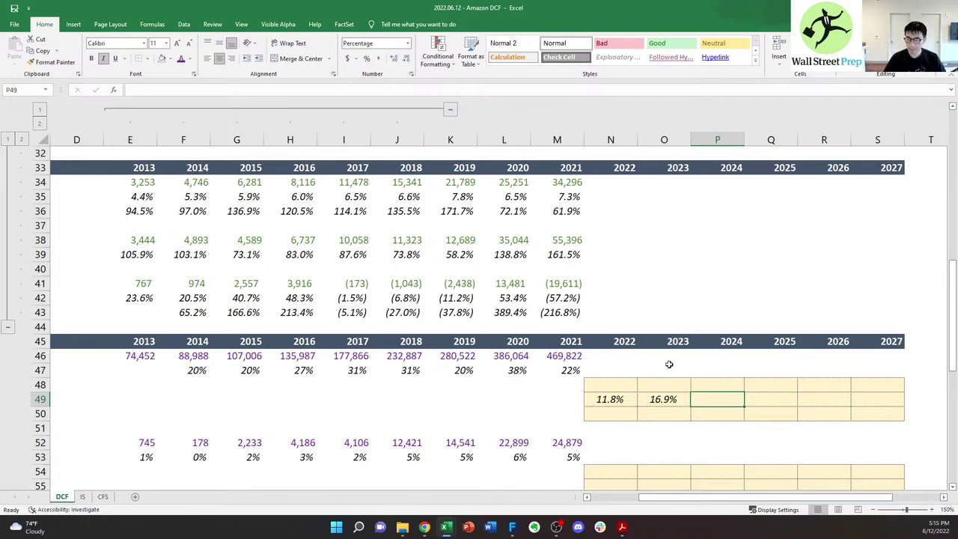
- Copy the formatting of cell N2 into M2 to close the gap in the row 2 divider line
scroll(669, 364, "up", 10)
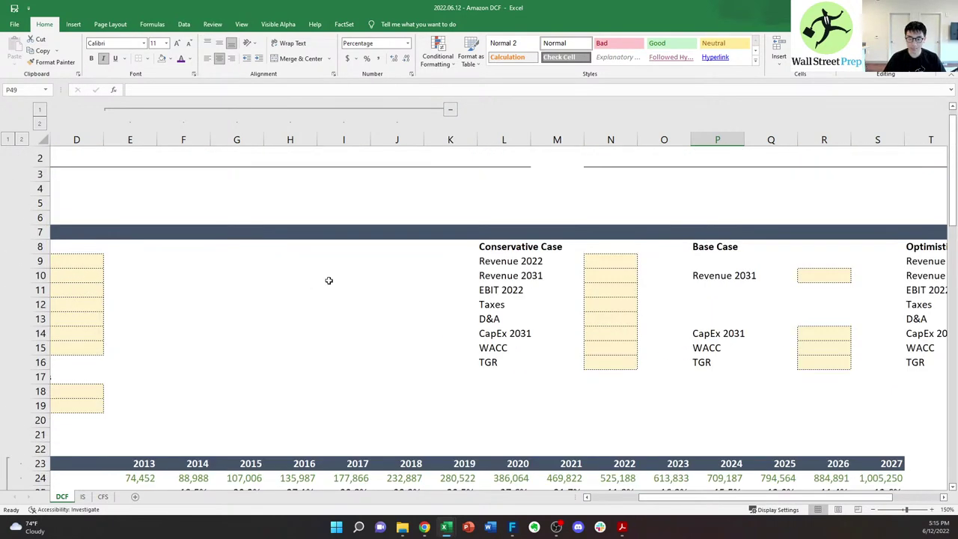
left_click(597, 160)
key("ctrl+c")
key("Left")
key("ctrl+v")
key("Left")
key("Left")
key("Escape")
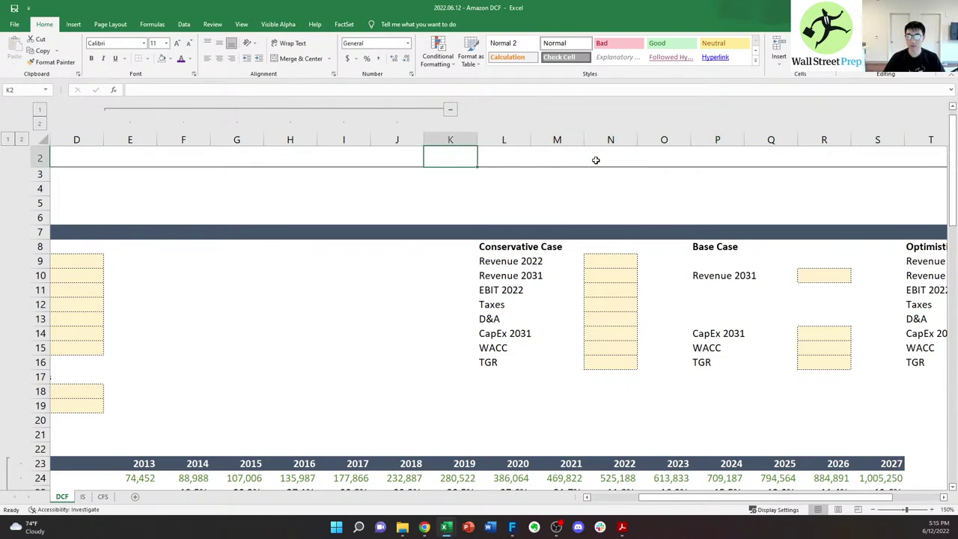
- Collapse the 2013 to 2018 column group and the grouped rows 23 to 43 above the DCF section
left_click(450, 109)
left_click(290, 246)
scroll(214, 314, "down", 7)
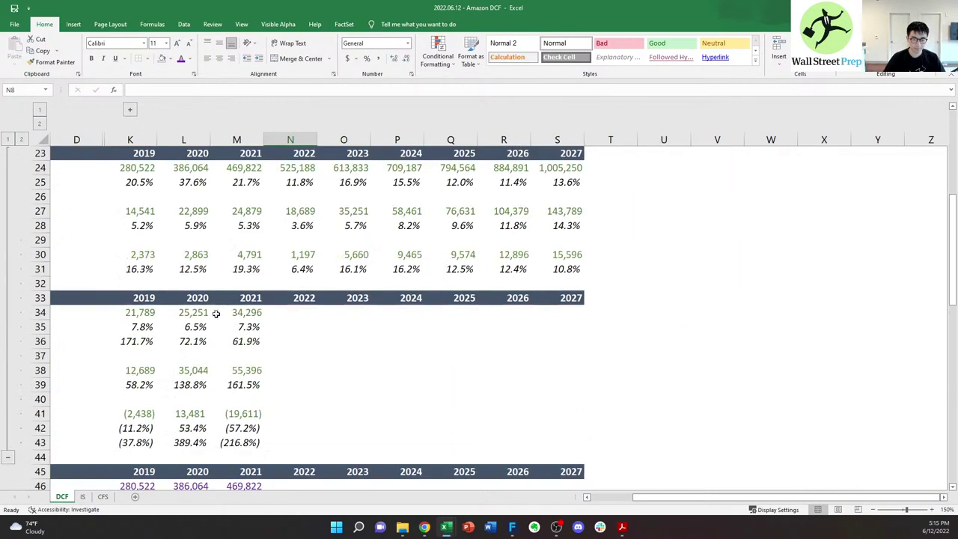
left_click(10, 335)
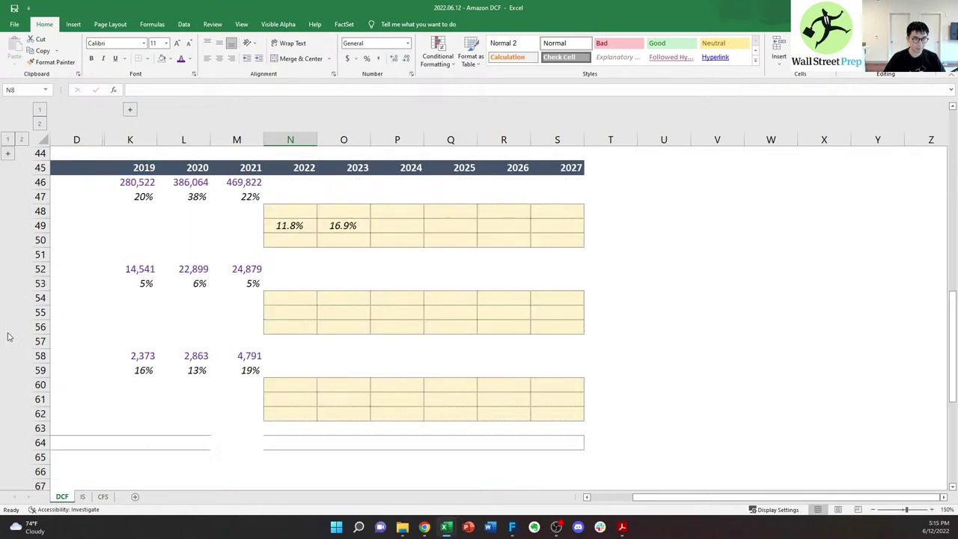
- Delete the blank rows 20 to 22 between the valuation assumptions and the DCF section
left_click(253, 324)
key("Up")
key("Up")
key("Up")
key("ctrl+Left")
key("ctrl+Left")
key("ctrl+Up")
key("ctrl+Up")
key("ctrl+Up")
key("ctrl+Up")
key("ctrl+Up")
key("ctrl+Up")
key("ctrl+Up")
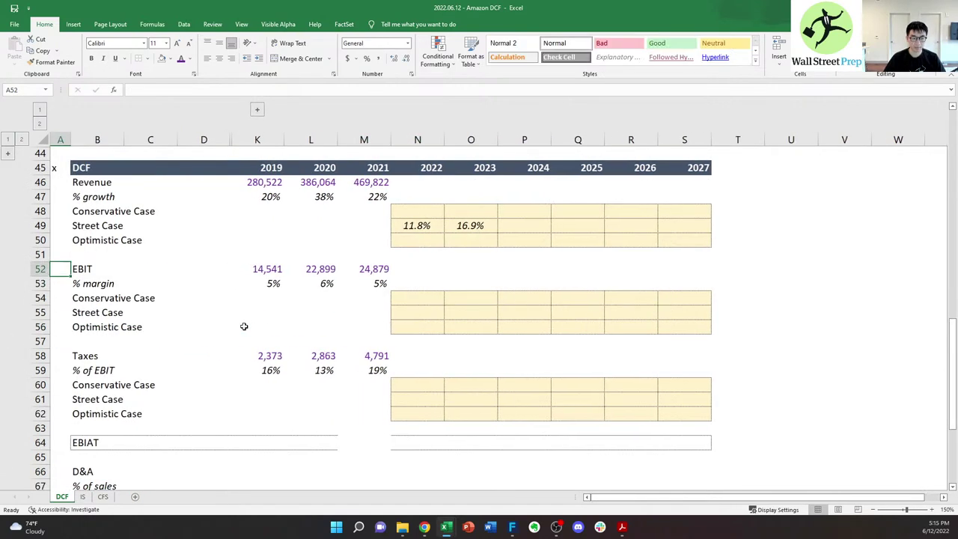
key("Right")
scroll(244, 327, "up", 2)
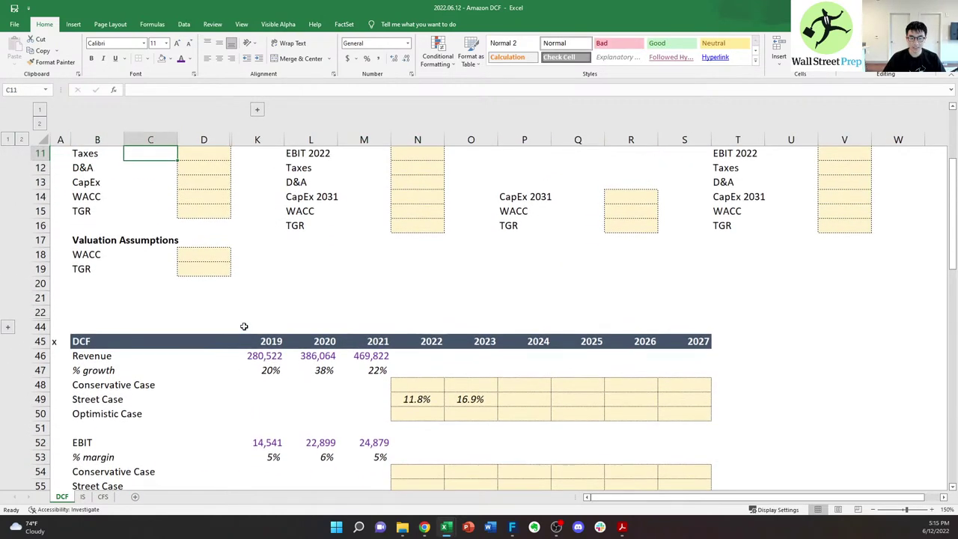
key("ctrl+Down")
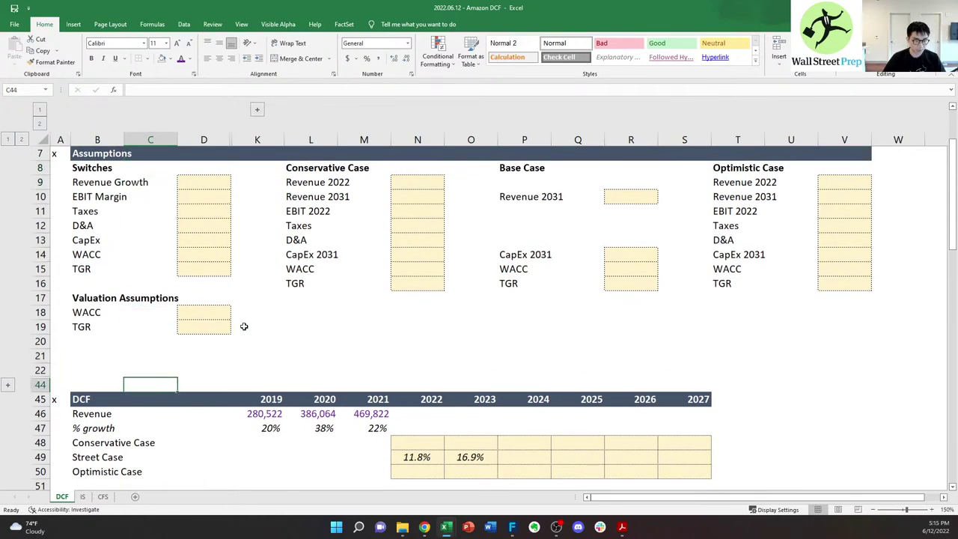
key("Up")
key("Up")
key("Up")
key("shift+space")
key("shift+Down")
key("shift+Down")
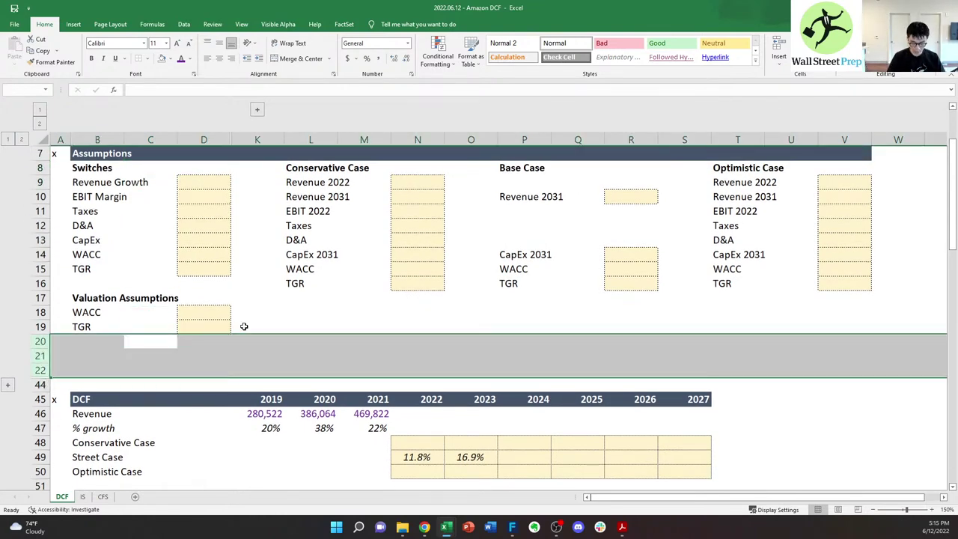
key("ctrl+minus")
- Copy the 2023 Street Case revenue growth formula into 2024 and 2025
key("Down")
key("Down")
key("Right")
key("Right")
key("Right")
key("Right")
key("Right")
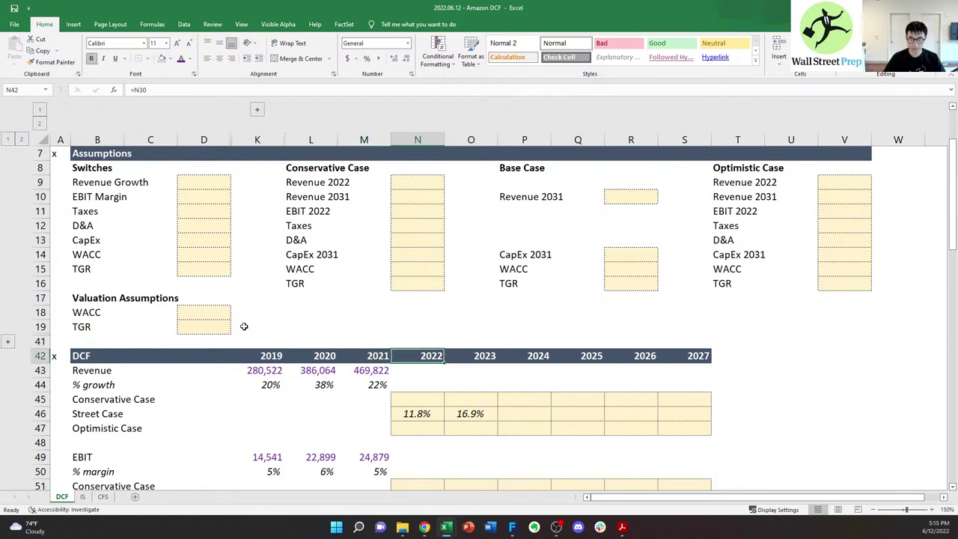
key("Right")
key("Right")
key("Down")
key("Down")
key("Down")
key("Down")
key("Up")
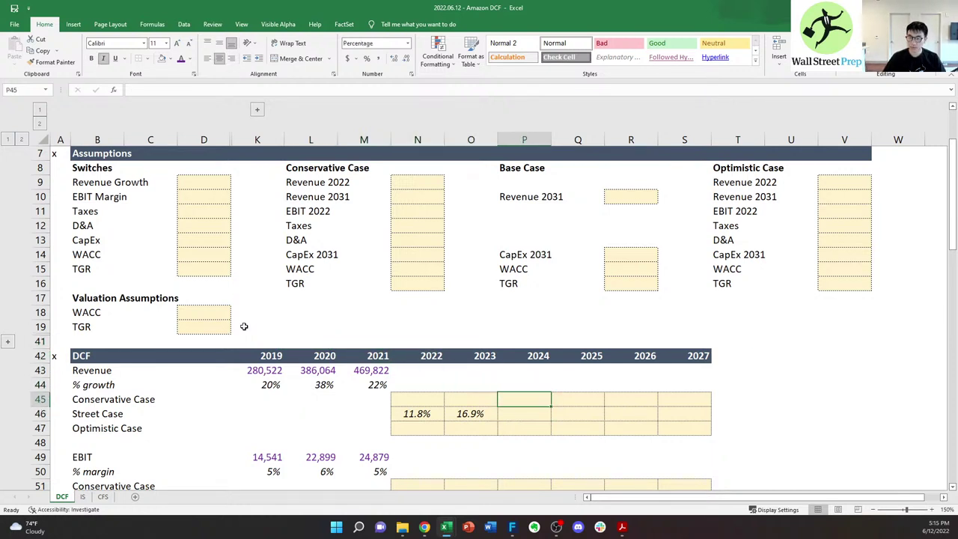
key("Down")
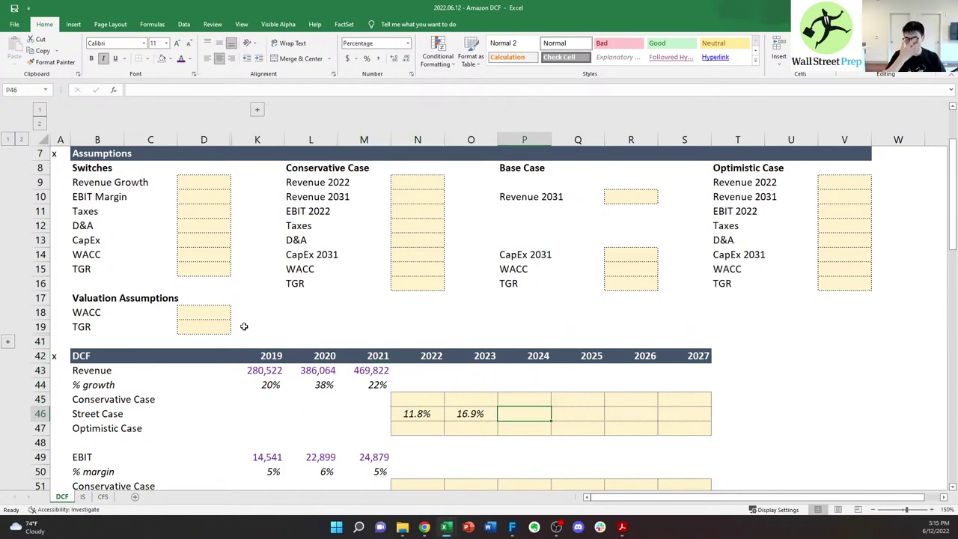
key("Right")
key("Left")
key("Left")
key("ctrl+c")
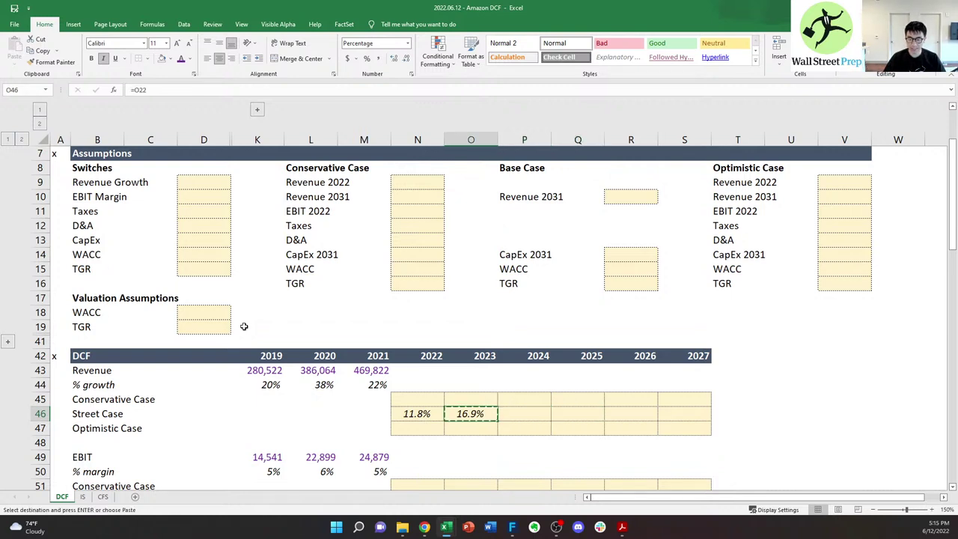
key("Right")
key("ctrl+v")
key("Right")
key("ctrl+v")
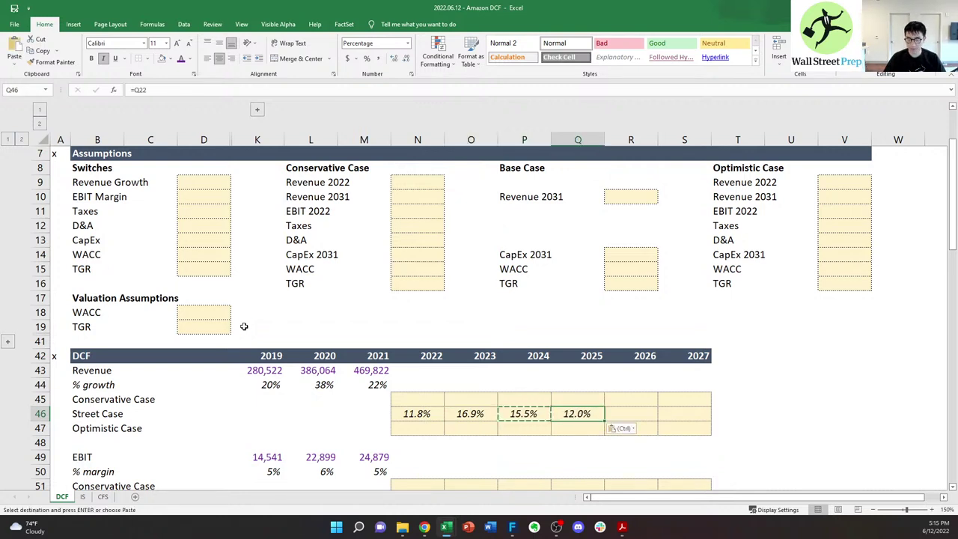
- Copy the 2025 Street Case revenue growth formula into 2026
key("Right")
key("Left")
key("Left")
key("Escape")
key("Left")
key("Right")
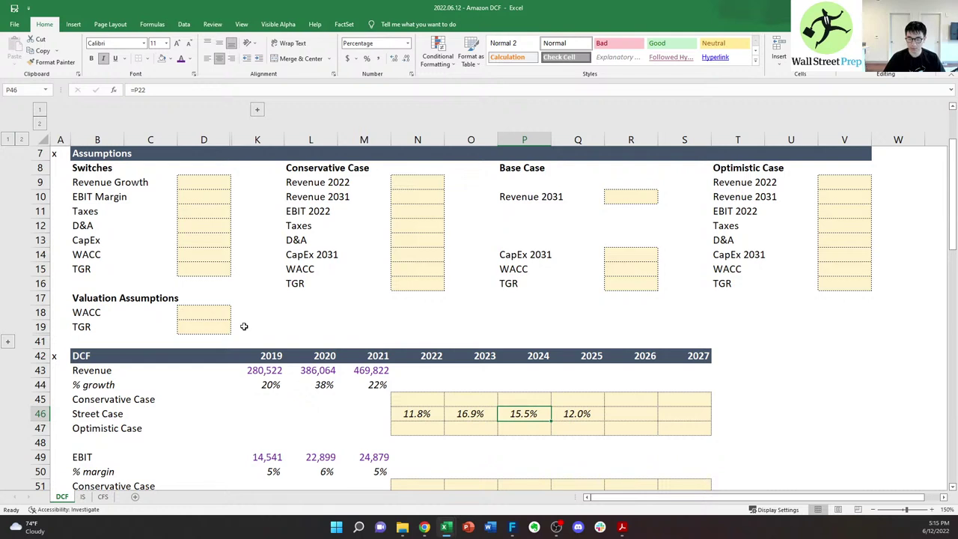
key("Right")
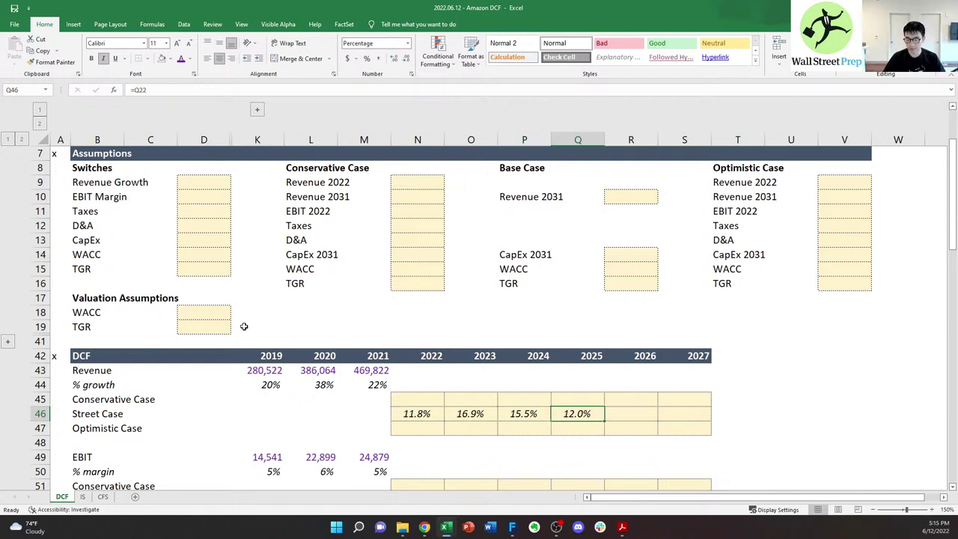
key("ctrl+c")
key("Right")
key("ctrl+v")
key("Left")
key("Escape")
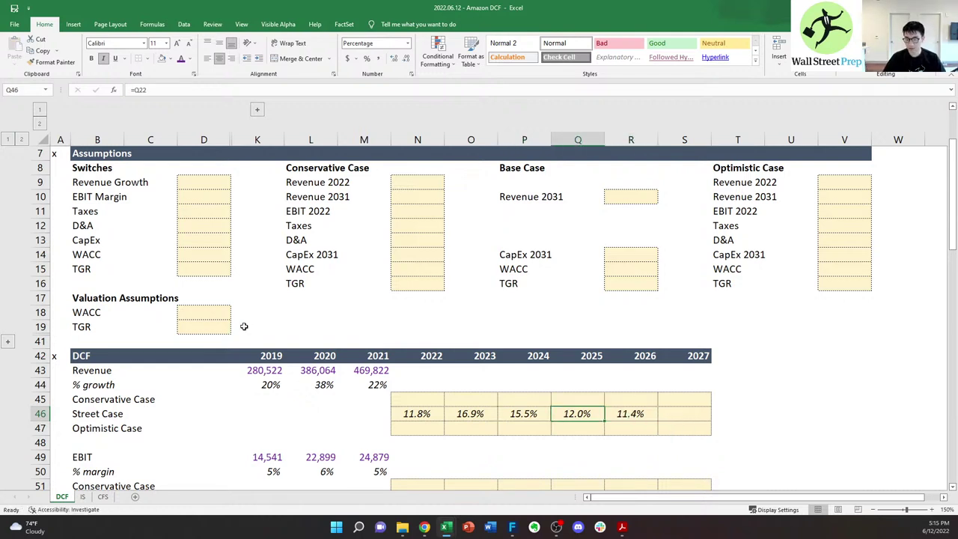
- Clear the Street Case revenue growth cells for 2024 through 2026
key("Left")
key("Right")
key("Left")
key("shift+Right")
key("shift+Right")
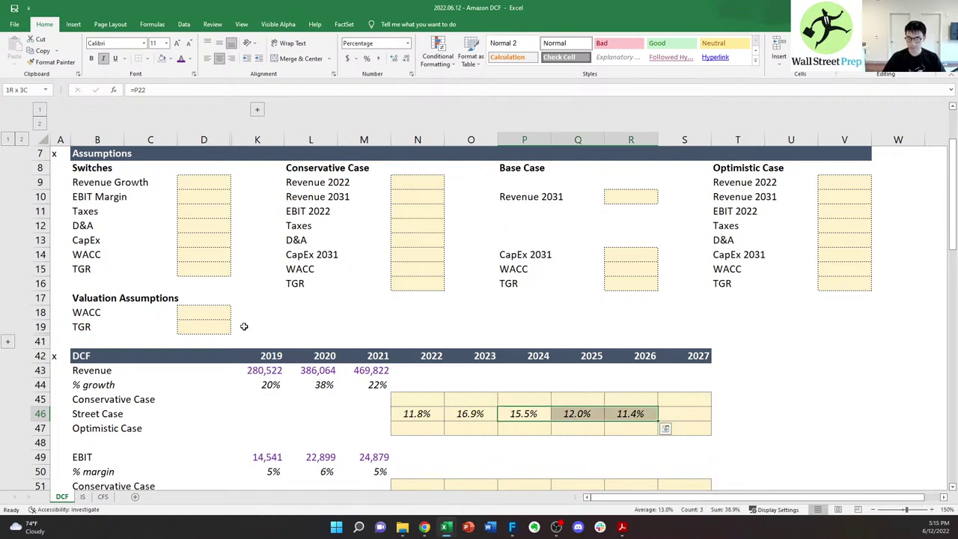
key("Left")
key("Right")
key("shift+Right")
key("shift+Right")
key("Right")
key("Left")
key("shift+Right")
key("shift+Right")
key("shift+Left")
key("shift+Left")
key("shift+Right")
key("shift+Right")
key("Delete")
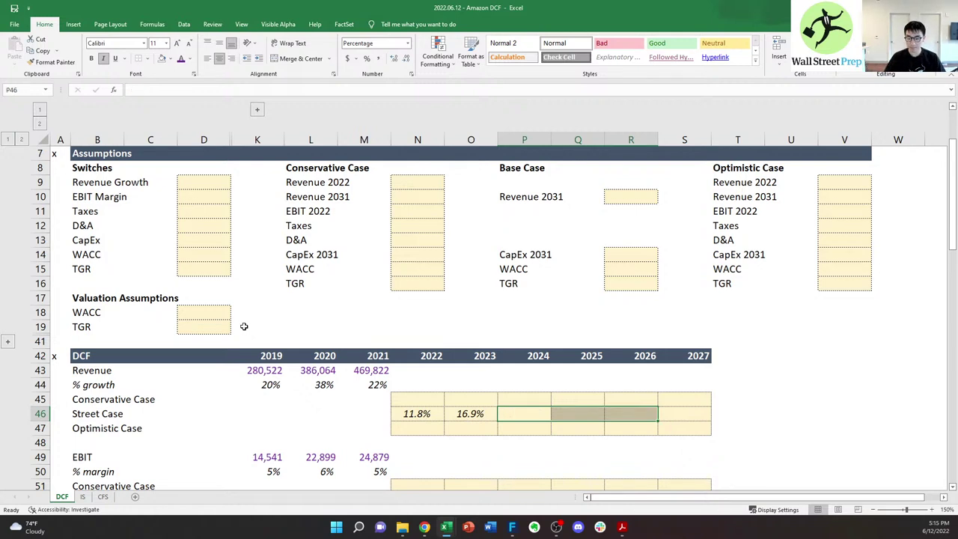
- Go up to the Revenue 2031 assumption under the Base Case
key("shift+Left")
key("shift+Left")
key("Up")
key("Up")
key("Up")
key("Up")
key("Up")
key("Up")
key("Up")
key("Up")
key("Up")
key("Up")
key("Up")
key("Up")
key("Up")
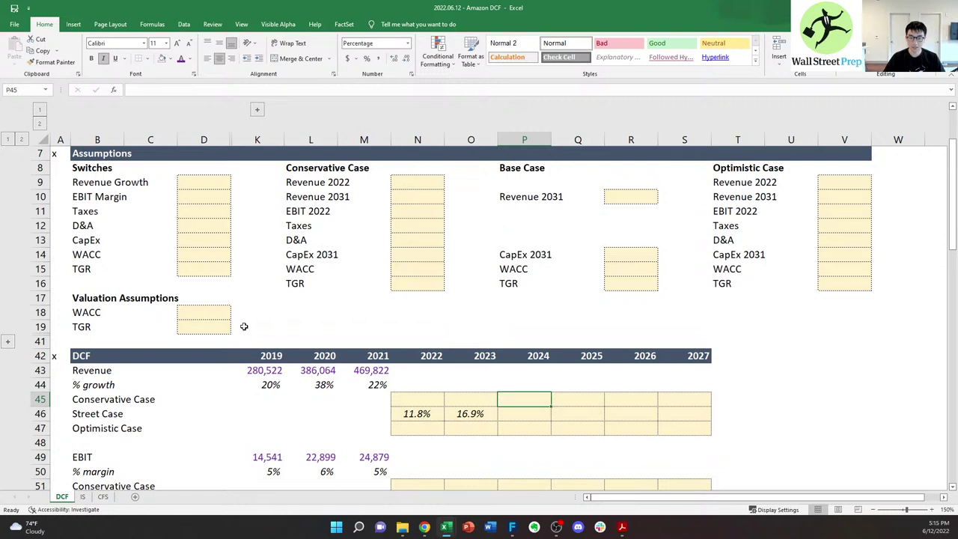
key("Up")
key("Up")
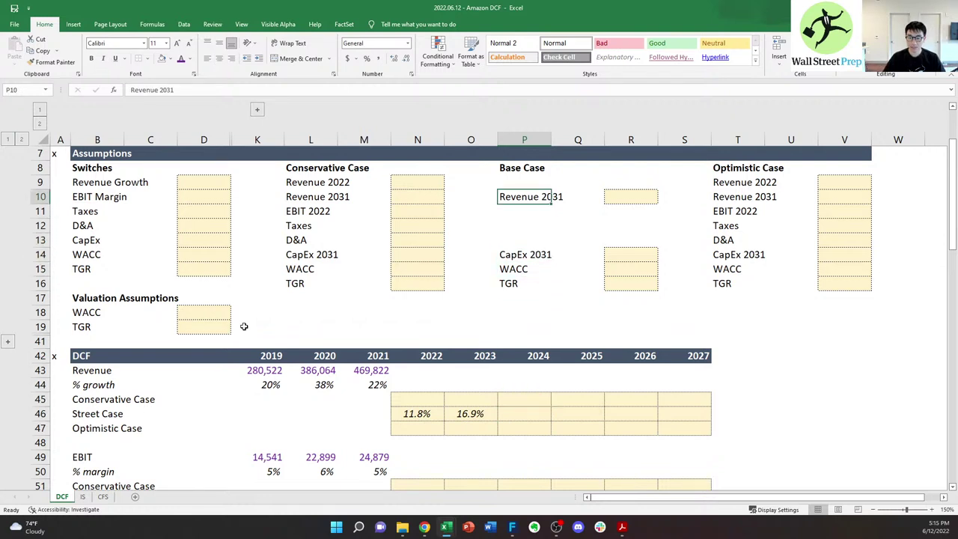
- Relabel the Base Case Revenue 2031 assumption as Revenue Step and set its value to 1.25%
key("Right")
key("Right")
key("Left")
key("Left")
type("Revenue Step")
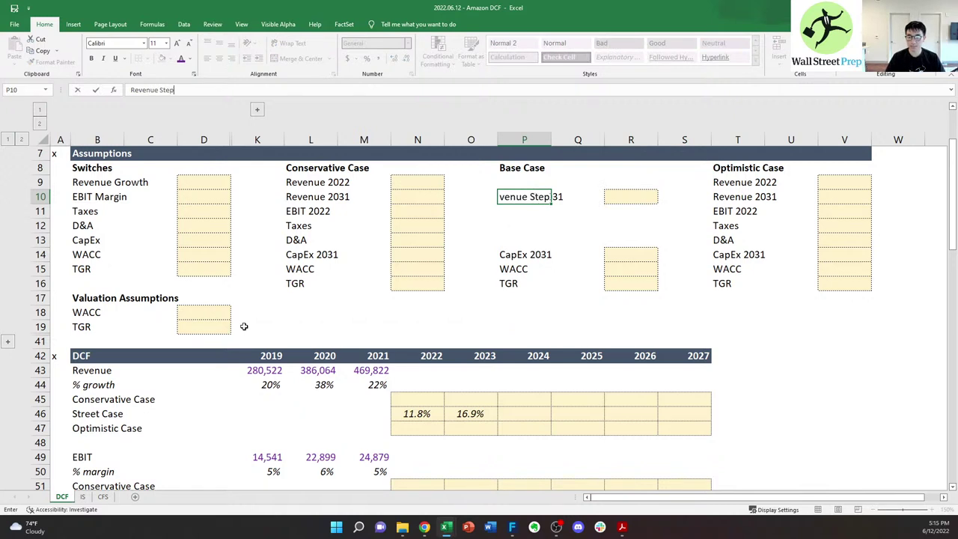
key("Right")
key("Right")
type("1.25")
key("ctrl+Return")
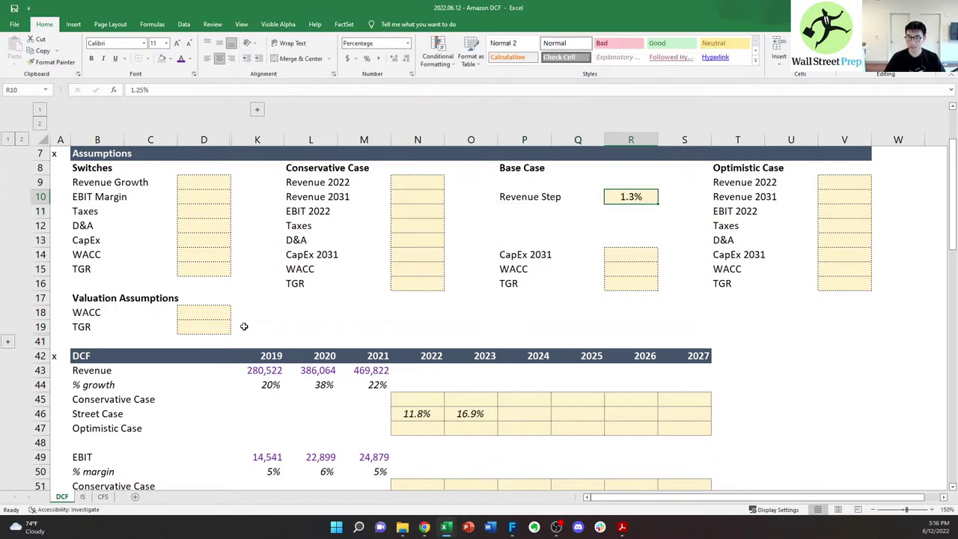
- Calculate the 2024 Street Case revenue growth as 2023 growth minus the locked Revenue Step, =O46-$R$10
key("Down")
key("Left")
key("Down")
key("Left")
key("Down")
key("Down")
key("Down")
key("Down")
key("Down")
key("Down")
key("Down")
key("Down")
key("Down")
key("Down")
key("Down")
key("Down")
key("Down")
key("Down")
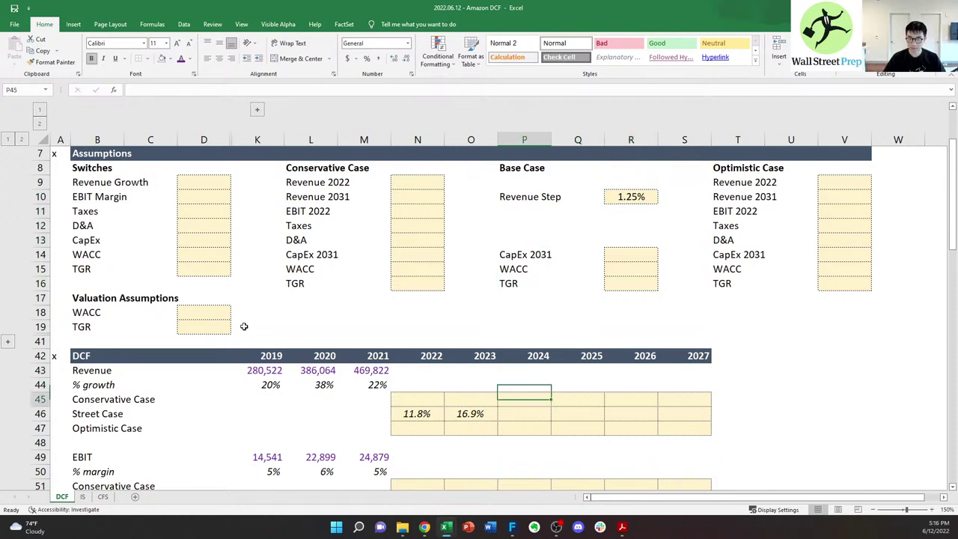
key("Up")
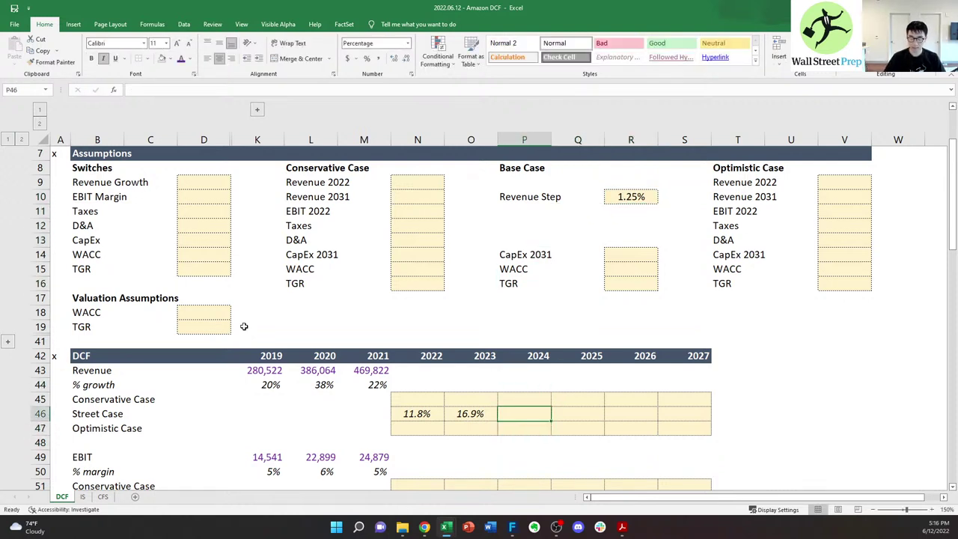
type("=")
key("Left")
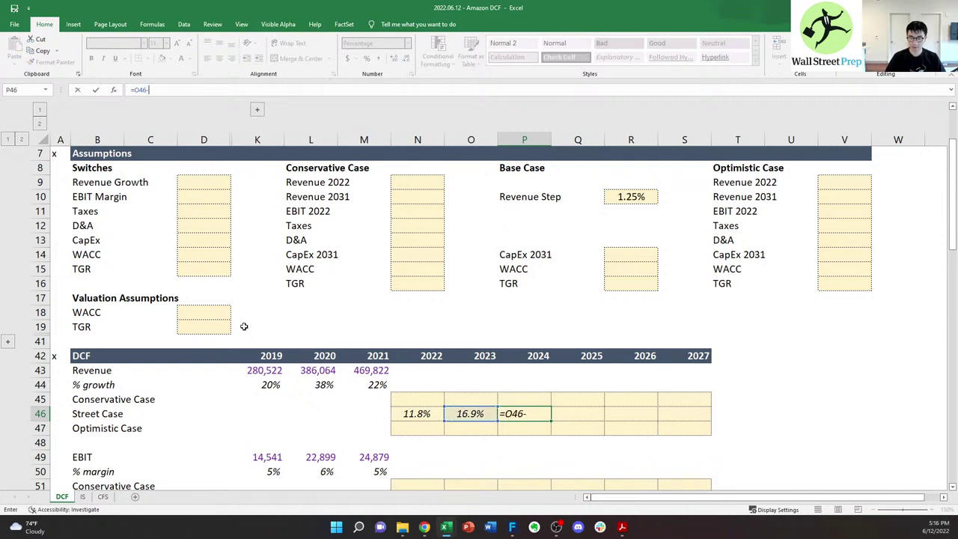
type("-")
key("Up")
key("Right")
key("Right")
key("Up")
key("Up")
key("Up")
key("Up")
key("Up")
key("Up")
key("Up")
key("Up")
key("Up")
key("Up")
key("Up")
key("Up")
key("Up")
key("Up")
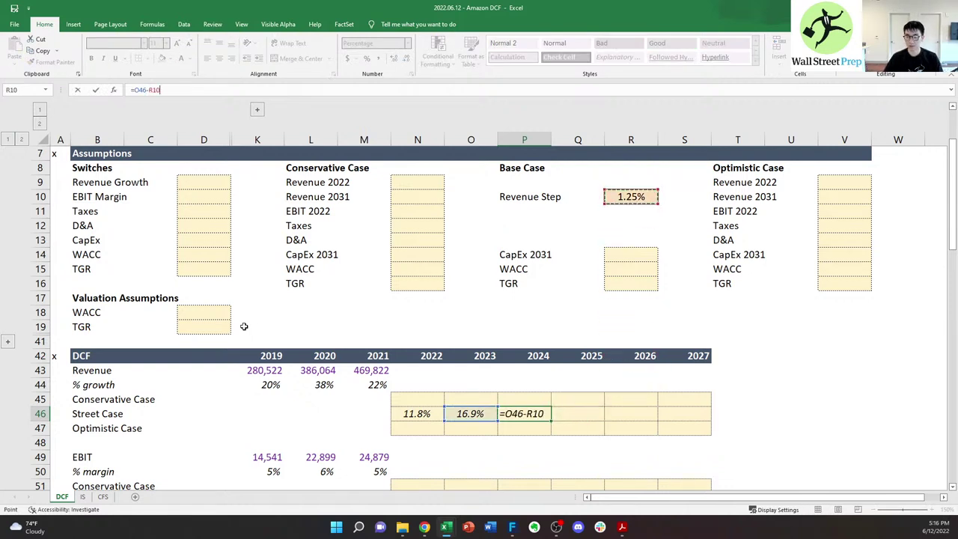
key("F4")
key("ctrl+Return")
- Copy the 2024 Street Case revenue growth formula across 2025 through 2027
key("ctrl+c")
key("shift+Right")
key("shift+Right")
key("shift+Right")
key("ctrl+v")
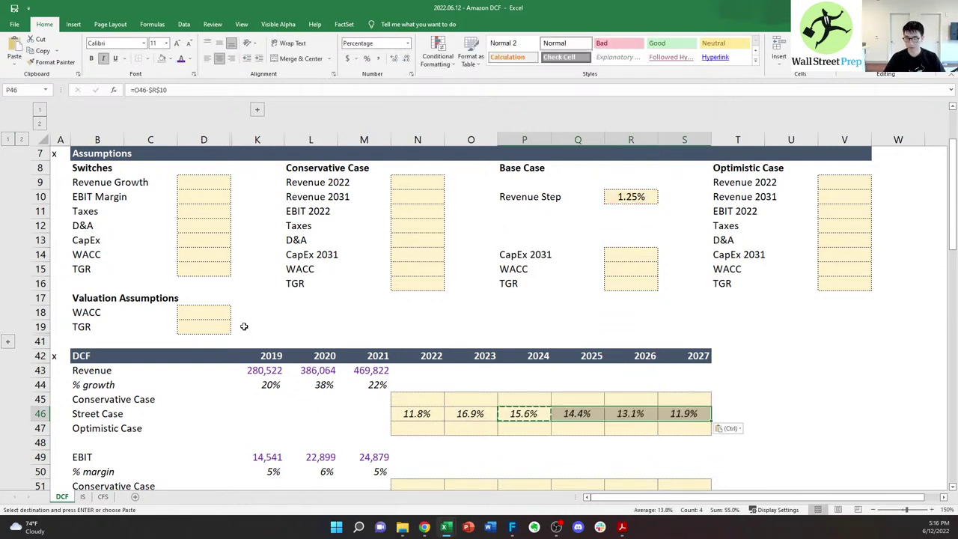
key("shift+Left")
key("shift+Left")
key("shift+Left")
key("Escape")
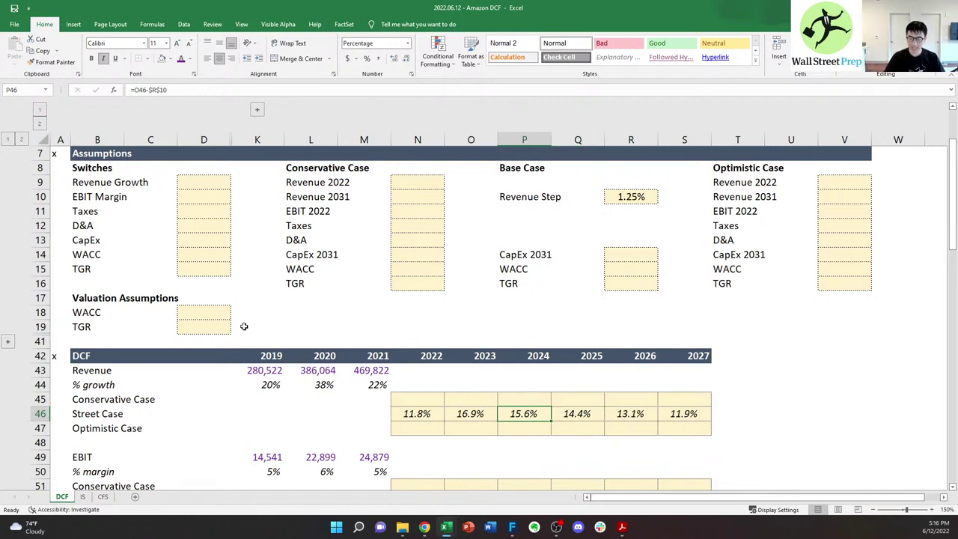
- Color the 2022 and 2023 Street Case revenue growth figures purple
key("Left")
key("Right")
key("Left")
key("Left")
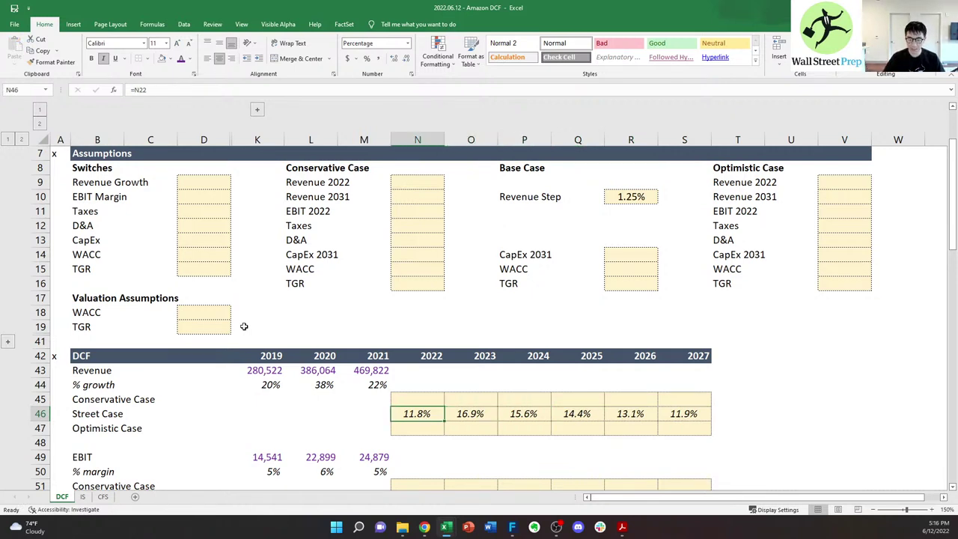
key("ctrl+space")
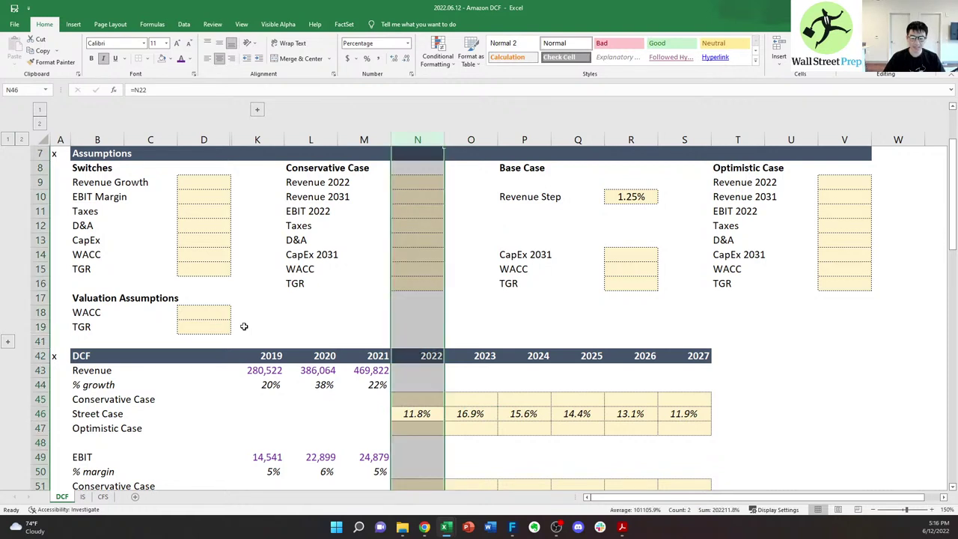
key("Right")
key("ctrl+space")
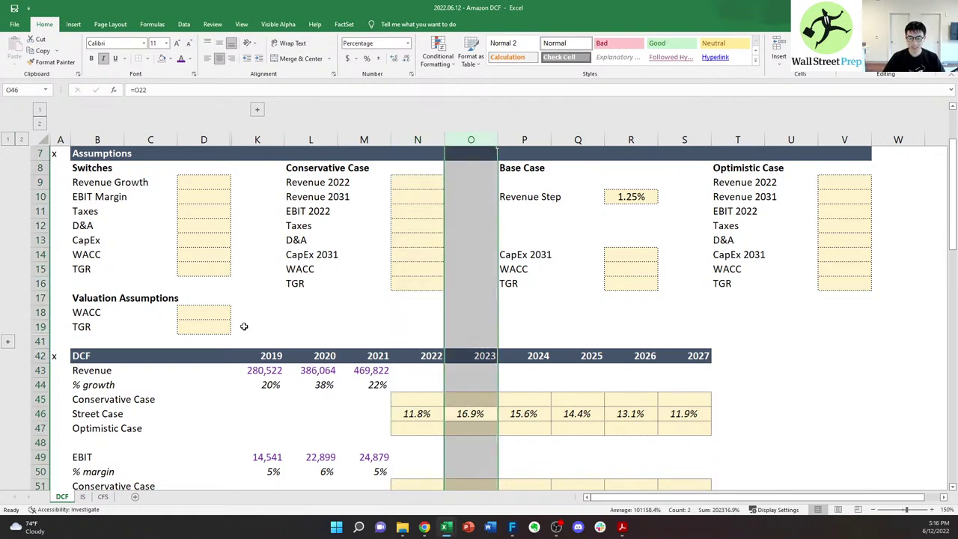
key("Left")
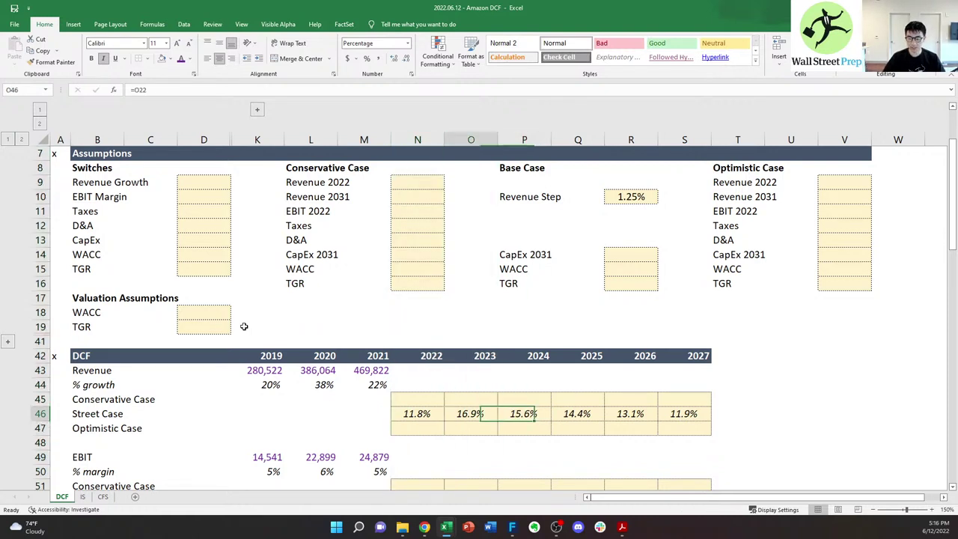
key("shift+Right")
key("alt")
key("h")
key("f")
key("c")
key("Down")
key("Down")
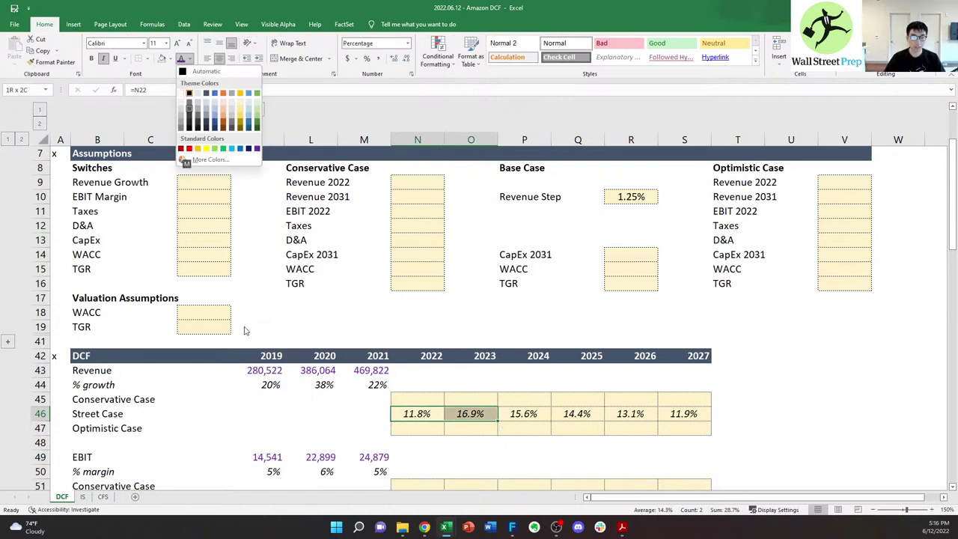
key("Return")
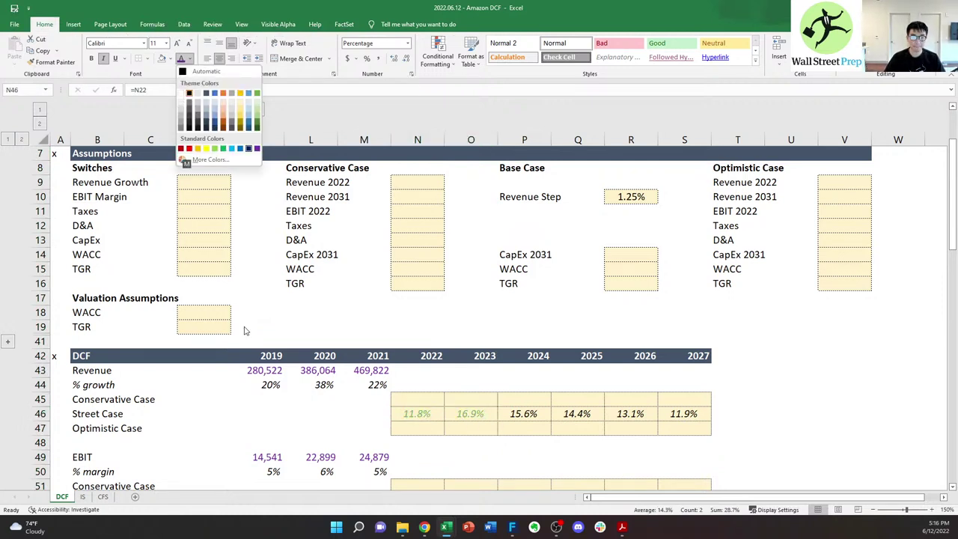
key("Return")
- Review the Street Case revenue growth formulas for 2024 through 2027 and their link to the Revenue Step
key("Right")
key("Right")
key("Right")
key("Right")
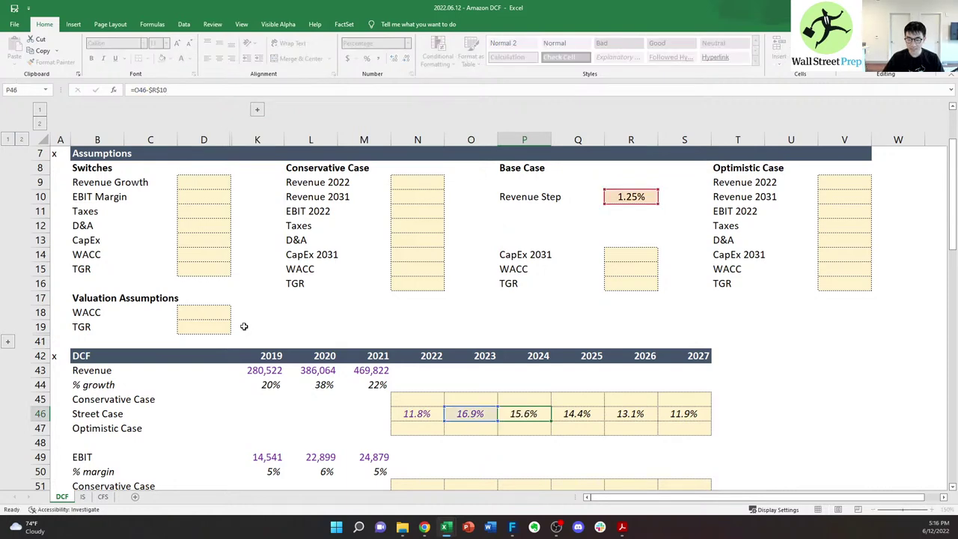
key("Right")
key("Left")
key("Left")
key("Left")
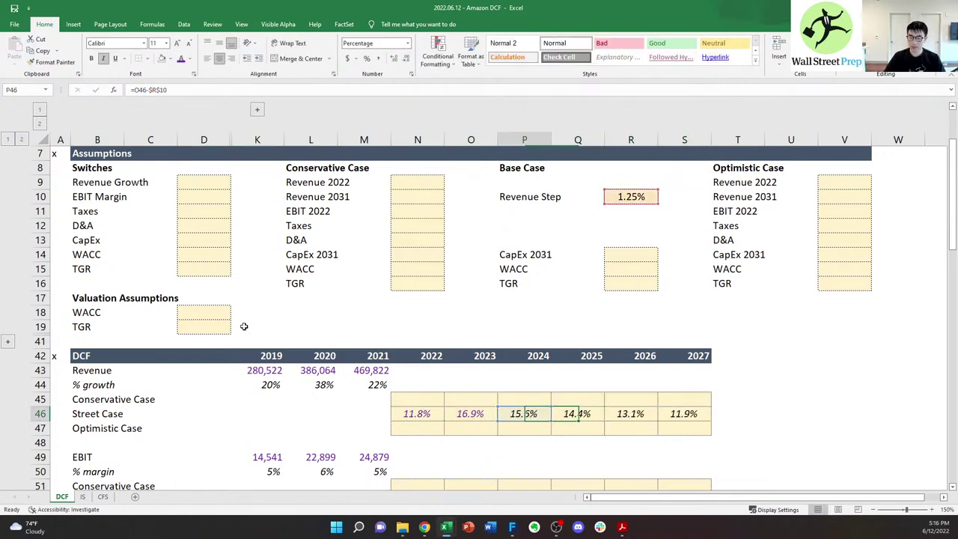
key("Right")
key("Right")
key("Right")
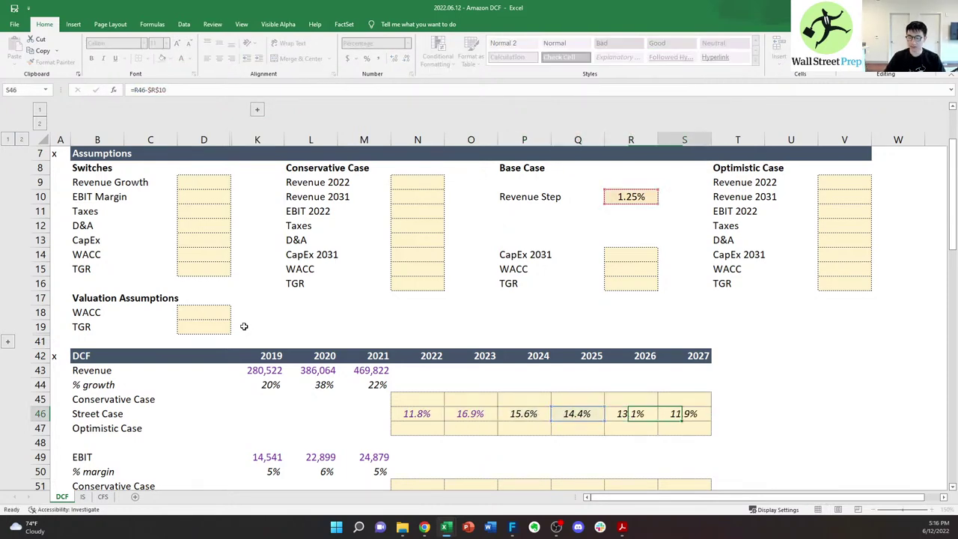
key("F2")
key("Escape")
key("Left")
key("Left")
key("Left")
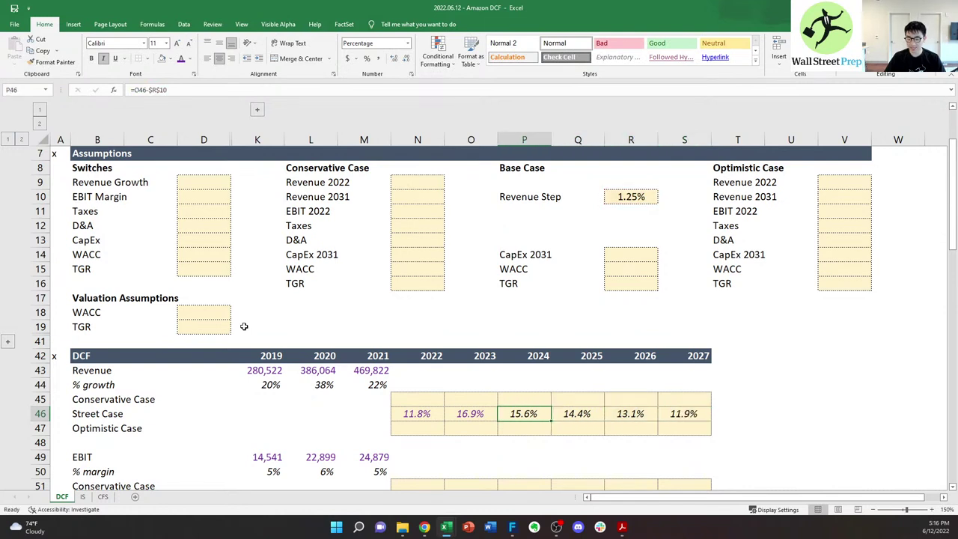
key("Right")
key("Left")
key("Left")
key("Left")
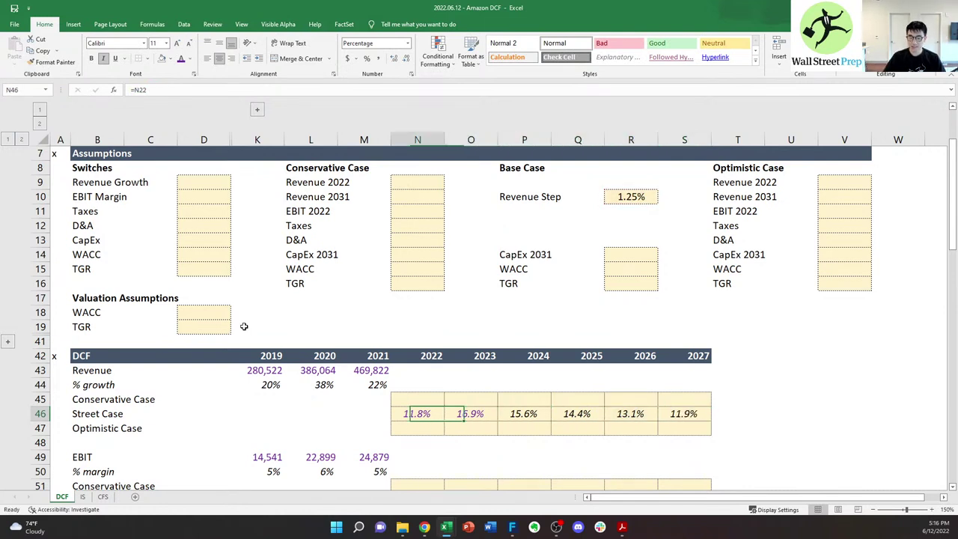
- Examine the historical revenue growth rates for 2019 through 2021 as a comparison for the projections
key("Left")
key("Up")
key("Up")
key("shift+Left")
key("shift+Left")
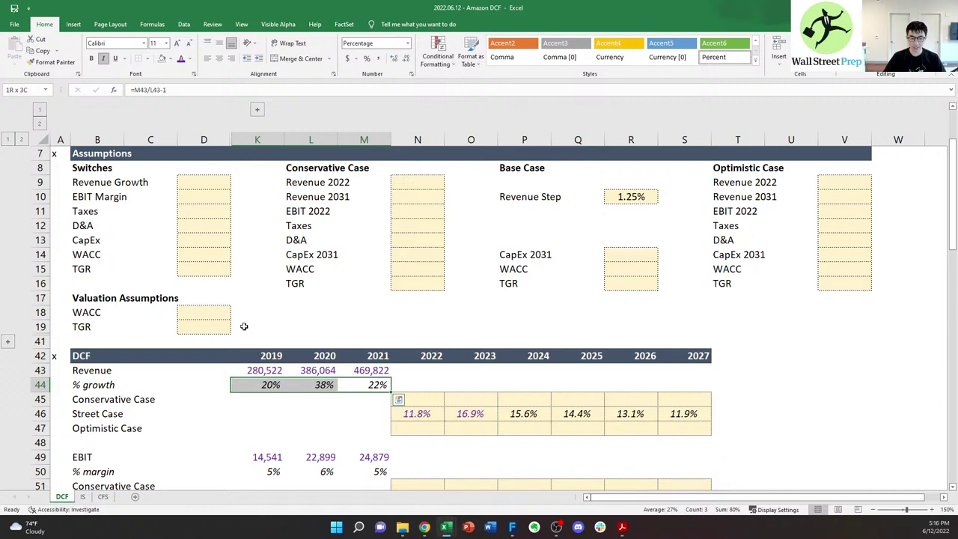
key("shift+Right")
key("shift+Right")
key("Right")
- Trace the cell references in the 2024, 2025 and 2026 Street Case revenue growth formulas
key("Down")
key("Down")
key("Right")
key("Right")
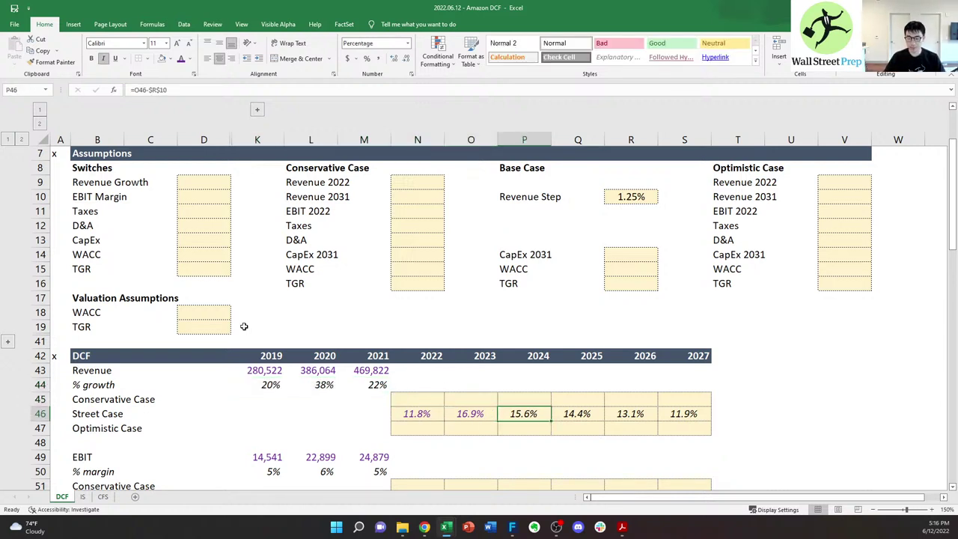
key("Right")
key("Right")
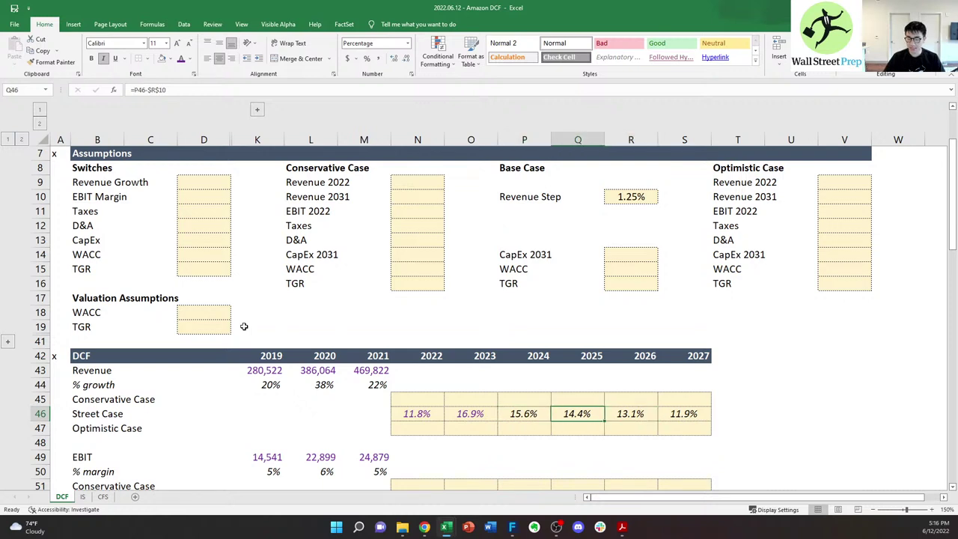
key("Right")
key("Left")
key("Left")
key("F2")
key("Escape")
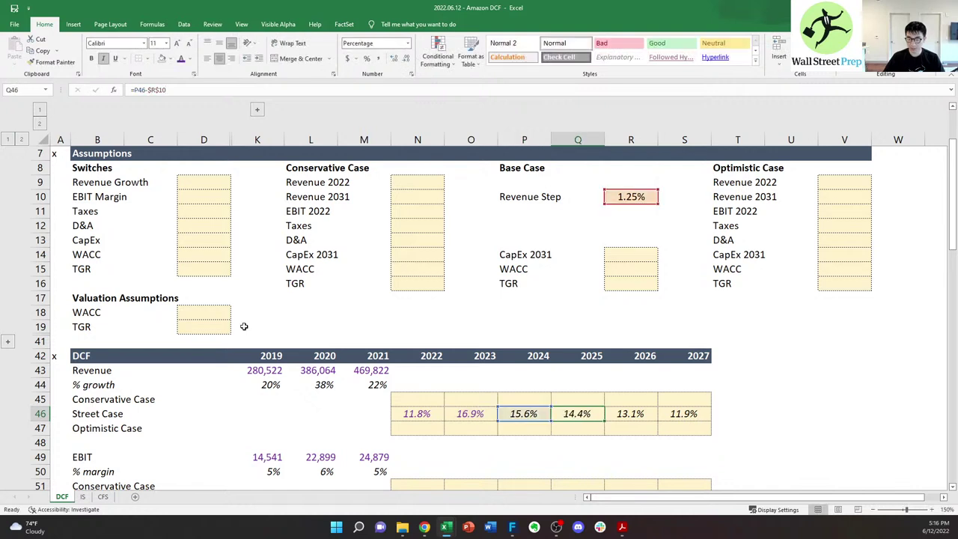
key("F2")
key("Escape")
key("Right")
key("F2")
key("Escape")
key("Right")
key("Left")
key("Left")
key("Left")
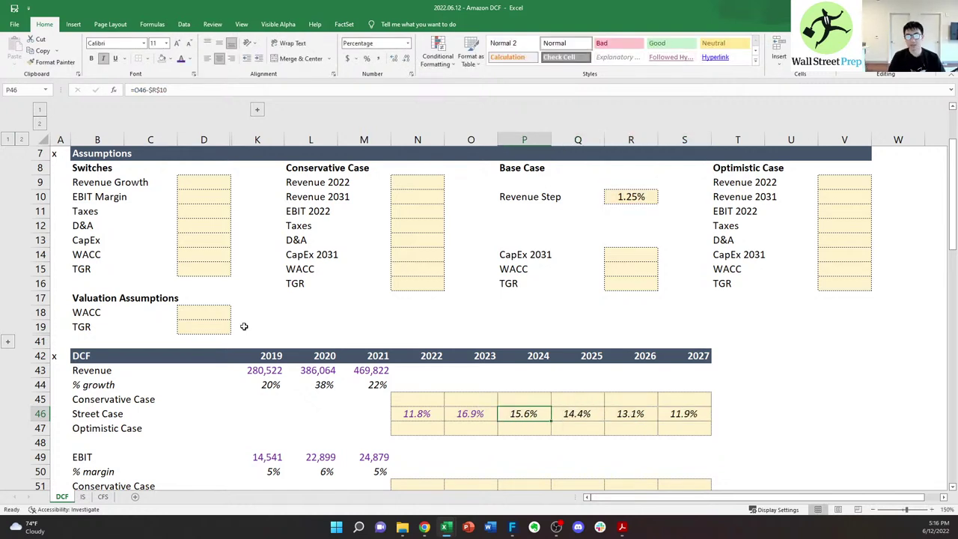
key("Right")
key("Right")
key("Left")
key("Left")
key("Left")
key("Left")
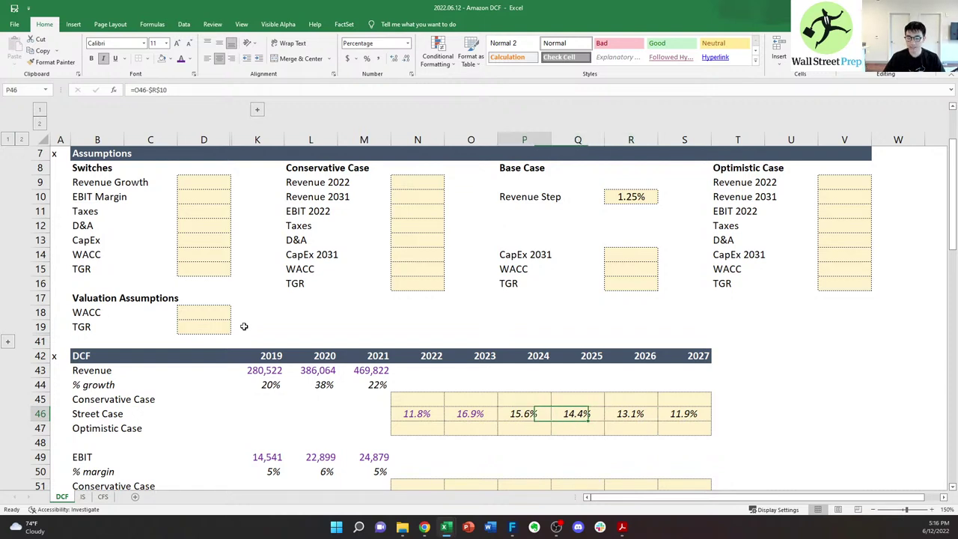
key("Up")
key("Left")
key("Up")
key("Left")
key("Right")
key("Down")
key("Down")
key("Right")
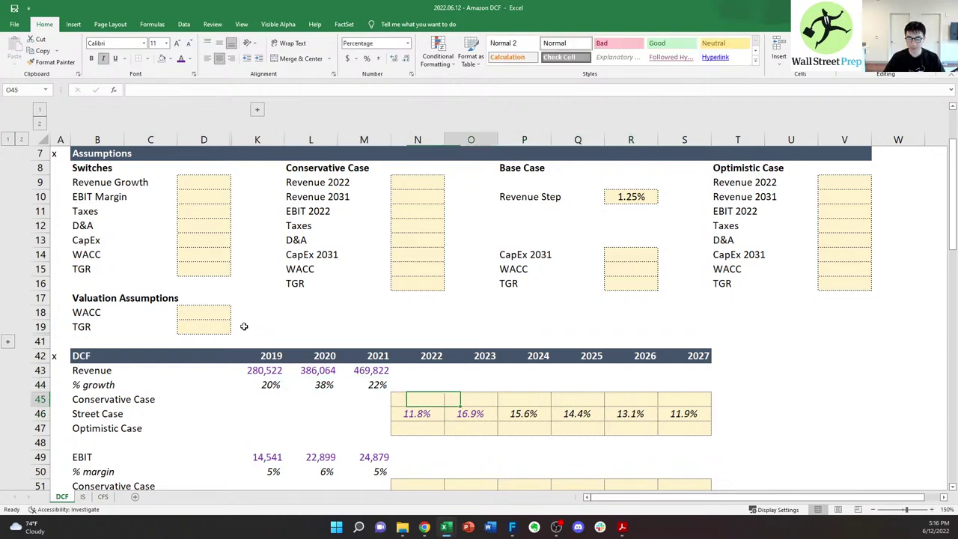
key("Right")
key("Right")
key("Right")
key("Right")
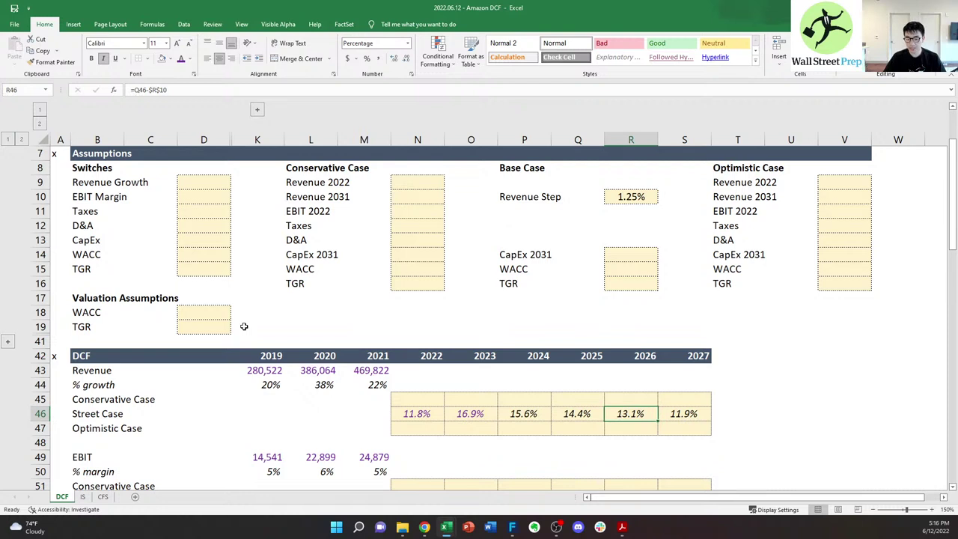
key("Left")
key("Left")
key("Left")
key("Left")
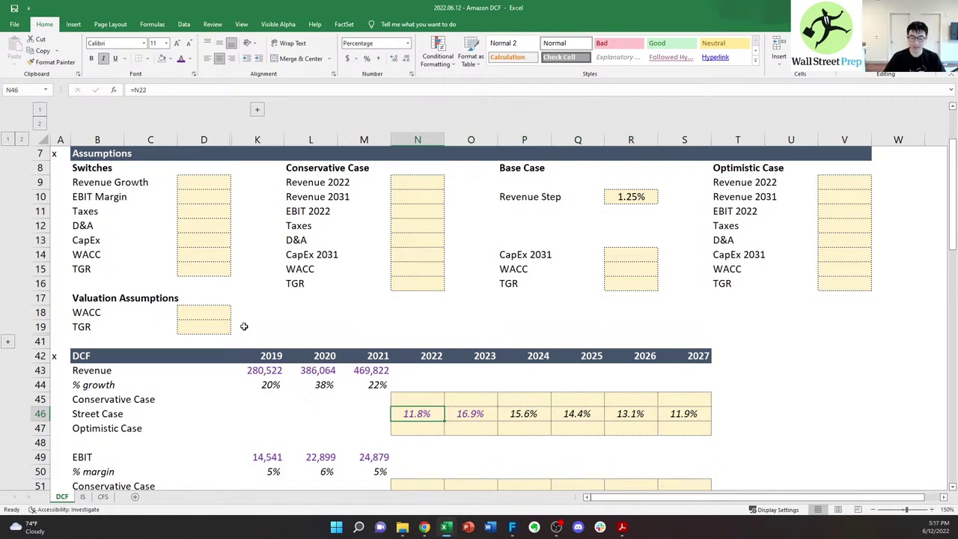
key("Right")
key("Right")
key("Left")
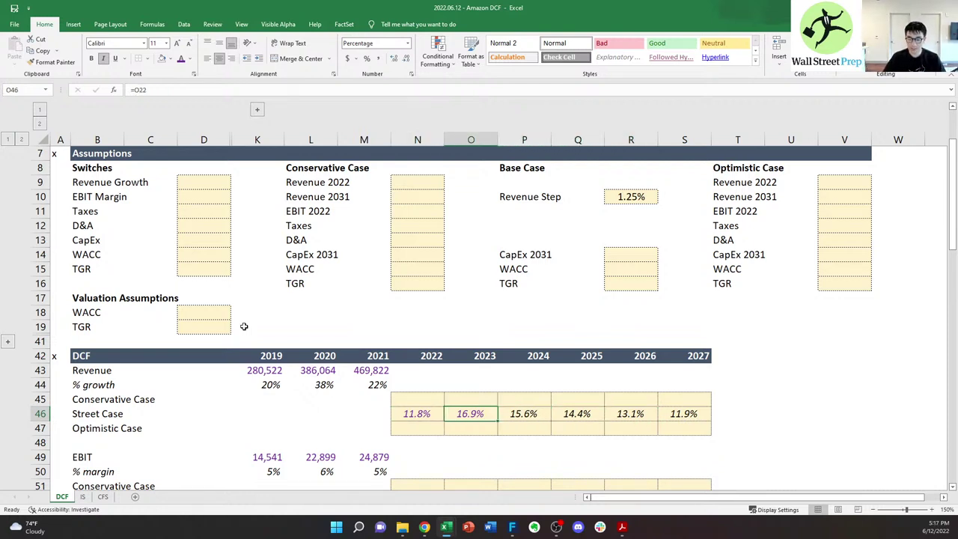
- Compare the Street Case revenue growth rates across 2023 through 2027
key("Right")
key("Right")
key("Right")
key("Right")
key("Left")
key("Left")
key("Left")
key("Left")
key("Right")
key("Right")
key("Right")
key("Right")
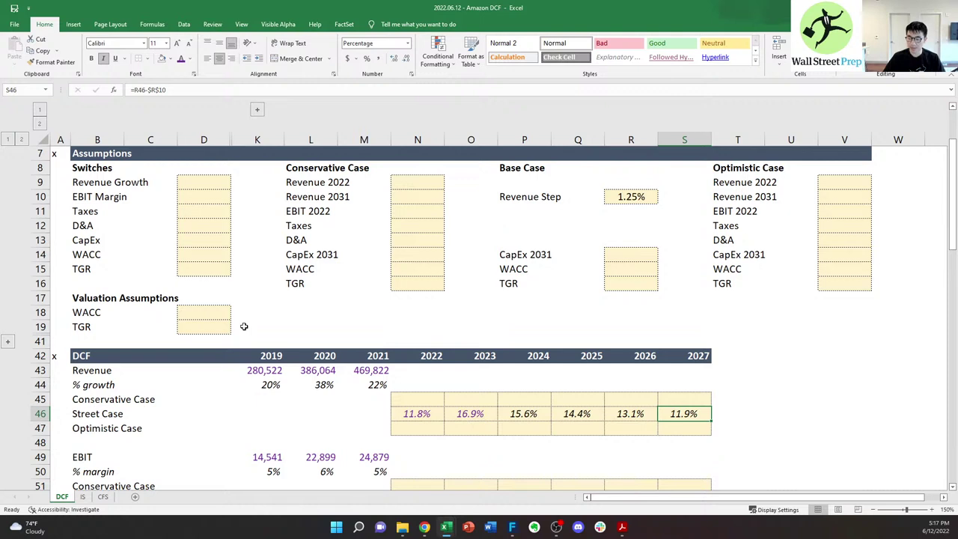
key("Left")
key("Left")
key("Left")
key("Left")
key("Right")
key("Right")
key("Right")
key("Right")
- Inspect the references in the 2024 and 2025 Street Case revenue growth formulas and follow the step-down through 2027
key("Left")
key("Left")
key("F2")
key("Escape")
key("Left")
key("F2")
key("Escape")
key("Right")
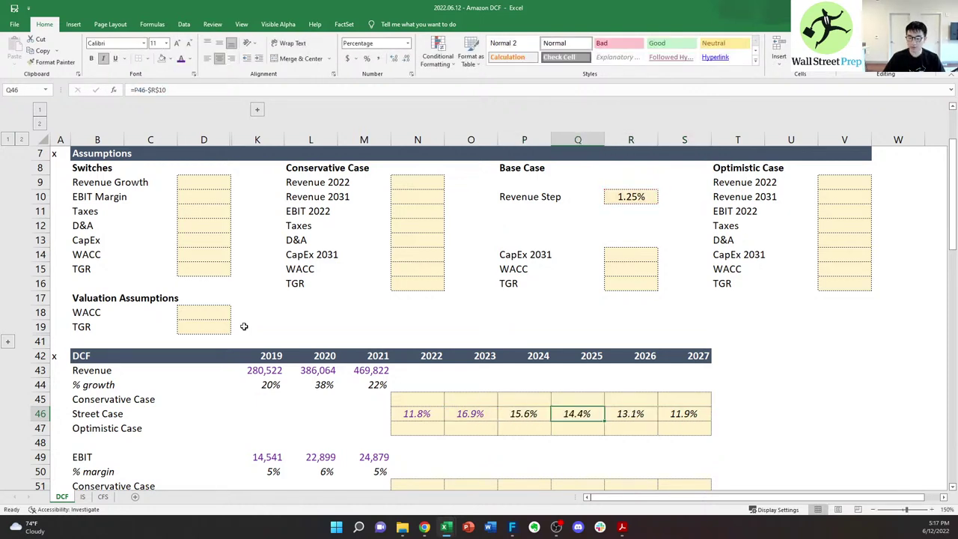
key("Left")
key("Right")
key("Right")
key("Right")
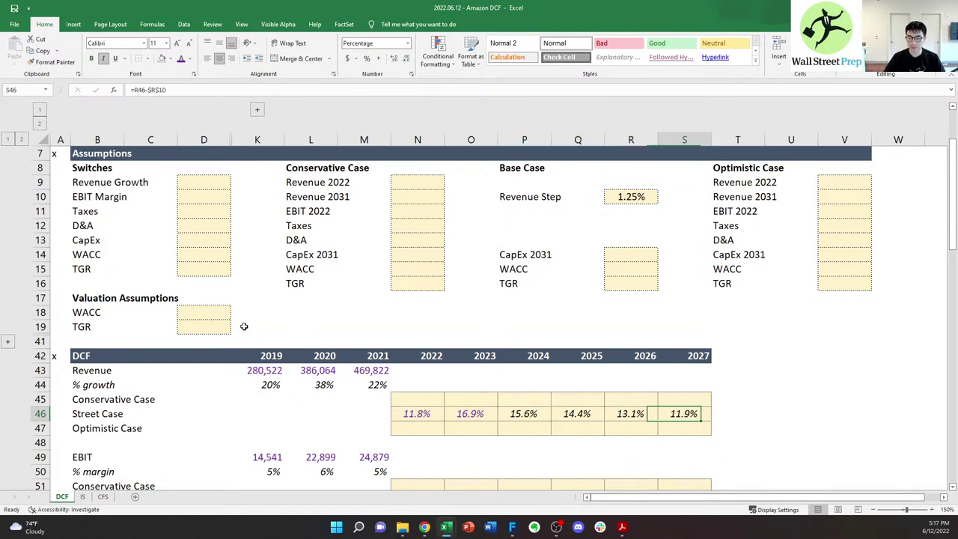
key("Left")
key("Left")
key("Left")
key("Left")
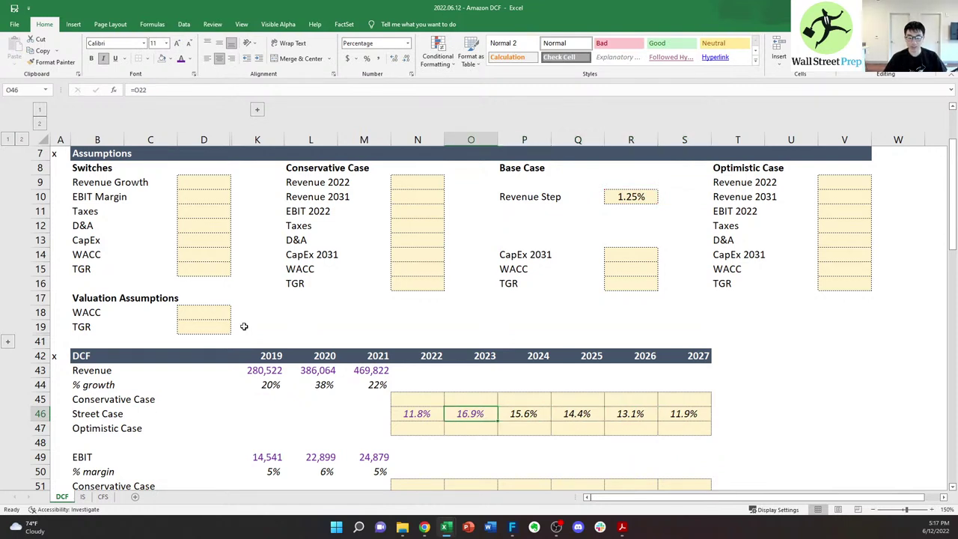
- Examine the 2022 revenue growth cells of the Conservative, Street and Optimistic Cases
key("Left")
key("Up")
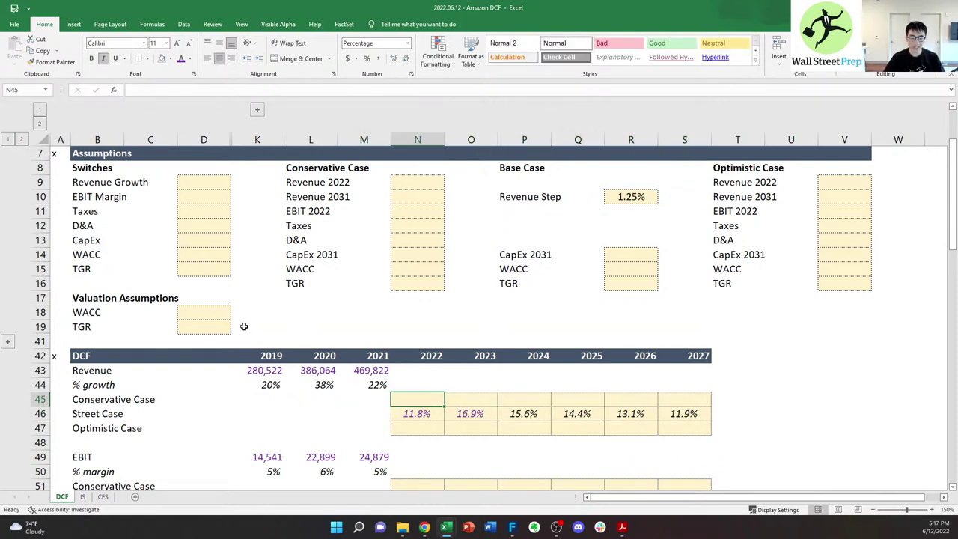
key("Left")
key("Up")
key("Right")
key("Down")
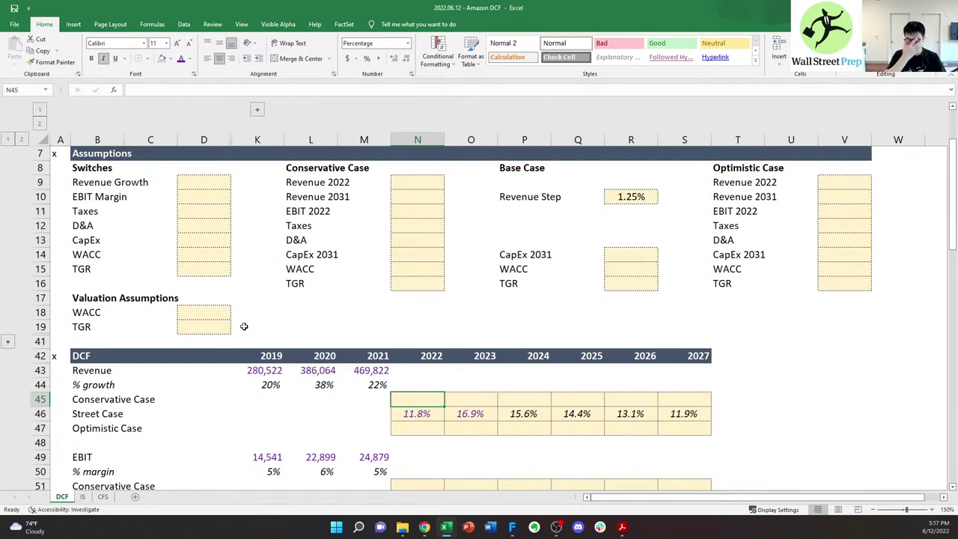
key("Down")
key("Up")
key("Down")
key("Up")
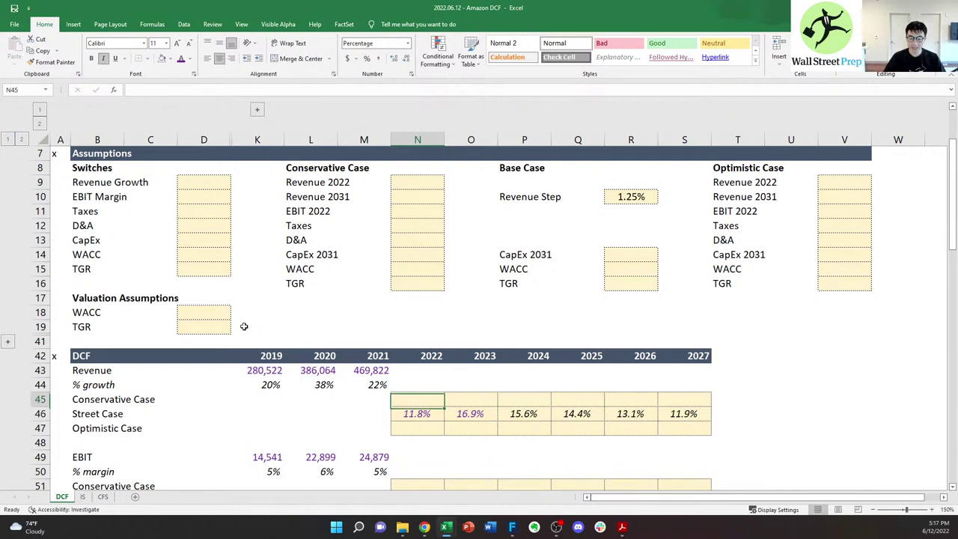
key("Down")
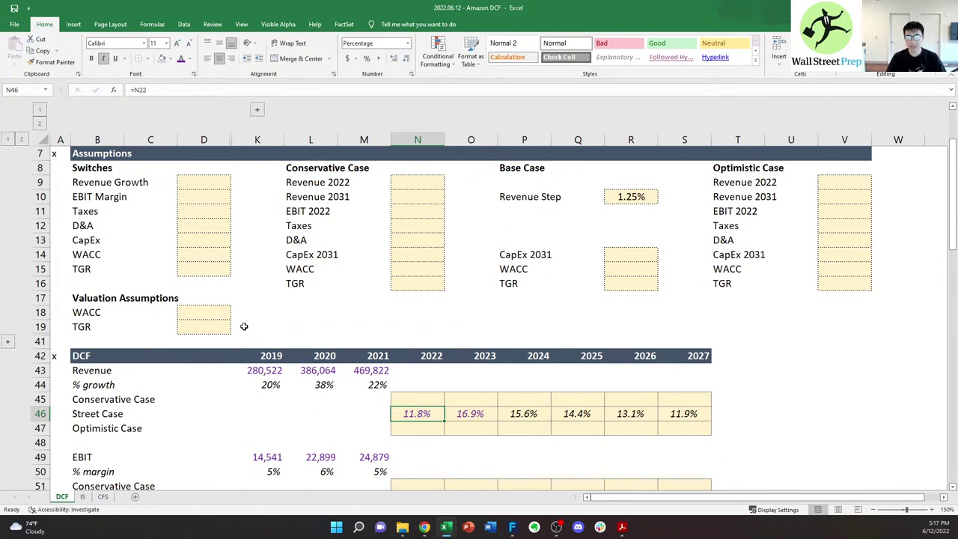
key("Down")
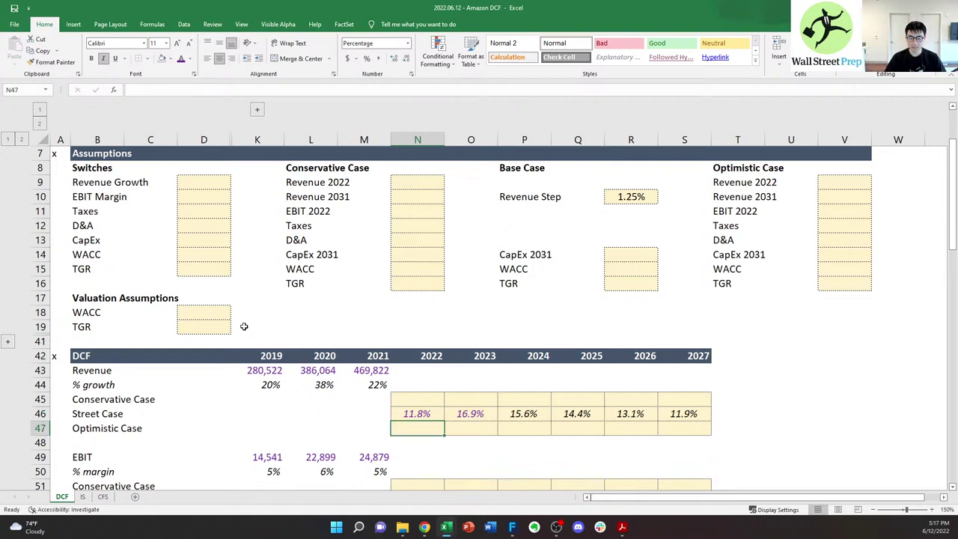
key("Up")
key("Up")
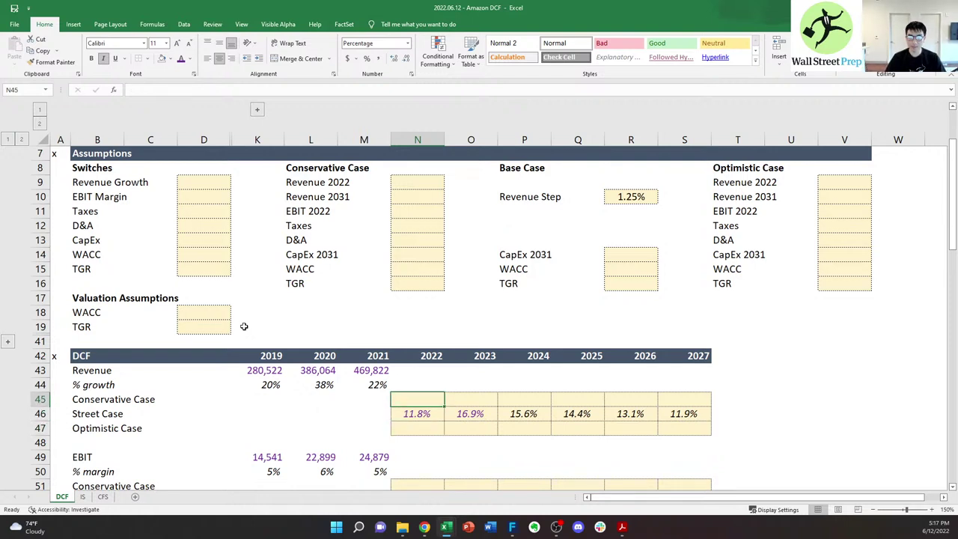
key("Down")
key("Up")
key("Down")
key("Up")
- Set the Conservative Case Revenue 2022 assumption to the 2022 Street Case growth in N46 minus 0.5%
key("Up")
key("Up")
key("Up")
key("Up")
key("Up")
key("Up")
key("Up")
key("Up")
key("Up")
key("Up")
key("Up")
key("Up")
key("Up")
key("Up")
key("Up")
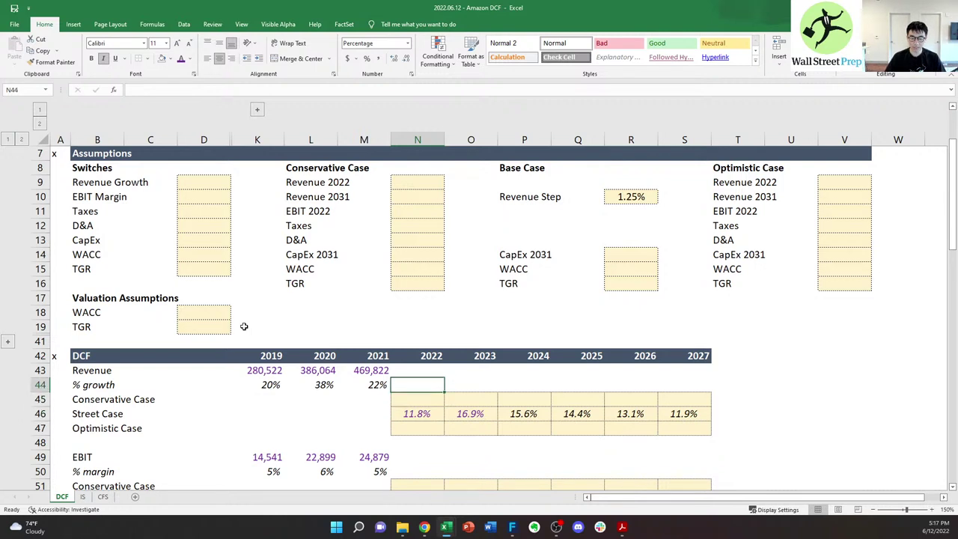
type("=")
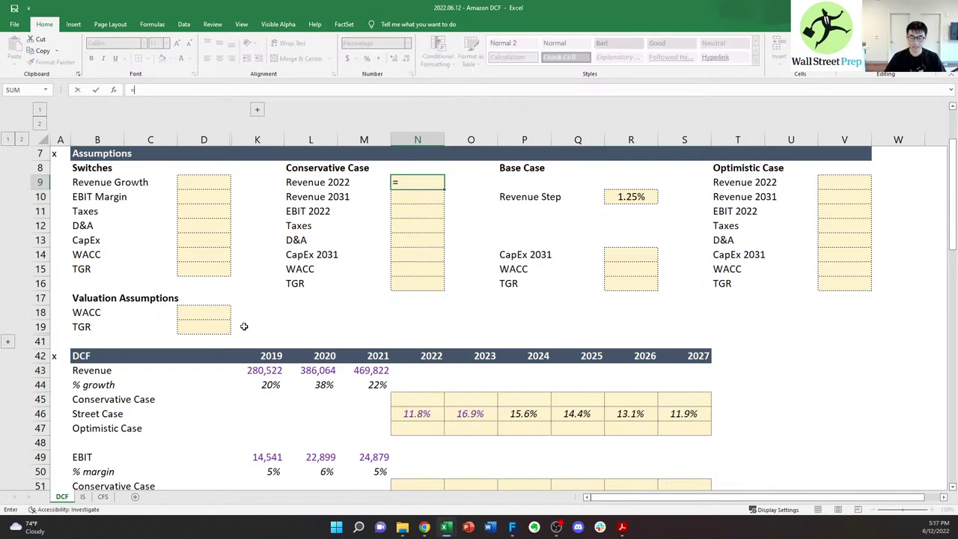
key("ctrl+Down")
key("ctrl+Down")
type("0")
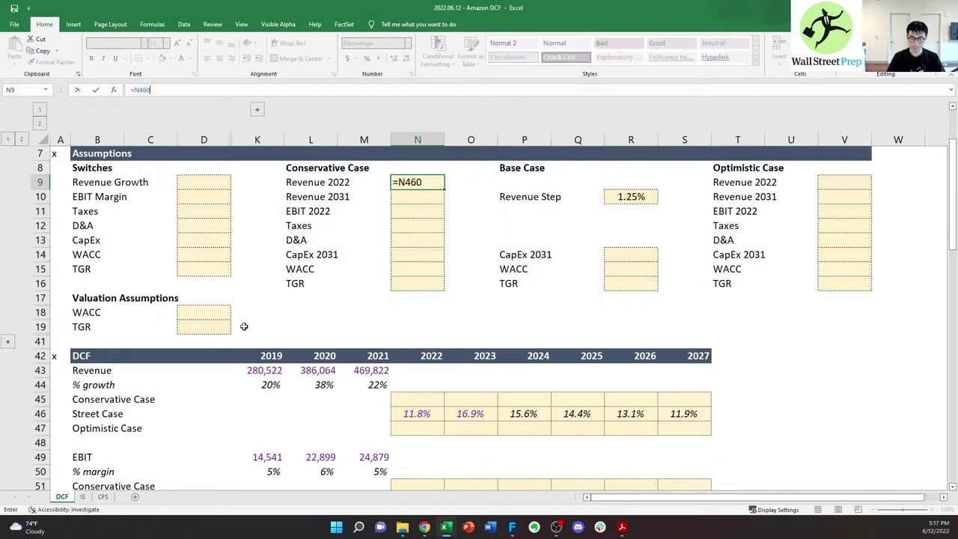
type(".")
key("BackSpace")
key("BackSpace")
type("-.")
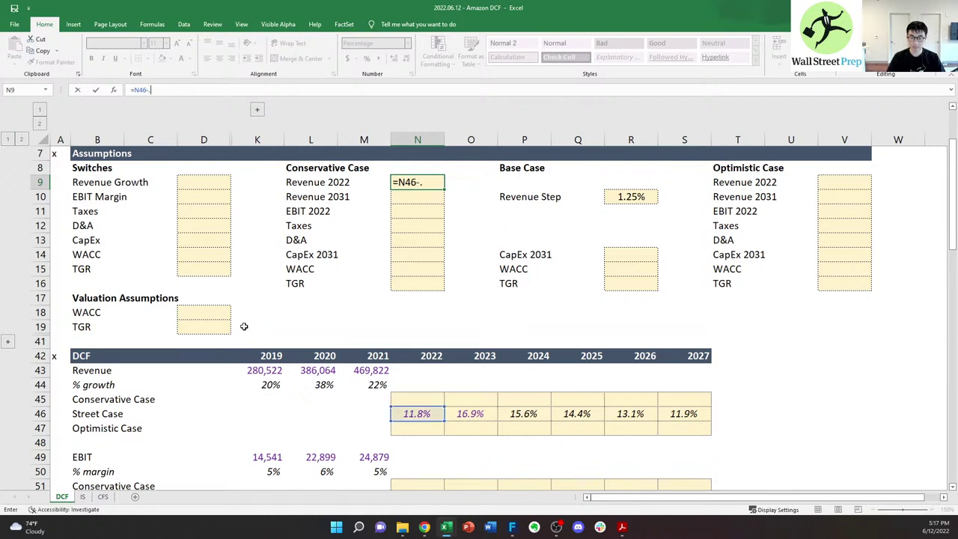
key("Return")
- Set the Optimistic Case Revenue 2022 assumption to =N46+0.5%, based on the 2022 Street Case growth
key("Up")
key("Right")
key("Right")
key("Right")
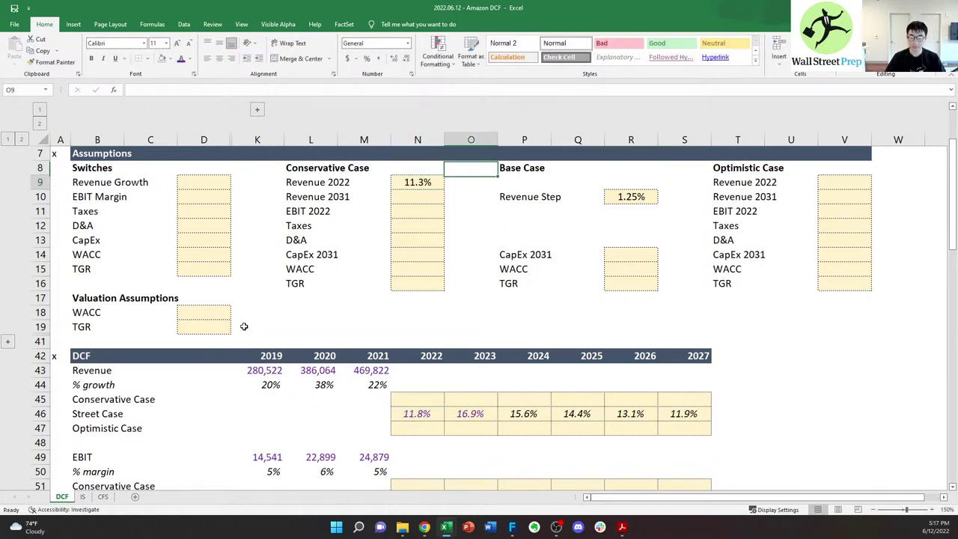
key("Right")
key("Right")
key("Right")
key("Right")
key("Right")
type("=")
key("Left")
key("Left")
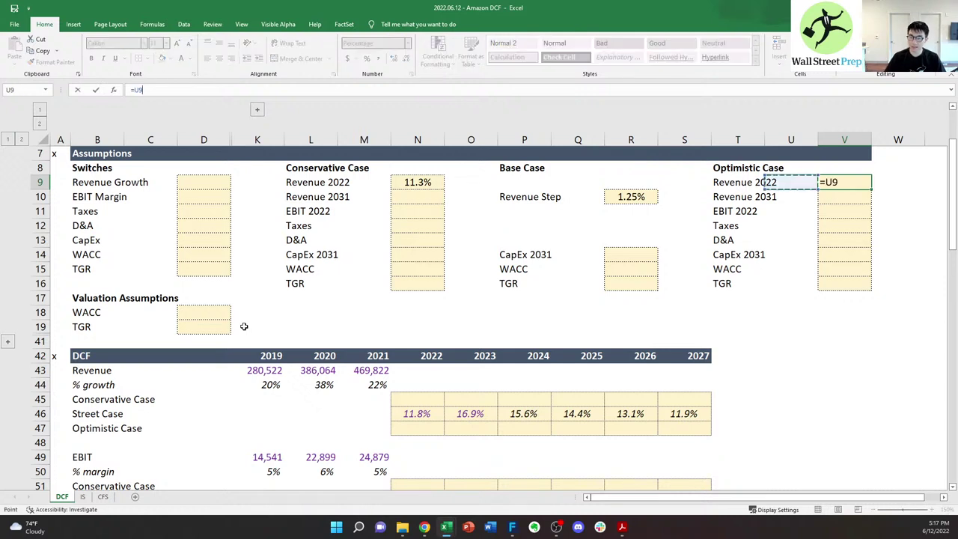
key("Left")
key("Left")
key("Left")
key("Left")
key("Left")
key("Left")
key("ctrl+Down")
key("Down")
key("Down")
key("Down")
key("Down")
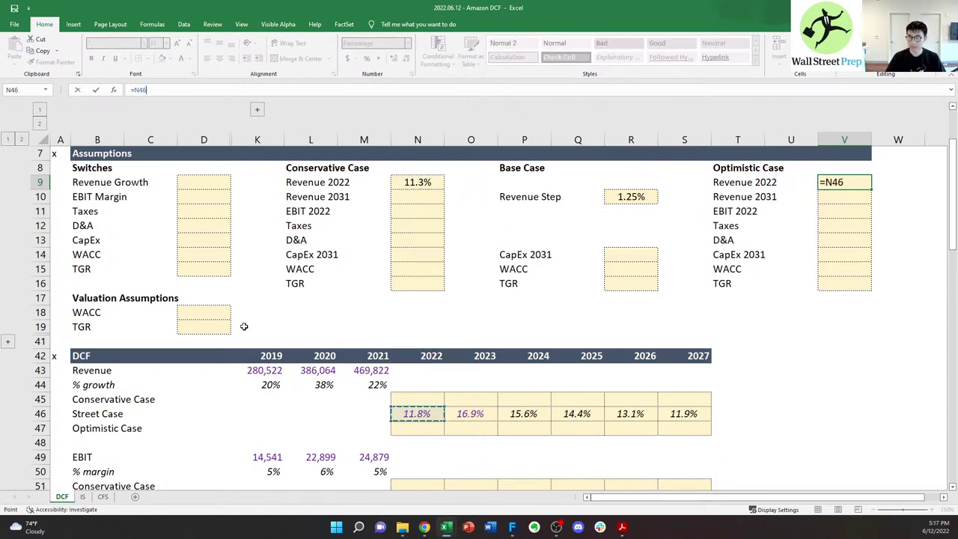
key("Return")
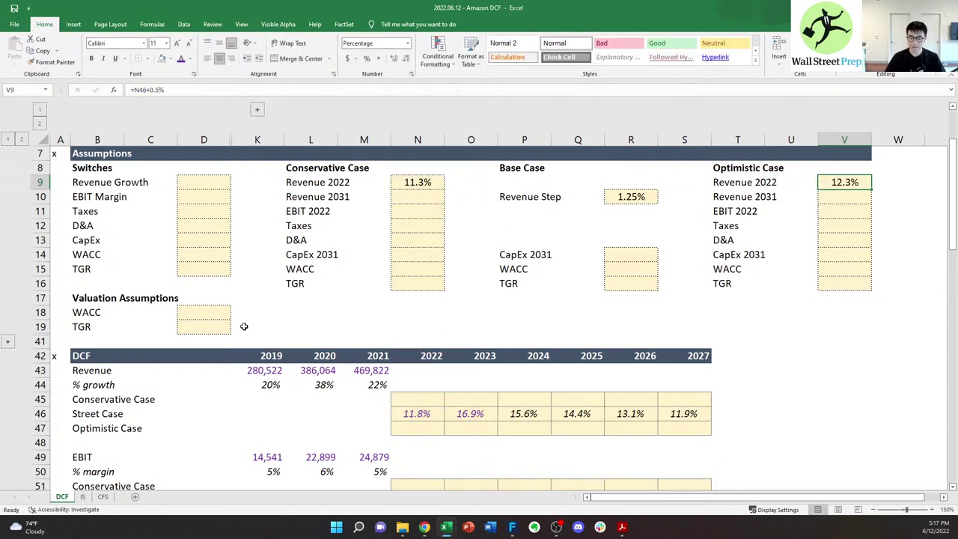
- Link the 2022 Conservative Case revenue growth in the DCF section to its Revenue 2022 assumption with =N9
key("Up")
key("Left")
key("Left")
key("ctrl+Left")
key("Down")
key("ctrl+Down")
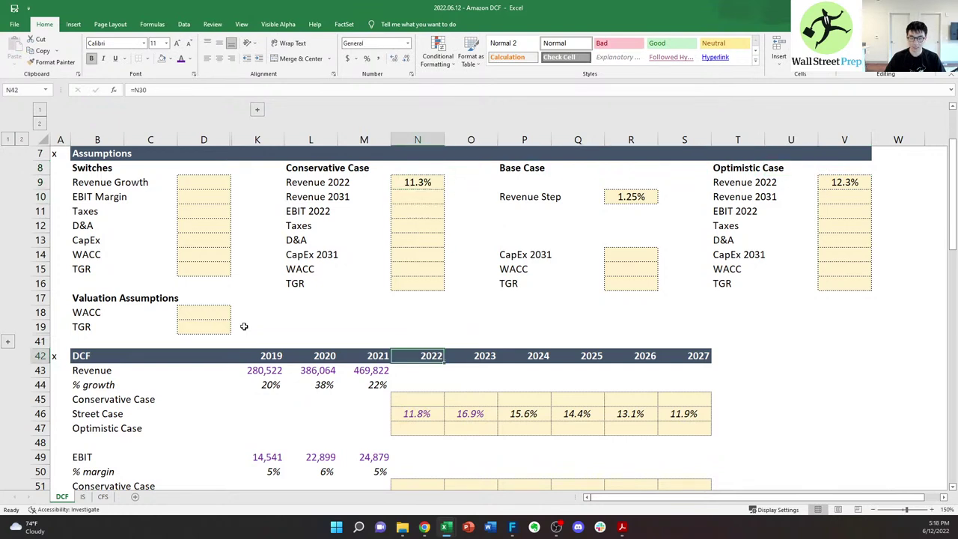
key("Down")
key("Down")
key("Down")
type("=")
key("ctrl+Up")
key("ctrl+Up")
key("Return")
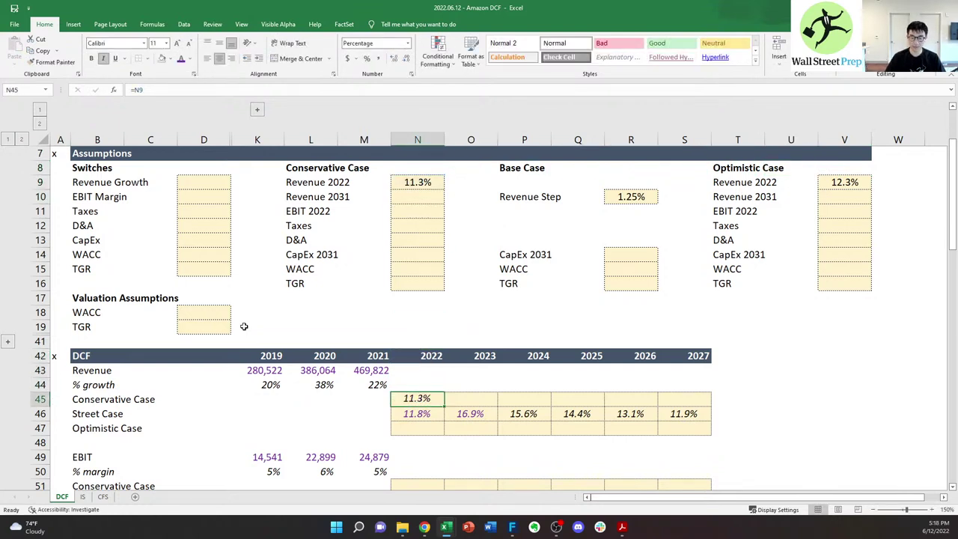
- Link the 2022 Optimistic Case revenue growth in the DCF section to its Revenue 2022 assumption in V9
key("Down")
type("=")
key("Right")
key("Right")
key("Right")
key("Right")
key("Right")
key("Right")
key("Right")
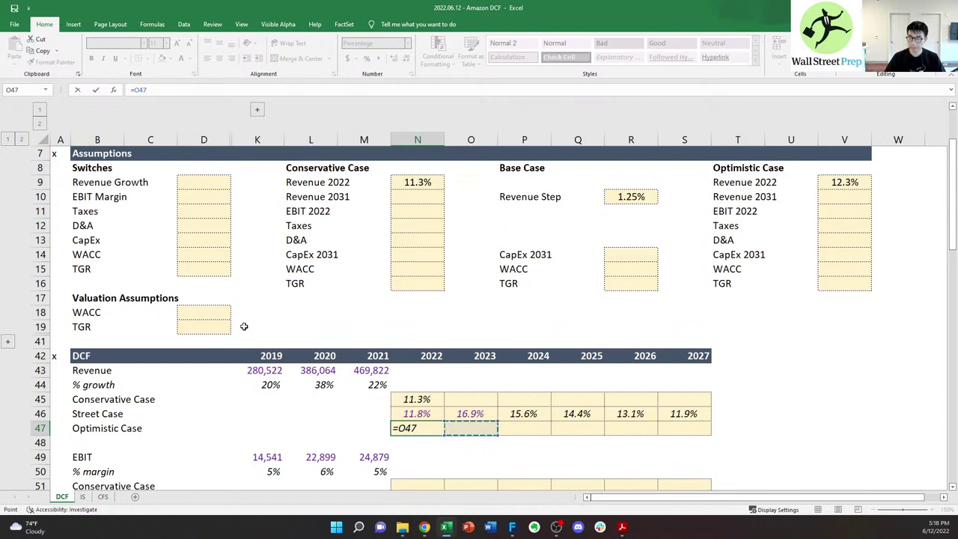
key("ctrl+Up")
key("ctrl+Return")
key("Right")
key("Up")
key("Up")
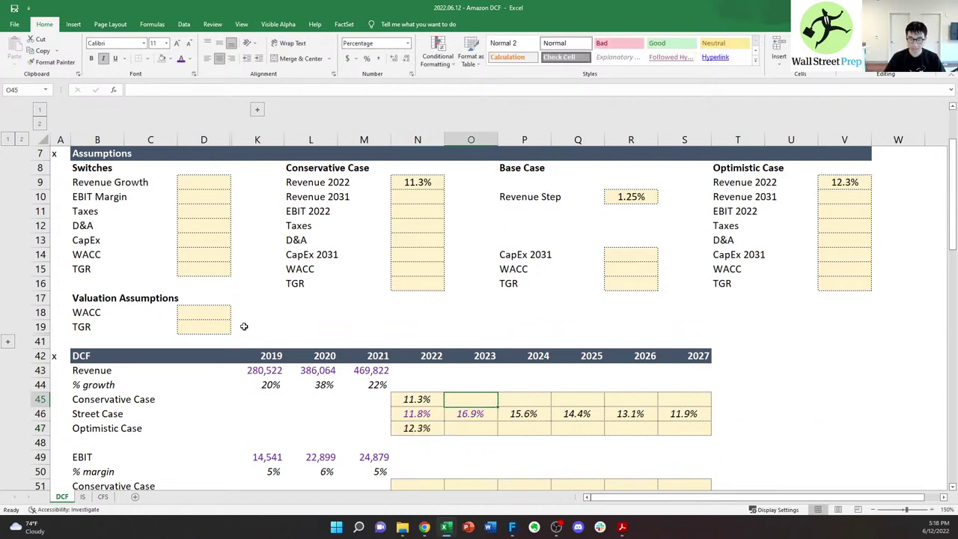
key("Left")
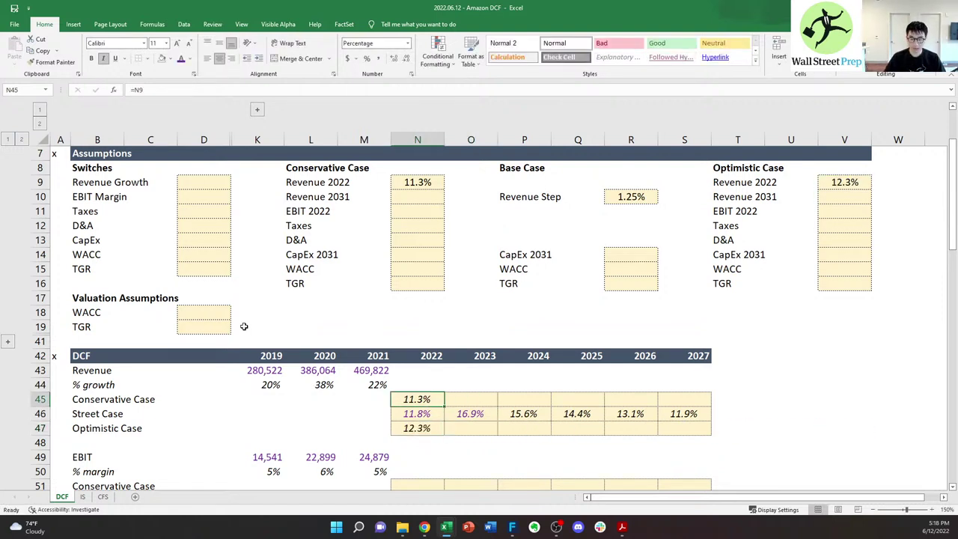
key("Right")
key("Up")
key("Left")
key("Up")
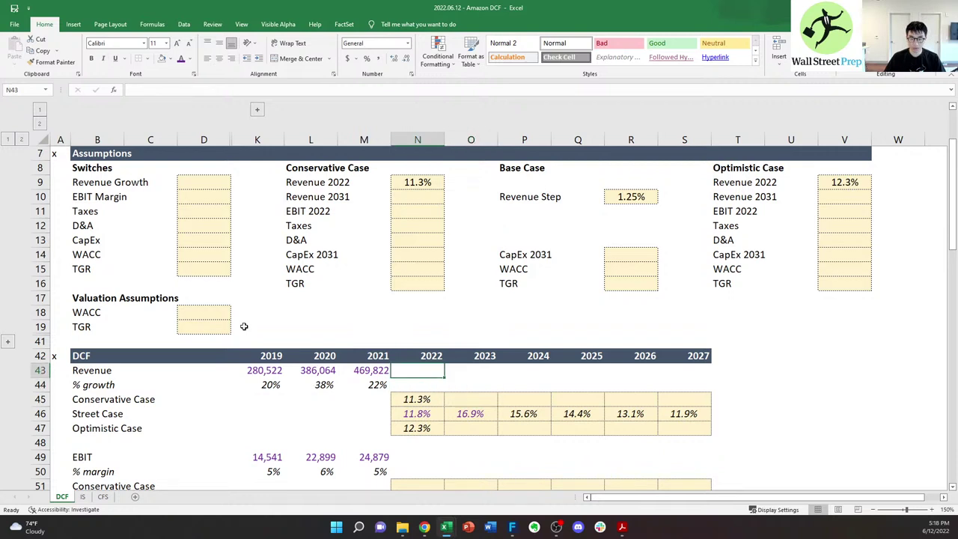
- Rename the Conservative Case label in L10 as Revenue 2023
key("Up")
key("ctrl+Up")
key("Left")
key("Left")
key("Up")
key("Up")
key("Right")
key("Left")
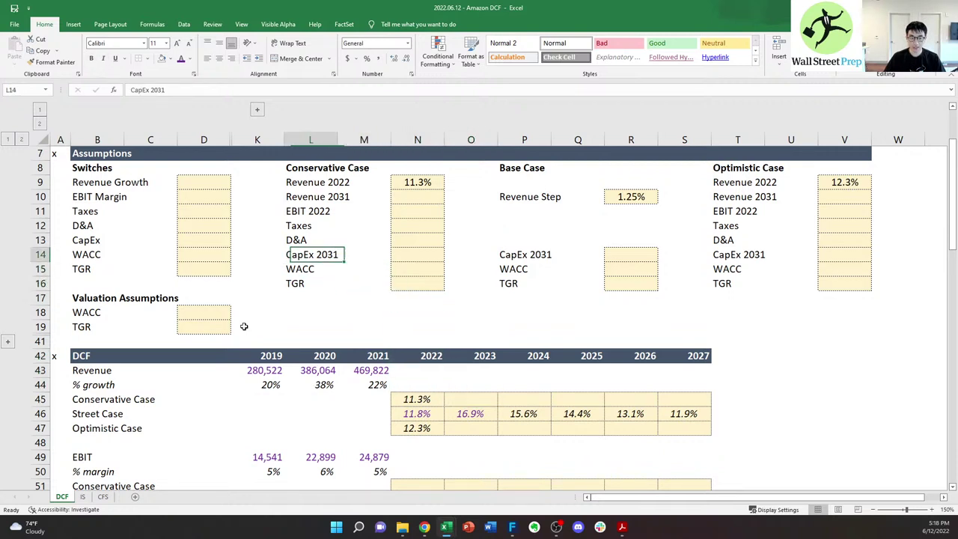
key("Up")
key("Up")
key("Up")
key("Up")
key("shift+Down")
key("shift+Right")
key("shift+Right")
key("shift+Right")
key("shift+Right")
key("shift+Down")
key("shift+Down")
key("shift+Right")
key("shift+Right")
key("shift+Right")
key("shift+Down")
key("shift+Down")
key("shift+Down")
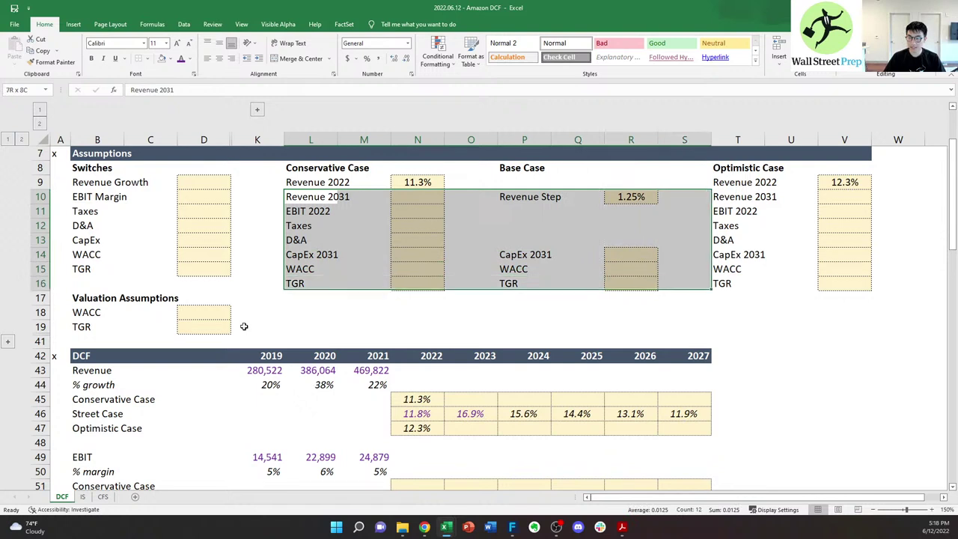
key("shift+Right")
key("shift+Right")
key("Left")
key("Up")
key("Right")
key("Down")
type("Reve")
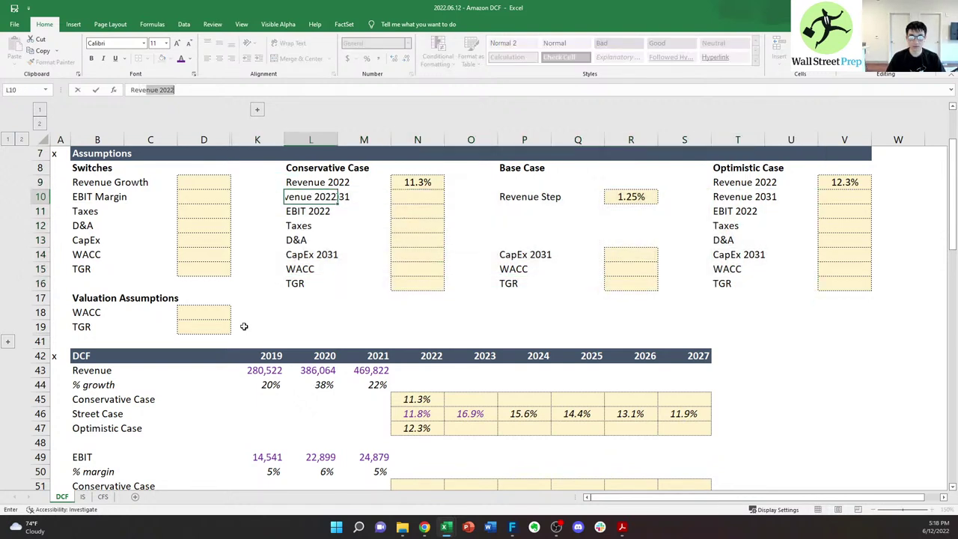
key("ctrl+Return")
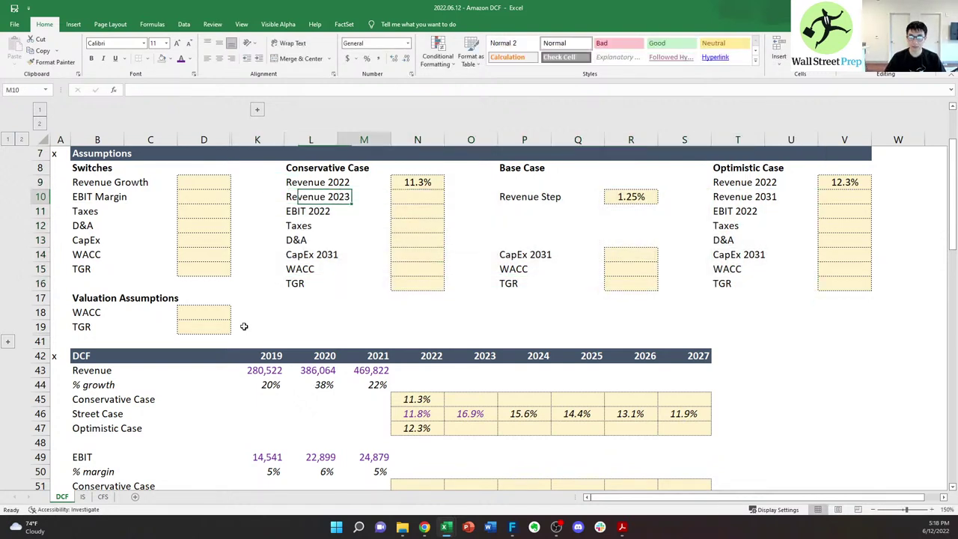
- Copy the Revenue 2023 label from the Conservative Case to the matching label cell T10 of the Optimistic Case
key("ctrl+c")
key("Right")
key("Right")
key("Right")
key("Right")
key("Right")
key("Right")
key("Right")
key("Right")
key("ctrl+v")
key("Escape")
- Move the Base Case Revenue Step label and its input cell up one row to P9:R9
key("Left")
key("Left")
key("Left")
key("Left")
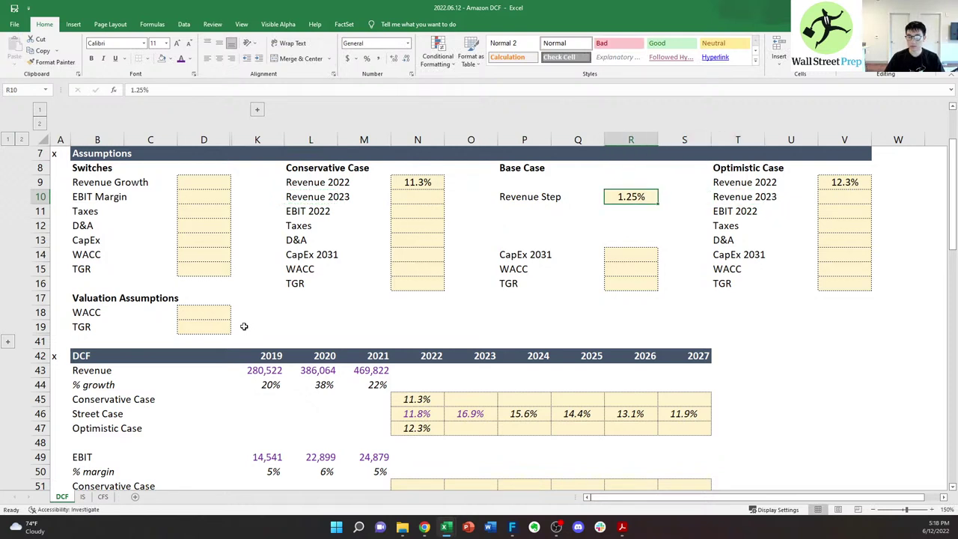
key("shift+Right")
key("shift+Right")
key("ctrl+x")
key("Up")
key("ctrl+v")
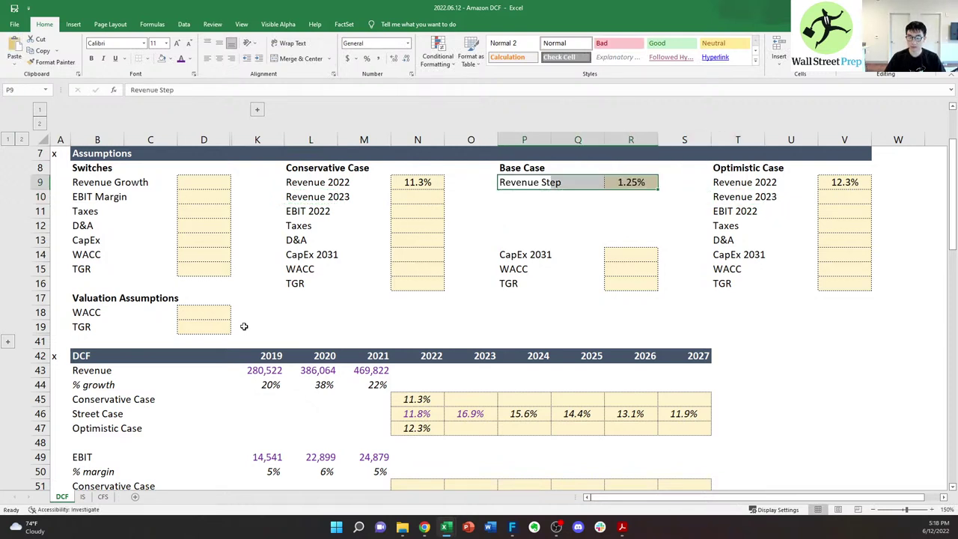
- Examine the 2022 to 2024 columns of the DCF section, focusing on the 2023 revenue growth cells for all three cases
key("Down")
key("Down")
key("Down")
key("Down")
key("Down")
key("Down")
key("Down")
key("Down")
key("Down")
key("Down")
key("Down")
key("Down")
key("Down")
key("Down")
key("Down")
key("Left")
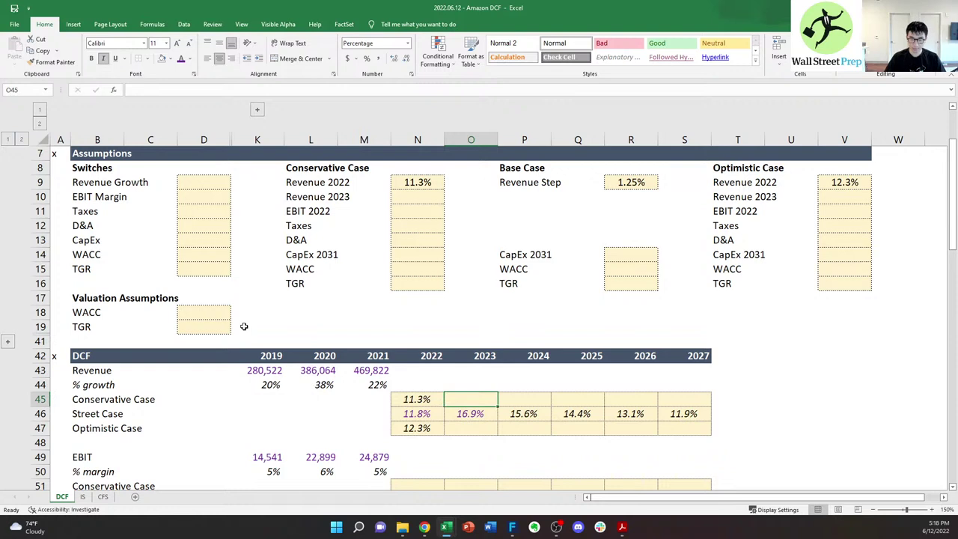
key("shift+Down")
key("shift+Down")
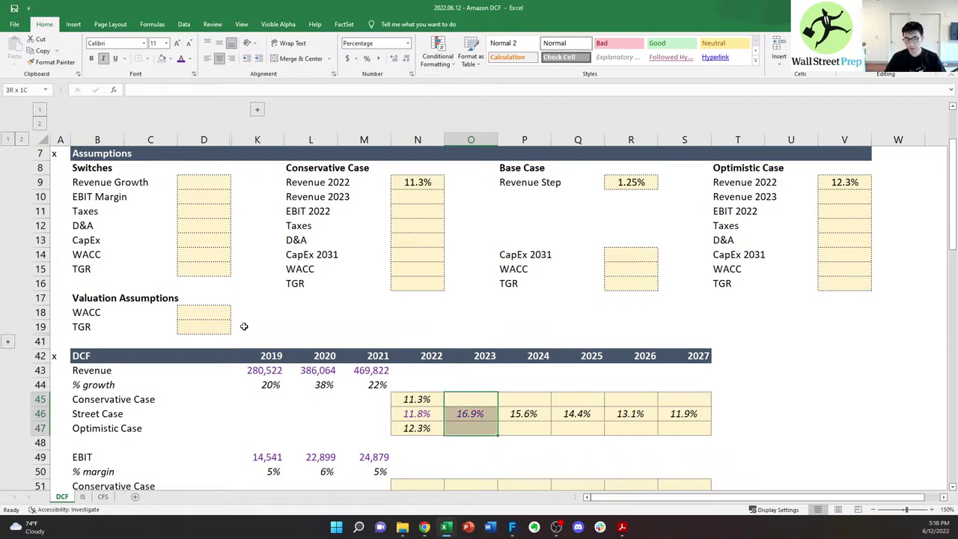
key("shift+Up")
key("shift+Up")
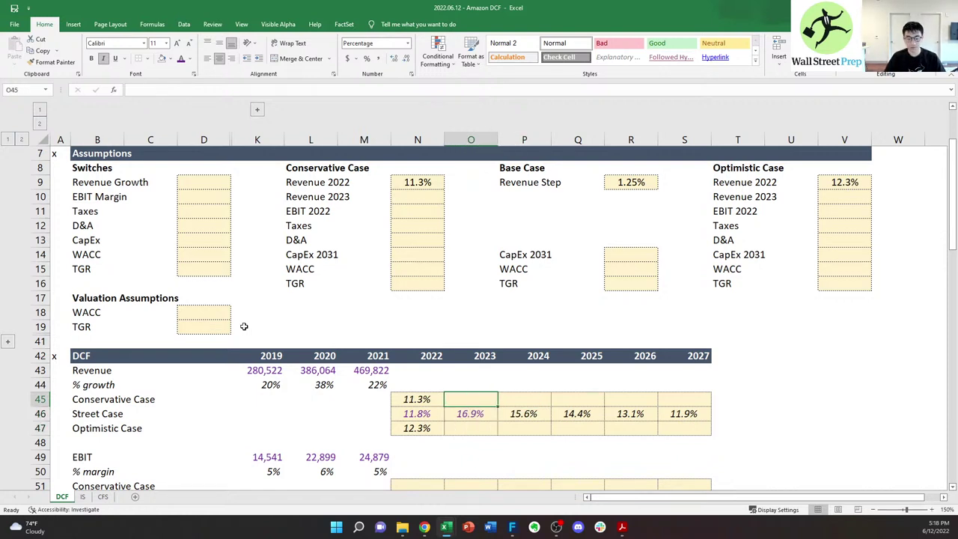
key("Down")
key("Up")
key("Left")
key("Up")
key("Up")
key("Right")
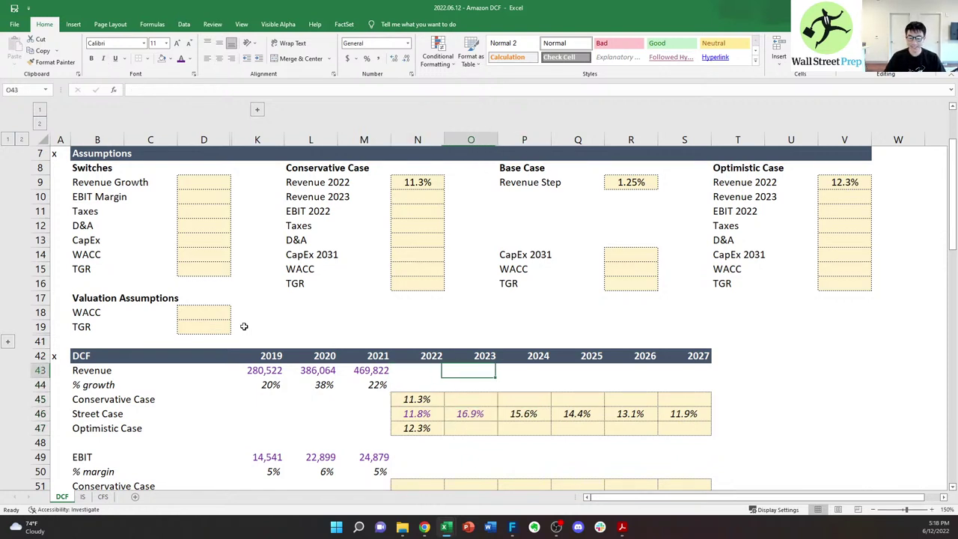
key("Down")
key("Down")
key("Left")
key("ctrl+space")
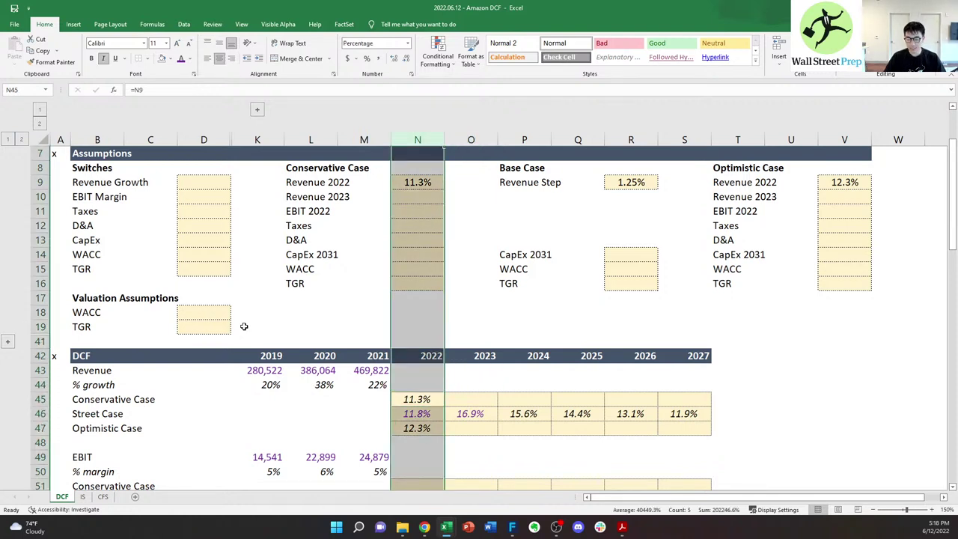
key("Right")
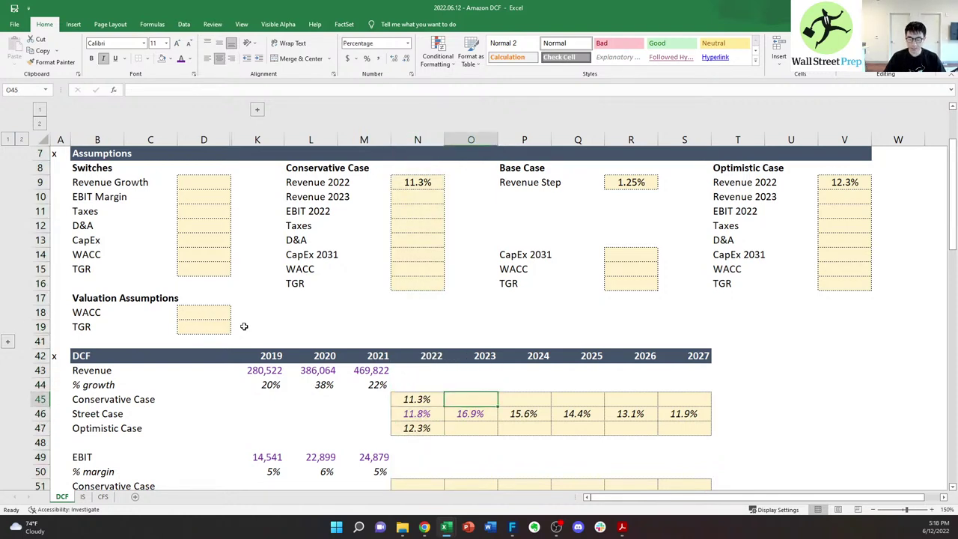
key("ctrl+space")
key("shift+Right")
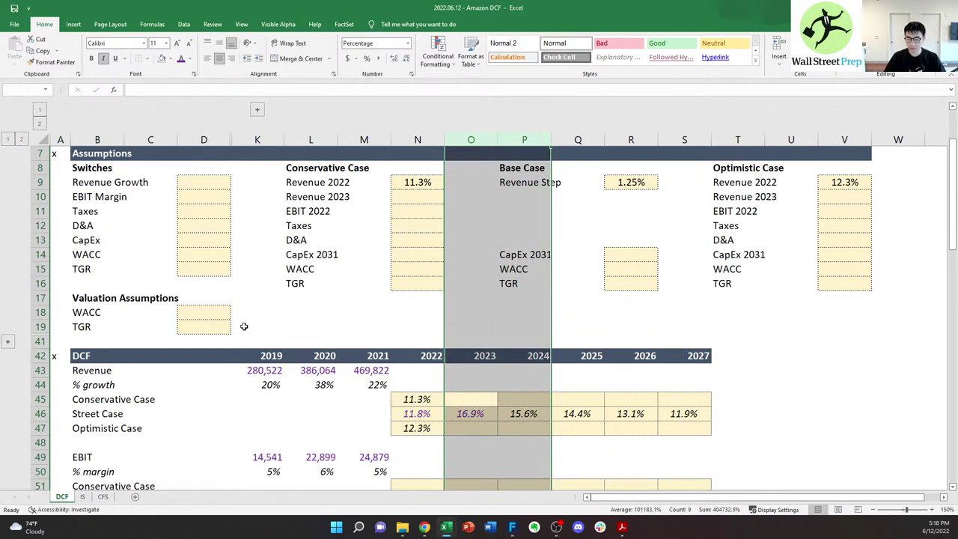
key("Left")
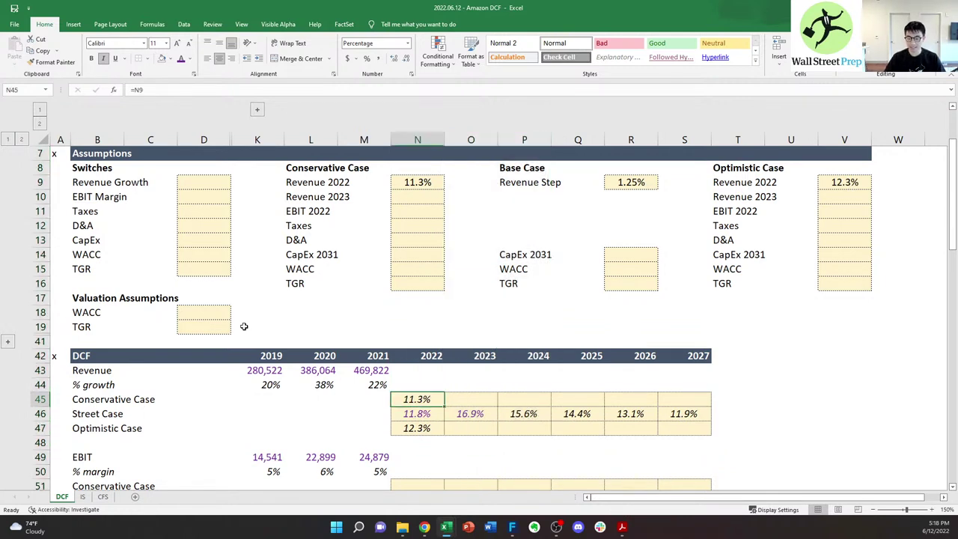
key("Right")
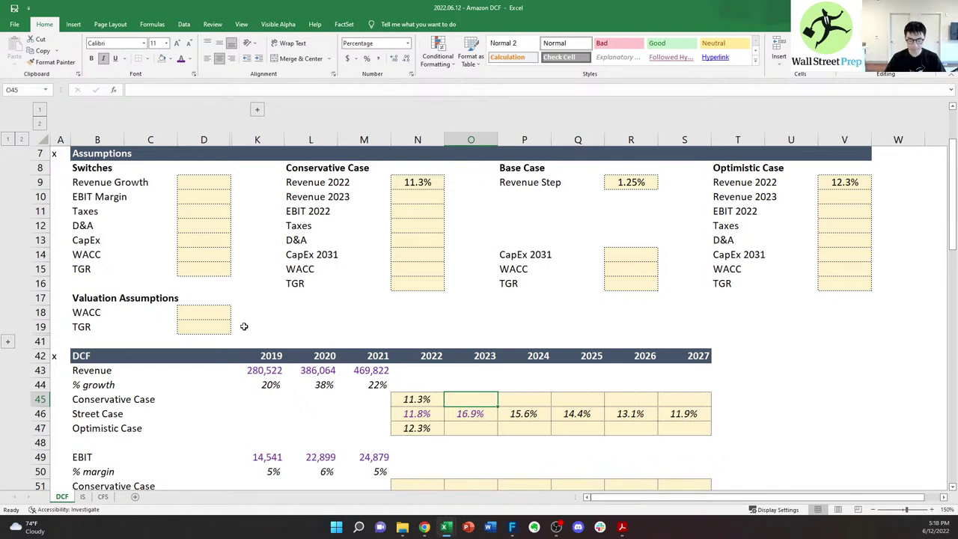
key("Left")
key("Up")
key("Up")
key("Up")
key("Up")
key("Up")
key("Up")
key("Up")
key("Up")
key("Up")
key("Up")
key("Up")
key("Up")
key("Up")
key("Up")
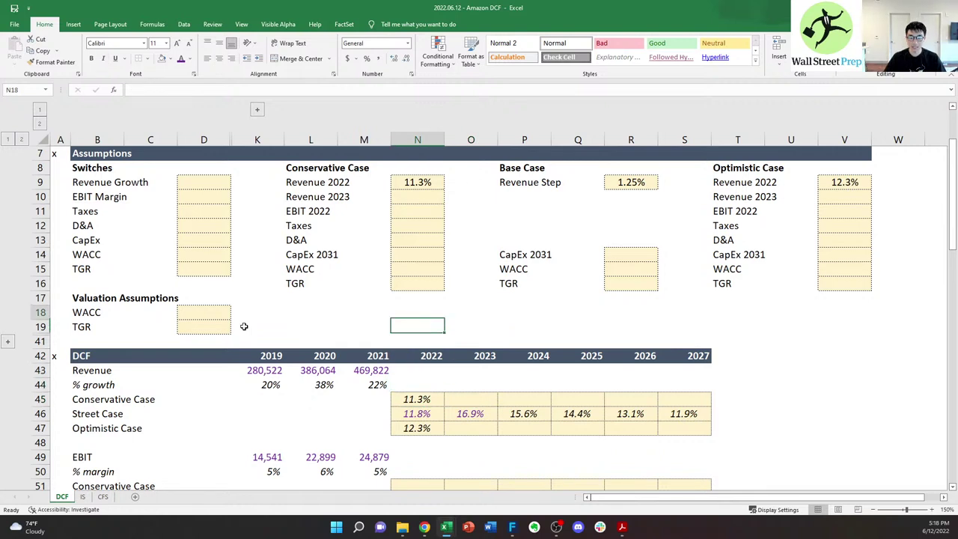
type("=")
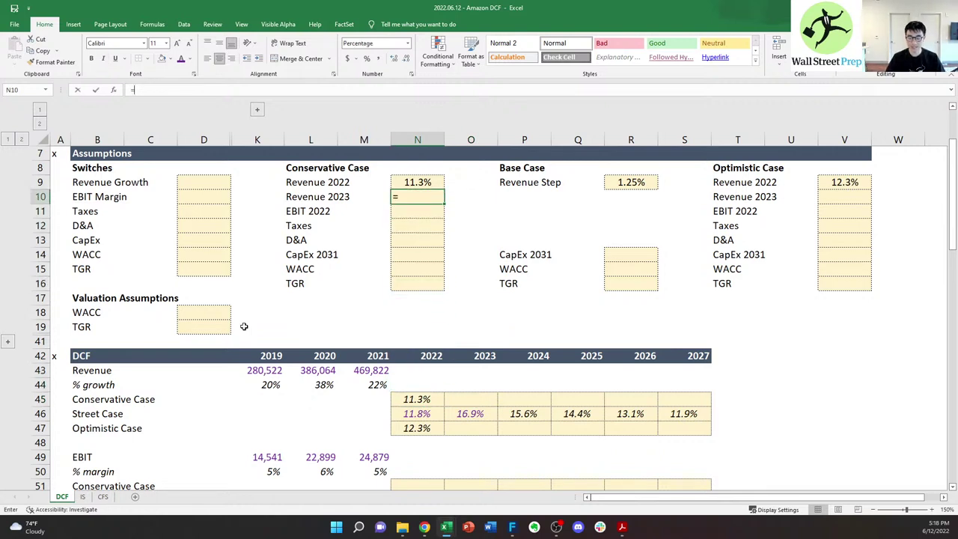
key("Escape")
key("Right")
key("Down")
key("Down")
key("Down")
key("Down")
key("Down")
key("Down")
key("Down")
key("Down")
key("Down")
key("Down")
key("Down")
key("Down")
key("Down")
key("Down")
key("Down")
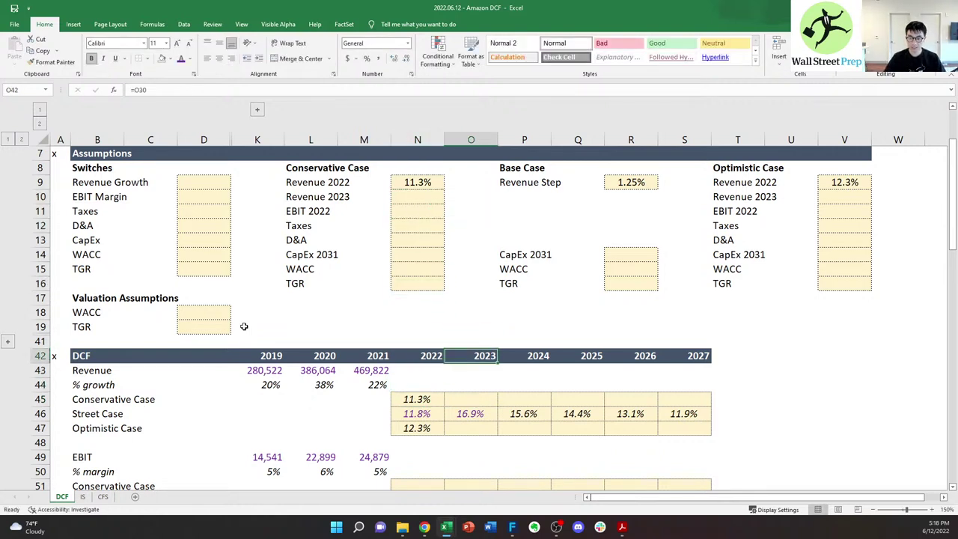
- Set the Conservative Case Revenue 2023 assumption in N10 to =O46-1.5%, based on the 2023 Street Case growth
key("Left")
key("Up")
key("Up")
key("Up")
key("Up")
key("Up")
key("Up")
key("Up")
key("Up")
key("Up")
key("Up")
key("Up")
key("Up")
key("Up")
key("Up")
key("Up")
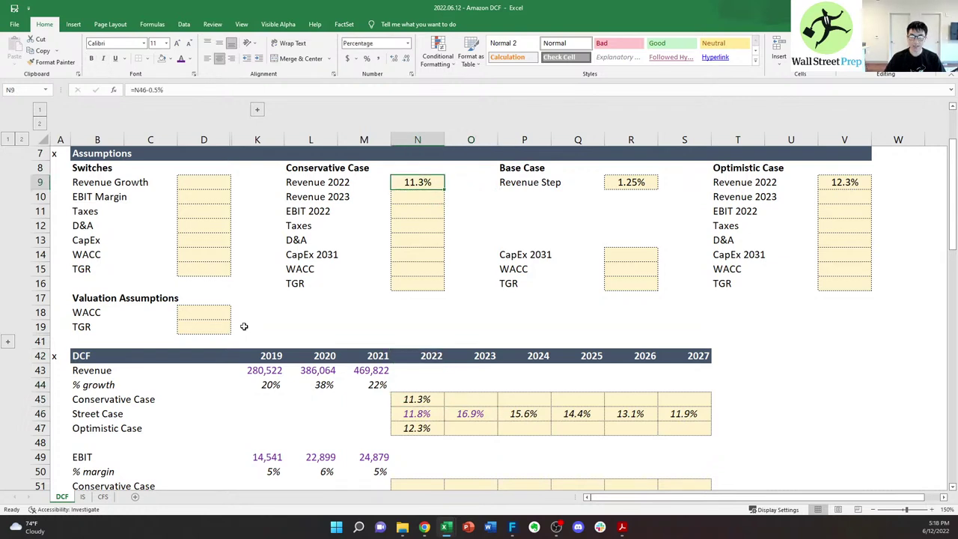
type("=")
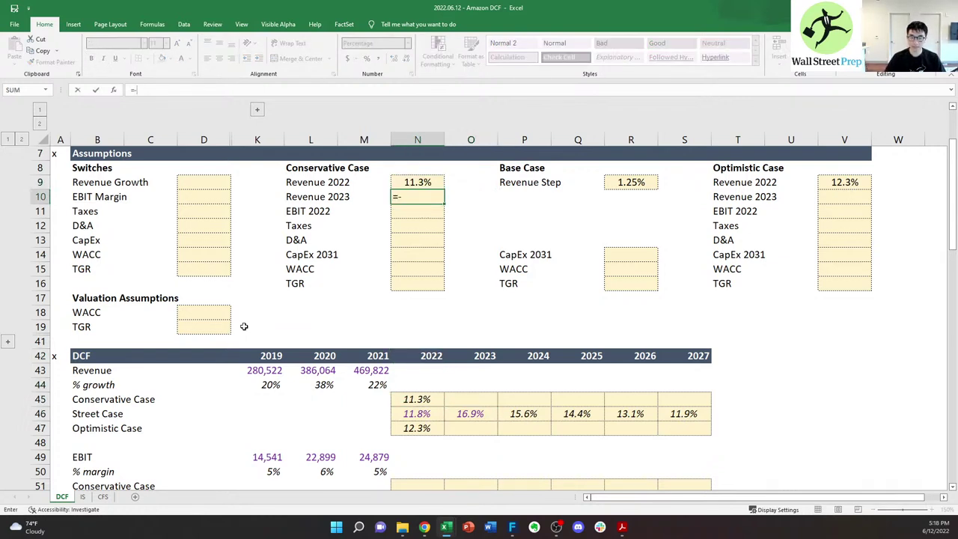
key("Right")
key("Down")
key("Down")
key("Down")
key("Down")
key("Down")
key("Down")
key("Down")
key("Down")
key("Down")
key("Down")
key("Down")
key("Down")
key("Down")
key("Down")
key("Down")
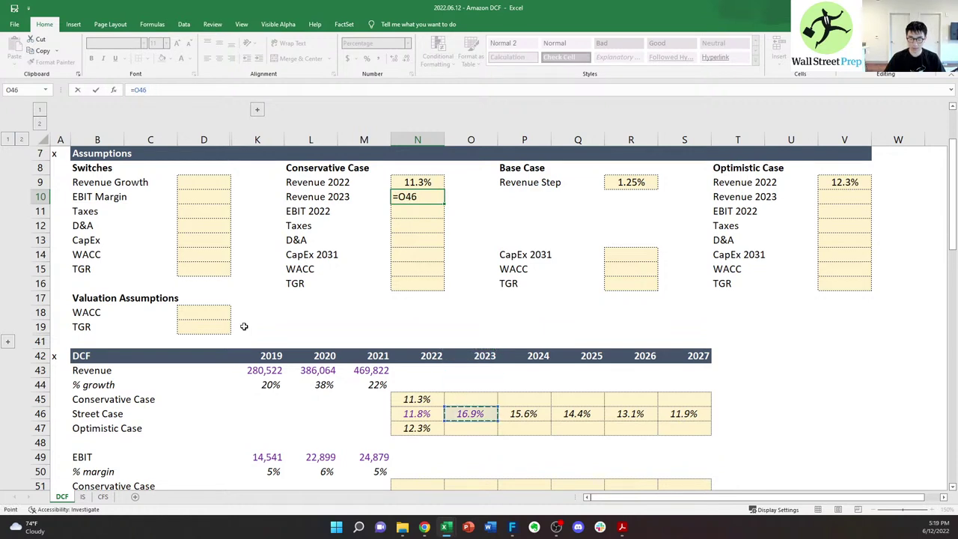
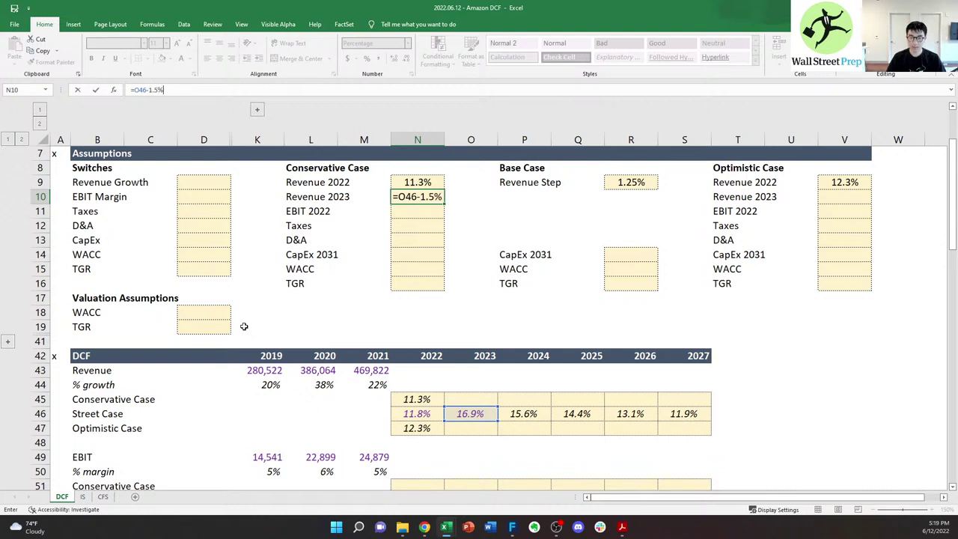
key("Return")
key("Down")
key("Up")
key("Up")
key("Right")
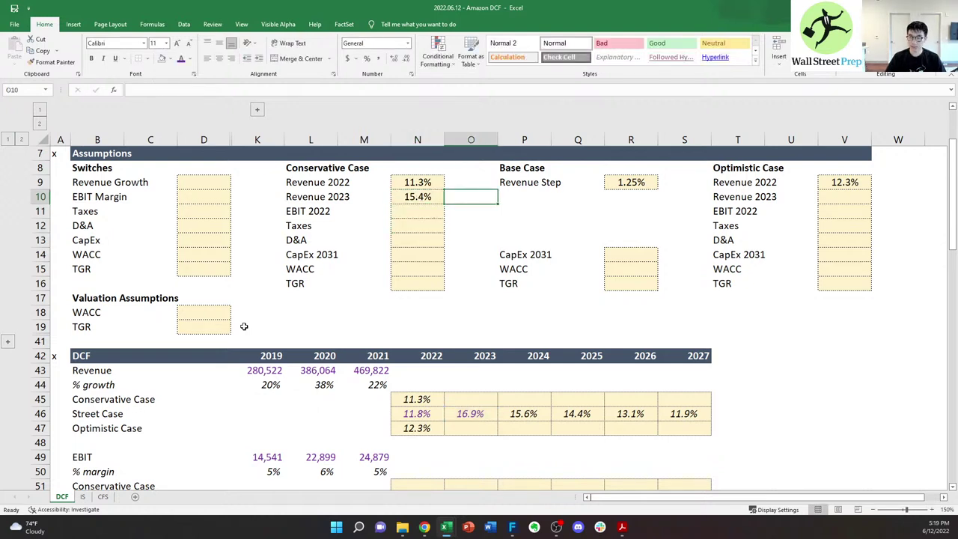
- Set the Optimistic Case Revenue 2023 assumption in V10 to =O46+1.5%, based on the 2023 Street Case growth
key("Right")
key("Right")
key("Right")
key("Right")
key("Right")
key("Right")
key("Right")
type("=")
key("Left")
key("Left")
key("Left")
key("Left")
key("Left")
key("Left")
key("Left")
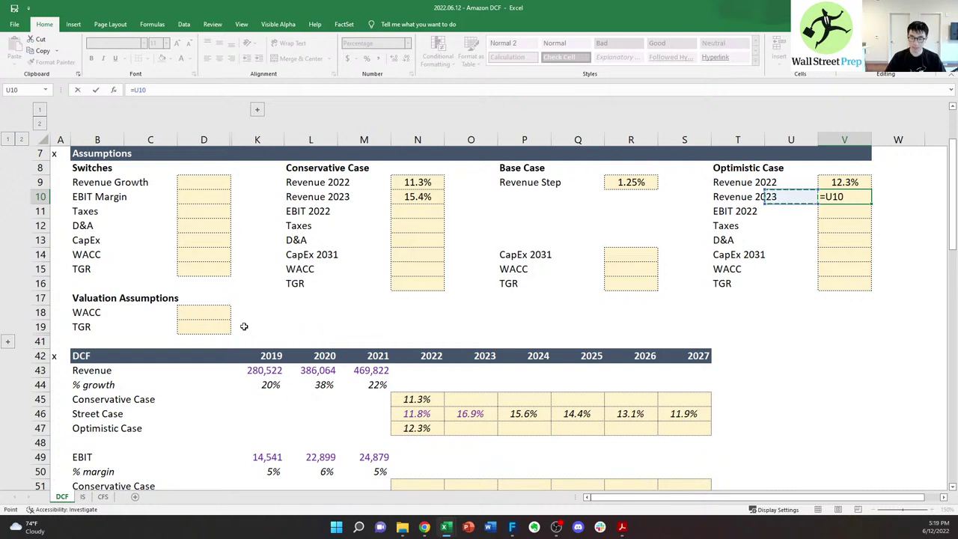
key("ctrl+Down")
key("Down")
key("Down")
key("Down")
key("Down")
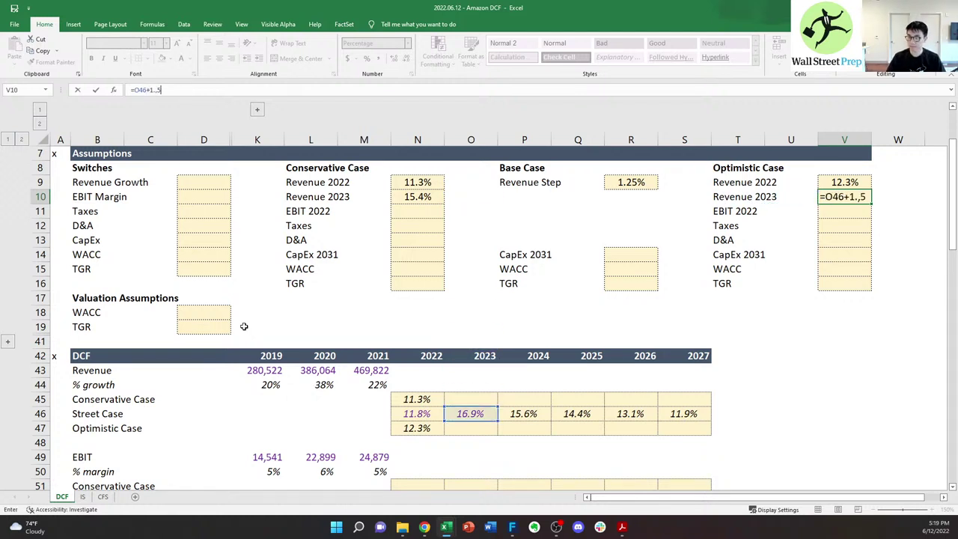
type("+1.5%")
key("ctrl+Return")
- Link the 2023 Conservative Case growth cell O45 to the Conservative Revenue 2023 assumption with =N10
key("Left")
key("Left")
key("Left")
key("Left")
key("Left")
key("Left")
key("Left")
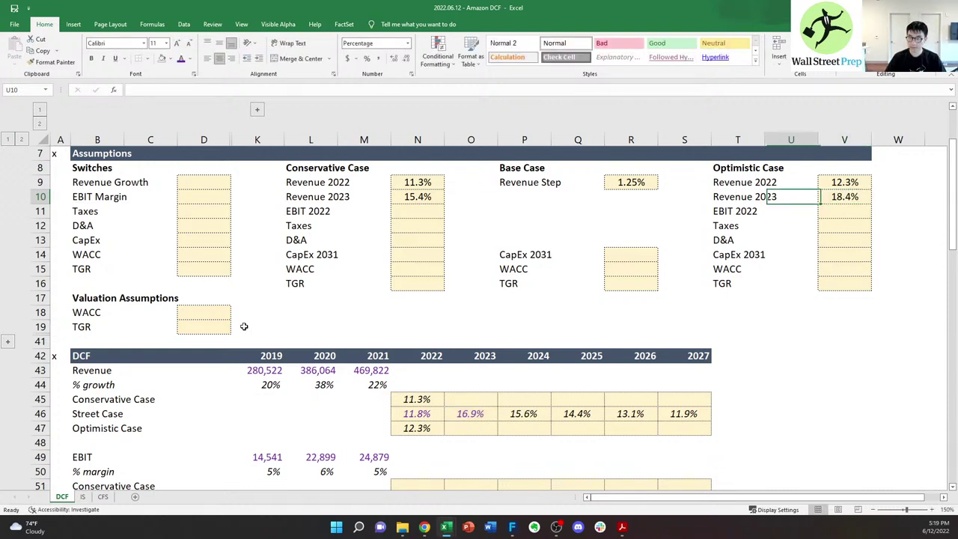
key("ctrl+Down")
key("Down")
key("Down")
key("Down")
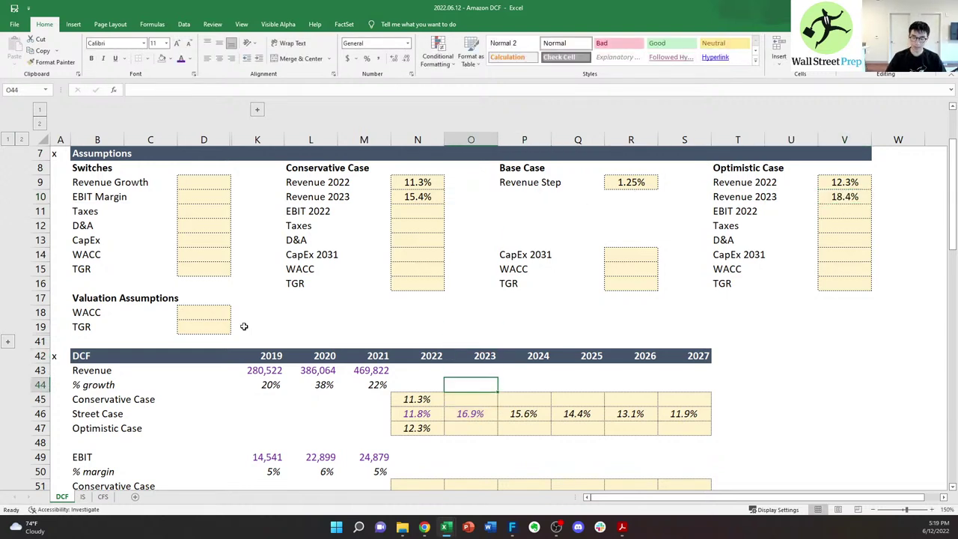
type("=")
key("Left")
key("Up")
key("Up")
key("Up")
key("ctrl+Up")
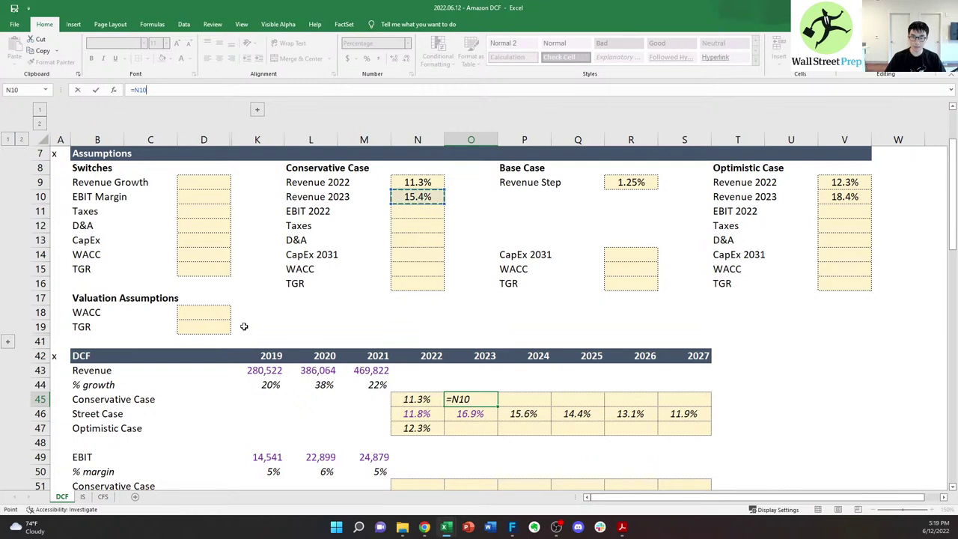
key("Return")
- Link the 2023 Optimistic Case growth cell O47 to the Optimistic Revenue 2023 assumption with =V10
key("Down")
type("=")
key("Up")
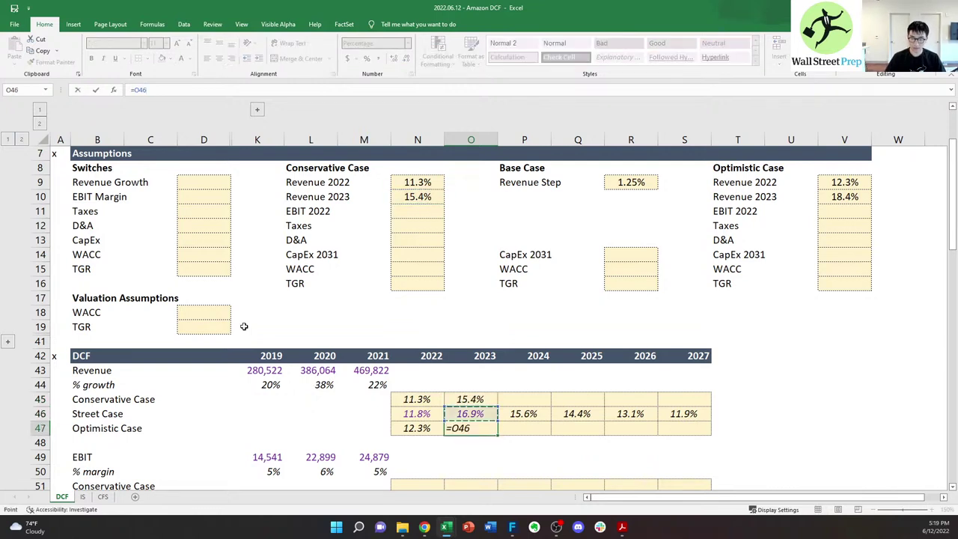
key("Right")
key("Right")
key("Right")
key("Right")
key("Right")
key("Right")
key("Right")
key("Right")
key("Left")
key("ctrl+Up")
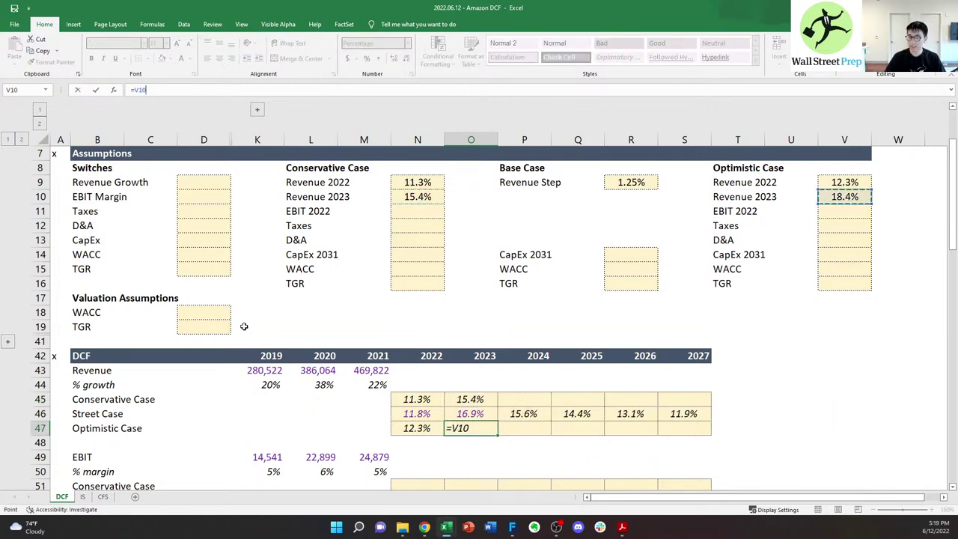
key("Return")
- Review the 2023 growth cells of the three cases and the Street Case growth for 2022 and 2023
key("Up")
key("Up")
key("Up")
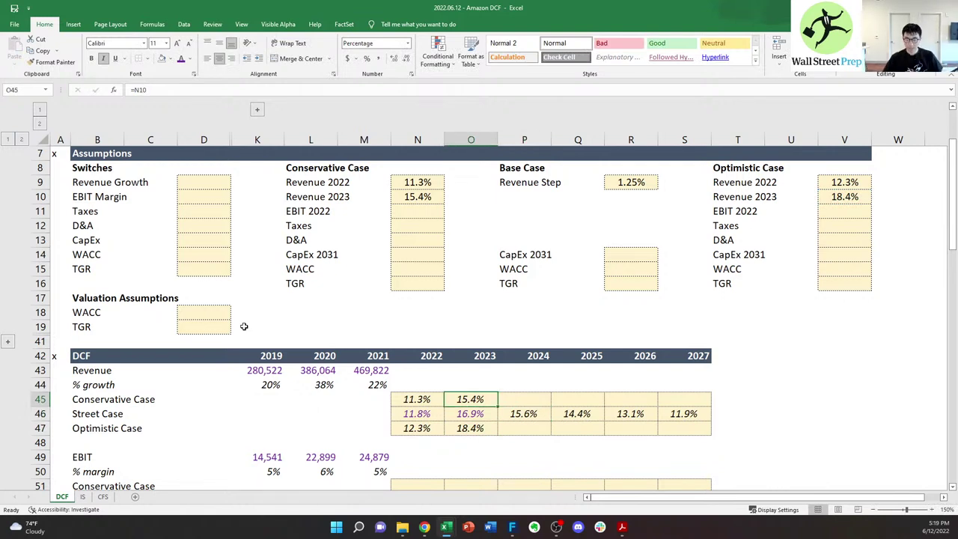
key("Down")
key("shift+Left")
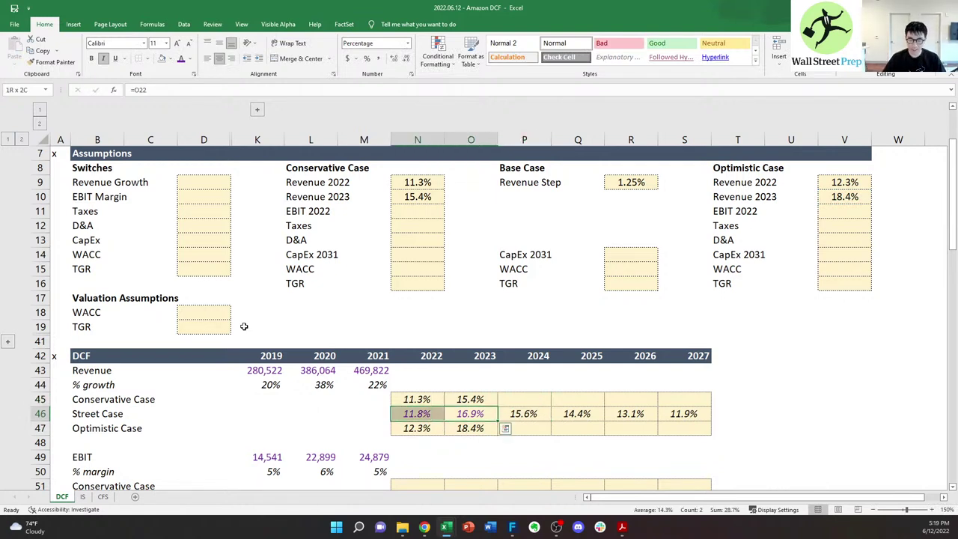
key("shift+Right")
key("shift+Left")
key("Up")
key("Left")
key("Up")
key("Up")
key("Left")
key("Left")
key("Left")
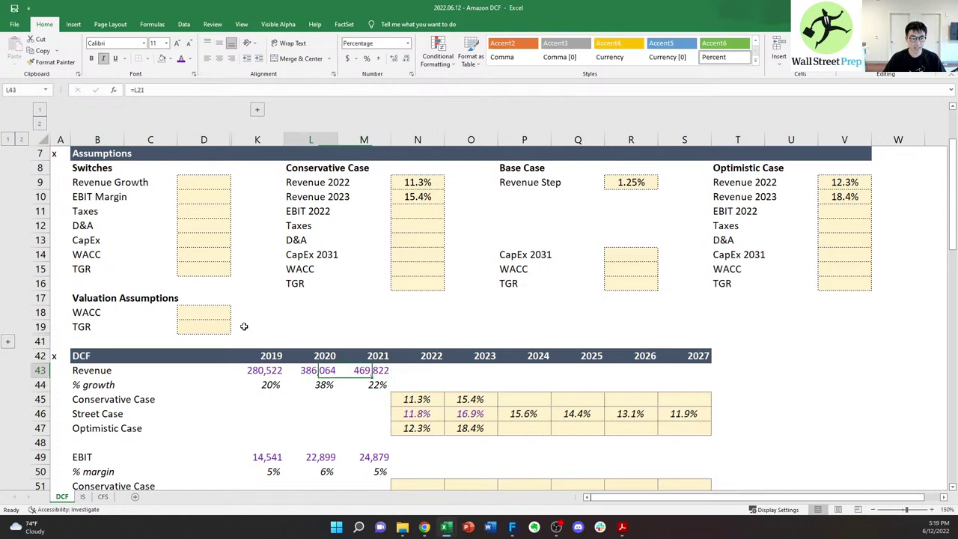
key("Up")
key("Left")
key("Up")
key("Up")
key("Up")
key("Up")
key("Up")
key("Up")
key("Up")
key("Down")
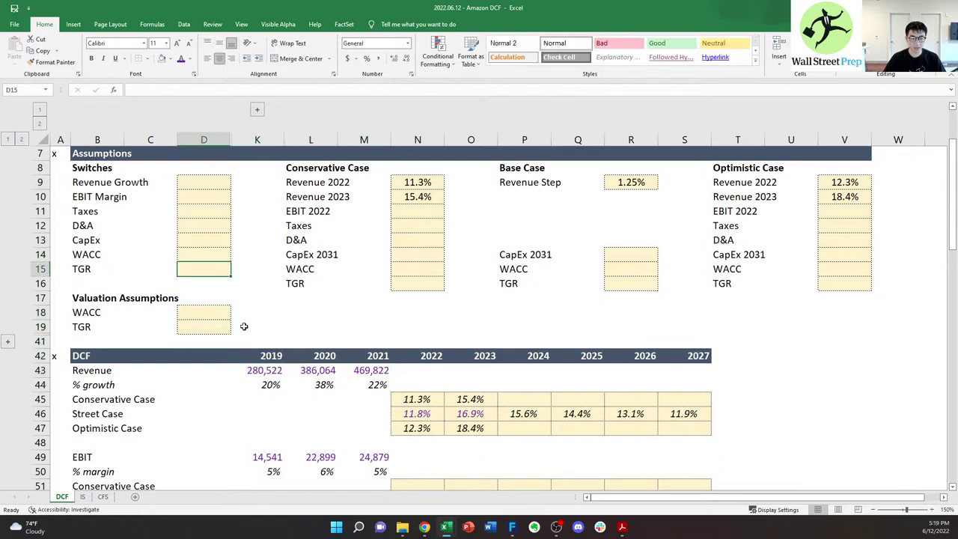
key("Down")
key("Down")
key("Down")
key("Down")
key("Down")
key("Right")
key("Right")
key("Down")
key("Right")
key("Down")
key("Down")
key("Right")
key("Down")
key("Right")
key("Down")
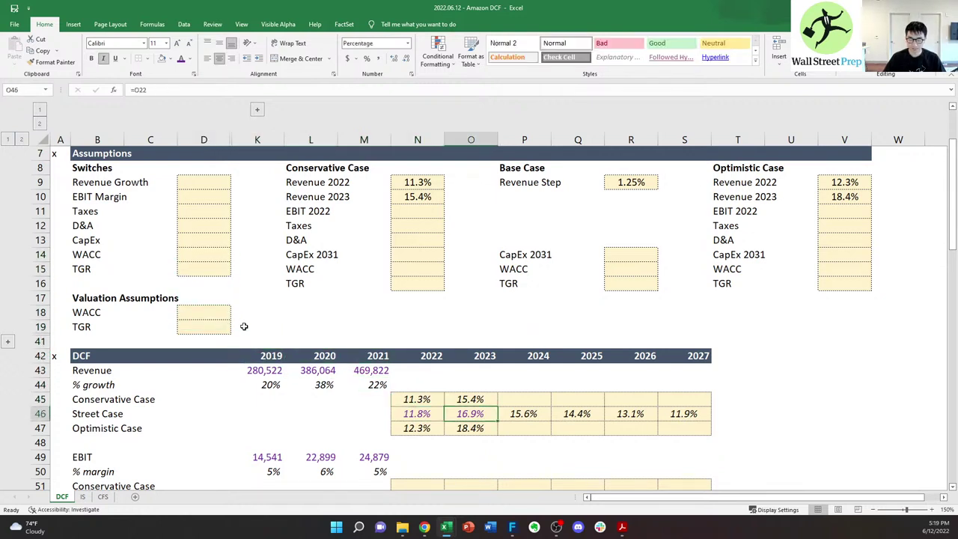
- Compare the 2023 growth of the three cases, and the Optimistic Case growth in 2022 against 2023
key("Up")
key("Right")
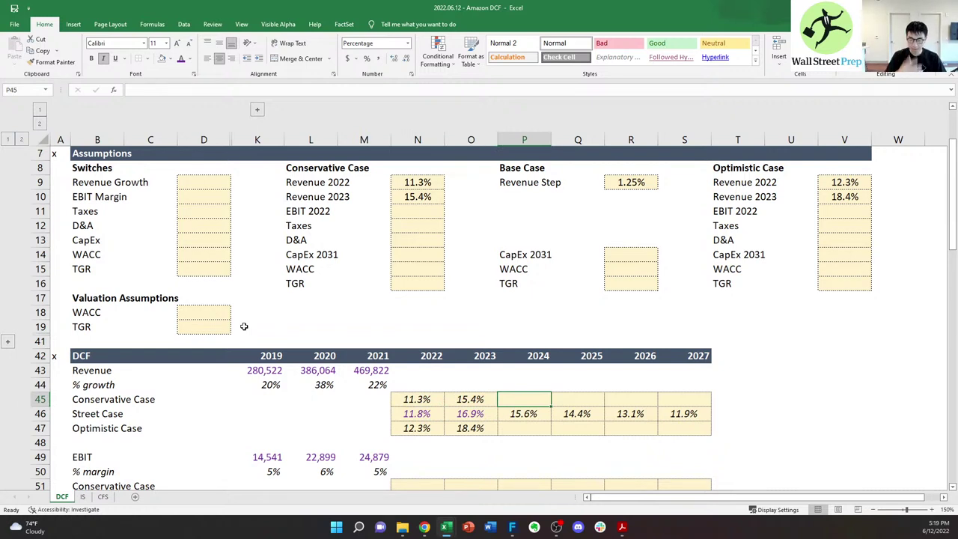
key("Left")
key("Down")
key("Down")
key("Up")
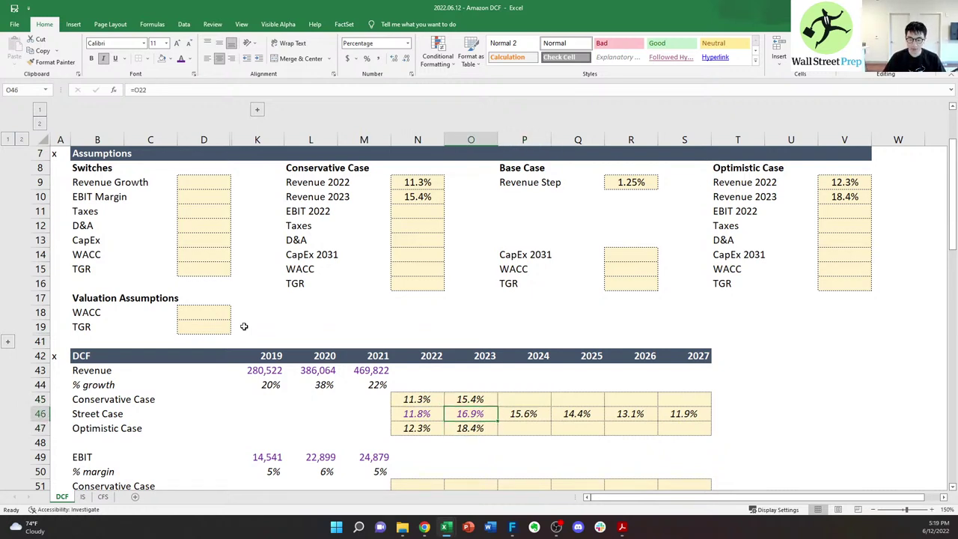
key("Up")
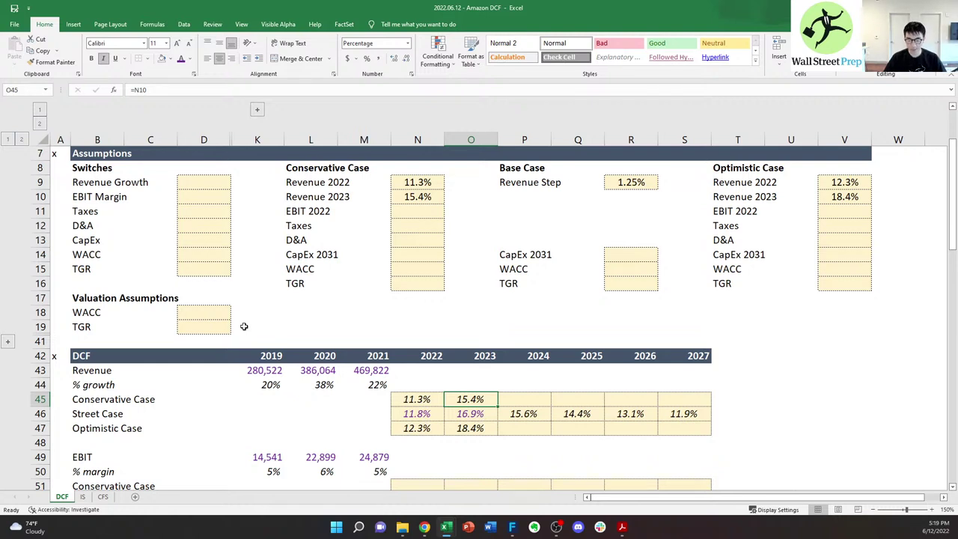
key("Down")
key("Down")
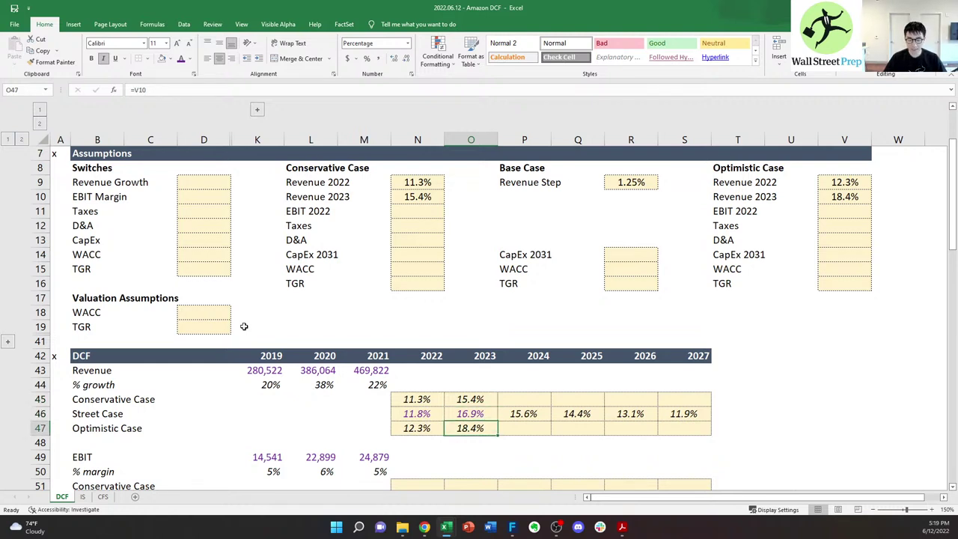
key("Left")
key("Right")
key("Left")
key("Right")
key("Left")
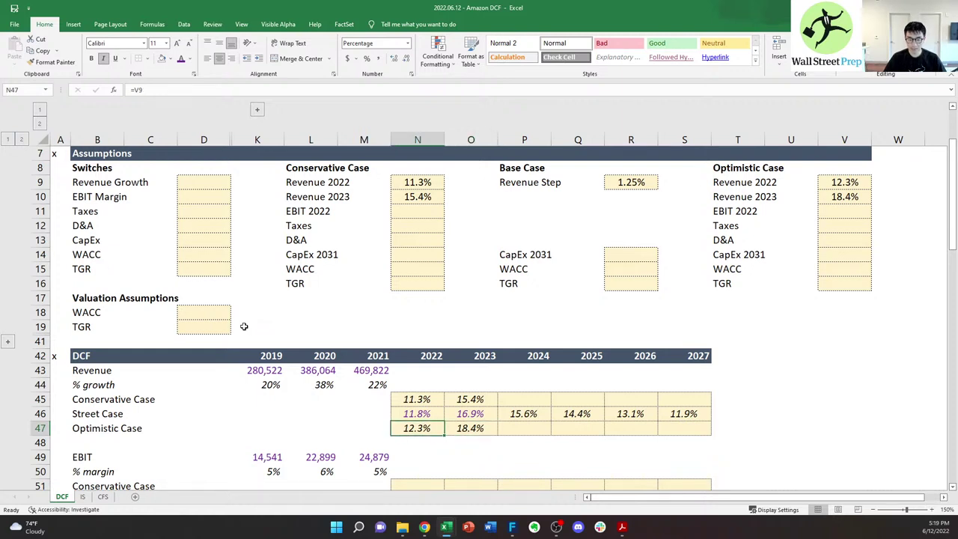
key("Right")
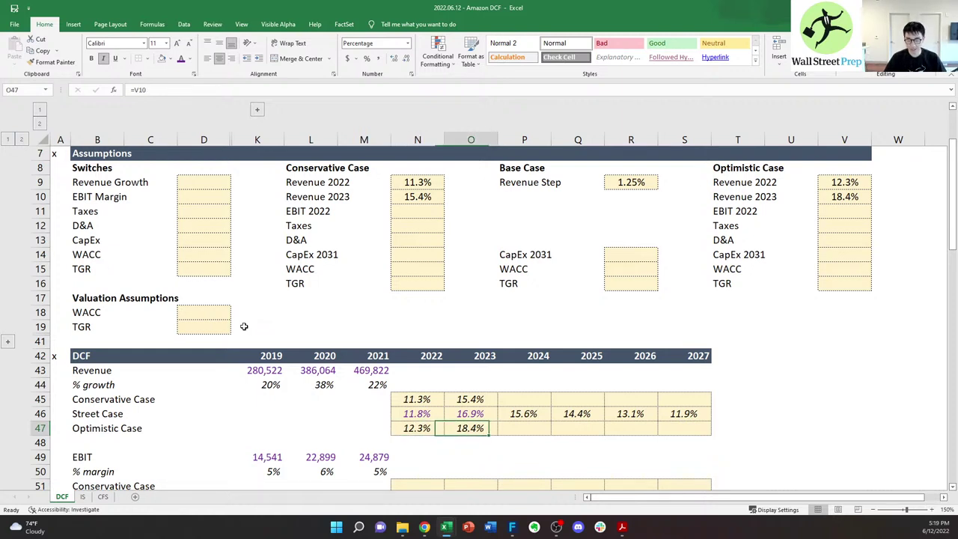
- Examine the historical revenue and its percentage growth for 2019 to 2021 in rows 43 and 44
key("Left")
key("Left")
key("Left")
key("Up")
key("Up")
key("Up")
key("Left")
key("Left")
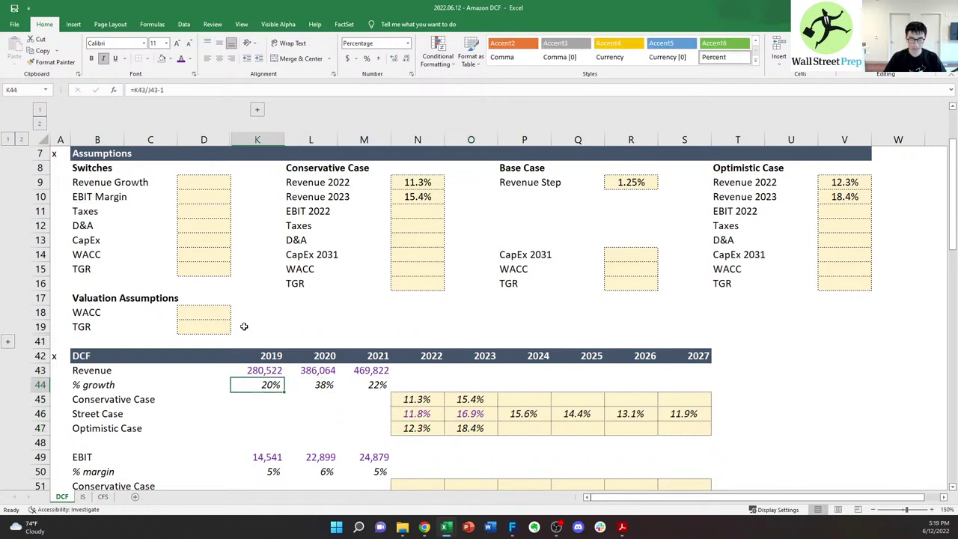
key("Right")
key("Right")
key("Left")
key("Right")
key("Right")
key("Right")
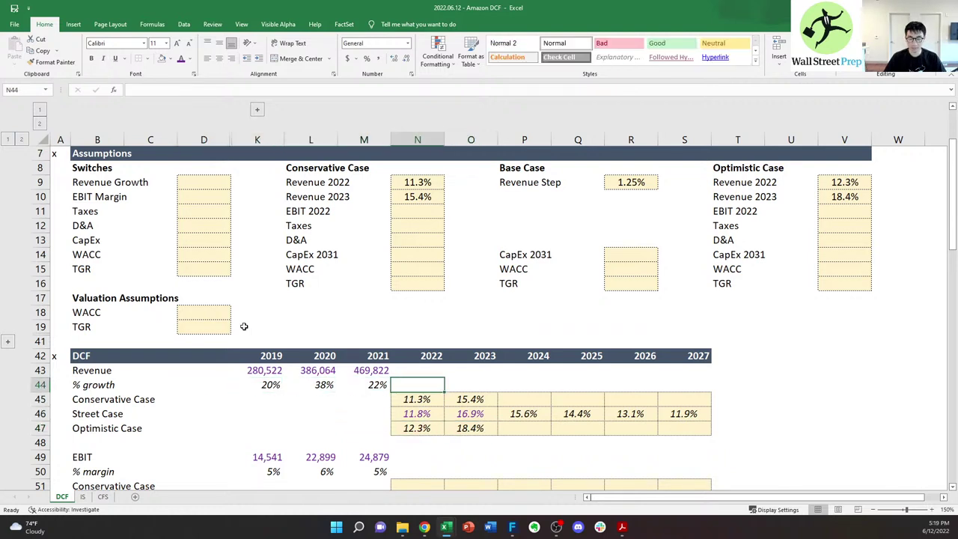
key("Left")
key("Up")
key("shift+Left")
key("shift+Left")
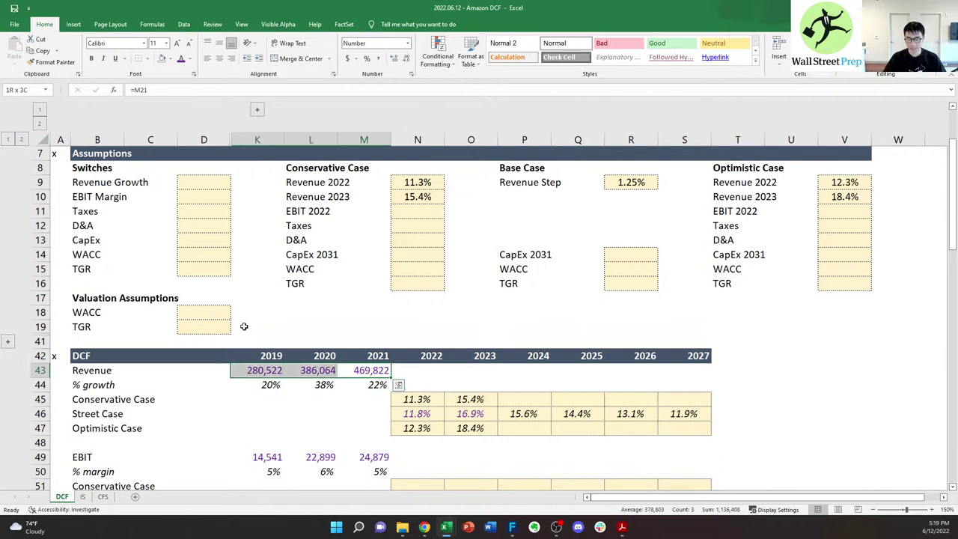
- Examine the Street Case growth from 2024 onward alongside the empty Conservative Case cells
key("Right")
key("Right")
key("Right")
key("Down")
key("Down")
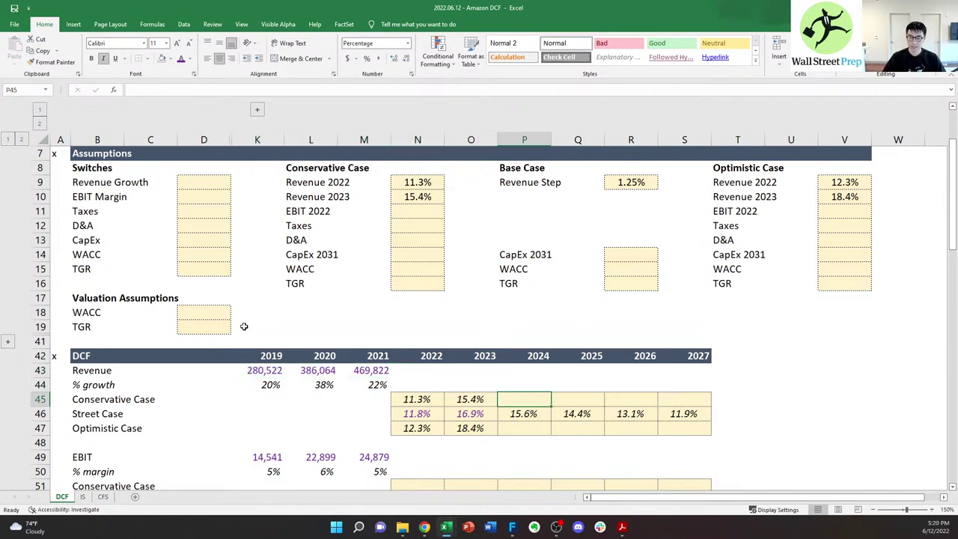
key("Right")
key("Left")
key("Down")
key("Up")
key("Down")
key("Right")
key("Right")
key("Right")
key("Left")
key("Left")
key("Left")
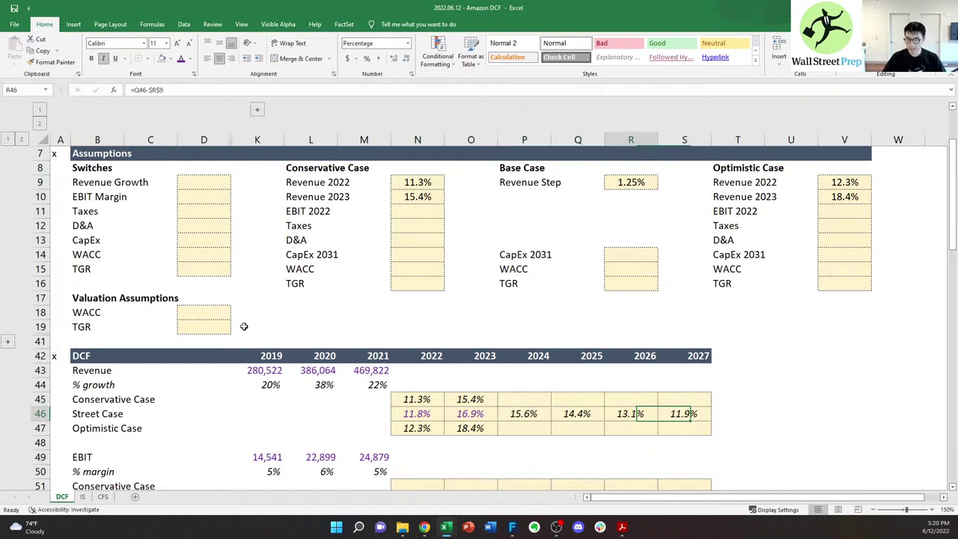
- Examine the unfilled assumption rows from EBIT 2022 to TGR under the Conservative Case and Base Case
key("Up")
key("Up")
key("ctrl+Up")
key("Left")
key("Up")
key("Up")
key("Up")
key("Up")
key("Up")
key("Left")
key("Left")
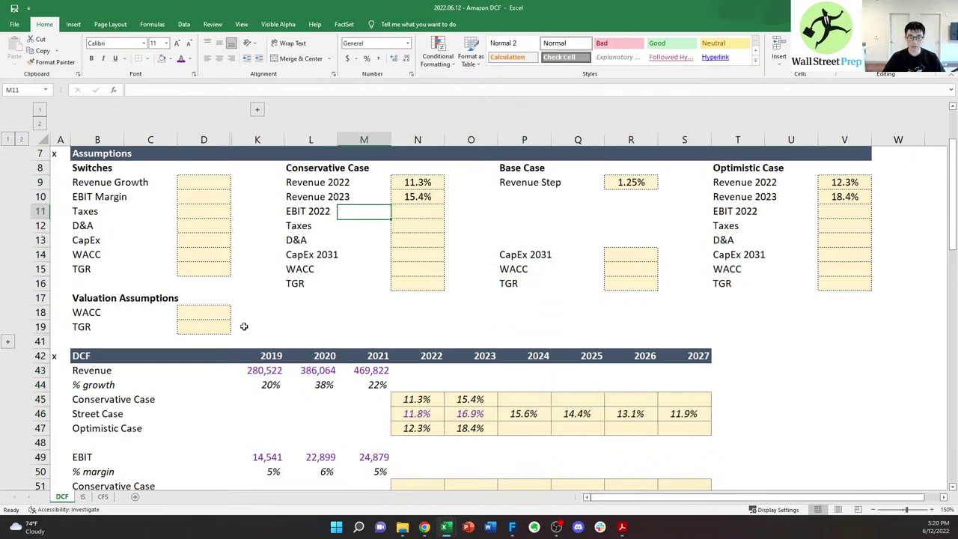
key("Left")
key("shift+Down")
key("shift+Down")
key("shift+Down")
key("shift+Right")
key("shift+Right")
key("shift+Right")
key("shift+Down")
key("shift+Down")
key("shift+Right")
key("shift+Right")
key("shift+Down")
key("shift+Right")
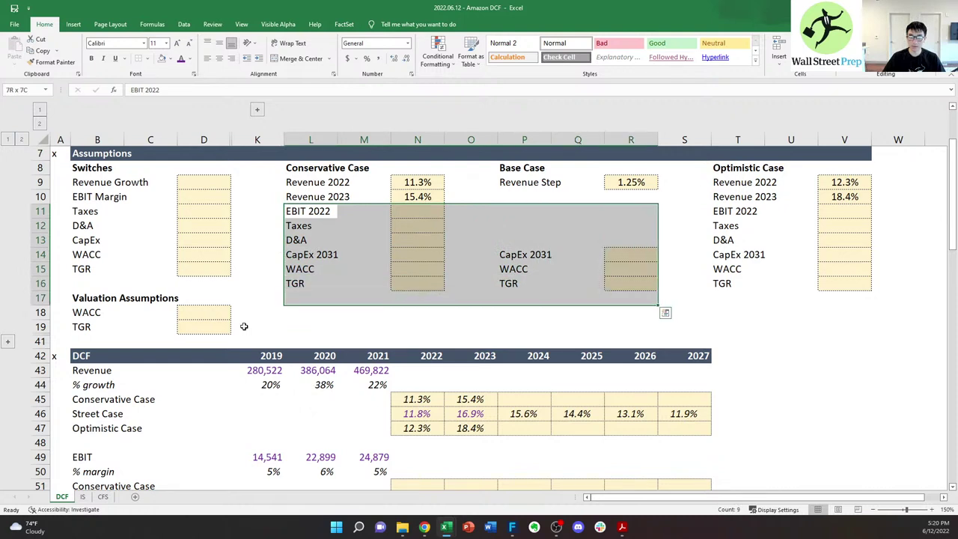
key("shift+Up")
- Inspect the formula behind the Conservative Case's Revenue 2023 assumption in N10
key("Up")
key("Right")
key("Right")
key("F2")
key("Escape")
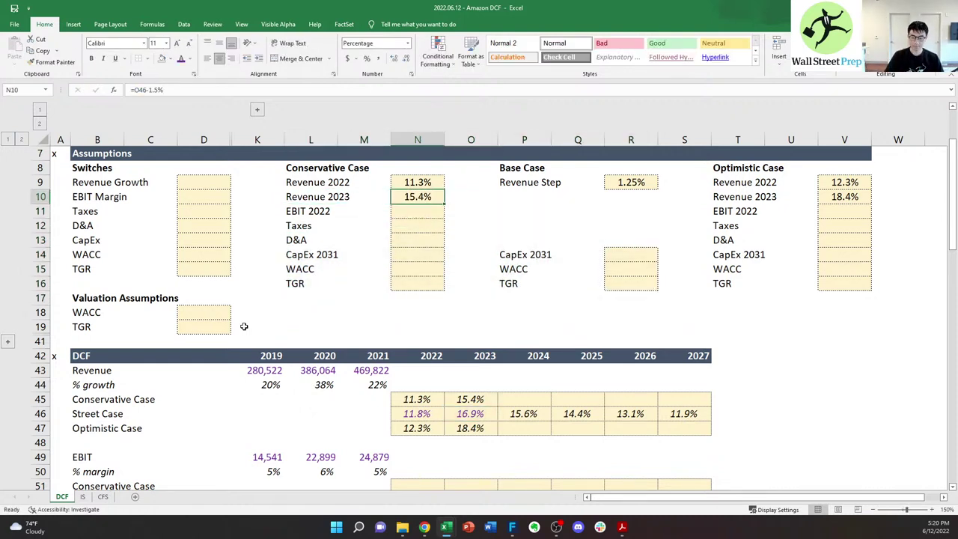
- Rename the Conservative Case's Revenue 2023 label in L10 as "Revenue Step"
key("Left")
key("Left")
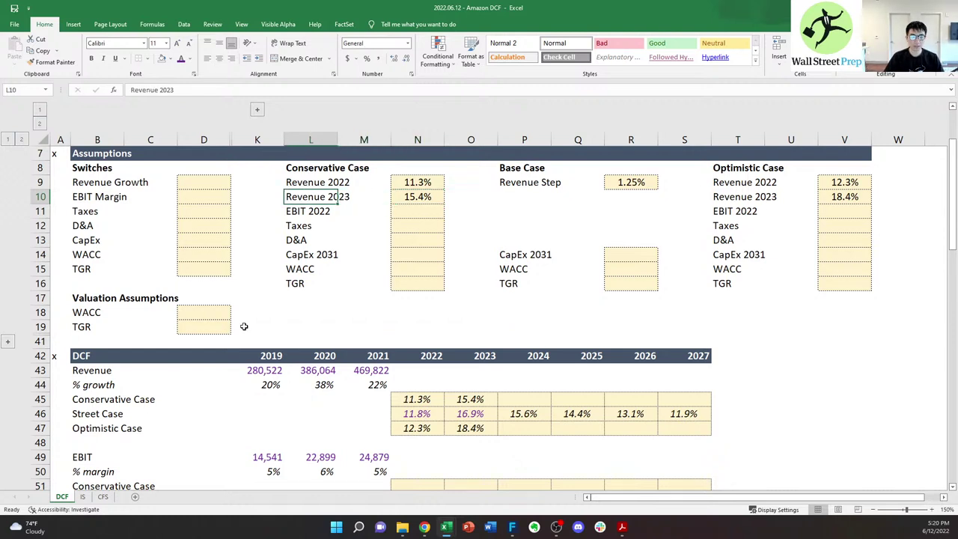
type("Revenue Step")
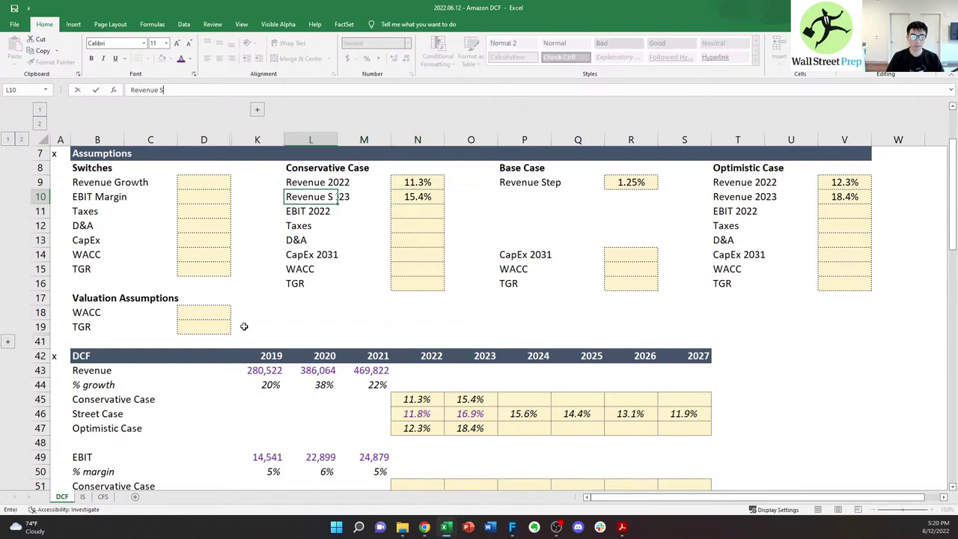
key("ctrl+Return")
- Copy the Revenue Step label over the Optimistic Case's Revenue 2023 label in T10
key("ctrl+c")
key("Right")
key("Right")
key("ctrl+Right")
key("ctrl+Right")
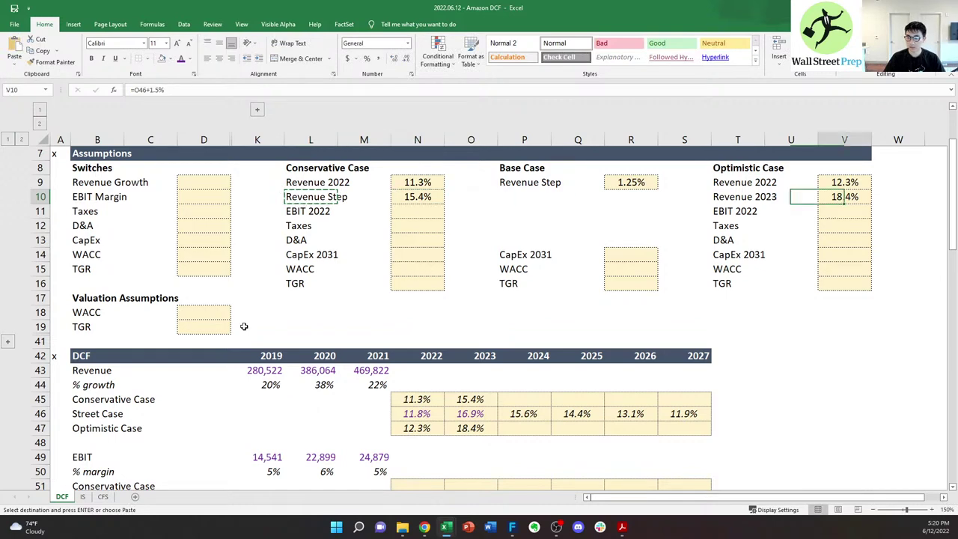
key("ctrl+Right")
key("ctrl+Left")
key("ctrl+Left")
key("Right")
key("Left")
key("Return")
- Set the Conservative Case's Revenue Step in N10 to -1.5%
key("ctrl+Left")
key("ctrl+Left")
key("ctrl+Left")
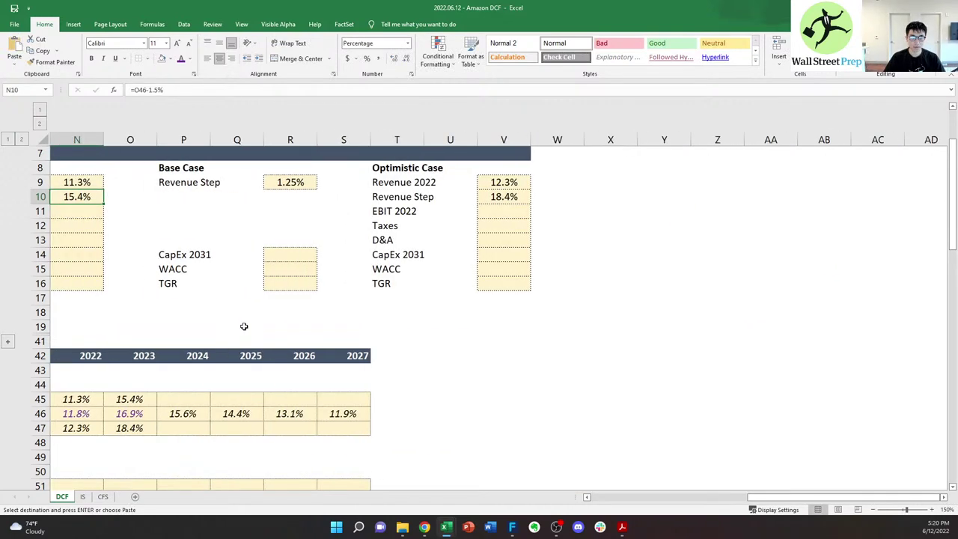
key("Right")
key("Escape")
key("Right")
key("Right")
key("Right")
key("Right")
key("Right")
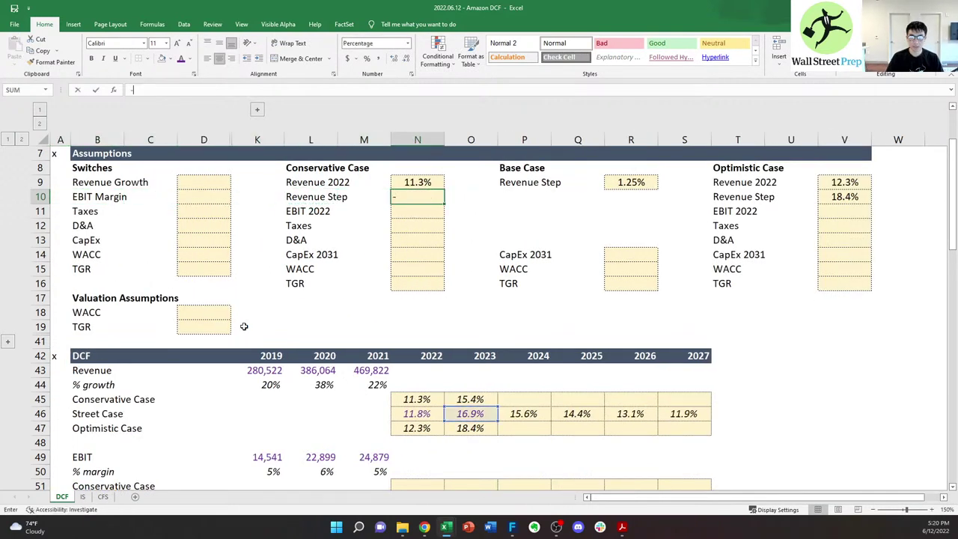
type("-1.5")
- Set the Optimistic Case's Revenue Step in V10 to 1.5%
key("Right")
key("Right")
key("Right")
key("Right")
key("Right")
key("Right")
key("Right")
key("Right")
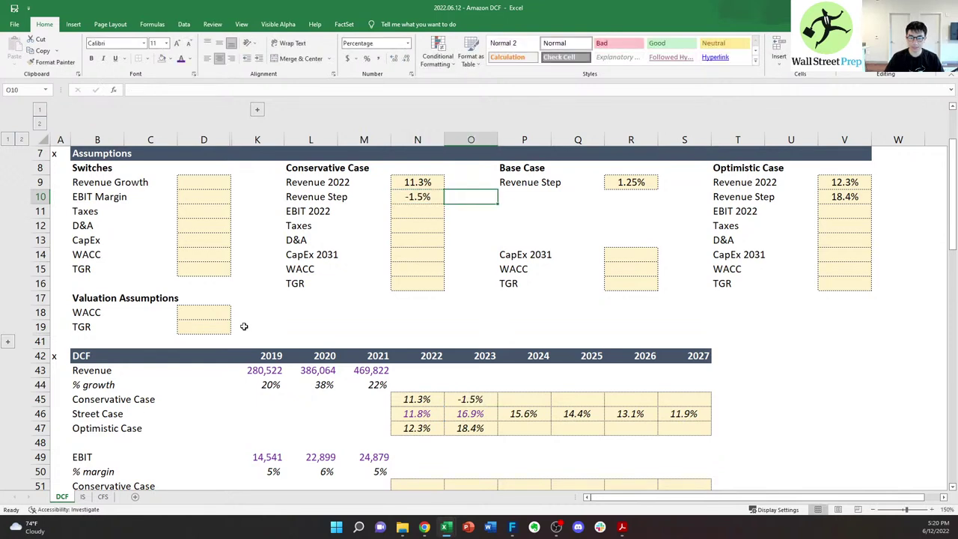
type("1.5")
- Calculate the Conservative Case's 2023 growth in O45 as the Street Case growth plus the Conservative Revenue Step, =O46+N10
key("Left")
key("Left")
key("Left")
key("Left")
key("Left")
key("Left")
key("Left")
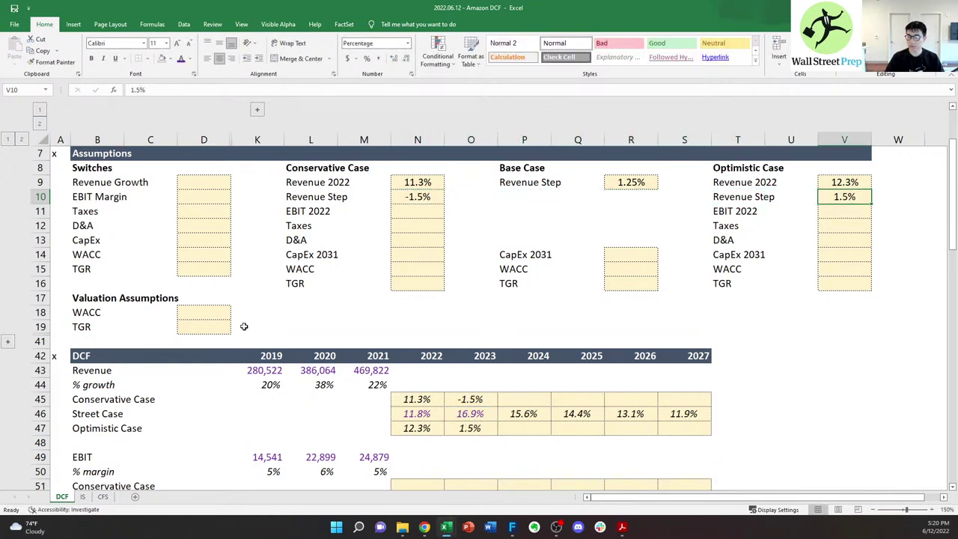
key("Down")
key("Down")
key("Down")
key("Down")
key("Down")
key("Down")
key("Down")
key("Down")
key("Down")
key("Down")
key("Down")
key("Down")
key("Down")
key("Down")
key("Down")
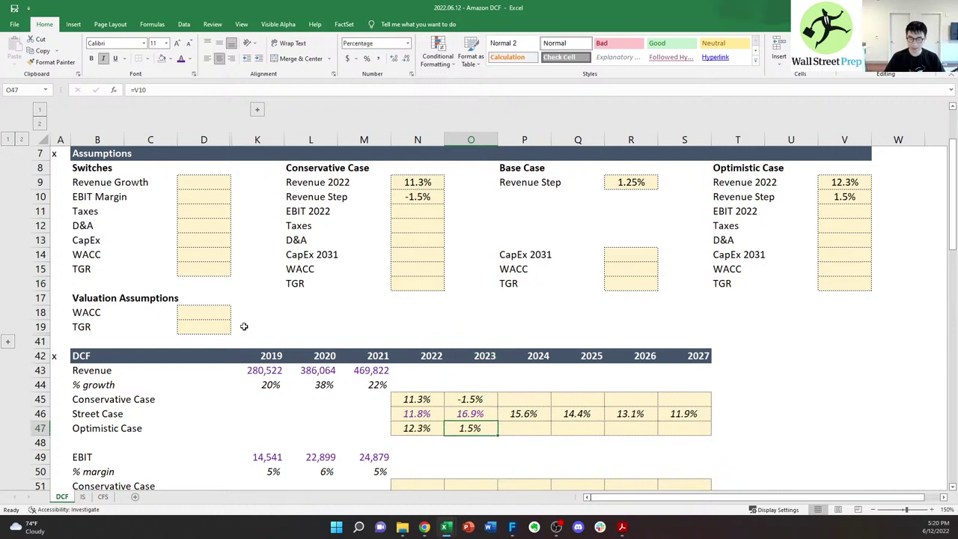
key("Up")
type("=")
key("Down")
type("+")
key("Up")
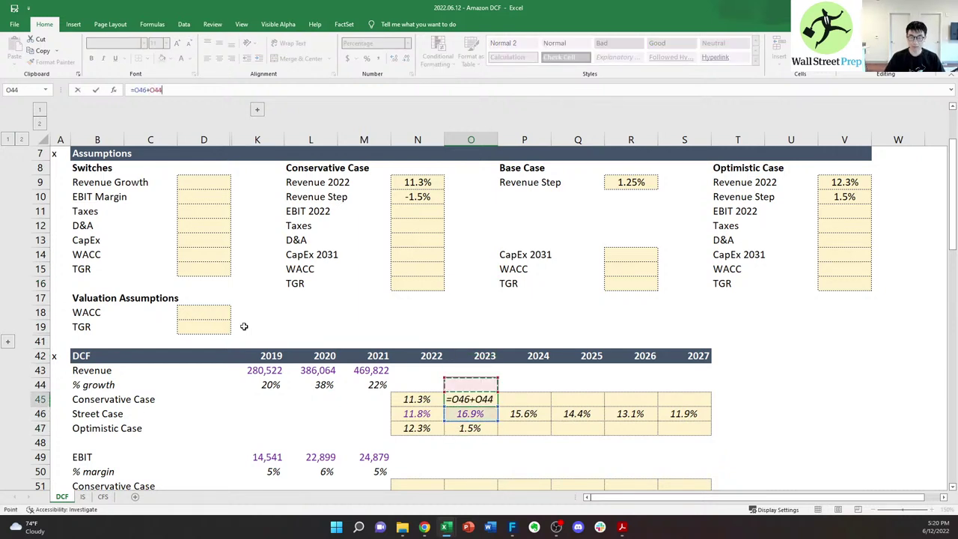
key("Left")
key("Up")
key("Up")
key("Up")
key("Up")
key("Up")
key("Up")
key("Up")
key("Up")
key("Up")
key("Up")
key("Up")
key("Up")
key("Up")
key("ctrl+Return")
- Try to link the Optimistic Case's 2023 growth in O47 directly to the Optimistic Revenue Step with an absolute reference
key("Down")
key("Down")
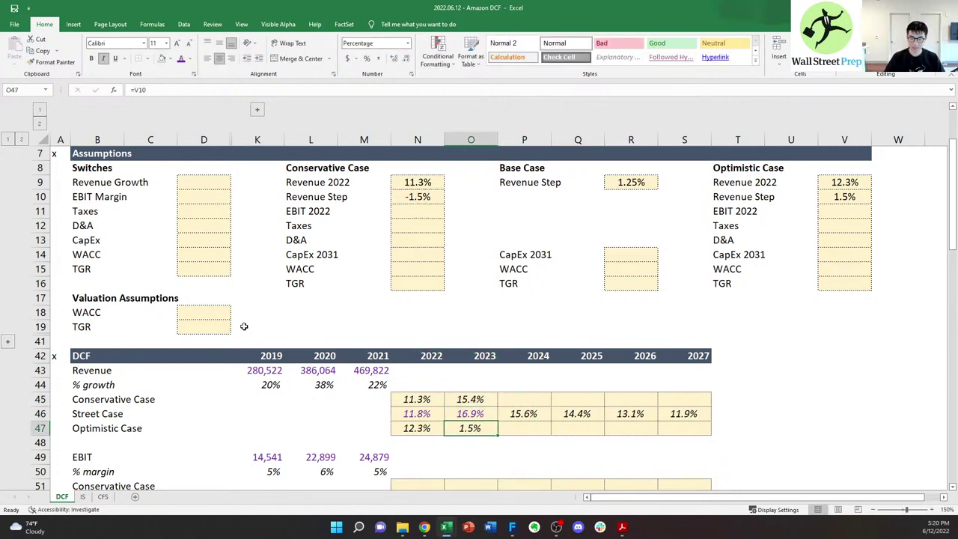
type("=")
key("Right")
key("Right")
key("Right")
key("Right")
key("Right")
key("Right")
key("Right")
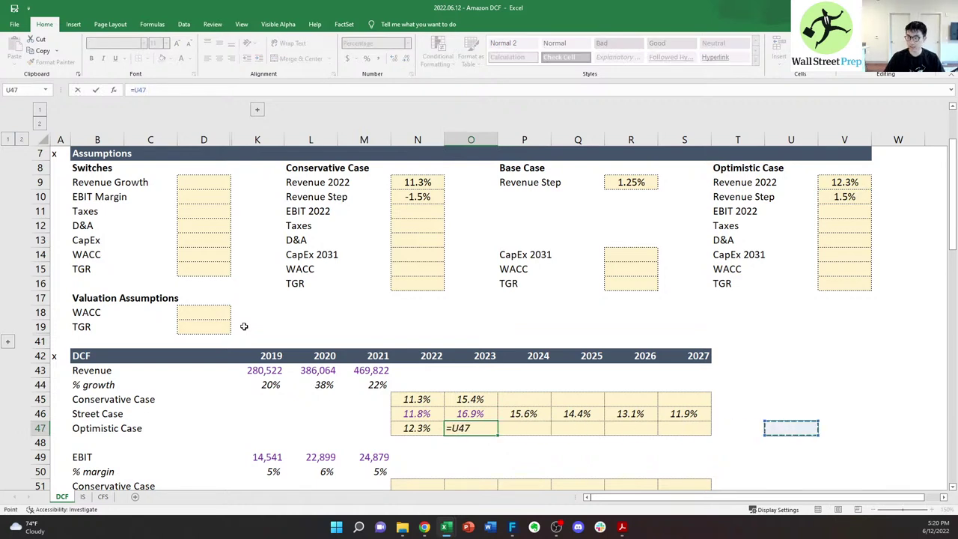
key("ctrl+Up")
key("F4")
key("ctrl+Return")
key("Up")
key("Up")
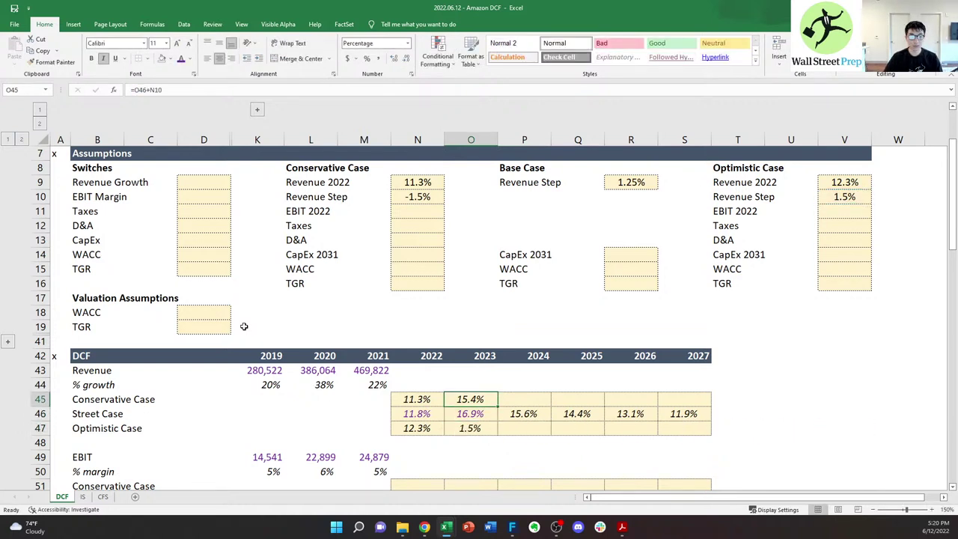
- Calculate the Optimistic Case's 2023 growth in O47 as the Street Case growth plus the Optimistic Revenue Step, =O46+$V$10
key("Down")
key("Down")
type("=")
key("Up")
type("+")
key("Right")
key("Right")
key("Right")
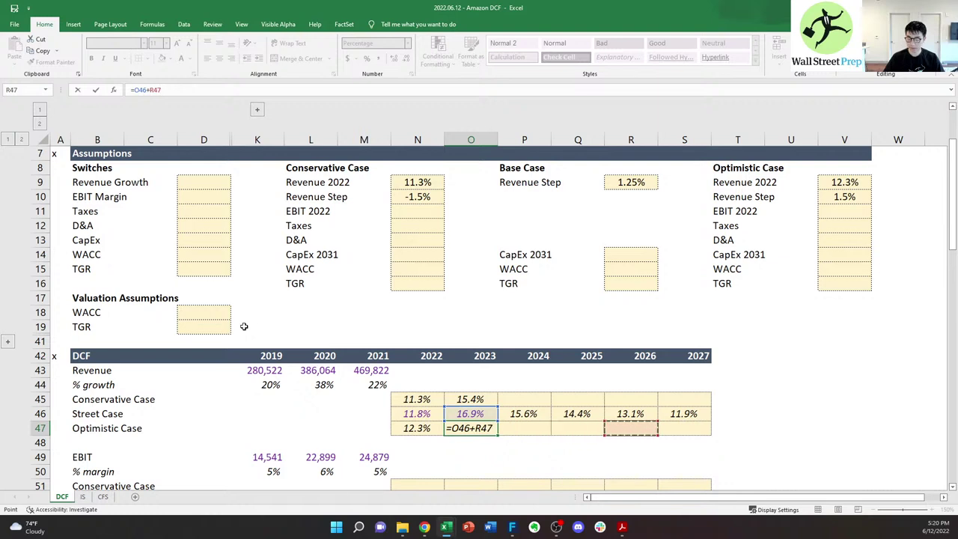
key("Right")
key("Right")
key("Right")
key("Right")
key("ctrl+Up")
key("F4")
key("ctrl+Return")
- Make the Revenue Step reference absolute in the Conservative Case's 2023 growth formula, giving =O46+$N$10
key("Up")
key("Up")
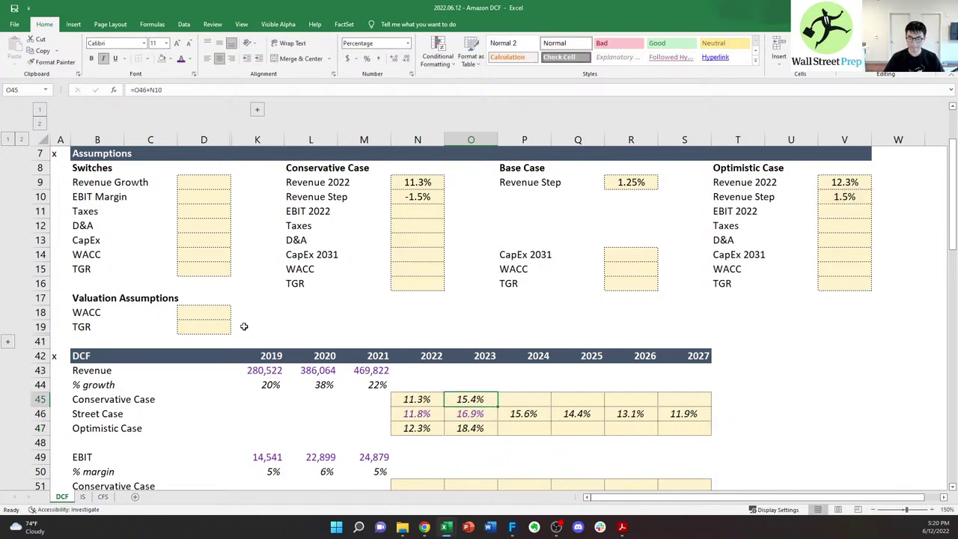
key("F2")
key("Escape")
key("ctrl+c")
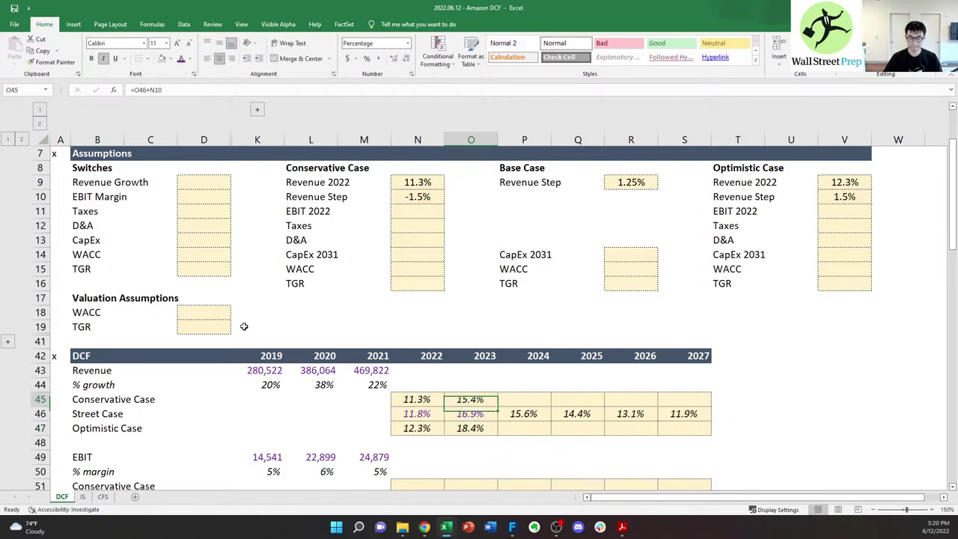
key("F2")
key("F4")
key("ctrl+Return")
- Copy the Conservative Case's 2023 growth formula across 2024 to 2027
key("ctrl+c")
key("shift+Right")
key("shift+Right")
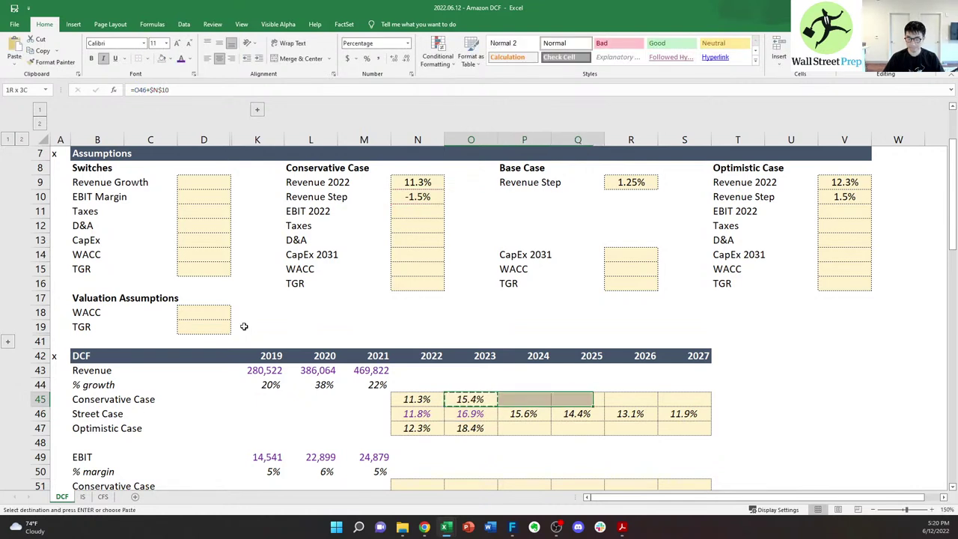
key("shift+Right")
key("shift+Right")
key("ctrl+v")
- Copy the Optimistic Case's 2023 growth formula across 2024 to 2027
key("Down")
key("Down")
key("ctrl+c")
key("shift+Right")
key("shift+Right")
key("shift+Right")
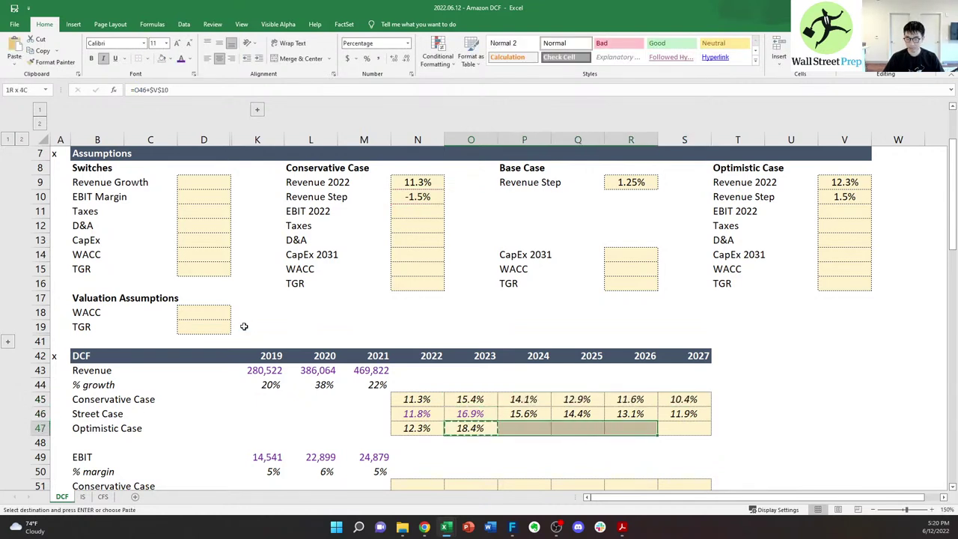
key("shift+Right")
key("ctrl+v")
key("Escape")
key("Up")
key("Up")
key("Left")
key("Left")
key("Up")
key("Right")
key("Right")
key("Down")
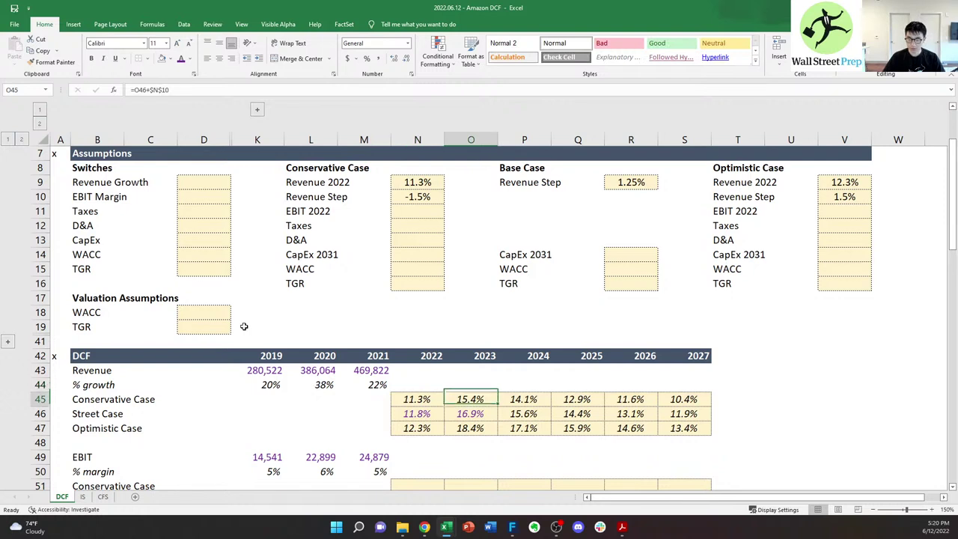
key("Left")
key("Left")
key("Left")
key("Left")
key("Up")
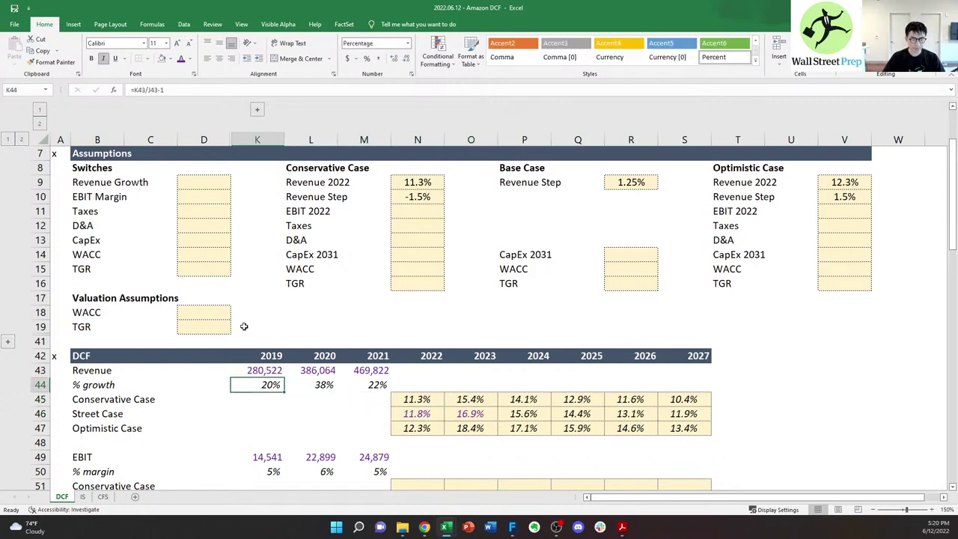
key("Left")
key("Left")
key("Left")
key("Right")
key("Right")
key("Left")
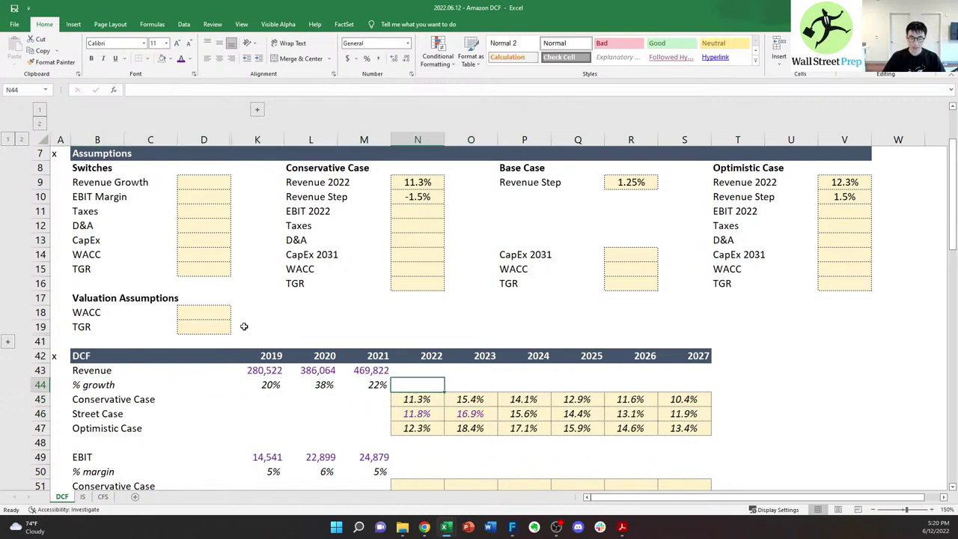
type("=")
key("Escape")
- Set the Revenue Growth switch in D9 to 1
key("Up")
key("Left")
key("Up")
key("Up")
key("Up")
key("Left")
key("Left")
key("Left")
key("Up")
key("Up")
key("Up")
key("Up")
key("Up")
key("Up")
key("Up")
key("Up")
key("Up")
key("Up")
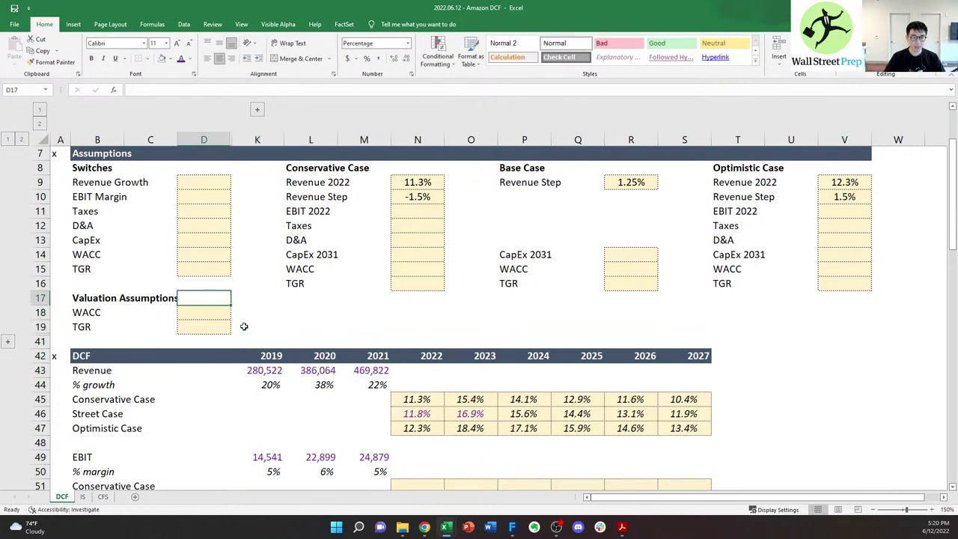
type("1")
key("Return")
key("Right")
key("Right")
key("Right")
key("Right")
key("Right")
key("Right")
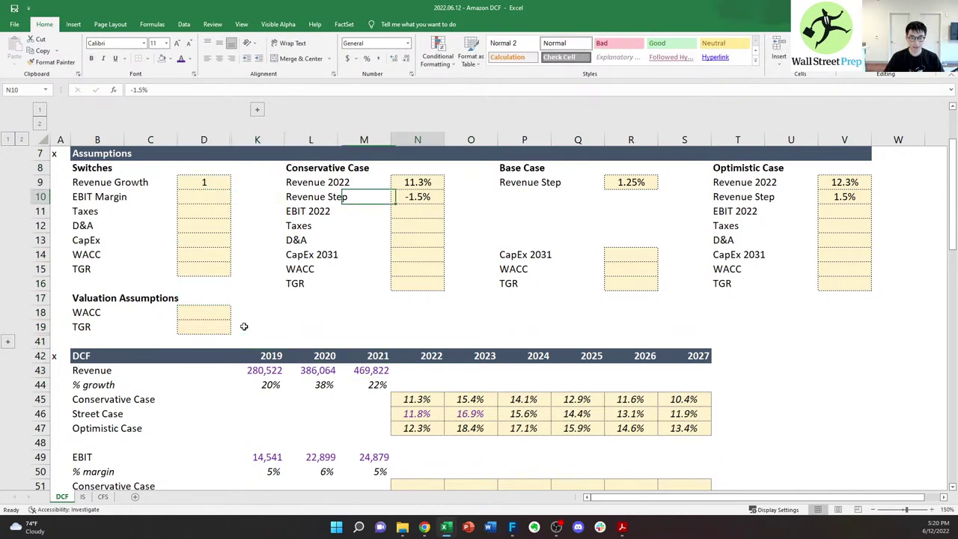
key("Down")
key("Down")
key("Down")
key("Down")
key("Down")
key("Down")
key("Down")
key("Down")
key("Down")
key("Down")
key("Down")
key("Down")
- Give the Conservative Case's Revenue Step in N10 the custom number format 0.0%;(0.0%) so negatives use parentheses
key("Left")
key("Left")
key("Up")
key("Up")
key("Up")
key("Up")
key("Up")
key("Up")
key("Up")
key("Up")
key("Up")
key("Up")
key("Up")
key("Up")
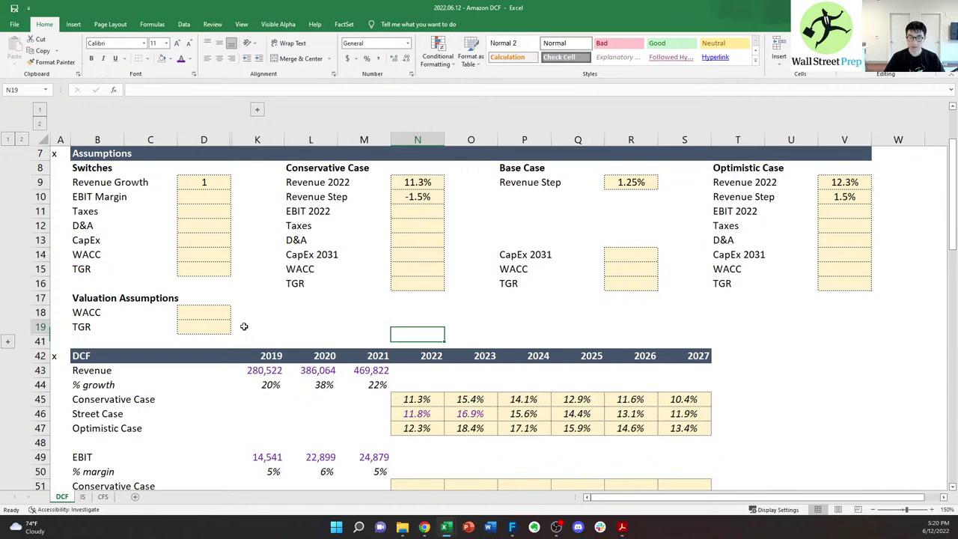
left_click(408, 44)
left_click(397, 298)
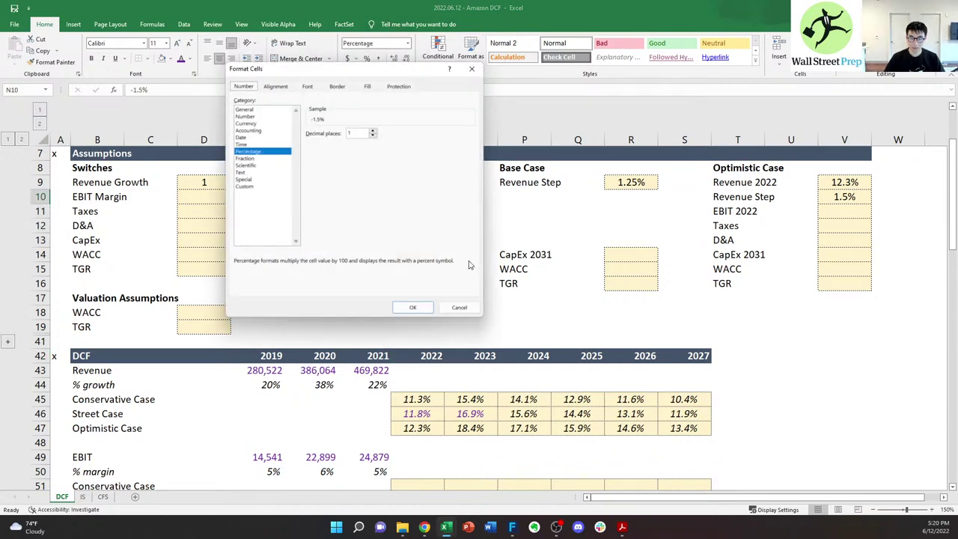
left_click(255, 186)
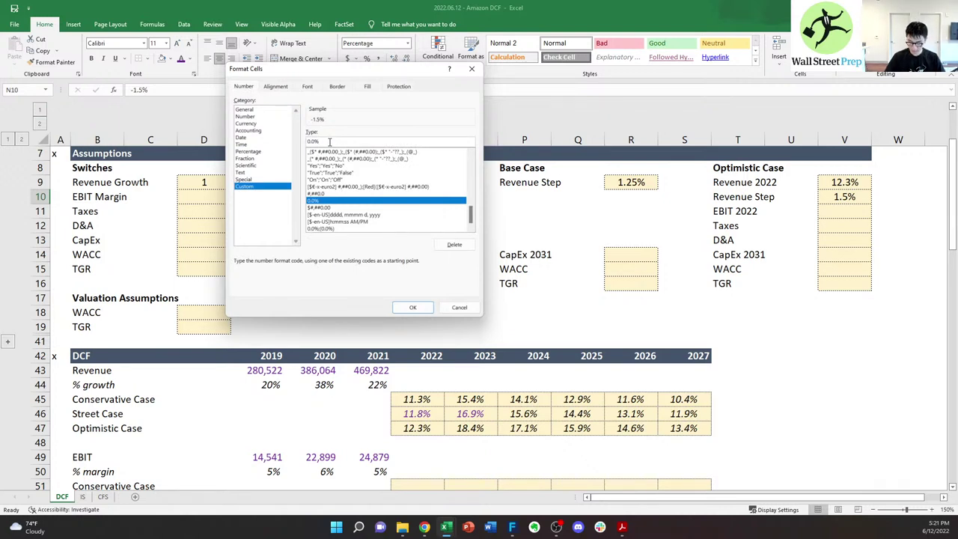
type(";(0.0")
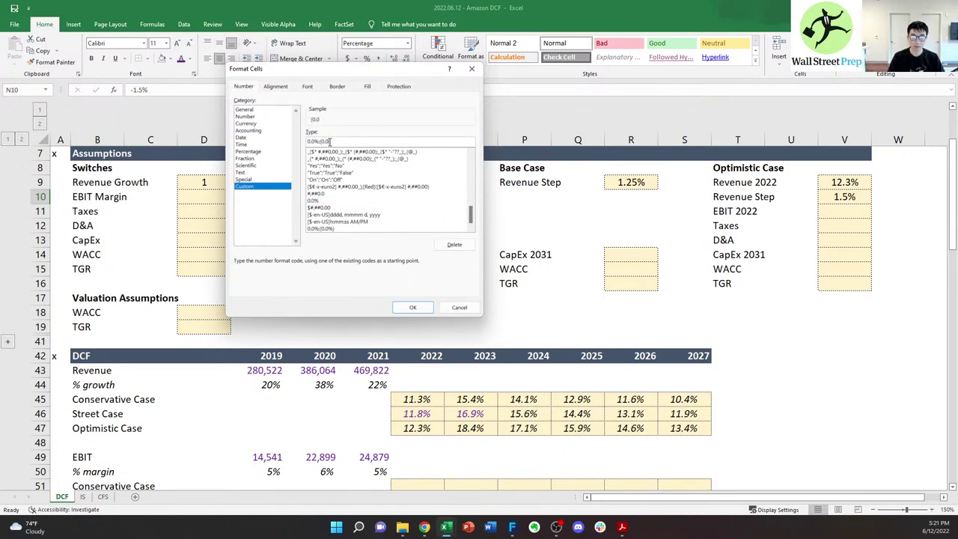
type("%)")
key("Return")
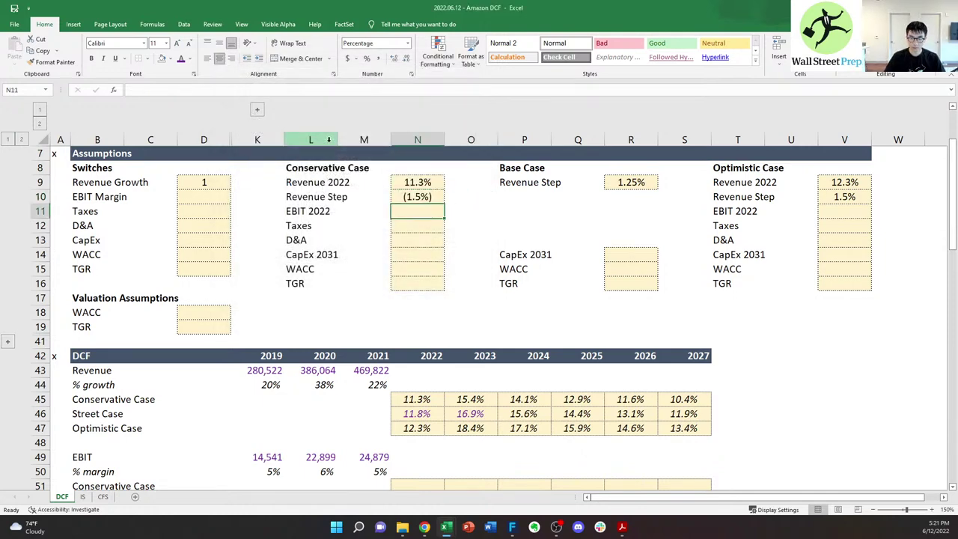
- Copy only the Conservative Revenue Step's formatting onto the other Conservative Case assumption cells
key("ctrl+c")
key("shift+Down")
key("shift+Down")
key("shift+Down")
key("shift+Down")
key("shift+Down")
key("shift+Down")
key("ctrl+alt+v")
key("t")
key("Return")
key("Escape")
key("Up")
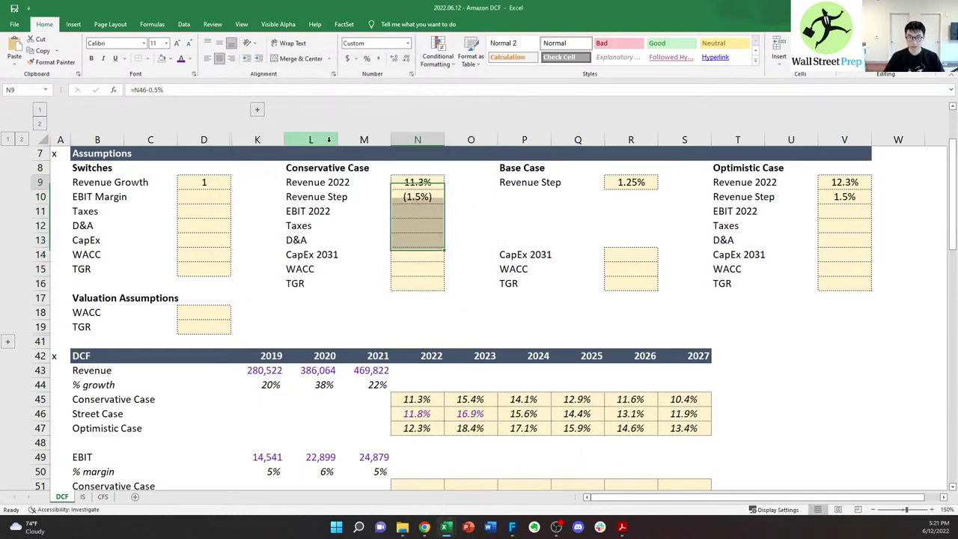
- Calculate the 2022 revenue % growth in N44 from the Revenue Growth switch with =OFFSET(N44,$D$9,0)
key("Down")
key("Down")
key("Down")
key("Down")
key("Down")
key("Down")
key("Down")
key("Down")
key("Down")
key("Down")
key("Down")
key("Down")
key("Down")
key("Down")
type("=offset(")
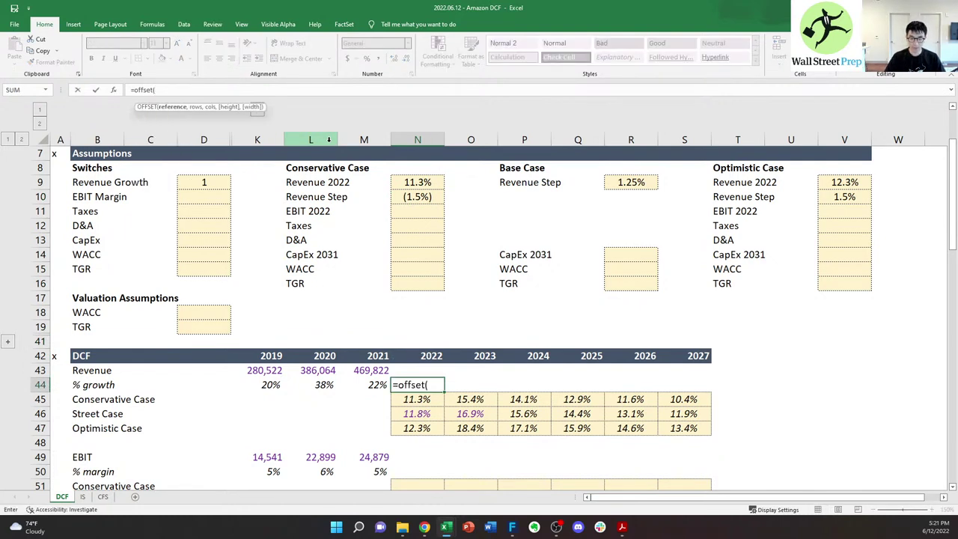
key("Up")
key("Left")
key("Down")
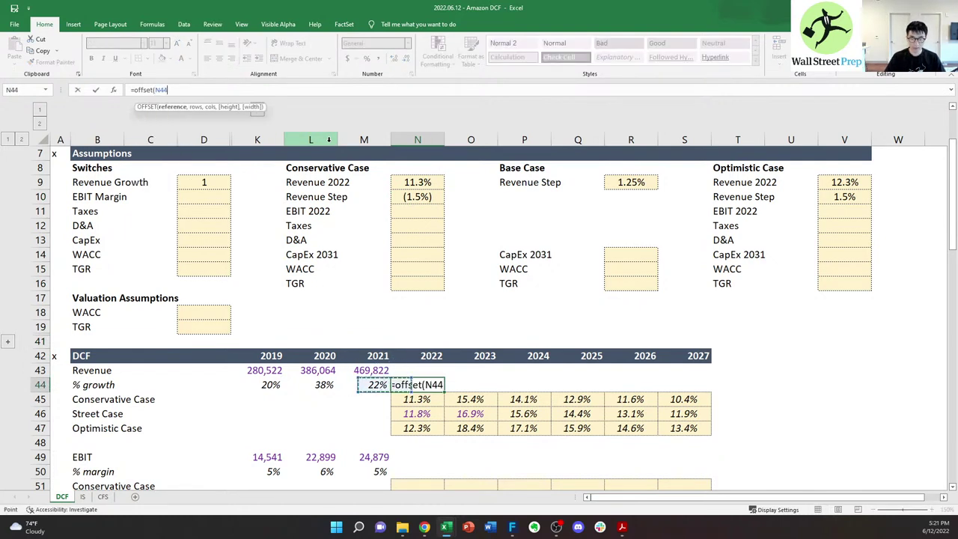
key("Right")
key("Up")
key("Down")
type(",")
key("Up")
key("Left")
key("Left")
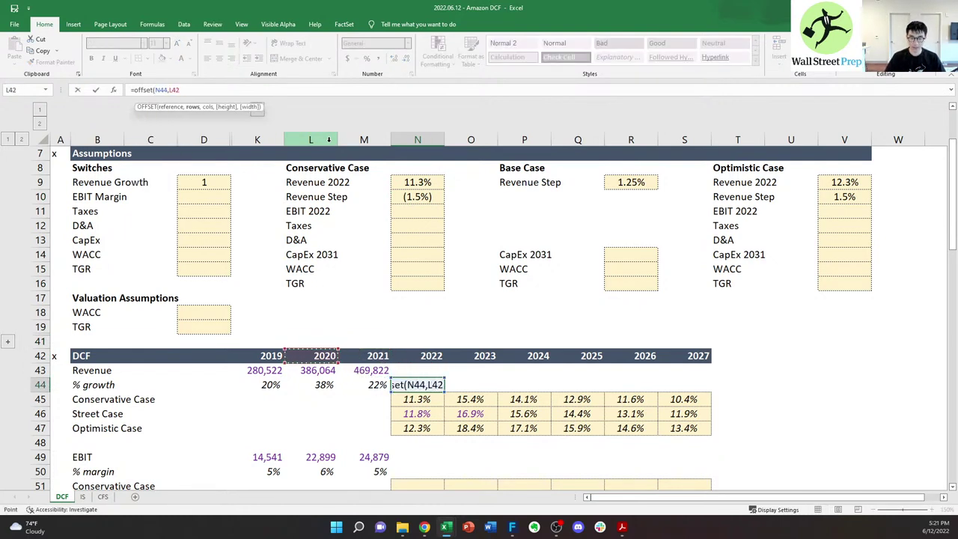
key("Up")
key("Up")
key("Up")
key("Up")
key("Up")
key("Up")
key("Up")
key("Up")
key("Up")
key("Up")
key("Left")
key("Left")
key("Up")
key("Up")
key("Up")
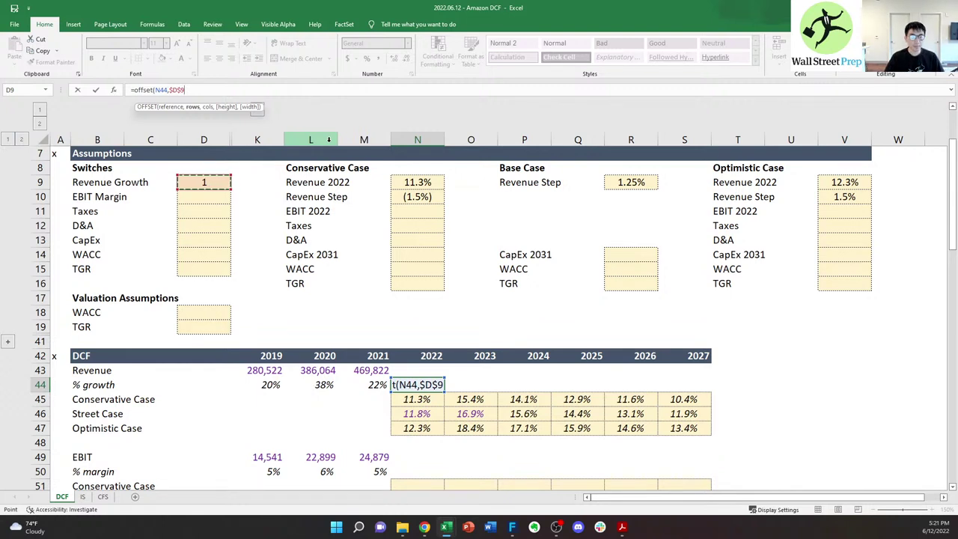
type(",0")
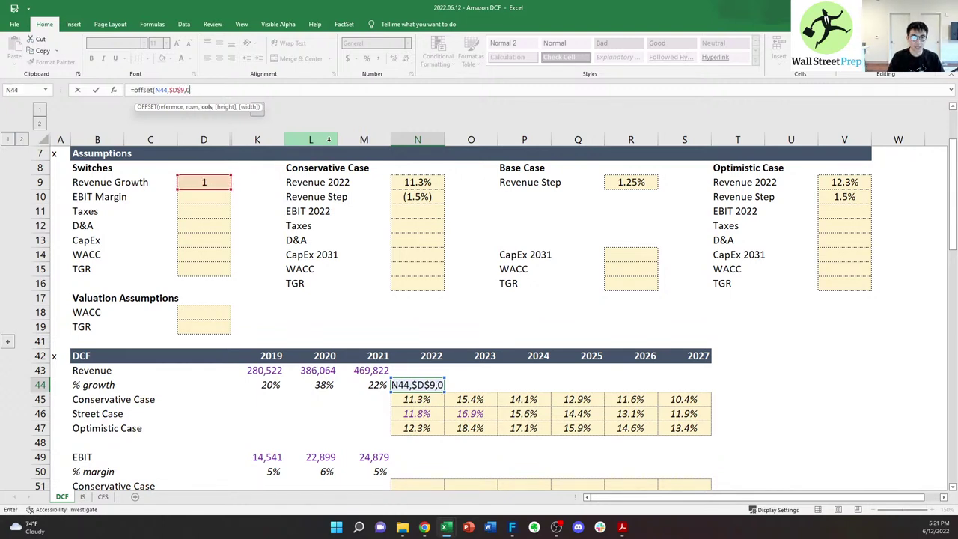
type(")")
key("Return")
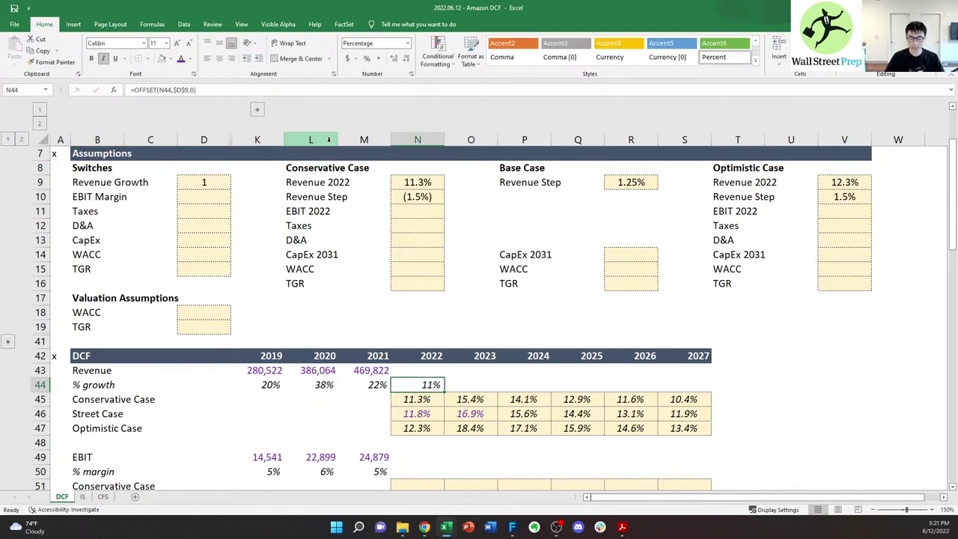
- Fill the 2022 % growth OFFSET formula across 2023 to 2027
key("shift+Right")
key("shift+Right")
key("shift+Right")
key("shift+Right")
key("shift+Right")
key("ctrl+r")
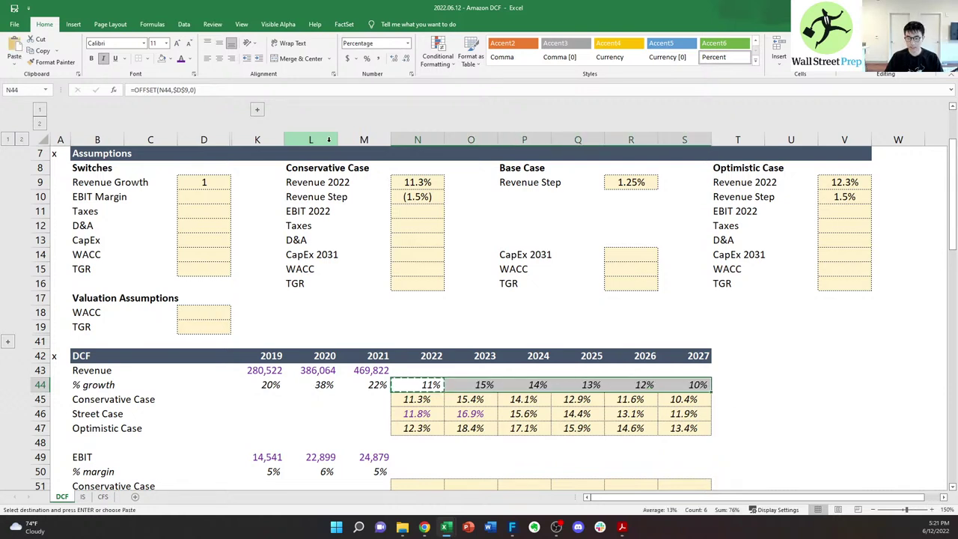
- Check the cell references in the projected % growth OFFSET formulas in row 44
key("F2")
key("Escape")
key("Right")
key("Right")
key("Right")
key("F2")
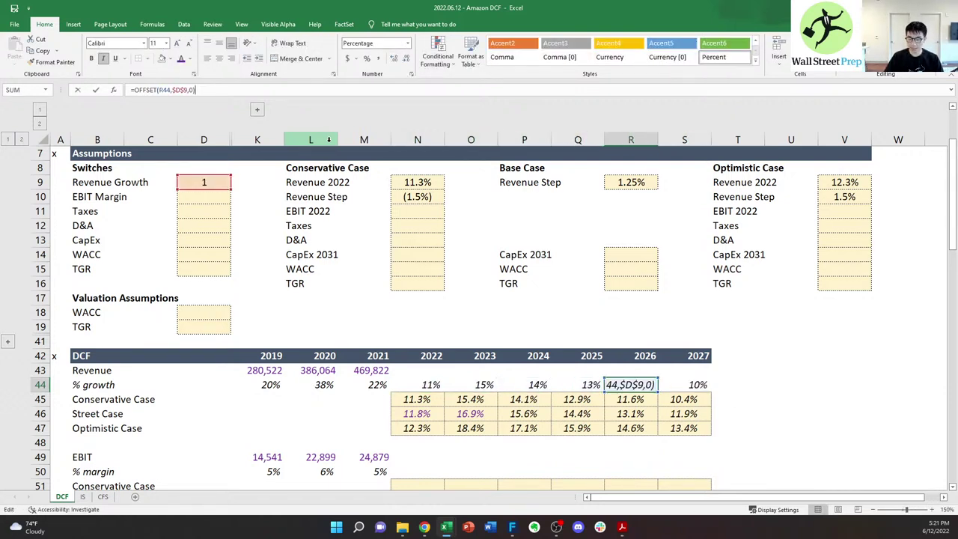
key("Escape")
key("Up")
key("Up")
- Test the Revenue Growth switch in D9 by cycling through cases 1, 2 and 3, and leave it set to 2
left_click(211, 179)
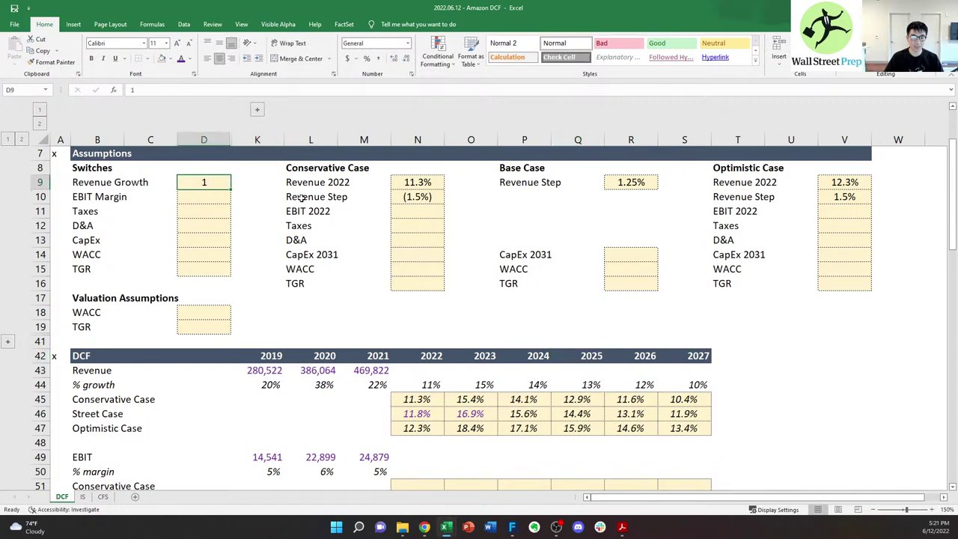
type("2")
key("ctrl+Return")
type("3")
key("ctrl+Return")
type("1")
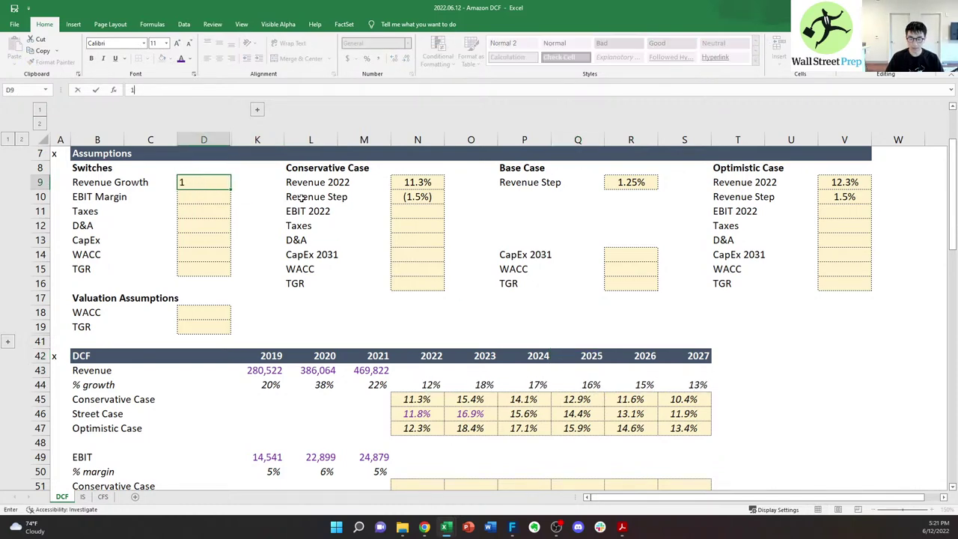
key("ctrl+Return")
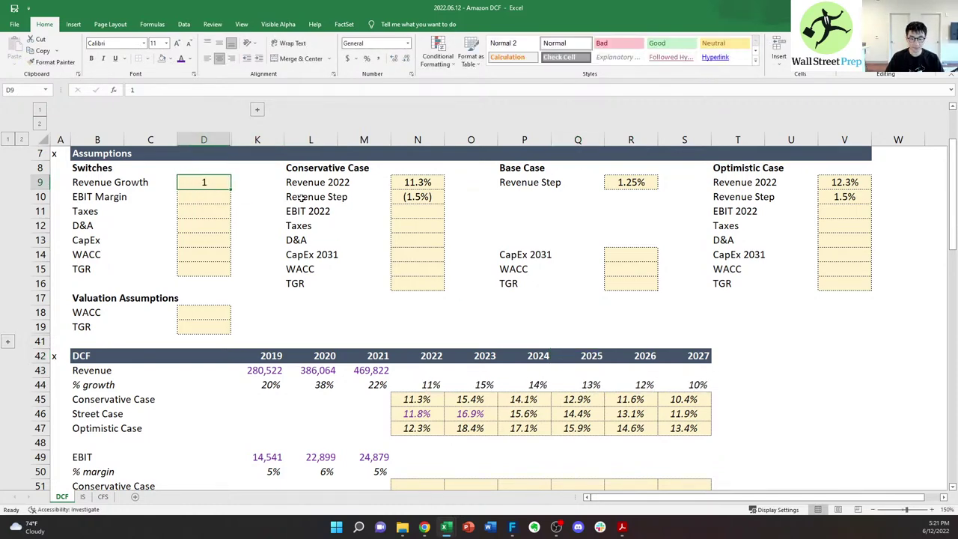
type("2")
key("ctrl+Return")
type("3")
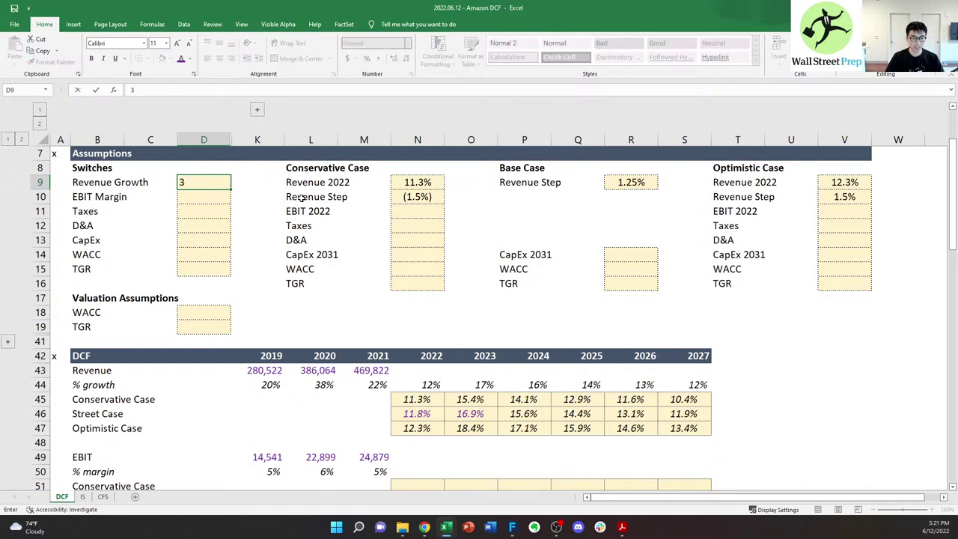
key("ctrl+Return")
type("2")
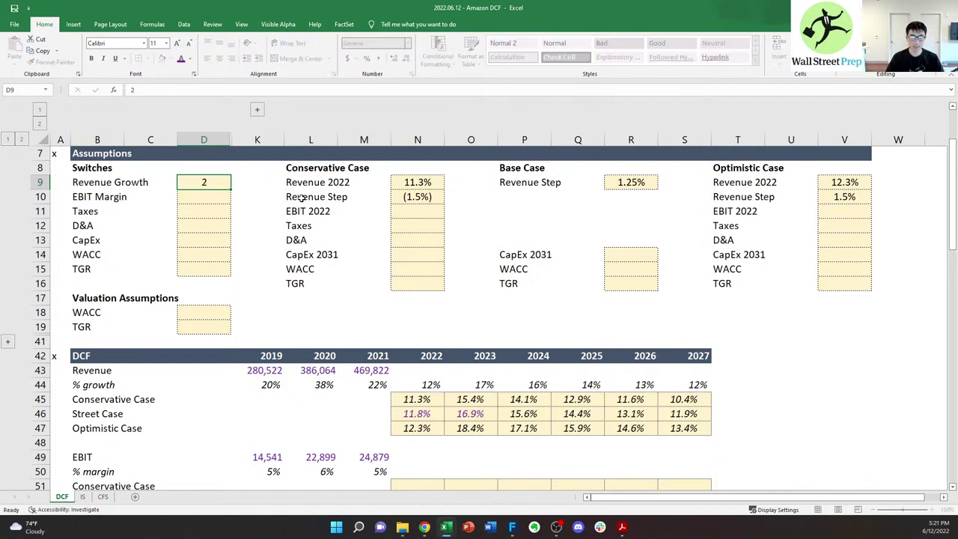
key("ctrl+Return")
- Calculate 2022 revenue in N43 by growing 2021 revenue at the selected rate with =M43*(1+N44)
left_click(432, 372)
type("=")
key("Left")
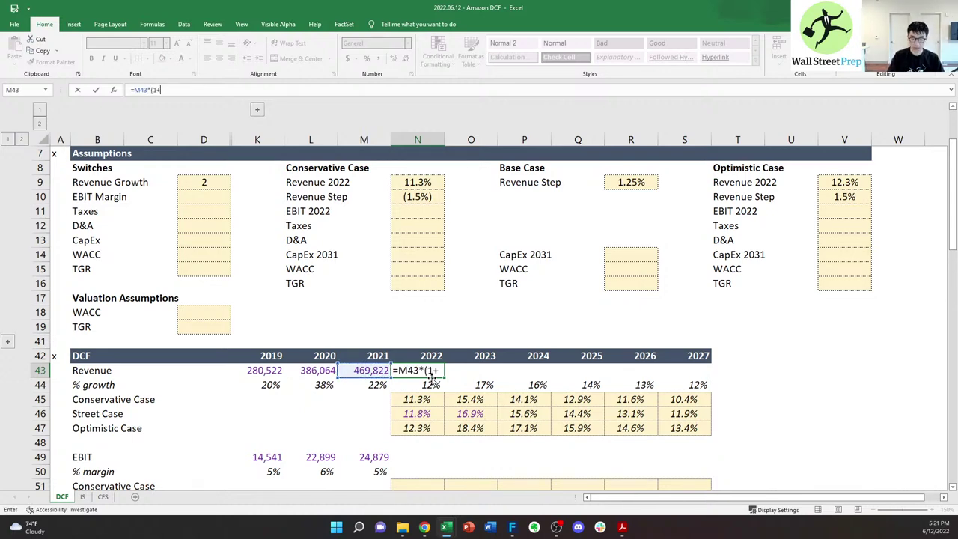
type("*(1+")
key("Down")
key("ctrl+Return")
- Copy the 2022 revenue formula across 2023 to 2027
key("ctrl+Right")
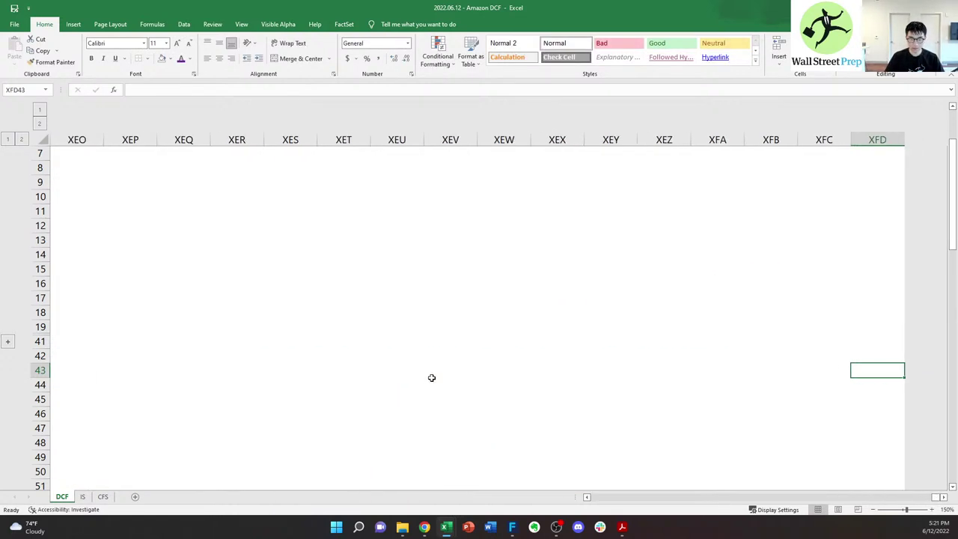
key("ctrl+Left")
key("Left")
key("Left")
key("Left")
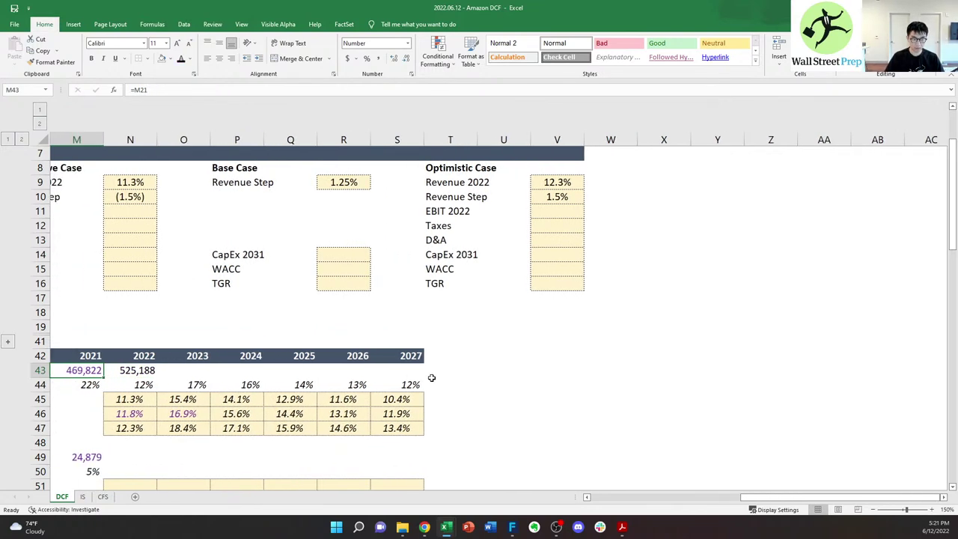
key("Right")
key("Right")
key("Right")
key("ctrl+c")
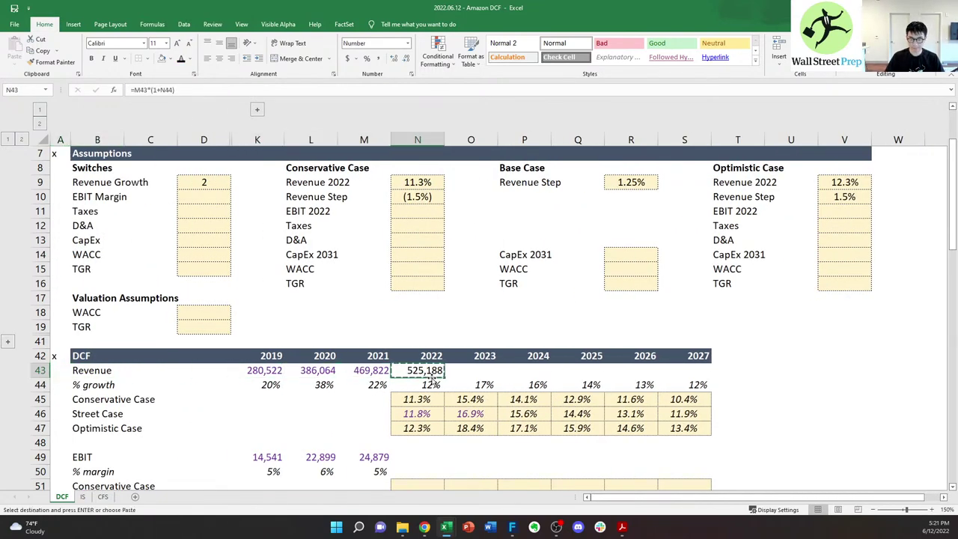
key("shift+Right")
key("shift+Right")
key("shift+Right")
key("shift+Right")
key("shift+Right")
key("Return")
- Check the references in the projected revenue formulas across row 43
key("Right")
key("Right")
key("F2")
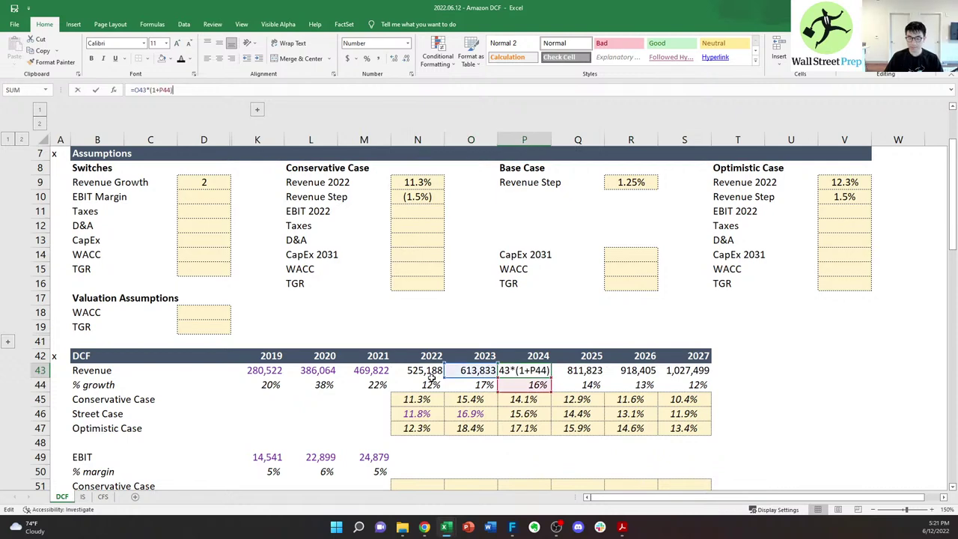
key("Escape")
key("Right")
key("F2")
key("Escape")
key("Right")
key("F2")
key("Escape")
key("Left")
key("Left")
key("Left")
key("Left")
key("Left")
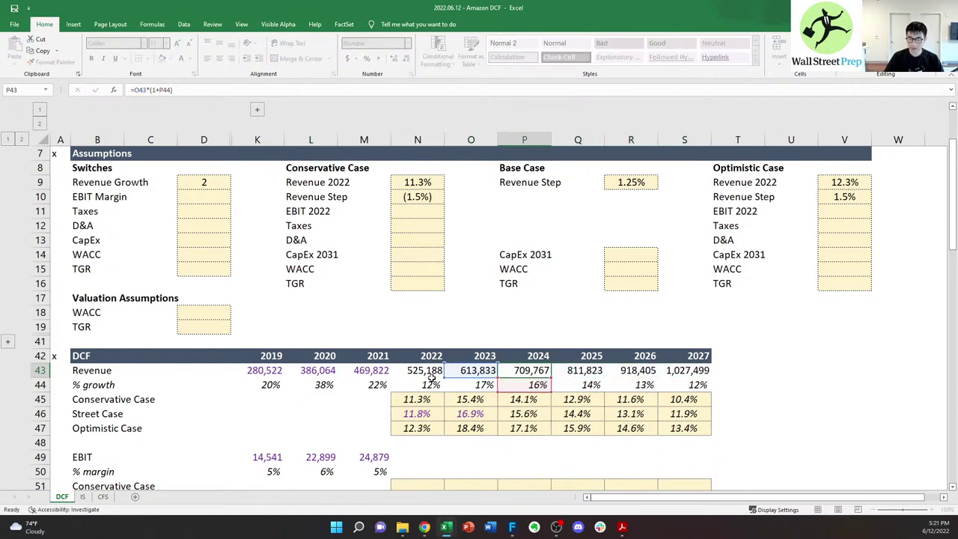
key("F2")
key("Escape")
key("Left")
key("Right")
key("Right")
key("Right")
key("F2")
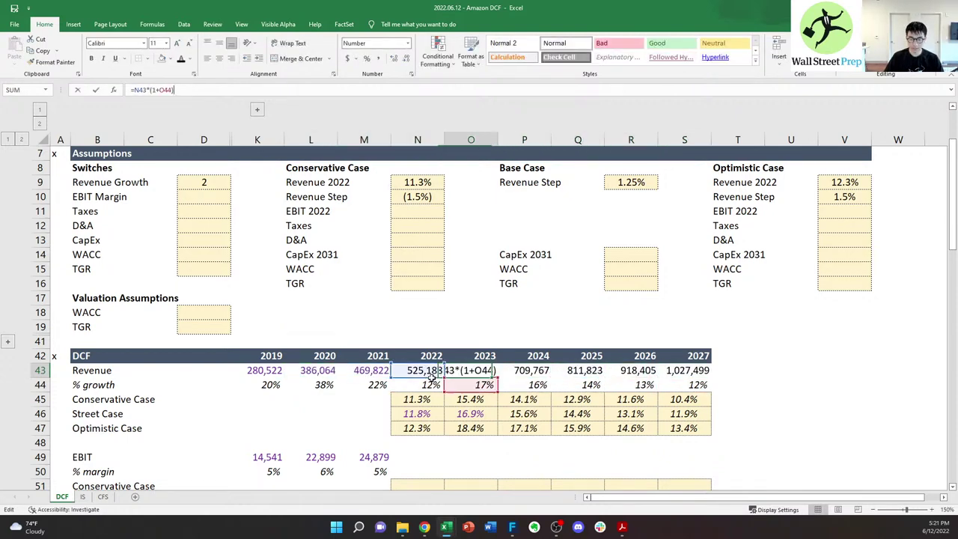
key("Escape")
- Right-align the Conservative, Street and Optimistic revenue growth cells for 2022 to 2027
key("Right")
key("Down")
key("Down")
key("Left")
key("Left")
key("Down")
key("Down")
key("Down")
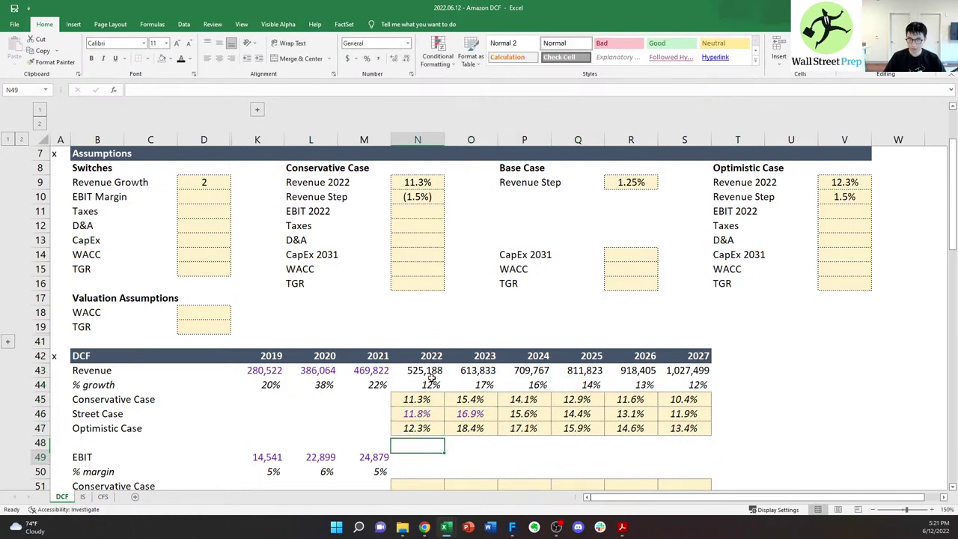
key("Up")
key("Up")
key("Up")
key("ctrl+shift+Right")
key("ctrl+shift+Down")
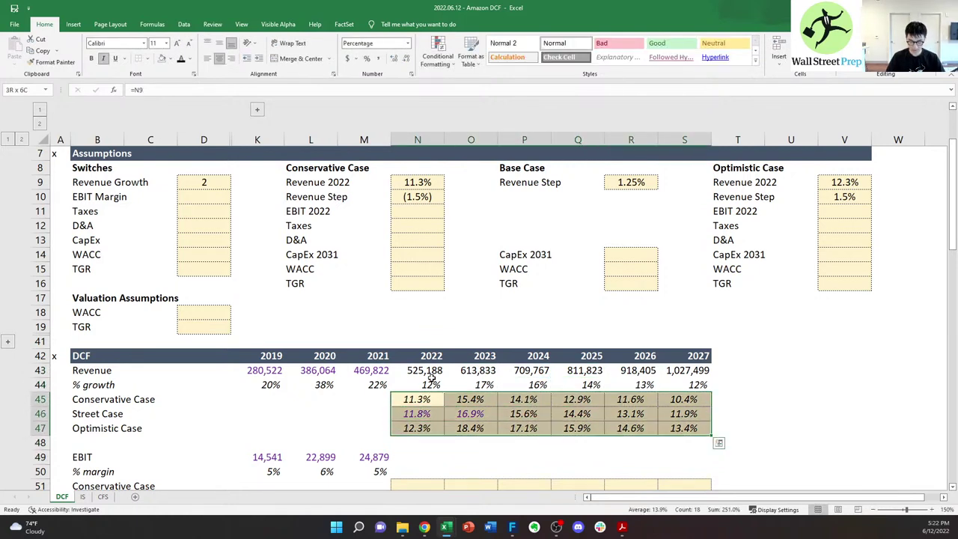
key("Up")
key("ctrl+Left")
key("Right")
key("Right")
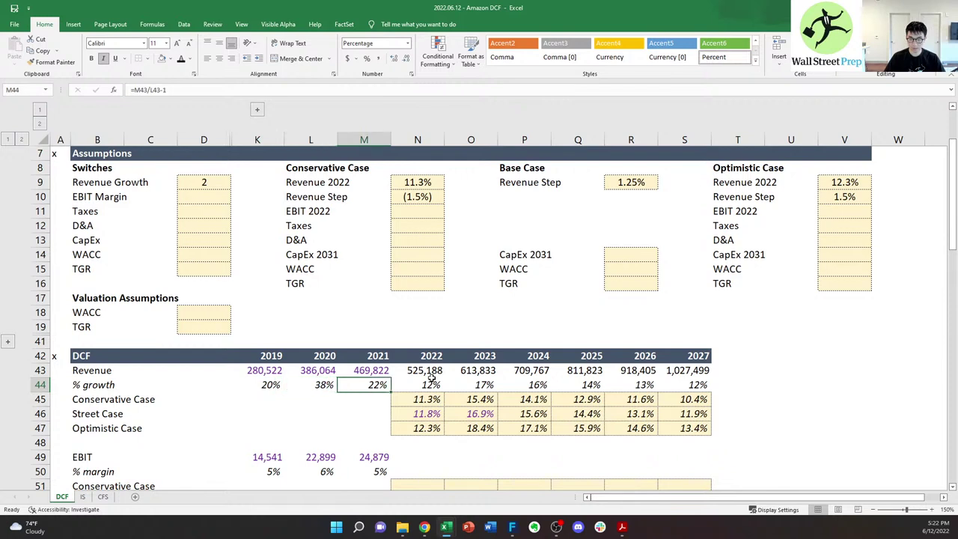
key("Down")
key("Down")
key("Right")
key("Up")
key("Up")
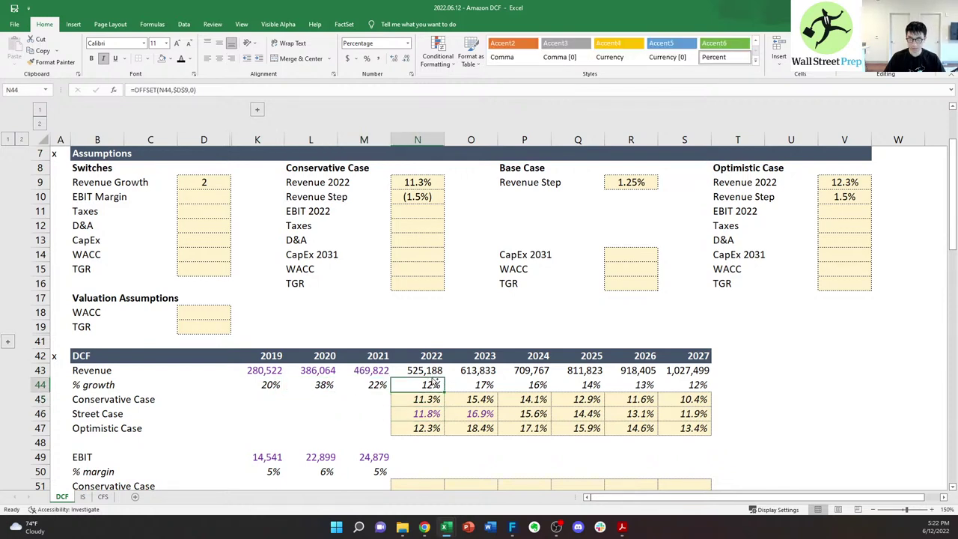
- Expand the grouped columns E to J between columns D and K
key("ctrl+Right")
key("ctrl+Left")
key("ctrl+Left")
key("Right")
key("ctrl+space")
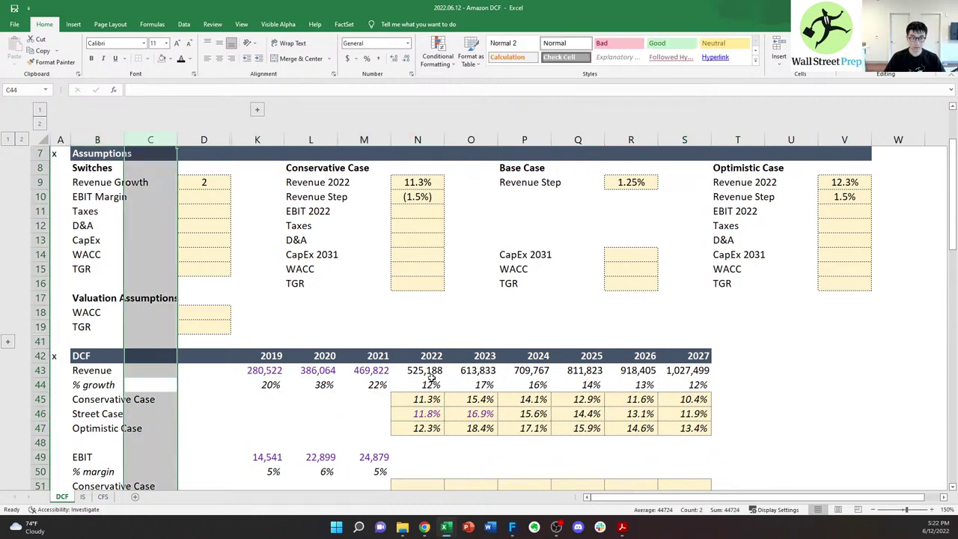
key("Right")
key("ctrl+space")
key("shift+Right")
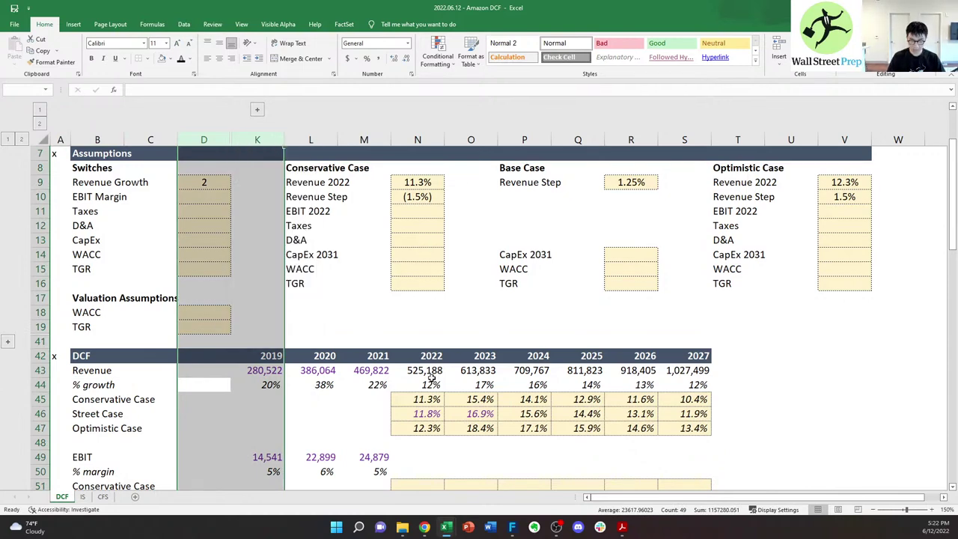
key("alt+a")
key("j")
- Show the revenue % growth row from 2014 to 2027 with one decimal place
key("Right")
key("Right")
key("ctrl+shift+Right")
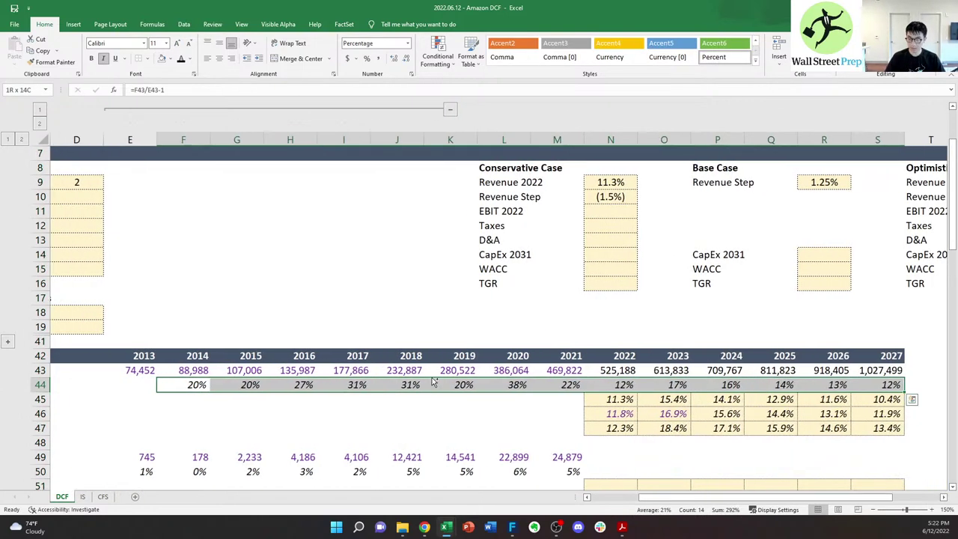
key("alt+h")
key("0")
- Show the EBIT % margin row from 2013 to 2021 with one decimal place
key("Down")
key("Down")
key("Down")
key("Down")
key("Down")
key("Down")
key("Left")
key("ctrl+shift+Right")
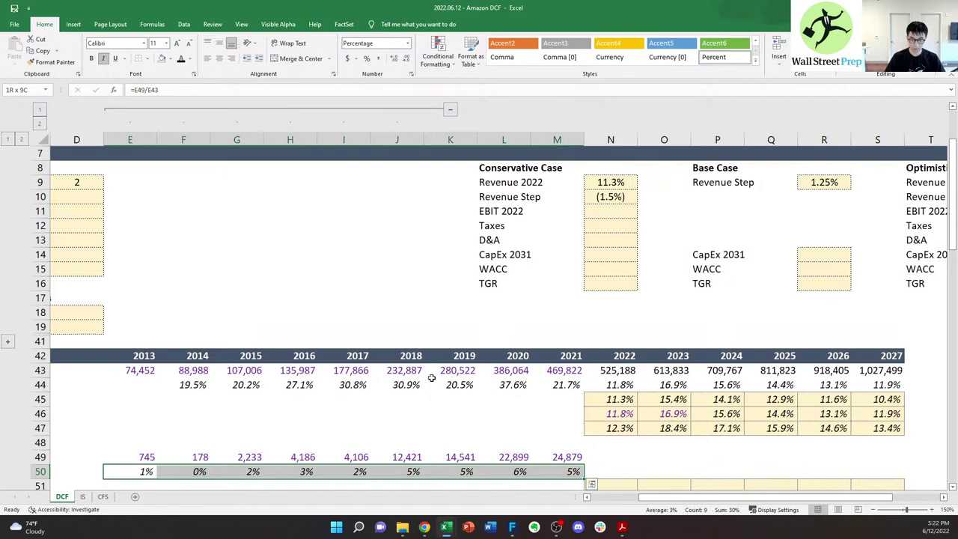
key("alt+h")
key("0")
- Show the Taxes % of EBIT row from 2013 to 2021 with one decimal place
key("Down")
key("Down")
key("Down")
key("Down")
key("Down")
key("Down")
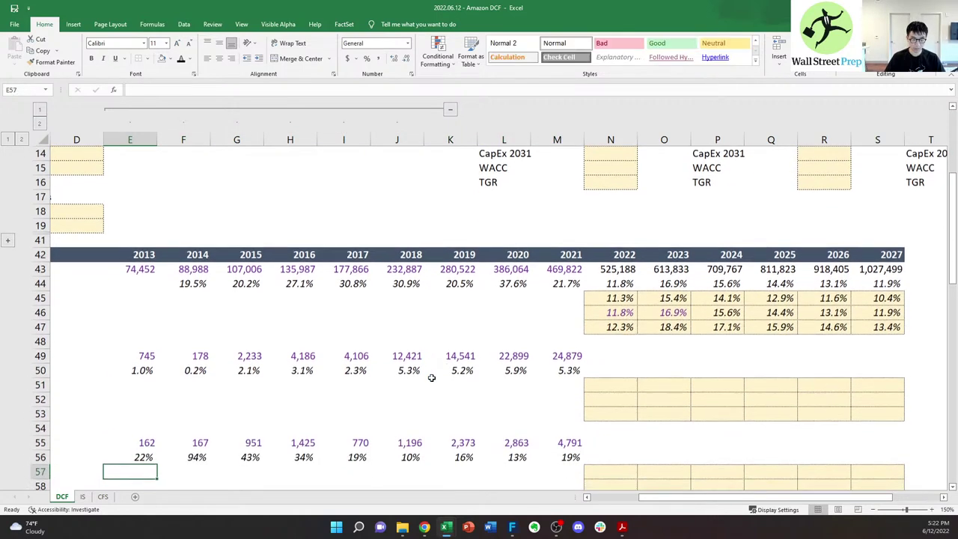
key("ctrl+shift+Right")
key("alt+h")
key("0")
key("Down")
key("Down")
key("Down")
key("Down")
- Try to hide columns E to J, which hold the 2013 to 2018 figures
key("Up")
key("Up")
key("Up")
key("Up")
key("Up")
key("Up")
key("Up")
key("Up")
key("Up")
key("Up")
key("Up")
key("Up")
key("Up")
key("Up")
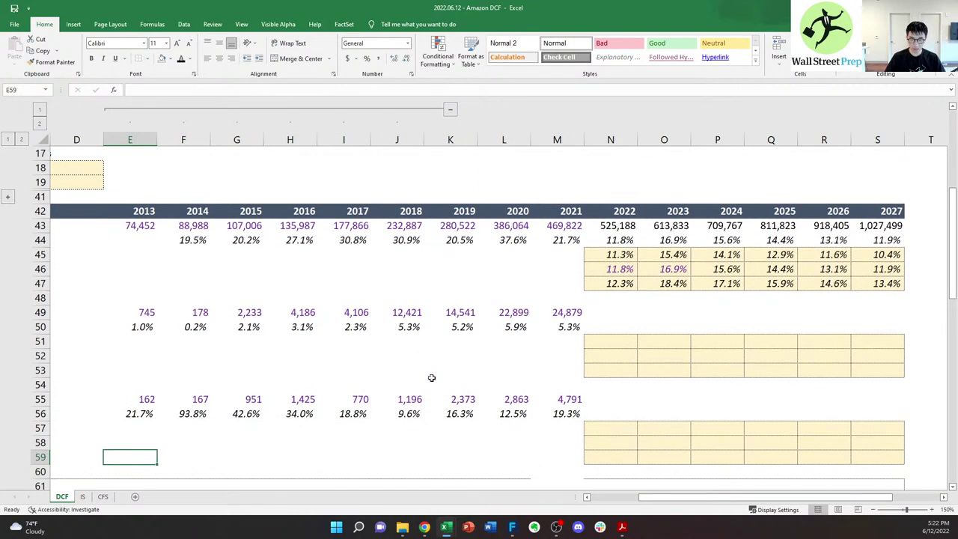
key("ctrl+space")
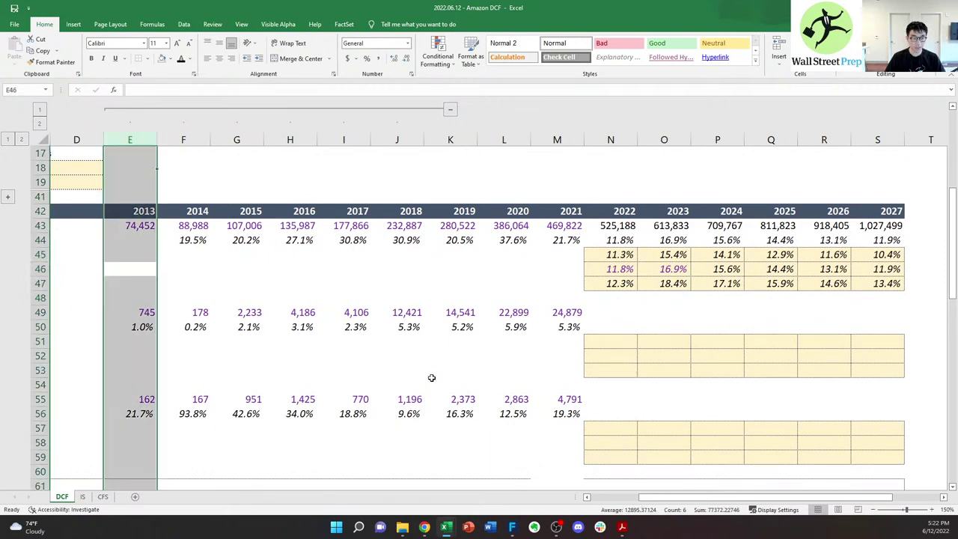
key("shift+Right")
key("shift+Right")
key("shift+Right")
key("shift+Right")
key("shift+Right")
key("shift+F10")
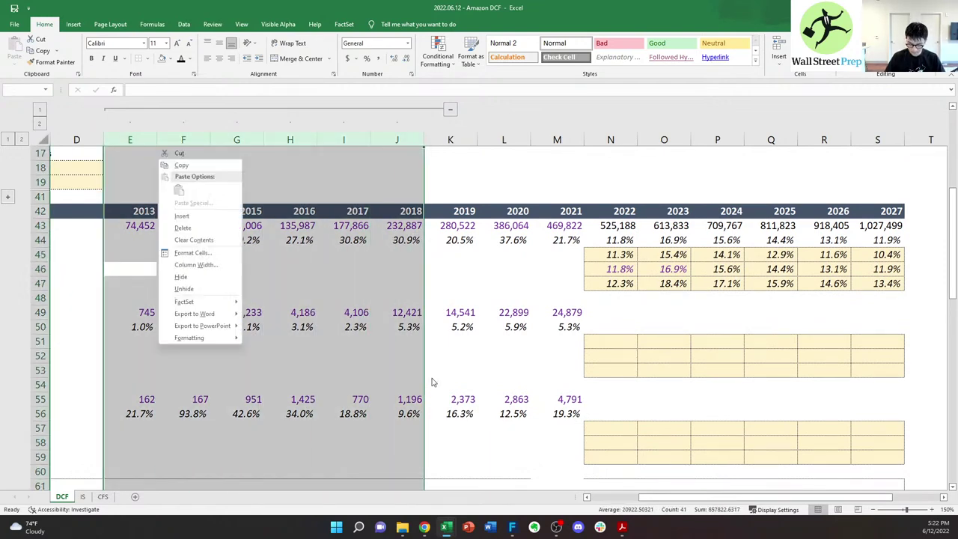
key("h")
key("Left")
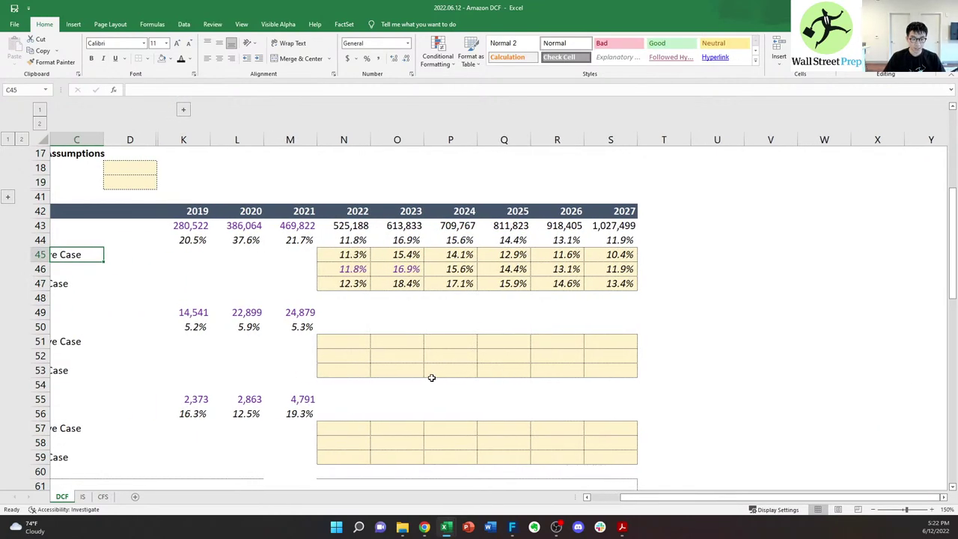
key("ctrl+z")
key("Right")
key("Down")
key("Down")
key("Down")
key("Down")
key("Down")
key("Down")
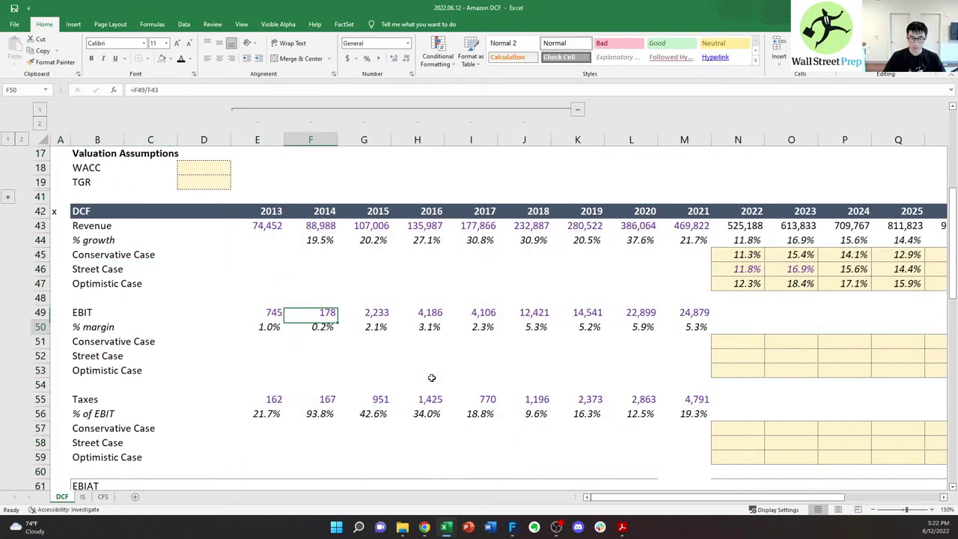
- Review the EBIT % margin row in the DCF section through 2021 and its empty 2022 cell
key("Right")
key("Right")
key("Up")
key("Right")
key("Right")
key("Right")
key("Right")
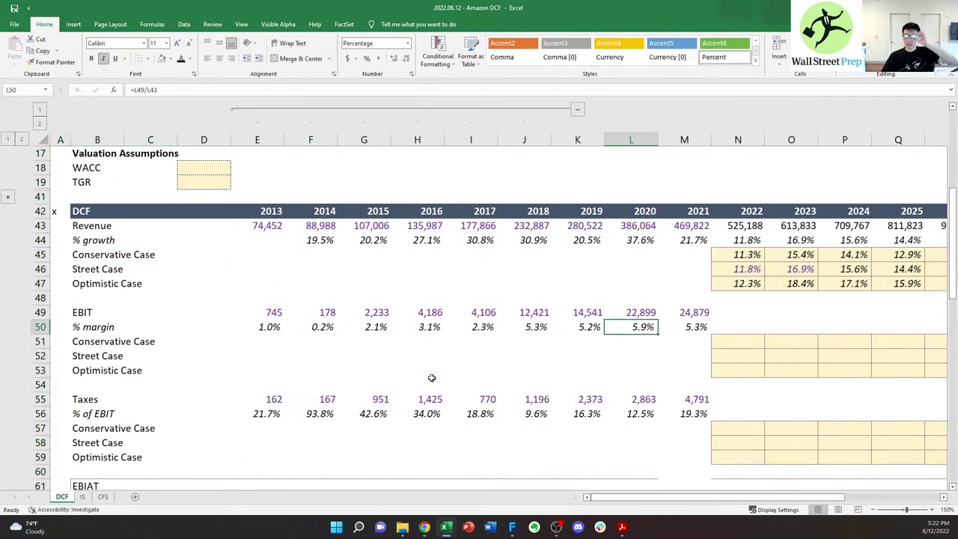
key("Right")
key("Right")
key("Left")
key("Right")
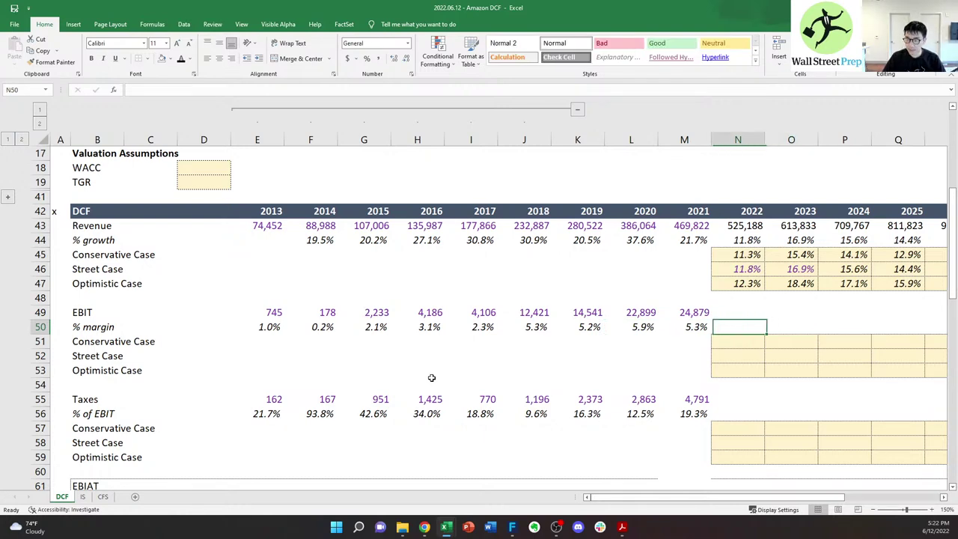
key("Left")
key("Right")
key("Up")
key("Down")
key("Down")
key("Down")
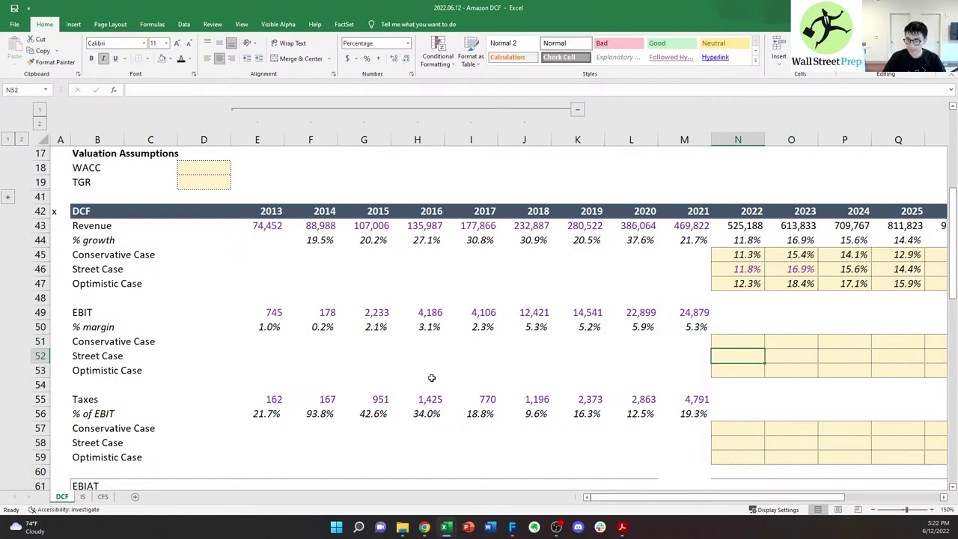
type("=")
key("Up")
key("Up")
key("Up")
key("Up")
key("Up")
key("Up")
key("Up")
key("Up")
key("Up")
key("Up")
key("Up")
key("Up")
key("Up")
key("Up")
key("Up")
key("Up")
key("Up")
key("Up")
key("Up")
key("Up")
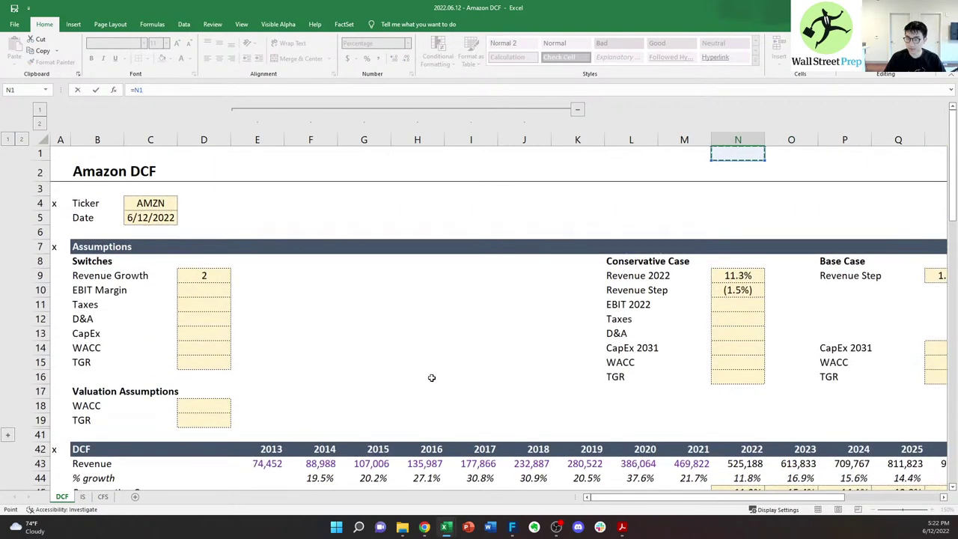
key("Escape")
- Unhide rows 20 to 40 between the TGR assumption and the DCF header
key("Up")
key("Up")
key("Up")
key("Up")
key("Up")
key("Up")
key("Up")
key("Up")
key("Up")
key("Up")
key("Up")
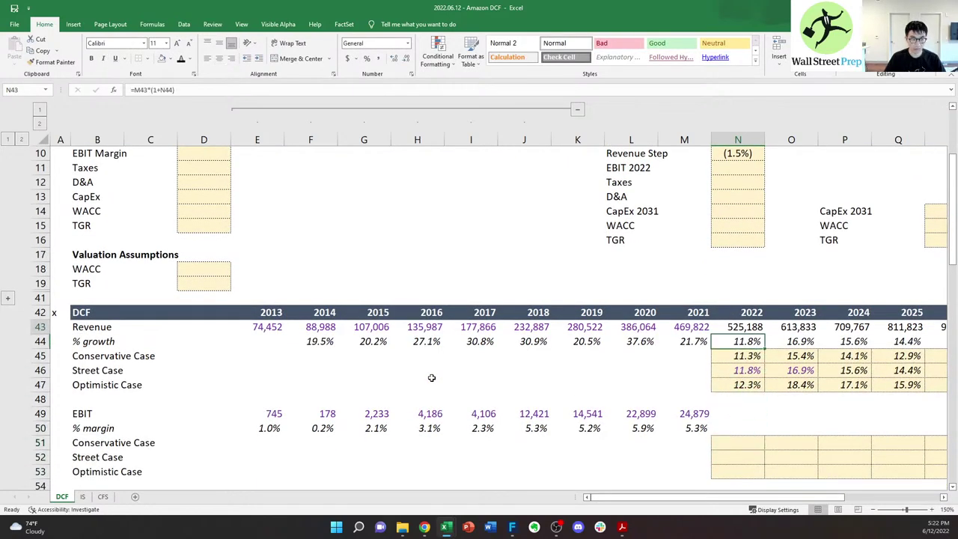
key("shift+space")
key("shift+Up")
key("shift+F10")
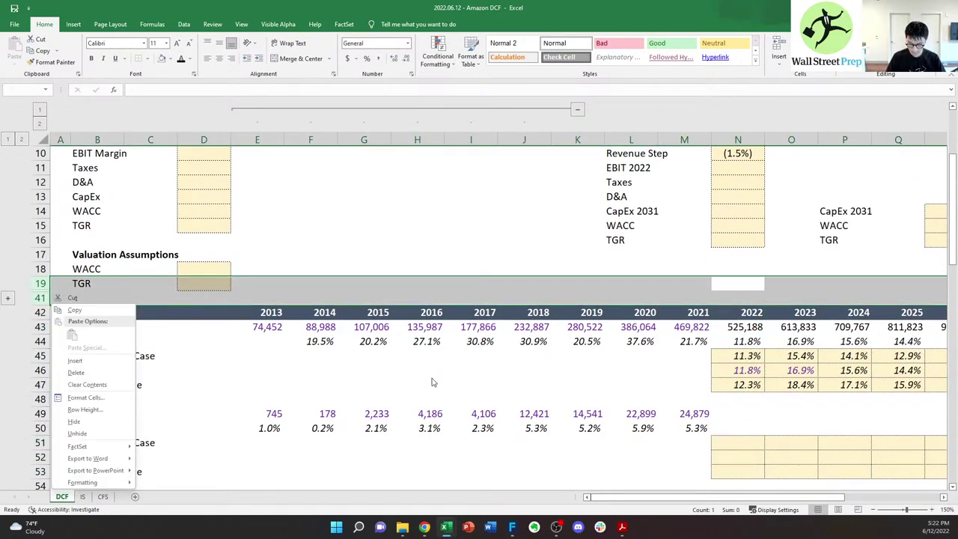
key("u")
- Examine the EBIT % of sales row in the Income Statement section year by year from 2021 to 2027
key("Right")
key("Left")
key("Left")
key("Down")
key("Down")
key("Down")
key("Down")
key("Down")
key("Down")
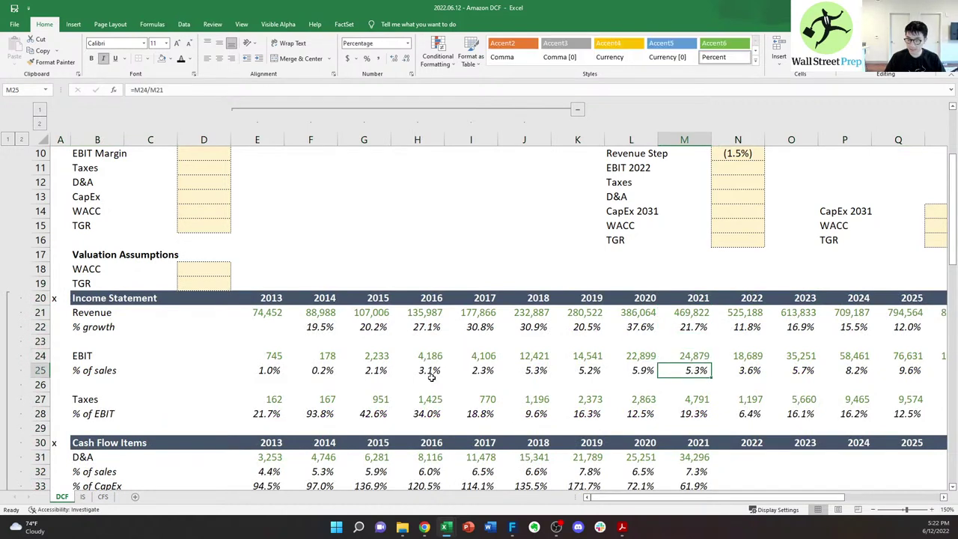
key("Right")
key("Left")
key("Right")
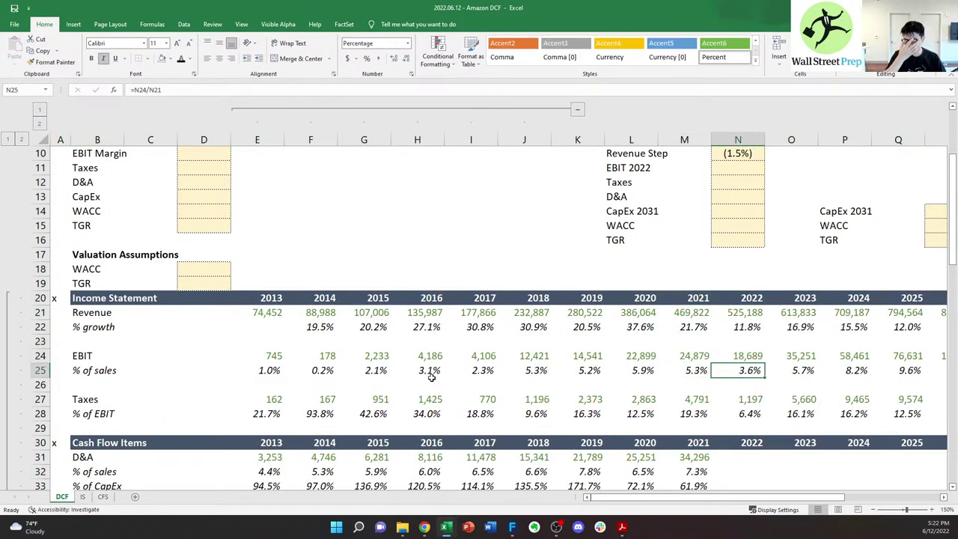
key("Right")
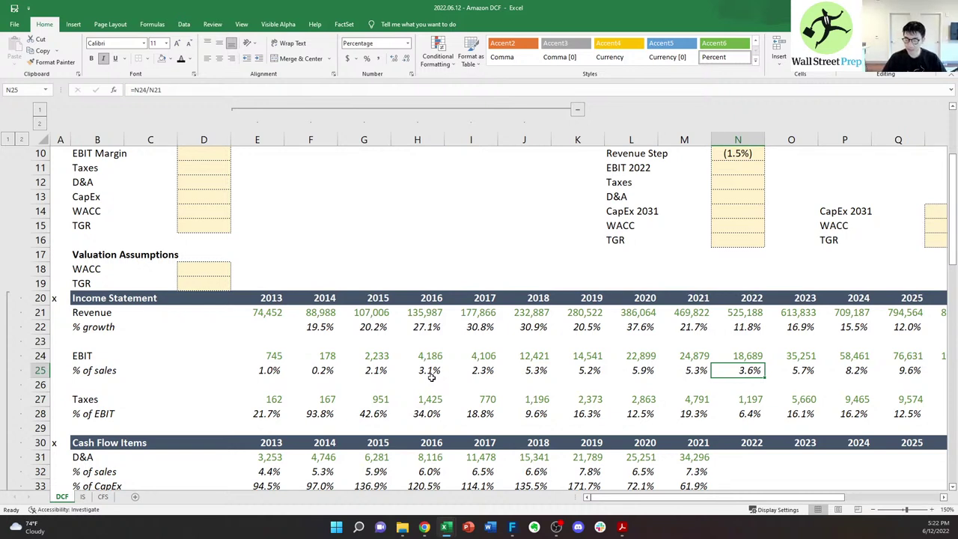
key("Right")
key("Left")
key("Right")
key("Right")
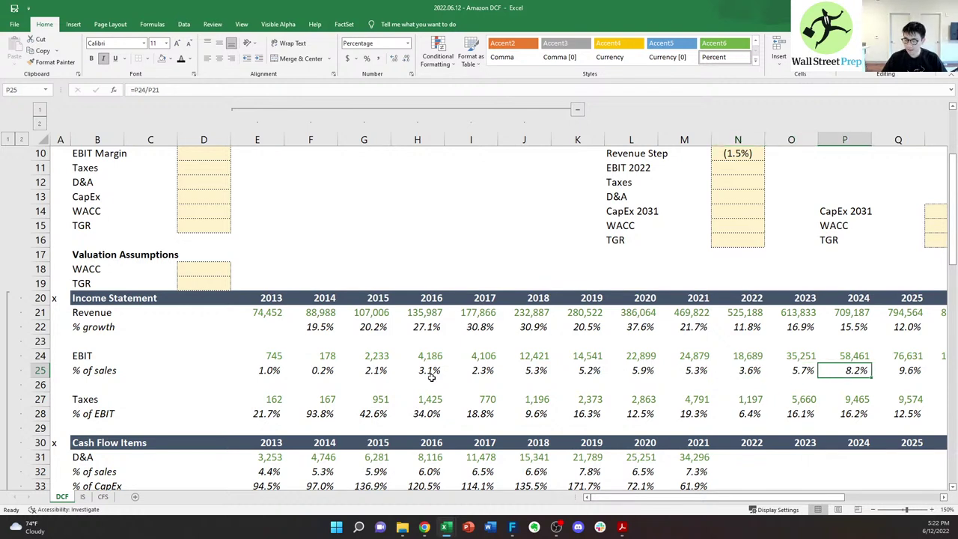
key("Left")
key("Right")
key("Left")
key("Right")
key("Left")
key("Right")
key("Right")
key("Right")
key("Right")
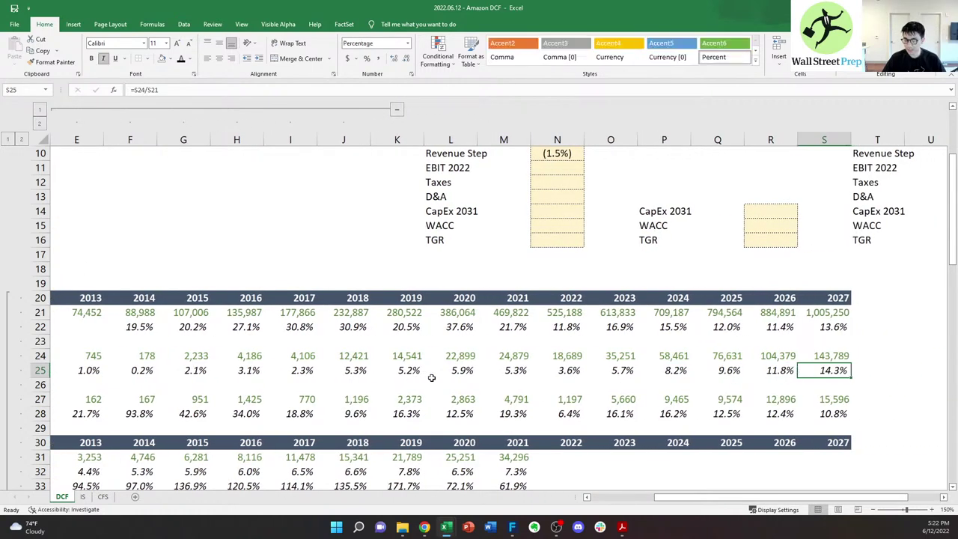
- Examine the 2024 to 2027 EBIT % of sales figures as a group and compare them with 2022 and 2023
key("shift+Left")
key("shift+Left")
key("shift+Left")
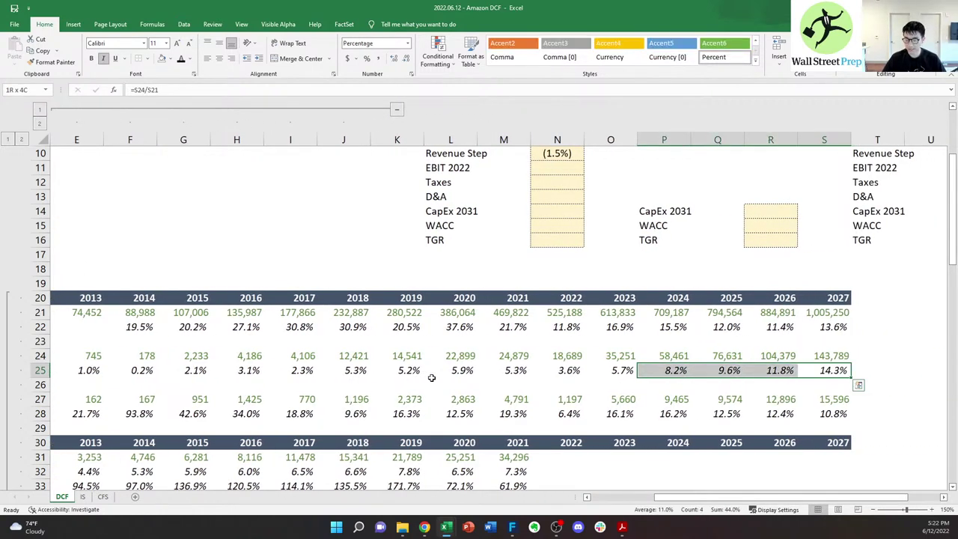
key("Left")
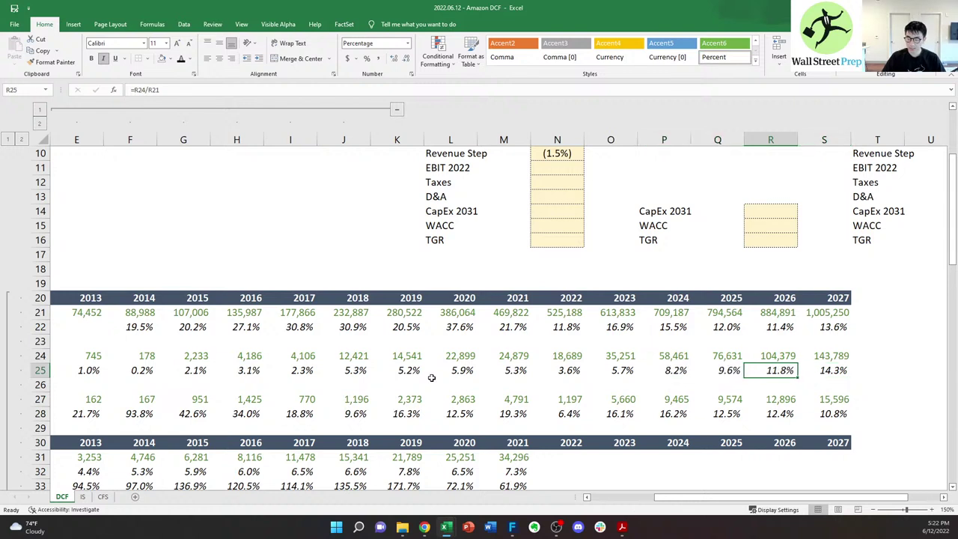
key("Right")
key("Left")
key("Left")
key("Right")
key("Right")
key("shift+Left")
key("shift+Left")
key("shift+Left")
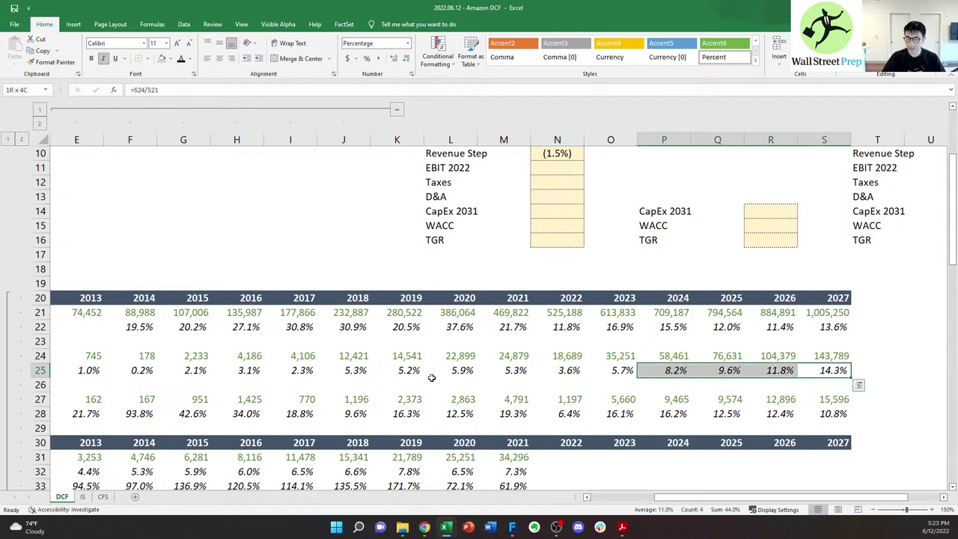
key("Left")
key("Left")
key("Left")
key("shift+Right")
key("shift+Right")
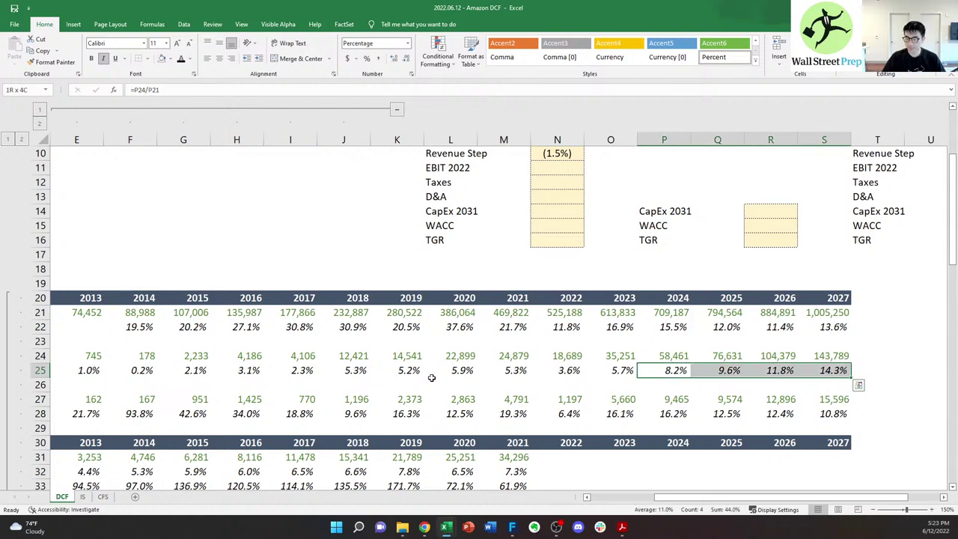
key("Left")
key("Right")
key("shift+Right")
key("shift+Right")
key("shift+Right")
key("Left")
key("Left")
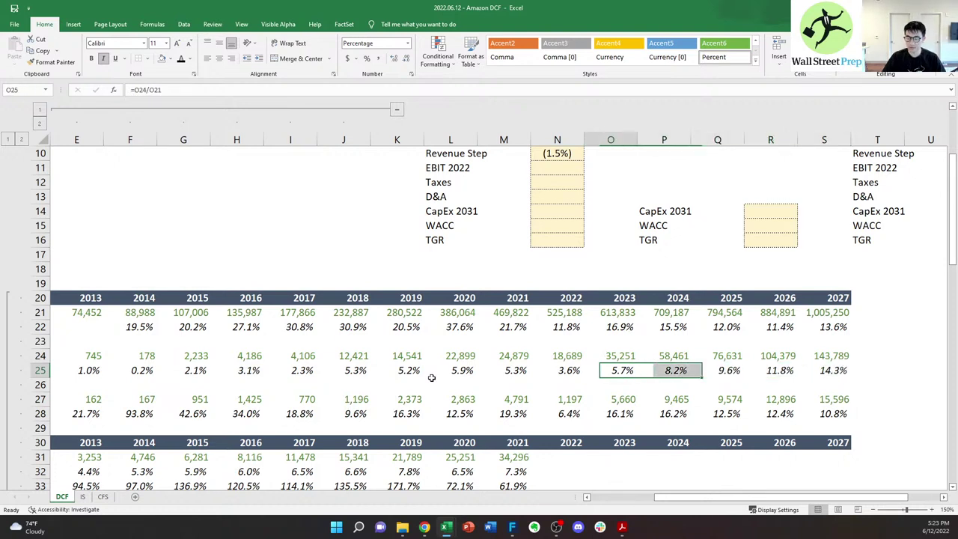
key("Right")
key("Left")
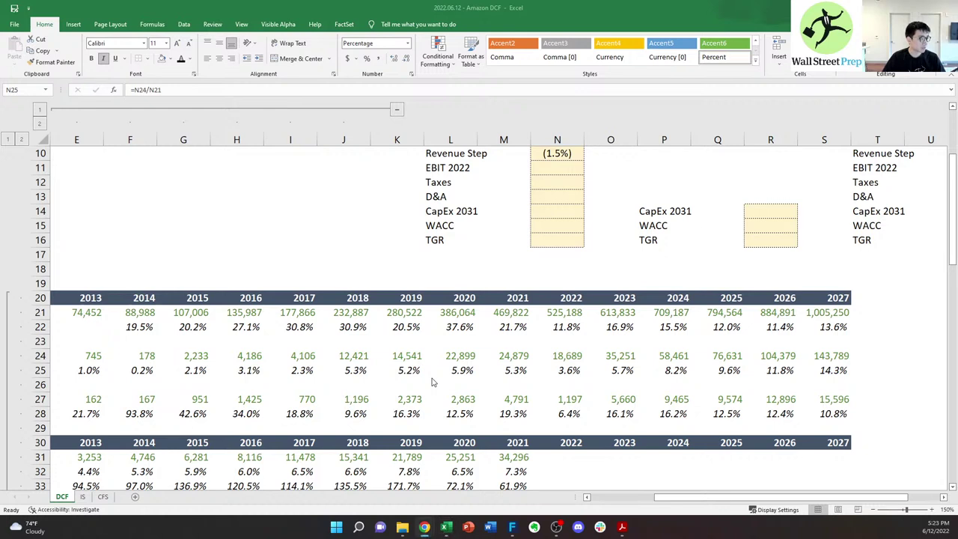
- Switch to the Morgan Stanley Amazon report in Adobe Acrobat Reader and find the Key Earnings Inputs table
key("alt+Tab")
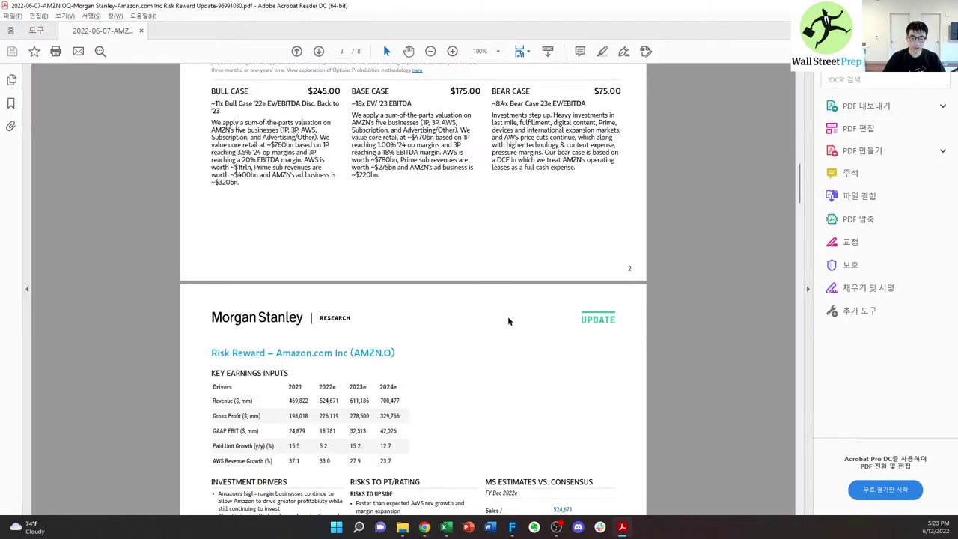
scroll(460, 235, "up", 10)
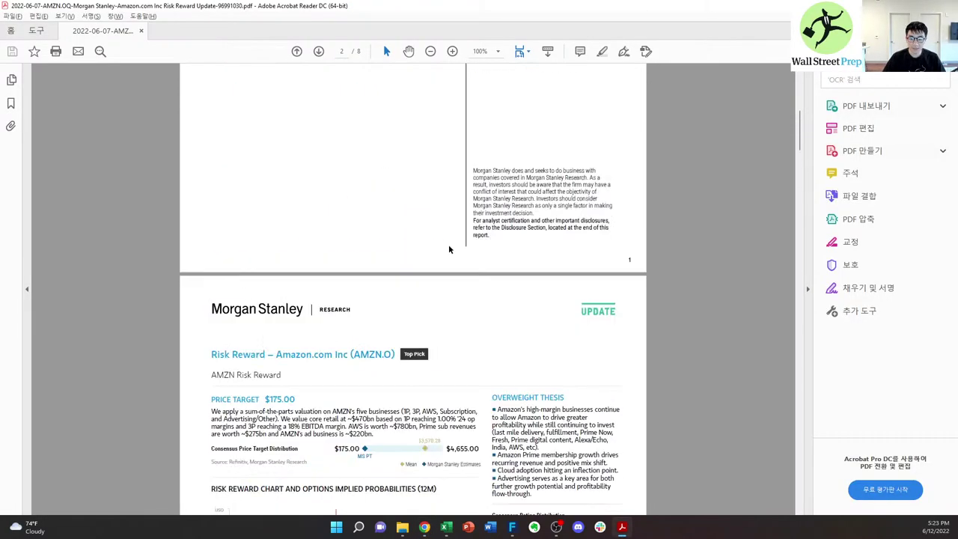
scroll(446, 255, "up", 10)
scroll(441, 259, "down", 20)
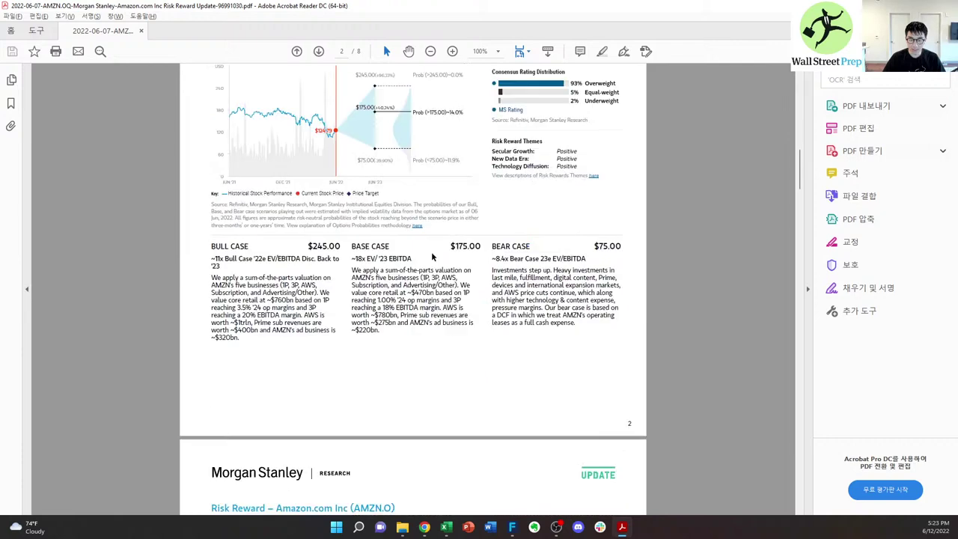
scroll(432, 257, "down", 8)
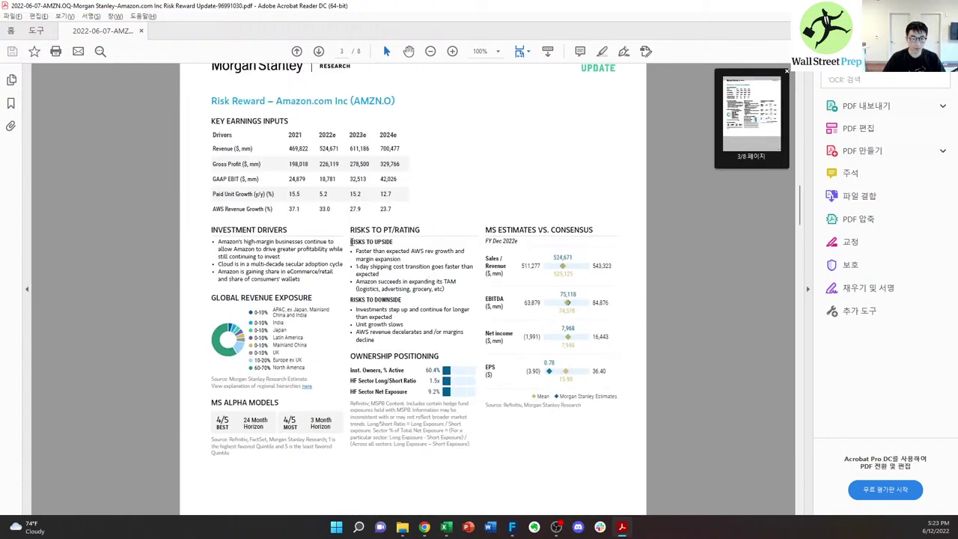
- Examine the GAAP EBIT figures for 2021 to 2024e in the Key Earnings Inputs table
left_click_drag(287, 179, 391, 177)
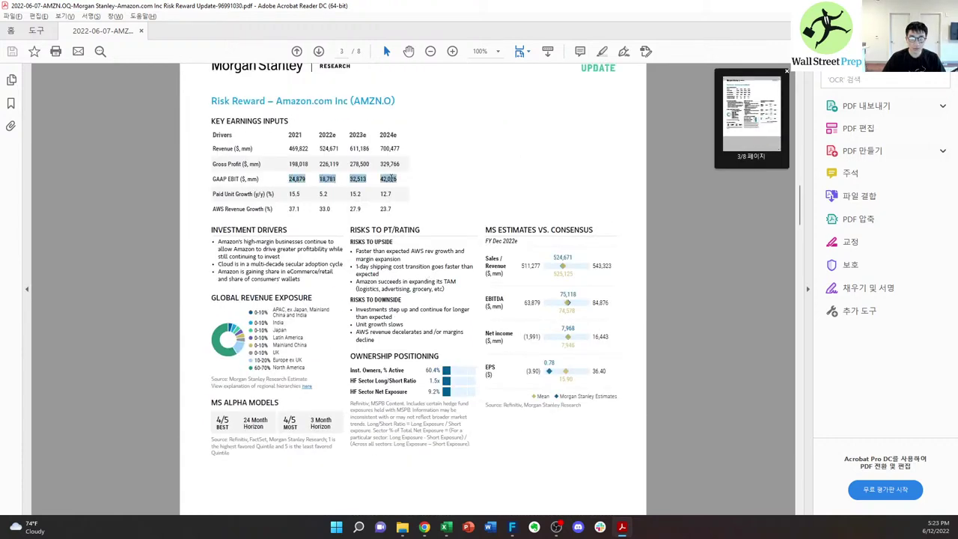
left_click(390, 178)
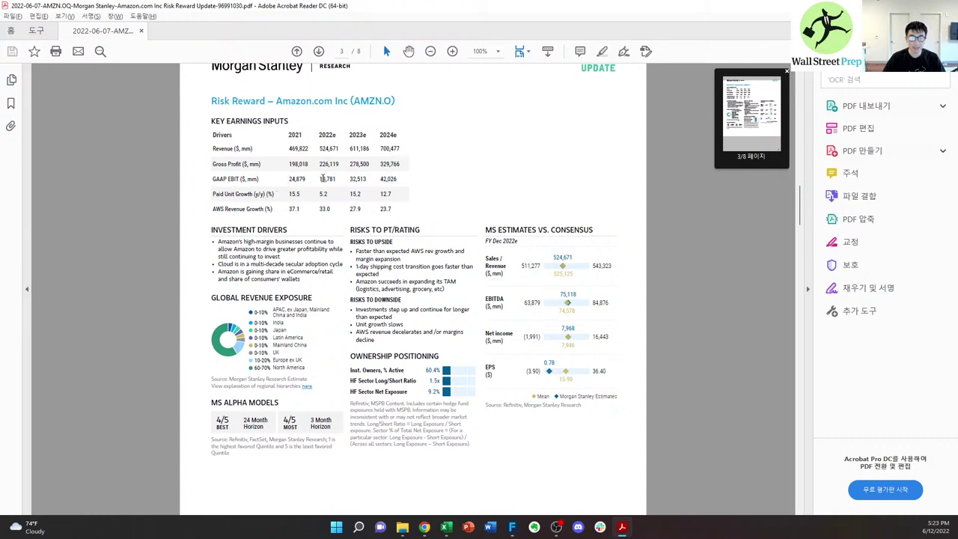
left_click_drag(322, 178, 395, 179)
key("ctrl+c")
left_click(391, 179)
scroll(340, 206, "down", 5)
scroll(340, 210, "up", 5)
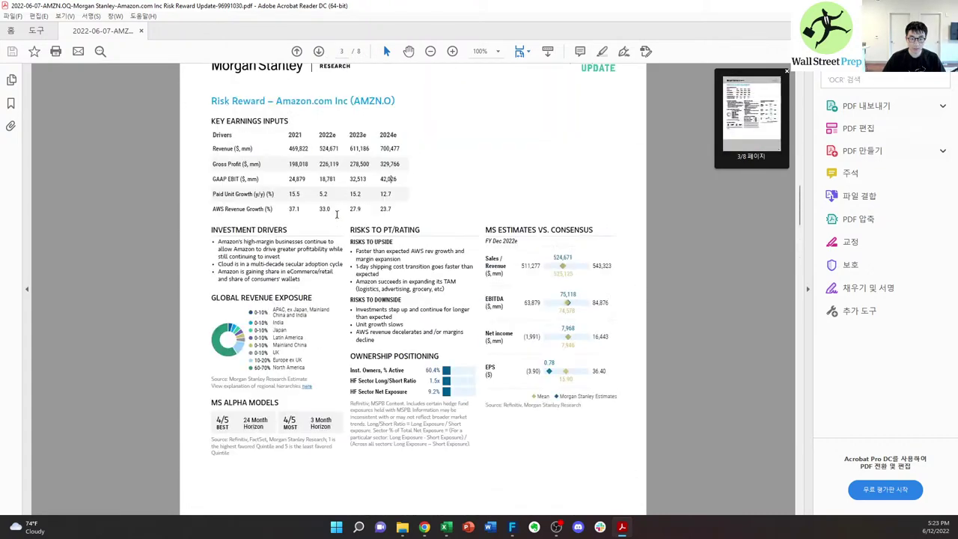
scroll(340, 217, "up", 2)
scroll(361, 227, "down", 1)
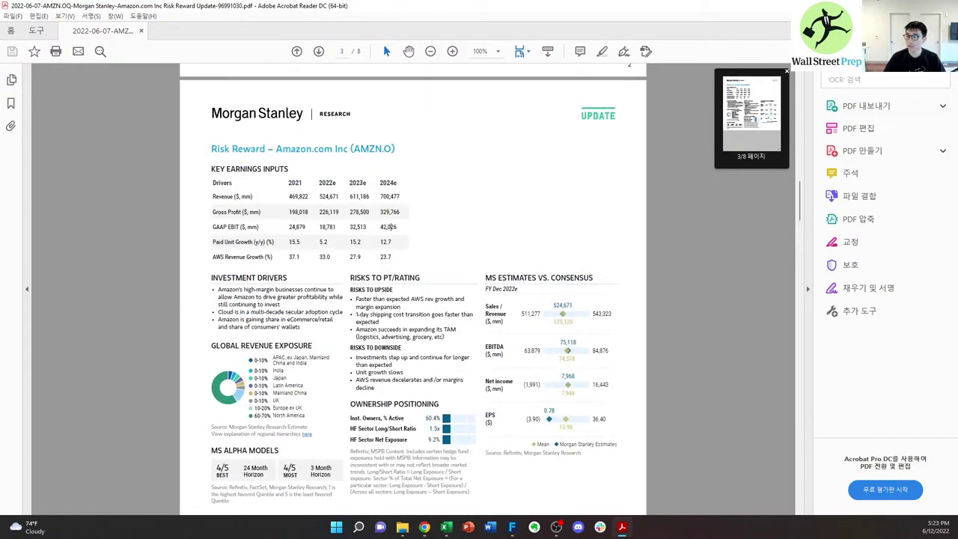
- Shrink the report window so the workbook shows behind it, and return to Excel at the blank D&A projection cells
key("super+Down")
left_click(483, 91)
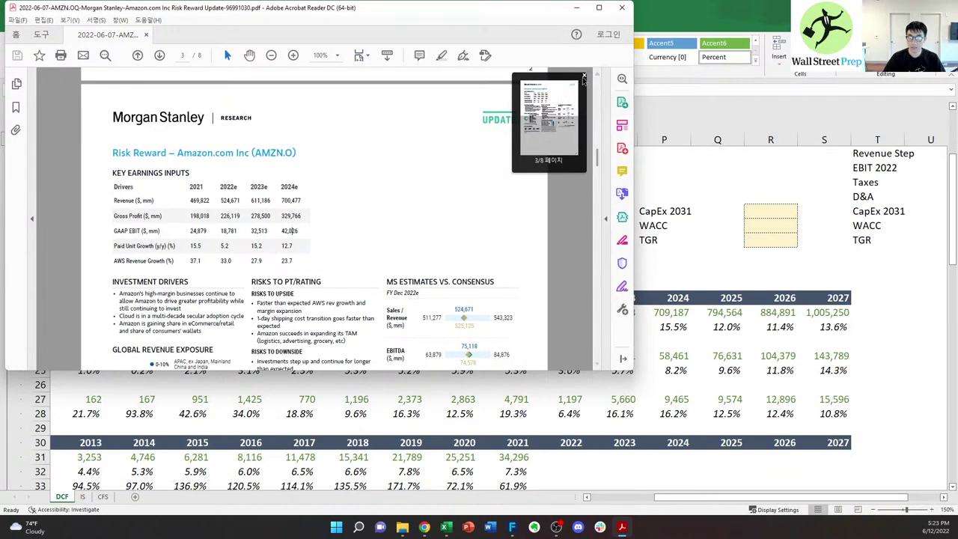
scroll(644, 224, "down", 4)
left_click(648, 298)
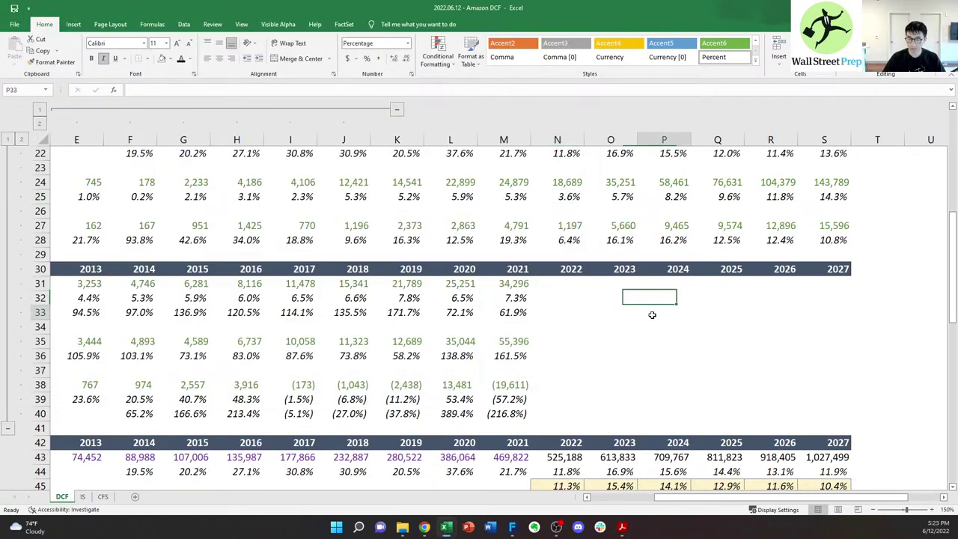
left_click(802, 296)
left_click(648, 295)
left_click(607, 289)
- Copy the 2022e to 2024e GAAP EBIT figures from the Acrobat report and paste them into cell O31 in Excel
key("alt+Tab")
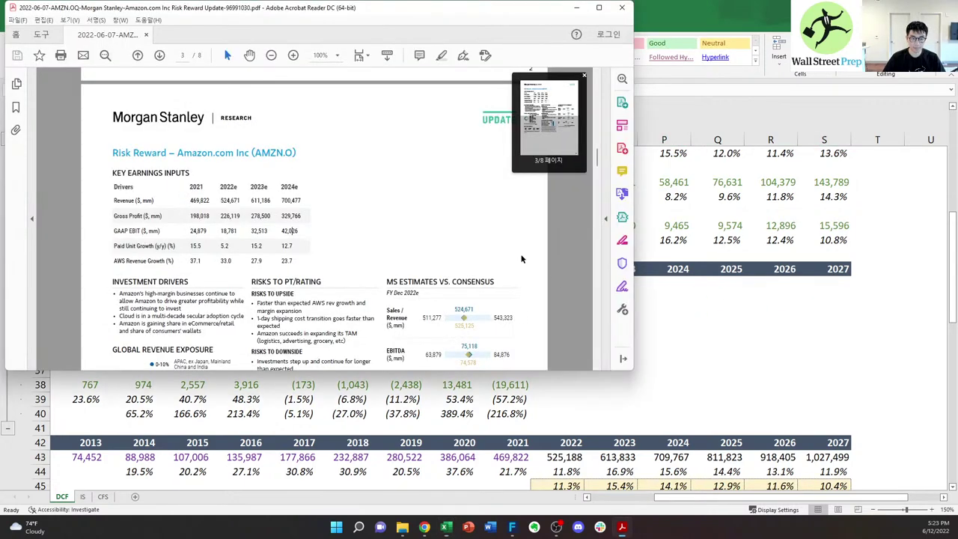
left_click_drag(216, 201, 285, 218)
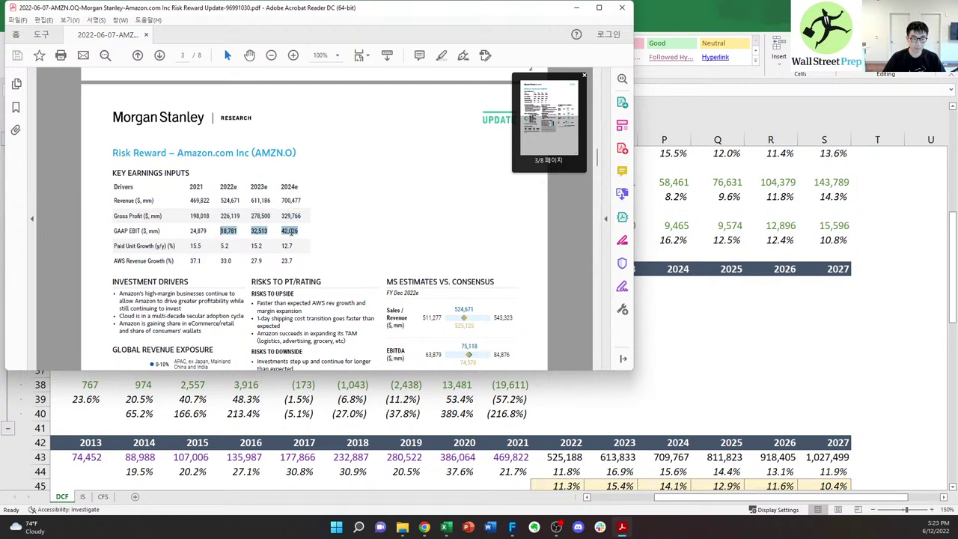
key("alt+Tab")
left_click(606, 283)
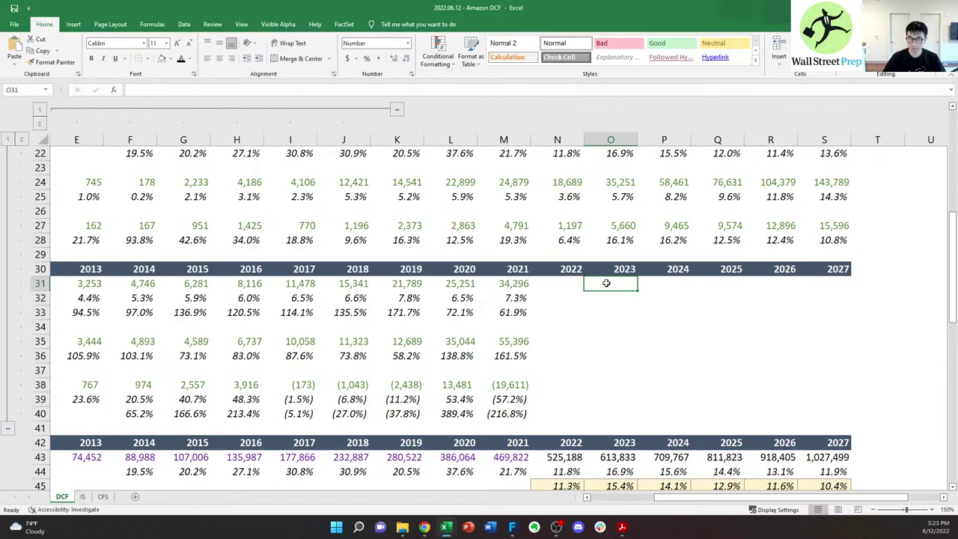
key("ctrl+v")
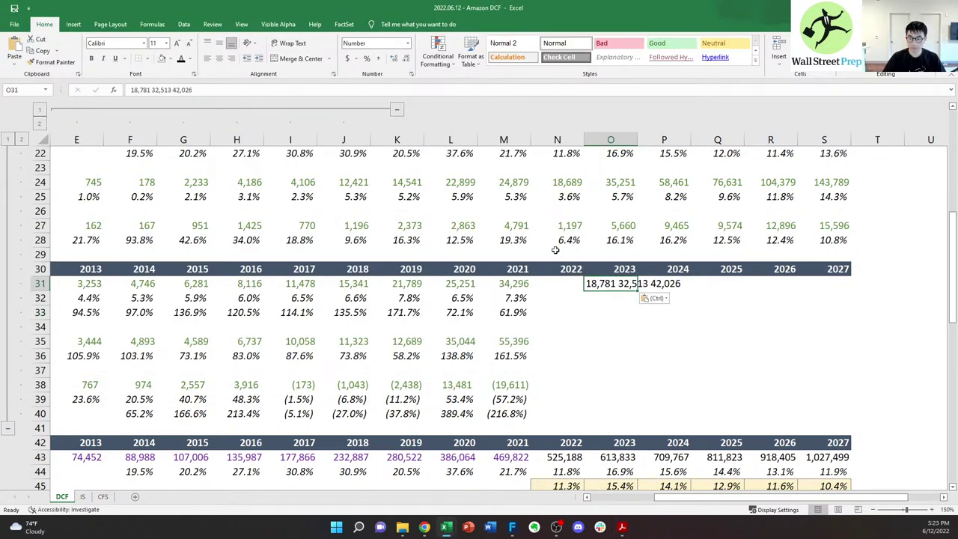
- Split the pasted EBIT figures into separate cells: 18,781 in O31, 32,513 in P31 and 42,026 in Q31
left_click_drag(153, 89, 193, 89)
key("ctrl+c")
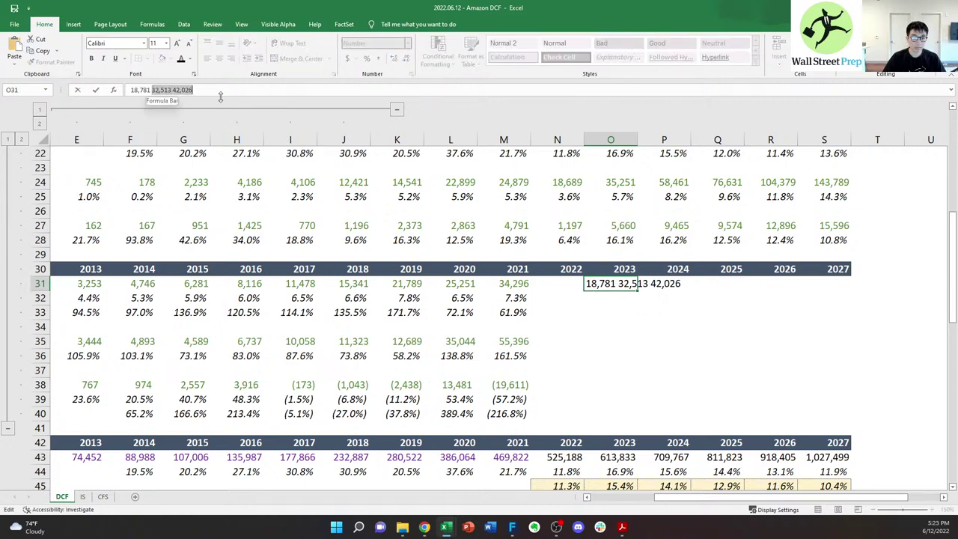
key("BackSpace")
left_click(662, 284)
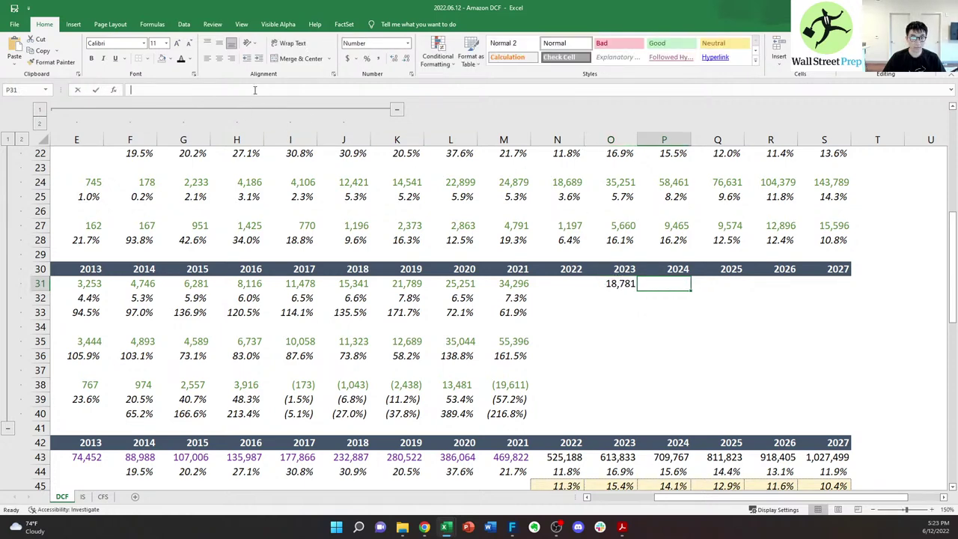
left_click(156, 89)
key("ctrl+v")
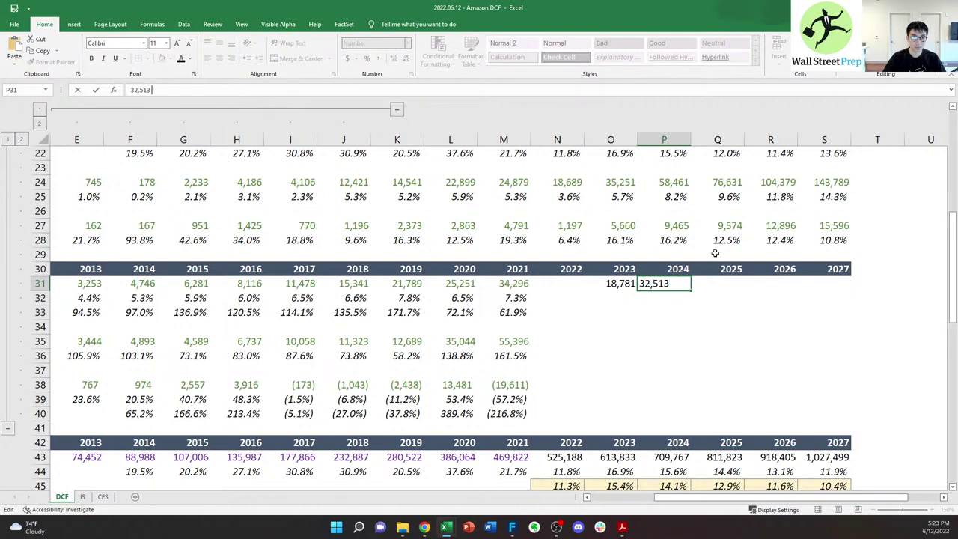
left_click(702, 284)
type("42,026")
left_click(652, 292)
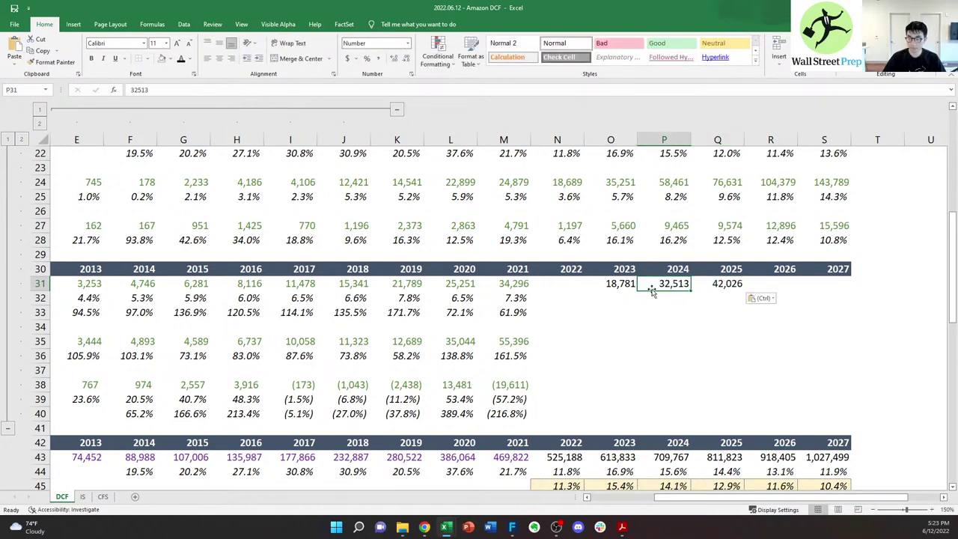
- Copy the 2022e to 2024e revenue figures from the Acrobat report and paste them into cell O32 in Excel
left_click(614, 290)
key("alt+Tab")
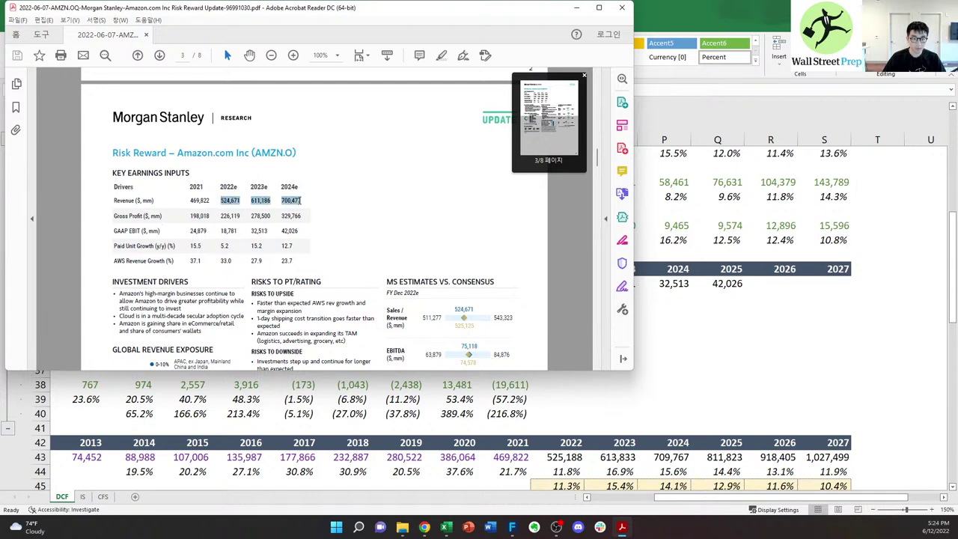
key("alt+Tab")
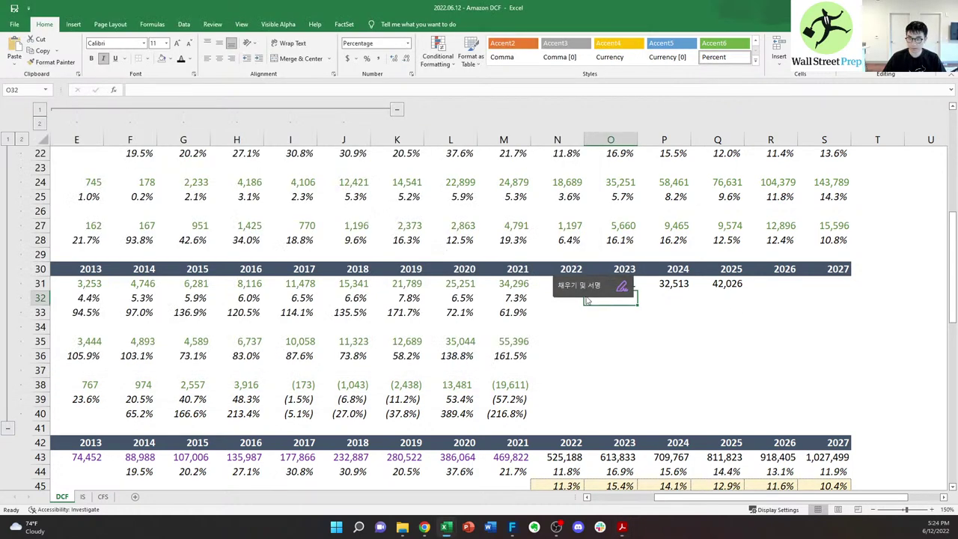
type("524,671 611,186 700,477")
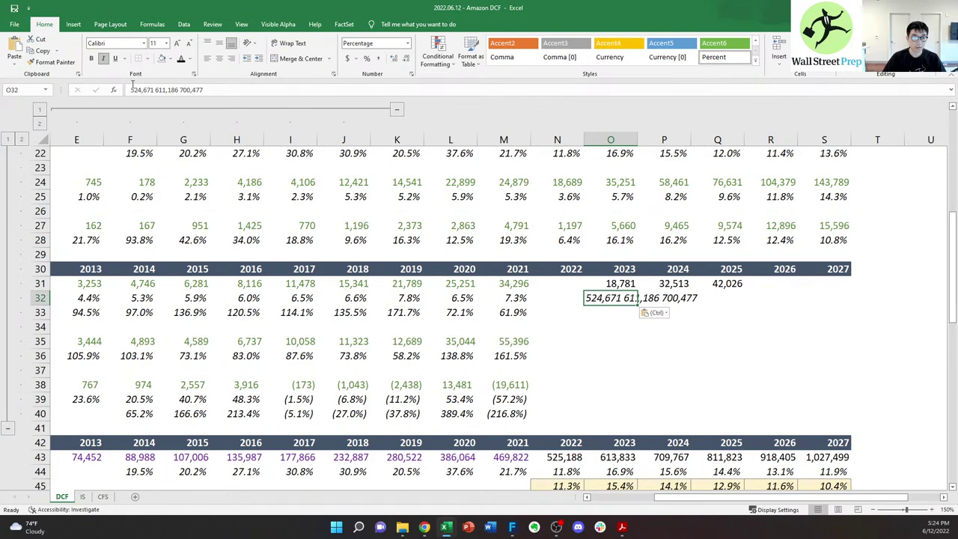
- Split the pasted revenue figures into separate cells: 524,671 in O32, 611,186 in P32 and 700,477 in Q32
left_click(188, 89)
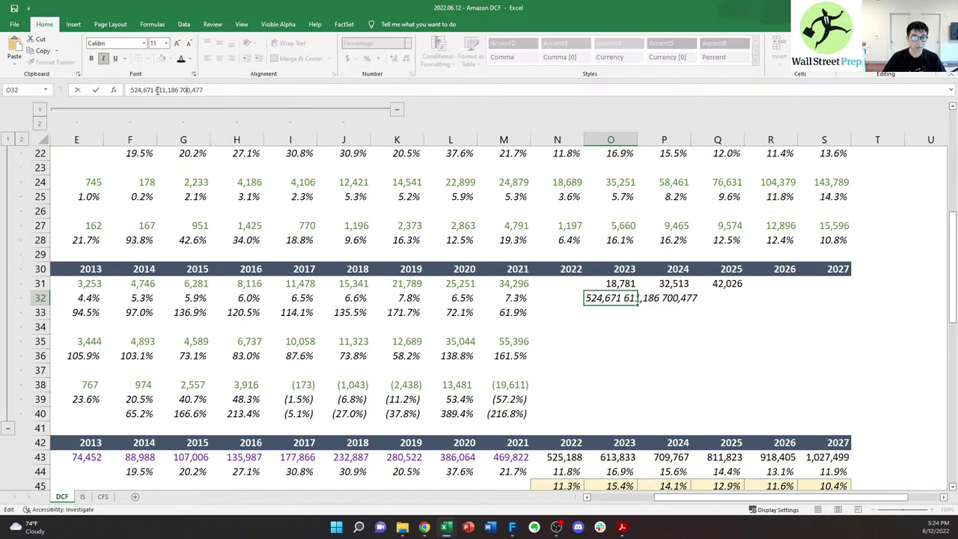
left_click_drag(154, 89, 246, 92)
key("ctrl+c")
key("BackSpace")
key("Tab")
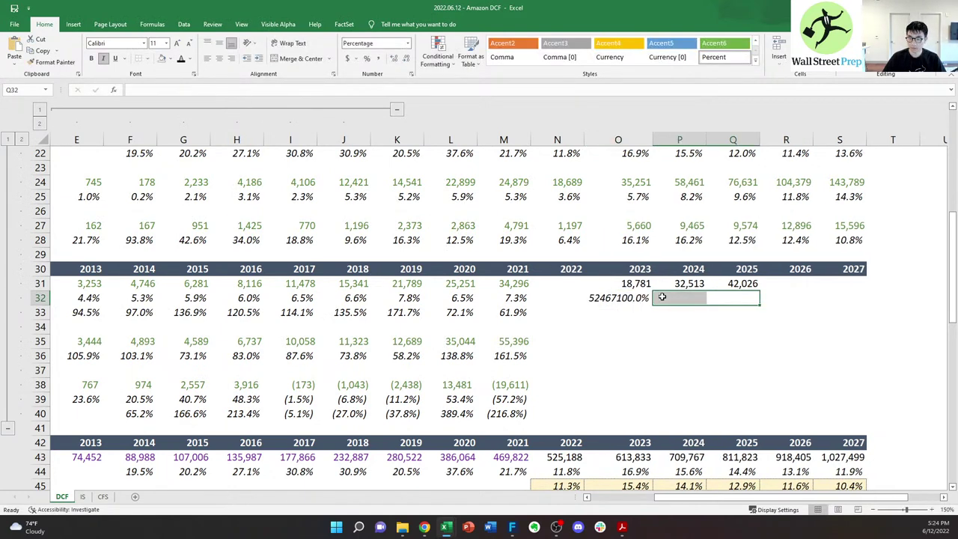
key("ctrl+v")
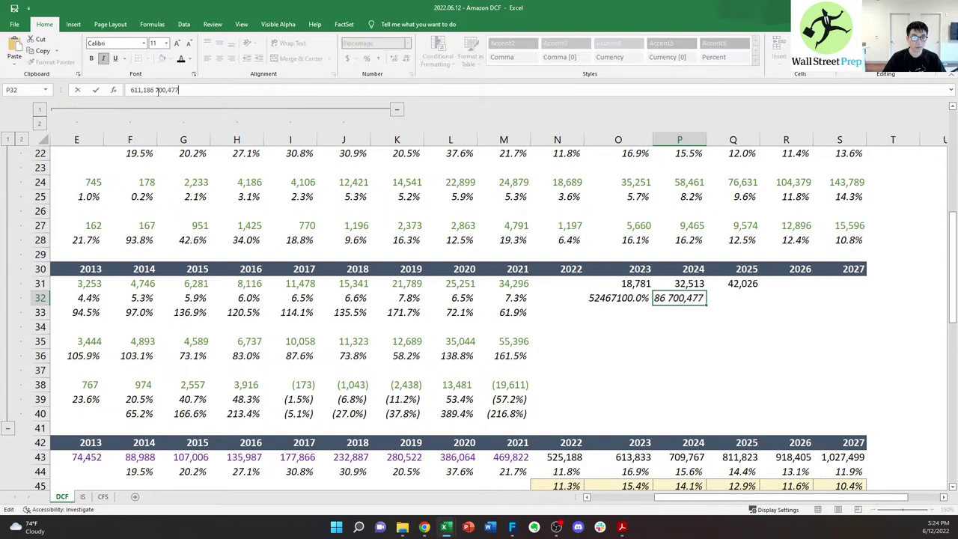
key("BackSpace")
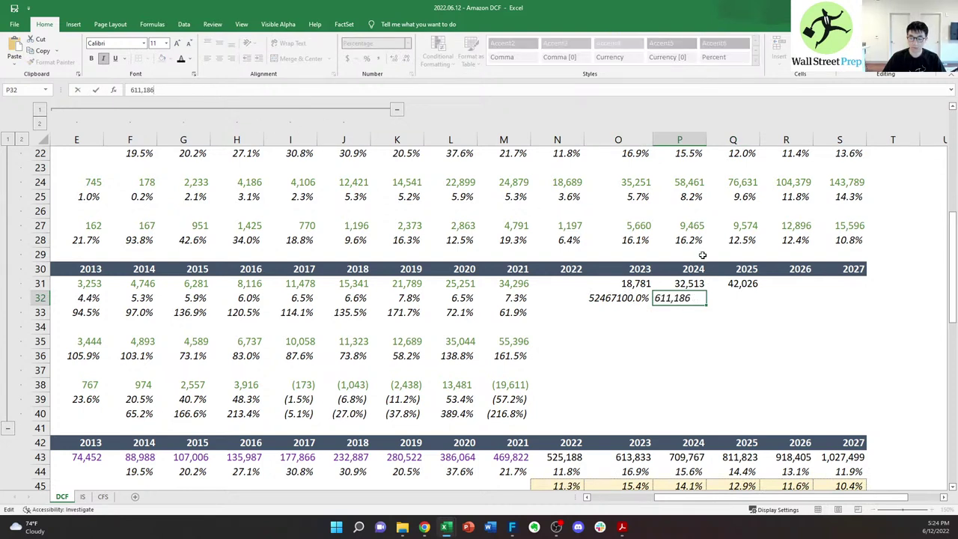
key("Tab")
type("700,477")
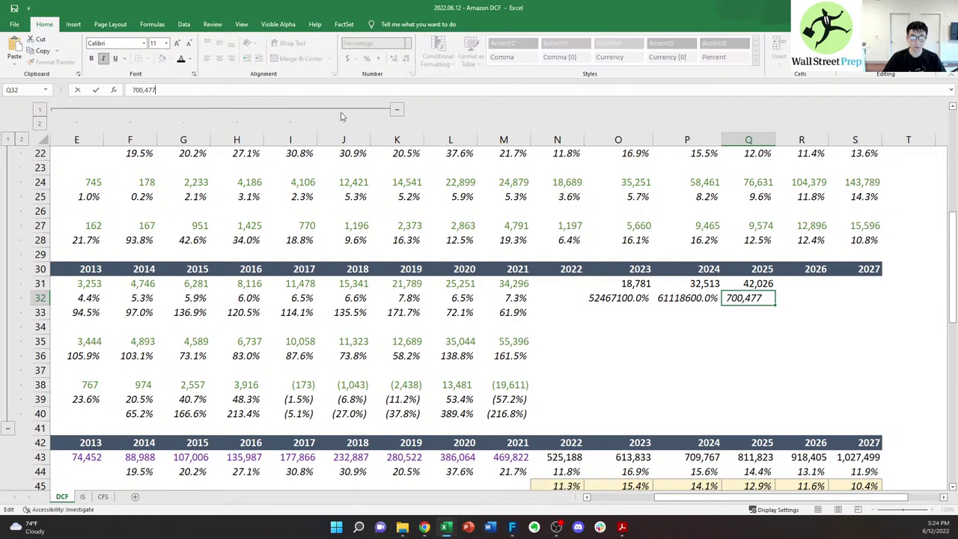
key("ctrl+Return")
- Copy the number format of the EBIT figures in O31:Q31 onto the revenue figures in O32:Q32
key("Up")
key("Left")
key("Left")
key("Left")
key("Right")
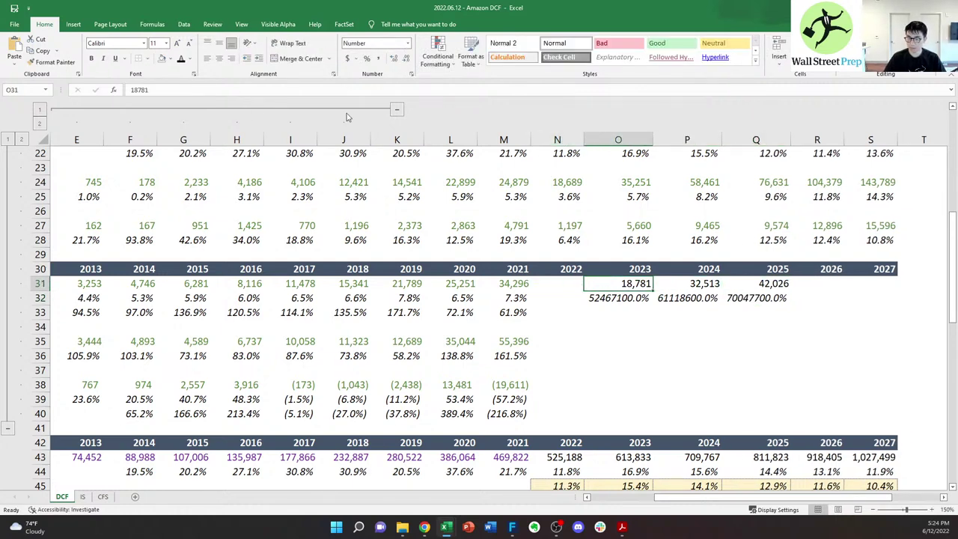
key("shift+Right")
key("shift+Right")
key("ctrl+c")
key("Down")
key("ctrl+alt+v")
key("t")
key("Return")
- Reset the width of the widened columns O to Q to 9
key("ctrl+space")
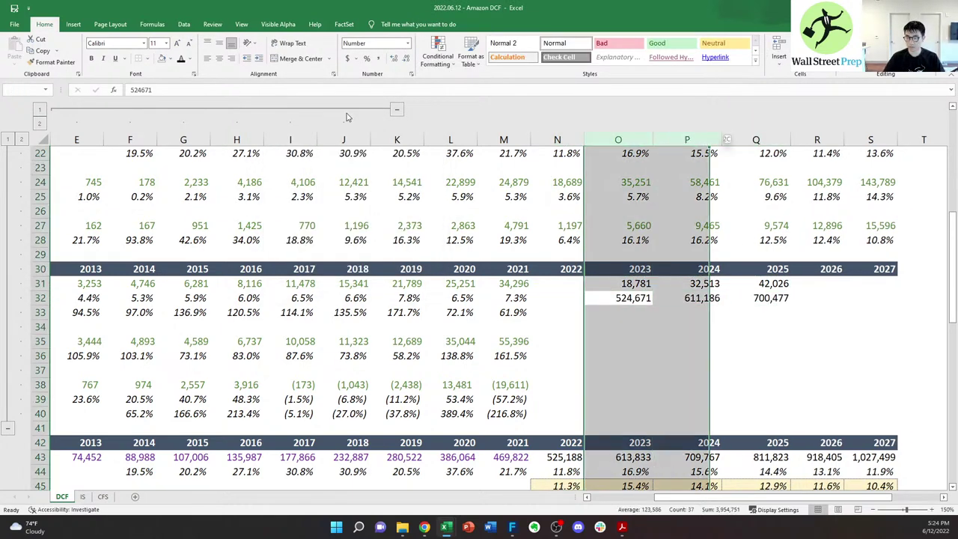
key("alt+h")
type("ow9")
key("Return")
key("Left")
key("Right")
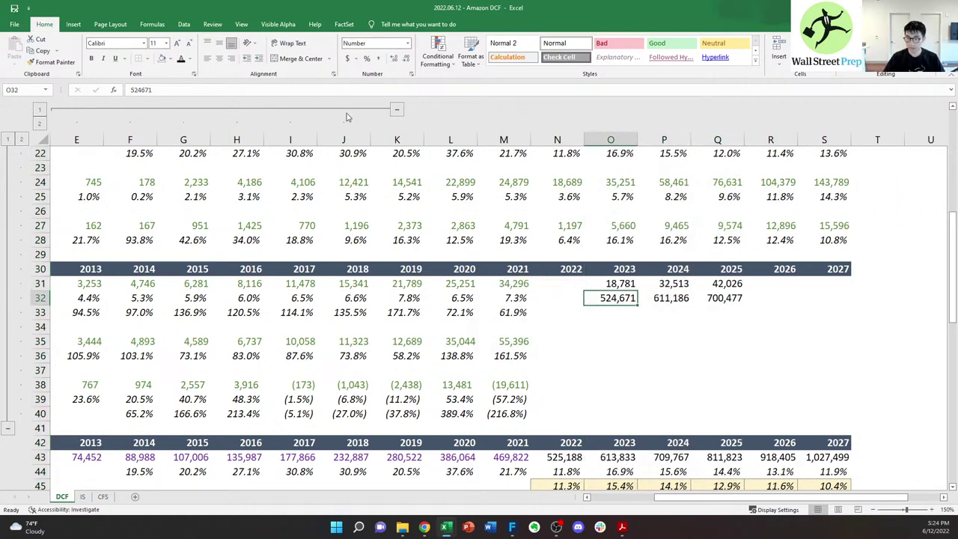
- Move the EBIT figures from O31:Q31 to row 33, directly below the revenue figures
key("Right")
key("Left")
key("Up")
key("shift+Right")
key("shift+Right")
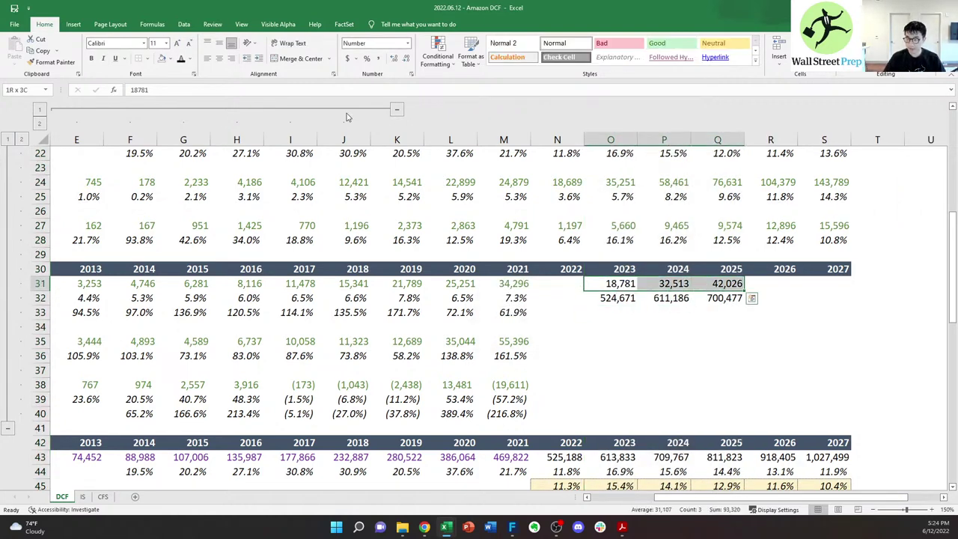
key("ctrl+c")
key("Down")
key("Down")
key("ctrl+v")
key("Up")
- Move the revenue and EBIT block from O32:Q33 out of the projection area to W32:Y33
key("shift+Down")
key("shift+Right")
key("shift+Right")
key("ctrl+c")
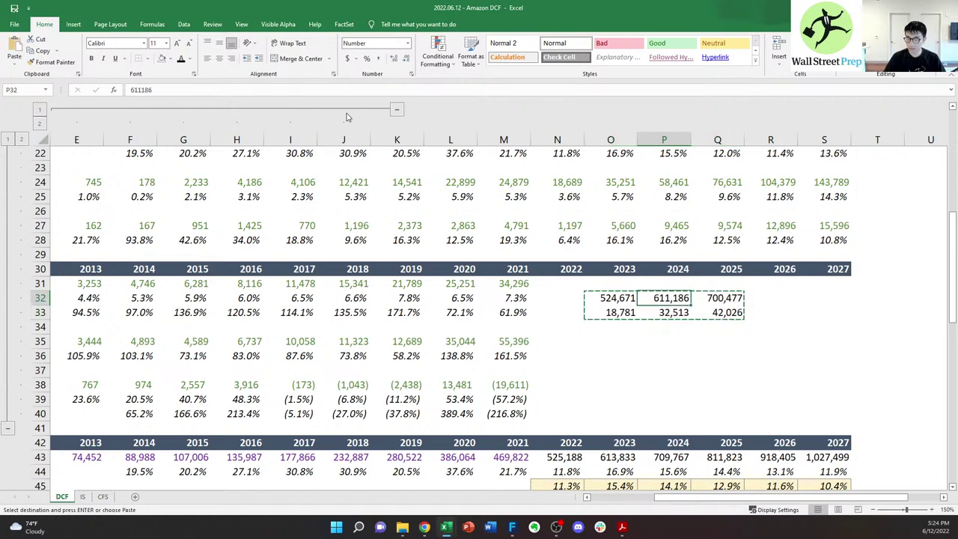
key("Right")
key("Right")
key("Right")
key("Right")
key("Right")
key("Right")
key("Right")
key("Right")
key("Right")
key("Right")
key("Right")
key("Left")
key("Left")
key("Left")
key("ctrl+v")
- Label the side table's rows Revenue, EBIT and Margin in cells V32 to V34
key("Left")
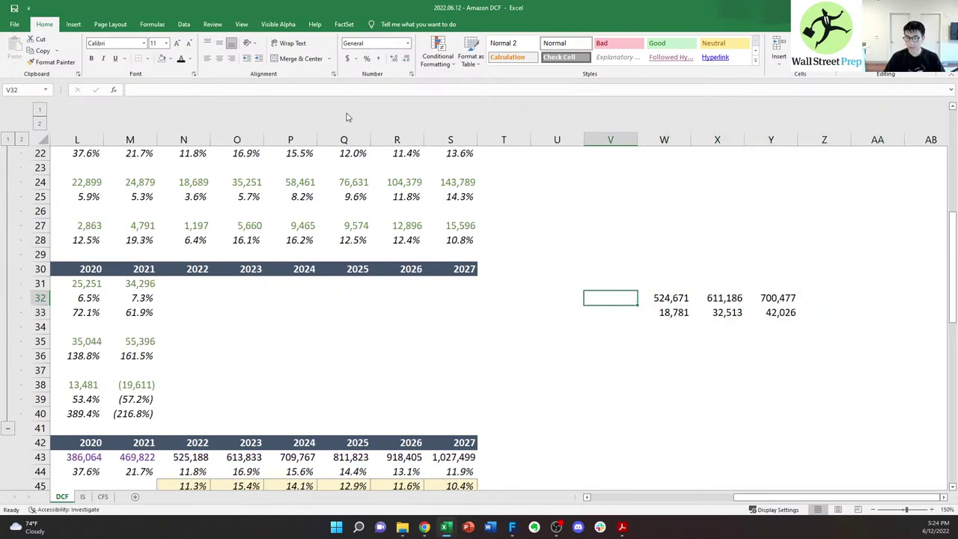
type("Revenue")
key("Return")
type("EBIT")
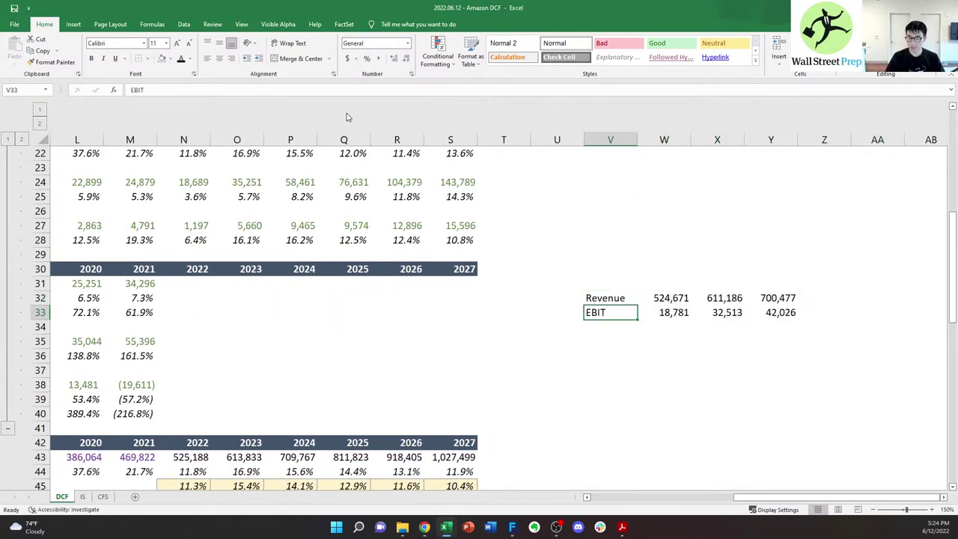
key("Return")
key("Right")
key("Left")
type("Margin")
key("Right")
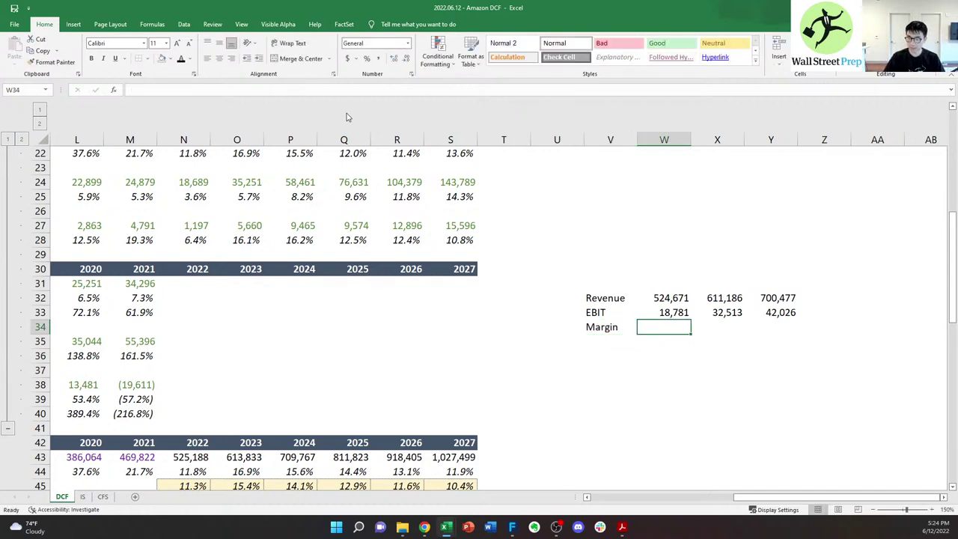
- Calculate the EBIT margin in W34 with =W33/W32 and copy the formula across to Y34
type("=")
key("Up")
type("/")
key("Up")
key("Up")
key("ctrl+Return")
key("ctrl+c")
key("shift+Right")
key("shift+Right")
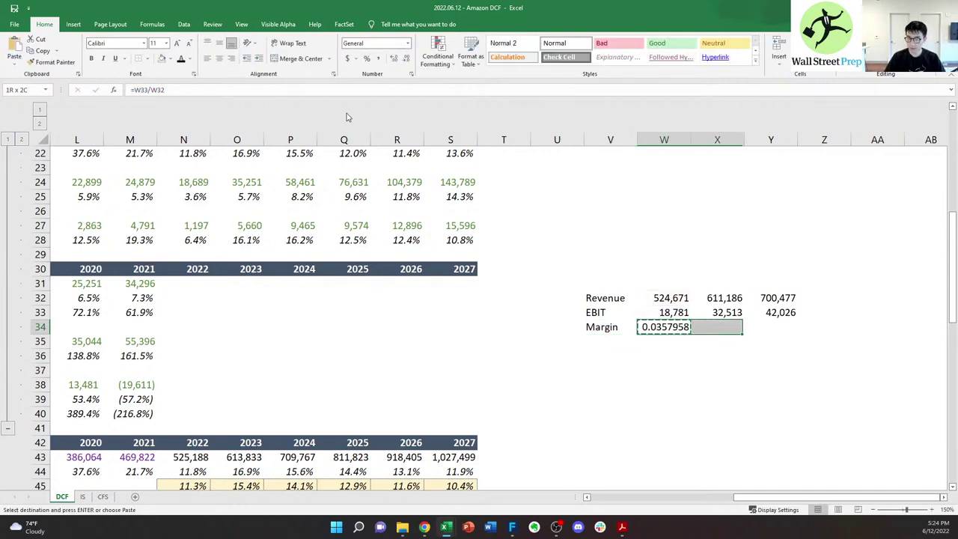
key("ctrl+v")
key("Escape")
- Add year headings above the side table: 2022 in W31, =W31+1 in X31, and the same formula copied to Y31
key("Up")
key("Up")
key("Up")
key("alt+Tab")
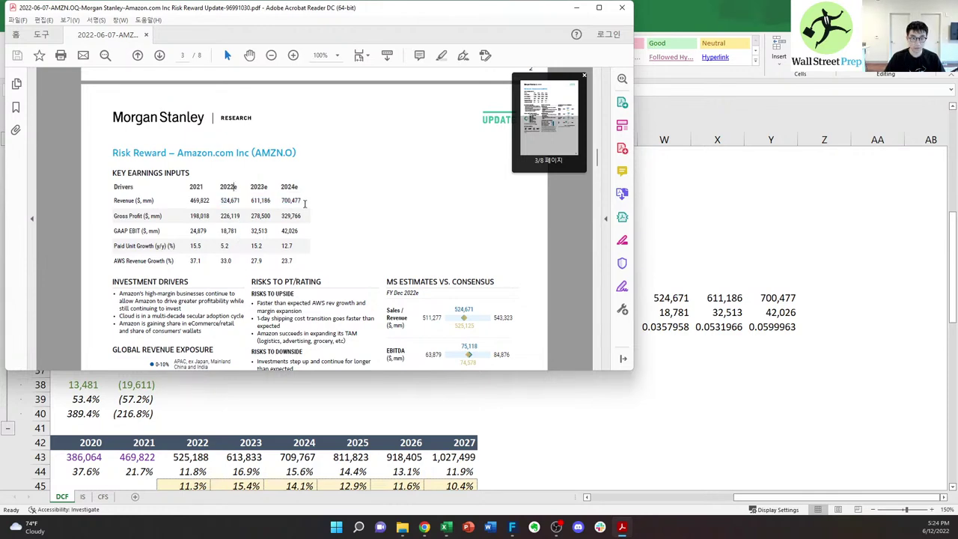
left_click(679, 289)
type("2022")
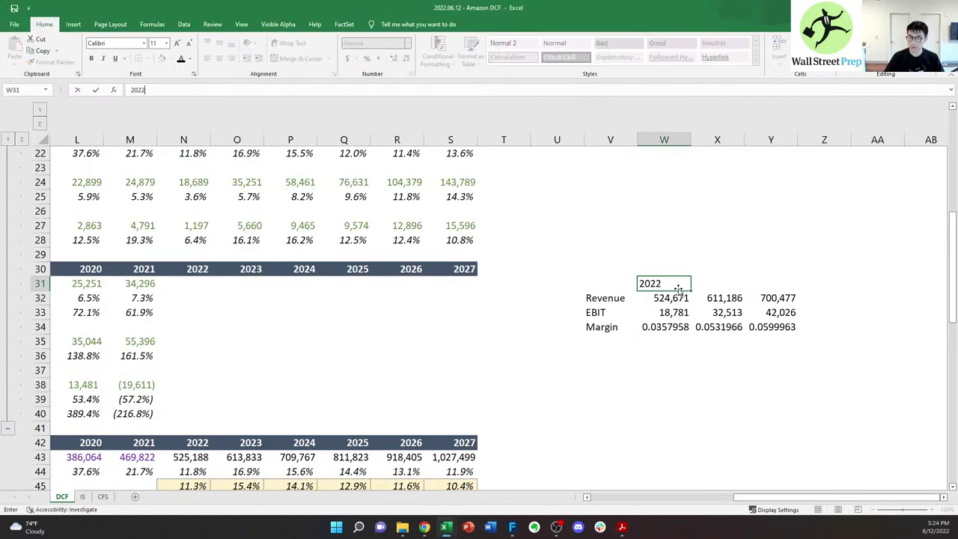
key("Tab")
type("=W319")
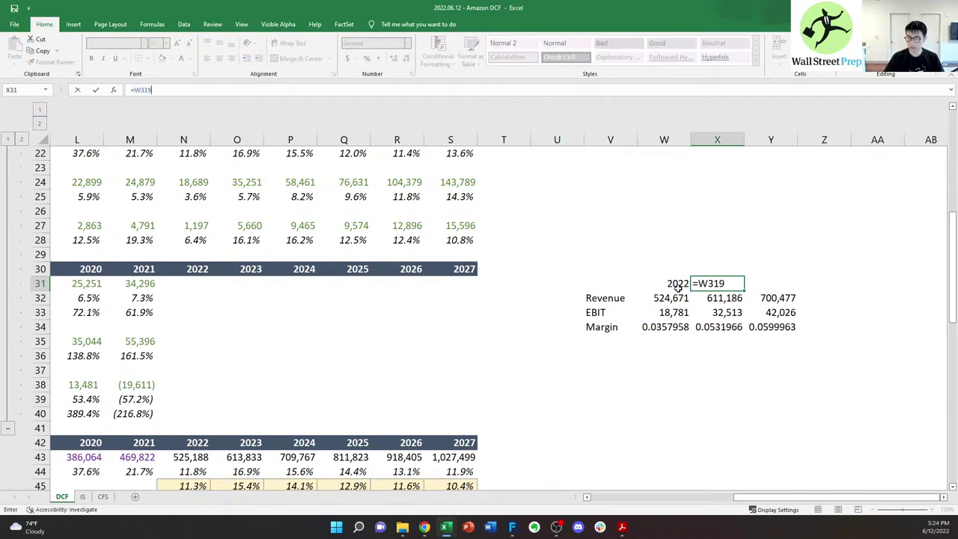
key("BackSpace")
type("+1")
key("Tab")
key("ctrl+c")
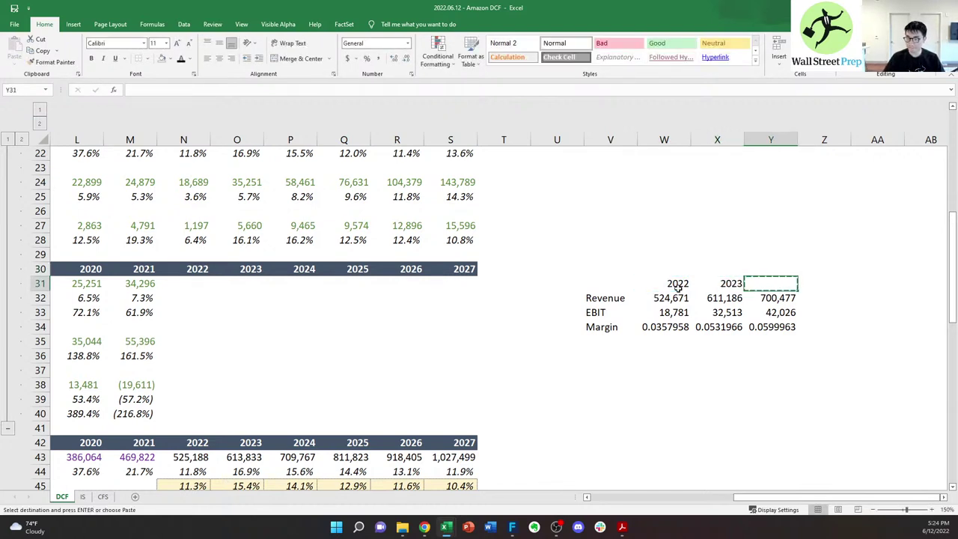
key("Left")
key("ctrl+c")
key("Right")
key("ctrl+v")
- Format the margins in W34:Y34 as percentages with one decimal place
key("Down")
key("Down")
key("Down")
key("Escape")
key("Left")
key("Left")
key("shift+Right")
key("shift+Right")
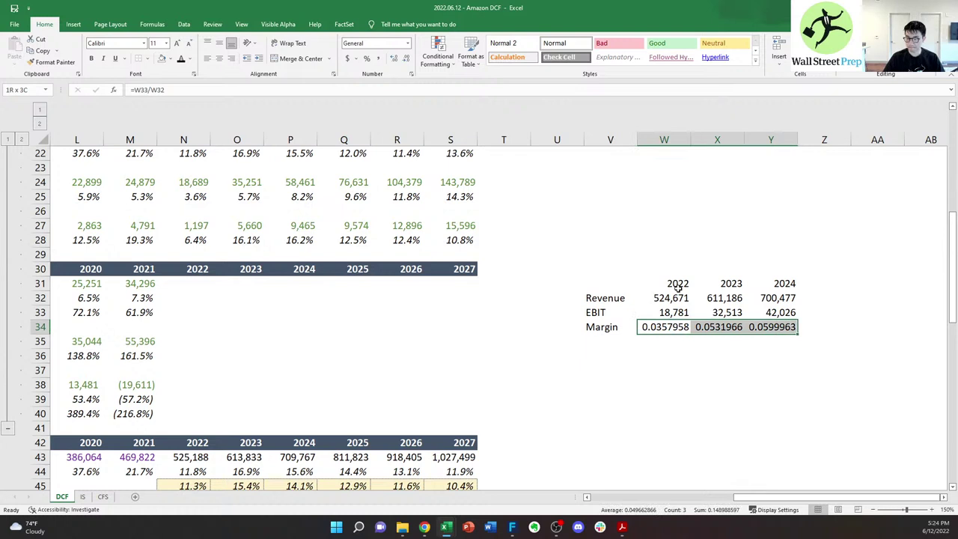
key("ctrl+shift+5")
key("shift+Left")
key("shift+Left")
key("shift+Right")
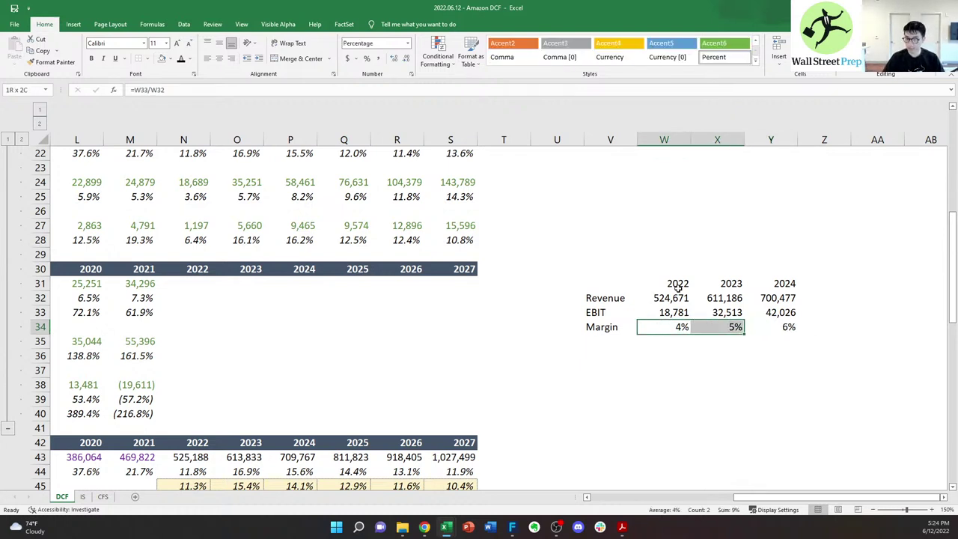
key("shift+Right")
key("alt+h")
key("0")
key("shift+Left")
key("shift+Left")
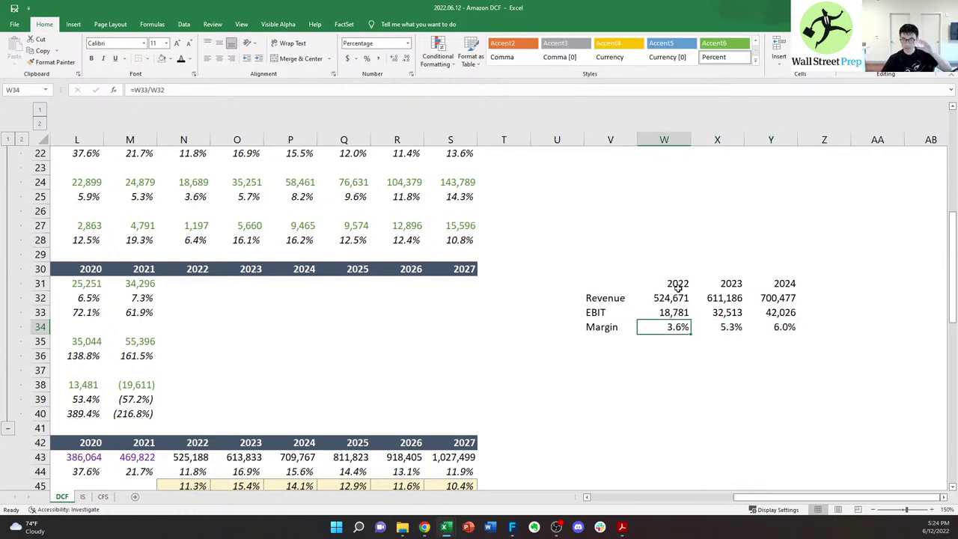
- Examine the Income Statement's EBIT figures and their share of sales across the historical years and projections through 2027
key("Left")
key("Up")
scroll(664, 262, "up", 3)
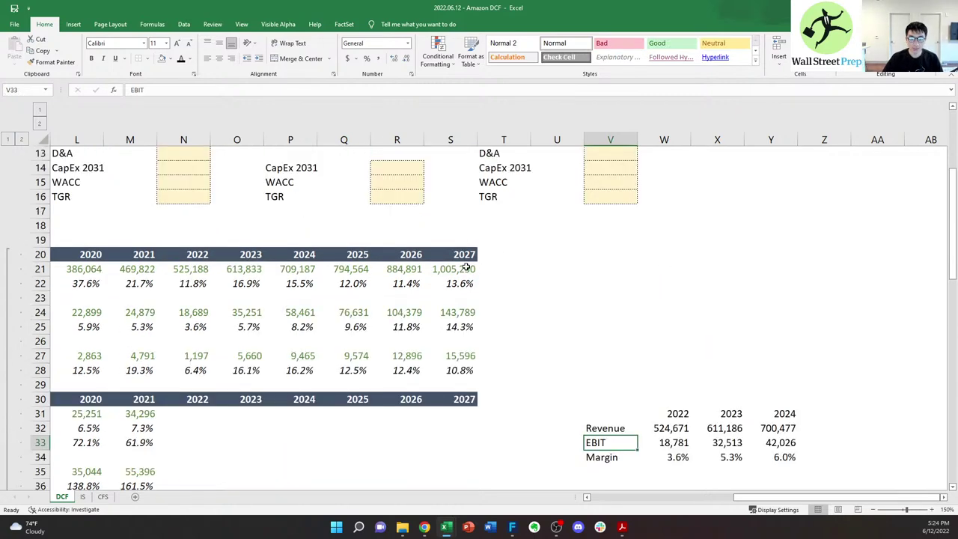
left_click(349, 327)
key("ctrl+Left")
key("ctrl+Left")
key("ctrl+Left")
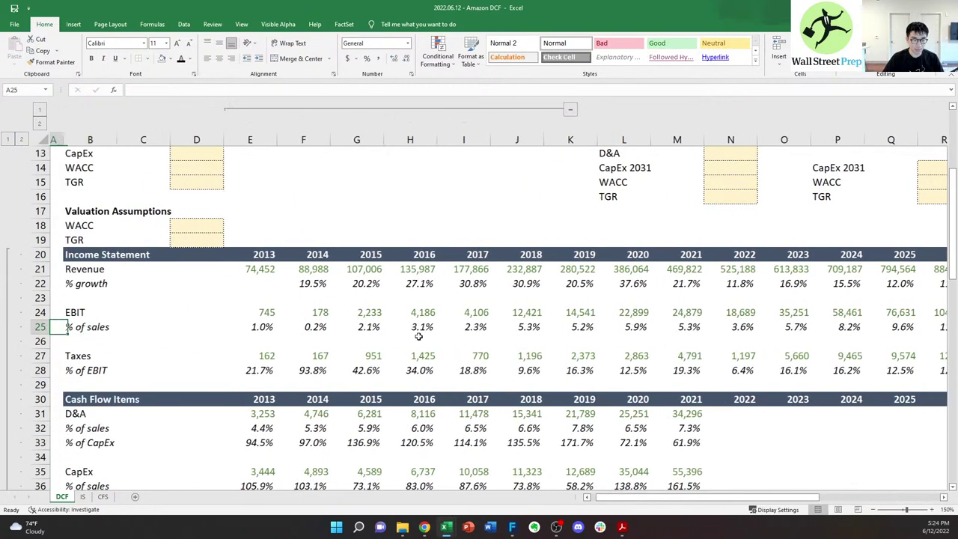
key("Up")
key("Right")
key("Right")
key("Right")
key("Right")
key("Right")
key("Right")
key("Right")
key("Right")
key("Right")
key("Right")
key("Right")
key("Right")
key("Right")
key("Right")
key("Right")
key("Right")
key("Right")
key("Right")
key("Right")
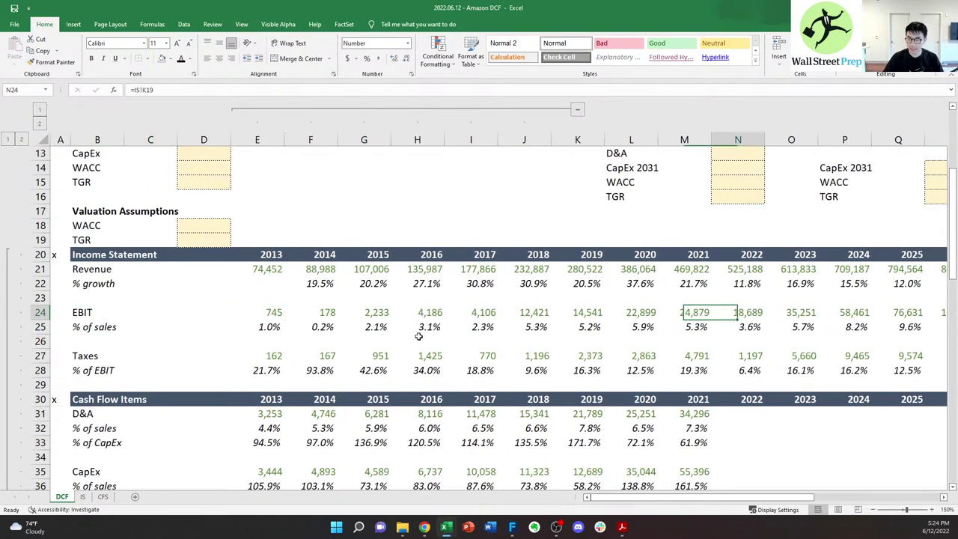
key("Left")
key("Left")
key("Left")
key("Right")
key("Right")
key("Right")
key("Right")
key("Right")
key("Right")
key("Right")
key("Right")
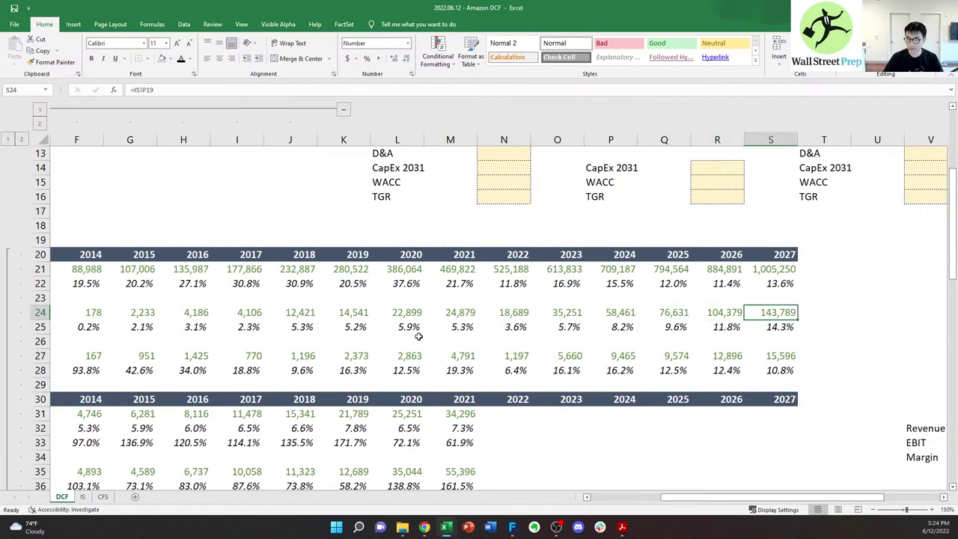
- Compare the consensus EBIT margins in row 25 for 2018–2027 with the Morgan Stanley margins in the side table
key("Down")
key("Down")
key("Down")
key("Down")
key("Down")
key("Down")
key("Down")
key("Down")
key("Down")
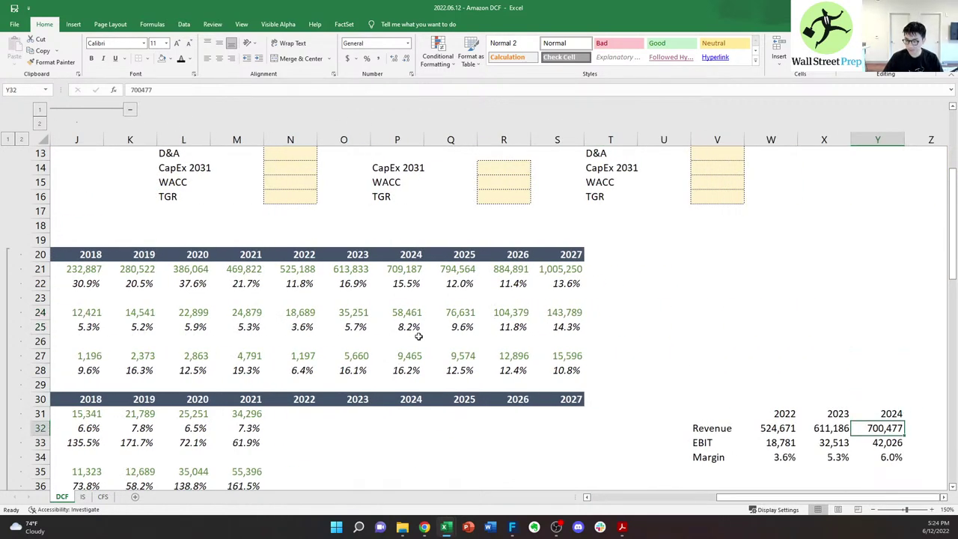
key("Left")
left_click(892, 454)
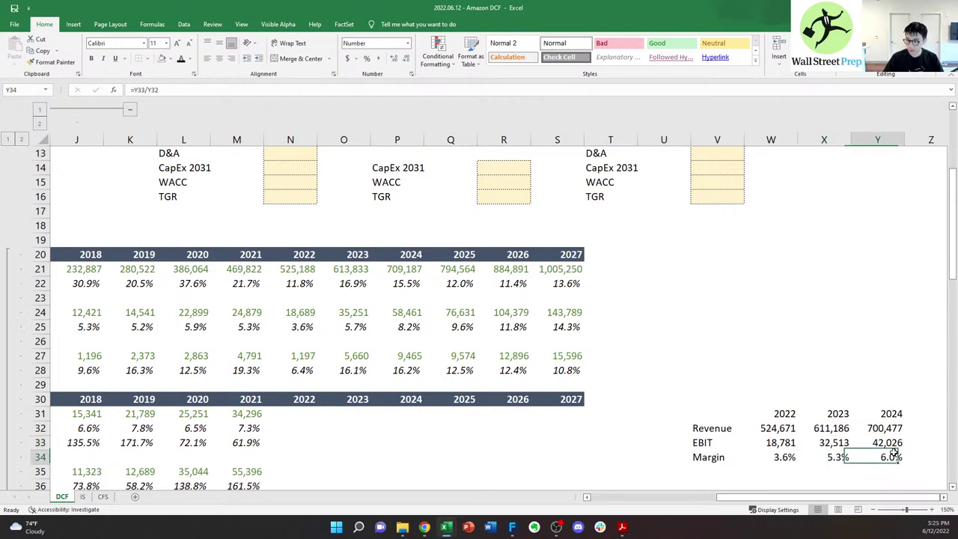
left_click(404, 333)
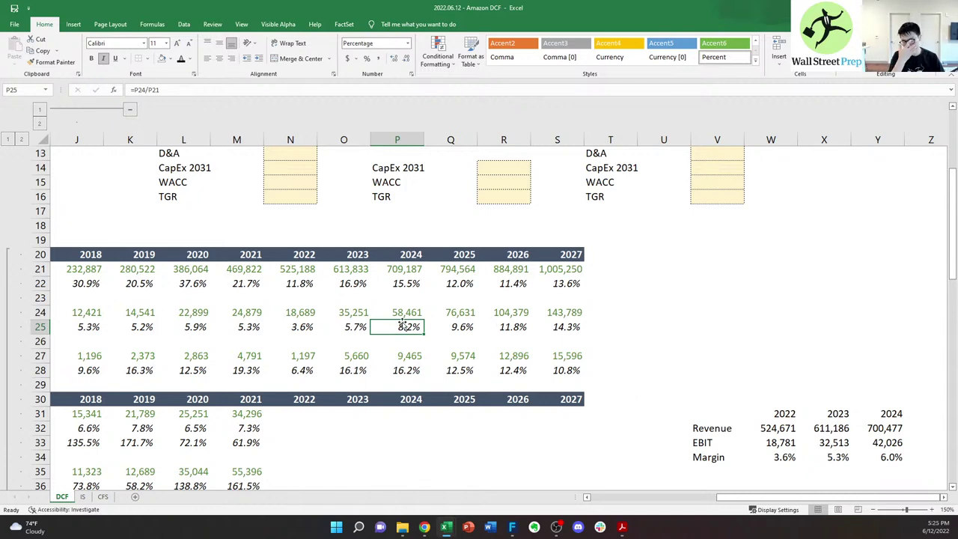
left_click_drag(420, 311, 557, 331)
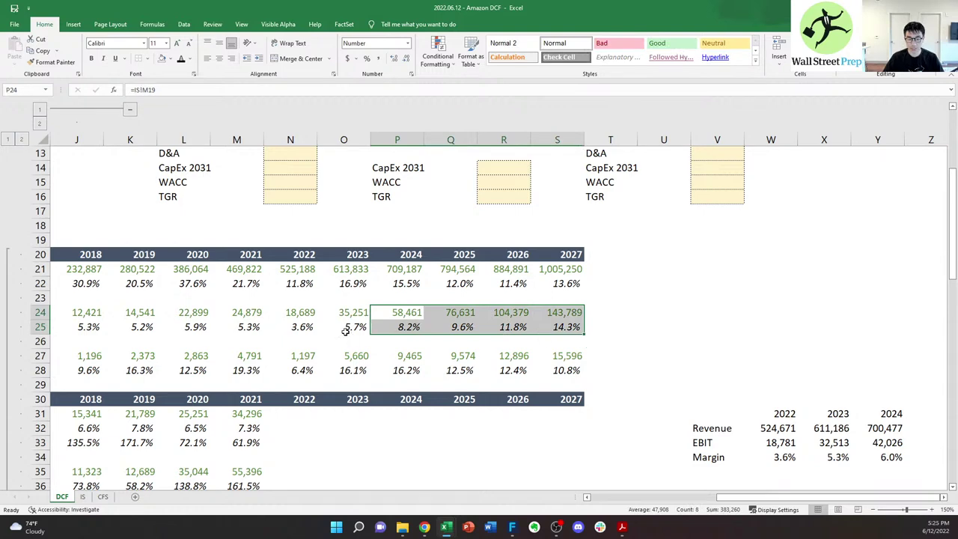
left_click(196, 327)
left_click_drag(237, 327, 672, 336)
left_click(778, 330)
left_click(909, 381)
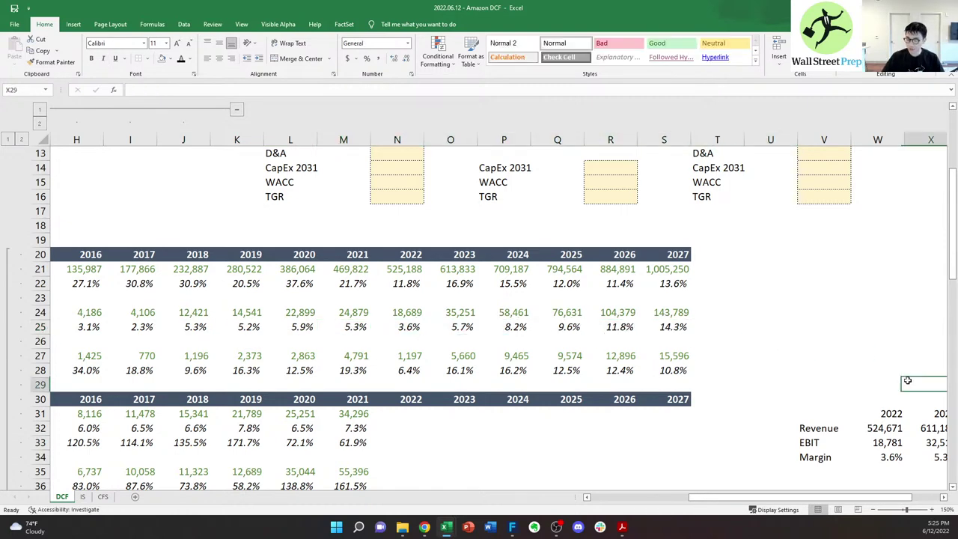
key("Right")
key("Right")
scroll(906, 376, "right", 2)
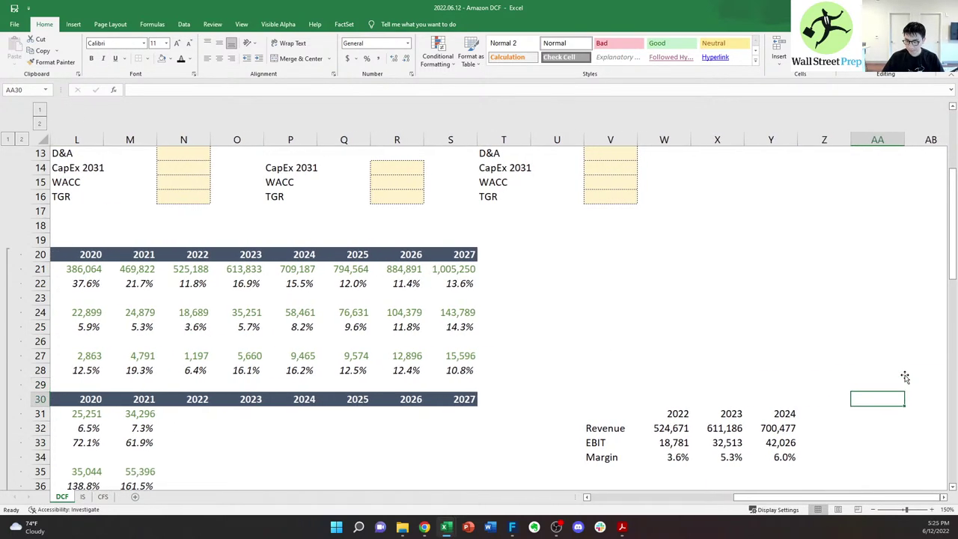
key("Left")
key("Down")
key("Down")
key("Left")
key("Left")
key("Left")
key("Right")
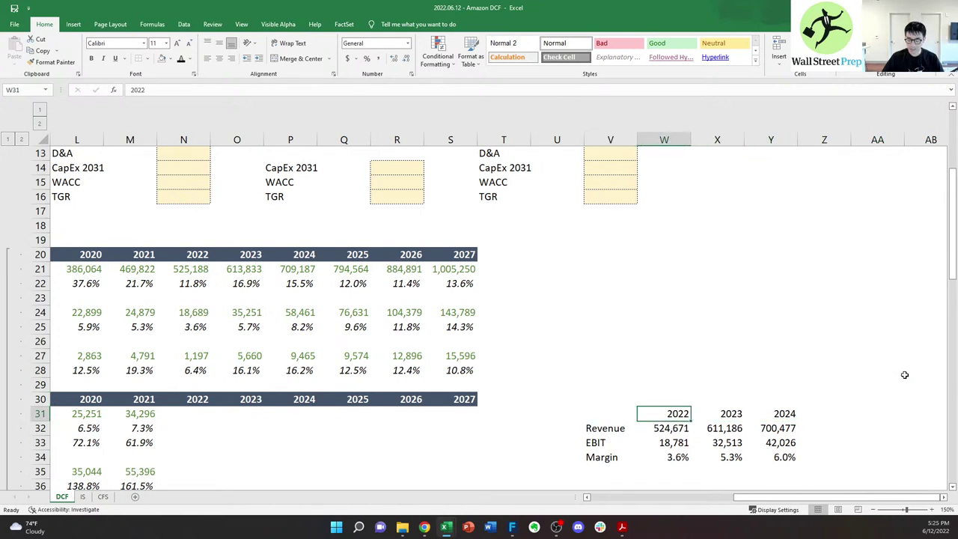
key("Left")
key("Left")
key("Right")
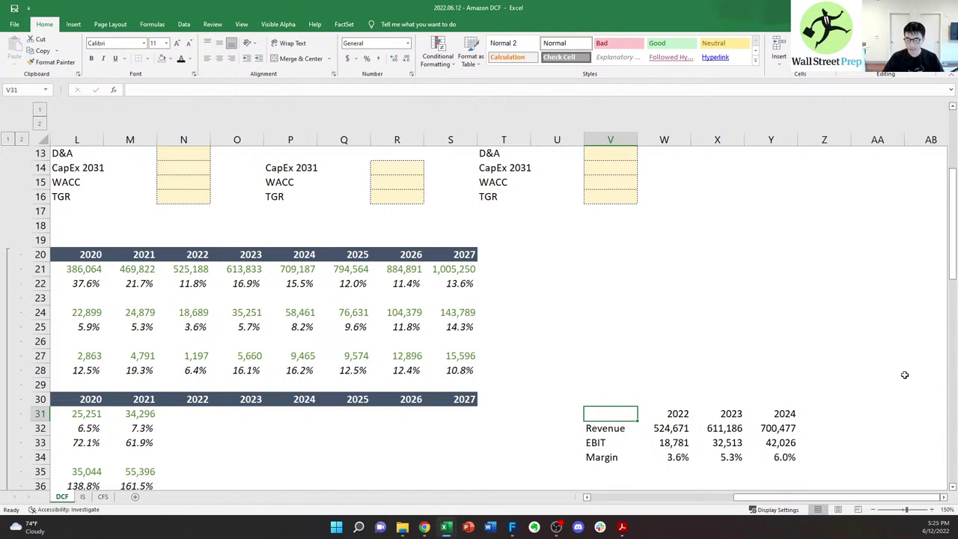
key("Right")
key("Right")
key("Down")
key("Right")
key("Down")
key("Down")
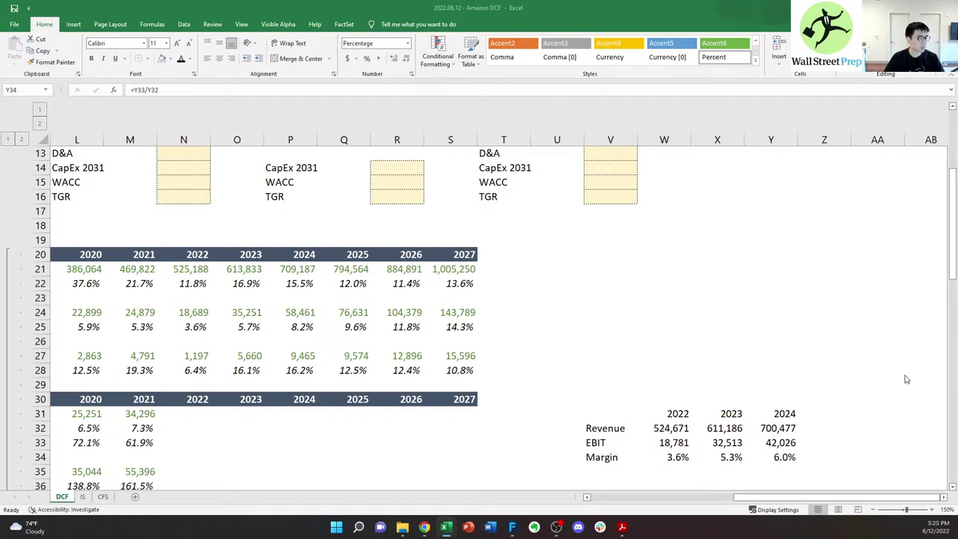
- Close the Morgan Stanley report in Adobe Acrobat Reader and open the Archive 2 zip from Downloads in File Explorer
key("alt+Tab")
left_click(622, 8)
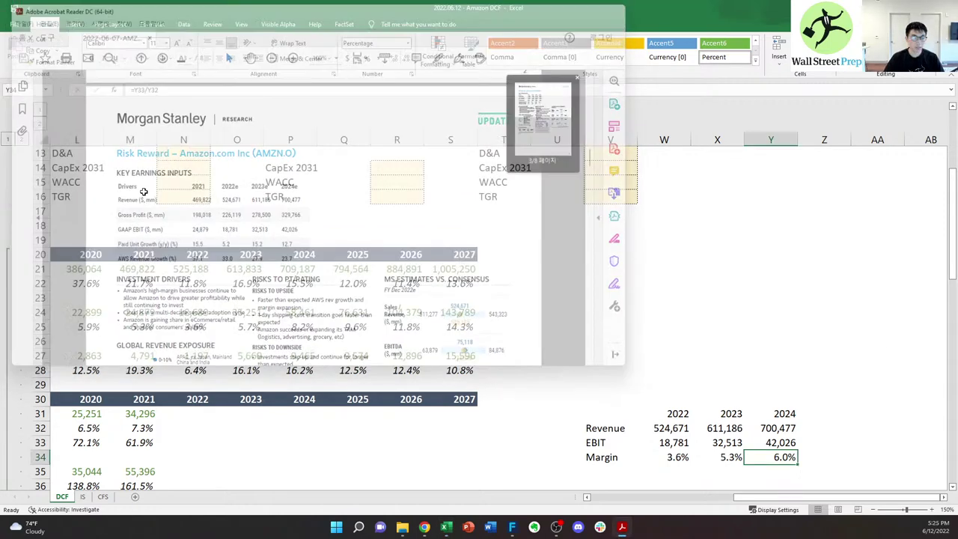
key("alt+Tab")
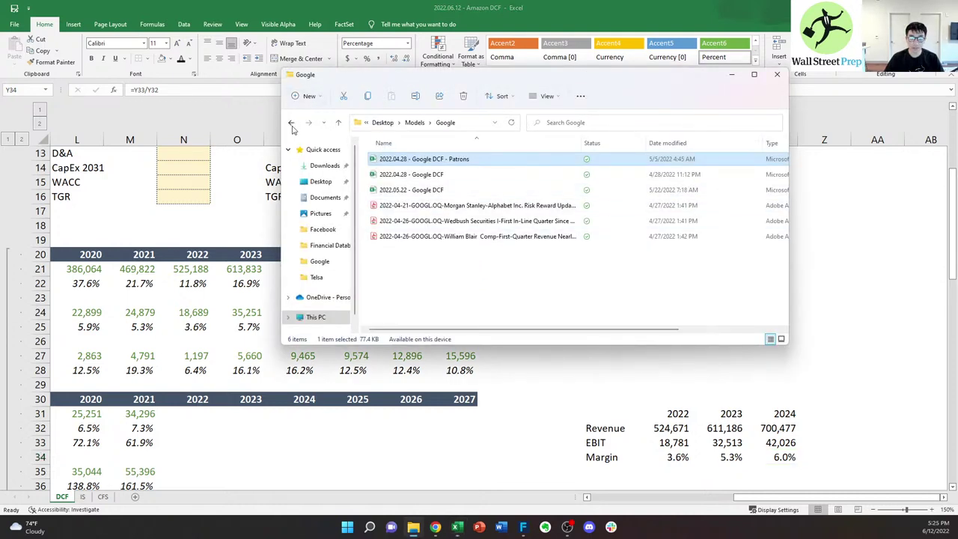
scroll(329, 262, "down", 1)
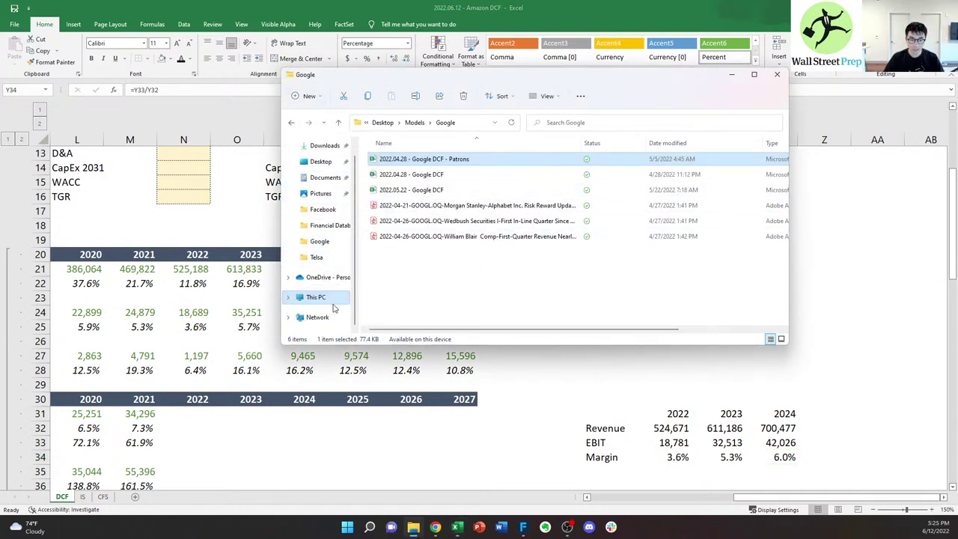
left_click(289, 297)
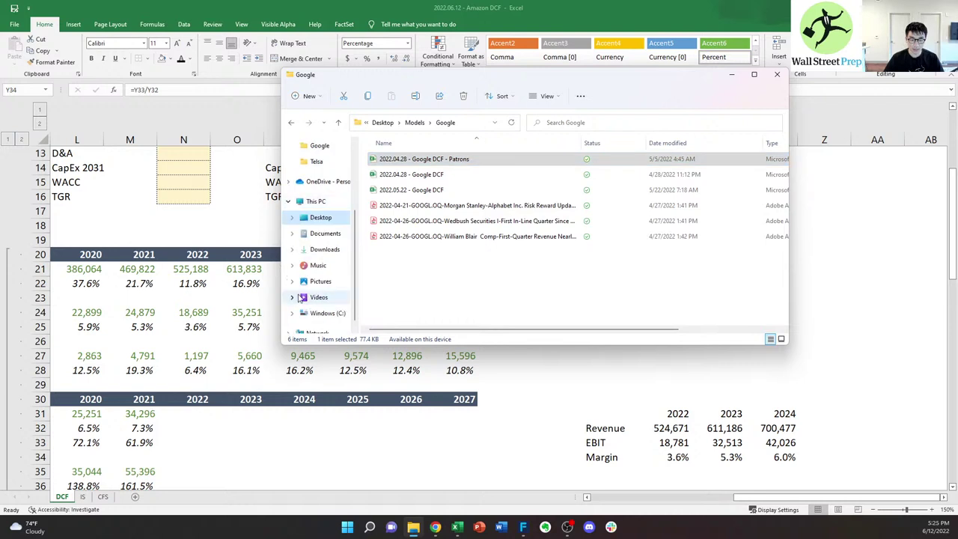
left_click(323, 250)
key("Down")
key("Down")
key("Down")
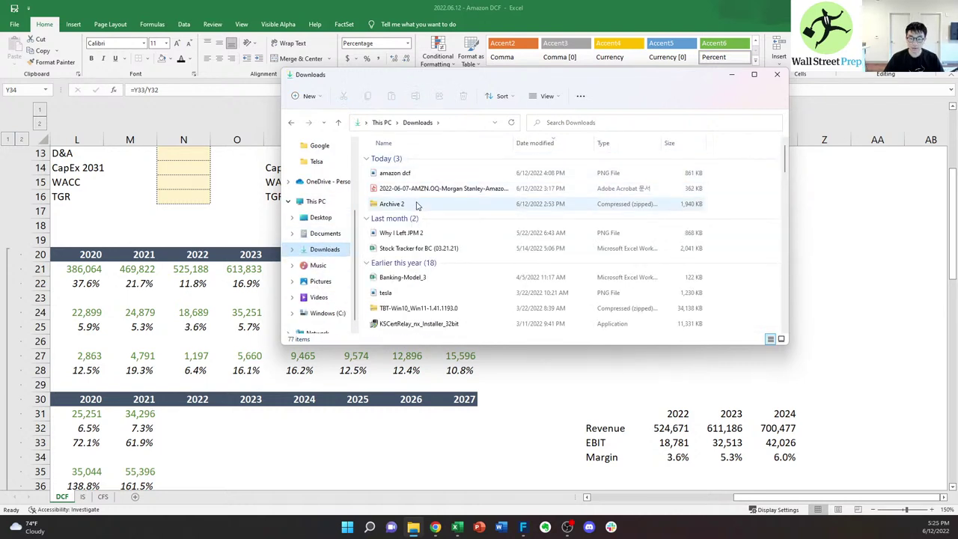
key("Return")
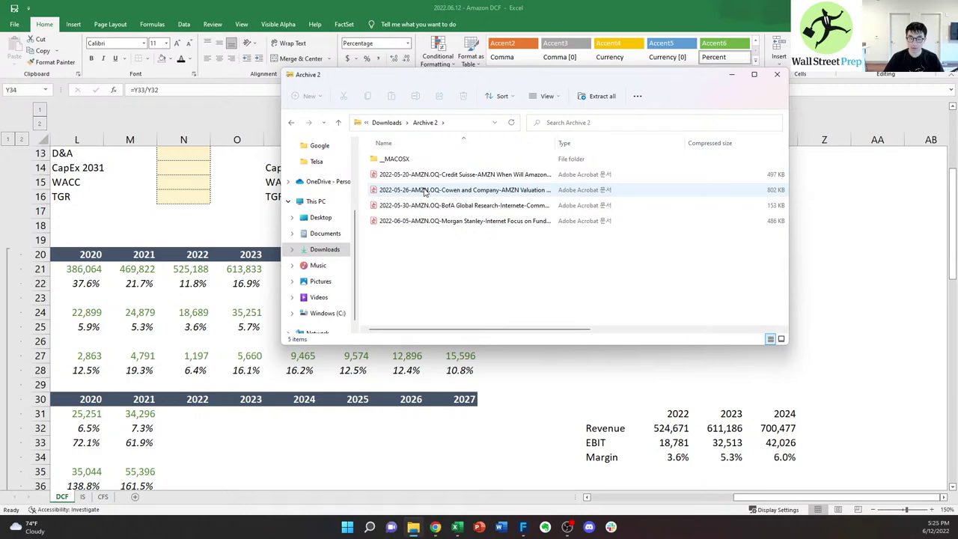
- Open the 2022-05-26 Cowen report on Amazon and find the "Changes to Estimates 2022E-2027E" table under AMZN Model Update
double_click(425, 192)
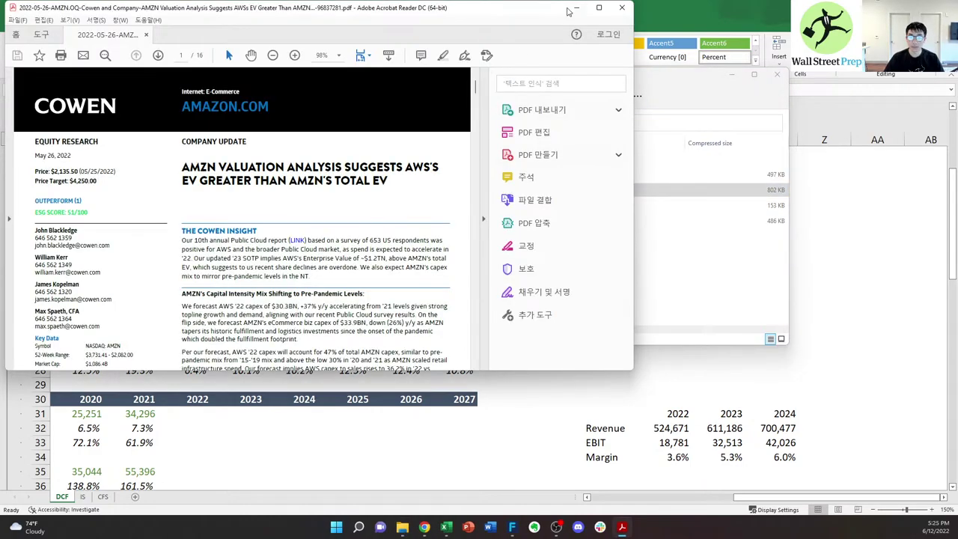
left_click(599, 7)
scroll(442, 215, "down", 15)
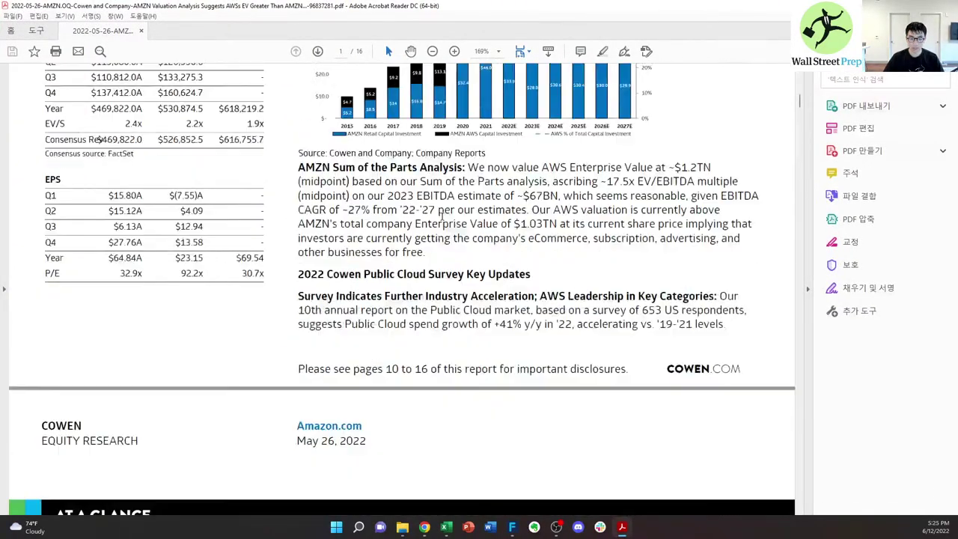
scroll(442, 217, "down", 5)
scroll(437, 218, "down", 2)
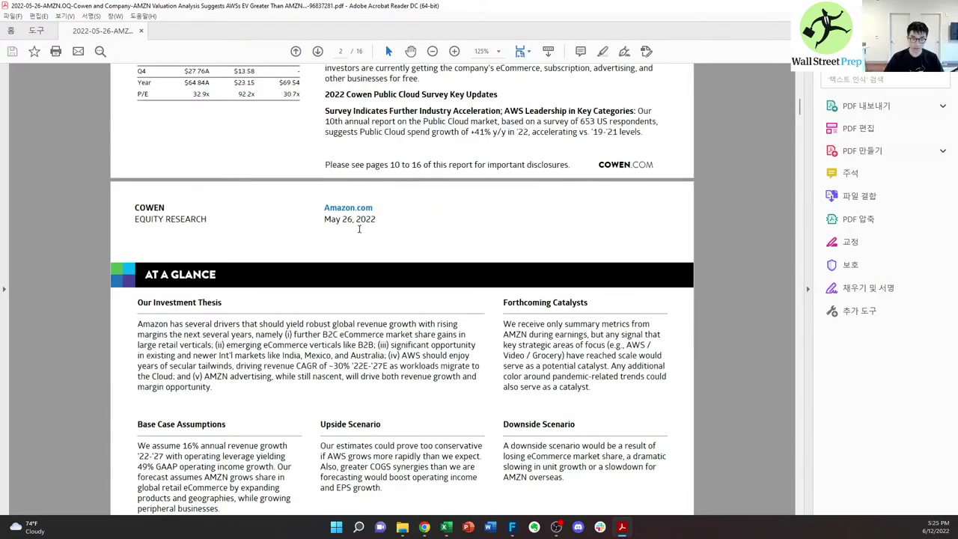
scroll(363, 234, "down", 15)
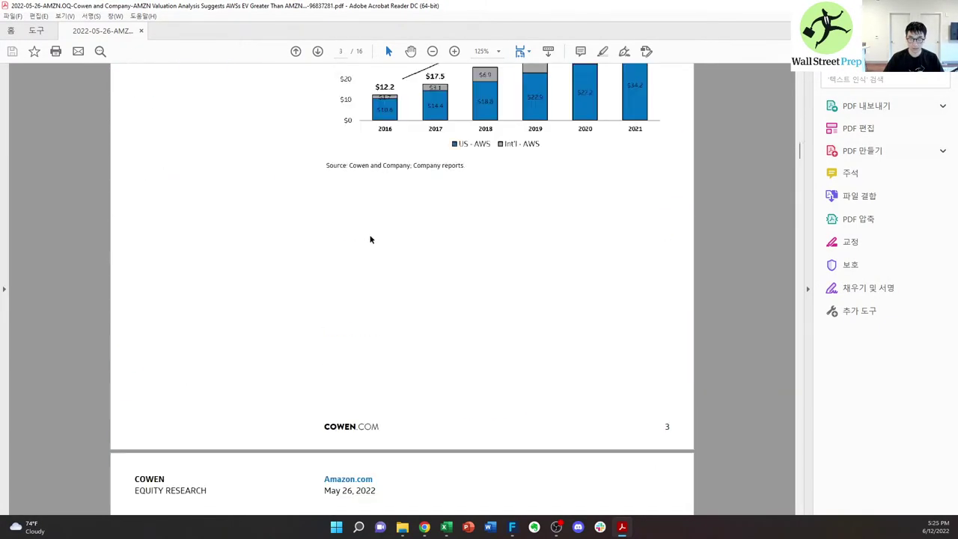
scroll(370, 240, "up", 4)
scroll(370, 240, "down", 4)
scroll(369, 239, "up", 5)
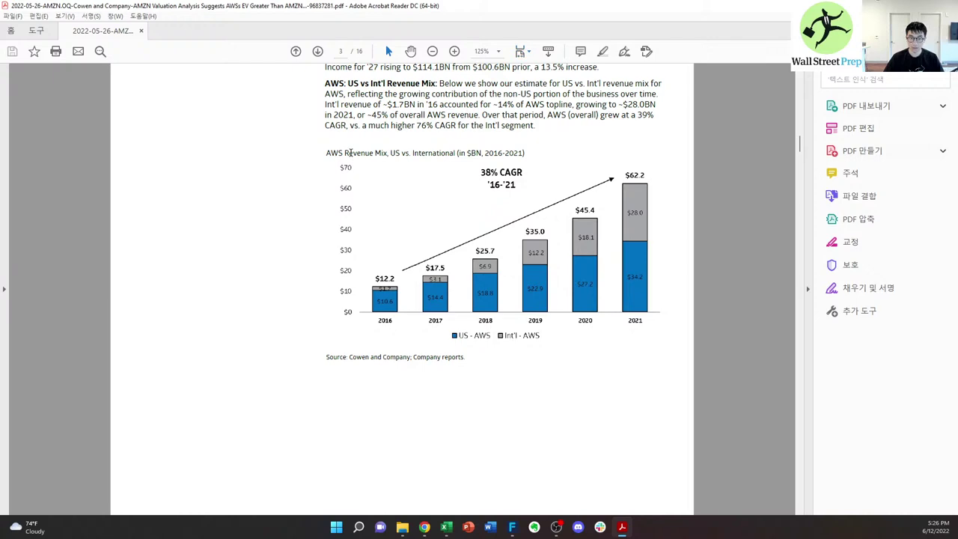
left_click_drag(326, 153, 454, 154)
left_click(422, 157)
scroll(371, 223, "down", 11)
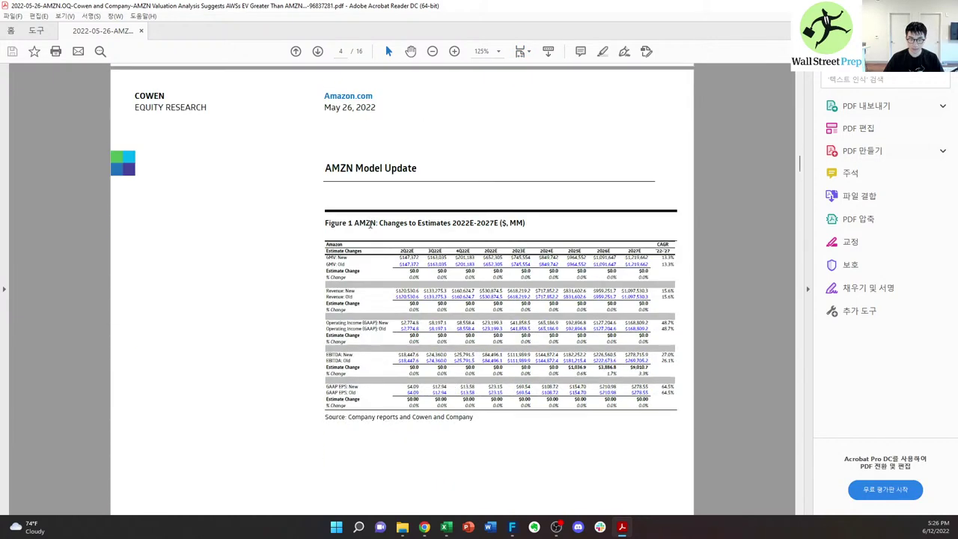
scroll(370, 229, "down", 2)
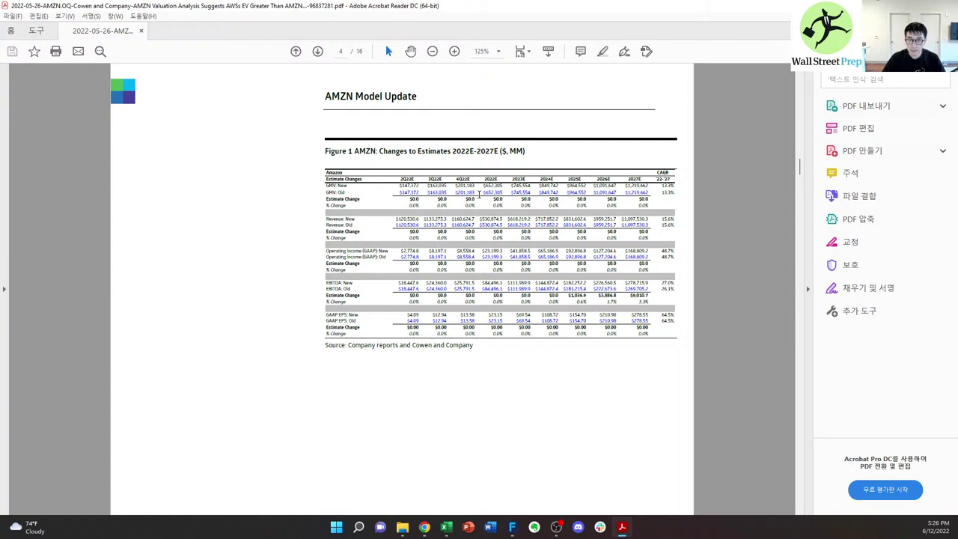
- Copy Cowen's new revenue estimates for 2022E–2027E and paste them into W36 of the DCF sheet in Excel
left_click_drag(482, 219, 538, 217)
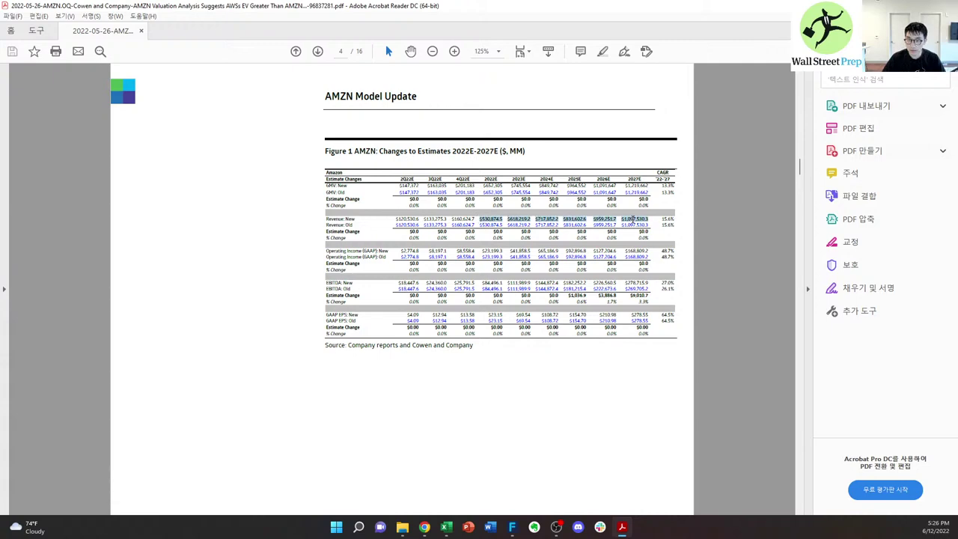
left_click_drag(632, 218, 632, 220)
key("ctrl+c")
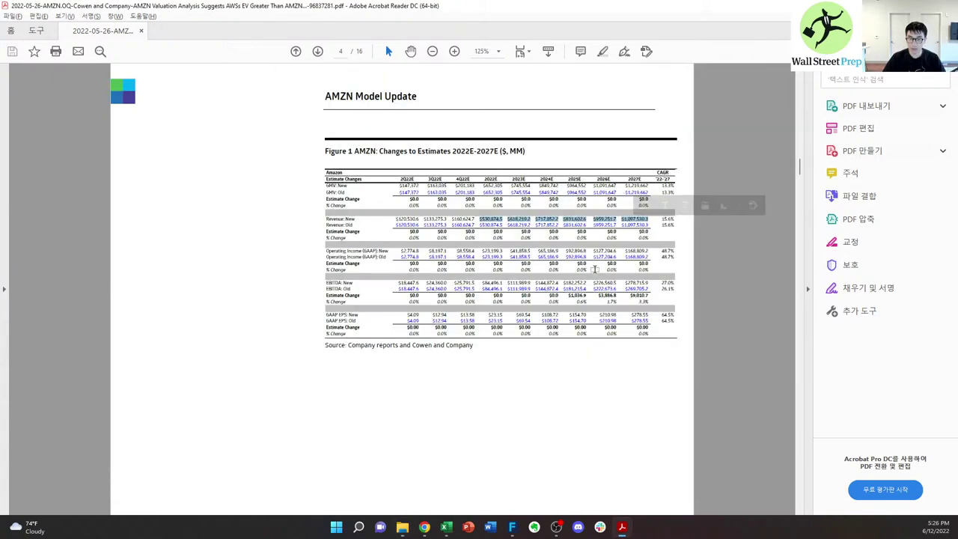
key("alt+Tab")
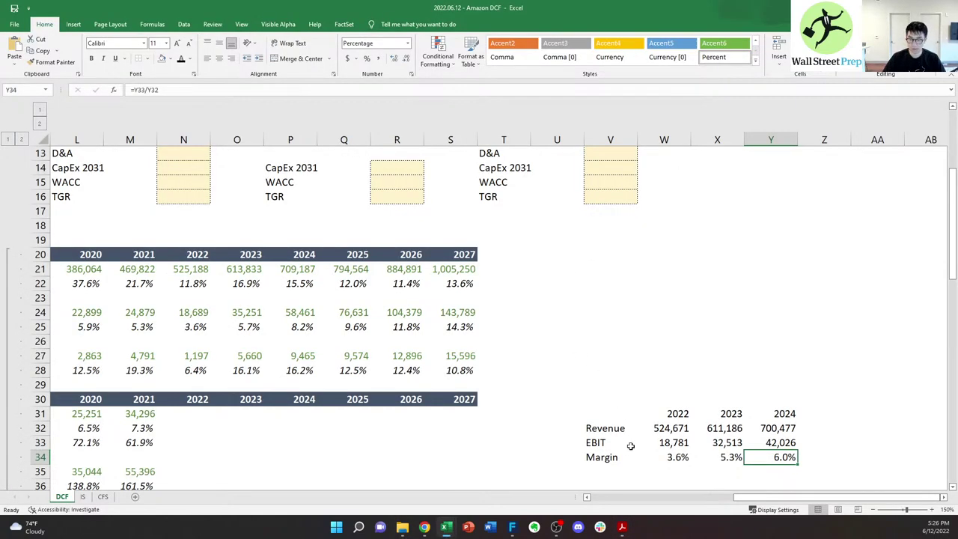
scroll(627, 420, "up", 2)
scroll(677, 449, "down", 7)
left_click(677, 272)
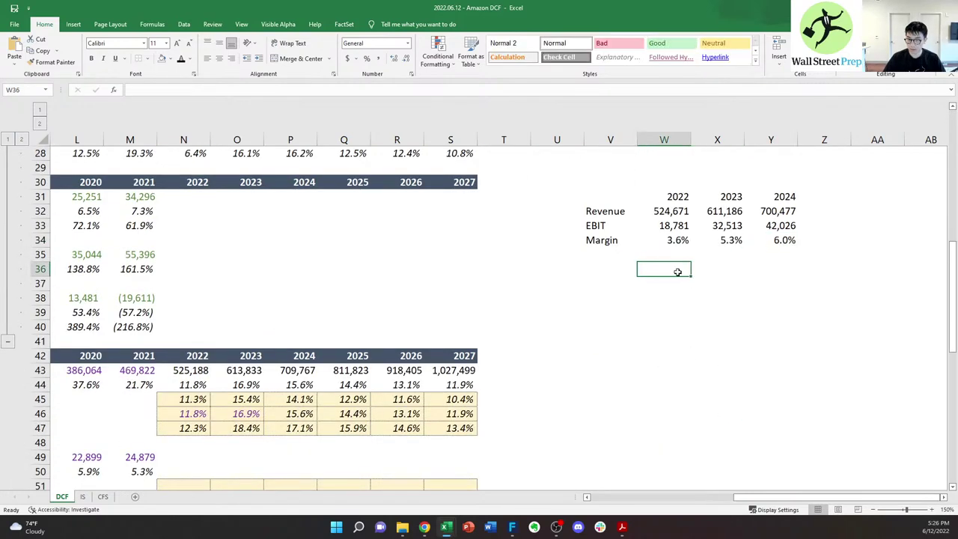
key("ctrl+v")
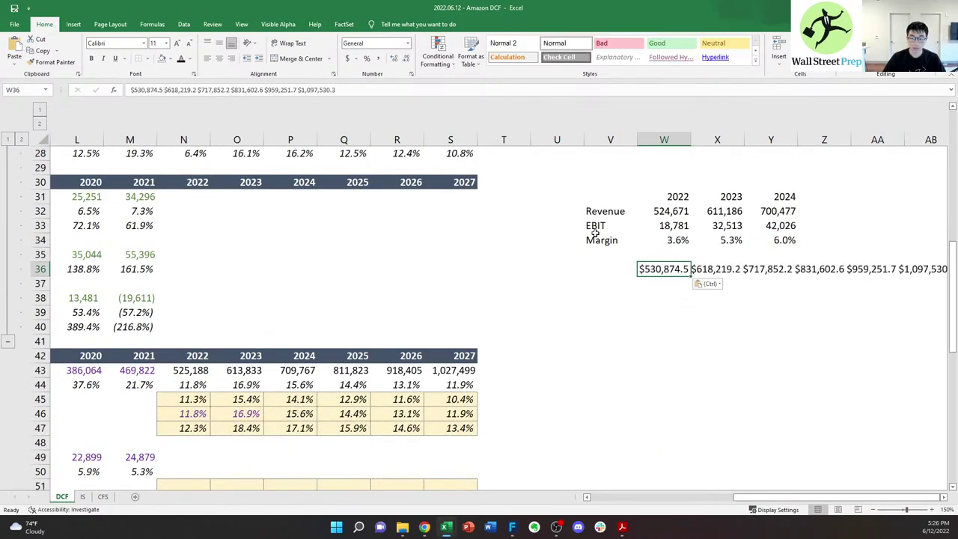
- Split the pasted revenue figures into separate cells W36:AB36 with the Text Import Wizard, delimited by spaces, replacing the existing data
left_click(717, 288)
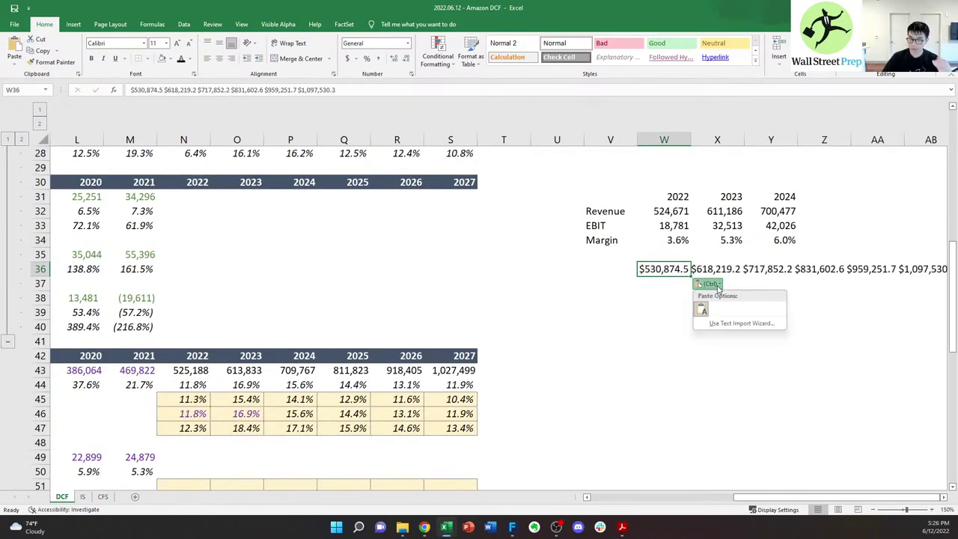
left_click(734, 320)
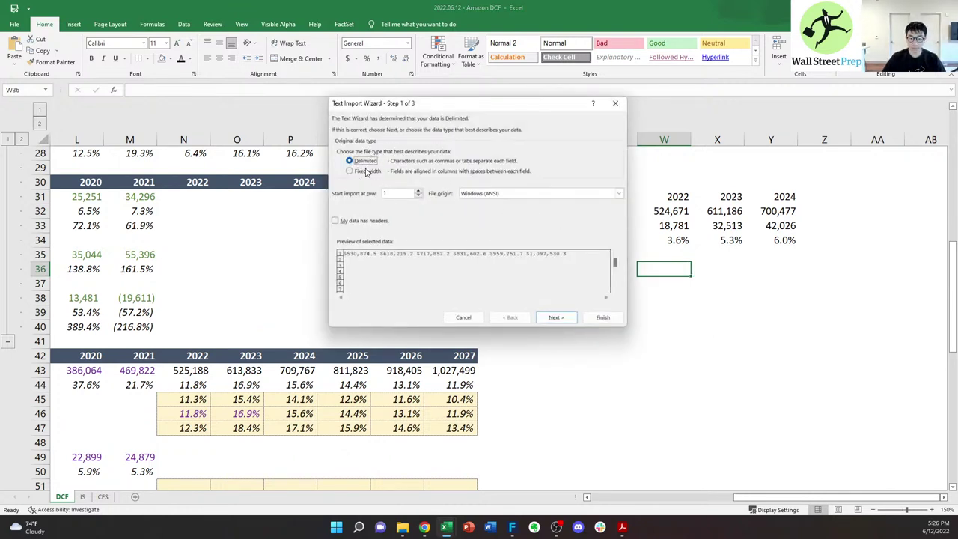
left_click(553, 317)
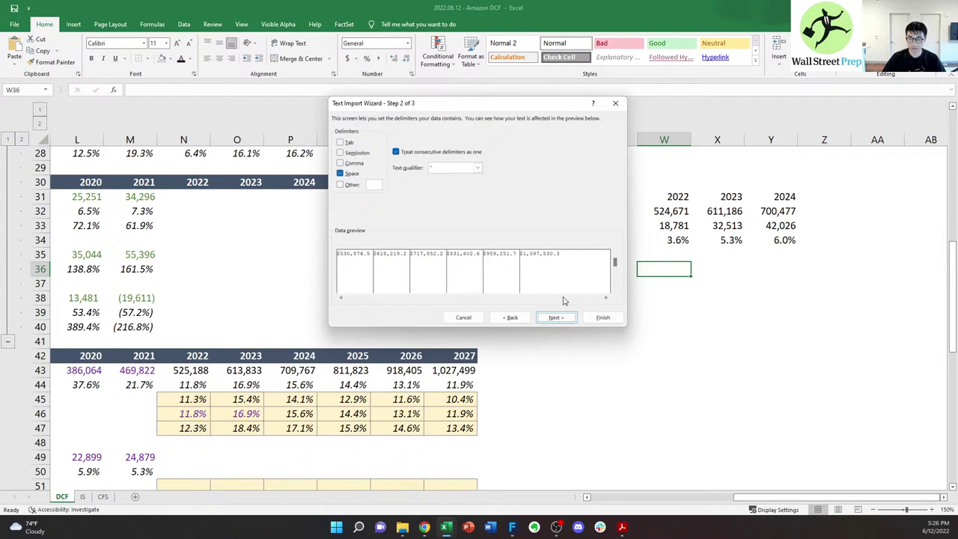
left_click(603, 317)
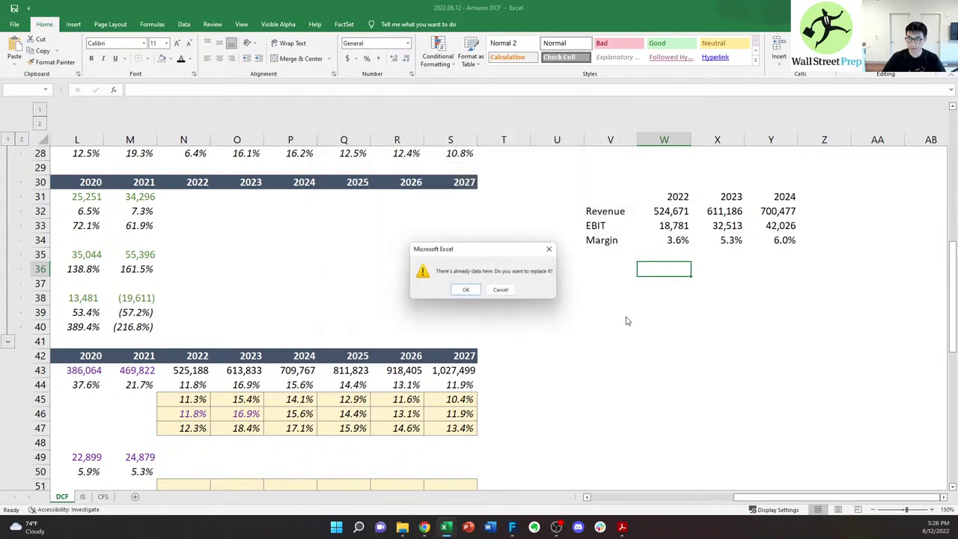
left_click(466, 291)
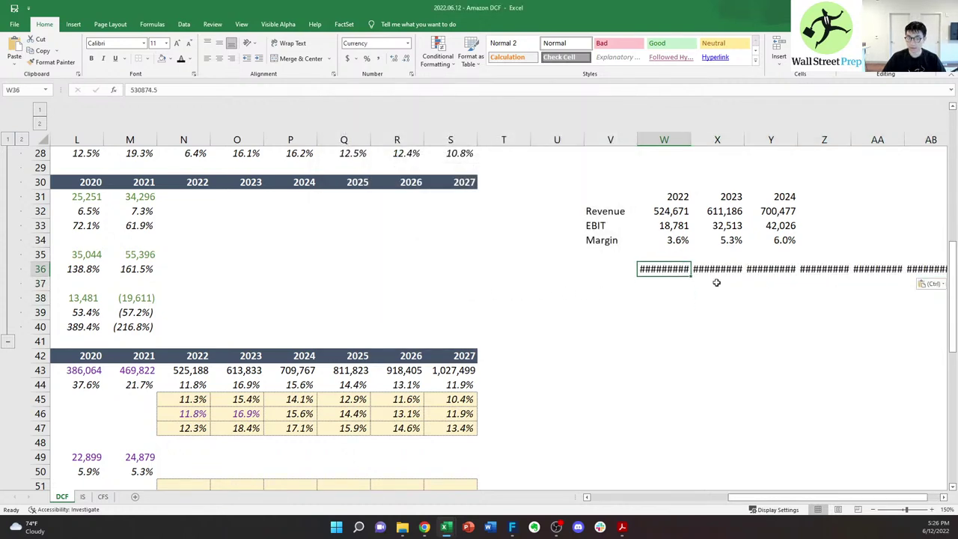
- Autofit the widths of columns W to AB to the revenue figures in W36:AB36
key("ctrl+shift+Right")
key("alt+h")
key("o")
key("i")
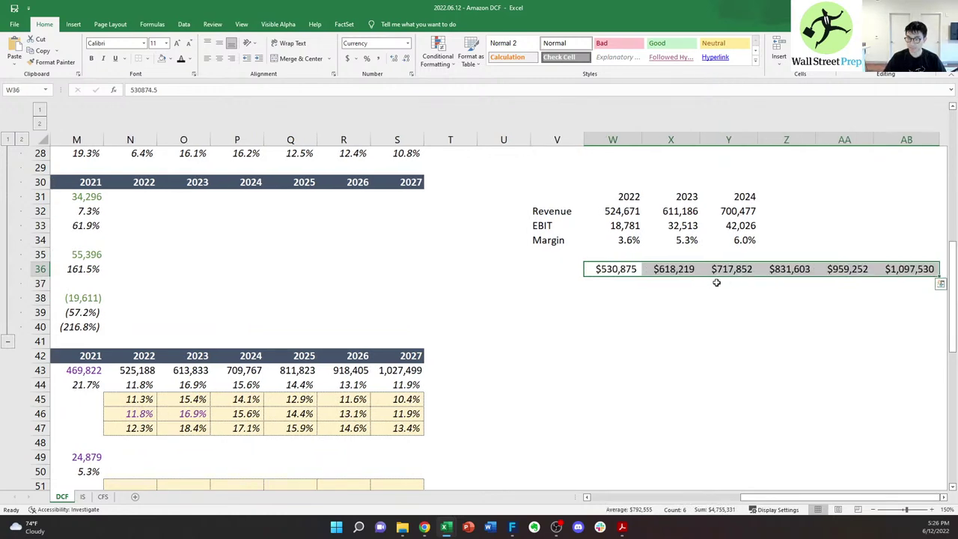
- Look over Cowen's revenue estimates across row 36 out to the last year
key("Right")
key("Right")
key("Right")
key("Right")
key("Right")
key("Right")
key("Left")
key("Left")
key("Left")
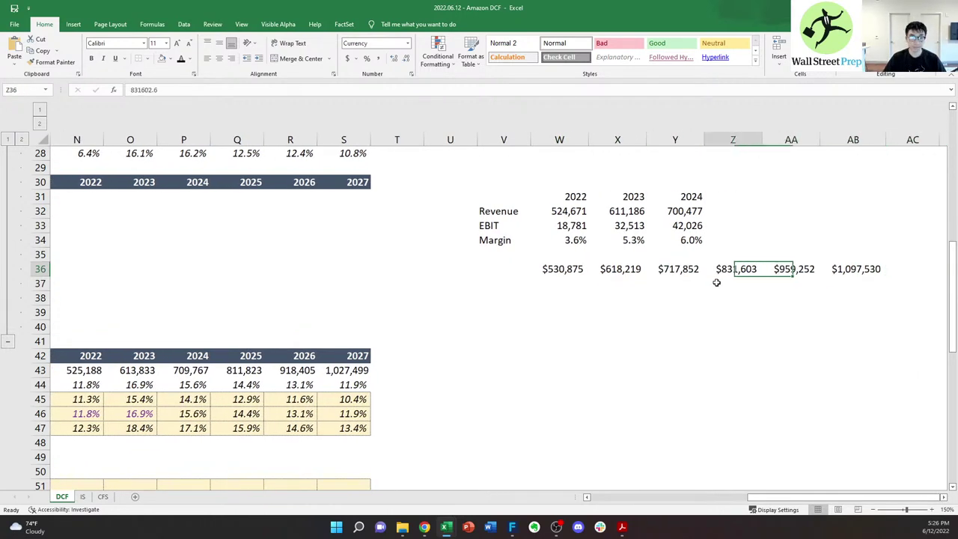
- Copy the Revenue, EBIT and Margin labels from V32:V34 and paste them into V37:V39
key("Left")
key("Left")
key("Left")
key("Left")
key("Up")
key("Up")
key("Up")
key("Up")
key("ctrl+c")
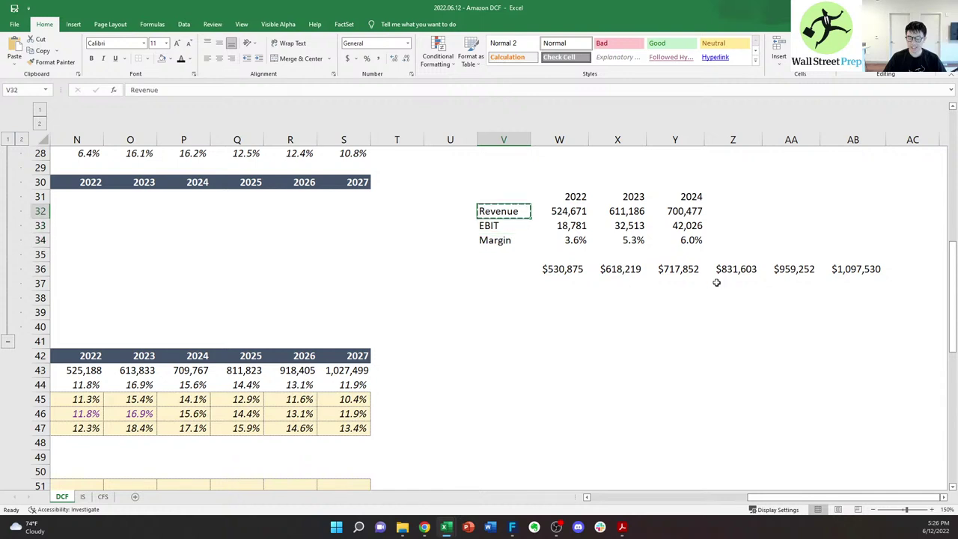
key("Down")
key("Down")
key("Down")
key("Down")
key("Up")
key("Up")
key("Up")
key("Up")
key("shift+Down")
key("shift+Down")
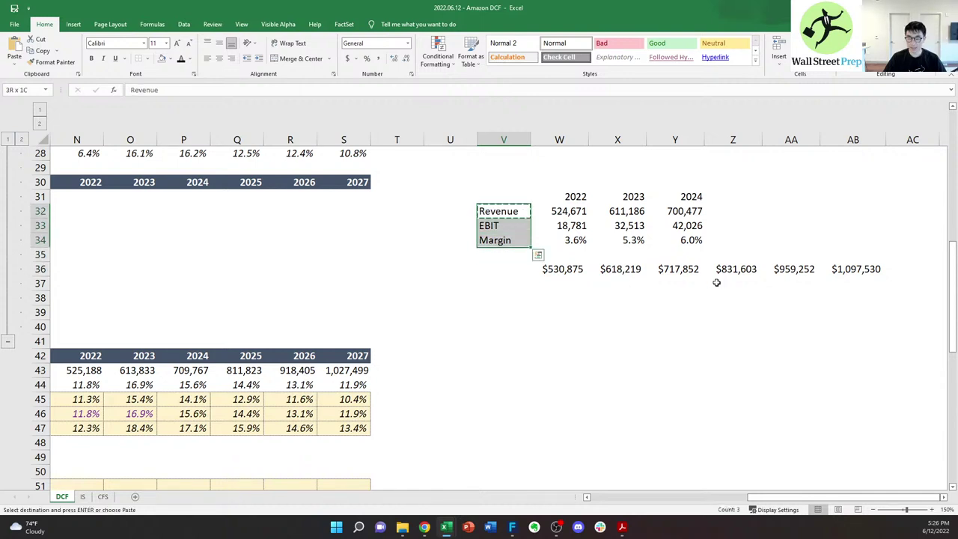
key("ctrl+c")
key("Down")
key("Down")
key("Down")
key("Down")
key("Down")
key("ctrl+v")
- Move the pasted Revenue, EBIT and Margin labels up one row to V36:V38, beside Cowen's revenue figures
key("Up")
key("Down")
key("shift+Down")
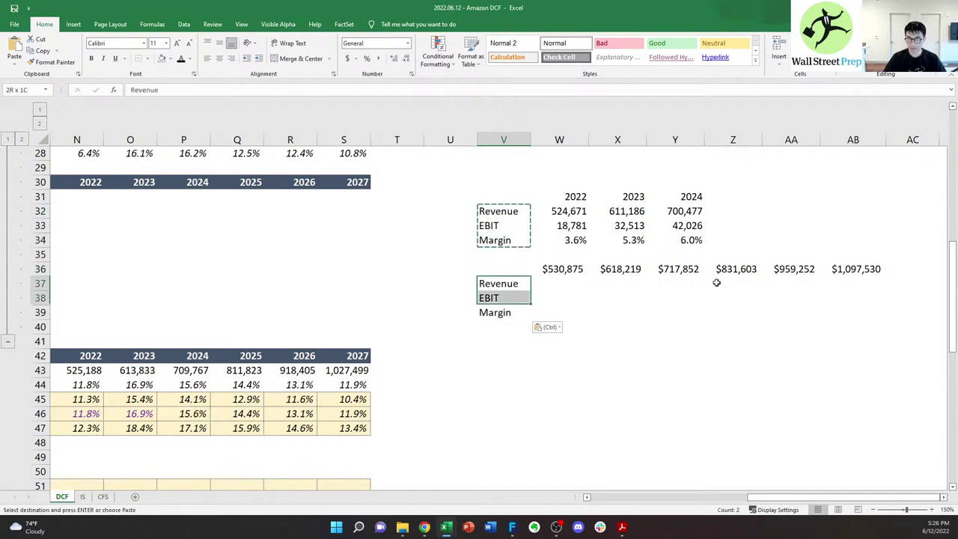
key("shift+Down")
key("ctrl+x")
key("Up")
key("ctrl+v")
key("Down")
- Copy Cowen's new GAAP operating income estimates for 2022E–2027E from the PDF report and paste them into W37 of the DCF sheet
key("alt+Tab")
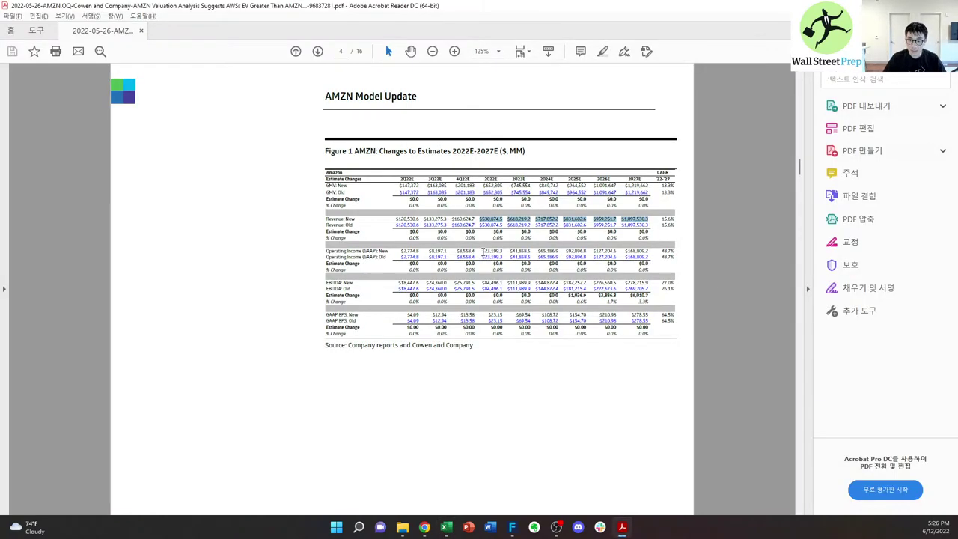
left_click_drag(483, 252, 652, 249)
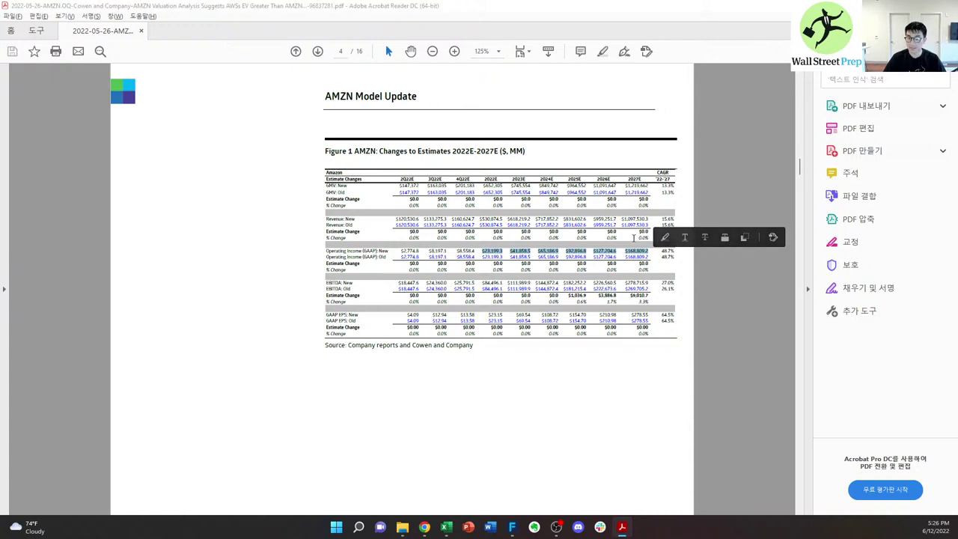
key("alt+Tab")
left_click(560, 282)
key("ctrl+v")
- Split the pasted EBIT figures into W37:AB37 with the Text Import Wizard, replacing the existing data
left_click(603, 299)
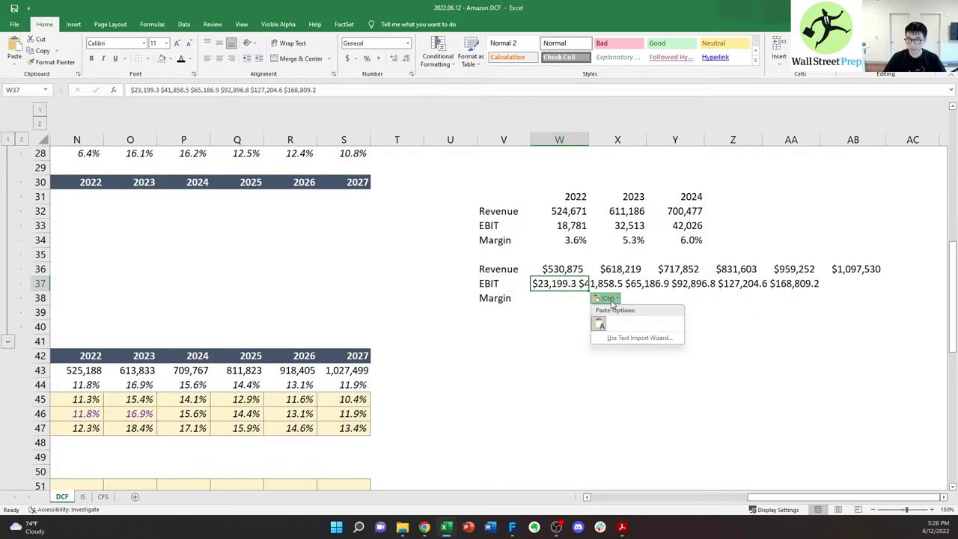
left_click(637, 337)
left_click(545, 322)
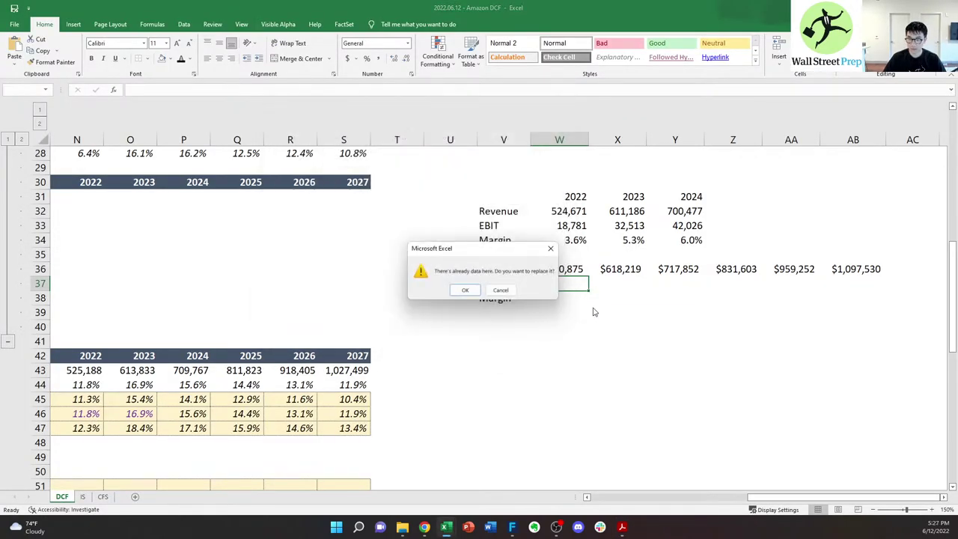
left_click(463, 289)
- Remove the decimals from the Cowen EBIT figures in W37:AB37
key("Up")
key("Up")
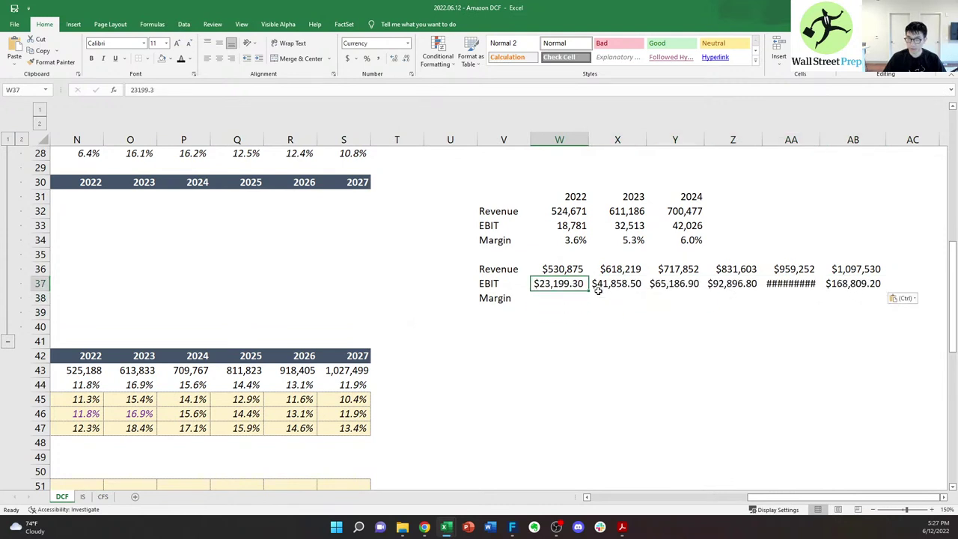
key("ctrl+shift+Right")
key("alt+h")
key("9")
key("9")
- Calculate Cowen's EBIT margin in W38 with =W37/W36 and copy the formula across to AB38
key("Down")
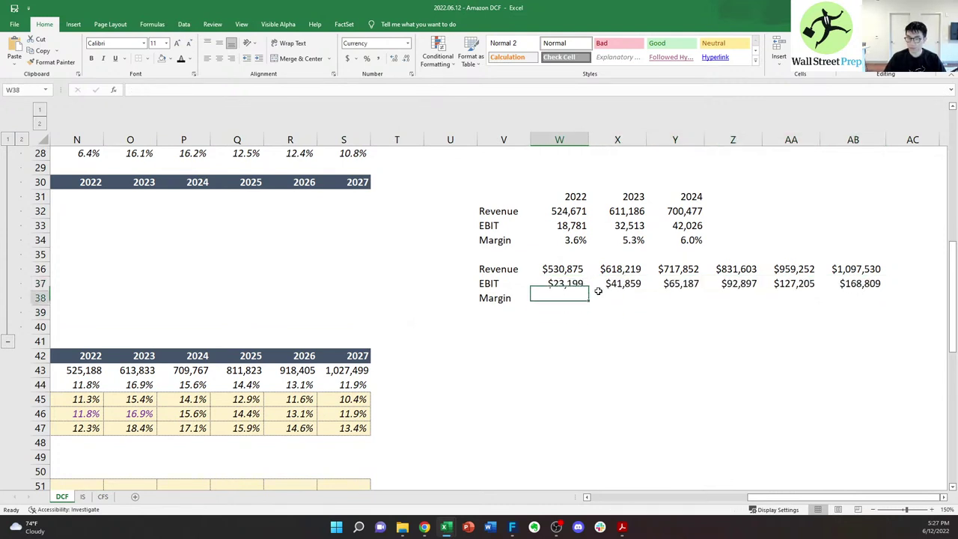
type("=")
key("Up")
type("/")
key("Up")
key("Up")
key("ctrl+Return")
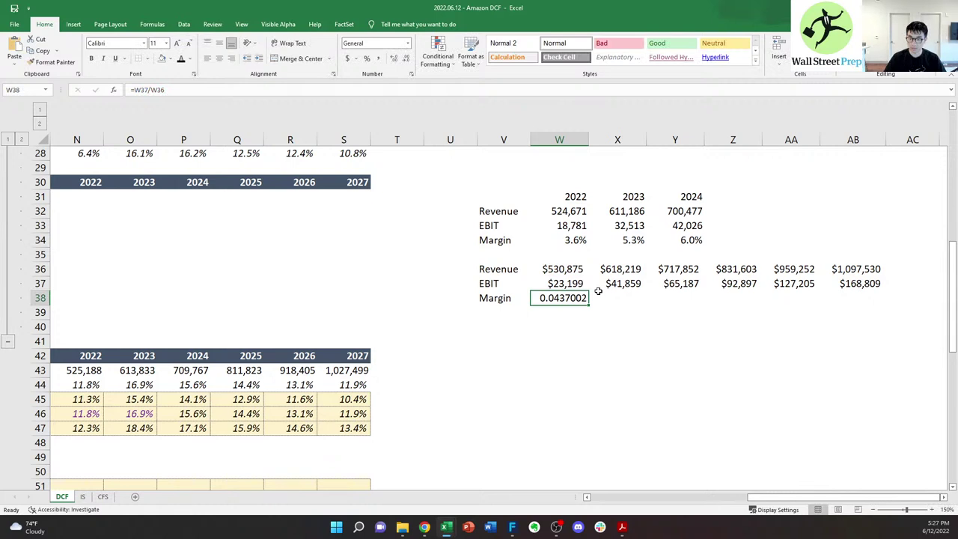
key("ctrl+c")
key("ctrl+shift+Right")
key("Return")
- Link the first year header of the Cowen table in W35 to the 2022 header with =W31
key("Up")
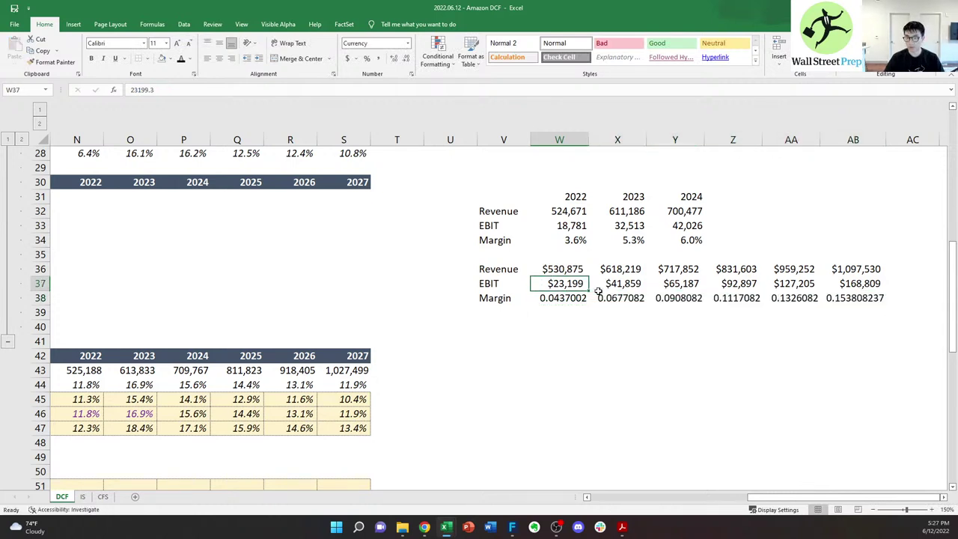
key("Up")
key("Up")
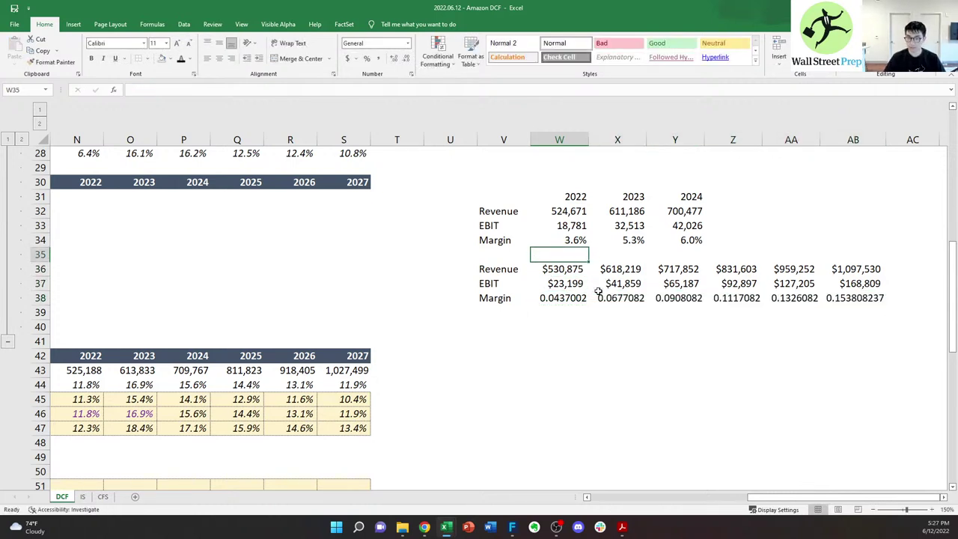
type("=")
key("Up")
key("Up")
key("Up")
key("Up")
key("ctrl+Return")
- Enter =W35+1 in X35 and copy it across to AB35 to extend the year headers through 2027
key("Right")
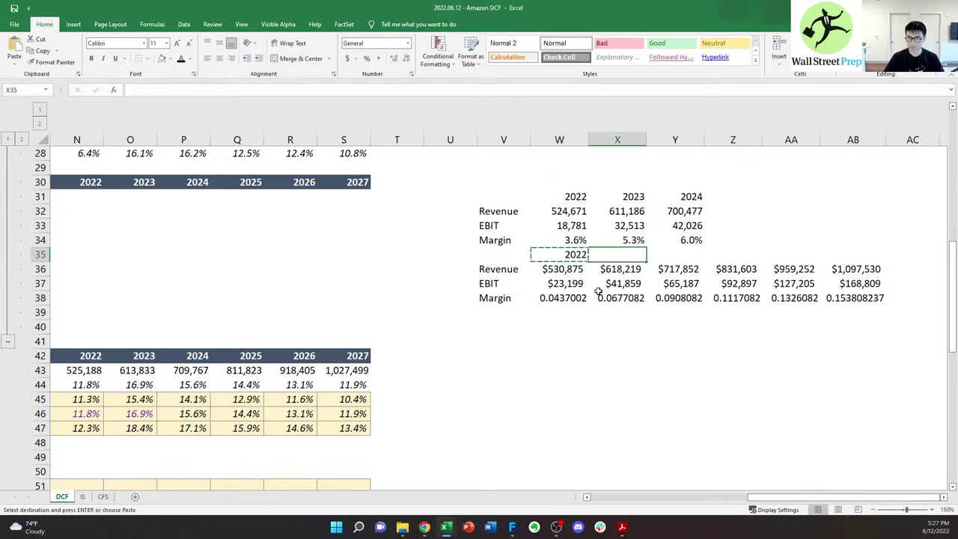
type("=")
key("Left")
type("+1")
key("ctrl+Return")
key("ctrl+c")
key("shift+Right")
key("shift+Right")
key("shift+Right")
key("shift+Right")
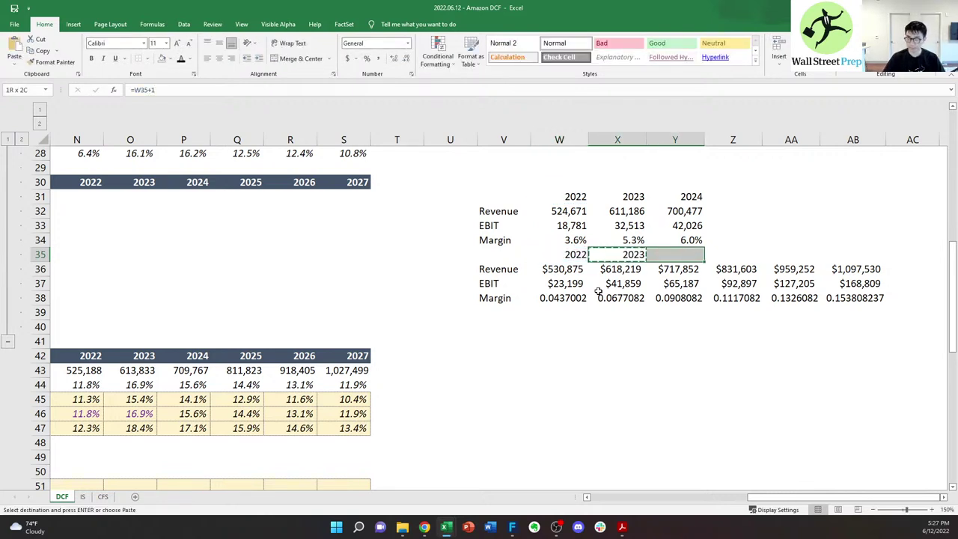
key("ctrl+v")
key("Escape")
- Move the Cowen table V35:AB38 down one row to start at V36, leaving a blank row below the first table
key("Left")
key("Left")
key("shift+Right")
key("shift+Right")
key("shift+Right")
key("shift+Right")
key("shift+Right")
key("shift+Right")
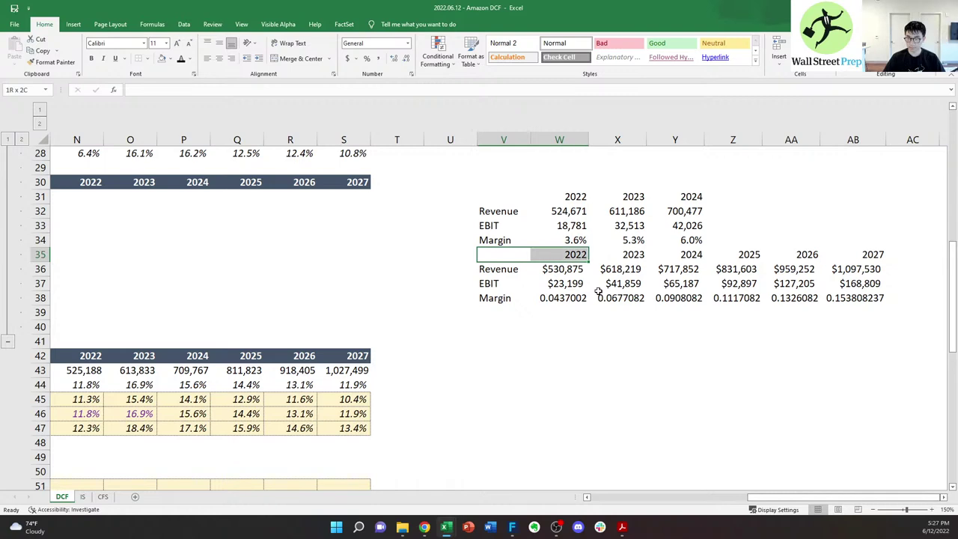
key("shift+Down")
key("shift+Down")
key("shift+Down")
key("ctrl+c")
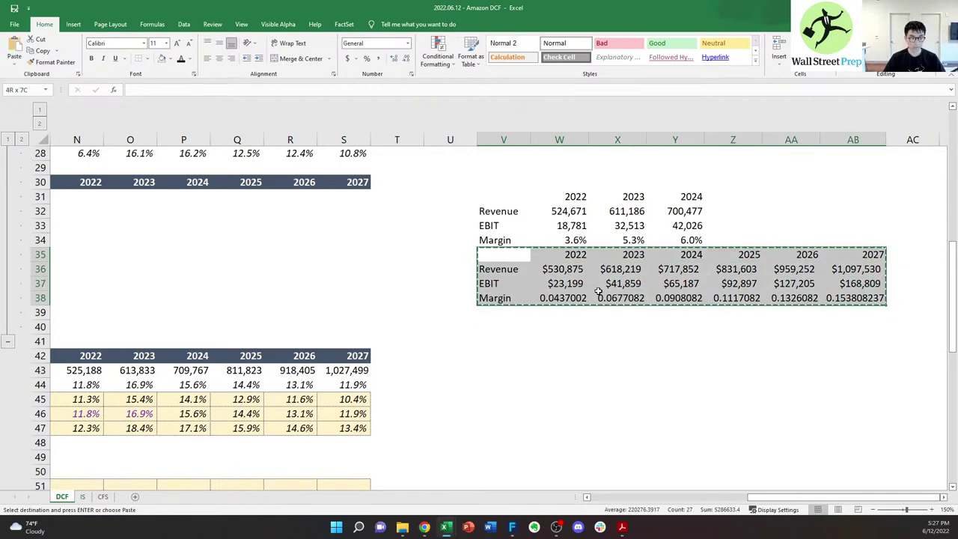
key("Down")
key("ctrl+v")
- Format the Cowen margins in W39:AB39 as percentages
key("Right")
key("Down")
key("Down")
key("Down")
key("Right")
key("Left")
key("ctrl+shift+Right")
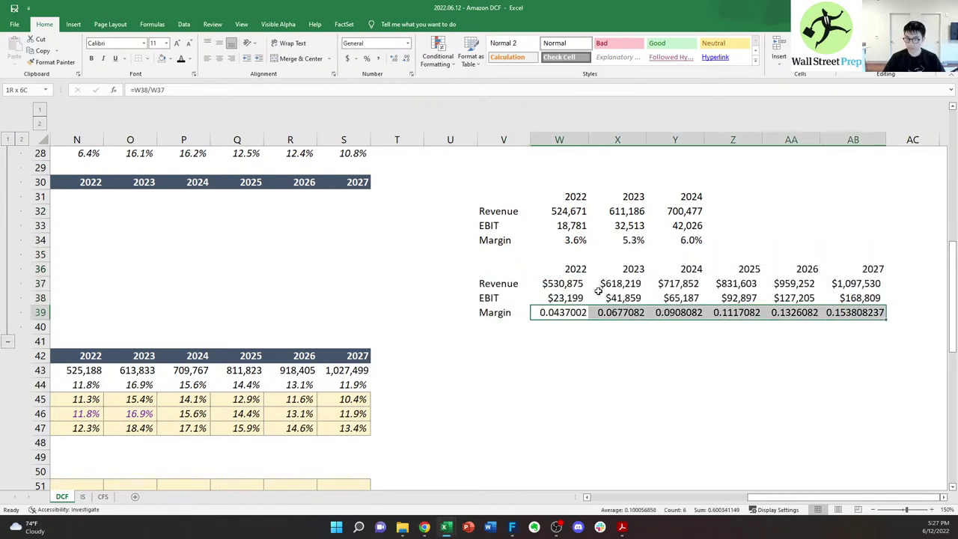
key("ctrl+shift+5")
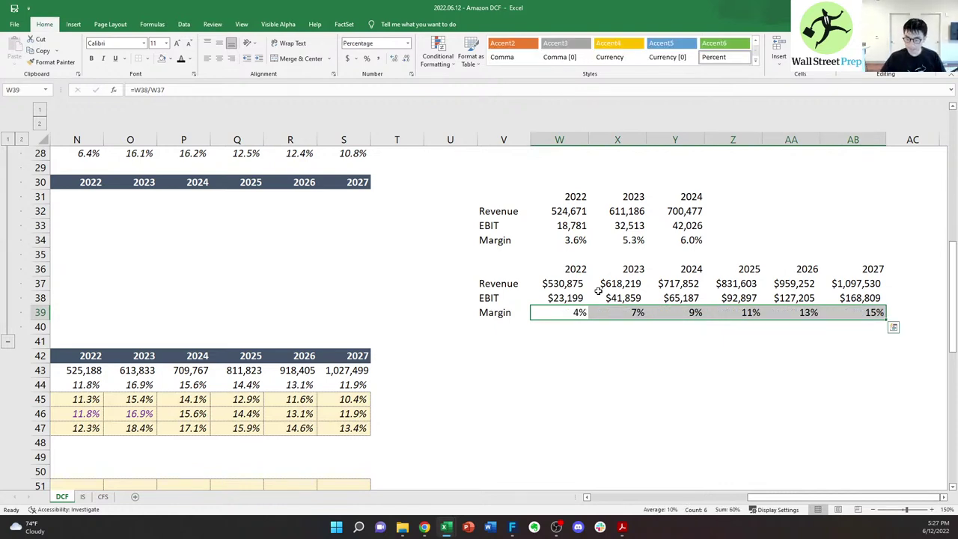
key("Right")
key("Right")
key("Left")
key("Left")
key("ctrl+0")
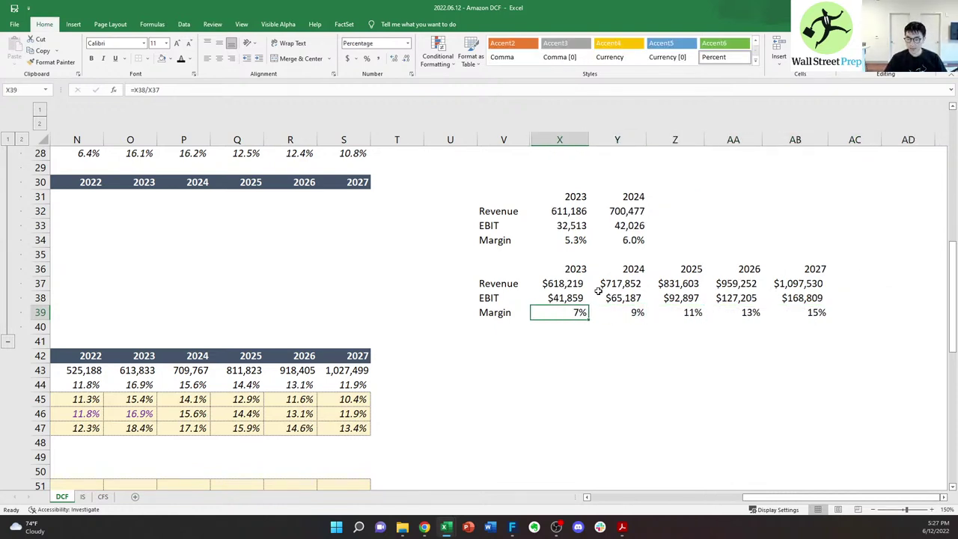
key("ctrl+z")
- Show the Cowen margins in W39:AB39 with one decimal place
key("Left")
key("ctrl+shift+Right")
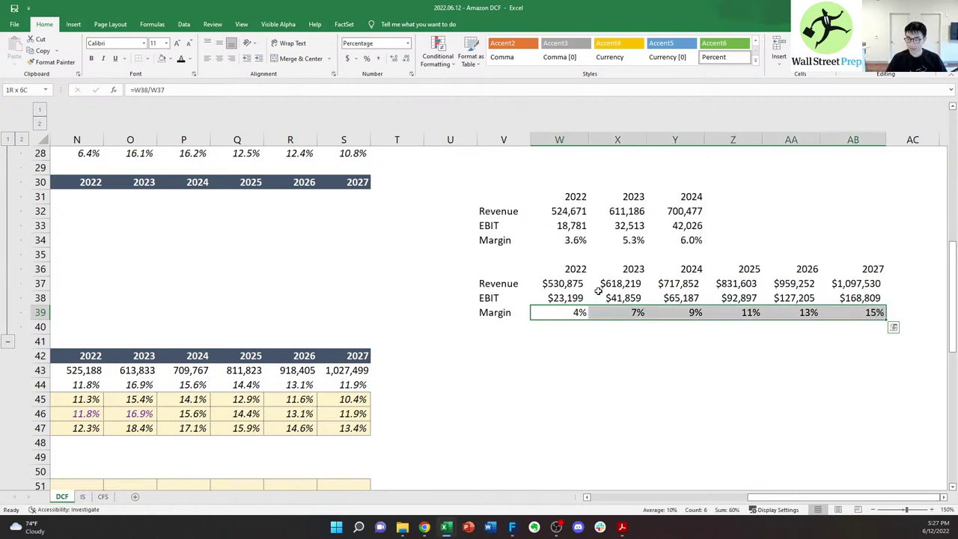
key("alt+h")
key("0")
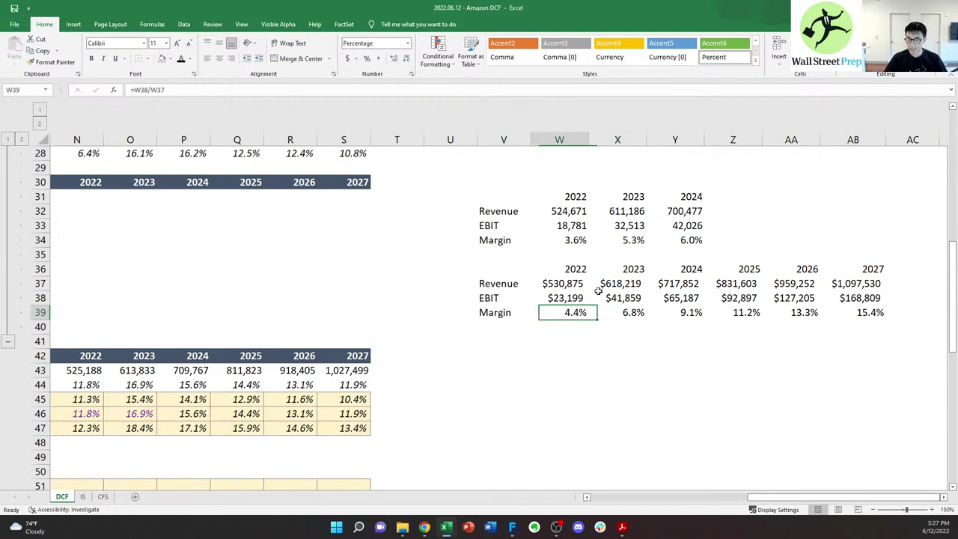
- Compare Cowen's 2022 revenue, EBIT and margin in column W with the corresponding figures in the table above
key("Up")
key("Up")
key("Up")
key("Down")
key("Down")
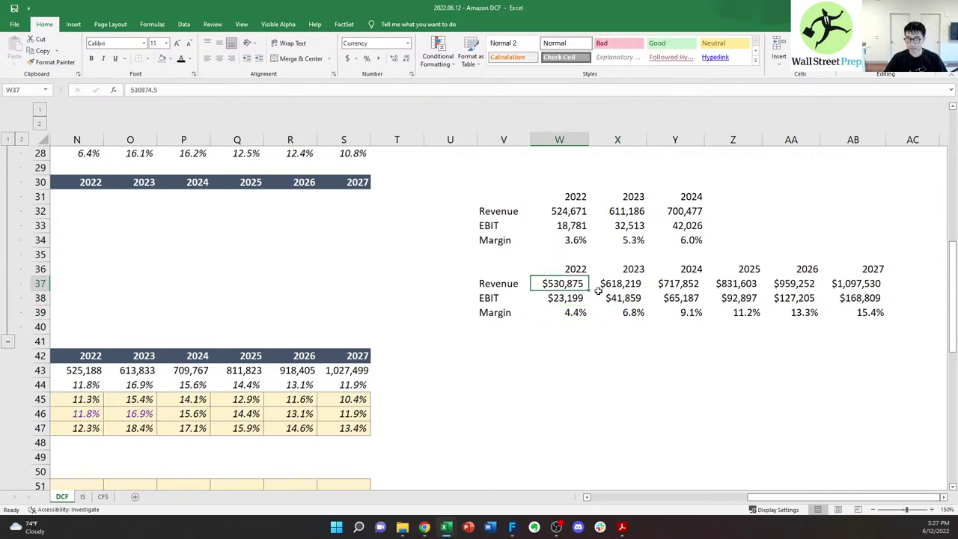
key("Up")
key("Up")
key("Down")
key("Down")
key("Down")
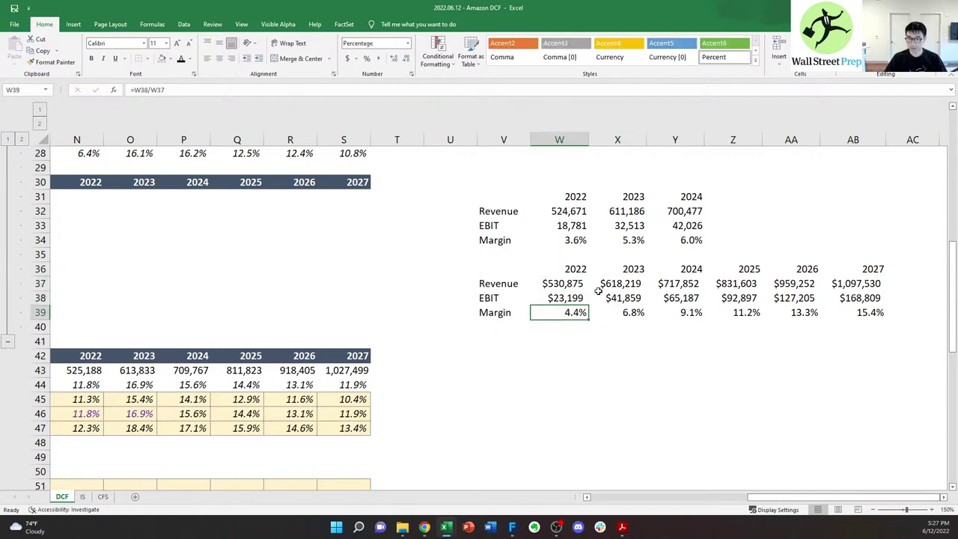
key("Up")
key("Up")
key("Up")
key("Up")
key("Up")
key("Up")
key("Up")
key("Down")
key("Down")
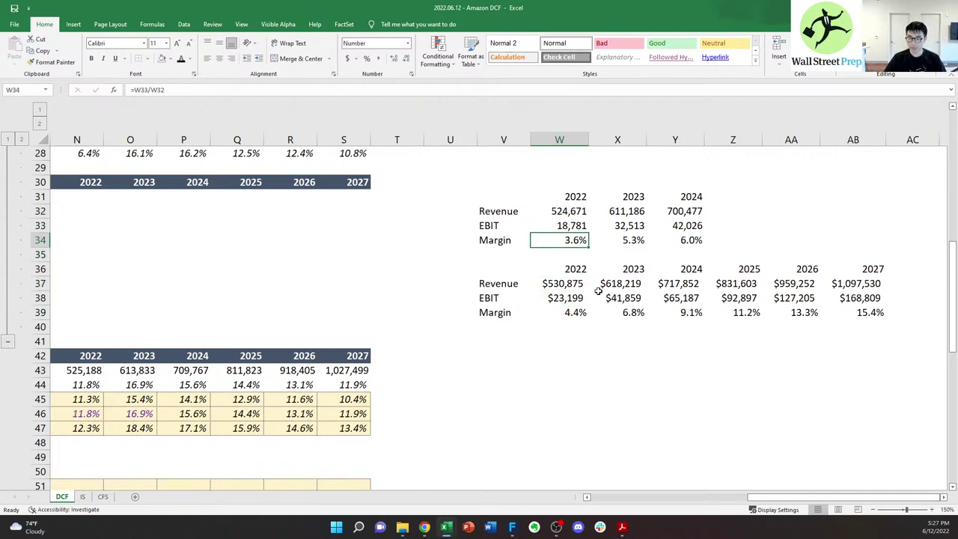
key("Down")
key("Down")
key("Down")
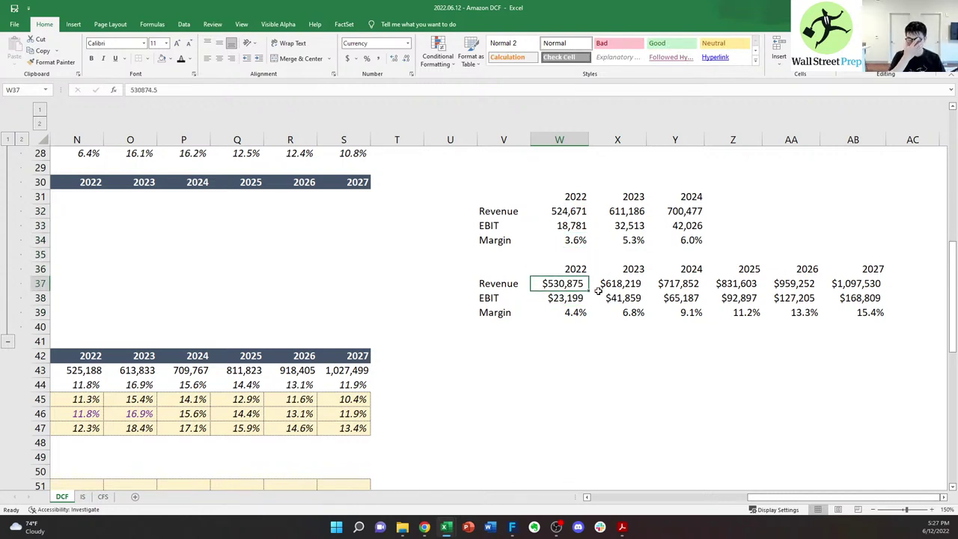
- Label the upper estimates table "MS" in V31
key("Up")
key("Up")
key("Left")
key("Up")
key("Up")
key("Up")
key("Up")
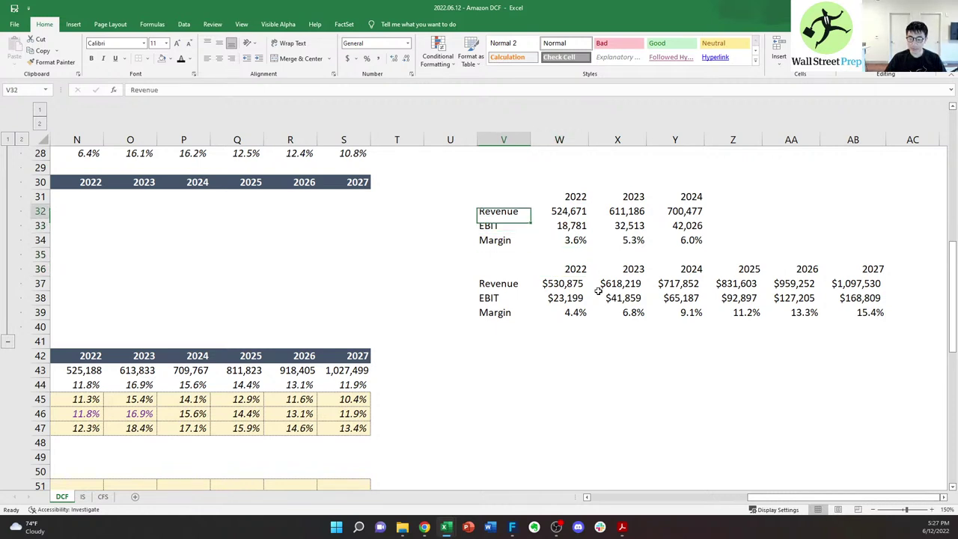
type("MS")
key("Return")
- Label the lower estimates table "Cowen" in V36
key("Down")
key("Down")
key("Down")
key("Down")
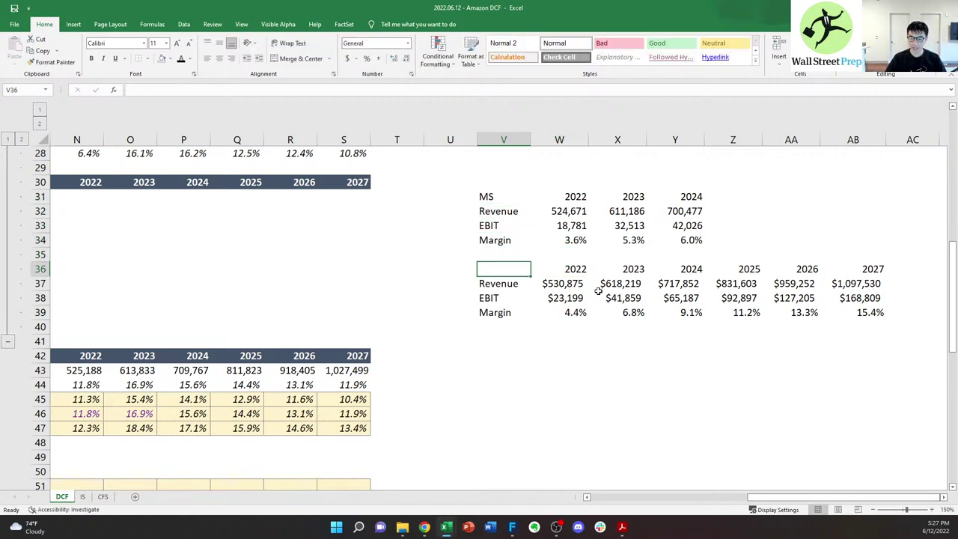
type("Cowen")
key("Right")
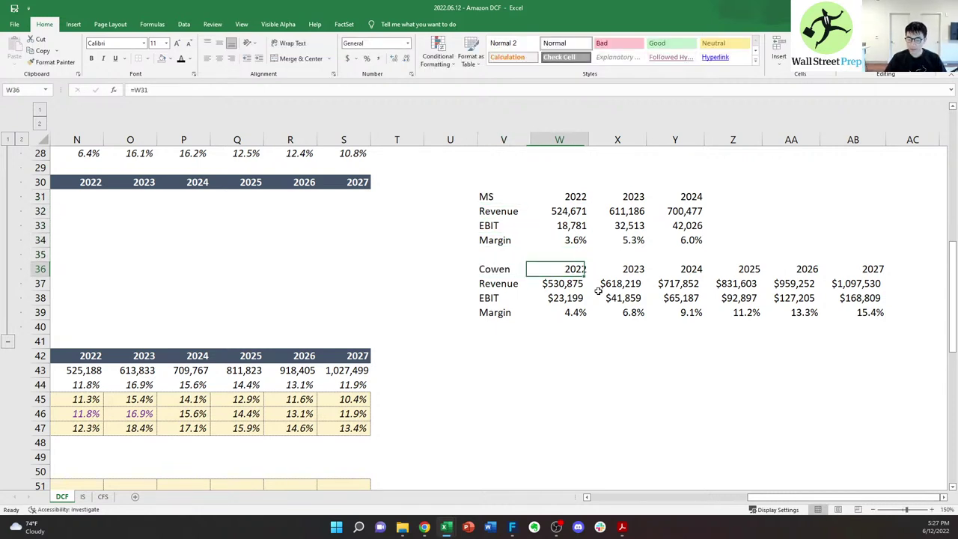
key("Down")
key("Down")
key("Down")
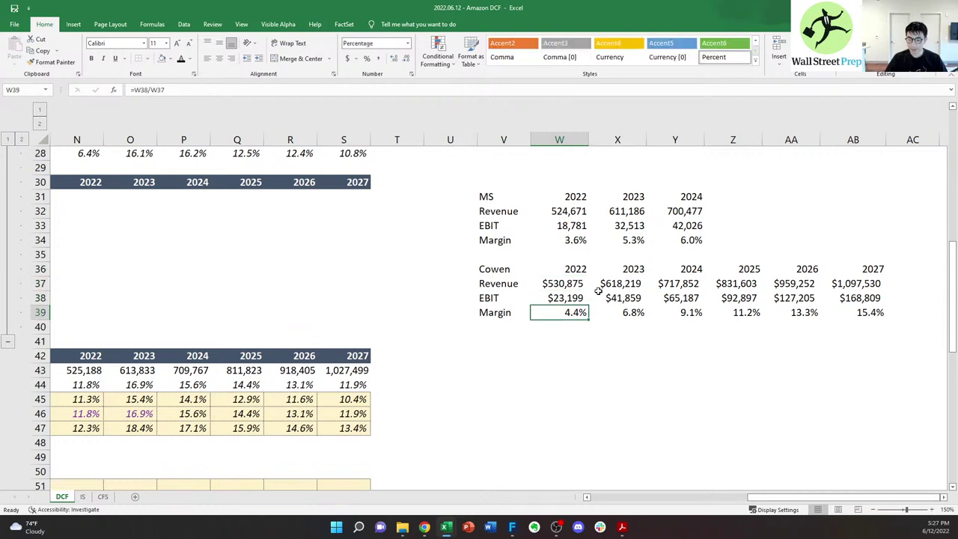
type("=")
key("Up")
type("/")
key("Up")
key("Up")
key("Right")
key("Left")
key("Escape")
- Inspect the Cowen EBIT margin formulas across row 39, from W39 through AB39
key("F2")
key("Escape")
key("Right")
key("F2")
key("Escape")
key("Right")
key("F2")
key("Escape")
key("Left")
key("Left")
key("F2")
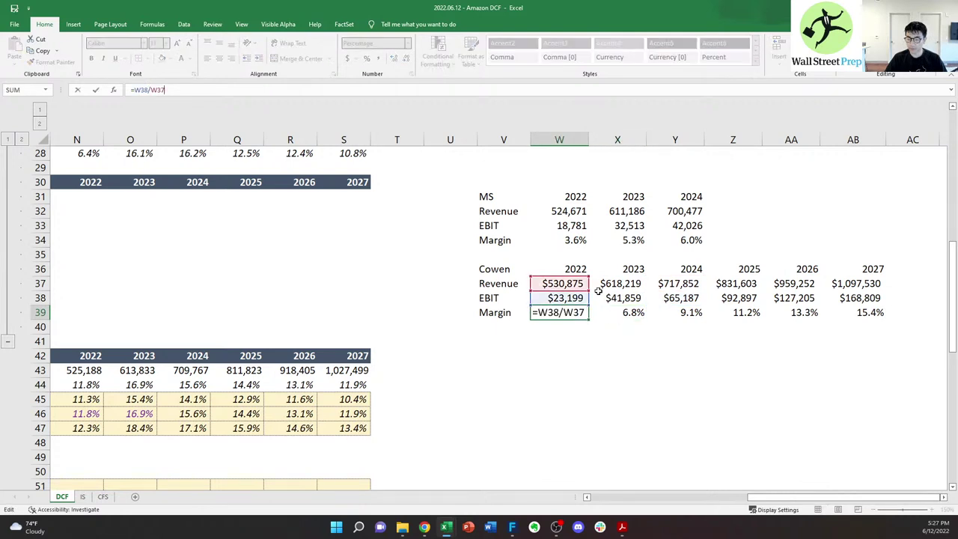
key("Escape")
key("Right")
key("F2")
key("Escape")
key("Right")
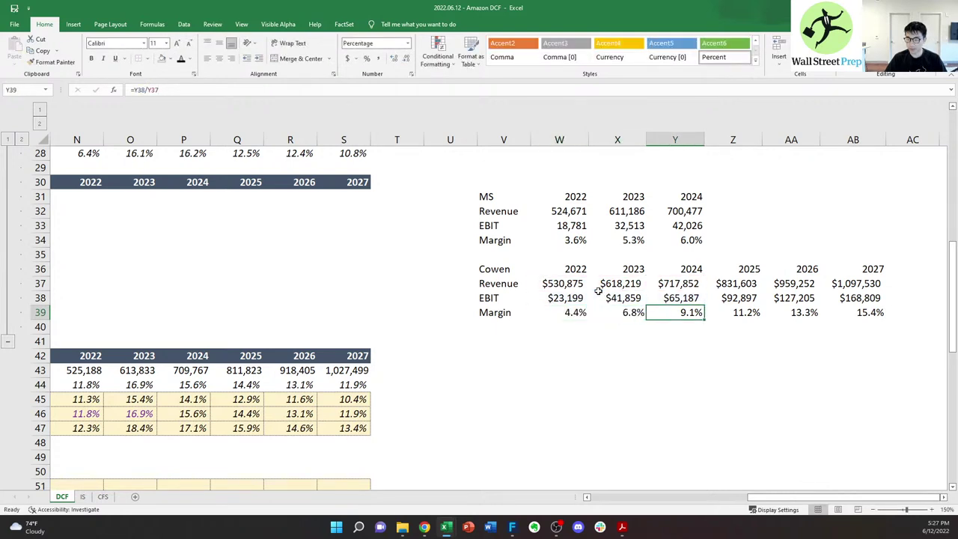
key("Right")
key("F2")
key("Escape")
key("Right")
key("Right")
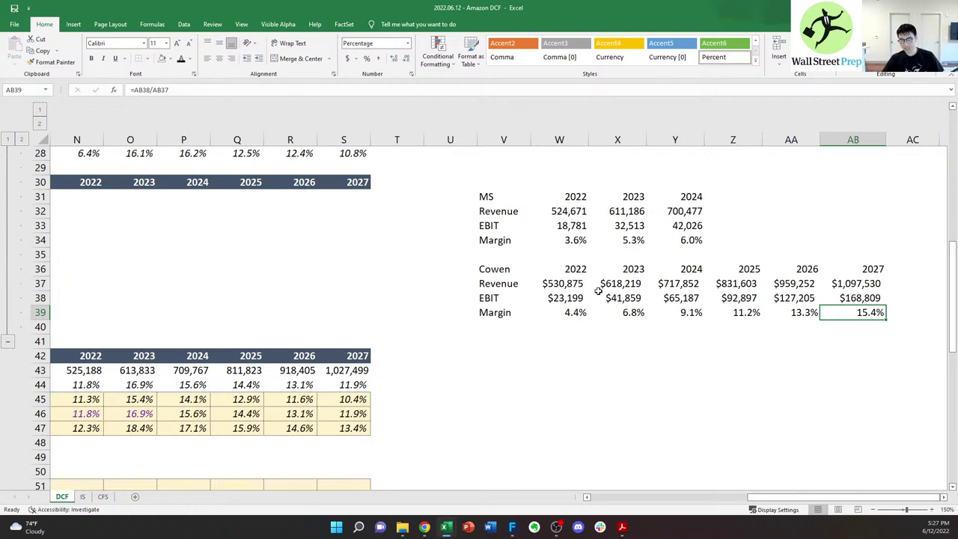
- Compare the MS margins in row 34 with the Cowen margins in row 39 for 2022 to 2024
key("Left")
key("Left")
key("Left")
key("Left")
key("Up")
key("Up")
key("Up")
key("Up")
key("Up")
key("Left")
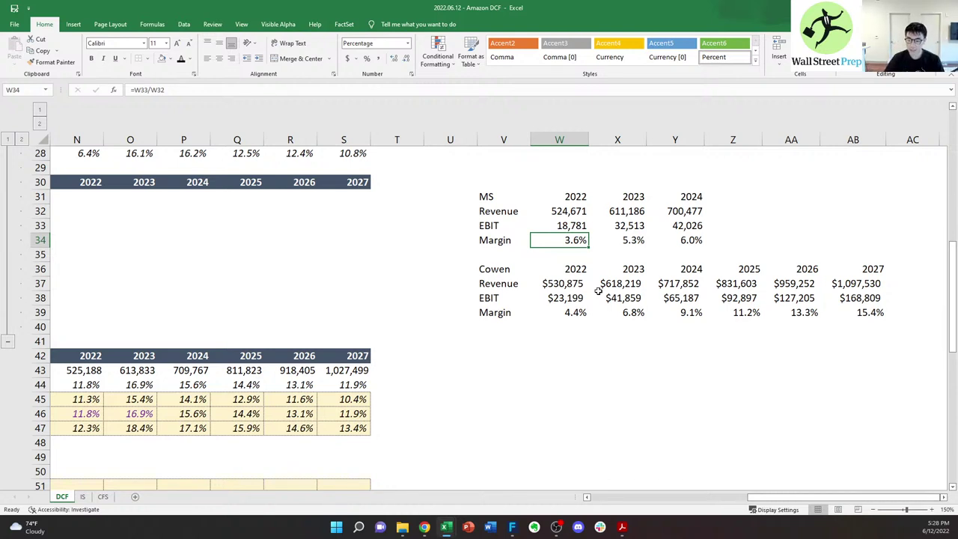
key("Right")
key("Right")
key("Down")
key("Down")
key("Down")
key("Down")
key("Down")
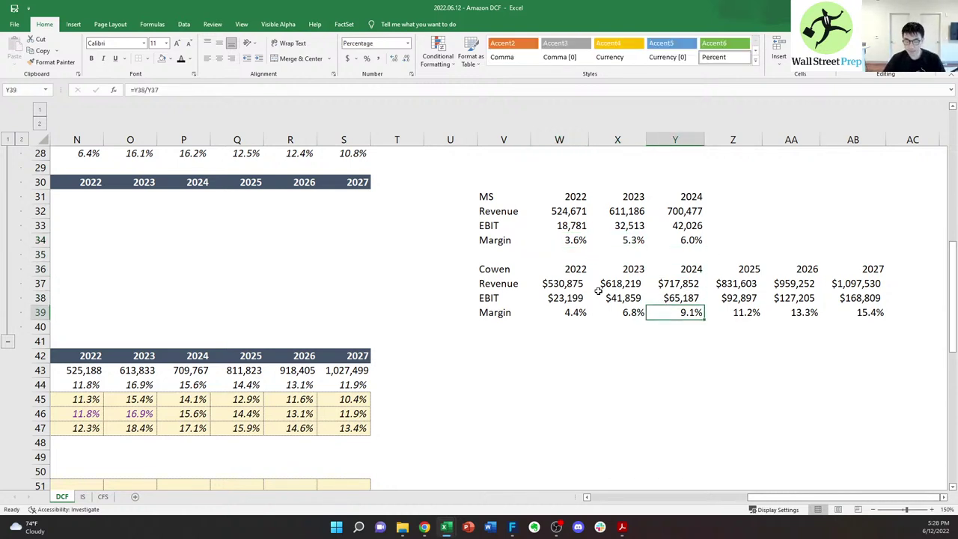
- Switch to the Cowen report in Acrobat Reader and examine the share price and price target on its first page
key("alt+Tab")
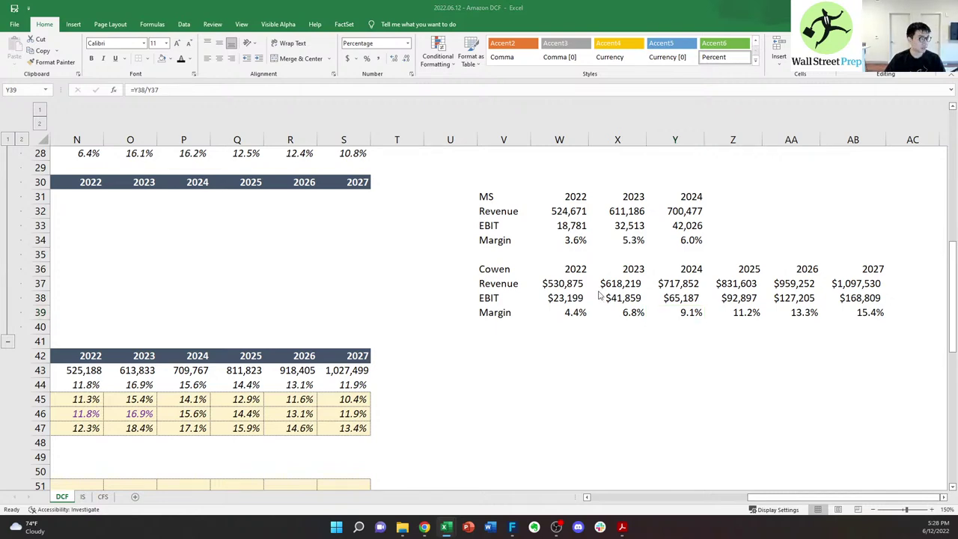
key("alt+Tab")
left_click(495, 258)
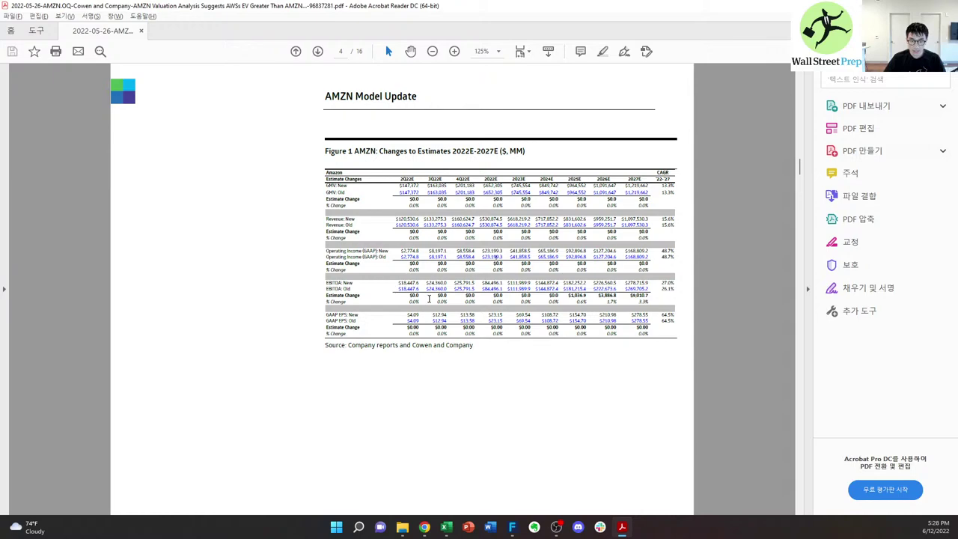
scroll(438, 315, "up", 20)
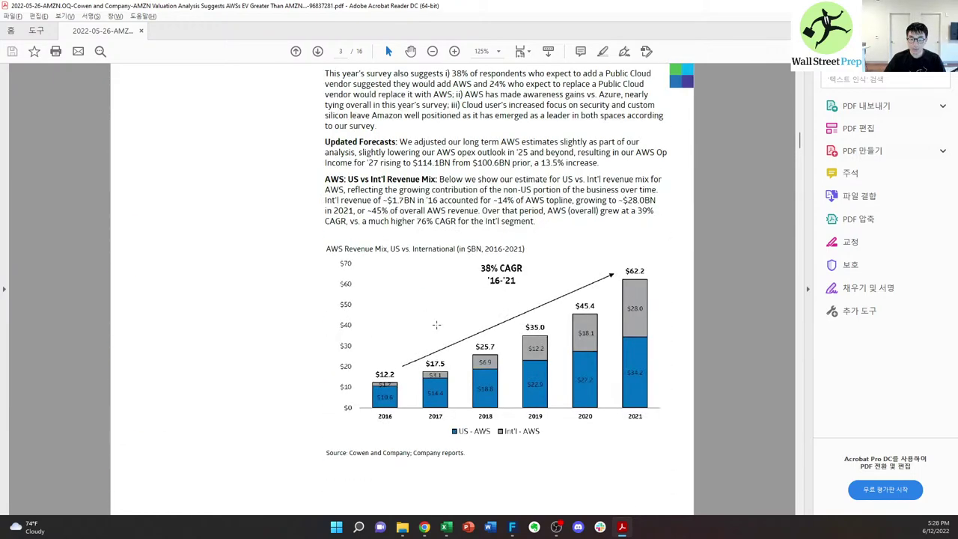
scroll(442, 321, "up", 10)
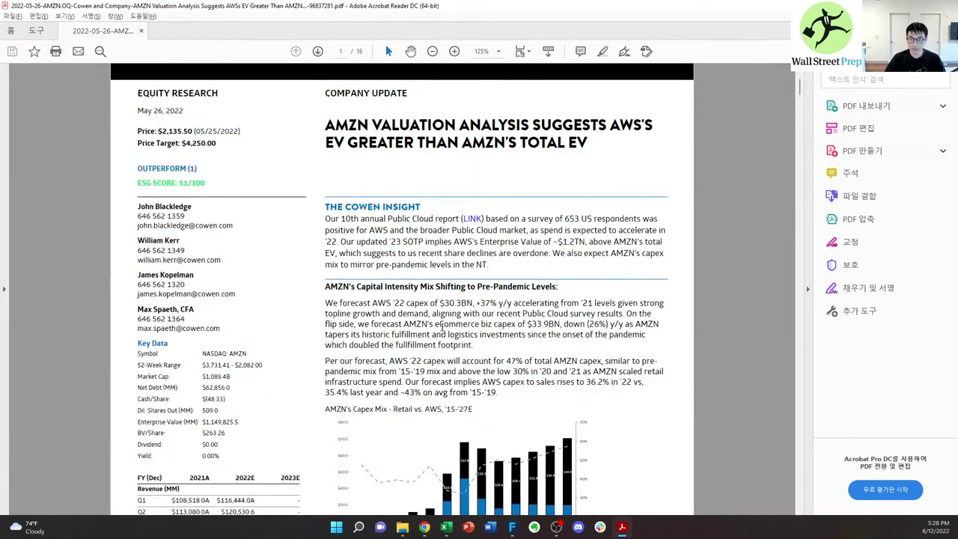
double_click(159, 195)
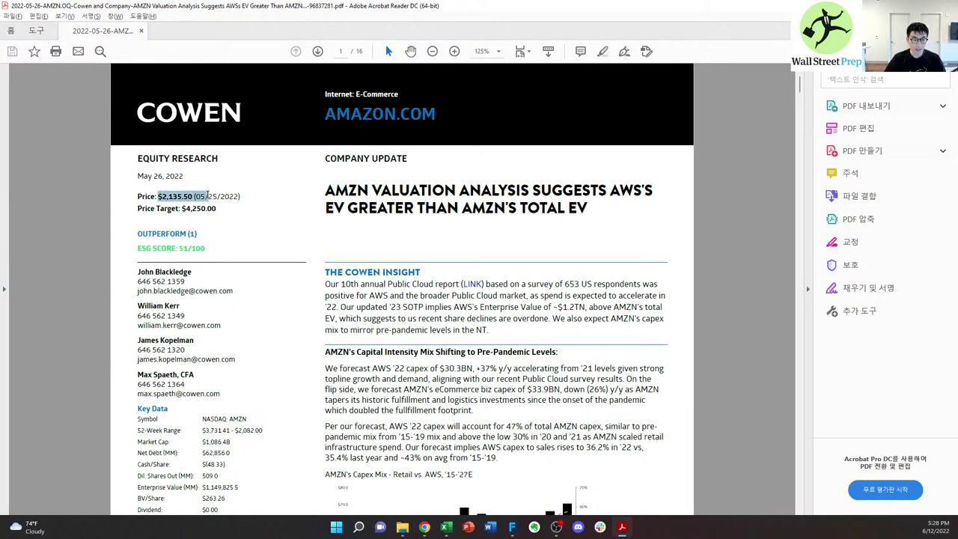
left_click(170, 198)
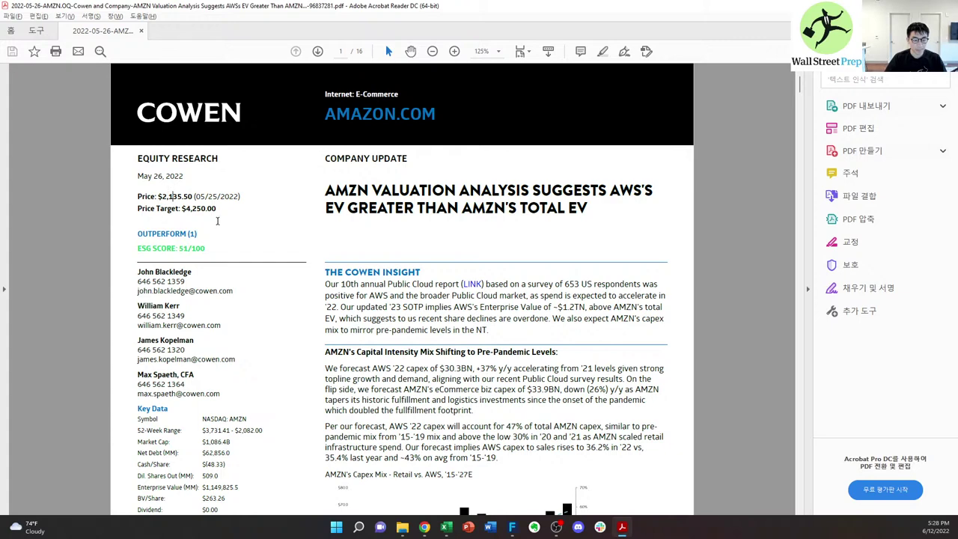
scroll(228, 202, "down", 2)
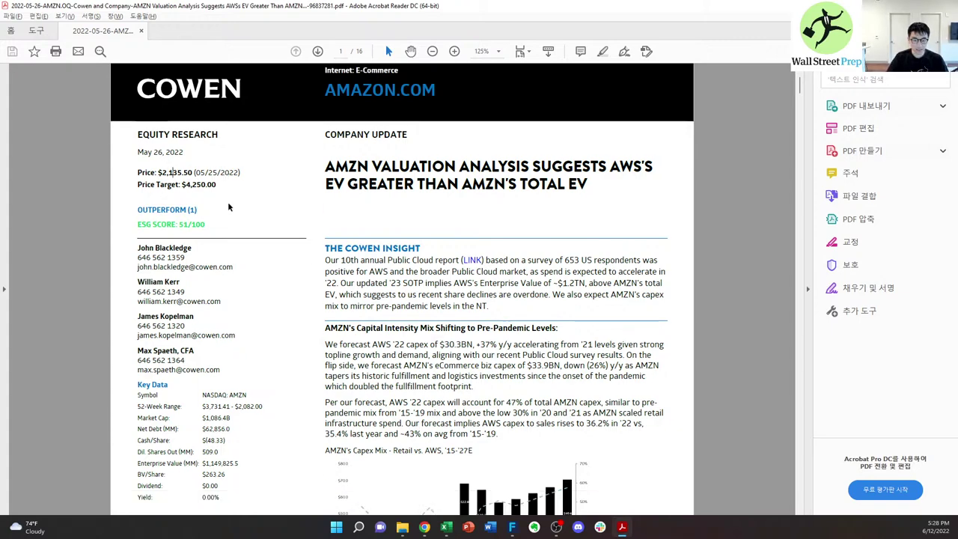
scroll(225, 202, "up", 2)
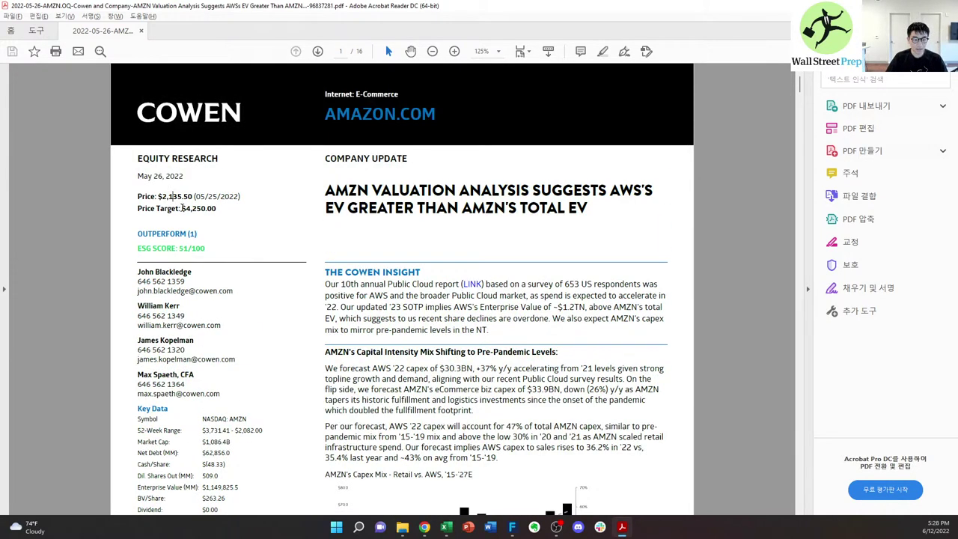
left_click_drag(182, 208, 222, 211)
left_click(223, 212)
- Return to Figure 1 on page 4 of the Cowen report and examine the GAAP operating income estimates
scroll(250, 221, "down", 1)
scroll(281, 223, "down", 10)
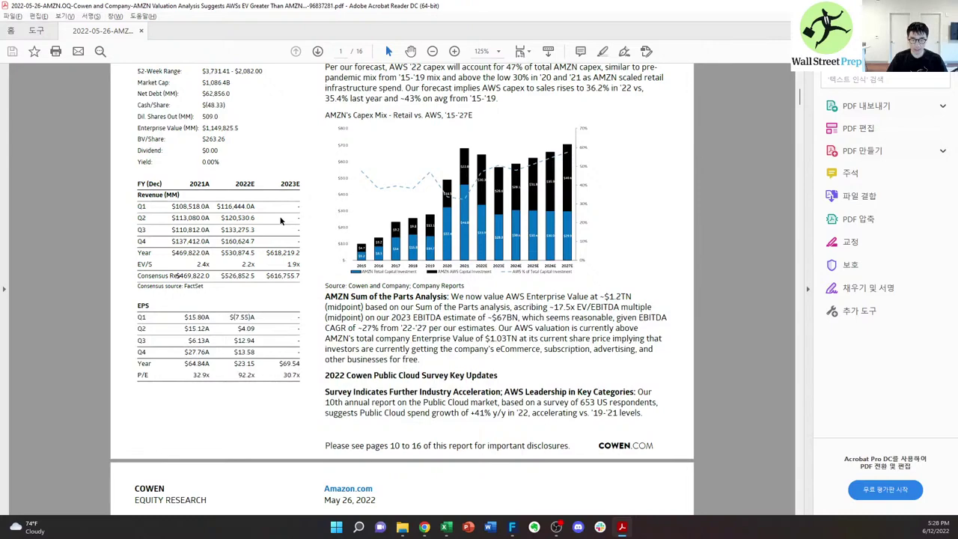
scroll(281, 221, "down", 20)
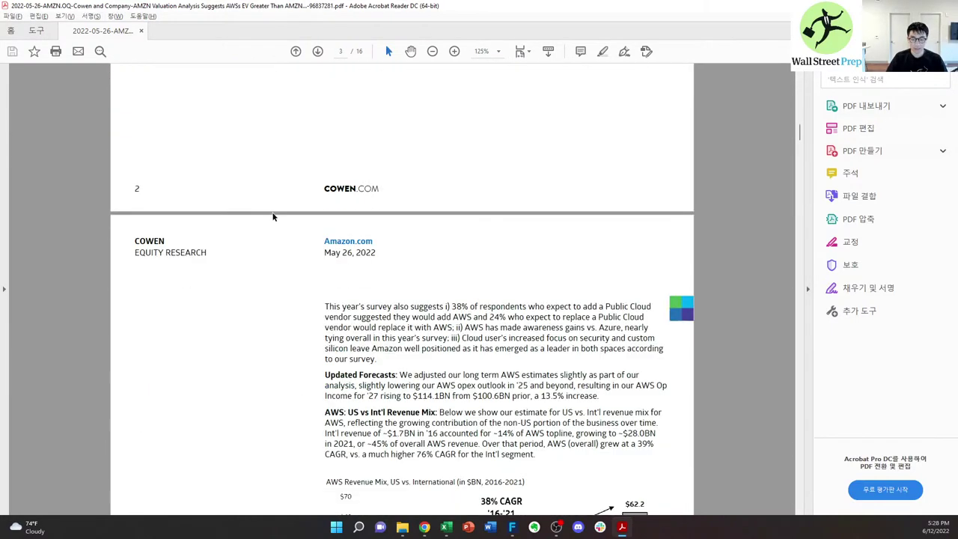
scroll(273, 216, "down", 20)
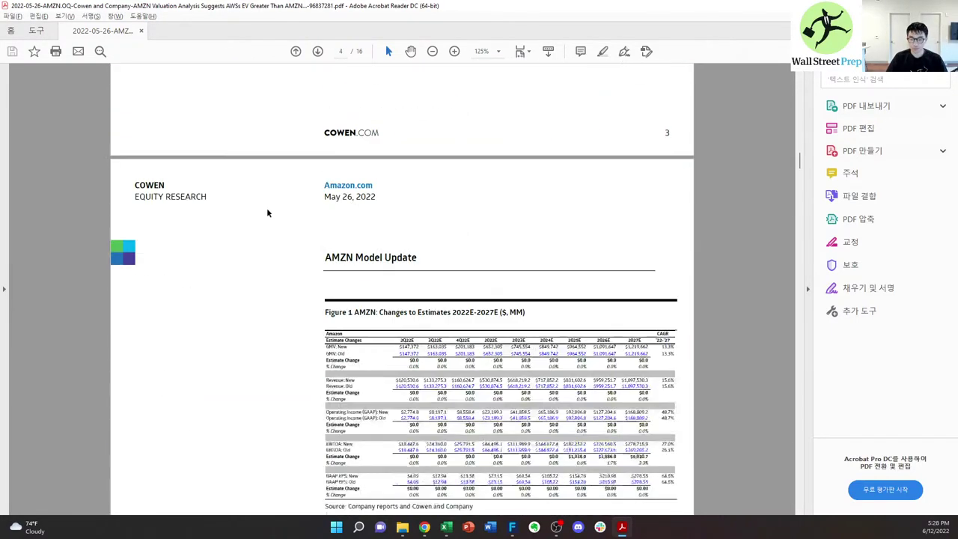
scroll(267, 213, "down", 5)
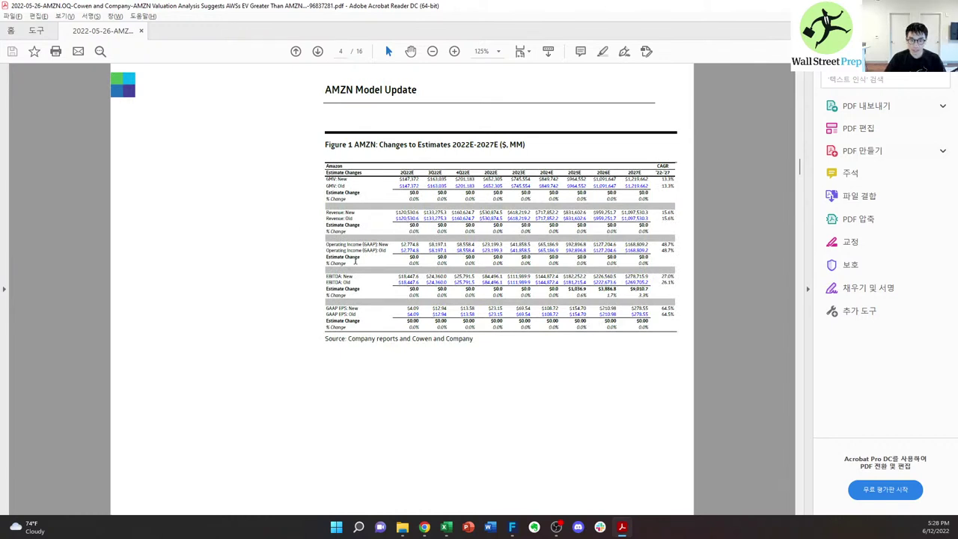
left_click_drag(357, 255, 515, 257)
left_click(436, 246)
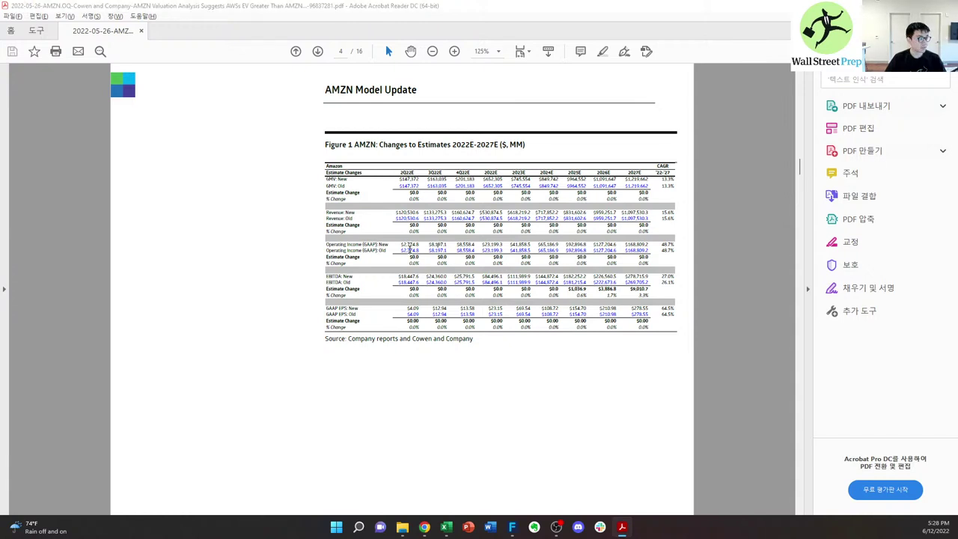
- Open the 2022-05-20 Credit Suisse PDF from the Archive 2 folder and review its target price and financial and valuation metrics
key("alt+Tab")
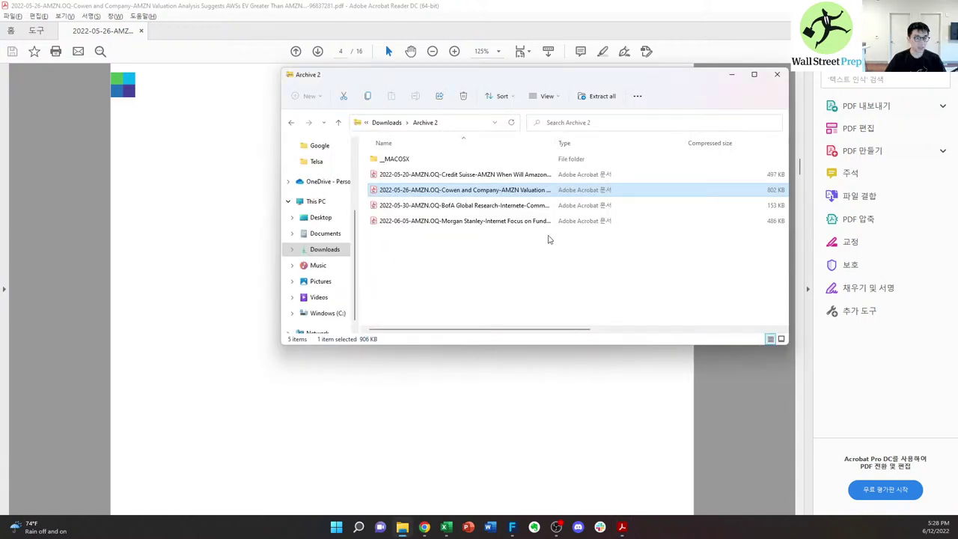
left_click(513, 175)
double_click(513, 175)
scroll(668, 222, "down", 3)
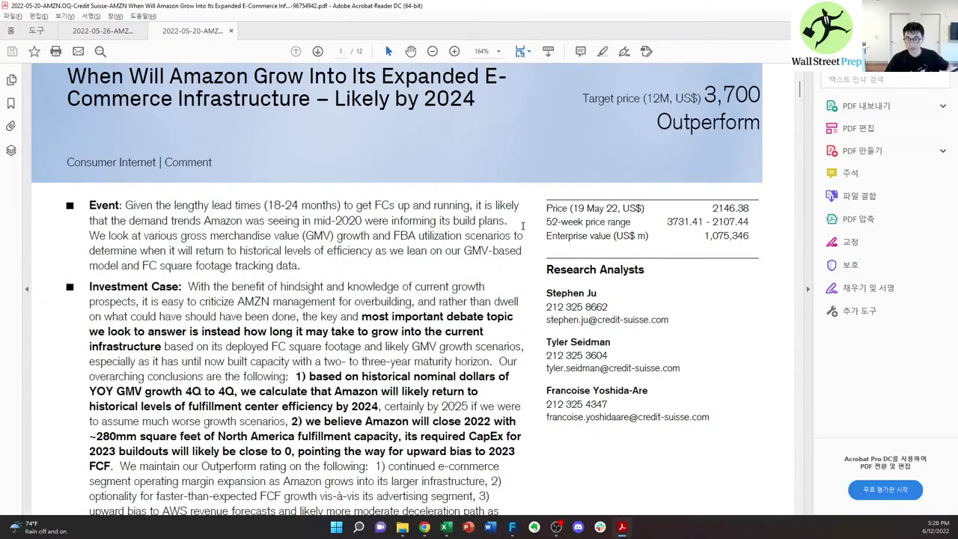
scroll(668, 222, "up", 3)
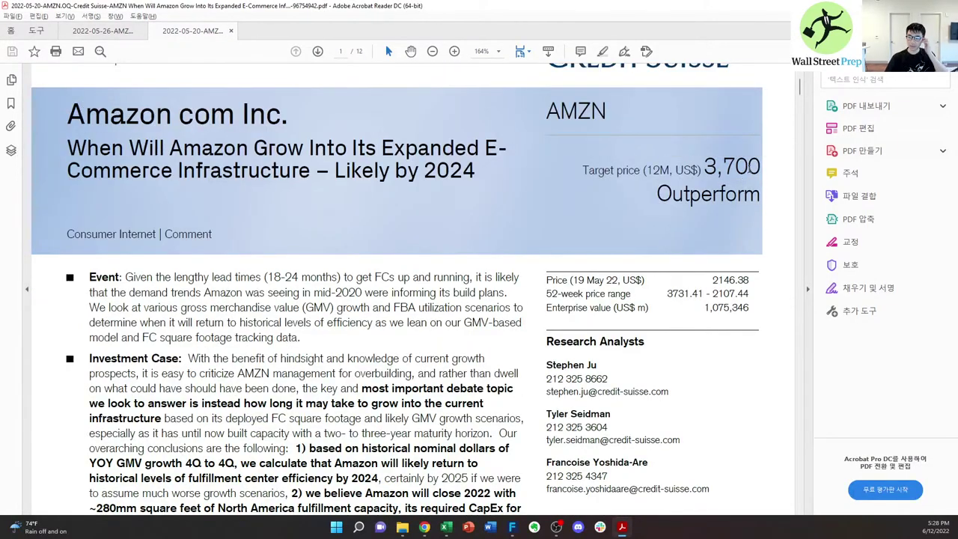
scroll(434, 262, "down", 20)
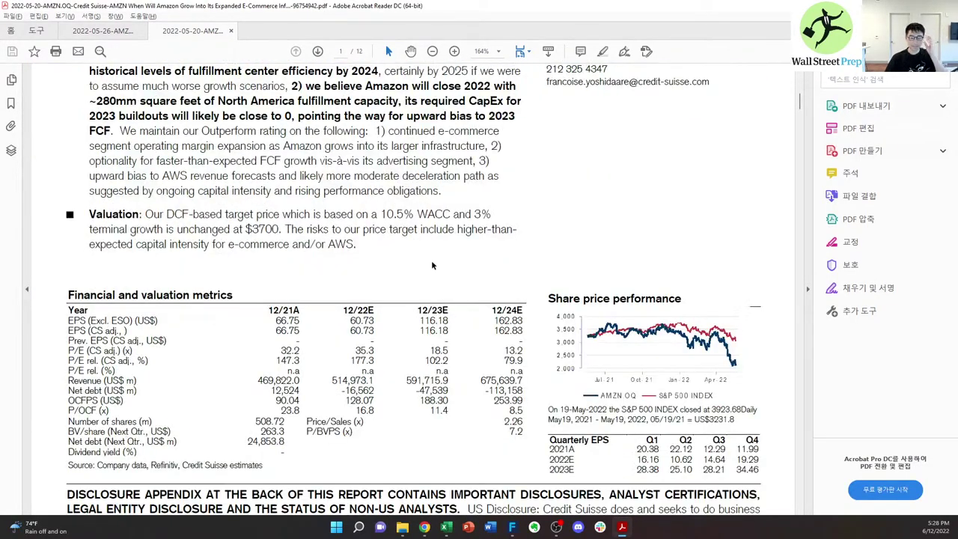
- Examine the EBIT margin forecasts for 2022 to 2024 in the Credit Suisse report's financial summary on page 2
scroll(433, 263, "down", 5)
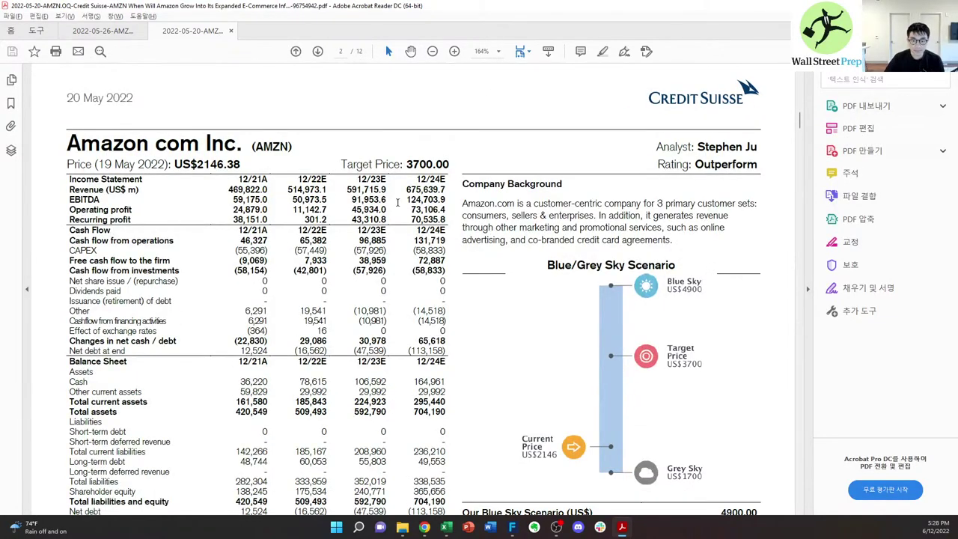
scroll(172, 289, "down", 6)
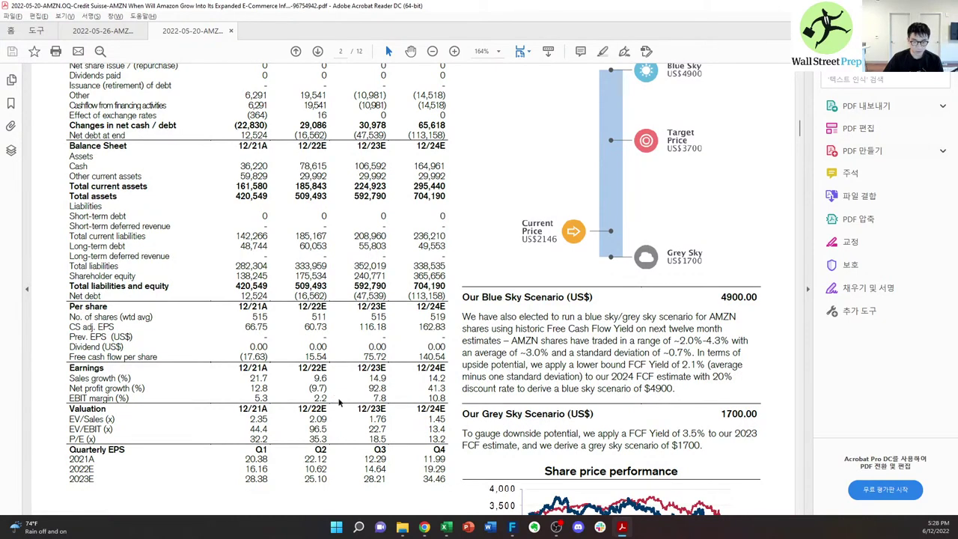
scroll(365, 396, "up", 6)
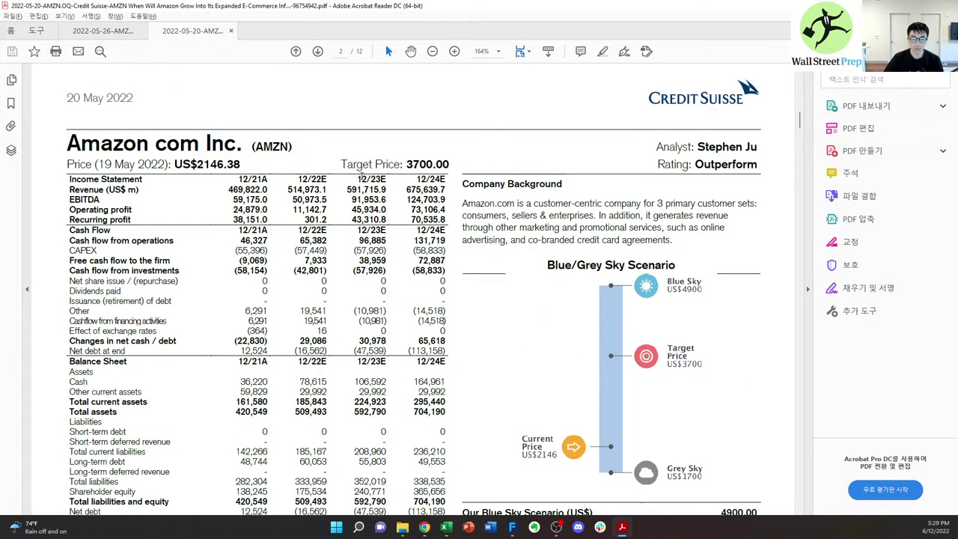
scroll(349, 360, "down", 6)
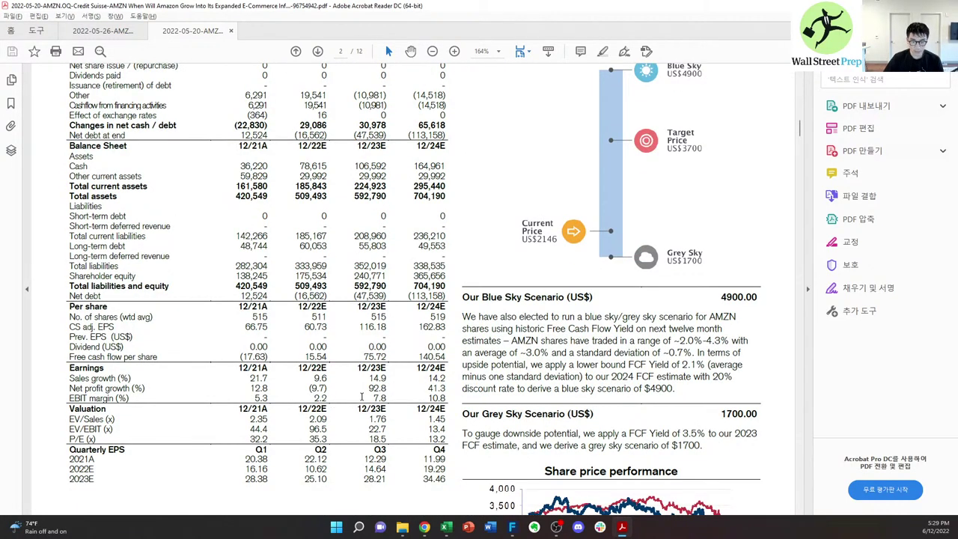
left_click_drag(364, 394, 389, 398)
left_click(389, 398)
scroll(361, 414, "up", 5)
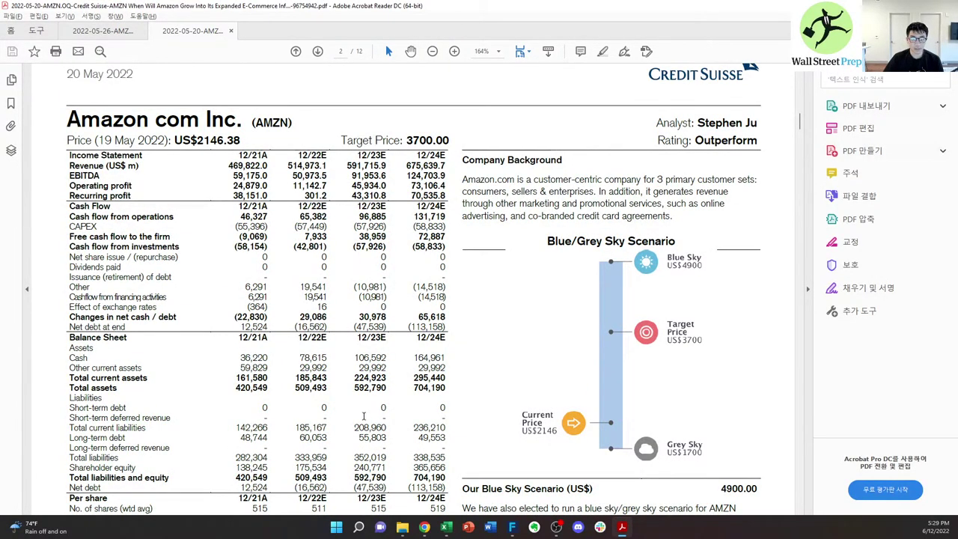
scroll(363, 415, "down", 5)
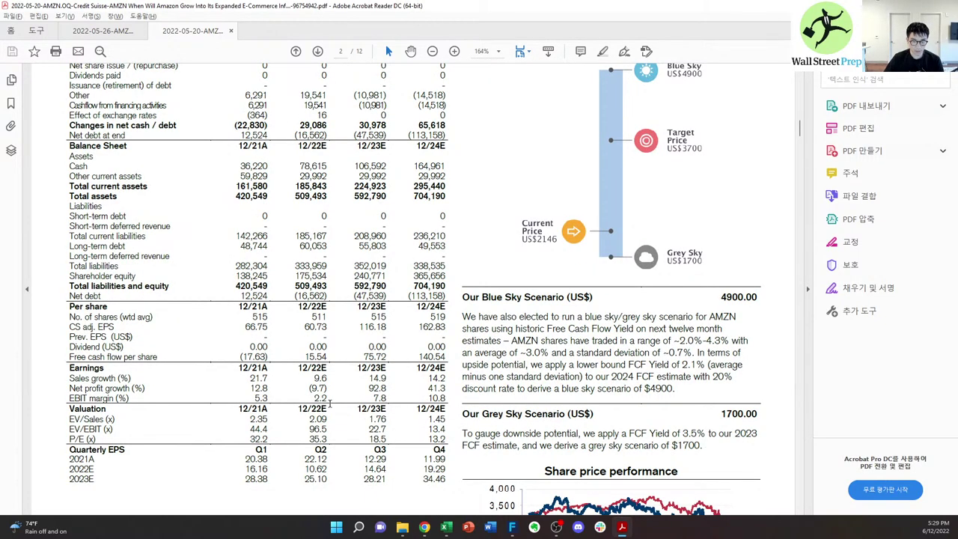
left_click_drag(425, 396, 447, 402)
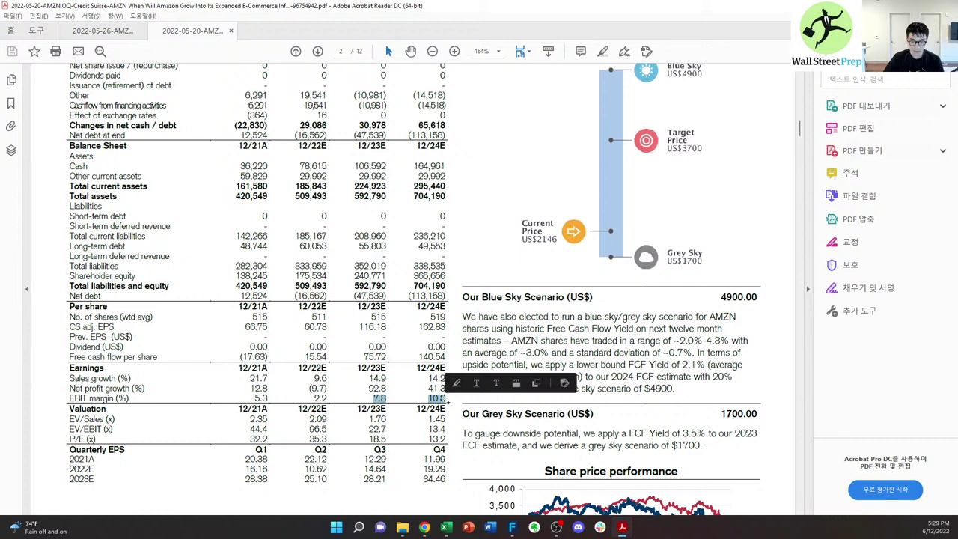
left_click(374, 421)
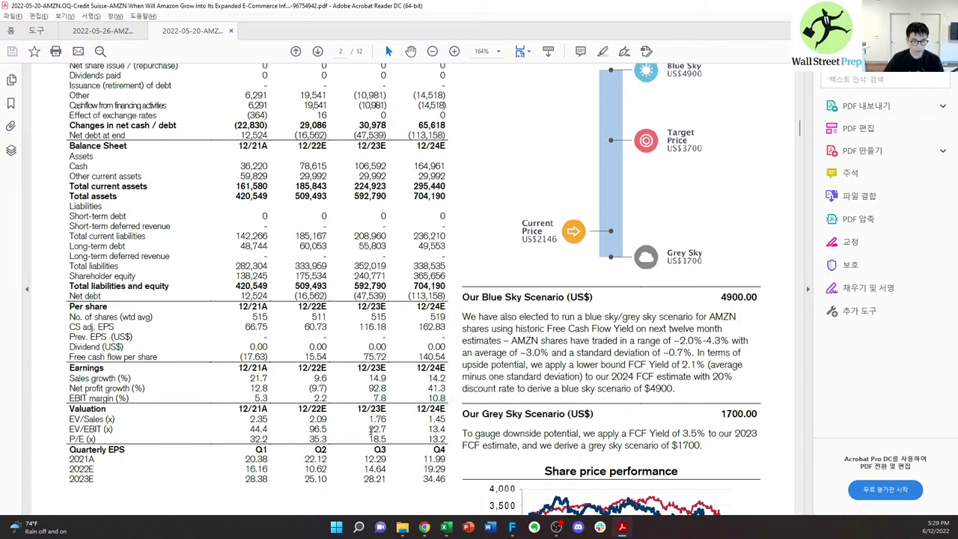
- Skim the Credit Suisse report's fulfillment capacity discussion and charts from page 2 through page 6
scroll(372, 426, "down", 15)
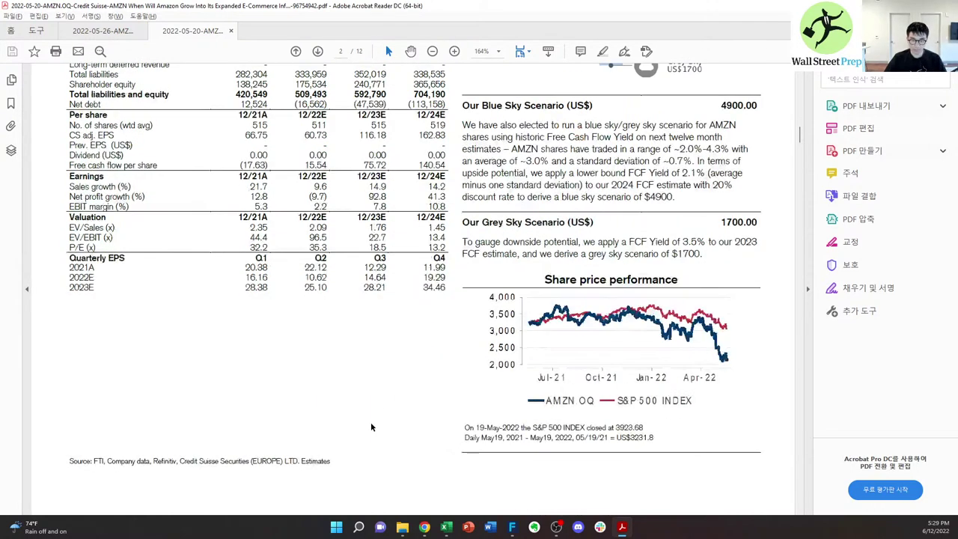
scroll(366, 432, "down", 3)
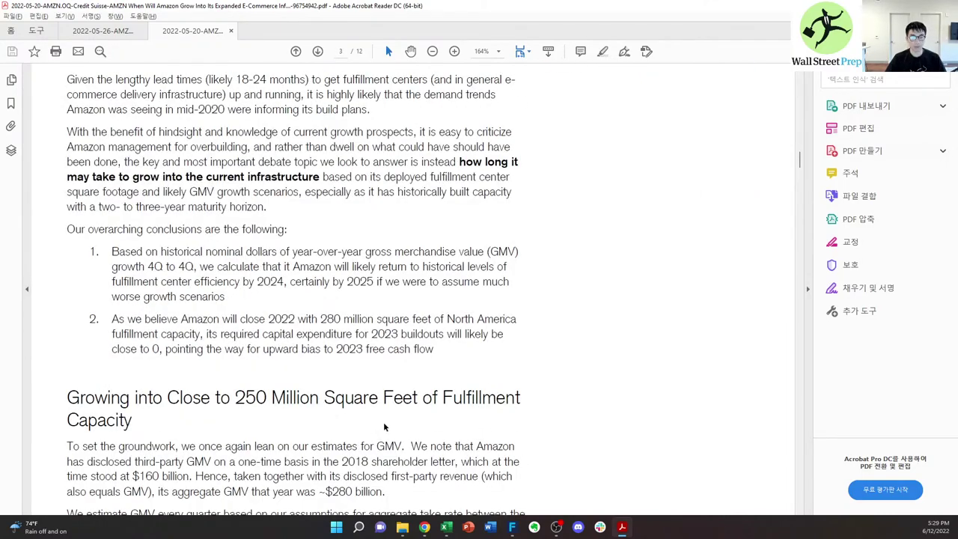
scroll(393, 359, "down", 4)
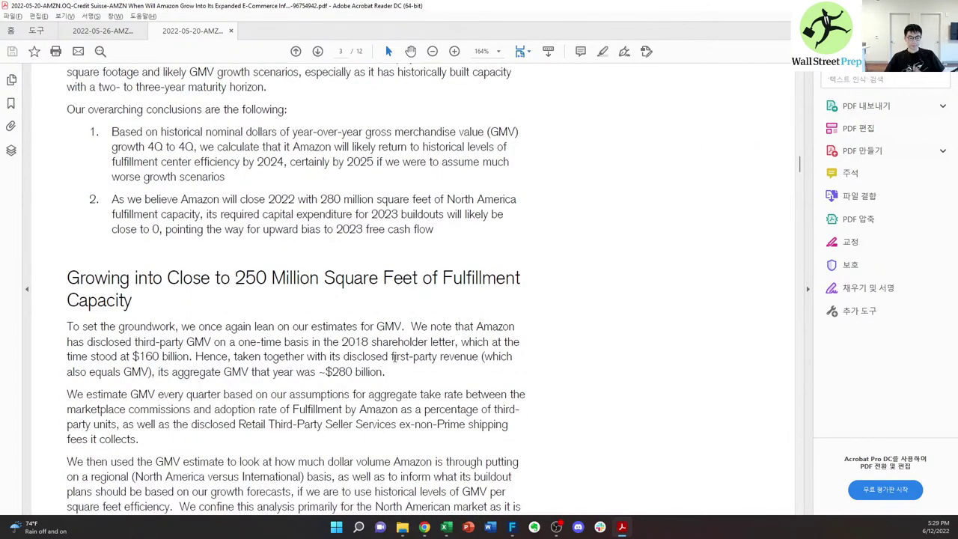
scroll(392, 357, "down", 20)
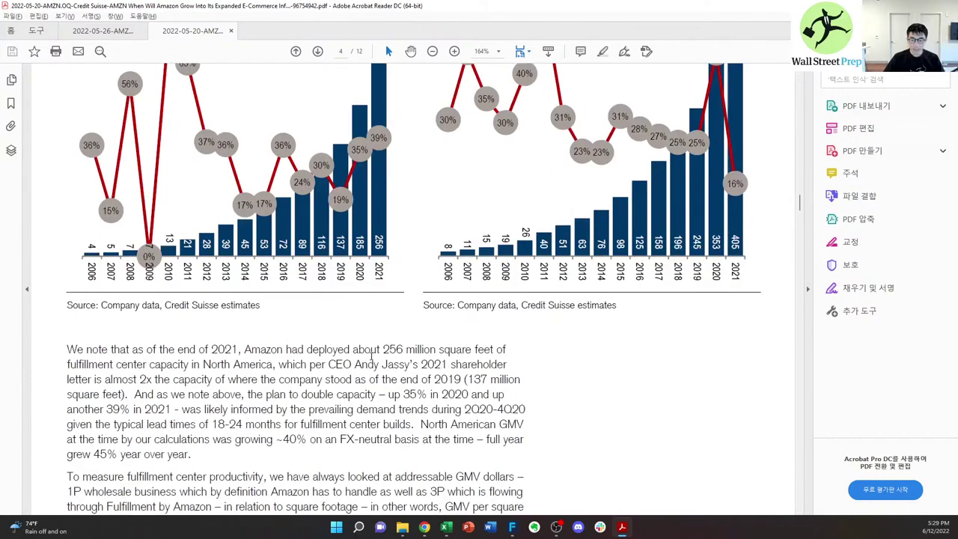
scroll(371, 356, "down", 20)
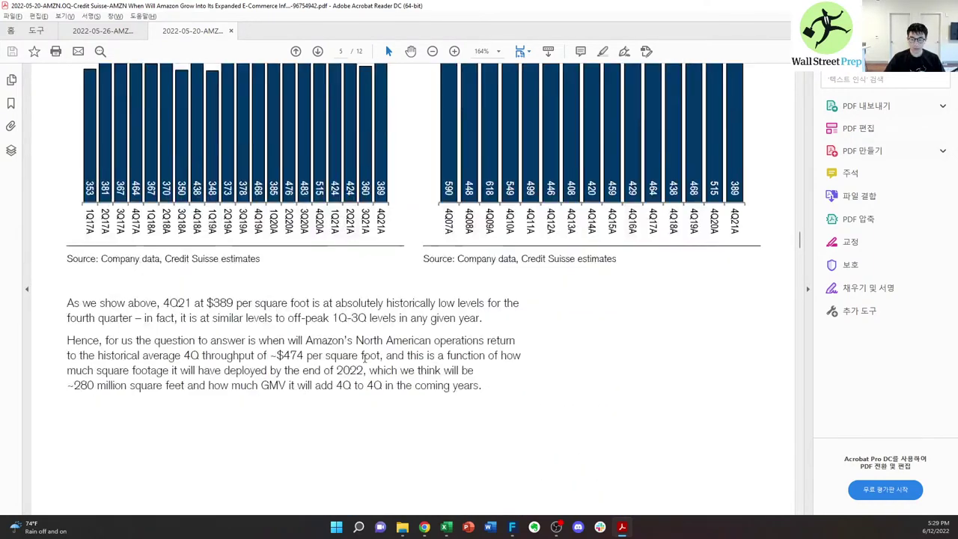
scroll(365, 357, "down", 15)
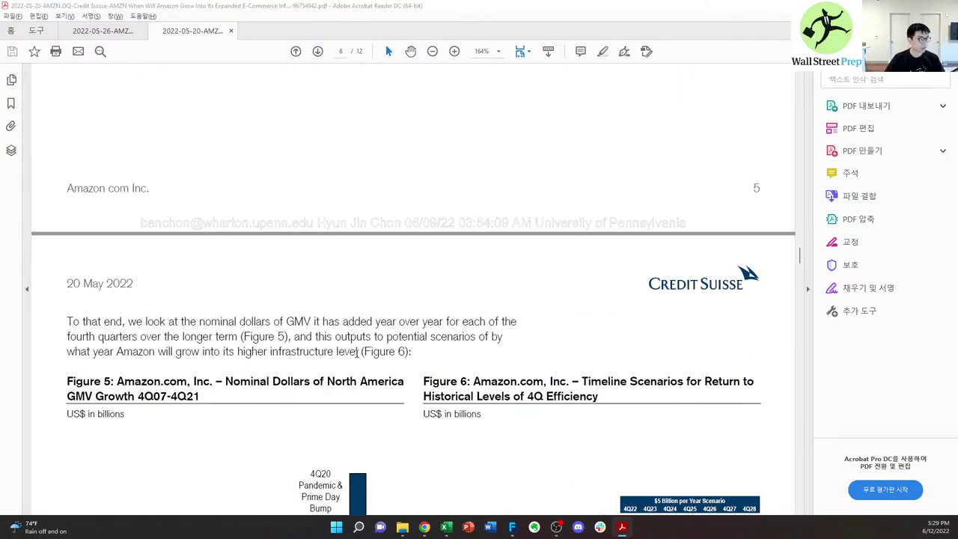
- Switch to the Amazon DCF workbook in Excel and link cell W41, below the Cowen figures, to the 2022 EBIT margin in N25
key("alt+Tab")
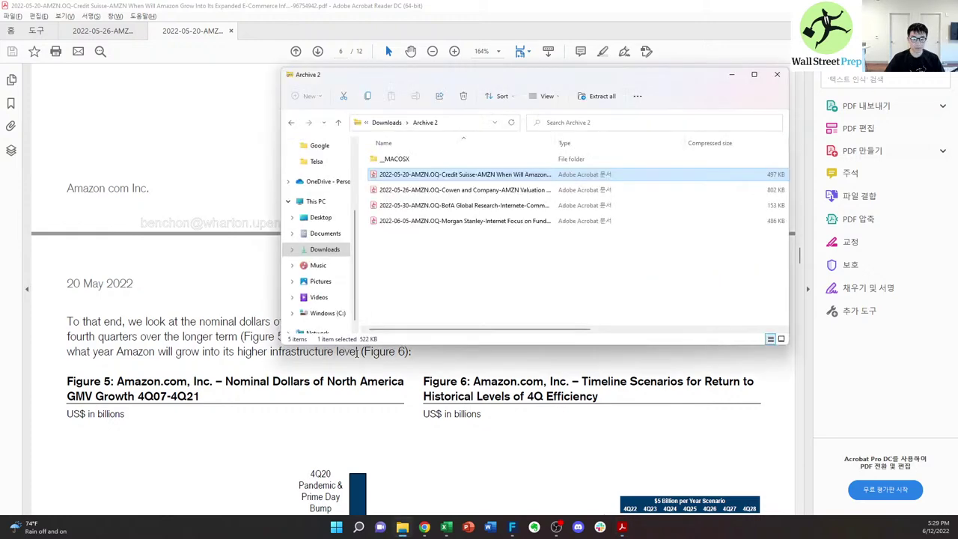
left_click_drag(442, 79, 315, 178)
key("alt+Tab")
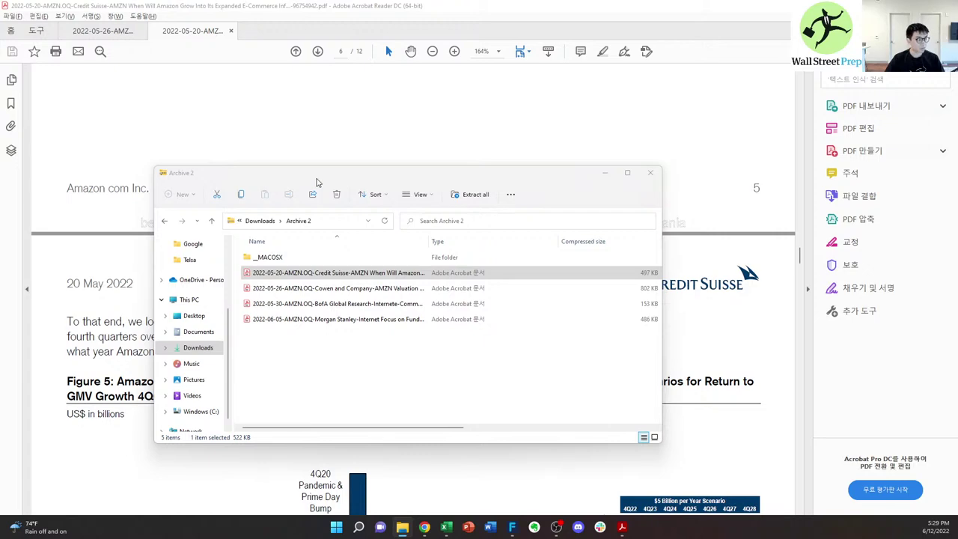
key("alt+Tab")
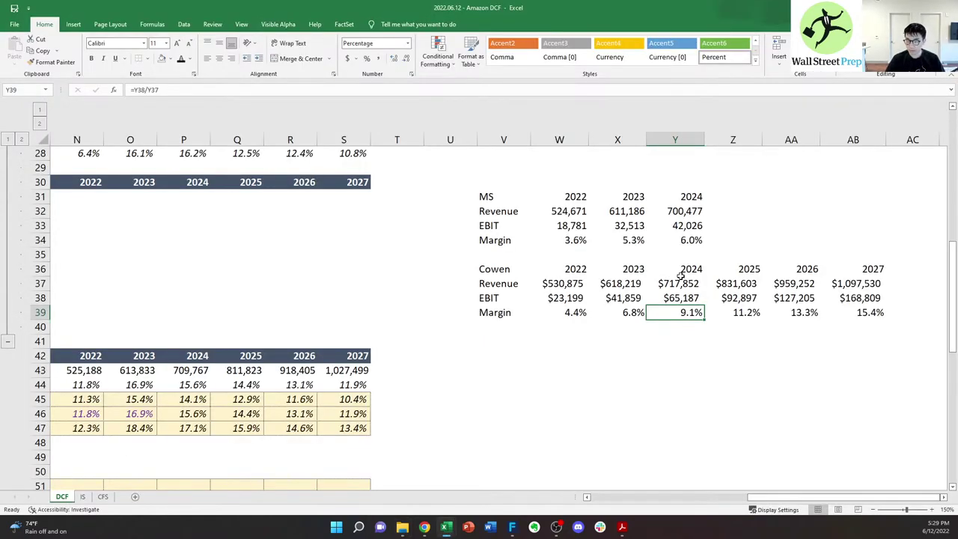
left_click(445, 255)
scroll(357, 292, "down", 3)
scroll(530, 297, "up", 6)
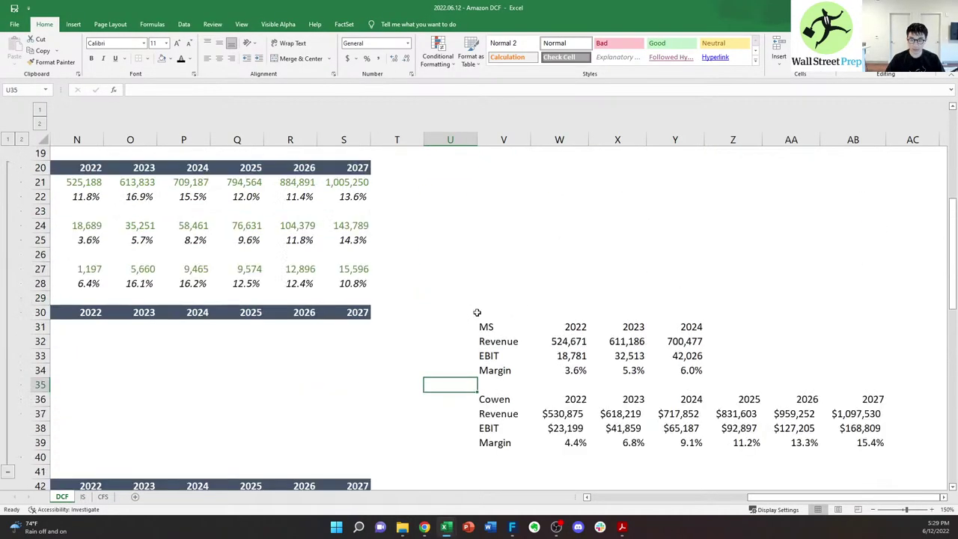
left_click(344, 283)
key("Left")
key("Right")
key("Right")
key("Right")
key("Down")
key("Down")
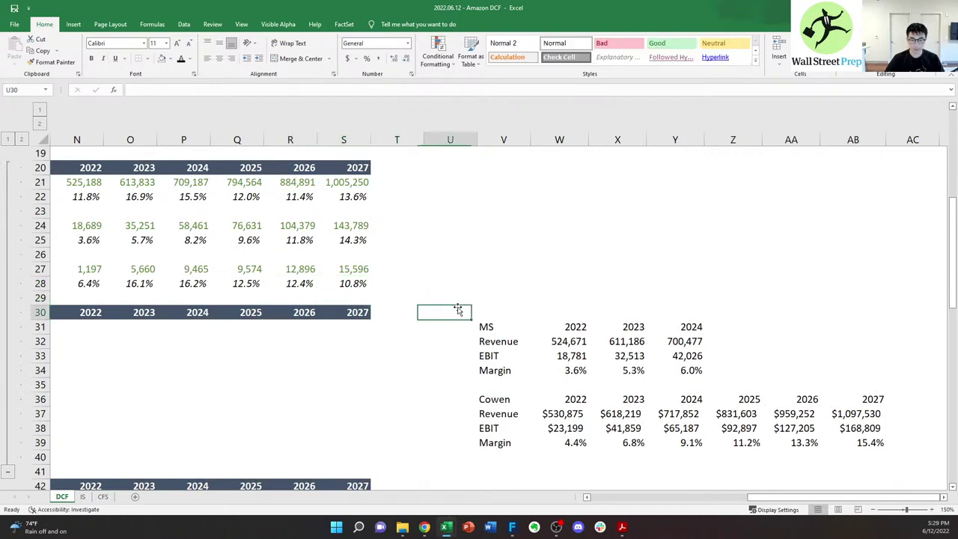
key("Right")
key("Down")
key("Down")
key("Right")
key("Down")
key("Down")
key("Down")
key("Down")
key("Down")
key("Down")
key("Down")
key("Down")
key("Down")
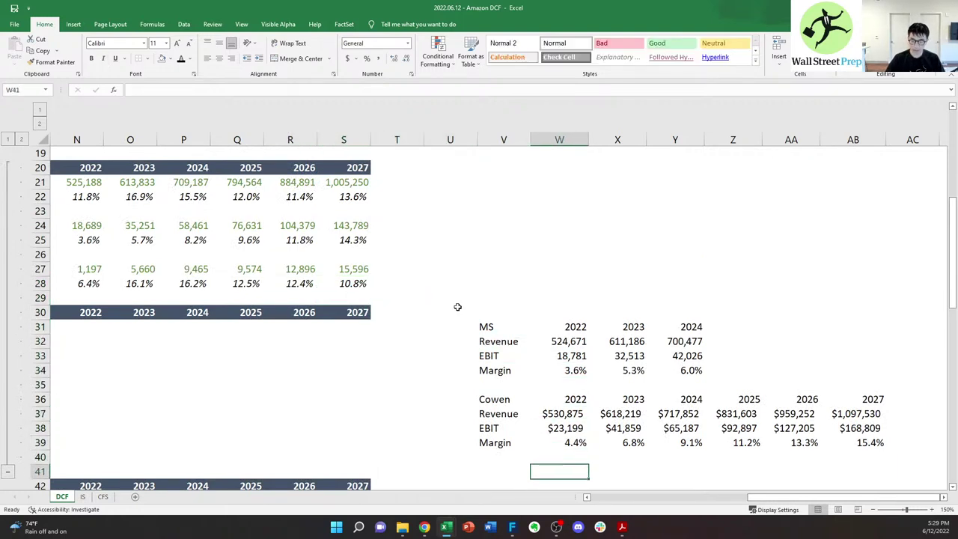
type("=")
key("Left")
key("Left")
key("Left")
key("Left")
key("Left")
key("Left")
key("Left")
key("Left")
key("Left")
key("Up")
key("Up")
key("Up")
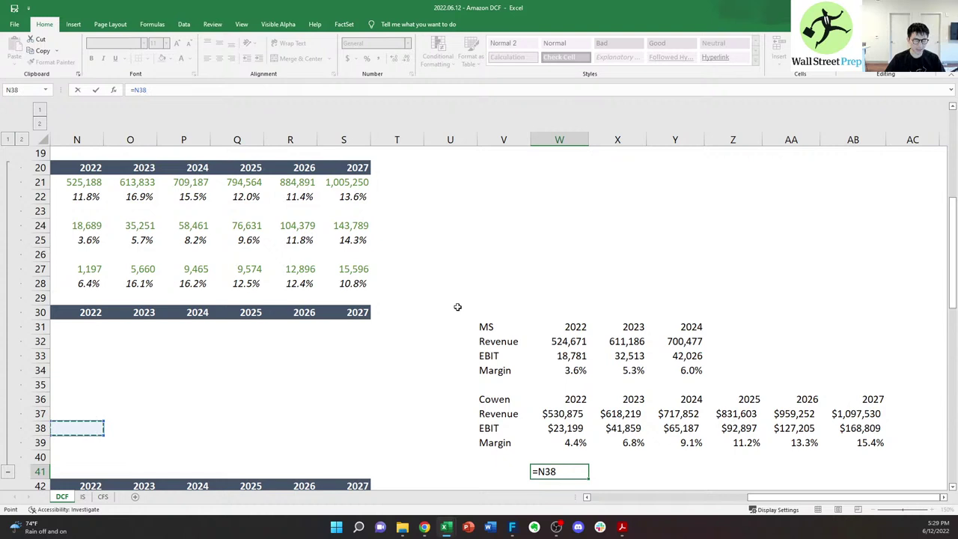
key("Up")
key("Up")
key("Up")
key("Up")
key("Up")
key("Up")
key("Up")
key("Up")
key("Up")
key("Up")
key("Up")
key("Up")
key("Up")
key("ctrl+Return")
- Copy the margin link in W41 across X41:AB41 to cover 2023 through 2027
key("ctrl+c")
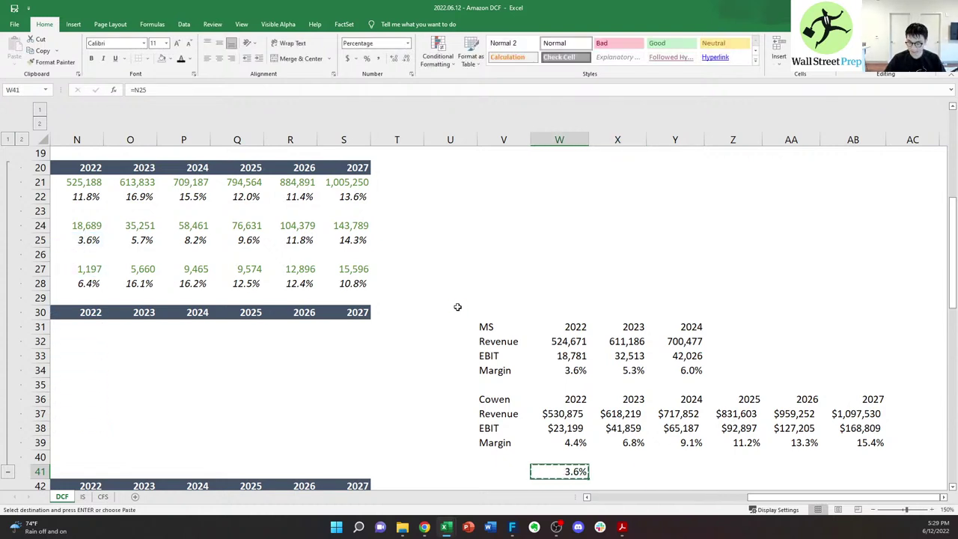
key("shift+Right")
key("shift+Right")
key("shift+Right")
key("shift+Right")
key("shift+Right")
key("ctrl+v")
key("Escape")
key("Right")
key("Left")
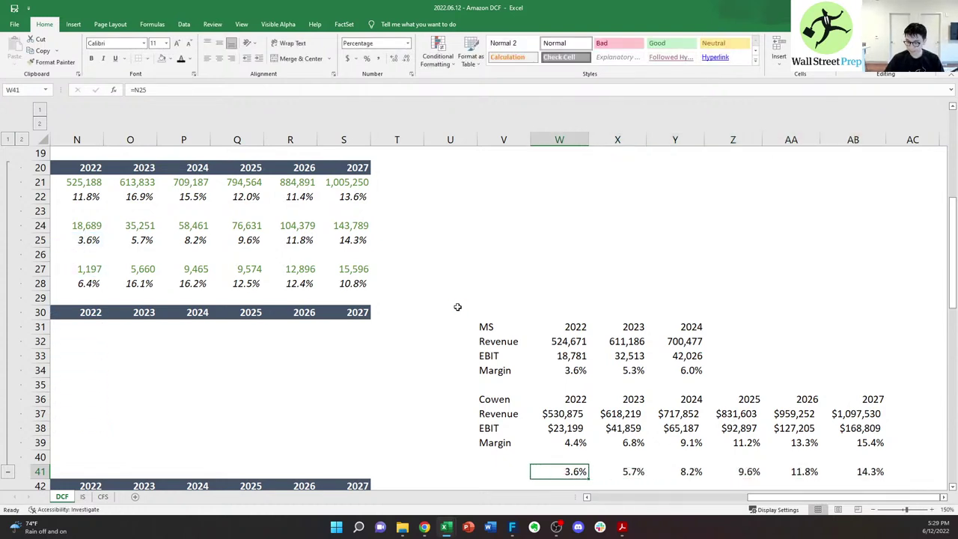
- Check the cell references of the copied margin links along row 41
key("F2")
key("Tab")
key("F2")
key("Tab")
key("F2")
key("Escape")
key("Left")
key("Right")
key("Right")
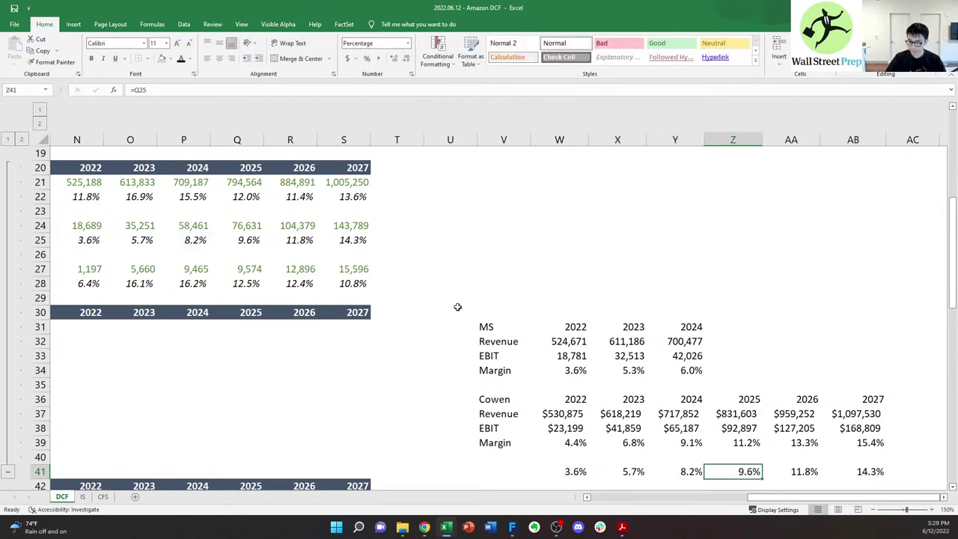
key("Left")
key("Left")
key("Right")
key("Right")
key("Left")
key("Left")
key("Left")
key("Left")
key("Right")
key("Left")
key("Right")
key("Right")
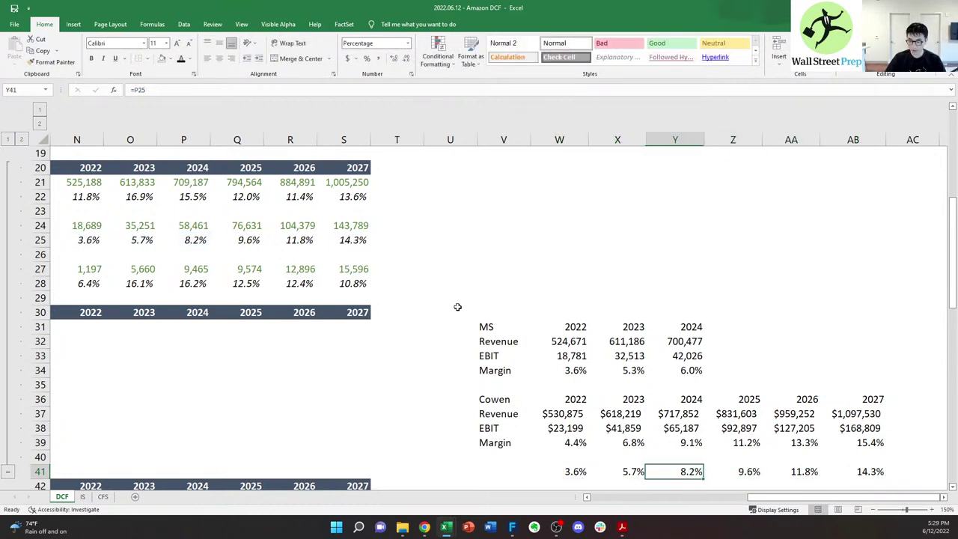
- Move the linked margin row from W41:AB41 down one row to start at W42
key("Left")
key("Left")
key("Up")
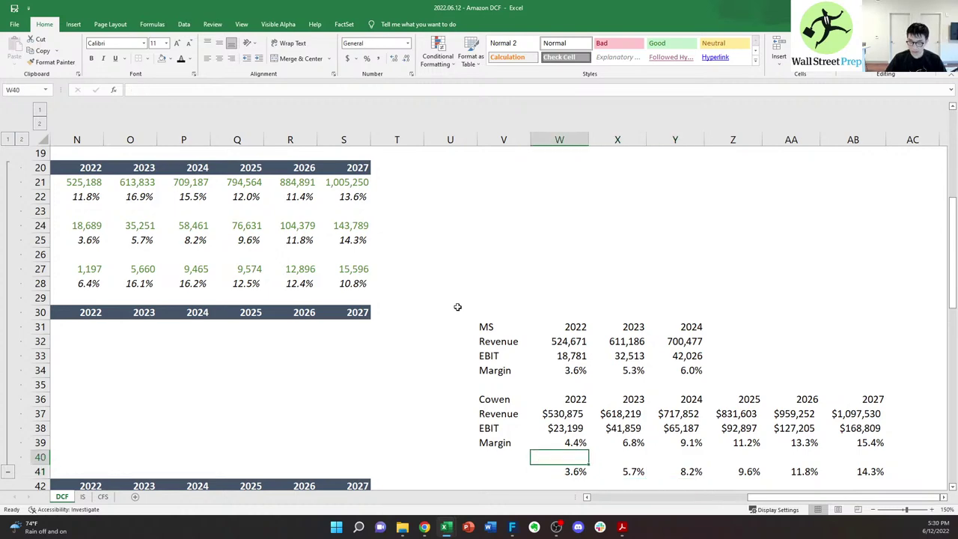
key("Down")
key("ctrl+shift+Right")
key("ctrl+x")
key("Down")
key("Return")
- Add year headings above the moved margins by linking W41 to the Cowen year in W36 and copying it across to AB41
key("Up")
type("=")
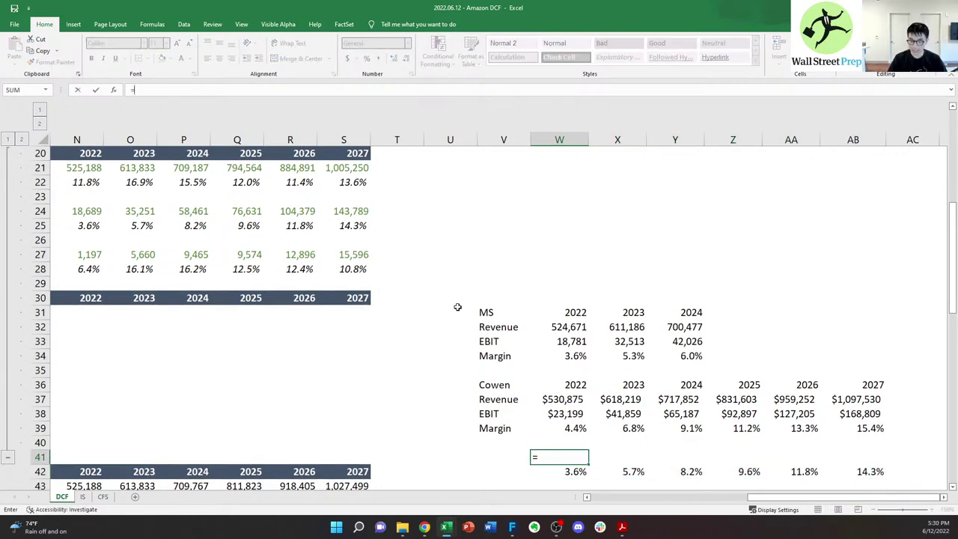
key("Up")
key("Up")
key("Up")
key("Up")
key("Up")
key("ctrl+Return")
key("ctrl+c")
key("shift+Right")
key("shift+Right")
key("shift+Right")
key("shift+Right")
key("shift+Right")
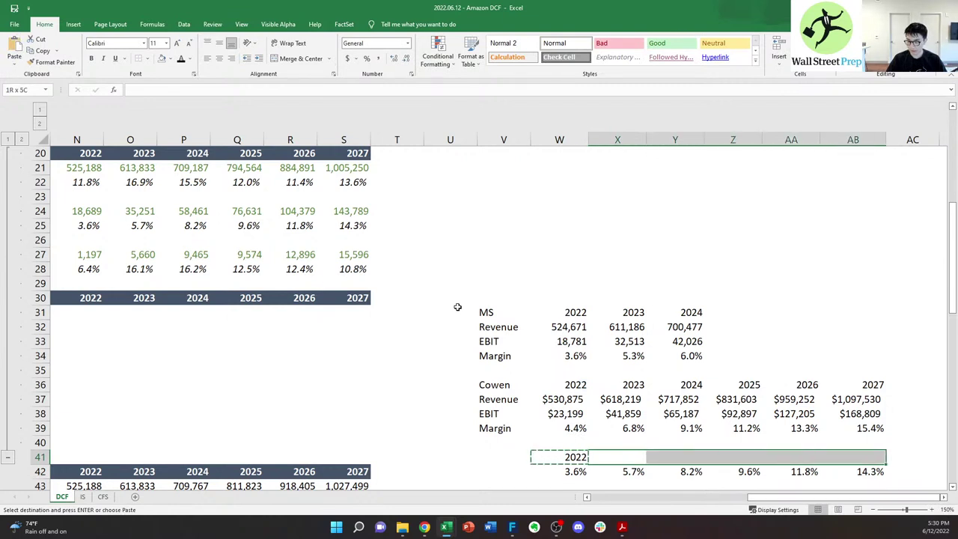
key("ctrl+v")
- Label the new block "Street" in V41 and its percentage row "Margin" in V42
key("Down")
key("Left")
type("Street")
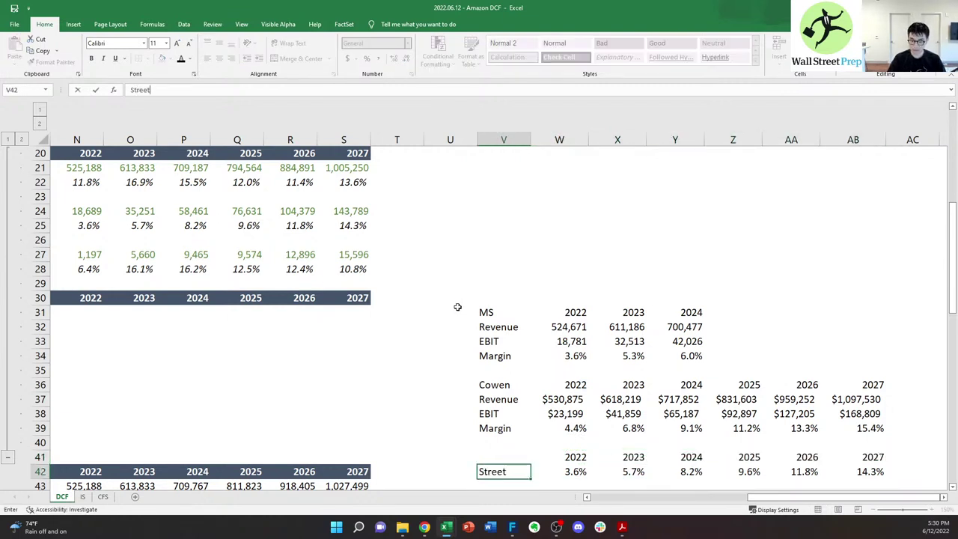
key("BackSpace")
key("BackSpace")
key("BackSpace")
key("BackSpace")
key("BackSpace")
key("BackSpace")
type("Margin")
key("Up")
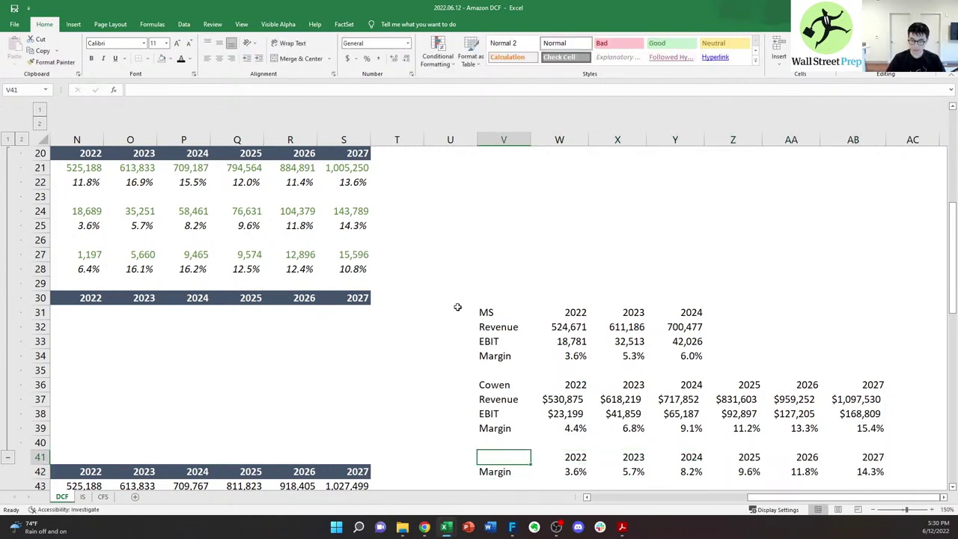
type("Street")
key("ctrl+Return")
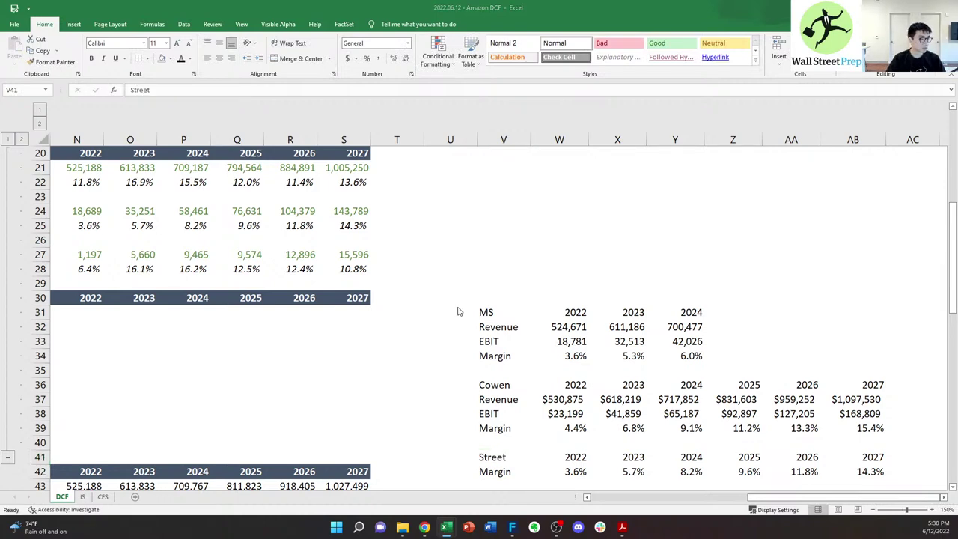
- Switch to the Credit Suisse Amazon report and find the EBIT margin forecasts in its financial summary on page 2
key("alt+Tab")
scroll(456, 304, "down", 2)
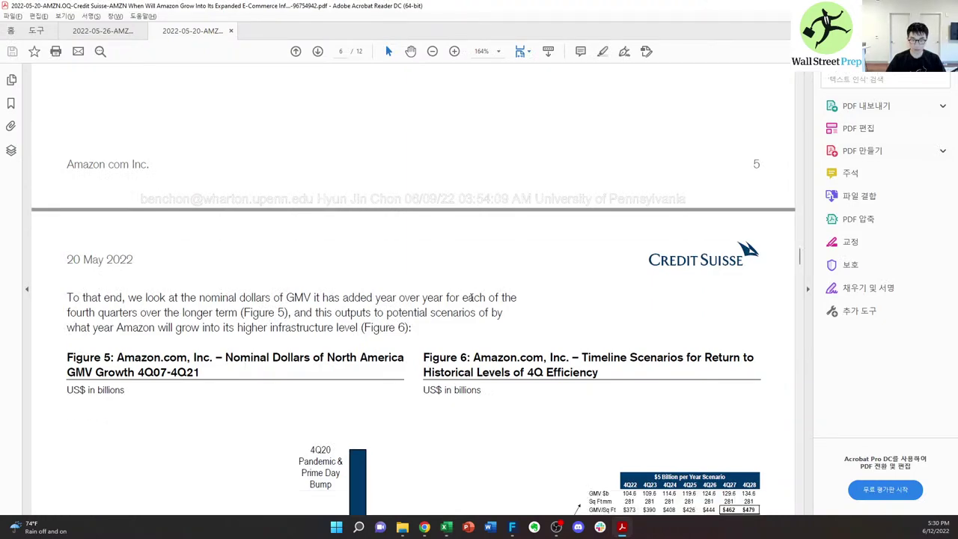
scroll(456, 293, "down", 4)
scroll(434, 280, "up", 10)
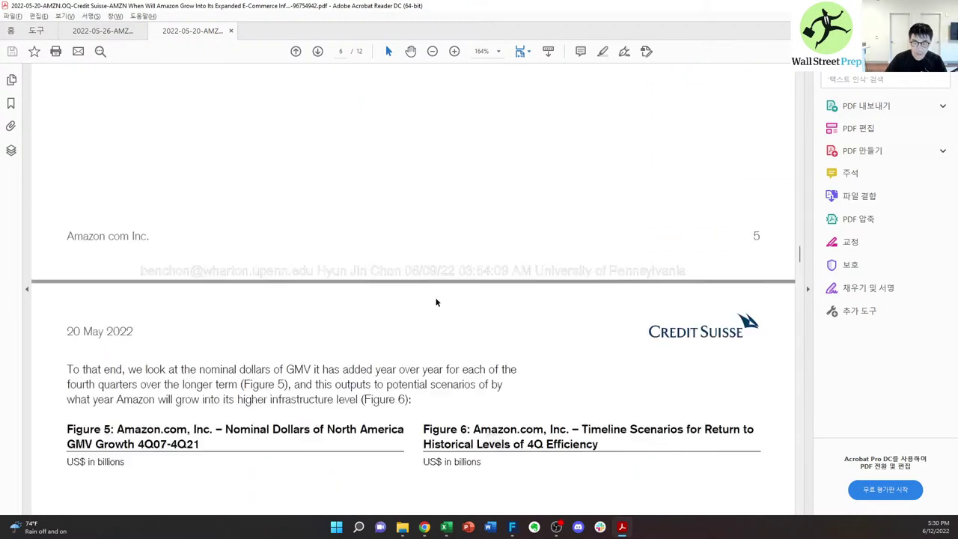
scroll(410, 304, "up", 15)
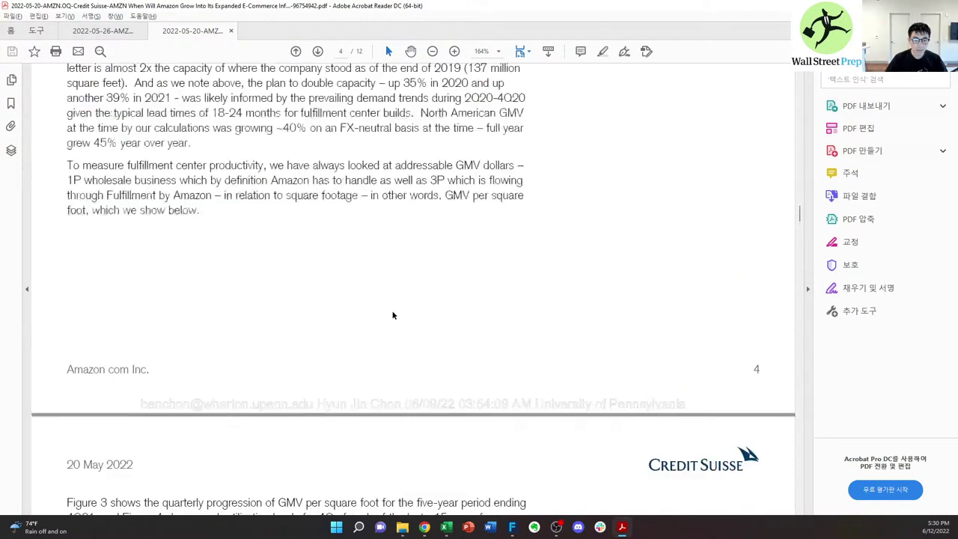
scroll(391, 310, "up", 15)
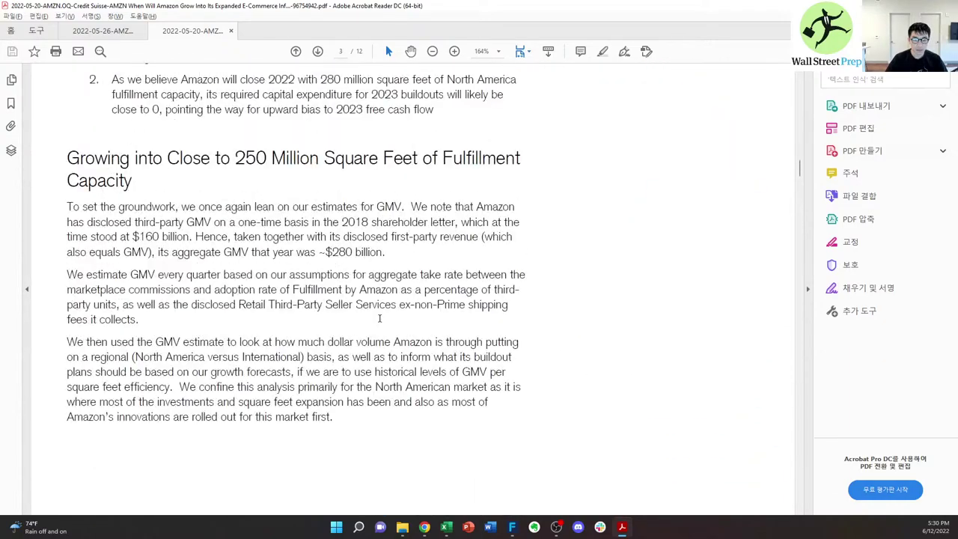
scroll(378, 314, "up", 12)
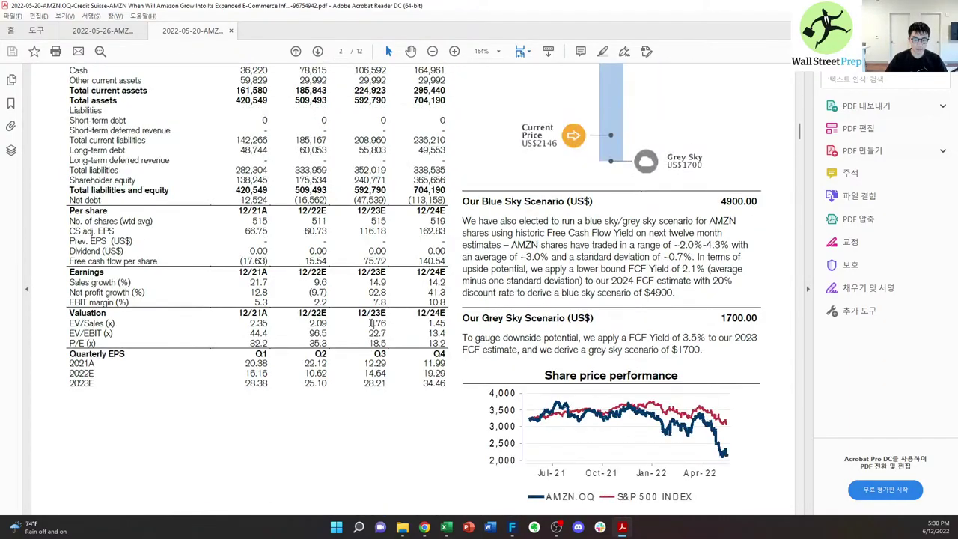
scroll(253, 375, "up", 1)
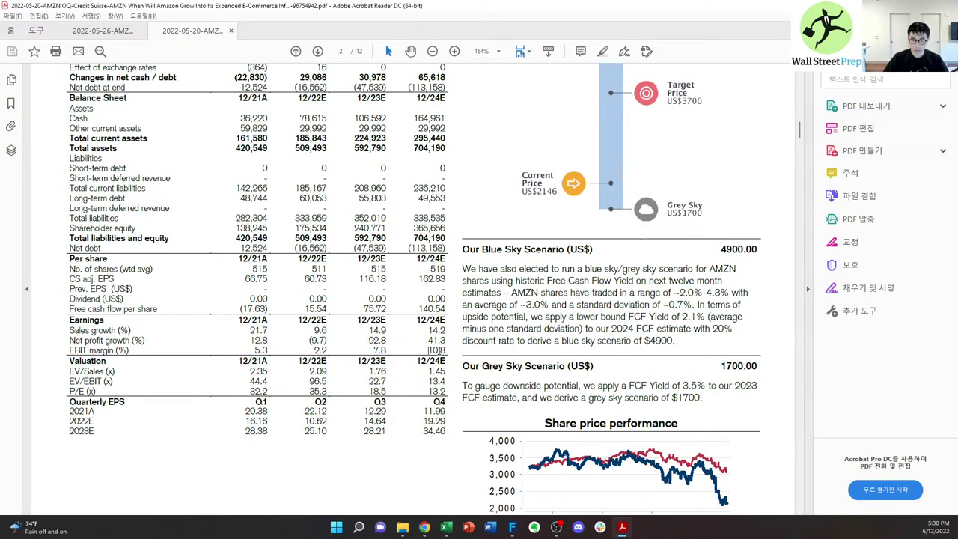
- Return to the Excel DCF workbook and enter EBIT margins of 7.8% for 2023 in X44 and 10.8% for 2024 in Y44
key("alt+Tab")
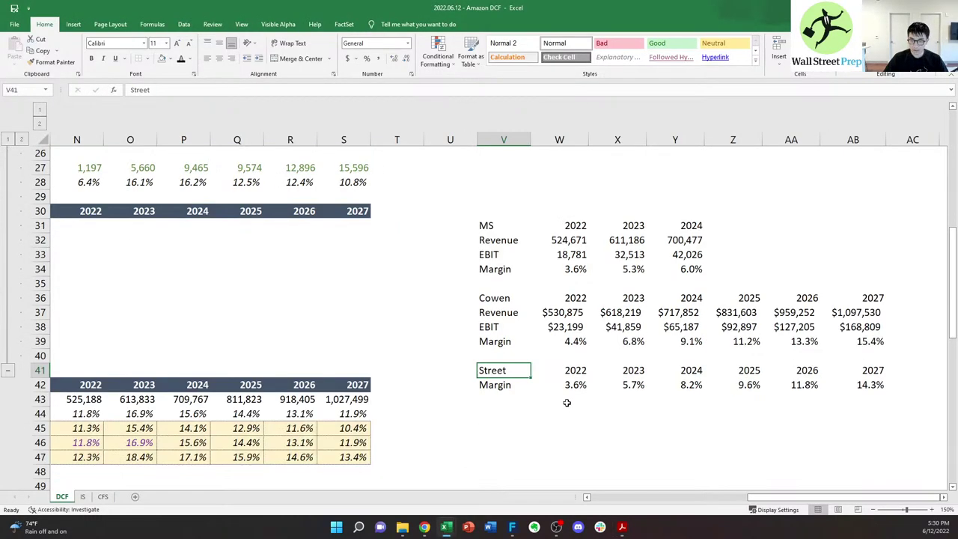
left_click(630, 404)
key("Down")
type("7")
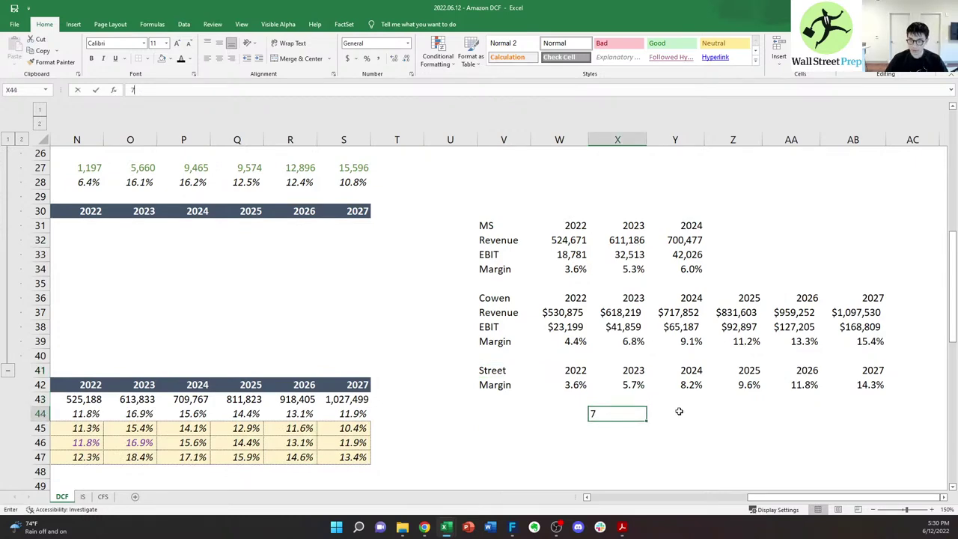
left_click(679, 411)
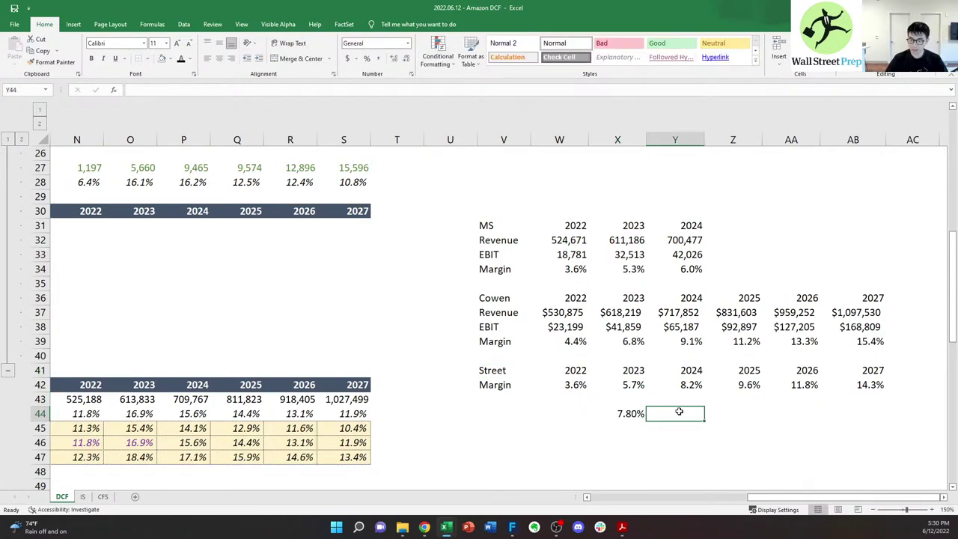
key("alt+Tab")
key("alt+Tab")
type("1")
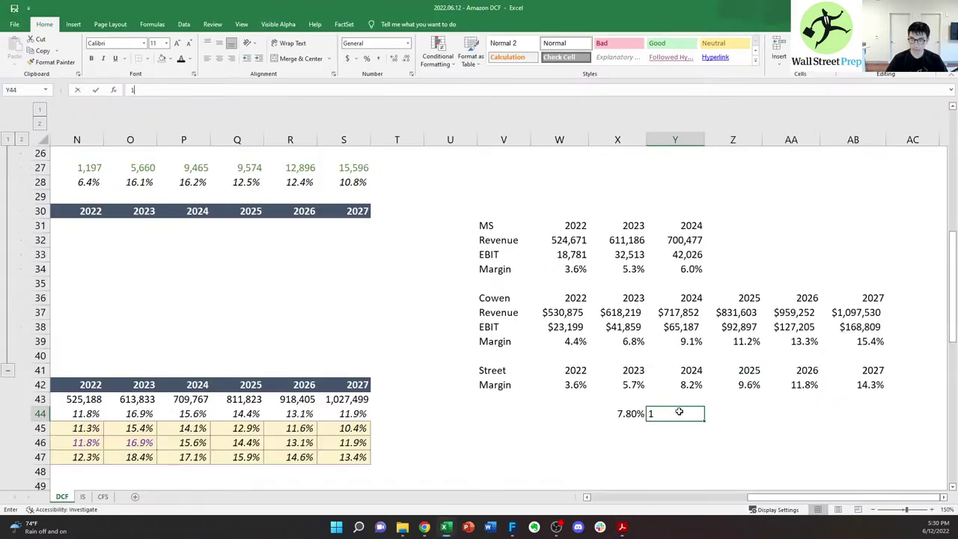
type("0.8%")
key("Return")
key("Left")
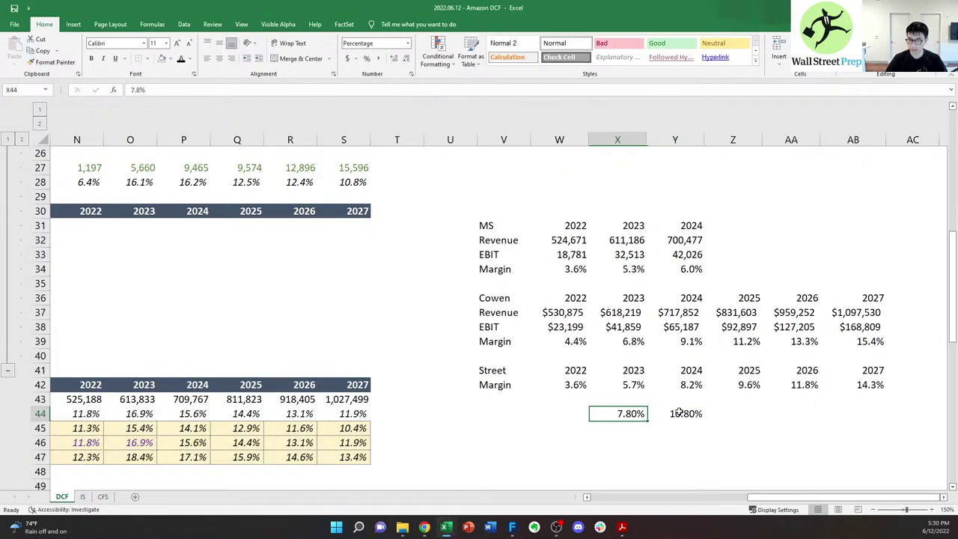
- Show the 2024 margin in Y44 with one decimal and label the row "CS" in V44
key("Right")
key("Left")
key("Left")
key("Left")
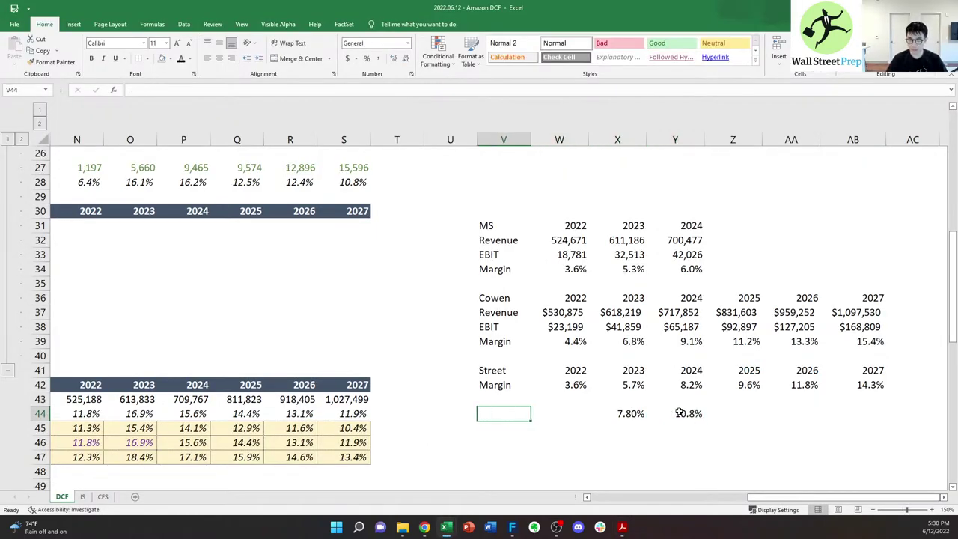
type("CS")
key("Right")
key("Right")
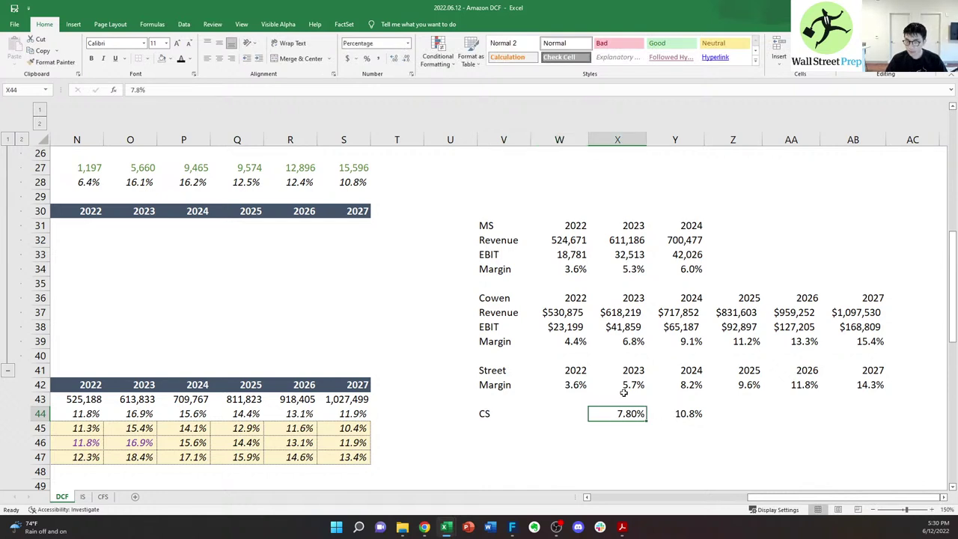
- Compare the MS, Cowen and Street margin rows year by year to judge how the operating margin forecasts differ
left_click_drag(581, 386, 686, 385)
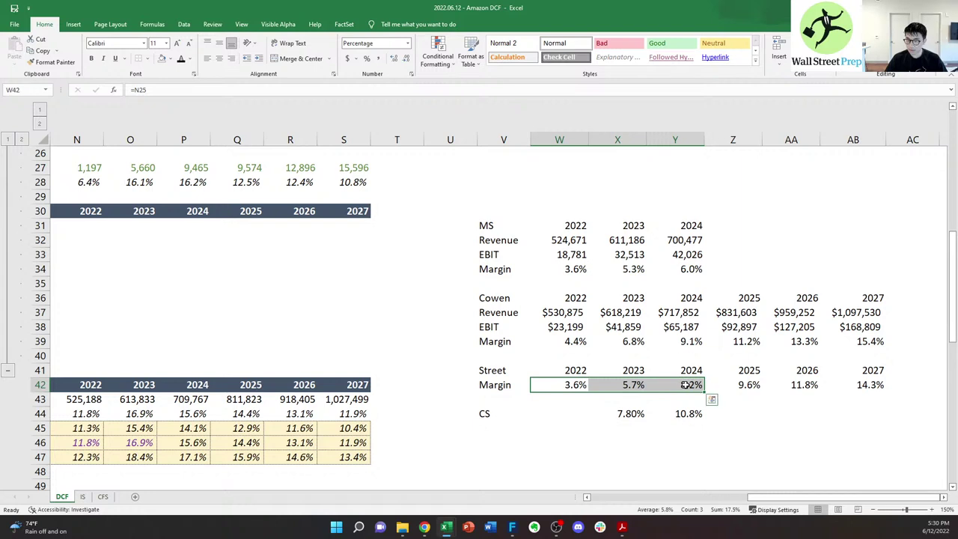
left_click(686, 385)
left_click_drag(571, 271, 676, 272)
left_click_drag(573, 342, 861, 341)
left_click_drag(583, 385, 870, 386)
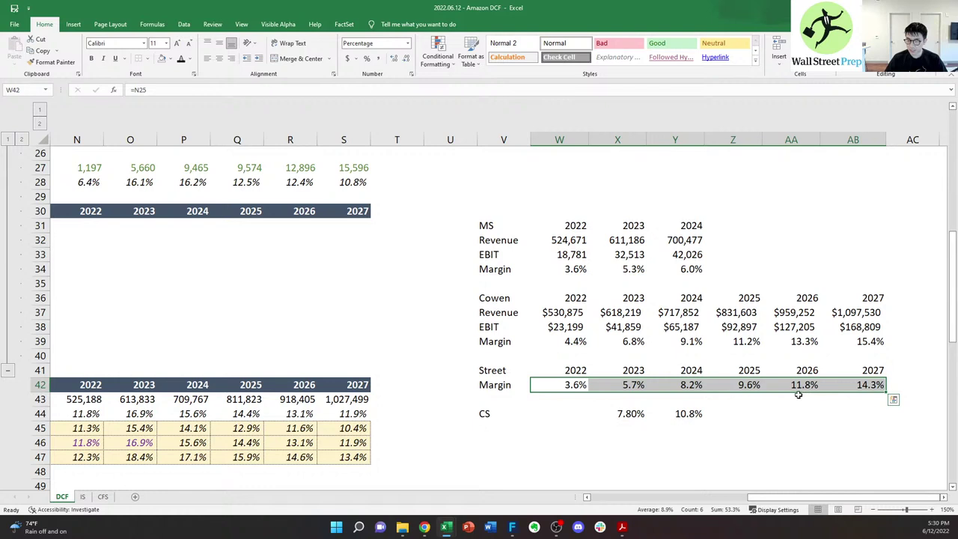
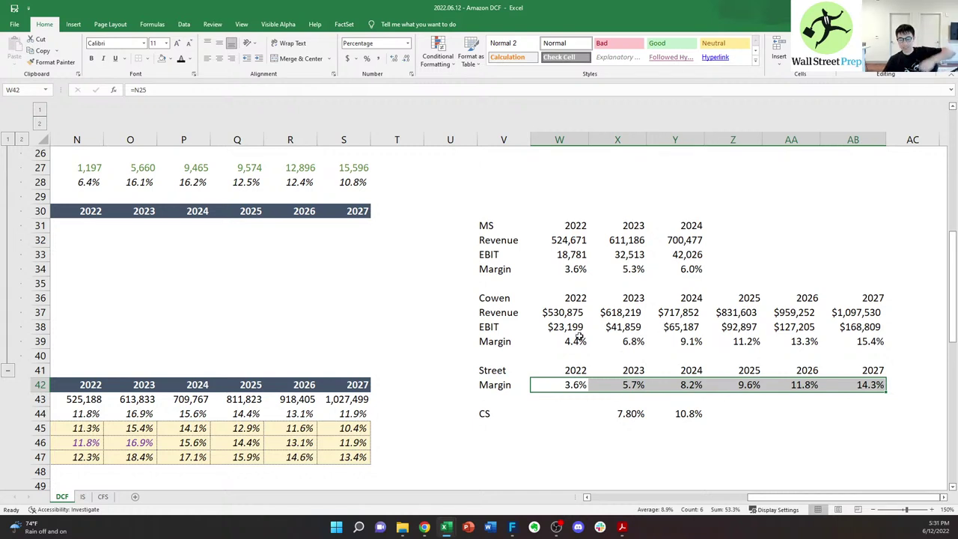
left_click_drag(573, 341, 857, 338)
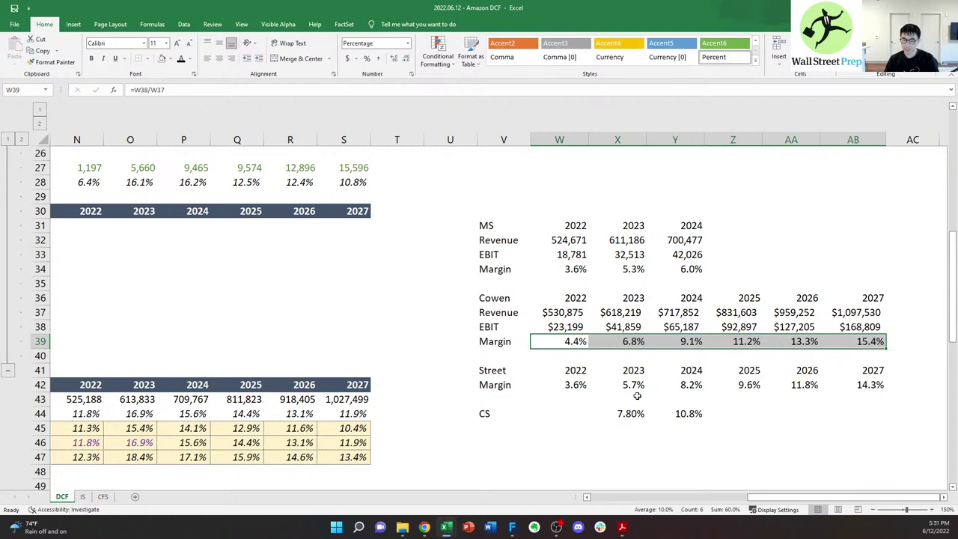
left_click_drag(570, 386, 855, 384)
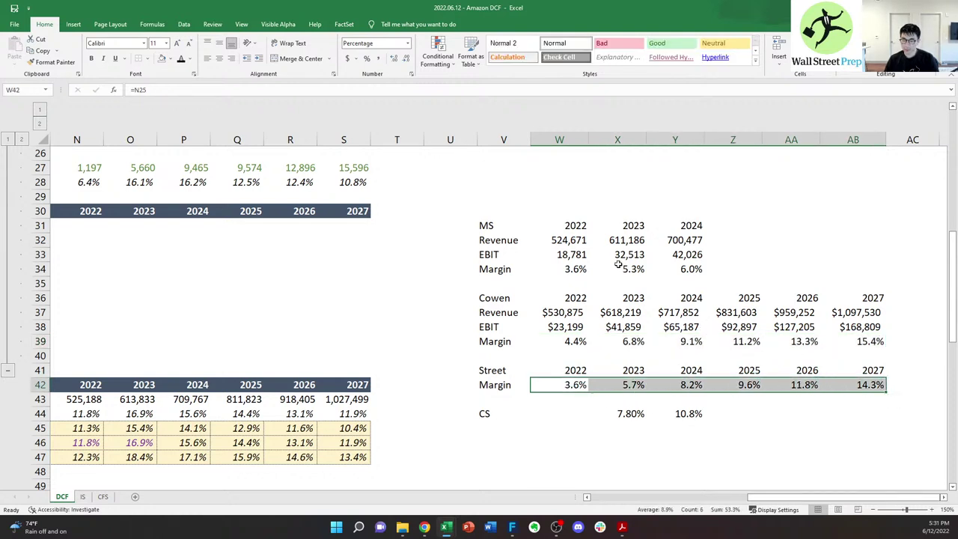
left_click_drag(572, 269, 867, 271)
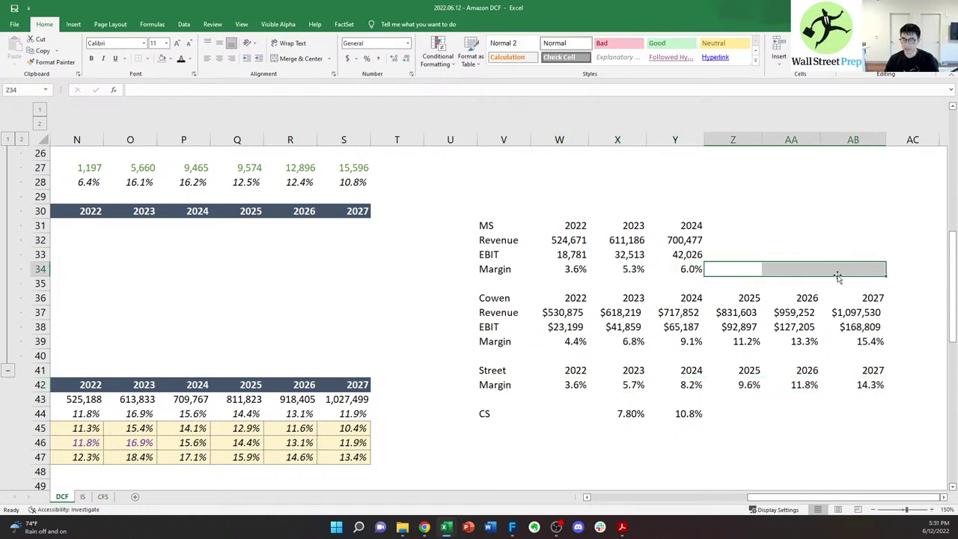
left_click_drag(485, 225, 870, 416)
left_click(866, 413)
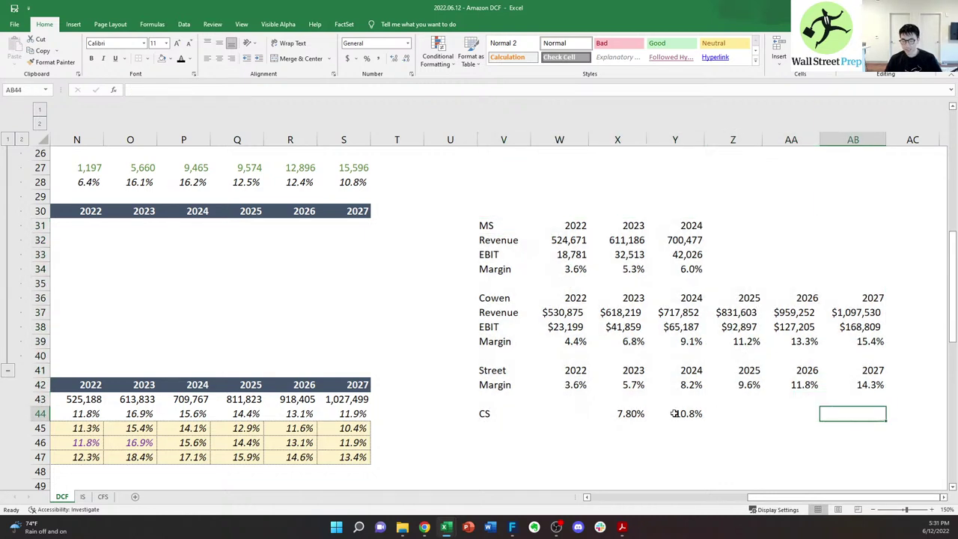
- Clear the CS label and its margin figures from V44:Y44
left_click_drag(676, 413, 495, 413)
key("Delete")
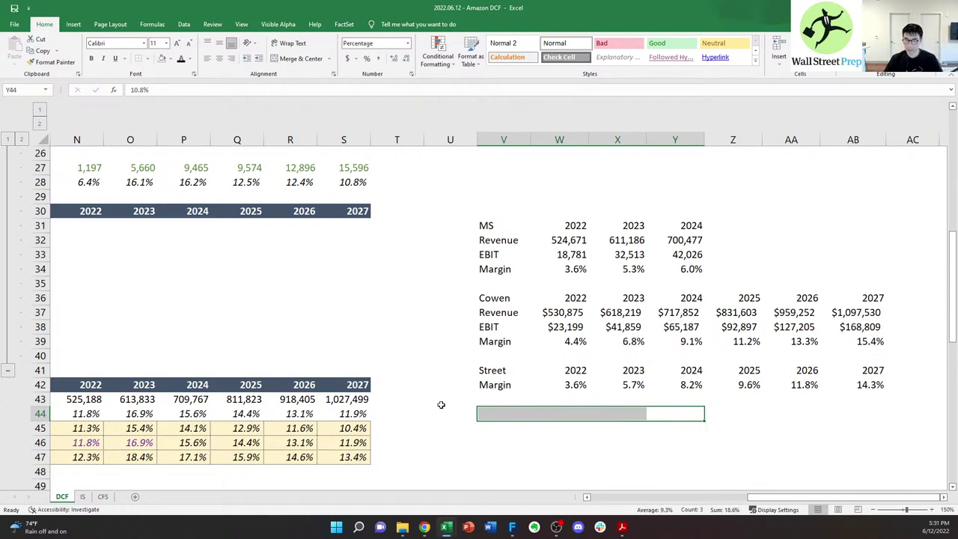
- Move the whole MS, Cowen and Street comparison block from V31:AB42 down the sheet to start at V49
key("Up")
key("Up")
key("Up")
key("Up")
key("Up")
key("Up")
key("Up")
key("Up")
key("Up")
key("Up")
key("Up")
key("Up")
key("Up")
key("Up")
key("Left")
key("Left")
key("Left")
key("Down")
key("shift+Down")
key("shift+Down")
key("shift+Down")
key("shift+Down")
key("shift+Down")
key("shift+Down")
key("shift+Down")
key("shift+Down")
key("shift+Down")
key("shift+Down")
key("shift+Down")
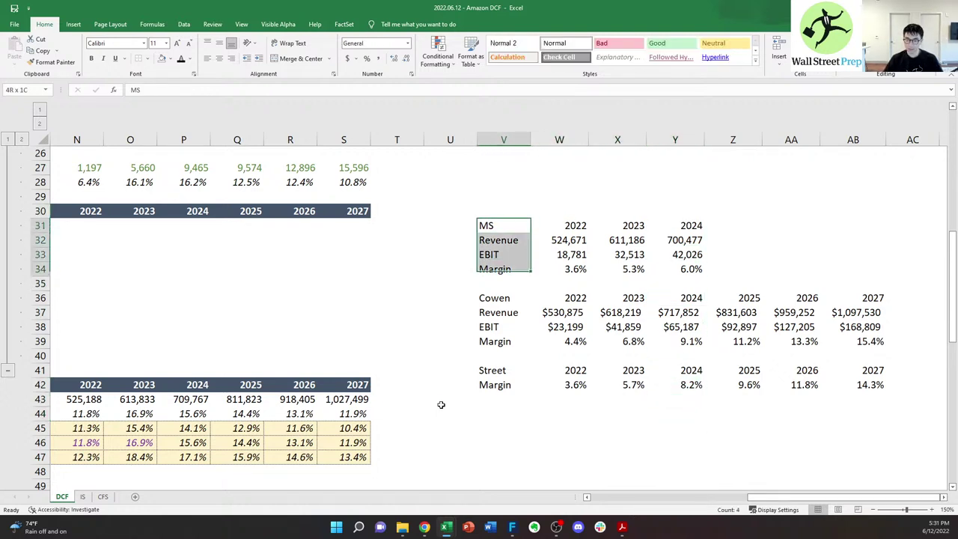
key("shift+Right")
key("shift+Right")
key("shift+Right")
key("shift+Right")
key("shift+Right")
key("shift+Right")
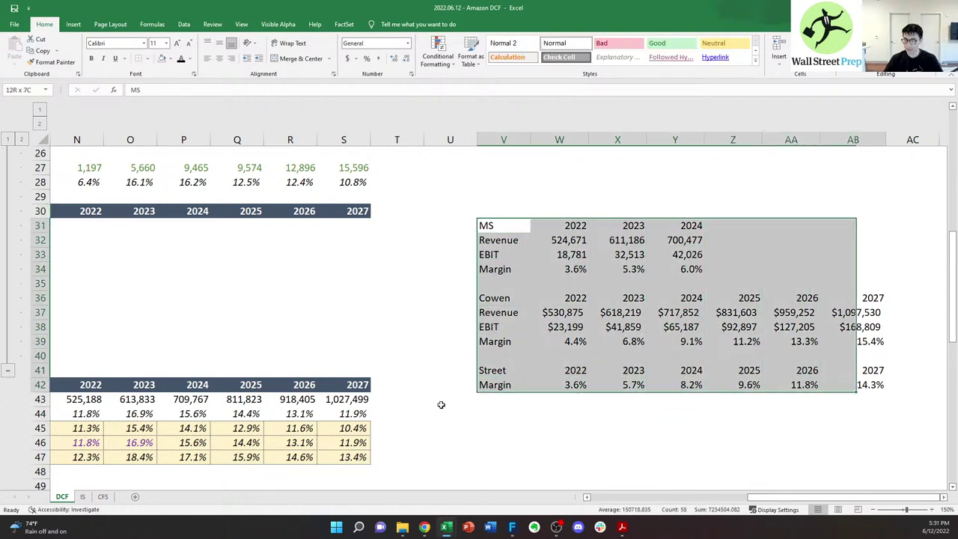
key("ctrl+x")
key("Down")
key("Down")
key("Down")
key("Down")
key("Down")
key("Down")
key("Down")
key("Down")
key("Down")
key("Down")
key("Down")
key("Down")
key("Down")
key("Down")
key("Down")
key("Down")
key("Down")
key("Down")
key("Down")
key("Down")
key("Down")
key("Down")
key("Down")
key("Down")
key("Down")
key("Down")
key("Down")
key("Down")
key("Down")
key("Down")
key("Down")
key("Down")
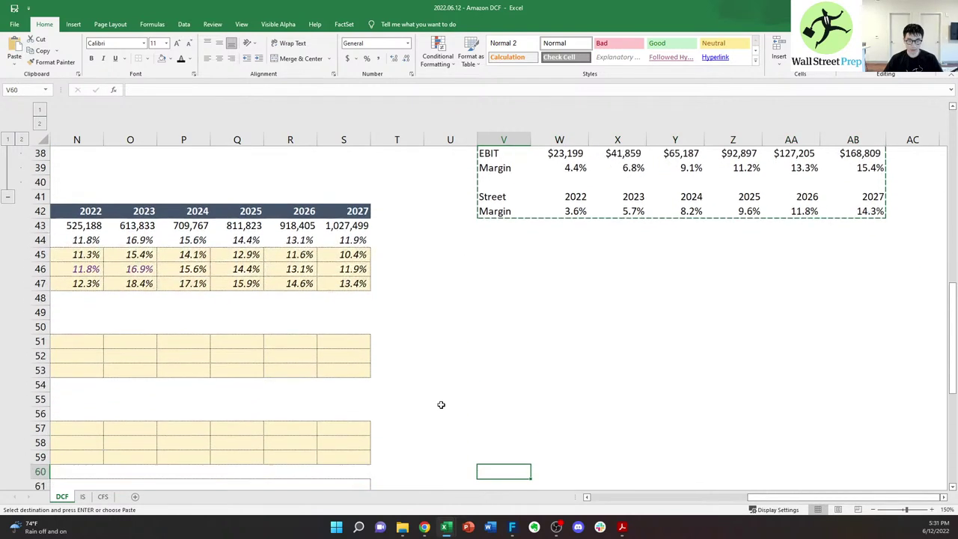
key("Up")
key("Up")
key("Up")
key("Up")
key("Up")
key("Up")
key("Up")
key("Up")
key("Up")
key("Up")
key("Up")
key("Up")
key("Up")
key("Up")
key("Up")
key("Up")
key("Up")
key("Up")
key("Down")
key("Down")
key("Down")
key("Down")
key("Down")
key("Down")
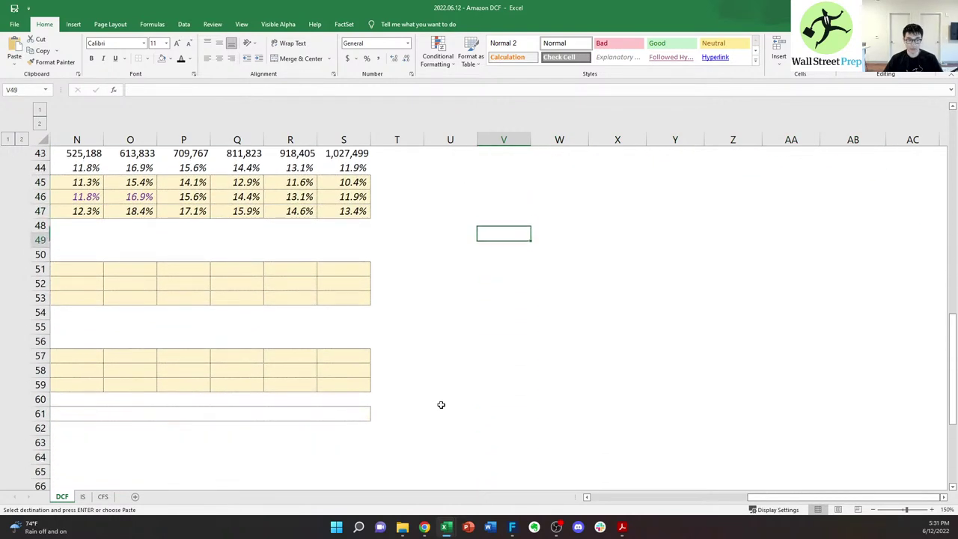
key("Up")
key("Up")
key("ctrl+v")
key("Left")
key("Right")
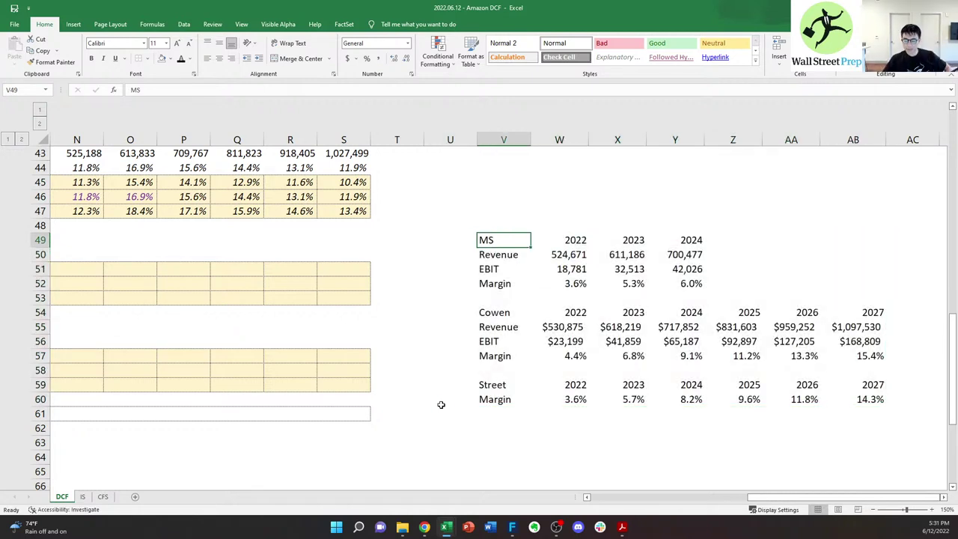
- Check the margin formulas and figures in the relocated MS and Cowen blocks
key("Down")
key("Right")
key("Down")
key("Right")
key("Down")
key("Down")
key("Left")
key("Up")
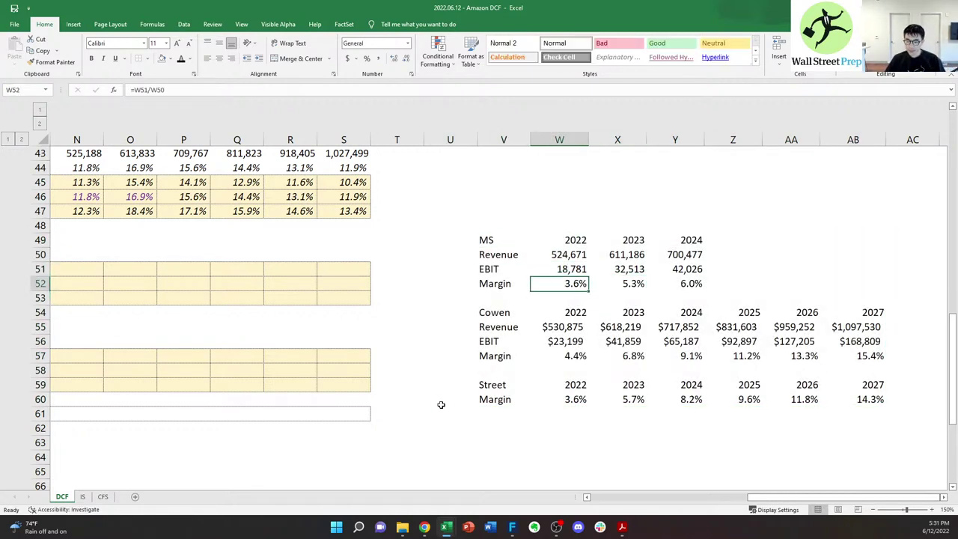
key("Down")
key("Down")
key("Down")
key("Down")
key("Down")
key("Down")
key("ctrl+shift+Right")
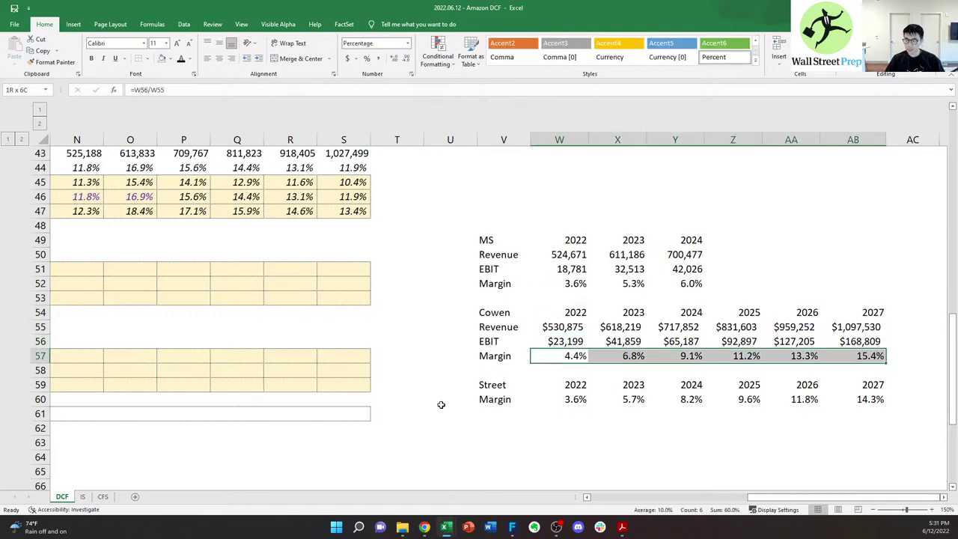
key("ctrl+shift+Left")
key("ctrl+shift+Right")
key("Left")
key("Right")
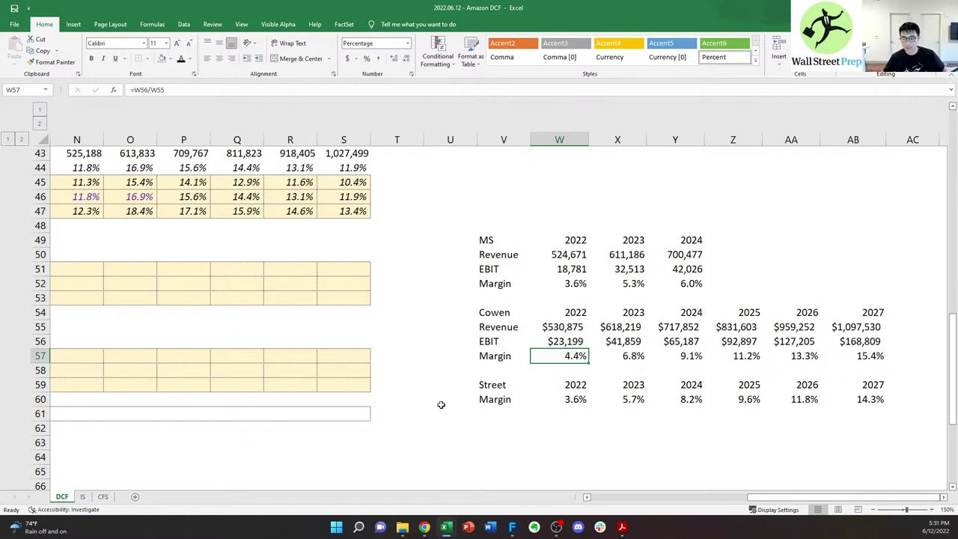
key("Up")
key("Down")
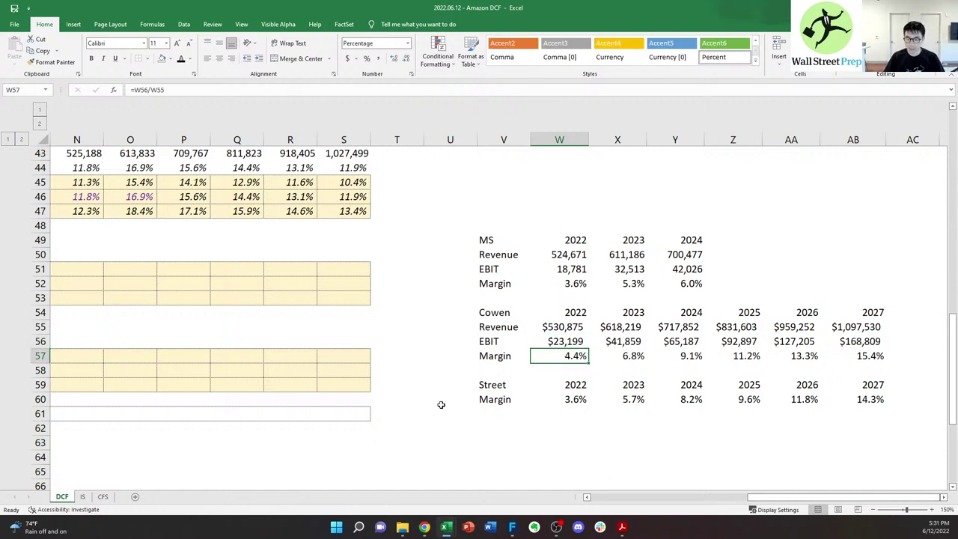
key("Up")
key("Left")
key("Up")
key("Up")
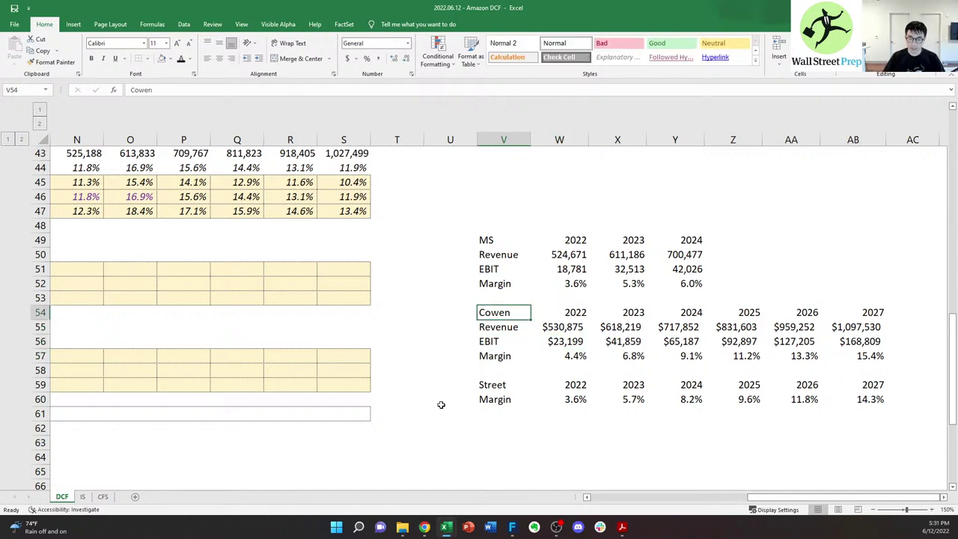
- Compare Cowen's year-by-year EBIT margins in row 57 with the Street margins in row 60
key("Down")
key("Down")
key("Right")
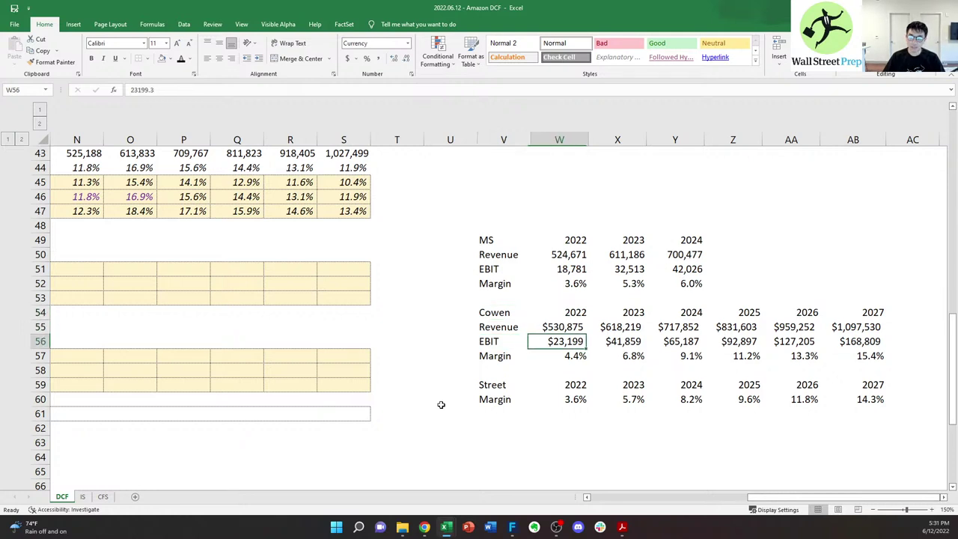
key("Down")
key("Right")
key("Right")
key("Right")
key("Right")
key("Left")
key("Left")
key("Left")
key("Left")
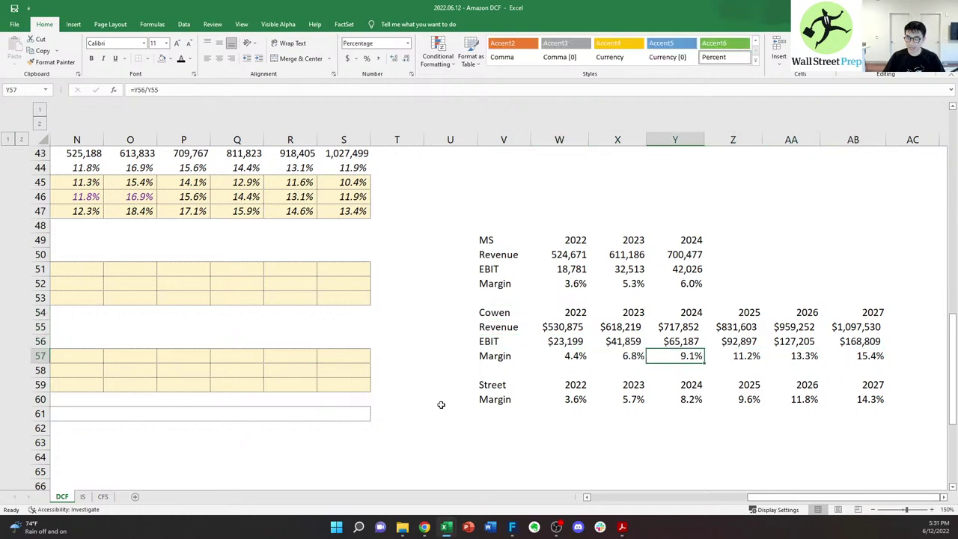
key("Down")
key("Down")
key("Down")
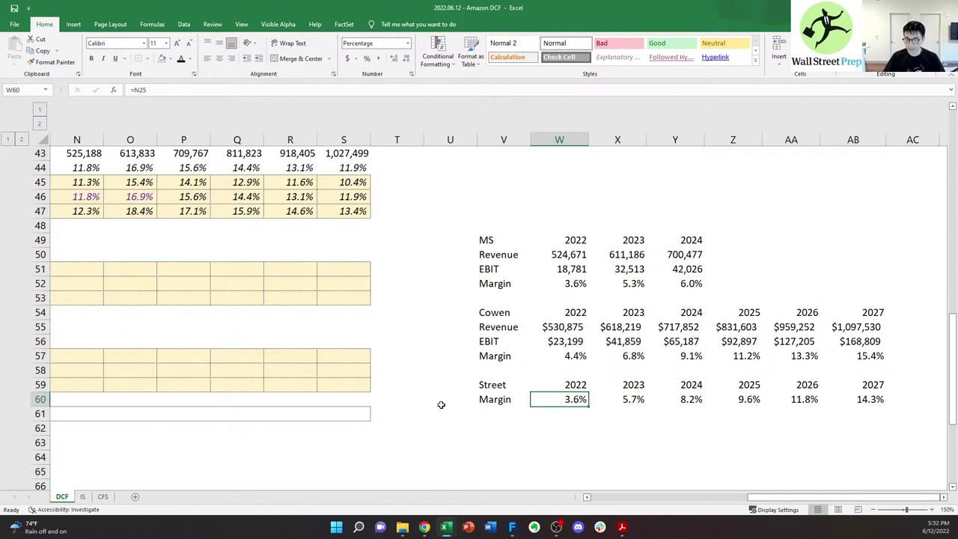
key("Right")
key("Left")
key("Up")
key("Up")
key("Up")
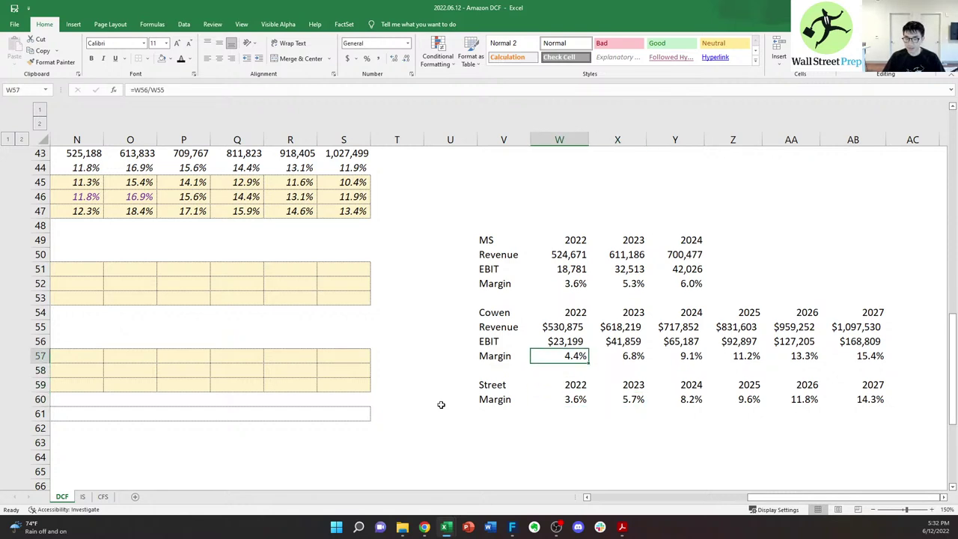
key("Right")
key("Right")
key("Left")
key("Left")
key("Left")
key("Right")
key("Right")
key("Right")
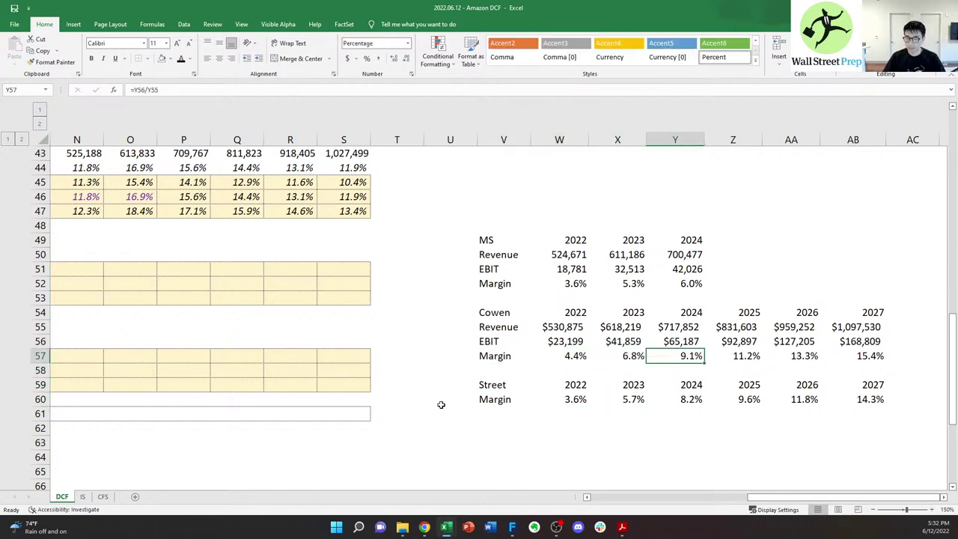
key("Right")
key("Right")
key("Right")
key("Left")
key("Left")
key("Left")
key("Left")
key("Left")
key("Right")
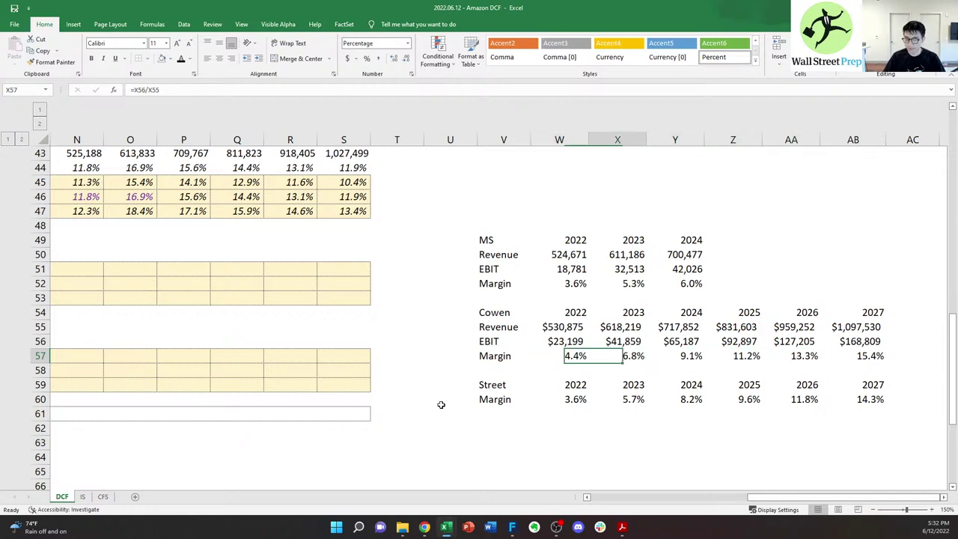
key("Left")
key("Left")
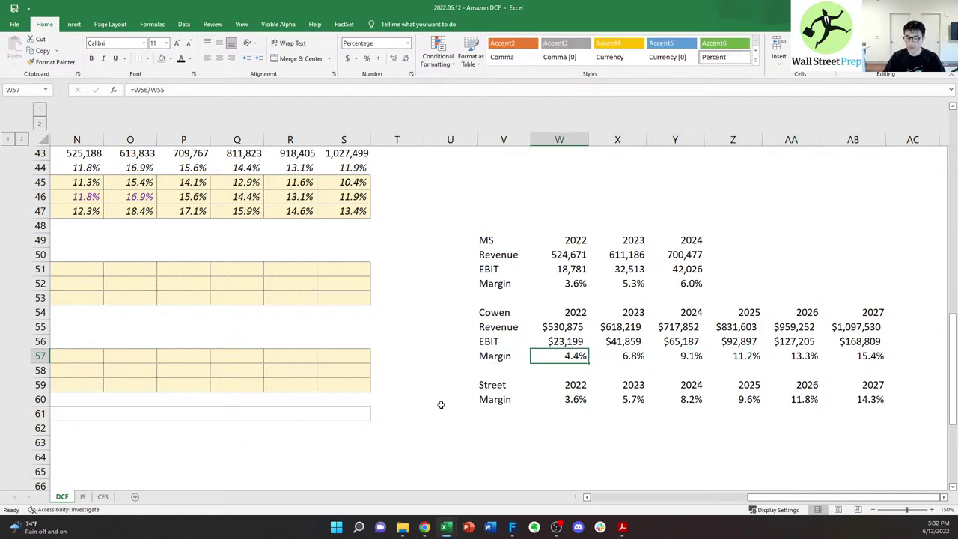
- Examine the full Cowen block V54:AB57, focusing on its 2022 to 2027 margin row W57:AB57
key("Left")
key("ctrl+Up")
key("ctrl+shift+Down")
key("ctrl+shift+Right")
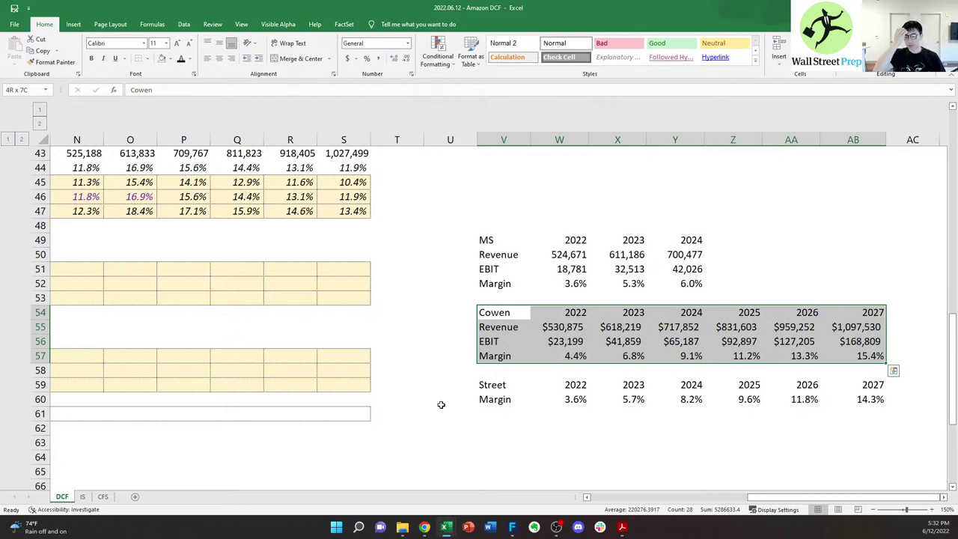
key("Right")
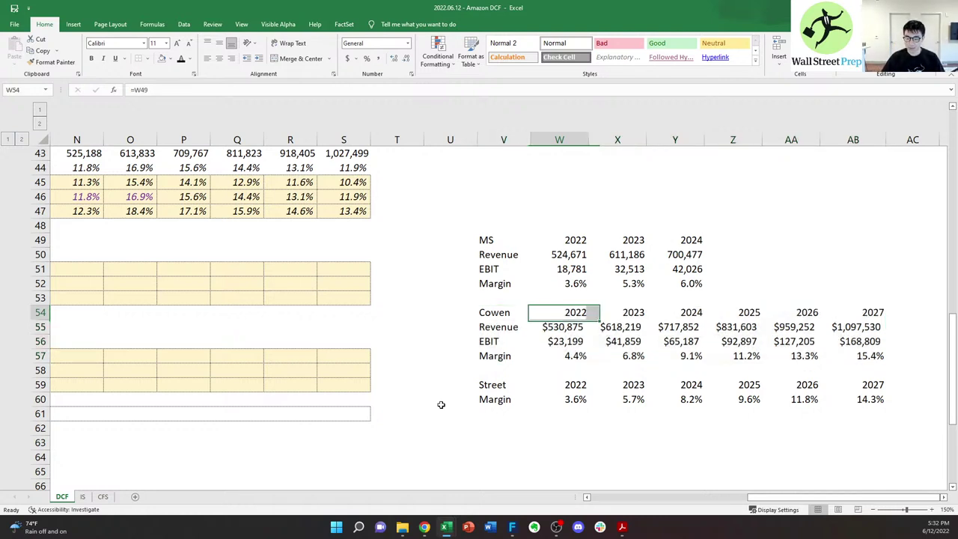
key("Down")
key("Down")
key("Down")
key("ctrl+shift+Right")
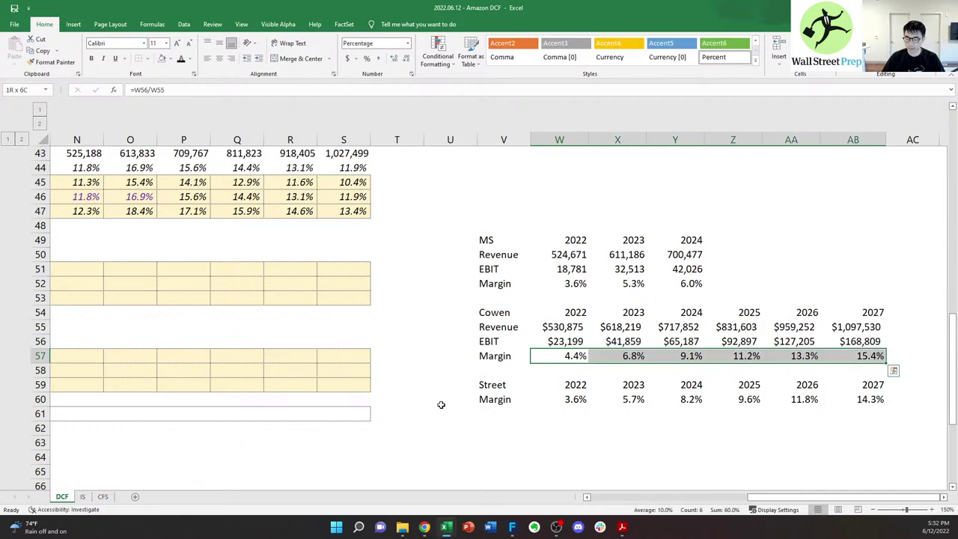
key("Left")
key("Right")
key("Right")
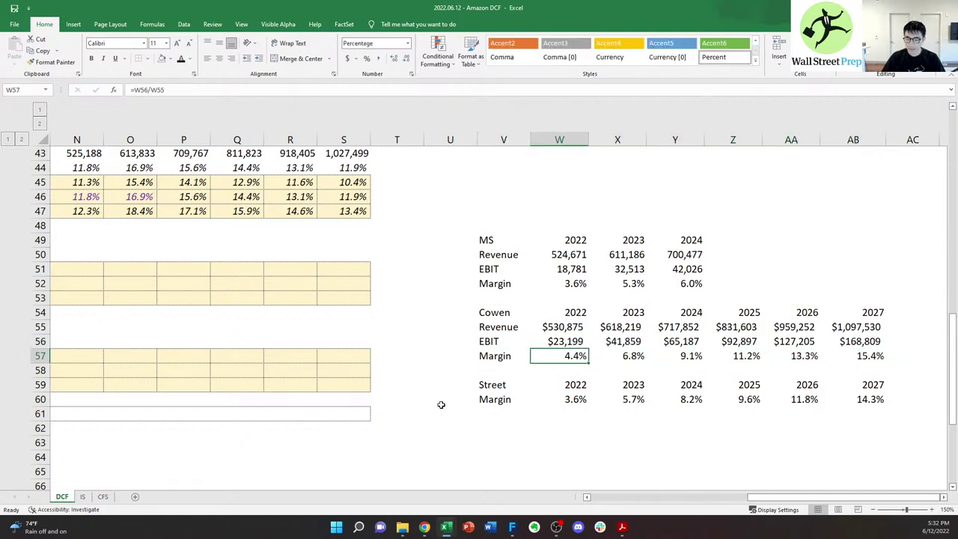
key("Left")
key("Left")
key("Left")
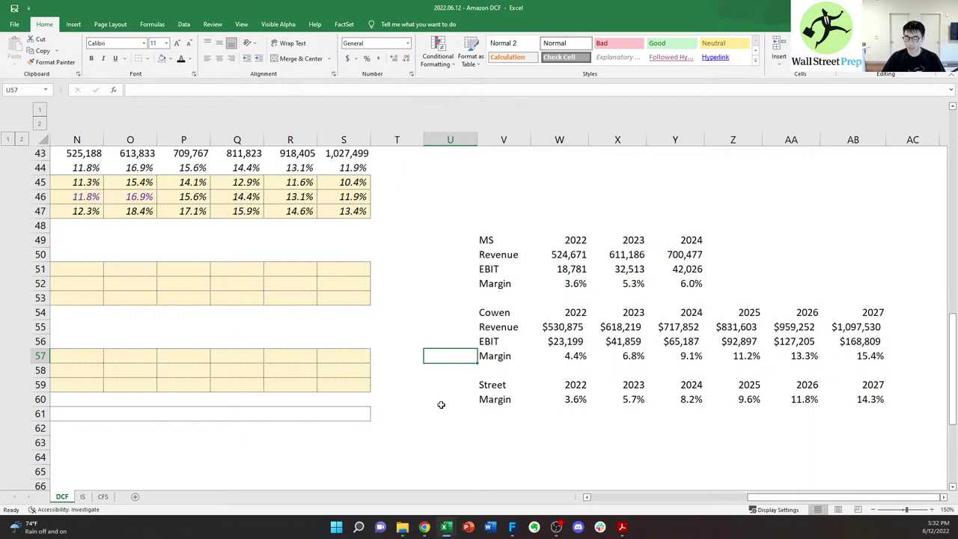
key("Right")
key("Right")
key("Right")
key("Right")
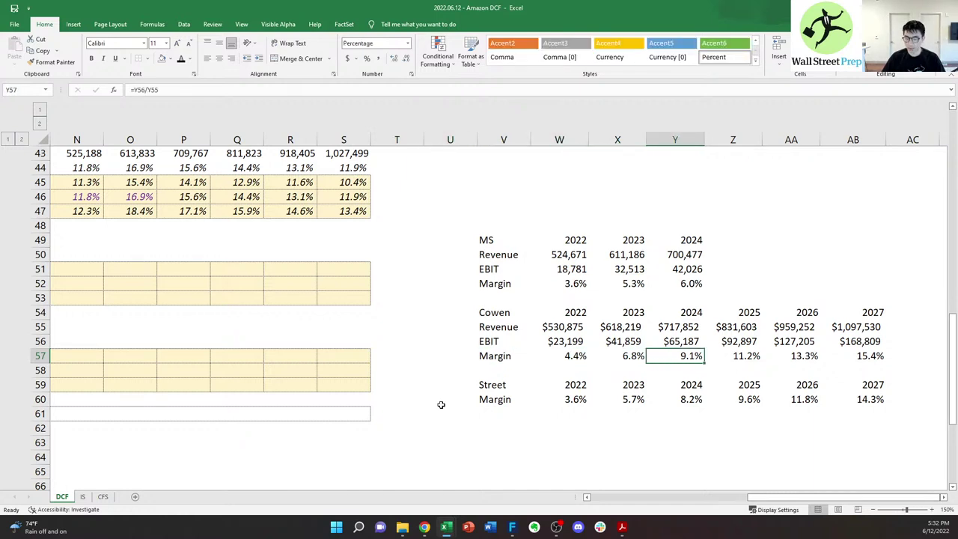
- Enter the row label Average in V62, two rows below the Street margin row
key("Left")
key("Left")
key("Left")
key("Down")
key("Down")
key("Down")
key("Down")
key("Down")
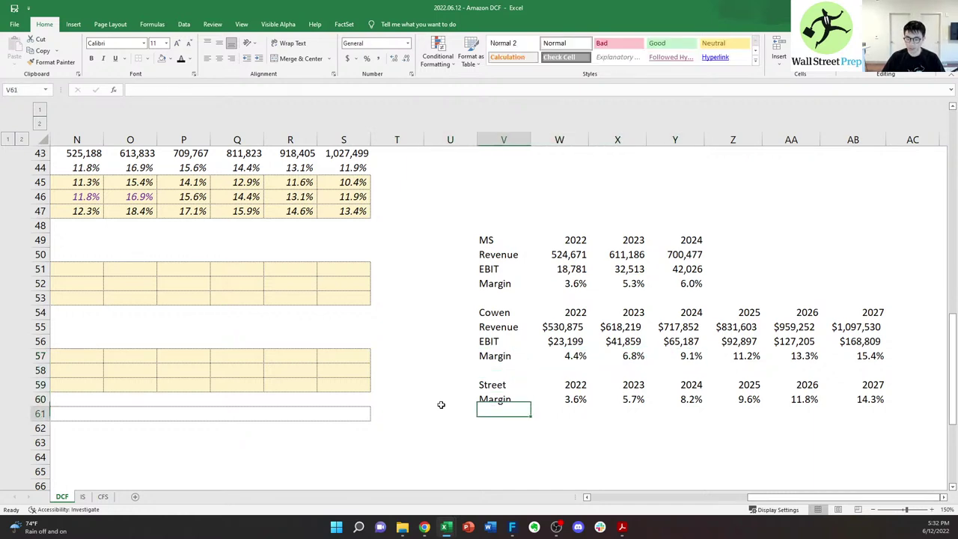
type("Average")
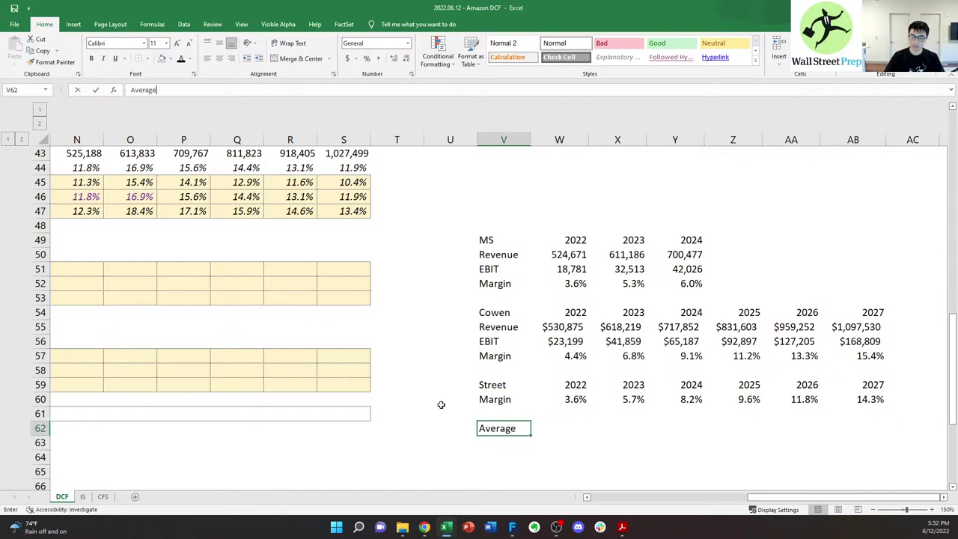
key("Right")
type("=averagE(")
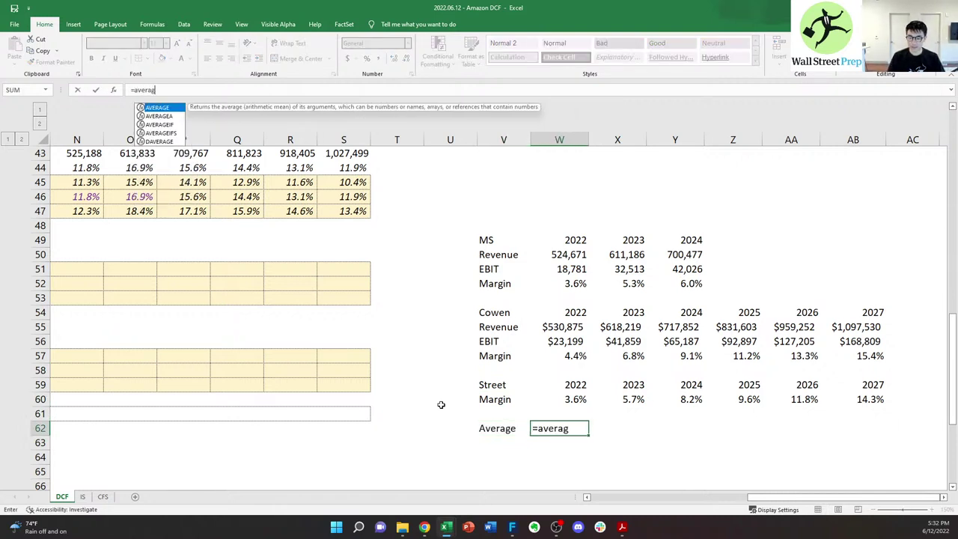
key("Up")
key("BackSpace")
key("Escape")
- Calculate the 2022 average of the MS, Cowen and Street margins in W62 with AVERAGE of W52, W57 and W60
type("=a")
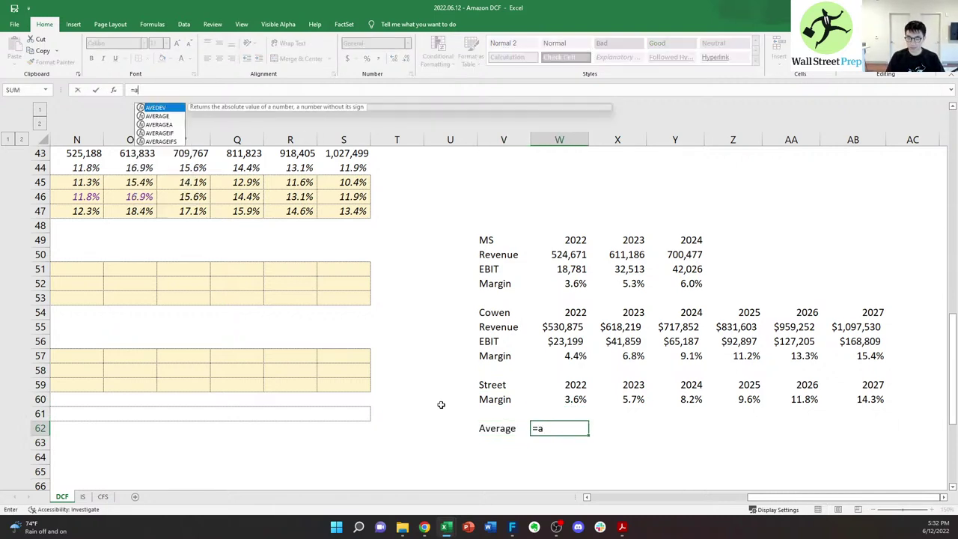
type("verage(")
key("Up")
key("Up")
key("Up")
key("Up")
key("Up")
key("Up")
key("Up")
key("Up")
key("Up")
key("Up")
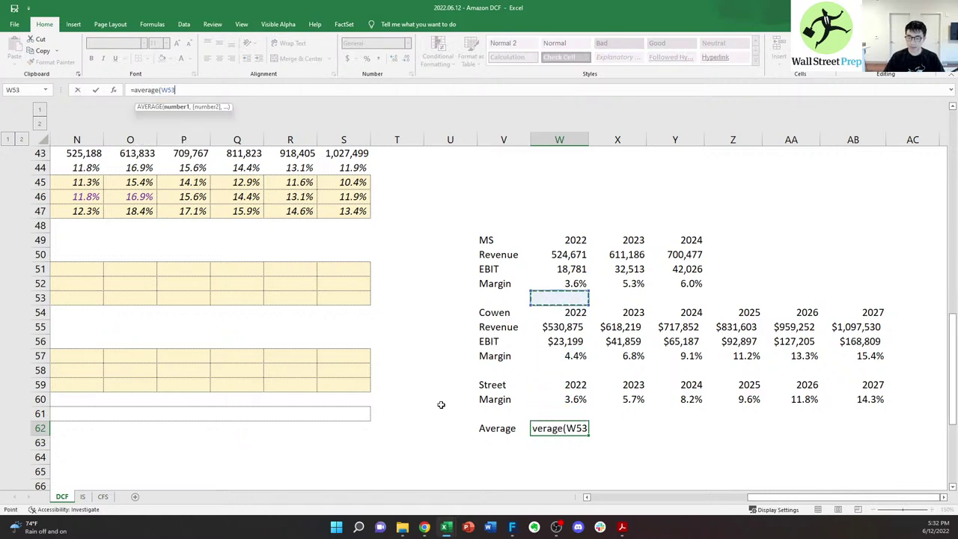
type(",")
key("Up")
key("Up")
key("Up")
key("Up")
key("Up")
type(",")
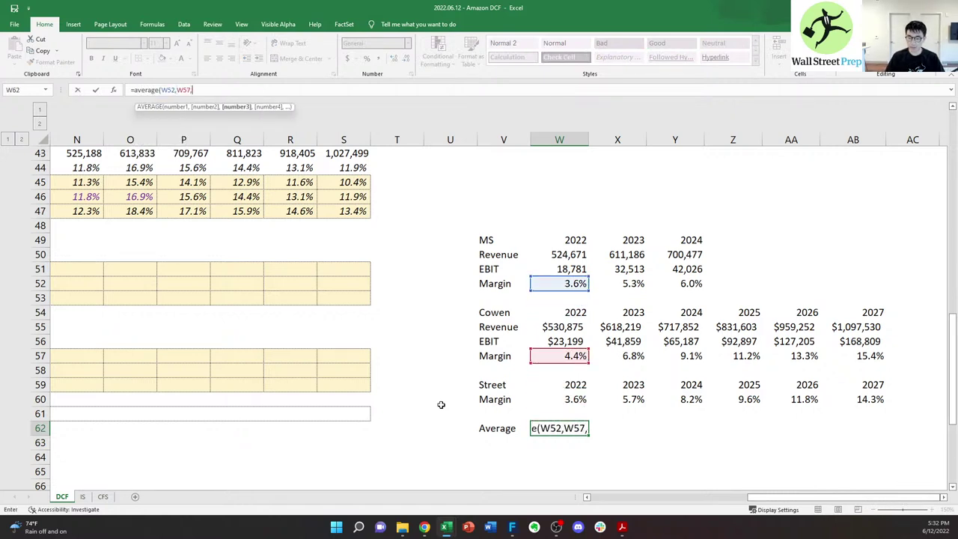
key("Up")
key("Up")
type(")")
key("Up")
key("Up")
key("Left")
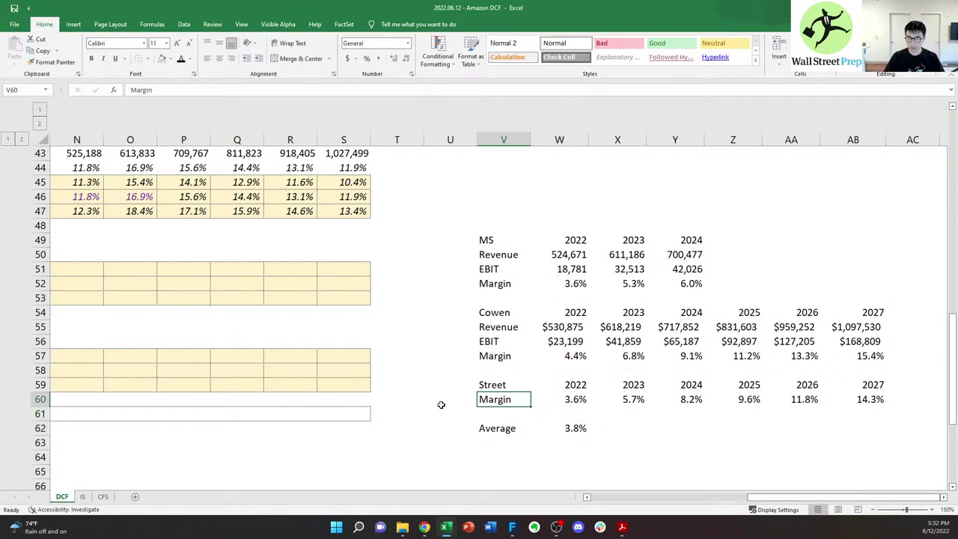
- Clear the 2022 average formula from W62
key("Right")
key("Down")
key("Down")
key("Delete")
key("Up")
key("Up")
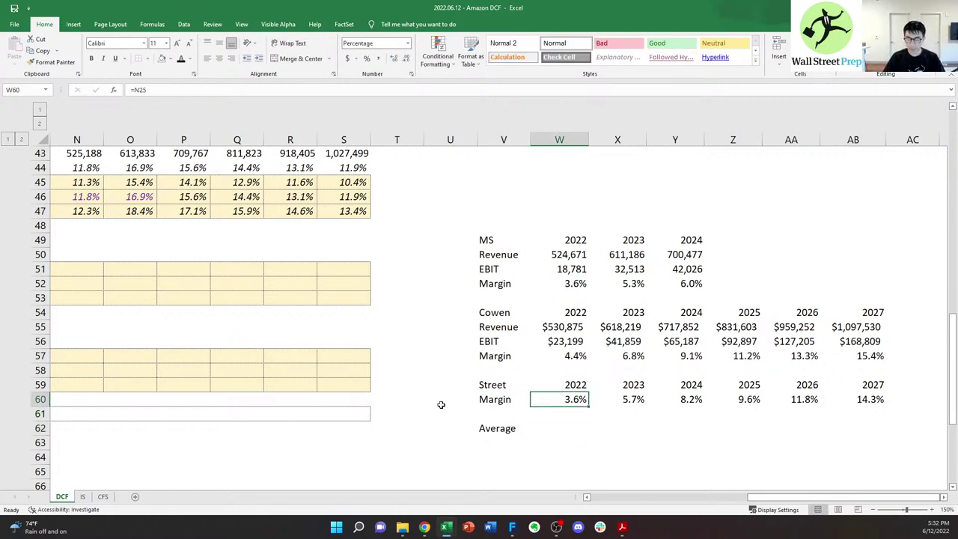
- Switch to the Archive 2 folder in File Explorer, open the BofA Global Research report for a look, and close it
key("alt+Tab")
key("alt+Tab")
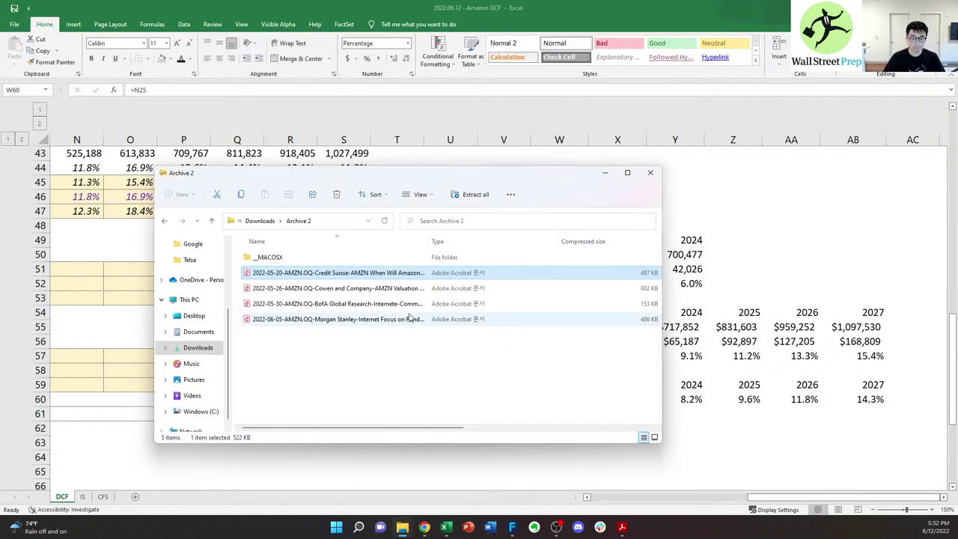
double_click(350, 305)
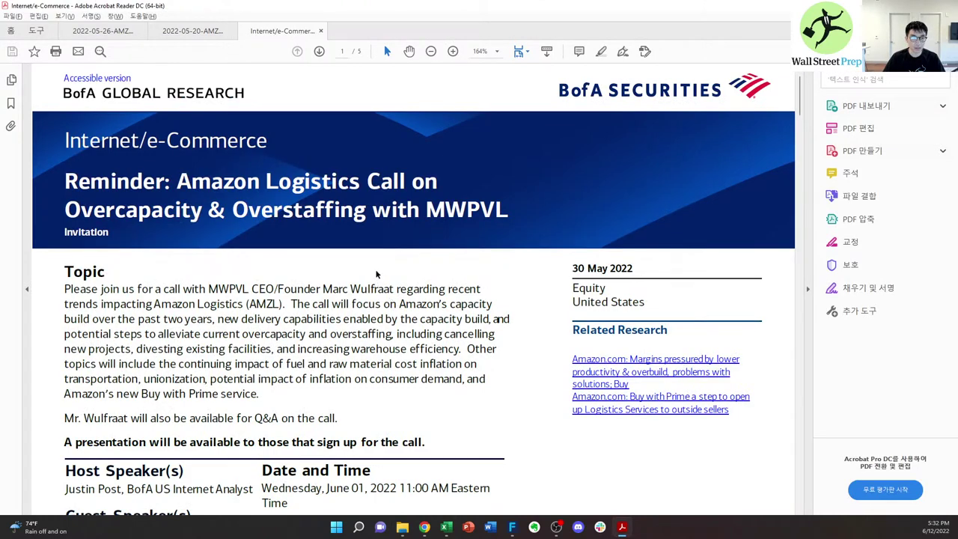
key("ctrl+w")
- Open the 2022-06-05 Morgan Stanley report from the Archive 2 folder, identify it from its first page, and close it
key("alt+Tab")
double_click(391, 320)
double_click(393, 320)
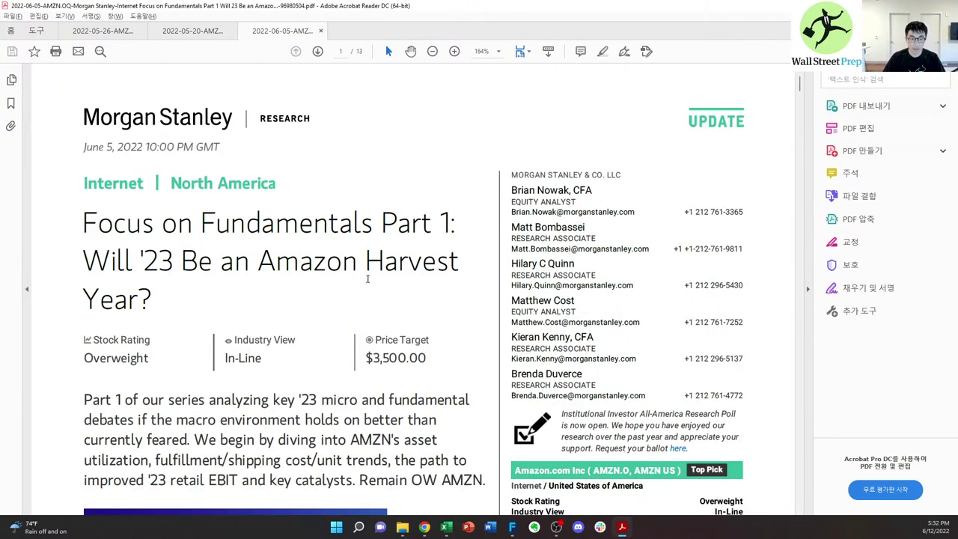
key("ctrl+w")
- Try to open the 2022-05-20 Credit Suisse report from the Archive 2 folder again
key("alt+Tab")
double_click(359, 272)
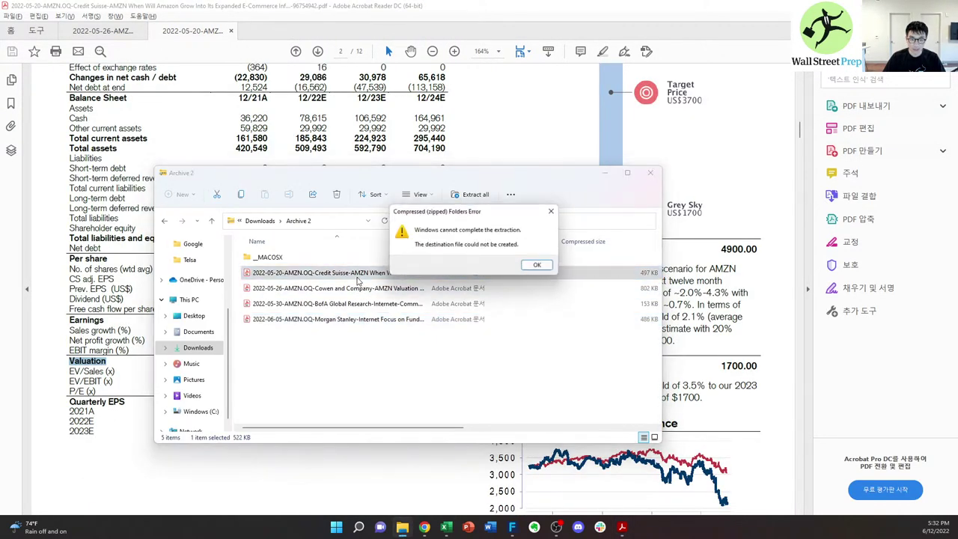
left_click(539, 266)
left_click(384, 139)
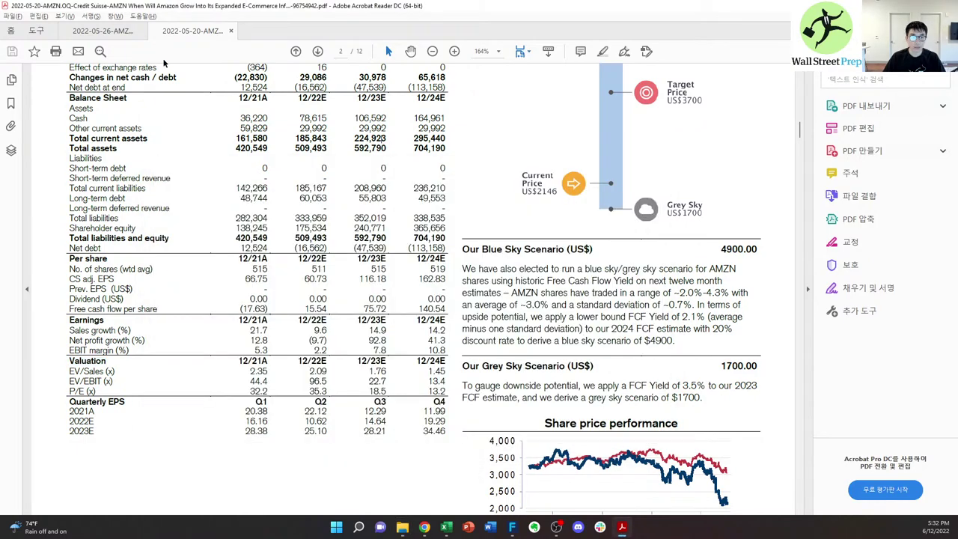
- Find the EBIT margin row in the Credit Suisse report's financial summary and highlight its 12/22E to 12/24E figures
left_click(103, 30)
left_click(189, 30)
scroll(255, 171, "up", 5)
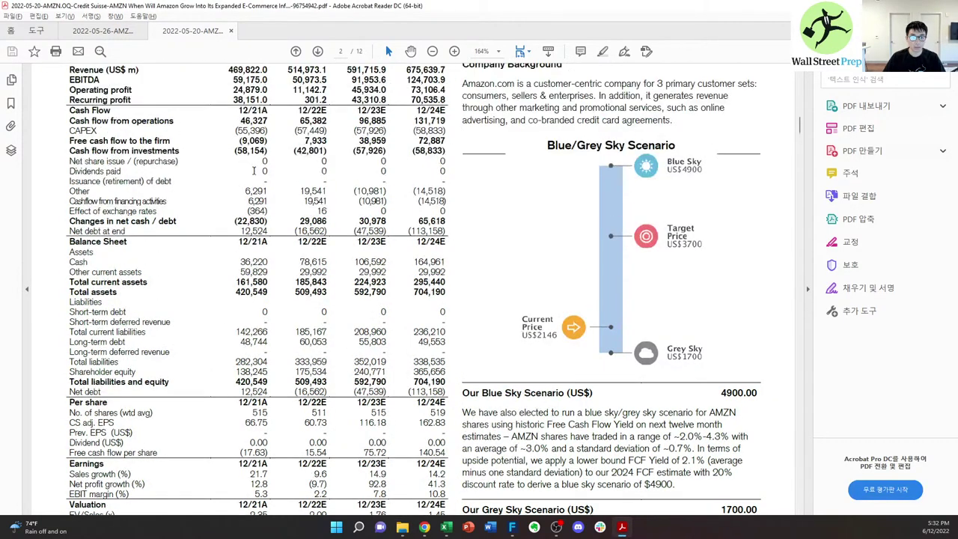
scroll(254, 171, "down", 5)
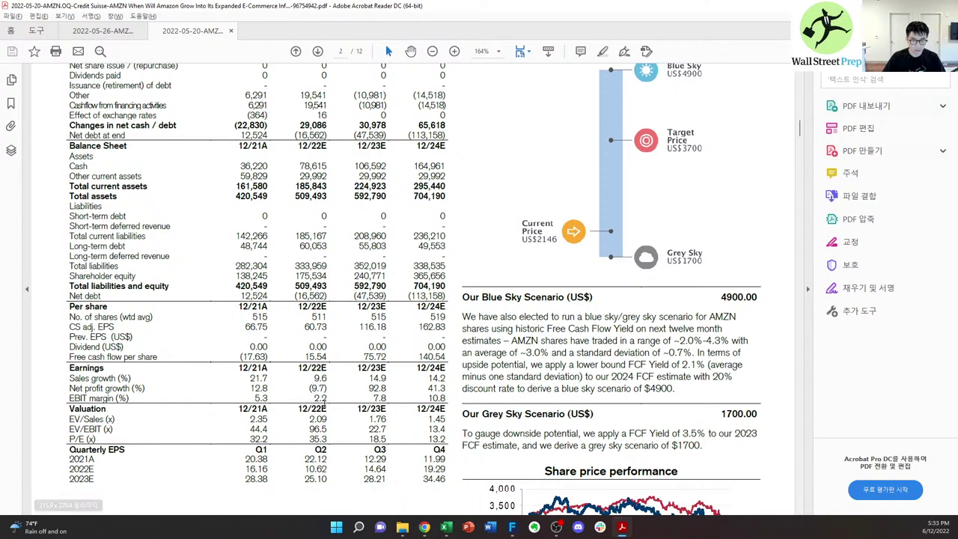
left_click_drag(312, 397, 464, 399)
- Back in the Excel workbook, move the Street and Average block V59:AB62 down to start at V61 and enter the heading CS in V59
key("alt+Tab")
key("alt+Tab")
key("alt+Tab")
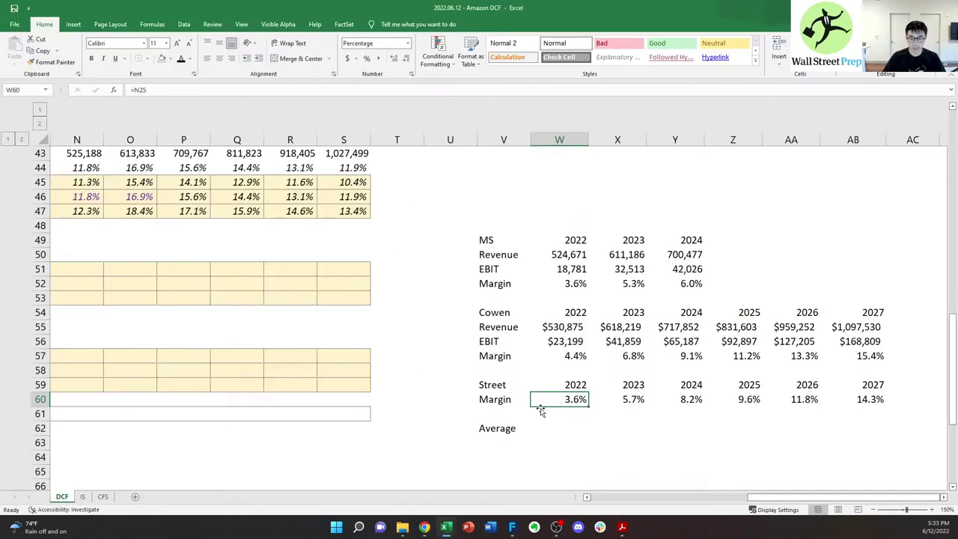
key("Down")
key("Left")
key("Up")
key("Up")
key("shift+Down")
key("shift+Down")
key("shift+Down")
key("shift+Right")
key("shift+Right")
key("shift+Right")
key("shift+Right")
key("shift+Right")
key("shift+Right")
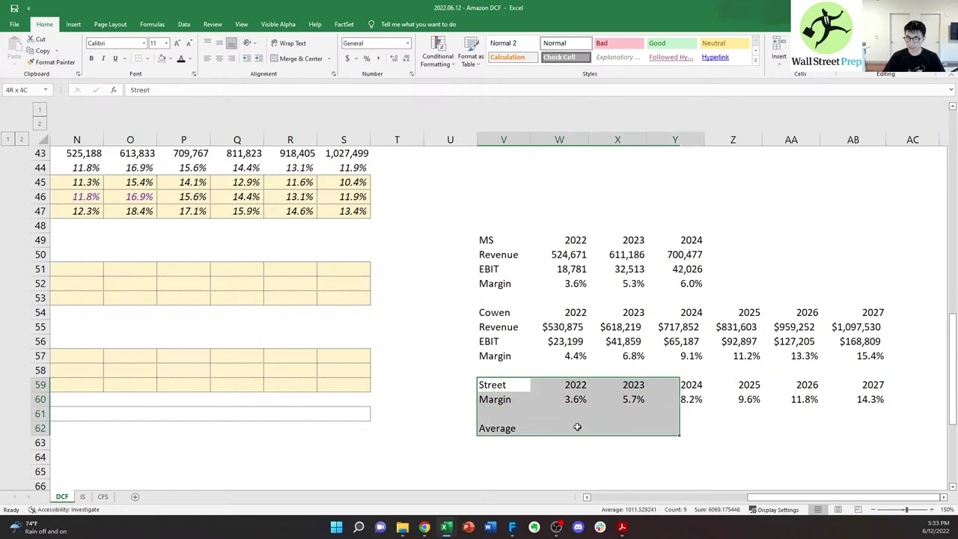
key("ctrl+x")
key("Down")
key("Down")
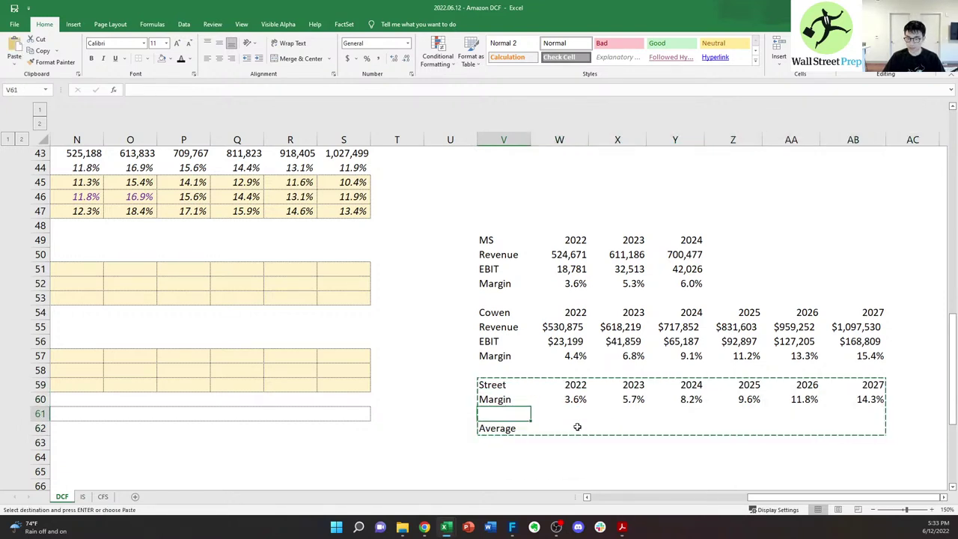
key("ctrl+v")
key("Up")
key("Up")
type("CS")
- Move the Street and Average block down one more row so it starts at V62, keeping the CS heading in V59
key("shift+Right")
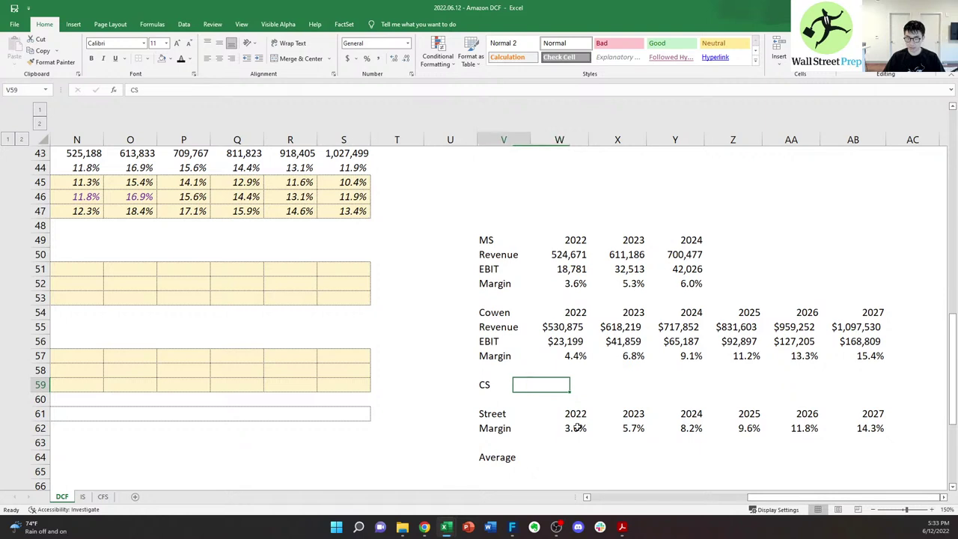
key("shift+Down")
key("shift+Down")
key("shift+Down")
key("shift+Down")
key("shift+Down")
key("shift+Right")
key("shift+Right")
key("shift+Right")
key("shift+Right")
key("shift+Right")
key("shift+Right")
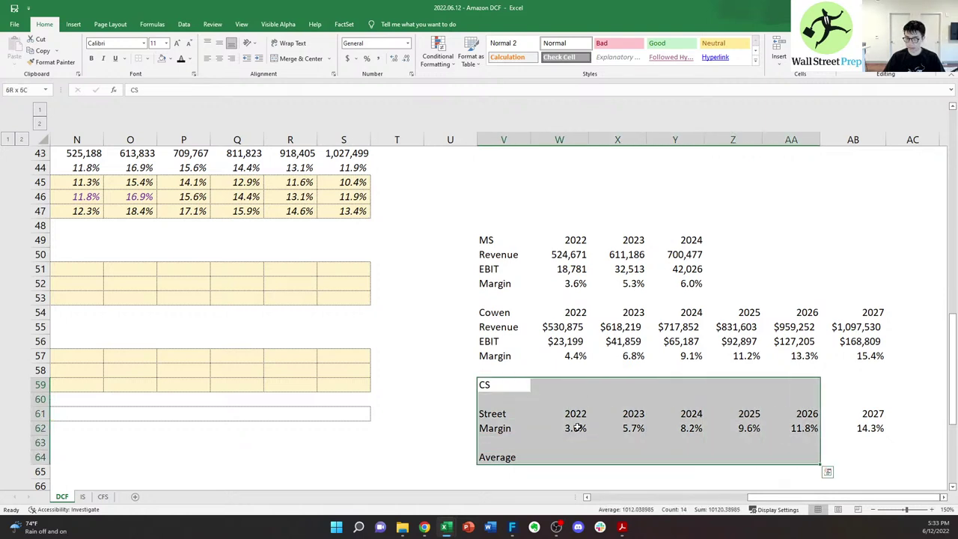
key("ctrl+x")
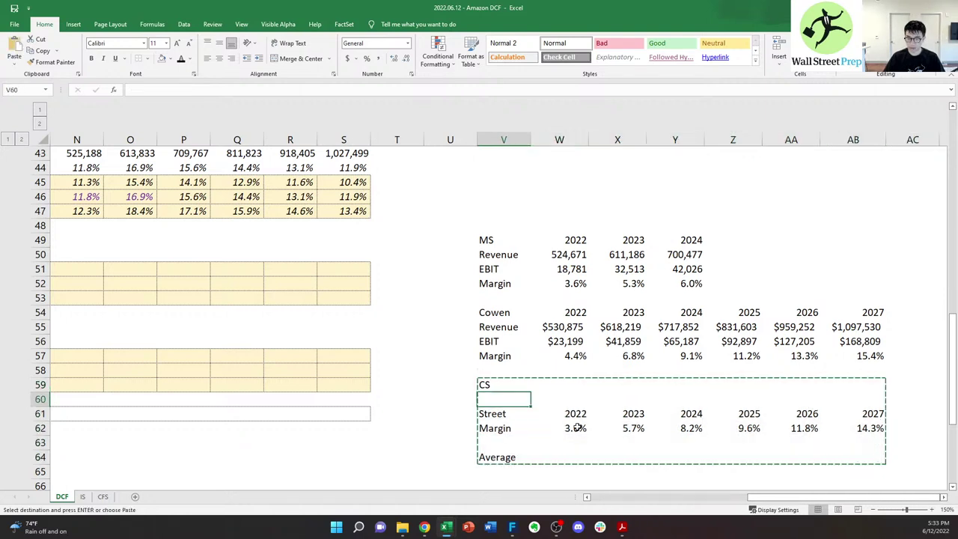
key("Down")
key("ctrl+v")
key("Down")
key("Up")
key("ctrl+z")
- Link W59 to the Cowen year heading with =W54 and fill it across to Y59 for the CS years 2022 to 2024
key("Up")
key("Right")
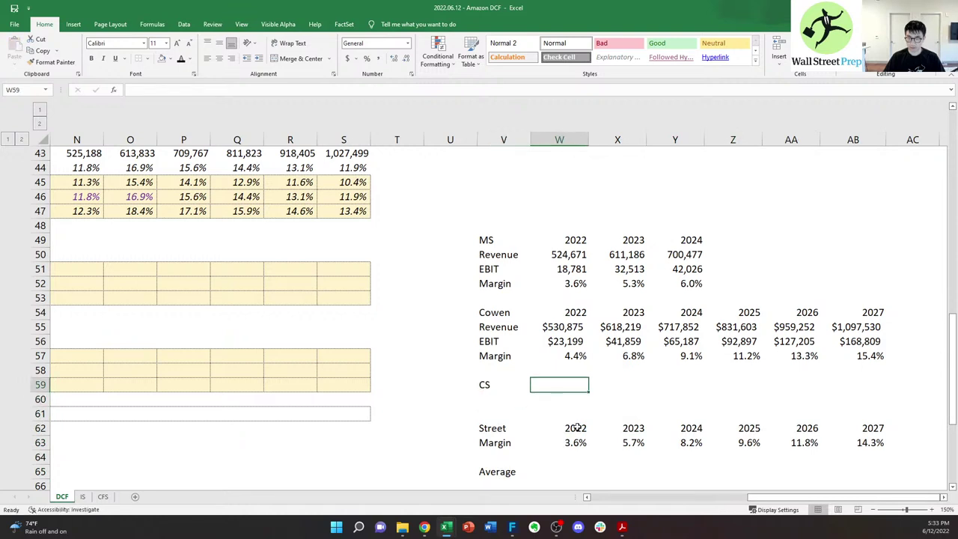
type("=")
key("Up")
key("Up")
key("Up")
key("Up")
key("Up")
key("ctrl+Return")
key("shift+Right")
key("shift+Right")
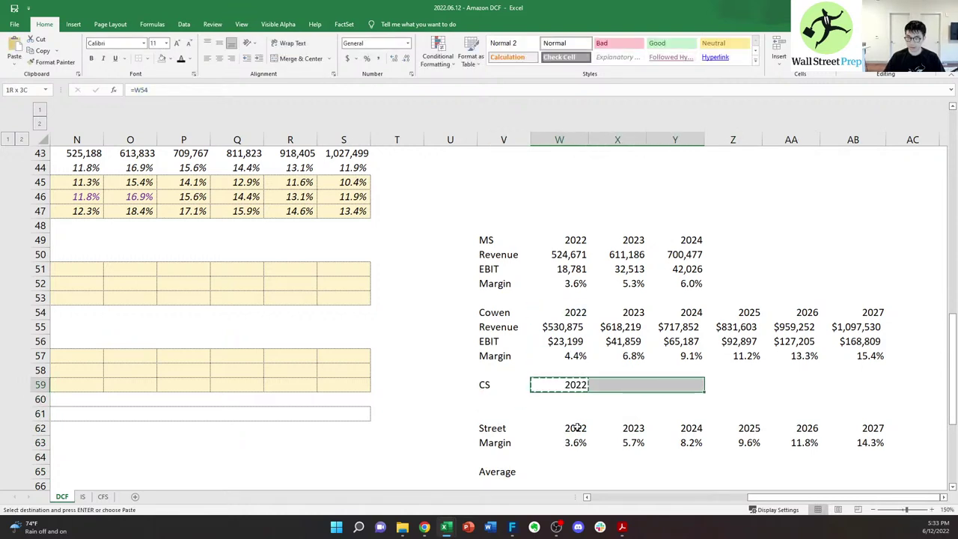
key("ctrl+r")
- Label V60 Margin and enter the Credit Suisse report's EBIT margins 2.2%, 7.8% and 10.8% in W60:Y60
key("Down")
key("Left")
type("Margin")
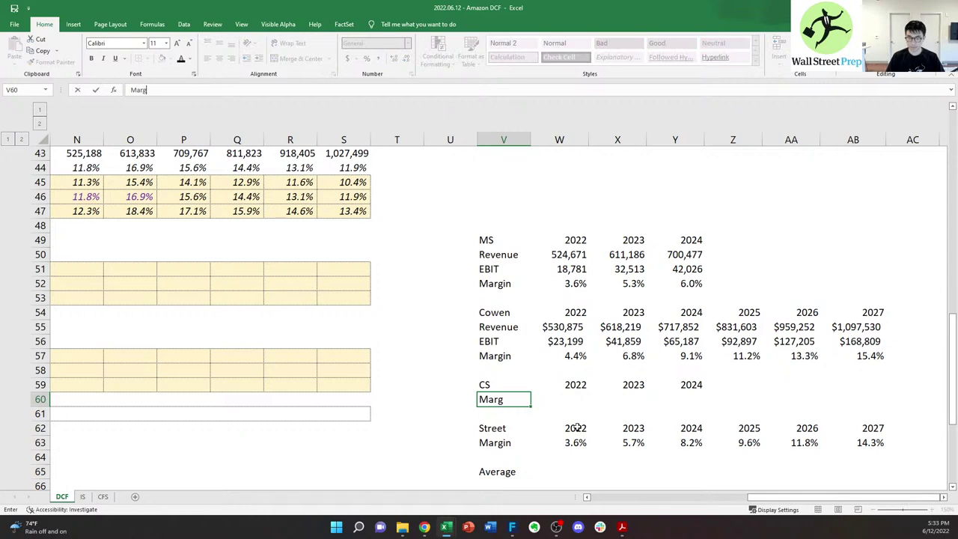
key("Right")
key("alt+Tab")
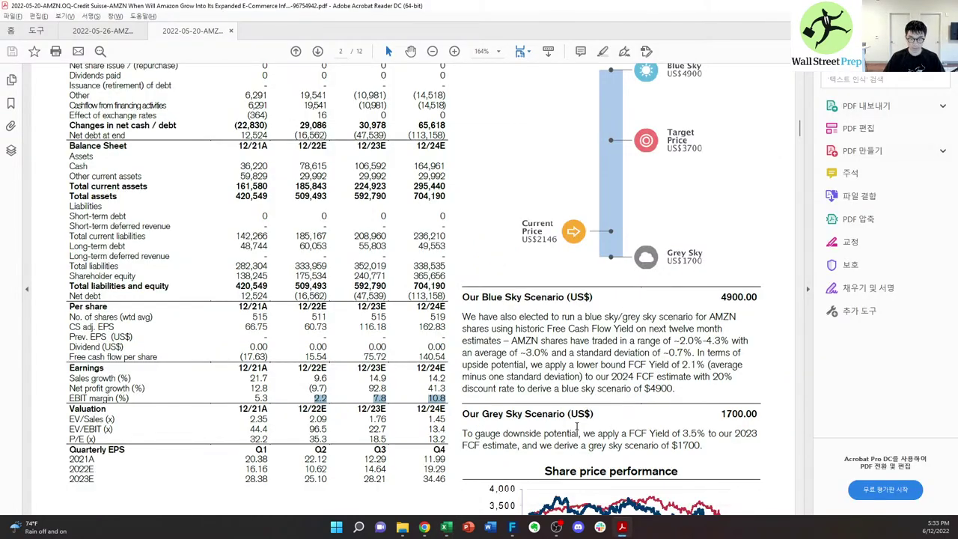
key("alt+Tab")
type("2.2")
key("Right")
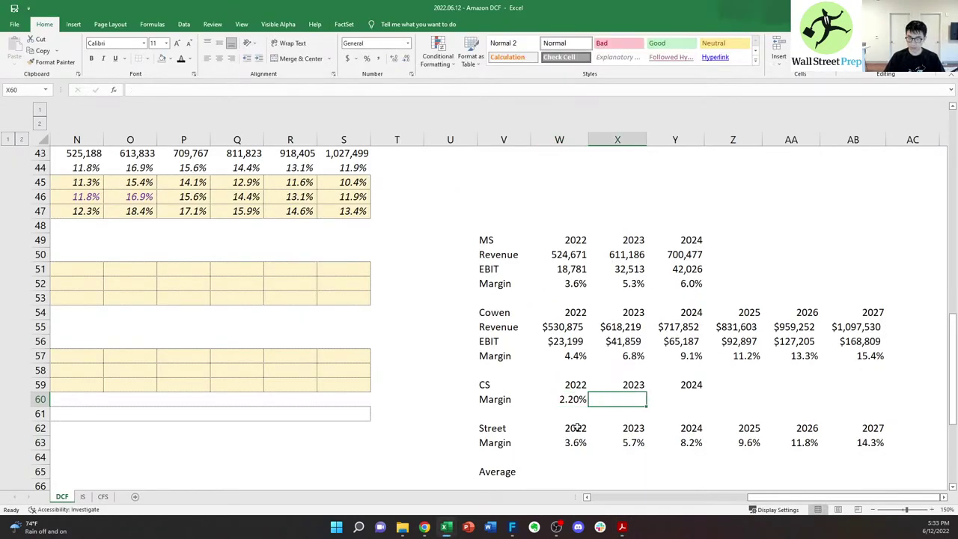
key("alt+Tab")
key("alt+Tab")
type("7.8")
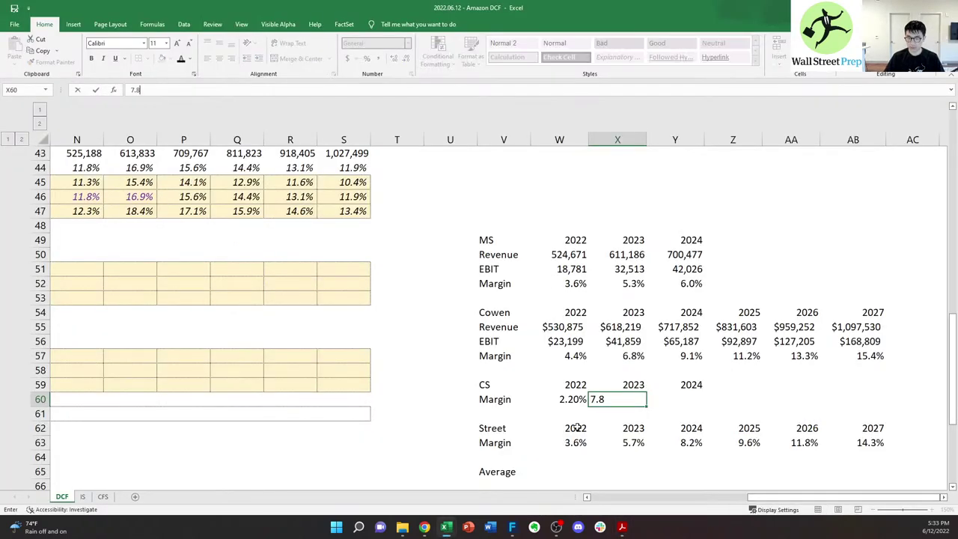
key("Right")
type("1")
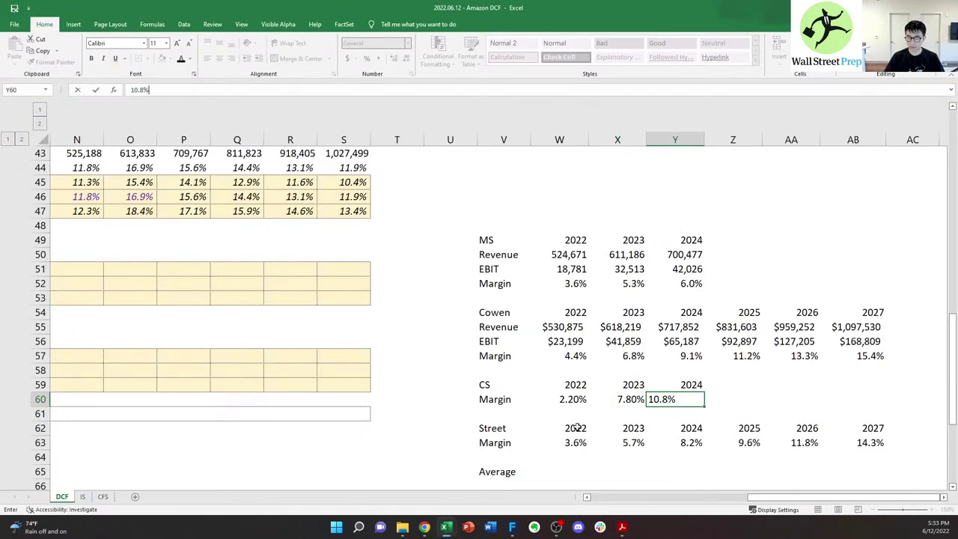
type("0.8")
- Copy the number format of the Cowen margins in W57:Y57 onto the CS margins in W60:Y60
key("Left")
key("Left")
key("Up")
key("Up")
key("Up")
key("shift+Right")
key("shift+Right")
key("ctrl+c")
key("Down")
key("Down")
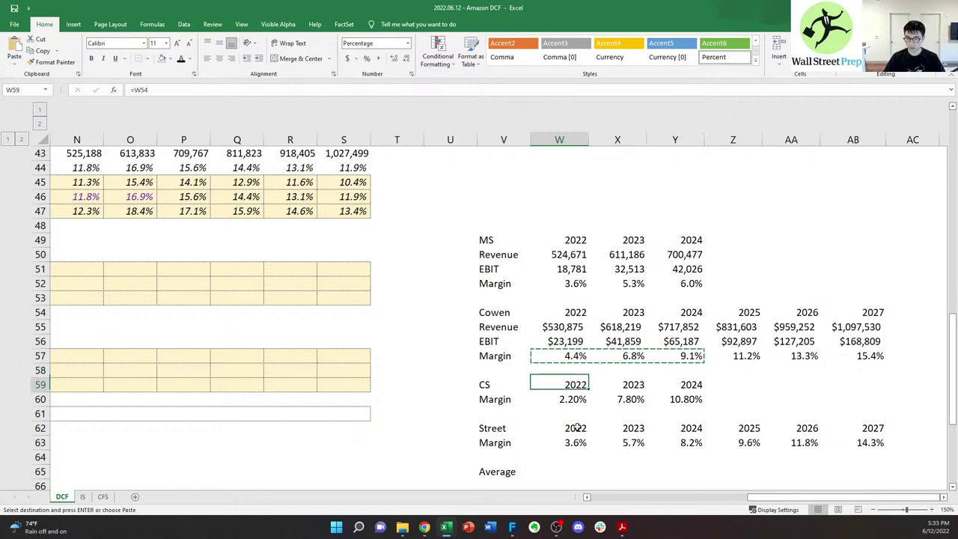
key("Down")
key("ctrl+alt+v")
key("t")
key("Return")
key("Escape")
- Enter =AVERAGE(W52,W57,W60) in W65 to average the MS, Cowen and CS margins for 2022
key("Down")
key("Down")
key("Down")
key("Down")
key("Down")
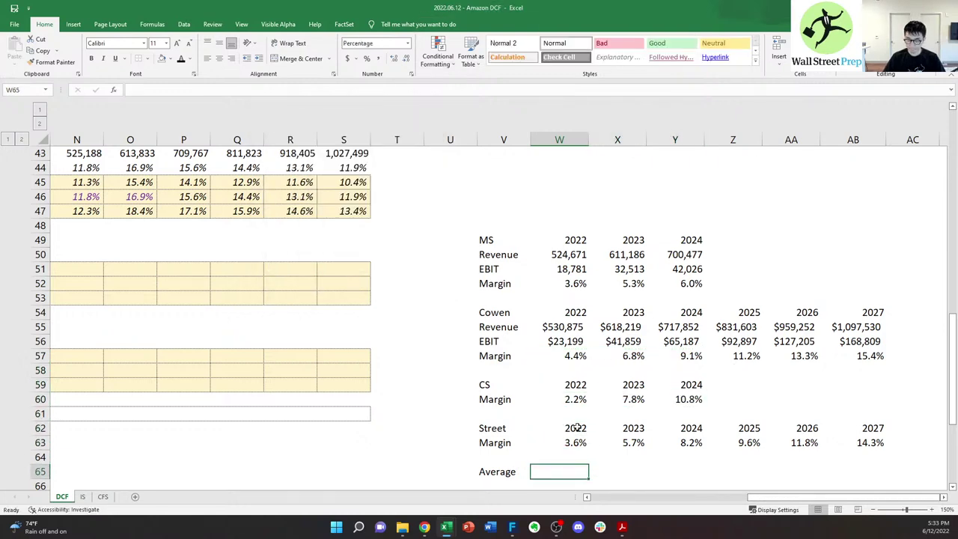
key("Up")
scroll(790, 356, "down", 1)
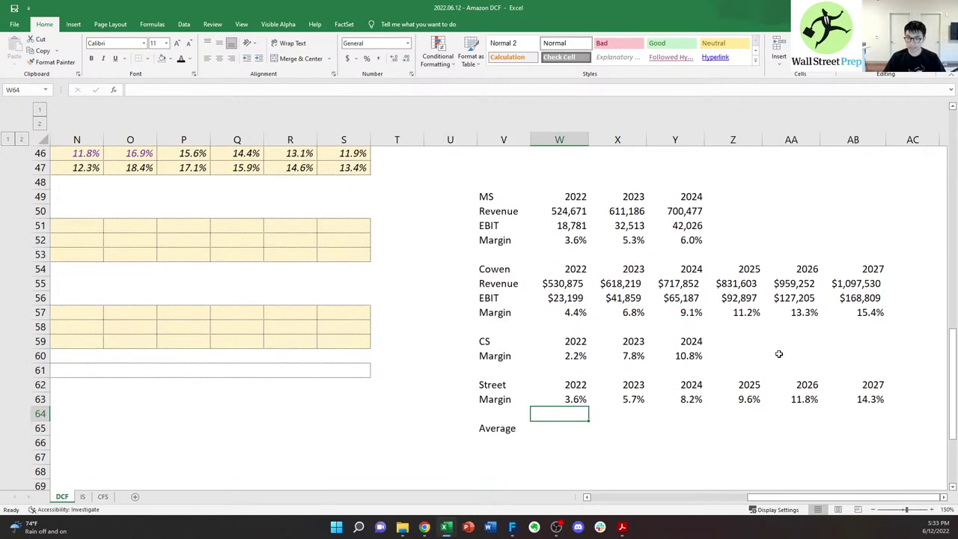
key("Down")
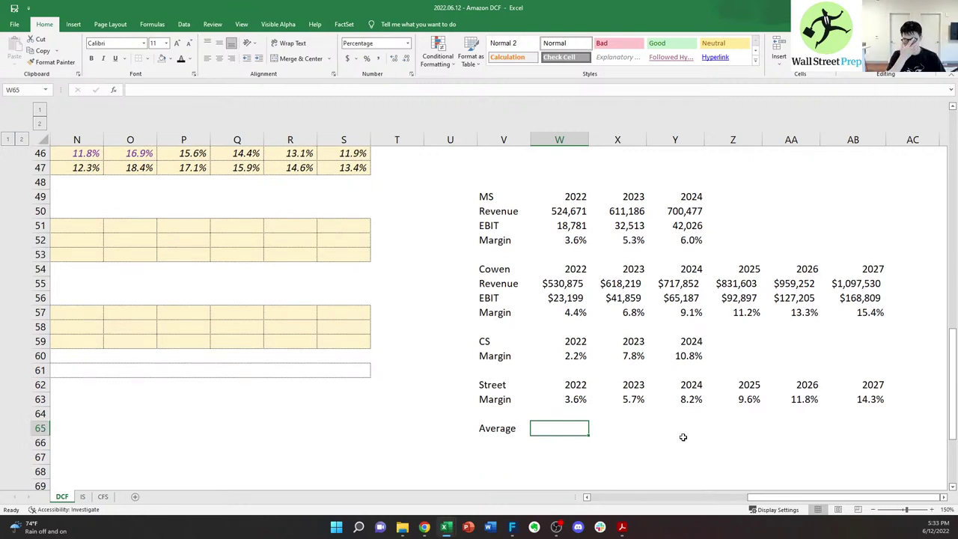
type("=averagE(")
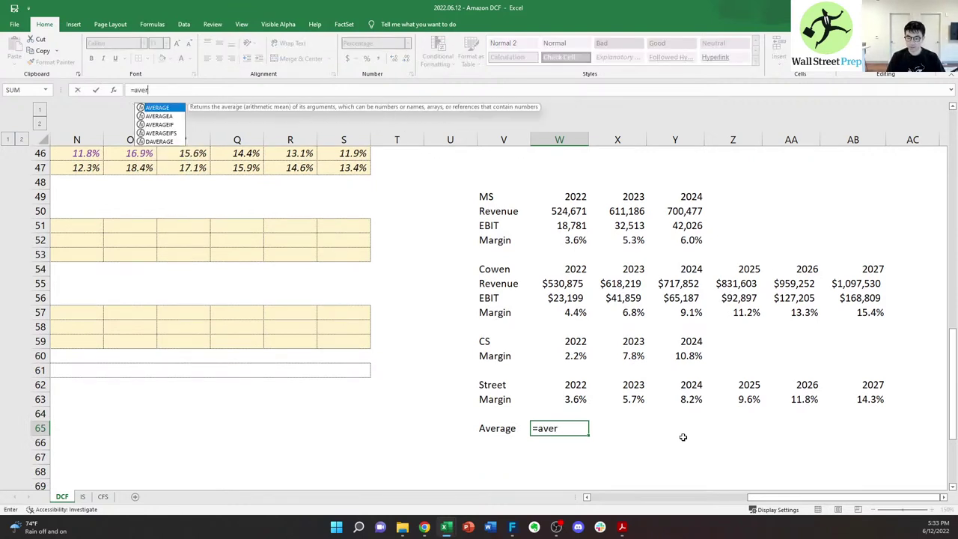
key("Up")
key("Up")
key("Up")
key("Up")
key("Up")
key("Up")
key("Up")
key("Up")
key("Up")
key("Up")
key("Up")
key("Up")
key("Up")
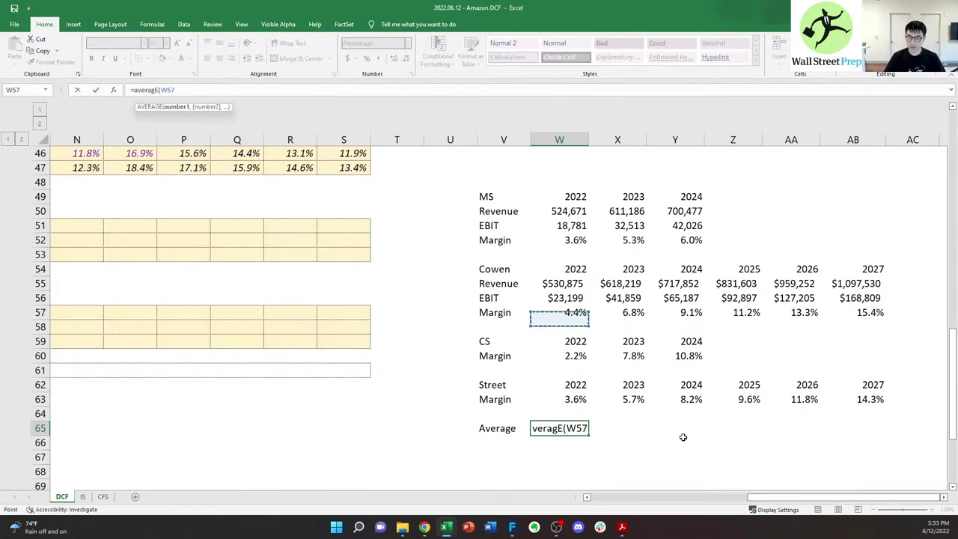
type(",")
key("Up")
key("Up")
key("Up")
key("Up")
key("Up")
key("Up")
key("Up")
key("Up")
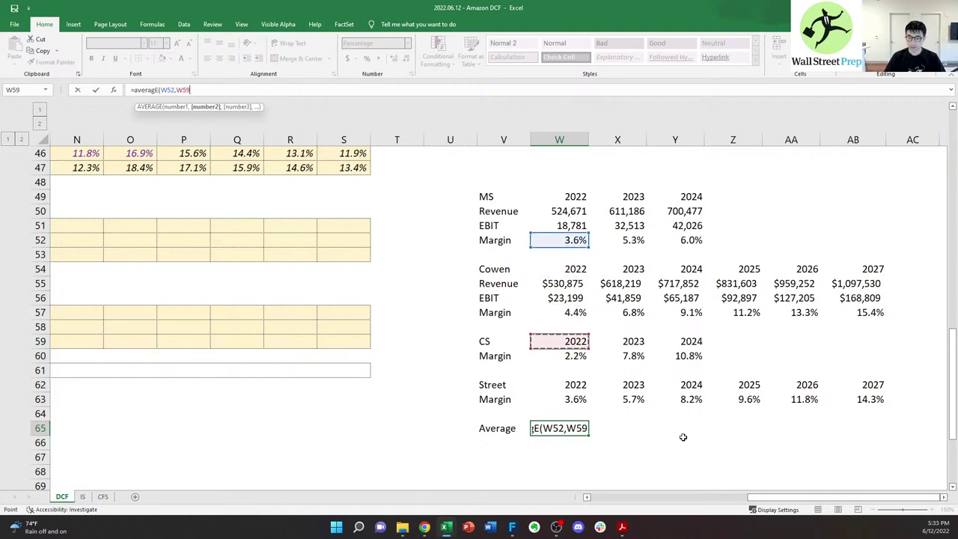
type(",")
key("Up")
key("Up")
key("Up")
key("Up")
key("Up")
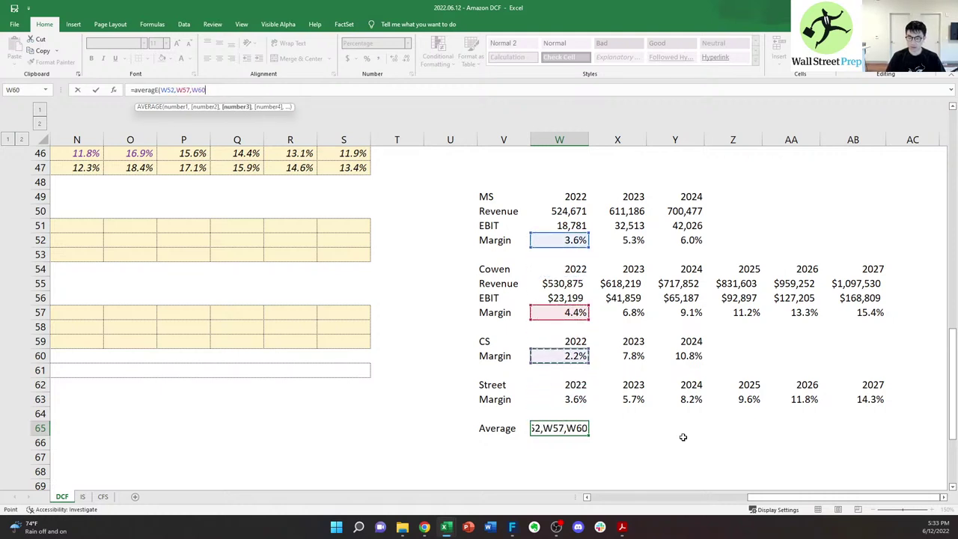
type(")")
key("ctrl+Return")
- Copy the average margin formula from W65 across to the 2023 and 2024 columns in X65:Y65
key("ctrl+c")
key("shift+Right")
key("shift+Right")
key("ctrl+v")
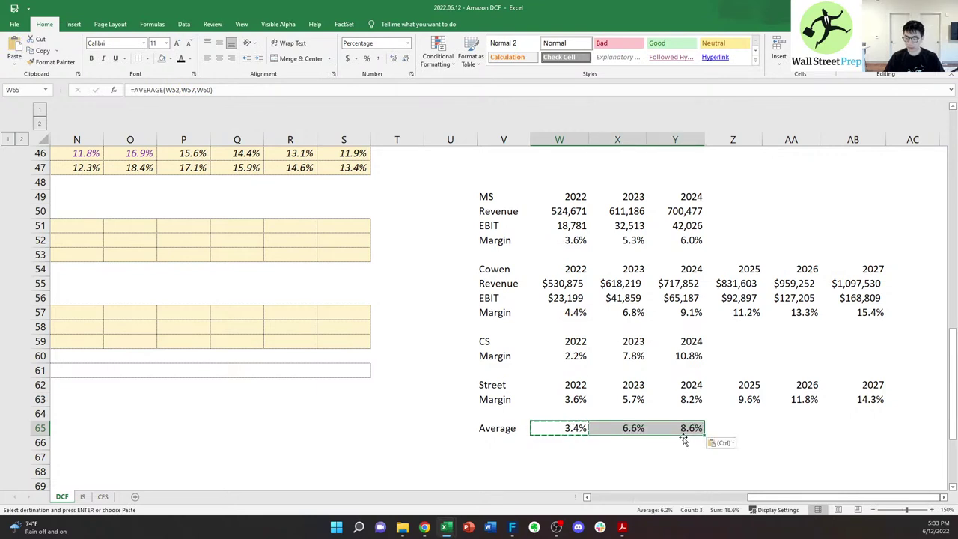
key("Escape")
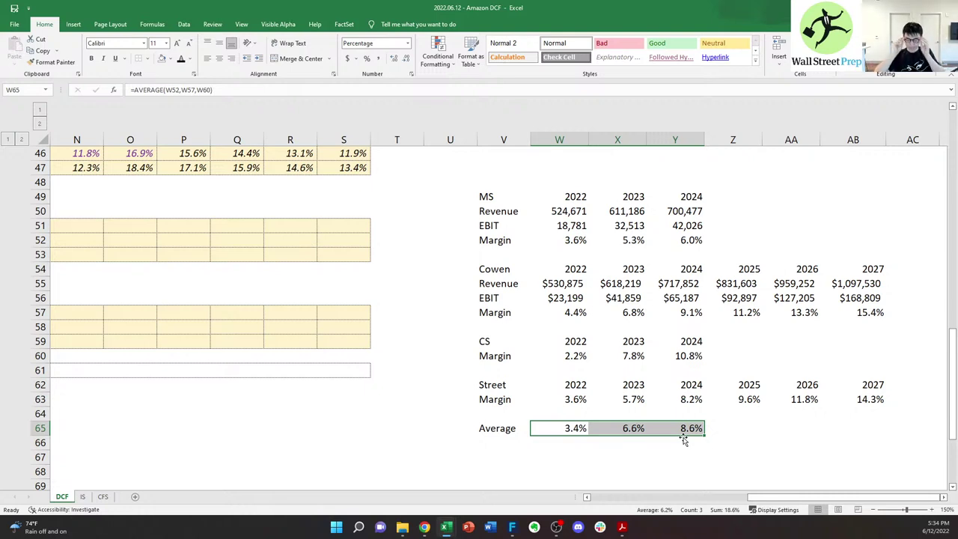
- Compare the 2022 to 2024 broker averages with the Street margins, and the Cowen margins with Street through 2027
key("Up")
key("Up")
key("Up")
key("Up")
key("Up")
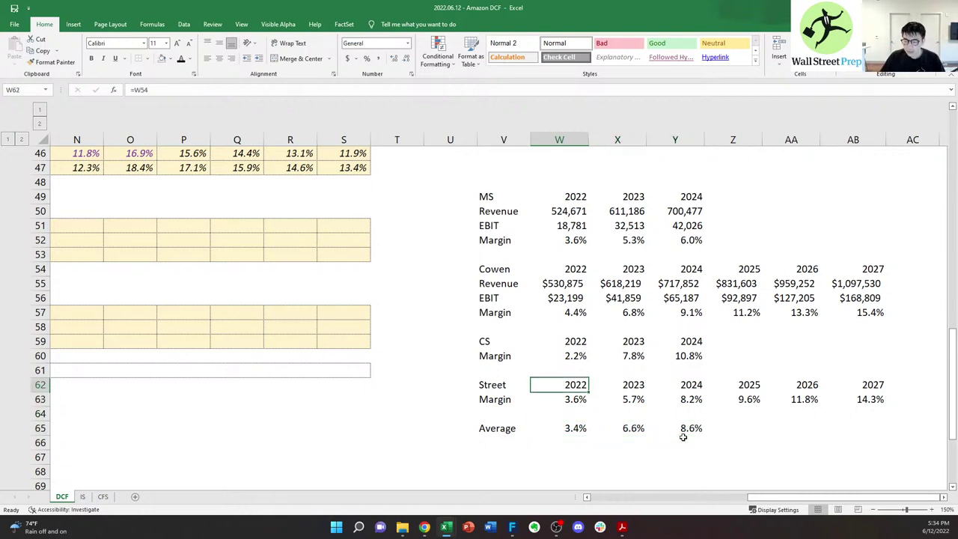
key("Down")
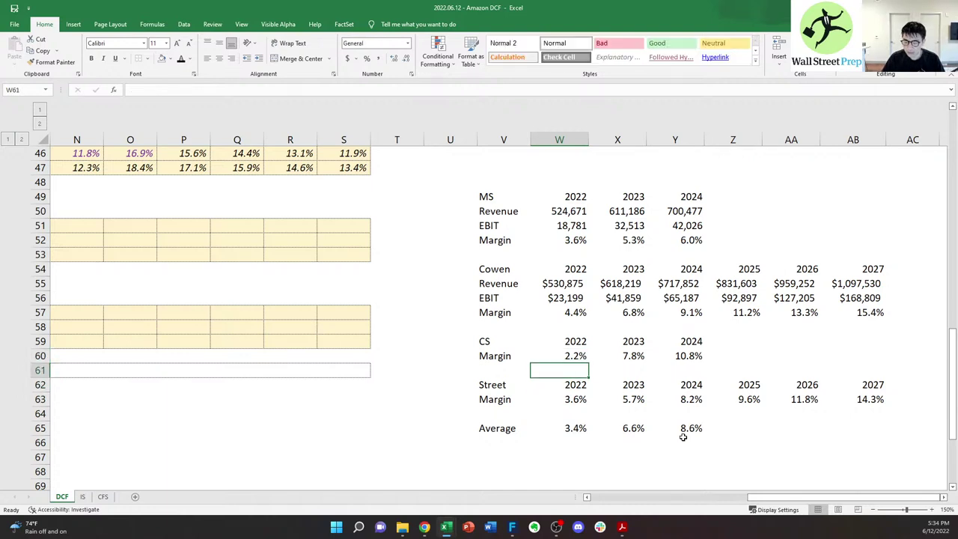
key("Up")
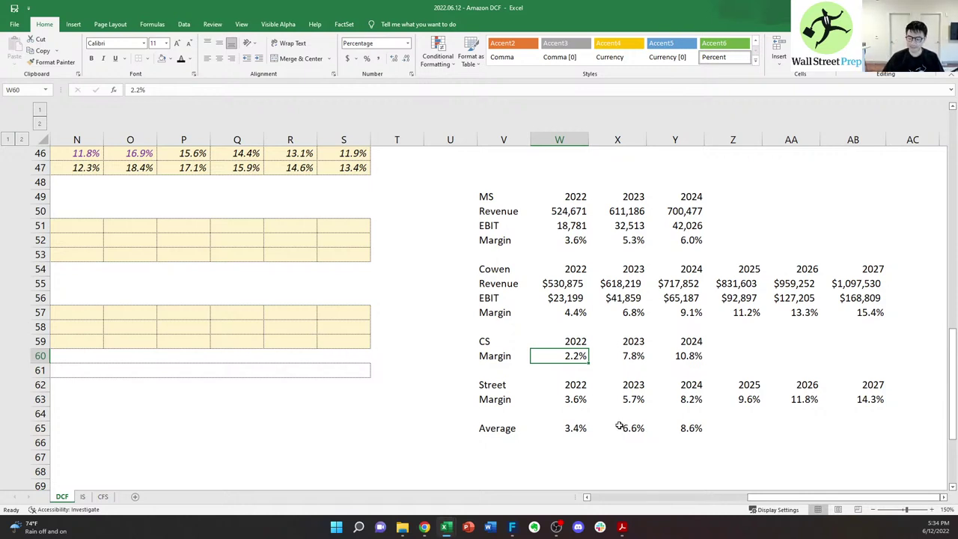
left_click(576, 399)
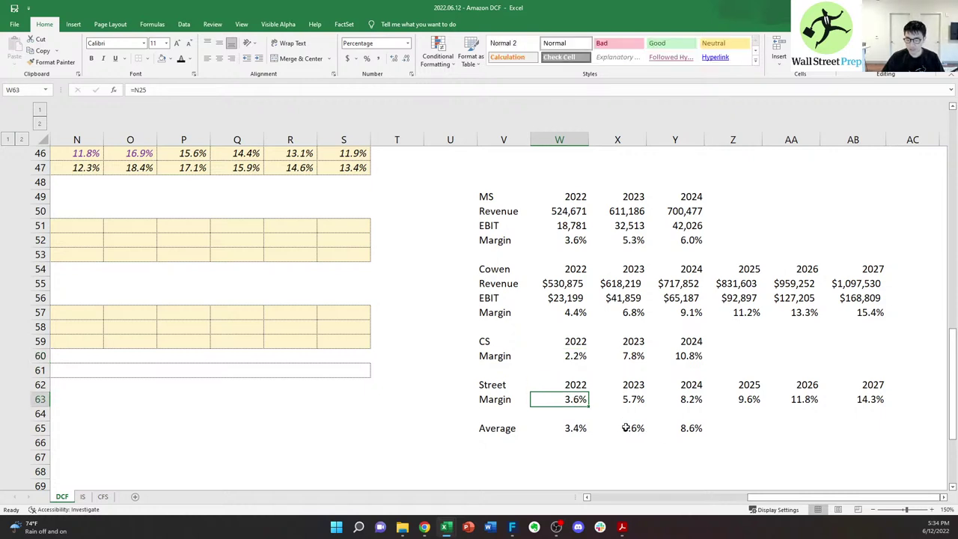
left_click(588, 428)
left_click(641, 429)
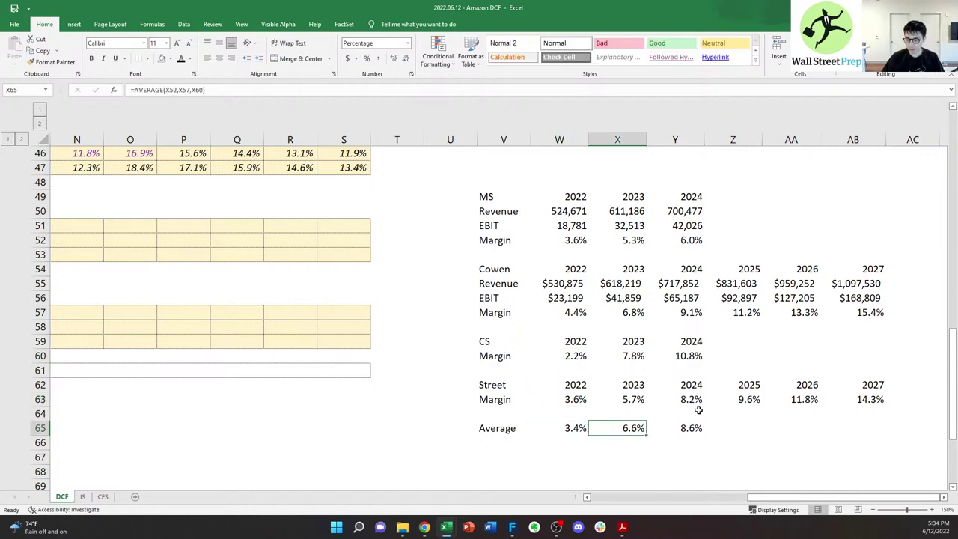
left_click(698, 401)
left_click(699, 427)
left_click(694, 401)
left_click(692, 427)
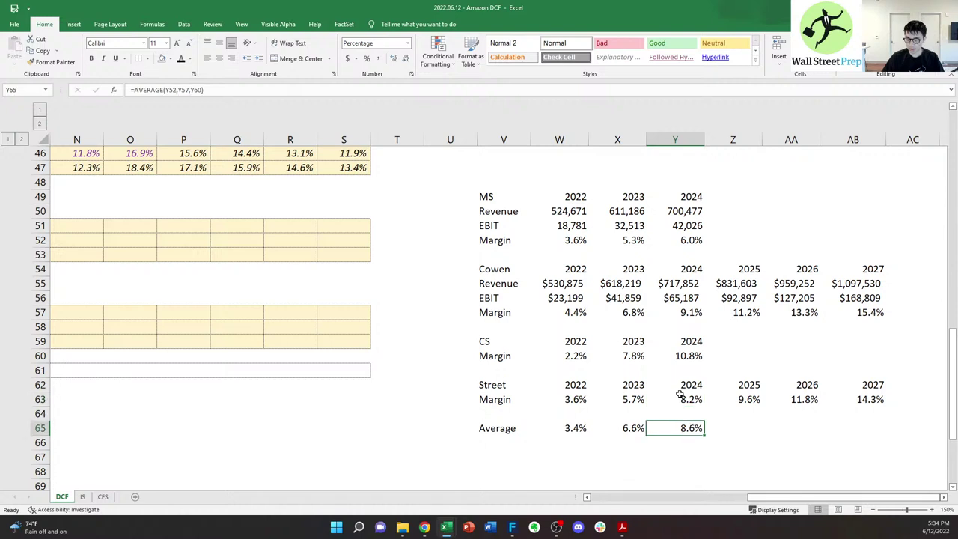
left_click(635, 399)
left_click(693, 427)
left_click(706, 401)
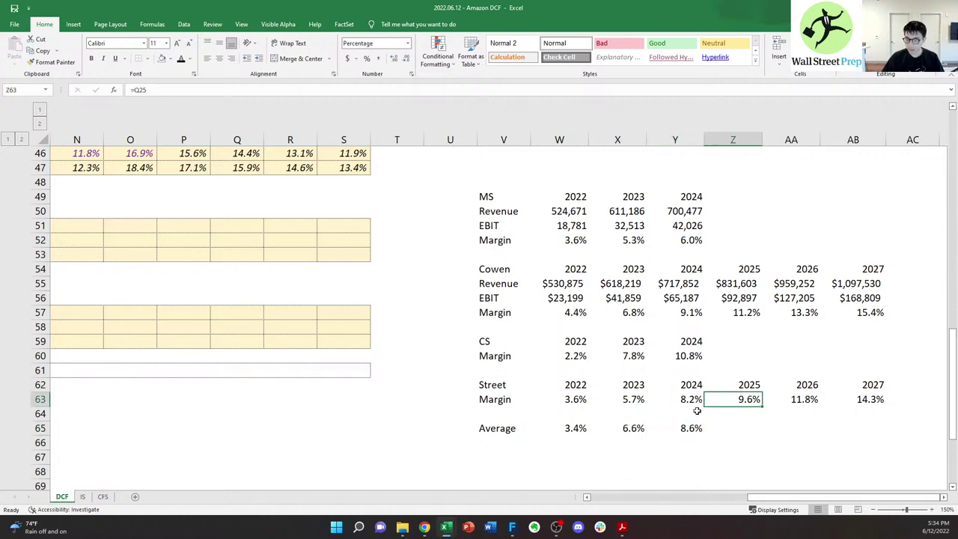
left_click(651, 399)
left_click(608, 400)
left_click_drag(577, 315, 861, 313)
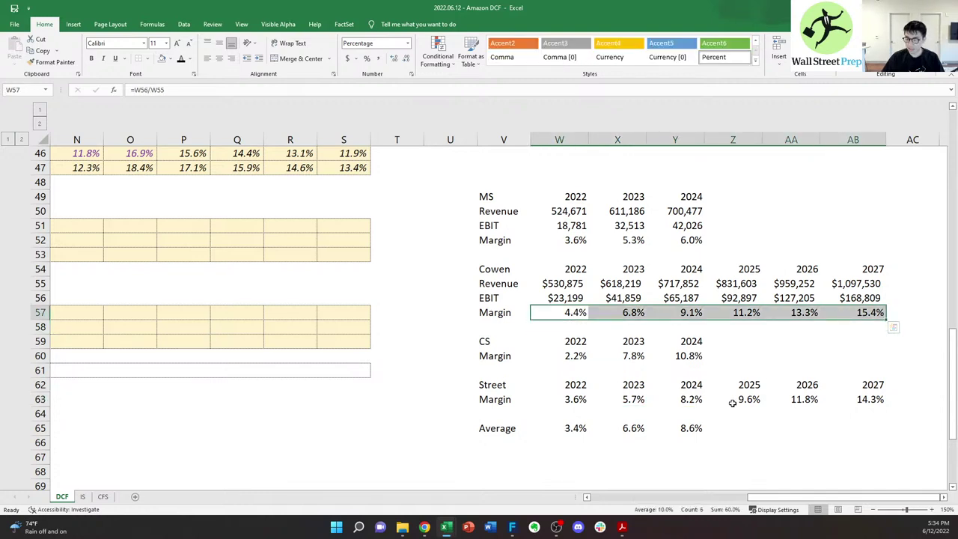
left_click_drag(582, 401, 868, 399)
left_click(687, 383)
- Switch to FactSet, change the Amazon Broker Outlook item from Sales to Operating Income, and review the broker estimates
key("alt+Tab")
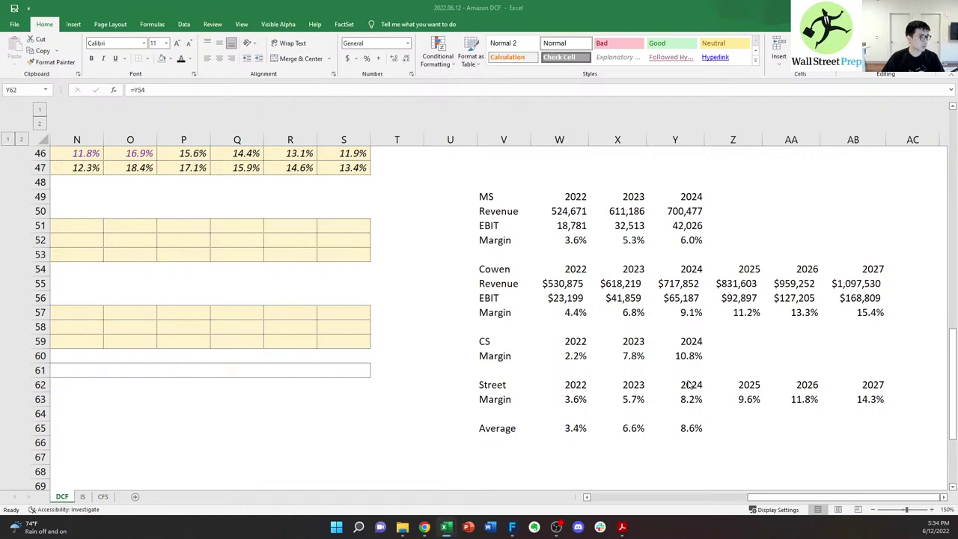
key("alt+Tab")
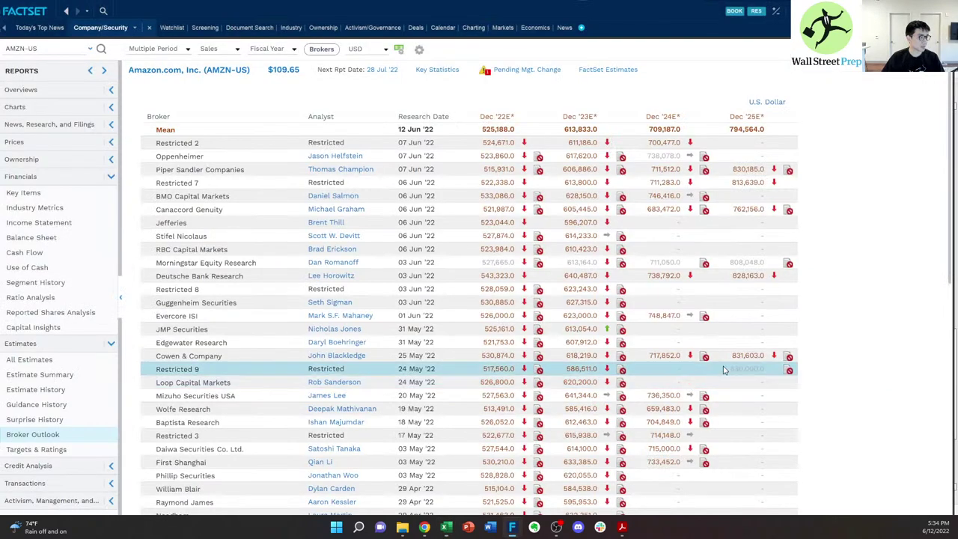
left_click(218, 49)
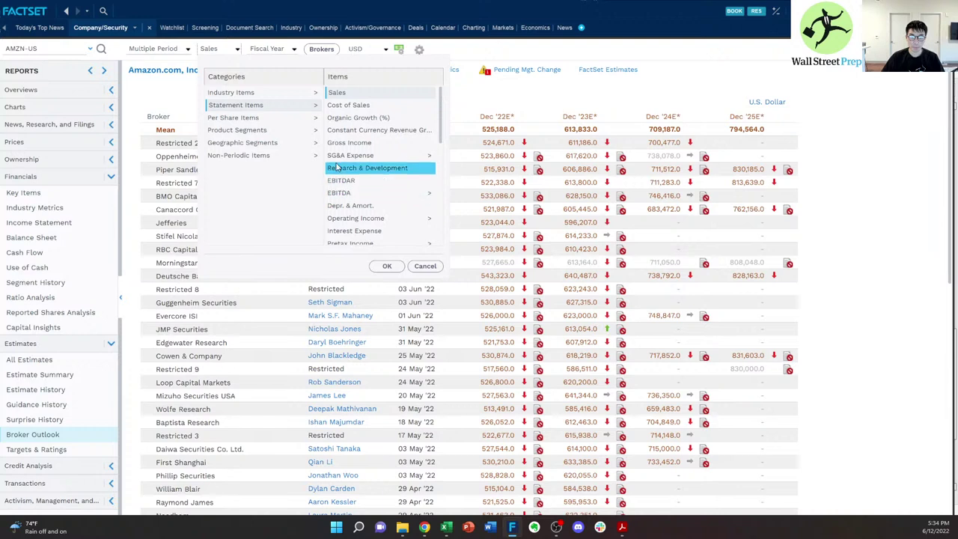
scroll(370, 150, "down", 1)
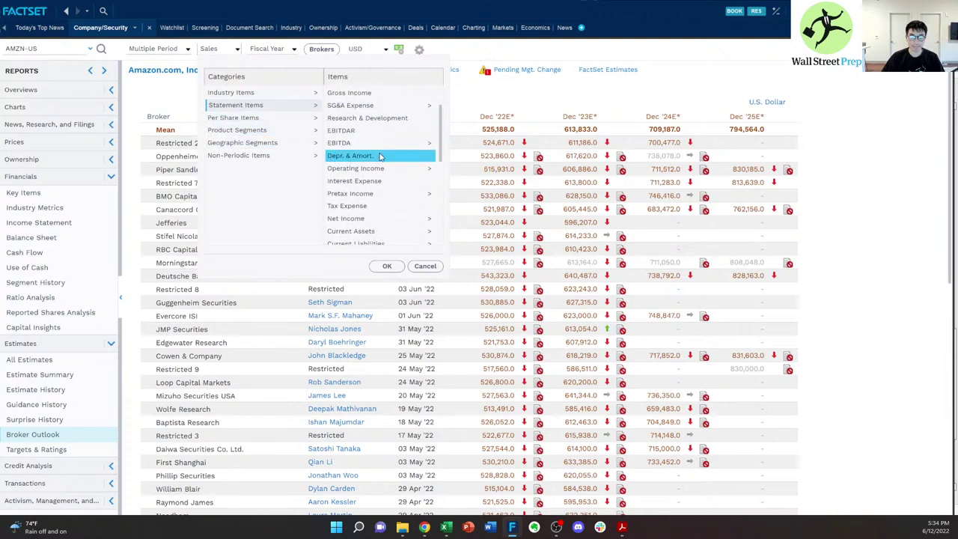
left_click(356, 168)
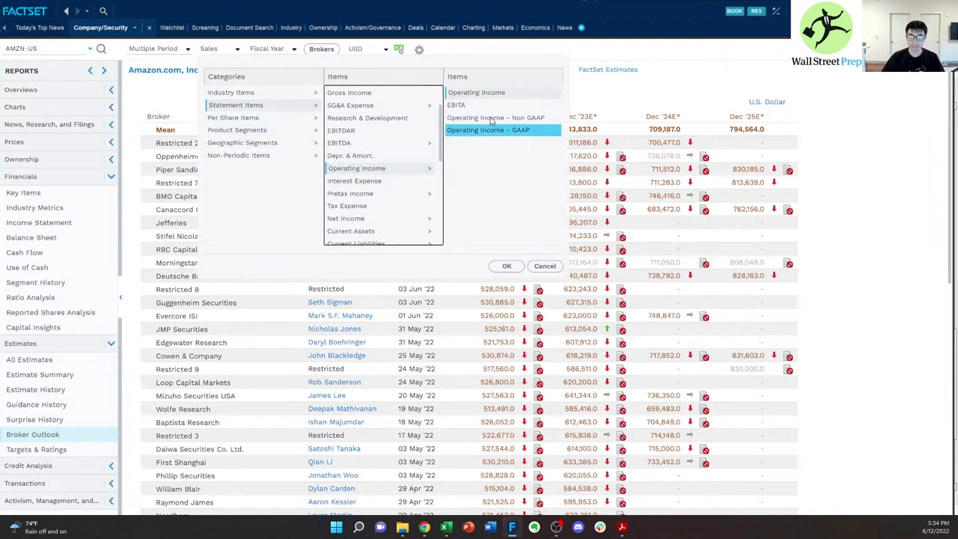
left_click(476, 92)
left_click(508, 267)
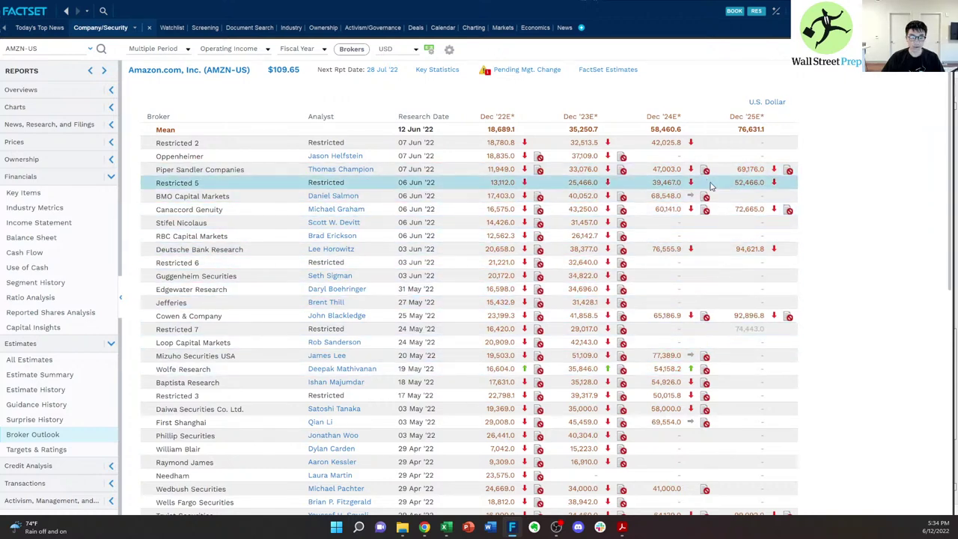
scroll(659, 307, "down", 2)
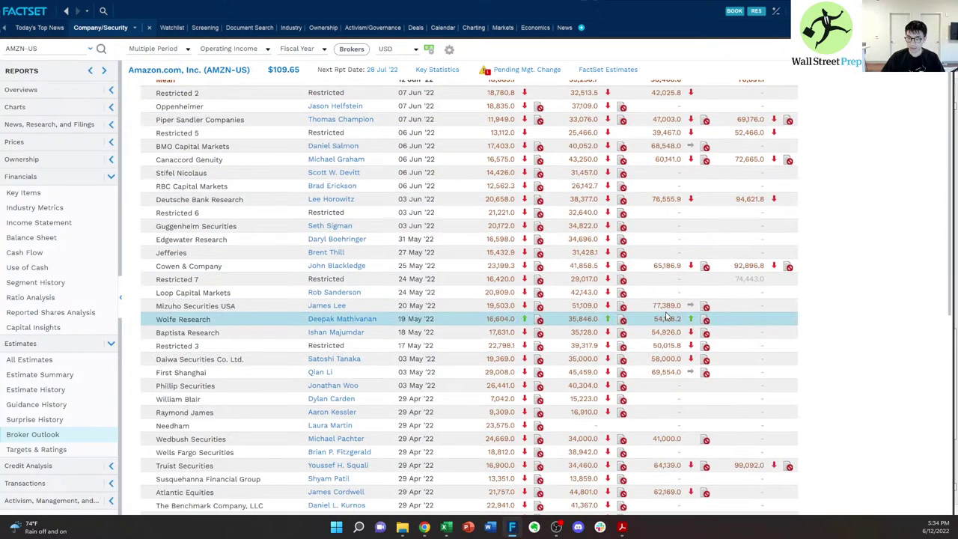
- Examine how many brokers give 2024 and 2025 operating income estimates, from the mean row through the full broker list
scroll(667, 317, "up", 2)
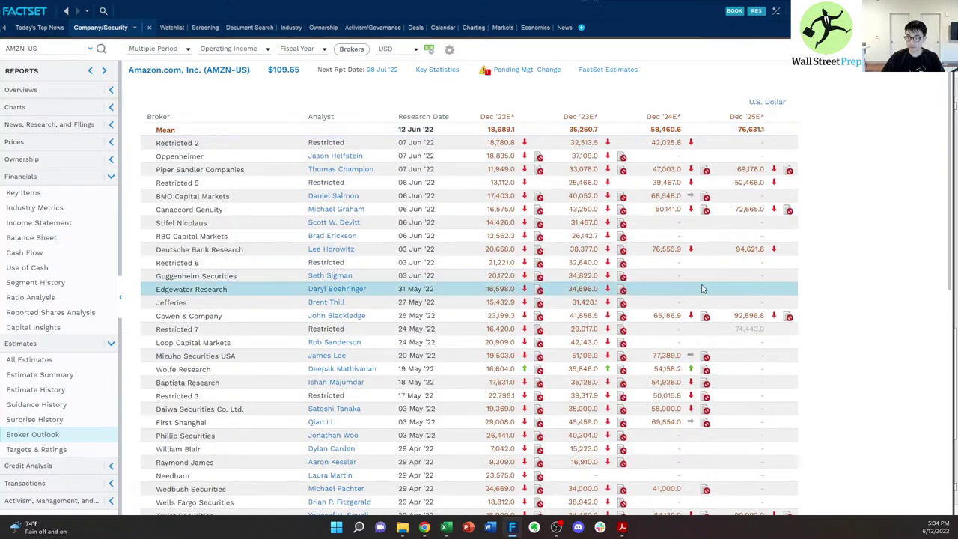
scroll(672, 318, "down", 6)
scroll(672, 318, "down", 6)
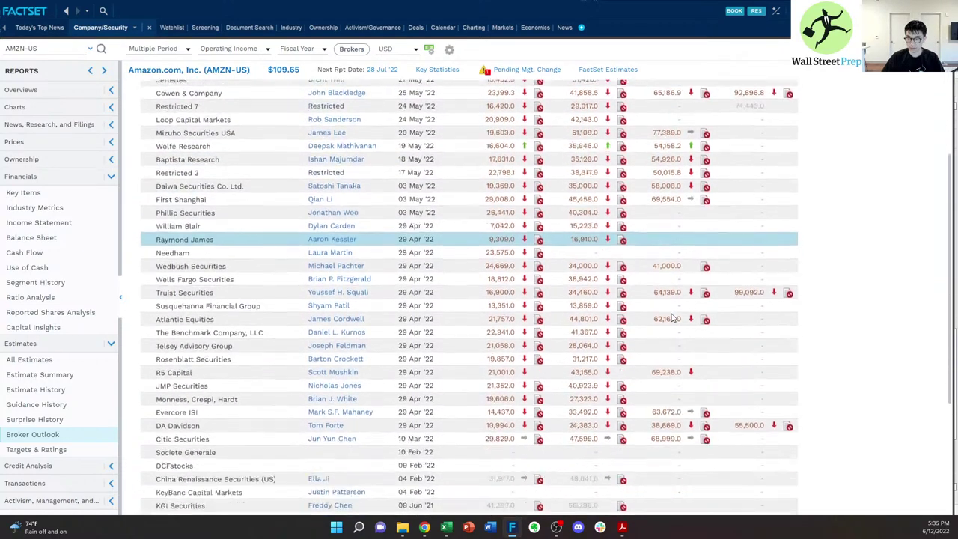
scroll(670, 315, "up", 12)
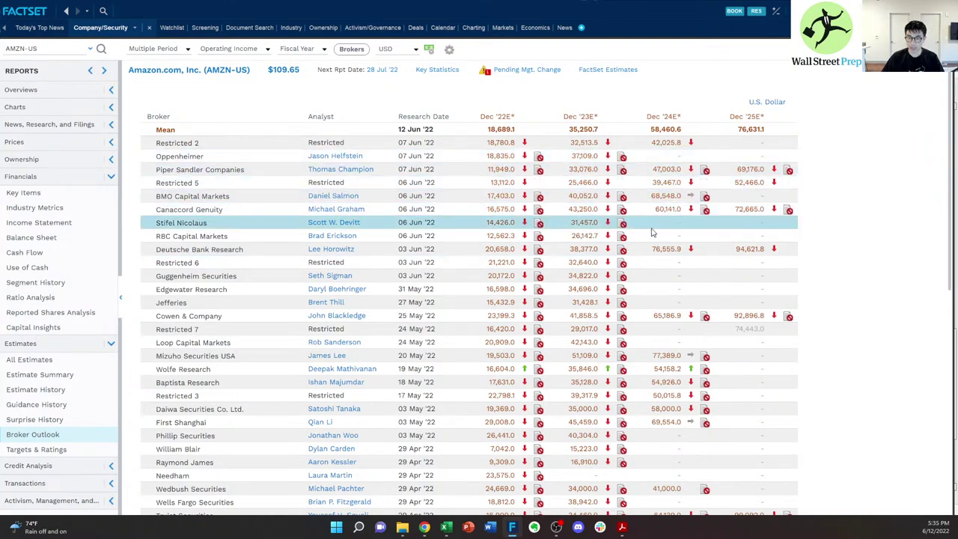
scroll(688, 281, "down", 1)
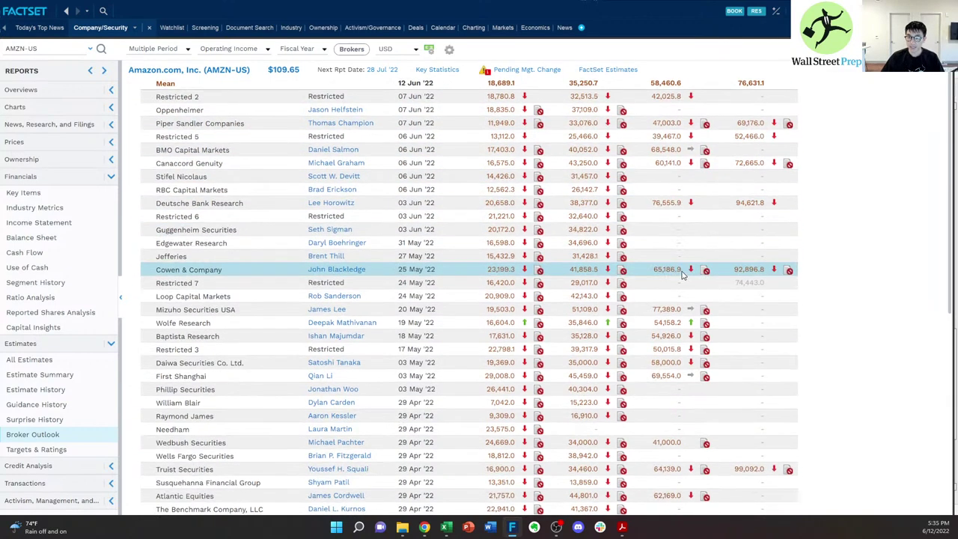
scroll(683, 266, "up", 1)
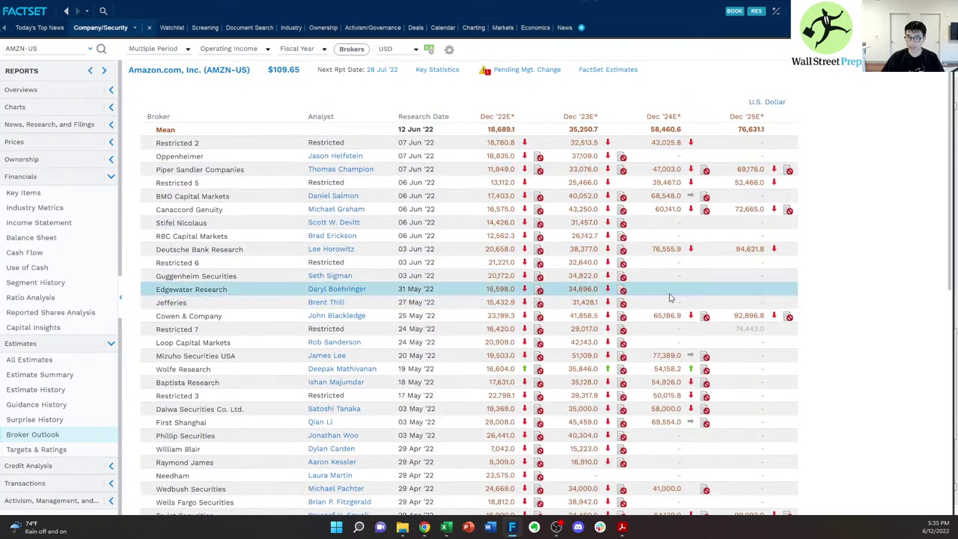
- Switch back to the Amazon DCF workbook in Excel and examine the Street margins for 2025 to 2027 in Z63:AB63
key("alt+Tab")
left_click(709, 400)
key("Left")
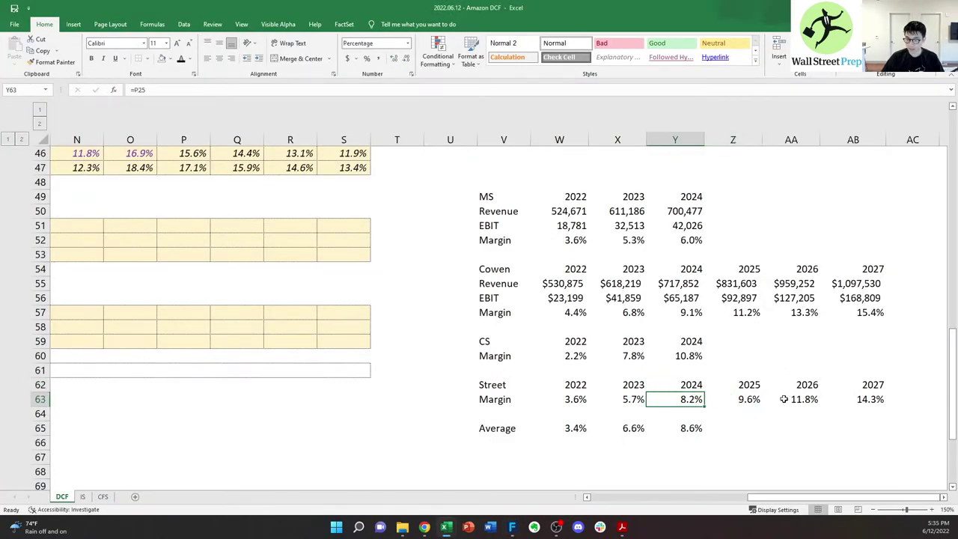
key("Right")
key("shift+Right")
key("shift+Right")
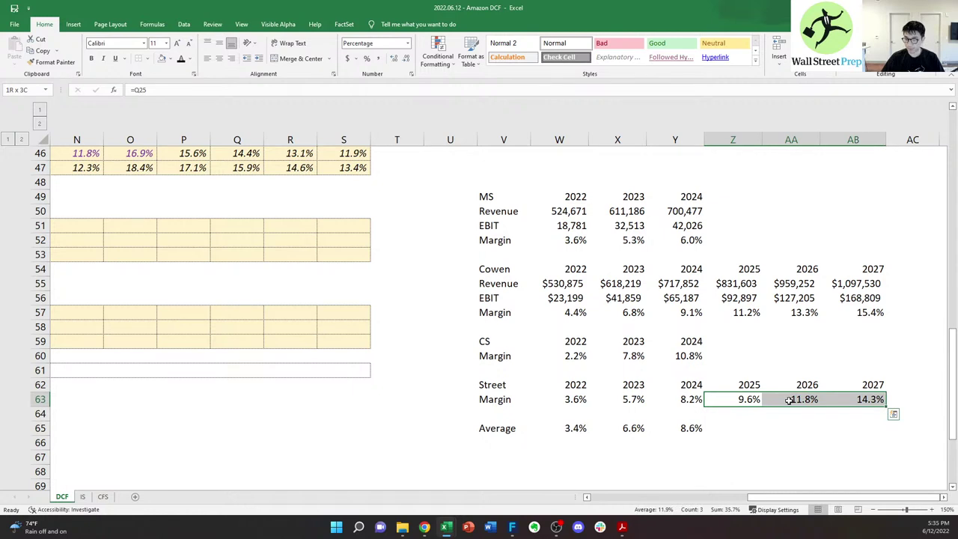
key("Up")
key("Up")
key("Up")
key("Up")
key("Up")
key("Left")
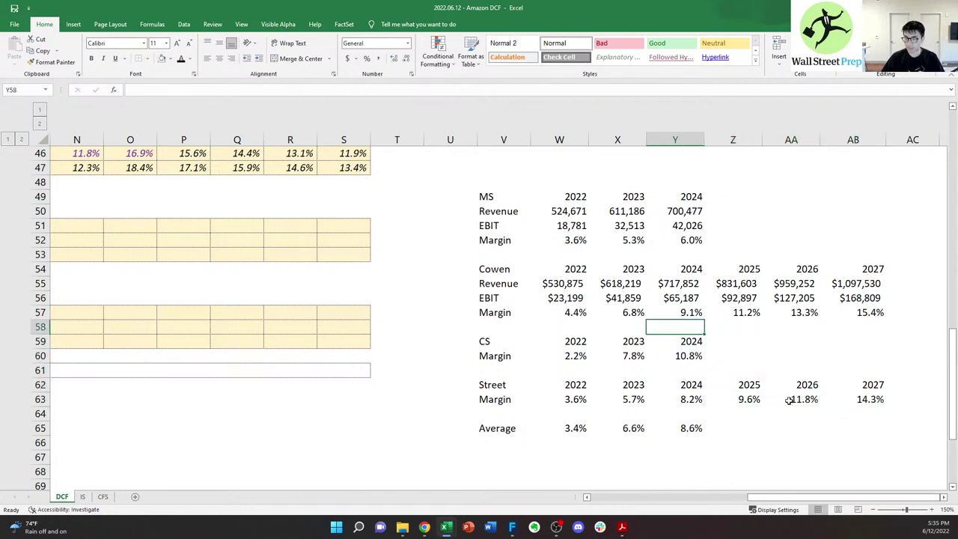
key("Down")
key("Down")
key("Right")
key("Right")
key("Down")
key("Down")
key("Down")
key("Left")
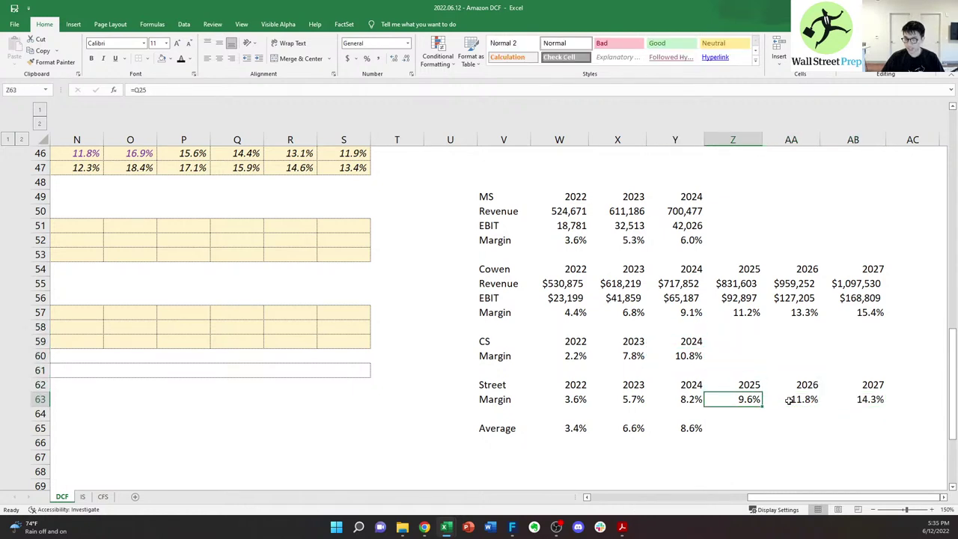
key("shift+Right")
key("shift+Right")
key("Up")
key("Up")
key("Down")
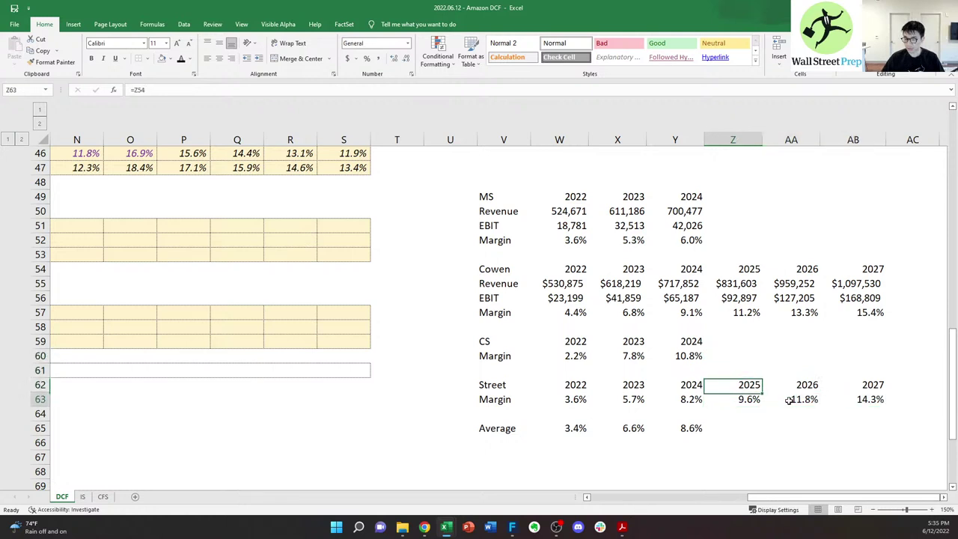
key("Down")
key("shift+Right")
key("shift+Right")
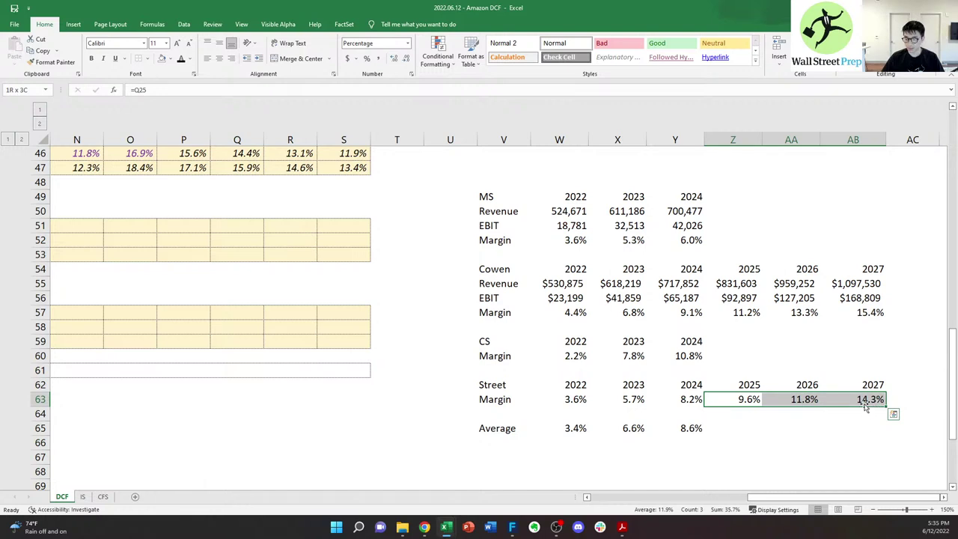
- Compare the Cowen margins for 2025 to 2027 in Z57:AB57 with the Street margins for the same years in row 63
left_click_drag(745, 314, 864, 315)
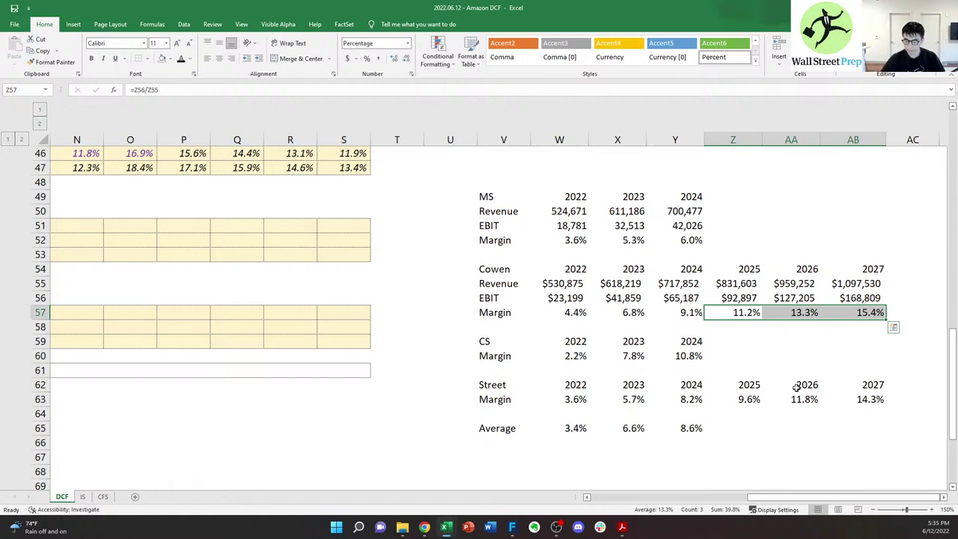
key("Down")
key("Down")
key("Down")
key("Down")
key("Down")
key("Down")
key("shift+Right")
key("shift+Right")
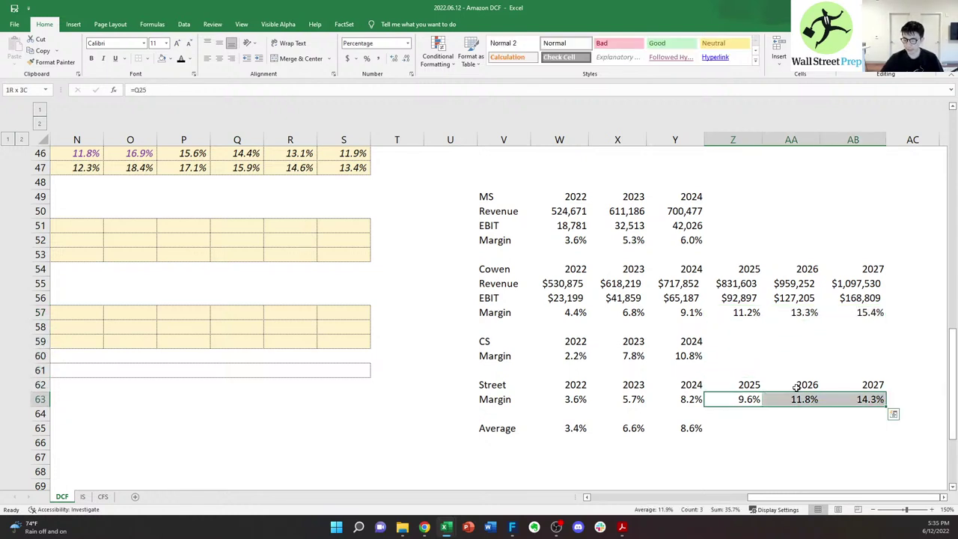
key("Left")
key("Left")
key("Right")
key("shift+Right")
key("shift+Right")
key("shift+Right")
key("shift+Right")
key("shift+Left")
key("shift+Left")
key("shift+Left")
key("shift+Left")
key("Right")
key("Right")
key("Right")
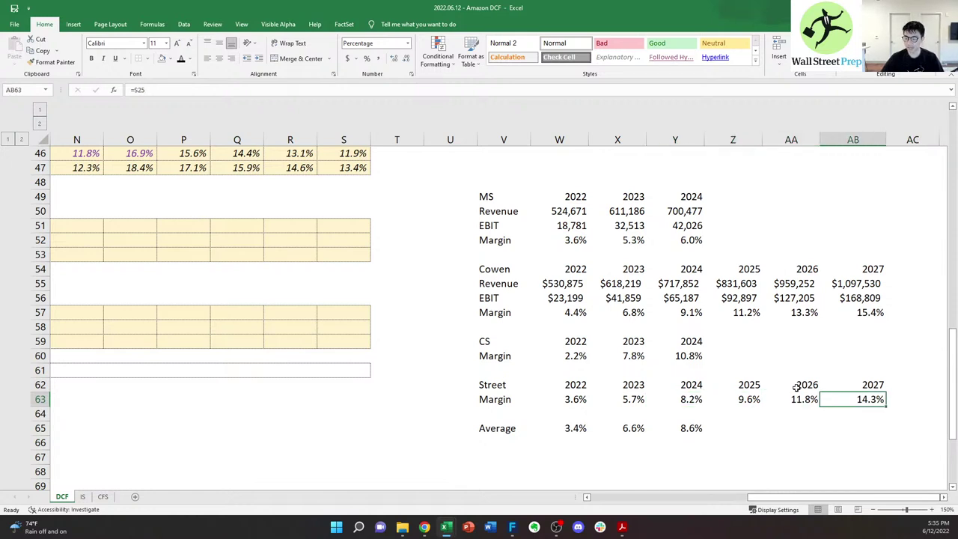
key("Up")
key("Down")
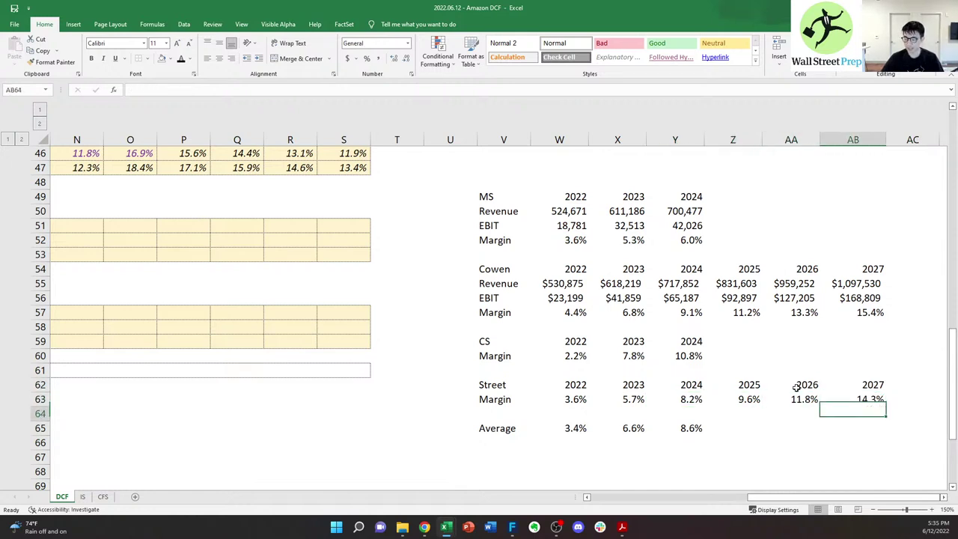
key("Left")
key("Left")
key("Left")
key("Left")
key("Left")
key("Left")
key("Left")
key("Left")
key("Left")
key("Left")
key("Left")
key("Left")
key("Left")
key("Left")
key("Left")
key("Left")
key("Left")
key("Left")
key("Left")
key("Left")
key("Left")
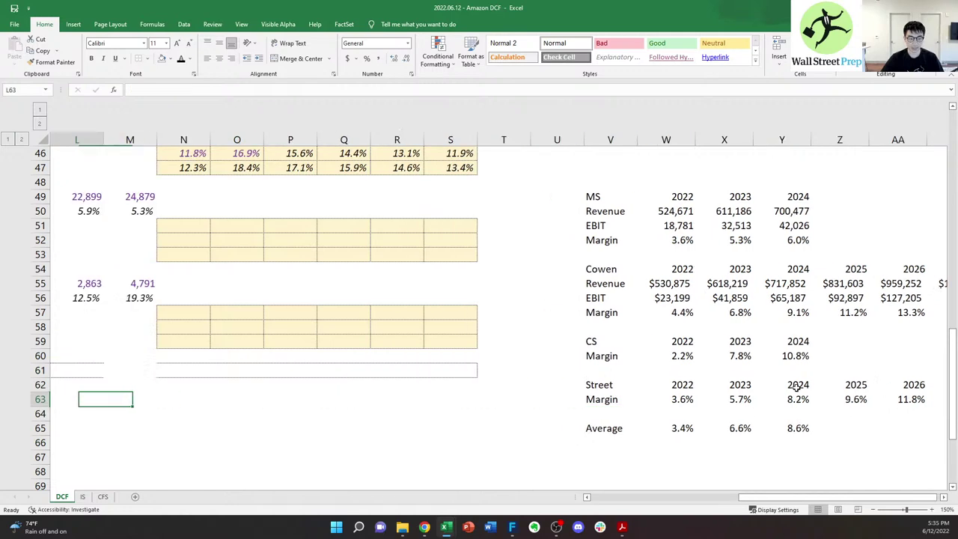
key("Up")
key("Up")
key("Up")
key("Up")
key("Up")
key("Up")
key("Left")
key("Left")
key("Right")
key("Right")
key("Right")
key("Right")
key("Right")
key("Right")
key("Right")
key("Right")
key("Right")
key("Right")
key("Right")
key("Right")
key("Right")
key("Right")
key("Right")
key("Right")
key("Right")
key("Right")
key("Right")
key("Right")
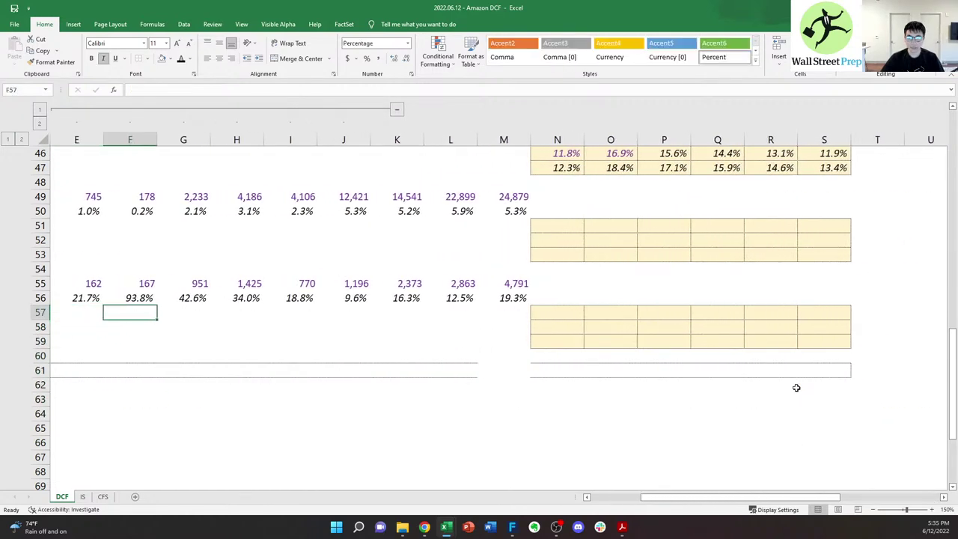
key("Left")
key("Down")
key("Left")
key("Down")
key("Down")
key("Left")
key("Left")
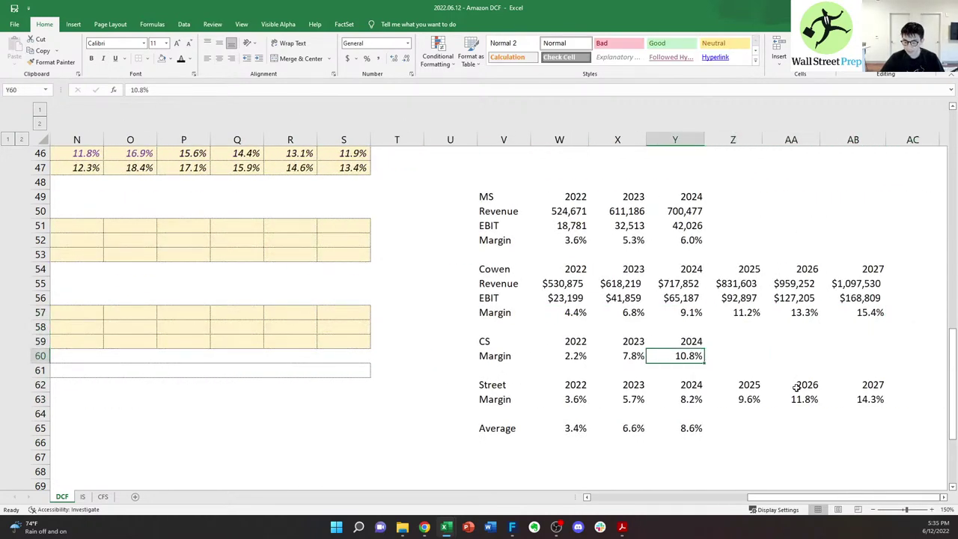
key("Left")
key("Left")
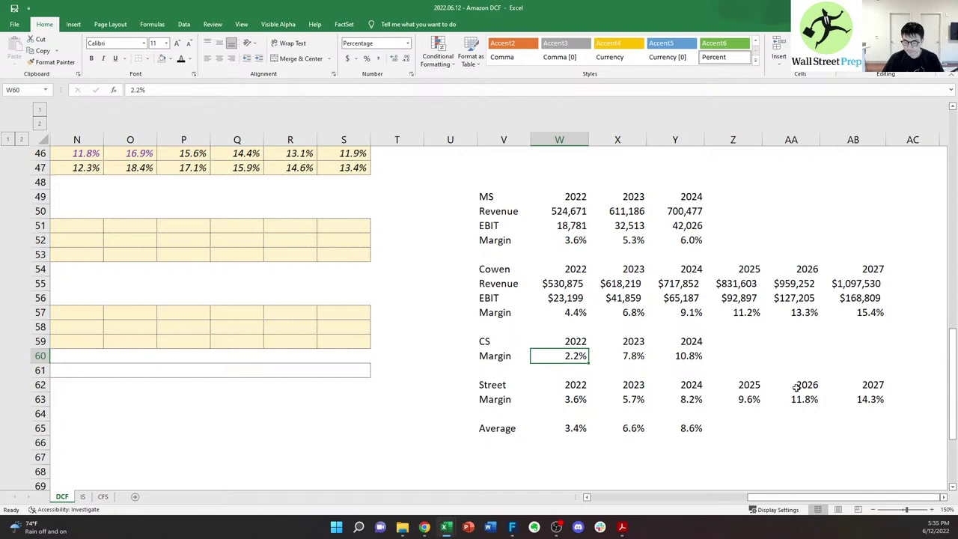
- Check the cell references in the average margin formulas in W65:Y65 and compare those averages with the Street margins in W63:Y63
key("Down")
key("Down")
key("Down")
key("Down")
key("Down")
key("F2")
key("Escape")
key("Right")
key("F2")
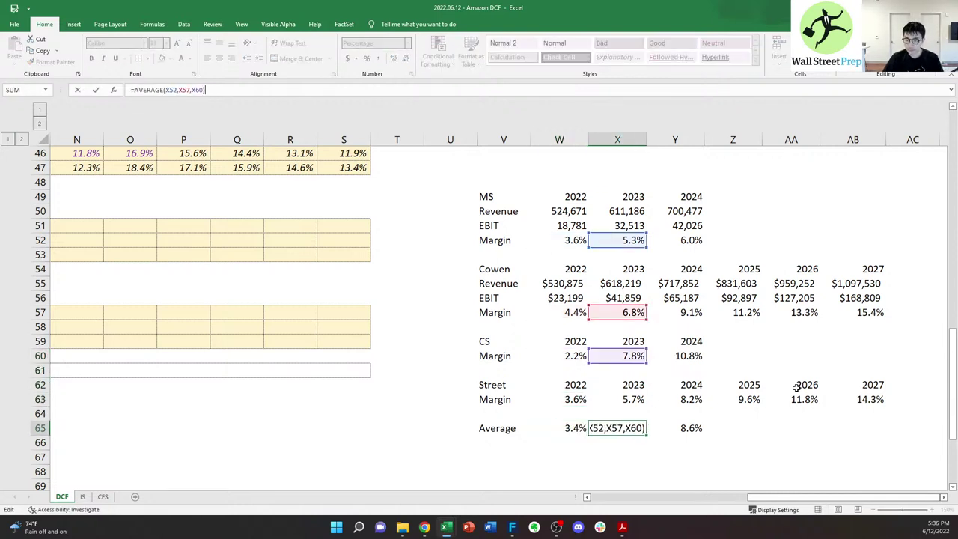
key("Escape")
key("Right")
key("F2")
key("Escape")
key("Left")
key("F2")
key("Escape")
key("Left")
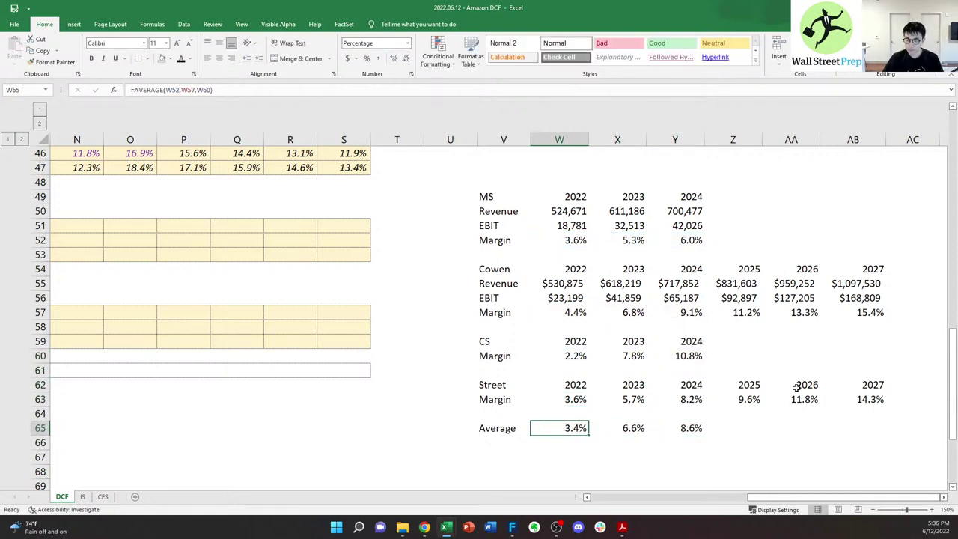
key("Right")
key("Right")
key("F2")
key("Escape")
key("Left")
key("F2")
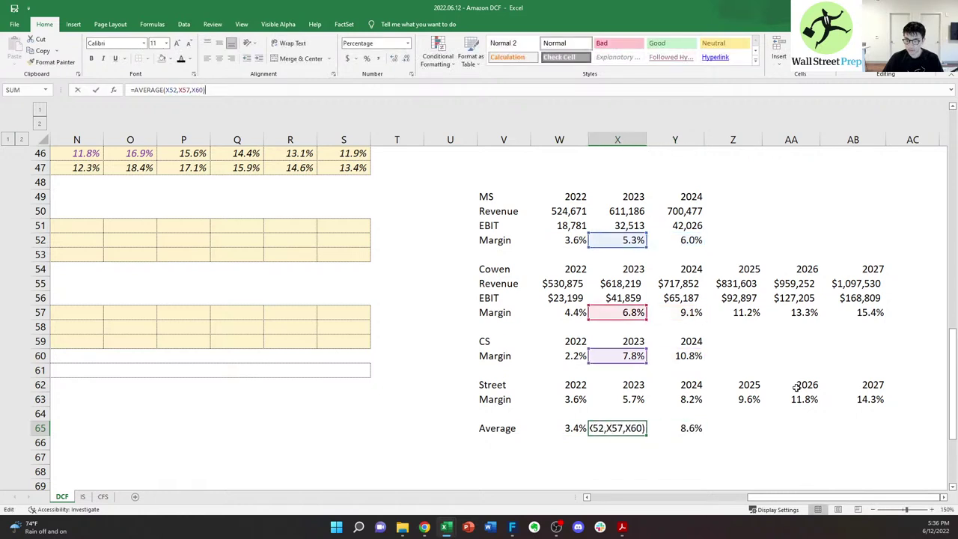
key("Escape")
key("Left")
key("F2")
key("Escape")
key("Right")
key("Right")
key("F2")
key("Escape")
key("Left")
key("Left")
key("Up")
key("Up")
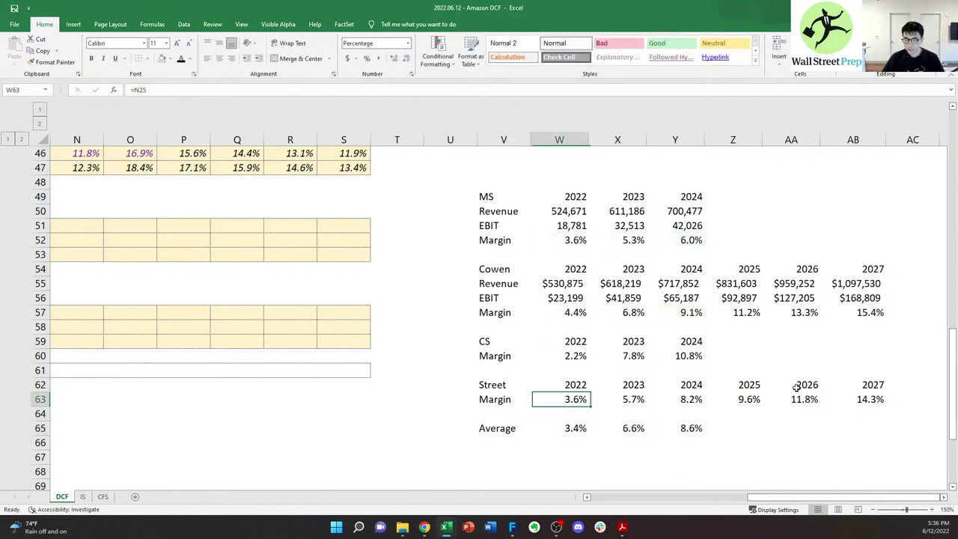
key("shift+Right")
key("shift+Right")
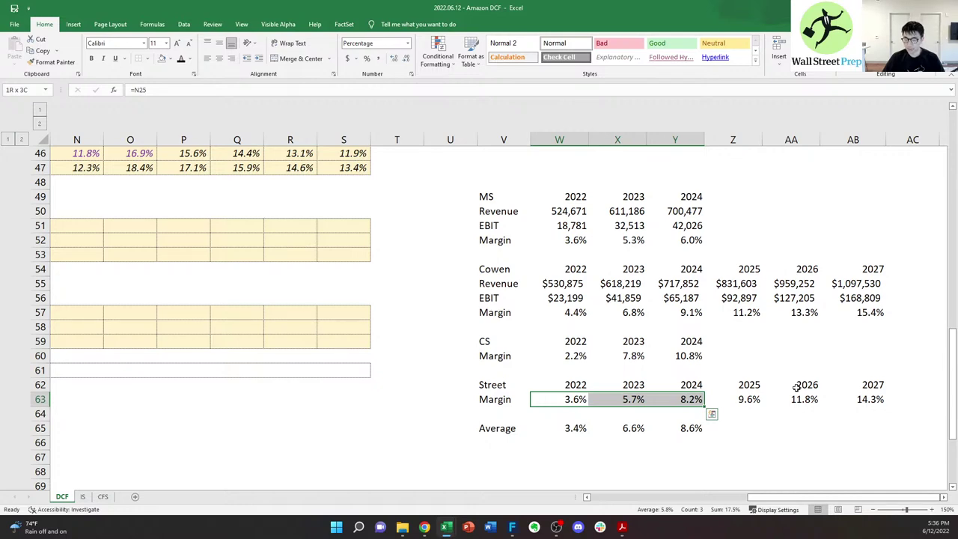
- Link the Street Case EBIT margin for 2022 in N52 to the consensus EBIT % of sales with =N25
key("Left")
key("Left")
key("Left")
key("Left")
key("Left")
key("Left")
key("Left")
key("Left")
key("Left")
key("Left")
key("Left")
key("Left")
key("Left")
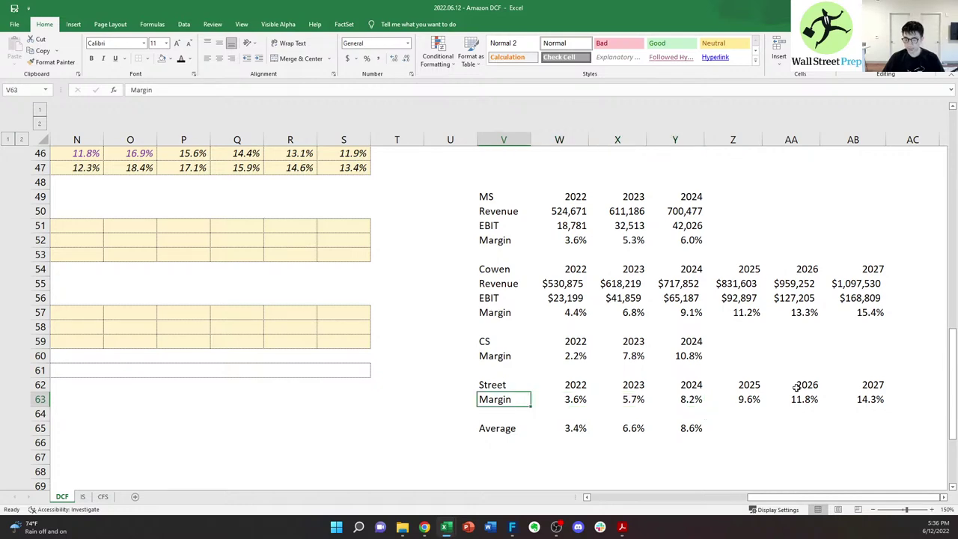
key("Left")
key("Left")
key("Left")
key("Left")
key("Left")
key("Left")
key("Left")
key("Left")
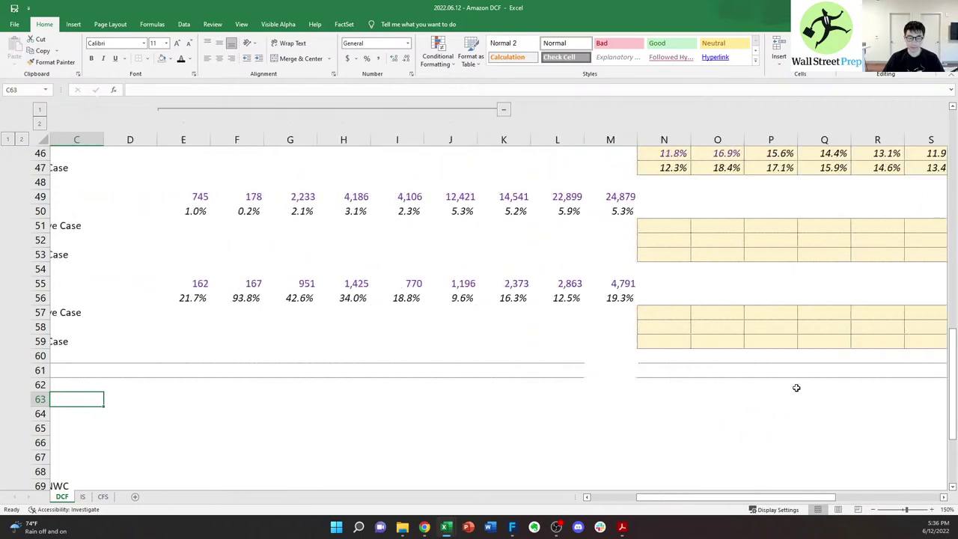
key("Right")
key("Right")
key("Right")
key("Right")
key("Right")
key("Right")
key("Right")
key("Right")
key("Right")
key("Right")
key("Up")
key("Right")
key("Right")
key("Up")
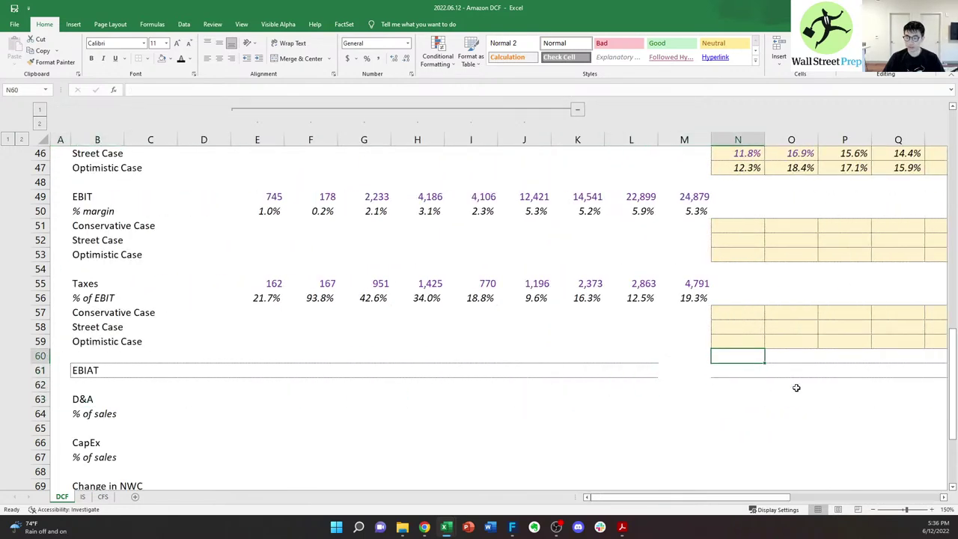
key("Up")
key("Up")
key("Up")
key("Up")
key("Up")
key("Up")
key("Up")
key("Up")
type("=")
key("ctrl+Up")
key("ctrl+Up")
key("ctrl+Up")
key("ctrl+Up")
key("ctrl+Up")
key("ctrl+Up")
key("ctrl+Up")
key("ctrl+Up")
key("ctrl+Up")
key("ctrl+Up")
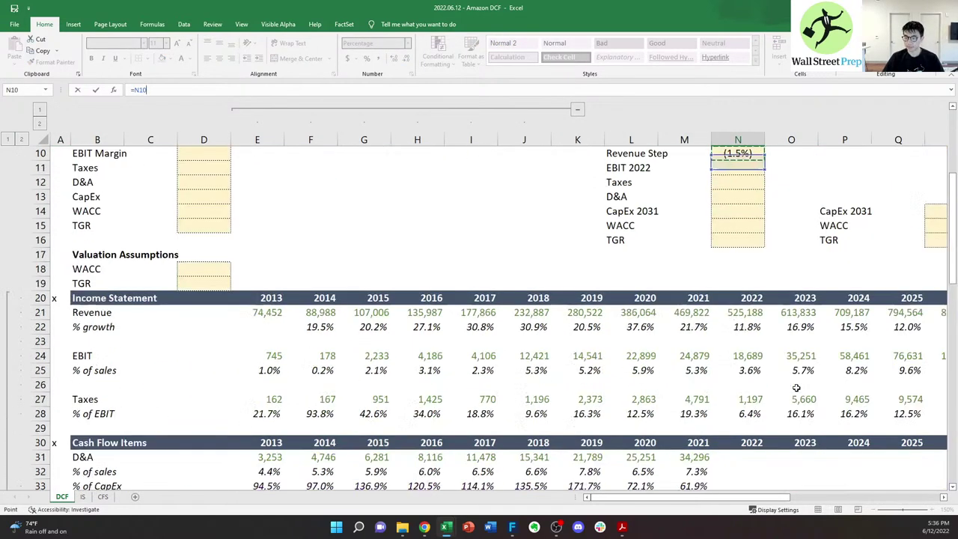
key("Down")
key("Down")
key("Down")
key("Down")
key("Down")
key("Down")
key("Down")
key("Down")
key("Down")
key("Down")
key("Down")
key("Down")
key("Down")
key("Down")
key("Down")
key("ctrl+Return")
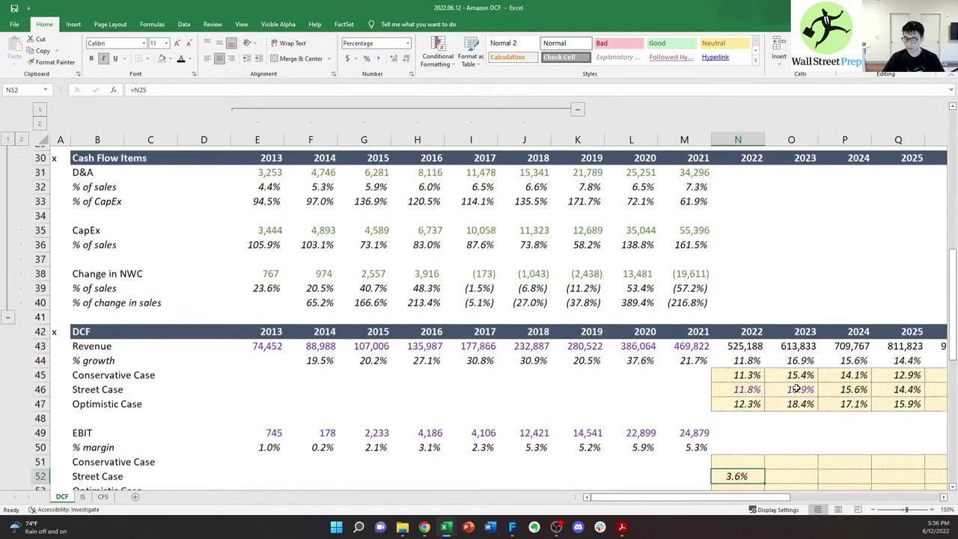
- Copy the N52 margin formula across the Street Case row to 2023 and 2024
key("ctrl+c")
key("shift+Right")
key("shift+Right")
key("shift+Right")
key("ctrl+v")
- Apply only the formatting of the Street Case revenue growth cell N46 to the Street Case EBIT margins in N52:P52
key("Up")
key("Up")
key("Up")
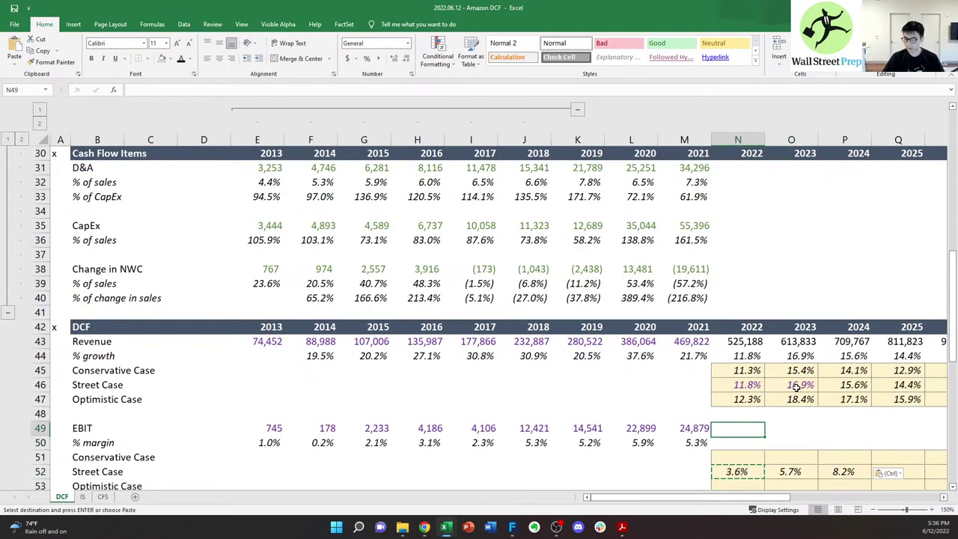
key("Up")
key("Up")
key("Up")
key("ctrl+c")
key("Down")
key("Down")
key("Down")
key("Down")
key("Down")
key("Down")
key("Right")
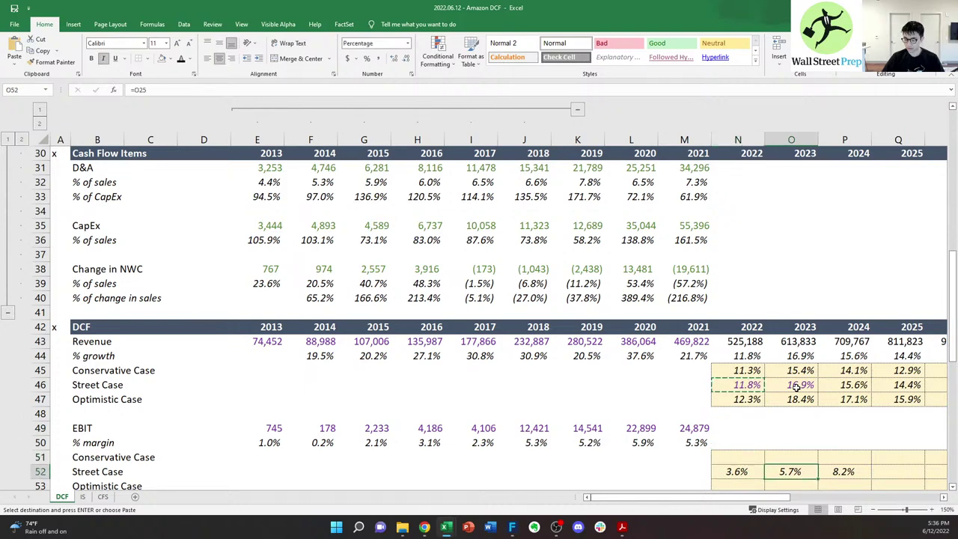
key("Left")
key("shift+Right")
key("shift+Right")
key("ctrl+alt+v")
key("t")
key("Return")
key("Escape")
- Examine the Street margins for 2025 to 2027 in Z63:AB63 of the broker comparison
key("Right")
key("Right")
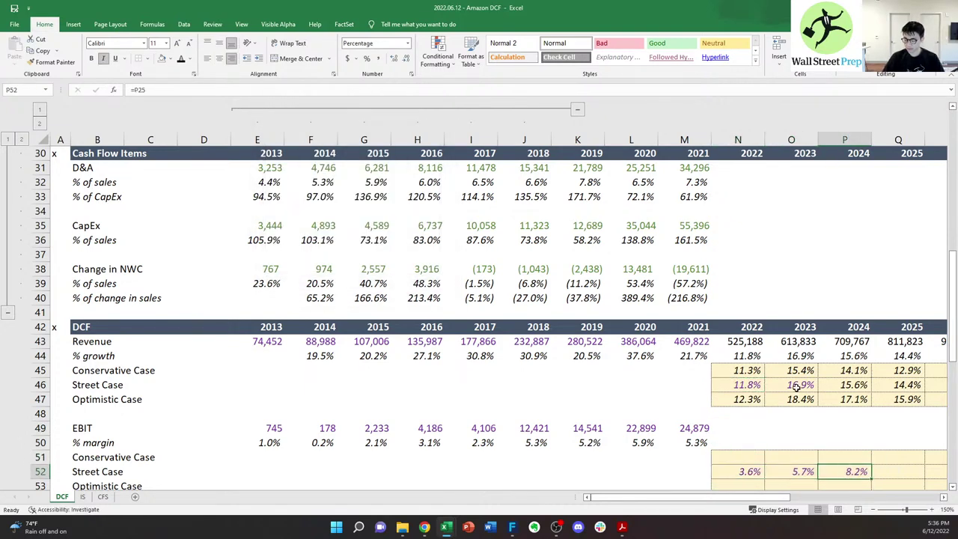
key("Right")
key("Right")
key("Right")
key("Right")
key("Right")
key("Right")
key("Right")
key("Down")
key("Down")
key("Down")
key("Down")
key("Down")
key("Down")
key("Down")
key("Down")
key("Down")
key("Down")
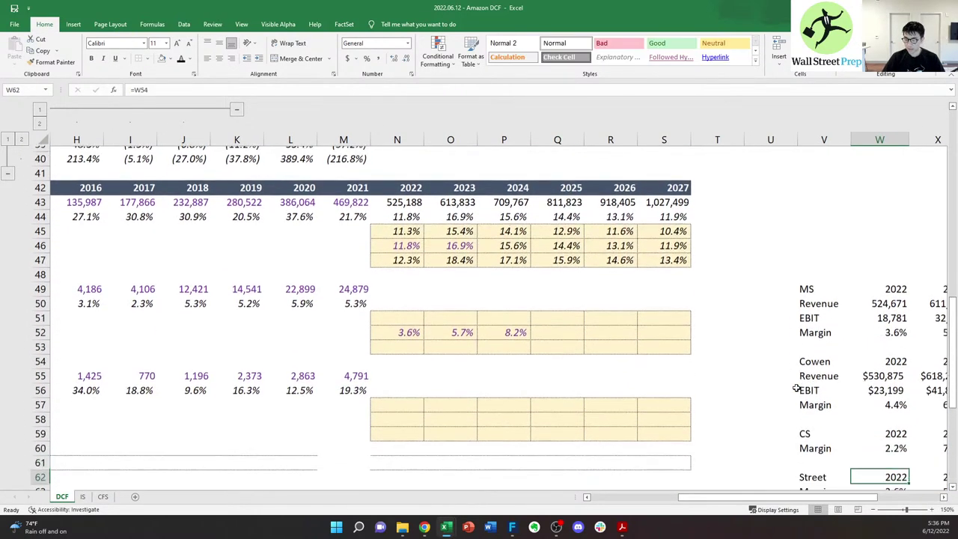
key("Right")
key("Right")
key("Right")
key("Right")
key("Right")
key("Right")
key("Left")
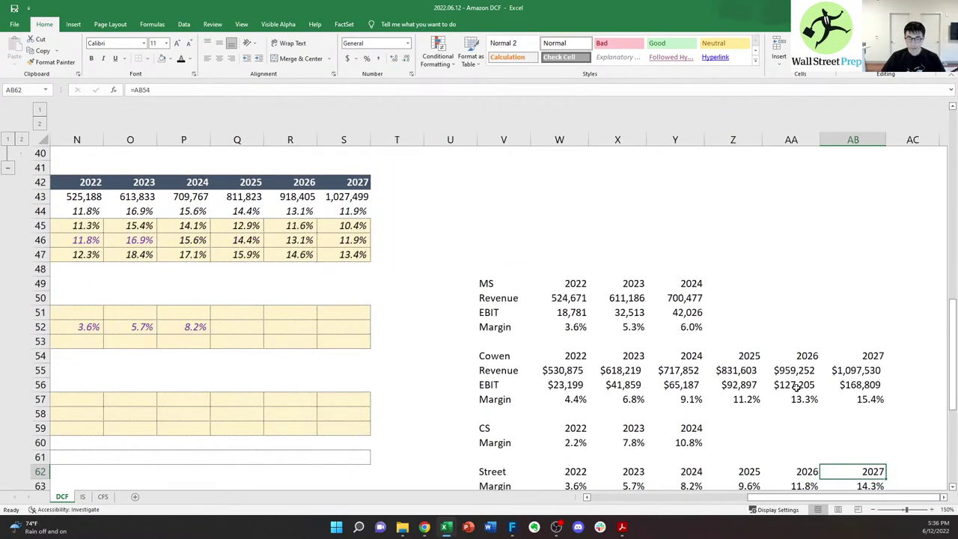
key("Down")
key("Up")
key("Up")
key("Left")
key("Left")
key("Down")
key("Down")
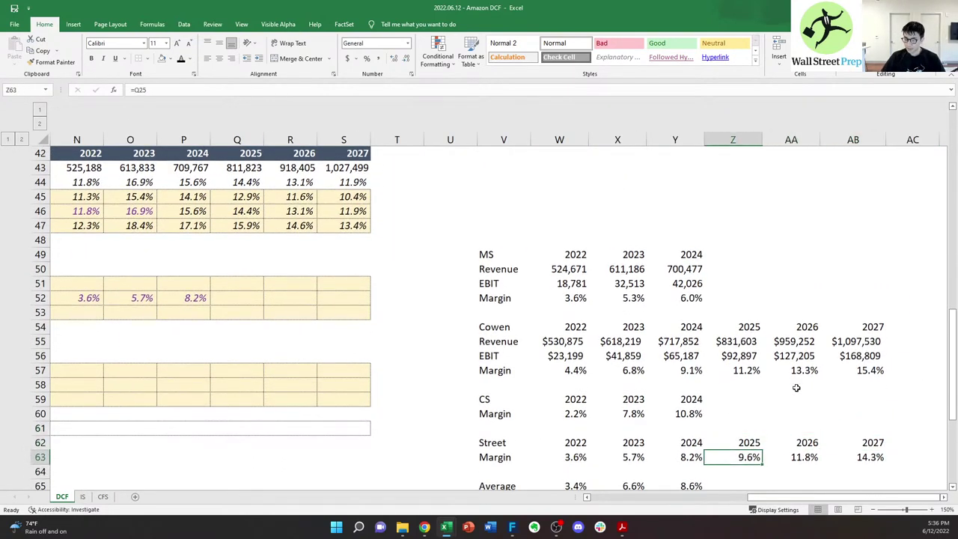
key("Down")
key("shift+Right")
key("shift+Right")
- Compare the Cowen margin progression from 2024 to 2027 in Y57:AB57 with the Street margins in row 63, starting from 2025
key("Up")
key("Up")
key("Up")
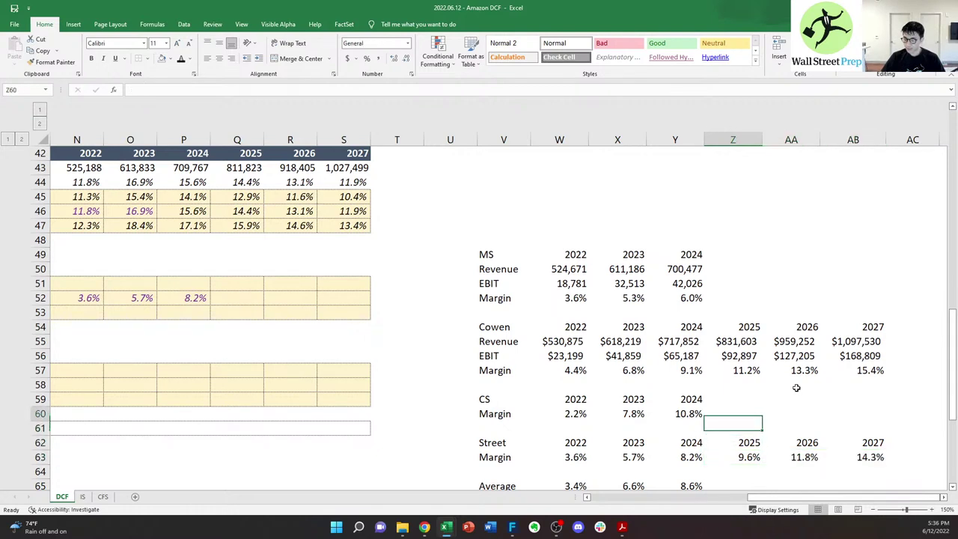
key("Up")
key("shift+Right")
key("shift+Right")
key("Left")
key("Left")
key("Left")
key("Right")
key("Right")
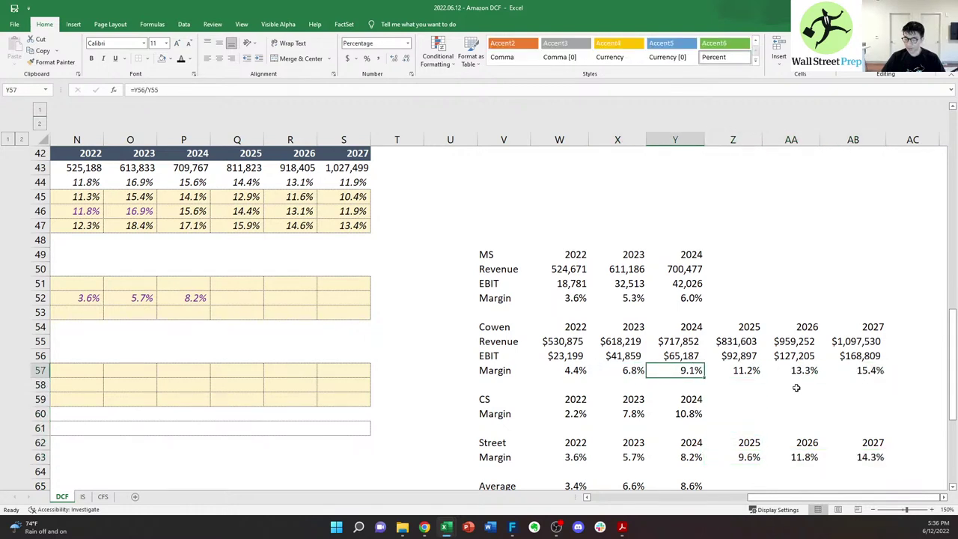
key("Right")
key("Right")
key("Right")
key("Down")
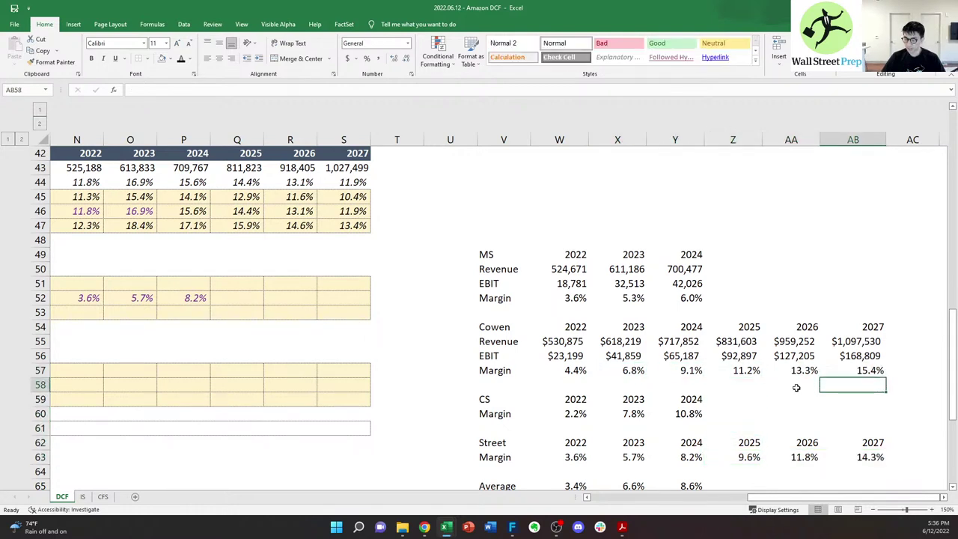
key("Down")
key("Down")
key("Down")
key("Left")
key("Left")
key("Down")
key("Down")
key("Left")
key("Right")
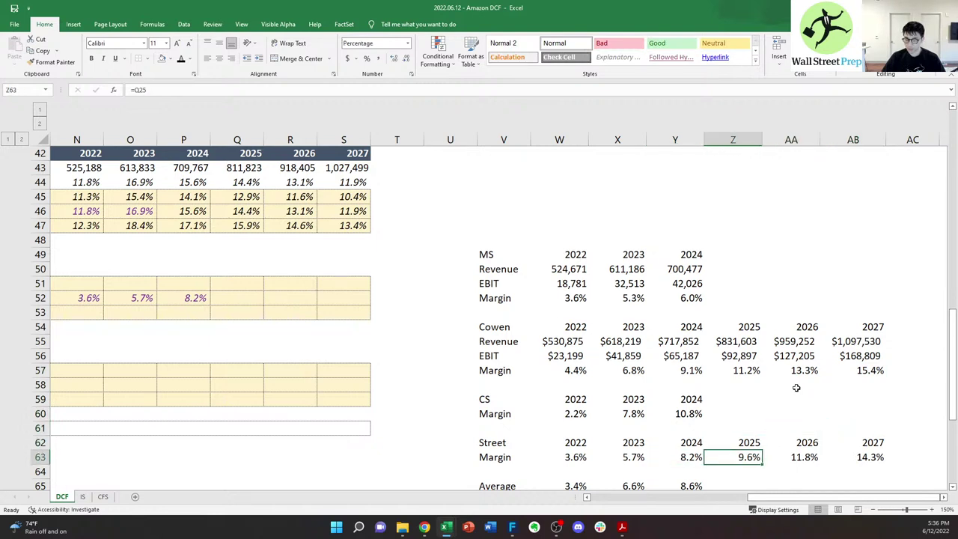
- Review the year-by-year progression of the Street margins from 2025 to 2027 in Z63:AB63
key("Left")
key("Right")
key("Right")
key("Left")
key("Right")
key("Left")
key("Right")
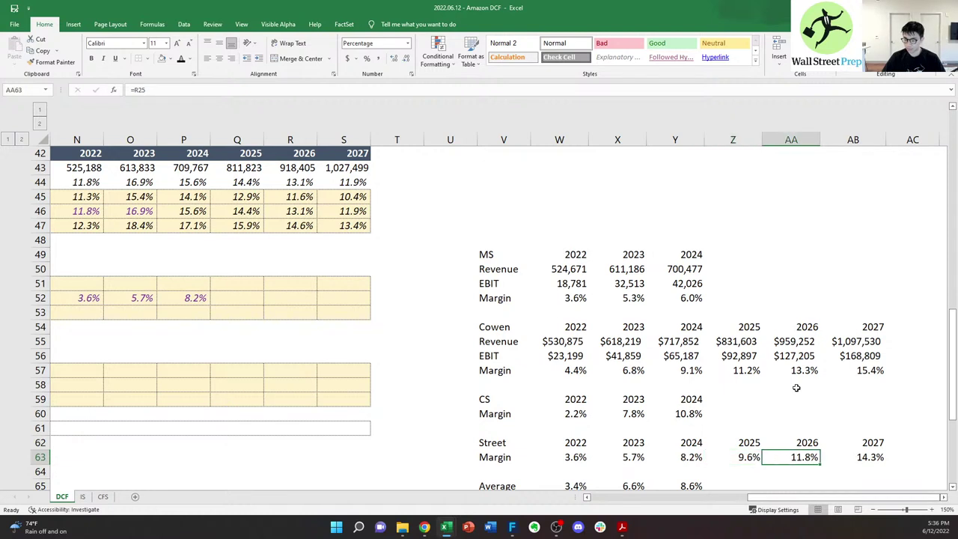
key("Right")
key("Right")
key("Left")
key("Left")
key("Left")
key("Right")
key("Right")
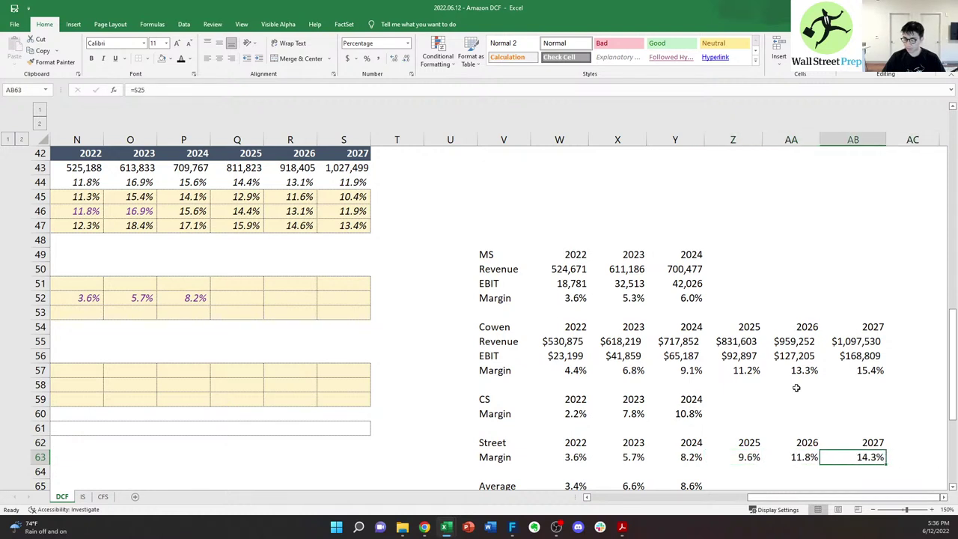
- Calculate the 2023 Street Case margin change in O54 as O52-N52 and copy the formula to P54 for 2024
key("Left")
key("Up")
key("Left")
key("Left")
key("Up")
key("Up")
key("Up")
key("Left")
key("Left")
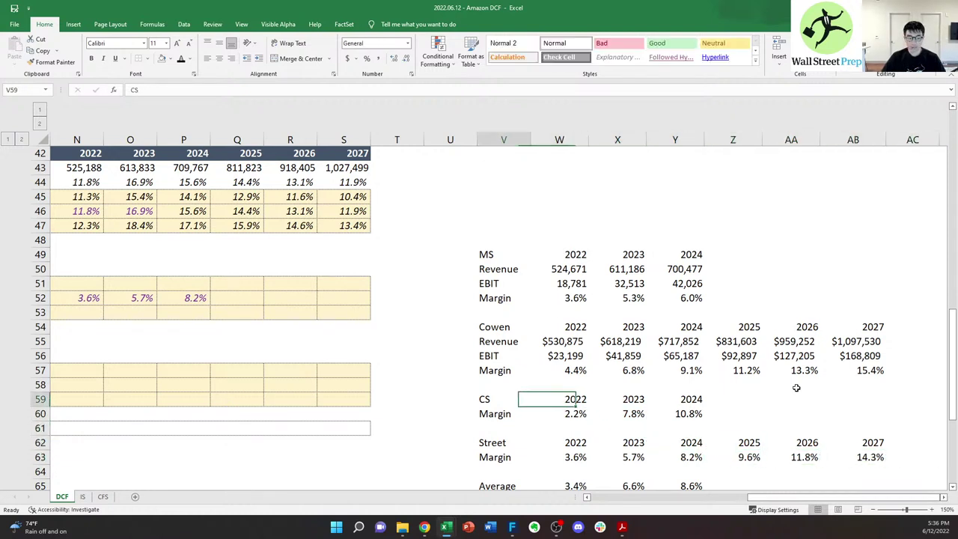
key("Up")
key("Up")
key("Up")
key("Left")
key("Left")
key("Left")
key("Up")
key("Up")
key("Left")
key("Left")
key("Left")
key("Up")
key("Up")
key("Left")
key("Left")
key("Left")
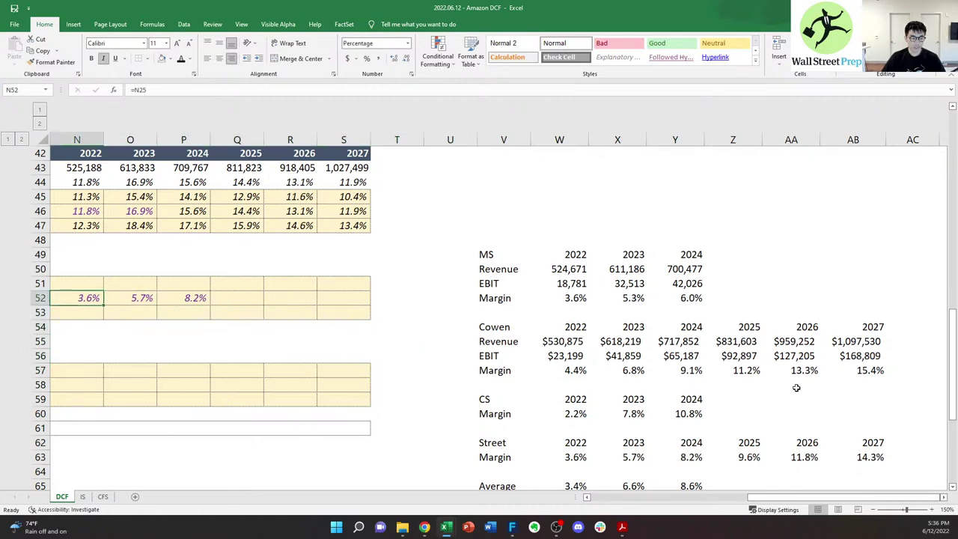
key("Left")
key("Left")
key("Right")
key("Right")
key("Down")
key("Down")
key("Right")
type("=")
key("Up")
key("Up")
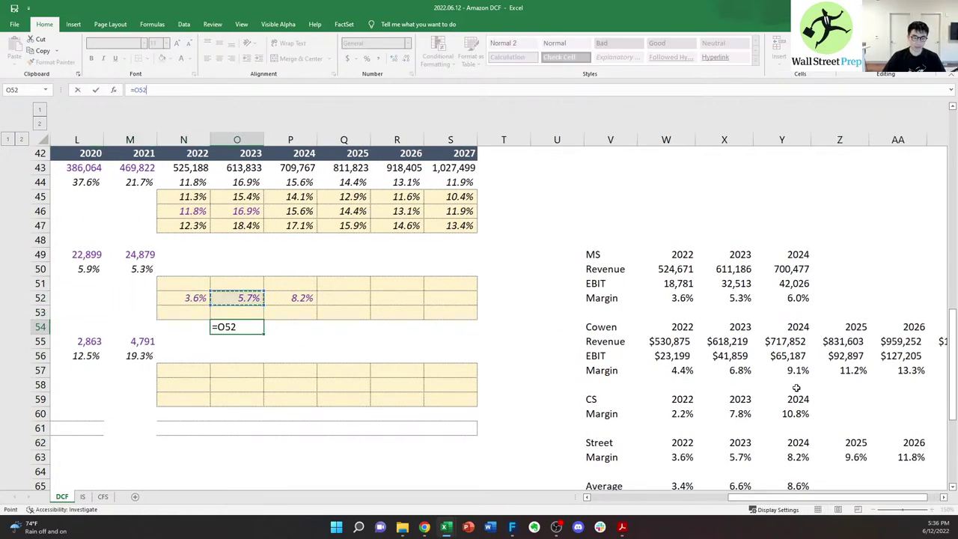
key("Left")
key("Up")
key("Up")
key("ctrl+Return")
key("ctrl+c")
key("shift+Right")
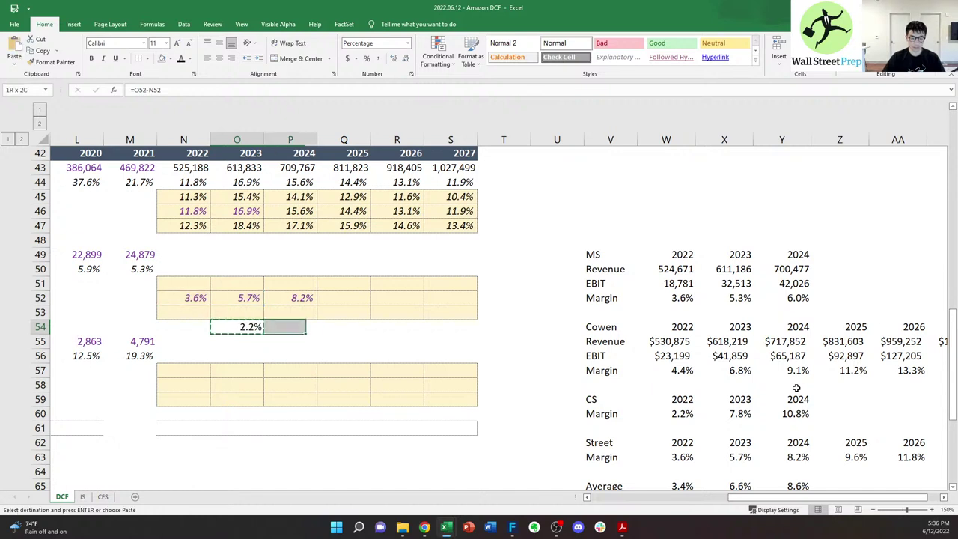
key("ctrl+v")
key("Right")
key("Right")
key("Left")
key("shift+Right")
key("Left")
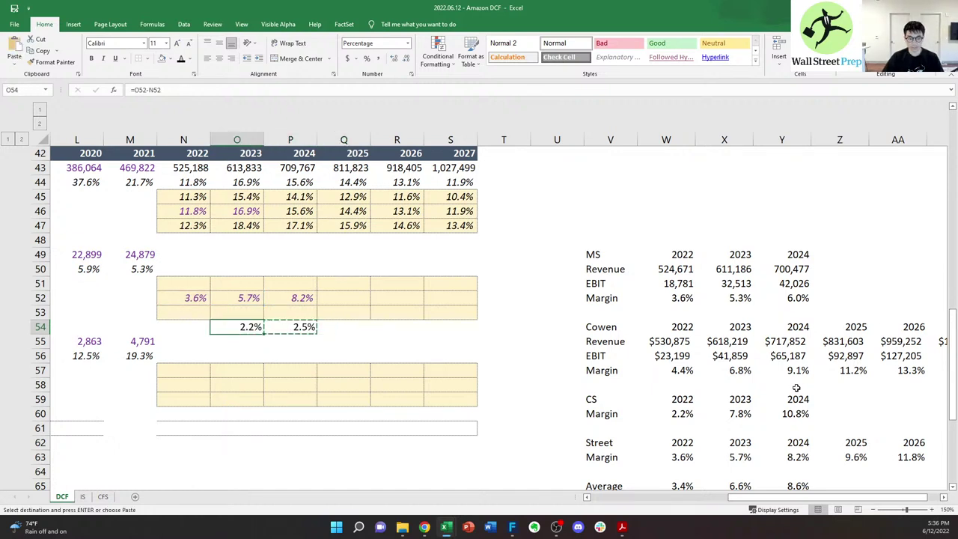
- Delete the scratch margin-change calculations in O54:P54
key("Escape")
key("Right")
key("Left")
key("shift+Right")
key("shift+Right")
key("shift+Left")
key("Delete")
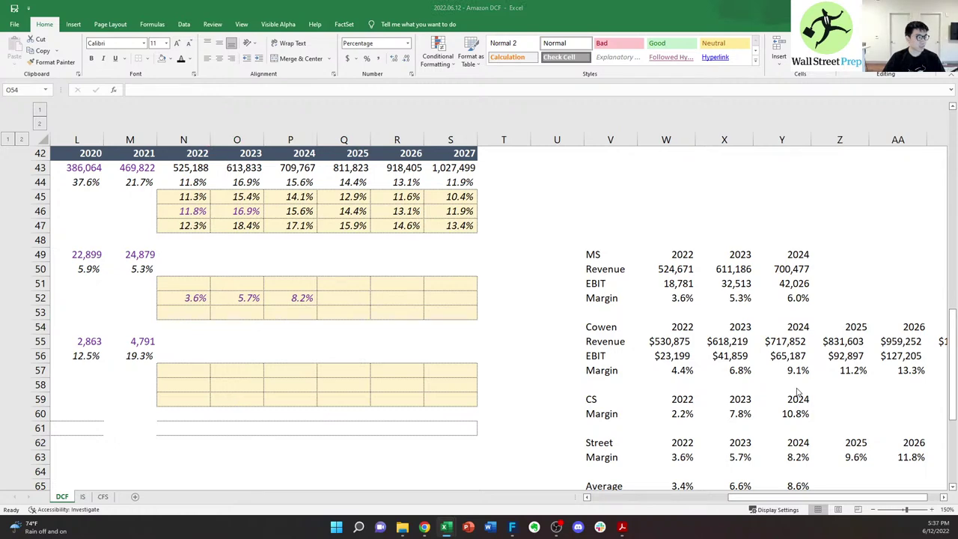
- Switch to the Amazon Q1'22 10-Q on BamSEC in the browser and search it for "segment"
key("alt+Tab")
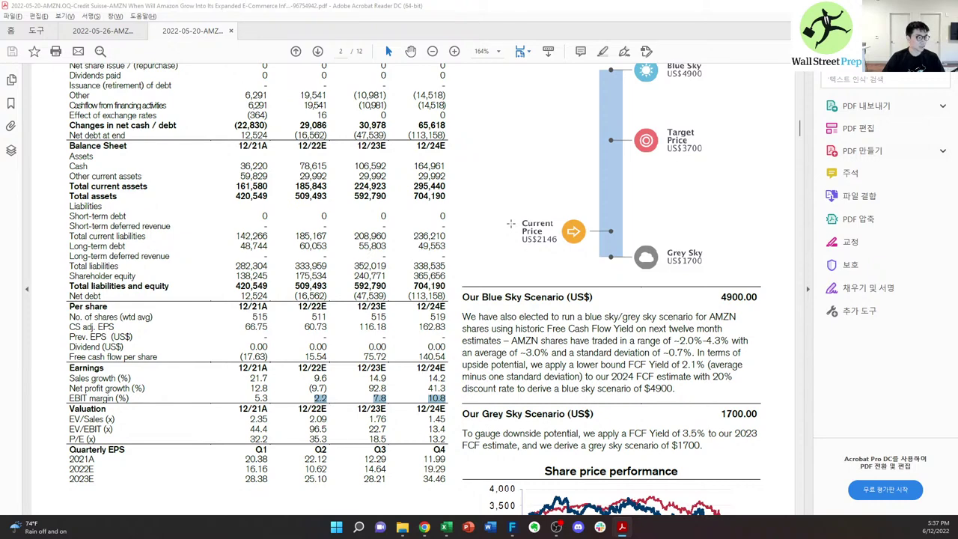
key("alt+Tab")
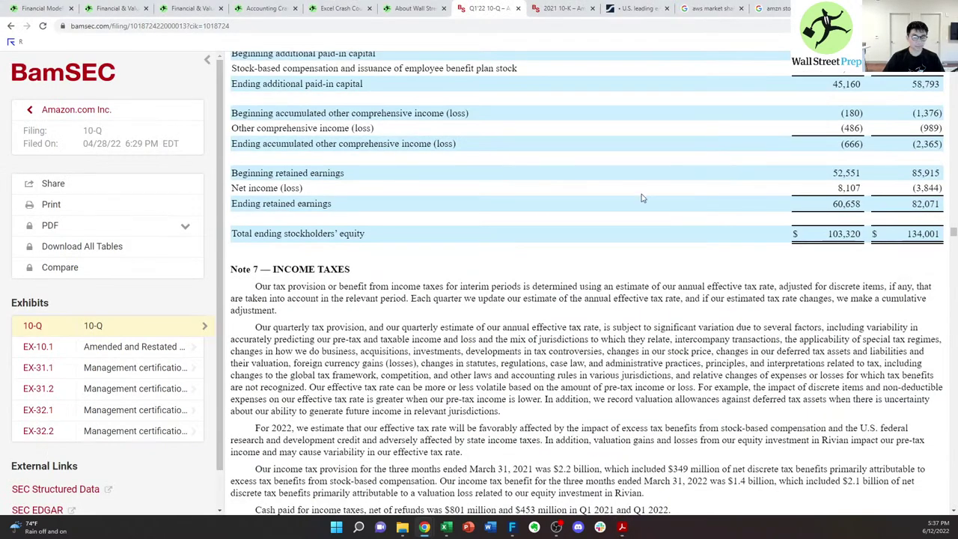
scroll(688, 222, "up", 11)
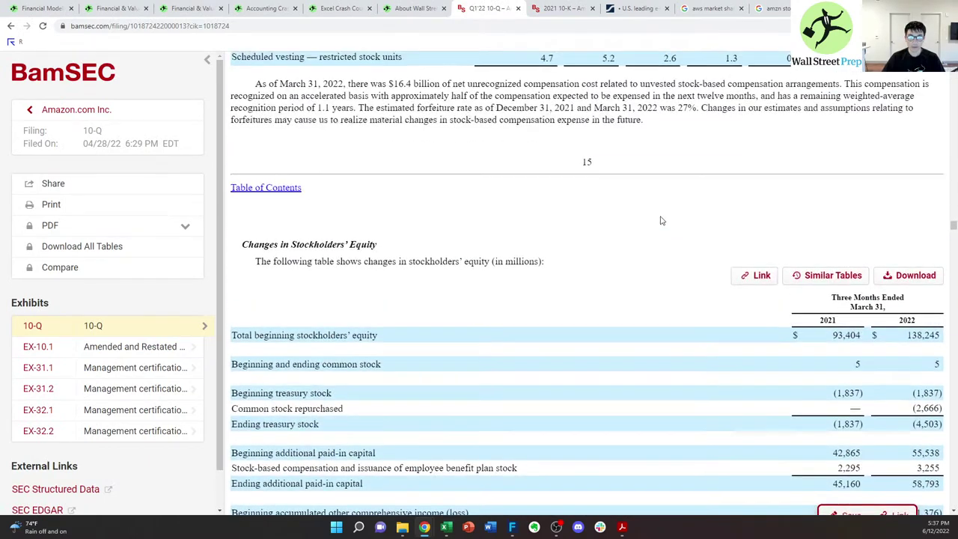
scroll(520, 218, "down", 5)
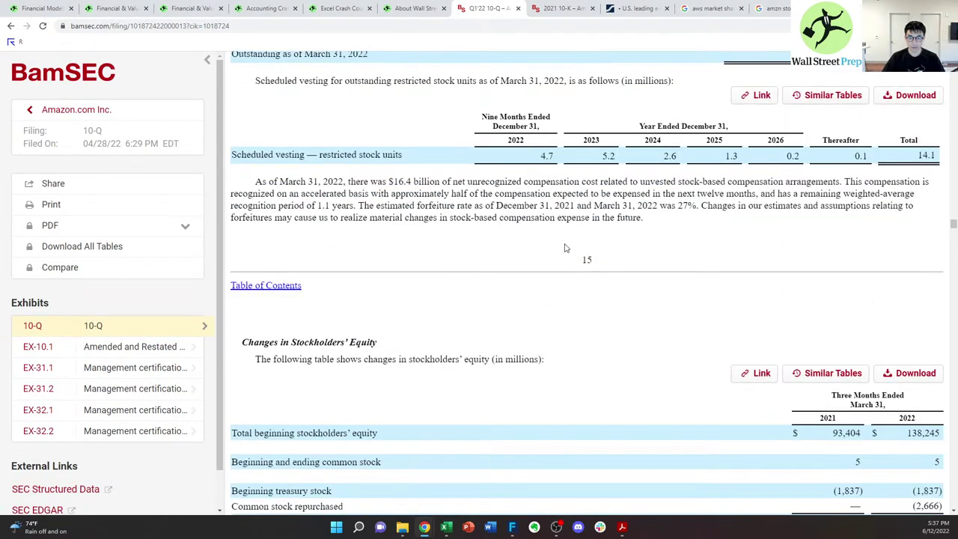
key("ctrl+f")
type("segment")
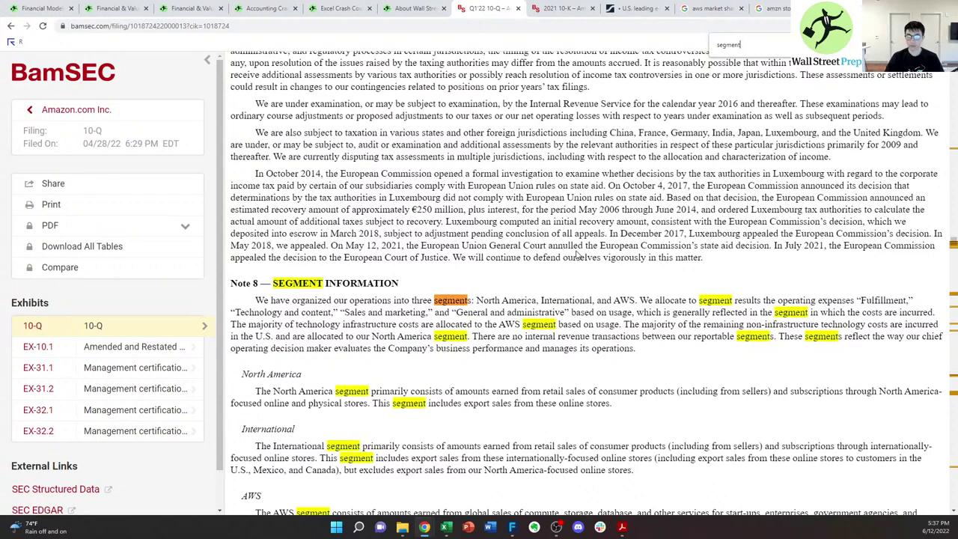
key("Escape")
- Switch to the 2021 10-K and find the reportable segments table with net sales, operating expenses and operating income
left_click(560, 7)
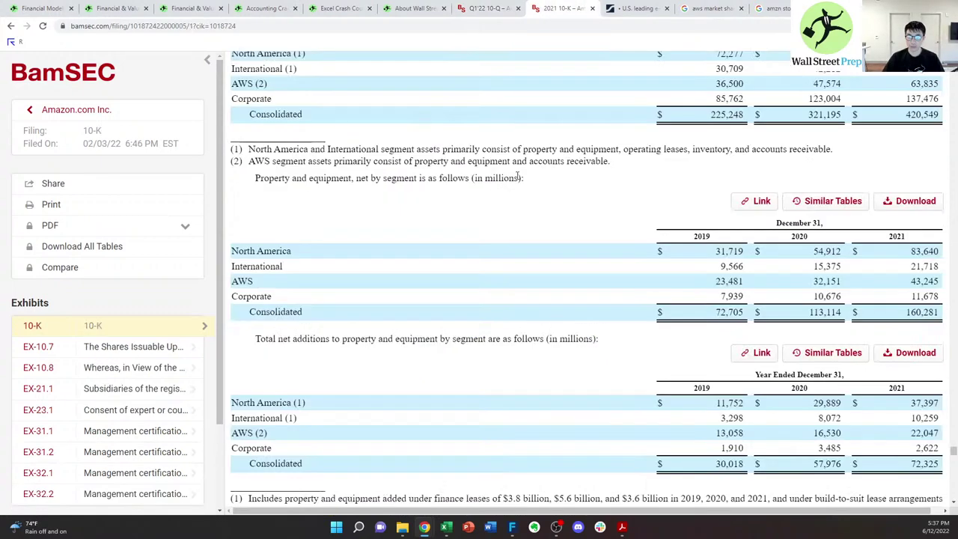
scroll(514, 231, "down", 1)
scroll(438, 233, "up", 1)
scroll(577, 245, "up", 1)
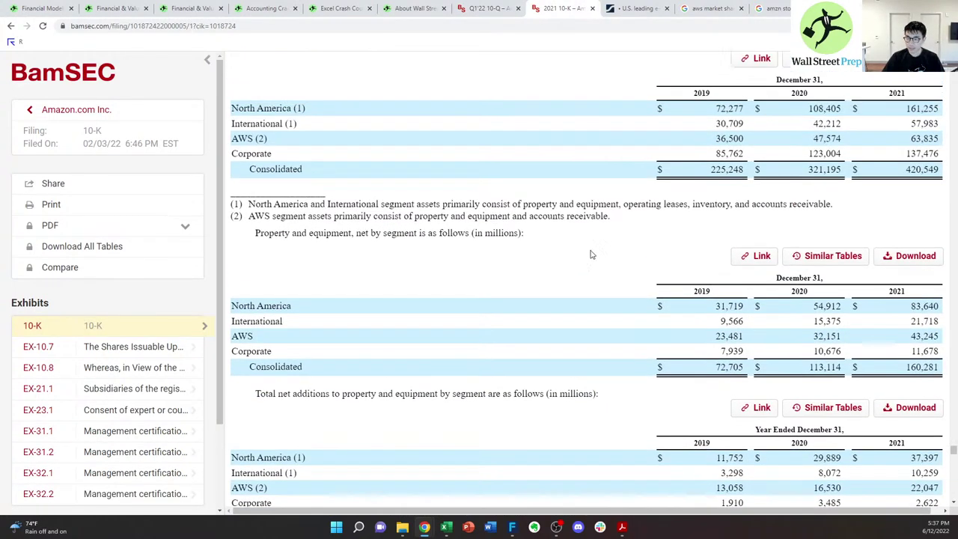
scroll(588, 247, "down", 1)
scroll(574, 241, "down", 1)
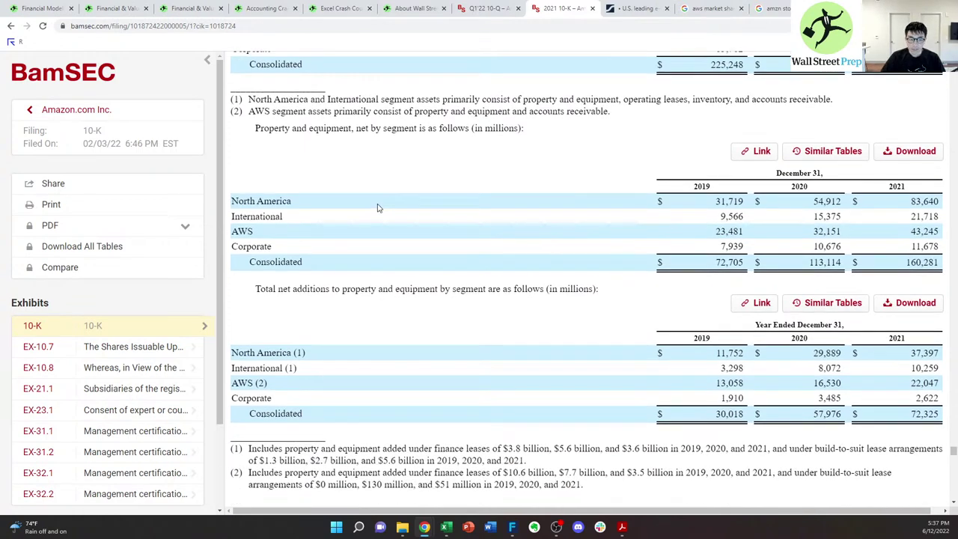
scroll(438, 251, "down", 1)
scroll(443, 245, "up", 6)
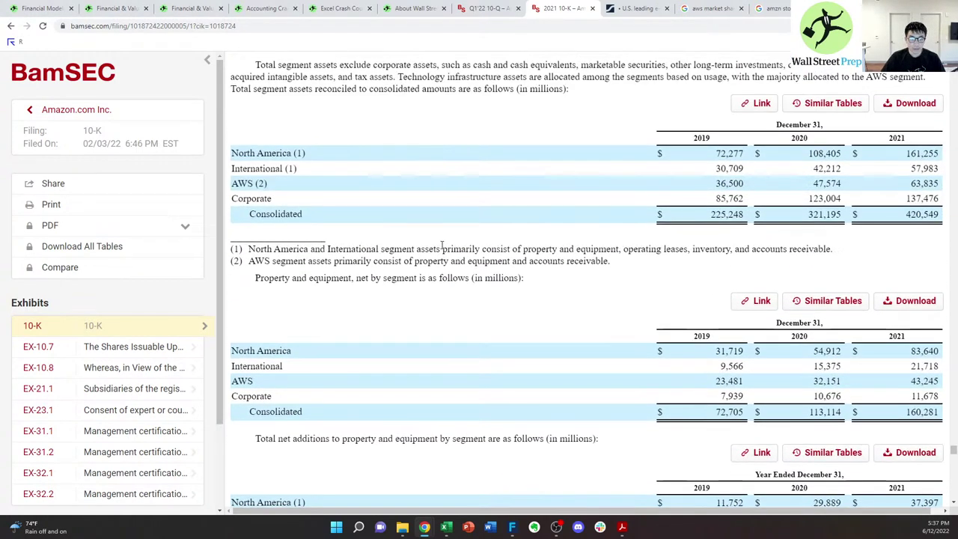
scroll(442, 246, "up", 4)
scroll(358, 260, "down", 1)
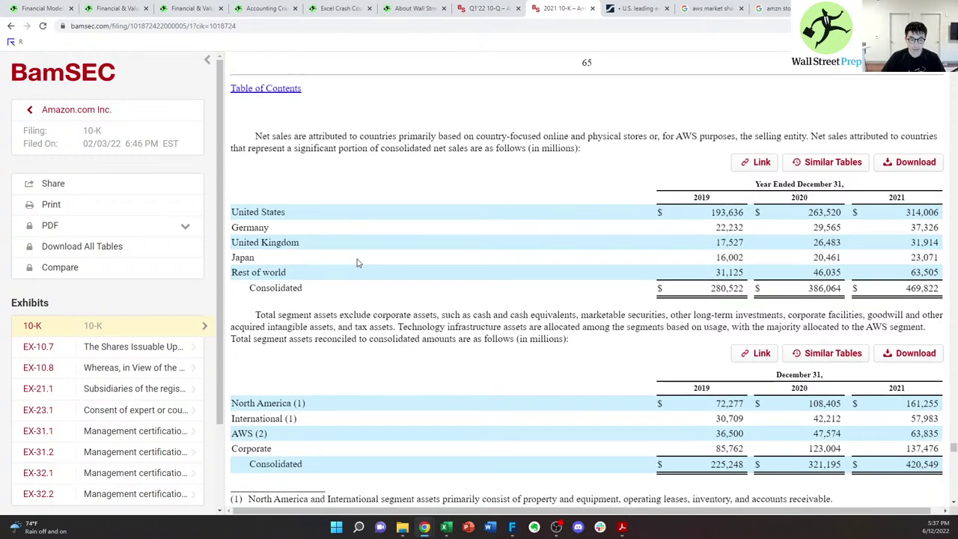
scroll(358, 261, "up", 12)
scroll(357, 262, "up", 5)
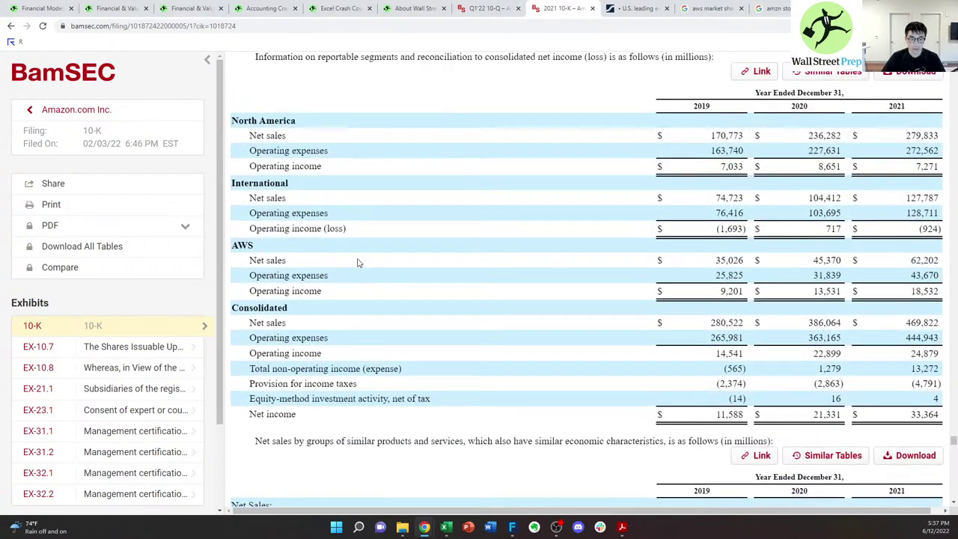
- Examine the AWS segment's operating income for 2019 to 2021 in the 10-K segment table
scroll(344, 256, "down", 2)
left_click_drag(260, 291, 462, 298)
left_click_drag(715, 296, 747, 297)
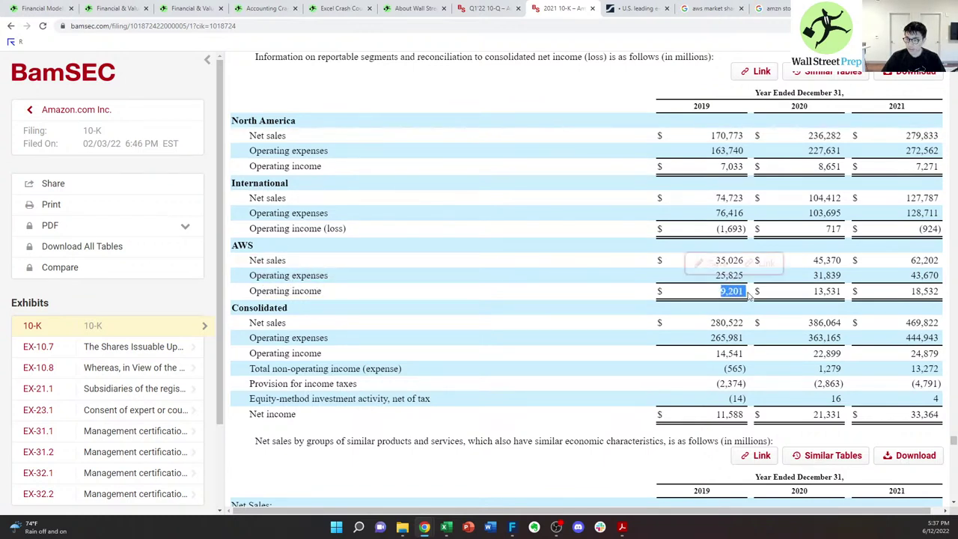
left_click(818, 293)
left_click_drag(814, 292, 843, 292)
left_click(913, 291)
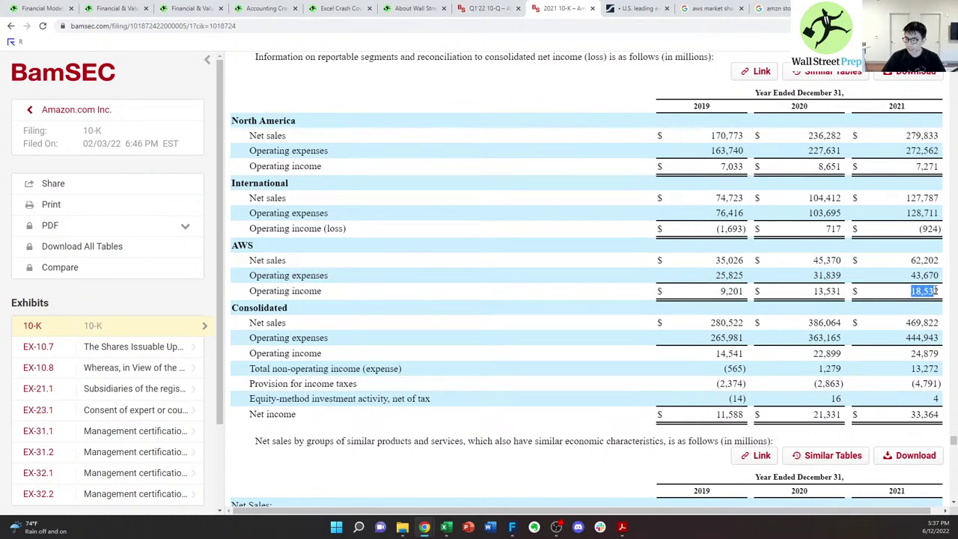
left_click(892, 303)
left_click_drag(715, 294, 930, 295)
left_click(887, 304)
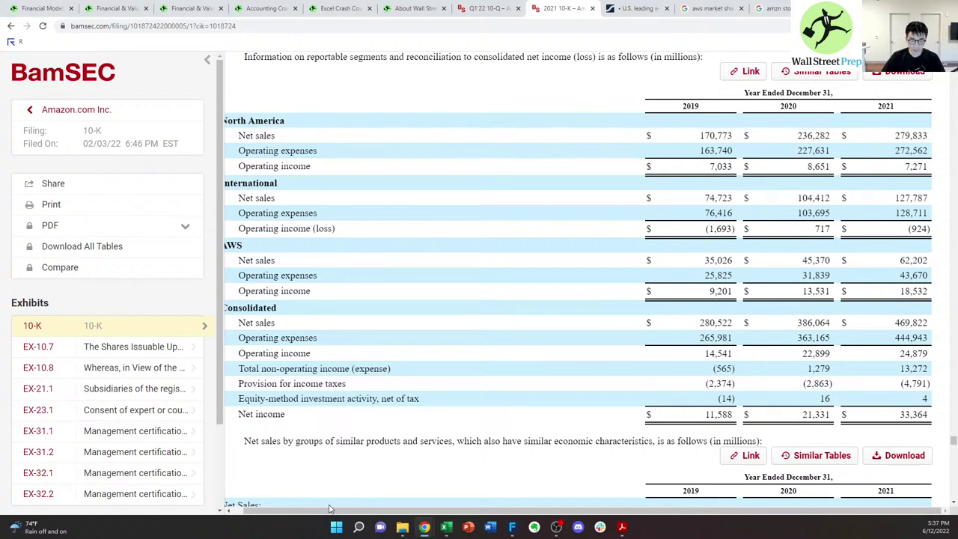
left_click_drag(329, 509, 319, 509)
left_click_drag(726, 280, 805, 292)
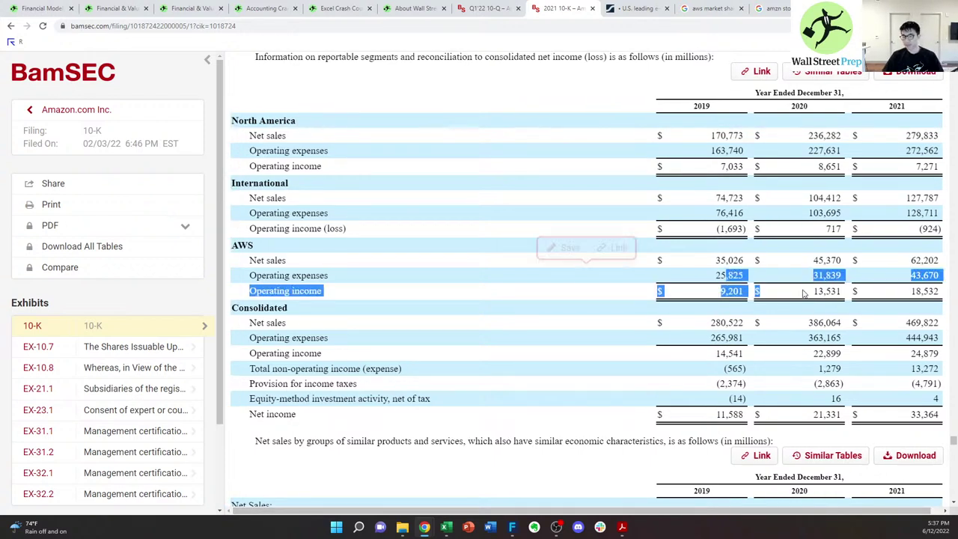
left_click(807, 291)
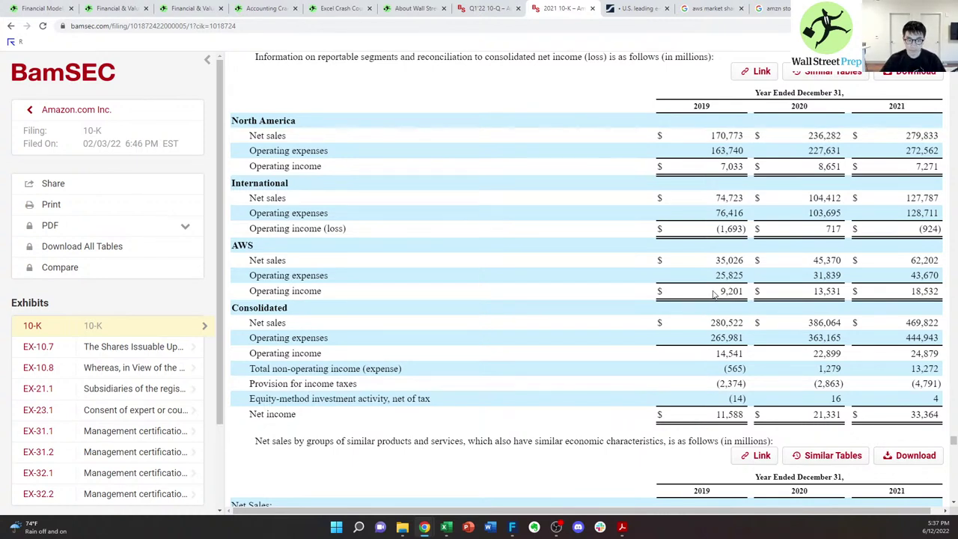
left_click_drag(714, 293, 938, 292)
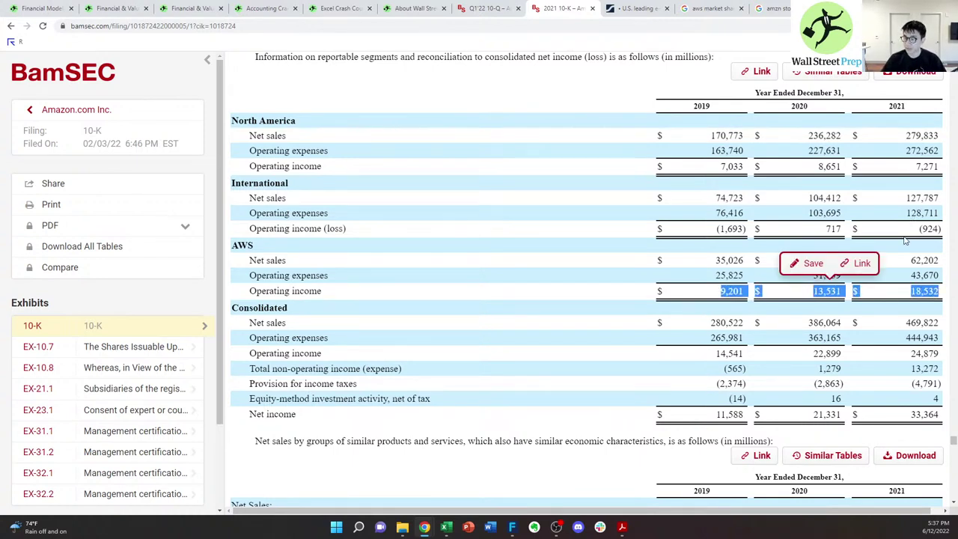
- Examine the North America segment's operating income for 2019 to 2021 in the 10-K segment table
left_click(813, 188)
left_click_drag(702, 168, 845, 168)
left_click(855, 170)
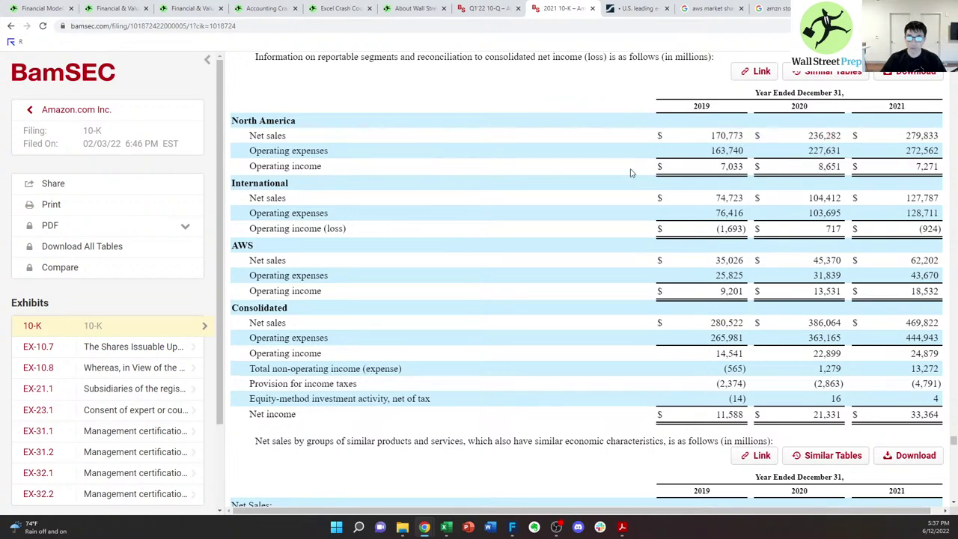
left_click_drag(720, 168, 863, 171)
left_click(700, 169)
left_click(807, 171)
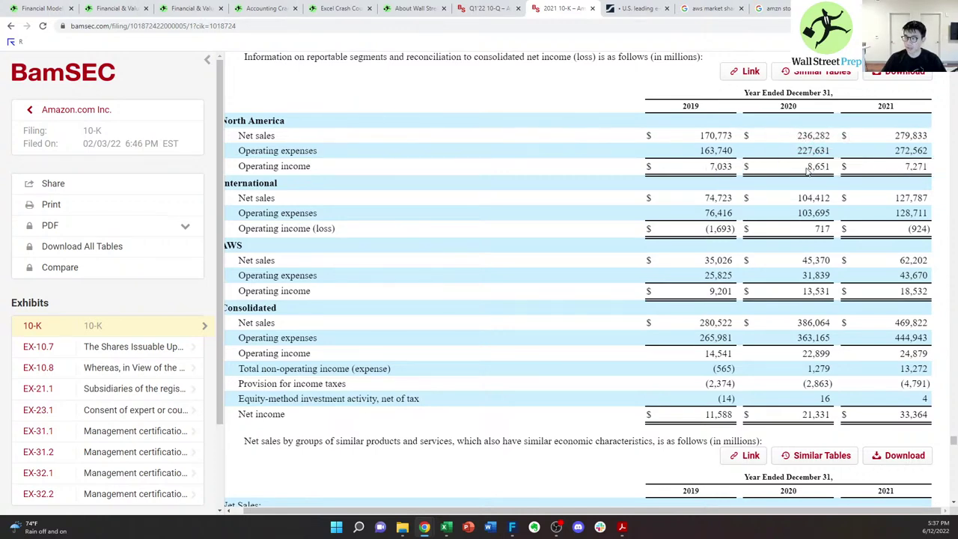
left_click(888, 72)
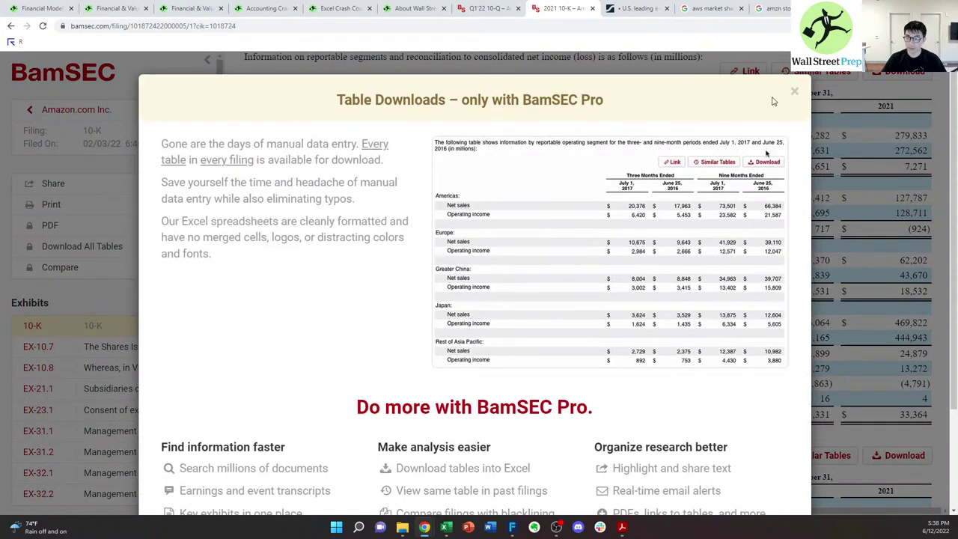
left_click(794, 91)
left_click_drag(701, 165, 931, 166)
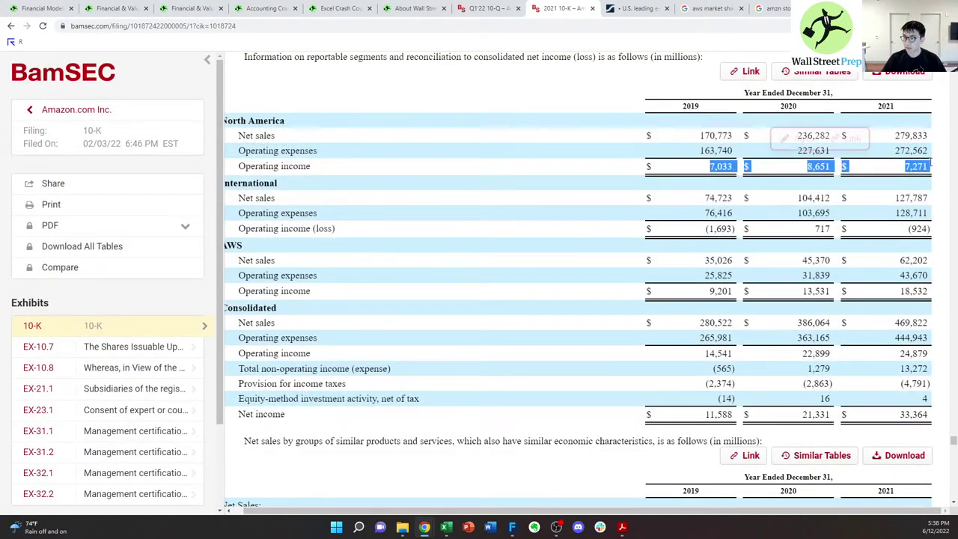
left_click(842, 213)
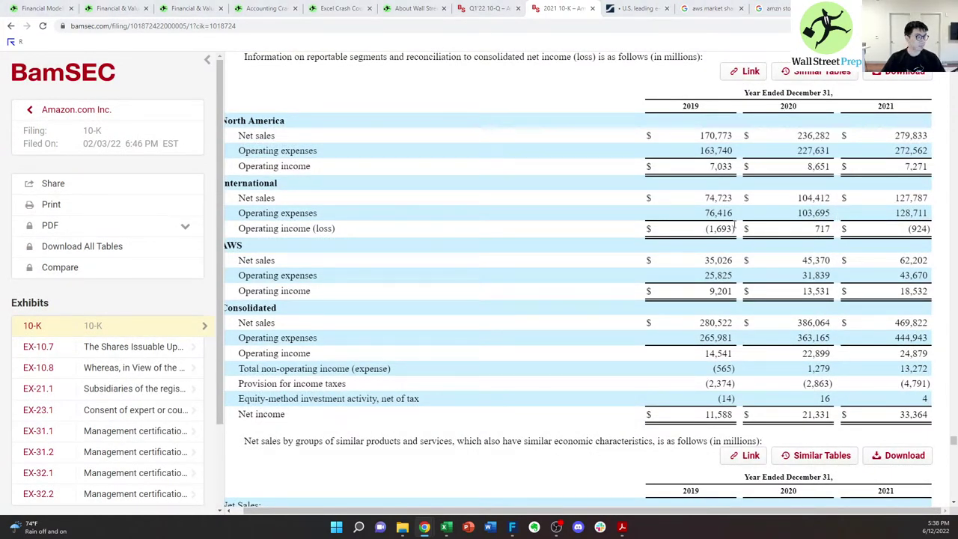
- Switch back to the DCF workbook in Excel and try pasting the clipboard contents into V45
key("alt+Tab")
left_click(610, 196)
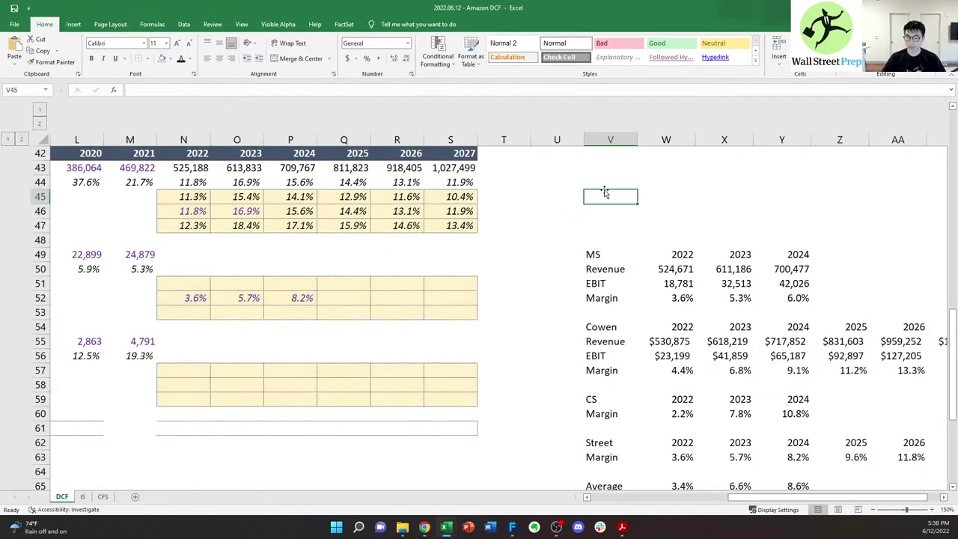
key("ctrl+v")
key("ctrl+z")
- Enter the 2019 North America operating income from the 10-K, 7033, in W44
left_click(621, 182)
left_click(651, 189)
key("alt+Tab")
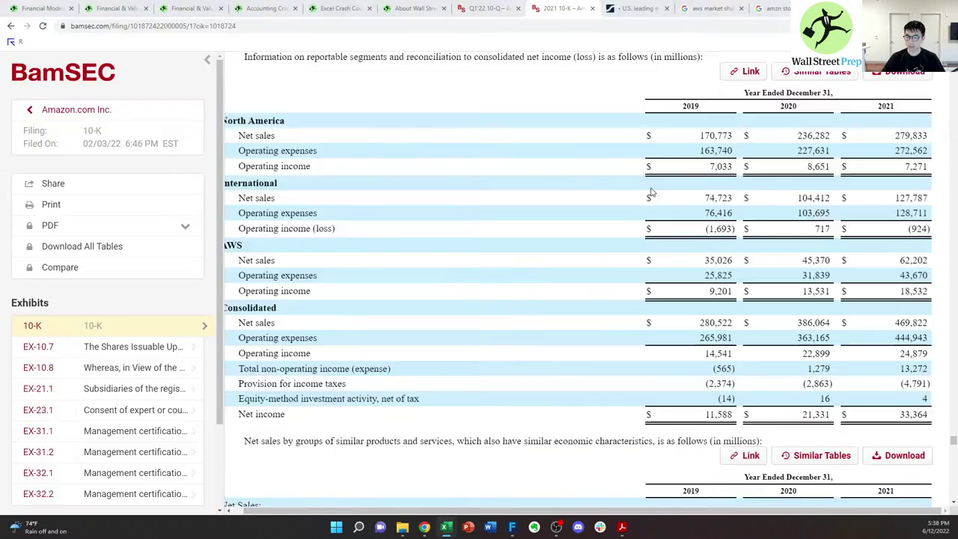
key("alt+Tab")
type("33")
key("Tab")
type("8")
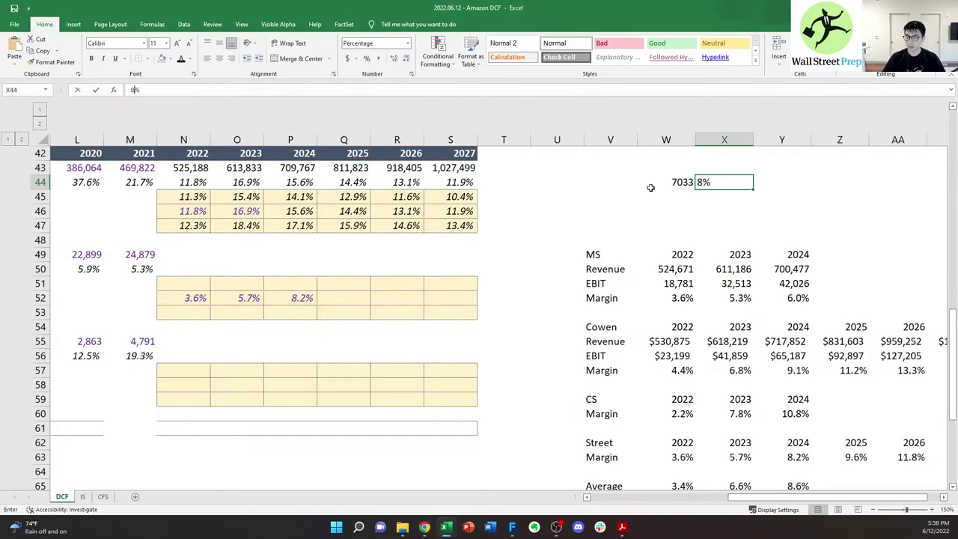
key("Escape")
- Apply only the formatting of W44 to the adjacent cells X44:AA44
key("Left")
key("ctrl+c")
key("Right")
key("shift+Right")
key("shift+Right")
key("shift+Right")
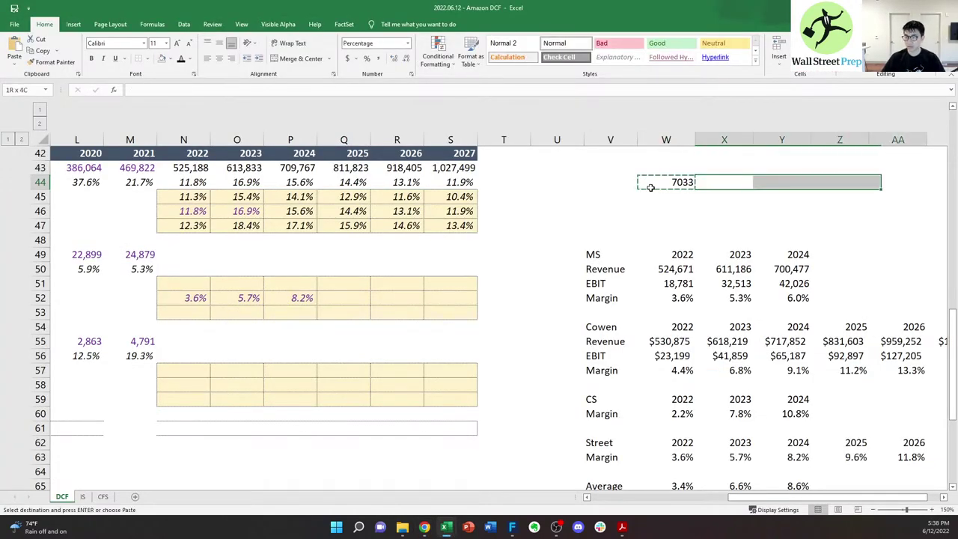
key("ctrl+alt+v")
key("t")
key("Return")
- Enter the 2020 and 2021 North America operating income from the 10-K, 8651 in X44 and 7271 in Y44
type("862")
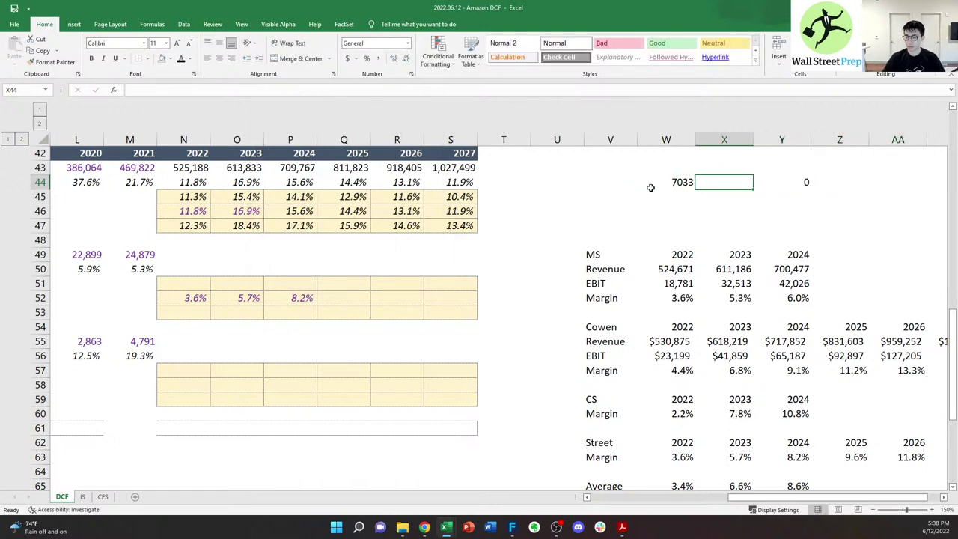
type("1")
key("alt+Tab")
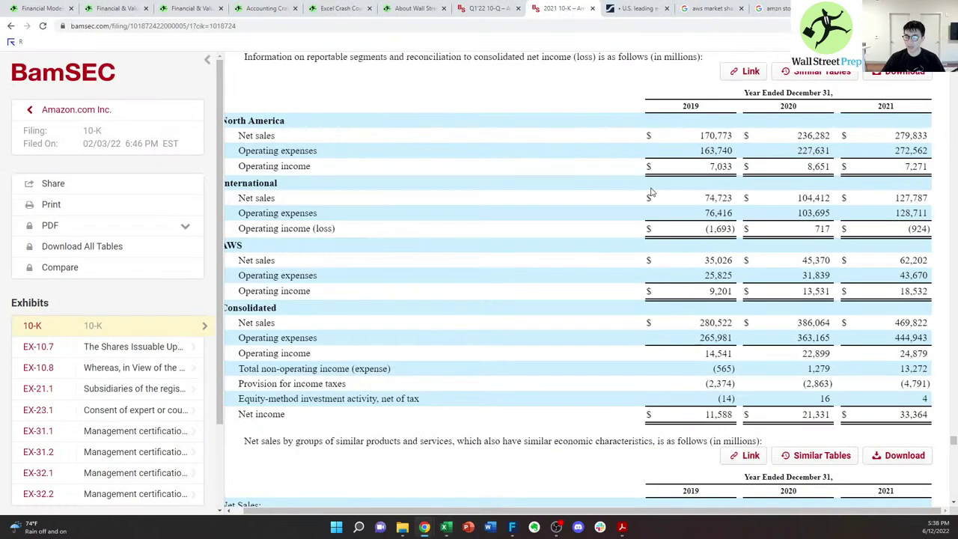
key("alt+Tab")
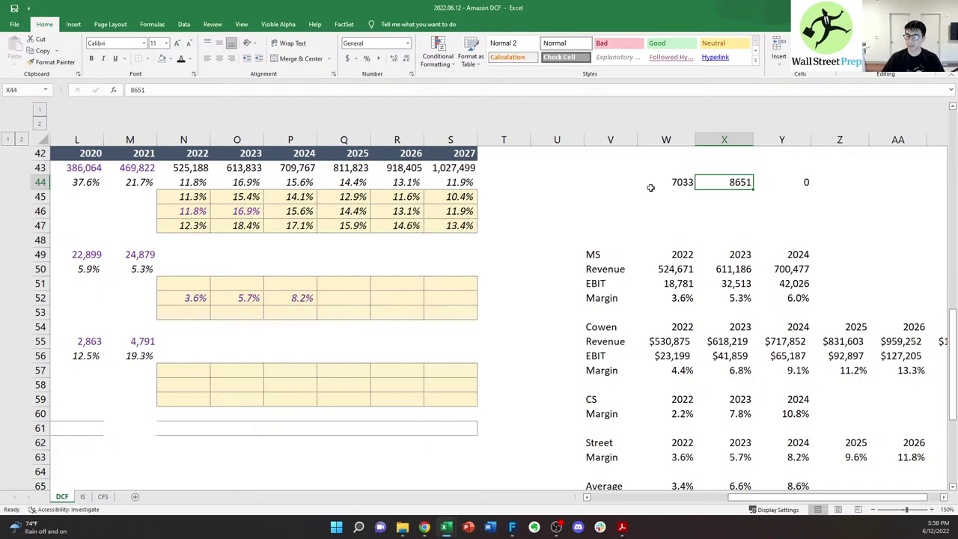
key("Tab")
type("7271")
key("alt+Tab")
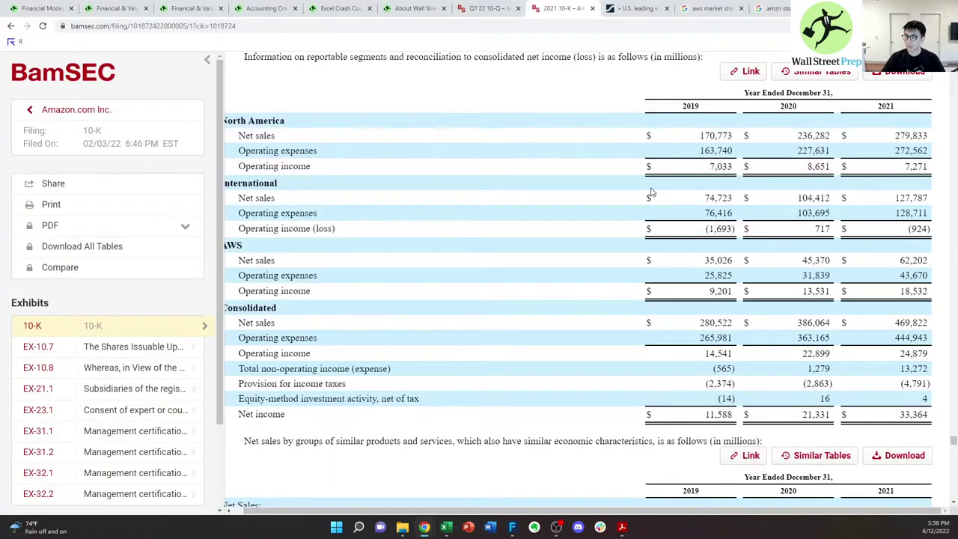
key("alt+Tab")
- Add year headers above the figures, with 2019 in W43 and the formula =W43+1 in X43 copied to Y43
key("Up")
key("Left")
key("Left")
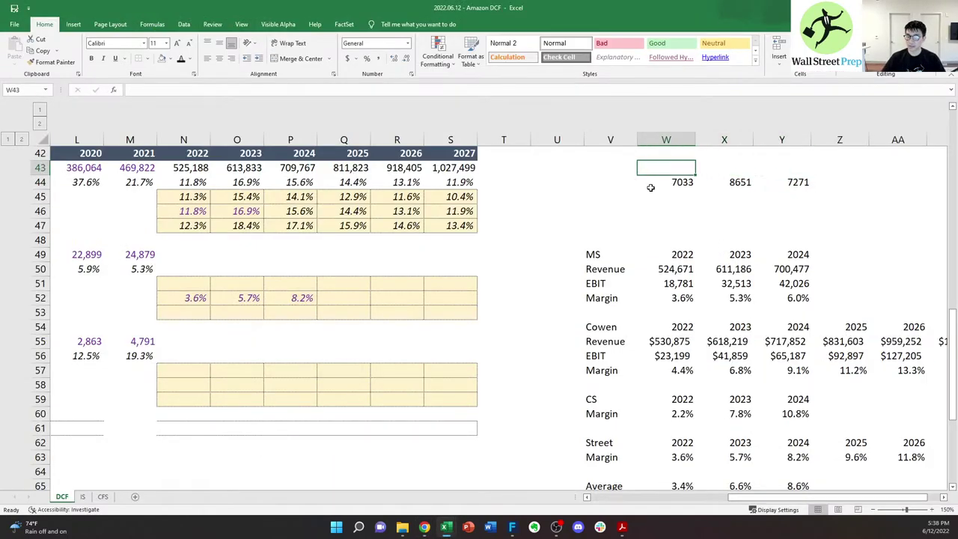
type("2019")
key("Tab")
type("=W43+1")
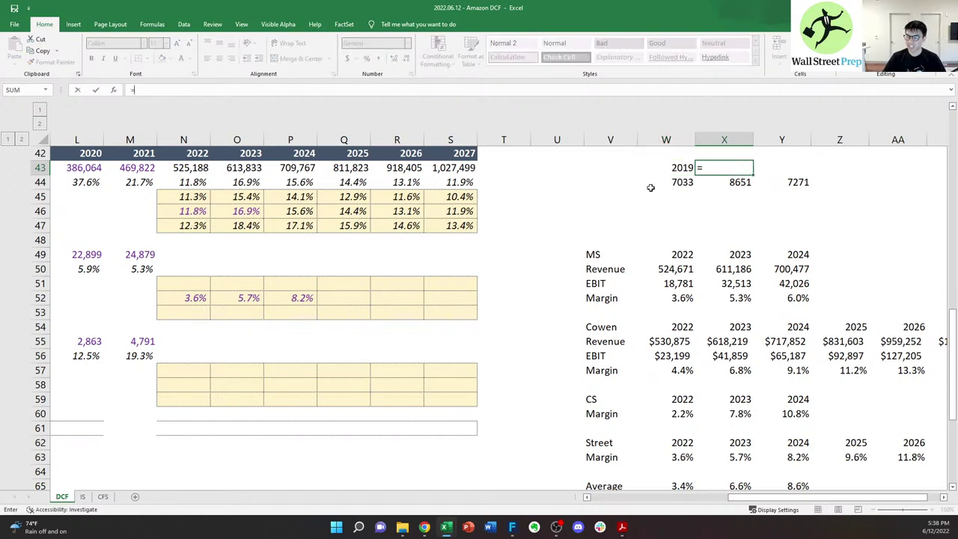
key("ctrl+Return")
key("ctrl+c")
key("Right")
key("ctrl+v")
key("Down")
key("Escape")
- Label the segment rows NA in V44 and Int'l in V45
key("Left")
key("Left")
key("Left")
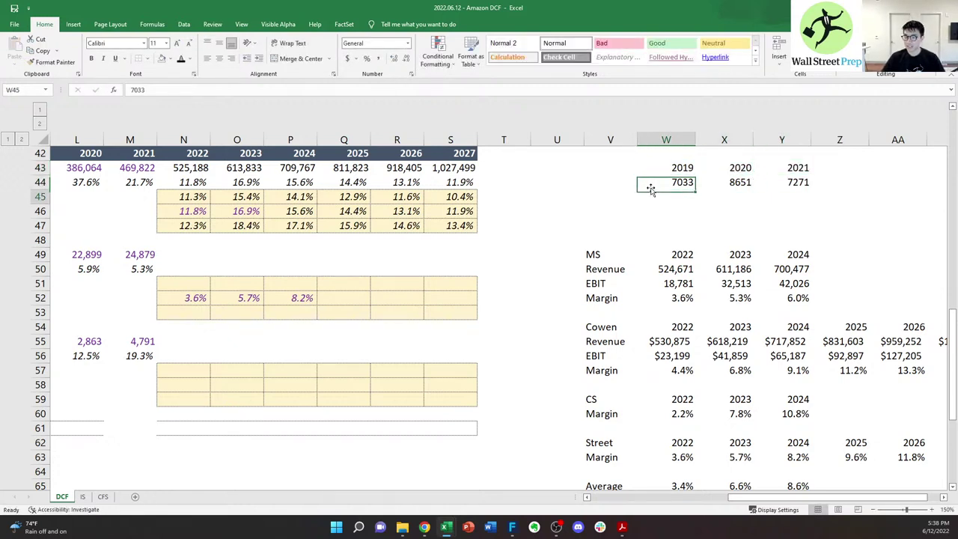
type("E")
key("BackSpace")
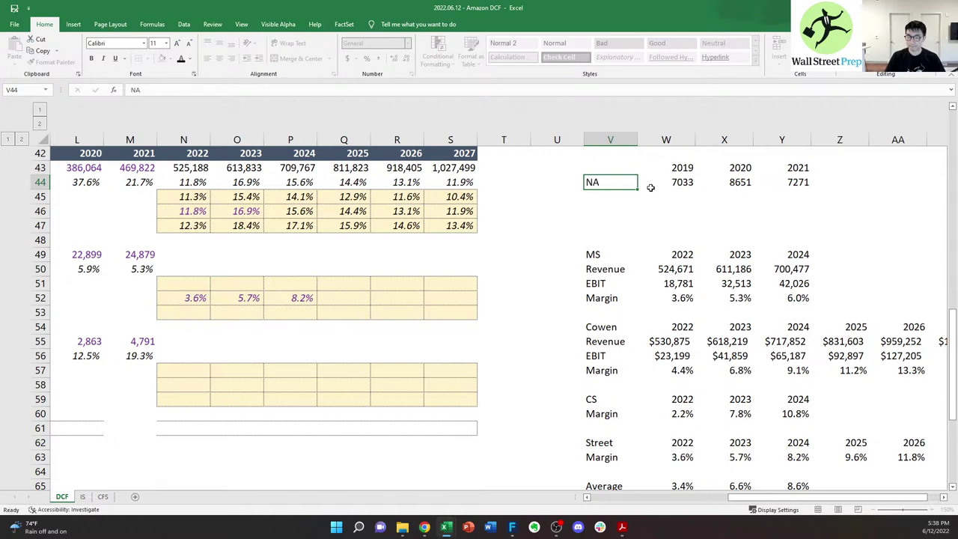
key("Down")
type("IO")
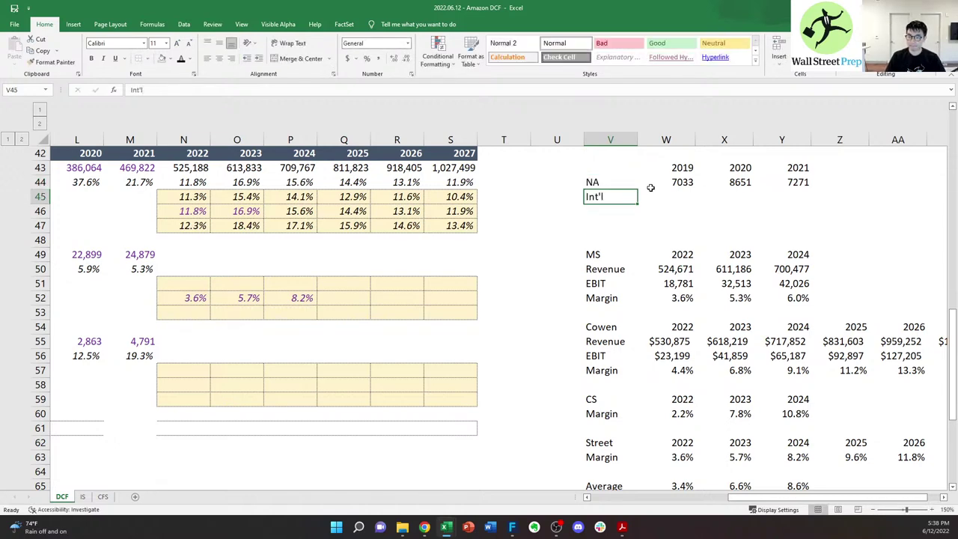
- Enter the International operating income for 2019 to 2021 from the 10-K in W45:Y45: -1693, 717 and -924
key("alt+Tab")
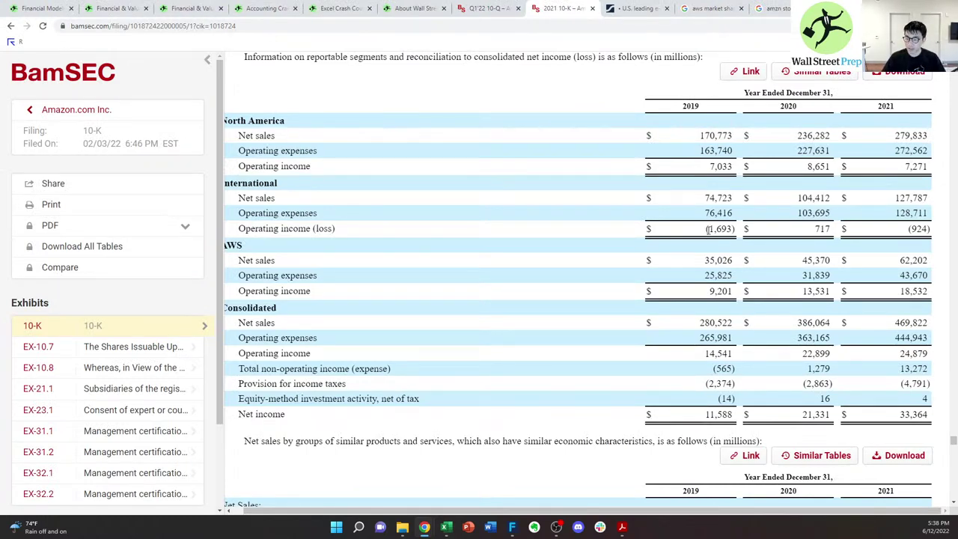
key("alt+Tab")
key("Right")
type("4")
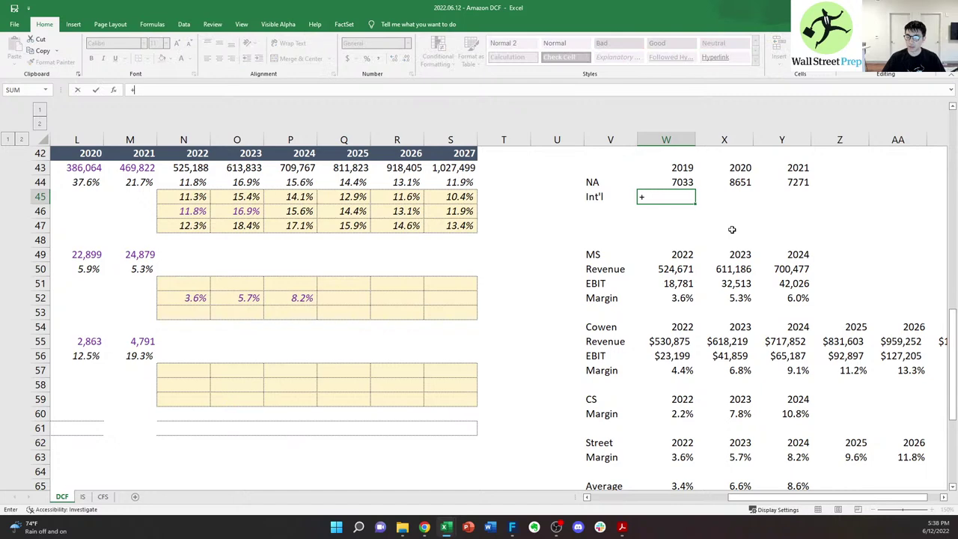
key("Escape")
type("1693")
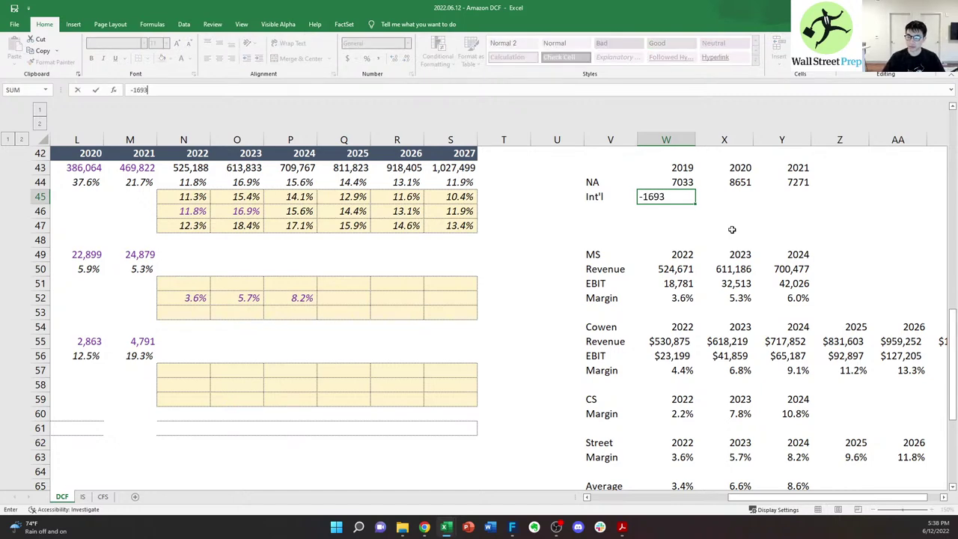
key("Right")
key("alt+Tab")
key("alt+Tab")
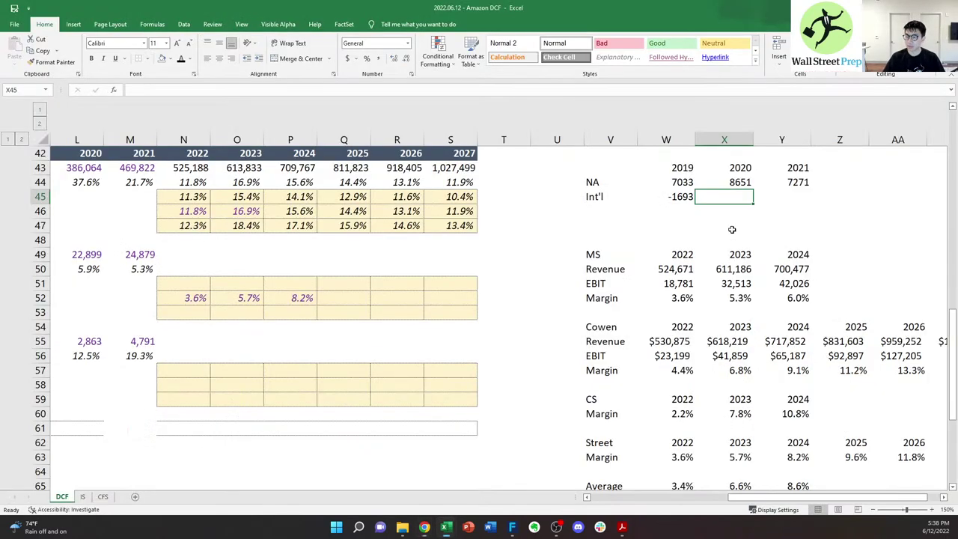
type("717")
key("Right")
key("alt+Tab")
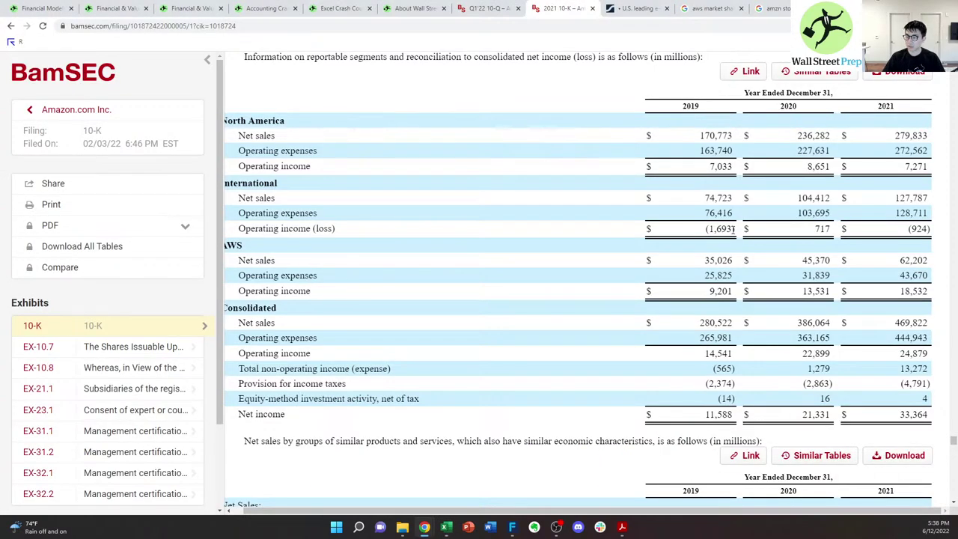
key("alt+Tab")
type("-924")
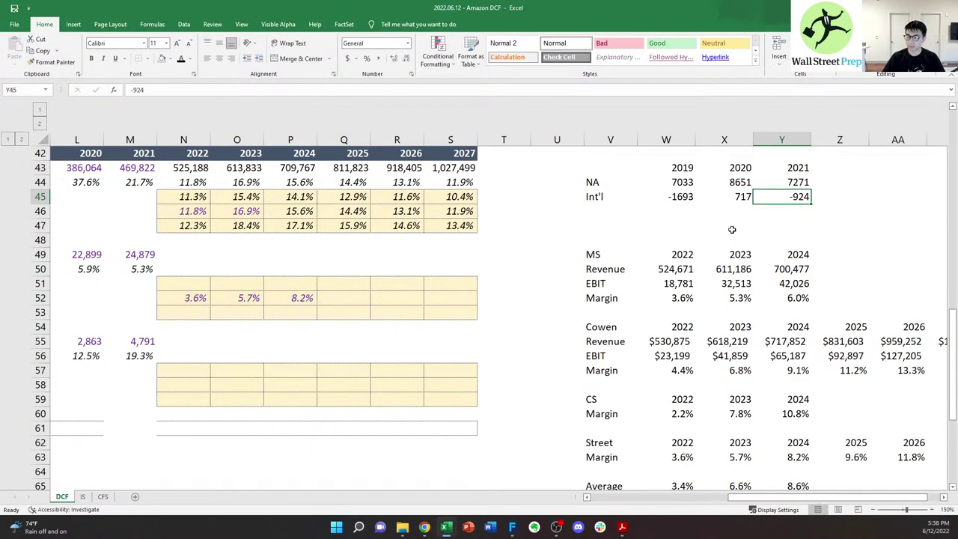
key("Return")
- Add an AWS row in V46 with the 10-K operating income for 2019 to 2021: 9201, 13531 and 18532
key("Left")
key("Left")
key("alt+Tab")
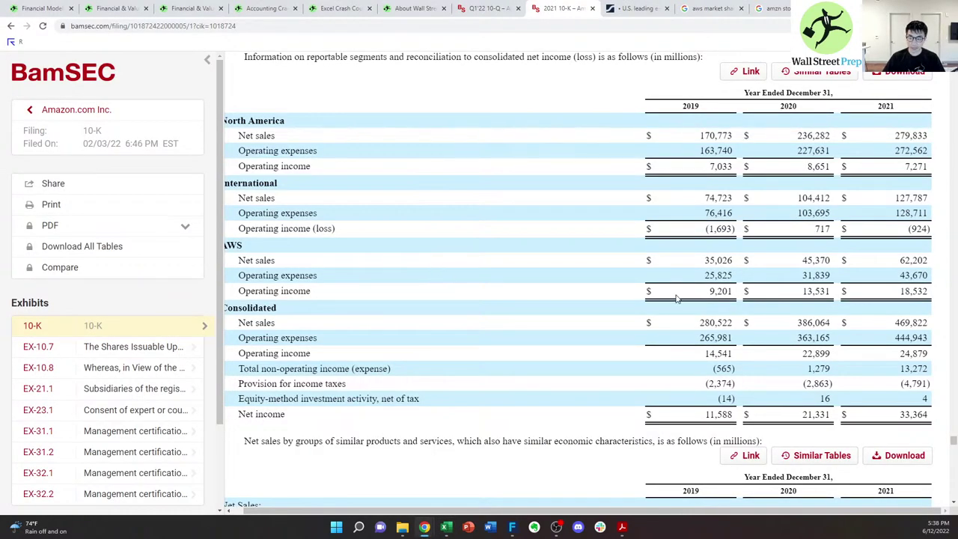
key("alt+Tab")
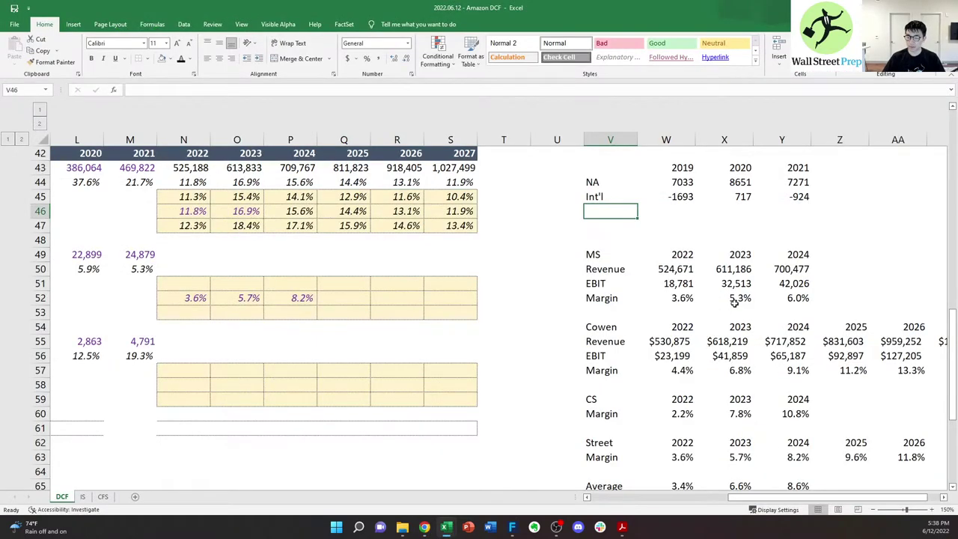
type("AWS")
key("Right")
type("9")
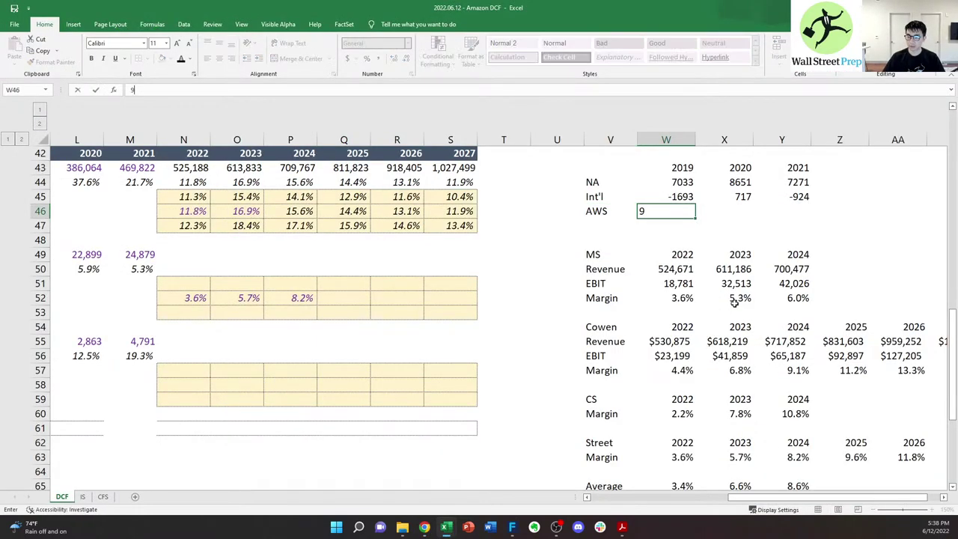
type("201")
key("Right")
key("alt+Tab")
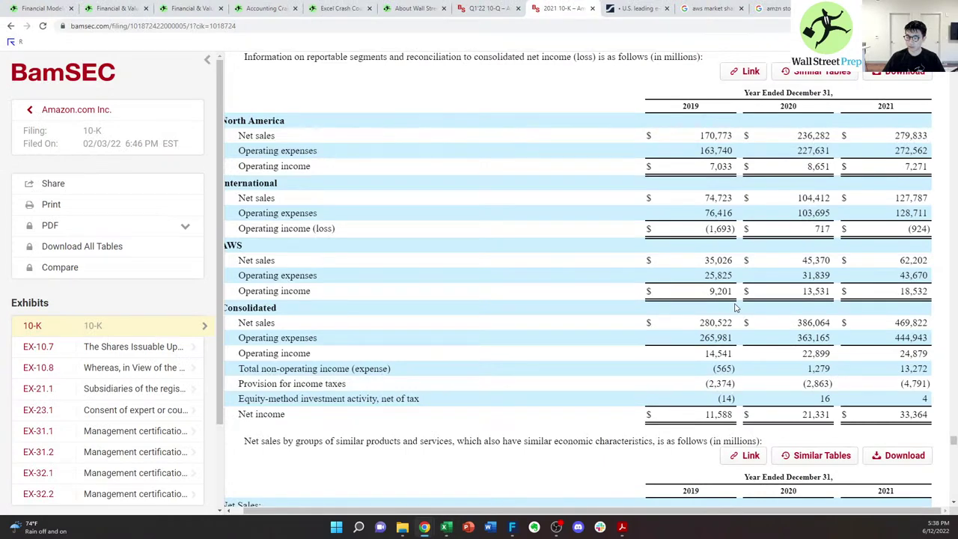
key("alt+Tab")
type("13531")
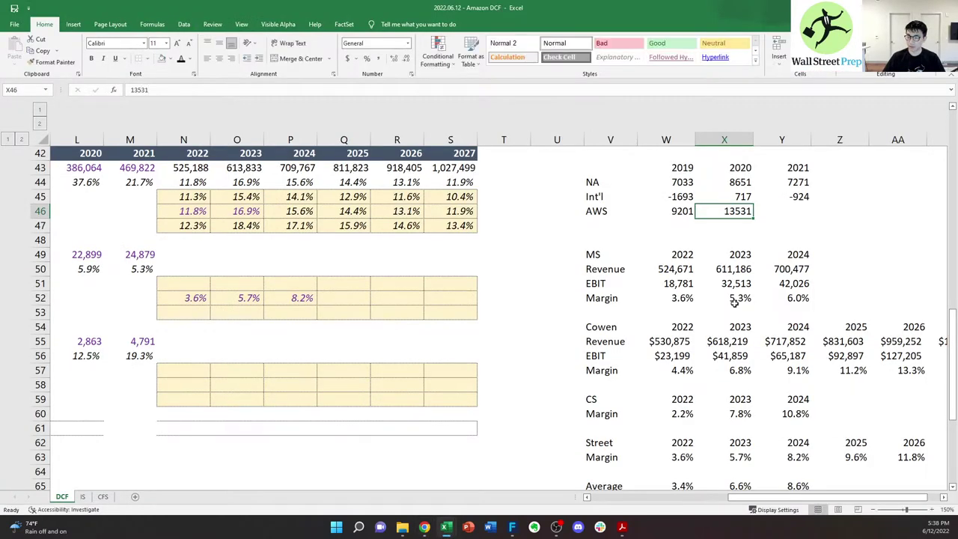
key("Right")
key("alt+Tab")
key("alt+Tab")
type("18532")
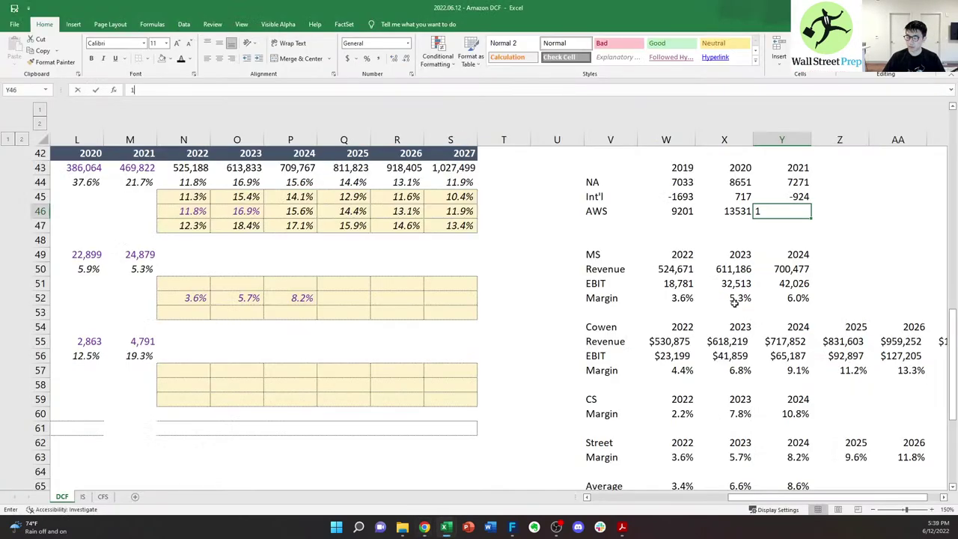
- Move the broker, Street and average margin block starting at V49 down four rows to start at V53
key("Down")
key("Down")
key("Left")
key("Left")
key("Left")
key("Down")
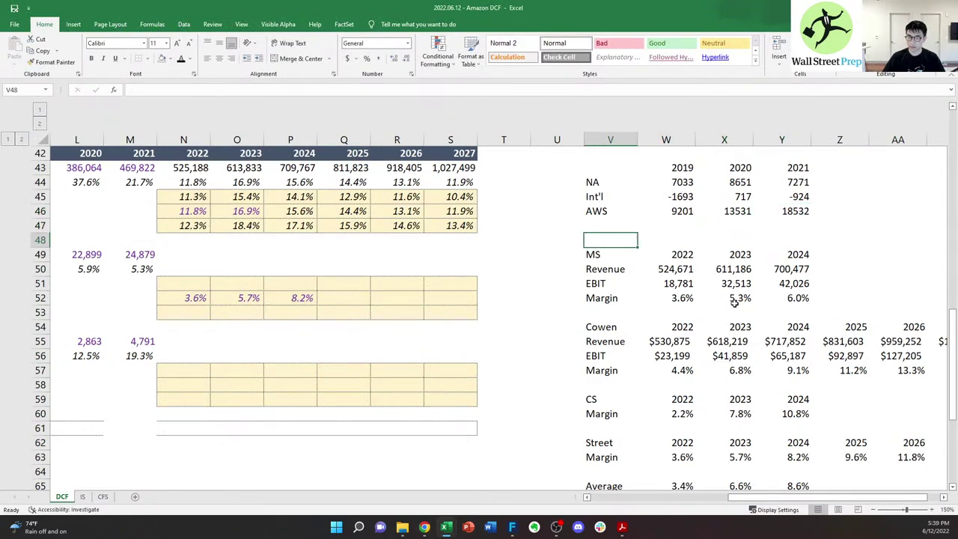
key("shift+Down")
key("shift+Down")
key("shift+Down")
key("shift+Down")
key("shift+Down")
key("shift+Down")
key("shift+Down")
key("shift+Down")
key("shift+Down")
key("shift+Down")
key("shift+Down")
key("shift+Down")
key("shift+Down")
key("shift+Down")
key("shift+Down")
key("shift+Down")
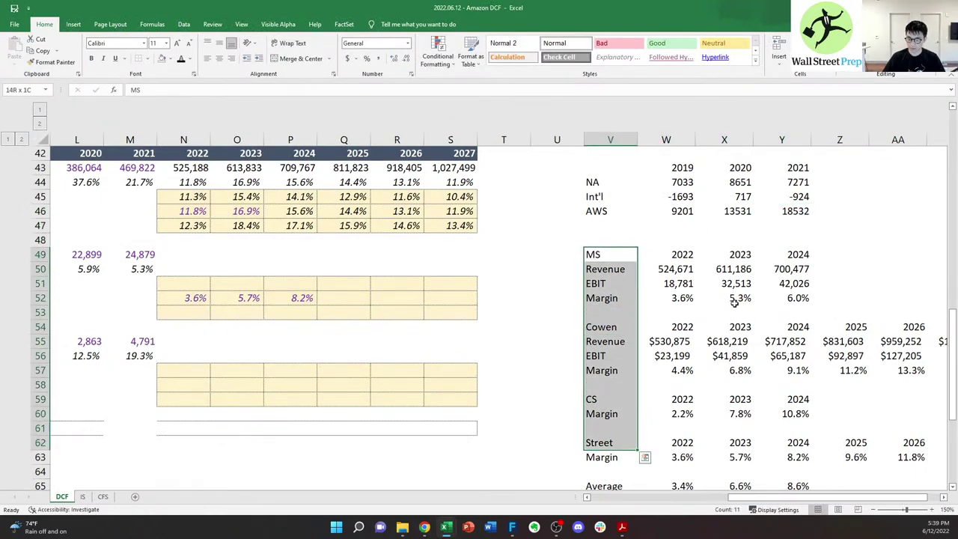
key("shift+Right")
key("shift+Right")
key("shift+Right")
key("shift+Right")
key("shift+Right")
key("shift+Right")
key("shift+Right")
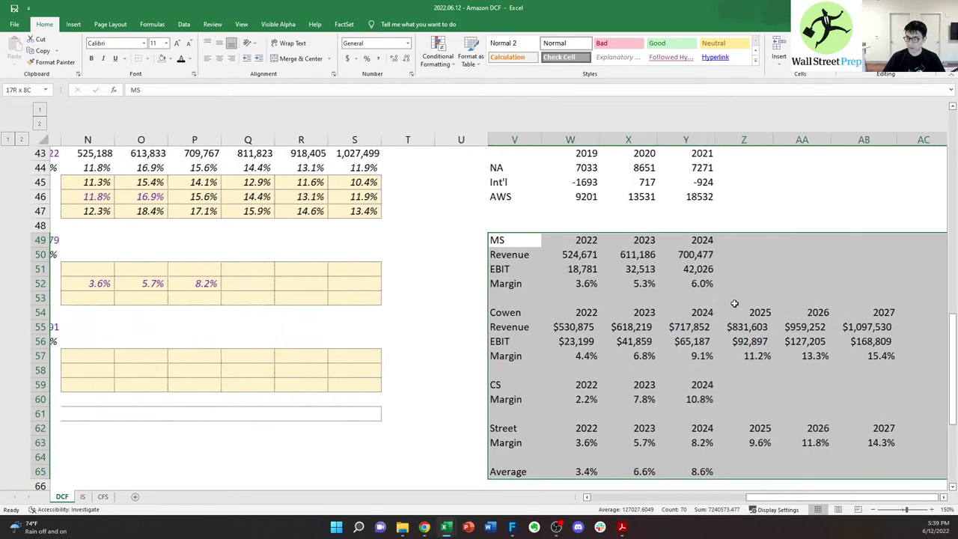
key("shift+Left")
key("ctrl+x")
key("Down")
key("Down")
key("Down")
key("Down")
key("ctrl+v")
key("Return")
- Label V47 as OI and add a bottom border beneath the AWS row, V46:Y46
key("Up")
key("Up")
key("Up")
key("Up")
key("Up")
key("Up")
key("Up")
key("Up")
key("Up")
key("Up")
key("Up")
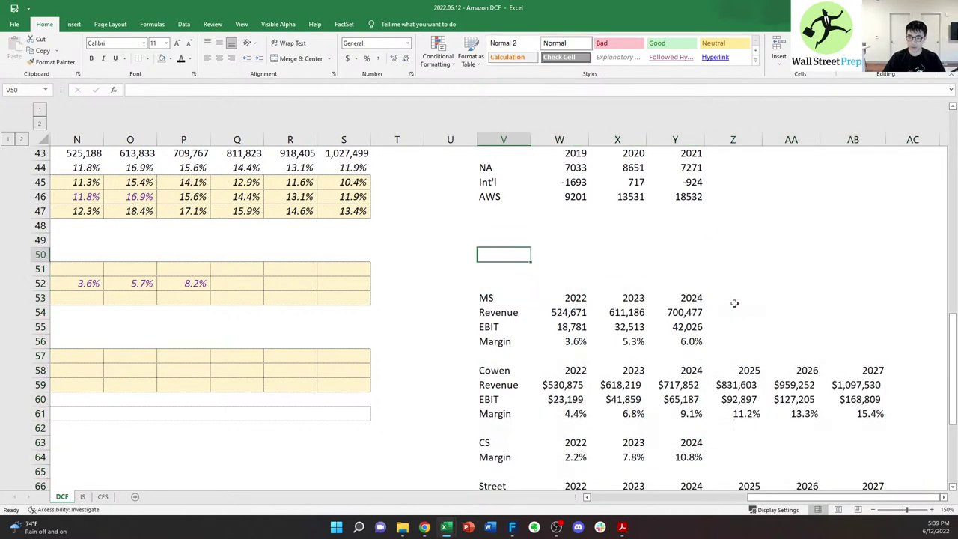
key("Down")
key("Down")
key("Down")
key("Down")
key("Down")
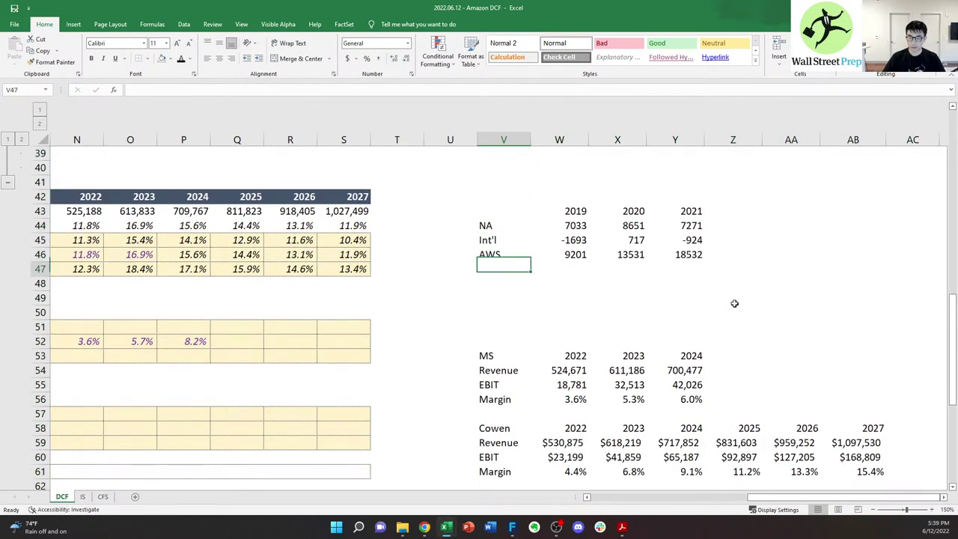
type("O")
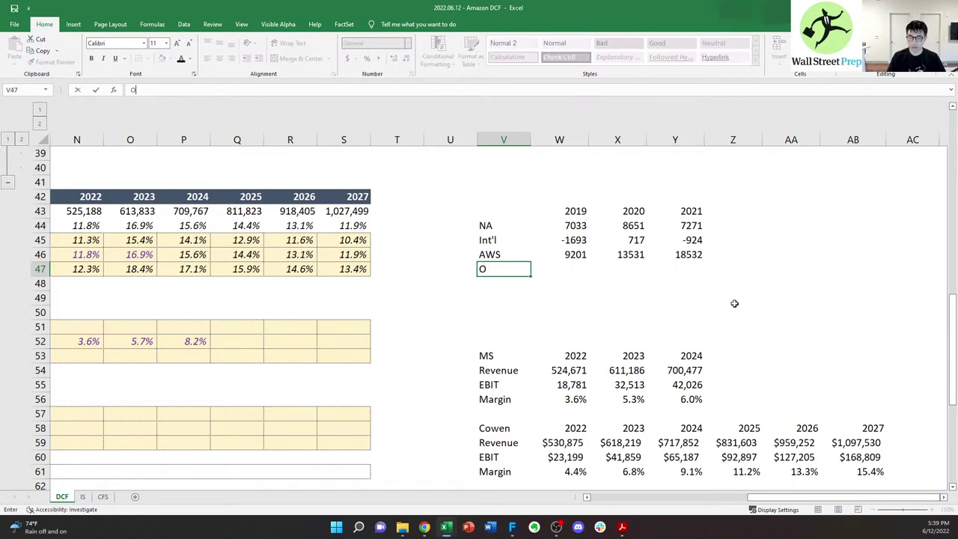
key("Up")
key("shift+Right")
key("shift+Right")
key("shift+Right")
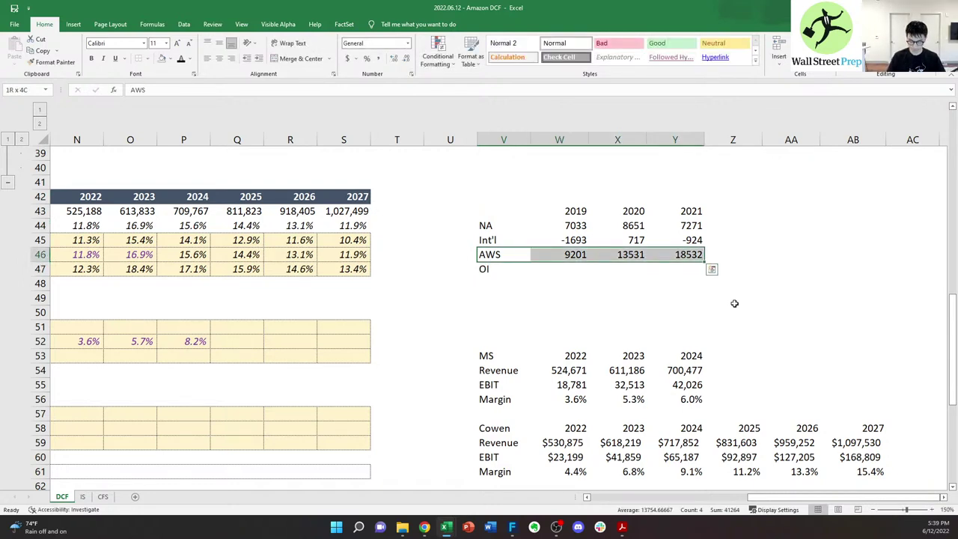
- Total the 2019 segment operating income in W47 with =SUM(W44:W46)
key("Down")
key("Right")
type("=sum(")
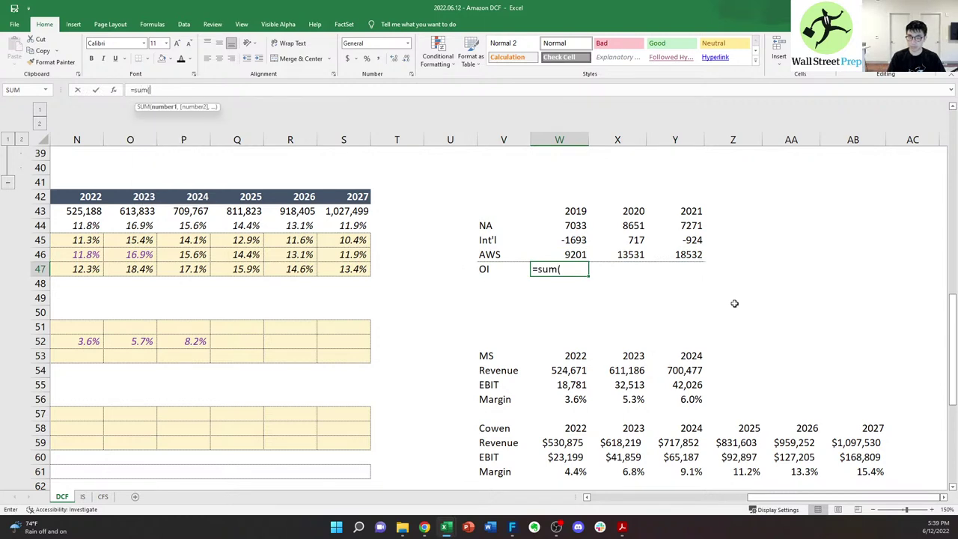
key("Up")
key("shift+Up")
key("shift+Up")
type(")")
key("ctrl+Return")
- Copy the 2019 operating income total formula across to 2020 and 2021 in X47:Y47
key("ctrl+c")
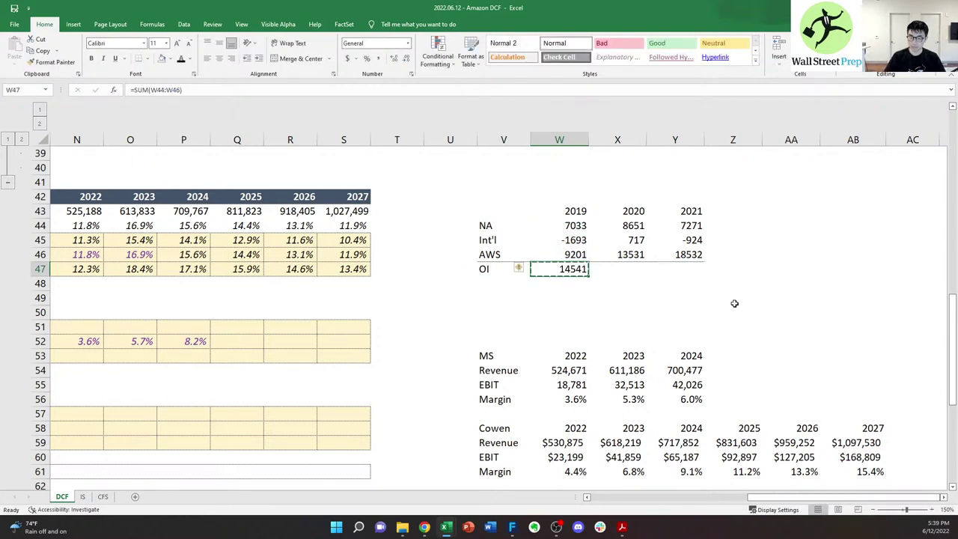
key("shift+Right")
key("shift+Right")
key("ctrl+v")
key("Right")
key("Left")
key("Escape")
- Examine the model's historical operating income and margins from 2015 to 2021 in rows 49 and 50
key("ctrl+Right")
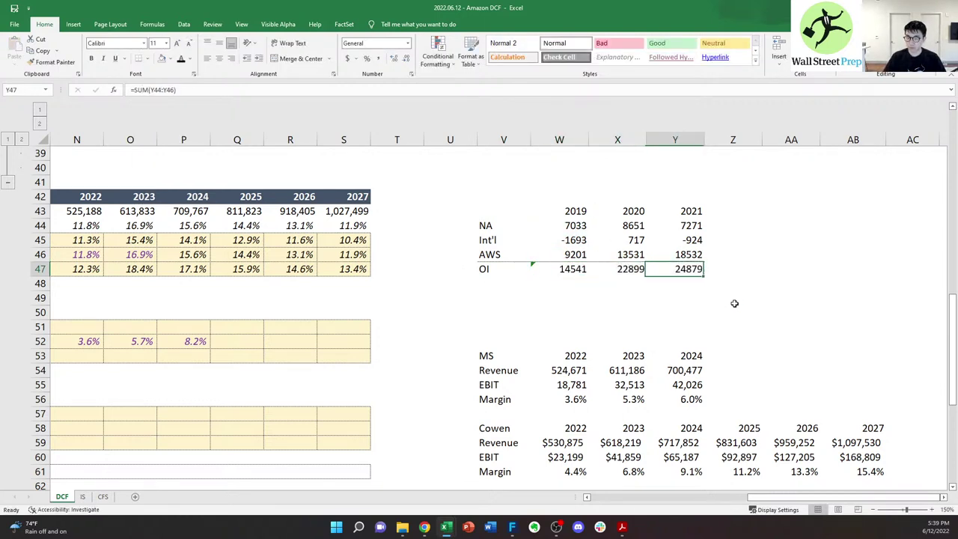
key("Left")
key("Left")
key("Left")
key("Left")
key("Left")
key("Left")
key("Left")
key("Left")
key("Left")
key("Left")
key("Left")
key("Left")
key("Left")
key("Left")
key("Left")
key("Left")
key("Left")
key("Left")
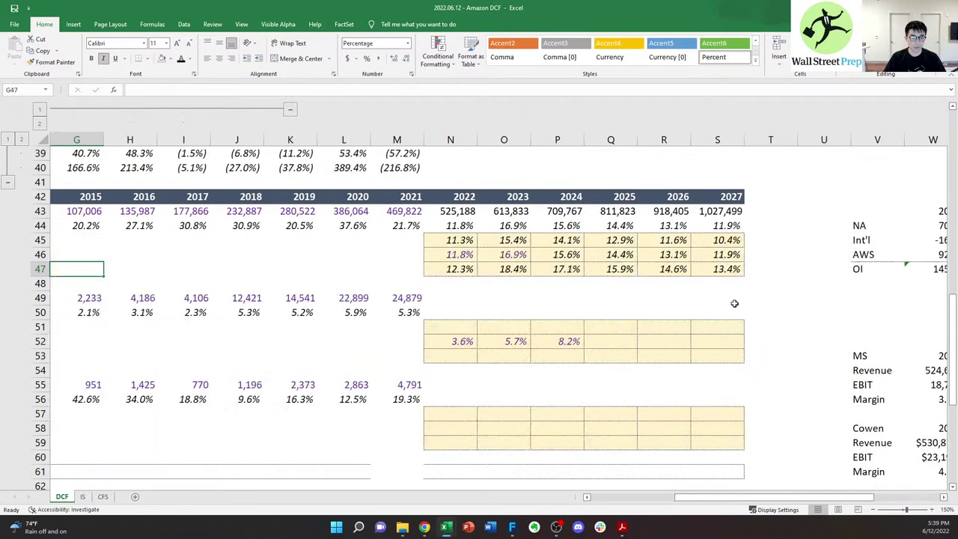
- Compare the historical operating income in row 49 with the segment operating income totals in W47:Y47
key("Right")
key("Right")
key("Up")
key("Up")
key("Up")
key("Up")
key("Right")
key("Right")
key("Right")
key("Right")
key("Down")
key("Down")
key("Down")
key("Down")
key("Down")
key("Down")
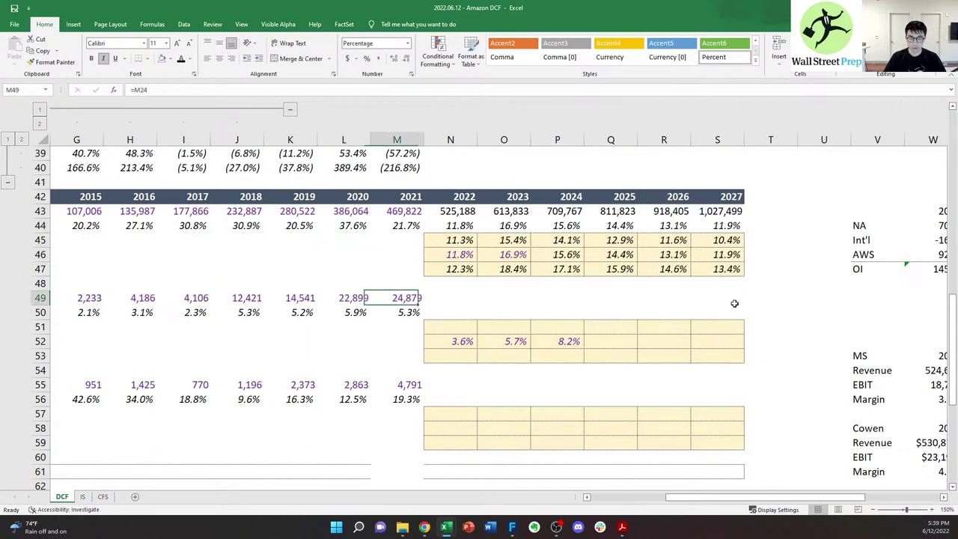
key("Up")
key("Right")
key("Right")
key("Right")
key("Right")
key("Right")
key("Right")
key("Right")
key("Right")
key("Right")
key("Right")
key("Right")
key("Right")
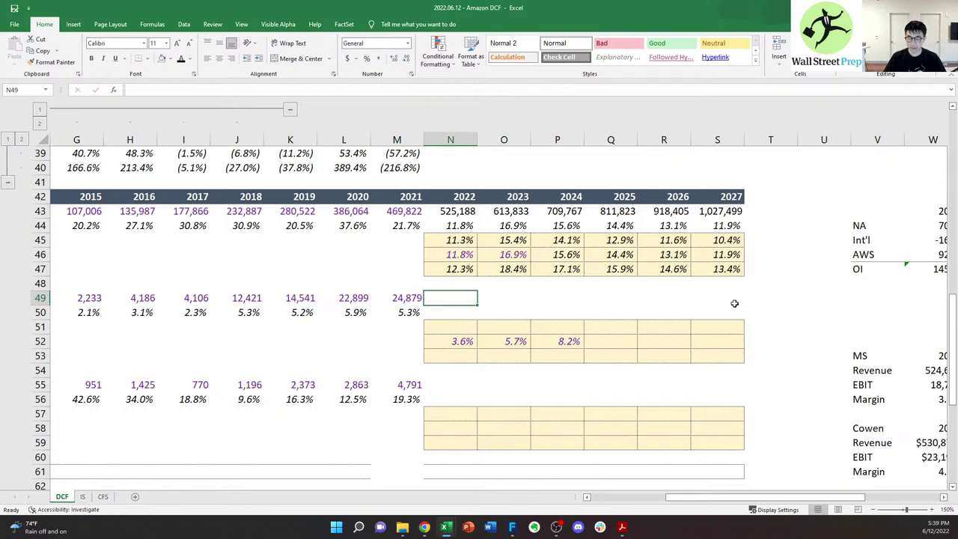
key("Up")
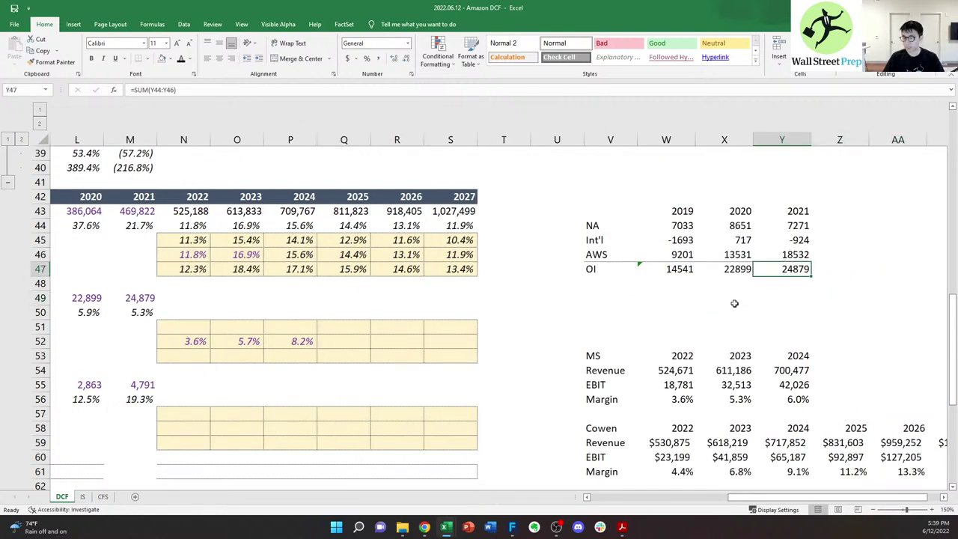
- Move the OI total row V47:Y47 down one row to V48:Y48
key("Left")
key("Left")
key("Left")
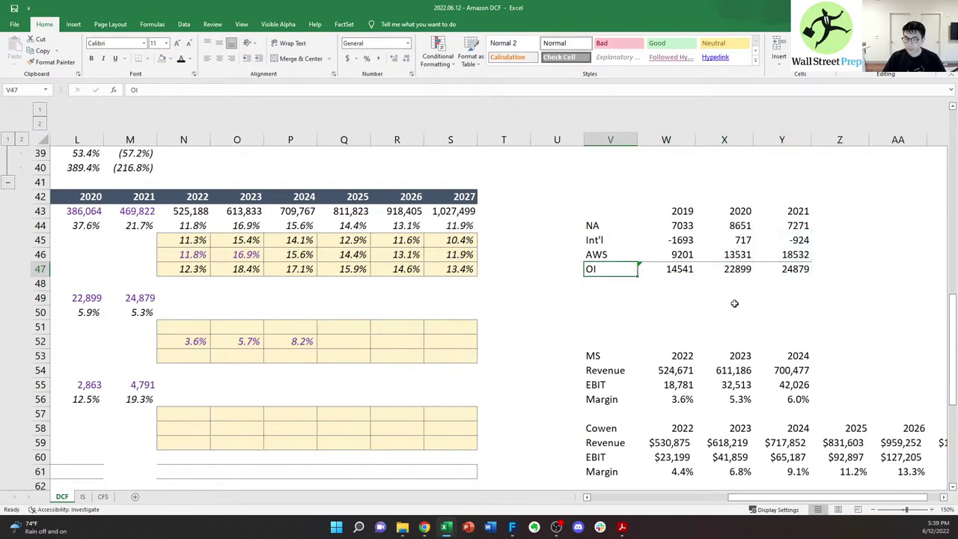
key("shift+Right")
key("shift+Right")
key("shift+Right")
key("ctrl+x")
key("Down")
key("ctrl+v")
key("Up")
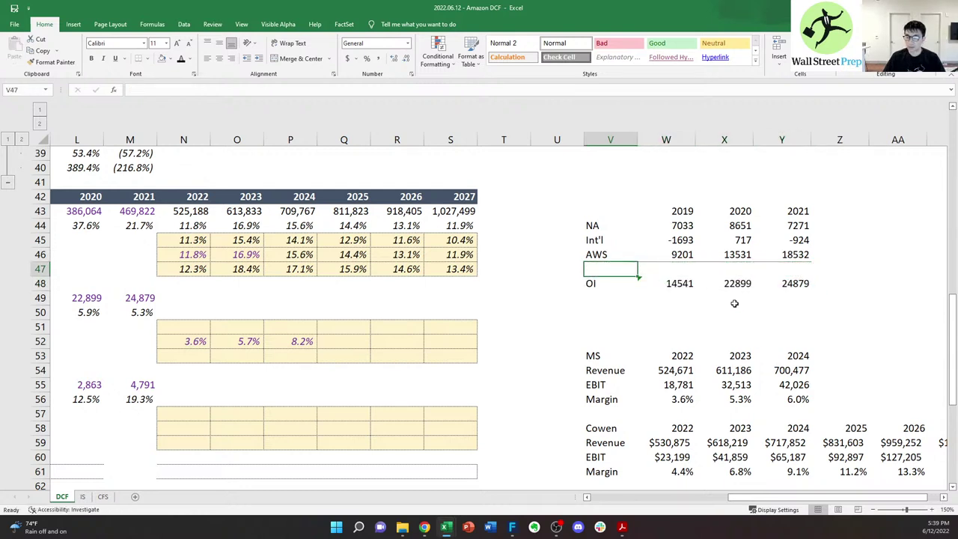
- Remove the border beneath the AWS row, V46:Y46
key("Up")
key("ctrl+shift+Right")
key("alt")
key("h")
key("b")
key("n")
key("Up")
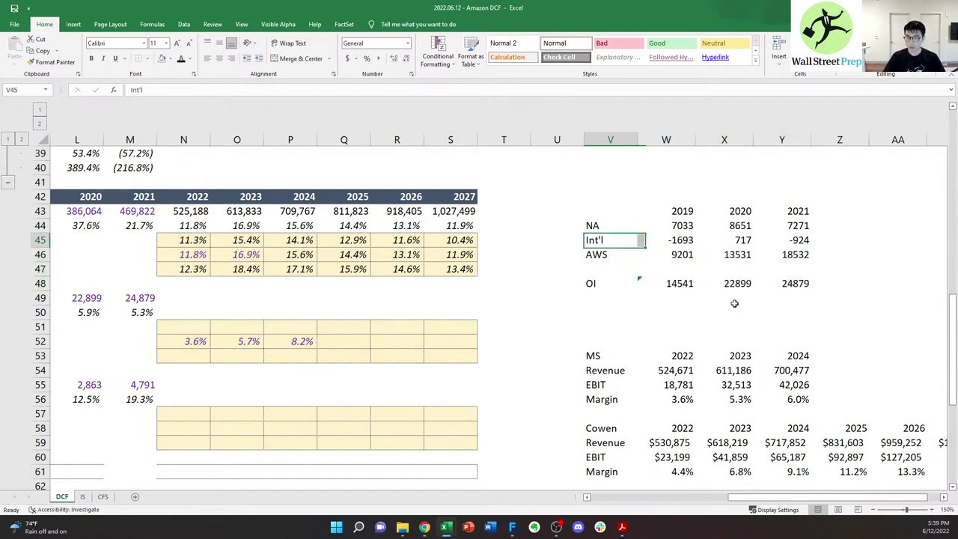
- Calculate 2020 AWS operating income growth in X47 with =X46/W46-1
key("shift+Down")
key("shift+Right")
key("shift+Right")
key("shift+Right")
key("shift+Down")
key("shift+Down")
key("Right")
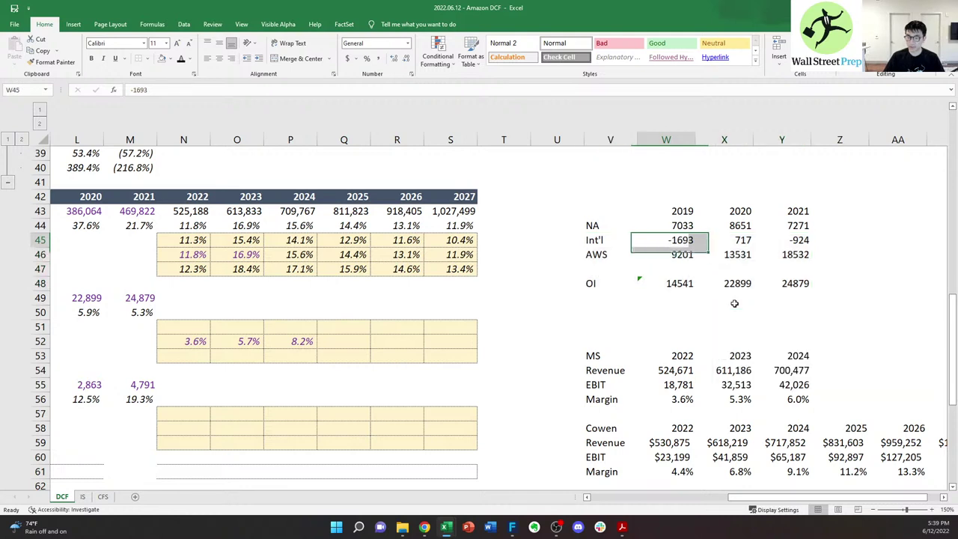
key("Down")
key("Right")
key("Down")
type("=")
key("Up")
type("/")
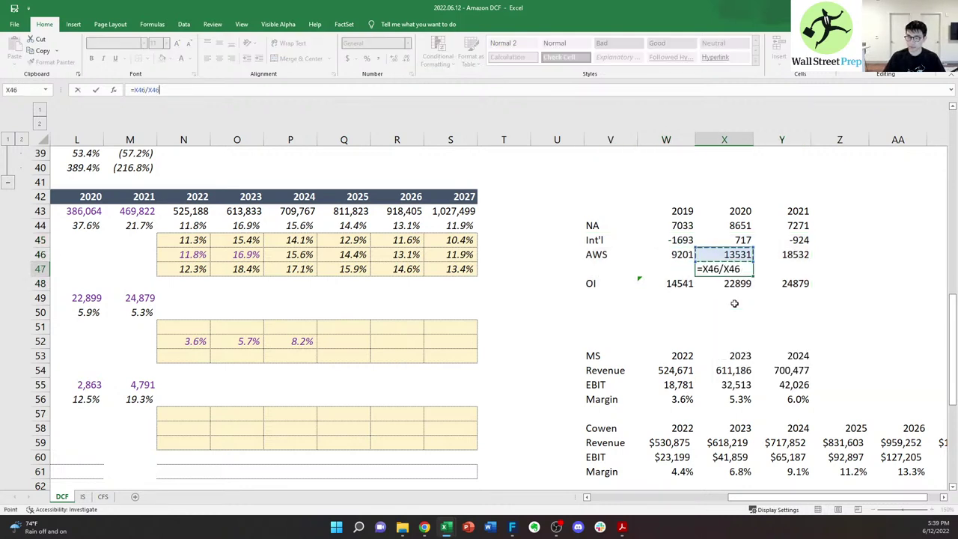
key("Up")
key("Left")
type("-1")
key("ctrl+Return")
- Copy the AWS growth formula across to 2021 in Y47 and format X47:Y47 as percentages
key("ctrl+c")
key("shift+Right")
key("ctrl+v")
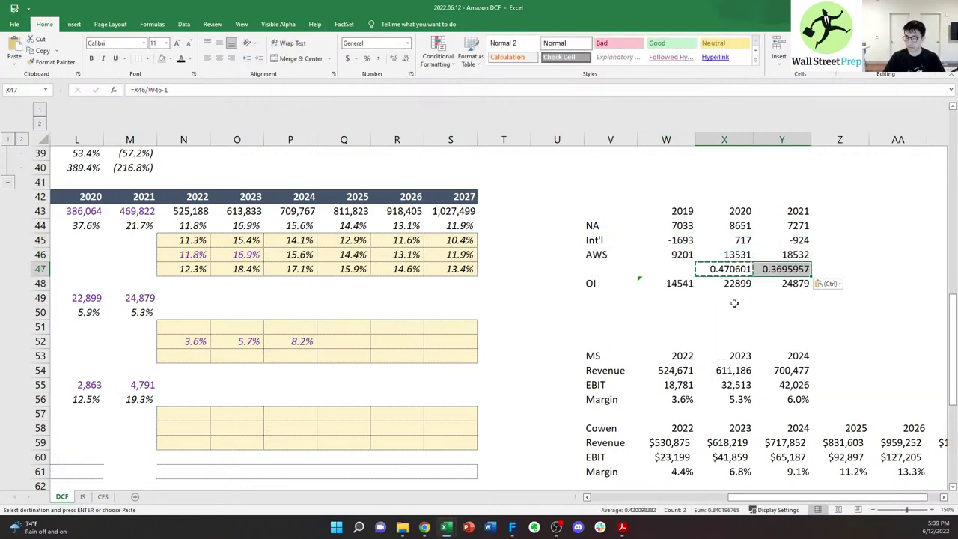
key("ctrl+shift+5")
key("shift+Left")
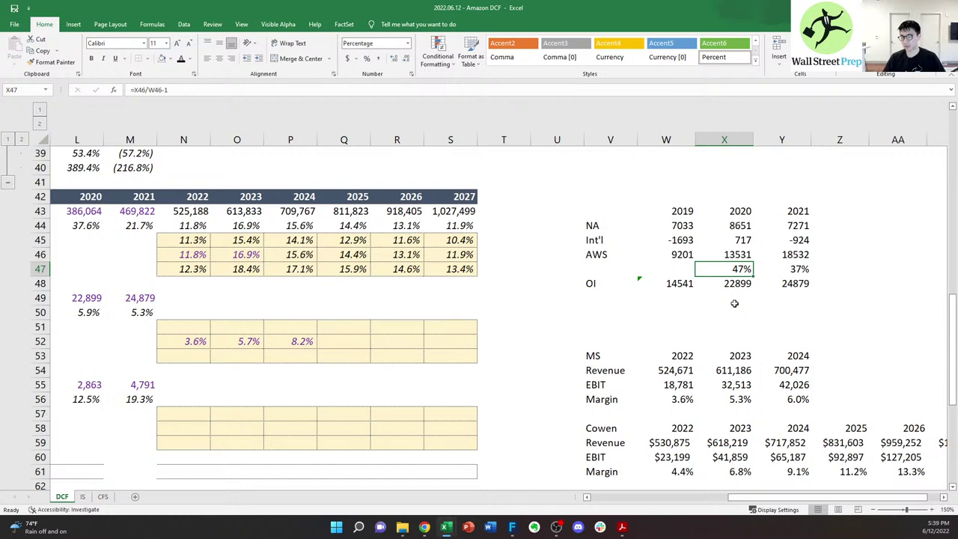
- Examine the AWS operating income in row 46 and its 2020 and 2021 growth rates in row 47
key("Right")
key("Left")
key("Left")
key("Up")
key("Right")
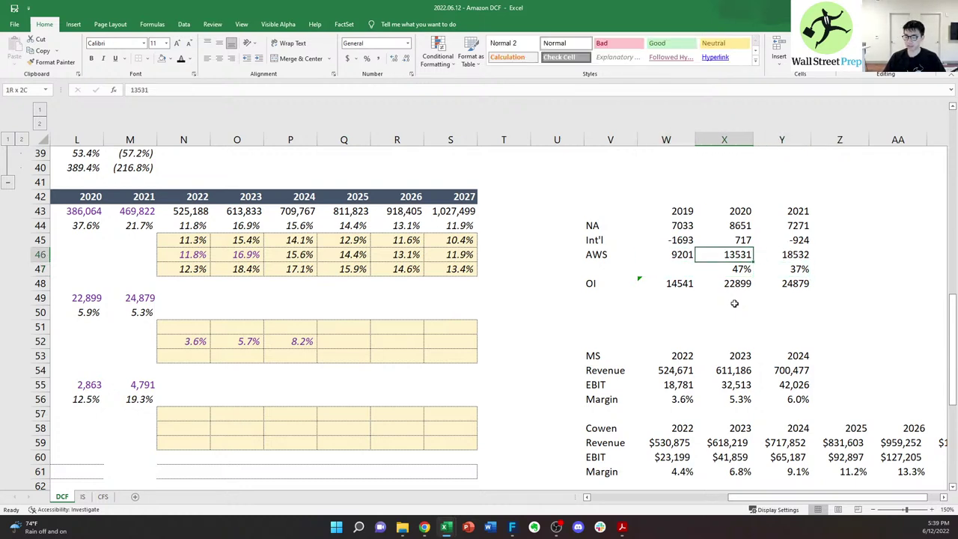
key("Right")
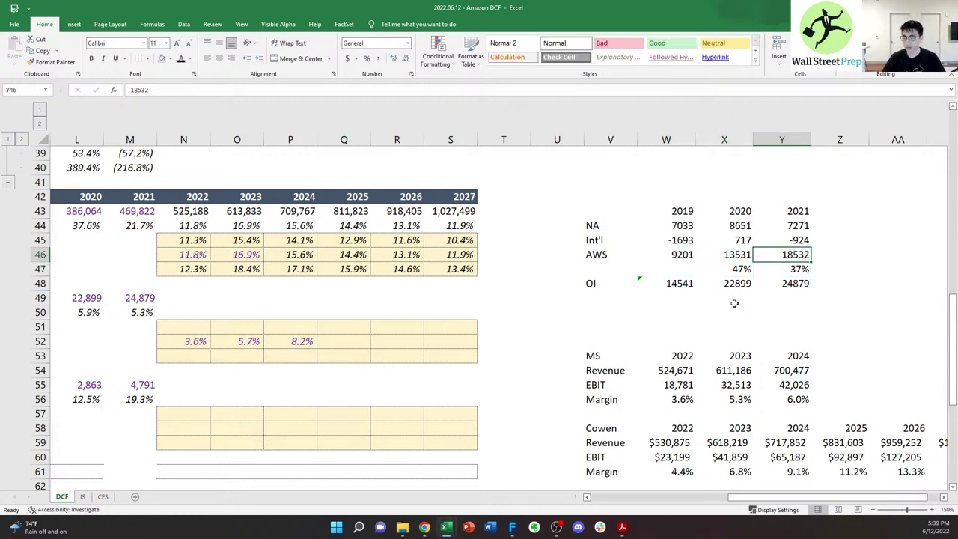
key("Right")
key("Right")
key("Right")
key("Left")
key("Left")
key("Down")
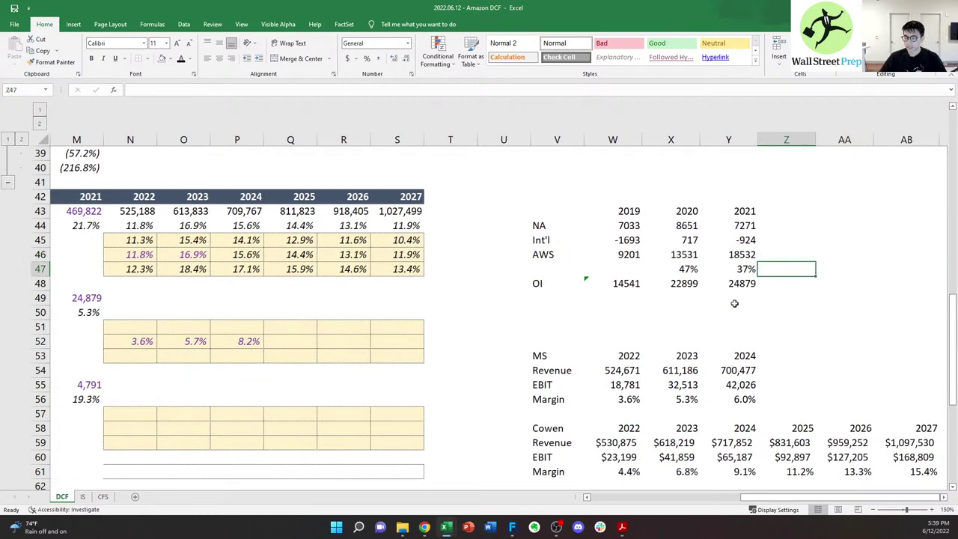
key("Left")
key("Left")
key("Right")
key("Right")
key("Left")
key("Left")
key("Right")
key("Right")
key("Right")
key("Right")
key("Right")
key("Left")
key("Left")
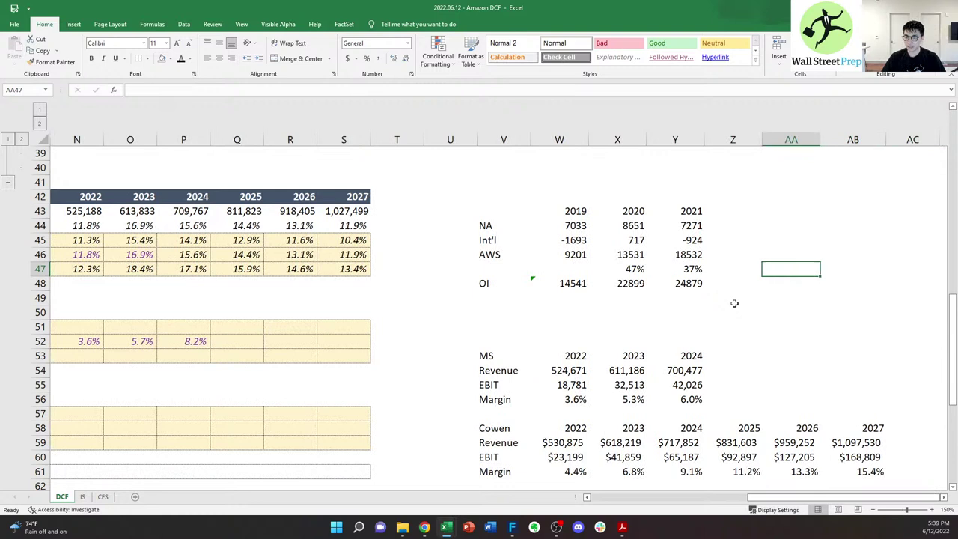
- Try a hardcoded 30% AWS growth rate for the year after 2021 in Z47
key("Left")
key("Left")
key("Right")
type("30%")
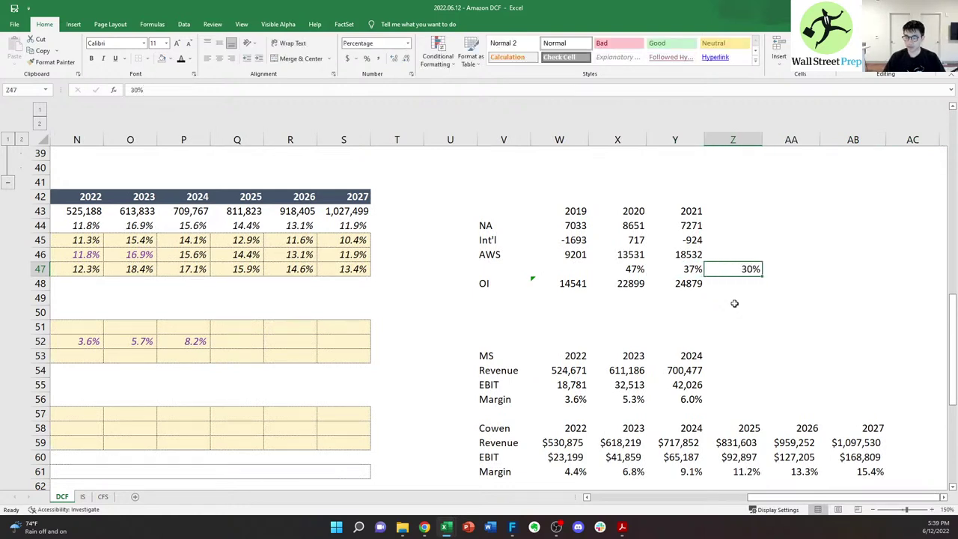
key("Right")
key("Left")
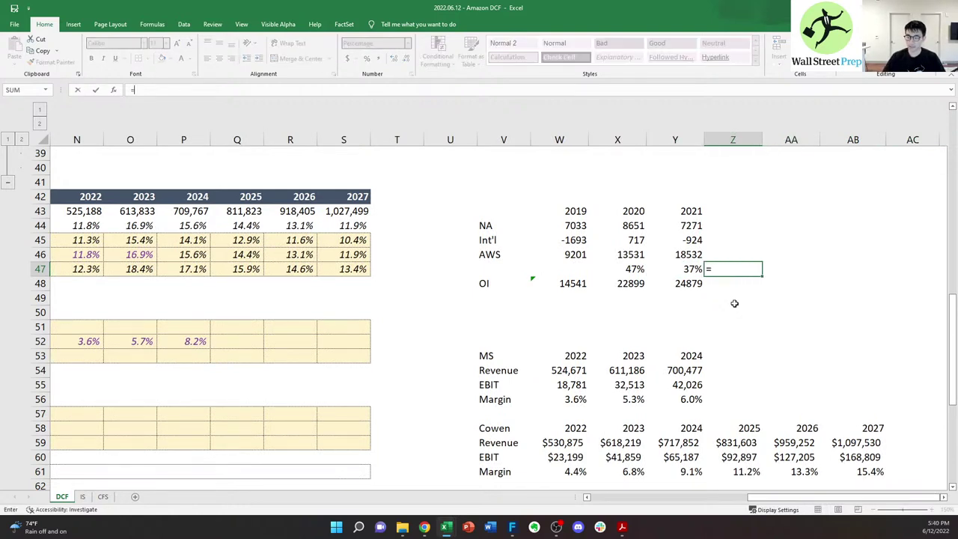
key("Right")
type("2")
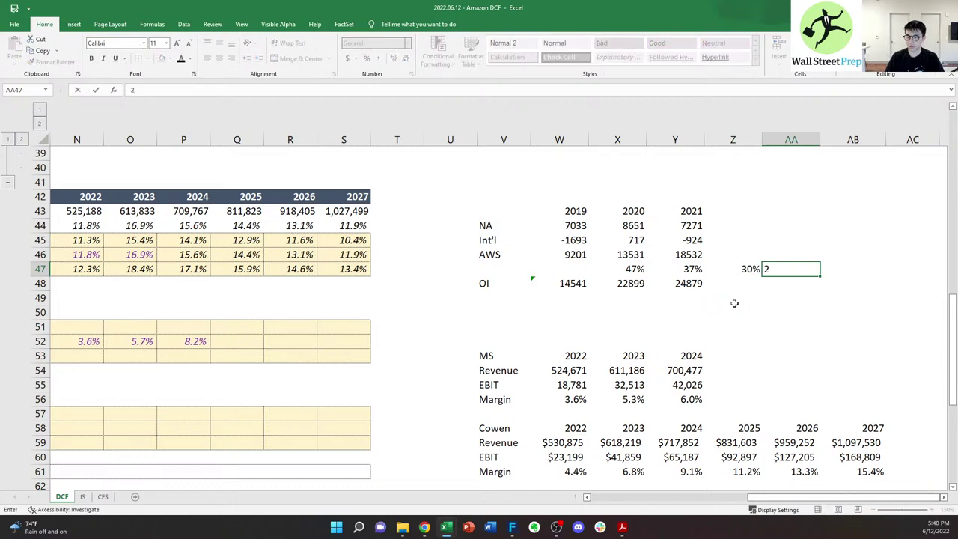
type("2")
key("Escape")
key("Left")
- Forecast AWS growth in Z47 as Y47 minus 8 percentage points and copy the formula across to AA47:AB47
type("=")
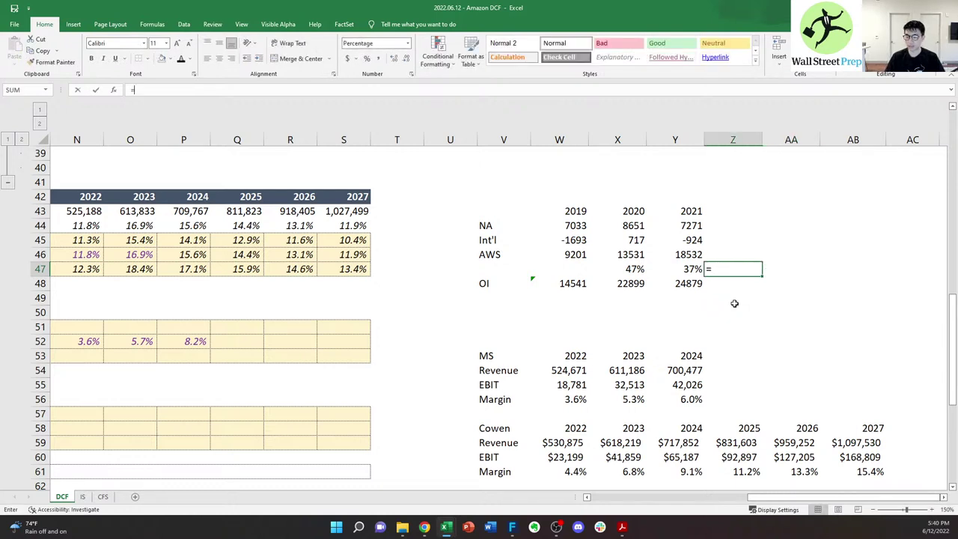
key("Left")
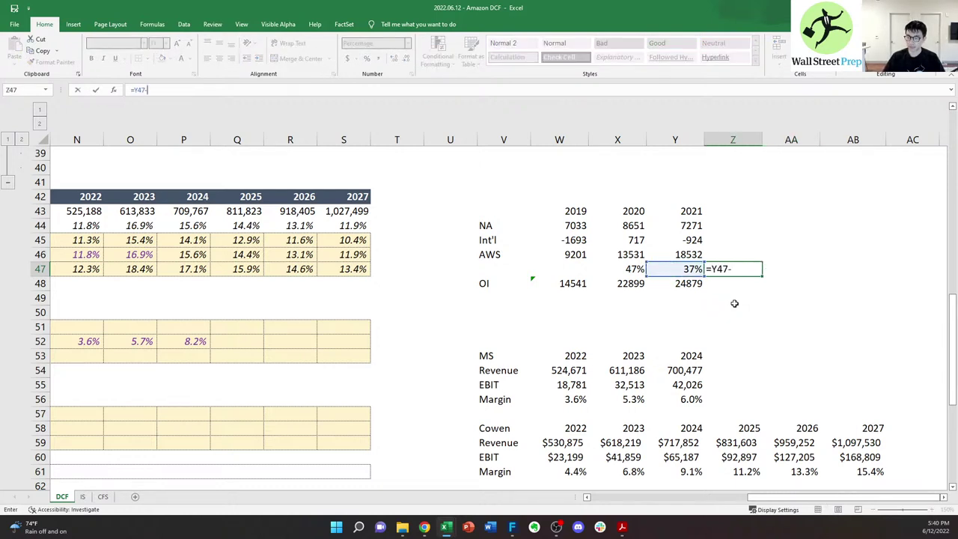
key("Return")
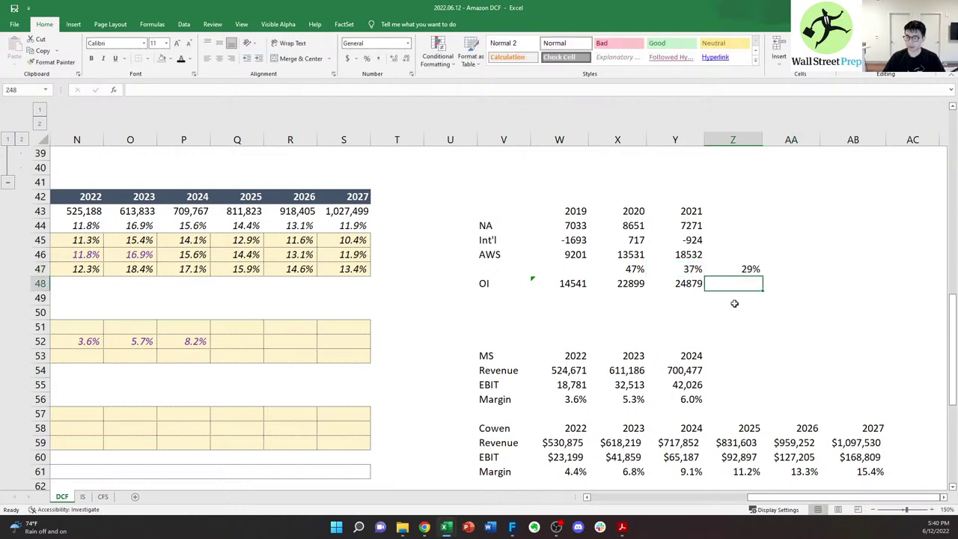
key("Up")
key("ctrl+c")
key("shift+Right")
key("shift+Right")
key("ctrl+v")
key("Escape")
- Review the 2019–2021 North America and International operating income in rows 44 and 45
key("Up")
key("Up")
key("Up")
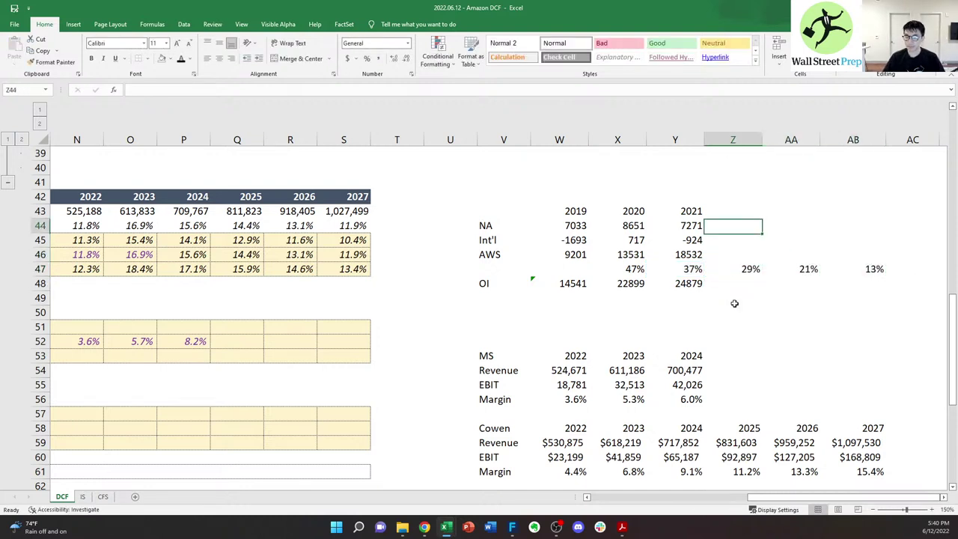
key("Left")
key("Left")
key("Left")
key("shift+Right")
key("shift+Right")
key("Right")
key("Right")
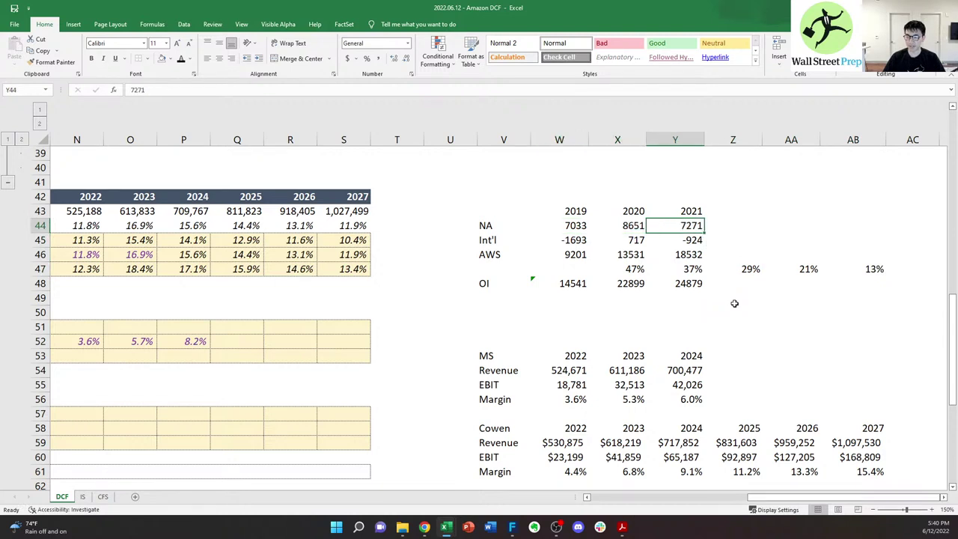
key("Right")
key("Left")
key("Left")
key("Down")
key("Left")
key("Right")
key("Right")
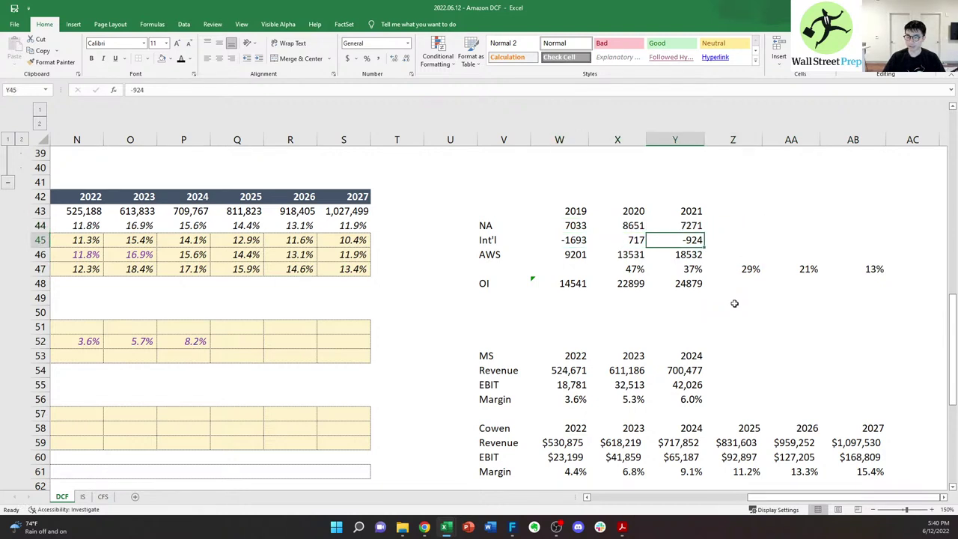
- Estimate the next year's North America operating income in Z44 with =AVERAGE(W44:Y44)
key("Right")
key("Up")
key("Right")
key("Left")
type("=")
key("Left")
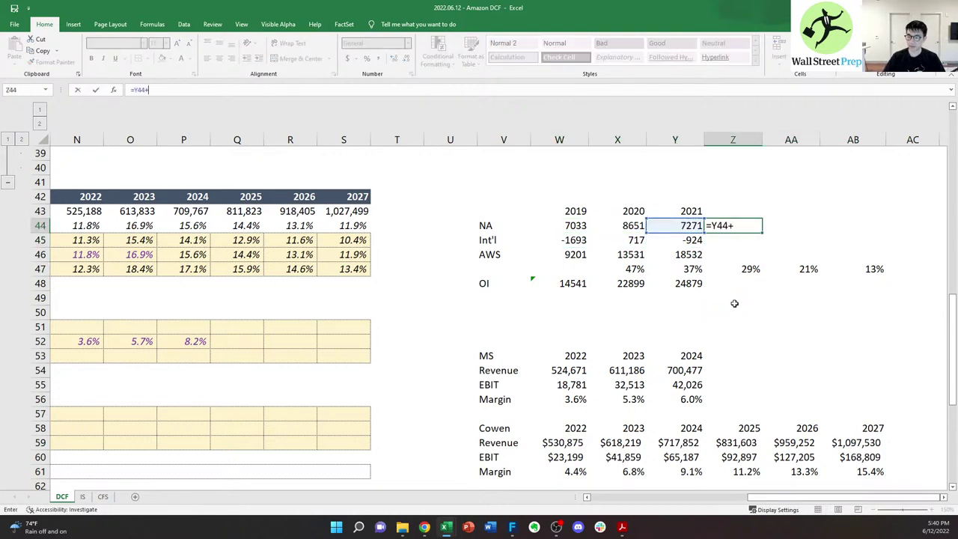
key("BackSpace")
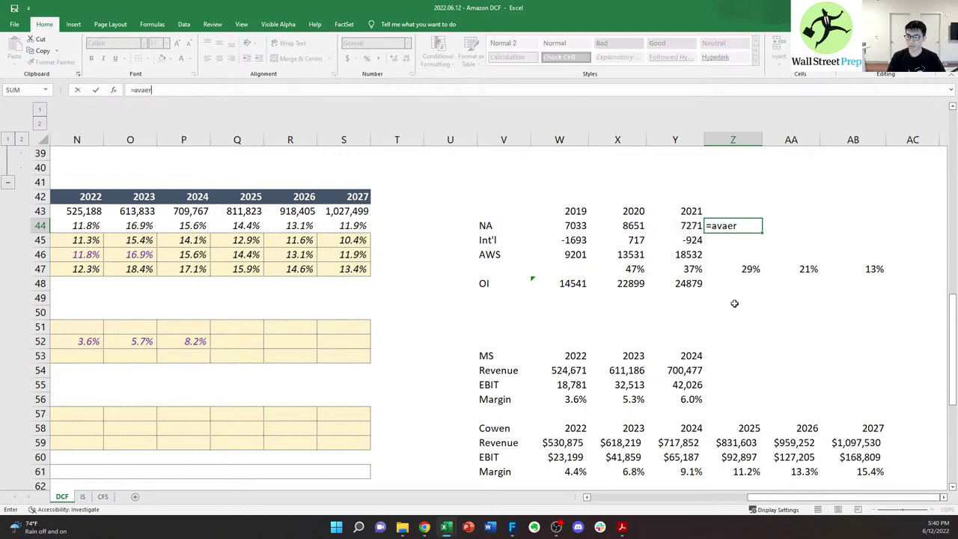
type("average(")
key("Left")
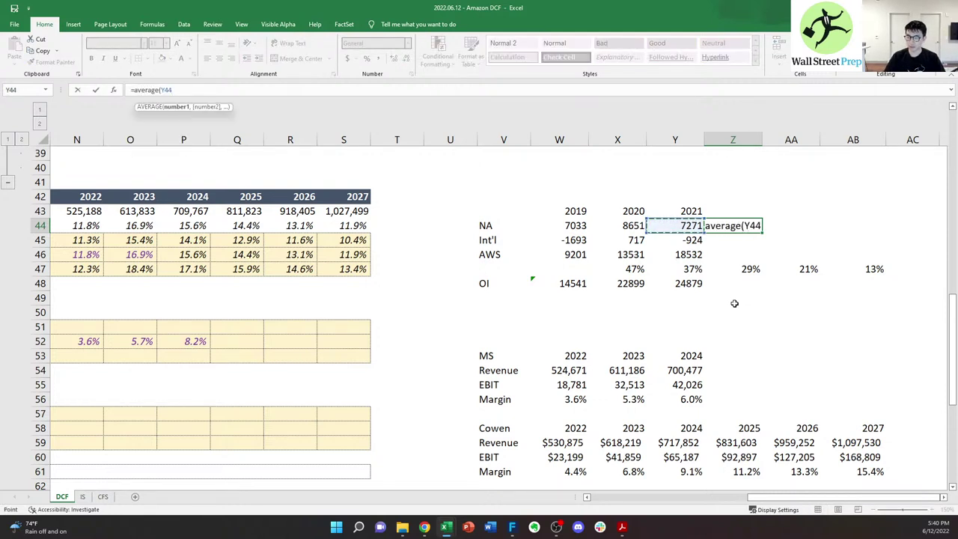
key("shift+Left")
key("shift+Left")
type(")")
key("Return")
- Copy the average formula down to the International row in Z45 and display Z44:Z45 without decimals
key("ctrl+c")
key("Down")
key("ctrl+v")
key("Escape")
key("Up")
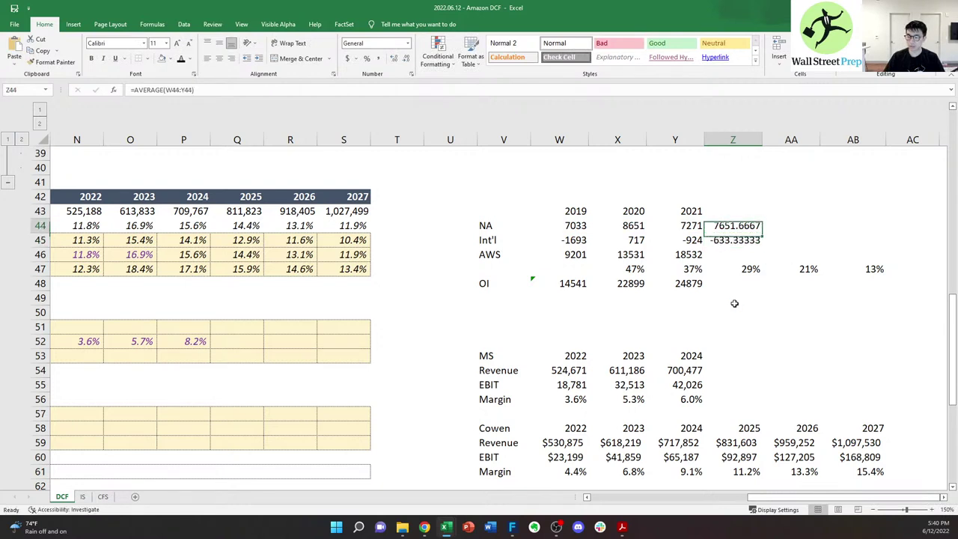
key("shift+Down")
key("alt+h")
key("9")
key("Right")
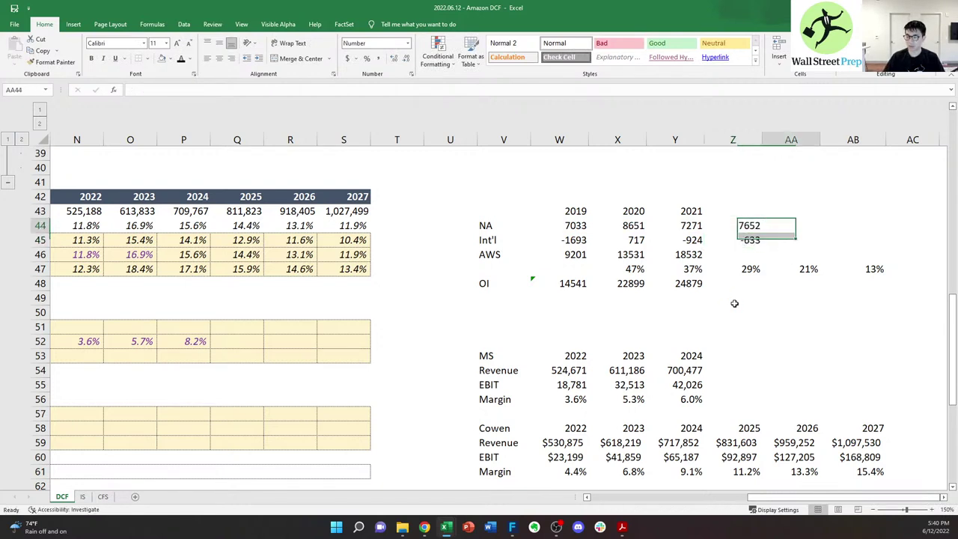
- Copy the average formulas in Z44:Z45 across to AA44:AB45
key("Left")
key("Up")
key("Down")
key("shift+Down")
key("ctrl+c")
key("shift+Right")
key("shift+Right")
key("Return")
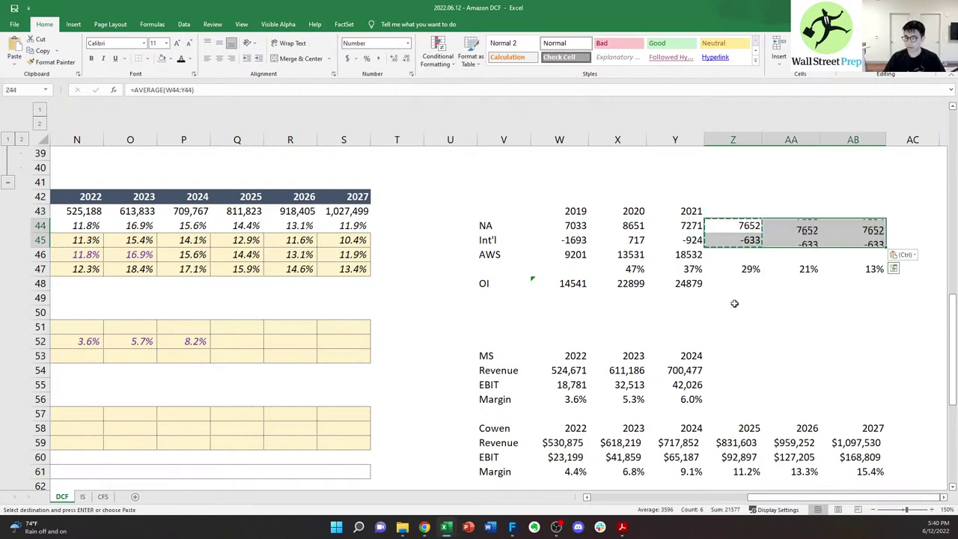
- Project AWS operating income in Z46 with =Y46*(1+Z47) and display it without decimals
key("Down")
key("Down")
type("-=")
key("BackSpace")
key("BackSpace")
type("=")
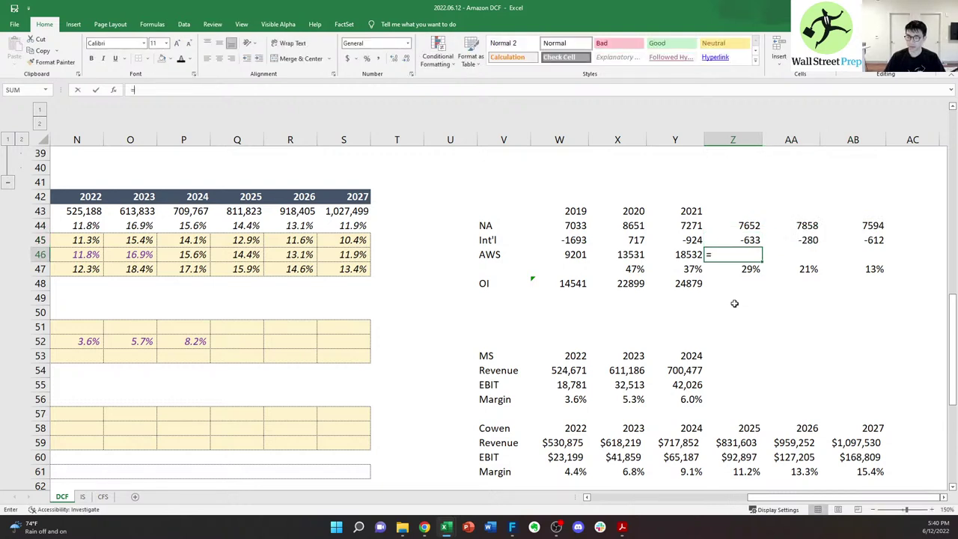
key("Left")
type("*(1+")
key("Down")
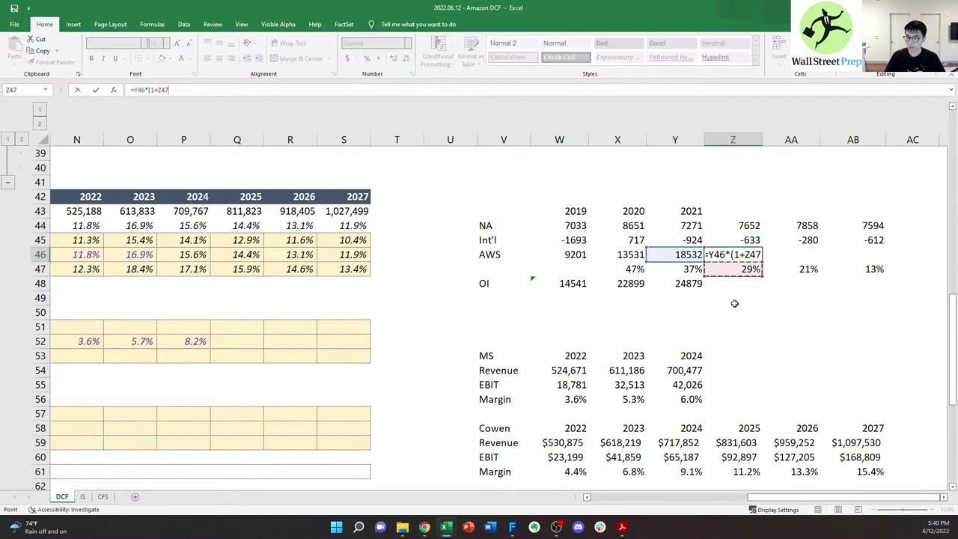
type(")")
key("Return")
key("Up")
key("Down")
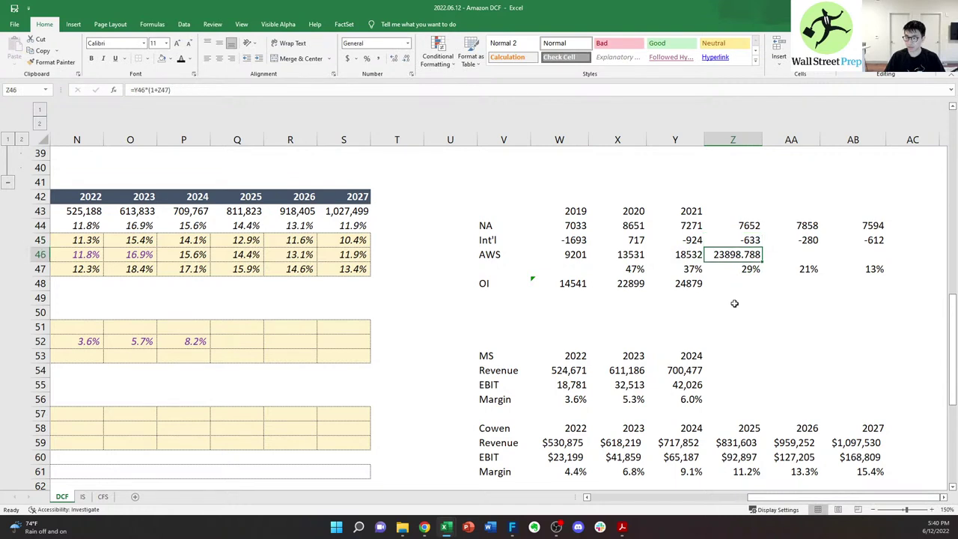
- Hold North America operating income flat by entering =Z44 in AA44 and copying it to AB44
key("Up")
key("Up")
key("Right")
type("=")
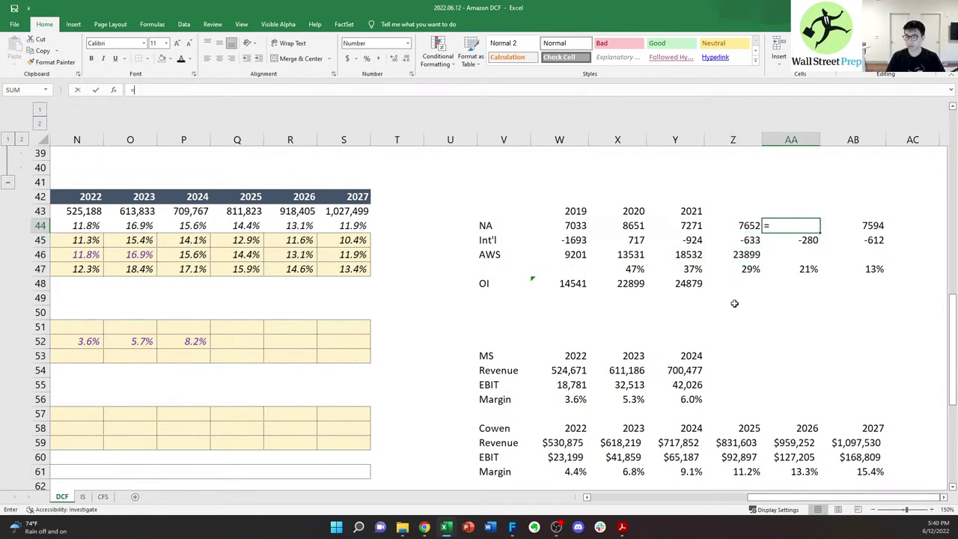
key("Left")
key("ctrl+Return")
key("ctrl+c")
key("Right")
key("ctrl+v")
- Hold International operating income flat by entering =Z45 in AA45 and copying it to AB45
key("Down")
key("Left")
type("=")
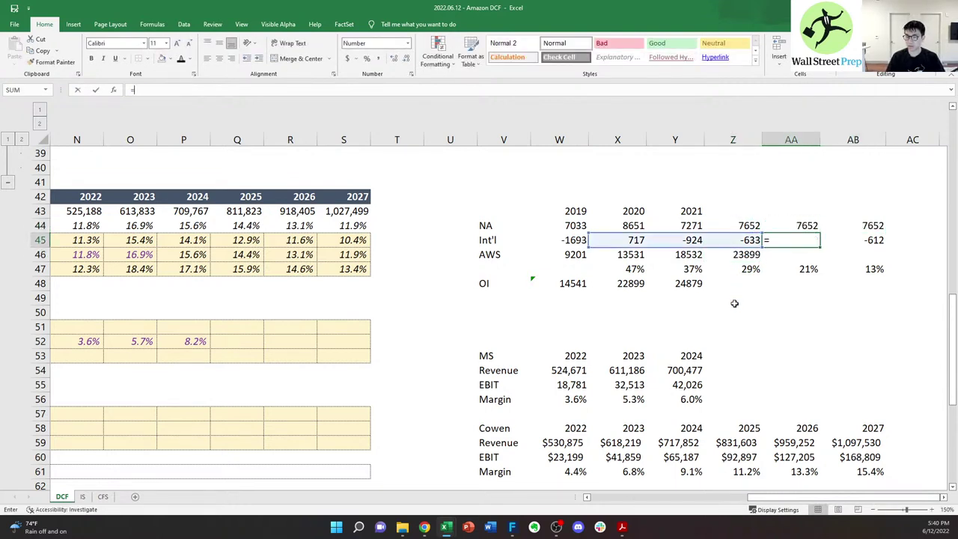
key("Left")
key("Tab")
key("Left")
key("ctrl+c")
key("Right")
key("ctrl+v")
key("Left")
key("Up")
key("Escape")
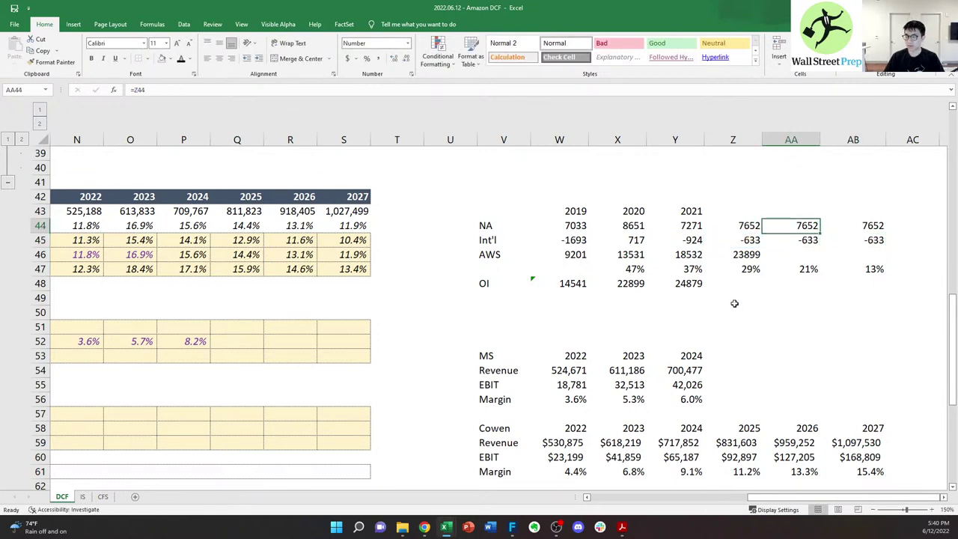
key("Left")
key("F2")
key("Tab")
- Copy the AWS projection formula from Z46 across to AA46:AB46 and check the cell references
key("Right")
key("Right")
key("Down")
key("Down")
key("Left")
key("Left")
key("Left")
key("ctrl+c")
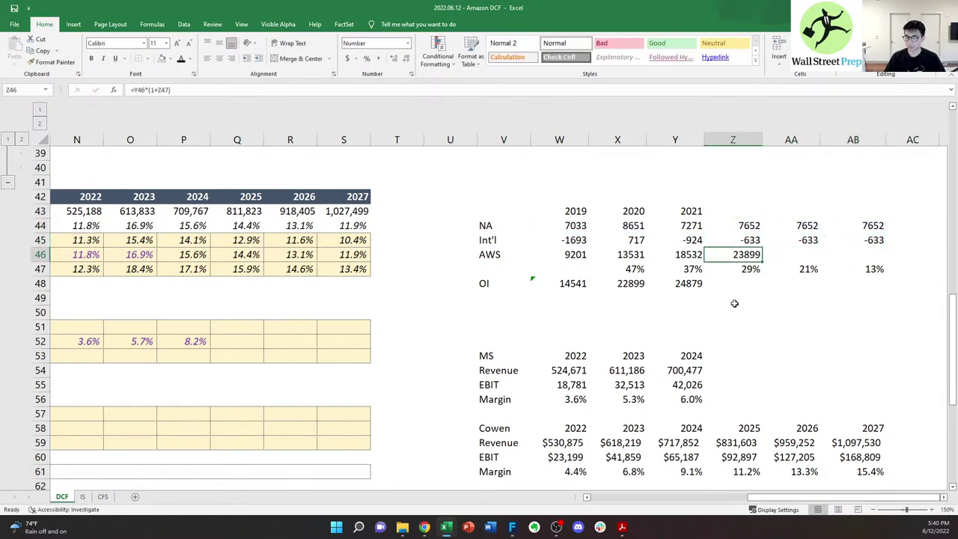
key("shift+Right")
key("shift+Right")
key("shift+Right")
key("shift+Left")
key("ctrl+v")
key("Right")
key("Right")
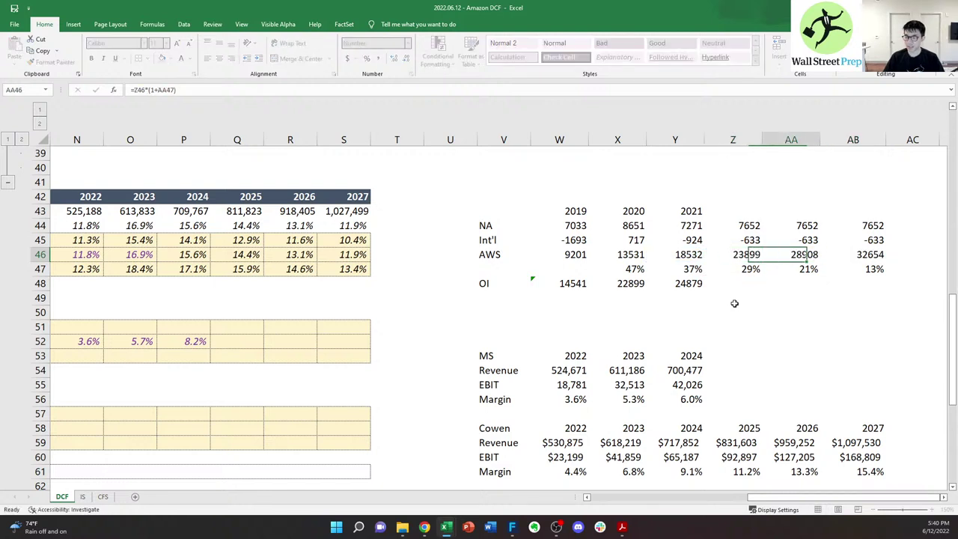
key("F2")
key("Escape")
key("Left")
key("Left")
key("F2")
key("Escape")
- Add the projection year headers with =Y43+1 in Z43, copied across to AA43:AB43
key("Left")
key("Up")
key("Up")
key("Up")
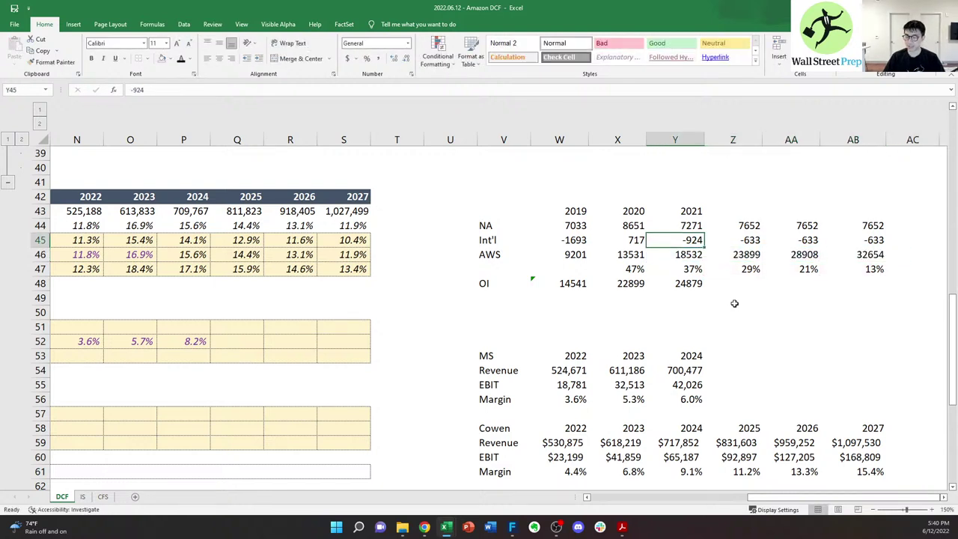
key("Right")
type("20")
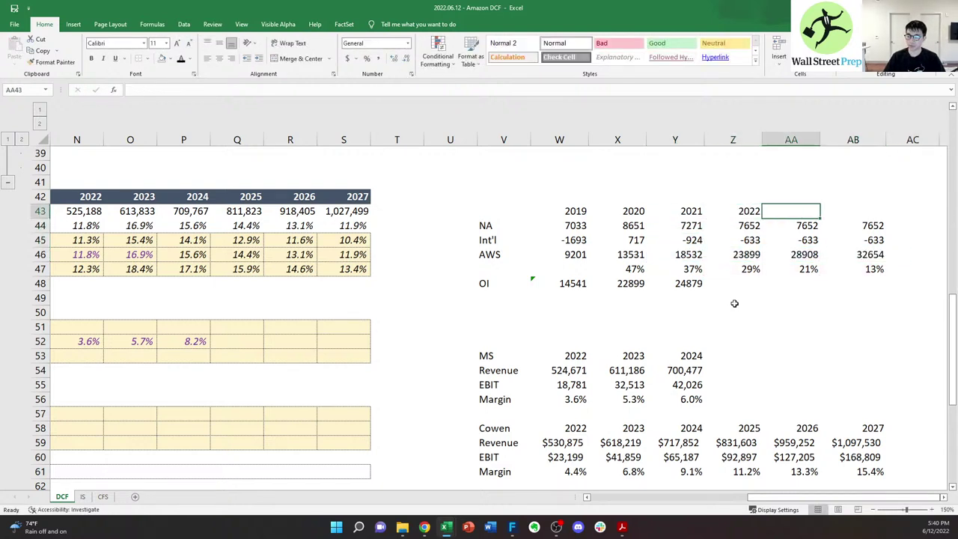
type("=")
key("Left")
type("1")
key("Return")
key("Up")
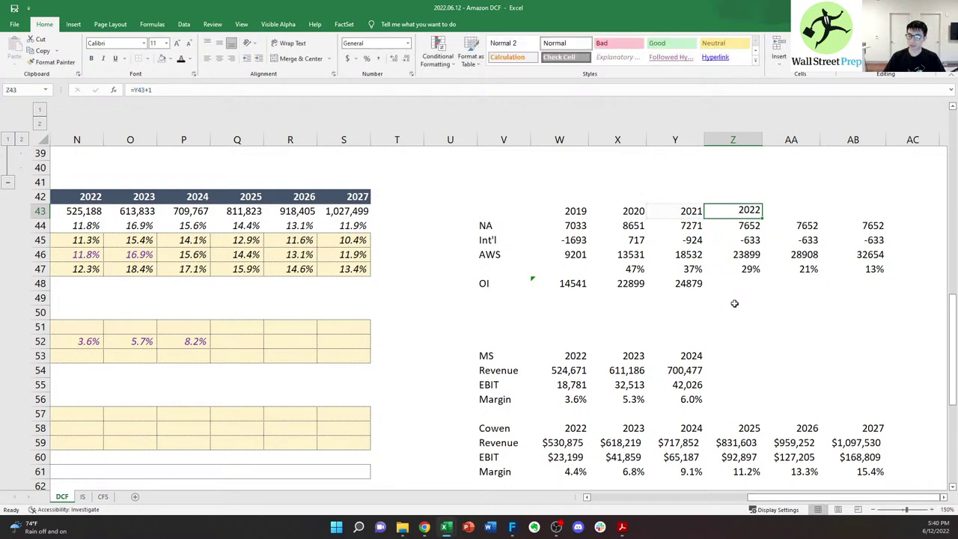
key("ctrl+c")
key("shift+Right")
key("shift+Right")
key("Down")
- Copy the operating income total from Y48 across to Z48:AB48 and display the projected totals without decimals
key("Left")
key("Down")
key("Down")
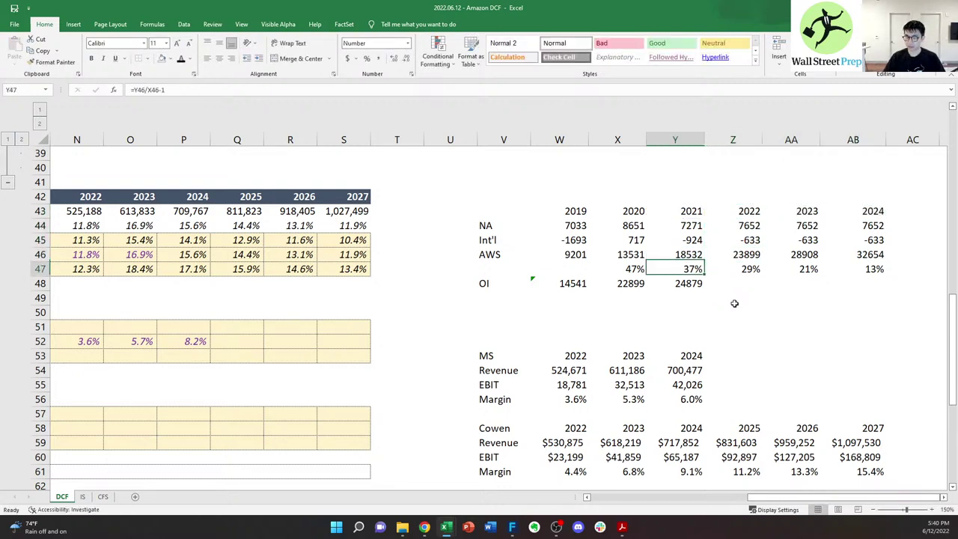
key("Down")
key("ctrl+c")
key("shift+Right")
key("shift+Right")
key("shift+Right")
key("ctrl+v")
key("Return")
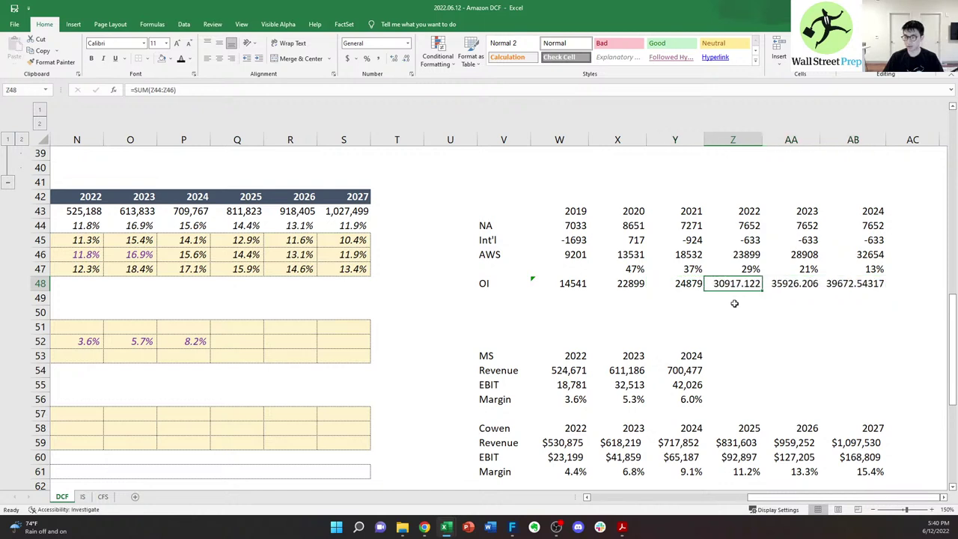
key("shift+Right")
key("shift+Right")
key("alt+h")
key("9")
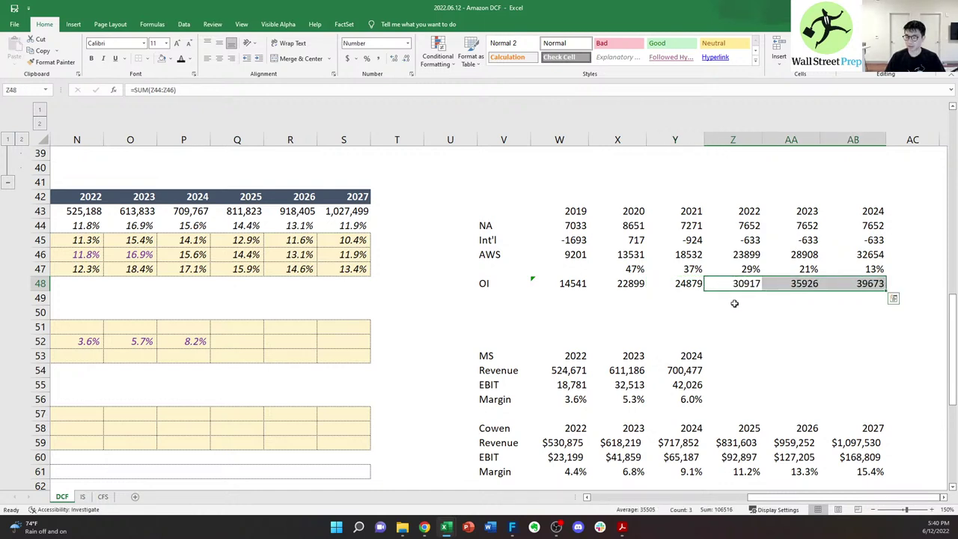
- Label V49, the row beneath OI, as Revenue
key("Left")
key("Left")
key("Left")
key("Right")
key("Right")
key("Left")
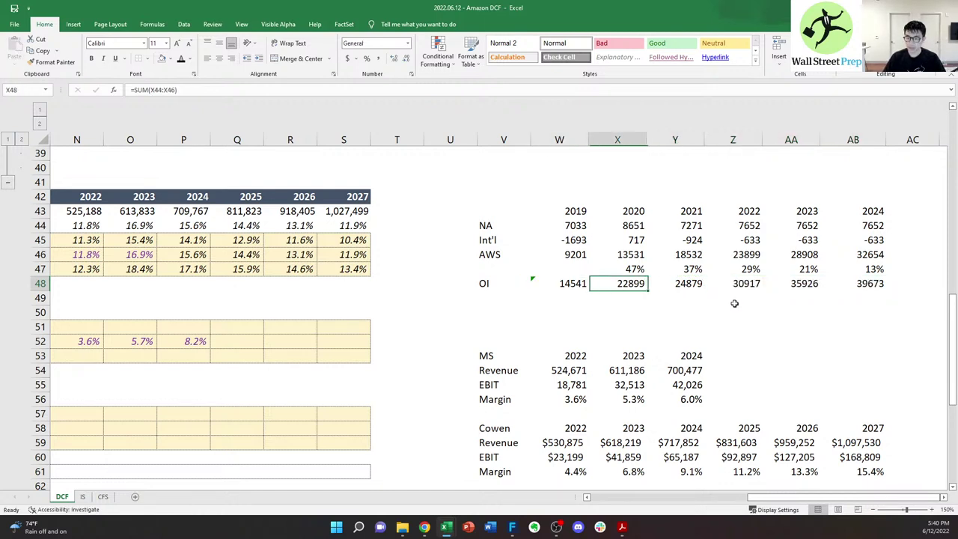
key("Down")
key("Left")
key("Left")
type("Rev")
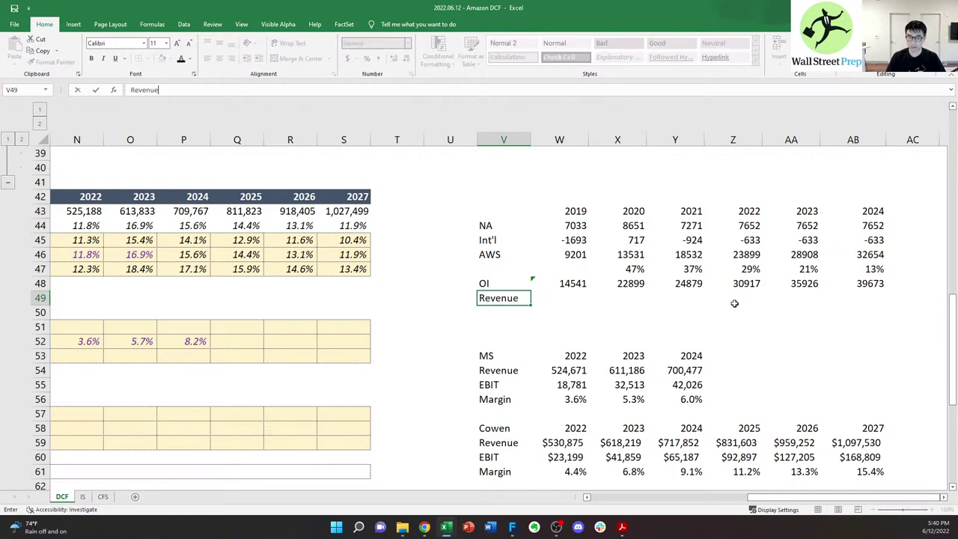
type("enue")
key("Right")
key("Right")
left_click(734, 304)
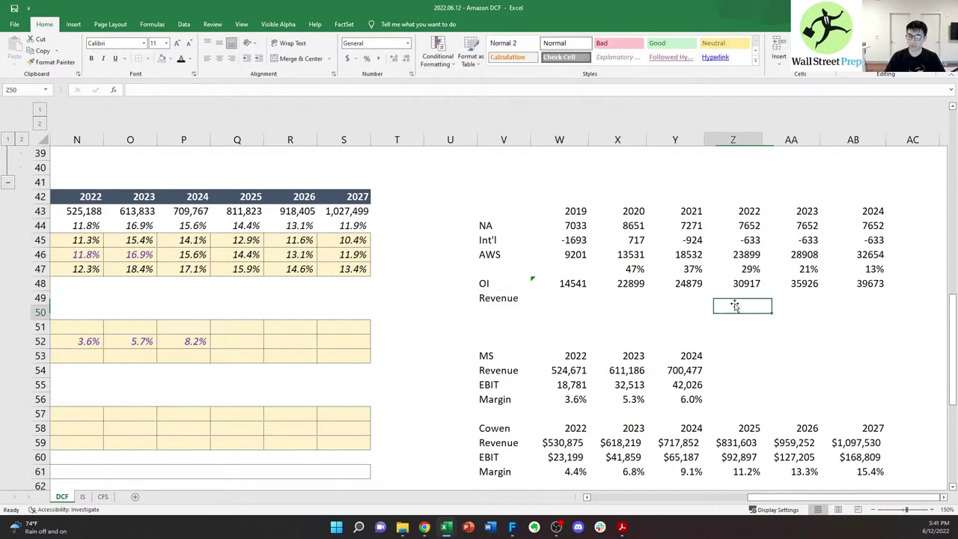
- Link the 2019 revenue in W49 to the DCF revenue row with =K43
key("Up")
key("Left")
key("Left")
key("Left")
key("Left")
key("Left")
key("Right")
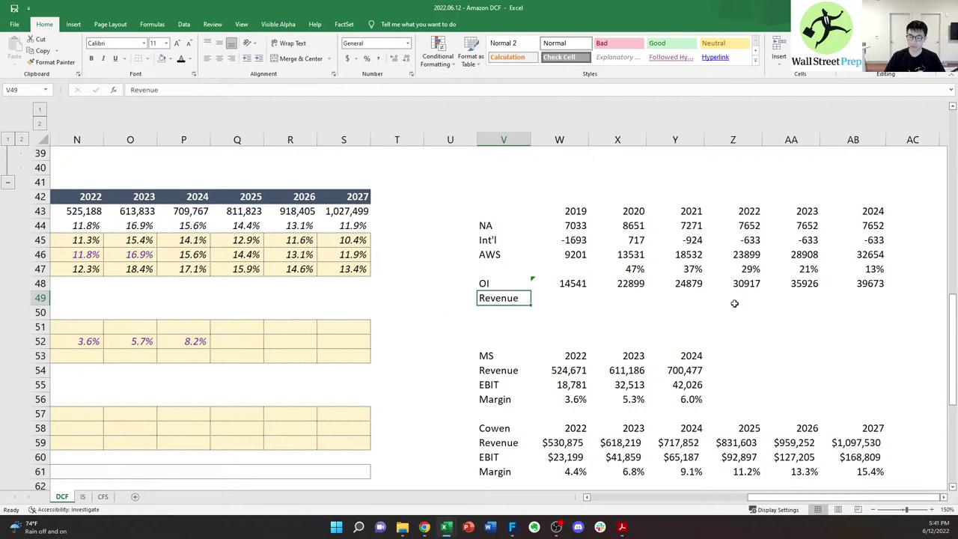
key("Right")
type("=")
key("ctrl+Left")
key("ctrl+Left")
key("Up")
key("ctrl+Left")
key("ctrl+Up")
key("Right")
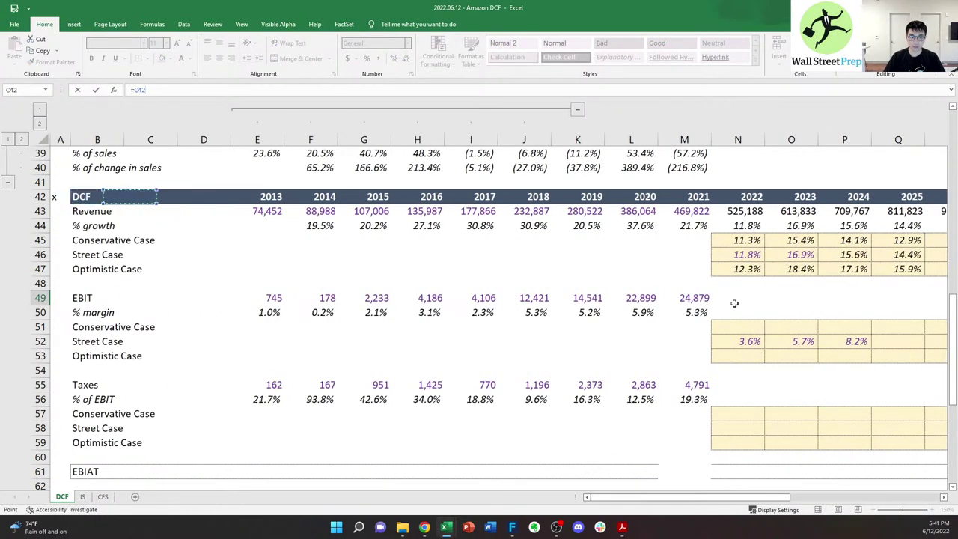
key("Right")
key("Right")
key("Up")
key("Left")
key("Return")
- Copy the revenue link from W49 across to X49:AB49 for 2020 through 2024
key("Up")
key("ctrl+c")
key("shift+Right")
key("shift+Right")
key("shift+Right")
key("shift+Right")
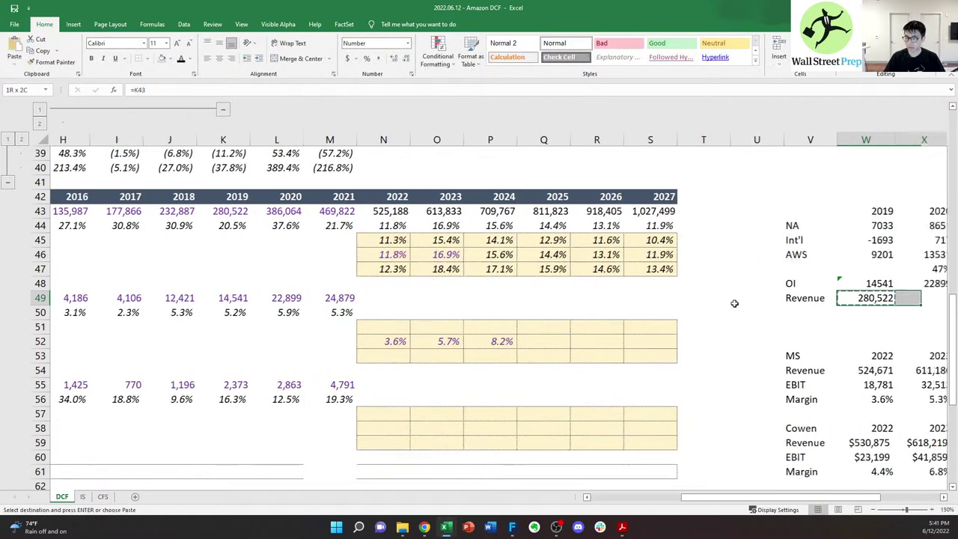
key("shift+Right")
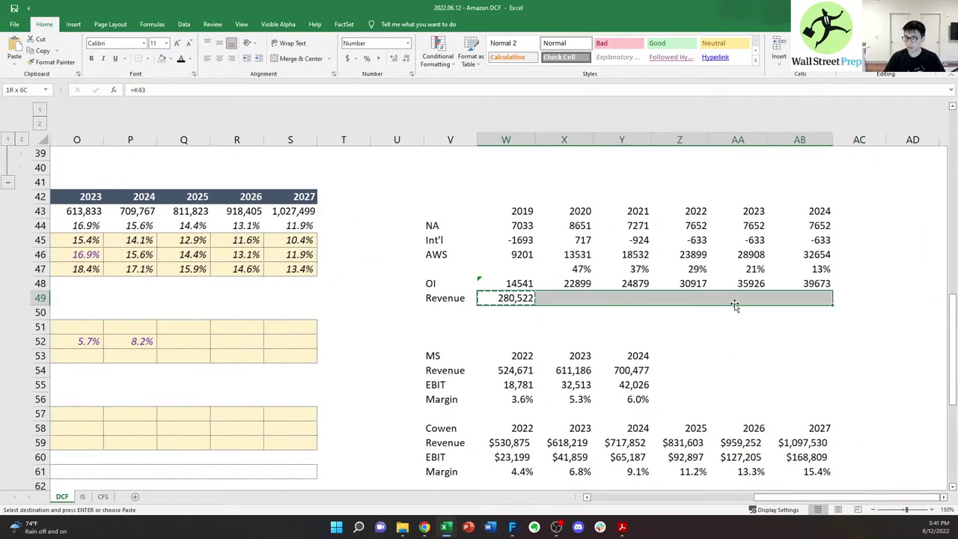
key("Return")
- Label V50 Margin and calculate the 2019 operating margin in W50 with =W48/W49
key("Down")
key("Left")
type("M")
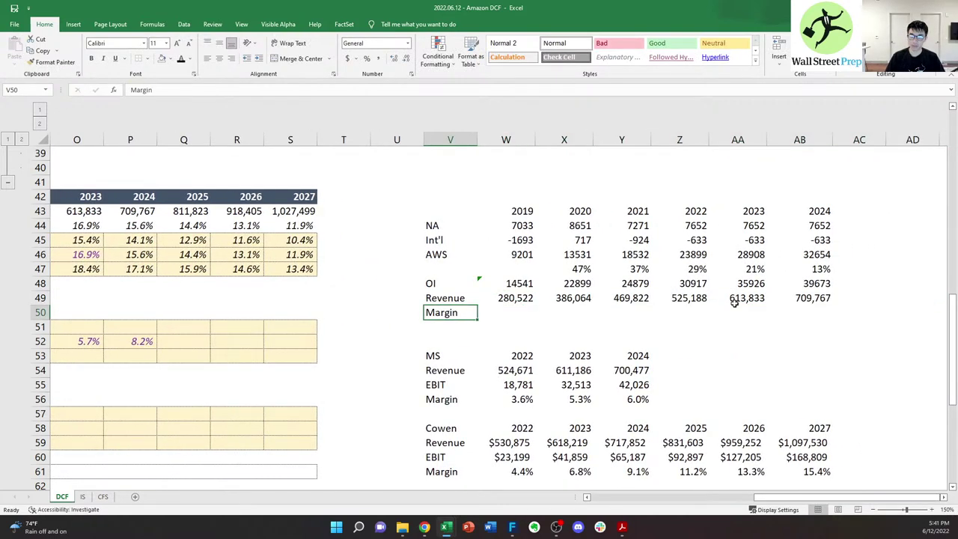
key("Right")
key("Right")
key("Left")
key("Up")
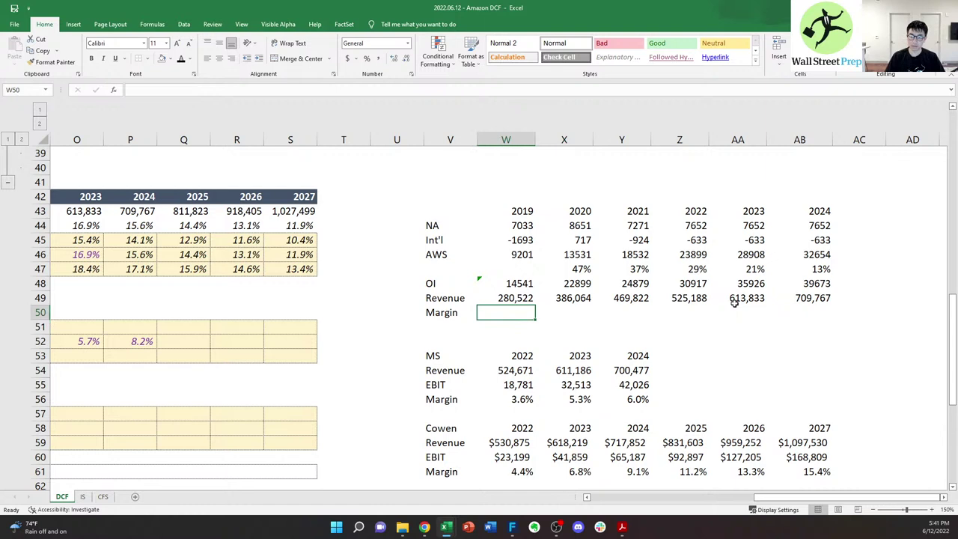
type("=")
key("Up")
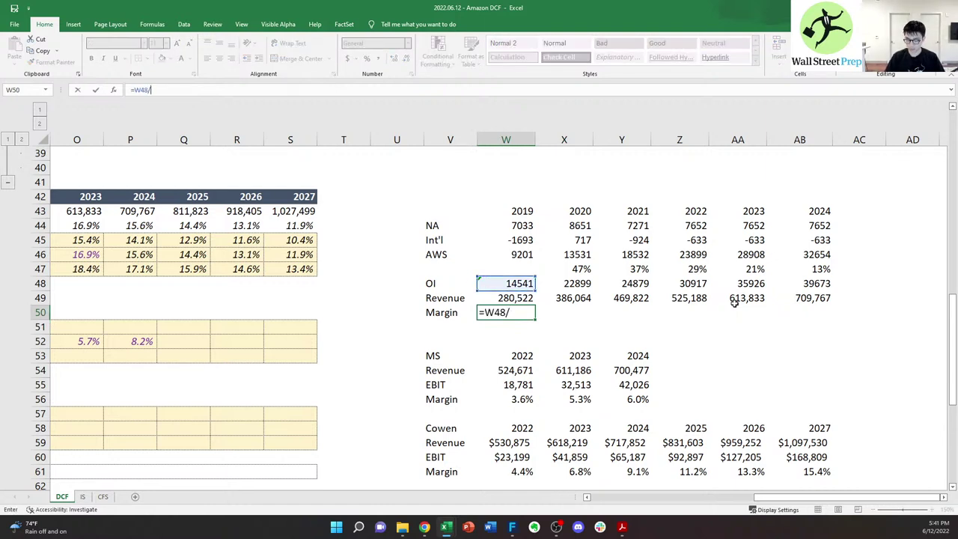
key("ctrl+Return")
- Copy the margin formula across to X50:AB50 and format W50:AB50 as whole percentages
key("shift+Right")
key("shift+Right")
key("shift+Right")
key("shift+Right")
key("shift+Right")
key("ctrl+r")
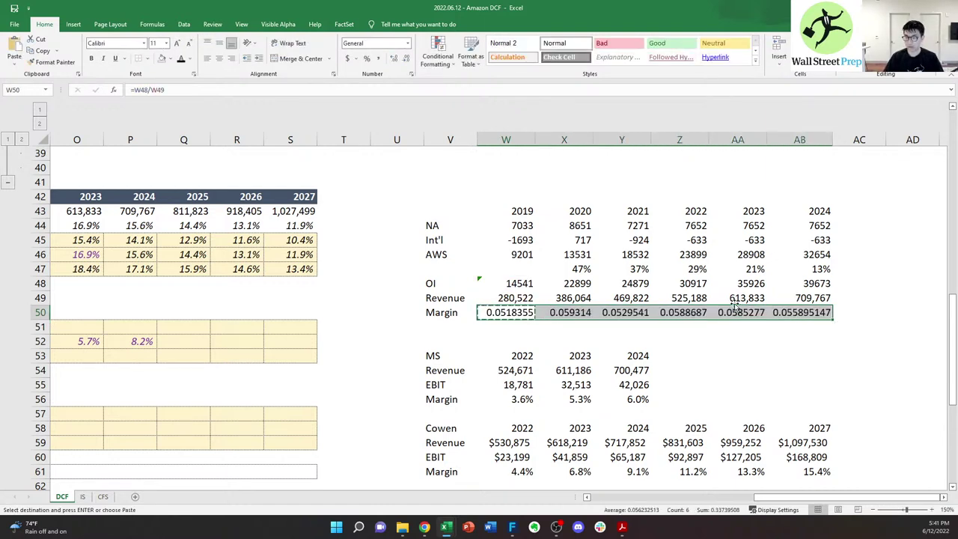
key("ctrl+")
key("ctrl+")
key("ctrl+")
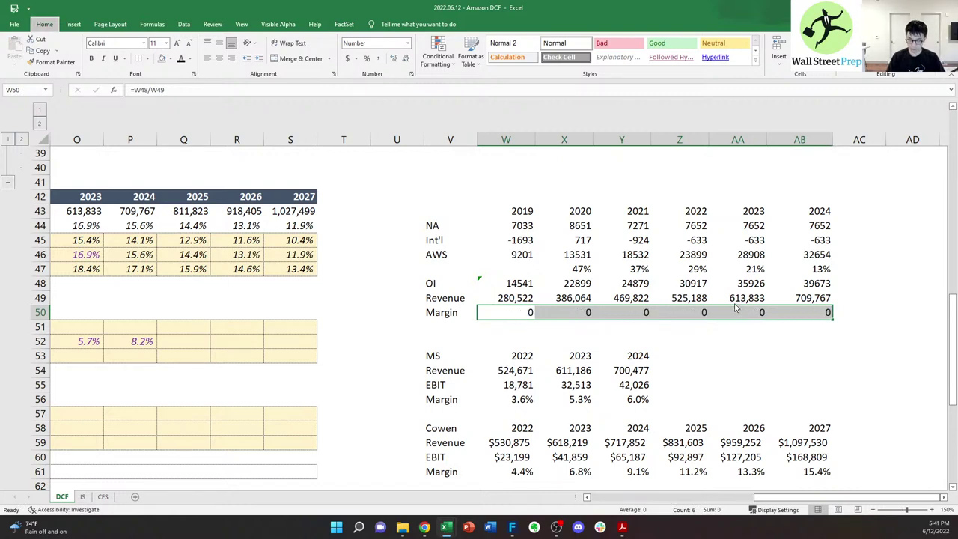
key("ctrl+shift+5")
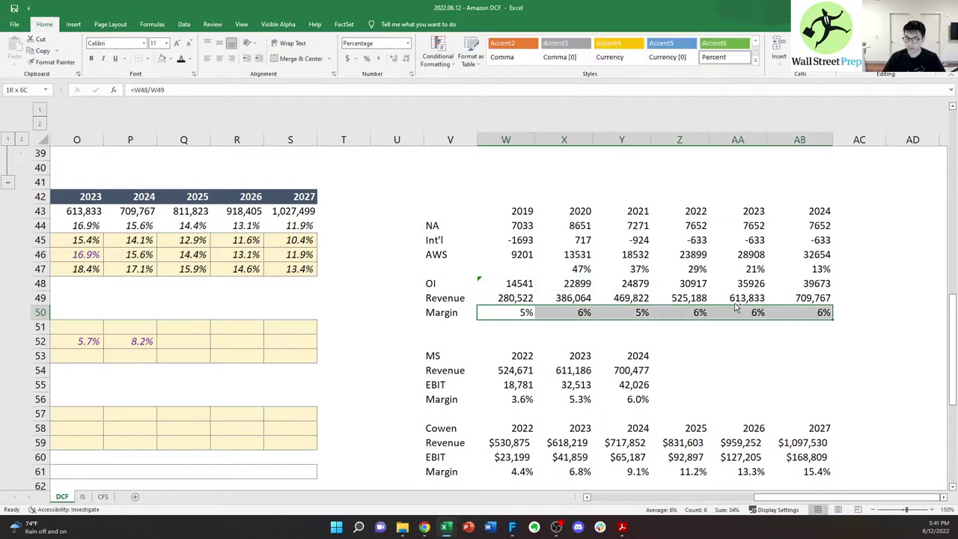
- Show the margins in W50:AB50 to one decimal place and check the formulas in the historical years
key("ctrl+.")
key("Right")
key("Left")
key("F2")
key("Escape")
key("Right")
key("Right")
key("F2")
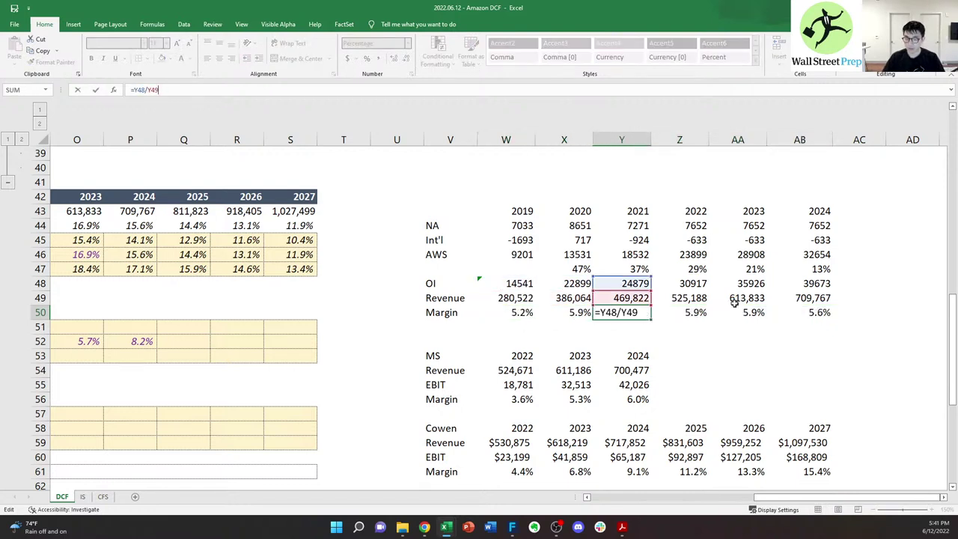
key("Escape")
key("Left")
key("F2")
key("Escape")
- Change the 2022 AWS growth rate in Z47 to =Y47-6%
key("Right")
key("Right")
key("Right")
key("Up")
key("Up")
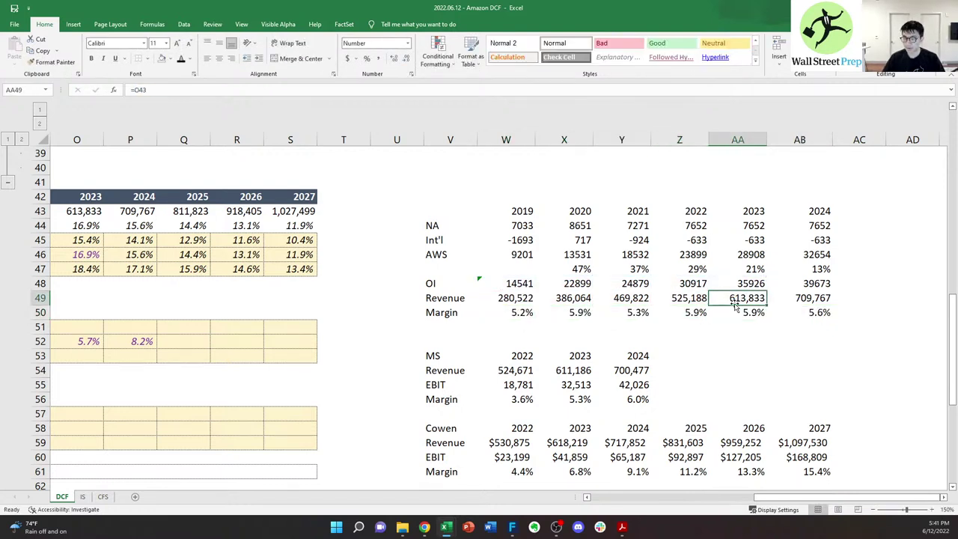
key("Left")
key("Up")
key("F2")
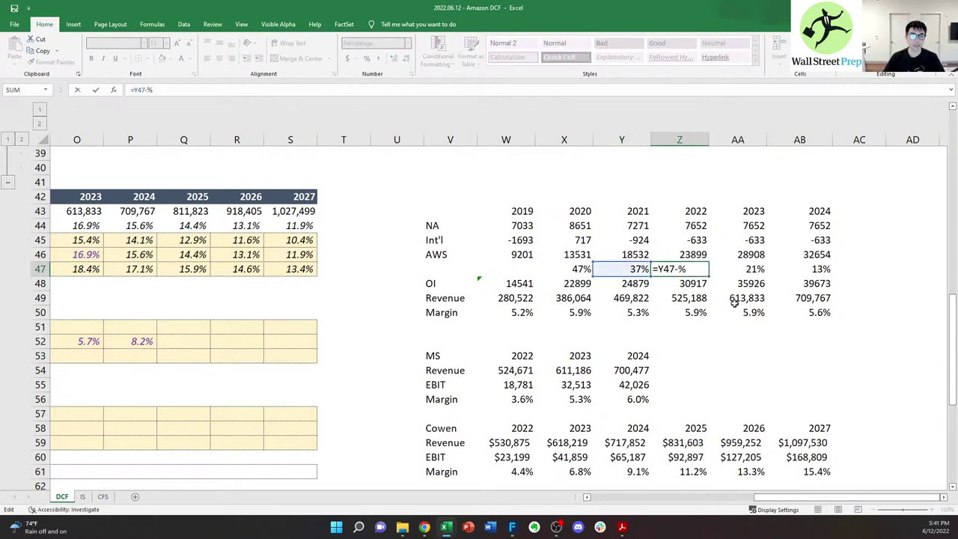
key("Return")
key("Right")
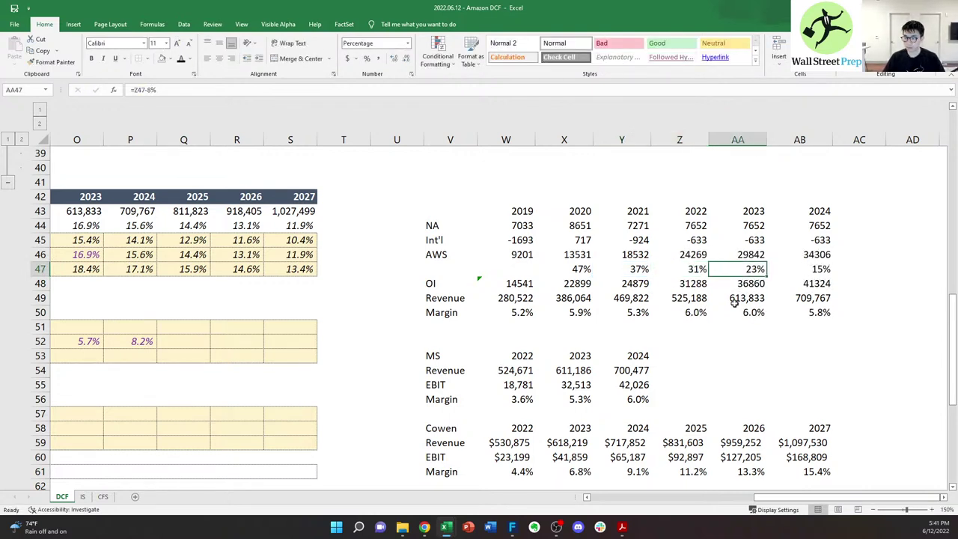
- Copy the AWS growth formula from Z47 across AA47:AB47 for 2023 and 2024
key("Left")
key("ctrl+c")
key("shift+Right")
key("shift+Right")
key("ctrl+v")
key("Return")
key("Right")
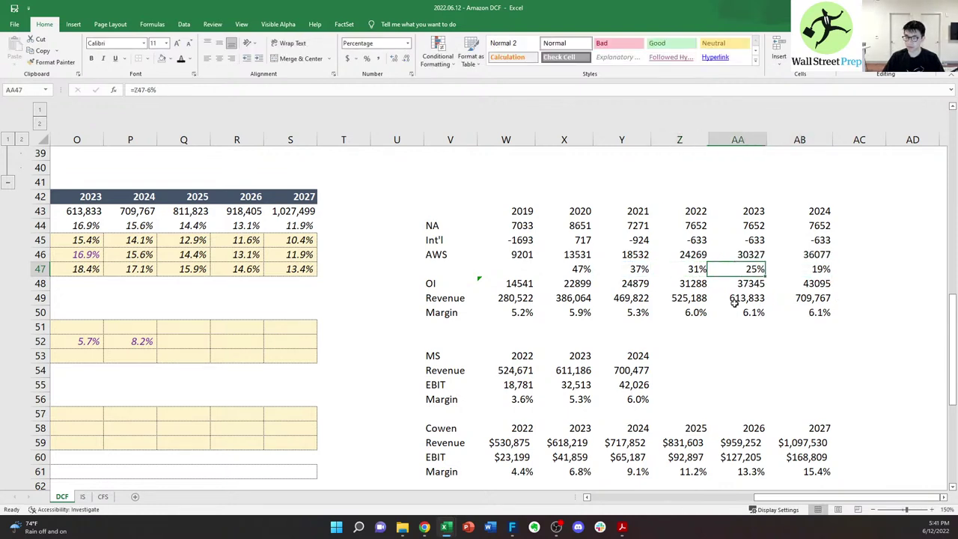
- Check the AWS growth formulas in Z47:AB47 to verify the yearly 6% step-down
key("Right")
key("Down")
key("Up")
key("F2")
key("Escape")
key("Left")
key("Left")
key("Left")
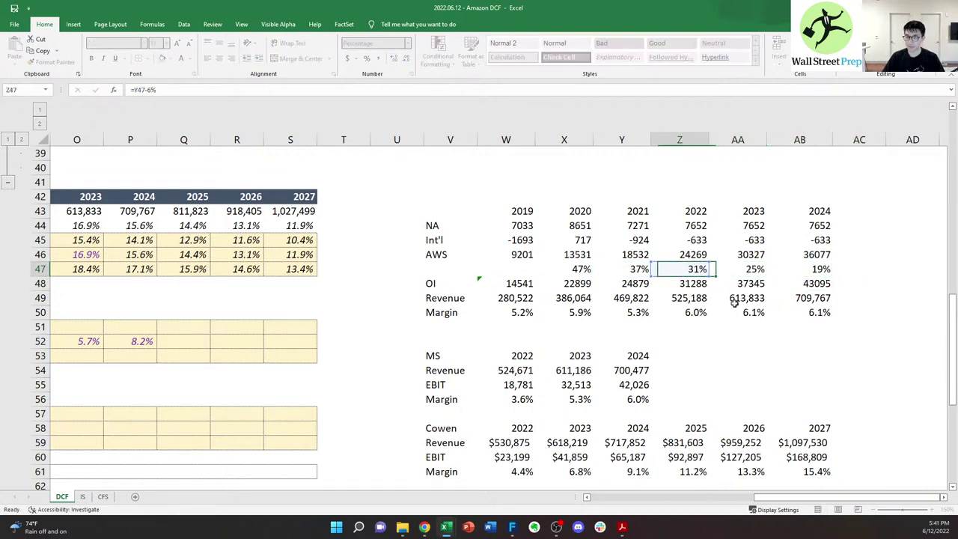
key("F2")
key("Escape")
key("F2")
key("Escape")
key("Right")
key("F2")
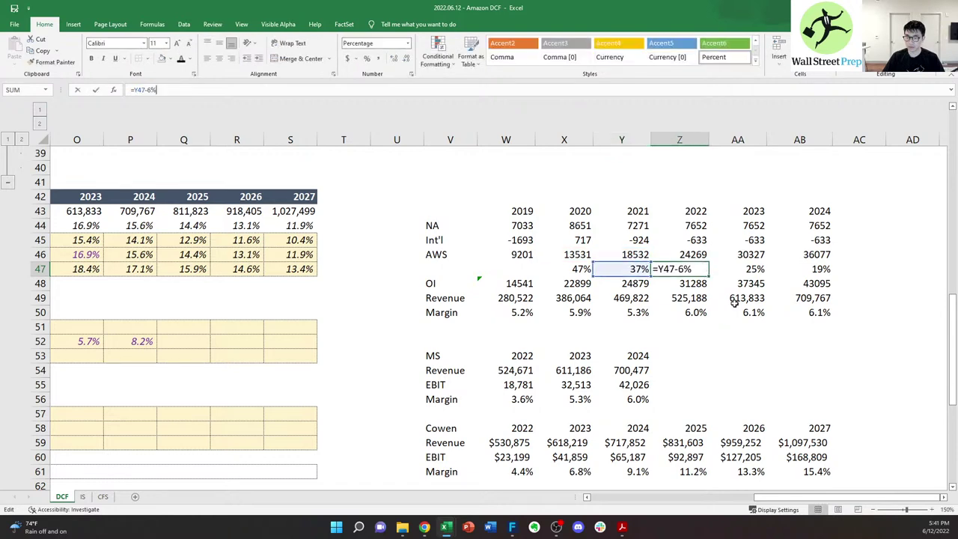
key("Escape")
key("Right")
key("F2")
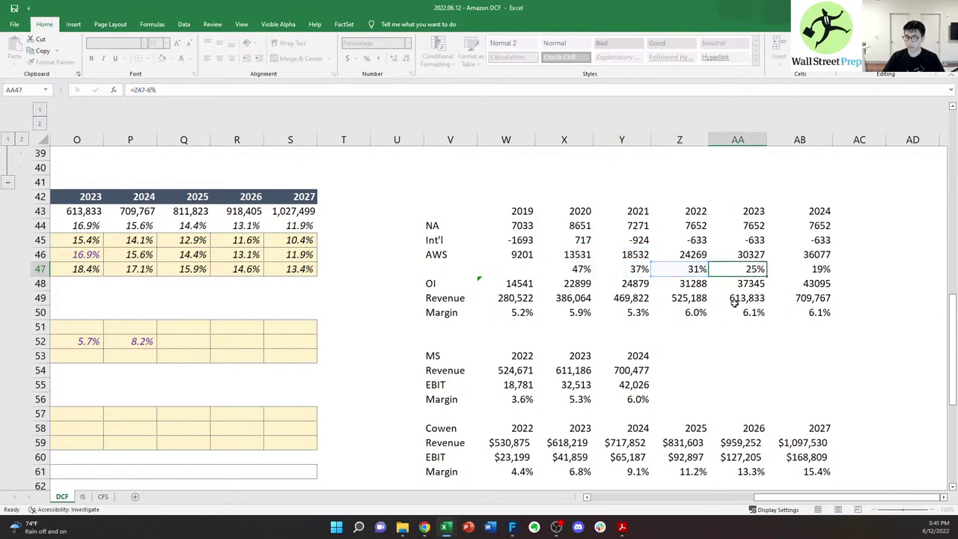
key("Escape")
key("Left")
key("F2")
key("Escape")
key("Right")
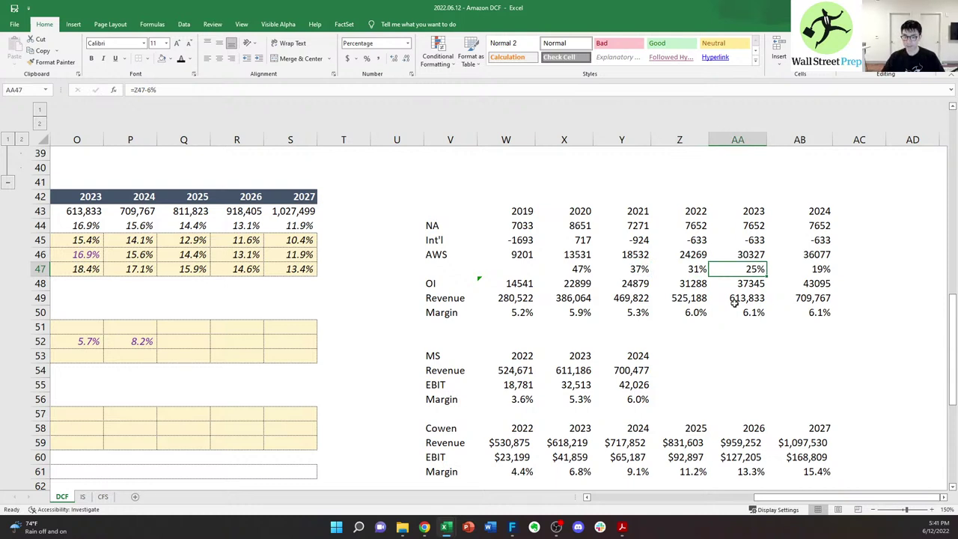
- Review the operating margins in row 50 against the operating income and revenue rows through 2024
key("Down")
key("Down")
key("Down")
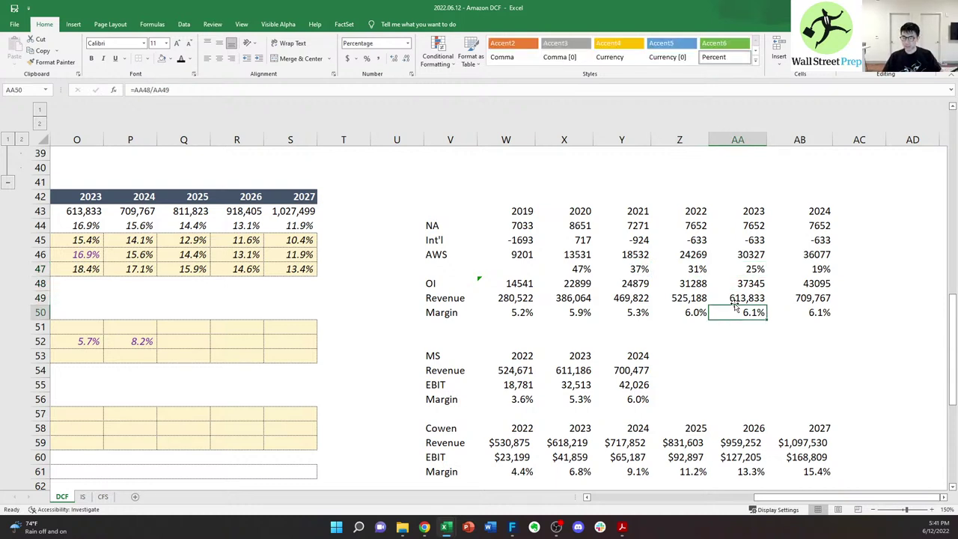
key("Right")
key("ctrl+shift+Left")
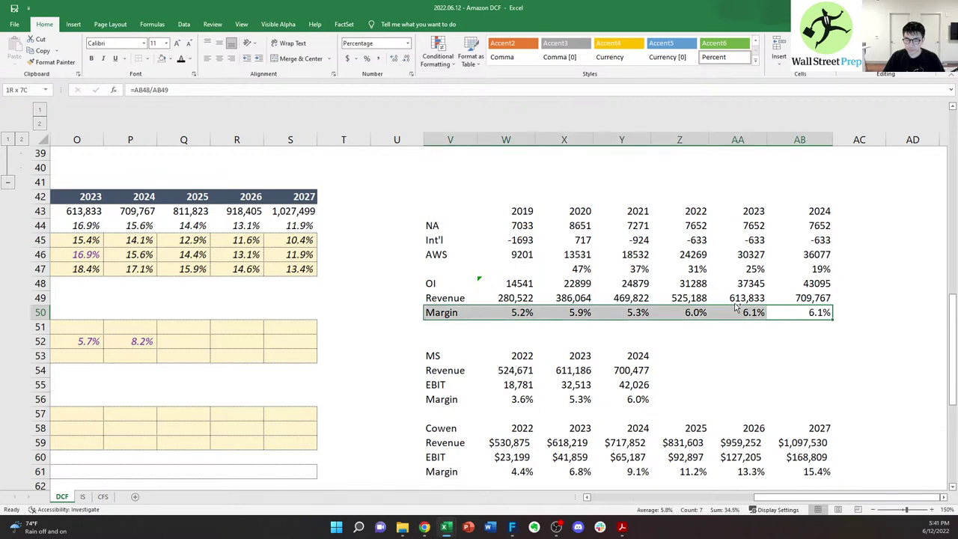
key("Left")
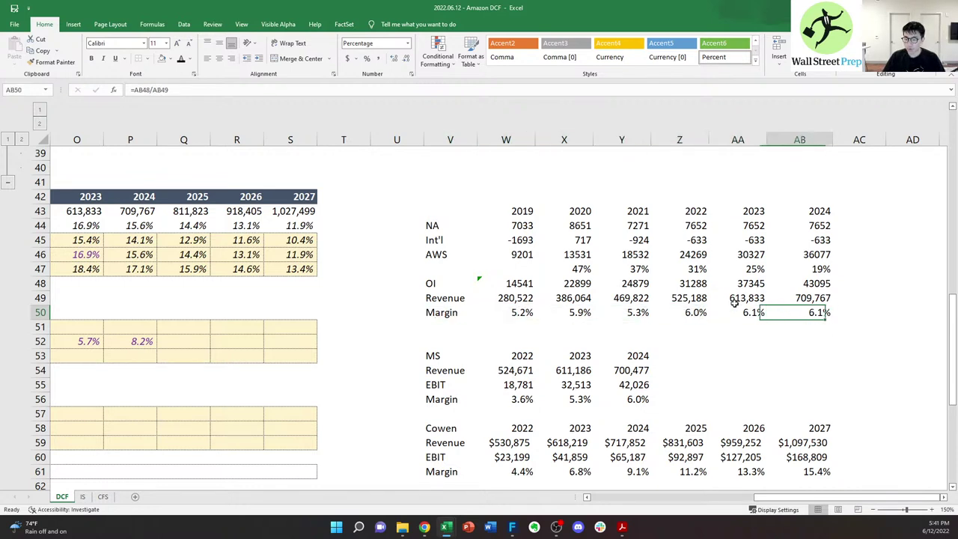
key("Left")
key("Up")
key("Left")
key("Left")
key("Left")
key("Right")
key("Right")
key("Right")
key("Right")
key("Right")
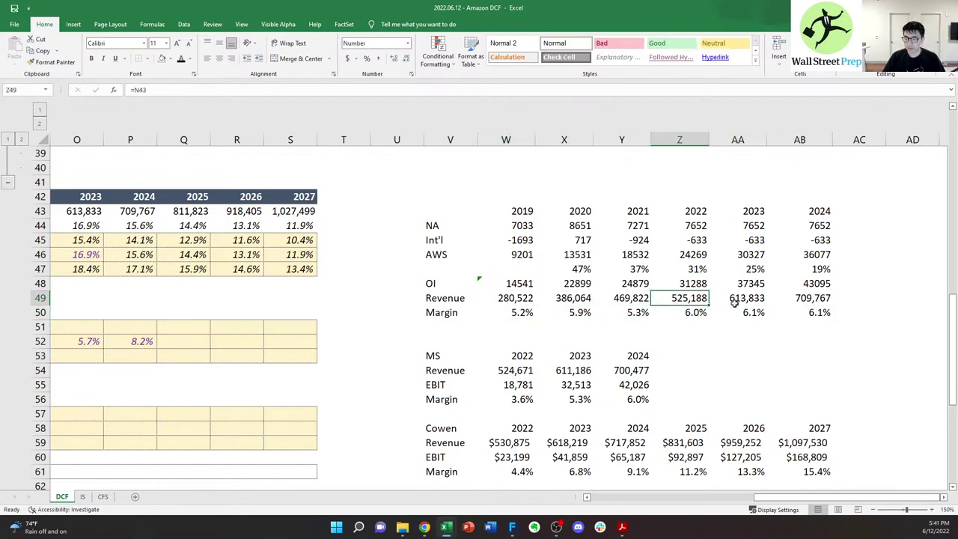
key("Down")
key("Up")
key("Up")
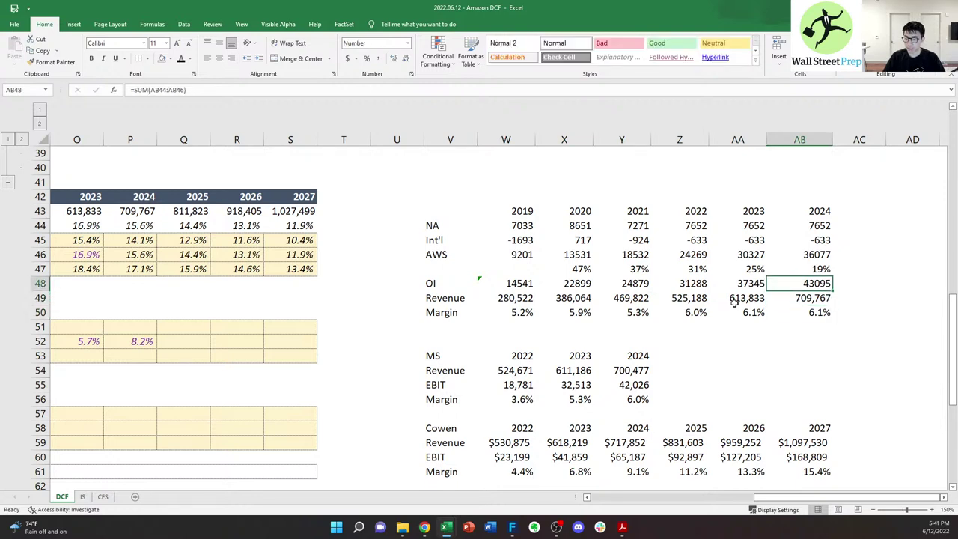
key("Up")
key("Left")
key("Left")
key("Down")
key("Down")
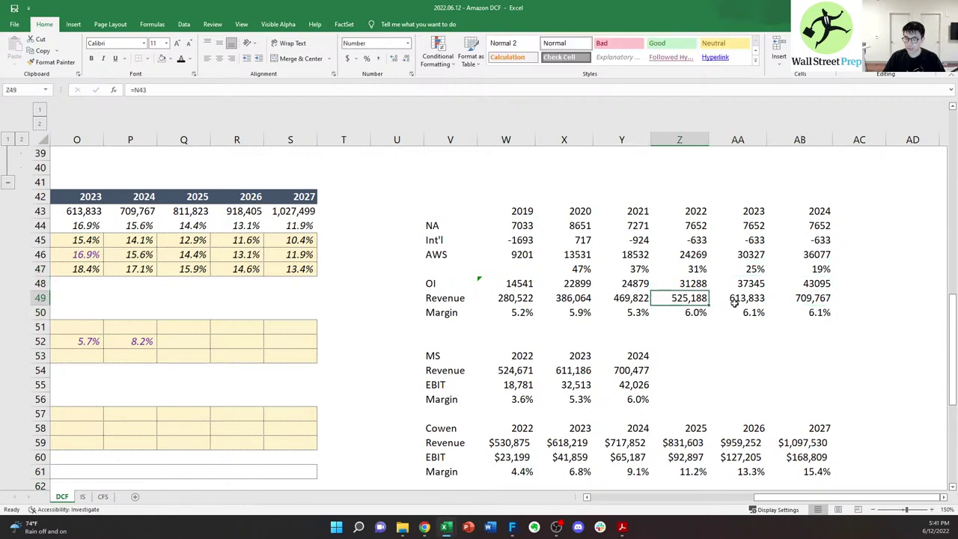
key("Down")
key("Right")
key("Right")
key("Down")
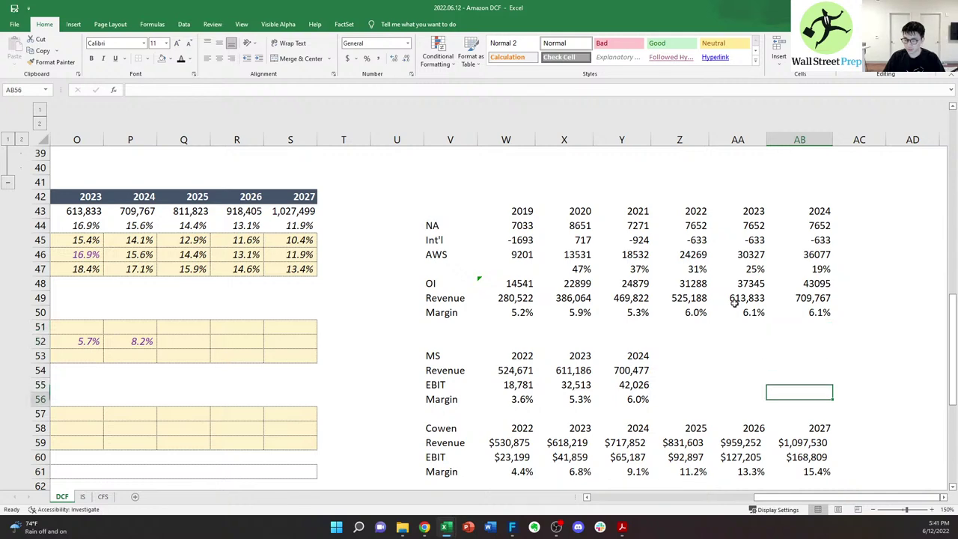
- Compare the projected margins in row 50 with the MS, Cowen, CS and Street margins below
key("Down")
key("Down")
key("Down")
key("Down")
key("Down")
key("Down")
key("Down")
key("Down")
key("Up")
key("Up")
key("Up")
key("Left")
key("Left")
key("Left")
key("Left")
key("Left")
key("Left")
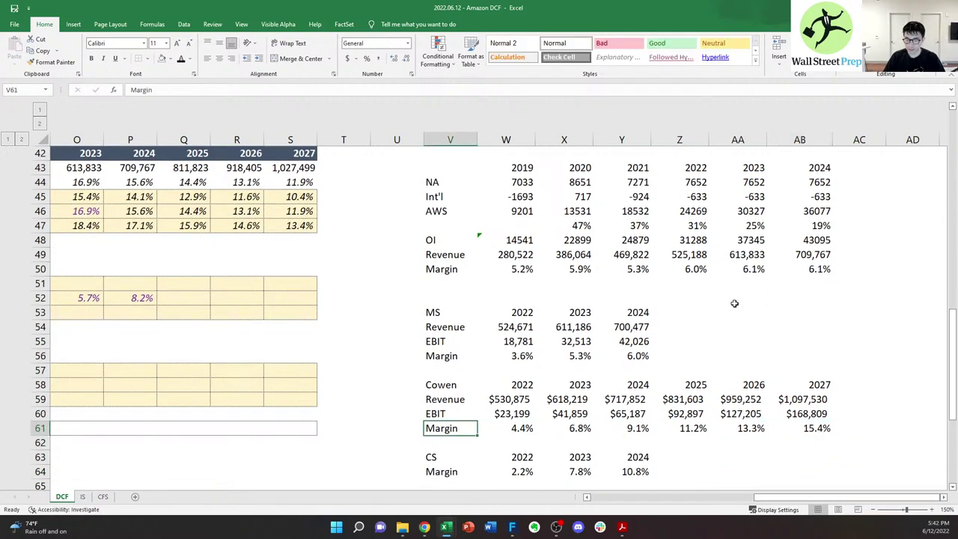
key("Down")
key("Down")
key("Down")
key("Down")
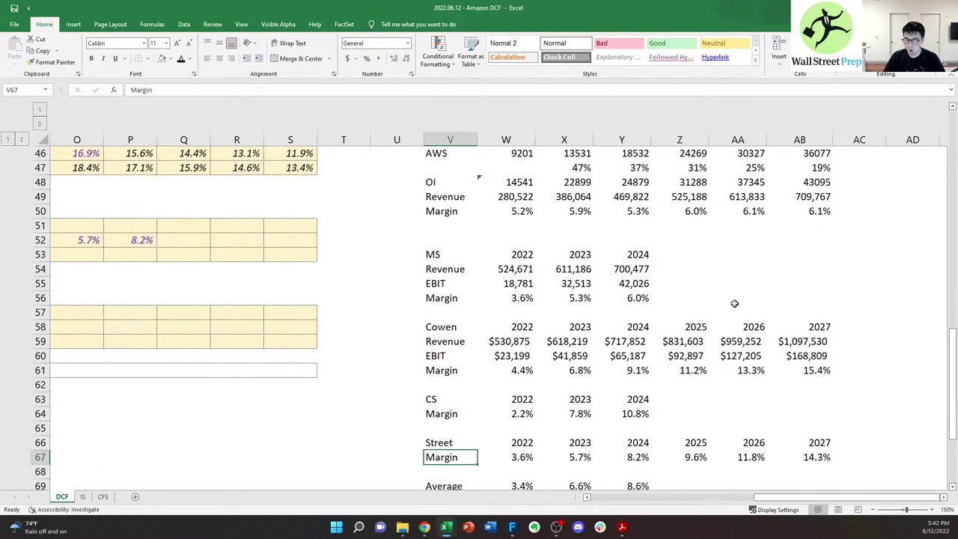
key("Up")
key("Up")
key("Up")
key("ctrl+Right")
key("Left")
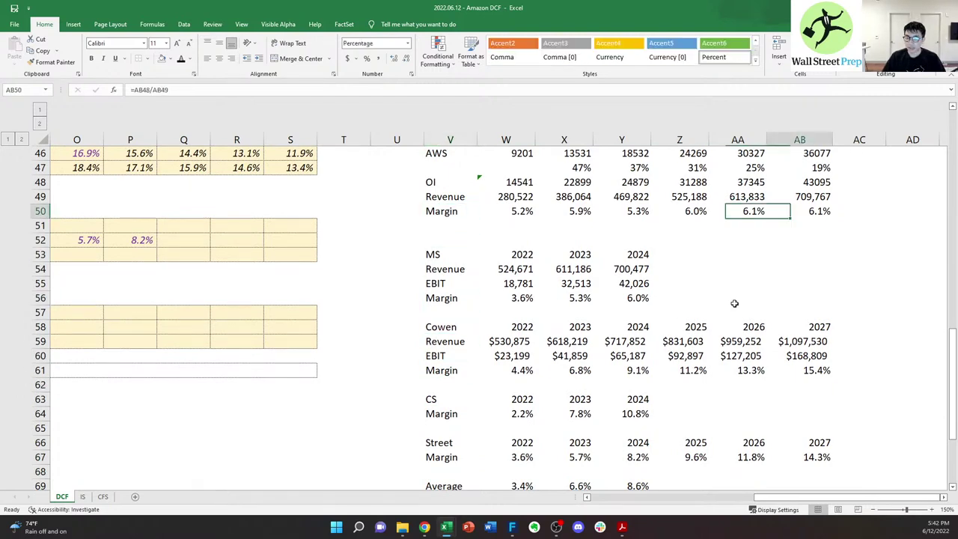
key("ctrl+Left")
key("Right")
key("Right")
key("ctrl+Right")
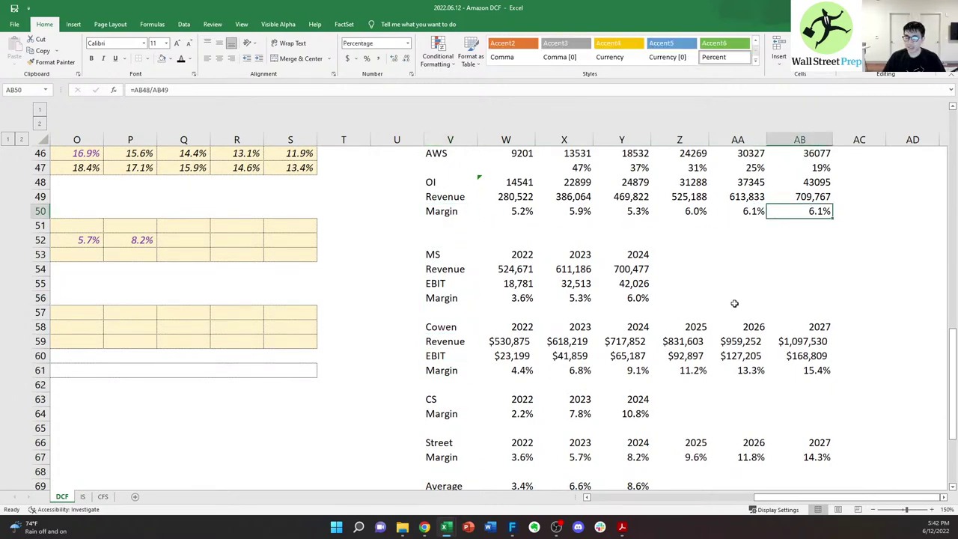
- Review the projected years of the segment table and inspect the 2022 operating income formula in Z48
key("Up")
key("Up")
key("Up")
key("Up")
key("Up")
key("Up")
key("Up")
key("Up")
key("Up")
key("Up")
key("Down")
key("Down")
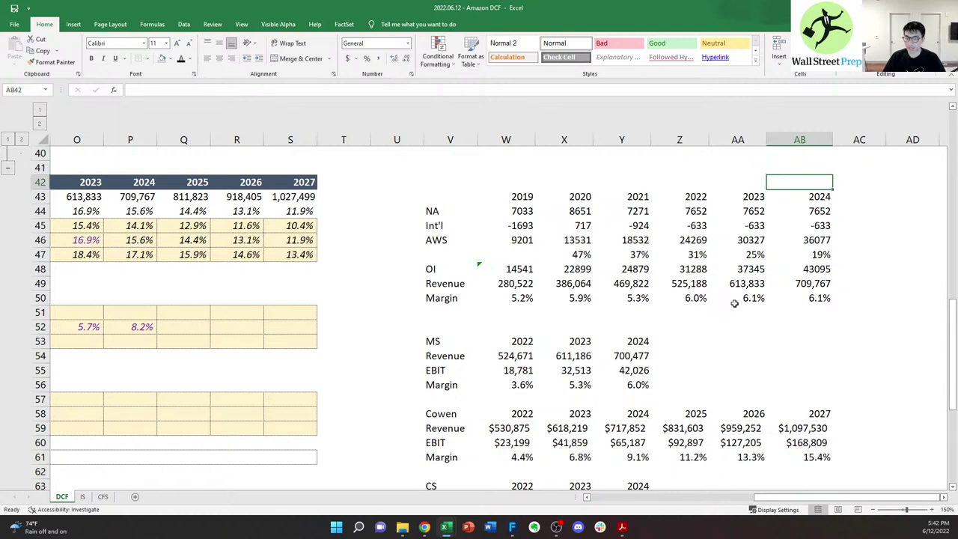
key("Down")
key("Left")
key("Down")
key("Left")
key("Down")
key("Down")
key("Down")
key("Down")
key("Down")
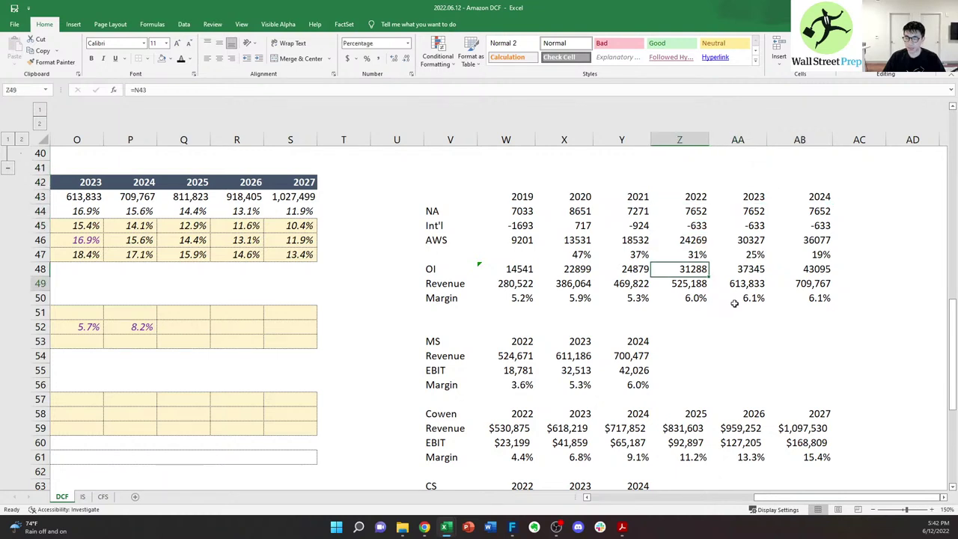
key("F2")
key("Escape")
- Examine the North America and International operating income projections for 2022 through 2024 in Z44:AB45
key("Up")
key("Up")
key("Up")
key("Up")
key("Up")
key("Up")
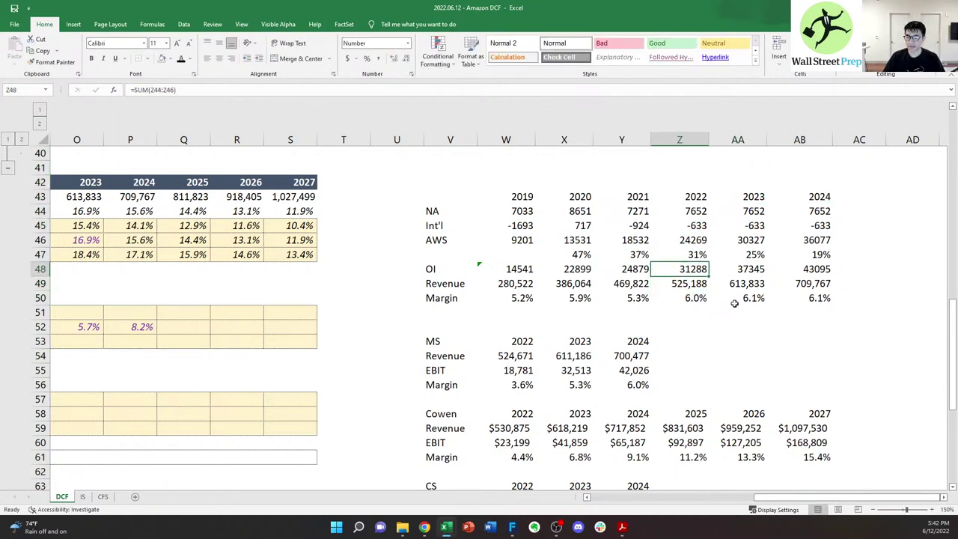
key("shift+Right")
key("shift+Right")
key("Down")
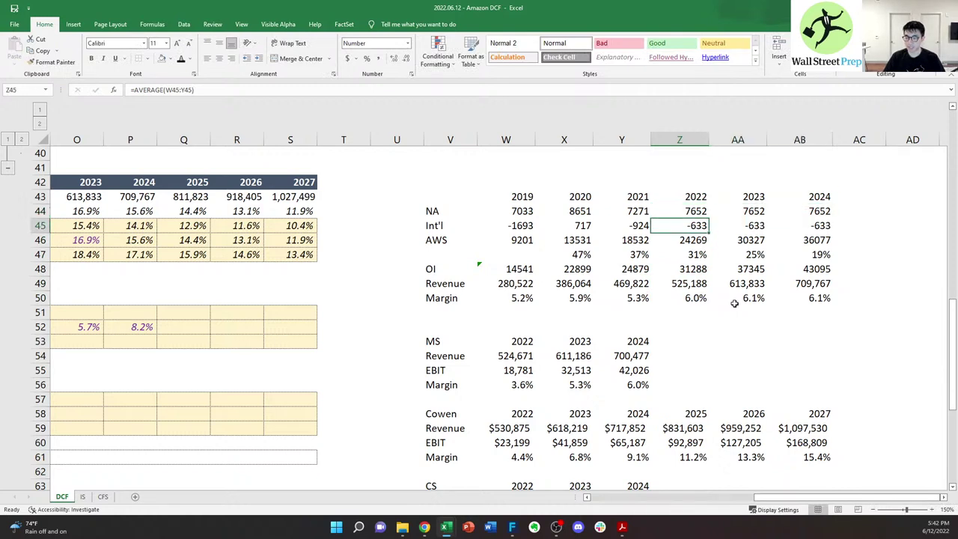
key("shift+Right")
key("shift+Right")
key("Up")
key("shift+Right")
key("shift+Right")
key("Down")
key("Down")
key("Down")
key("Down")
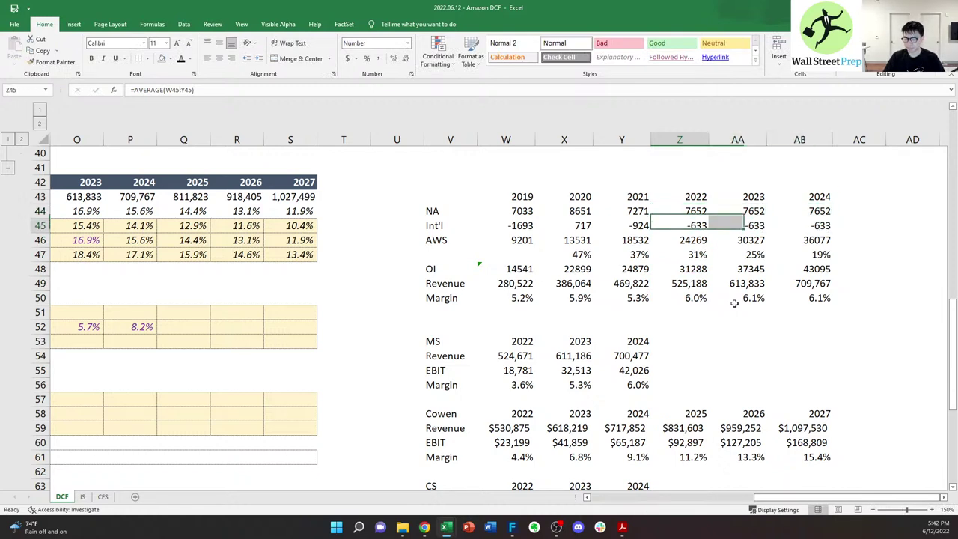
key("Up")
key("Up")
key("Up")
key("Up")
key("Up")
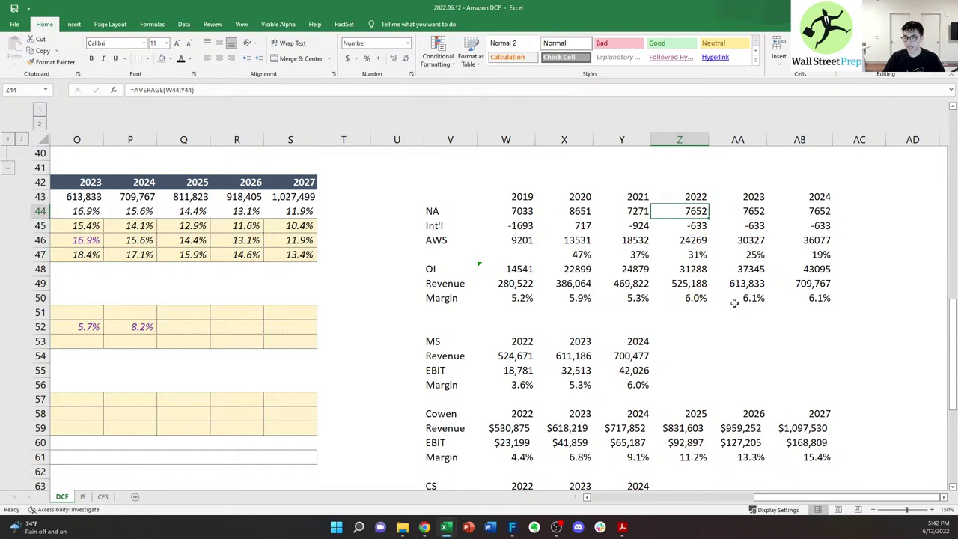
key("shift+Right")
key("shift+Right")
key("shift+Left")
key("shift+Left")
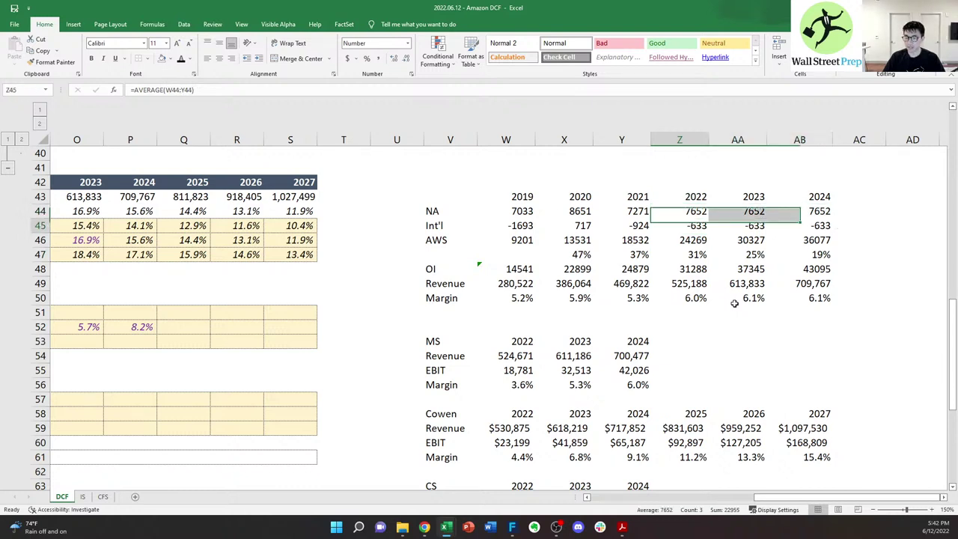
- Check the North America and International operating income projections in Z44:AB45 against the resulting 2022 margin in Z50
key("shift+Right")
key("shift+Right")
key("Down")
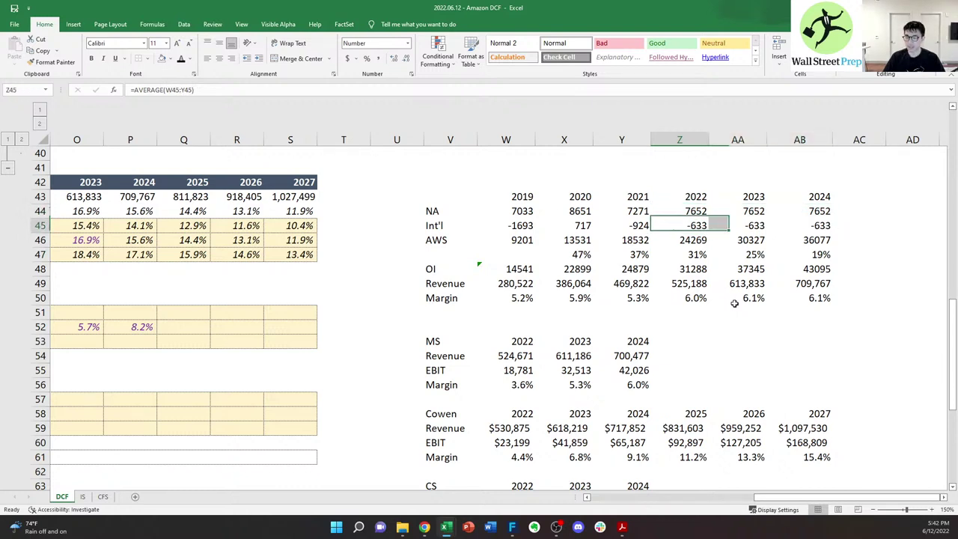
key("shift+Right")
key("shift+Right")
key("Down")
key("Up")
key("Up")
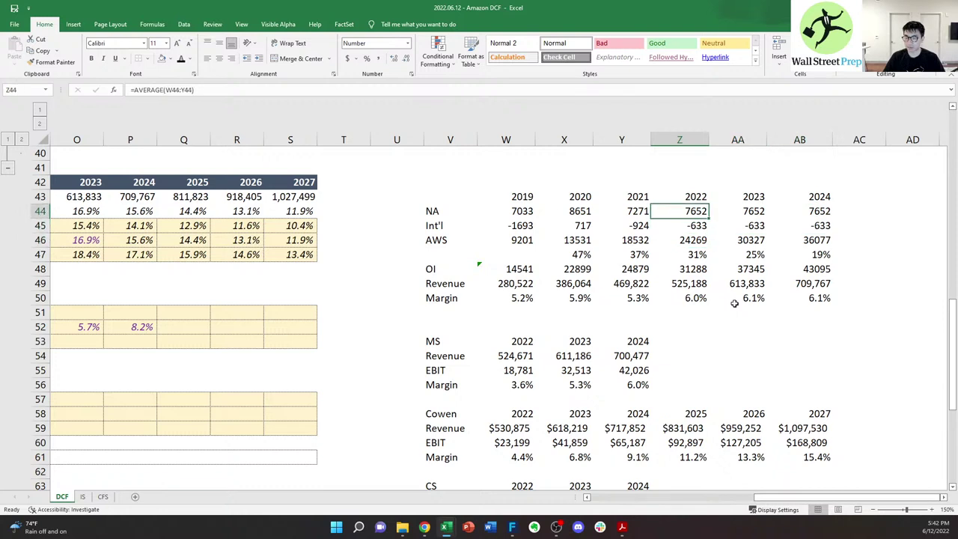
key("Down")
key("Down")
key("Down")
key("Down")
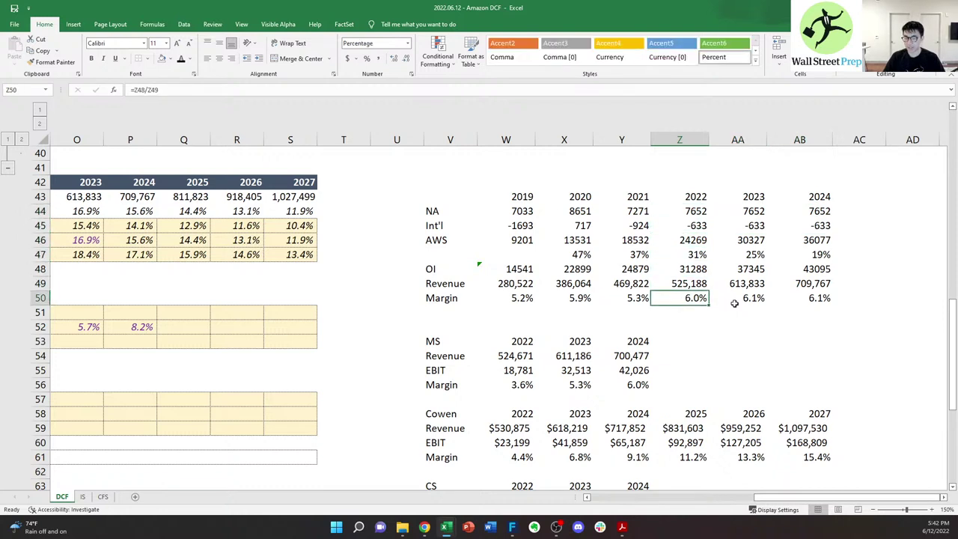
- Compare the historical and 2022 margins in row 50 with the MS and Cowen margins below
key("Down")
key("Down")
key("Down")
key("Down")
key("Down")
key("Down")
key("Down")
key("Down")
key("Down")
key("Down")
key("Down")
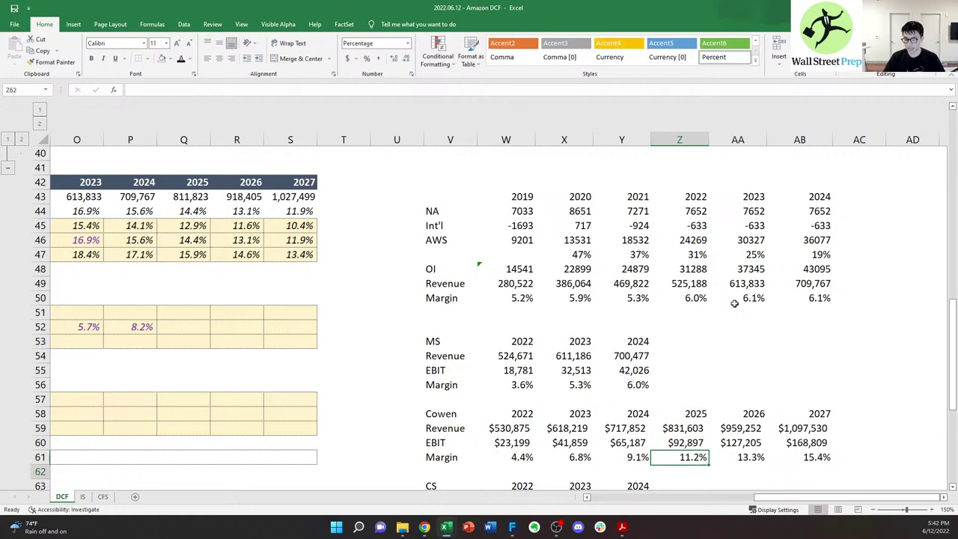
key("Left")
key("Up")
key("Up")
key("Up")
key("Up")
key("Up")
key("Up")
key("Up")
key("Up")
key("Up")
key("Up")
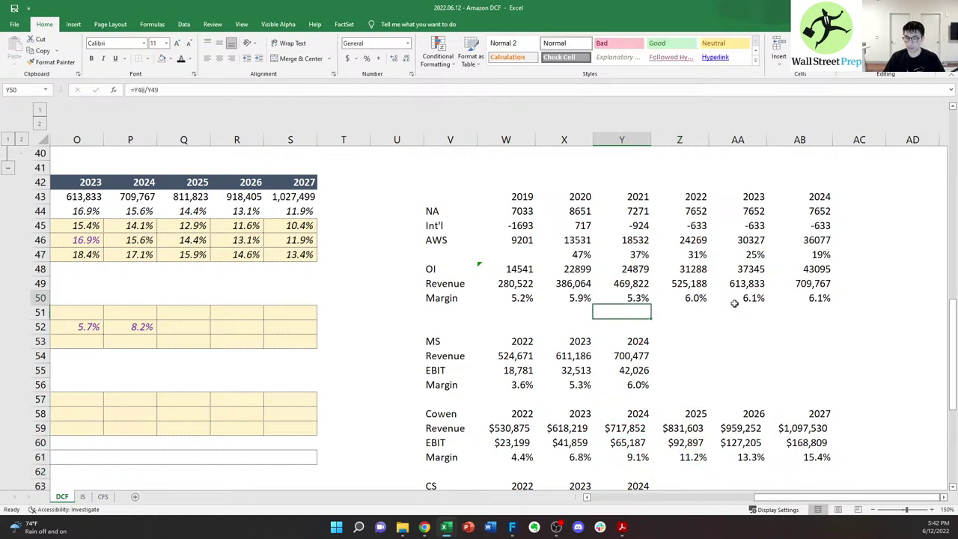
key("Up")
key("Left")
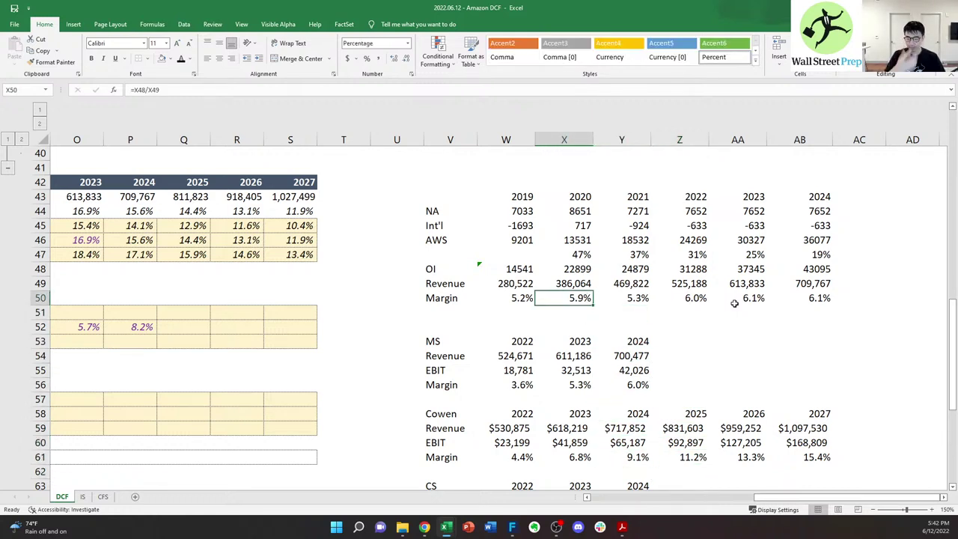
key("Up")
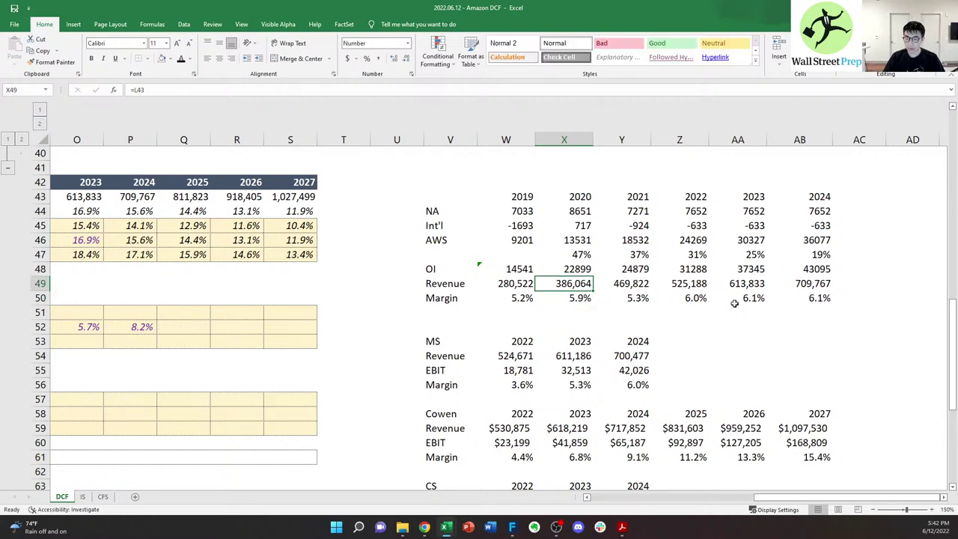
key("Right")
key("Right")
key("Down")
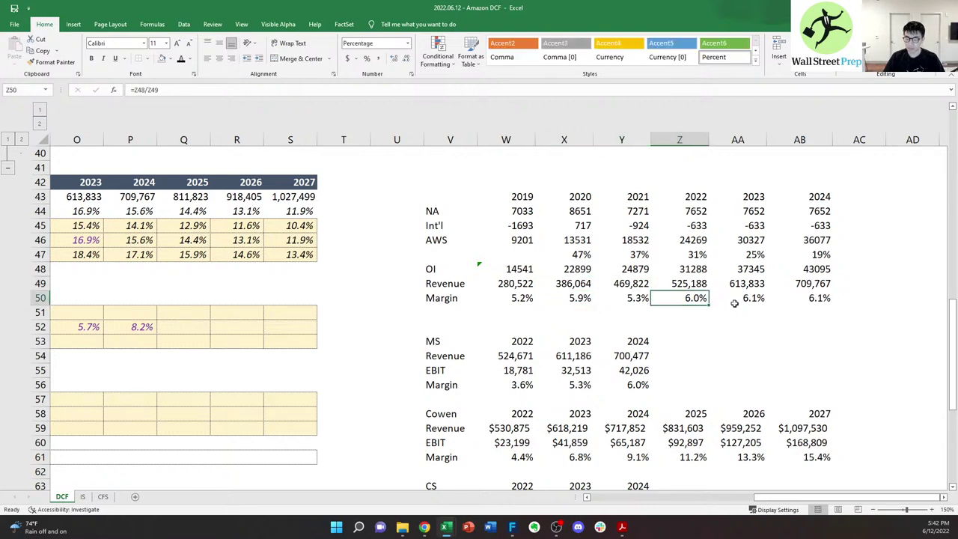
- Move the broker, Street and average margin figures in W53:AB69 to start at Z53, aligning their years with the segment table
key("Left")
key("Left")
key("Left")
key("Down")
key("Down")
key("Down")
key("shift+Down")
key("shift+Down")
key("shift+Down")
key("shift+Down")
key("shift+Down")
key("shift+Down")
key("shift+Down")
key("shift+Down")
key("shift+Down")
key("shift+Down")
key("shift+Down")
key("shift+Down")
key("shift+Down")
key("shift+Down")
key("shift+Down")
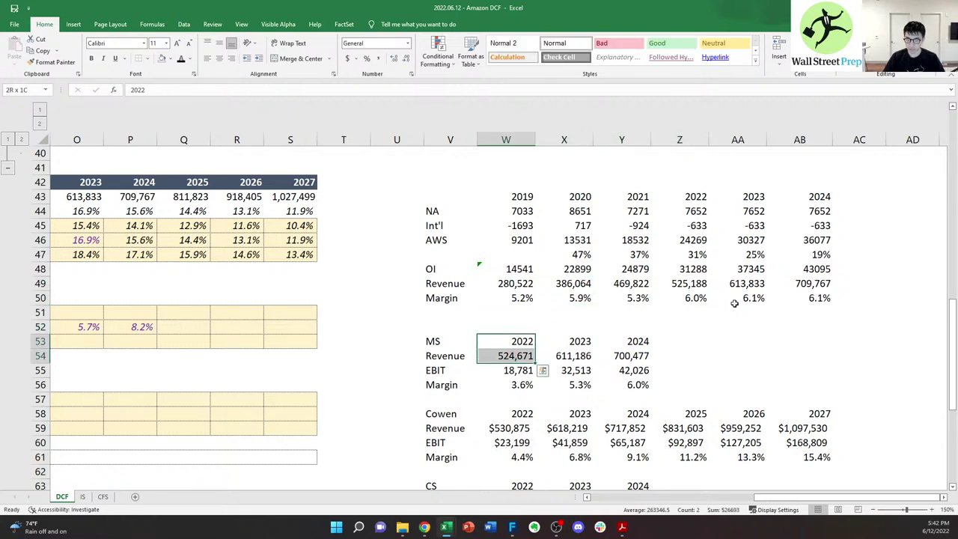
key("shift+Down")
key("shift+Right")
key("shift+Right")
key("shift+Right")
key("shift+Right")
key("shift+Right")
key("ctrl+c")
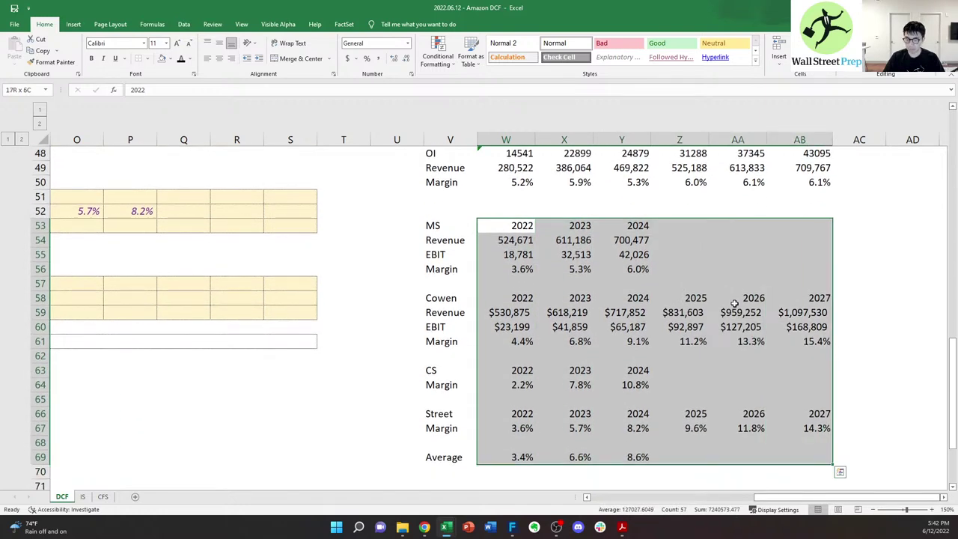
key("Right")
key("Right")
key("Right")
key("Return")
- Check that the year columns of the moved broker block line up with the segment table's projected years
key("Right")
key("Right")
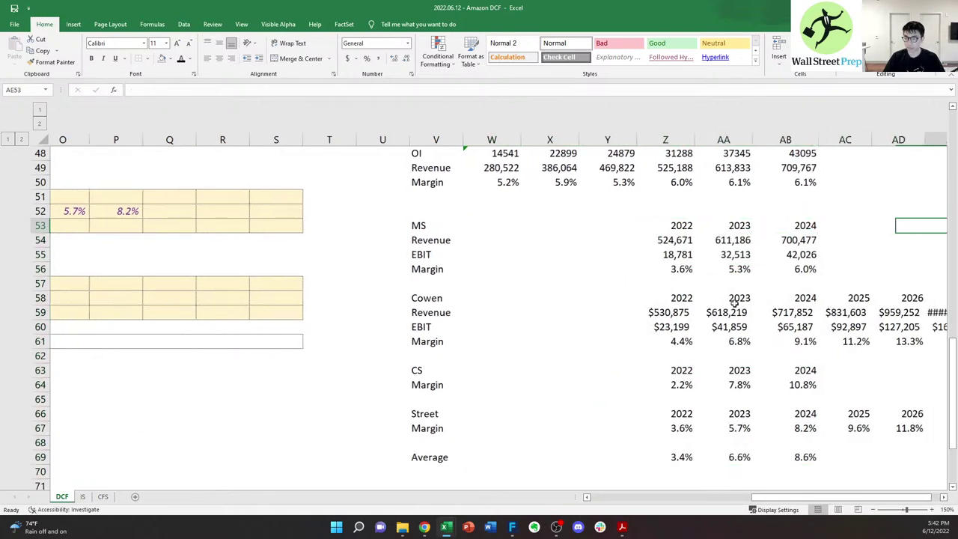
key("Right")
key("Right")
key("Right")
key("Left")
key("Left")
key("Left")
key("Left")
key("Left")
key("Up")
key("Up")
key("Up")
key("Up")
key("Up")
key("Up")
key("Up")
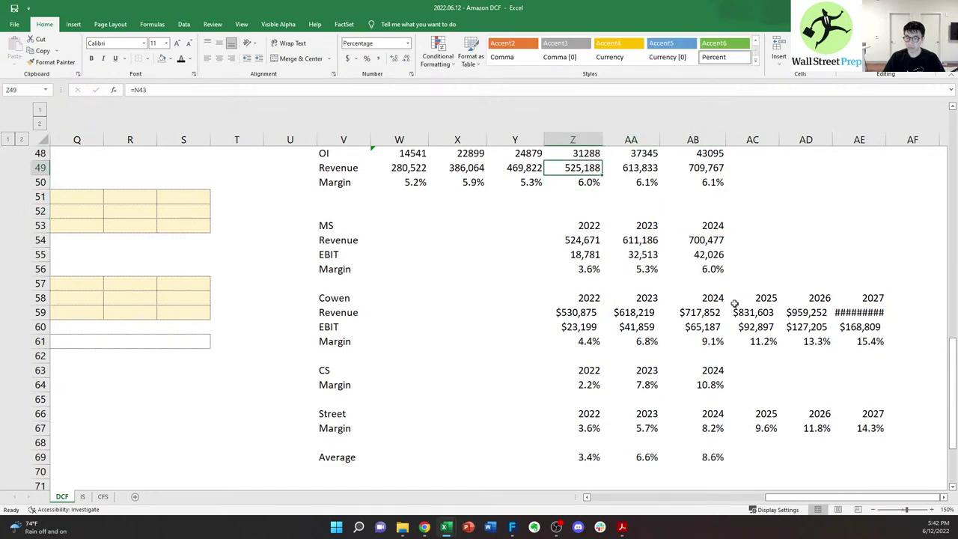
key("Up")
key("Up")
key("Up")
key("Up")
key("Up")
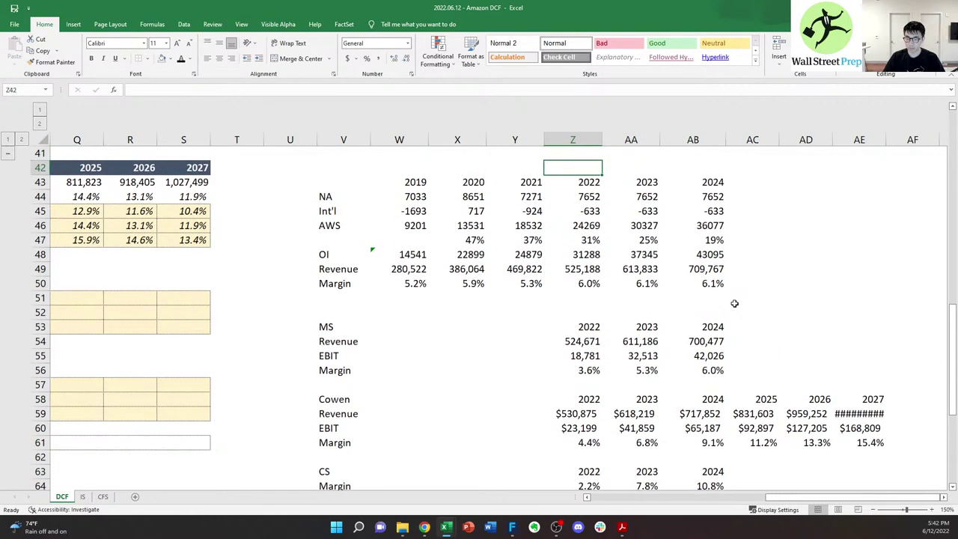
- Compare the 2022 and 2024 columns down through the broker and Street margins to the 2024 average in AB69
key("Down")
key("Down")
key("Down")
key("Down")
key("Down")
key("Down")
key("Down")
key("Down")
key("Down")
key("Down")
key("Down")
key("Down")
key("Right")
key("Right")
key("Down")
key("Down")
key("Down")
key("Down")
key("Down")
key("Down")
key("Down")
key("Down")
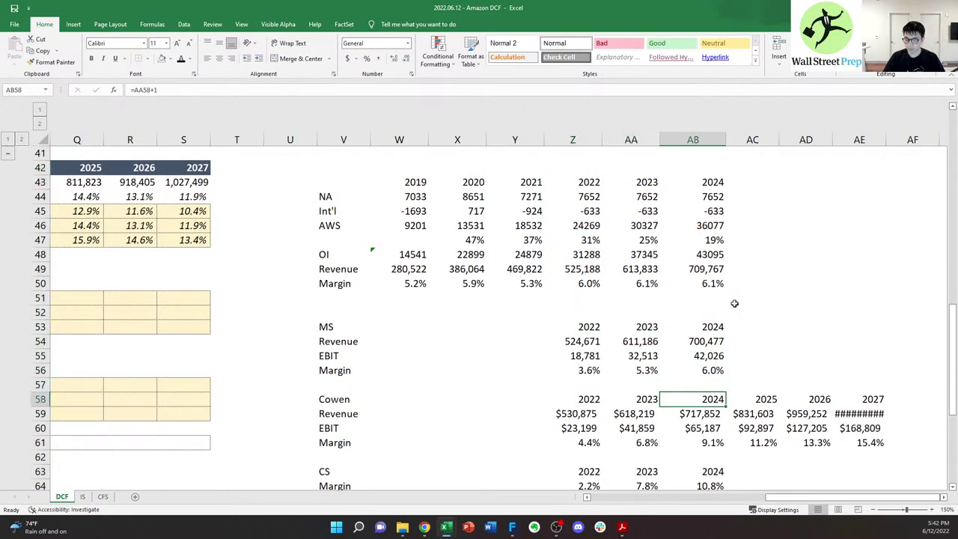
key("Down")
key("Down")
key("Down")
key("Down")
key("Down")
key("Down")
key("Down")
key("Down")
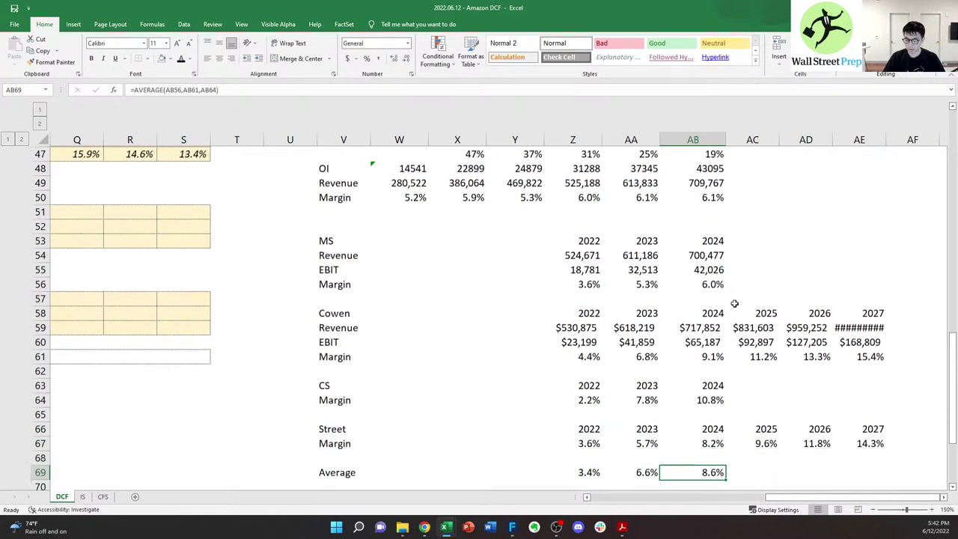
- Trace the 2024 column from the average margin back up to the AWS operating income projection in AB46
key("Up")
key("Up")
key("Up")
key("Up")
key("Up")
key("Up")
key("Up")
key("Up")
key("Up")
key("Up")
key("Up")
key("Up")
key("Up")
key("Up")
key("Up")
key("Up")
key("Up")
key("Up")
key("Up")
key("Up")
key("Up")
key("Up")
key("Up")
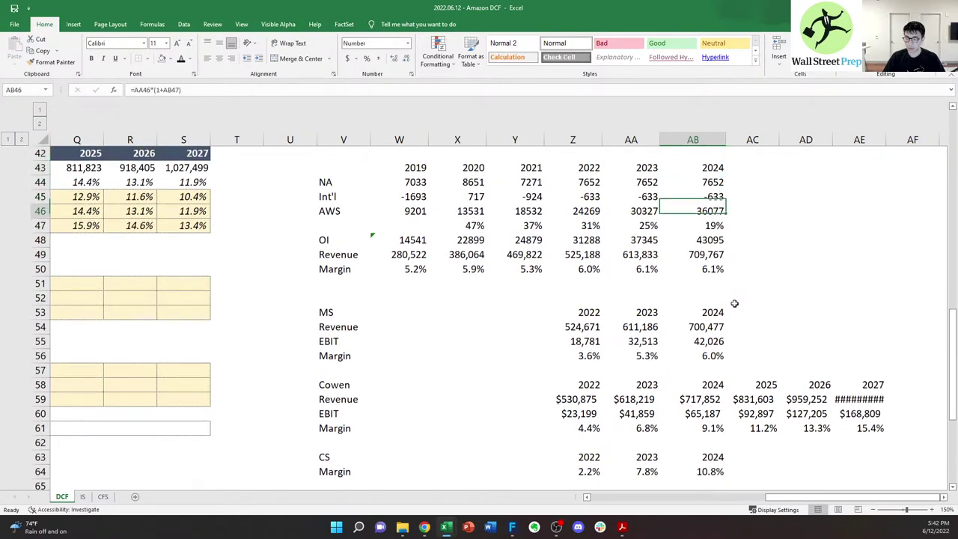
- Review the projected 2022 through 2024 operating income in Z48:AB48 and margins in Z50:AB50
key("Escape")
key("Down")
key("Left")
key("Left")
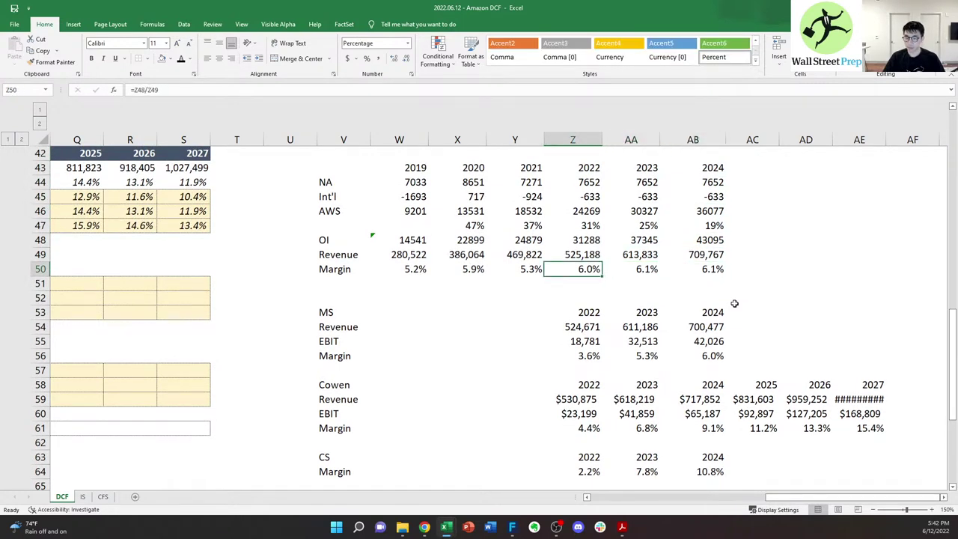
key("shift+Right")
key("shift+Right")
key("Up")
key("Up")
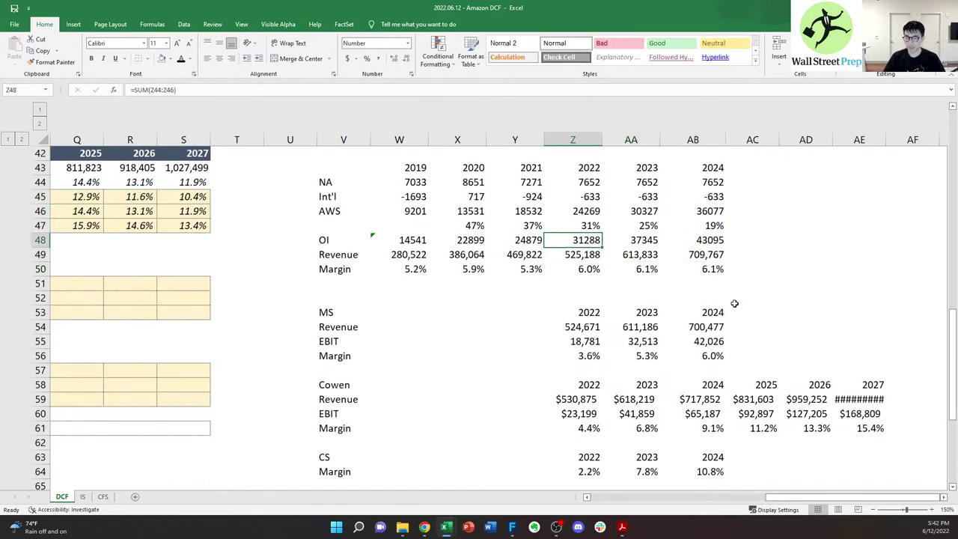
key("shift+Right")
key("shift+Right")
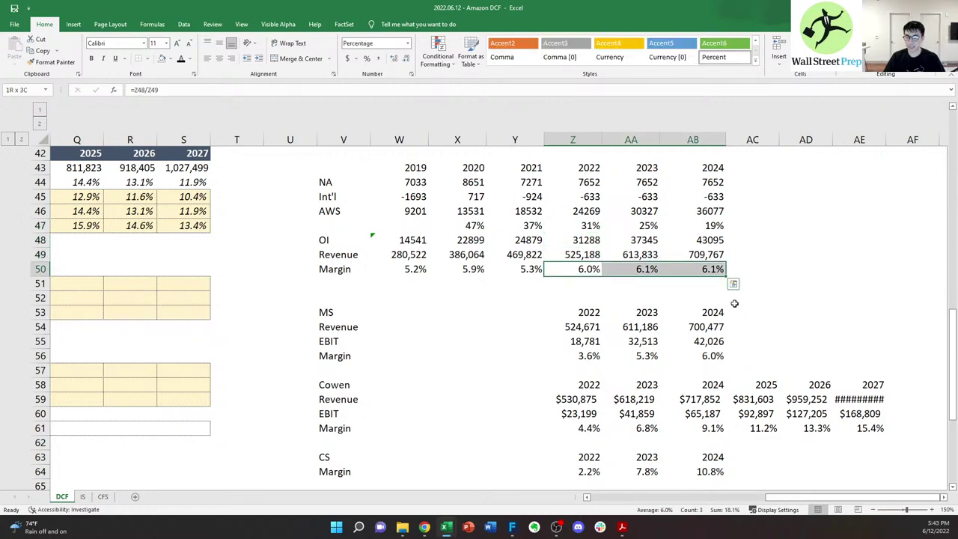
- Inspect the formulas behind the projected 2022 and 2023 margins in Z50 and AA50
key("shift+Left")
key("shift+Left")
key("F2")
key("Escape")
key("Right")
key("Right")
key("Left")
key("F2")
key("Escape")
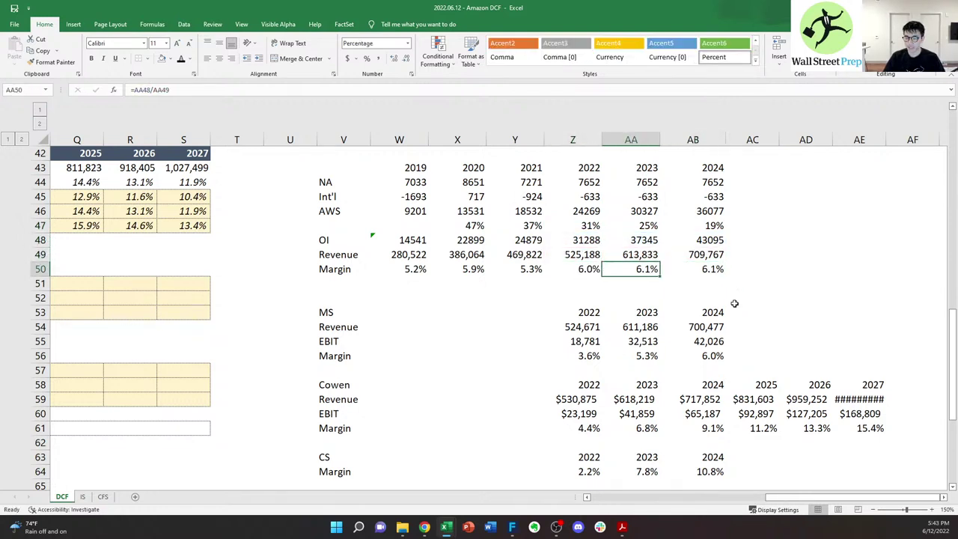
- Recheck which operating income and revenue cells feed the projected margins across Z50:AB50, starting with 2022
key("Left")
key("F2")
key("Escape")
key("Right")
key("F2")
key("Escape")
key("Right")
key("Left")
key("Left")
key("F2")
key("Escape")
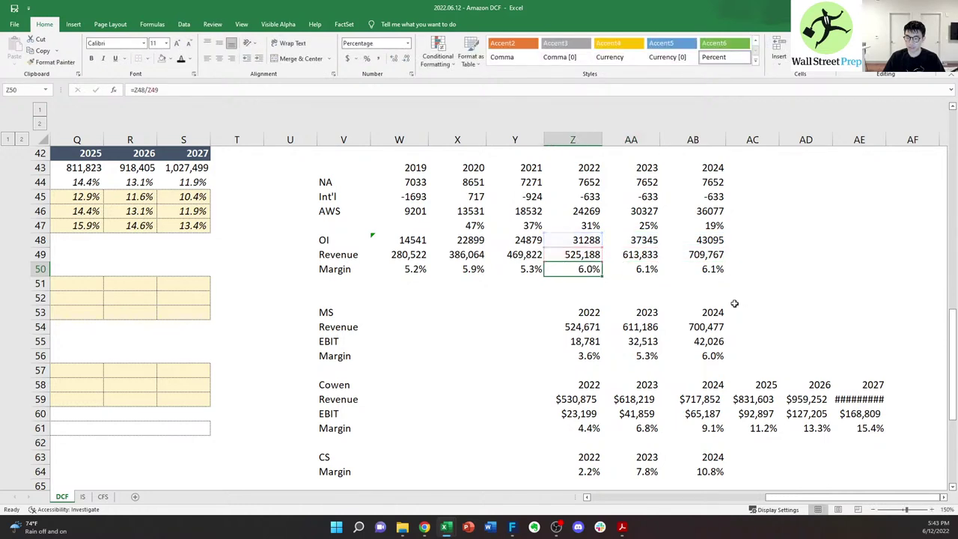
key("Right")
key("F2")
key("Escape")
key("Right")
key("Right")
key("Left")
key("Left")
key("Left")
key("F2")
key("Return")
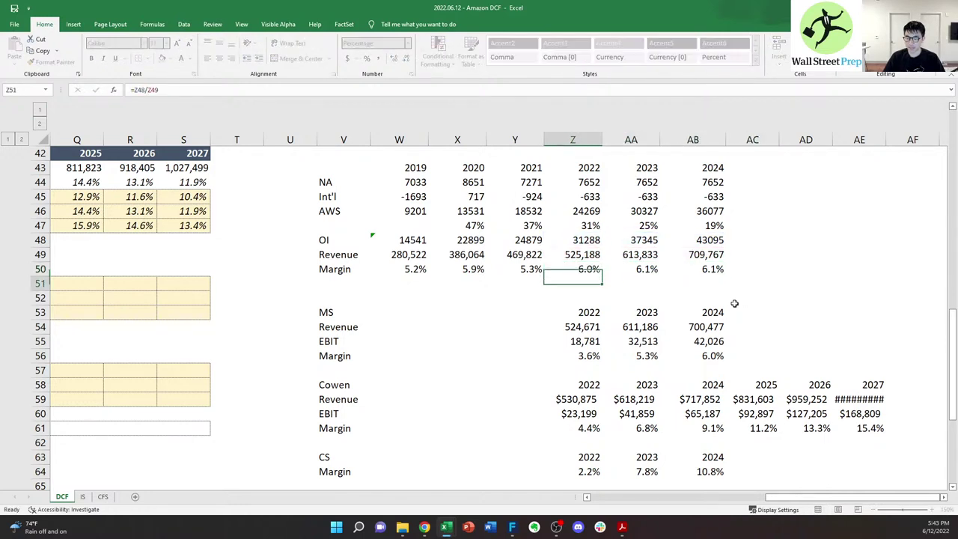
- Examine the MS 2022 EBIT entry in Z55 as a comparison for the projected operating income
key("Down")
key("Down")
key("Down")
key("F2")
key("Escape")
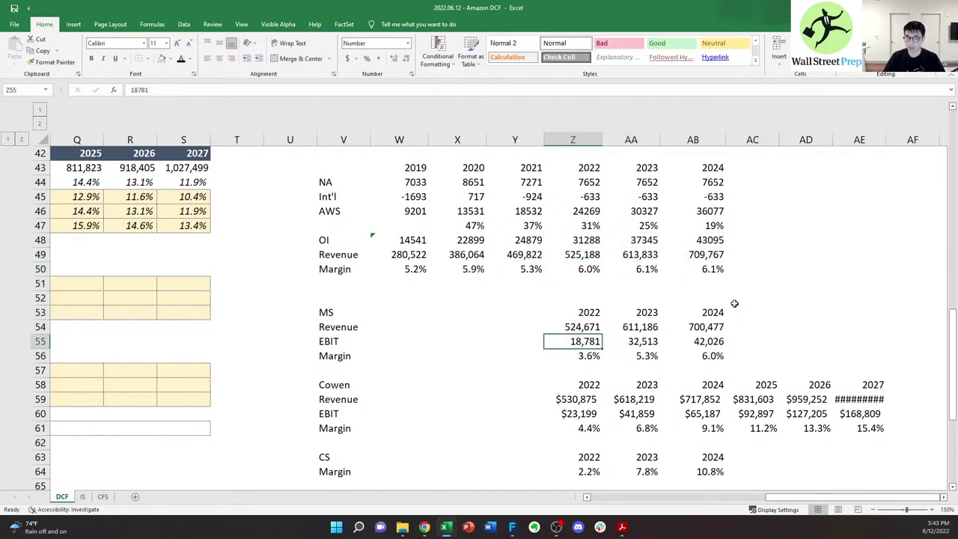
- Review the projected 2022 through 2024 North America and International operating income in Z44:AB45
key("Up")
key("Up")
key("Up")
key("Up")
key("Up")
key("Up")
key("Up")
key("Up")
key("Up")
key("Up")
key("Up")
key("Up")
key("shift+Right")
key("shift+Down")
key("shift+Down")
key("shift+Right")
key("shift+Up")
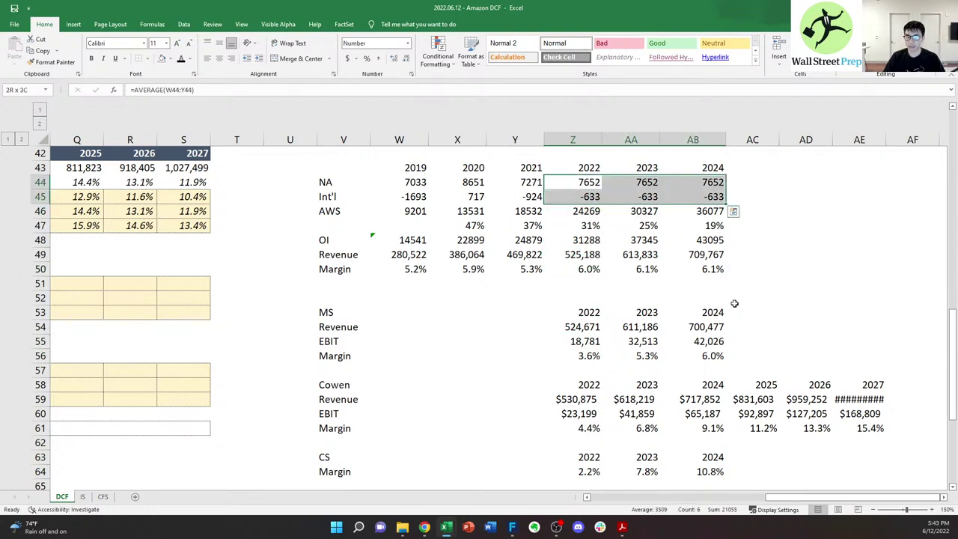
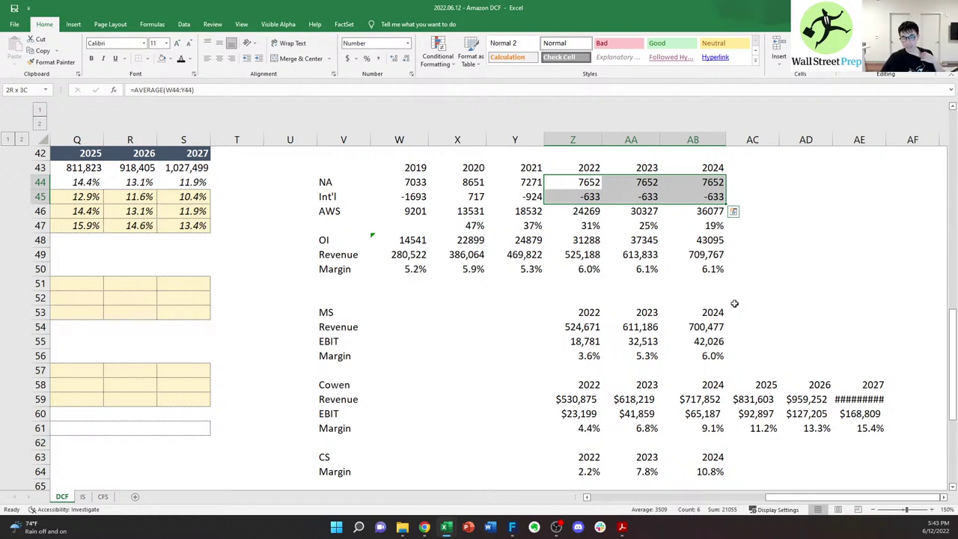
- Trace the 2022 column from the segment projections down through the MS block to Cowen's revenue
key("Down")
key("Down")
key("Down")
key("Down")
key("Down")
key("Down")
key("Down")
key("Down")
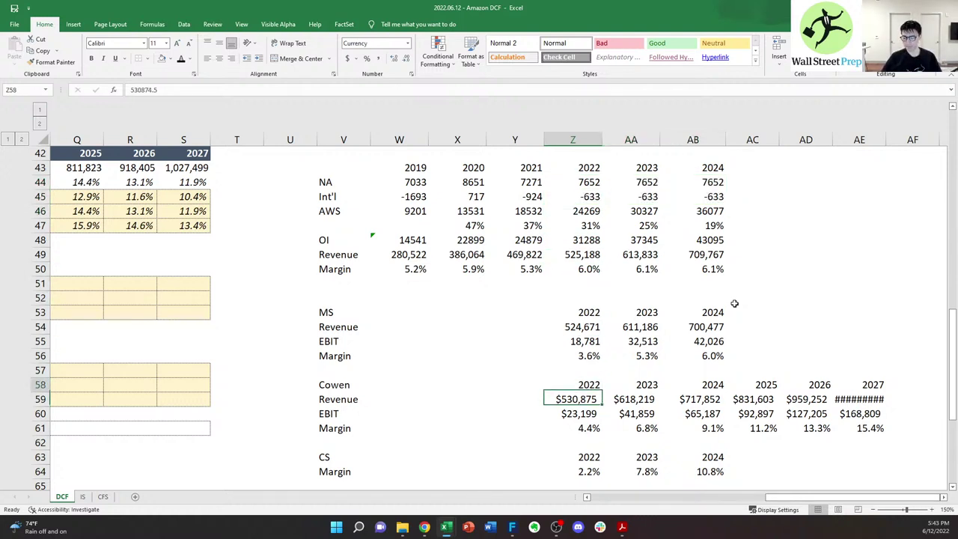
- Examine Cowen's revenue, EBIT and margin projections, focusing on the margins for 2024 through 2027
key("Right")
key("Right")
key("Down")
key("shift+Right")
key("shift+Right")
key("shift+Right")
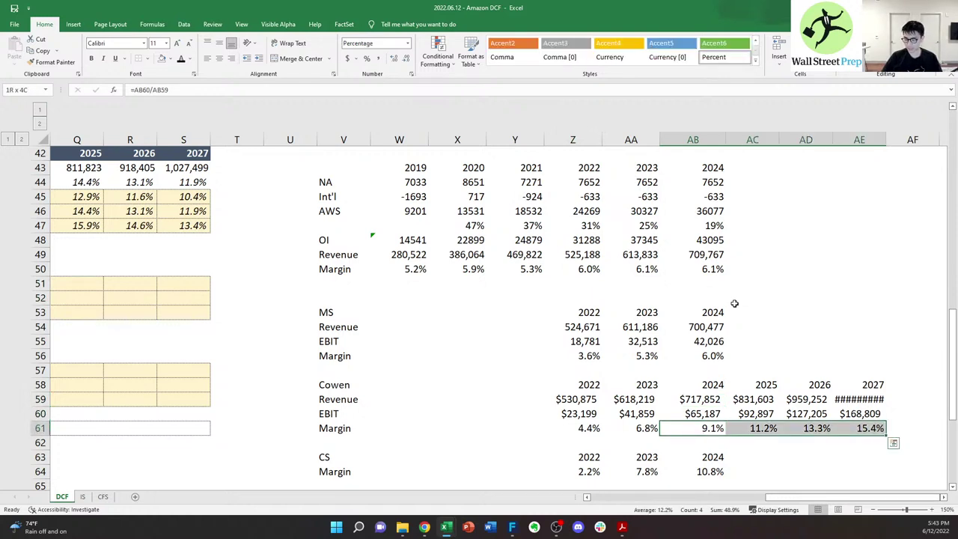
key("Up")
key("Right")
key("Up")
key("Right")
key("Right")
key("Left")
key("Down")
key("Left")
key("Left")
key("Down")
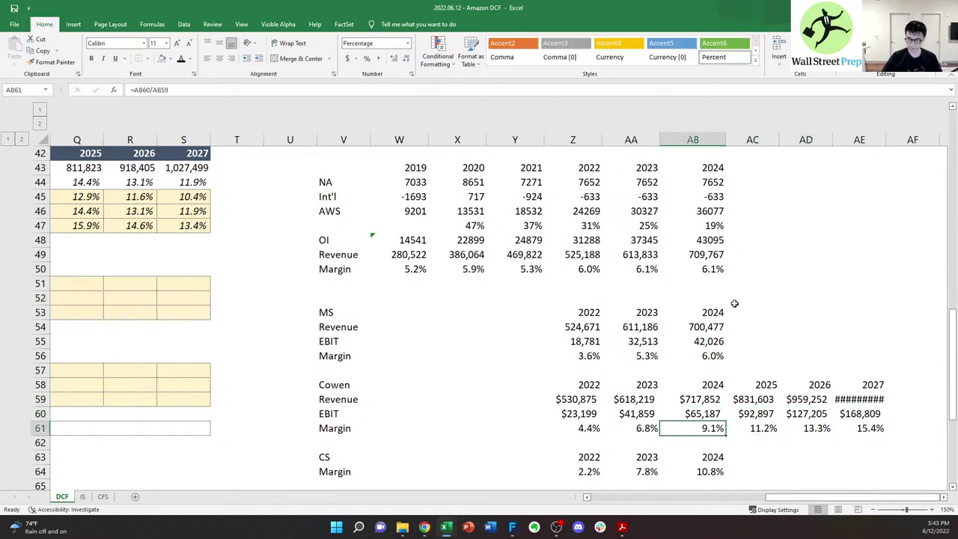
key("Left")
key("Up")
key("Left")
key("Up")
key("Left")
key("Left")
key("Left")
key("Up")
key("Left")
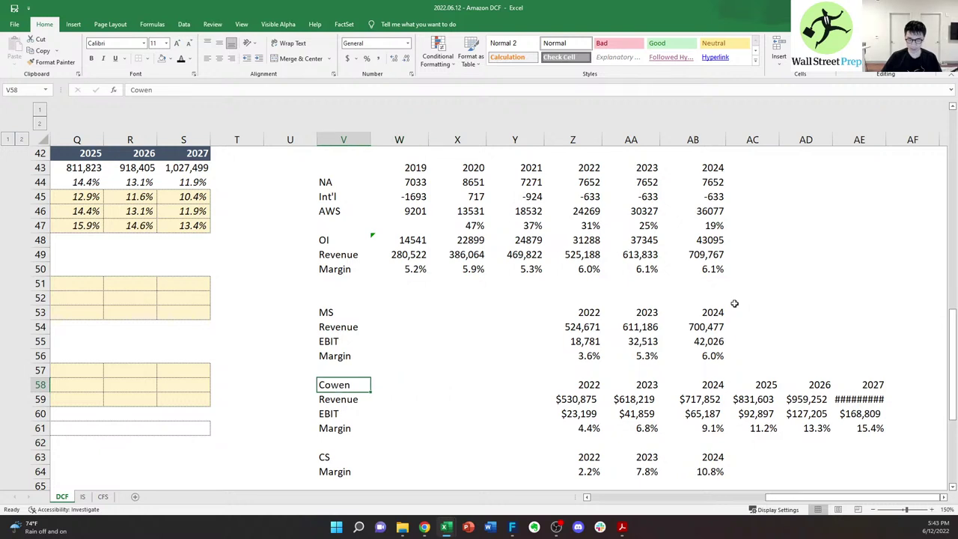
- Review Cowen's 2022 EBIT and margin against the CS margin estimates below them
key("Right")
key("Right")
key("Right")
key("Down")
key("Right")
key("Down")
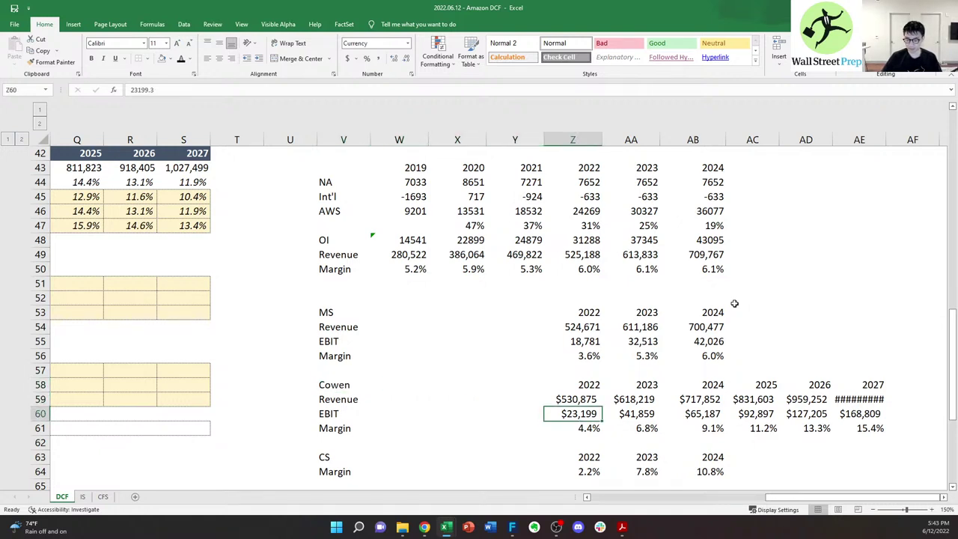
key("Down")
key("Down")
key("Down")
key("Up")
key("Up")
key("Right")
key("Left")
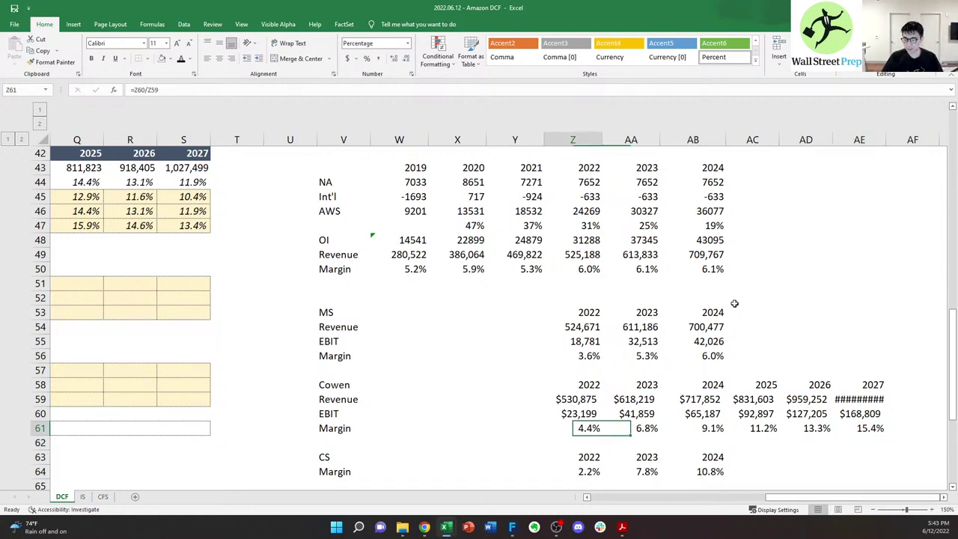
key("ctrl+Right")
key("ctrl+Left")
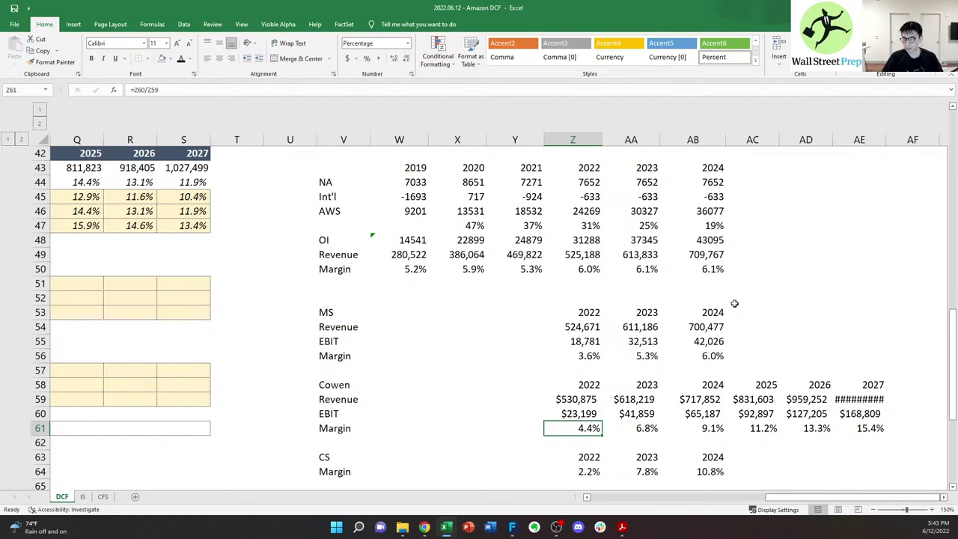
- Examine the MS margins and the NA, Int'l and AWS operating income projections above them
key("Up")
key("Up")
key("ctrl+Up")
key("ctrl+Up")
key("ctrl+Up")
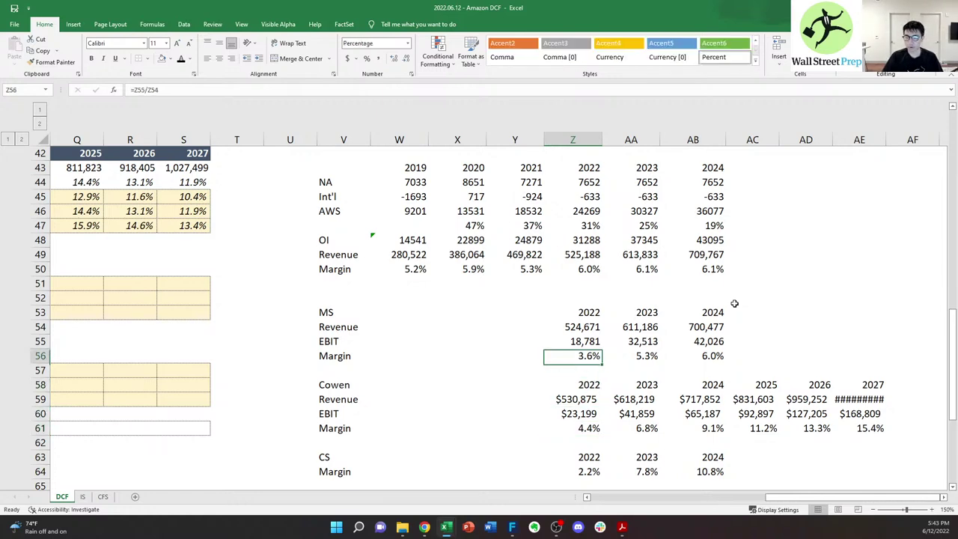
key("ctrl+Up")
key("ctrl+Up")
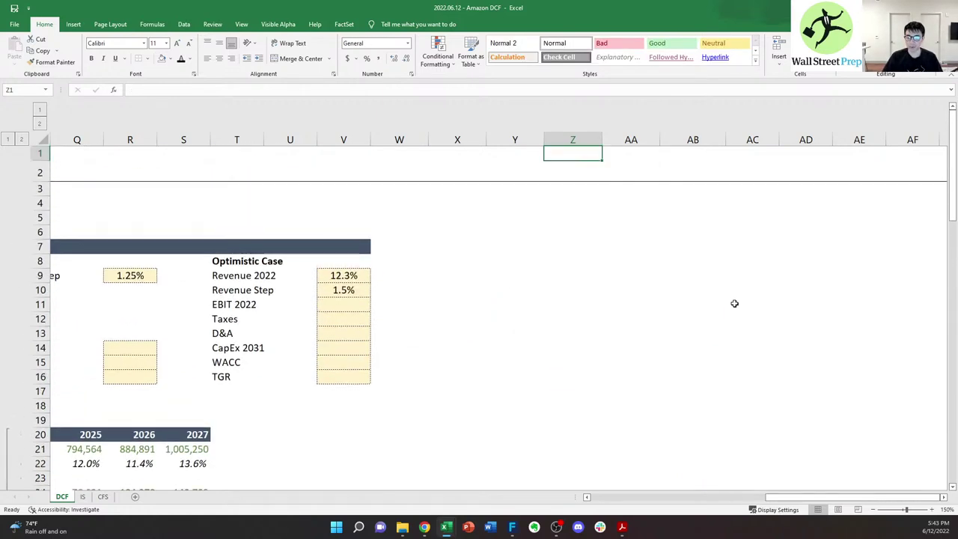
key("ctrl+Down")
key("Down")
key("Down")
key("Down")
key("Down")
key("Down")
key("Down")
key("Down")
key("Down")
key("Down")
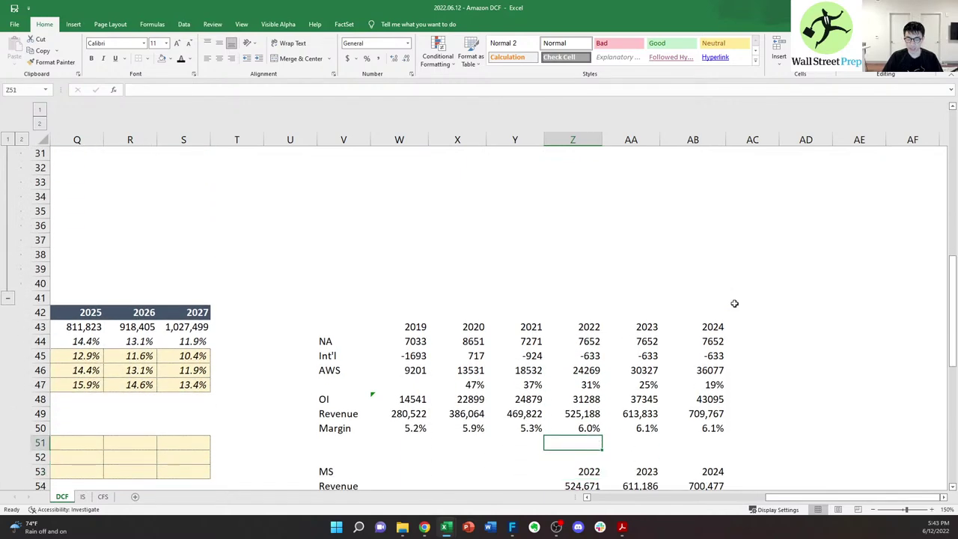
key("Up")
key("Up")
key("Up")
key("Up")
key("Up")
key("Up")
key("Up")
key("shift+Down")
key("shift+Right")
key("shift+Right")
key("Left")
key("Down")
key("Down")
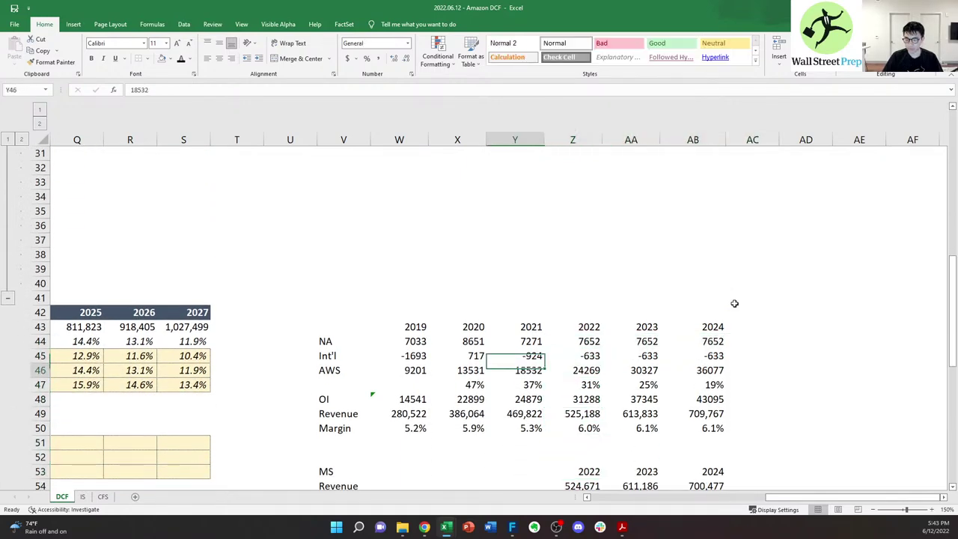
- Review the broker margin estimates down to the Street margins and the Average row
key("Down")
key("Down")
key("Down")
key("Down")
key("Down")
key("Down")
key("Down")
key("Down")
key("Down")
key("Down")
key("Down")
key("Down")
key("Down")
key("Down")
key("Down")
key("Down")
key("Down")
key("Down")
key("Down")
key("Down")
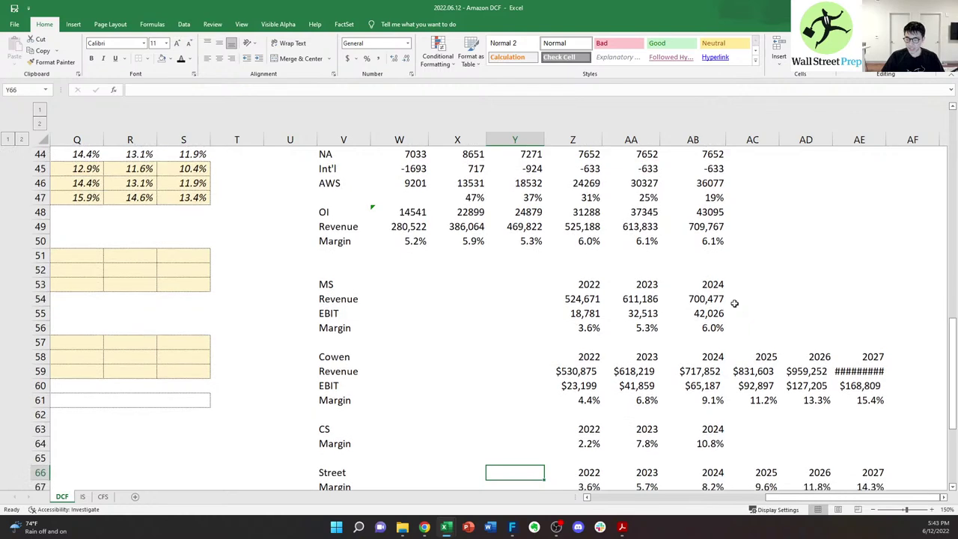
key("Right")
key("Up")
key("Right")
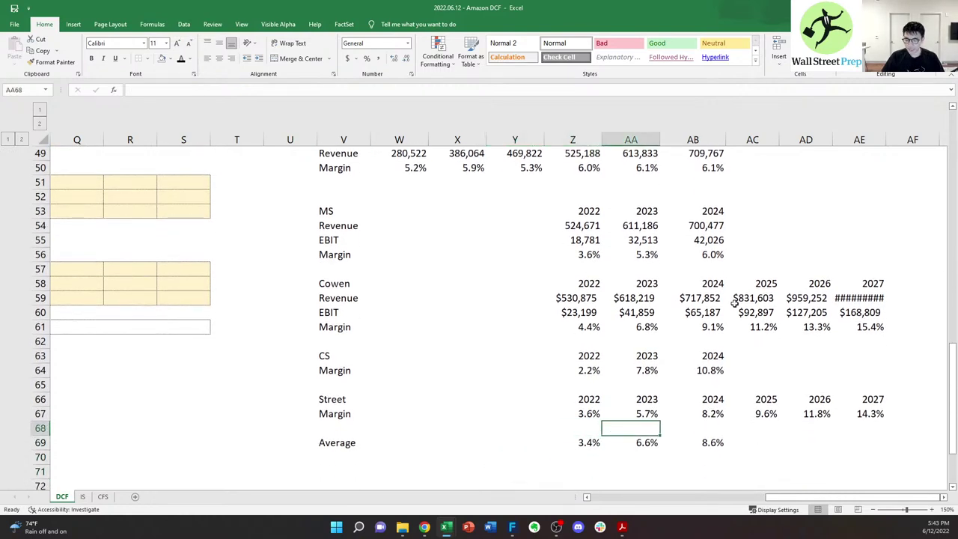
- Inspect the AVERAGE formulas in the Average row for 2022 through 2024 and the broker margins they reference
key("Down")
key("Left")
key("Right")
key("Right")
key("F2")
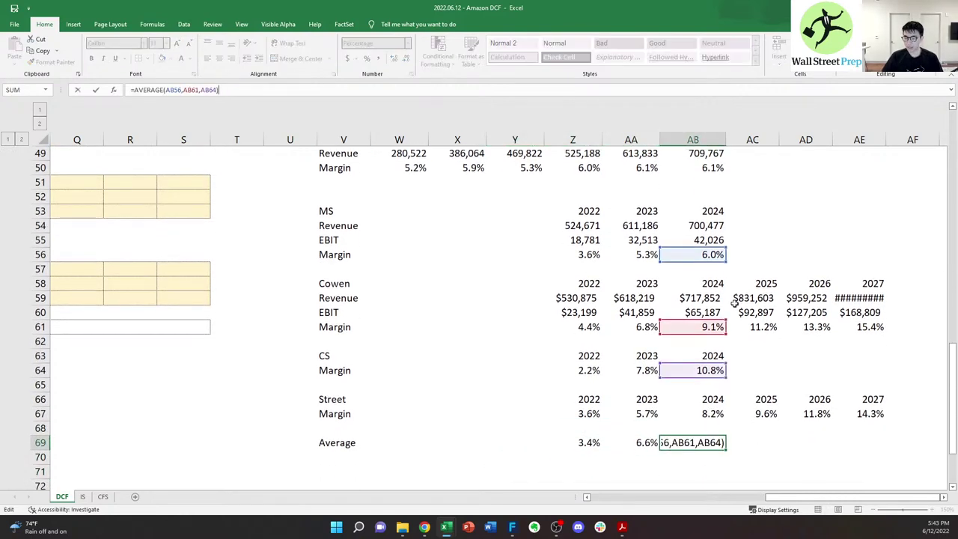
key("Escape")
key("Left")
key("F2")
key("Escape")
key("Left")
key("Right")
key("F2")
key("Escape")
key("Right")
key("Left")
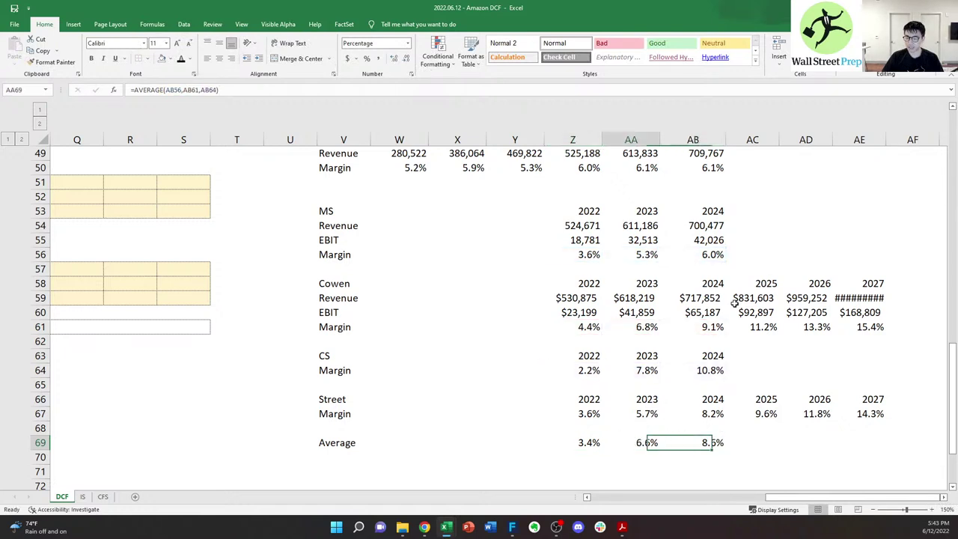
key("Left")
key("F2")
key("Escape")
key("Right")
key("Right")
key("Left")
key("F2")
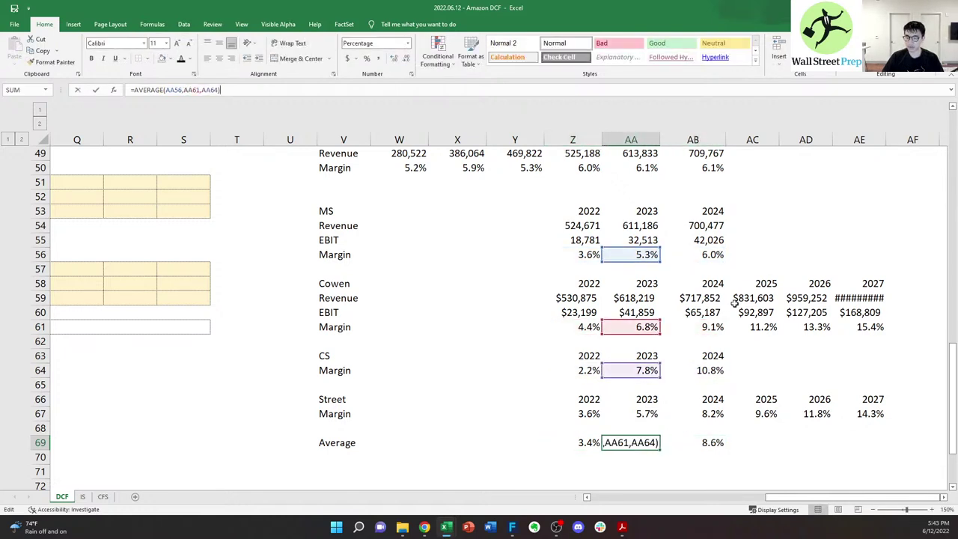
key("Escape")
key("Right")
key("F2")
key("Escape")
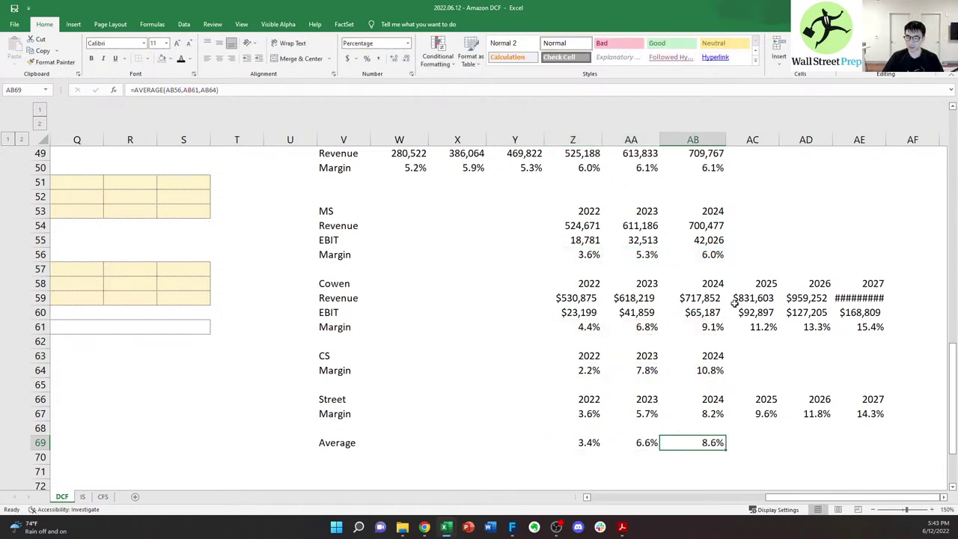
key("F2")
key("Escape")
key("Left")
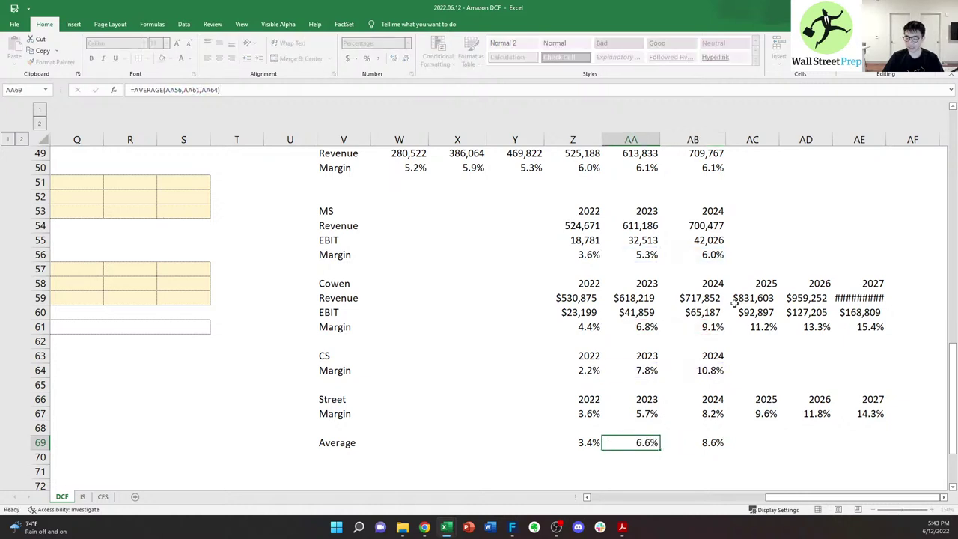
key("Left")
key("F2")
key("Escape")
key("Right")
key("Right")
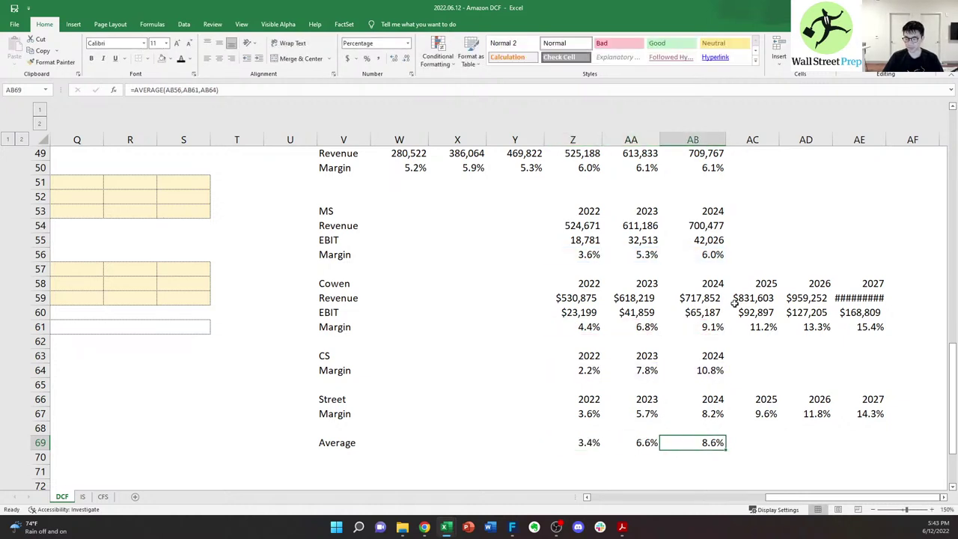
- Inspect the formula behind the DCF's 2024 Street Case EBIT margin in P52 and trace it to its source cell P25
key("Left")
key("Left")
key("Left")
key("Left")
key("Left")
key("Left")
key("Left")
key("Left")
key("Left")
key("Left")
key("Left")
key("Left")
key("Left")
key("Left")
key("Left")
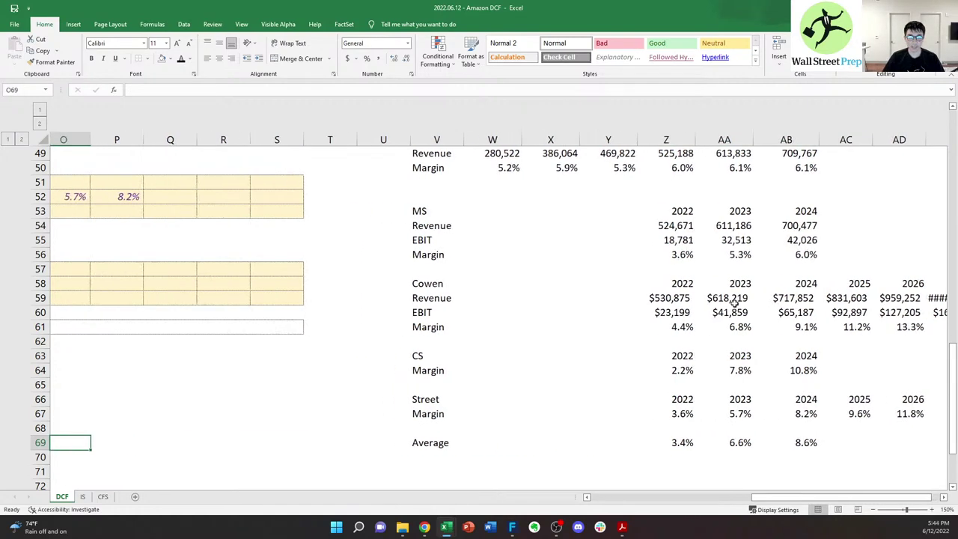
key("Left")
key("Up")
key("Up")
key("Up")
key("Up")
key("Up")
key("Up")
key("Up")
key("Up")
key("Up")
key("Up")
key("Up")
key("Up")
key("Up")
key("Right")
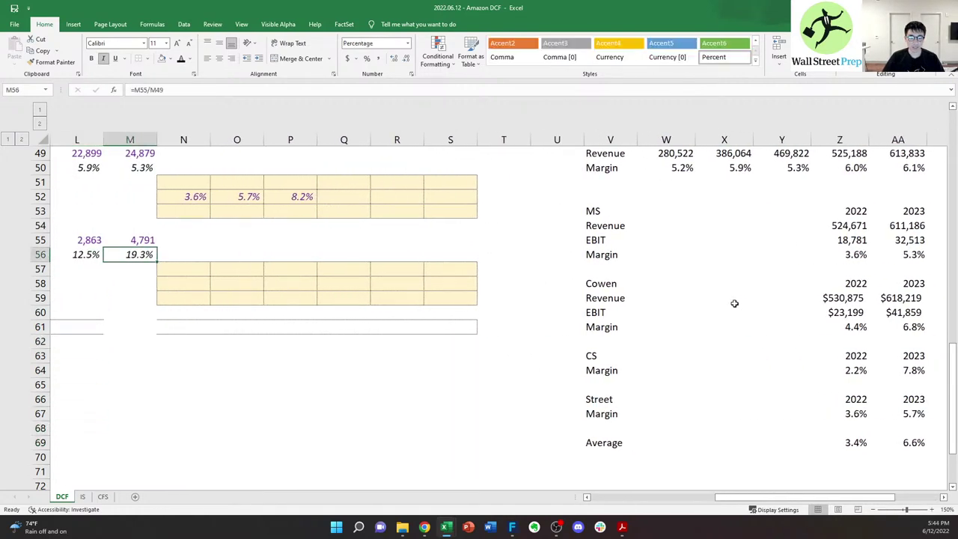
key("Right")
key("Up")
key("Up")
key("Up")
key("Up")
key("Up")
key("Up")
key("Up")
key("Up")
key("Up")
key("Up")
key("Up")
key("Up")
key("Up")
key("Up")
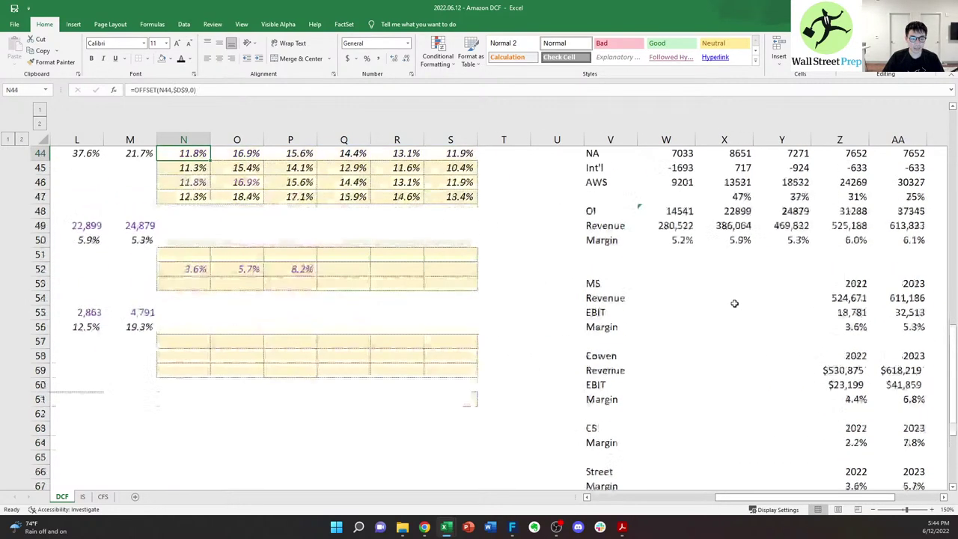
key("Down")
key("Down")
key("Down")
key("Down")
key("Down")
key("Down")
key("Down")
key("Down")
key("Down")
key("Down")
key("Down")
key("Down")
key("Right")
key("Up")
key("Right")
key("F2")
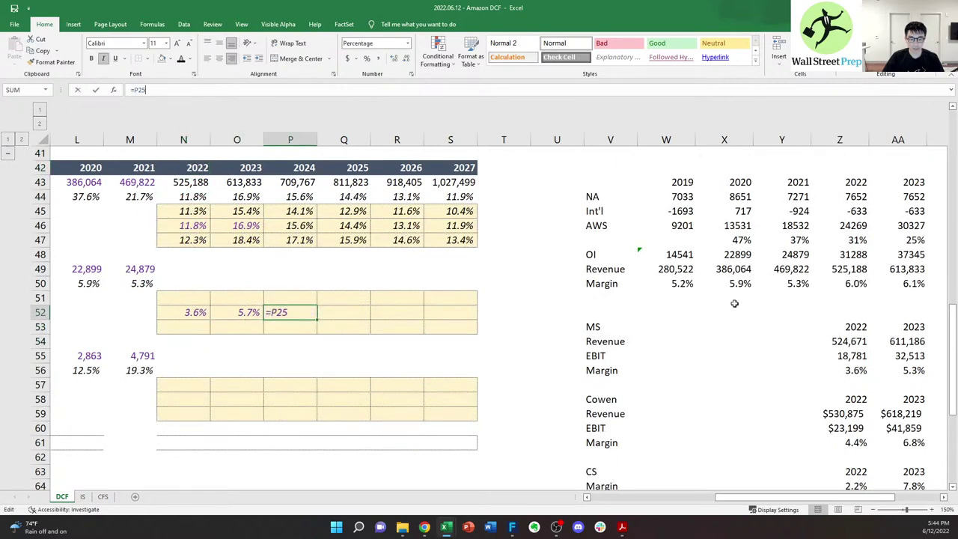
key("Escape")
key("ctrl+[")
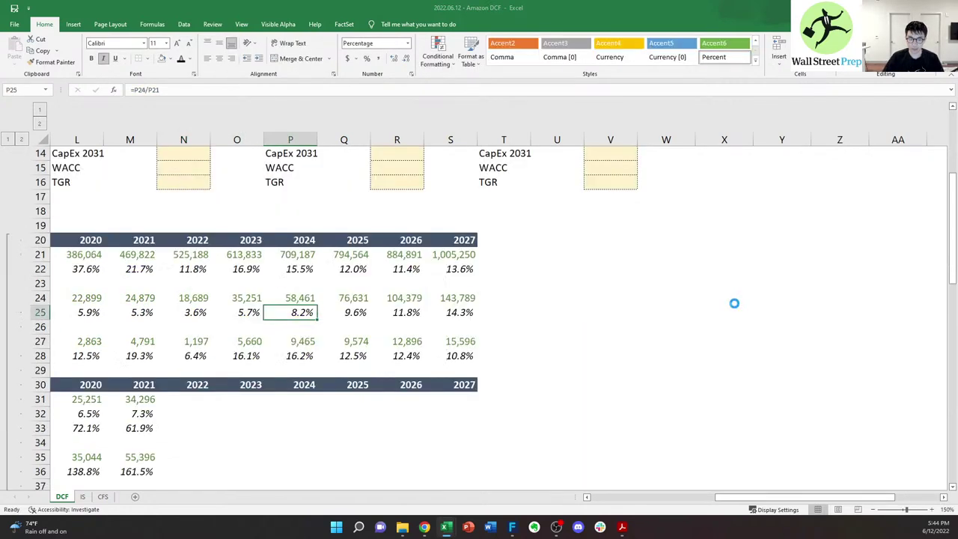
key("F5")
key("Return")
- Clear the 2024 Street Case EBIT margin in P52
key("Left")
key("Left")
key("Left")
key("Left")
key("Left")
key("Left")
key("Left")
key("Left")
key("Left")
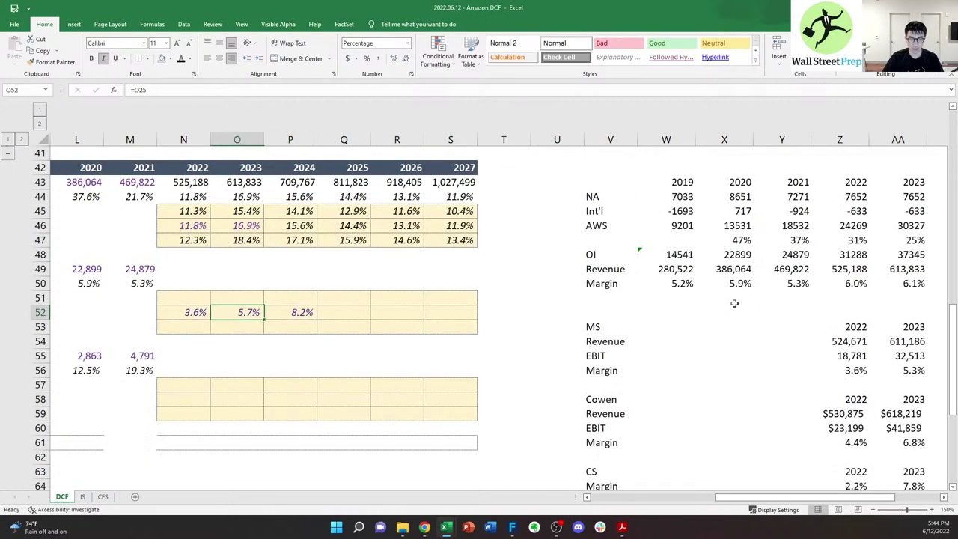
key("Right")
key("Right")
key("Right")
key("Right")
key("Right")
key("Right")
key("Right")
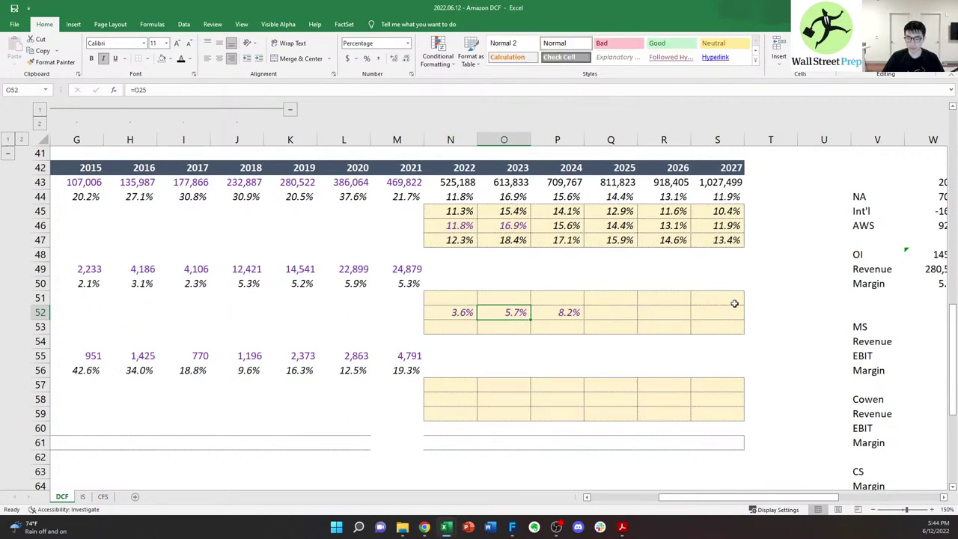
key("Right")
key("F2")
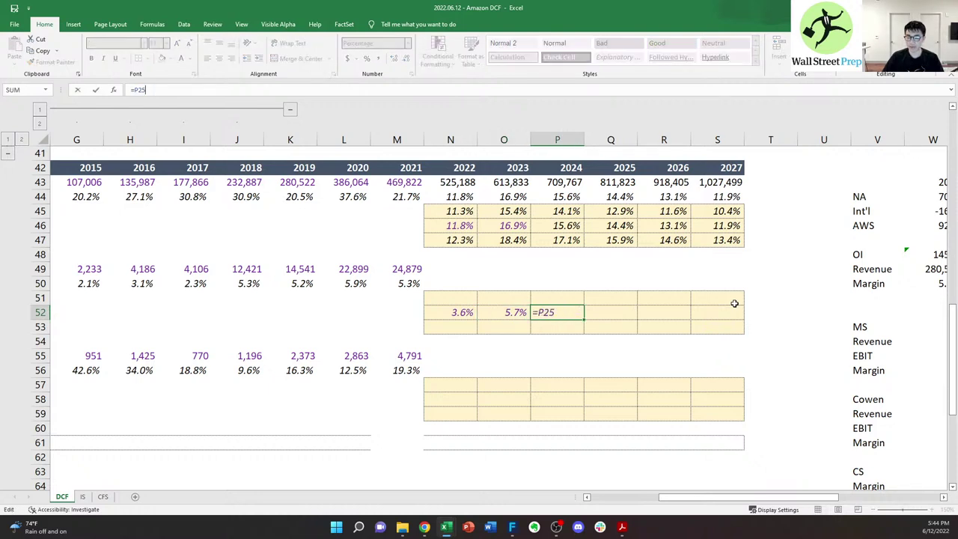
key("Tab")
key("Left")
key("Right")
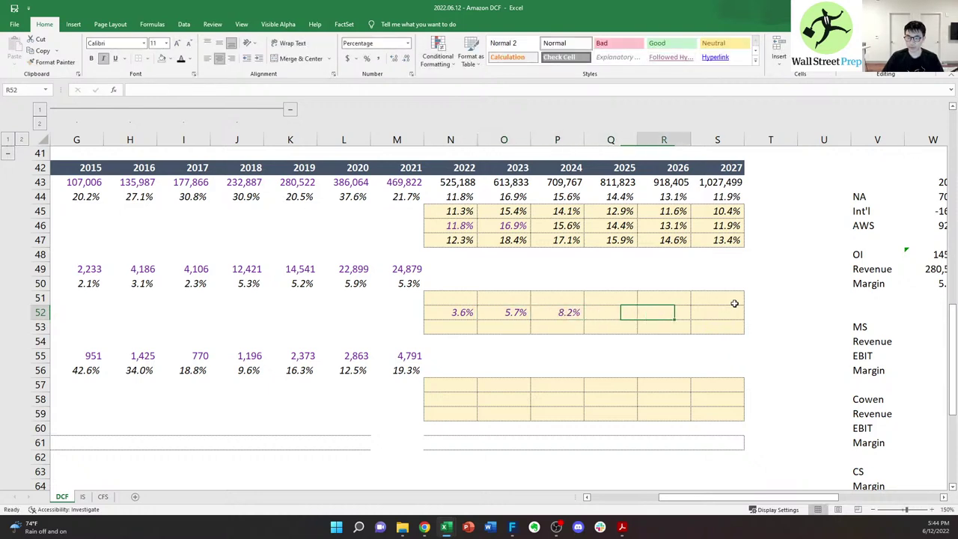
key("Right")
key("Left")
key("Left")
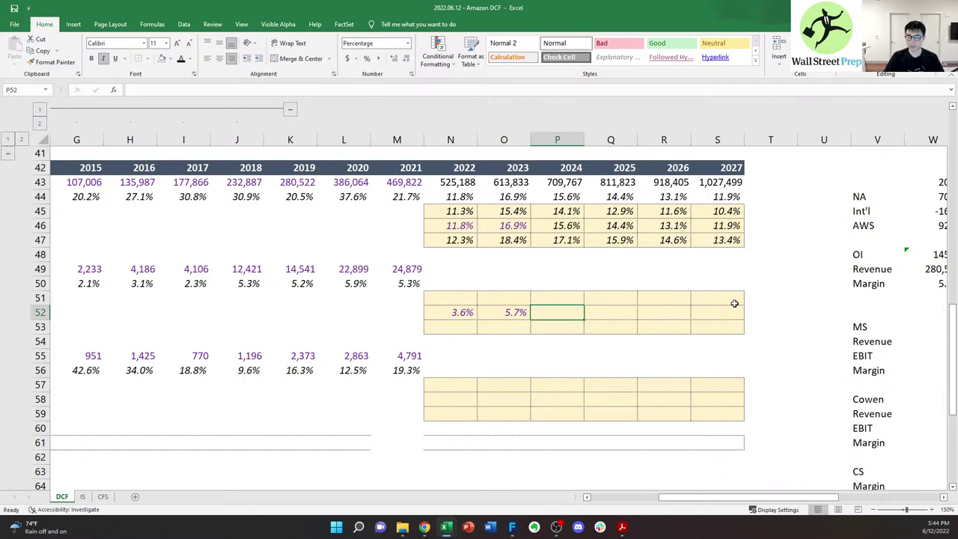
- Collapse the grouped rows 20 to 40 above the DCF section and the grouped columns for the years before 2019
key("Up")
key("Up")
key("Up")
key("Up")
key("Up")
key("Up")
key("Up")
key("Up")
key("Up")
key("Up")
key("Up")
key("Up")
key("Up")
key("Up")
key("Up")
key("Up")
key("Up")
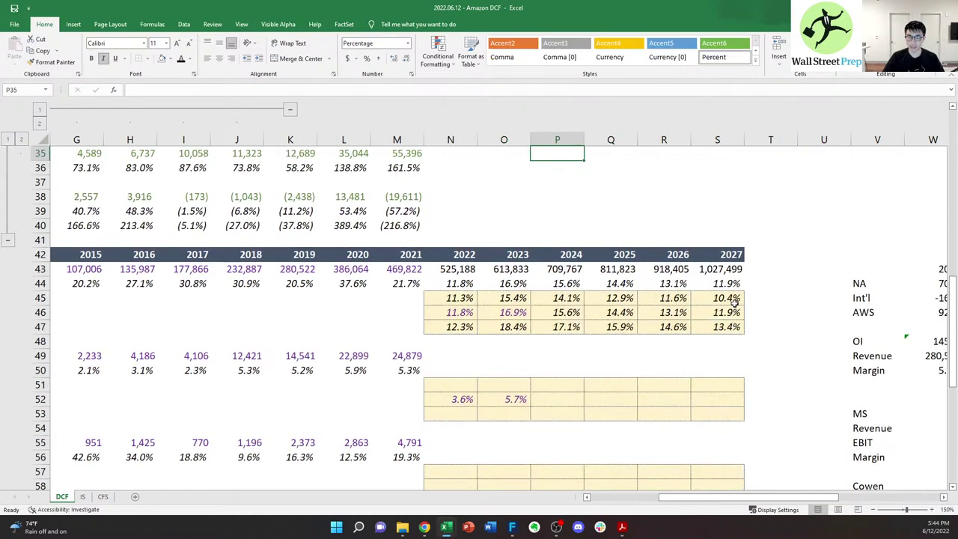
key("Up")
key("Up")
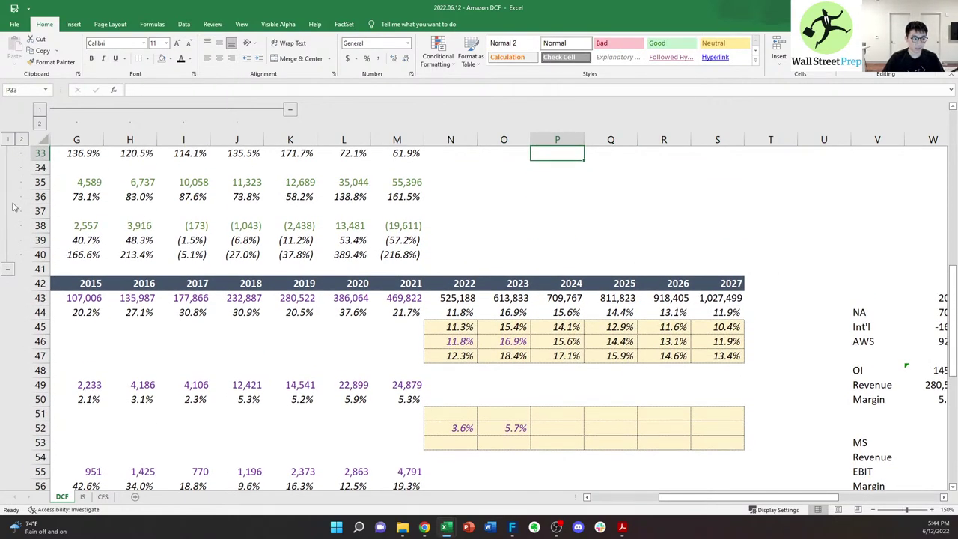
scroll(7, 206, "down", 3)
scroll(400, 336, "down", 3)
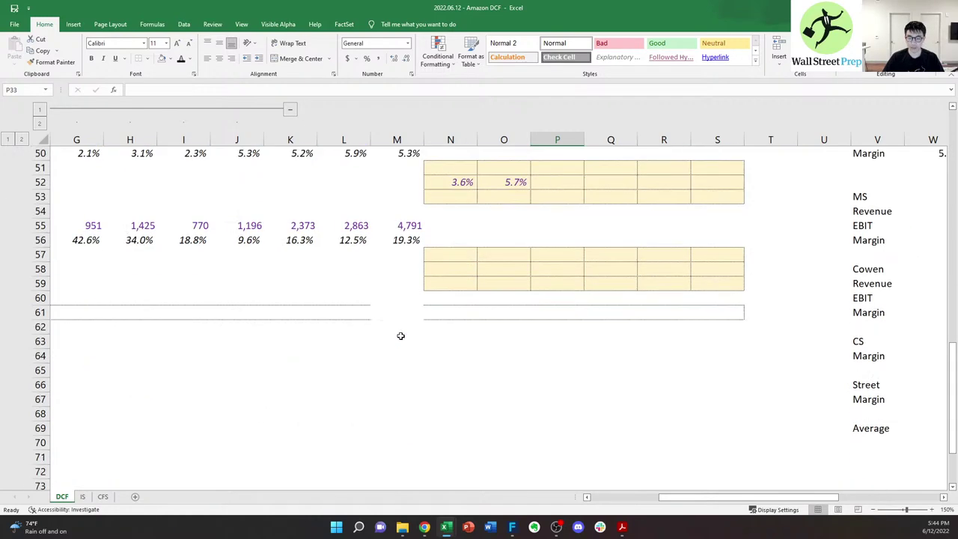
scroll(396, 340, "up", 7)
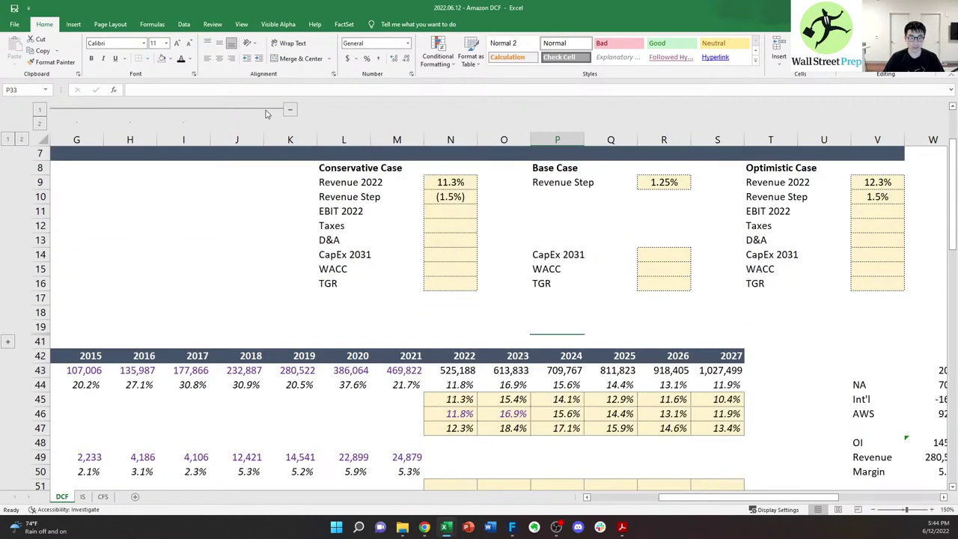
left_click(290, 110)
scroll(286, 325, "down", 2)
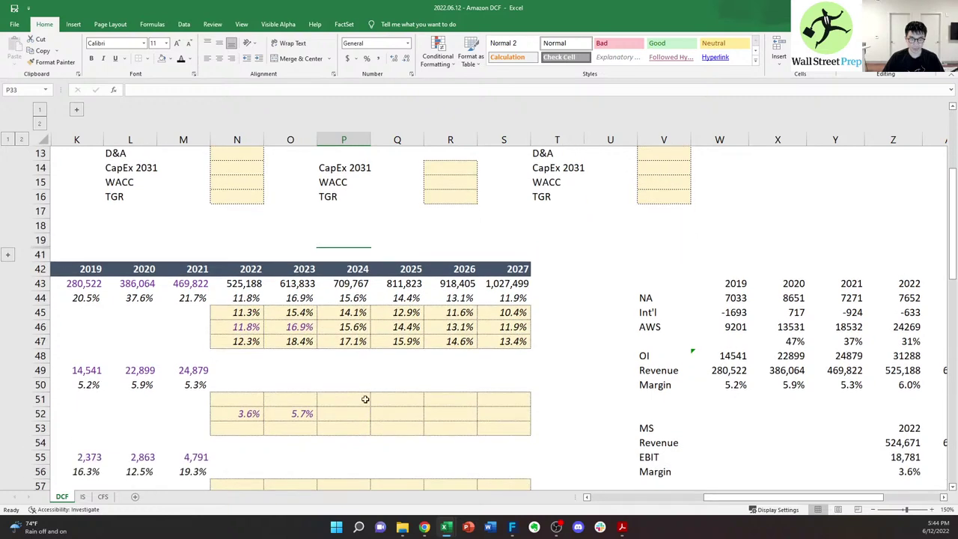
- Rename the Conservative Case's EBIT 2022 assumption as EBIT Step and copy that label over the Optimistic Case's EBIT 2022 label
left_click(344, 410)
scroll(344, 410, "up", 3)
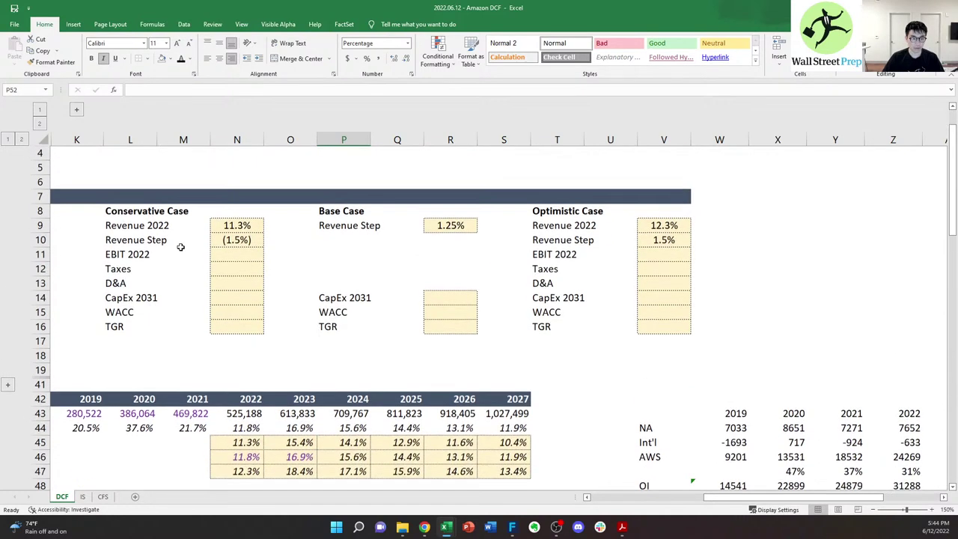
left_click(179, 253)
type("EBIT S")
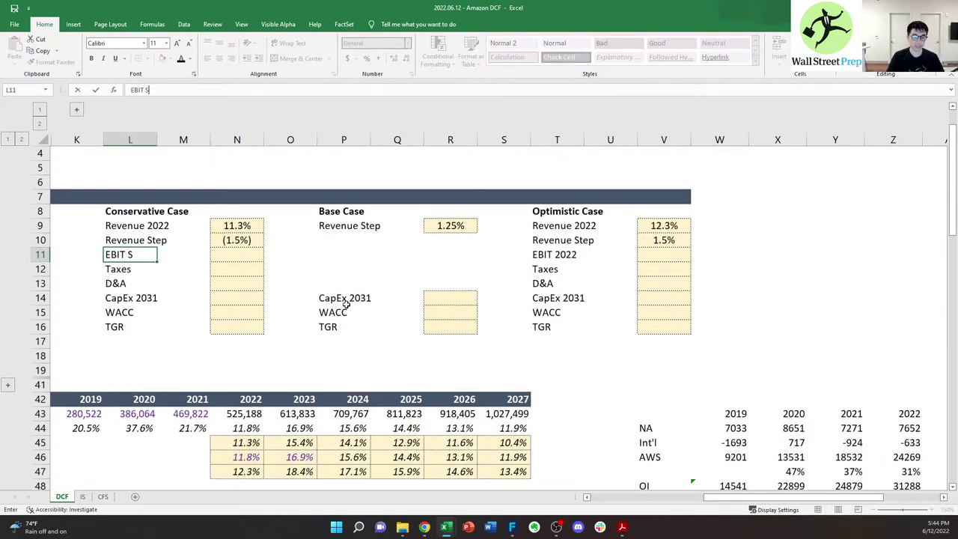
type("tep")
key("Right")
key("Right")
key("Right")
key("ctrl+Left")
key("ctrl+c")
key("ctrl+Right")
key("ctrl+Right")
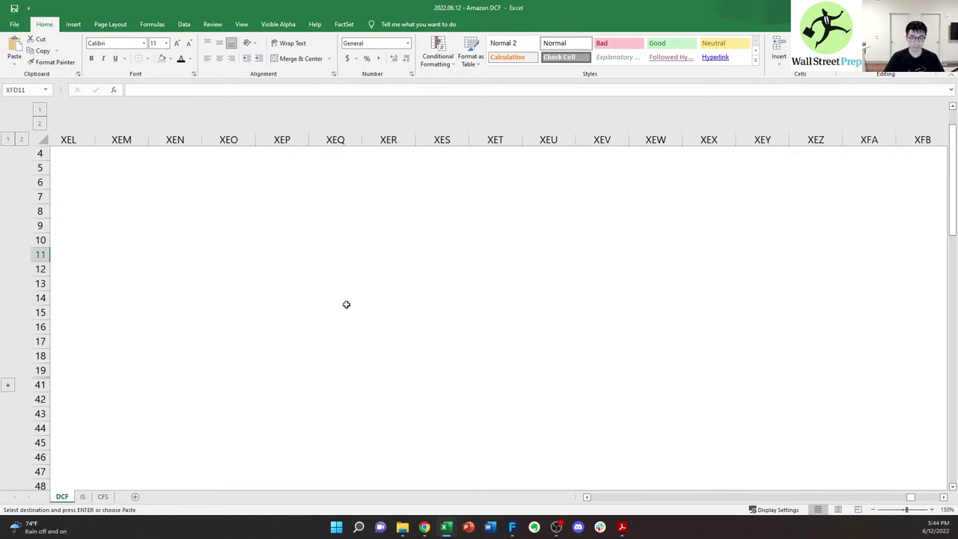
key("ctrl+Left")
key("ctrl+Left")
key("ctrl+Left")
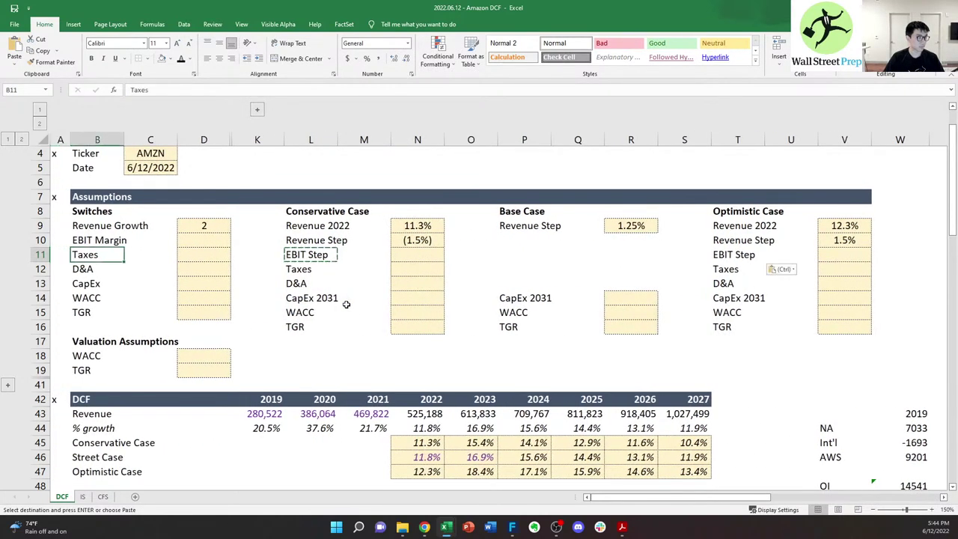
key("Right")
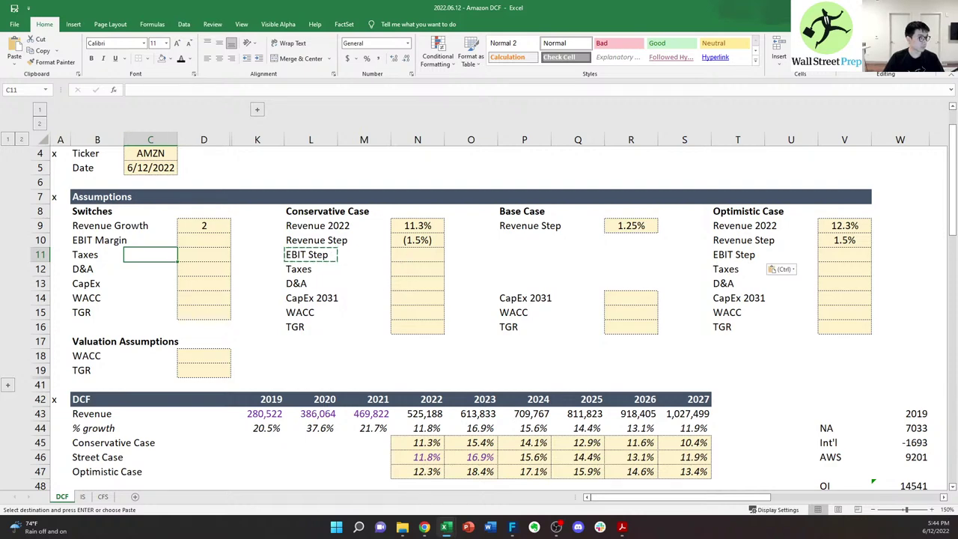
key("Right")
key("ctrl+Right")
key("Escape")
key("Right")
key("Right")
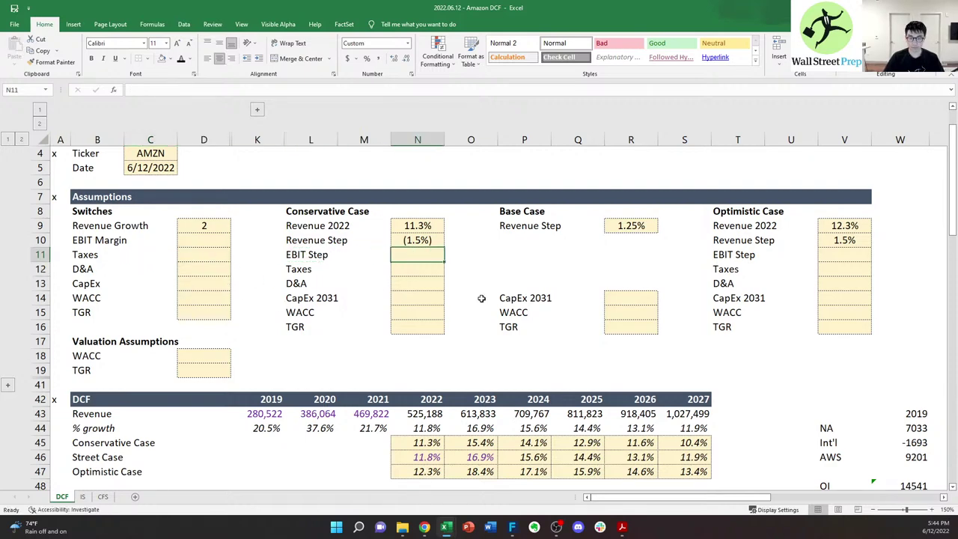
- Copy the Conservative Case's EBIT Step label and its input cell into row 11 of the Base Case assumptions
scroll(432, 318, "down", 3)
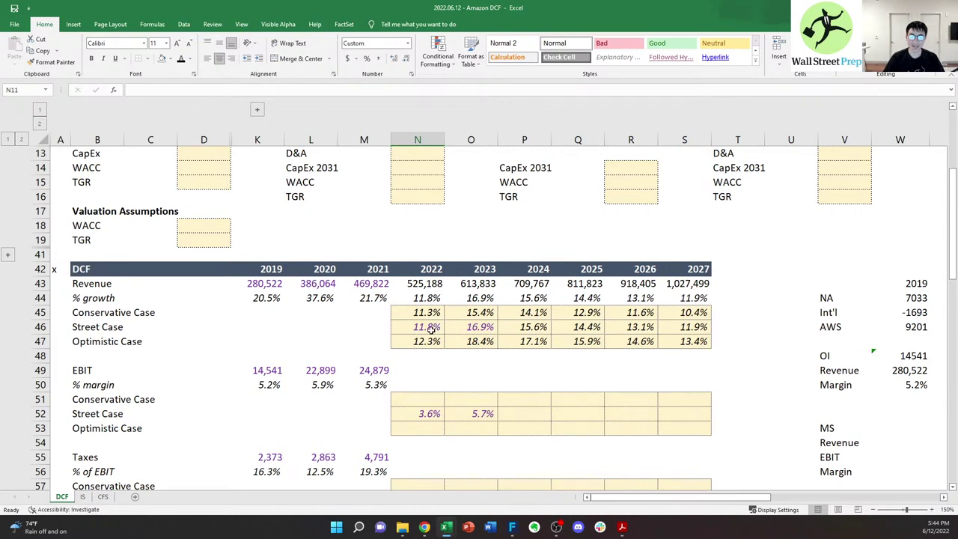
scroll(440, 321, "up", 3)
scroll(436, 318, "down", 2)
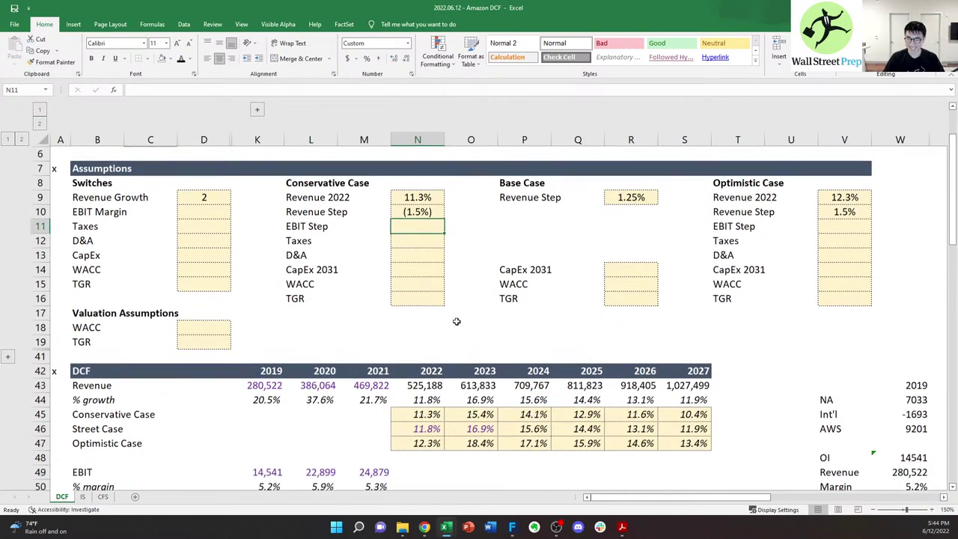
scroll(491, 287, "up", 2)
left_click(330, 254)
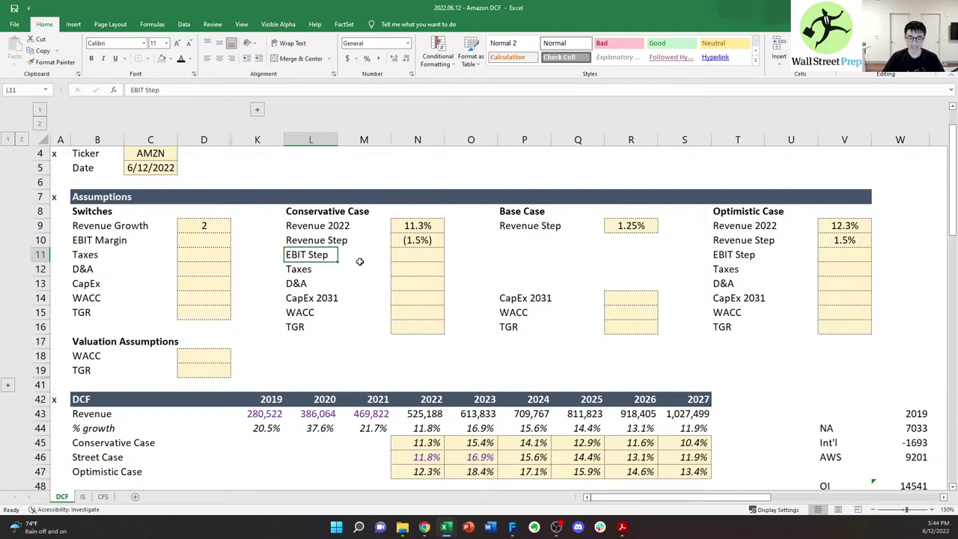
key("shift+Right")
key("shift+Right")
key("ctrl+c")
key("ctrl+Right")
key("Left")
key("Left")
key("Left")
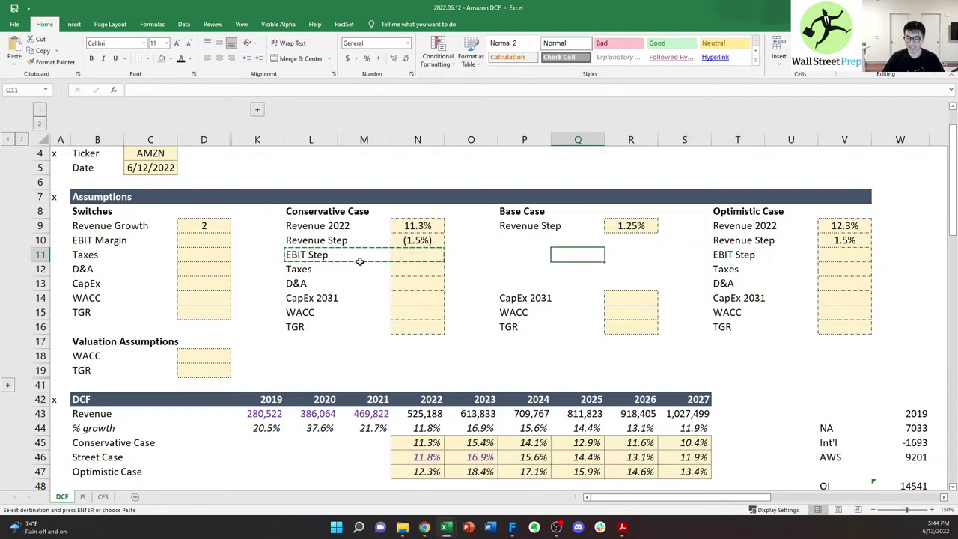
key("Left")
key("ctrl+v")
key("Right")
key("Right")
key("Escape")
key("Left")
key("Right")
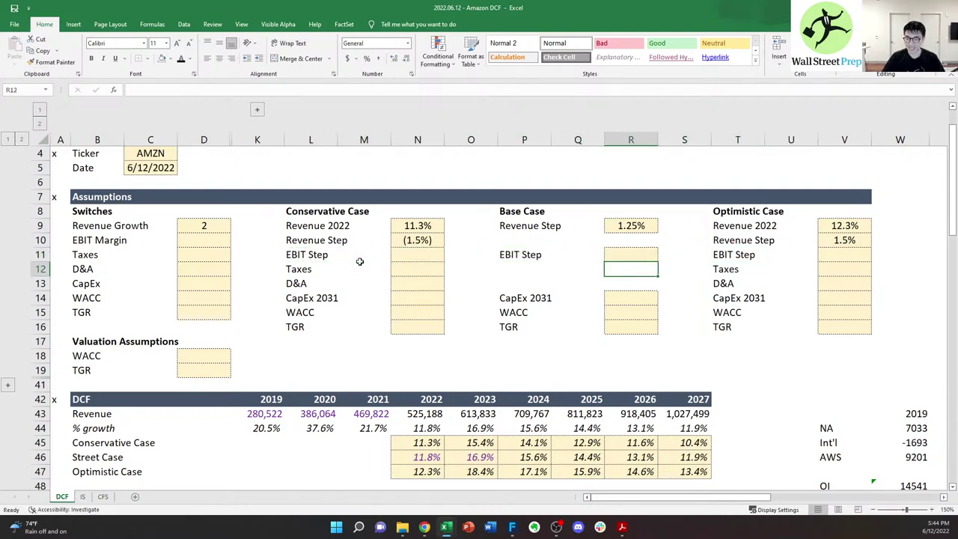
- Set the Base Case EBIT Step to 1.25%
key("Left")
key("Left")
key("Right")
key("Right")
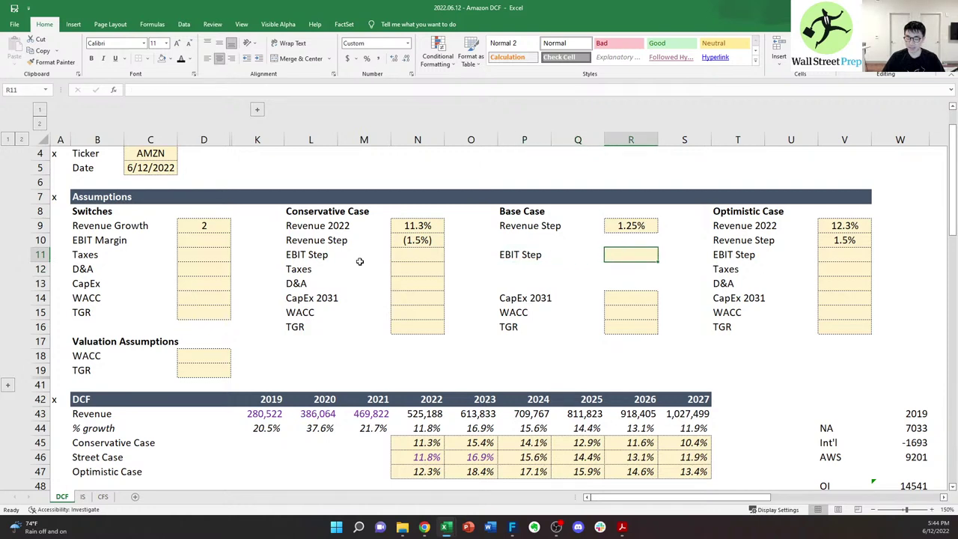
type("1.25%")
key("ctrl+Return")
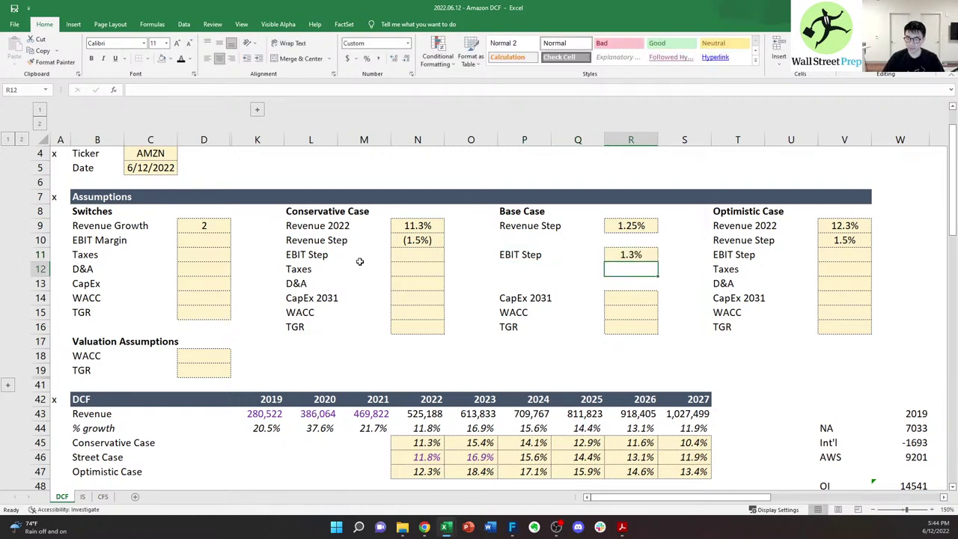
- Calculate the 2024 Street Case EBIT margin as the 2023 margin plus the fixed Base Case EBIT Step, =O52+$R$11
key("Down")
key("Down")
key("Down")
key("Down")
key("Down")
key("Down")
key("Down")
key("Down")
key("Down")
key("Down")
key("Down")
key("Down")
key("Down")
key("Down")
key("Down")
key("Down")
key("Down")
key("Down")
key("Down")
key("Down")
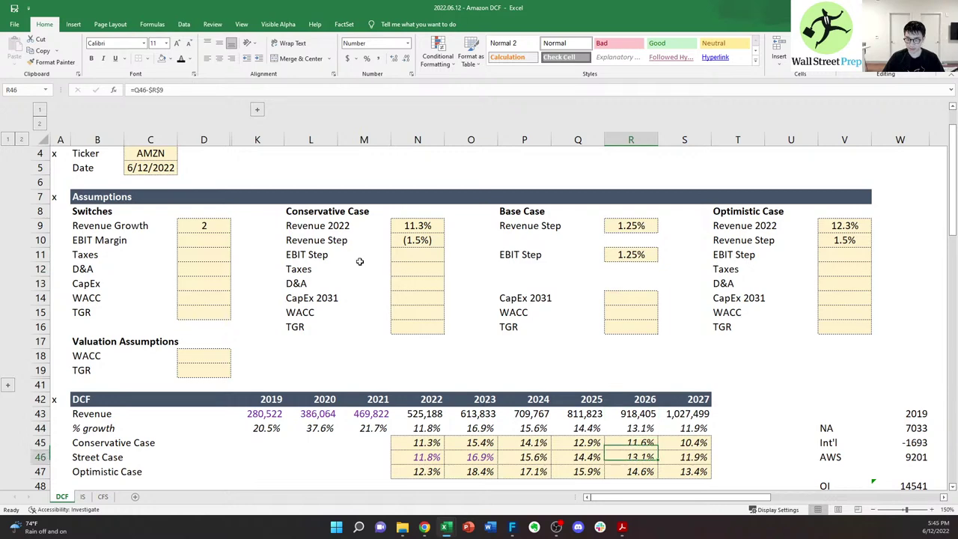
key("Left")
key("Left")
type("=")
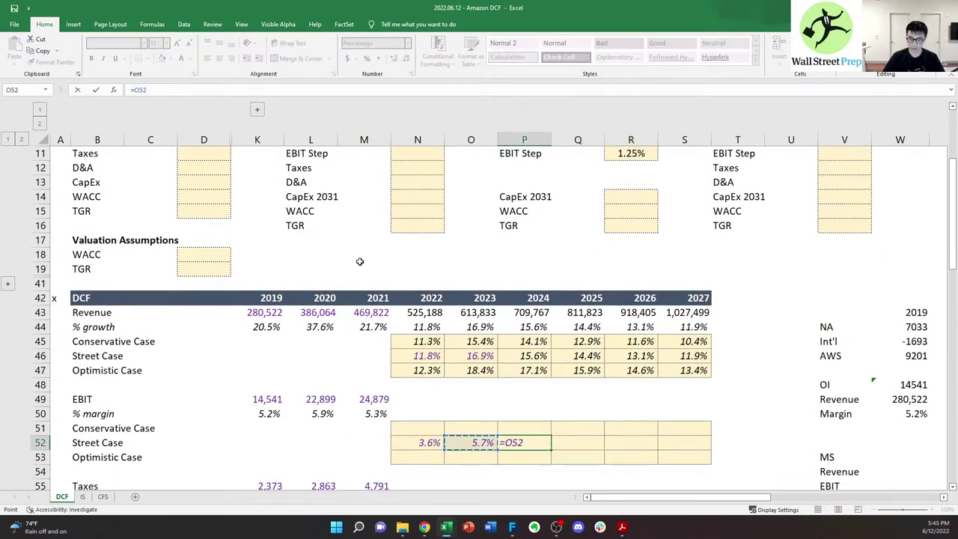
key("Right")
key("Up")
key("Up")
key("Up")
key("Up")
key("Up")
key("Up")
key("Up")
key("Up")
key("Up")
key("Up")
key("Up")
key("Up")
key("Up")
key("Up")
key("Up")
key("Up")
key("Up")
key("Up")
key("Up")
key("Up")
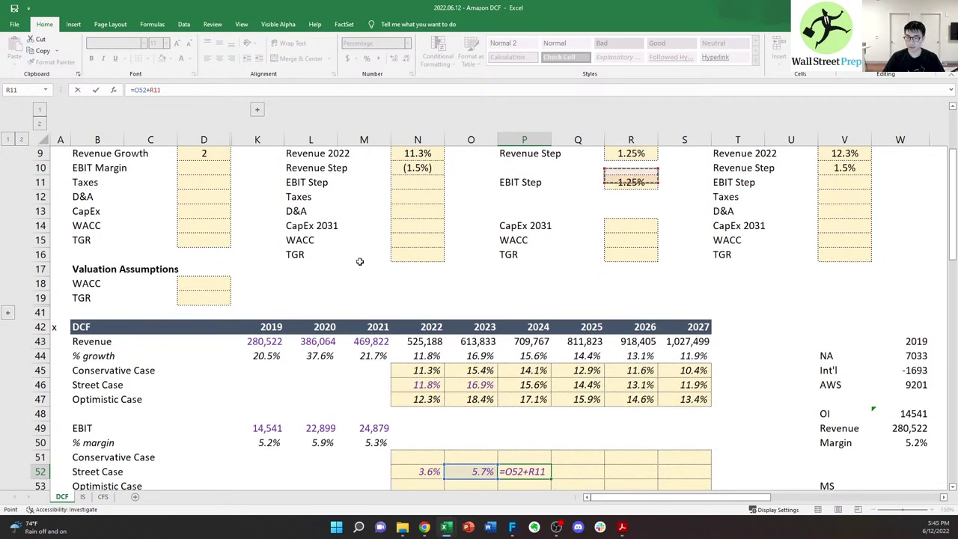
key("Tab")
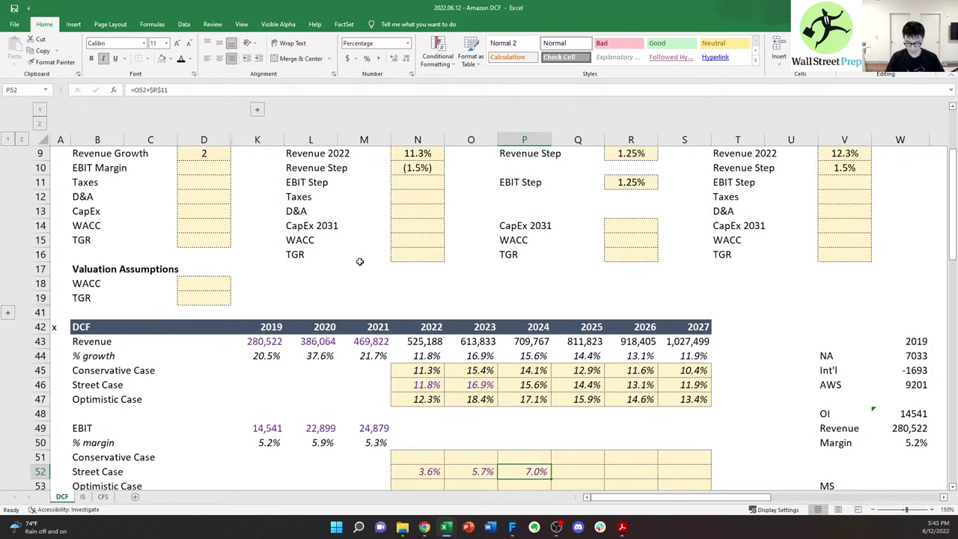
- Fill the 2024 Street Case EBIT margin formula across 2025 through 2027 and check the copied formulas' references
key("shift+Right")
key("shift+Right")
key("shift+Right")
key("ctrl+r")
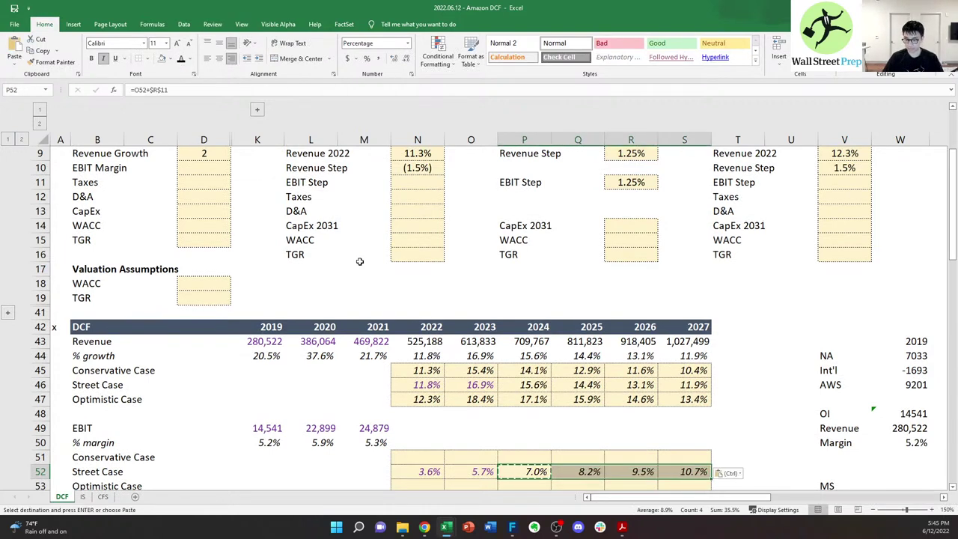
key("Right")
key("F2")
key("Tab")
key("Right")
key("Right")
key("Left")
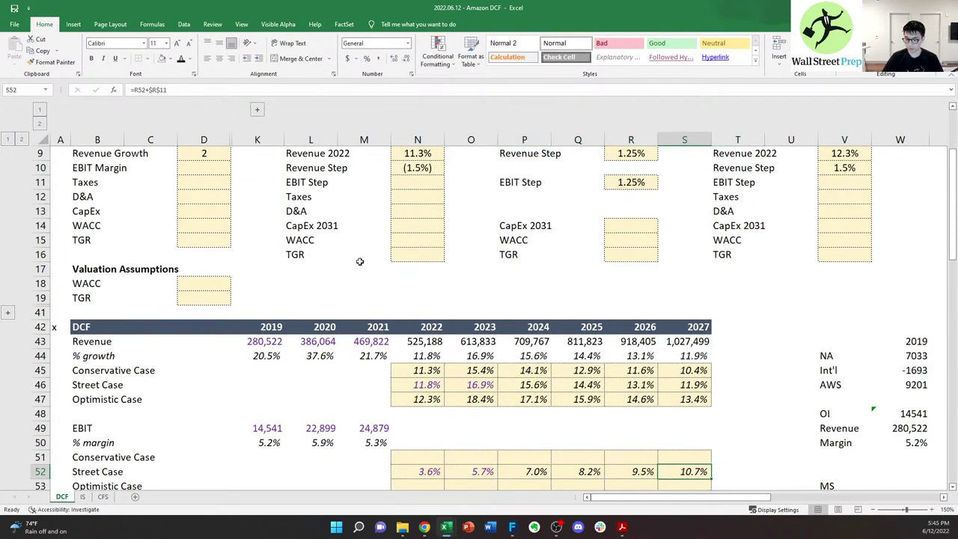
key("F2")
key("Tab")
- Compare the projected Street Case EBIT margins with the MS, Cowen, CS and Street margin estimates beside the DCF
key("Right")
key("Right")
key("Right")
key("Right")
key("Right")
key("Right")
key("Right")
key("Right")
key("Right")
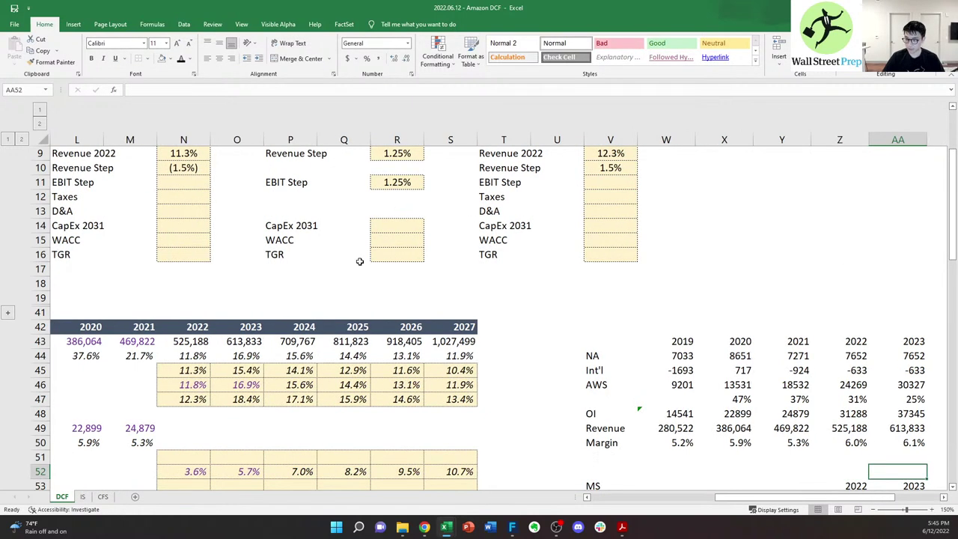
key("Left")
key("Left")
key("Left")
key("Left")
key("Left")
key("Left")
key("Left")
key("Left")
key("Left")
key("Left")
key("Left")
key("Left")
key("Left")
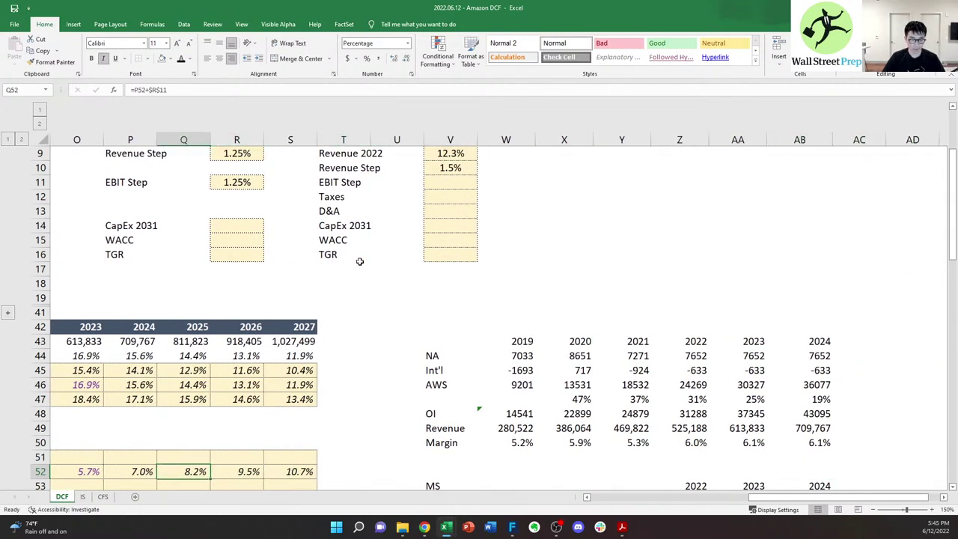
key("Right")
key("Right")
key("Right")
key("Right")
key("Right")
key("Right")
key("Right")
key("Right")
key("Right")
key("Right")
key("Right")
key("Right")
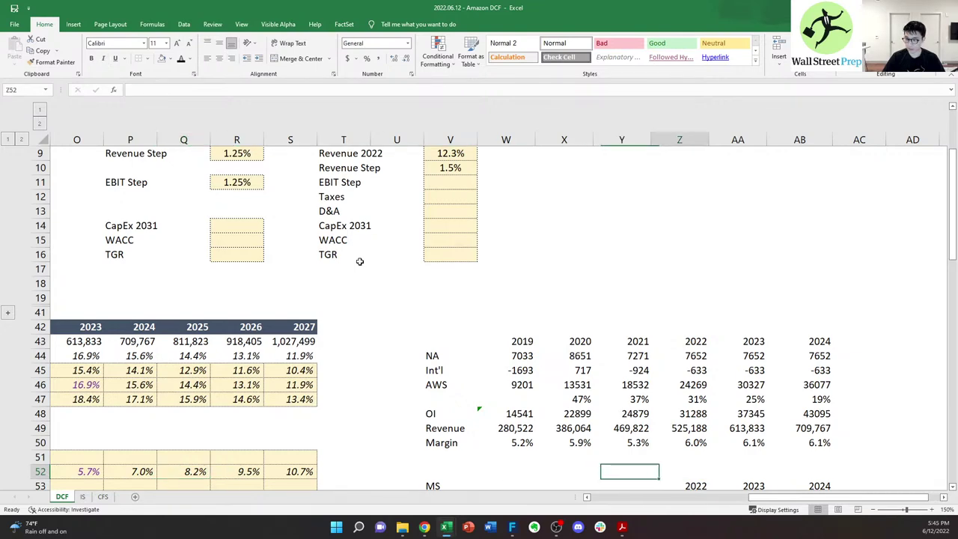
key("Down")
key("Down")
key("Down")
key("Down")
key("Down")
key("Down")
key("Down")
key("Down")
key("Down")
key("Down")
key("Down")
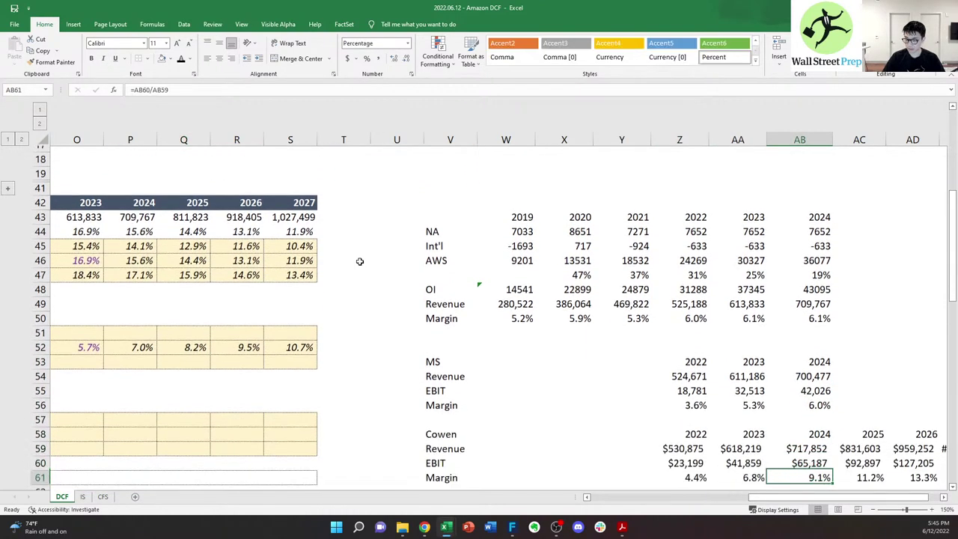
key("Up")
key("Up")
key("Up")
key("Up")
key("Up")
key("Up")
key("Up")
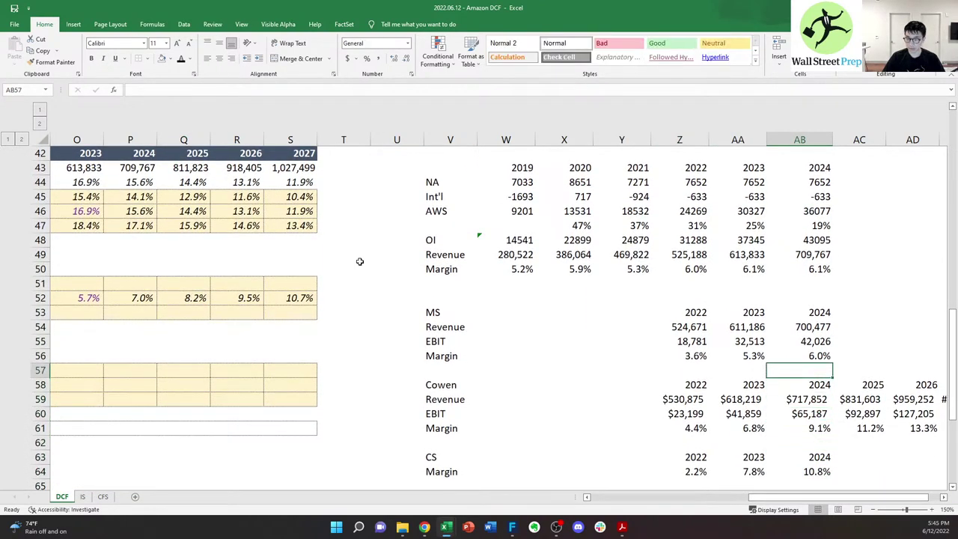
key("Down")
key("Down")
key("Down")
key("Down")
key("Down")
key("Down")
key("Down")
key("Down")
key("Down")
key("Down")
key("Down")
key("Down")
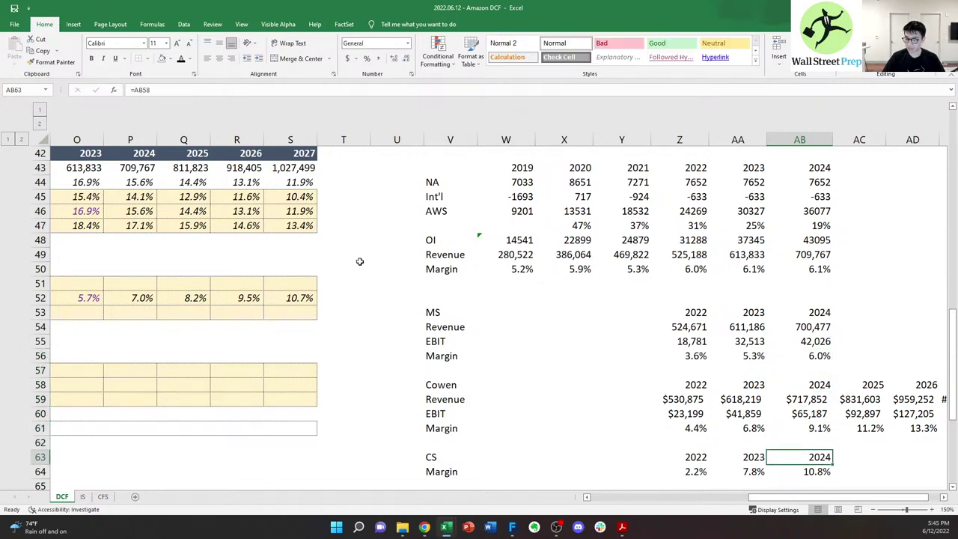
key("Up")
key("Down")
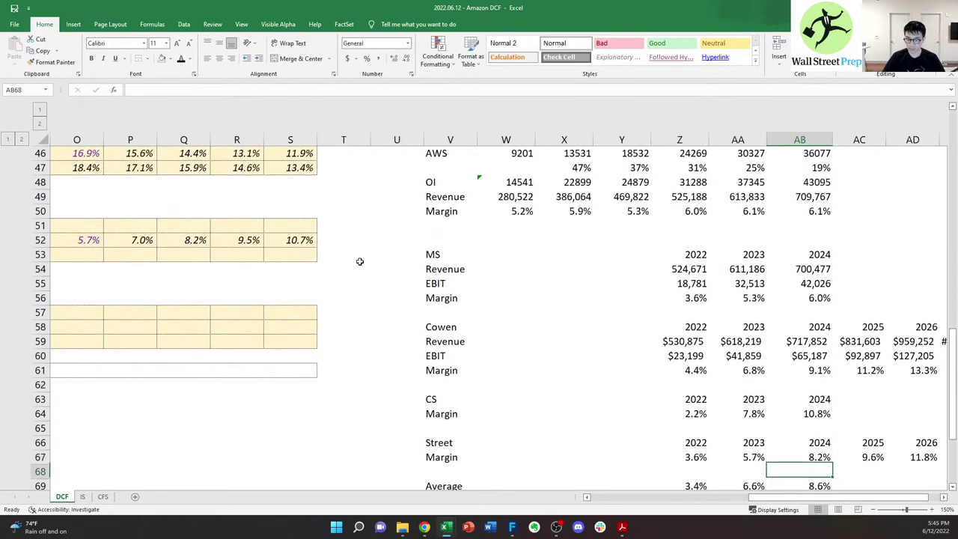
scroll(359, 261, "down", 1)
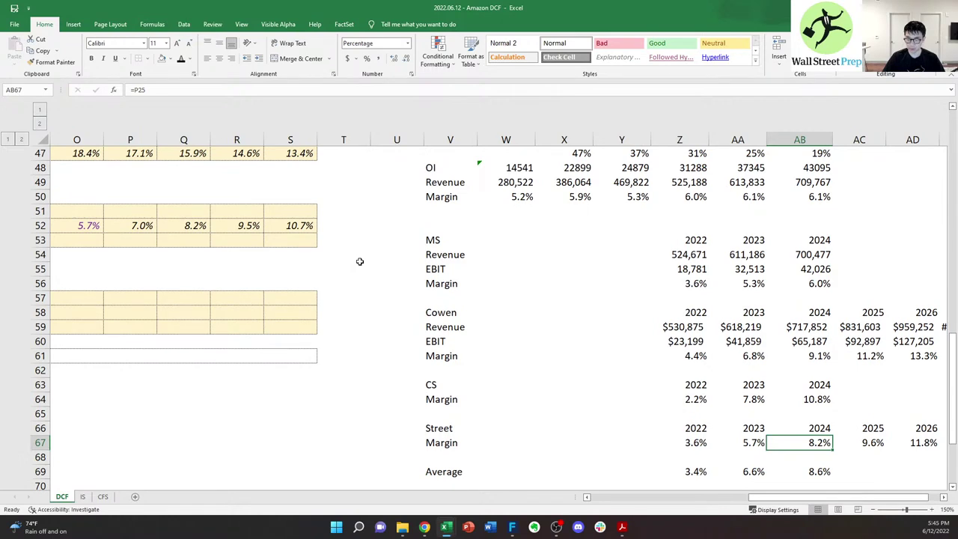
- Set the Base Case EBIT Step to 1.50%
key("Left")
key("Left")
key("Left")
key("Left")
key("Left")
key("Left")
key("Left")
key("Left")
key("Left")
key("Left")
key("Up")
key("Up")
key("Up")
key("Up")
key("Up")
key("Up")
key("Up")
key("Up")
key("Up")
key("Up")
key("Up")
key("Up")
key("Up")
key("Up")
key("Up")
key("Up")
key("Up")
key("Up")
key("Up")
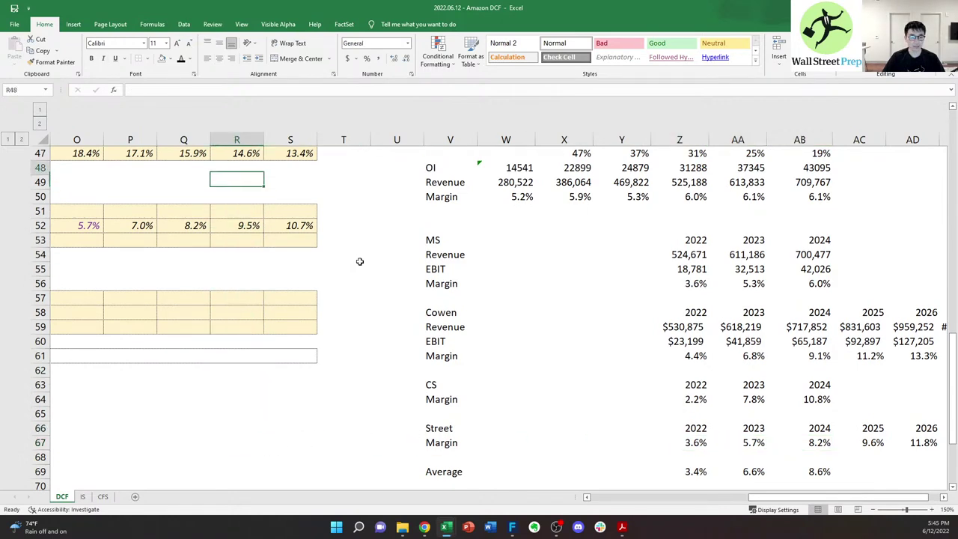
key("Up")
key("Up")
key("Up")
key("Up")
key("Up")
key("Up")
key("Up")
key("Up")
key("Left")
key("Left")
key("Left")
key("Left")
key("Left")
key("Left")
key("Left")
key("Left")
key("Left")
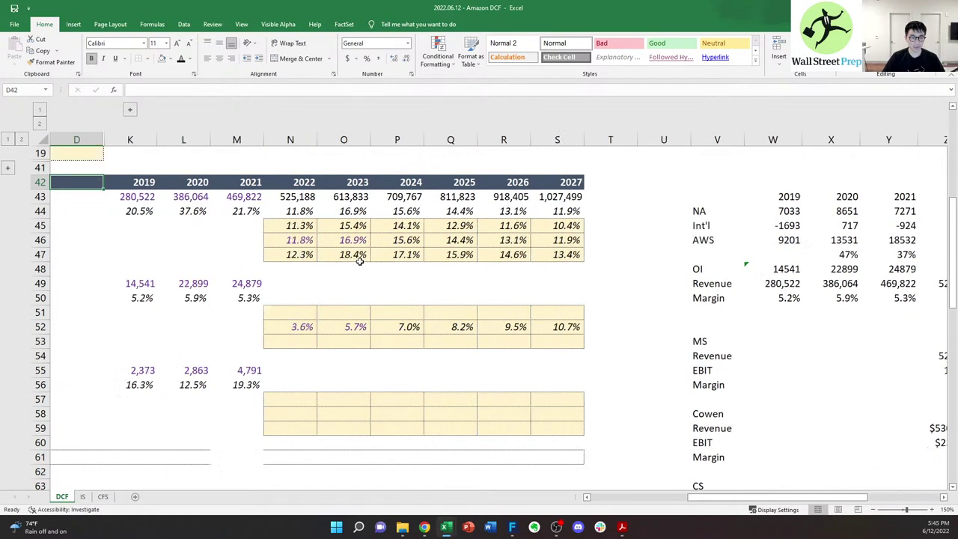
key("Right")
key("Right")
key("Right")
key("Right")
key("Right")
key("Right")
key("Right")
key("Up")
key("Up")
key("Up")
key("Up")
key("Up")
key("Up")
key("Up")
key("Up")
key("Up")
key("Up")
key("Up")
key("Up")
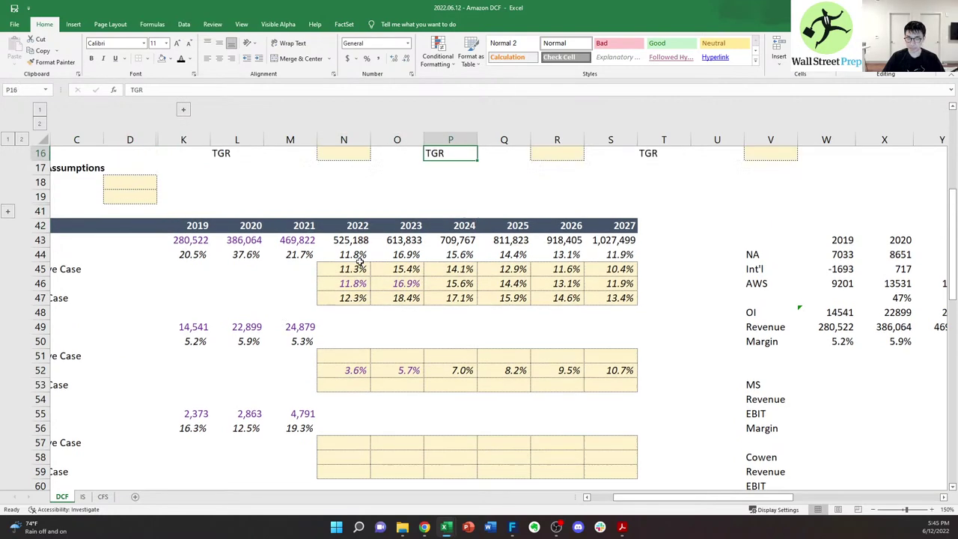
key("Right")
key("Right")
key("Down")
key("Down")
type("1.5")
key("Return")
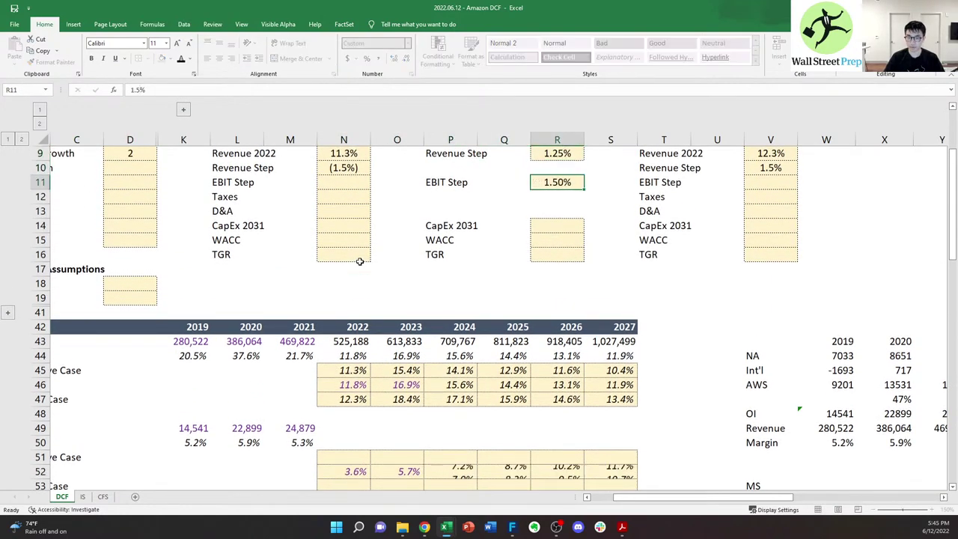
- Check that the 2024 through 2027 Street Case EBIT margin formulas reference the prior year's margin and the fixed Base Case EBIT Step
key("Left")
key("Down")
key("Down")
key("Down")
key("Down")
key("Down")
key("Down")
key("Down")
key("Down")
key("Down")
key("Down")
key("Down")
key("Down")
key("Down")
key("Down")
key("Down")
key("Down")
key("Down")
key("Down")
key("Left")
key("Down")
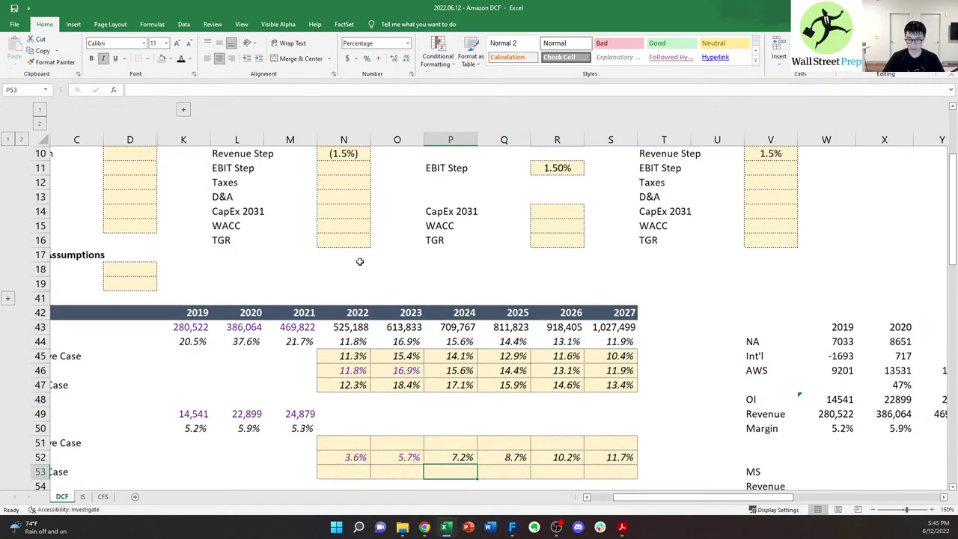
key("Up")
key("F2")
key("Escape")
key("Right")
key("Right")
key("Right")
key("F2")
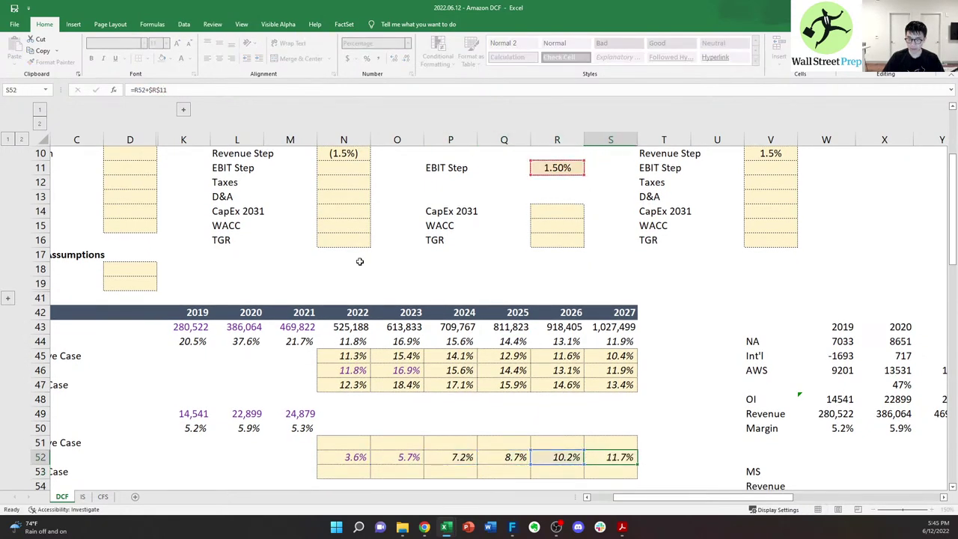
key("Escape")
key("Left")
key("F2")
key("Escape")
key("Left")
key("F2")
key("Escape")
key("Left")
key("Left")
key("Right")
key("F2")
key("Escape")
key("Right")
key("F2")
key("Escape")
key("Left")
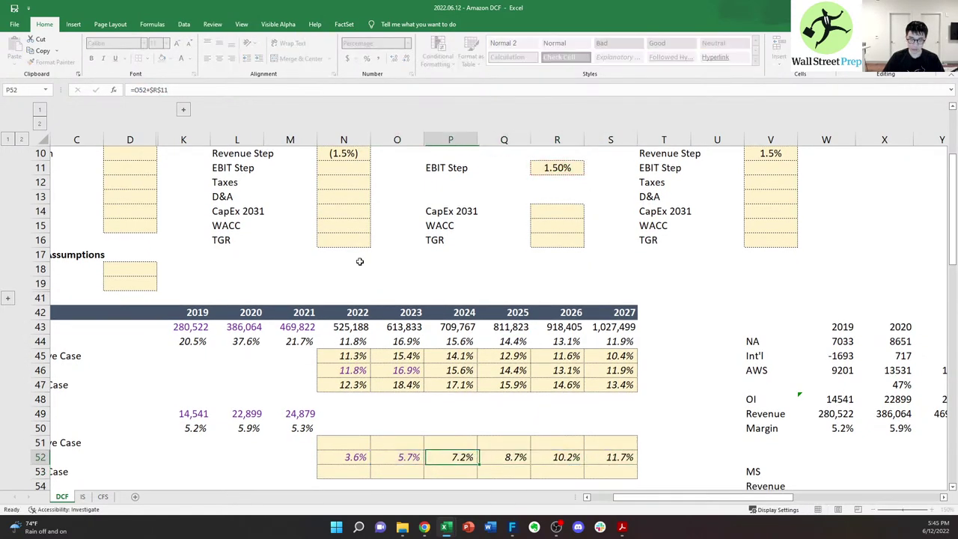
key("Escape")
- Expand the grouped historical columns of the DCF to show the years 2013 through 2018
key("Left")
key("Left")
key("Left")
key("Left")
key("Up")
key("Up")
key("Left")
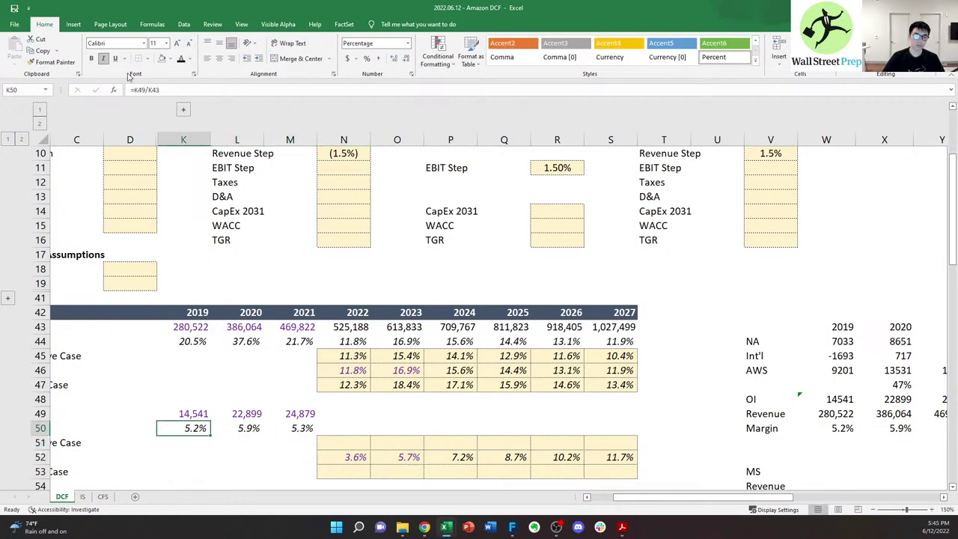
left_click(184, 111)
left_click(452, 431)
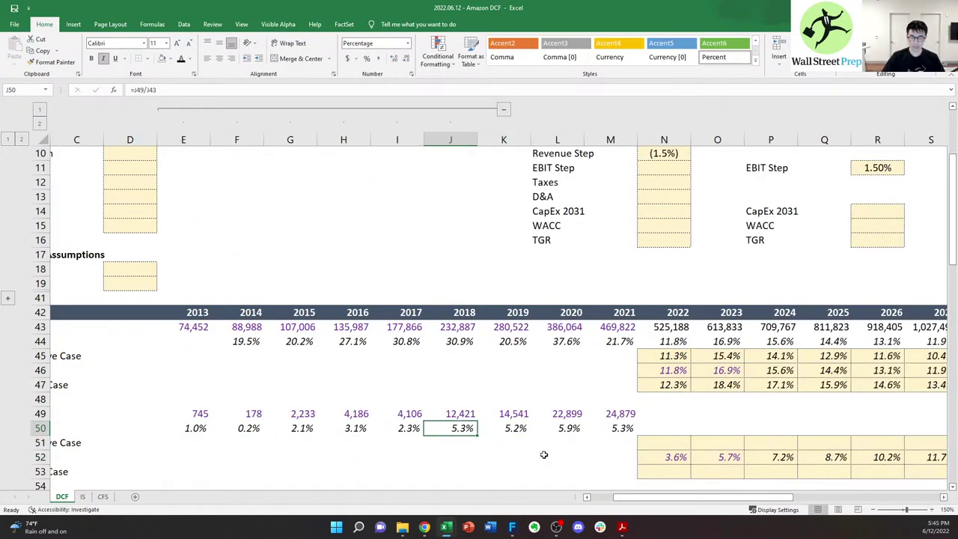
- Review the historical EBIT margins from 2013 through 2021 against the projected Street Case margins
key("Left")
key("Left")
key("Left")
key("Left")
key("Left")
key("Left")
key("Left")
key("Left")
key("Left")
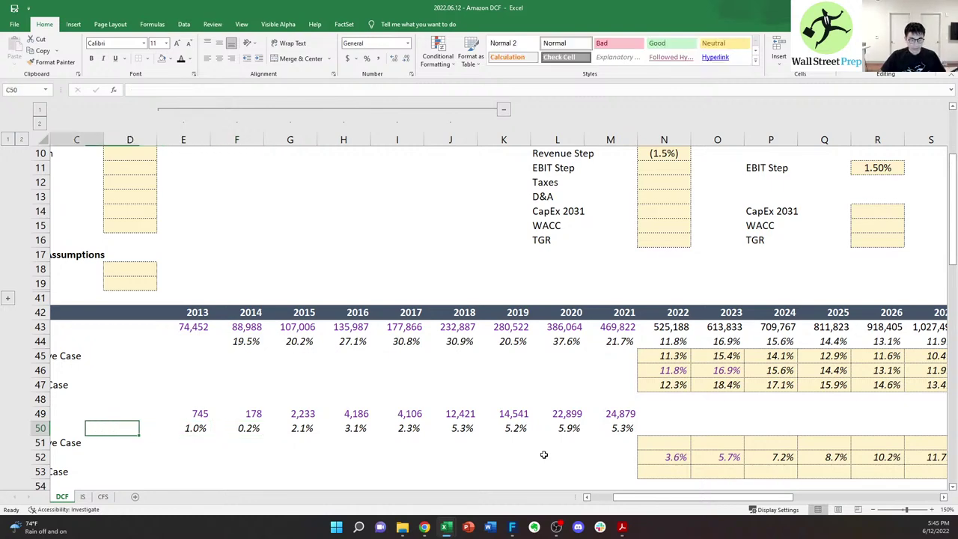
key("Right")
key("Right")
key("Right")
key("Right")
key("Right")
key("Right")
key("Right")
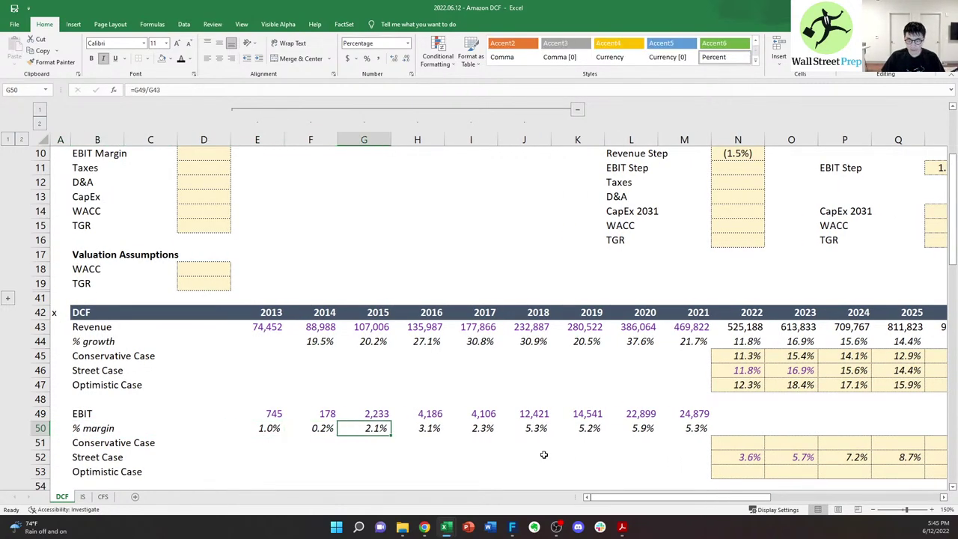
key("Right")
key("Right")
key("Right")
key("Right")
key("Right")
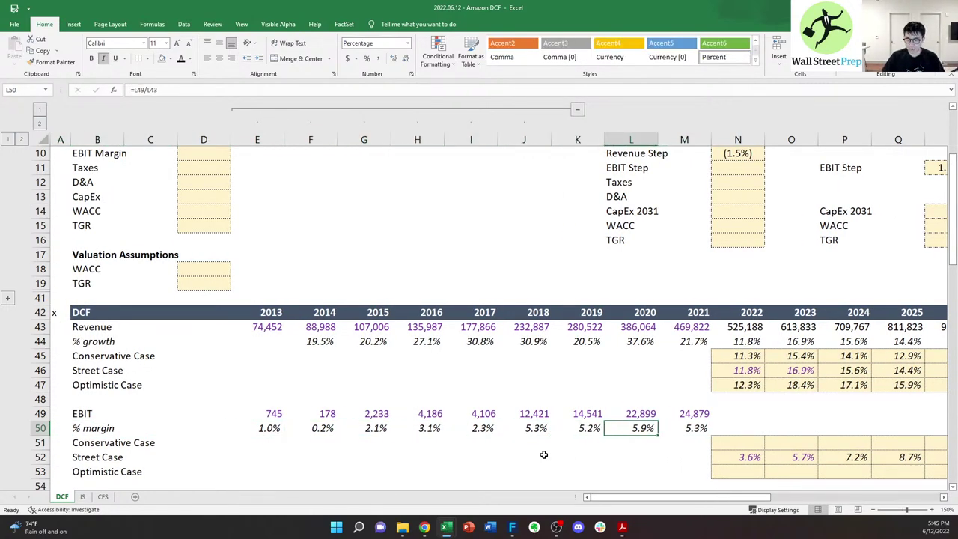
key("Left")
key("Left")
key("Right")
key("Left")
key("Right")
key("Right")
key("Right")
key("Right")
key("Right")
key("Right")
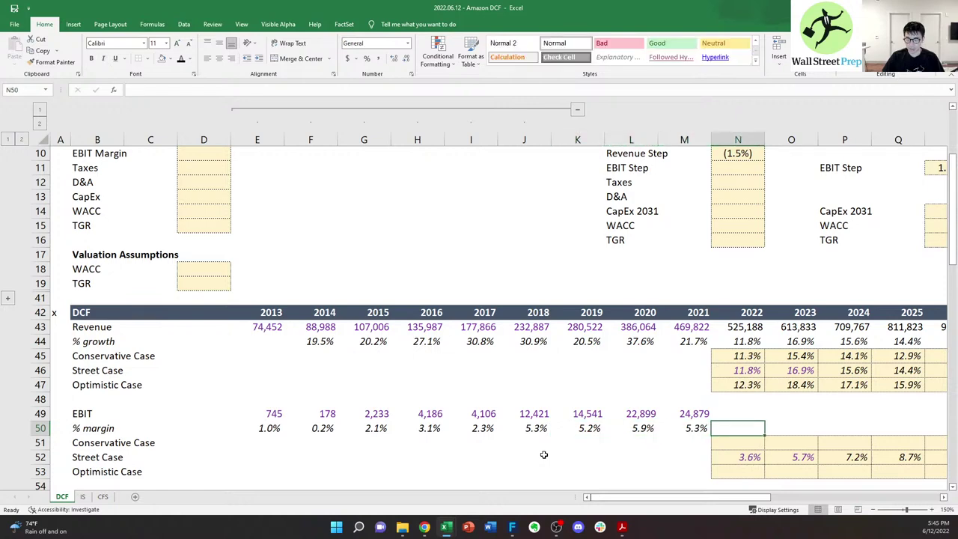
- Review the Street Case EBIT margins projected for 2022 through 2027
key("Right")
key("Right")
key("Right")
key("Left")
key("Down")
key("Down")
key("Left")
key("Right")
key("Left")
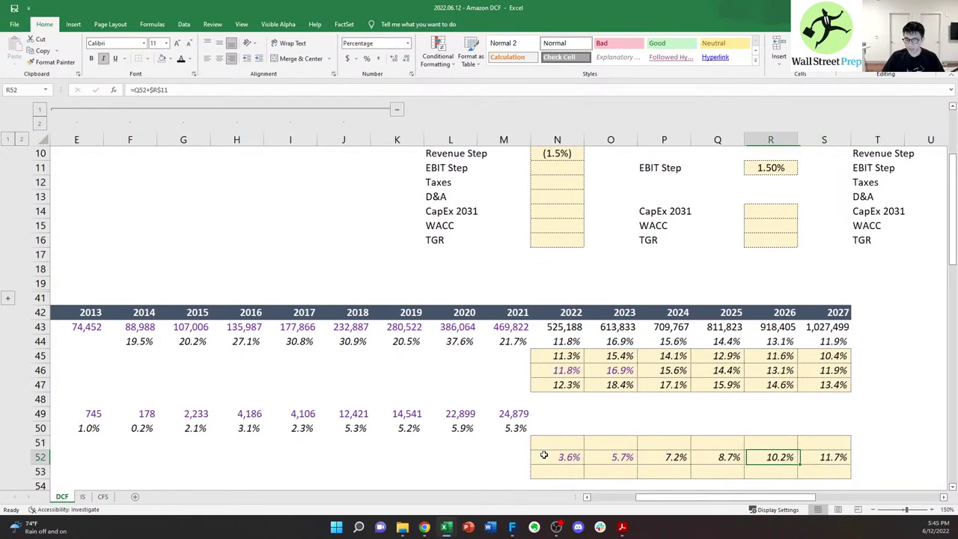
key("Right")
key("ctrl+shift+Left")
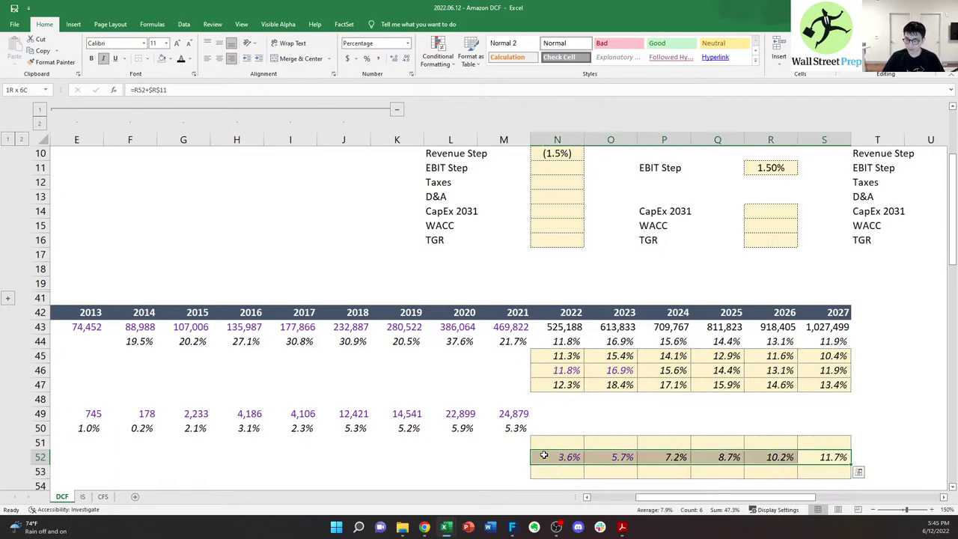
- Compare the projected margins with the segment-based, MS and Cowen EBIT margin estimates beside the DCF
key("Right")
key("Right")
key("Right")
key("Right")
key("Right")
key("Right")
key("Right")
key("Right")
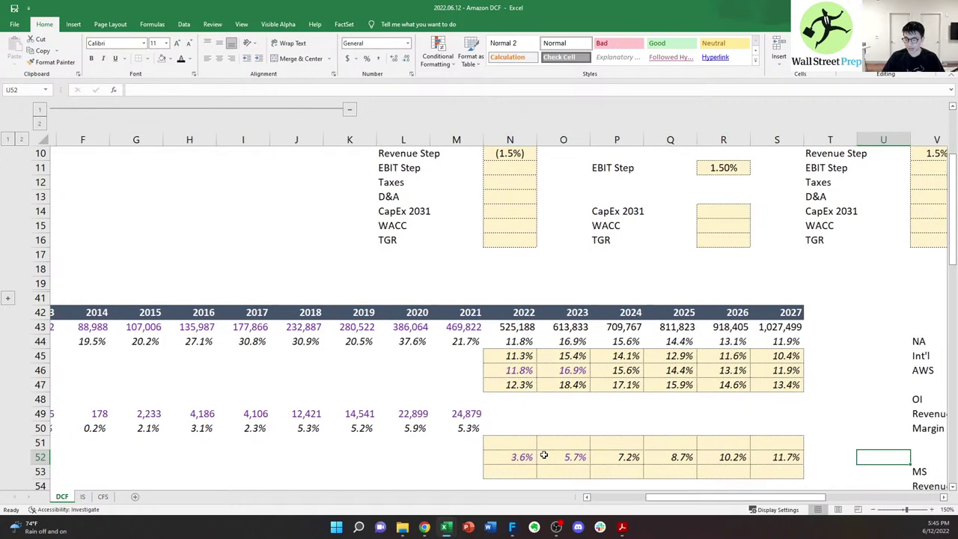
key("Right")
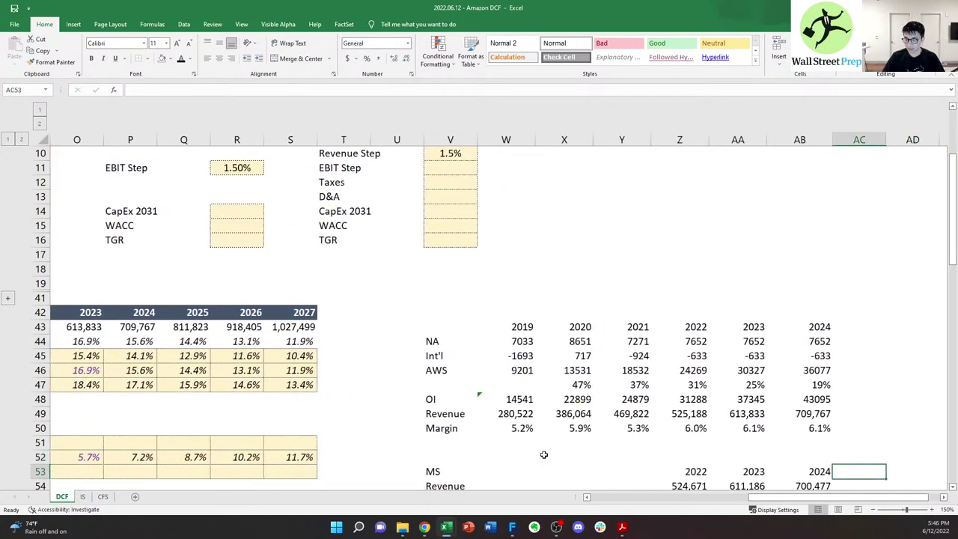
key("Down")
key("Down")
key("Down")
key("Down")
key("Down")
key("Down")
key("Down")
key("Down")
key("Down")
key("Down")
key("Up")
key("Left")
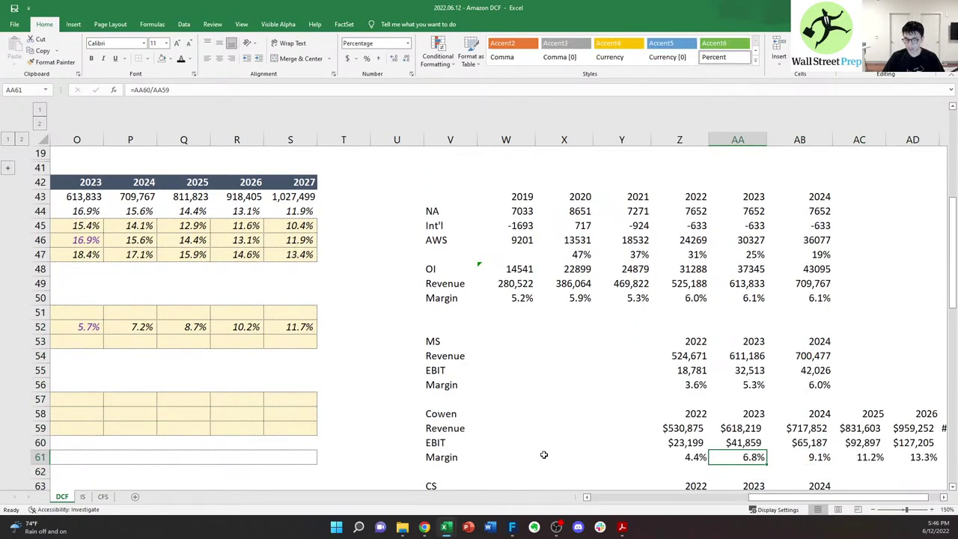
- Collapse the grouped historical columns of the DCF covering 2013 through 2018
key("Up")
key("Up")
key("Up")
key("Up")
key("Up")
key("Up")
key("Up")
key("Up")
key("Up")
key("Up")
key("Up")
key("Up")
key("Left")
key("Left")
key("Left")
key("Left")
key("Left")
key("Left")
key("Left")
key("Left")
key("Left")
key("Left")
key("Left")
key("Left")
key("Left")
key("Left")
key("Left")
key("Left")
key("Left")
key("Left")
key("Left")
key("Left")
key("Left")
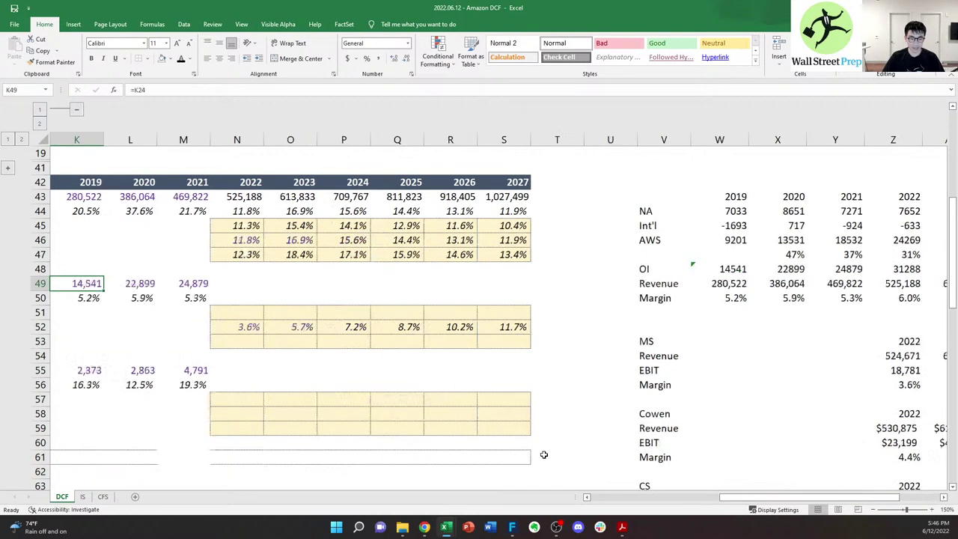
key("Left")
key("Left")
key("Left")
key("Left")
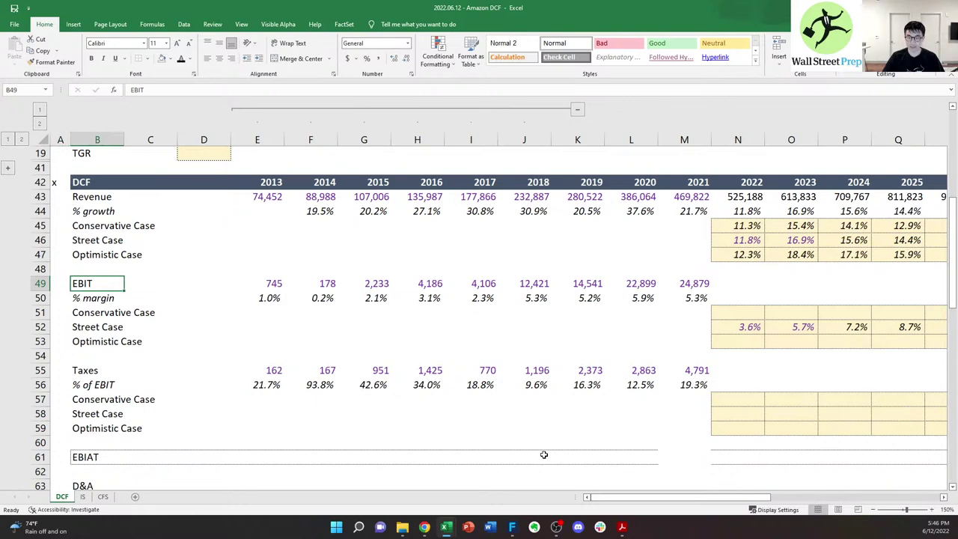
left_click(577, 110)
- Review the 2024 through 2027 Street Case EBIT margins and the EBIT Step inputs in the assumptions section
left_click(426, 326)
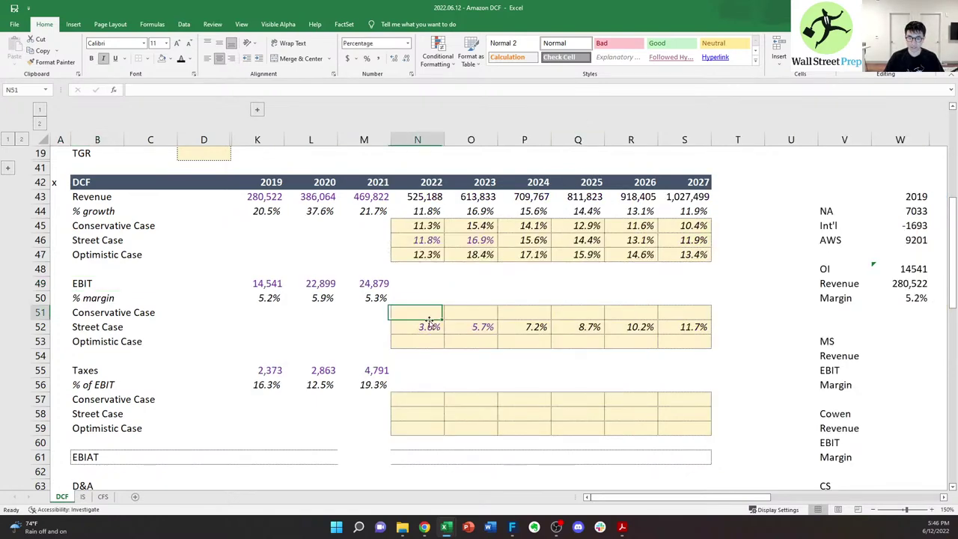
left_click_drag(524, 327, 661, 328)
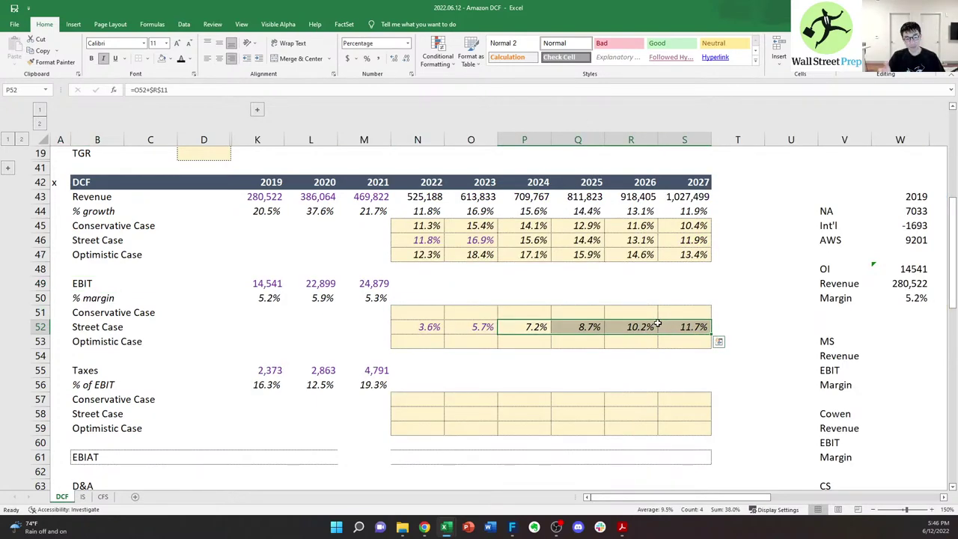
left_click(454, 308)
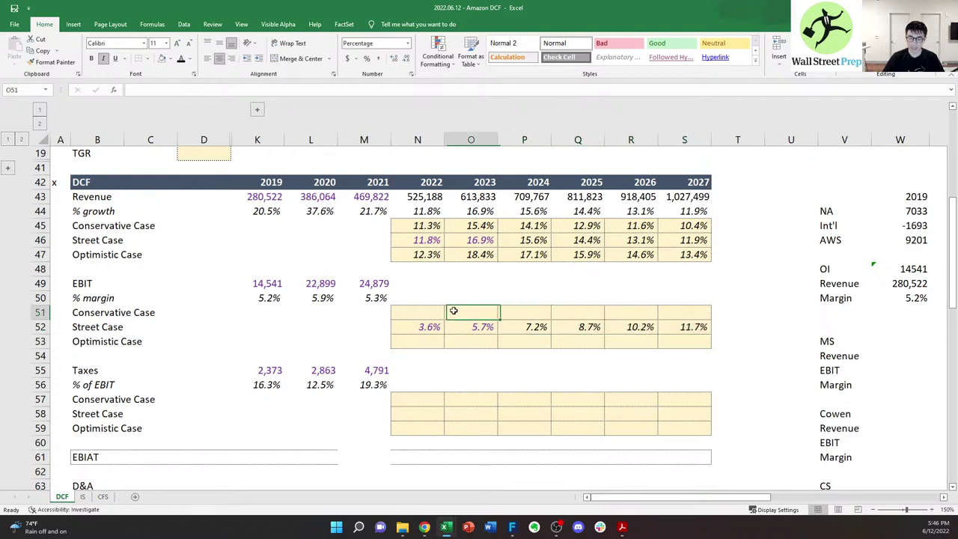
scroll(454, 333, "down", 1)
scroll(454, 342, "up", 5)
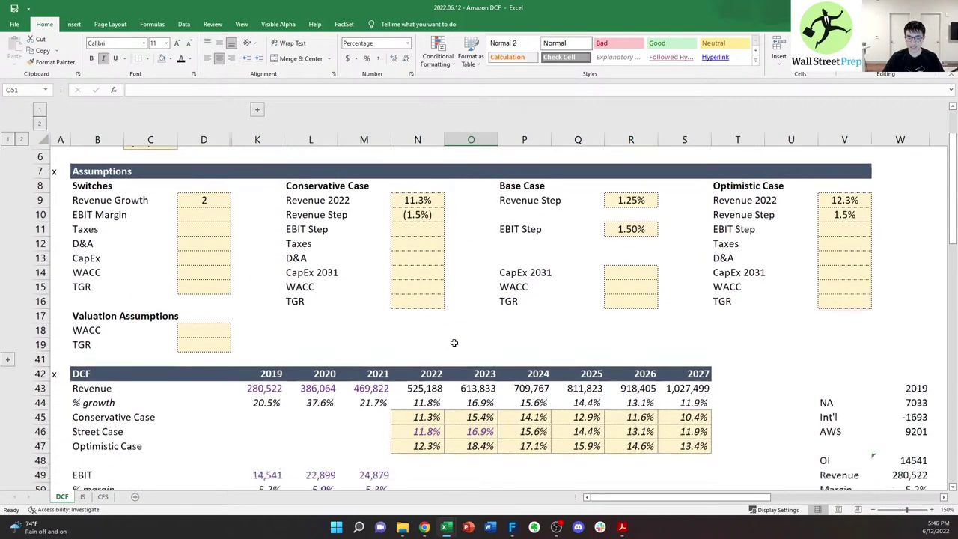
scroll(457, 337, "down", 3)
left_click(418, 169)
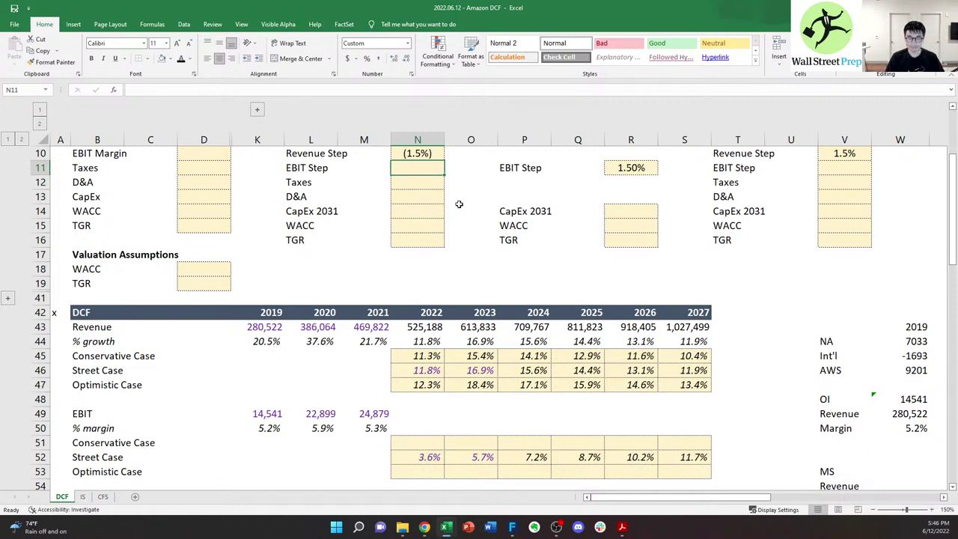
key("Left")
- Rename the Conservative Case Revenue Step label to "Revenue Step ('23+)" and copy it to the Optimistic Case
scroll(458, 216, "up", 2)
left_click(309, 240)
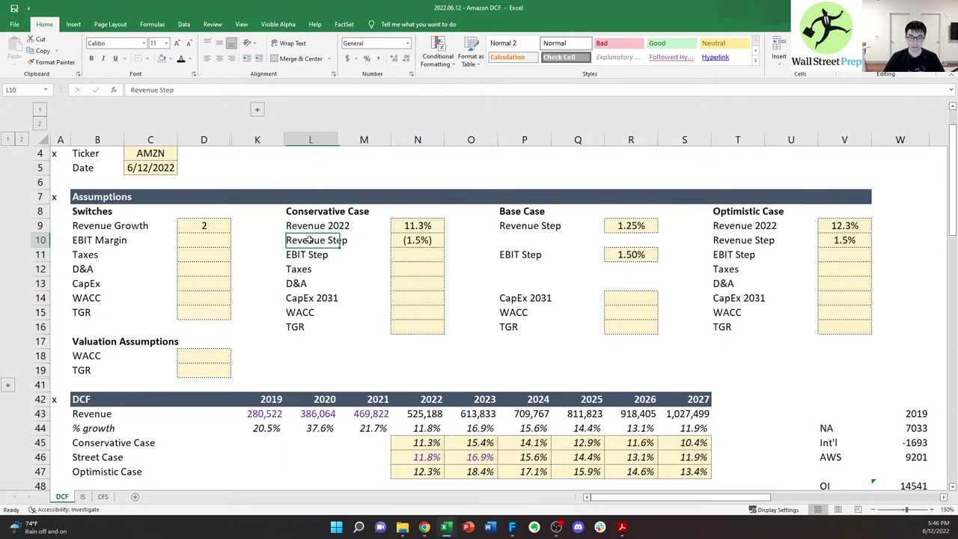
left_click(196, 91)
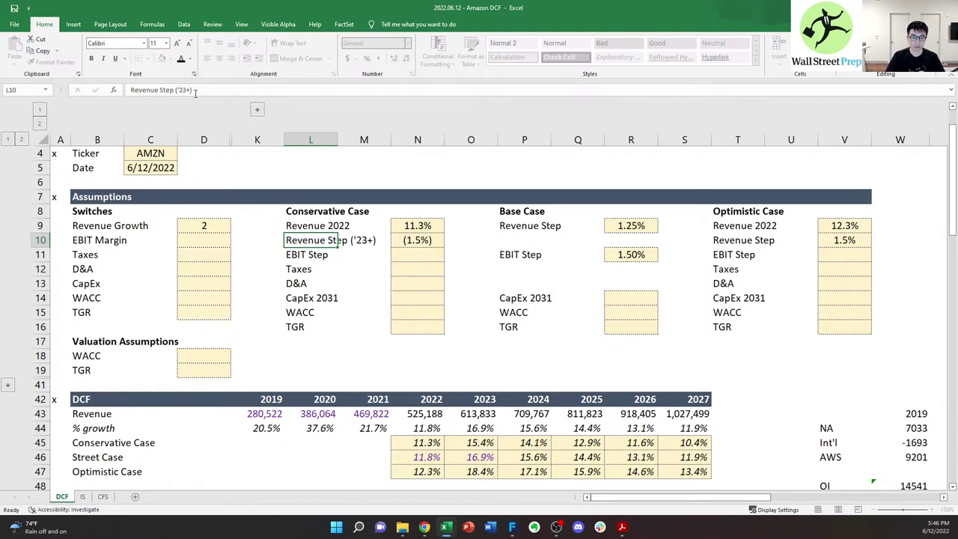
key("ctrl+Return")
key("ctrl+c")
key("Right")
key("Right")
key("Right")
key("Right")
key("Right")
key("Right")
key("Right")
key("Right")
key("ctrl+v")
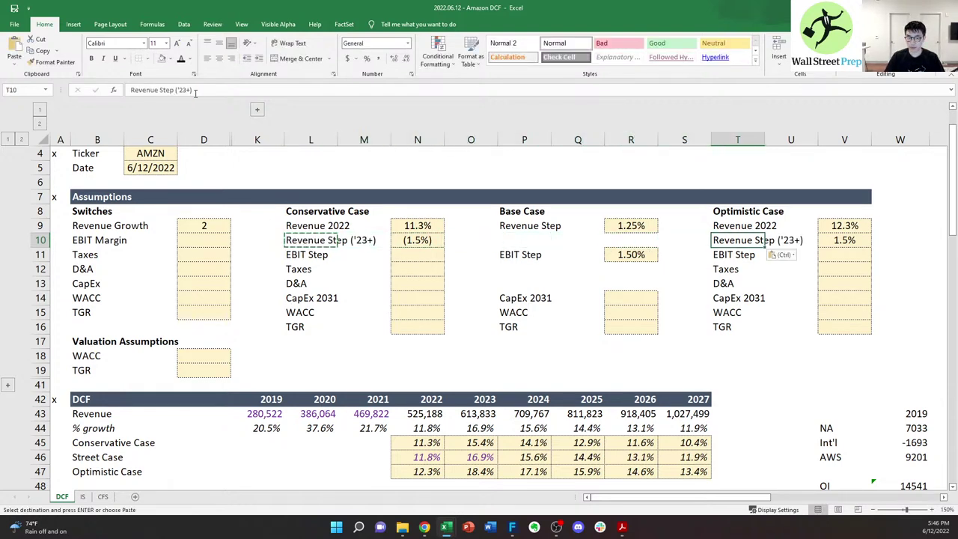
key("Escape")
- Move the EBIT Step through TGR assumption block of all three cases down one row to start in row 12
key("Left")
key("Down")
key("Left")
key("Left")
key("Left")
key("Left")
key("Left")
key("Left")
key("Left")
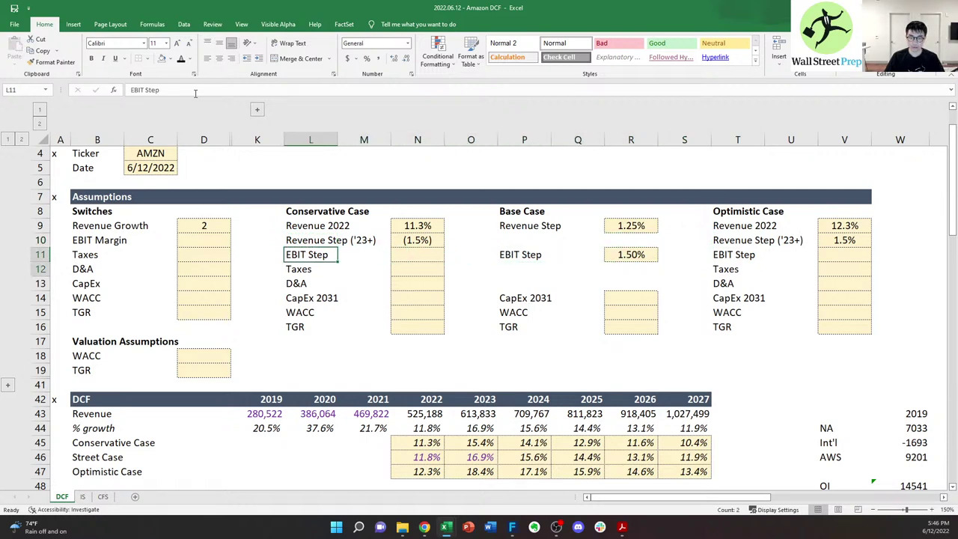
key("shift+Right")
key("shift+Down")
key("shift+Right")
key("shift+Right")
key("shift+Down")
key("shift+Right")
key("shift+Down")
key("shift+Right")
key("shift+Down")
key("shift+Right")
key("shift+Right")
key("shift+Right")
key("shift+Right")
key("shift+Right")
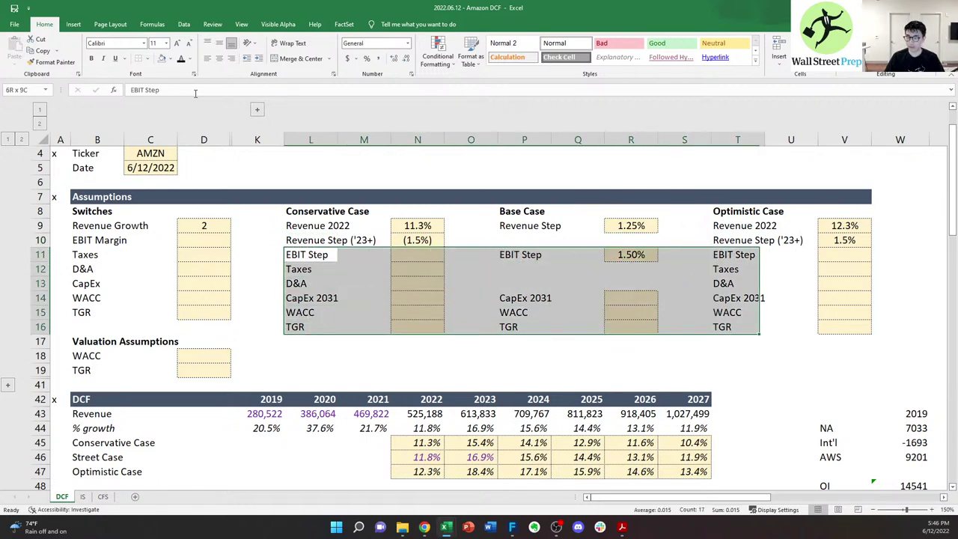
key("ctrl+q")
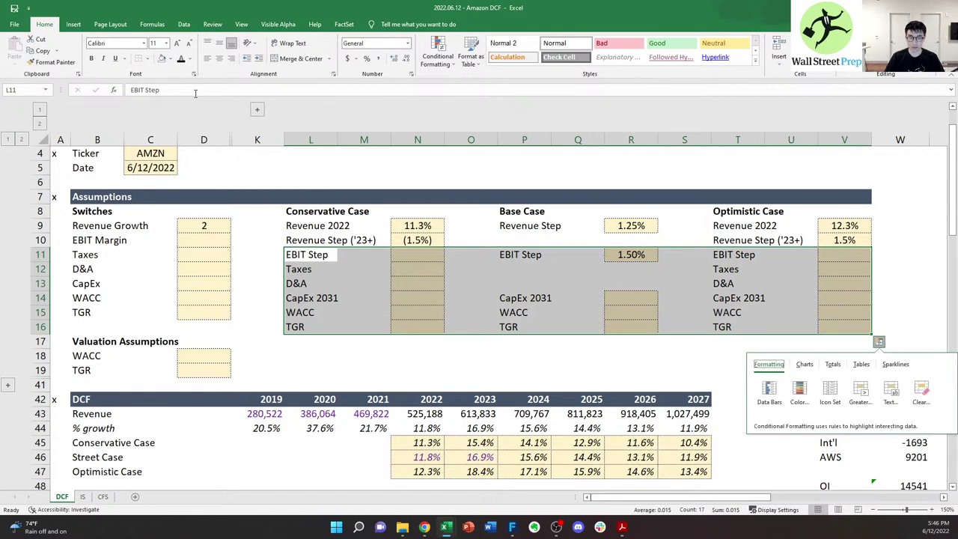
key("Escape")
key("ctrl+x")
key("Down")
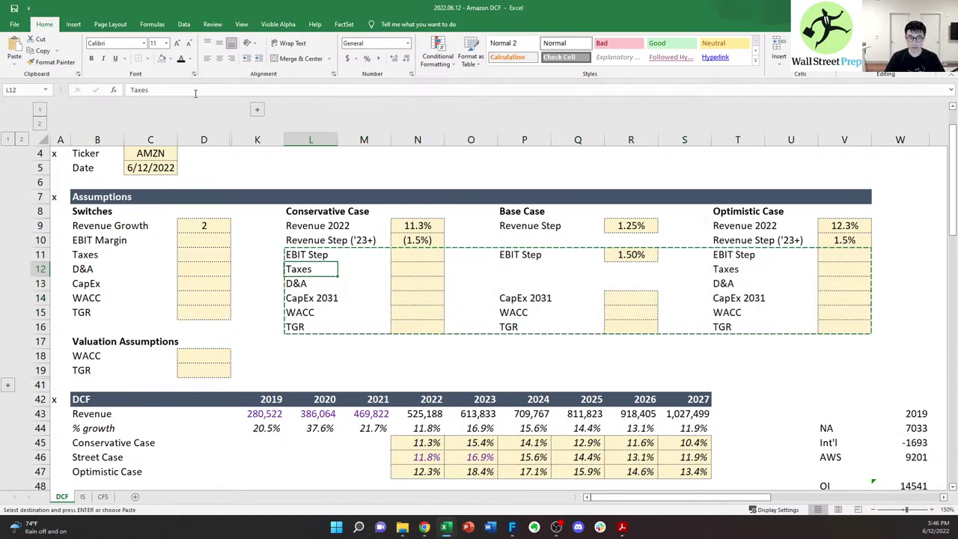
key("Return")
- Rename the Conservative Case EBIT Step label to "EBIT Step ('23+)" and copy it to the Optimistic Case
left_click(196, 92)
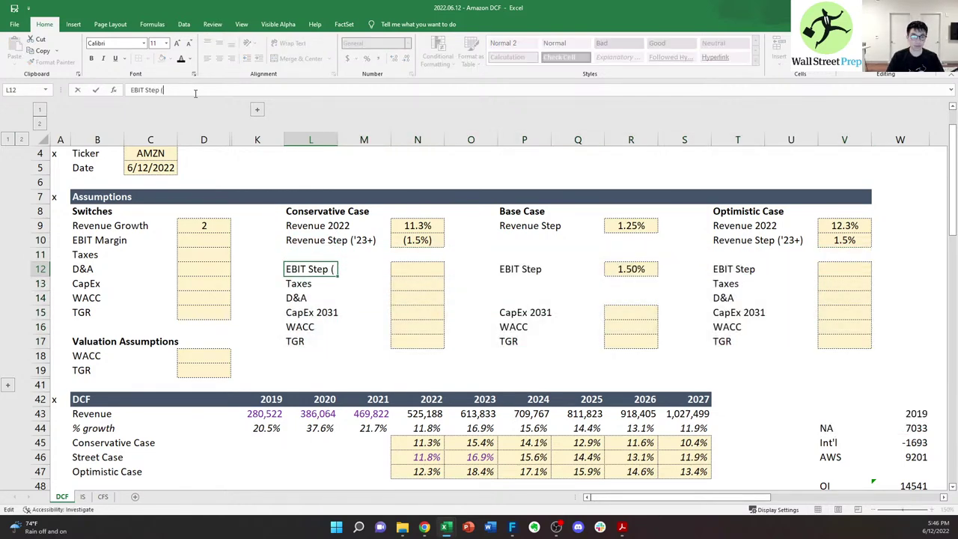
key("ctrl+Return")
key("ctrl+c")
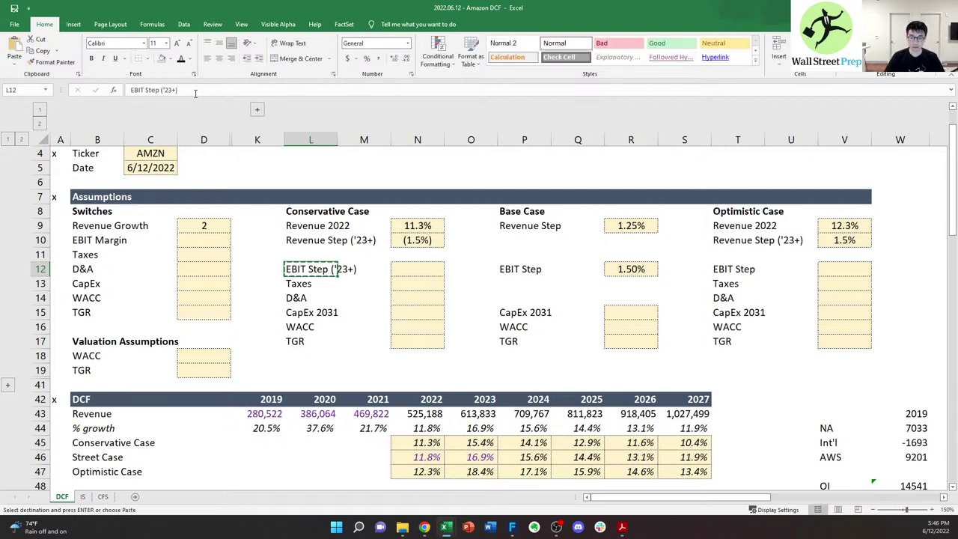
key("ctrl+Right")
key("ctrl+Right")
key("ctrl+Right")
key("ctrl+v")
key("Left")
key("Left")
key("Escape")
- Move the Base Case EBIT Step label and its value up one row to row 11
key("Left")
key("Left")
key("Left")
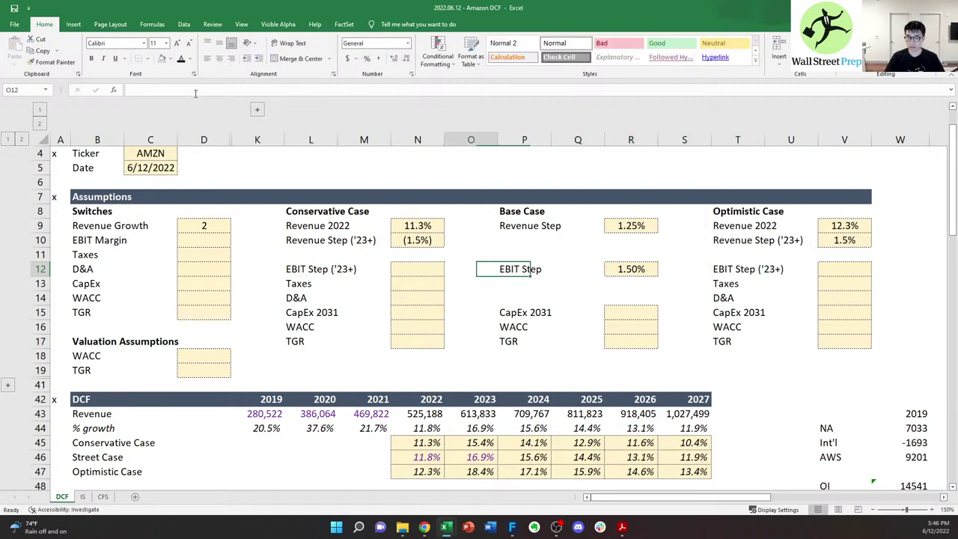
key("Right")
key("shift+Right")
key("shift+Right")
key("ctrl+x")
key("Up")
key("ctrl+v")
key("Up")
- Copy the Base Case EBIT Step label into the empty Conservative Case label cell L11
key("Left")
key("Left")
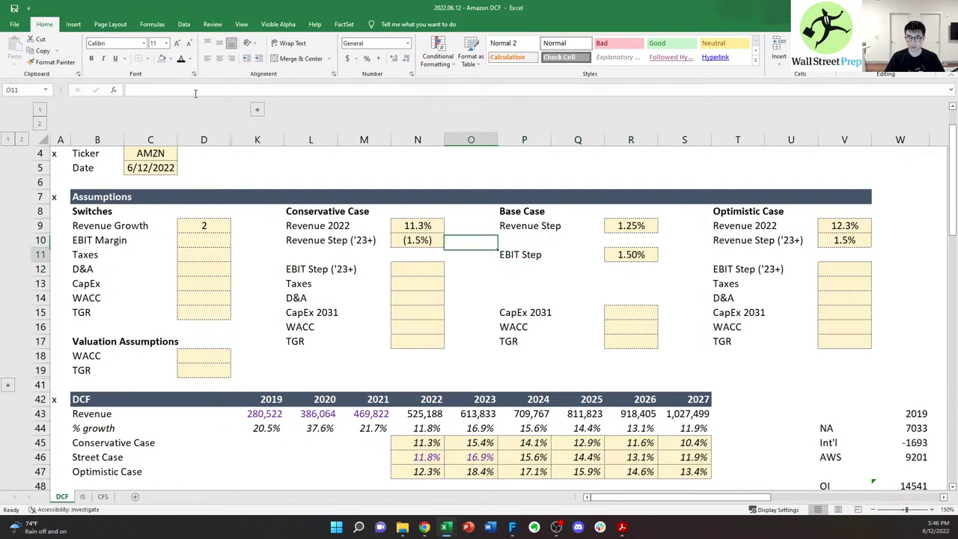
key("Down")
key("Left")
key("Left")
key("Right")
key("Right")
key("Right")
key("Right")
key("ctrl+c")
key("Left")
key("Left")
key("Left")
key("Left")
key("ctrl+v")
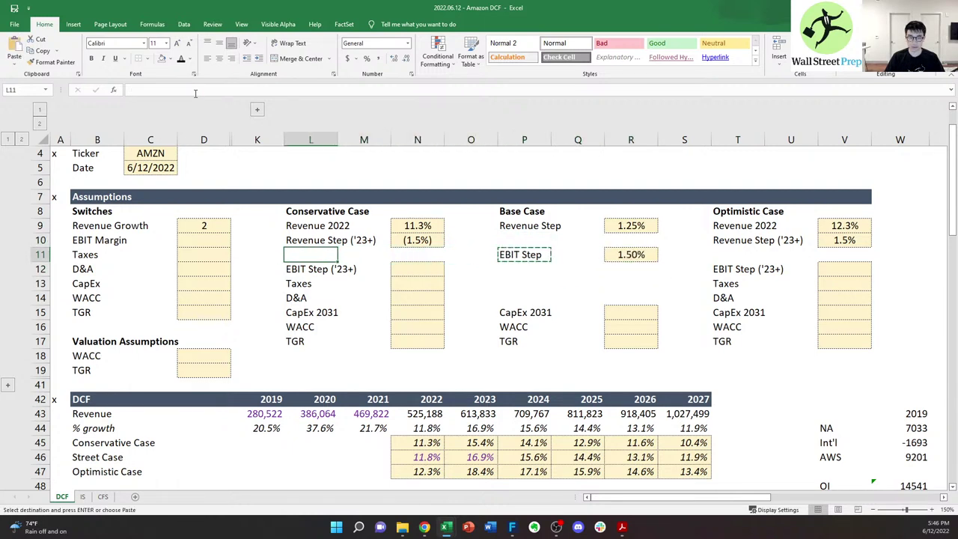
- Rename the copied Conservative Case label in L11 to "EBIT 2022"
key("Right")
key("Right")
key("Down")
key("ctrl+x")
key("Up")
key("Left")
key("Escape")
key("Left")
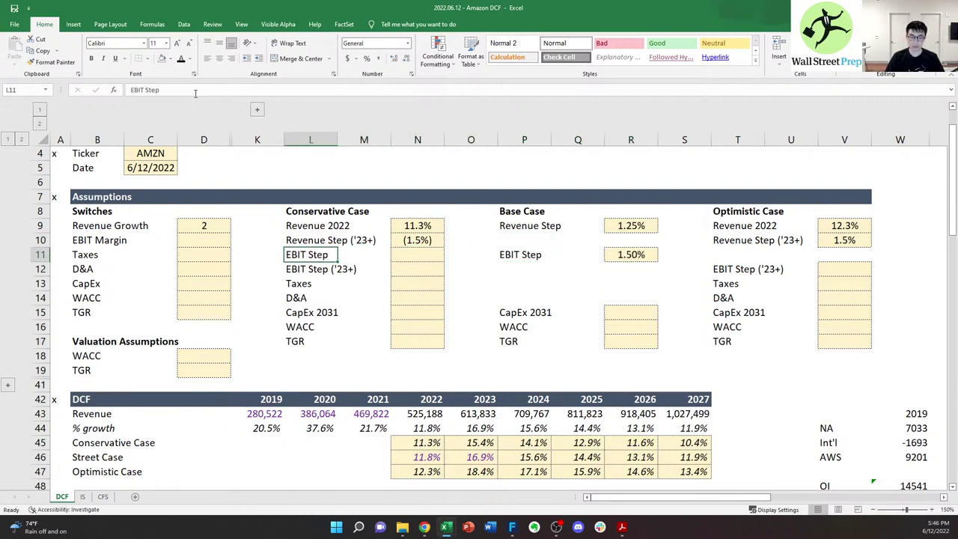
type("EBIT 202")
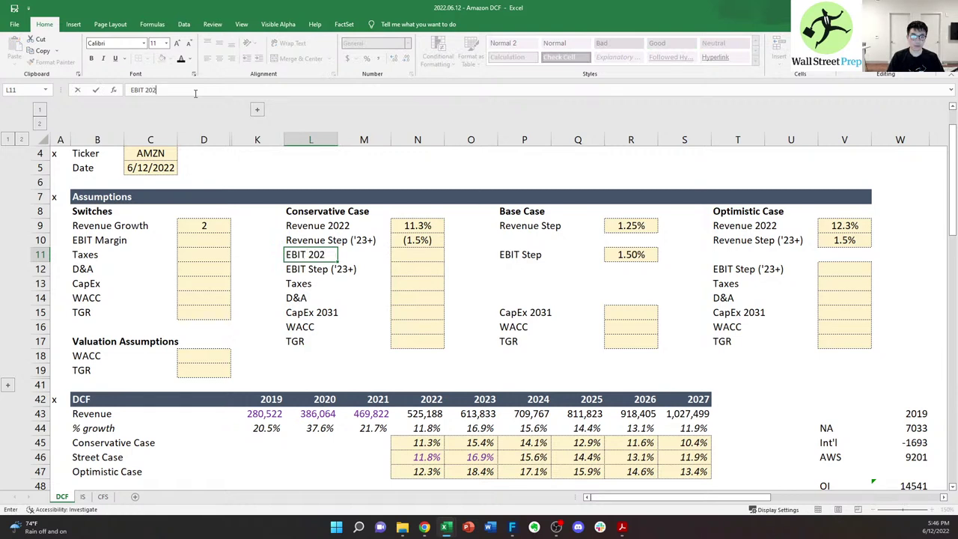
type("2")
key("Right")
- Copy the Conservative Case "EBIT 2022" label into the empty Optimistic Case label cell T11
key("Right")
key("ctrl+Left")
key("ctrl+c")
key("ctrl+Right")
key("ctrl+Right")
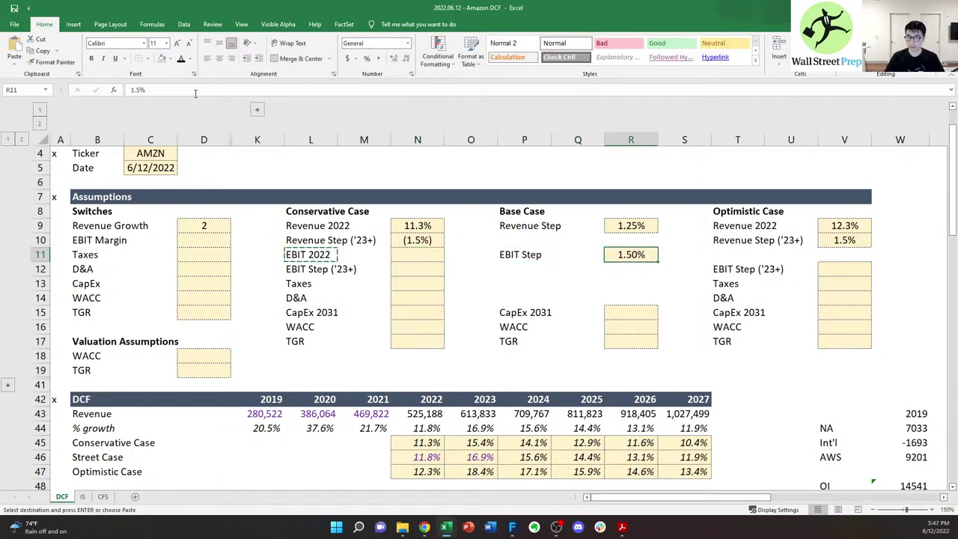
key("Right")
key("Right")
key("ctrl+v")
key("Left")
key("Left")
key("Down")
key("Down")
key("Down")
key("Down")
key("Left")
key("Left")
key("Left")
key("Left")
key("Left")
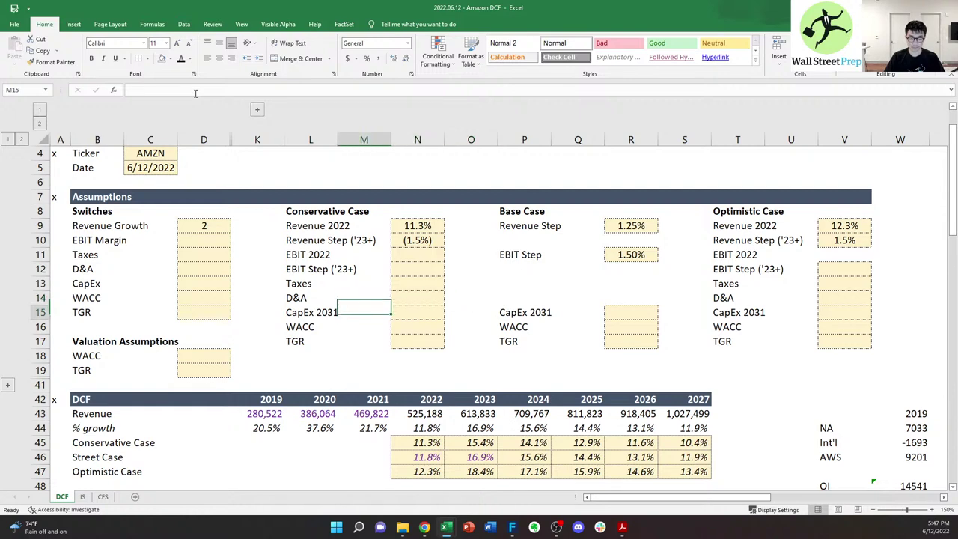
key("ctrl+Down")
key("ctrl+Down")
key("Right")
key("ctrl+Down")
key("ctrl+Down")
key("Down")
key("Up")
key("Up")
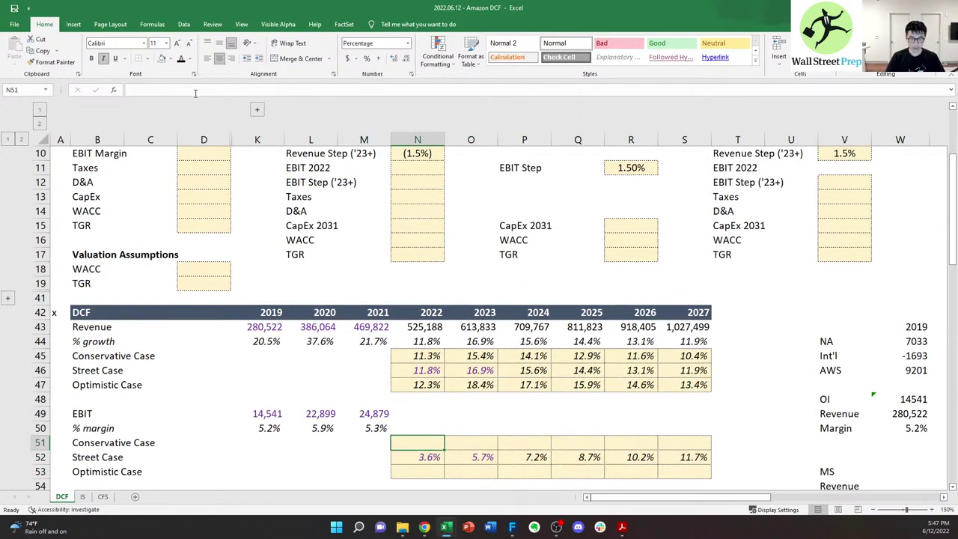
type("=")
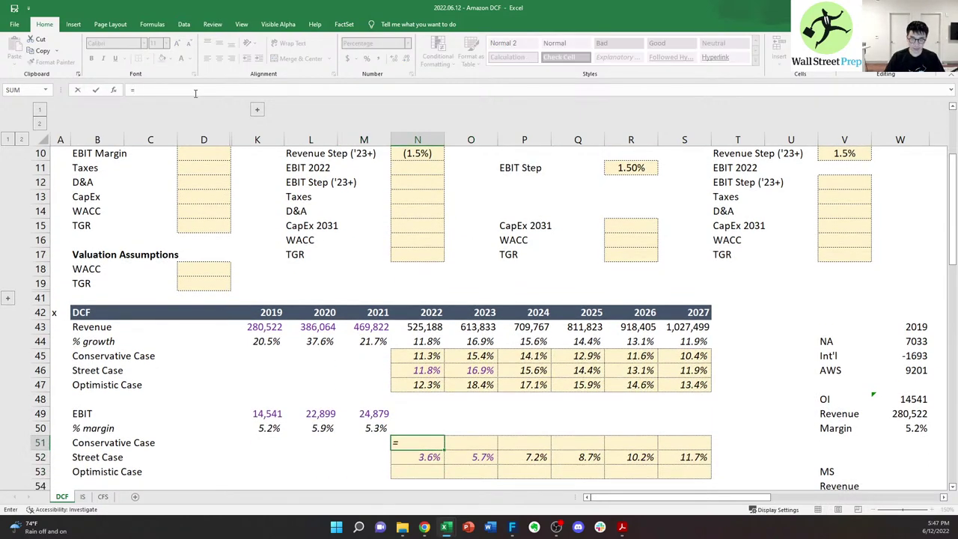
key("Escape")
- Set the Conservative Case EBIT 2022 assumption in N11 to the 2022 Street Case margin minus 0.5% (=N52-0.5%)
key("Up")
key("Up")
key("Up")
key("Up")
key("Up")
key("Up")
key("Up")
key("Up")
key("Up")
key("Up")
key("Up")
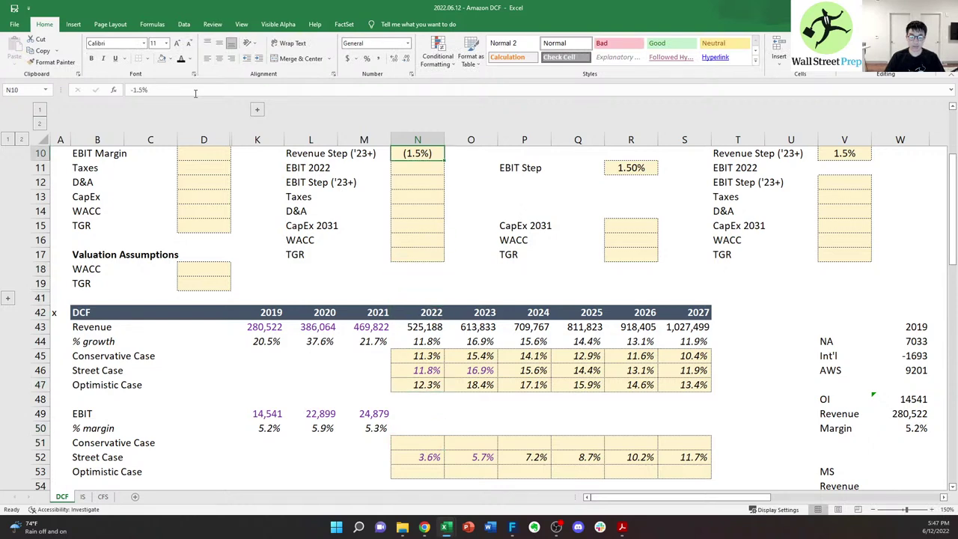
type("=")
key("ctrl+Down")
key("ctrl+Down")
key("ctrl+Down")
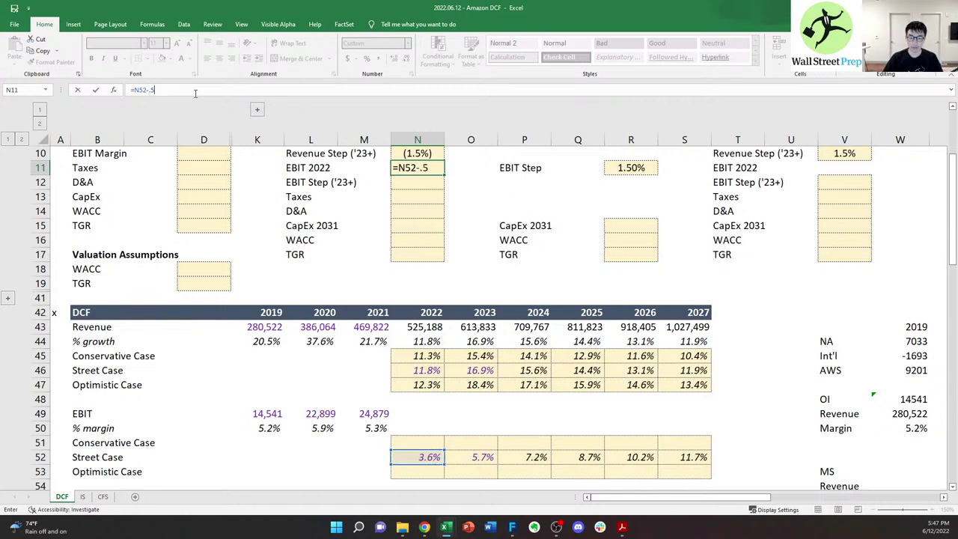
key("ctrl+Return")
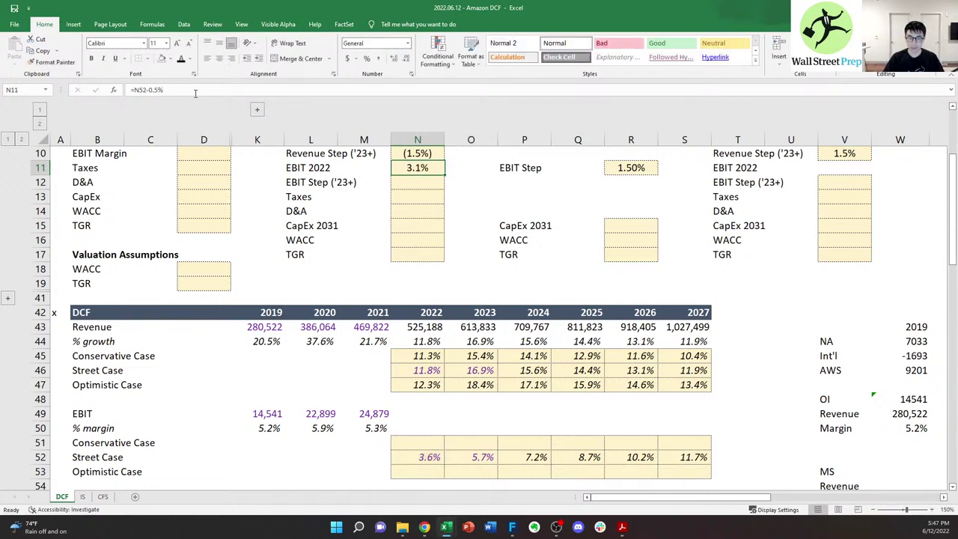
- Set the Optimistic Case EBIT 2022 assumption in V11 to the 2022 Street Case margin plus 0.5% (=N52+.5%)
key("Right")
key("Right")
key("Right")
key("Right")
key("Right")
key("Right")
key("Right")
key("Right")
key("Down")
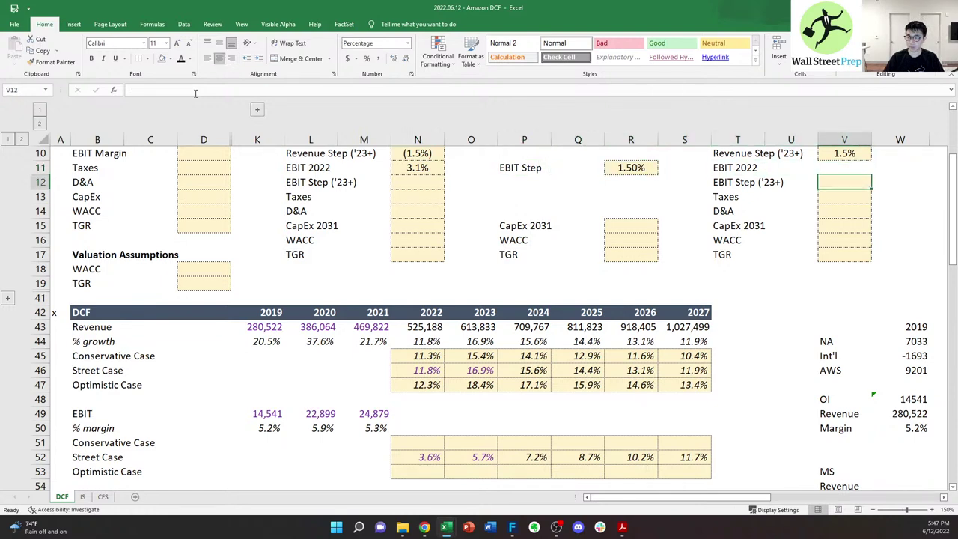
key("ctrl+c")
key("Up")
key("Escape")
key("Down")
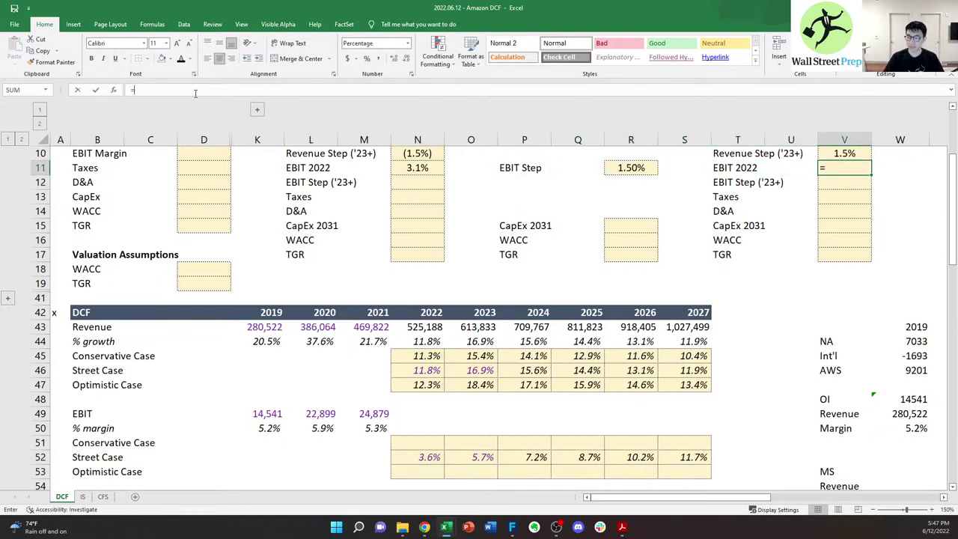
type("=")
key("Left")
key("Left")
key("Left")
key("Left")
key("Left")
key("Left")
key("Left")
key("ctrl+Down")
key("Down")
key("Left")
key("Down")
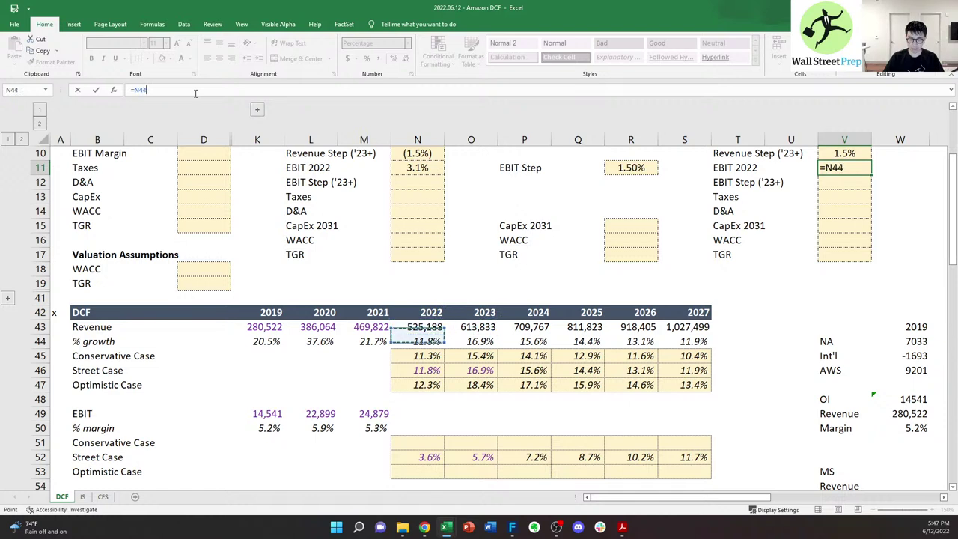
key("Down")
key("Down")
key("Down")
key("Down")
key("Down")
key("Down")
key("Down")
key("Down")
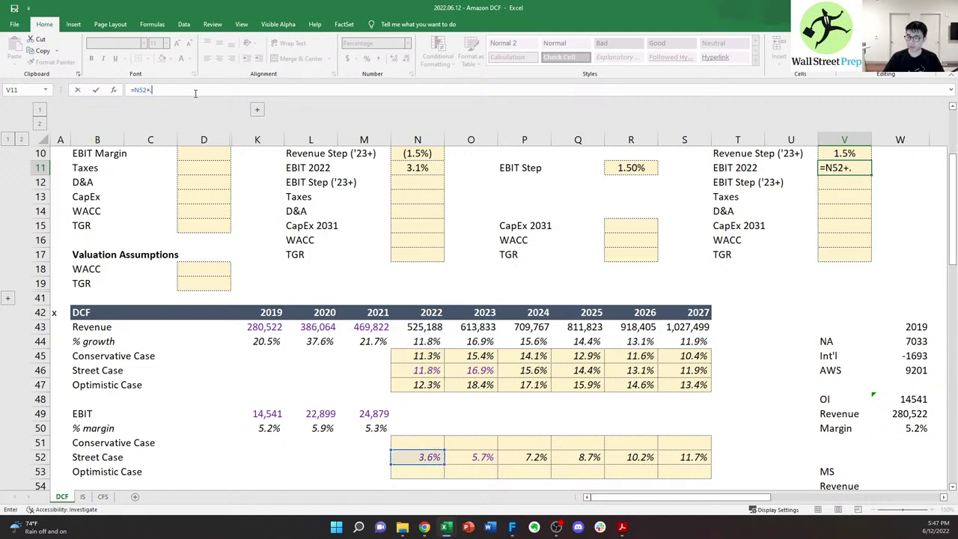
type("+.5%")
key("Return")
- Link the Conservative Case 2022 EBIT margin in N51 to the EBIT 2022 assumption (=N11)
key("Left")
key("Left")
key("Left")
key("Left")
key("Left")
key("Left")
key("Left")
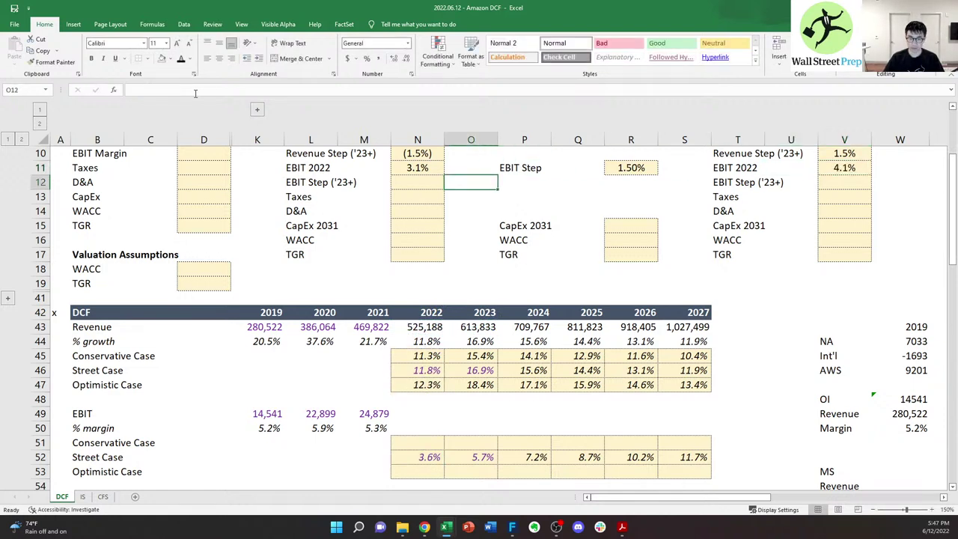
key("ctrl+Down")
key("Down")
key("Down")
key("Down")
key("Down")
key("Down")
key("Down")
key("Down")
key("Down")
key("Down")
key("Left")
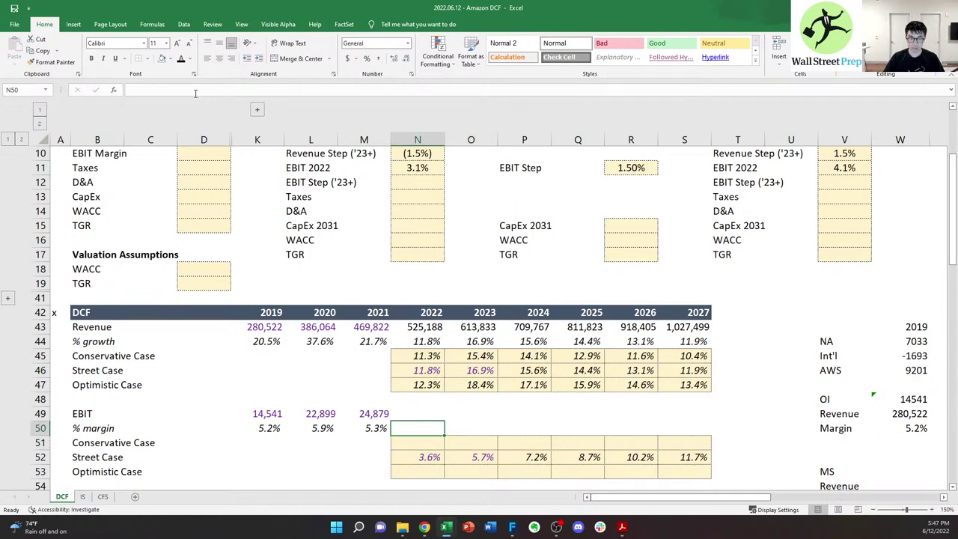
key("Down")
key("Down")
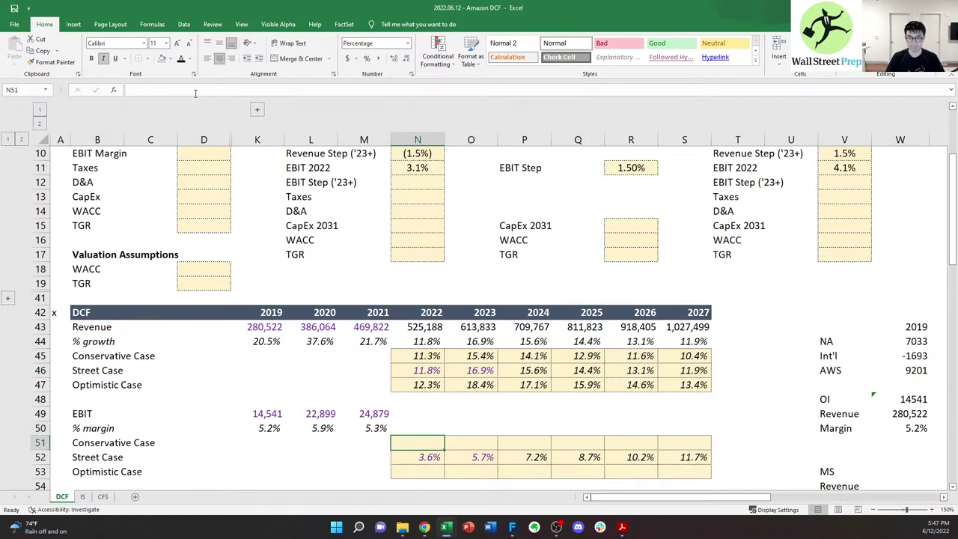
type("=")
key("ctrl+Up")
key("ctrl+Up")
key("ctrl+Up")
key("ctrl+Up")
key("Down")
key("Down")
key("Return")
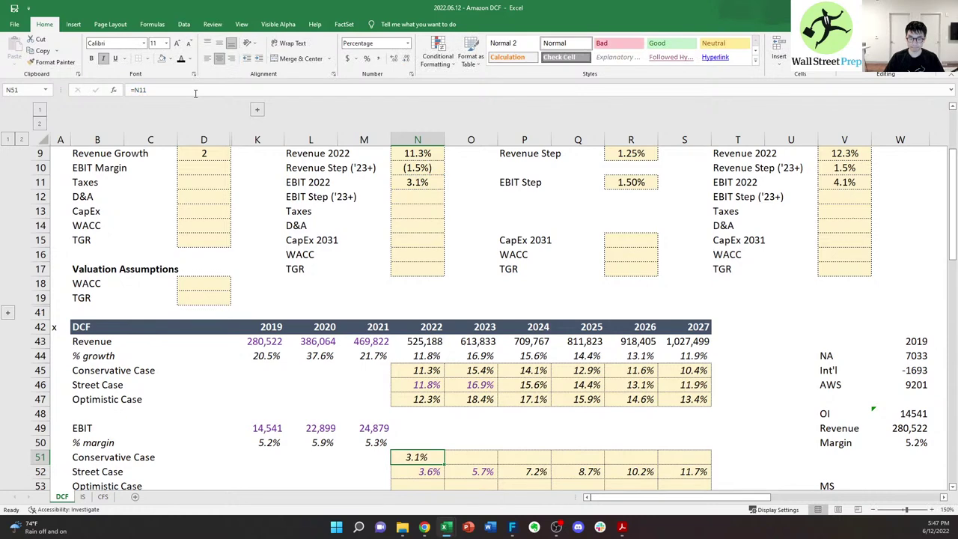
- Paste only the formatting of the 2022 Street Case EBIT margin cell onto the Conservative Case margin in N51
key("alt")
key("a")
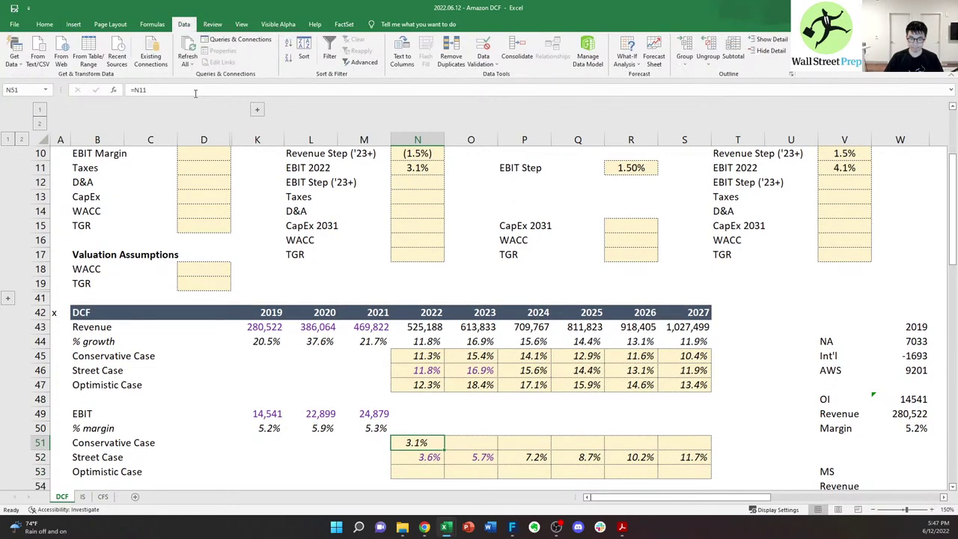
key("ctrl+c")
key("Up")
key("alt")
key("e")
key("s")
key("t")
key("Return")
key("Escape")
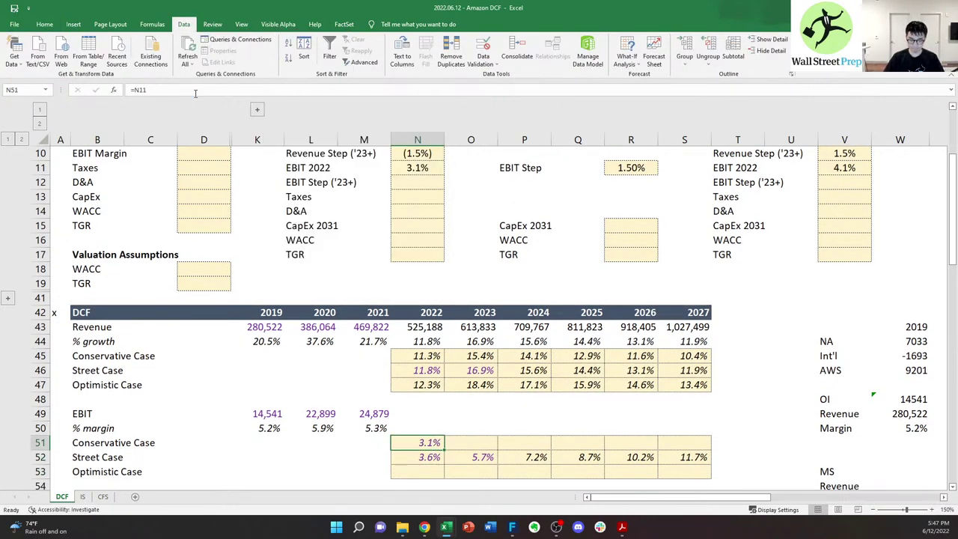
- Rename the Conservative Case EBIT 2022 label in L11 to "EBIT Step ('22-23)"
key("ctrl+c")
key("Down")
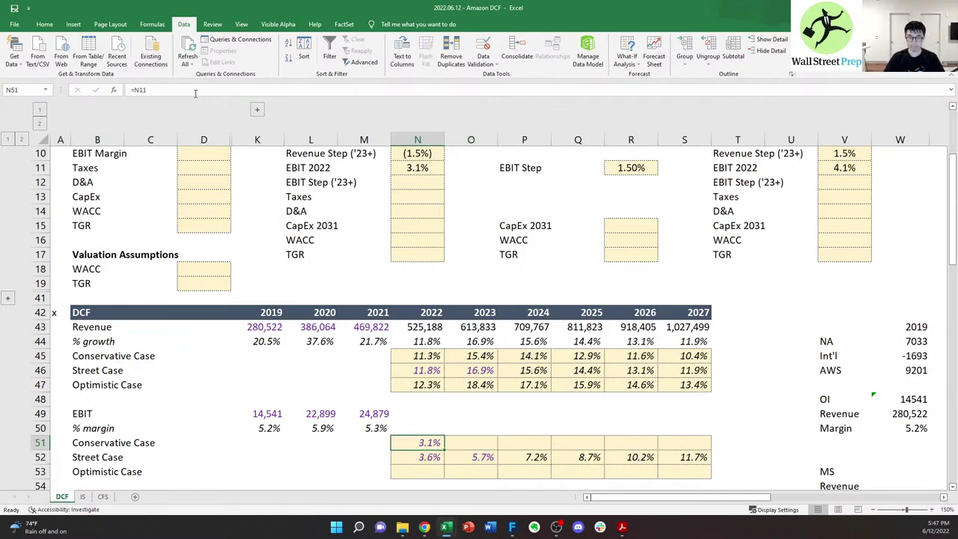
key("ctrl+Up")
key("ctrl+Up")
key("ctrl+Up")
key("Down")
key("Left")
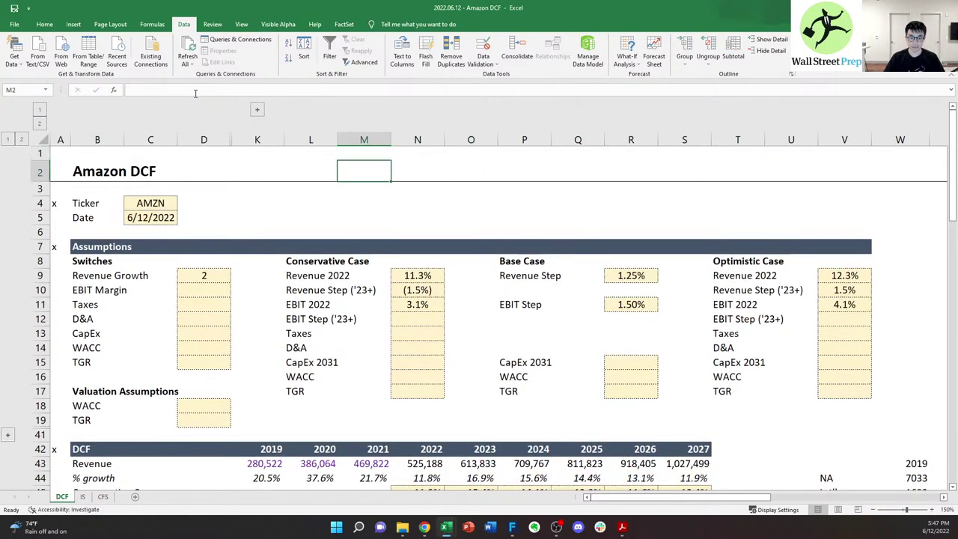
key("Down")
key("Down")
key("Down")
key("Down")
key("Down")
key("Down")
key("Down")
key("Down")
key("Down")
key("Left")
left_click(195, 93)
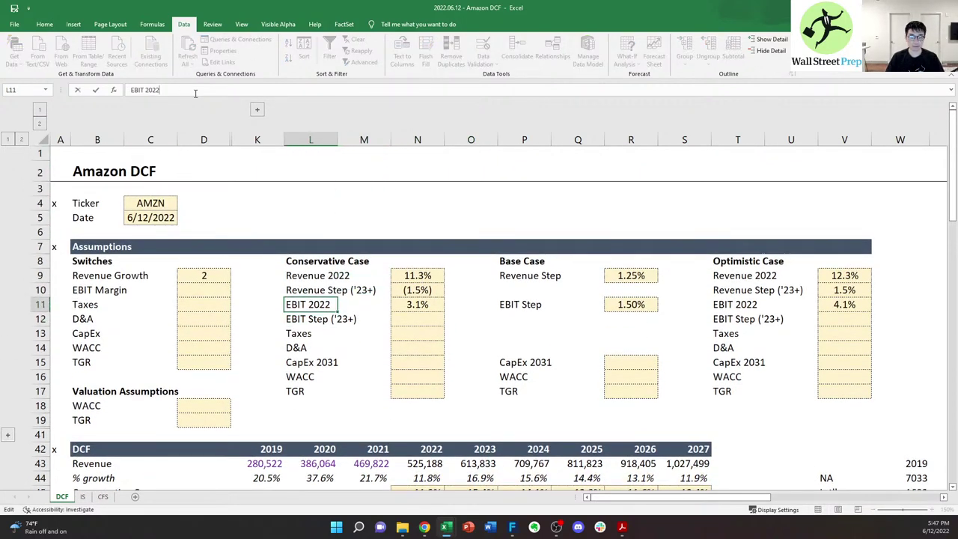
key("Escape")
left_click(195, 93)
key("Escape")
type("EIBT 2")
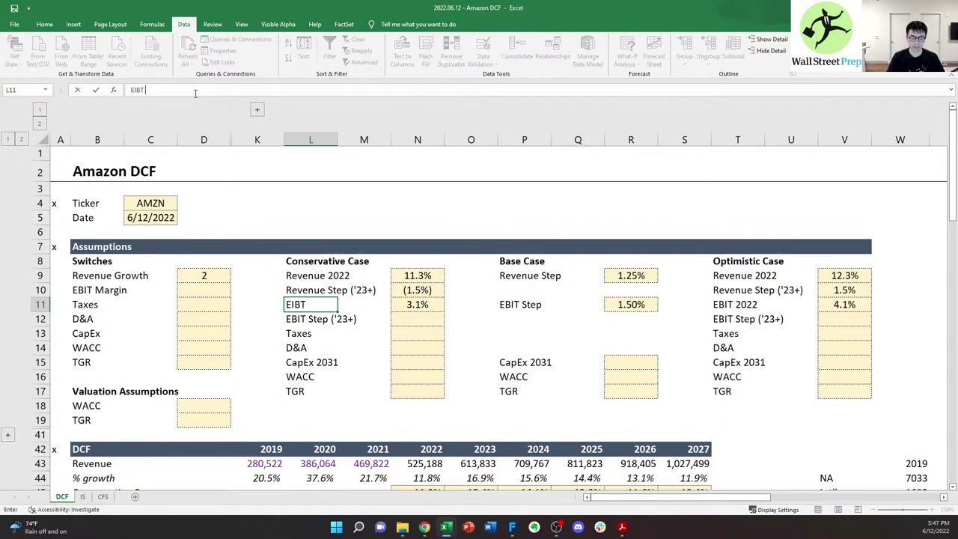
key("Escape")
type("EBIT Step ('22-23")
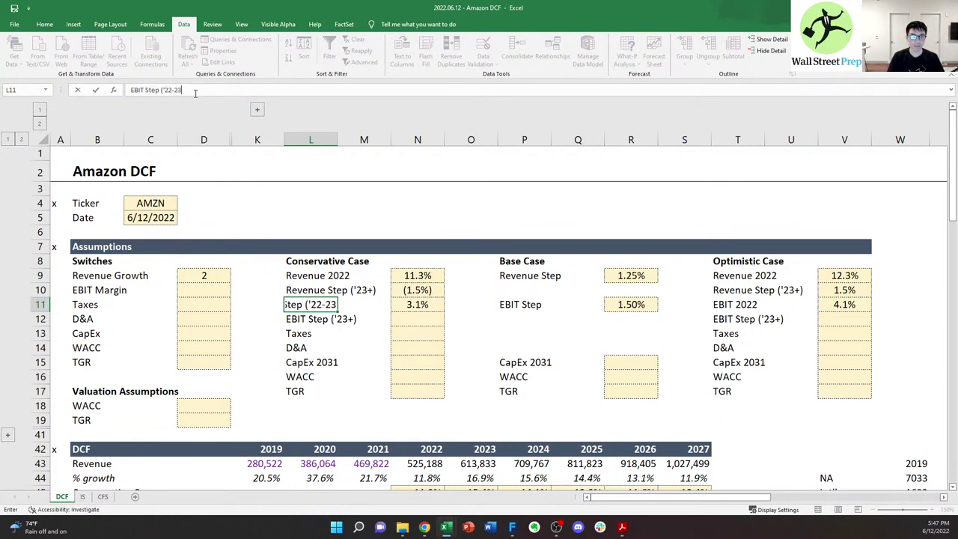
key("ctrl+Return")
key("Down")
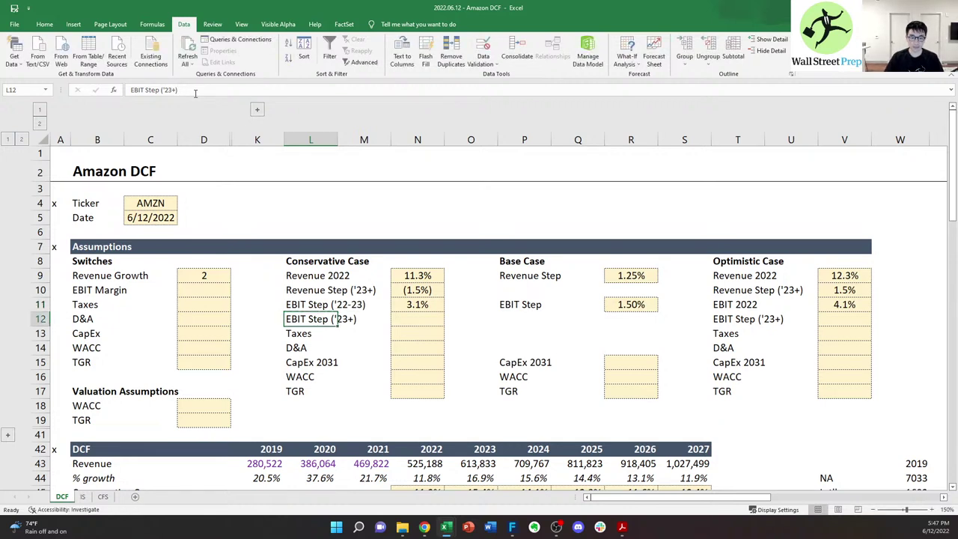
- Rename the second Conservative Case EBIT step label in L12 to "EBIT Step ('24+)"
key("F2")
type("4")
key("shift+Return")
- Copy the Conservative Case label "EBIT Step ('22-23)" from L11 over the Optimistic Case EBIT 2022 label in T11
key("ctrl+c")
key("Right")
key("Right")
key("Right")
key("Right")
key("Right")
key("Right")
key("Right")
key("Right")
key("Right")
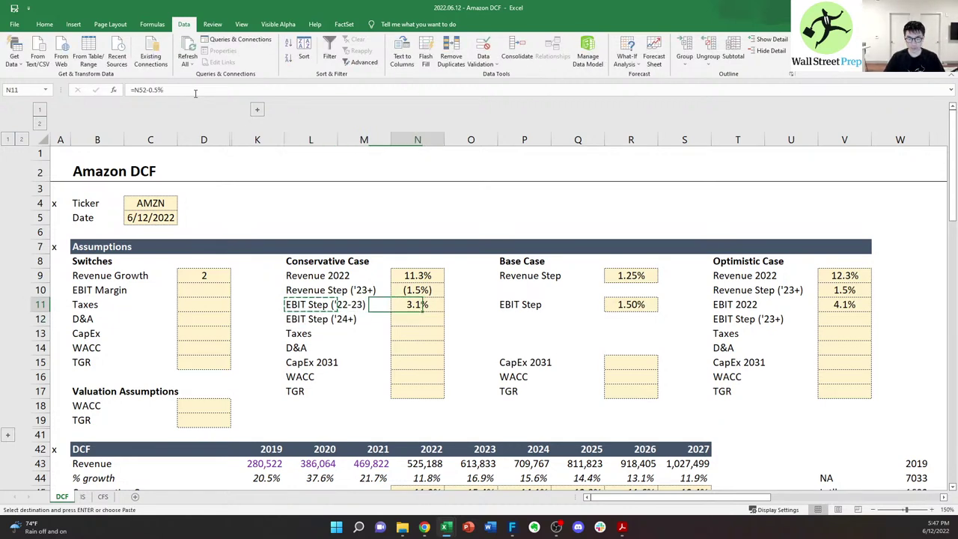
key("ctrl+v")
key("Escape")
- Copy the Conservative Case label "EBIT Step ('24+)" from L12 onto the matching Optimistic Case label in T12
key("Left")
key("Left")
key("Left")
key("Down")
key("Down")
key("Down")
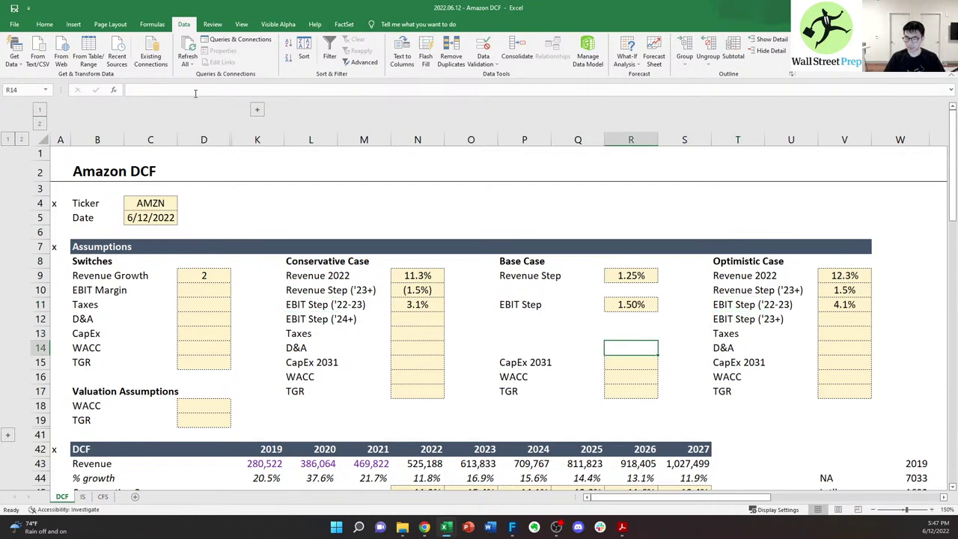
key("Left")
key("Down")
key("Left")
key("Down")
key("Right")
key("Up")
key("Right")
key("Up")
key("Left")
key("Left")
key("Up")
key("Left")
key("Left")
key("Left")
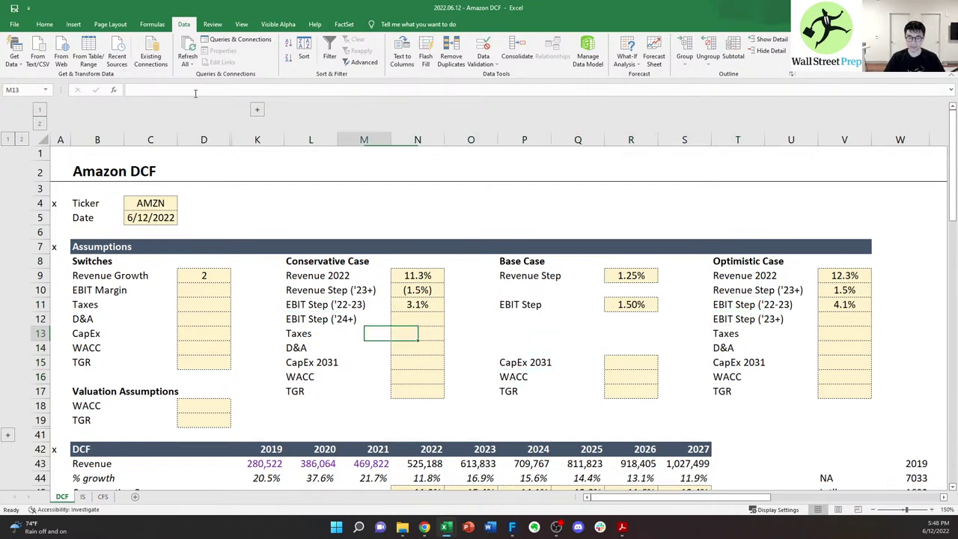
key("Left")
key("Up")
key("Up")
key("Right")
key("Right")
key("Right")
key("Right")
key("Right")
key("Right")
key("Right")
key("Right")
key("Return")
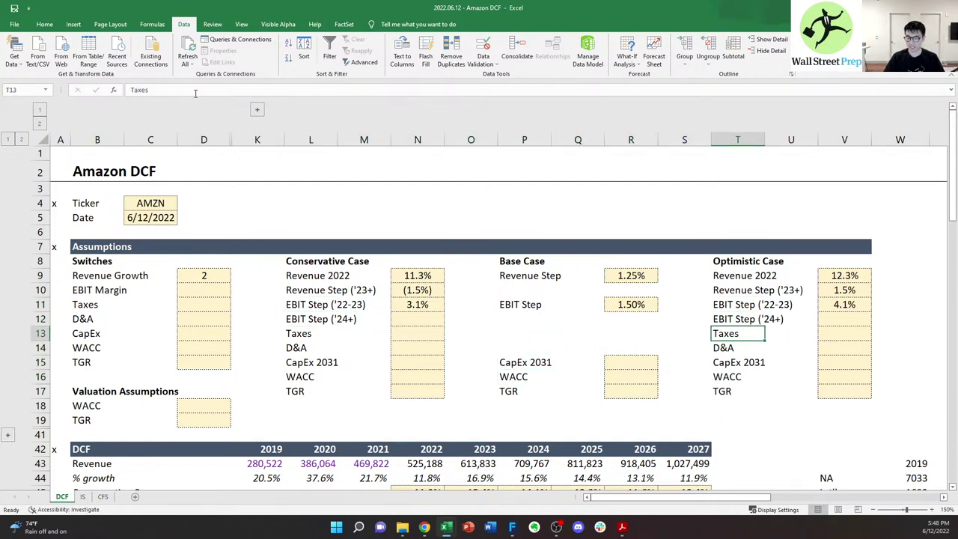
- Set the Conservative Case EBIT Step ('22-23) assumption in N11 to 0.5%
key("Left")
key("Left")
key("Left")
key("Left")
key("Left")
key("Left")
key("Up")
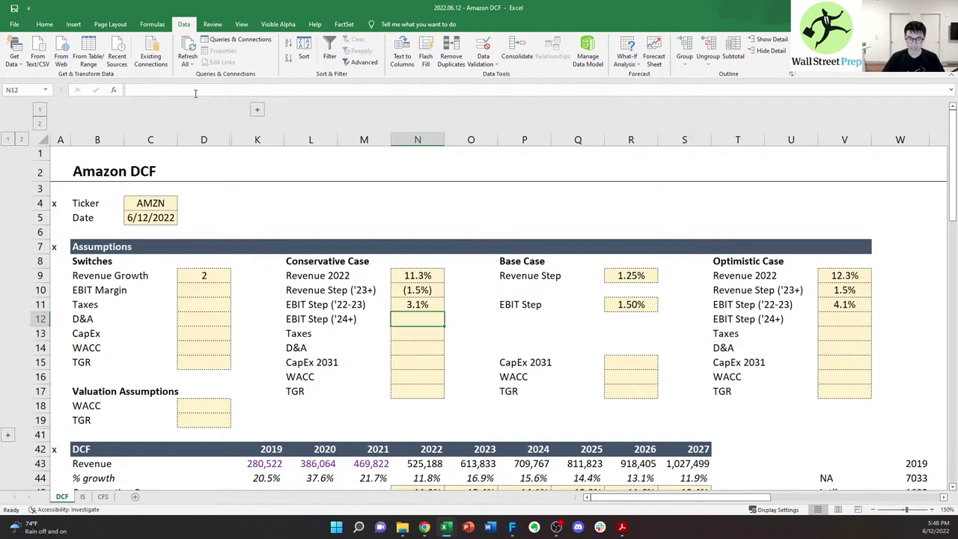
type("0")
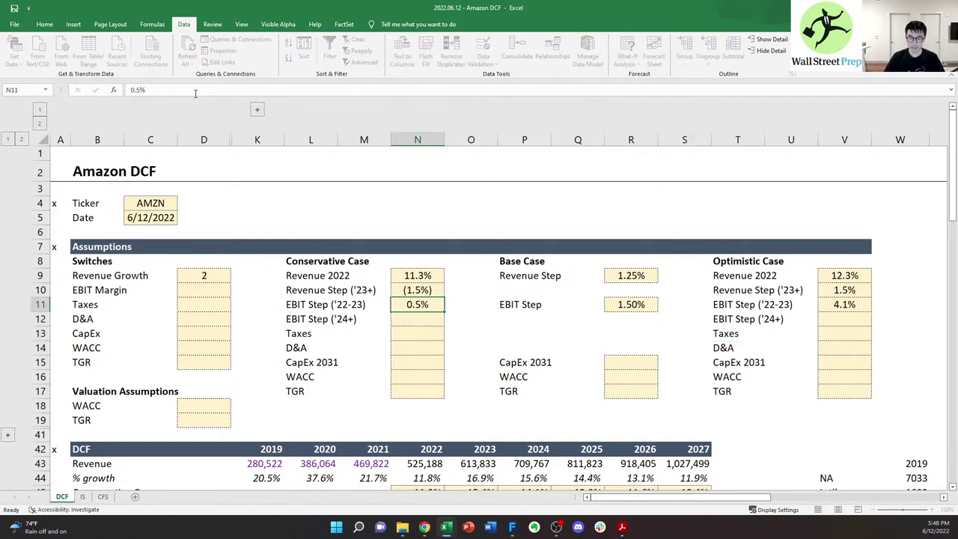
- Set the Optimistic Case EBIT Step ('22-23) assumption in V11 to 0.5%
key("Right")
key("Right")
key("Right")
key("Right")
key("Right")
key("Right")
key("Right")
key("Right")
type("-")
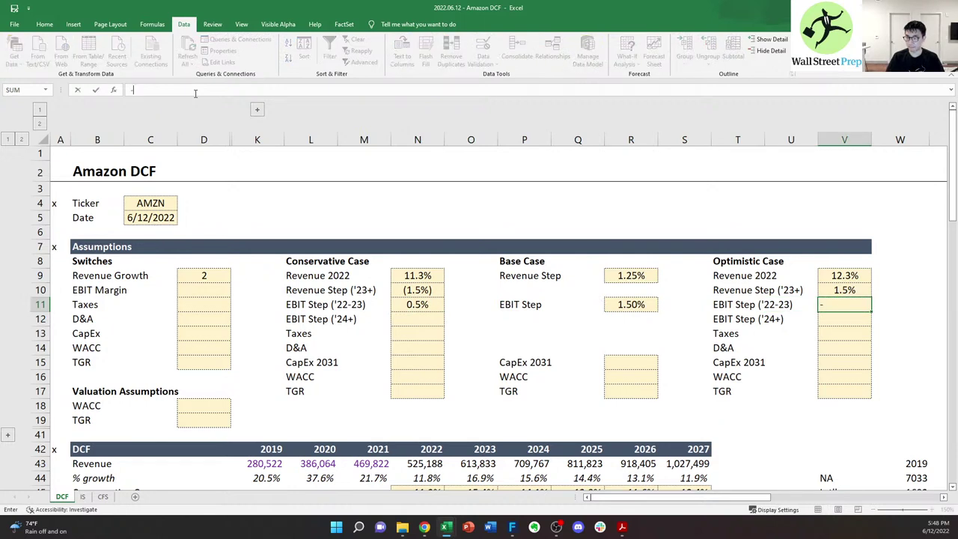
key("ctrl+Return")
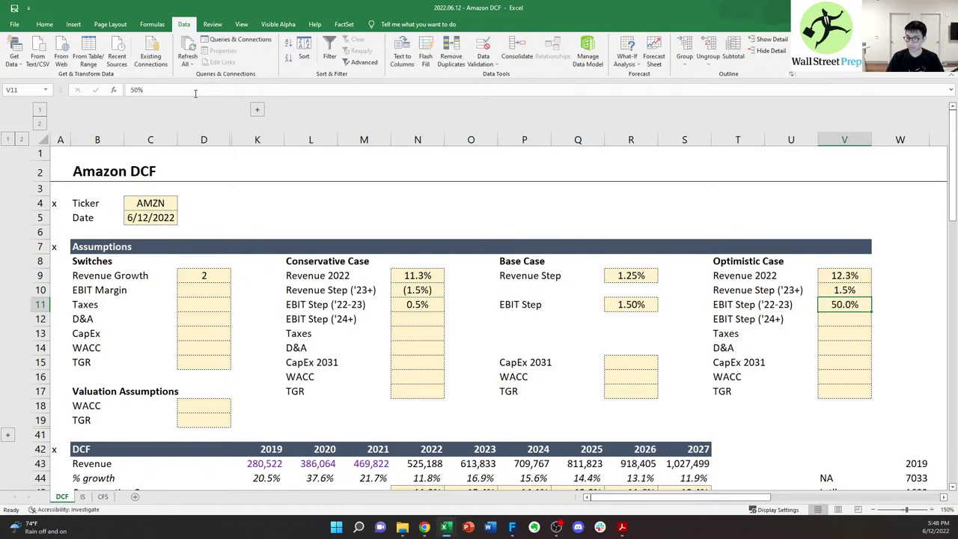
type("09")
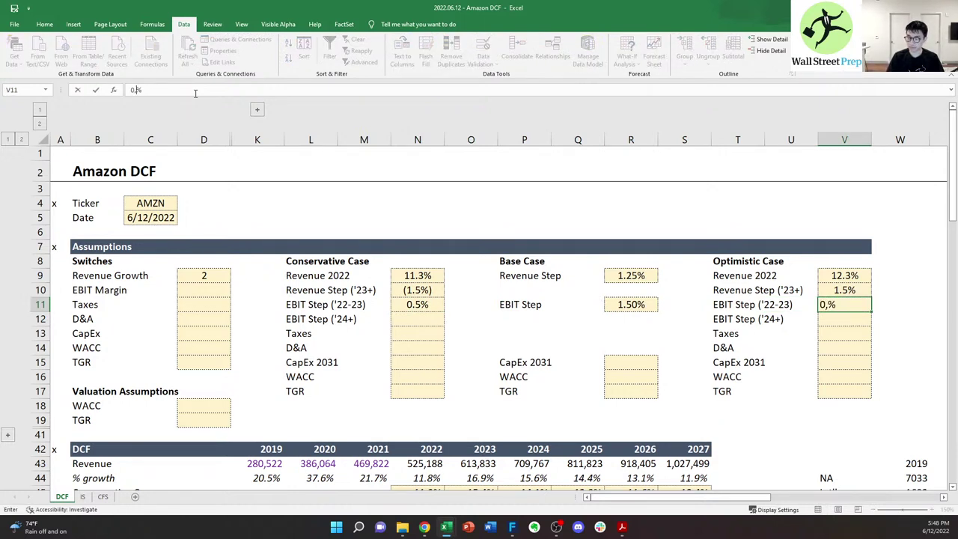
type("5")
- Replace the Conservative Case 2022 EBIT margin in N51 with the Street Case margin plus the EBIT step (=N52+N11)
key("Left")
key("Left")
key("Left")
key("Left")
key("Left")
key("Left")
key("Down")
key("Down")
key("Down")
key("Left")
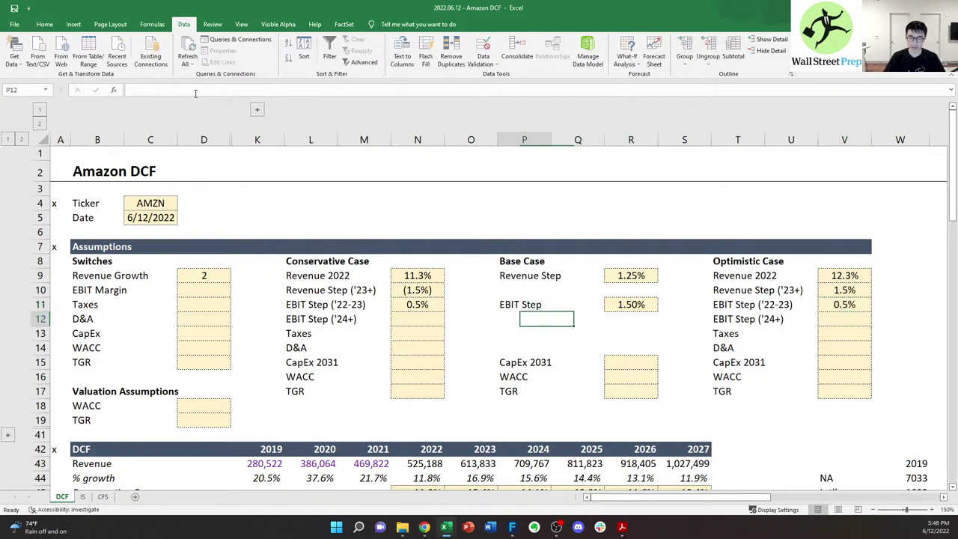
key("Down")
key("Down")
key("Down")
key("Down")
key("Down")
key("Down")
key("Down")
key("Down")
key("Down")
key("Down")
key("Down")
key("Down")
key("Down")
key("Down")
key("Down")
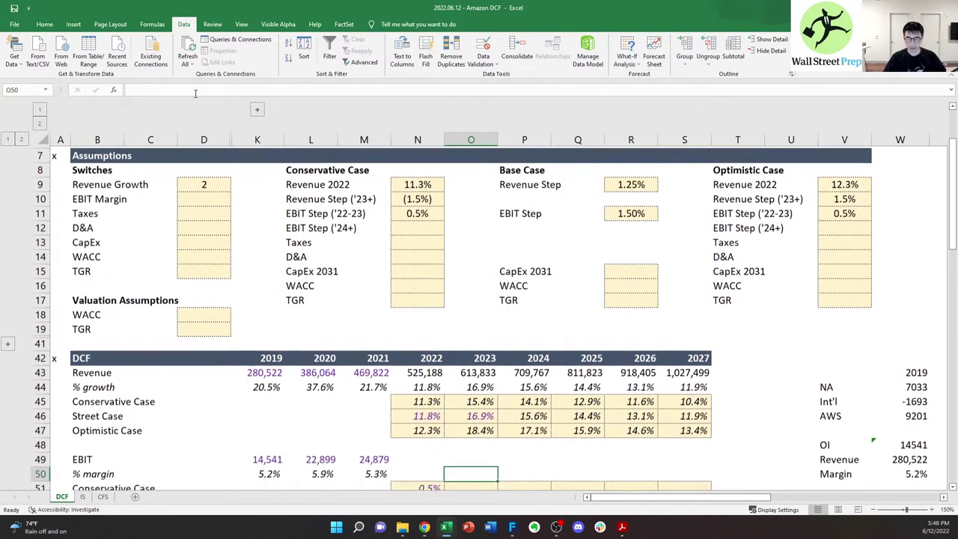
key("Up")
key("Up")
key("Left")
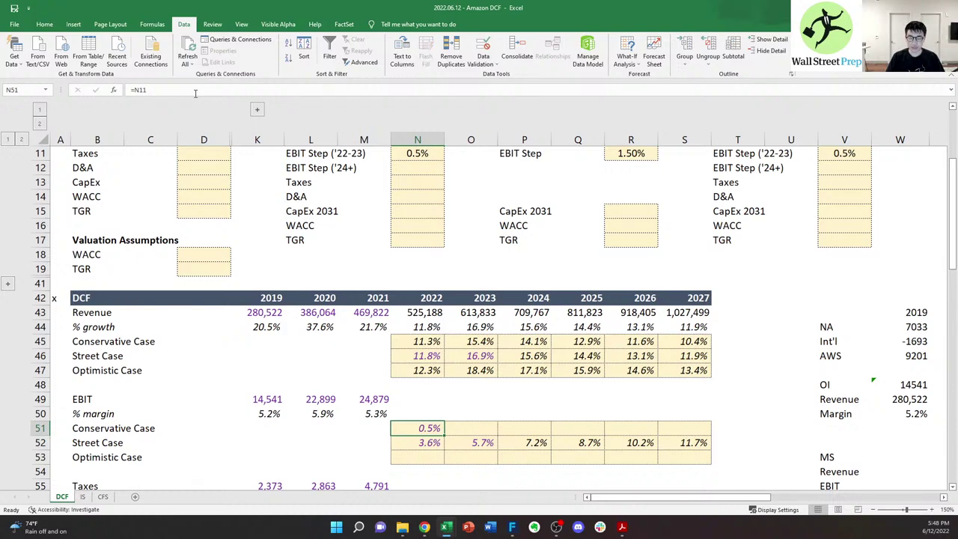
type("=")
key("Up")
key("Up")
key("Up")
key("Up")
key("BackSpace")
key("BackSpace")
key("BackSpace")
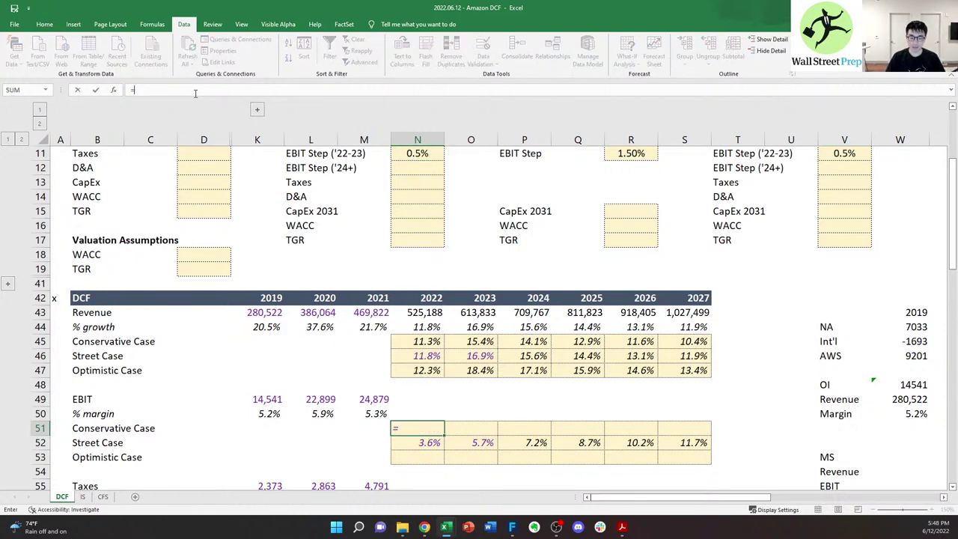
key("Up")
key("Up")
key("Down")
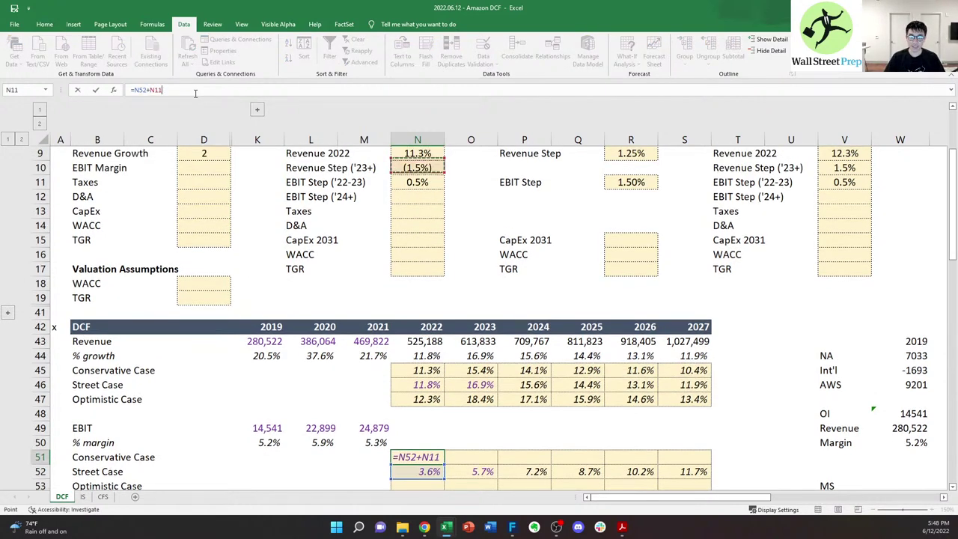
key("Down")
key("ctrl+Return")
- Edit the formula in N51 to subtract the EBIT step from the 2022 Street Case margin (=N52-N11)
key("Right")
key("Left")
key("F2")
key("Left")
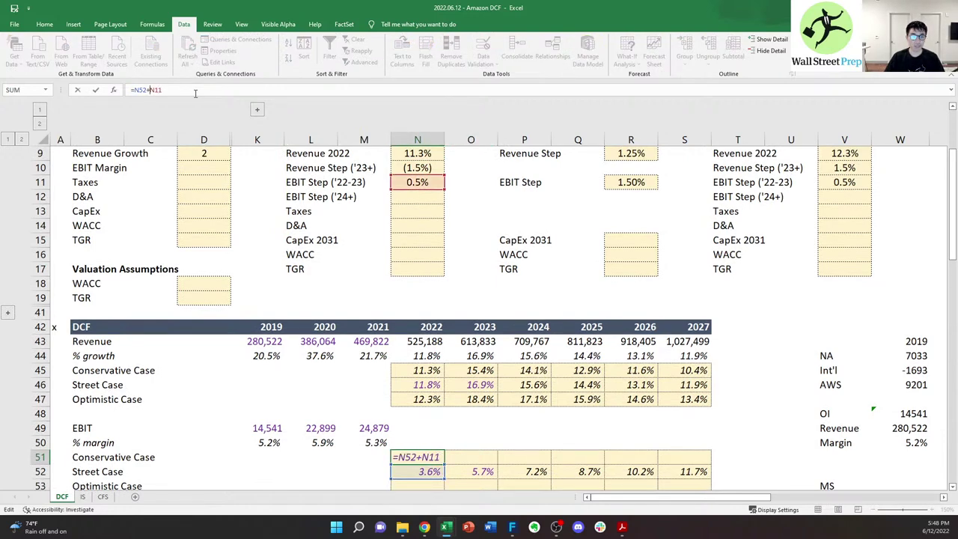
key("BackSpace")
type("-")
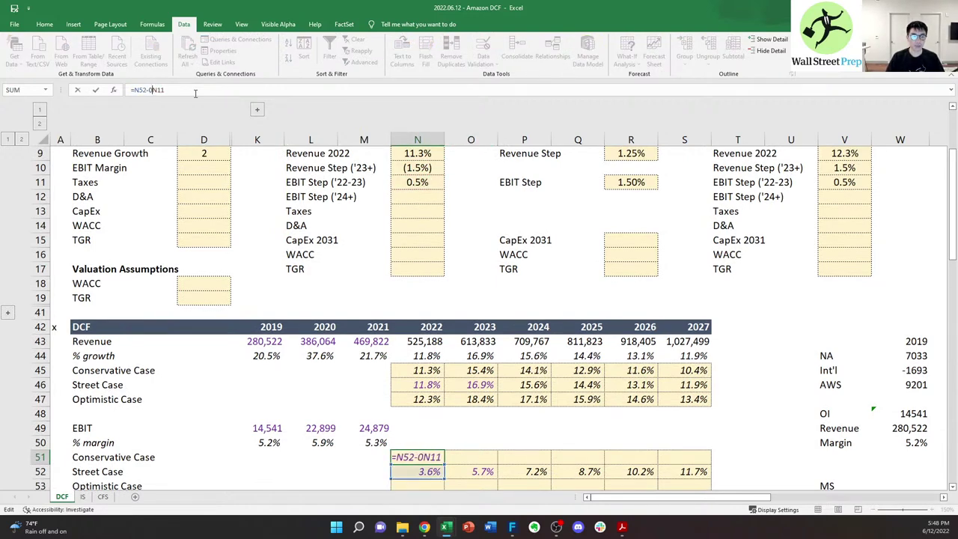
key("ctrl+Return")
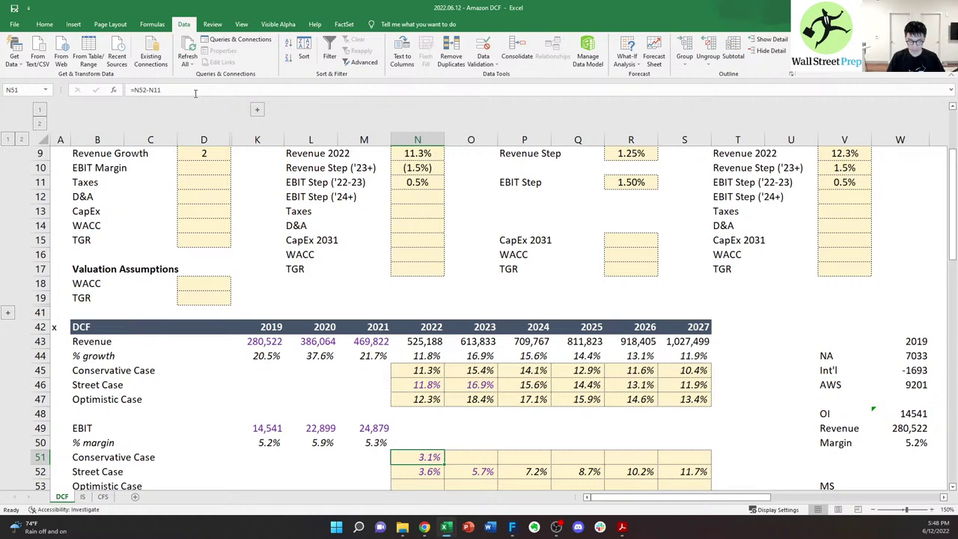
- Change the font colour of the Conservative Case 2022 EBIT margin in N51 to black
key("alt+h")
key("h")
key("Escape")
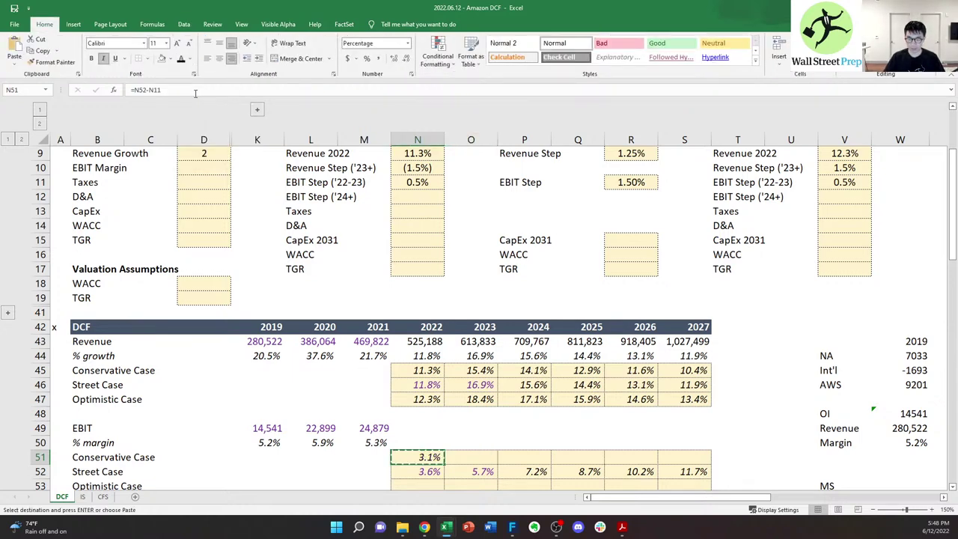
- Make the EBIT step reference in the N51 formula absolute (=N52-$N$11)
key("shift+Left")
key("Escape")
key("F2")
key("F4")
key("ctrl+Return")
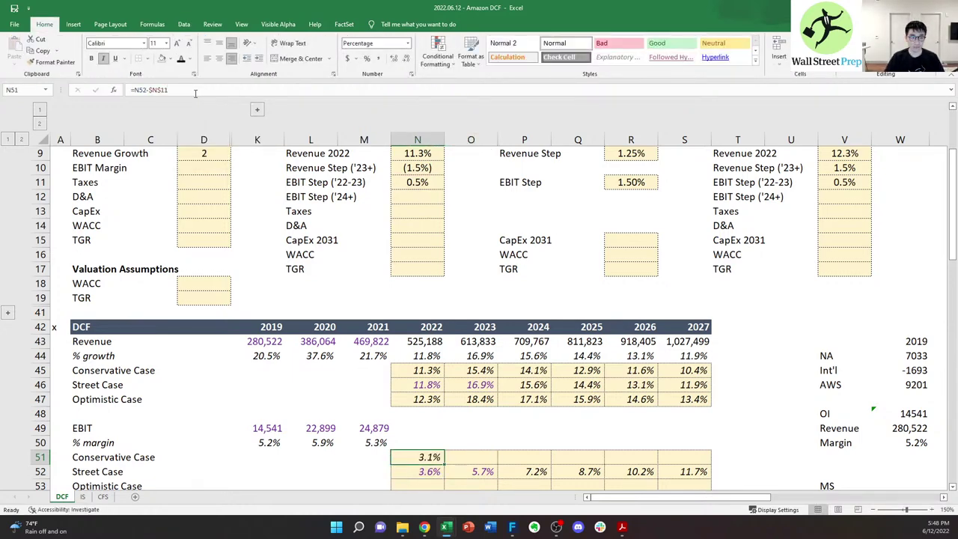
- Copy the Conservative Case 2022 EBIT margin formula from N51 to 2023 in O51 and check its references
key("ctrl+c")
key("ctrl+Right")
key("ctrl+v")
key("ctrl+Left")
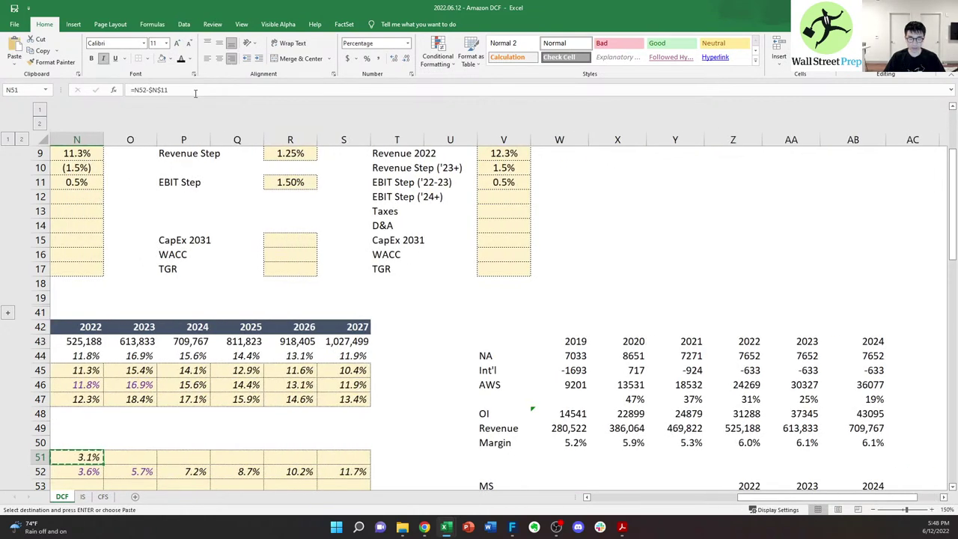
key("ctrl+Left")
key("ctrl+Right")
key("Right")
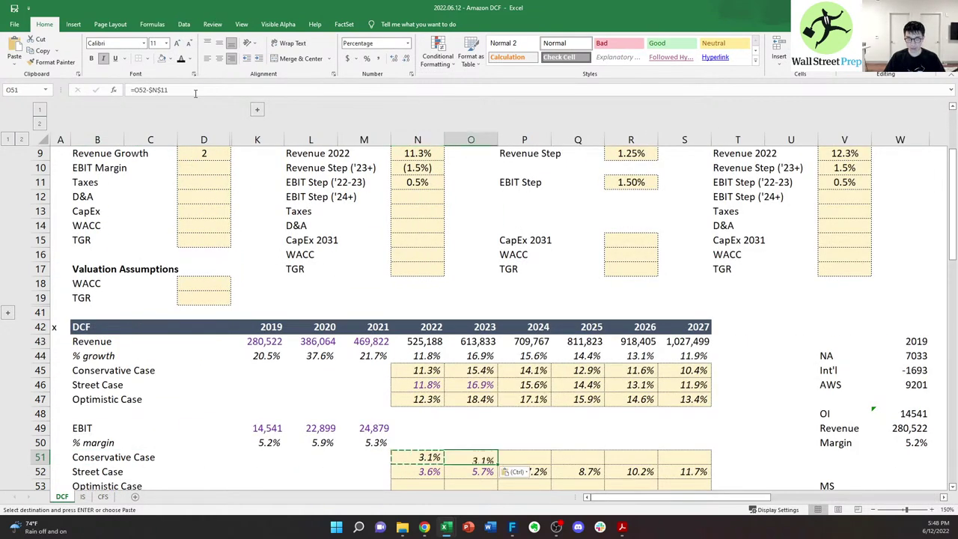
key("Return")
key("F2")
key("Escape")
key("Down")
key("Down")
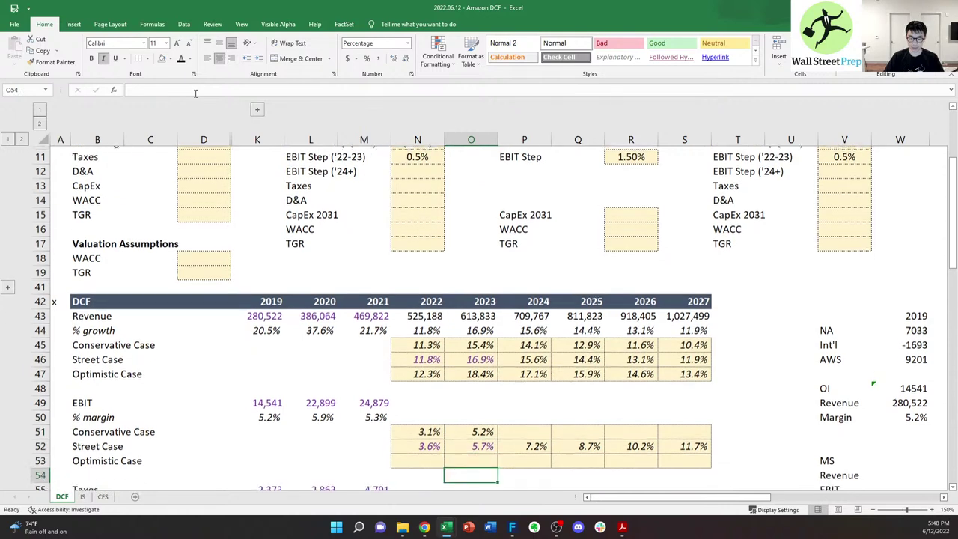
key("Left")
type("=")
key("Up")
key("ctrl+Return")
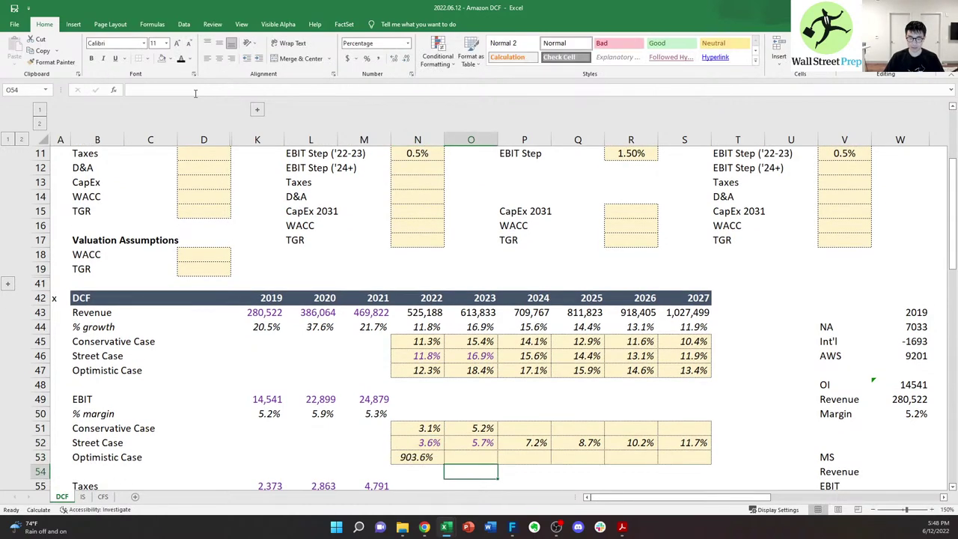
type("=")
key("Up")
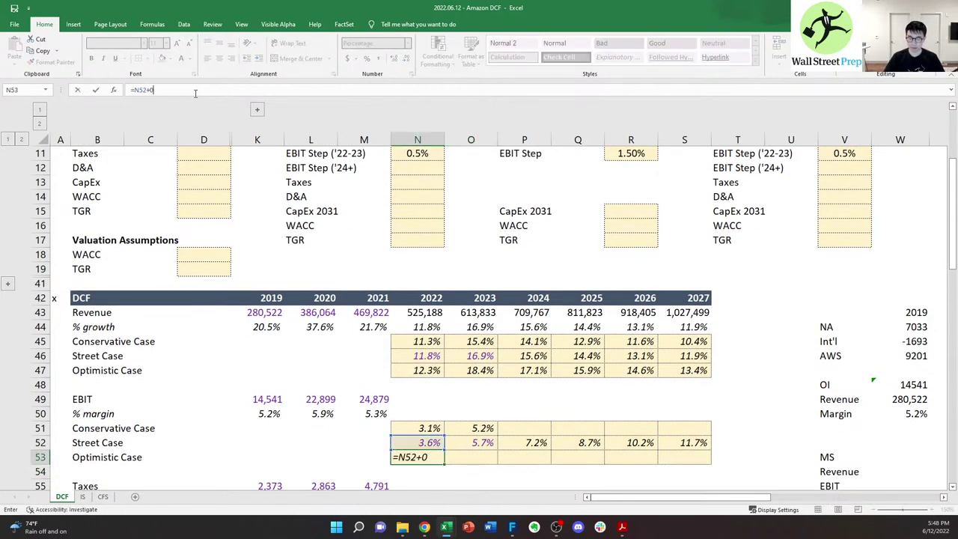
key("Up")
- Enter the Optimistic Case 2022 EBIT margin in N53 as the Street Case margin plus the absolute '22-23 EBIT step (=N52+$V$11)
type("=")
key("Up")
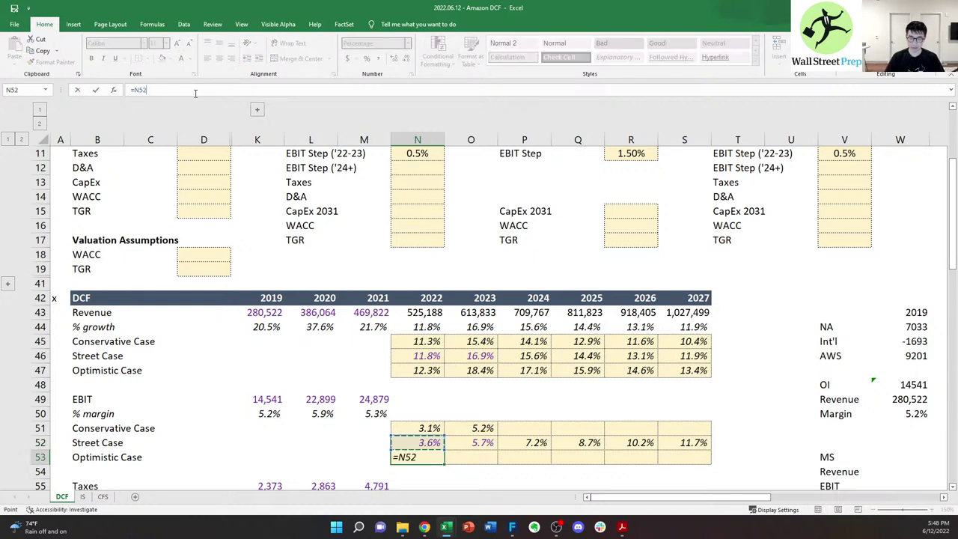
key("Right")
key("Right")
key("Right")
key("Right")
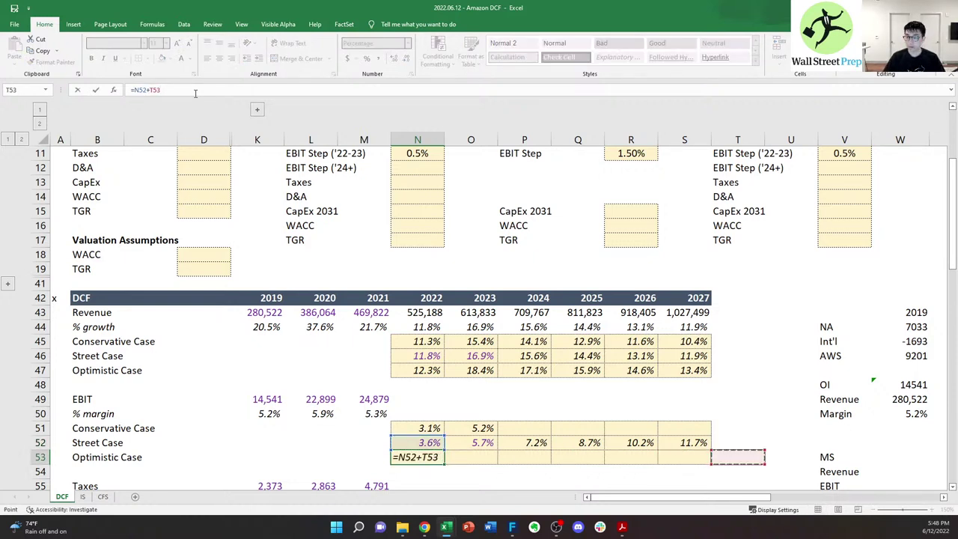
key("Right")
key("Right")
key("Right")
key("Left")
key("Up")
key("Up")
key("Up")
key("Up")
key("Up")
key("Up")
key("Up")
key("Up")
key("Up")
key("Up")
key("Up")
key("Up")
key("Up")
key("Up")
key("Up")
key("Up")
key("Up")
key("Up")
key("Up")
key("Up")
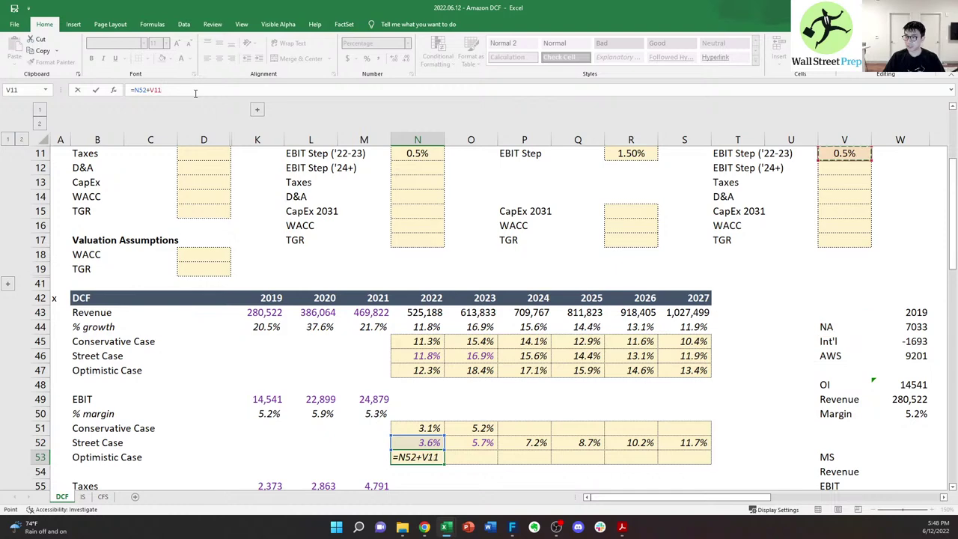
key("ctrl+Return")
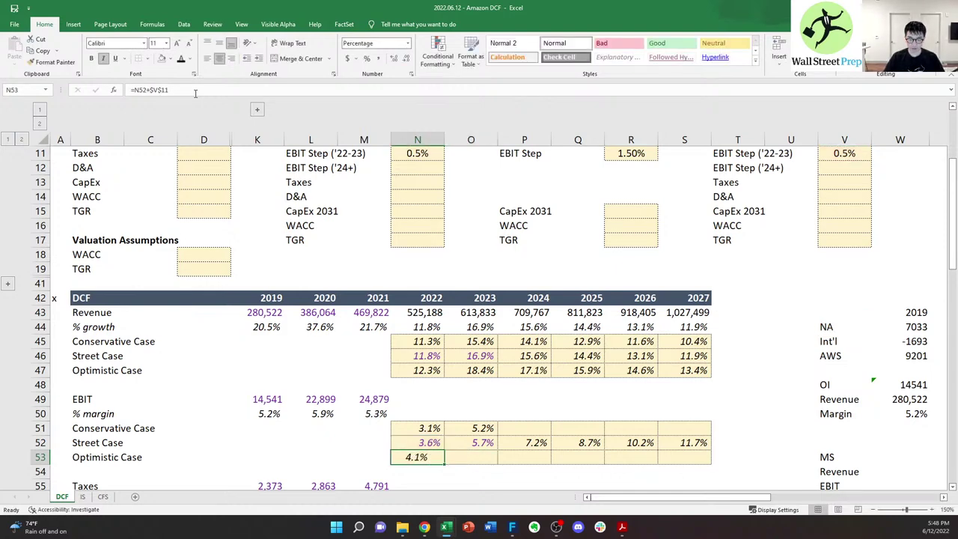
- Right-align the Optimistic Case 2022 EBIT margin in N53
key("alt+h")
key("a")
key("r")
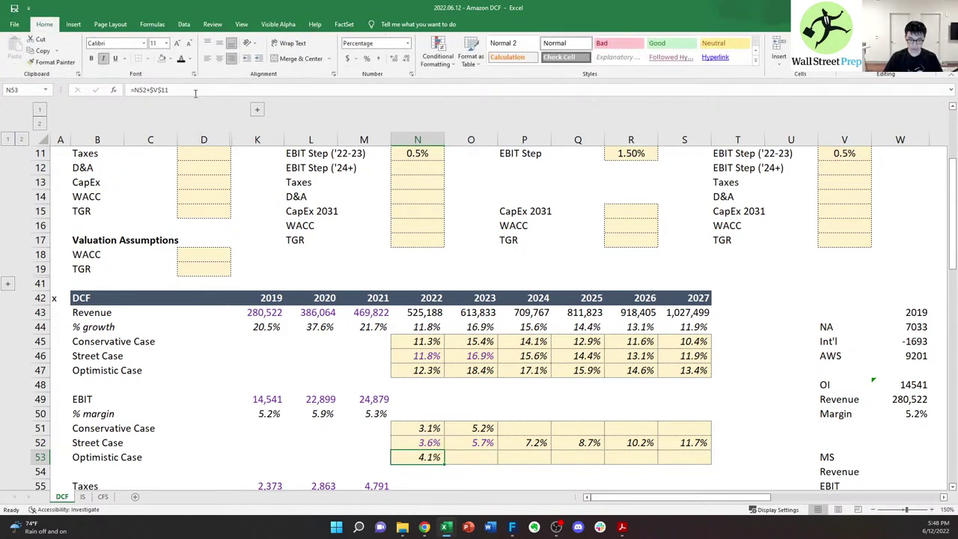
- Copy the Optimistic Case EBIT margin formula from N53 to 2023 in O53 and check its references
key("ctrl+c")
key("Right")
key("ctrl+v")
key("F2")
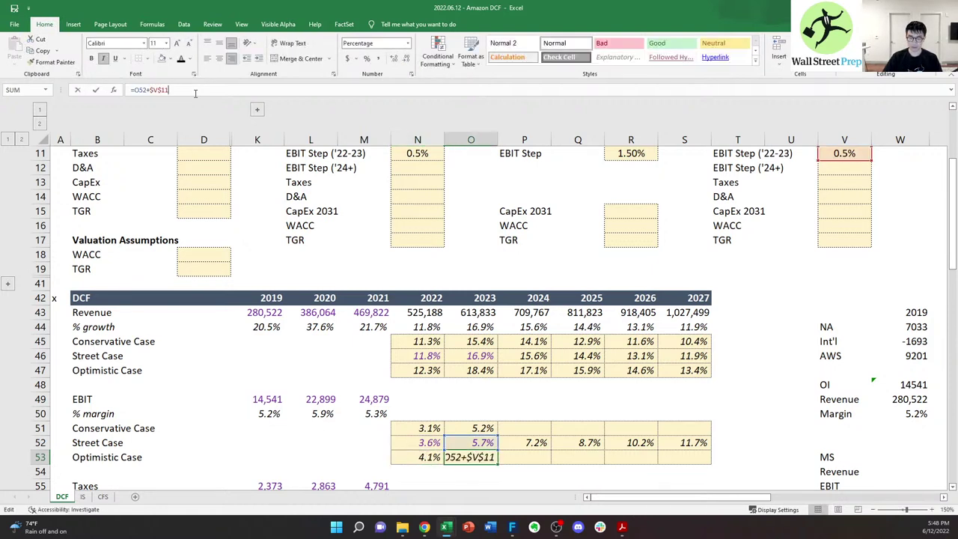
key("ctrl+Return")
- Check the cell references in the Conservative Case 2022 and 2023 EBIT margin formulas in N51 and O51
key("Right")
key("Up")
key("Up")
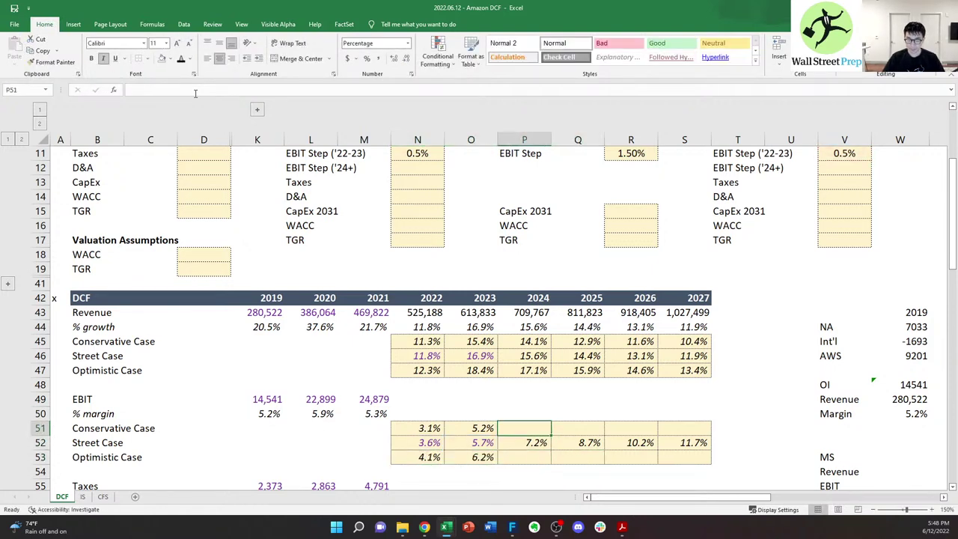
key("Left")
key("F2")
key("Escape")
key("Left")
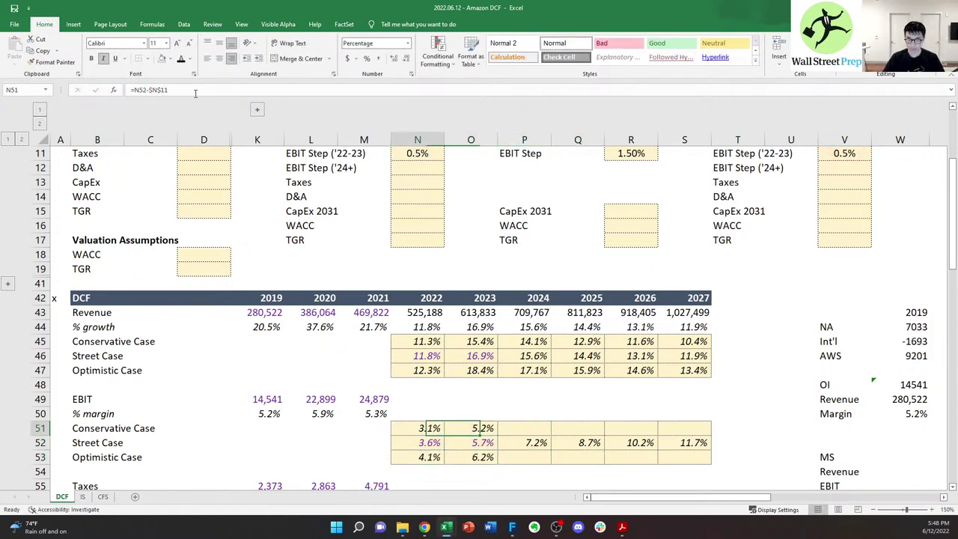
key("F2")
key("Escape")
key("Right")
key("F2")
key("Return")
key("Up")
key("F2")
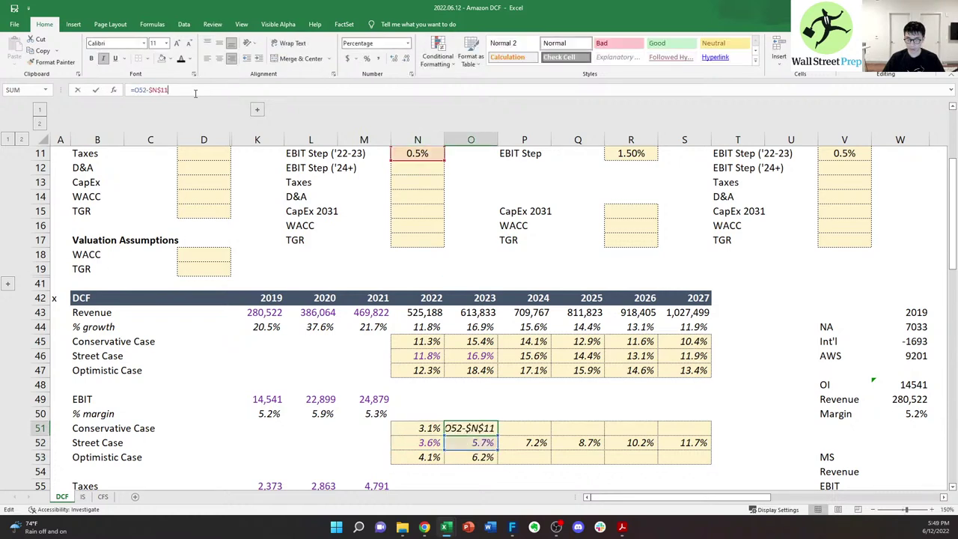
key("Escape")
key("Right")
key("Left")
- Set the Conservative Case EBIT Step ('24+) in N12 to 1%
key("Up")
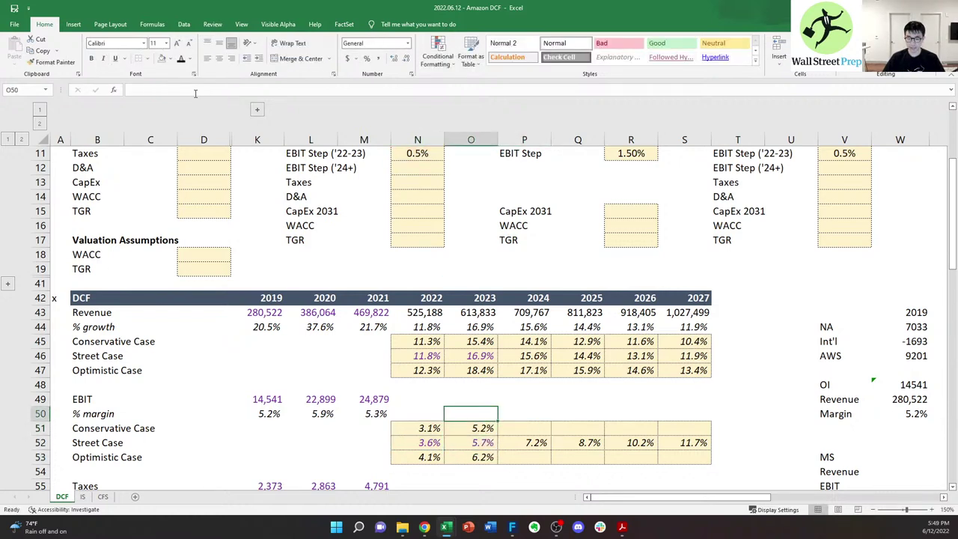
key("Up")
key("Up")
key("Up")
key("Up")
key("Up")
key("Up")
key("Up")
key("Up")
key("Up")
key("Up")
key("Left")
type("1%")
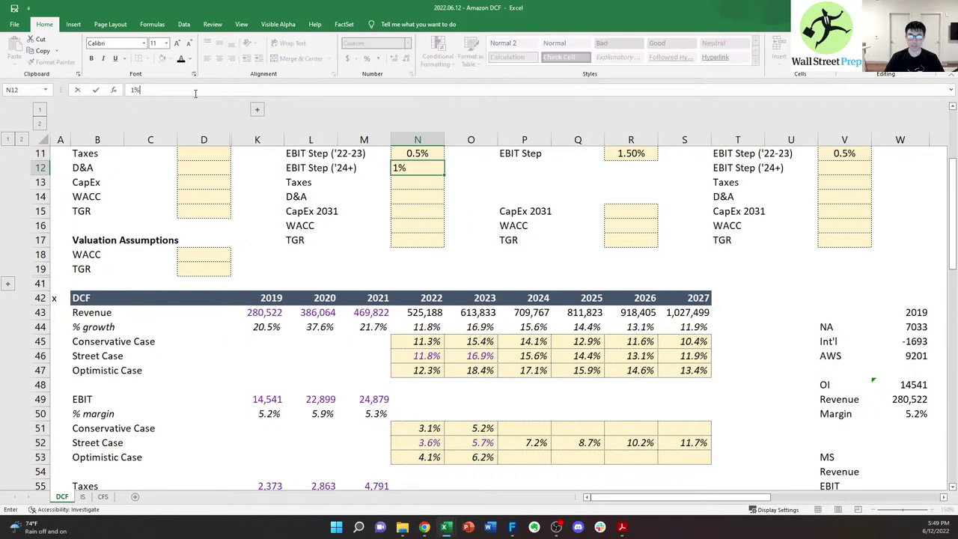
key("ctrl+Return")
- Enter the Conservative Case 2024 EBIT margin in P51 as the Street Case margin minus the absolute '24+ EBIT step (=P52-$N$12)
key("Down")
key("Down")
key("Down")
key("Down")
key("Down")
key("Down")
key("Down")
key("Down")
key("Down")
key("Down")
key("Down")
key("Down")
key("Down")
key("Down")
key("Right")
key("Down")
key("Right")
key("Down")
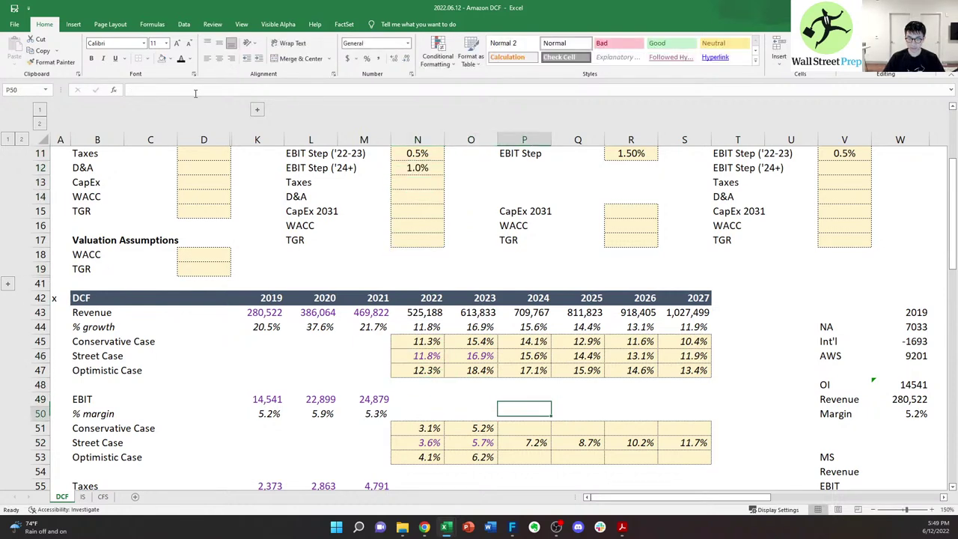
key("Down")
type("=")
key("Left")
key("Up")
key("Up")
key("Up")
key("Up")
key("Up")
key("Up")
key("Up")
key("Up")
key("Up")
key("Up")
key("Up")
key("Up")
key("Up")
key("Up")
key("Up")
key("Up")
key("Up")
key("Up")
key("Left")
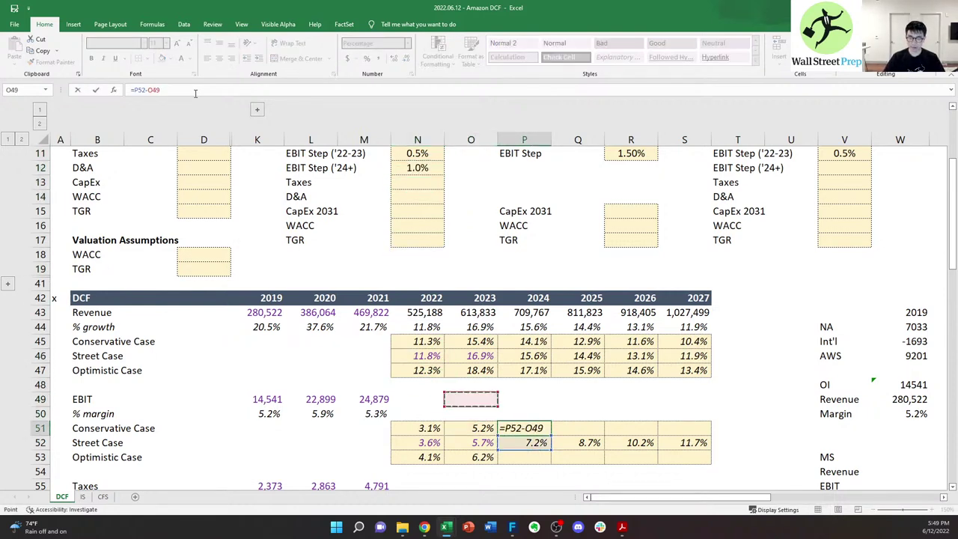
key("F4")
key("ctrl+Return")
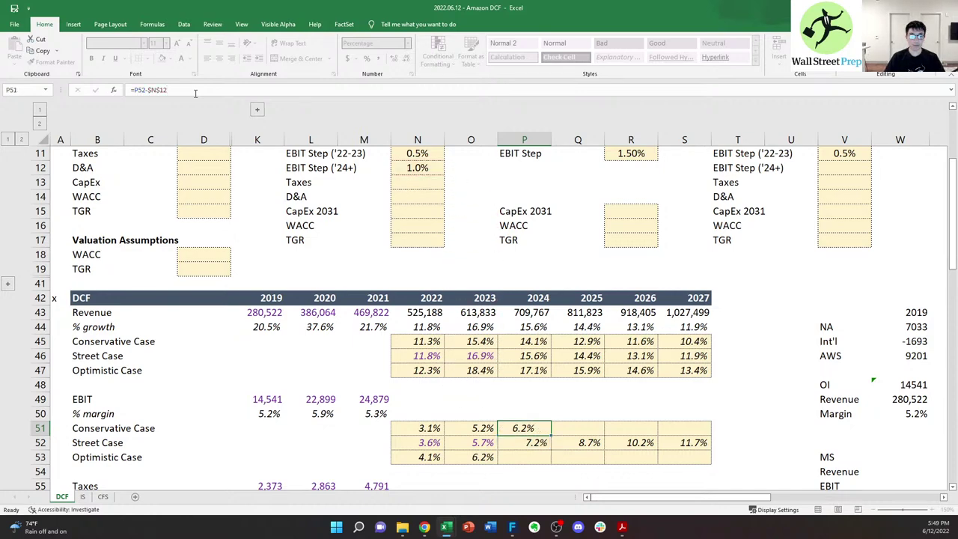
- Right-align the Conservative Case 2024 EBIT margin in P51
key("alt+a")
key("r")
key("a")
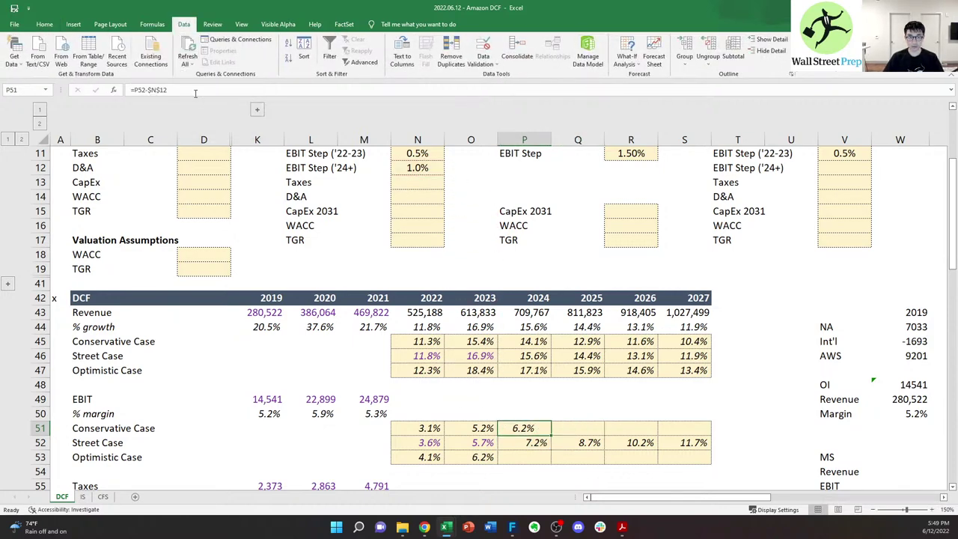
key("alt+h")
key("a")
key("r")
- Copy the Conservative Case EBIT margin formula from P51 across 2025 to 2027 (Q51:S51) and check the copied references
key("shift+Right")
key("shift+Right")
key("shift+Right")
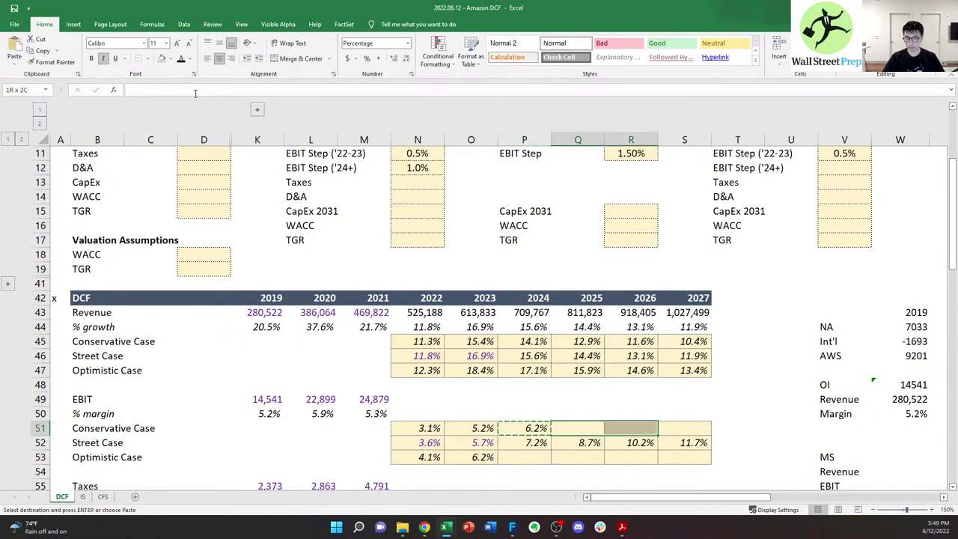
key("ctrl+r")
key("Right")
key("Right")
key("F2")
key("Tab")
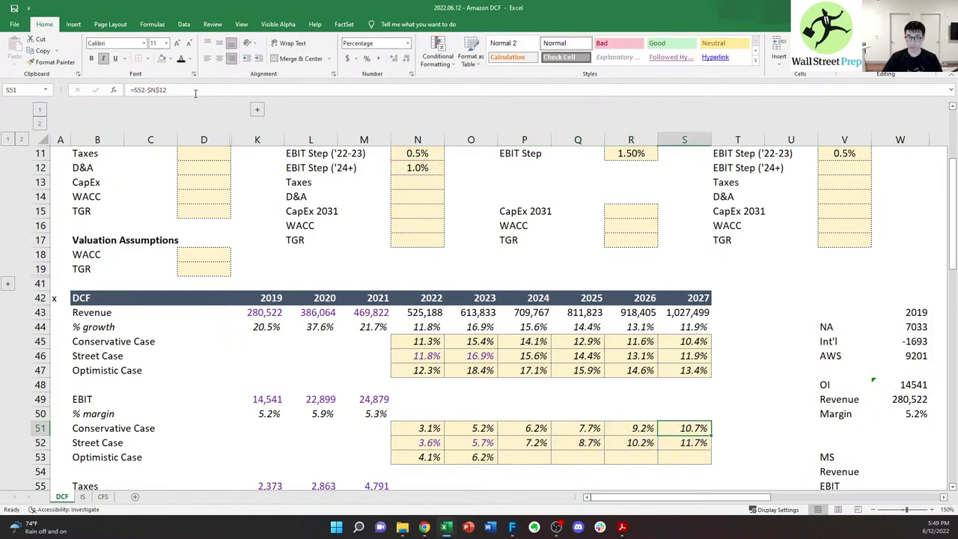
key("Left")
key("Left")
key("Left")
key("Left")
key("Down")
key("Right")
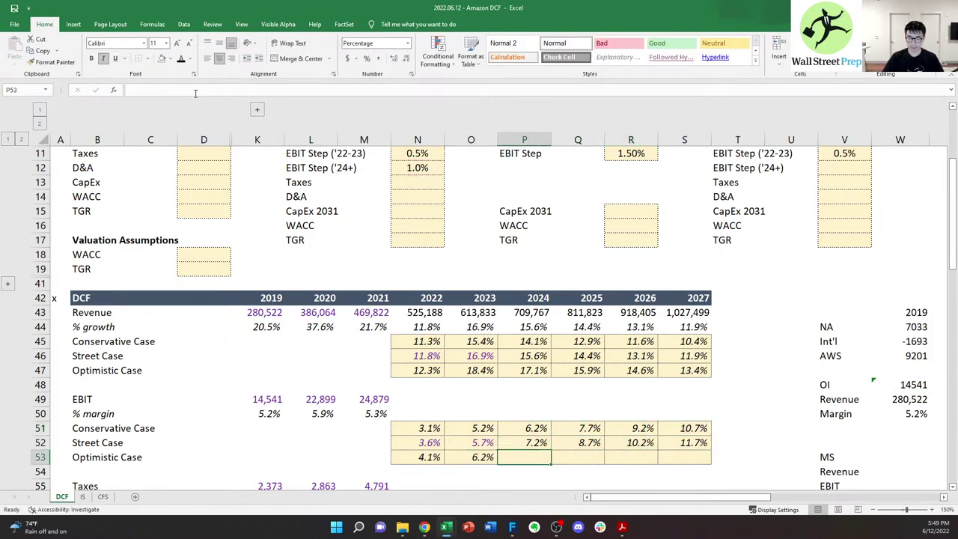
key("Right")
key("Right")
key("Right")
key("Left")
key("Left")
key("Left")
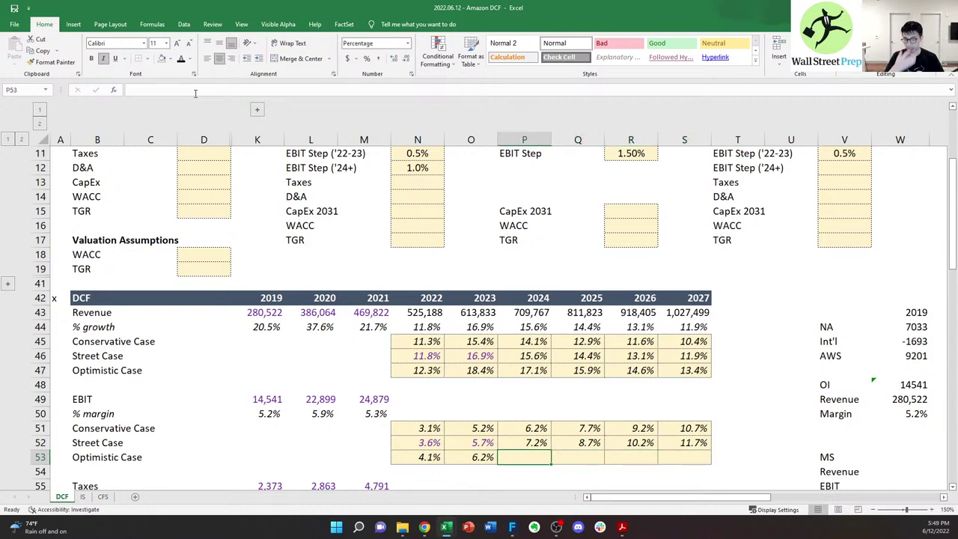
- Examine the MS and Cowen EBIT margin estimates for 2024 beside the DCF as a reference for the Optimistic Case
key("Right")
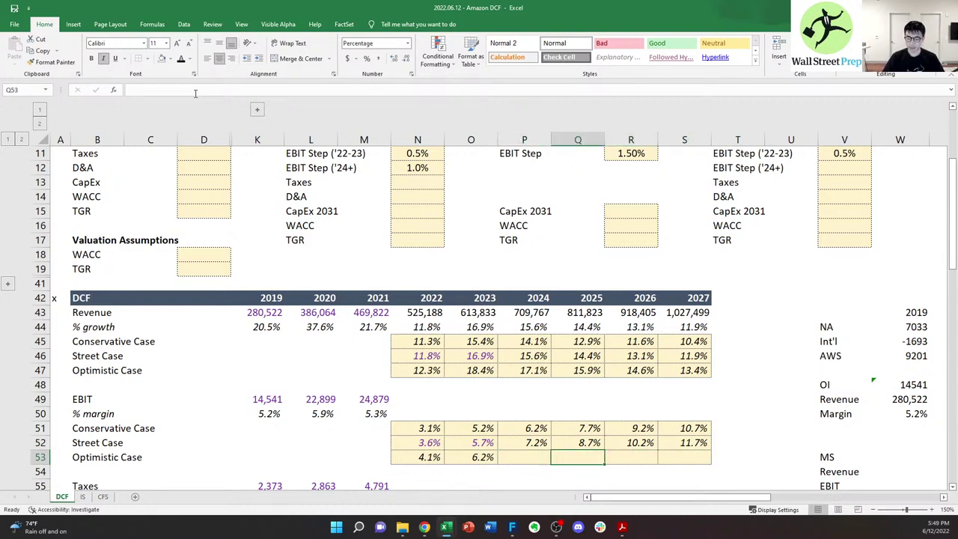
key("Right")
key("Right")
key("Right")
key("Right")
key("Right")
key("Right")
key("Right")
key("Right")
key("Right")
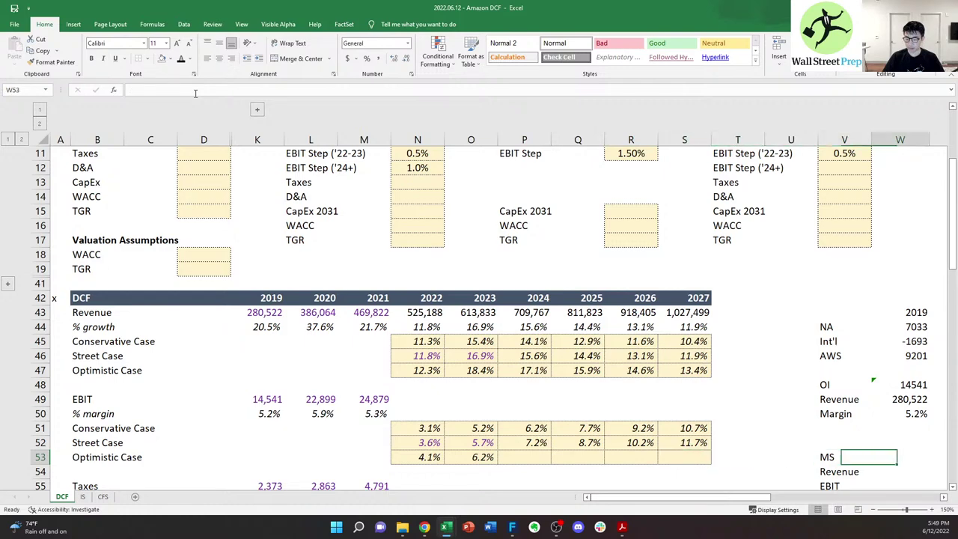
key("Right")
key("Right")
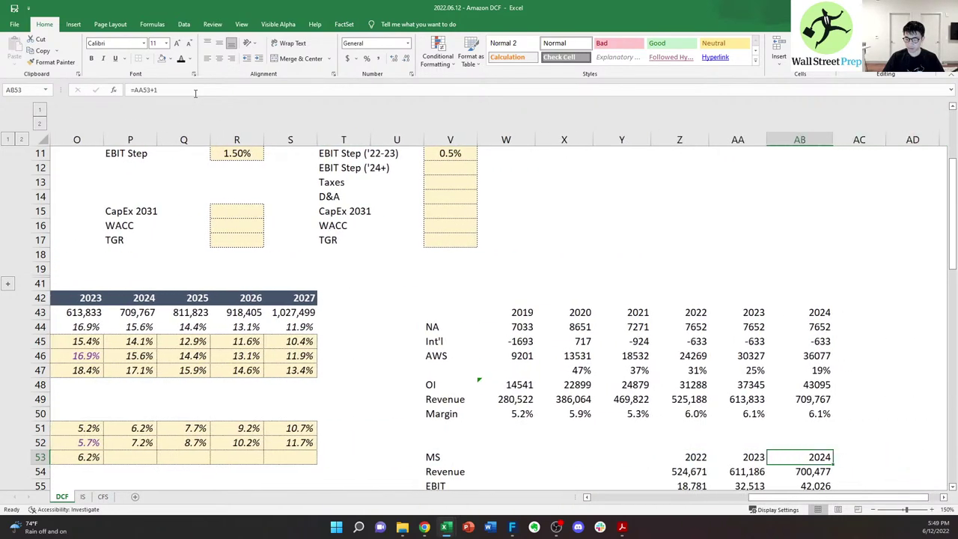
key("Down")
key("Down")
key("Down")
key("Down")
key("Down")
key("Down")
key("Down")
key("Down")
key("Down")
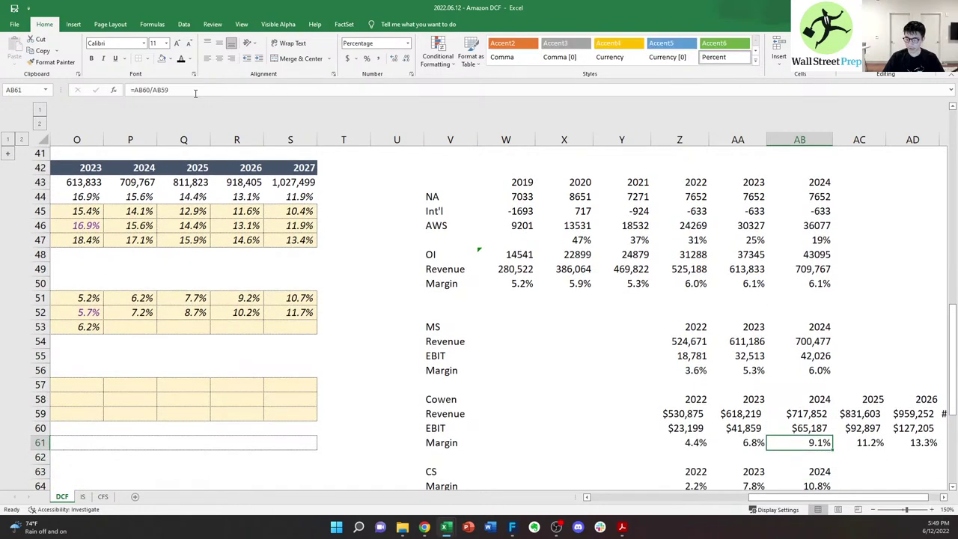
- Examine the Credit Suisse (CS) and Street EBIT margin estimates for 2024 beside the DCF
key("Down")
key("Down")
key("Down")
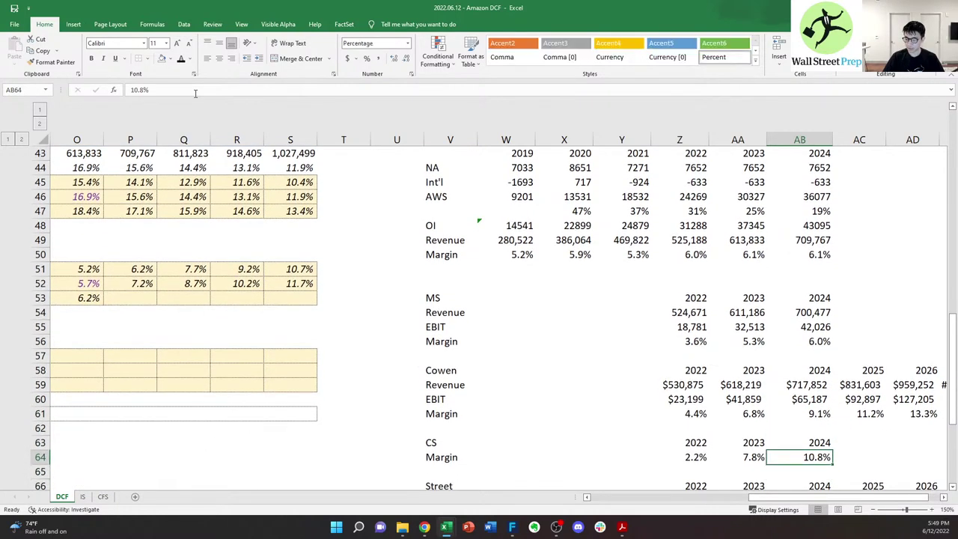
key("Down")
key("Down")
key("Down")
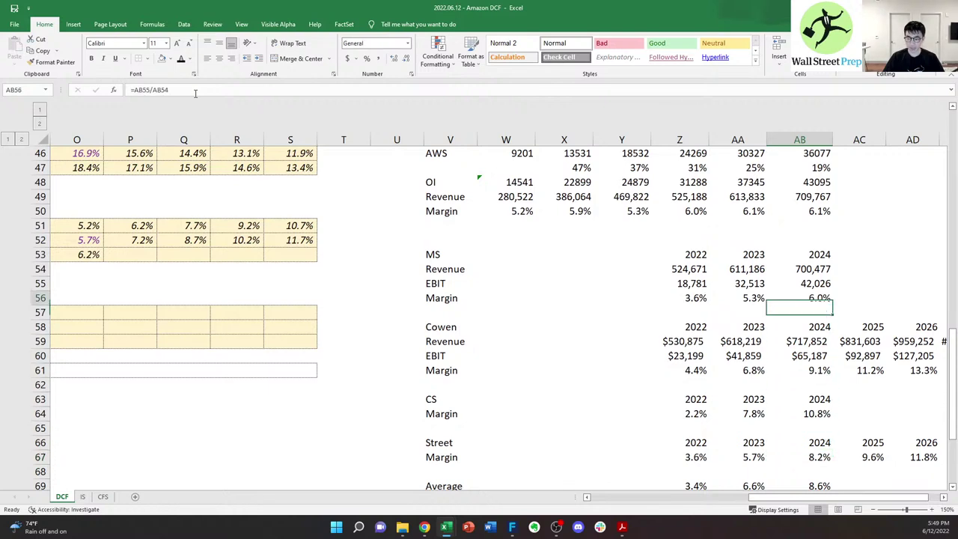
- Set the Optimistic Case '24+ EBIT step in V12 to 1.0%
key("Up")
key("Up")
key("Up")
key("Up")
key("Up")
key("Up")
key("Left")
key("Left")
key("Left")
key("Left")
key("Left")
key("Left")
key("Left")
key("Left")
key("Left")
key("Left")
key("Left")
key("Left")
key("Left")
key("Left")
key("Left")
key("Left")
key("Left")
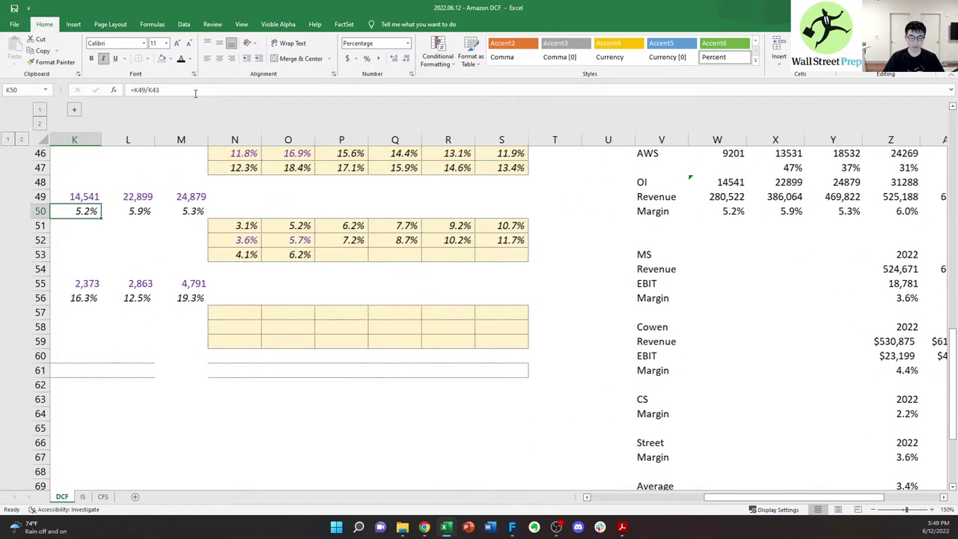
key("Up")
key("Up")
key("Up")
key("Up")
key("Up")
key("Up")
key("Up")
key("Up")
key("Up")
key("Up")
key("Up")
key("Down")
key("Down")
key("Down")
key("Down")
key("Down")
key("Down")
key("Down")
key("Down")
key("Down")
key("Down")
key("Right")
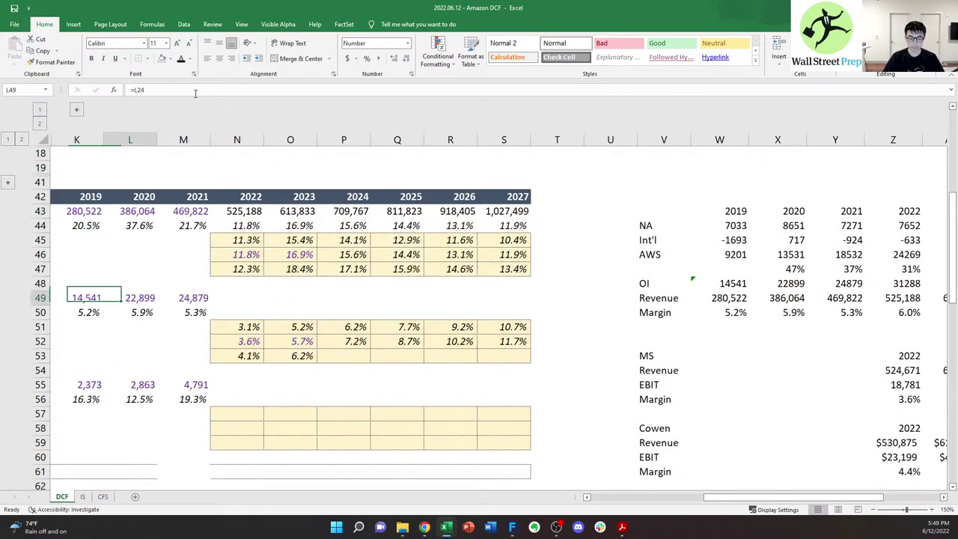
key("Right")
key("Right")
key("Right")
key("Down")
key("Down")
key("Down")
key("Right")
key("Down")
key("Up")
key("Up")
key("Up")
key("Up")
key("Up")
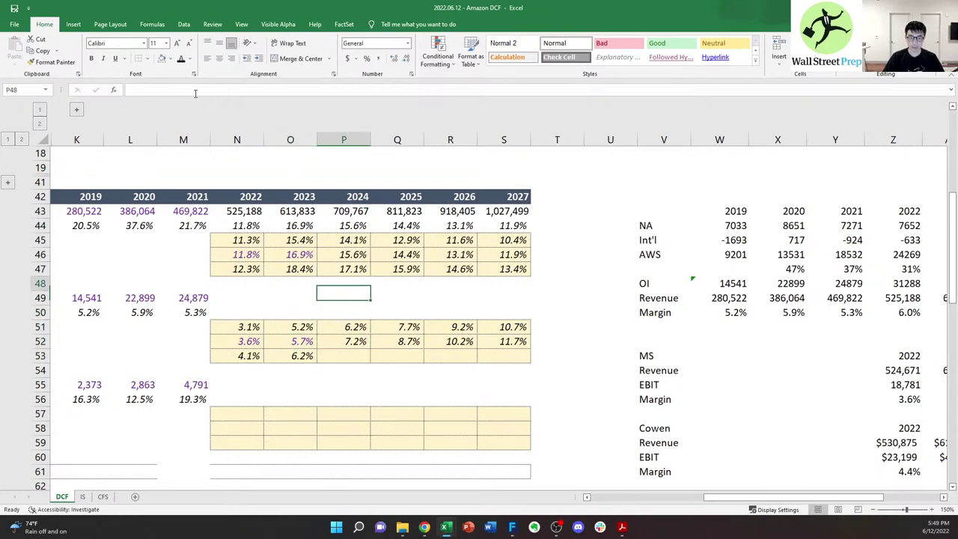
key("Up")
key("Up")
key("Up")
key("Up")
key("Up")
key("Up")
key("Up")
key("Up")
key("Up")
key("Up")
key("Up")
key("Up")
key("Up")
key("Up")
key("Up")
key("Up")
key("Right")
key("Right")
key("Right")
key("Right")
key("Right")
key("Right")
key("Down")
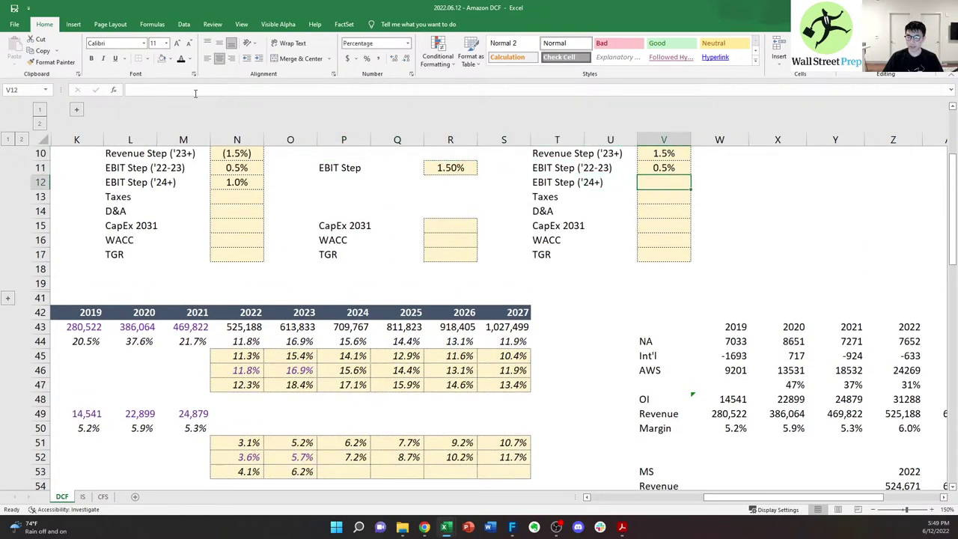
type("1")
key("Return")
- Enter the Optimistic Case 2024 EBIT margin in P53 as the Street Case margin plus the '24+ EBIT step (=P52+V12)
key("Left")
key("Left")
key("Left")
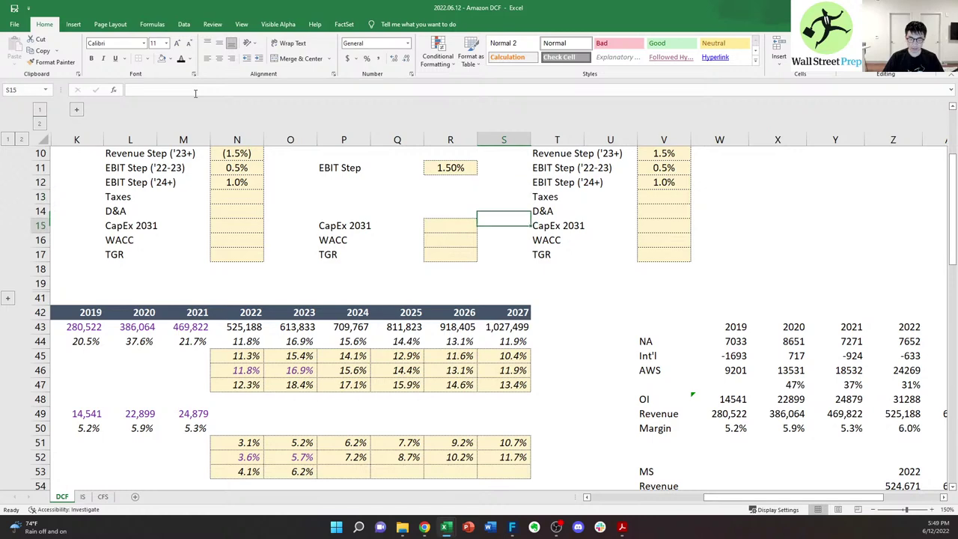
key("Down")
key("Down")
key("Down")
key("Down")
key("Down")
key("Down")
key("Down")
key("Down")
key("Down")
key("Down")
key("Down")
key("Down")
key("Down")
key("Down")
key("Down")
key("Down")
key("Down")
key("Left")
key("Left")
key("Left")
type("=")
key("Up")
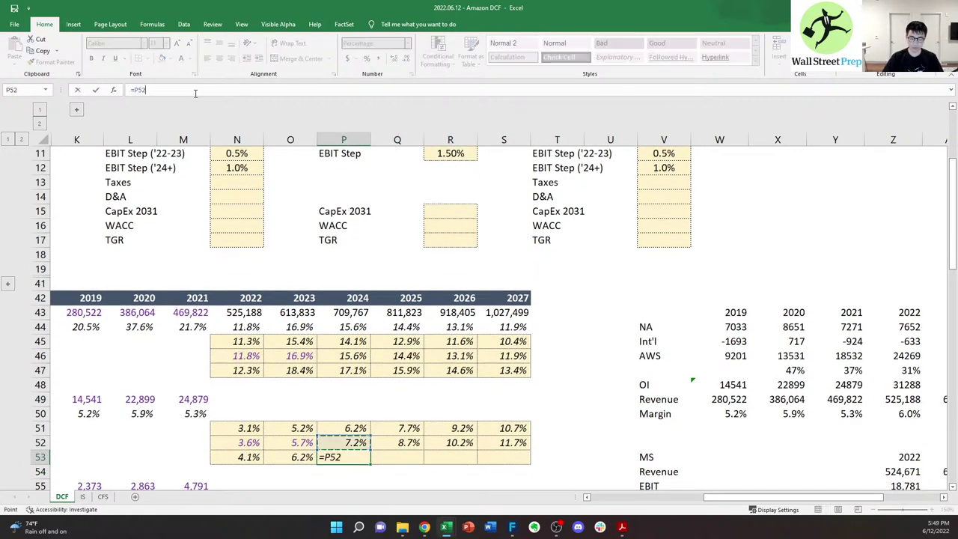
key("Right")
key("Right")
key("Right")
key("Right")
key("Right")
key("Up")
key("Up")
key("Up")
key("Up")
key("Up")
key("Up")
key("Up")
key("Up")
key("Up")
key("Up")
key("Up")
key("Up")
key("Up")
key("Up")
key("Up")
key("Up")
key("Up")
key("Up")
key("Up")
key("Up")
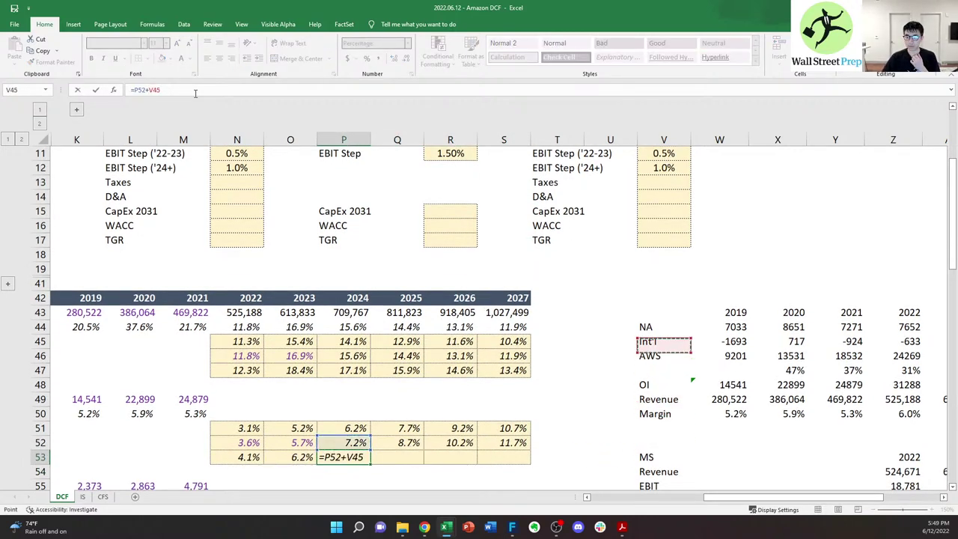
key("ctrl+Return")
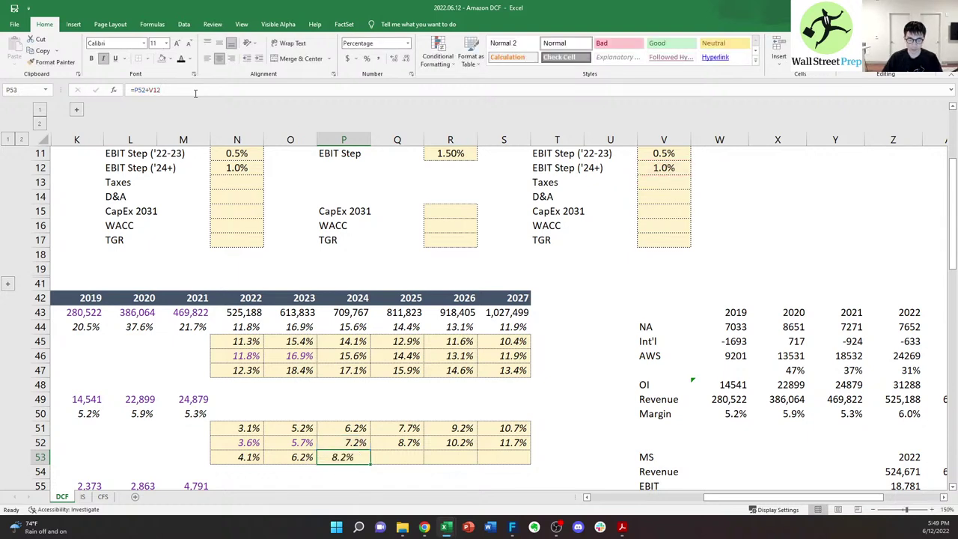
- Make the EBIT step reference in P53 absolute (=P52+$V$12) and right-align the cell
key("F2")
key("F4")
key("ctrl+Return")
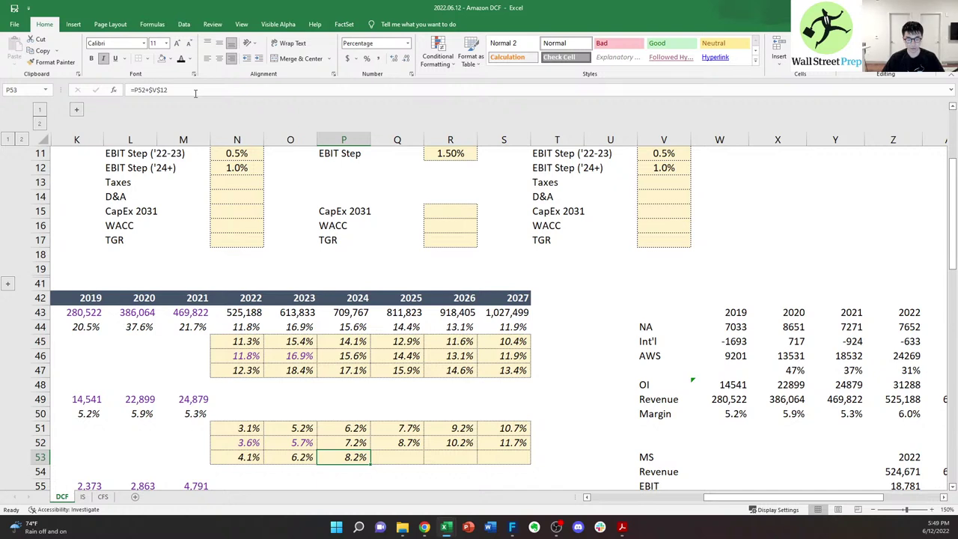
- Try to paste the Optimistic Case 2024 EBIT margin from P53 across 2025 to 2027 (Q53:S53)
key("ctrl+c")
key("shift+Right")
key("shift+Right")
key("shift+Right")
key("ctrl+v")
key("ctrl+z")
- Copy the Optimistic Case 2024 EBIT margin formula from P53 across 2025 to 2027 (Q53:S53) and check the copied formula
key("shift+Left")
key("shift+Left")
key("shift+Left")
key("ctrl+c")
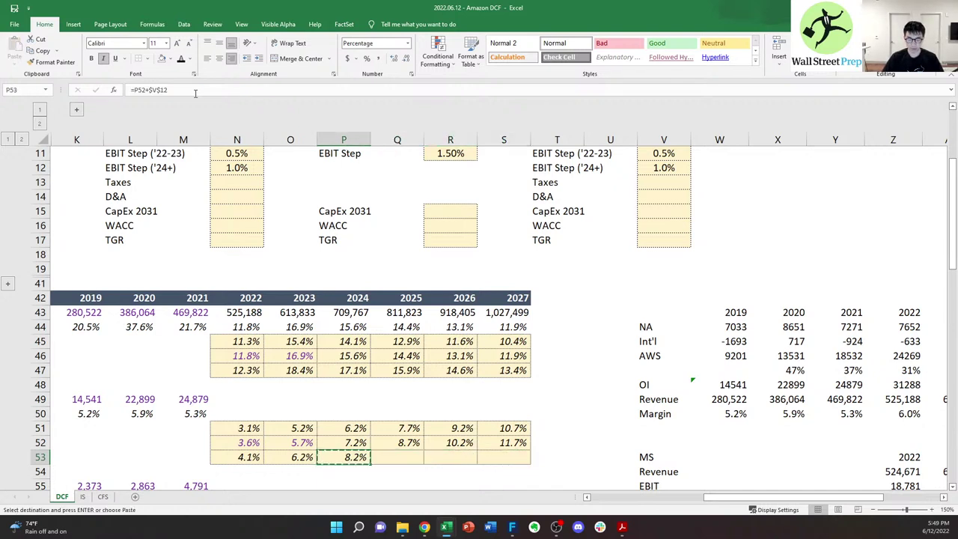
key("shift+Right")
key("shift+Right")
key("shift+Right")
key("ctrl+v")
key("Escape")
key("Left")
key("Right")
key("F2")
key("Escape")
key("Right")
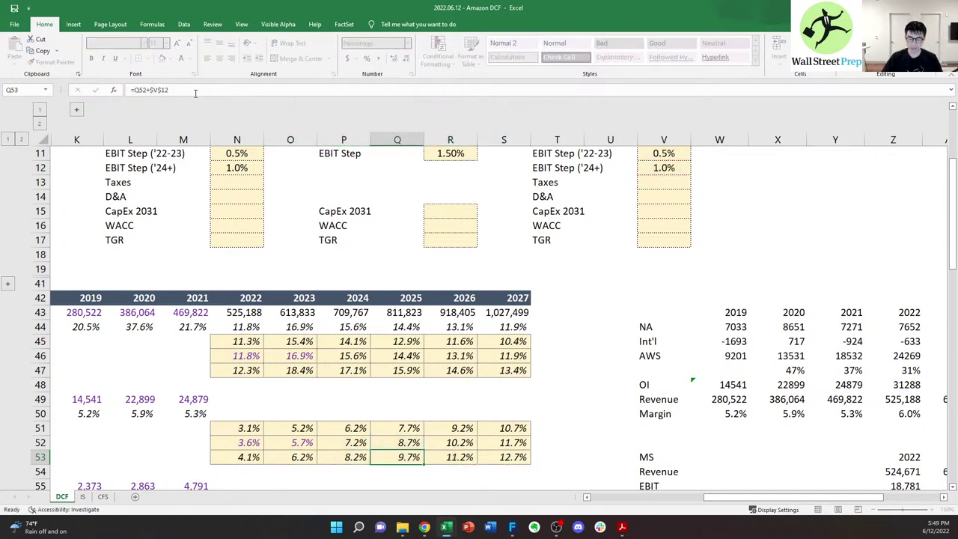
- Examine the MS, Cowen, CS and Street EBIT margin estimates beside the DCF to compare them with the projected case margins
key("Right")
key("Right")
key("Right")
key("Right")
key("Right")
key("Right")
key("Right")
key("Right")
key("Right")
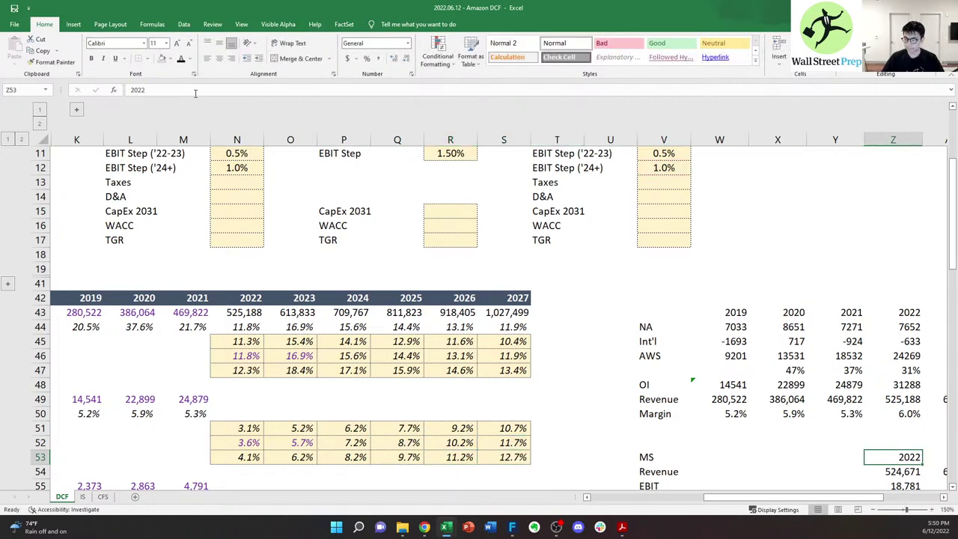
key("Right")
key("Right")
key("Right")
key("Down")
key("Down")
key("Down")
key("Down")
key("Down")
key("Down")
key("Down")
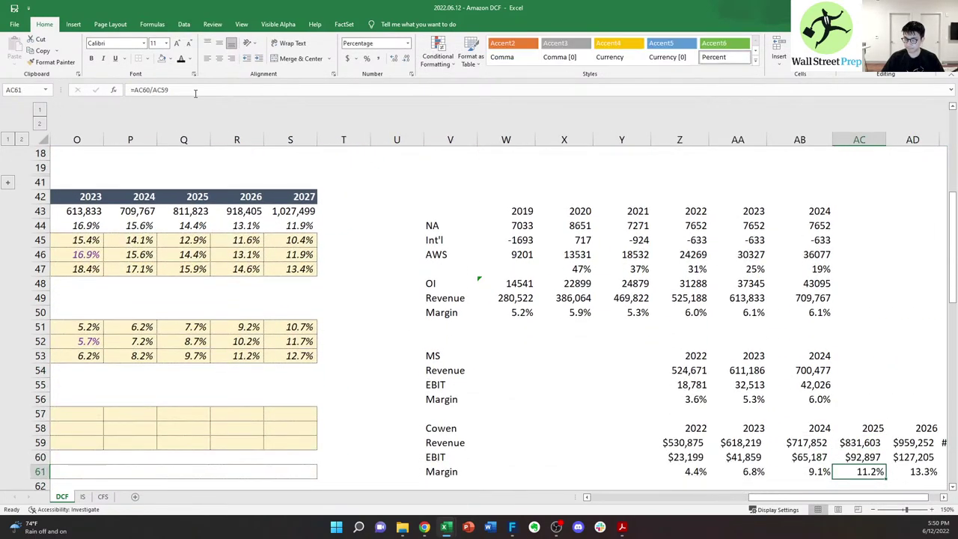
key("Right")
key("Right")
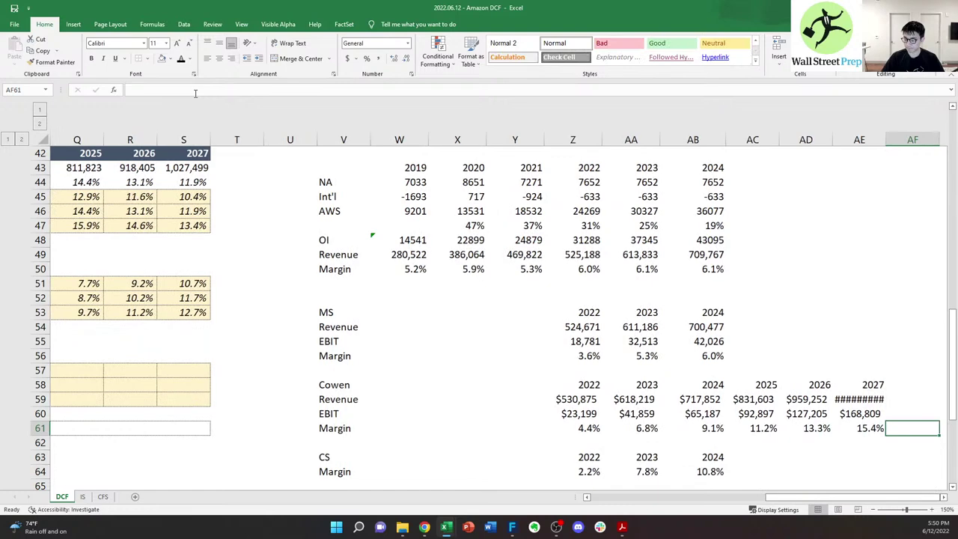
key("Left")
key("Down")
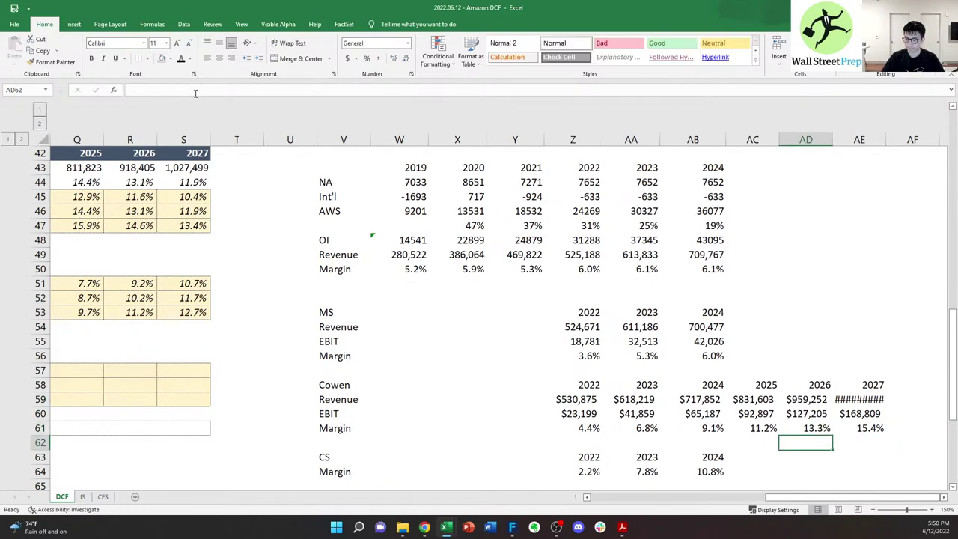
key("Left")
key("Left")
key("Down")
key("Down")
key("Down")
key("Down")
key("Down")
key("Down")
key("Down")
key("Up")
key("Up")
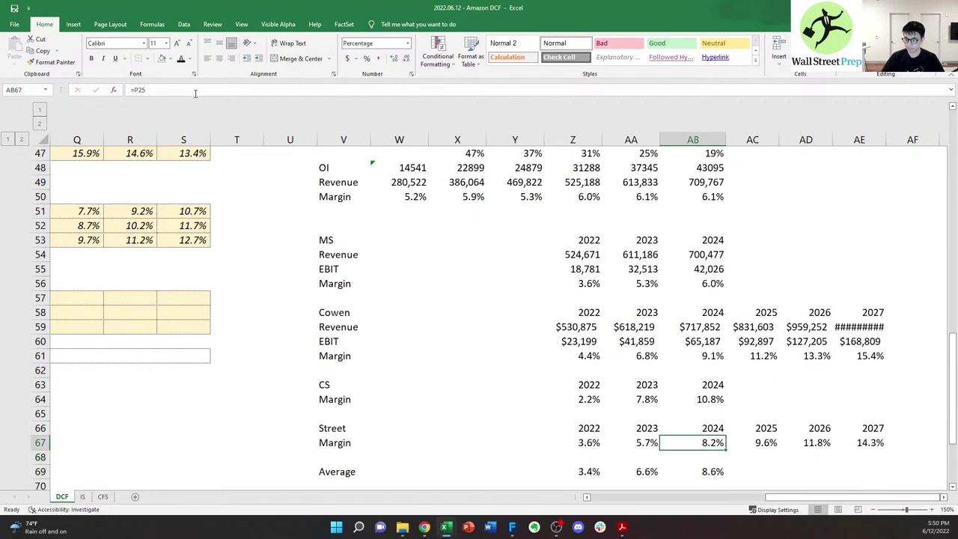
- Enter the 2022 EBIT margin in N50 as an offset driven by the EBIT Margin switch (=OFFSET(N50,D10,0))
key("Up")
key("Up")
key("Up")
key("Left")
key("Left")
key("Home")
key("Up")
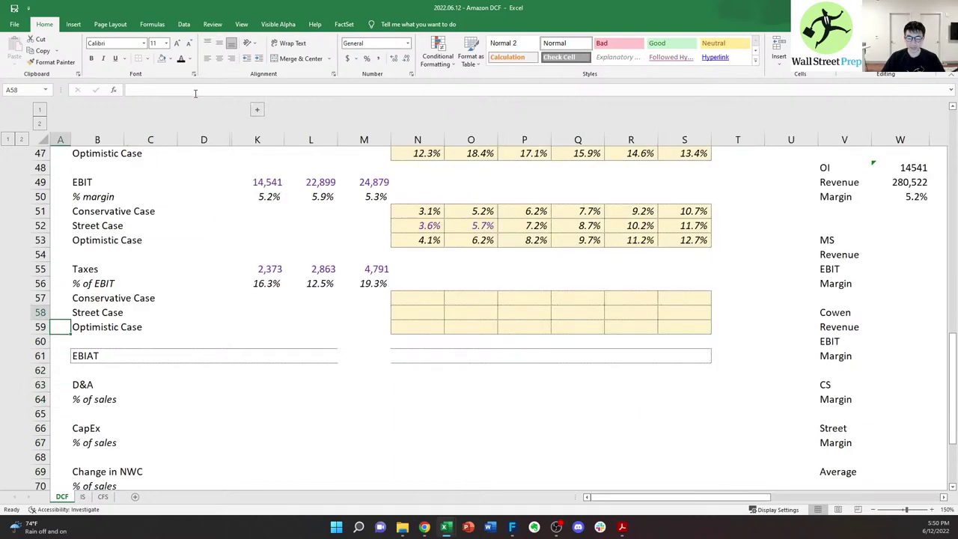
key("Right")
key("Up")
key("Up")
key("Up")
key("Up")
key("Up")
key("Up")
key("Up")
key("Up")
key("Up")
key("Up")
key("Up")
key("Up")
key("Up")
key("Up")
key("Up")
key("Up")
key("Up")
key("Up")
key("Up")
key("Up")
key("Up")
key("Up")
key("Up")
key("Up")
key("Up")
key("Right")
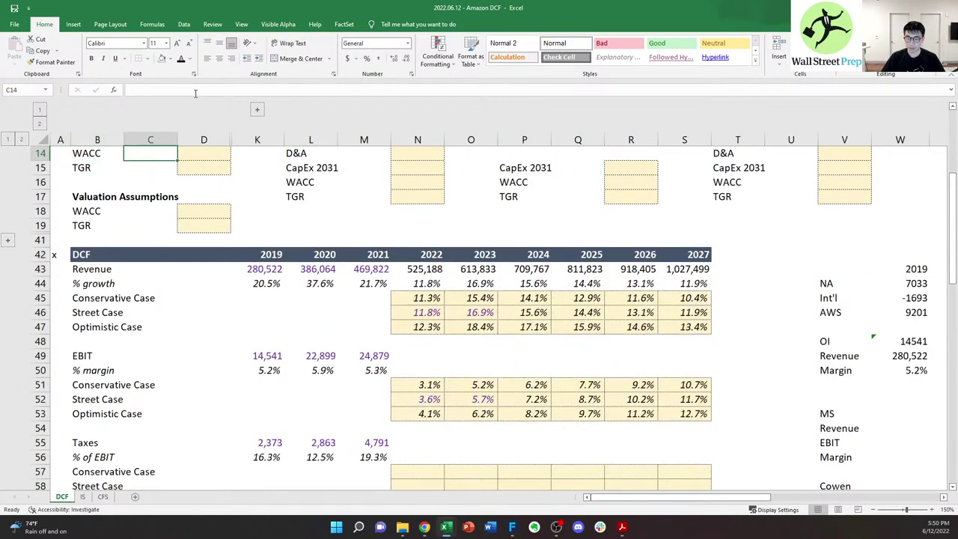
key("Up")
key("Down")
key("Down")
key("Down")
key("Down")
key("Right")
key("Right")
key("Right")
key("Right")
key("Right")
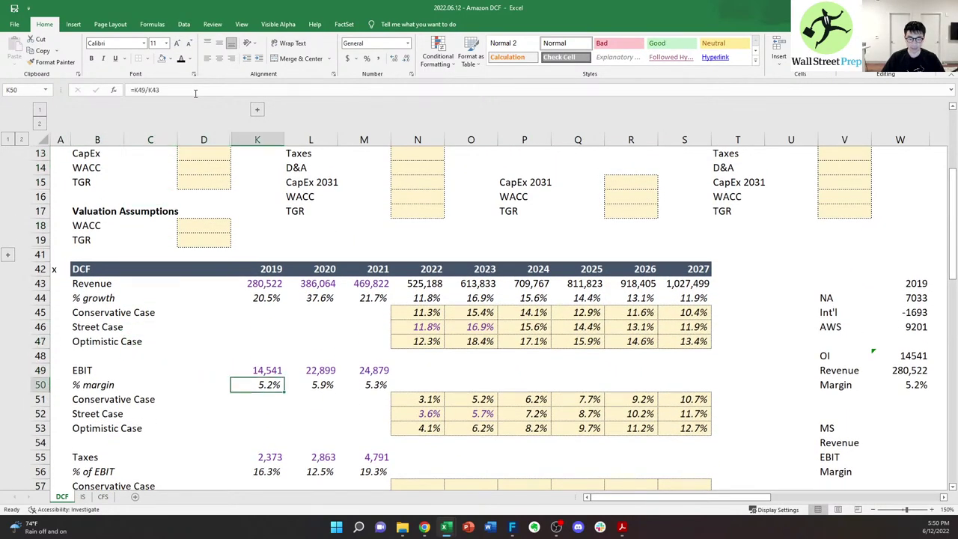
type("=offset(")
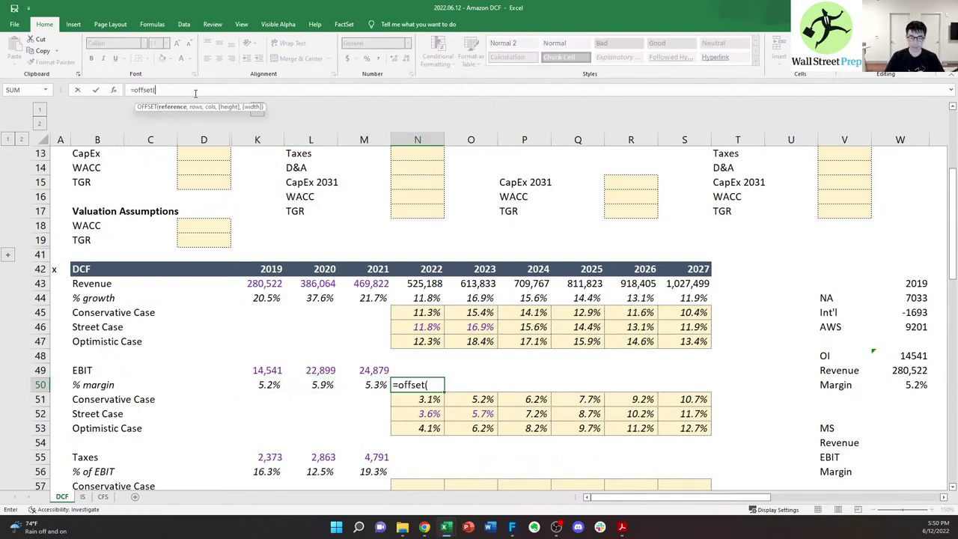
key("Left")
key("Left")
key("Up")
key("Up")
key("Left")
key("Left")
key("Up")
key("Up")
key("Up")
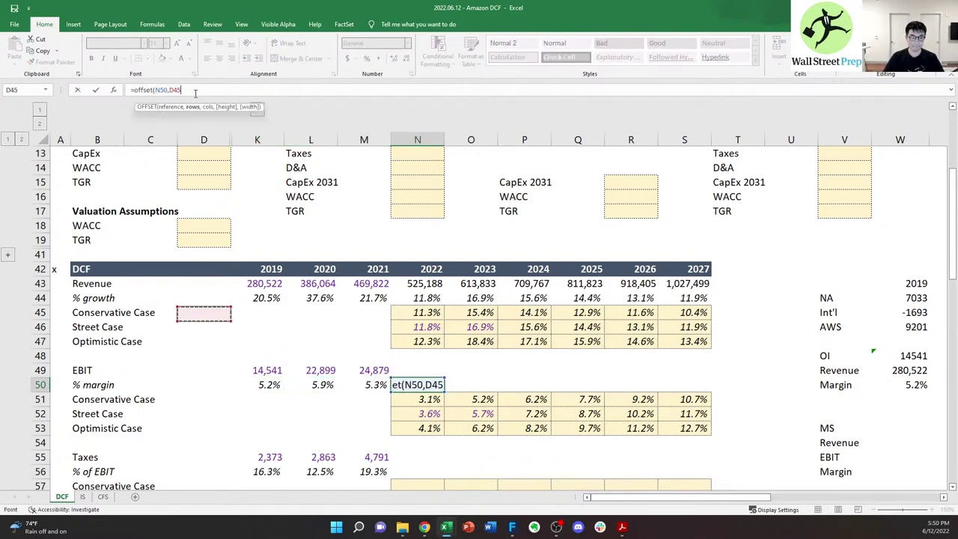
key("ctrl+Up")
key("ctrl+Up")
key("Down")
key("Down")
key("Down")
key("Down")
key("Down")
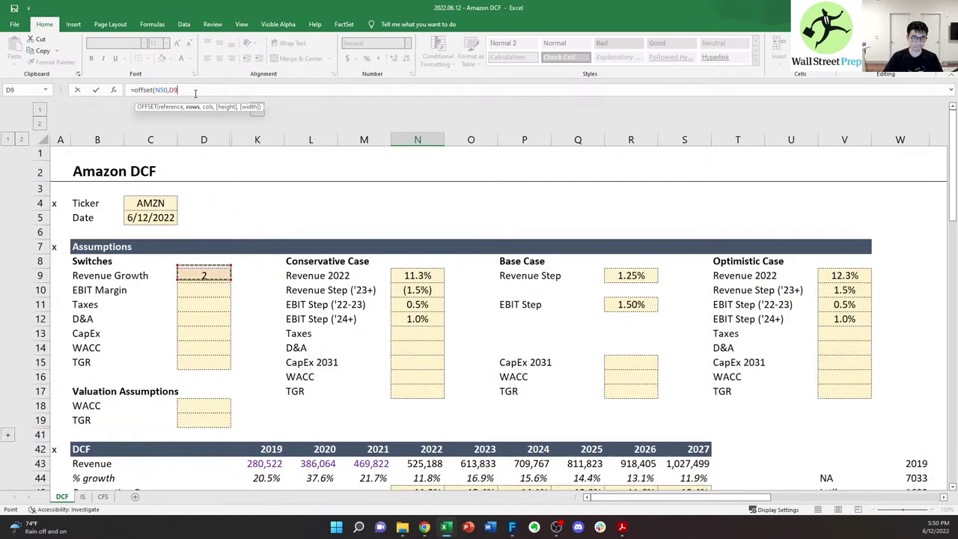
key("Down")
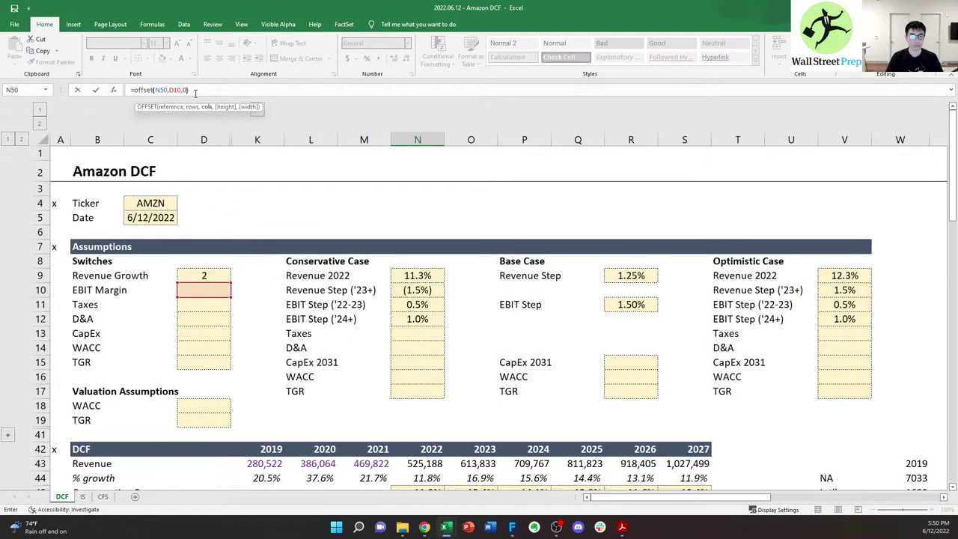
key("Return")
key("Tab")
key("Return")
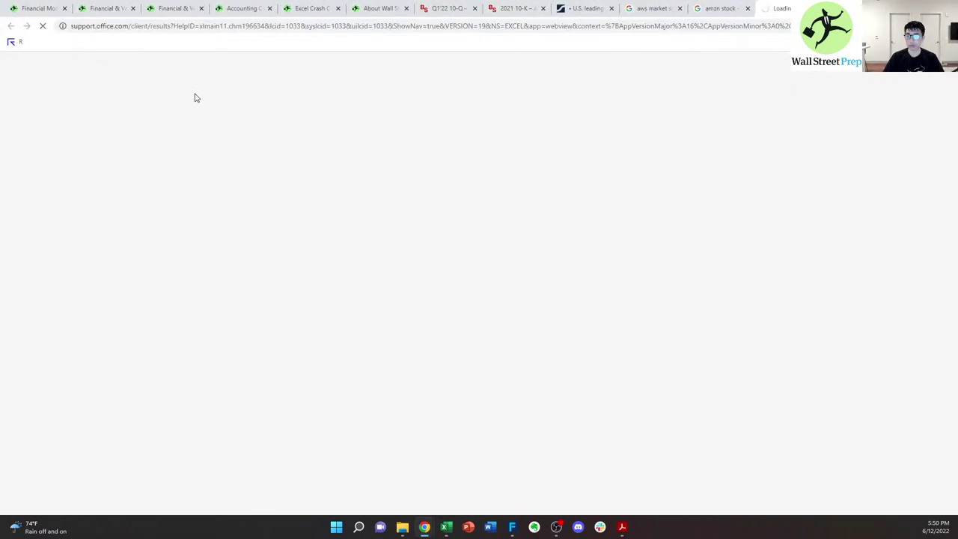
key("alt+Tab")
key("Tab")
key("Return")
key("Down")
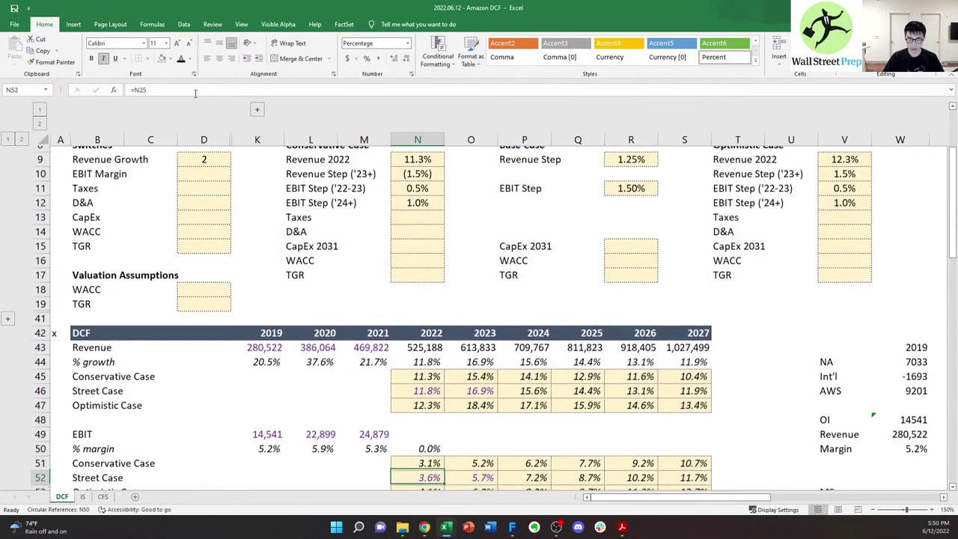
- Make the EBIT Margin switch reference in N50 absolute (=OFFSET(N50,$D$10,0))
key("Up")
key("Up")
left_click(195, 94)
key("Left")
key("Left")
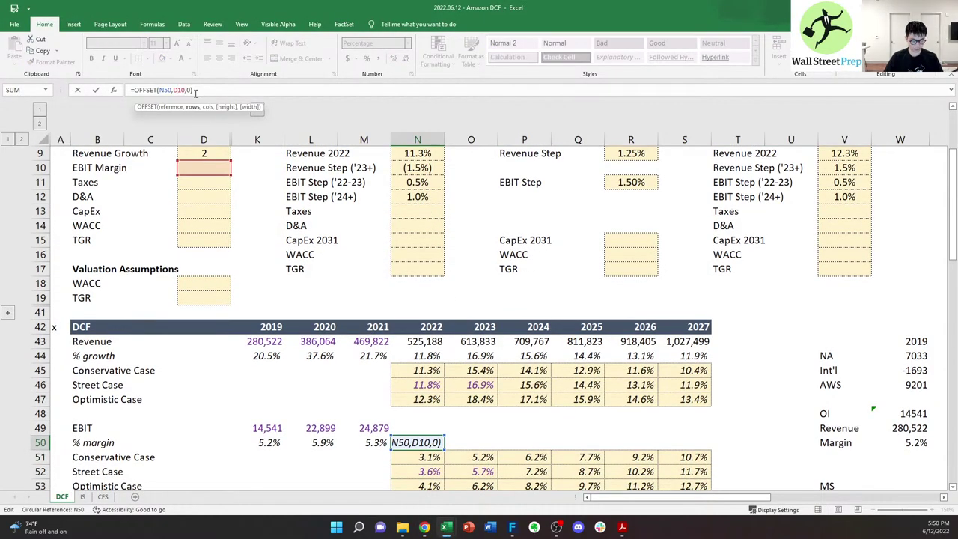
key("F4")
key("ctrl+Return")
- Copy the EBIT margin offset formula from N50 across 2023 to 2027 (O50:S50)
key("ctrl+c")
key("shift+Right")
key("shift+Right")
key("shift+Right")
key("shift+Right")
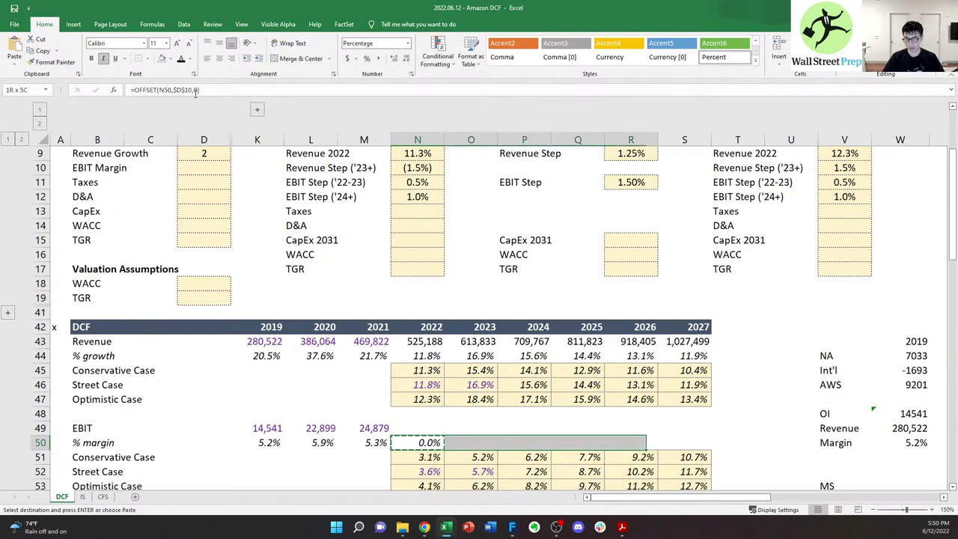
key("shift+Right")
key("ctrl+v")
key("Up")
type("=")
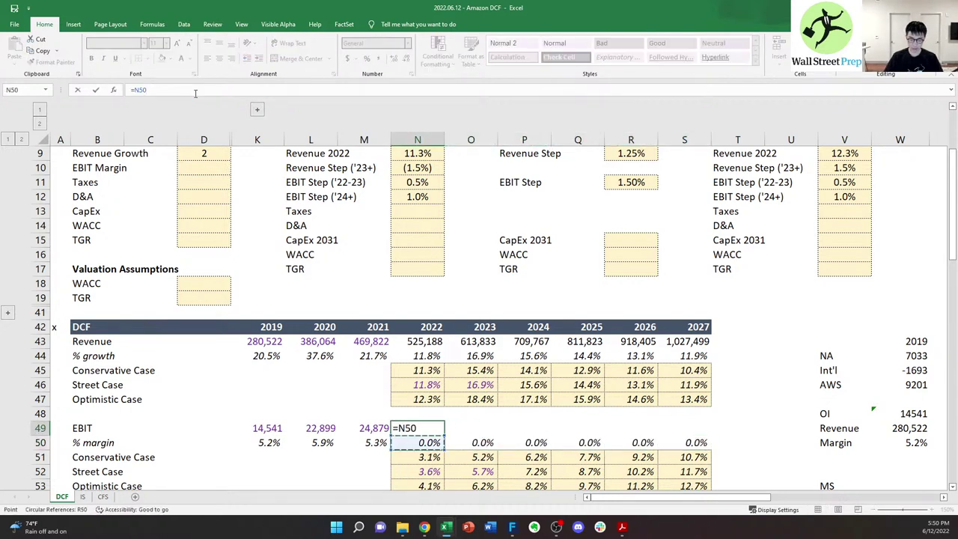
key("Escape")
- Set the EBIT Margin switch in D10 to case 2
key("ctrl+Left")
key("ctrl+Left")
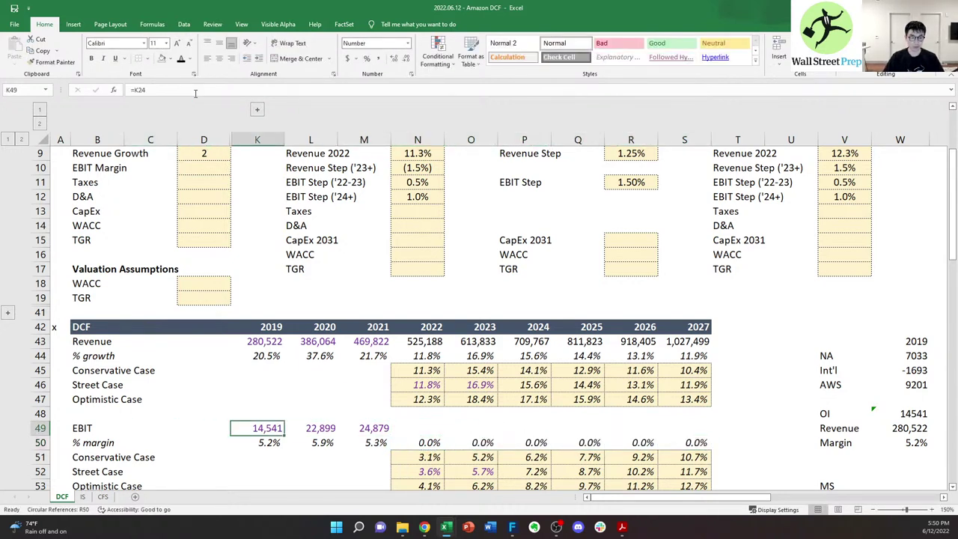
key("ctrl+Left")
key("Right")
key("ctrl+Up")
key("Right")
key("Down")
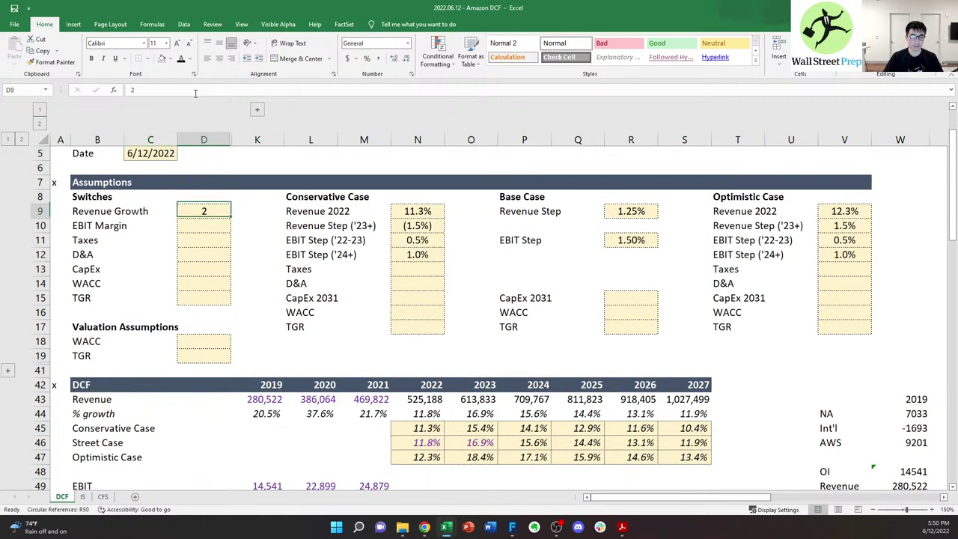
key("Down")
type("2")
key("Return")
- Calculate 2022 EBIT in N49 as the EBIT margin times revenue (=N50*N43)
key("Right")
key("Down")
key("Down")
key("Down")
key("Down")
key("Down")
key("Down")
key("Down")
key("Down")
key("Down")
key("Down")
key("Down")
key("Down")
key("Down")
key("Down")
key("Down")
key("Down")
key("Down")
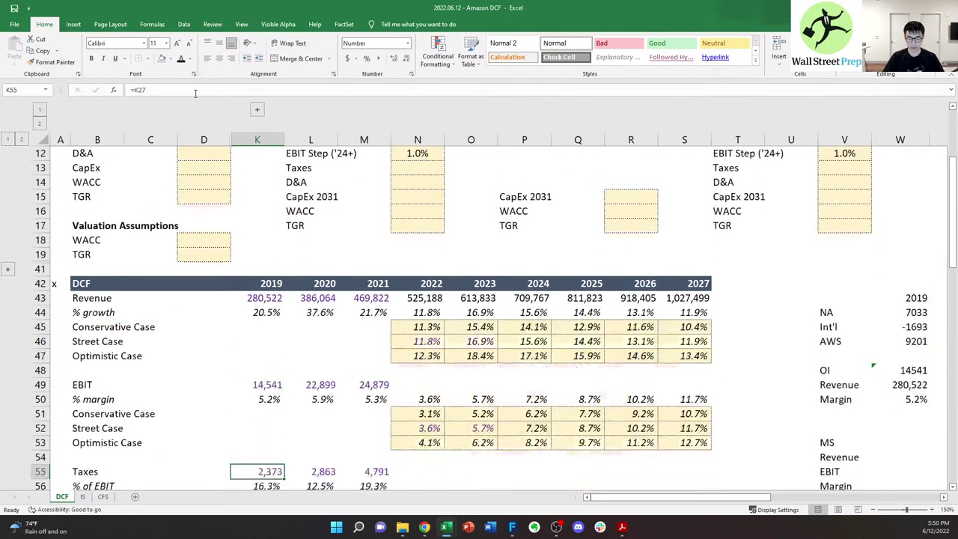
key("Right")
key("Right")
key("Right")
key("Up")
key("Up")
key("Up")
key("Up")
key("Up")
key("Up")
key("Up")
key("Up")
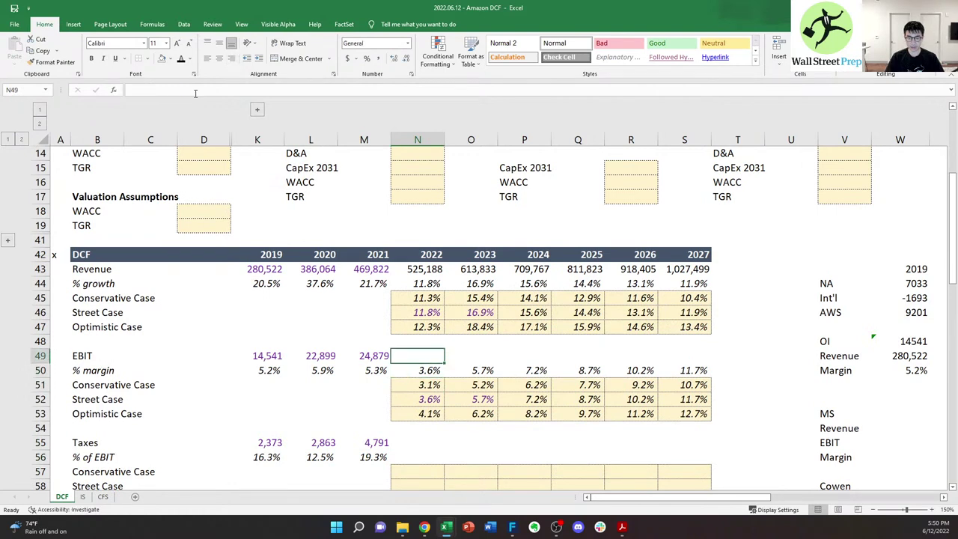
type("=")
key("Down")
type("*")
key("Up")
key("Up")
key("Up")
key("Up")
key("Up")
key("Up")
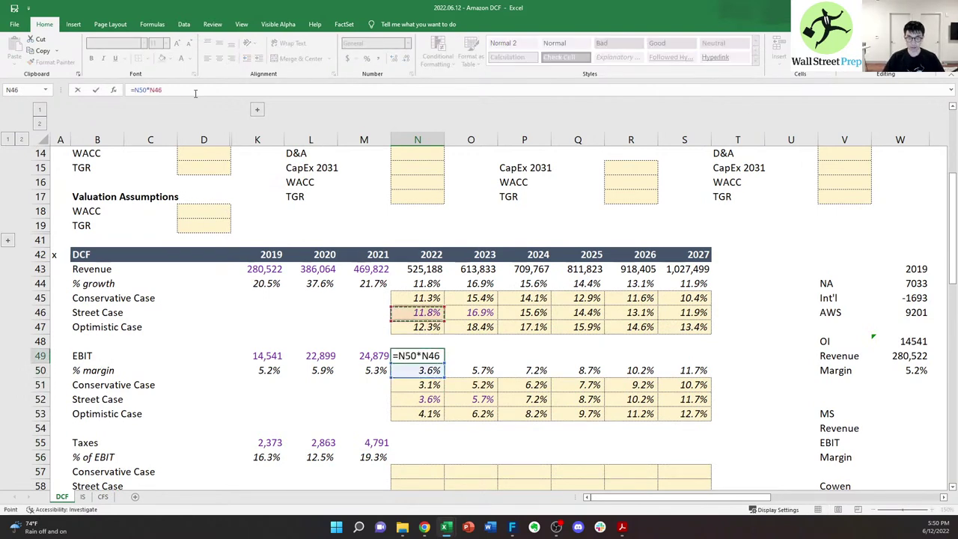
key("ctrl+Return")
- Copy the EBIT formula from N49 across 2023 to 2027 (O49:S49)
key("ctrl+c")
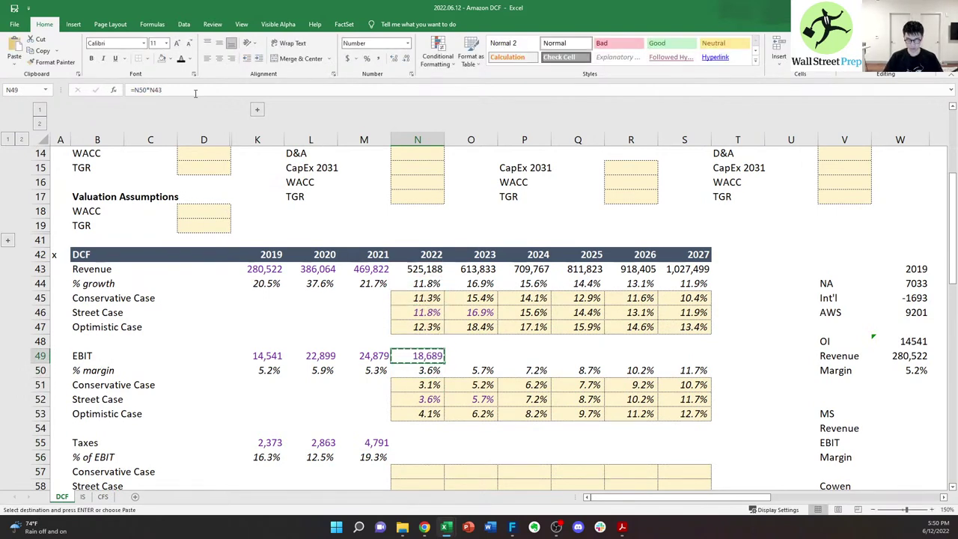
key("ctrl+c")
key("shift+Right")
key("shift+Right")
key("shift+Right")
key("shift+Right")
key("shift+Right")
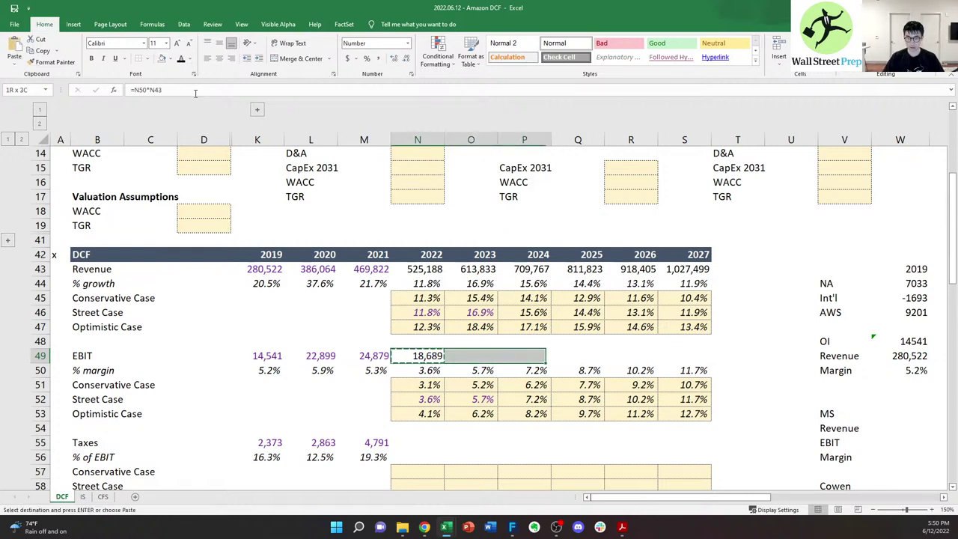
key("ctrl+v")
- Check that the EBIT formulas for 2022 to 2025 (N49:Q49) reference each year's own margin and revenue
key("Right")
key("Left")
key("F2")
key("Tab")
key("F2")
key("Tab")
key("F2")
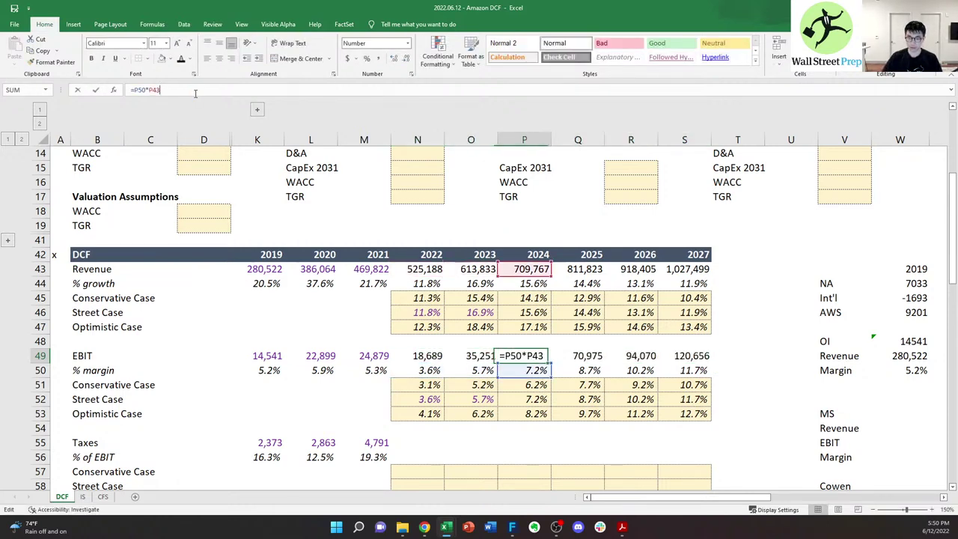
key("Tab")
key("F2")
key("Tab")
- Examine the historical taxes as a percentage of EBIT and the empty tax rate case rows below them
key("Left")
key("Down")
key("Down")
key("Left")
key("Down")
key("Down")
key("Down")
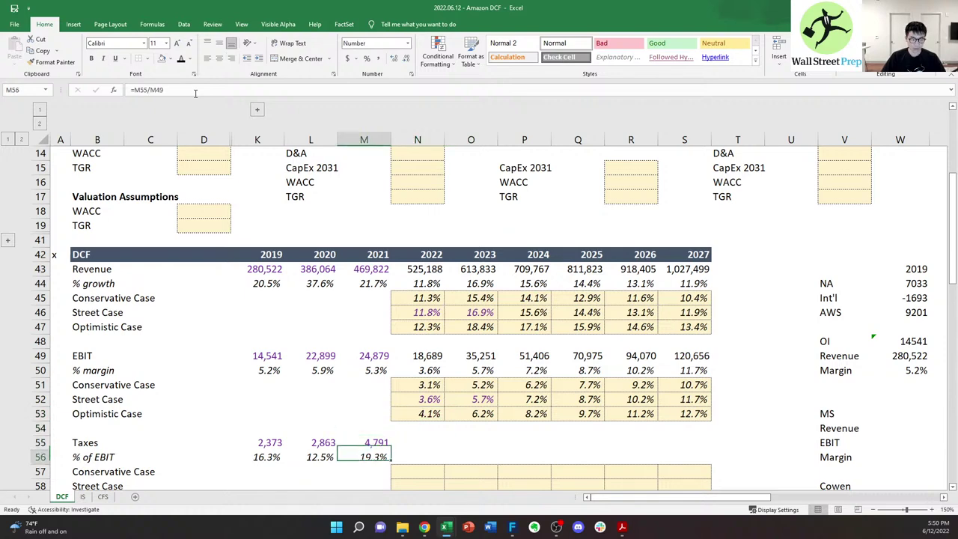
key("Down")
key("Down")
key("Left")
key("Left")
key("Up")
key("Up")
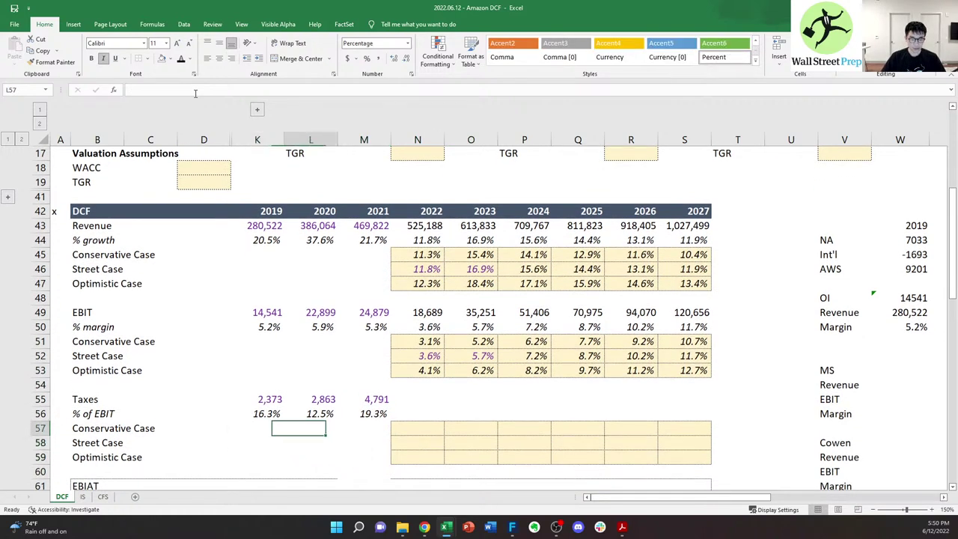
key("Right")
key("Right")
key("Right")
key("Left")
key("Left")
key("Right")
key("Right")
key("Down")
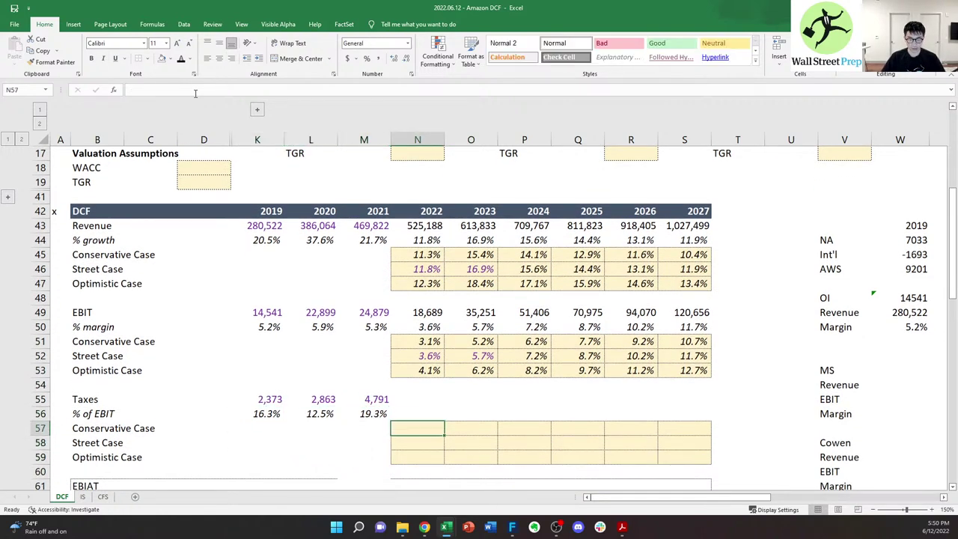
key("Up")
key("Left")
key("Right")
- Close the border gap in the EBIAT row by copying the bordered 2022 cell (N61) over L61:M61
key("Down")
key("Down")
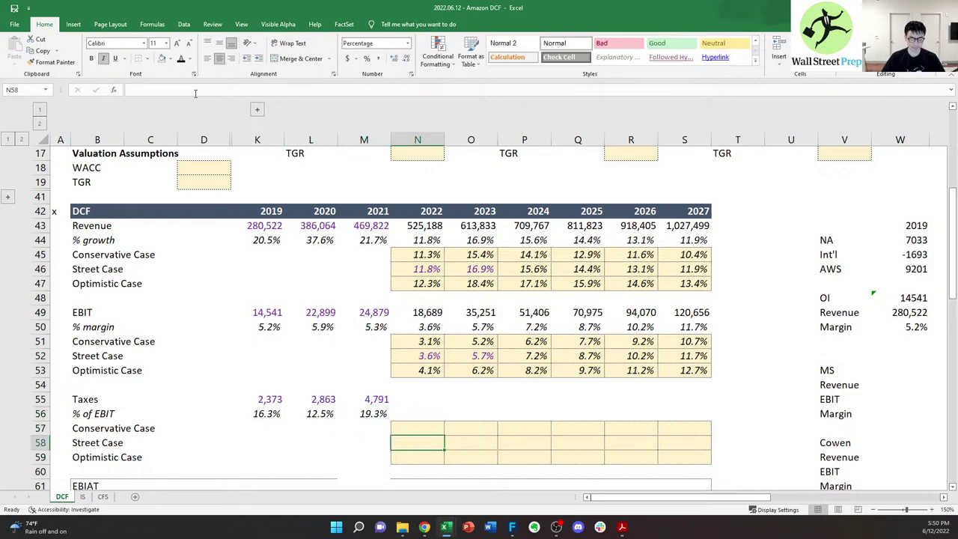
key("Down")
key("Down")
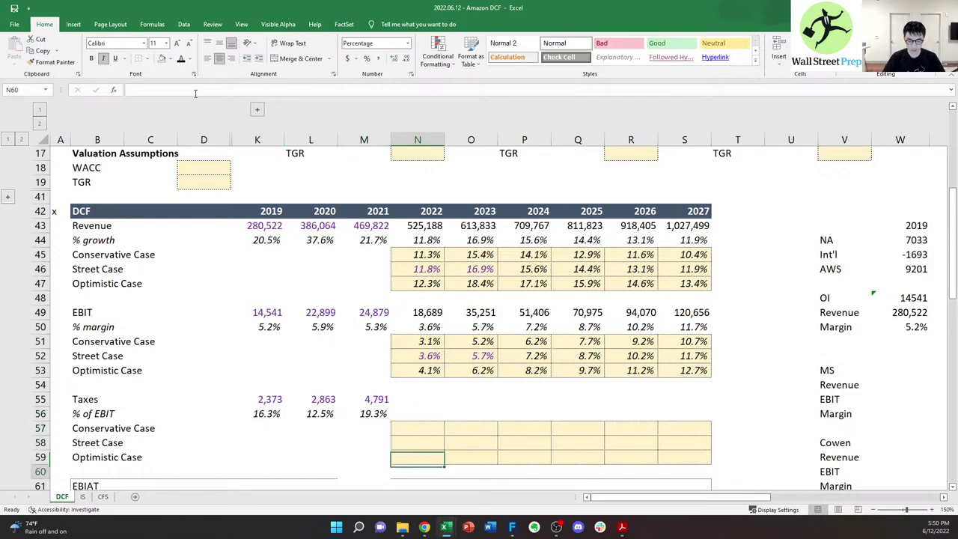
key("shift+Left")
key("shift+Left")
key("ctrl+v")
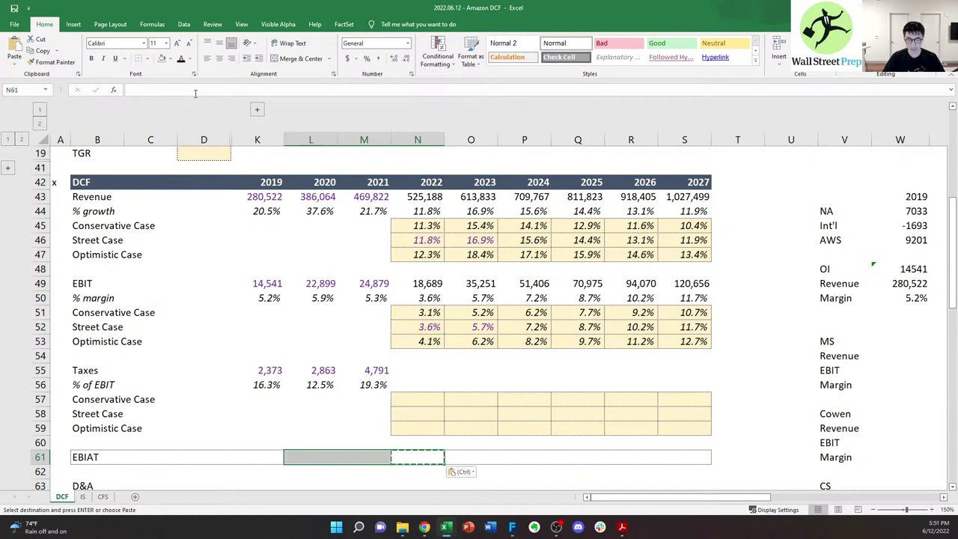
key("Right")
key("Escape")
key("Up")
key("Up")
key("Up")
key("Up")
key("Left")
key("Up")
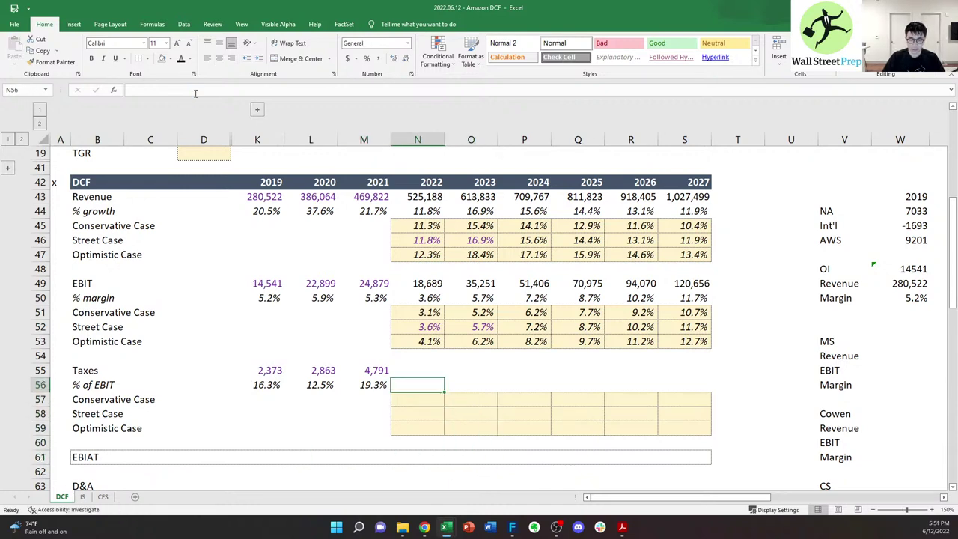
key("Down")
key("Down")
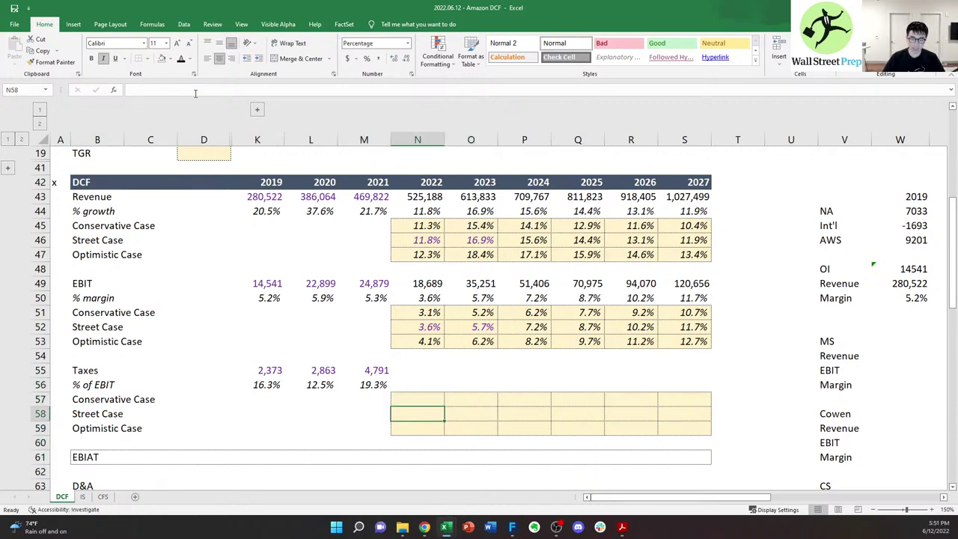
type("20")
key("Escape")
- Switch to the Chrome browser and search Google for "corporate tax rate" in a new tab
key("alt+Tab")
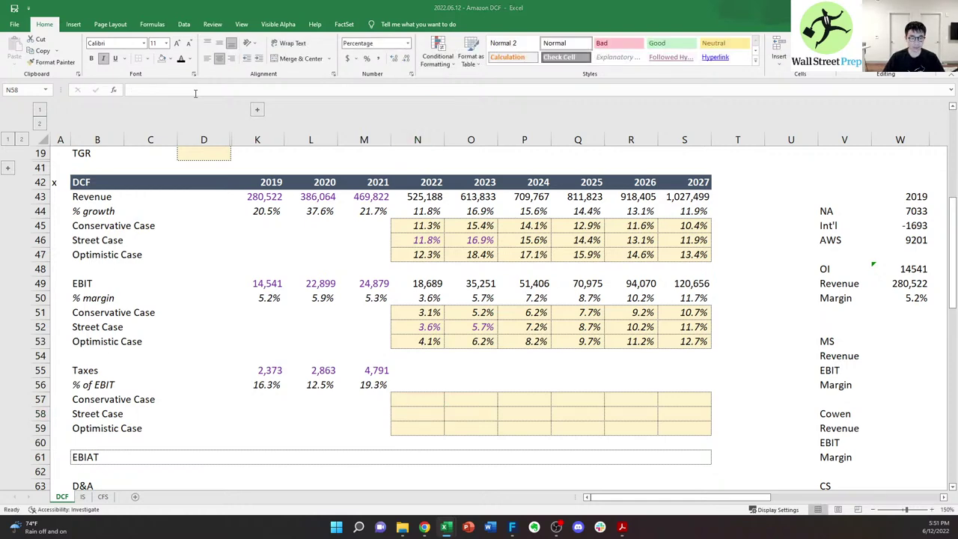
key("alt+Tab")
key("ctrl+t")
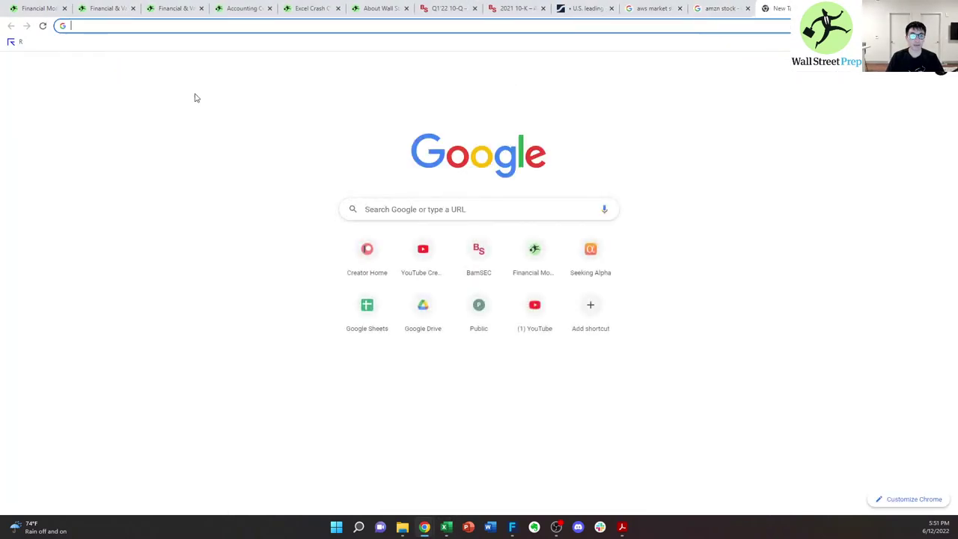
type("corporate ")
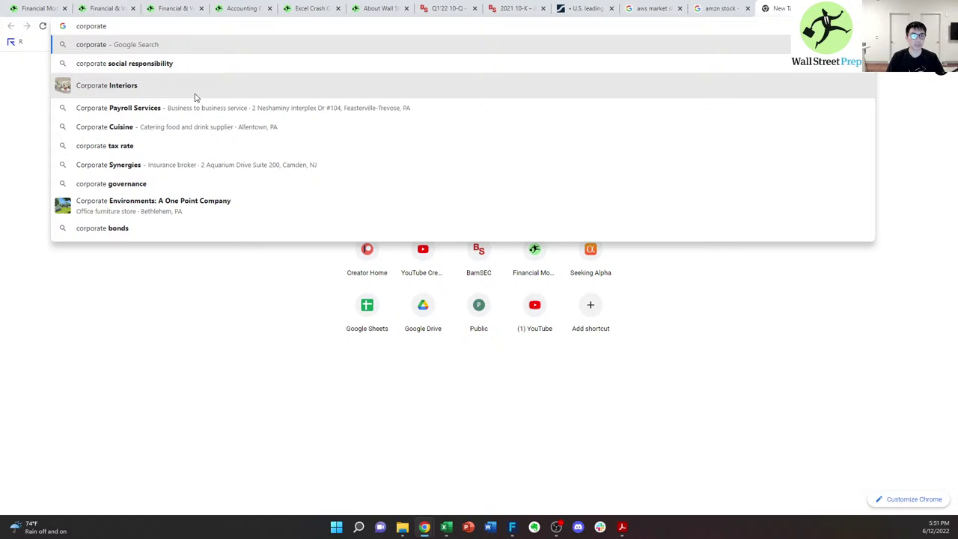
type("tax rate")
key("Return")
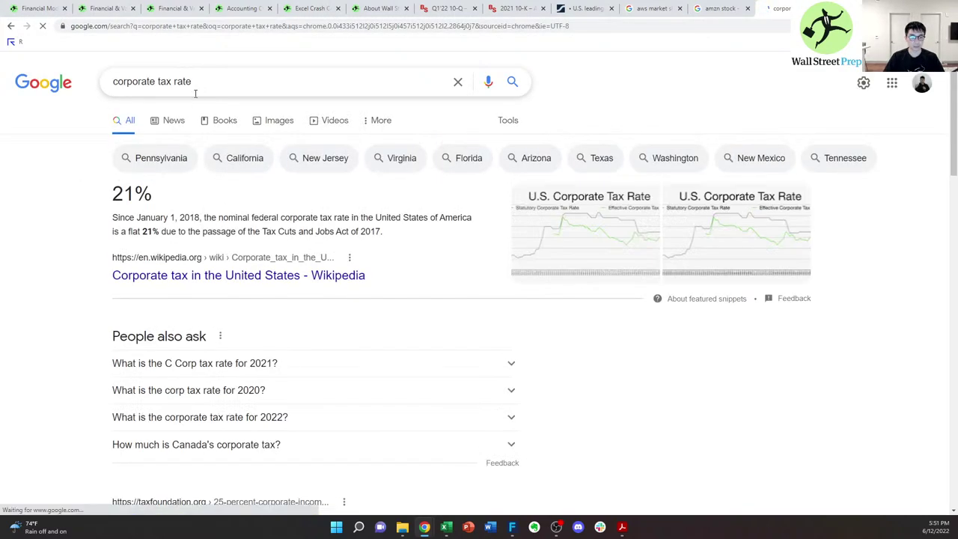
- Switch back to the Excel DCF model and review the 2019 to 2021 taxes as a percentage of EBIT
key("alt+Tab")
key("Left")
key("Up")
key("Up")
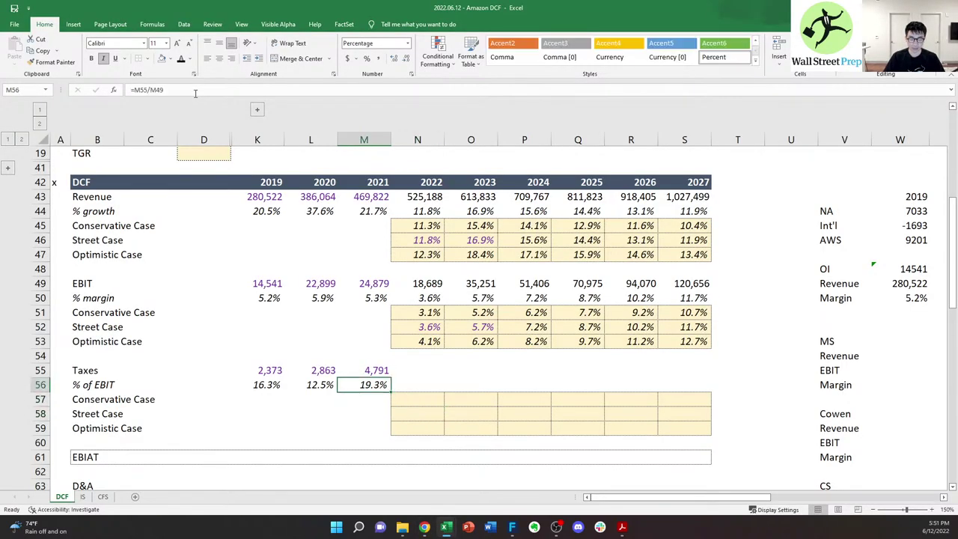
key("Left")
key("Left")
key("shift+Right")
key("shift+Right")
key("Down")
key("Right")
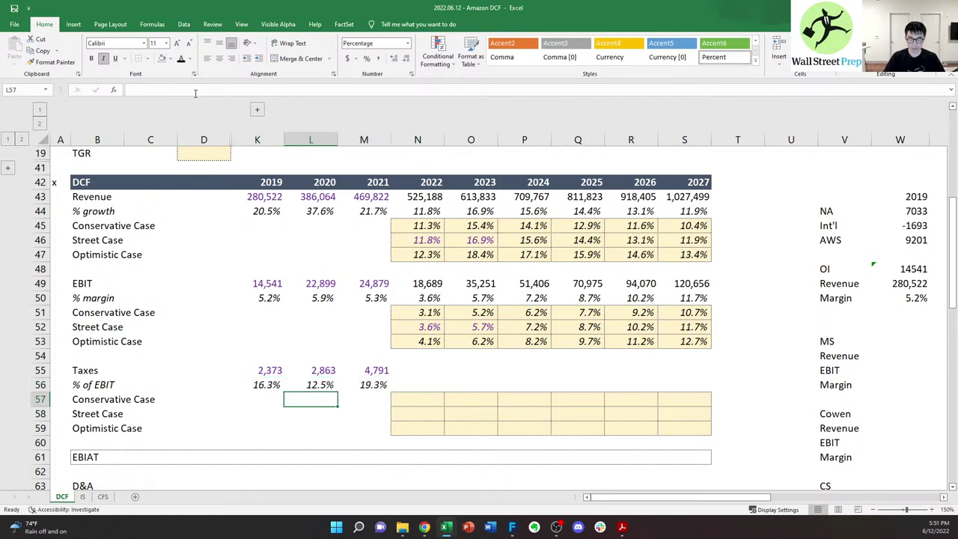
key("Right")
key("Down")
key("Right")
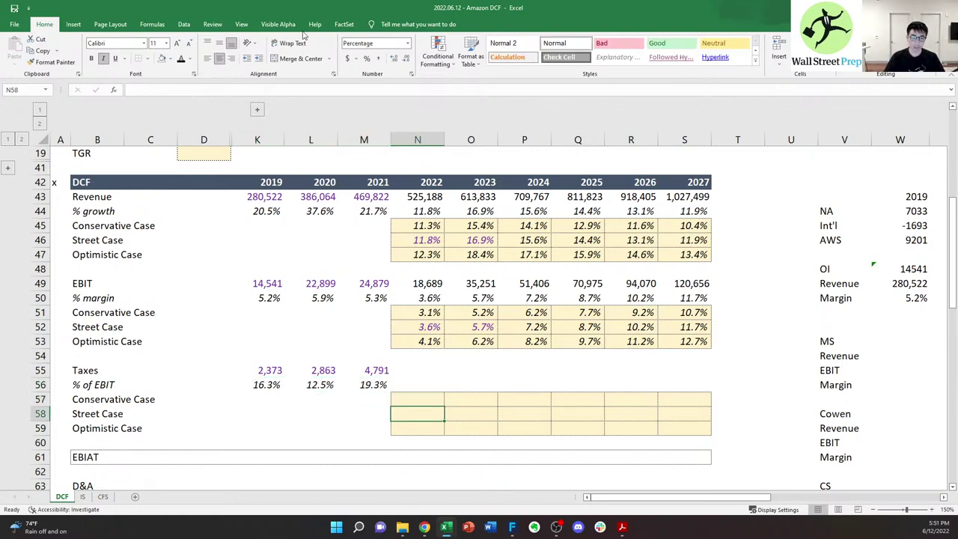
- Expand the grouped 2013 to 2018 columns and examine the full history of taxes as a percentage of EBIT
left_click(257, 109)
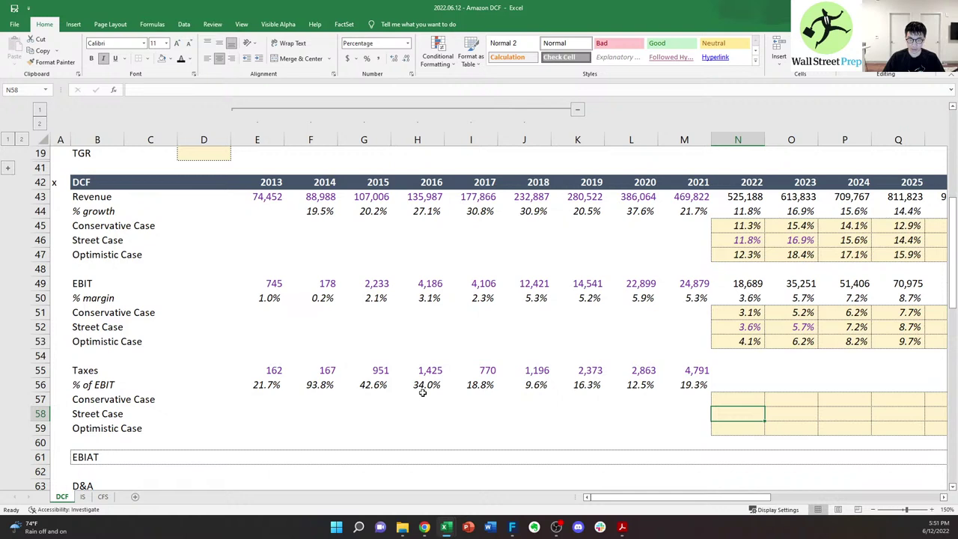
left_click_drag(257, 385, 665, 390)
left_click(487, 385)
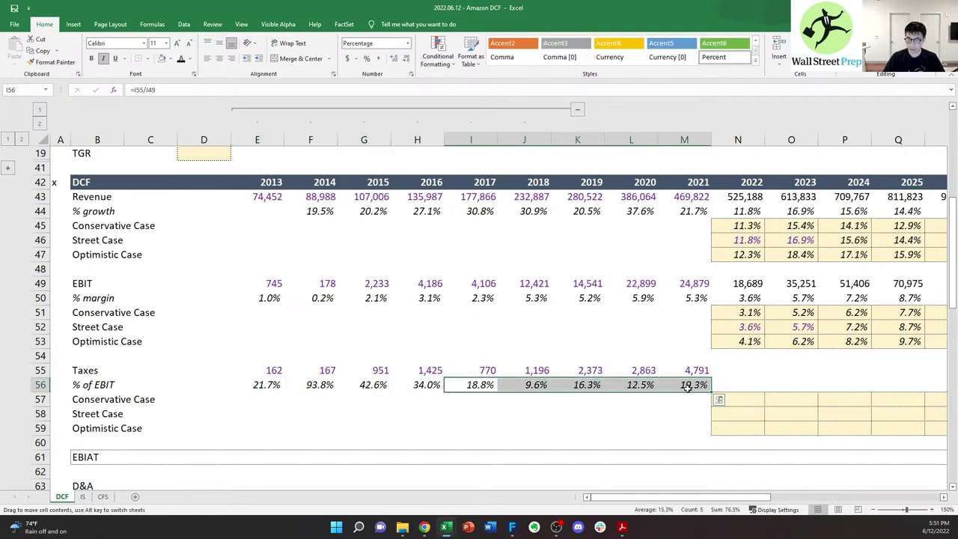
left_click(740, 411)
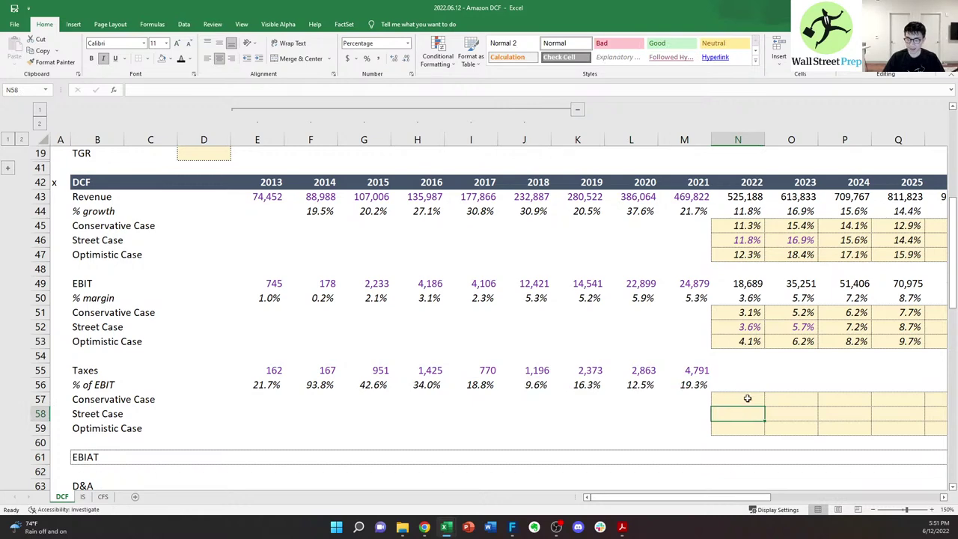
key("Right")
key("Right")
key("Right")
key("Right")
key("Right")
key("Right")
key("Left")
key("Left")
key("Left")
key("Left")
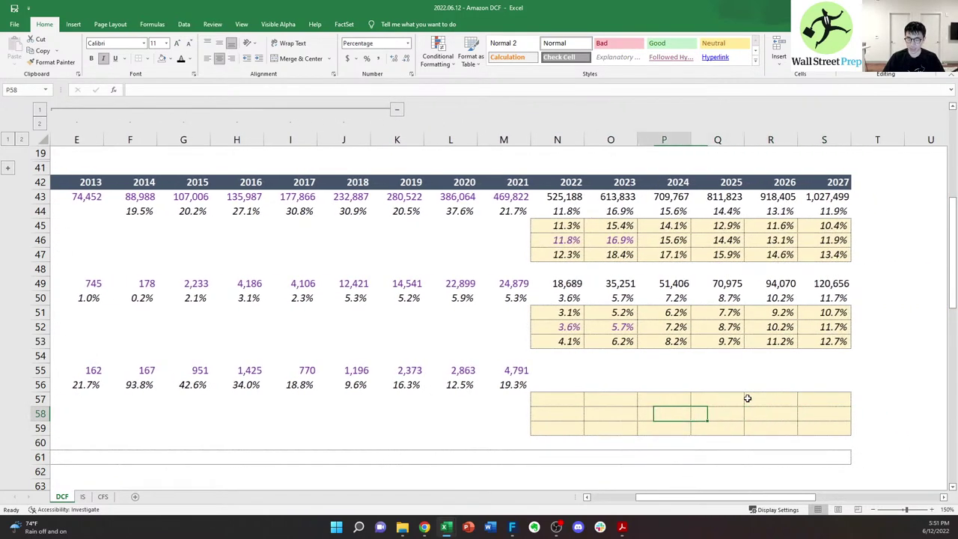
key("Left")
key("Left")
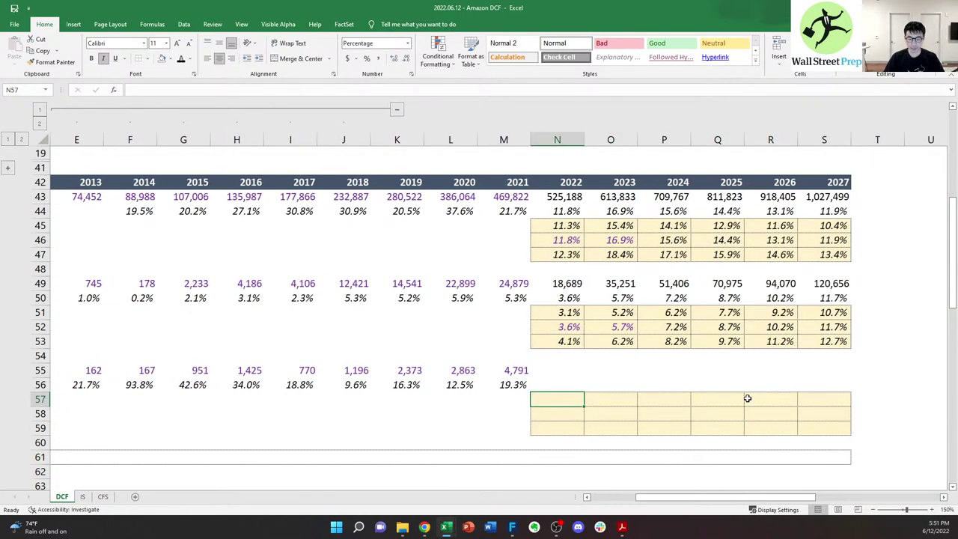
type("22")
key("Escape")
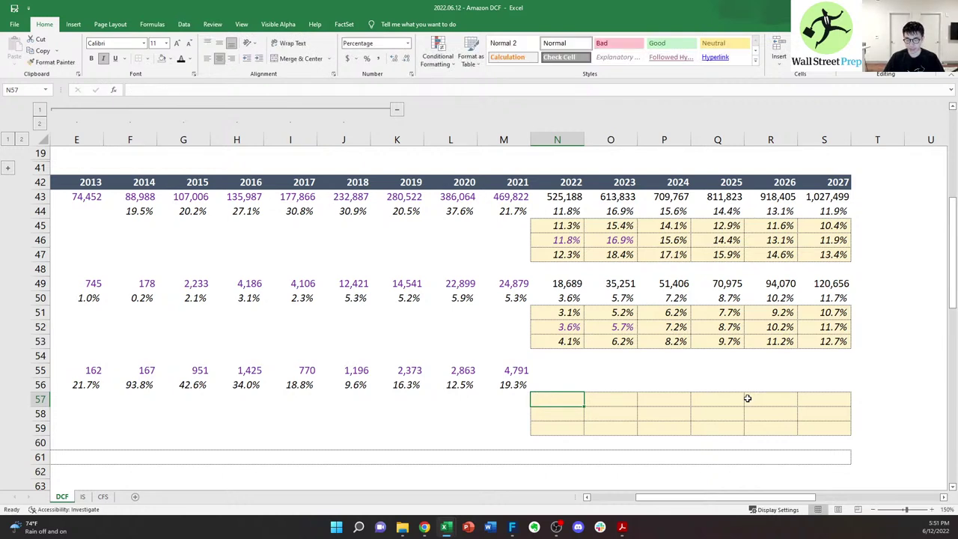
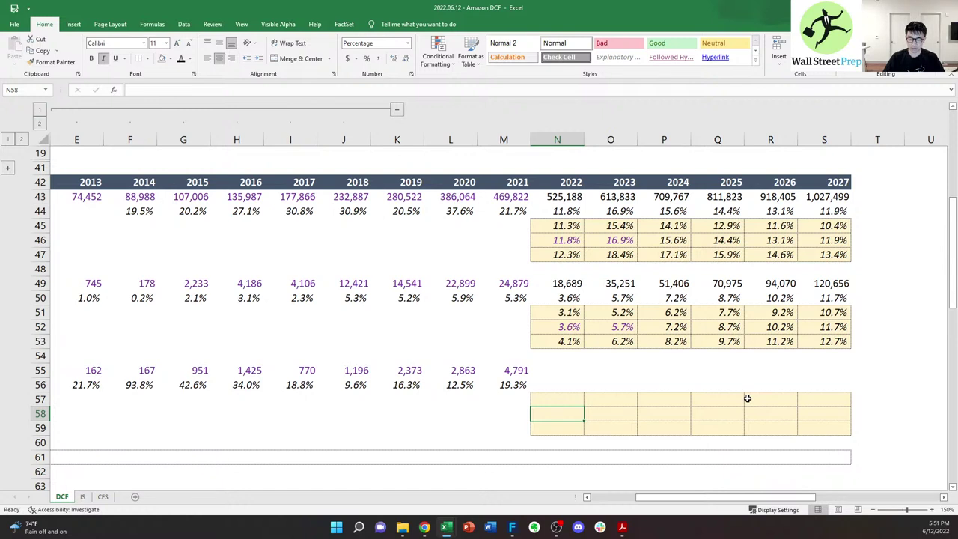
- Try a hardcoded 21% tax rate for the 2022 Street Case in N58
type("21")
key("Tab")
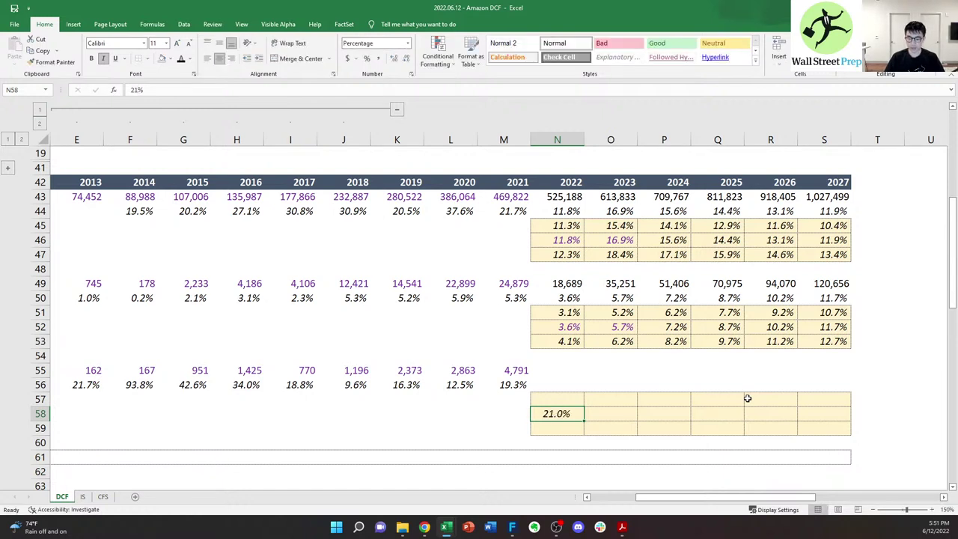
type("=")
key("Escape")
key("Left")
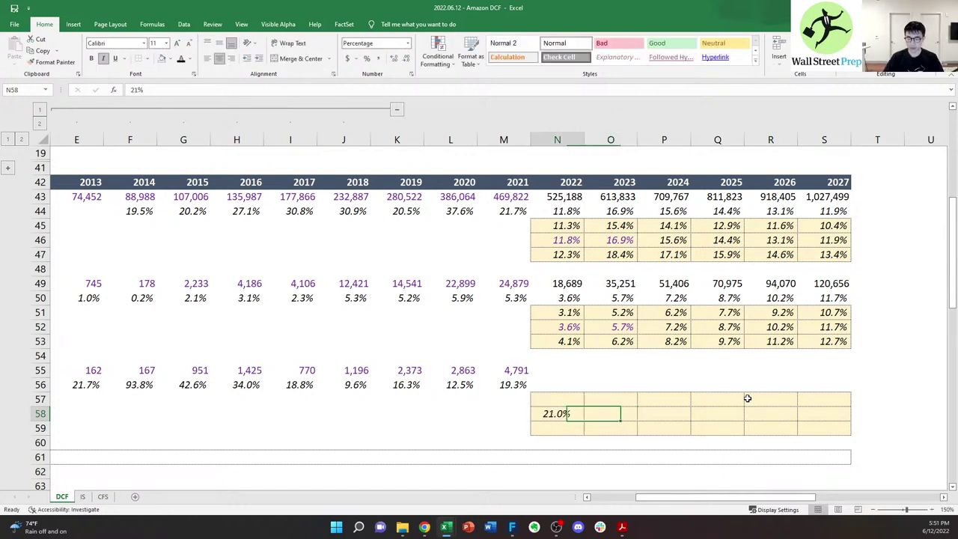
- Clear the hardcoded tax rate from N58 and collapse the grouped 2013 to 2018 columns
scroll(609, 336, "up", 4)
left_click(397, 110)
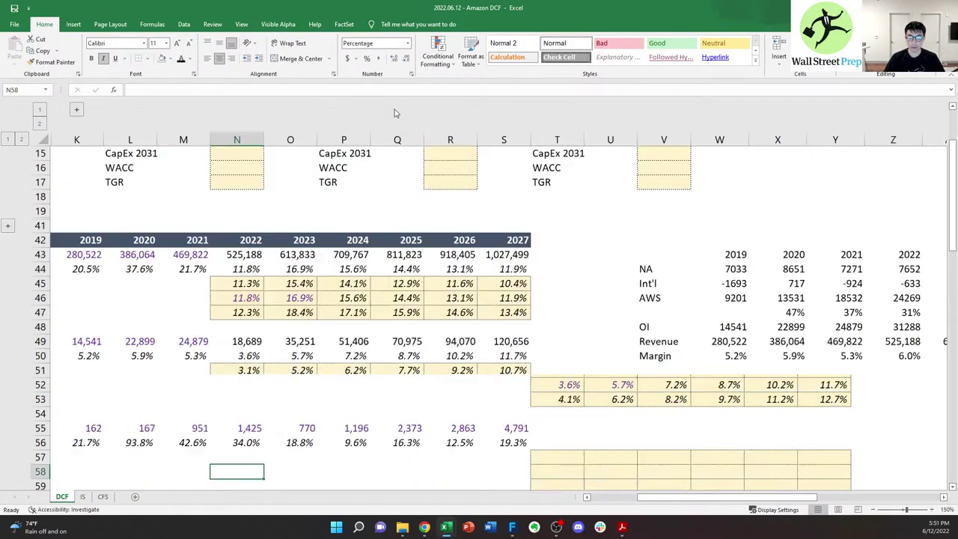
left_click(344, 225)
scroll(396, 294, "down", 2)
scroll(432, 303, "up", 6)
left_click(459, 258)
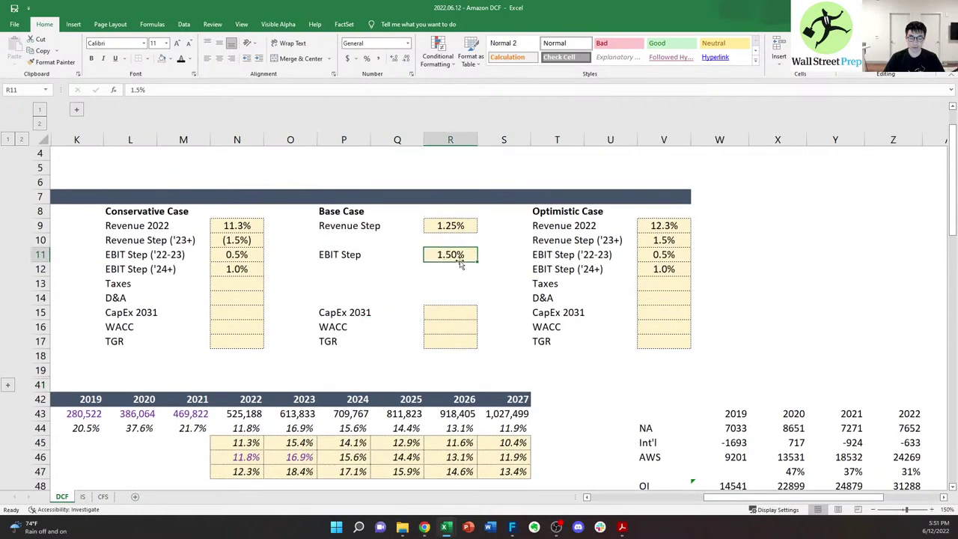
- Copy the Taxes label and input cell from the Conservative Case block to row 13 of the Base Case block
left_click(467, 295)
key("Left")
key("Left")
key("Down")
key("Down")
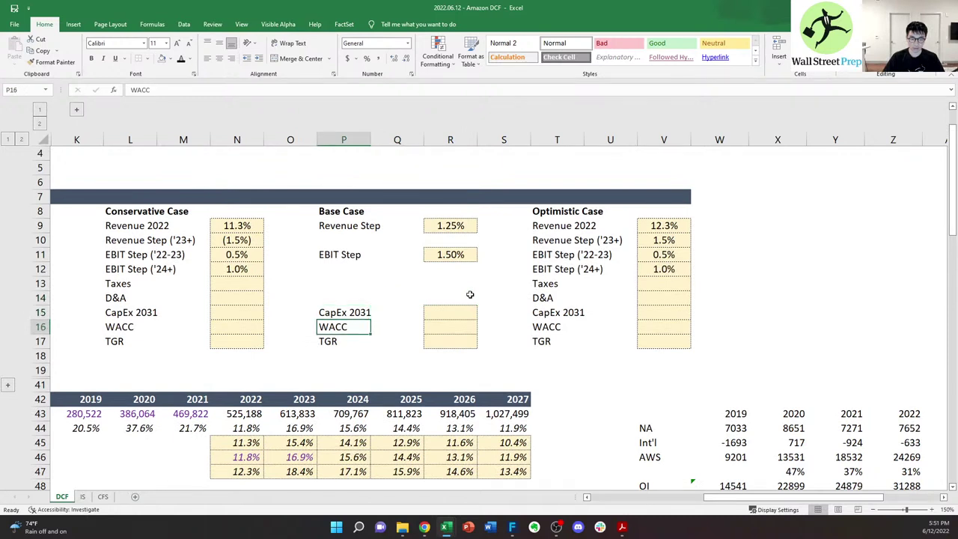
key("Up")
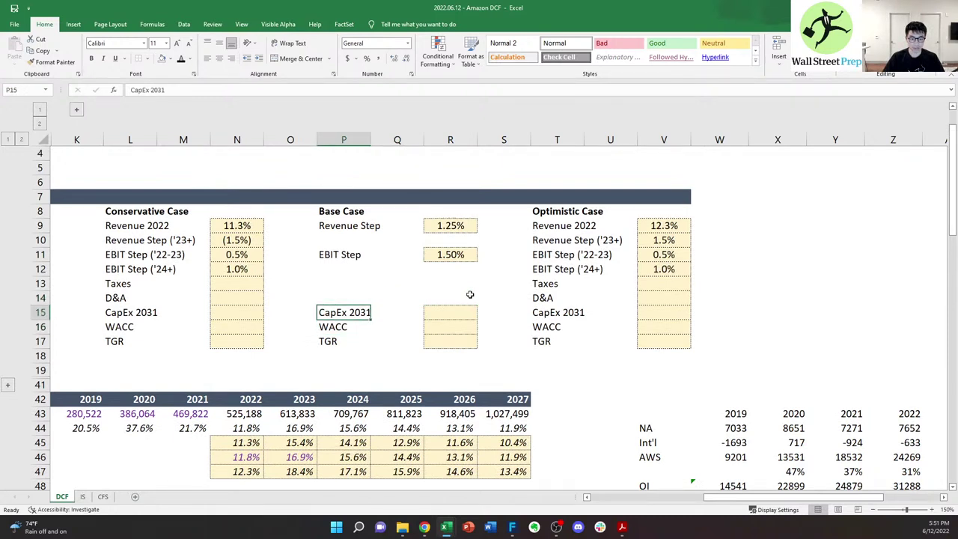
key("Up")
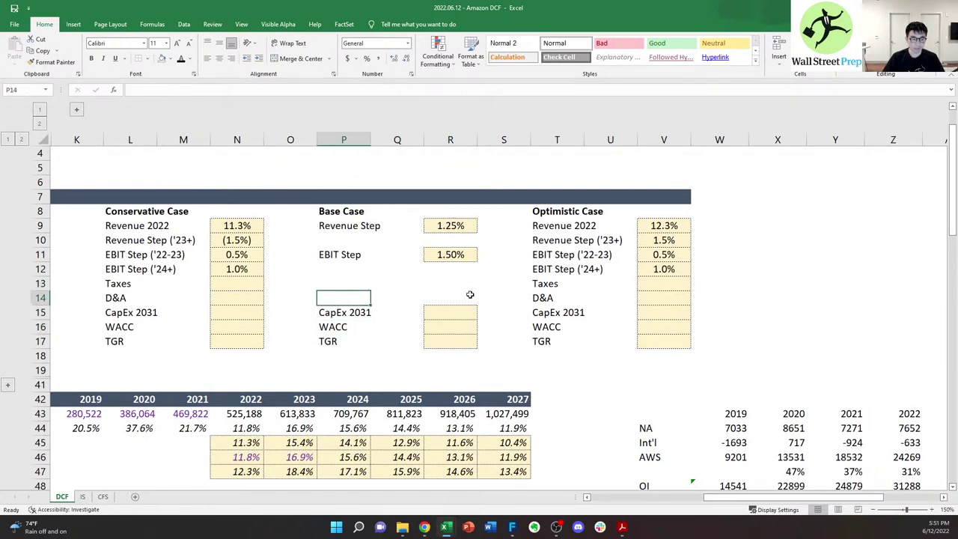
key("Up")
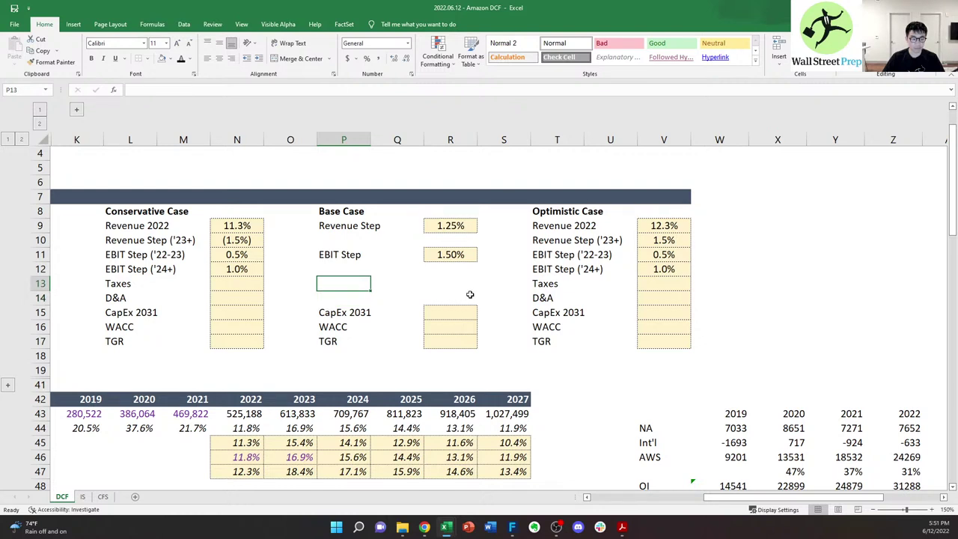
key("Down")
key("Left")
key("Right")
key("Up")
key("Left")
key("Left")
key("Left")
key("Left")
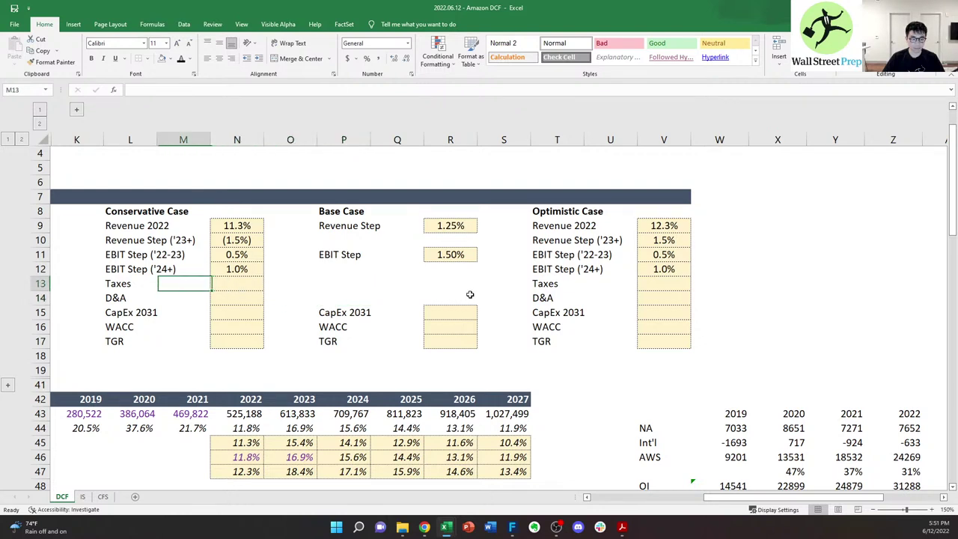
key("shift+Right")
key("shift+Right")
key("ctrl+c")
key("Right")
key("Right")
key("Right")
key("Right")
key("ctrl+v")
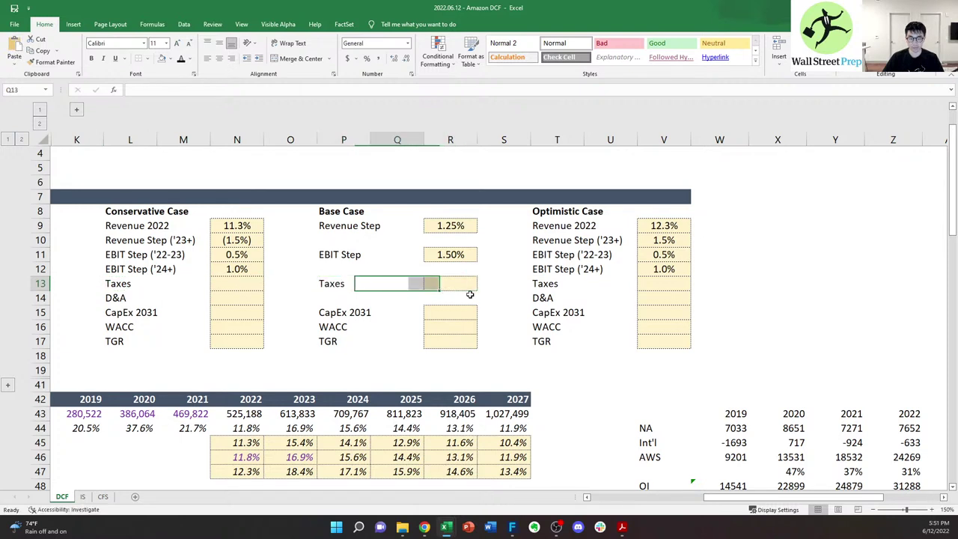
- Set the Base Case tax rate in R13 to 21%
key("Right")
key("Right")
key("Left")
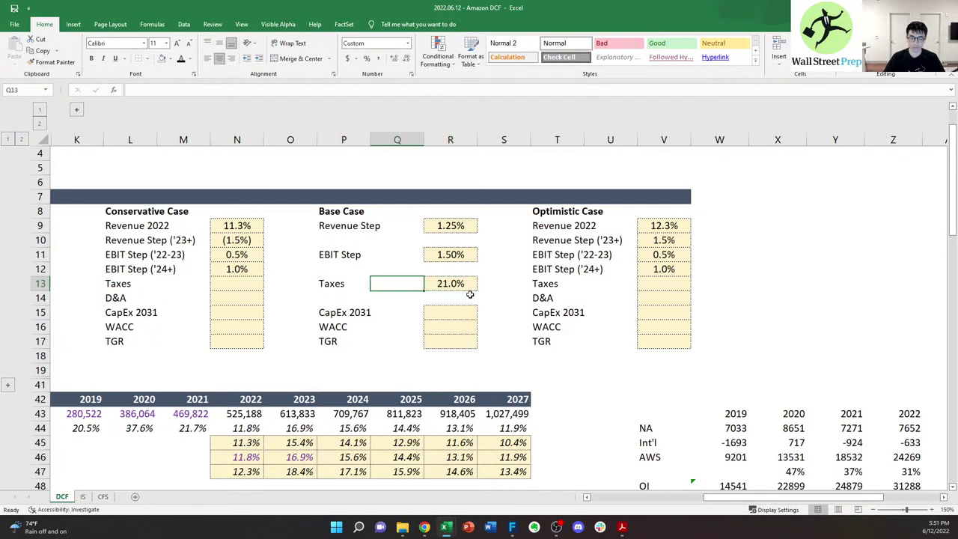
- Try a 19% tax rate in the Conservative Case input N13
key("Left")
key("Left")
key("Left")
type("19%")
key("ctrl+Return")
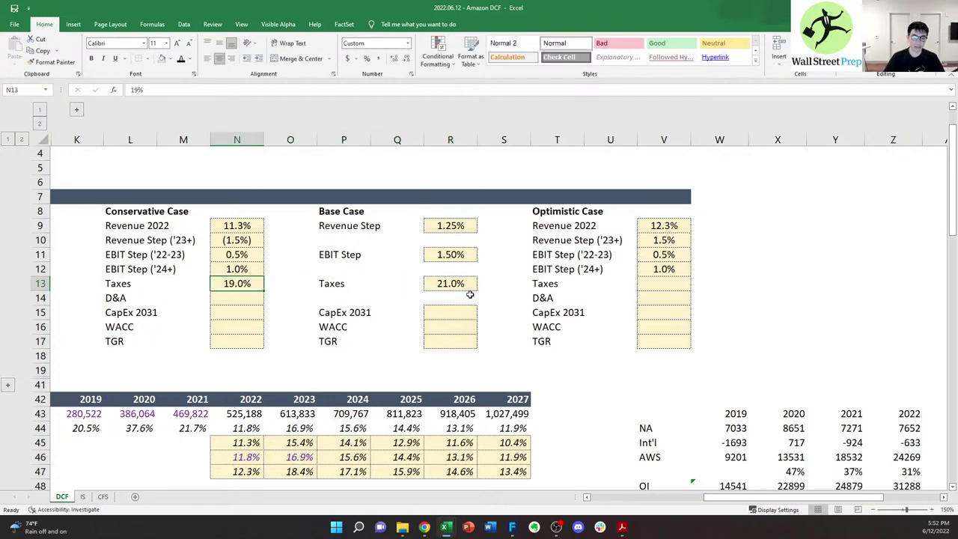
type("25%")
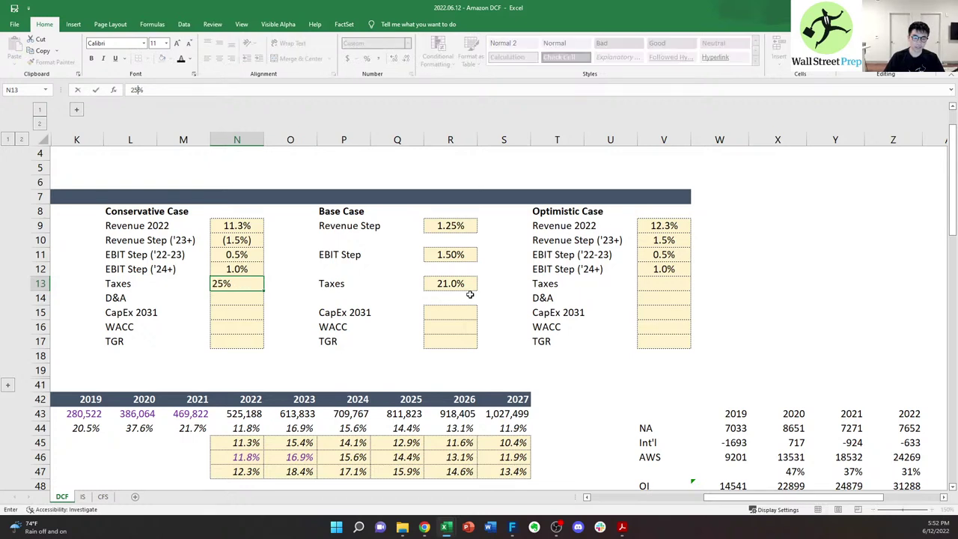
key("Escape")
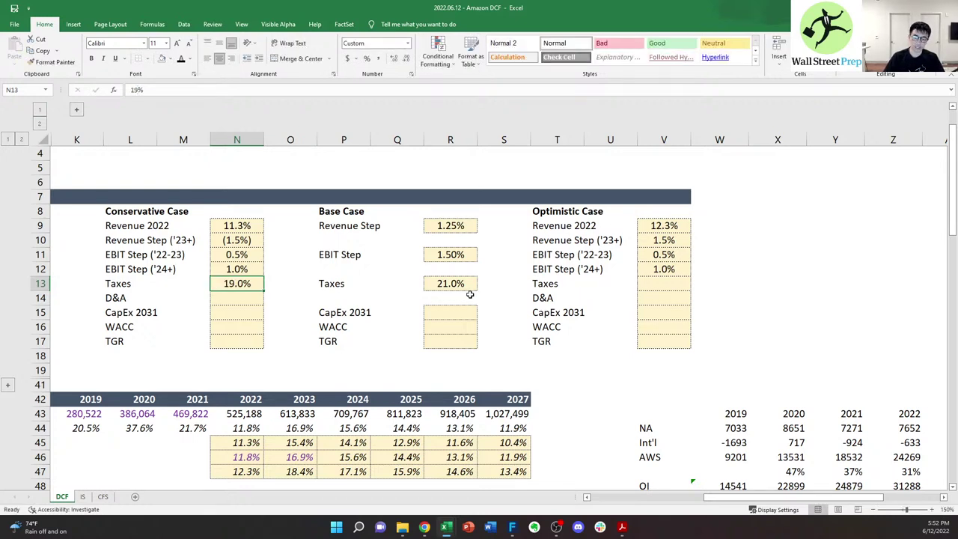
- Set the tax rate to 25% for the Conservative Case in N13 and to 19% for the Optimistic Case in V13
type("25%")
key("ctrl+Return")
key("Right")
key("Right")
key("Right")
key("Right")
key("Right")
key("Right")
key("Right")
key("Right")
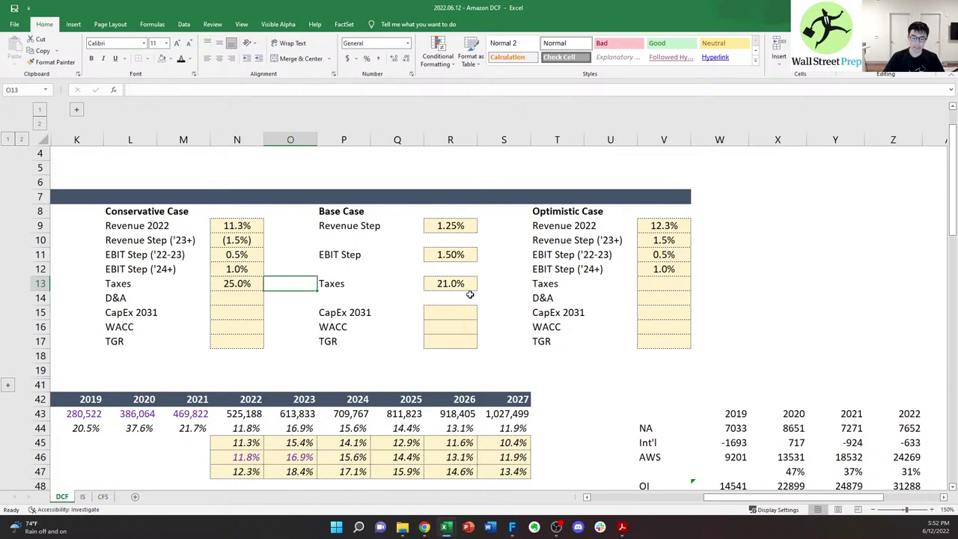
type("19%")
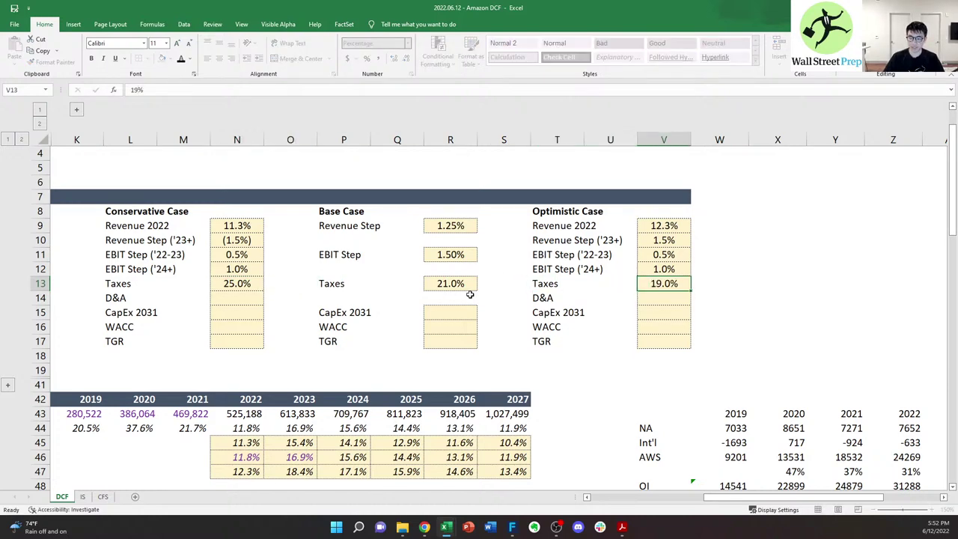
- Examine the 2019 to 2021 tax history in rows 55 and 56 beside the empty case rows
key("Left")
key("Left")
key("Left")
key("Left")
key("Left")
key("Left")
key("Left")
key("Left")
key("Left")
key("Left")
key("Down")
key("Down")
key("Down")
key("Down")
key("Down")
key("Down")
key("Down")
key("Down")
key("Down")
key("Down")
key("Down")
key("Down")
key("Down")
key("Down")
key("Down")
key("Down")
key("Down")
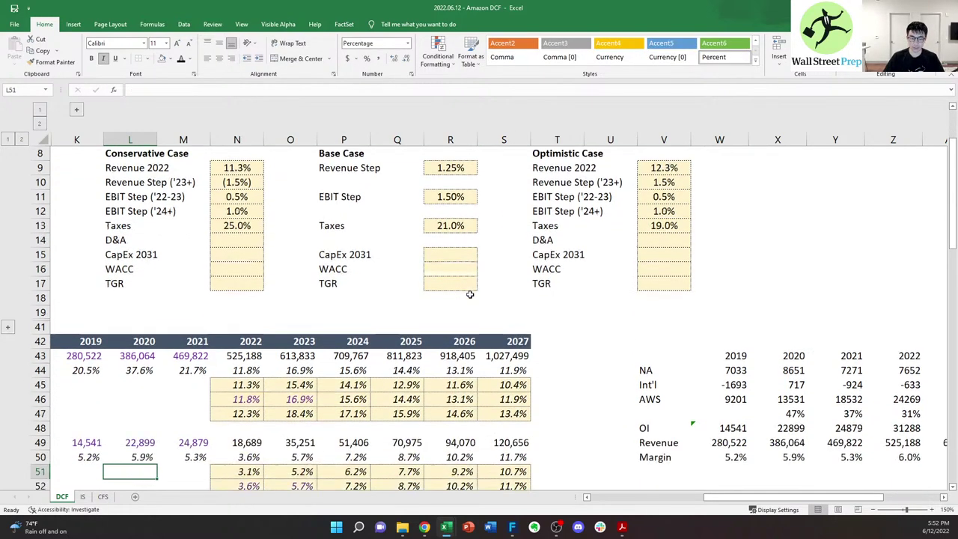
key("Right")
key("Down")
key("Down")
key("Down")
key("Down")
key("Down")
key("Down")
key("Down")
key("Down")
key("Down")
key("Down")
key("Down")
key("Down")
key("Down")
key("Up")
key("Up")
key("Up")
key("Up")
key("Up")
key("Up")
key("Up")
key("Up")
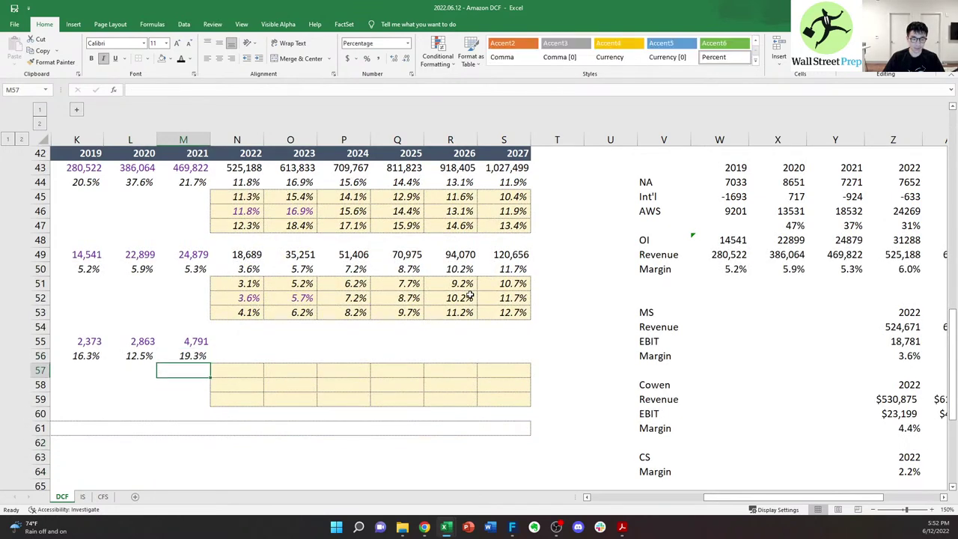
key("Up")
key("Up")
key("Left")
key("Left")
key("Left")
key("Right")
key("Right")
key("Right")
key("Down")
key("Down")
key("Right")
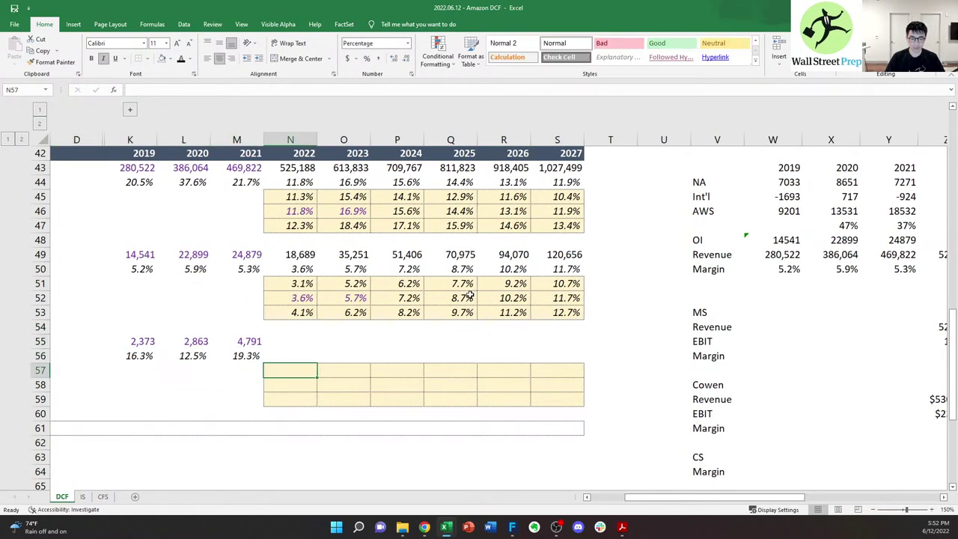
type("=")
key("Up")
key("Right")
key("Up")
key("Up")
key("Up")
key("Up")
key("Up")
key("Up")
key("Up")
key("ctrl+Up")
key("ctrl+Up")
key("ctrl+Up")
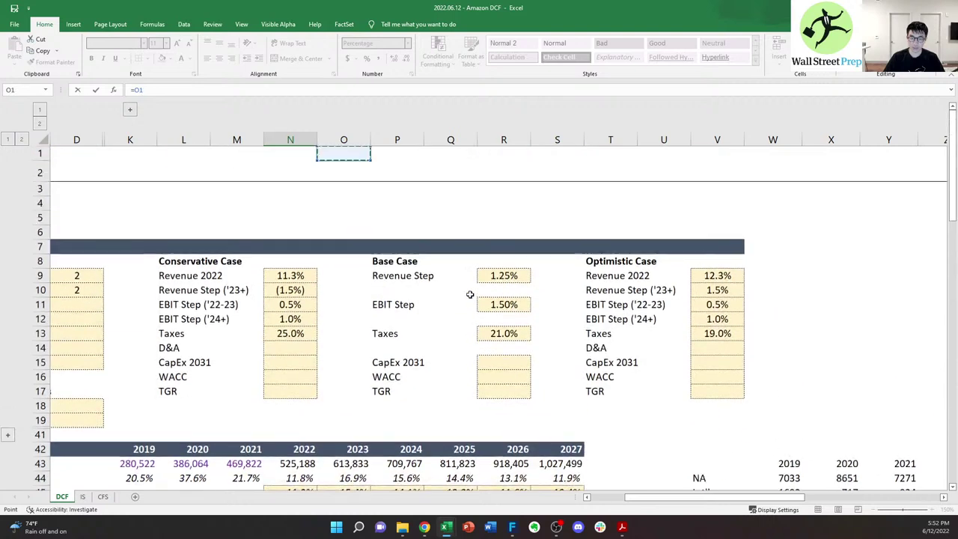
key("Right")
key("Left")
key("Left")
key("Down")
key("ctrl+Down")
key("Down")
key("Down")
key("Down")
key("Down")
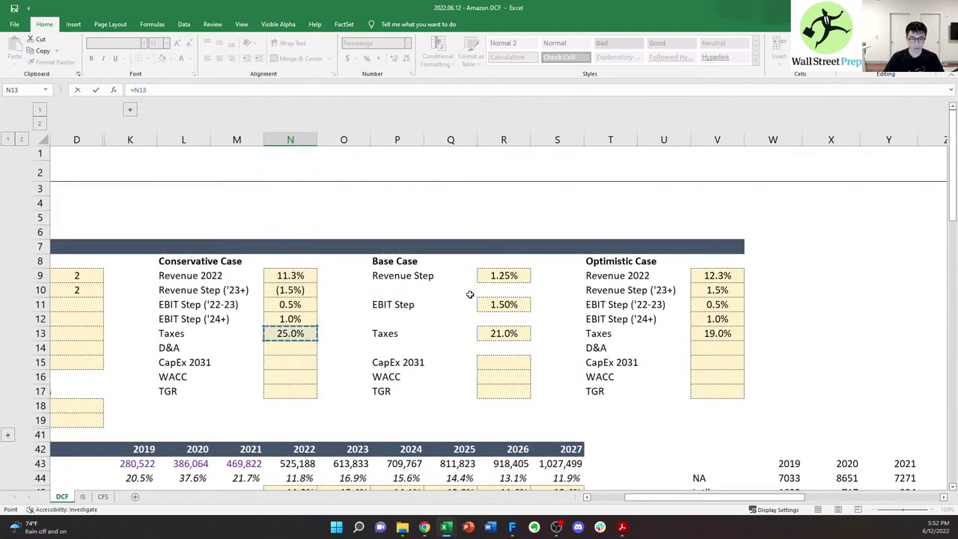
key("Escape")
- Link the 2022 Street Case tax rate in N58 to the Base Case tax input with the formula =$R$13
type("=")
key("Right")
key("Right")
key("Right")
key("Right")
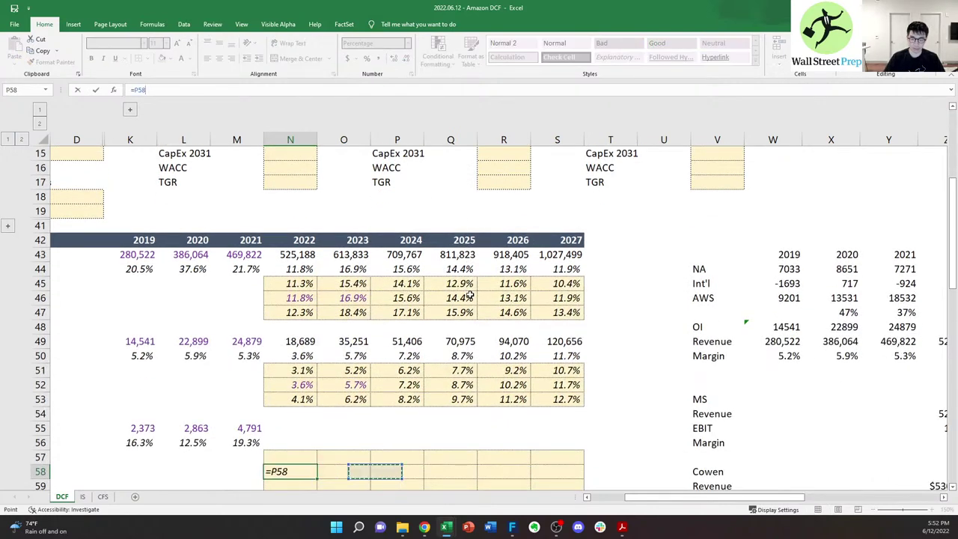
key("ctrl+Up")
key("ctrl+Up")
key("ctrl+Up")
key("ctrl+Up")
key("ctrl+Up")
key("ctrl+Up")
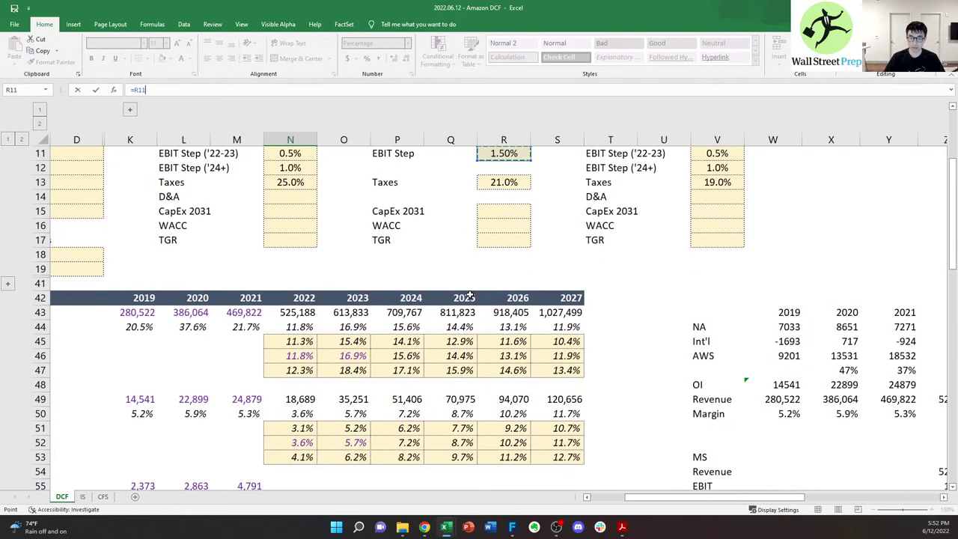
key("Down")
key("Down")
key("Return")
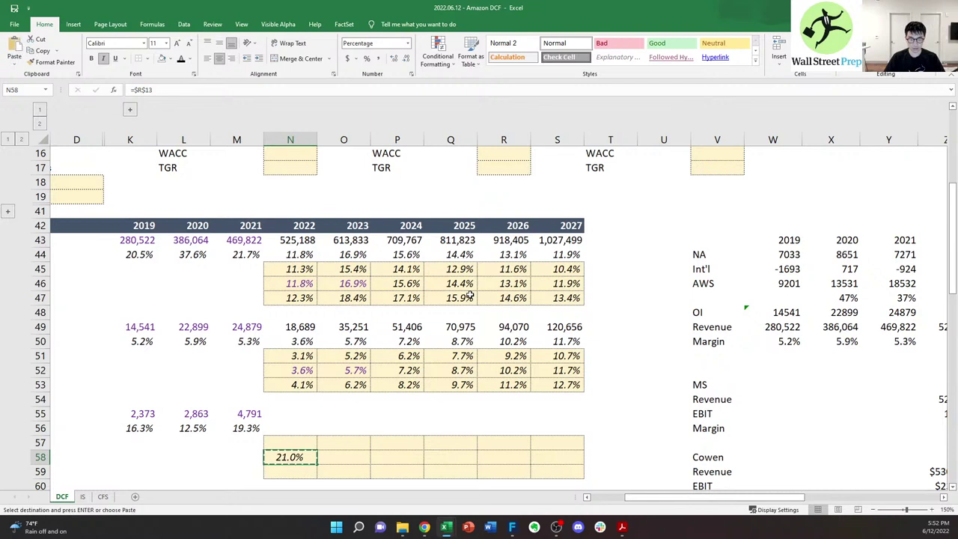
- Copy the N58 tax rate formula across the Street Case row through 2027 in S58
key("shift+Right")
key("shift+Right")
key("shift+Right")
key("shift+Right")
key("shift+Right")
key("Return")
- Switch to the Chrome browser and view the Google results for the corporate tax rate
key("Down")
type("=")
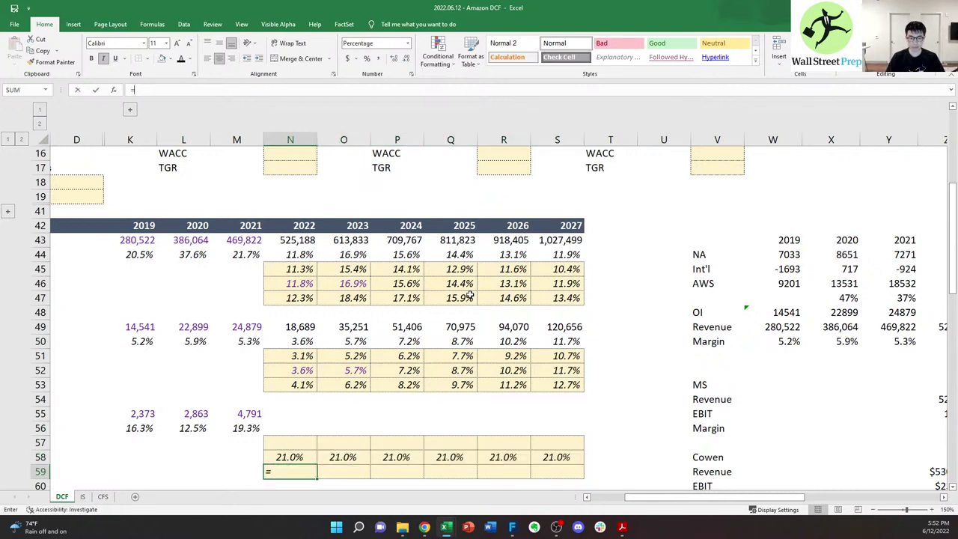
key("Escape")
key("alt+Tab")
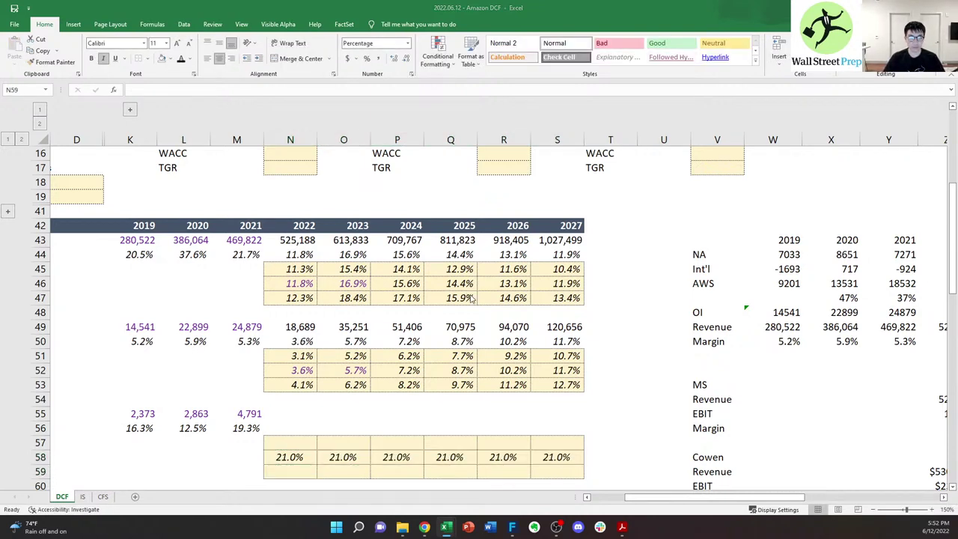
key("alt+Tab")
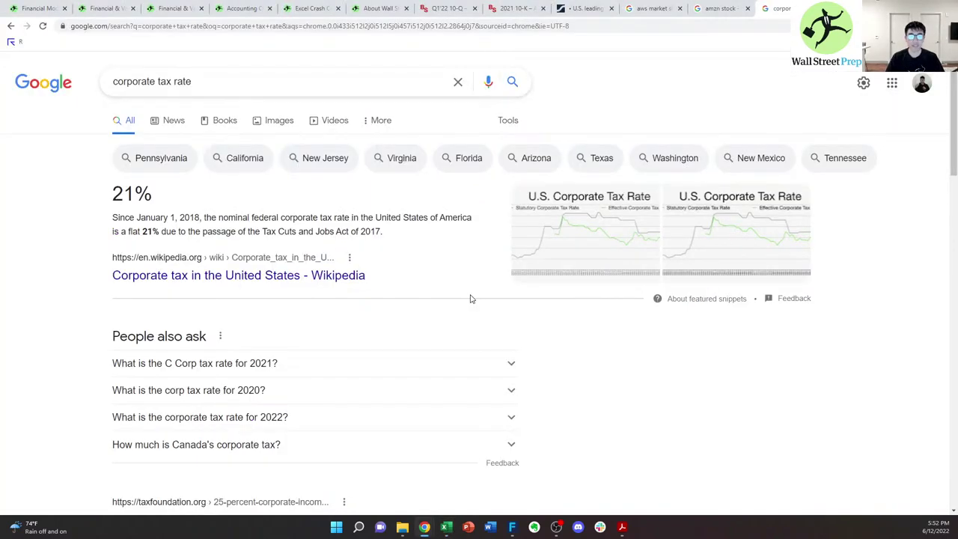
- Search Google for "next presidential election date", view the results and close that browser tab
key("ctrl+l")
type("ne")
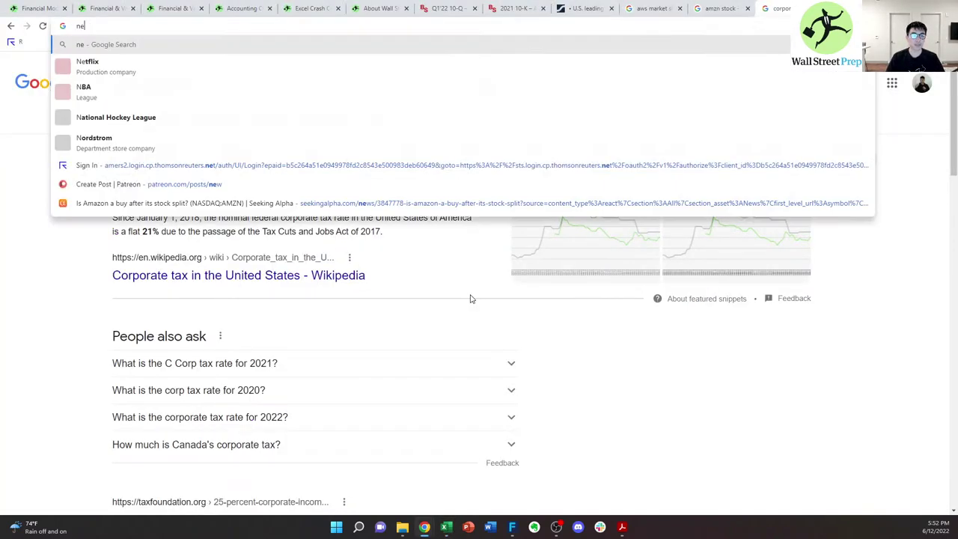
type("xt presidential election")
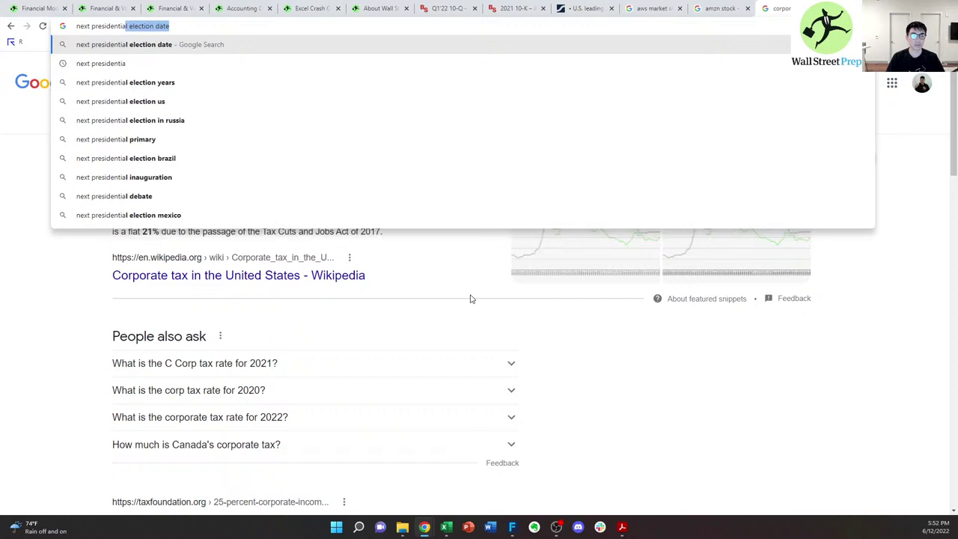
key("Return")
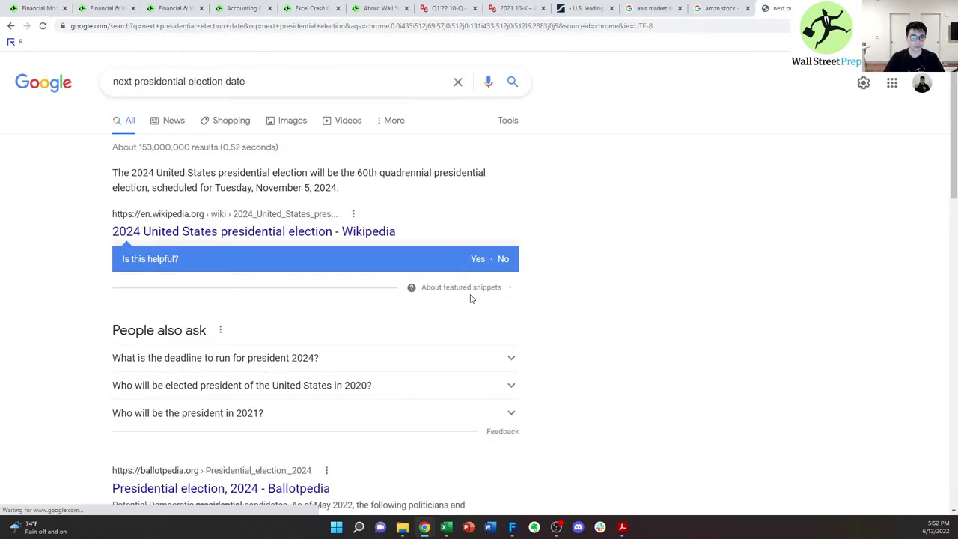
key("ctrl+w")
- Switch back to the Excel workbook and link the 2022 tax rate in N57 to the Street Case with the formula =N58
key("alt+Tab")
key("Right")
key("Up")
key("Left")
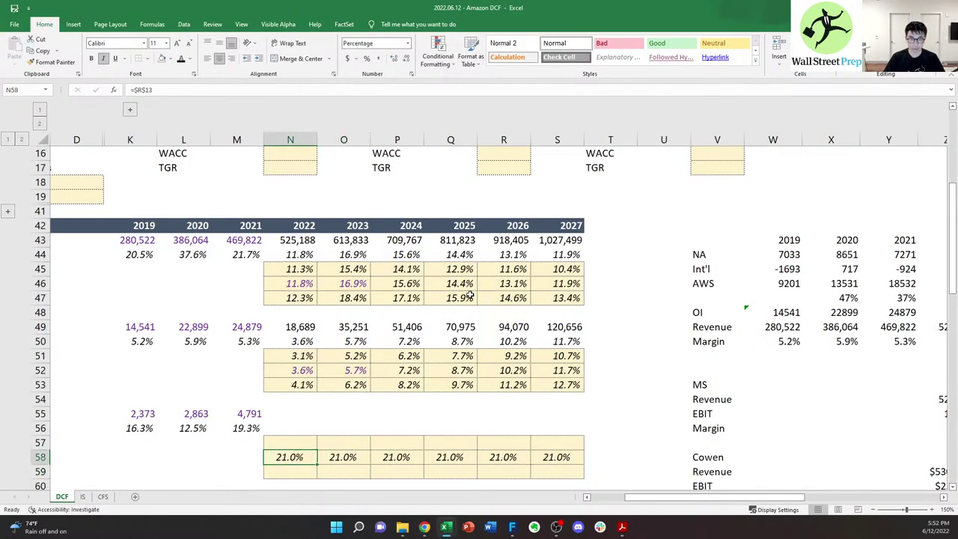
key("Up")
key("Right")
key("Left")
type("=")
key("Up")
key("ctrl+Return")
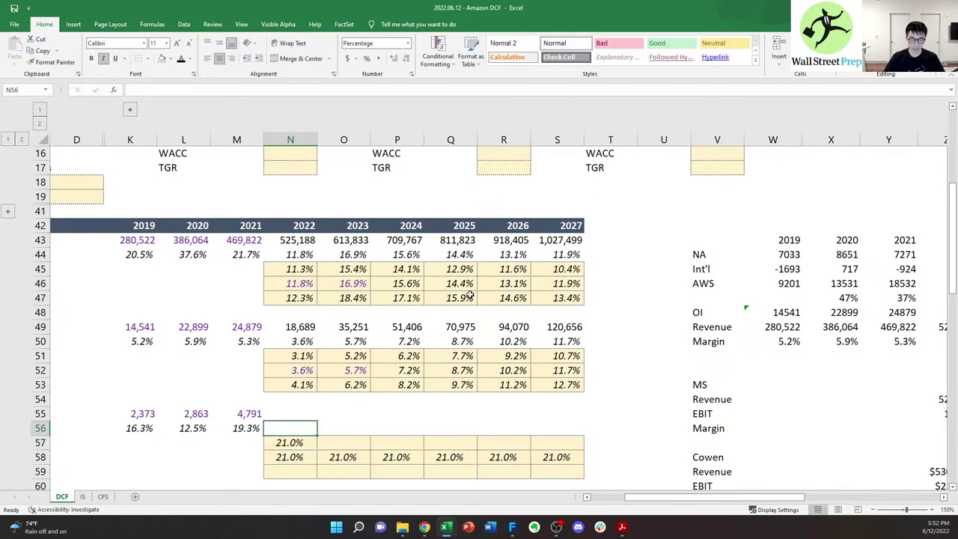
- Right-align the tax rate cells of all three cases in N57:S59
key("shift+Down")
key("shift+Right")
key("shift+Down")
key("shift+Right")
key("shift+Right")
key("shift+Right")
key("shift+Right")
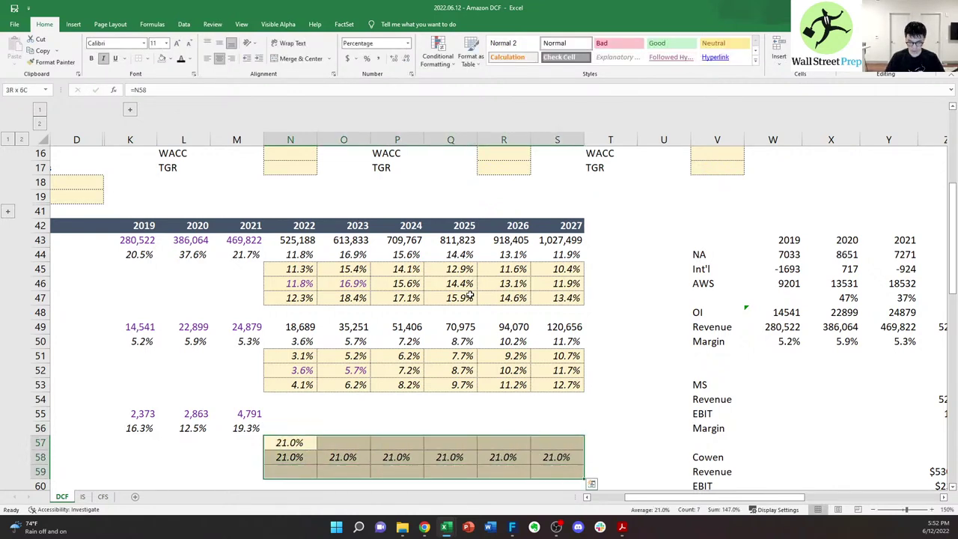
key("Right")
key("Left")
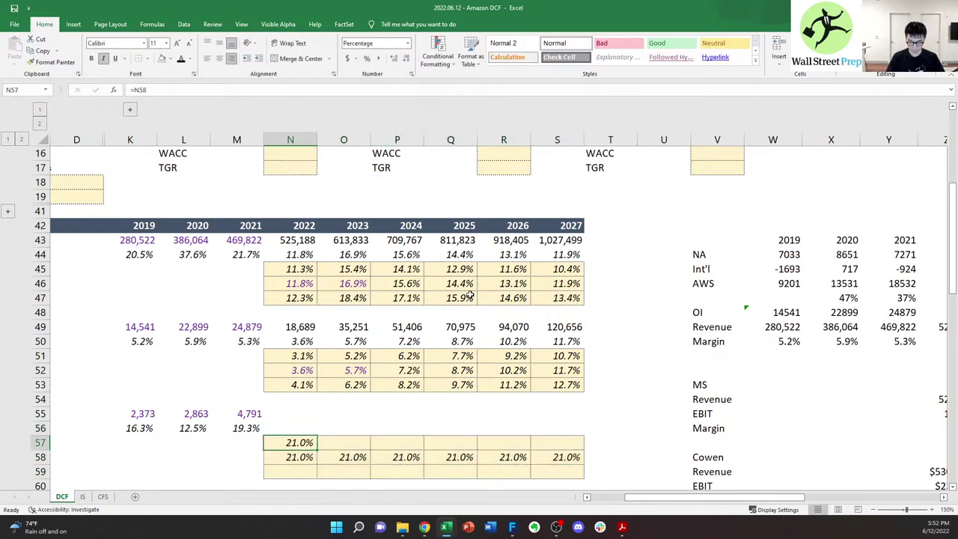
- Change the font color of the linked 2022 tax rate in N57 to purple
key("alt+h")
key("f")
key("c")
key("Right")
key("Right")
key("Down")
key("Down")
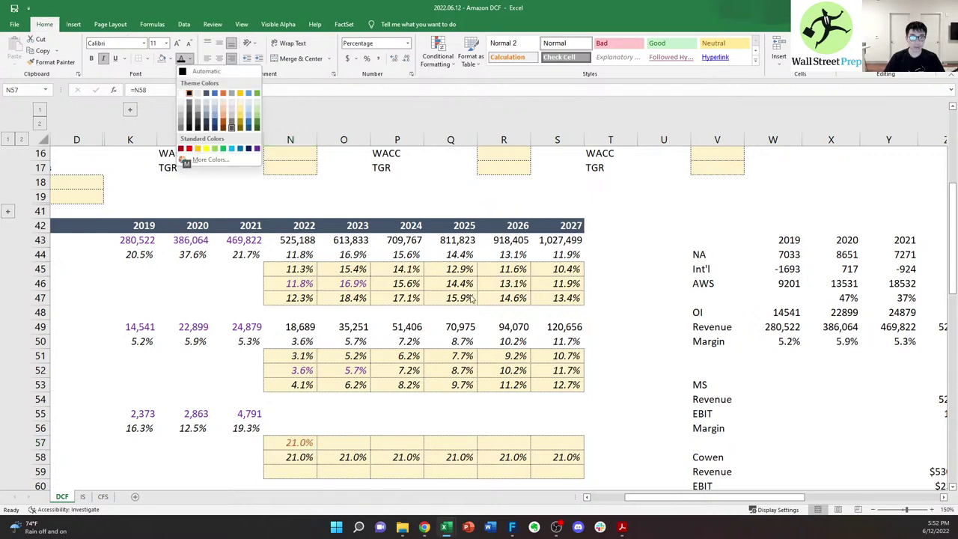
key("Return")
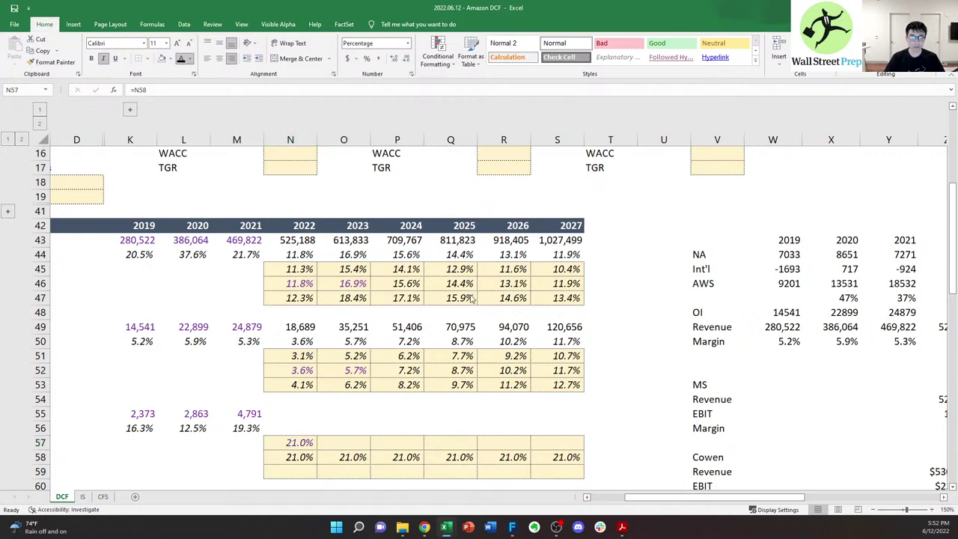
- Copy the N57 formula and its formatting across row 57 through 2024 in P57
key("shift+Right")
key("shift+Right")
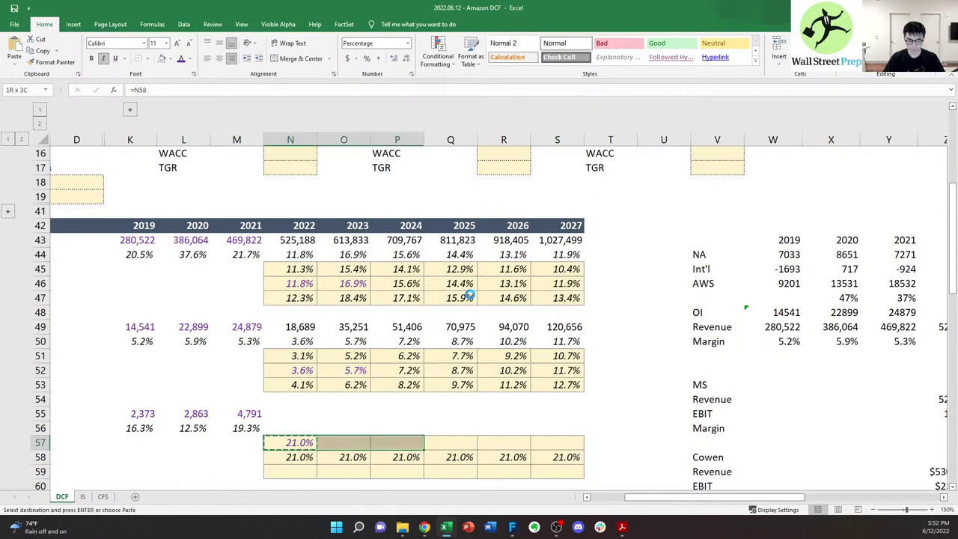
key("Return")
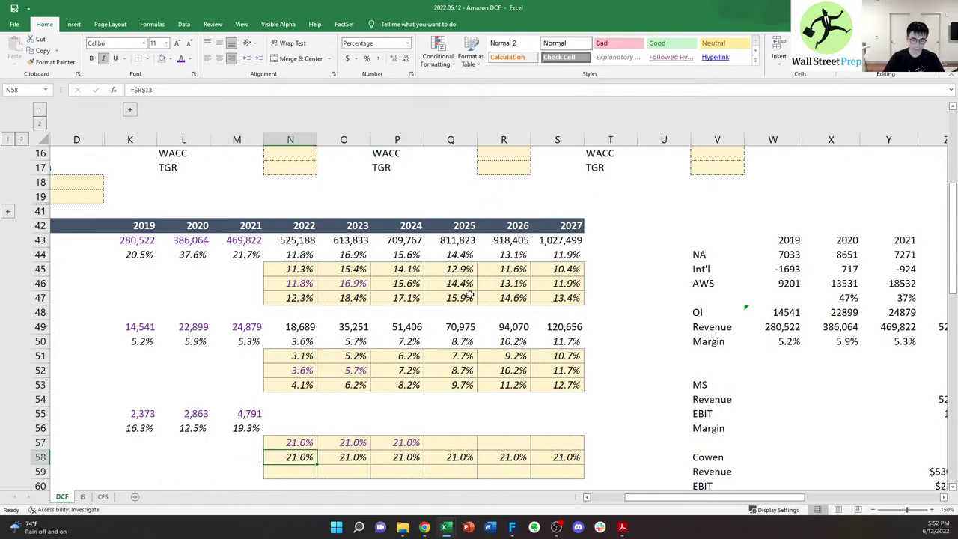
- Examine the historical effective tax rates for 2019 to 2021 in K56:M56, including their average
key("Left")
key("Left")
key("Left")
key("Up")
key("Up")
key("shift+Right")
key("shift+Right")
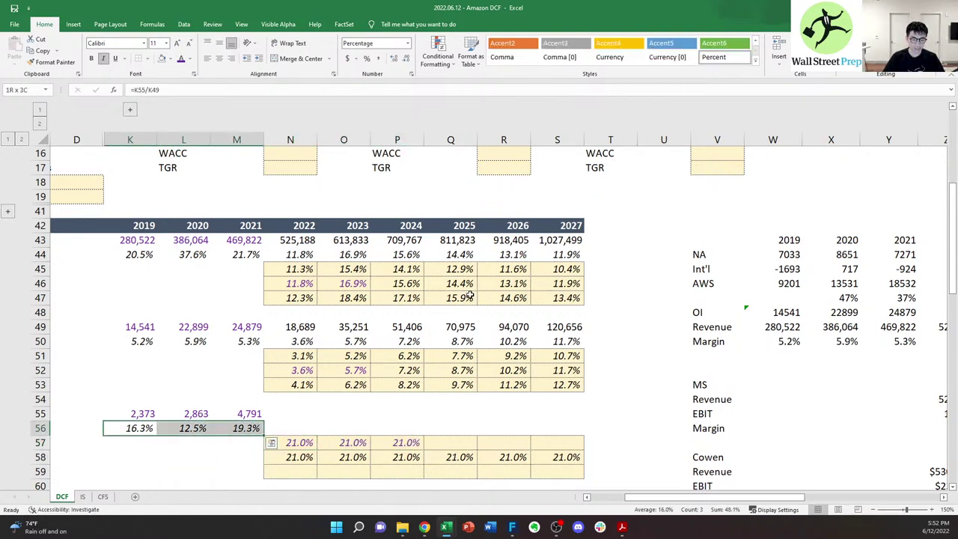
key("shift+Left")
key("shift+Left")
key("shift+Right")
key("shift+Right")
key("shift+Right")
key("Right")
key("Right")
key("Right")
key("Right")
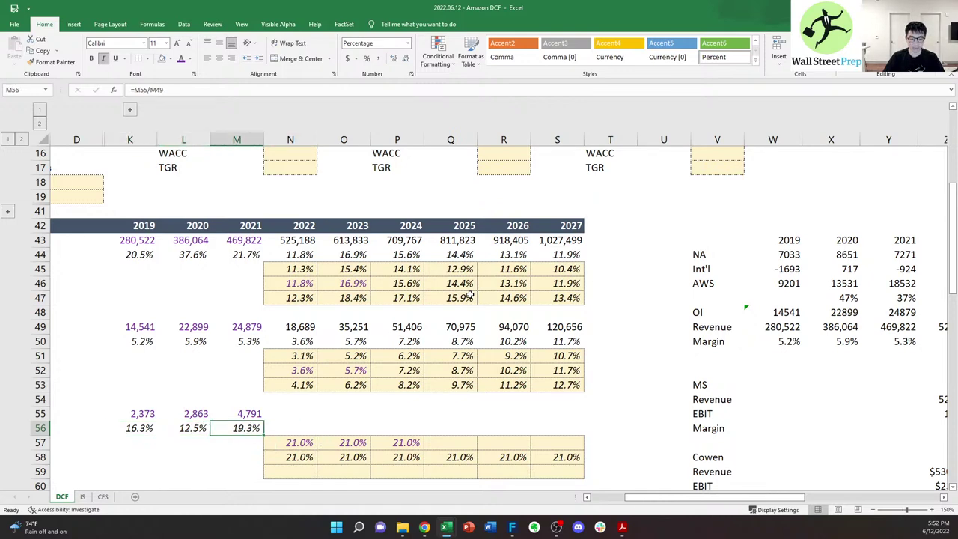
- Set the Base Case Taxes assumption in R13 to 19%
key("Up")
key("Up")
key("Up")
key("Up")
key("Up")
key("Up")
key("Up")
key("Up")
key("Up")
key("Up")
key("Up")
key("Up")
key("Up")
key("Up")
key("Up")
key("Up")
key("Up")
key("Up")
key("Up")
key("Up")
key("Up")
key("Up")
key("Right")
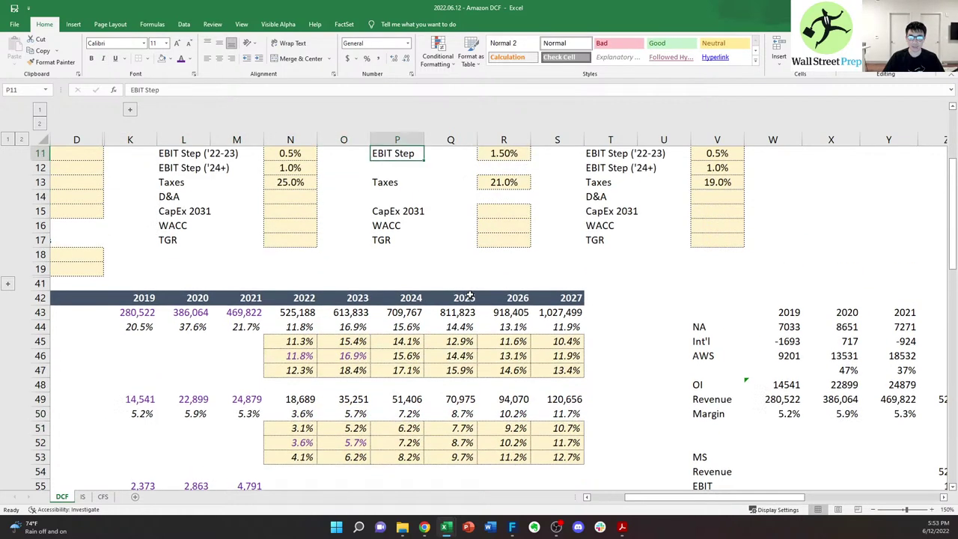
key("Up")
key("Down")
key("Right")
key("Right")
key("Down")
key("Down")
type("1")
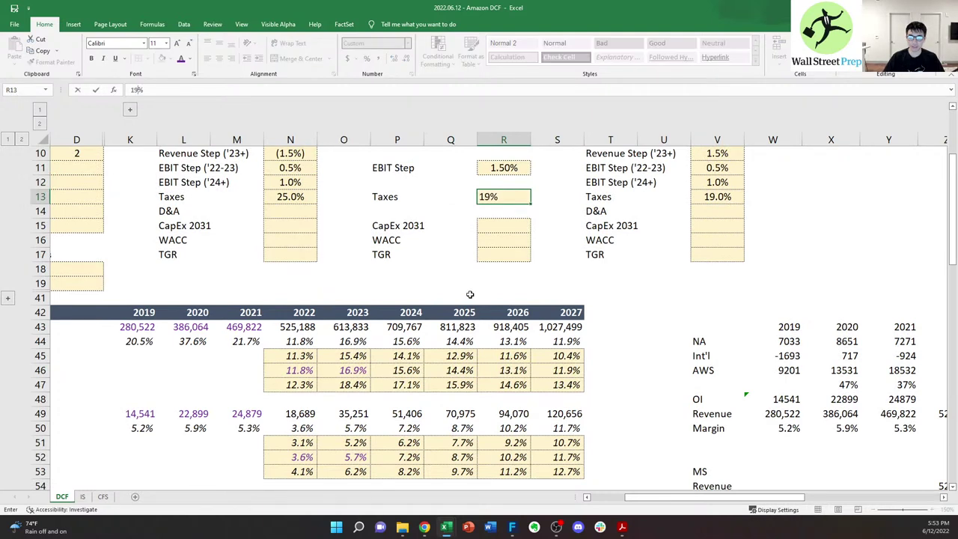
type("9")
key("ctrl+Return")
- Set the Optimistic Case Taxes assumption in V13 to 17%
key("Right")
key("Right")
key("Right")
key("Right")
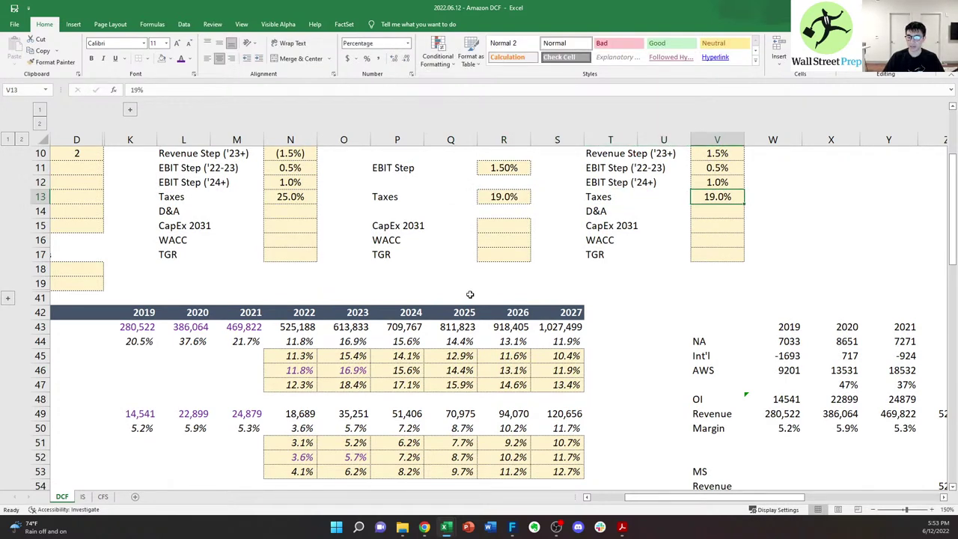
type("17")
key("ctrl+Return")
key("Left")
key("Left")
key("Right")
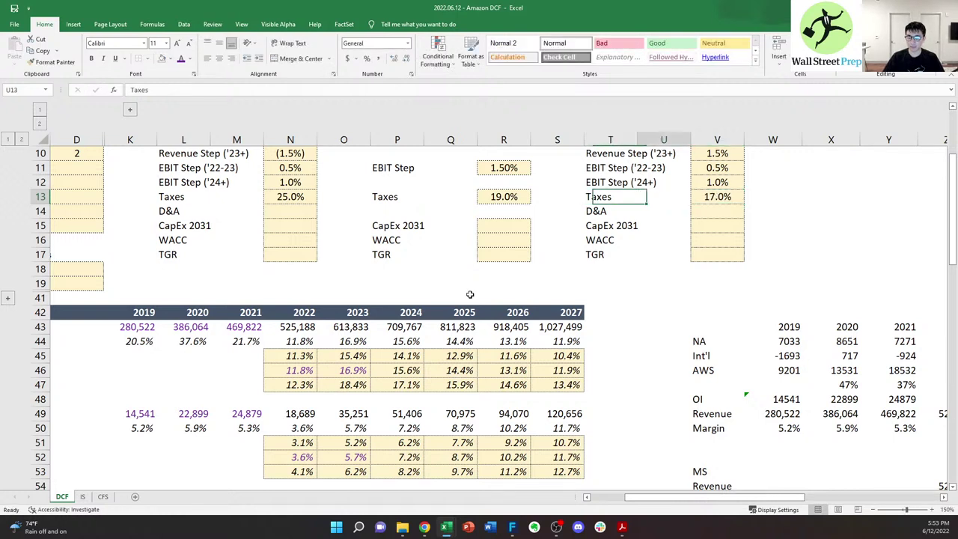
key("Right")
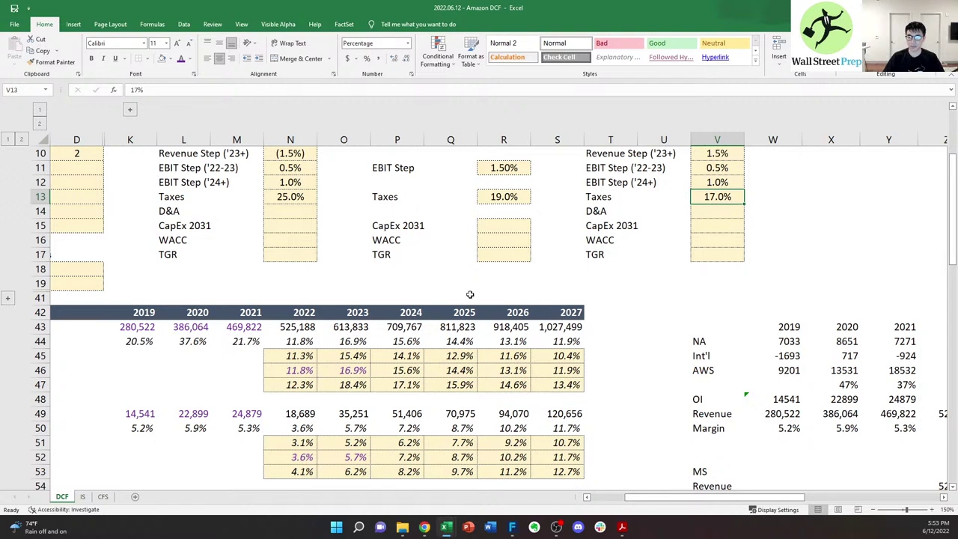
key("F2")
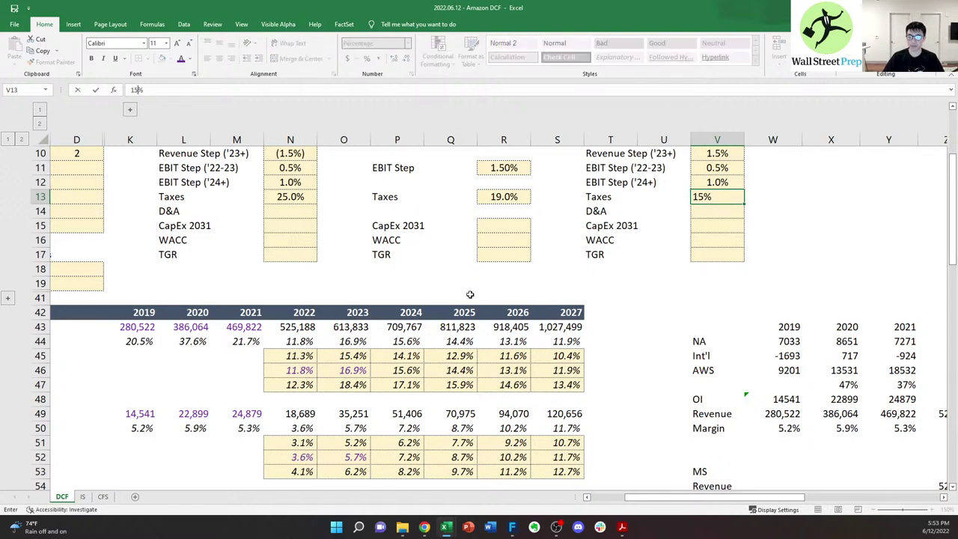
key("Escape")
key("Left")
key("Left")
key("Left")
key("Left")
key("Left")
key("Left")
key("Left")
key("Left")
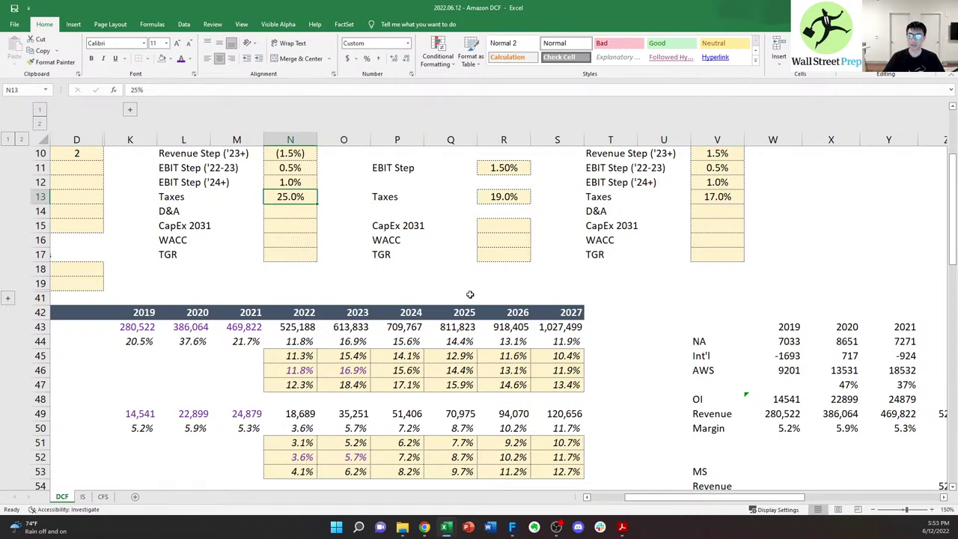
- Set the Optimistic Case Taxes assumption in V13 to 15%
key("Right")
key("Right")
key("Right")
key("Right")
key("Right")
key("Right")
key("Right")
key("Right")
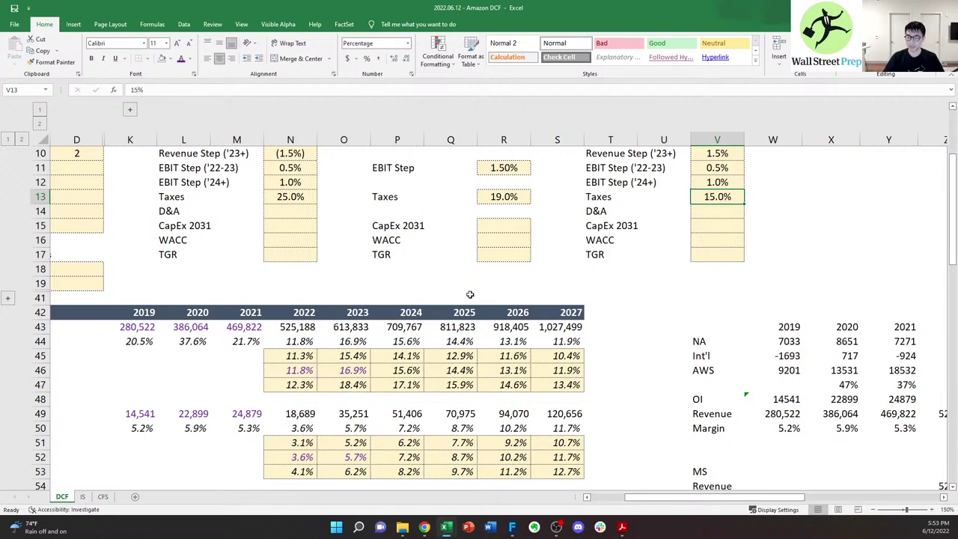
- Link the 2022 Optimistic tax rate in N59 to the Base Case rate in N58
key("Left")
key("Left")
key("Left")
key("Left")
key("Left")
key("Left")
key("Down")
key("Down")
key("Down")
key("Down")
key("Down")
key("Down")
key("Down")
key("Down")
key("Down")
key("Down")
key("Down")
key("Down")
key("Down")
key("Down")
key("Down")
key("Down")
key("Down")
key("Down")
key("Down")
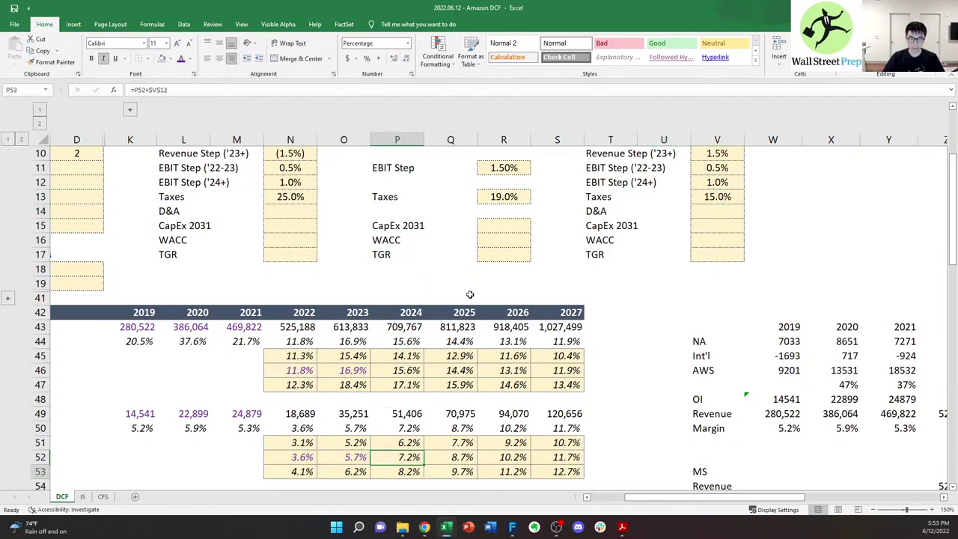
key("Down")
key("Down")
key("Down")
key("Down")
key("Down")
key("Down")
key("Down")
key("Down")
key("Down")
key("Down")
key("Down")
key("Down")
key("Down")
key("Left")
key("Left")
key("Up")
key("Up")
key("Up")
key("Up")
key("Up")
key("Up")
key("Up")
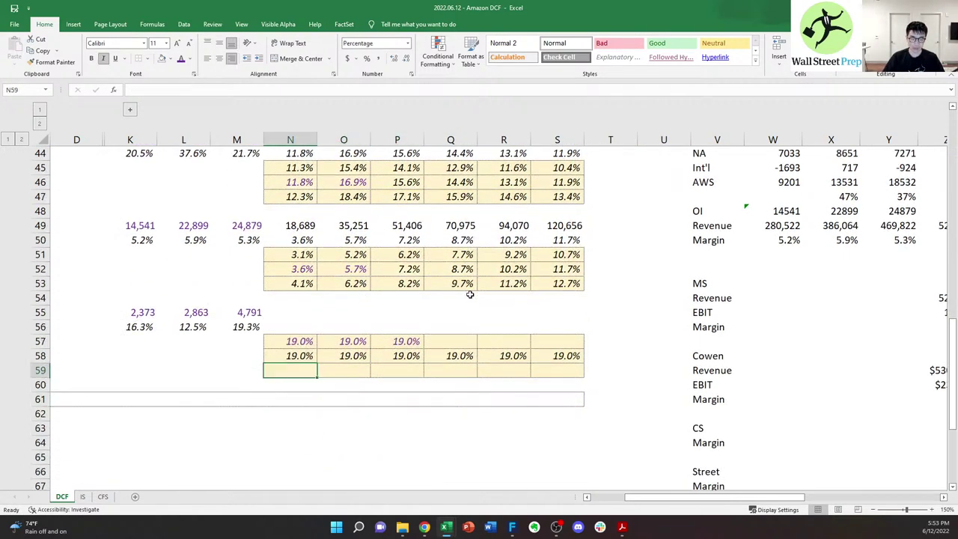
type("=")
key("Up")
key("Return")
- Copy only the formatting of N57:P57 onto the Optimistic tax row starting at N59
key("Up")
key("Up")
key("shift+Right")
key("shift+Right")
key("ctrl+c")
key("Down")
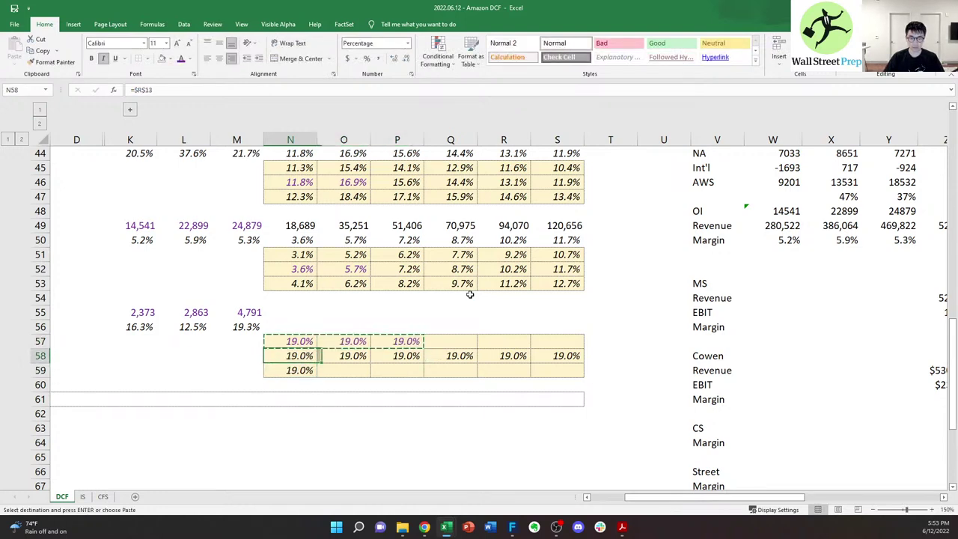
key("Down")
key("ctrl+alt+v")
key("t")
key("Return")
key("Escape")
- Fill the N59 tax formula across to 2024 in P59
key("shift+Left")
key("shift+Left")
key("Right")
key("Left")
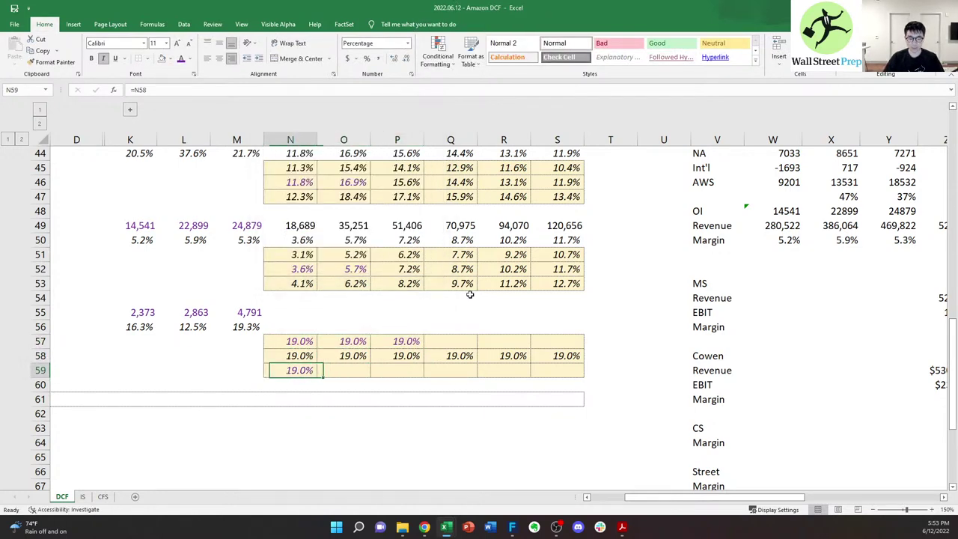
key("shift+Right")
key("shift+Right")
key("ctrl+r")
key("Right")
key("Right")
key("Right")
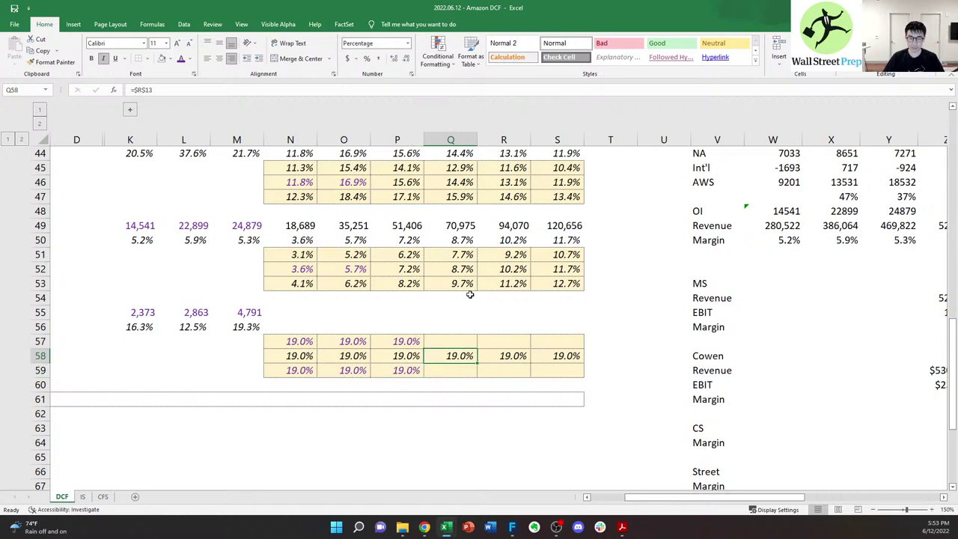
- Link the 2025 Conservative tax rate in Q57 to the Conservative Case Taxes assumption in N13
key("Up")
type("=")
key("Up")
key("Up")
key("Up")
key("Up")
key("ctrl+Up")
key("ctrl+Up")
key("ctrl+Up")
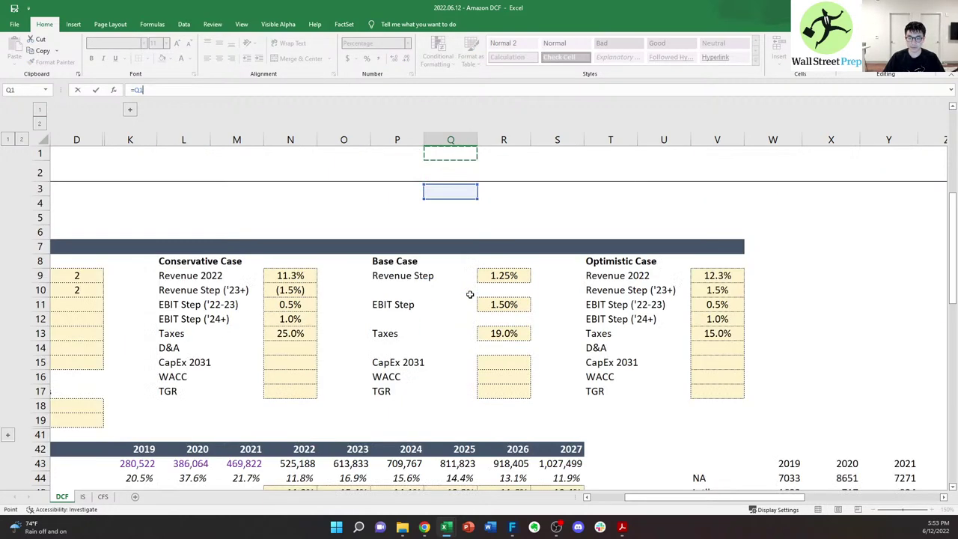
key("Left")
key("Down")
key("Left")
key("Down")
key("Left")
key("Down")
key("Down")
key("ctrl+Down")
key("ctrl+Down")
key("Return")
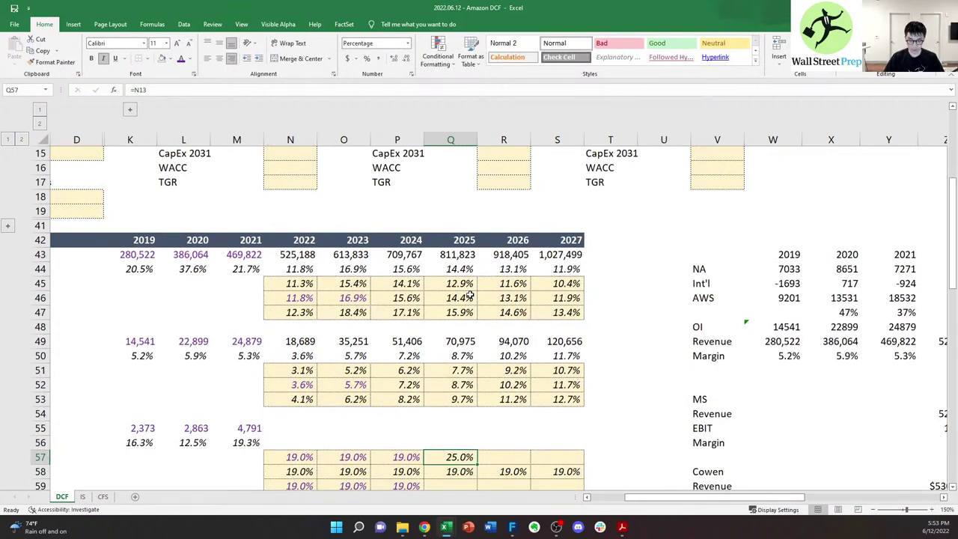
- Apply the formatting of P57 to the 2025 Conservative tax rate in Q57
key("Left")
key("ctrl+c")
key("Right")
key("alt+e")
key("s")
key("t")
key("Return")
key("Escape")
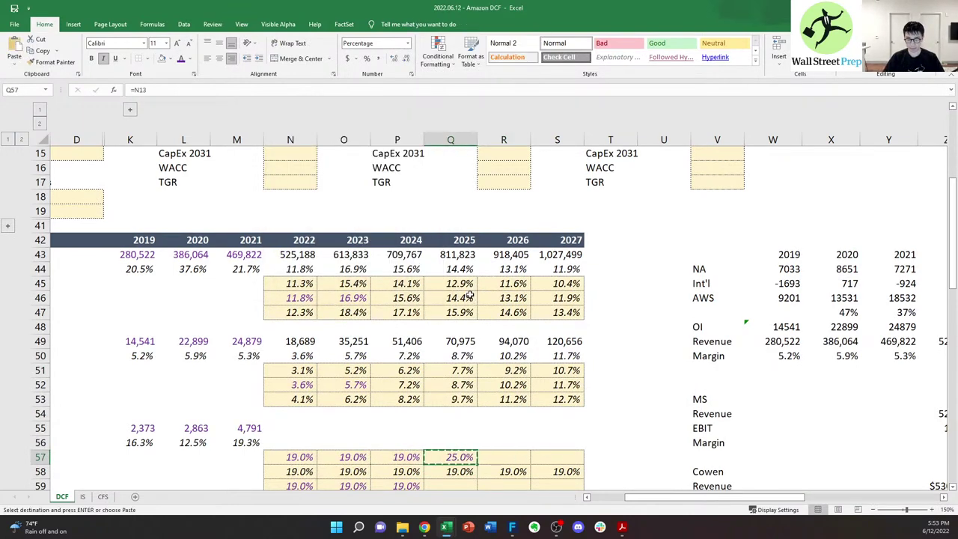
- Try to copy the Conservative tax rate formula from Q57 across R57:S57
key("shift+Right")
key("shift+Right")
key("ctrl+v")
key("Escape")
- Correct the Conservative tax formulas for 2025 to 2027, anchoring the Q57 reference as $N$13
key("Down")
key("Right")
key("Up")
type("=")
key("Left")
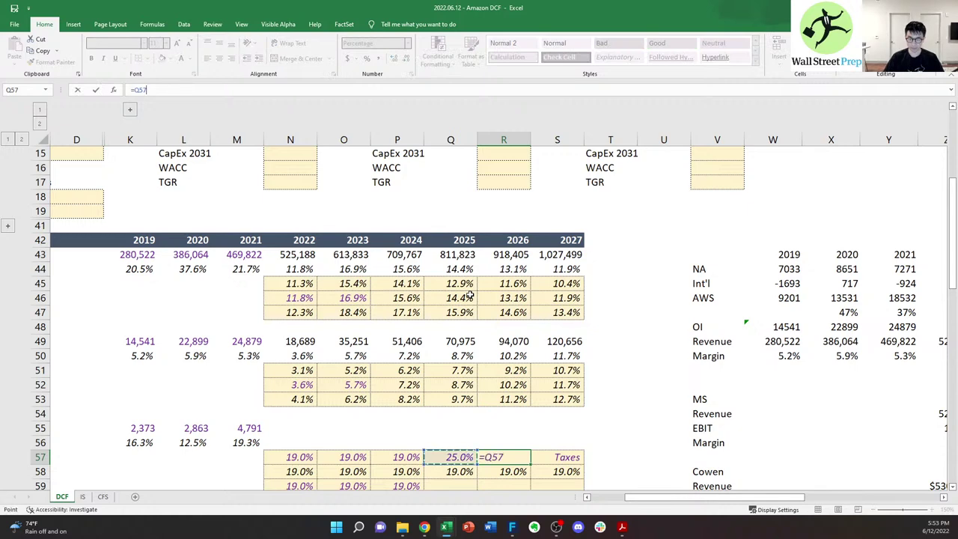
key("ctrl+Return")
key("ctrl+c")
key("shift+Right")
key("ctrl+v")
key("Escape")
key("Left")
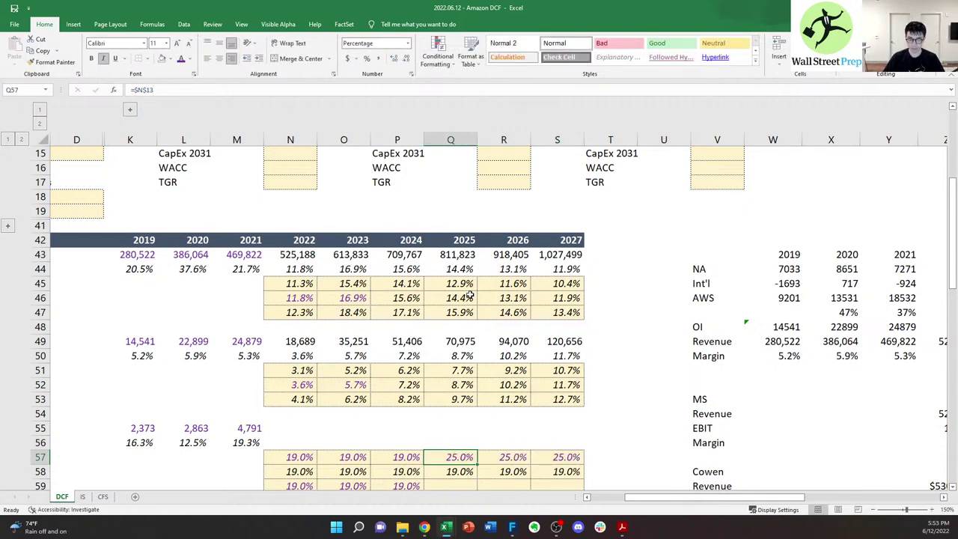
- Copy the anchored Conservative tax formula from Q57 across to 2027 in S57
key("ctrl+c")
key("shift+Right")
key("shift+Right")
key("ctrl+v")
key("Escape")
- Link the 2025 Optimistic tax rate in Q59 to the Optimistic Case Taxes assumption with the absolute reference $V$13
key("Down")
key("Down")
type("=")
key("Right")
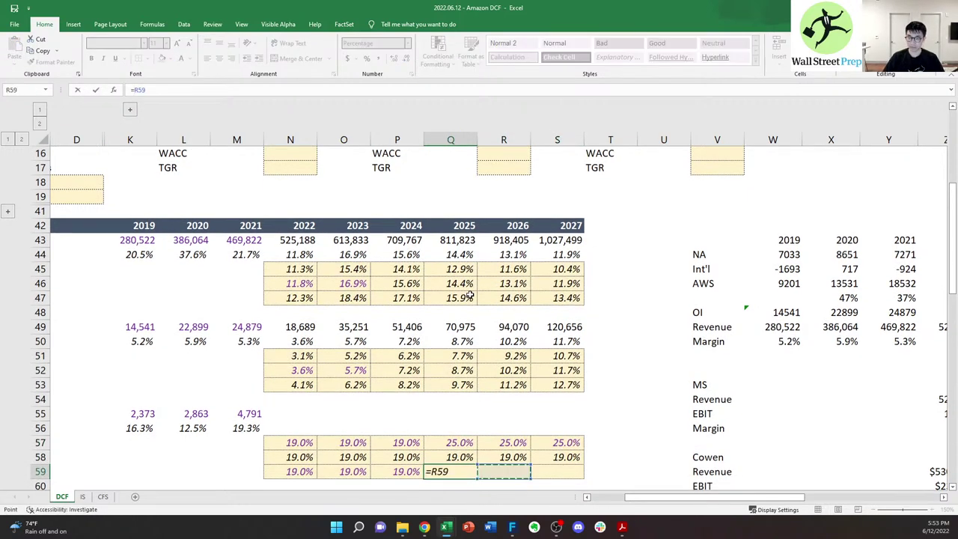
key("Right")
key("Right")
key("Right")
key("Right")
key("Up")
key("Up")
key("Up")
key("Up")
key("Up")
key("Up")
key("Up")
key("Up")
key("Up")
key("Up")
key("Up")
key("Up")
key("Up")
key("Up")
key("Up")
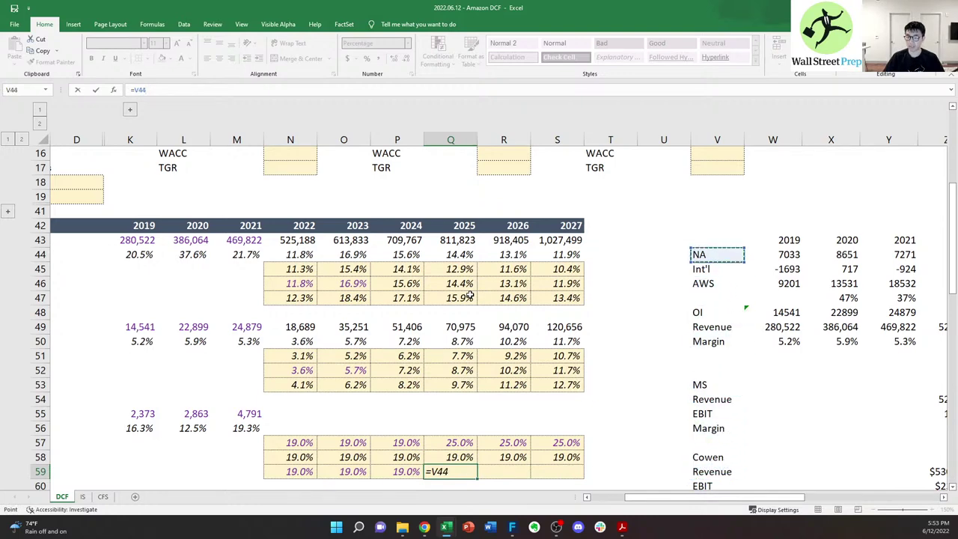
key("ctrl+Up")
key("F4")
key("Return")
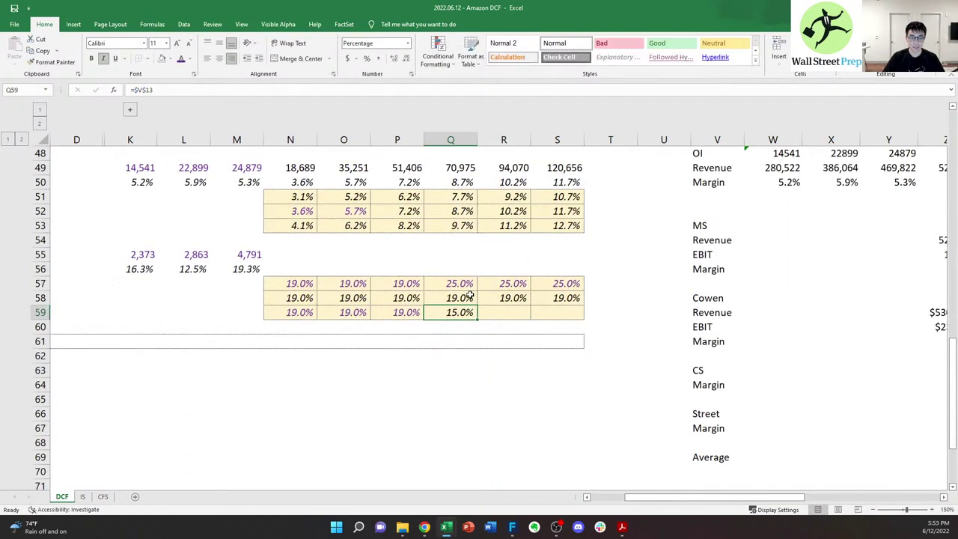
- Copy only the formatting of Q57 onto the 2025 Optimistic tax rate in Q59
key("Right")
key("Left")
key("Up")
key("Up")
key("ctrl+c")
key("Down")
key("Down")
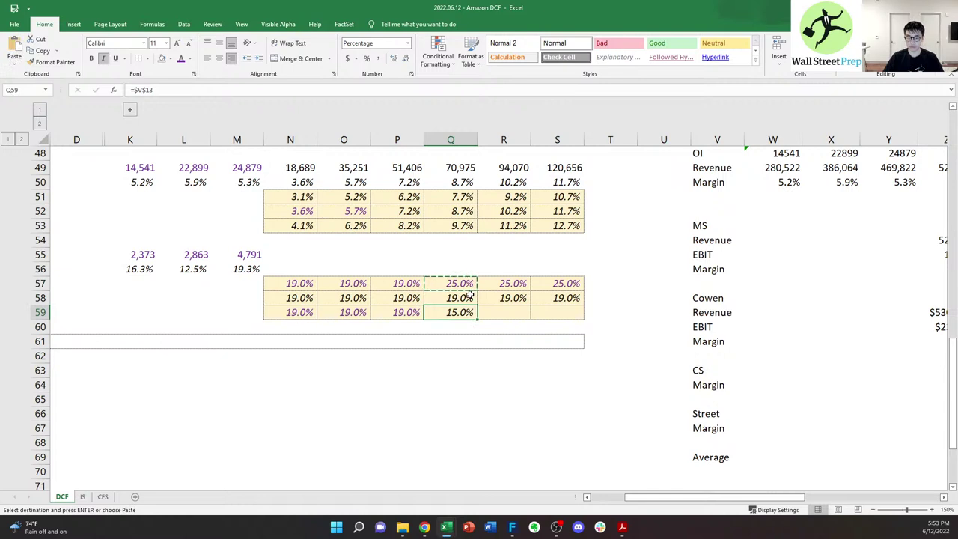
key("ctrl+alt+v")
key("t")
key("Return")
key("Escape")
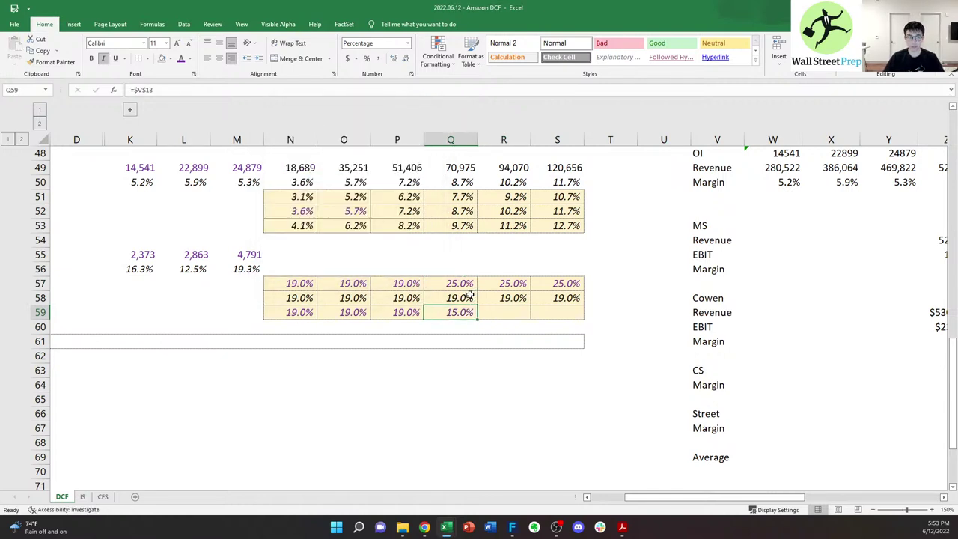
- Keep the reference in Q59 anchored as $V$13 and copy the Optimistic tax formula across 2026 and 2027 in R59:S59
key("F2")
key("F4")
key("Return")
key("F2")
key("F4")
key("F4")
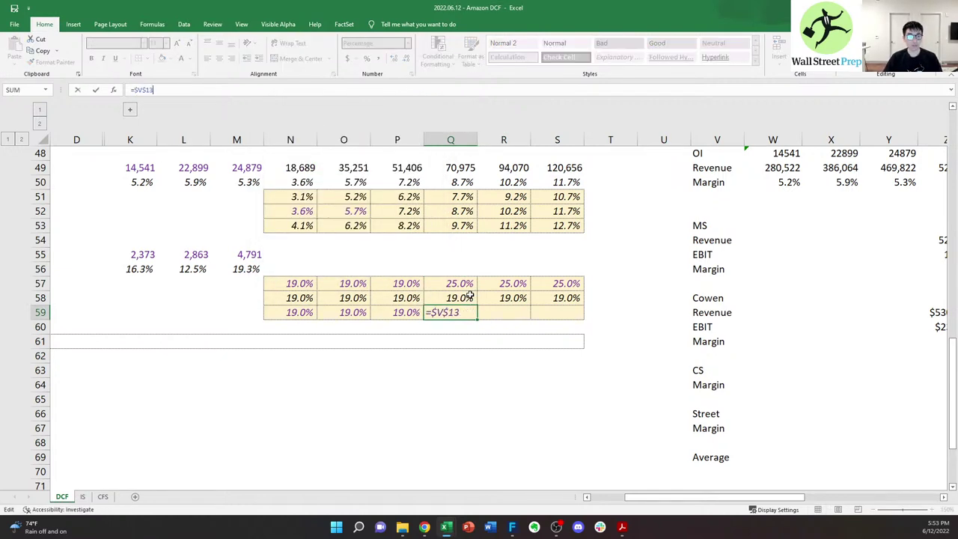
key("ctrl+Return")
key("ctrl+c")
key("Right")
key("shift+Right")
key("Return")
- Enter =OFFSET(N56,$D$11,0) as the 2022 tax % of EBIT in N56, so the Taxes switch picks the case
key("Left")
key("Left")
key("Left")
key("Left")
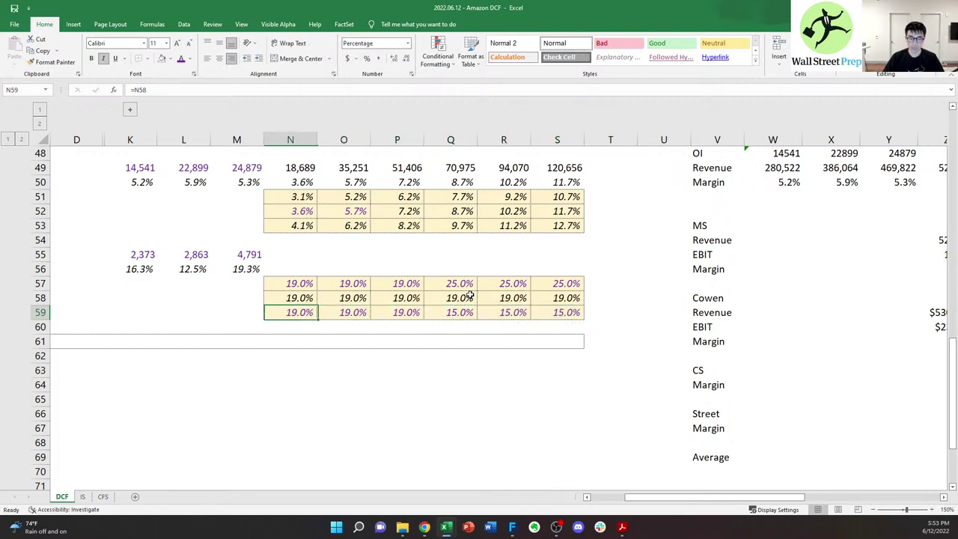
key("Up")
key("Up")
key("Up")
type("=offset(")
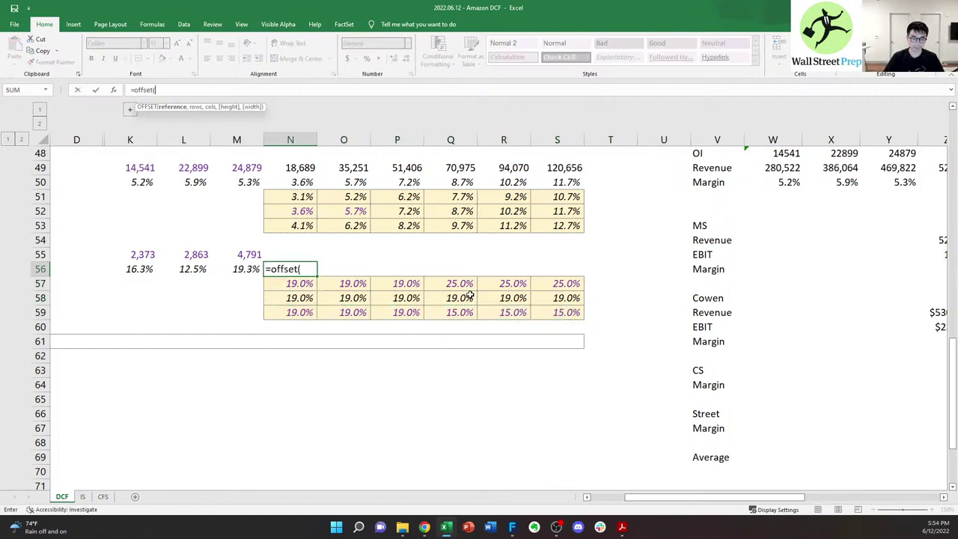
key("Up")
key("Down")
type(",")
key("ctrl+Up")
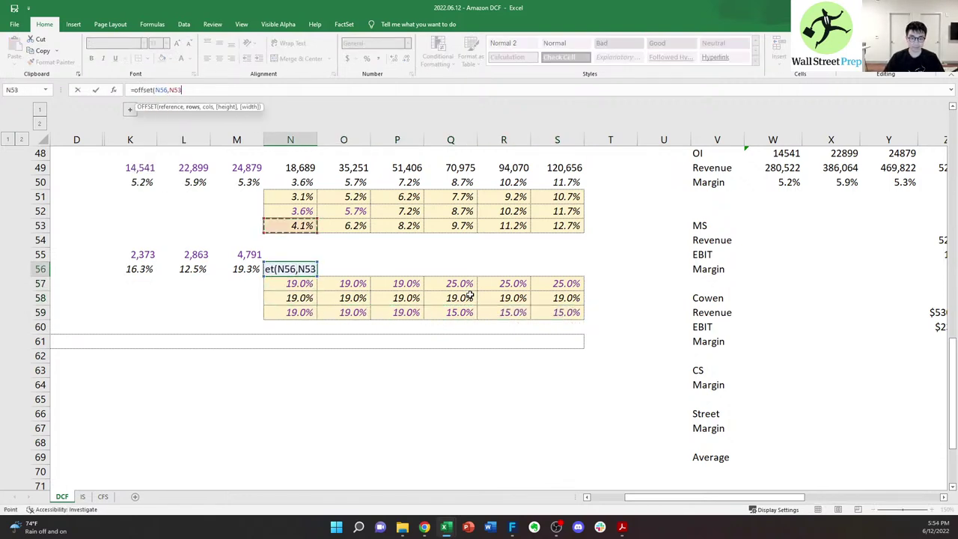
key("ctrl+Left")
key("ctrl+Left")
key("ctrl+Up")
key("ctrl+Up")
key("ctrl+Up")
key("ctrl+Up")
key("ctrl+Right")
key("Down")
key("Down")
key("Left")
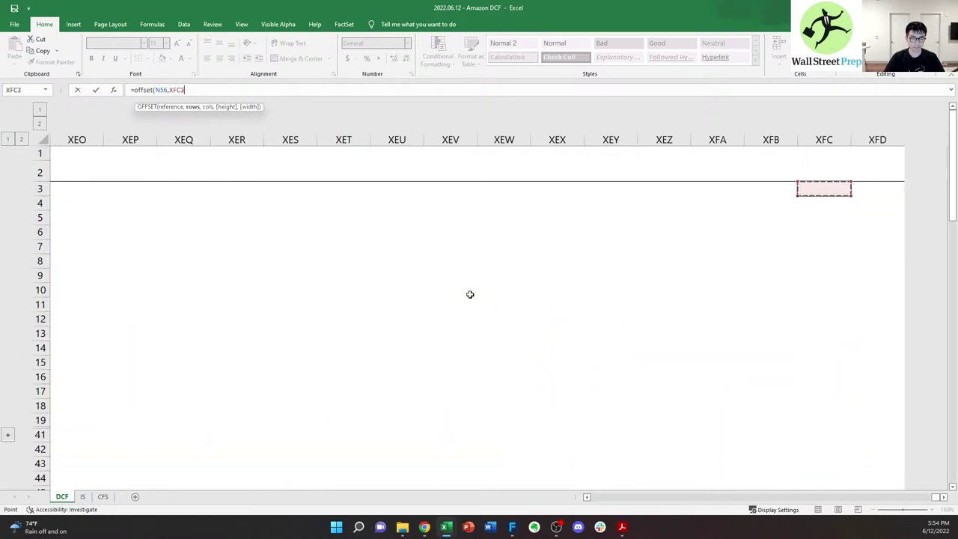
key("ctrl+Left")
key("Down")
key("Down")
key("Right")
key("Right")
key("Right")
key("Down")
key("Down")
key("Down")
key("Down")
key("Down")
key("Down")
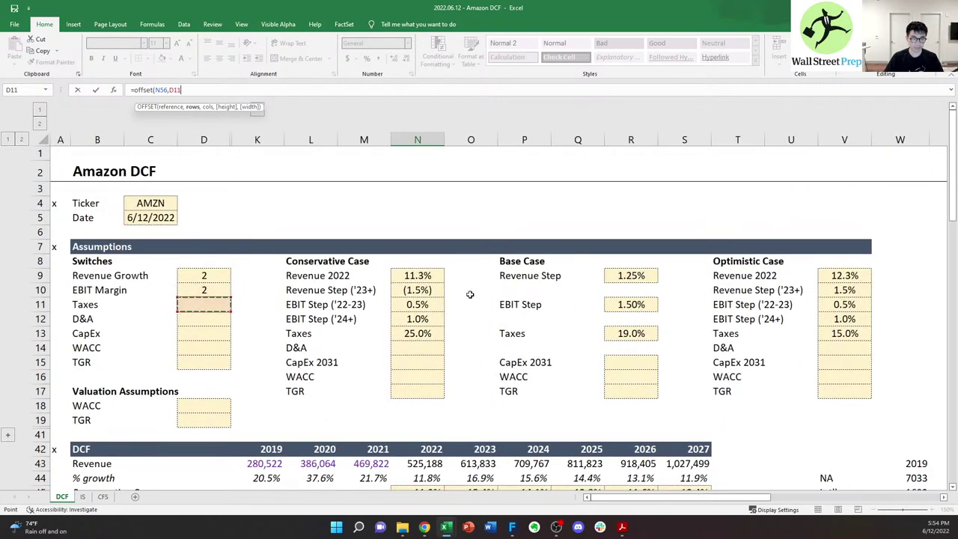
key("F4")
type(",0)")
key("Tab")
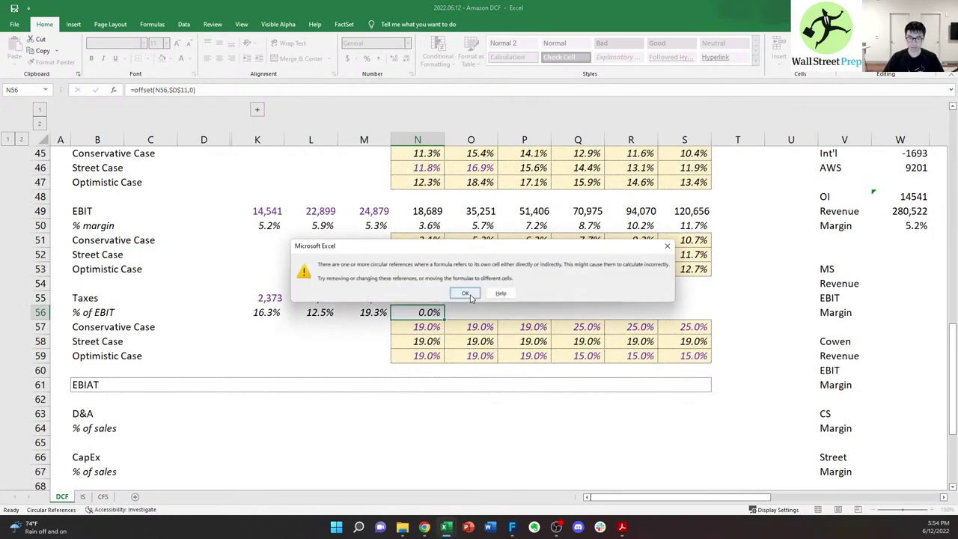
key("Return")
- Copy the OFFSET tax rate formula from N56 across 2023 to 2027 in row 56
key("Left")
key("ctrl+c")
key("shift+Right")
key("shift+Right")
key("ctrl+v")
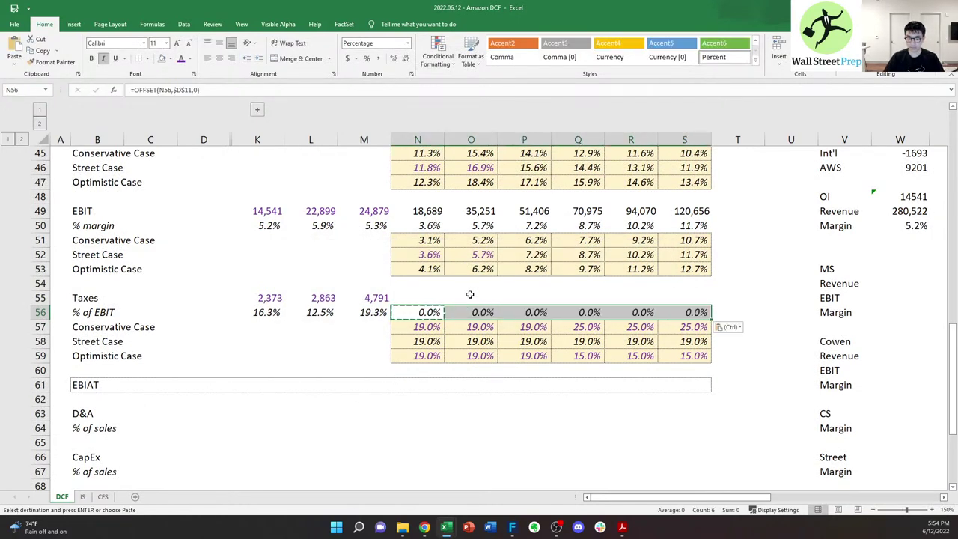
key("Escape")
- Calculate 2022 Taxes in N55 as the tax rate times EBIT with =N56*N49
key("Up")
type("=")
key("Down")
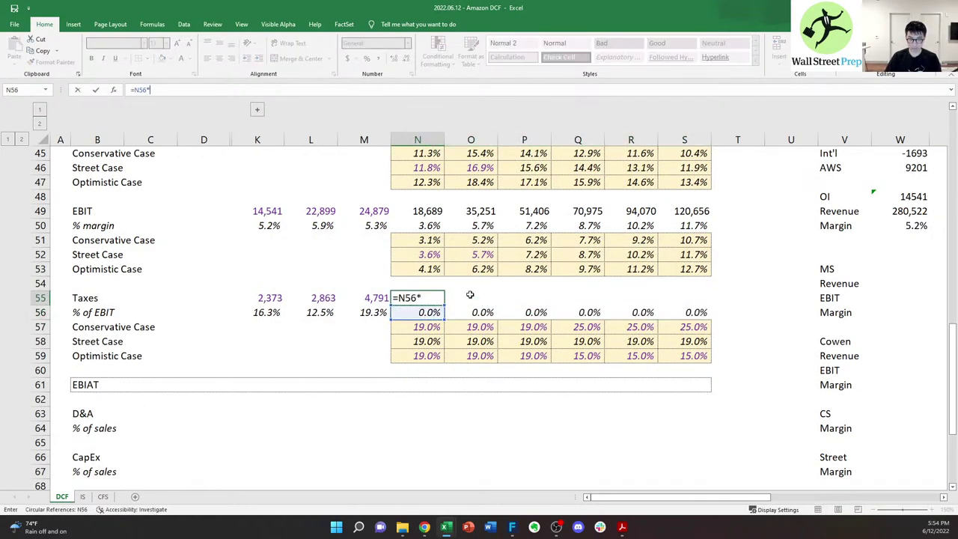
type("*")
key("Up")
key("Up")
key("Up")
key("Up")
key("Up")
key("Up")
key("ctrl+Return")
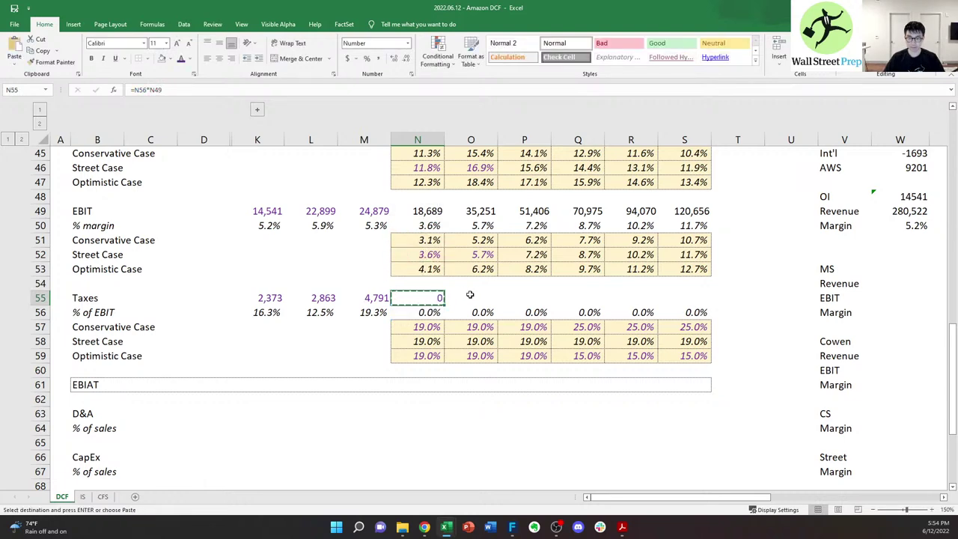
key("Escape")
- Set the Taxes switch in D11 of the Assumptions section to 2
key("ctrl+Up")
key("ctrl+Left")
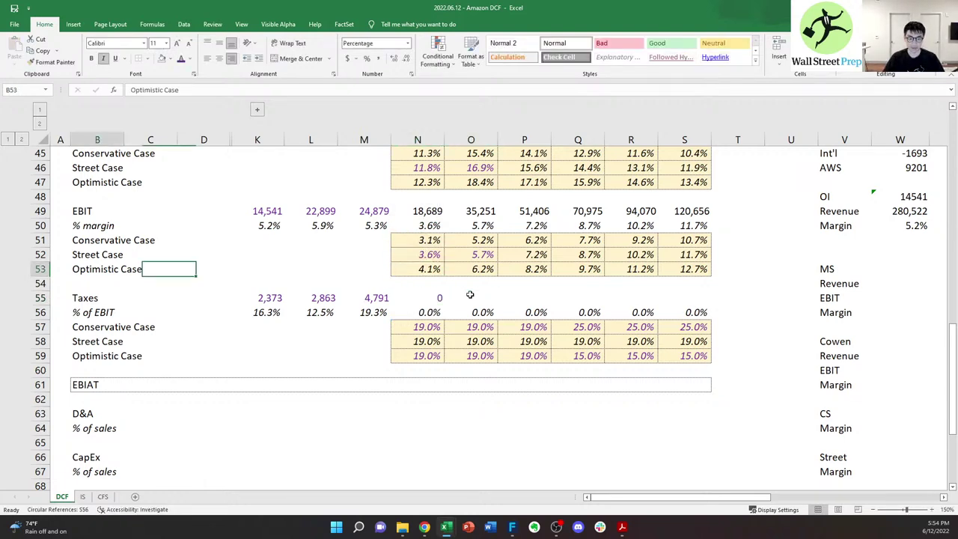
key("ctrl+Up")
key("Left")
key("ctrl+Up")
key("ctrl+Up")
key("ctrl+Up")
key("ctrl+Up")
key("Down")
key("Right")
key("Right")
key("Down")
key("Down")
key("Right")
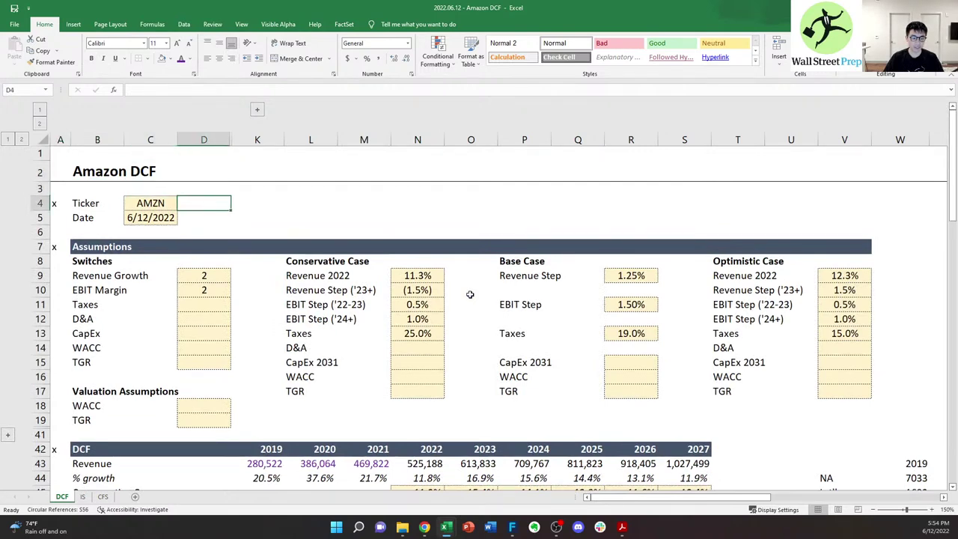
type("2")
key("Return")
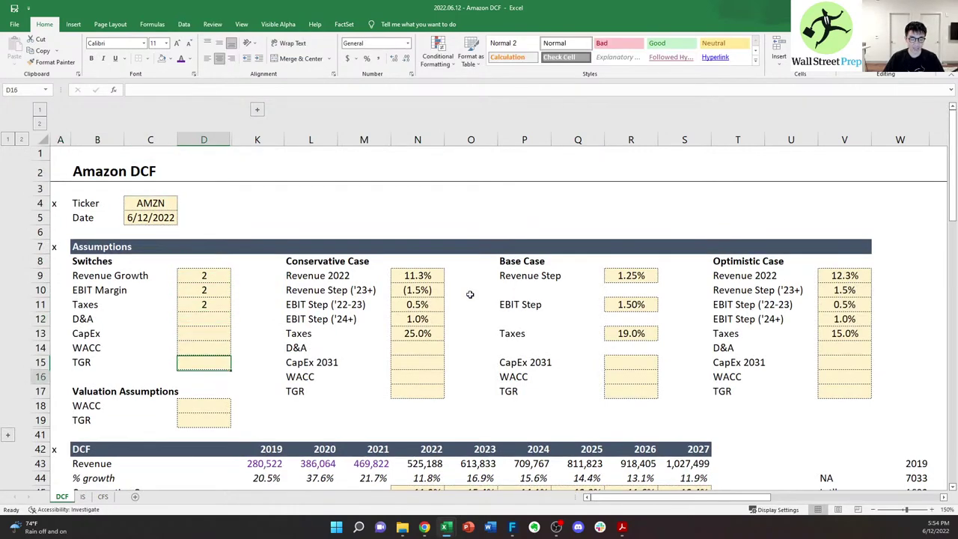
- Copy the Taxes formula from N55 across 2023 to 2027 in row 55
key("Down")
key("Down")
key("Down")
key("Down")
key("Down")
key("Down")
key("Down")
key("Down")
key("Down")
key("Down")
key("Down")
key("Down")
key("Down")
key("Down")
key("Down")
key("Down")
key("Down")
key("Down")
key("Down")
key("Down")
key("Right")
key("Right")
key("Right")
key("Right")
key("Right")
key("Up")
key("Up")
key("Up")
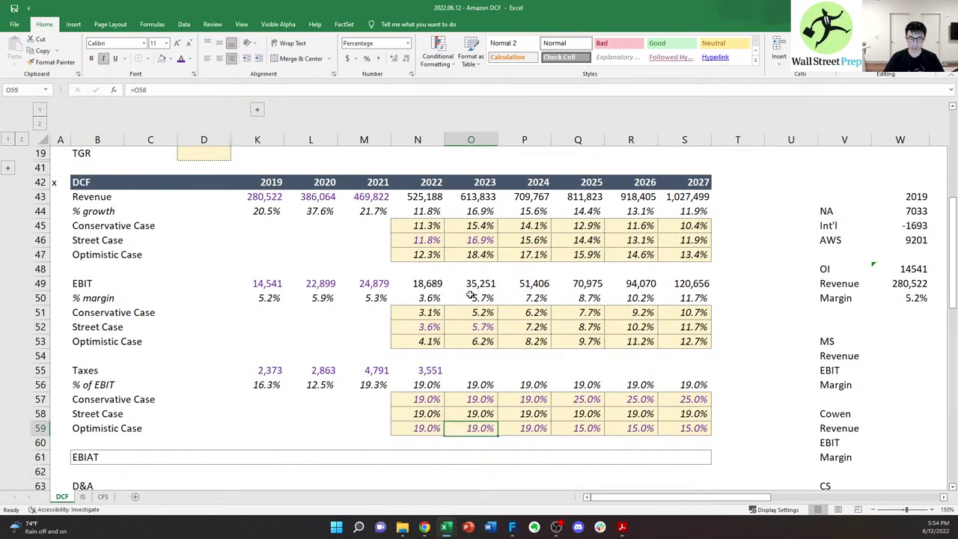
key("Up")
key("Left")
key("Up")
key("Up")
key("Up")
key("ctrl+c")
key("shift+Right")
key("shift+Right")
key("shift+Right")
key("shift+Right")
key("shift+Right")
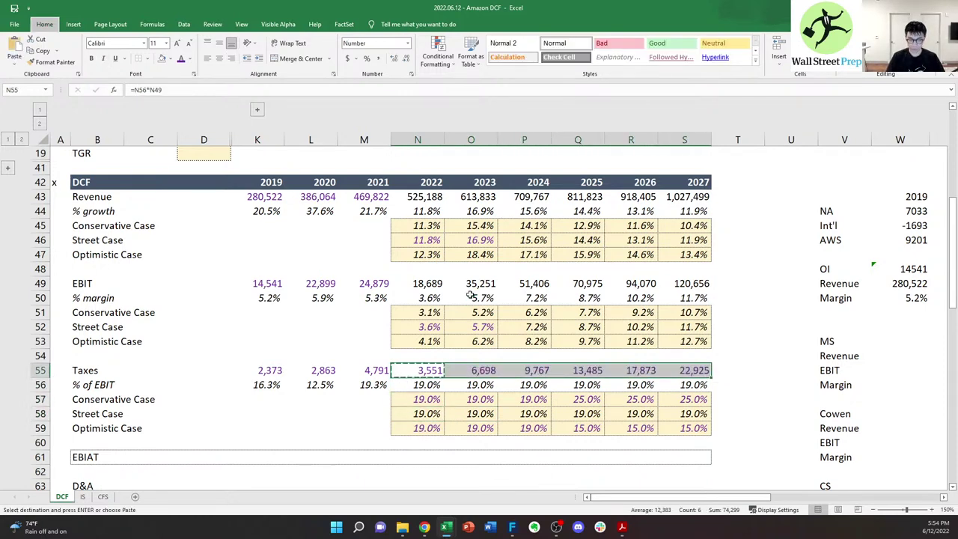
- Change the font color of the projected Taxes in N55:S55 to black
key("alt+h")
key("f")
key("c")
key("Return")
- Check the cell references of the projected Taxes formulas in row 55 and the 2025 tax rate formula in Q56
key("F2")
key("Escape")
key("Right")
key("F2")
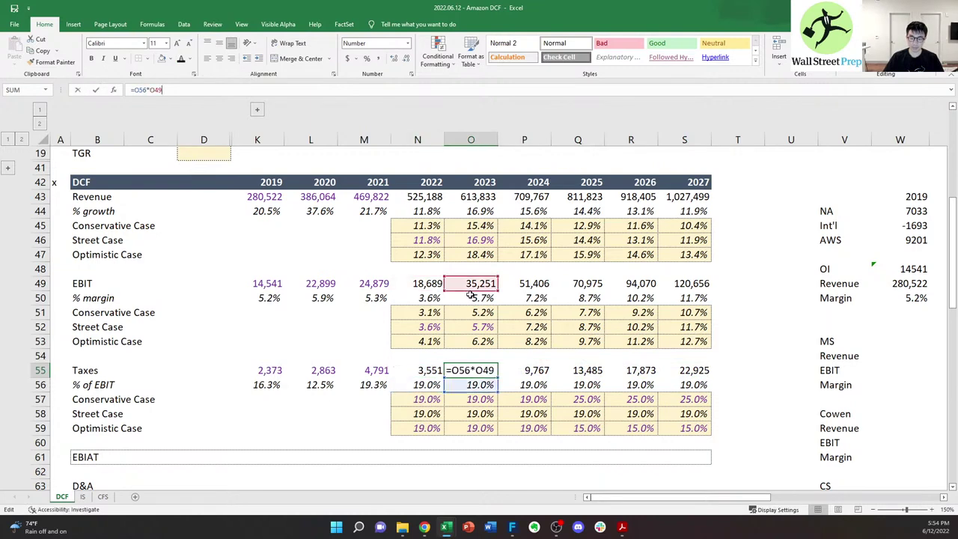
key("Escape")
key("Right")
key("Right")
key("Right")
key("F2")
key("Escape")
key("Right")
key("F2")
key("Escape")
key("Left")
key("Left")
key("Down")
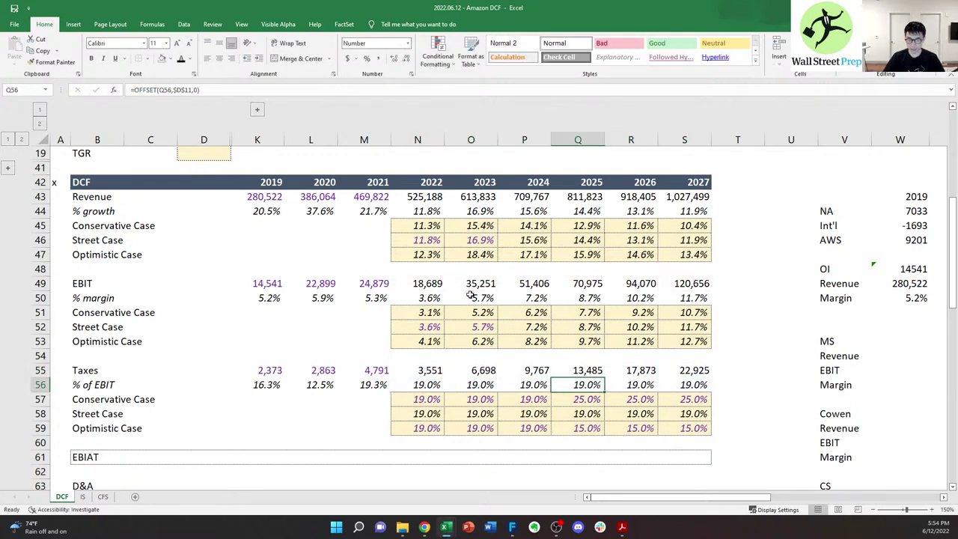
- Calculate the 2022 EBIAT in N61 as EBIT minus Taxes with the formula =N49-N55
key("Left")
key("Left")
key("Left")
key("Down")
key("Down")
key("Down")
key("Down")
key("Down")
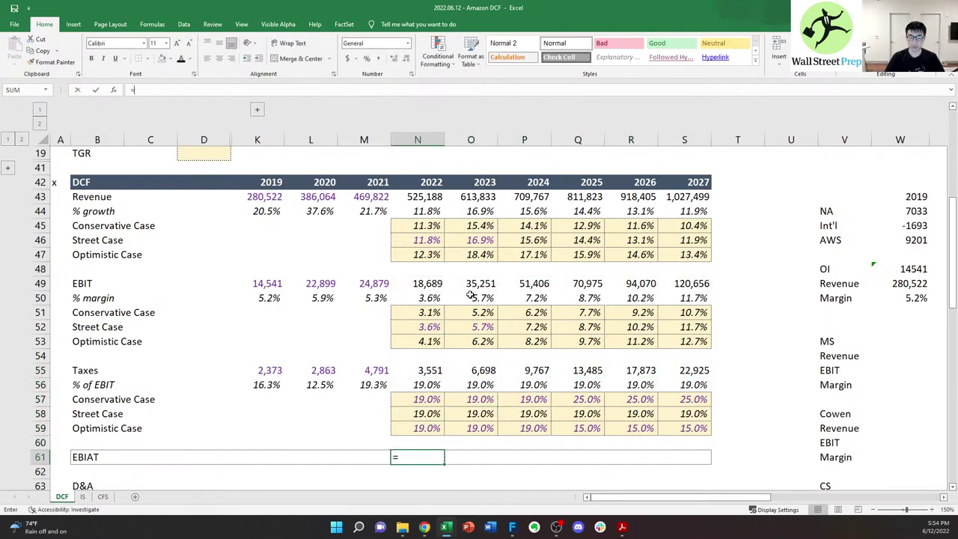
type("=")
key("Up")
key("Up")
key("Up")
key("Up")
key("Up")
key("Up")
key("Up")
key("Up")
key("Up")
key("Up")
key("Up")
key("Up")
key("Up")
key("Up")
key("Up")
key("Up")
key("Up")
key("Up")
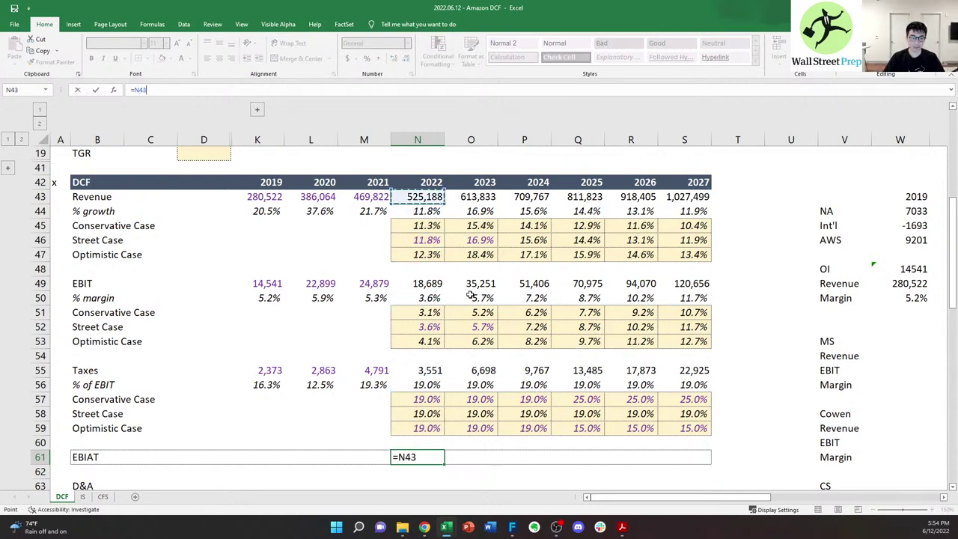
key("Down")
key("Down")
key("Down")
key("Down")
key("Down")
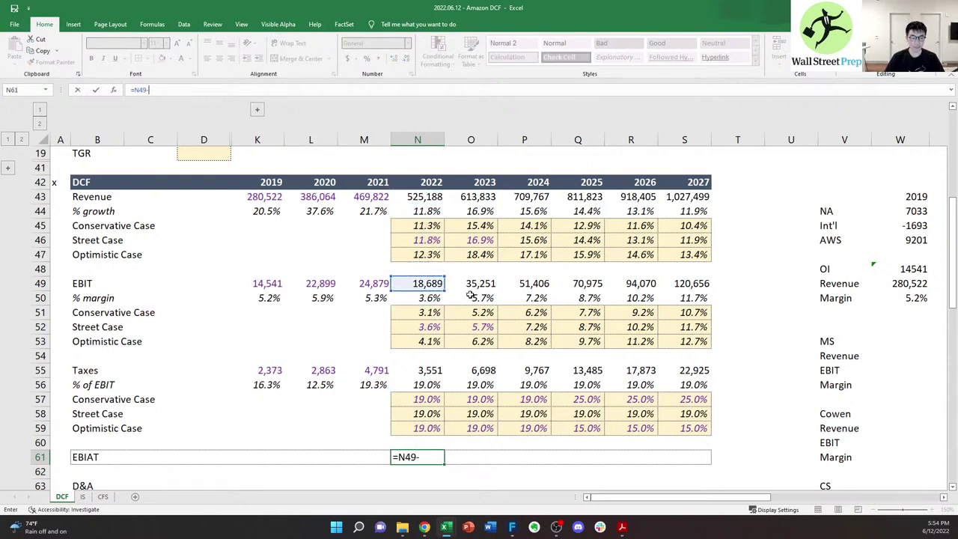
type("-")
key("Up")
key("Up")
key("Up")
key("Up")
key("Up")
key("Up")
key("ctrl+Return")
- Copy the EBIAT formula from N61 across 2023 to 2027 in row 61
key("ctrl+c")
key("shift+Right")
key("shift+Right")
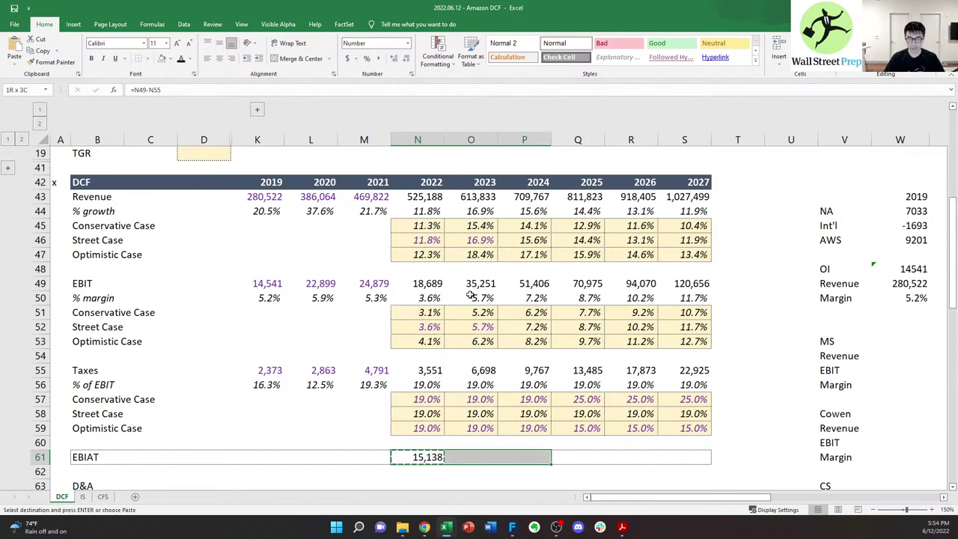
key("shift+Right")
key("shift+Right")
key("shift+Right")
key("Return")
- Apply an outside border around the whole EBIAT row from B61 to S61
key("ctrl+Left")
key("ctrl+shift+Right")
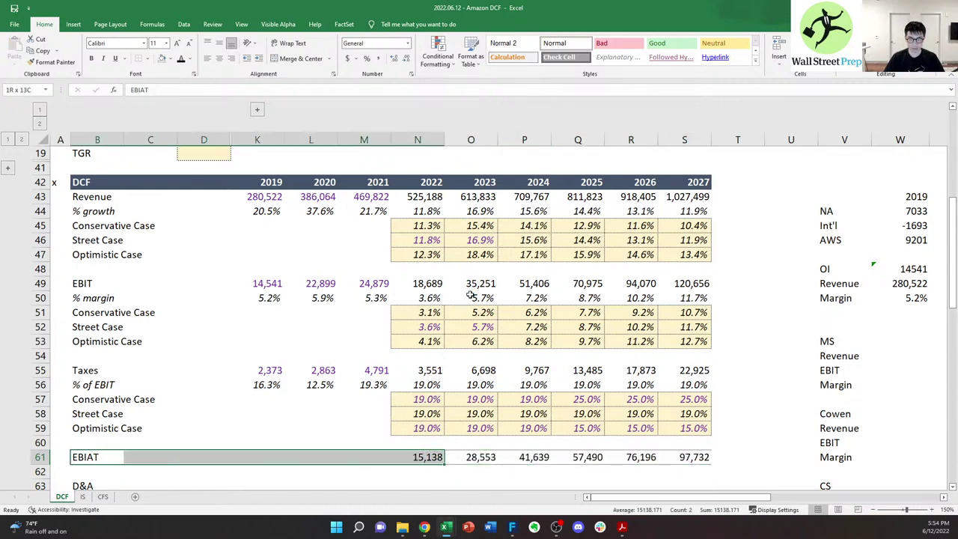
key("ctrl+shift+Right")
key("alt+h")
key("b")
key("s")
- Unhide the rows between 19 and 41 to bring back the Income Statement and Cash Flow Items sections
key("Down")
key("Down")
key("Down")
key("Down")
key("Down")
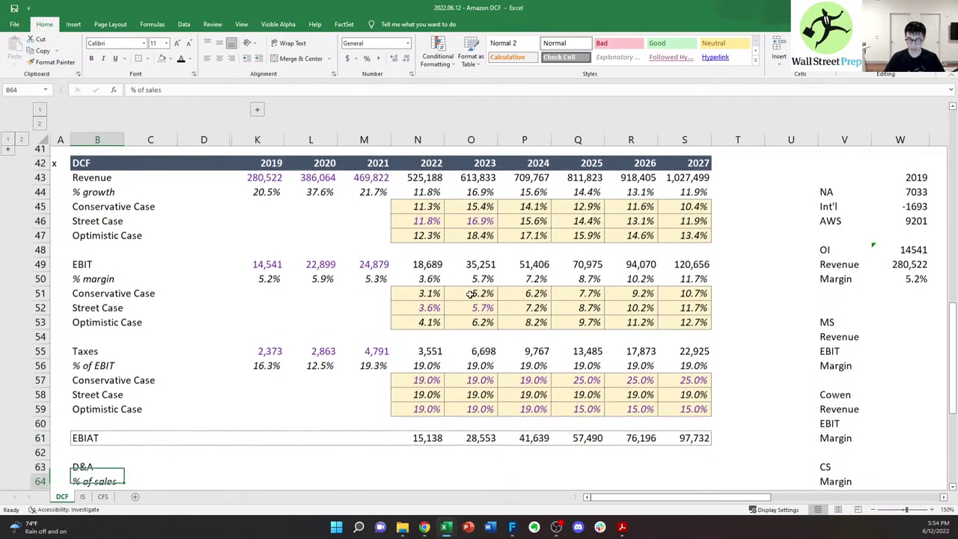
key("Down")
key("Down")
key("Up")
key("Right")
key("Right")
key("Up")
key("Up")
key("Right")
key("Up")
key("Up")
key("Right")
key("Right")
key("Right")
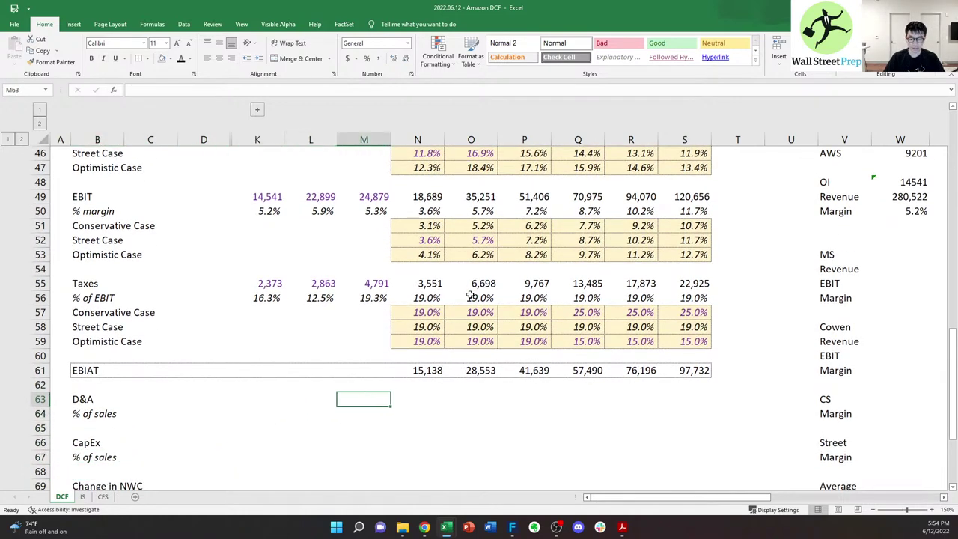
key("Up")
key("Up")
key("Up")
key("Up")
key("Up")
key("Up")
key("Up")
key("Up")
key("Up")
key("Up")
key("Up")
key("Up")
key("Up")
key("Up")
key("Up")
key("Up")
key("Up")
key("Up")
key("Up")
key("Up")
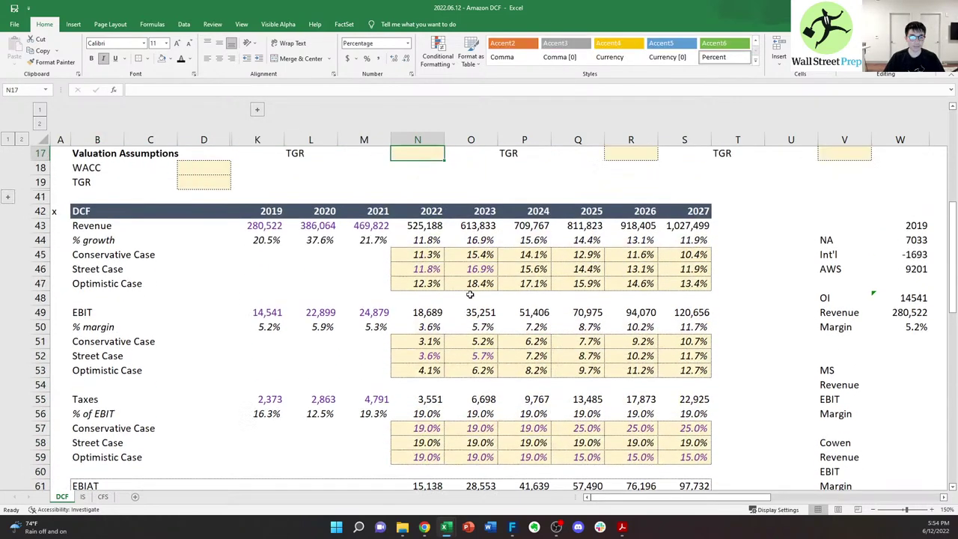
key("Down")
key("Down")
key("shift+space")
key("shift+Down")
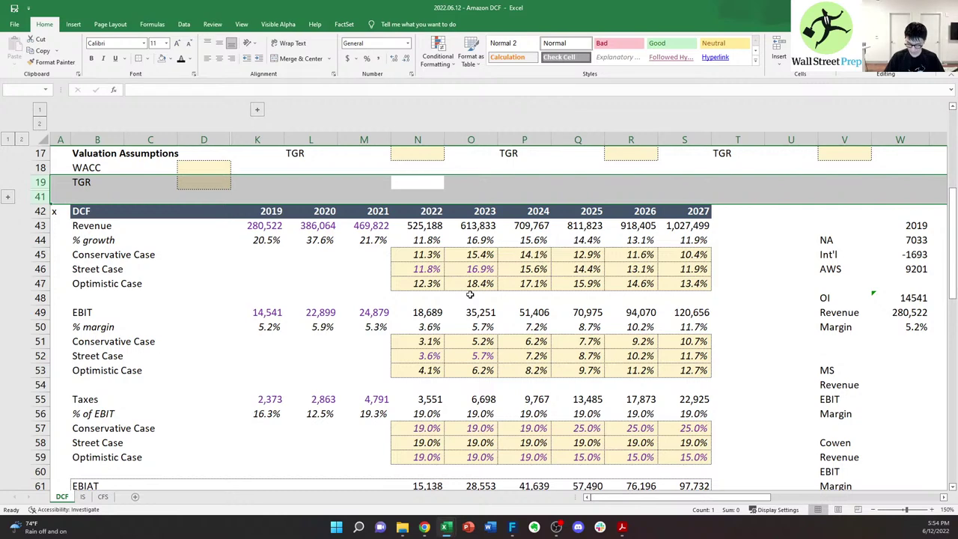
key("ctrl+shift+9")
- Examine the historical D&A, CapEx and Change in NWC figures in the Cash Flow Items section
key("Down")
key("Down")
key("Down")
key("Down")
key("Down")
key("Down")
key("Down")
key("Down")
key("Down")
key("Down")
key("Down")
key("Down")
key("Down")
key("Down")
key("Down")
key("Down")
key("Down")
key("Down")
key("Down")
key("Down")
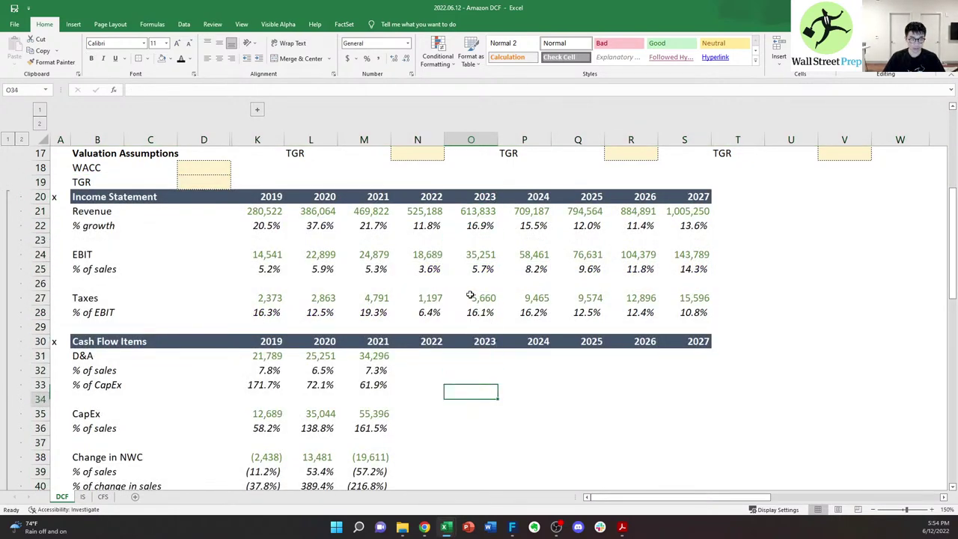
key("Left")
key("Up")
key("Up")
key("Up")
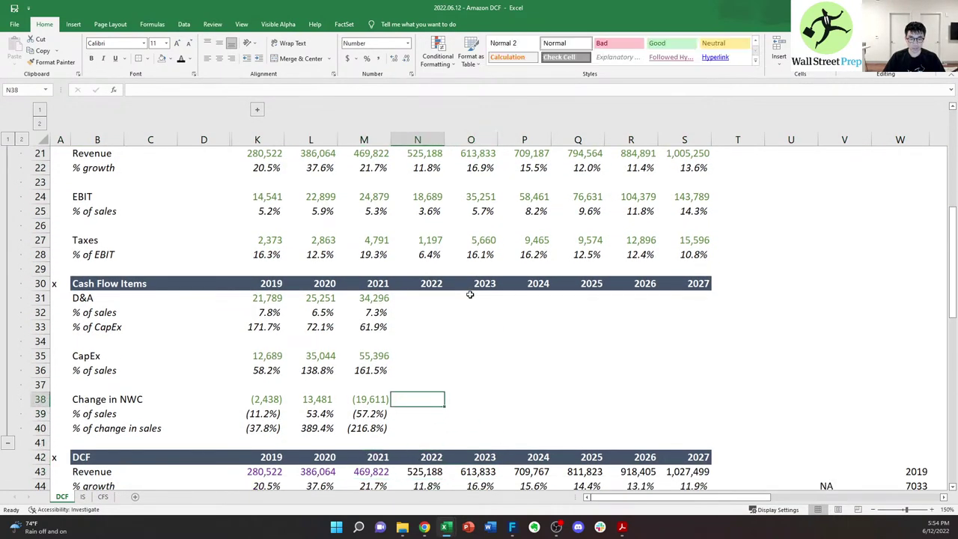
key("Up")
key("Up")
key("Up")
key("Up")
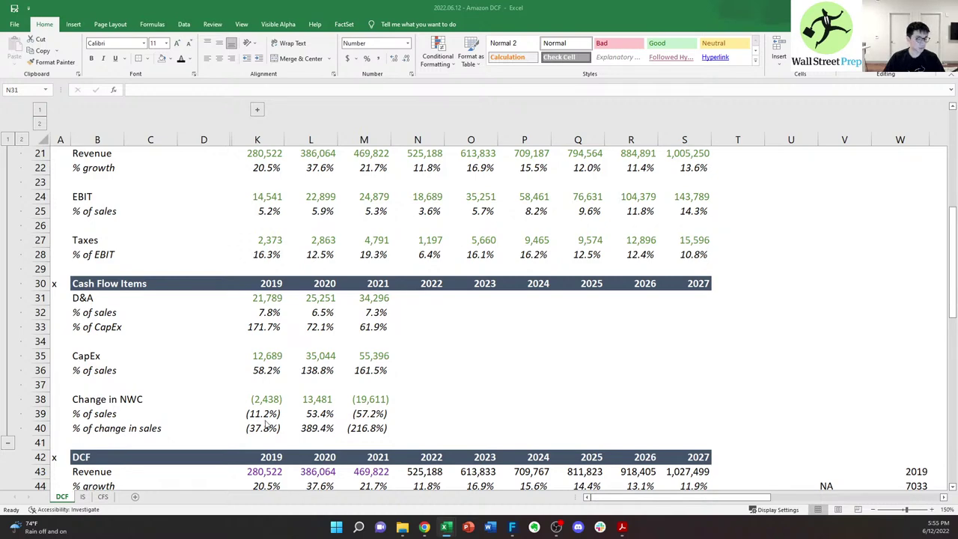
- Expand the grouped columns E to J to show the 2013 to 2018 history beside the D&A rows of the DCF
scroll(427, 374, "down", 8)
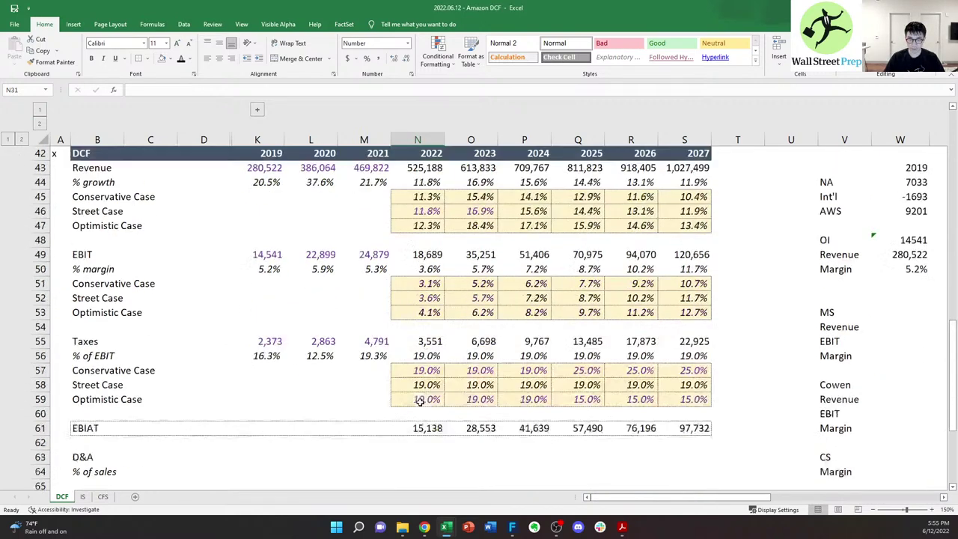
left_click(297, 395)
left_click(259, 396)
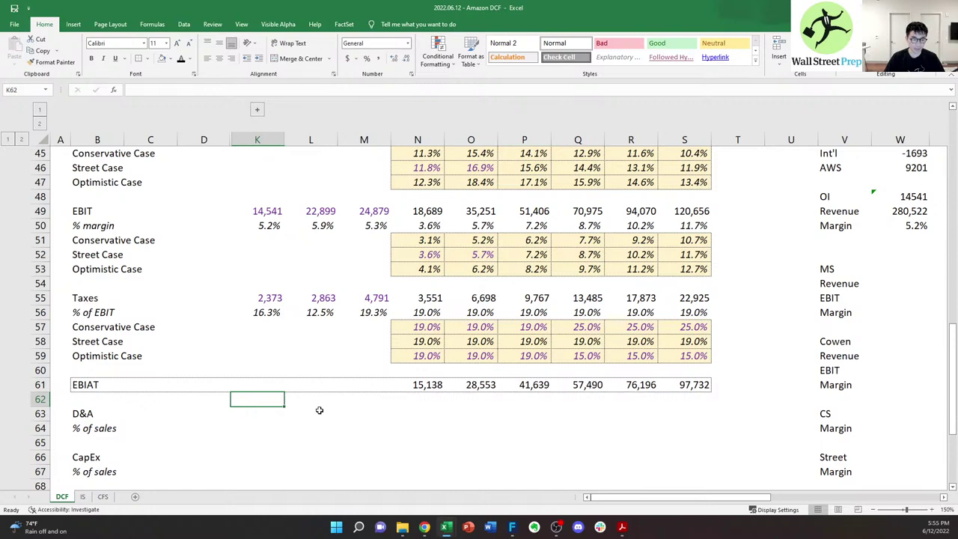
left_click(257, 110)
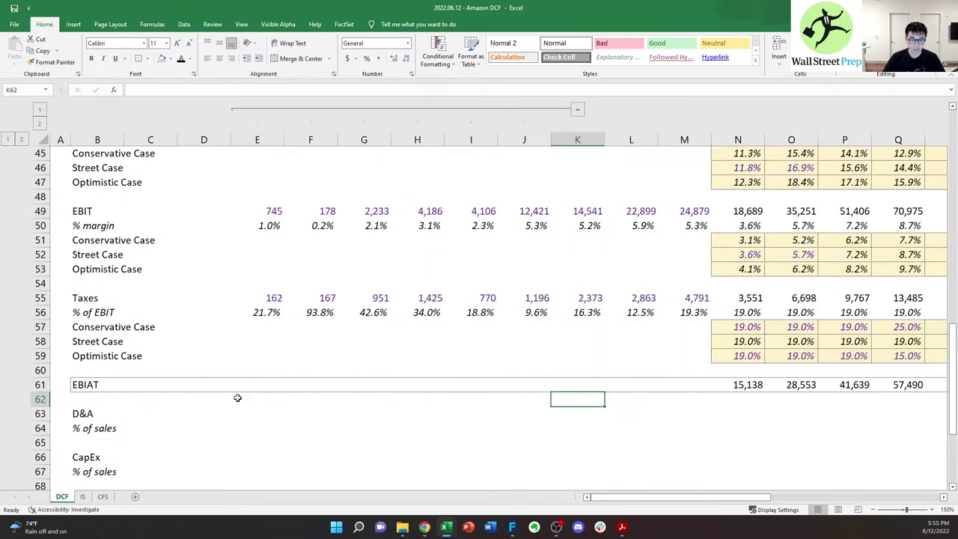
- Link the 2013 D&A cell E63 in the DCF section to the historical D&A in E31
left_click(268, 404)
type("=")
key("Up")
key("Up")
key("Up")
key("Up")
key("Up")
key("Up")
key("Up")
key("Up")
key("Up")
key("Up")
key("Up")
key("Up")
key("Up")
key("Up")
key("Up")
key("Up")
key("Up")
key("Up")
key("Up")
key("Up")
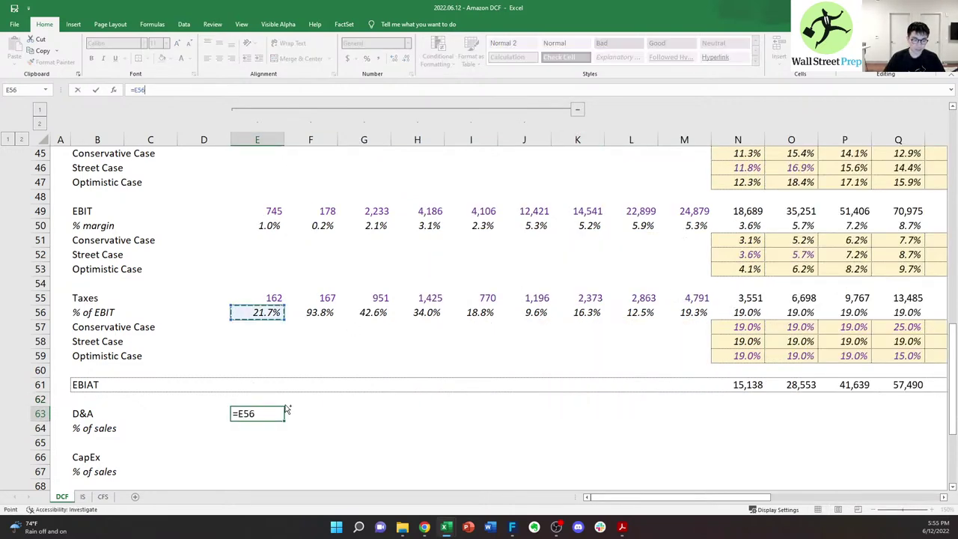
key("Up")
key("Up")
key("Up")
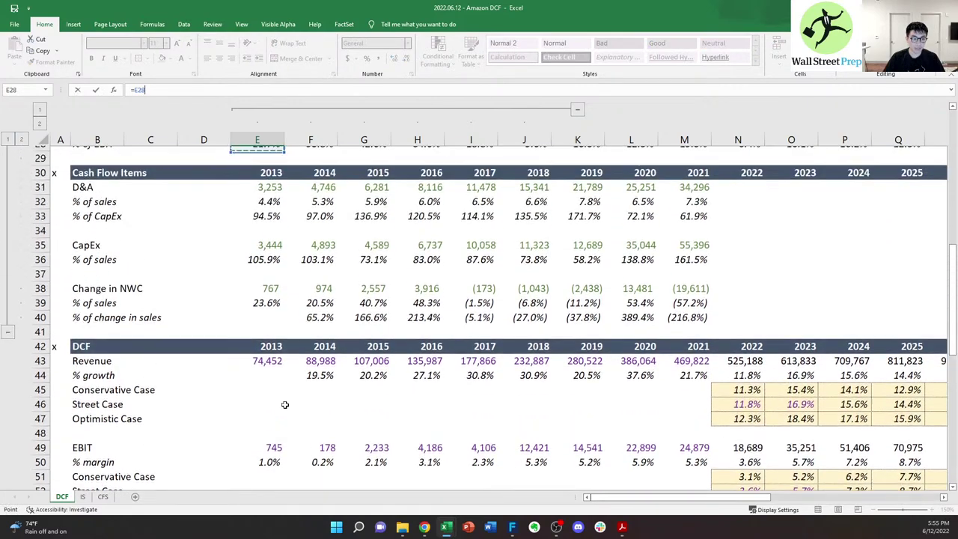
key("Return")
- Copy only the formatting of the Taxes and % of EBIT rows, E to S, onto D&A rows 63 and 64
key("Up")
key("Up")
key("Up")
key("Up")
key("Up")
key("Up")
key("Up")
key("Up")
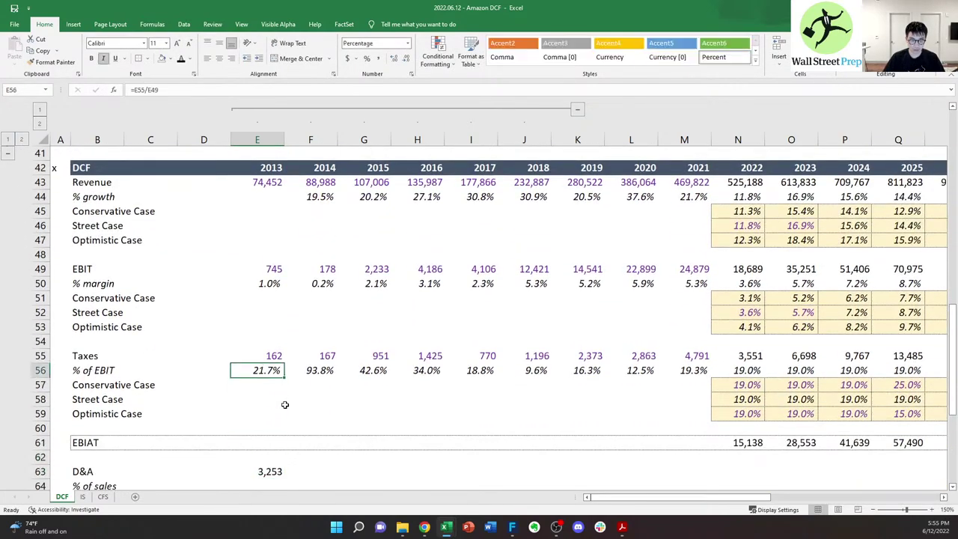
key("Up")
key("shift+Down")
key("ctrl+shift+Right")
key("ctrl+c")
key("Down")
key("Down")
key("Down")
key("Down")
key("Down")
key("Down")
key("Down")
key("Down")
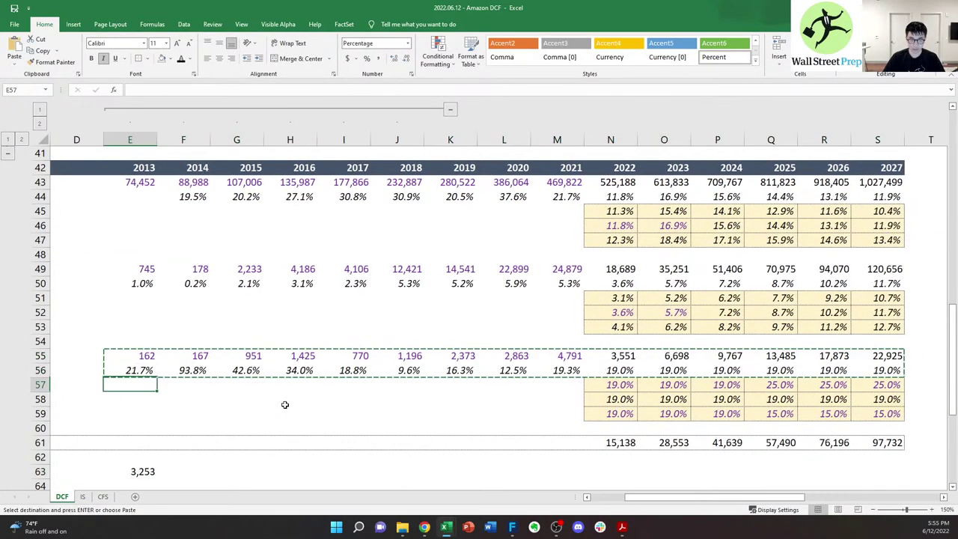
key("ctrl+alt+v")
key("Escape")
key("Escape")
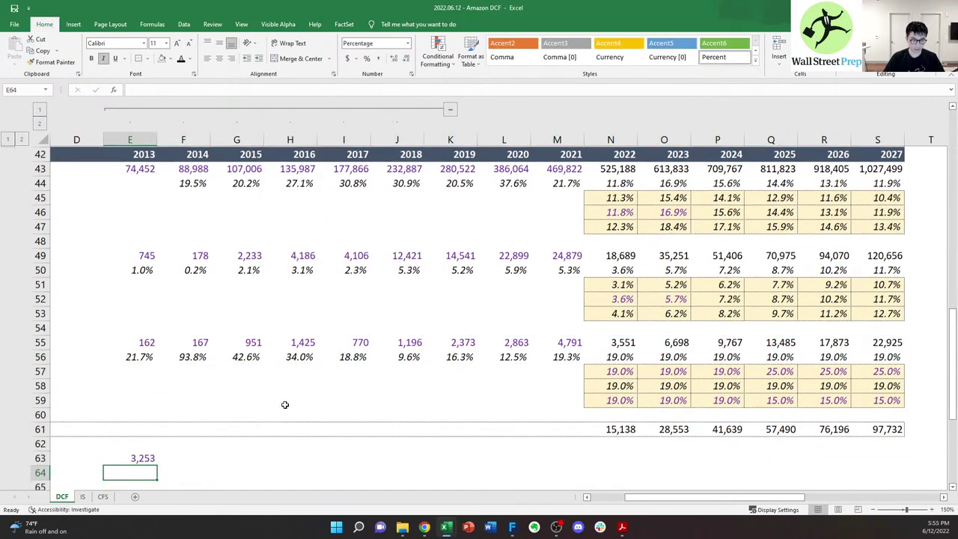
- Copy only the formatting of D&A rows 63 and 64, columns E to S, onto the CapEx rows starting at E66
key("Down")
key("Down")
key("Down")
key("Down")
key("Left")
key("Left")
key("Left")
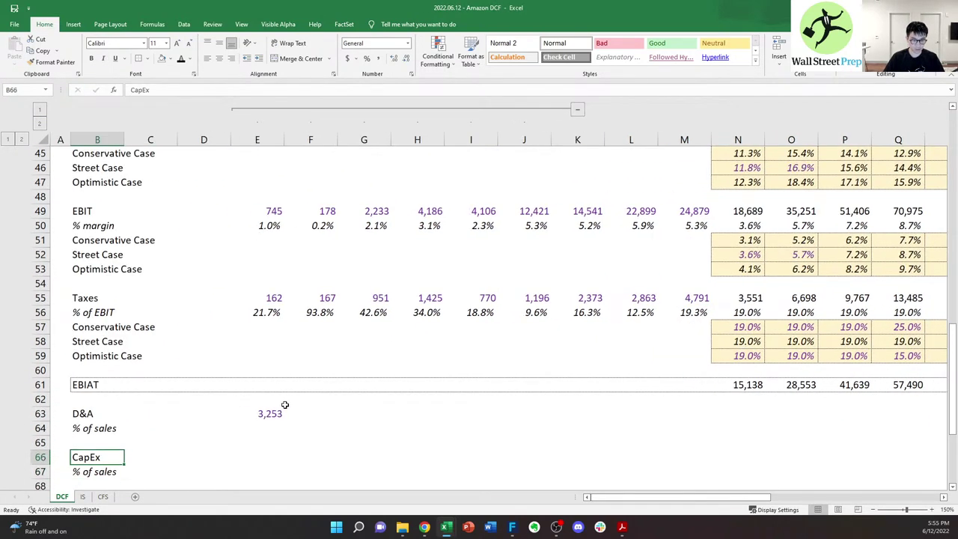
key("Right")
key("Right")
key("Right")
key("Up")
key("shift+Down")
key("shift+Right")
key("shift+Right")
key("shift+Right")
key("shift+Right")
key("shift+Right")
key("shift+Right")
key("shift+Right")
key("shift+Right")
key("shift+Right")
key("shift+Right")
key("shift+Right")
key("shift+Right")
key("shift+Right")
key("shift+Right")
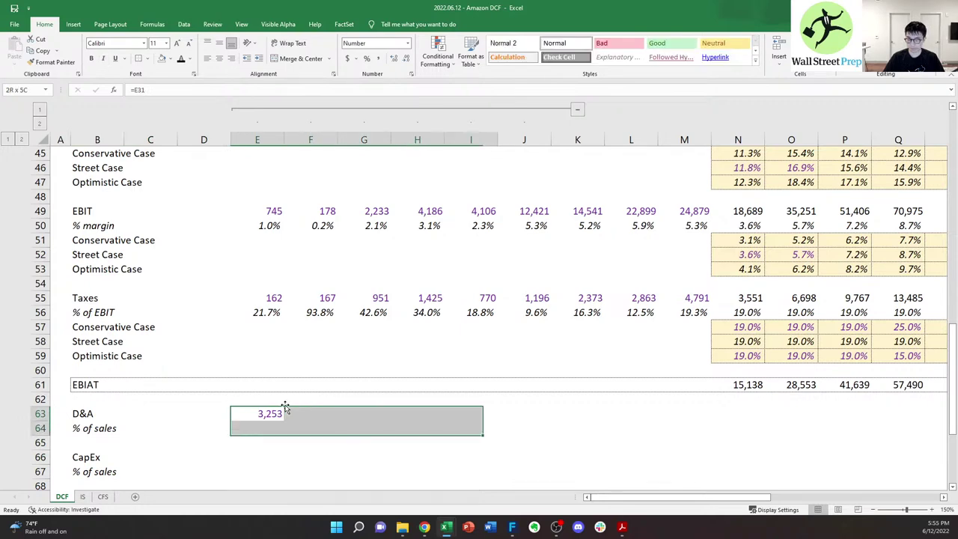
key("ctrl+c")
key("Down")
key("Down")
key("Down")
key("Down")
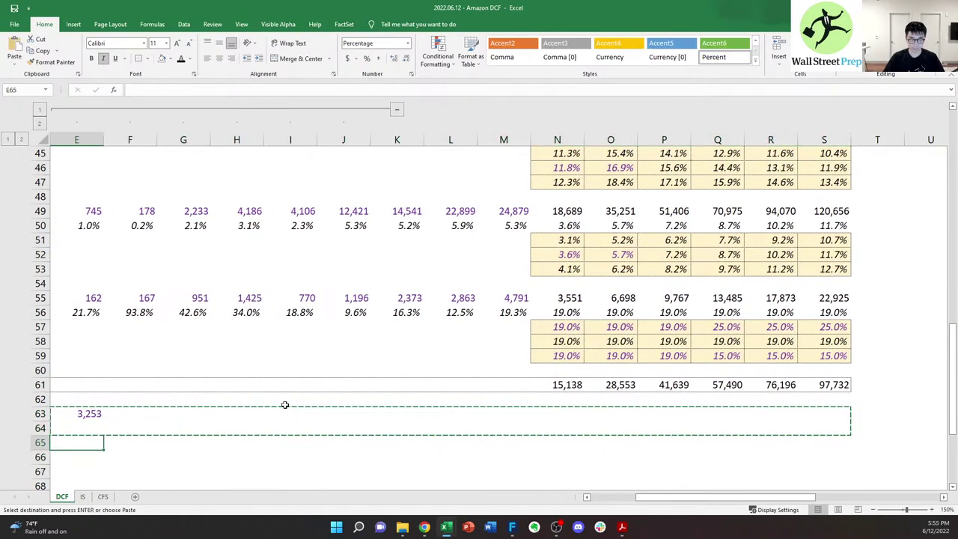
key("Left")
key("Left")
key("Left")
key("Left")
key("Down")
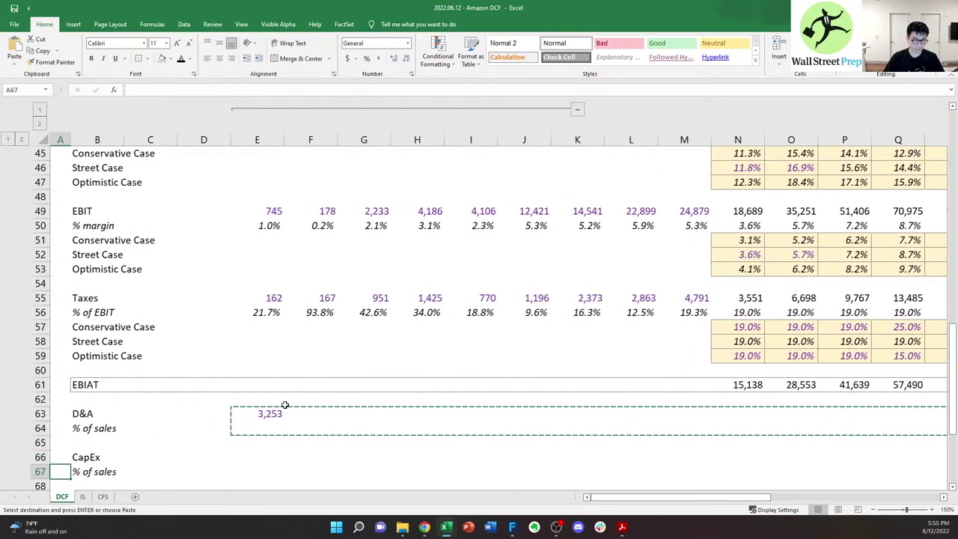
key("Up")
key("Right")
key("Right")
key("Right")
key("Right")
key("Escape")
- Extend the D&A link in E63 across the historical years through 2021 in M63
key("Up")
key("Up")
key("Up")
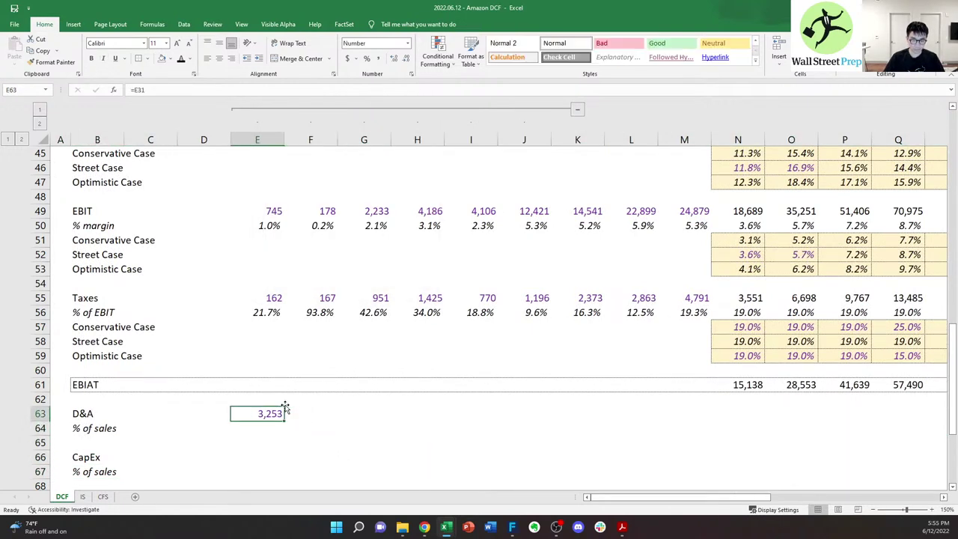
key("shift+Right")
key("shift+Right")
key("shift+Right")
key("shift+Right")
key("shift+Right")
key("shift+Right")
key("shift+Right")
key("shift+Right")
key("ctrl+r")
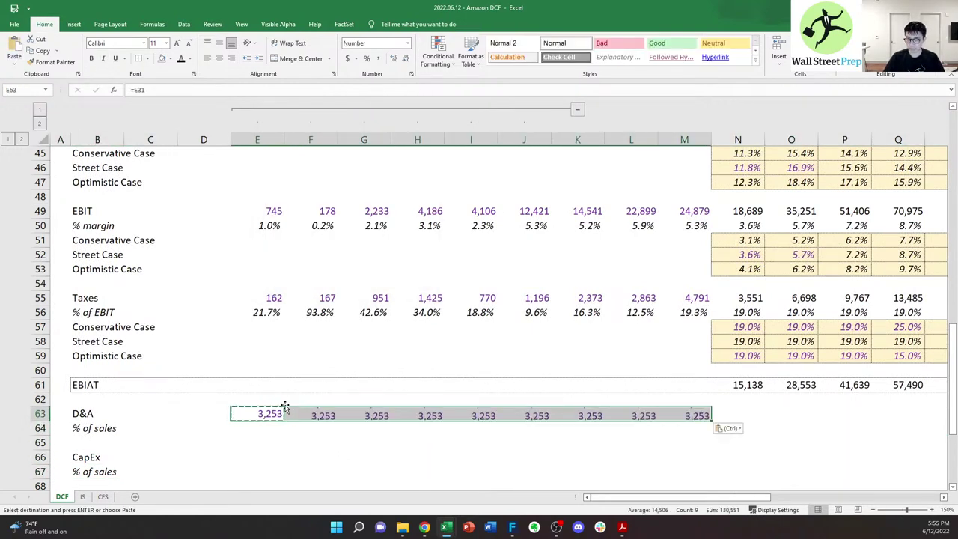
key("Right")
key("Left")
- Link the 2013 CapEx cell E66 in the DCF section to the historical CapEx in E35
key("Down")
key("Down")
key("Down")
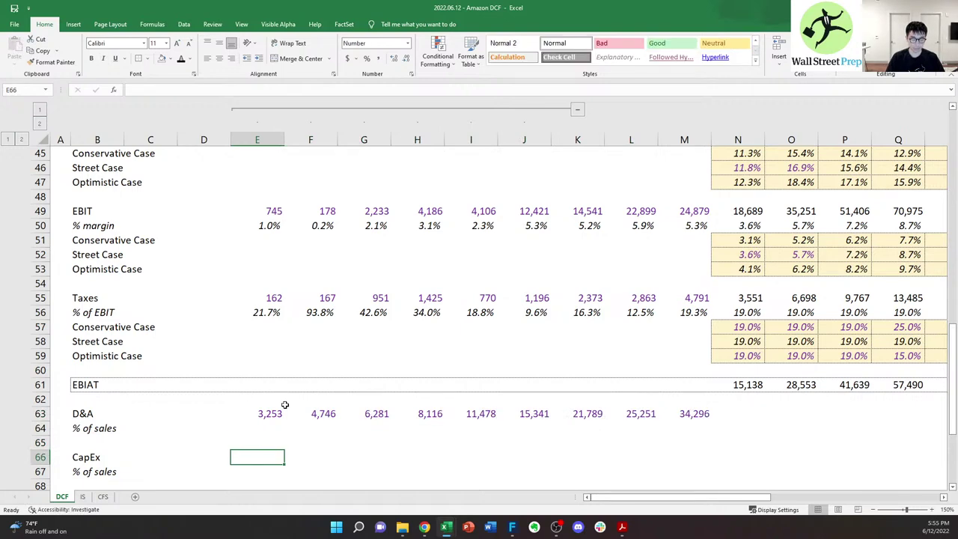
type("=")
key("ctrl+Up")
key("ctrl+Up")
key("ctrl+Up")
key("ctrl+Up")
key("ctrl+Up")
key("ctrl+Up")
key("ctrl+Up")
key("ctrl+Up")
key("ctrl+Up")
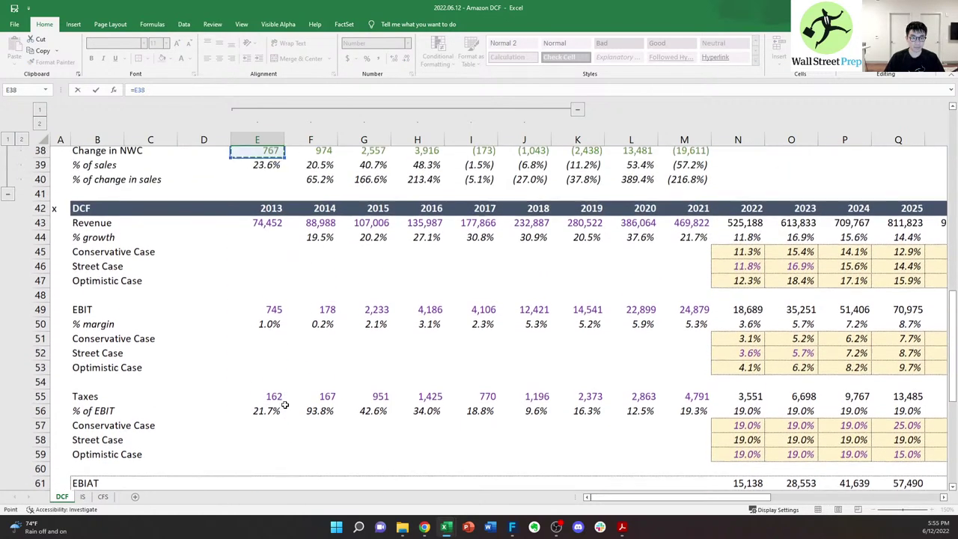
key("ctrl+Up")
key("ctrl+Up")
key("ctrl+Up")
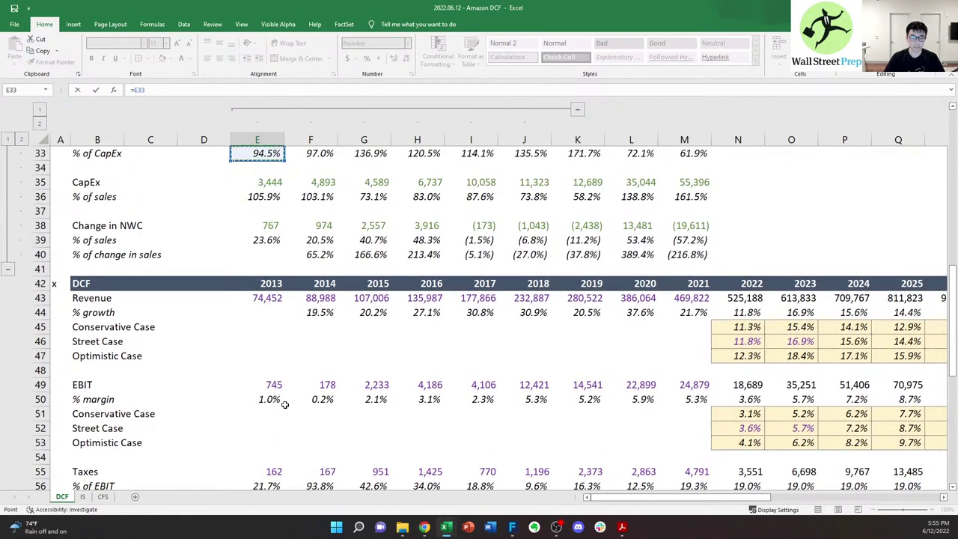
key("ctrl+Up")
key("ctrl+Down")
key("ctrl+Return")
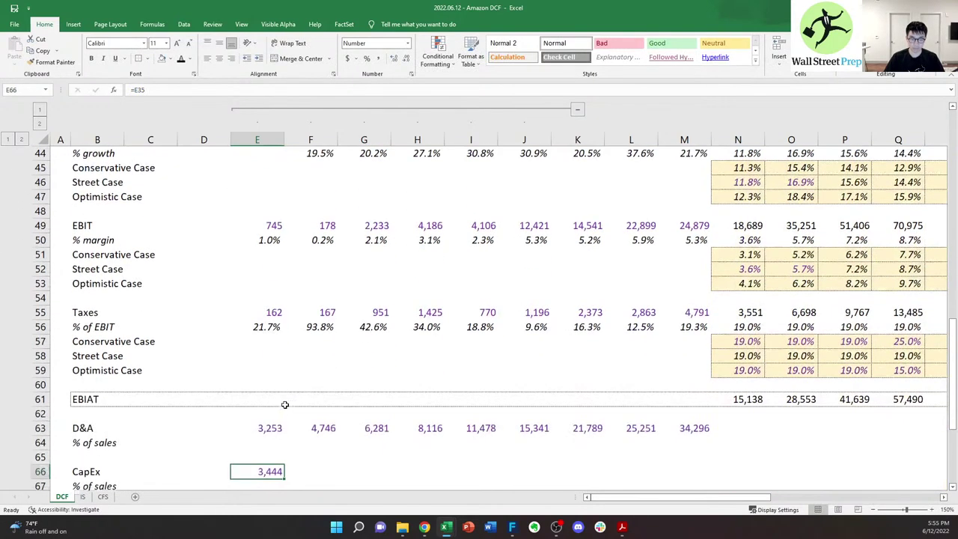
- Copy the CapEx link in E66 across the historical years through 2021 in M66
key("ctrl+c")
key("shift+Right")
key("shift+Right")
key("shift+Right")
key("shift+Right")
key("shift+Right")
key("shift+Right")
key("shift+Right")
key("shift+Right")
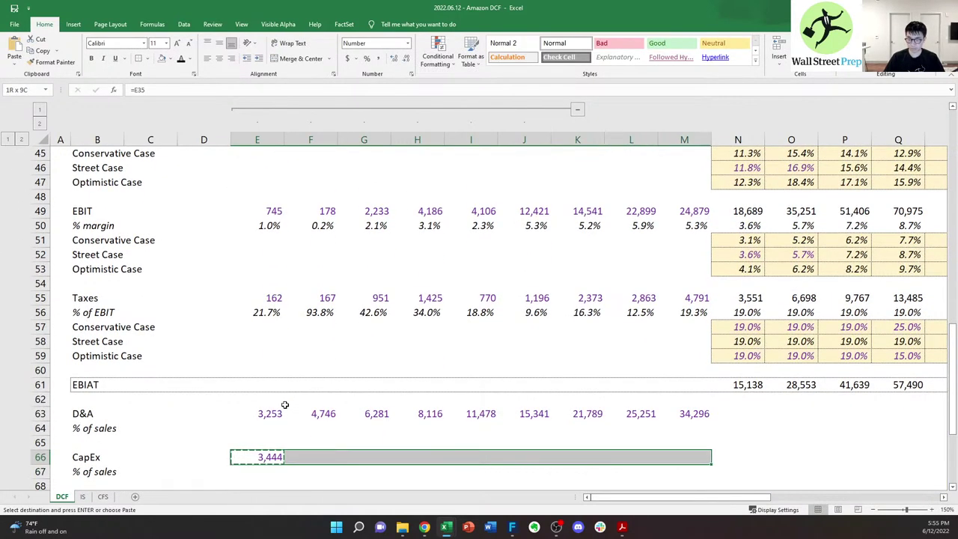
key("Return")
- Enter the 2013 D&A percentage of sales in E64 as D&A divided by revenue, =E63/E43
key("Up")
key("Up")
key("Up")
key("Down")
type("=")
key("Up")
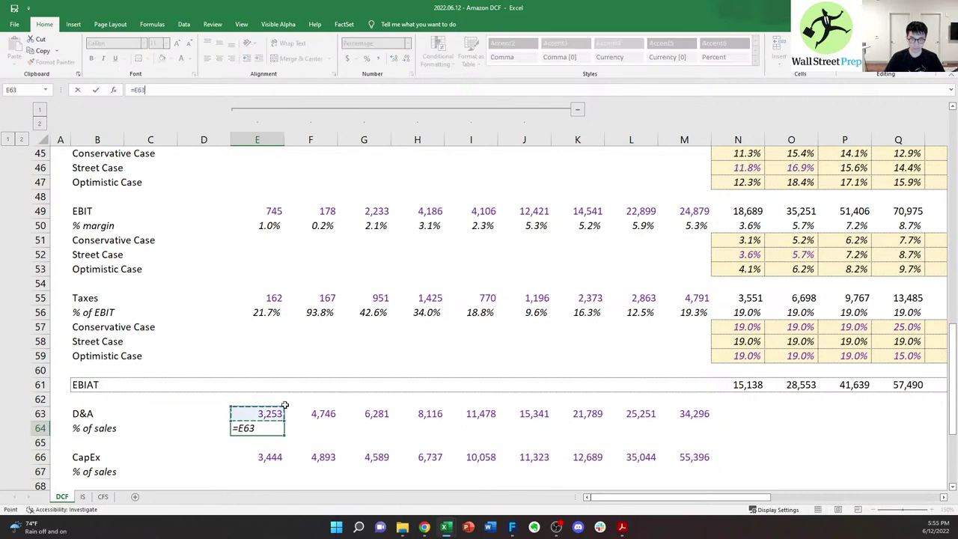
key("Up")
key("Up")
key("Up")
key("Up")
key("Up")
key("Up")
key("Up")
key("Up")
key("Up")
key("Up")
key("Up")
key("Up")
key("Up")
key("Up")
key("Up")
key("Up")
key("Up")
key("Up")
key("Up")
key("Up")
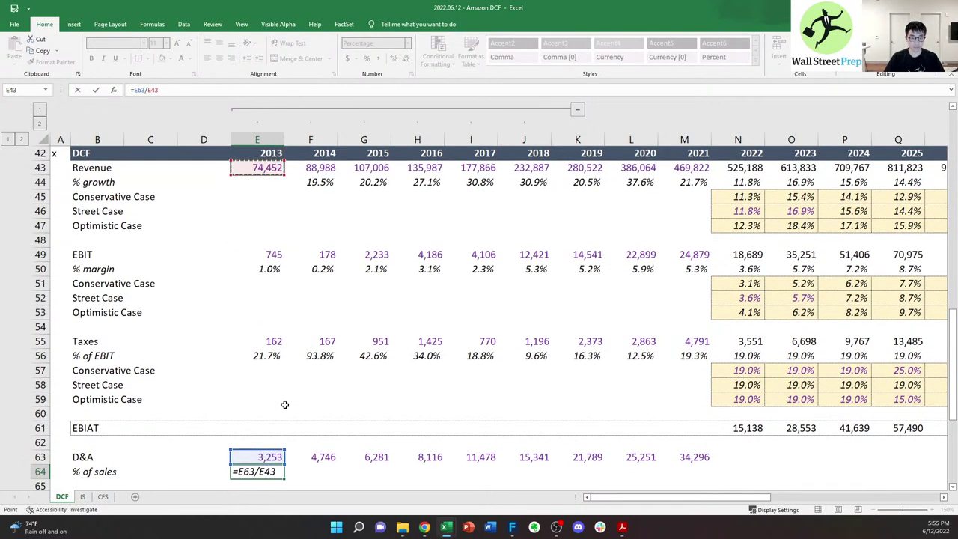
- Calculate 2013 D&A % of sales in E64 as =E63/E$43 and copy the formula across through 2021
key("ctrl+Return")
key("ctrl+c")
key("shift+Right")
key("shift+Right")
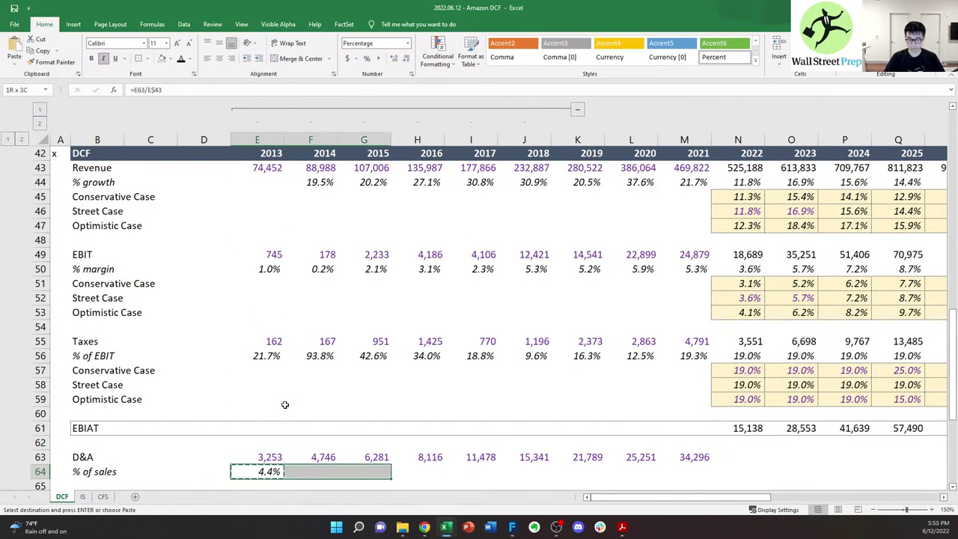
key("shift+Right")
key("shift+Right")
key("shift+Right")
key("shift+Right")
key("shift+Right")
key("shift+Right")
key("ctrl+v")
- Copy the D&A % of sales formulas into the CapEx % of sales row for 2013 through 2021
key("ctrl+c")
key("Down")
key("Down")
key("Down")
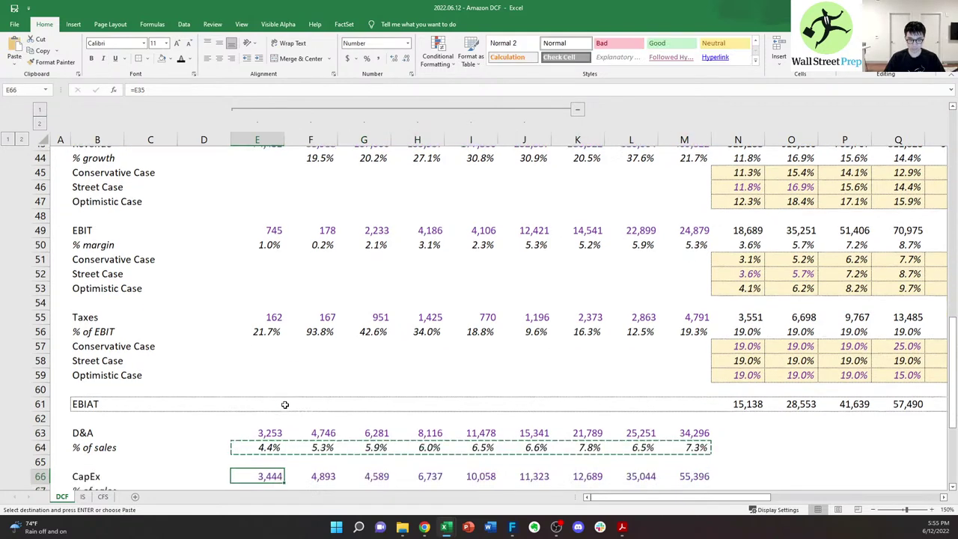
key("ctrl+v")
key("Escape")
- Review the historical D&A and CapEx figures and their % of sales ratios in the DCF section
key("Up")
key("Up")
key("Right")
key("Right")
key("Right")
key("Right")
key("Right")
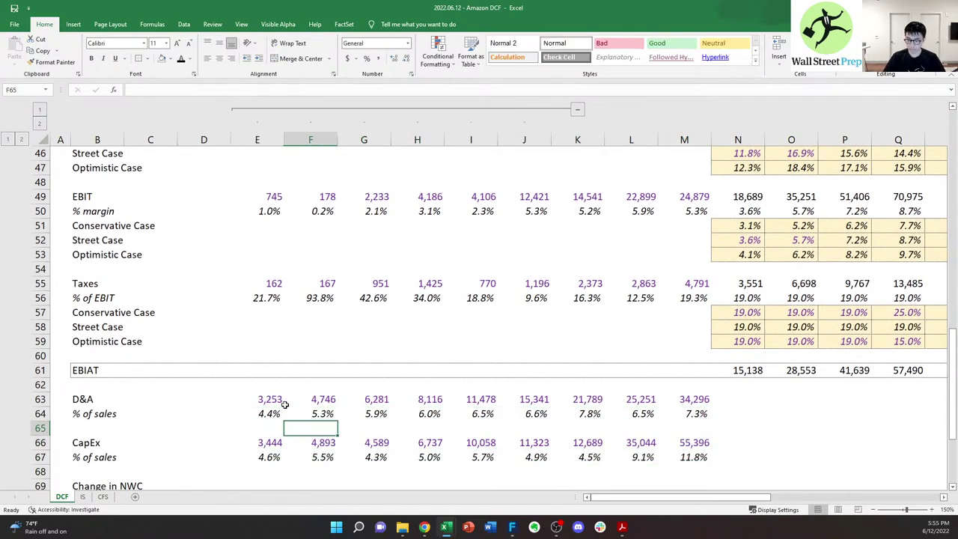
key("Down")
key("Up")
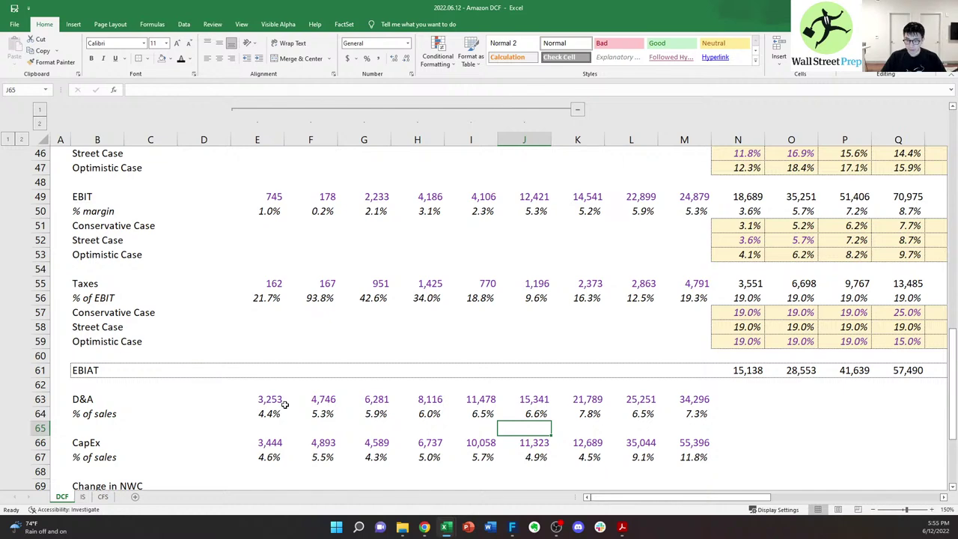
key("Up")
key("Up")
key("Up")
key("Up")
key("Up")
key("Up")
key("Up")
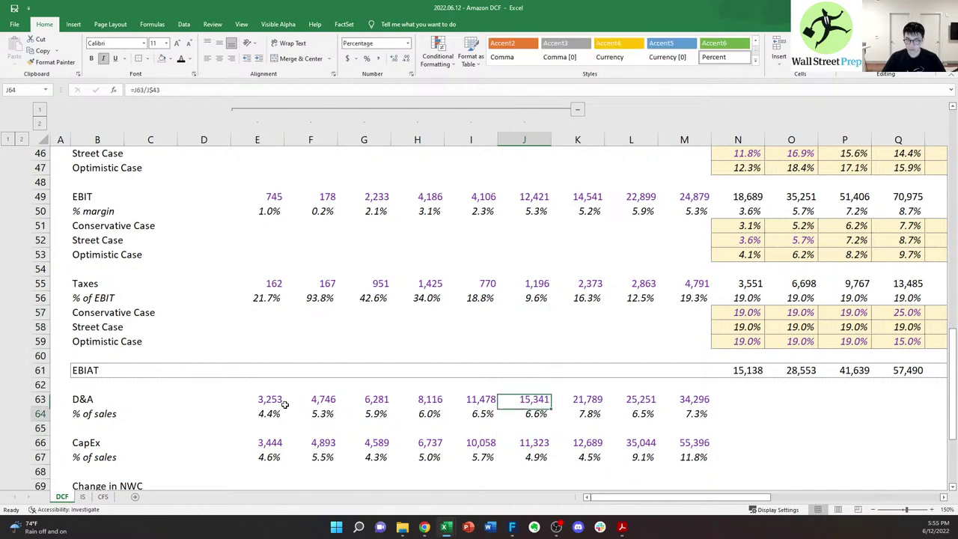
key("Down")
key("Down")
- Link the DCF section's 2013 Change in NWC to the Cash Flow Items value in E38
key("Left")
key("Left")
key("Left")
key("Down")
key("Left")
key("Down")
key("Down")
key("Down")
key("Left")
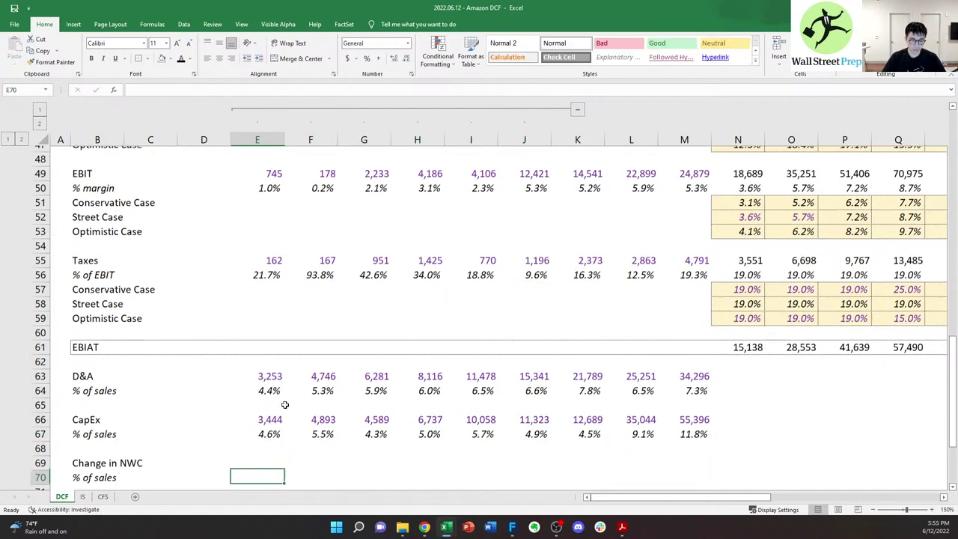
scroll(284, 404, "down", 1)
type("=")
key("Up")
key("Up")
key("Up")
key("Up")
key("Up")
key("Up")
key("Up")
key("Up")
key("Up")
key("Up")
key("Up")
key("Up")
key("Up")
key("Up")
key("Up")
key("Up")
key("Up")
key("Up")
key("Up")
key("Up")
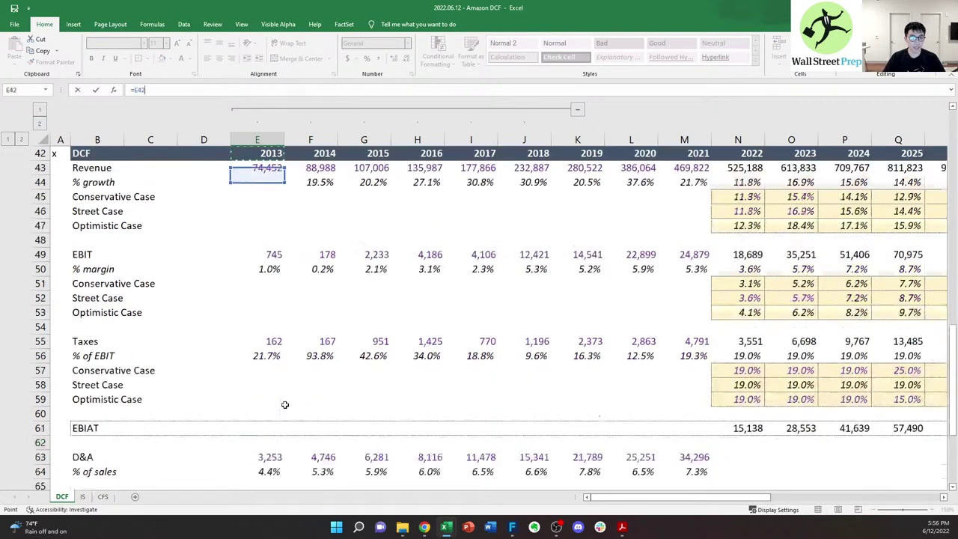
key("Down")
key("Down")
key("Down")
key("Up")
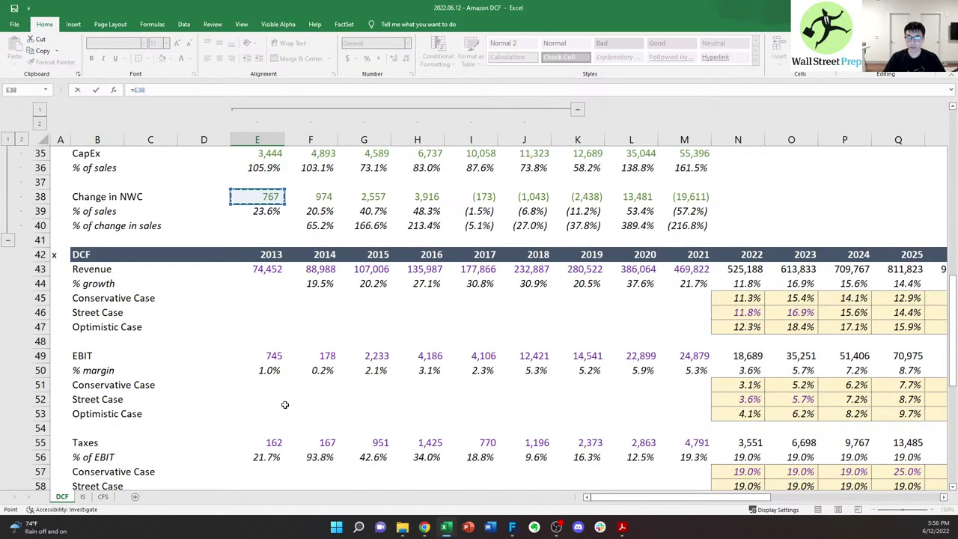
key("Return")
- Inspect the 2013 CapEx % of sales formula in E36 of the Cash Flow Items section
key("Up")
key("Up")
key("Up")
key("Up")
key("Up")
key("Up")
key("Up")
key("Up")
key("Up")
key("Up")
key("Up")
key("Up")
key("Up")
key("Up")
key("Up")
key("Up")
key("Up")
key("Up")
key("Up")
key("Up")
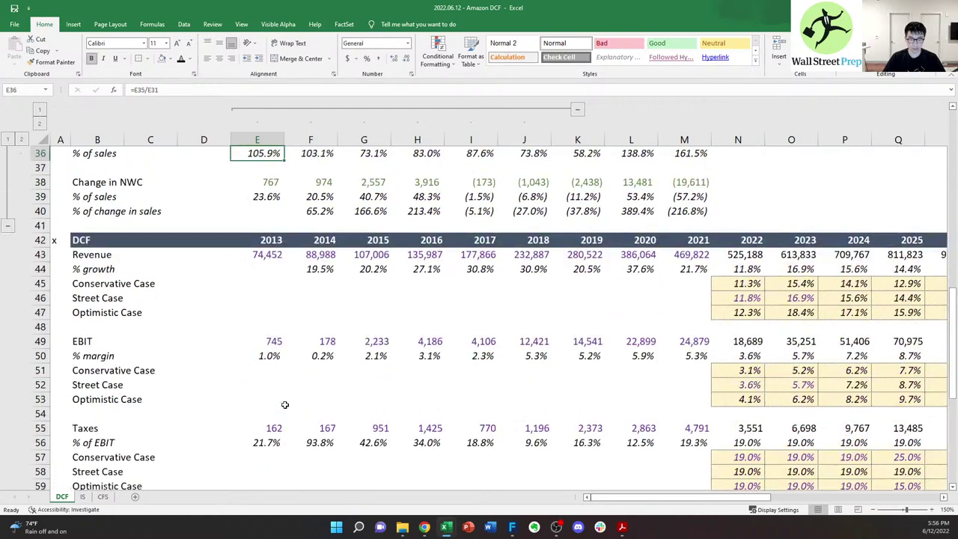
scroll(284, 404, "up", 3)
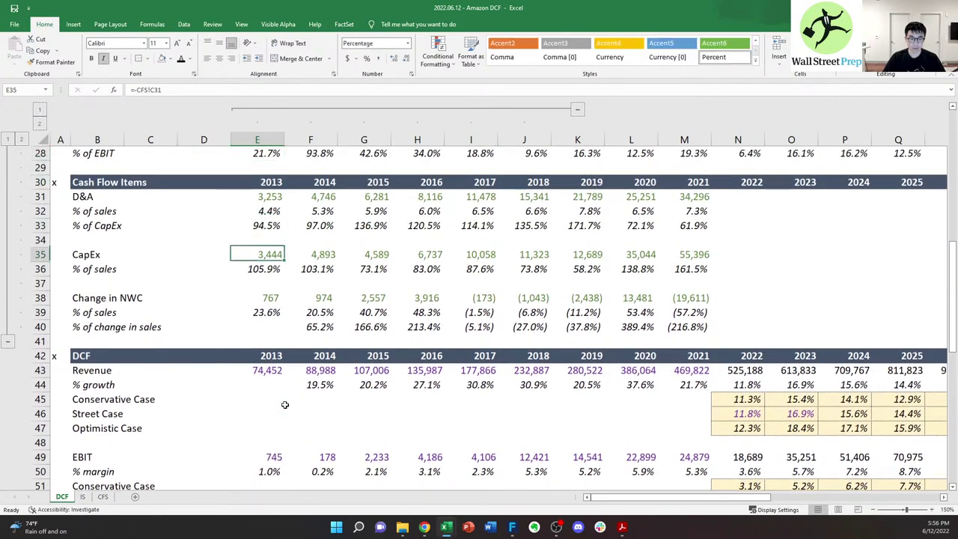
key("Down")
key("F2")
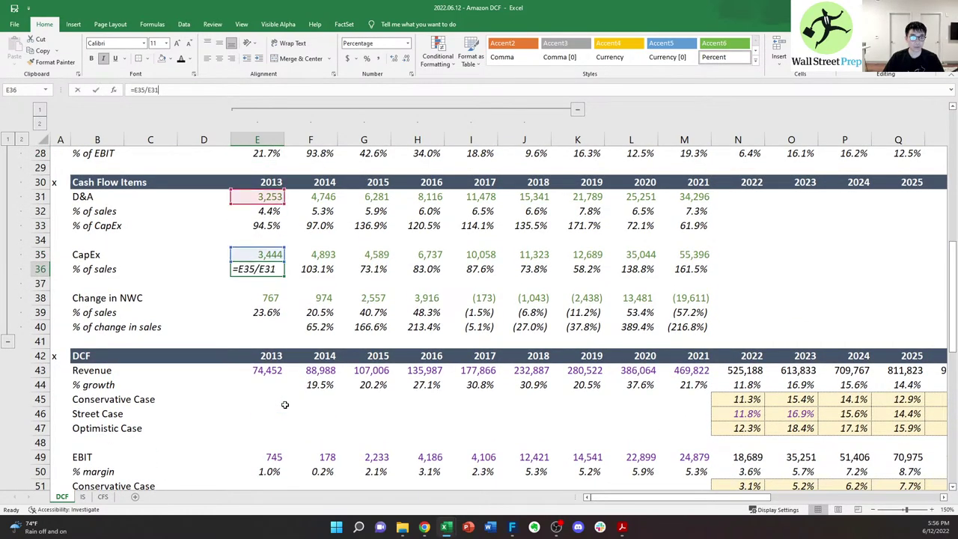
key("Escape")
- Correct the 2013 CapEx % of sales formula in E36 to divide CapEx by revenue, =E35/E21
scroll(273, 335, "down", 3)
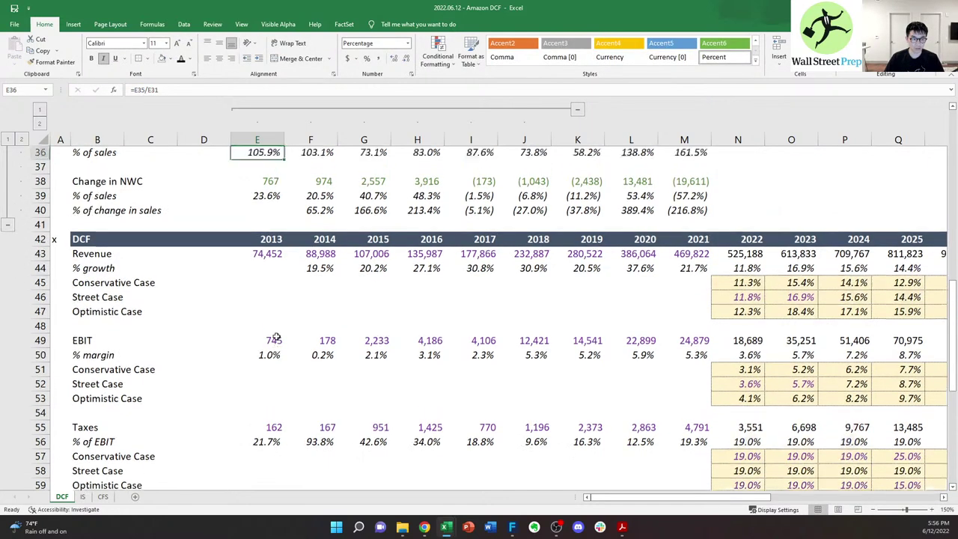
scroll(271, 336, "up", 8)
scroll(277, 340, "down", 1)
type("=")
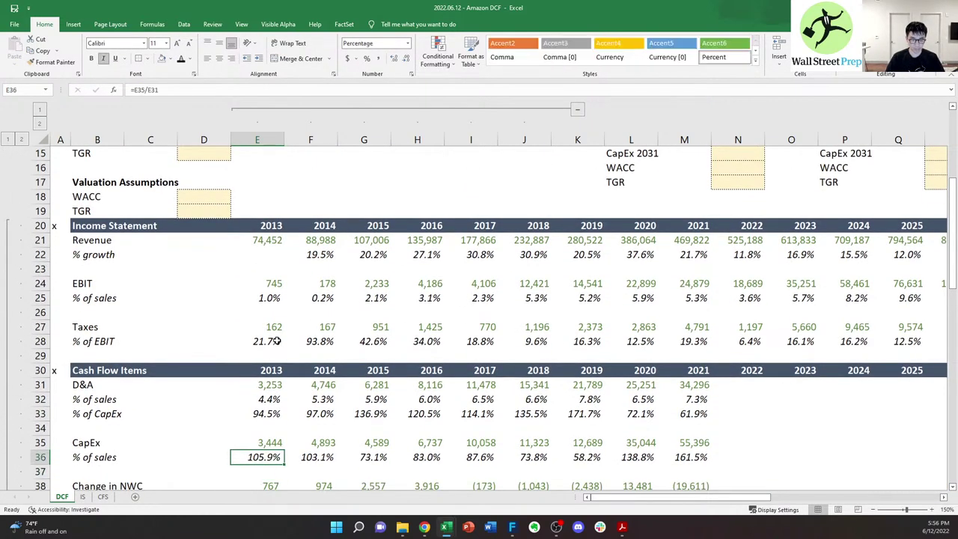
key("Up")
key("Up")
key("Up")
key("Up")
key("Up")
key("Up")
key("Up")
key("Up")
key("Up")
key("Up")
key("Up")
key("Up")
key("Up")
key("Up")
key("Up")
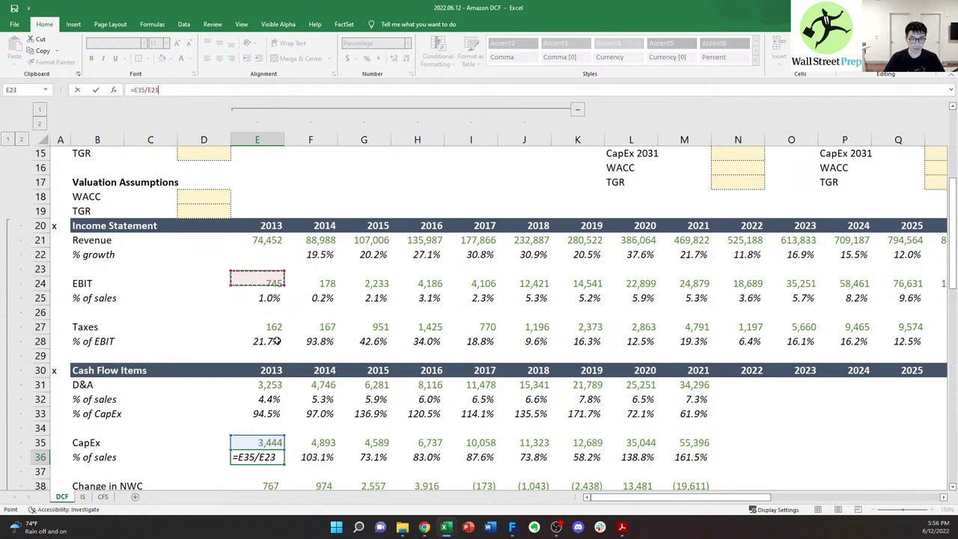
key("ctrl+Return")
- Copy the corrected CapEx % of sales formula from E36 across through 2021 and check its references
key("ctrl+c")
key("shift+Right")
key("shift+Right")
key("shift+Right")
key("shift+Right")
key("shift+Right")
key("shift+Right")
key("shift+Right")
key("shift+Right")
key("ctrl+v")
key("F2")
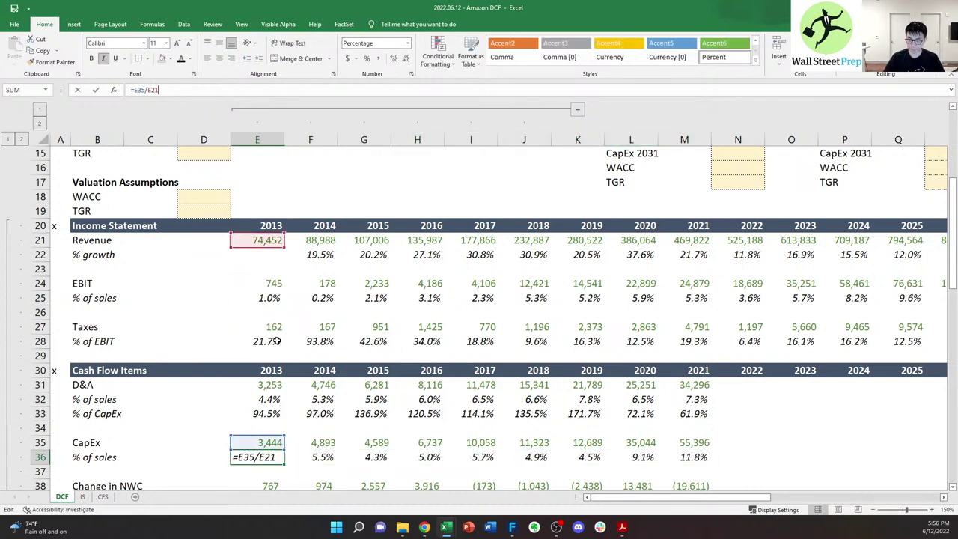
key("Escape")
- Check the cell references in the D&A % of CapEx formulas from 2016 through 2019
key("Right")
key("Right")
key("Right")
key("Up")
key("Up")
key("Up")
key("F2")
key("Escape")
key("Right")
key("F2")
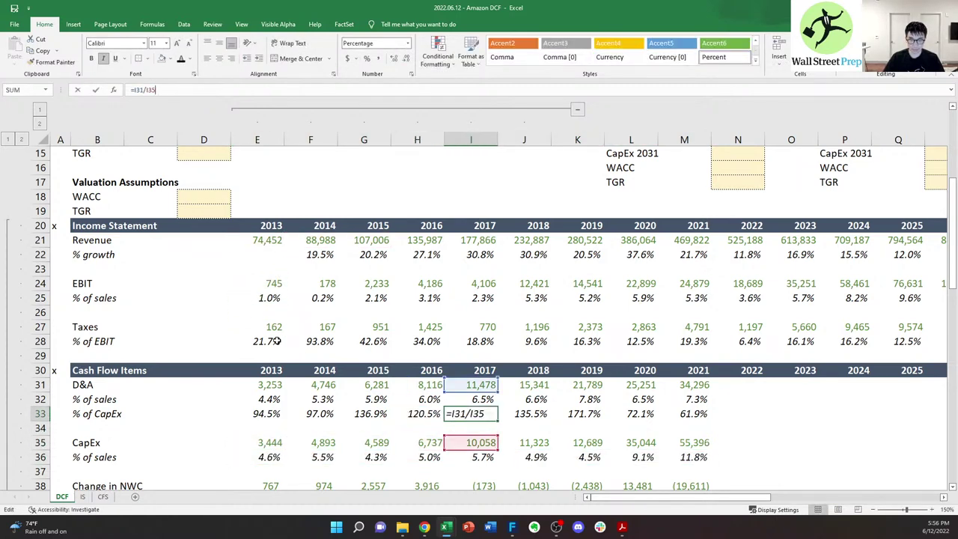
key("Escape")
key("Right")
key("F2")
key("Escape")
key("Right")
key("F2")
key("Escape")
- Paste the formatting of the CapEx rows E66:M67 in the DCF section onto the Change in NWC rows starting at E69
key("Down")
key("Down")
key("Down")
key("Down")
key("Left")
key("Left")
key("Down")
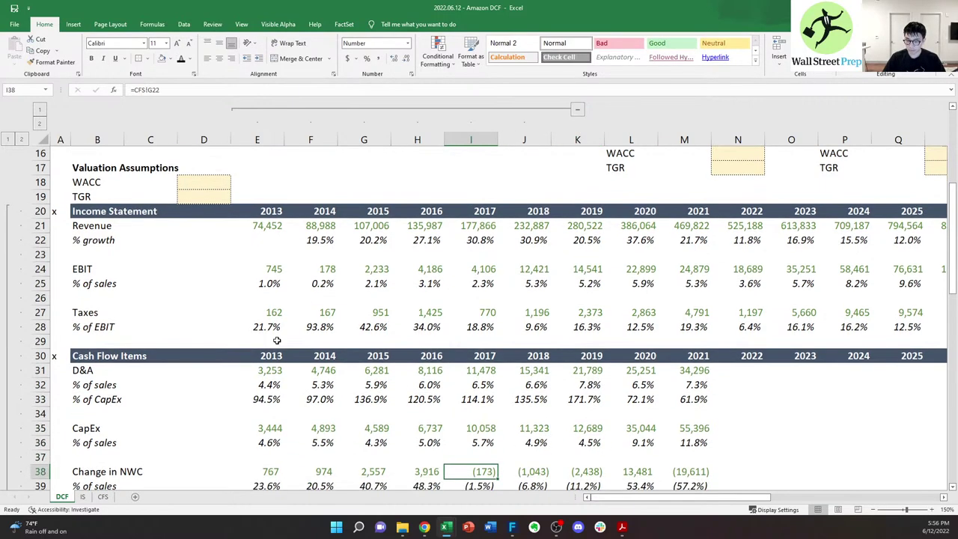
key("Down")
key("Down")
key("Down")
key("Down")
key("Down")
key("Down")
key("Down")
key("Down")
key("Down")
key("Down")
key("Down")
key("Down")
key("Down")
key("Down")
key("Down")
key("Down")
key("Down")
key("Down")
key("Down")
key("Down")
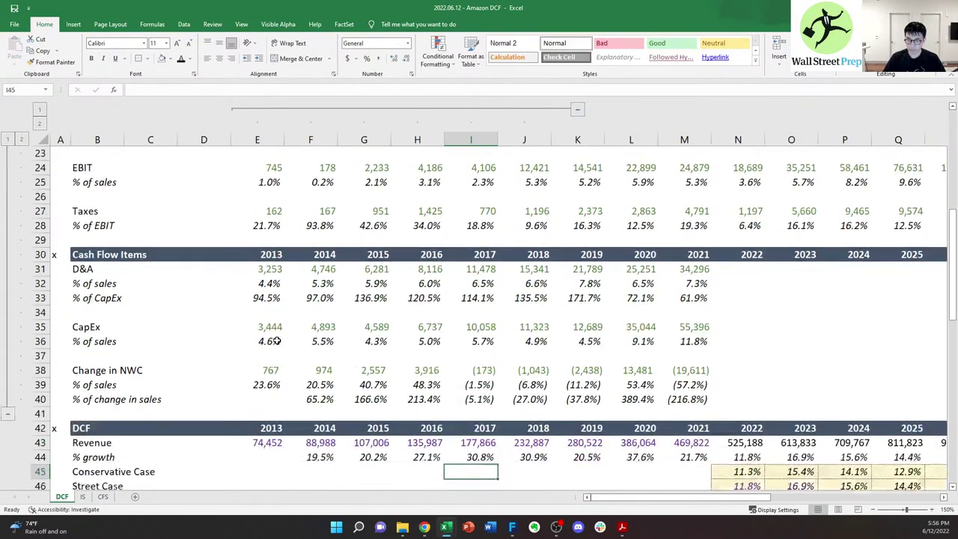
key("Left")
key("Down")
key("Down")
key("Down")
key("Down")
key("Down")
key("Down")
key("Down")
key("Down")
key("Down")
key("Down")
key("Down")
key("Down")
key("Down")
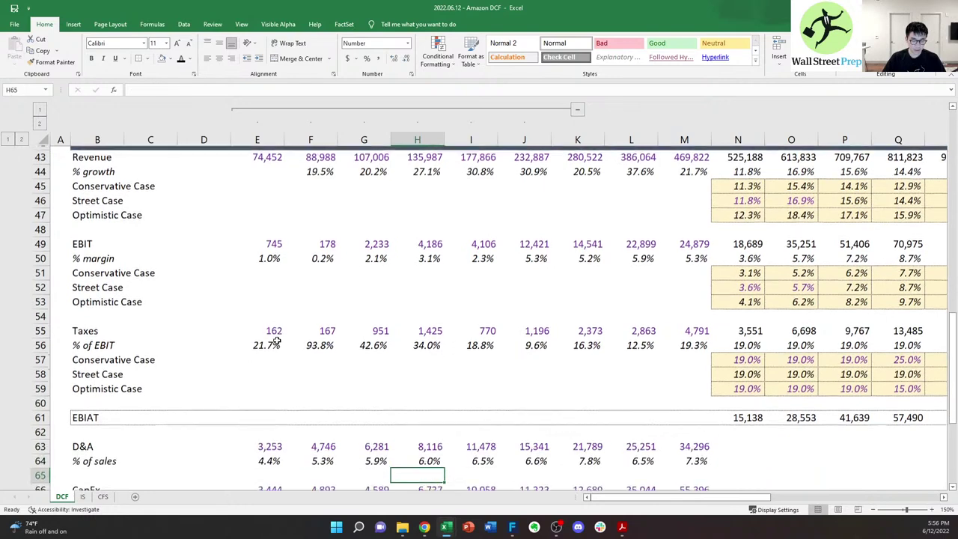
key("Left")
key("Left")
key("Left")
key("Up")
key("Up")
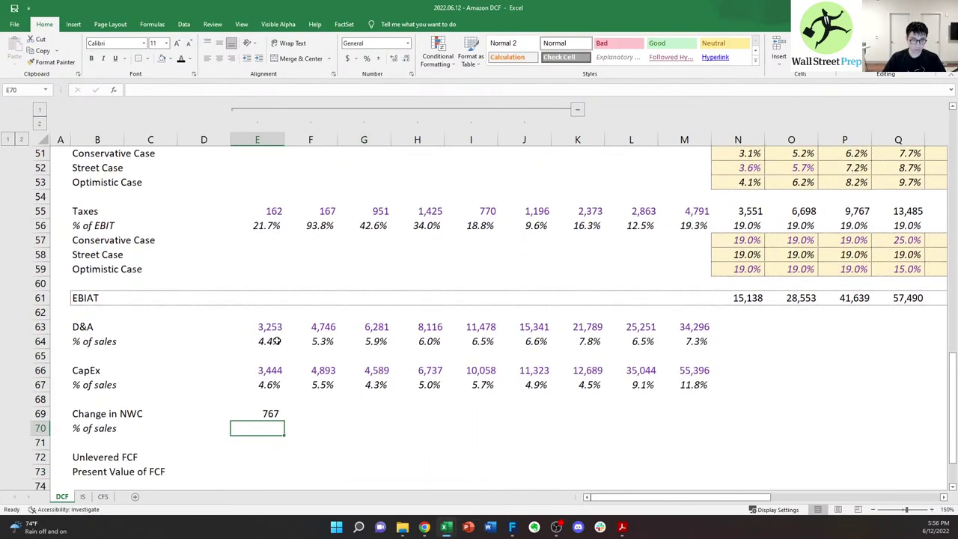
key("Up")
key("Up")
key("shift+Right")
key("ctrl+shift+Right")
key("shift+Down")
key("ctrl+c")
key("Down")
key("Down")
key("Down")
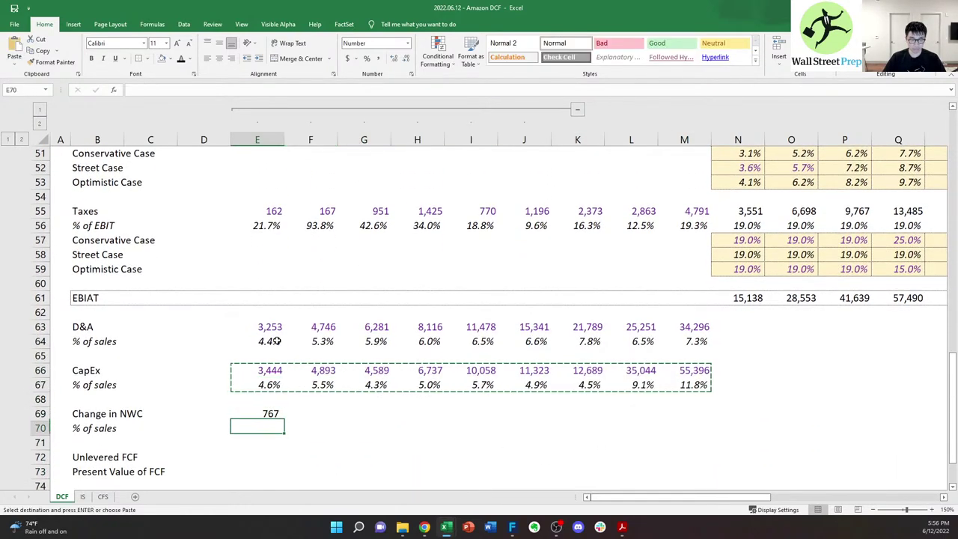
key("ctrl+alt+v")
key("Escape")
- Copy the 2013 Change in NWC link from E69 across row 69 through 2021
key("ctrl+c")
key("shift+Right")
key("shift+Right")
key("shift+Right")
key("shift+Right")
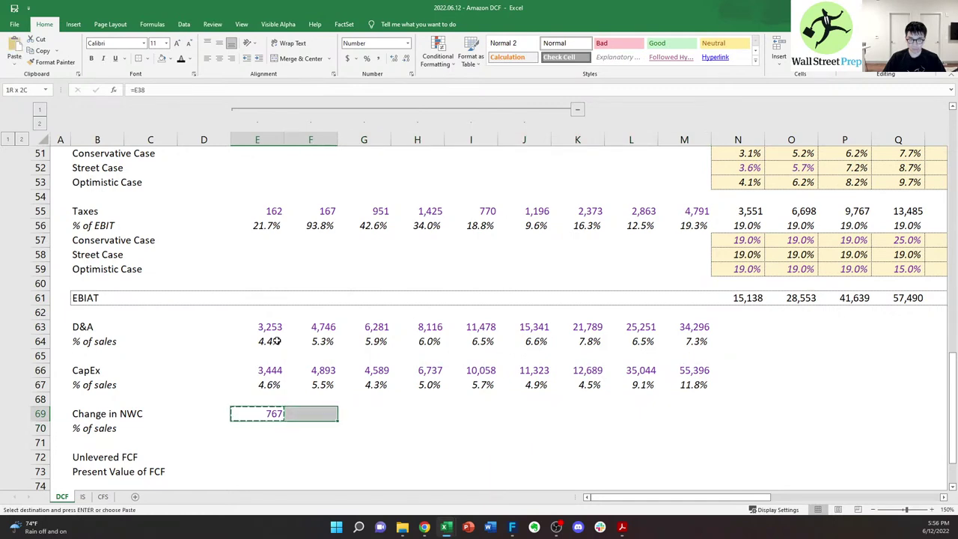
key("shift+Right")
key("shift+Right")
key("shift+Right")
key("shift+Right")
key("ctrl+v")
- Copy the CapEx % of sales formulas in E67:M67 into the Change in NWC % of sales row, E70:M70
key("Up")
key("Up")
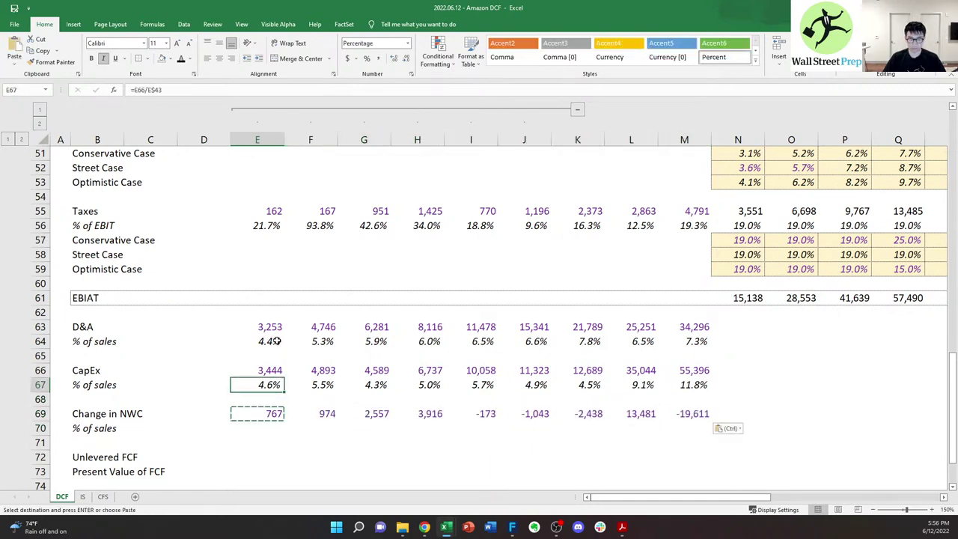
key("ctrl+shift+Right")
key("ctrl+c")
key("Down")
key("Down")
key("Down")
key("ctrl+v")
- Check the cell references in the Change in NWC % of sales formulas for 2013 through 2015
key("Right")
key("Left")
key("F2")
key("Tab")
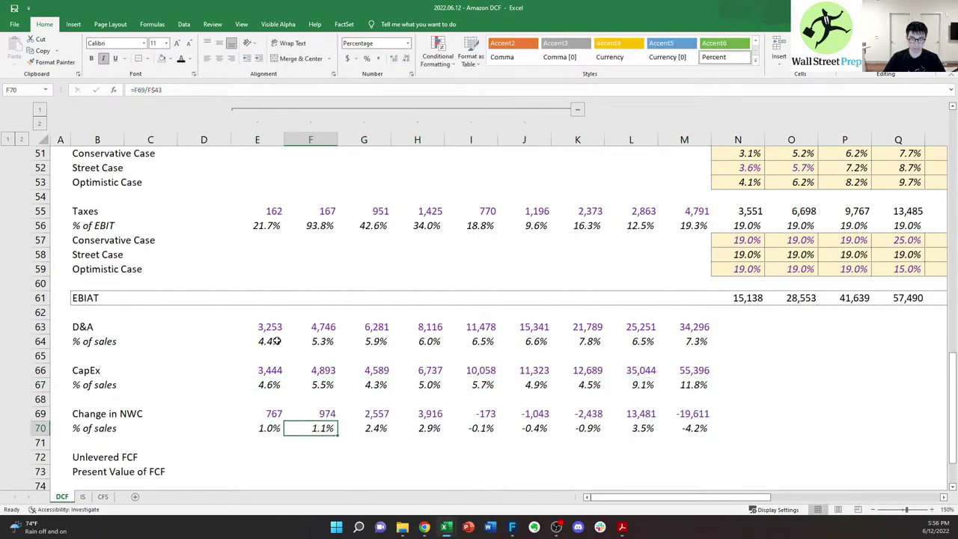
key("F2")
key("Tab")
key("F2")
key("Escape")
key("Right")
key("Right")
key("Left")
key("Up")
key("Left")
key("Left")
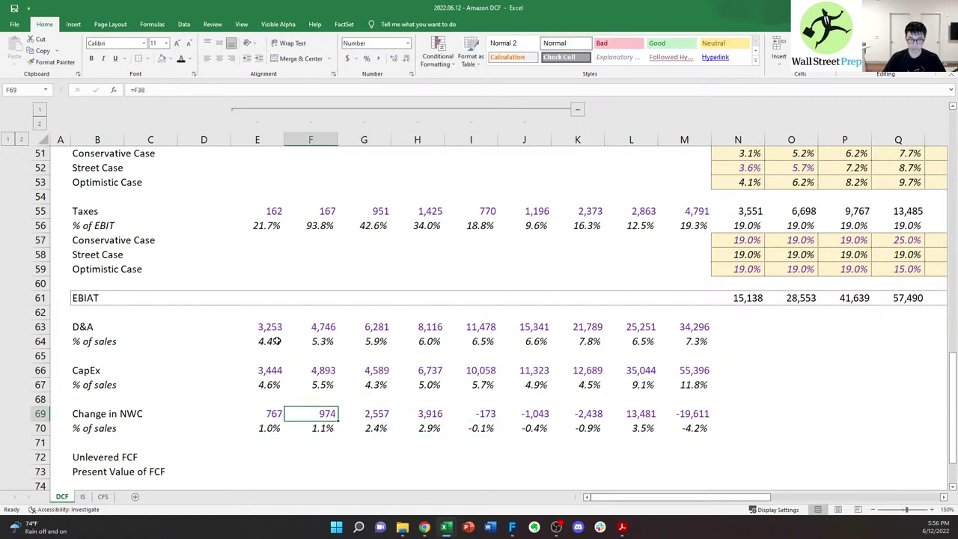
- Trace the precedent cells of the 2013 Change in NWC % of sales formula in E70
key("Down")
key("Left")
key("ctrl+[")
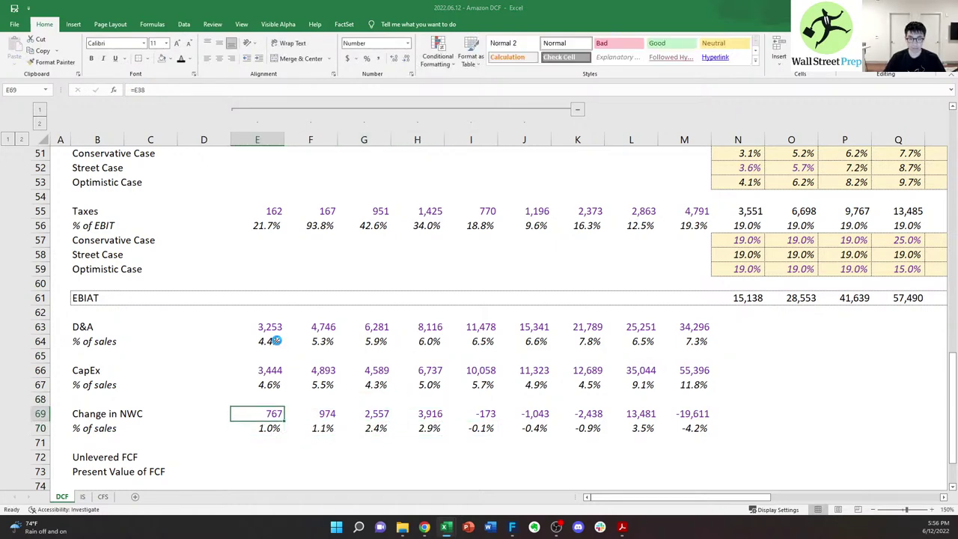
key("Return")
key("F5")
key("Return")
- Review the historical D&A % of sales ratios in row 64 of the DCF section
key("Up")
key("Up")
key("Up")
key("Up")
key("Up")
key("Up")
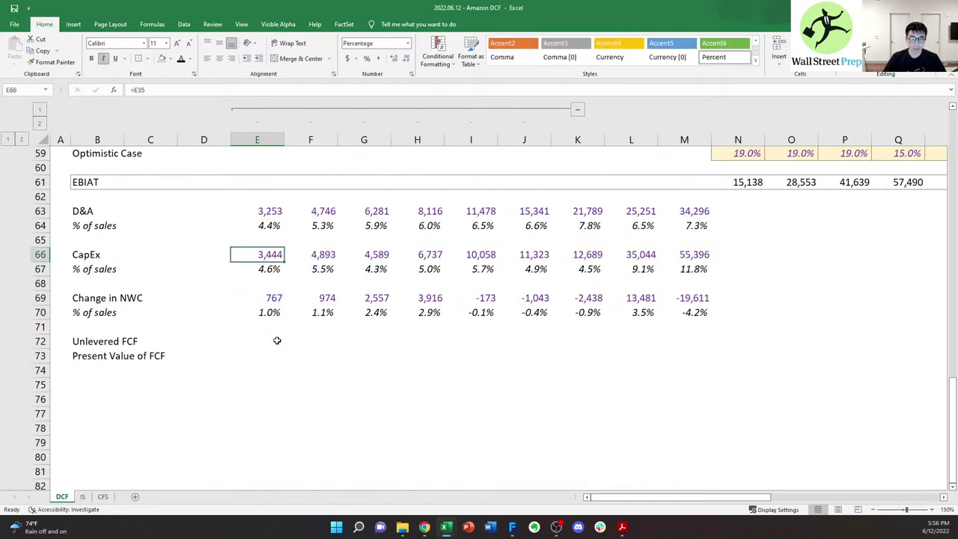
key("Right")
key("Right")
key("Right")
key("Right")
key("Right")
key("Right")
key("Right")
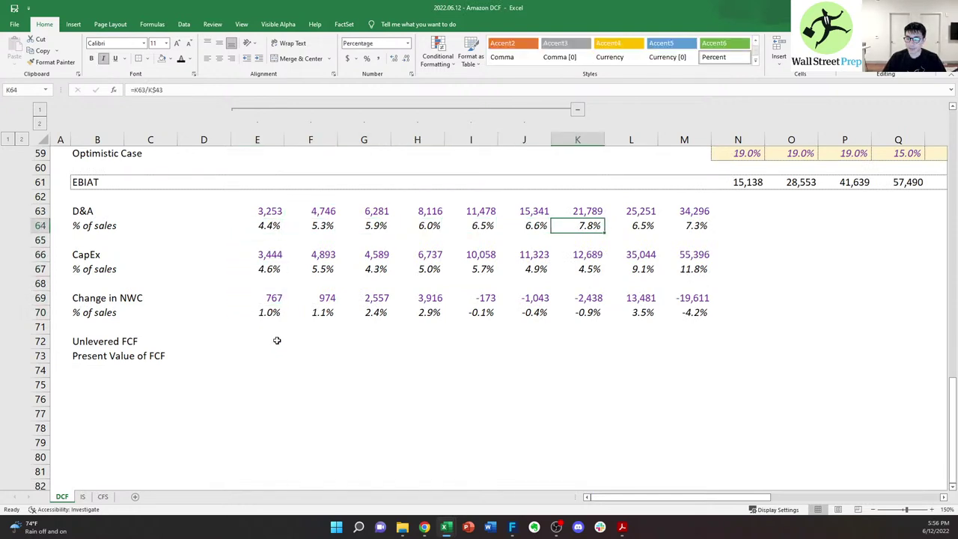
key("Left")
key("Left")
key("Right")
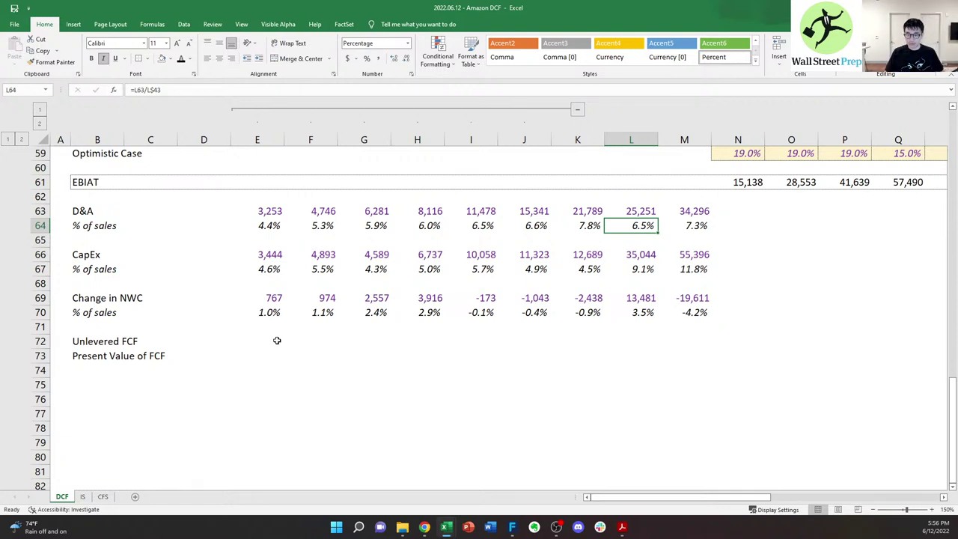
- Examine the trend in historical CapEx and its % of sales in rows 66 and 67 through 2021
key("Down")
key("Down")
key("Right")
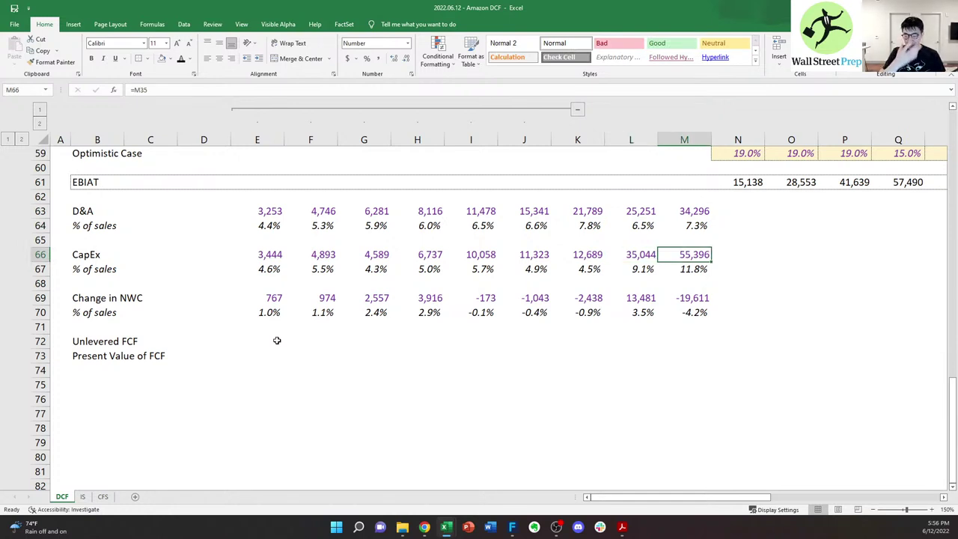
key("Left")
key("Right")
key("Down")
key("Left")
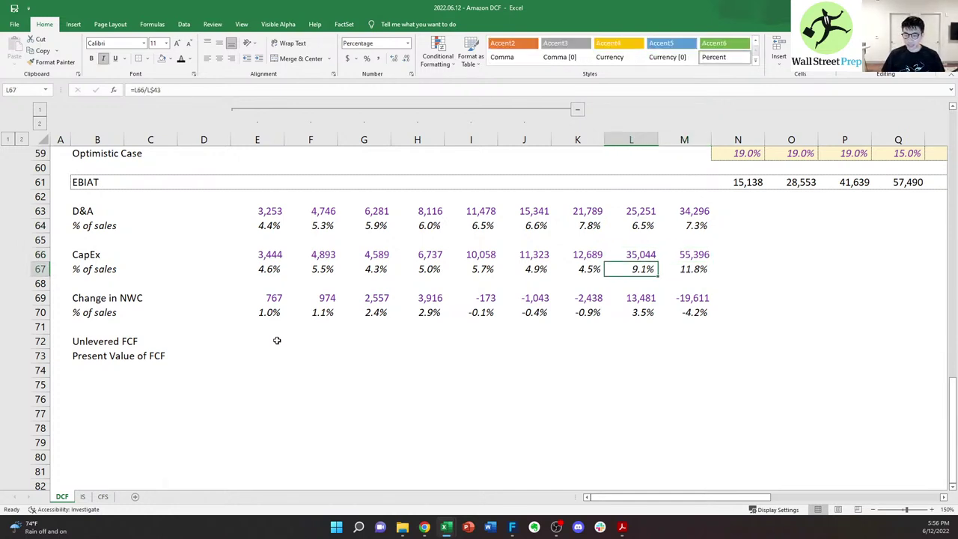
key("Left")
key("Left")
key("Right")
key("Right")
key("Left")
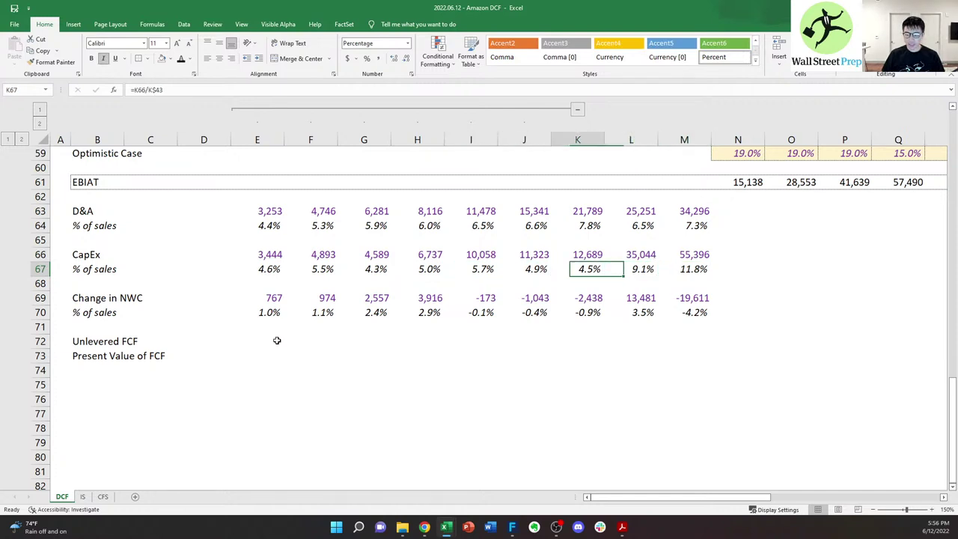
key("Left")
key("Right")
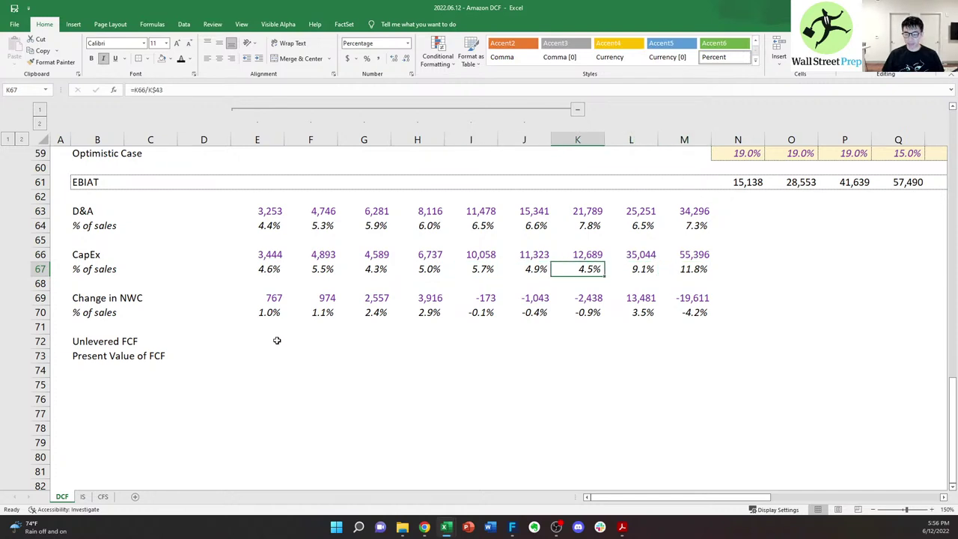
key("Left")
key("Left")
key("Left")
key("Left")
key("Right")
key("Right")
key("Right")
key("Right")
key("Right")
key("Right")
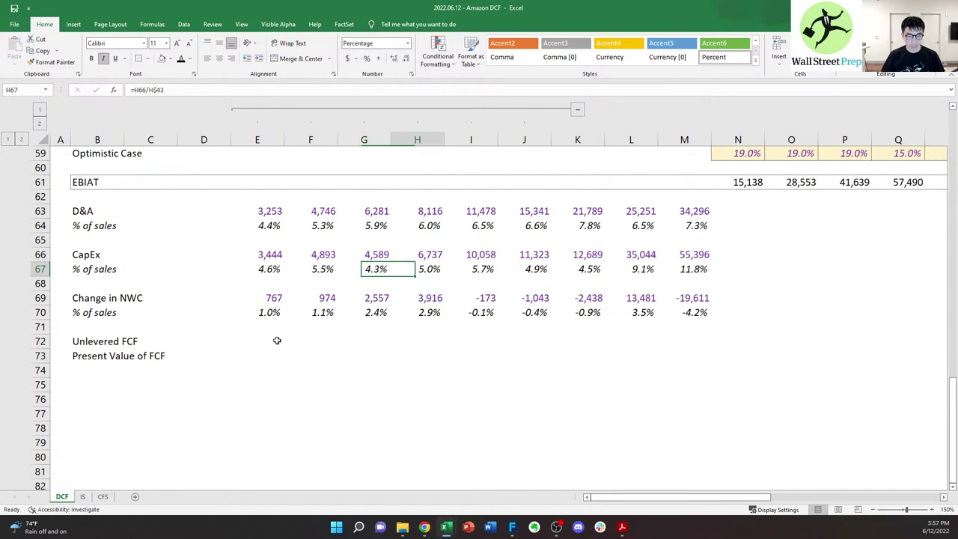
key("Left")
key("Right")
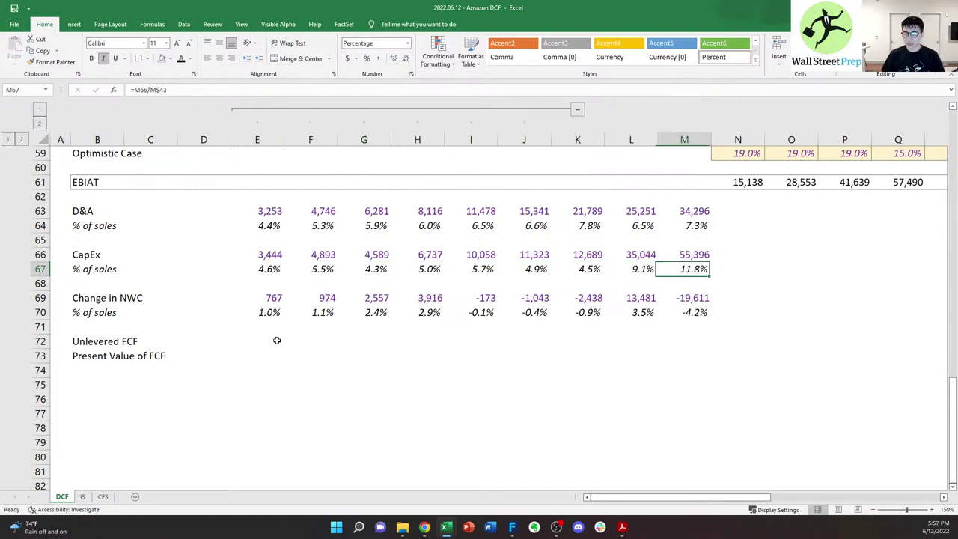
key("Left")
- Examine the historical Change in NWC amounts and their % of sales in rows 69 and 70
key("Down")
key("Down")
key("Left")
key("Left")
key("Left")
key("Left")
key("Left")
key("Down")
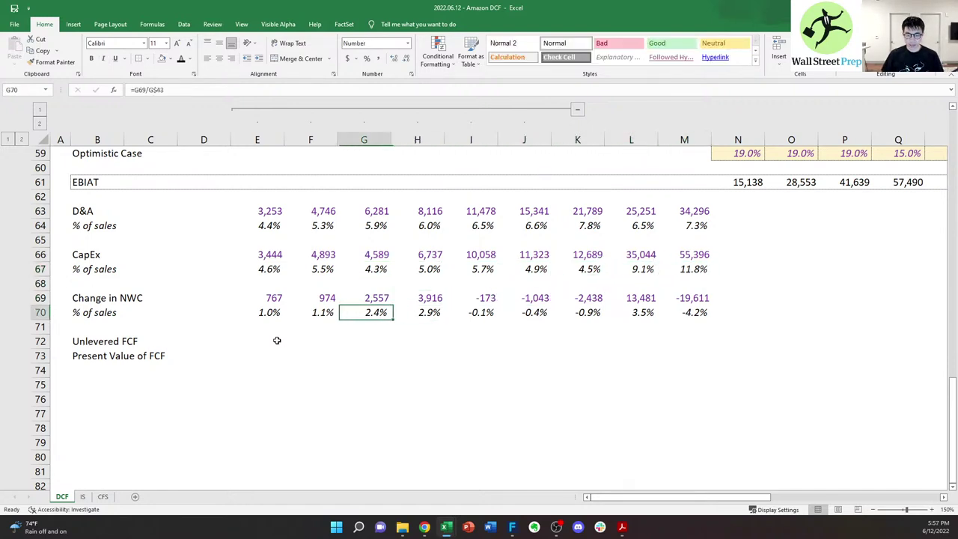
key("Left")
key("Up")
key("Right")
key("Right")
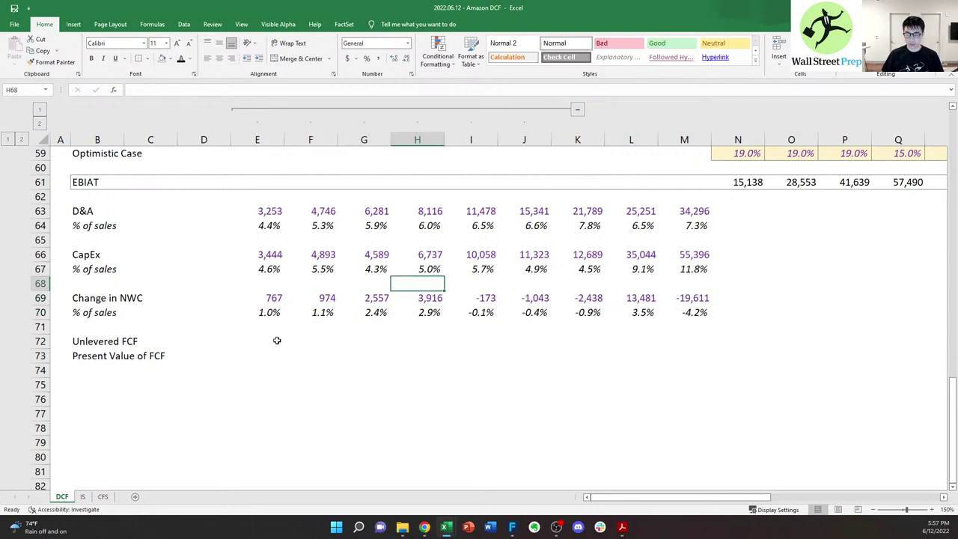
key("Right")
key("Right")
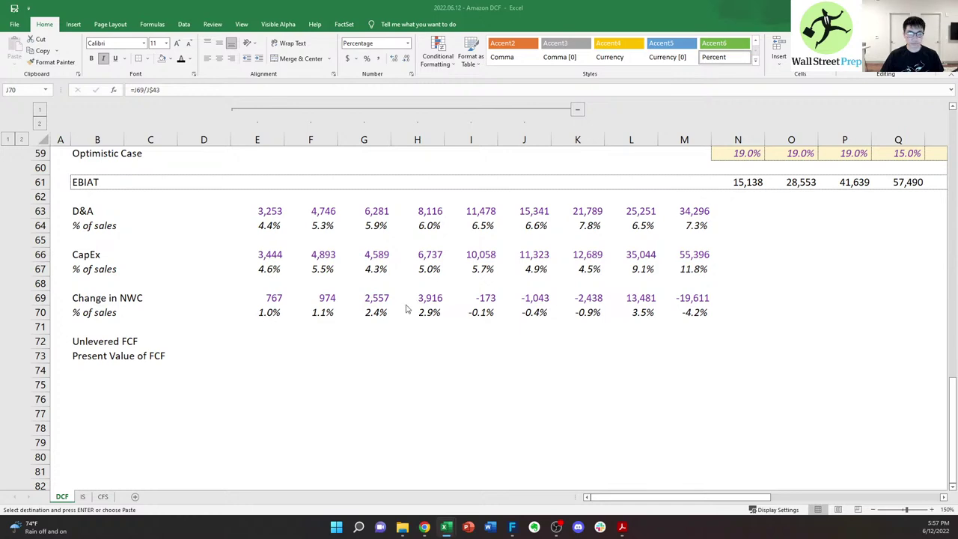
- Enter =FDS($C$4,"FE_ESTIMATE(DEP_AMORT_EXP,MEAN,ANN_ROLL,"&M$21&",NOW,,,")") as the 2022 D&A estimate in cell N31 of Cash Flow Items
scroll(438, 324, "down", 5)
scroll(556, 331, "up", 19)
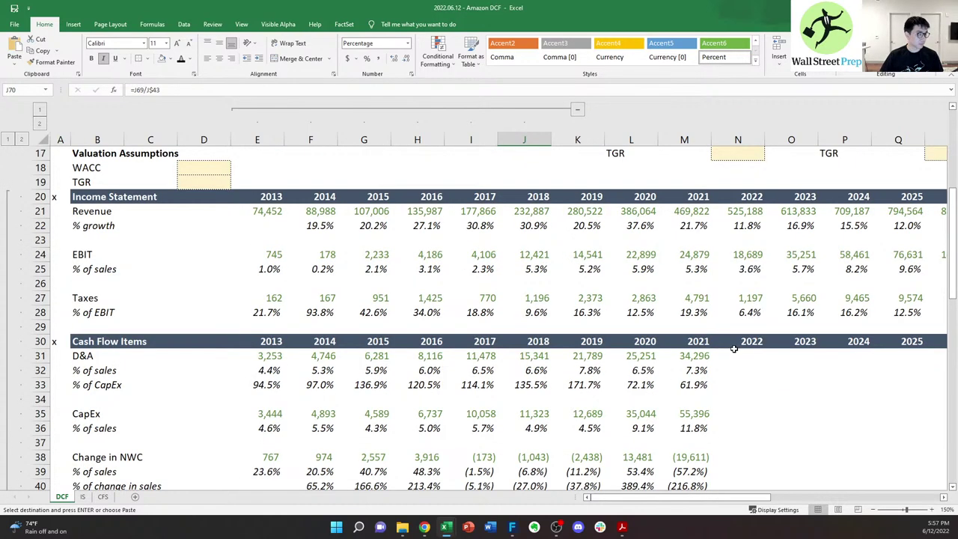
left_click(735, 352)
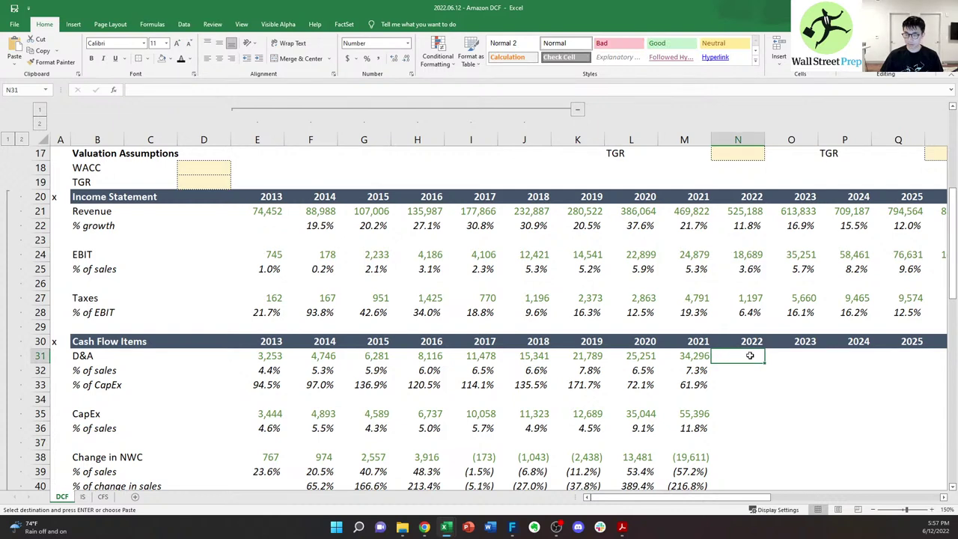
left_click(216, 92)
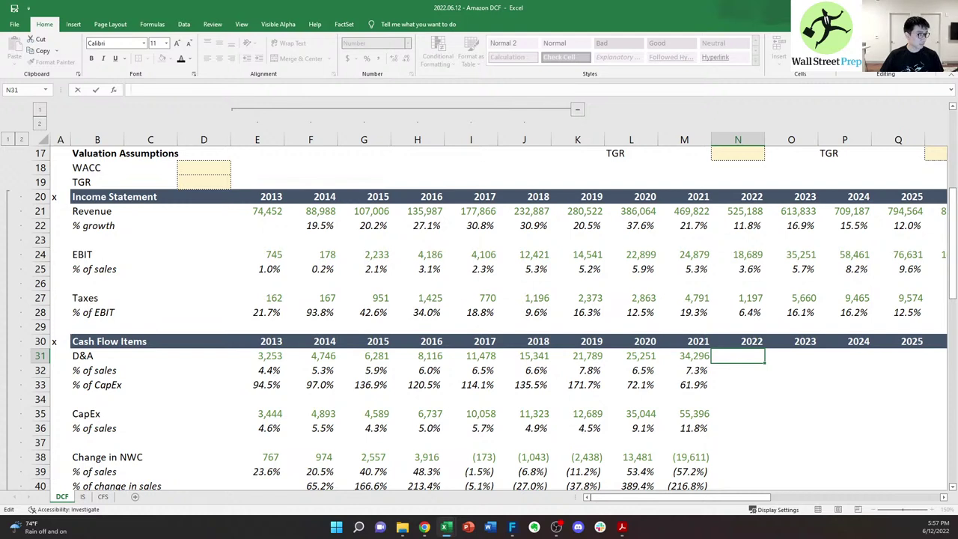
key("Escape")
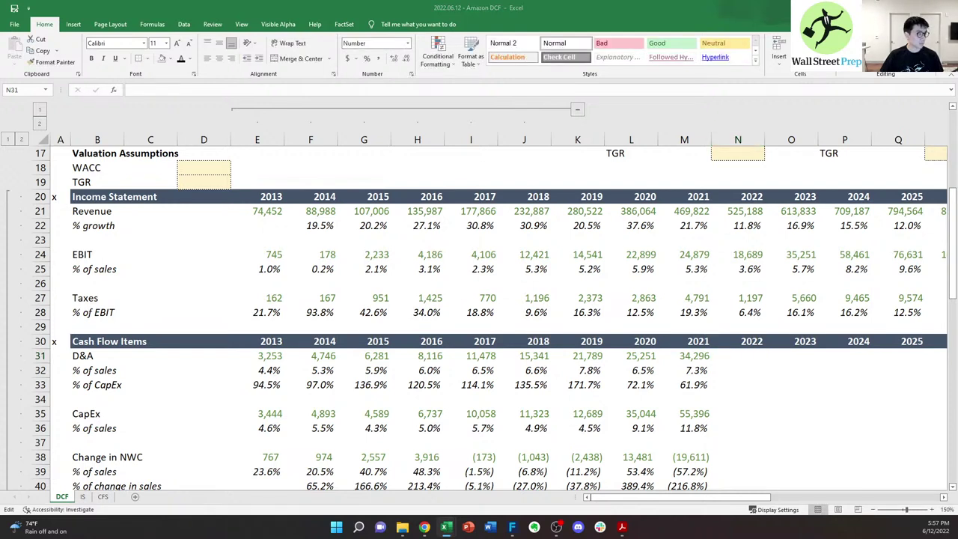
left_click(141, 90)
left_click(166, 88)
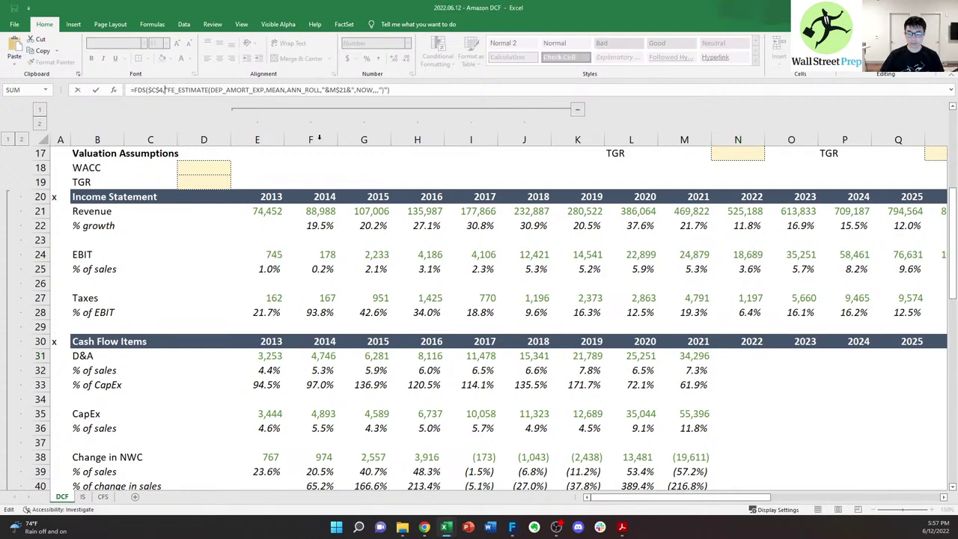
left_click_drag(738, 341, 763, 341)
left_click(751, 356)
left_click(268, 91)
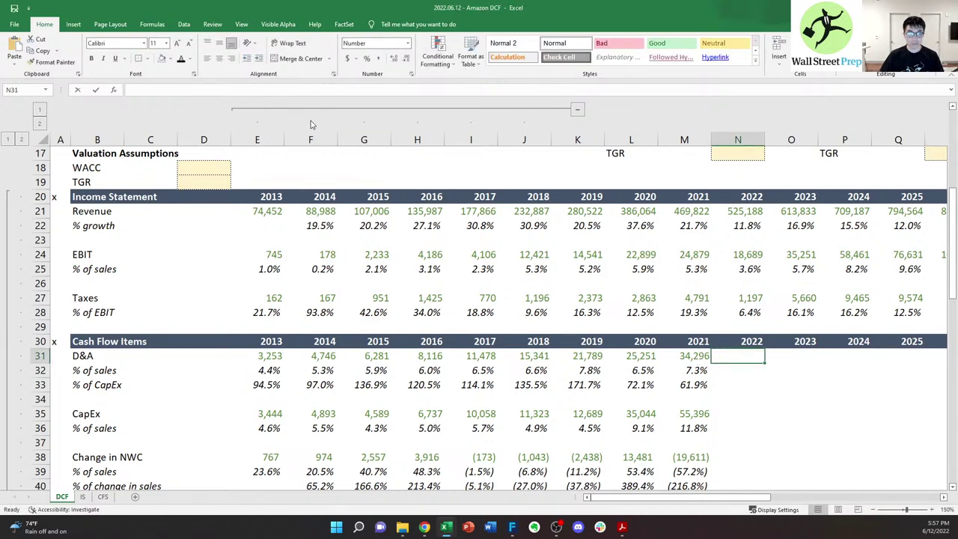
type("=FDS($C$4,\"FE_ESTIMATE(DEP_AMORT_EXP,MEAN,ANN_ROLL,\"&M$21&\",NOW,,,\")\")")
key("ctrl+Return")
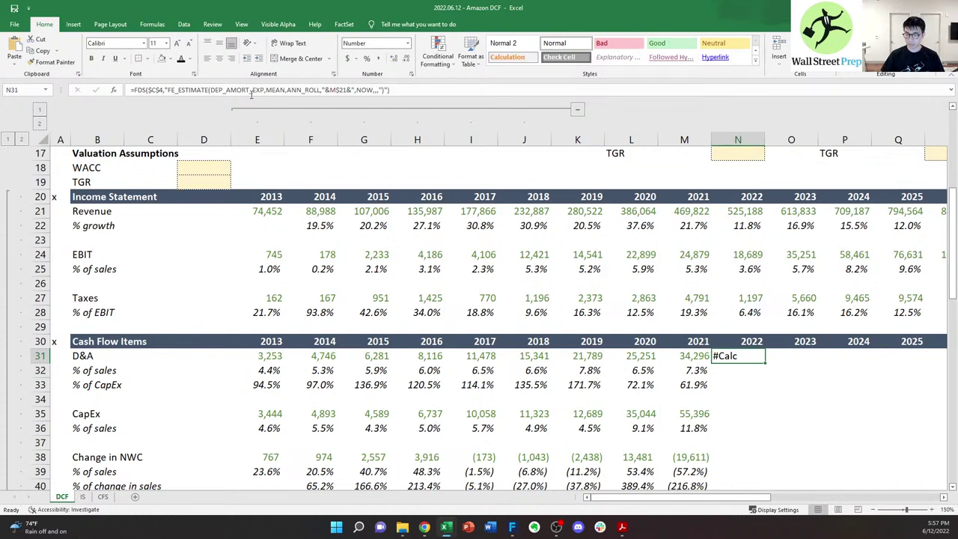
- Repoint the year reference in the 2022 D&A formula to the Cash Flow Items header cell N$30, keeping the ticker reference $C$4
scroll(362, 224, "down", 3)
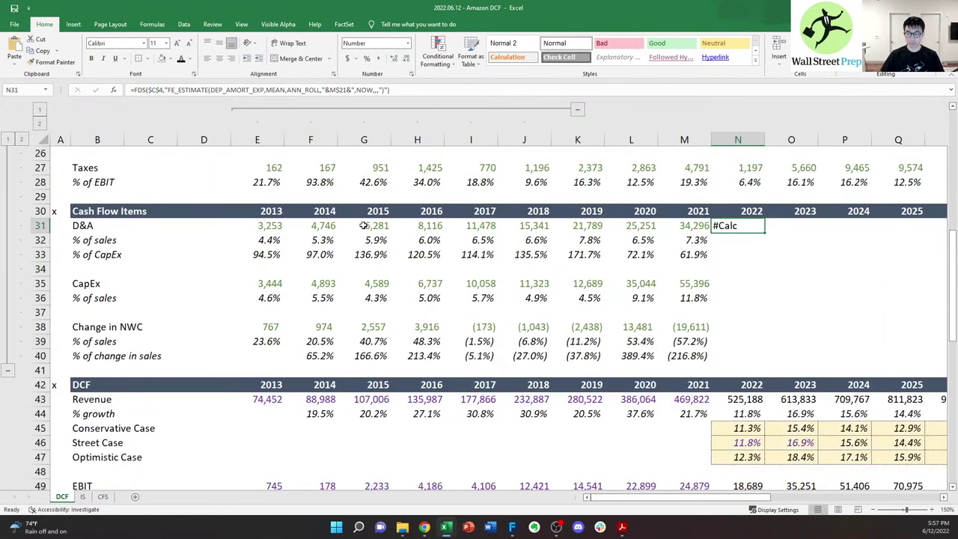
scroll(362, 225, "up", 9)
scroll(362, 224, "down", 3)
key("F2")
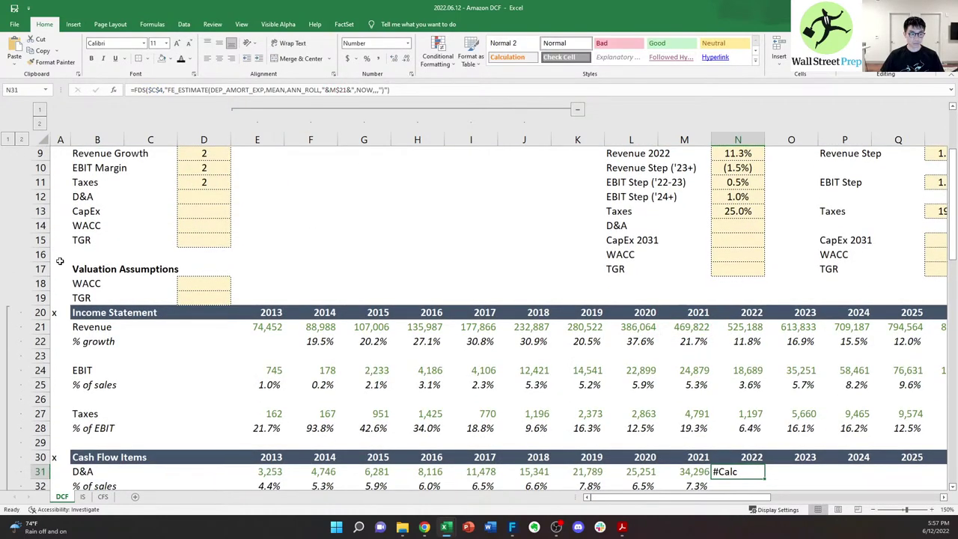
key("Escape")
key("F2")
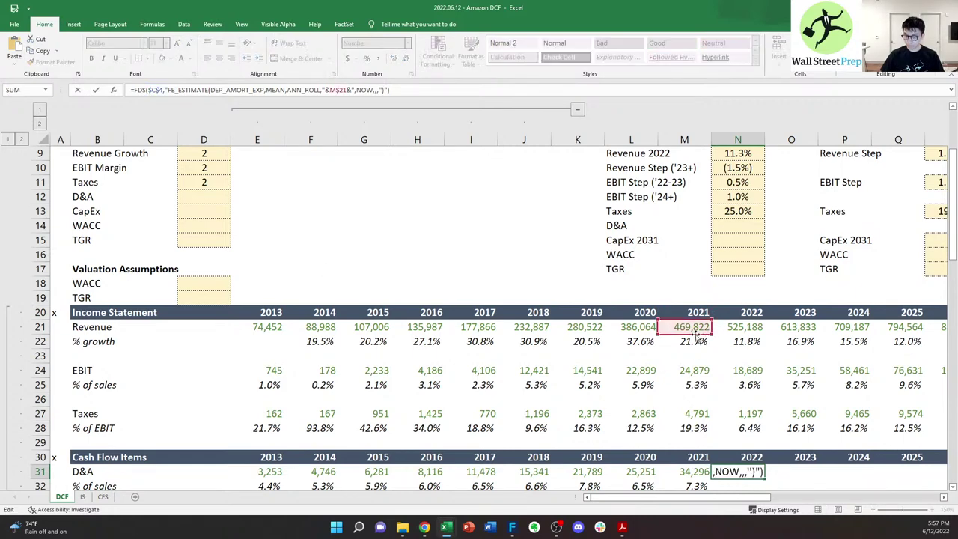
left_click_drag(692, 334, 745, 458)
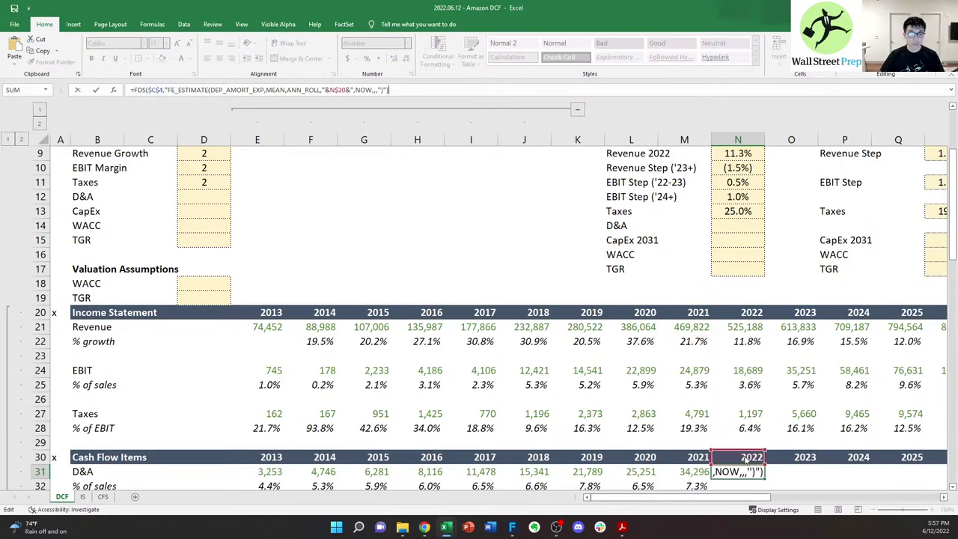
scroll(355, 220, "up", 3)
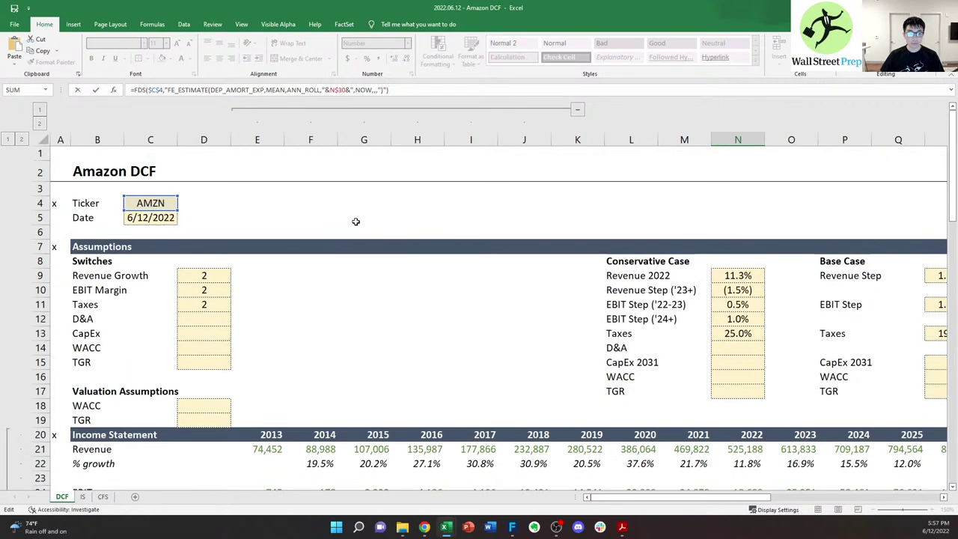
scroll(222, 222, "down", 6)
scroll(419, 252, "up", 1)
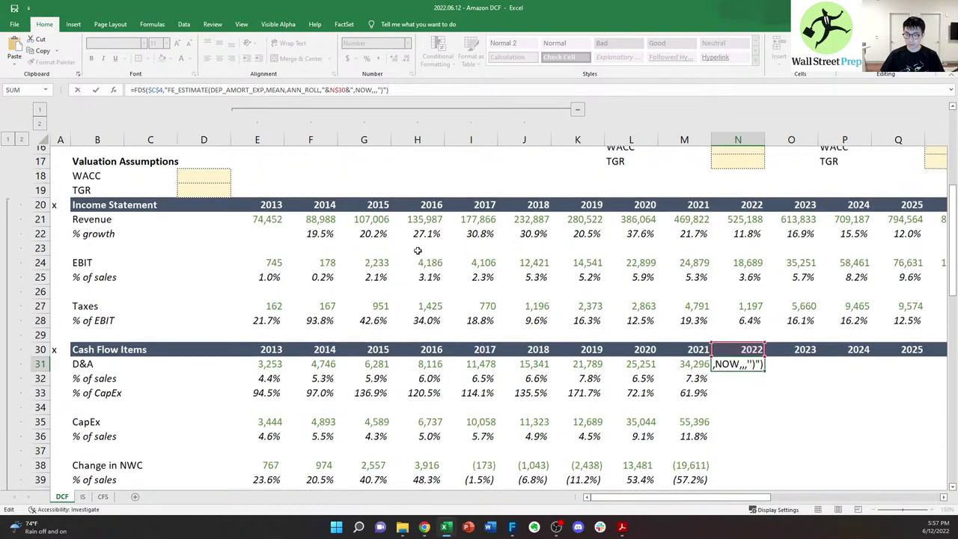
key("ctrl+Return")
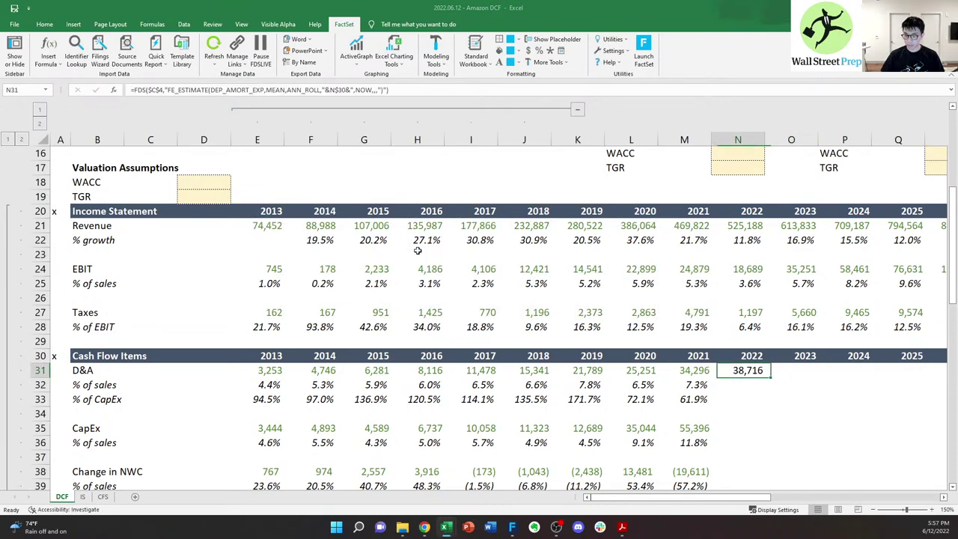
- Set the font color of the 2022 D&A estimate in N31 to dark red
key("alt+h")
key("f")
key("c")
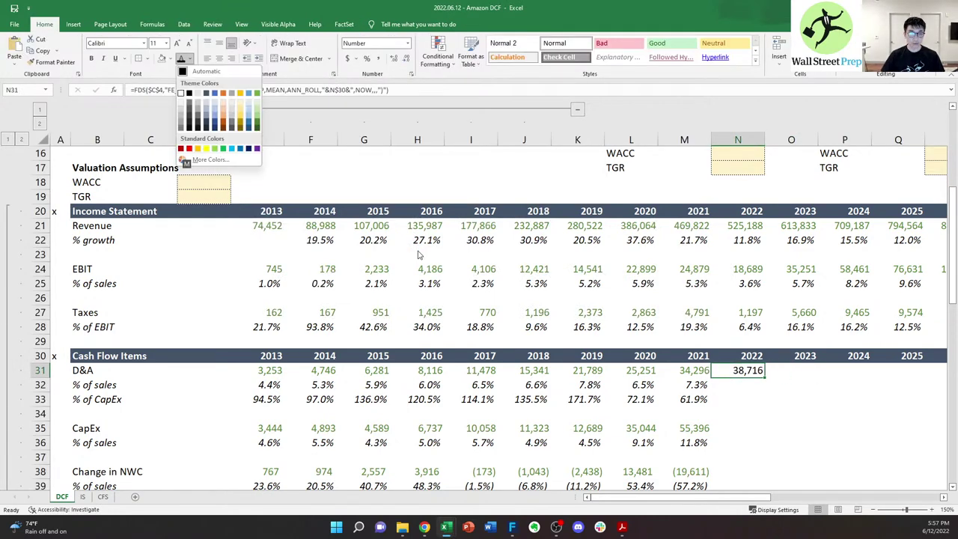
key("Down")
key("Down")
key("Down")
key("Down")
key("Return")
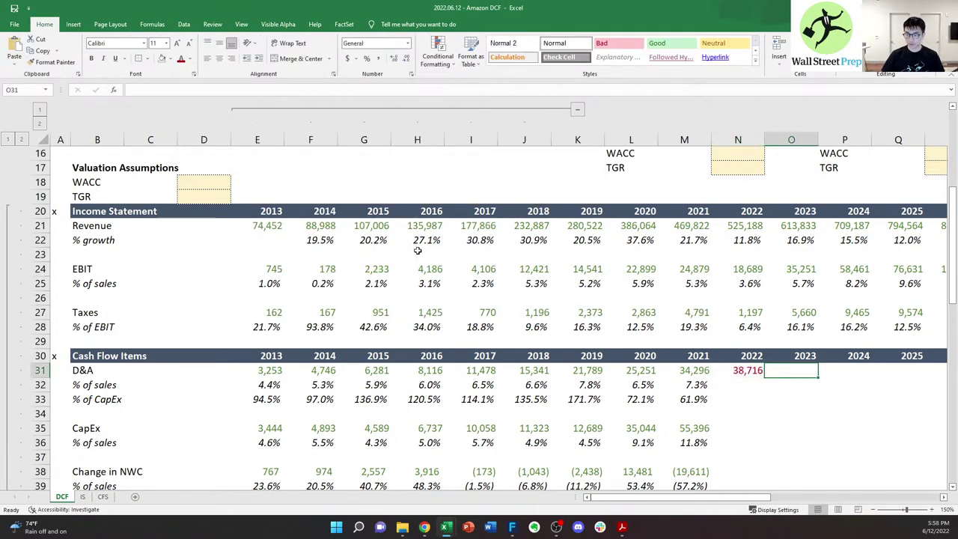
- Copy the 2022 D&A estimate formula across through 2027 in row 31 and refresh the FactSet codes
key("F2")
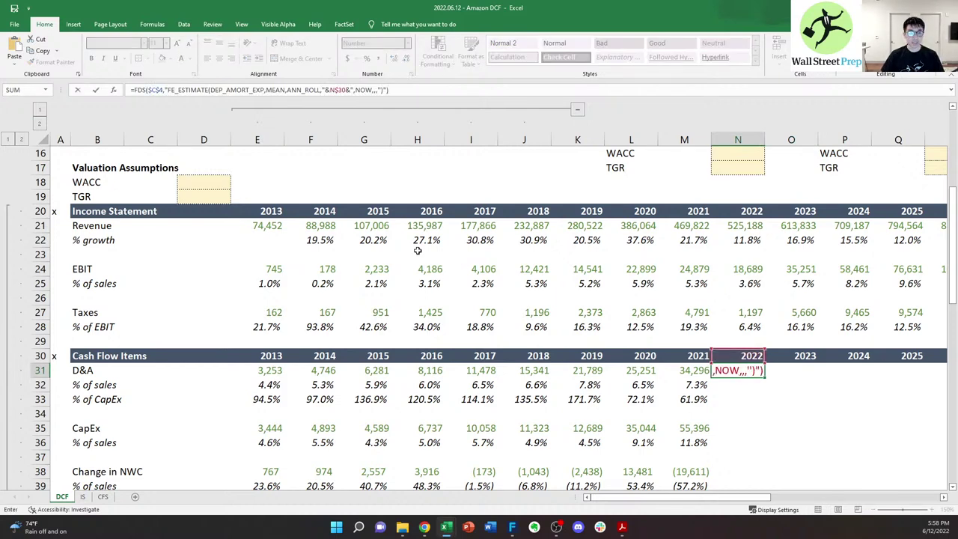
key("Escape")
key("ctrl+c")
key("shift+Right")
key("shift+Right")
key("shift+Right")
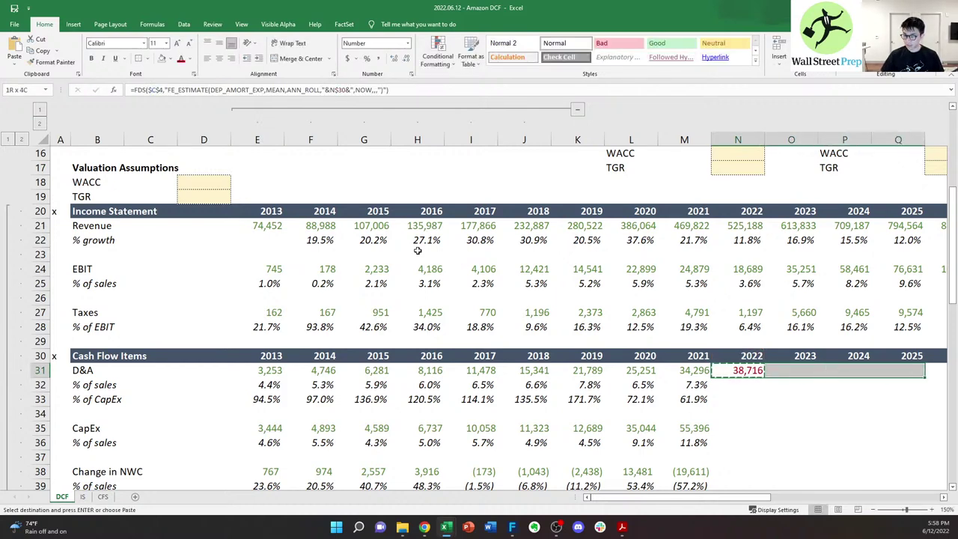
key("shift+Right")
key("shift+Right")
key("ctrl+v")
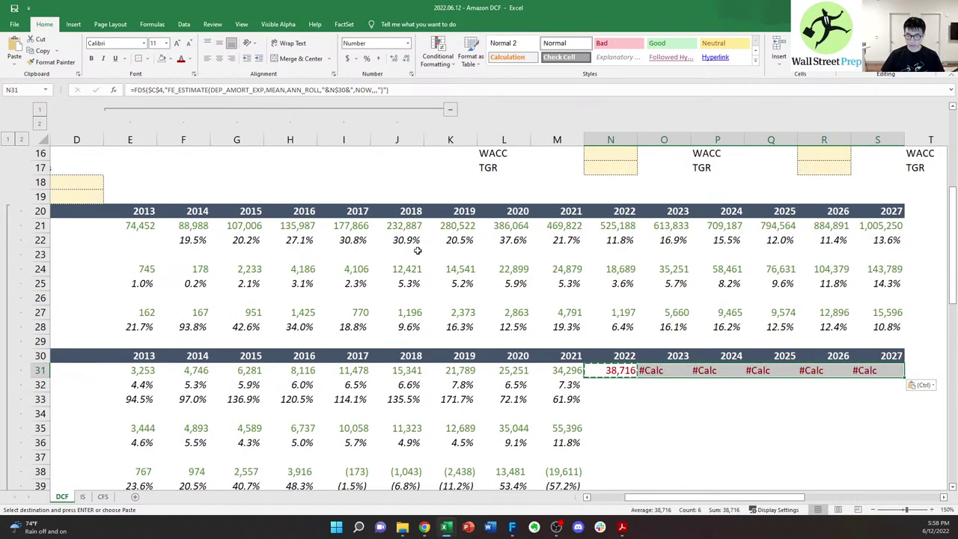
key("alt+s")
key("r")
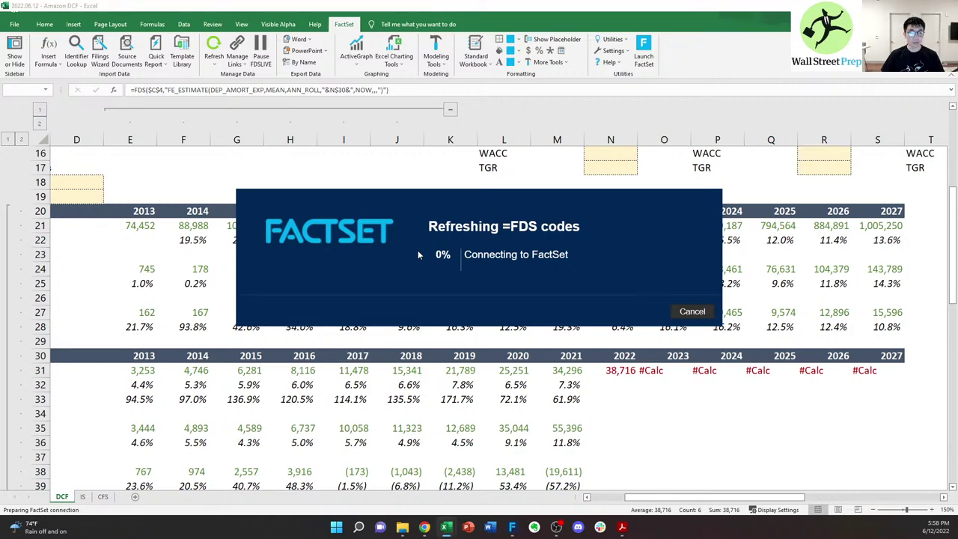
- Enter the FactSet mean CAPEX estimate formula in the 2022 CapEx cell N35, with its year reference pointing to header N$30
key("Down")
key("Down")
key("Down")
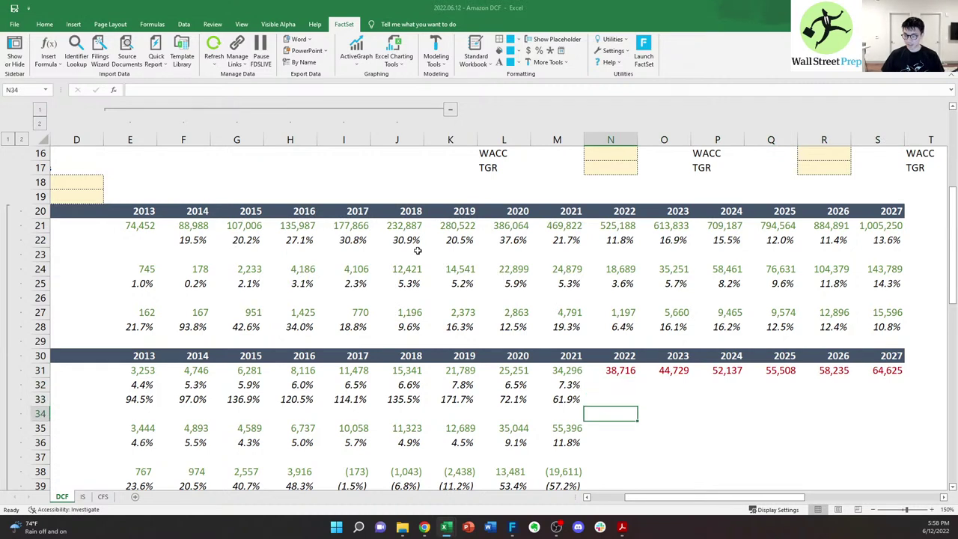
key("Down")
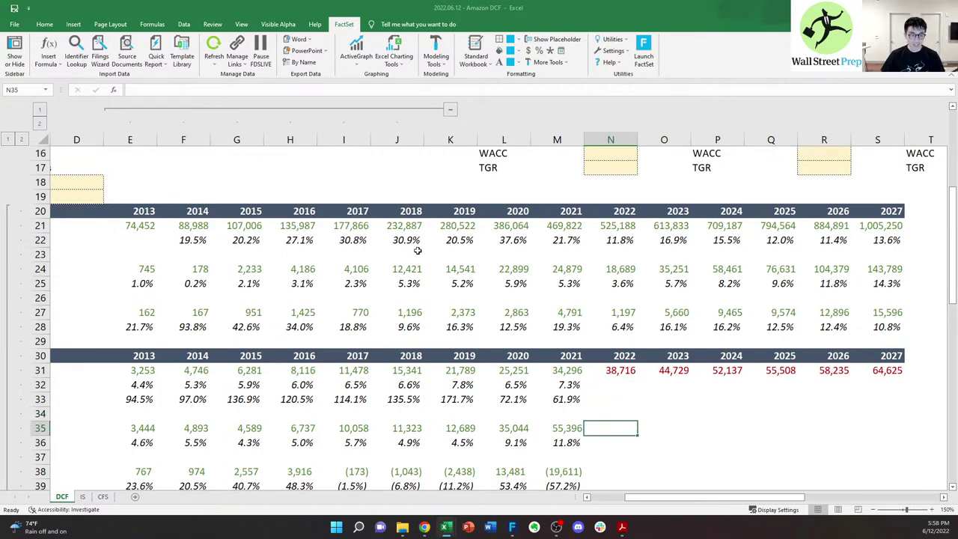
key("Left")
key("Right")
key("Left")
key("Up")
key("Right")
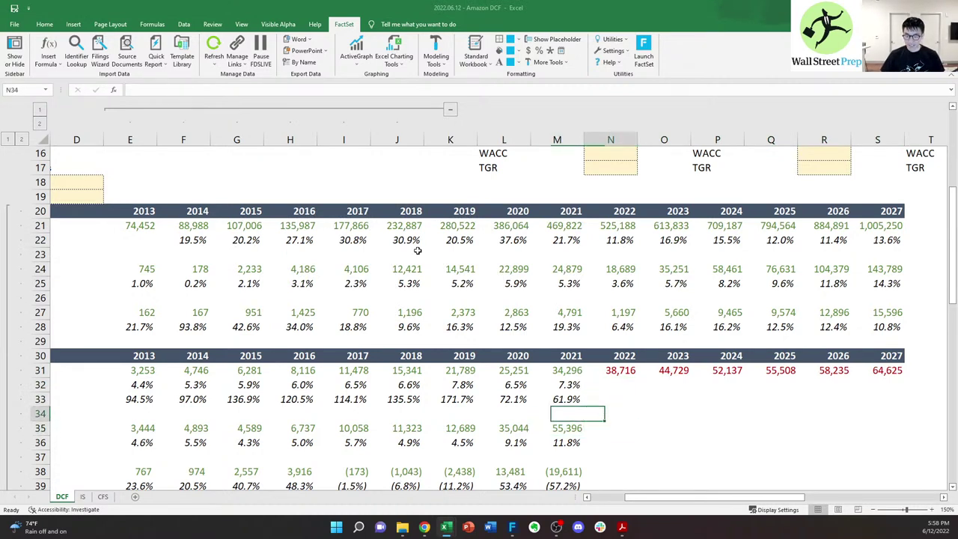
key("Down")
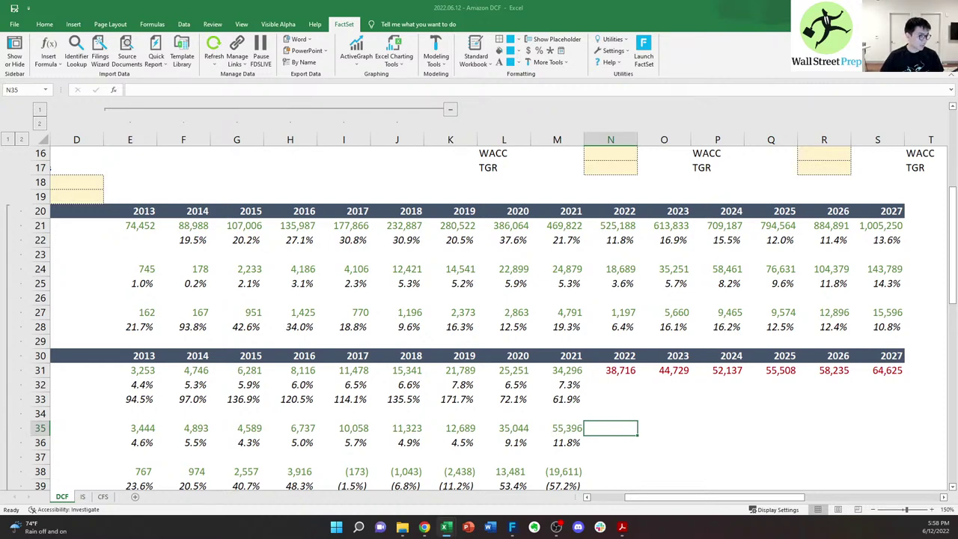
key("alt+Tab")
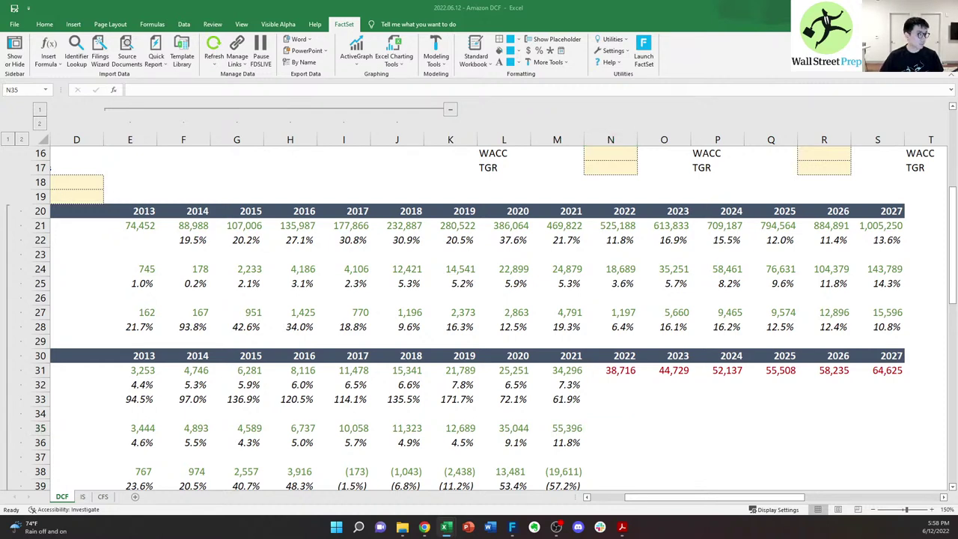
key("F2")
type("=")
left_click(611, 426)
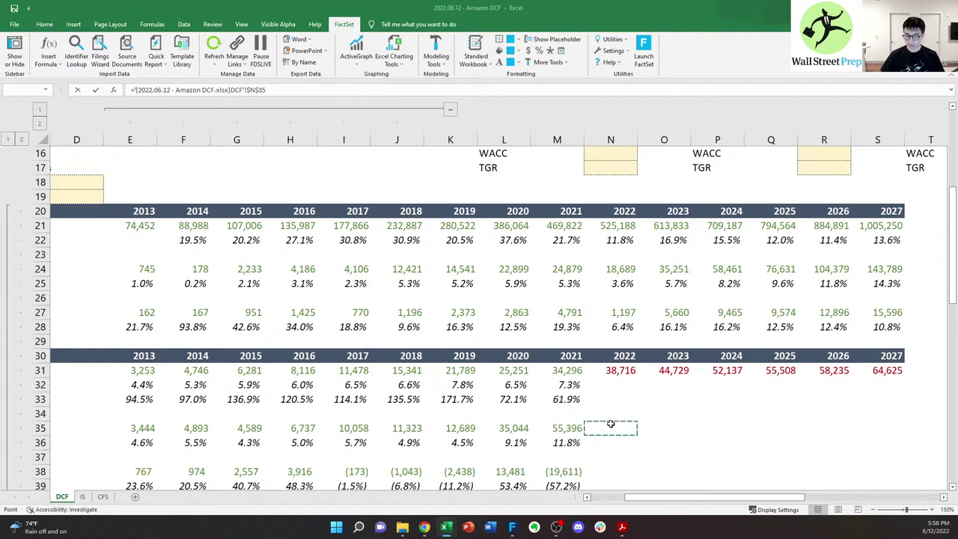
key("Escape")
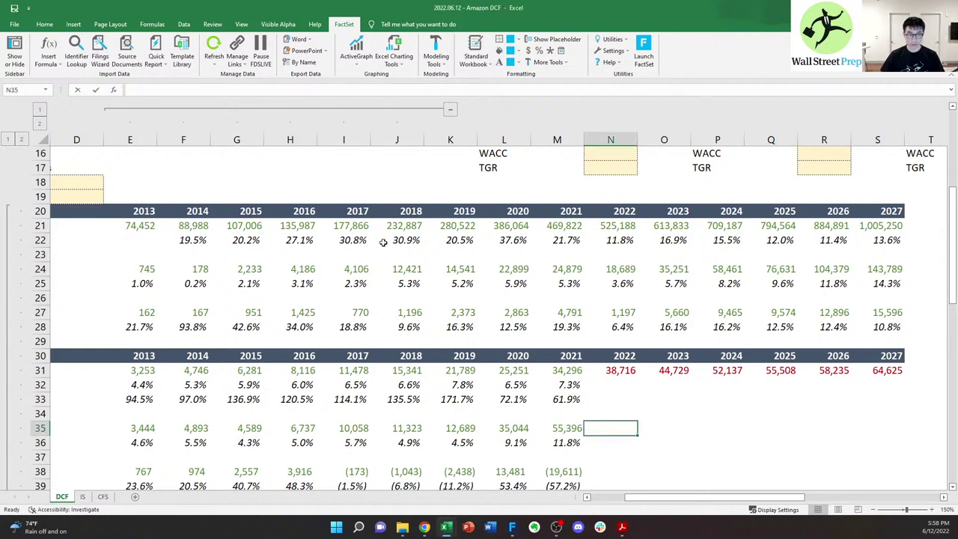
key("F2")
key("ctrl+v")
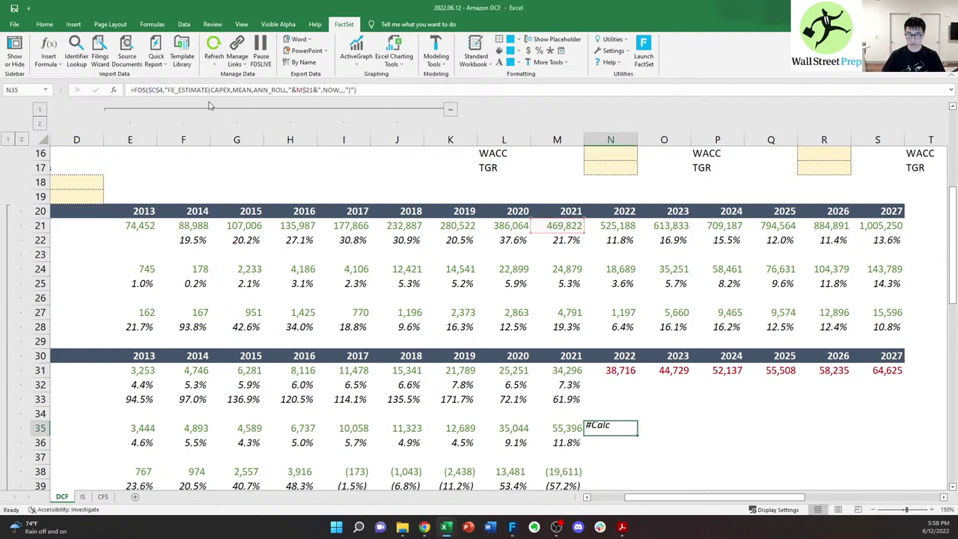
left_click_drag(586, 255, 629, 356)
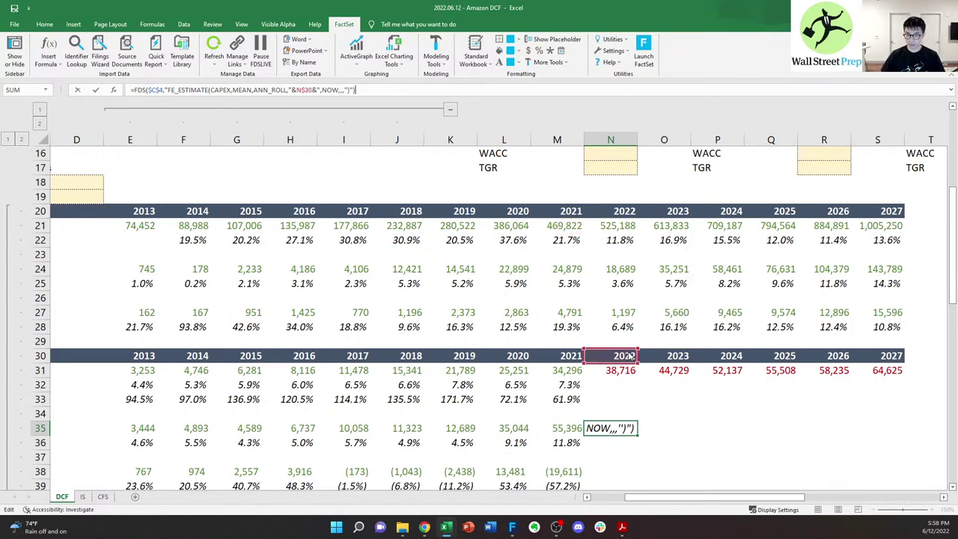
key("ctrl+Return")
- Copy the 2022 CapEx estimate formula across row 35 through 2027
key("ctrl+c")
key("shift+Right")
key("shift+Right")
key("shift+Right")
key("shift+Right")
key("shift+Right")
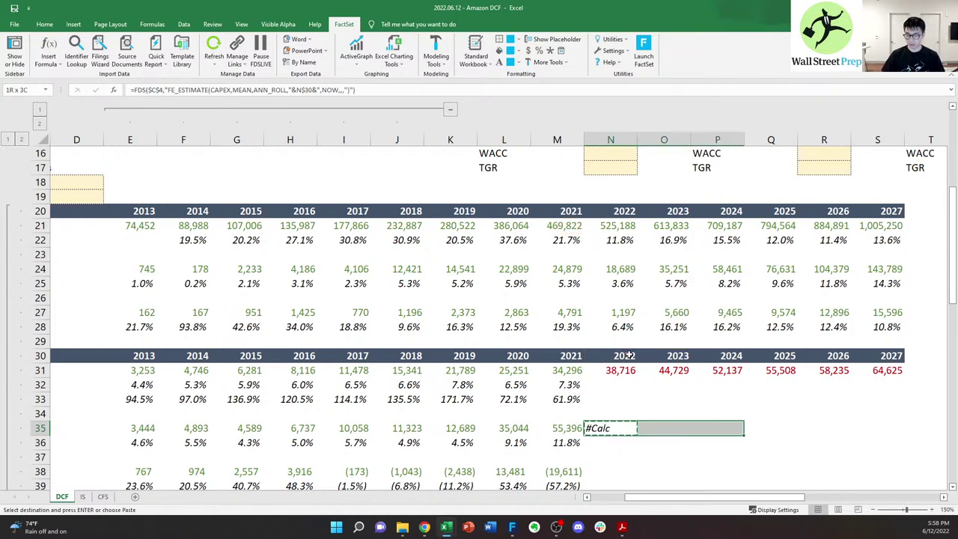
key("ctrl+v")
- Apply the formatting of the D&A estimates in N31:S31 to the CapEx estimates in row 35
key("ctrl+Up")
key("ctrl+shift+Right")
key("ctrl+c")
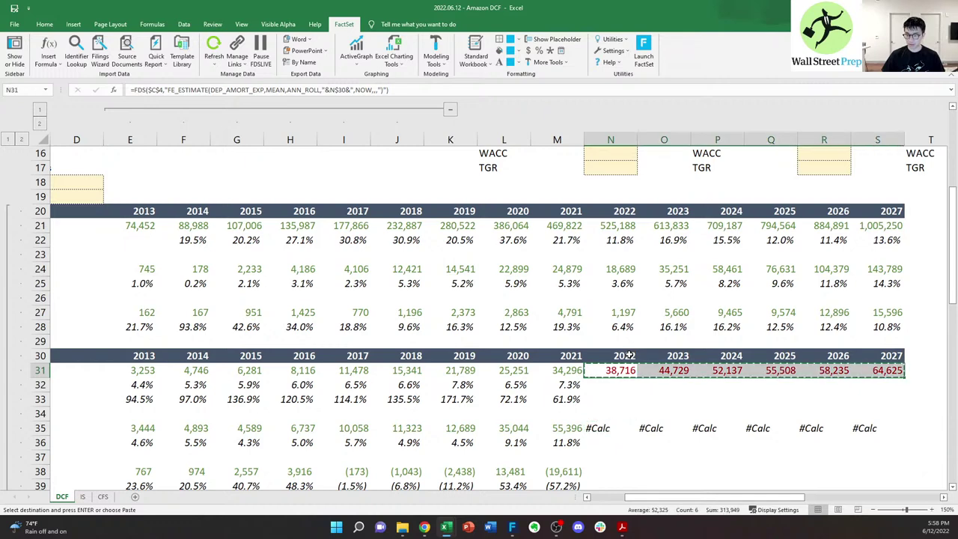
key("ctrl+Down")
key("ctrl+alt+v")
key("t")
key("Return")
key("Escape")
key("Right")
key("Left")
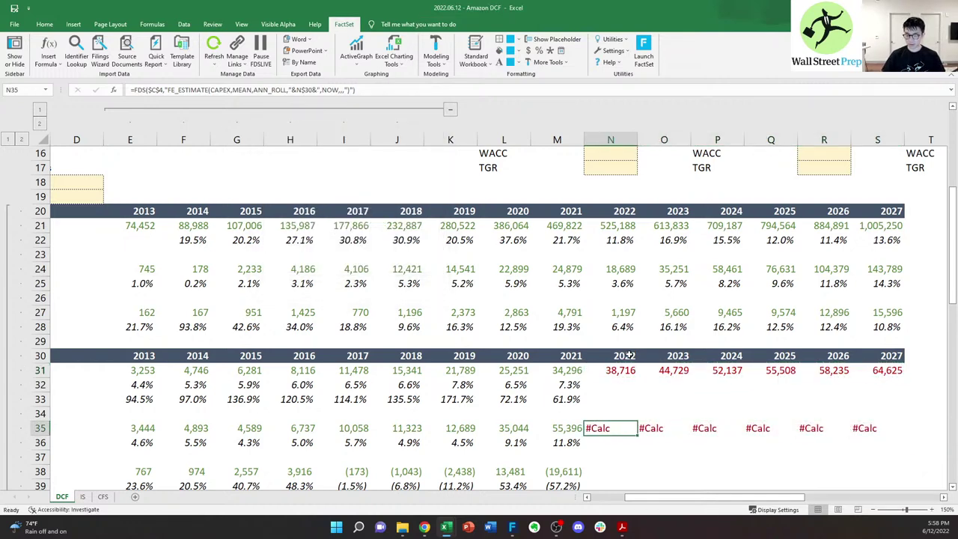
- Refresh the FactSet codes for the 2022 to 2027 CapEx estimates
key("ctrl+shift+Right")
key("alt")
key("s")
key("r")
key("s")
- Review the CapEx estimates for 2022 through 2026 in row 35 and their FactSet formulas
key("Right")
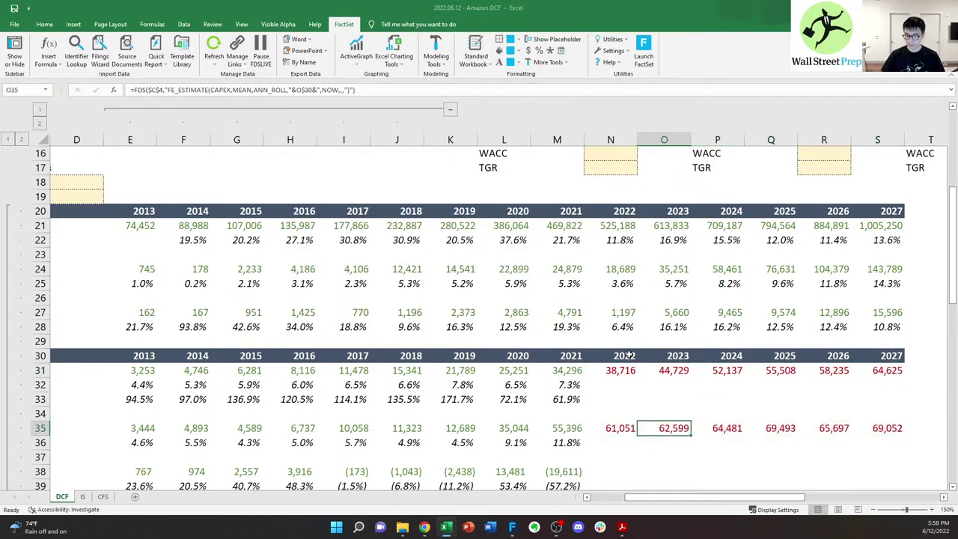
key("Left")
key("Right")
key("Right")
key("Right")
key("Right")
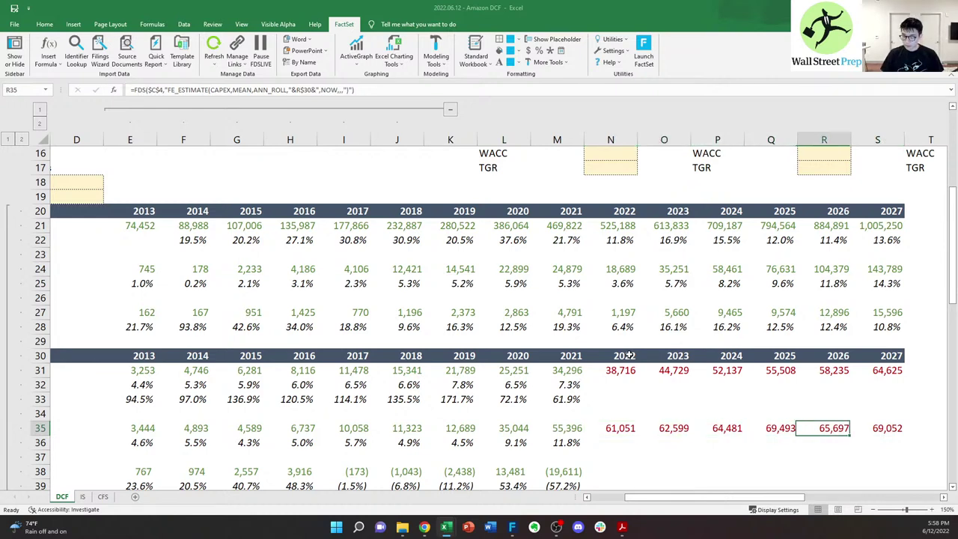
key("Left")
key("Left")
key("Left")
key("Left")
key("Left")
key("Right")
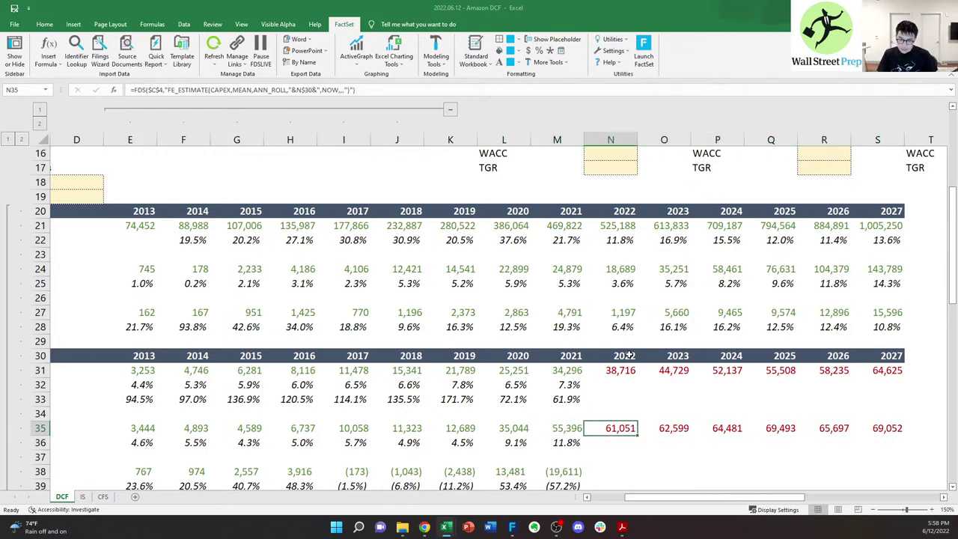
- Examine the consensus CapEx estimates across the 2022 to 2027 forecast columns of row 35
key("shift+Right")
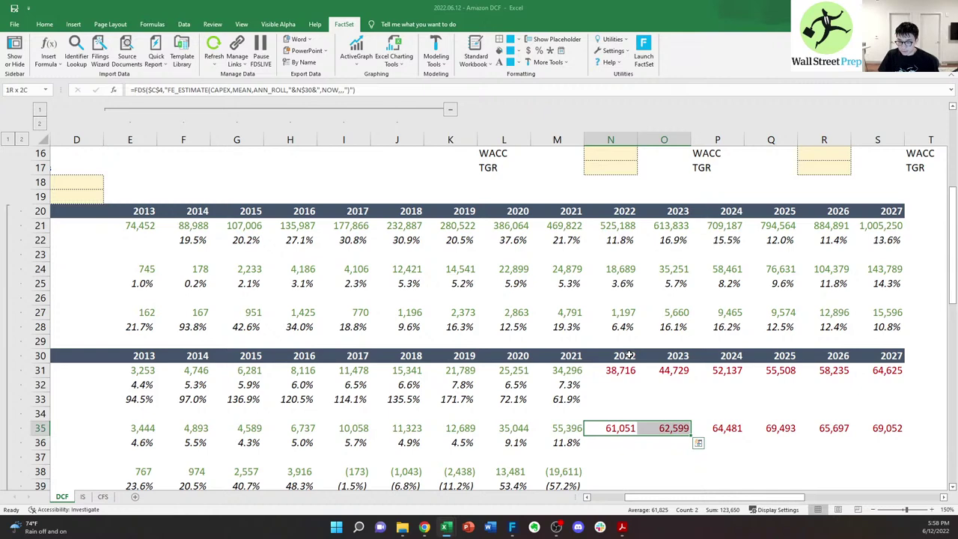
key("shift+Right")
key("shift+Right")
key("shift+Right")
key("shift+Right")
key("shift+Left")
key("shift+Left")
key("shift+Right")
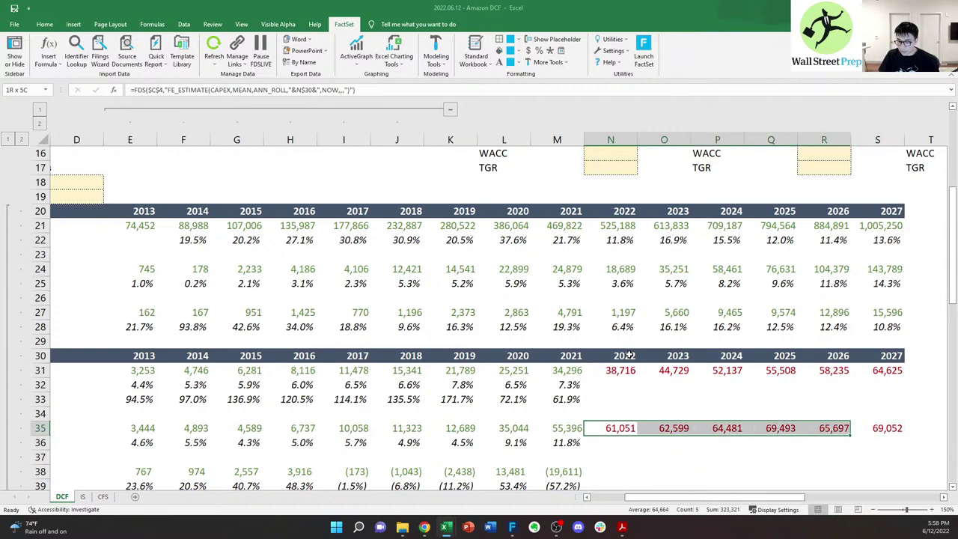
key("shift+Right")
key("shift+Right")
key("shift+Left")
key("shift+Left")
key("shift+Left")
key("shift+Left")
key("shift+Left")
key("Right")
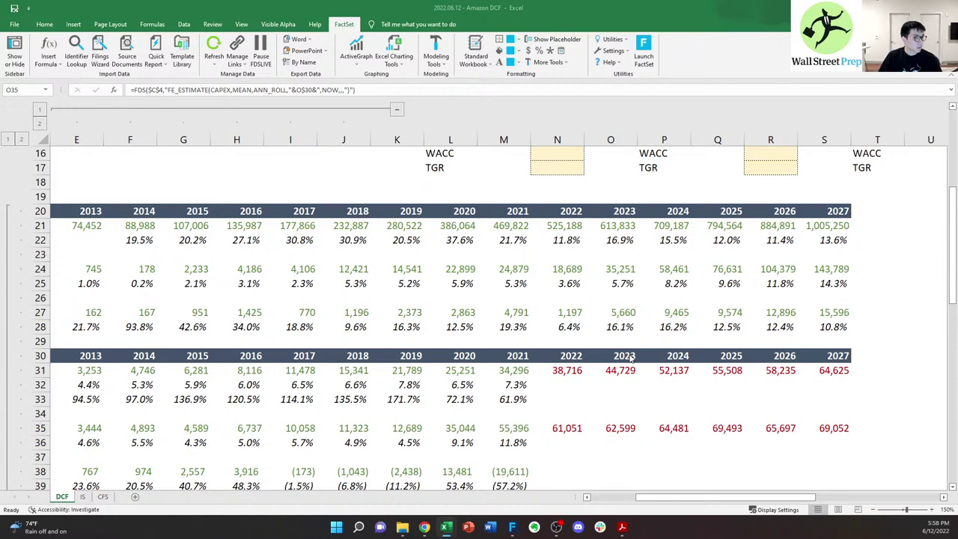
- Switch to Adobe Acrobat Reader and examine the CAPEX line for 2021A to 2024E in the Credit Suisse report
key("alt+Tab")
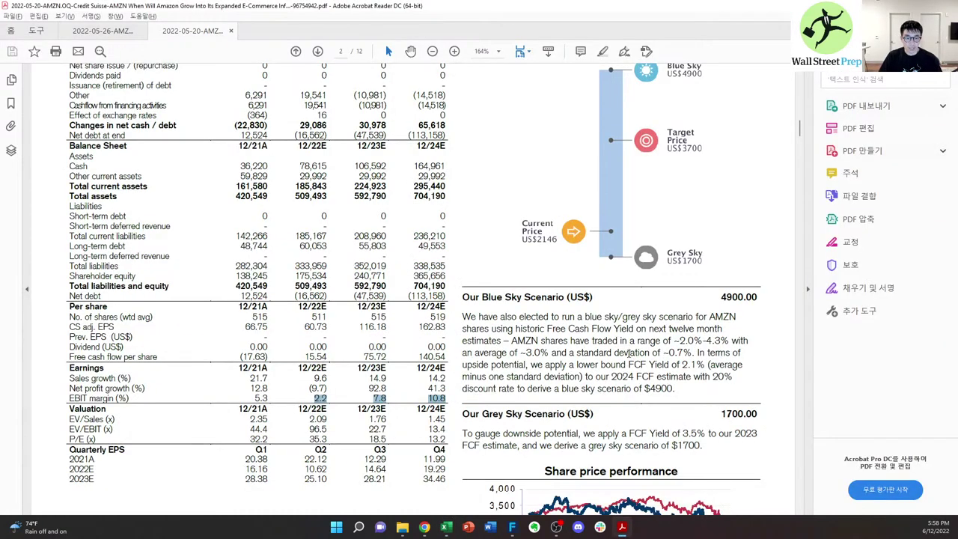
scroll(249, 192, "up", 4)
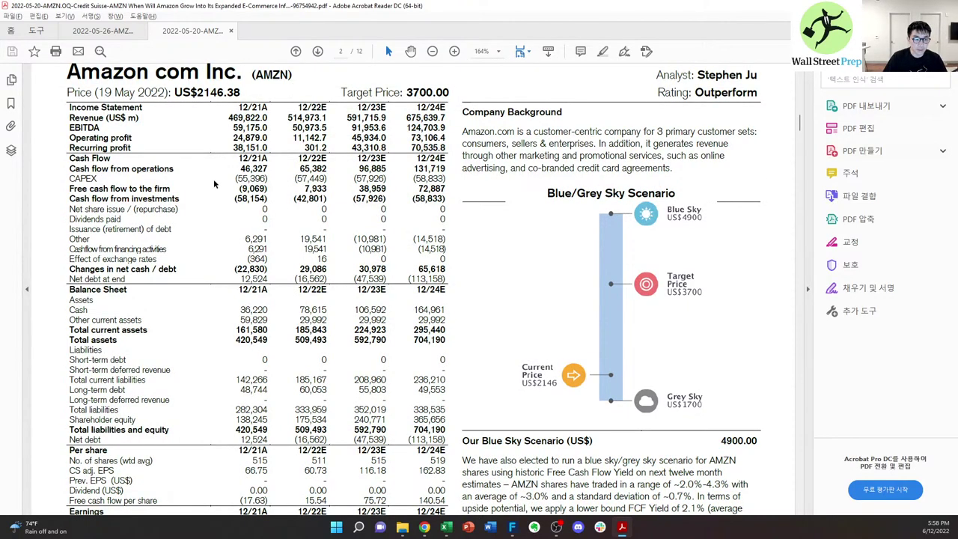
left_click_drag(236, 180, 446, 179)
left_click(369, 177)
left_click(439, 177)
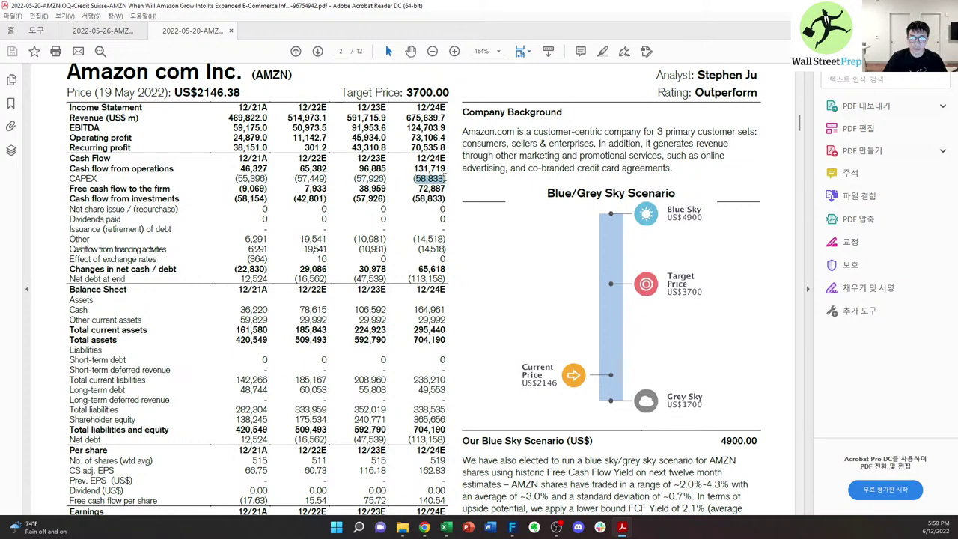
- Switch back to Excel and review the consensus CapEx estimates for 2024 through 2027
key("alt+Tab")
left_click(681, 432)
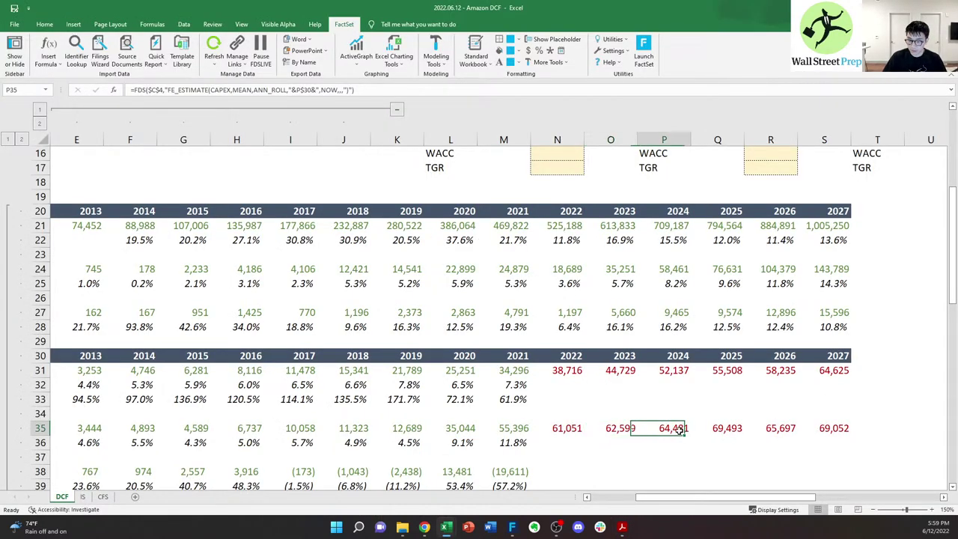
key("Right")
key("Right")
key("Right")
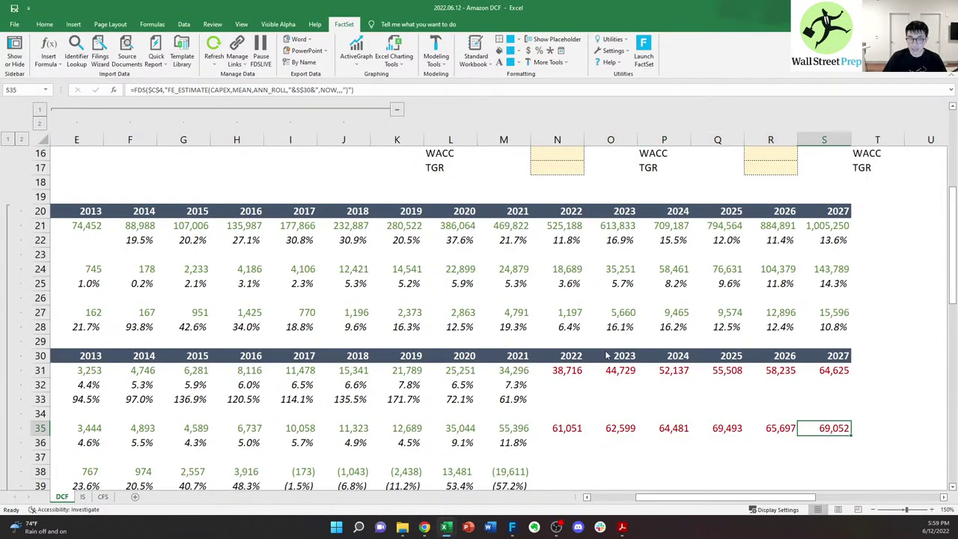
- Switch to Acrobat Reader and examine the capital expenditures and price target in the Cowen report's AMZN DCF model
key("alt+Tab")
scroll(203, 103, "up", 3)
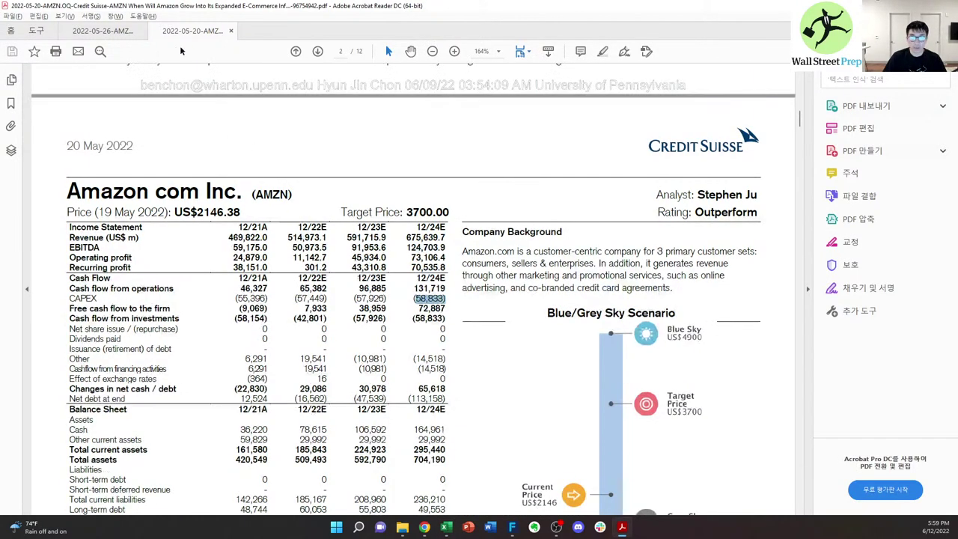
left_click(102, 31)
scroll(357, 181, "up", 1)
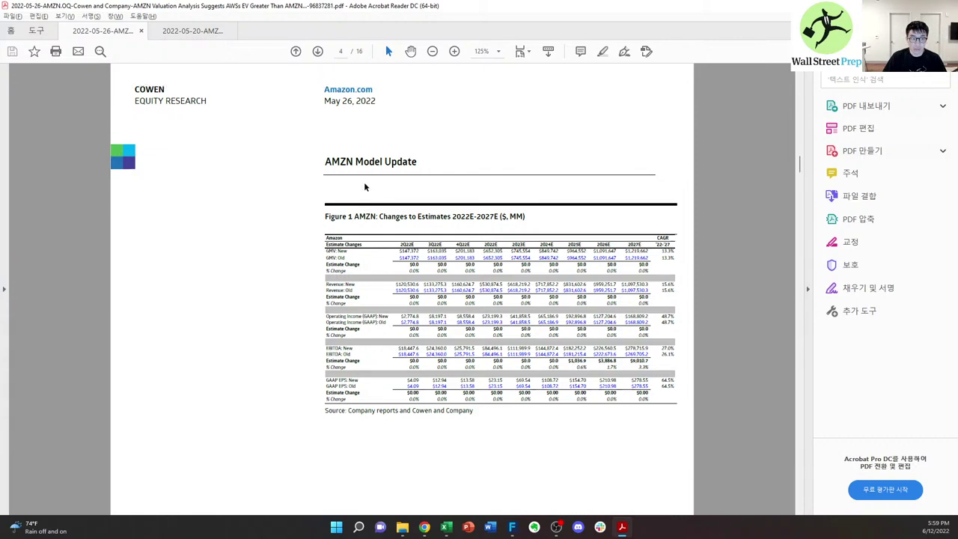
scroll(366, 182, "down", 10)
scroll(367, 186, "down", 5)
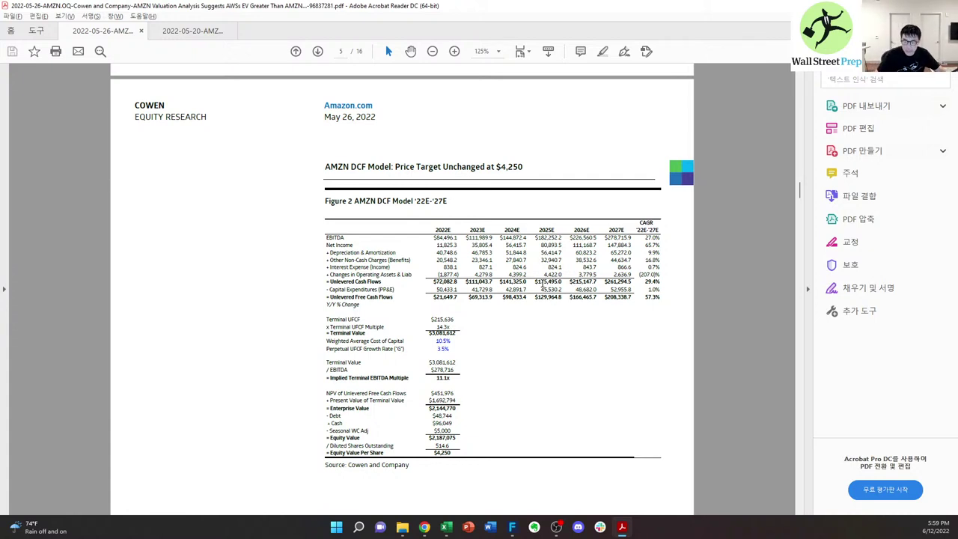
mouse_move(665, 294)
left_mouse_down()
mouse_move(641, 290)
mouse_move(662, 294)
left_mouse_up()
left_click(653, 287)
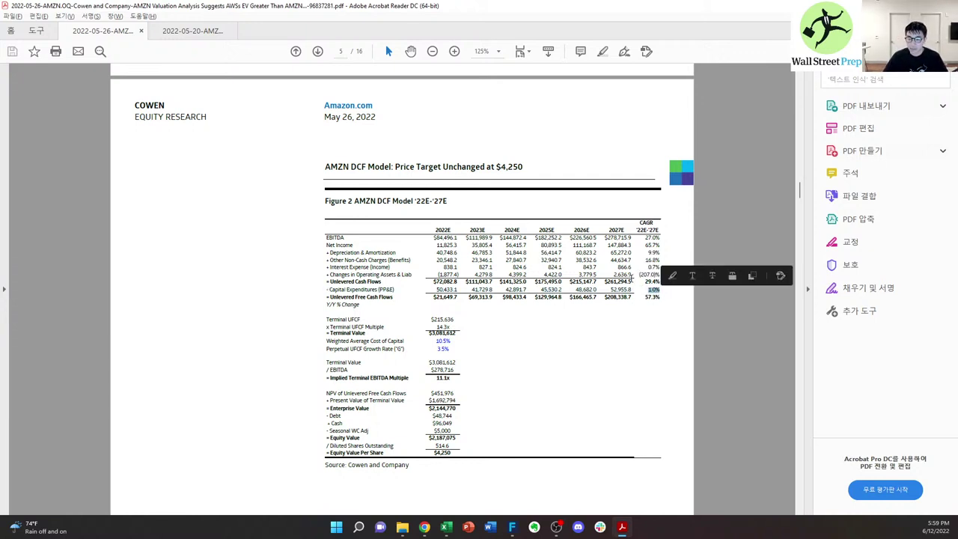
left_click(551, 294)
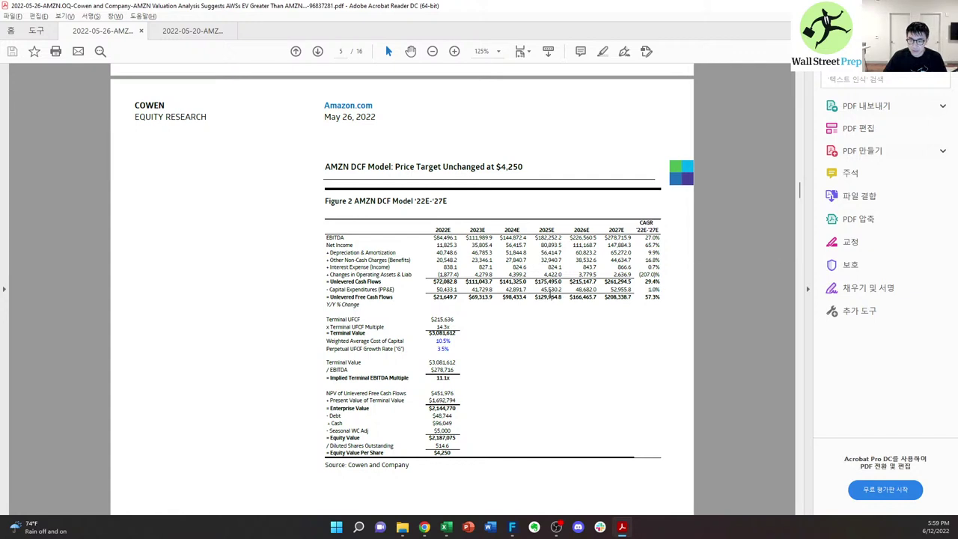
left_click_drag(438, 289, 500, 287)
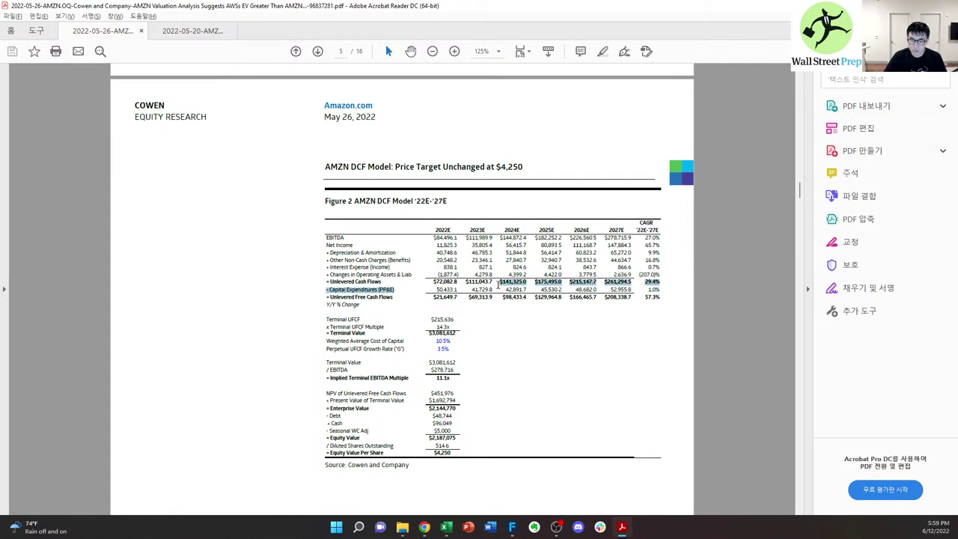
left_click(572, 294)
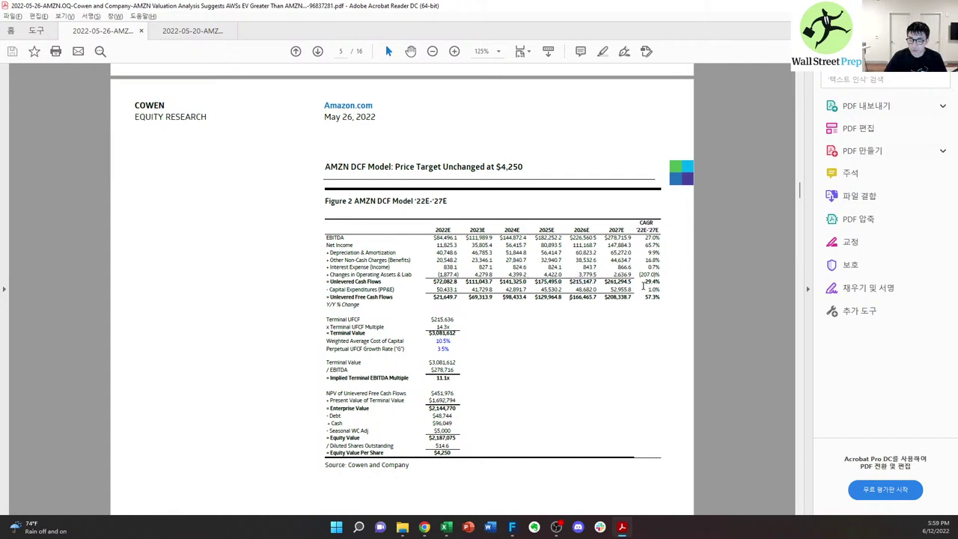
scroll(366, 68, "up", 1)
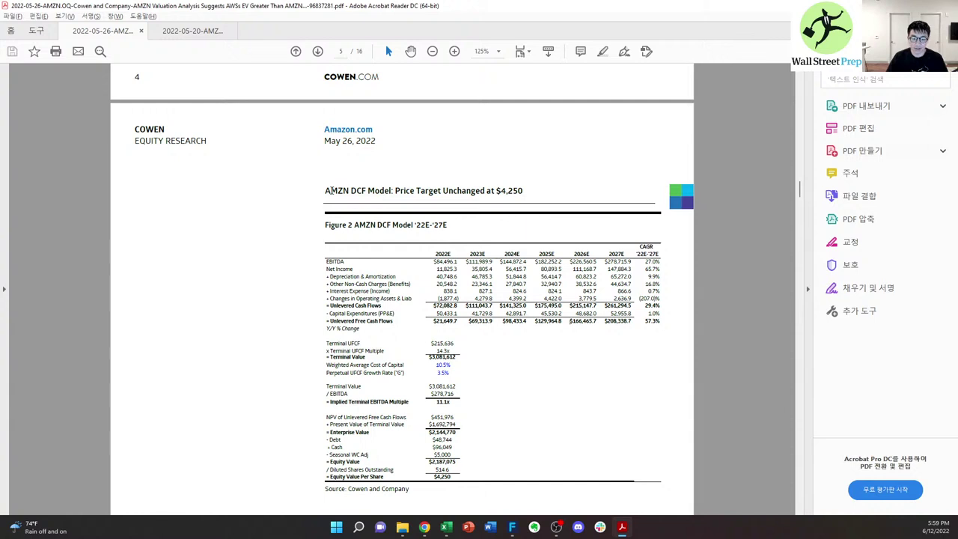
left_click_drag(320, 191, 510, 196)
left_click(476, 218)
scroll(452, 256, "down", 3)
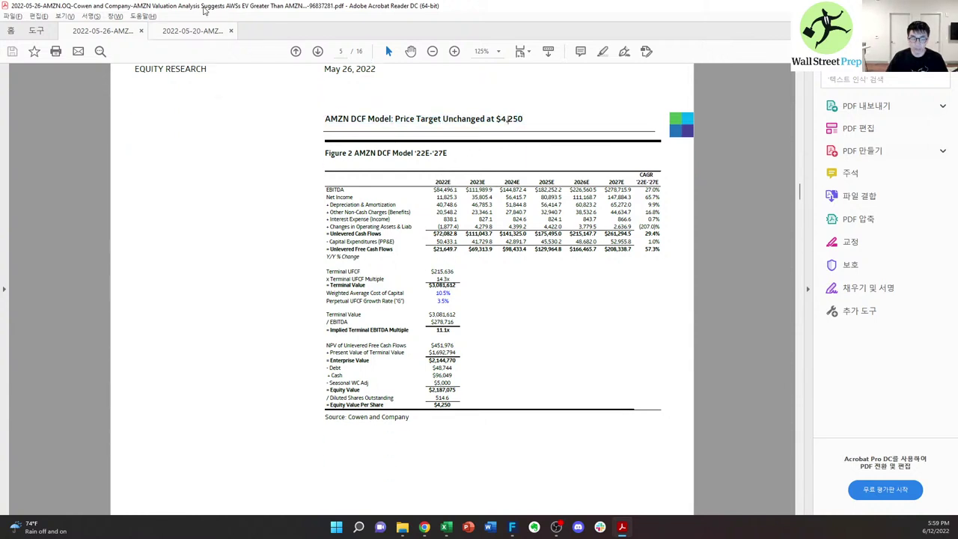
- Return to the Credit Suisse report and compare its CAPEX forecast for 2022E to 2024E
left_click(193, 31)
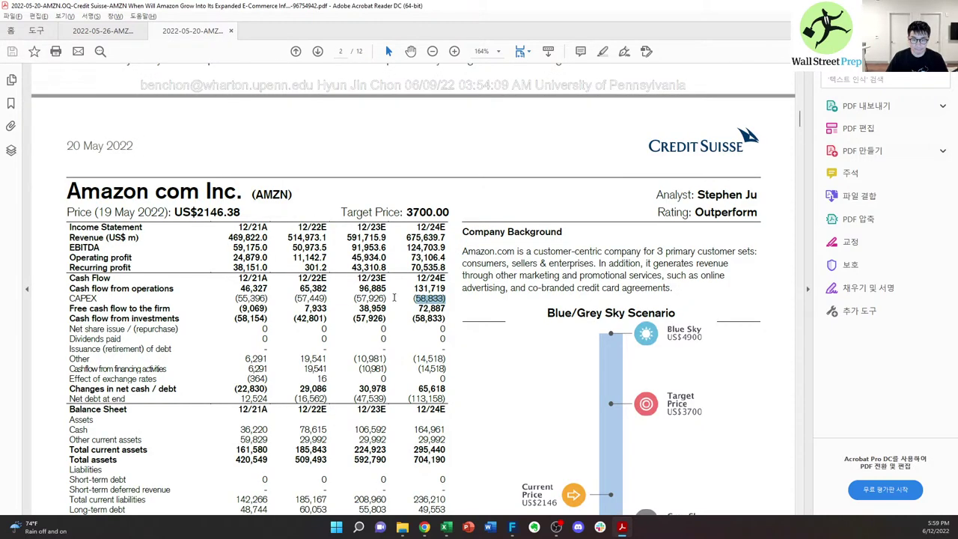
left_click(389, 298)
left_click_drag(230, 298, 446, 307)
left_click(446, 307)
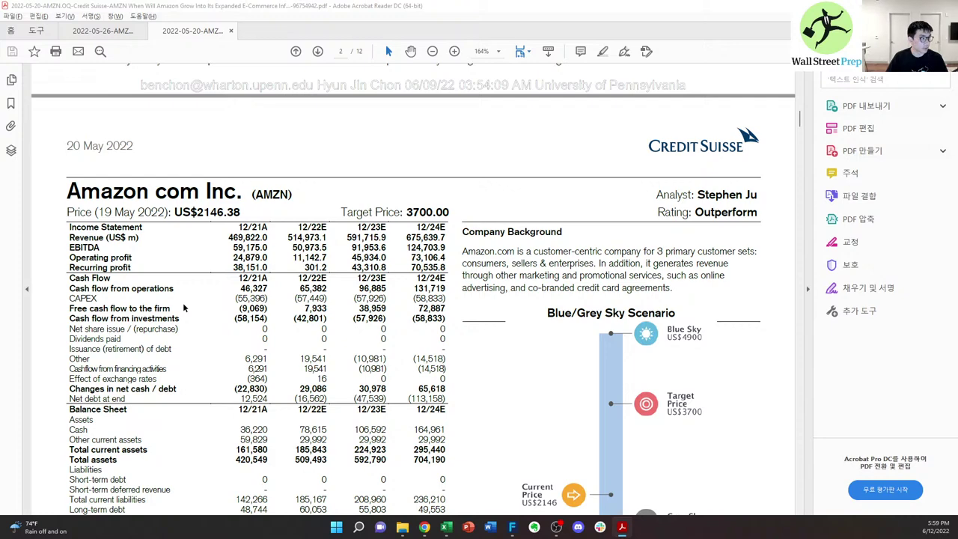
- Switch to FactSet and show the broker outlook for the Capital Expenditures statement item
key("alt+Tab")
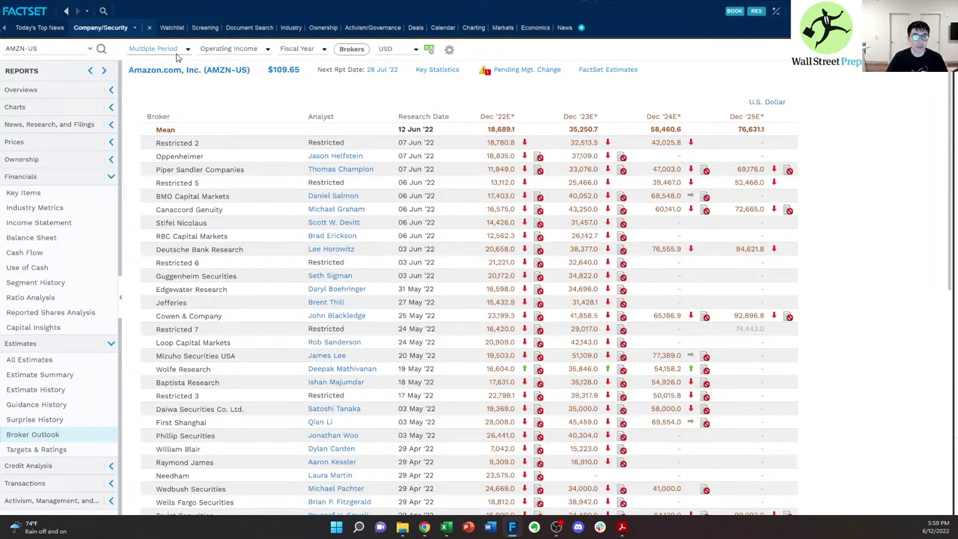
left_click(239, 49)
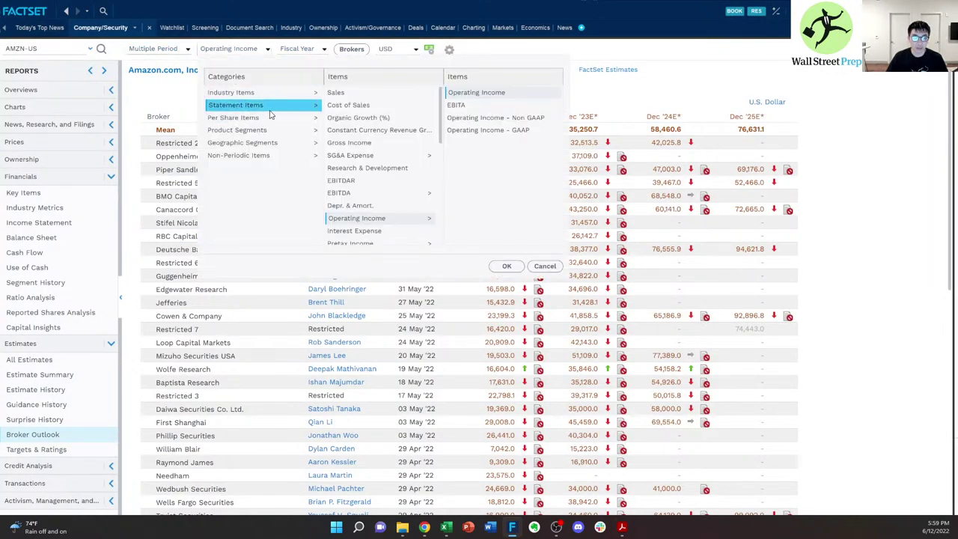
scroll(363, 182, "down", 6)
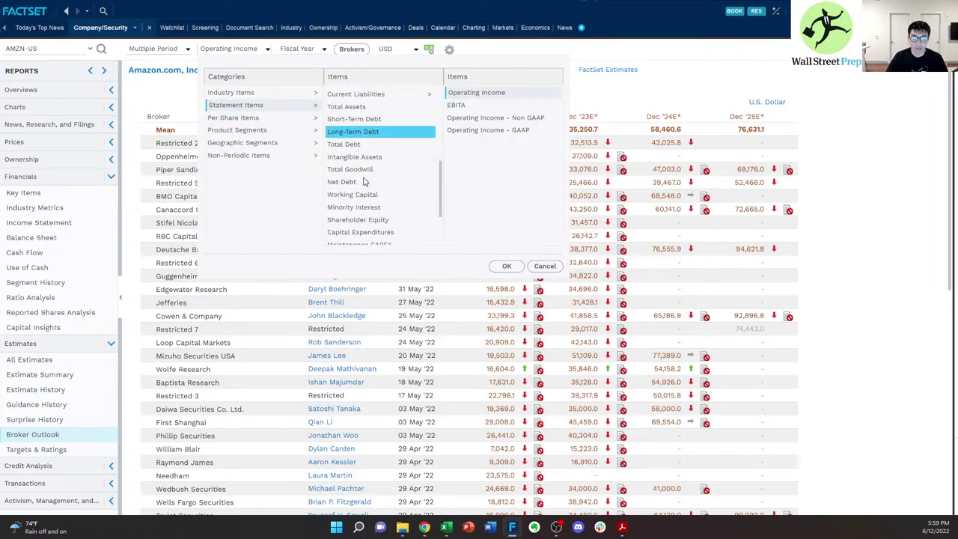
left_click(363, 182)
left_click(387, 266)
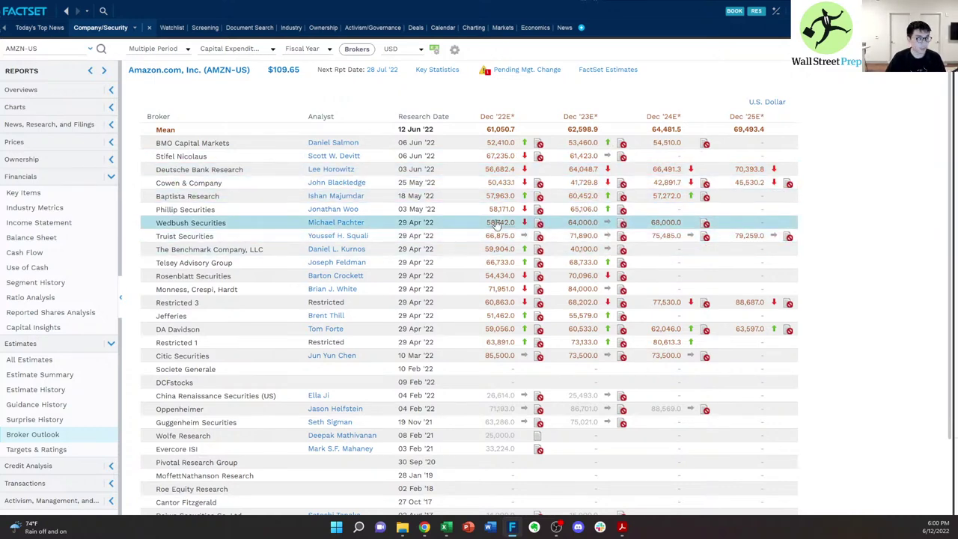
- Switch to Excel and look through the DCF sheet down to the D&A, CapEx and change in NWC section in rows 63 to 70
key("alt+Tab")
key("Down")
key("Down")
key("Left")
key("Left")
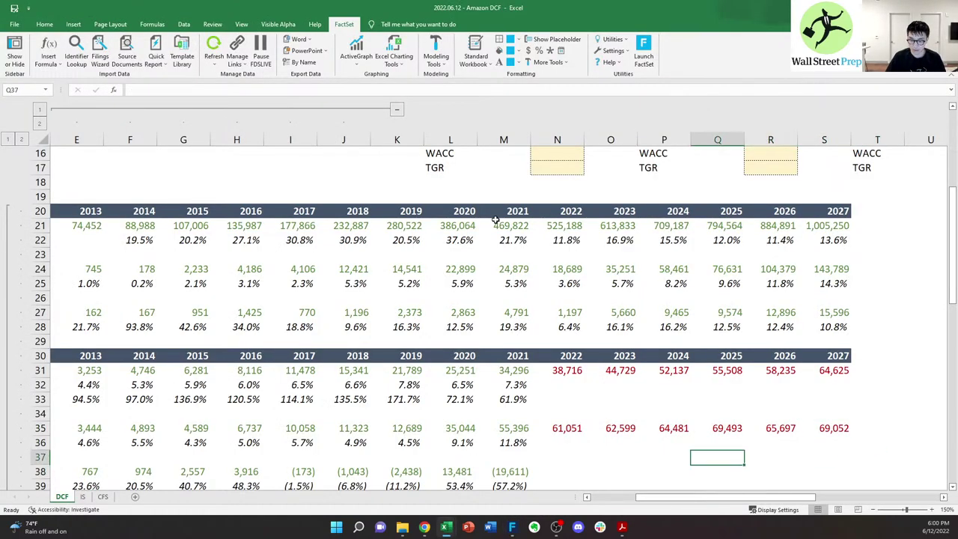
key("Left")
key("Left")
key("Left")
key("Left")
key("Left")
key("Down")
key("Down")
key("Down")
key("Down")
key("Down")
key("Down")
key("Down")
key("Down")
key("Down")
key("Down")
key("Down")
key("Down")
key("Down")
key("Down")
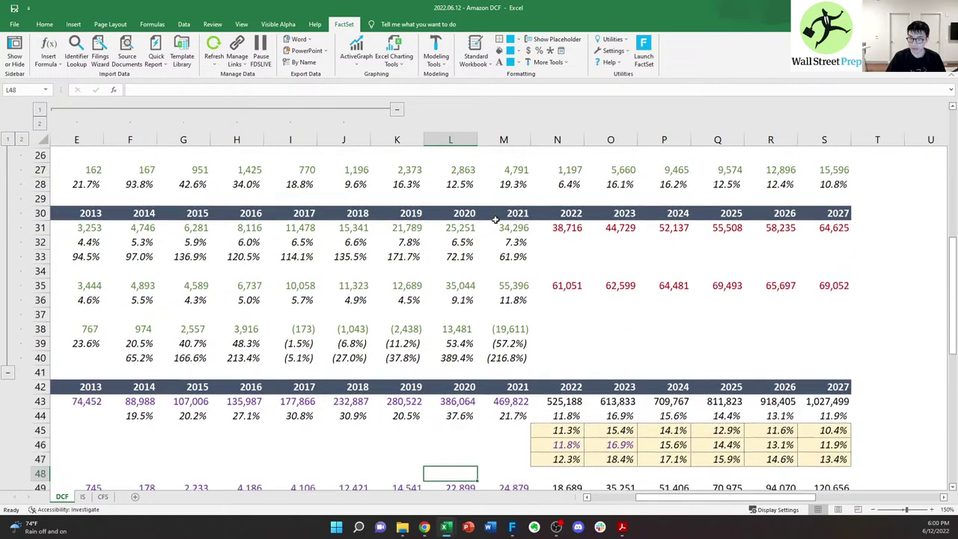
key("Down")
key("Down")
key("Down")
key("Down")
key("Down")
key("Down")
key("Down")
key("Down")
key("Down")
key("Down")
key("Down")
key("Down")
key("Down")
key("Down")
key("Down")
key("Down")
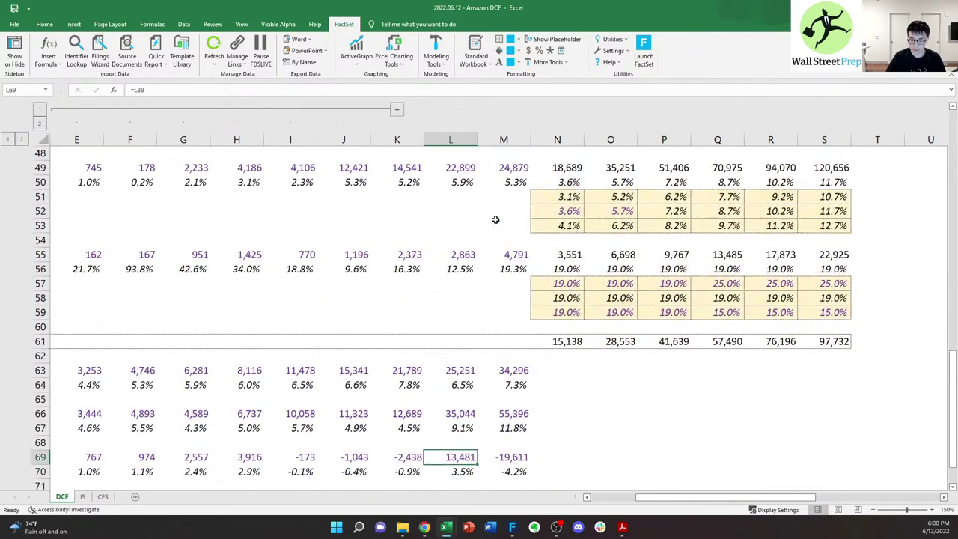
key("Up")
key("Up")
key("Up")
key("Up")
key("Left")
key("Left")
key("Left")
key("Left")
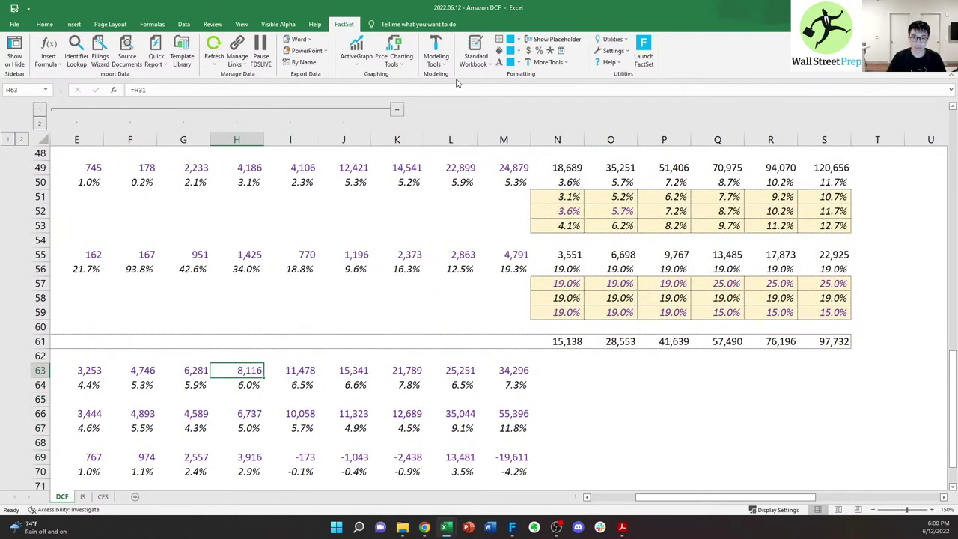
- Collapse the grouped 2013–2018 history columns and return to the start of the D&A row
scroll(405, 298, "right", 3)
left_click(292, 369)
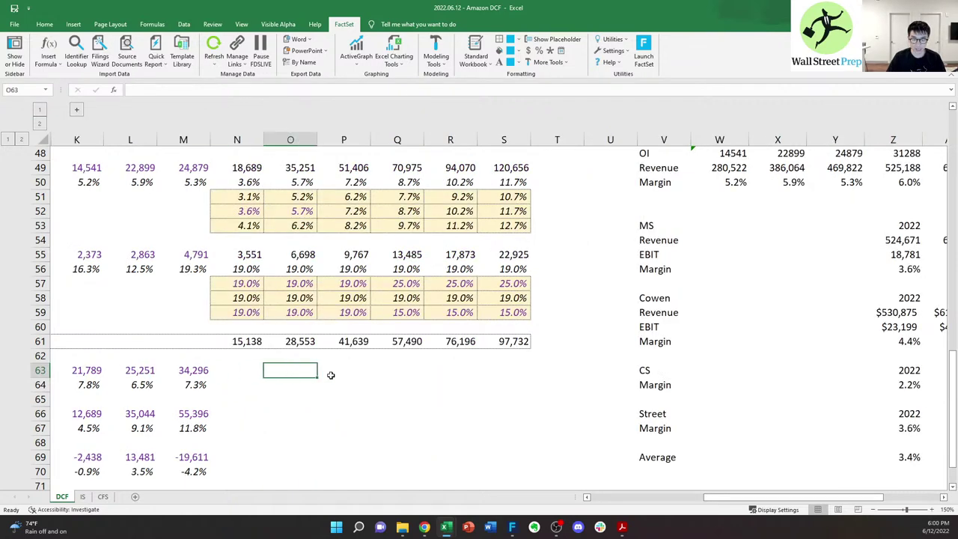
key("Left")
key("Left")
key("Left")
key("Left")
key("Left")
key("Left")
key("Left")
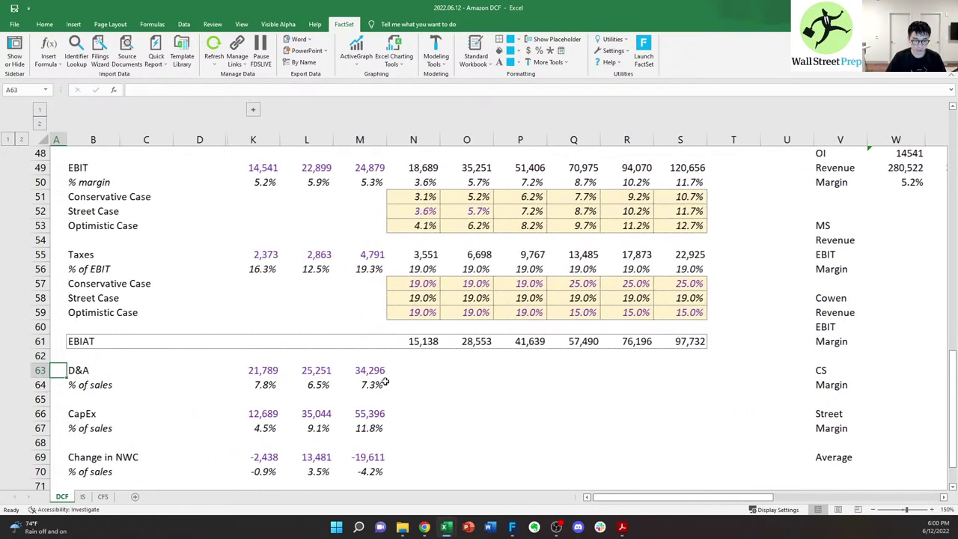
- Examine the 2022 forecast cells for D&A and CapEx beside the 2019 to 2021 history
key("Right")
key("Right")
key("Right")
key("Right")
key("Right")
key("Right")
key("Right")
key("Down")
key("Down")
key("Left")
key("Down")
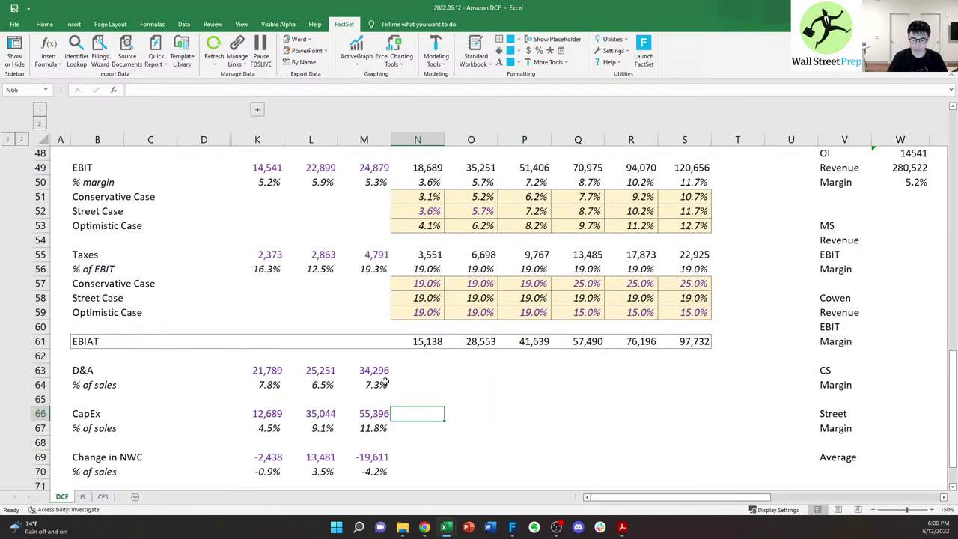
- Examine the EBIAT forecast for 2022 through 2027 in row 61 against the D&A and CapEx rows below it
key("Up")
key("Up")
key("Up")
key("Up")
key("Up")
key("ctrl+shift+Right")
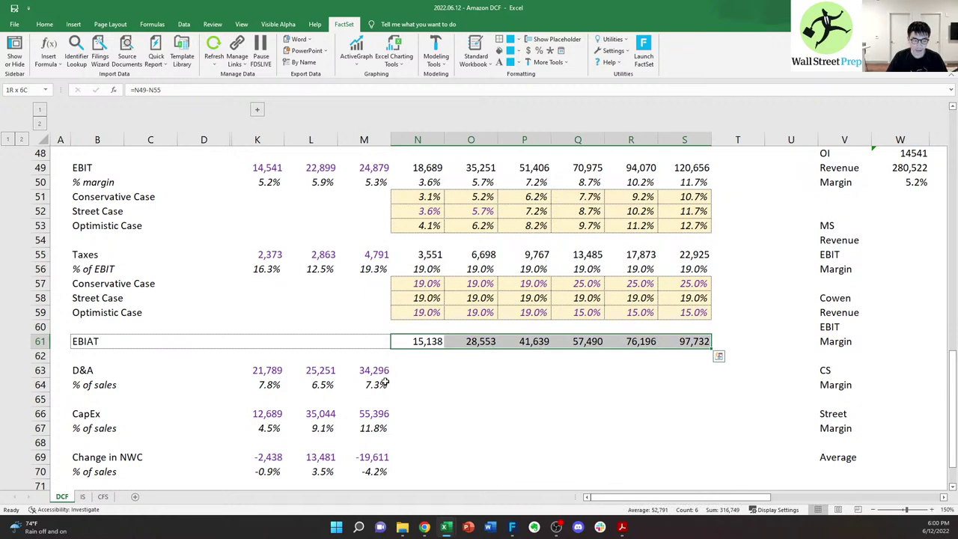
key("Down")
key("Down")
key("Down")
key("Down")
key("Down")
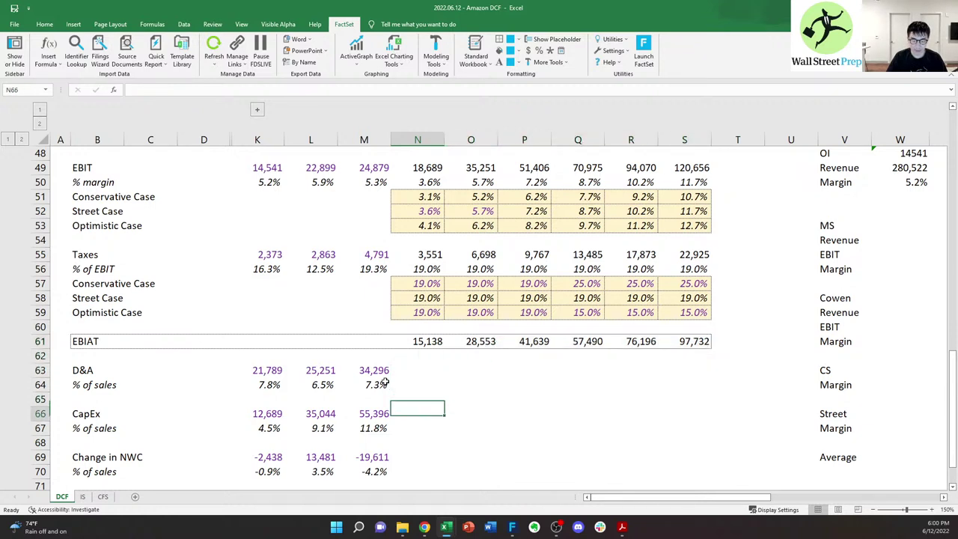
key("Up")
key("Up")
key("Up")
key("Up")
key("Up")
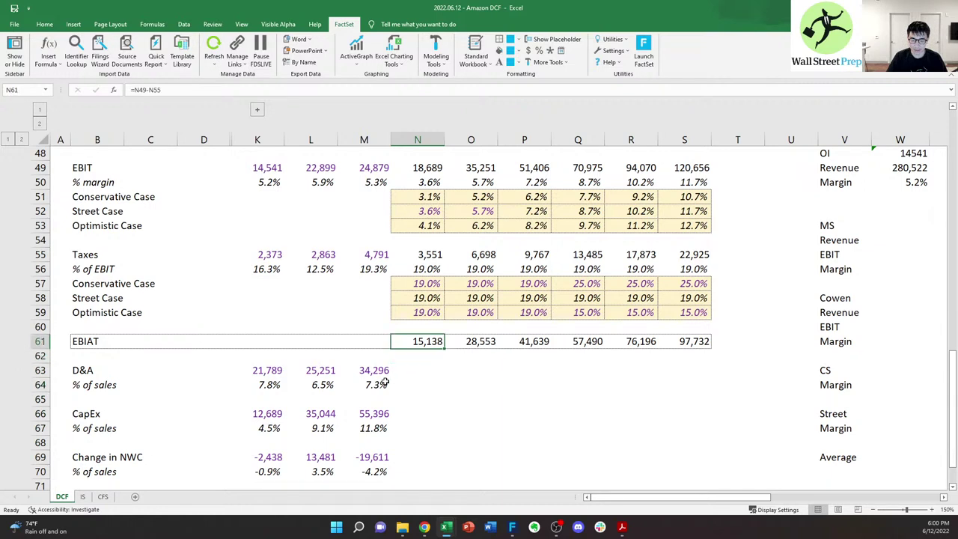
key("shift+Right")
key("shift+Right")
key("shift+Left")
key("Down")
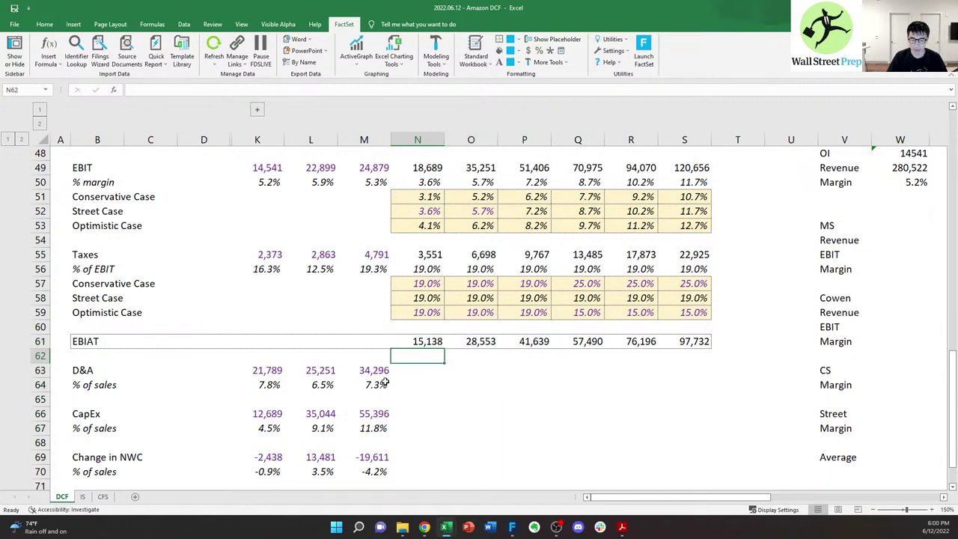
key("Up")
key("shift+Right")
key("shift+Right")
key("shift+Left")
key("shift+Left")
key("shift+Right")
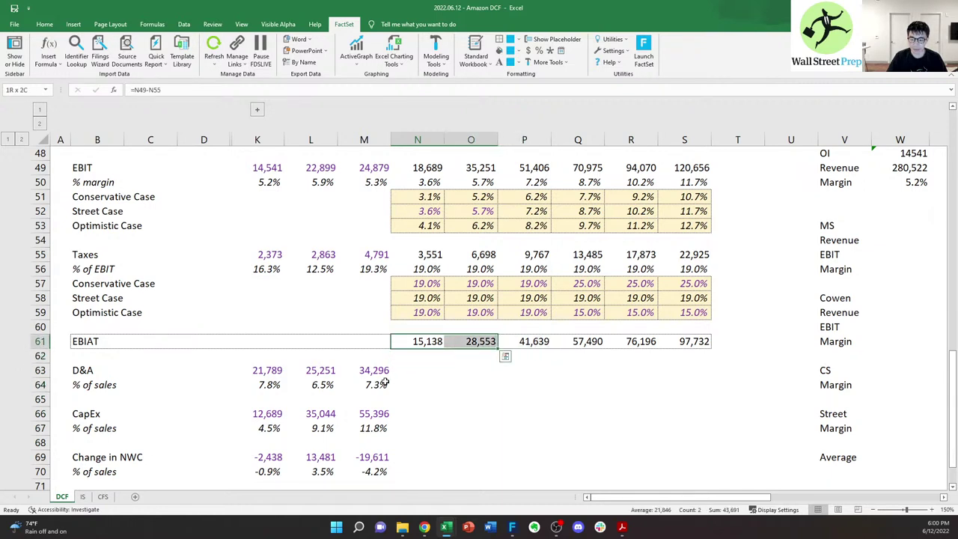
- Review the EBIAT row from 2022 to 2027 and the 2022 D&A forecast cells beneath it
key("ctrl+shift+Right")
key("shift+Left")
key("shift+Left")
key("shift+Left")
key("shift+Left")
key("shift+Left")
key("ctrl+shift+Right")
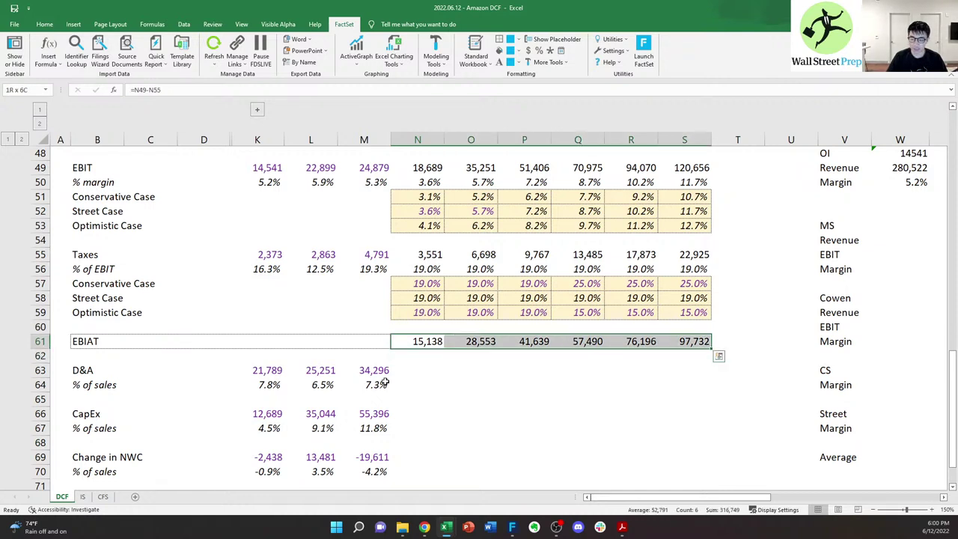
key("ctrl+shift+Left")
key("Down")
key("Down")
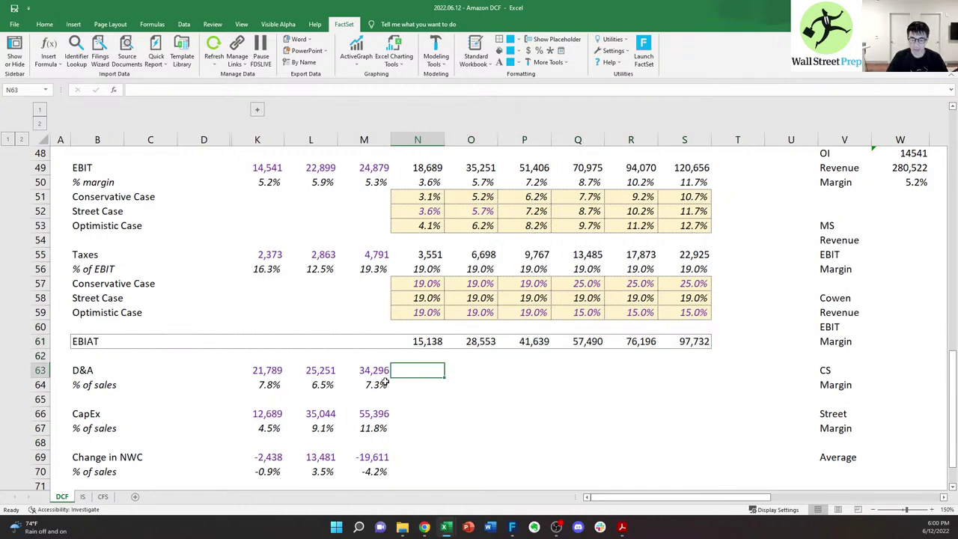
key("Up")
key("Up")
key("Up")
key("Down")
key("ctrl+shift+Right")
key("Down")
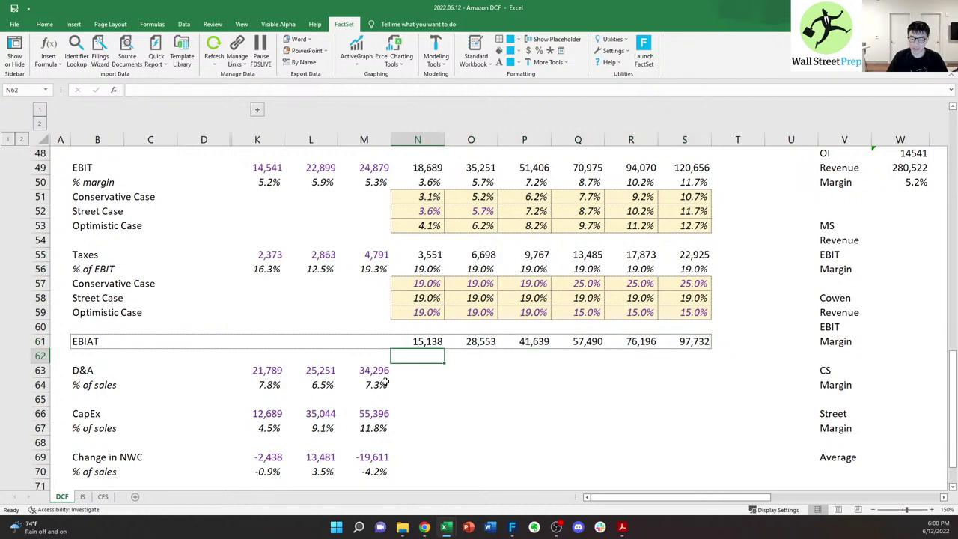
key("Up")
key("Down")
key("Up")
key("ctrl+shift+Right")
key("Down")
key("Down")
key("Down")
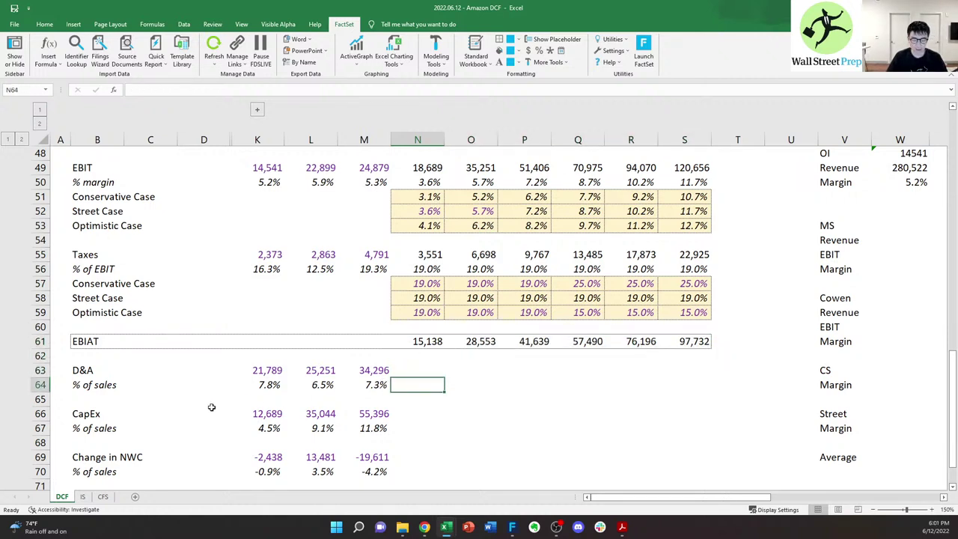
- Review the 2022 forecast column from revenue in row 43 down through EBIT, taxes and EBIAT to the CapEx rows
key("Up")
key("Up")
key("Up")
key("Up")
key("Up")
key("Up")
key("Up")
key("Up")
key("Up")
key("Up")
key("Up")
key("Up")
key("Up")
key("Up")
key("Up")
key("Up")
key("Up")
key("Up")
key("Up")
key("Up")
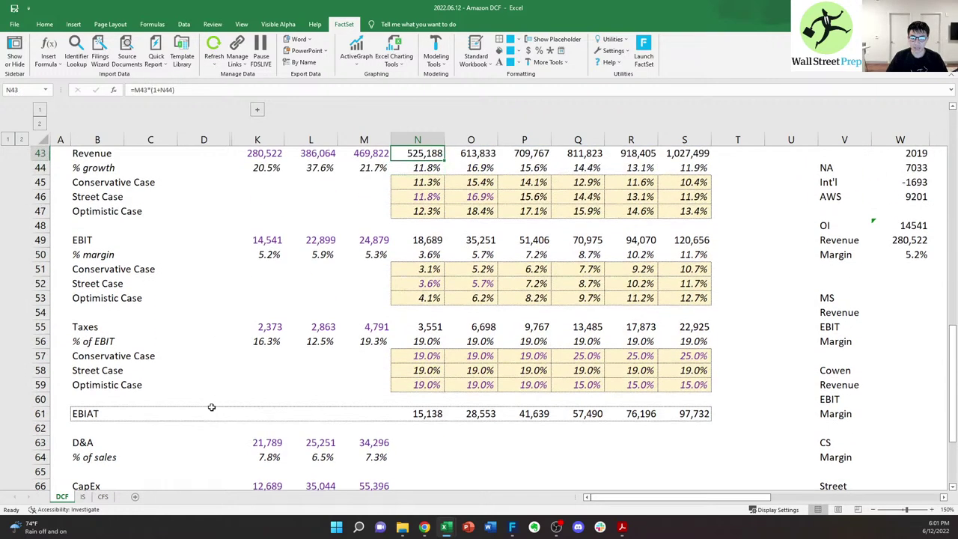
key("Up")
key("Down")
key("Down")
key("ctrl+shift+Right")
key("Down")
key("Down")
key("Down")
key("Down")
key("Down")
key("Down")
key("Down")
key("Down")
key("Down")
key("Down")
key("Down")
key("Down")
key("Down")
key("Down")
key("Down")
key("Down")
key("Down")
key("Down")
key("Down")
key("Down")
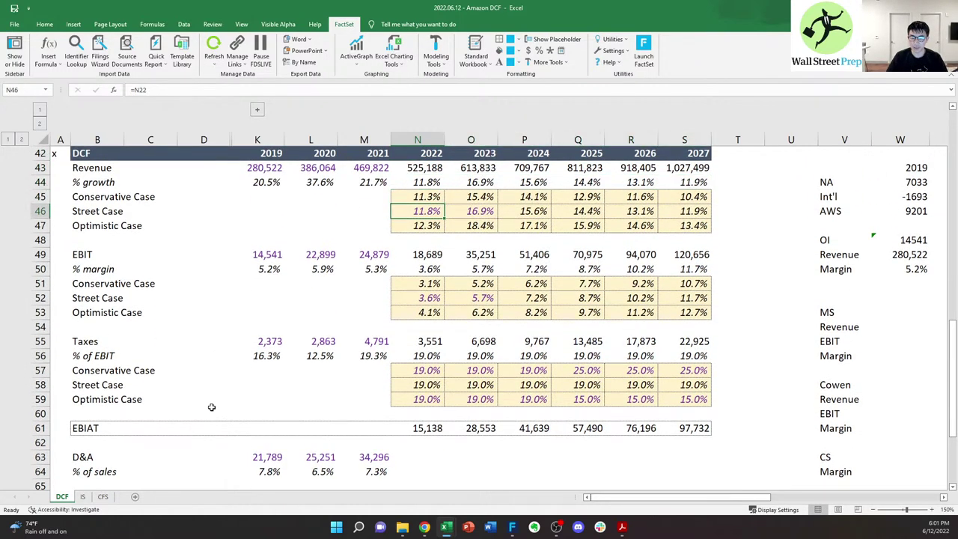
key("Down")
key("Down")
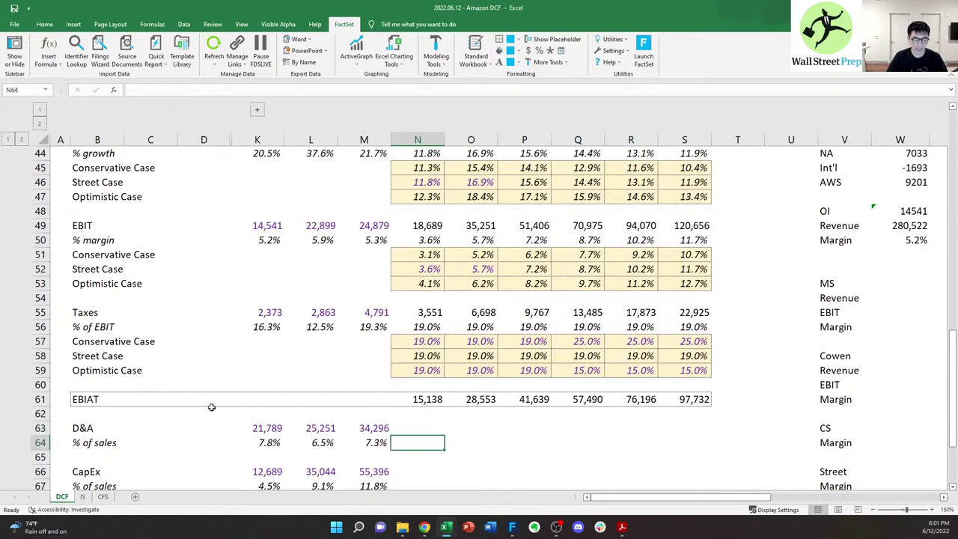
key("Down")
key("Down")
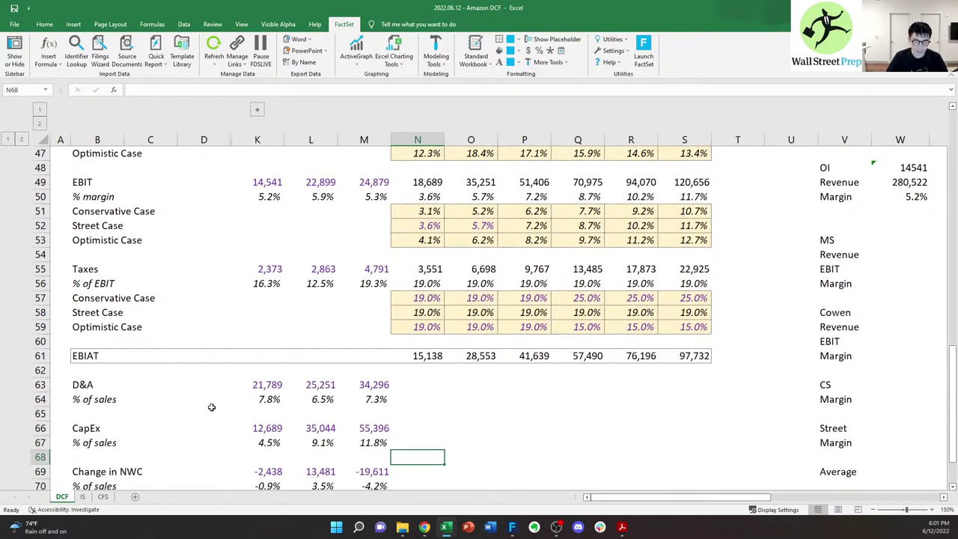
- Compare the historical CapEx amounts and percentages of sales with the 2022 forecast cells in rows 66 and 67
key("Up")
key("Up")
key("Down")
key("Left")
key("Up")
key("Right")
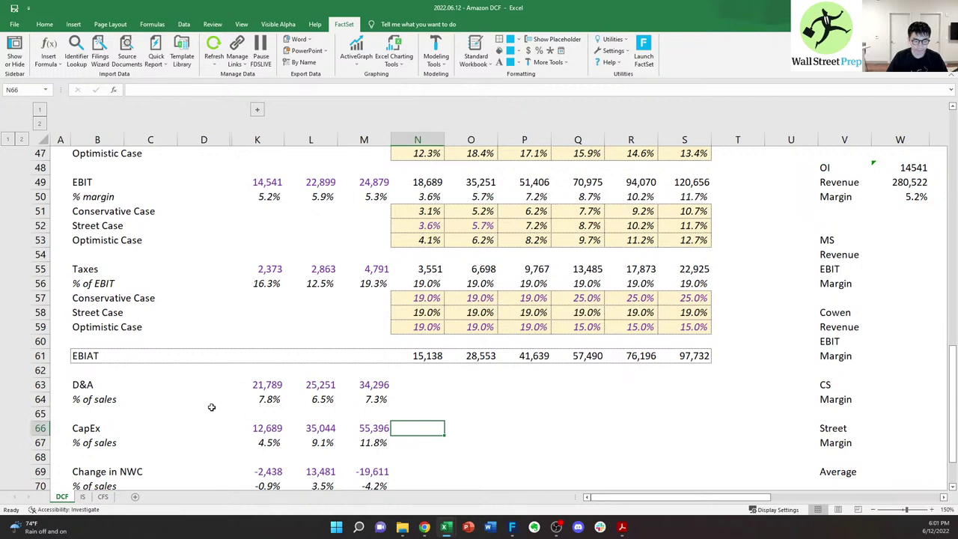
key("Escape")
key("Down")
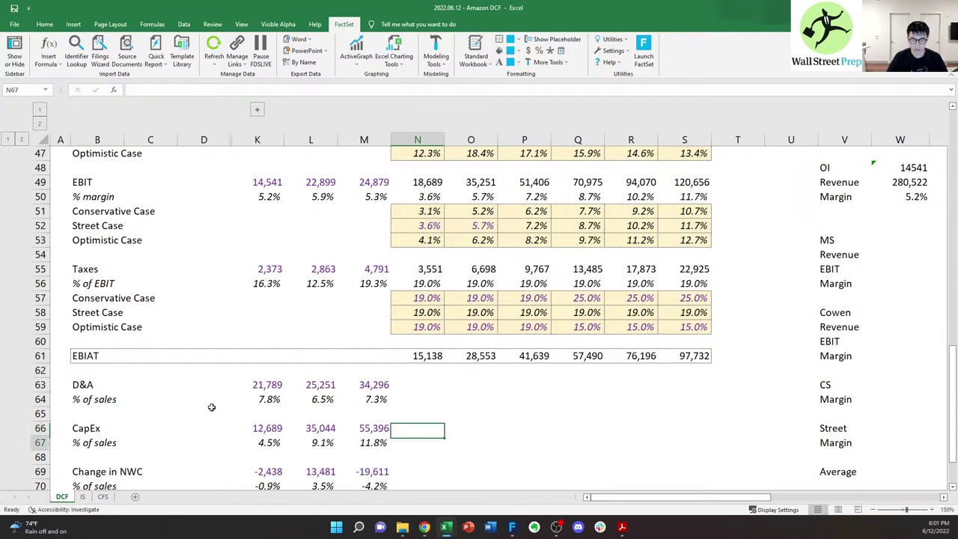
key("Left")
key("Left")
key("Right")
key("Right")
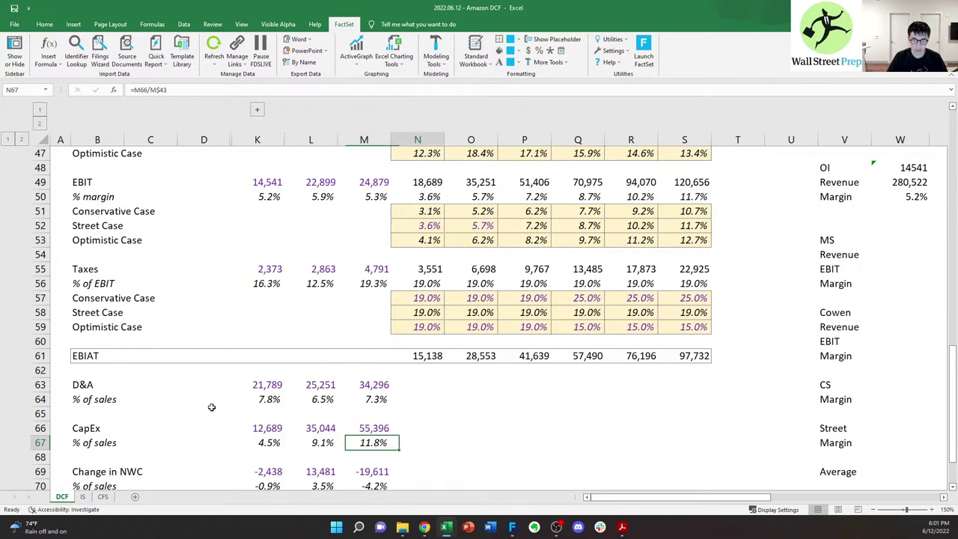
key("Left")
key("Right")
key("Left")
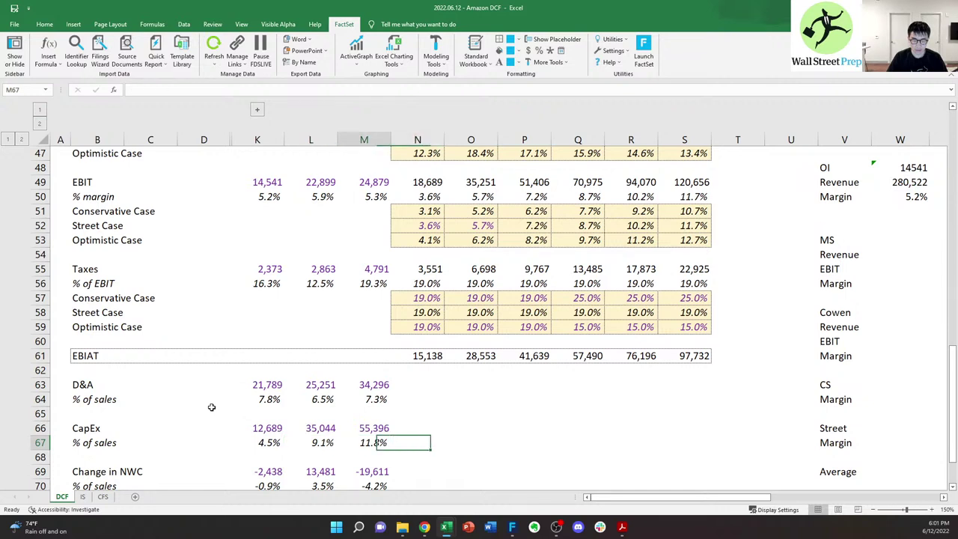
key("Left")
key("Left")
key("Right")
key("Right")
key("Right")
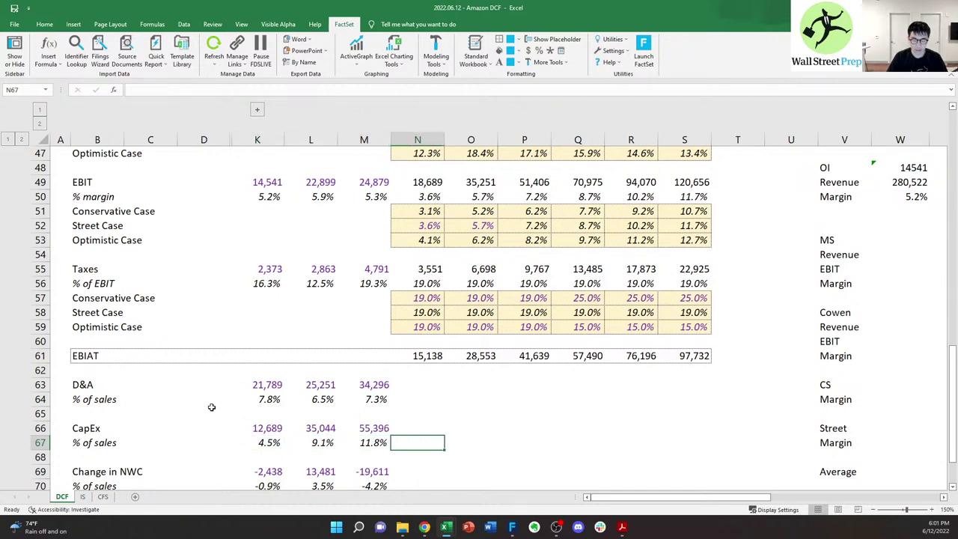
key("Up")
key("Down")
key("Down")
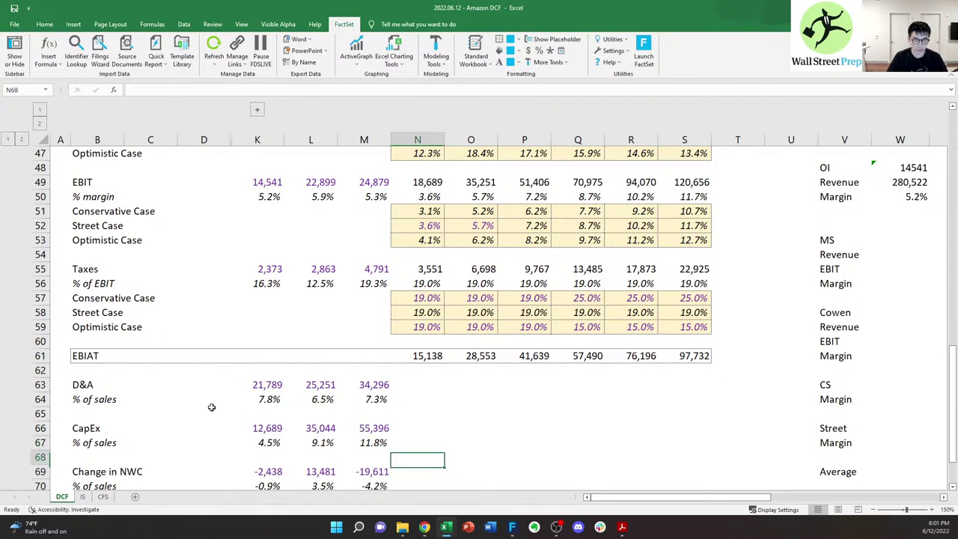
- Check the 2022 forecast cells from D&A down to change in NWC in rows 63 to 70
key("Up")
key("Up")
key("Up")
key("Up")
key("Up")
key("Down")
key("Down")
key("Down")
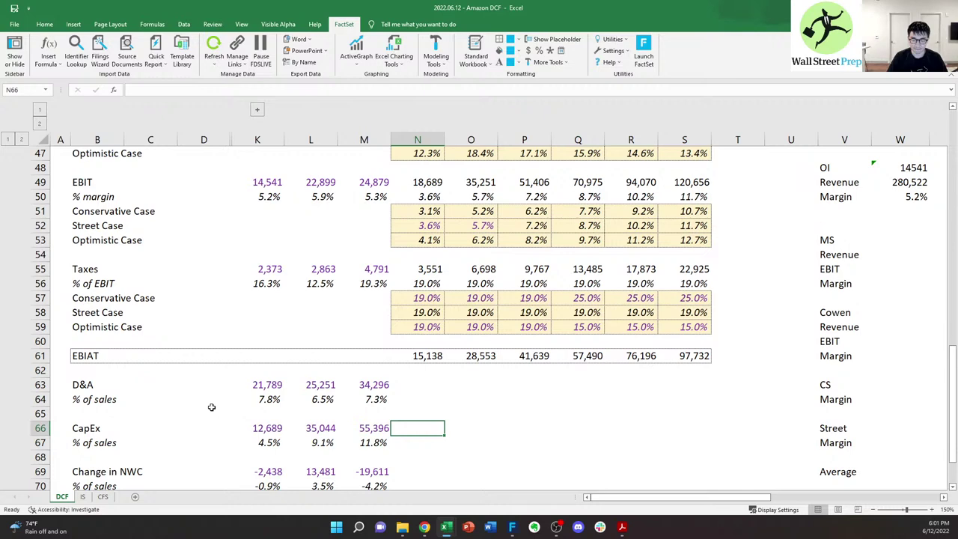
key("Down")
key("Down")
key("Down")
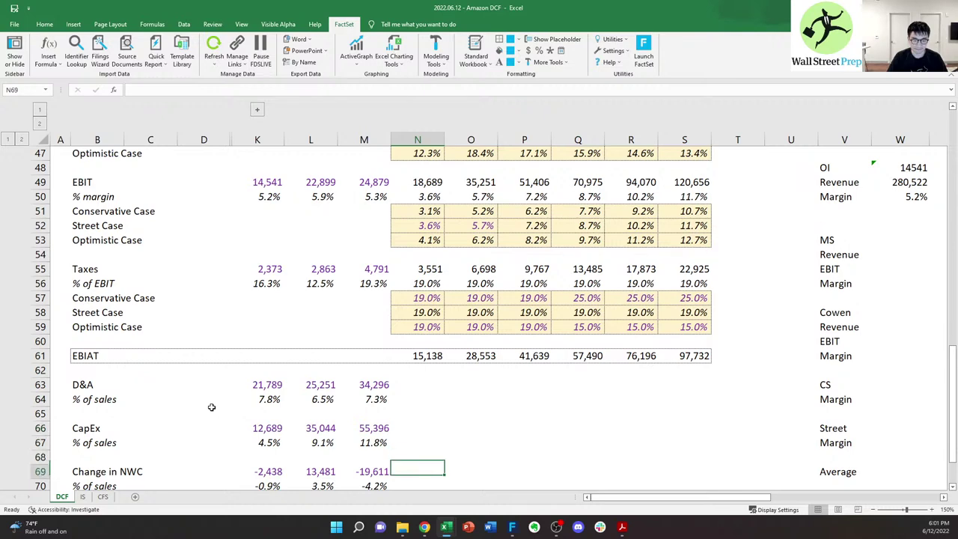
scroll(211, 408, "down", 1)
key("Down")
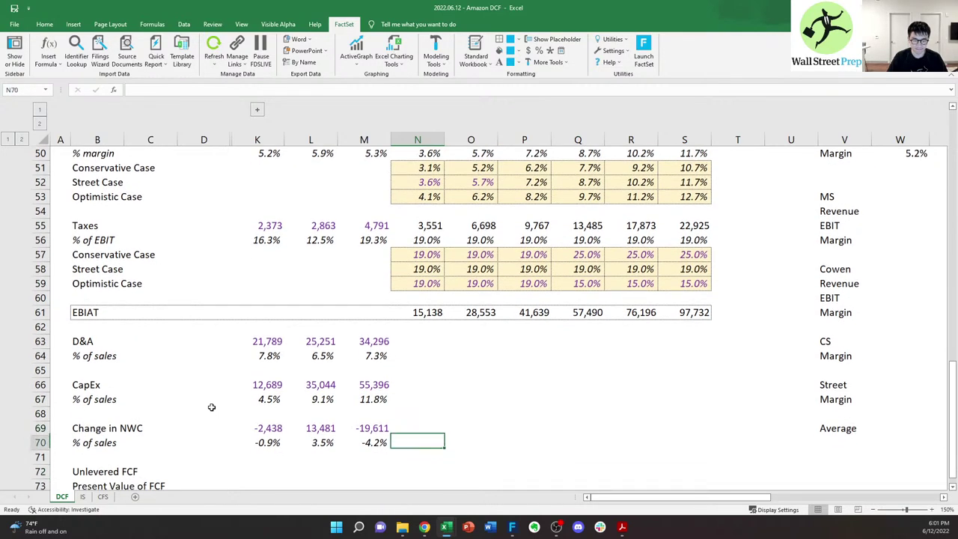
- Set the 2022 CapEx % of sales in N67 to the average of the 2019–2021 percentages in K67:M67
key("Up")
key("Up")
key("Up")
key("Up")
key("Up")
key("Down")
key("Down")
type("=")
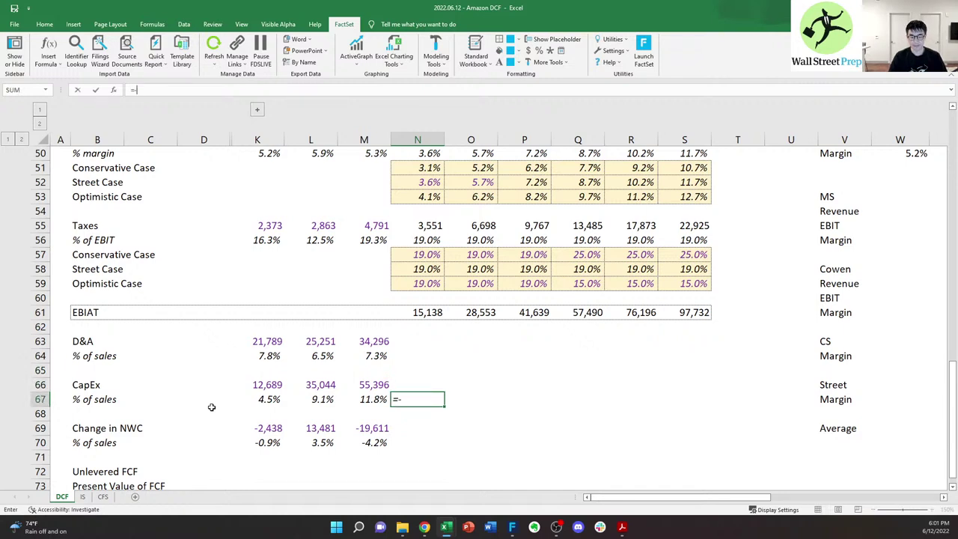
type("vaerag")
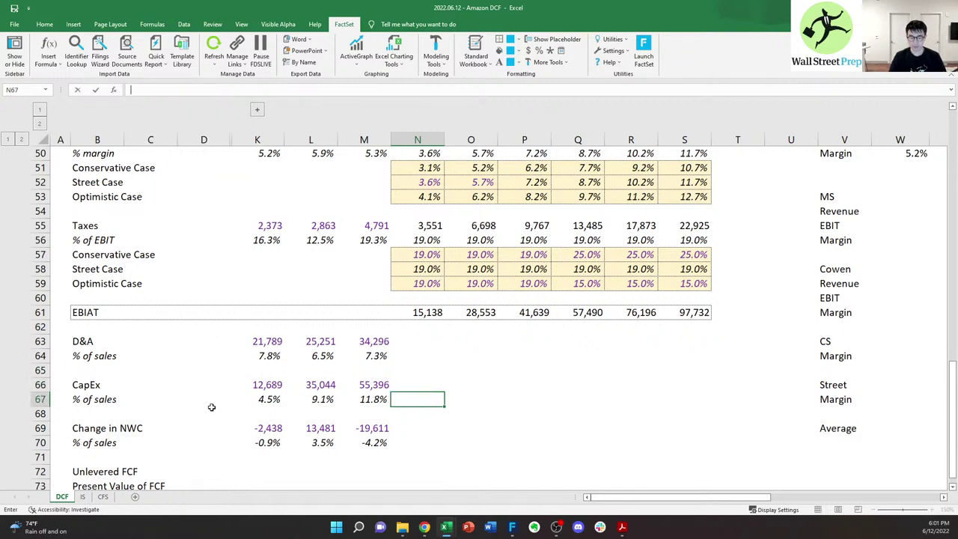
type("average(")
key("Left")
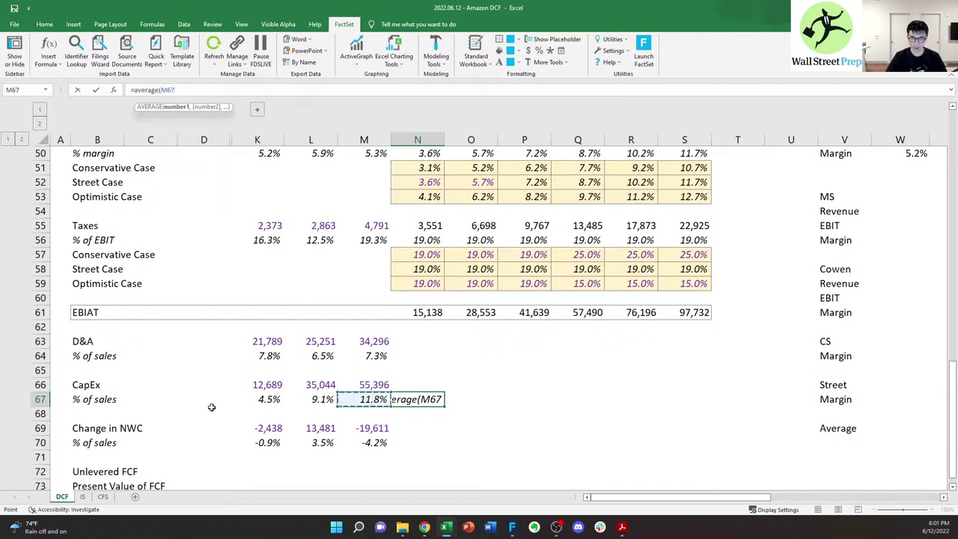
key("shift+Left")
key("shift+Left")
type(")")
key("Tab")
- Link the 2023 CapEx % of sales in O67 to N67 and fill the formula across to 2027 in S67
type("=")
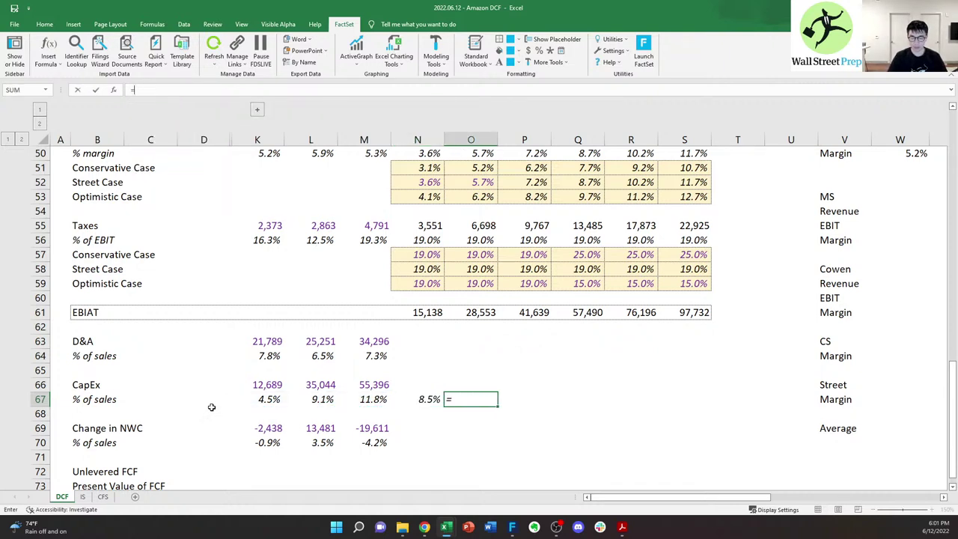
key("Left")
key("ctrl+Return")
key("shift+Right")
key("shift+Right")
key("shift+Right")
key("shift+Right")
key("ctrl+r")
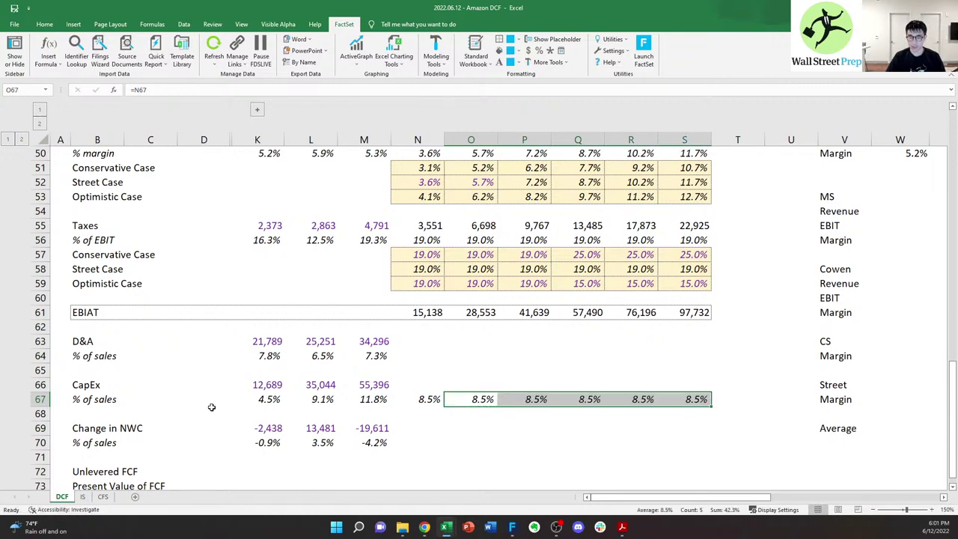
- Calculate the 2022 CapEx in N66 as the CapEx % of sales in N67 multiplied by revenue in N43
key("Left")
key("Up")
type("=")
key("Down")
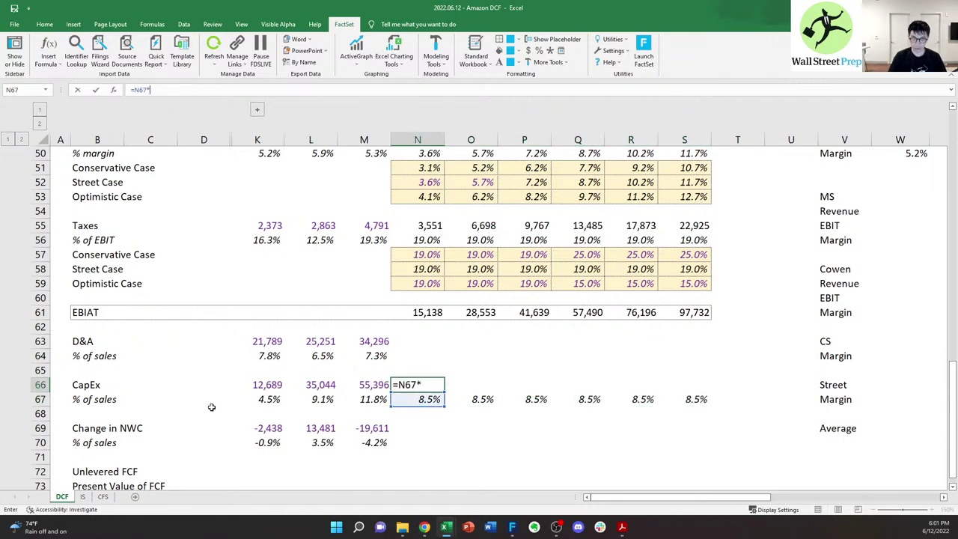
type("*")
key("Up")
key("Up")
key("Up")
key("Up")
key("Up")
key("Up")
key("Up")
key("Up")
key("Up")
key("Up")
key("Up")
key("Up")
key("Up")
key("Up")
key("Up")
key("Up")
key("Up")
key("Up")
key("Up")
key("Up")
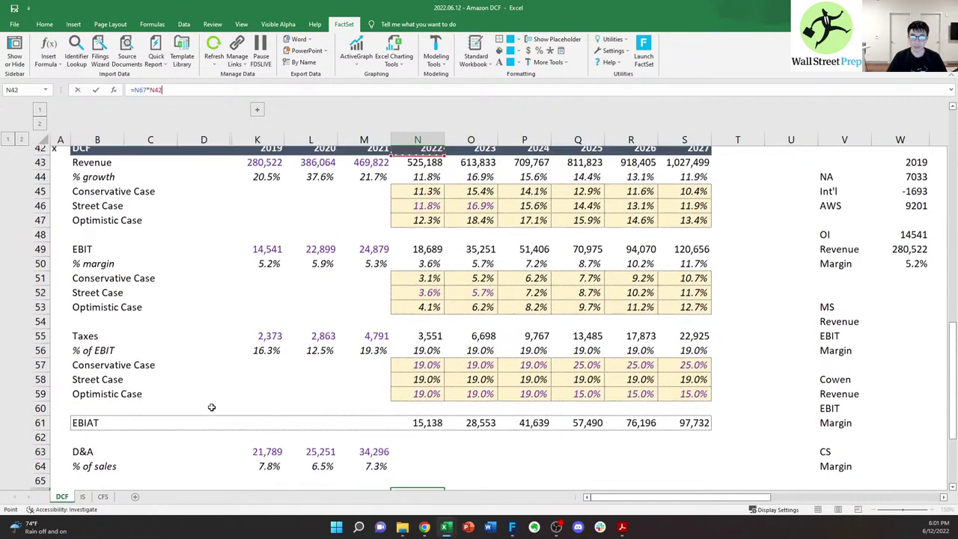
key("Down")
key("ctrl+Return")
- Fill the 2022 CapEx formula from N66 across to 2027 in S66
key("ctrl+c")
key("shift+Right")
key("shift+Right")
key("shift+Right")
key("shift+Right")
key("shift+Right")
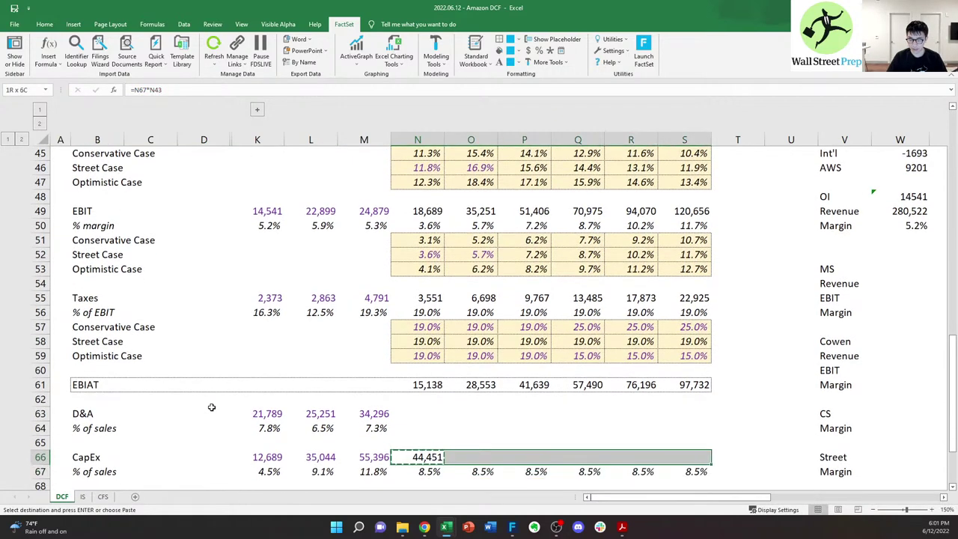
key("ctrl+v")
- Inspect the cell references of the CapEx forecast formulas in O66, S66 and N66
key("Right")
key("F2")
key("Escape")
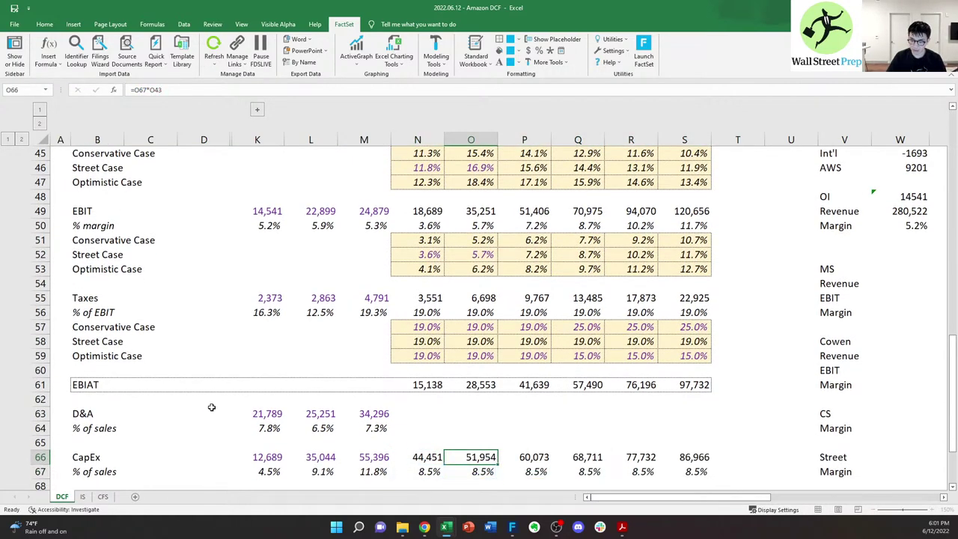
key("Right")
key("Right")
key("Right")
key("Right")
key("F2")
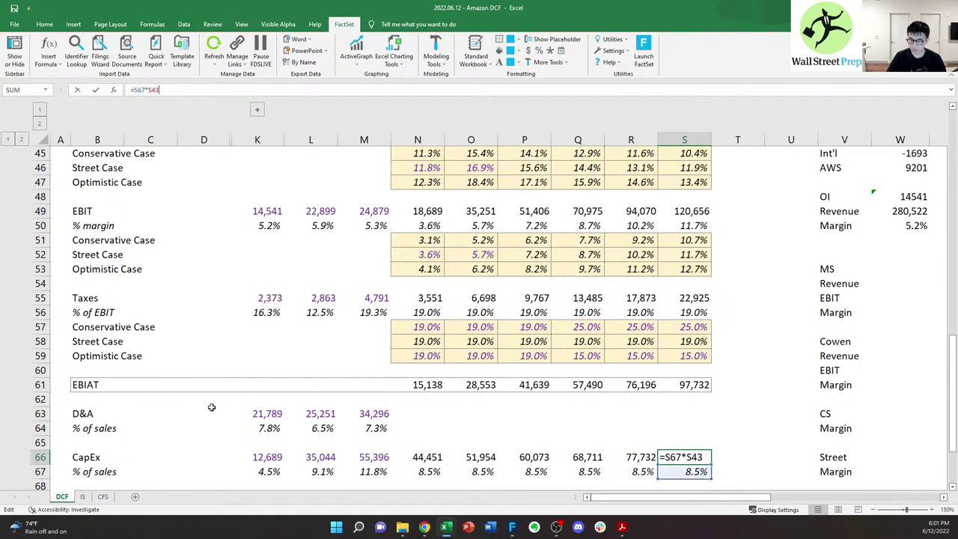
key("Escape")
key("Left")
key("Left")
key("Left")
key("Left")
key("F2")
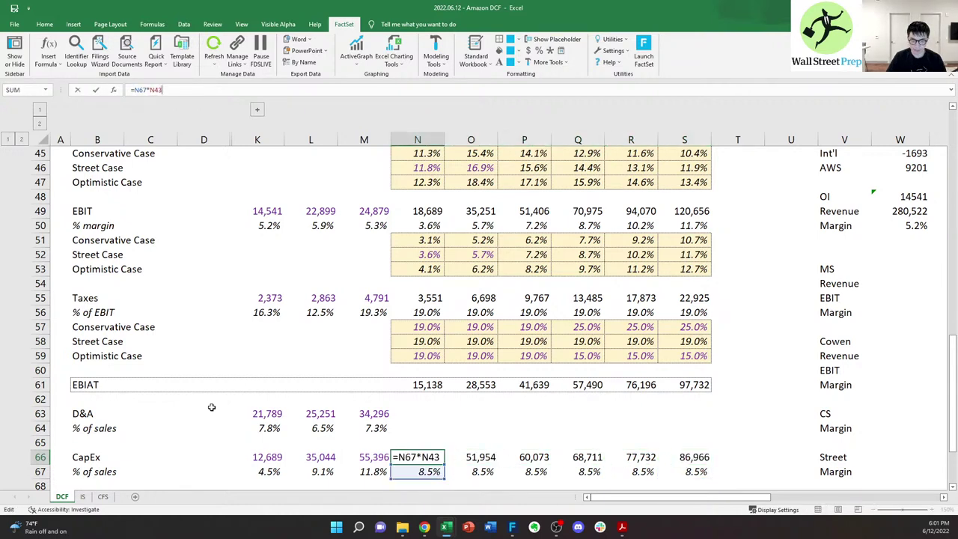
key("Escape")
key("Right")
key("Left")
key("Right")
key("Left")
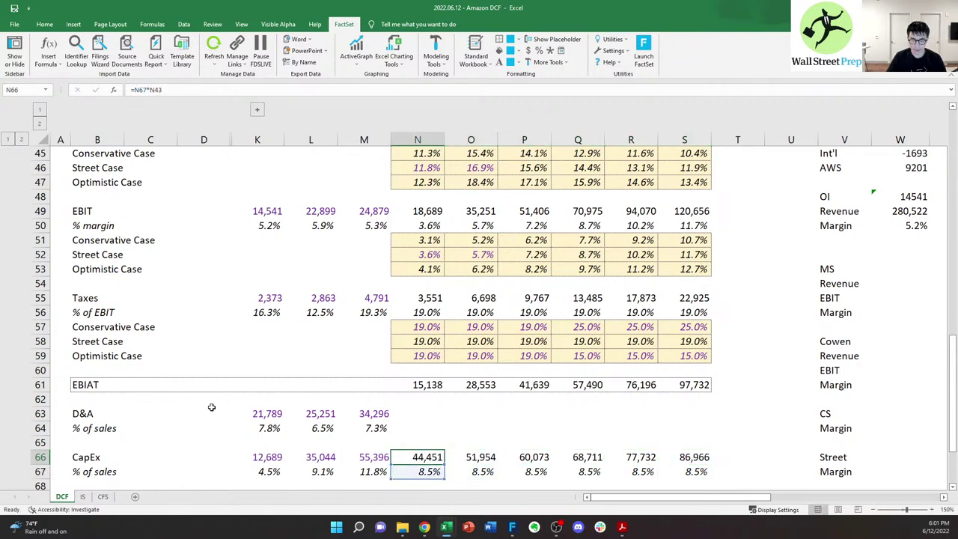
key("Right")
key("Right")
key("Right")
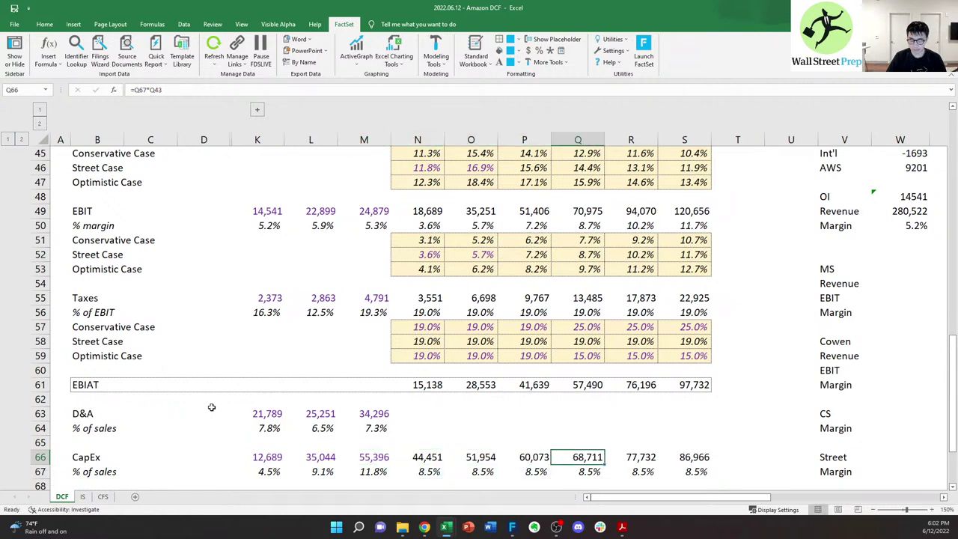
- Step through the CapEx formulas in N66, O66 and P66 and review the 2025–2027 amounts in Q66:S66
key("Left")
key("Left")
key("Left")
key("F2")
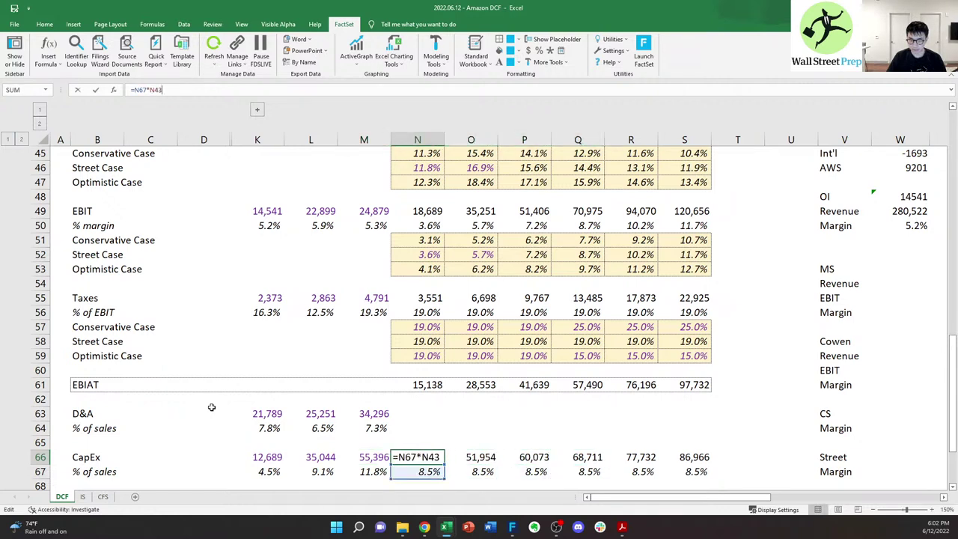
key("Escape")
key("Right")
key("F2")
key("Left")
key("Right")
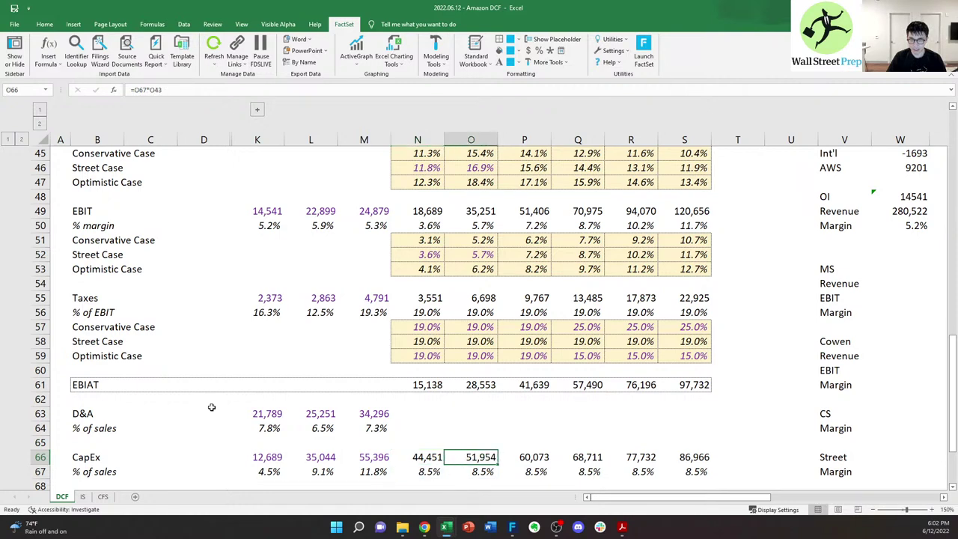
key("Right")
key("F2")
key("Escape")
key("Left")
key("Right")
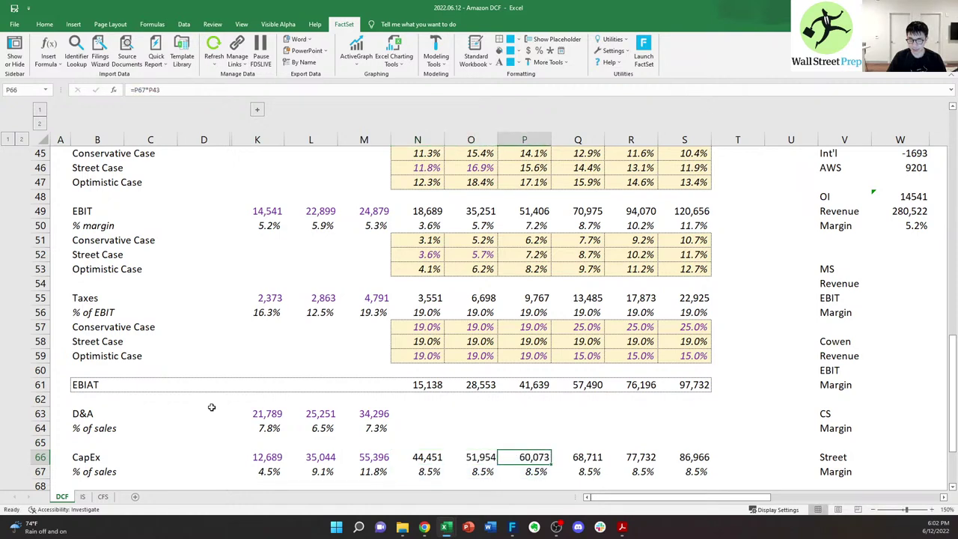
key("F2")
key("Escape")
key("Left")
key("F2")
key("Escape")
key("Left")
key("Right")
key("Right")
key("F2")
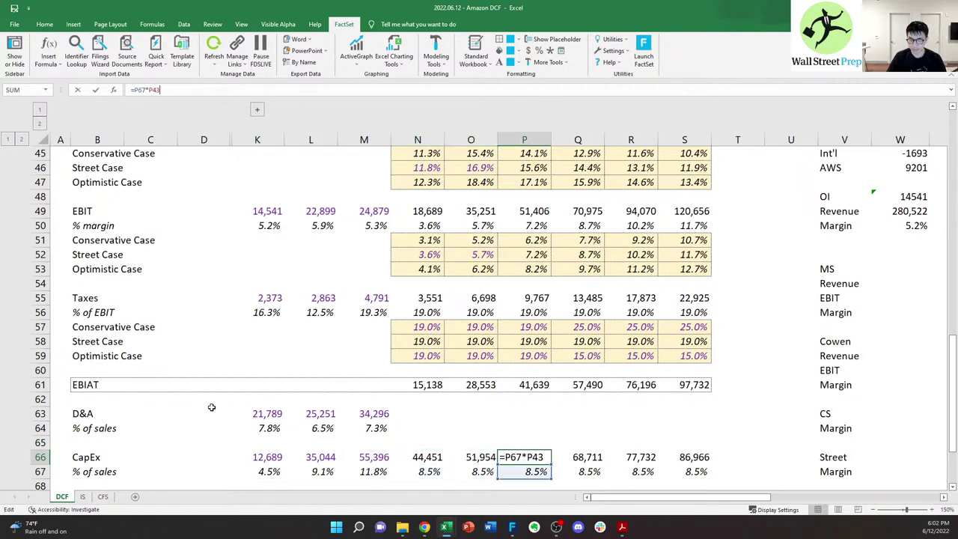
key("Escape")
key("Right")
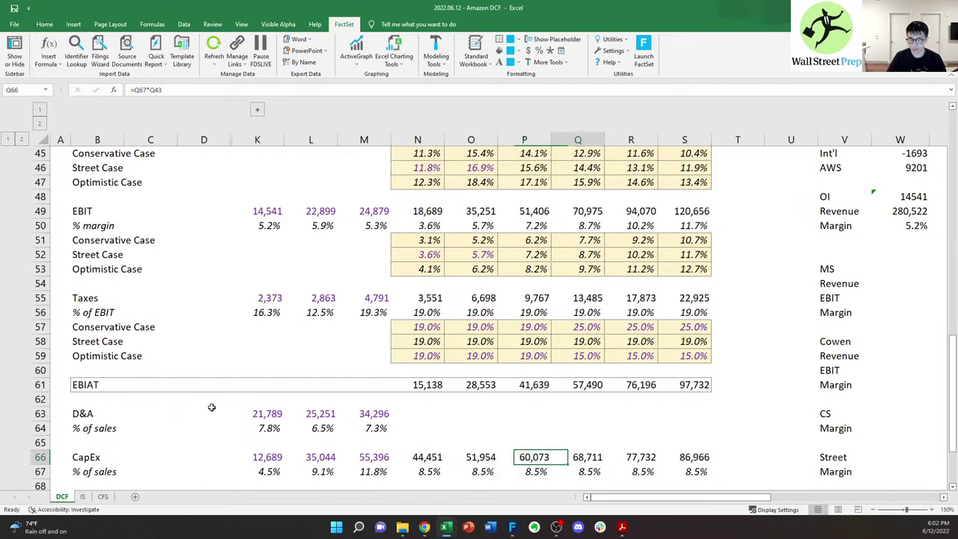
key("shift+Right")
key("shift+Right")
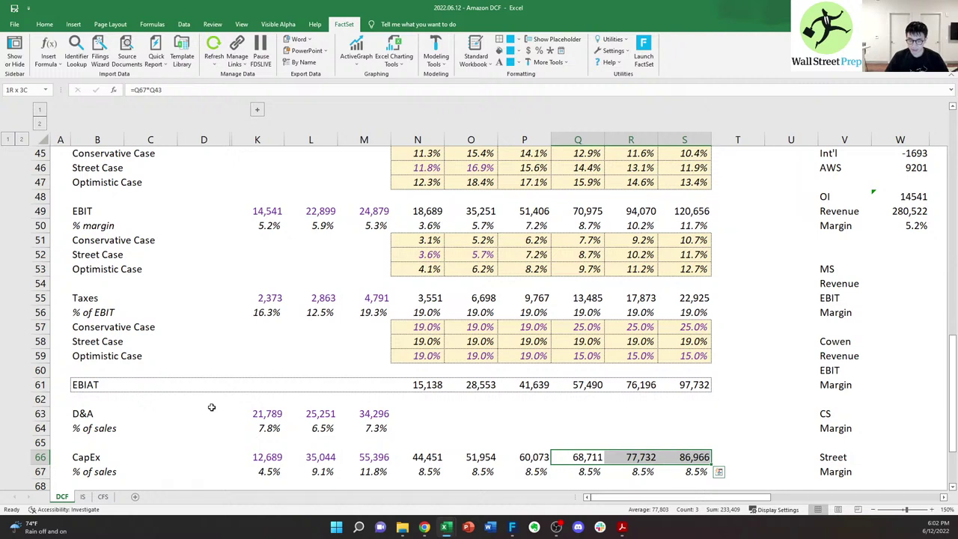
key("Left")
key("Left")
key("Left")
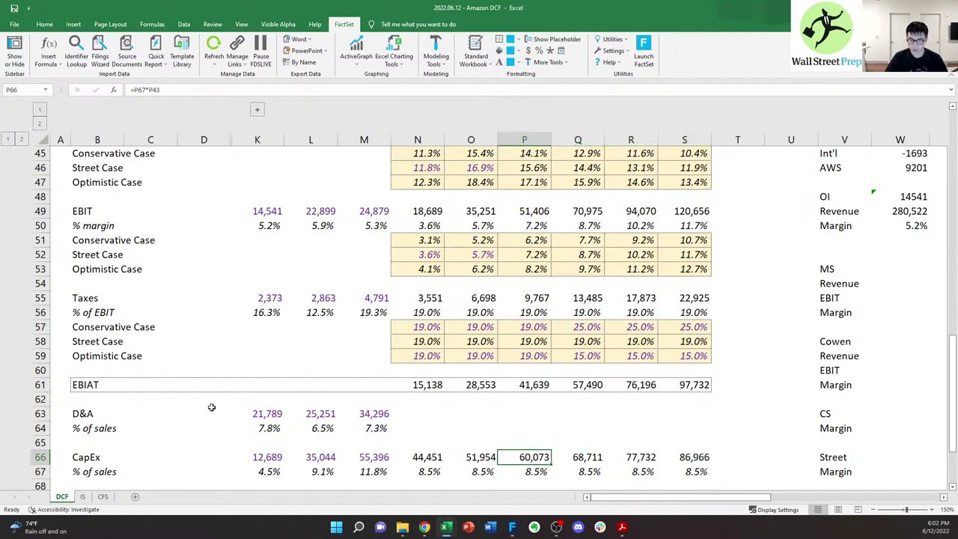
- Link N65, just above the 2022 CapEx forecast, to the 2022 CapEx estimate in N35
key("Up")
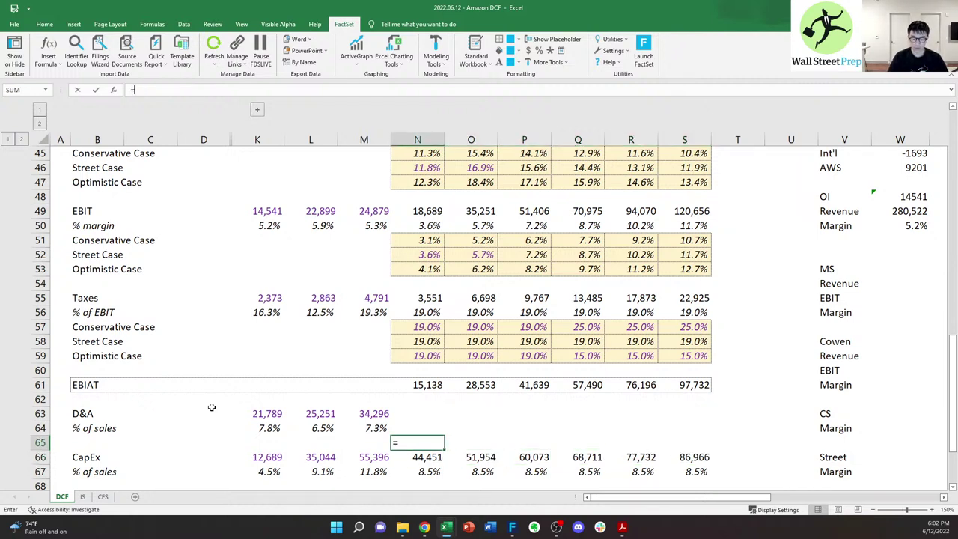
type("=")
key("ctrl+Up")
key("ctrl+Up")
key("ctrl+Up")
key("ctrl+Up")
key("ctrl+Up")
key("ctrl+Up")
key("ctrl+Up")
key("ctrl+Up")
key("ctrl+Up")
key("ctrl+Up")
key("ctrl+Up")
key("ctrl+Down")
key("ctrl+Down")
key("ctrl+Down")
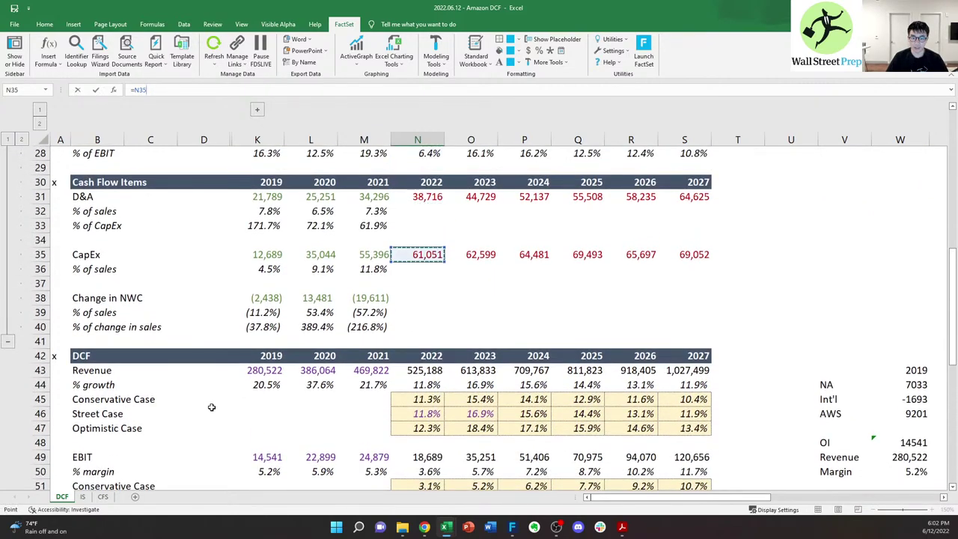
key("ctrl+Return")
- Fill the CapEx estimate link from N65 across to 2027 in S65
key("ctrl+c")
key("shift+Right")
key("shift+Right")
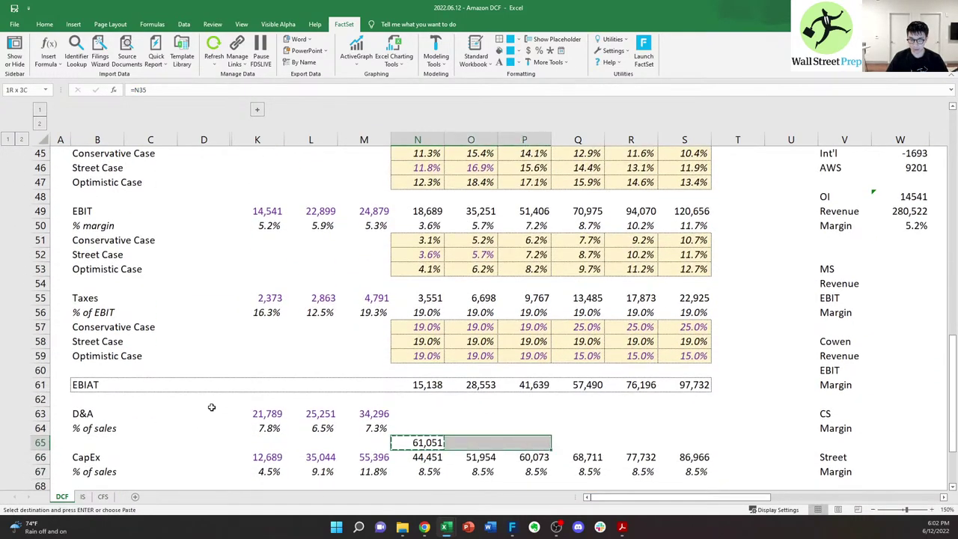
key("shift+Right")
key("shift+Right")
key("shift+Right")
key("ctrl+v")
key("Escape")
key("shift+BackSpace")
- Compare the linked CapEx estimates in N65:S65 with the percent-of-sales CapEx forecasts in row 66
key("Right")
key("Right")
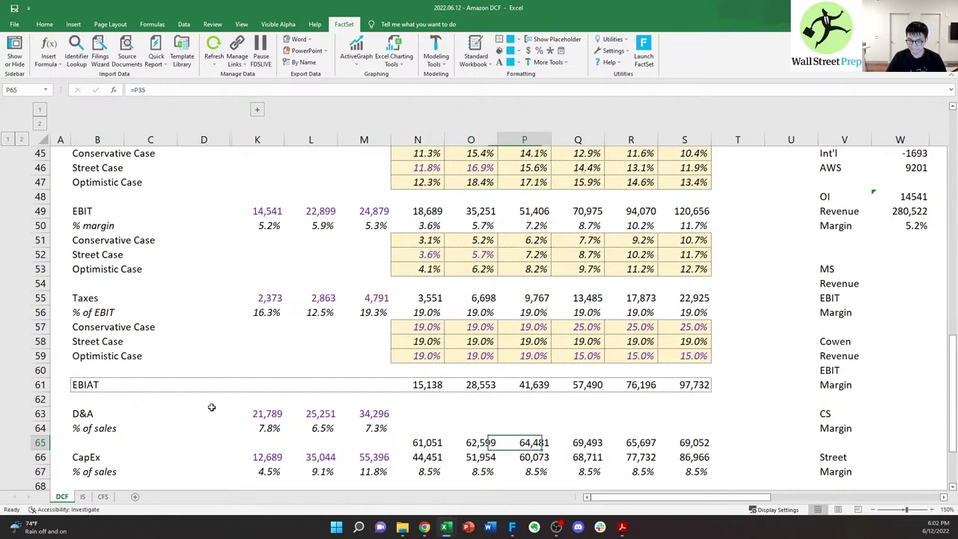
key("Right")
key("Right")
key("Right")
key("Left")
key("Left")
key("Left")
key("Left")
key("Left")
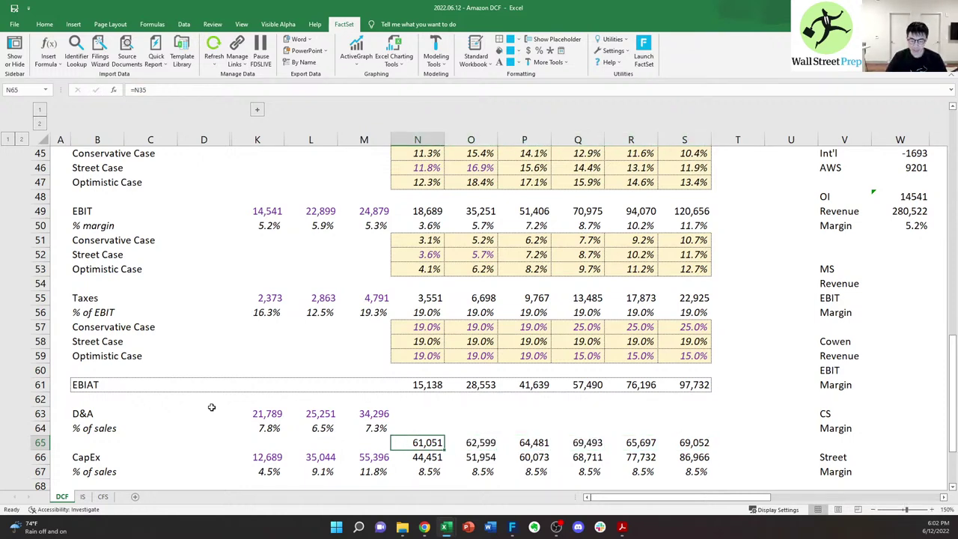
key("Down")
key("Up")
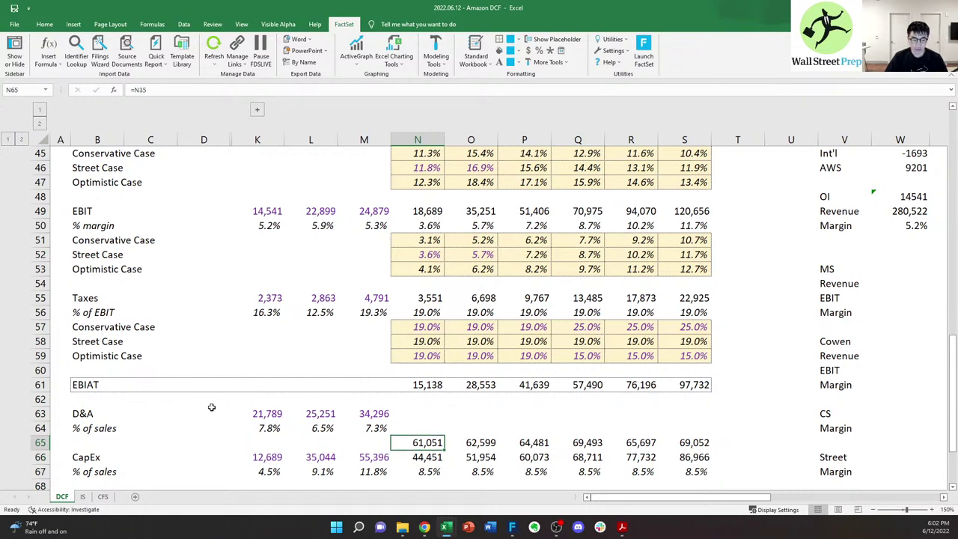
key("ctrl+shift+Right")
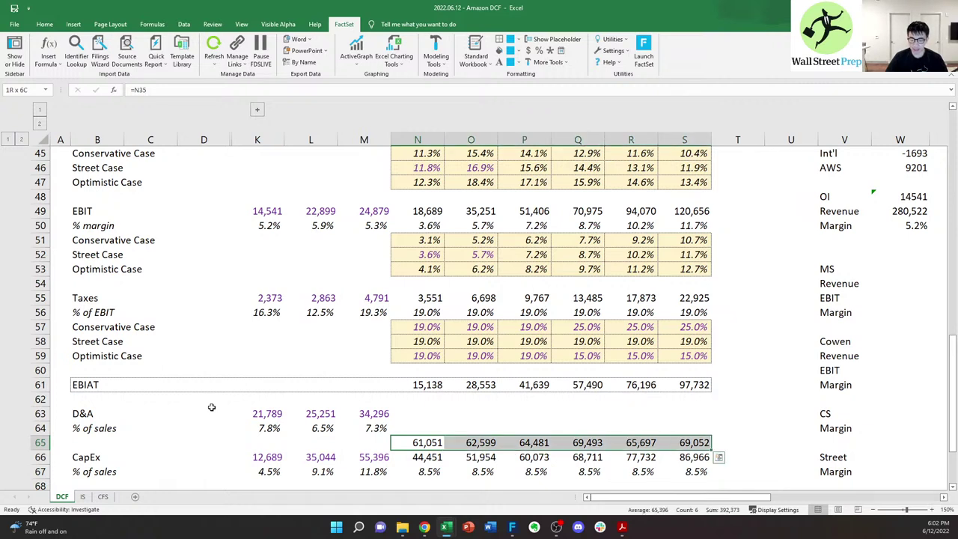
key("Down")
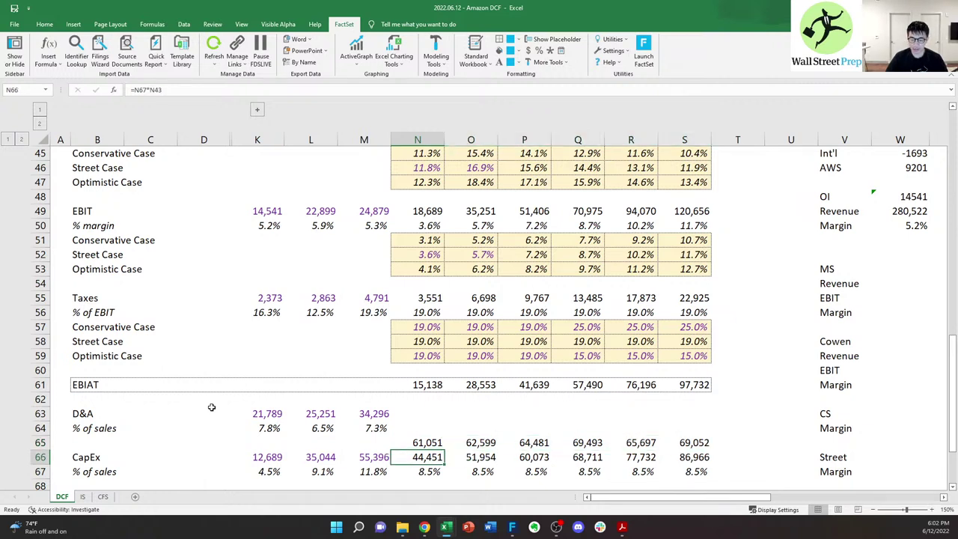
- Review the year-to-year trend of the linked CapEx estimates from 2022 to 2027 in row 65
key("Up")
key("Right")
key("Right")
key("Right")
key("Right")
key("Right")
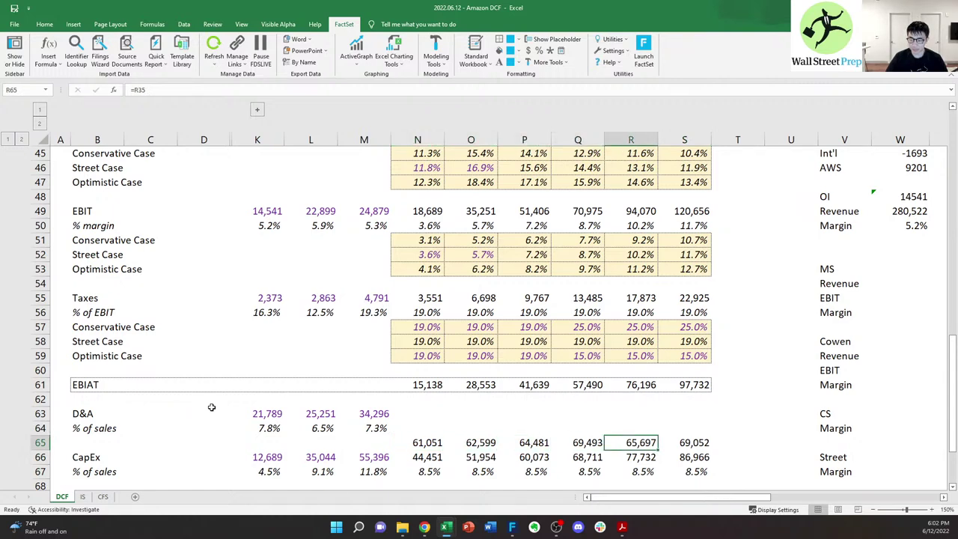
key("Left")
key("Left")
key("Left")
key("Left")
key("Left")
key("Left")
key("Right")
key("Right")
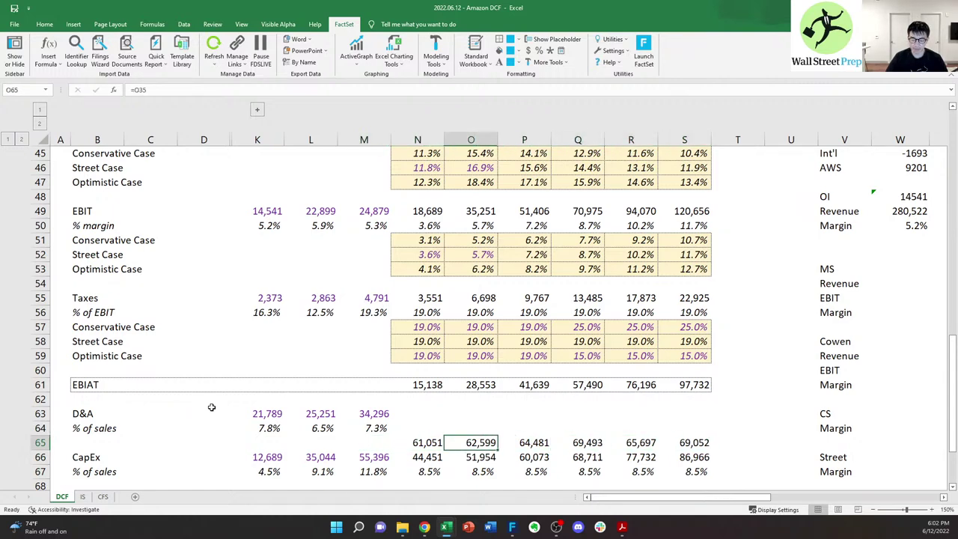
- Select the estimates in N65:S65, then check Amazon's broker CapEx estimates in FactSet and return to the Excel model
key("ctrl+shift+Right")
key("Left")
key("ctrl+shift+Right")
key("alt+Tab")
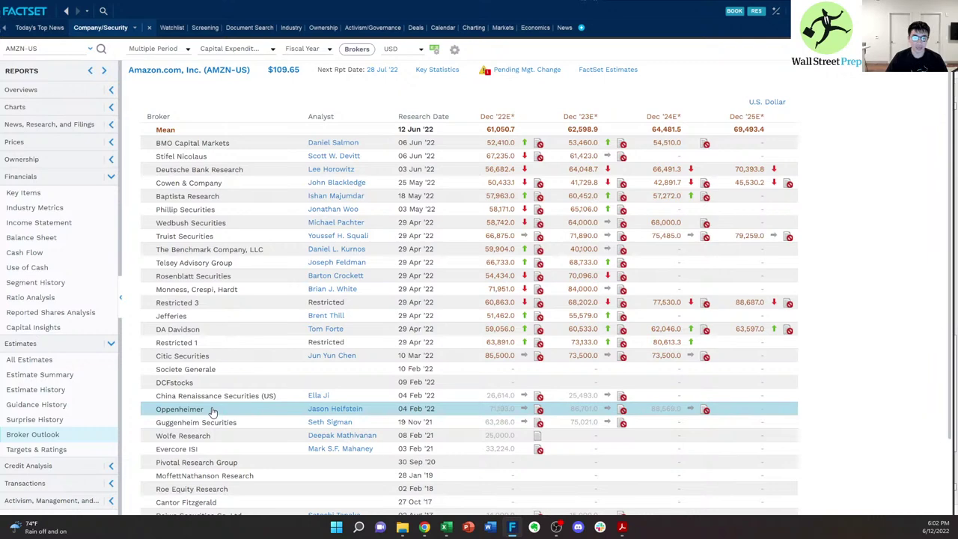
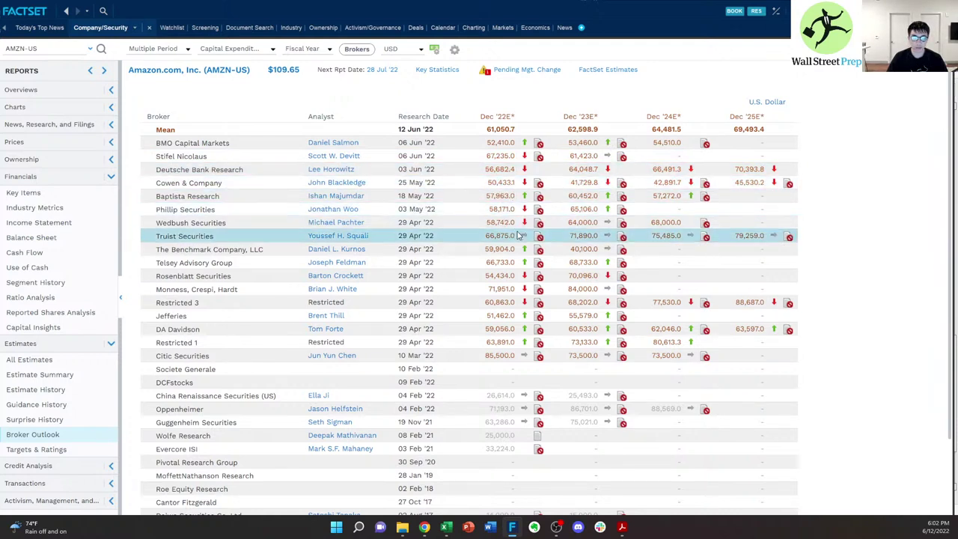
key("alt+Tab")
- Clear the 2022–2027 percent-of-sales CapEx forecast formulas from N66:S66
scroll(461, 414, "down", 1)
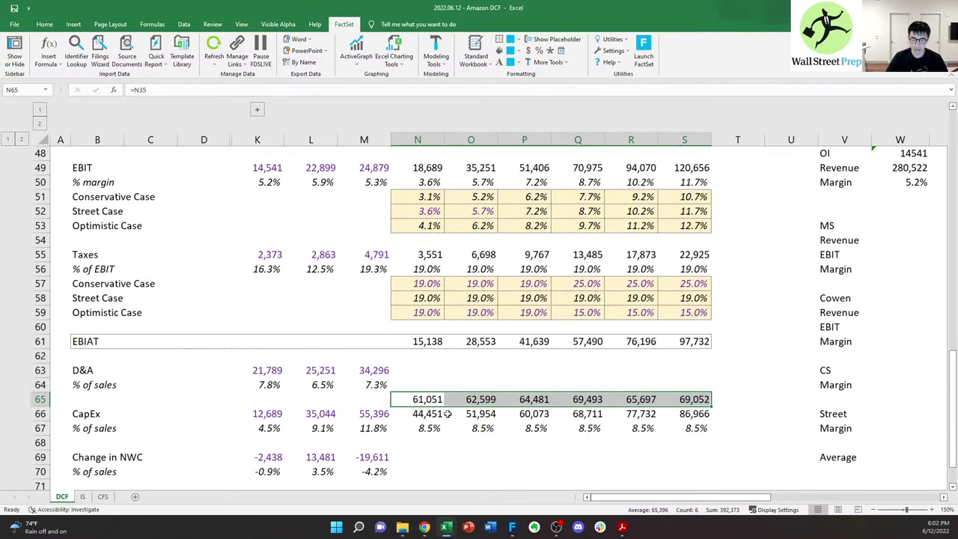
key("Down")
key("ctrl+shift+Right")
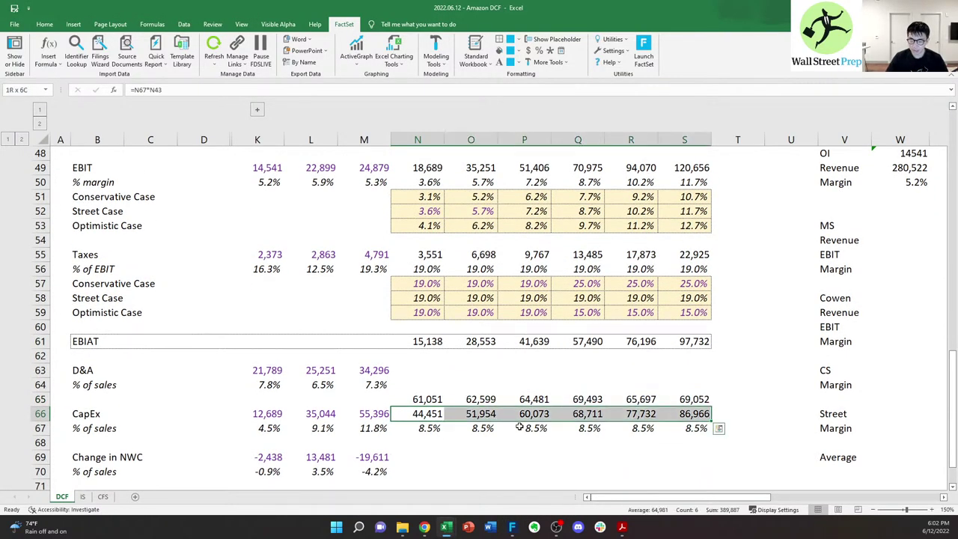
key("Down")
key("Up")
key("ctrl+shift+Right")
key("Delete")
key("Up")
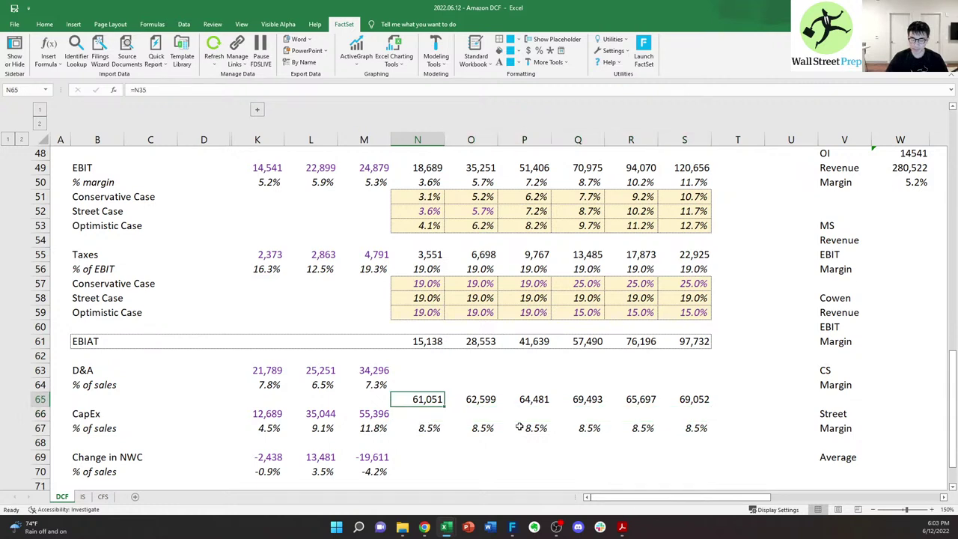
- Move the linked 2022–2027 CapEx estimates from N65:S65 down into the CapEx row at N66:S66
key("ctrl+shift+Right")
key("ctrl+c")
key("Down")
key("Escape")
key("Right")
key("Left")
key("Up")
key("ctrl+shift+Right")
key("ctrl+c")
key("Down")
key("Return")
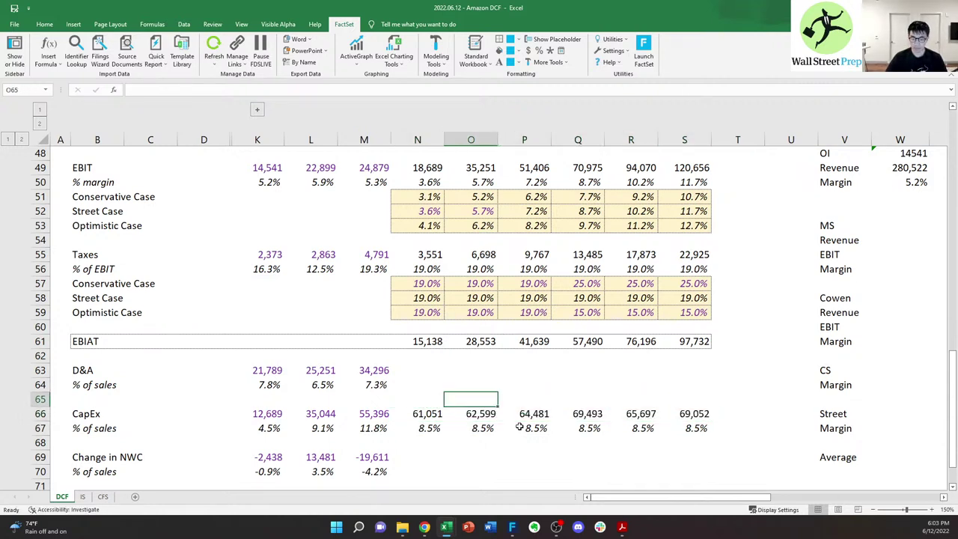
- Set the font color of the CapEx estimates in N66:S66 to dark red
key("Down")
key("Up")
key("ctrl+shift+Right")
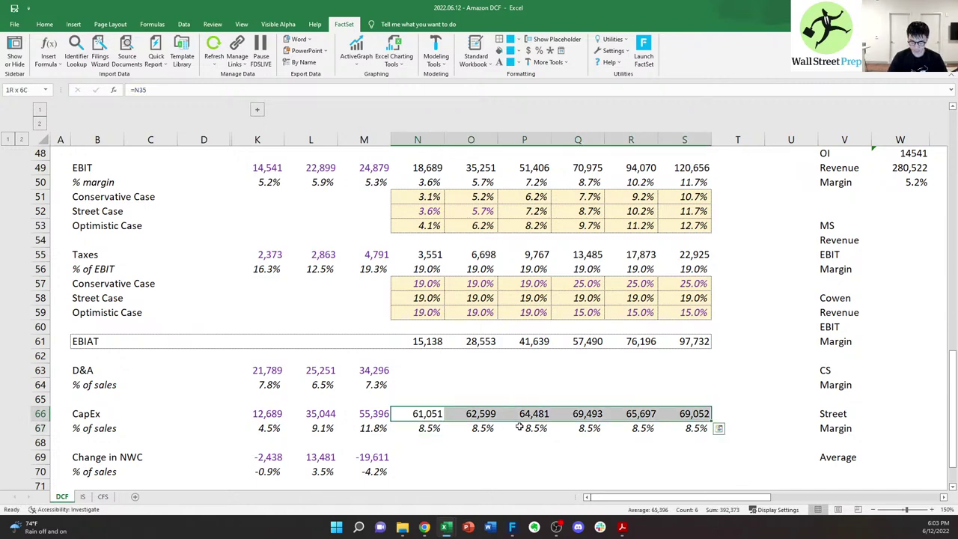
key("alt+h")
key("f")
key("c")
key("Down")
key("Down")
key("Down")
key("Down")
key("Right")
key("Down")
key("Down")
key("Down")
key("Left")
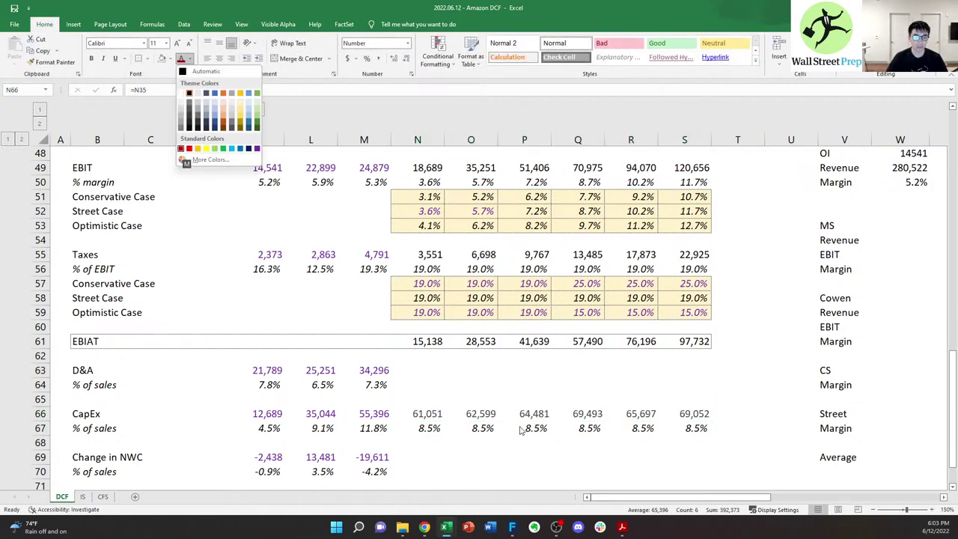
key("Return")
key("Right")
key("Left")
- Calculate 2022 CapEx as a percent of sales in N67 with =N66/N$43, locking the revenue row
key("Down")
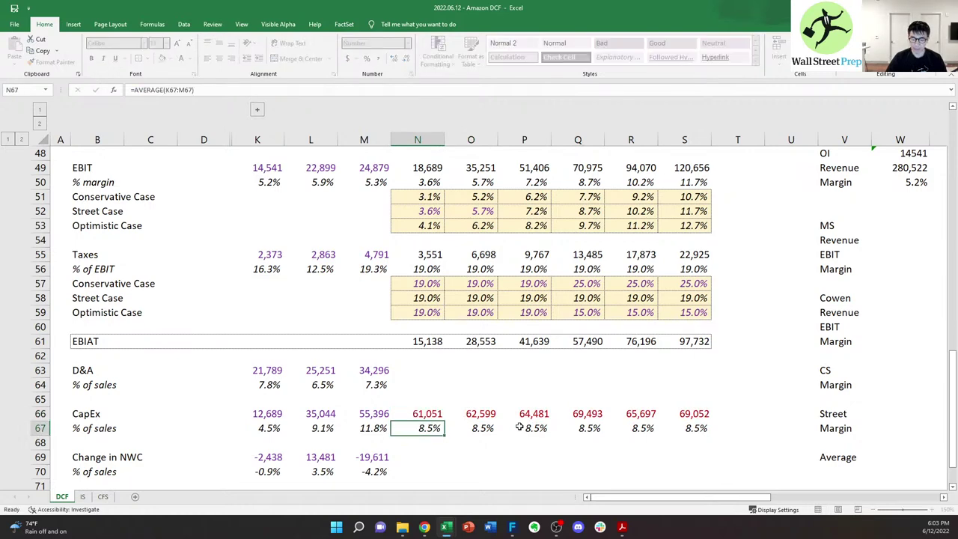
type("=")
key("Up")
type("/")
key("Up")
key("Up")
key("Up")
key("Up")
key("Up")
key("Up")
key("Up")
key("Up")
key("Up")
key("Up")
key("Up")
key("Up")
key("Up")
key("Up")
key("Up")
key("Up")
key("Up")
key("Up")
key("Up")
key("Up")
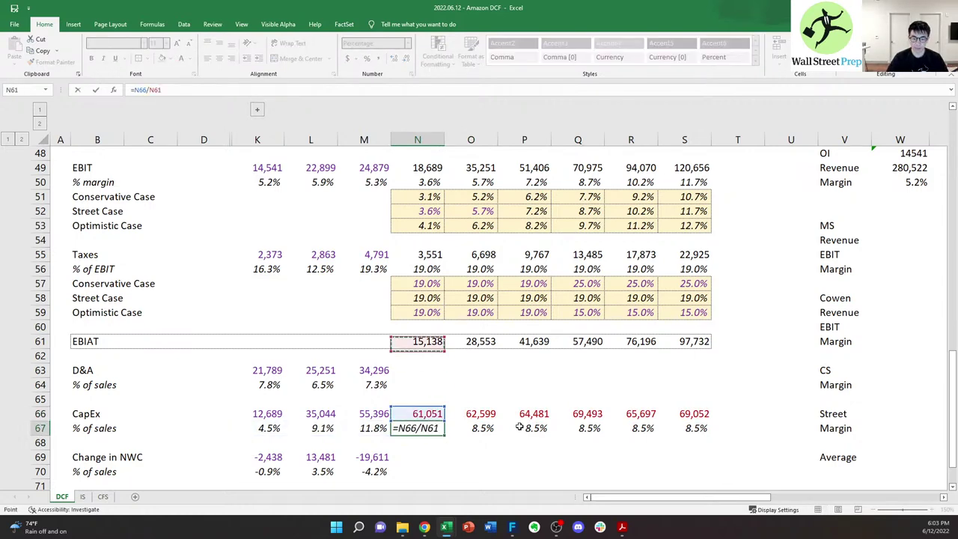
key("Up")
key("Up")
key("Up")
key("Up")
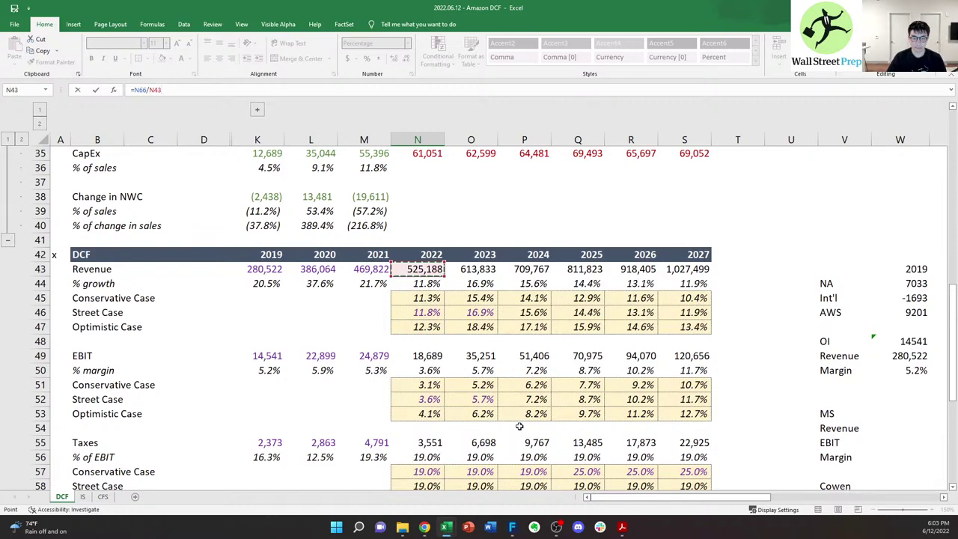
key("F4")
key("F4")
key("ctrl+Return")
- Copy the CapEx percent-of-sales formula from N67 across to S67 for 2023–2027
key("ctrl+c")
key("shift+Right")
key("shift+Right")
key("shift+Right")
key("shift+Right")
key("shift+Right")
key("ctrl+v")
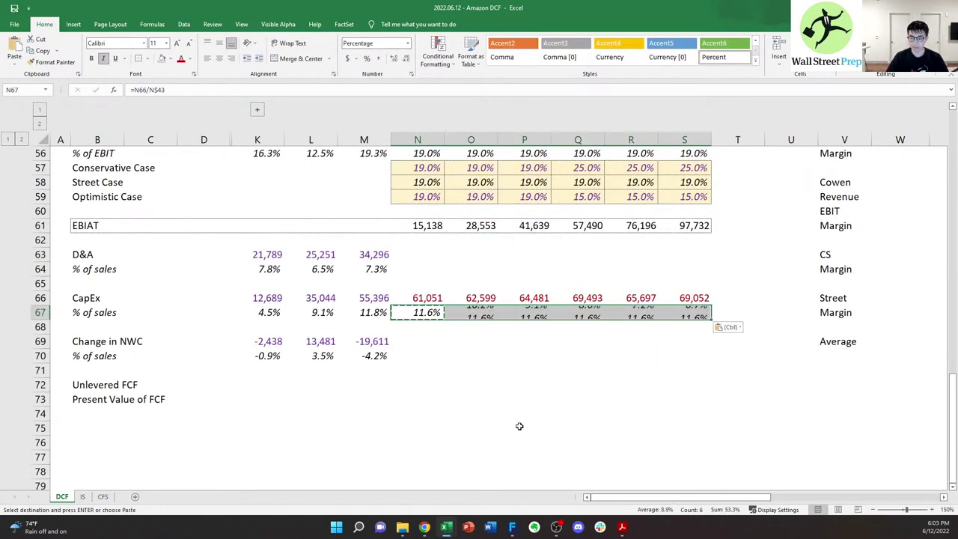
- Check the references in the copied CapEx percent-of-sales formulas across N67:S67
key("F2")
key("Tab")
key("F2")
key("Tab")
key("F2")
key("Tab")
key("F2")
key("Tab")
key("F2")
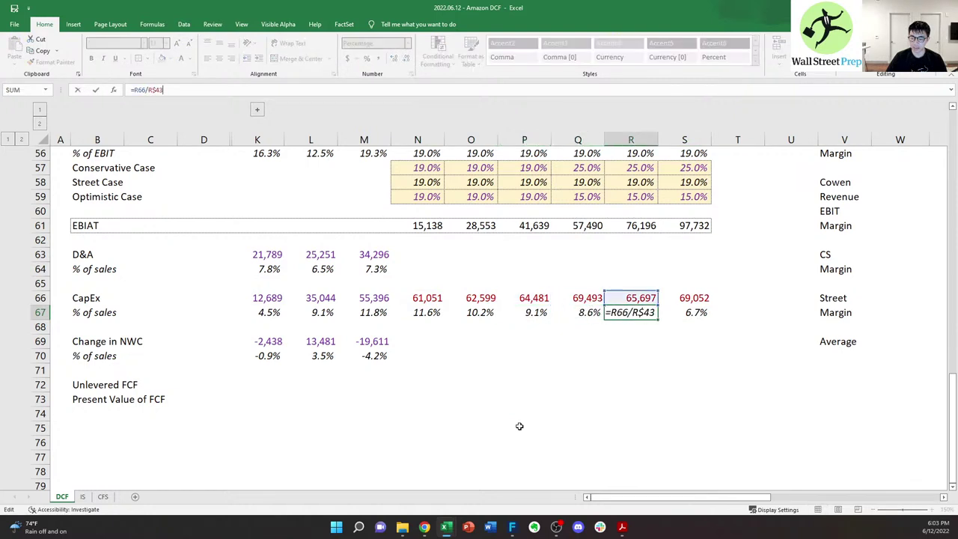
key("Tab")
key("F2")
key("shift+Tab")
key("shift+Tab")
key("shift+Tab")
key("F2")
key("shift+Tab")
key("shift+Tab")
key("F2")
key("Tab")
- Compare the 2022 and 2023 CapEx estimates in row 66, then recheck the percent-of-sales formulas beneath the forecast years
key("Up")
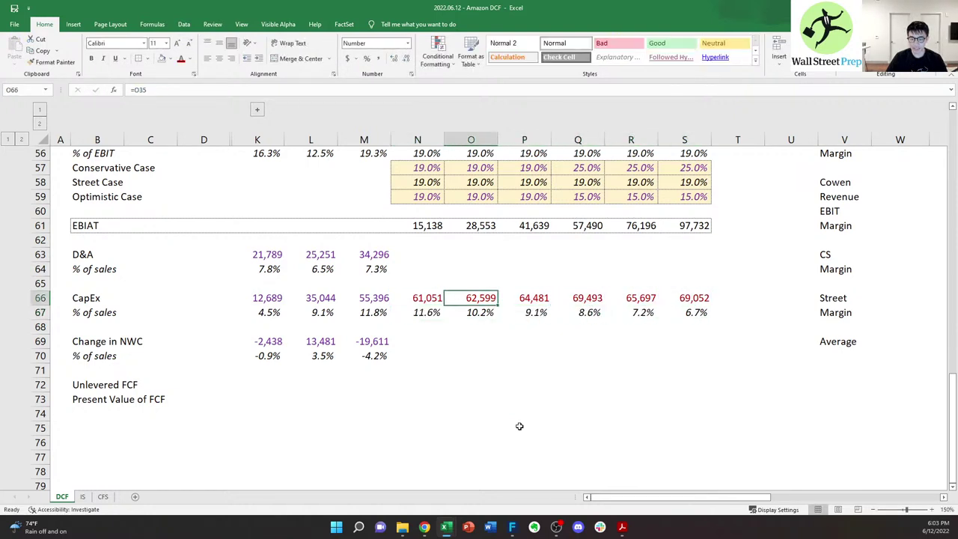
key("Left")
key("Right")
key("Left")
key("Right")
key("Left")
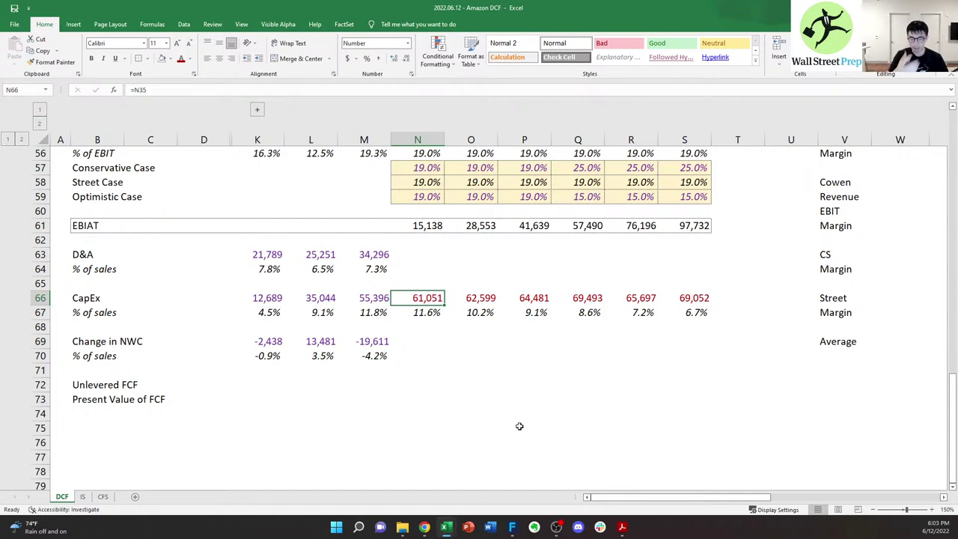
key("Down")
key("F2")
key("Tab")
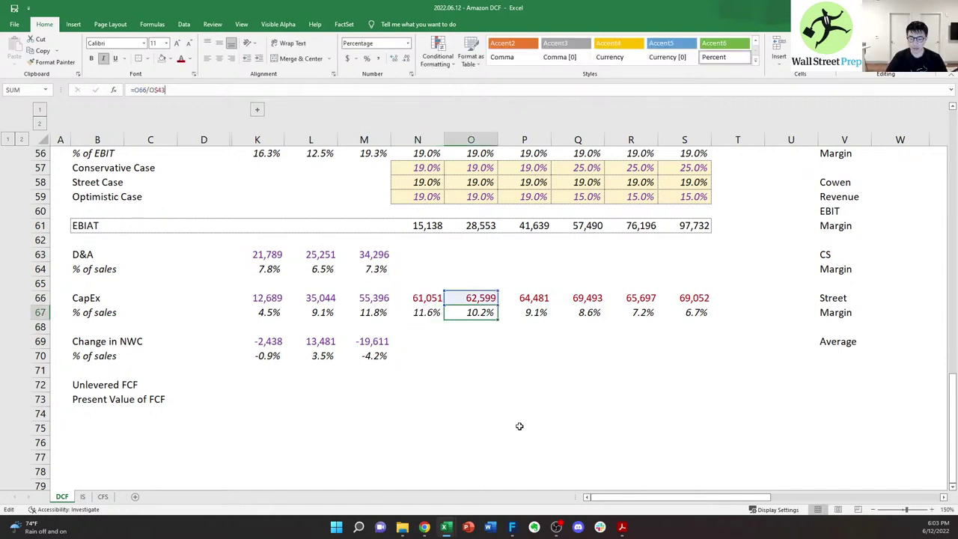
key("Tab")
key("Tab")
key("Right")
key("Right")
key("Left")
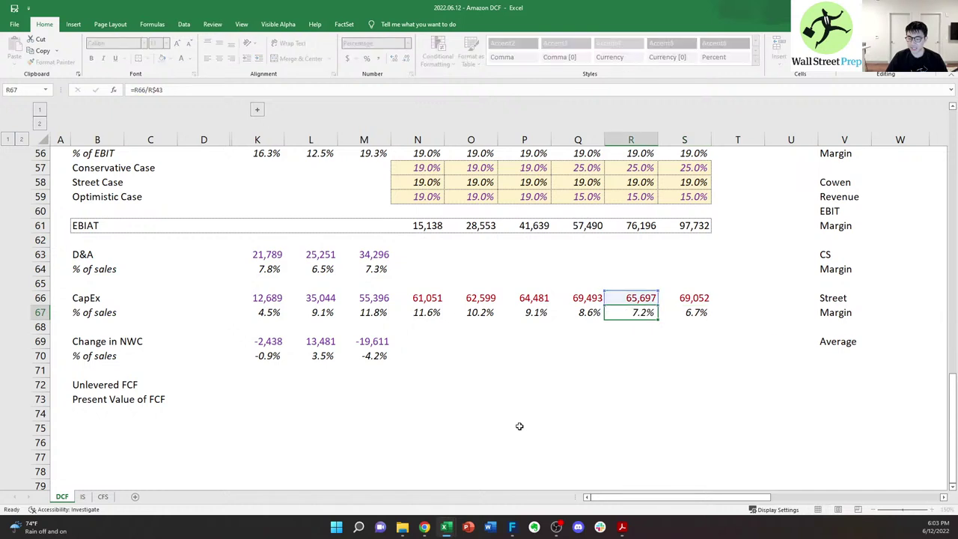
key("Left")
key("Left")
key("Left")
key("Left")
key("F2")
key("Tab")
key("F2")
key("Tab")
key("Tab")
key("Tab")
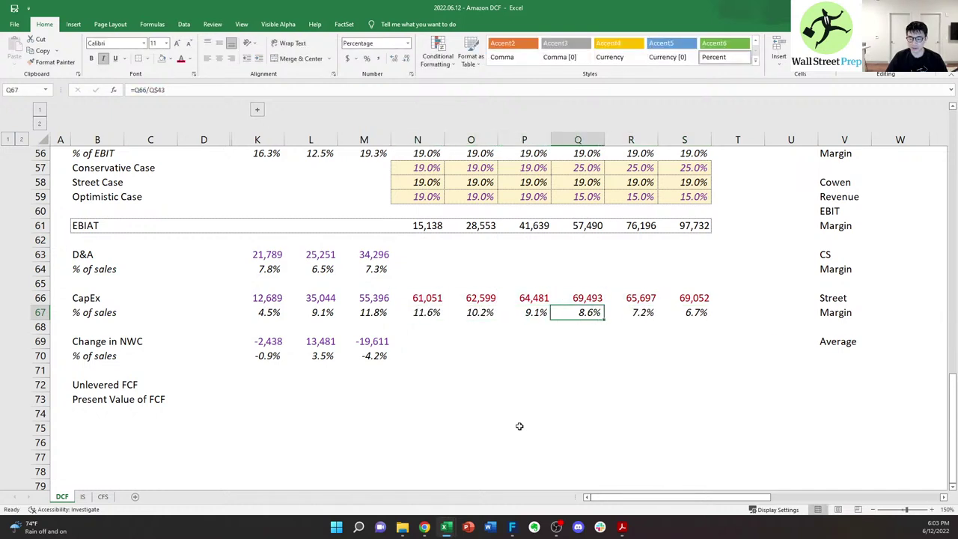
key("F2")
key("Tab")
key("Escape")
key("Left")
key("Left")
key("Left")
key("Left")
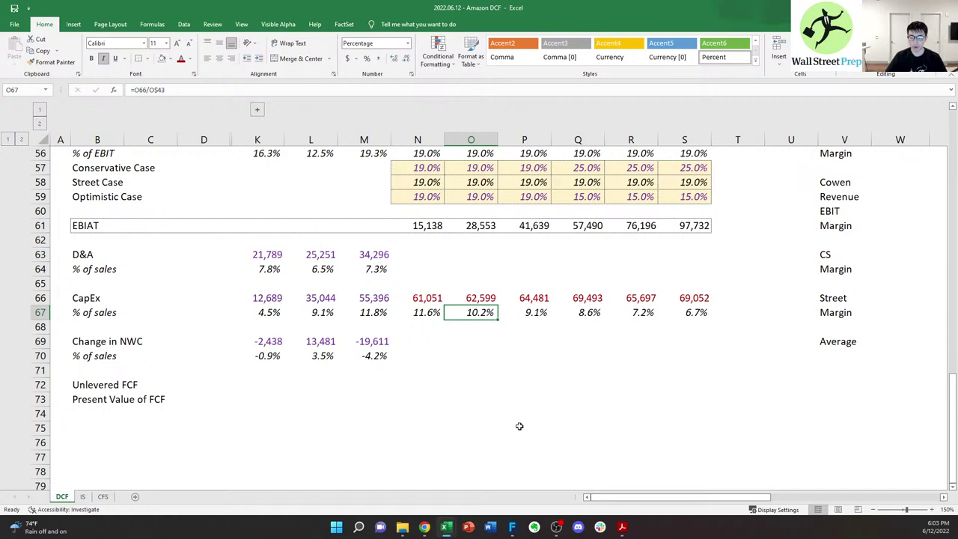
- Examine the CapEx percent-of-sales trend in K67:S67 from 2019 to 2027, focusing on 2023–2027 in O67:S67
key("Right")
key("Left")
key("Left")
key("Left")
key("Left")
key("Left")
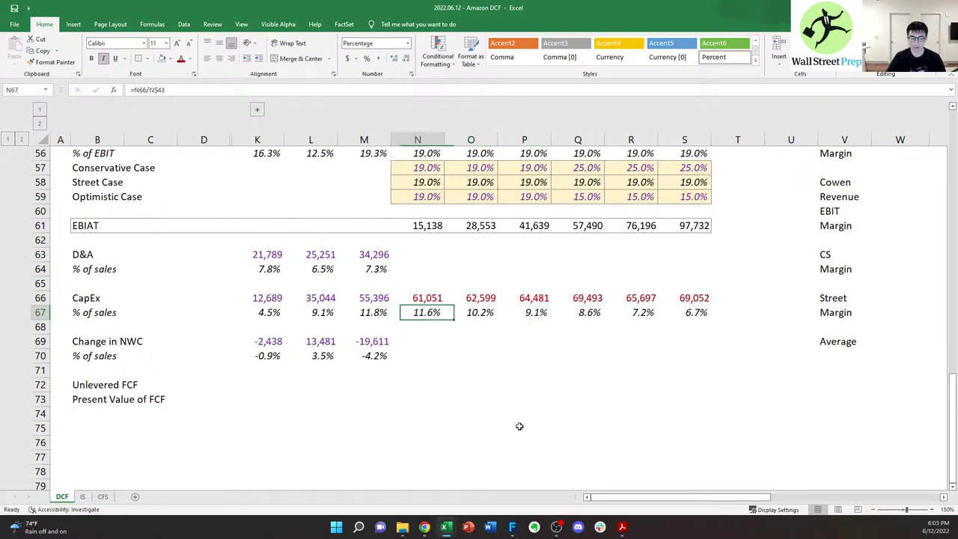
key("ctrl+shift+Right")
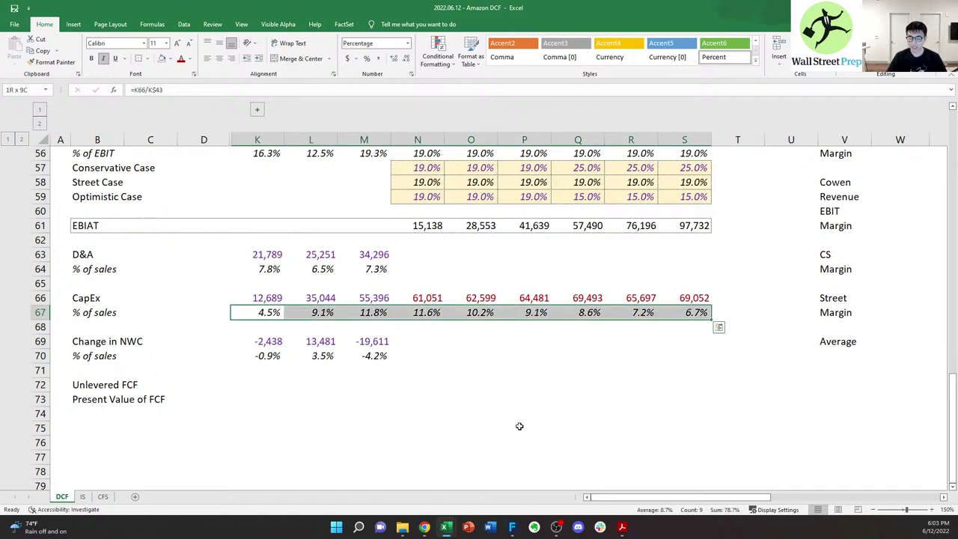
key("Right")
key("Right")
key("Right")
key("Right")
key("shift+Right")
key("shift+Right")
key("shift+Right")
key("shift+Right")
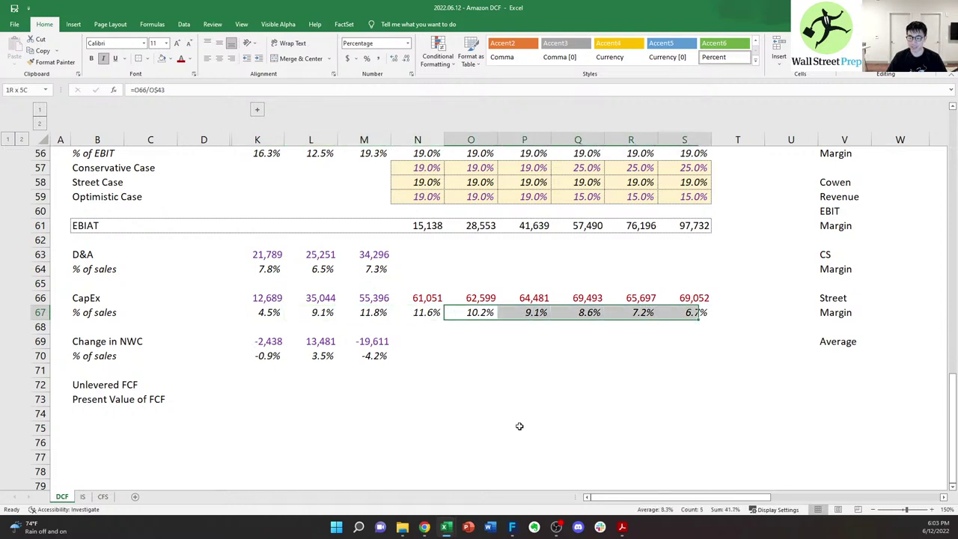
key("Left")
key("Left")
key("Left")
key("Left")
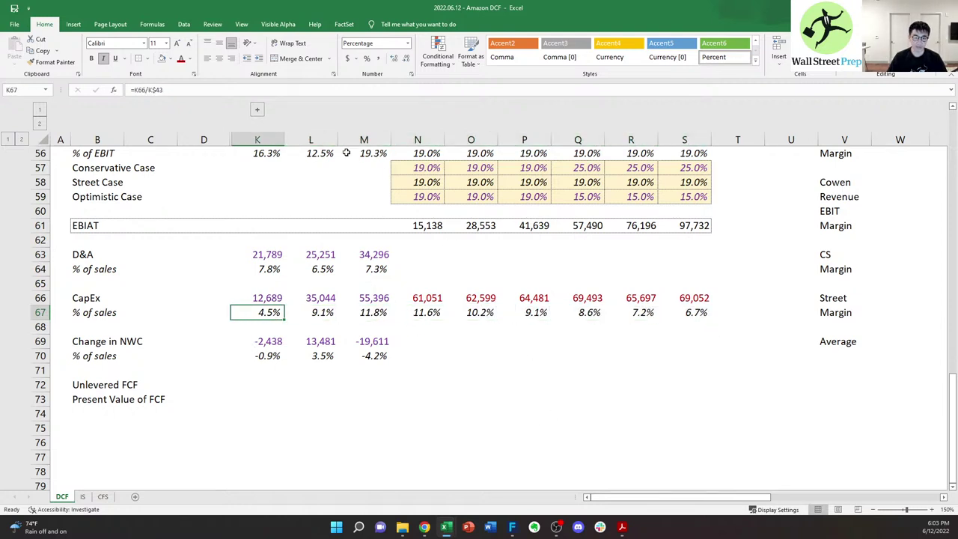
- Expand the grouped historical columns and compare CapEx percent of sales for 2020–2021 in L67:M67 with the earlier years in E67:K67
left_click(257, 110)
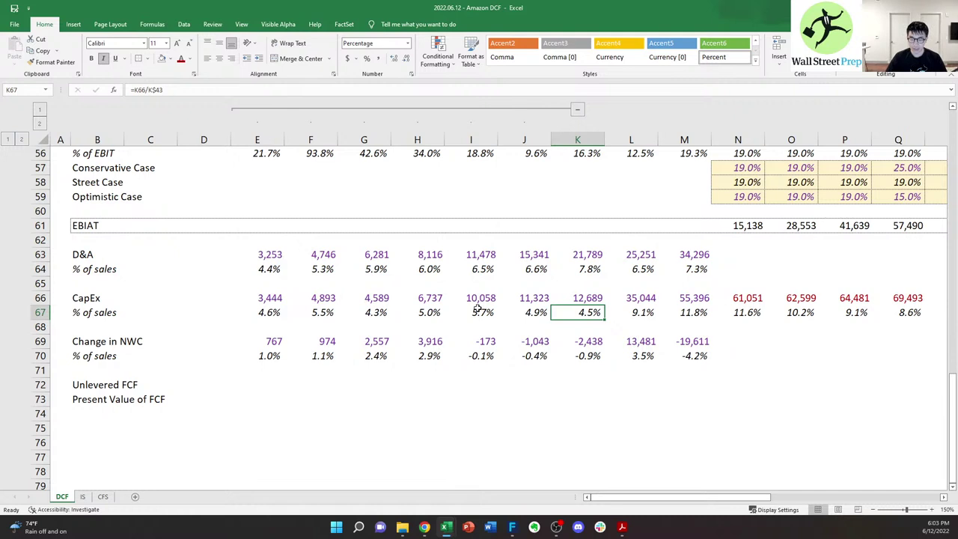
key("Left")
key("Left")
key("Left")
key("Left")
key("Left")
key("Left")
key("Right")
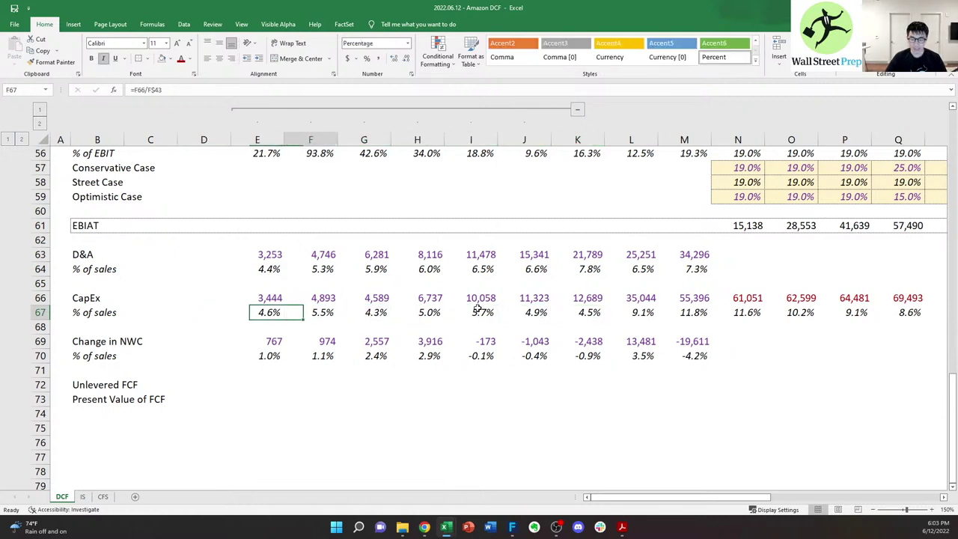
key("Right")
key("Right")
key("Right")
key("Right")
key("Right")
key("Right")
key("shift+Right")
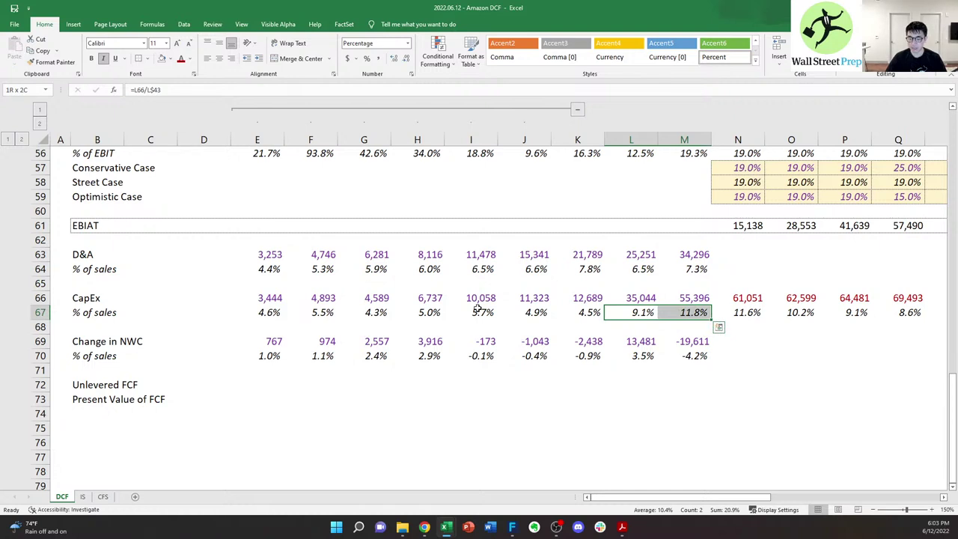
key("Left")
key("shift+Left")
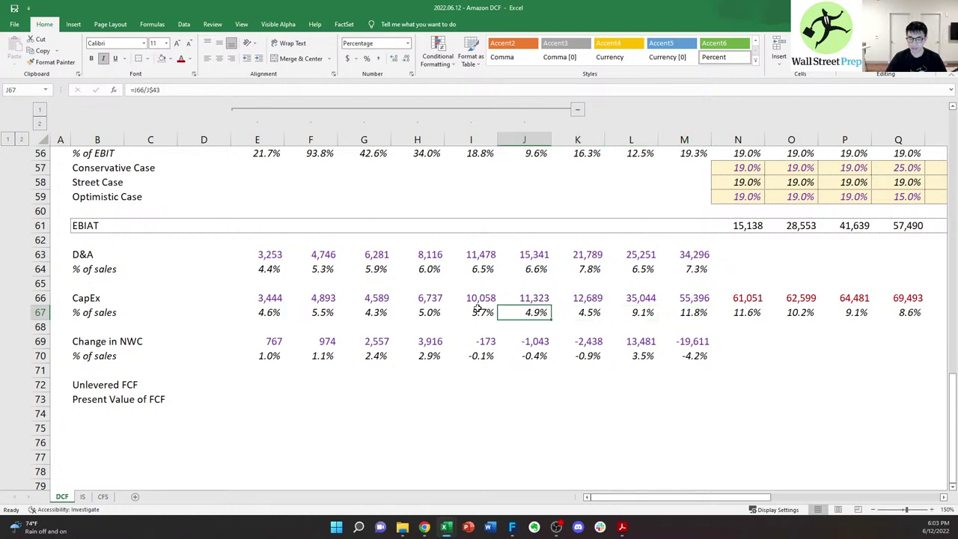
key("ctrl+shift+Left")
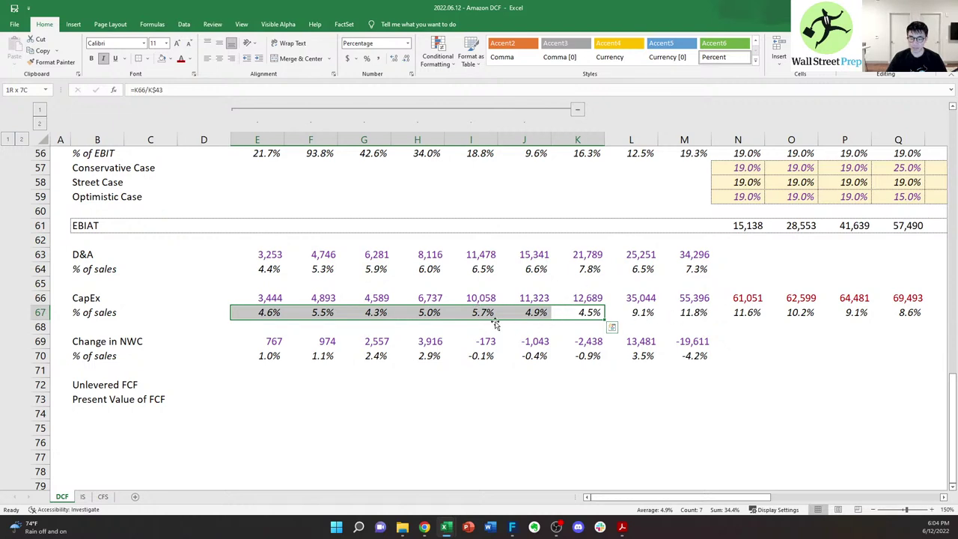
- Collapse the grouped historical columns and examine the forecast CapEx percent-of-sales trend across N67:S67
left_click(577, 111)
left_click(437, 313)
key("Right")
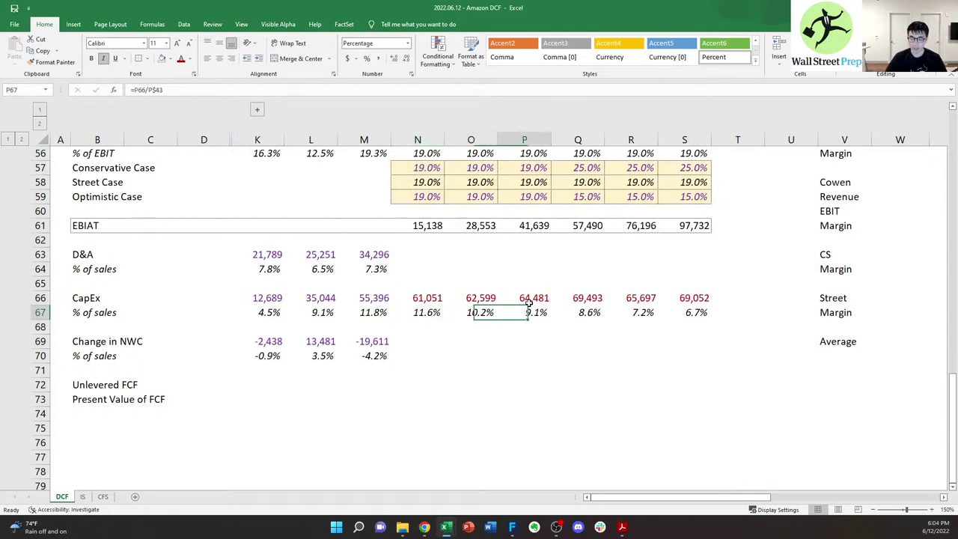
key("Right")
key("Right")
key("Right")
key("Left")
key("Right")
key("Right")
key("Left")
key("Left")
key("Left")
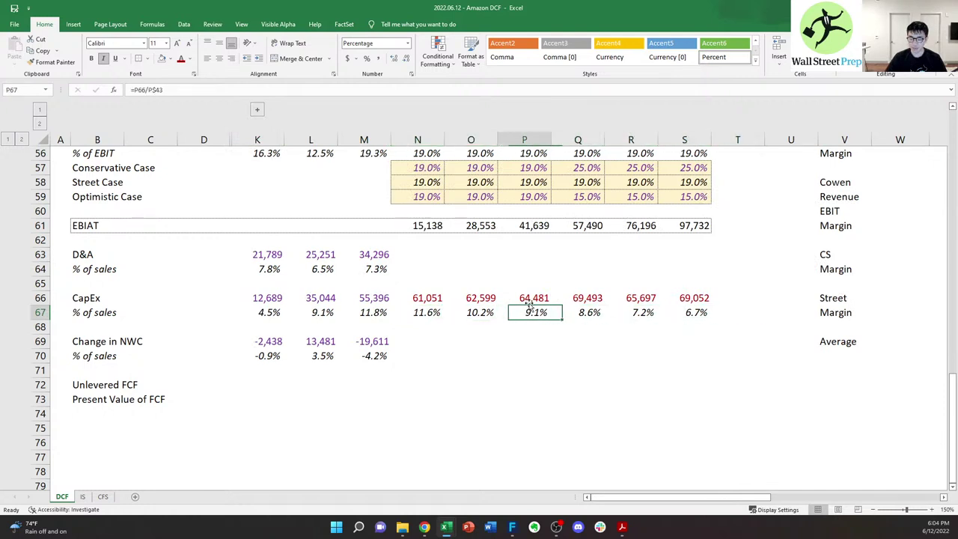
key("Left")
key("Left")
key("Right")
key("Right")
key("Right")
key("Right")
key("Left")
key("Left")
key("Left")
key("Left")
key("Left")
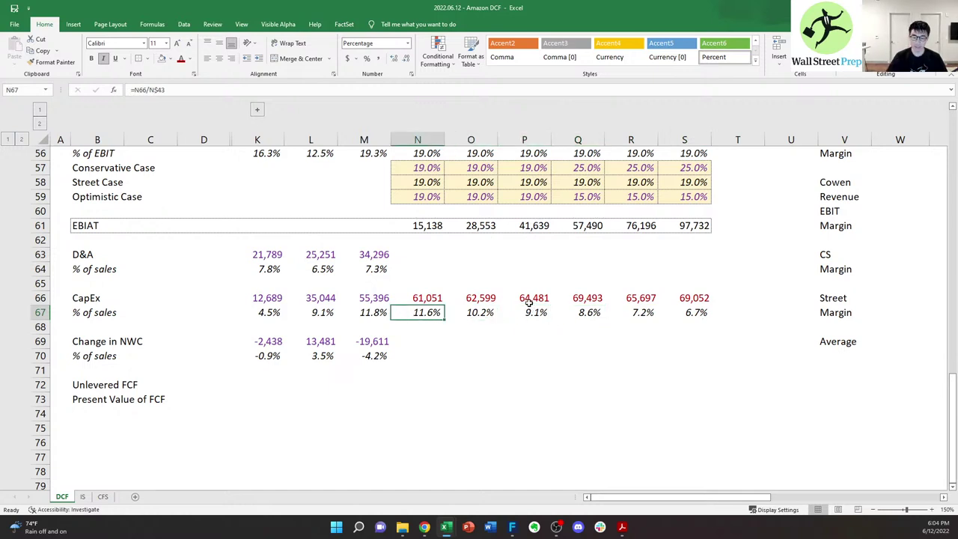
- Review the 2022–2027 analyst D&A estimates in N31:S31 of the Cash Flow Items section
key("Right")
key("Up")
key("Up")
key("Left")
key("Left")
key("Up")
key("Up")
key("Right")
key("Up")
key("Up")
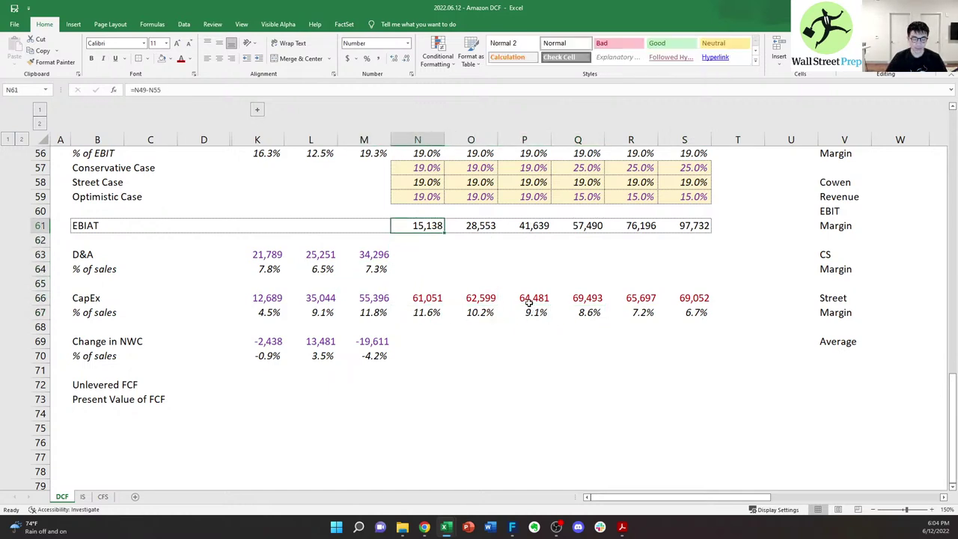
key("Up")
key("Up")
key("Up")
key("Up")
key("Up")
key("Up")
key("Up")
key("Up")
key("Up")
key("Up")
key("Up")
key("Up")
key("Up")
key("Up")
key("Up")
key("Up")
key("Up")
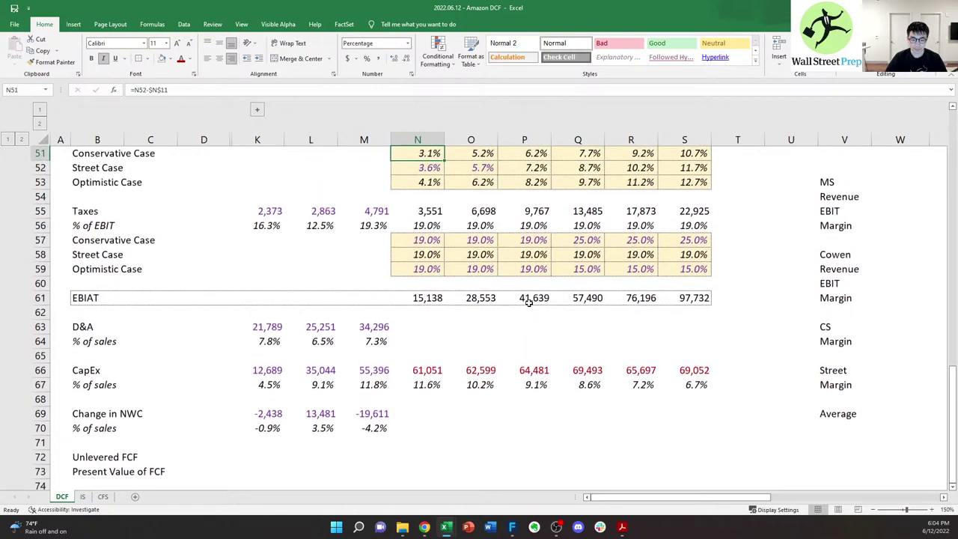
key("Up")
key("Up")
key("Up")
key("Up")
key("Up")
key("Up")
key("Up")
key("Up")
key("Up")
key("Up")
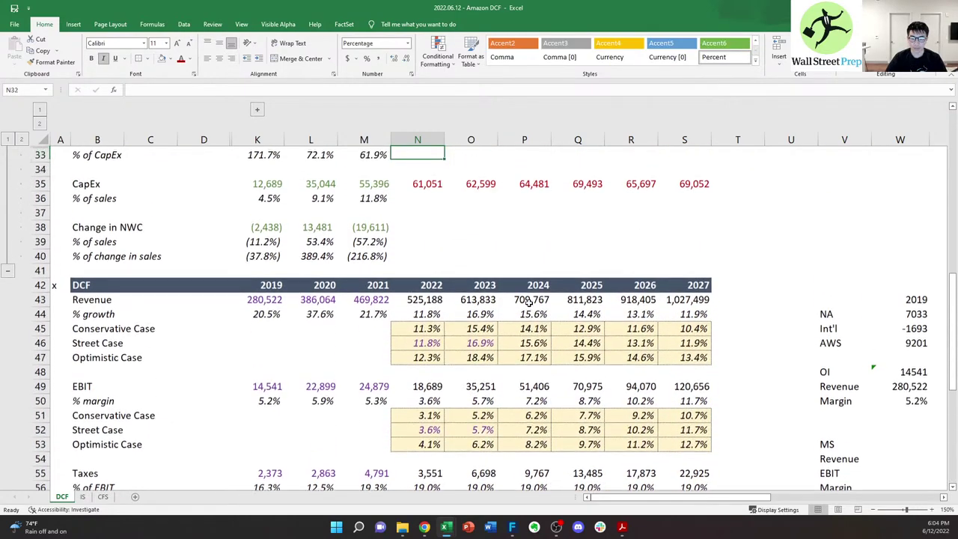
key("ctrl+shift+Right")
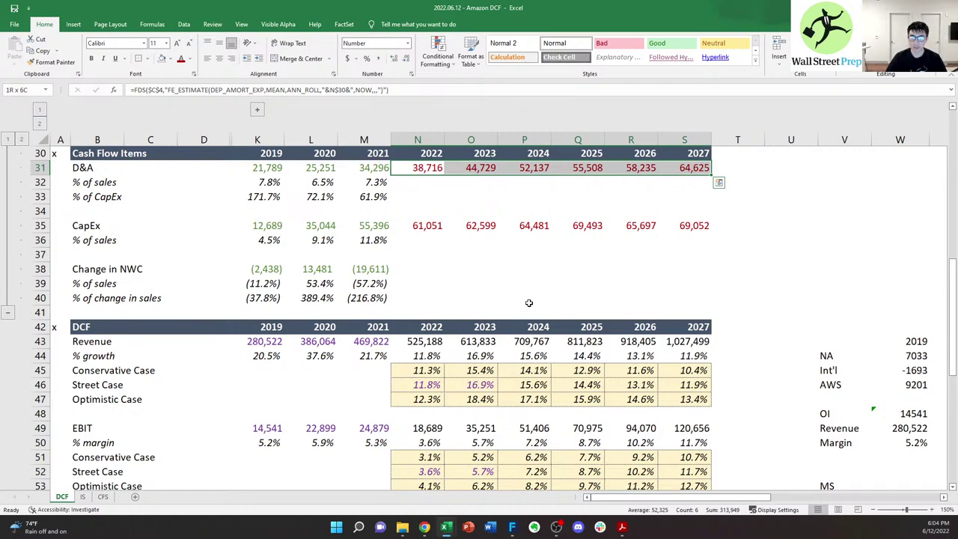
- Link 2022 D&A in N63 of the DCF section to the analyst estimate with =N31
key("Down")
key("Down")
key("Down")
key("Down")
key("Down")
key("Down")
key("Down")
key("Down")
key("Down")
key("Down")
key("Down")
key("Down")
key("Down")
key("Down")
key("Down")
key("Down")
key("Down")
key("Down")
key("Down")
key("Down")
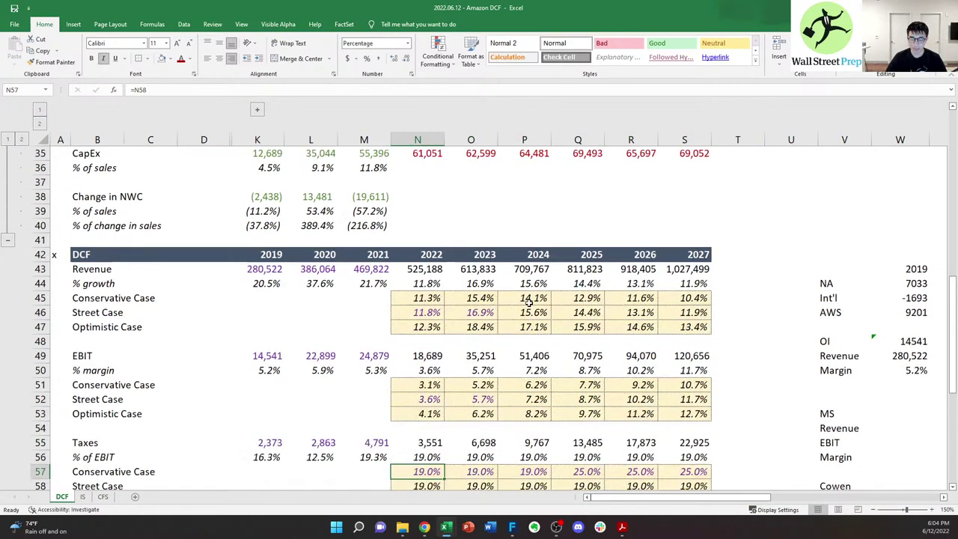
key("Up")
key("Up")
key("Up")
key("Up")
type("=")
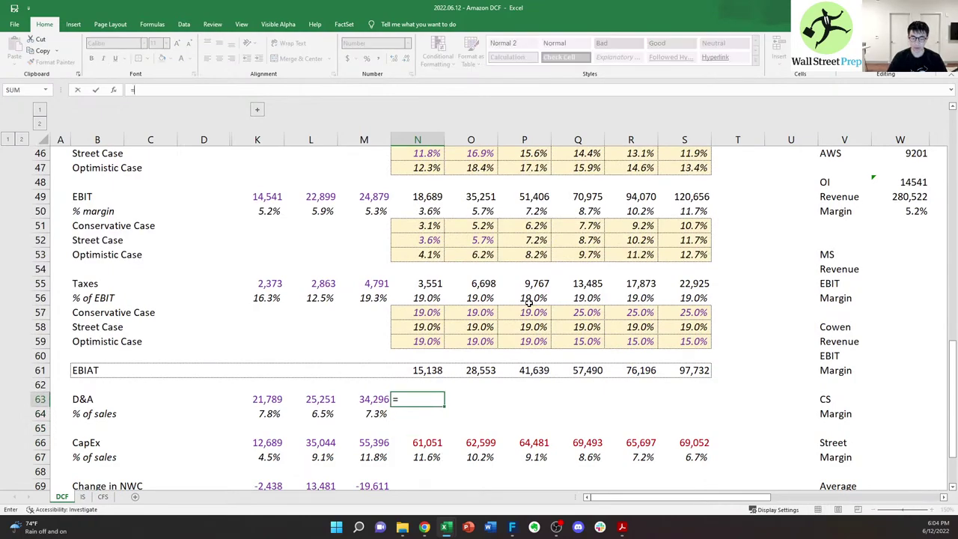
key("Up")
key("Up")
key("Up")
key("Up")
key("Up")
key("Up")
key("Up")
key("Up")
key("Up")
key("Up")
key("Up")
key("Up")
key("Up")
key("Up")
key("Up")
key("Up")
key("Up")
key("Up")
key("Up")
key("Up")
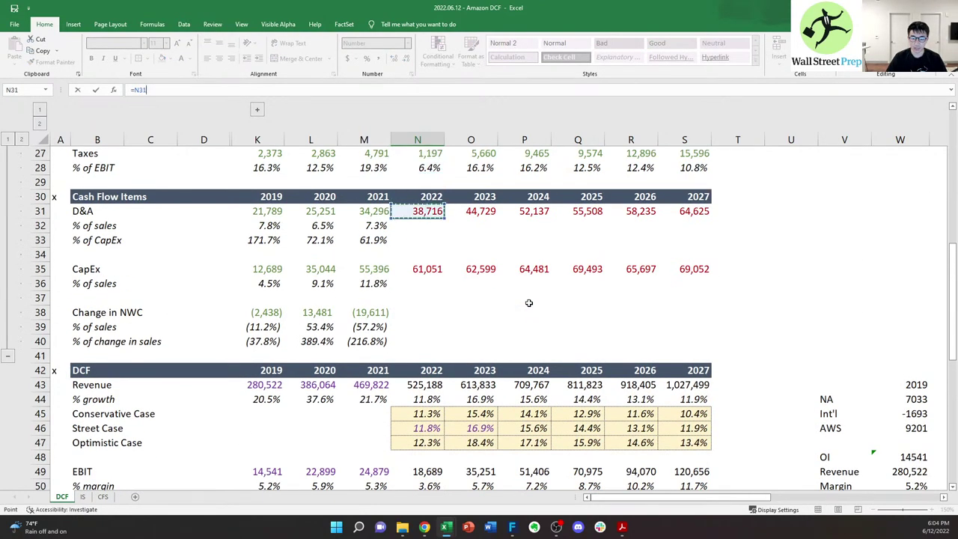
key("Return")
- Copy the formatting of the CapEx forecast rows N66:S67 onto the D&A forecast rows N63:S64
key("Up")
key("Down")
key("Down")
key("Down")
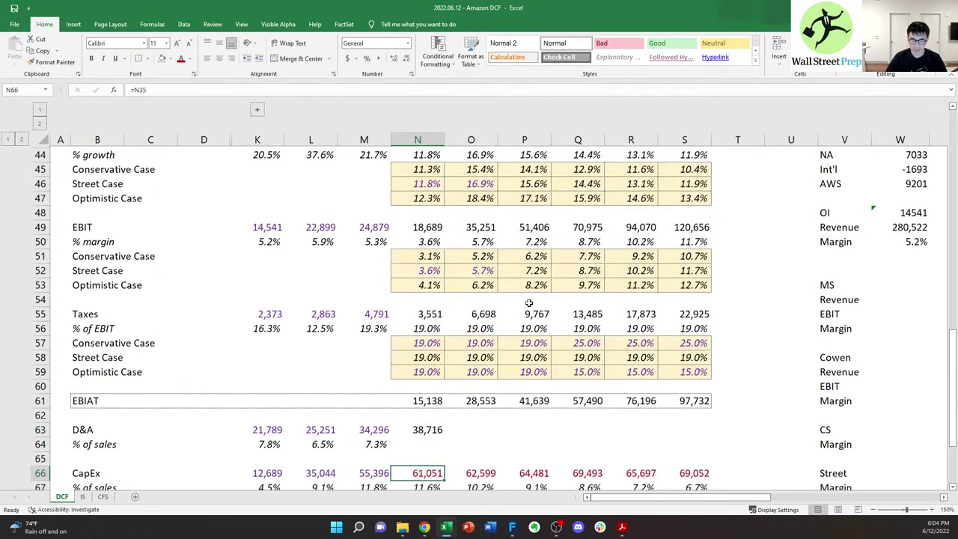
key("shift+Right")
key("shift+Right")
key("shift+Right")
key("shift+Right")
key("shift+Right")
key("shift+Down")
key("ctrl+c")
key("Up")
key("Up")
key("Up")
key("shift+Right")
key("shift+Right")
key("shift+Right")
key("shift+Right")
key("shift+Right")
key("shift+Down")
key("ctrl+alt+v")
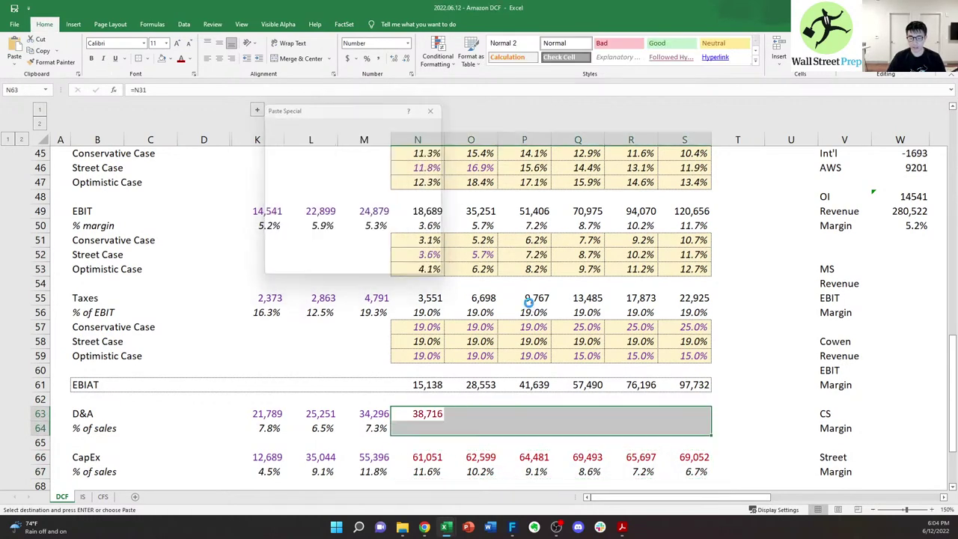
key("Escape")
- Copy the 2022 D&A link in N63 across O63:S63 to bring in the 2023–2027 estimates
key("shift+Up")
key("shift+Left")
key("shift+Left")
key("shift+Left")
key("shift+Left")
key("shift+Left")
key("ctrl+c")
key("Right")
key("shift+Right")
key("shift+Right")
key("shift+Right")
key("shift+Right")
key("ctrl+v")
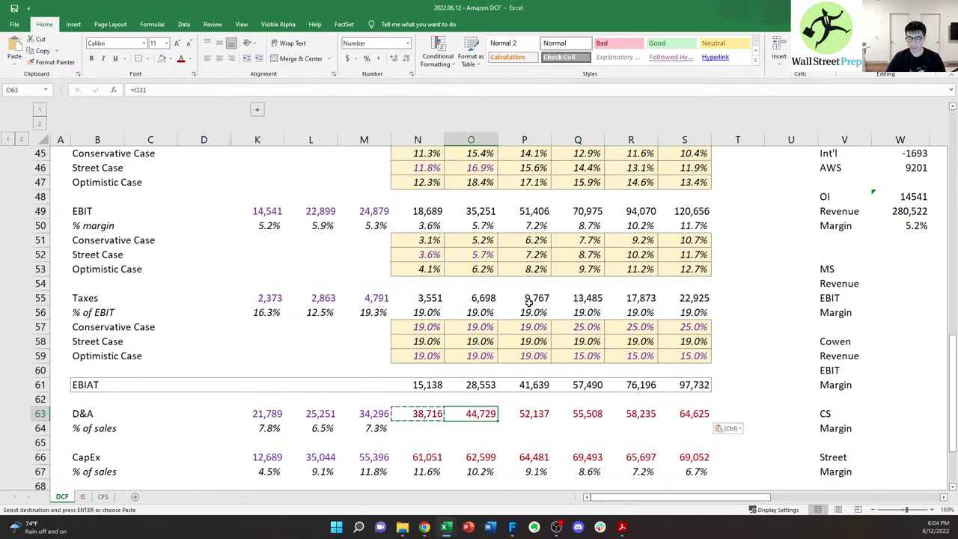
- Copy the CapEx percent-of-sales formulas from N67:S67 into the D&A percent-of-sales forecast cells N64:S64
key("Left")
key("Down")
key("Down")
key("Down")
key("Down")
key("shift+Right")
key("shift+Right")
key("shift+Right")
key("shift+Right")
key("shift+Right")
key("ctrl+c")
key("Up")
key("Up")
key("Up")
key("shift+Right")
key("shift+Right")
key("shift+Right")
key("shift+Right")
key("shift+Right")
key("ctrl+v")
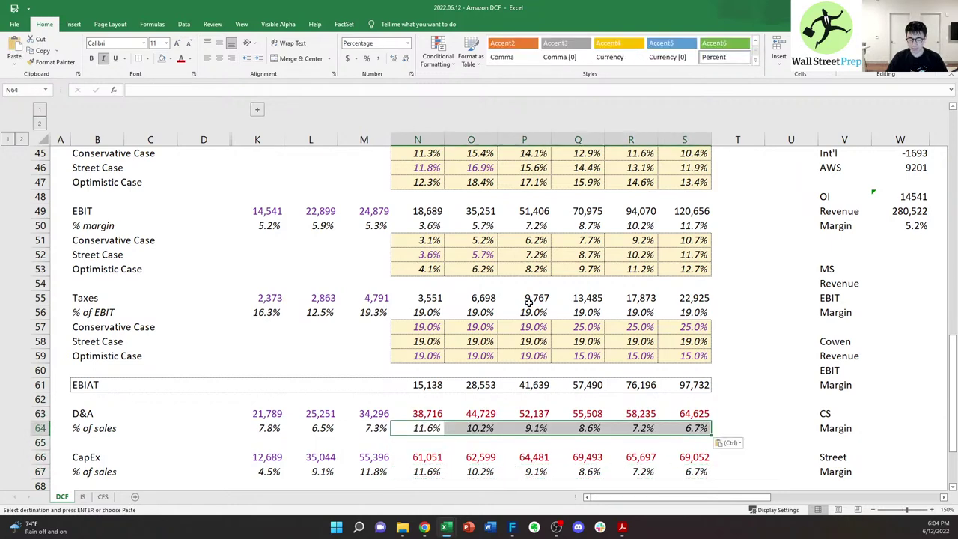
key("Right")
key("Left")
key("Escape")
- Check the D&A percent-of-sales formulas and trend across the forecast years in row 64
key("Right")
key("Right")
key("F2")
key("Escape")
key("Right")
key("Right")
key("Left")
key("Left")
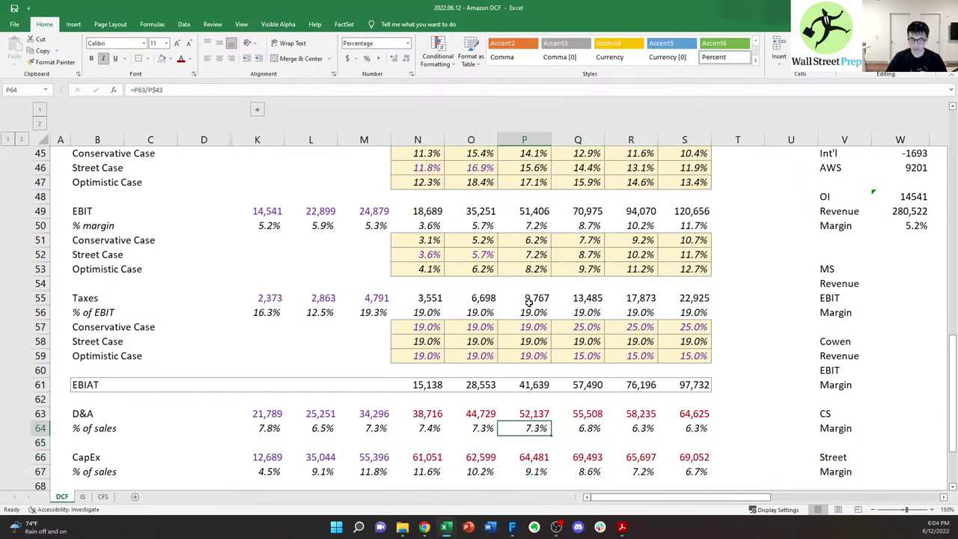
key("Left")
key("Left")
- Outline the Unlevered FCF row B72:S72 with a border like the EBIAT row
key("Down")
key("Down")
key("Down")
key("Down")
key("Down")
key("Down")
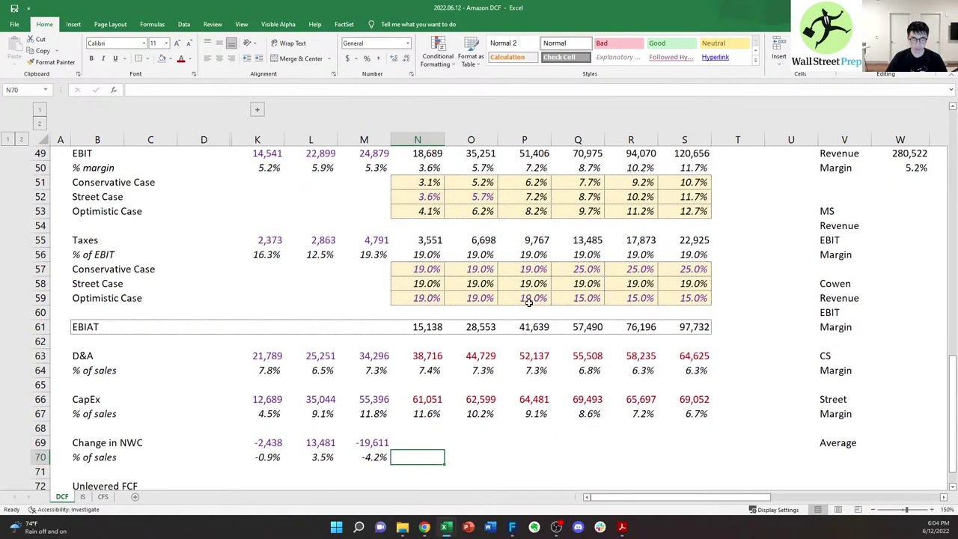
key("Down")
key("Down")
key("Down")
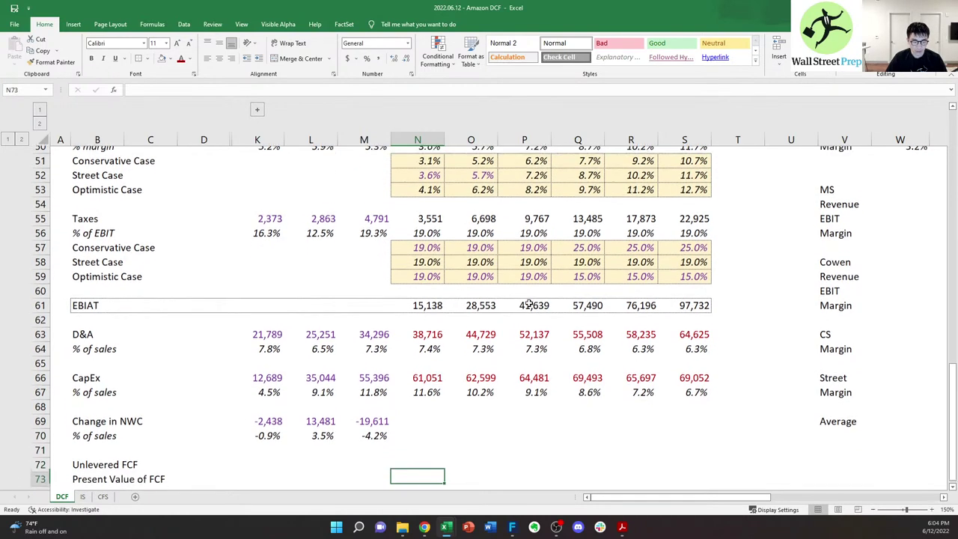
key("Left")
key("Left")
key("Left")
key("Down")
key("Down")
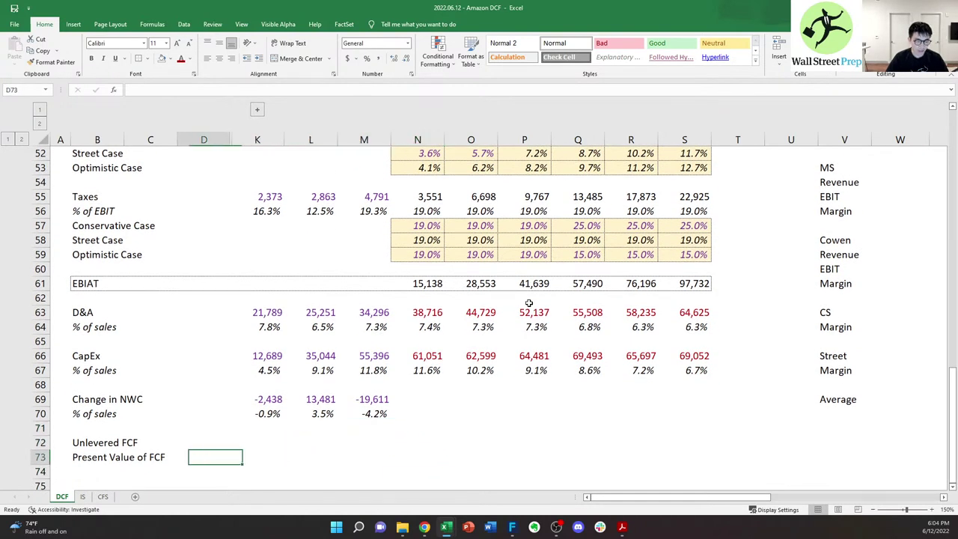
key("Left")
key("Left")
key("Up")
key("shift+Right")
key("shift+Right")
key("shift+Right")
key("shift+Right")
key("shift+Right")
key("shift+Right")
key("shift+Right")
key("shift+Right")
key("shift+Right")
key("shift+Right")
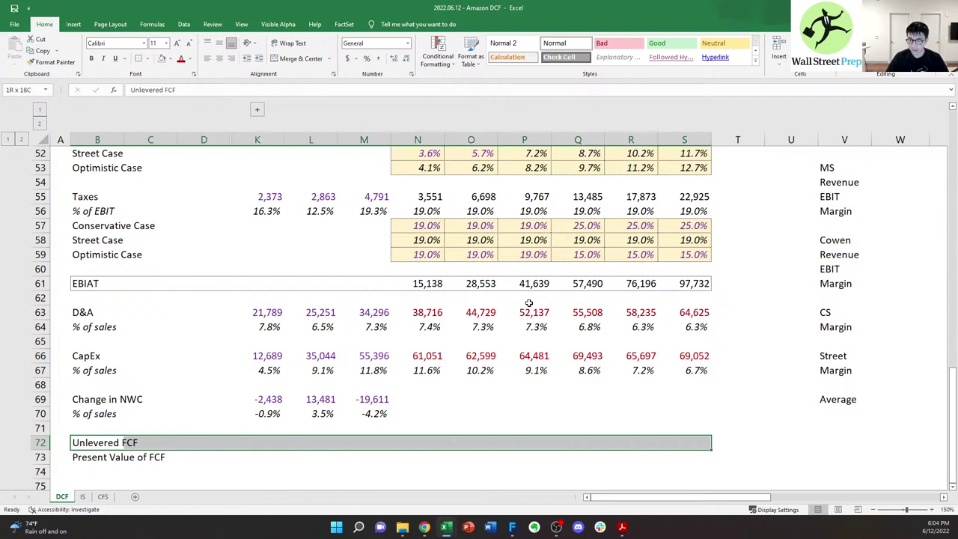
- Try to enter an AVERAGE formula for the 2022 change in NWC as a percent of sales in N70
key("Right")
key("Right")
key("Right")
key("Right")
key("Right")
key("Right")
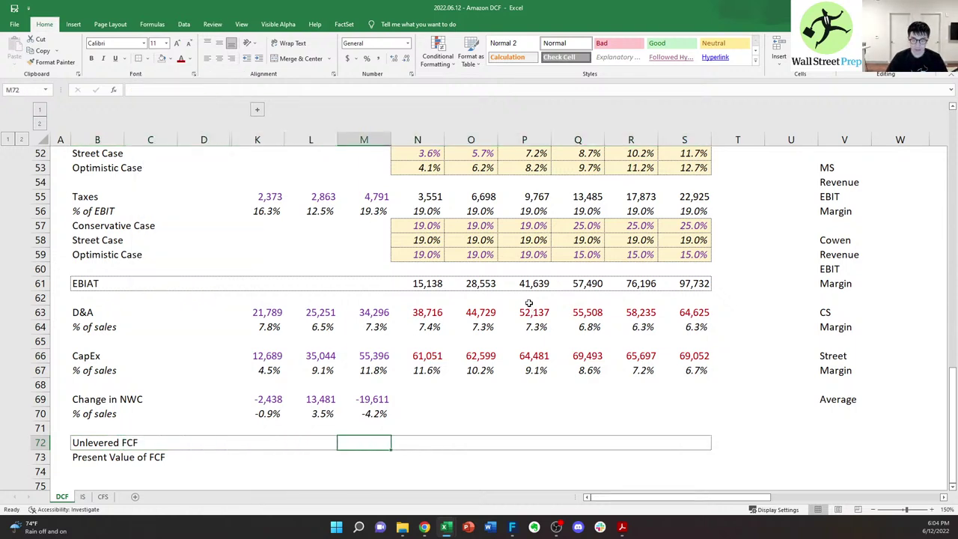
key("Up")
key("Up")
key("Up")
type("=averagE")
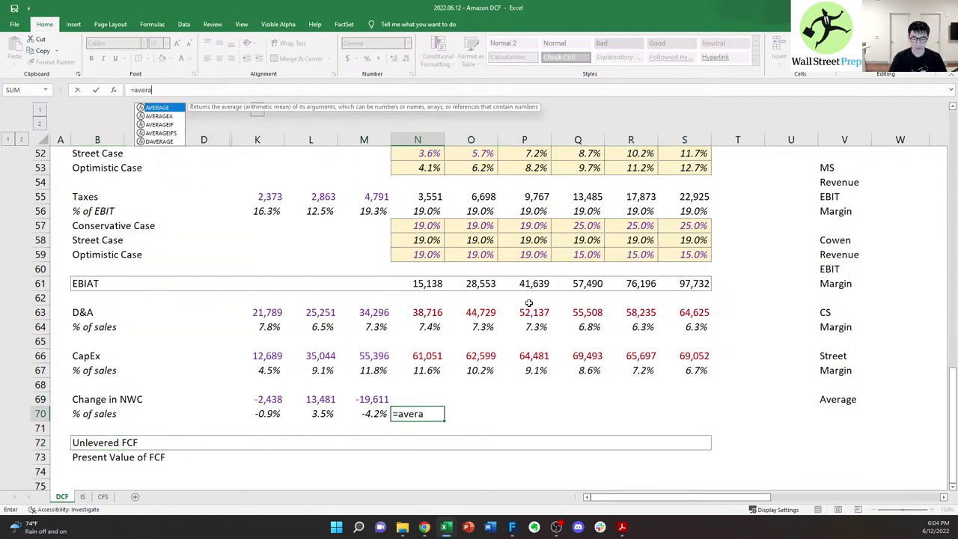
key("Left")
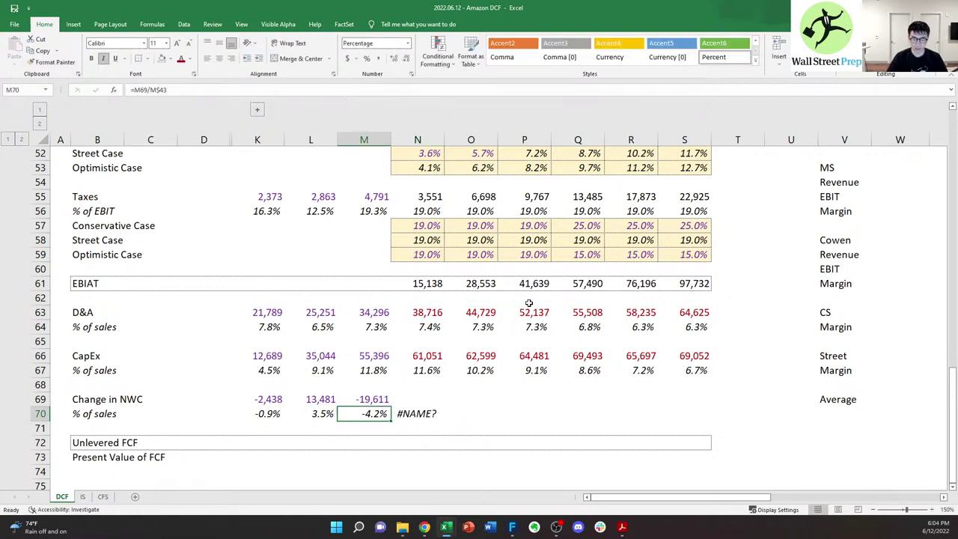
key("Right")
type("=avera")
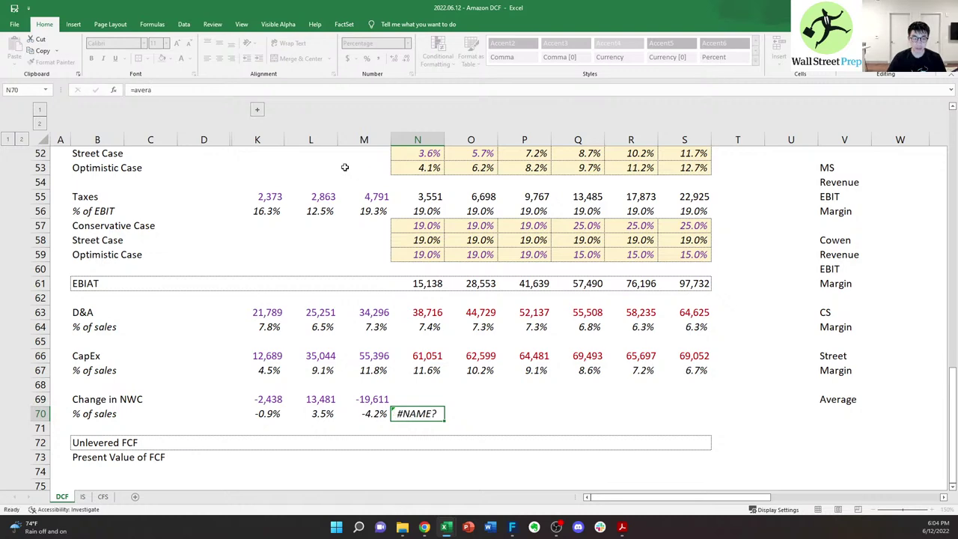
key("Escape")
- Expand the grouped historical columns, review change in NWC as a percent of sales in E70:M70, and collapse the columns again
left_click(256, 109)
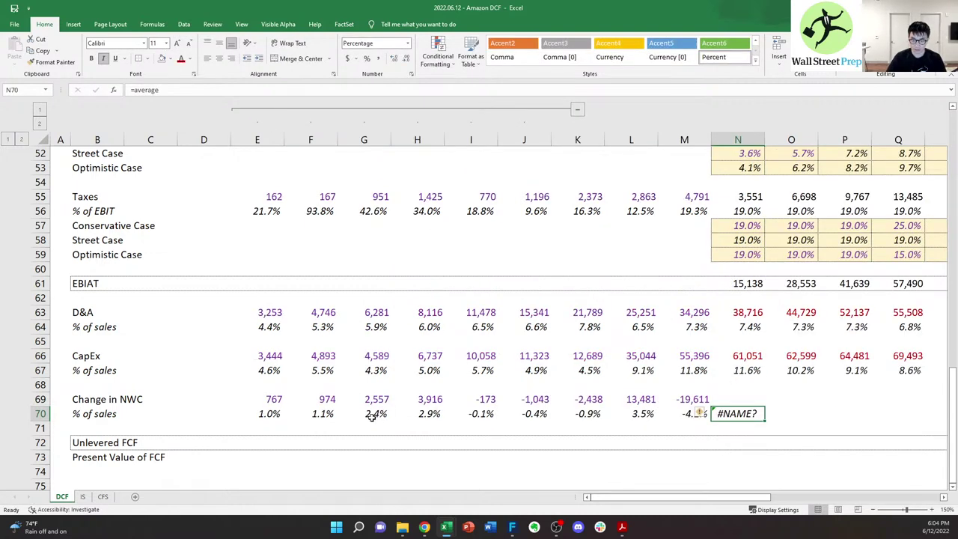
left_click_drag(276, 413, 656, 413)
left_click(694, 416)
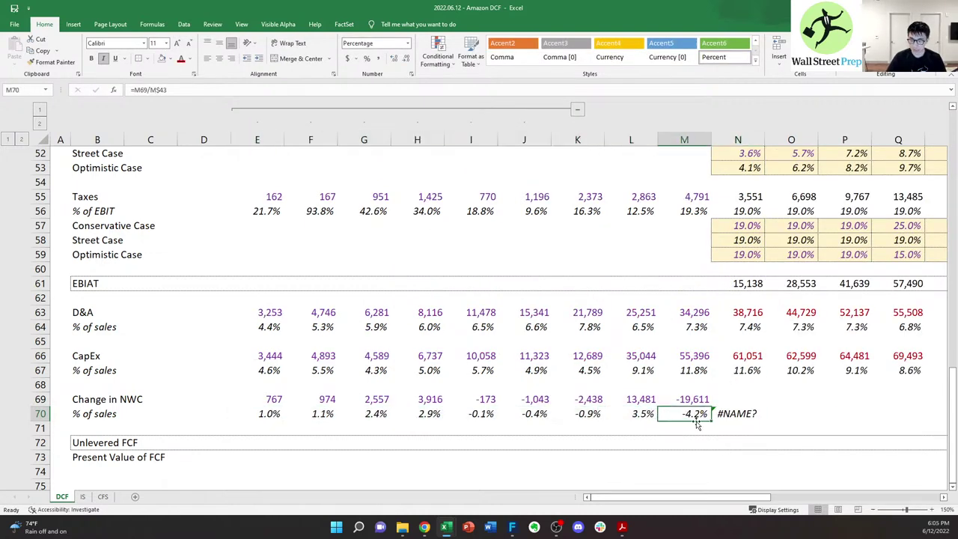
left_click_drag(598, 417, 447, 412)
left_click(441, 412)
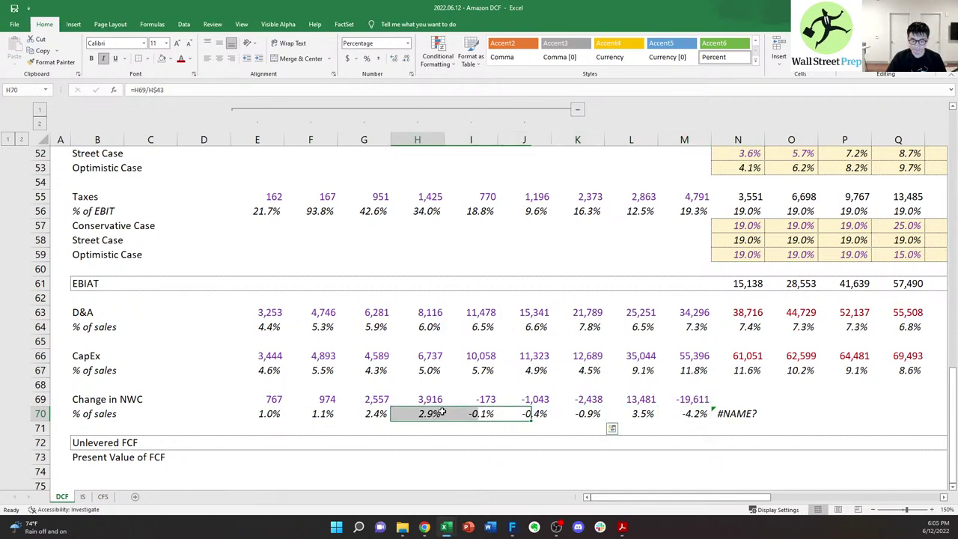
left_click(577, 110)
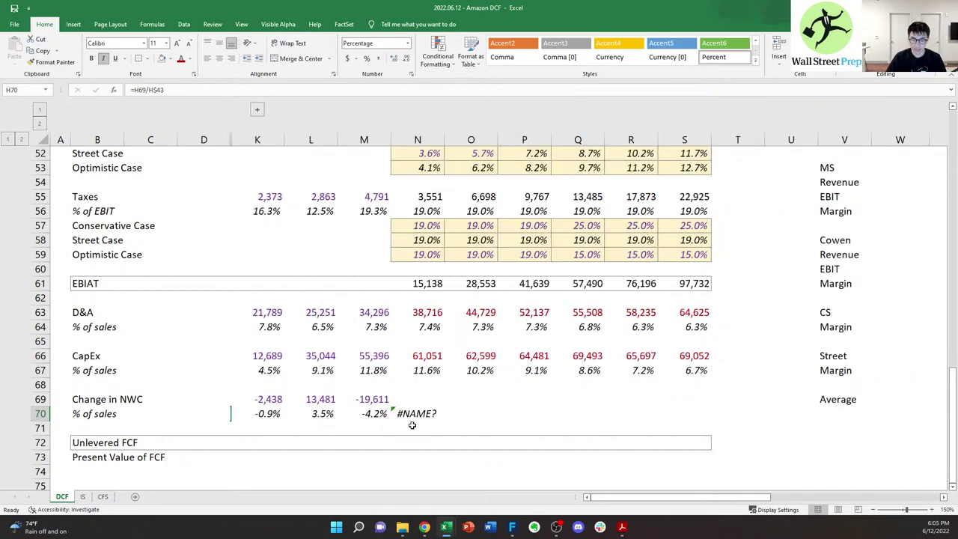
- Set the 2022 change in NWC percent of sales in N70 to the three-year historical average with =AVERAGE(K70:M70)
type("=var")
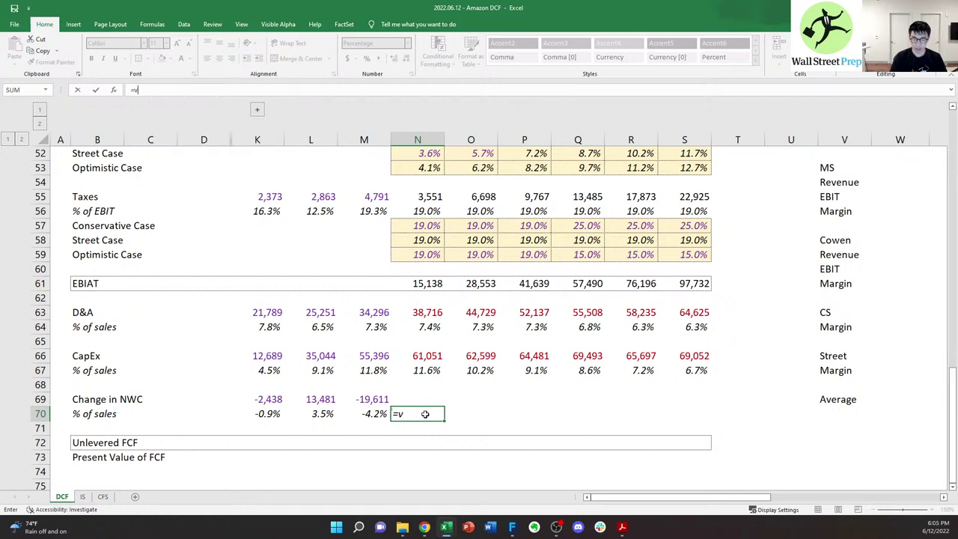
key("BackSpace")
key("BackSpace")
key("BackSpace")
type("average(")
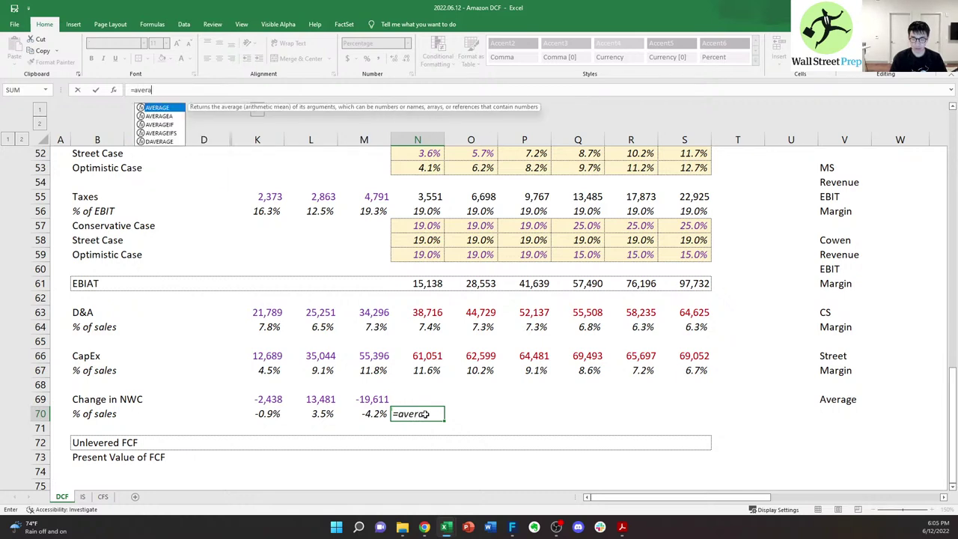
key("shift+Left")
key("shift+Left")
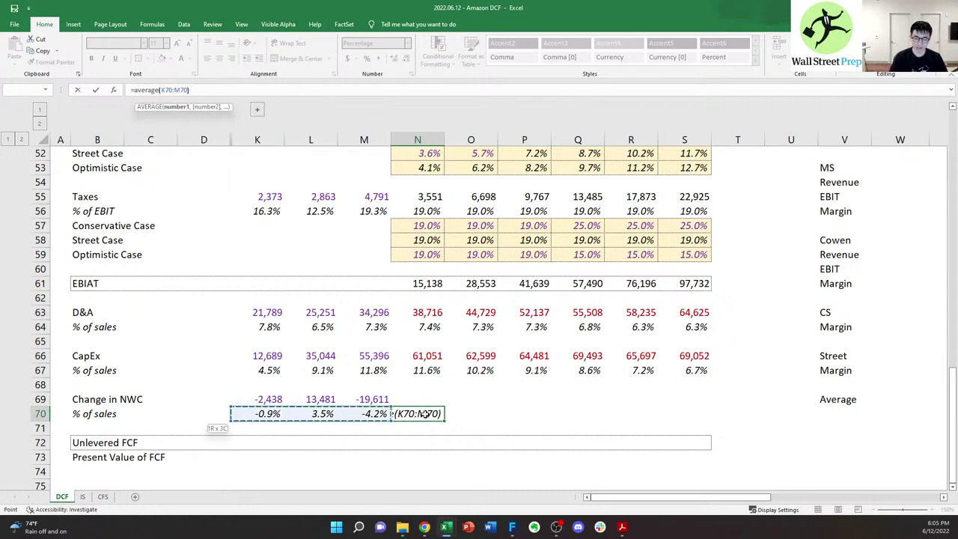
key("Tab")
key("Left")
- Copy the average formula in N70 across the remaining forecast years through S70
key("ctrl+c")
key("shift+Right")
key("shift+Right")
key("shift+Right")
key("shift+Right")
key("shift+Right")
key("Return")
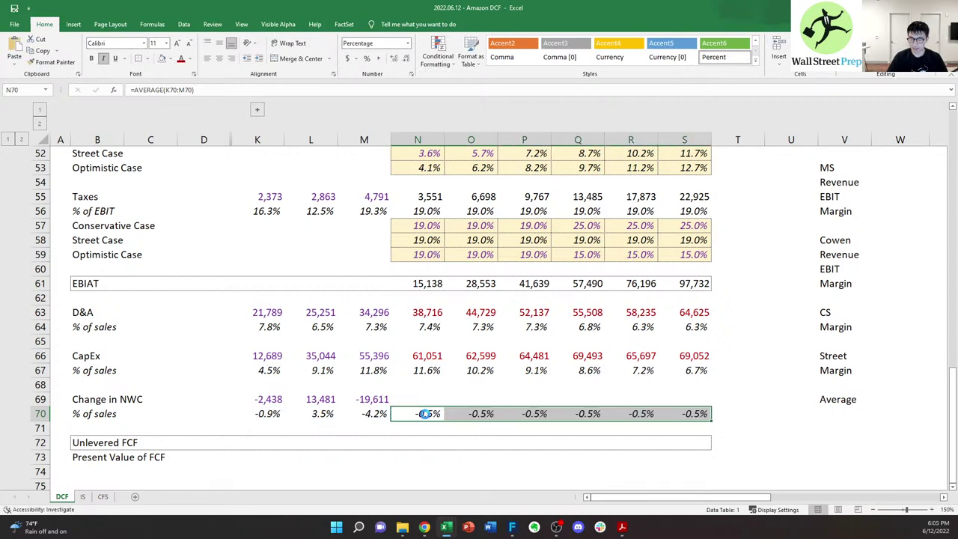
key("Up")
type("=")
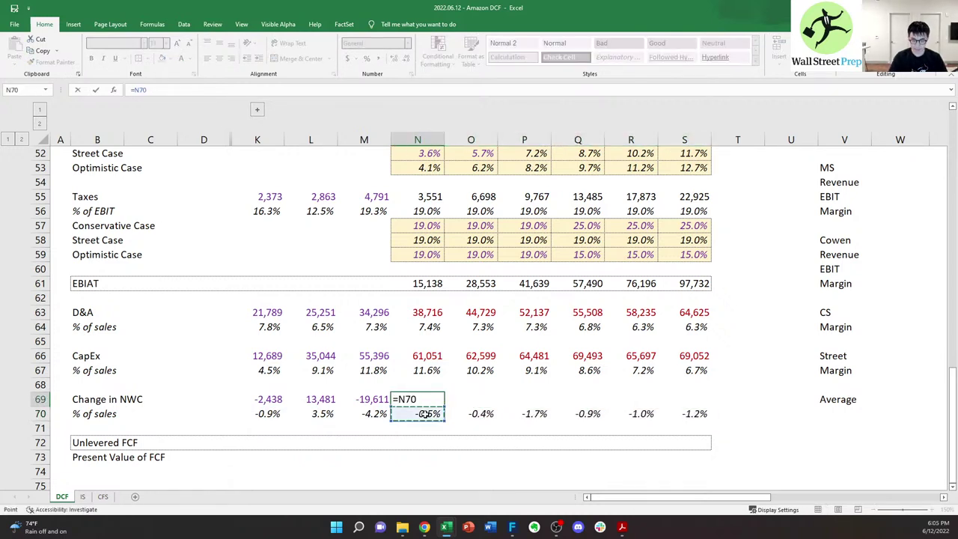
key("Escape")
- Try the CapEx percent-of-sales formulas from N67:S67 in the change in NWC cells N70:S70, and undo the paste
key("Up")
key("Up")
key("shift+Right")
key("shift+Right")
key("shift+Right")
key("shift+Right")
key("shift+Right")
key("ctrl+c")
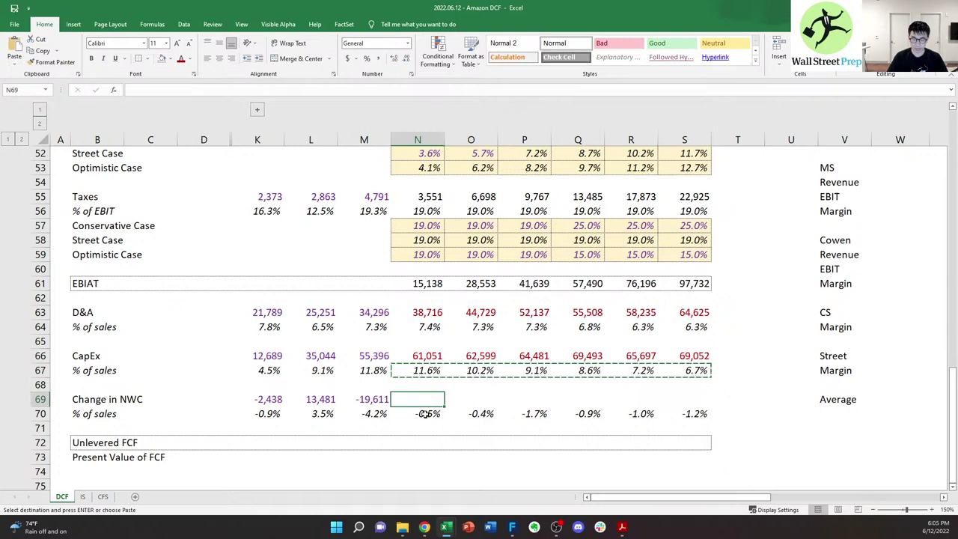
key("Down")
key("Down")
key("Down")
key("ctrl+v")
key("Right")
key("Left")
key("Up")
key("Down")
key("Right")
key("Up")
key("Down")
key("Left")
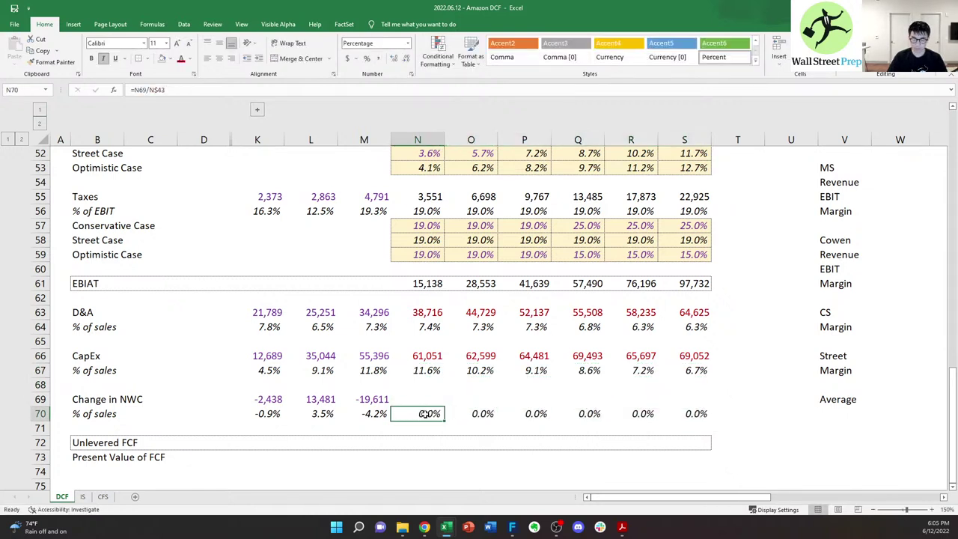
key("ctrl+z")
key("Right")
key("Escape")
key("Left")
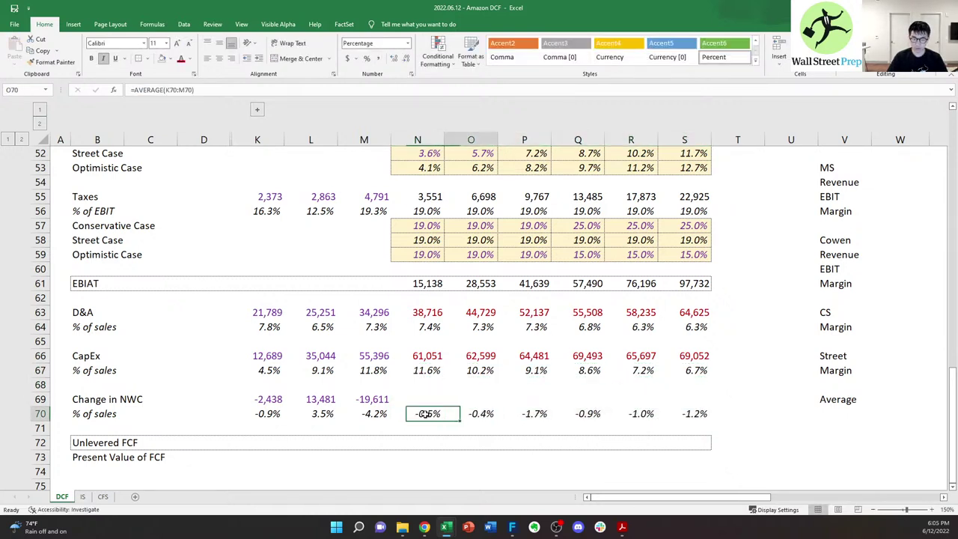
- Hold change in NWC percent of sales constant by entering =N70 in O70 and copying it across to S70
key("Right")
type("=")
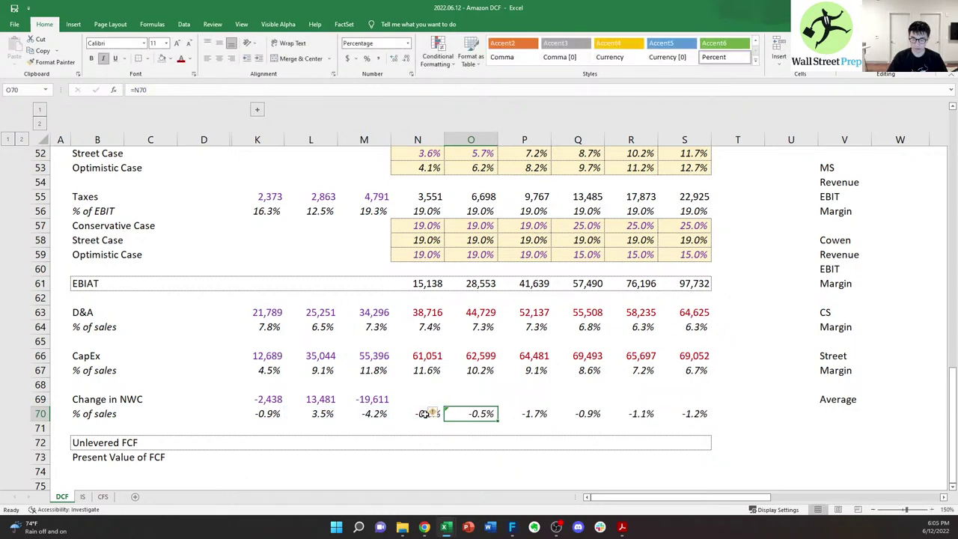
key("ctrl+c")
key("ctrl+shift+Right")
key("ctrl+v")
key("Escape")
- Check that the copied formula in P70 refers to the prior year's change in NWC percent of sales
key("Left")
key("Right")
key("Down")
key("Up")
key("Right")
key("F2")
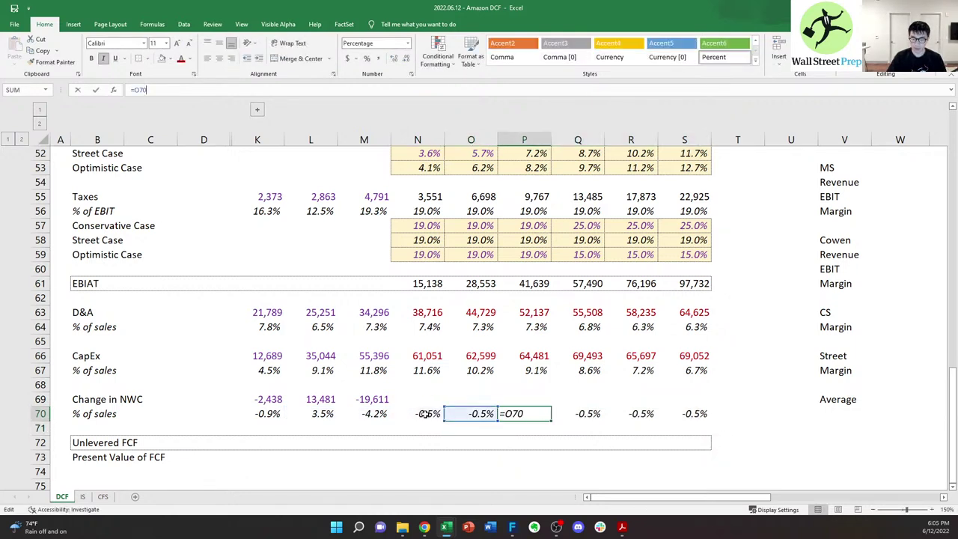
key("Escape")
key("Right")
key("Left")
- Change the font color of the 2023–2027 change in NWC percentages in O70:S70 to purple
key("Left")
key("Left")
key("Right")
key("ctrl+shift+Right")
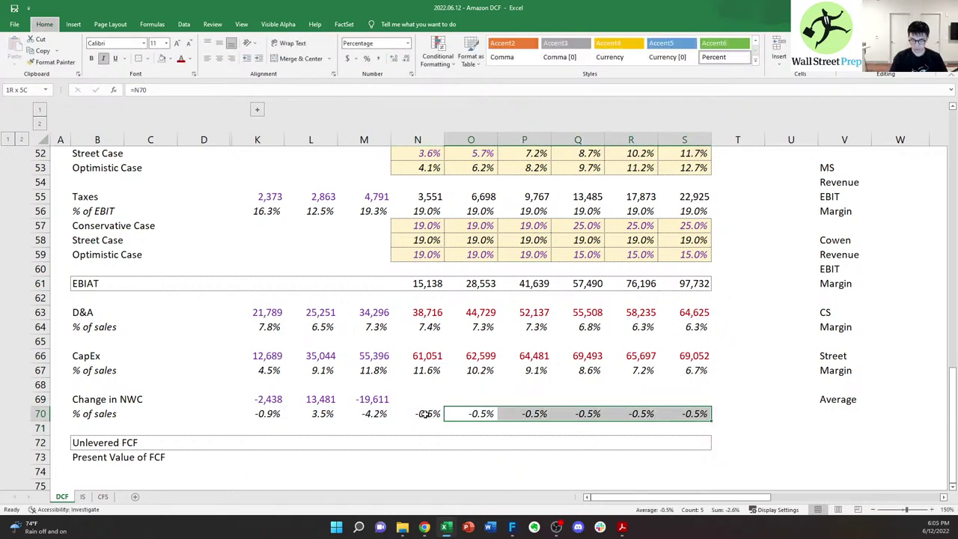
key("alt+h")
key("f")
key("c")
key("Down")
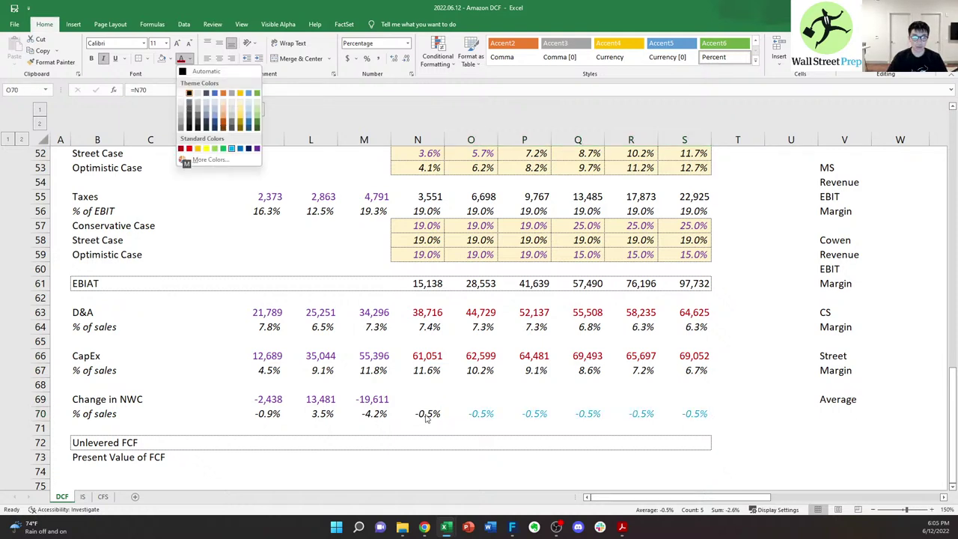
key("Return")
- Forecast 2022–2027 change in NWC by entering =N70*N43 in N69 and copying it across to S69
key("Up")
key("Left")
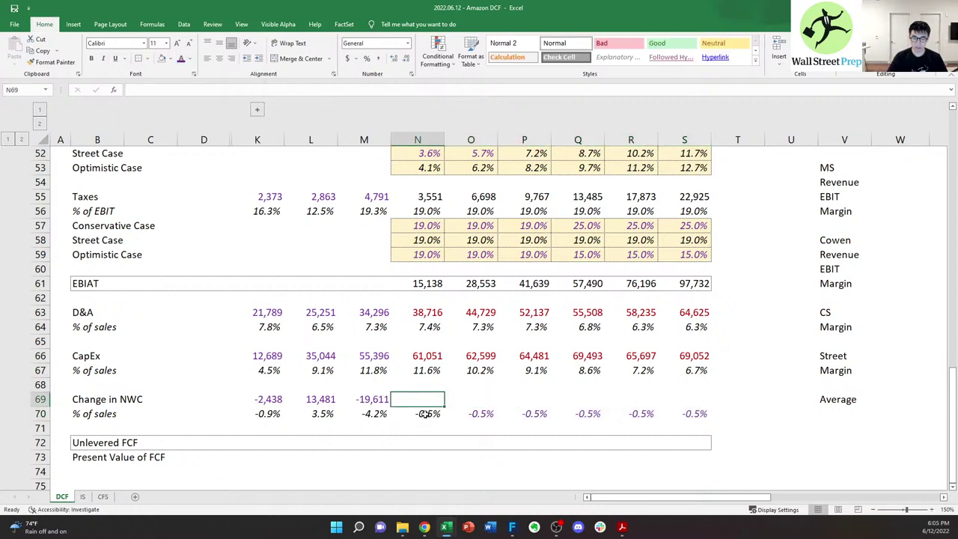
type("=")
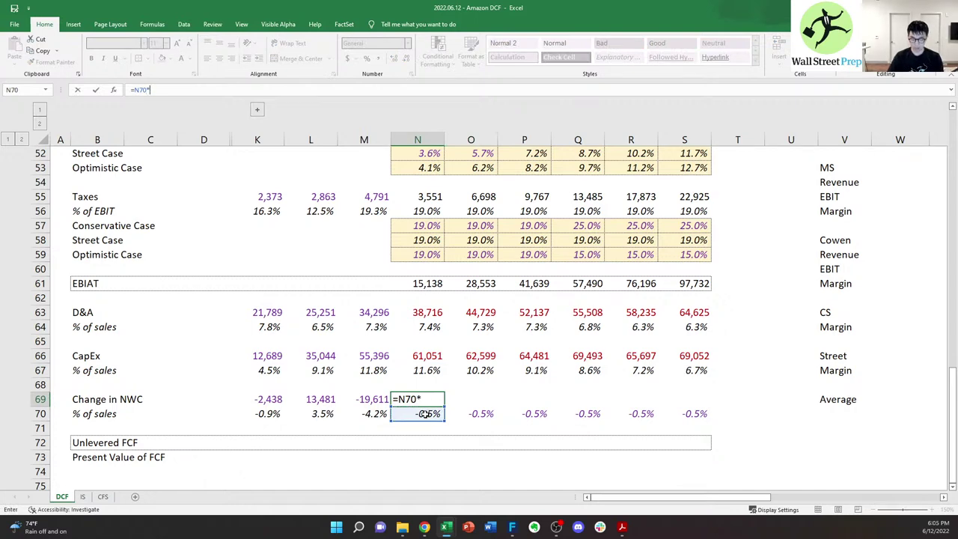
key("Up")
key("Up")
key("Up")
key("Up")
key("Up")
key("Up")
key("Up")
key("Up")
key("Up")
key("Up")
key("Up")
key("Up")
key("Up")
key("Up")
key("Up")
key("Up")
key("Up")
key("Up")
key("Up")
key("Up")
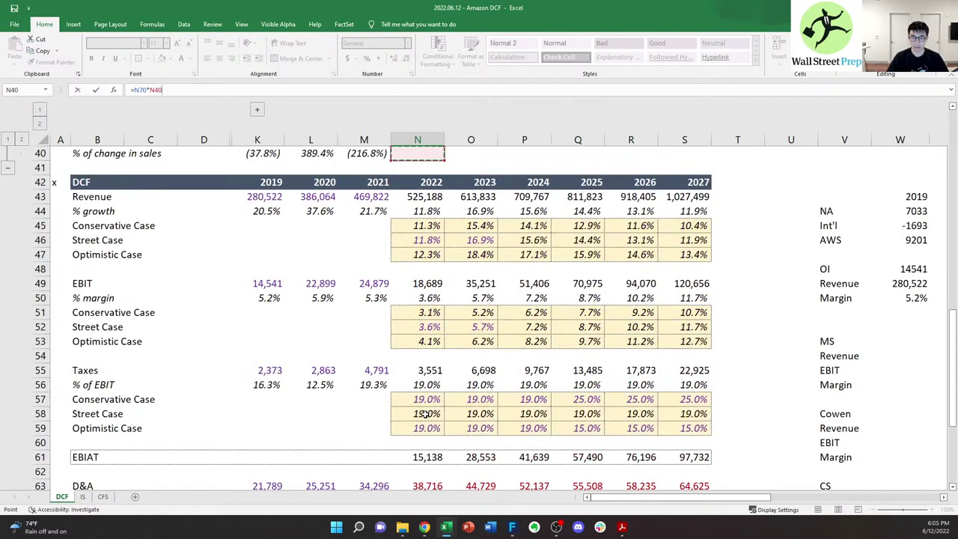
key("Return")
key("Up")
key("ctrl+c")
key("shift+Right")
key("shift+Right")
key("shift+Right")
key("shift+Right")
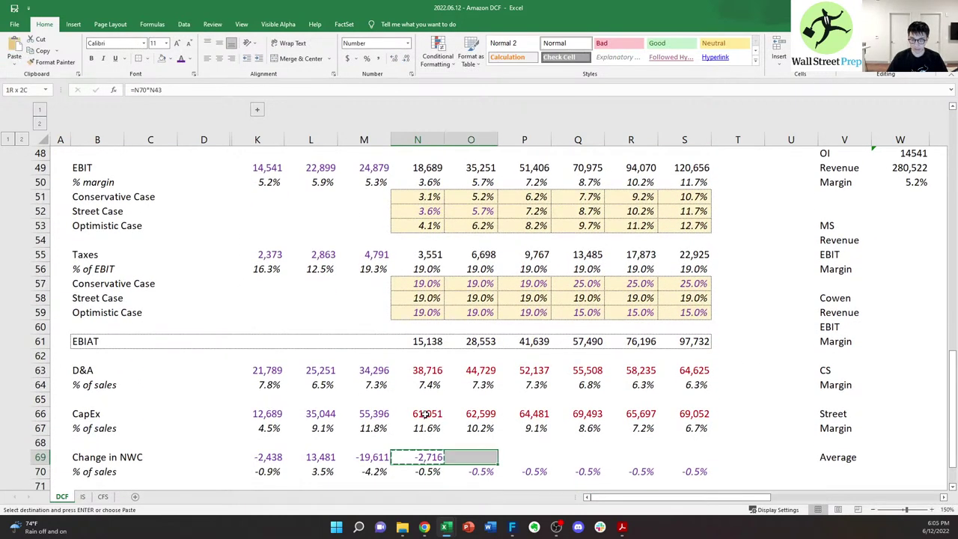
key("Escape")
key("Up")
key("Up")
key("Up")
key("Down")
key("Down")
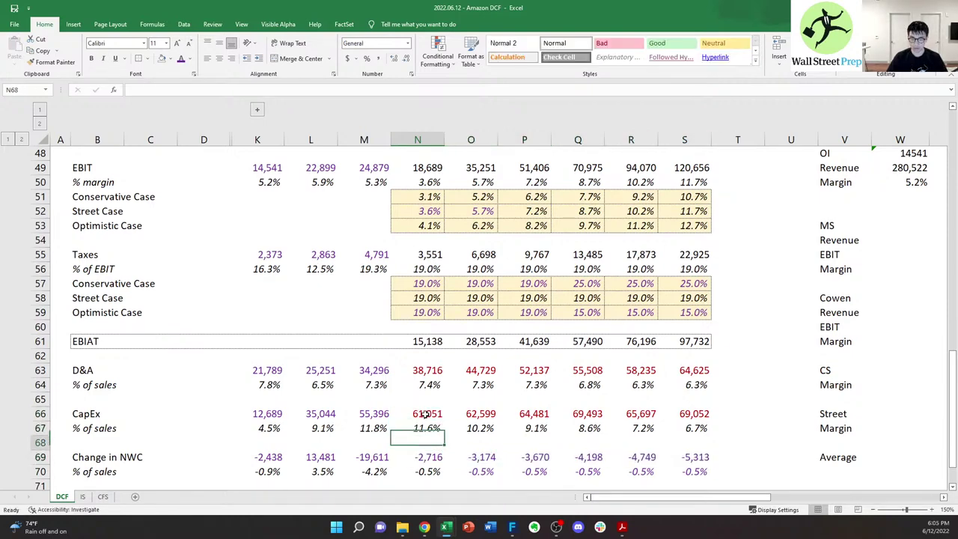
- Expand the grouped historical columns and format negative change in NWC values in E69:S69 with black parentheses
key("Left")
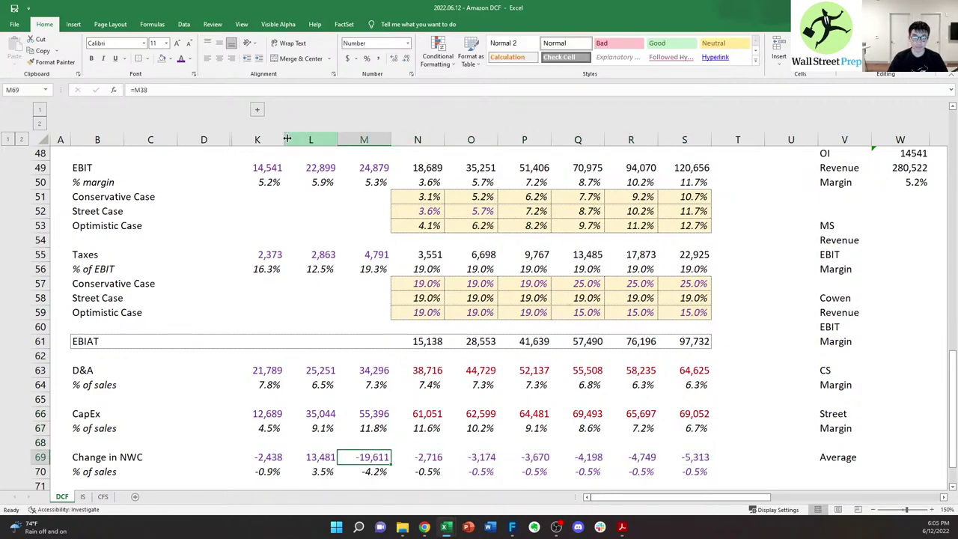
left_click(257, 111)
key("ctrl+Left")
key("ctrl+Right")
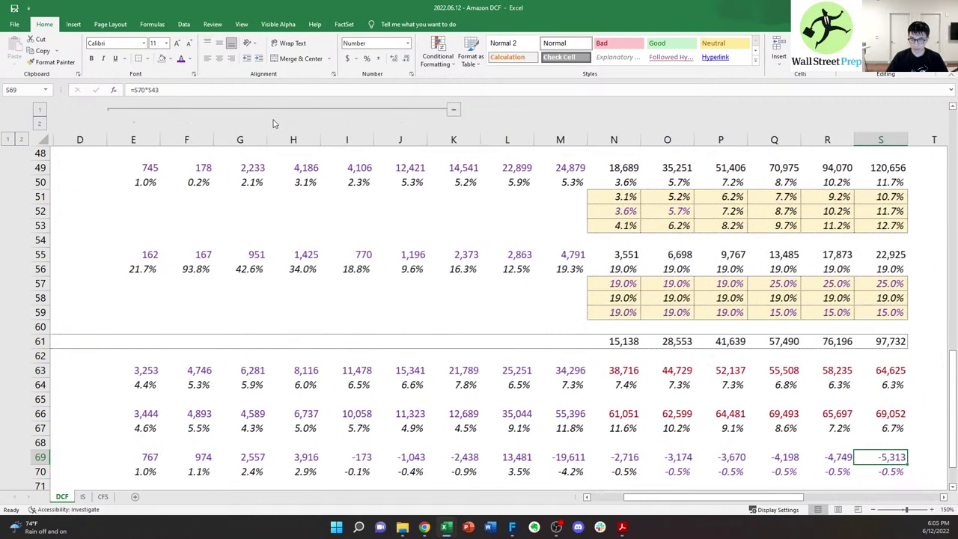
key("ctrl+shift+Left")
left_click(408, 43)
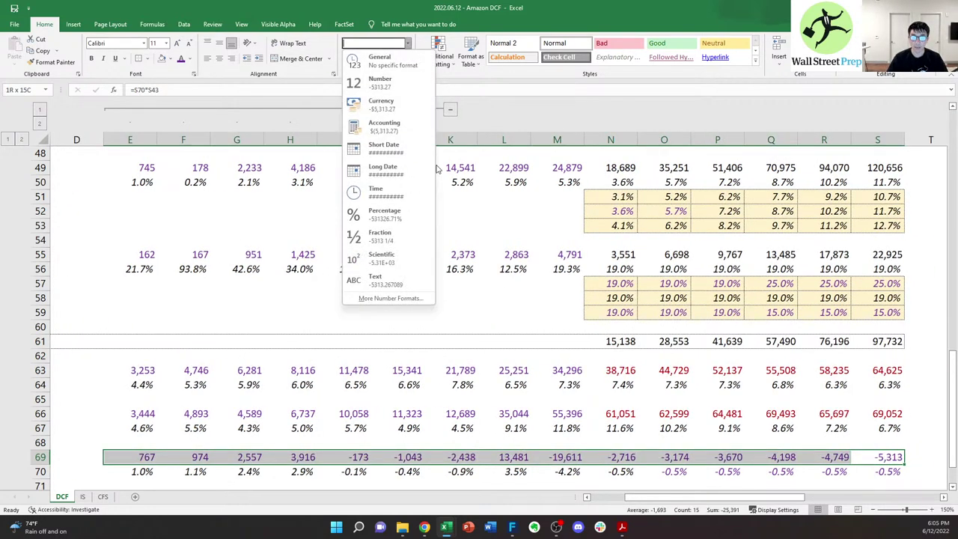
left_click(390, 298)
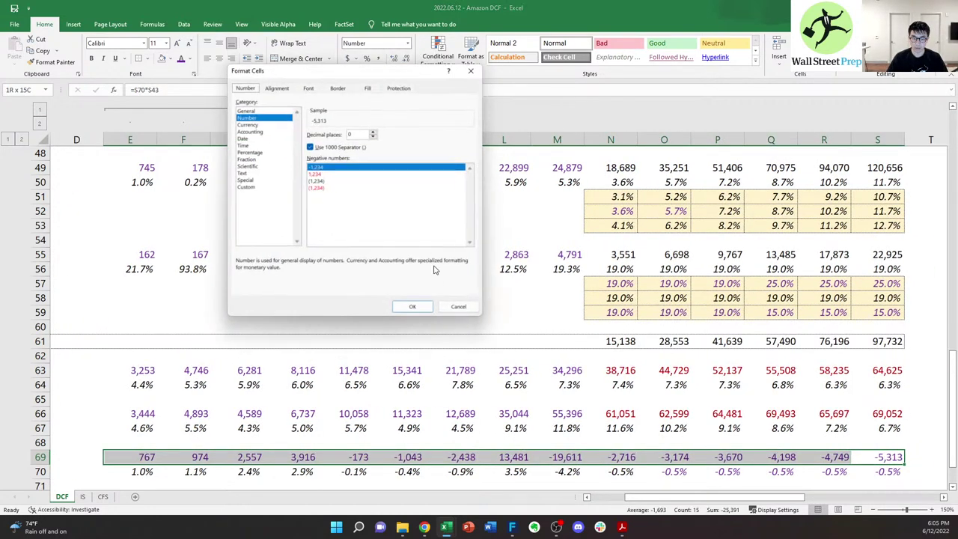
left_click(328, 180)
left_click(411, 307)
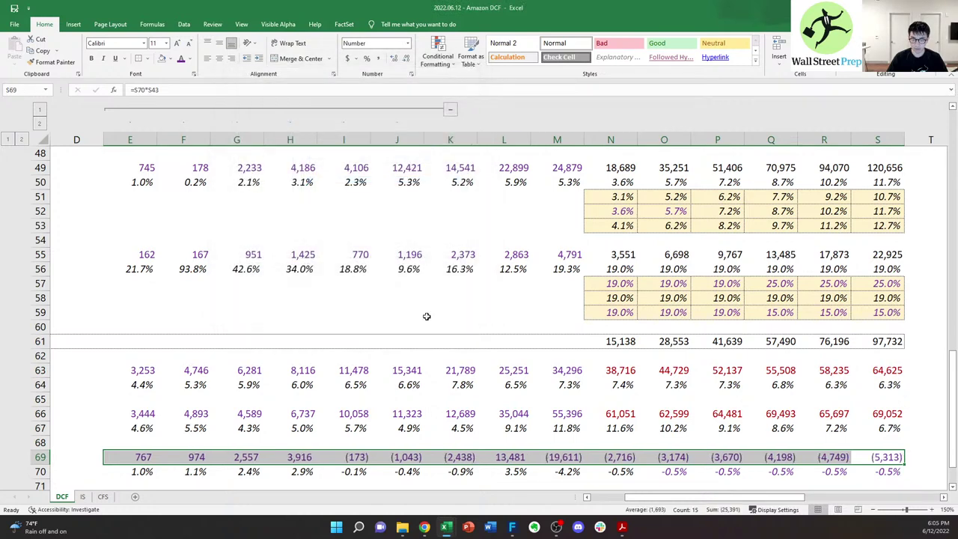
- Change the font color of the 2022–2027 change in NWC values in N69:S69 to black
left_click(572, 458)
key("Tab")
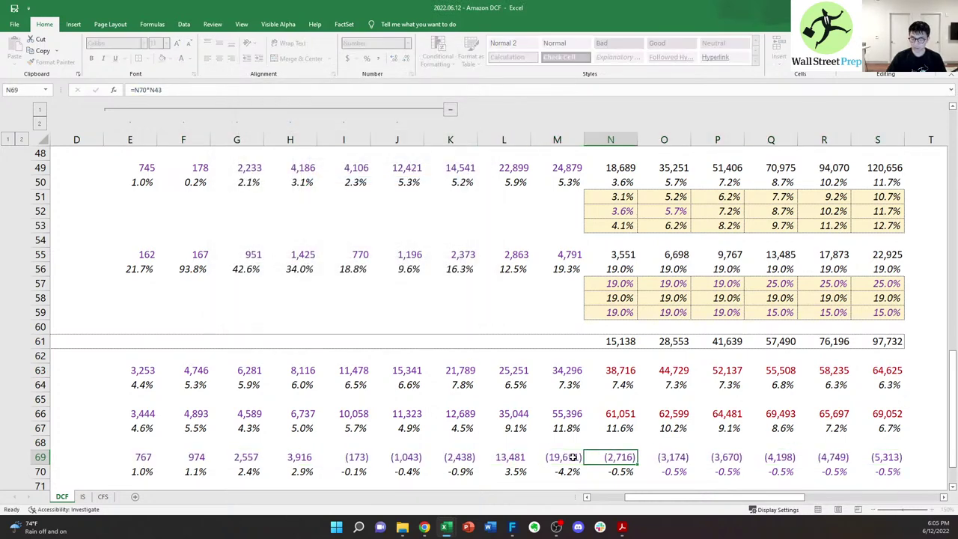
key("shift+Right")
key("shift+Left")
key("ctrl+shift+Right")
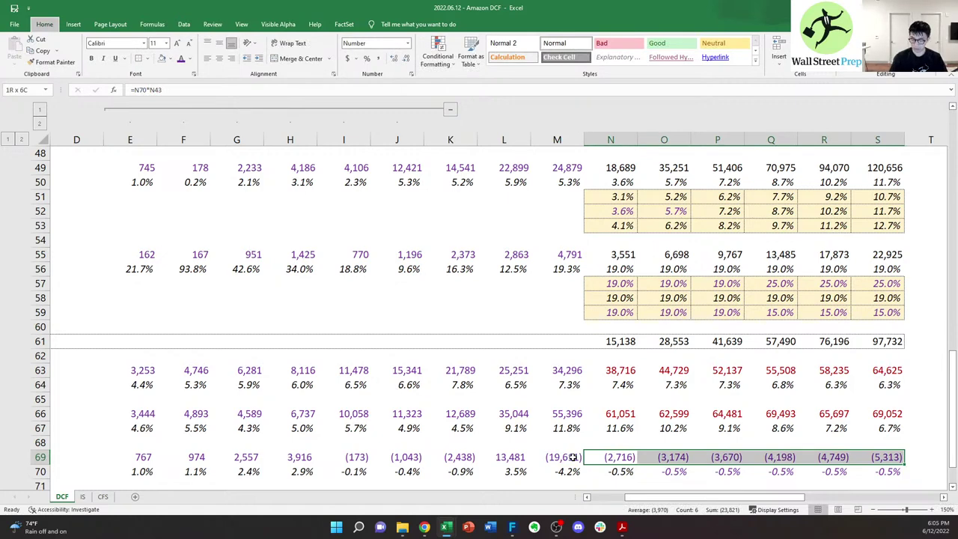
key("alt+h")
key("f")
key("c")
key("Return")
- Check the formulas behind the 2022–2024 change in NWC percent of sales in N70:P70
key("Down")
key("F2")
key("Escape")
key("Right")
key("Up")
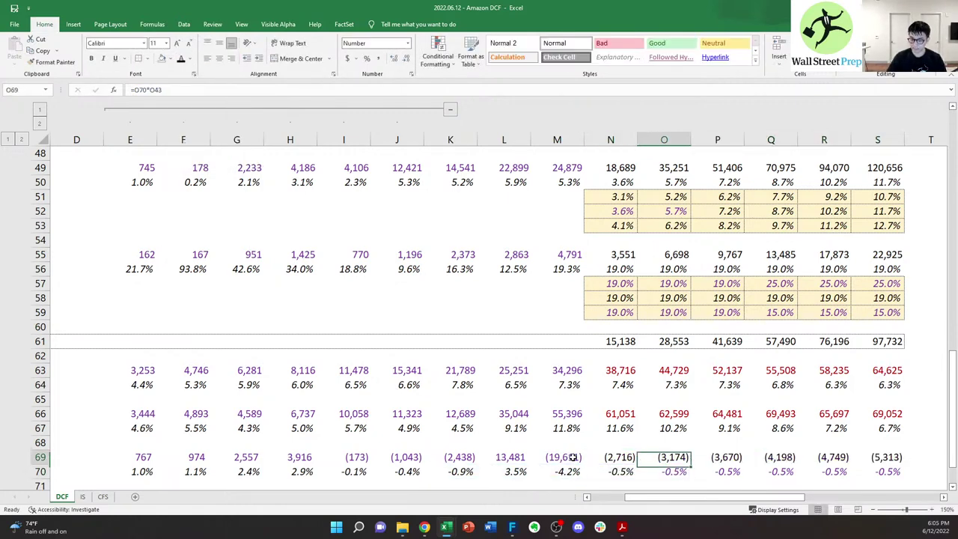
key("Left")
key("Down")
key("F2")
key("Tab")
key("F2")
key("Tab")
key("F2")
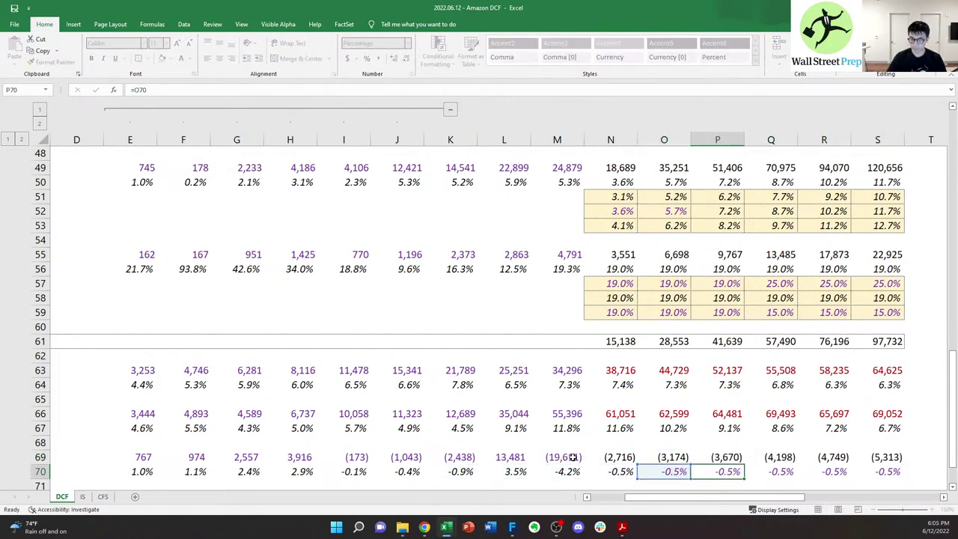
key("Left")
key("Left")
key("F2")
key("Escape")
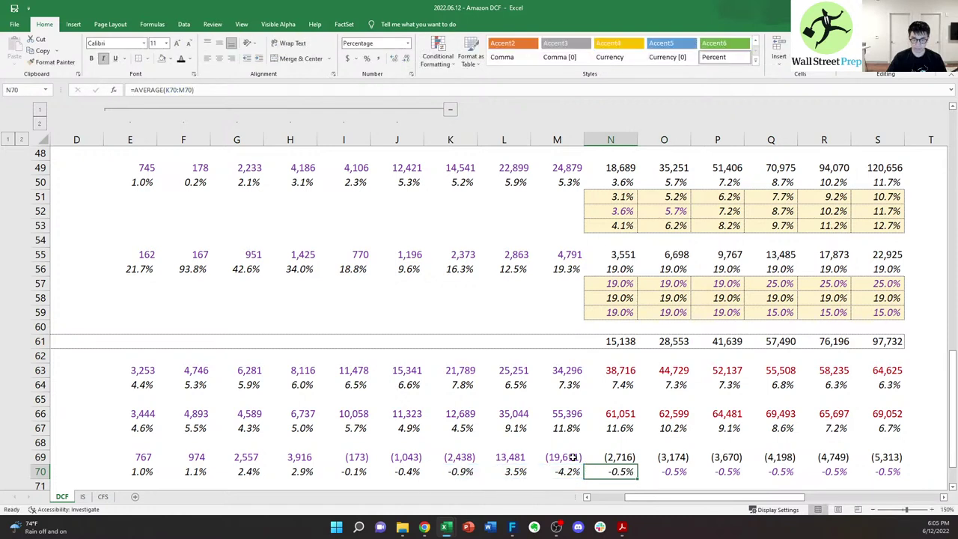
- Review the historical change in NWC percent of sales in row 70, focusing on columns I to K
key("Left")
key("Left")
key("Right")
key("Right")
key("Right")
key("Left")
key("Left")
key("Left")
key("Left")
key("Left")
key("Left")
key("Left")
key("Left")
key("Left")
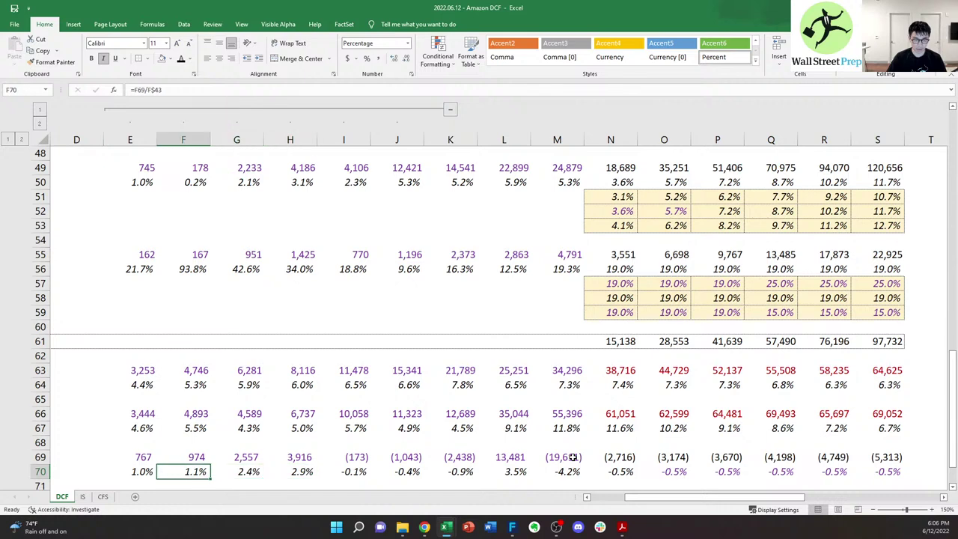
key("Right")
key("Right")
key("Right")
key("ctrl+space")
key("shift+Right")
key("shift+Right")
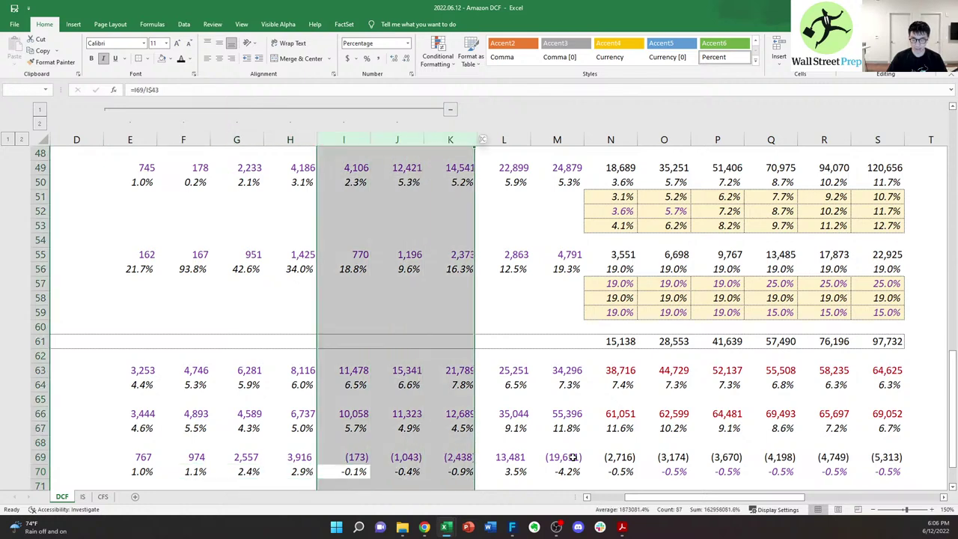
- Check which years columns I to K represent and compare their change in NWC percentages with the 2020–2022 ones
key("Up")
key("Up")
key("Up")
key("Up")
key("Up")
key("Up")
key("Up")
key("Up")
key("Up")
key("Up")
key("Up")
key("Up")
key("Up")
key("Up")
key("Up")
key("Up")
key("Up")
key("Up")
key("Up")
key("Up")
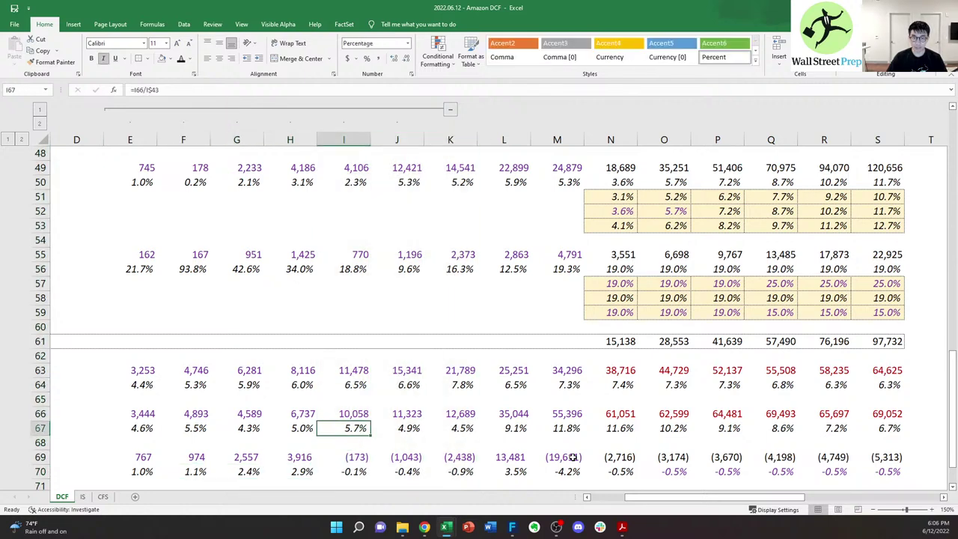
key("Up")
key("Up")
key("Up")
key("Up")
key("Up")
key("Up")
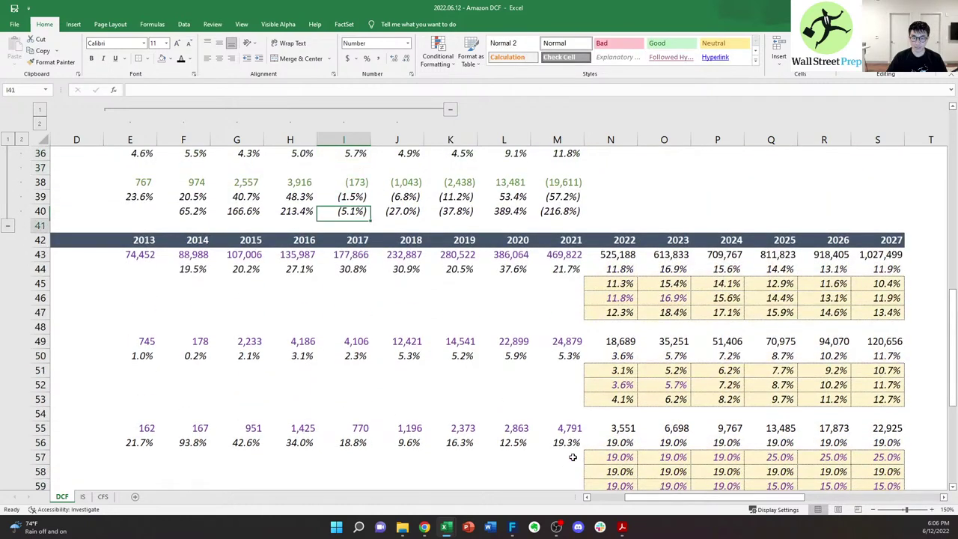
key("Down")
key("Down")
key("Down")
key("Down")
key("Down")
key("Down")
key("Down")
key("Down")
key("Down")
key("Down")
key("Down")
key("Down")
key("Down")
key("Down")
key("Down")
key("Down")
key("Down")
key("Down")
key("Down")
key("Down")
key("shift+Right")
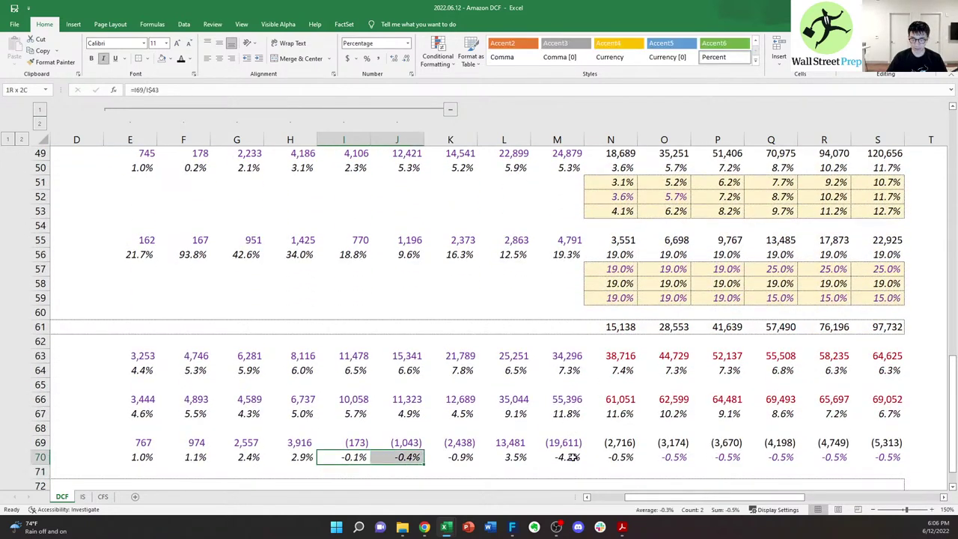
key("shift+Right")
key("Right")
key("Right")
key("Right")
key("Right")
key("Right")
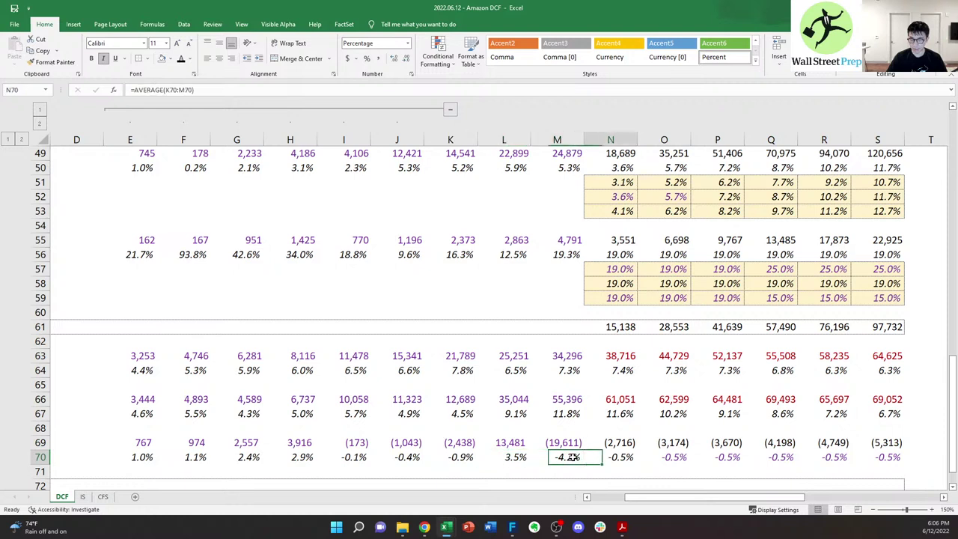
- Review the projected change in NWC percentages and the 2023 CapEx forecast in the rows above
key("Right")
key("Right")
key("Right")
key("Right")
key("Right")
key("Left")
key("Left")
key("Up")
key("Left")
key("Left")
key("Up")
key("Up")
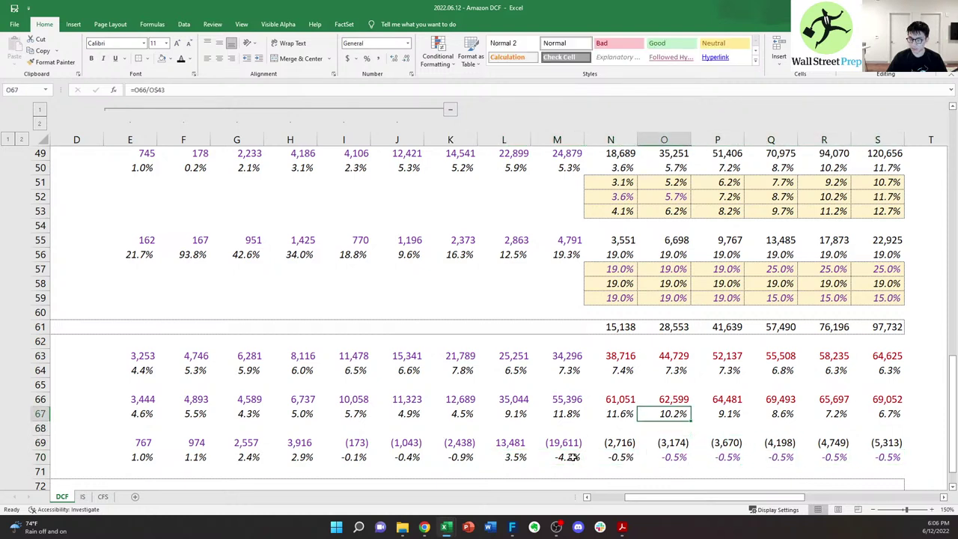
key("Up")
key("Up")
key("Up")
key("Up")
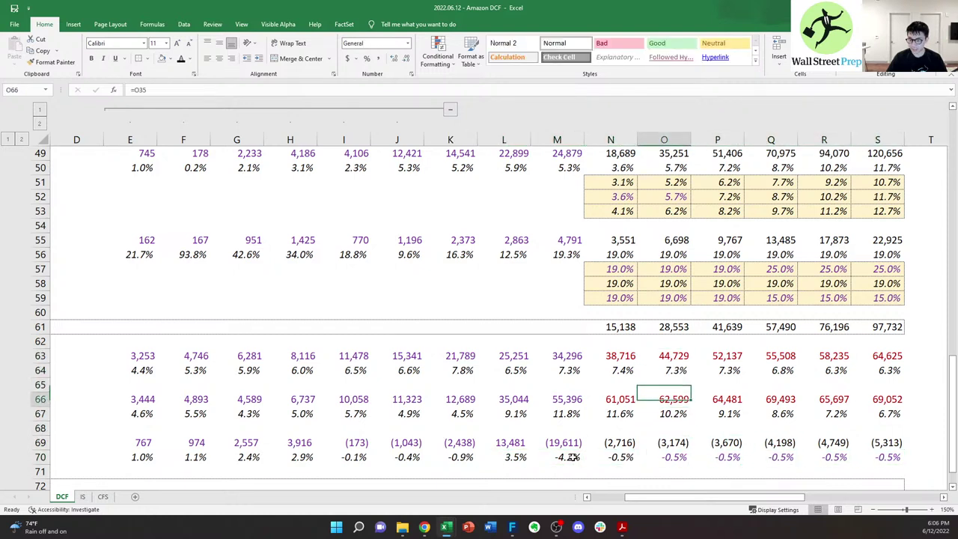
- Review the CapEx percent of sales in row 67, focusing on the historical figures in columns H to M
key("Down")
key("Right")
key("Right")
key("Left")
key("Left")
key("Left")
key("Left")
key("Left")
key("Left")
key("Left")
key("Left")
key("Left")
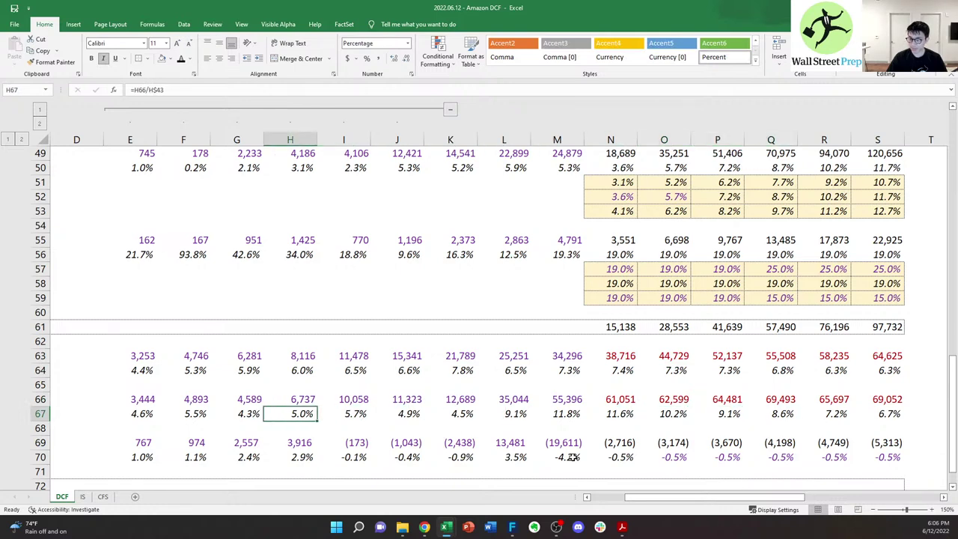
key("Right")
key("Right")
key("Right")
key("Right")
key("Right")
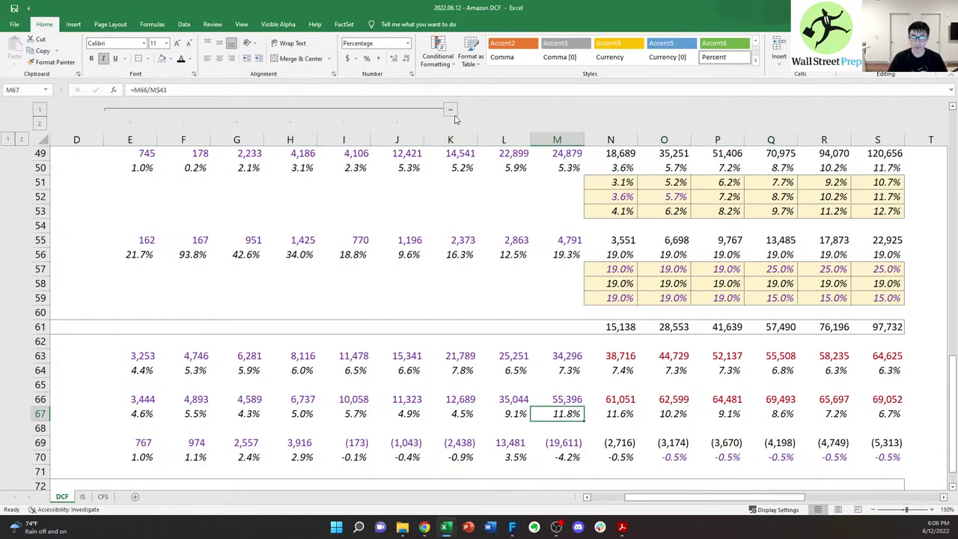
- Collapse the grouped historical columns E to J so the DCF starts at 2019
left_click(450, 110)
left_click(338, 373)
key("Left")
key("Left")
key("Down")
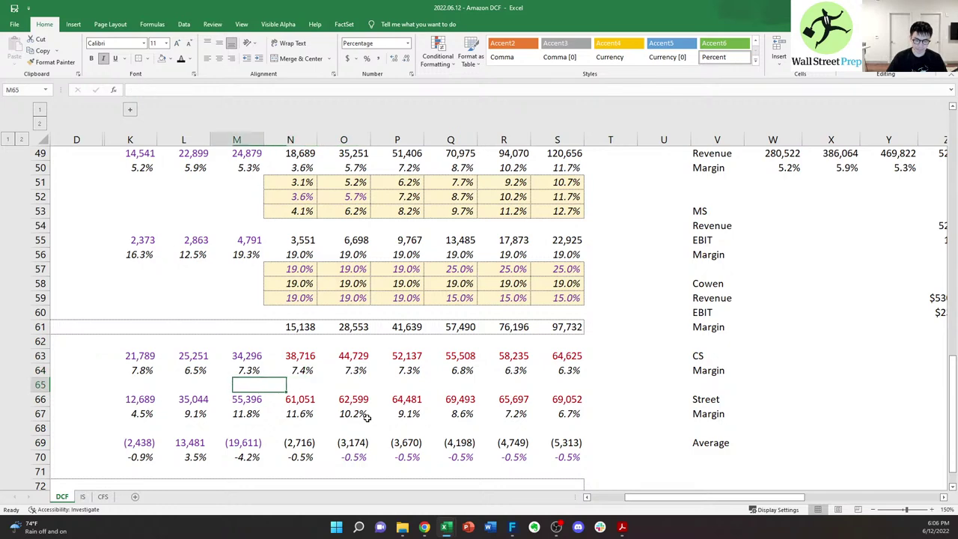
- Calculate 2022 unlevered FCF in N72 as EBIAT plus D&A minus CapEx minus change in NWC, =N61+N63-N66-N69
key("Down")
key("Down")
key("Down")
key("Down")
key("Down")
key("Down")
key("Down")
key("Down")
key("Down")
key("Down")
key("Down")
key("Left")
key("Left")
key("Left")
key("Left")
key("Left")
key("Left")
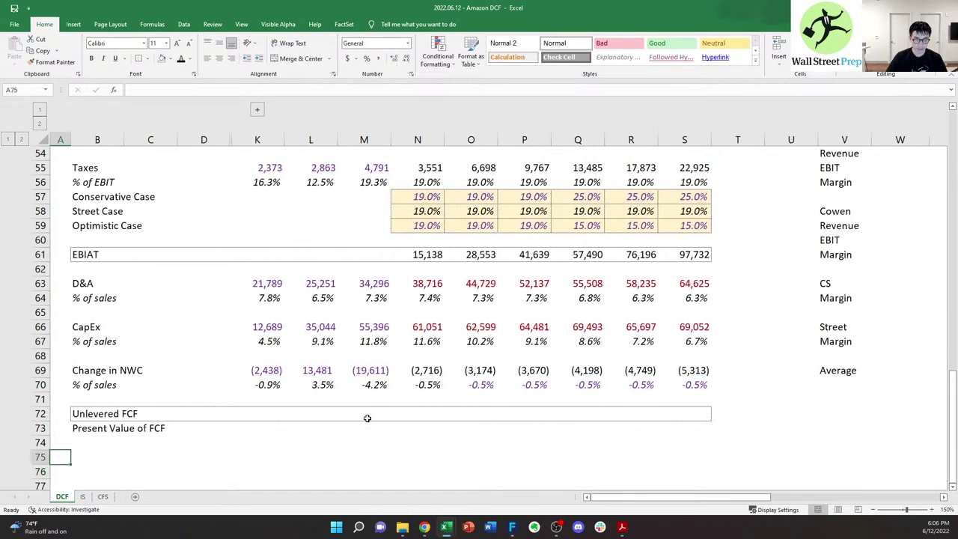
key("Up")
key("Up")
key("Up")
key("Right")
key("Up")
key("Right")
key("Right")
key("Right")
key("Right")
key("Right")
key("Right")
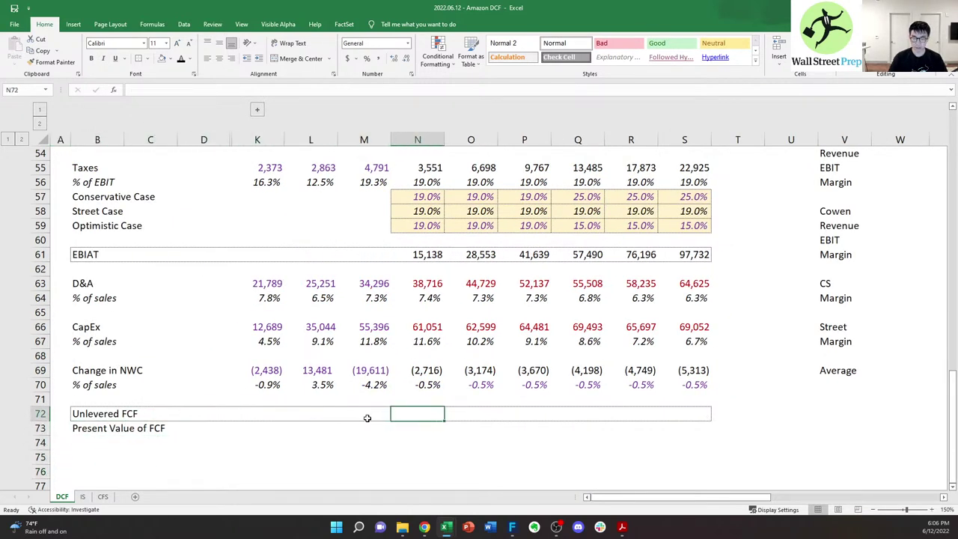
type("=")
key("Up")
key("Up")
key("Up")
key("Up")
key("Up")
key("Up")
key("Up")
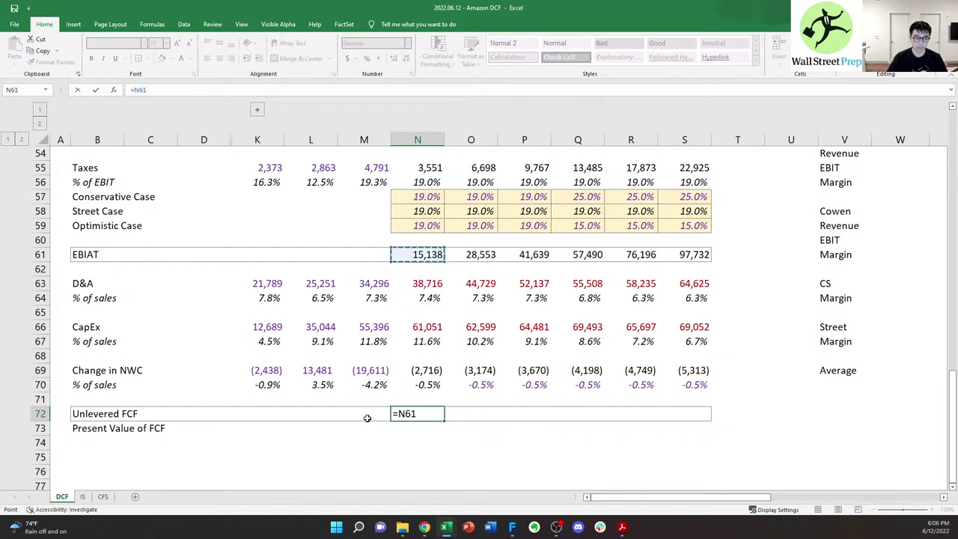
key("Up")
key("Up")
key("Up")
key("Up")
key("Up")
key("Up")
key("Up")
key("Up")
key("Up")
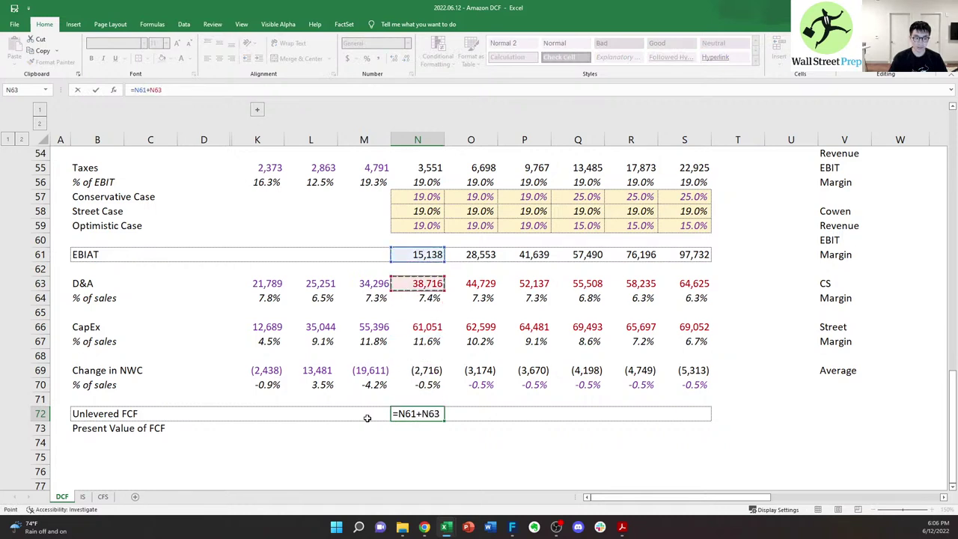
key("Up")
key("Up")
key("Up")
key("Up")
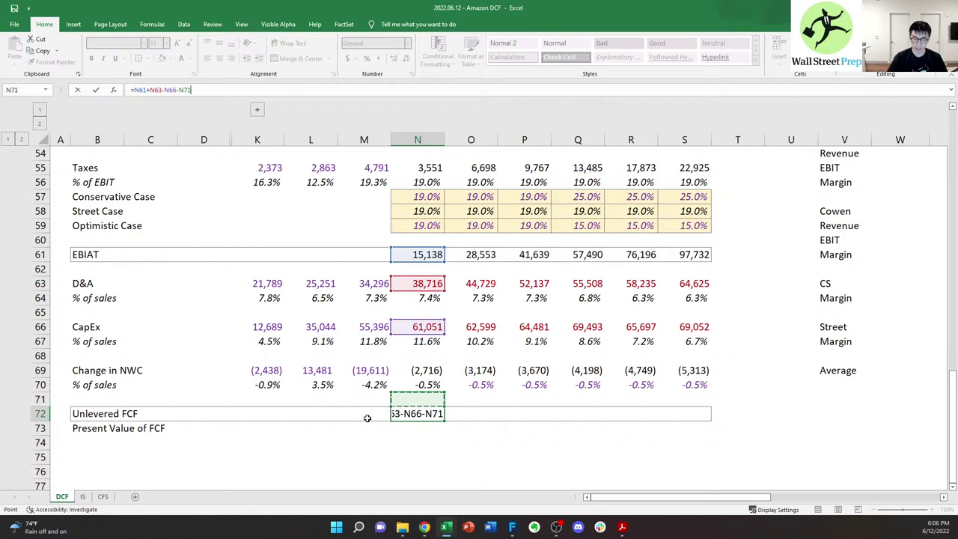
key("Up")
key("Up")
key("ctrl+Return")
- Copy the 2022 unlevered FCF formula across the projection years through 2027 in S72
key("ctrl+c")
key("shift+Right")
key("shift+Right")
key("shift+Right")
key("shift+Right")
key("shift+Right")
key("ctrl+v")
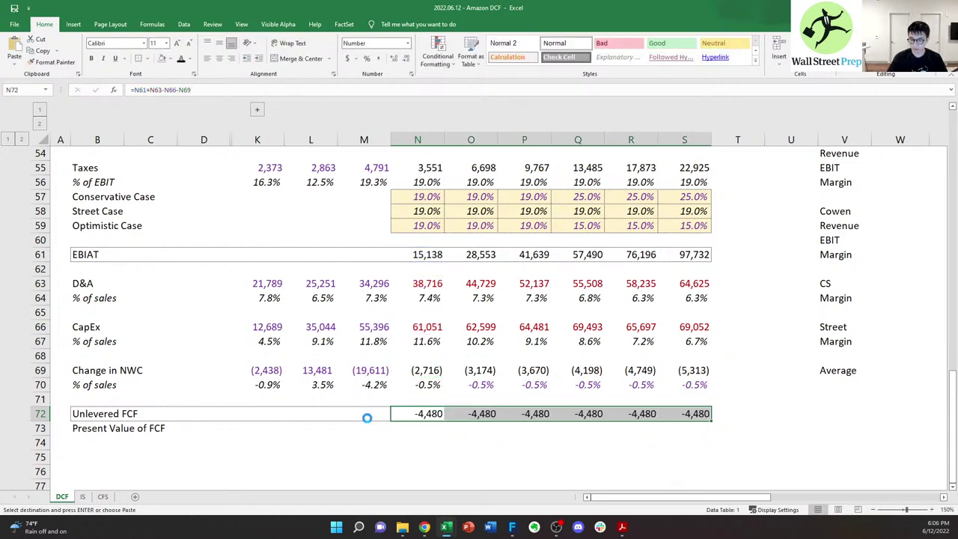
- Check the cell references of the copied unlevered FCF formulas, starting from N72
key("Right")
key("Left")
key("F2")
key("Tab")
key("F2")
key("Tab")
key("F2")
key("Tab")
key("F2")
key("Tab")
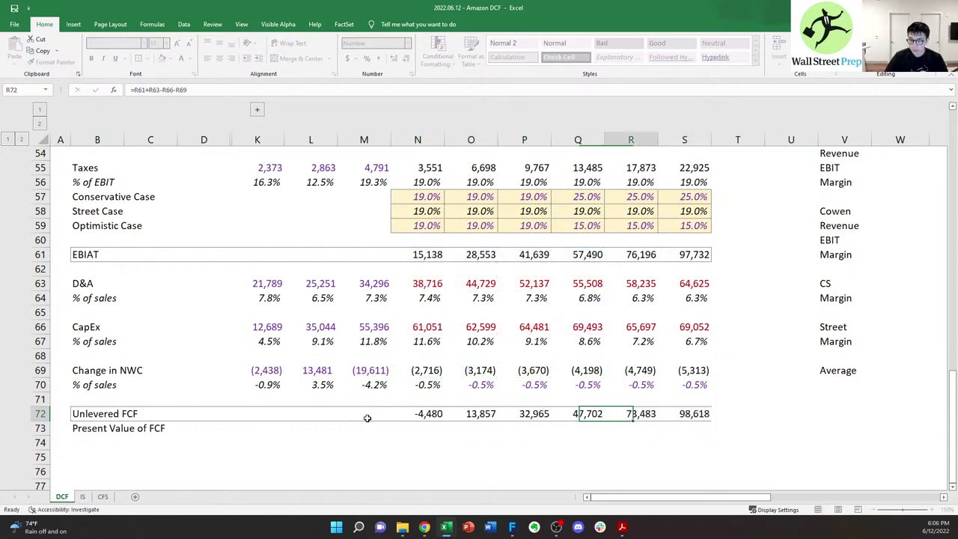
key("Escape")
- Review the projected unlevered FCF values for 2022–2027 in row 72
key("Right")
key("shift+Left")
key("shift+Left")
key("shift+Left")
key("shift+Left")
key("shift+Left")
key("Right")
key("Left")
key("Left")
key("Left")
key("Left")
key("Left")
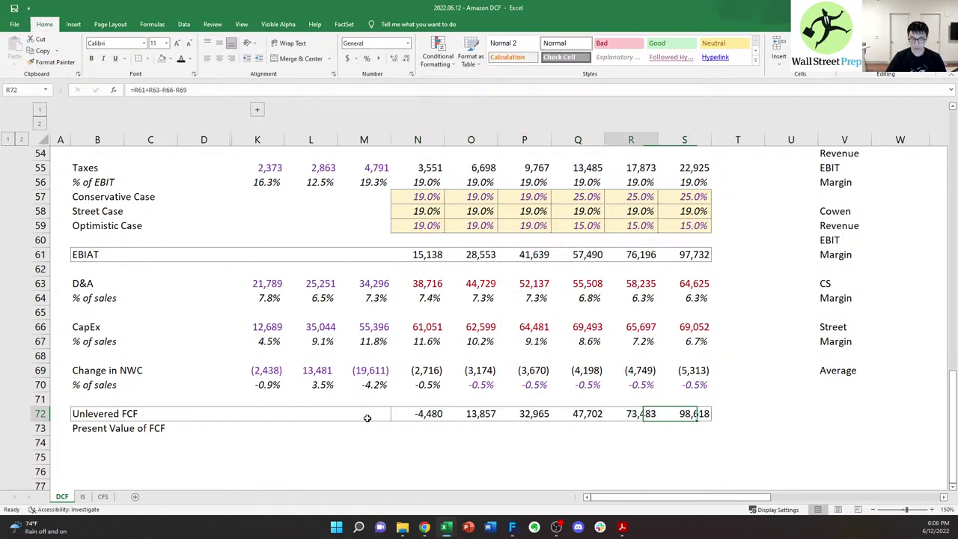
key("ctrl+Right")
key("ctrl+shift+Left")
key("Left")
key("Left")
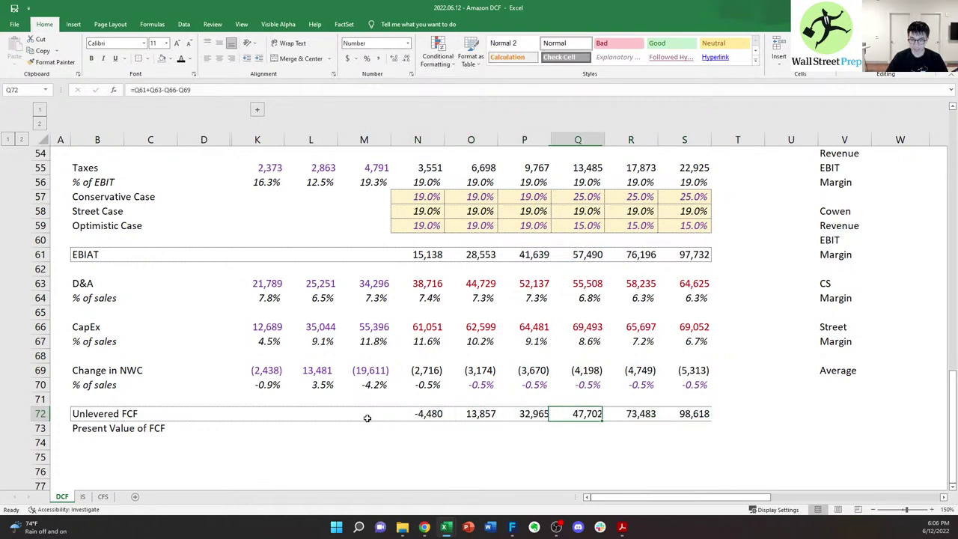
key("Right")
key("Right")
key("ctrl+shift+Left")
key("ctrl+shift+Left")
key("Down")
key("Right")
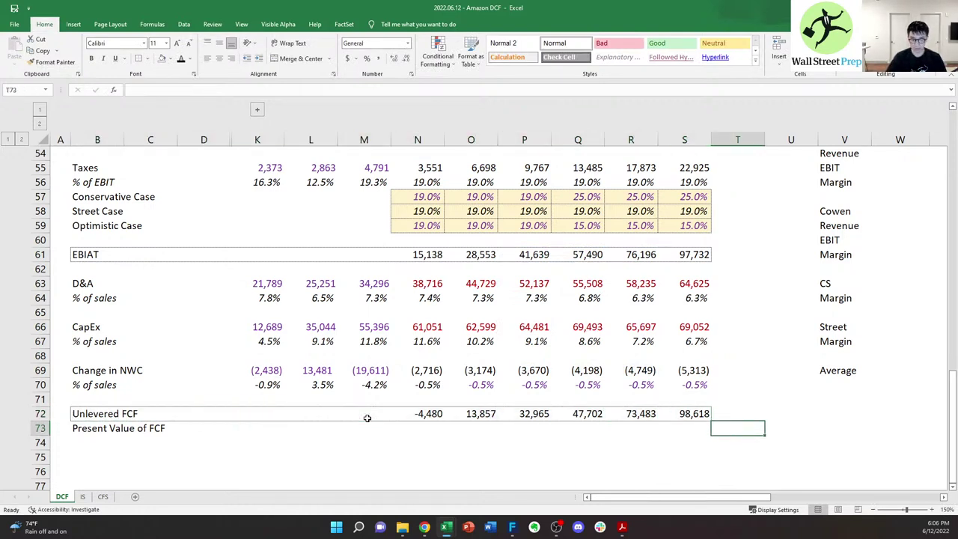
key("Left")
key("Left")
key("Left")
key("Left")
- Clear the D&A and CapEx 2031 assumption rows of all cases by pasting blank cells K14:K15 over K14:V15
scroll(373, 334, "up", 3)
scroll(373, 334, "up", 15)
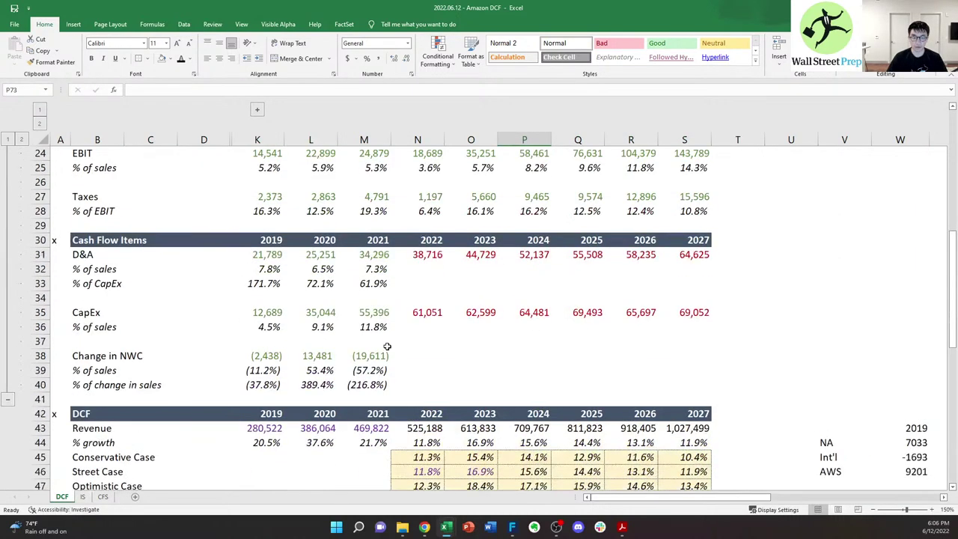
left_click(323, 349)
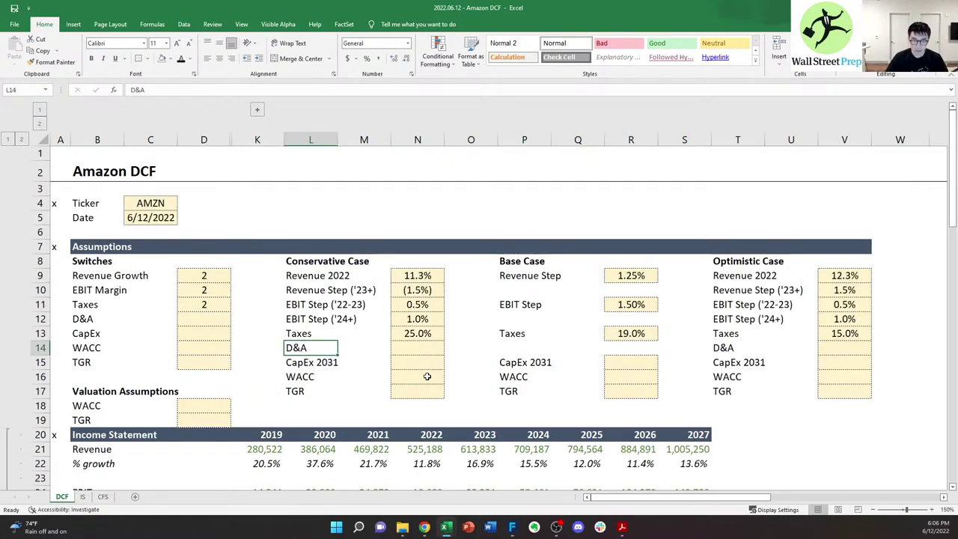
key("shift+Down")
key("shift+Down")
key("shift+Down")
key("Left")
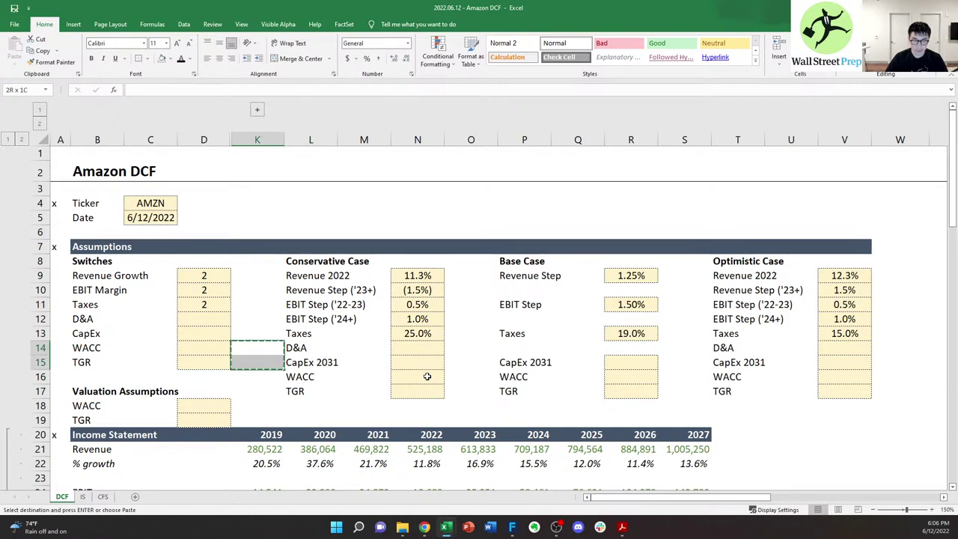
key("shift+Right")
key("shift+Right")
key("shift+Right")
key("shift+Right")
key("shift+Right")
key("shift+Right")
key("shift+Right")
key("shift+Right")
key("shift+Right")
key("shift+Right")
key("shift+Right")
key("shift+Right")
key("shift+Left")
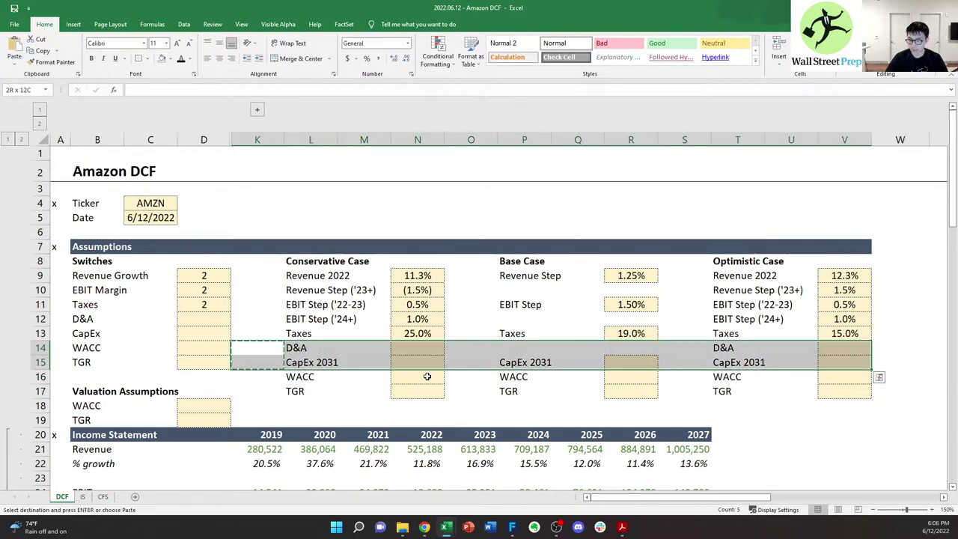
key("Return")
- Move the WACC and TGR assumptions of all three cases from rows 16–17 up to rows 14–15
key("Right")
key("Down")
key("Down")
key("shift+Down")
key("shift+Down")
key("shift+Right")
key("shift+Right")
key("shift+Up")
key("shift+Right")
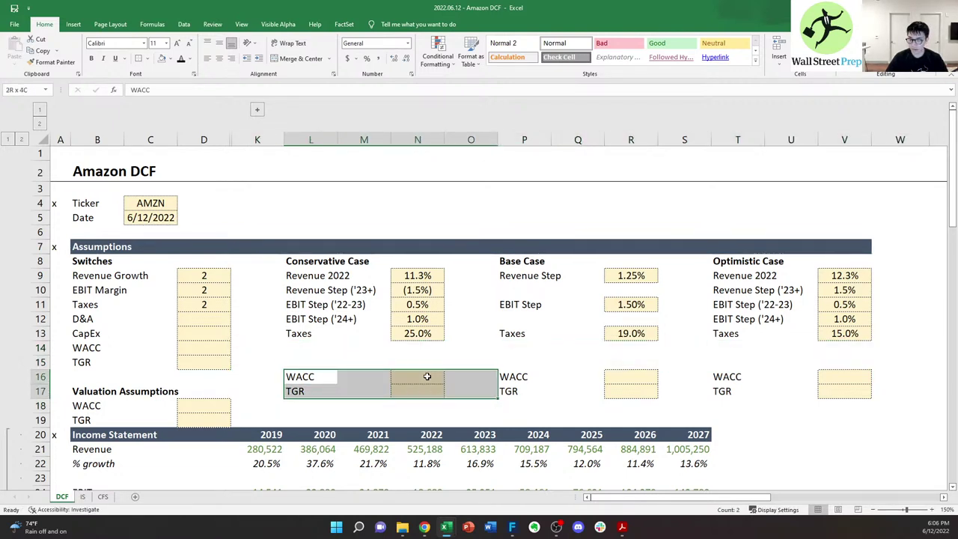
key("shift+Right")
key("shift+Right")
key("shift+Right")
key("shift+Right")
key("shift+Right")
key("shift+Right")
key("shift+Right")
key("ctrl+x")
key("Up")
key("Up")
key("ctrl+v")
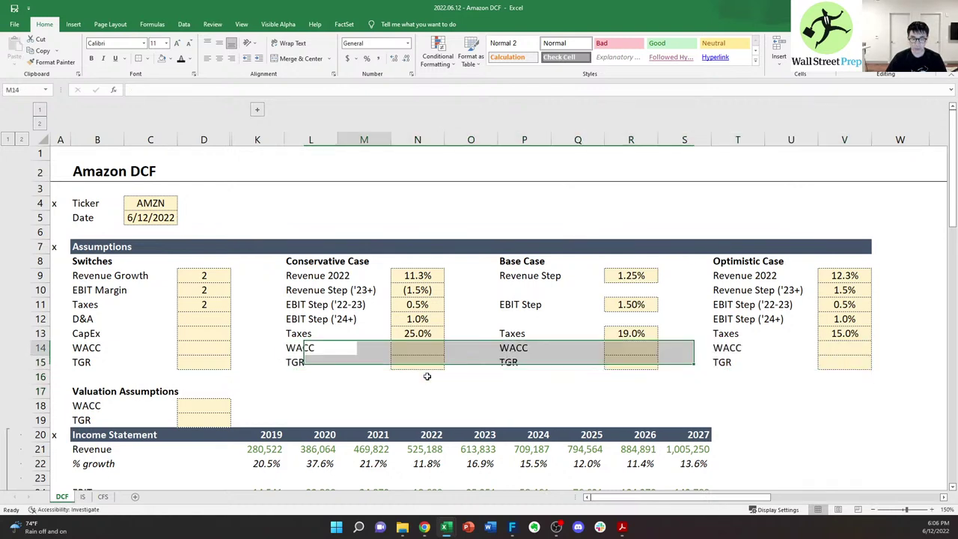
- Look up the weighted average cost of capital and perpetual growth rate in the Cowen AMZN DCF report in Acrobat Reader
key("Right")
key("Right")
key("Right")
key("Right")
key("Right")
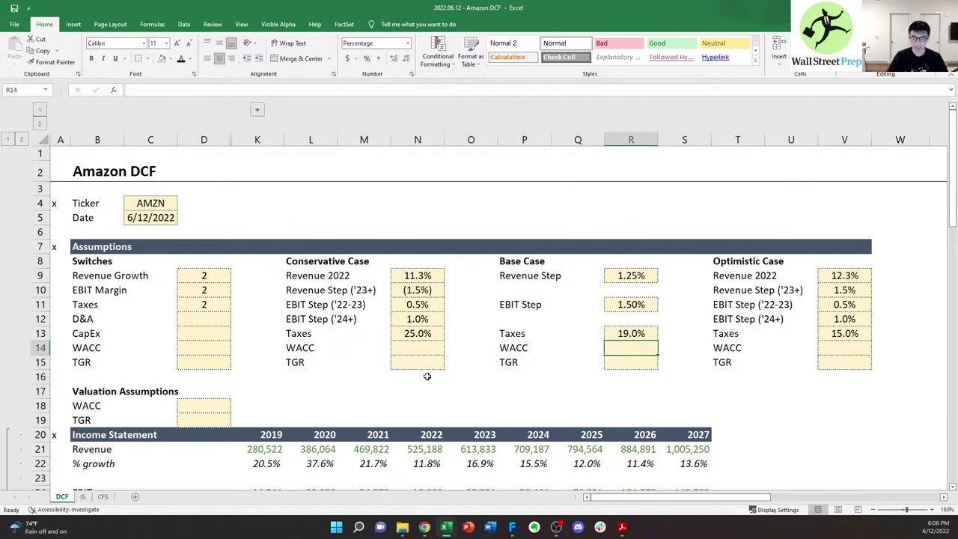
key("alt+Tab")
key("alt+Tab")
scroll(389, 340, "down", 10)
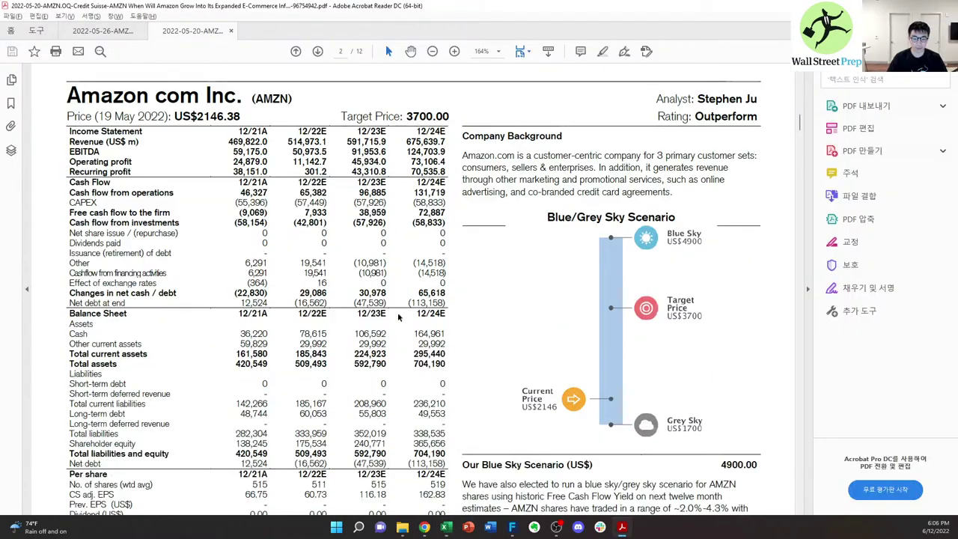
key("ctrl+Tab")
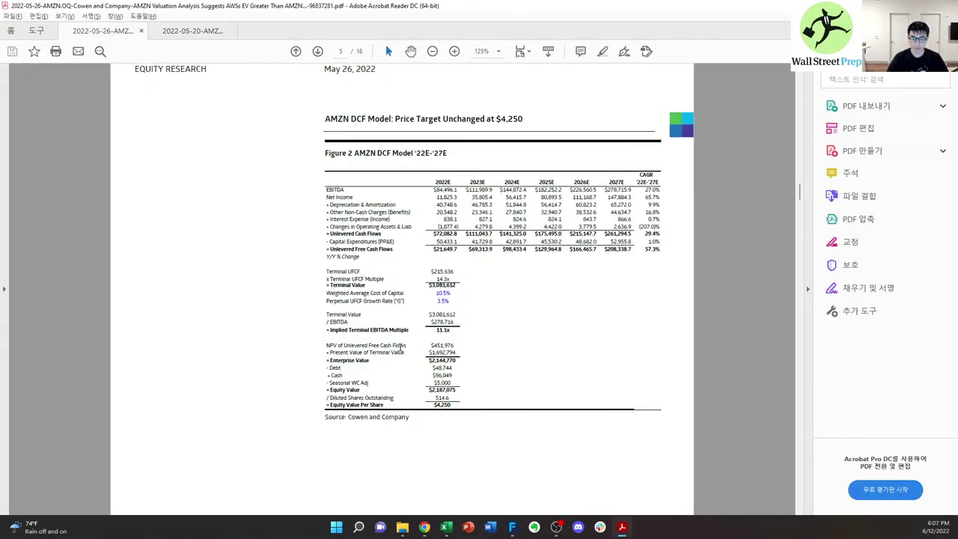
left_click_drag(432, 293, 451, 292)
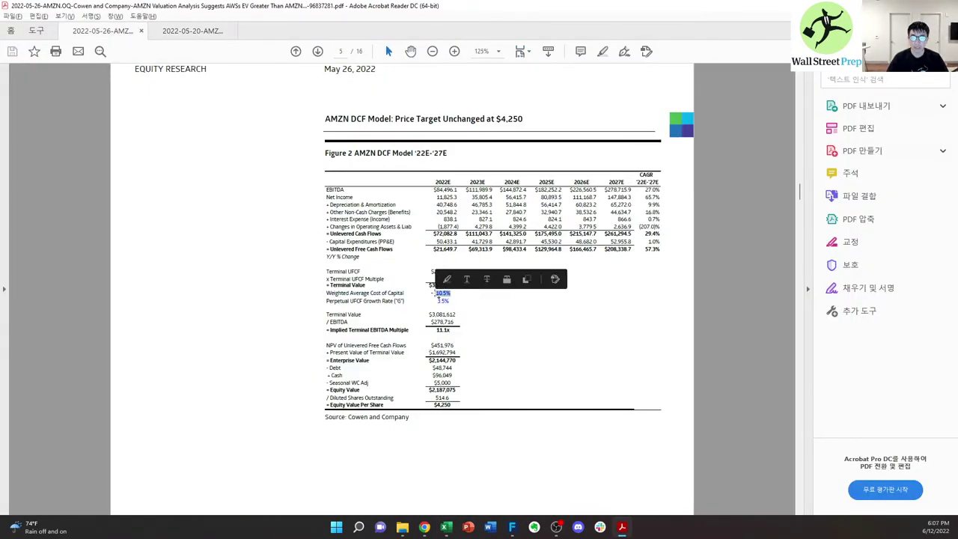
scroll(438, 296, "up", 2)
left_click_drag(324, 128, 375, 142)
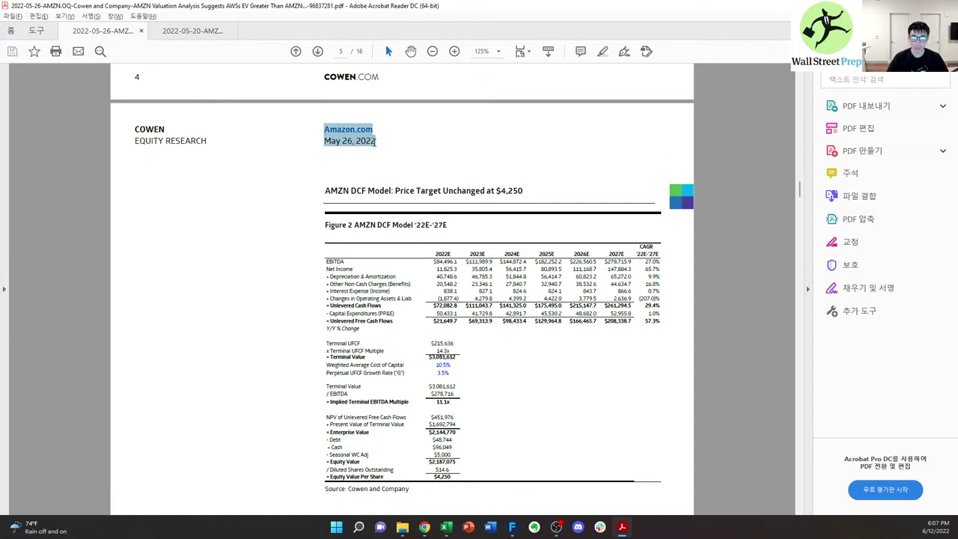
left_click(430, 300)
scroll(452, 318, "down", 1)
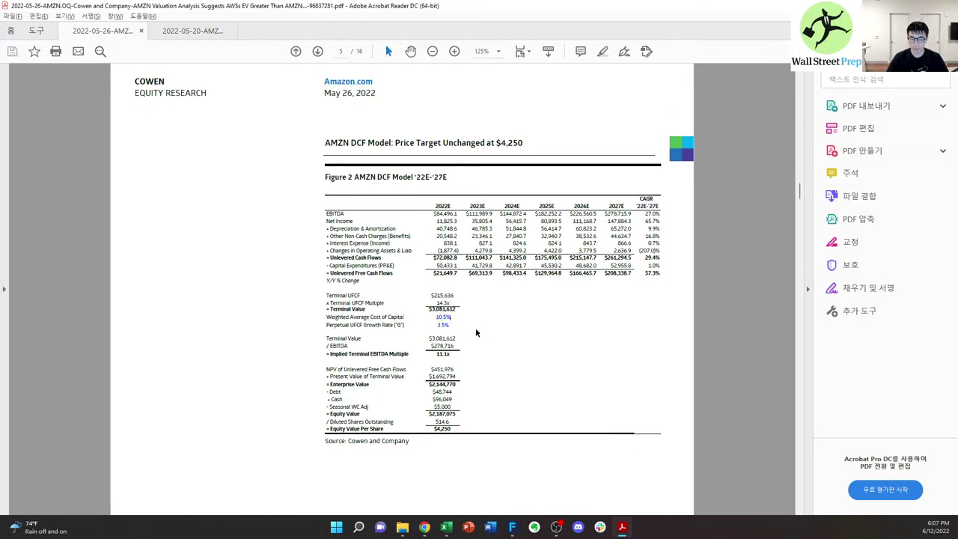
- Return to the Amazon DCF workbook in Excel and set the base case WACC in R14 to 10.5%
key("alt+Tab")
type("10")
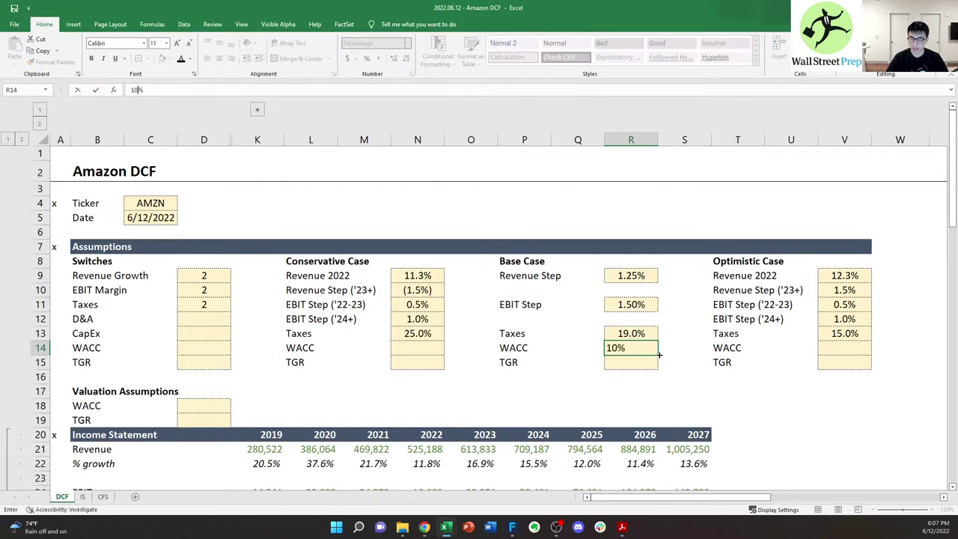
key("ctrl+Return")
- Set the optimistic case WACC in V14 to one point below the base case with =R14-1%
key("Right")
key("Right")
key("Right")
key("Right")
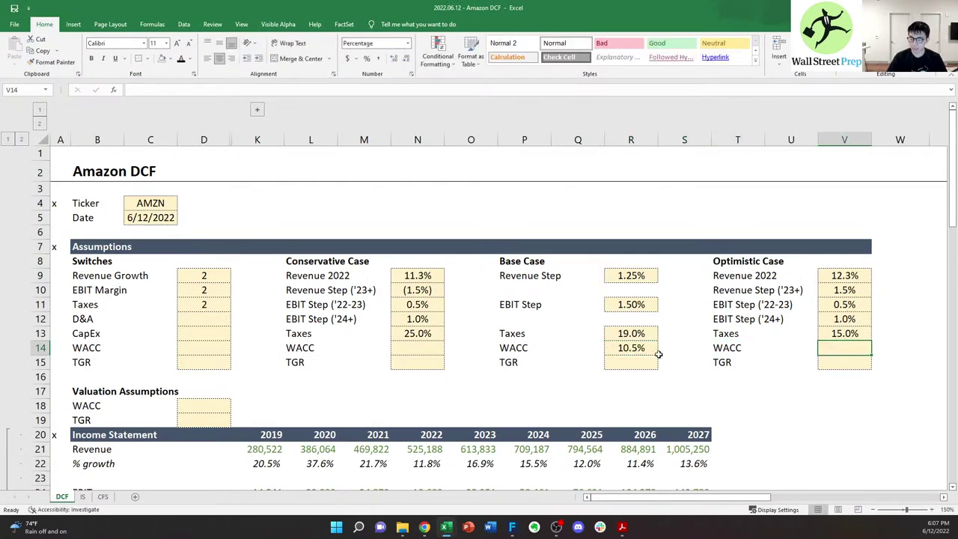
type("=")
key("Left")
key("Left")
key("Left")
key("Left")
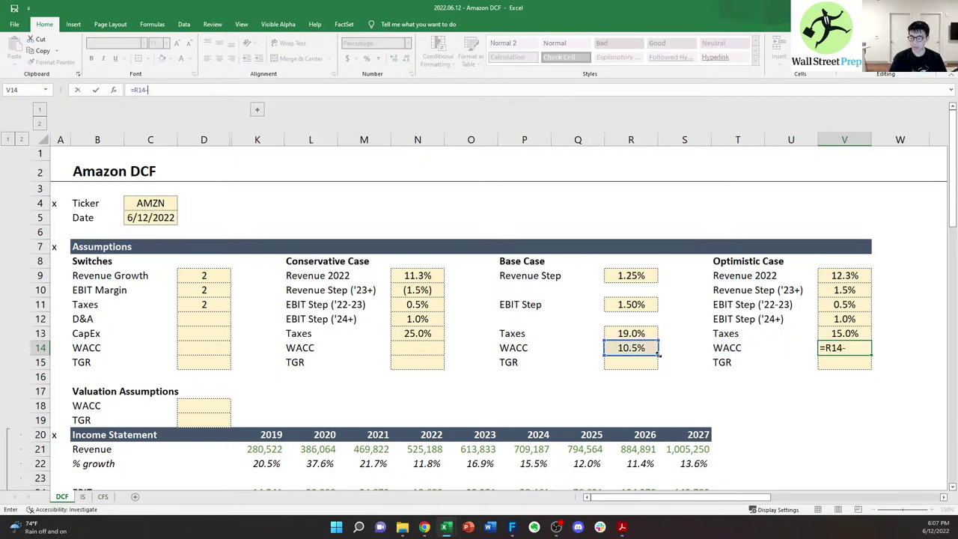
type("-1%")
key("ctrl+Return")
- Set the conservative case WACC in N14 to one point above the base case with =R14+1%
key("Left")
key("Left")
key("Left")
key("Left")
key("Left")
key("Left")
key("Left")
key("Left")
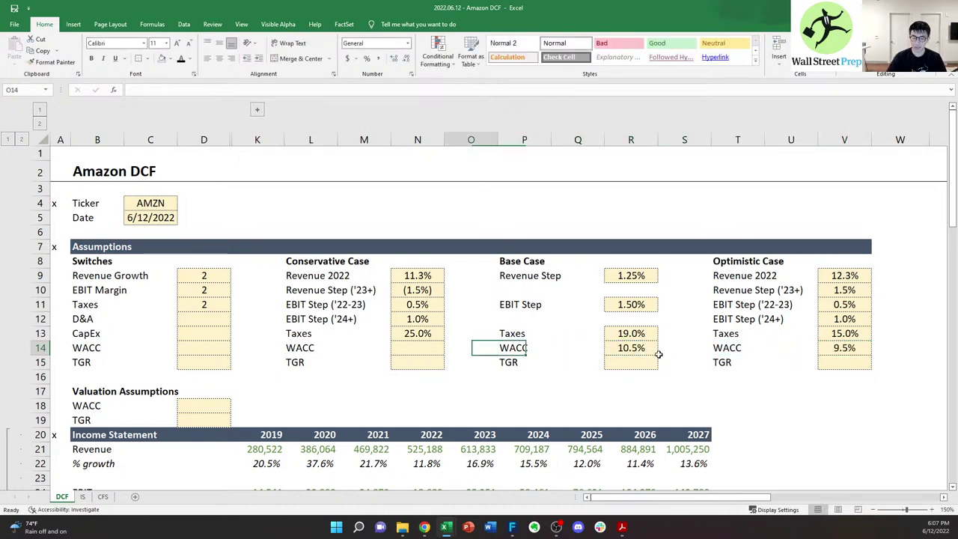
type("=")
key("Up")
key("Right")
key("Right")
key("Right")
key("Right")
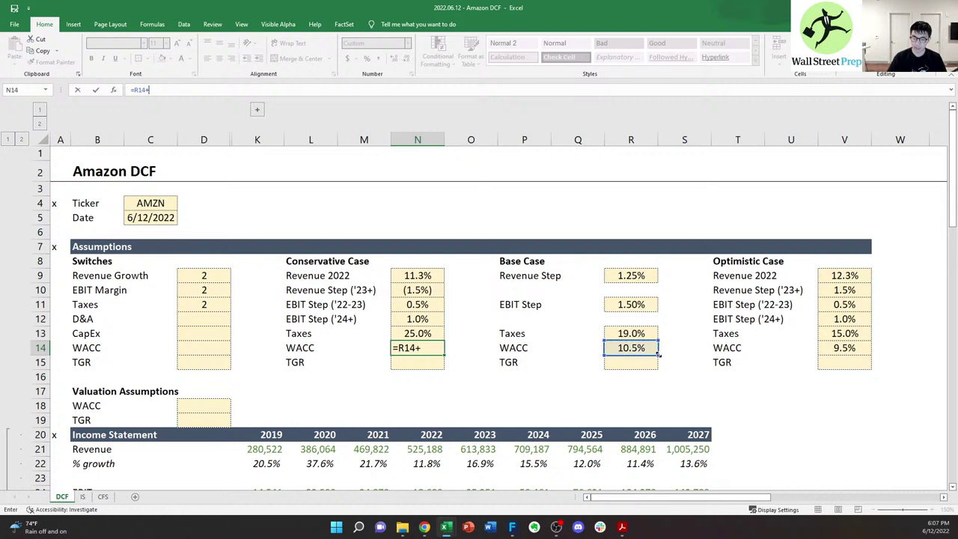
key("ctrl+Return")
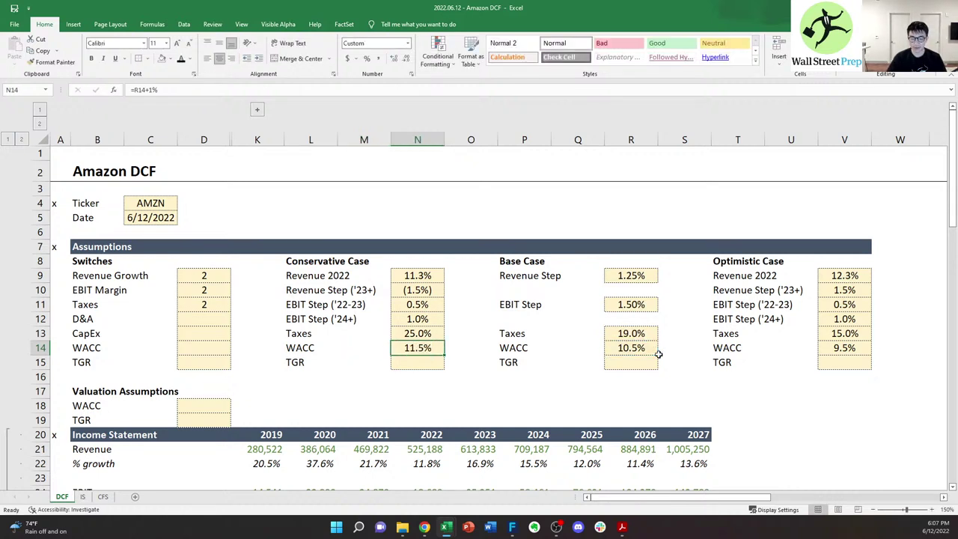
- Set the base case TGR in R15 to 2.5%
key("Down")
key("Right")
key("Right")
key("Right")
key("Right")
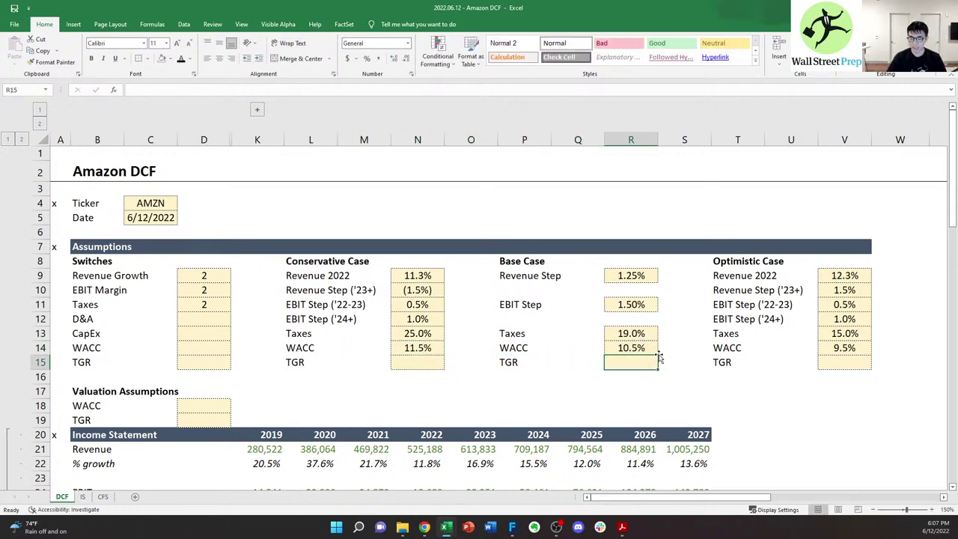
key("Left")
key("Left")
key("Left")
key("Left")
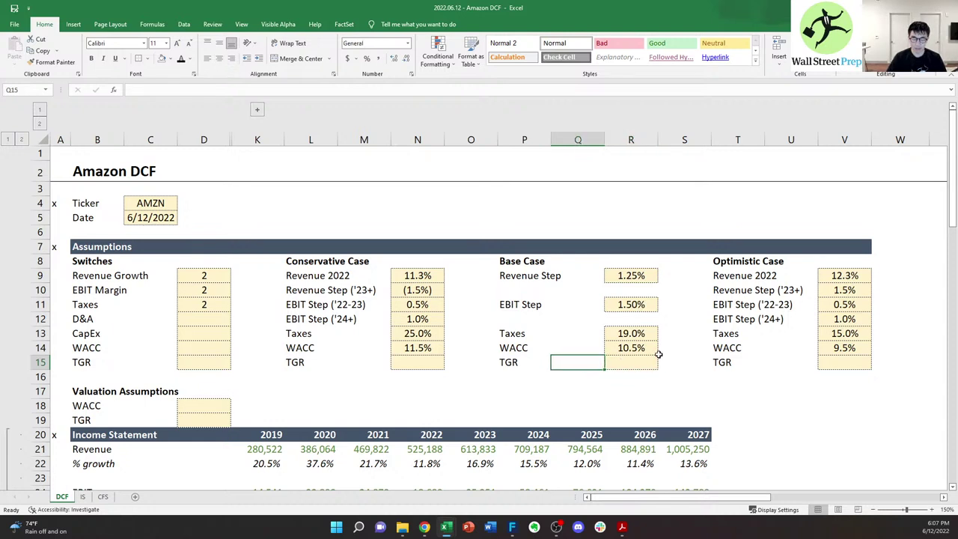
key("Up")
key("Right")
key("Right")
key("Right")
key("Right")
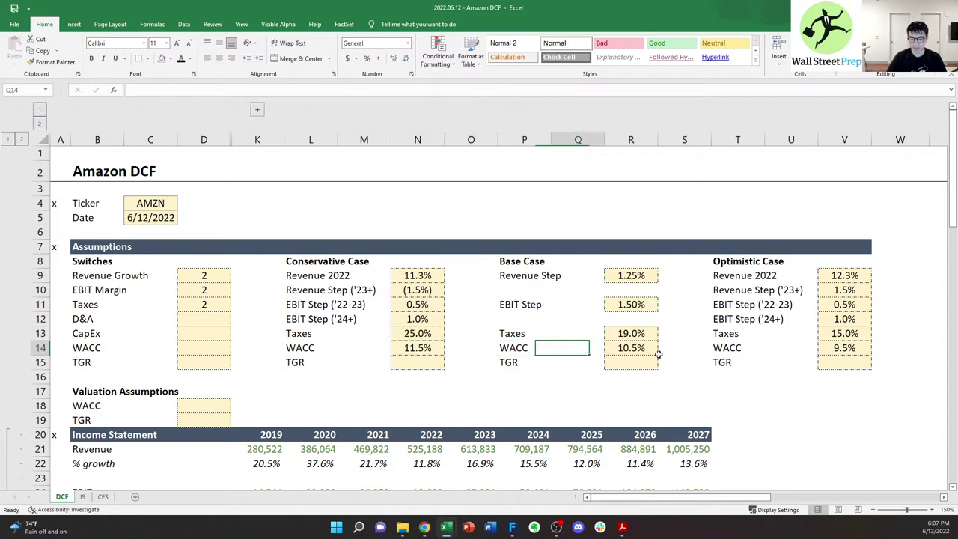
key("Down")
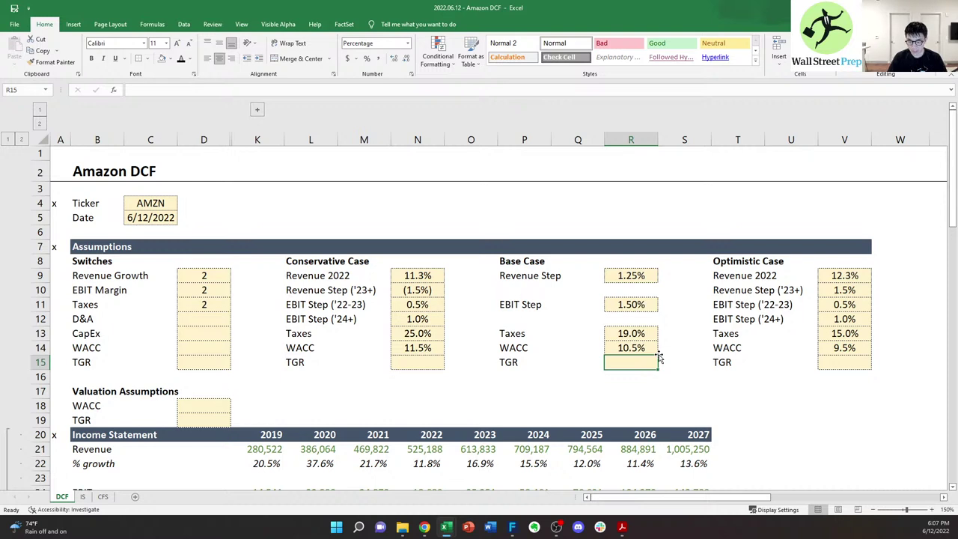
type("25.")
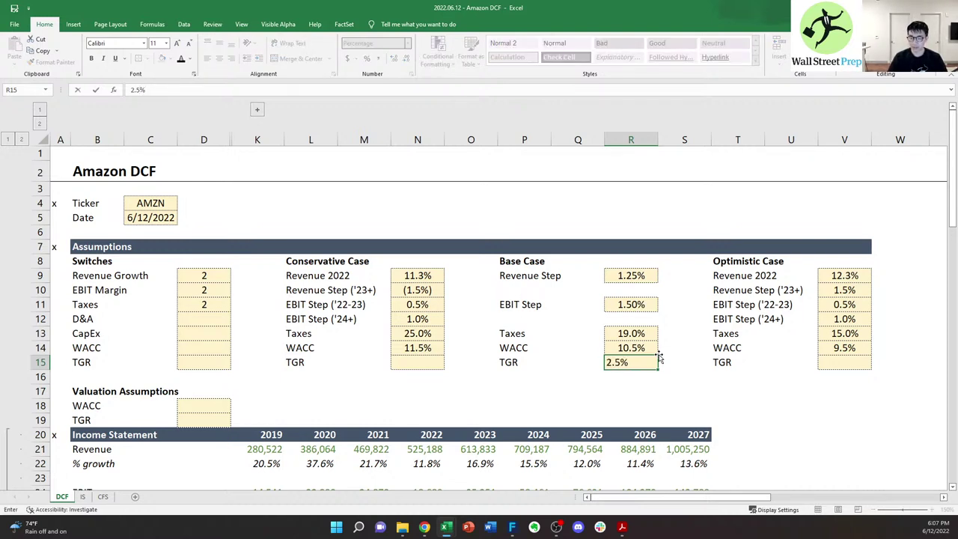
- Set the conservative case TGR in N15 to 2%
key("Left")
key("Left")
key("Left")
key("Left")
type("2")
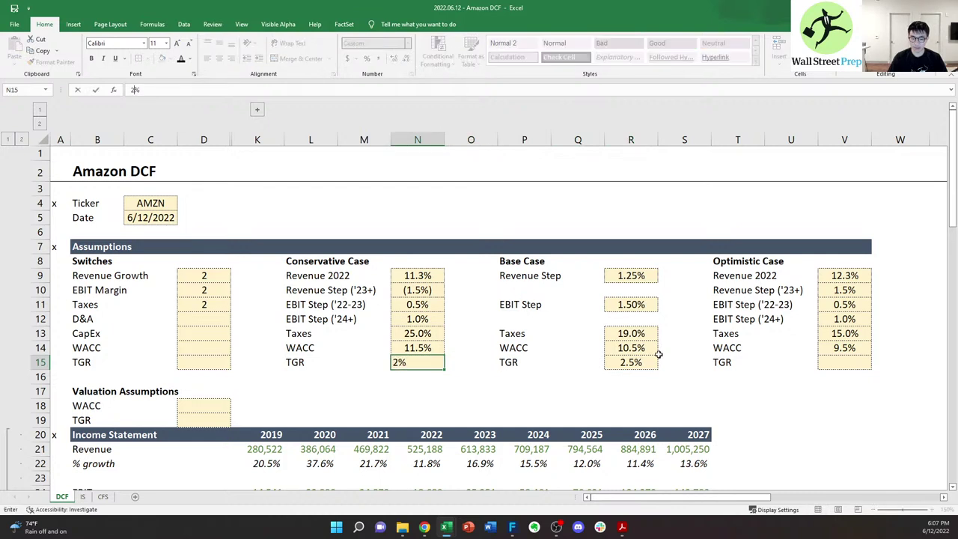
- Set the optimistic case TGR in V15 to 3%
key("Right")
key("Right")
key("Right")
key("Right")
key("Right")
key("Right")
key("Right")
key("Right")
type("3")
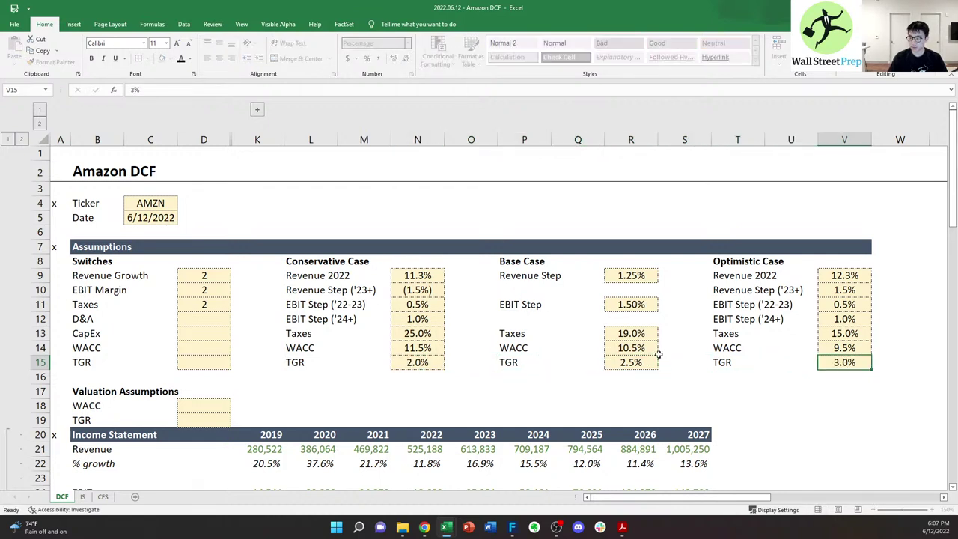
key("ctrl+Return")
key("Left")
key("Left")
key("Right")
key("Right")
key("Left")
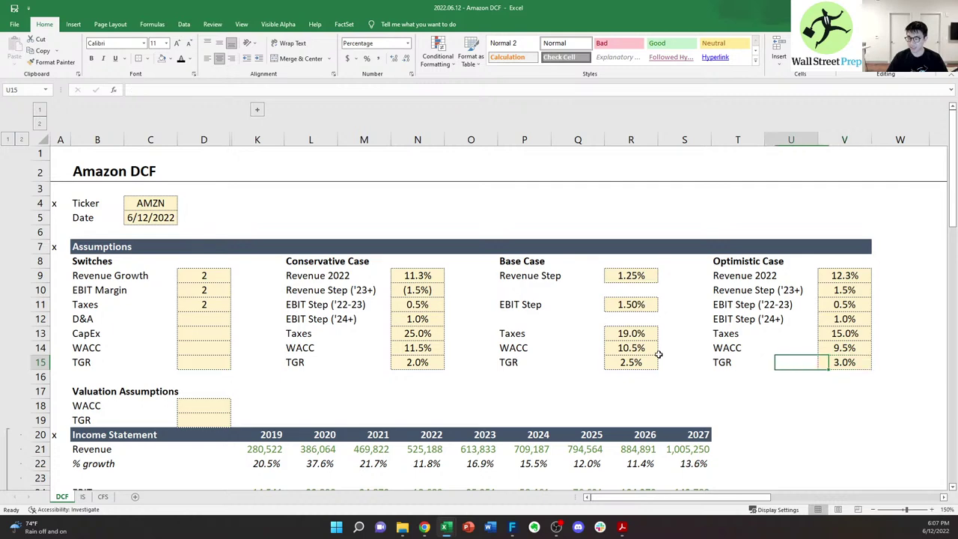
key("Right")
key("Right")
key("Left")
scroll(659, 355, "right", 5)
key("ctrl+Left")
key("ctrl+Left")
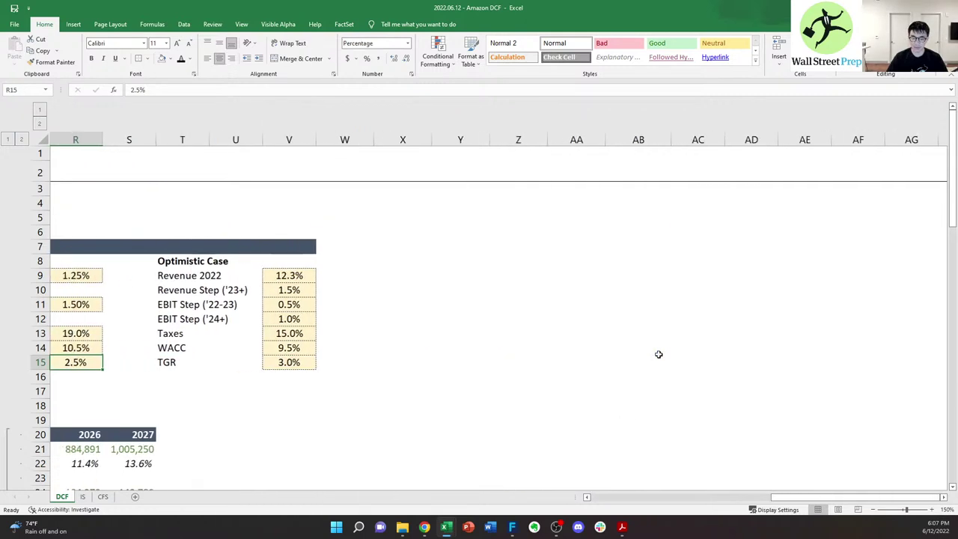
key("ctrl+Right")
key("ctrl+Right")
key("ctrl+Left")
key("ctrl+Left")
key("ctrl+Right")
key("ctrl+Left")
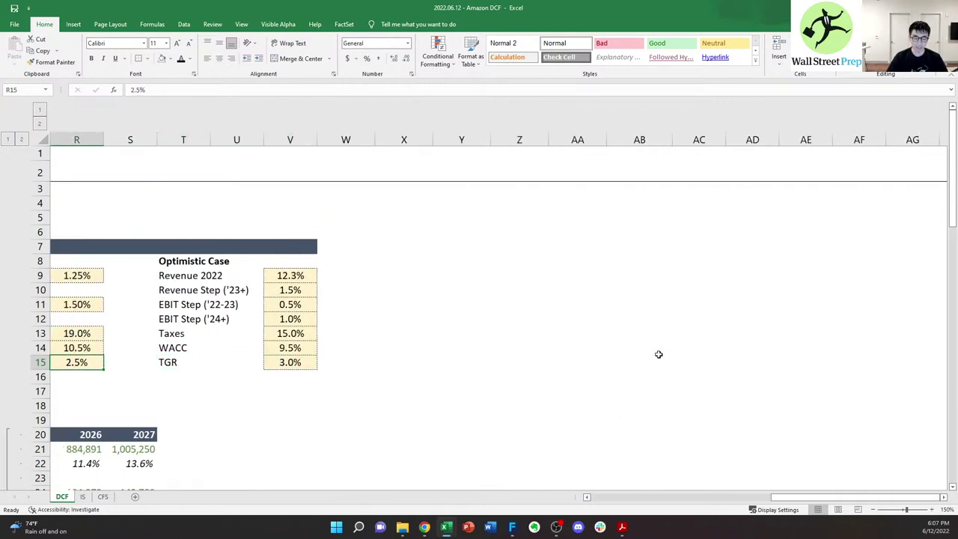
- Replace the D&A and CapEx switches in rows 12–13 with a copy of the WACC and TGR switches from B14:D15
key("Home")
key("Right")
key("Up")
key("Right")
key("Up")
key("Right")
key("Up")
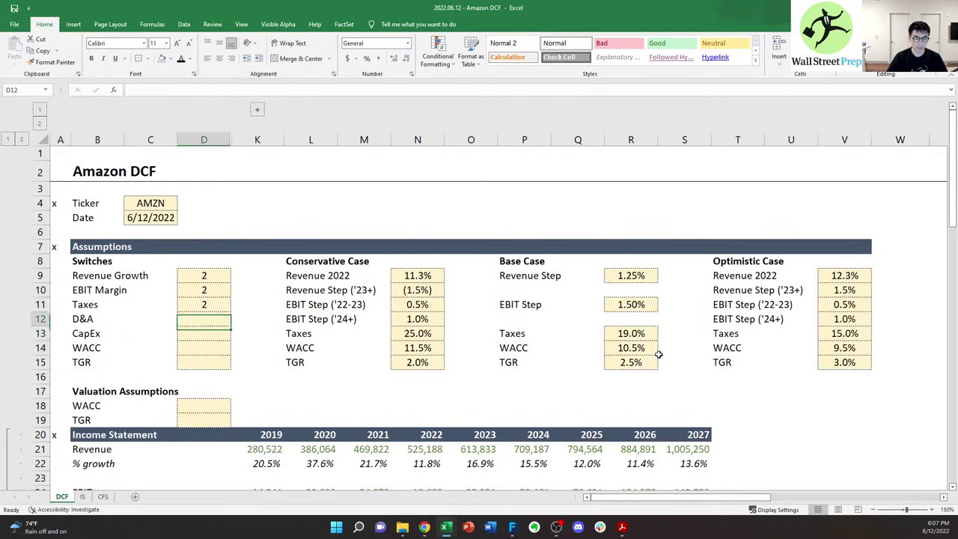
key("Left")
key("Left")
key("Down")
key("Down")
key("shift+Down")
key("shift+Right")
key("shift+Right")
key("ctrl+c")
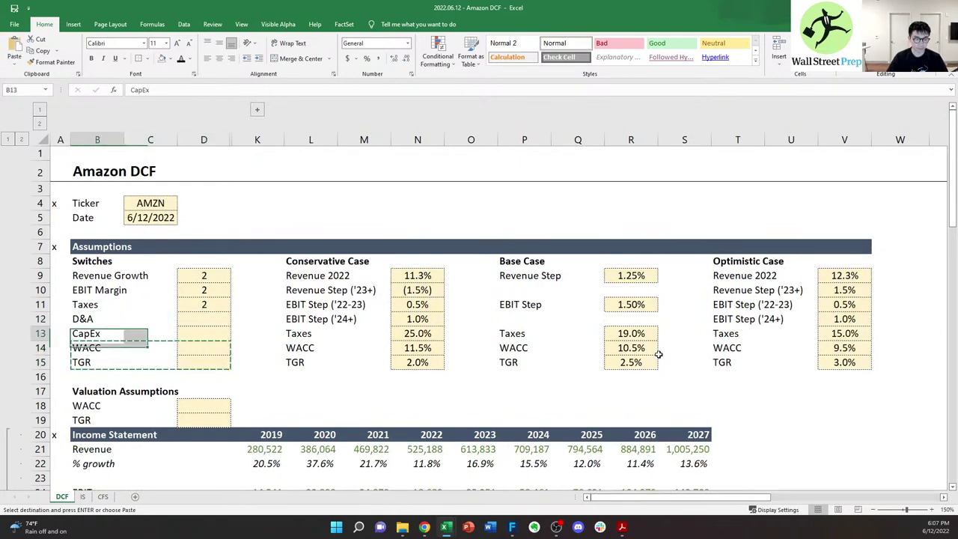
key("Up")
key("Up")
key("ctrl+v")
- Clear the duplicate WACC and TGR switches in B14:D15 by pasting the blank cells K14:K15 over them
key("Down")
key("Down")
key("shift+Down")
key("shift+Right")
key("shift+Right")
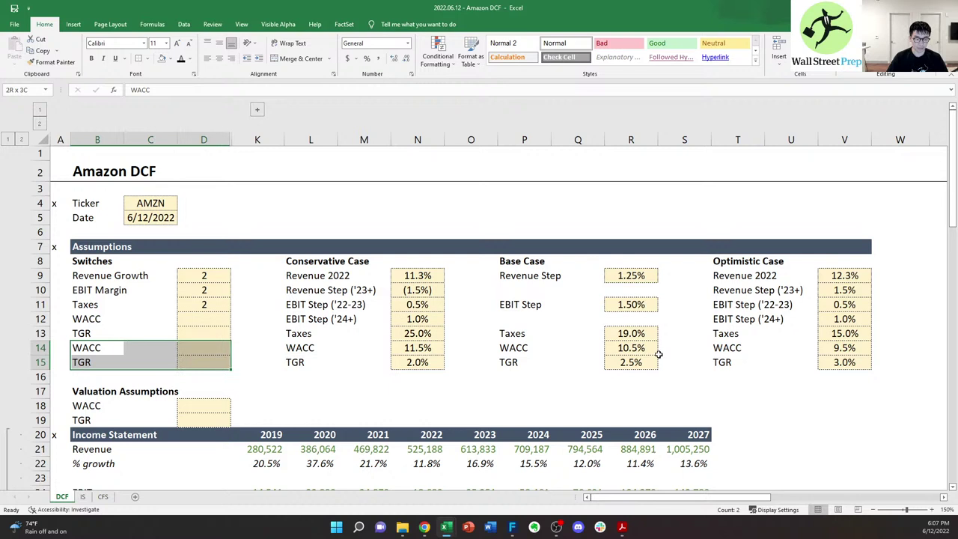
key("Right")
key("Right")
key("Right")
key("shift+Down")
key("ctrl+c")
key("Left")
key("shift+Down")
key("shift+Left")
key("shift+Left")
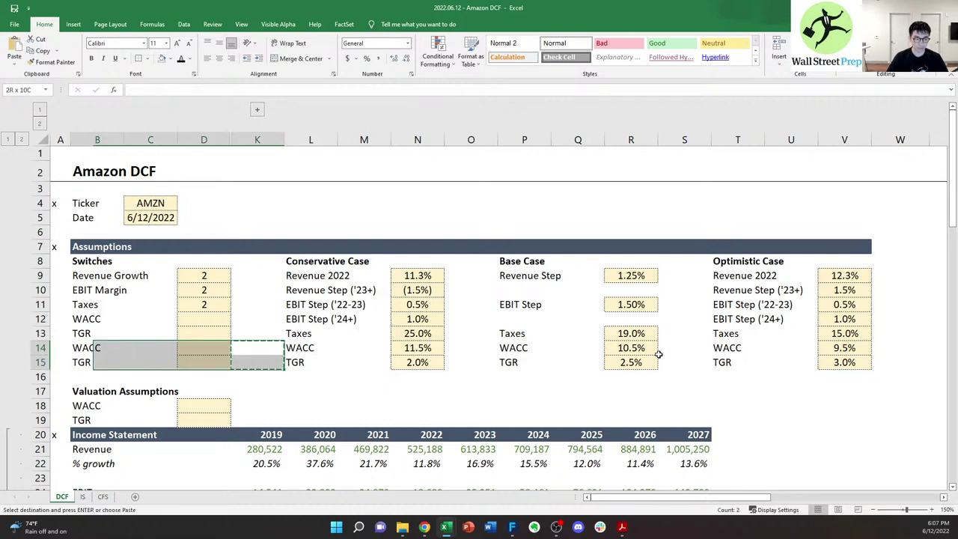
key("ctrl+v")
- Move the Valuation Assumptions block with its WACC and TGR rows from B17:D19 up to B15:D17
key("Down")
key("Down")
key("Down")
key("Left")
key("Left")
key("shift+Down")
key("shift+Right")
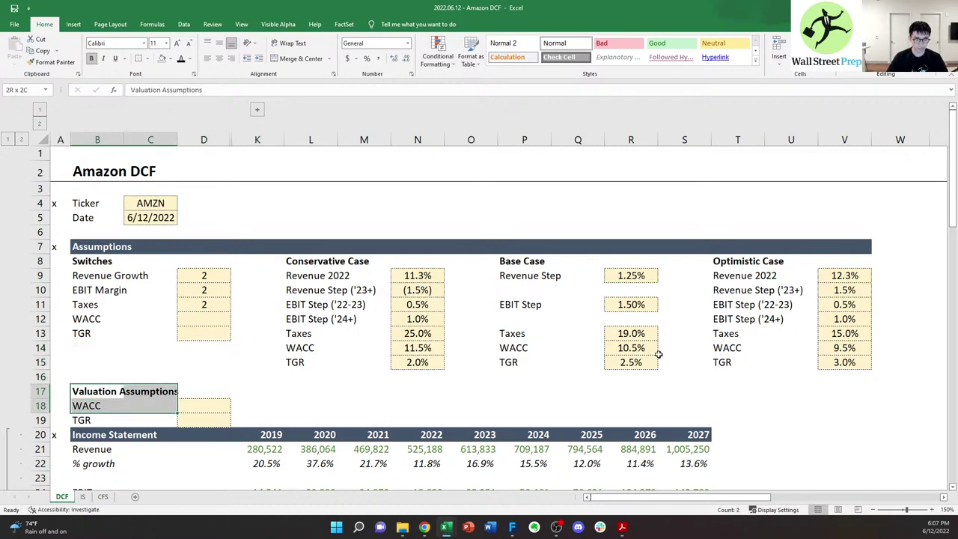
key("shift+Right")
key("shift+Down")
key("ctrl+c")
key("Up")
key("Up")
key("ctrl+v")
- Set the WACC and TGR switches in D12 and D13 to 2
key("Right")
key("Up")
key("Up")
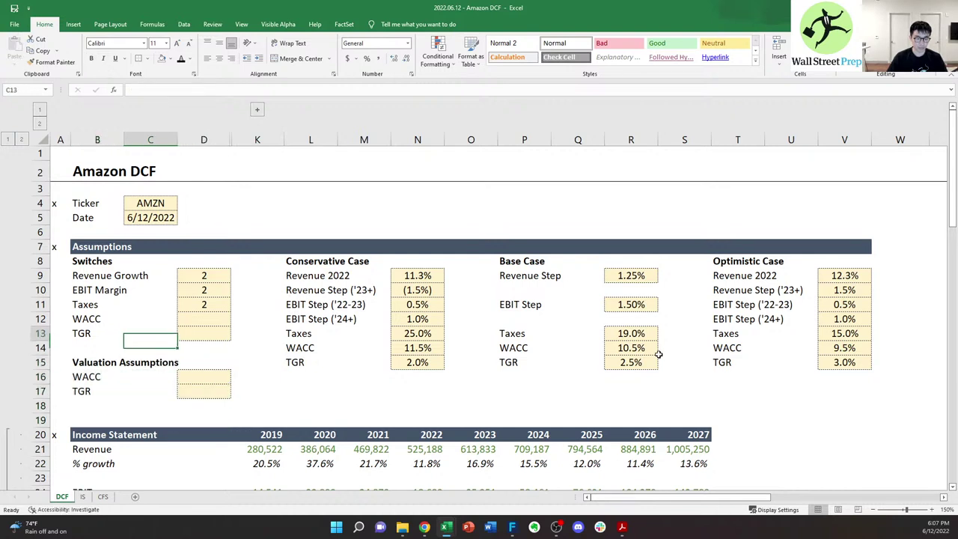
key("Right")
key("Up")
type("2")
key("Down")
key("Down")
type("2")
key("Up")
type("2")
key("Down")
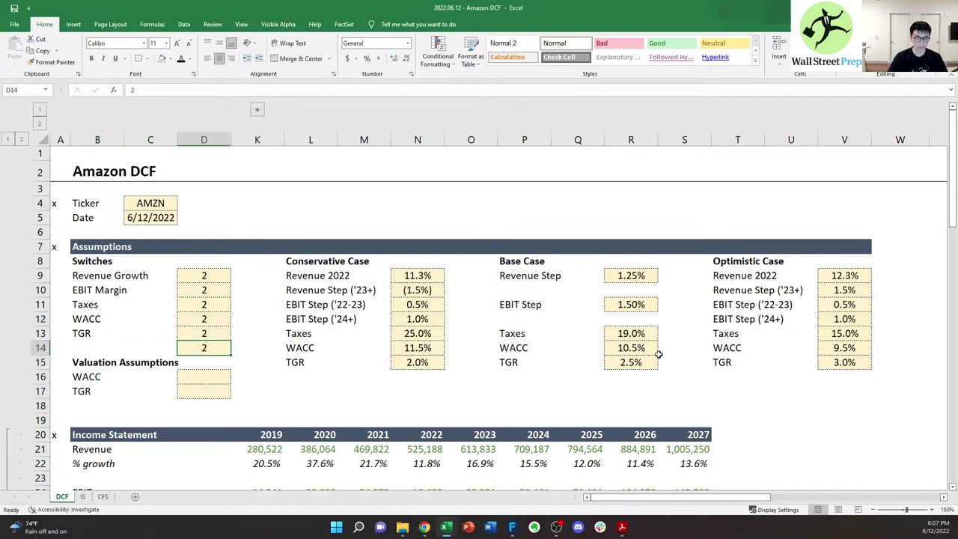
- Delete the stray 2 in D14 and paste the blank cell K14 over it
key("Delete")
key("Right")
key("ctrl+c")
key("Left")
key("ctrl+v")
- Link the valuation WACC in D16 to its switch and the three cases with the formula =CHOOSE(D12,N14,R14,V14)
key("Down")
key("Down")
type("=choose(")
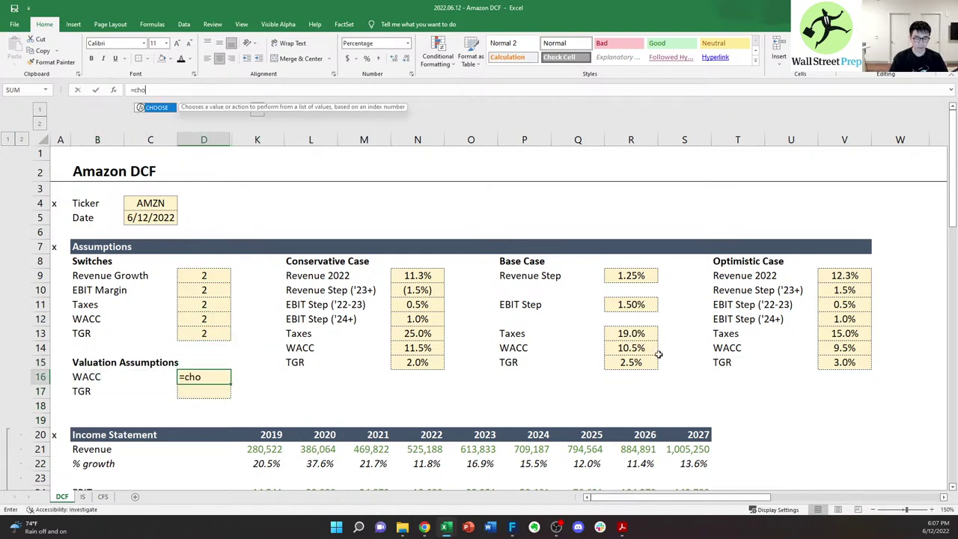
key("Up")
key("Up")
key("Up")
key("Up")
type(",")
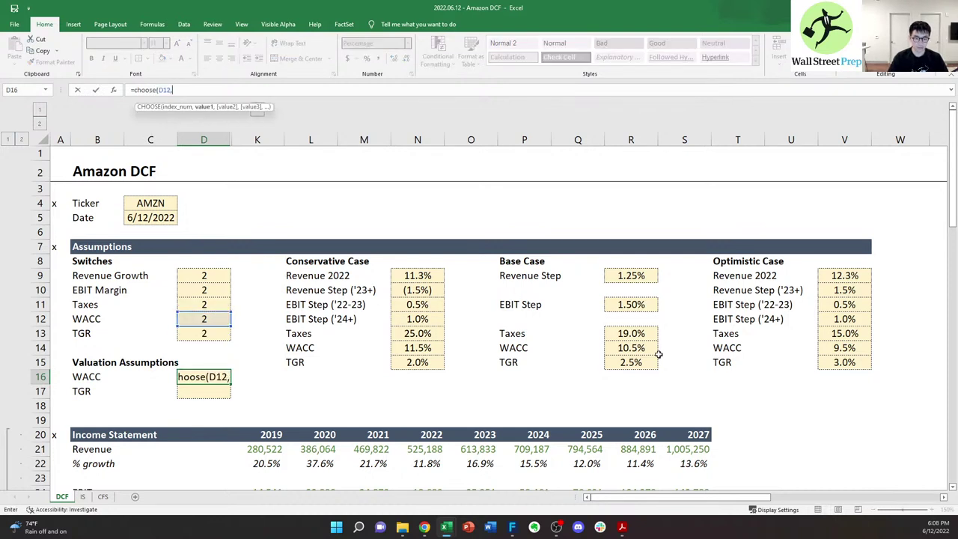
key("Right")
key("Up")
key("Up")
key("Right")
key("Right")
key("Right")
key("Right")
key("Up")
key("Left")
key("Left")
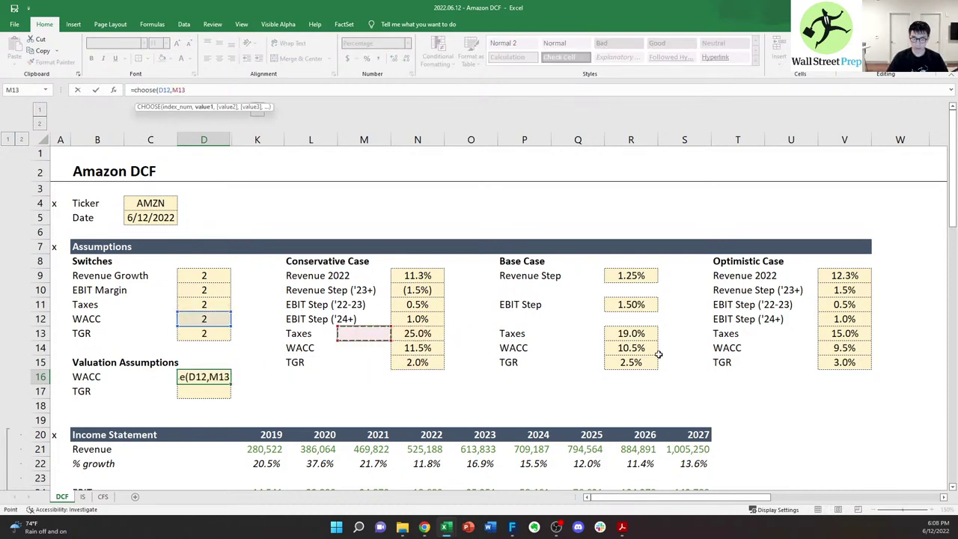
key("Down")
key("Right")
type(",")
key("Right")
key("Down")
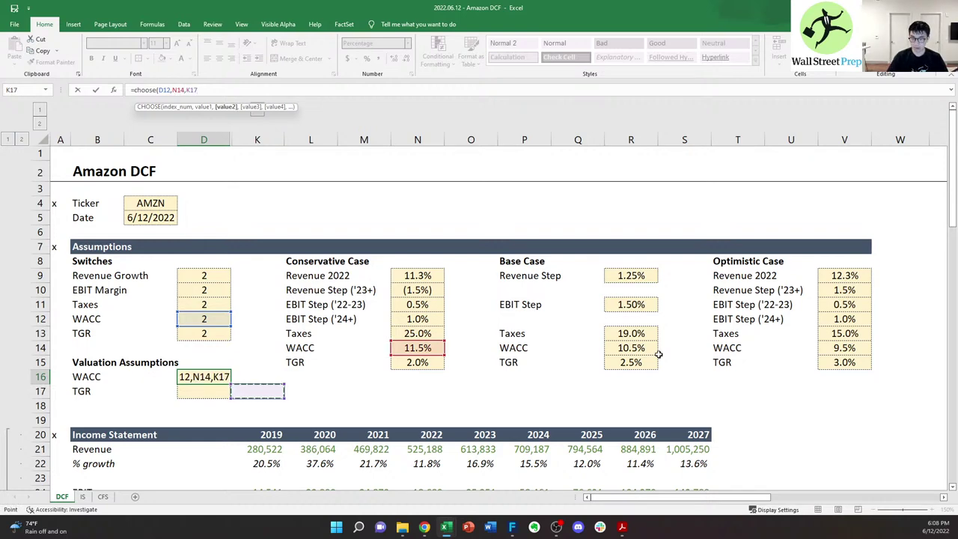
key("Up")
key("Up")
key("Right")
key("Right")
key("Up")
key("Right")
key("Right")
key("Right")
key("Right")
key("Right")
type(",")
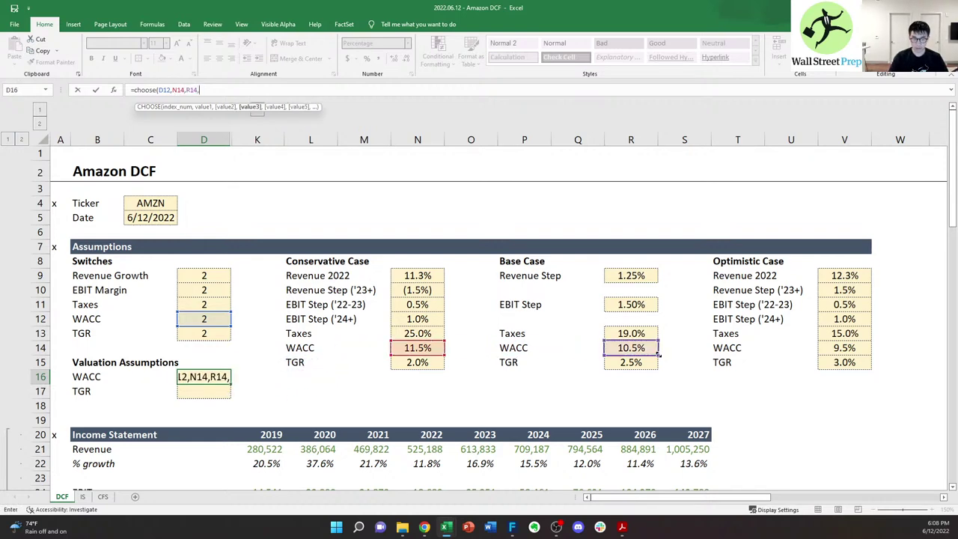
key("Right")
key("Right")
key("Right")
key("Right")
key("Right")
key("Right")
key("Right")
key("Right")
key("Right")
key("Right")
key("Right")
key("Right")
key("Right")
key("Right")
key("Up")
key("Up")
key("Left")
key("Left")
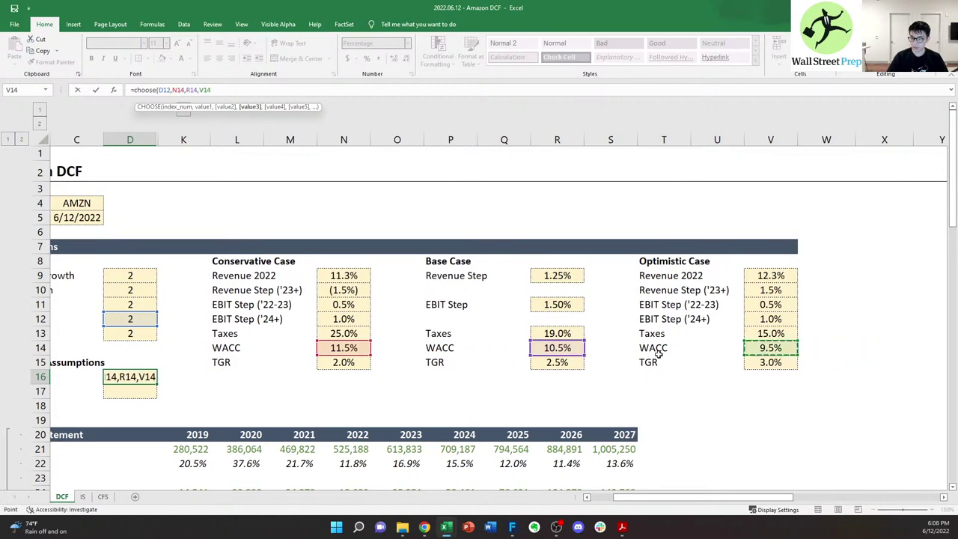
key("Return")
- Copy the WACC CHOOSE formula from D16 into the TGR cell D17
key("Left")
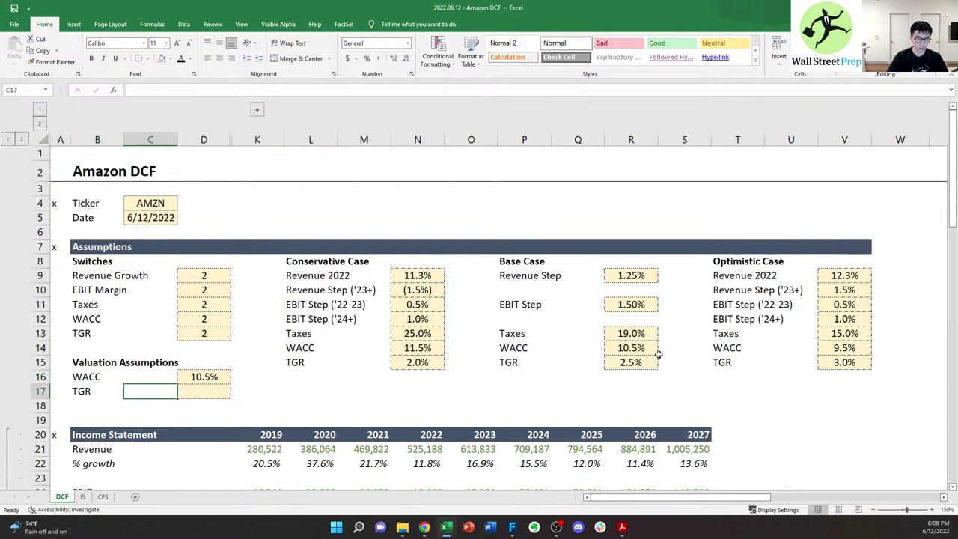
key("Right")
key("Up")
key("ctrl+c")
key("ctrl+Down")
key("ctrl+v")
key("ctrl+Up")
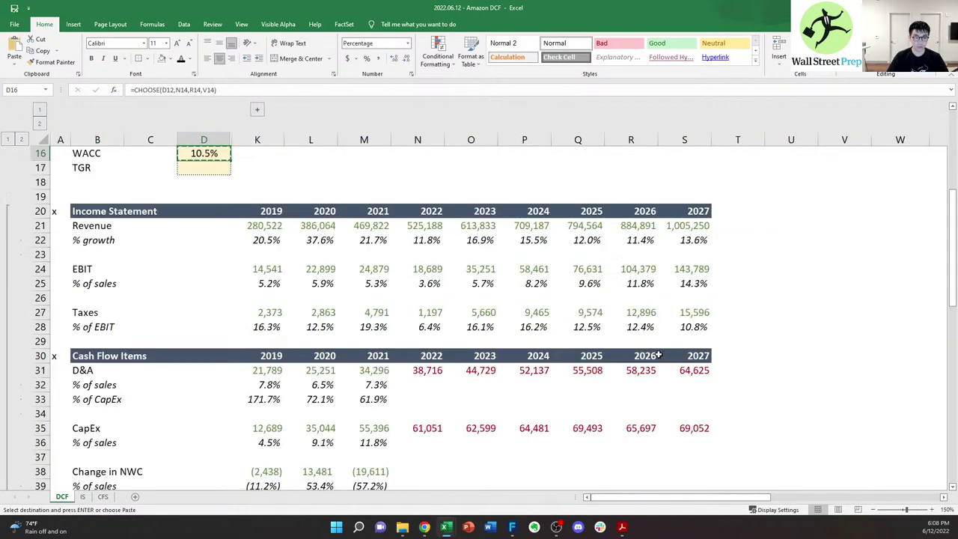
key("Down")
key("Up")
key("Down")
key("ctrl+v")
key("Escape")
- Check the CHOOSE formulas behind the TGR and WACC valuation assumptions in D17 and D16
key("Up")
key("Left")
key("Left")
key("Up")
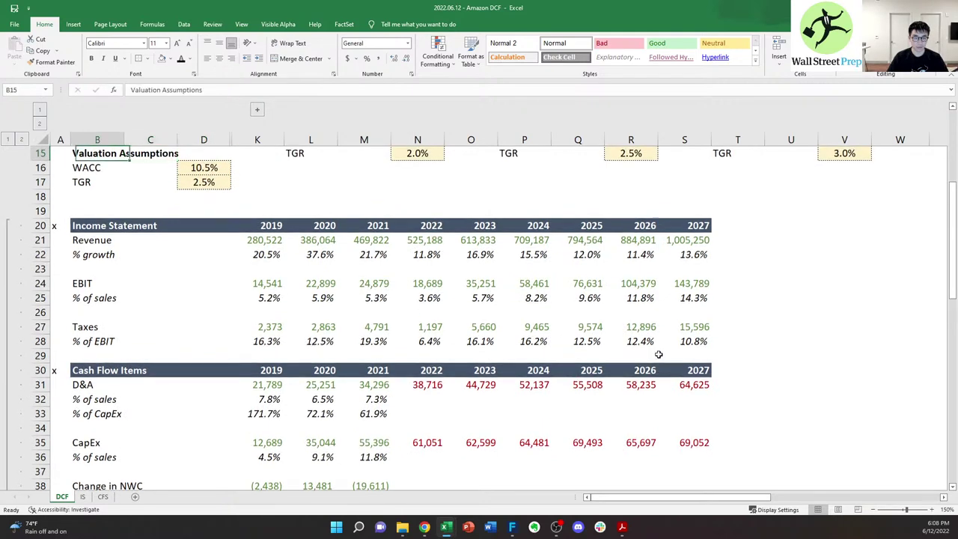
scroll(657, 354, "up", 5)
key("Down")
key("Down")
key("Right")
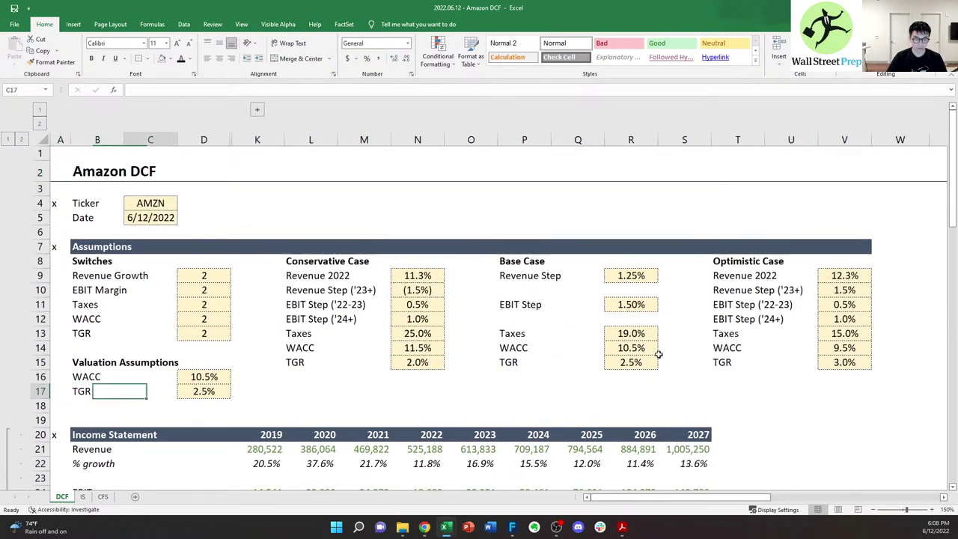
key("Right")
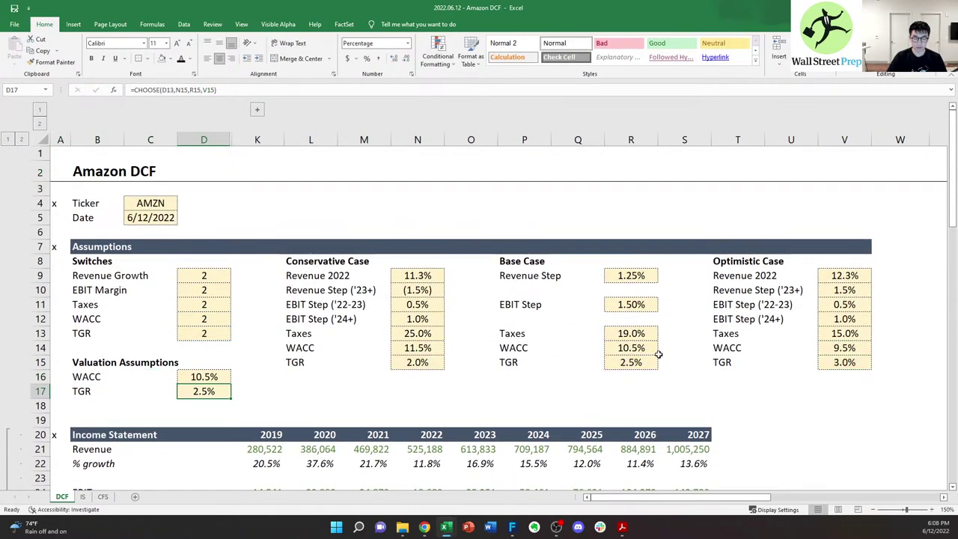
key("Up")
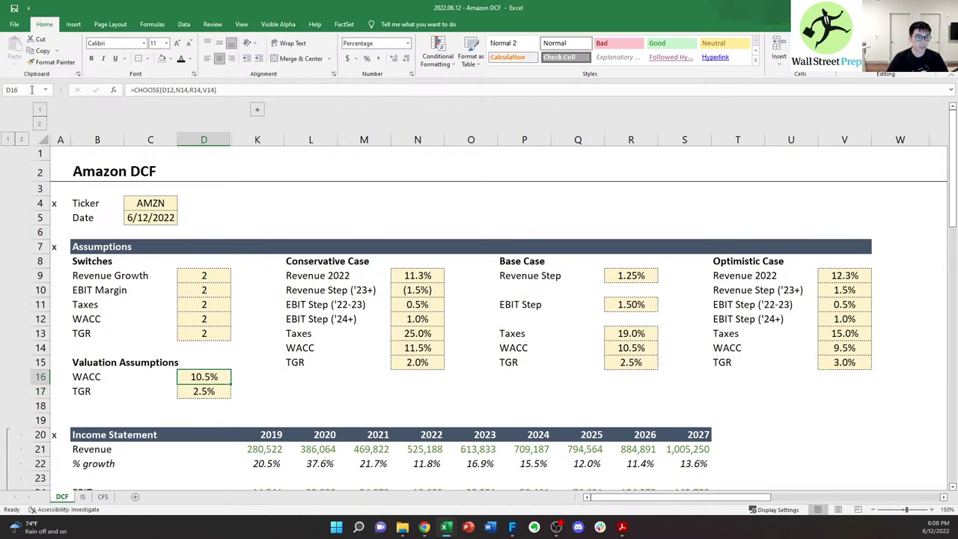
- Define the cell name tgr for the TGR valuation assumption in D17
key("Down")
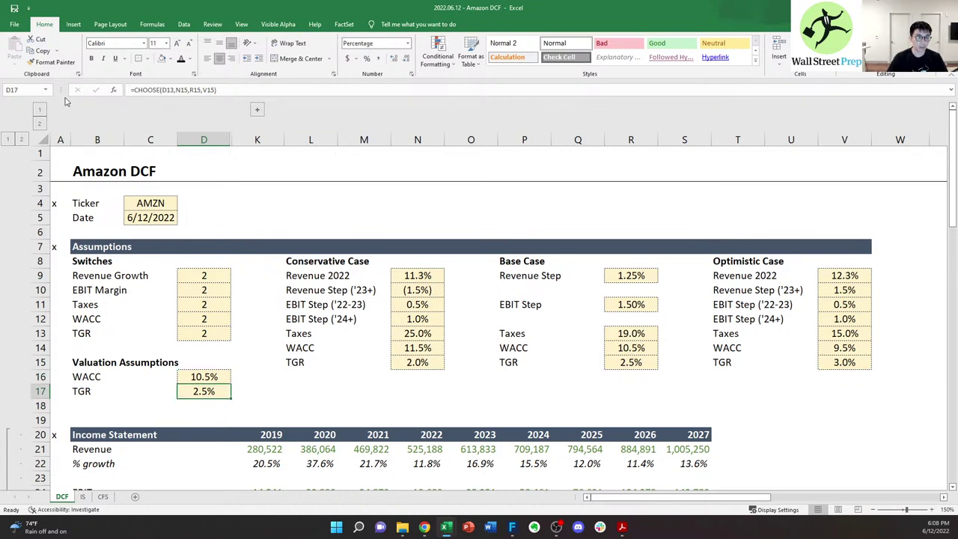
left_click(38, 87)
type("tgr")
key("Return")
- Collapse the grouped Income Statement and Cash Flow Items rows above the DCF section
key("Right")
key("Down")
key("Down")
key("Down")
key("Down")
key("Down")
key("Down")
key("Down")
key("Down")
key("Down")
key("Down")
key("Down")
key("Down")
key("Down")
key("Down")
key("Down")
key("Down")
key("Down")
key("Down")
key("Down")
key("Down")
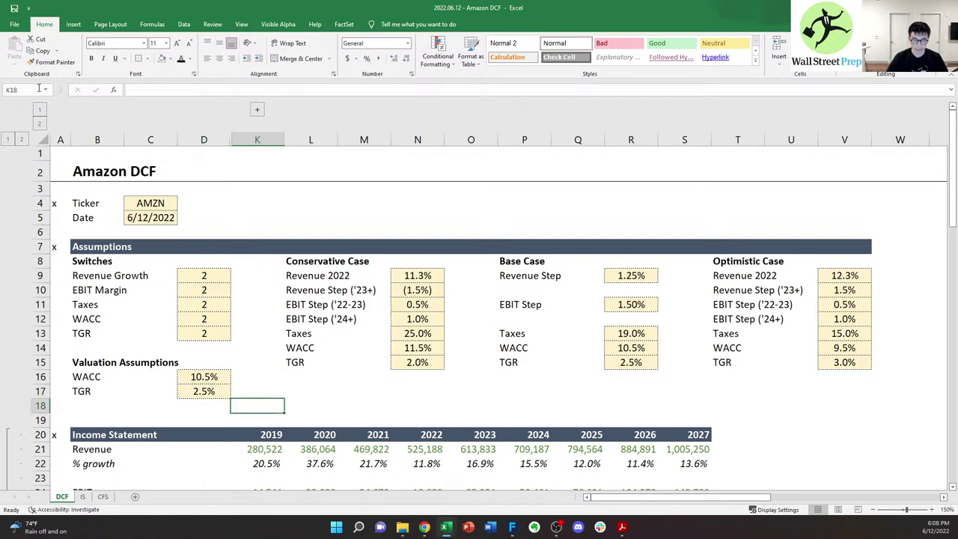
key("Down")
key("Down")
key("Down")
key("Down")
key("Down")
key("Down")
key("Down")
key("Down")
key("Down")
key("Down")
key("Down")
key("Down")
key("Down")
key("Down")
key("Down")
key("Down")
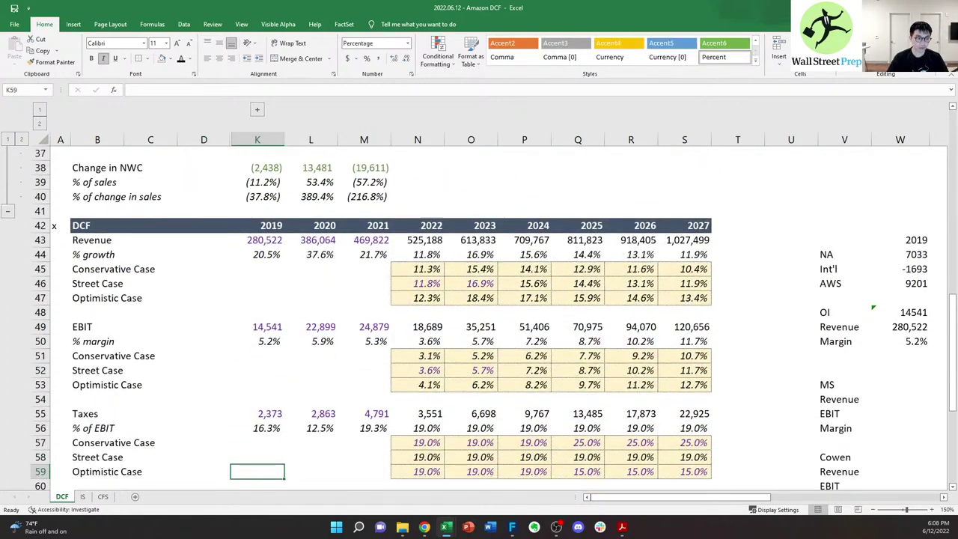
scroll(97, 253, "down", 7)
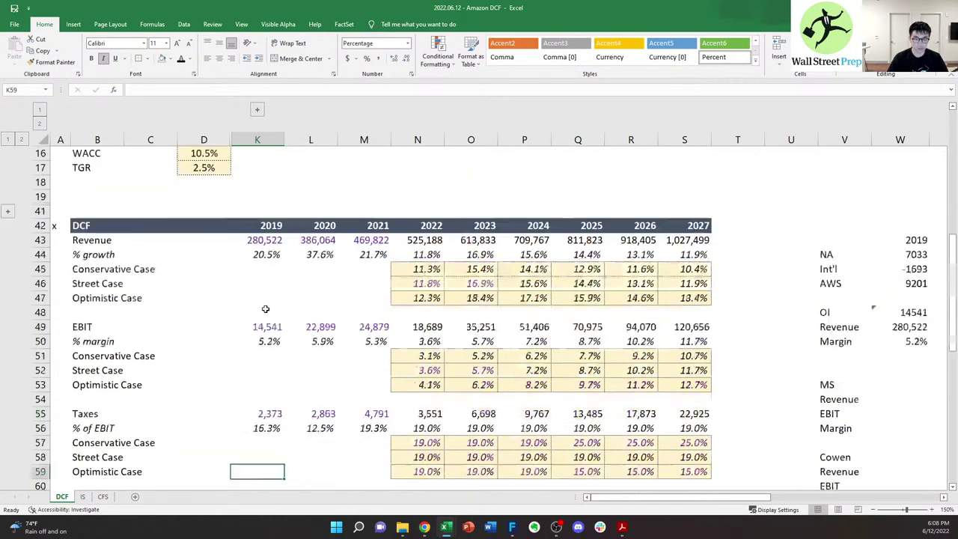
- Review the 2022 column from the Present Value of FCF row up through the DCF section and back
scroll(281, 296, "down", 1)
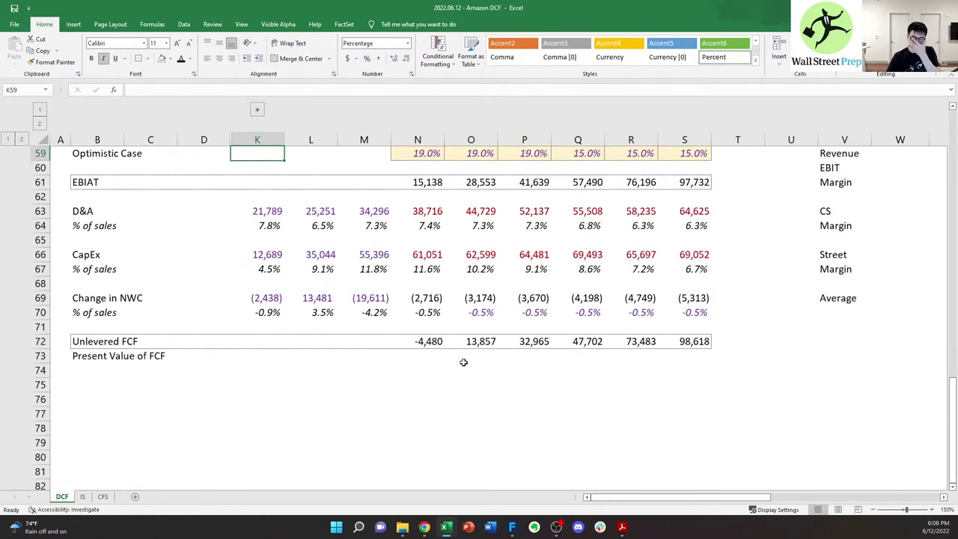
left_click(438, 359)
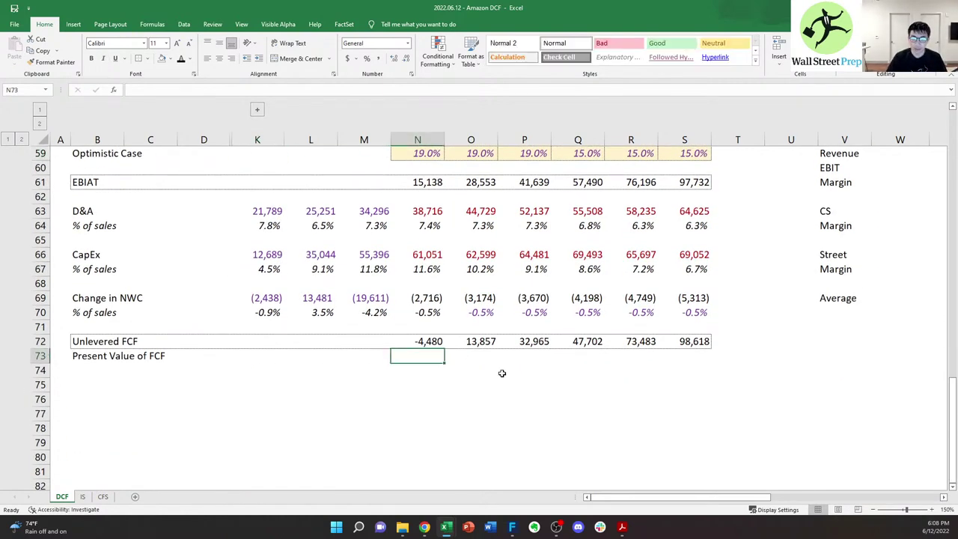
key("Up")
key("Up")
key("Up")
key("Up")
key("Up")
key("Up")
key("Up")
key("Up")
key("Up")
key("Up")
key("Up")
key("Up")
key("Up")
key("Up")
key("Up")
key("Up")
key("Up")
key("Up")
key("Up")
key("Up")
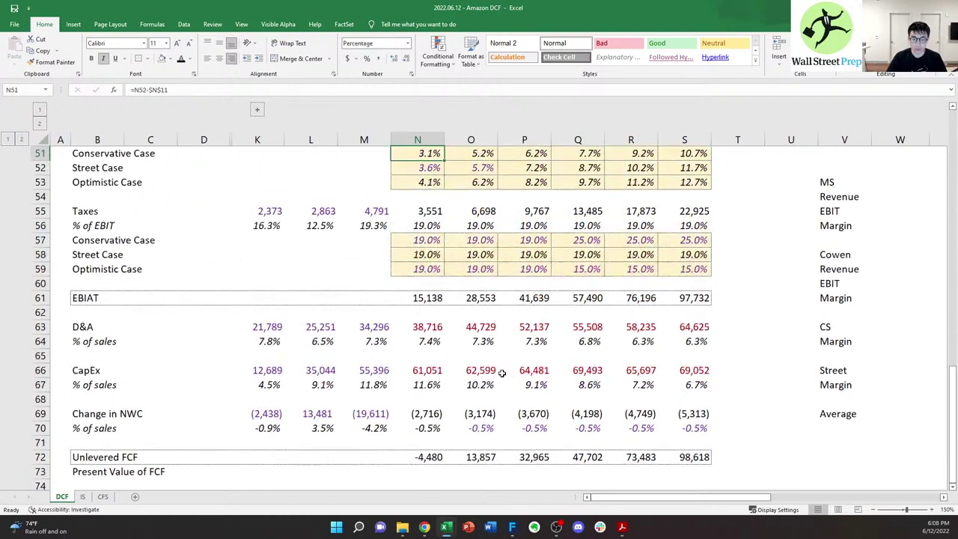
key("Up")
key("Up")
key("Up")
key("Up")
key("Up")
key("Up")
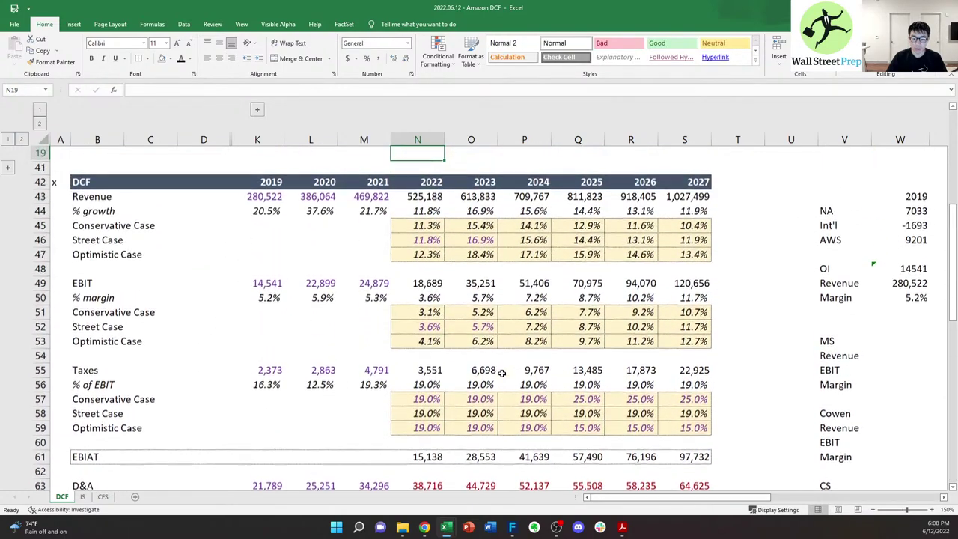
key("Down")
key("Down")
key("Down")
key("Down")
key("Down")
key("Down")
key("Down")
key("Down")
key("Down")
key("Down")
key("Down")
key("Down")
key("Down")
key("Down")
key("Down")
key("Down")
key("Down")
key("Down")
key("Down")
key("Down")
key("Up")
key("Up")
key("Up")
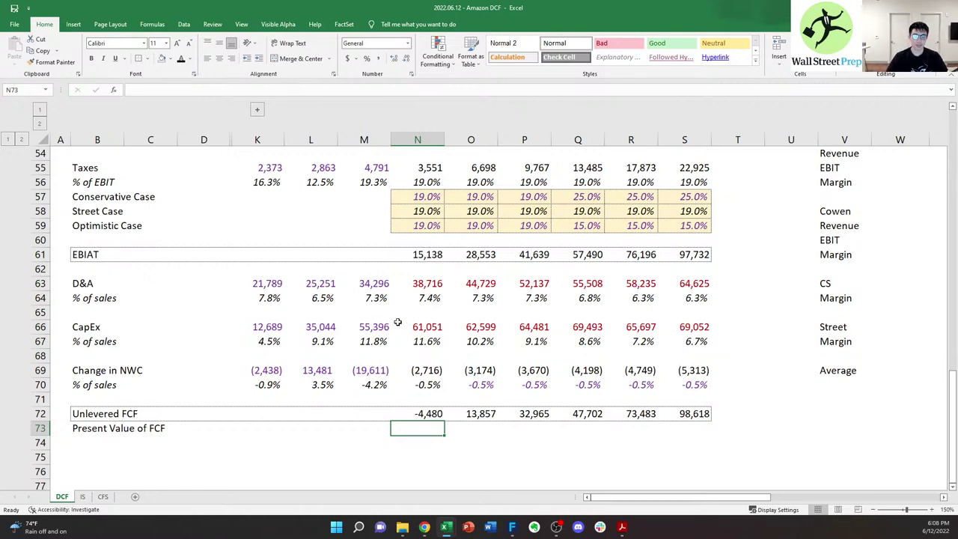
- Delete the two blank rows 18 and 19 between the Valuation Assumptions and the DCF section
scroll(344, 314, "up", 4)
scroll(345, 315, "up", 3)
left_click(120, 289)
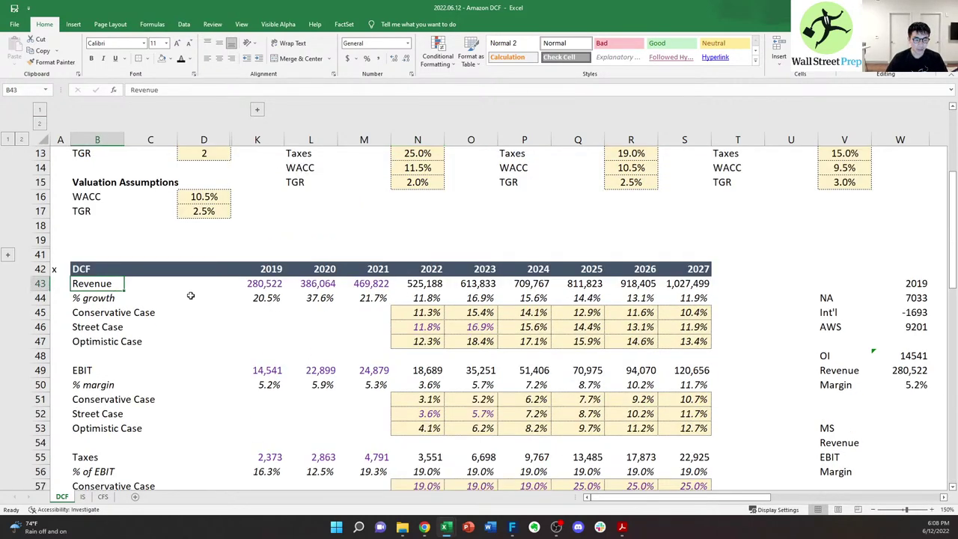
scroll(232, 271, "up", 4)
left_click(133, 409)
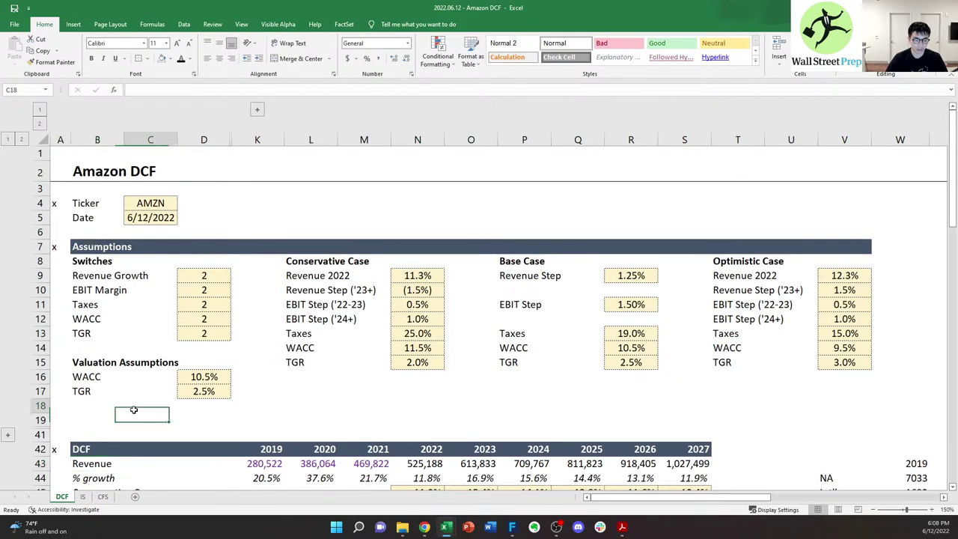
key("shift+space")
key("shift+Down")
key("ctrl+minus")
key("Down")
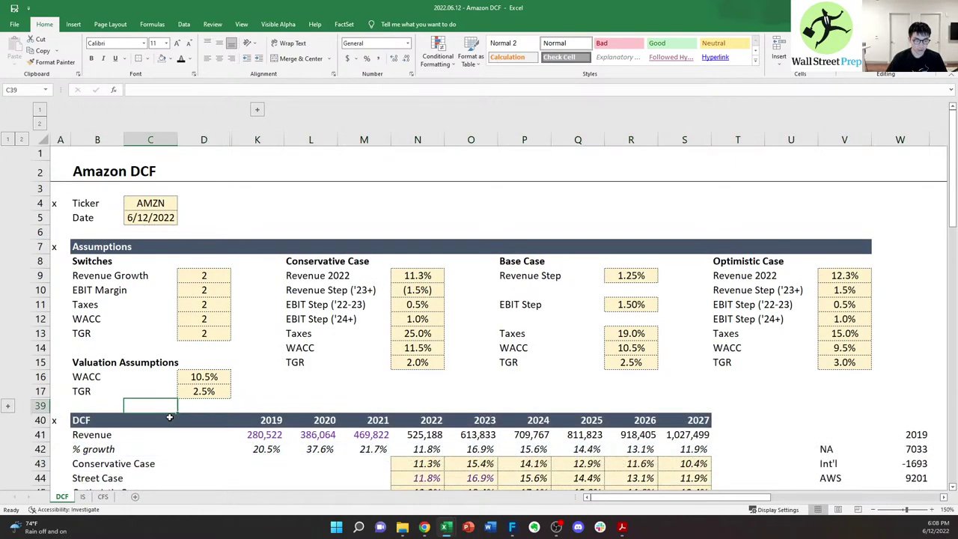
- Go through the 2022 column of the DCF section and check the Unlevered FCF formula in N70
key("Right")
key("Down")
key("Right")
key("Right")
key("Down")
key("Right")
key("Right")
key("Down")
key("Down")
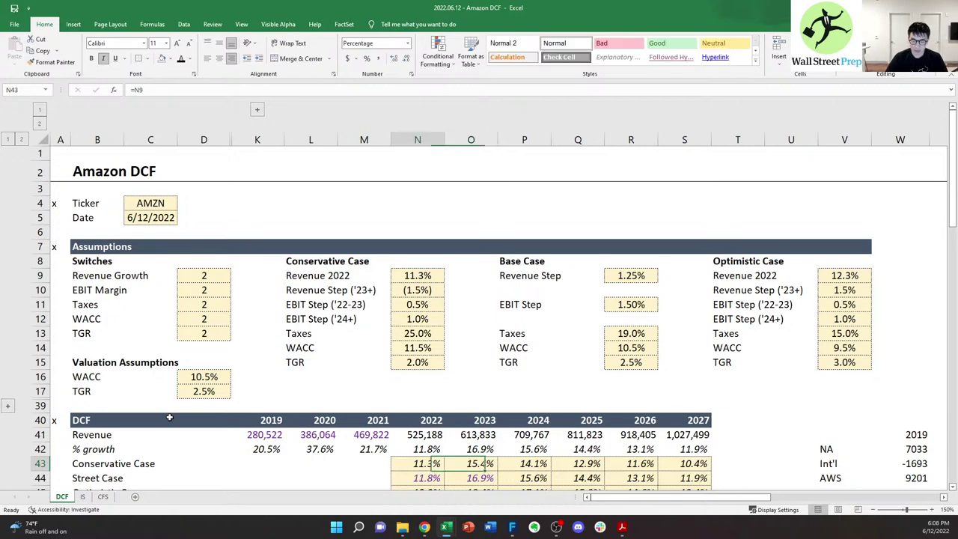
key("Down")
key("Down")
key("Down")
key("Down")
key("Down")
key("Down")
key("Down")
key("Down")
key("Down")
key("Down")
key("Down")
key("Down")
key("Down")
key("Down")
key("Down")
key("Down")
key("Down")
key("Down")
key("Down")
key("Down")
key("Down")
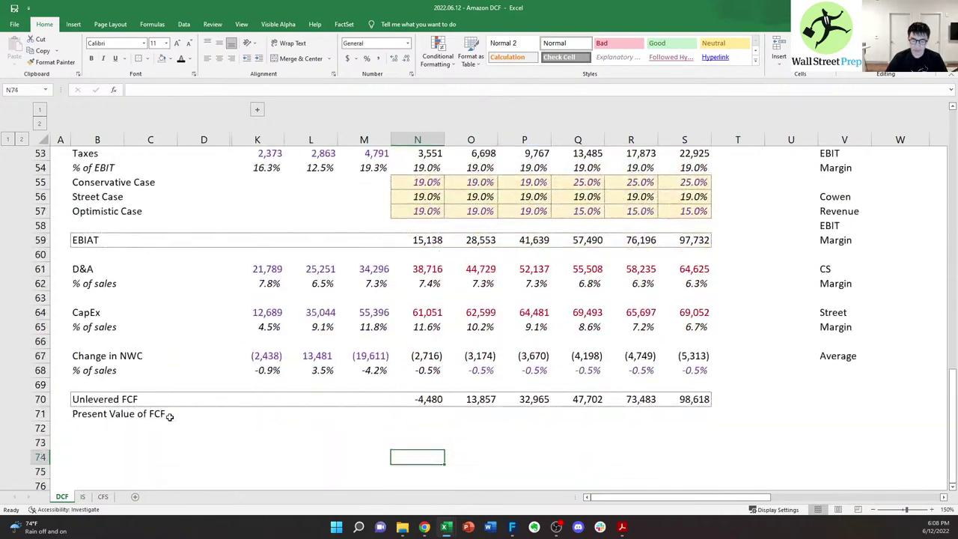
key("Up")
key("Up")
key("Up")
key("Up")
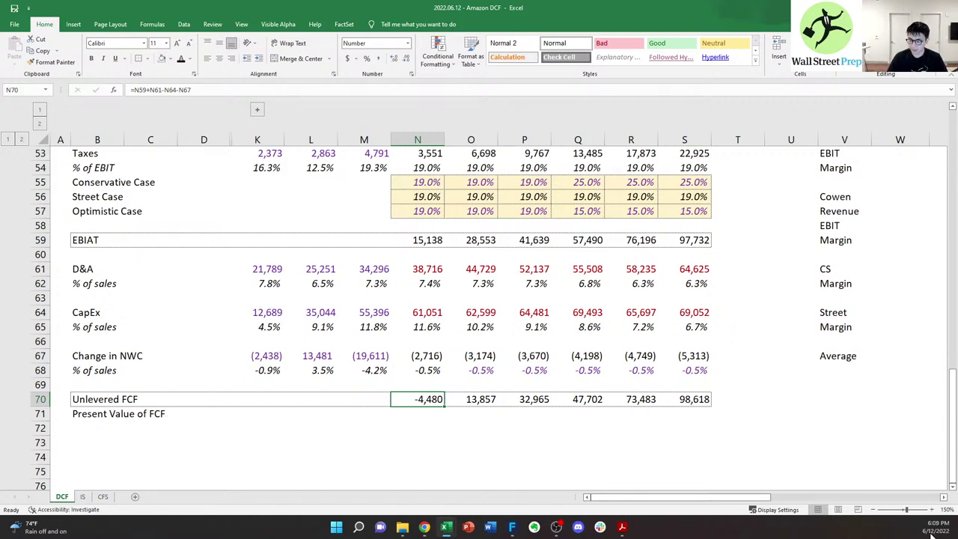
key("Down")
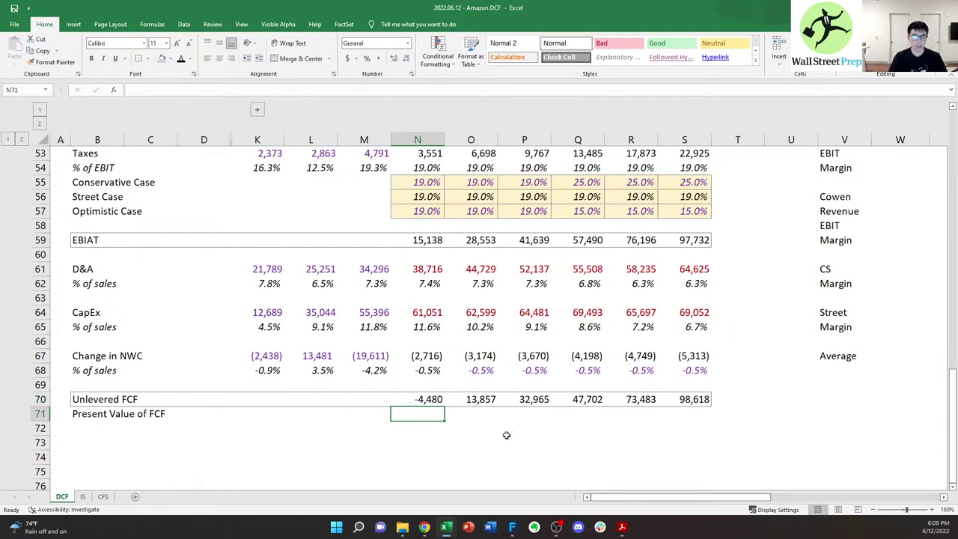
- Try to start the 2022 Present Value of FCF formula in N71 as =(0.5)*N70
type("=")
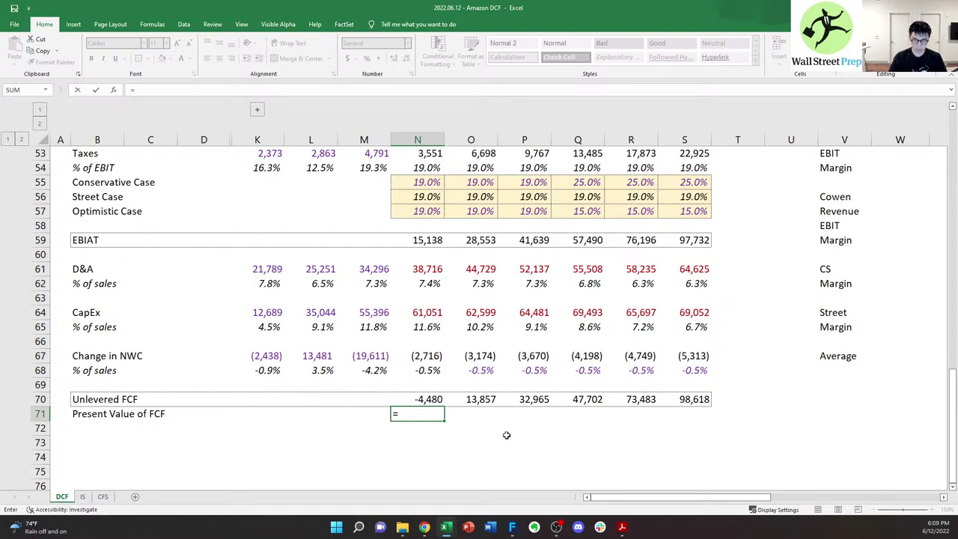
key("Escape")
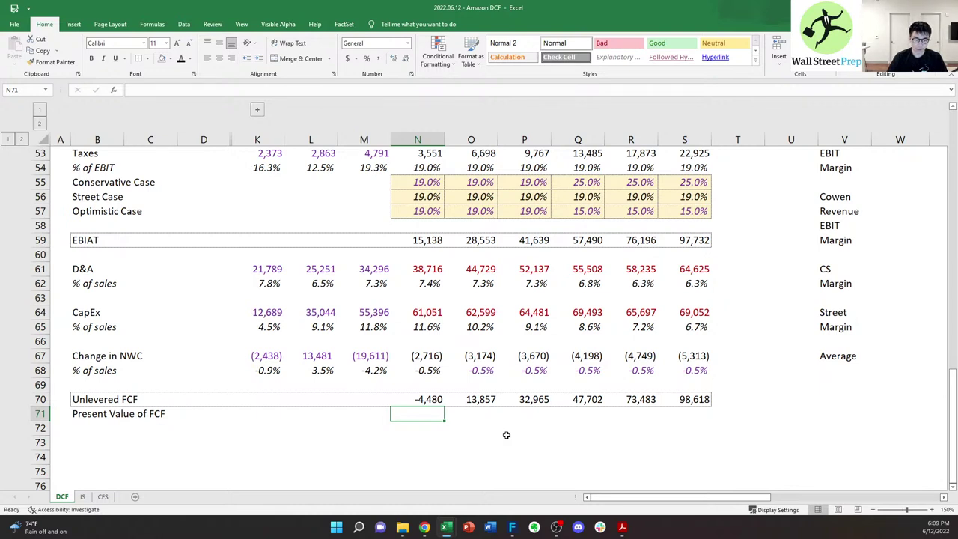
key("Left")
key("Left")
key("Left")
key("Left")
key("Left")
key("Left")
key("Left")
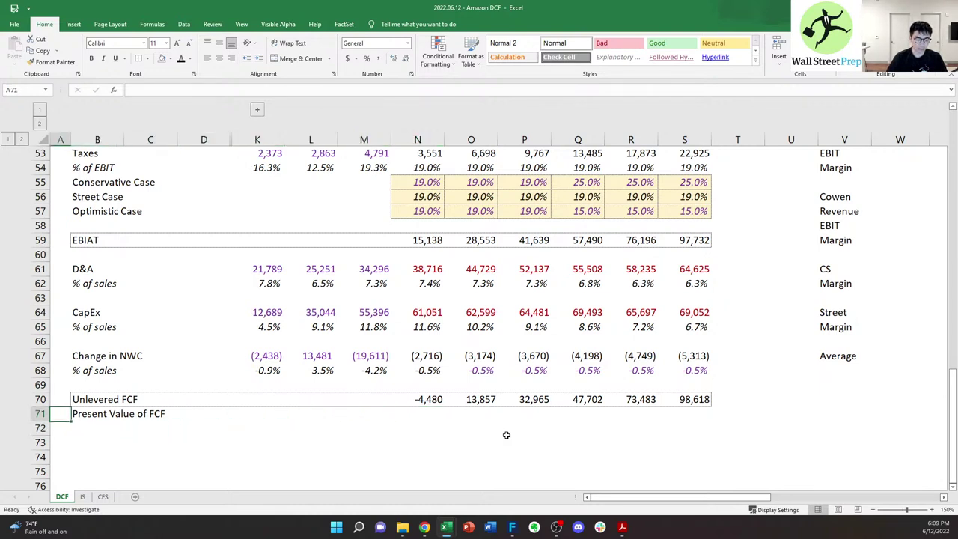
key("Right")
key("Right")
key("Right")
key("Right")
key("Right")
key("Right")
key("Right")
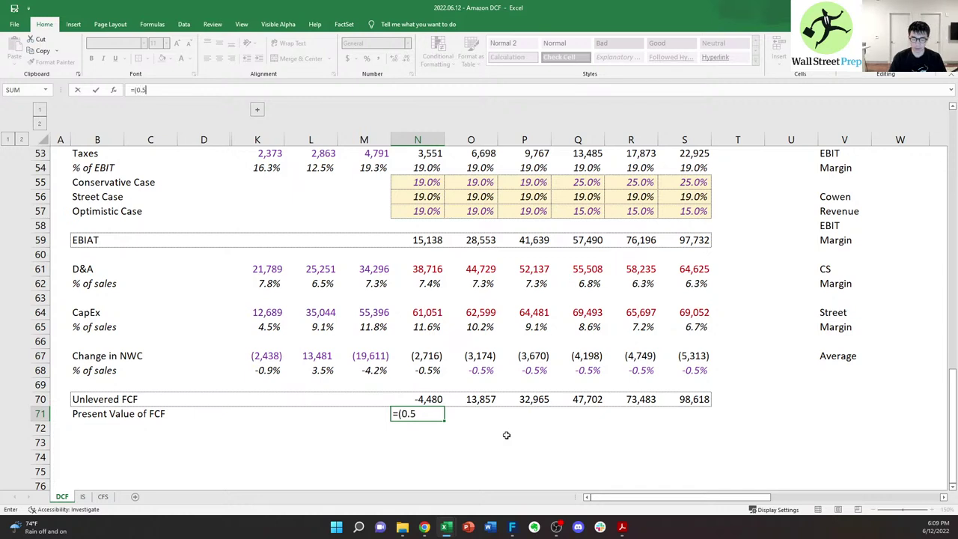
key("BackSpace")
key("BackSpace")
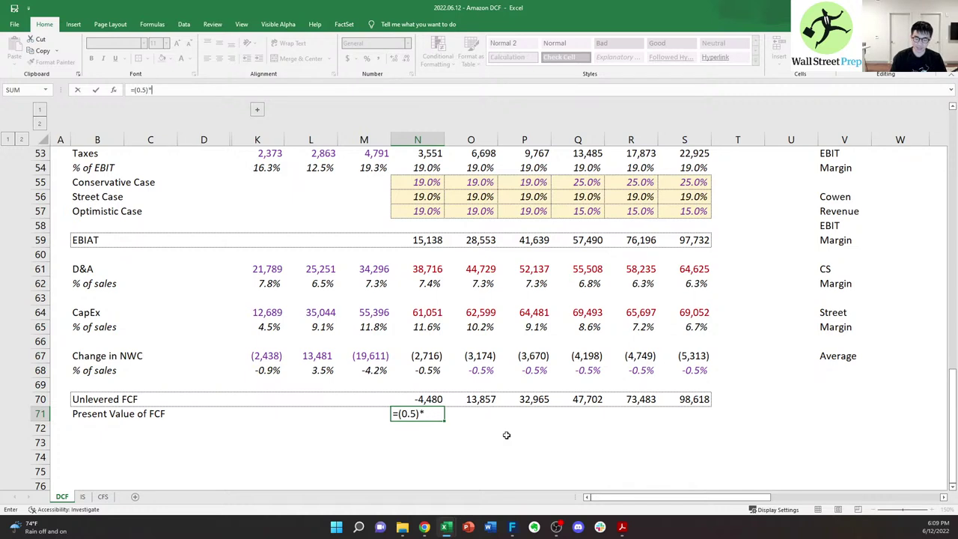
key("Up")
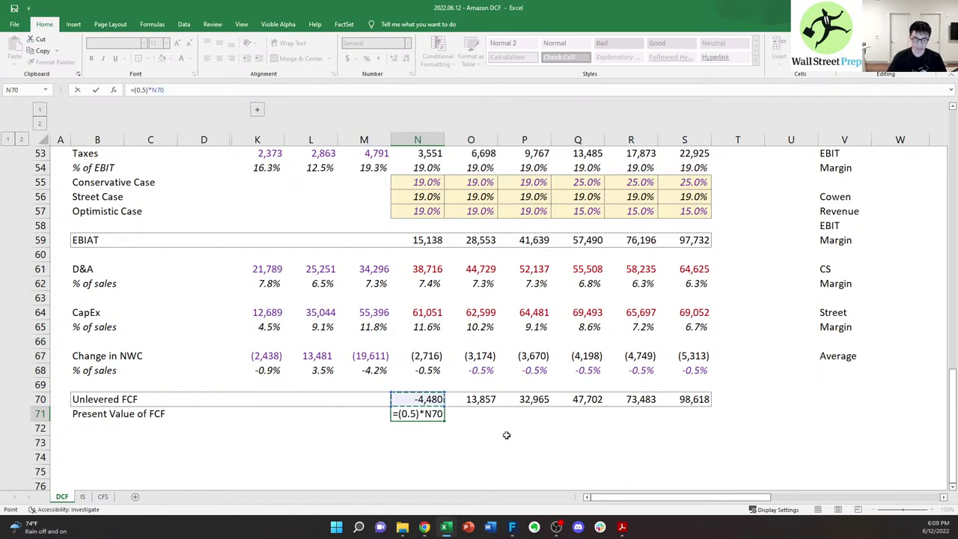
key("Escape")
key("Left")
key("Left")
key("Left")
key("Left")
key("Left")
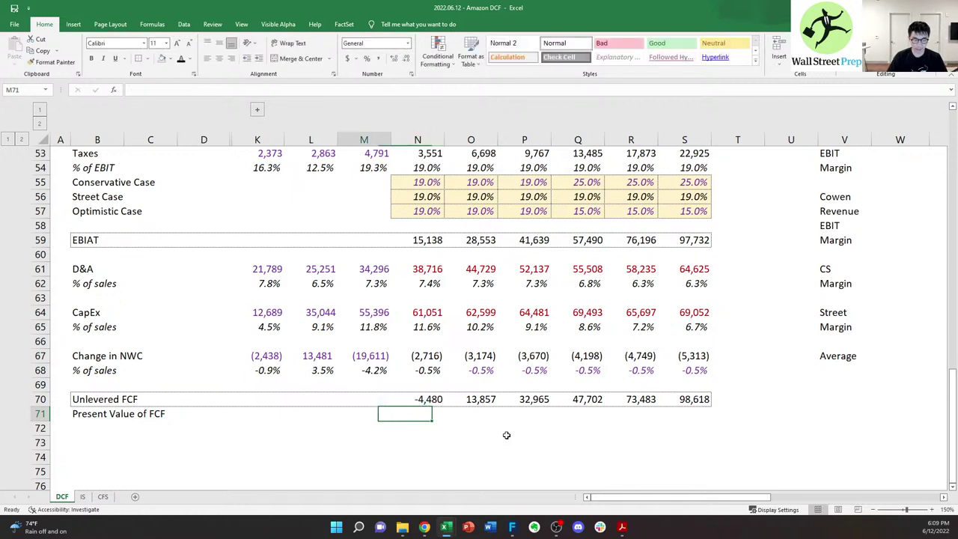
key("Down")
key("Up")
key("Up")
key("Right")
key("Down")
key("Right")
key("Right")
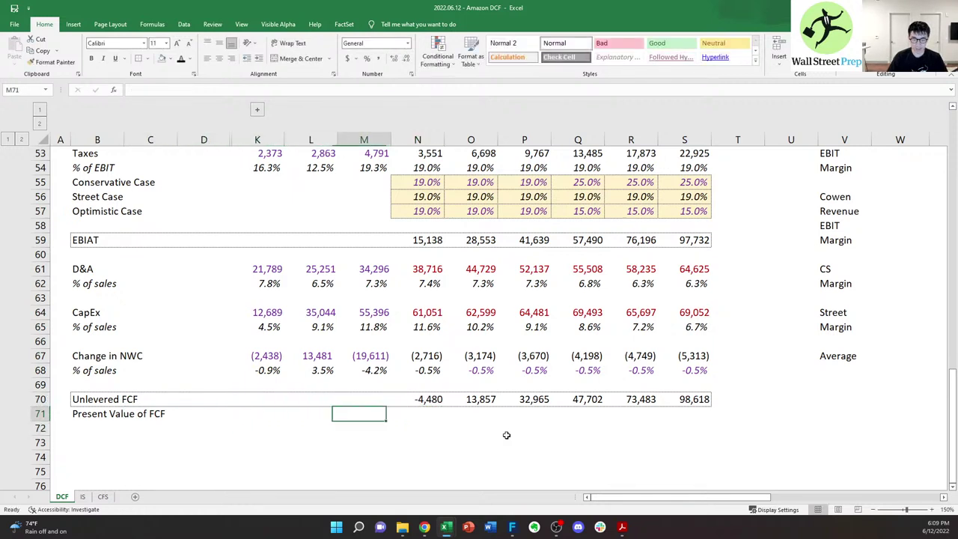
key("Right")
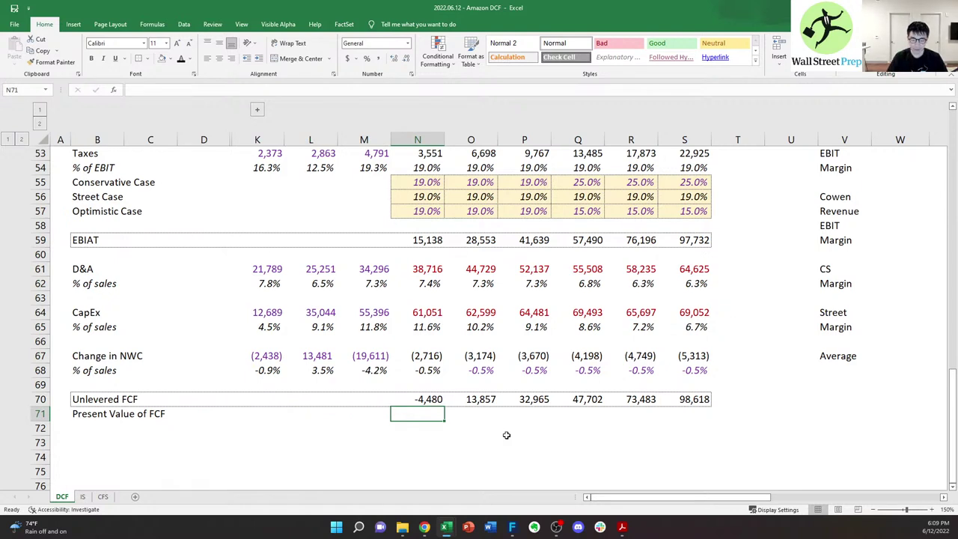
key("Right")
key("Right")
key("Right")
key("Right")
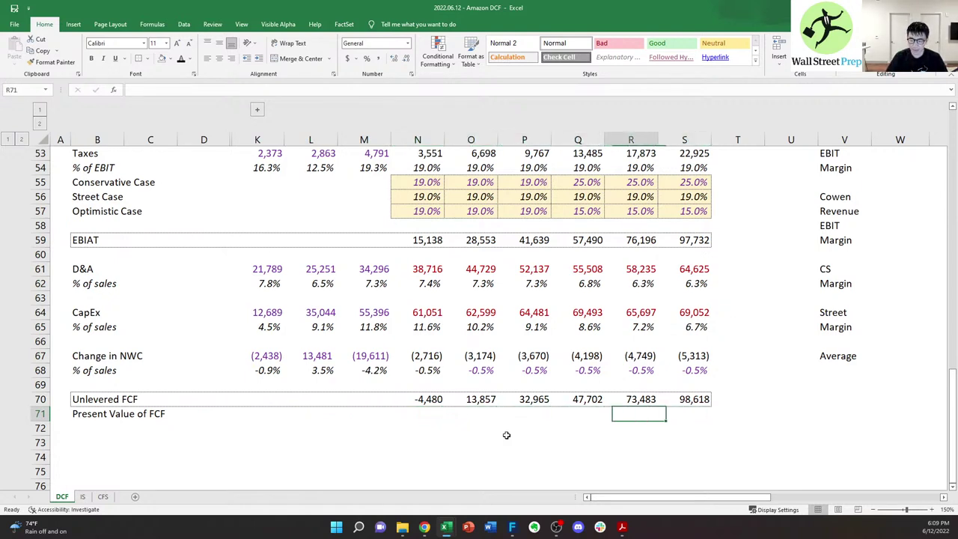
key("Left")
key("Left")
key("Left")
key("Left")
key("Right")
key("Right")
key("Right")
key("Right")
key("Left")
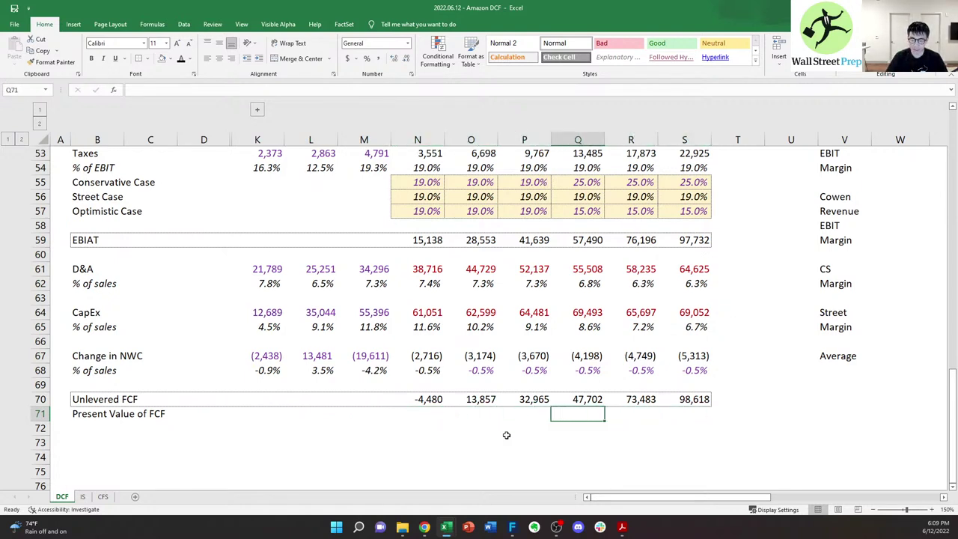
- Replace the Present Value of FCF label in B71 with "Time Period"
key("Left")
key("Left")
key("Left")
key("Down")
key("Left")
key("Left")
key("Left")
key("Left")
key("Left")
key("Left")
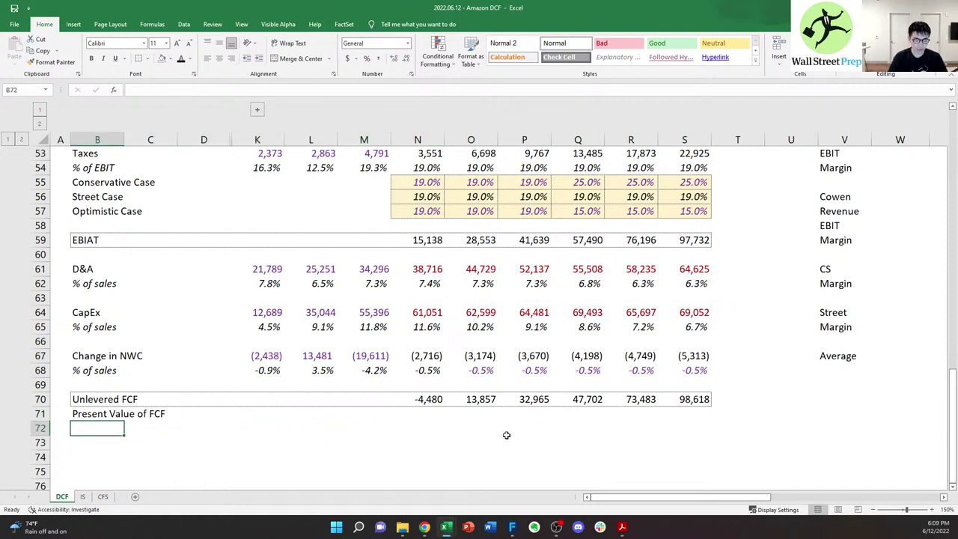
key("Up")
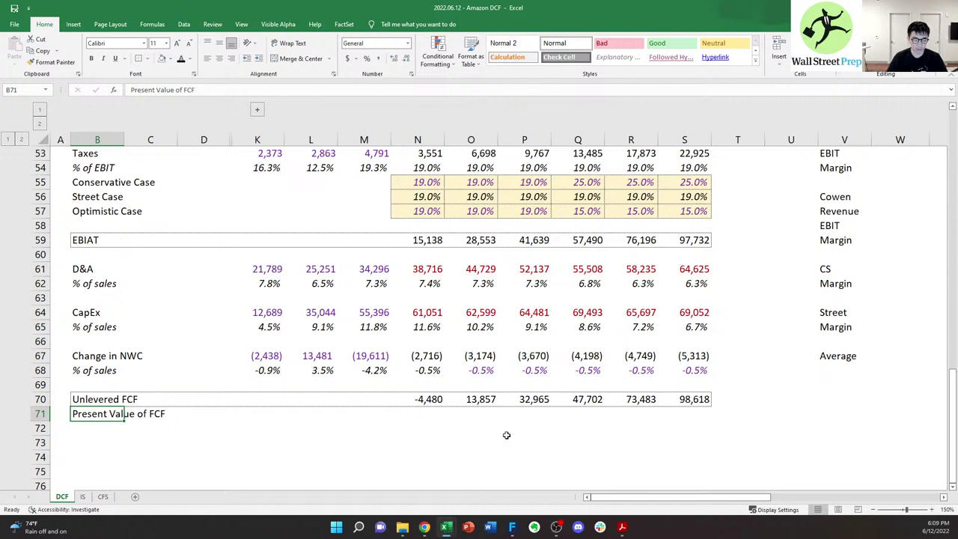
key("Delete")
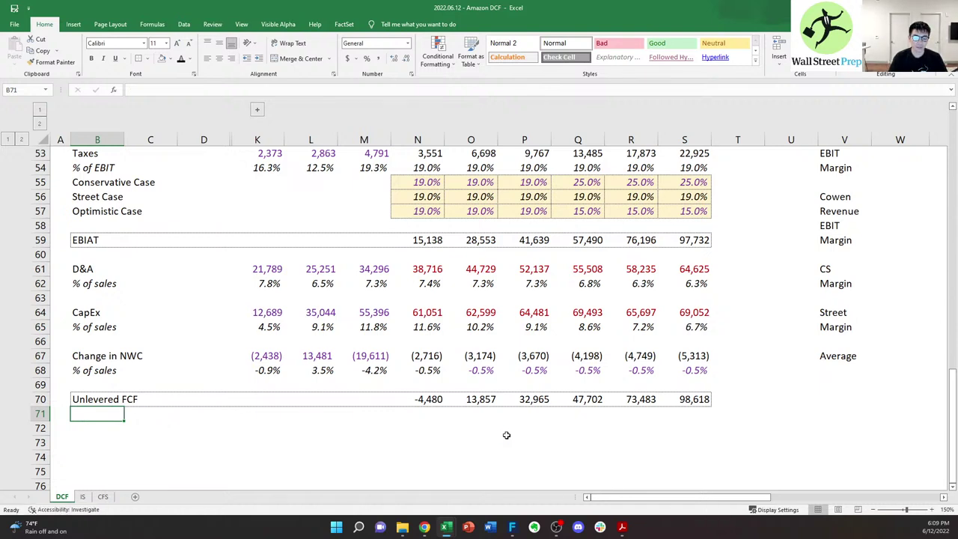
type("T")
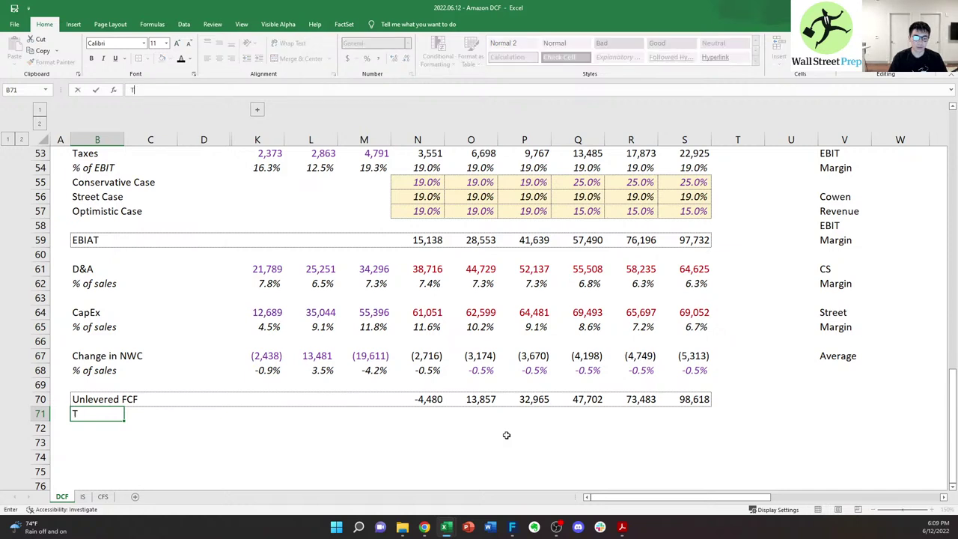
type("ime Period")
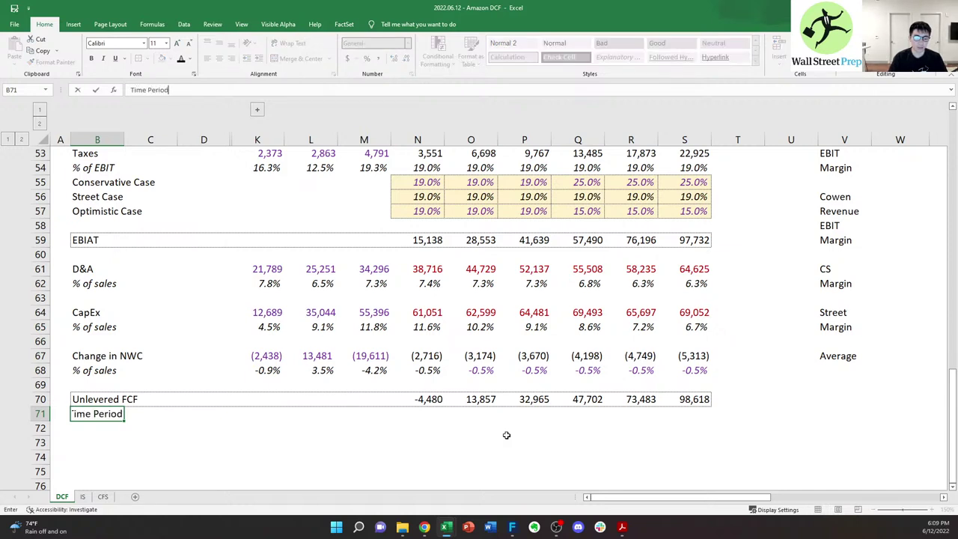
- Set the 2022 time period in N71 to 0.5
key("Right")
key("Right")
key("Right")
key("Right")
key("Right")
key("Right")
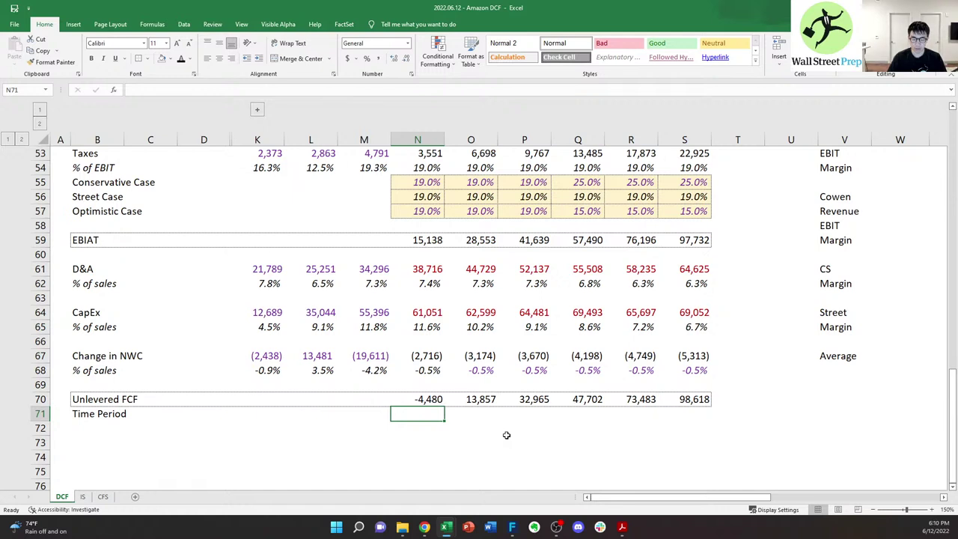
type("0")
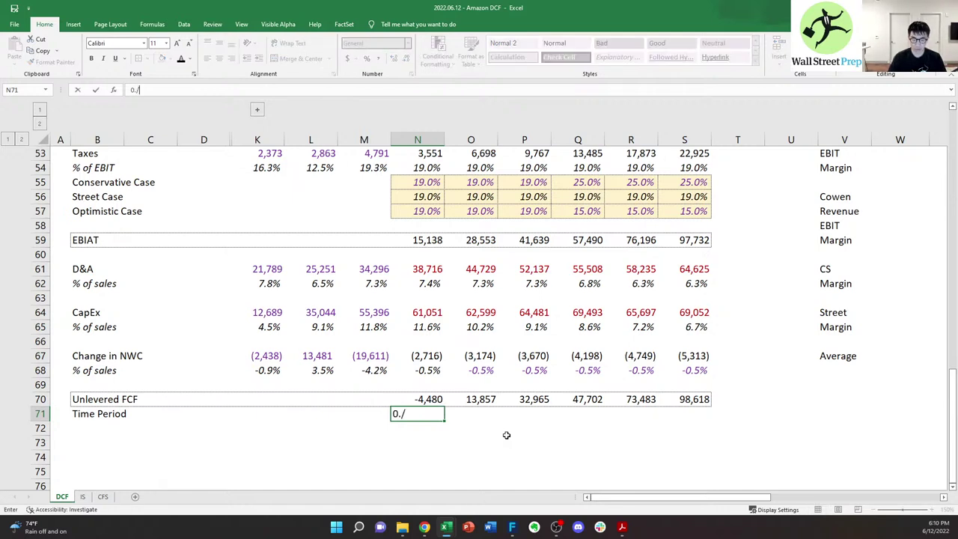
type(".5%")
key("BackSpace")
key("Return")
key("Right")
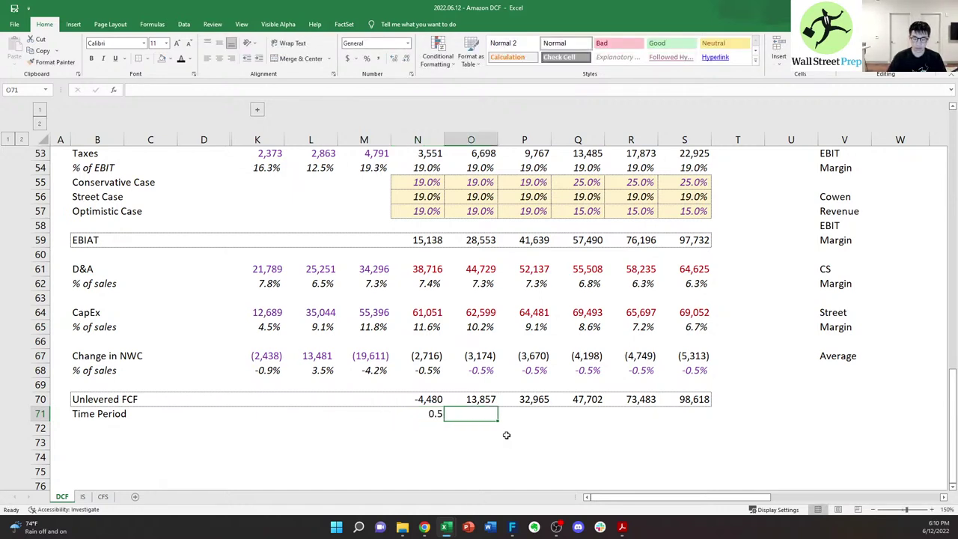
- Calculate the next year's time period in O71 with the formula =N71+1
key("Left")
key("Right")
type("=")
key("Left")
type("+1")
key("ctrl+Return")
- Copy the time period formula from O71 across the remaining projection years through S71
key("ctrl+c")
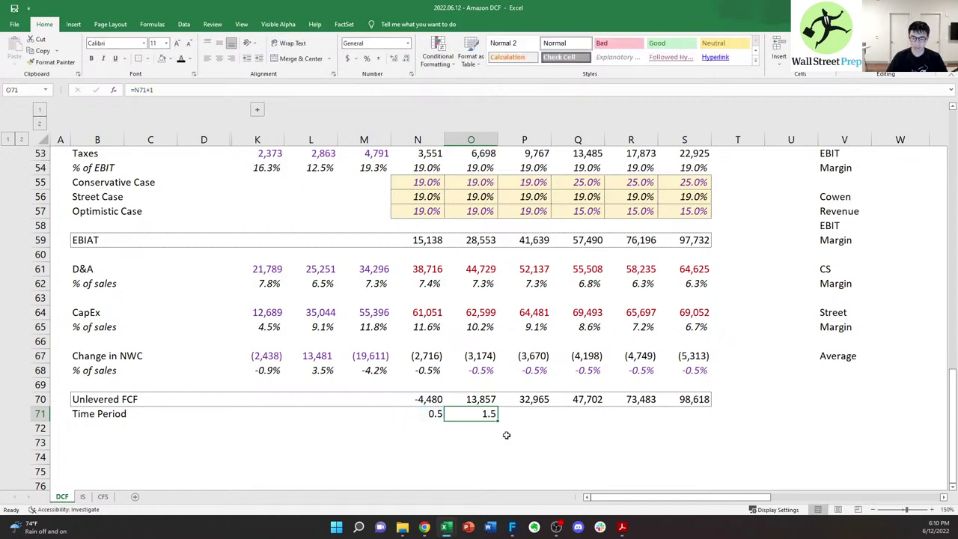
key("shift+Right")
key("shift+Right")
key("shift+Right")
key("shift+Right")
key("ctrl+v")
- Check the cell references of the copied Time Period formulas across row 71
key("Right")
key("Left")
key("F2")
key("Escape")
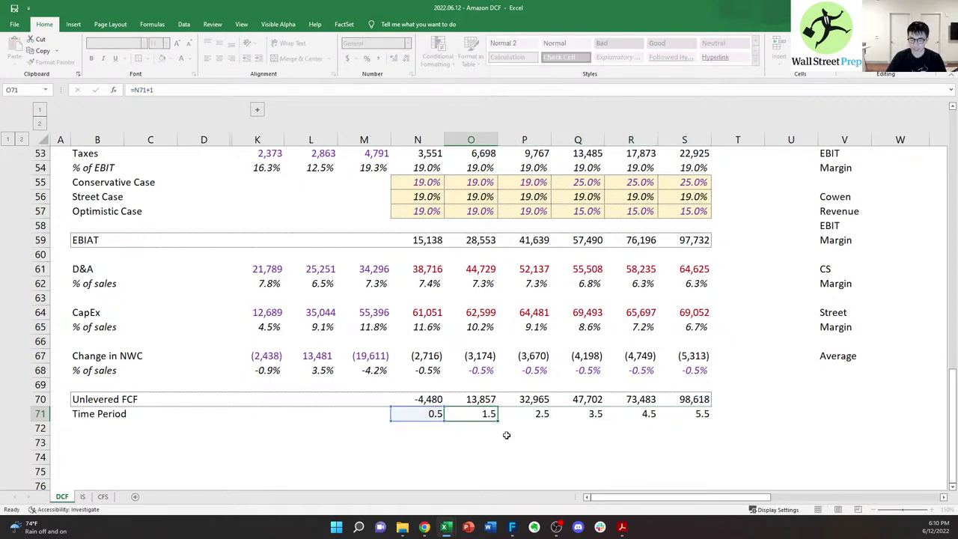
key("Right")
key("Right")
key("F2")
key("Escape")
key("Right")
key("Right")
key("Left")
key("F2")
key("Escape")
key("Left")
key("F2")
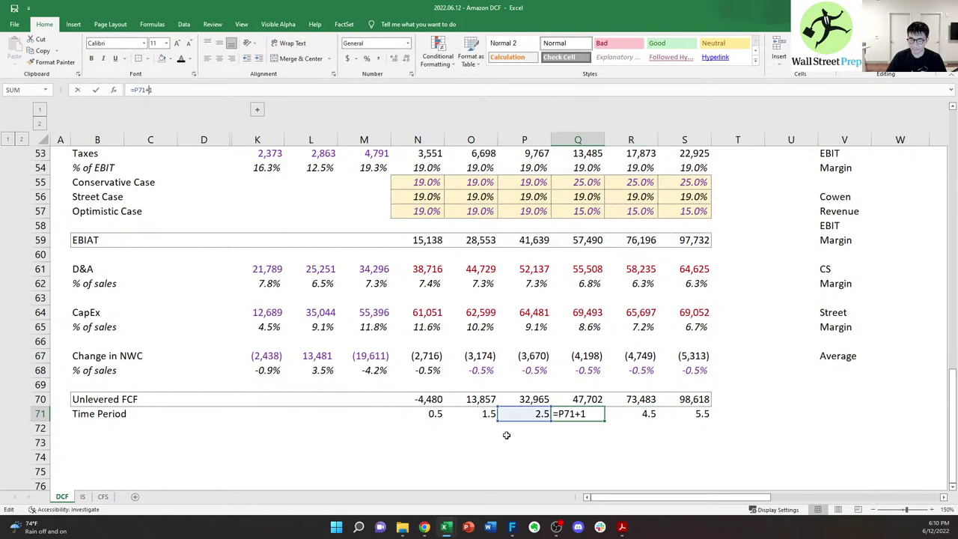
- Check the formulas in the Time Period row across the projection years
key("Escape")
key("Left")
key("Left")
key("F2")
key("Escape")
key("Left")
key("F2")
key("Escape")
key("Right")
key("F2")
key("Escape")
key("Right")
key("Right")
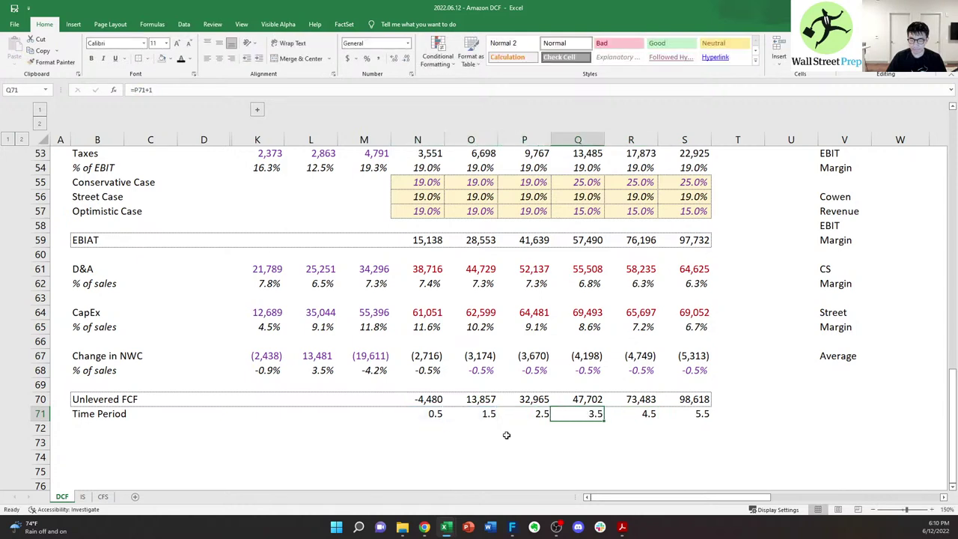
key("Right")
key("F2")
key("Escape")
key("Right")
key("F2")
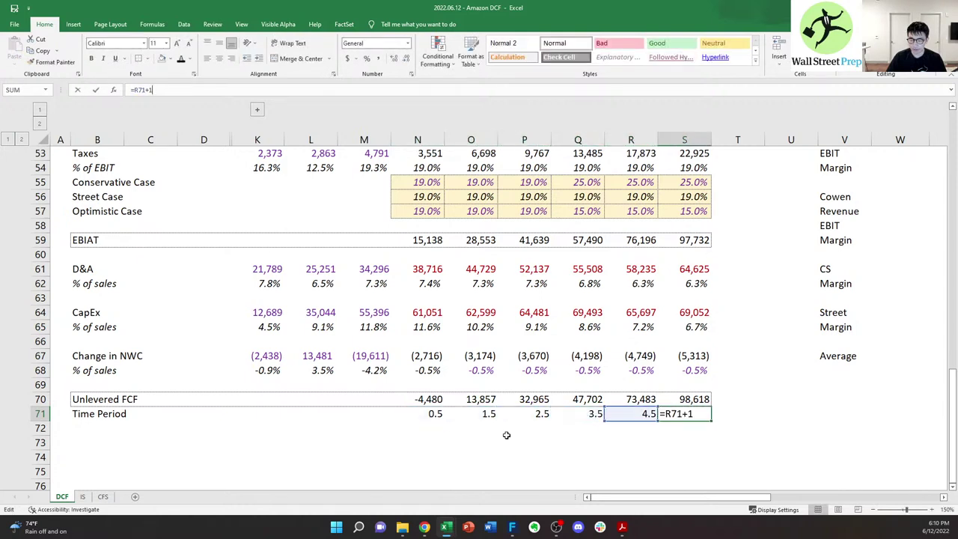
key("Escape")
key("Left")
key("Left")
key("Left")
key("Left")
key("Left")
key("Down")
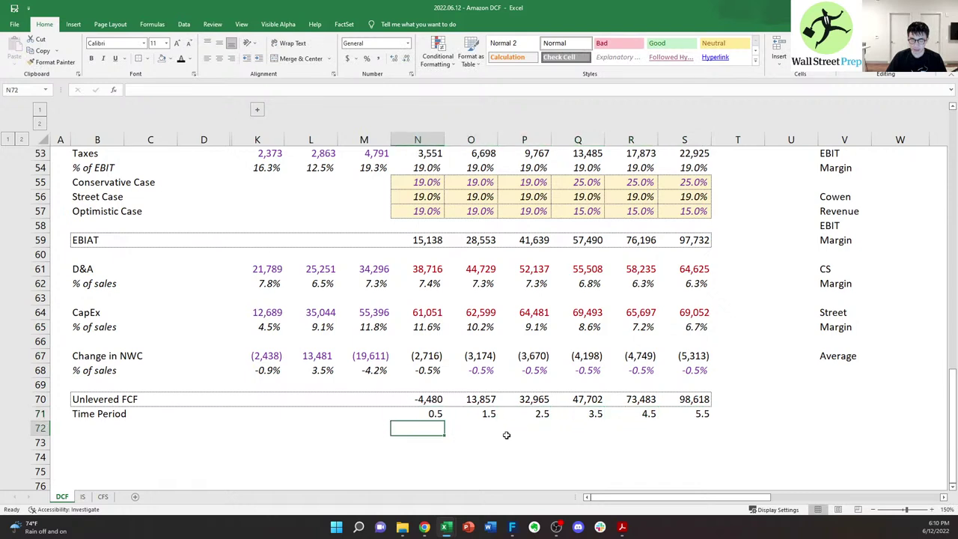
key("Up")
key("Up")
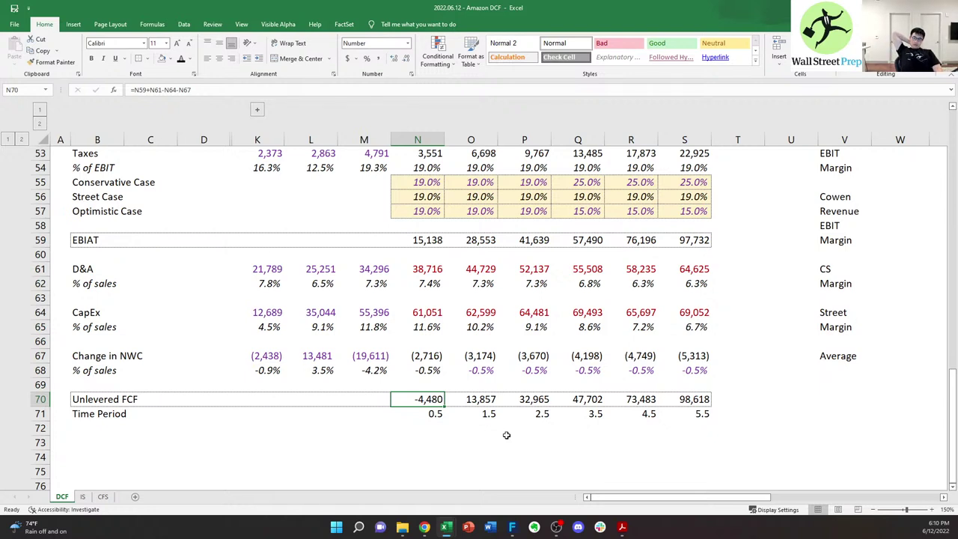
key("Down")
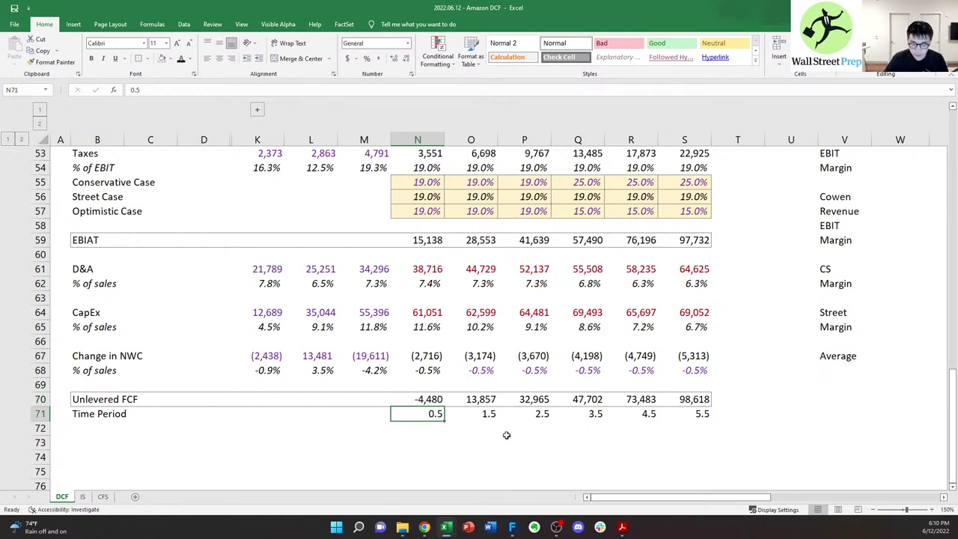
key("Right")
key("Left")
key("Right")
key("Left")
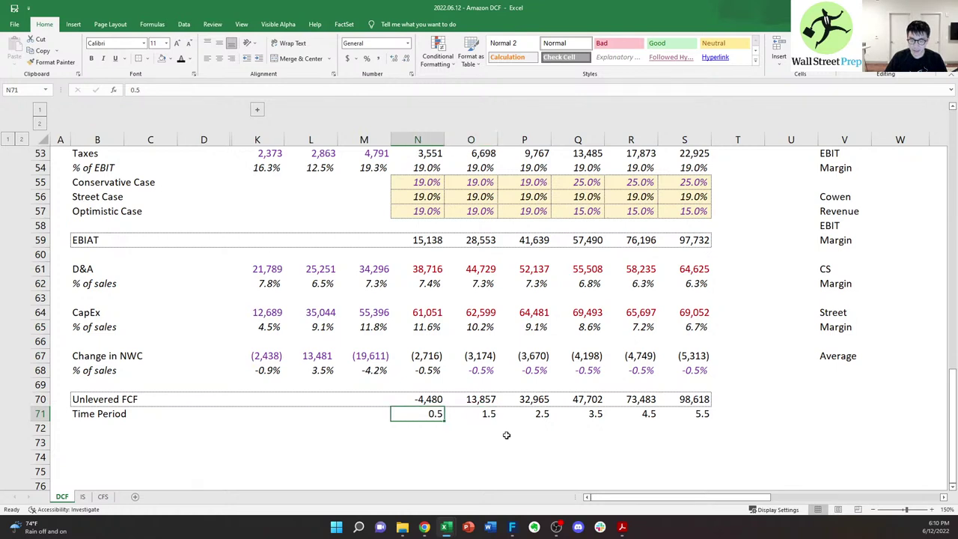
key("Up")
key("Down")
key("shift+Right")
key("shift+Left")
key("Up")
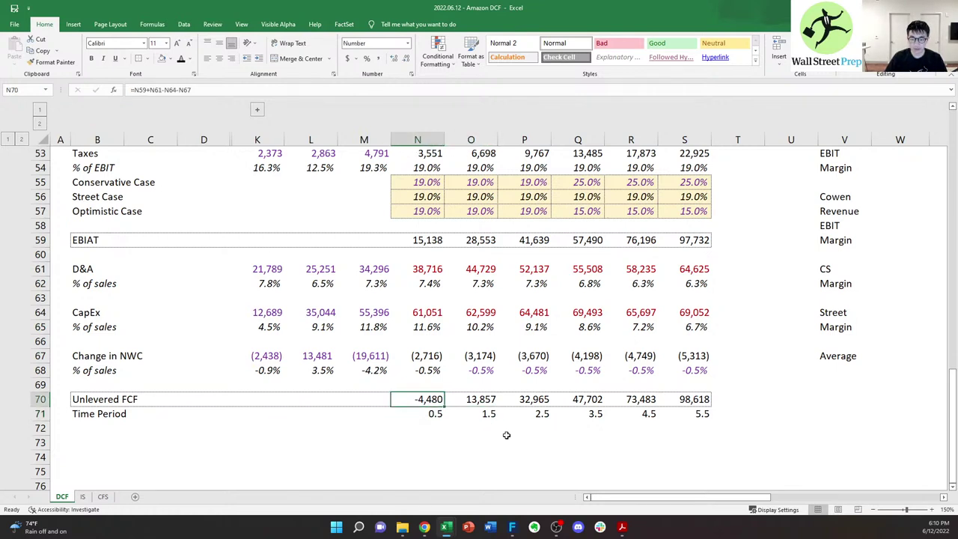
- Label the row beneath Time Period "Present Value of FCF" in B72
key("Down")
key("Down")
key("Left")
key("Left")
key("Left")
key("Left")
key("Left")
key("Left")
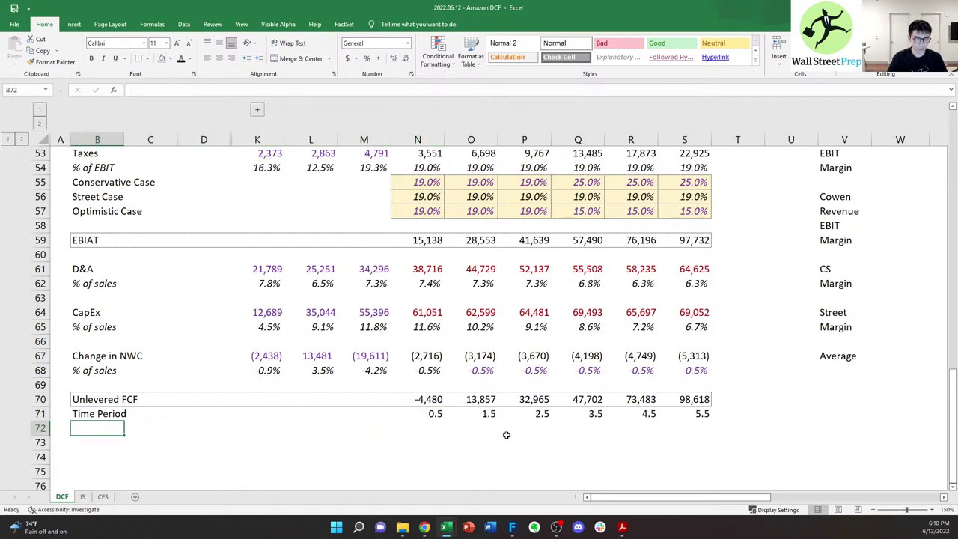
type("Present Value of ")
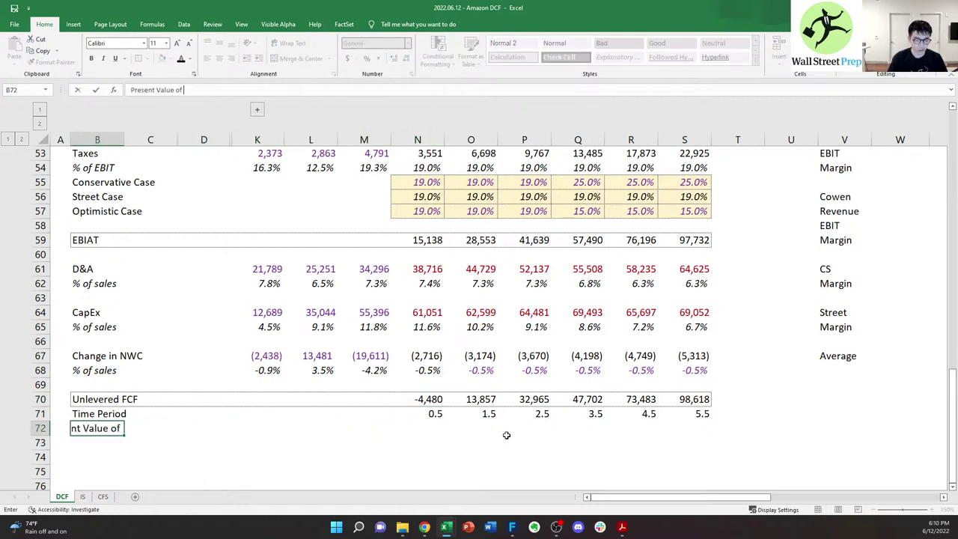
type("FCF")
key("ctrl+Return")
- Calculate the first projection year's present value of FCF in N72 with the formula =N70/(1+wacc)^N71
key("Right")
key("Right")
key("Right")
key("Right")
key("Right")
key("Right")
key("Right")
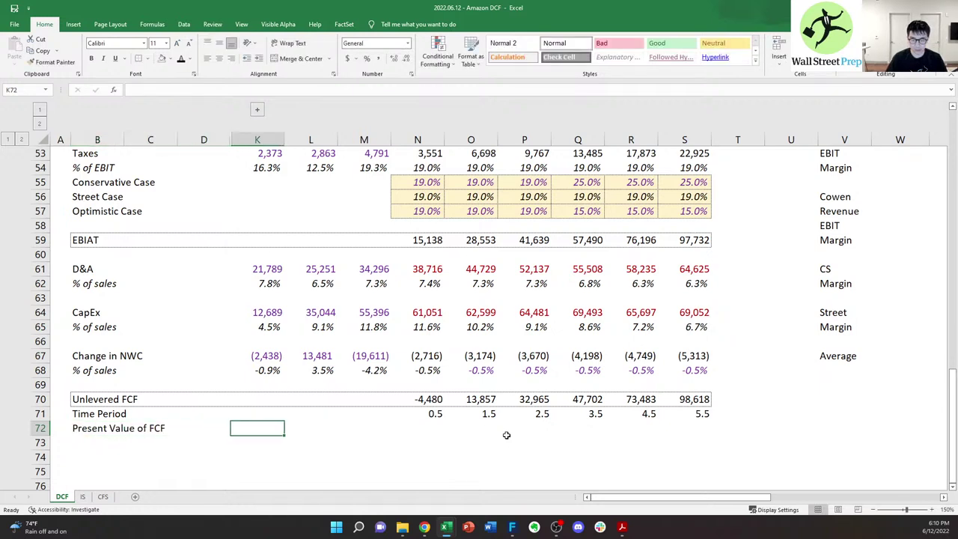
key("Left")
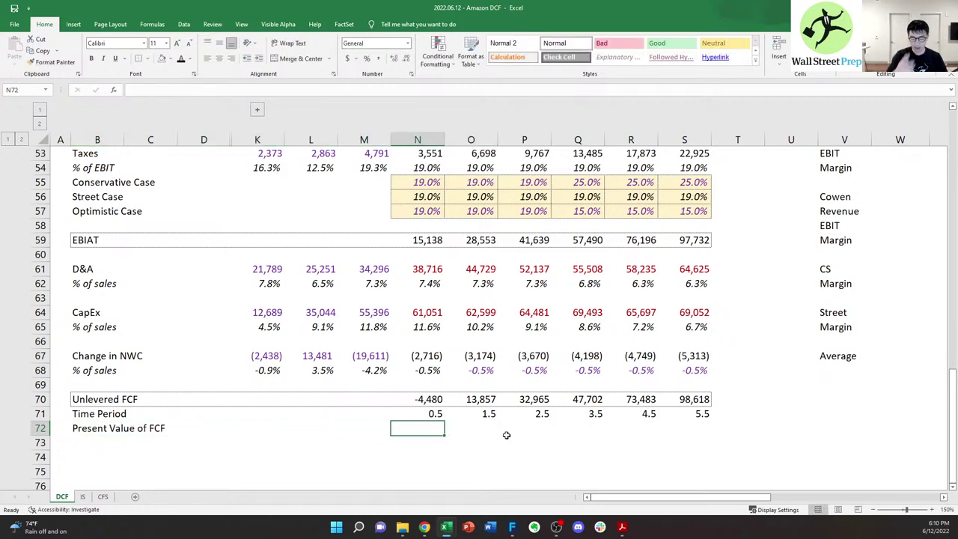
key("Up")
key("Down")
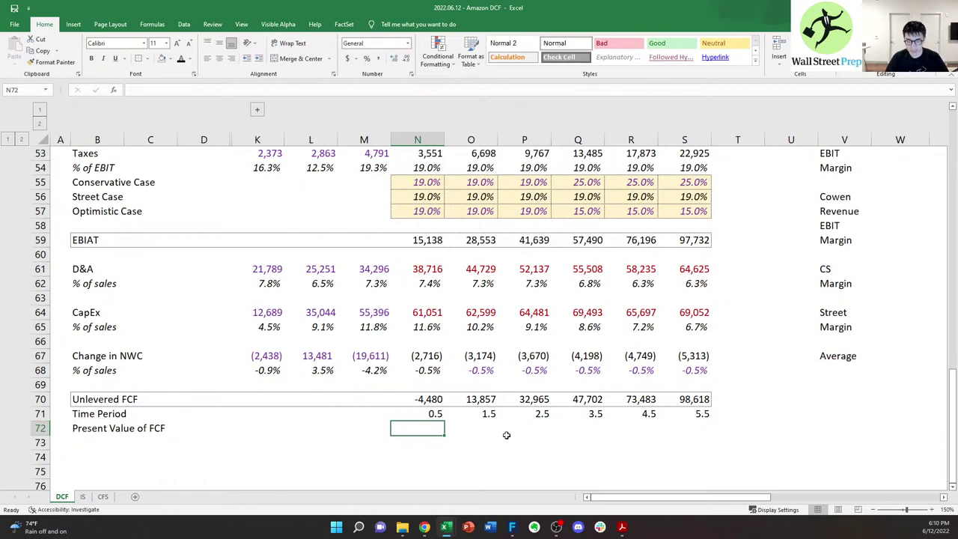
key("Up")
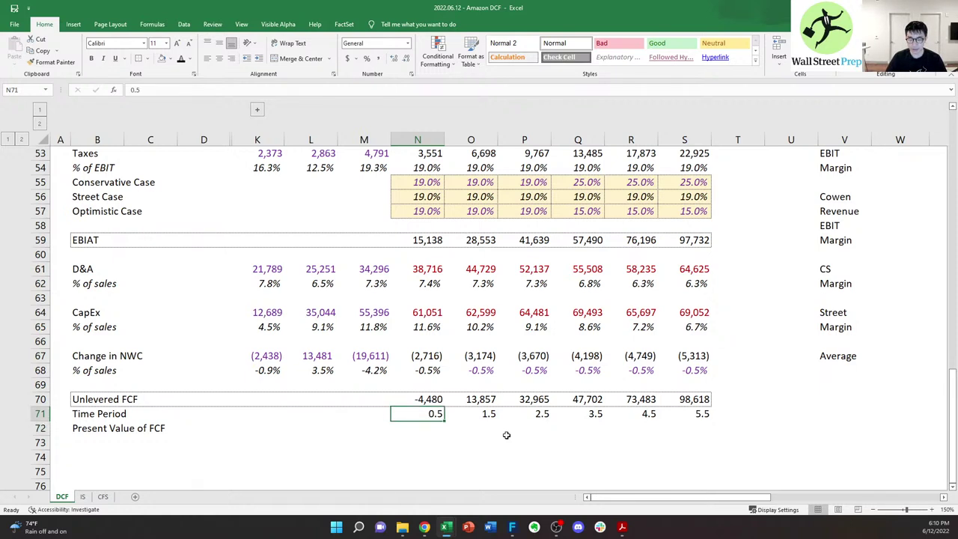
key("Up")
key("Up")
key("Down")
key("Down")
type("=")
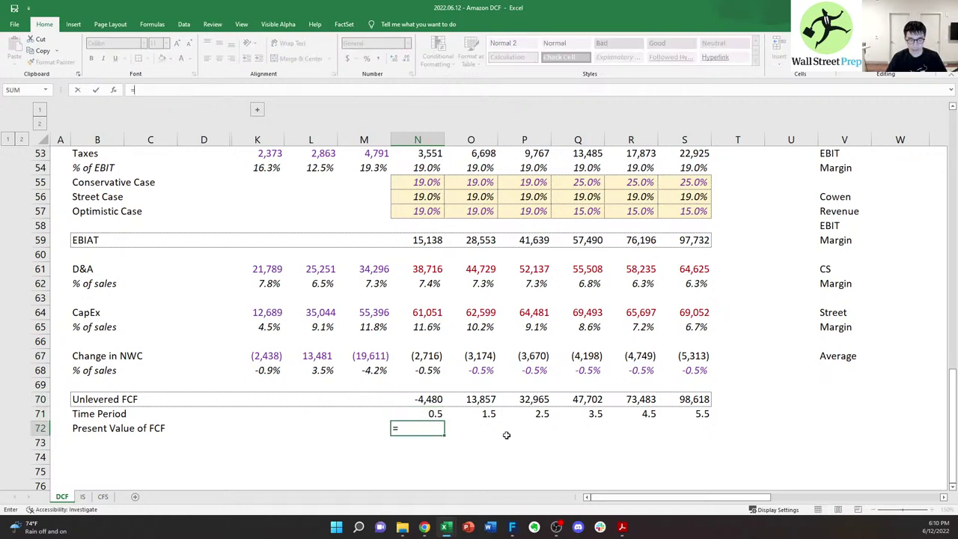
key("Up")
key("Up")
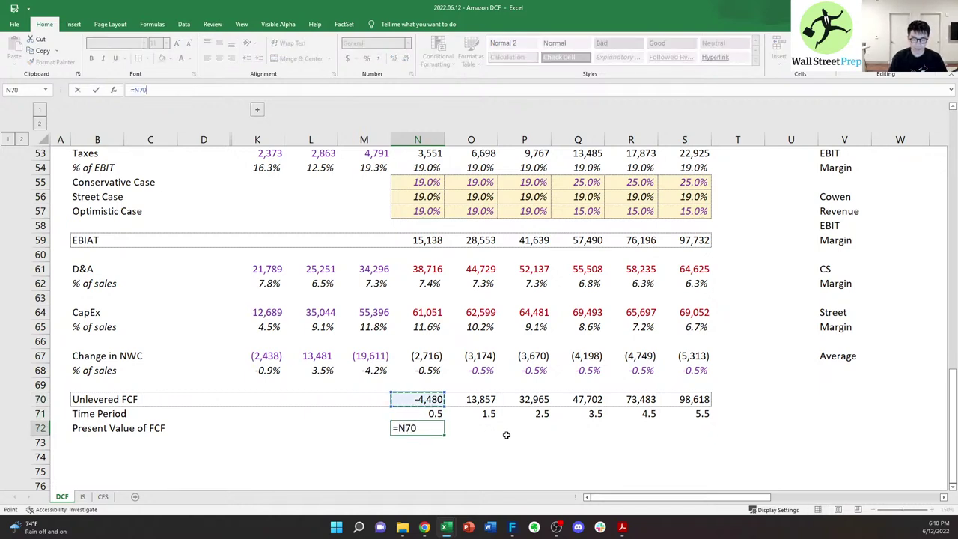
type("*")
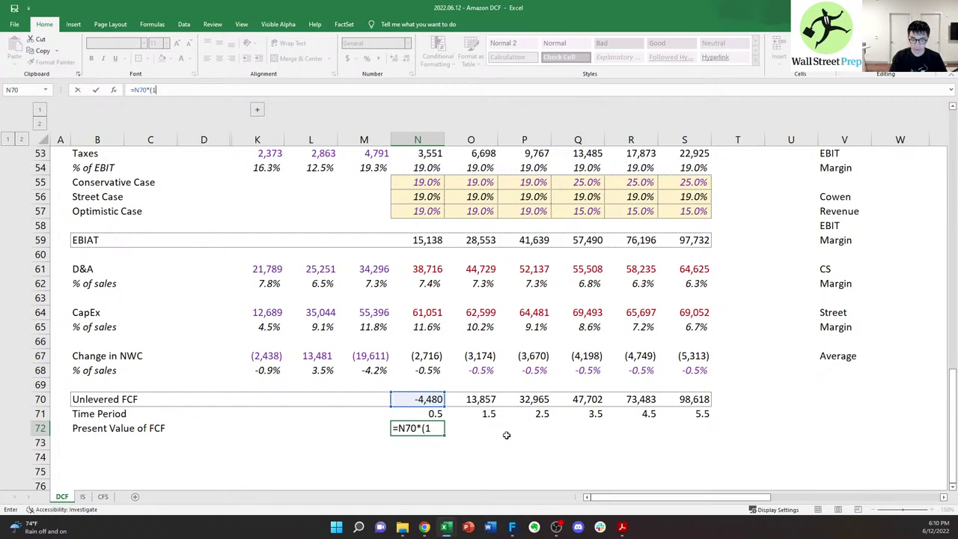
key("BackSpace")
key("BackSpace")
key("BackSpace")
type("/(")
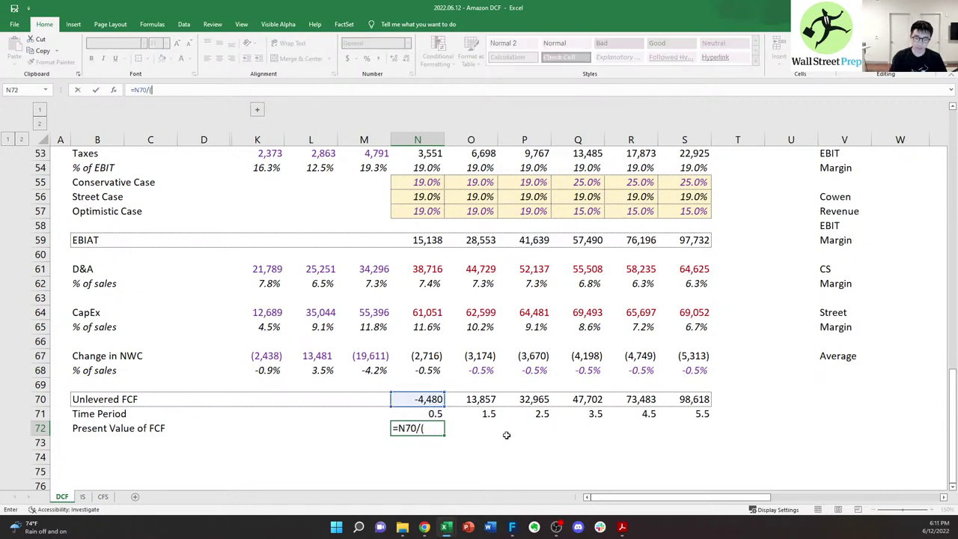
type("1+wacc)")
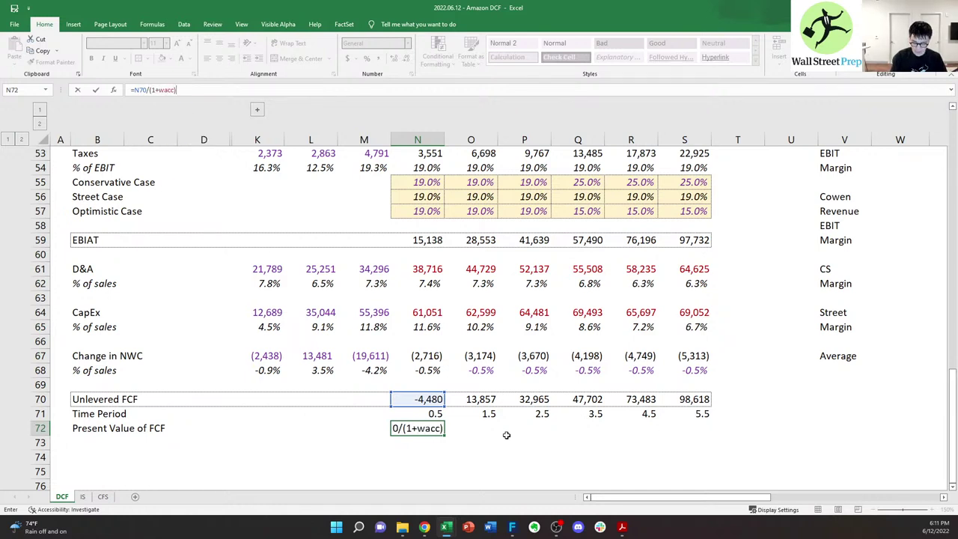
type("^")
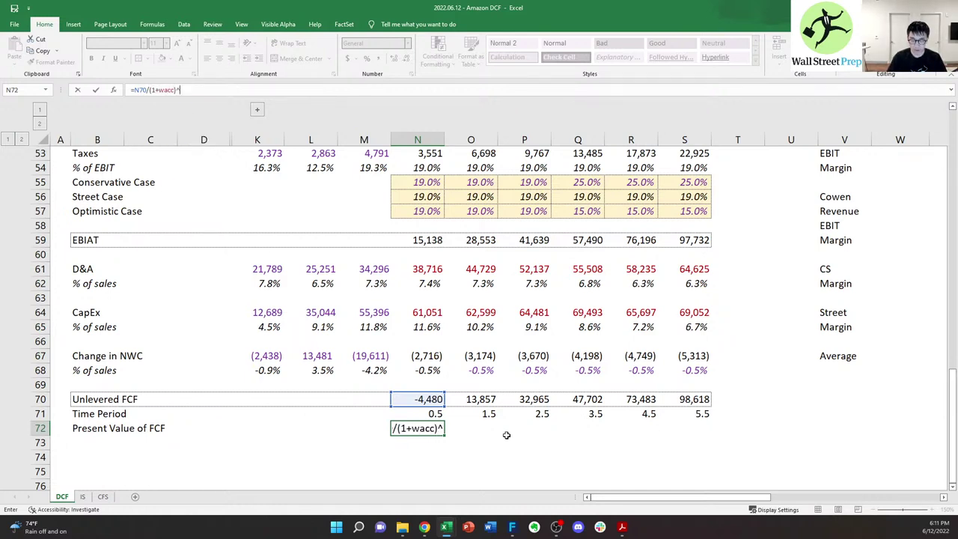
type("N71")
key("Return")
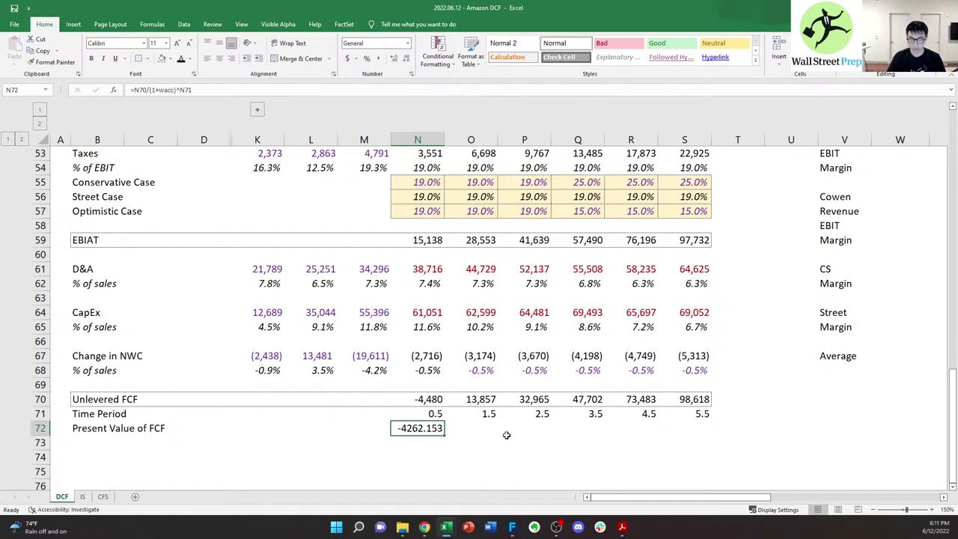
key("F2")
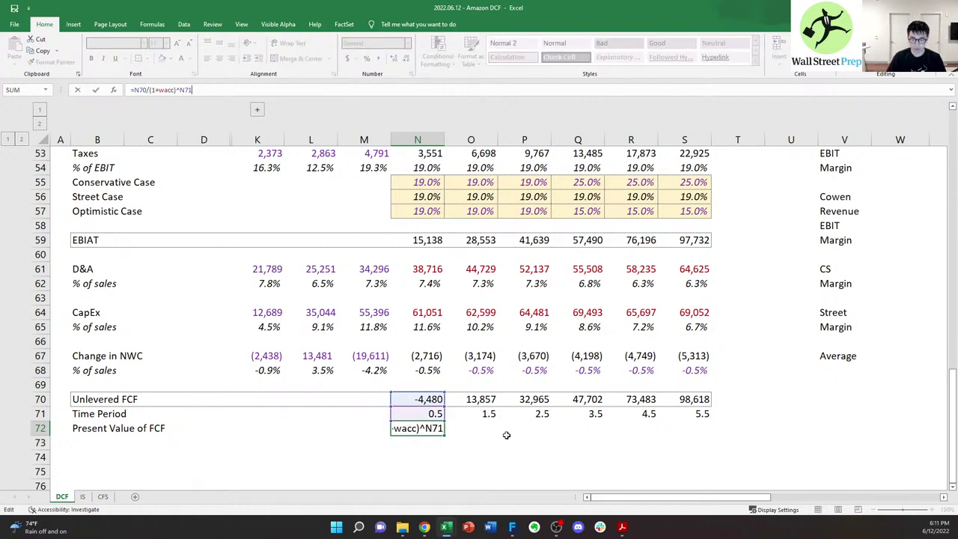
key("Escape")
key("Left")
key("Left")
key("Left")
key("Left")
key("Left")
key("Left")
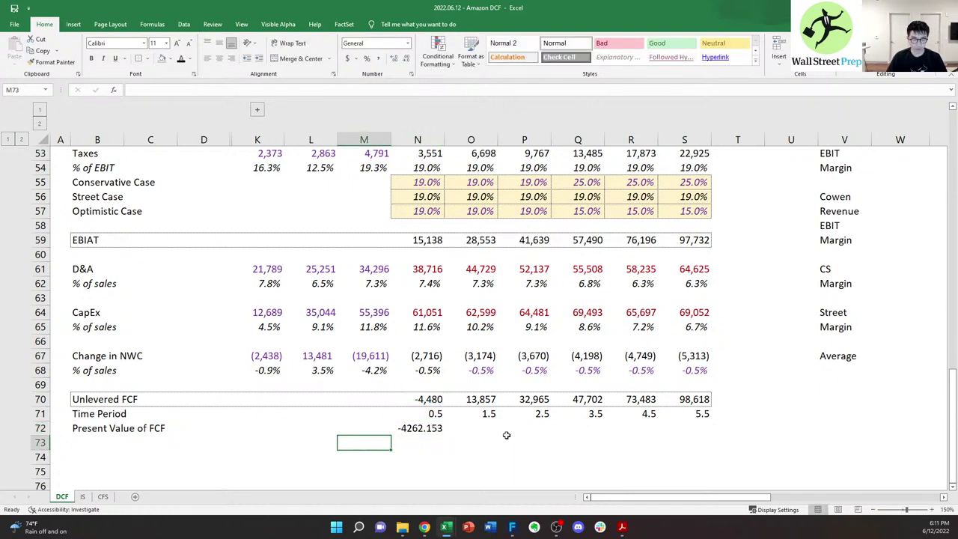
key("ctrl+shift+Right")
key("ctrl+c")
key("Down")
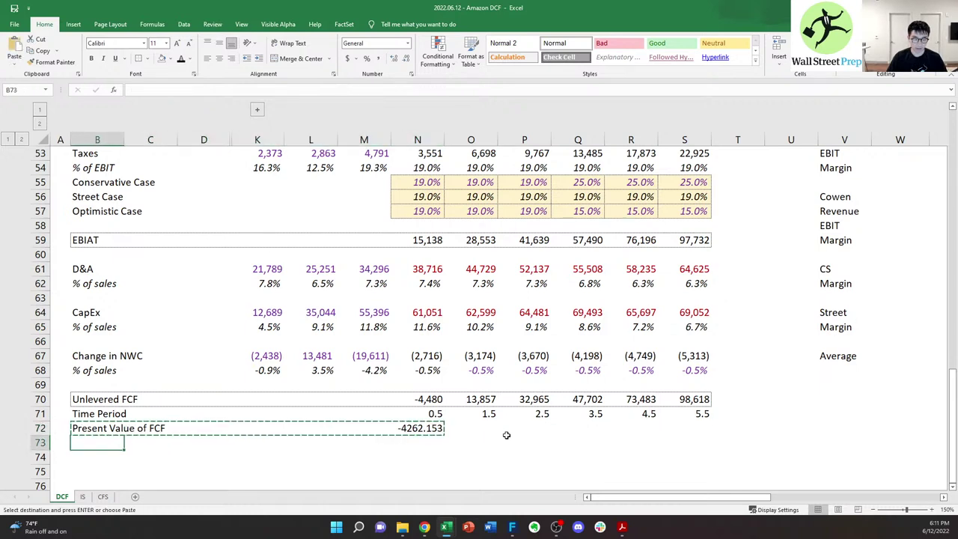
key("Right")
key("Escape")
- Format the present value in N72 as a number without decimals and check its formula
key("Up")
key("Right")
key("Right")
key("Right")
key("Right")
key("Right")
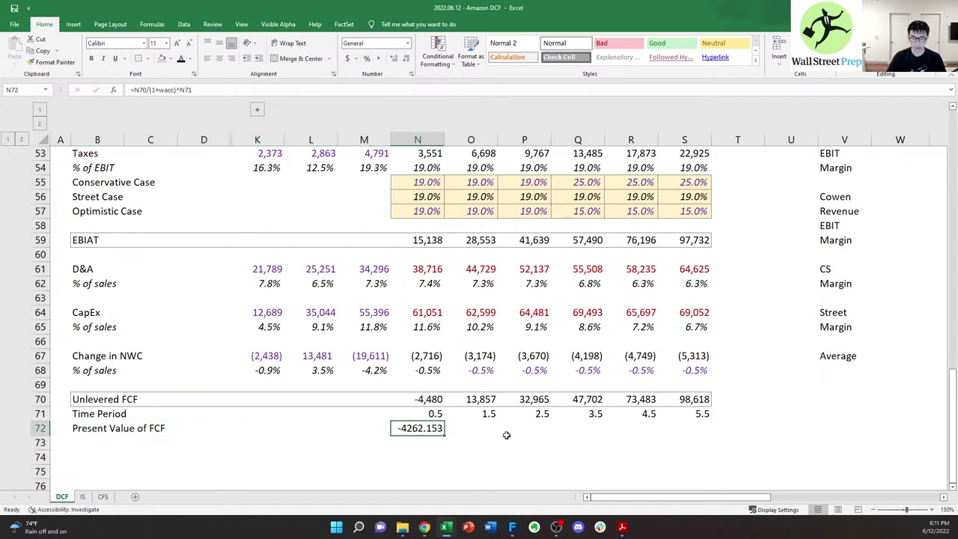
key("F2")
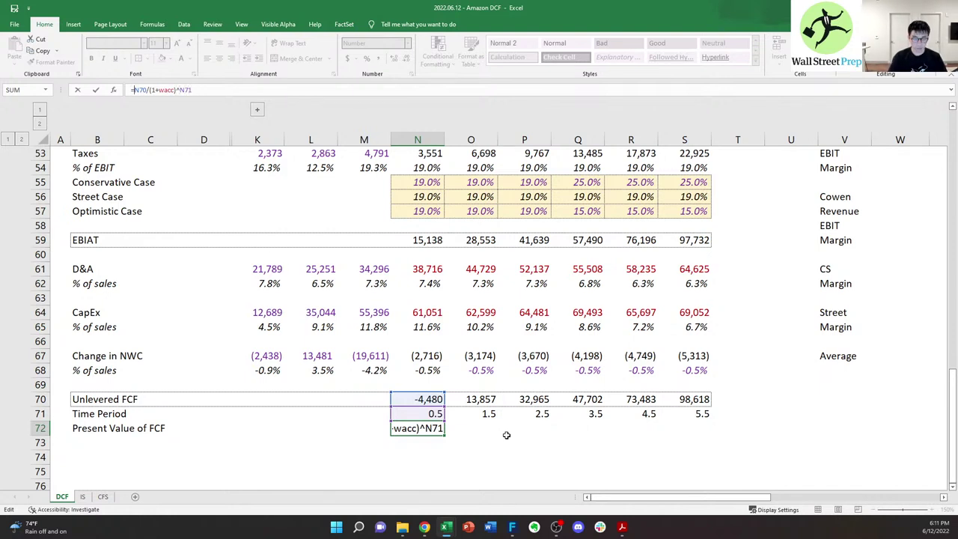
type("(")
key("Escape")
key("Left")
key("Left")
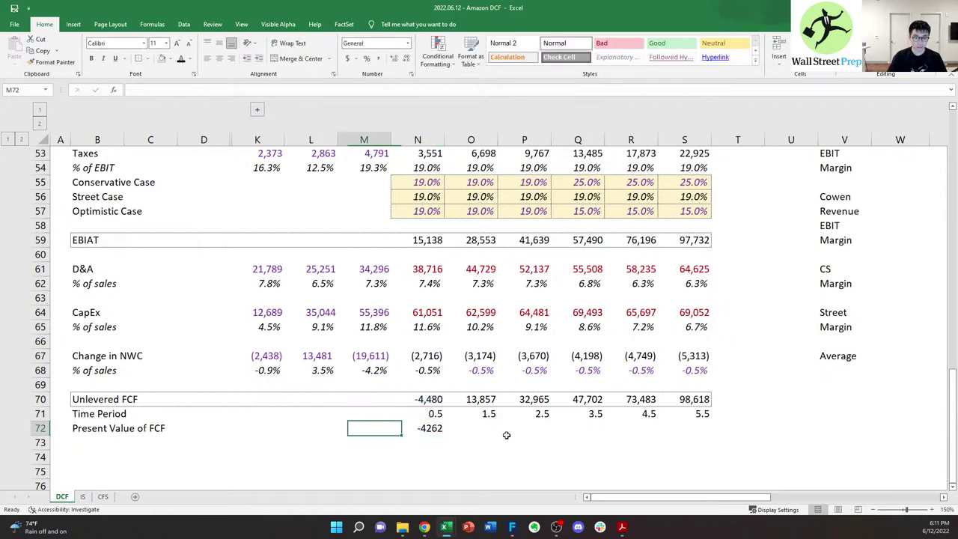
- Enter the dates 6/12/2022 in N74 and 12/31/2022 in N75
key("Down")
key("Down")
key("Right")
key("Right")
type("6/")
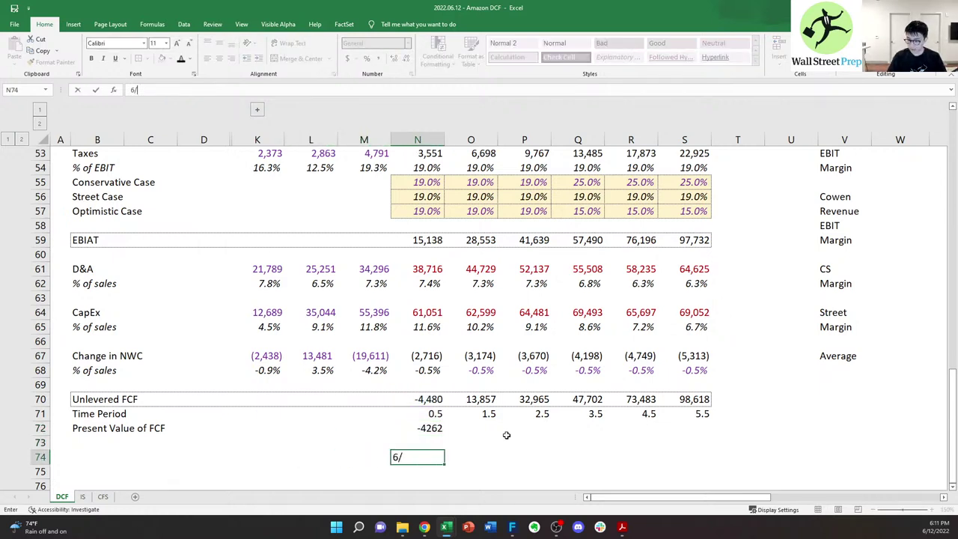
type("12/2022")
key("Return")
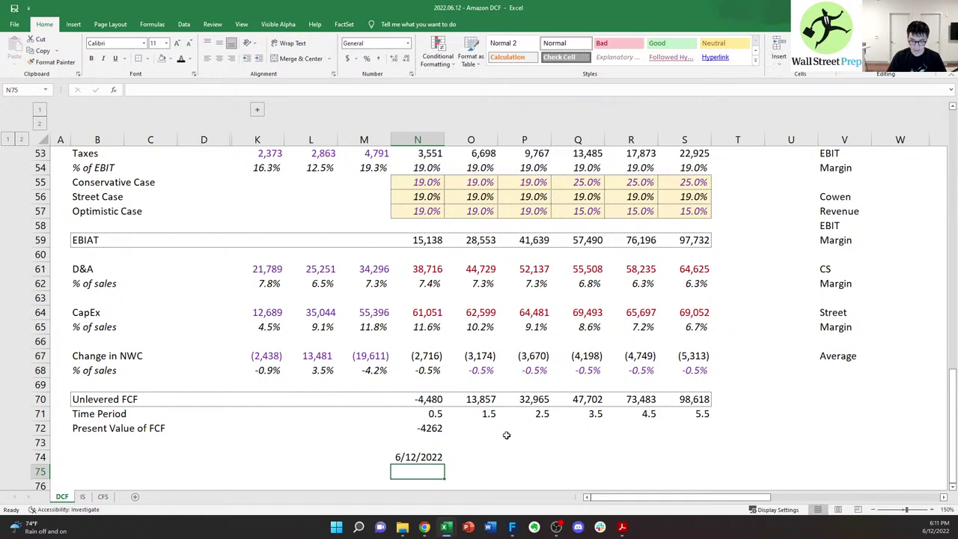
type("12/31/2022")
key("Return")
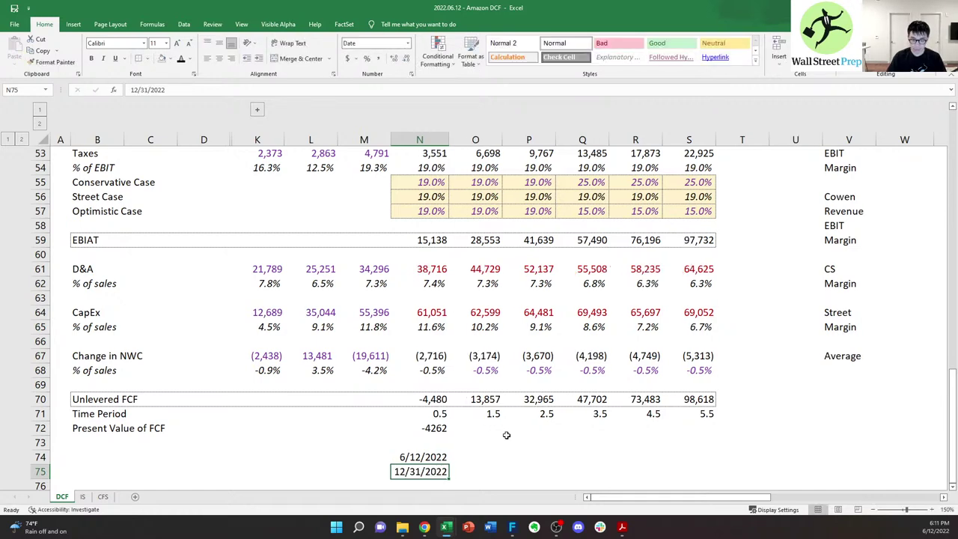
- Try to compute the elapsed share of the year in N76 with =N74/N75
type("=")
key("Up")
key("Up")
type("/")
key("Up")
key("ctrl+Return")
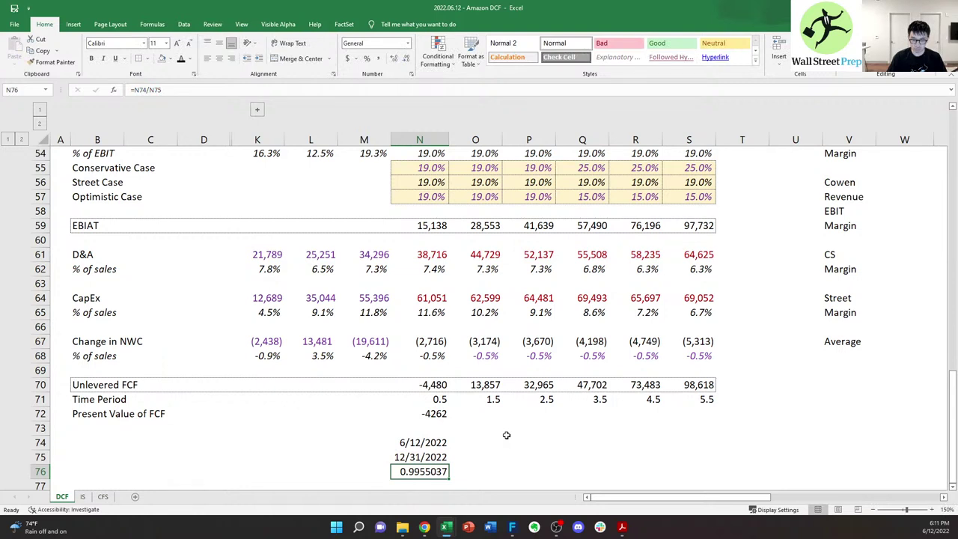
- Undo the date ratio in N76 and both date entries above it
key("Up")
key("Up")
key("Down")
key("ctrl+z")
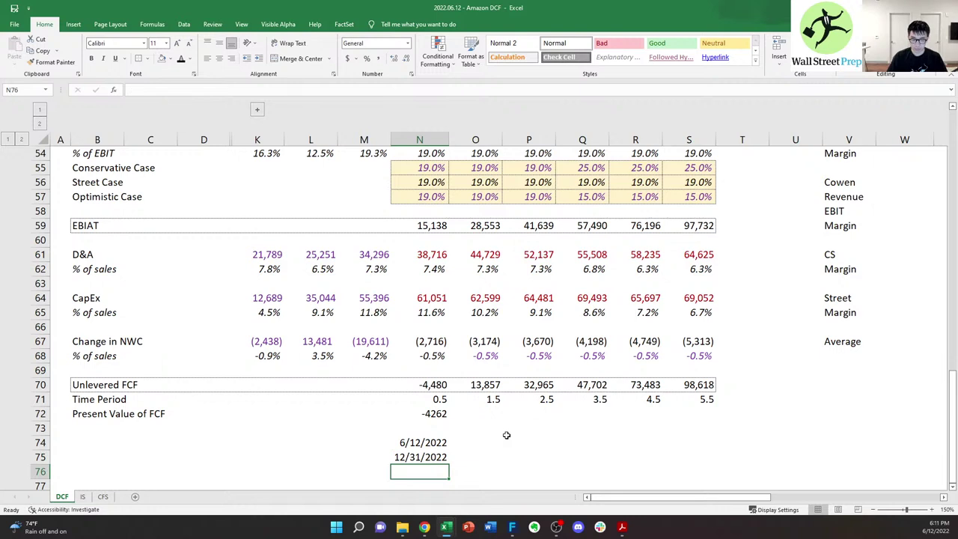
key("ctrl+z")
key("ctrl+z")
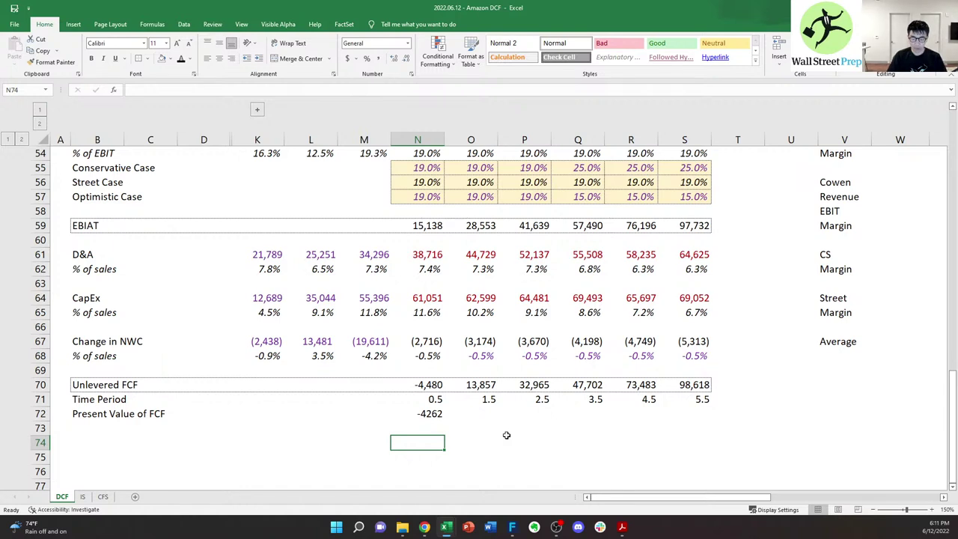
key("Up")
key("Up")
key("Down")
key("Down")
key("Left")
key("Up")
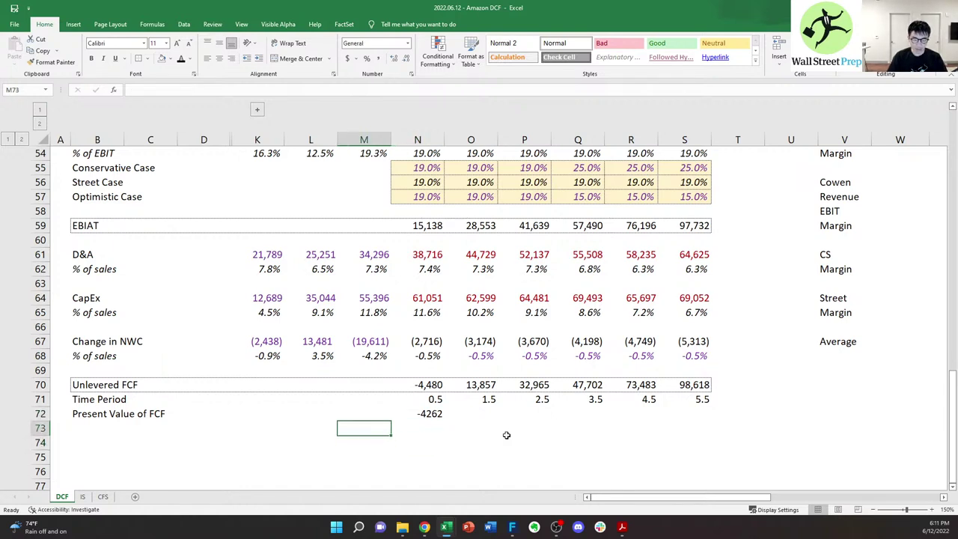
key("Right")
key("Down")
key("Up")
key("Up")
key("Down")
key("Down")
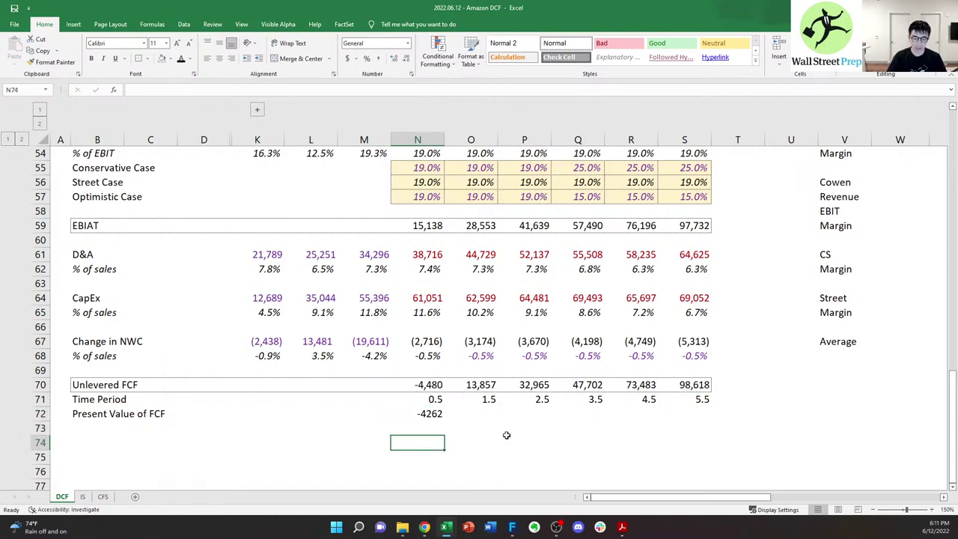
key("Up")
key("Up")
key("Up")
key("Down")
key("Down")
key("Down")
key("Up")
key("Down")
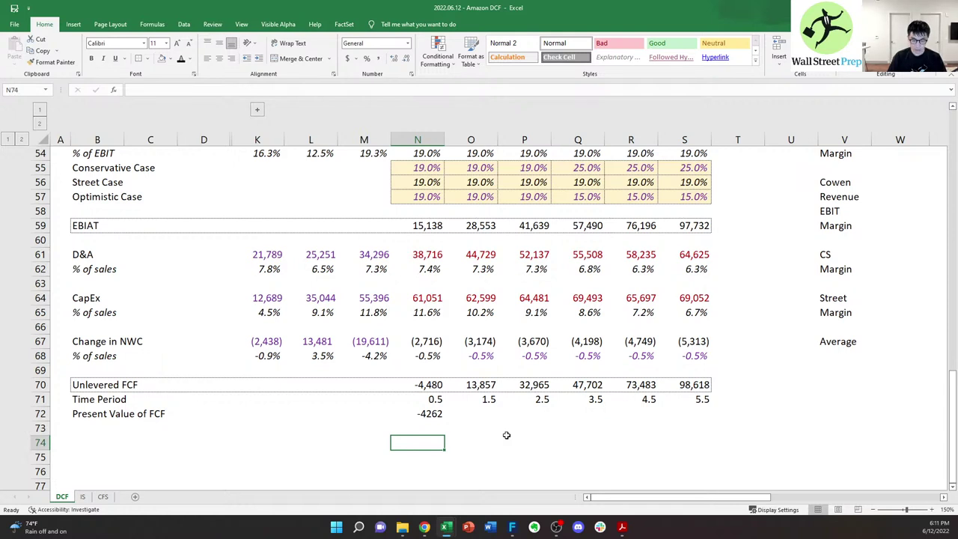
type("12/2")
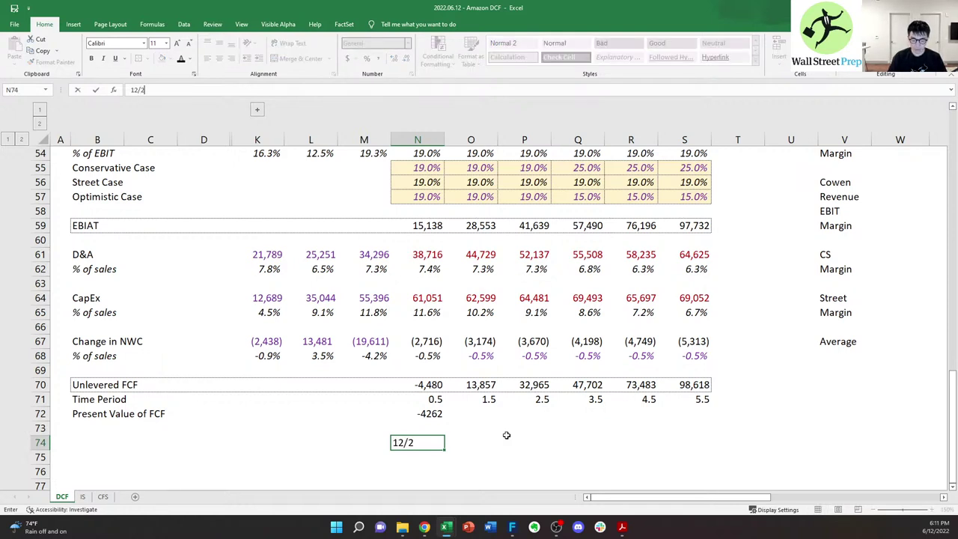
type("3")
key("BackSpace")
key("BackSpace")
type("31/22-")
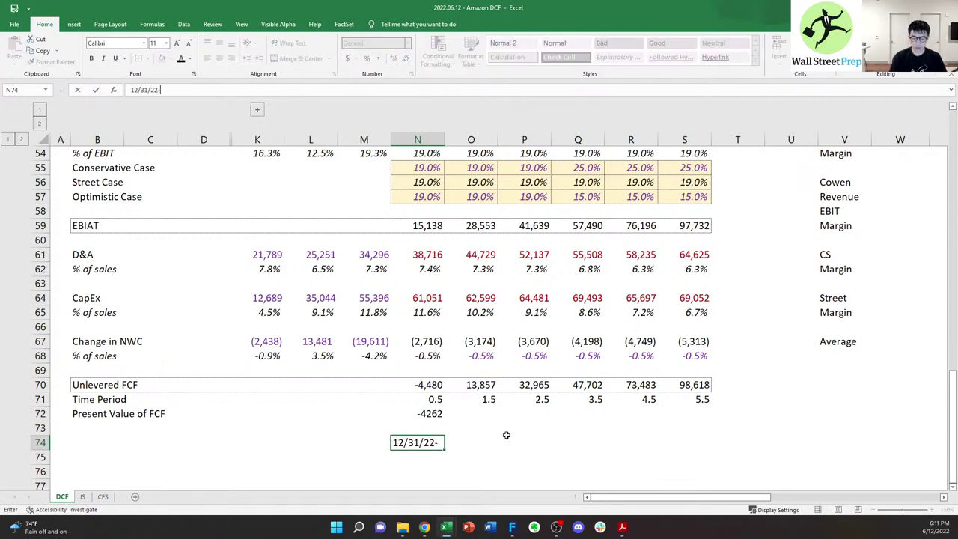
key("Escape")
type("=12")
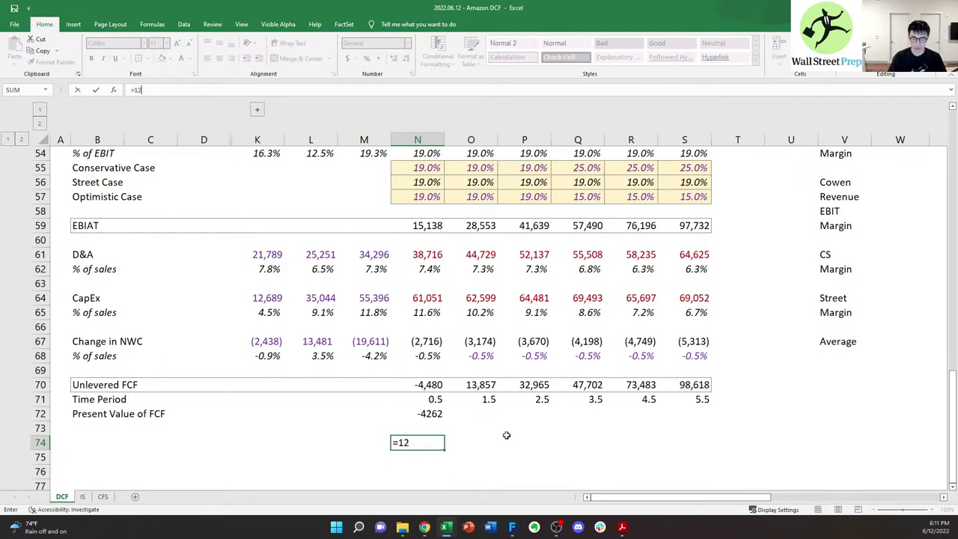
key("Escape")
- Enter the dates 12/31/2022 in N74 and 6/12/2022 in N75
type("12/31/2022")
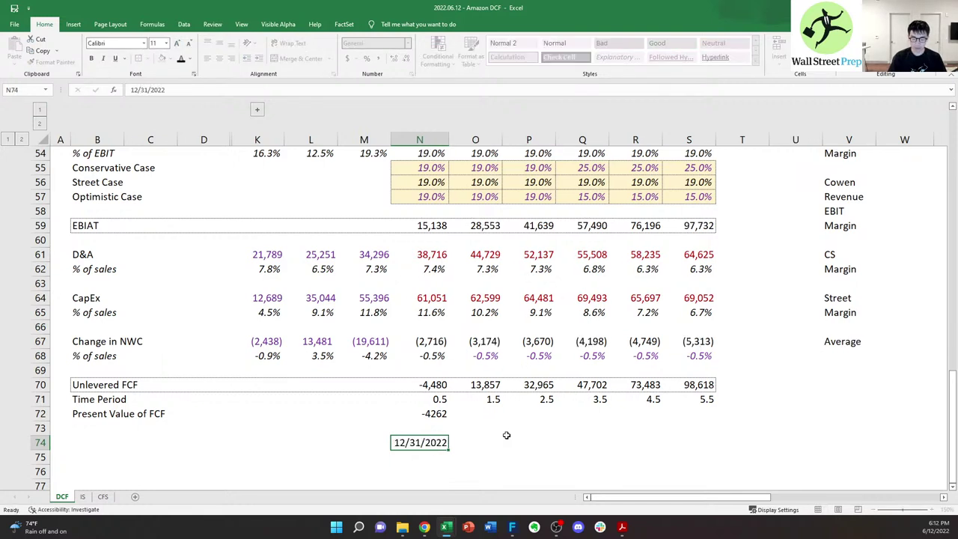
key("Return")
type("6/")
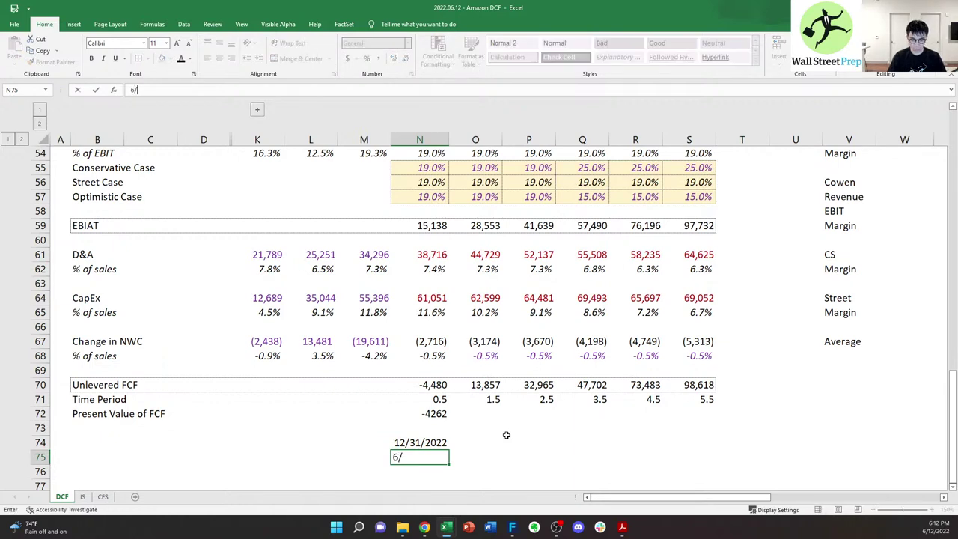
type("12/202")
key("Return")
- Compute the days remaining in the year in N76 with =N74-N75
type("=")
key("Up")
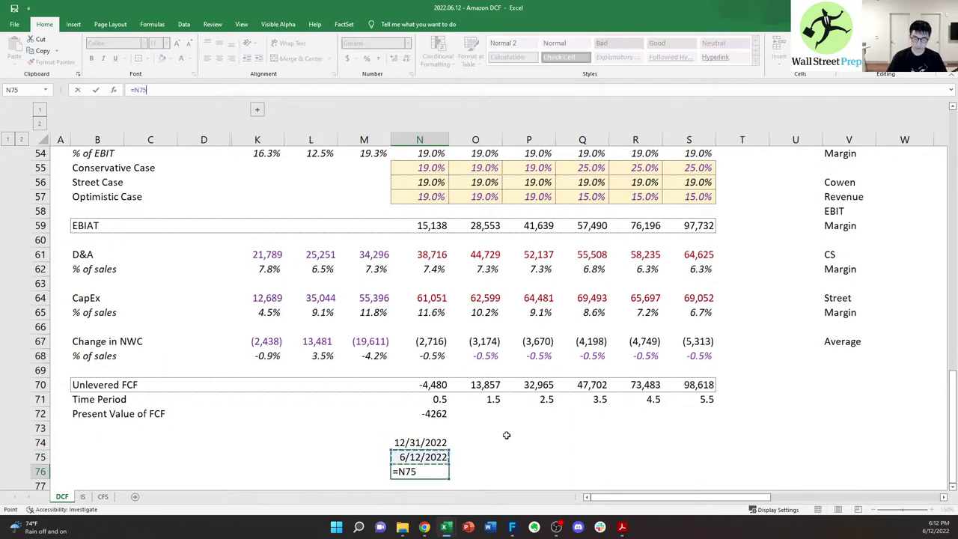
key("Up")
type("-")
key("Up")
key("Return")
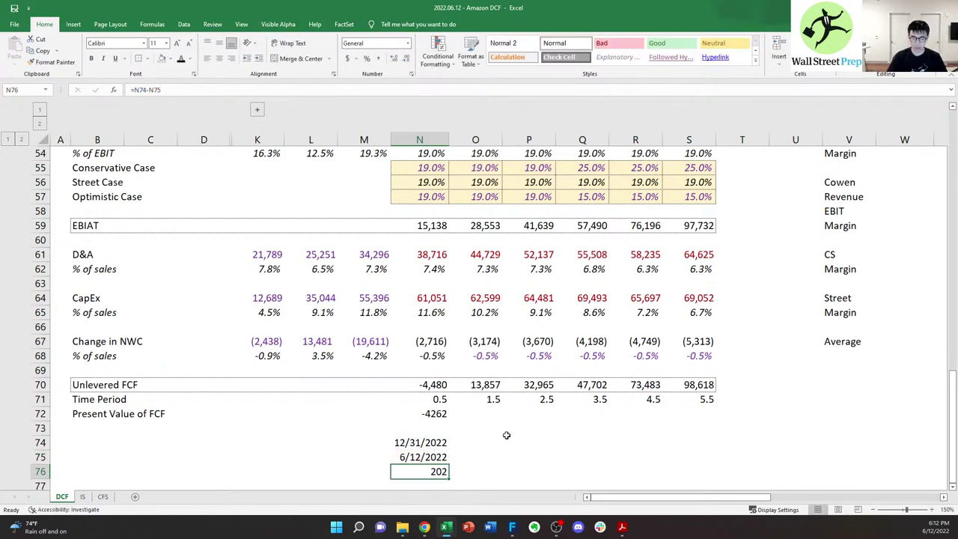
key("Down")
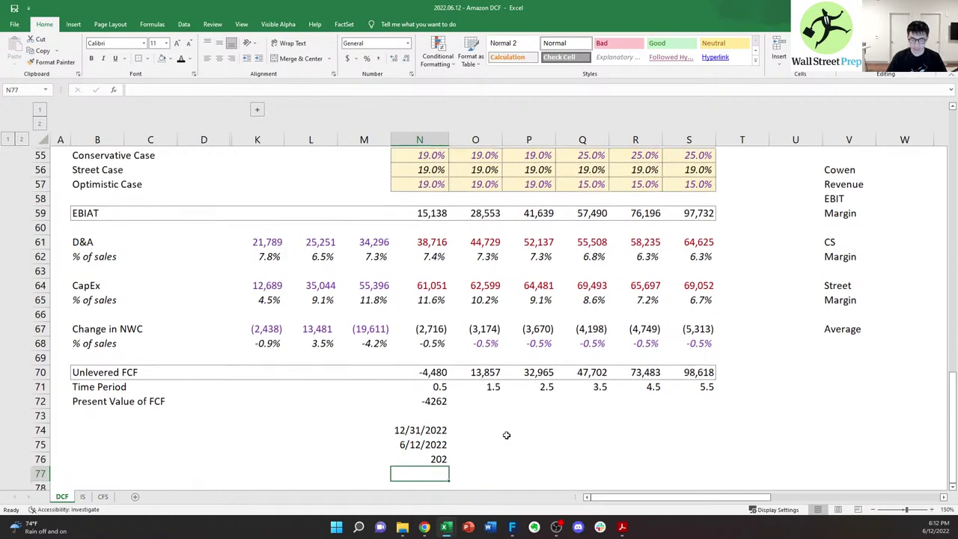
key("Up")
key("Up")
key("Up")
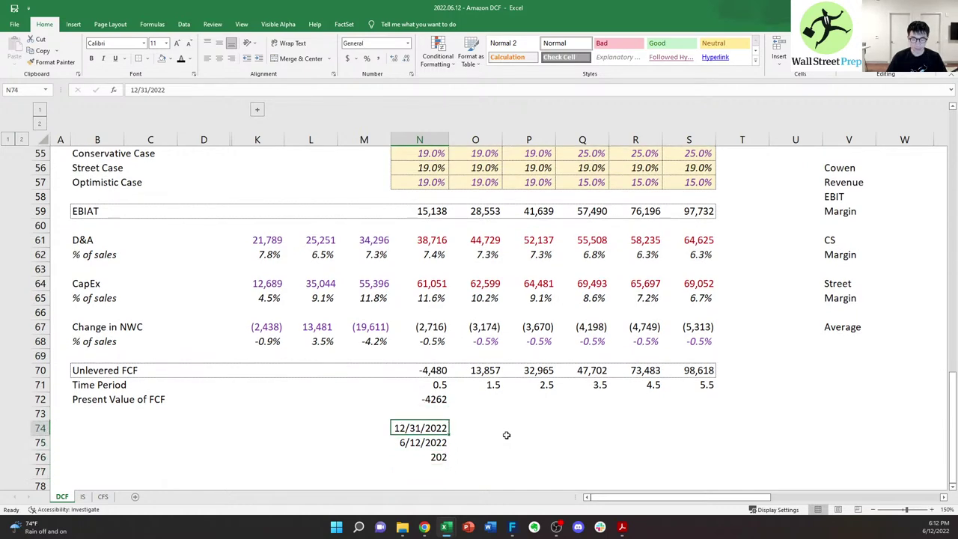
key("Up")
key("Up")
key("Down")
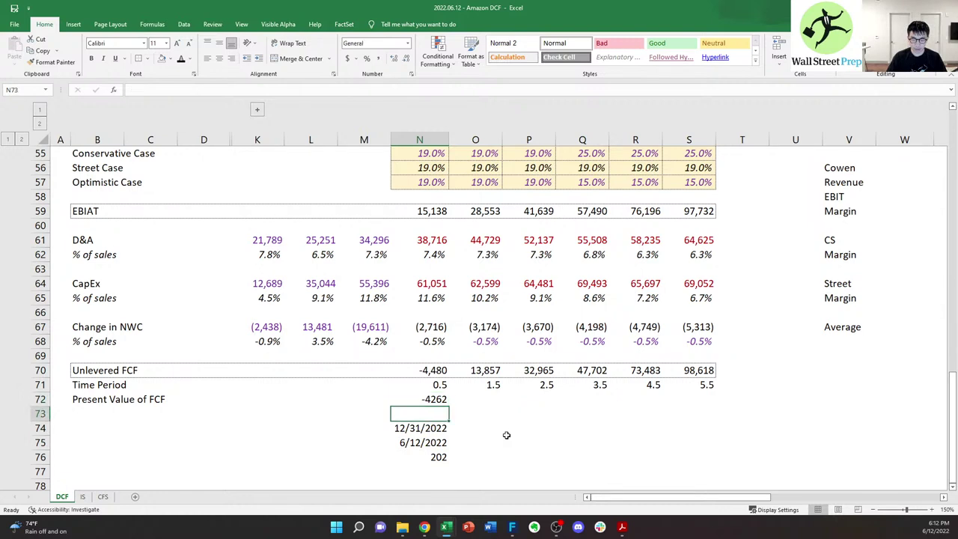
key("Up")
key("Down")
key("Down")
key("Up")
key("Down")
key("Up")
- Move the Time Period and Present Value of FCF rows down one row, leaving row 71 empty below Unlevered FCF
key("Up")
key("Up")
key("Left")
key("Left")
key("Left")
key("Left")
key("Left")
key("Left")
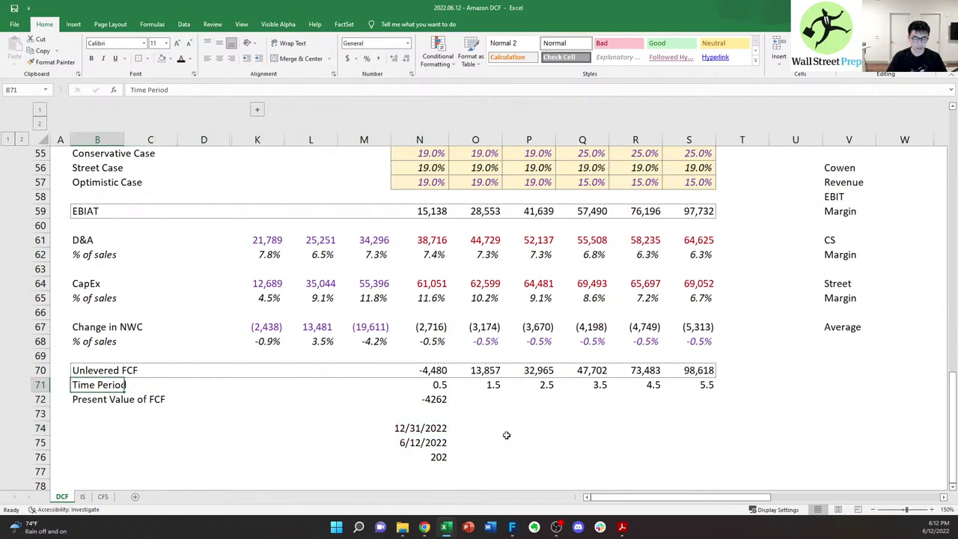
key("shift+Down")
key("shift+Right")
key("shift+Right")
key("shift+Right")
key("shift+Right")
key("shift+Right")
key("shift+Right")
key("shift+Right")
key("shift+Right")
key("shift+Right")
key("shift+Right")
key("shift+Right")
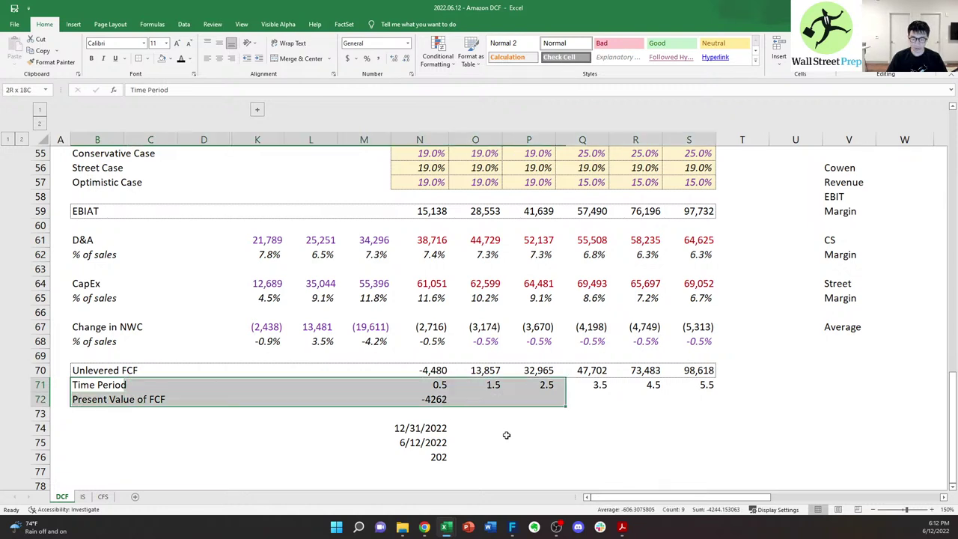
key("ctrl+c")
key("Down")
key("ctrl+v")
key("Up")
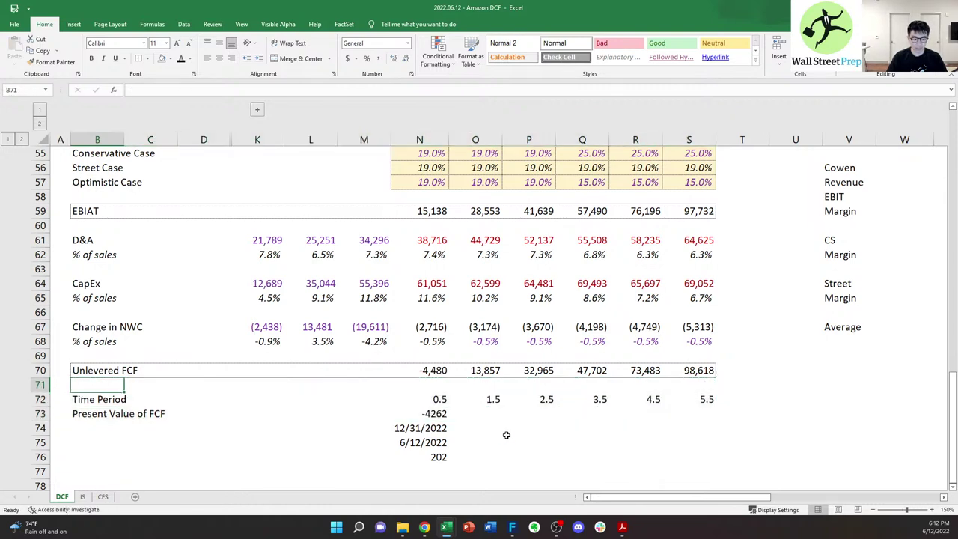
- Label the empty row 2022 in B71 and left-align the label
key("Right")
key("Left")
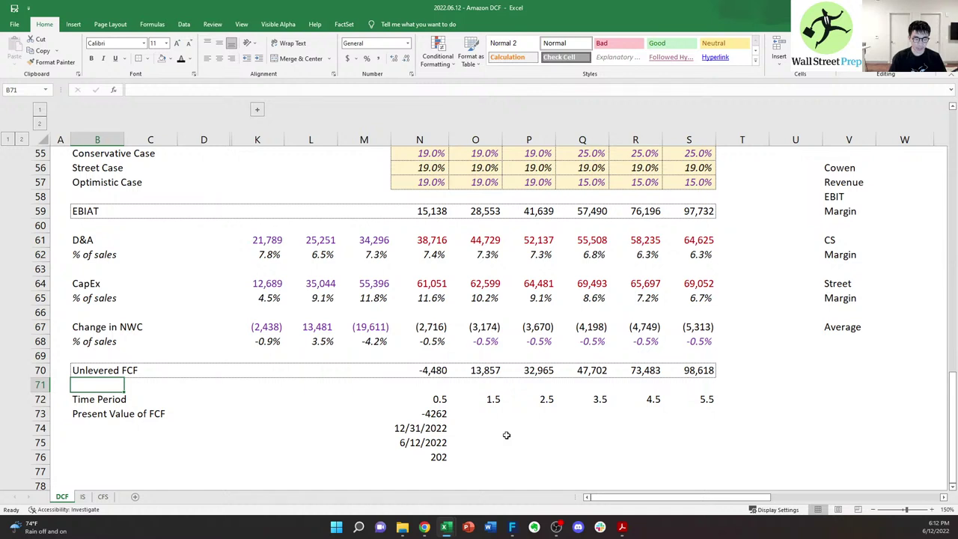
type("2022")
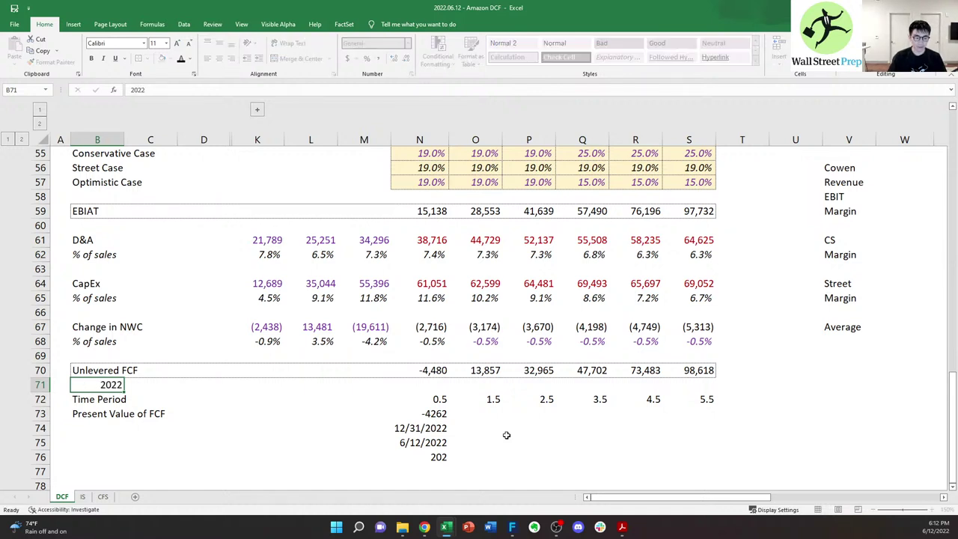
key("Right")
key("Left")
key("alt+h")
key("a")
key("l")
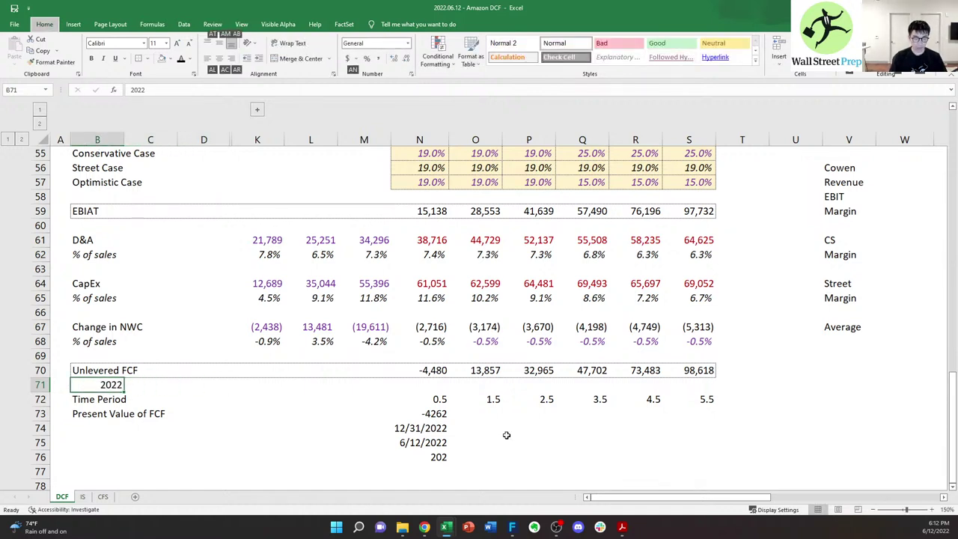
key("Right")
key("Right")
key("Right")
key("Right")
key("Right")
key("Right")
key("Right")
key("Left")
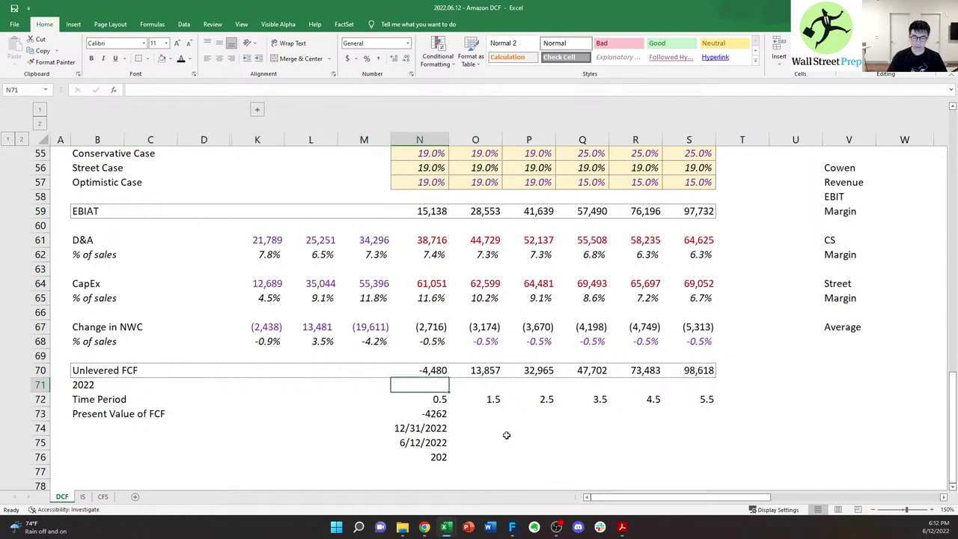
type("=202/")
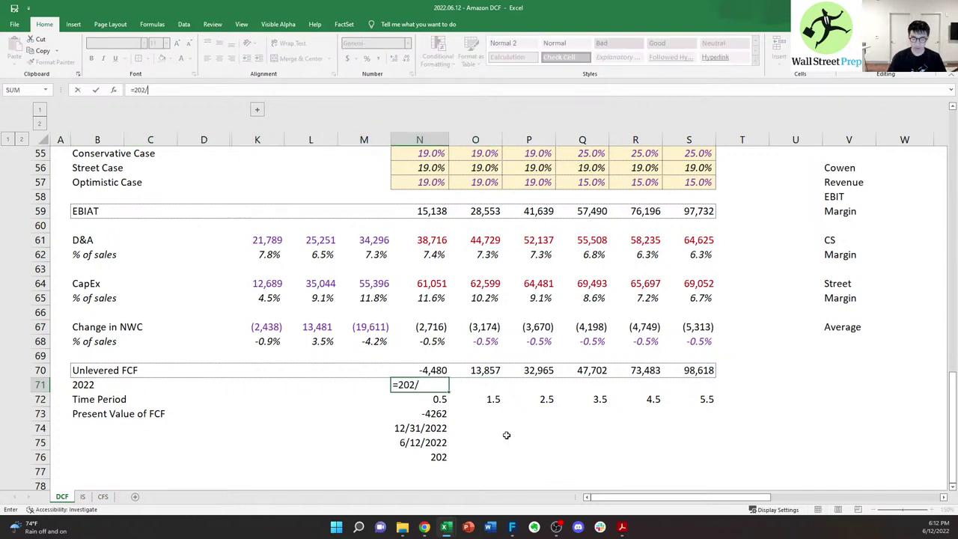
type("3754")
key("BackSpace")
key("BackSpace")
key("BackSpace")
key("Escape")
- Compute the elapsed share of 2022 in N71 with =(365-202)/365
type("=(")
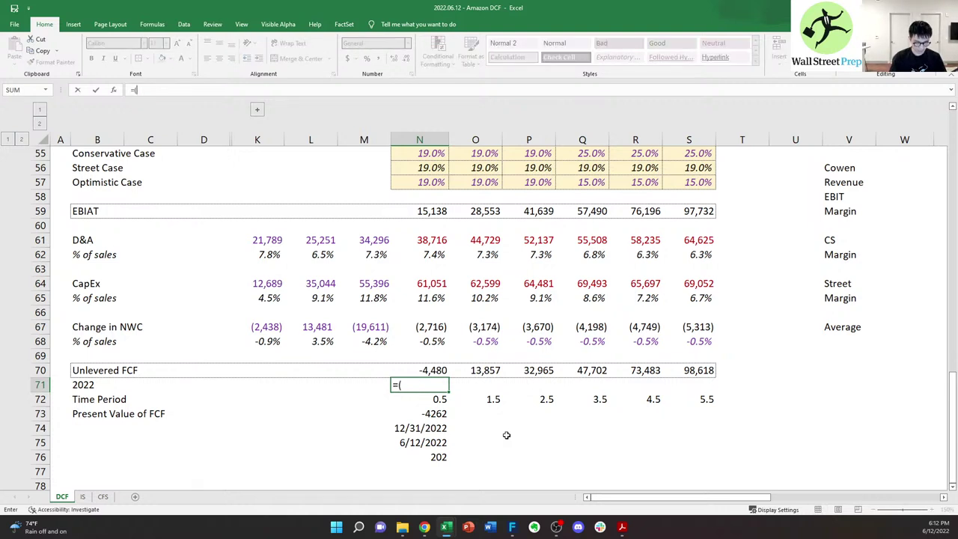
type("365-202")
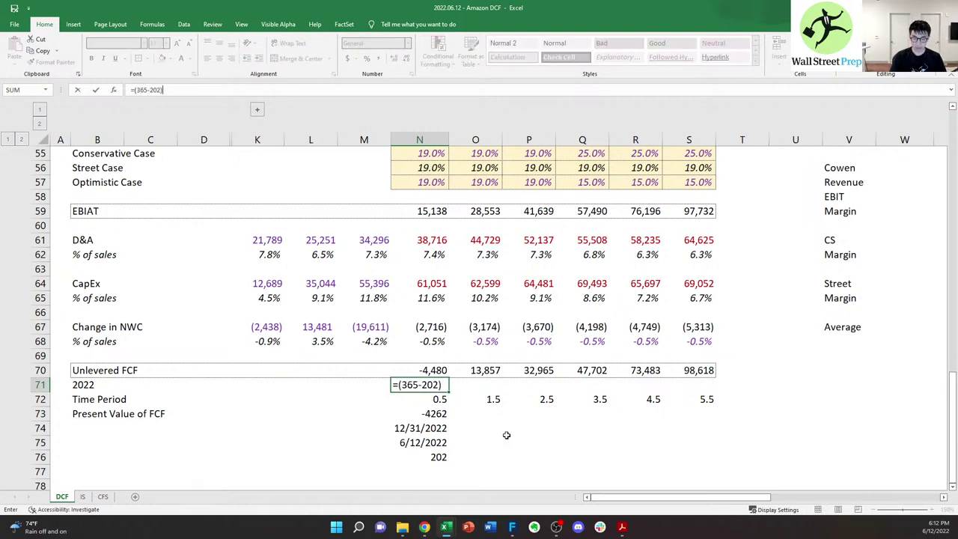
type(")*3")
type("65")
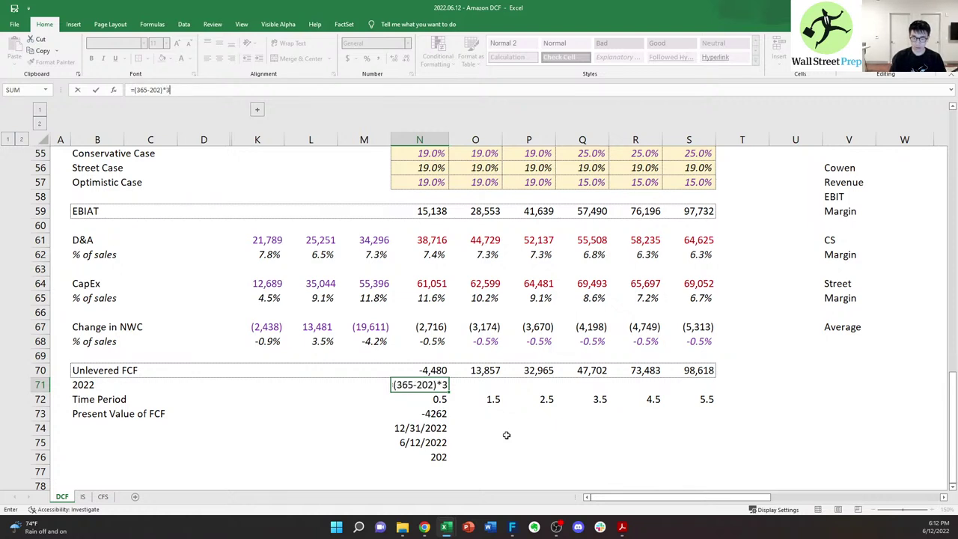
key("ctrl+Return")
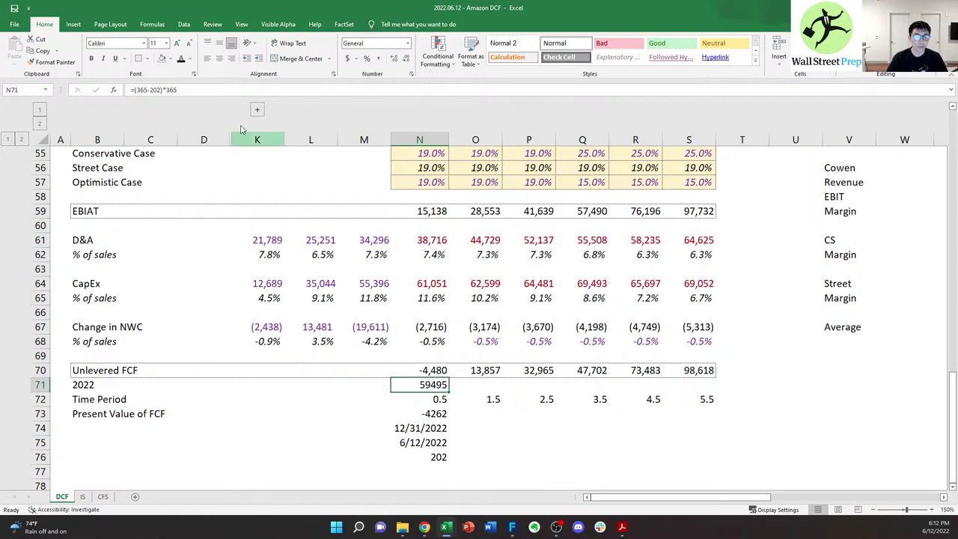
left_click(166, 90)
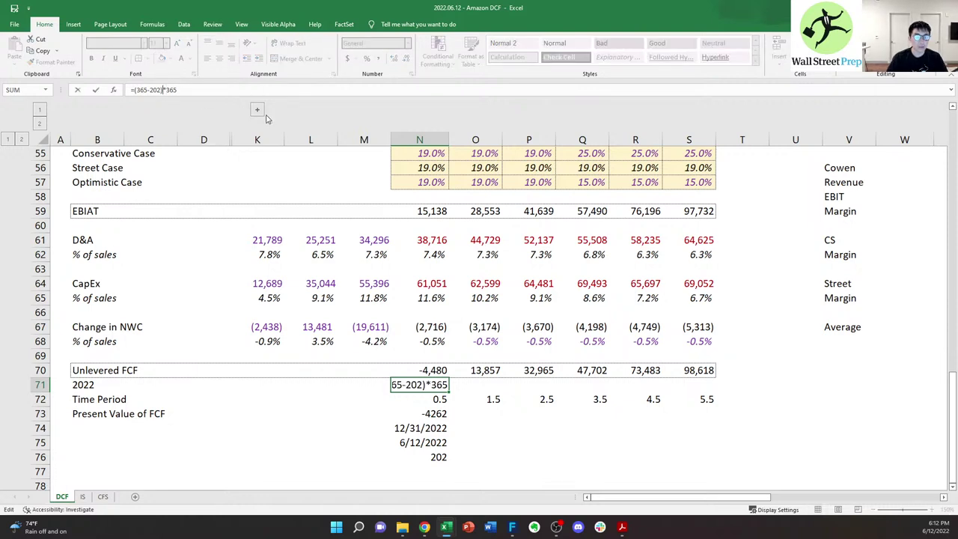
key("BackSpace")
type("/")
key("ctrl+Return")
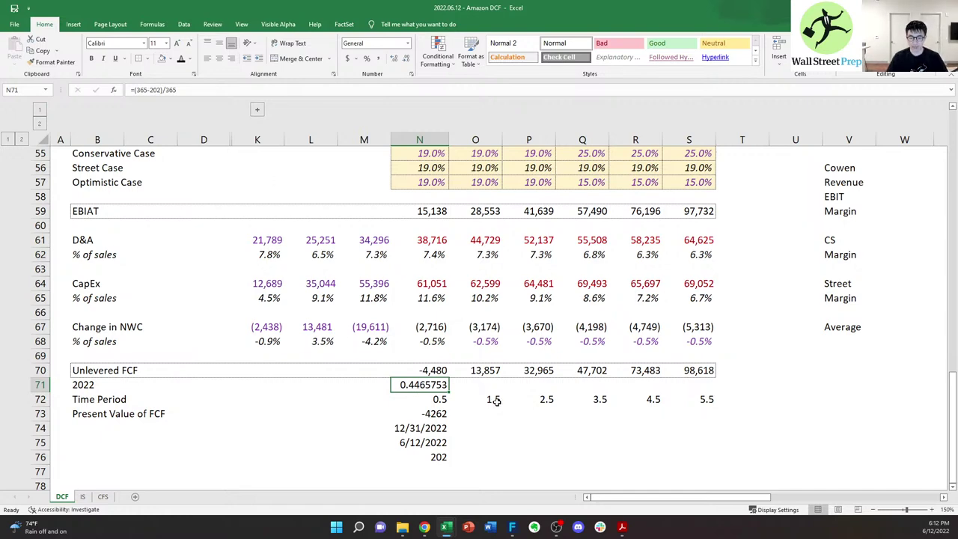
- Format the 2022 year share in N71 as a percentage without decimals
key("alt")
key("h")
key("o")
key("p")
key("Escape")
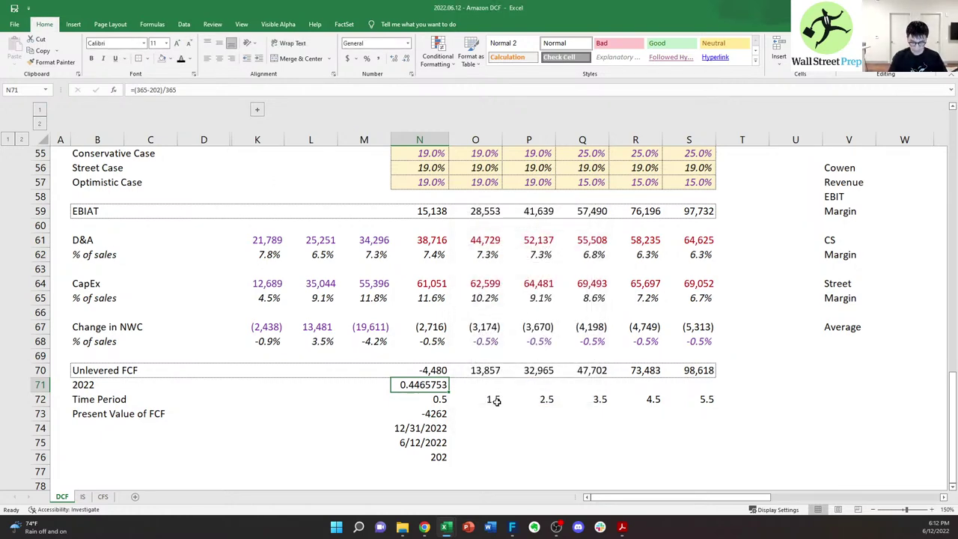
key("alt")
key("h")
key("p")
key("Down")
key("Right")
key("Left")
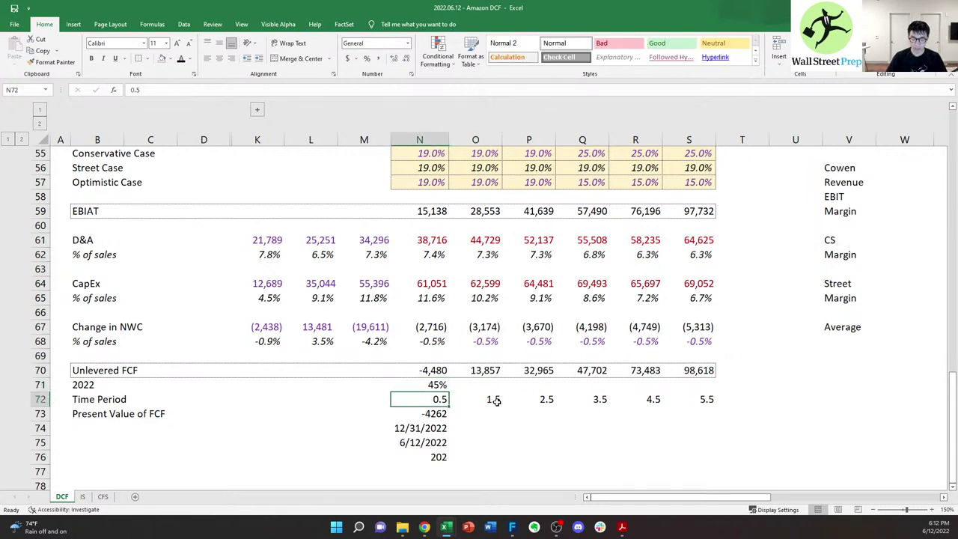
key("Up")
key("Down")
key("Down")
key("Down")
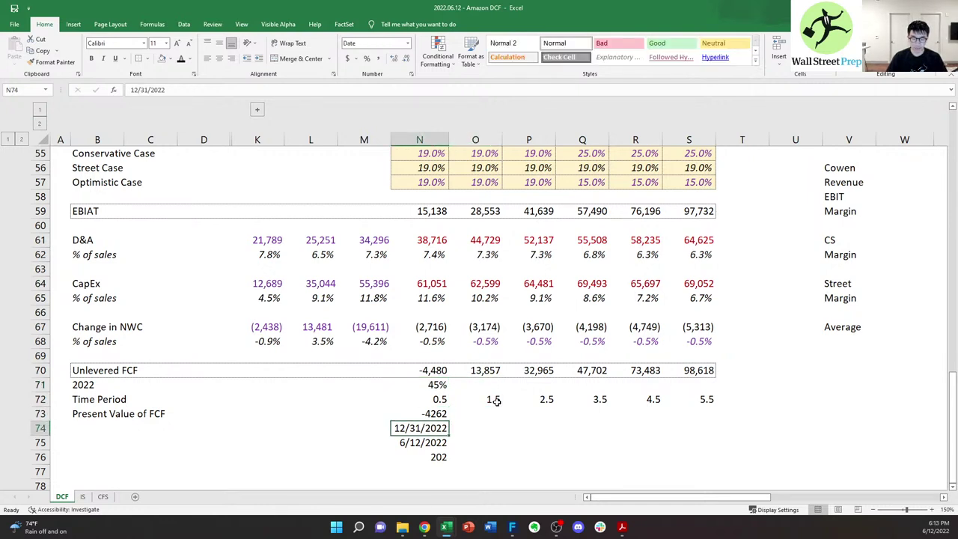
key("Up")
key("Up")
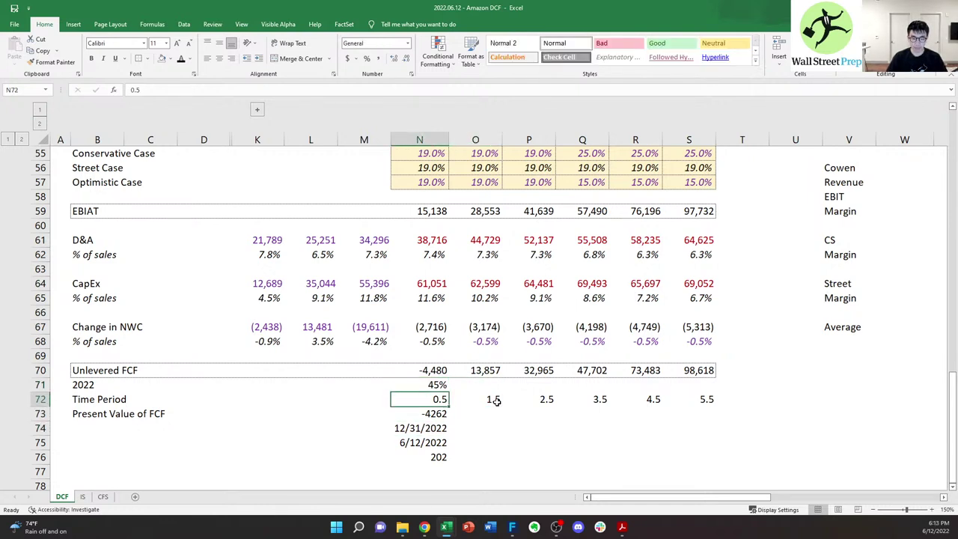
key("Down")
key("Up")
key("Down")
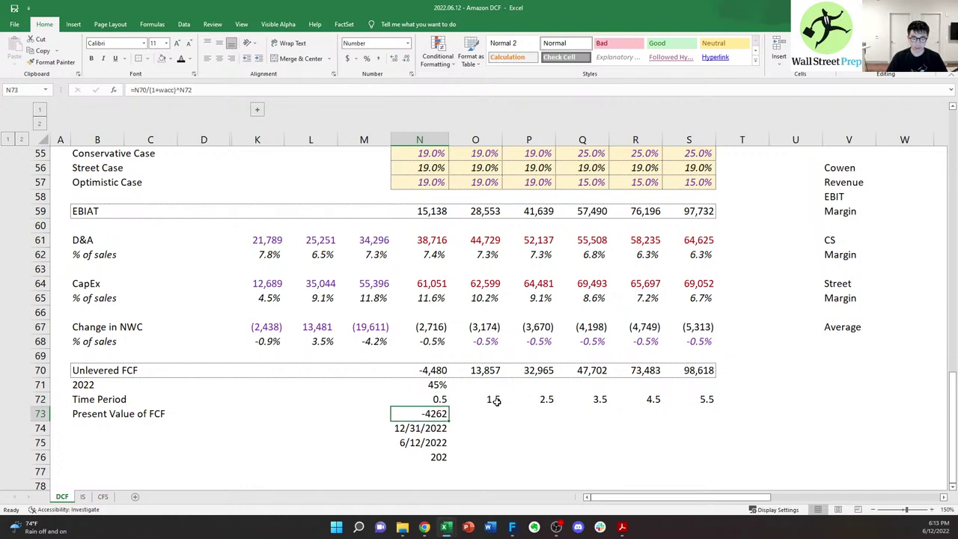
key("Down")
key("Up")
key("Up")
key("Down")
key("F2")
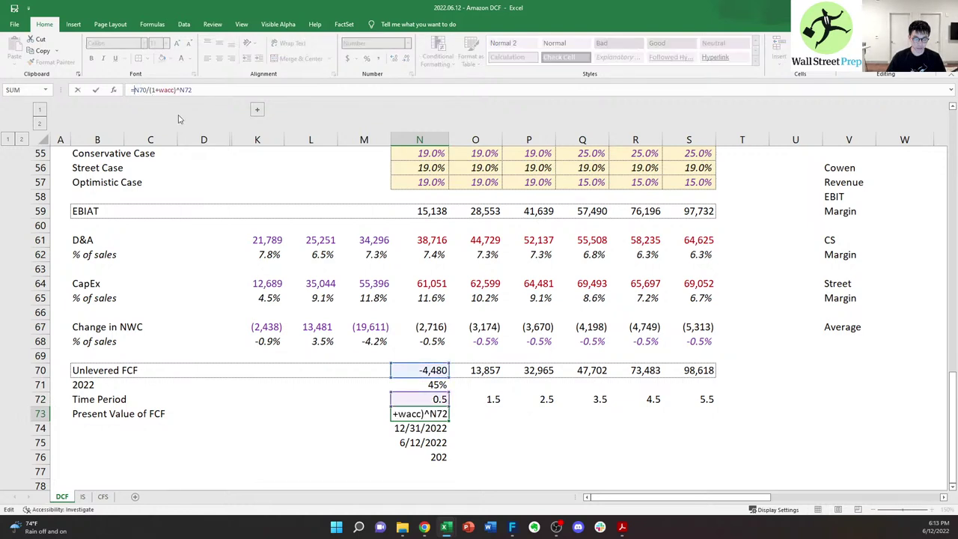
type("*")
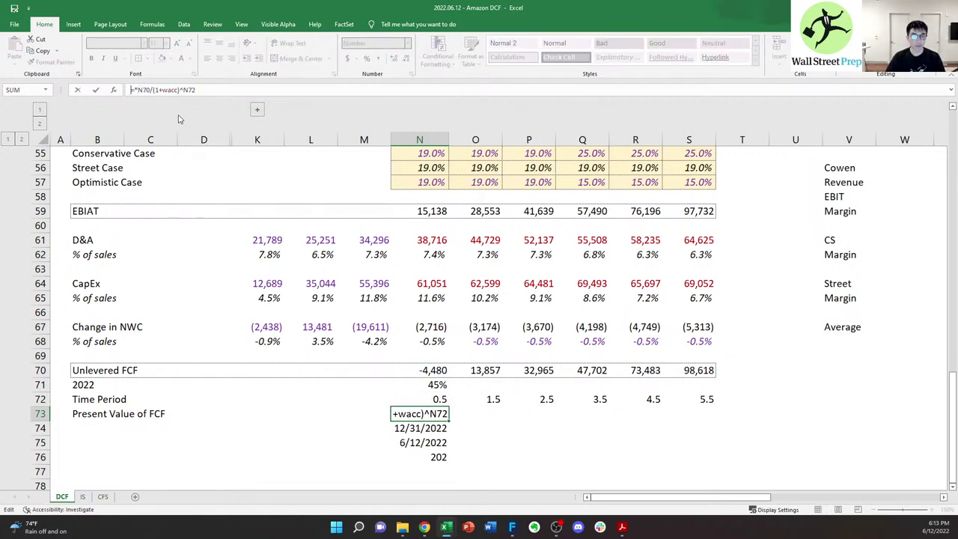
left_click(431, 384)
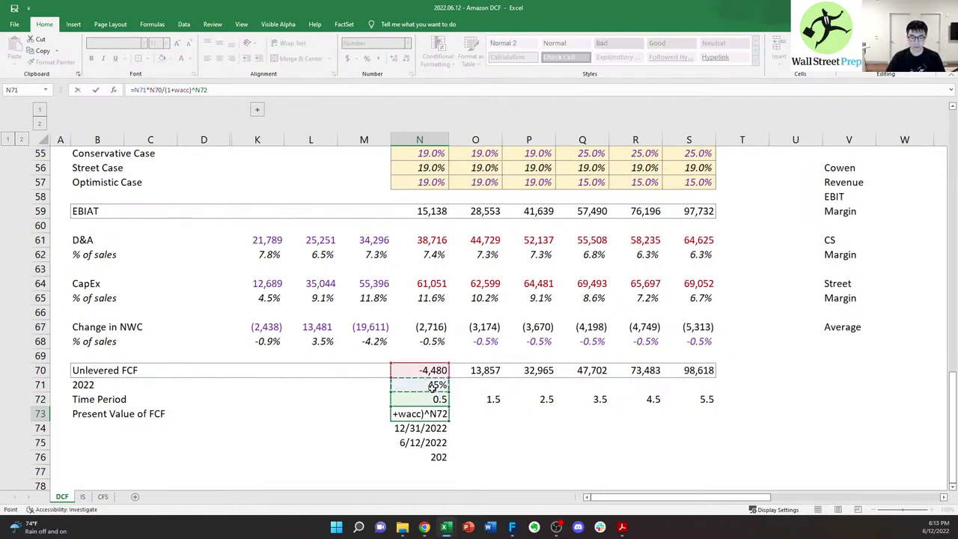
key("Escape")
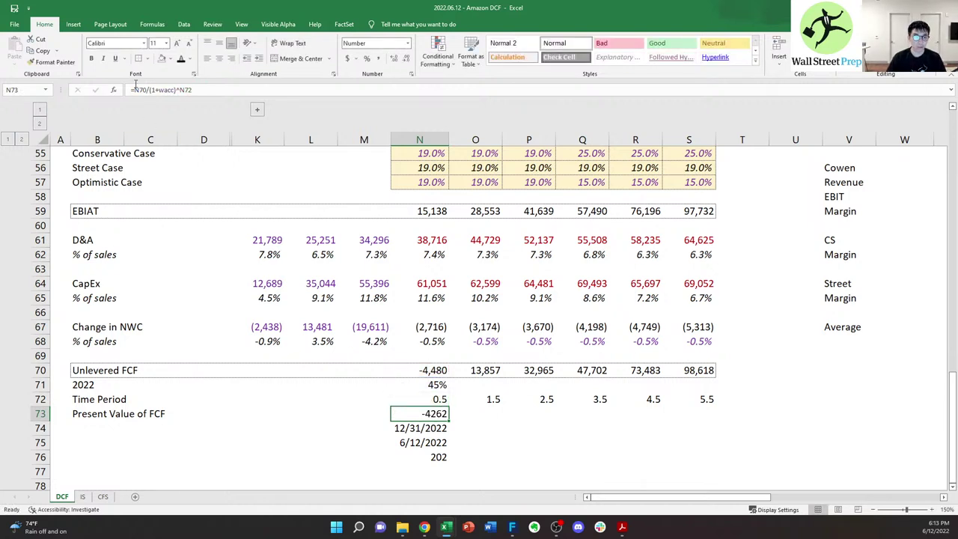
key("F2")
left_click(425, 384)
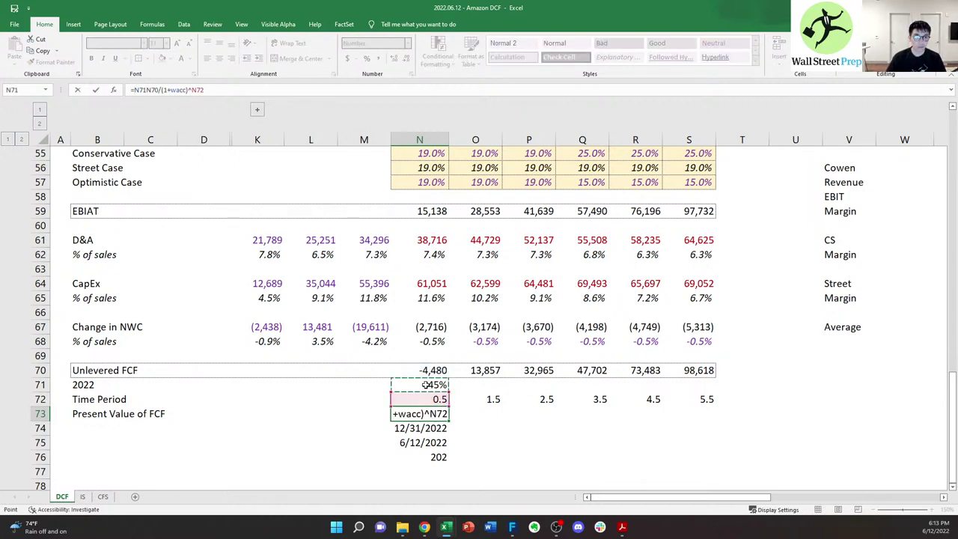
key("shift+F10")
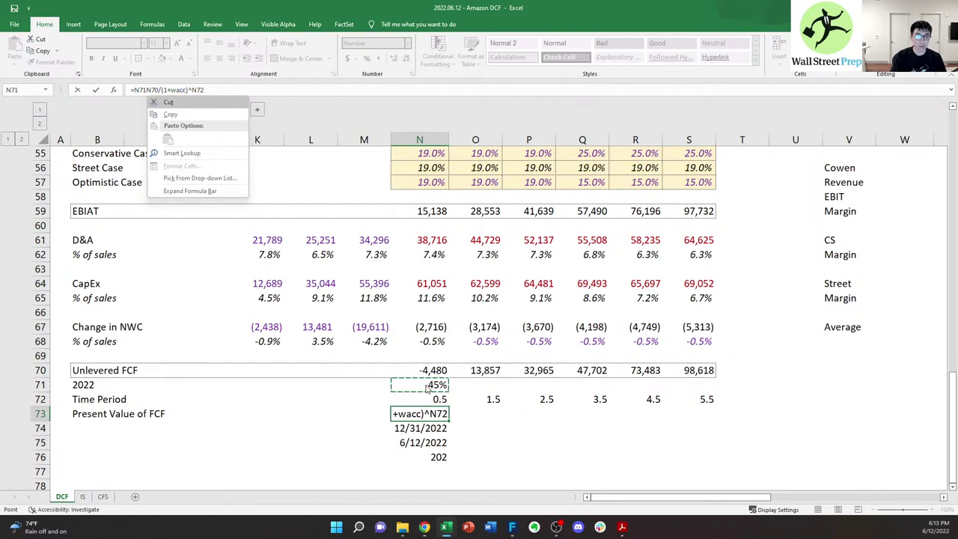
key("Escape")
key("Escape")
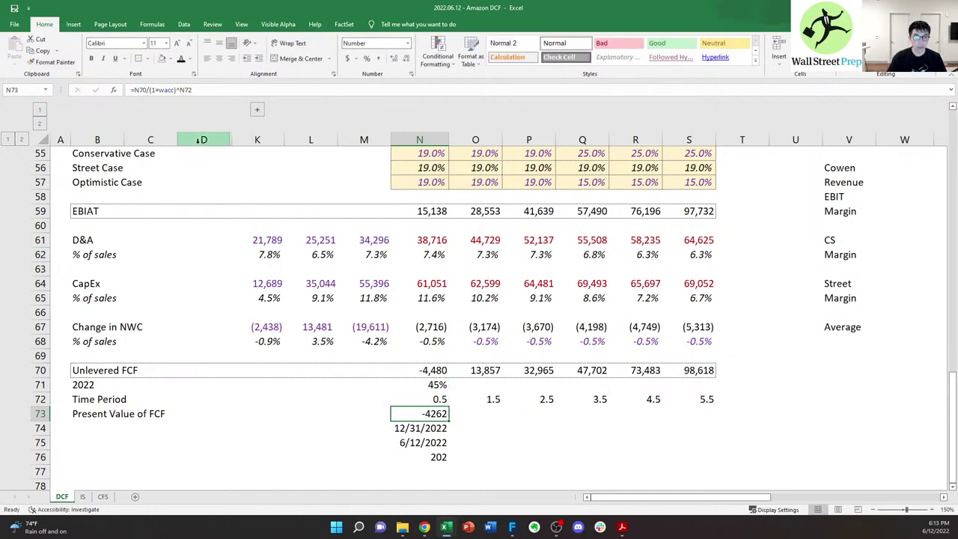
- Multiply the 2022 present value formula in N73 by the 2022 share, giving =N71*N70/(1+wacc)^N72
key("F2")
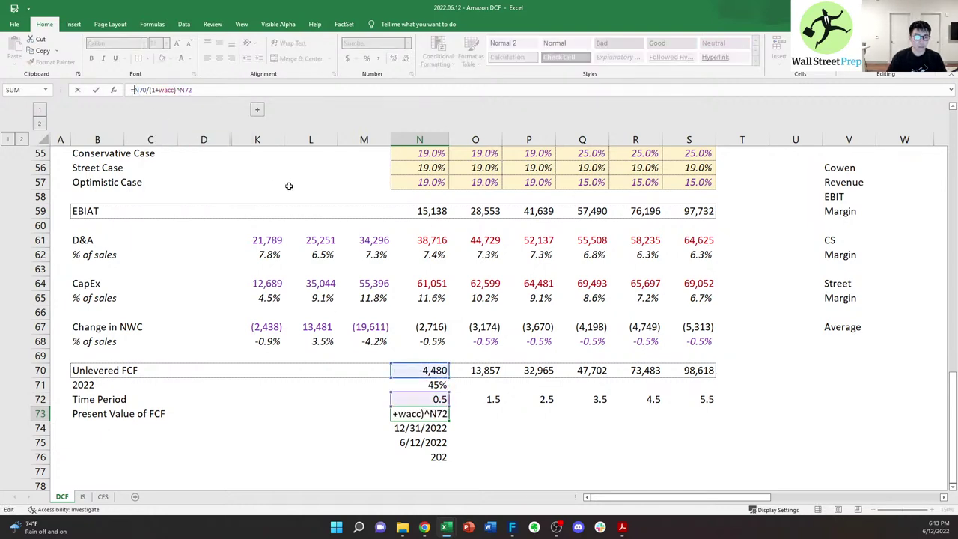
left_click(438, 383)
type("*")
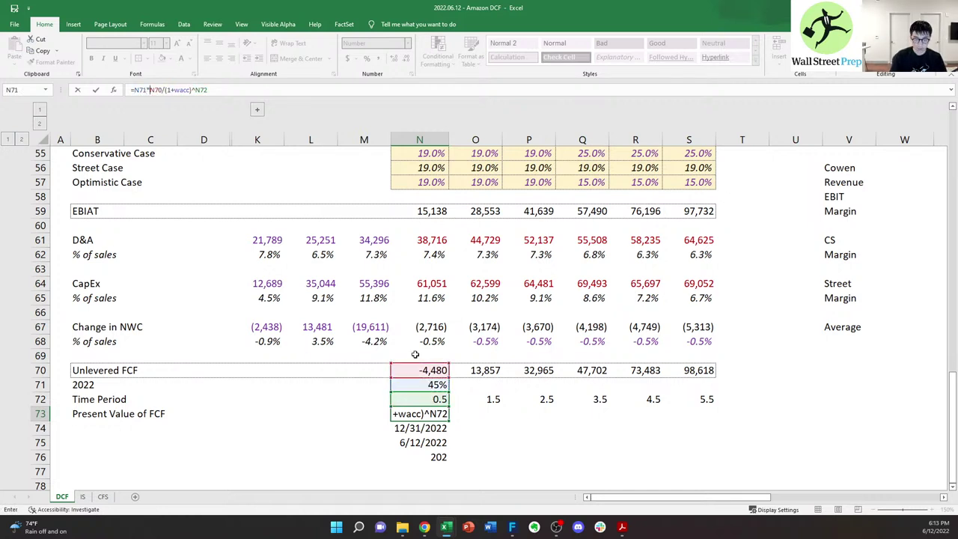
key("Return")
- Format the Unlevered FCF values in N70:S70 to show negative numbers in black parentheses
key("Up")
key("Up")
key("Up")
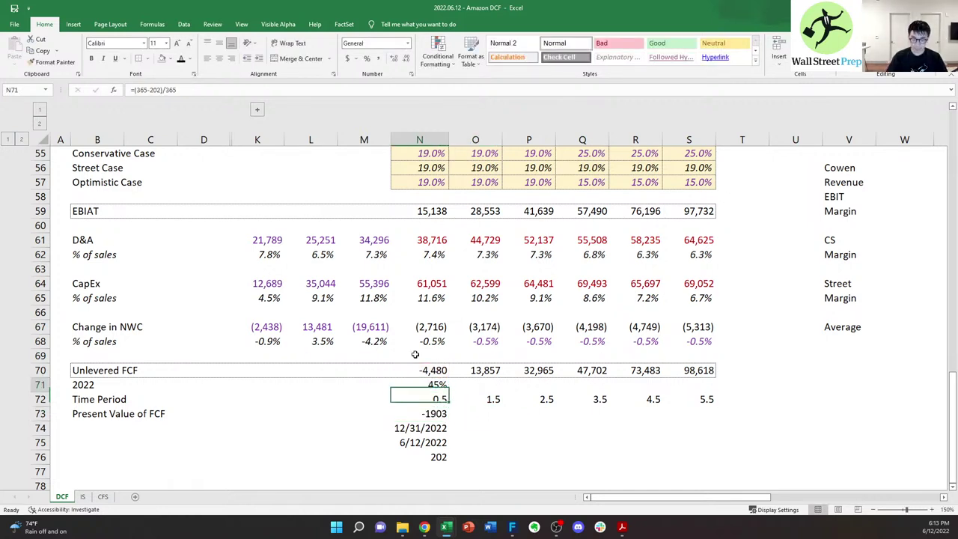
key("shift+Right")
key("shift+Right")
key("shift+Right")
key("shift+Right")
key("shift+Right")
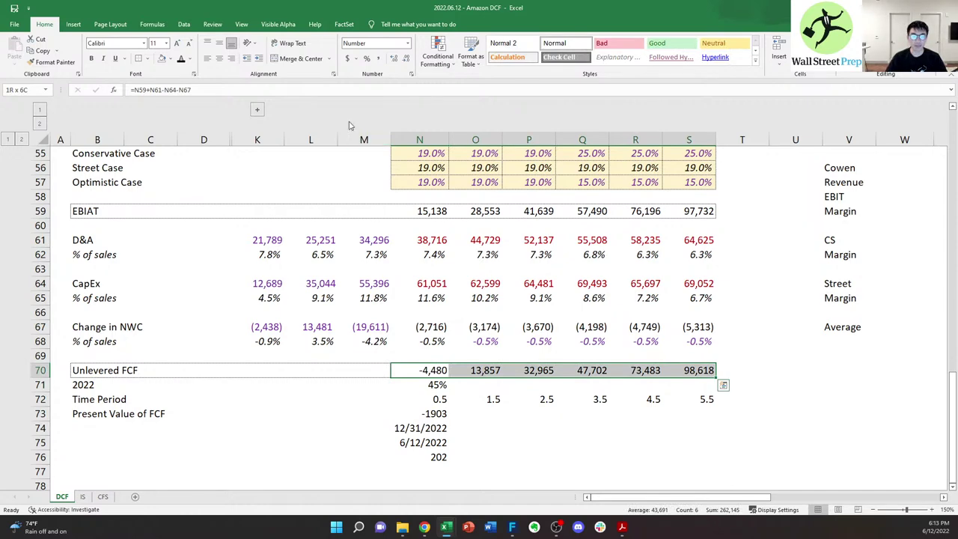
left_click(407, 42)
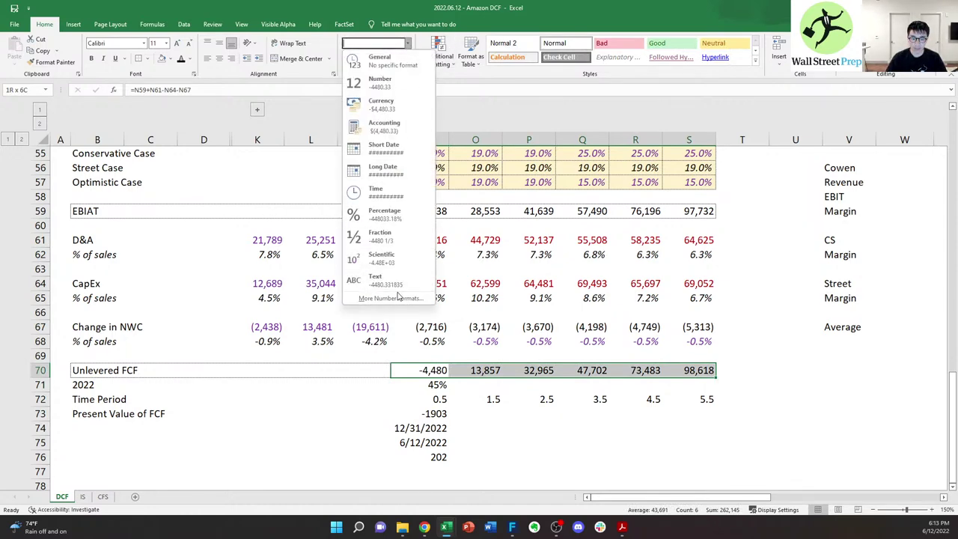
left_click(390, 298)
left_click(317, 174)
left_click(333, 181)
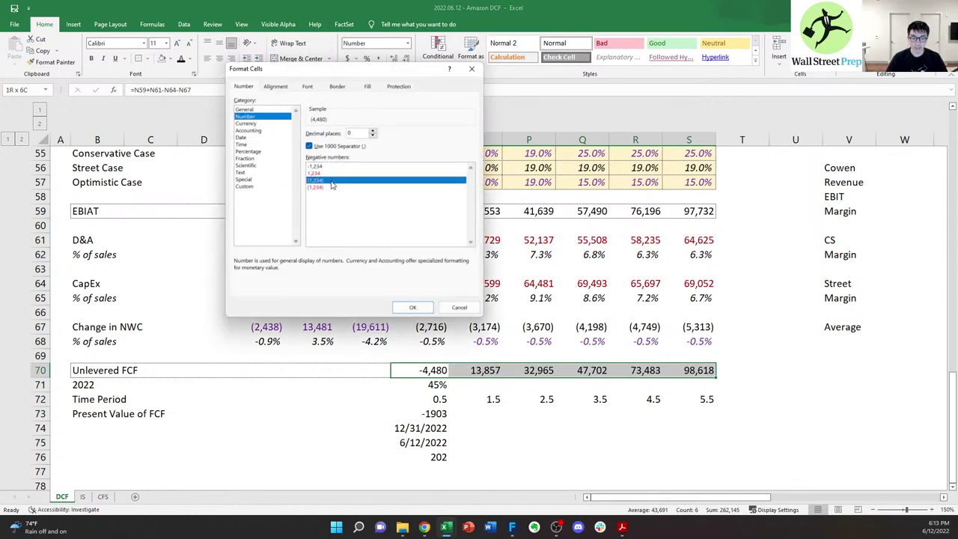
left_click(413, 307)
- Review the 2022 Unlevered FCF in N70 alongside its 2022 share and the year heading in N40
left_click(452, 385)
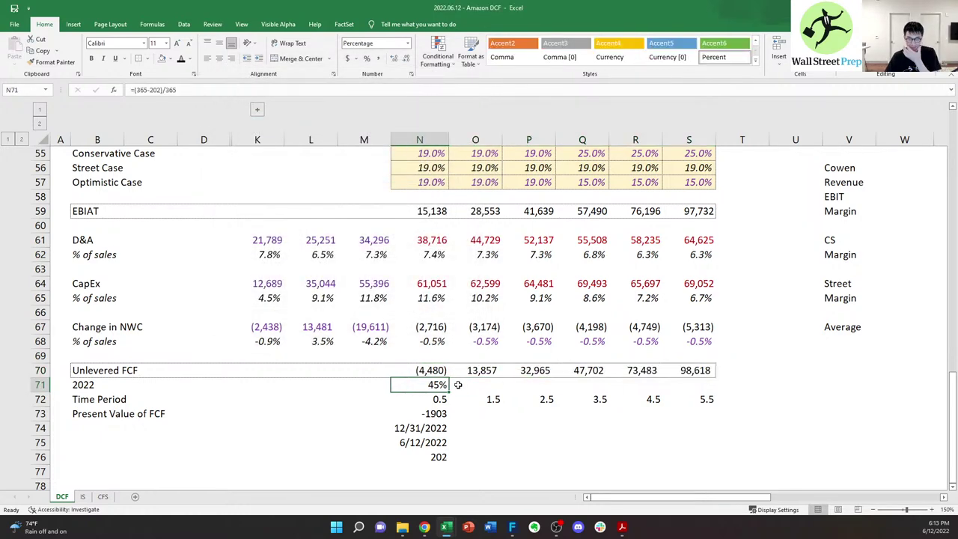
left_click(438, 370)
scroll(438, 357, "up", 3)
scroll(438, 357, "up", 10)
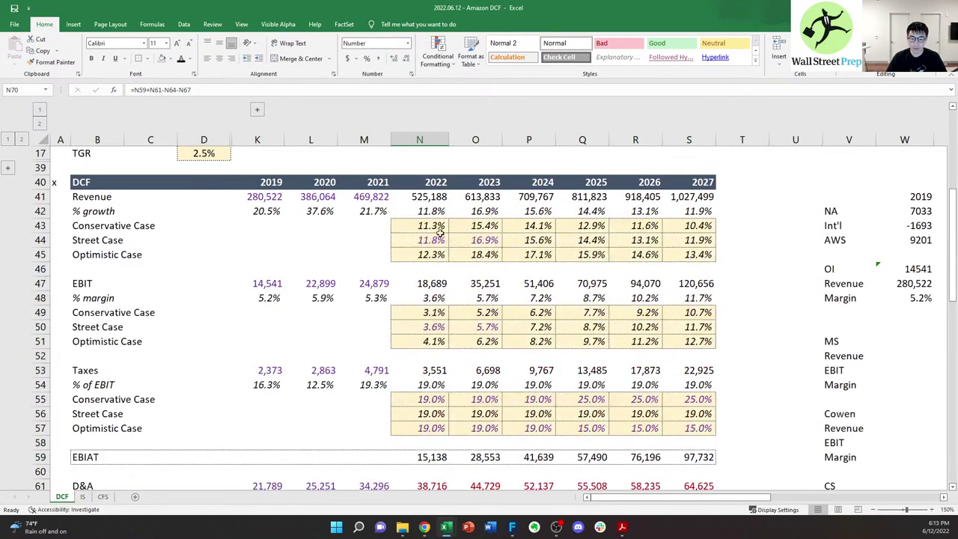
left_click(428, 187)
scroll(442, 307, "down", 10)
scroll(442, 307, "down", 2)
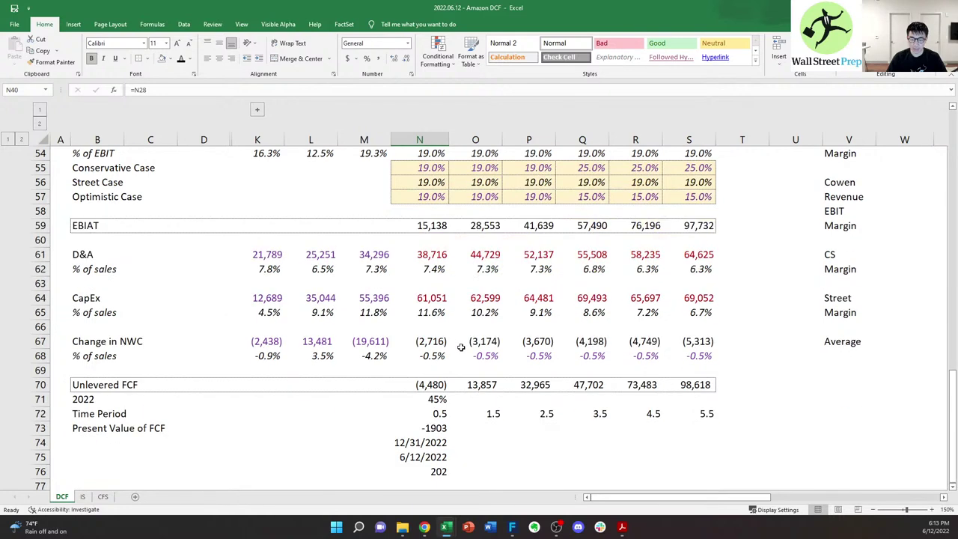
left_click(429, 386)
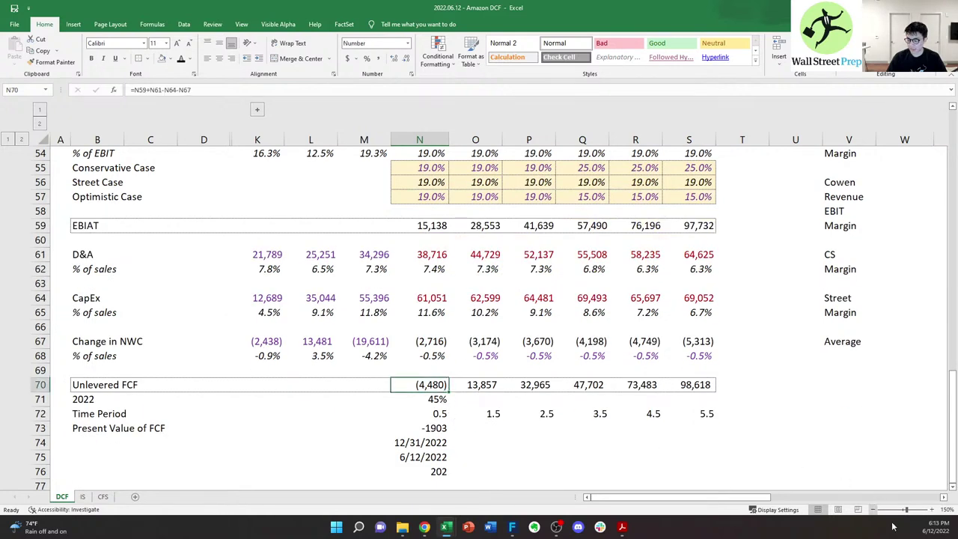
- Examine the 2022 share formula in N71 and the day count formula in N76 with its two dates
left_click(433, 400)
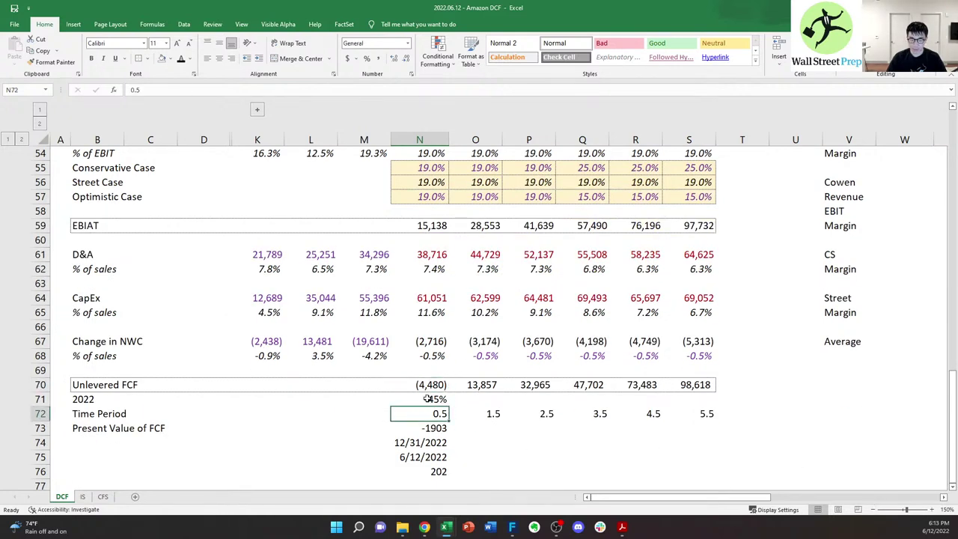
left_click(149, 90)
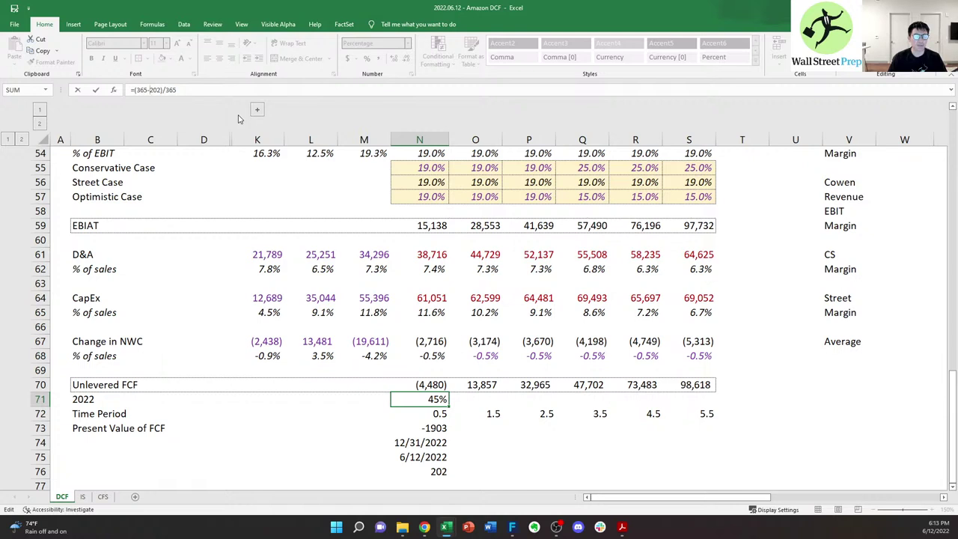
left_click(436, 471)
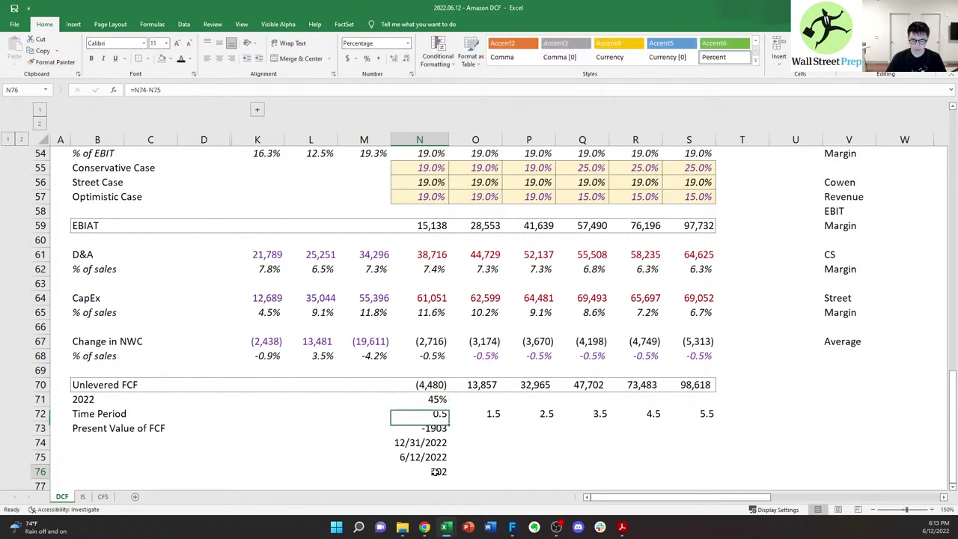
double_click(439, 472)
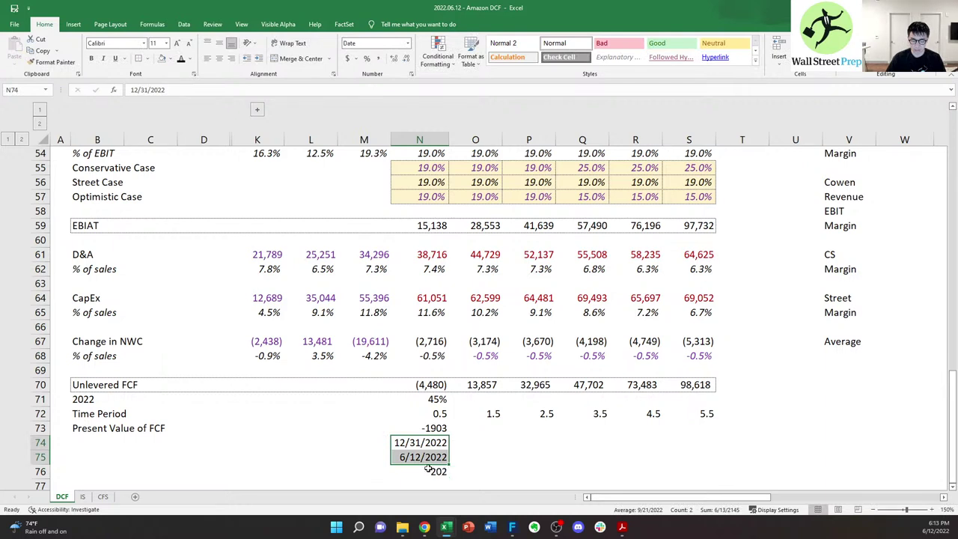
left_click(438, 470)
left_click(430, 457)
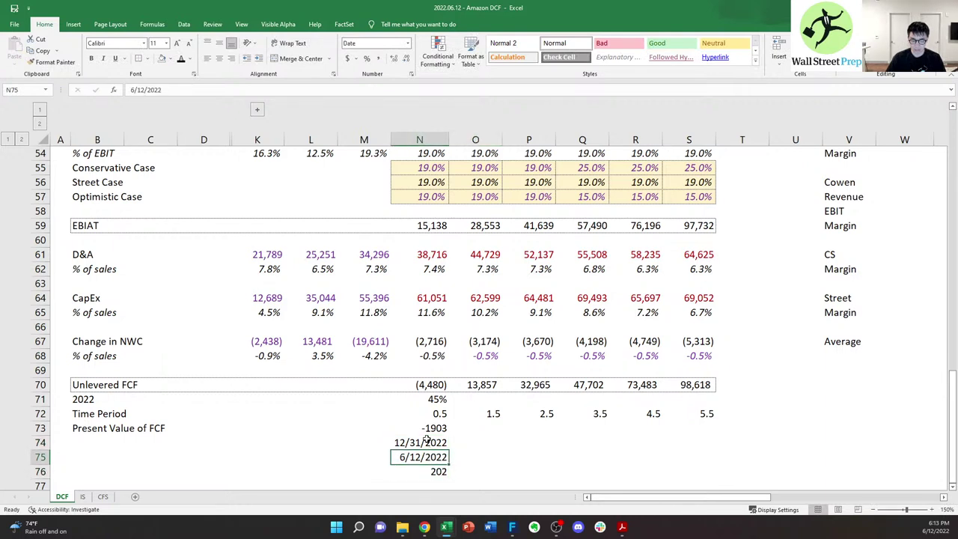
left_click(427, 472)
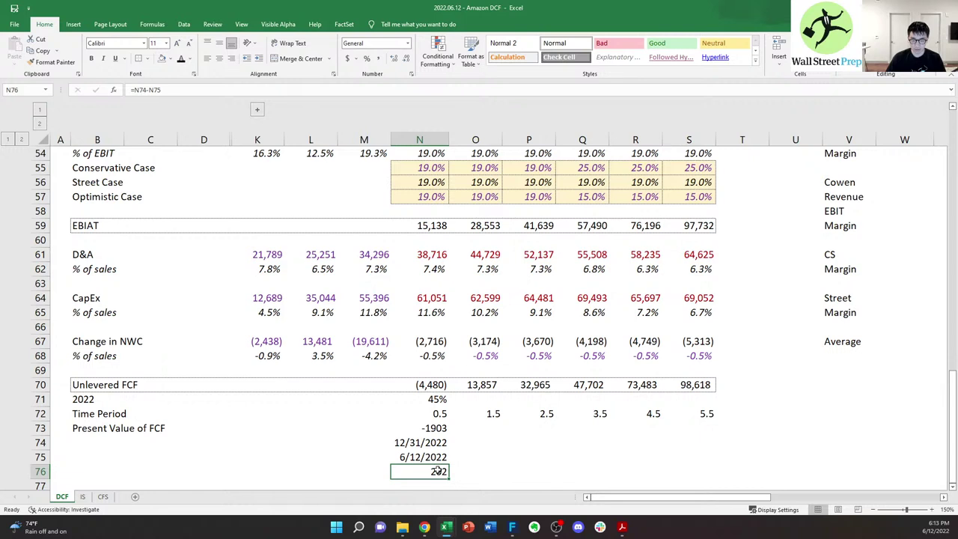
double_click(423, 470)
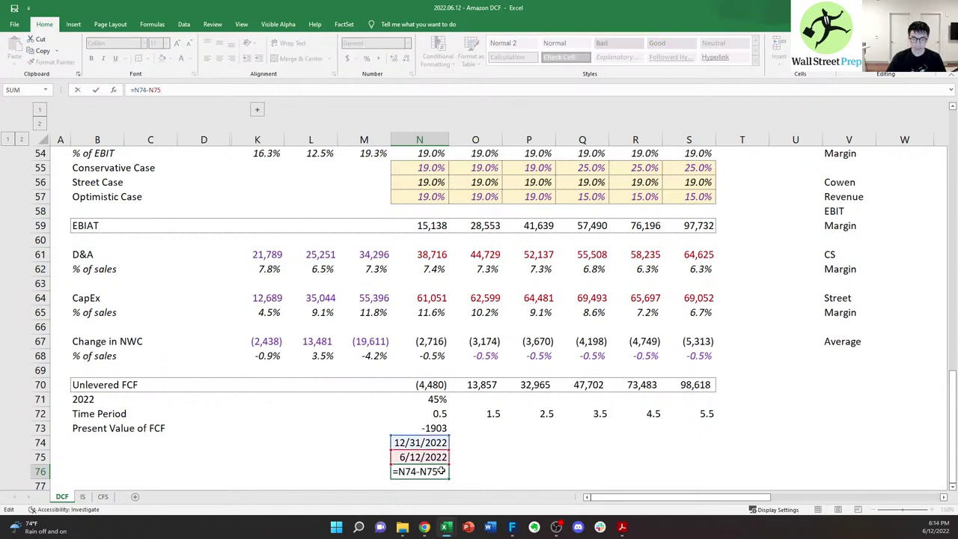
key("Escape")
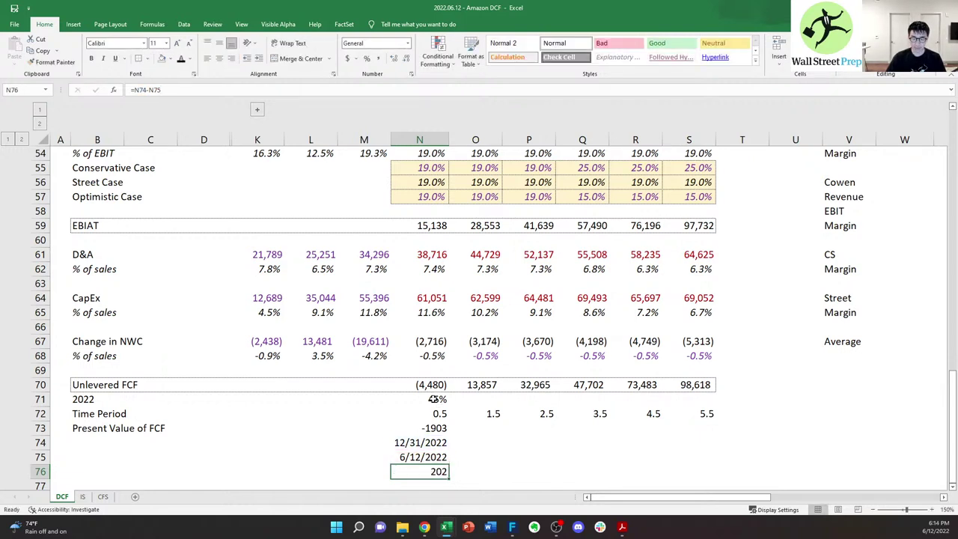
- Change the 2022 share formula in N71 to =202/365 so it covers the remaining part of the year
left_click(437, 399)
left_click(146, 93)
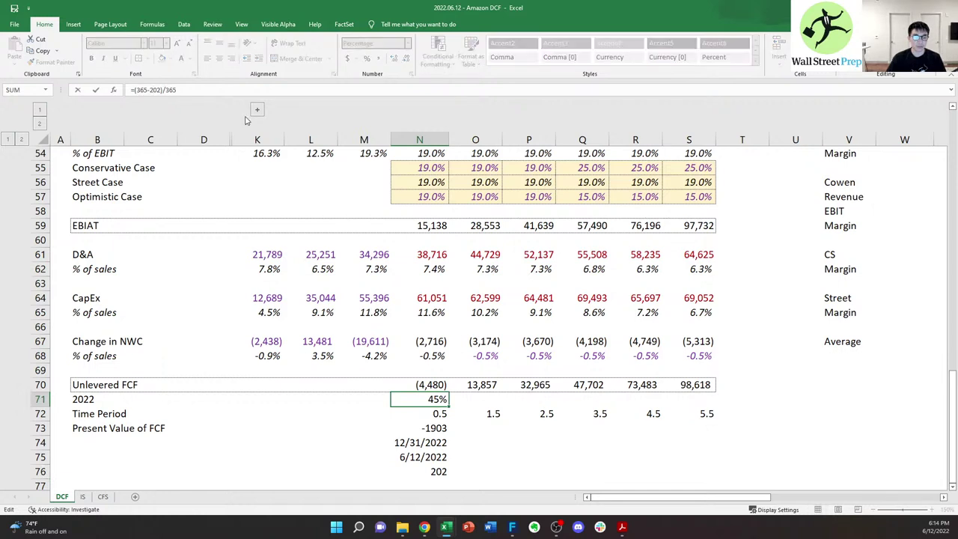
key("BackSpace")
key("BackSpace")
key("BackSpace")
key("BackSpace")
key("BackSpace")
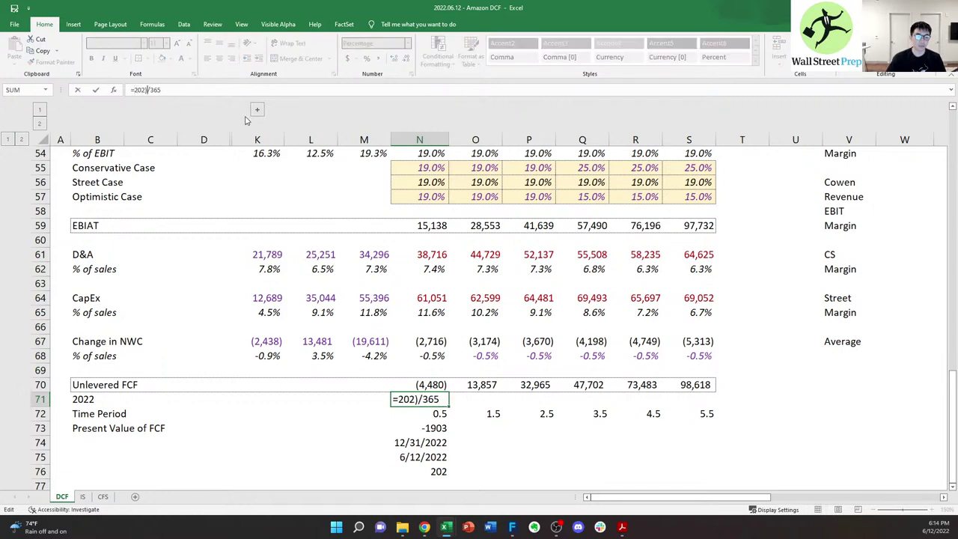
key("BackSpace")
key("Return")
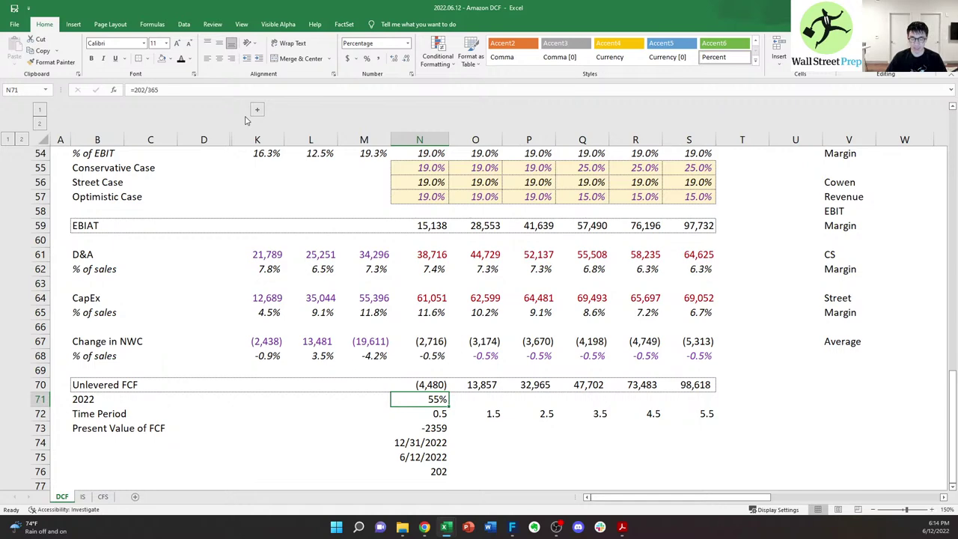
- Inspect the cell references in the 2022 present value formula in N73
key("Down")
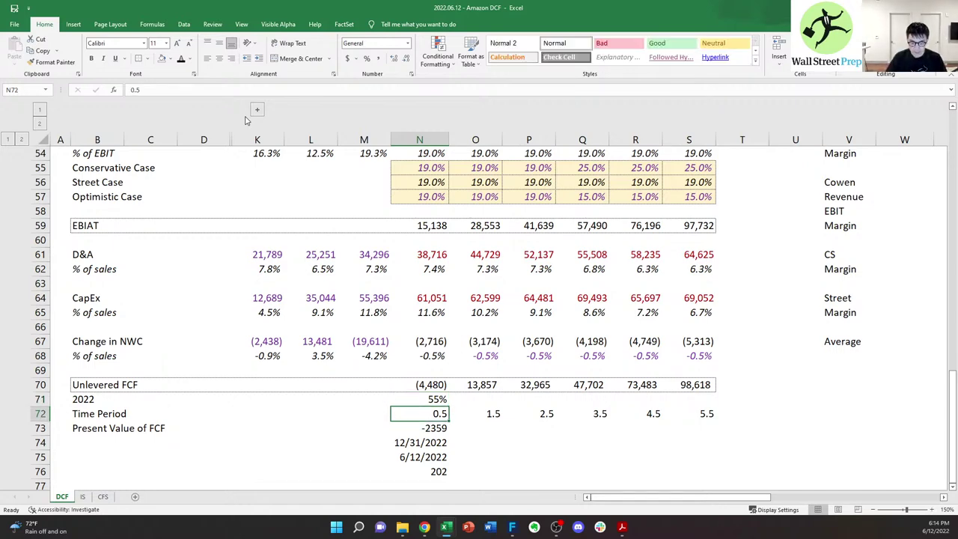
key("Down")
key("F2")
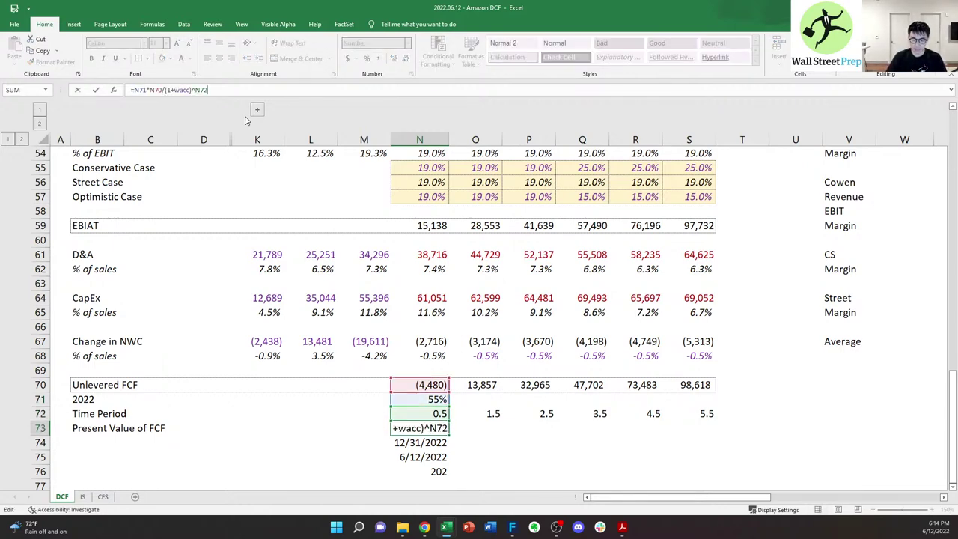
key("Escape")
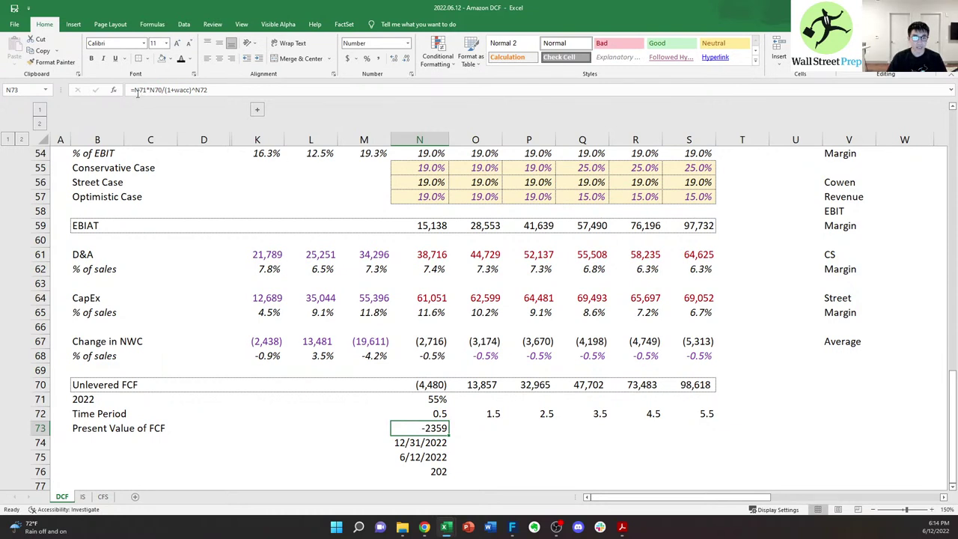
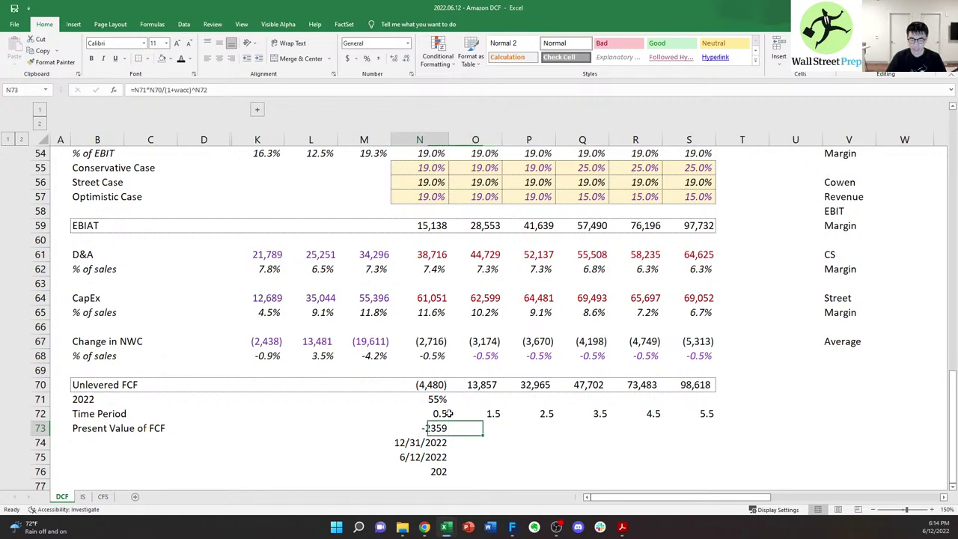
- Try 1 as the 2022 time period in N72 and undo that change
left_click(450, 415)
type("1")
key("ctrl+Return")
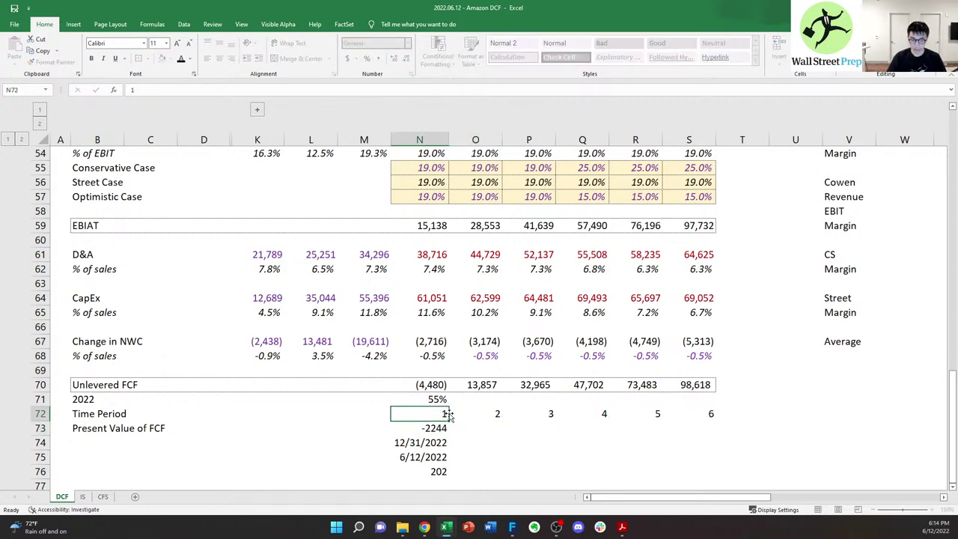
key("ctrl+z")
- Format the 2022 Present Value of FCF in N73 to show negative numbers in black parentheses
key("Right")
key("Left")
key("Down")
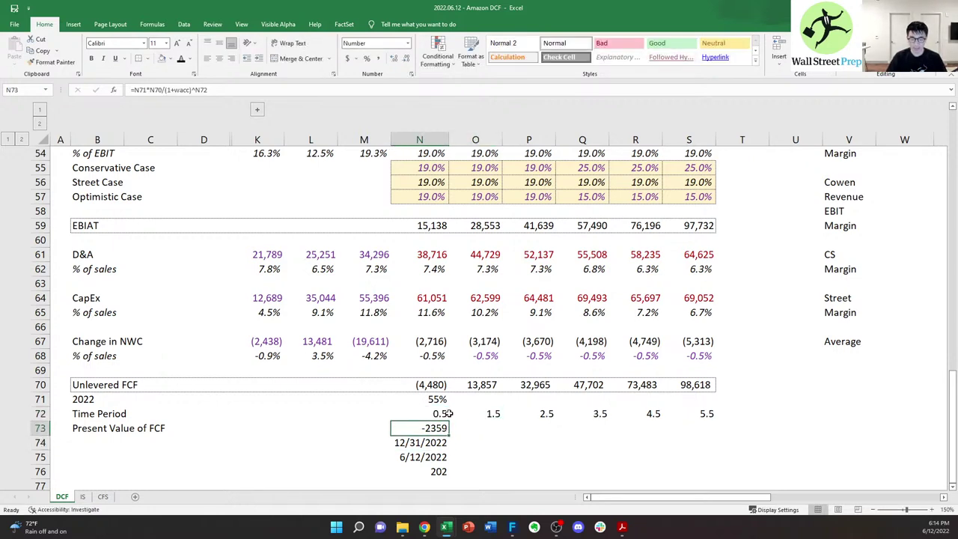
left_click(408, 43)
left_click(382, 303)
left_click(316, 179)
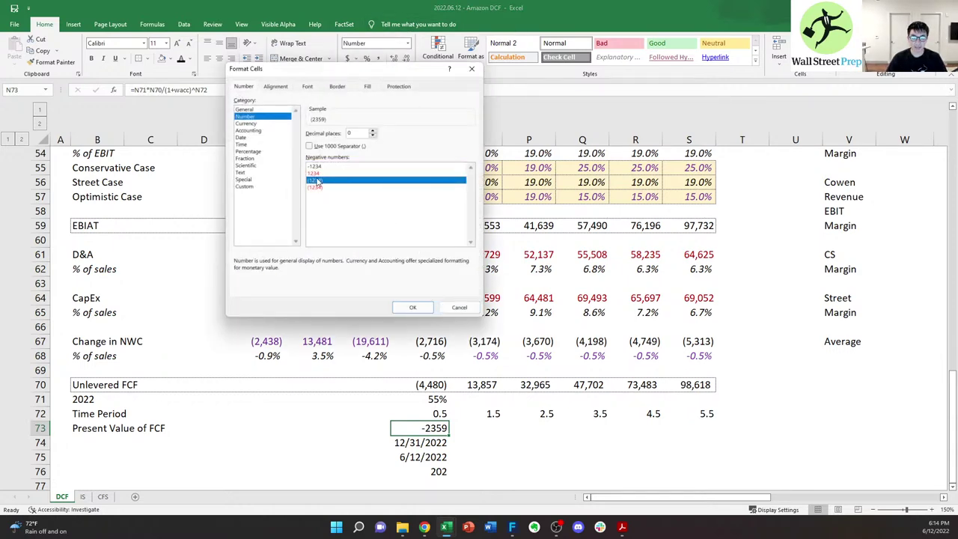
left_click(413, 307)
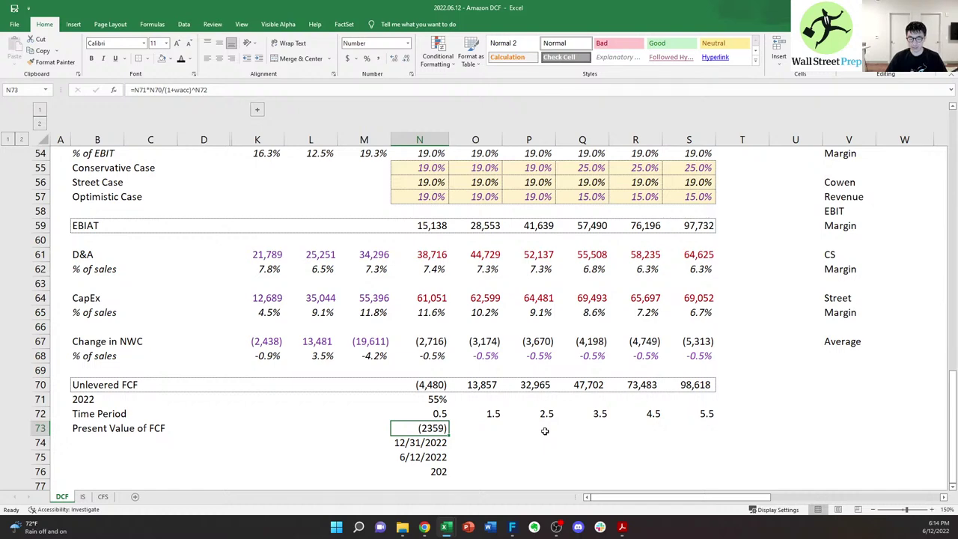
- Clear the two helper dates and the day count from N74:N76
key("Down")
key("ctrl+shift+Down")
key("ctrl+shift+Down")
key("ctrl+shift+Up")
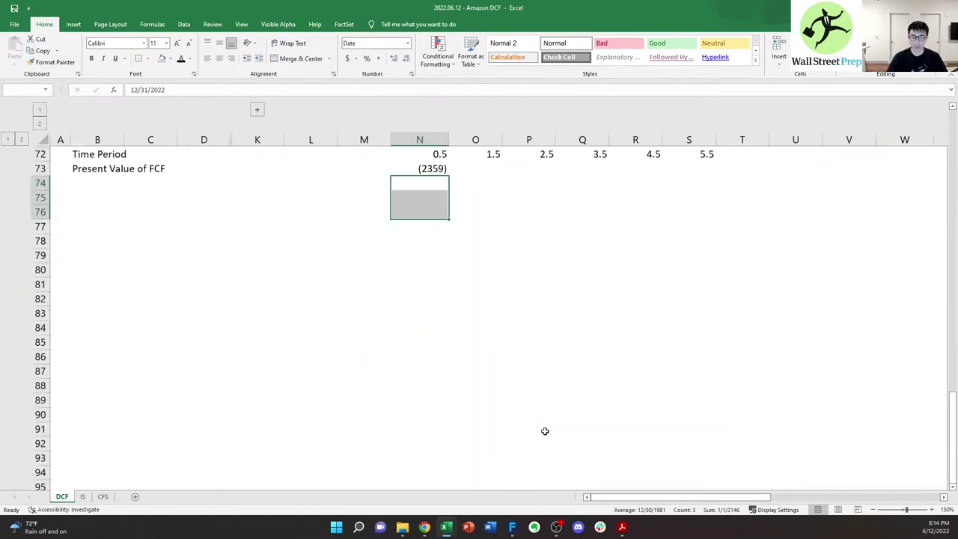
- Enter the 2023 Present Value of FCF formula =O70/(1+wacc)^O72 in O73
key("ctrl+Up")
key("Up")
key("Up")
key("Up")
key("Right")
key("Up")
key("Up")
key("Down")
key("Down")
key("Down")
key("Down")
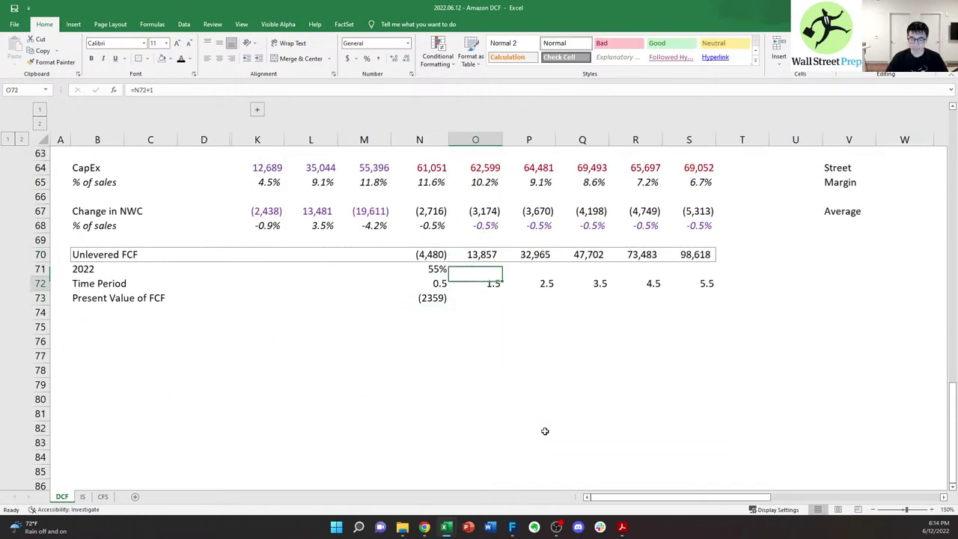
key("Down")
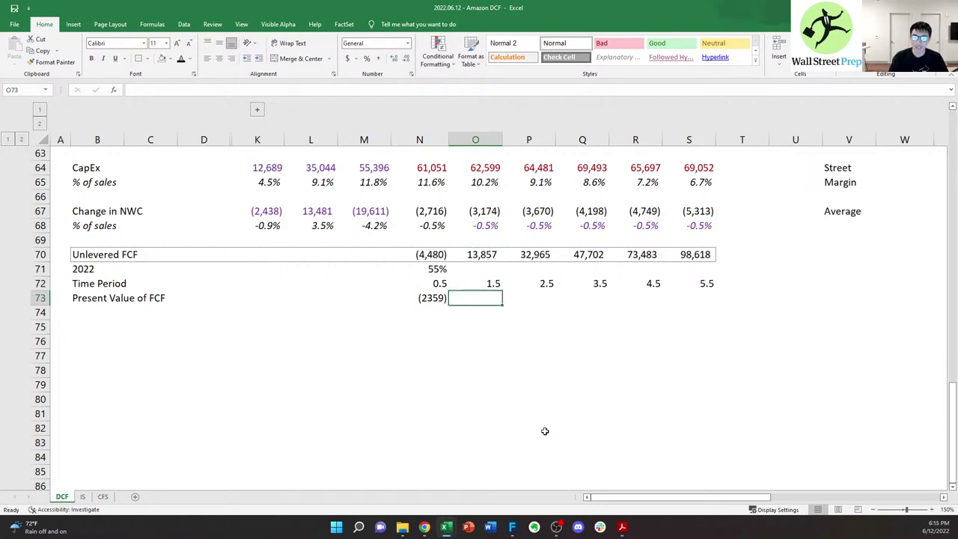
key("Left")
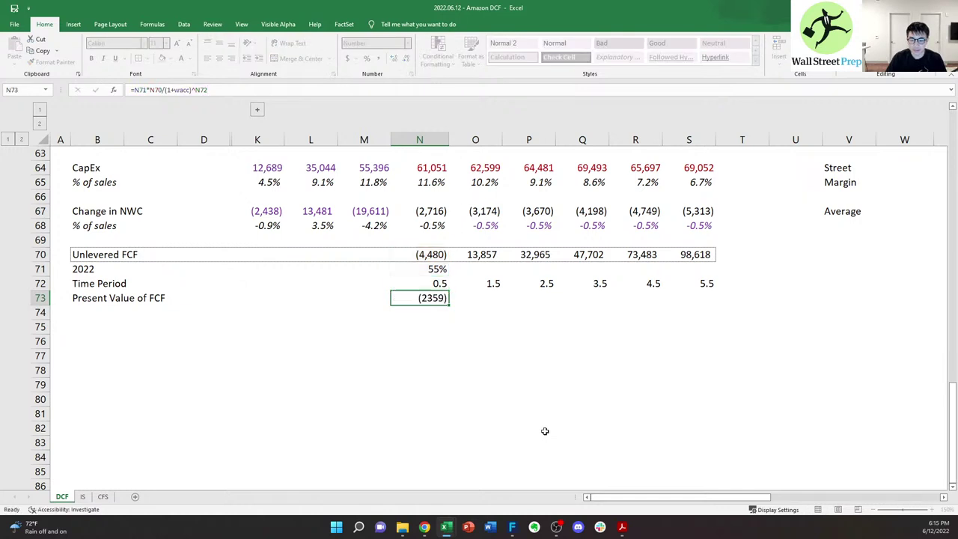
key("Right")
type("=")
key("Up")
key("Up")
key("Up")
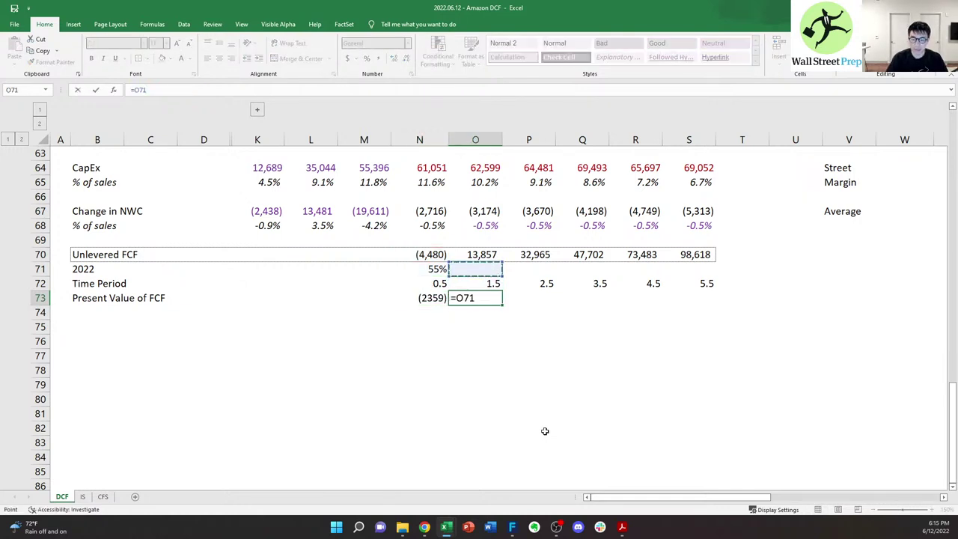
type("/")
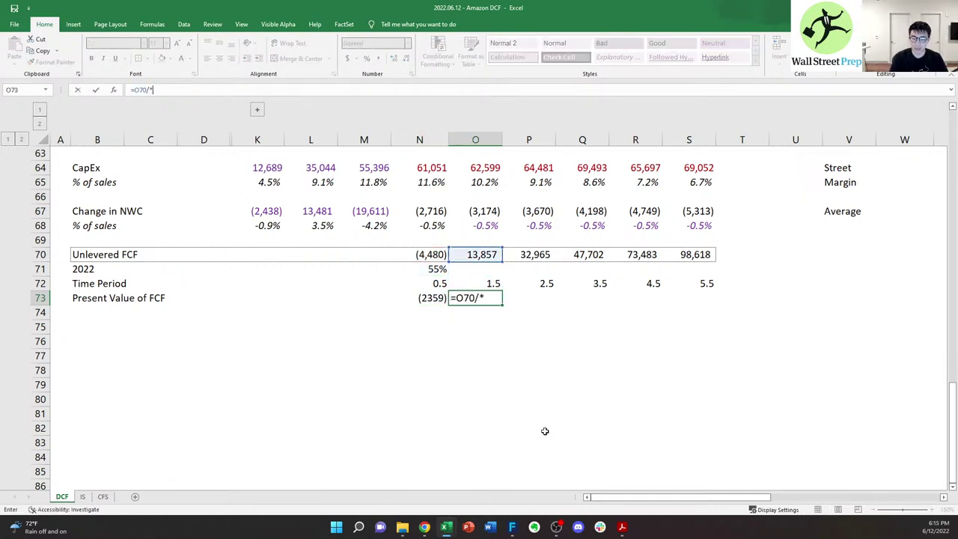
type("(1+wacc")
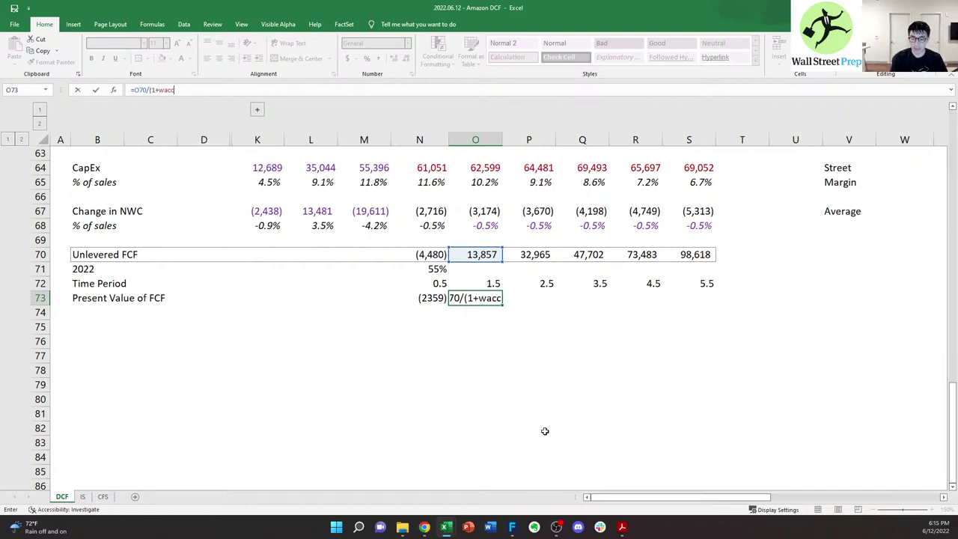
type(")^")
key("Up")
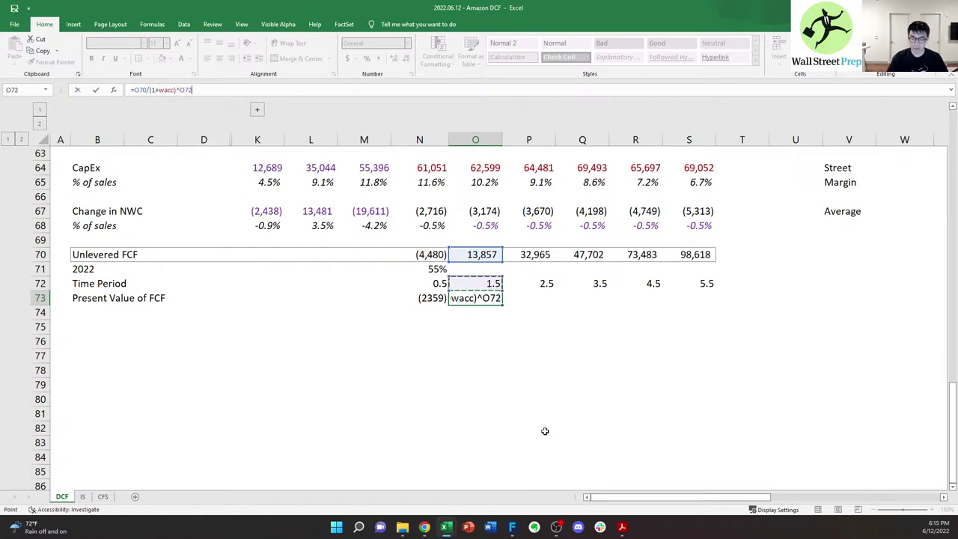
key("Tab")
key("Left")
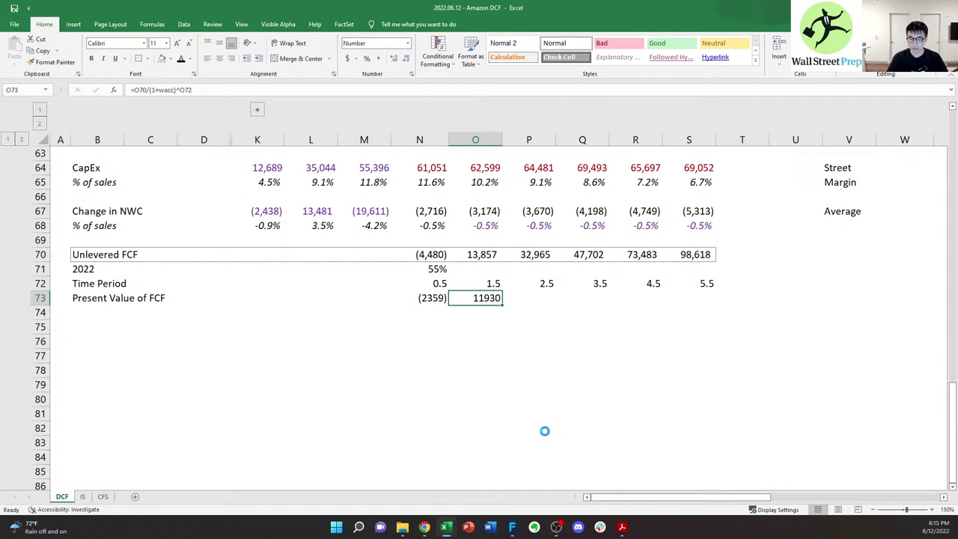
- Apply the formatting of the 2023 Change in NWC cell O67 to the 2023 present value in O73
key("ctrl+c")
key("Up")
key("Up")
key("Up")
key("Up")
key("Up")
key("Up")
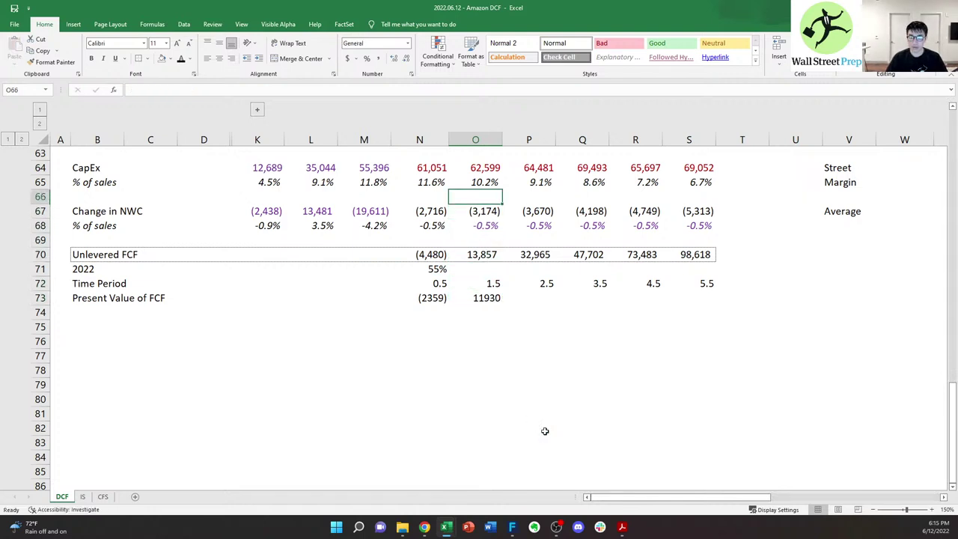
key("ctrl+c")
key("Left")
key("Down")
key("Down")
key("Down")
key("Right")
key("Down")
key("Down")
key("Down")
key("Right")
key("alt")
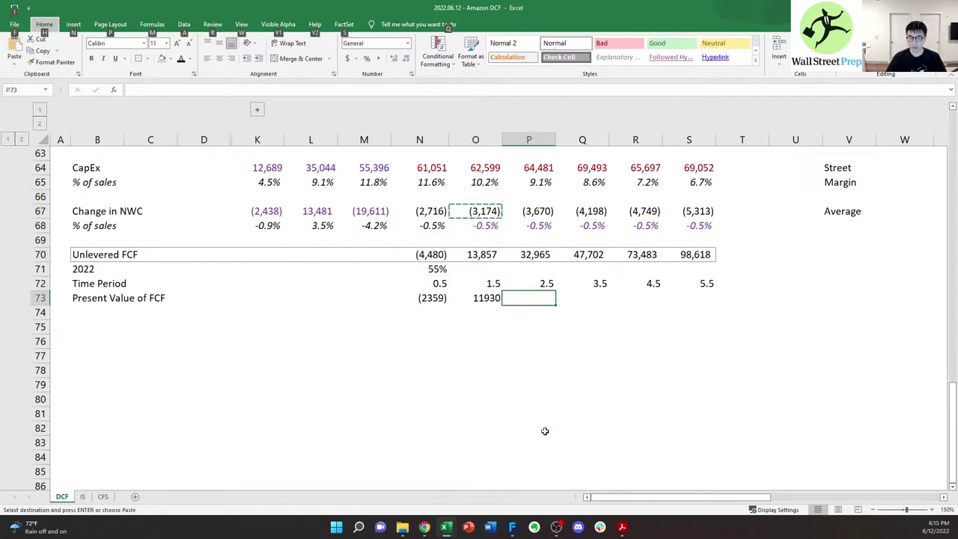
key("Escape")
key("Left")
key("ctrl+alt+v")
key("t")
key("Return")
- Fill the O73 present value formula across the remaining forecast years through S73
key("Right")
key("Left")
key("ctrl+c")
key("shift+Right")
key("shift+Right")
key("shift+Right")
key("shift+Right")
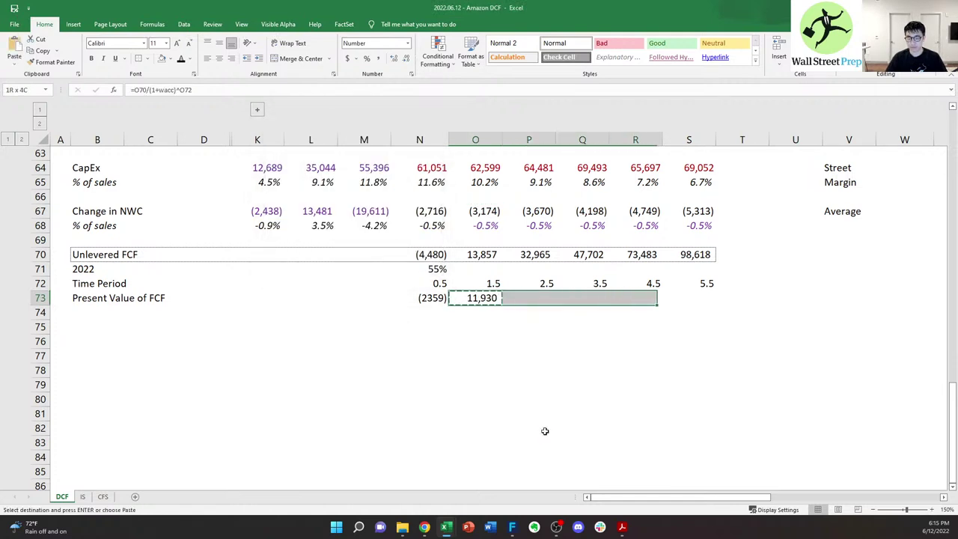
key("ctrl+r")
- Inspect the cell references of the filled present value formulas in row 73, ending with the 2027 cell S73
key("Right")
key("F2")
key("Escape")
key("Right")
key("Right")
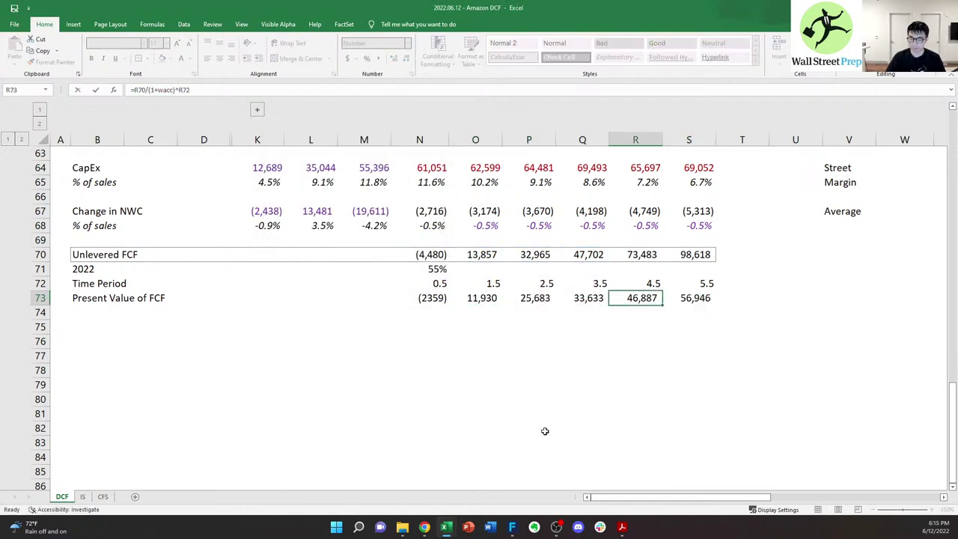
key("F2")
key("Escape")
key("Right")
key("F2")
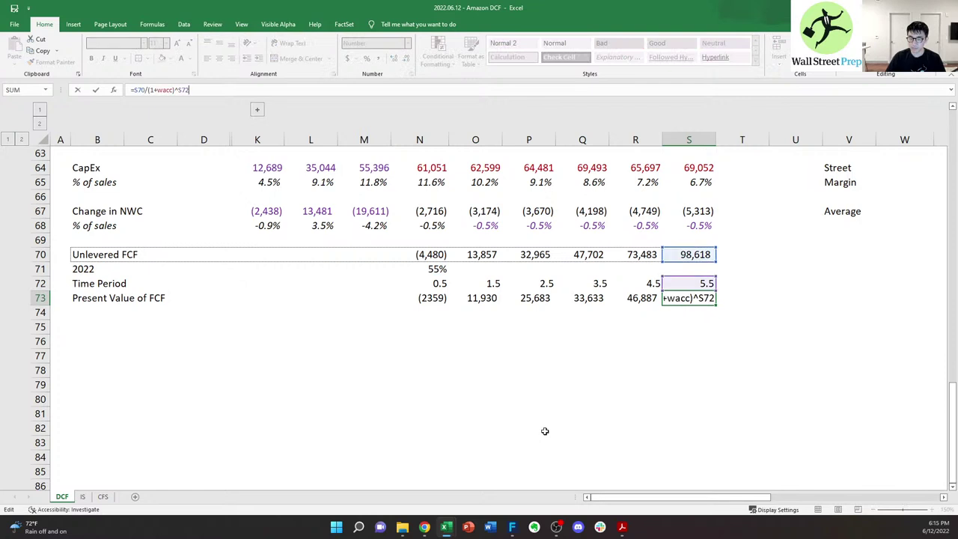
key("Escape")
key("ctrl+Right")
key("ctrl+Left")
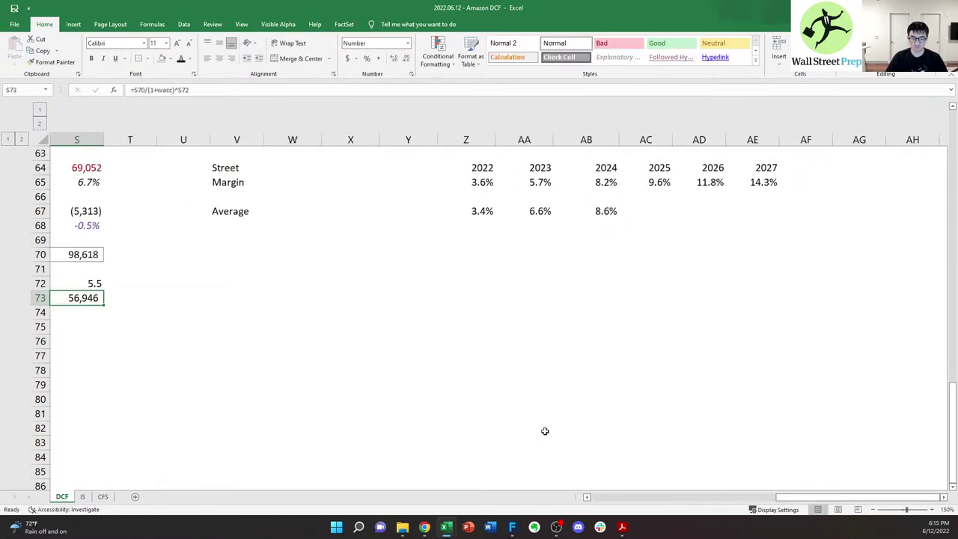
key("ctrl+Left")
key("ctrl+Left")
key("ctrl+Right")
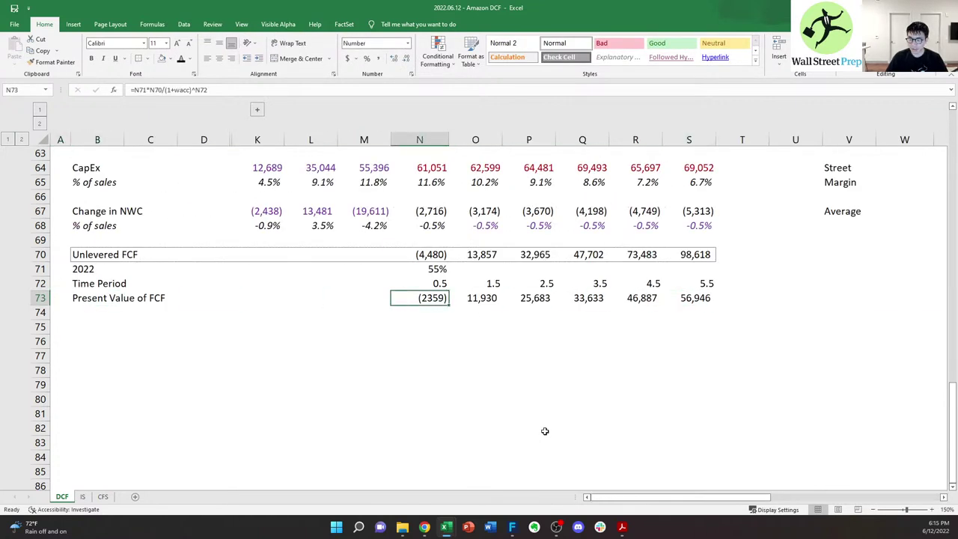
- Label B75 as TV and B76 as PV of TV, and select the 2027 TV cell S75
key("Down")
key("Left")
key("Left")
key("Left")
key("Left")
key("Left")
key("Left")
key("Down")
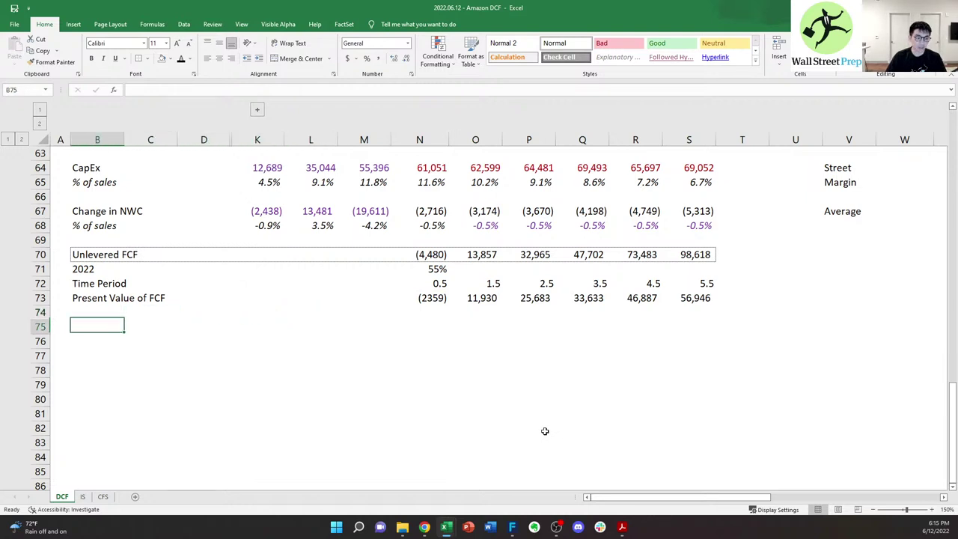
type("TGR")
key("Escape")
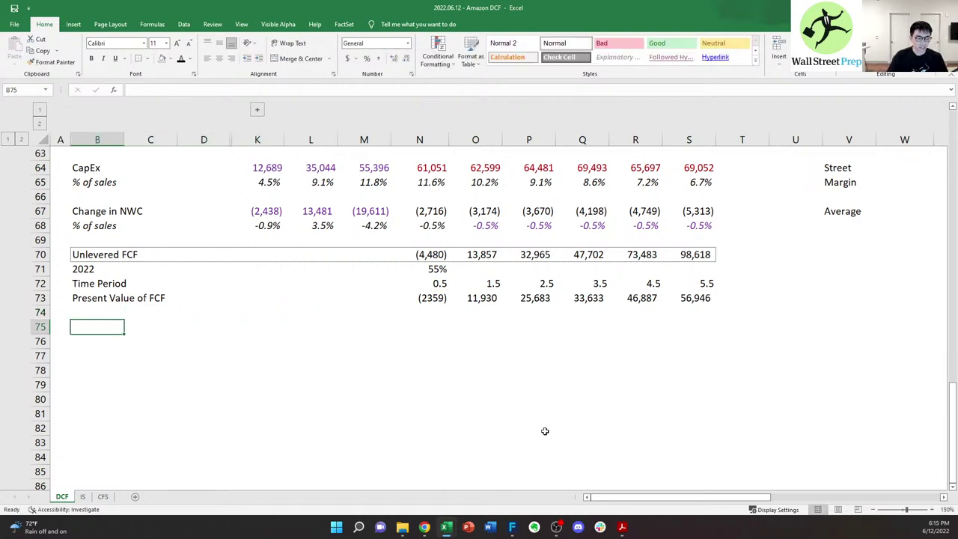
type("TV")
key("Return")
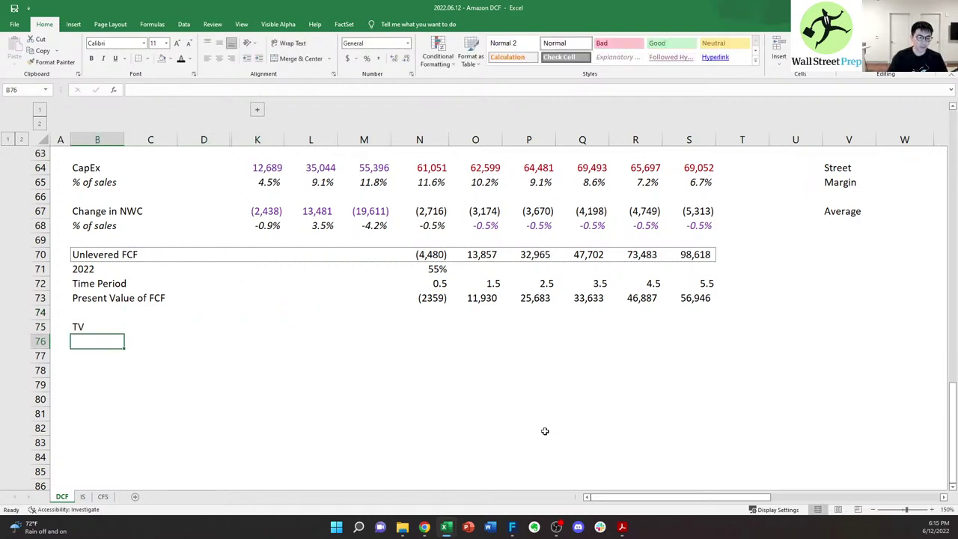
type("P(")
type("V pf")
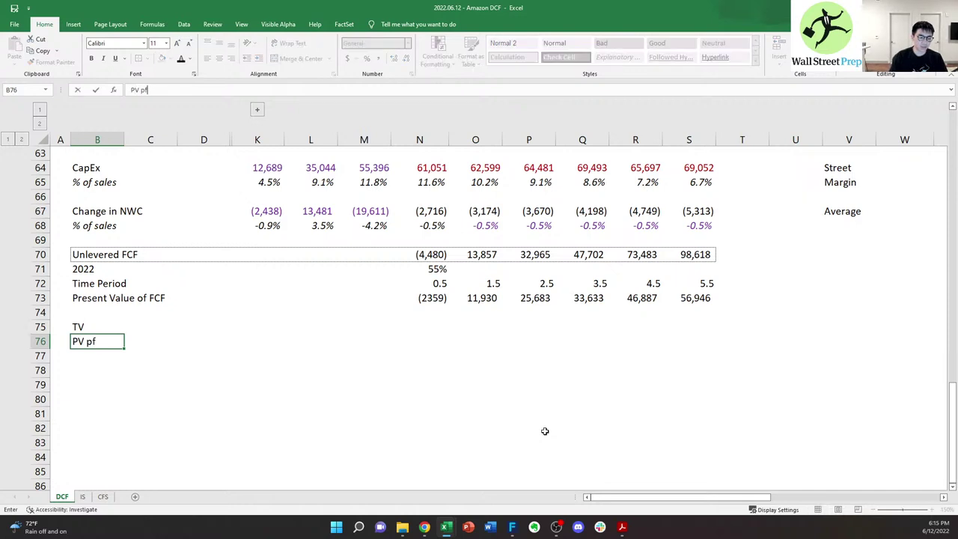
type(" TV")
key("Up")
key("Right")
key("Right")
key("Right")
key("Right")
key("Right")
key("Right")
key("Right")
key("Right")
key("Right")
key("Right")
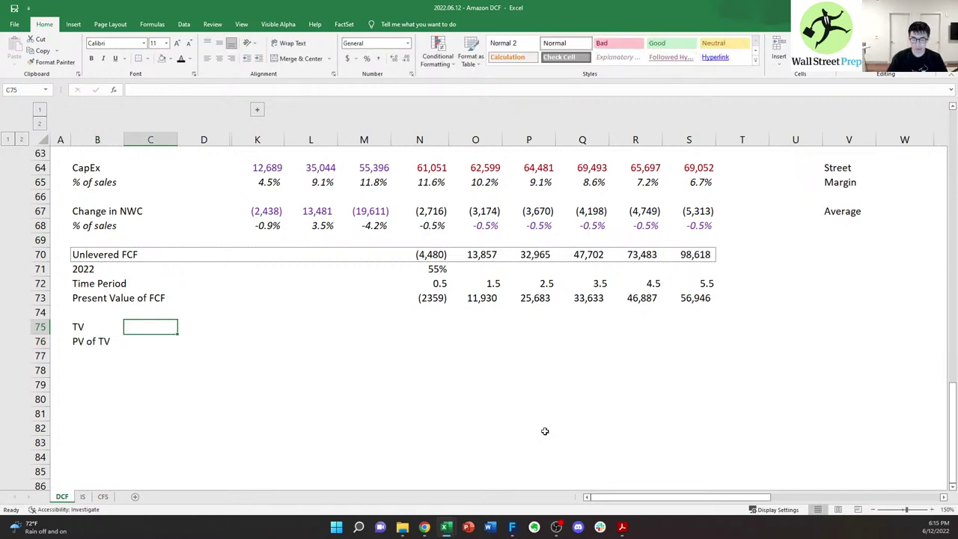
key("Right")
type("=")
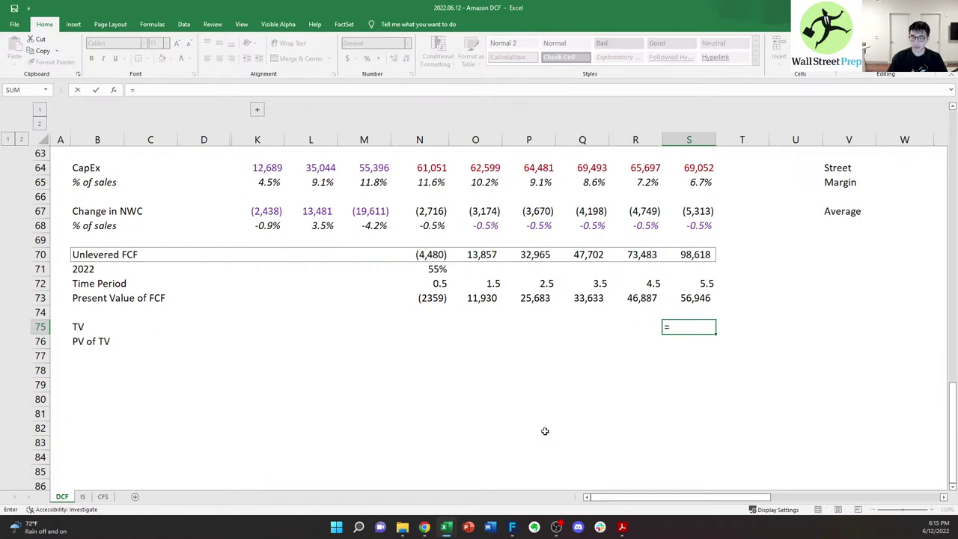
key("Up")
key("Up")
key("Up")
key("Up")
key("Up")
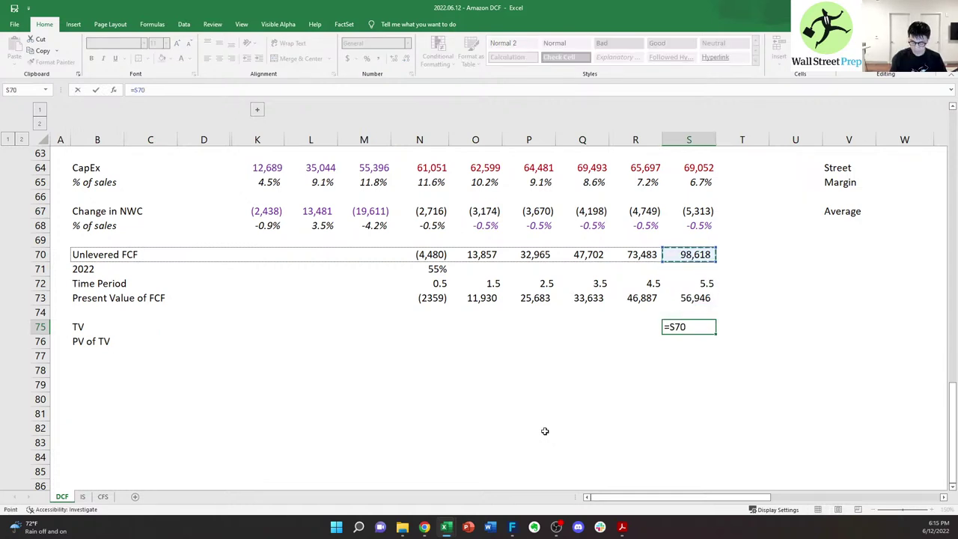
key("Escape")
type("(")
key("Up")
key("Up")
key("Up")
key("Up")
key("Down")
key("Down")
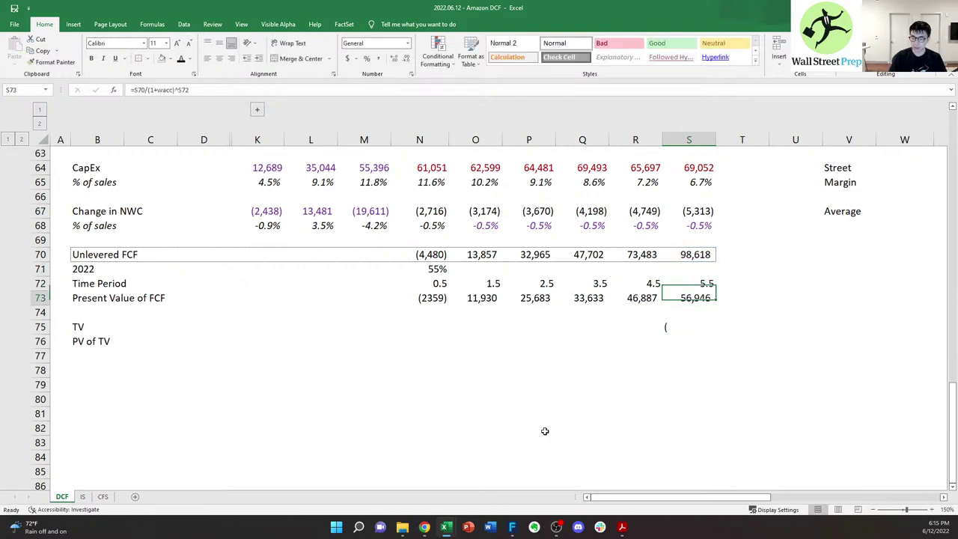
key("Down")
key("Down")
- Enter the perpetuity-growth terminal value formula =(S70*(1+tgr))/(wacc-tgr) in S75
type("=(")
key("Up")
key("Up")
key("Up")
key("Up")
key("Up")
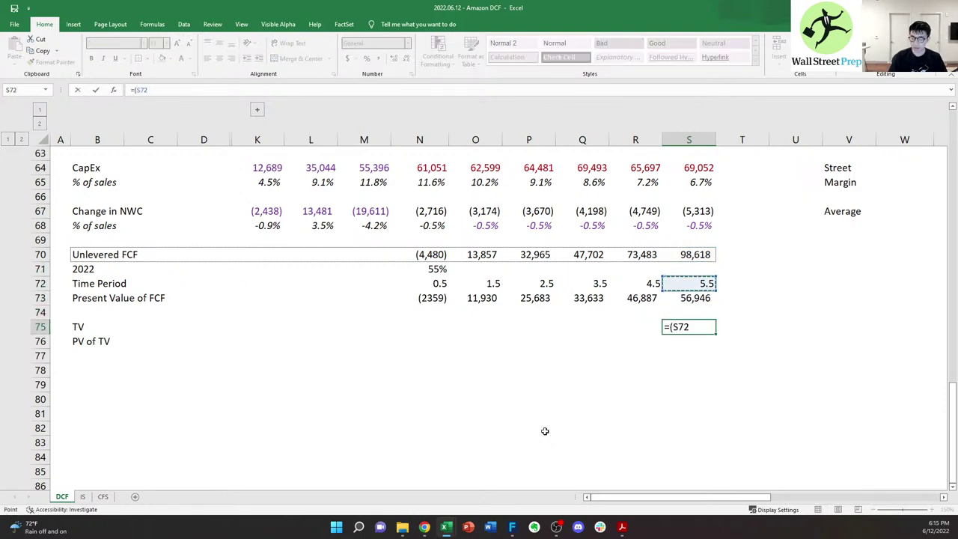
type("*")
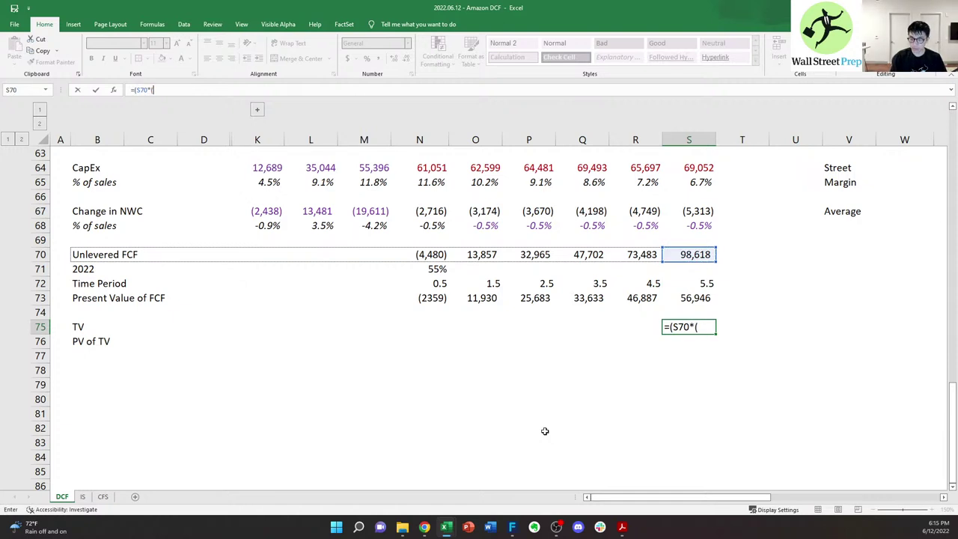
type("(1+tgr))/")
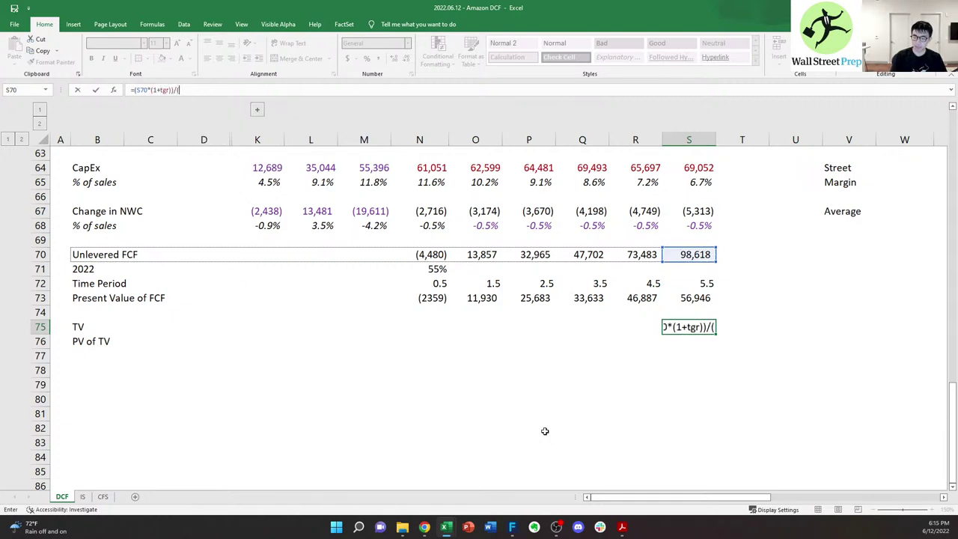
type("(wacc-tgr)")
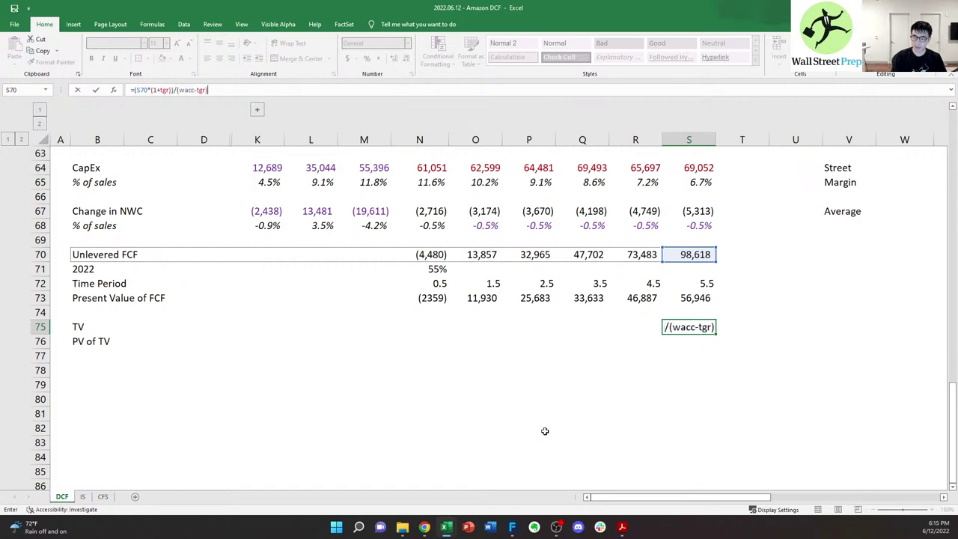
key("Return")
- Remove the decimals from the terminal value in S75 and apply the formatting of the 2027 present value cell S73
key("Up")
key("alt+h")
key("9")
key("Up")
key("Up")
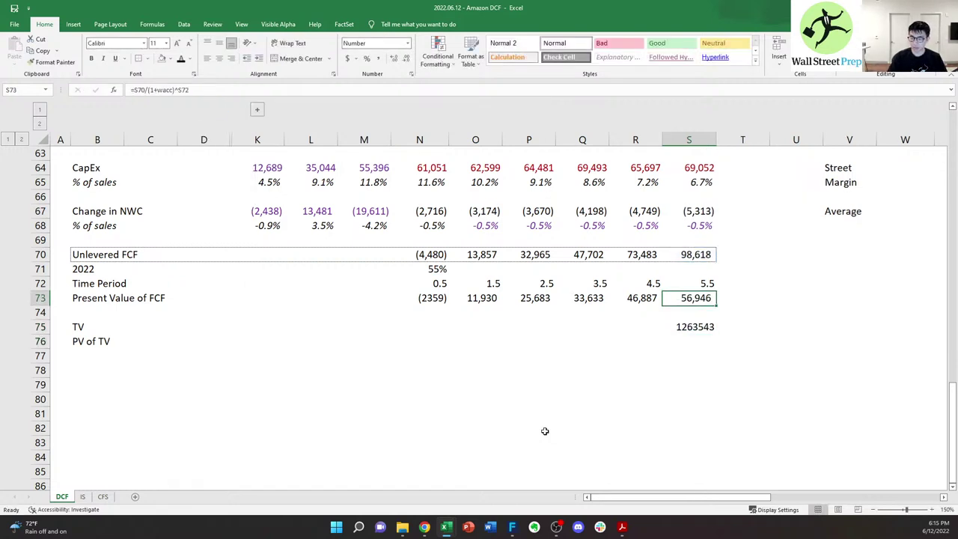
key("ctrl+c")
key("Down")
key("Down")
key("ctrl+alt+v")
key("t")
key("Return")
key("Escape")
- Enter the PV of TV formula =S75/(1+wacc)^S72 in S76
key("Down")
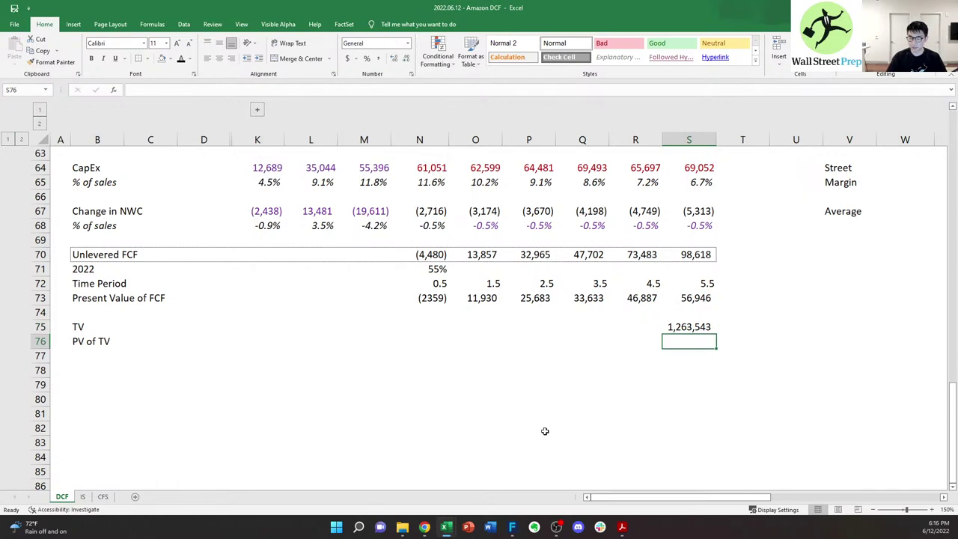
type("=")
key("Up")
type("/")
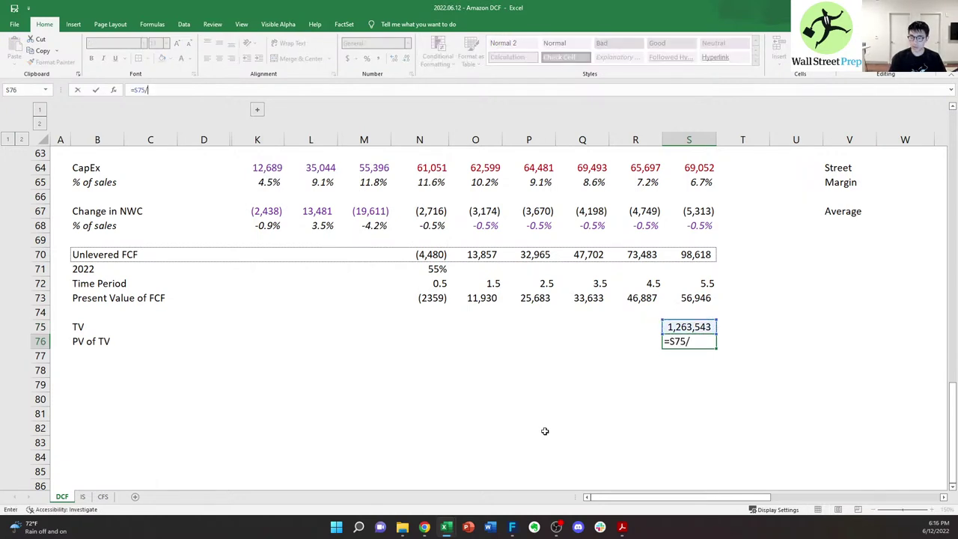
type("(1+wacc()")
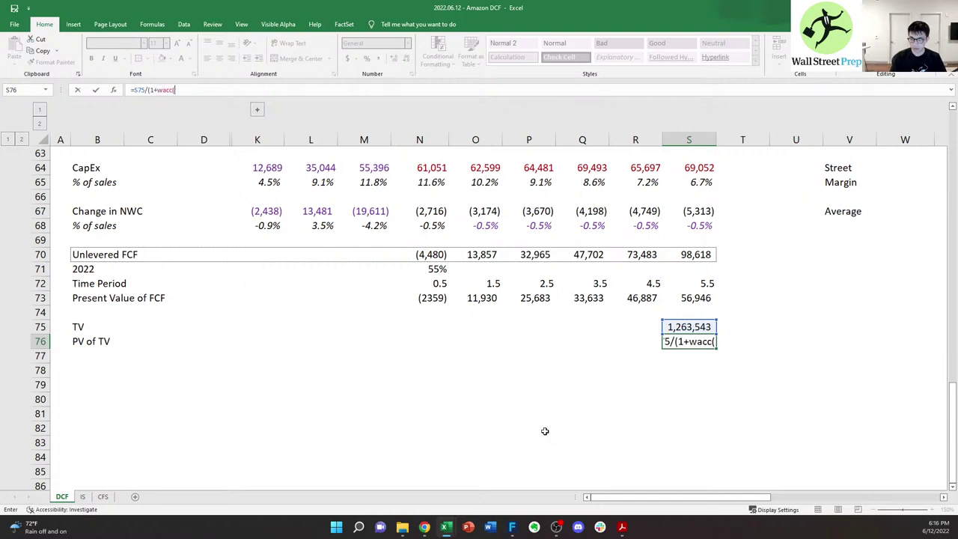
key("BackSpace")
key("BackSpace")
type(")")
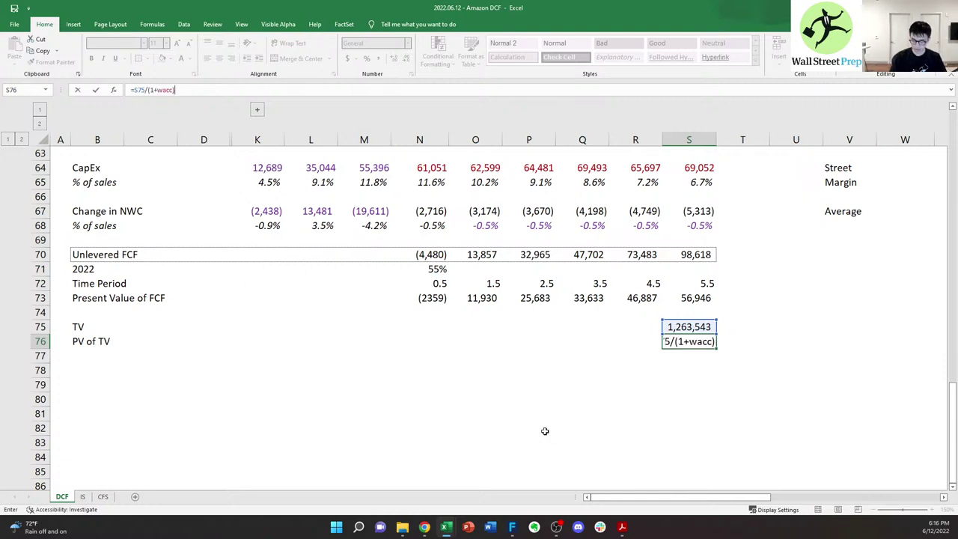
type("^")
key("Up")
key("Up")
key("Up")
key("Up")
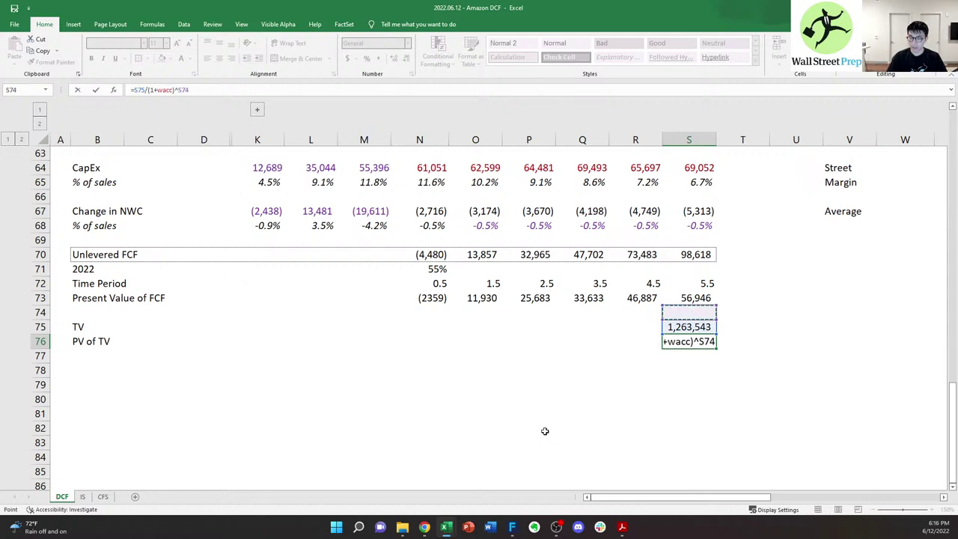
key("ctrl+Return")
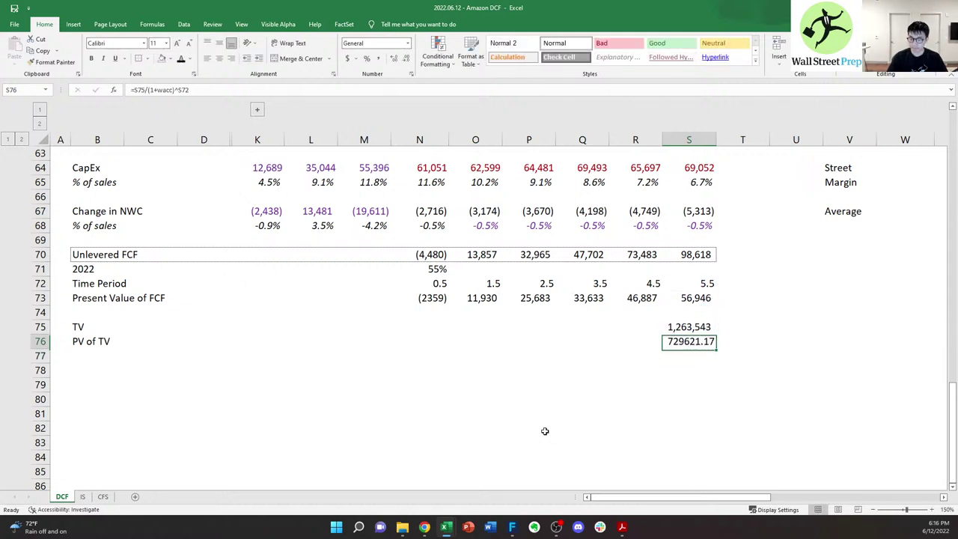
- Apply the formatting of the TV cell S75 to the PV of TV value in S76
key("Up")
key("ctrl+c")
key("Down")
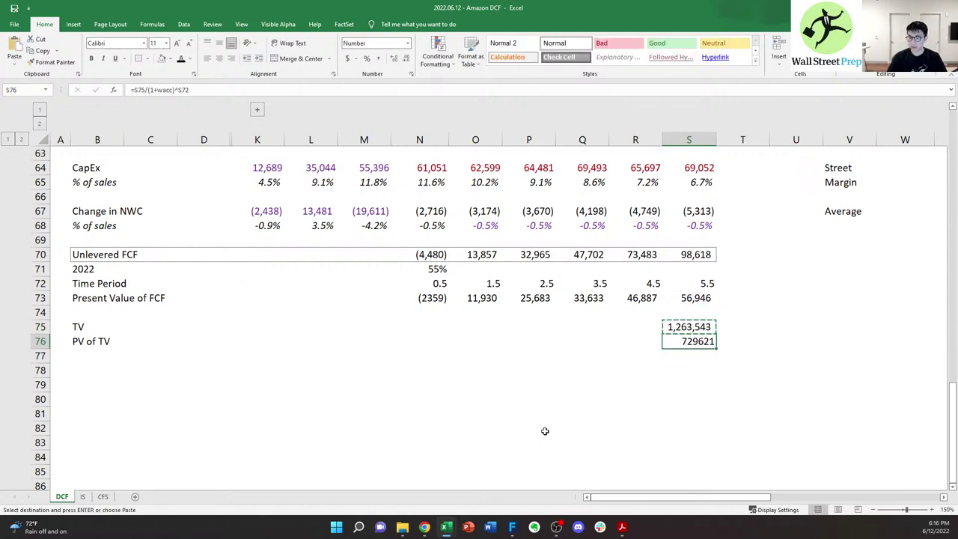
key("ctrl+alt+v")
key("t")
key("Return")
key("Escape")
- Label B77 as Enterprise Value
key("Down")
key("Left")
key("Left")
key("Left")
key("Left")
key("Left")
key("Left")
key("Left")
key("Left")
key("Left")
key("Left")
key("Left")
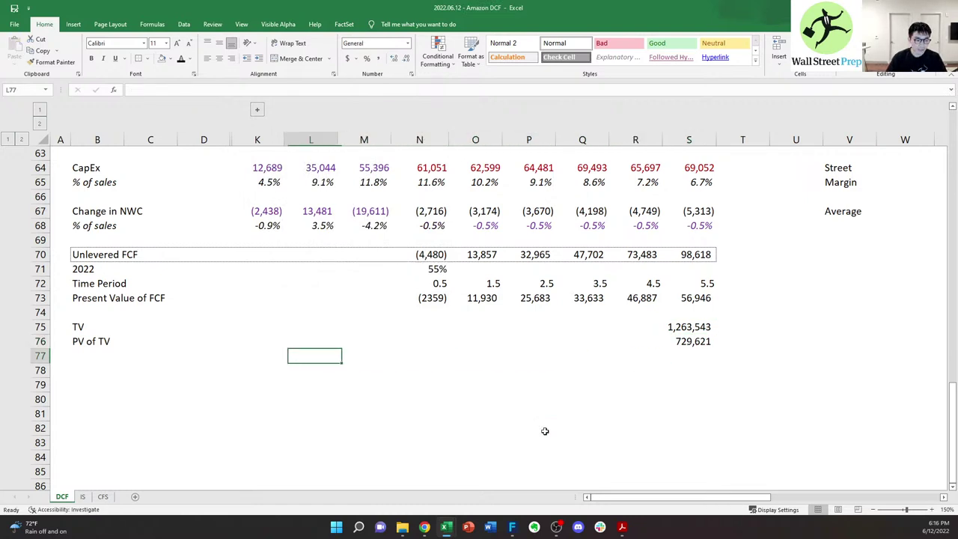
type("Enterprise Value")
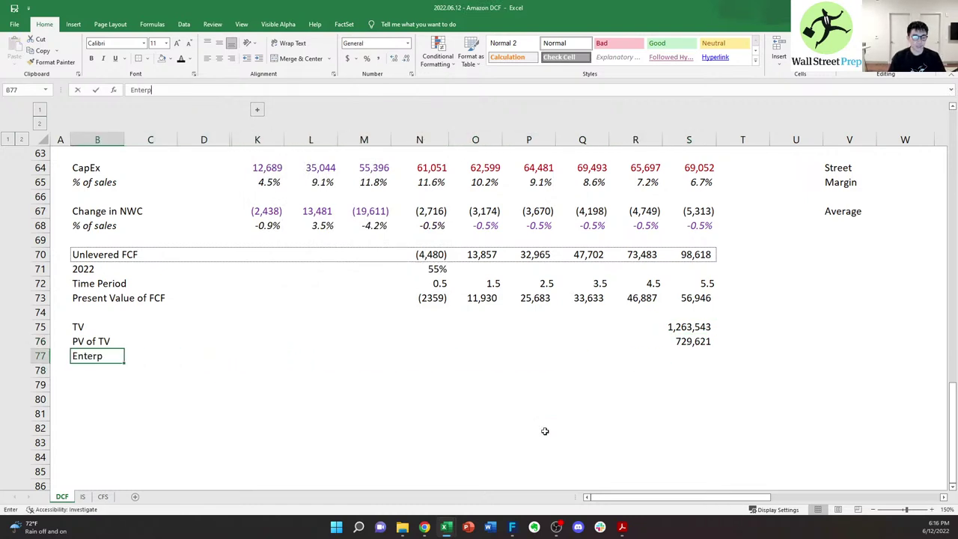
- Enter the enterprise value formula =SUM(N73:S73,S76) in S77
key("Tab")
key("Right")
key("Right")
key("Right")
key("Right")
key("Right")
key("Right")
key("Right")
key("Right")
key("Right")
key("Right")
key("Right")
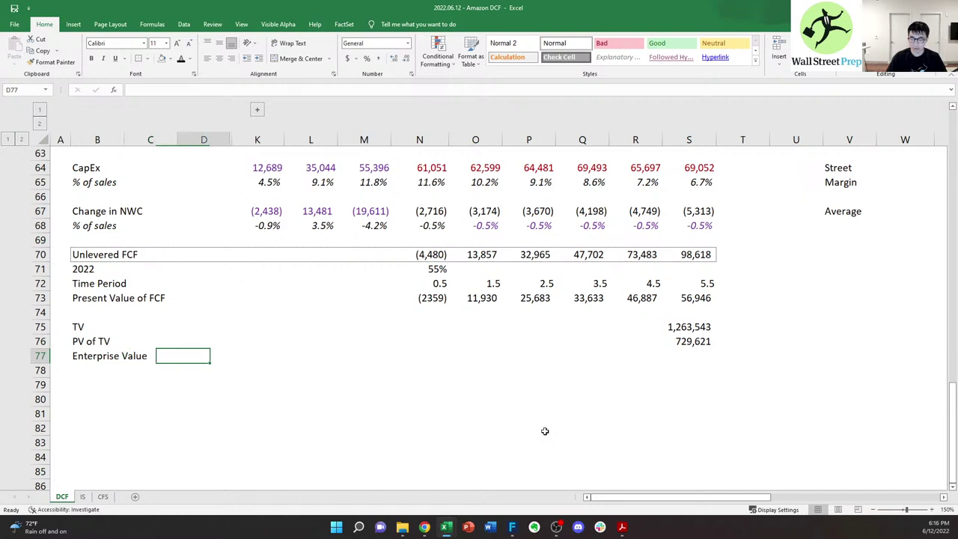
key("Left")
type("=sum(")
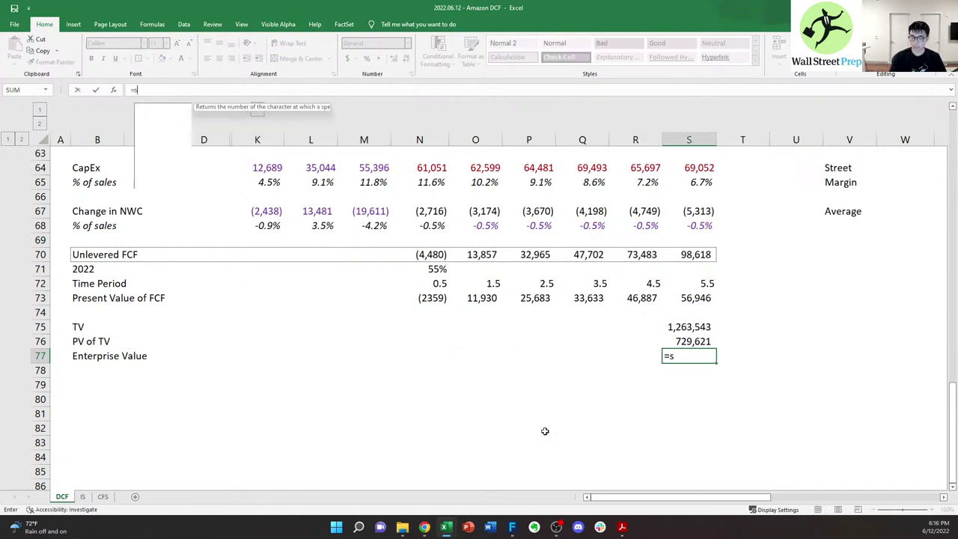
key("Up")
key("Up")
key("Up")
key("Up")
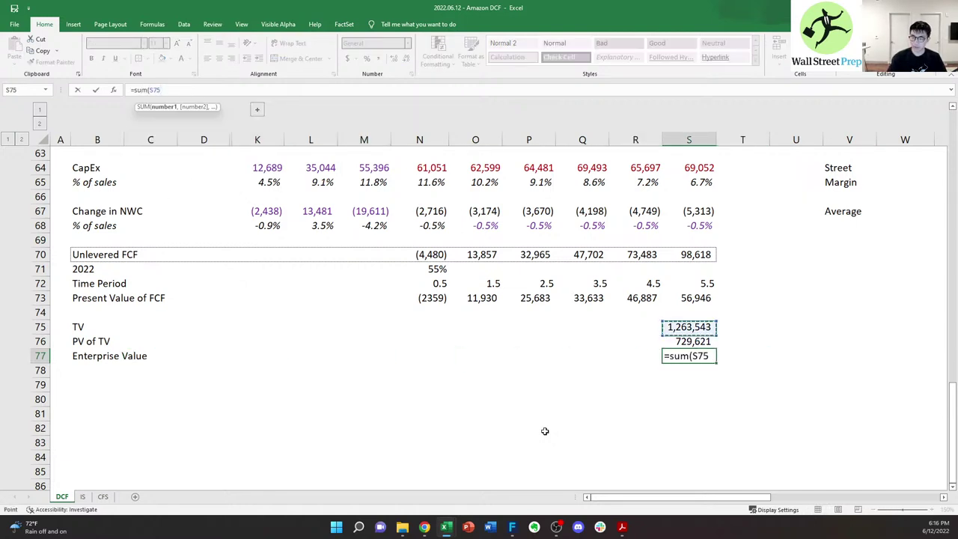
key("shift+Left")
key("shift+Left")
key("shift+Left")
key("shift+Left")
key("shift+Left")
type(",")
key("Up")
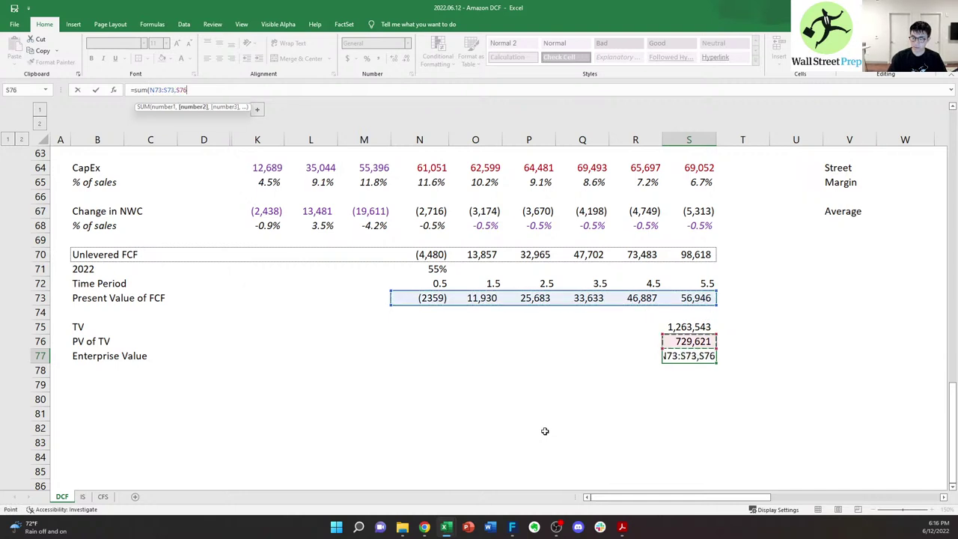
type(")")
key("ctrl+Return")
- Apply the formatting of S76 to the enterprise value in S77, and select the label cell B78
key("Up")
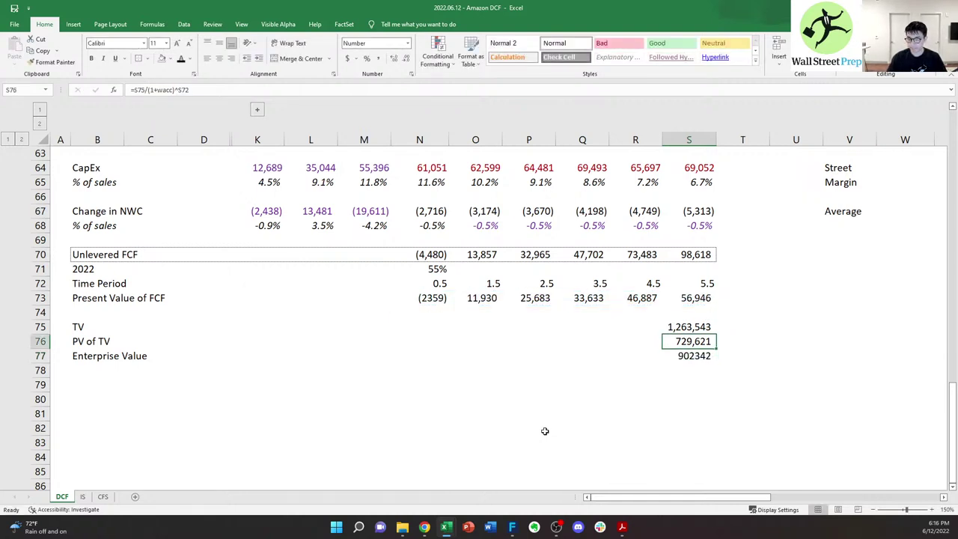
key("ctrl+c")
key("Down")
key("ctrl+alt+v")
key("t")
key("Return")
key("Escape")
key("Down")
key("Left")
key("Left")
key("Left")
key("Left")
key("Left")
key("Left")
key("Left")
key("Left")
key("Left")
key("Left")
key("Left")
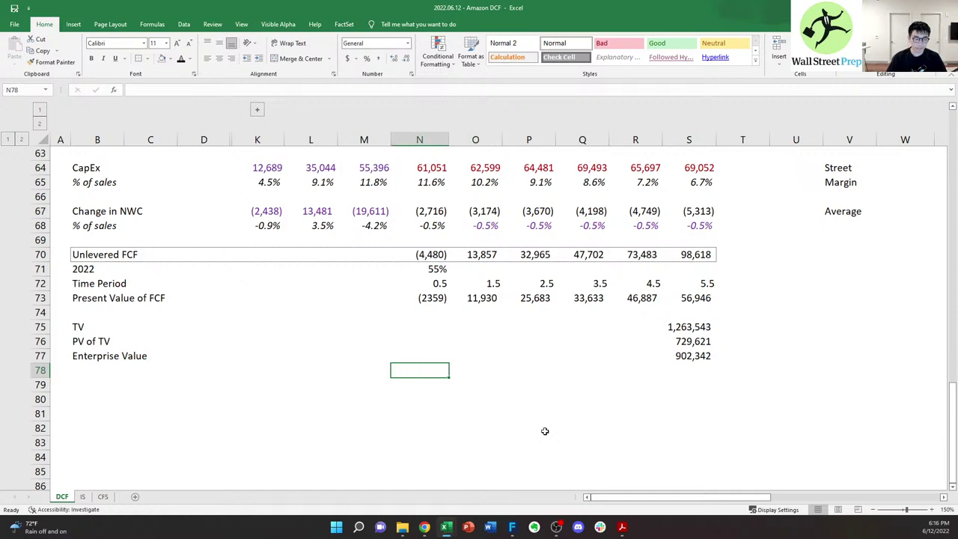
type("C")
key("Escape")
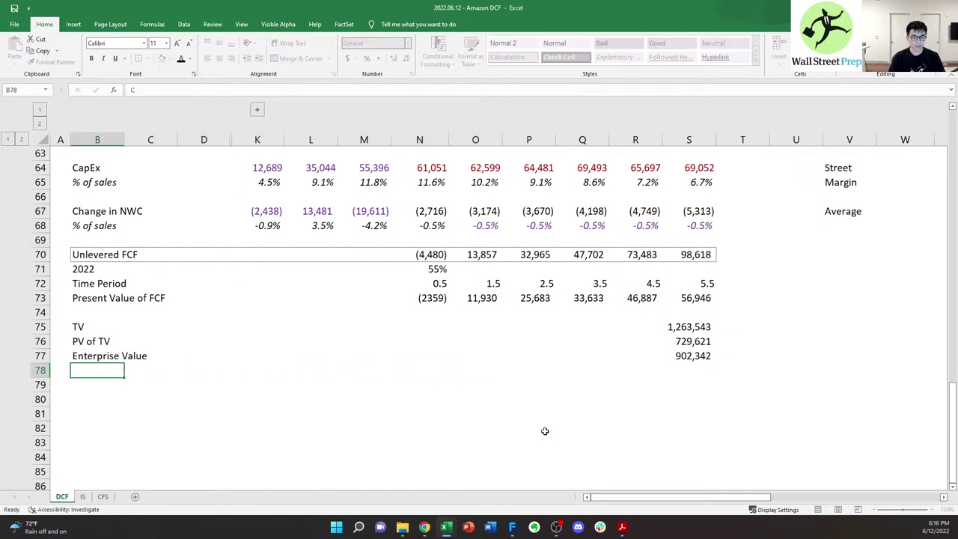
type("+C")
key("BackSpace")
key("shift+space")
type("Cas")
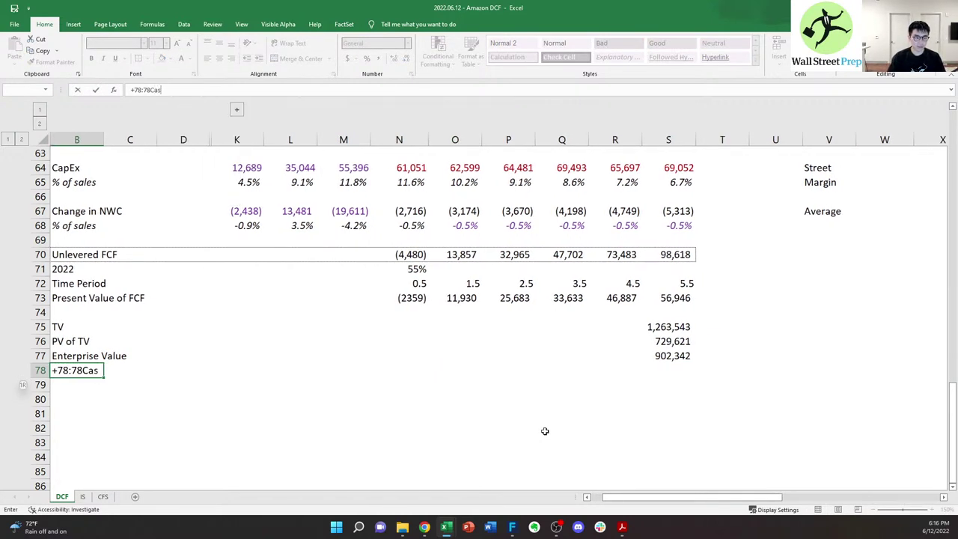
key("Return")
key("Return")
key("Escape")
- Label B78 as + Cash and B79 as - Debt, and select the cash cell S78
type("'")
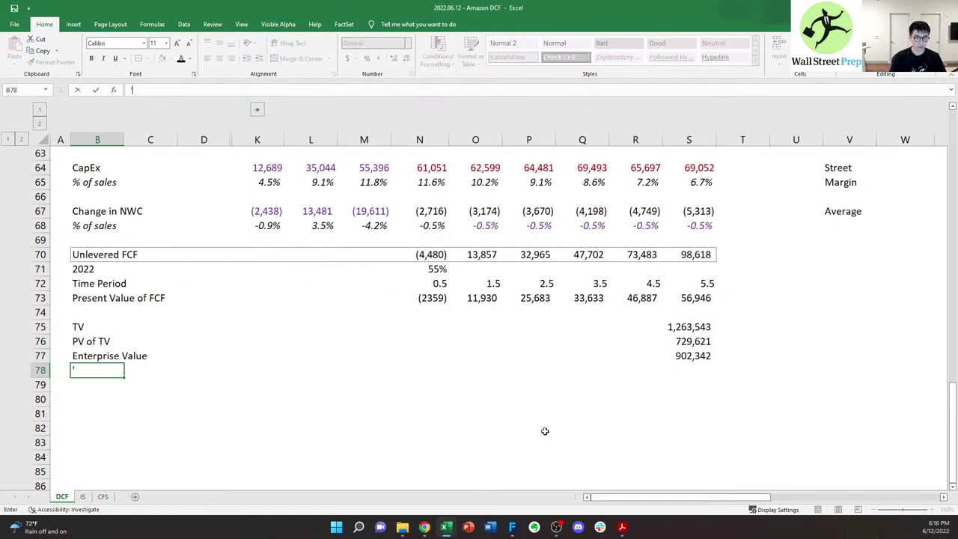
type("+ Cash")
key("Return")
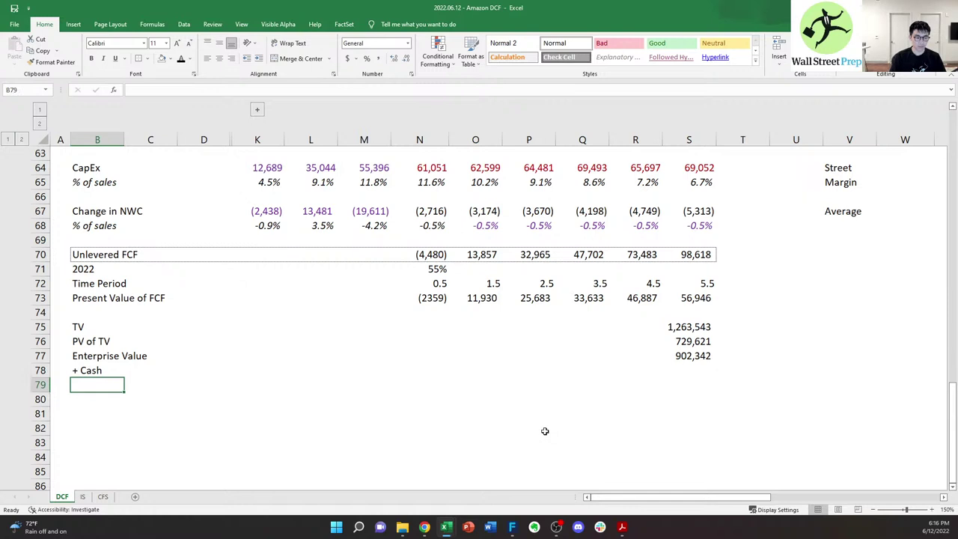
type("'- Debt")
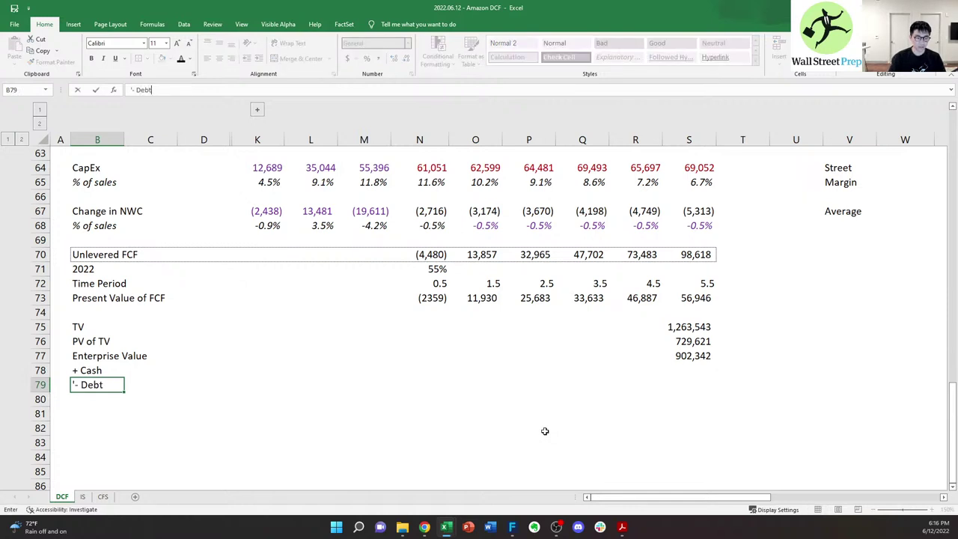
key("Up")
key("Right")
key("Right")
key("Right")
key("Right")
key("Right")
key("Right")
key("Right")
key("Right")
key("Right")
key("Right")
key("Right")
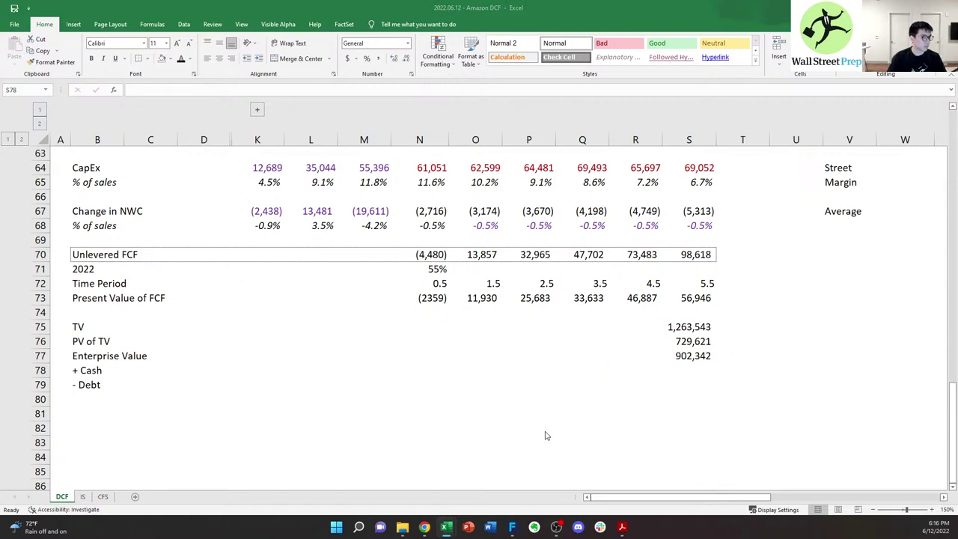
- Switch to the browser and find the consolidated balance sheets in Amazon's Q1'22 10-Q on BamSEC
key("alt+Tab")
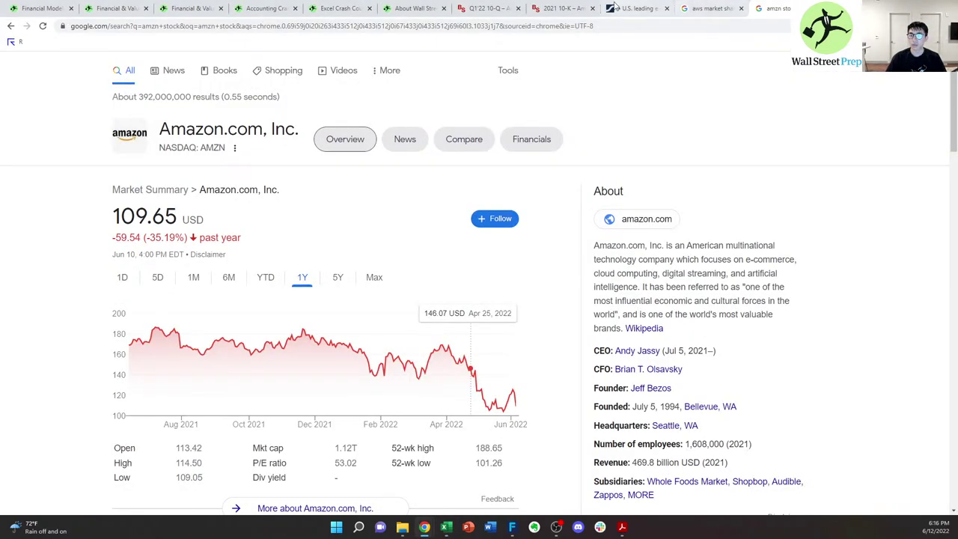
left_click(560, 8)
left_click(486, 8)
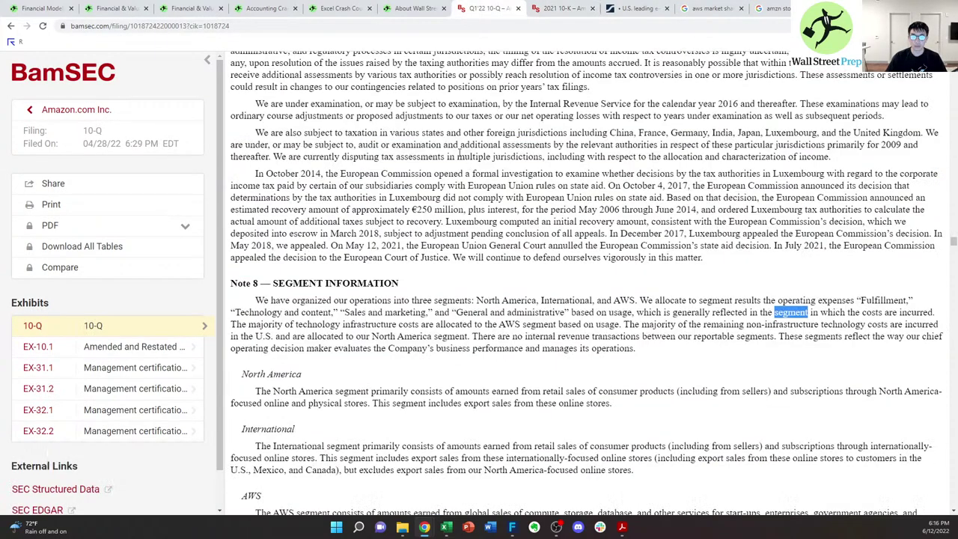
scroll(753, 337, "up", 4)
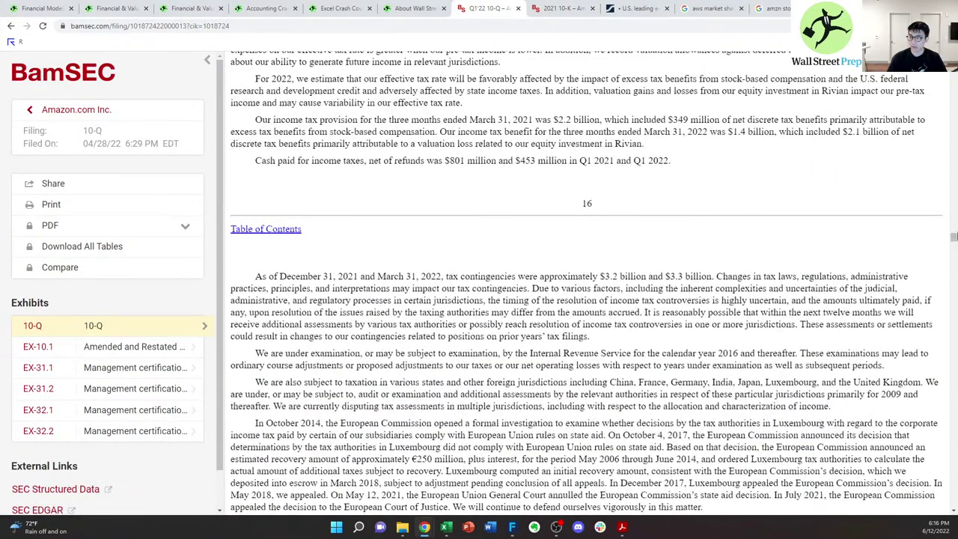
left_click_drag(953, 237, 950, 72)
scroll(614, 207, "down", 15)
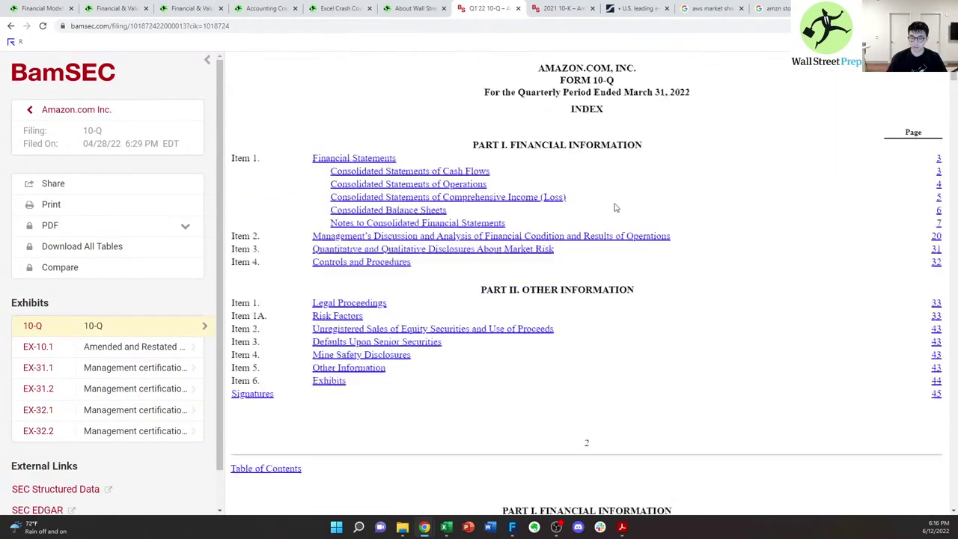
scroll(361, 224, "down", 1)
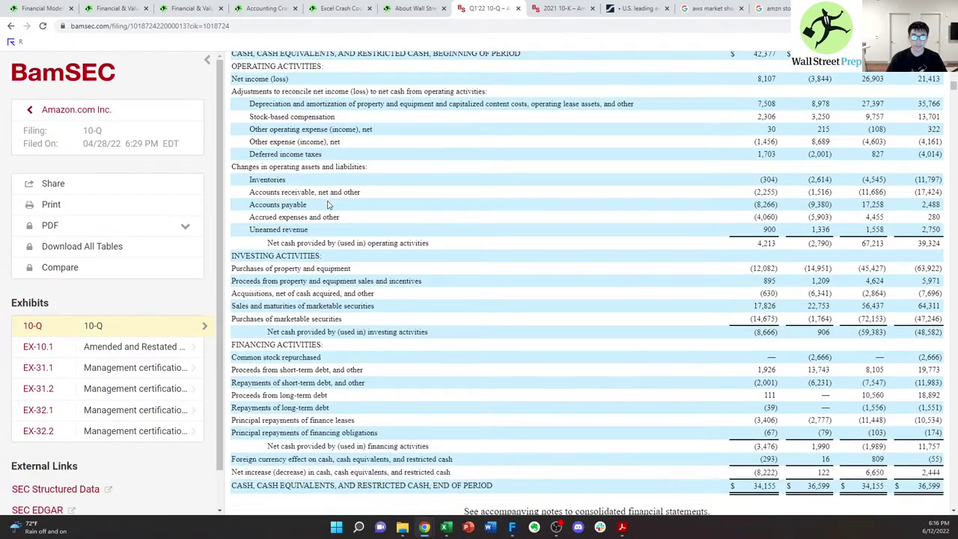
scroll(330, 206, "up", 2)
scroll(318, 193, "down", 4)
scroll(303, 217, "down", 15)
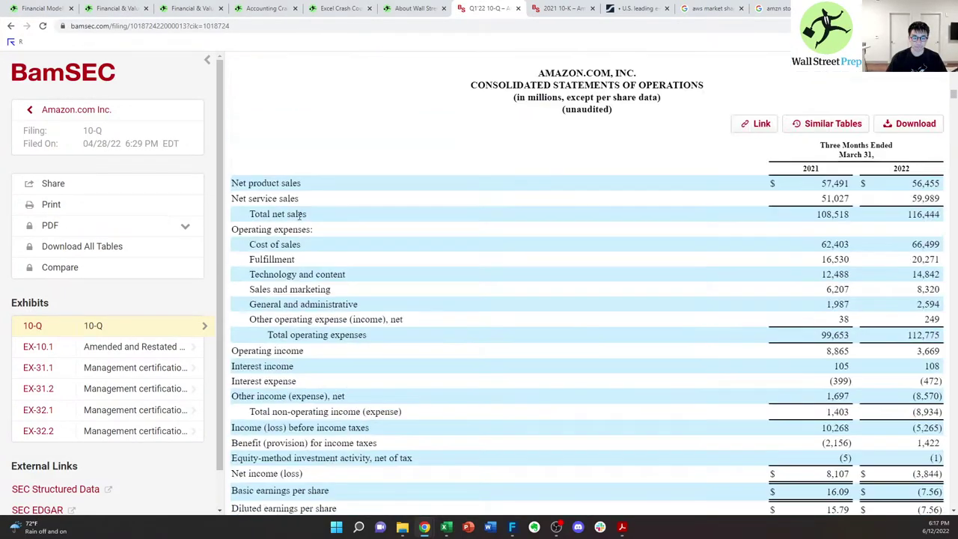
scroll(303, 217, "down", 3)
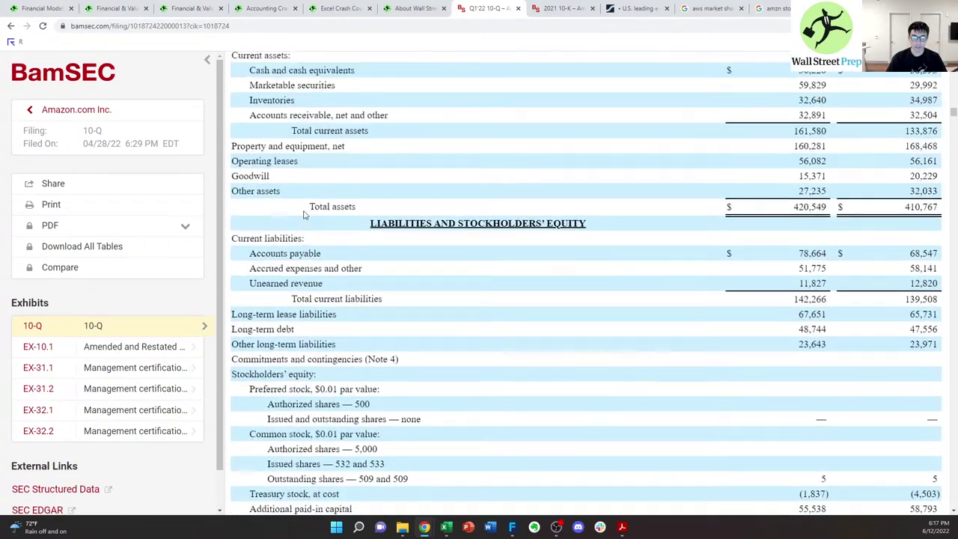
scroll(303, 217, "up", 2)
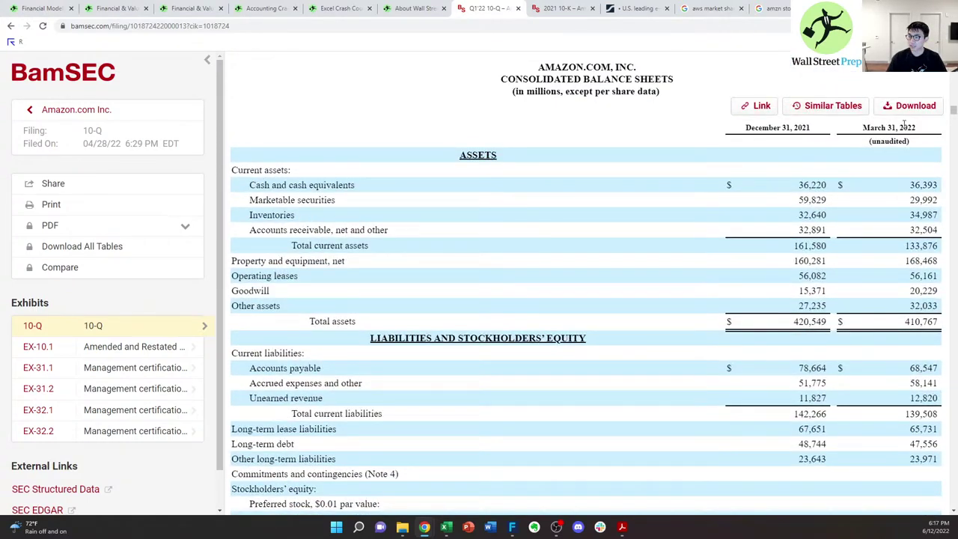
- Copy the March 31, 2022 cash and cash equivalents amount and start the S78 formula in Excel with =36393
left_click_drag(872, 126, 905, 127)
left_click(913, 155)
left_click_drag(910, 187, 937, 187)
key("ctrl+c")
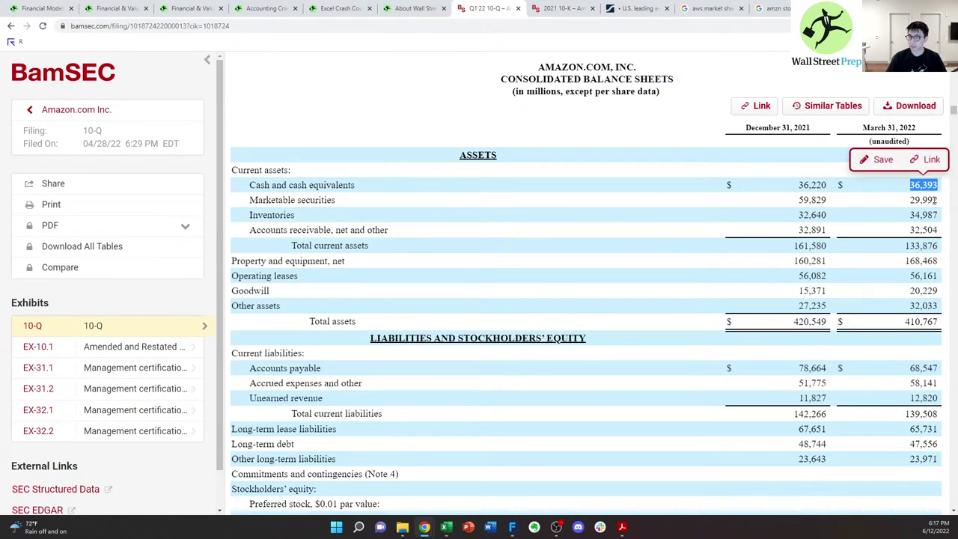
key("alt+Tab")
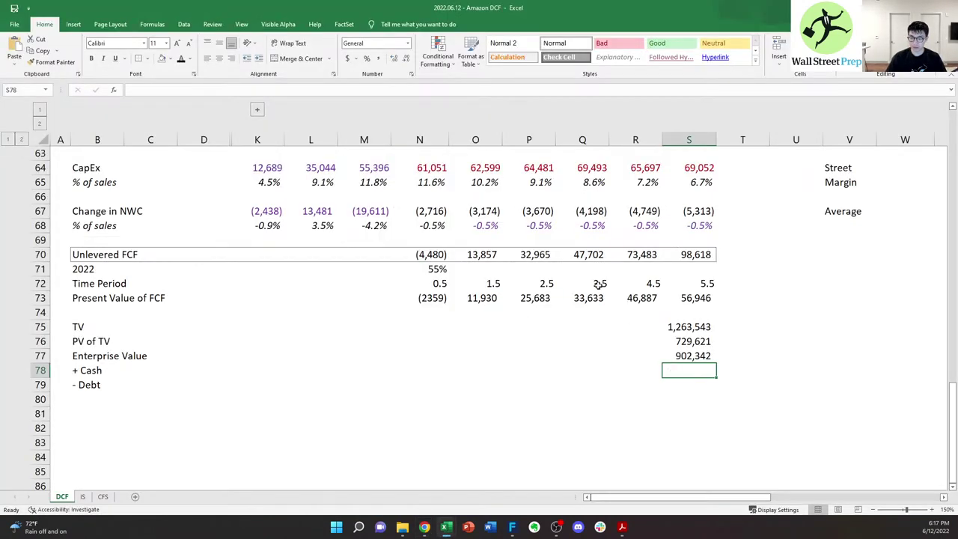
type("=")
key("ctrl+v")
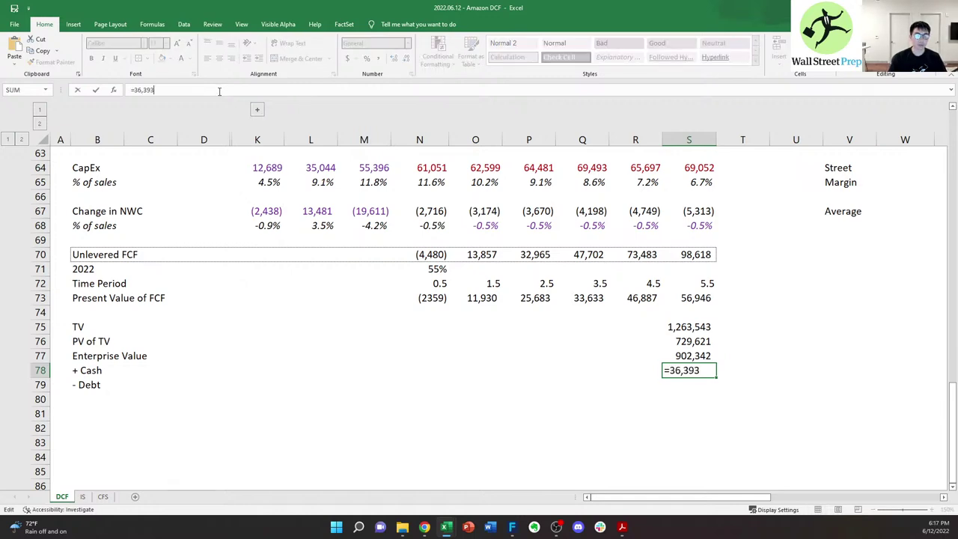
key("BackSpace")
- Add the March 31, 2022 marketable securities from the 10-Q to S78, completing the formula as =36393+29992
key("alt+Tab")
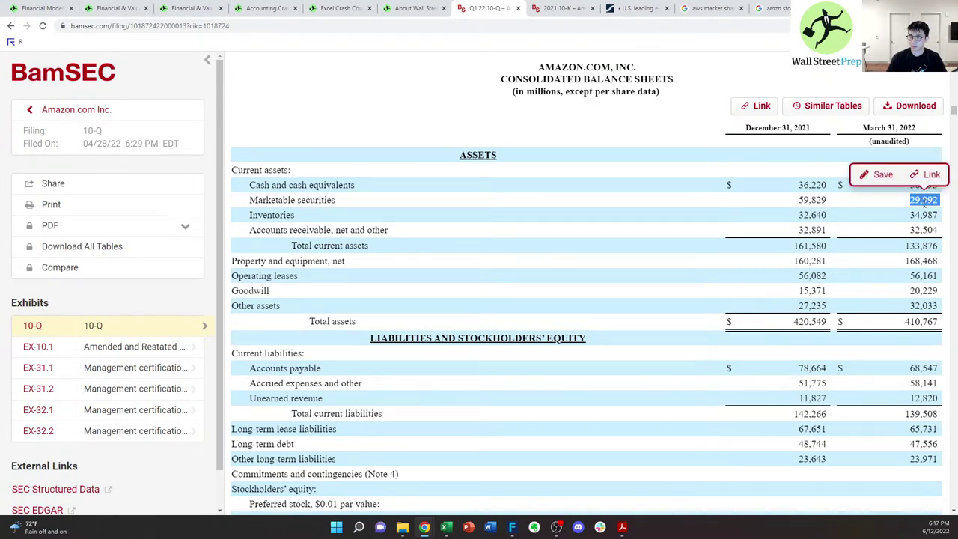
key("alt+Tab")
type("+")
type("29,992")
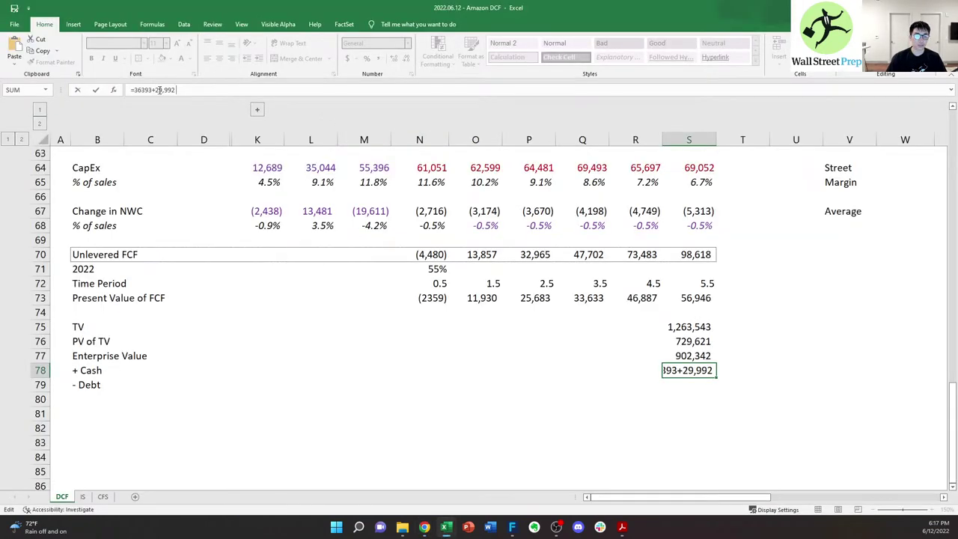
key("BackSpace")
key("ctrl+Return")
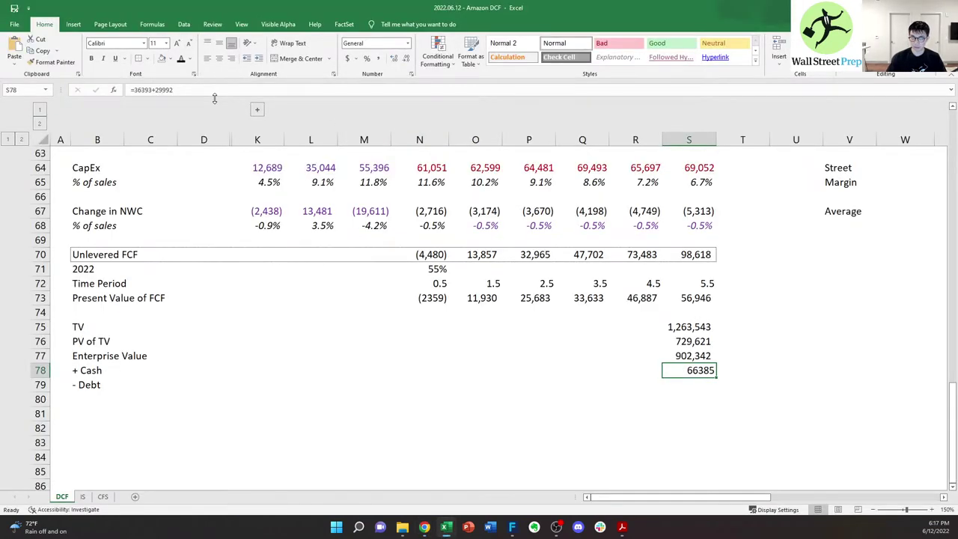
- Apply the formatting of the enterprise value cell S77 to the cash value in S78
key("Up")
key("ctrl+c")
key("Down")
key("ctrl+alt+v")
key("t")
key("Return")
key("Escape")
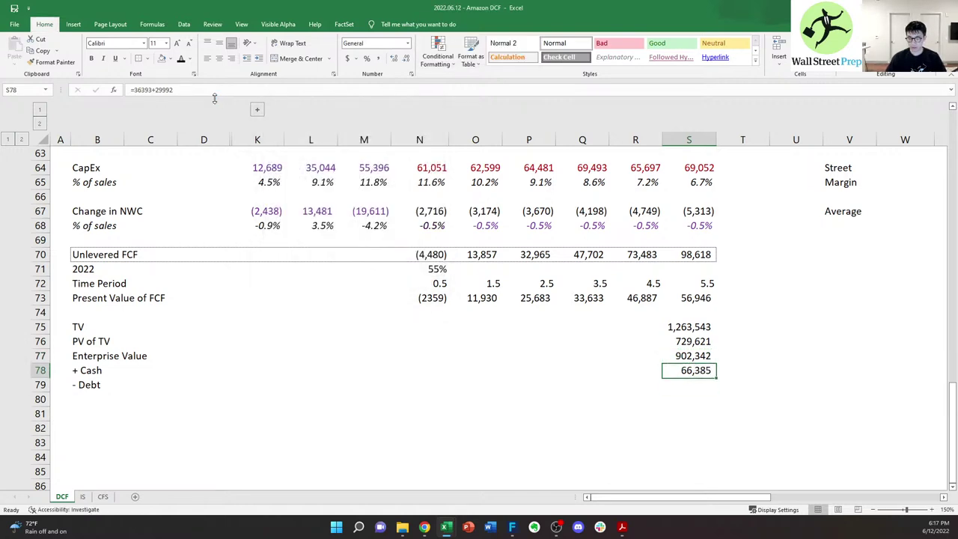
- Extend the formatting of S78 down through S81, and select the debt cell S79
key("ctrl+c")
key("shift+Down")
key("shift+Down")
key("shift+Down")
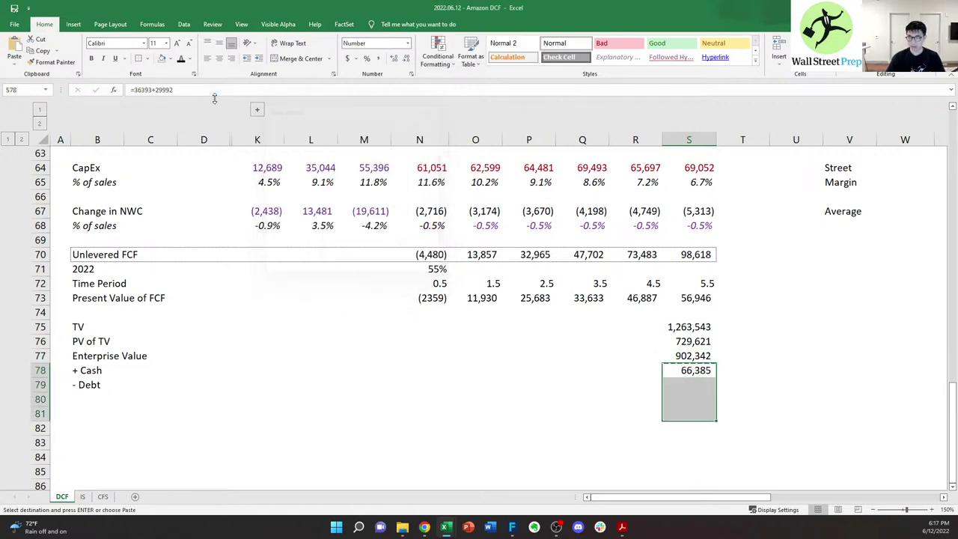
key("Down")
- Switch to Amazon's Q1'22 10-Q in the browser and copy the March 31, 2022 long-term debt amount from the balance sheet
key("alt+Tab")
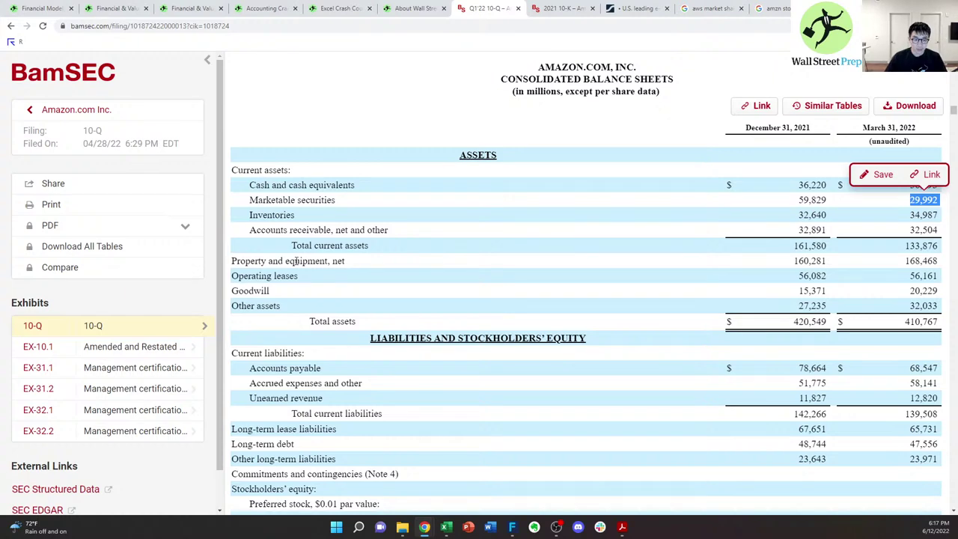
scroll(297, 261, "down", 2)
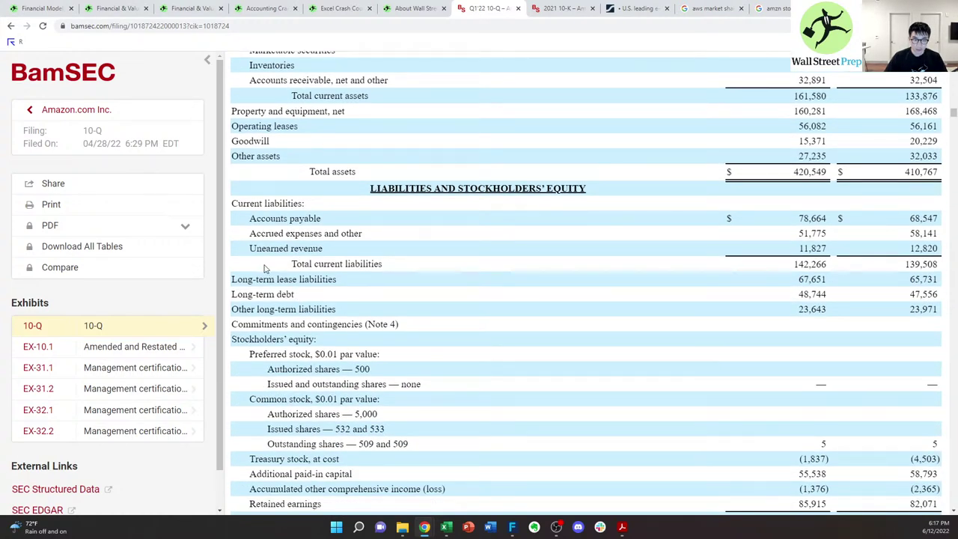
left_click_drag(250, 217, 277, 233)
left_click_drag(325, 247, 317, 290)
left_click(317, 293)
left_click_drag(242, 294, 326, 294)
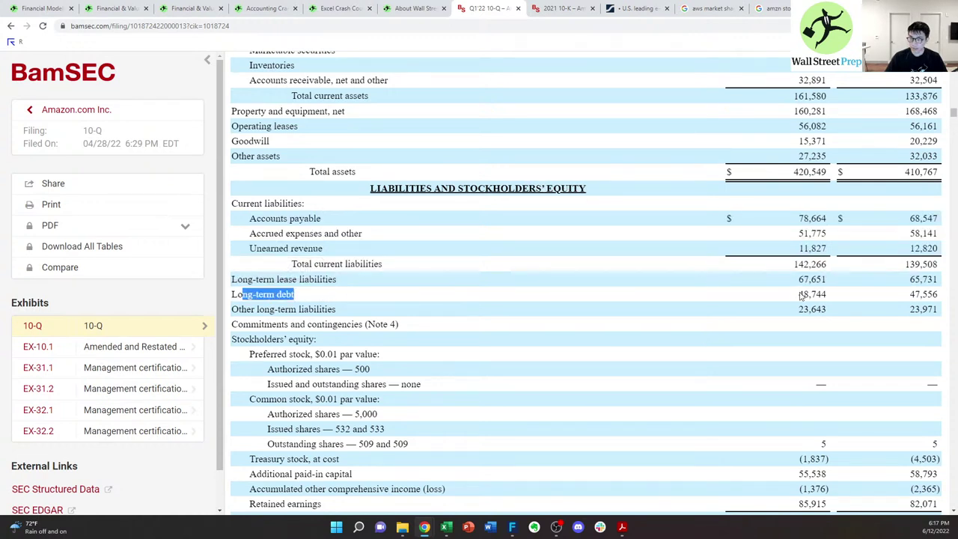
left_click(890, 295)
left_click_drag(910, 294, 940, 295)
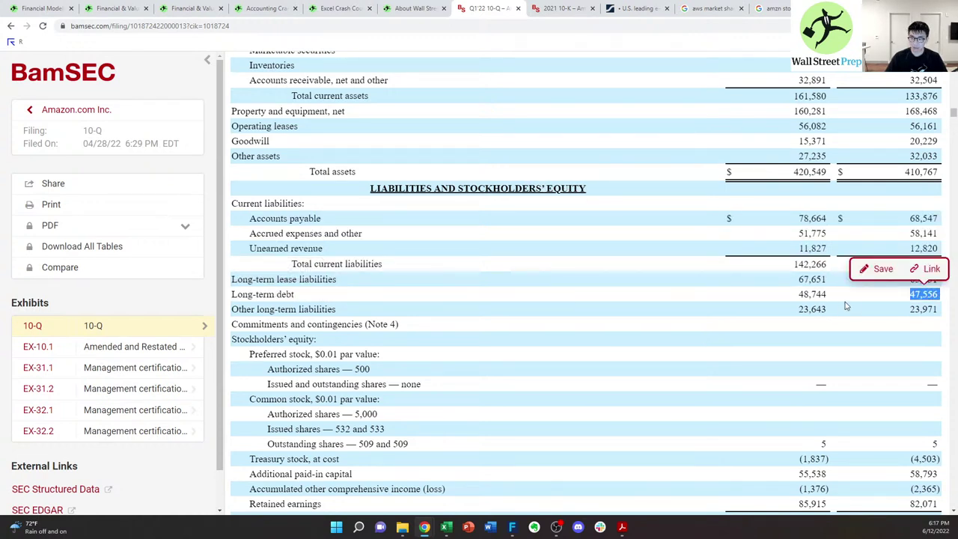
scroll(401, 341, "down", 3)
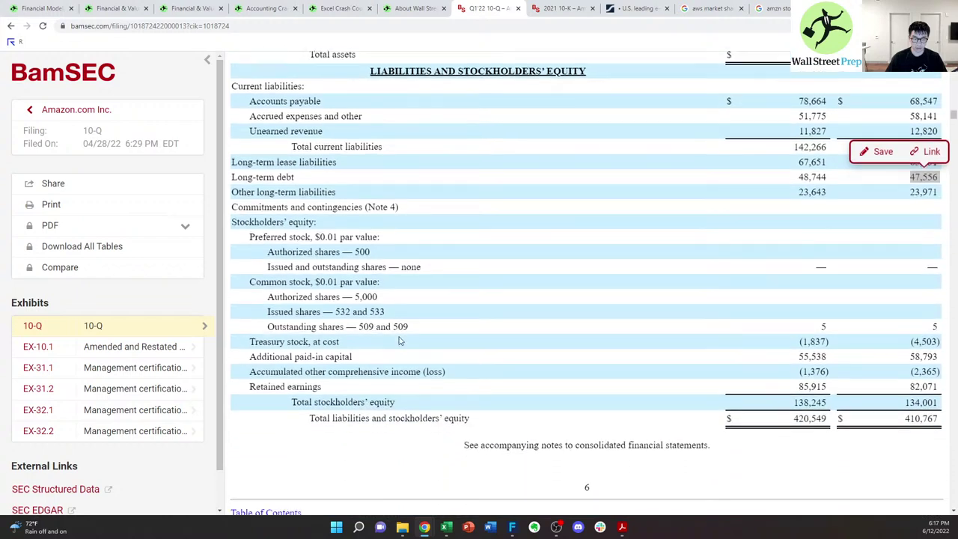
- Switch back to Excel and enter the copied 47,556 as the debt value in S79
key("alt+Tab")
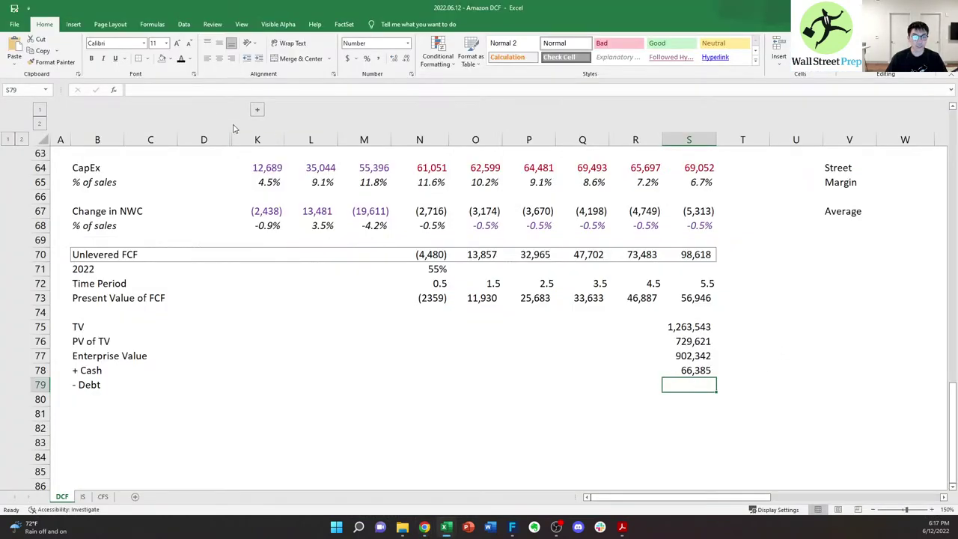
left_click(201, 90)
key("ctrl+v")
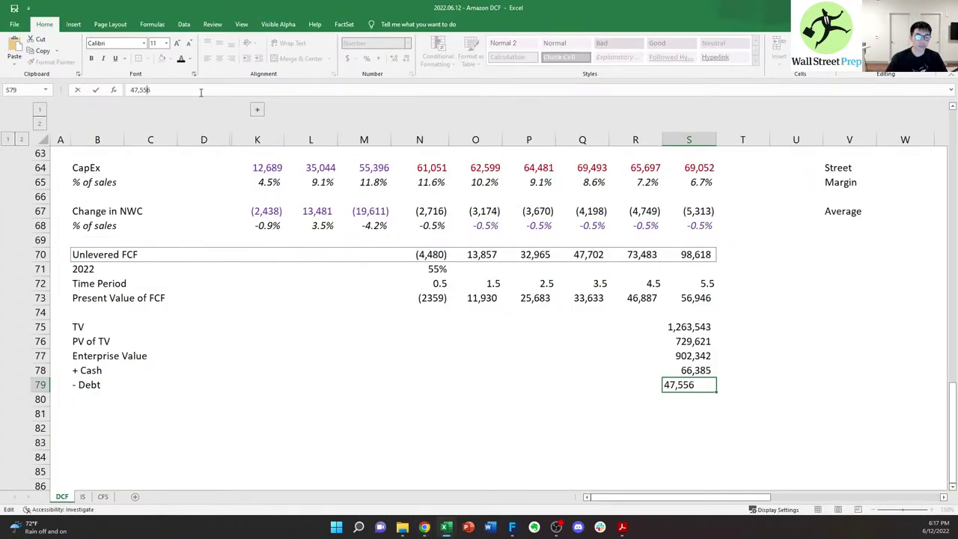
key("ctrl+Return")
- Label cell B80, below the debt row, as Equity Value
key("Down")
key("Left")
key("Left")
key("Left")
key("Left")
key("Left")
key("Left")
key("Left")
key("Left")
key("Left")
key("Left")
key("Left")
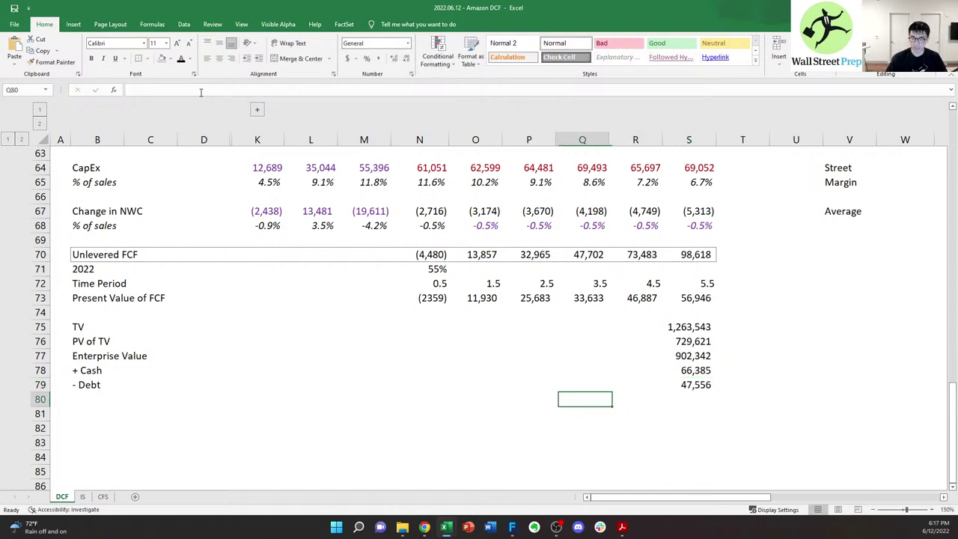
type("Eq")
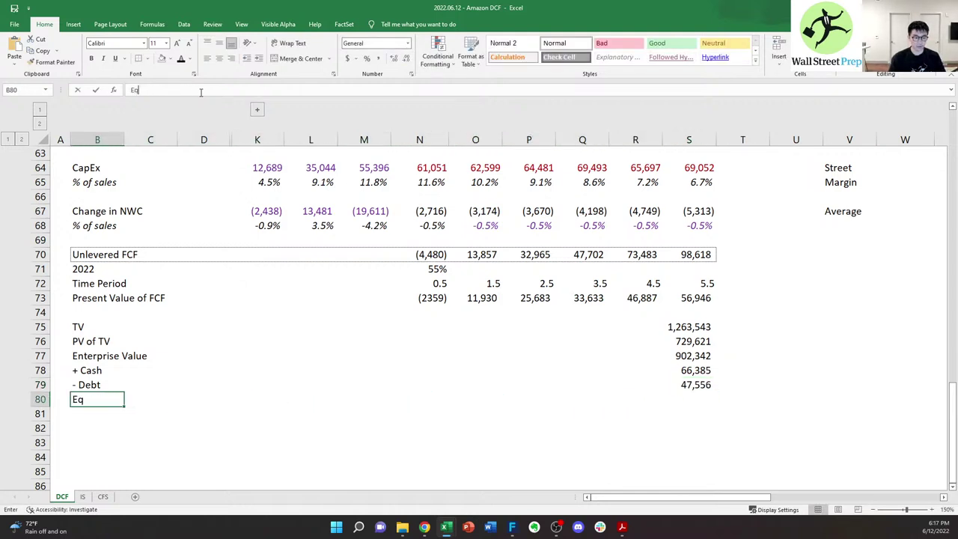
key("BackSpace")
key("BackSpace")
key("BackSpace")
type("uity")
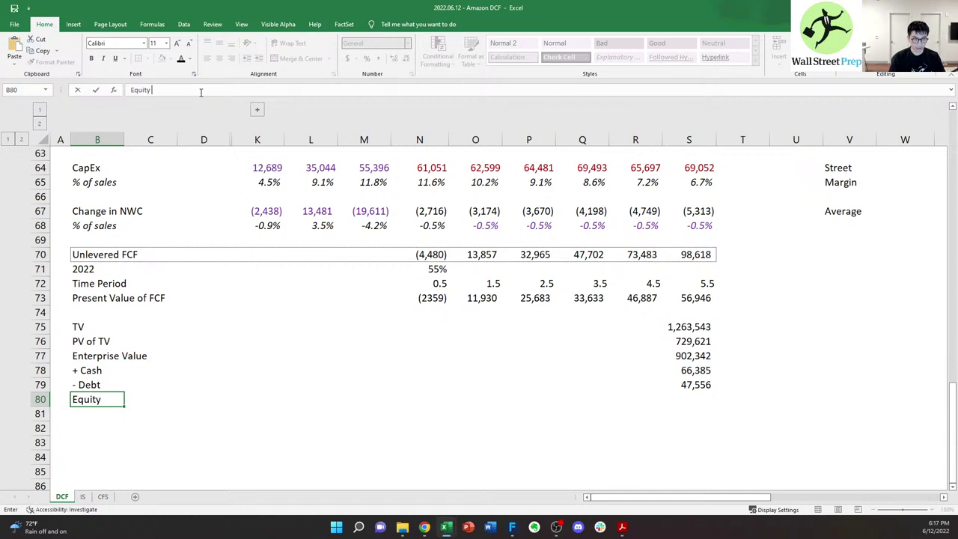
type(" Va;lue")
key("BackSpace")
key("BackSpace")
key("BackSpace")
key("BackSpace")
type(";lu")
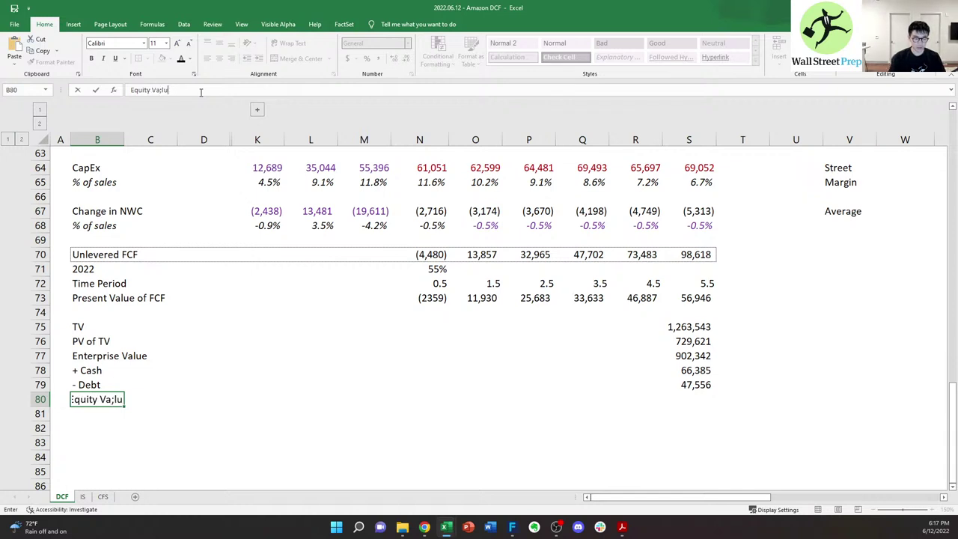
key("BackSpace")
key("BackSpace")
key("BackSpace")
type("lue")
- Calculate equity value in S80 as enterprise value S77 plus cash S78 minus debt S79
key("Tab")
key("Right")
key("Right")
key("Right")
key("Right")
key("Right")
key("Right")
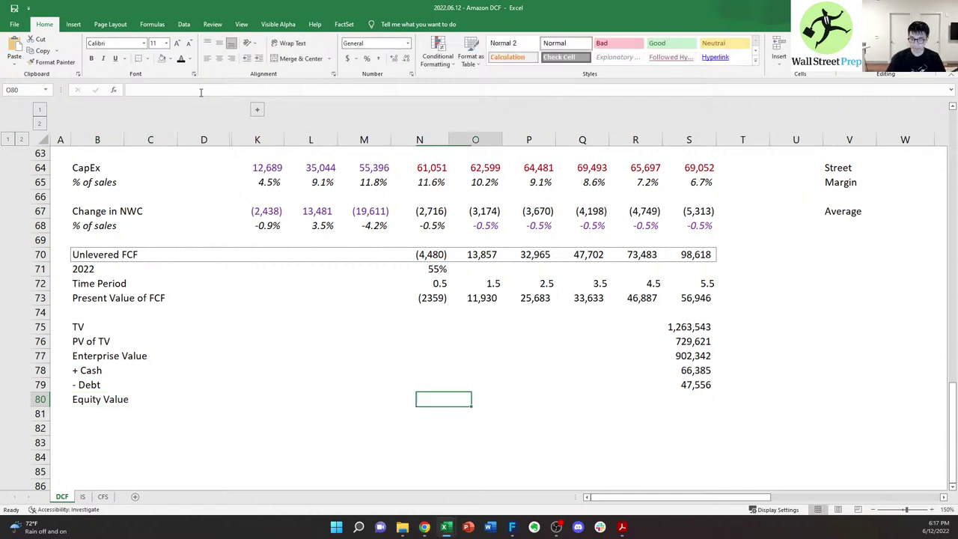
key("Right")
key("Right")
key("Right")
key("Right")
type("=")
key("Up")
key("Up")
key("Up")
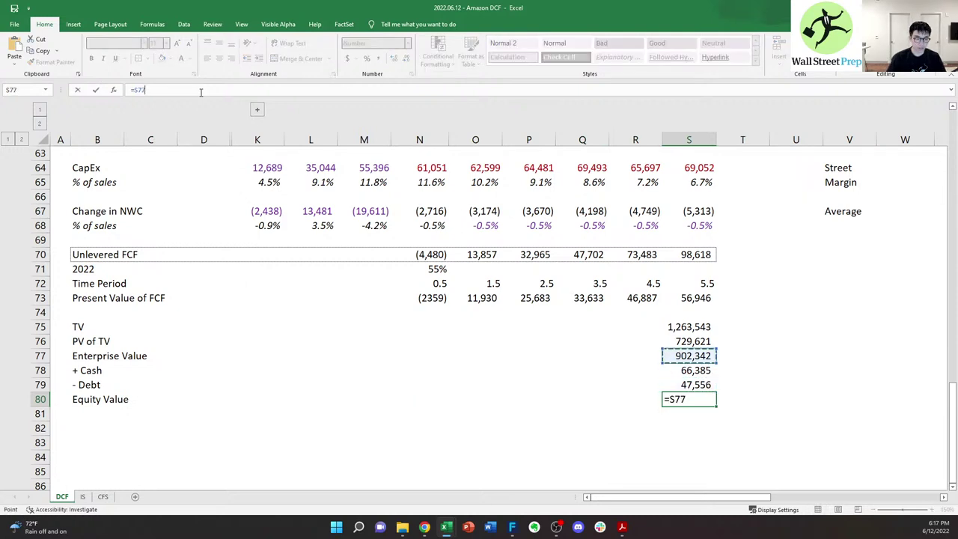
type("+")
key("Up")
key("Up")
type("*-")
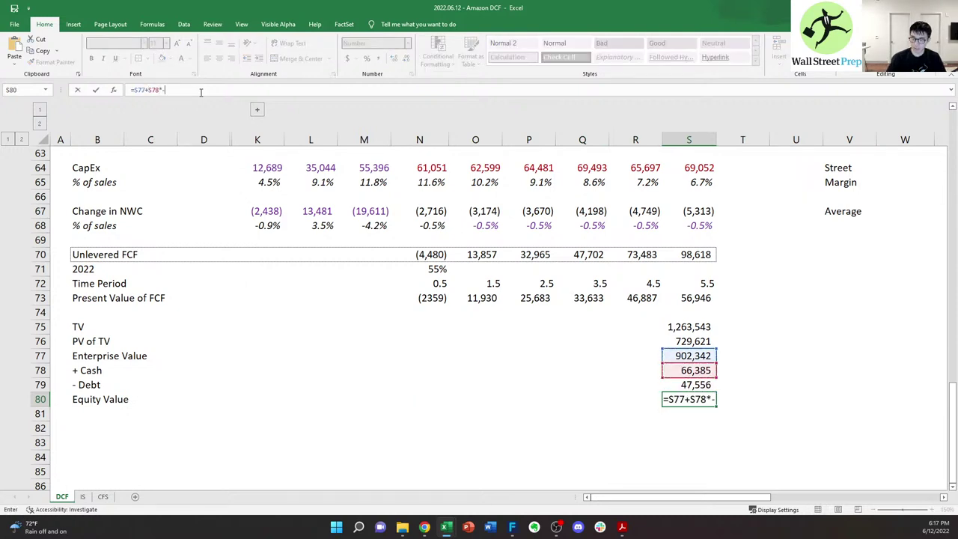
key("Up")
key("Return")
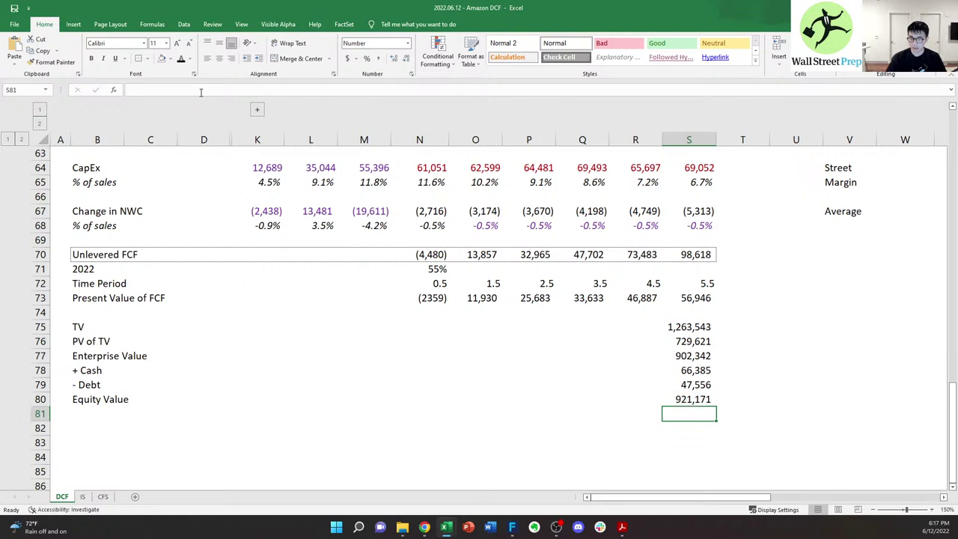
- Add the labels Shares in B81 and Share Price in B82 below the equity value row
key("Left")
key("Left")
key("Left")
key("Left")
key("Left")
key("Left")
key("Left")
key("Left")
key("Left")
key("Left")
key("Left")
type("Shares")
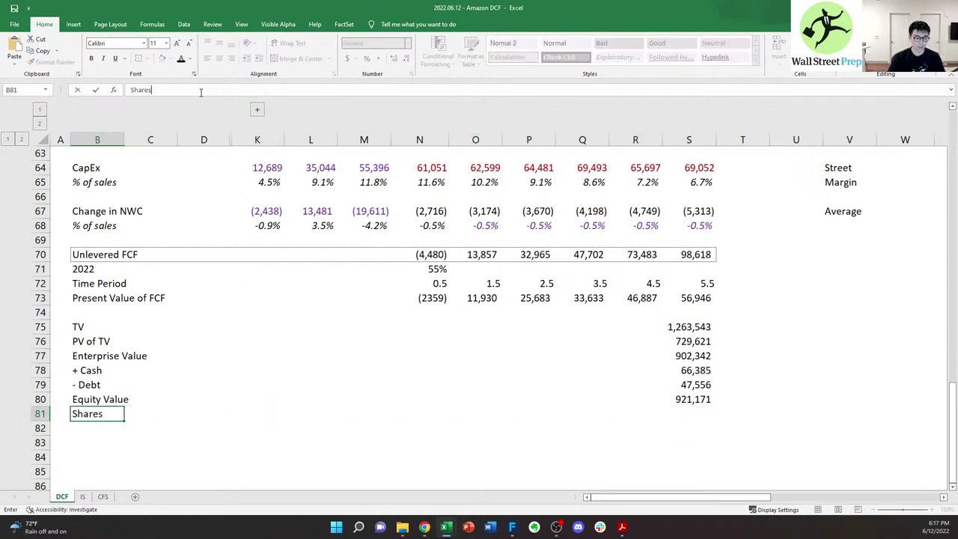
key("Return")
key("Right")
key("Left")
type("S")
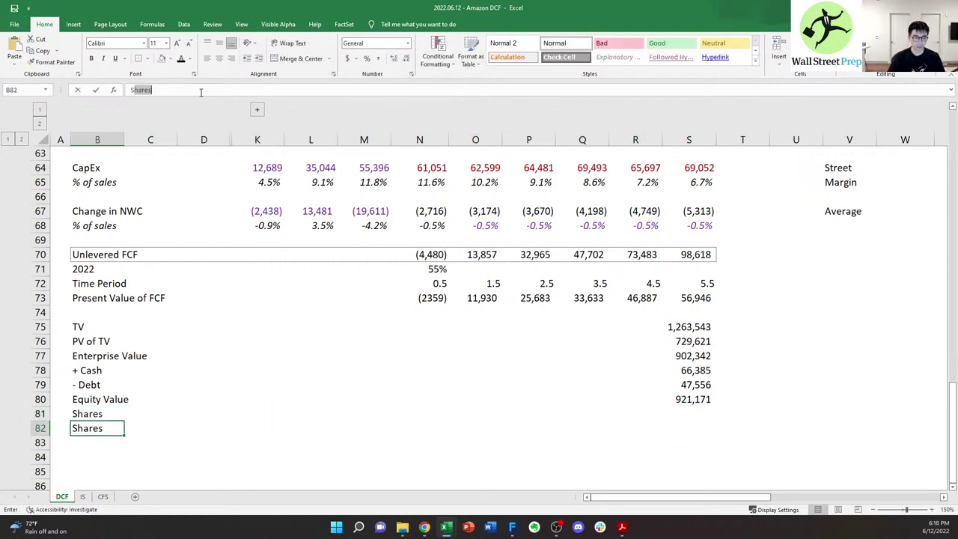
type("hare Price")
key("shift+Return")
- Select shares cell S81, then switch to FactSet and look up FD Shares Out in Amazon's Snapshot overview
key("Right")
key("Right")
key("Right")
key("Right")
key("Right")
key("Right")
key("Right")
key("Right")
key("Right")
key("Right")
key("Right")
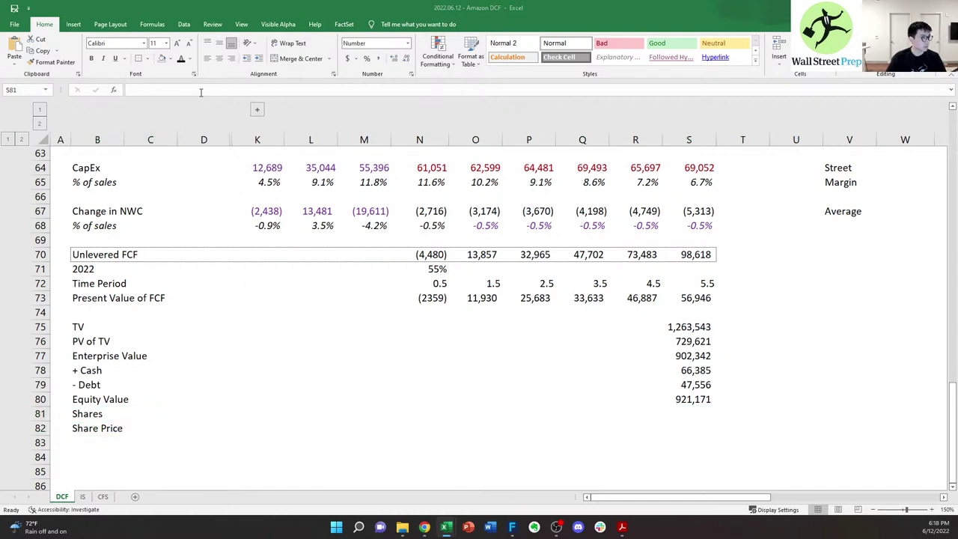
key("alt+Tab")
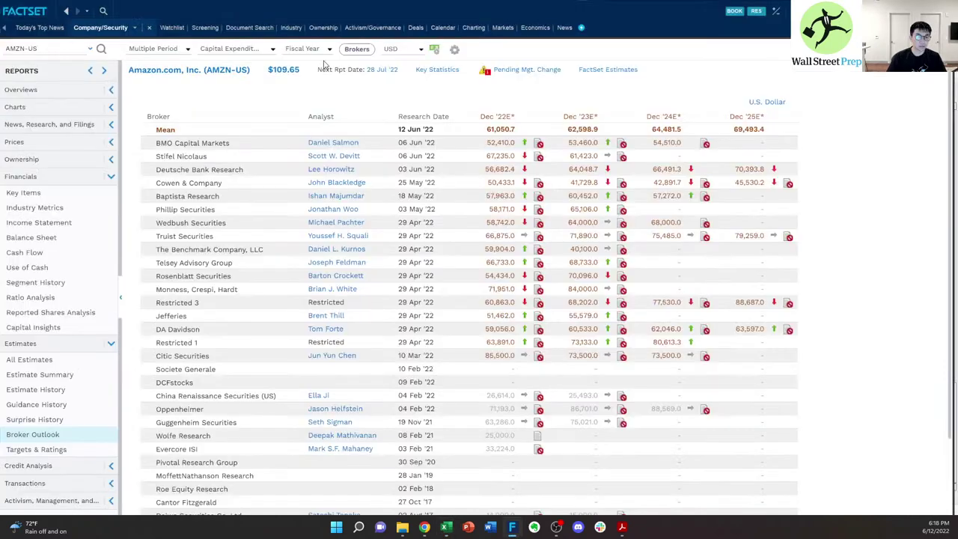
left_click(69, 89)
left_click(46, 107)
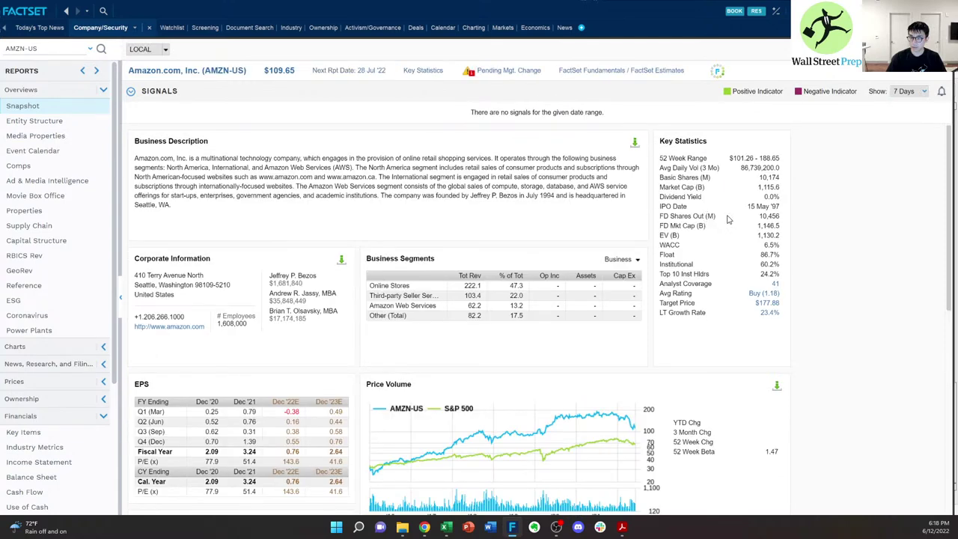
left_click_drag(663, 216, 762, 218)
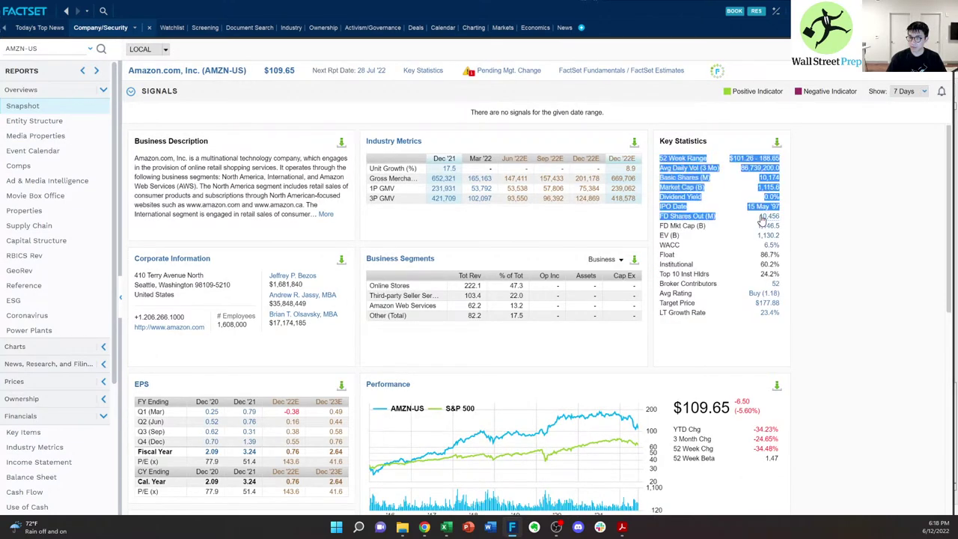
left_click(765, 216)
right_click(766, 216)
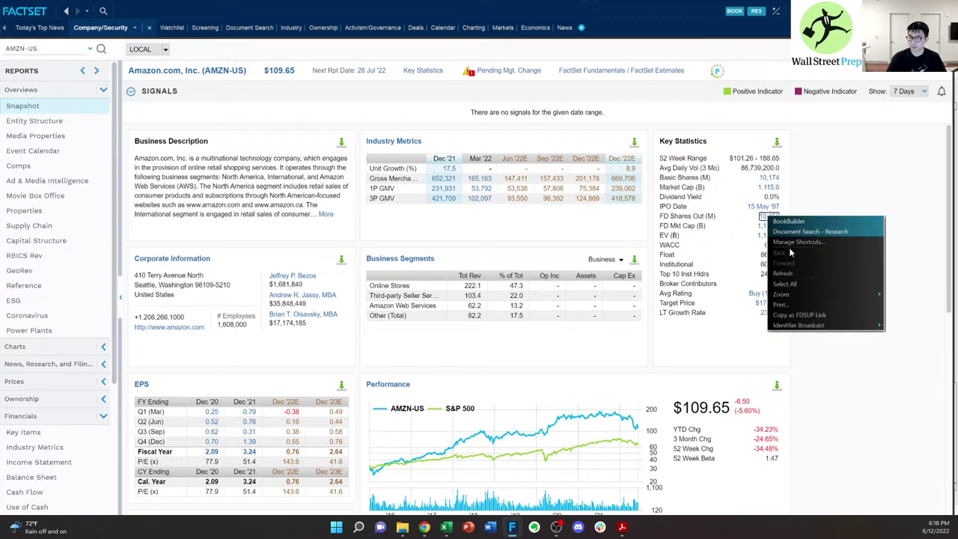
left_click(732, 247)
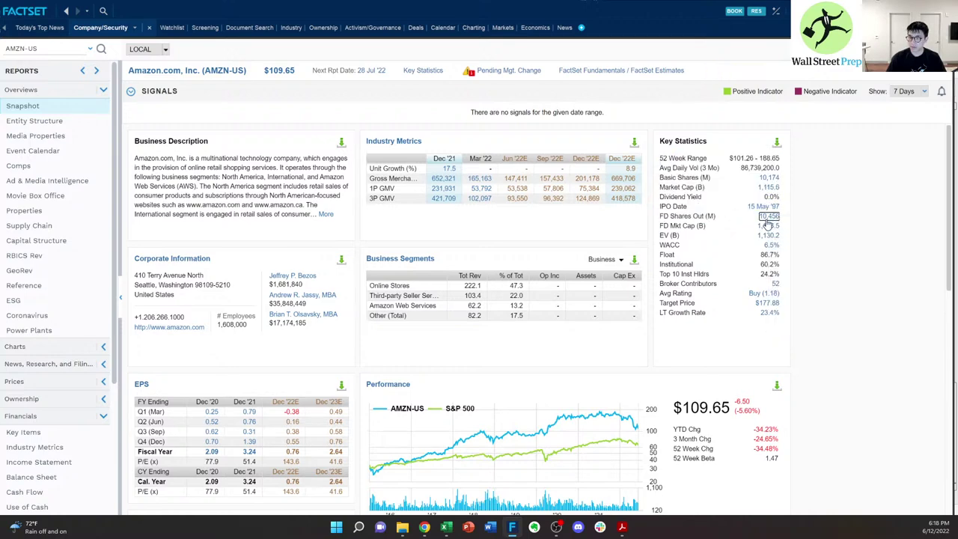
- Switch back to Excel and enter 10456 as the share count in S81
key("alt+Tab")
type("10,456")
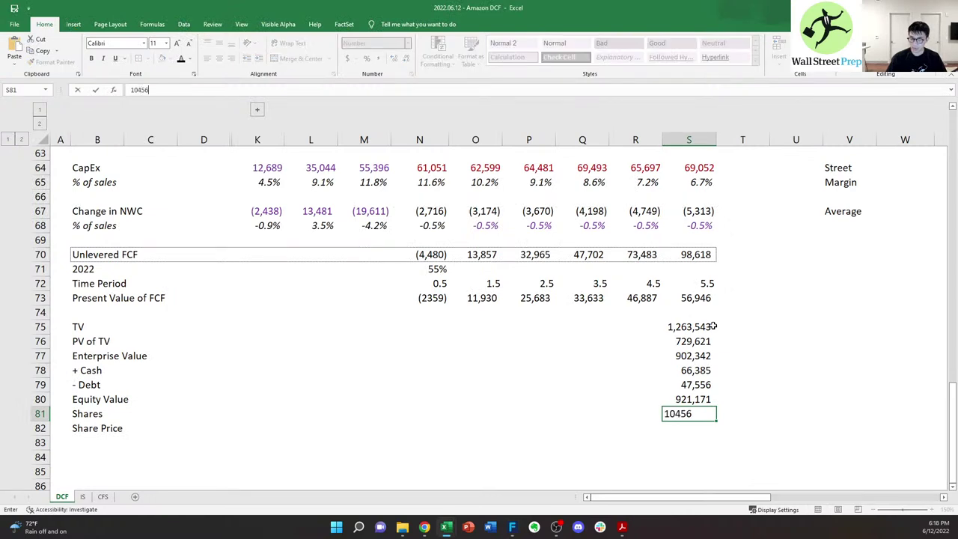
key("Return")
- Calculate the share price in S82 by dividing equity value by shares with =S80/S81
type("=")
key("Up")
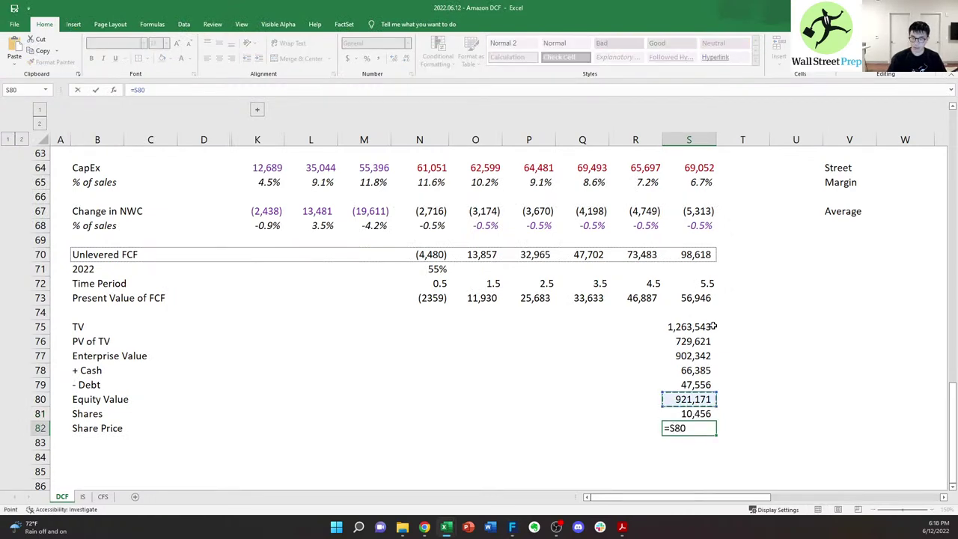
type("/")
key("Down")
key("ctrl+Return")
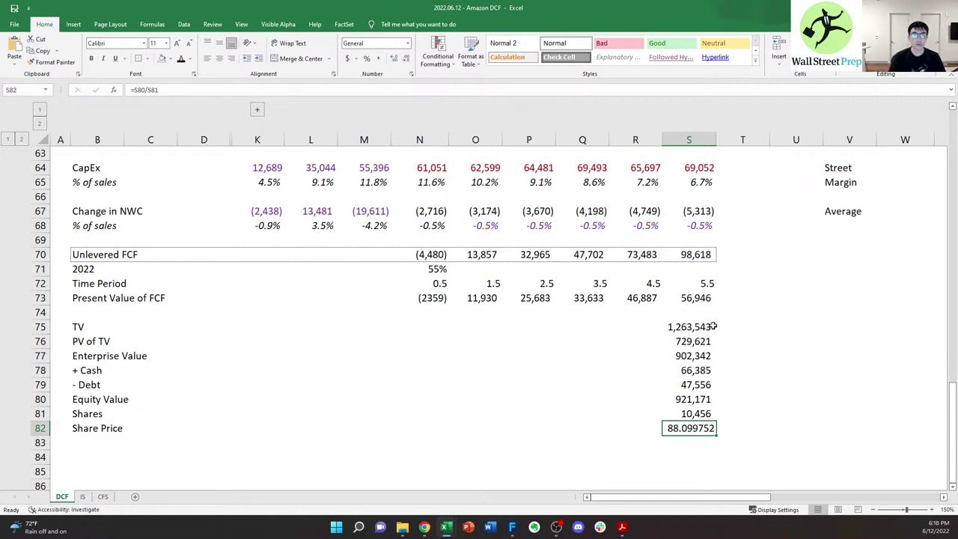
- Format the share price in S82 with the $ English (United States) accounting format
key("alt+h")
key("a")
key("n")
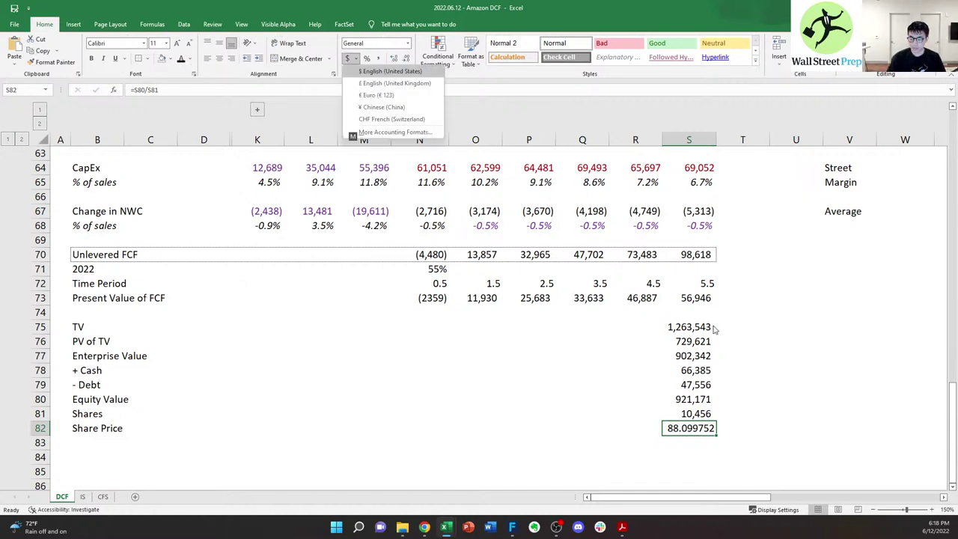
key("Return")
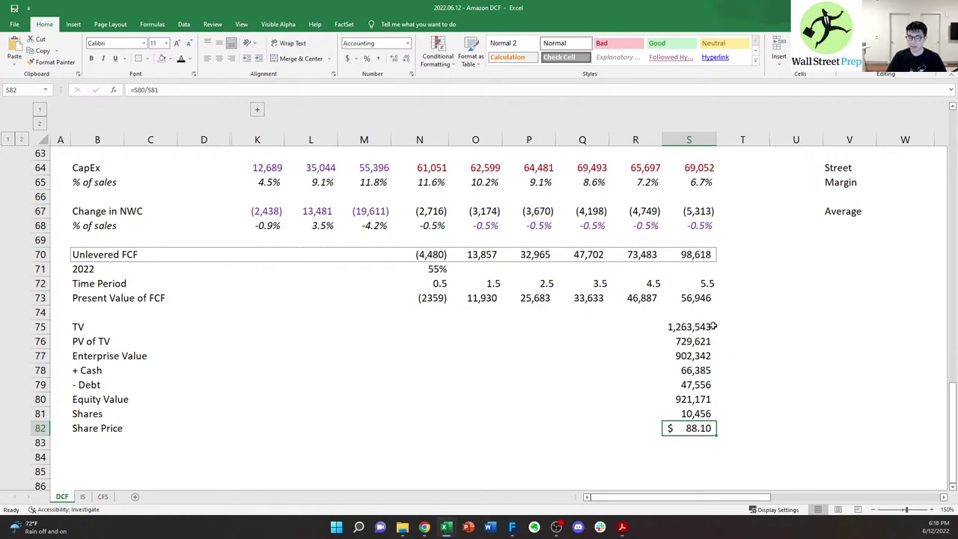
- Mark the Share Price row with an x in cell A82
key("ctrl+Left")
key("Left")
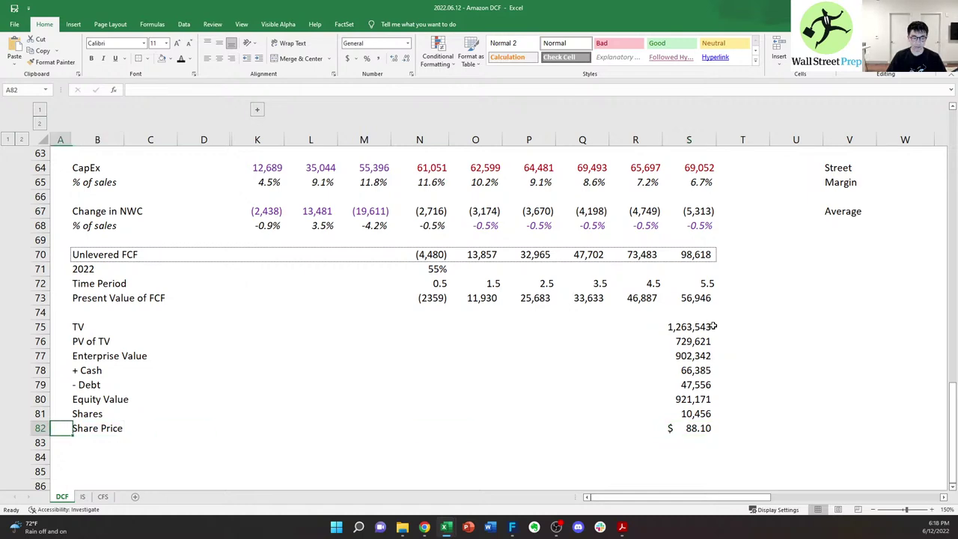
key("ctrl+Up")
key("Right")
key("Down")
key("Down")
key("Down")
key("Down")
key("Down")
key("Down")
key("Down")
key("Down")
key("Down")
key("Down")
key("Down")
key("Down")
key("Down")
key("Down")
key("Down")
key("Down")
key("Down")
key("Down")
key("Down")
key("Down")
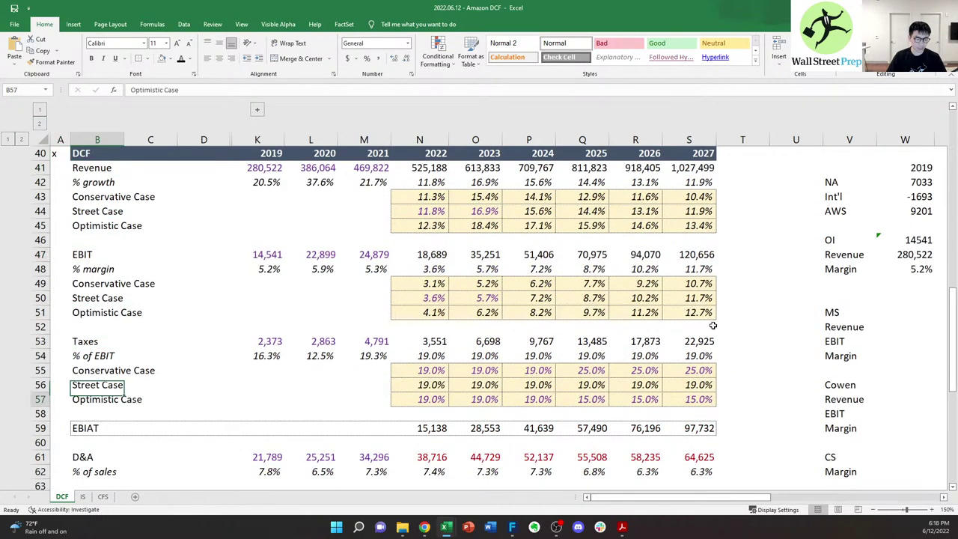
key("Down")
key("Down")
key("Down")
key("Down")
key("Down")
key("Down")
key("Down")
key("Down")
key("Down")
key("Down")
key("Down")
key("Down")
key("Down")
key("Down")
key("Down")
key("Down")
key("Down")
key("Down")
key("Down")
key("Down")
key("Left")
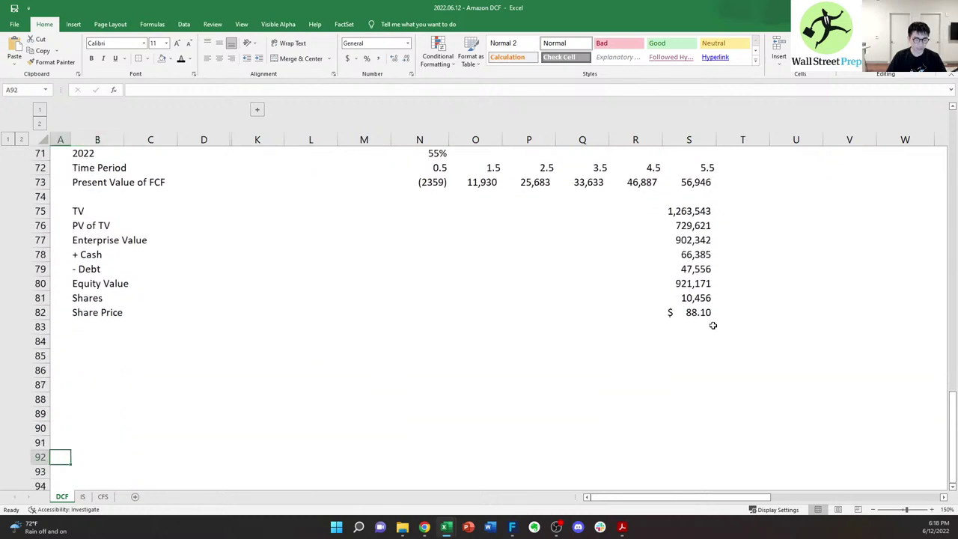
key("Up")
key("Up")
key("Up")
key("Up")
key("Up")
key("Up")
key("Up")
key("Up")
key("Up")
key("Up")
key("Up")
key("Up")
key("Down")
key("Down")
type("x")
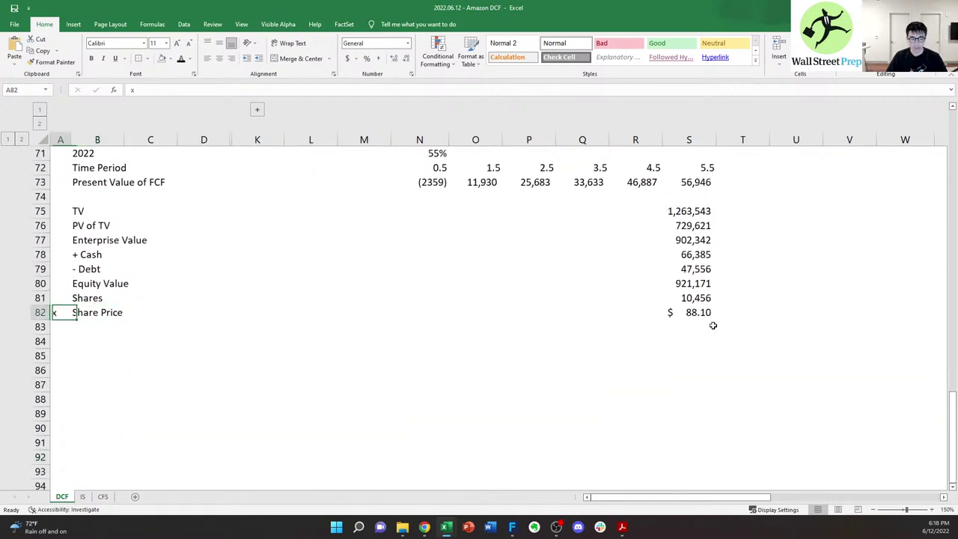
- Return to the header area of the DCF sheet and label cell K4 as Share Price
key("ctrl+Up")
key("ctrl+Up")
key("ctrl+Up")
key("ctrl+Up")
key("Right")
key("Right")
key("Down")
key("Right")
key("Down")
key("Down")
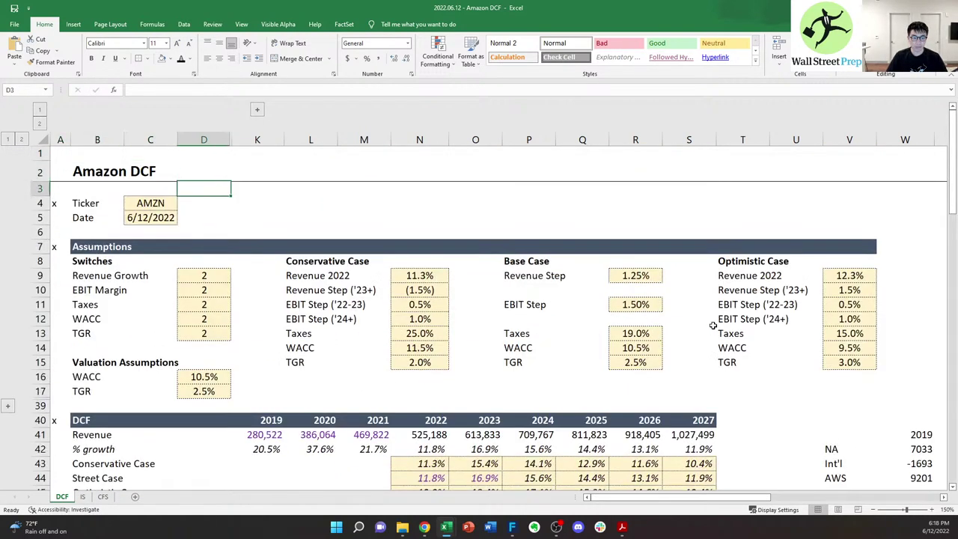
key("Right")
type("S")
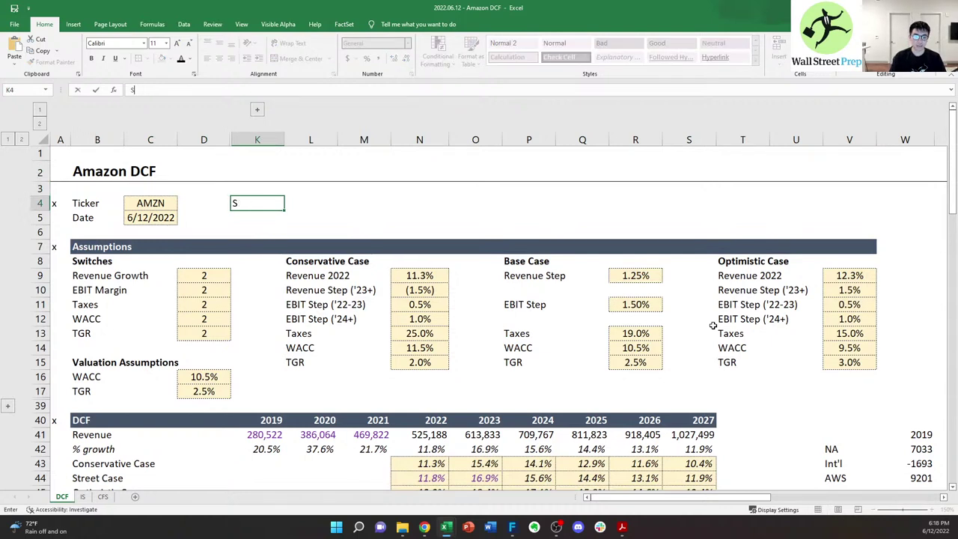
type("Dhare Price")
key("Return")
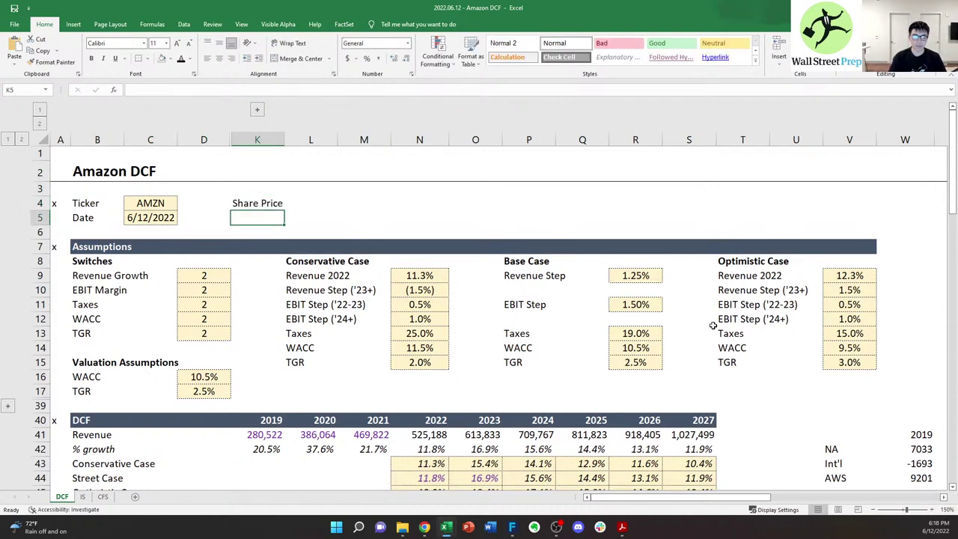
key("Left")
key("Down")
key("Down")
key("Down")
key("Down")
key("Left")
key("Right")
key("Down")
key("Up")
key("Up")
key("Up")
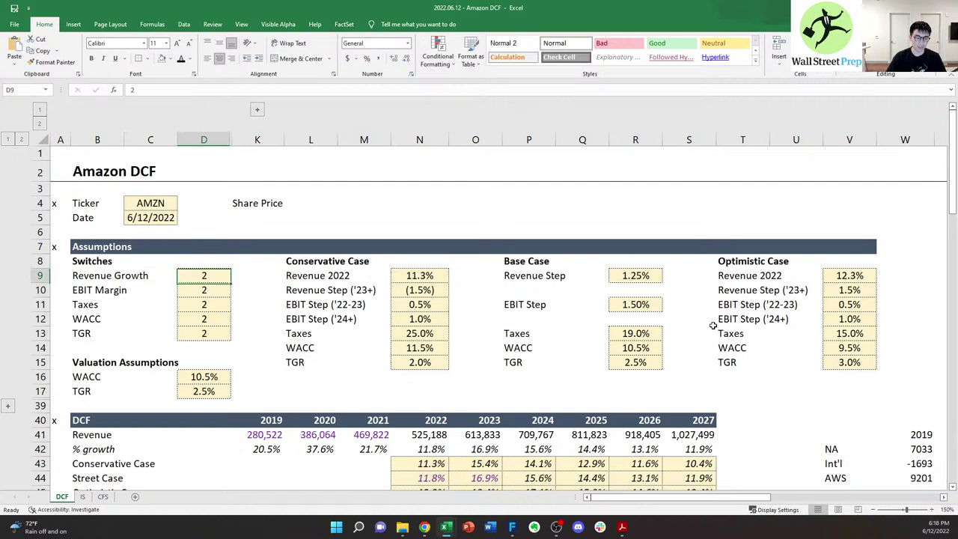
key("Right")
key("Up")
key("Up")
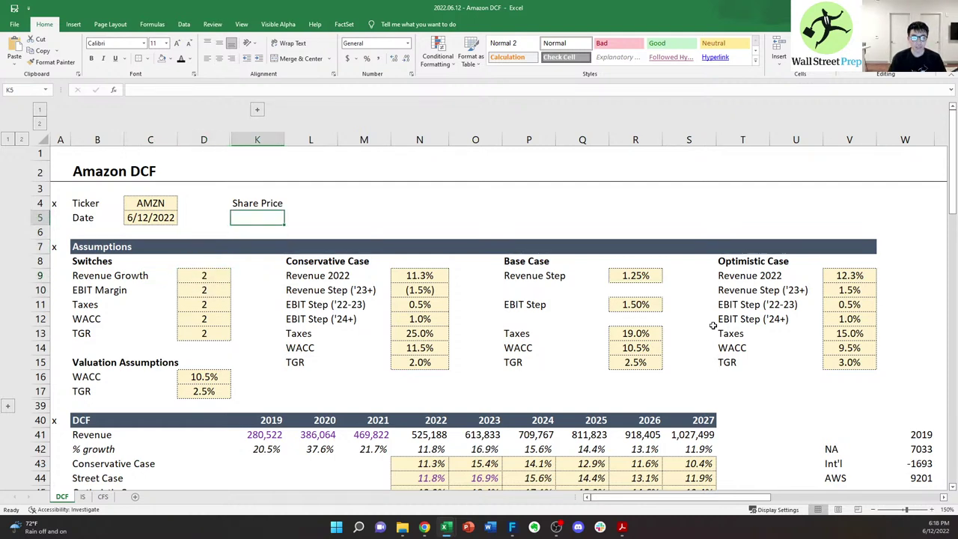
- Label cell K5 as Current Share Price
type("Cur")
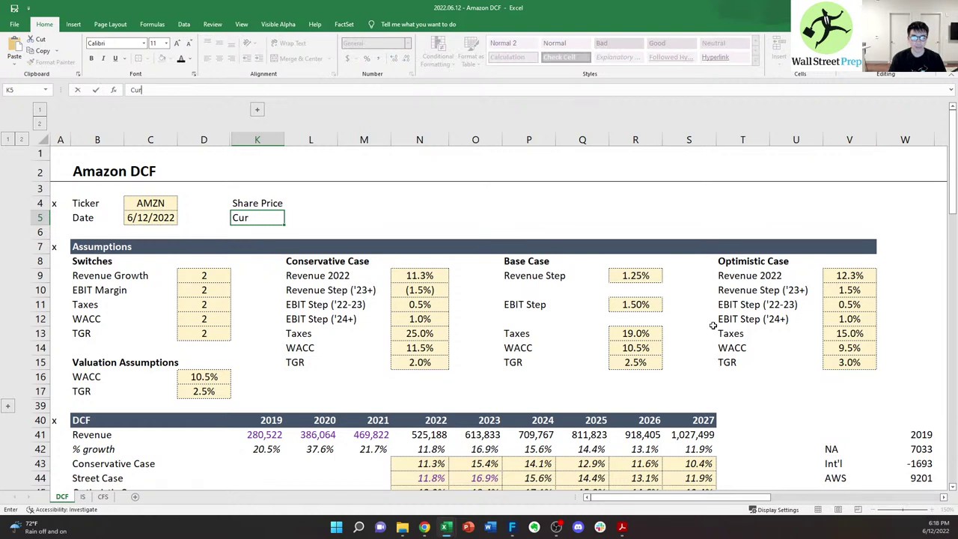
type("rent Sh")
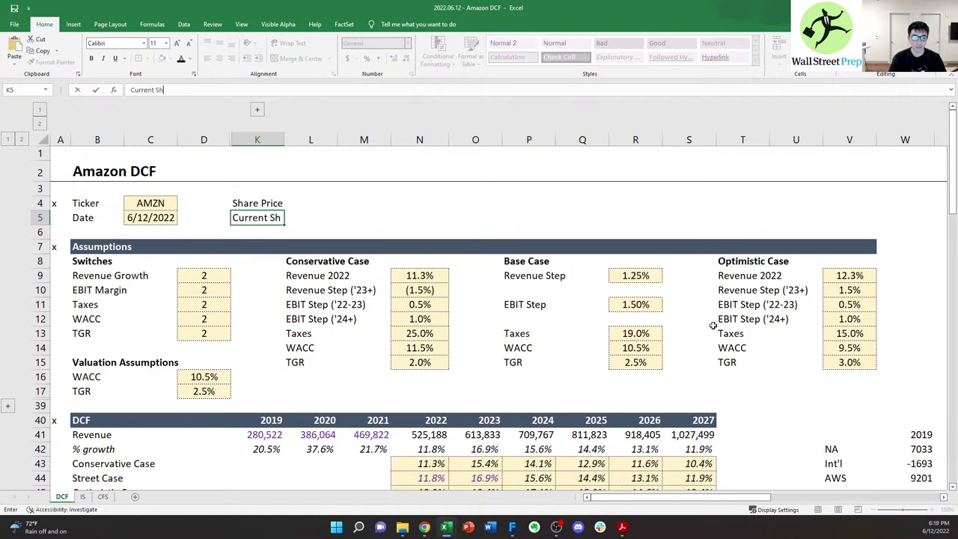
type("are Price")
key("Return")
- Replace the label in cell K4 with Implied Share Price
key("Right")
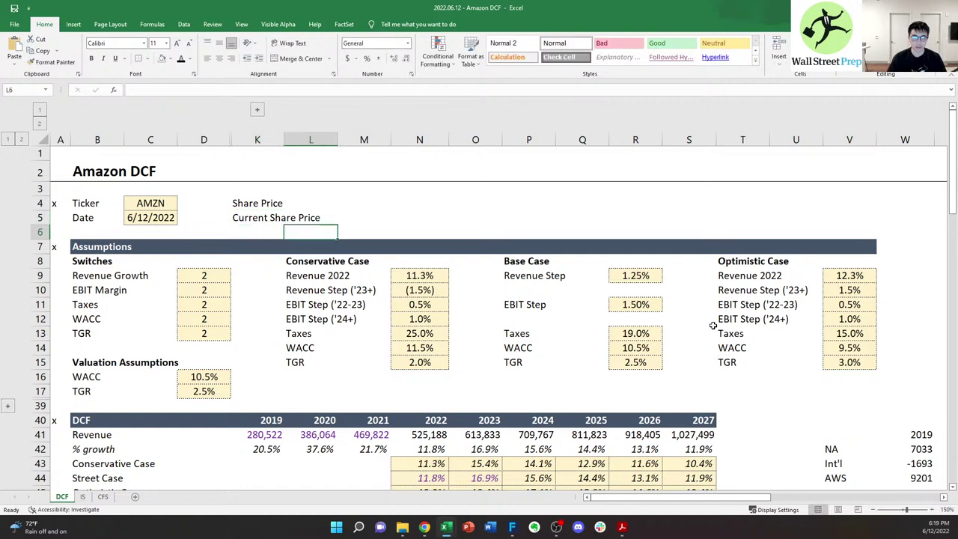
key("Right")
key("Up")
key("Up")
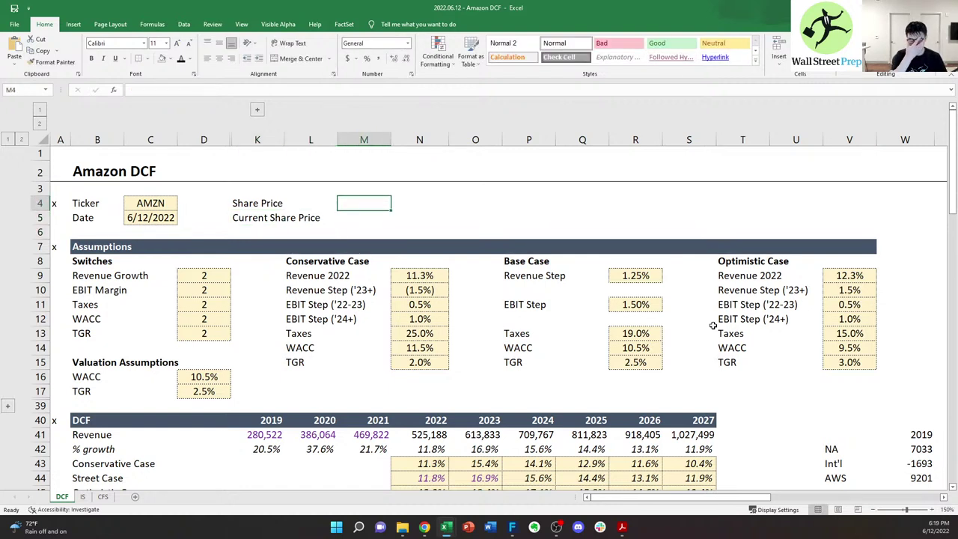
key("Left")
key("Left")
type("I")
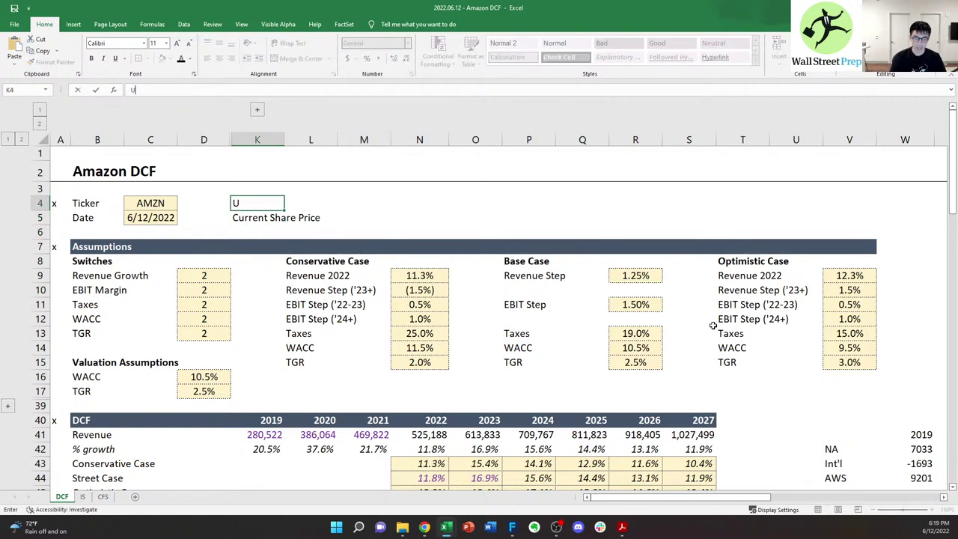
type("mplied Share Price")
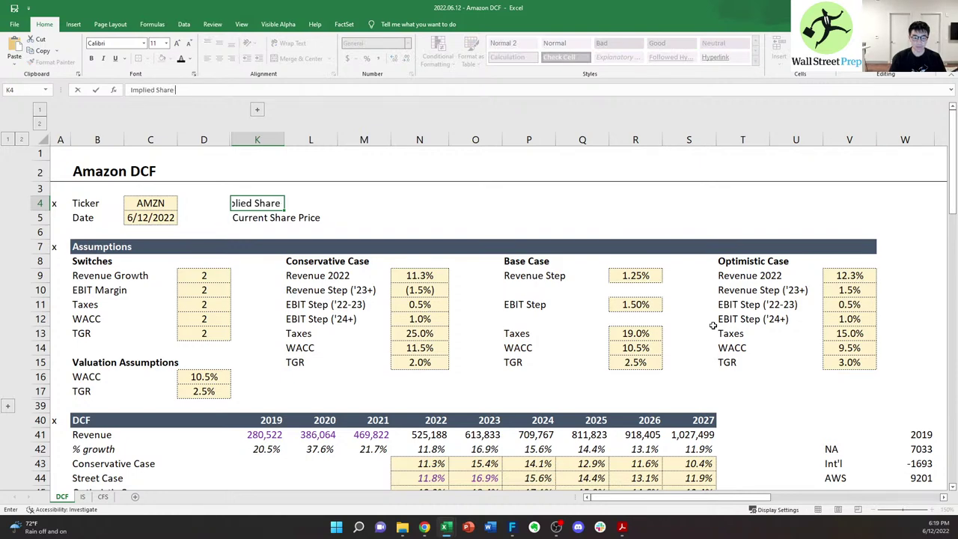
key("Right")
- Link the implied share price in cell M4 to the calculated share price in cell S82
key("Right")
type("=")
key("ctrl+Right")
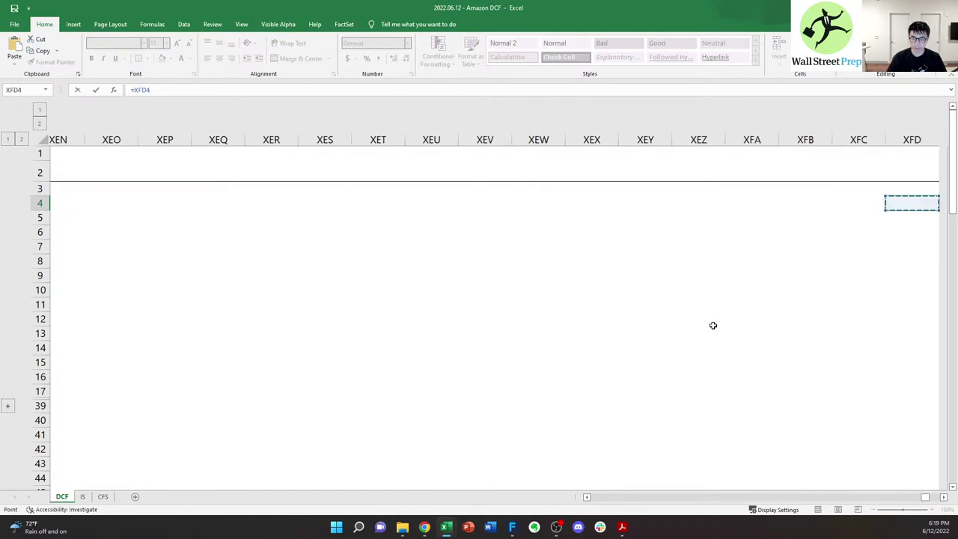
key("Left")
key("Left")
key("ctrl+Right")
key("ctrl+Left")
key("ctrl+Left")
key("Right")
key("Right")
key("Right")
key("Right")
key("Right")
key("Right")
key("Right")
key("Right")
key("Right")
key("Right")
key("Right")
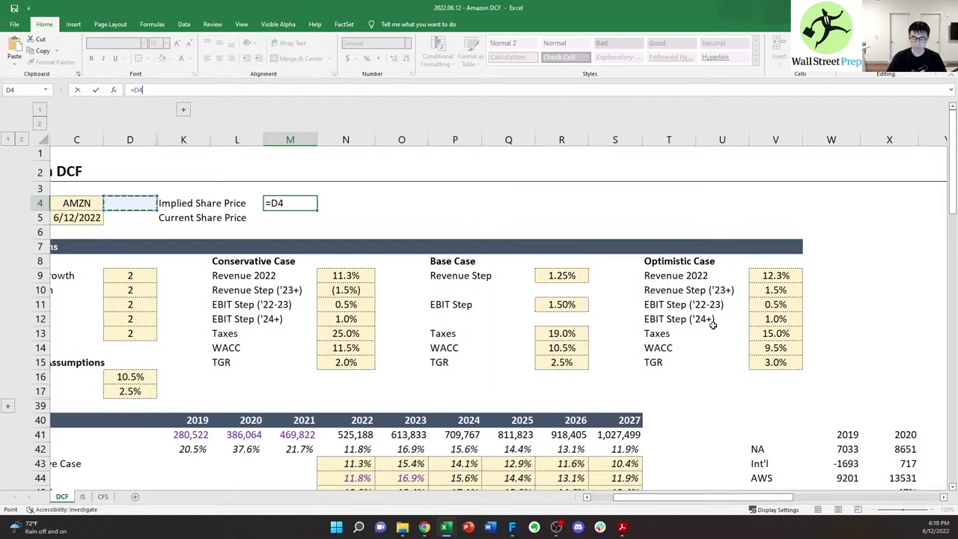
key("Down")
key("Down")
key("Down")
key("Down")
key("Down")
key("Down")
key("Down")
key("Down")
key("Down")
key("Down")
key("Down")
key("Down")
key("Down")
key("Down")
key("Down")
key("Down")
key("Down")
key("Down")
key("Down")
key("Down")
key("Down")
key("Down")
key("Down")
key("Down")
key("Down")
key("Down")
key("Down")
key("Down")
key("Down")
key("Down")
key("Down")
key("Down")
key("Down")
key("Down")
key("Down")
key("Down")
key("Down")
key("Down")
key("Down")
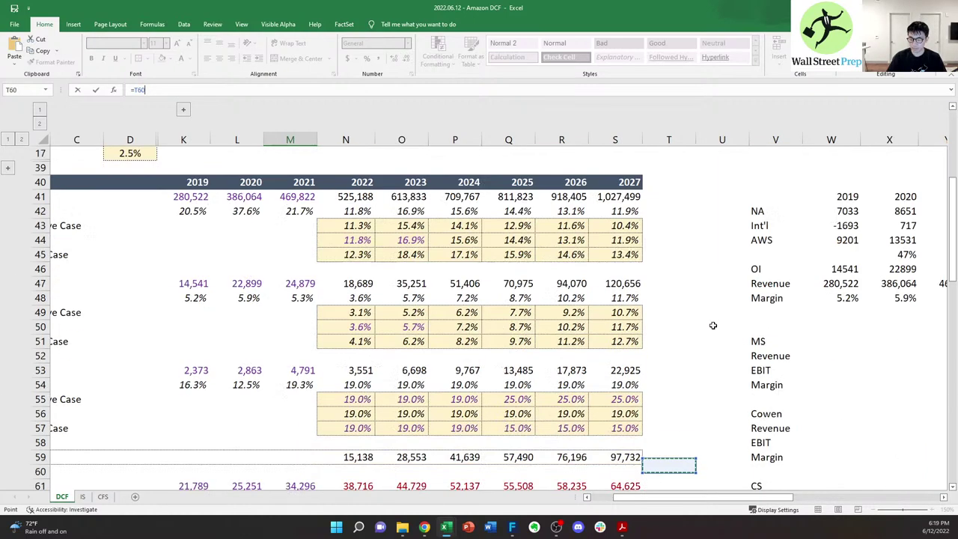
key("Left")
key("Left")
key("Right")
key("Up")
key("Up")
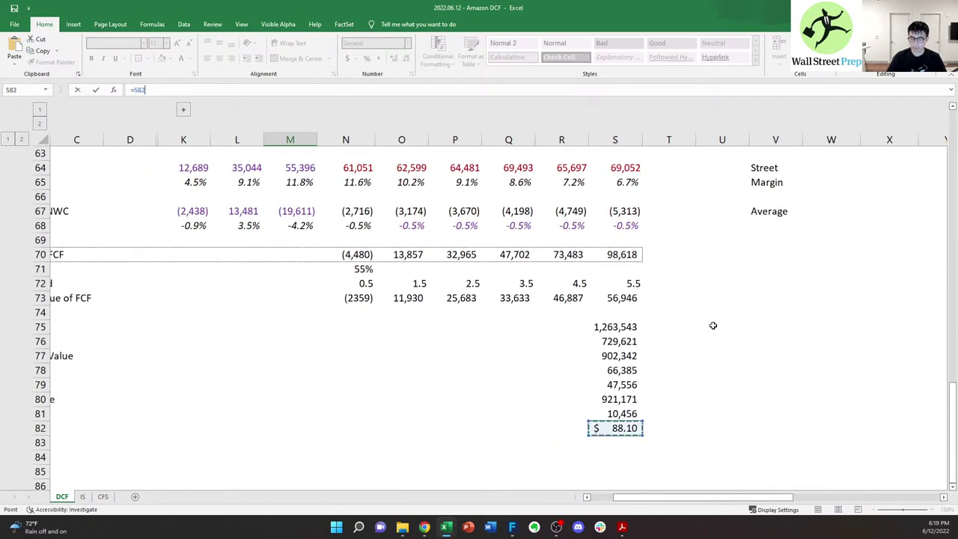
key("Return")
- Switch to the browser to look up Amazon's stock price, then return to the workbook and enter 109.65 in cell M5 as the current share price
key("ctrl+Home")
key("Right")
key("Right")
key("Down")
key("Down")
key("Down")
key("Down")
key("Right")
key("Right")
key("Right")
key("Right")
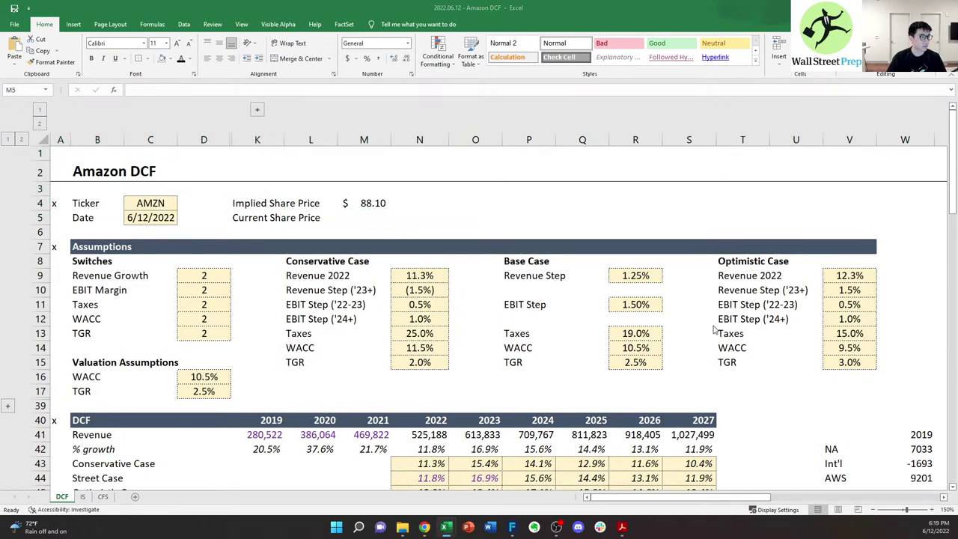
key("alt+Tab")
key("ctrl+Tab")
key("ctrl+Tab")
key("ctrl+Tab")
key("ctrl+Tab")
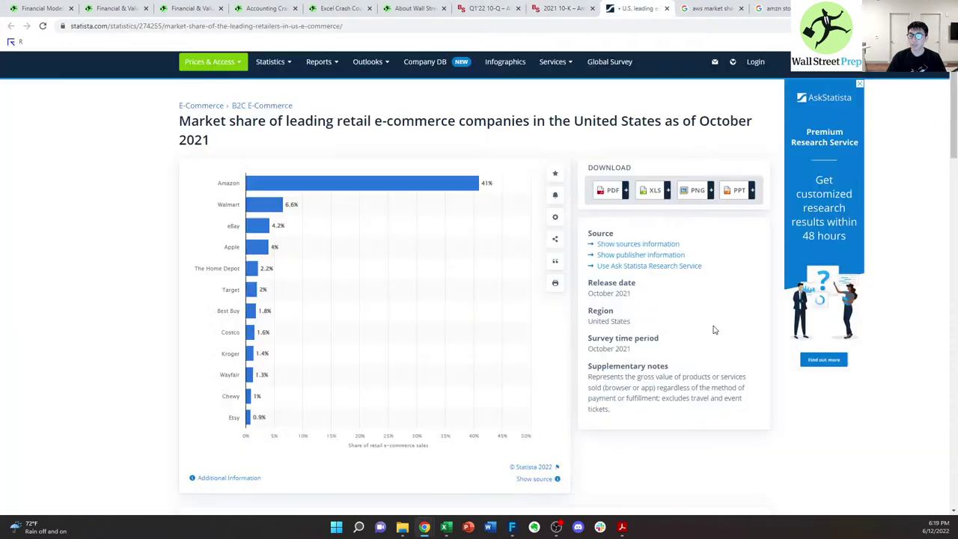
key("alt+Tab")
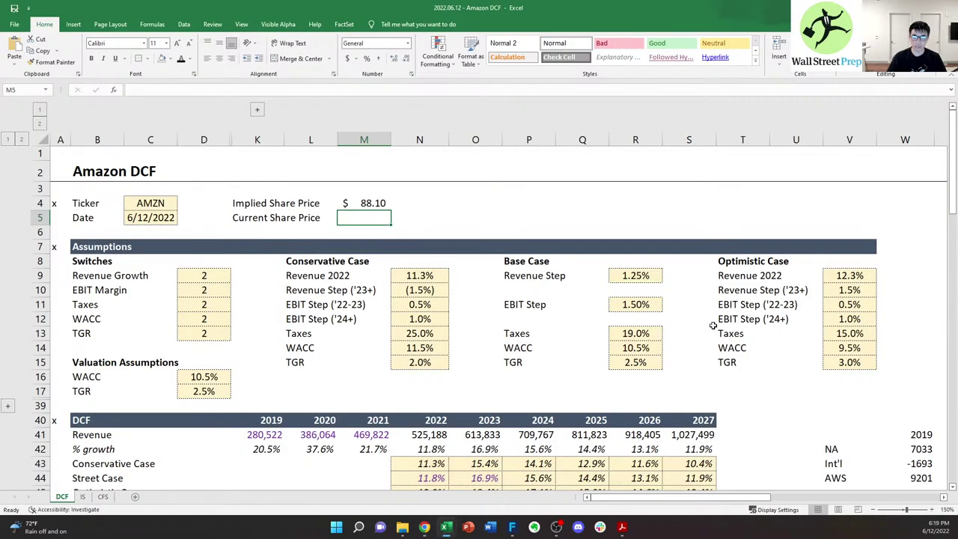
type("109.65")
key("ctrl+Return")
- Apply the accounting format of cell M4 to the current share price in M5 and move to cell O4
key("Up")
key("ctrl+c")
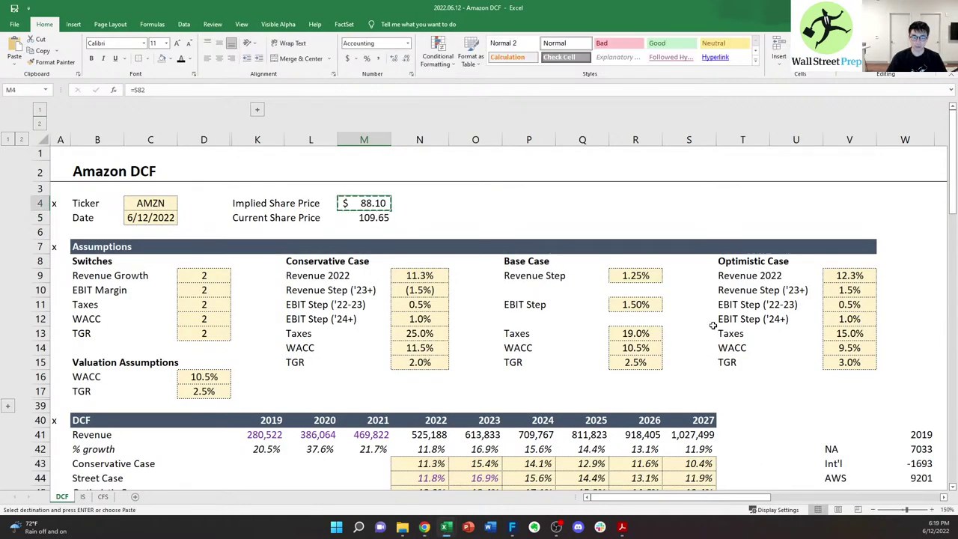
key("Down")
key("ctrl+v")
key("Escape")
key("Up")
key("Right")
key("Left")
key("Down")
key("ctrl+y")
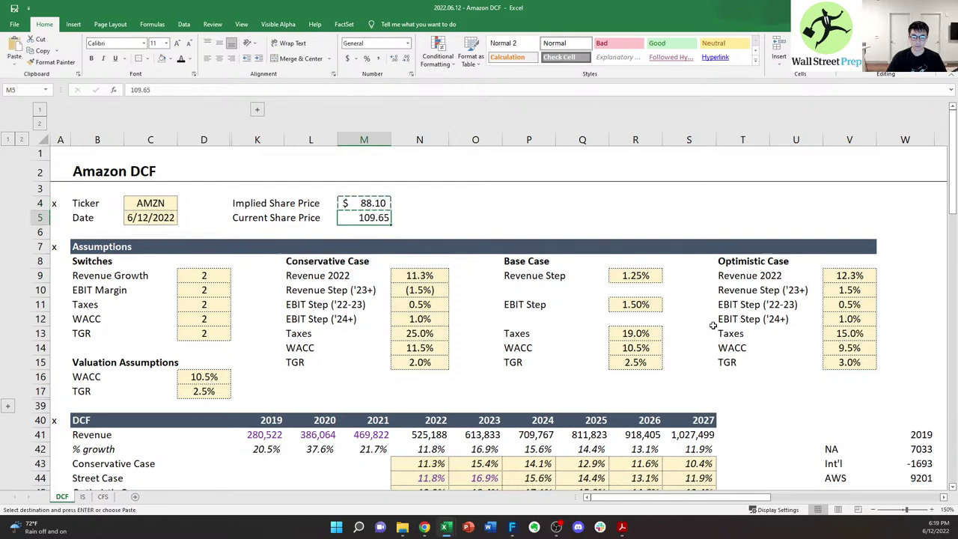
key("ctrl+alt+v")
key("t")
key("Return")
key("Right")
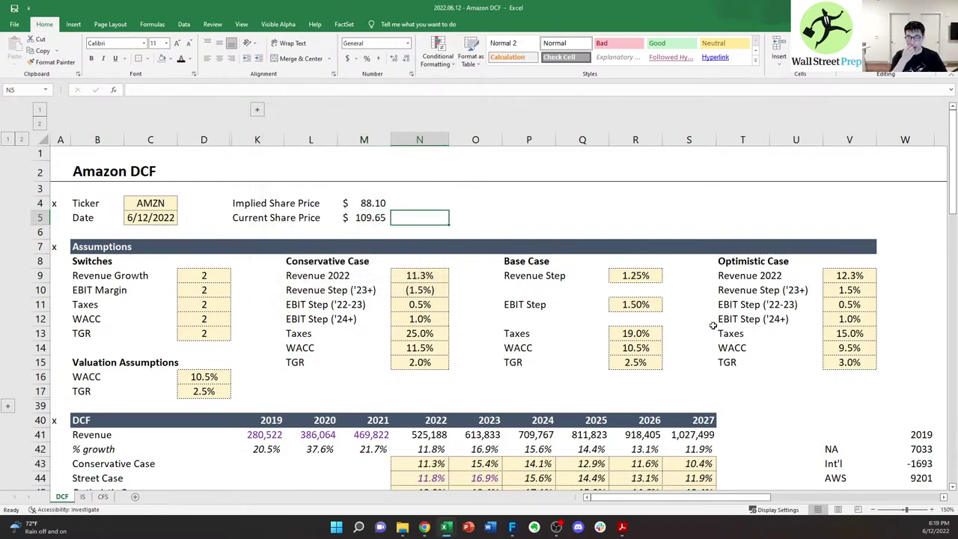
key("Up")
key("Right")
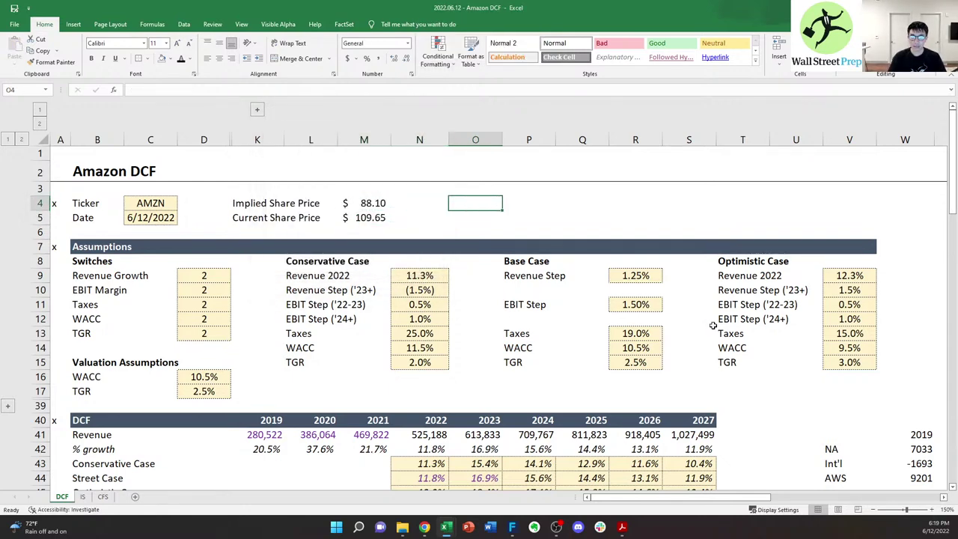
type("Dis")
key("Escape")
type("Gain /")
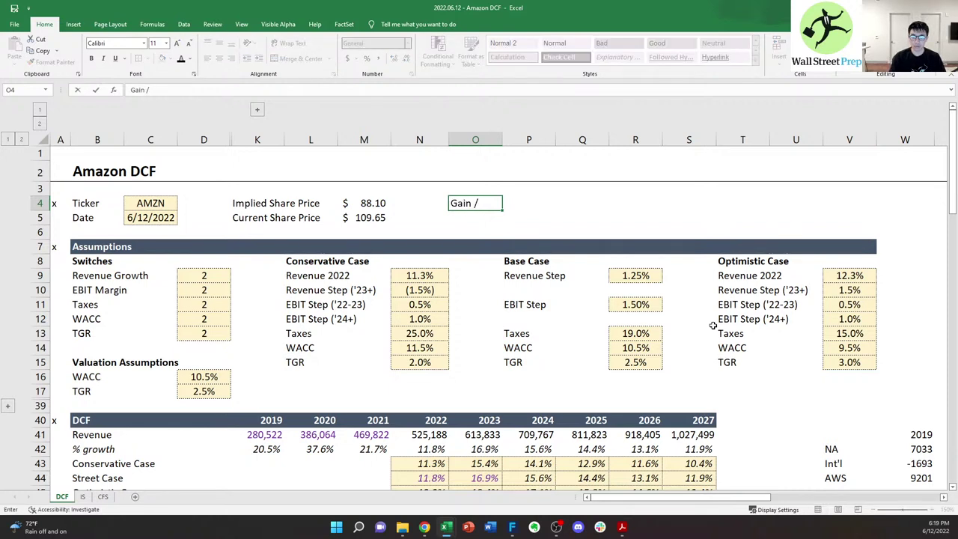
key("Escape")
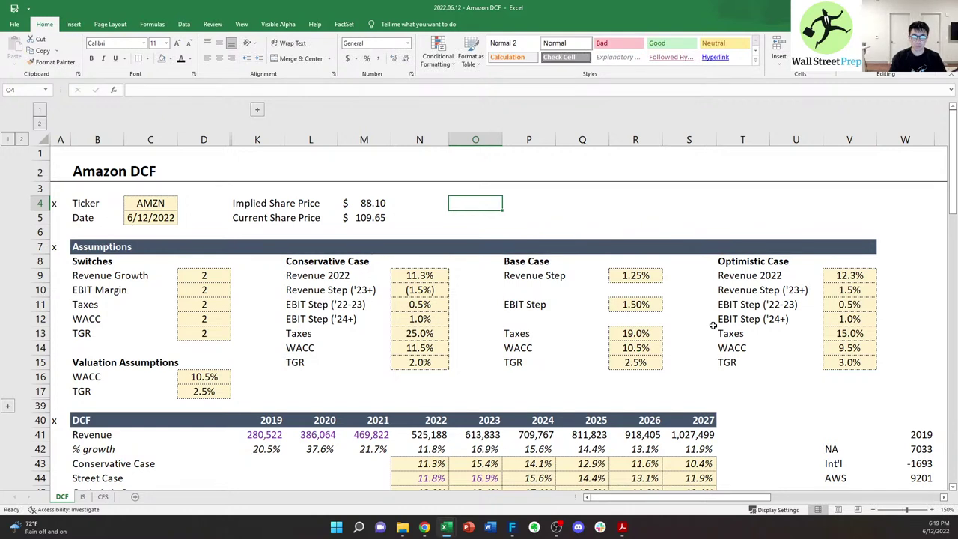
key("BackSpace")
key("Escape")
type("Gain /")
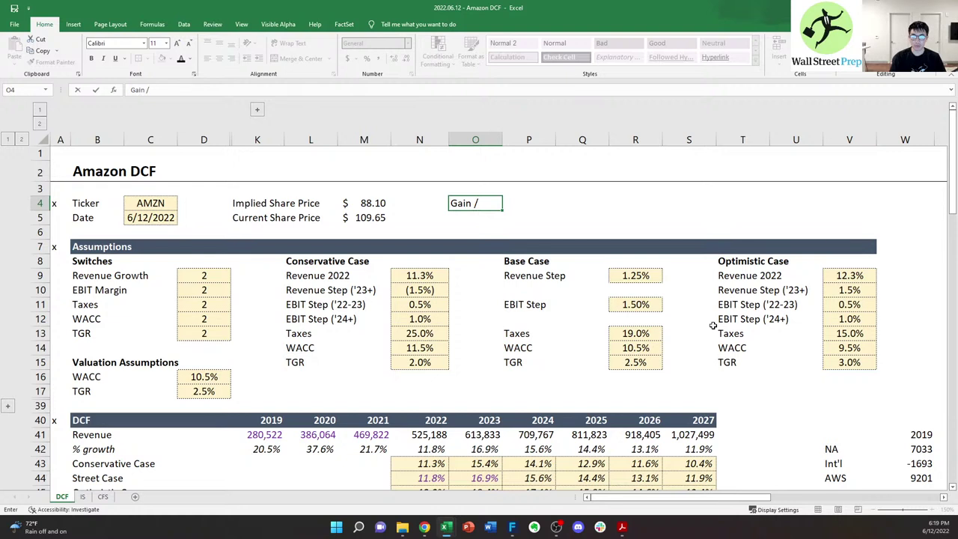
key("Escape")
- Label cell O4 as Implied Upside / Downside
type("Impl")
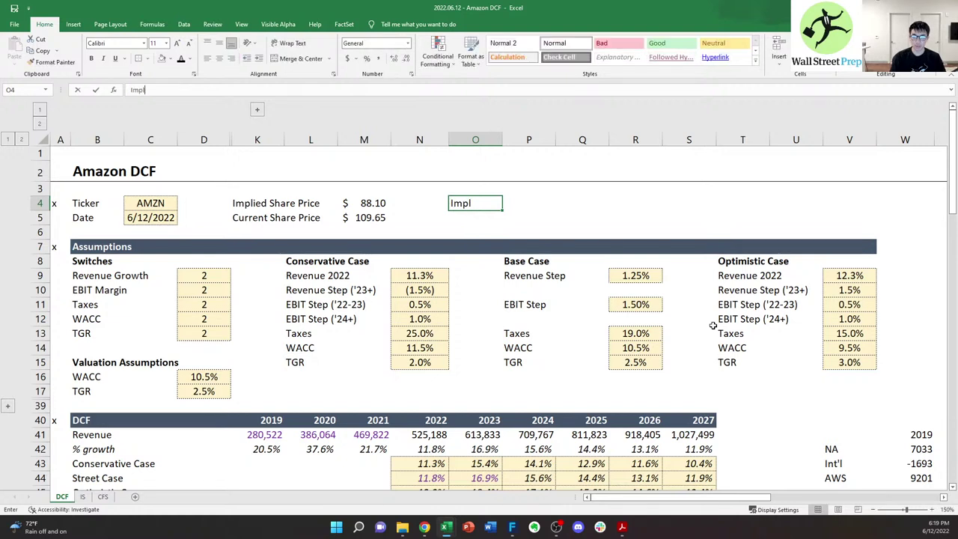
type("ied Upside")
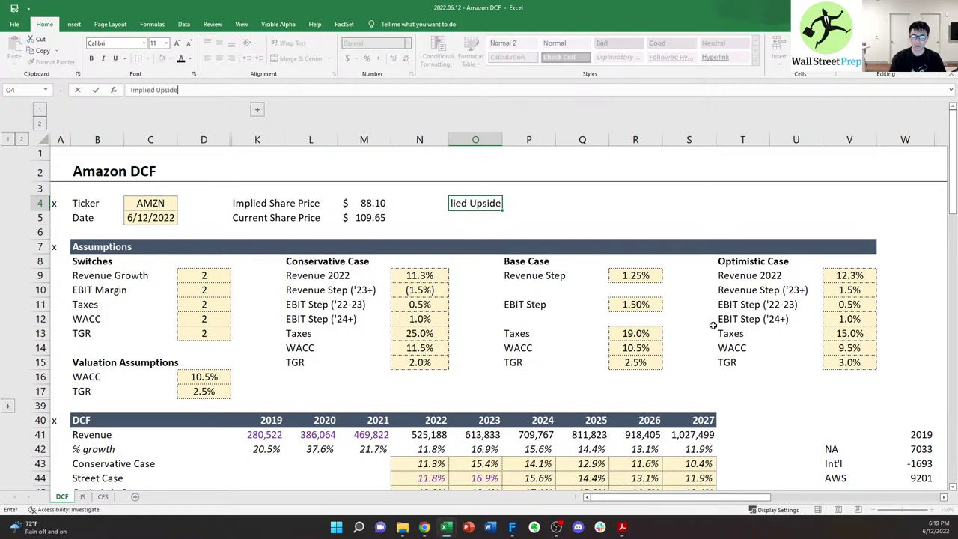
type(" / Downside")
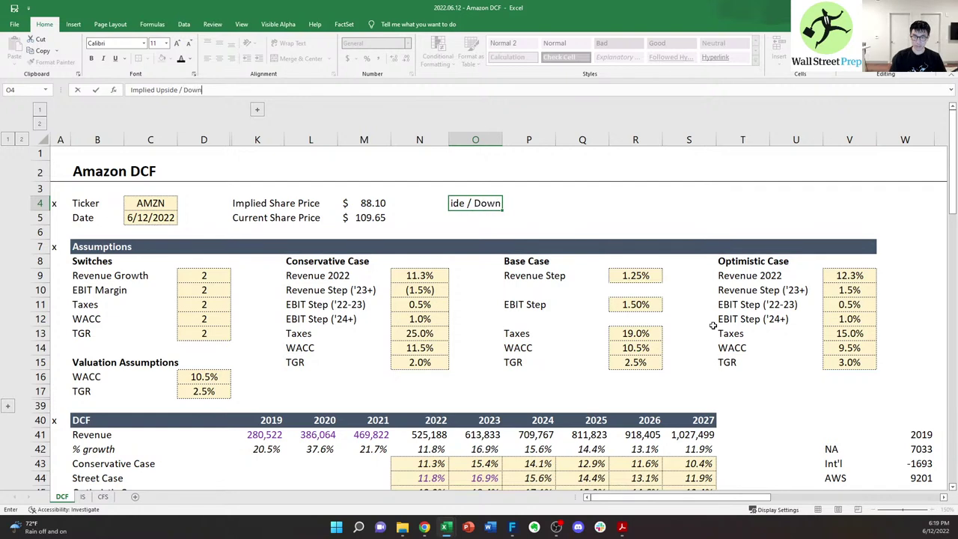
- Calculate the implied upside or downside in cell R4 with the formula =M4/M5-1
key("Right")
key("Right")
key("Right")
type("=")
key("Left")
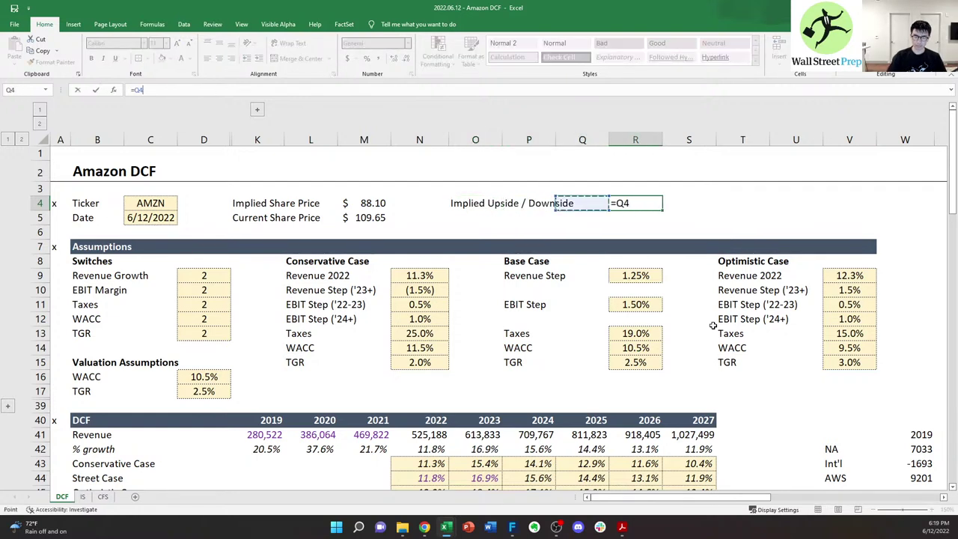
key("Left")
key("Left")
key("Left")
key("Left")
type("/")
key("Down")
key("Left")
key("Left")
key("Left")
key("Left")
key("Left")
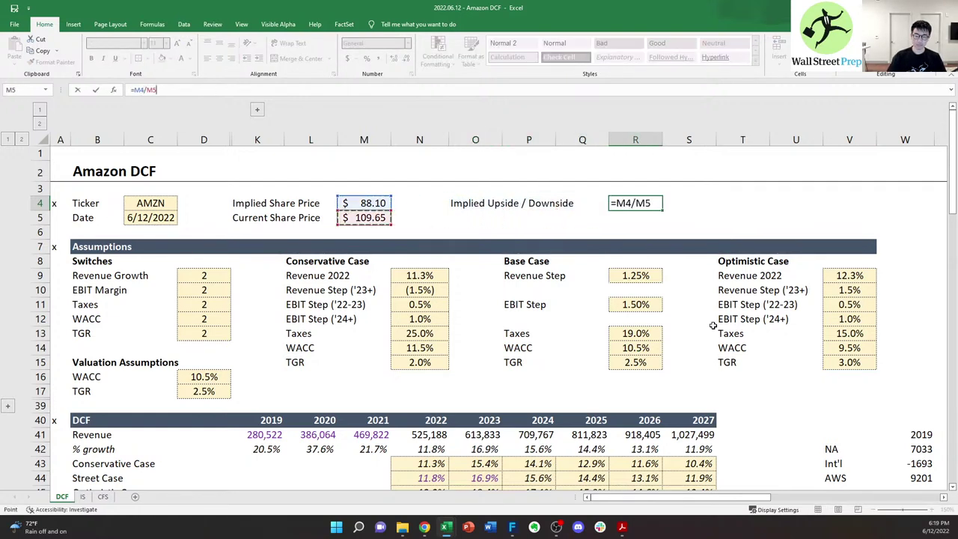
type("-1")
key("ctrl+Return")
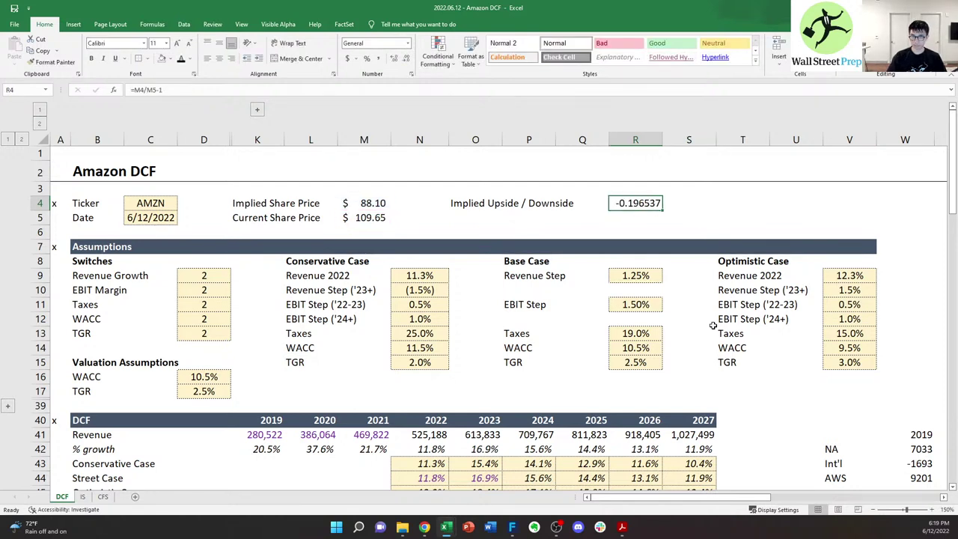
- Format cell R4 as a percentage with the custom number format 0%;(0%) so negatives use parentheses
key("ctrl+shift+5")
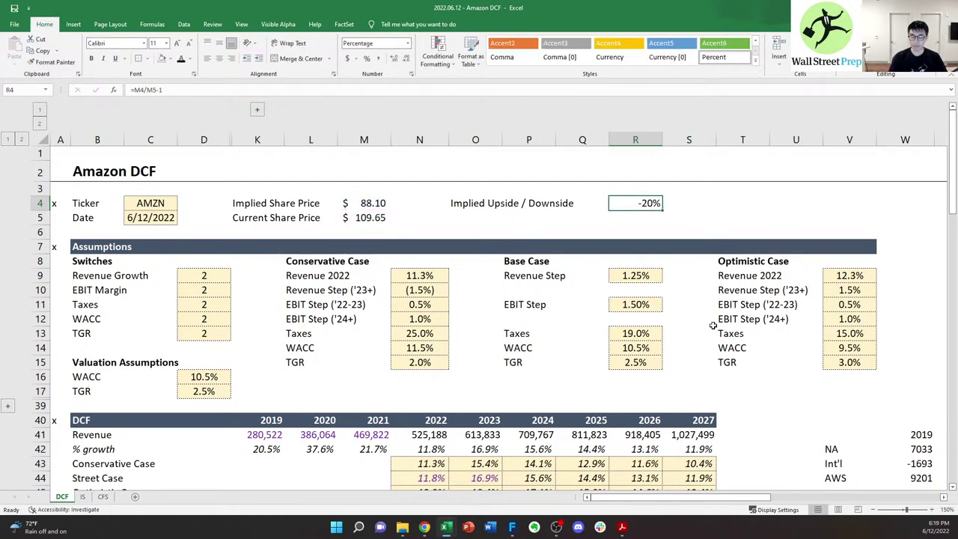
left_click(407, 43)
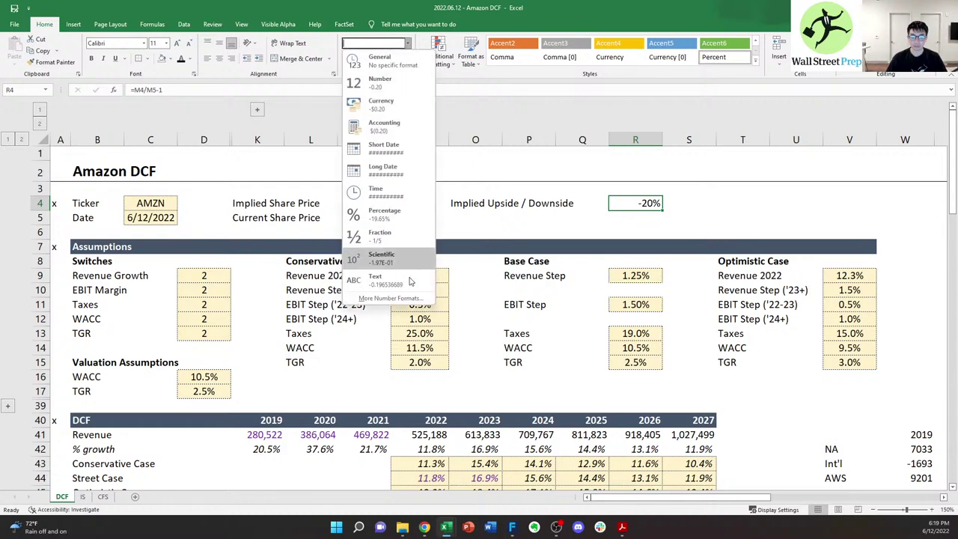
left_click(374, 302)
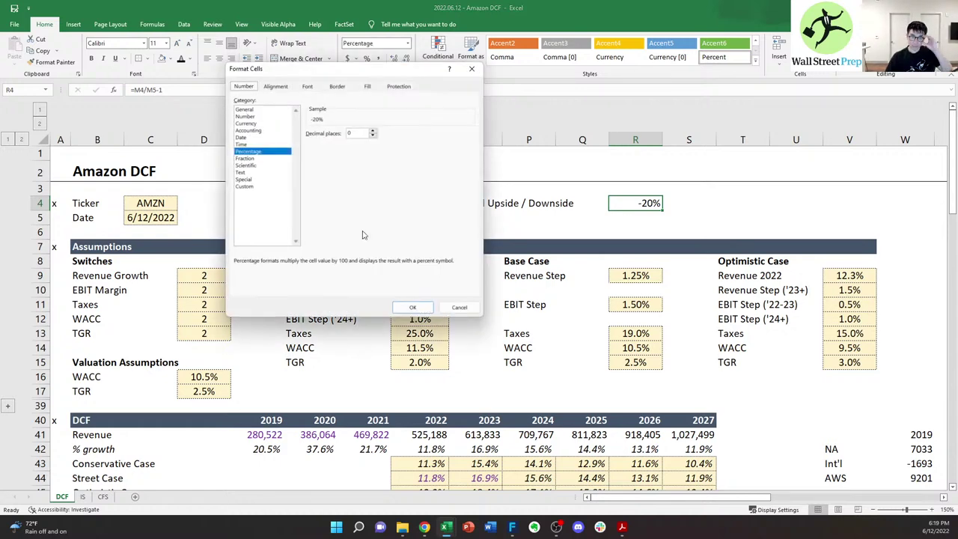
left_click(247, 187)
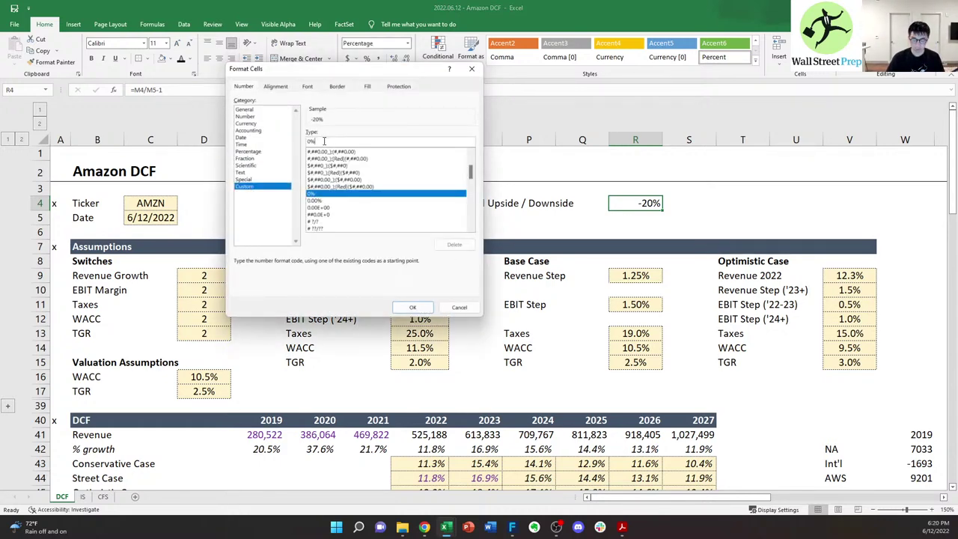
left_click(324, 140)
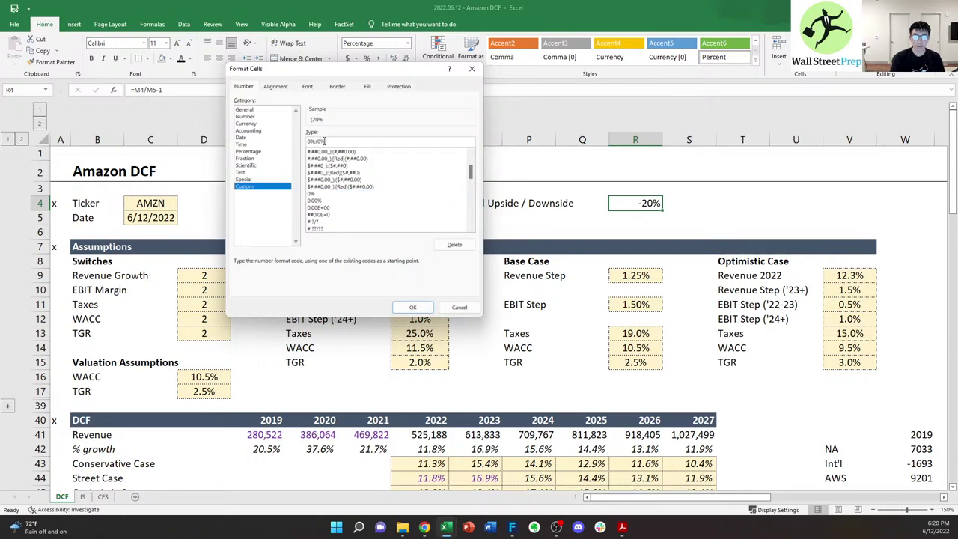
key("Return")
- Review the DCF sheet from the header summary and assumptions down through the projections to the share price in row 82
key("Left")
key("Left")
key("Left")
key("Down")
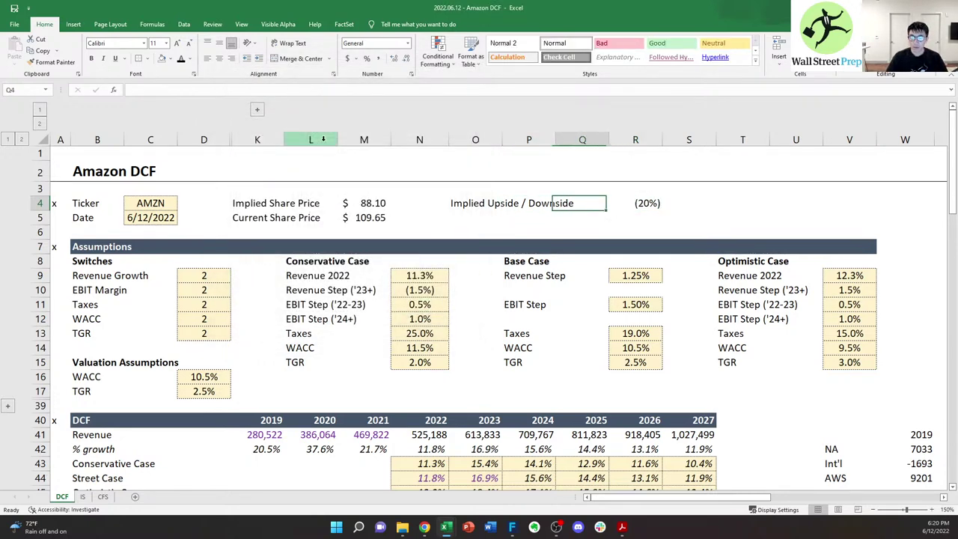
key("Left")
key("Left")
key("Left")
key("Left")
key("Down")
key("Down")
key("Down")
key("Down")
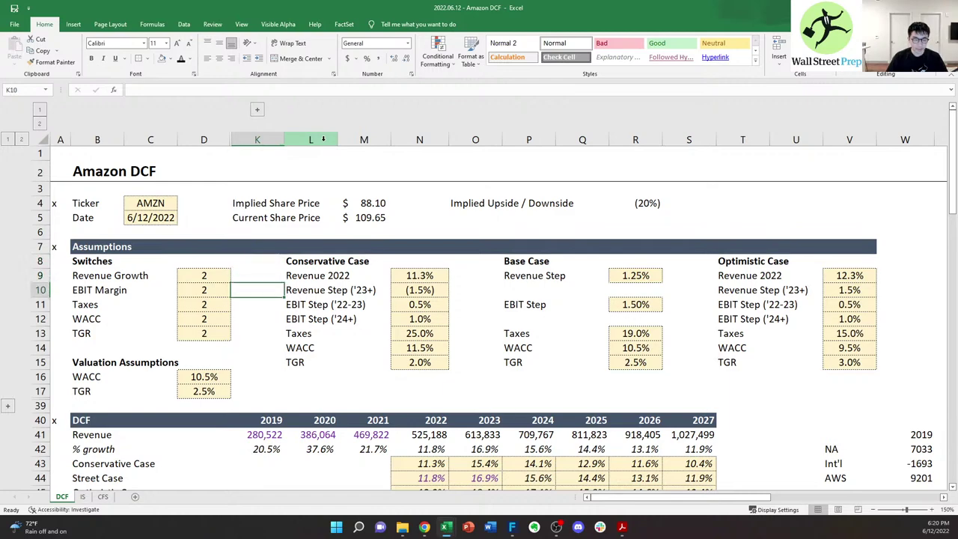
key("Down")
key("Down")
key("Down")
key("Down")
key("Down")
key("Down")
key("Down")
key("Down")
key("Down")
key("Down")
key("Down")
key("Down")
key("Down")
key("Down")
key("Down")
key("Down")
key("Down")
key("Down")
key("Down")
key("Down")
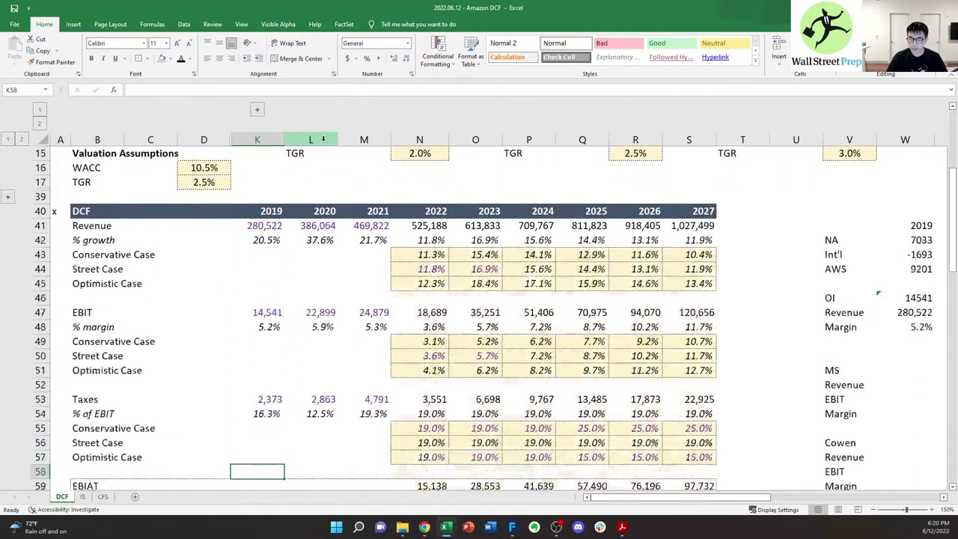
key("Down")
key("Down")
key("Down")
key("Down")
key("Down")
key("Down")
key("Down")
key("Down")
key("Down")
key("Down")
key("Down")
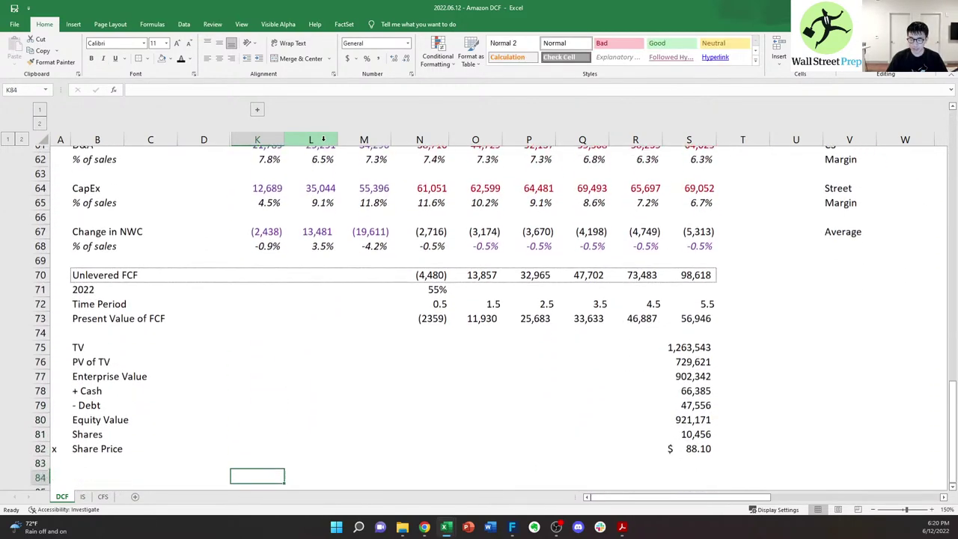
- Return to the top of the DCF sheet and select the Implied Share Price label in cell K4
key("Left")
key("Left")
key("Left")
key("Left")
key("ctrl+Up")
key("ctrl+Up")
key("ctrl+Up")
key("ctrl+Up")
key("ctrl+Up")
key("Right")
key("Right")
key("Right")
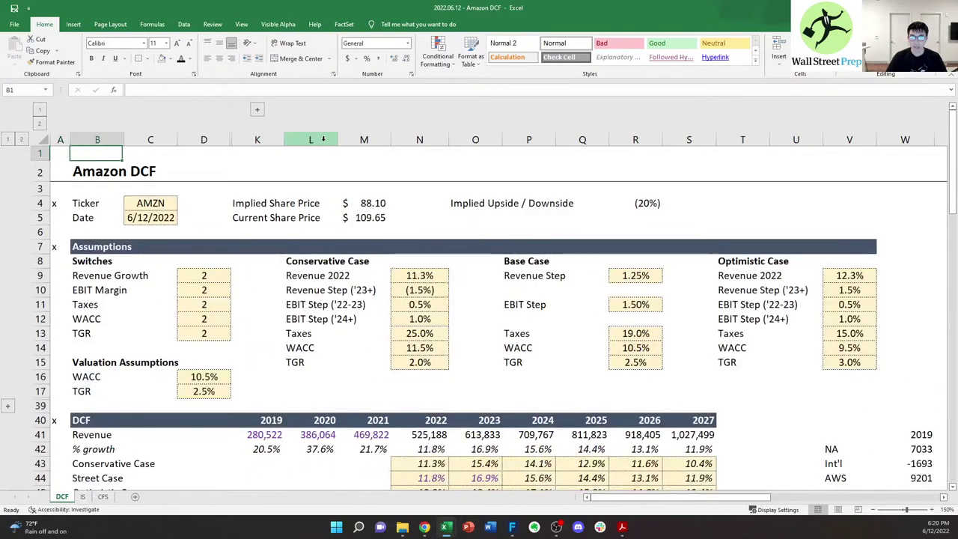
key("Left")
key("Left")
key("Right")
key("Right")
key("Right")
key("Down")
key("Down")
key("Down")
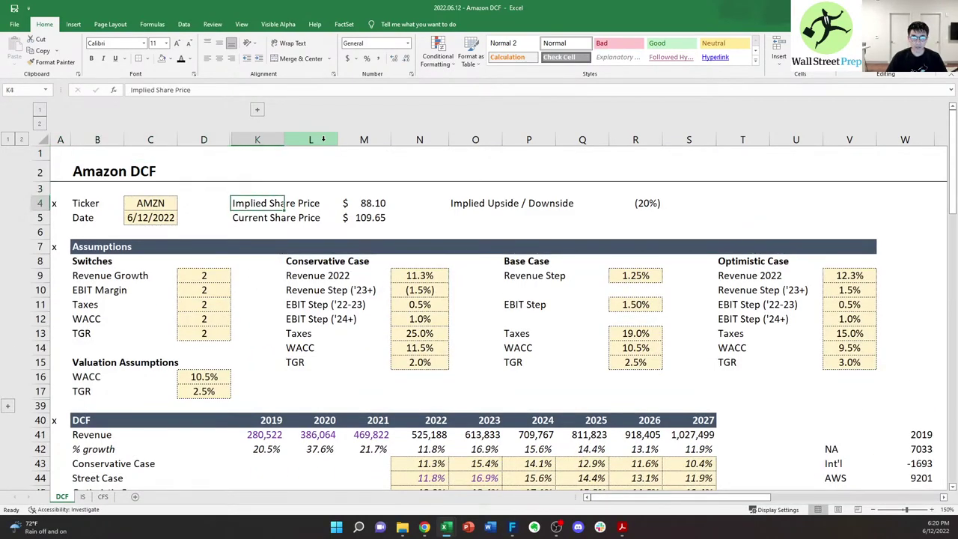
- Switch to Chrome and look over the Wall Street Prep homepage, including its self-study courses, boot camps and corporate training sections
key("alt+Tab")
key("alt+Tab")
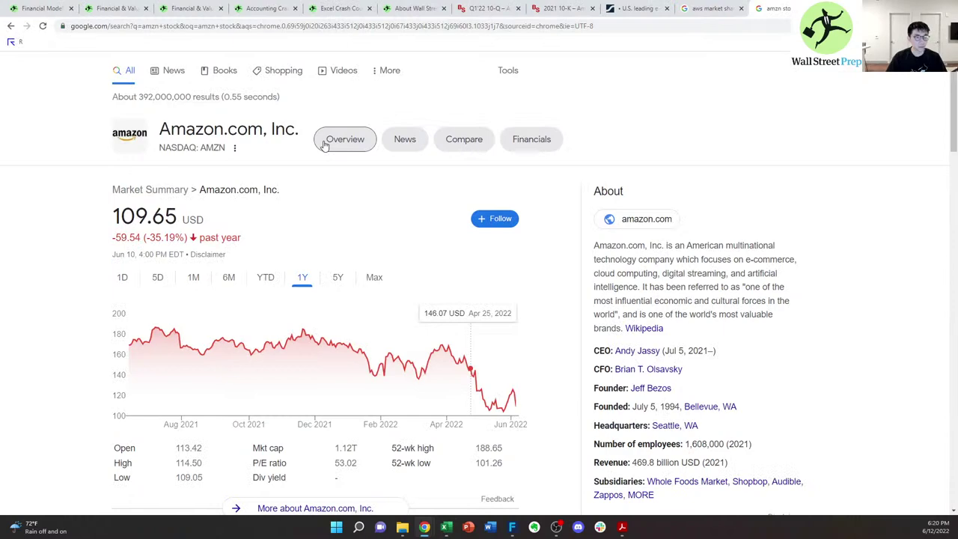
key("ctrl+1")
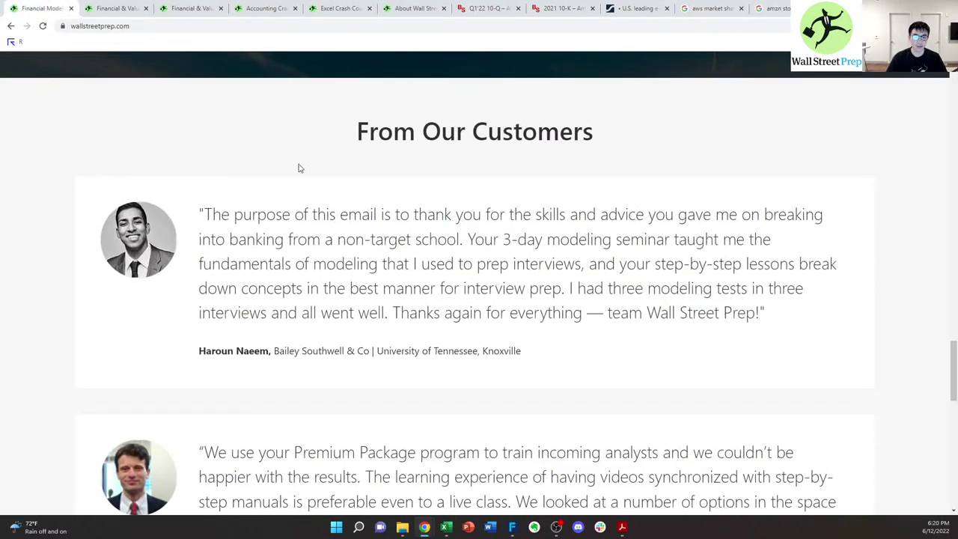
scroll(298, 169, "down", 3)
scroll(397, 293, "up", 15)
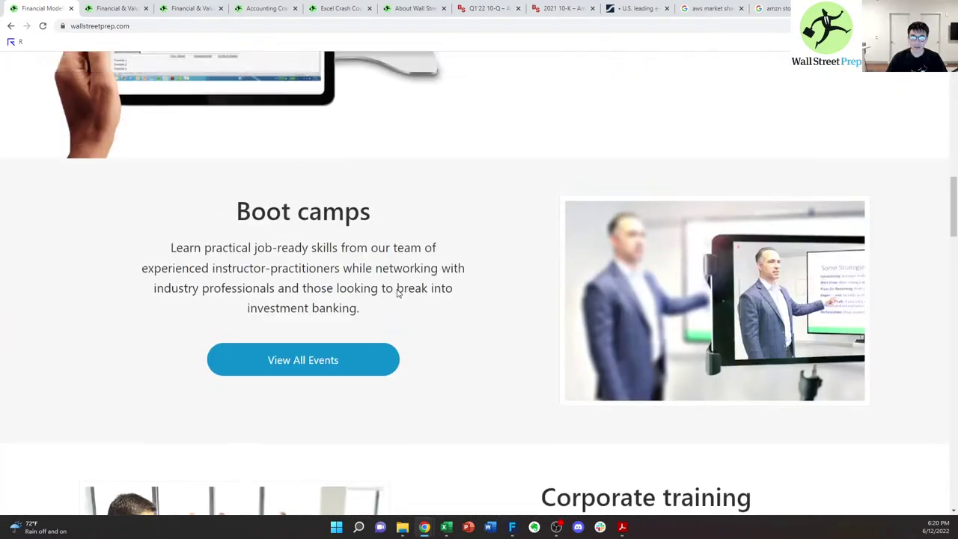
scroll(398, 293, "up", 10)
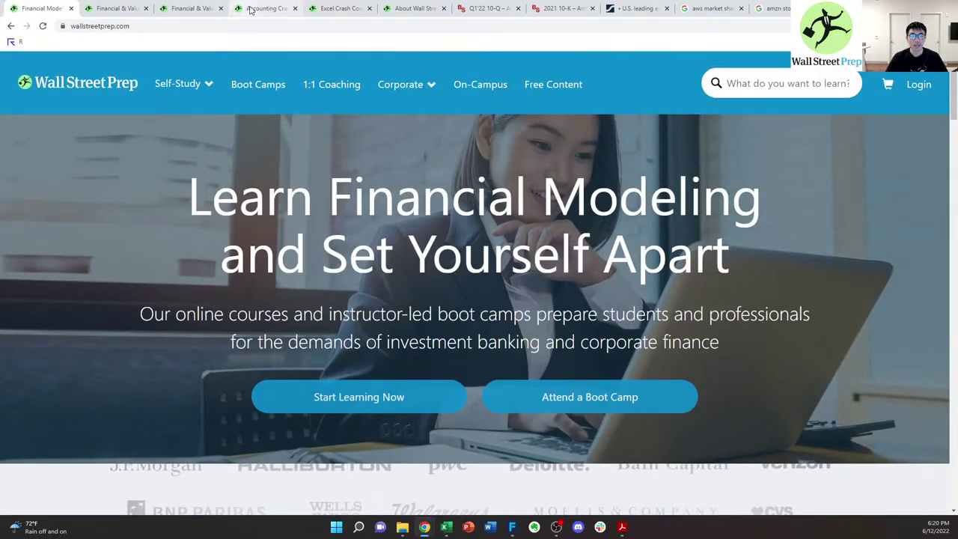
left_click(251, 9)
left_click(116, 8)
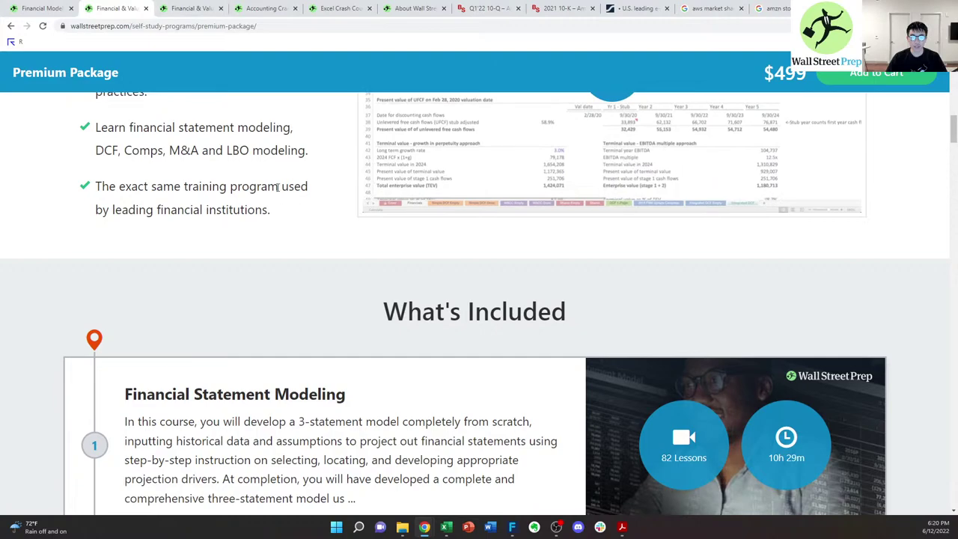
scroll(278, 188, "up", 15)
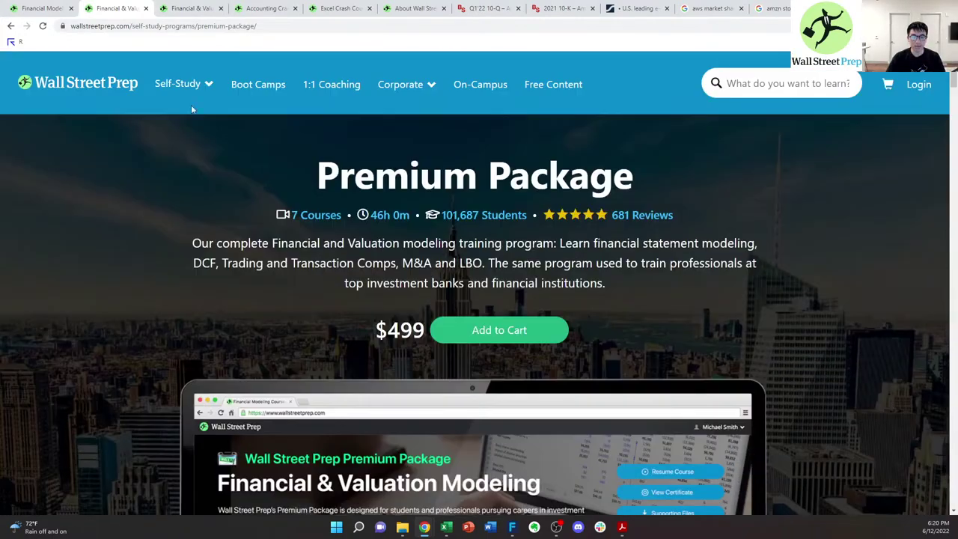
left_click(45, 8)
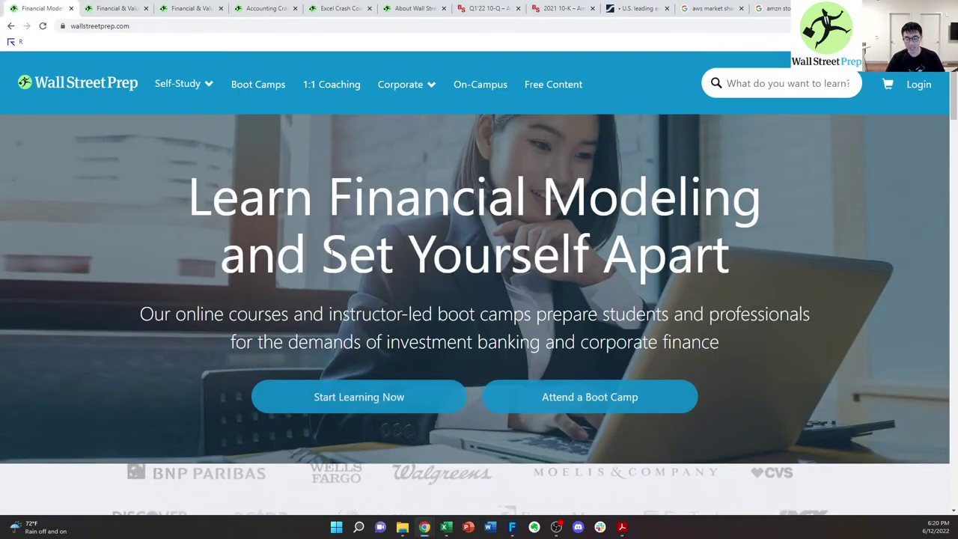
scroll(228, 262, "down", 4)
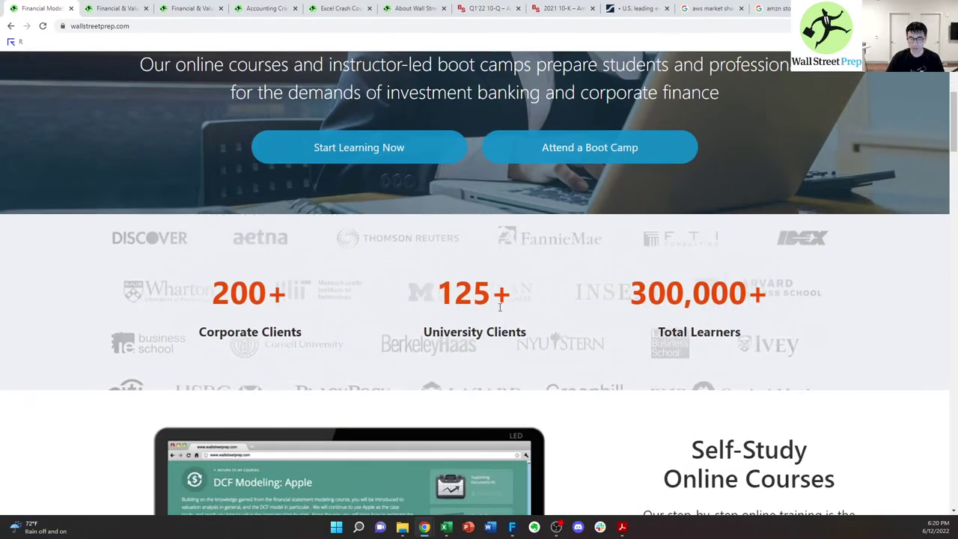
scroll(506, 292, "down", 4)
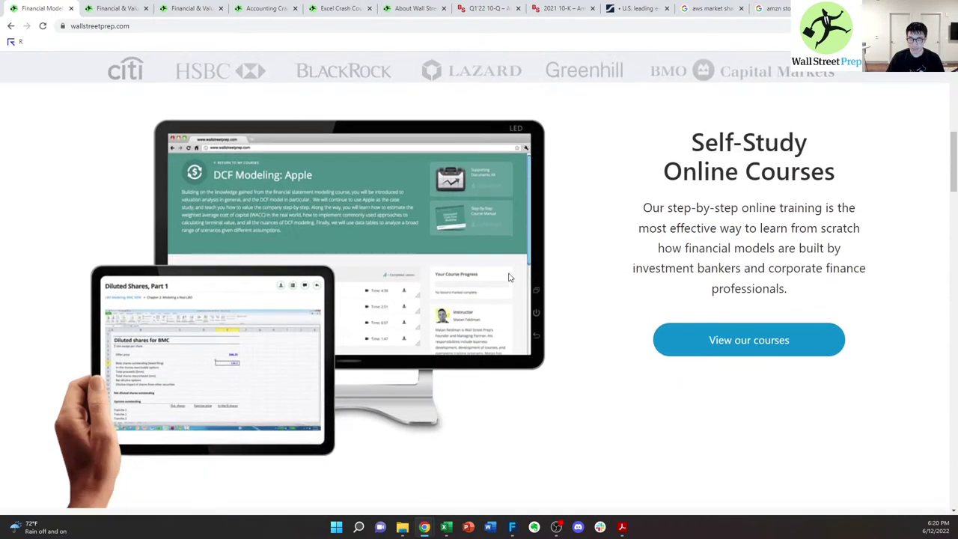
scroll(507, 277, "down", 6)
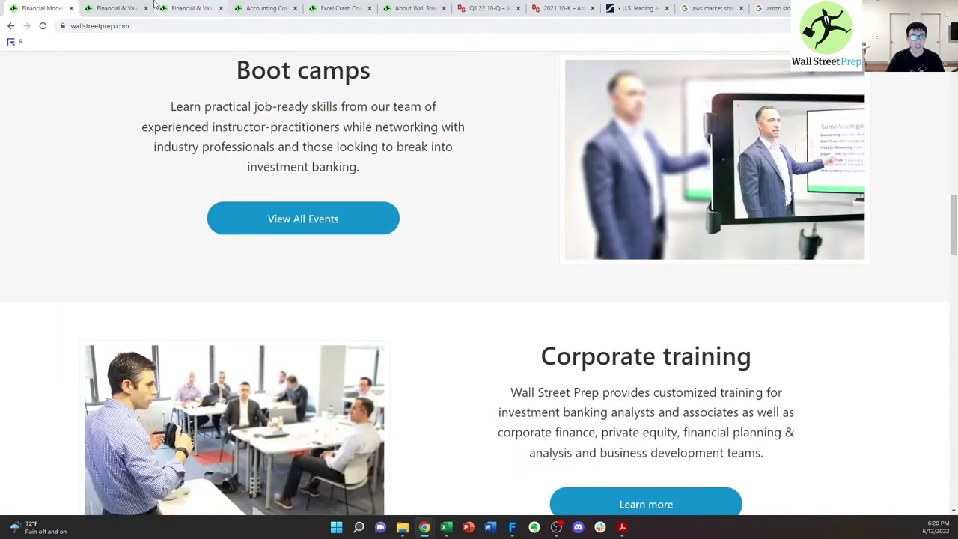
- Examine the Premium Package page, from its overview and certificate through the list of included modeling courses
left_click(151, 8)
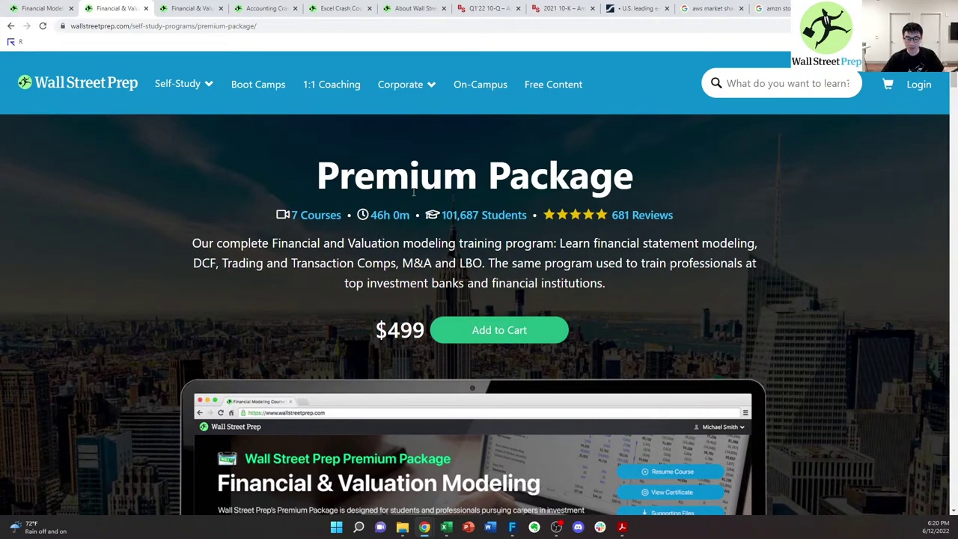
scroll(487, 262, "down", 4)
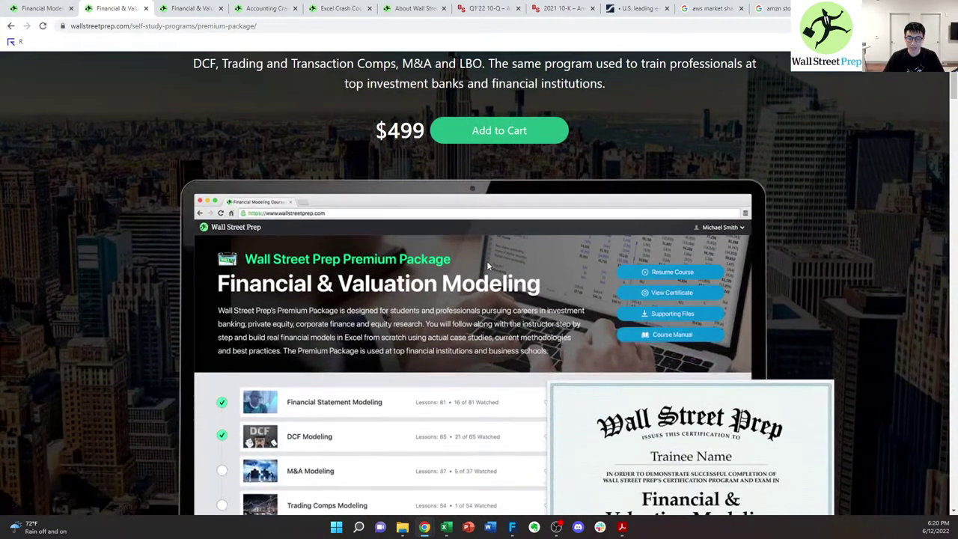
scroll(402, 232, "up", 3)
scroll(397, 241, "up", 2)
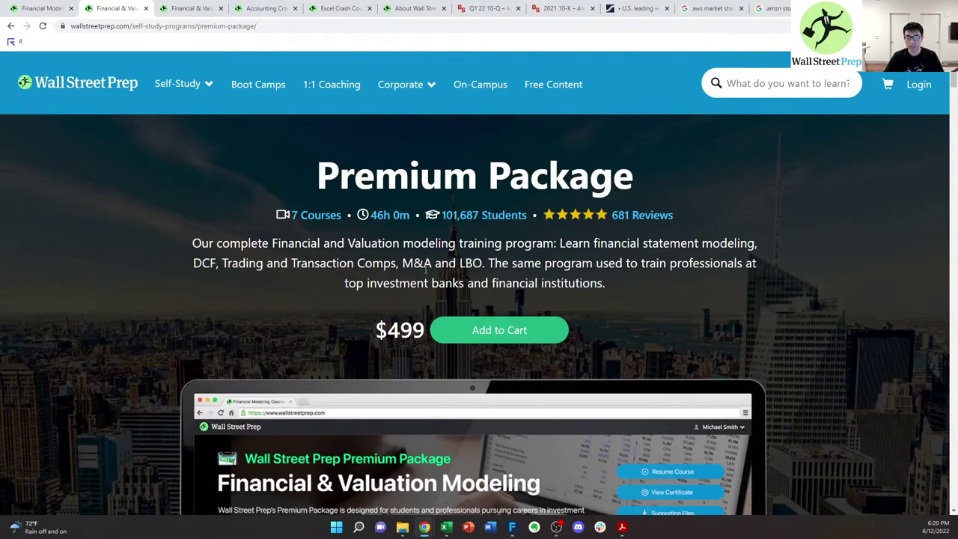
scroll(427, 274, "down", 5)
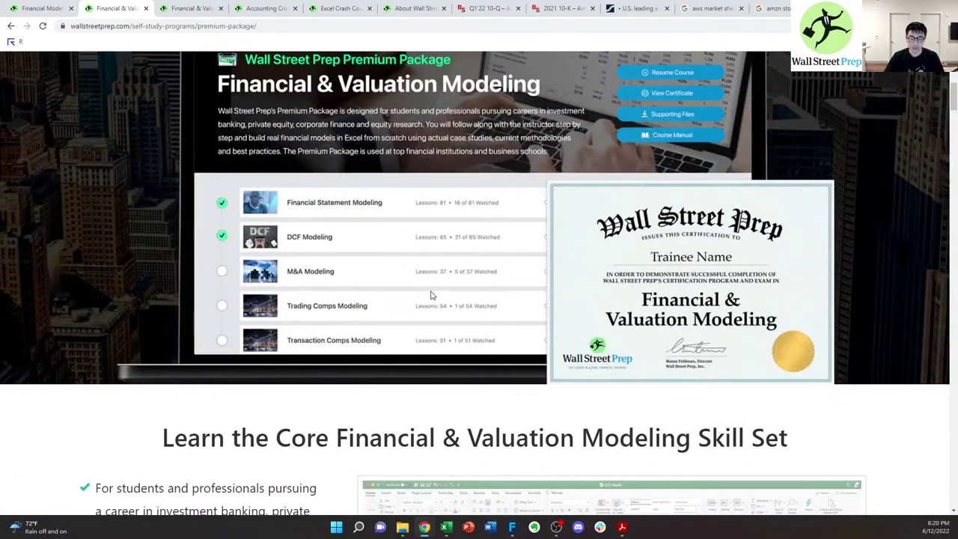
scroll(366, 188, "up", 3)
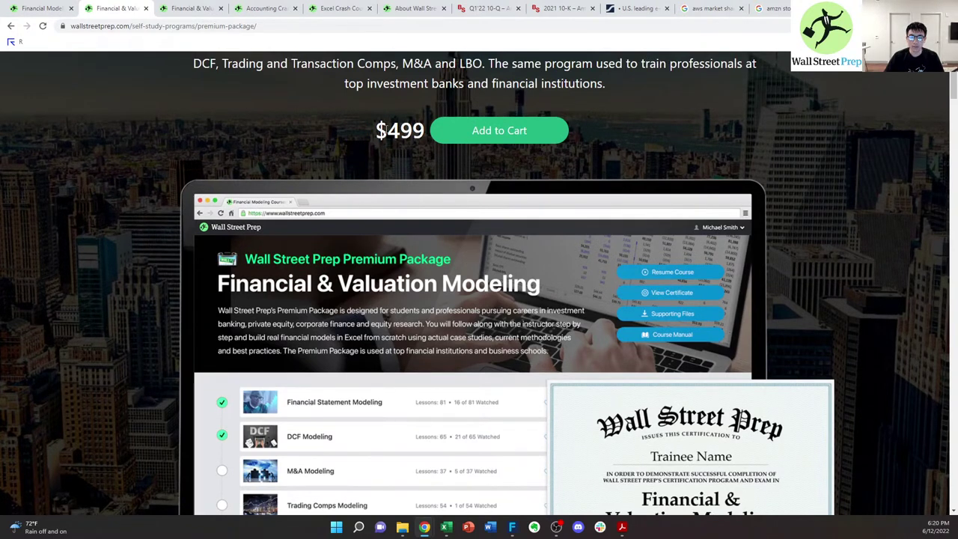
scroll(397, 222, "down", 10)
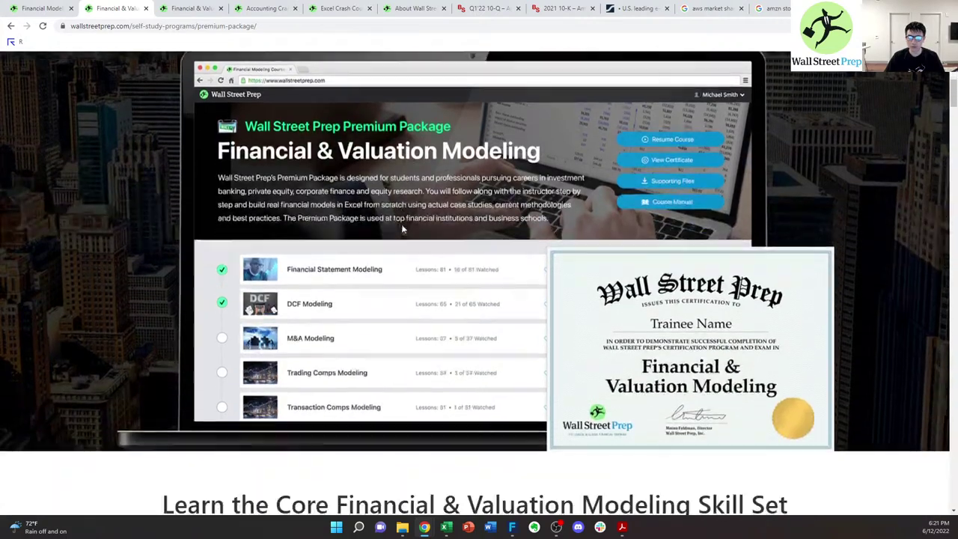
scroll(403, 227, "down", 5)
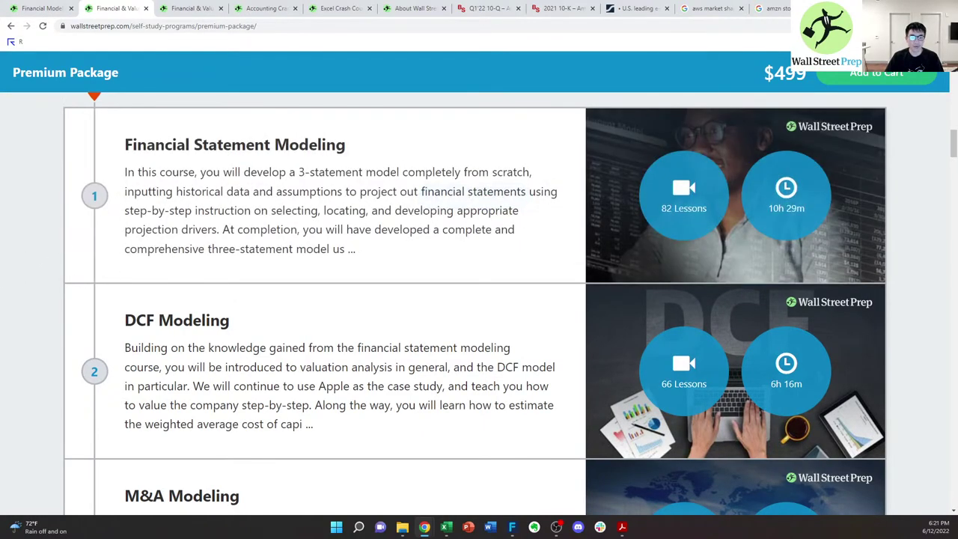
scroll(33, 258, "down", 4)
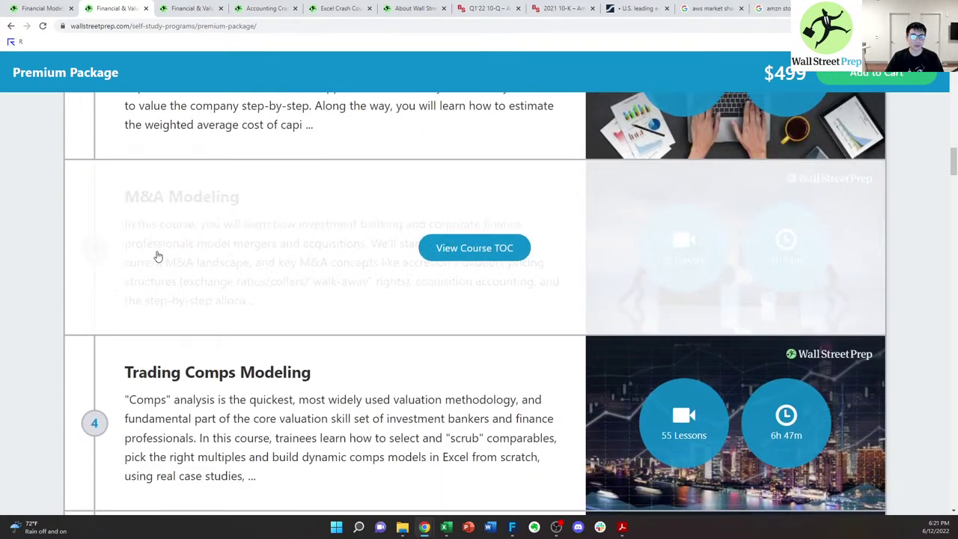
scroll(91, 275, "down", 5)
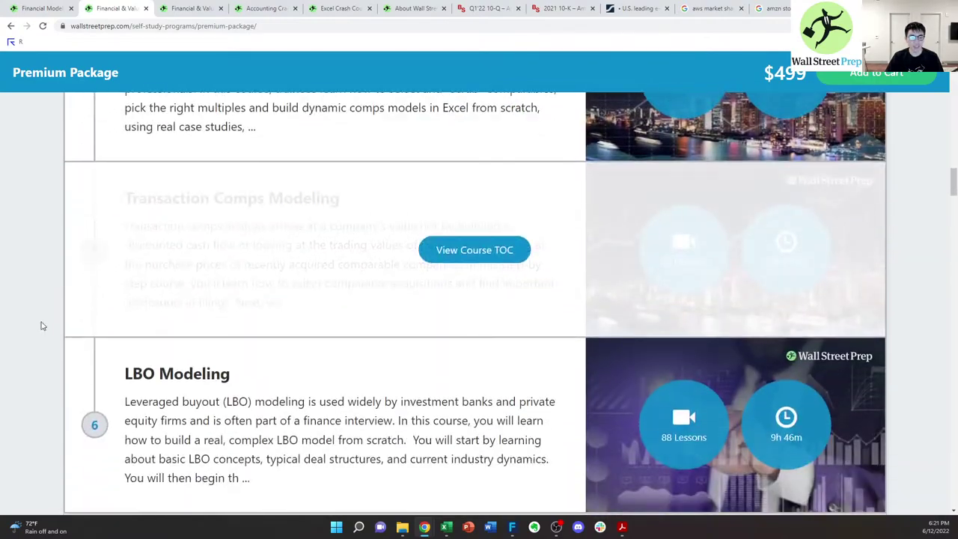
scroll(143, 352, "down", 2)
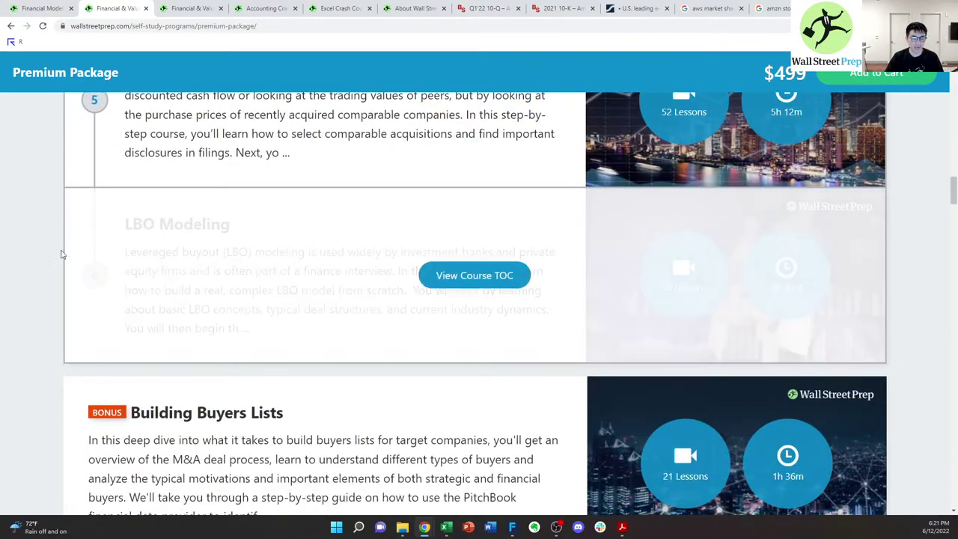
scroll(26, 270, "up", 3)
scroll(26, 270, "up", 19)
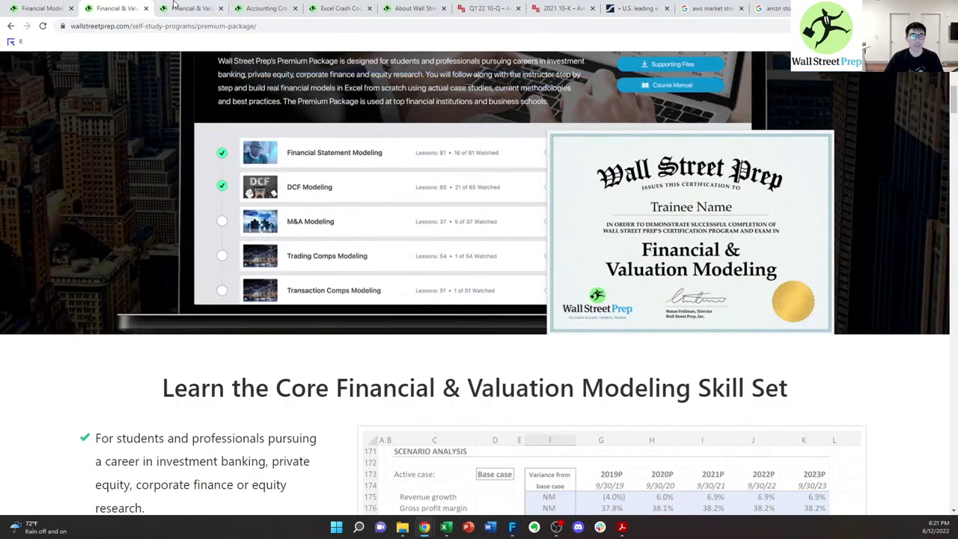
- View the Accounting Crash Course page with its description and the Excel Crash Course page
left_click(175, 7)
left_click(274, 9)
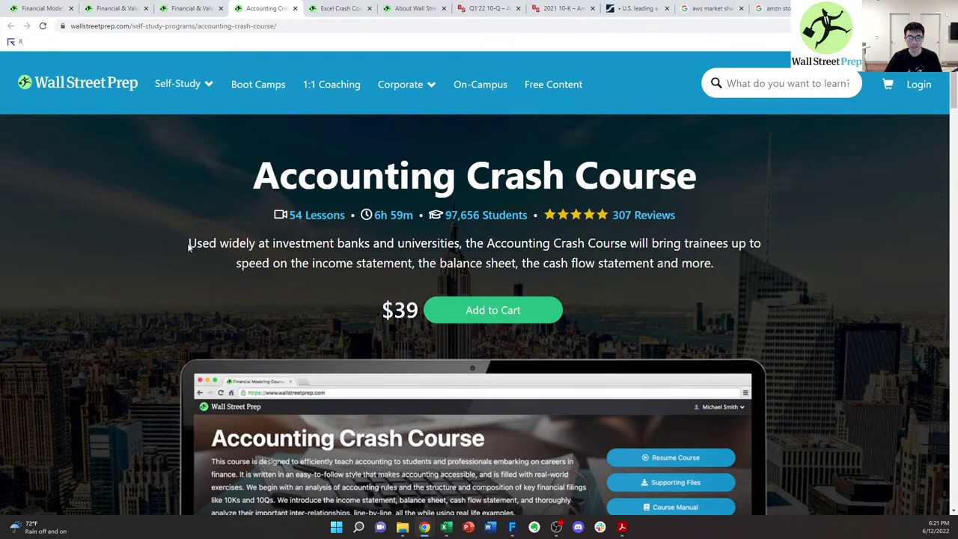
mouse_move(189, 247)
left_mouse_down()
mouse_move(714, 266)
mouse_move(396, 243)
mouse_move(196, 244)
left_mouse_up()
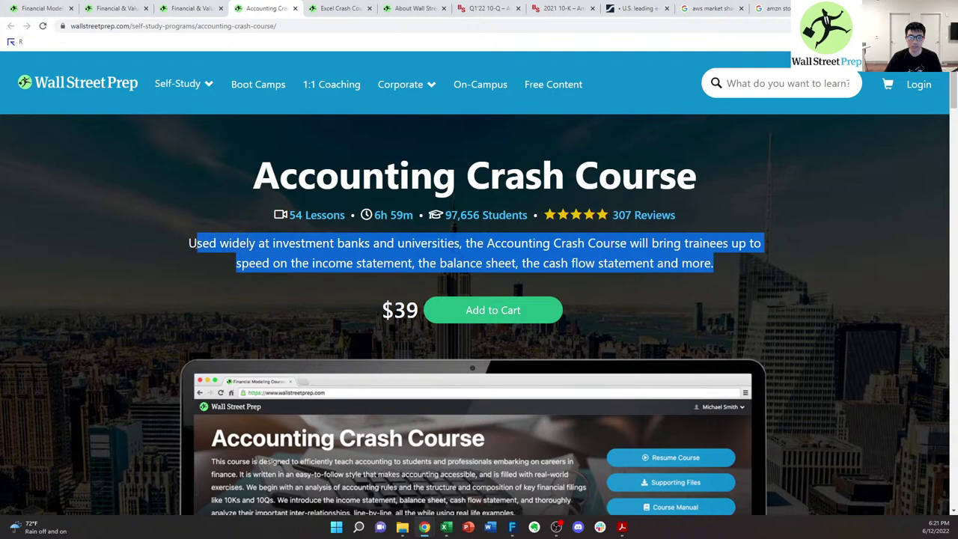
left_click(237, 205)
left_click(326, 7)
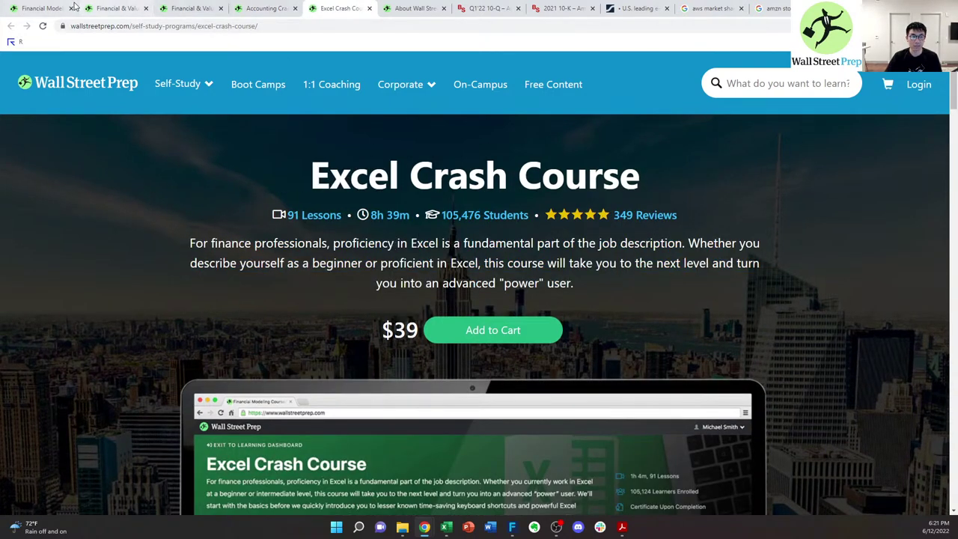
- Close all the Wall Street Prep pages, clear the text selection in the Amazon 10-Q, and switch back to the DCF workbook in Excel
middle_click(51, 8)
middle_click(51, 9)
middle_click(51, 8)
middle_click(50, 7)
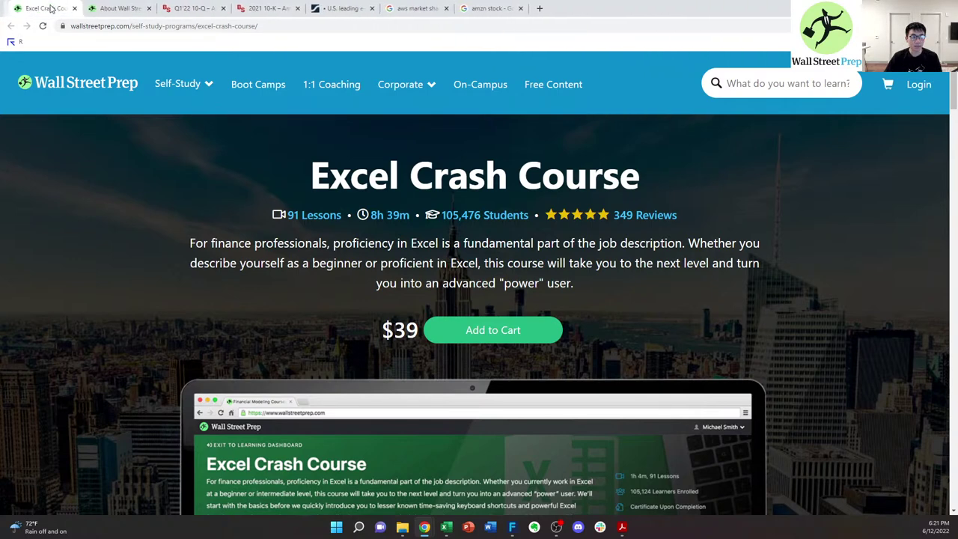
middle_click(48, 8)
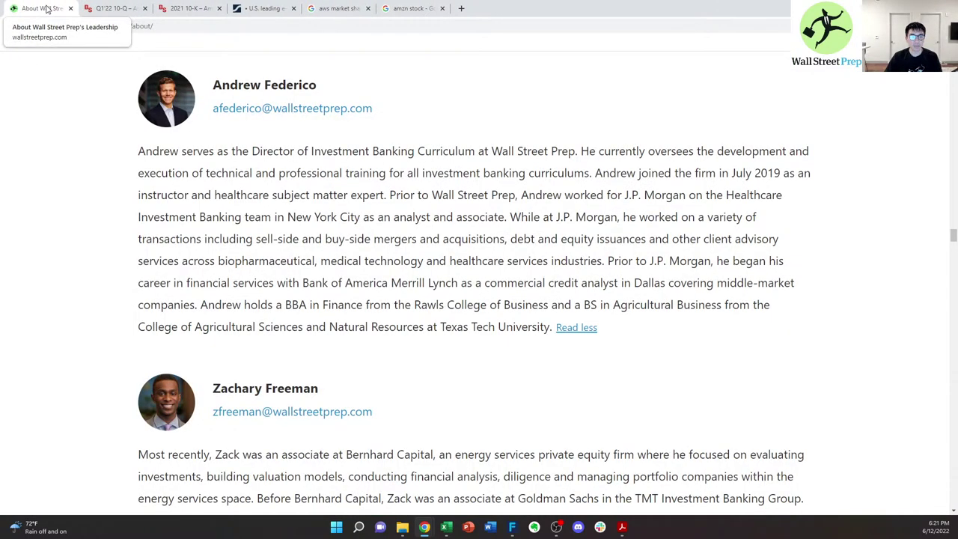
middle_click(47, 8)
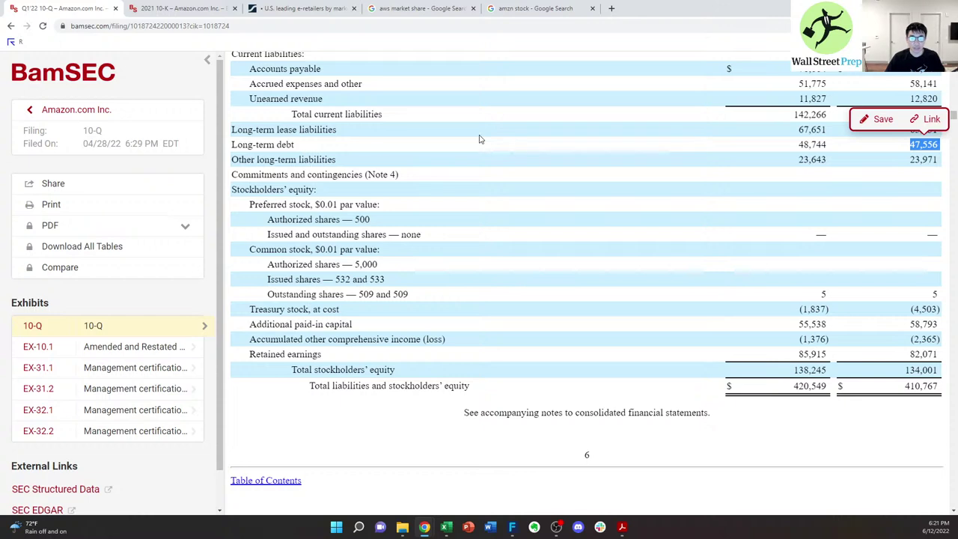
left_click(470, 104)
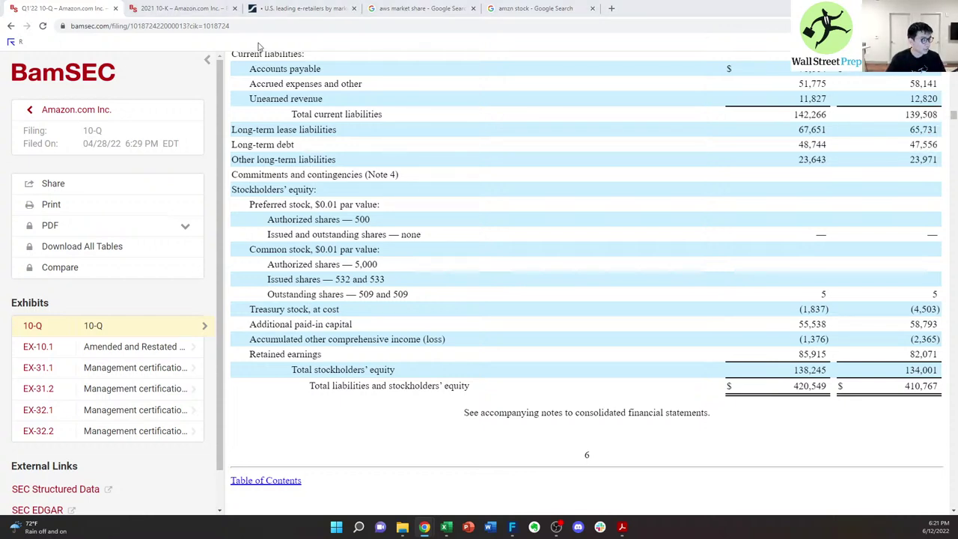
key("alt+Tab")
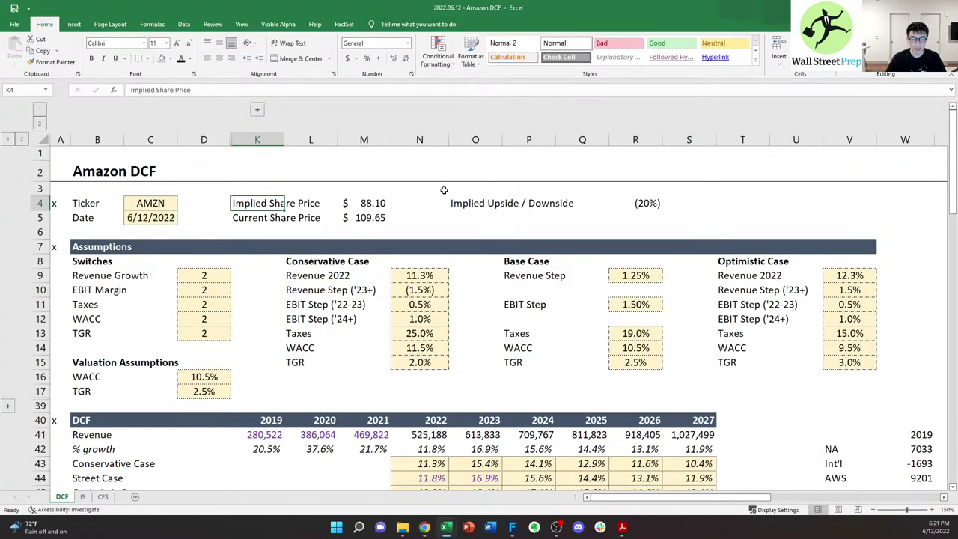
- Review the implied share price, the Revenue Growth switch and the revenue and EBIT case rows of the DCF
left_click(399, 208)
left_click(202, 275)
scroll(336, 304, "down", 3)
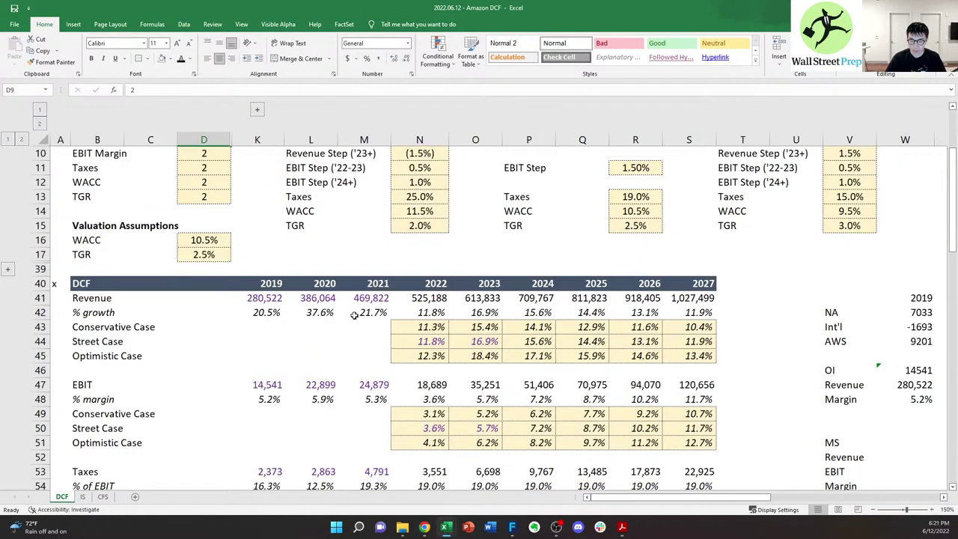
scroll(417, 347, "up", 2)
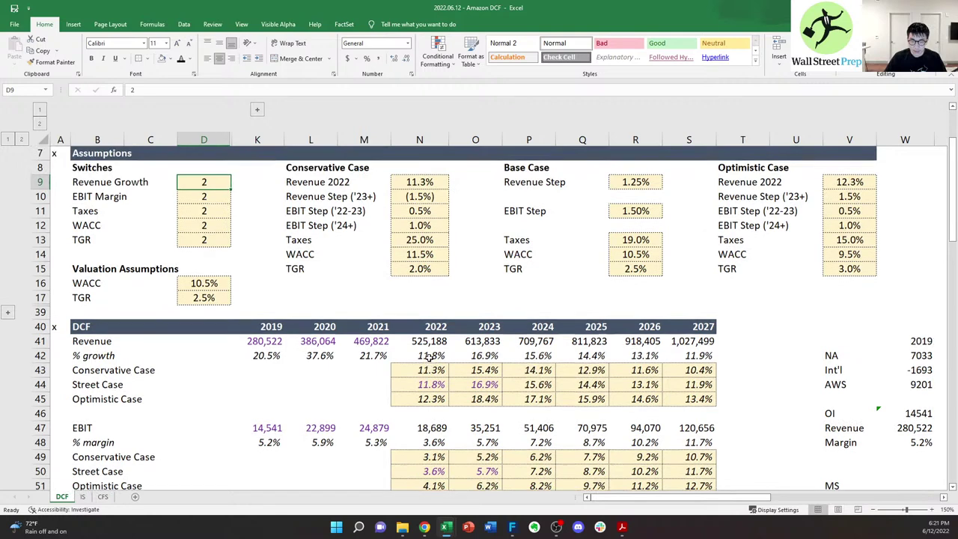
scroll(427, 337, "down", 3)
scroll(437, 321, "up", 1)
scroll(446, 310, "down", 1)
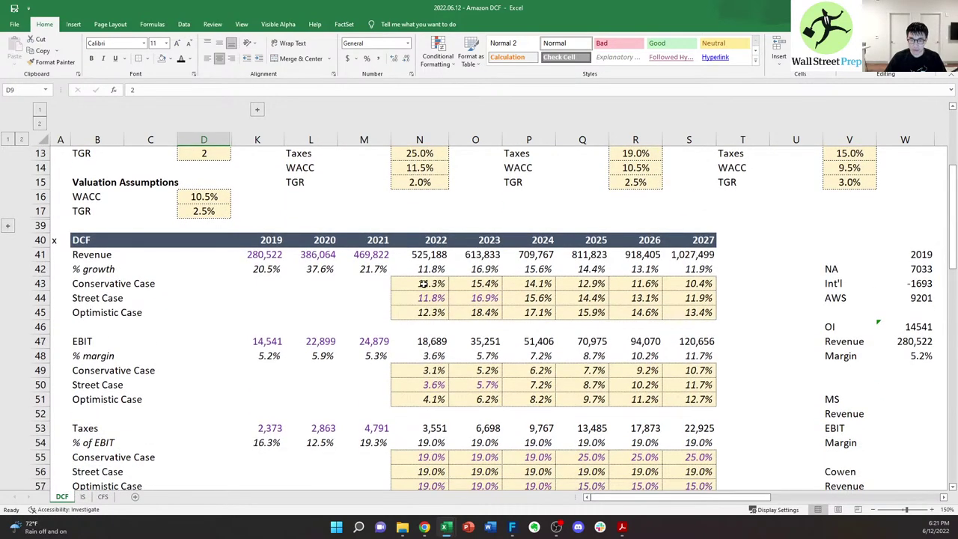
scroll(431, 307, "up", 4)
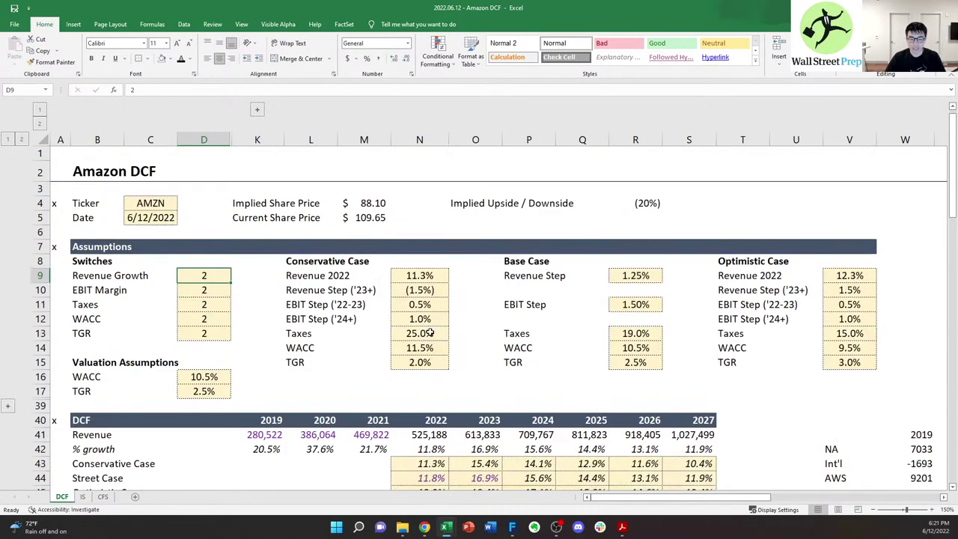
left_click(365, 207)
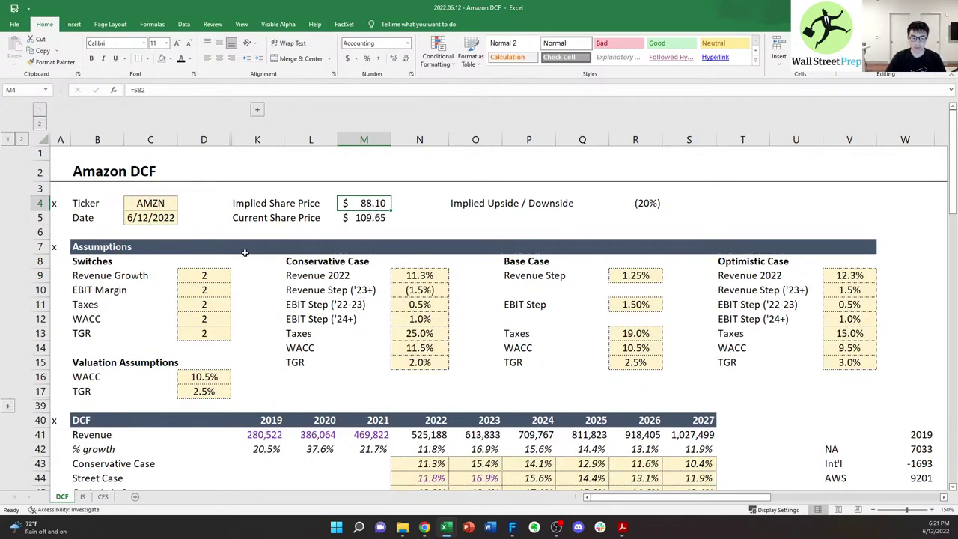
- Set the Revenue Growth, EBIT Margin, Taxes, WACC and TGR switches to 3 and check the implied share price
left_click(198, 275)
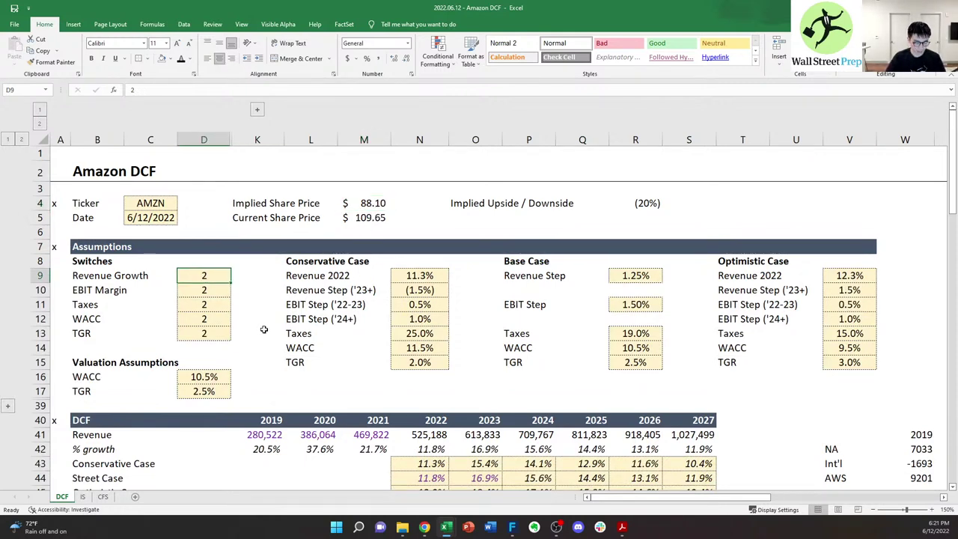
type("3")
key("Return")
key("3")
key("Return")
key("3")
key("Return")
key("3")
key("Return")
type("3")
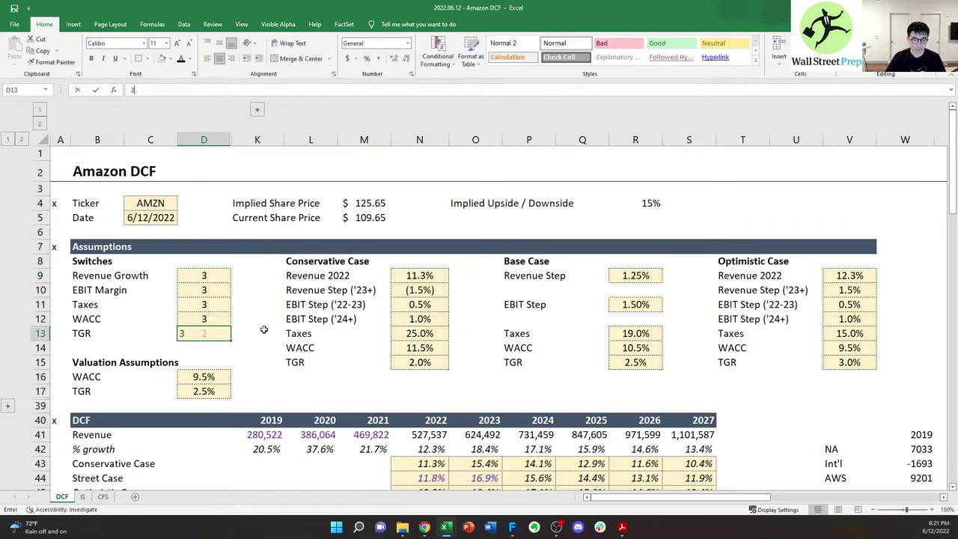
key("Return")
key("Up")
key("Up")
key("Up")
left_click(364, 211)
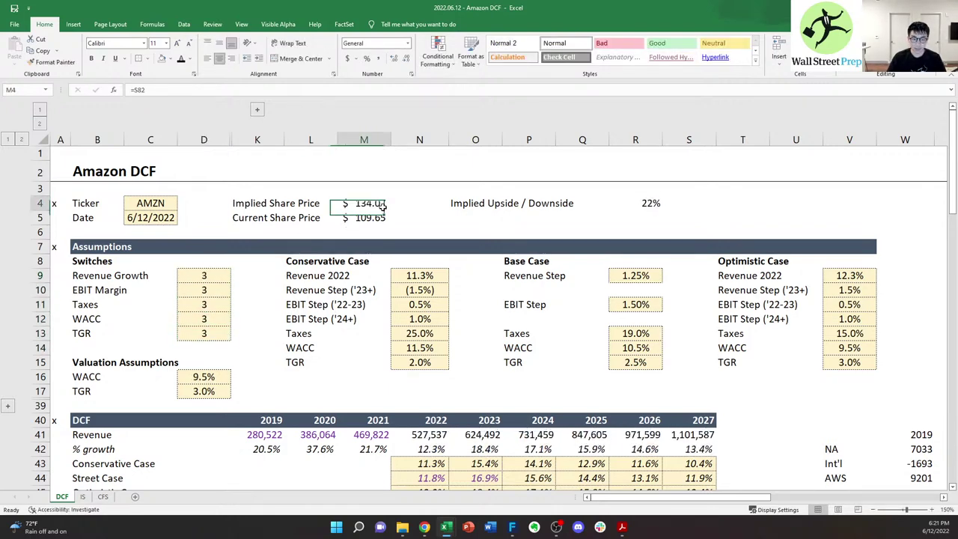
- Set all five scenario switches to 1 and compare the implied share price with the current share price
left_click(217, 277)
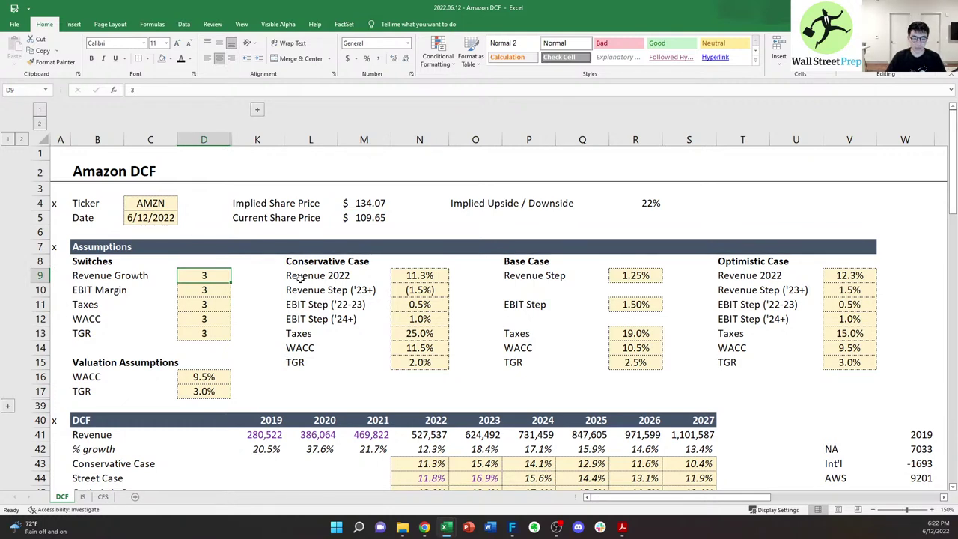
type("1")
key("Return")
type("1")
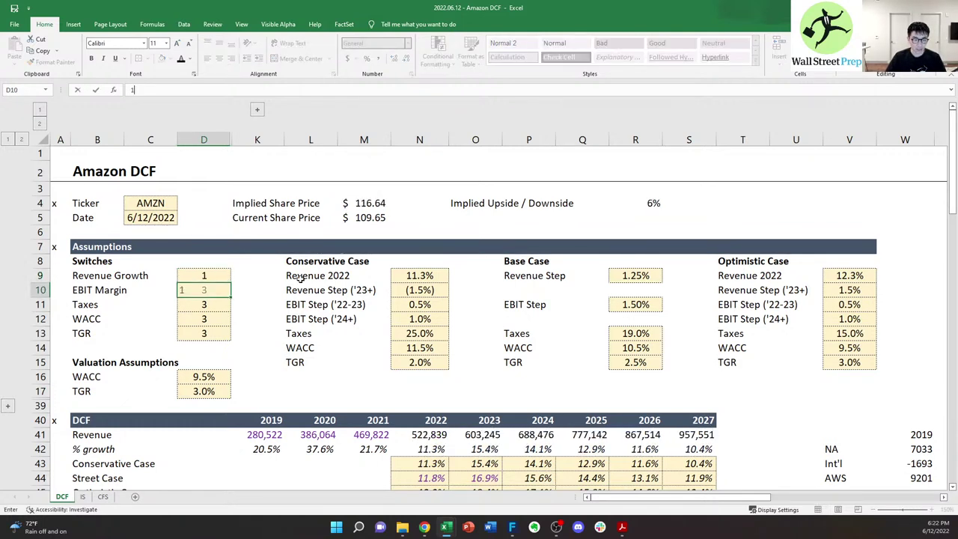
key("Return")
type("1")
key("Return")
type("1 1")
key("Up")
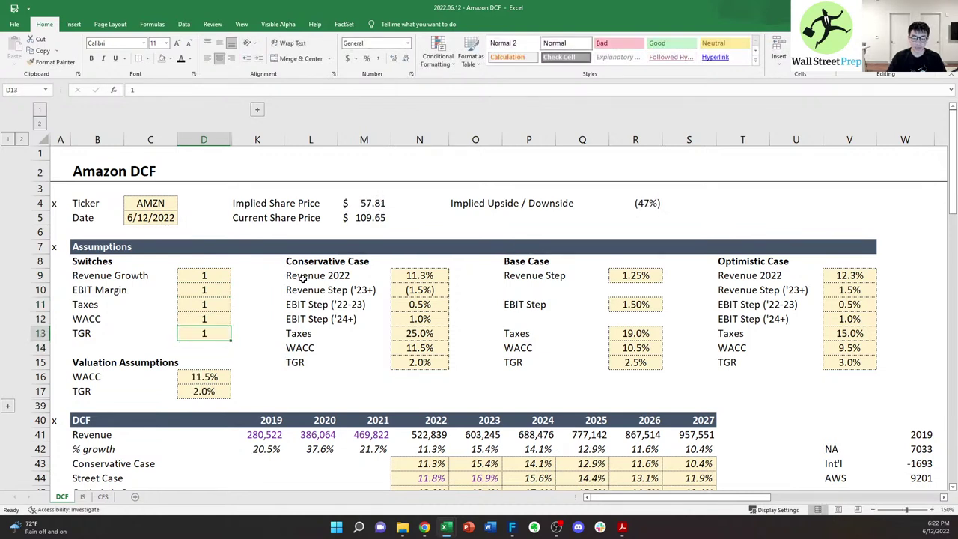
left_click(374, 203)
left_click(376, 217)
left_click(375, 203)
left_click(378, 216)
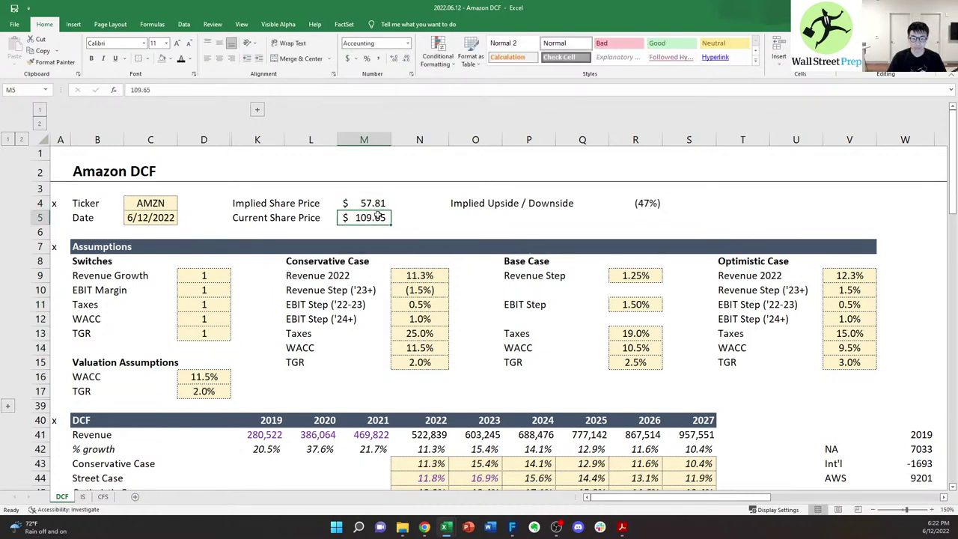
- Set the Revenue Growth, EBIT Margin, Taxes, WACC and TGR switches back to 2
left_click(216, 271)
type("2")
key("Return")
key("2")
key("Return")
key("2")
key("Return")
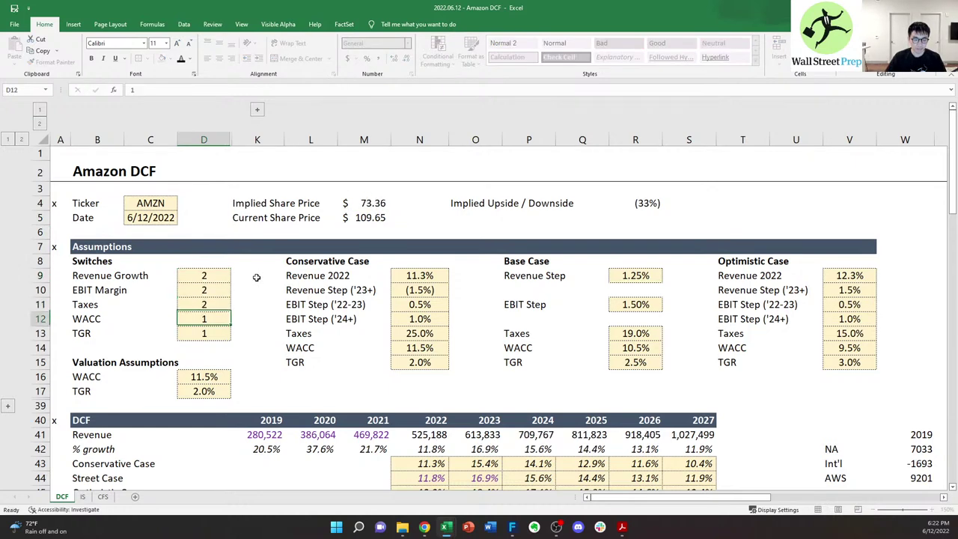
key("2")
key("Return")
key("2")
key("Return")
- Examine the 2022–2027 revenue growth row and compare its Street and Optimistic Case rates
scroll(292, 303, "down", 3)
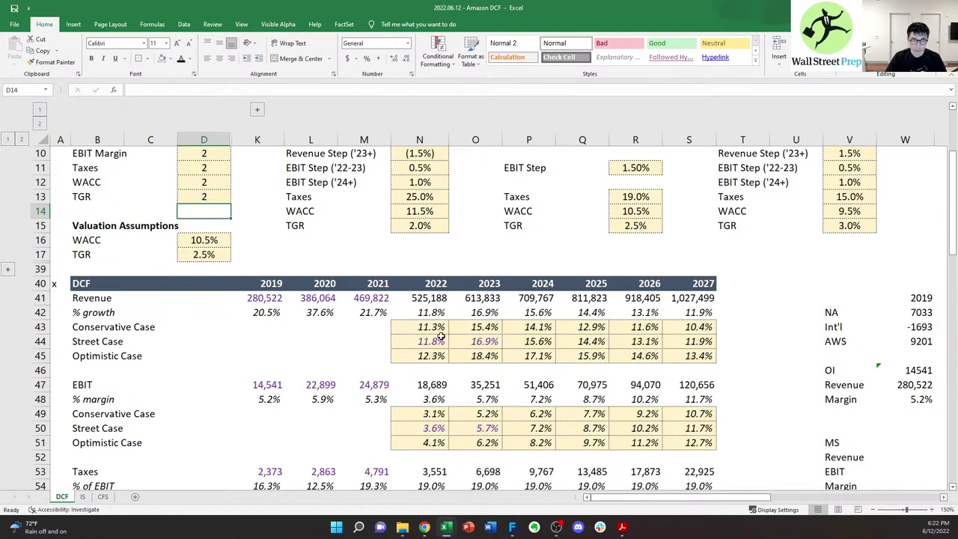
left_click_drag(430, 312, 692, 313)
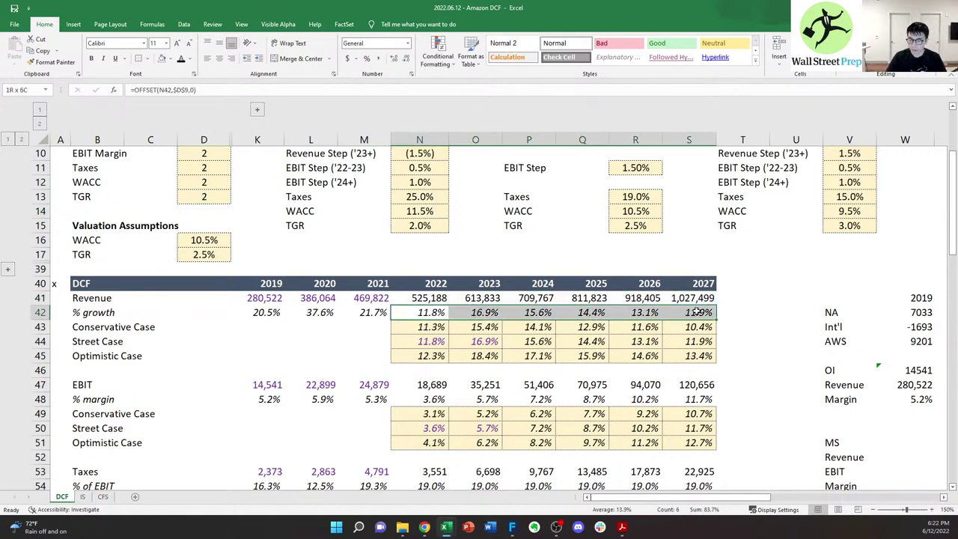
left_click_drag(444, 345, 677, 344)
left_click(670, 346)
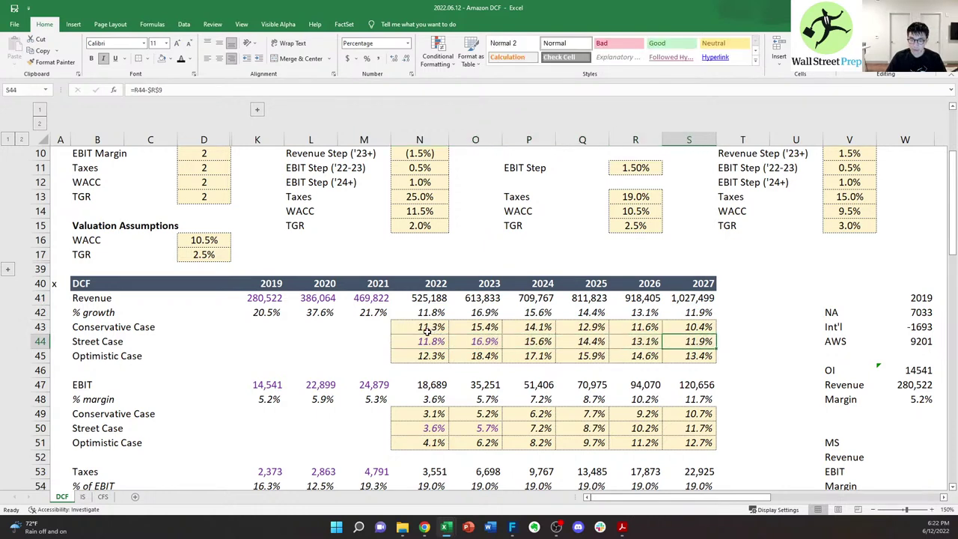
left_click(436, 357)
left_click(479, 361)
left_click(532, 361)
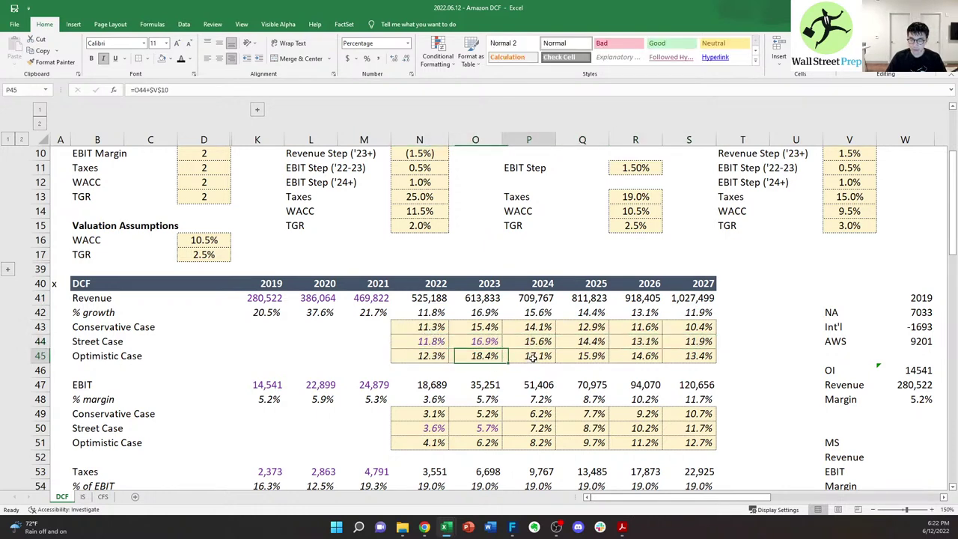
left_click(591, 358)
key("Right")
key("Right")
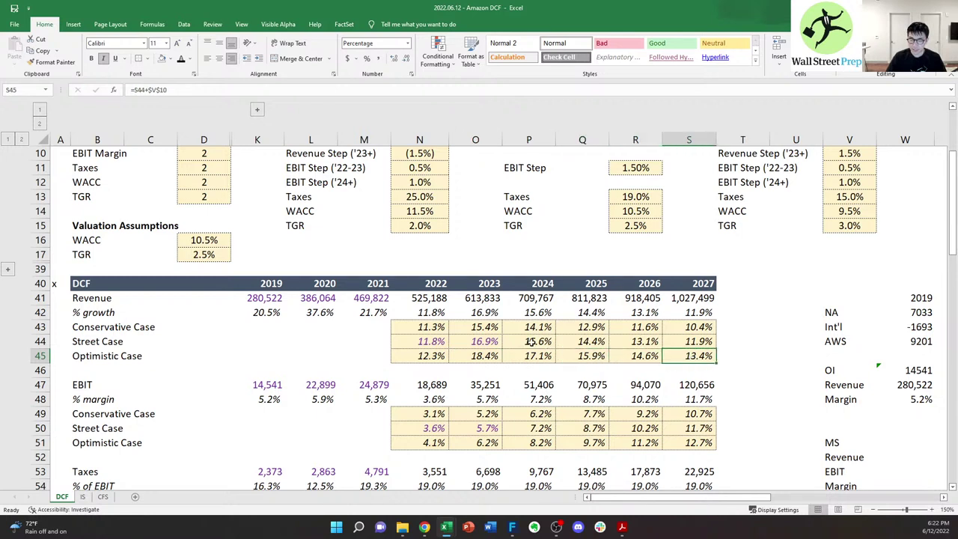
left_click(440, 343)
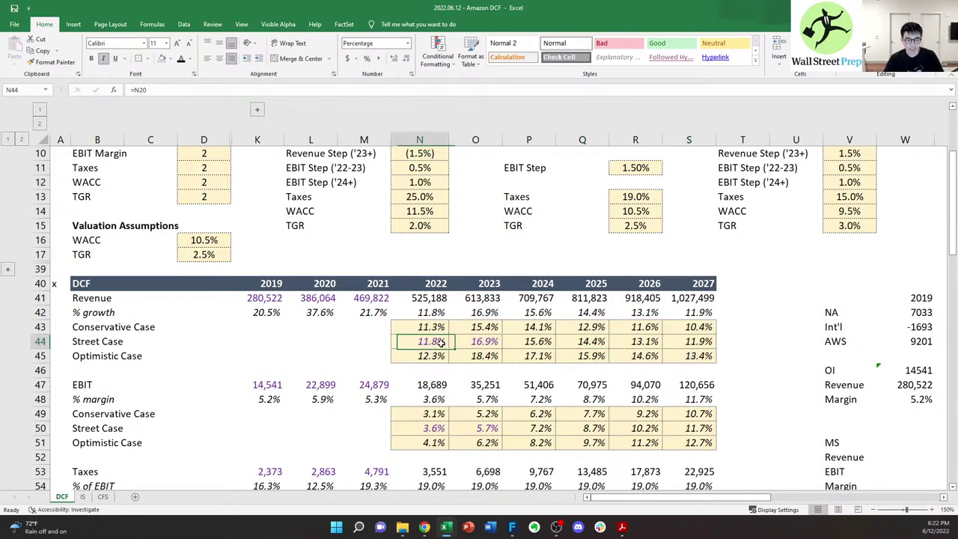
left_click_drag(441, 342, 686, 344)
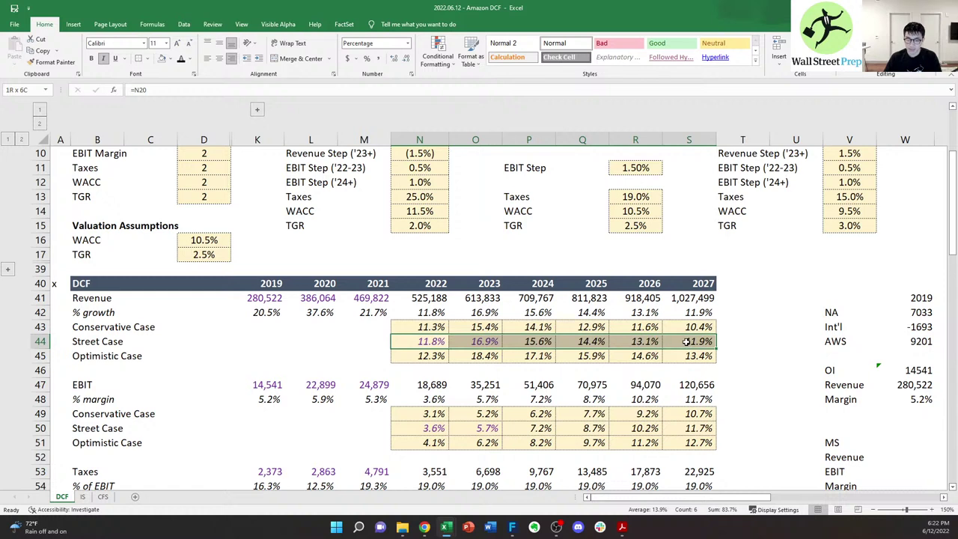
left_click_drag(425, 355, 693, 354)
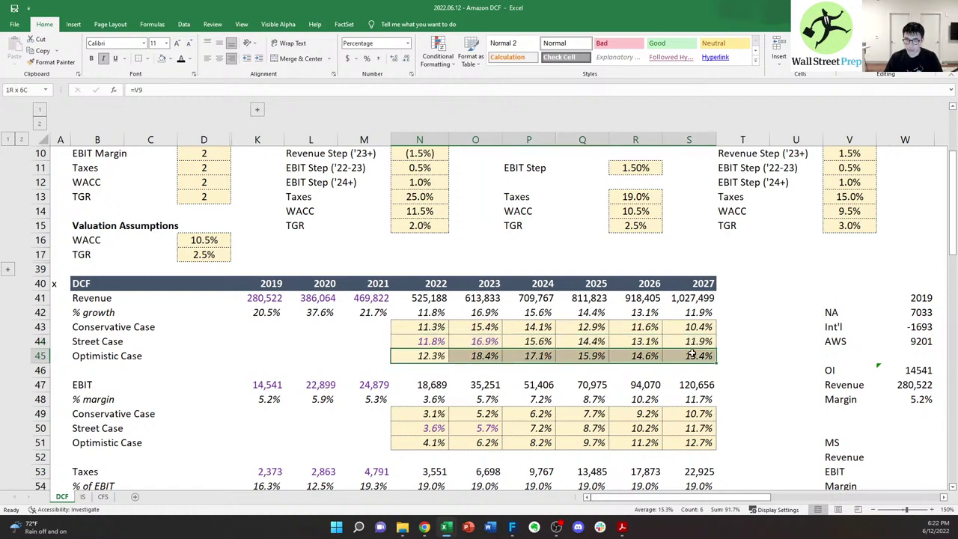
left_click_drag(429, 342, 676, 356)
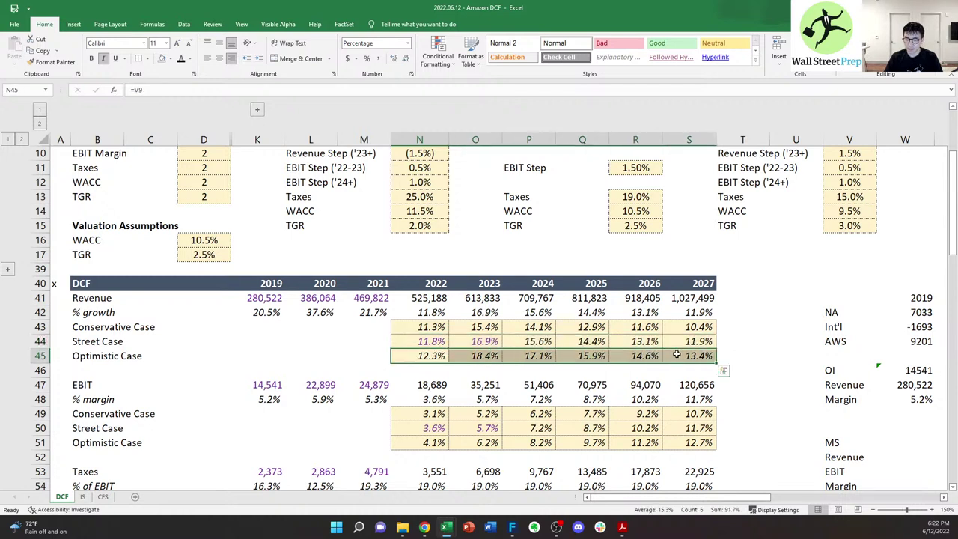
left_click_drag(400, 342, 682, 346)
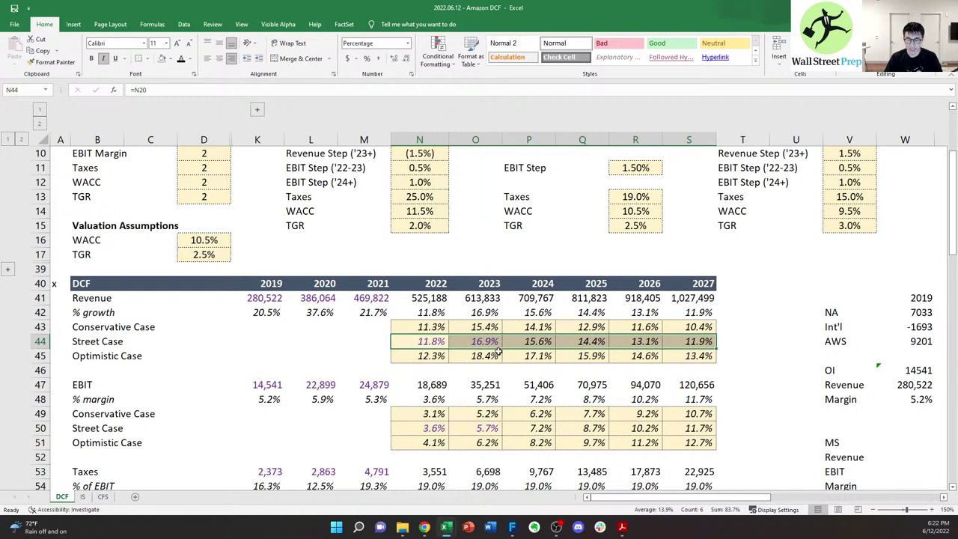
- Compare the 2022–2027 EBIT margin cases with each other and with the Street and Optimistic revenue growth rows
scroll(498, 351, "down", 2)
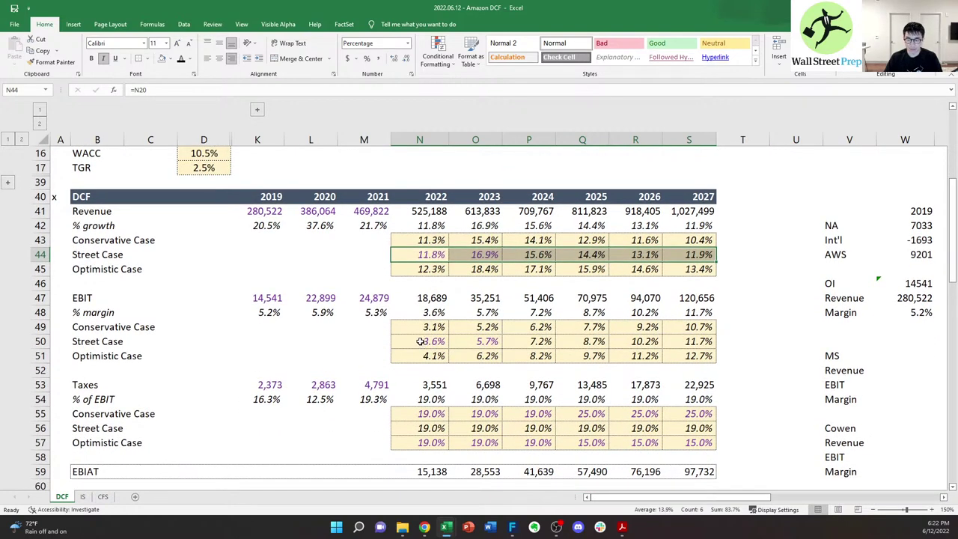
left_click_drag(426, 347, 693, 342)
scroll(475, 351, "down", 1)
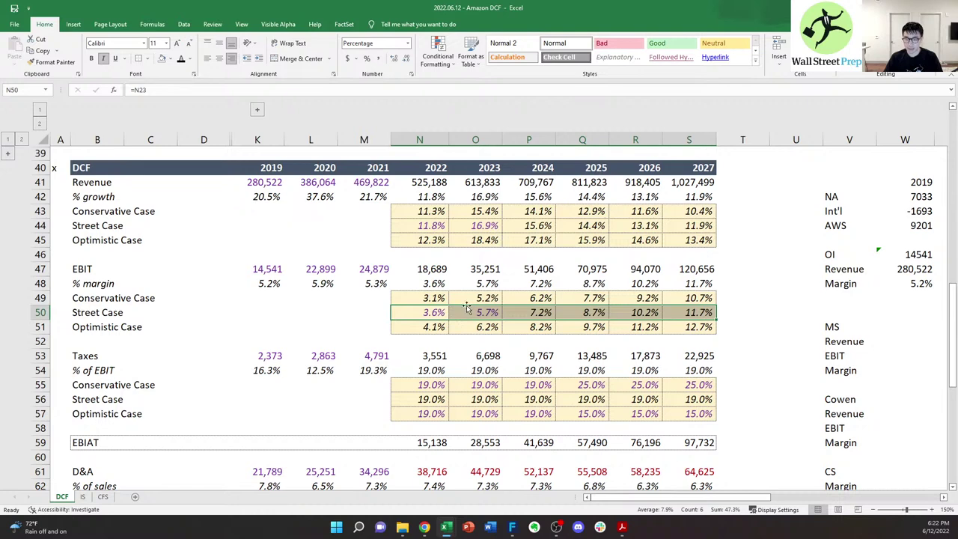
scroll(466, 308, "up", 1)
left_click_drag(431, 240, 696, 255)
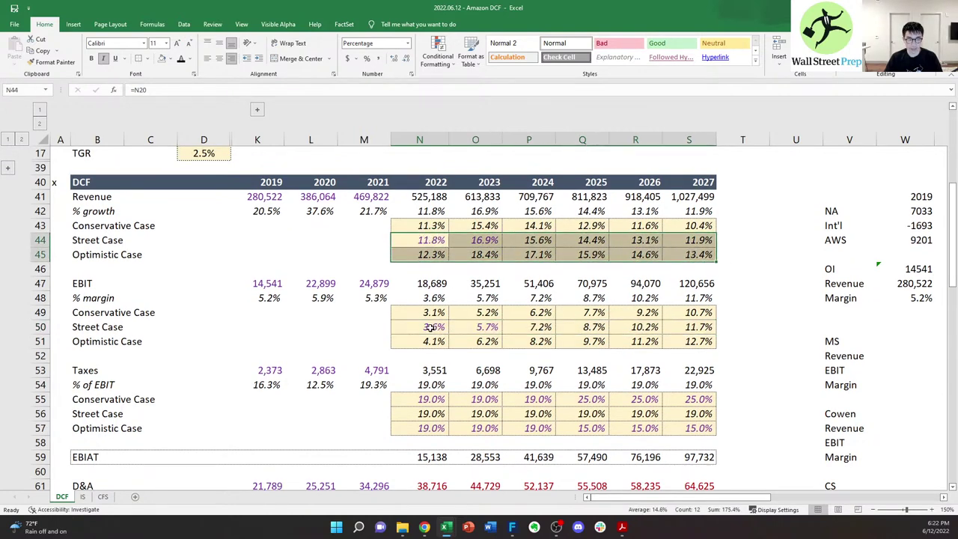
left_click_drag(431, 327, 695, 340)
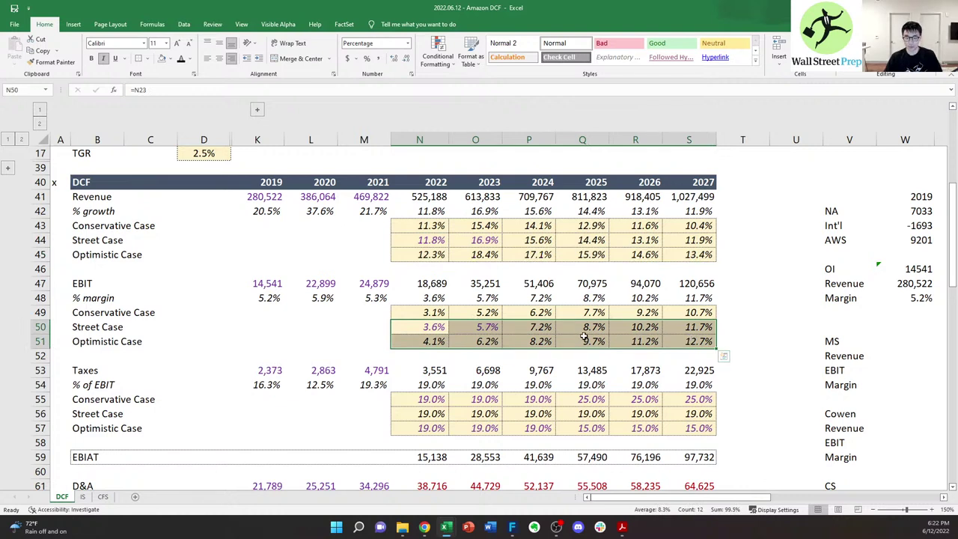
left_click_drag(434, 312, 674, 309)
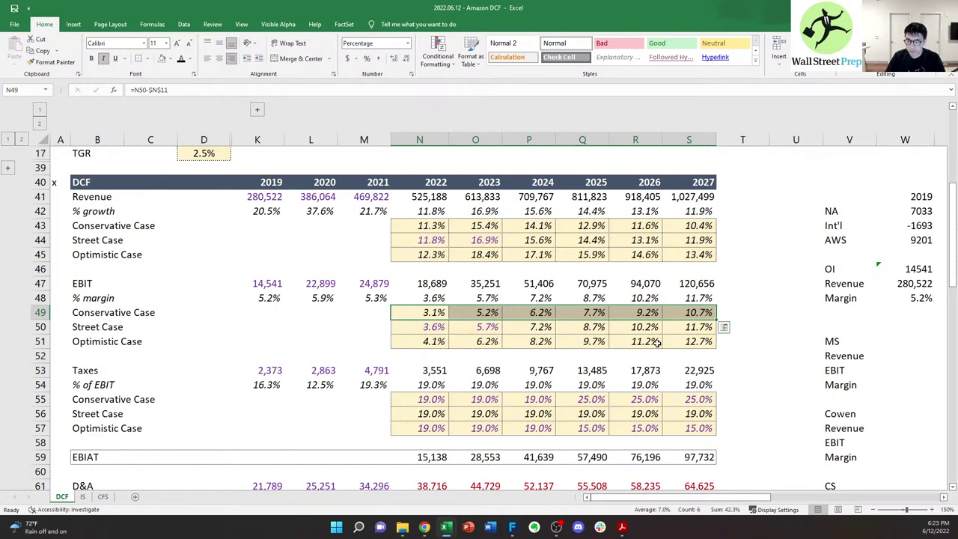
- Check the Optimistic Case 2027 EBIT margin against Cowen's margin estimates in the analyst tables, and return to the DCF section
left_click(697, 341)
key("Right")
key("Right")
key("Right")
key("Right")
key("Right")
key("Right")
key("Right")
key("Right")
key("Right")
key("Right")
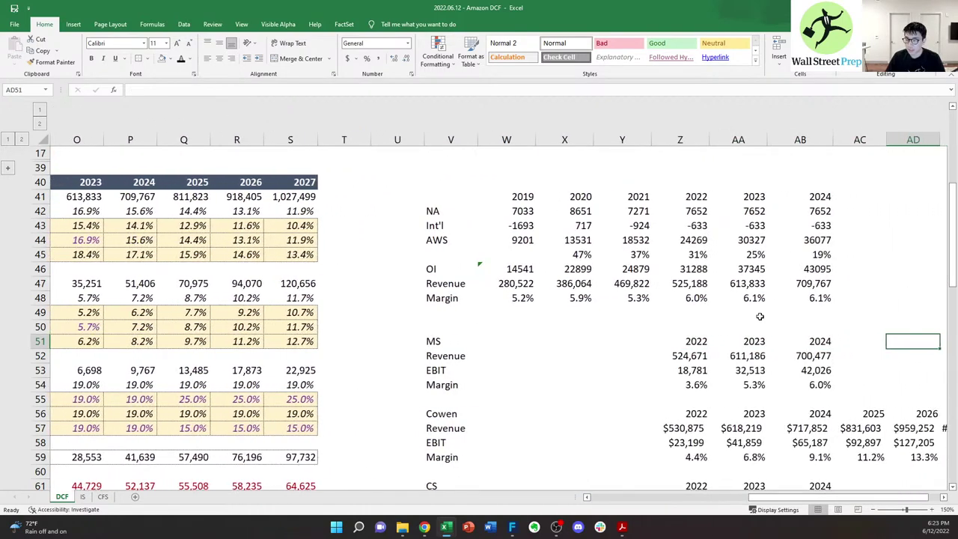
key("Down")
key("Down")
key("Down")
key("Down")
key("Down")
key("Right")
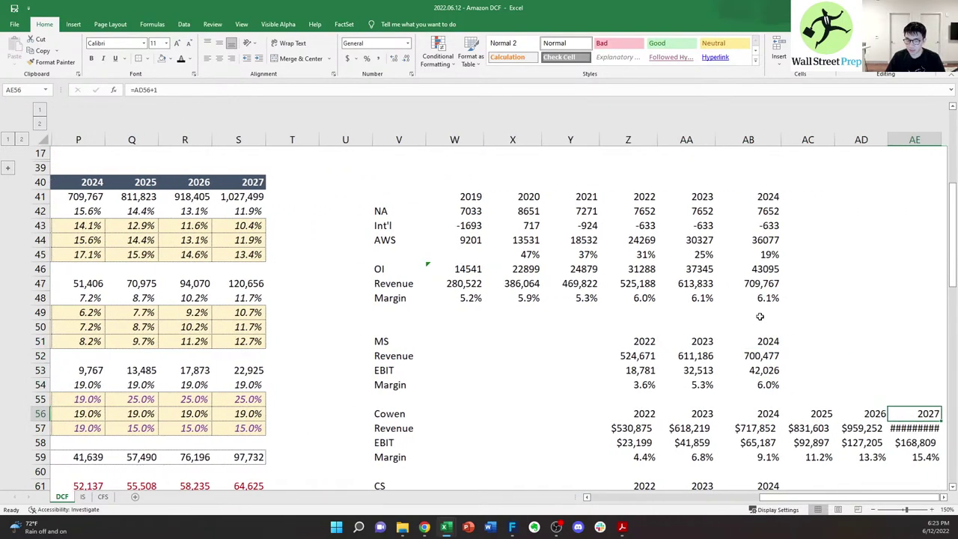
key("Down")
key("Down")
key("Down")
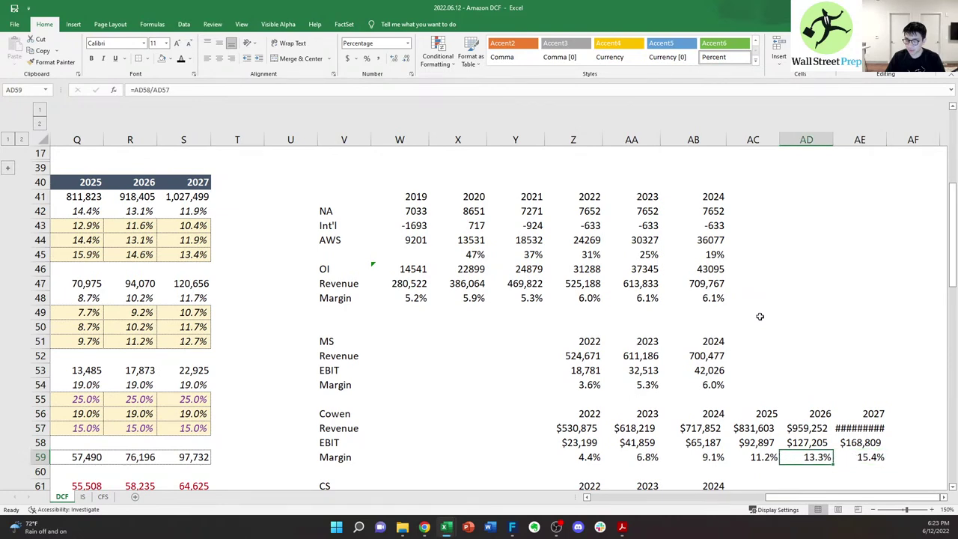
key("Left")
key("Left")
key("Home")
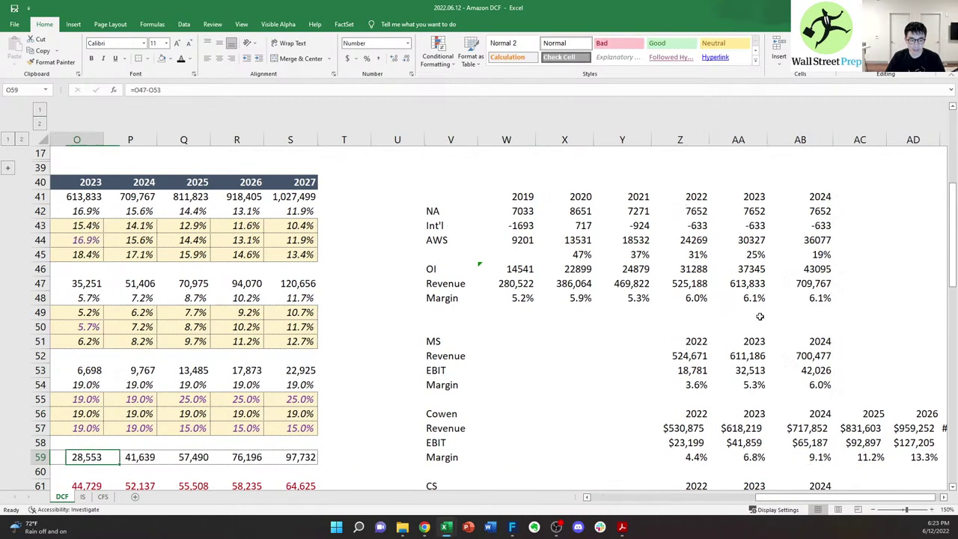
- Set the width of the 2022–2027 projection columns to 19
left_click_drag(670, 341, 438, 352)
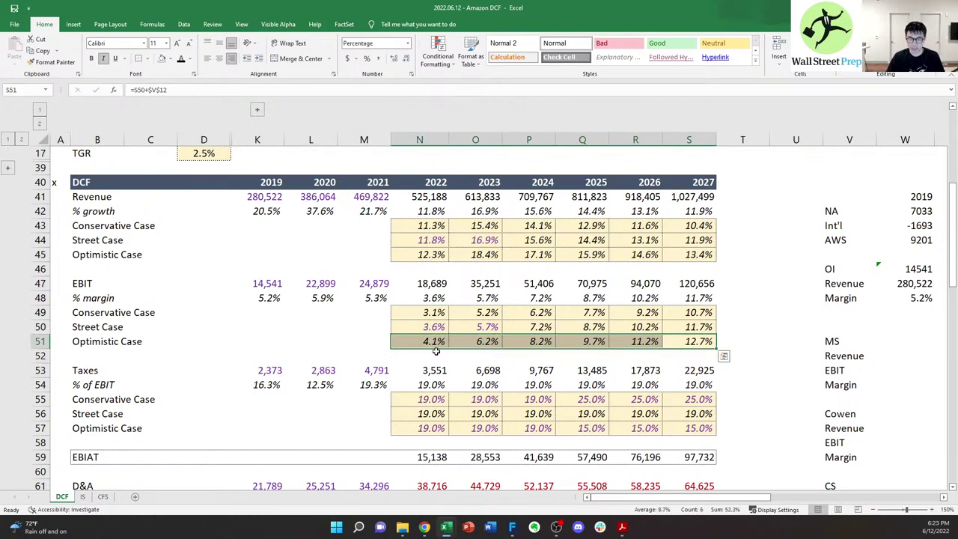
key("ctrl+space")
key("alt+h")
type("ow")
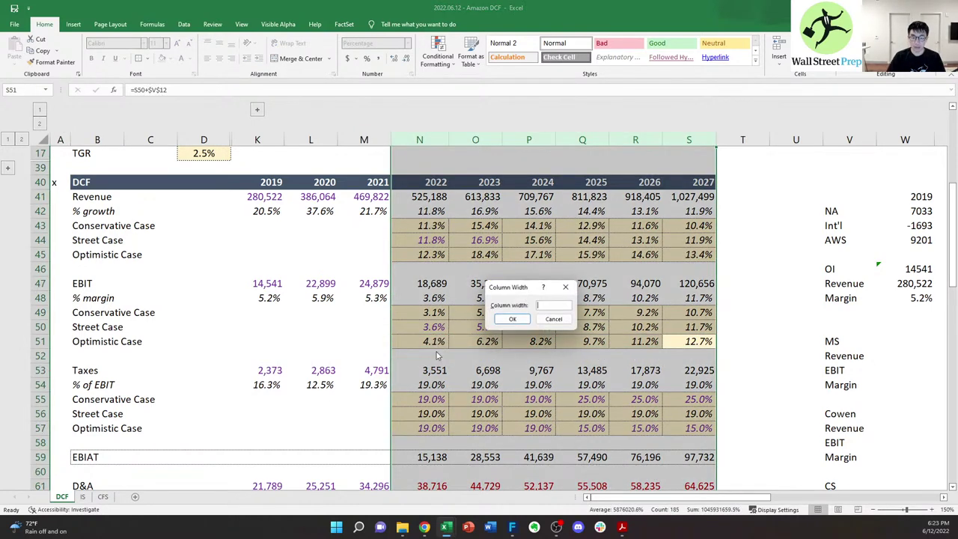
type("19")
key("Return")
key("alt+h")
key("j")
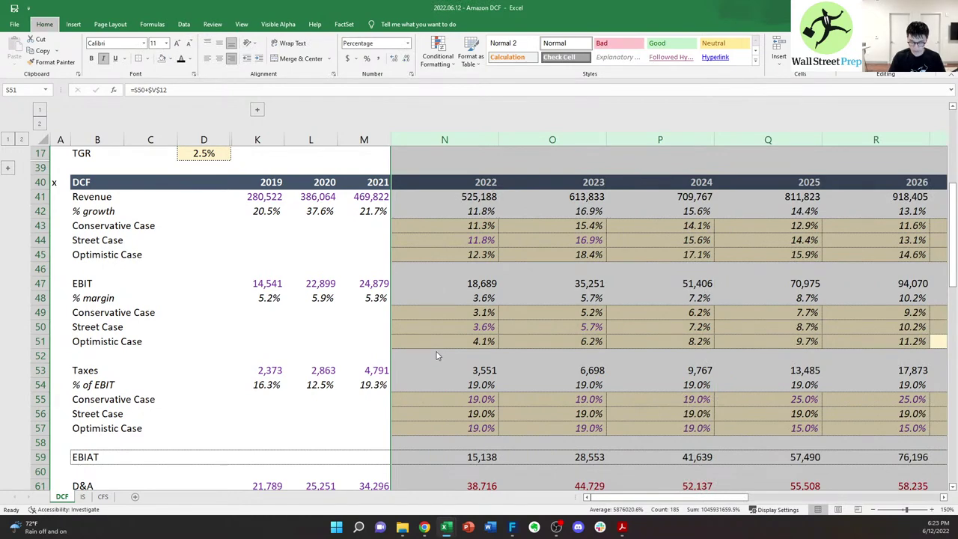
key("Escape")
- Set the width of the 2022–2027 projection columns to 9
key("alt+h")
type("ow")
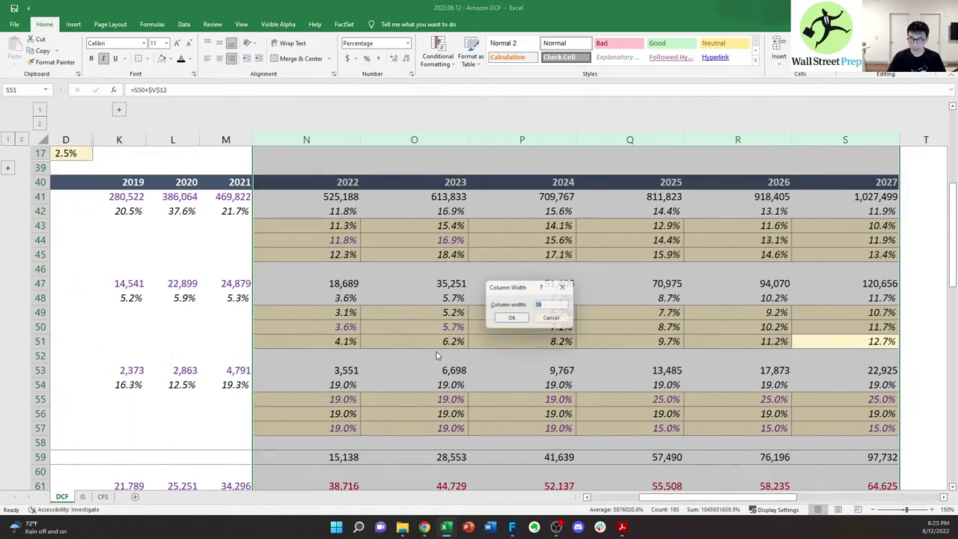
type("9")
key("Return")
key("ctrl+Left")
key("ctrl+Left")
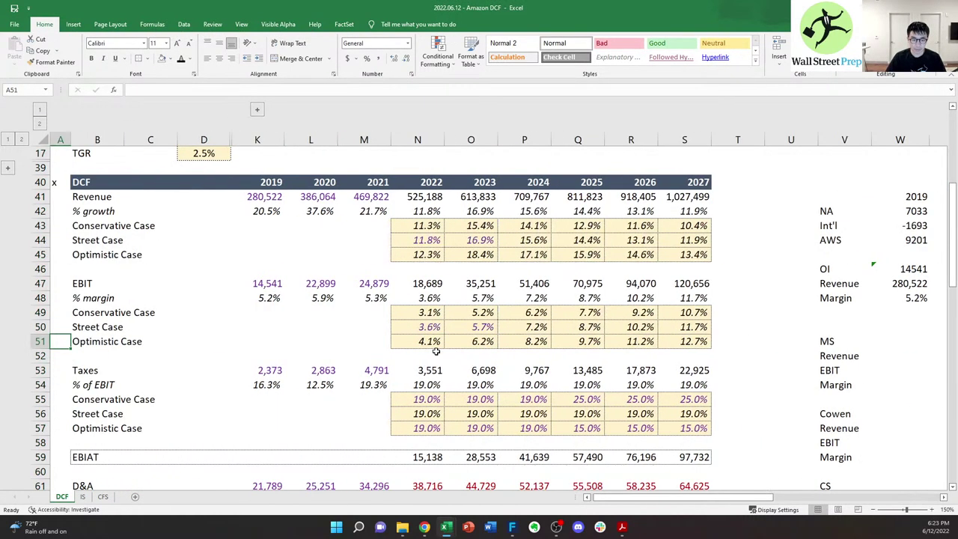
- Check the 2022–2027 Optimistic Case EBIT margins and set the EBIT Margin switch to 3
key("ctrl+Right")
key("ctrl+shift+Right")
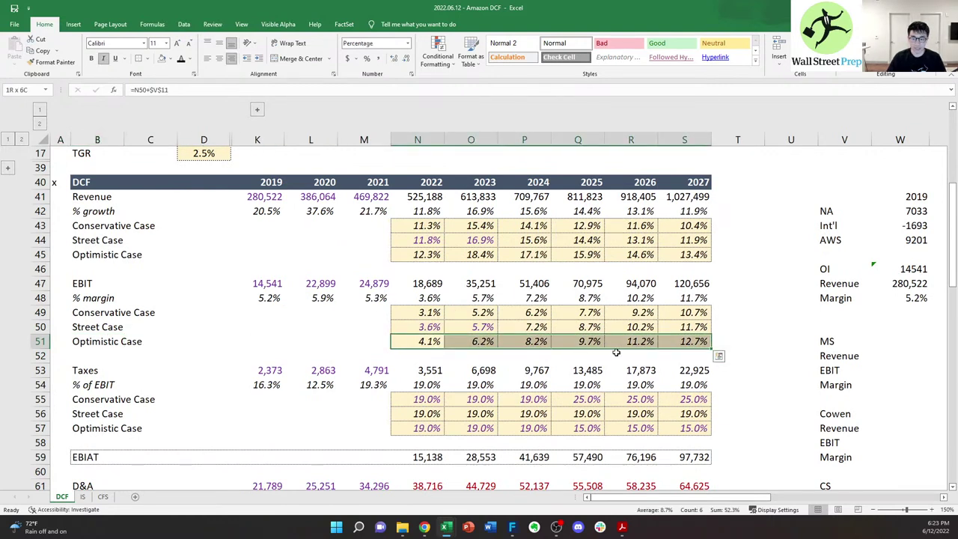
left_click(693, 342)
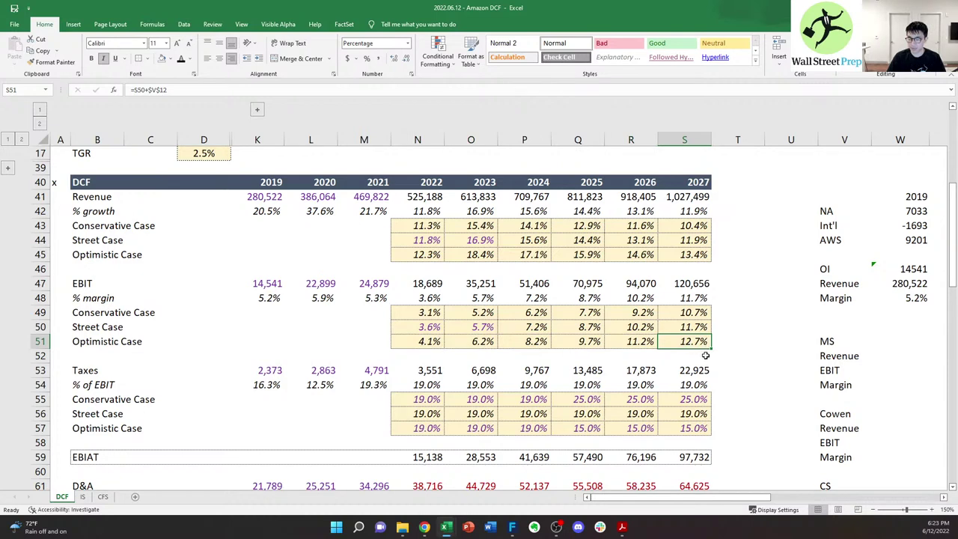
scroll(355, 311, "up", 5)
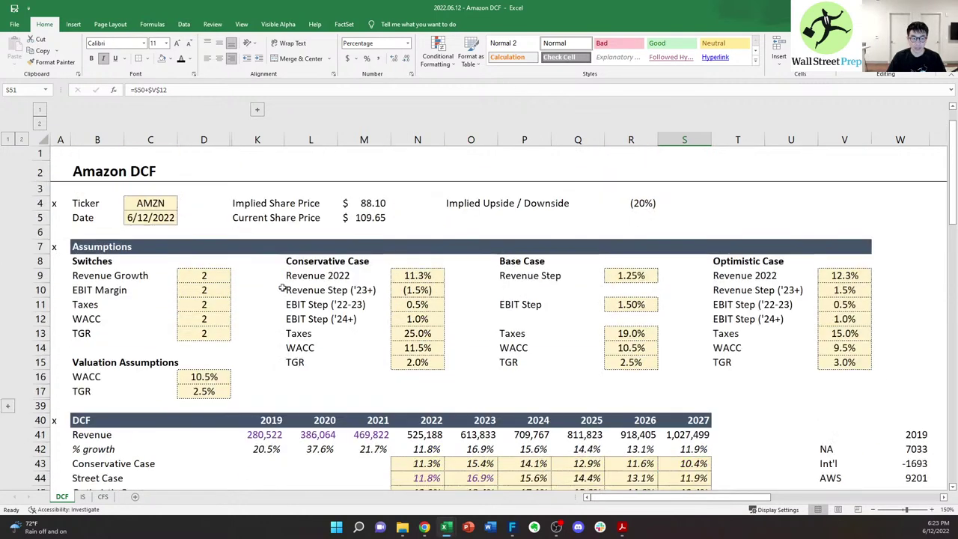
left_click(213, 294)
type("3")
key("ctrl+Return")
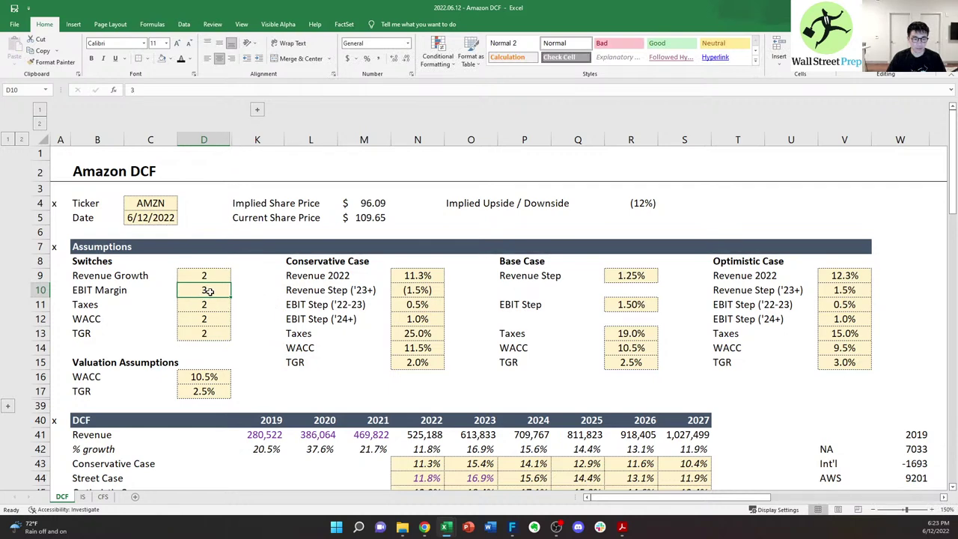
- Examine the Street Case tax rates and the cash flow rows below them with the optimistic EBIT margin active
scroll(349, 315, "down", 3)
scroll(349, 315, "up", 1)
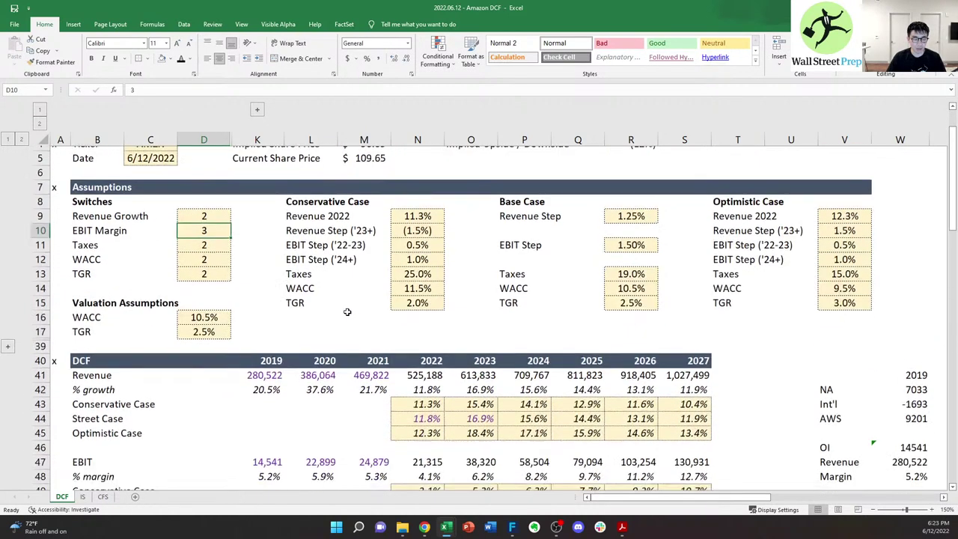
scroll(338, 310, "down", 3)
scroll(337, 311, "down", 2)
left_click_drag(423, 399, 645, 398)
scroll(524, 393, "down", 2)
scroll(522, 392, "down", 3)
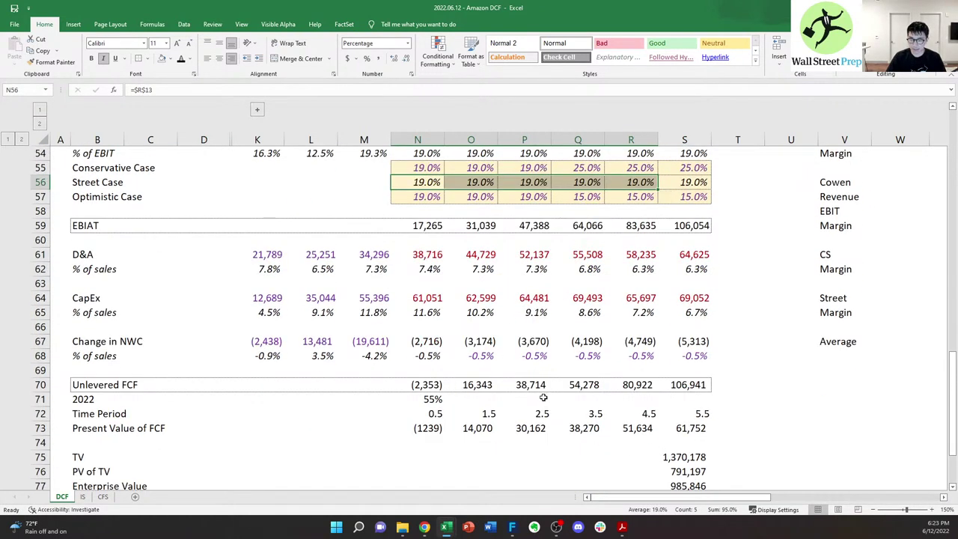
scroll(337, 357, "up", 18)
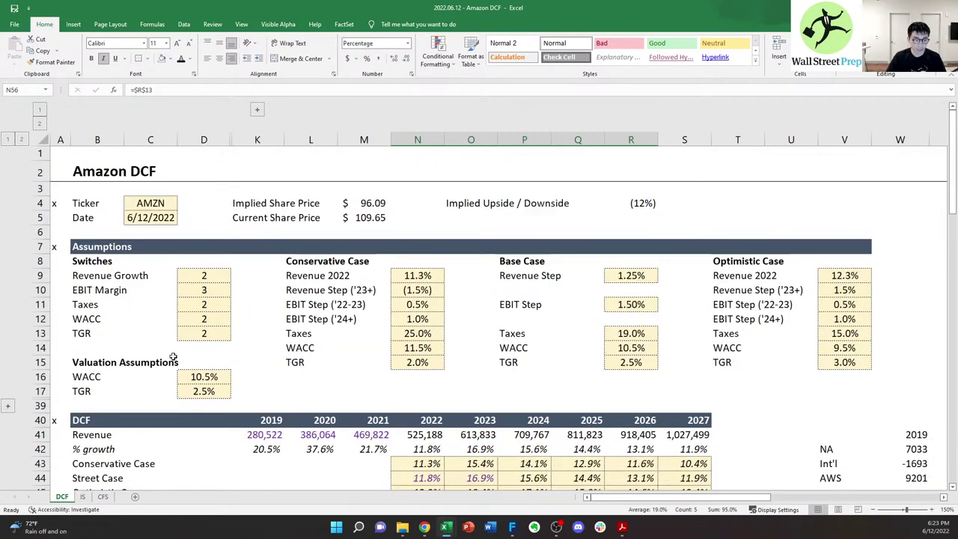
- Set the TGR switch to 3 and check the implied upside/downside against the current share price
left_click(212, 318)
left_click(616, 349)
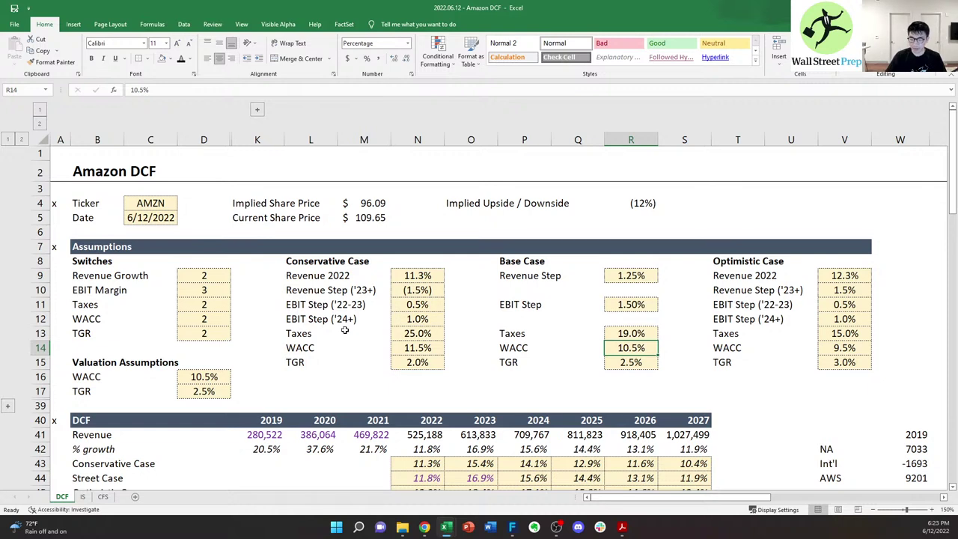
left_click(211, 333)
type("3")
key("ctrl+Return")
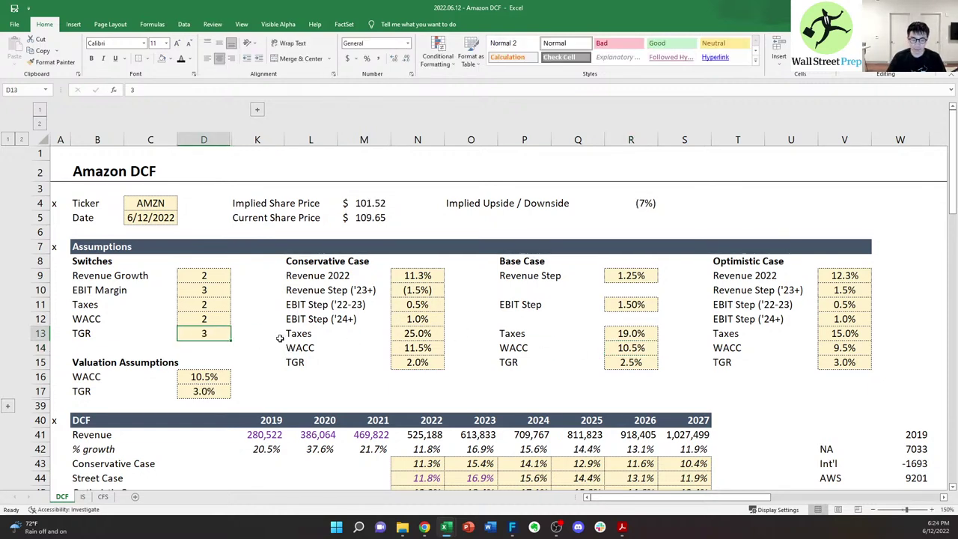
left_click(632, 362)
left_click(831, 362)
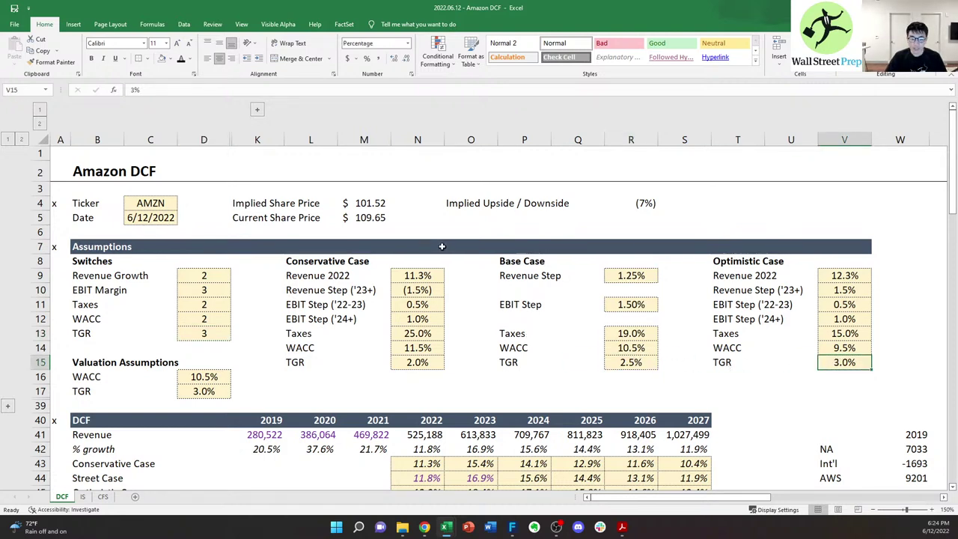
left_click(615, 210)
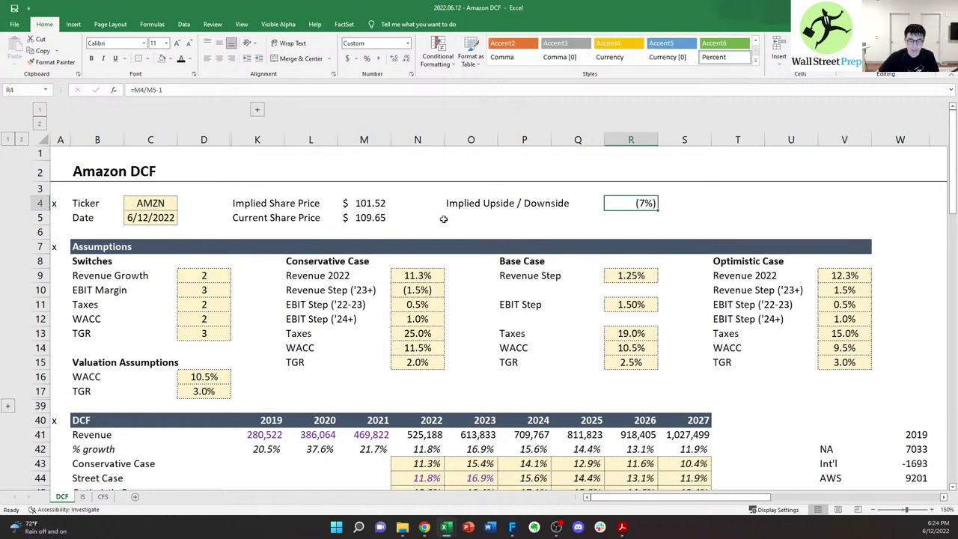
left_click(368, 217)
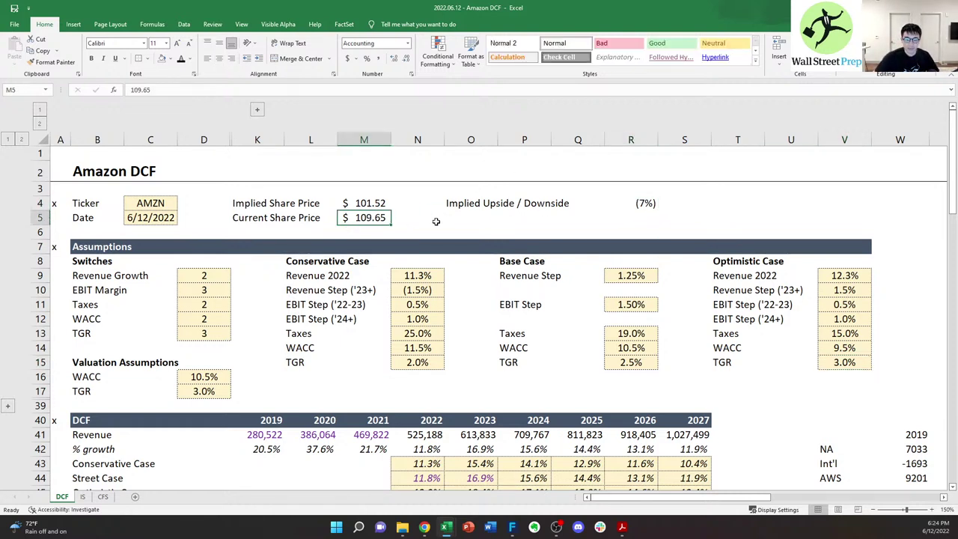
left_click(605, 203)
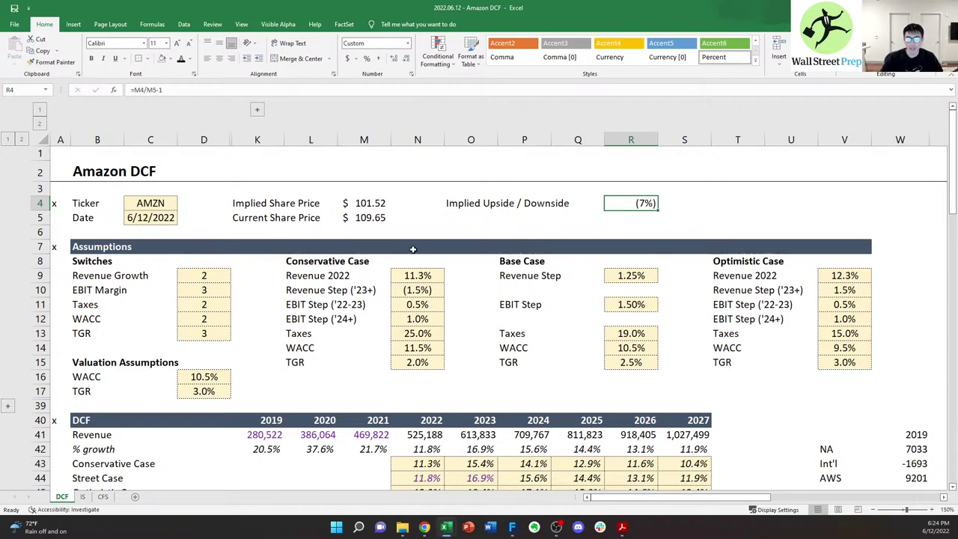
- Compare the 2022 D&A and CapEx projections in the cash flow section
scroll(413, 250, "down", 11)
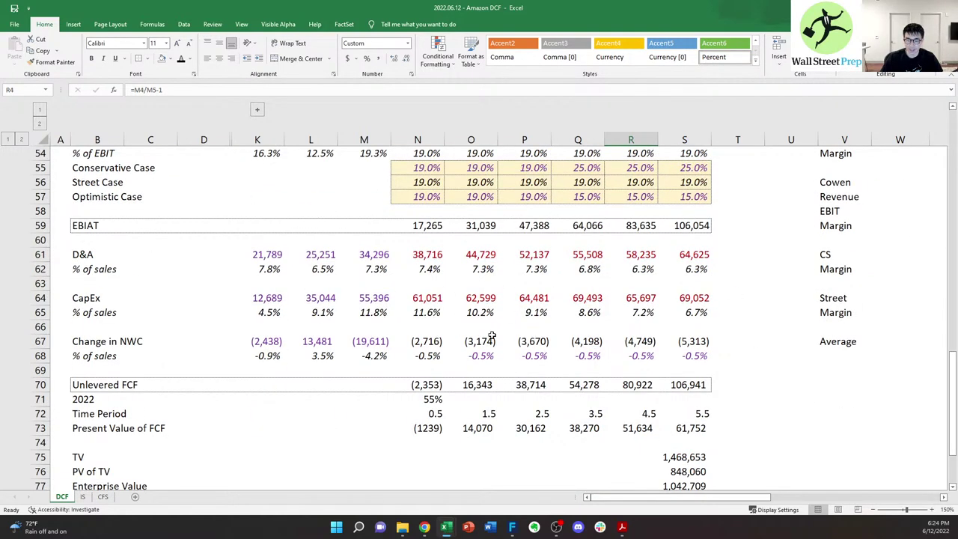
left_click(433, 303)
left_click(434, 256)
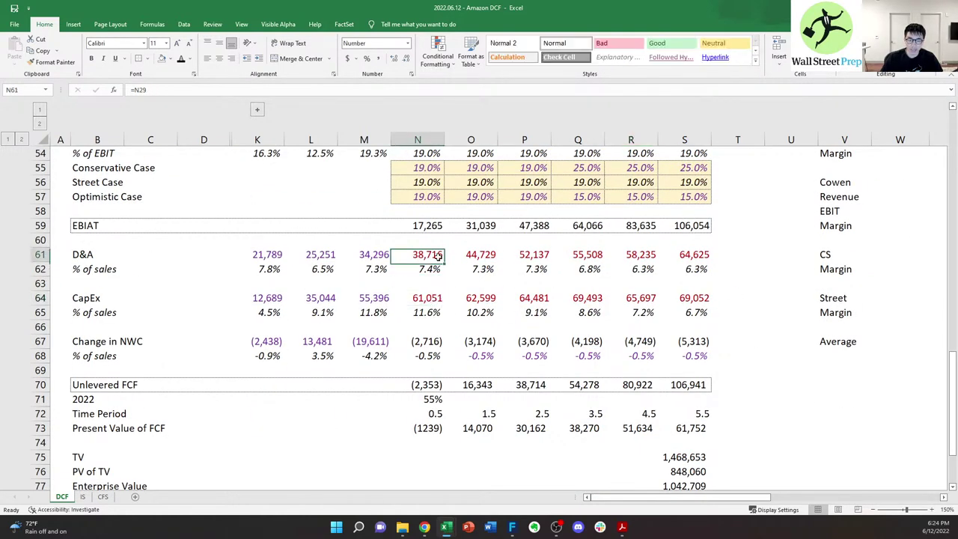
left_click(436, 301)
left_click(437, 257)
left_click(435, 298)
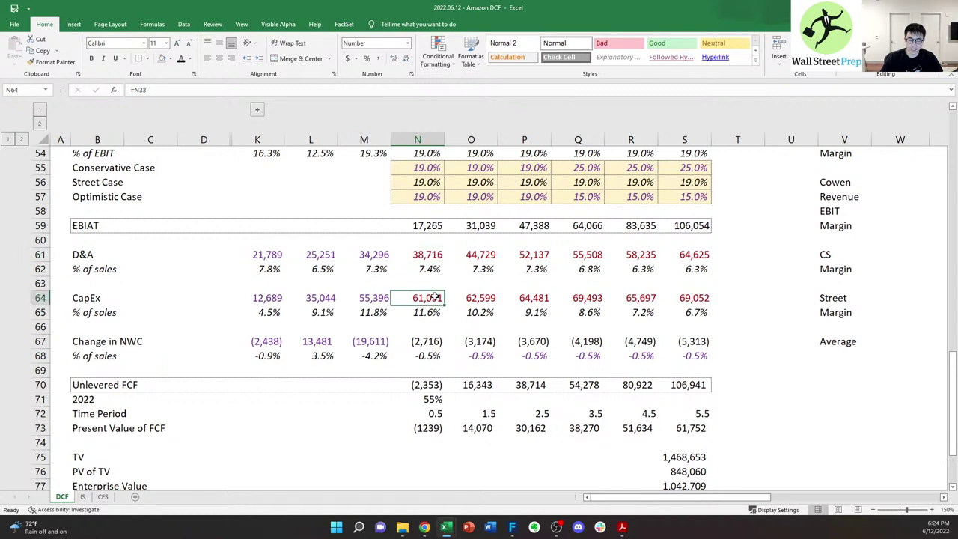
- Examine the CapEx projections year by year from 2022 to 2027
left_click(475, 310)
left_click(528, 300)
left_click(581, 299)
left_click(634, 299)
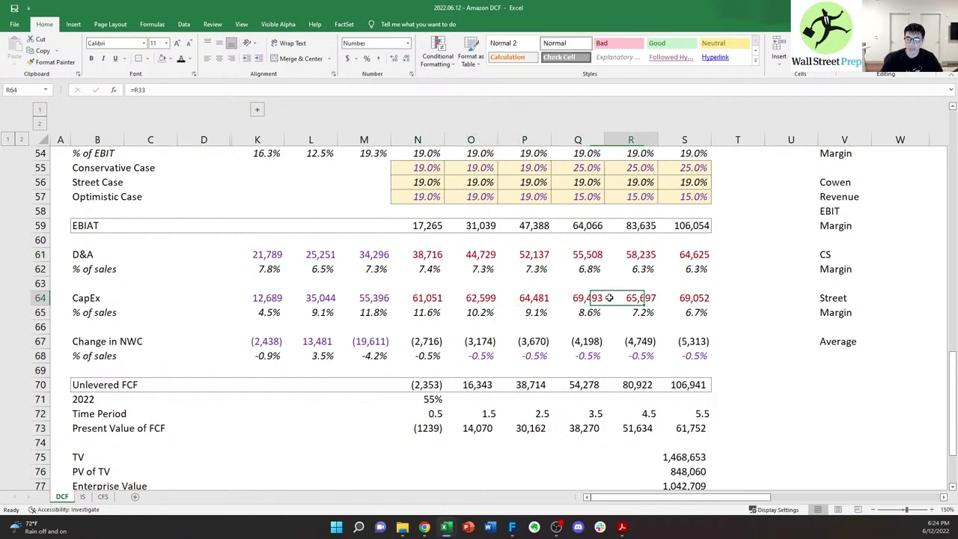
left_click(683, 298)
left_click(650, 299)
left_click(593, 298)
left_click(525, 298)
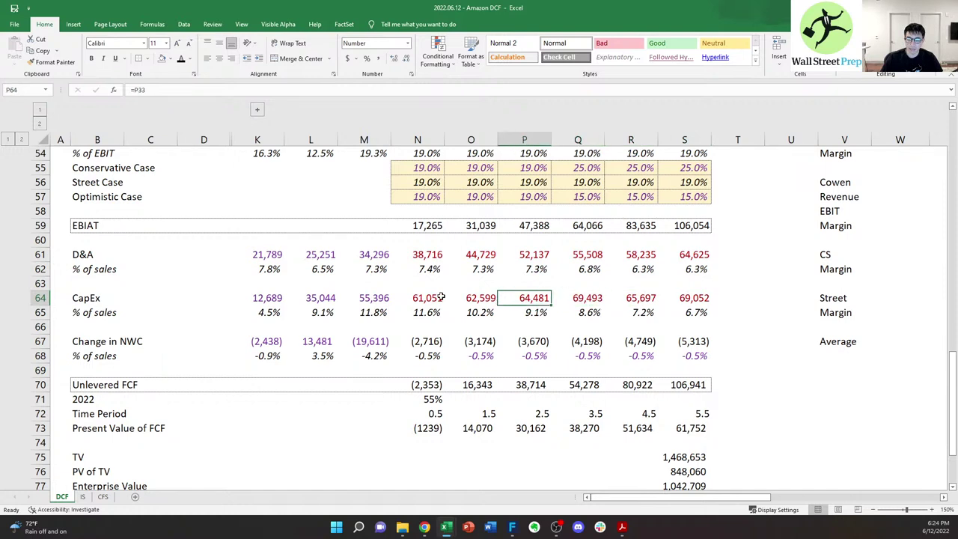
left_click(416, 298)
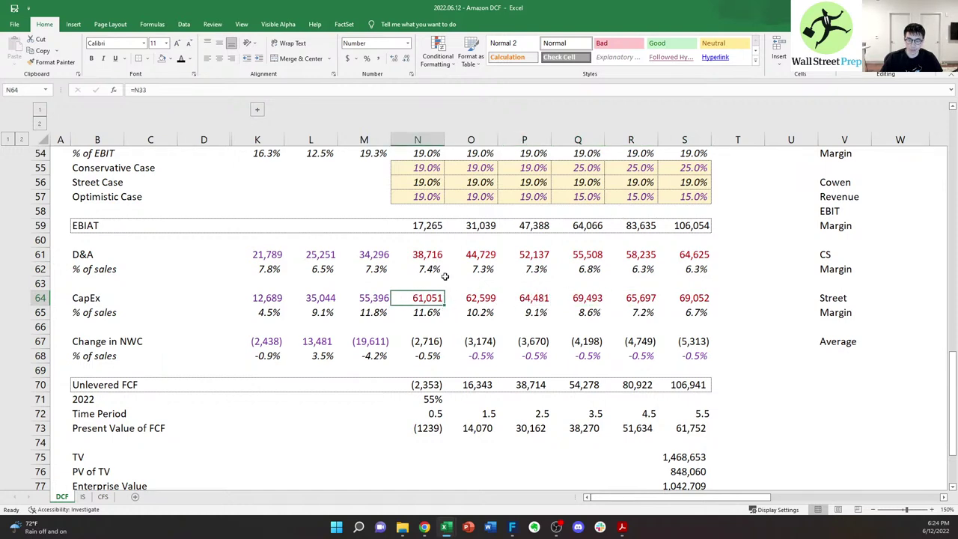
key("Right")
key("Right")
key("Right")
key("Right")
key("Right")
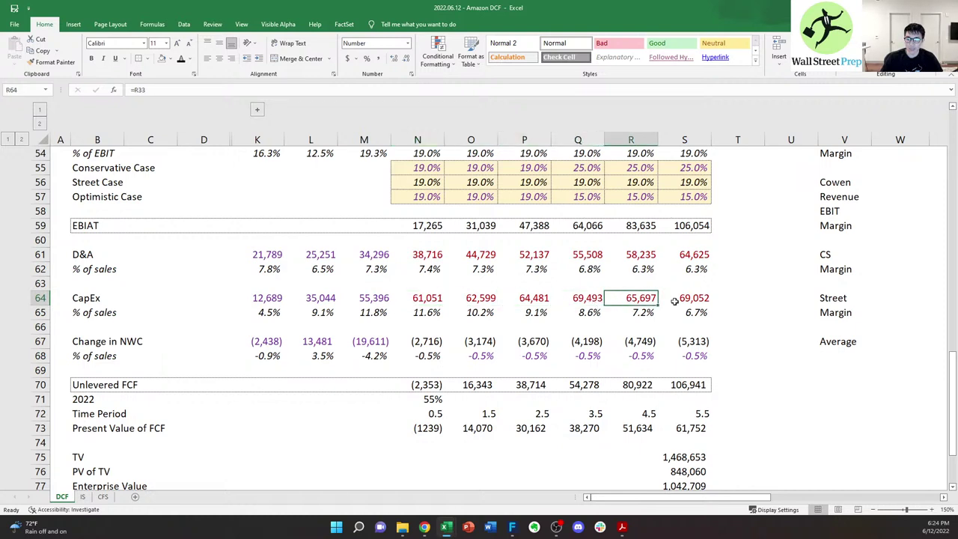
key("Left")
key("Left")
key("Left")
key("Left")
key("Left")
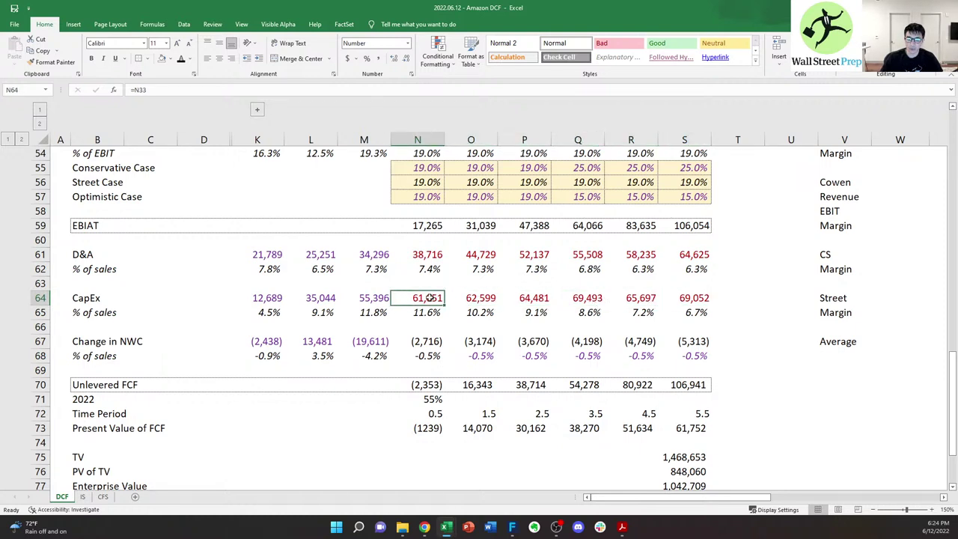
- Compare projected D&A with CapEx for each year from 2022 to 2024
left_click(431, 258)
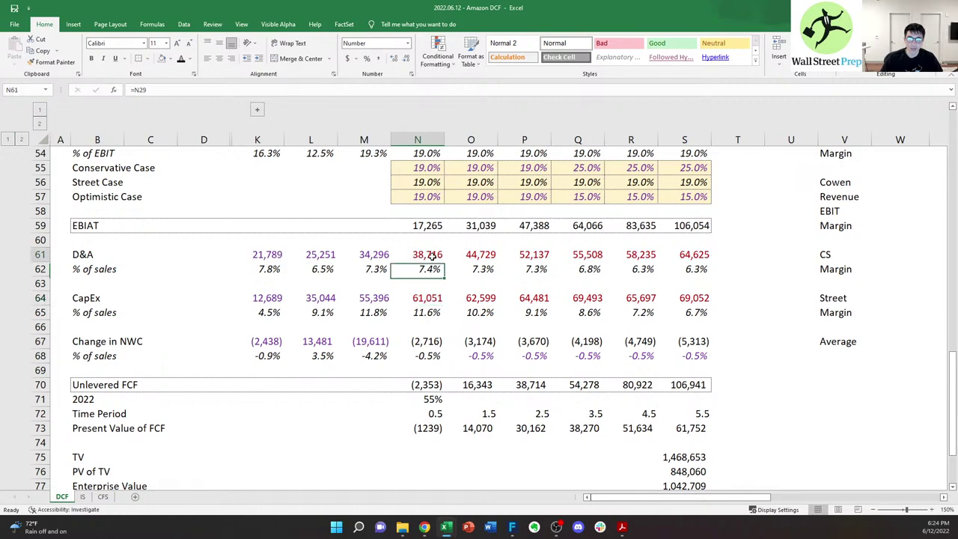
left_click(440, 294)
left_click(480, 303)
left_click(482, 261)
left_click(533, 258)
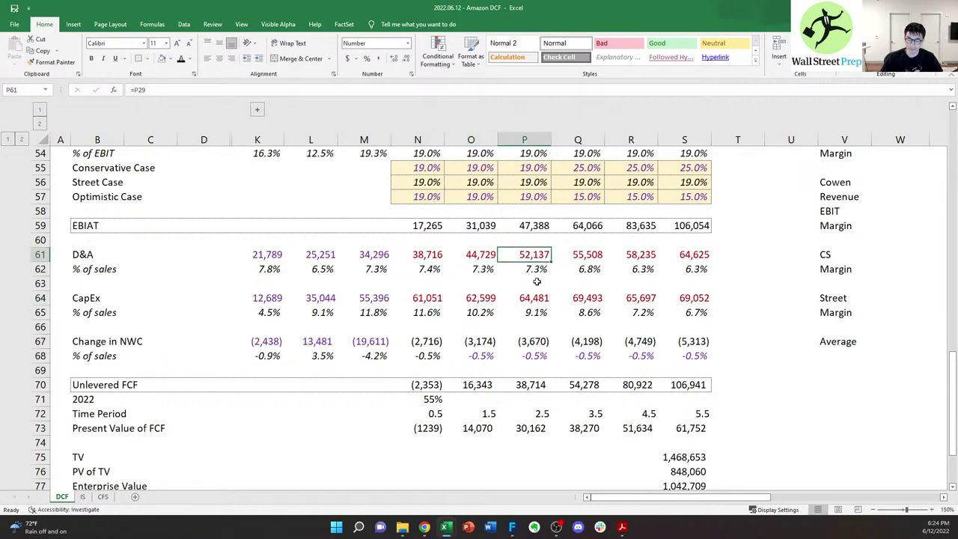
left_click(533, 285)
left_click(527, 300)
- Review the DCF section from the revenue, margin and tax cases through D&A, CapEx and working capital to the share price
scroll(507, 322, "up", 5)
scroll(508, 321, "up", 2)
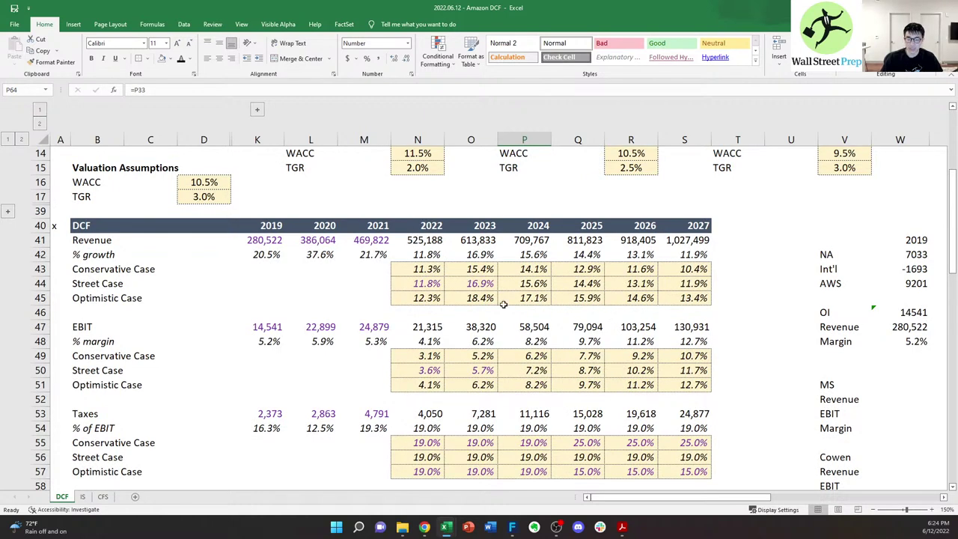
scroll(550, 357, "down", 2)
scroll(550, 356, "down", 5)
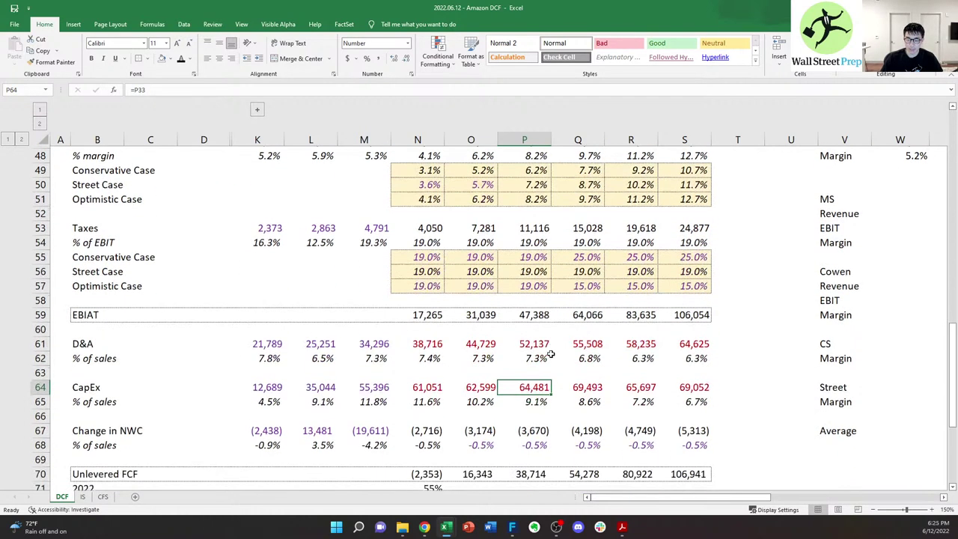
left_click_drag(423, 258, 718, 326)
left_click_drag(431, 345, 684, 357)
left_click(684, 356)
scroll(591, 356, "down", 4)
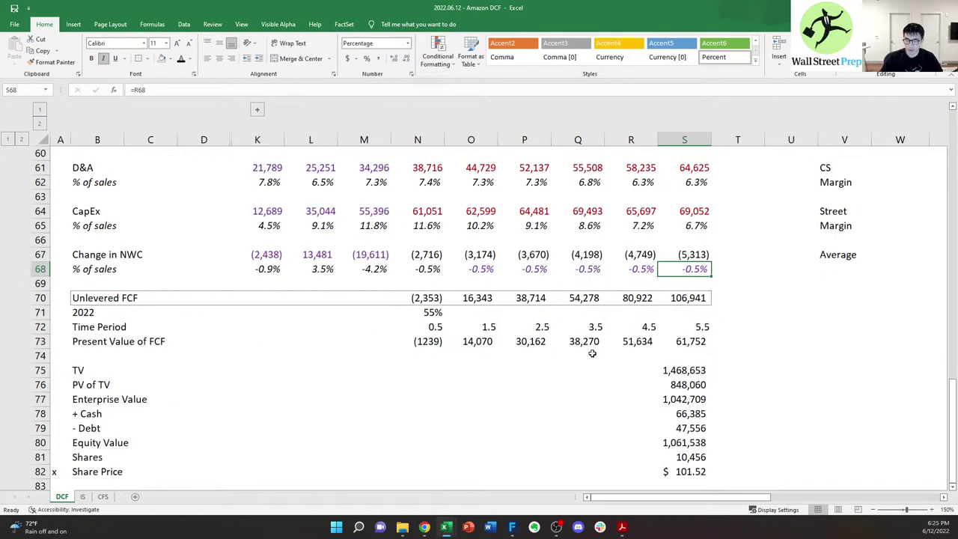
- Check the Implied Share Price in the summary and review the switches and case assumptions beneath it
scroll(593, 355, "up", 8)
scroll(592, 355, "up", 7)
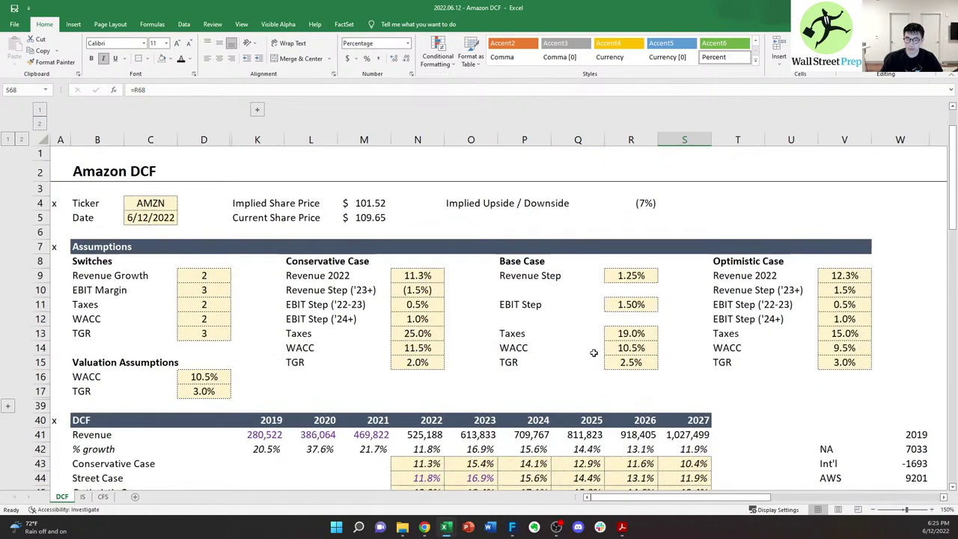
left_click(377, 208)
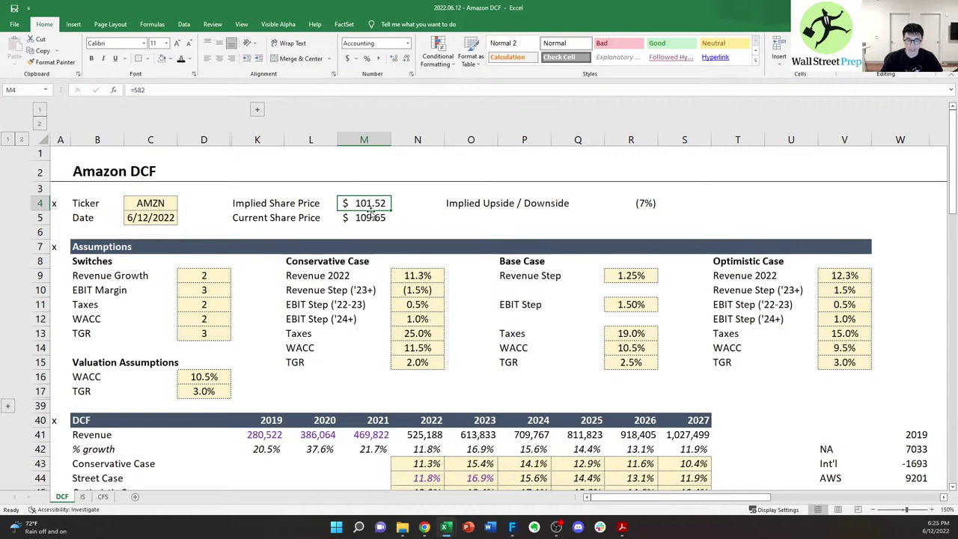
scroll(402, 298, "down", 1)
scroll(402, 298, "up", 1)
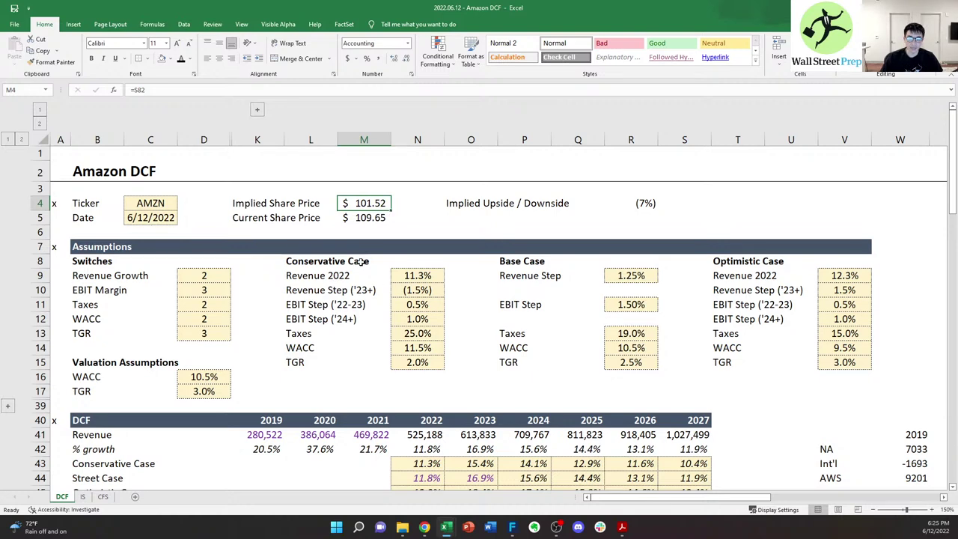
scroll(372, 291, "down", 2)
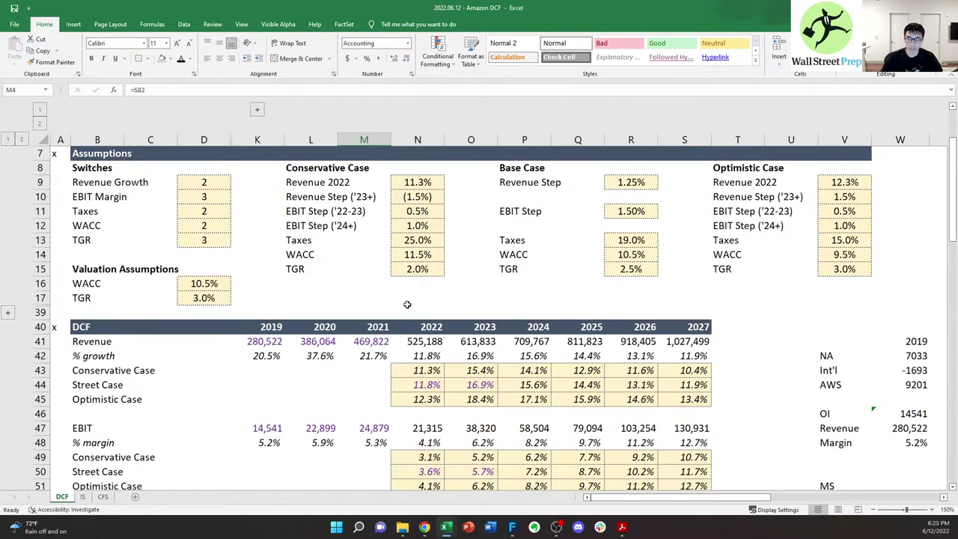
- Compare the Implied Share Price with the Current Share Price in the summary at the head of the DCF sheet
scroll(446, 305, "up", 2)
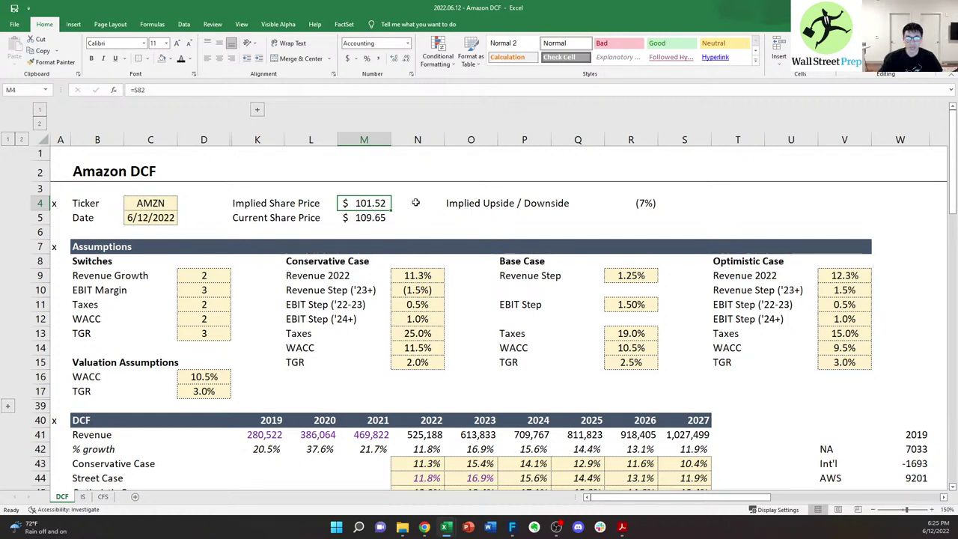
mouse_move(371, 214)
left_mouse_down()
mouse_move(368, 203)
mouse_move(321, 203)
mouse_move(404, 218)
mouse_move(275, 201)
mouse_move(366, 217)
left_mouse_up()
left_click(353, 207)
left_click(274, 201)
left_click(403, 216)
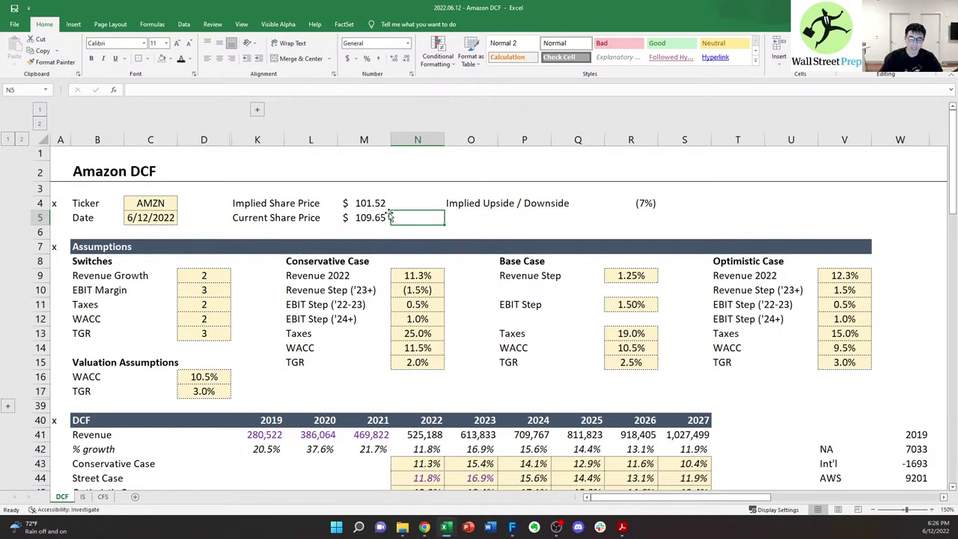
left_click(461, 217)
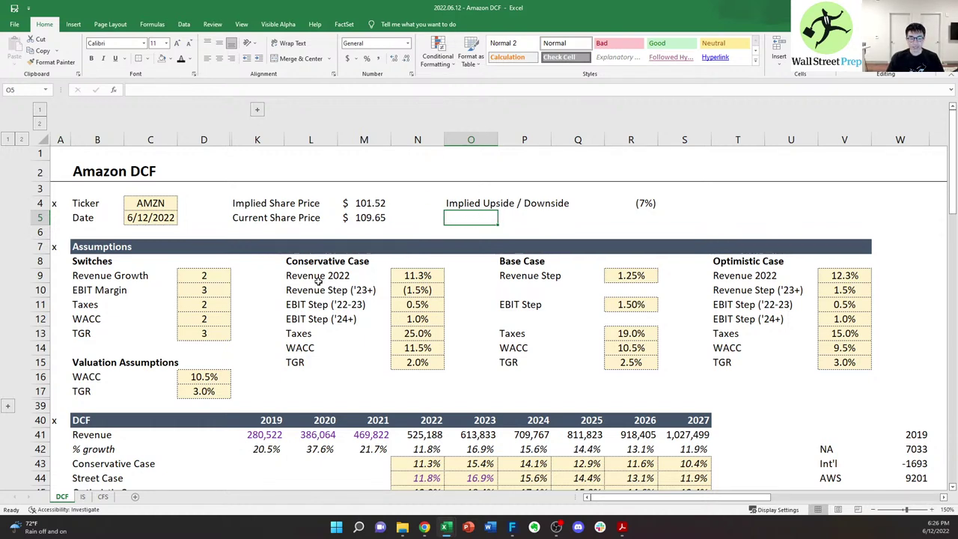
- Look over the revenue, EBIT and tax projections once more and return to cell A1 of the DCF sheet
scroll(340, 304, "down", 8)
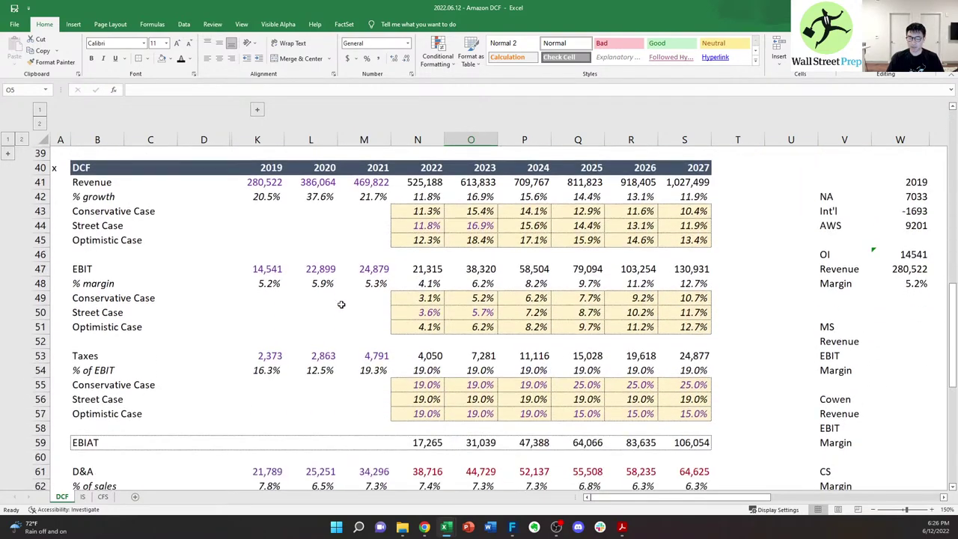
scroll(340, 304, "up", 8)
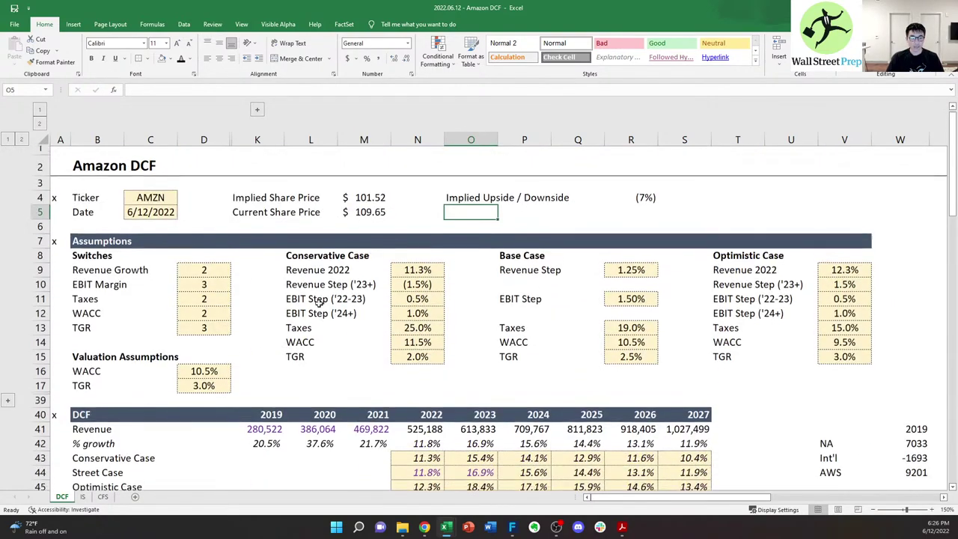
left_click(161, 177)
key("ctrl+Home")
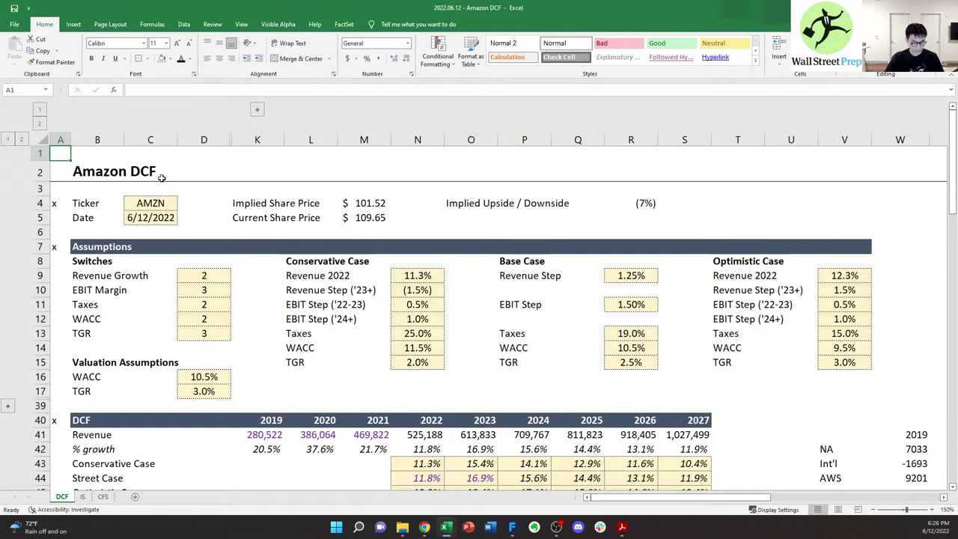